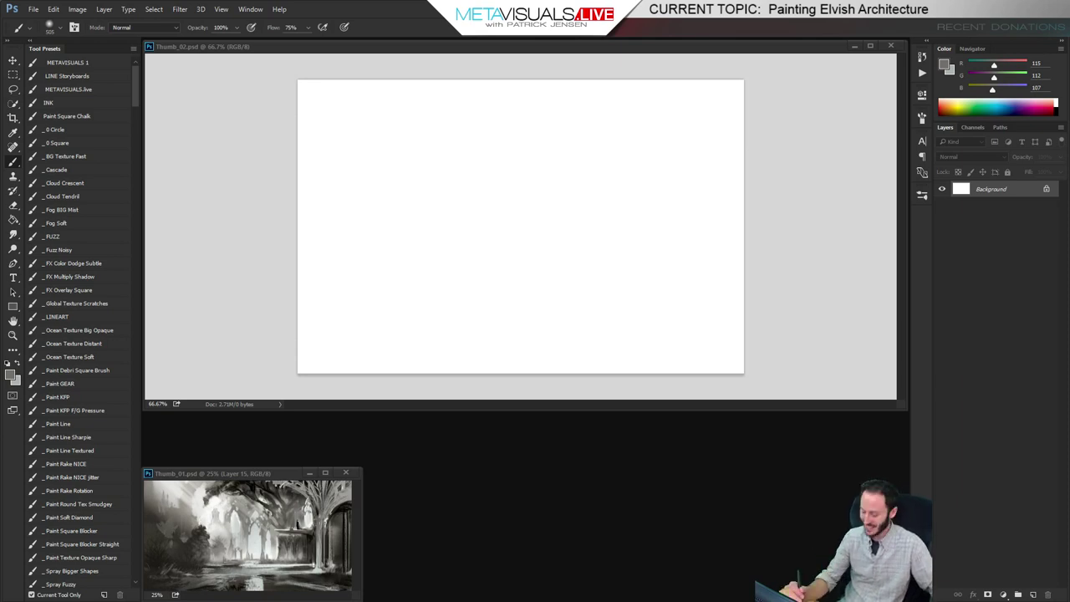
Bring the Thumb_01.psd painting into full-screen view and enlarge it so the whole image fills the workspace
left_click_drag(186, 475, 223, 155)
key("f")
key("z")
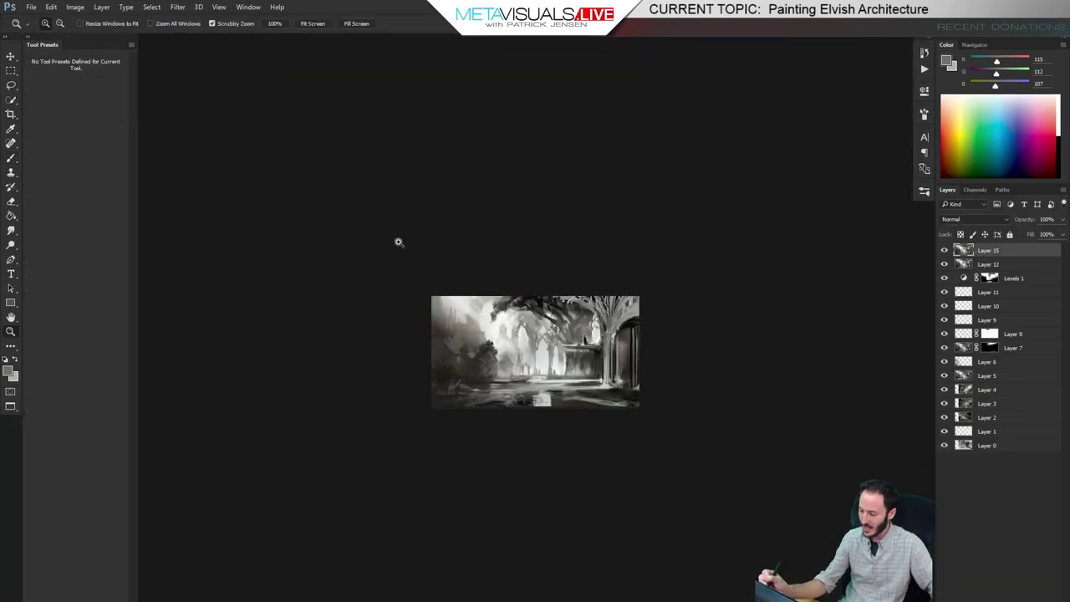
left_click(558, 322)
left_click(558, 322)
left_click(558, 321)
key("space")
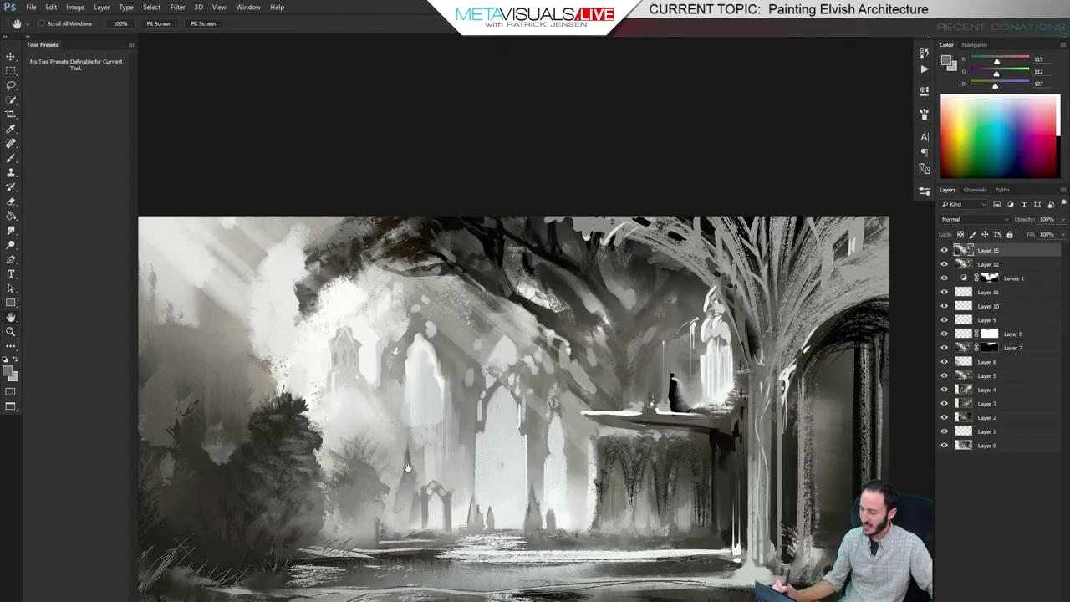
left_click_drag(409, 465, 500, 293)
mouse_move(519, 337)
left_mouse_down()
mouse_move(460, 326)
mouse_move(461, 316)
left_mouse_up()
key("space")
key("b")
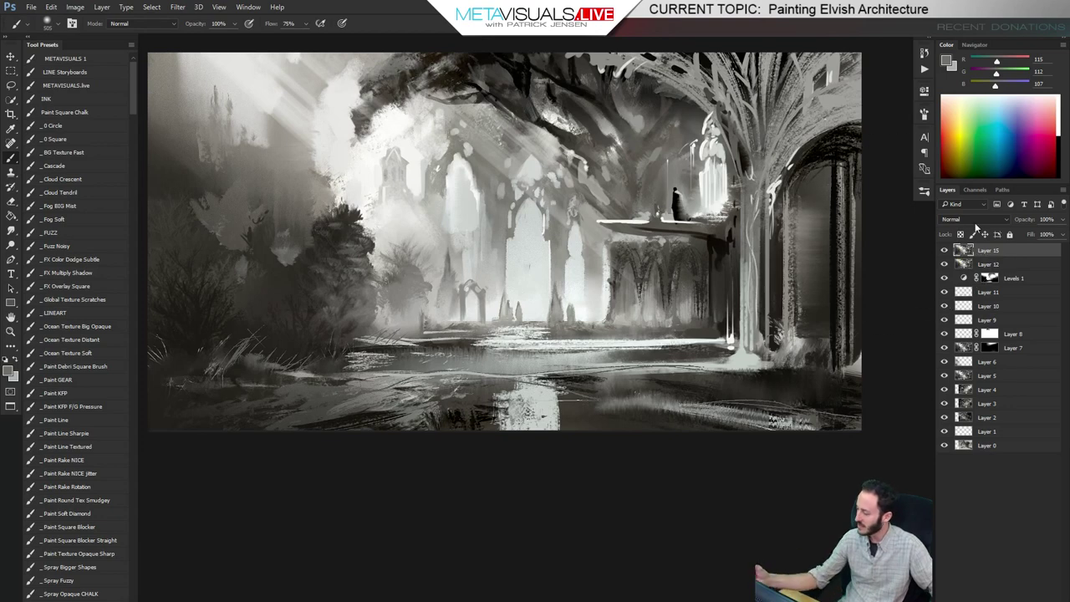
Isolate Layer 0 and reveal Layers 1 to 4 one by one, comparing the painting with and without Layers 2 and 4
left_click(945, 445, "alt")
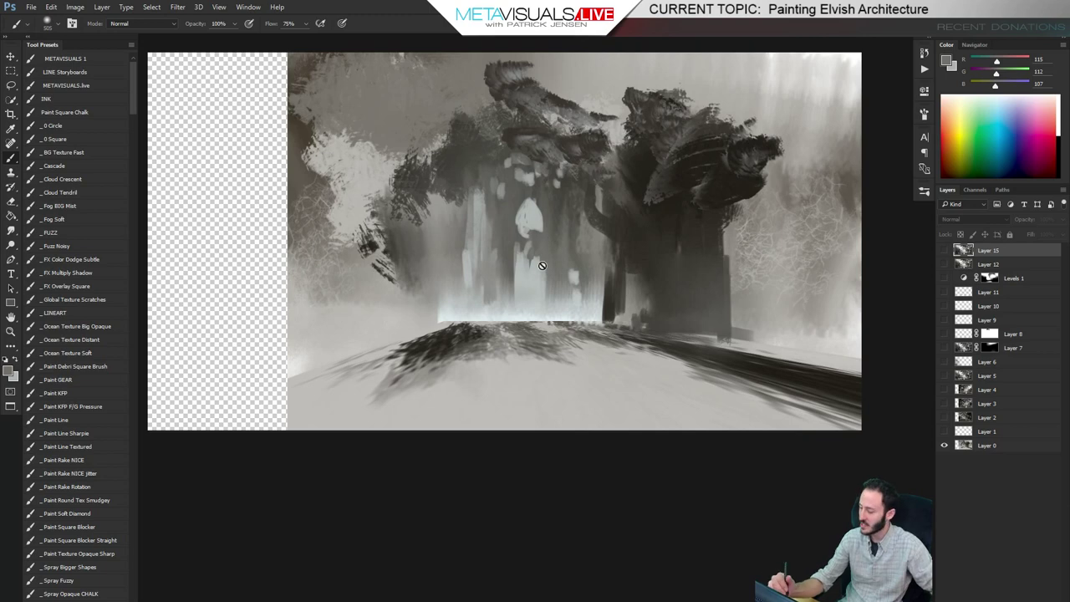
left_click(944, 431)
left_click(944, 417)
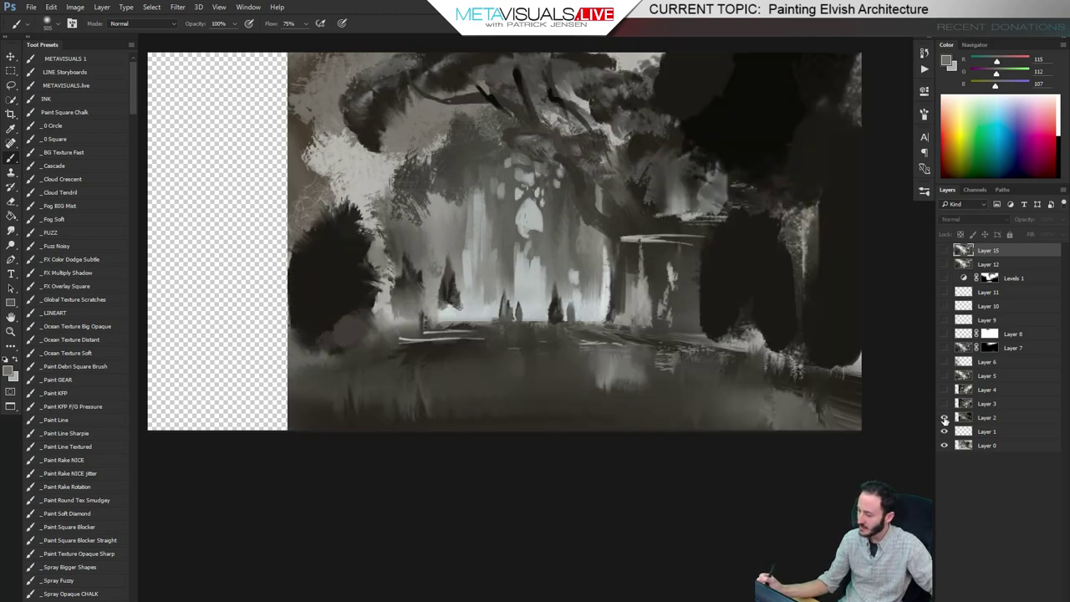
left_click(944, 417)
left_click(944, 417)
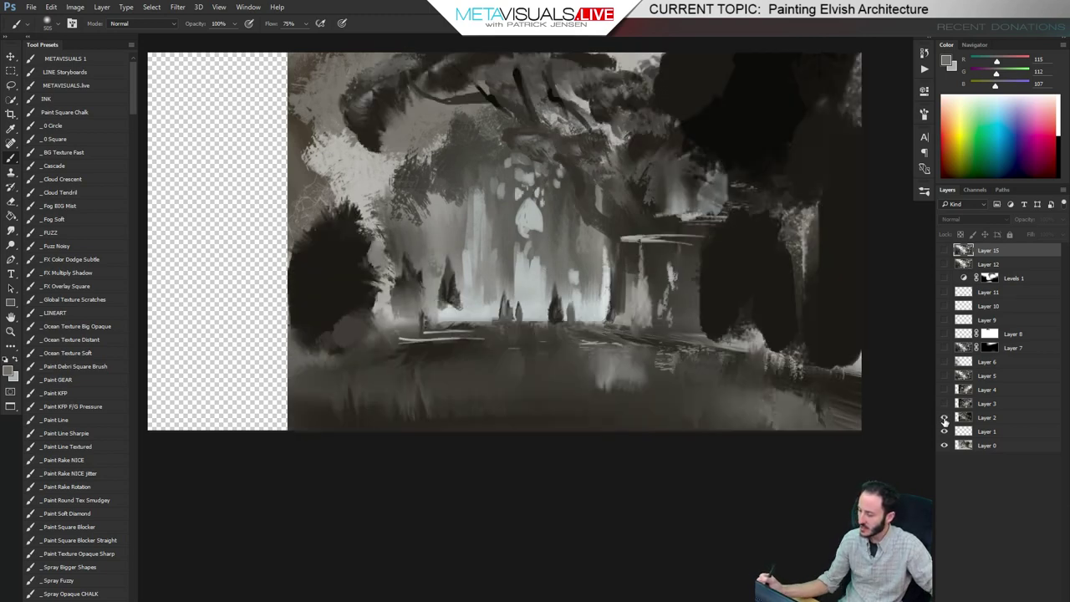
left_click(944, 417)
left_click(945, 417)
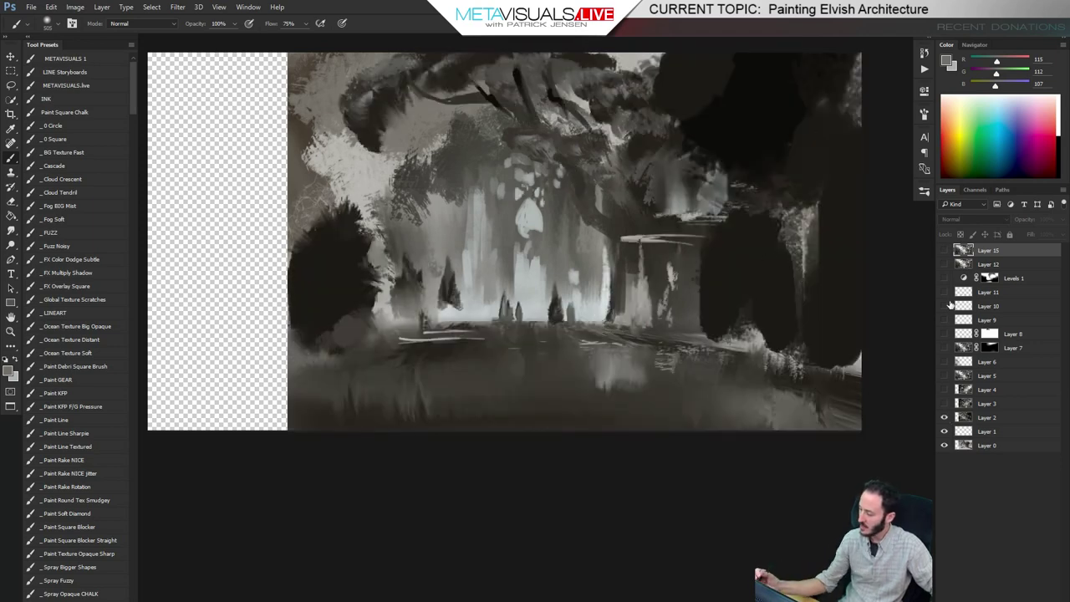
left_click(944, 403)
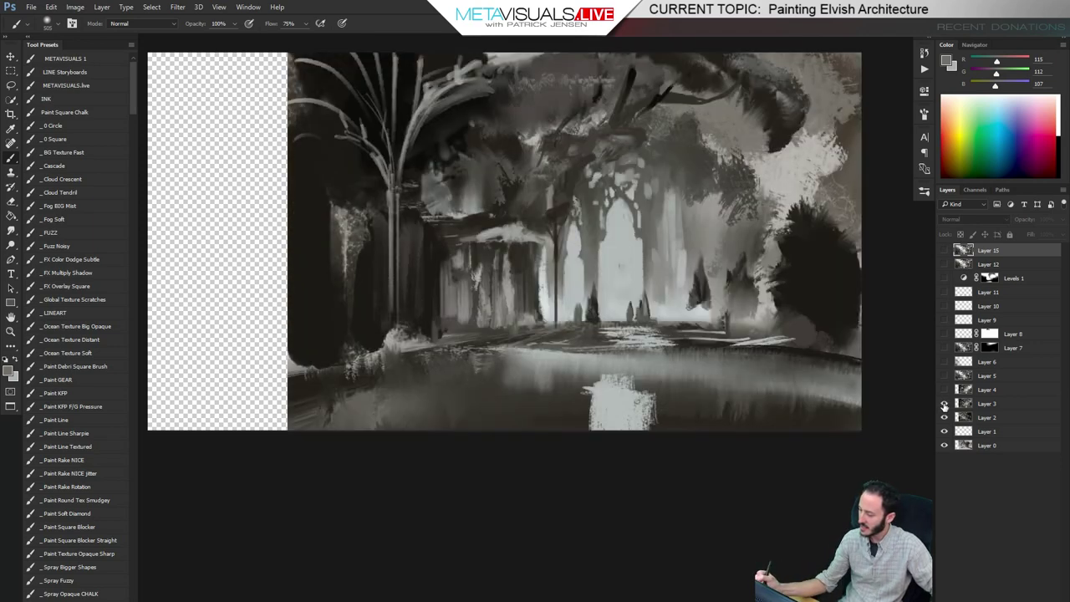
left_click(944, 389)
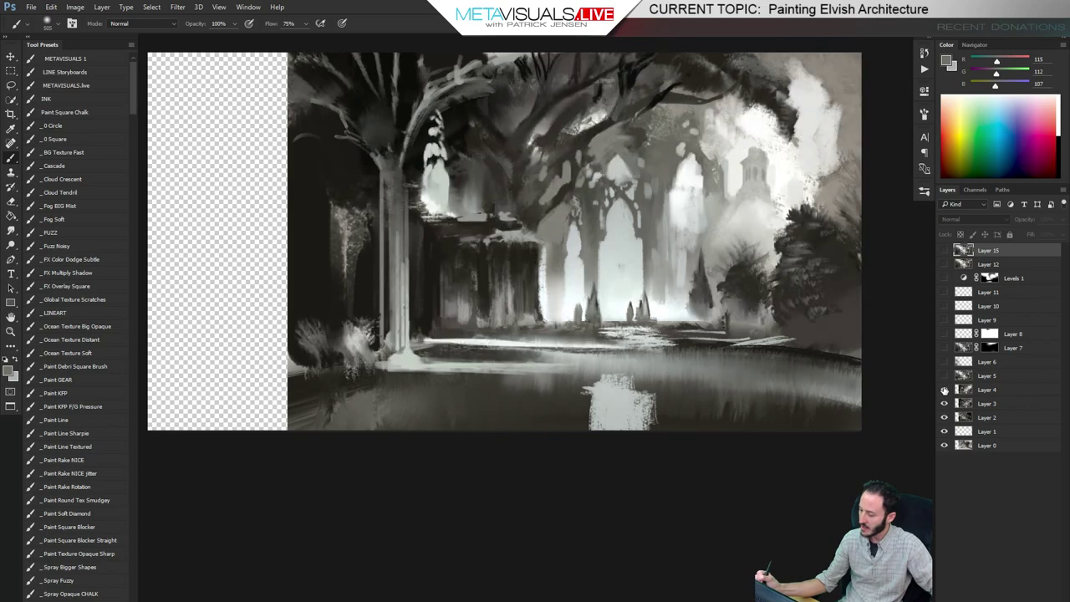
left_click(944, 389)
left_click(944, 390)
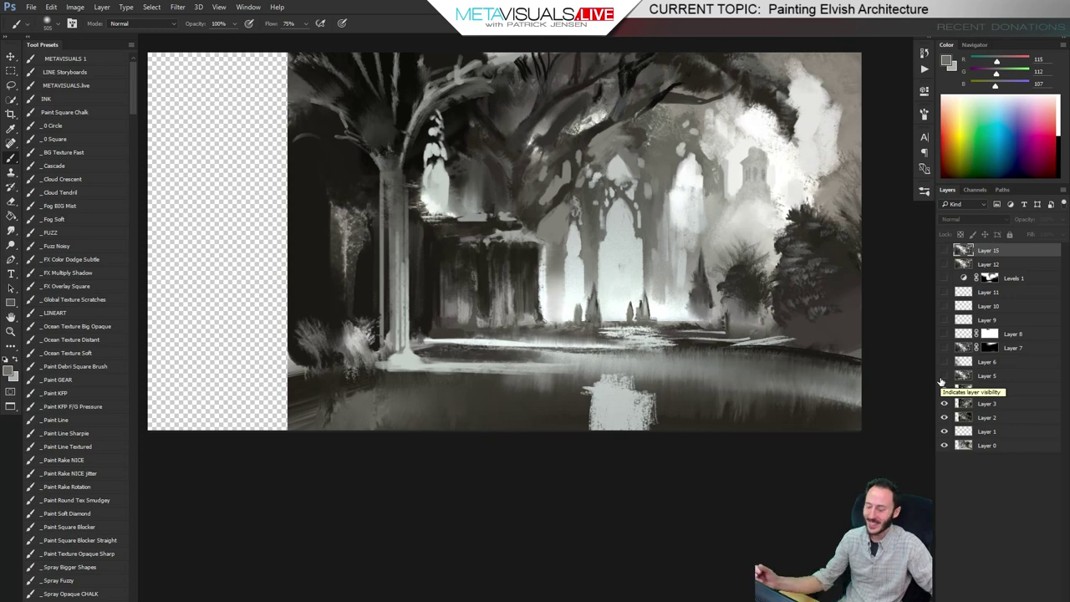
Reveal Layers 5 to 10 in order, toggling Layers 5, 6 and 7 to compare their changes
left_click(944, 376)
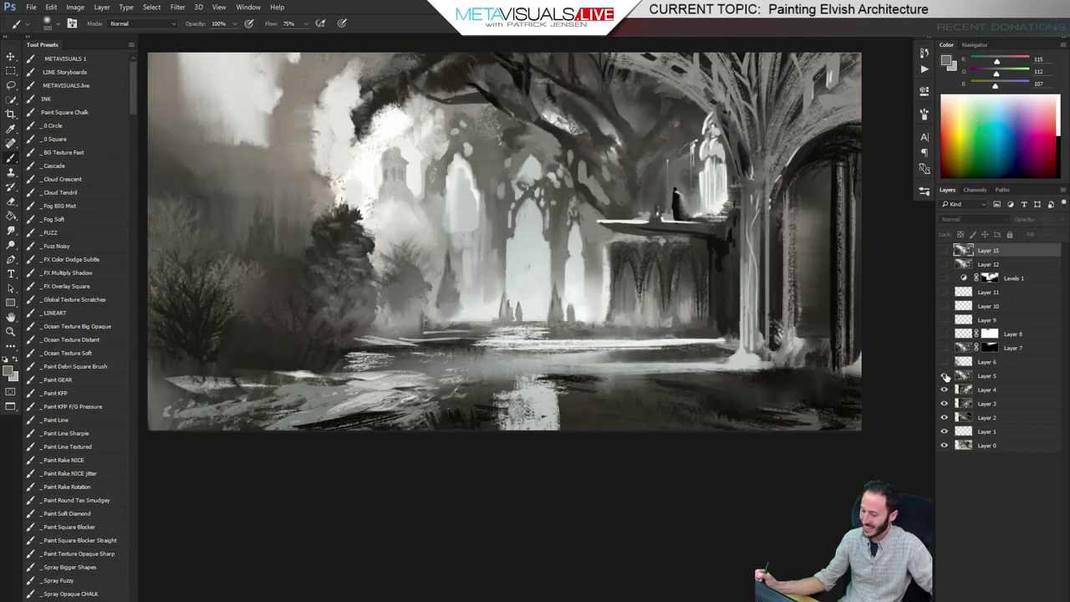
left_click(944, 376)
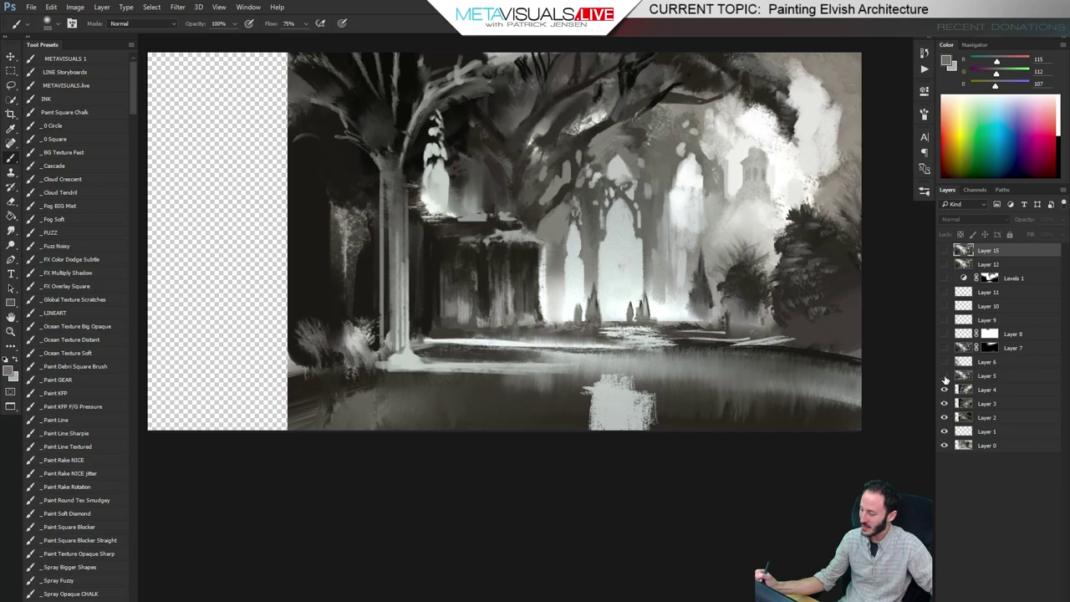
left_click(944, 376)
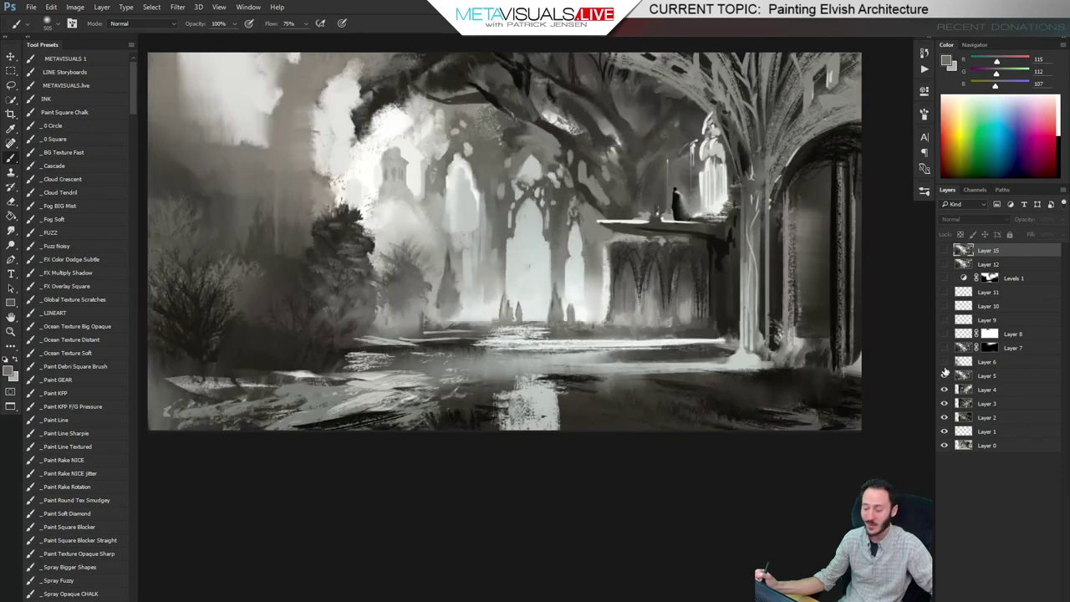
left_click(944, 363)
left_click(944, 364)
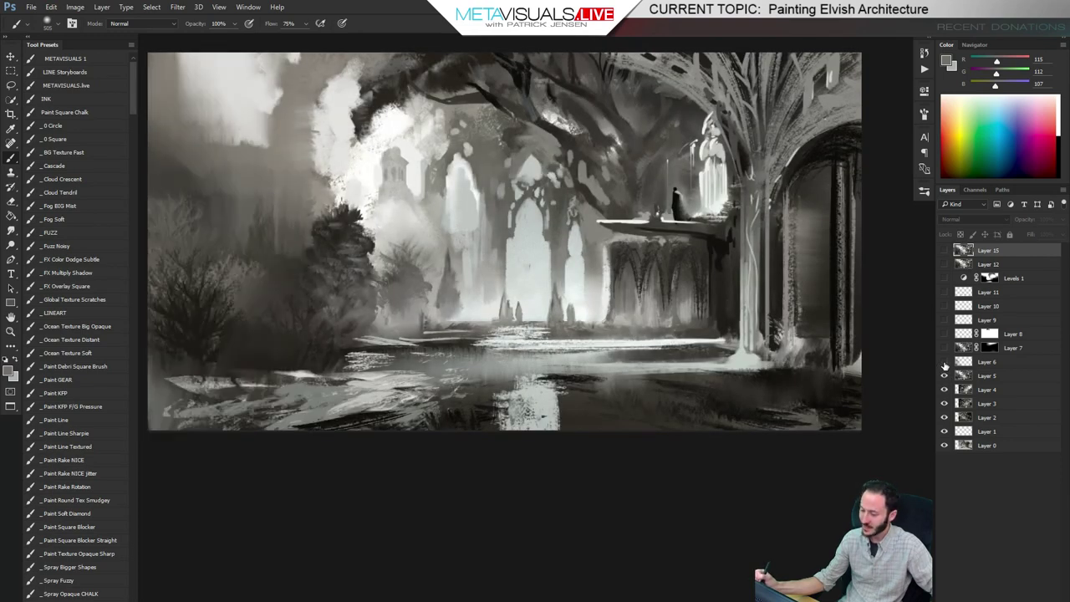
left_click(944, 365)
left_click(944, 350)
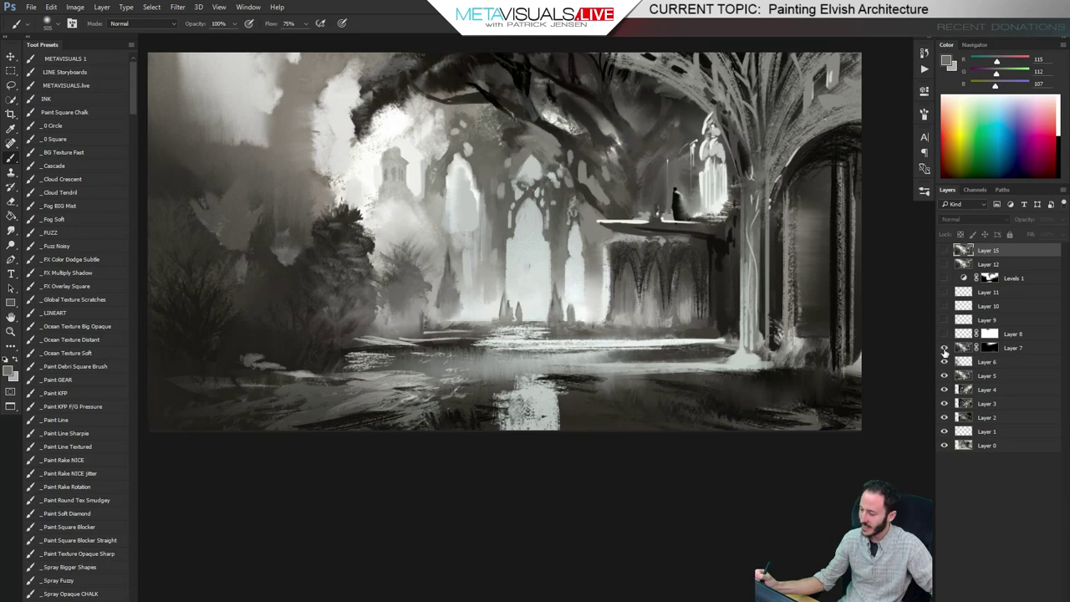
left_click(945, 346)
left_click(943, 345)
left_click(944, 334)
left_click(944, 320)
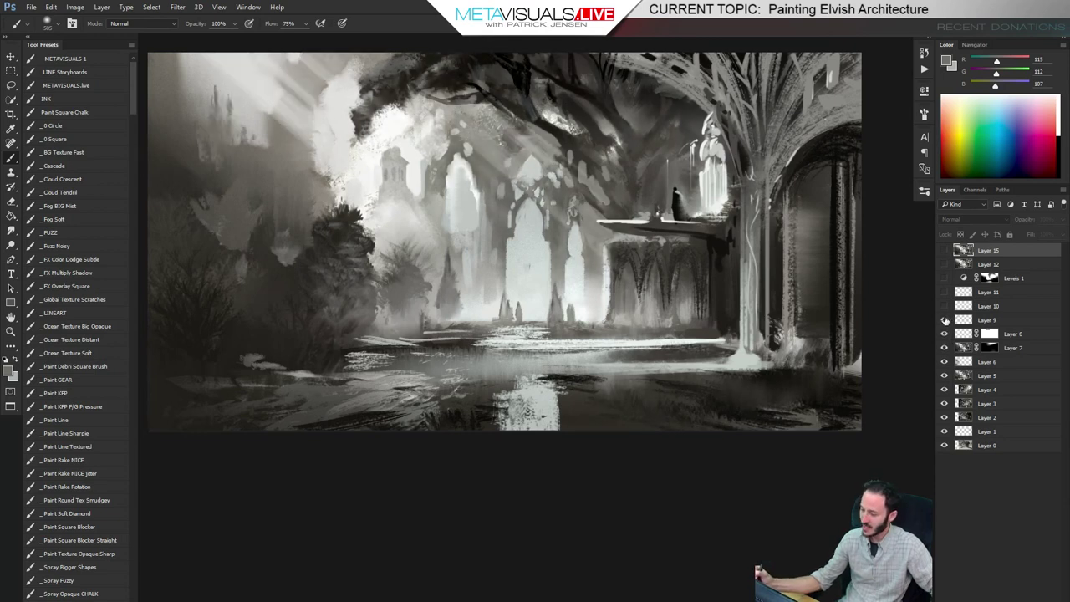
left_click(944, 306)
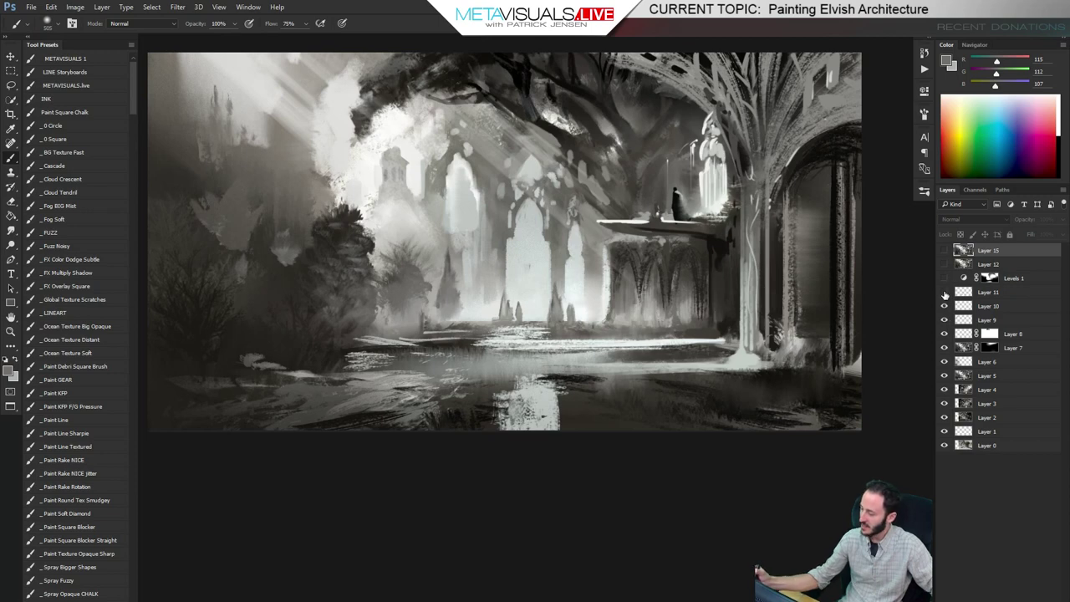
Reveal Layer 11, Levels 1, Layer 12 and Layer 15, toggling each to compare its effect on the painting
left_click(944, 291)
left_click(944, 291)
left_click(944, 292)
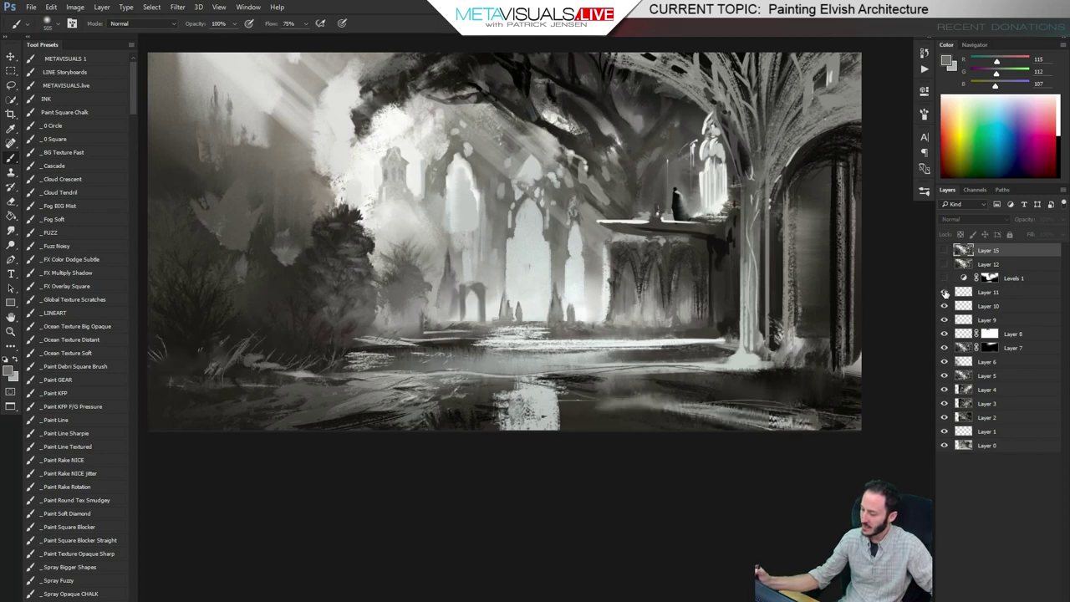
left_click(944, 278)
left_click(944, 278)
left_click(945, 279)
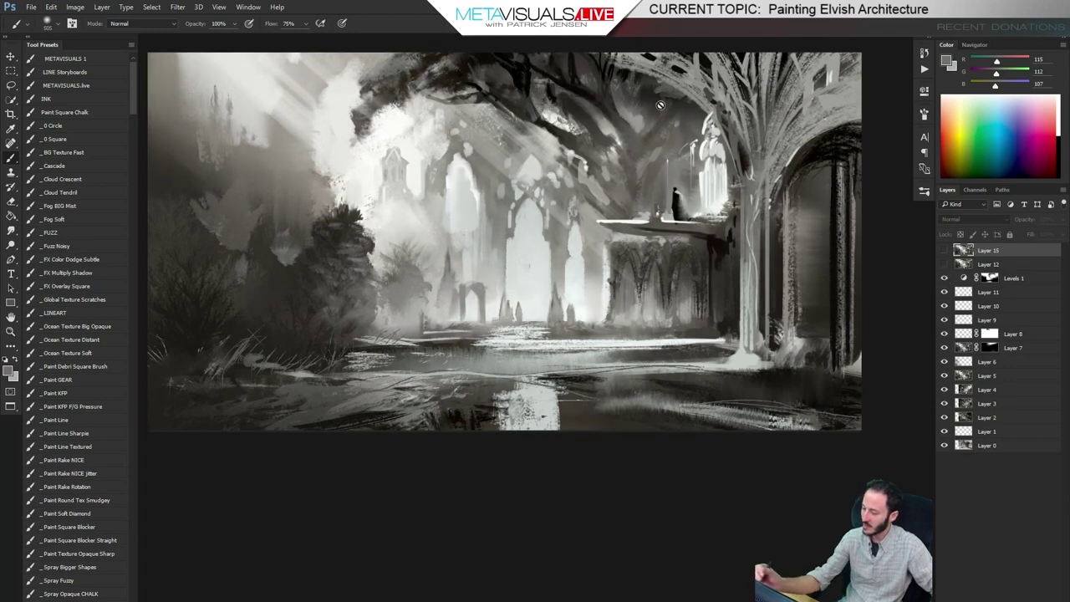
left_click(943, 265)
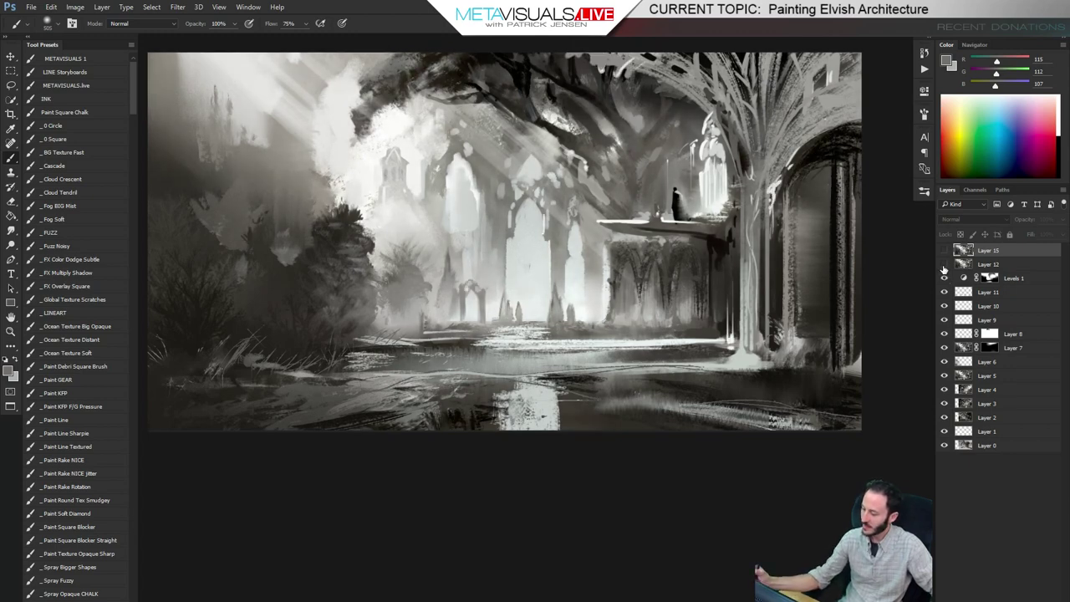
left_click(943, 265)
left_click(943, 266)
left_click(943, 254)
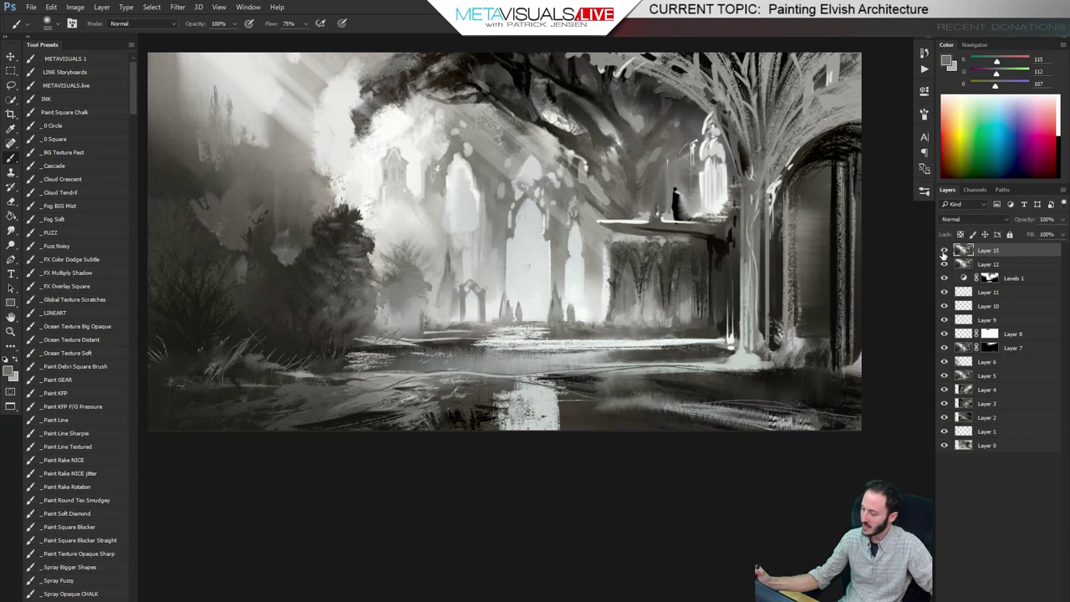
left_click(943, 253)
left_click(943, 253)
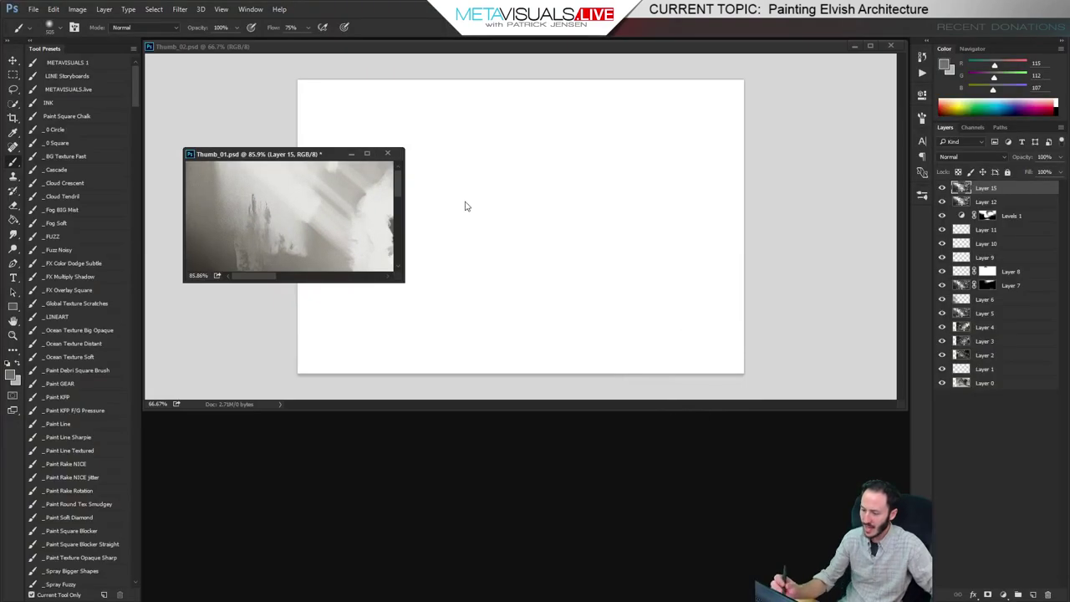
Shrink Thumb_01.psd to a 33.3% floating window below the blank canvas and make Thumb_02.psd the active document
key("ctrl+alt+minus")
key("ctrl+alt+minus")
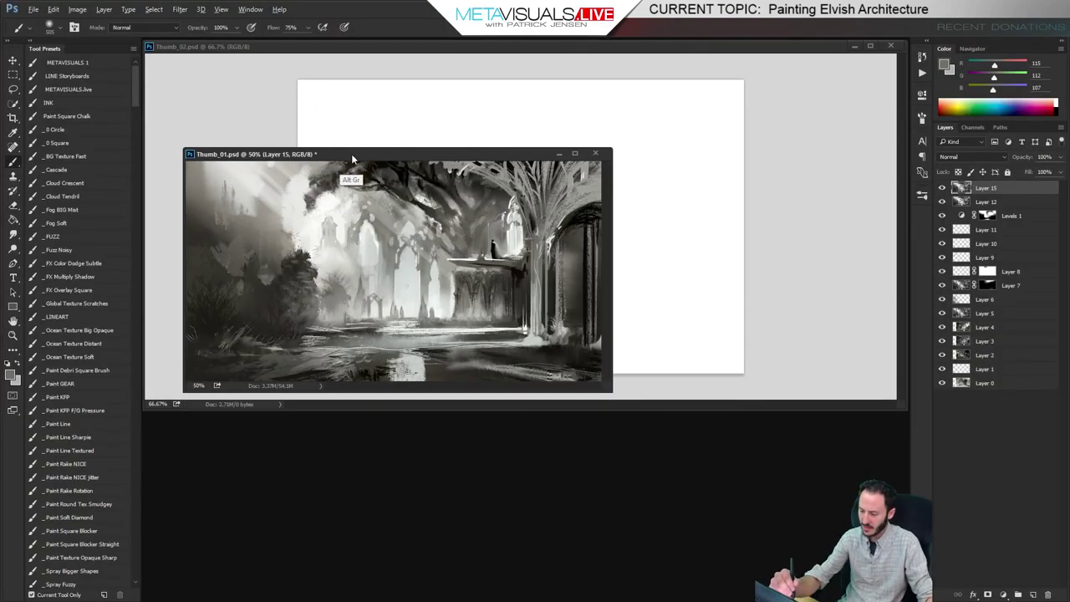
key("ctrl+alt+minus")
left_click_drag(351, 155, 302, 435)
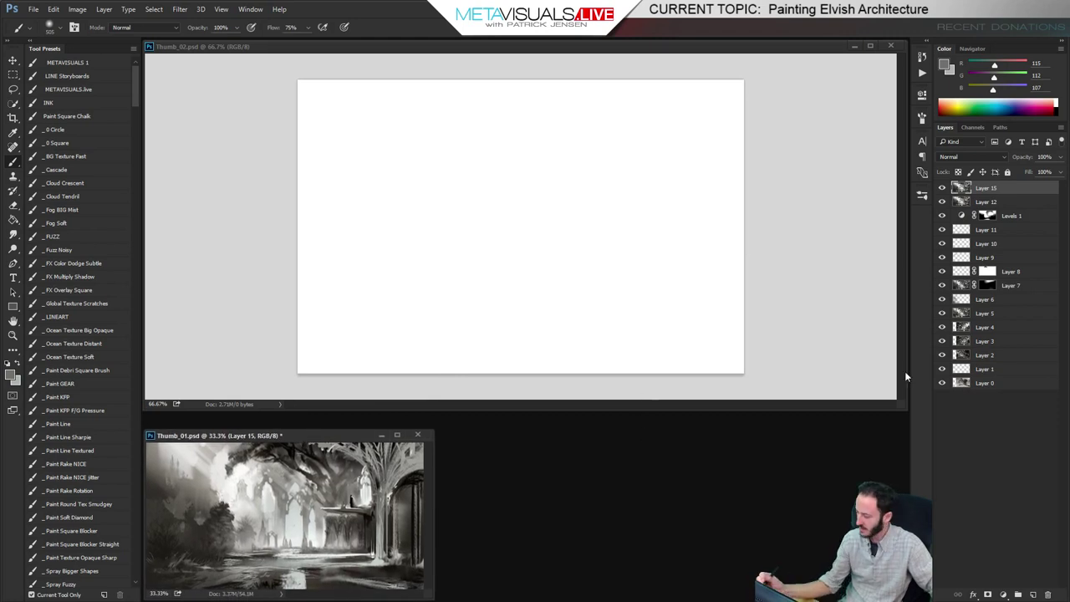
left_click_drag(899, 402, 900, 400)
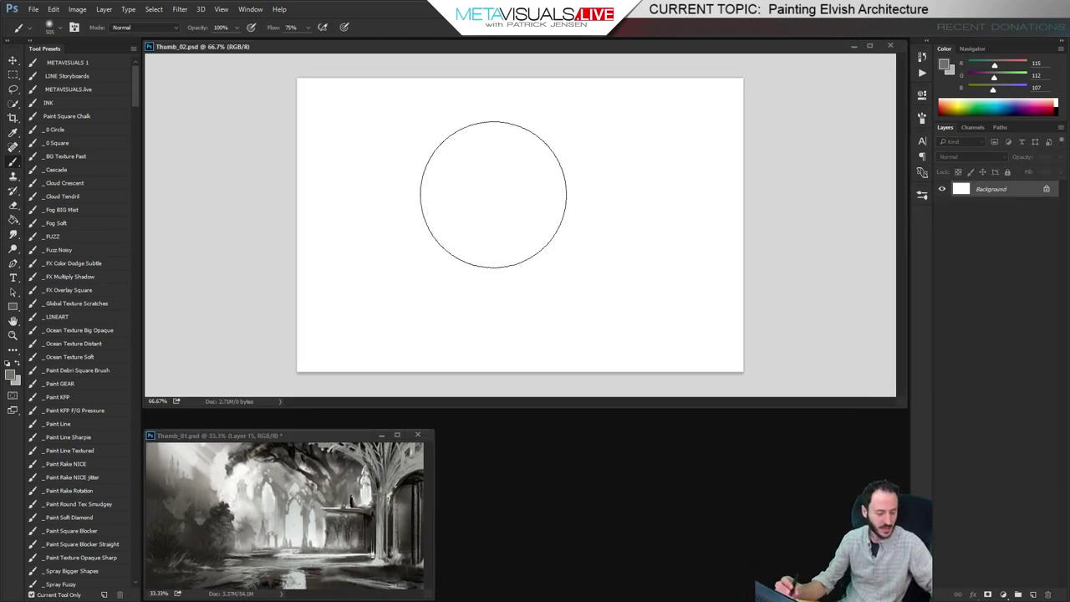
Brush a broad, soft mid-grey tone across the upper part of the blank canvas, undoing the first attempt
key("g")
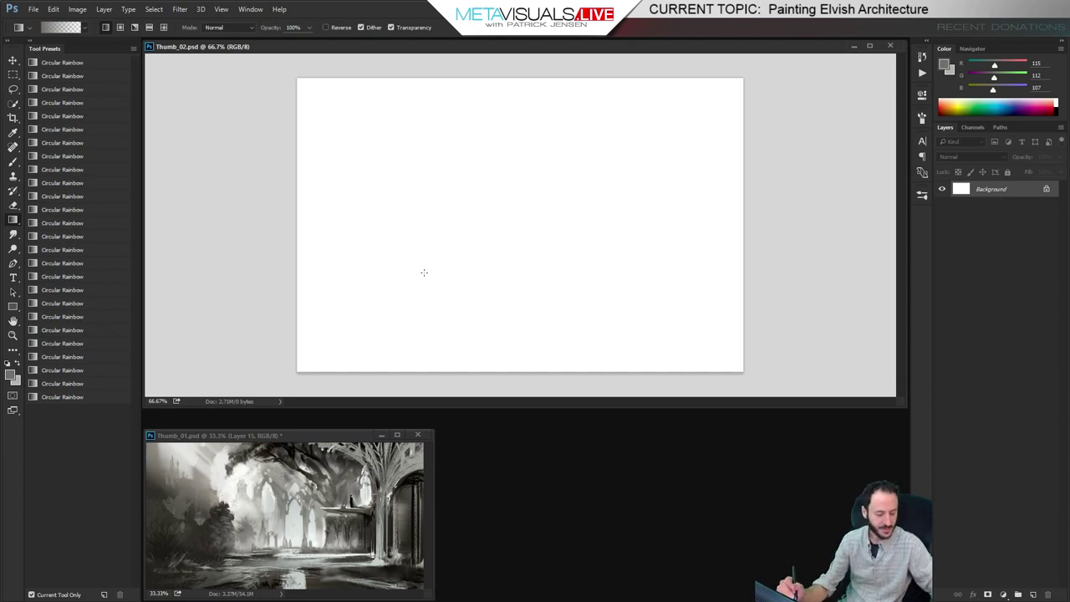
key("b")
mouse_move(394, 155)
left_mouse_down()
mouse_move(399, 198)
mouse_move(659, 212)
mouse_move(579, 178)
left_mouse_up()
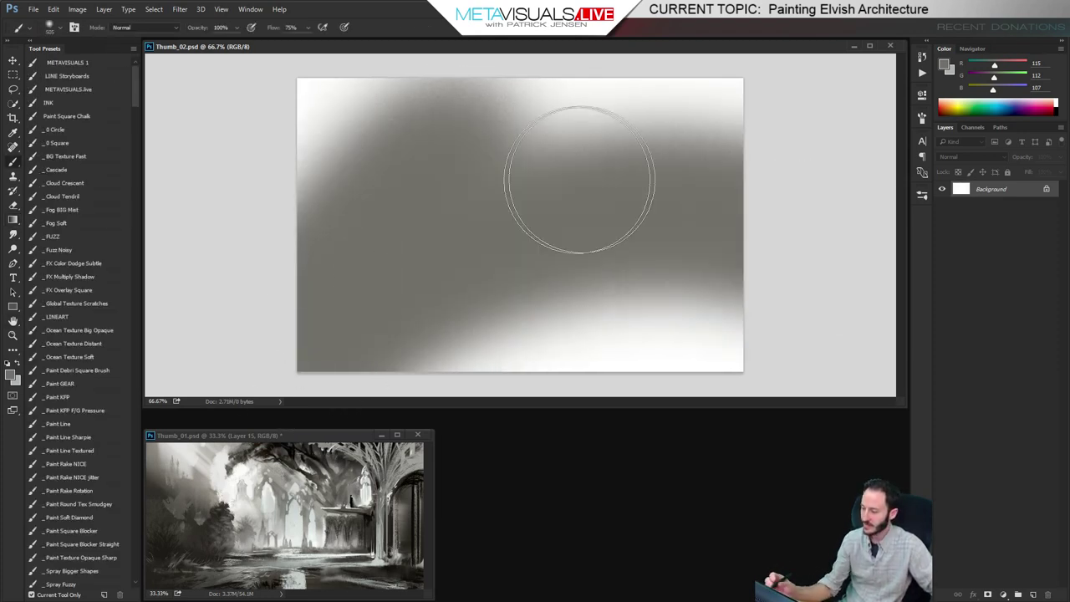
key("ctrl+z")
mouse_move(669, 180)
left_mouse_down()
mouse_move(452, 216)
mouse_move(537, 86)
mouse_move(242, 202)
left_mouse_up()
key("space")
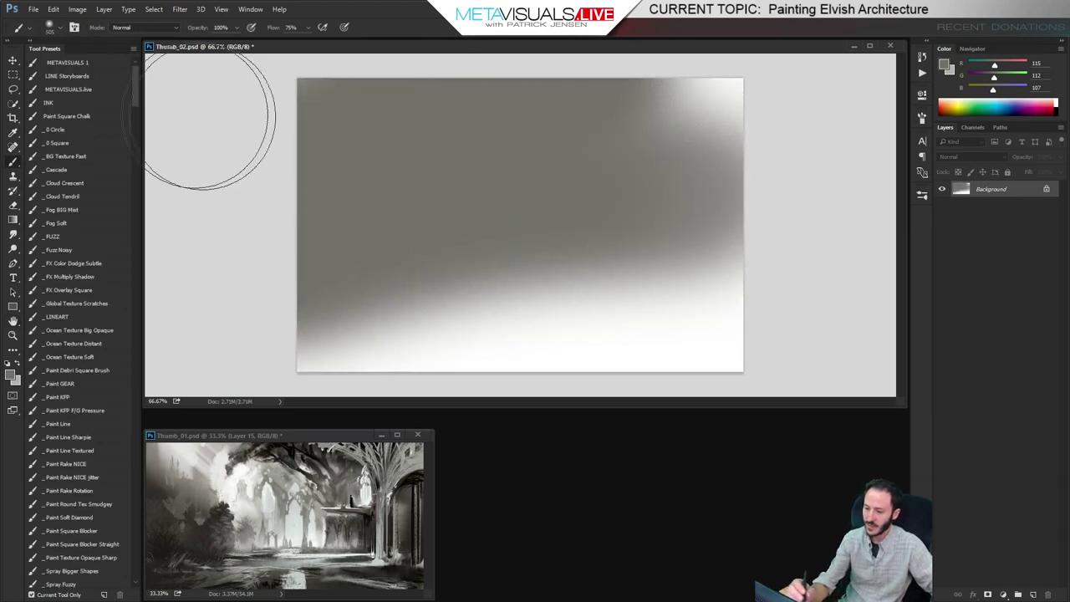
Crop the canvas's height to a wider landscape format
key("c")
left_click_drag(524, 371, 521, 343)
key("Return")
key("z")
mouse_move(545, 258)
left_mouse_down()
mouse_move(562, 261)
mouse_move(537, 259)
left_mouse_up()
Choose a neutral dark grey foreground colour, RGB 61, 61, 61, and fill the area surrounding the canvas with it
key("g")
left_click(12, 373)
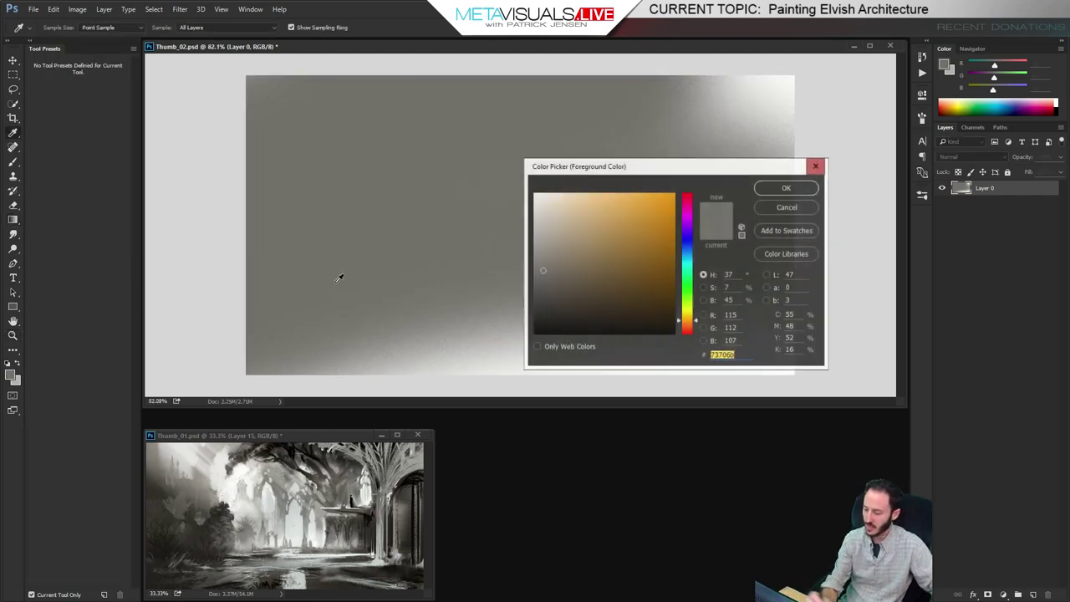
left_click(532, 300)
key("Return")
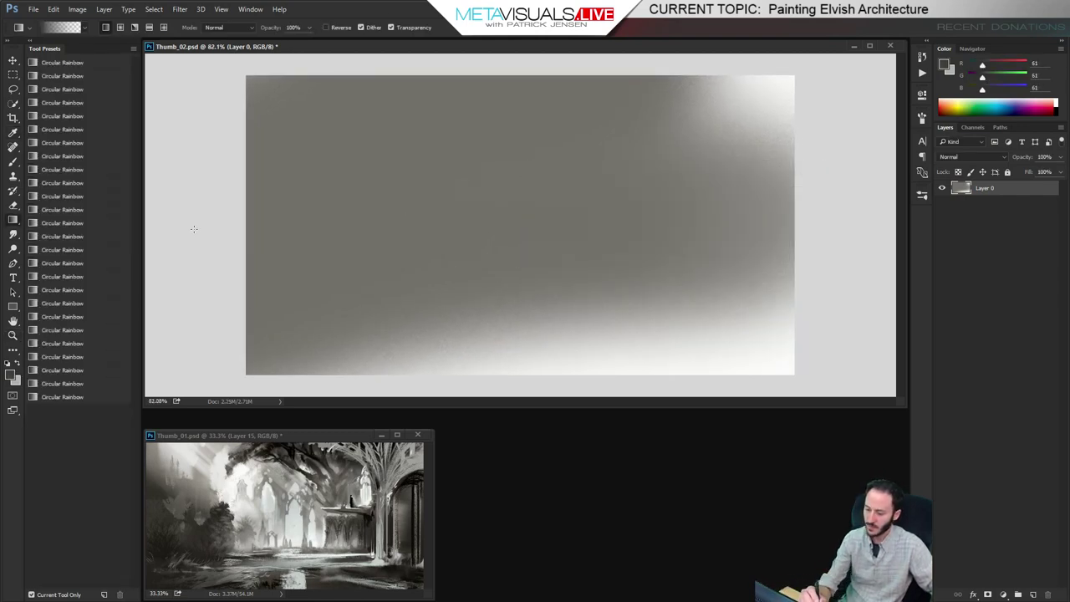
key("shift+g")
left_click(209, 249, "shift")
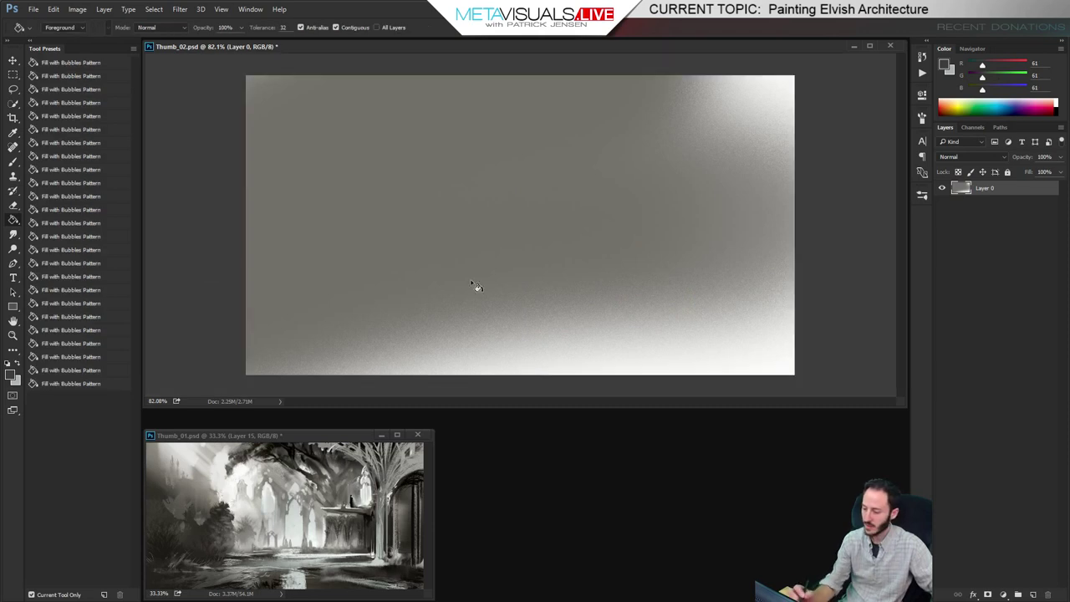
With the BG Texture Fast brush, paint dark cloudy masses across the middle and soften their left part with sampled mid-grey
key("b")
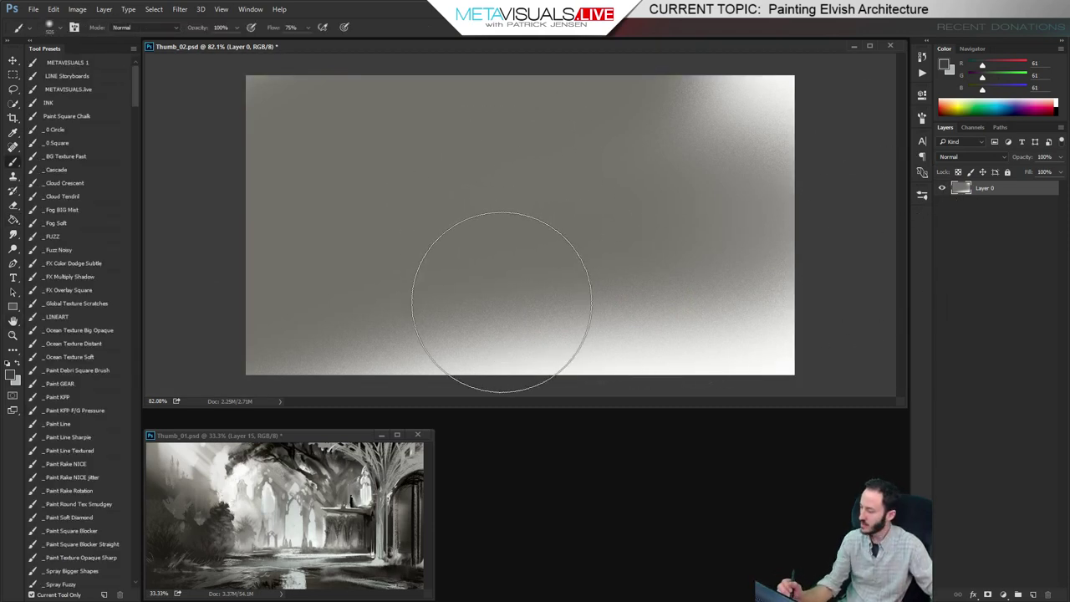
key("space")
left_click(75, 157)
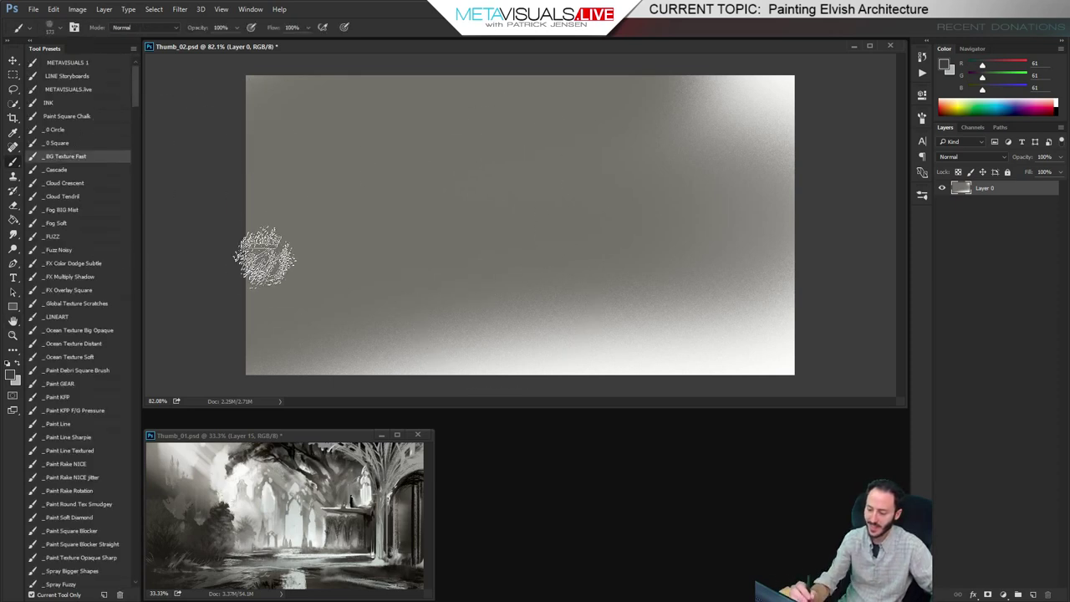
mouse_move(378, 192)
left_mouse_down()
mouse_move(446, 215)
mouse_move(614, 217)
mouse_move(640, 259)
mouse_move(360, 170)
mouse_move(295, 134)
mouse_move(333, 322)
left_mouse_up()
key("space")
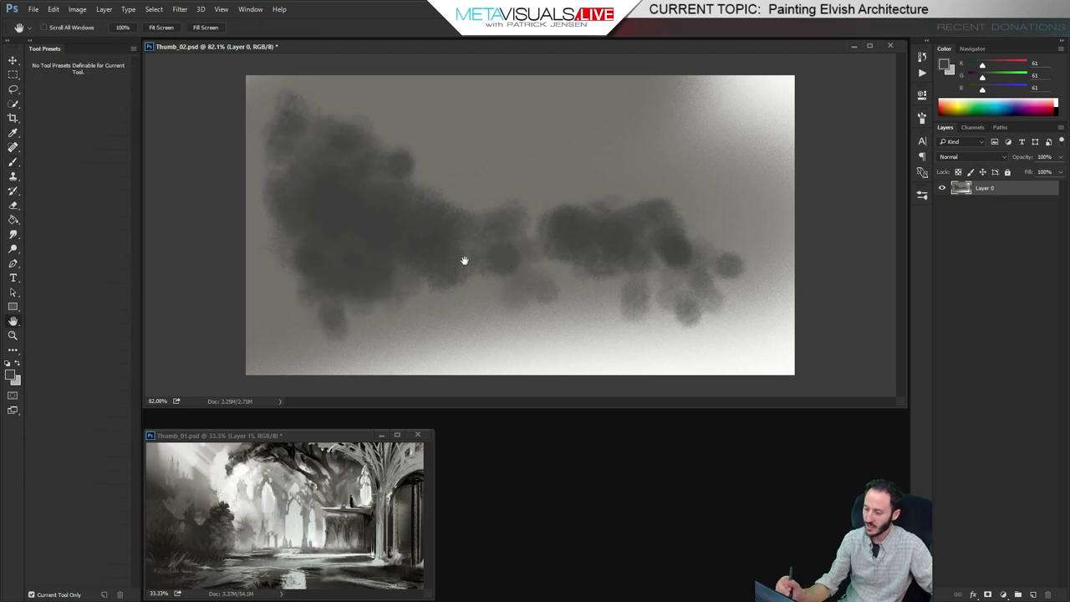
left_click(401, 108, "alt")
mouse_move(289, 100)
left_mouse_down()
mouse_move(319, 201)
mouse_move(353, 106)
mouse_move(340, 299)
mouse_move(314, 279)
mouse_move(629, 267)
mouse_move(566, 284)
left_mouse_up()
key("l")
mouse_move(471, 226)
left_mouse_down()
mouse_move(424, 244)
mouse_move(575, 269)
left_mouse_up()
key("ctrl+d")
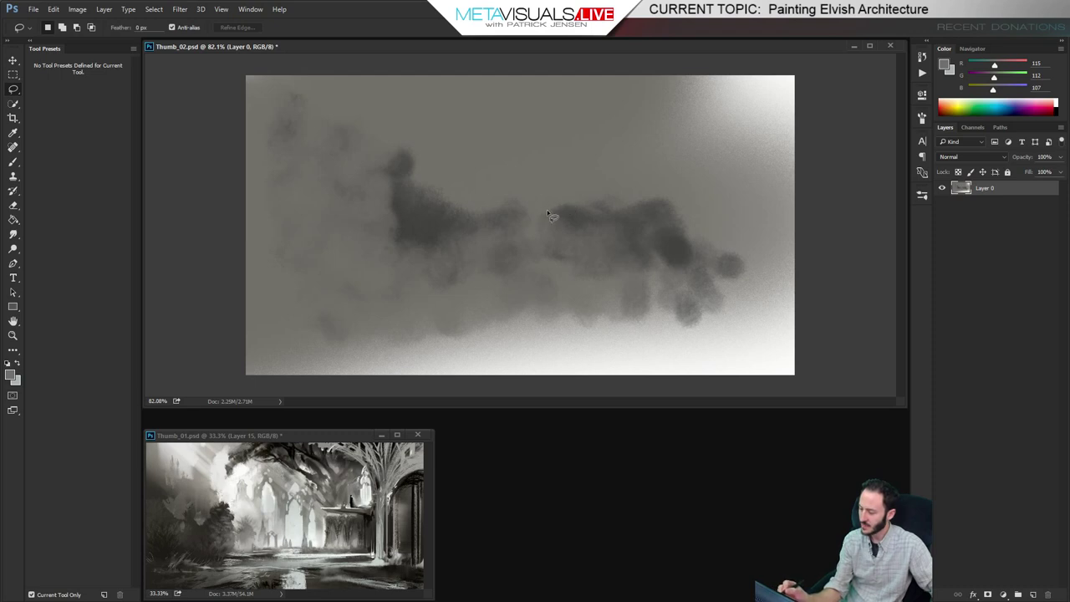
Lasso a winding water shape running from the middle of the canvas through the whole foreground, and hide the selection outline
mouse_move(493, 228)
left_mouse_down()
mouse_move(370, 233)
mouse_move(491, 256)
mouse_move(292, 295)
left_mouse_up()
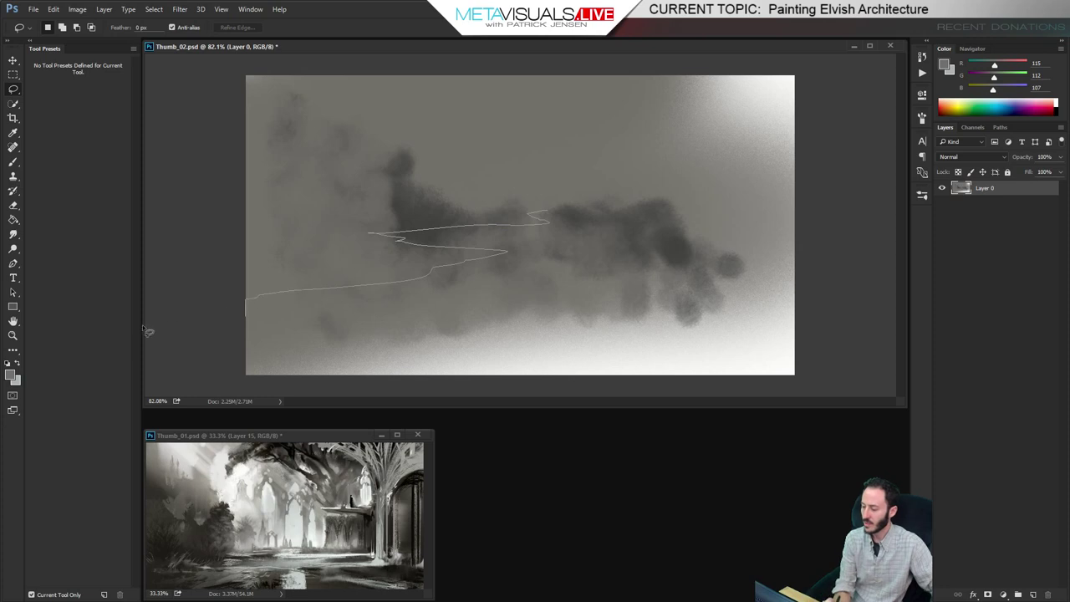
mouse_move(148, 332)
left_mouse_down()
mouse_move(407, 383)
mouse_move(877, 352)
mouse_move(718, 285)
mouse_move(500, 269)
mouse_move(696, 233)
mouse_move(575, 207)
left_mouse_up()
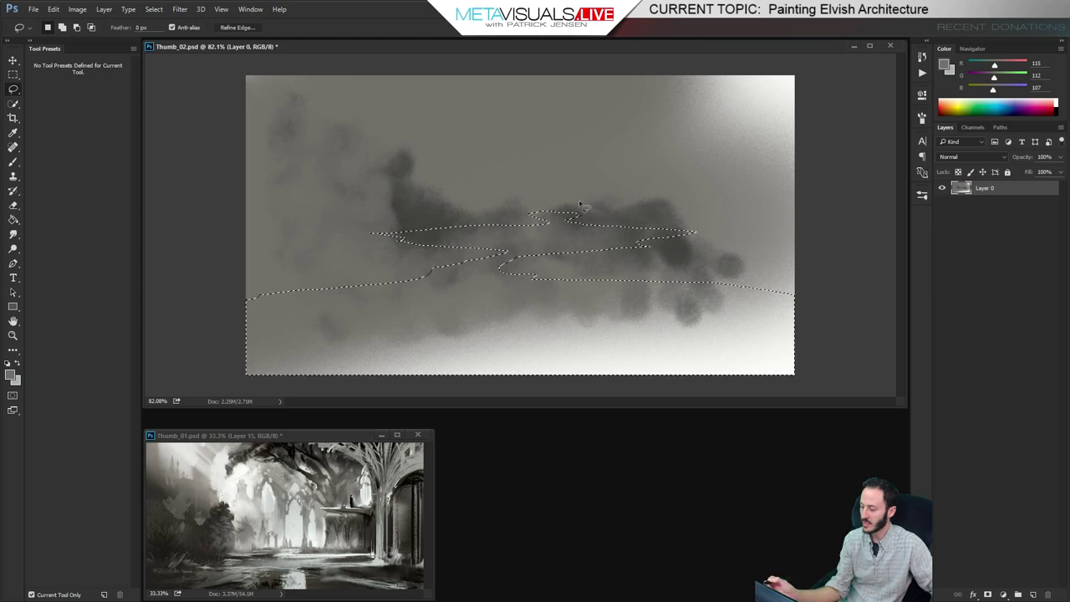
key("ctrl+h")
With the Fuzz Noisy brush, paint the selected pool light grey, RGB 211, 210, 209, undoing the first oversized pass and using a smaller brush
key("b")
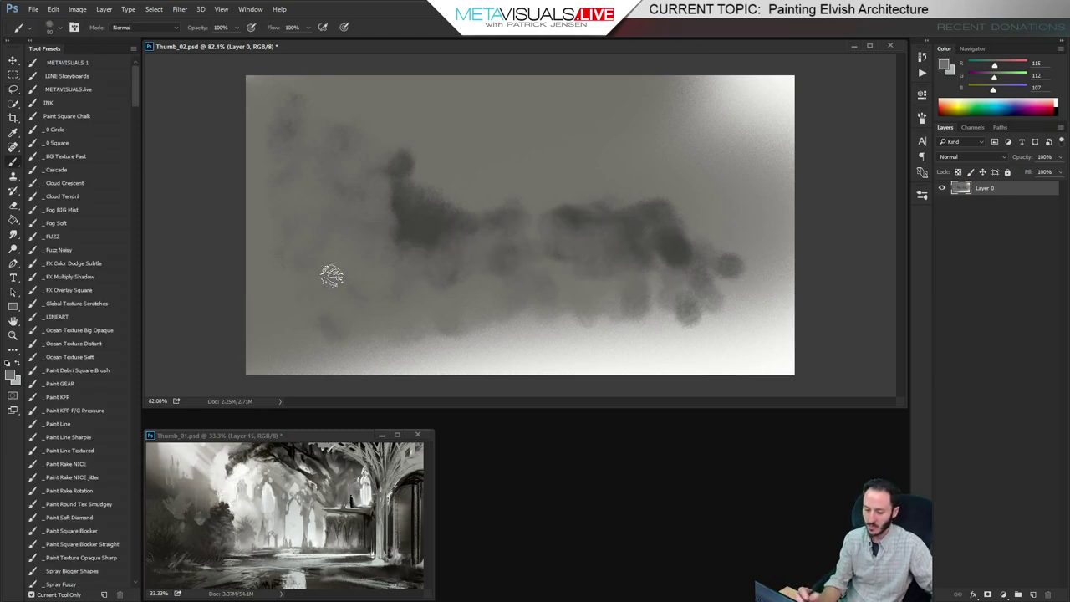
left_click(60, 250)
mouse_move(750, 284)
left_mouse_down()
mouse_move(418, 230)
mouse_move(153, 241)
left_mouse_up()
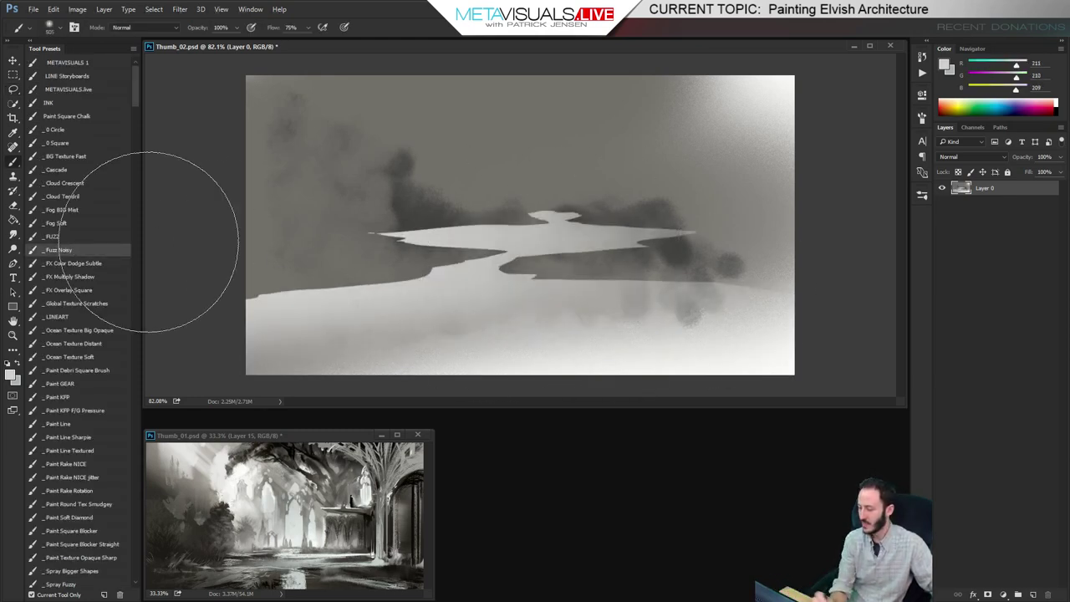
key("ctrl+z")
key("bracketleft")
key("bracketleft")
key("bracketleft")
left_click_drag(742, 247, 256, 251)
mouse_move(668, 236)
left_mouse_down()
mouse_move(429, 229)
mouse_move(561, 192)
mouse_move(424, 226)
left_mouse_up()
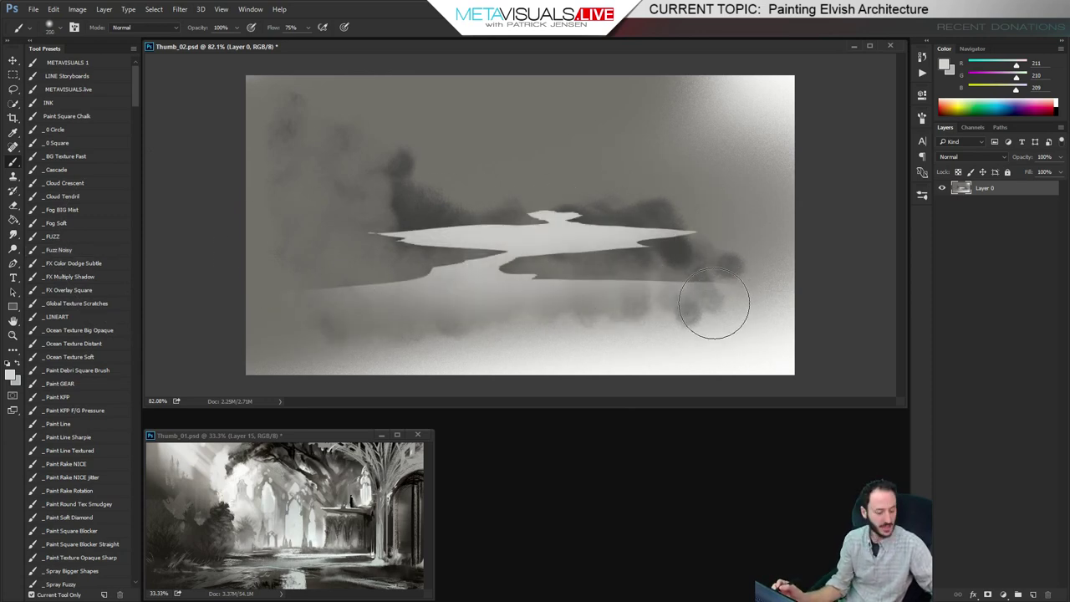
On a new layer, brush light grey over the selected water and tone its foreground with a sampled mid-grey, RGB 162, 160, 156
key("ctrl+shift+alt+n")
key("space")
left_click_drag(644, 275, 209, 299)
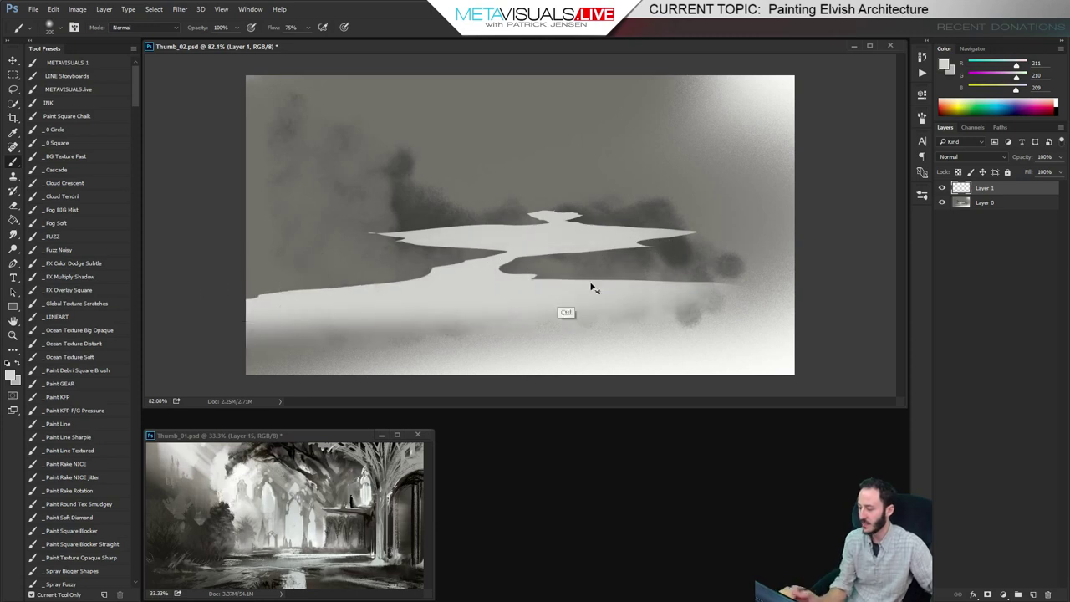
key("ctrl+z")
mouse_move(705, 246)
left_mouse_down()
mouse_move(524, 205)
mouse_move(492, 301)
left_mouse_up()
left_click(488, 302, "alt")
left_click_drag(781, 326, 358, 382)
key("r")
key("space")
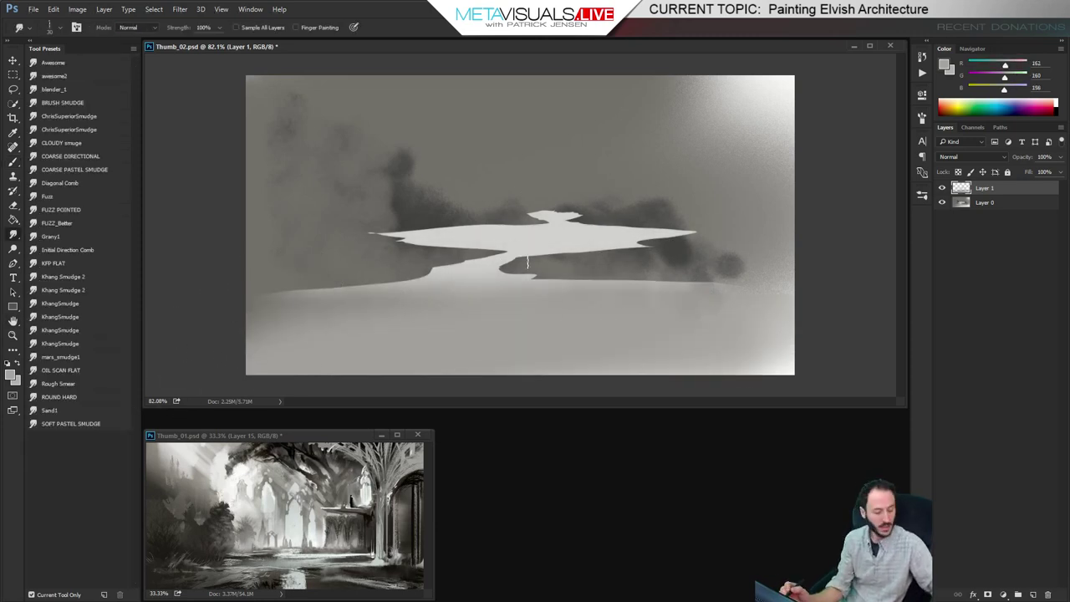
key("b")
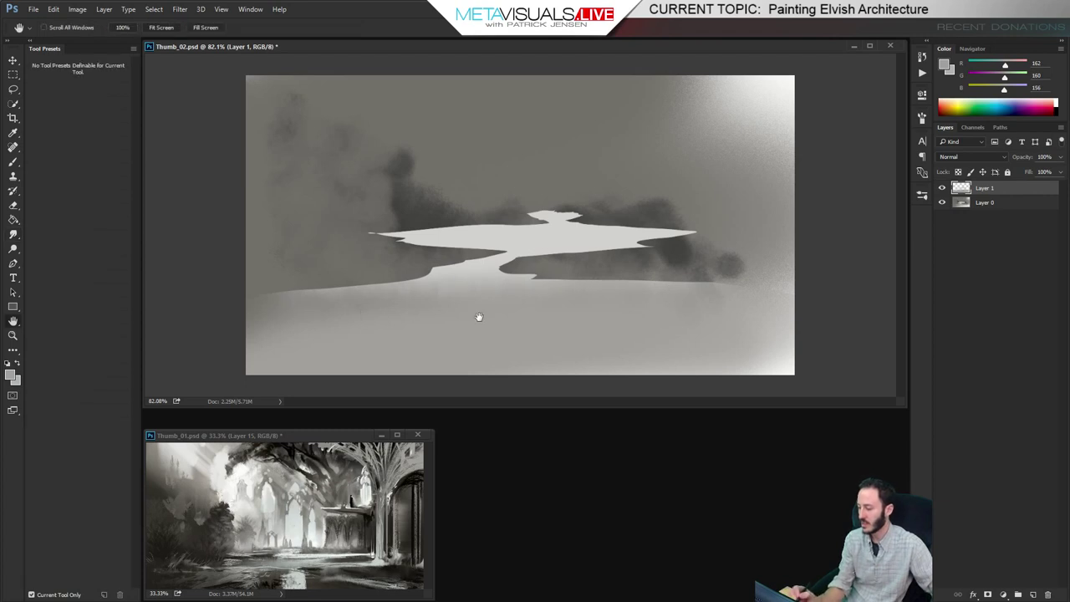
left_click(942, 188)
left_click(942, 188)
key("v")
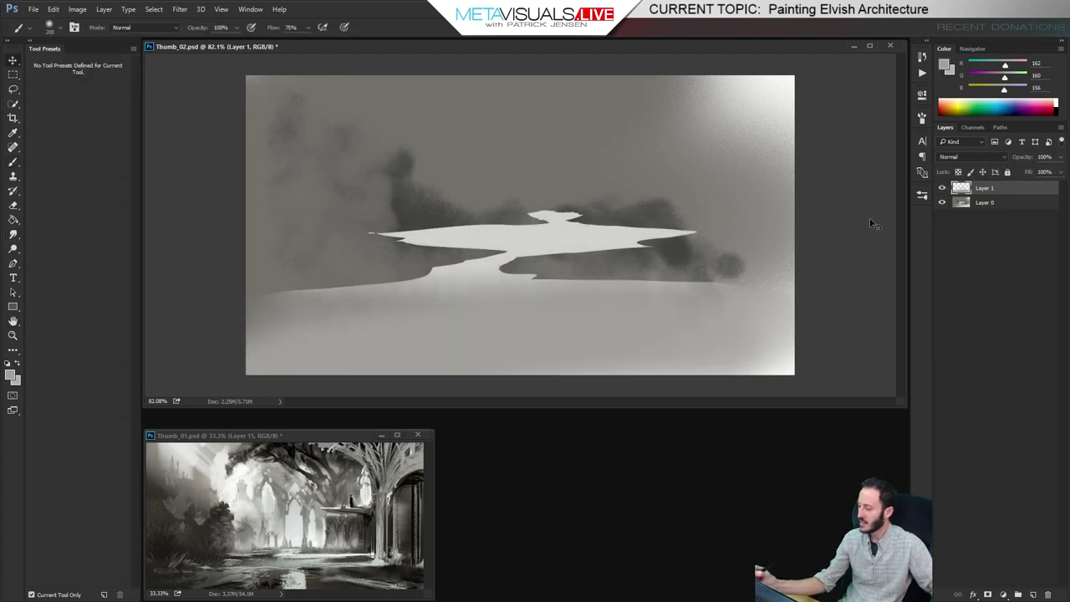
mouse_move(602, 350)
left_mouse_down()
mouse_move(624, 267)
mouse_move(590, 306)
mouse_move(593, 321)
left_mouse_up()
key("b")
On Layer 0, use the Paint KPP F/G Pressure brush with a dark tone sampled from the first thumbnail to paint rock at the pool's left tip
left_click(961, 201)
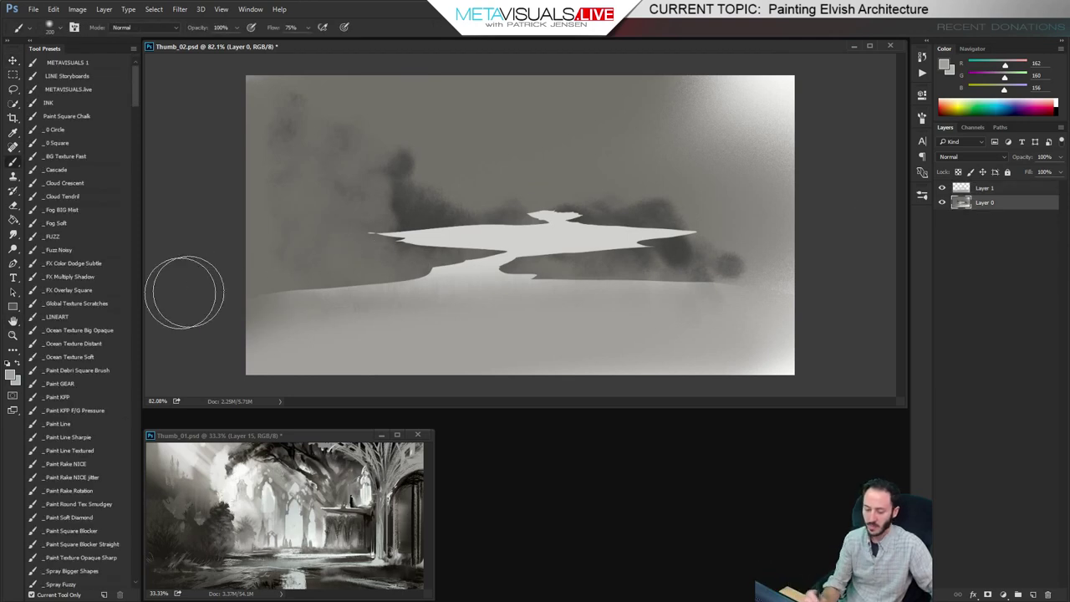
left_click(75, 410)
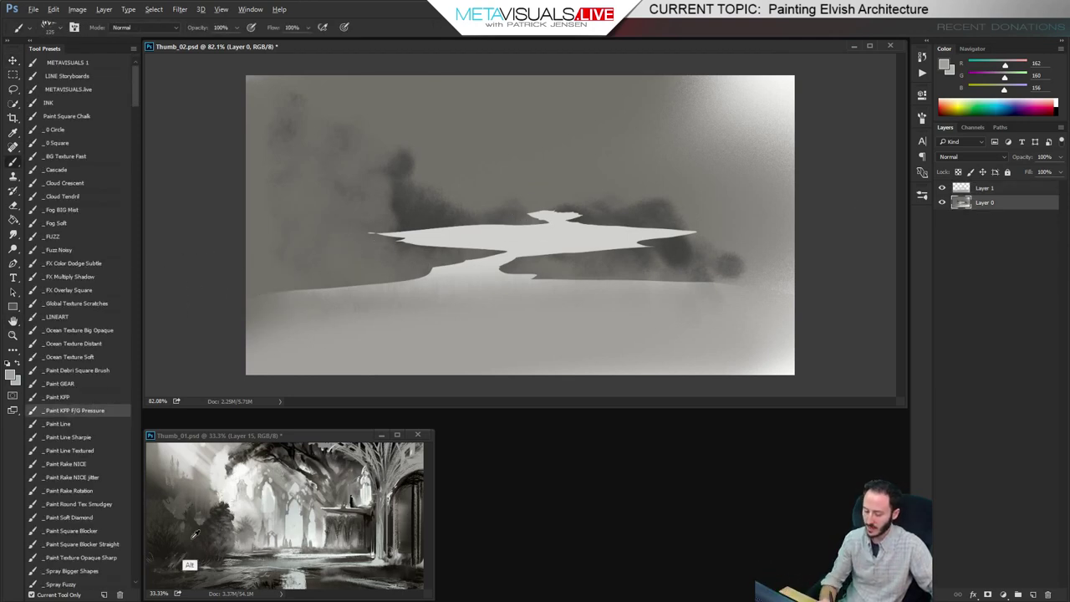
left_click(183, 570, "alt")
key("bracketleft")
key("bracketleft")
left_click_drag(374, 243, 384, 257)
key("bracketleft")
key("bracketleft")
key("bracketleft")
key("bracketleft")
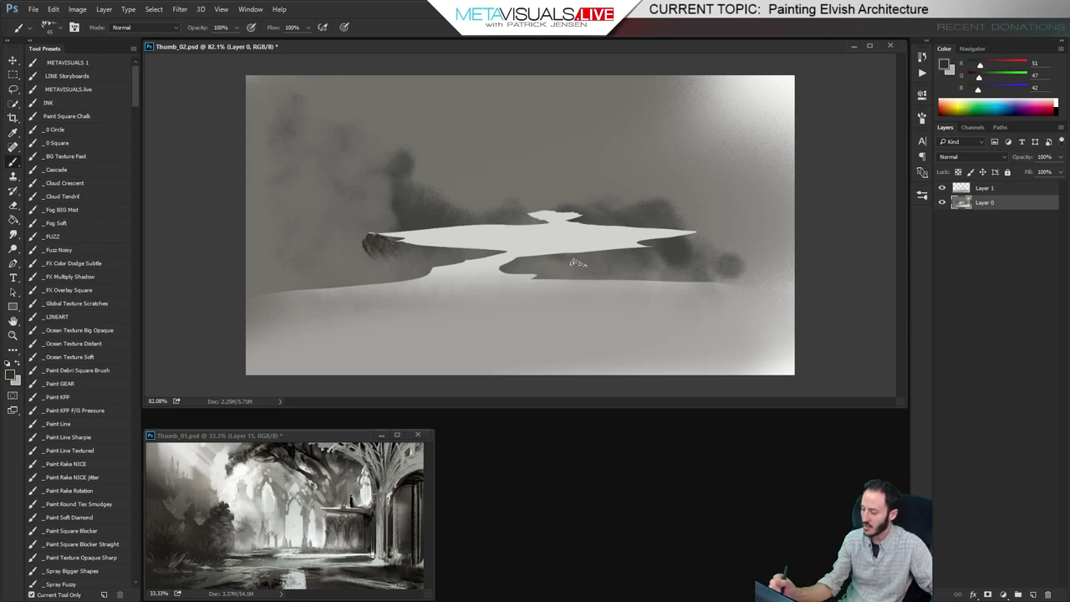
Paint dark rocky edges along the pool's right shore, deepen the left bank and outline the far end of the water
mouse_move(623, 252)
left_mouse_down()
mouse_move(547, 260)
mouse_move(633, 258)
mouse_move(699, 234)
left_mouse_up()
key("bracketright")
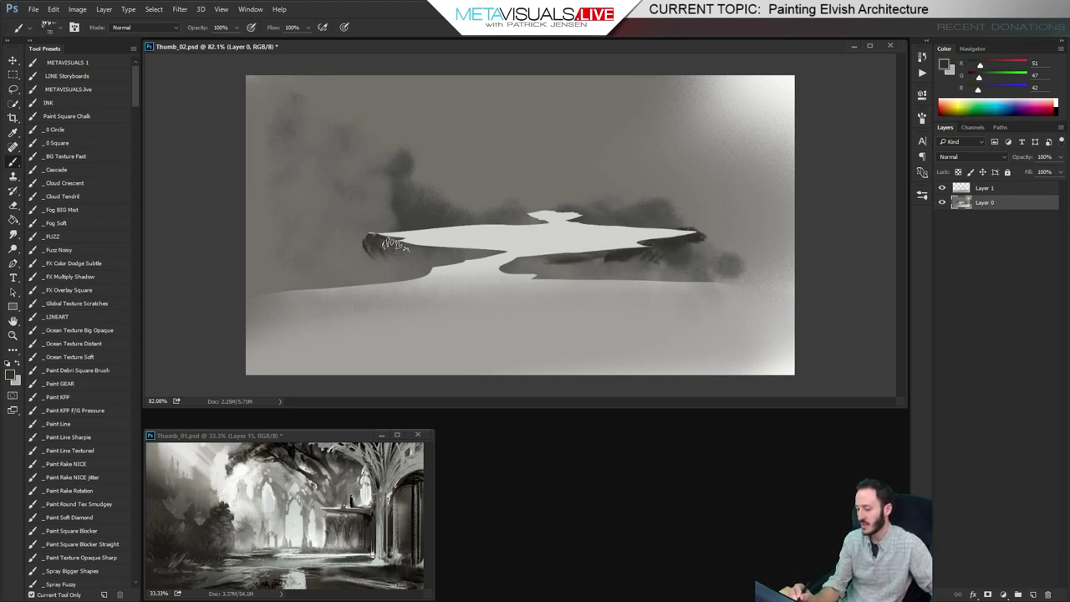
mouse_move(384, 241)
left_mouse_down()
mouse_move(401, 274)
mouse_move(422, 255)
mouse_move(394, 293)
mouse_move(376, 240)
left_mouse_up()
key("r")
key("b")
key("bracketleft")
left_click_drag(523, 219, 551, 219)
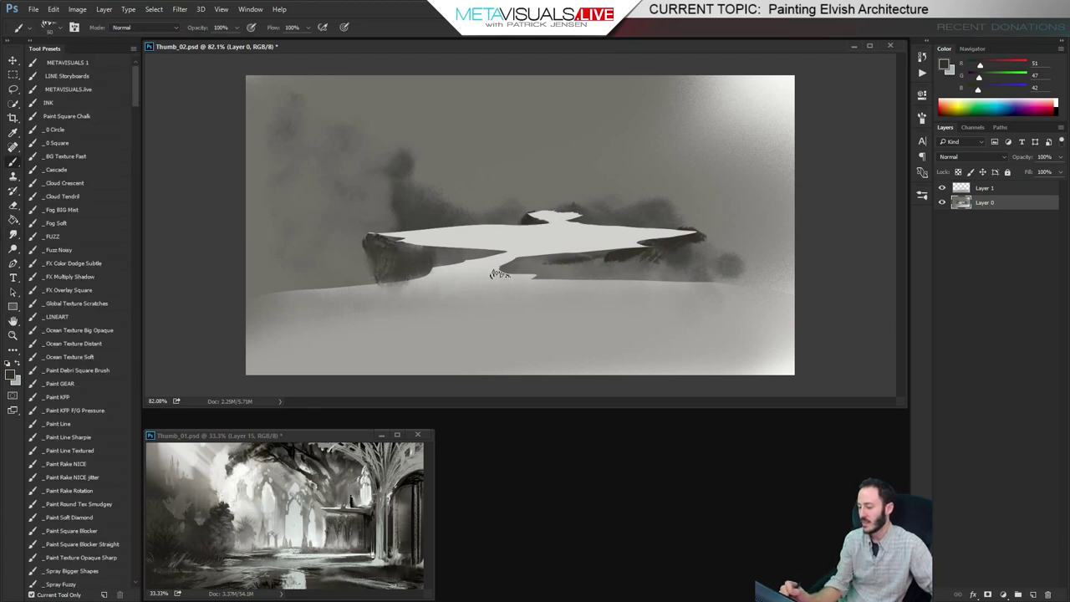
Fill the right bank below the pool with dark vertical rock strokes and undo the last smudge
mouse_move(650, 267)
left_mouse_down()
mouse_move(595, 271)
mouse_move(663, 264)
mouse_move(638, 286)
mouse_move(663, 264)
mouse_move(687, 276)
left_mouse_up()
key("space")
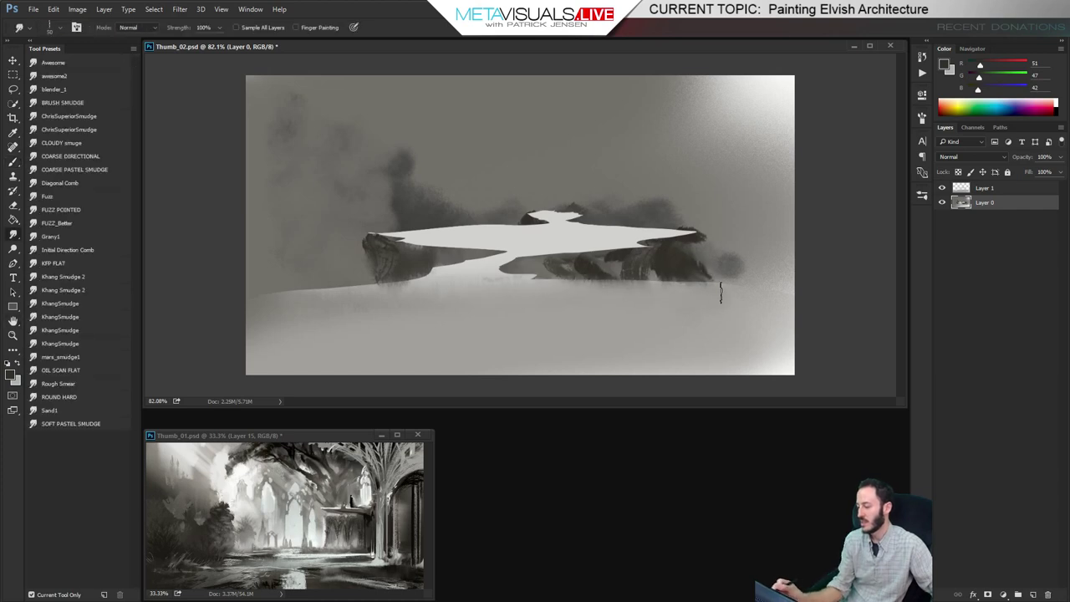
key("space")
key("ctrl+z")
key("space")
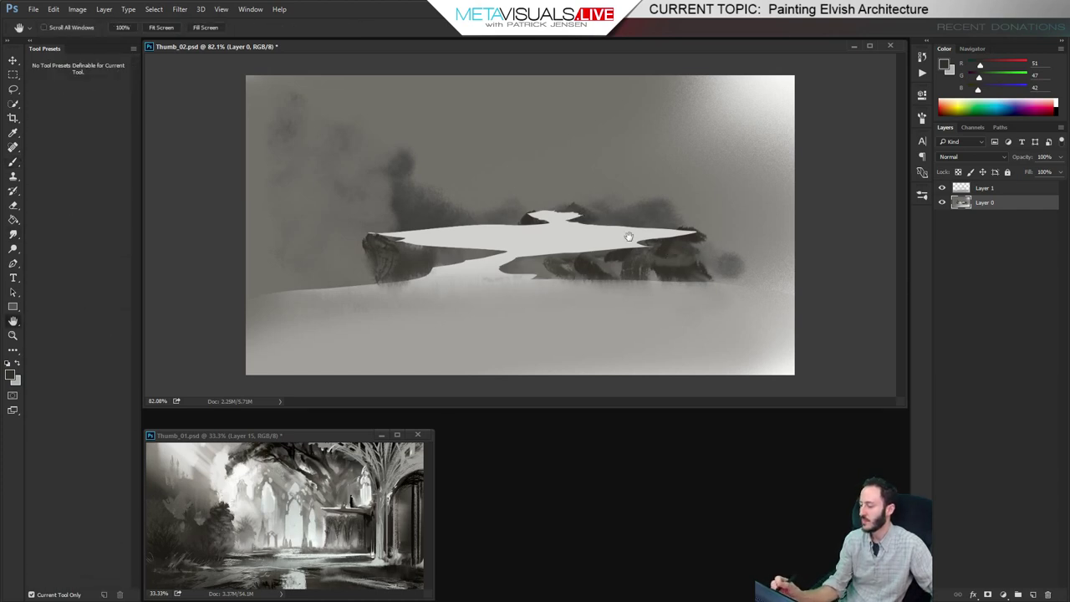
Add a new layer above the water layer, Layer 1, and clip it to that layer
key("ctrl+shift+alt+n")
key("ctrl+alt+g")
key("space")
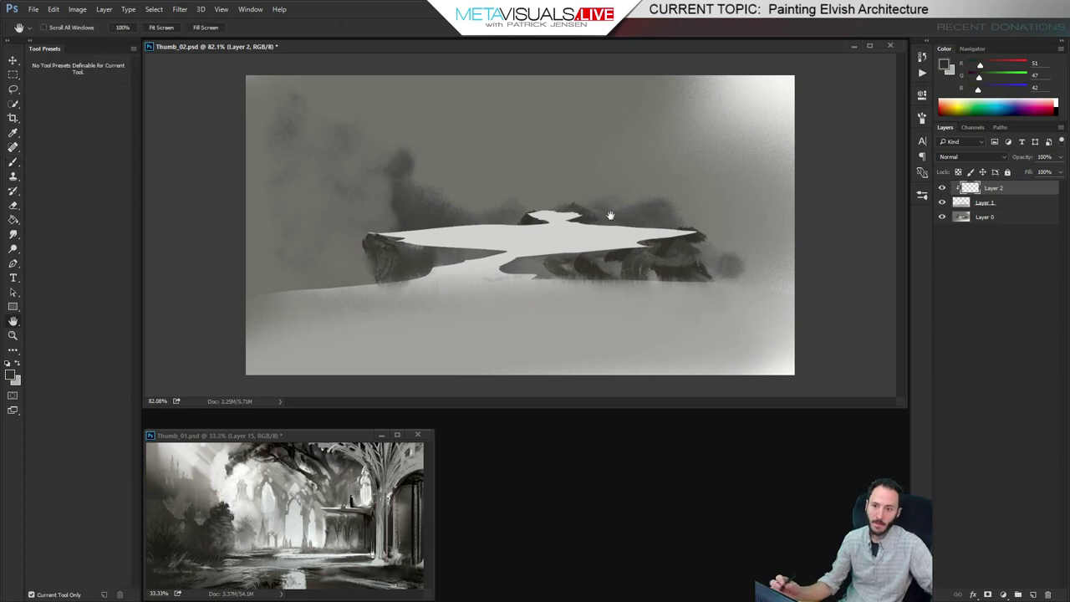
Paint soft dark reflections across the pool and left foreground on the clipped layer, smudging them and undoing the first stroke
left_click_drag(528, 215, 577, 223)
key("ctrl+z")
key("]")
key("]")
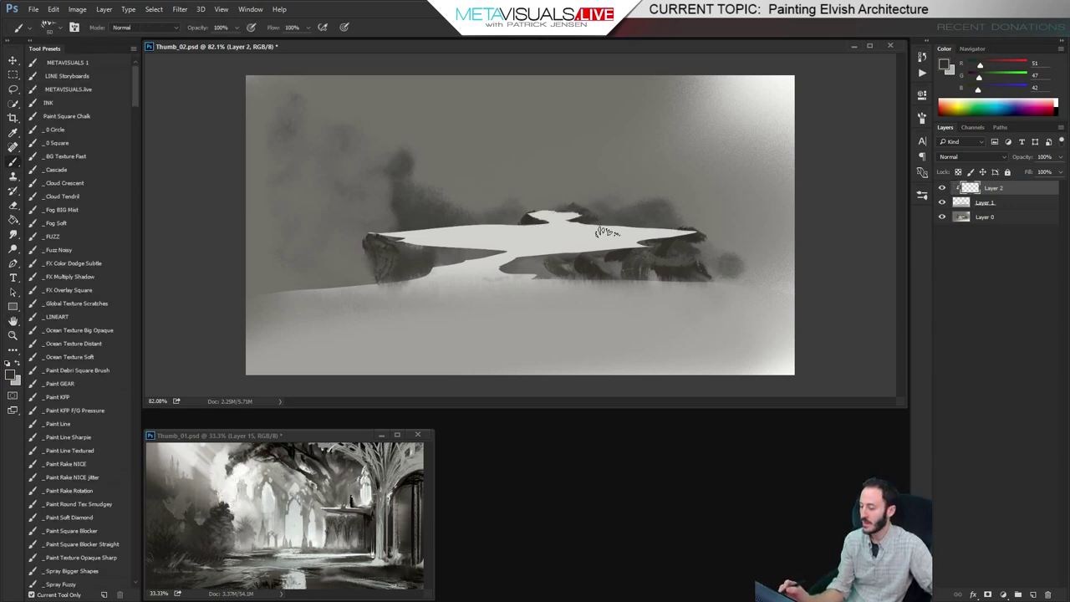
left_click_drag(435, 235, 585, 232)
left_click_drag(506, 228, 458, 229)
mouse_move(528, 219)
left_mouse_down()
mouse_move(549, 214)
mouse_move(538, 237)
mouse_move(422, 289)
left_mouse_up()
key("r")
key("b")
left_click_drag(339, 308, 461, 305)
key("r")
key("space")
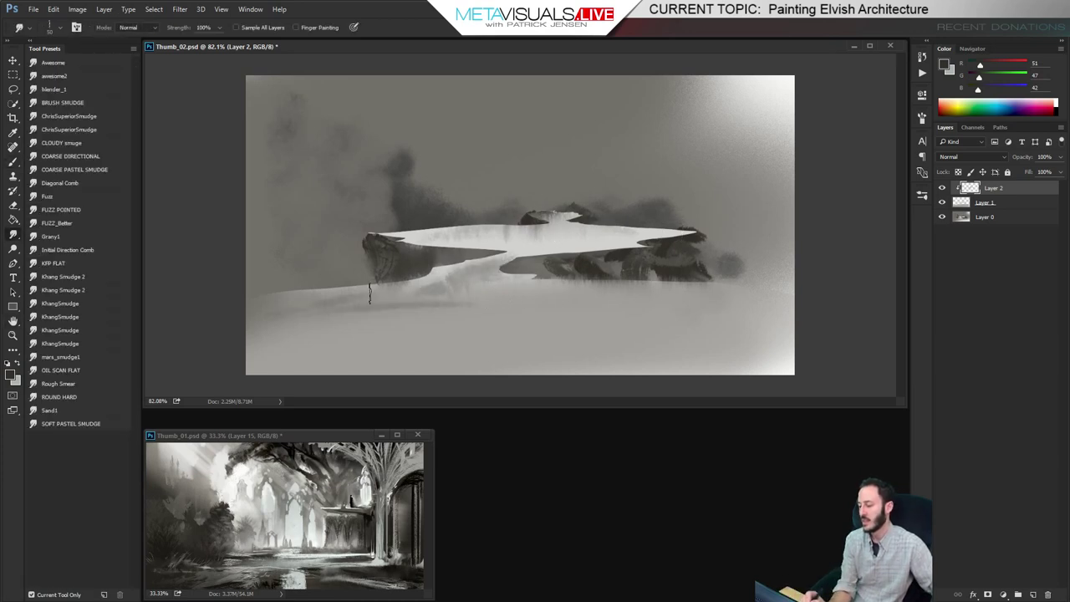
Add a new layer above Layer 0 and paint two groups of dark stone pillars flanking the far end of the pool
key("b")
left_click(986, 217)
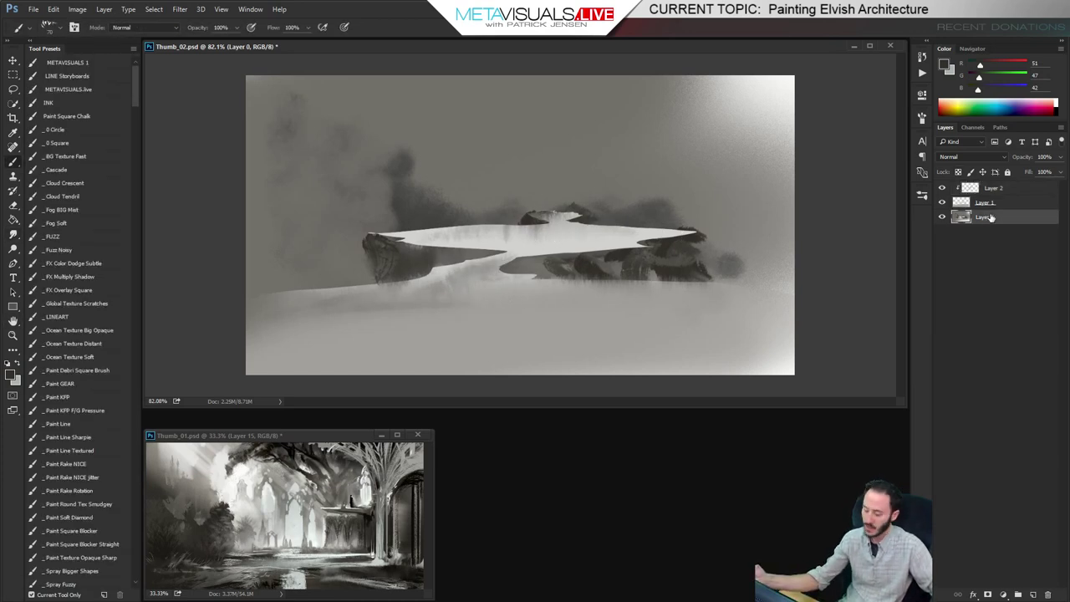
key("ctrl+shift+alt+n")
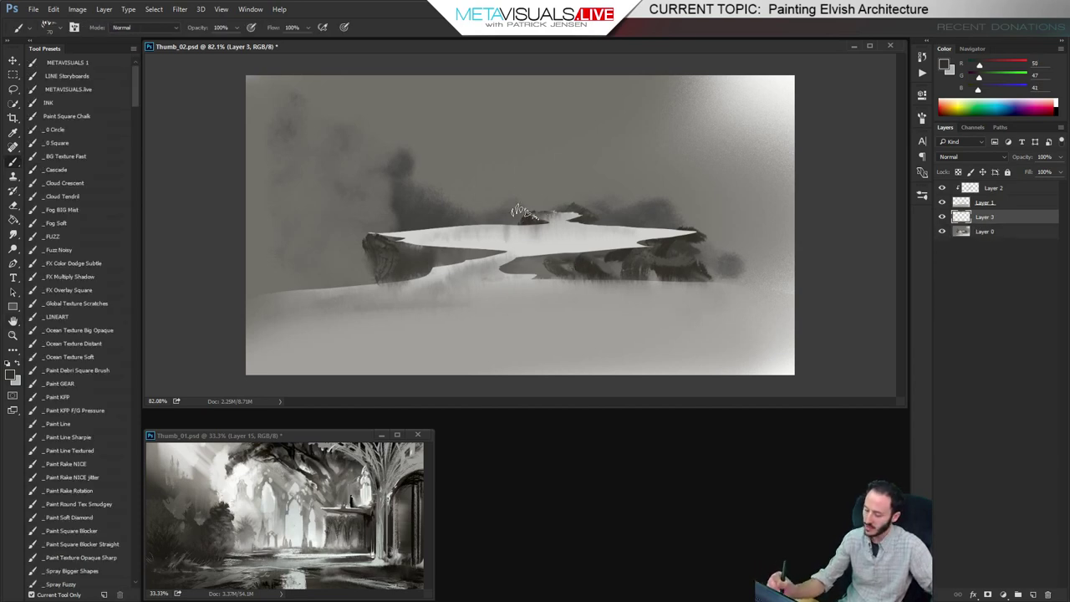
mouse_move(552, 180)
left_mouse_down()
mouse_move(555, 209)
mouse_move(537, 207)
mouse_move(590, 209)
mouse_move(589, 172)
mouse_move(589, 206)
left_mouse_up()
key("ctrl+z")
key("bracketleft")
key("bracketleft")
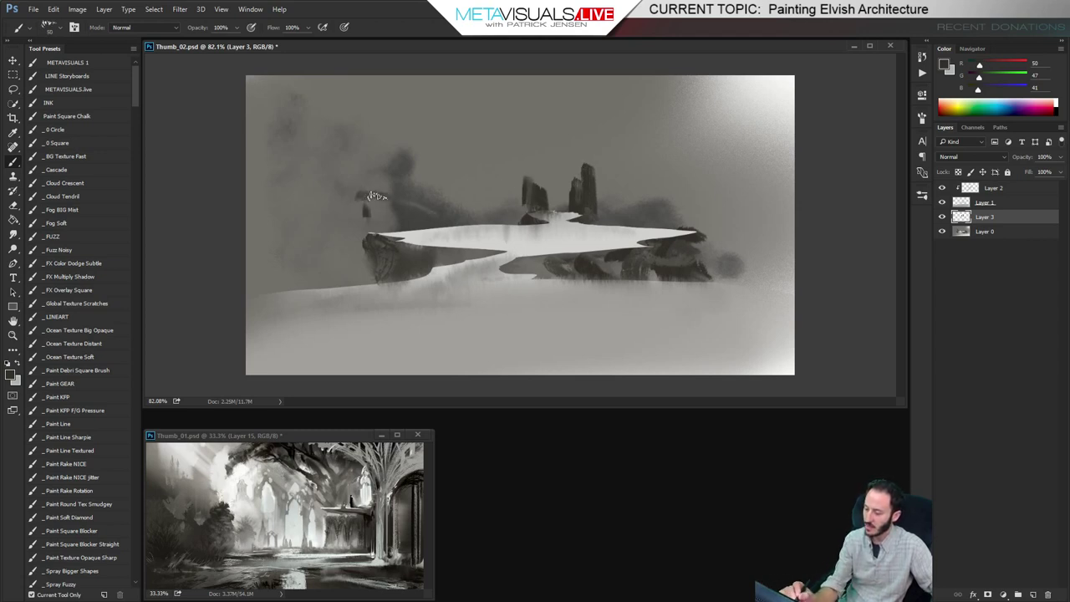
Paint a dark arched hill and a dark mass at the canvas's left edge, and smudge their lower parts into the haze
mouse_move(358, 186)
left_mouse_down()
mouse_move(324, 204)
mouse_move(400, 197)
mouse_move(318, 201)
mouse_move(276, 223)
mouse_move(247, 217)
mouse_move(271, 221)
mouse_move(281, 244)
mouse_move(264, 266)
mouse_move(273, 226)
left_mouse_up()
key("h")
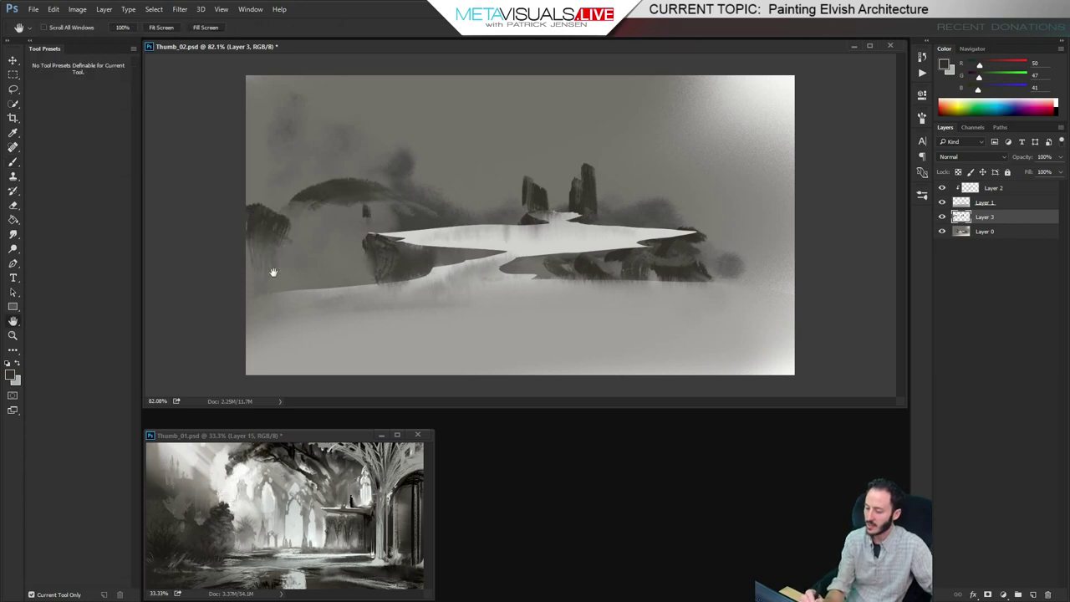
key("r")
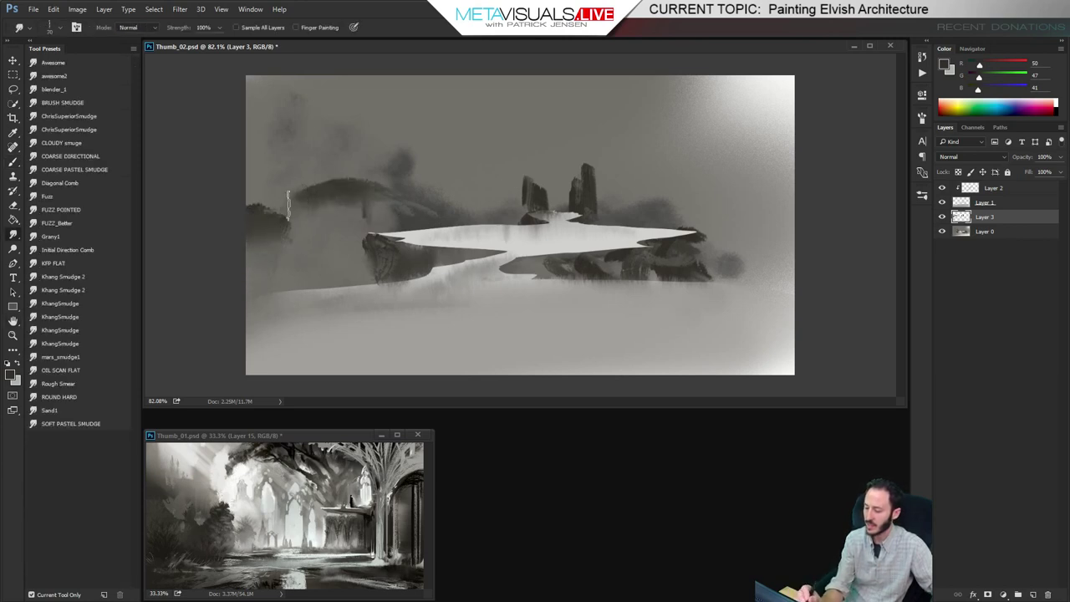
Sample a light grey, RGB 195, 194, 192, from the sky, paint a bright mist patch beneath the arched hill and smudge it downward
key("b")
left_click(753, 122, "alt")
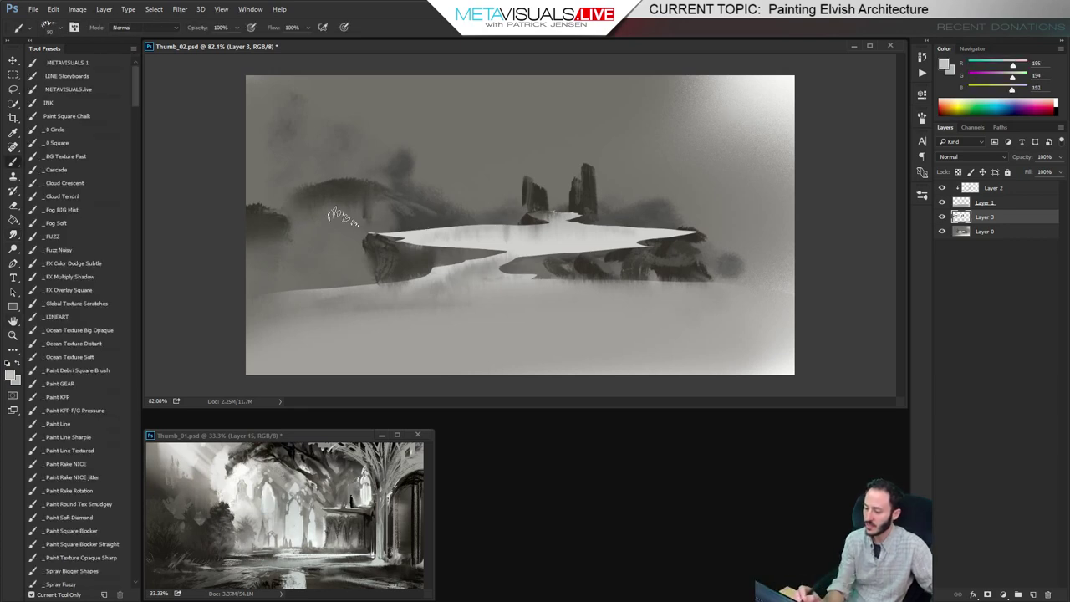
mouse_move(326, 209)
left_mouse_down()
mouse_move(379, 210)
mouse_move(344, 254)
left_mouse_up()
key("r")
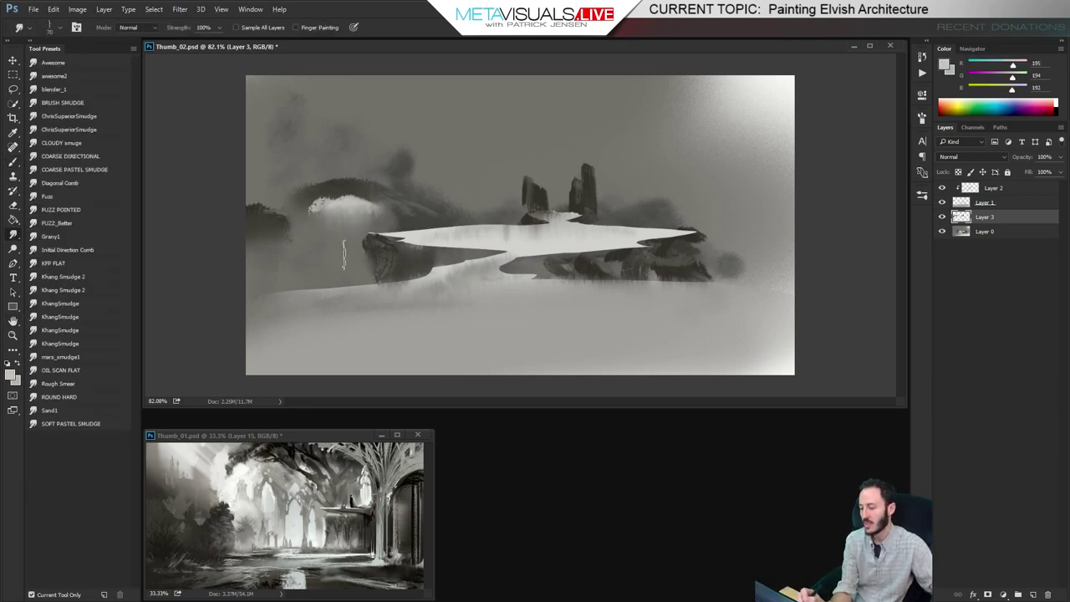
Sample the mist's grey, RGB 174, 173, 169, paint a pale band above the arched hill and smudge it upward
key("b")
left_click(349, 208, "alt")
mouse_move(347, 164)
left_mouse_down()
mouse_move(361, 173)
mouse_move(316, 180)
mouse_move(382, 186)
left_mouse_up()
key("r")
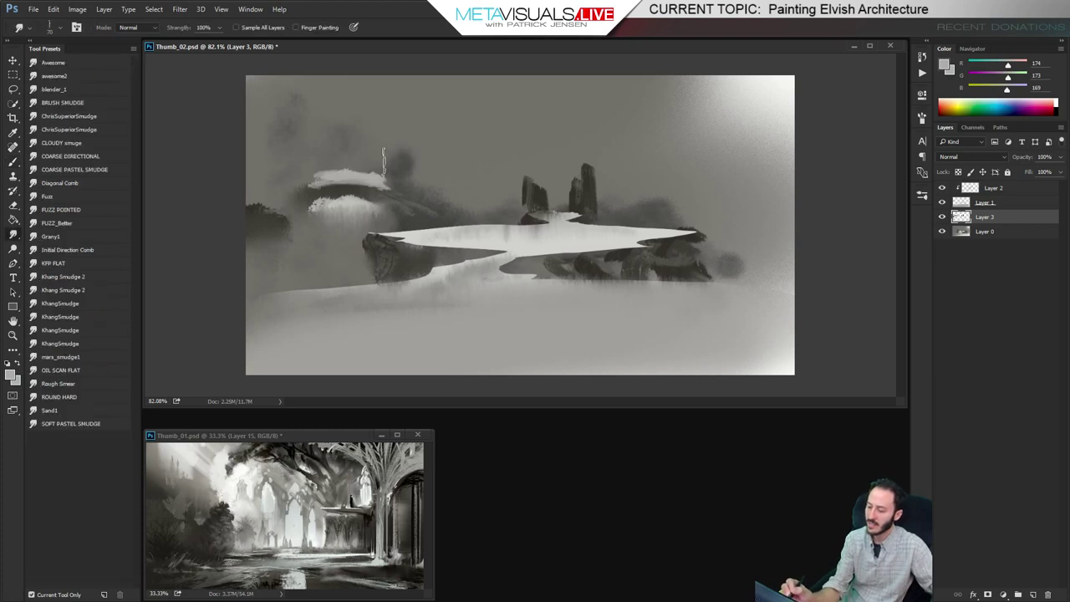
mouse_move(326, 166)
left_mouse_down()
mouse_move(385, 167)
mouse_move(355, 149)
mouse_move(381, 146)
mouse_move(378, 130)
left_mouse_up()
Sample a mid-grey, RGB 135, 134, 129, paint mist behind the hill's right slope and smudge it up into the sky
key("b")
left_click(359, 167, "alt")
mouse_move(379, 176)
left_mouse_down()
mouse_move(410, 161)
mouse_move(413, 179)
mouse_move(428, 172)
left_mouse_up()
key("r")
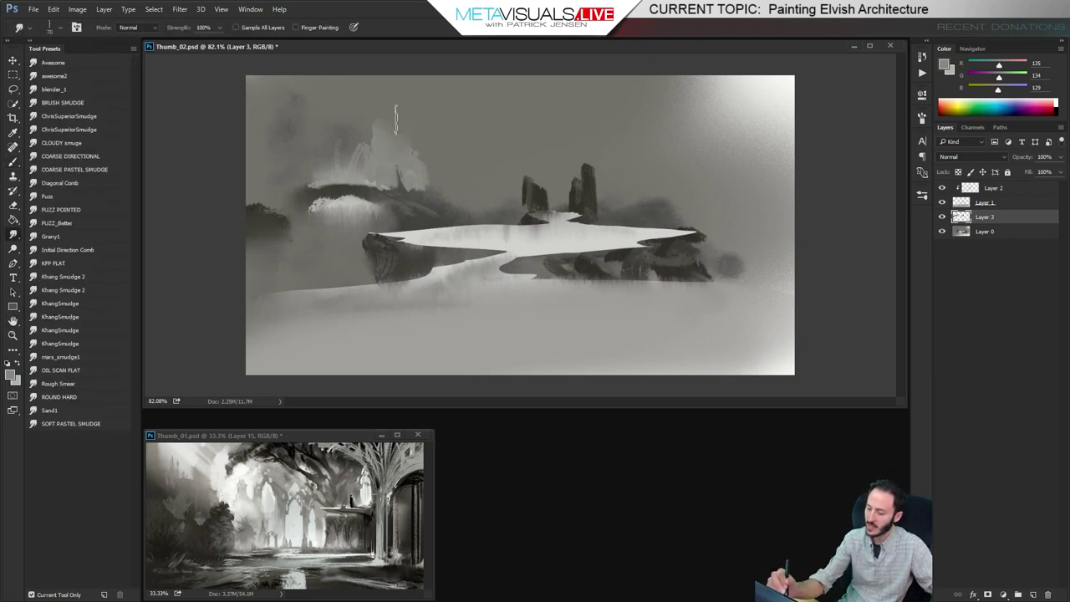
key("space")
key("b")
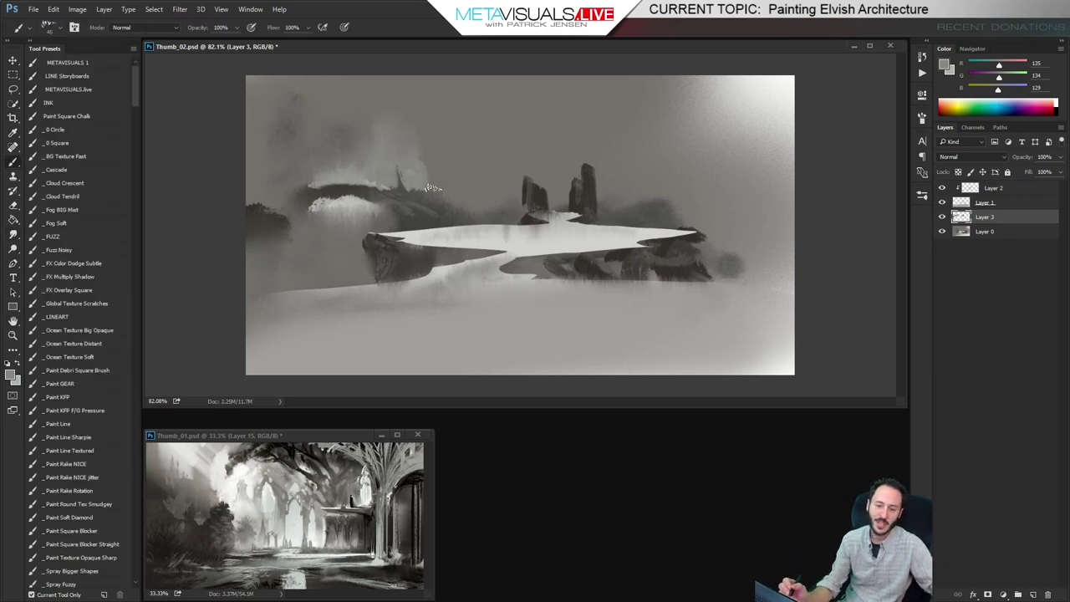
key("space")
key("b")
key("space")
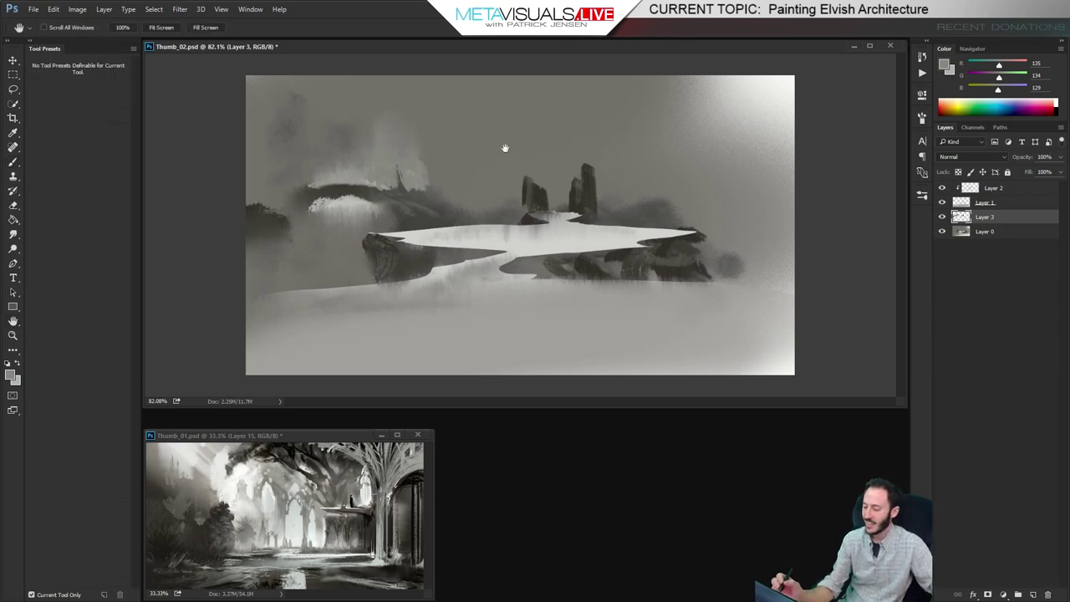
Sample a grey from the mist, extend the pale haze behind the hill to the canvas's left edge and smudge it
left_click(318, 173, "alt")
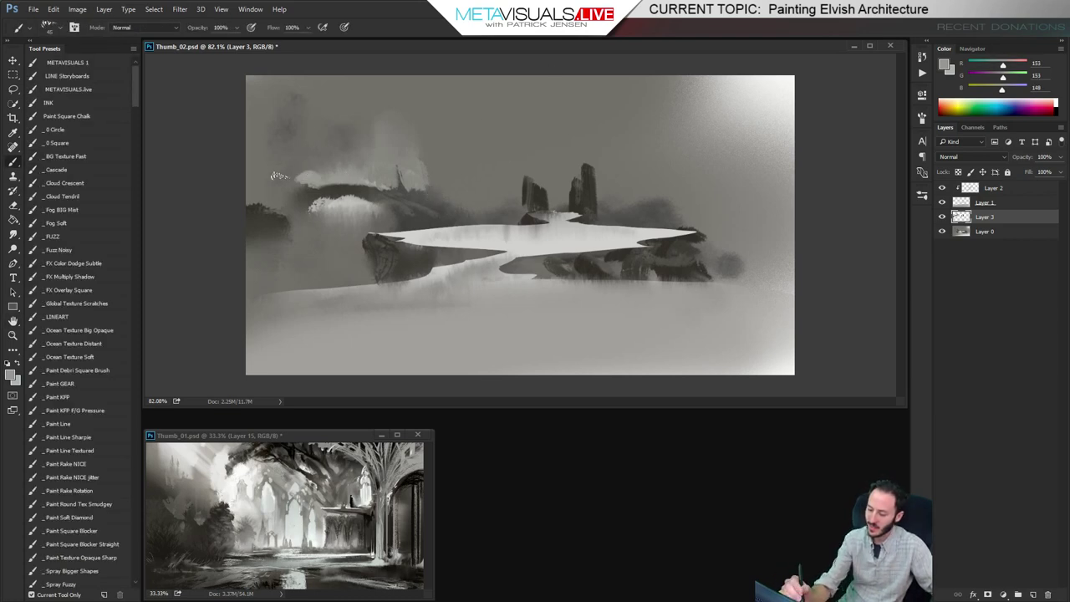
mouse_move(278, 175)
left_mouse_down()
mouse_move(251, 173)
mouse_move(270, 152)
left_mouse_up()
key("space")
key("r")
key("space")
key("b")
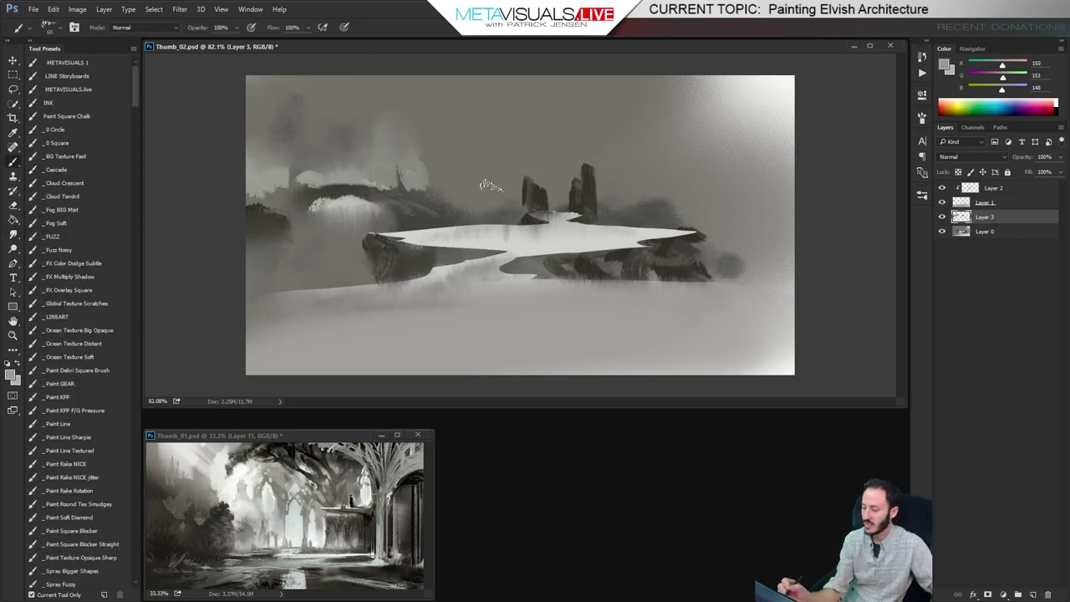
Paint a pale grey misty mass with a tall tower behind the left pillars and smudge its edges into the sky
mouse_move(458, 194)
left_mouse_down()
mouse_move(514, 194)
mouse_move(423, 176)
mouse_move(456, 168)
mouse_move(497, 176)
mouse_move(512, 100)
left_mouse_up()
key("r")
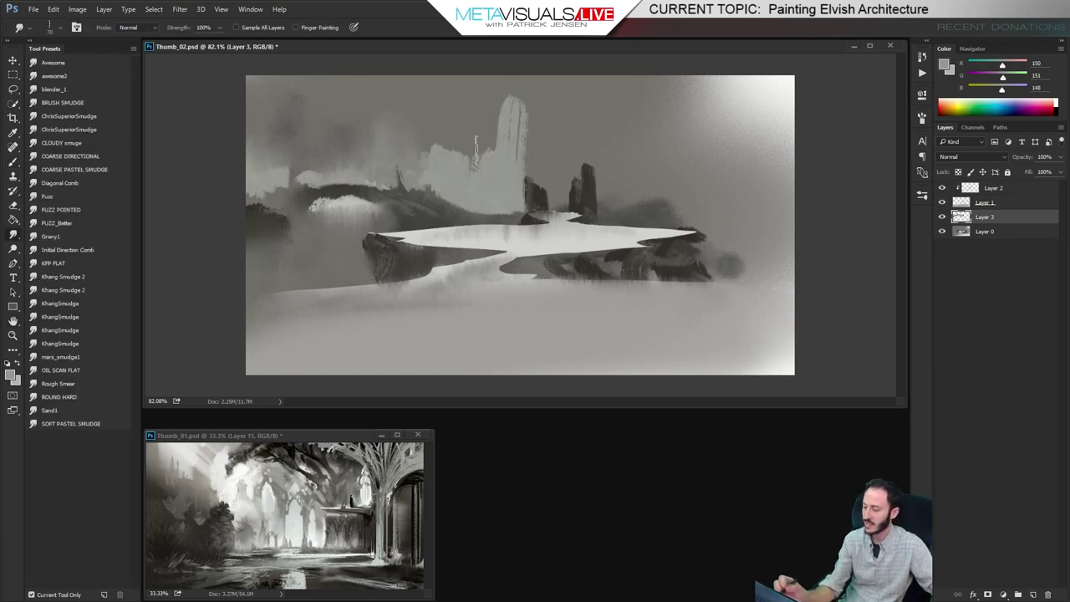
mouse_move(476, 153)
left_mouse_down()
mouse_move(503, 157)
mouse_move(430, 129)
mouse_move(501, 109)
left_mouse_up()
key("h")
key("b")
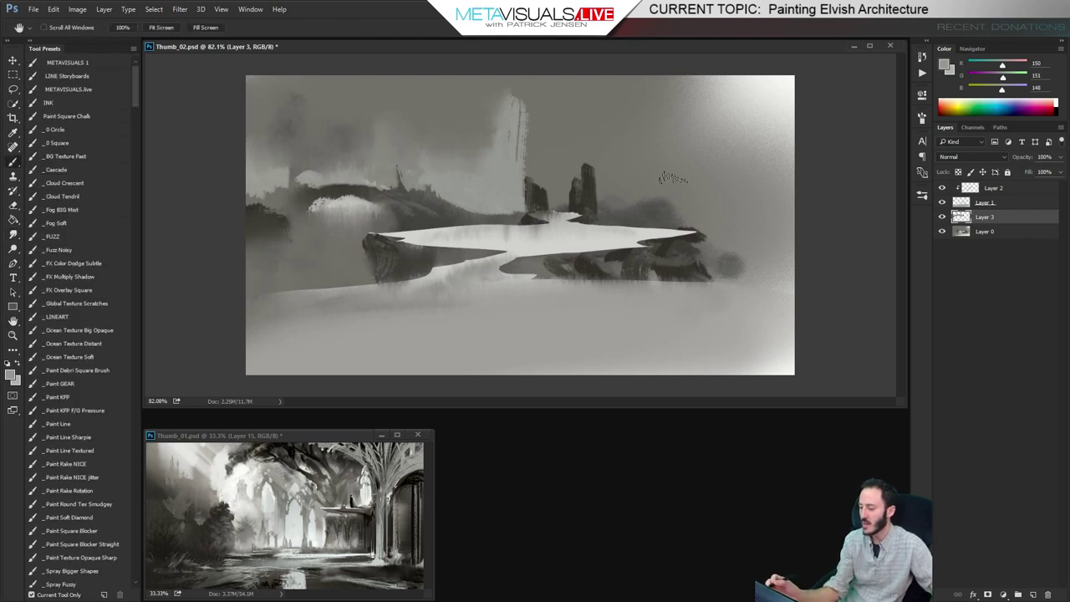
Sample light greys, RGB 211, 210, 209 and 214, 213, 211, to highlight the pillars and hill crest and dab pale patches above
left_click(723, 98, "alt")
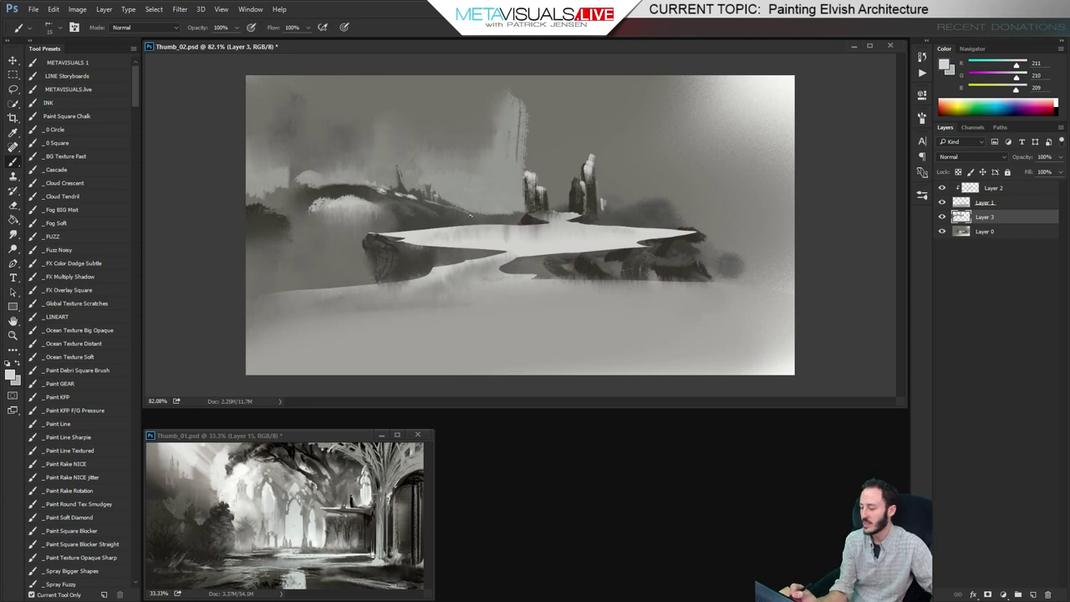
key("]")
key("]")
key("]")
key("]")
key("space")
left_click(756, 103, "alt")
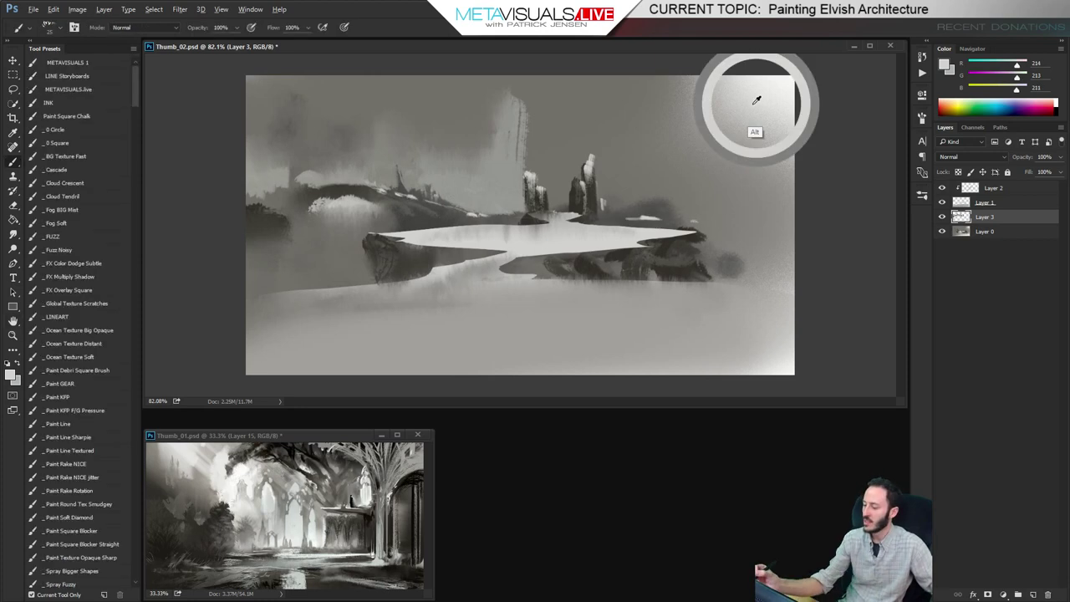
left_click_drag(621, 134, 628, 171)
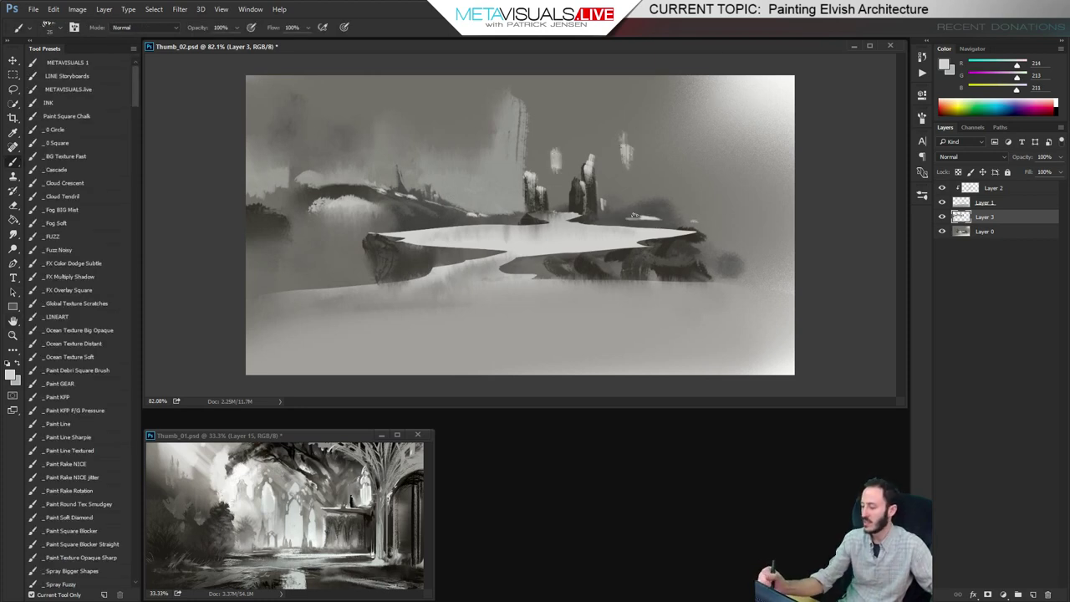
Repaint the misty tower behind the left pillars as a tall pale tapering shape in RGB 178, 178, 172
left_click(610, 94, "alt")
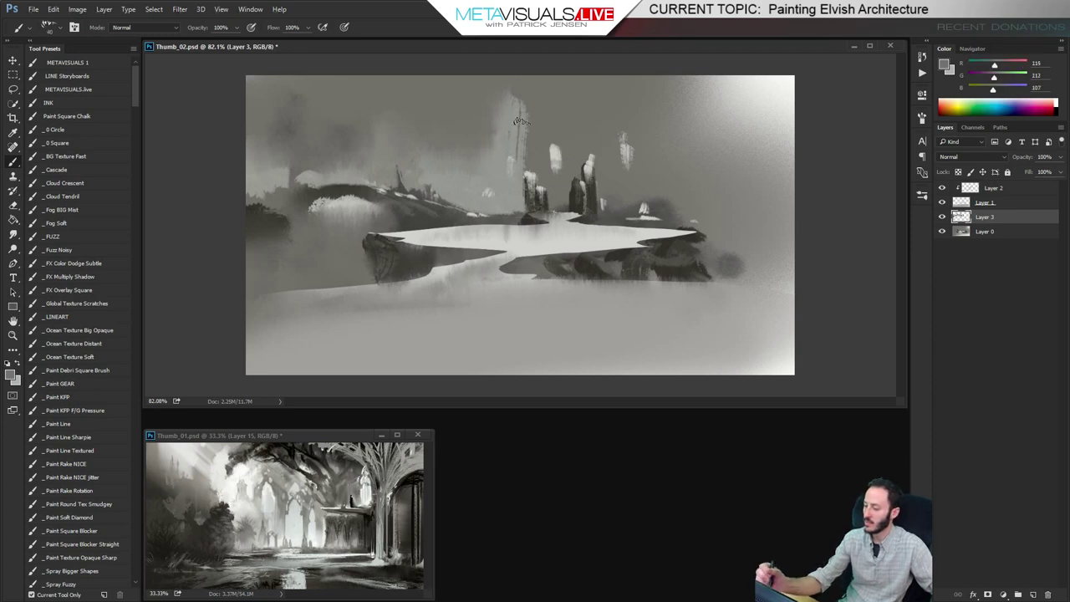
mouse_move(523, 99)
left_mouse_down()
mouse_move(528, 135)
mouse_move(486, 195)
mouse_move(503, 132)
mouse_move(510, 172)
left_mouse_up()
left_click(487, 192, "alt")
key("r")
key("space")
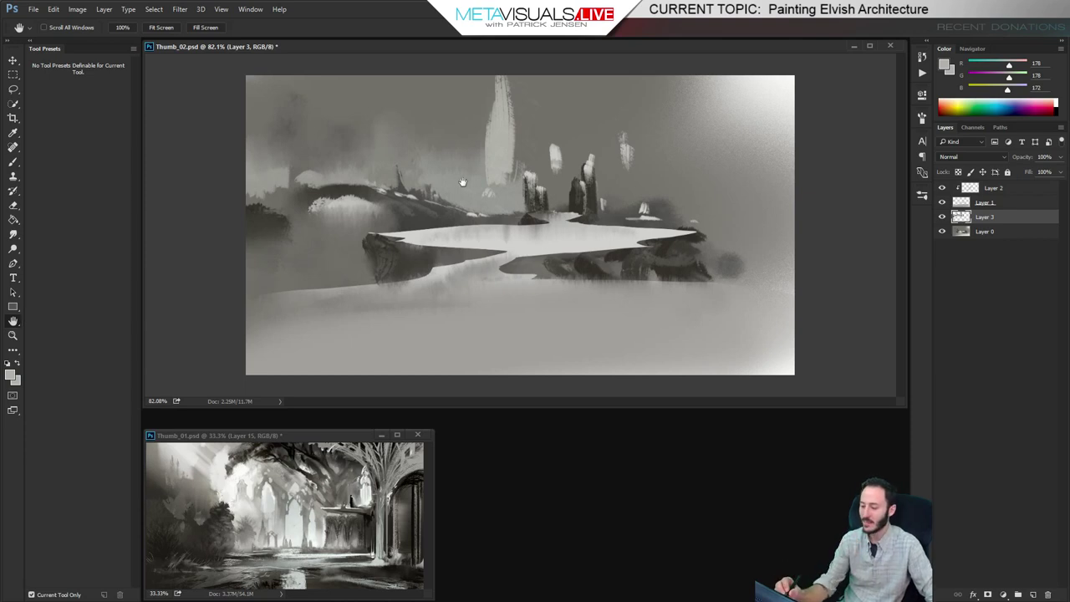
key("b")
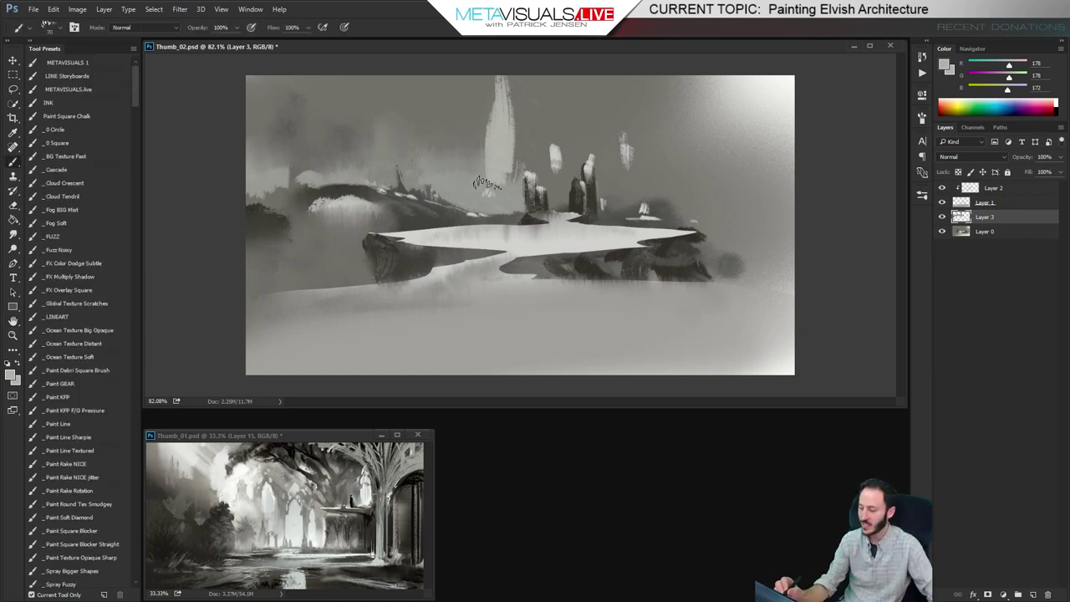
key("bracketright")
key("bracketright")
key("bracketright")
key("bracketright")
key("bracketright")
key("bracketright")
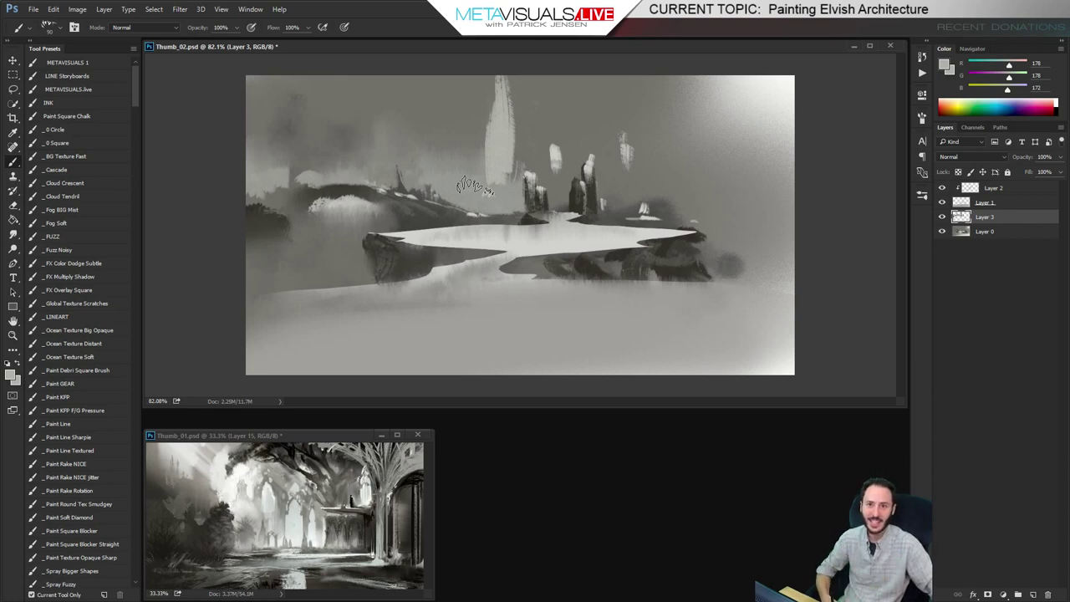
key("bracketright")
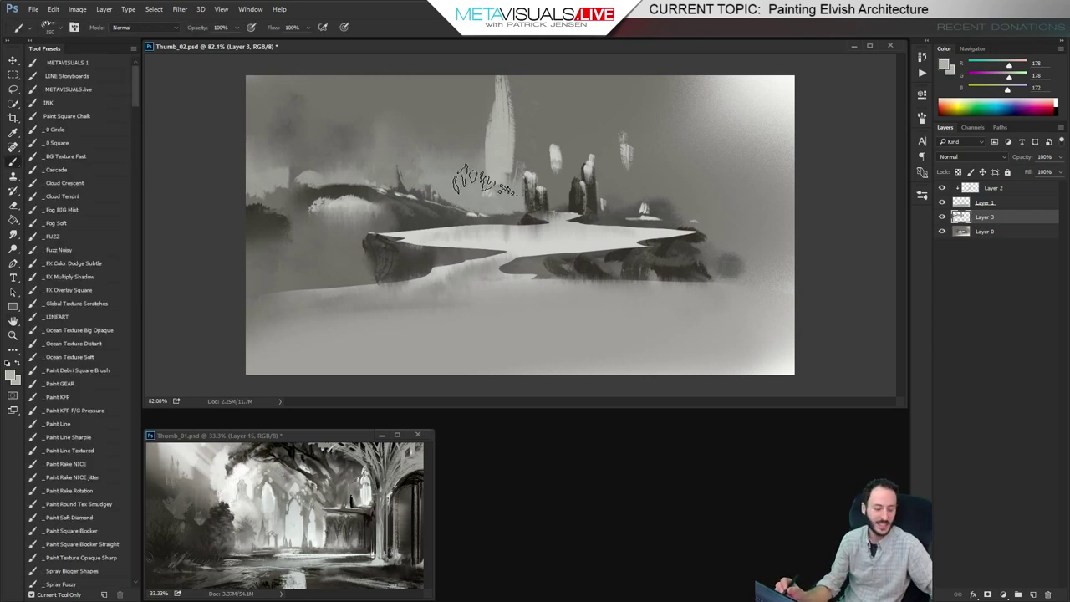
key("h")
left_click(549, 237, "ctrl")
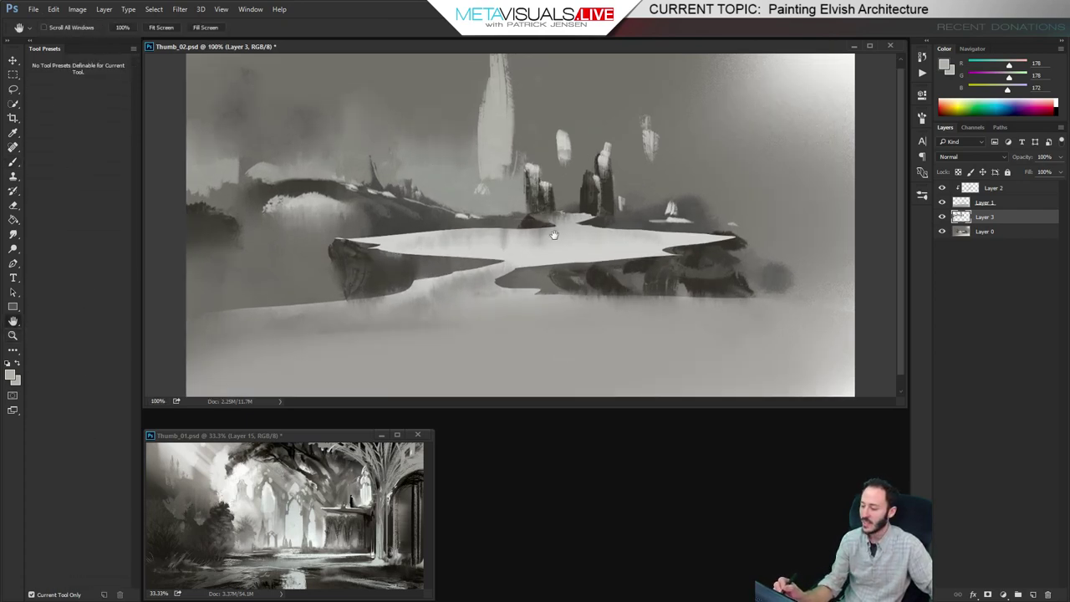
left_click_drag(541, 226, 538, 206)
left_click(565, 229, "ctrl")
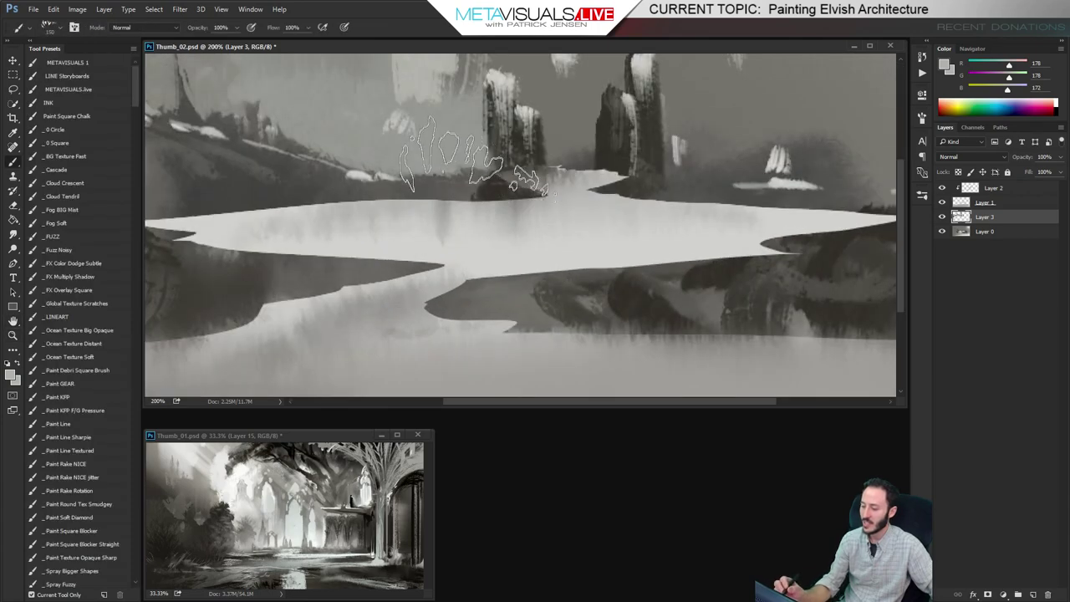
key("e")
key("r")
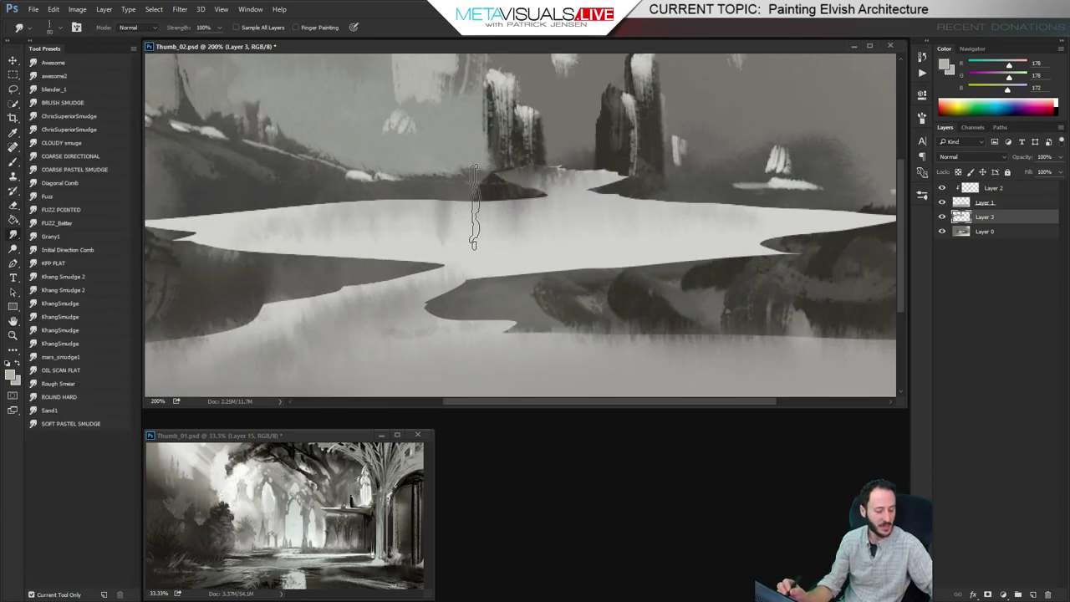
key("z")
left_click(542, 241, "alt")
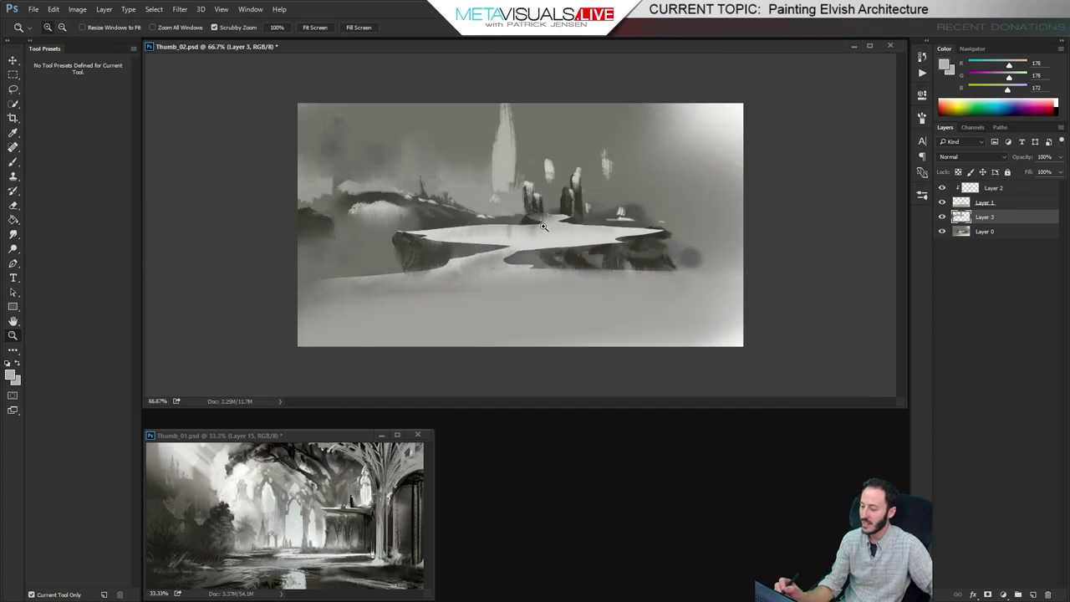
Sample the surrounding grey and paint over the floating pale patch in the sky beyond the right pillars
key("b")
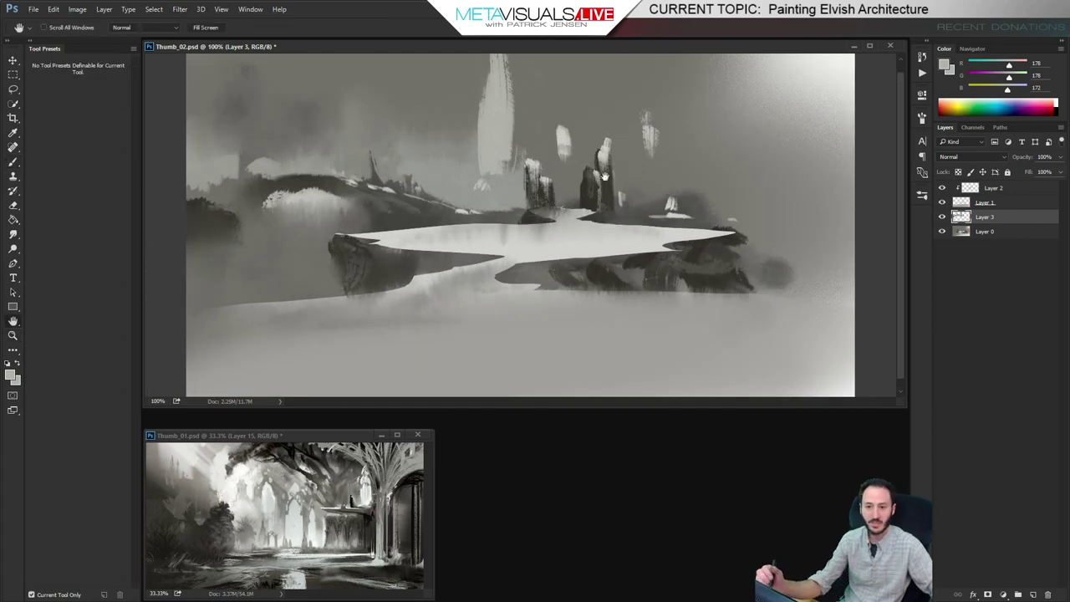
left_click(647, 154, "alt")
key("[")
key("[")
key("[")
mouse_move(658, 127)
left_mouse_down()
mouse_move(659, 163)
mouse_move(656, 67)
mouse_move(645, 165)
left_mouse_up()
left_click(622, 139, "alt")
left_click_drag(654, 58, 672, 171)
Paint a large misty cliff shape in the sky beyond the right pillars with RGB 144, 141, 137 and smudge it
key("space")
left_click(709, 127, "alt")
key("]")
mouse_move(707, 121)
left_mouse_down()
mouse_move(703, 63)
mouse_move(713, 113)
mouse_move(763, 142)
mouse_move(746, 122)
mouse_move(767, 163)
left_mouse_up()
key("space")
key("r")
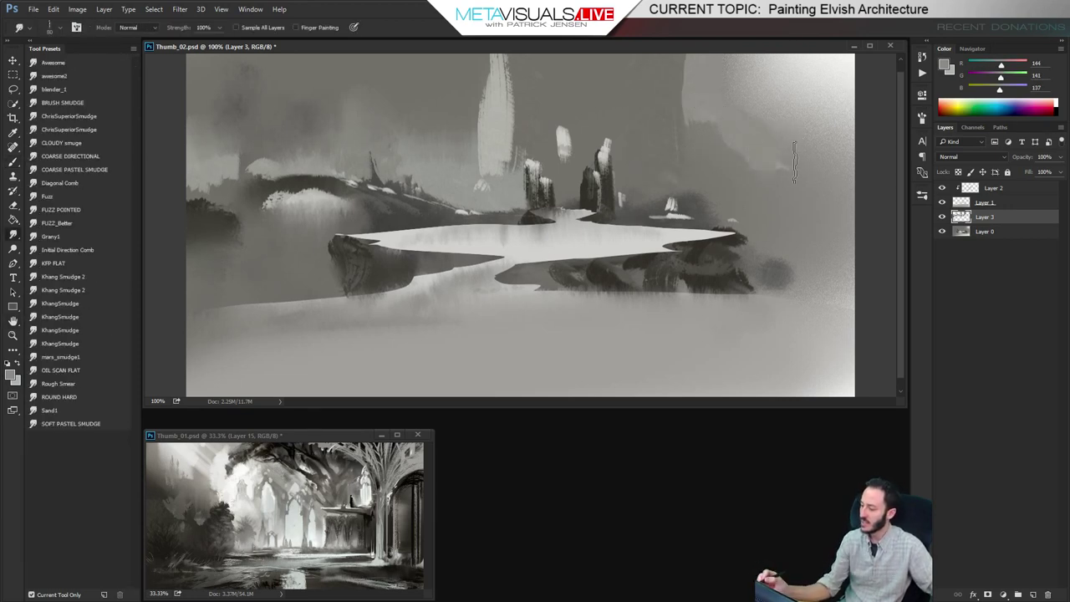
Sample a dark grey, RGB 76, 75, 70, paint dark growth at the misty cliff's lower edge and smudge it
key("b")
left_click(477, 179, "alt")
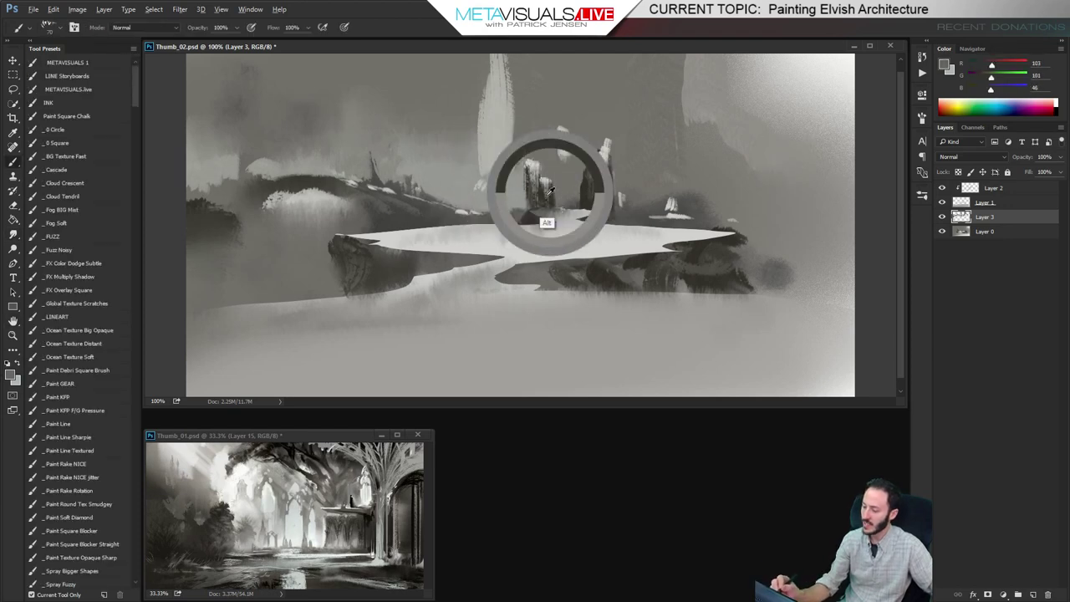
left_click_drag(717, 150, 717, 178)
left_click_drag(694, 130, 702, 165)
key("r")
key("b")
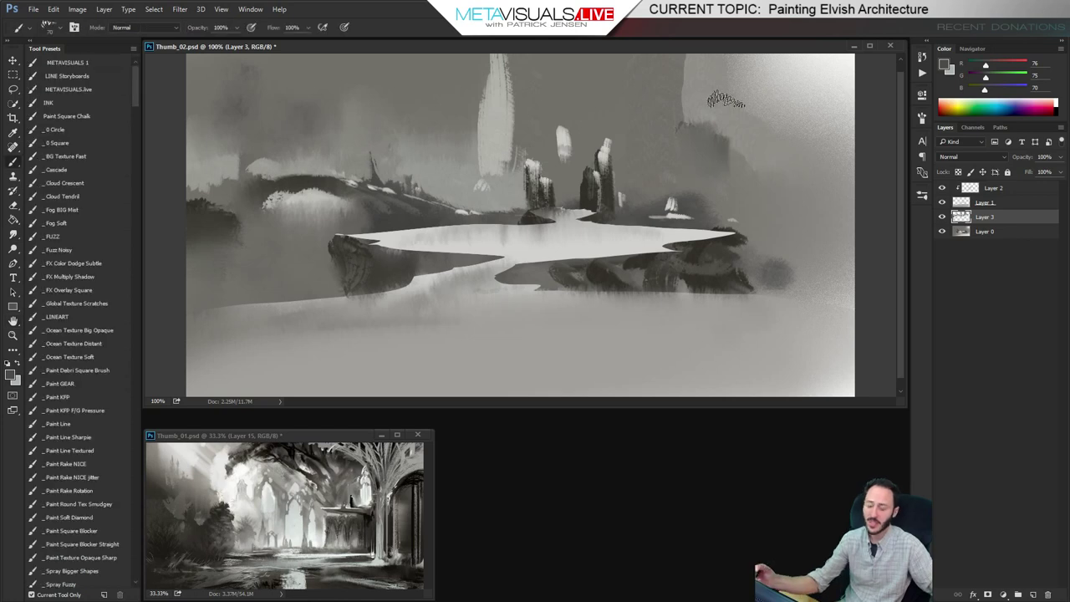
Extend the cliff's dark slope down to the canvas's right edge with RGB 97, 97, 90 and 120, 118, 113, and soften it
left_click(735, 171, "alt")
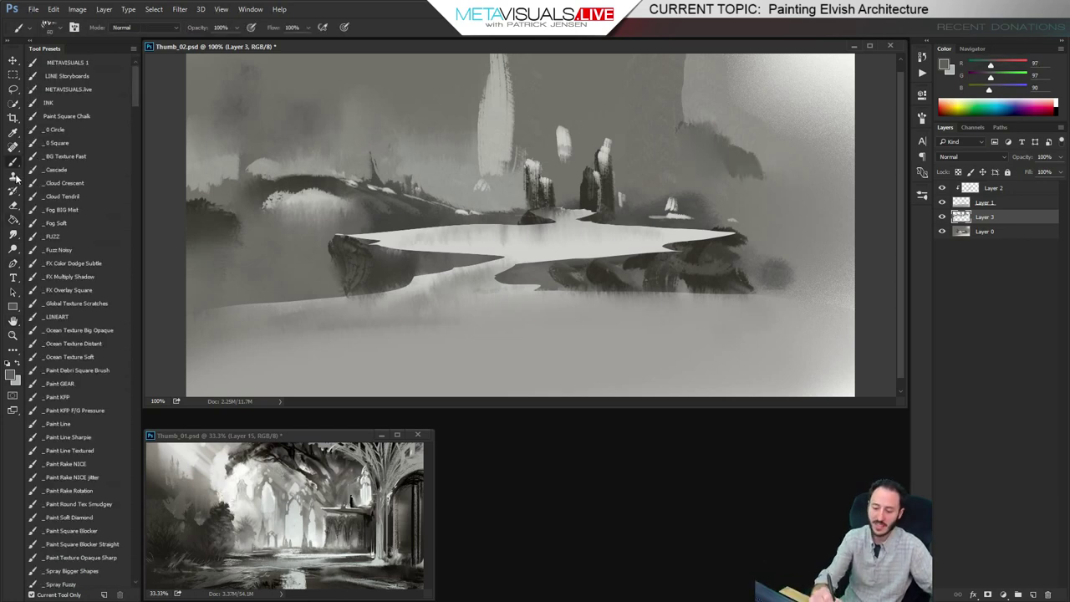
key("space")
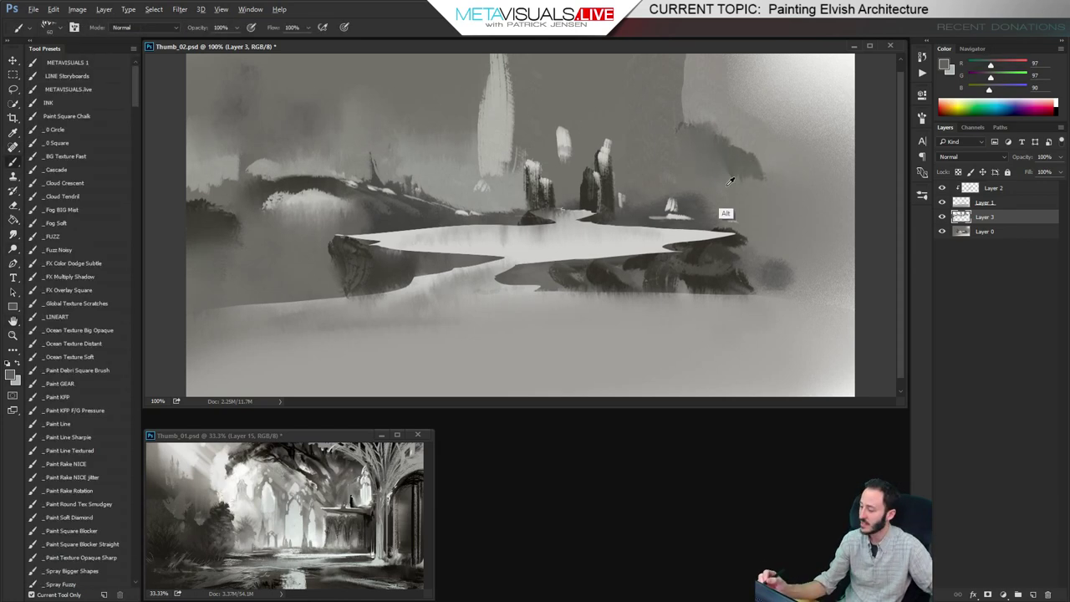
left_click(728, 179, "alt")
key("bracketright")
key("bracketright")
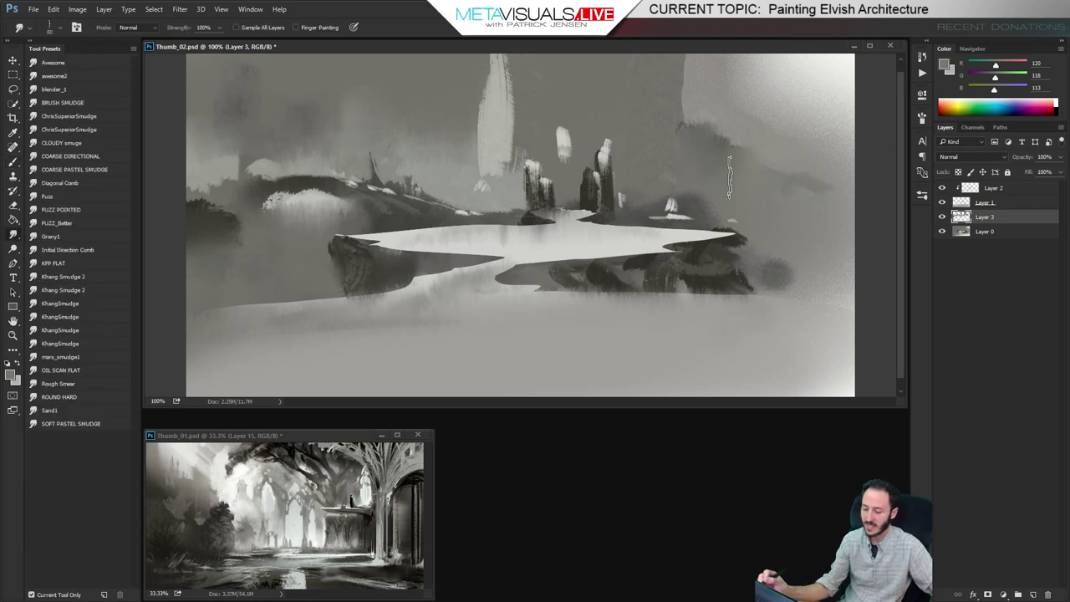
mouse_move(837, 196)
left_mouse_down()
mouse_move(799, 194)
mouse_move(827, 197)
left_mouse_up()
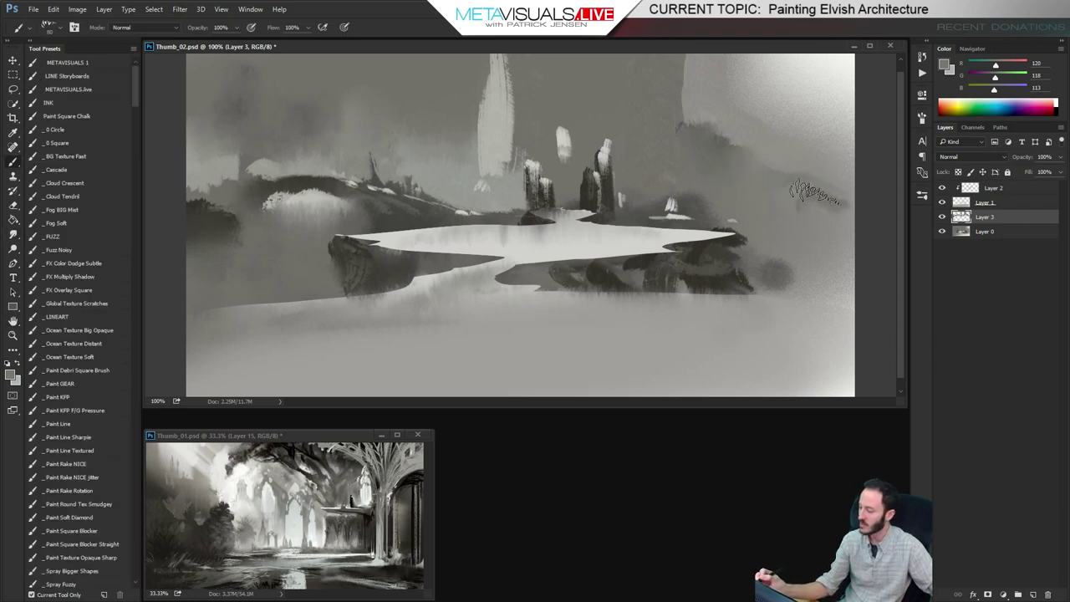
Sample the tall tower's pale grey, RGB 178, 177, 173, and paint a ragged overhang off the tower's right side
key("bracketleft")
key("bracketleft")
key("bracketleft")
left_click(494, 112, "alt")
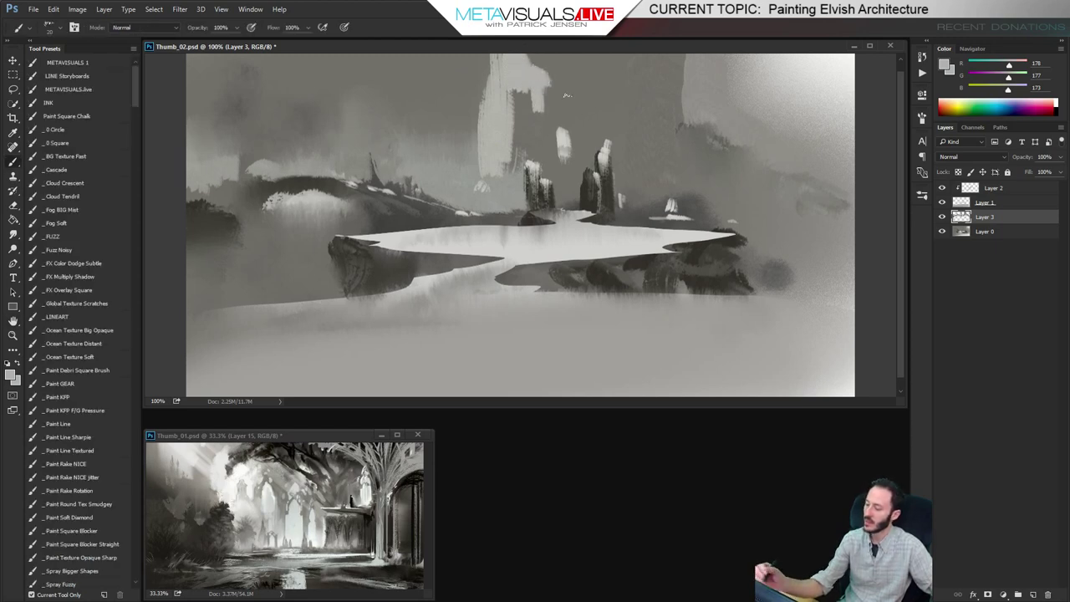
left_click(535, 98, "alt")
left_click(514, 74, "alt")
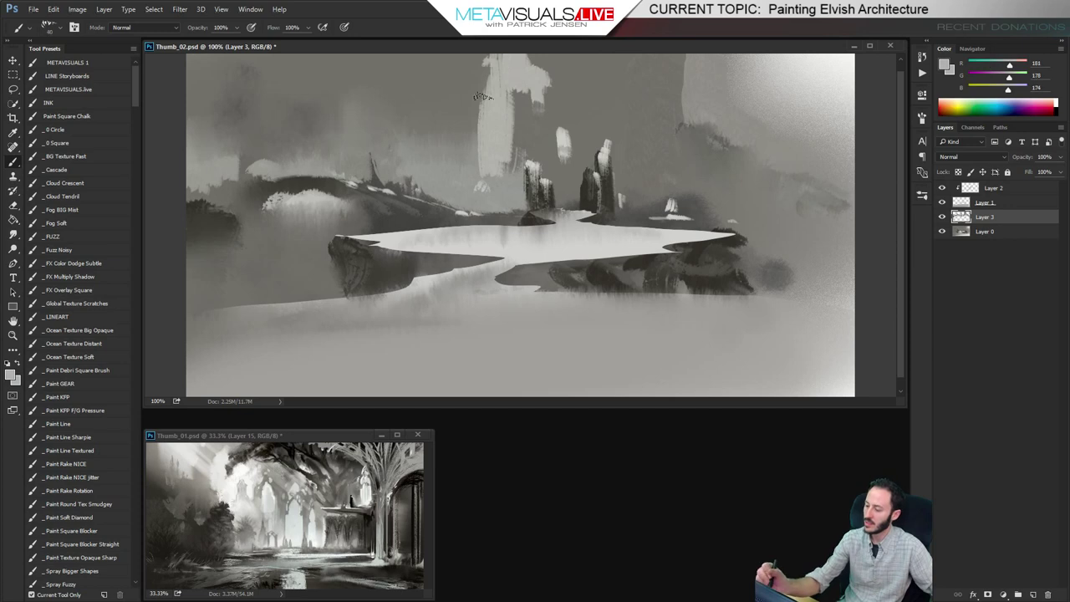
Extend the pale overhang leftward from the tower's top with a ragged lower edge, using RGB 181, 178, 174
mouse_move(486, 58)
left_mouse_down()
mouse_move(461, 100)
mouse_move(452, 64)
mouse_move(417, 63)
left_mouse_up()
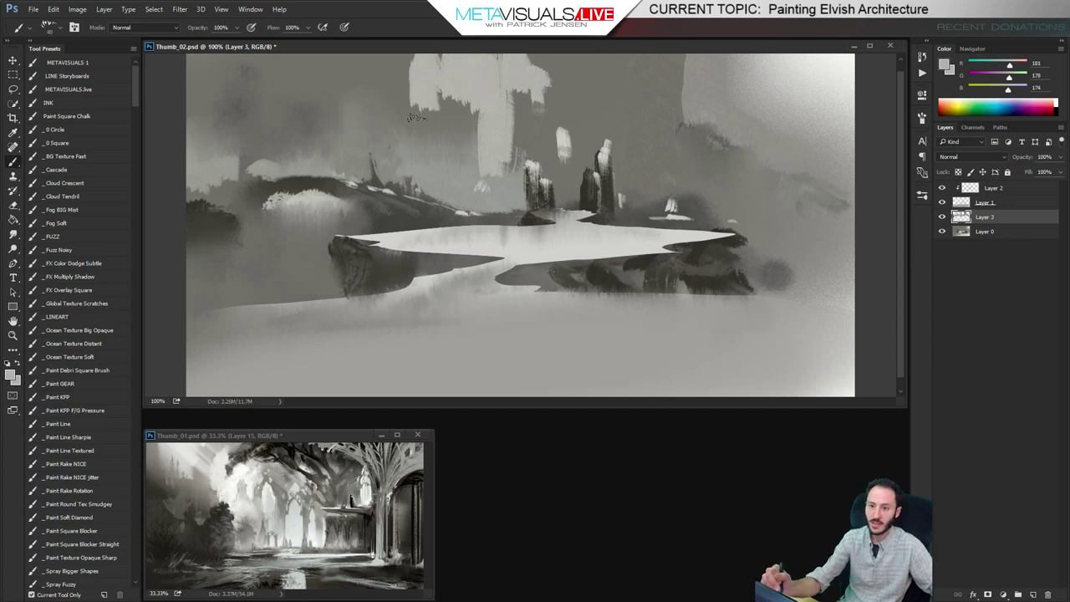
left_click_drag(417, 118, 426, 102)
key("space")
key("r")
key("space")
key("b")
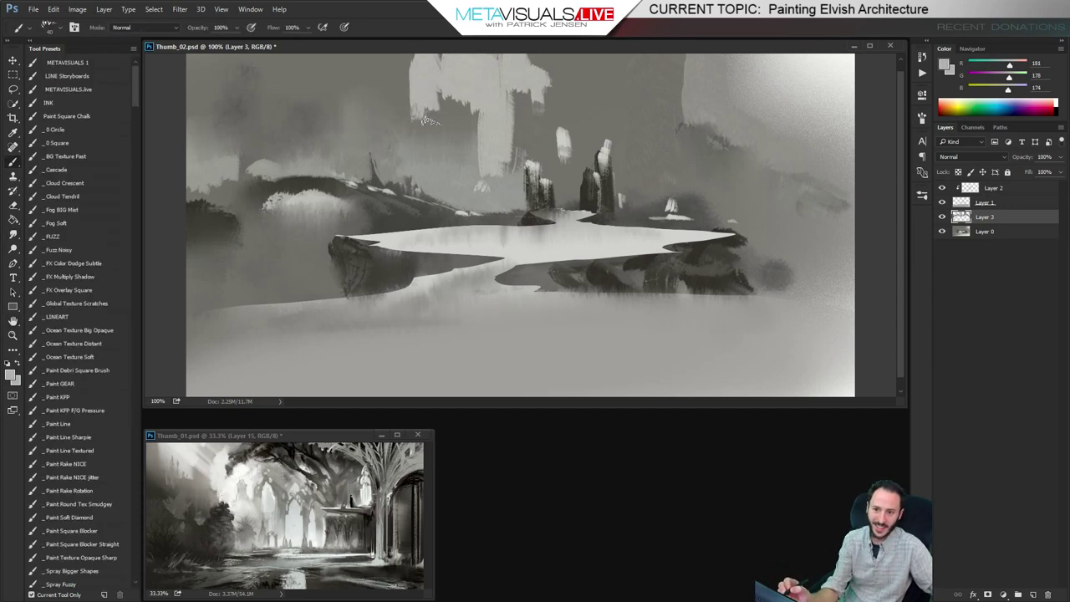
Continue the pale overhang farther left above the arched hill and trim its right edge with a grey sampled from the sky
key("alt")
key("alt")
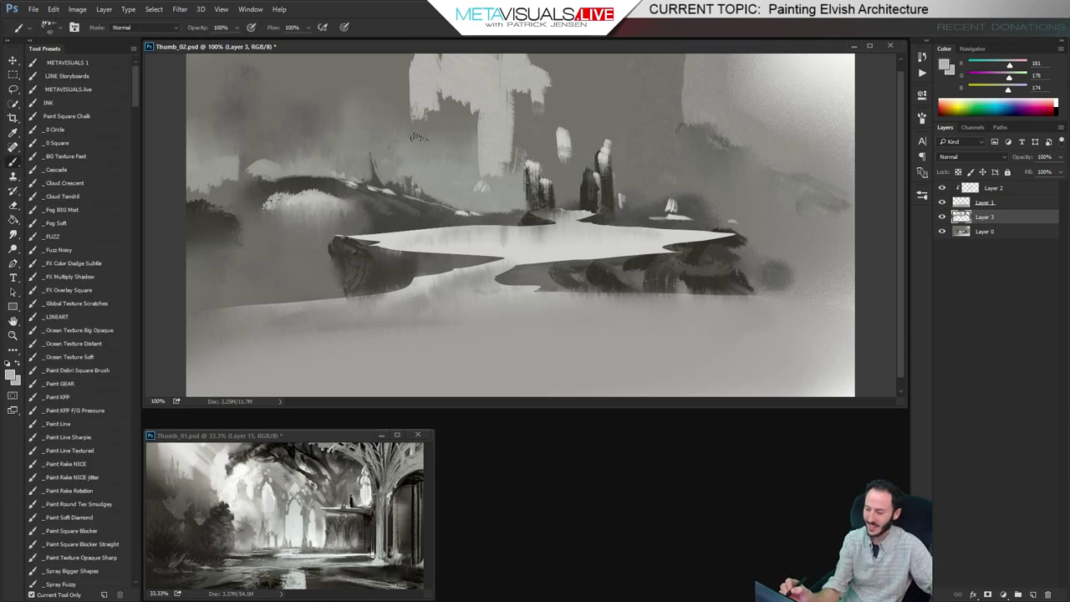
key("r")
key("b")
key("bracketright")
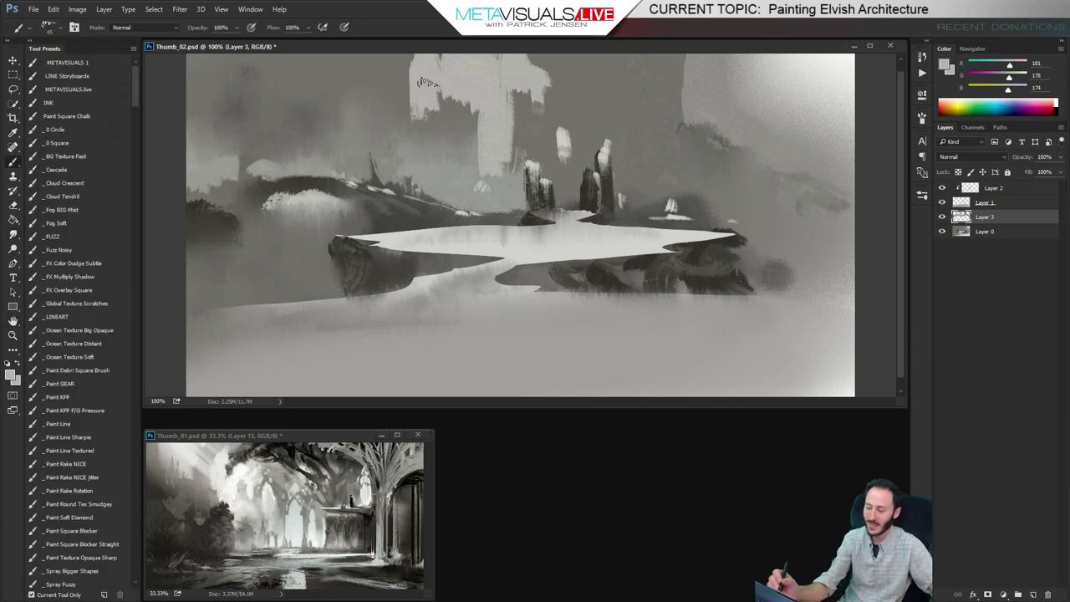
mouse_move(415, 53)
left_mouse_down()
mouse_move(409, 79)
mouse_move(363, 60)
mouse_move(361, 88)
left_mouse_up()
key("space")
left_click(657, 87, "alt")
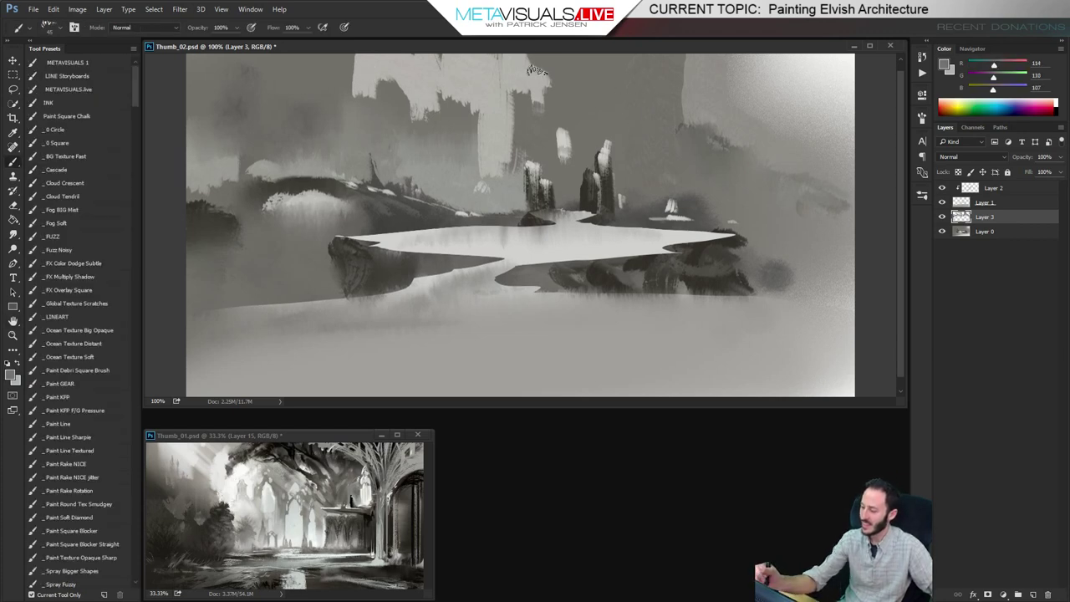
left_click(543, 79, "alt")
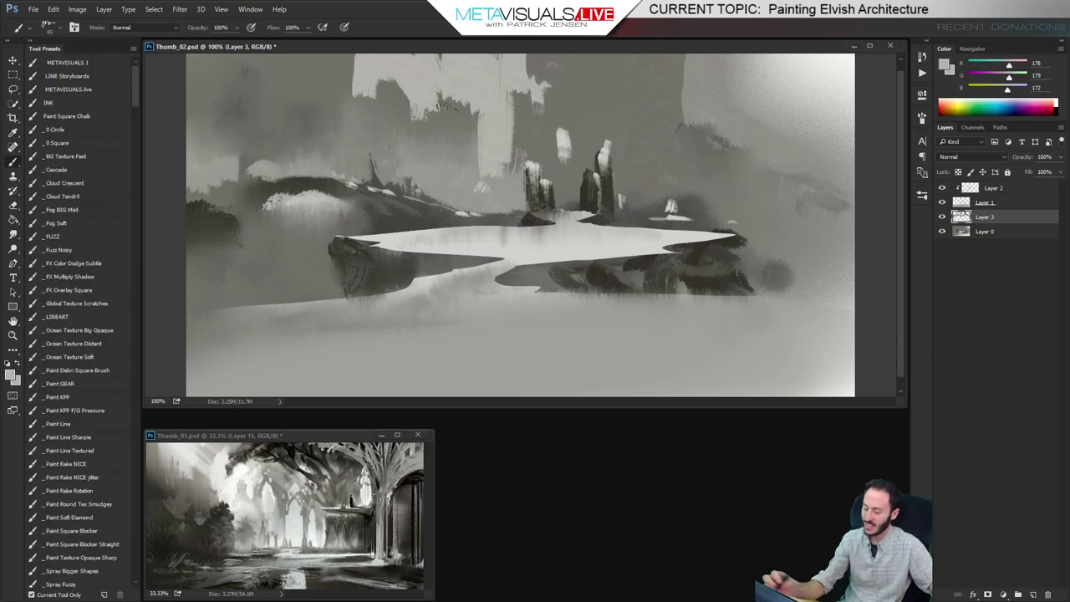
Paint soft pale haze around the pillars and over the dark slope in the right background with the Fuzz Noisy brush
left_click(60, 250)
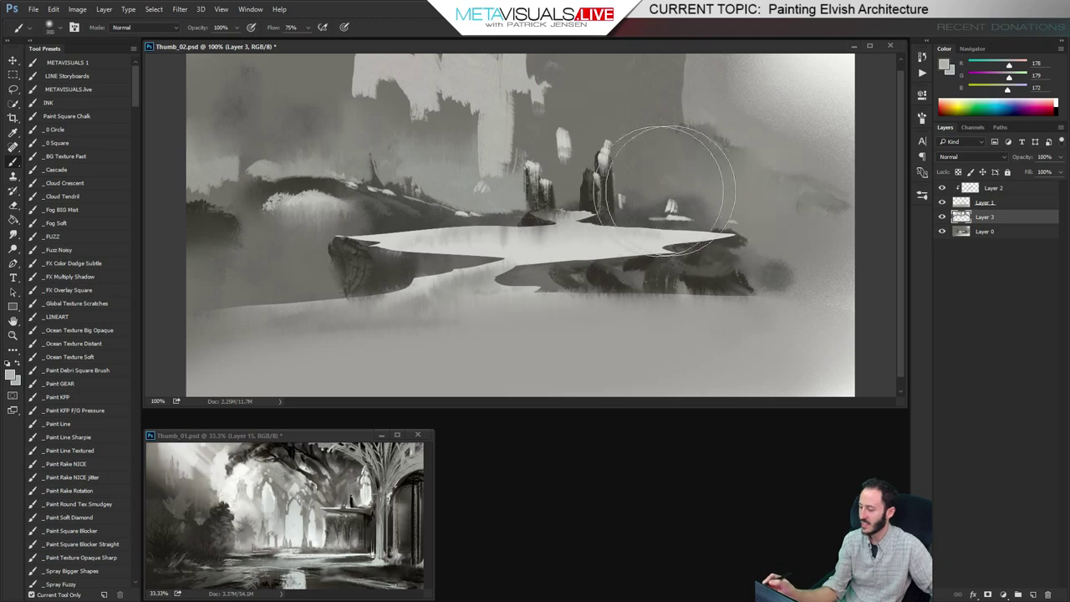
key("ctrl+z")
left_click_drag(669, 191, 570, 196)
mouse_move(735, 190)
left_mouse_down()
mouse_move(836, 199)
mouse_move(712, 177)
mouse_move(822, 172)
mouse_move(680, 146)
left_mouse_up()
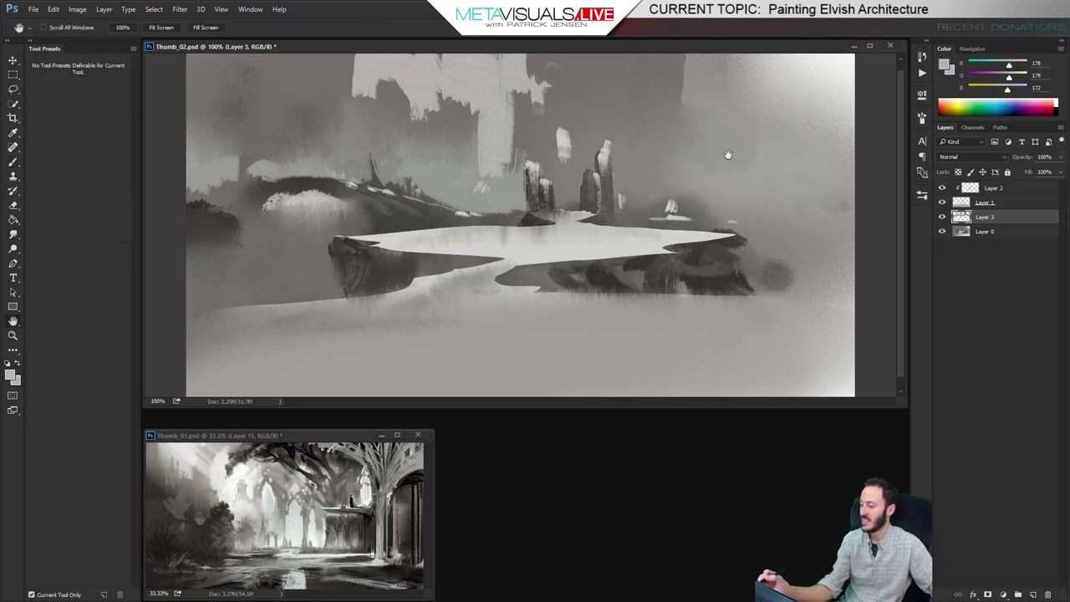
left_click(700, 88, "alt")
key("z")
left_click(685, 242, "alt")
left_click(682, 273, "alt")
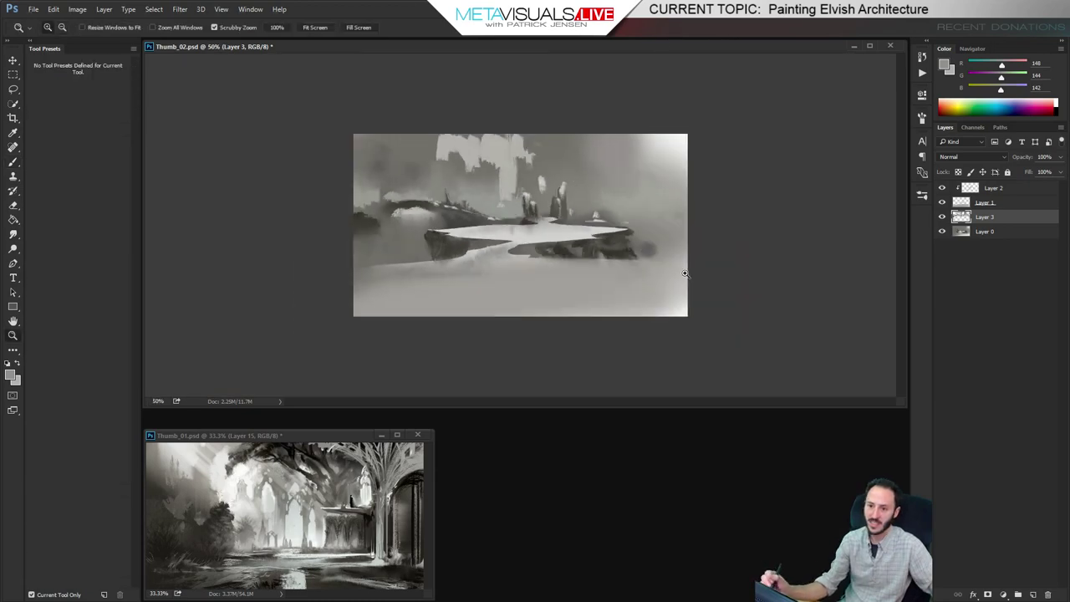
double_click(683, 286)
key("h")
key("b")
key("r")
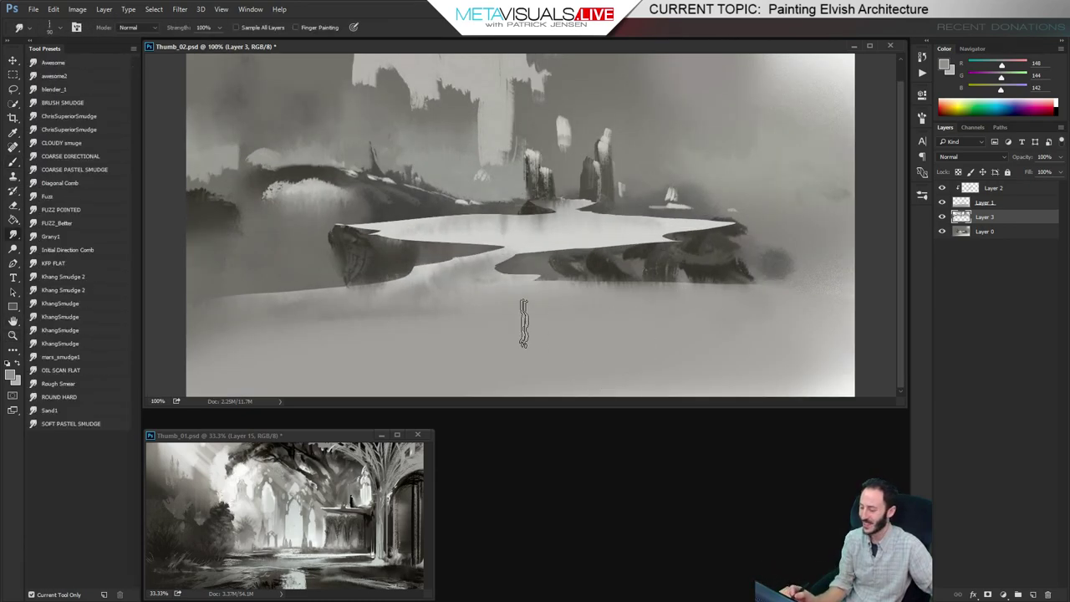
Add a new layer above Layer 2 and switch to the _Paint KPP F/G Pressure brush
left_click(989, 190)
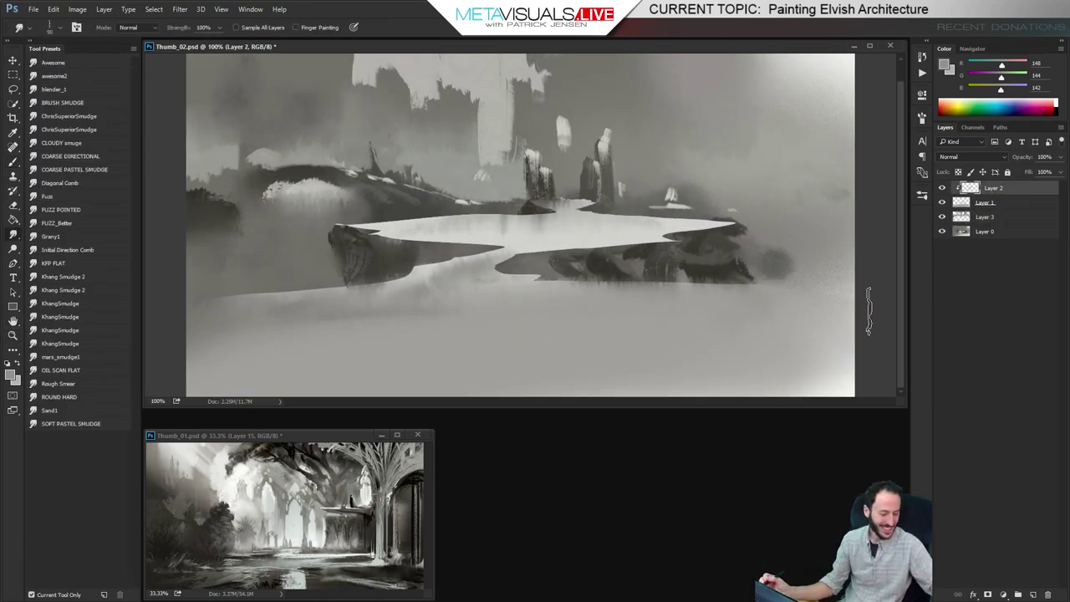
key("ctrl+shift+alt+n")
key("b")
left_click(82, 411)
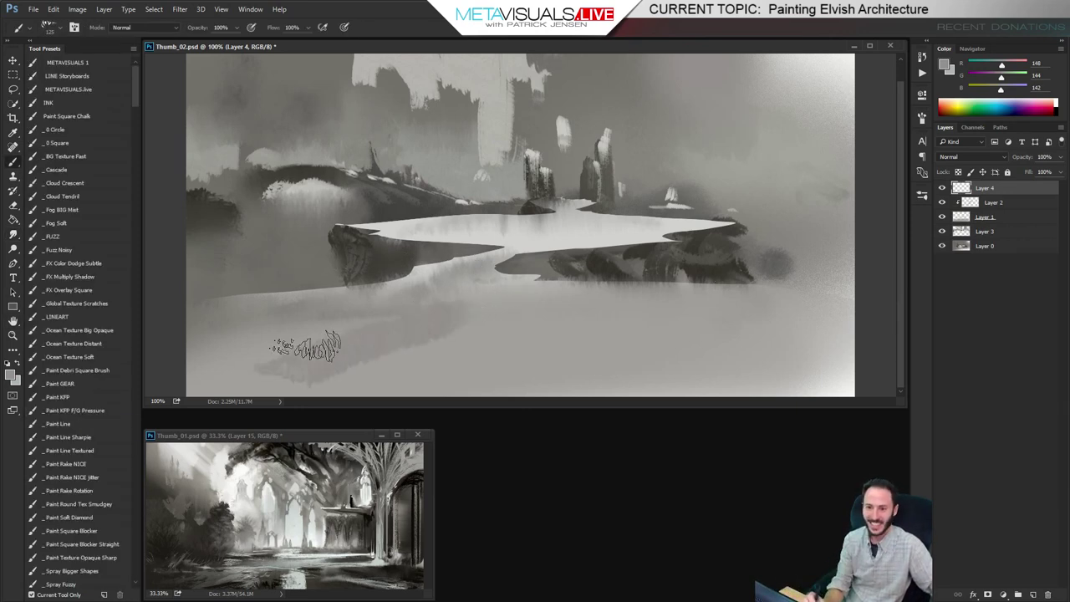
key("bracketleft")
key("bracketleft")
key("bracketleft")
left_click_drag(351, 332, 259, 345)
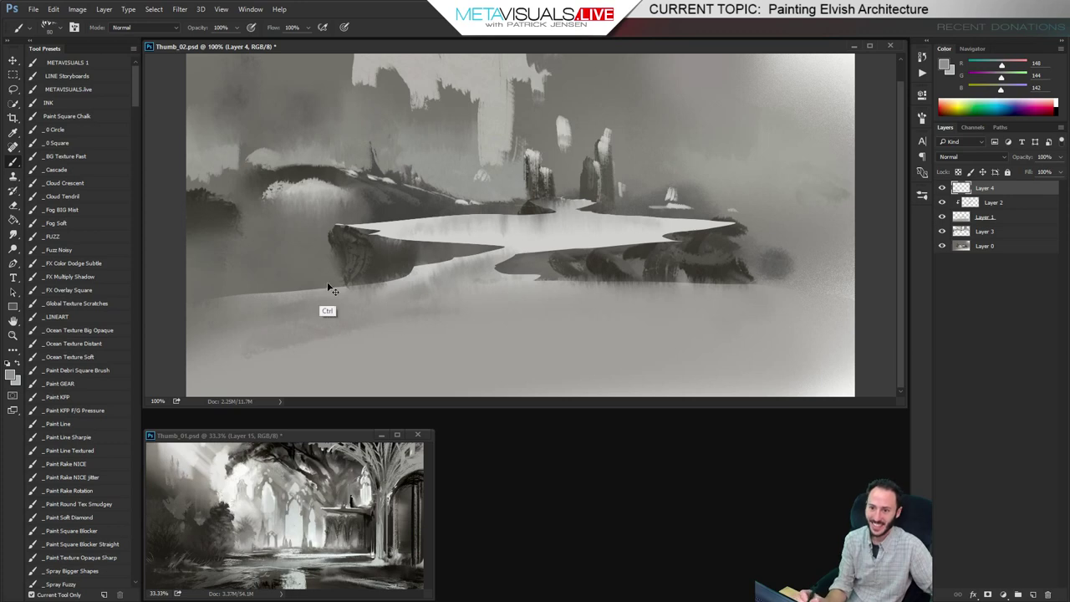
key("ctrl+z")
left_click(364, 234, "alt")
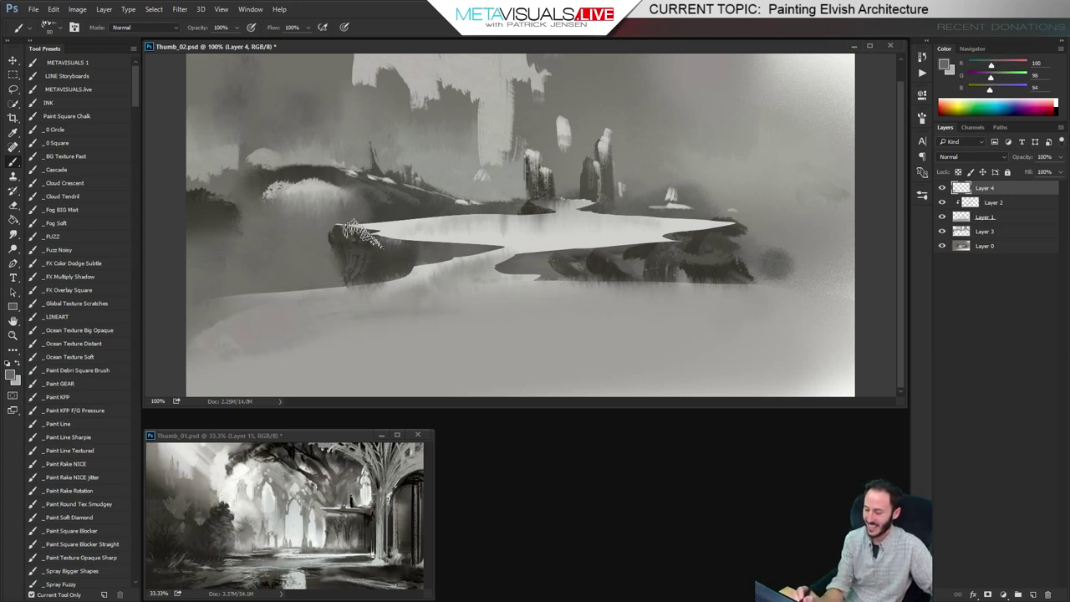
left_click_drag(422, 324, 194, 372)
key("ctrl+z")
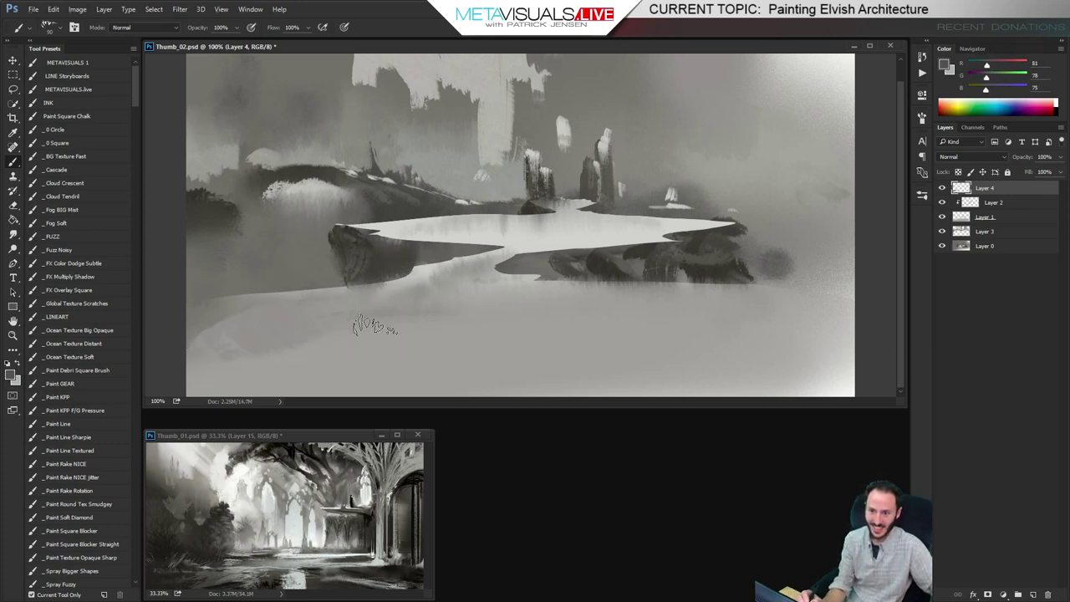
Paint dark diagonal brush strokes over the left foreground in RGB 81, 78, 75, enlarging the brush toward the lower edge
mouse_move(342, 307)
left_mouse_down()
mouse_move(240, 333)
mouse_move(332, 326)
left_mouse_up()
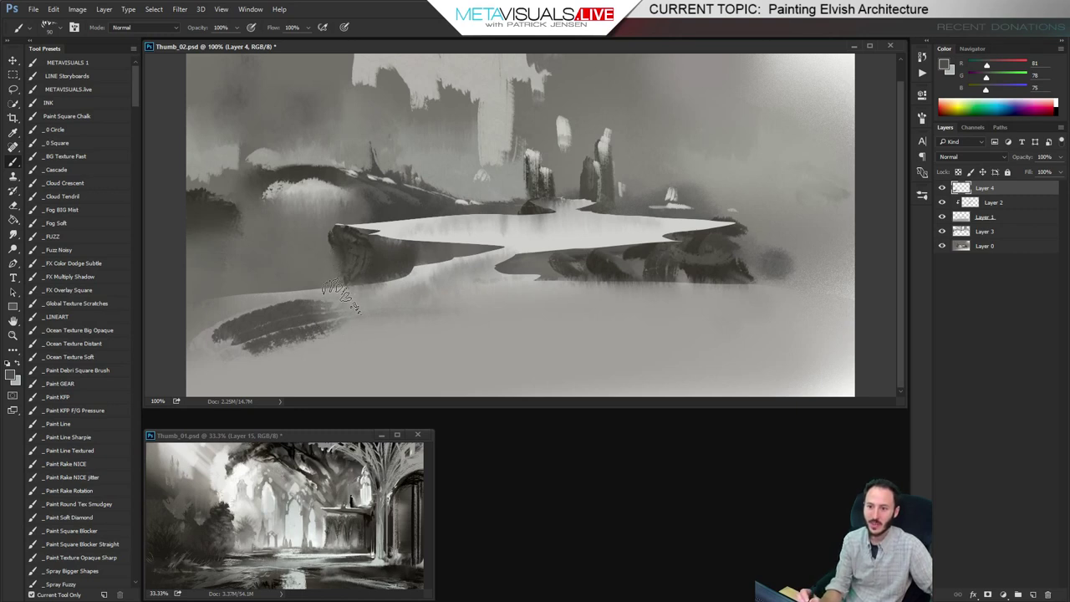
key("space")
key("]")
key("]")
left_click_drag(355, 313, 242, 376)
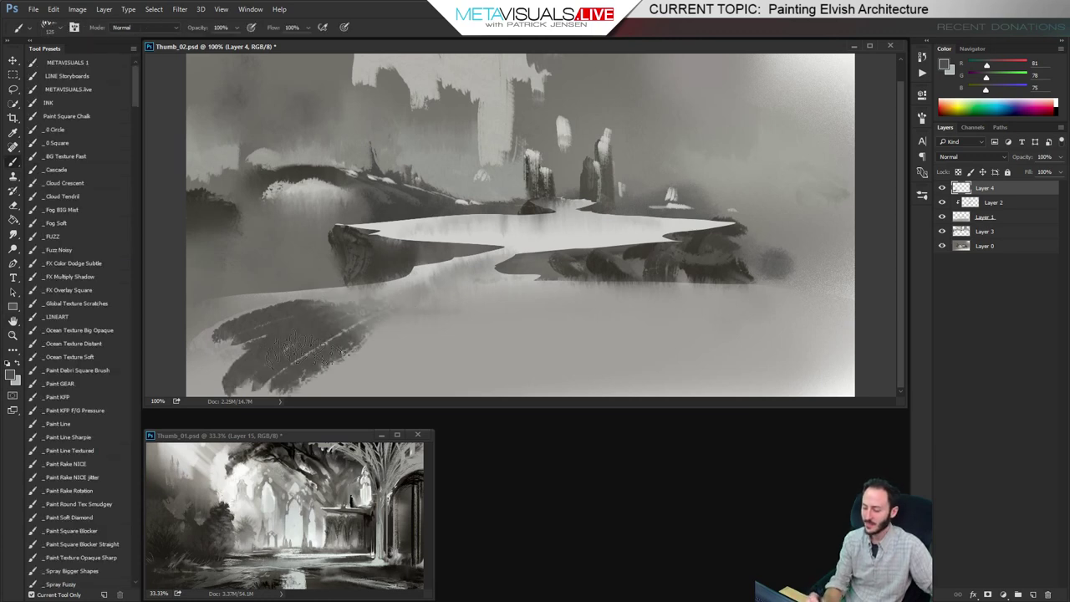
left_click_drag(357, 351, 321, 380)
Paint mid-grey strokes across the central foreground in RGB 135, 135, 132, ending with separate patches toward the right
left_click(372, 307, "alt")
left_click_drag(443, 300, 313, 381)
left_click_drag(468, 321, 500, 370)
left_click_drag(548, 330, 568, 358)
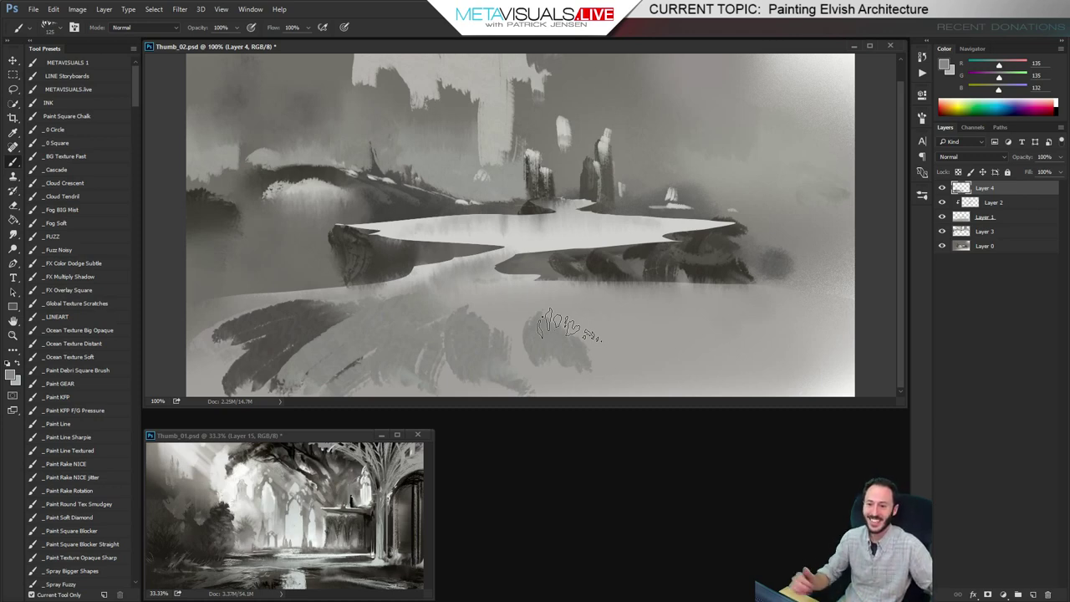
Darken the left foreground out to the canvas edge with RGB 70, 67, 62 and smudge the strokes
left_click(557, 260, "alt")
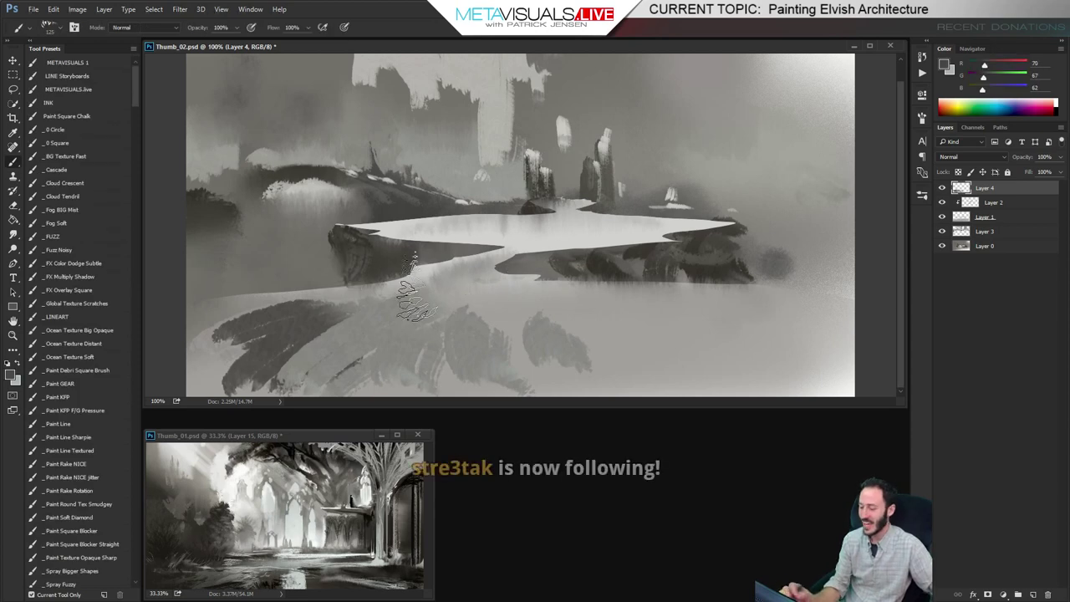
mouse_move(338, 337)
left_mouse_down()
mouse_move(200, 355)
mouse_move(188, 330)
left_mouse_up()
key("space")
key("r")
mouse_move(338, 315)
left_mouse_down()
mouse_move(280, 313)
mouse_move(319, 313)
mouse_move(233, 313)
left_mouse_up()
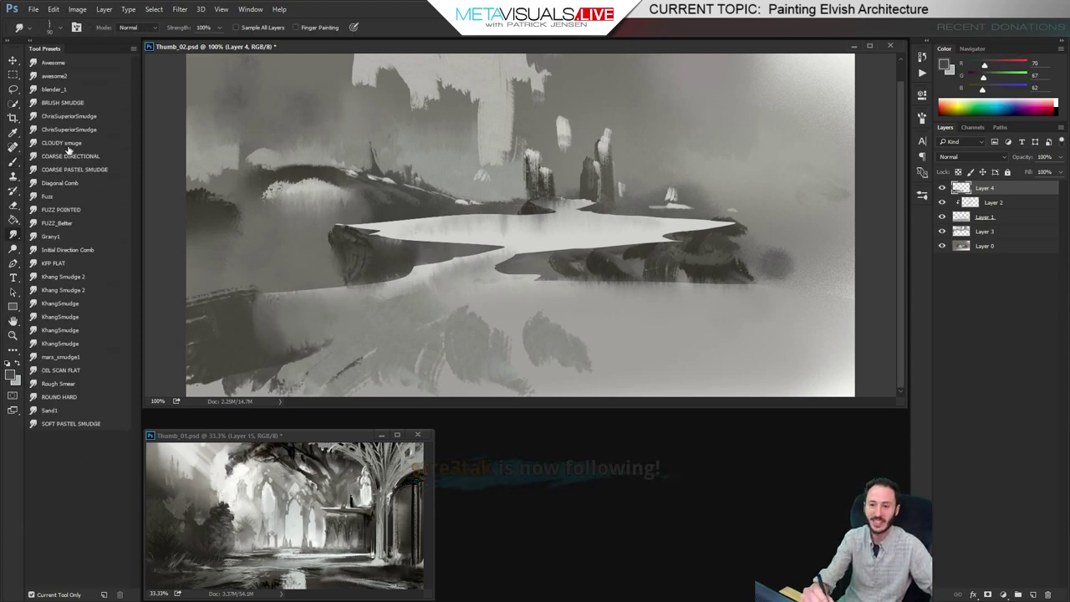
Paint dark RGB 70, 67, 62 strokes across the lower-right foreground and smudge them vertically into soft, ragged edges
key("b")
mouse_move(585, 334)
left_mouse_down()
mouse_move(621, 350)
mouse_move(851, 366)
left_mouse_up()
key("space")
key("r")
mouse_move(709, 338)
left_mouse_down()
mouse_move(524, 340)
mouse_move(779, 340)
left_mouse_up()
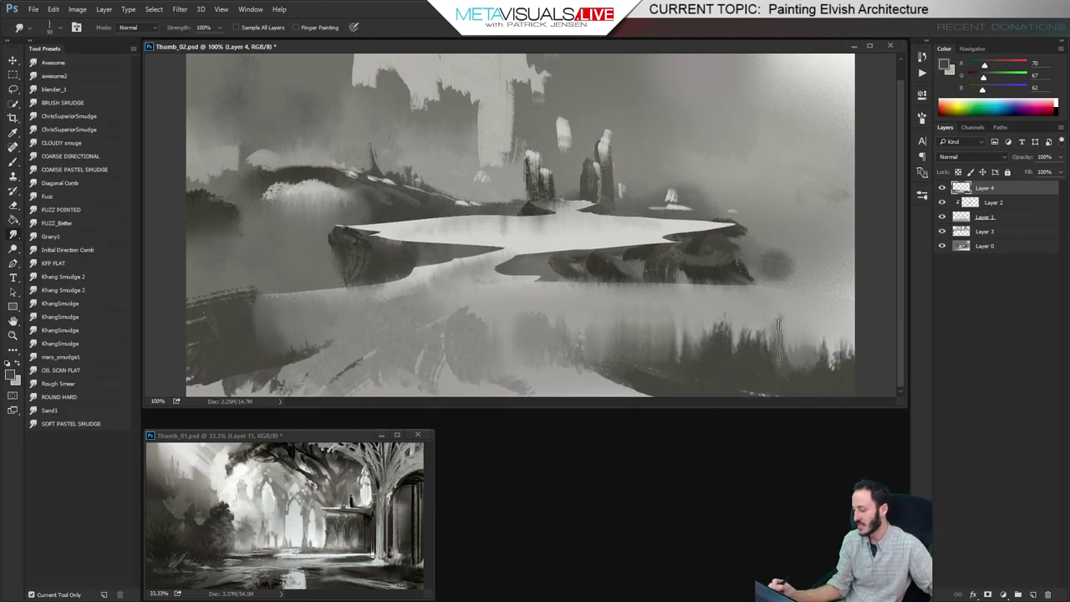
Build up the right foreground bank with broad horizontal strokes in a grey sampled from the painted foreground
key("b")
left_click(656, 355, "alt")
left_click_drag(601, 330, 864, 339)
mouse_move(619, 303)
left_mouse_down()
mouse_move(767, 306)
mouse_move(831, 314)
left_mouse_up()
key("space")
Add small pale RGB 176, 174, 173 highlights to the rocky banks and smudge them on the right-hand rocks
left_click(430, 276, "alt")
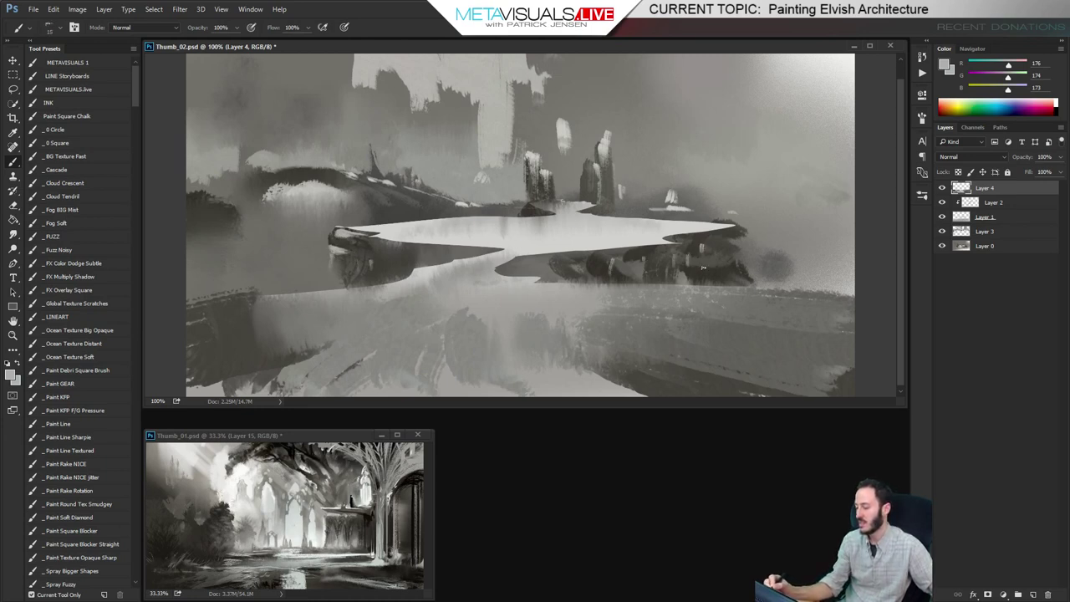
key("r")
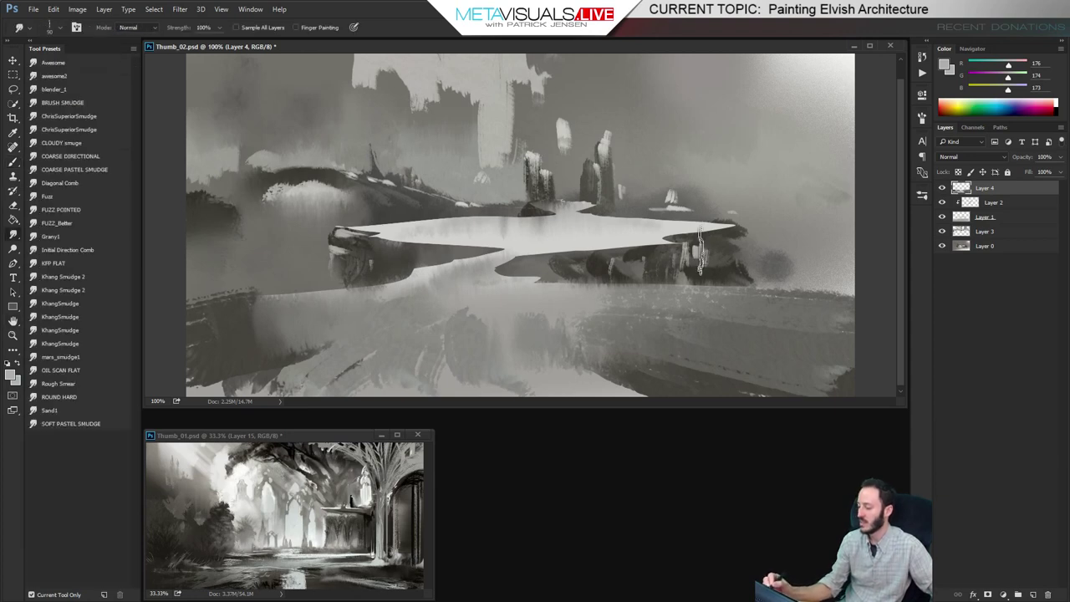
left_click_drag(695, 254, 711, 258)
key("b")
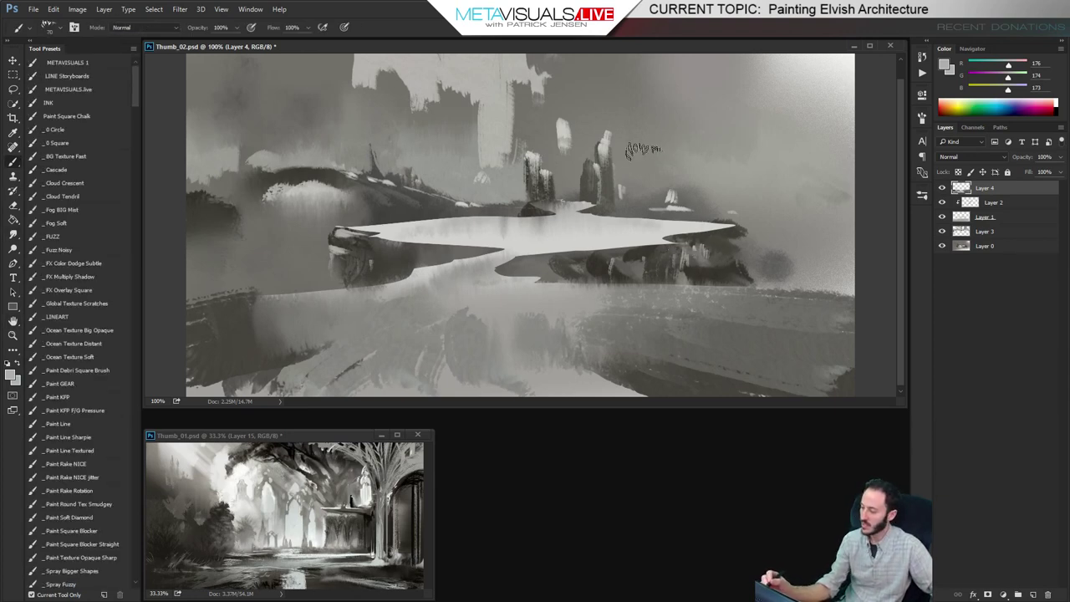
Paint faint clumps of distant foliage in the right background with a sky grey, RGB 130, 128, 121
left_click(634, 129, "alt")
left_click(488, 72, "alt")
left_click(677, 135, "alt")
key("]")
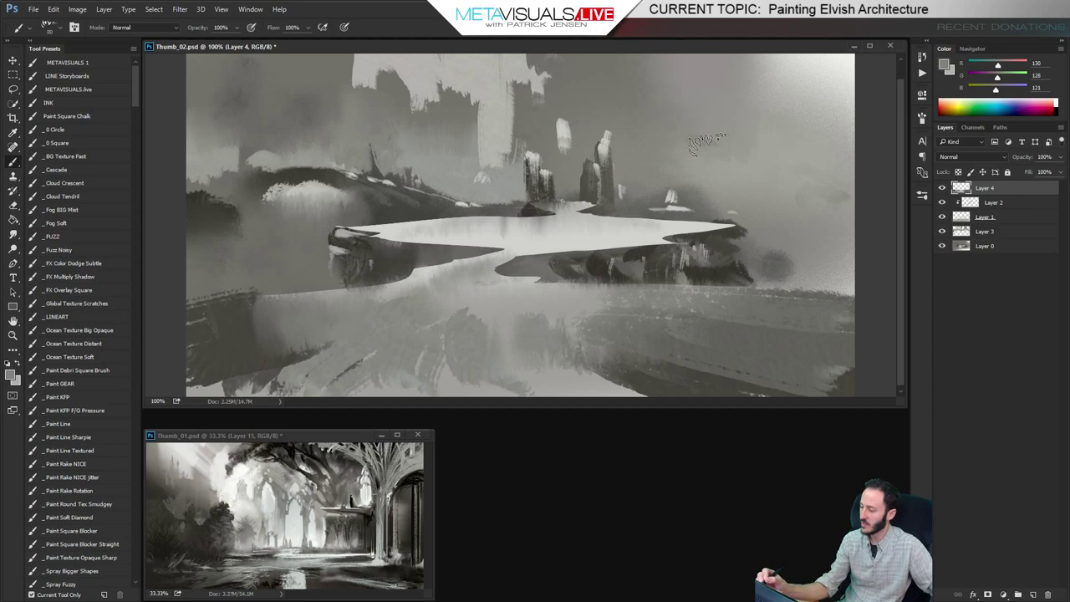
mouse_move(707, 144)
left_mouse_down()
mouse_move(779, 153)
mouse_move(766, 174)
mouse_move(712, 148)
mouse_move(809, 152)
left_mouse_up()
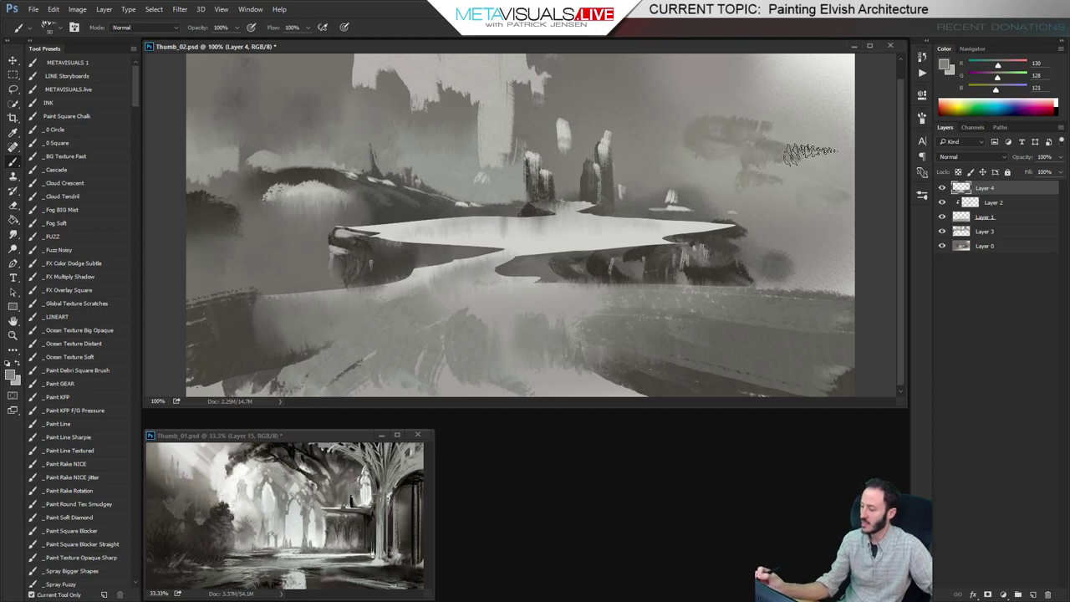
key("alt")
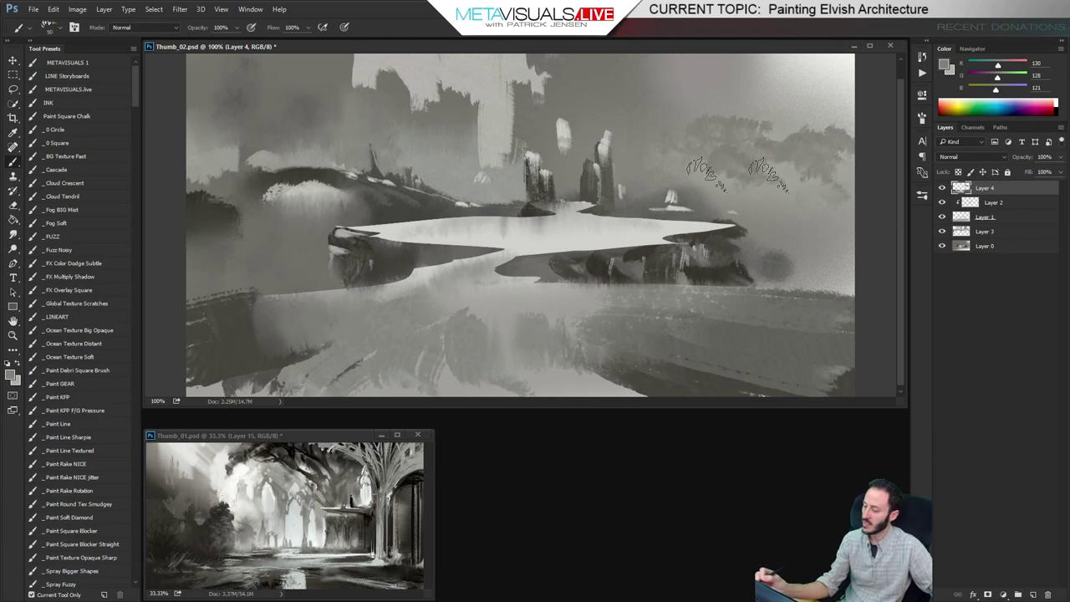
Paint a small dark tower on the left hill in RGB 78, 77, 70 and a pale arc right of the overhang in RGB 180, 177, 173
left_click(255, 178, "alt")
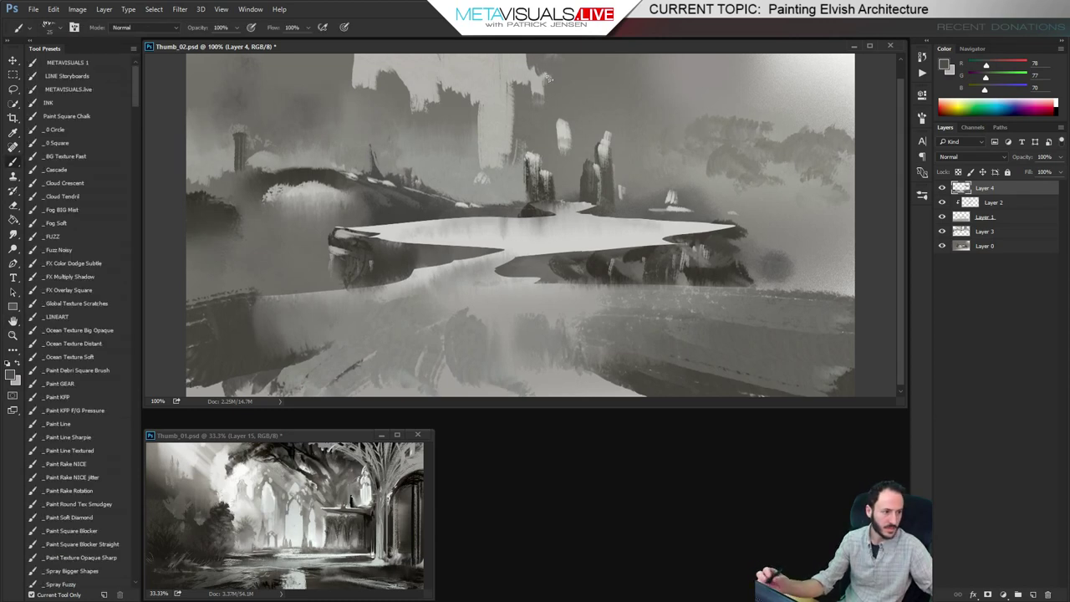
left_click(539, 102, "alt")
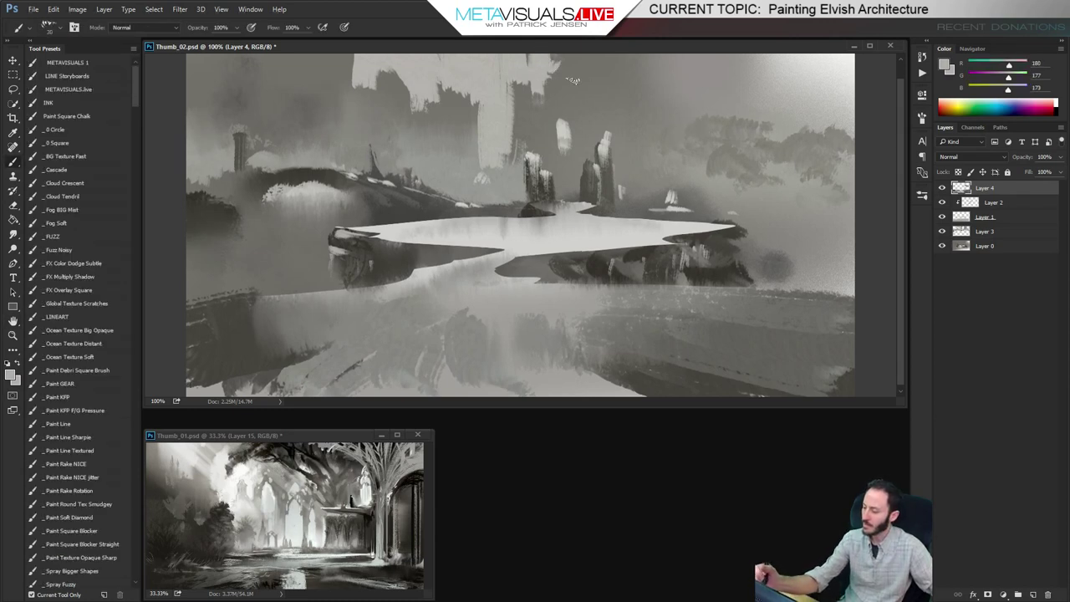
mouse_move(573, 80)
left_mouse_down()
mouse_move(581, 63)
mouse_move(652, 55)
left_mouse_up()
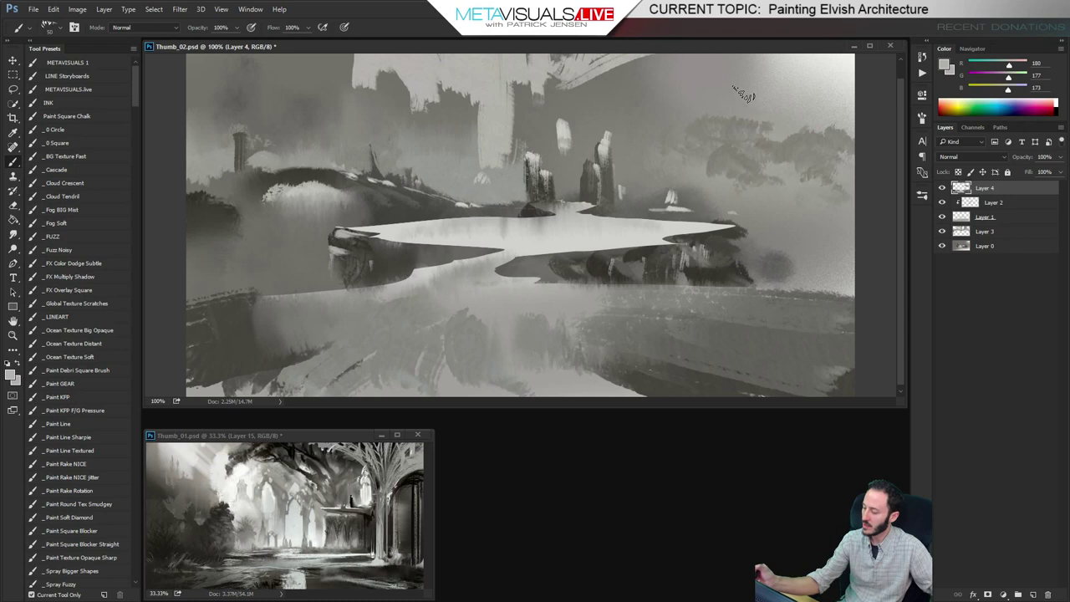
Blend the pale arc into the upper-right sky with sampled greys, finishing its lower edge in RGB 133, 128, 122
left_click(608, 88, "alt")
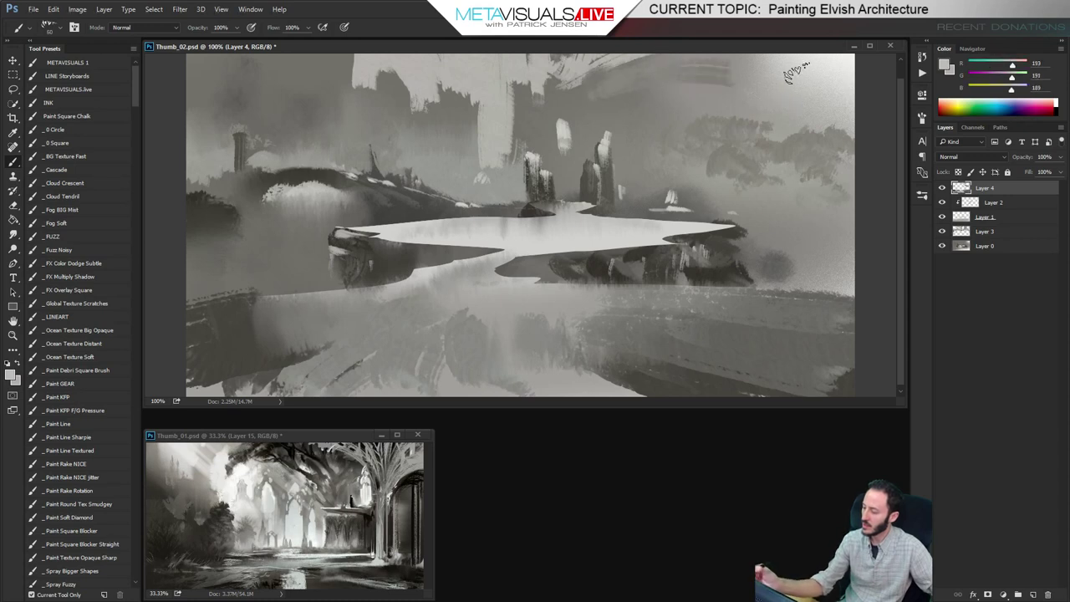
left_click(626, 80, "alt")
mouse_move(592, 86)
left_mouse_down()
mouse_move(649, 55)
mouse_move(575, 88)
left_mouse_up()
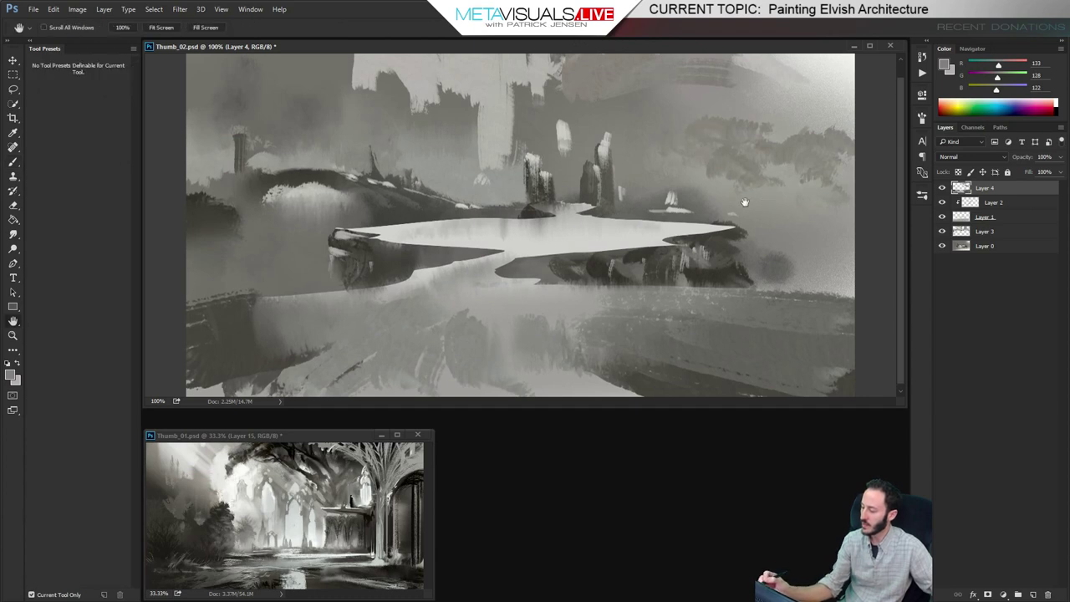
Paint a dark tree canopy over the right background foliage in RGB 63, 57, 54 and smudge the area beneath it into trunks
left_click(645, 204, "alt")
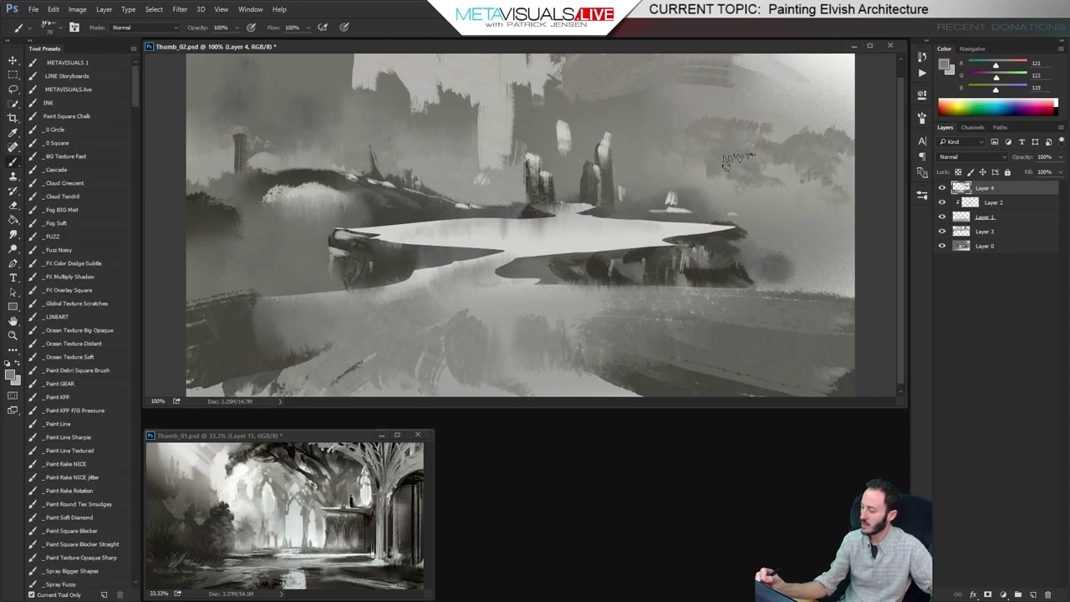
left_click(727, 245, "alt")
mouse_move(740, 149)
left_mouse_down()
mouse_move(717, 167)
mouse_move(771, 153)
mouse_move(796, 164)
mouse_move(804, 140)
mouse_move(748, 147)
mouse_move(773, 144)
mouse_move(768, 132)
mouse_move(736, 159)
mouse_move(820, 130)
mouse_move(769, 132)
mouse_move(769, 119)
mouse_move(748, 138)
mouse_move(782, 121)
mouse_move(818, 152)
mouse_move(802, 172)
mouse_move(796, 214)
mouse_move(782, 213)
mouse_move(794, 175)
mouse_move(815, 211)
left_mouse_up()
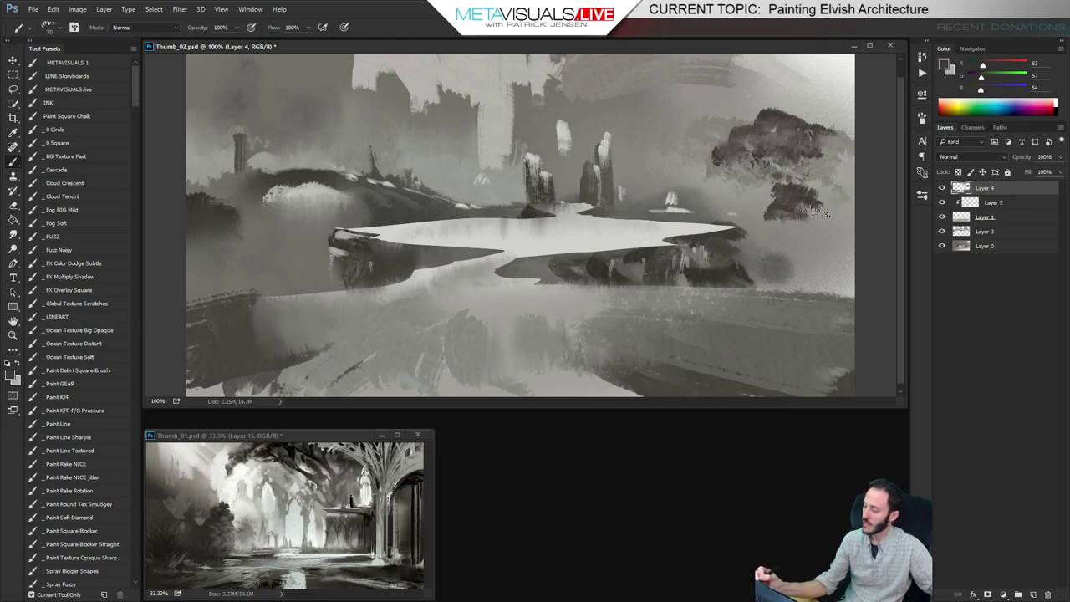
key("space")
key("r")
mouse_move(781, 176)
left_mouse_down()
mouse_move(842, 197)
mouse_move(777, 197)
mouse_move(715, 240)
mouse_move(839, 209)
mouse_move(782, 213)
mouse_move(834, 245)
mouse_move(780, 261)
mouse_move(774, 218)
mouse_move(734, 213)
left_mouse_up()
key("space")
Paint a grassy bank beneath the tree in RGB 70, 71, 64 and add a pale highlight along it in RGB 197, 196, 193
key("b")
key("[")
left_click(712, 223, "alt")
key("]")
key("]")
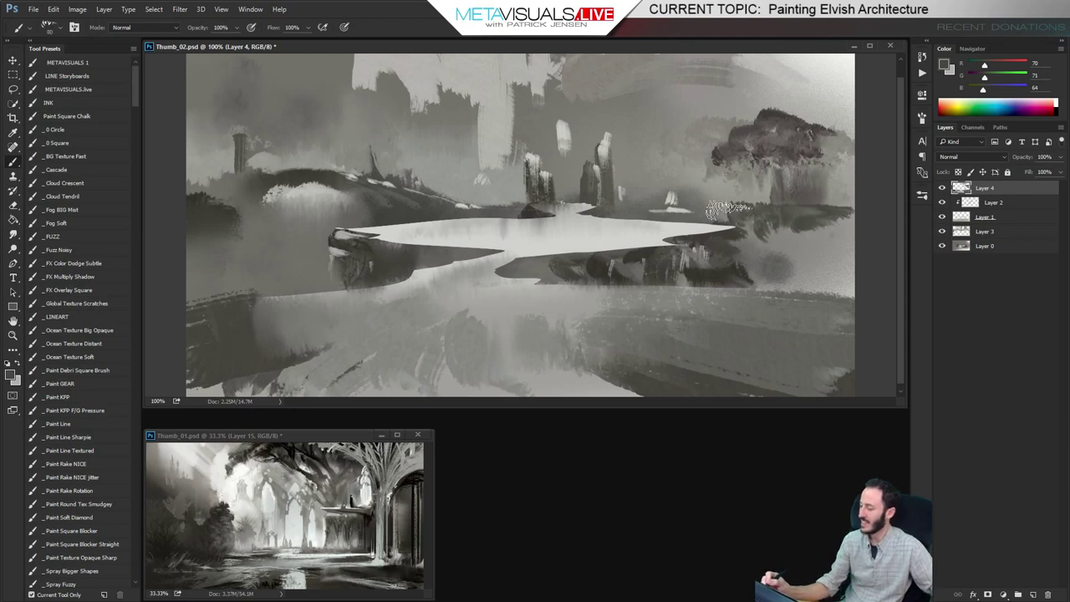
left_click(759, 217, "alt")
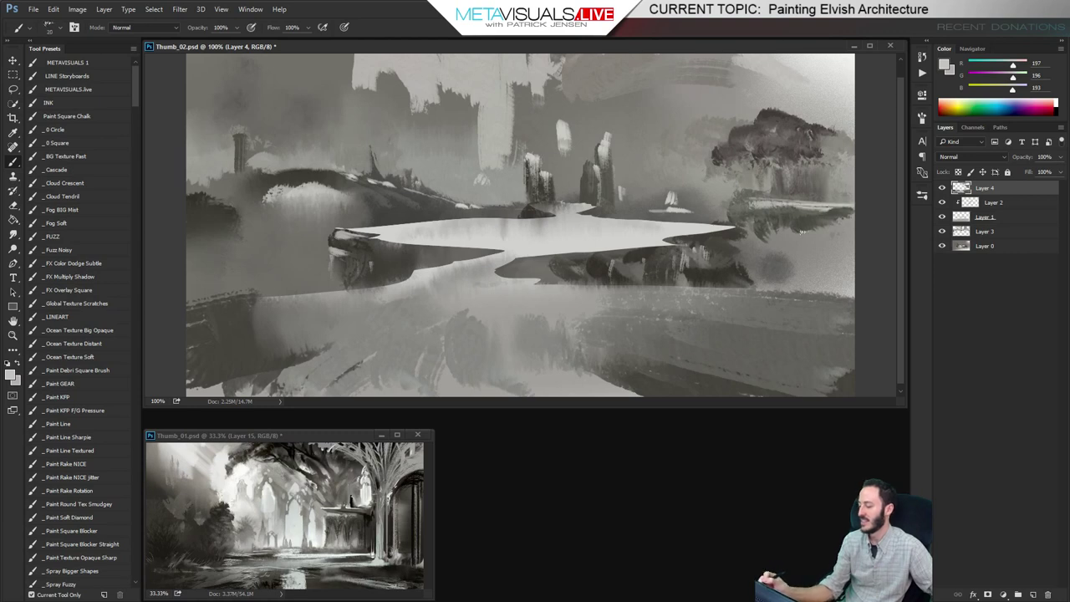
Add a Levels adjustment layer above Layer 4, raise its shadow input to 50, and invert its mask to black
left_click(716, 282, "alt")
left_click(716, 281, "alt")
left_click(716, 282, "ctrl")
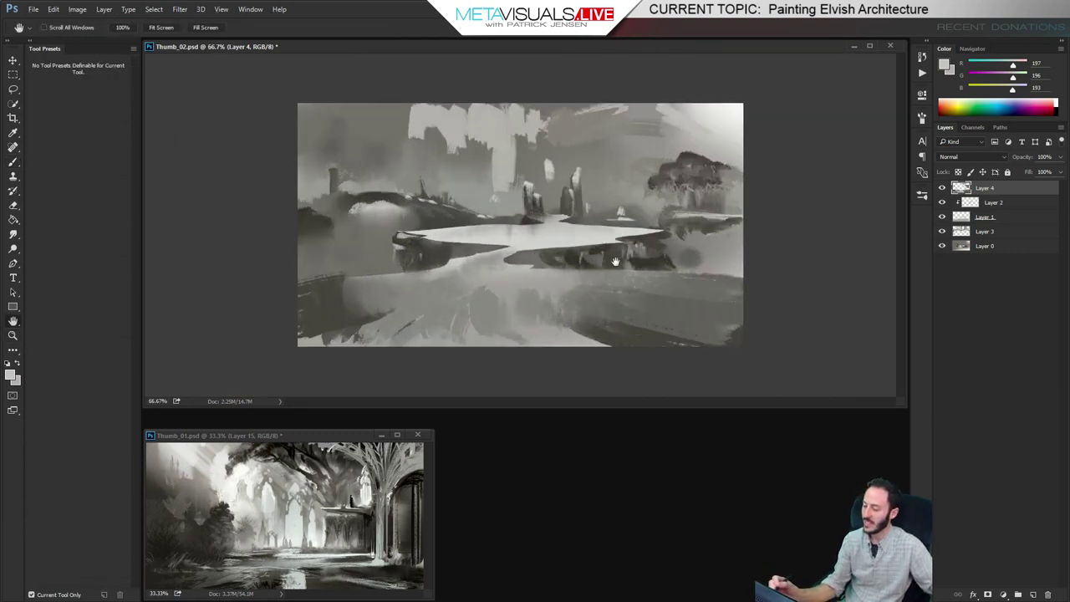
key("b")
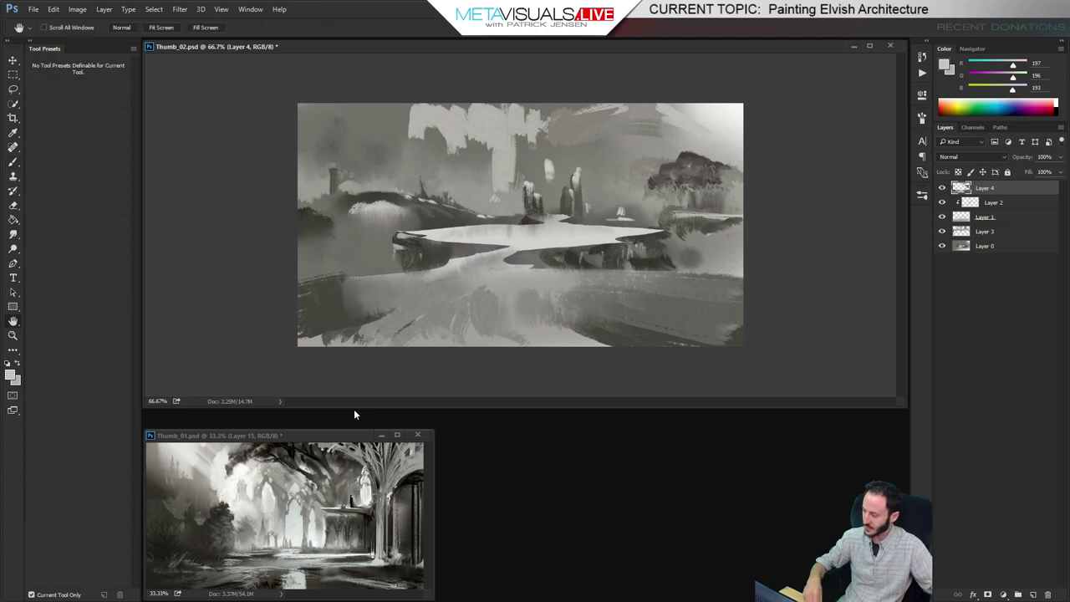
left_click(1017, 594)
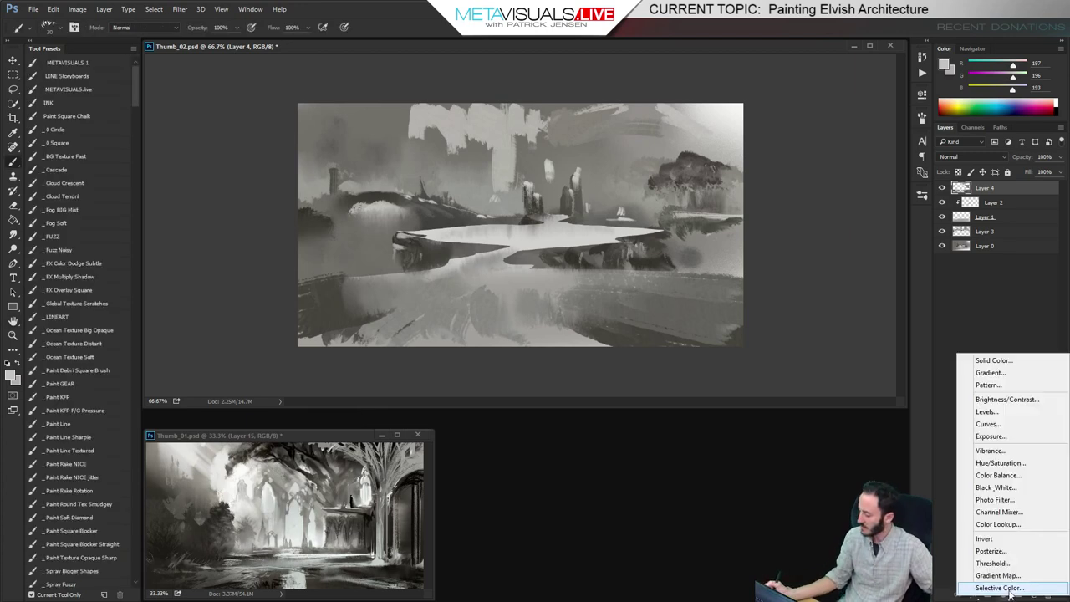
left_click(1014, 409)
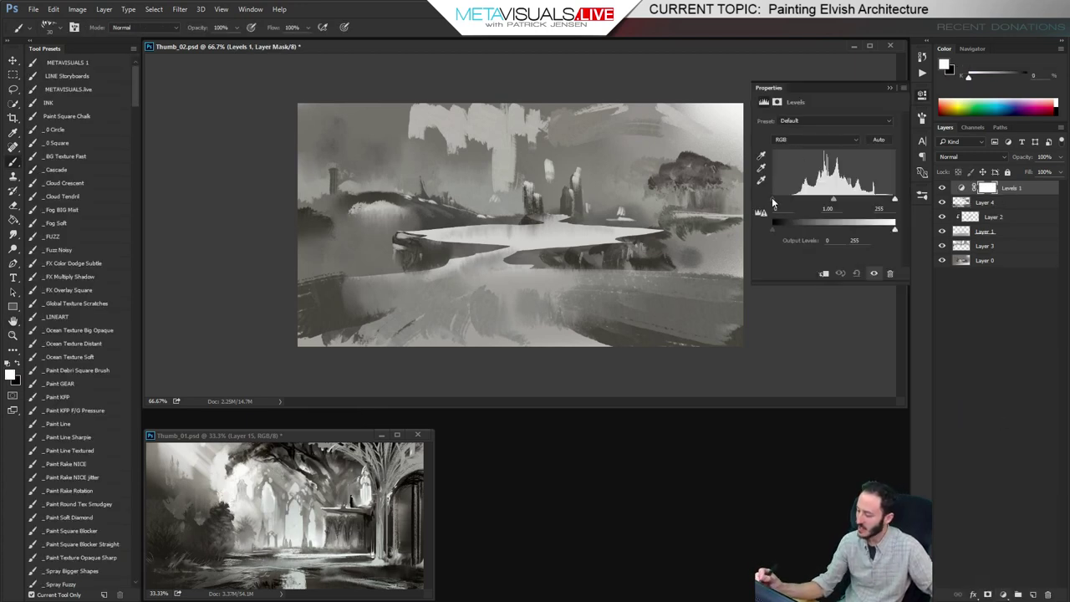
left_click_drag(772, 202, 797, 203)
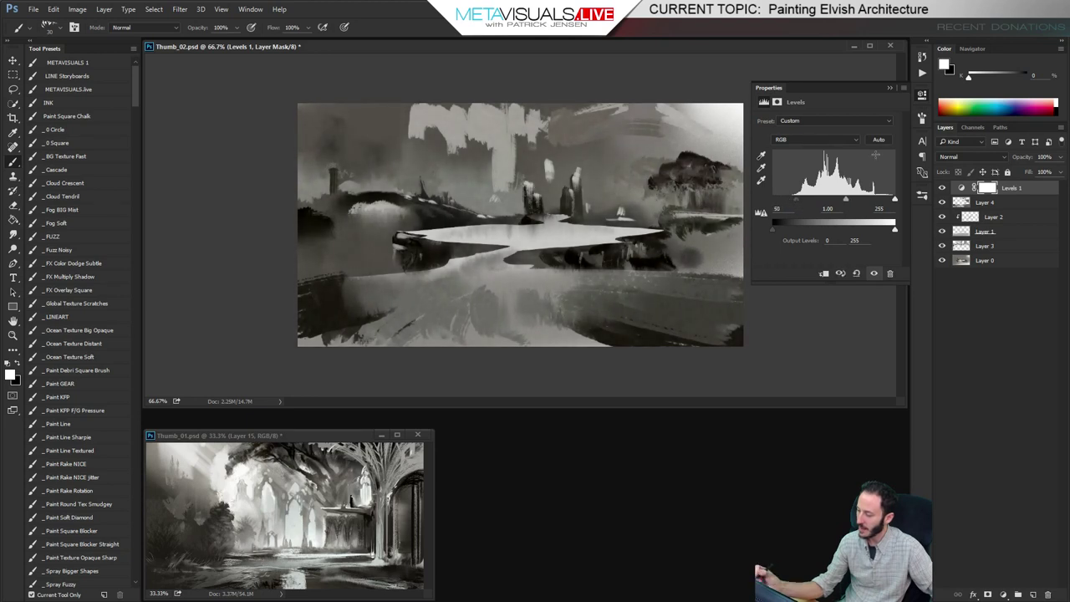
left_click(890, 87)
key("ctrl+i")
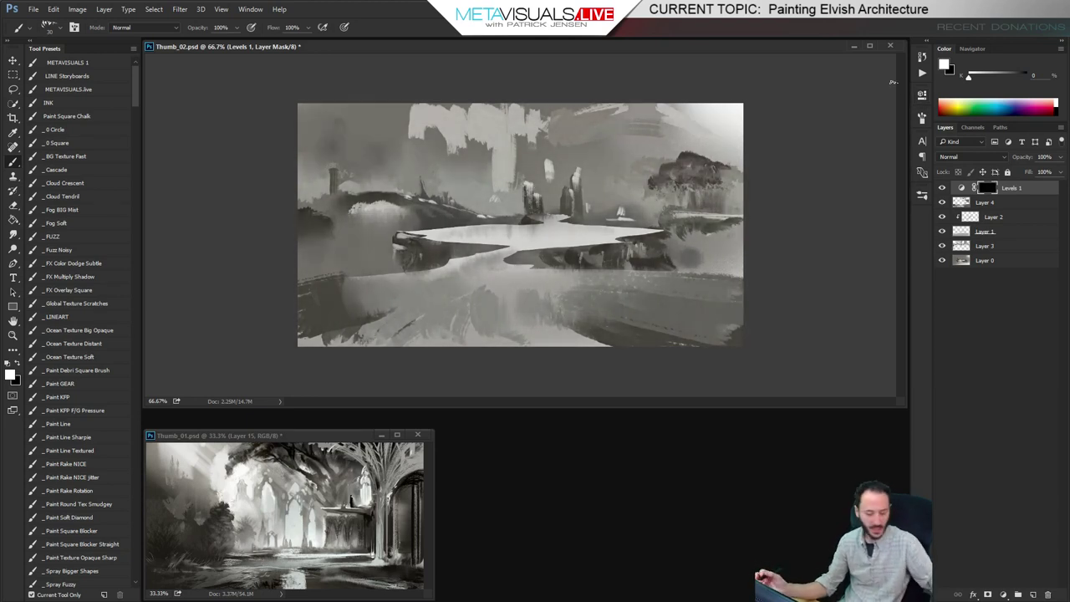
Paint white on the Levels mask across the foreground with the Fuzz Noisy brush to darken the lower part of the image
left_click(72, 244)
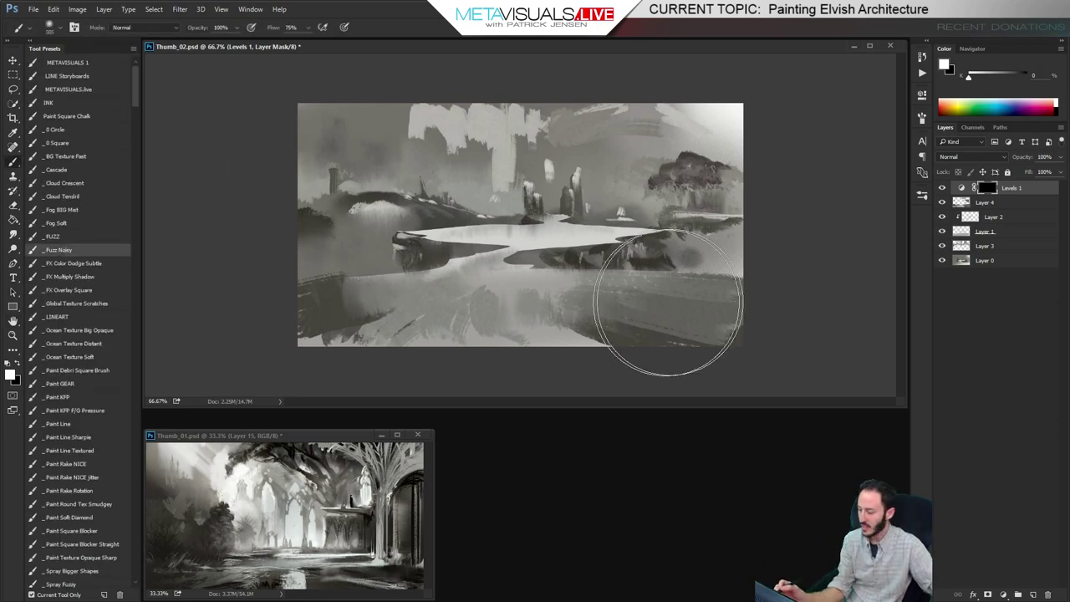
left_click_drag(668, 301, 261, 338)
key("ctrl+z")
left_click_drag(673, 335, 222, 337)
key("bracketleft")
key("bracketleft")
key("bracketleft")
key("bracketleft")
left_click_drag(726, 316, 203, 351)
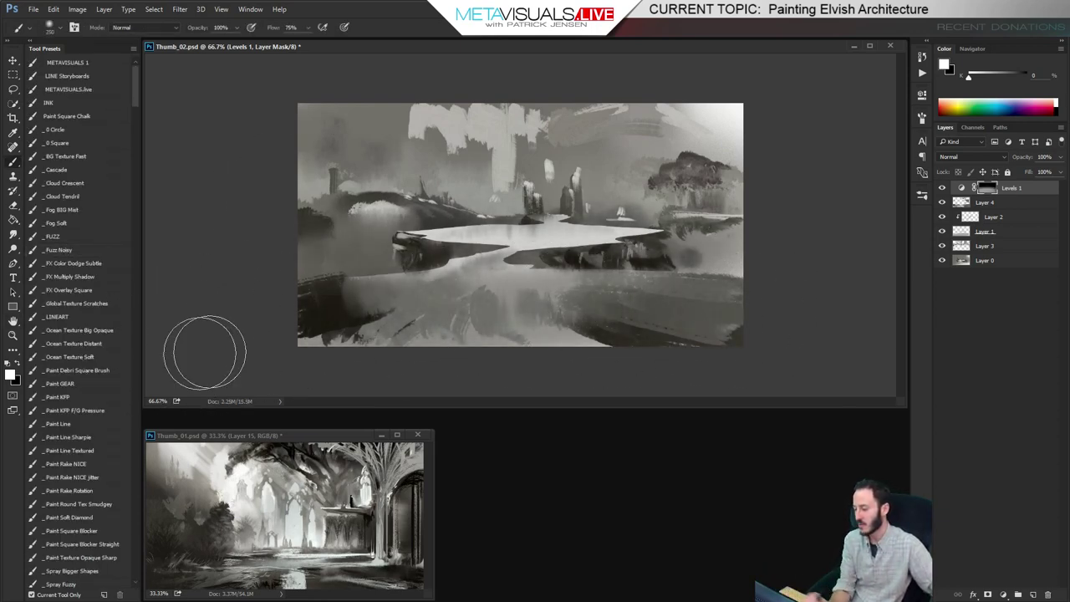
left_click_drag(652, 346, 178, 369)
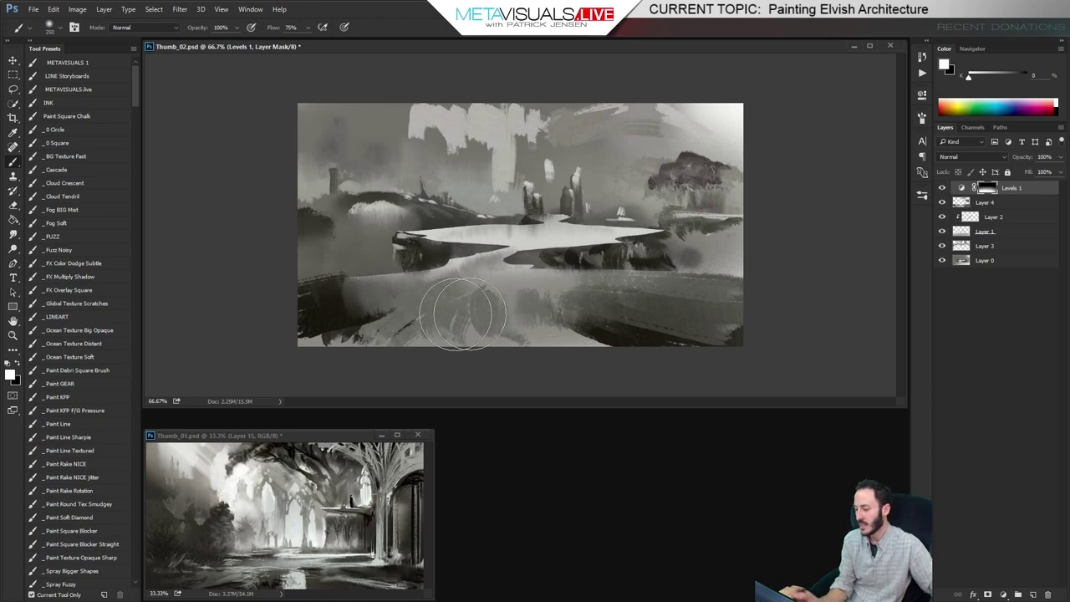
Create a new layer above the Levels adjustment and flatten the Fuzz Noisy brush tip into a wide horizontal ellipse
key("h")
key("b")
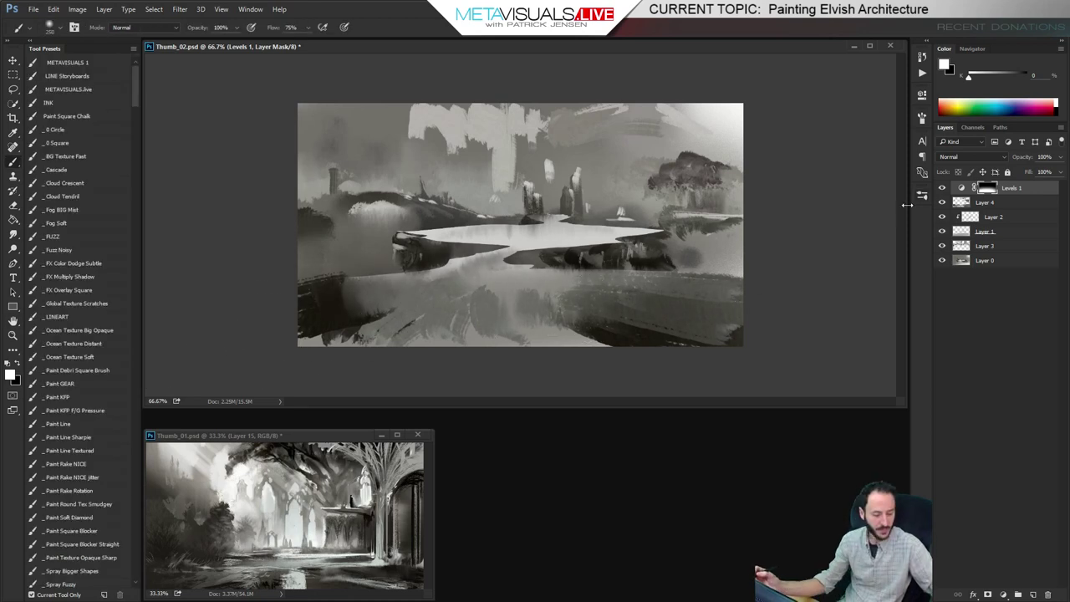
key("ctrl+shift+alt+n")
left_click(81, 250)
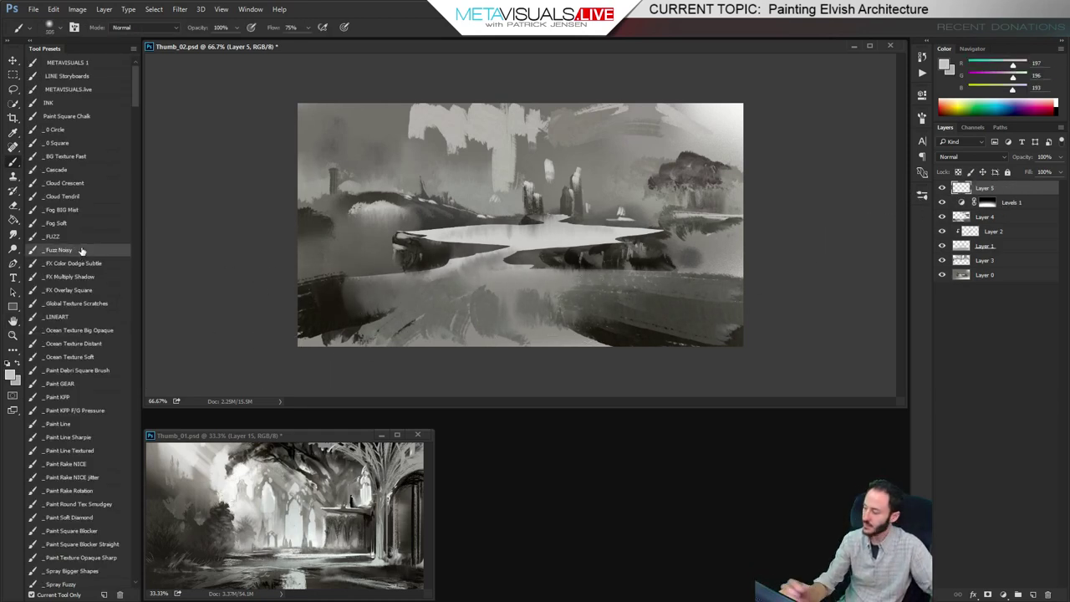
left_click(922, 120)
left_click(877, 239)
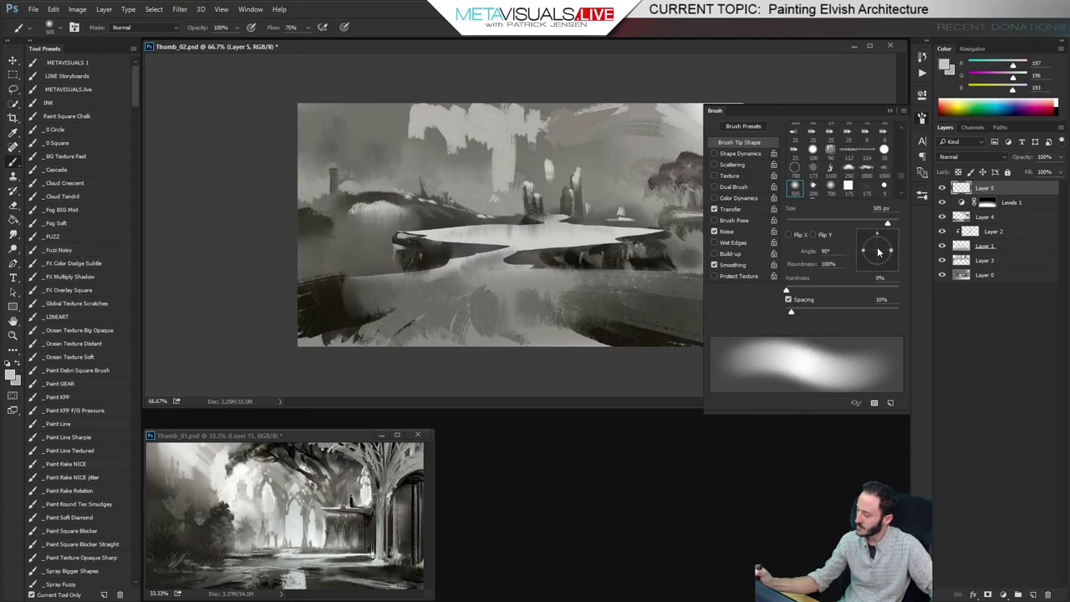
mouse_move(869, 249)
left_mouse_down()
mouse_move(892, 255)
mouse_move(877, 249)
left_mouse_up()
left_click(922, 119)
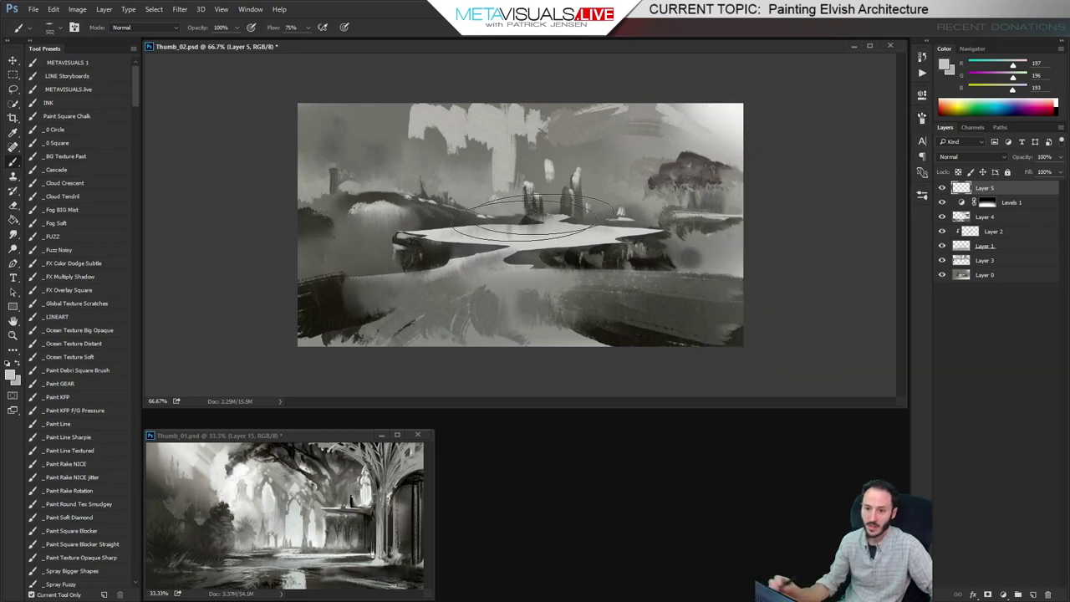
Add another layer and paint soft dark tone in RGB 26, 21, 15 across the left and centre of the foreground
key("ctrl+space")
left_click(525, 234, "ctrl")
mouse_move(486, 275)
left_mouse_down()
mouse_move(297, 346)
mouse_move(391, 351)
left_mouse_up()
key("ctrl+z")
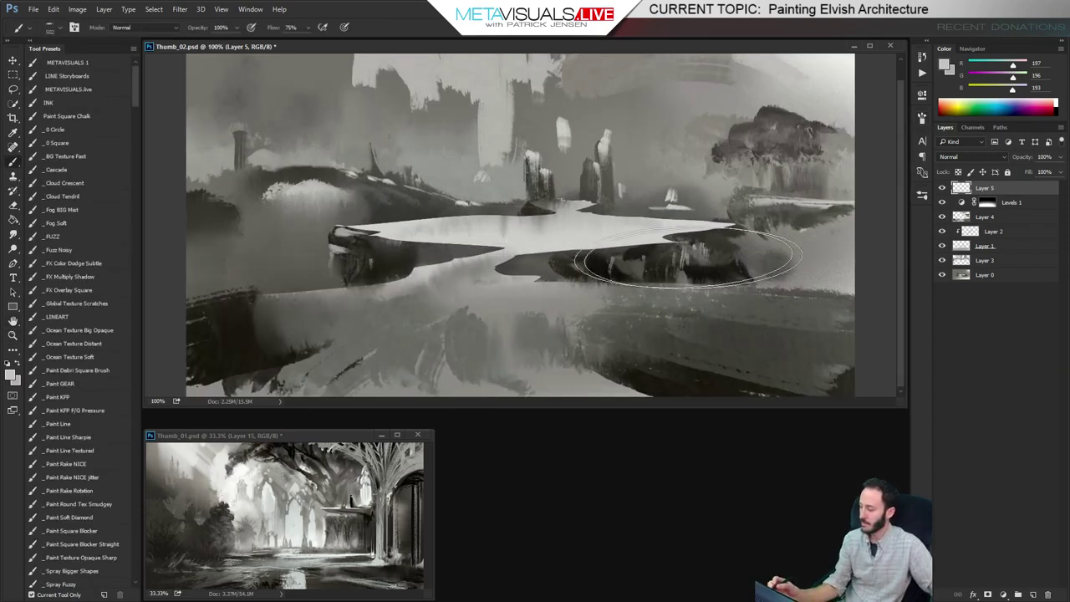
key("ctrl+shift+alt+n")
key("ctrl+z")
left_click(241, 354, "alt")
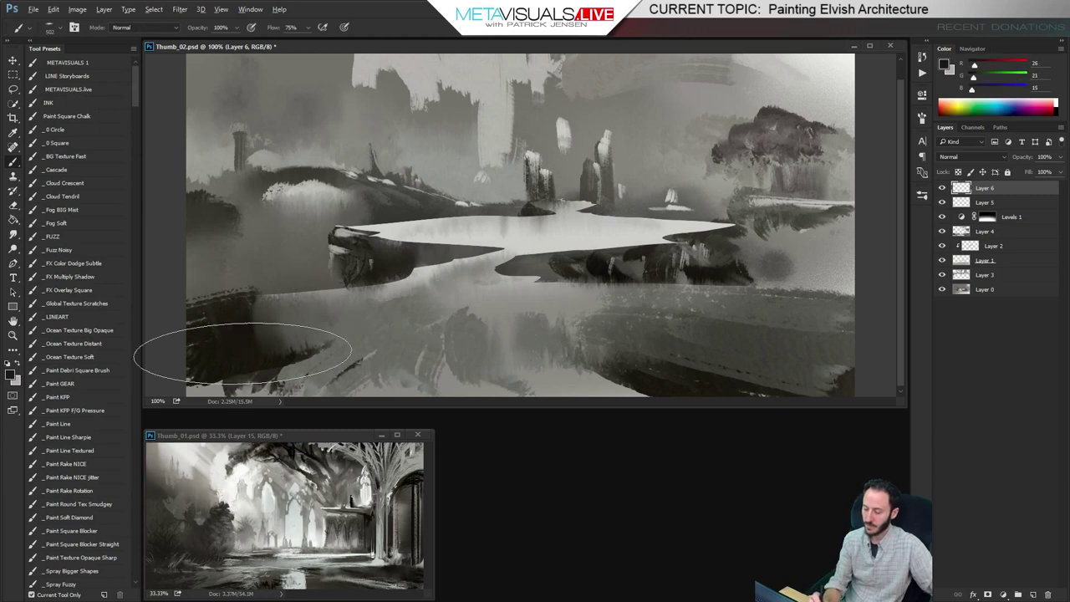
key("[")
mouse_move(292, 337)
left_mouse_down()
mouse_move(306, 372)
mouse_move(315, 358)
left_mouse_up()
key("[")
key("[")
key("[")
mouse_move(385, 327)
left_mouse_down()
mouse_move(248, 376)
mouse_move(493, 377)
left_mouse_up()
key("[")
Blend the central foreground with larger soft strokes of sampled mid-greys, including RGB 103, 102, 97, leaving a light haze below the water
left_click(369, 280, "alt")
key("]")
key("]")
key("]")
left_click_drag(381, 357, 493, 365)
left_click(453, 327, "alt")
key("[")
left_click_drag(393, 333, 518, 342)
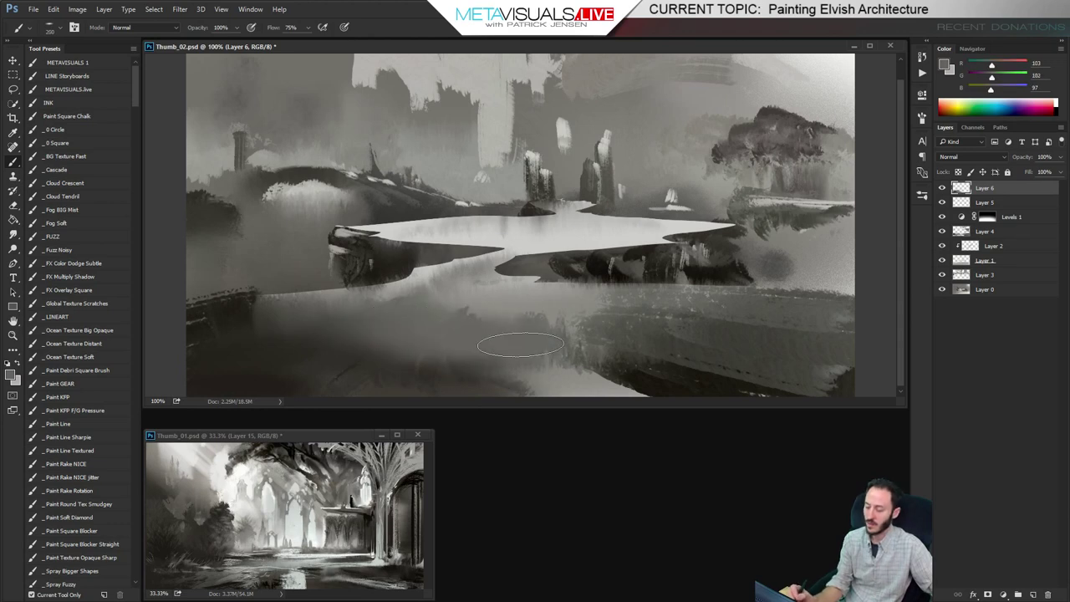
left_click(468, 331, "alt")
key("[")
left_click_drag(460, 314, 606, 315)
left_click(274, 361, "alt")
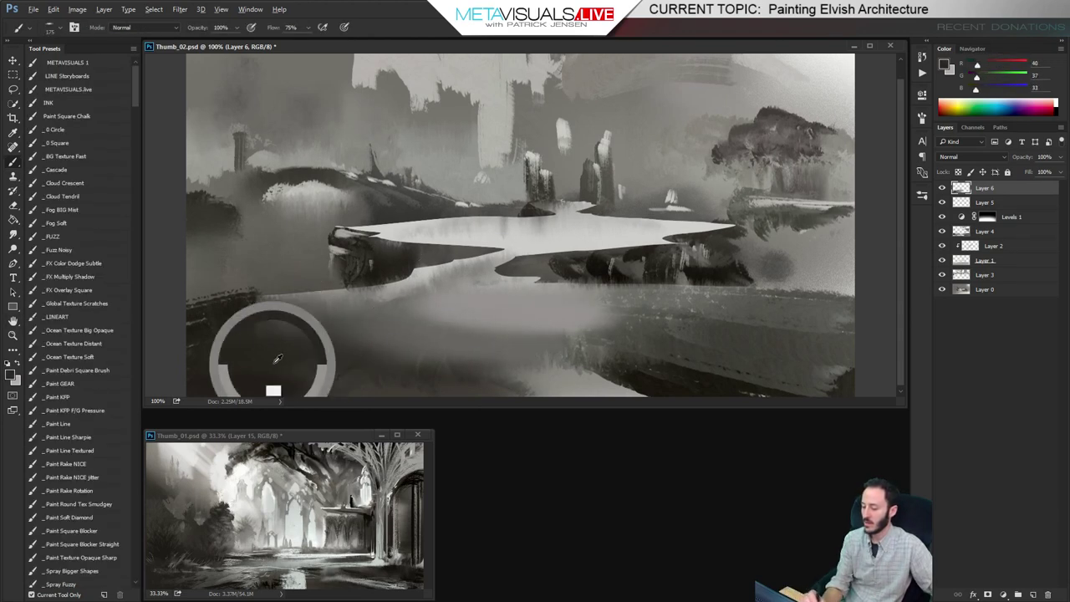
key("[")
key("[")
mouse_move(446, 220)
left_mouse_down()
mouse_move(376, 230)
mouse_move(544, 237)
left_mouse_up()
key("ctrl+z")
Refine the distant bridge with the Paint Square Blocker Straight brush, using greys RGB 191, 189, 186, RGB 150, 148, 145 and RGB 193, 191, 189
key("space")
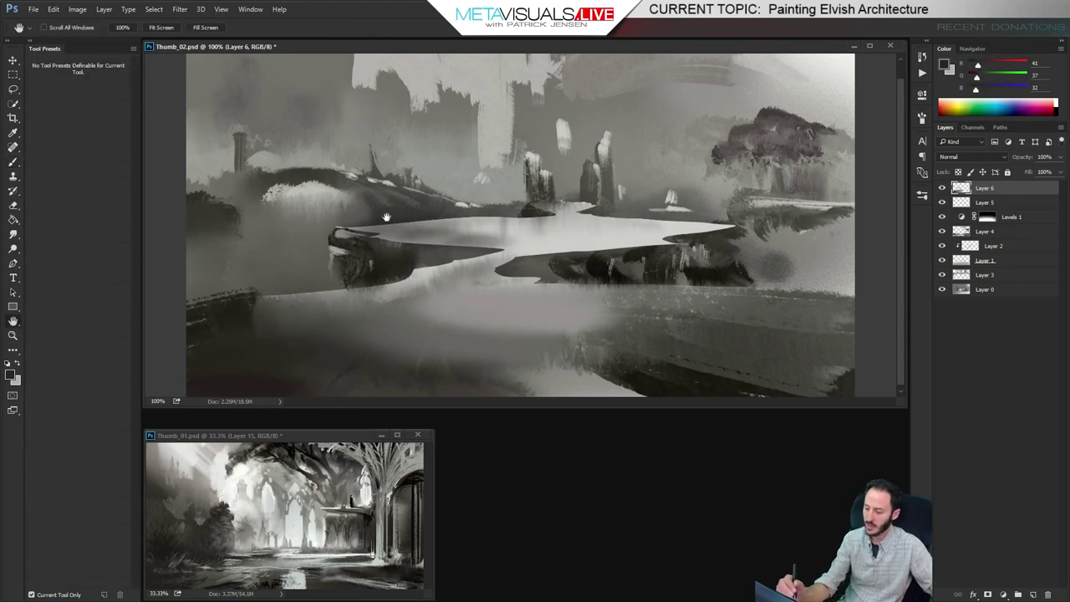
left_click_drag(387, 218, 388, 237)
left_click(83, 543)
left_click(297, 231, "alt")
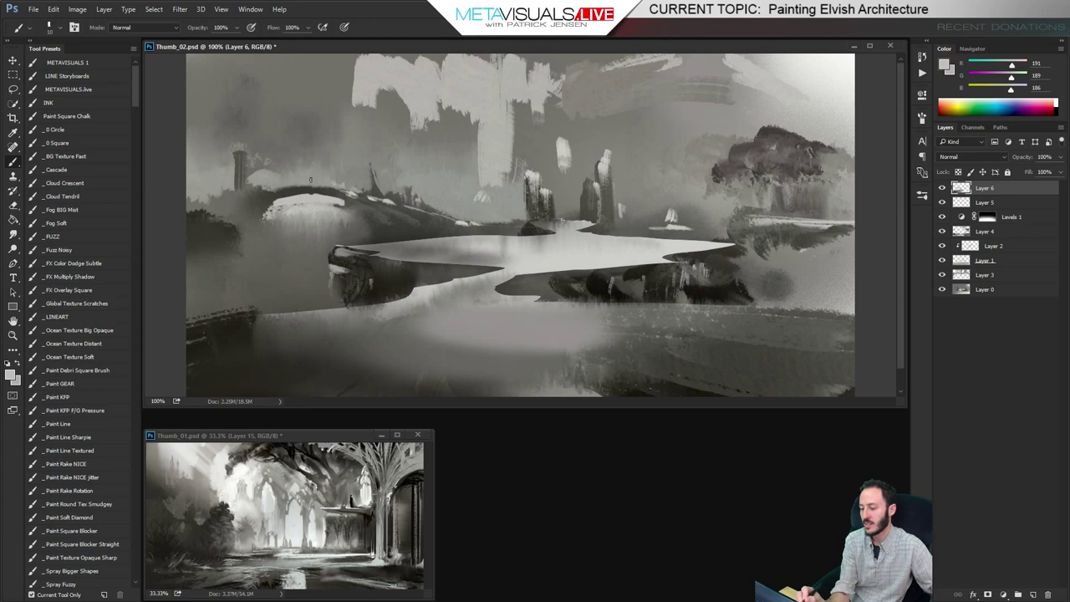
left_click(310, 179, "alt")
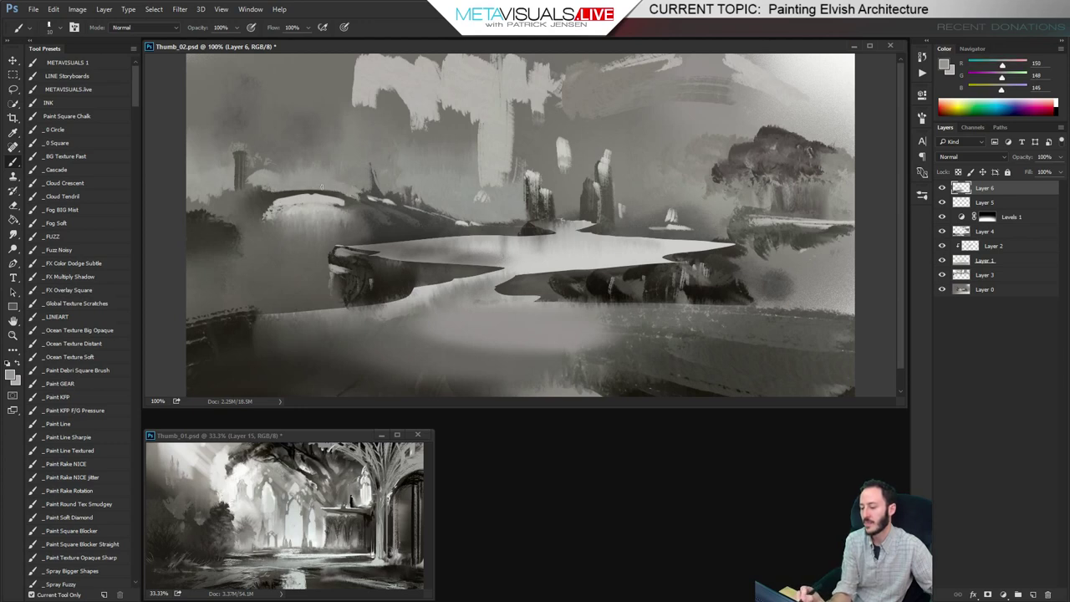
left_click(273, 202, "alt")
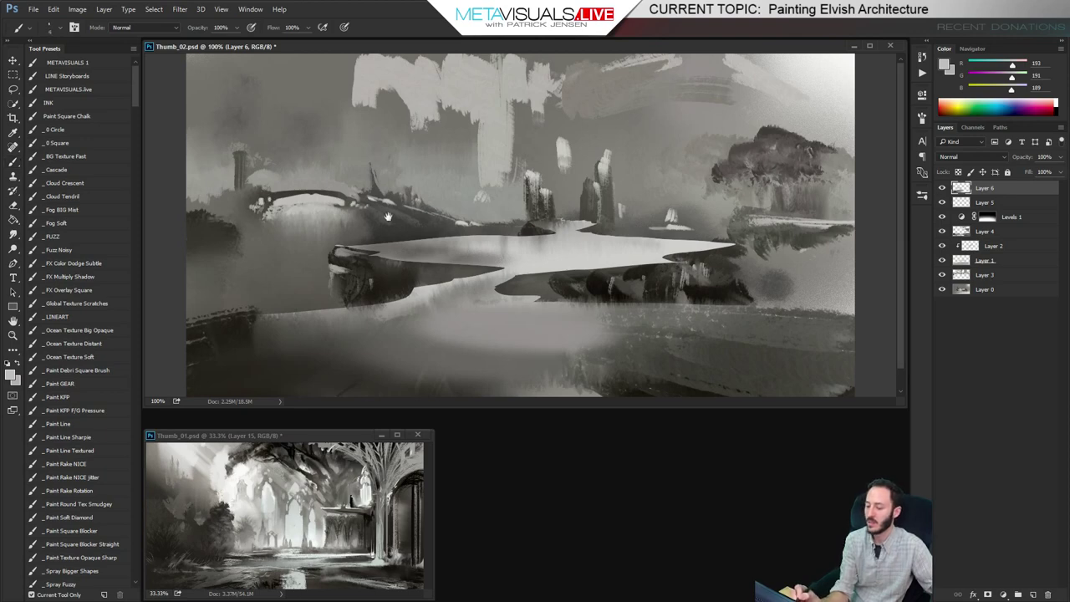
Paint several dark vertical columns beside the tower left of the bridge in RGB 77, 76, 68
left_click(264, 155, "ctrl")
left_click(264, 155, "ctrl")
left_click_drag(464, 193, 552, 238)
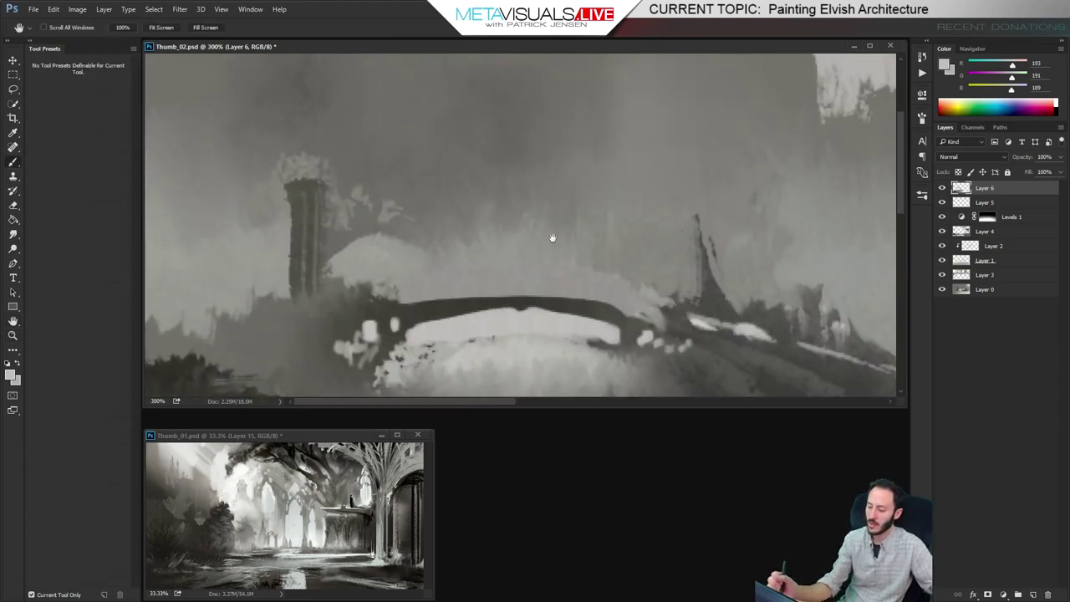
left_click(315, 229, "alt")
mouse_move(218, 188)
left_mouse_down()
mouse_move(217, 269)
mouse_move(191, 271)
left_mouse_up()
left_click_drag(171, 176, 171, 295)
mouse_move(251, 182)
left_mouse_down()
mouse_move(251, 216)
mouse_move(199, 309)
left_mouse_up()
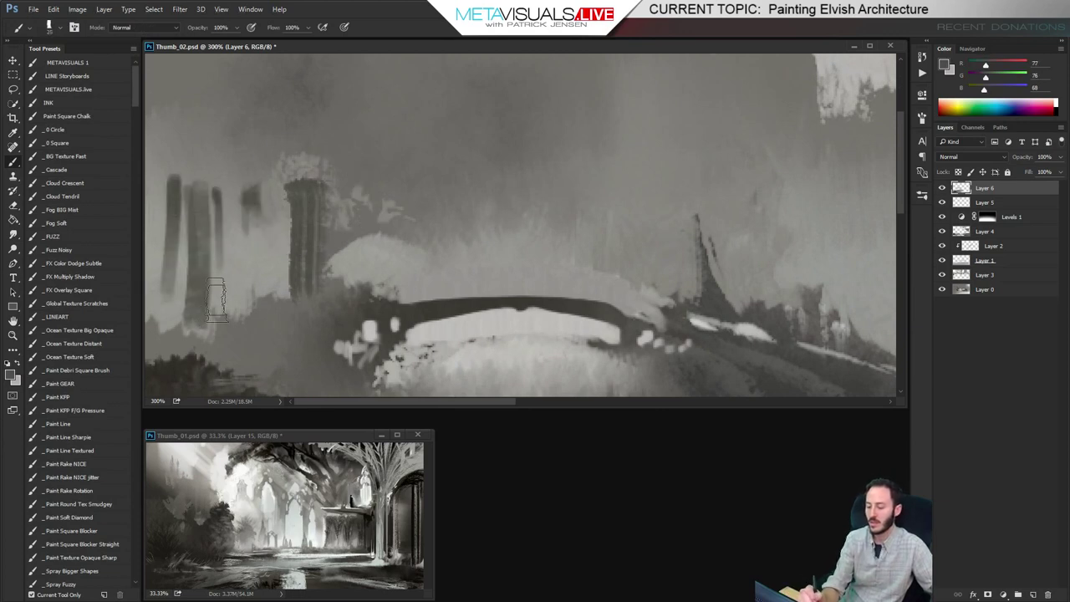
Rework one column in RGB 110, 106, 101 and paint a horizontal lintel joining the columns to the tower
left_click(216, 306, "alt")
left_click_drag(199, 238, 199, 312)
mouse_move(192, 190)
left_mouse_down()
mouse_move(233, 178)
mouse_move(334, 180)
left_mouse_up()
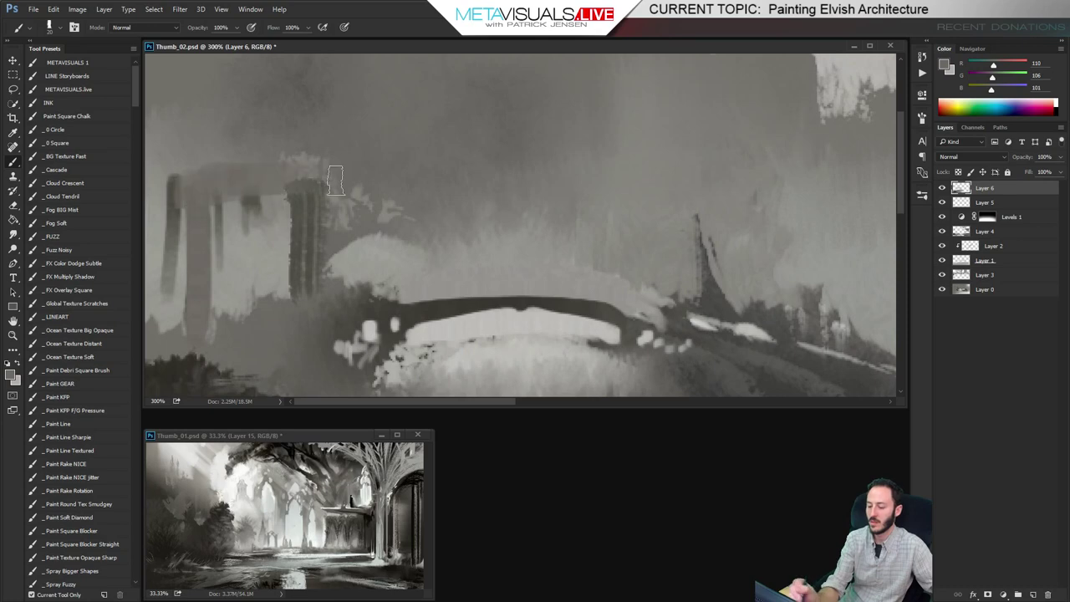
Open a second window for Thumb_02.psd and zoom it out to 50%
left_click(249, 9)
mouse_move(259, 22)
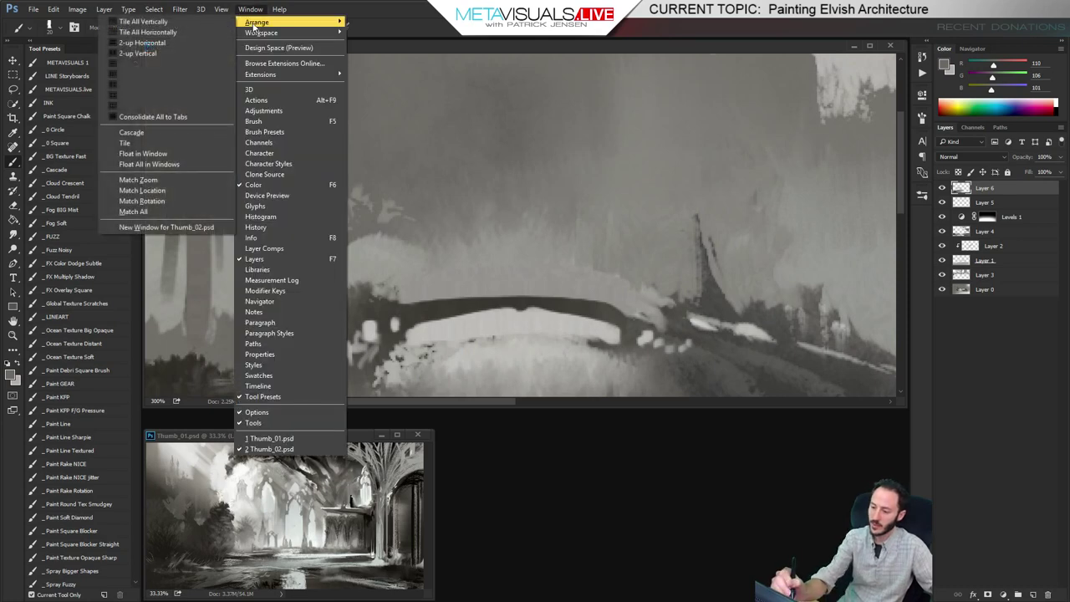
left_click(179, 228)
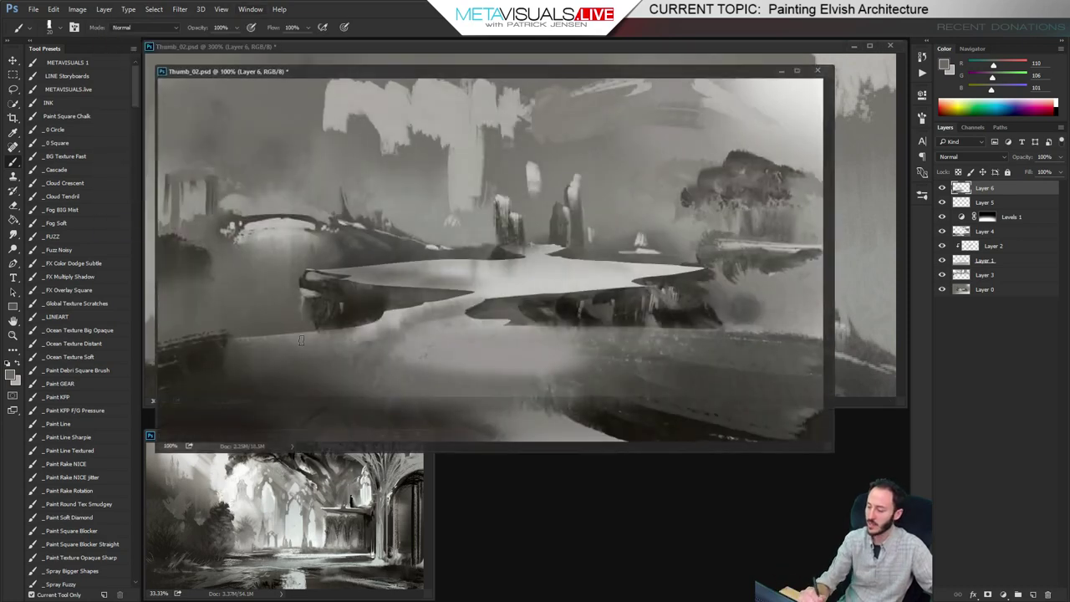
key("ctrl+minus")
key("ctrl+minus")
key("ctrl+minus")
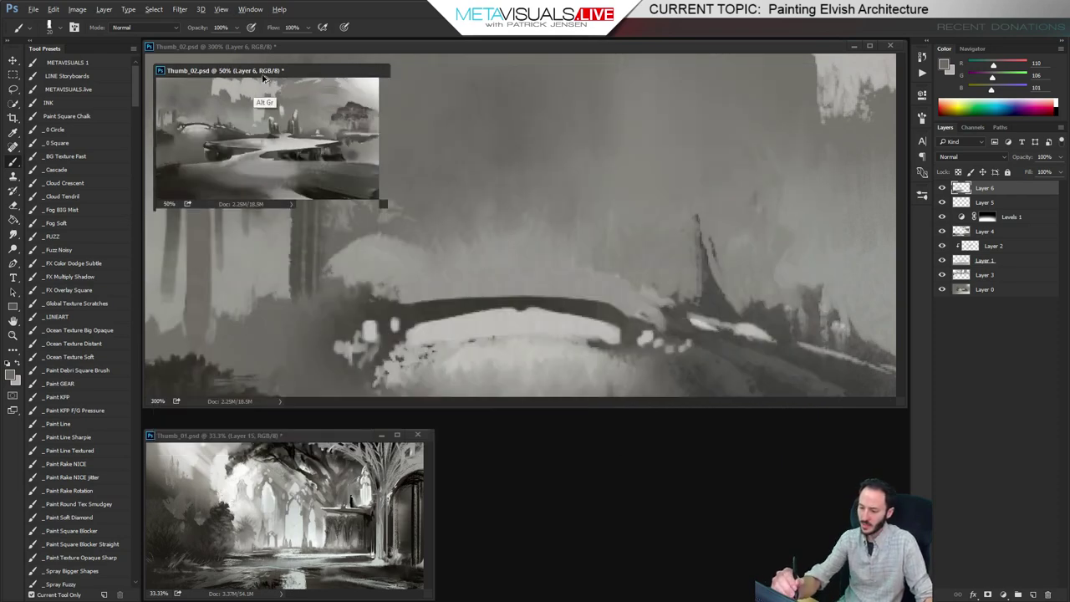
Arrange the Thumb_02.psd overview and Thumb_01.psd side by side beneath the main canvas, with the overview enlarged and zoomed to 44.8%
left_click_drag(257, 73, 591, 413)
left_click(308, 430)
left_click_drag(375, 554, 457, 598)
key("z")
left_click(333, 511)
left_click_drag(356, 568, 347, 569)
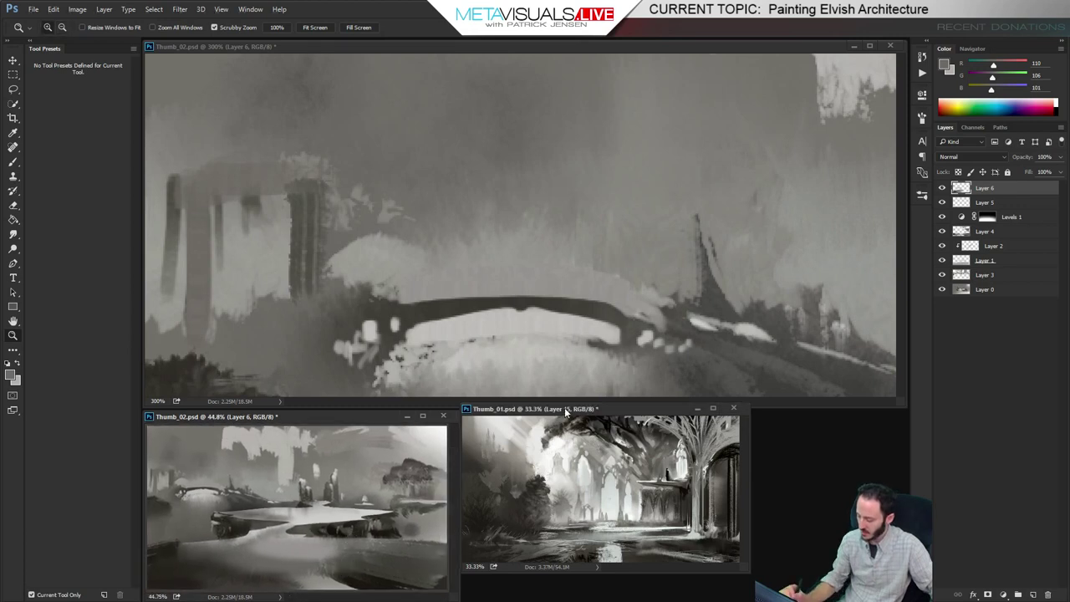
left_click_drag(565, 411, 575, 415)
Return to the main Thumb_02.psd window and paint vertical column strokes to the right of the tower in RGB 81, 79, 71
left_click(550, 245)
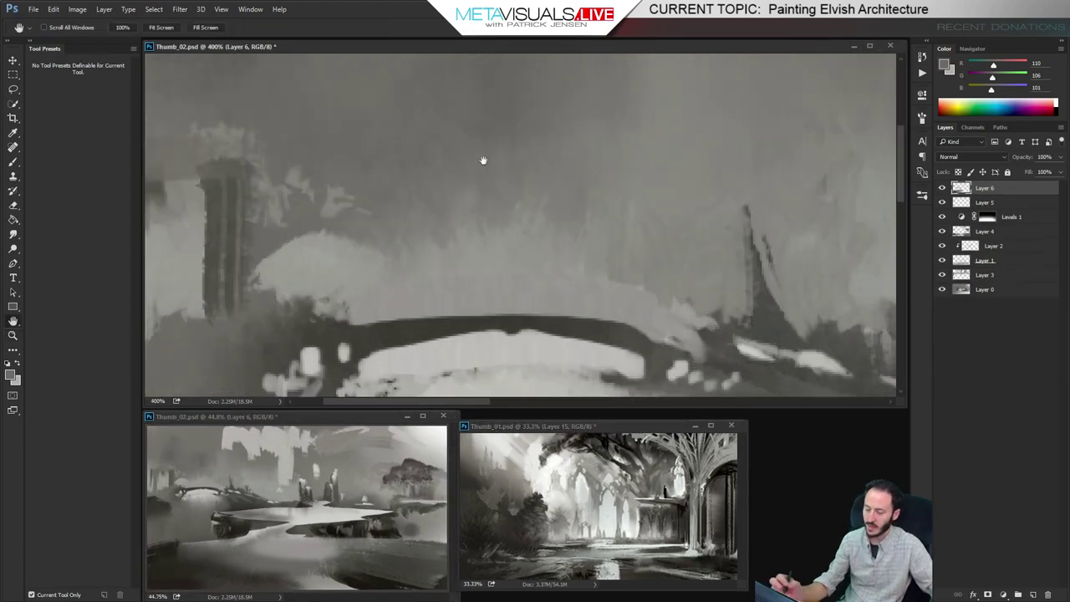
left_click(379, 240, "alt")
key("b")
left_click(255, 212, "alt")
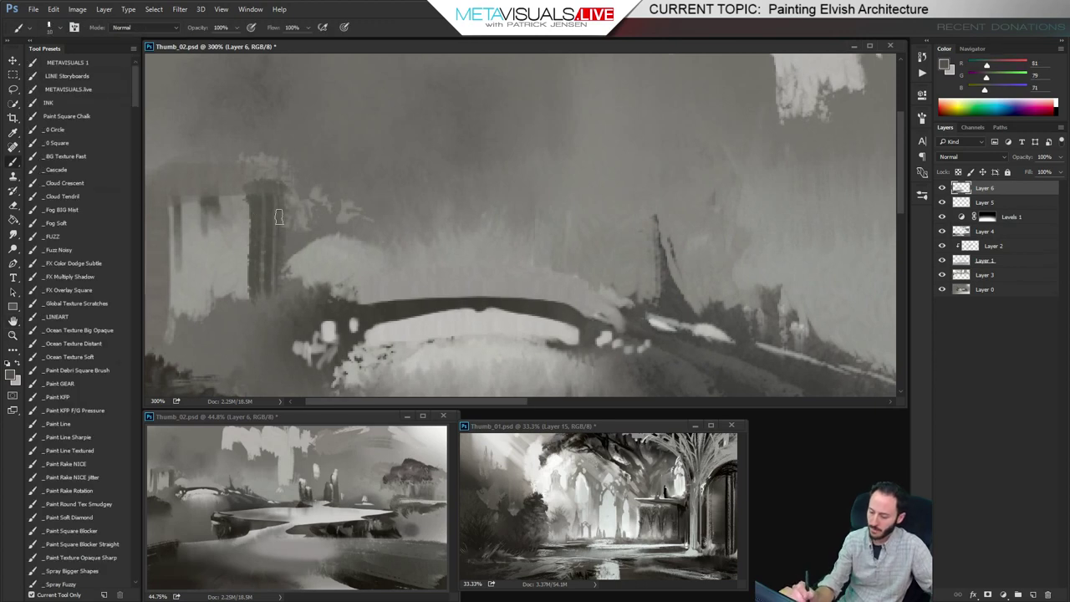
mouse_move(281, 207)
left_mouse_down()
mouse_move(282, 292)
mouse_move(294, 274)
left_mouse_up()
left_click_drag(381, 216, 382, 288)
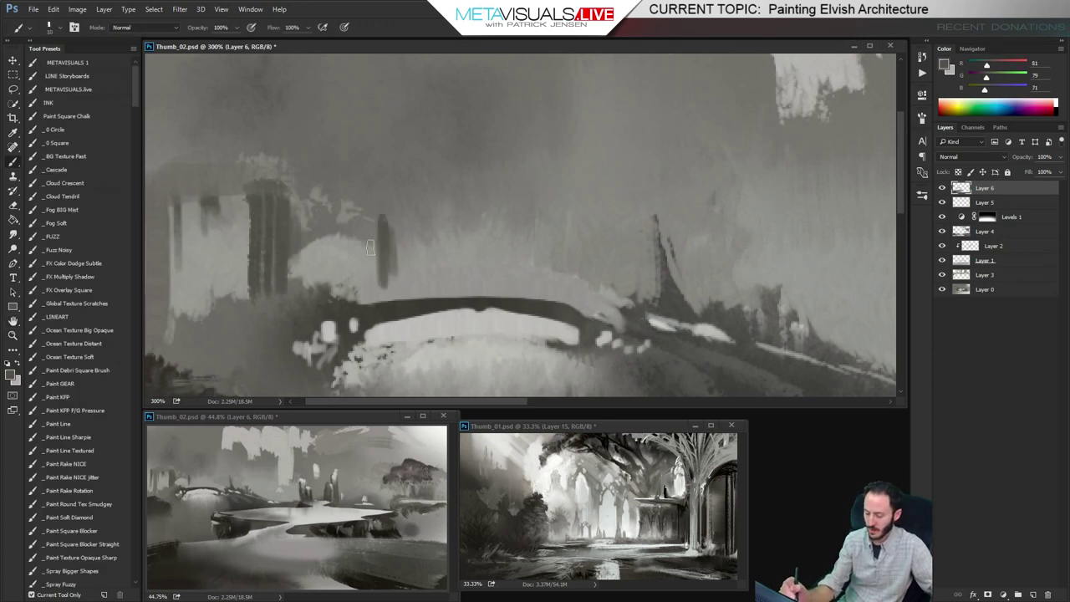
Block in a dark building mass above the columns with a larger brush in RGB 81, 79, 71
key("]")
key("]")
key("]")
mouse_move(333, 231)
left_mouse_down()
mouse_move(293, 218)
mouse_move(293, 198)
mouse_move(270, 203)
mouse_move(224, 160)
mouse_move(158, 168)
left_mouse_up()
mouse_move(159, 168)
left_mouse_down()
mouse_move(273, 164)
mouse_move(194, 147)
mouse_move(276, 146)
mouse_move(263, 115)
mouse_move(192, 112)
mouse_move(272, 146)
mouse_move(314, 190)
mouse_move(337, 151)
mouse_move(326, 201)
mouse_move(305, 88)
left_mouse_up()
Paint tall, pale pointed-arch strokes over the upper part of the building mass
key("space")
left_click_drag(382, 232, 406, 326)
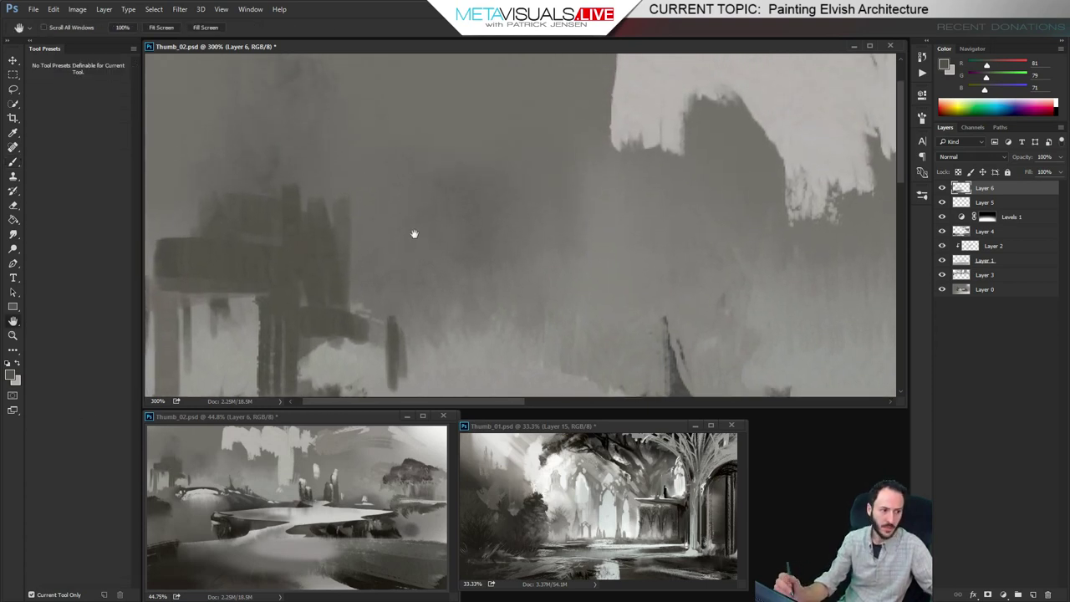
mouse_move(279, 179)
left_mouse_down()
mouse_move(310, 143)
mouse_move(318, 220)
mouse_move(309, 135)
mouse_move(286, 265)
left_mouse_up()
mouse_move(316, 130)
left_mouse_down()
mouse_move(333, 272)
mouse_move(334, 231)
left_mouse_up()
left_click_drag(286, 151, 270, 254)
left_click_drag(292, 88, 263, 233)
Extend the dark building mass leftward and upward beside the arches with an enlarged brush in RGB 81, 79, 71
left_click(230, 270, "alt")
key("bracketright")
key("bracketright")
key("bracketright")
key("bracketright")
key("bracketright")
key("bracketright")
left_click_drag(194, 239, 108, 245)
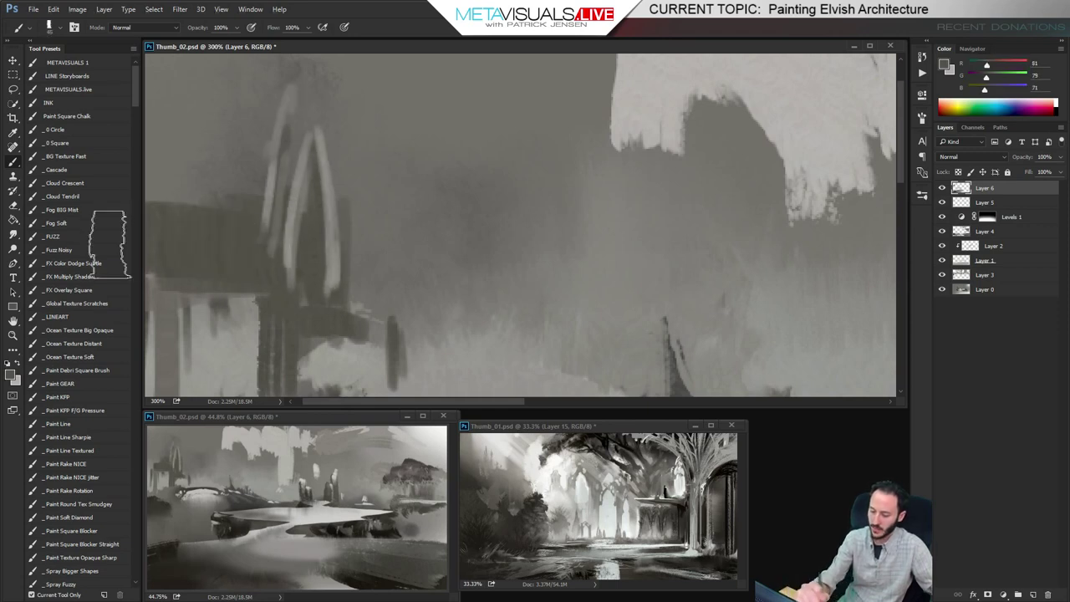
mouse_move(242, 181)
left_mouse_down()
mouse_move(159, 176)
mouse_move(188, 129)
mouse_move(259, 156)
mouse_move(241, 205)
mouse_move(215, 137)
left_mouse_up()
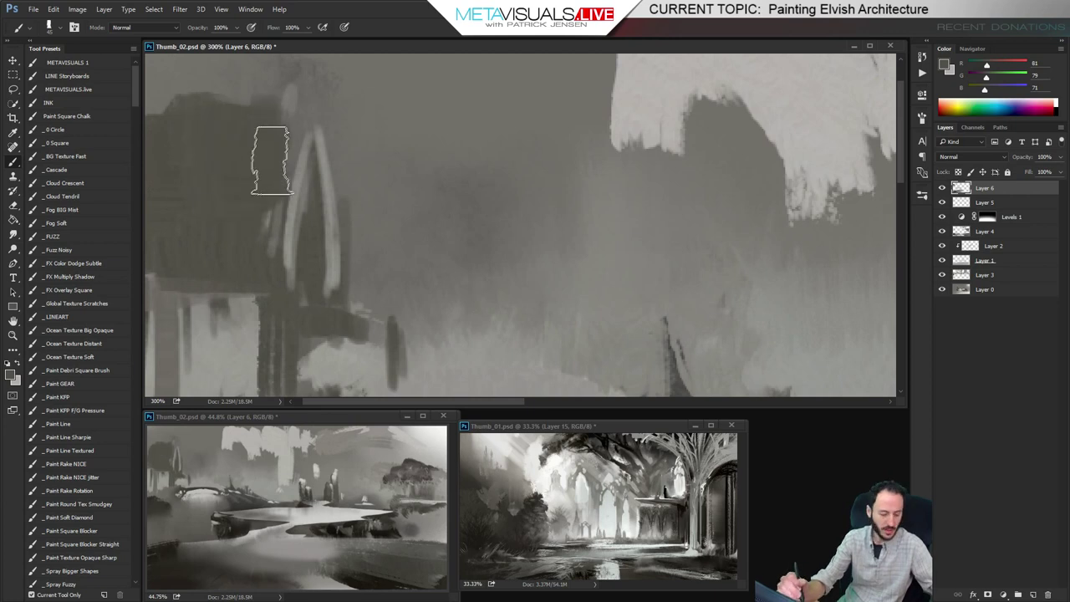
Darken the building mass and the area around the arches using the Burn tool on midtones at 50% exposure
key("o")
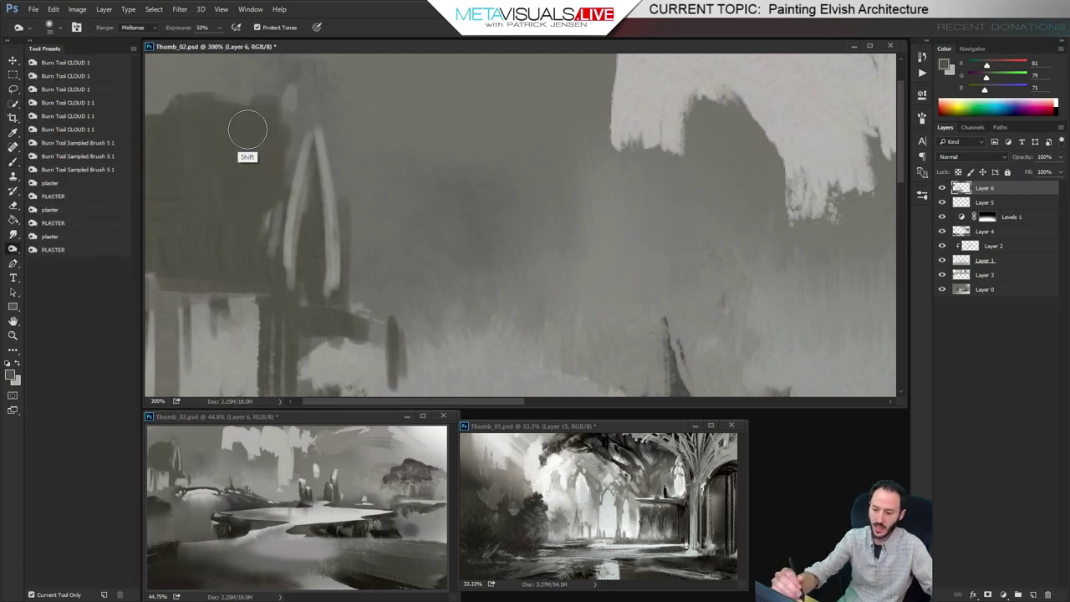
key("shift+o")
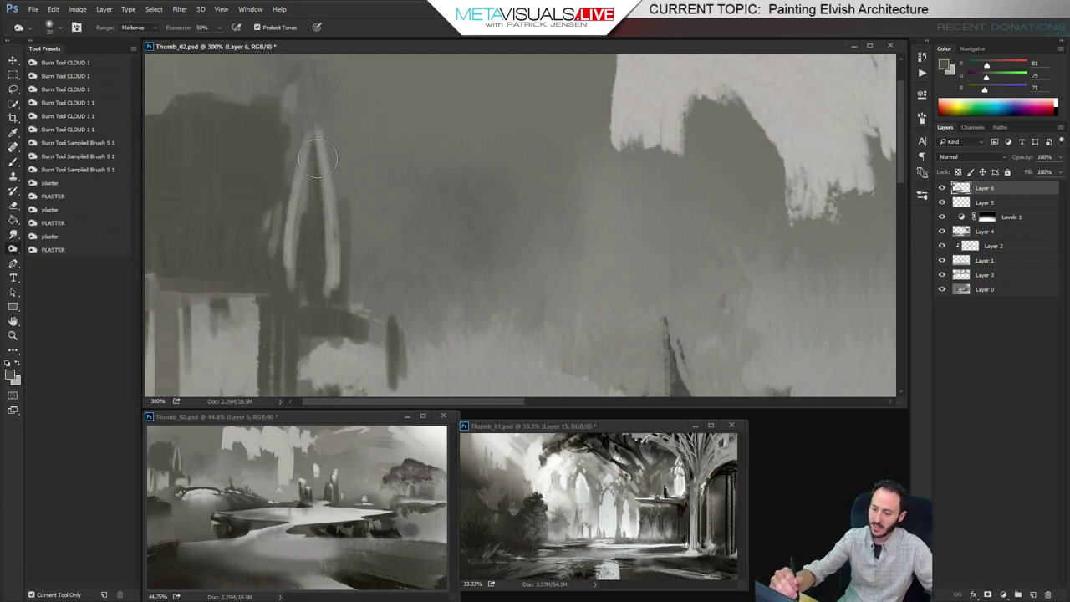
key("bracketright")
key("bracketright")
key("bracketright")
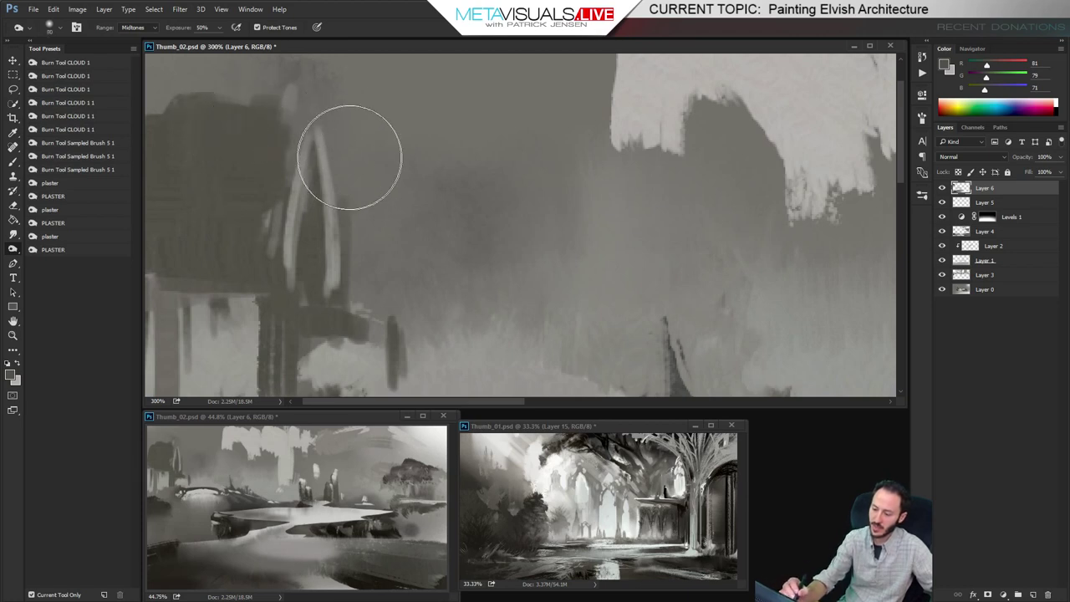
mouse_move(172, 157)
left_mouse_down()
mouse_move(221, 200)
mouse_move(259, 191)
mouse_move(209, 200)
left_mouse_up()
key("bracketright")
key("bracketright")
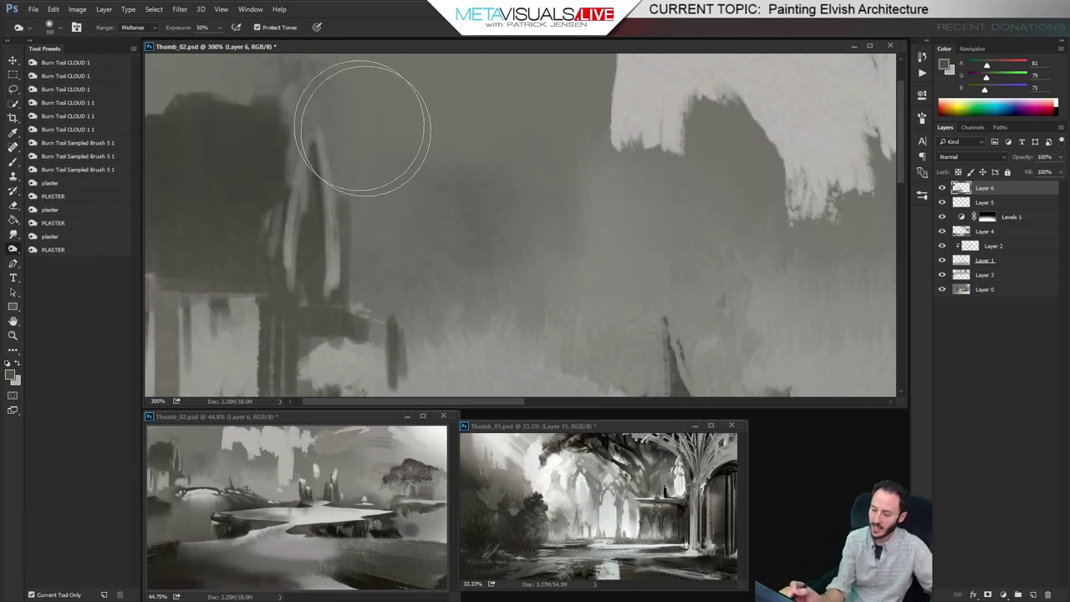
Carve the building's upper edge into a flatter roofline by painting background grey RGB 111, 108, 103 over it
key("h")
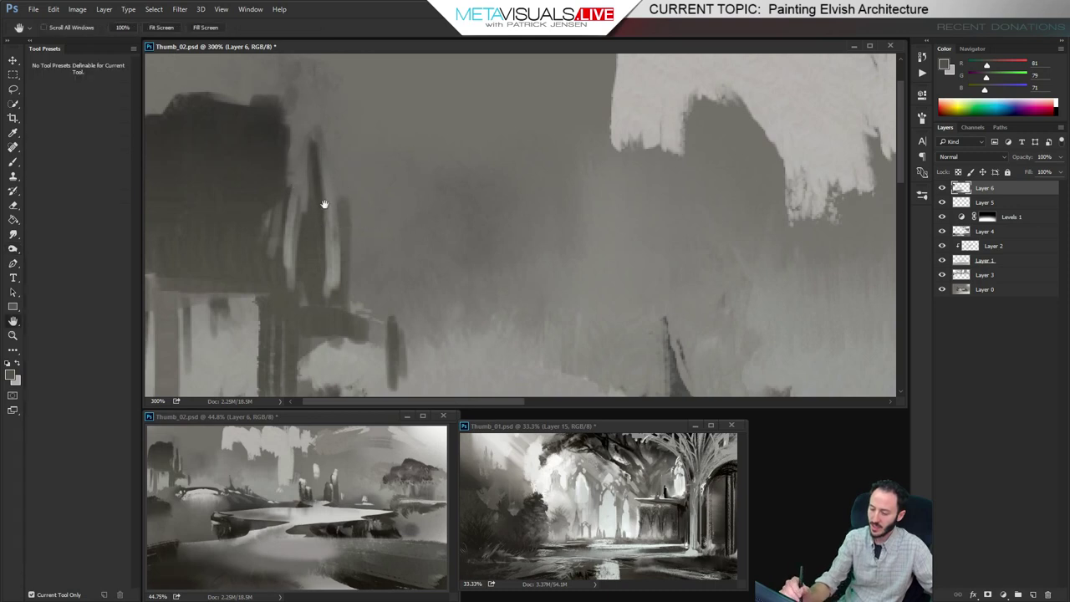
key("b")
left_click(240, 75, "alt")
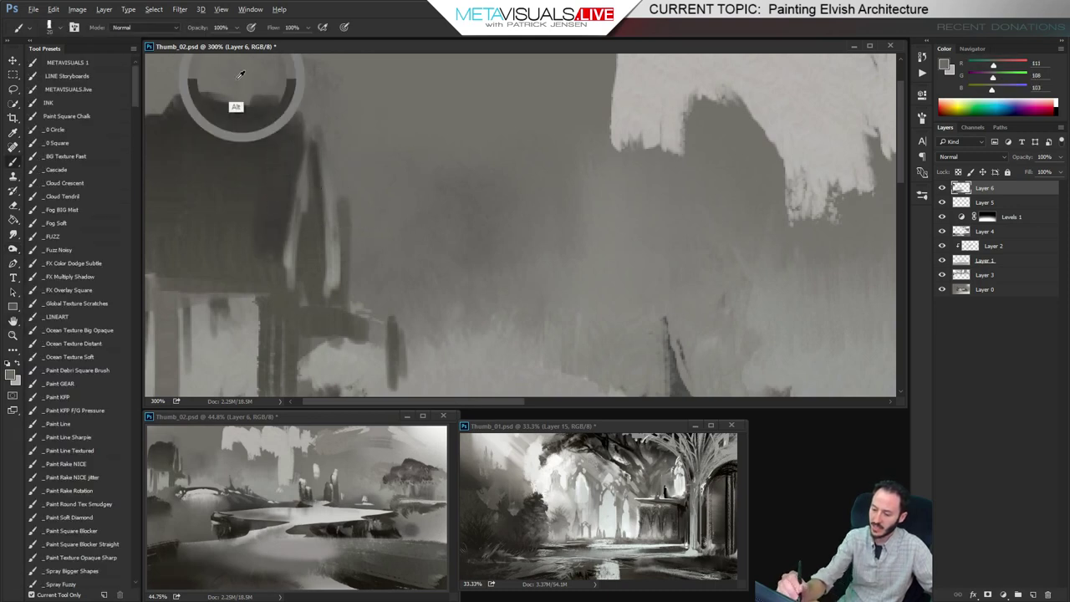
mouse_move(261, 95)
left_mouse_down()
mouse_move(211, 97)
mouse_move(217, 88)
left_mouse_up()
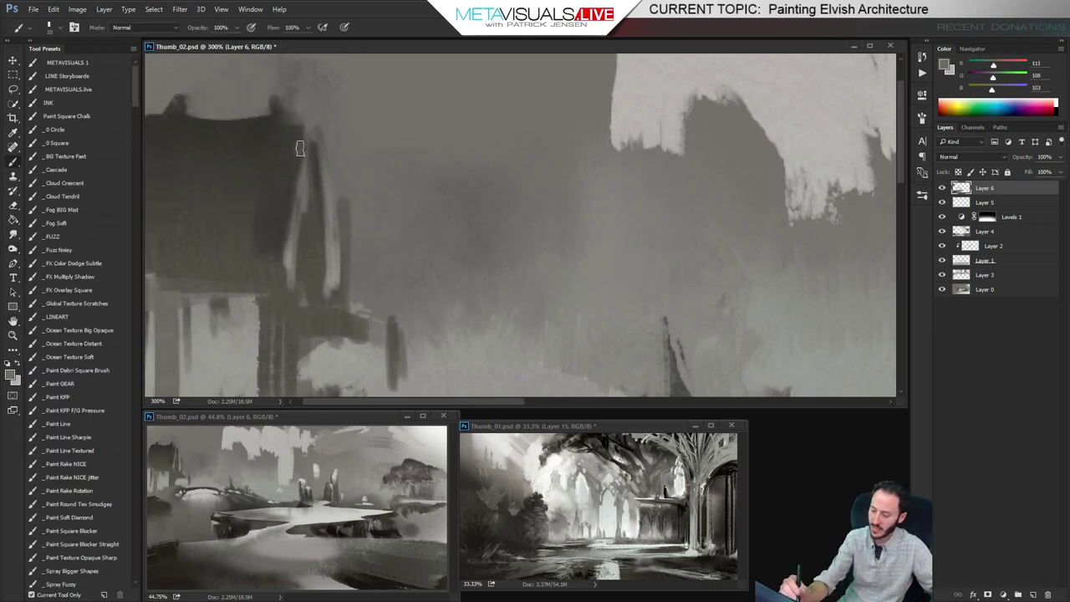
Paint dark walls around the building's lower opening in RGB 78, 77, 69 and soften its base with grey RGB 108, 105, 100
left_click_drag(363, 318, 394, 183)
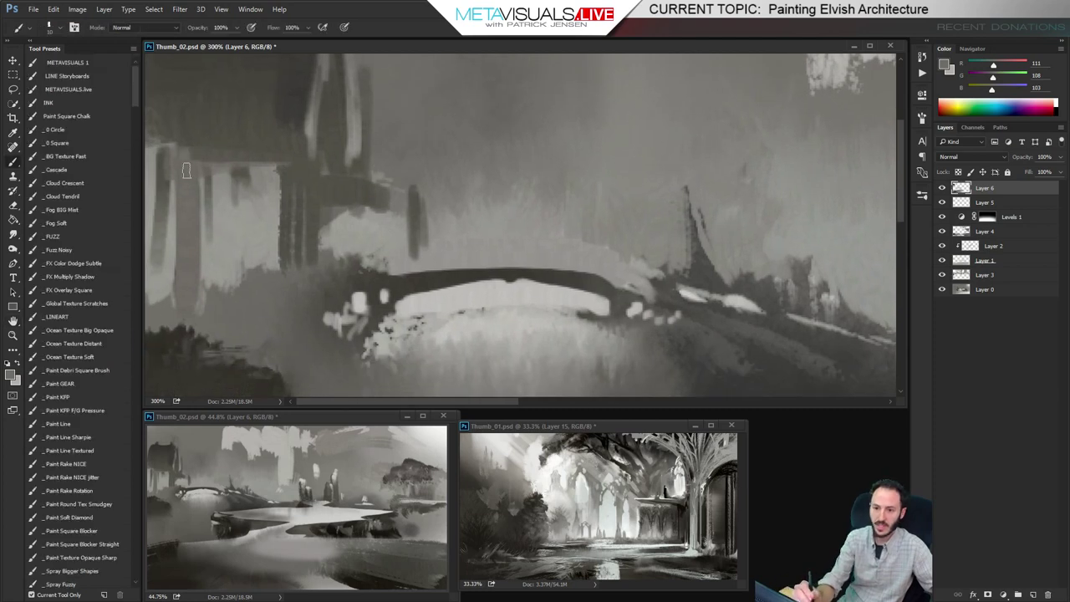
left_click(201, 142, "alt")
key("]")
key("]")
mouse_move(183, 158)
left_mouse_down()
mouse_move(179, 280)
mouse_move(177, 144)
mouse_move(173, 284)
mouse_move(168, 152)
mouse_move(185, 150)
mouse_move(171, 263)
mouse_move(148, 180)
mouse_move(152, 264)
left_mouse_up()
key("]")
key("]")
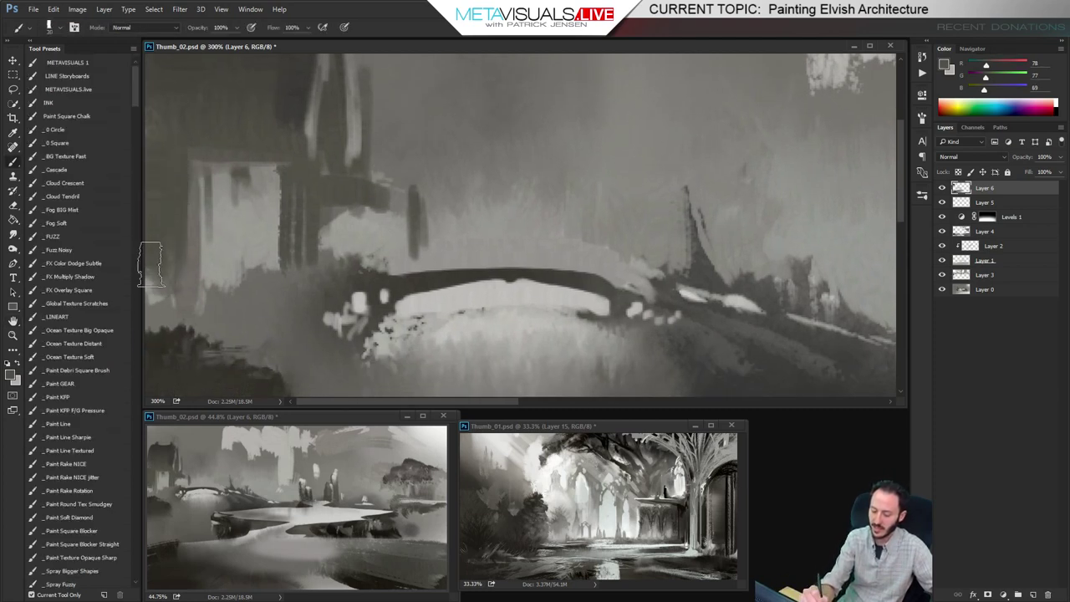
mouse_move(167, 148)
left_mouse_down()
mouse_move(145, 286)
mouse_move(206, 307)
mouse_move(191, 287)
mouse_move(254, 285)
left_mouse_up()
left_click(246, 308, "alt")
key("space")
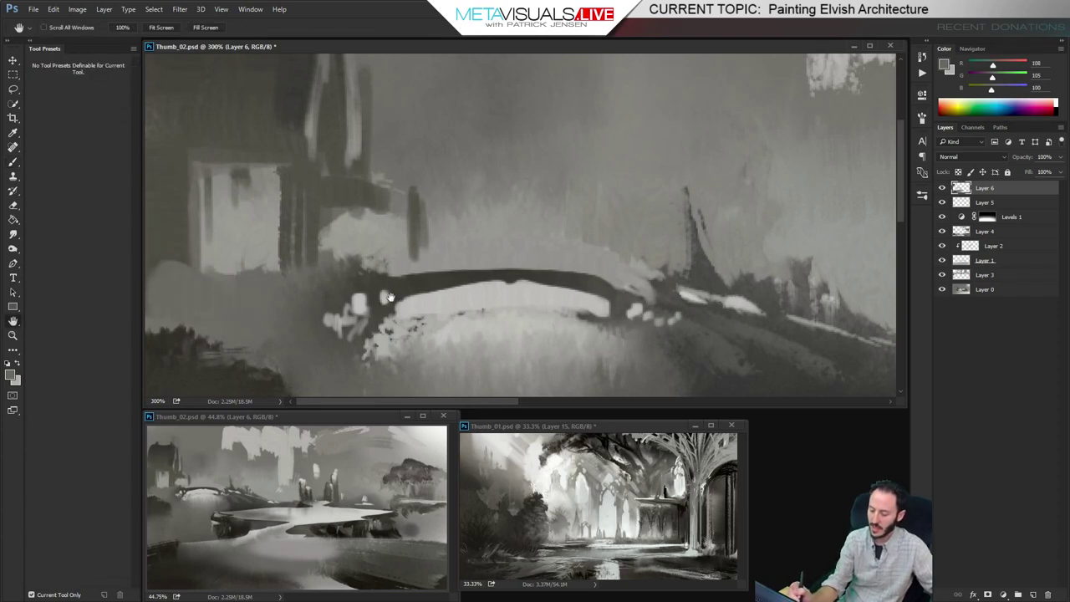
Paint small pale window openings up the narrow gable and in the walls below it in RGB 154, 156, 151
key("space")
left_click_drag(483, 297, 452, 306)
left_click(335, 258, "alt")
key("space")
left_click_drag(421, 222, 449, 275)
key("b")
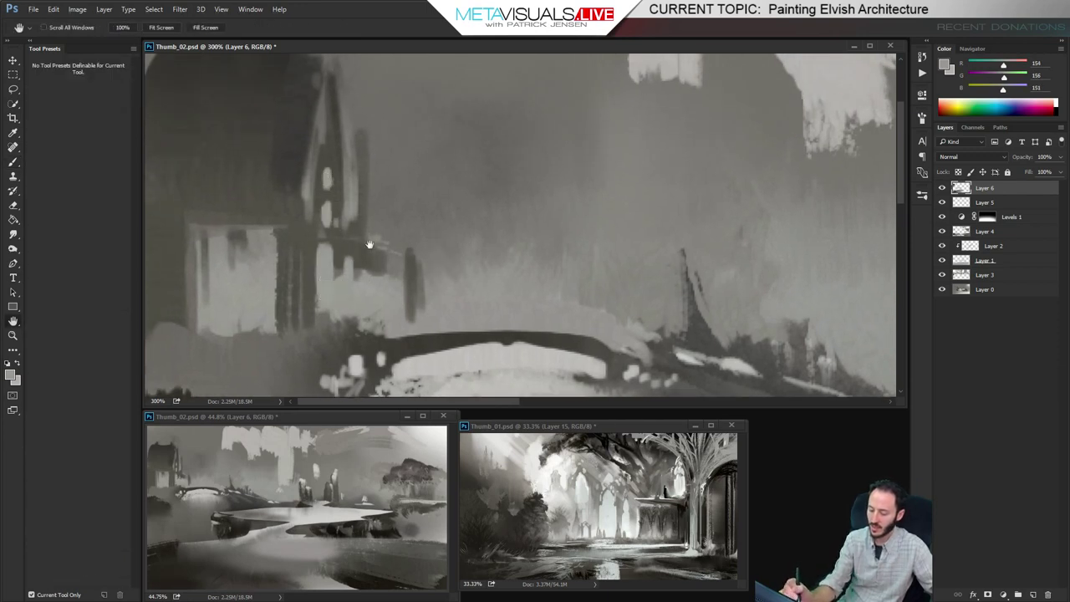
Trim the gable's outer side into a slimmer spire by painting background grey RGB 109, 106, 101 over it with an enlarged brush
left_click(379, 160, "alt")
key("bracketright")
key("bracketright")
key("bracketright")
left_click_drag(361, 134, 359, 229)
left_click_drag(339, 67, 356, 232)
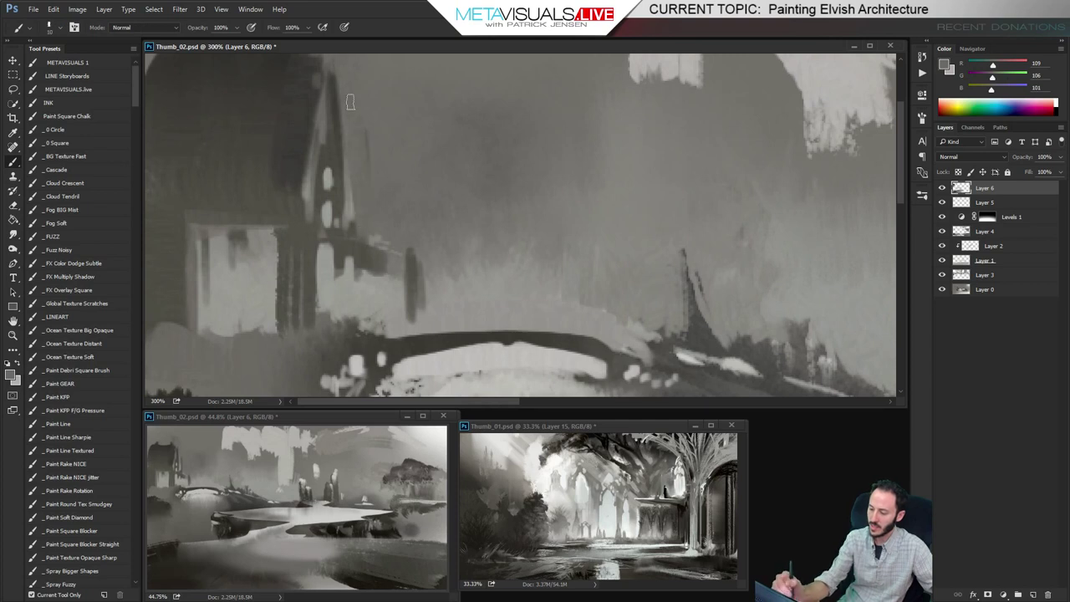
Paint thin curved arch lines around the building's lower opening in RGB 113, 113, 107 and darken the roof in RGB 54, 53, 50
key("space")
left_click_drag(356, 181, 368, 227)
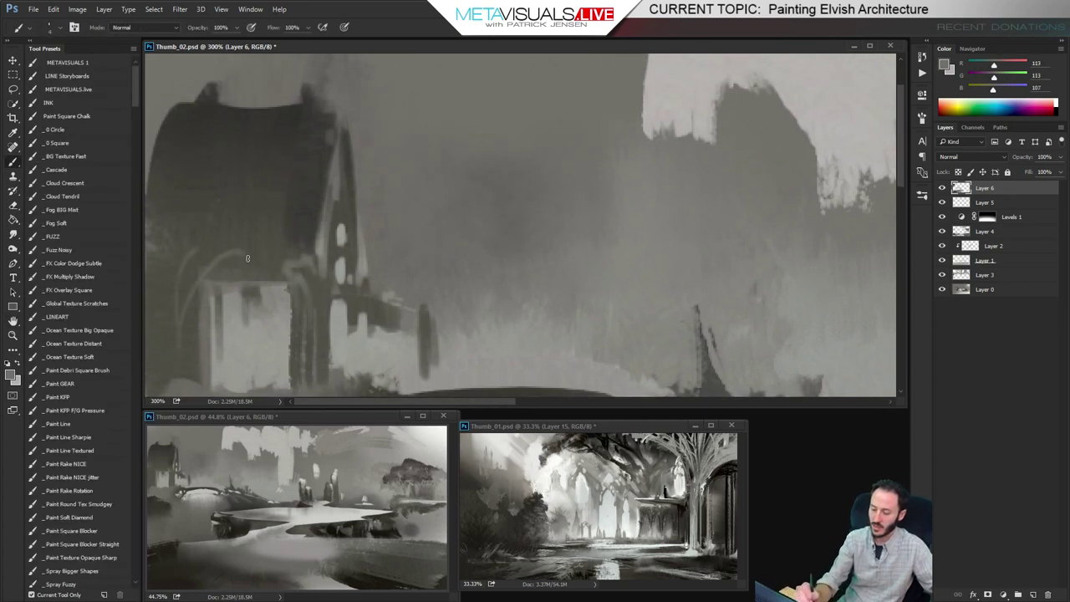
scroll(262, 167, "down", 1)
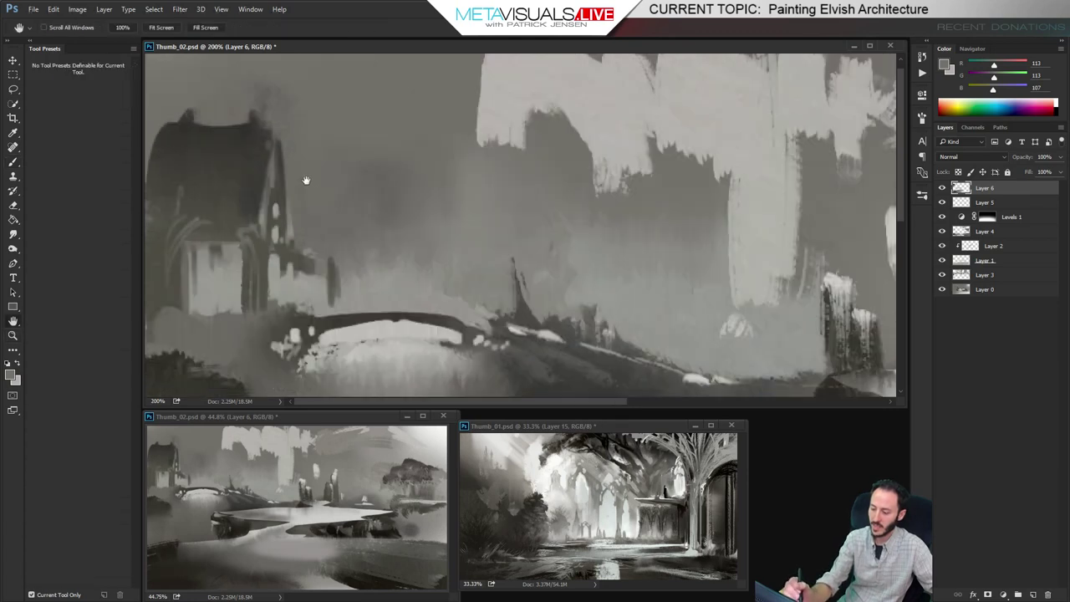
left_click(159, 159, "alt")
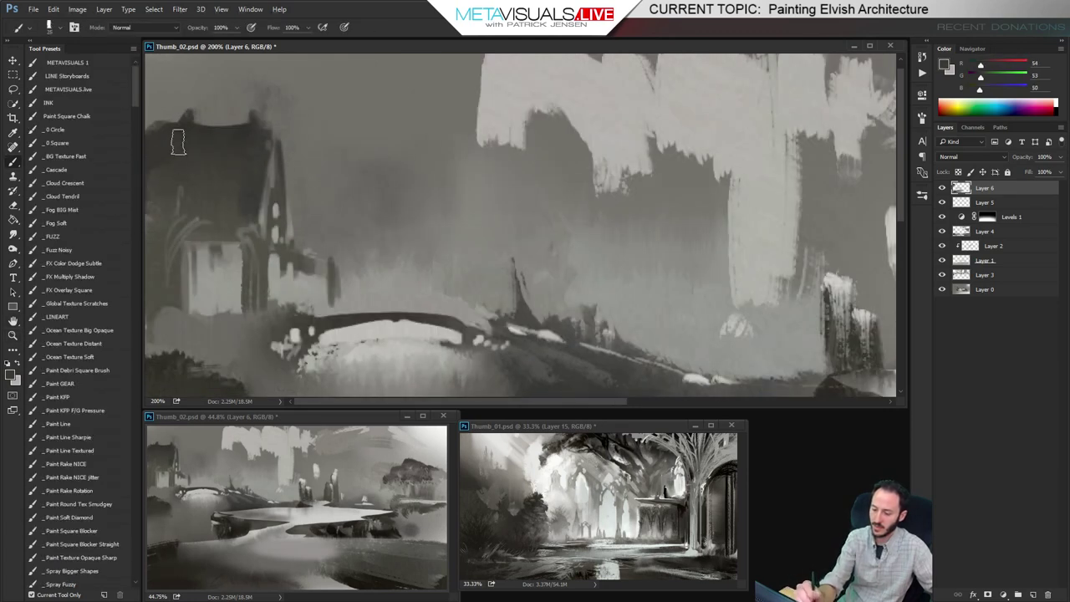
Trim the upper edge of the ruined column nearest the tree using background grey RGB 125, 123, 118
key("space")
left_click_drag(629, 310, 362, 236)
left_click_drag(687, 275, 468, 282)
left_click_drag(526, 226, 528, 208)
left_click(488, 146, "alt")
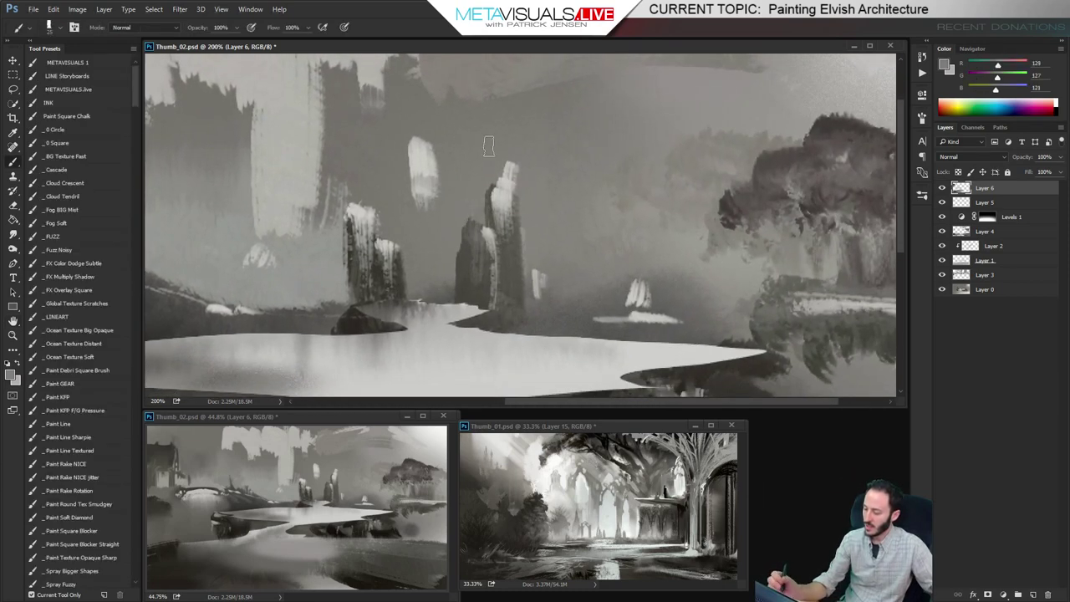
left_click(451, 259, "alt")
left_click_drag(461, 226, 462, 249)
key("space")
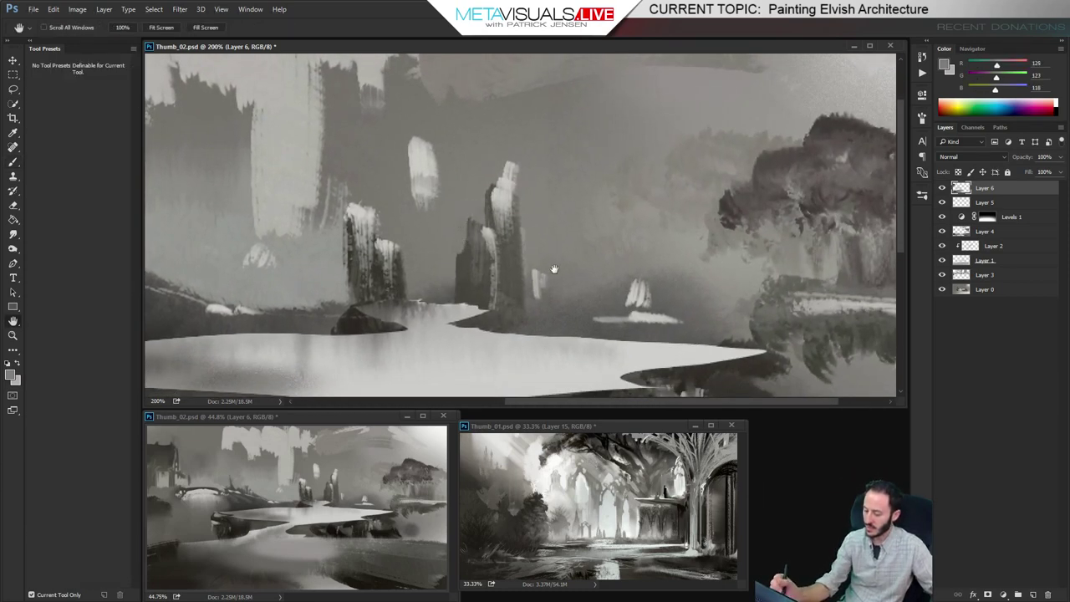
left_click_drag(547, 270, 524, 258)
key("space")
left_click_drag(485, 213, 504, 269)
left_click(453, 301, "alt")
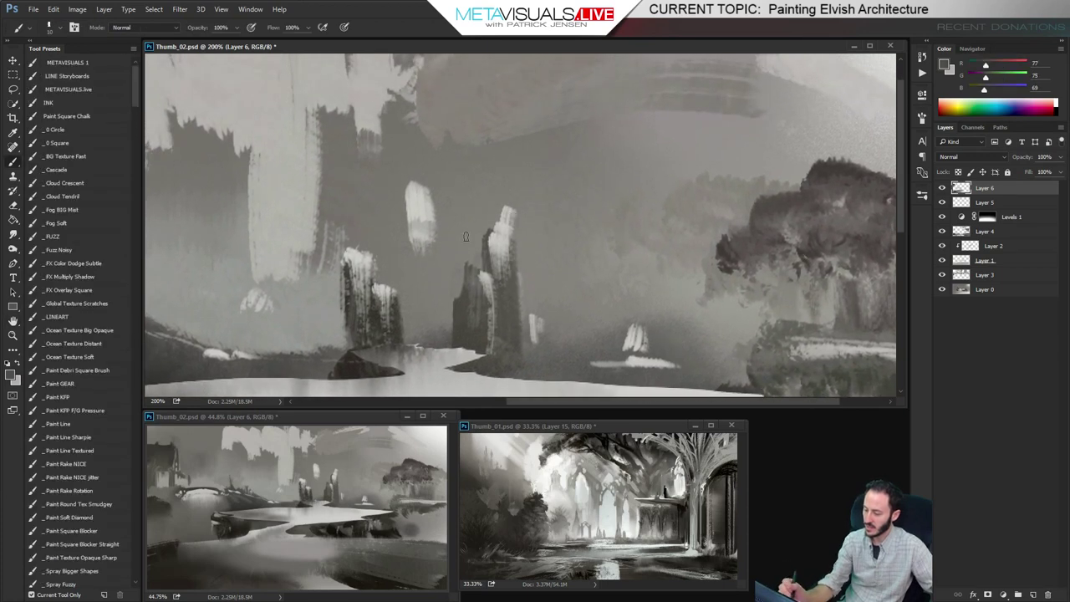
left_click_drag(354, 261, 485, 255)
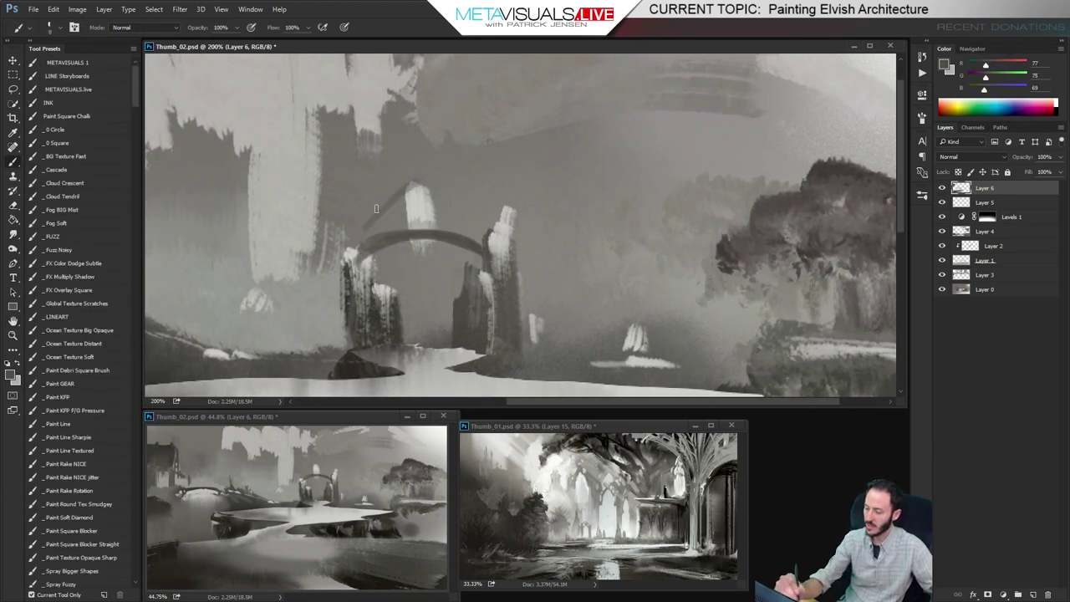
left_click_drag(364, 242, 466, 142)
left_click_drag(443, 127, 489, 251)
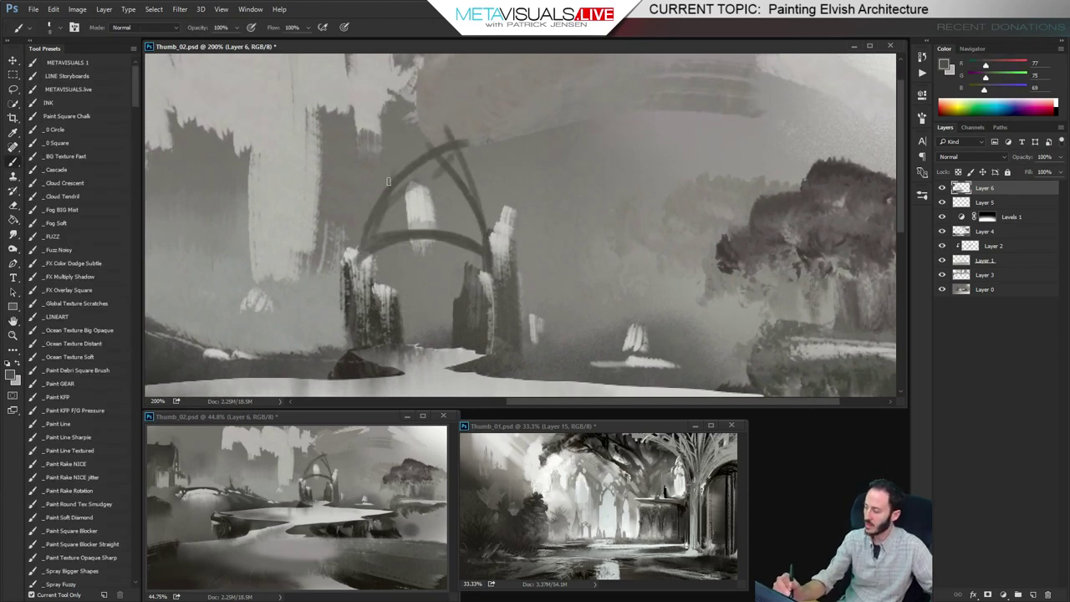
mouse_move(447, 147)
left_mouse_down()
mouse_move(463, 160)
mouse_move(469, 231)
left_mouse_up()
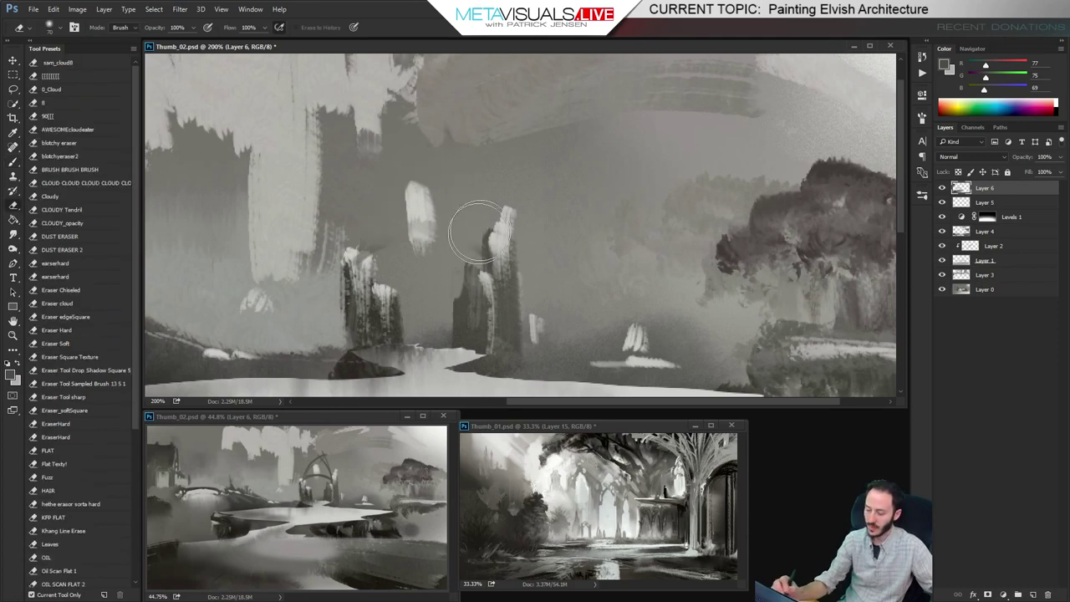
Create a new layer and sketch nested pointed arches between the two ruined columns in RGB 60, 55, 51
key("ctrl+alt+shift+n")
key("b")
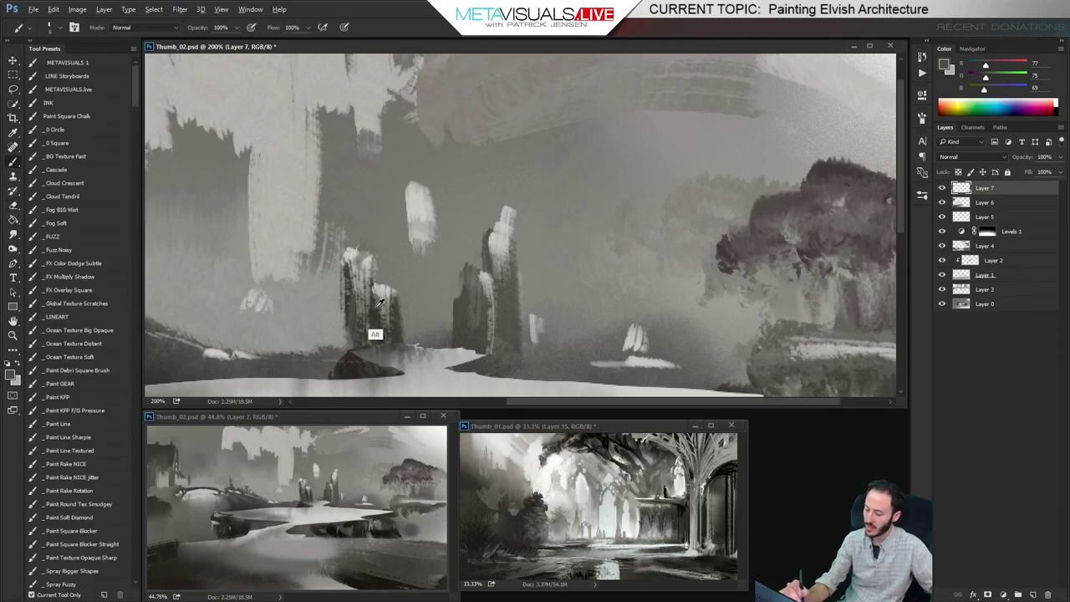
left_click(370, 339, "alt")
mouse_move(363, 277)
left_mouse_down()
mouse_move(391, 203)
mouse_move(362, 279)
left_mouse_up()
left_click_drag(470, 227, 483, 257)
mouse_move(482, 257)
left_mouse_down()
mouse_move(438, 172)
mouse_move(367, 239)
mouse_move(360, 268)
left_mouse_up()
mouse_move(360, 268)
left_mouse_down()
mouse_move(432, 124)
mouse_move(359, 256)
left_mouse_up()
mouse_move(359, 256)
left_mouse_down()
mouse_move(433, 112)
mouse_move(487, 276)
left_mouse_up()
Sketch the far side of a taller outer pointed arch and carry its leg down the column nearest the tree
left_click_drag(418, 107, 496, 269)
mouse_move(458, 129)
left_mouse_down()
mouse_move(479, 213)
mouse_move(524, 202)
left_mouse_up()
mouse_move(475, 167)
left_mouse_down()
mouse_move(565, 184)
mouse_move(514, 213)
mouse_move(543, 215)
mouse_move(501, 275)
mouse_move(514, 324)
left_mouse_up()
Block in a dark rectangular wing on each side of the pointed arch with an enlarged brush
key("]")
left_click_drag(573, 198, 571, 267)
mouse_move(523, 228)
left_mouse_down()
mouse_move(578, 227)
mouse_move(578, 244)
mouse_move(585, 201)
left_mouse_up()
mouse_move(493, 188)
left_mouse_down()
mouse_move(585, 184)
mouse_move(576, 171)
left_mouse_up()
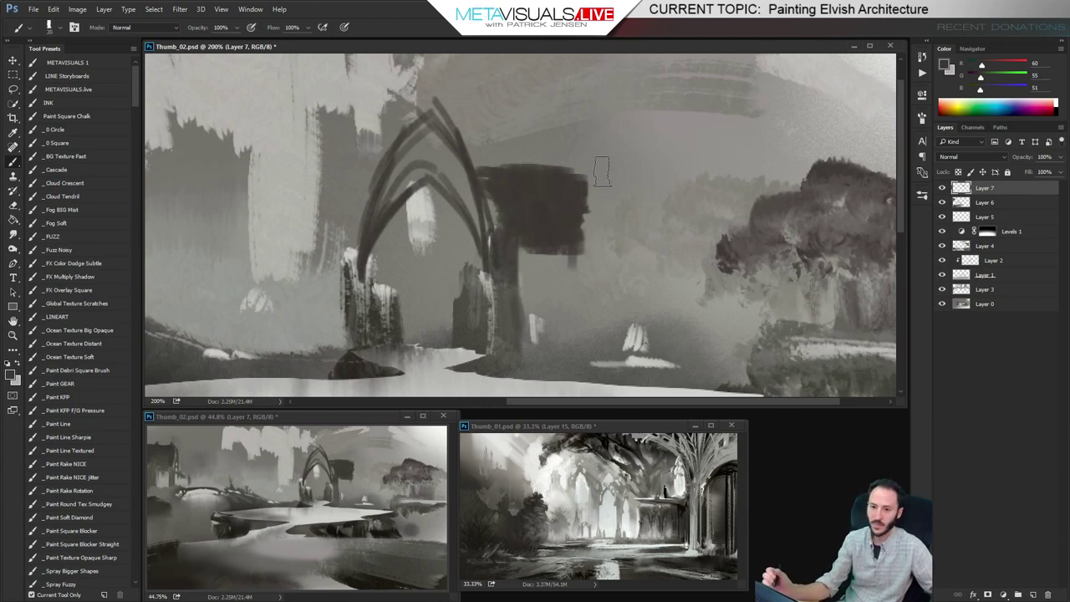
mouse_move(372, 180)
left_mouse_down()
mouse_move(299, 201)
mouse_move(309, 234)
mouse_move(326, 240)
left_mouse_up()
left_click_drag(301, 200, 298, 252)
left_click_drag(299, 253, 297, 191)
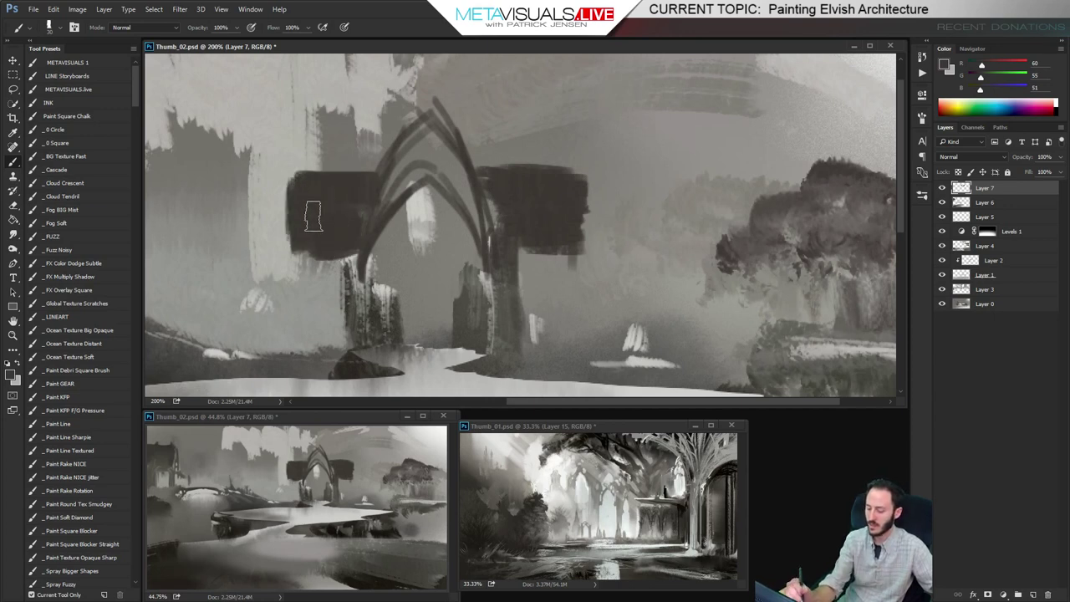
Paint dark ribs between the arch's left curves and darken its right pillar in RGB 45, 38, 36
left_click_drag(539, 266, 553, 220)
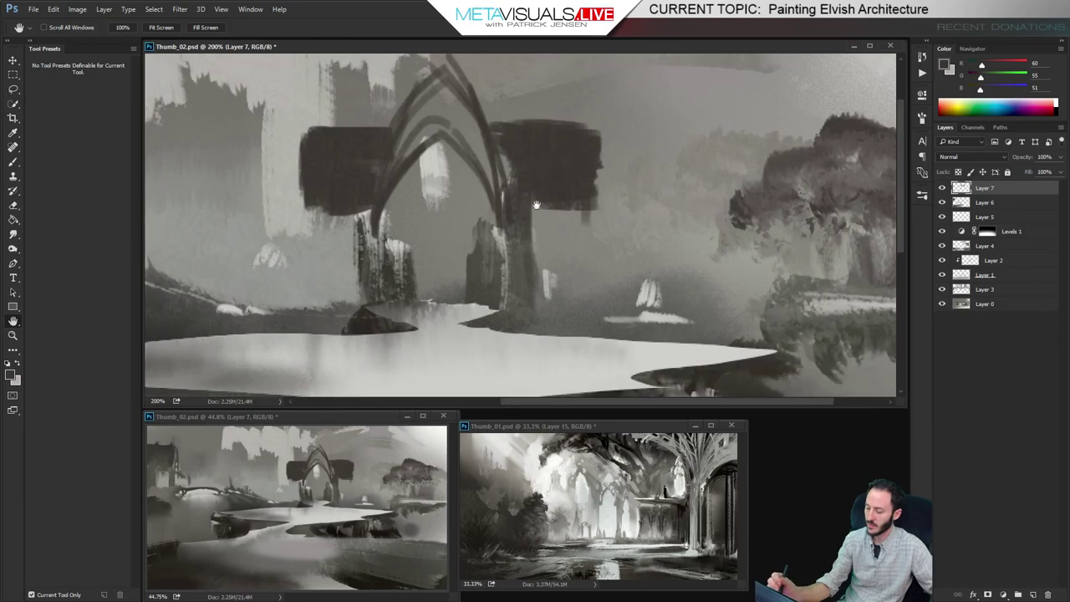
left_click(368, 316, "alt")
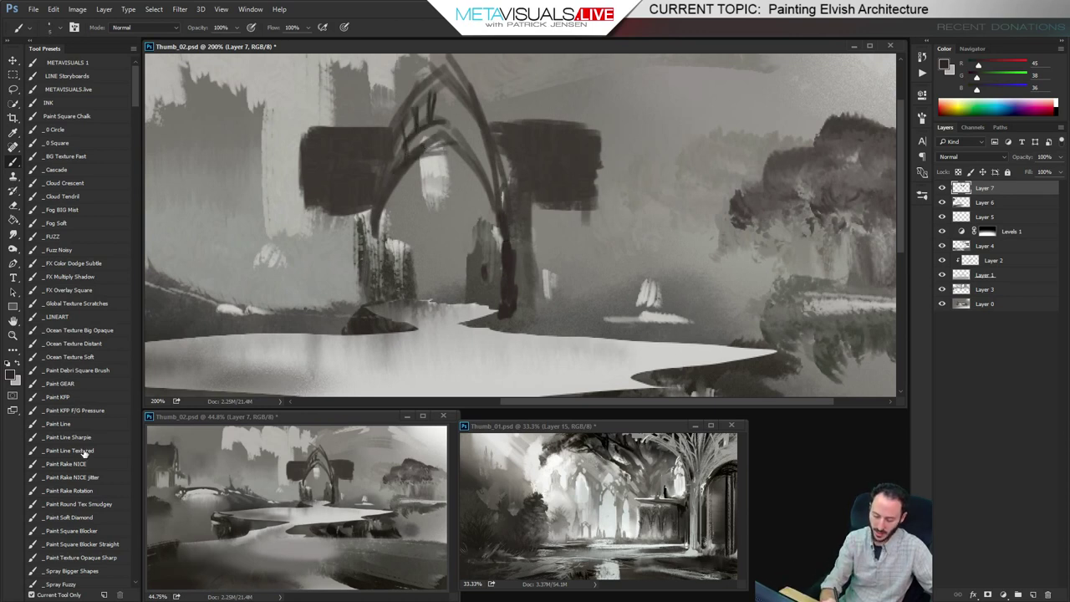
scroll(401, 167, "up", 2)
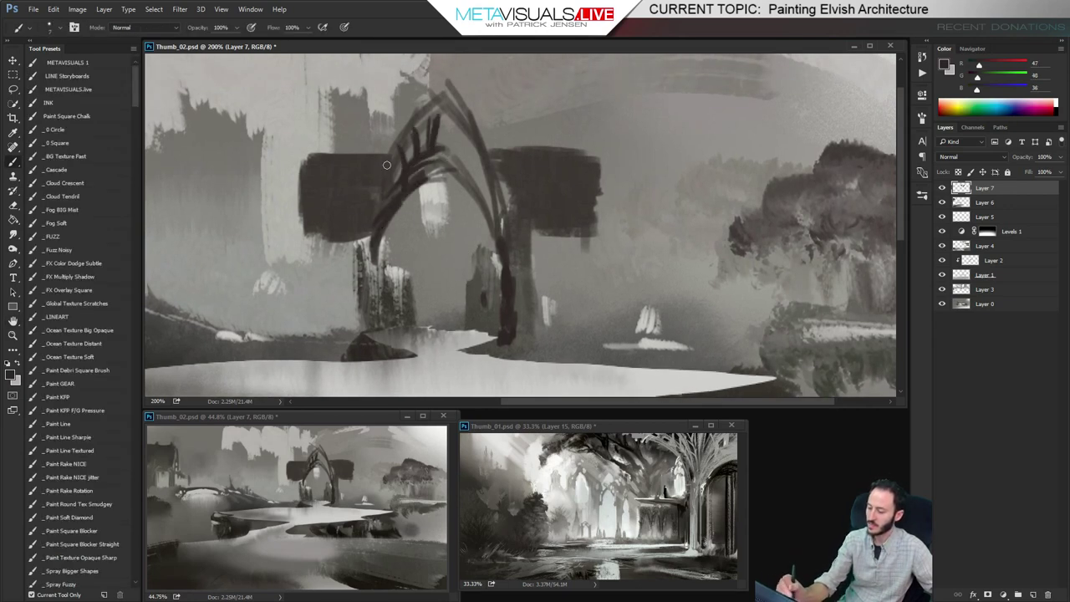
Paint pale zigzag tracery on the left wing and light edges along the outer arch in RGB 130, 124, 118
left_click(361, 287, "alt")
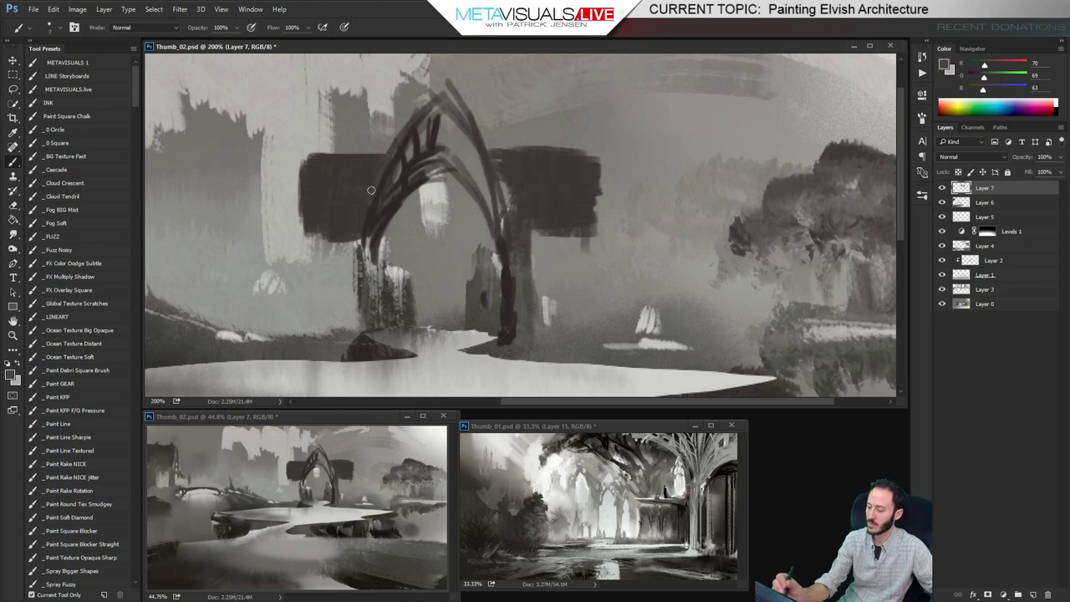
left_click(497, 72, "alt")
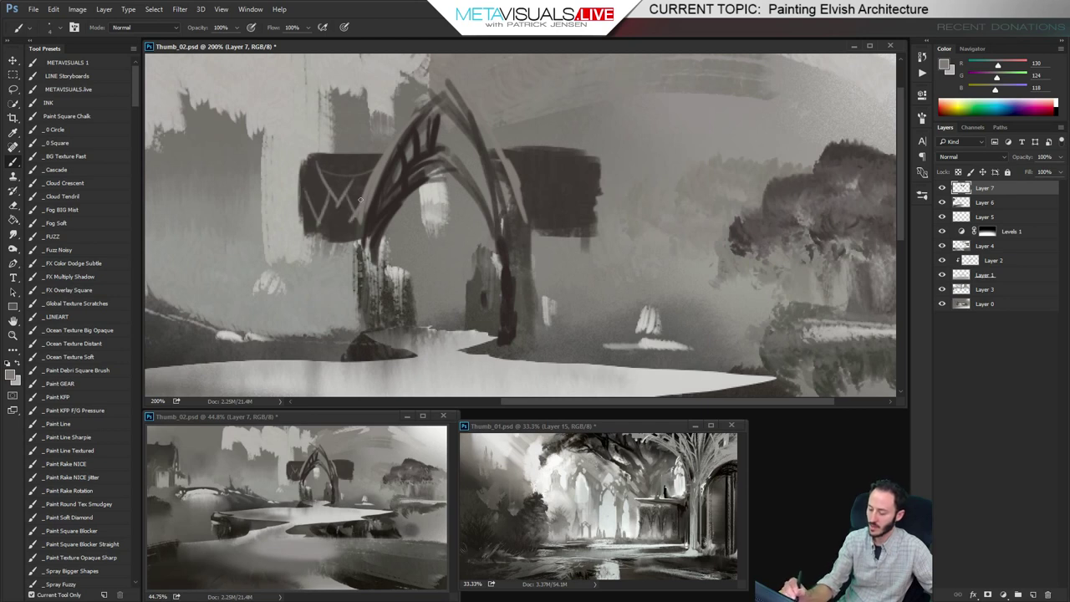
Cap both roof ends with small finials and add slender pillars and curved brackets beneath the wings in RGB 60, 54, 51
left_click(307, 182, "alt")
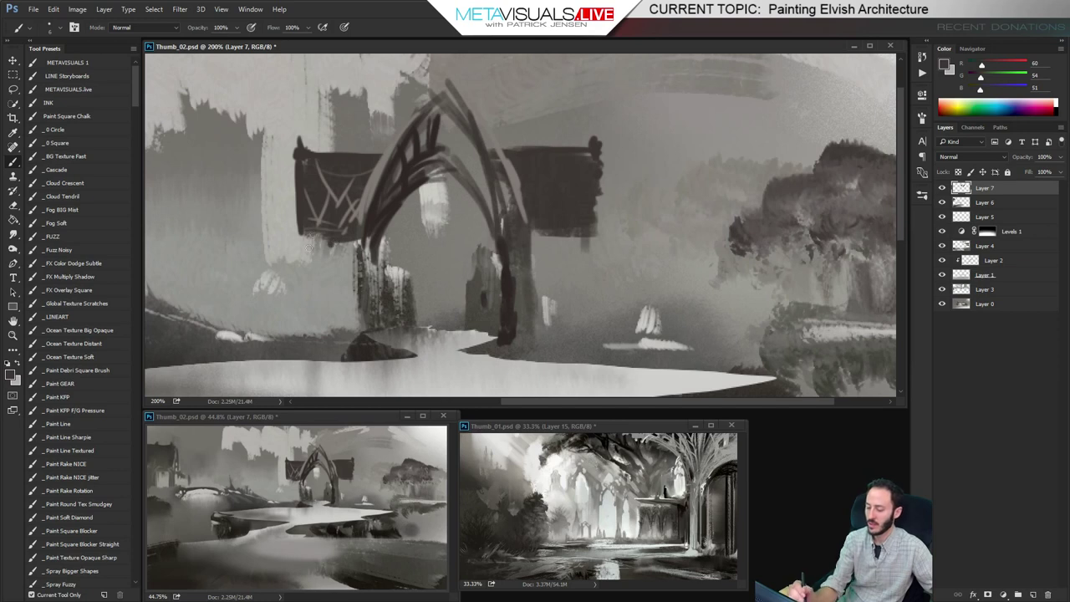
mouse_move(306, 311)
left_mouse_down()
mouse_move(307, 351)
mouse_move(312, 253)
left_mouse_up()
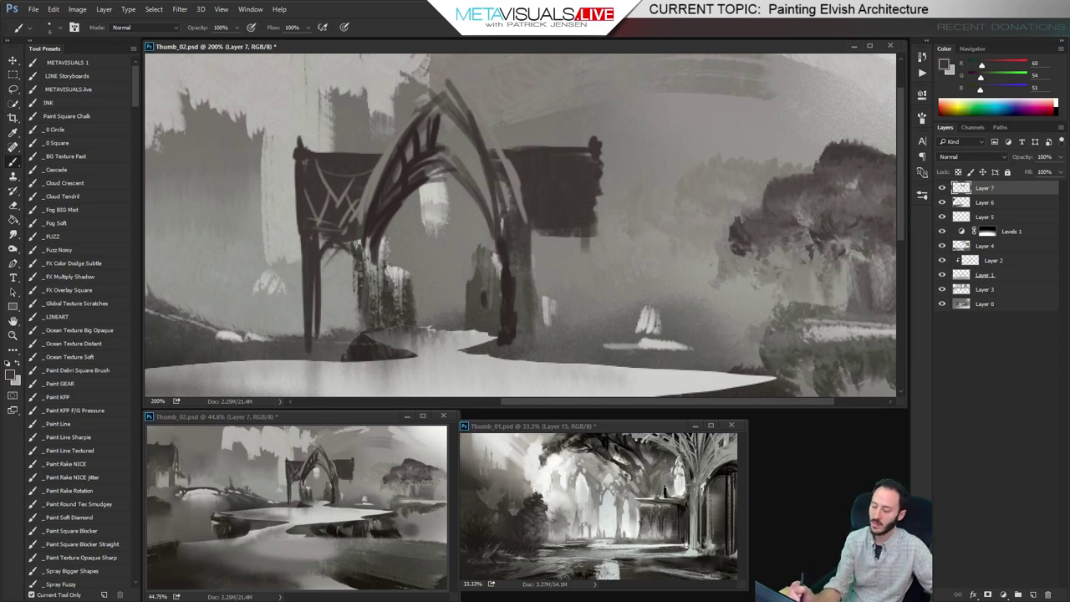
mouse_move(597, 270)
left_mouse_down()
mouse_move(556, 222)
mouse_move(495, 242)
left_mouse_up()
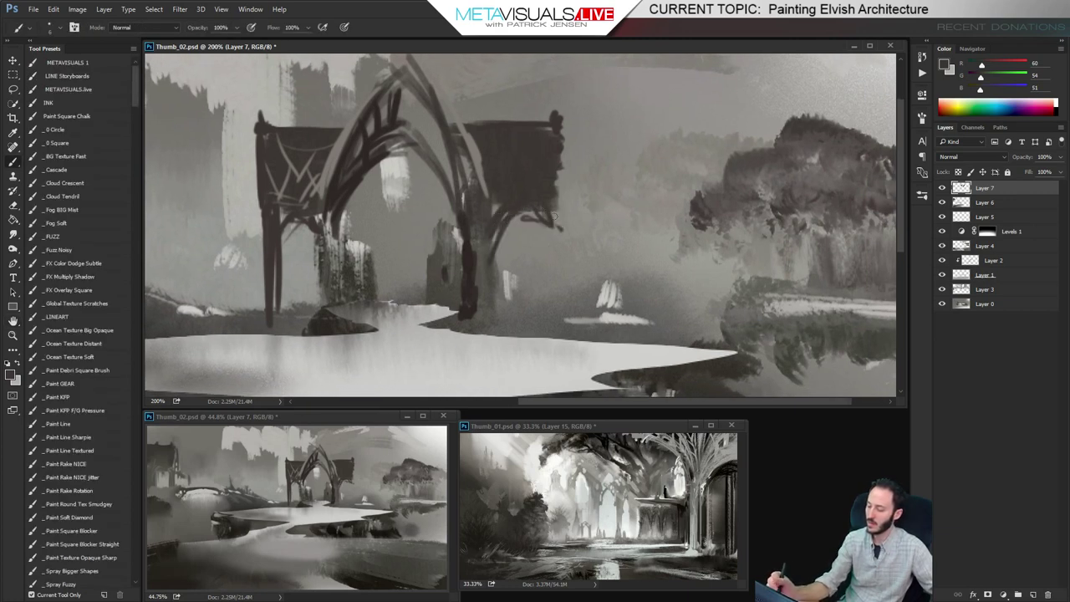
Carve the lower edge of the right wing above its curved brackets with background grey RGB 128, 127, 121
left_click(552, 252, "alt")
left_click_drag(553, 204, 557, 197)
key("space")
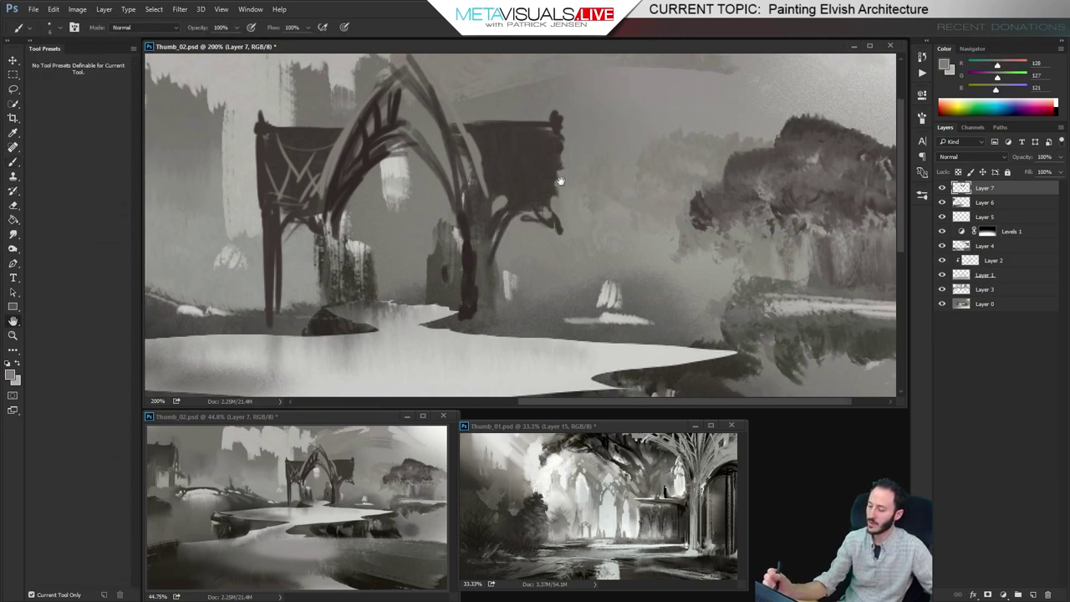
Add dark ribs to the right half of the arch and strengthen its left pillar in RGB 47, 40, 38
left_click(387, 147, "alt")
mouse_move(413, 97)
left_mouse_down()
mouse_move(406, 130)
mouse_move(444, 162)
left_mouse_up()
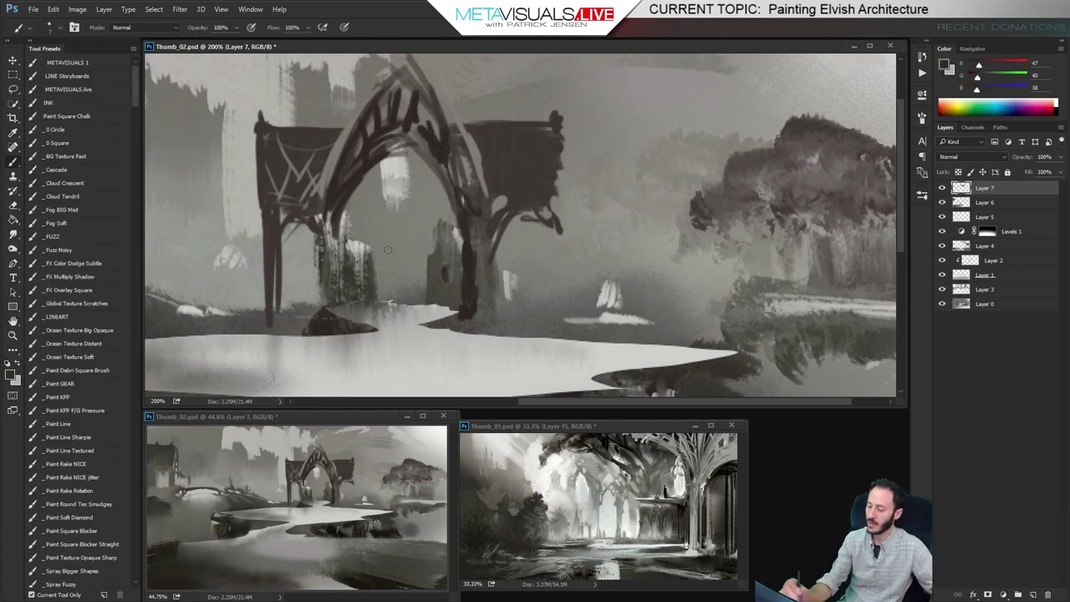
left_click_drag(346, 260, 343, 205)
left_click_drag(337, 292, 330, 208)
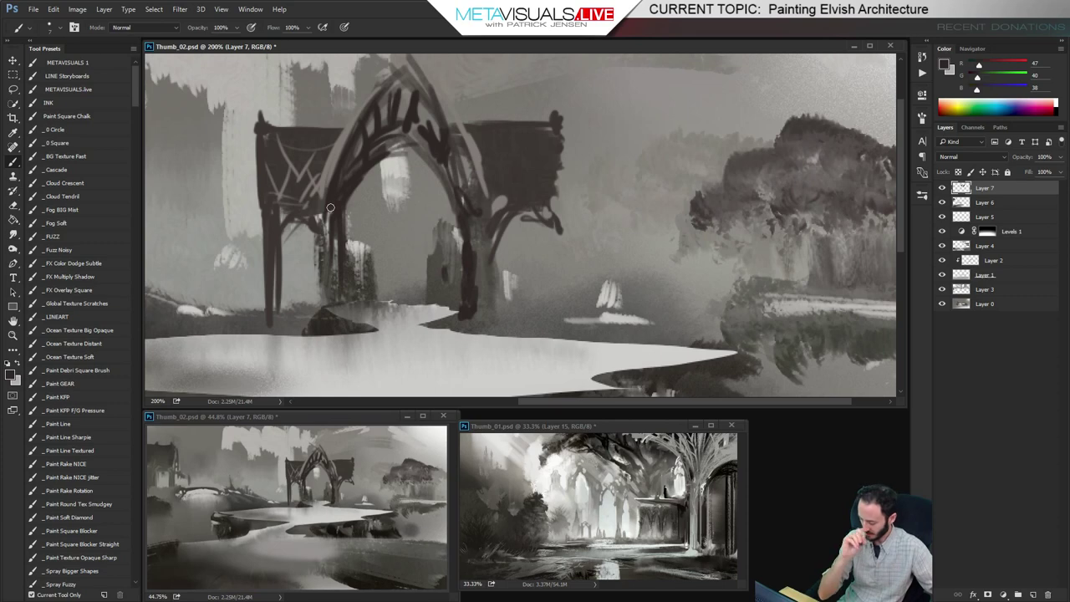
Brush light textured strokes across the right wing with the Paint KFP brush preset in RGB 150, 148, 141
key("space")
left_click_drag(615, 242, 557, 258)
left_click(537, 206, "alt")
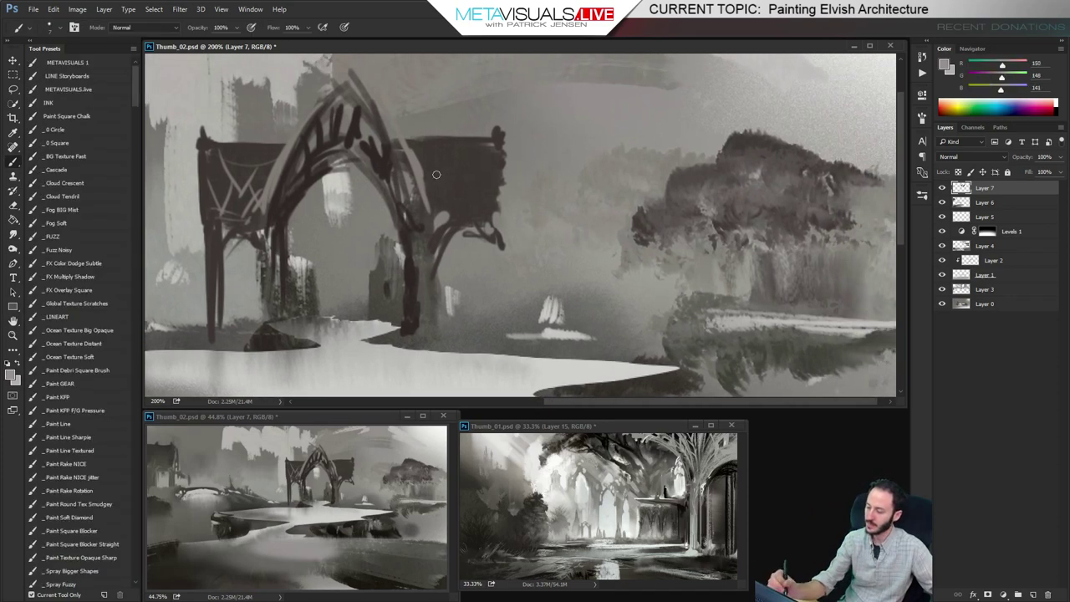
left_click(73, 398)
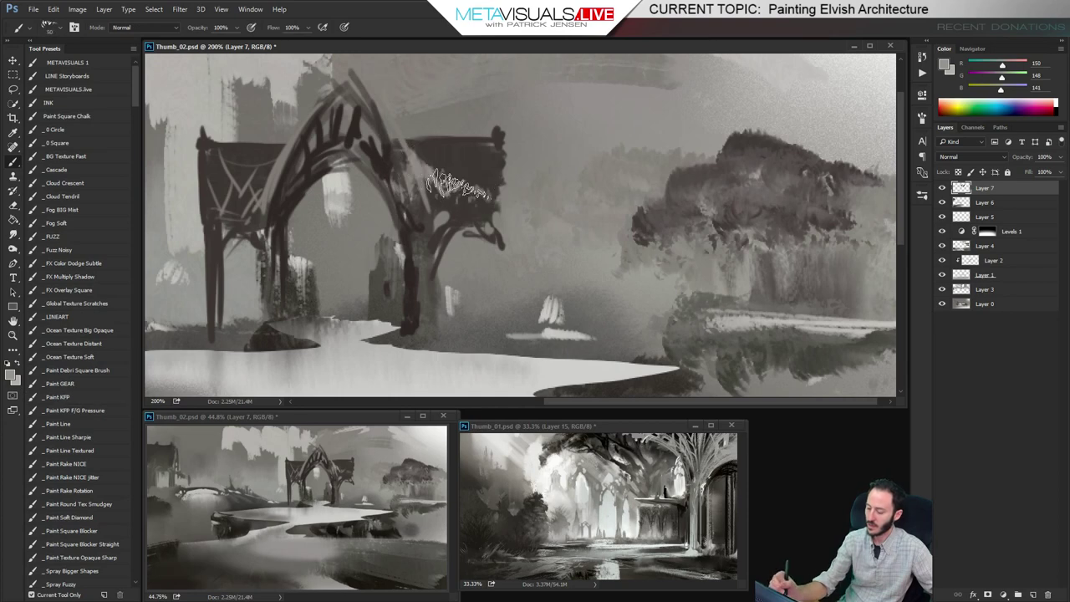
key("space")
left_click_drag(599, 287, 576, 354)
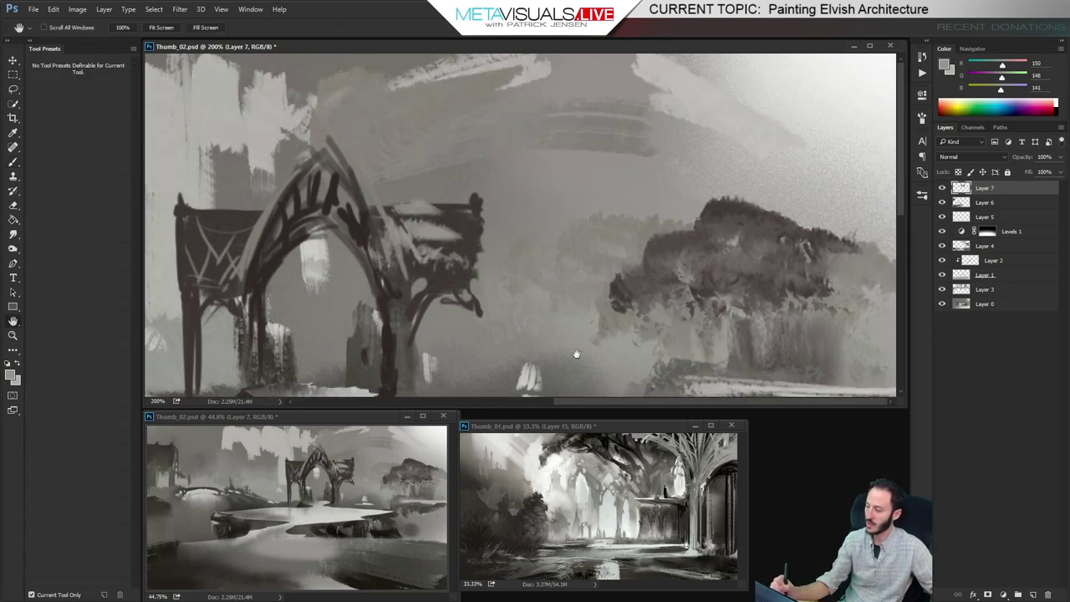
Highlight the right wing's roof edge and finial in near-white RGB 242, 242, 241
left_click(871, 72, "alt")
left_click_drag(389, 204, 482, 202)
key("ctrl+z")
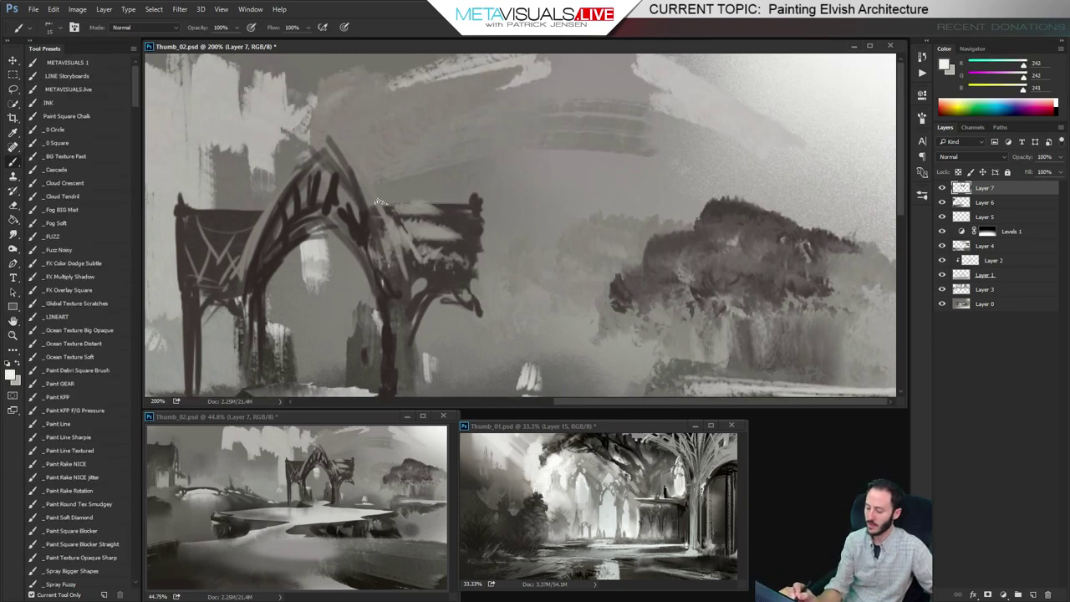
left_click_drag(381, 203, 480, 192)
Paint a near-white horizontal strip of distant water from the arch's right pillar towards the tree
key("space")
mouse_move(551, 338)
left_mouse_down()
mouse_move(559, 304)
mouse_move(536, 207)
left_mouse_up()
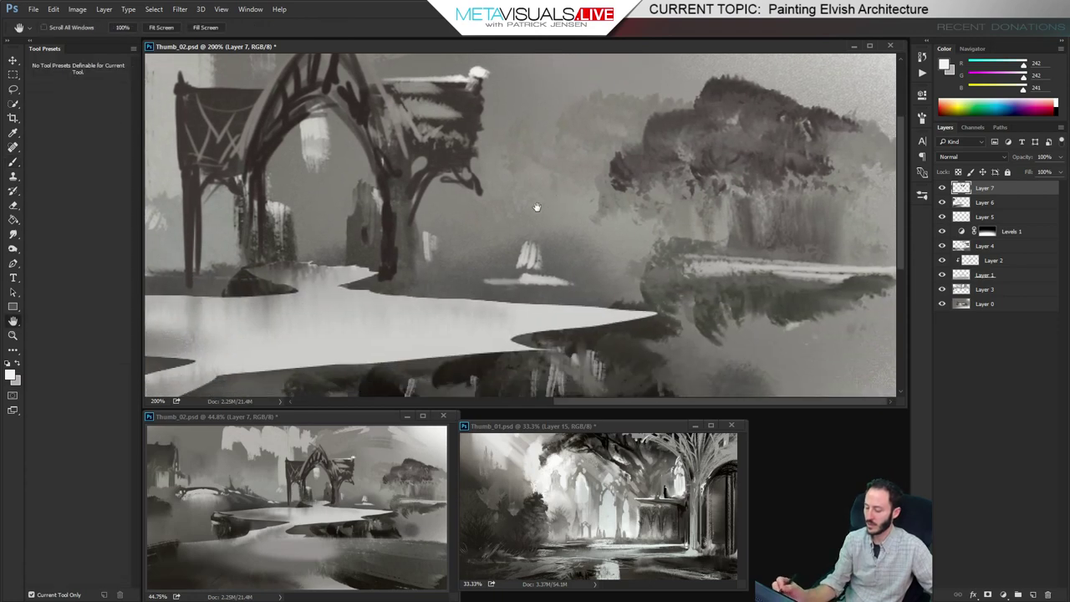
left_click_drag(408, 266, 547, 268)
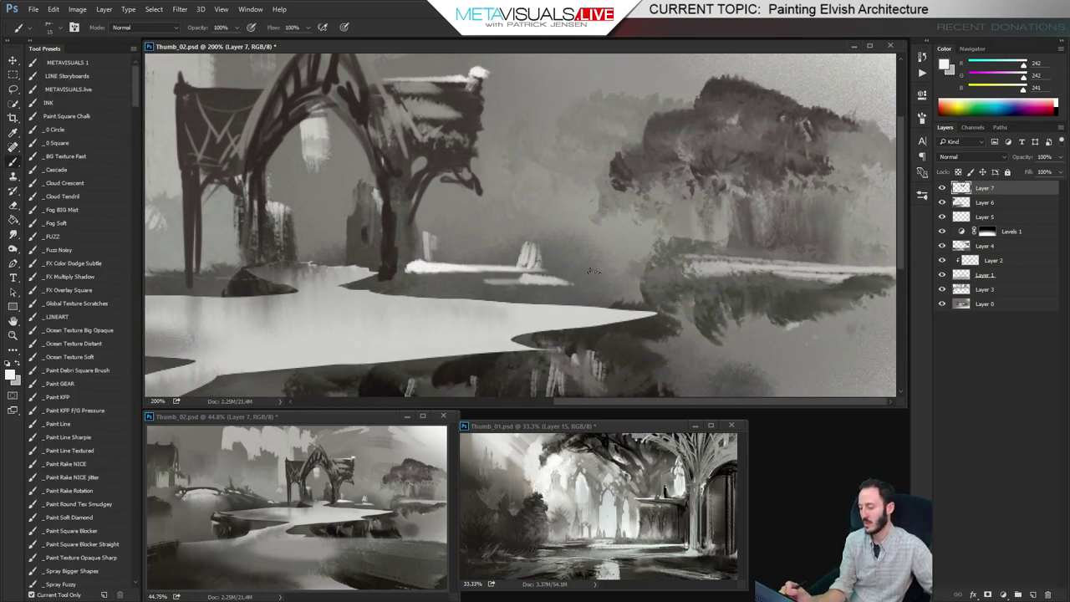
left_click_drag(441, 267, 581, 267)
mouse_move(452, 266)
left_mouse_down()
mouse_move(585, 261)
mouse_move(442, 247)
mouse_move(510, 249)
mouse_move(492, 247)
left_mouse_up()
key("space")
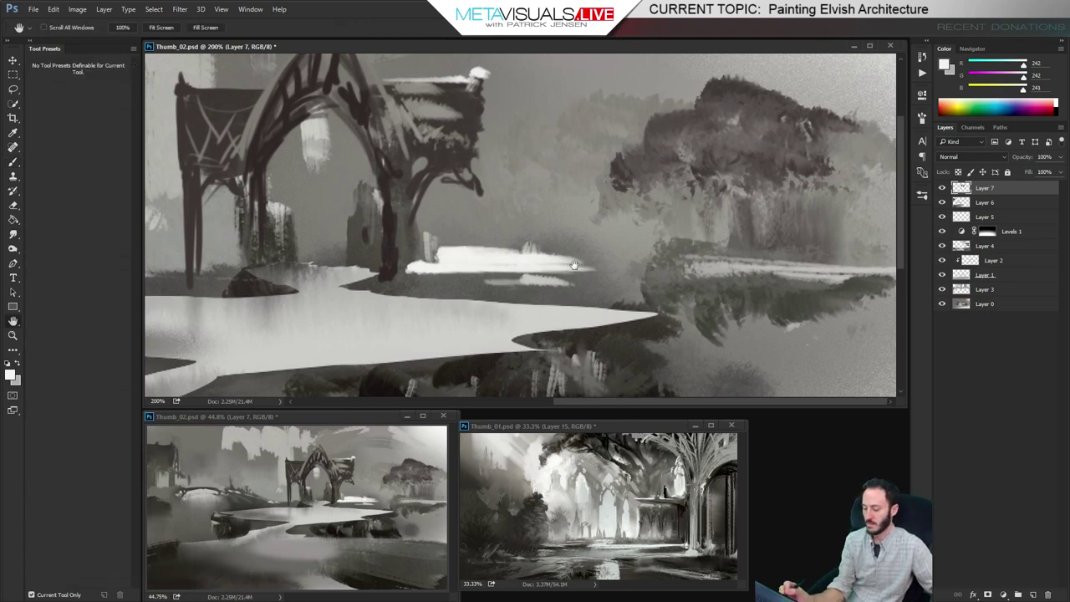
left_click_drag(585, 251, 562, 251)
mouse_move(629, 251)
left_mouse_down()
mouse_move(586, 263)
mouse_move(657, 252)
left_mouse_up()
Soften the lower edge of the near-white strip using the Smudge tool with its brush reduced to size 30
key("r")
left_click_drag(556, 274, 585, 270)
key("ctrl+z")
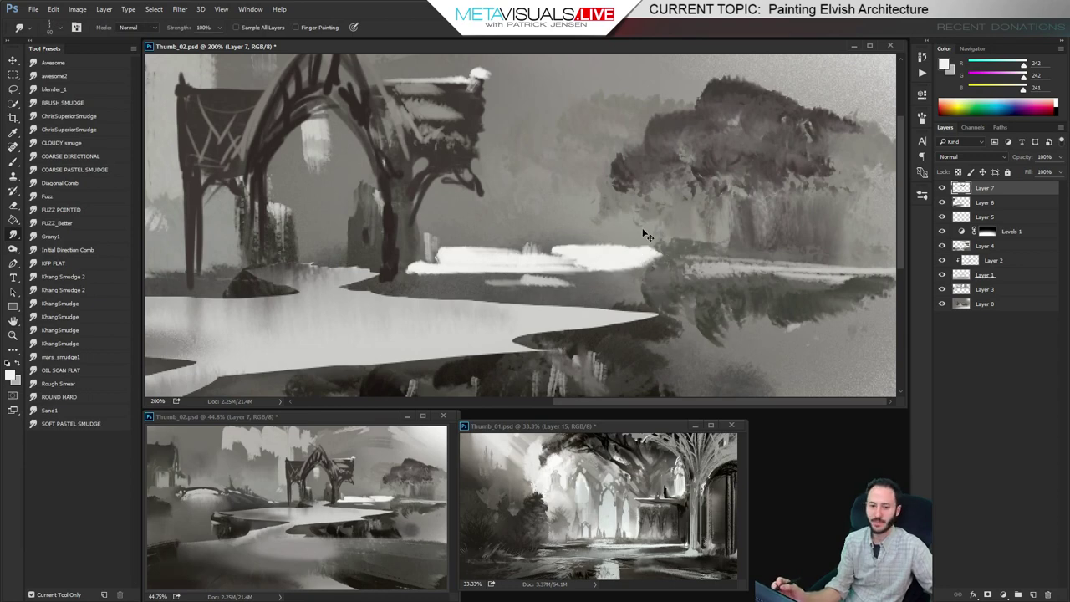
key("bracketleft")
key("bracketleft")
key("bracketleft")
key("bracketleft")
key("bracketleft")
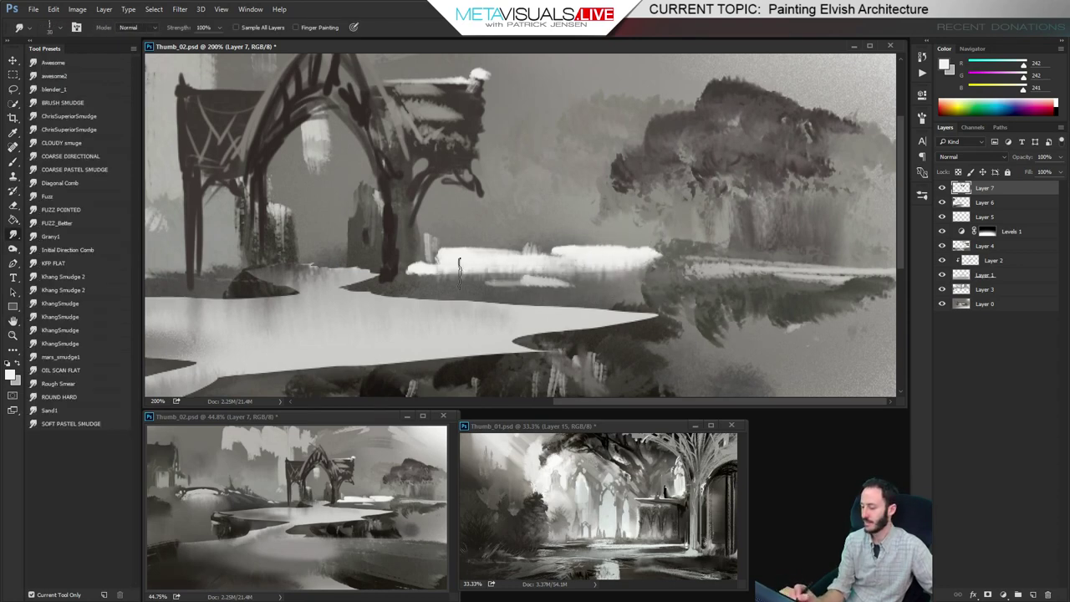
Paint sampled light grey along the base of the near-white strip beside the arch
key("b")
left_click(611, 270, "alt")
left_click_drag(610, 270, 424, 273)
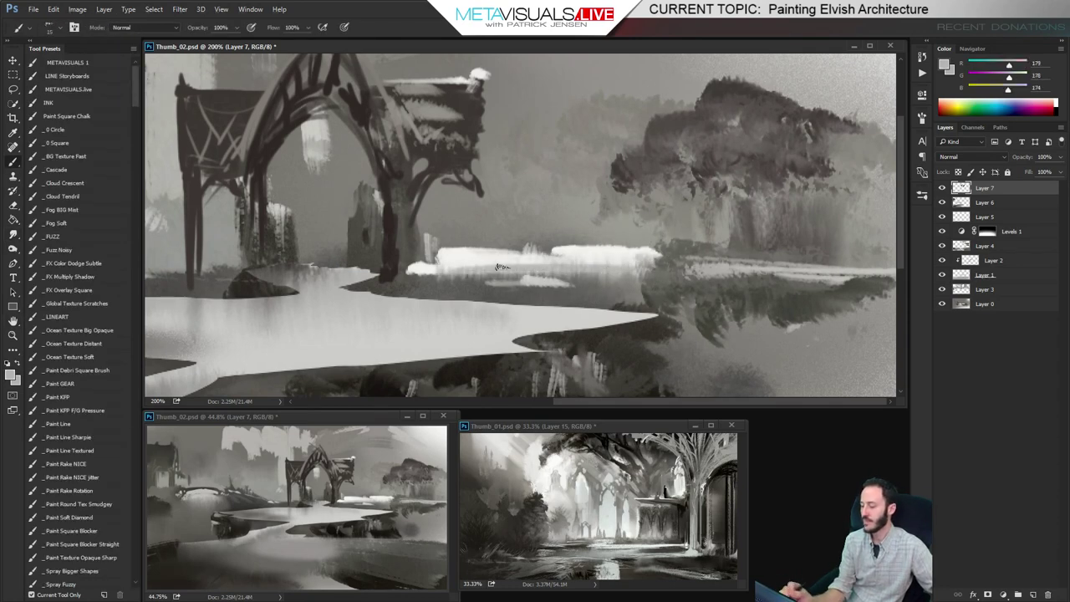
Paint pale vertical shafts between the arch and the right-hand tree, using sampled near-white RGB 231, 231, 229 at brush size 30
key("]")
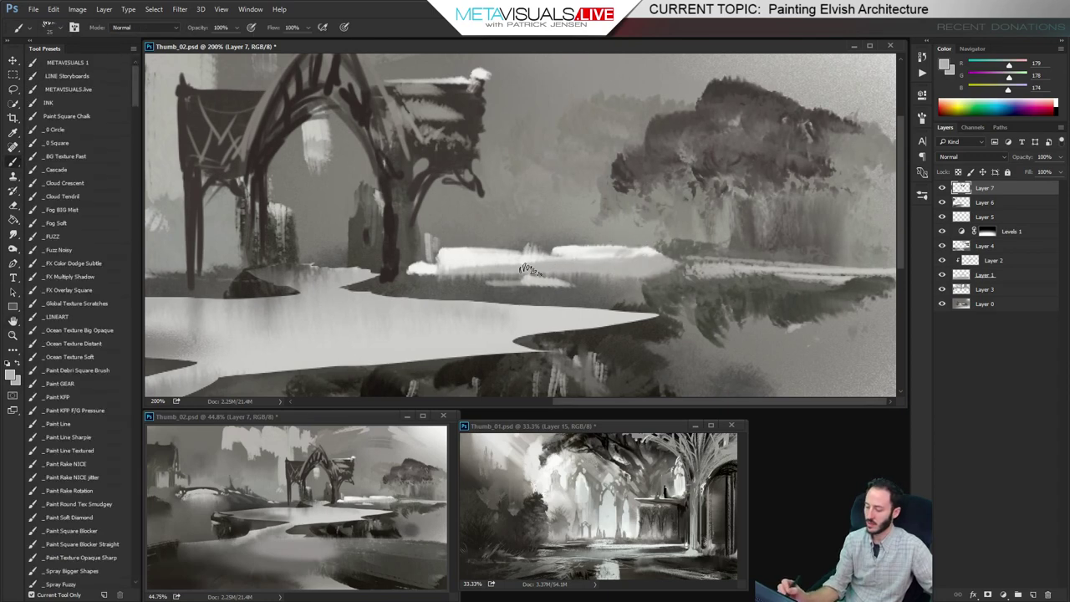
left_click(528, 270, "alt")
left_click_drag(541, 251, 539, 228)
key("]")
mouse_move(521, 150)
left_mouse_down()
mouse_move(523, 248)
mouse_move(538, 144)
mouse_move(506, 251)
left_mouse_up()
left_click_drag(598, 199, 596, 224)
left_click_drag(599, 142, 596, 241)
left_click_drag(610, 152, 608, 241)
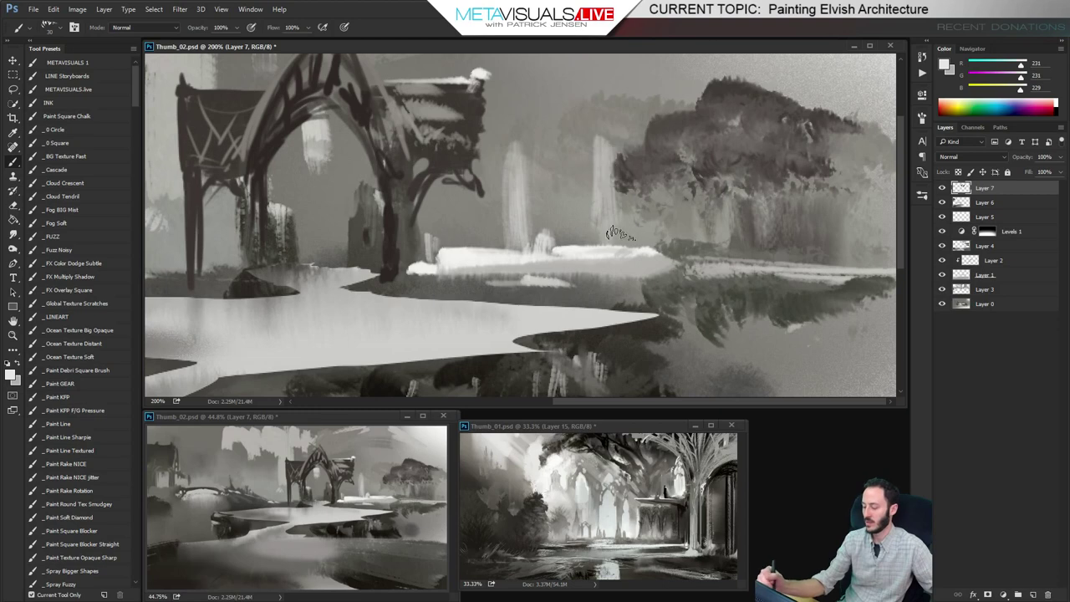
left_click_drag(621, 170, 620, 235)
left_click_drag(637, 189, 635, 231)
key("space")
left_click_drag(611, 163, 610, 251)
left_click_drag(552, 205, 552, 229)
Paint a curved pale link between the shafts, rising strokes beside the tree and a bright block in the sky above it
mouse_move(551, 278)
left_mouse_down()
mouse_move(587, 273)
mouse_move(603, 256)
left_mouse_up()
left_click_drag(581, 200, 614, 199)
left_click_drag(620, 176, 667, 162)
mouse_move(648, 146)
left_mouse_down()
mouse_move(668, 149)
mouse_move(694, 125)
mouse_move(669, 121)
mouse_move(660, 71)
mouse_move(689, 63)
mouse_move(694, 129)
left_mouse_up()
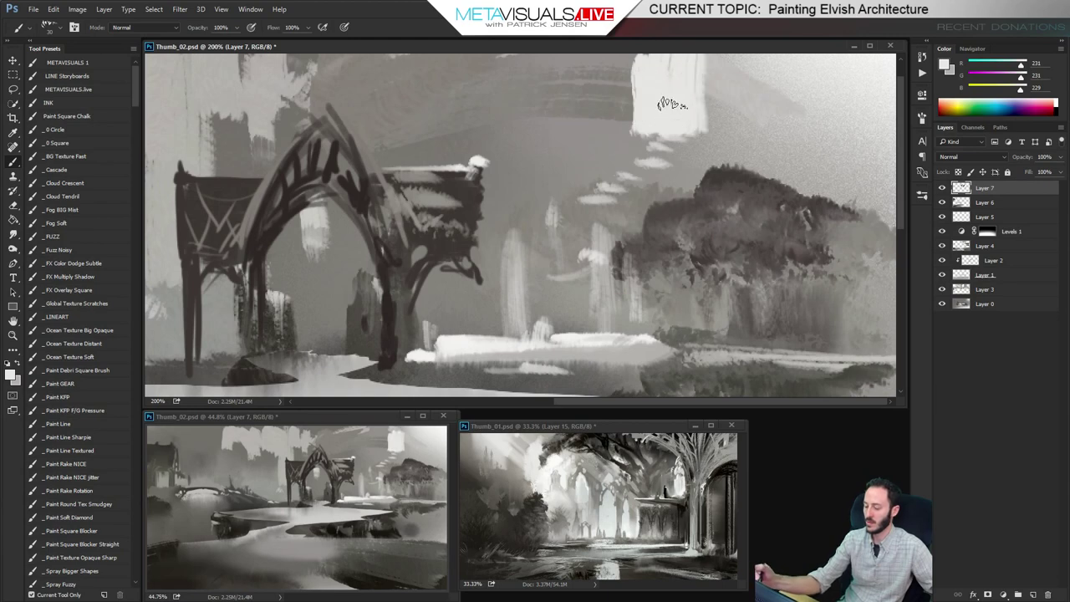
Paint finer pale strokes linking the shafts to the arch's right wing, and small light accents inside the arch opening
key("[")
left_click_drag(637, 188, 626, 201)
mouse_move(585, 222)
left_mouse_down()
mouse_move(574, 230)
mouse_move(606, 187)
left_mouse_up()
left_click_drag(482, 242, 539, 214)
left_click_drag(530, 272, 535, 241)
left_click_drag(493, 274, 551, 263)
left_click_drag(469, 233, 531, 217)
left_click_drag(473, 315, 462, 322)
left_click_drag(349, 314, 323, 326)
Dab sampled greys, including RGB 136, 132, 126, over the lower-left foliage of the right-hand tree
key("[")
key("[")
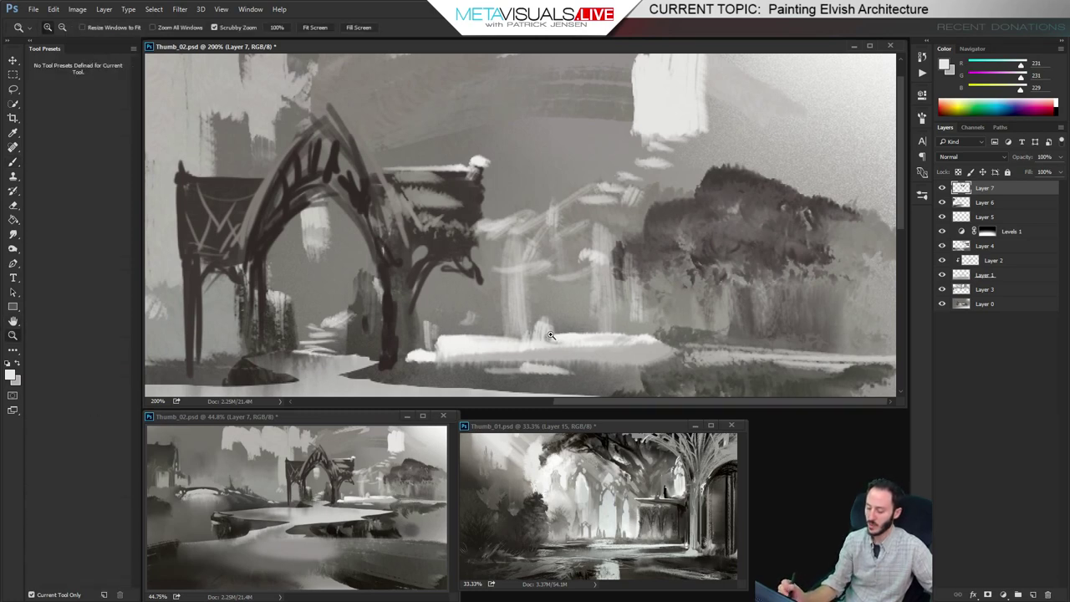
key("ctrl+minus")
key("ctrl+plus")
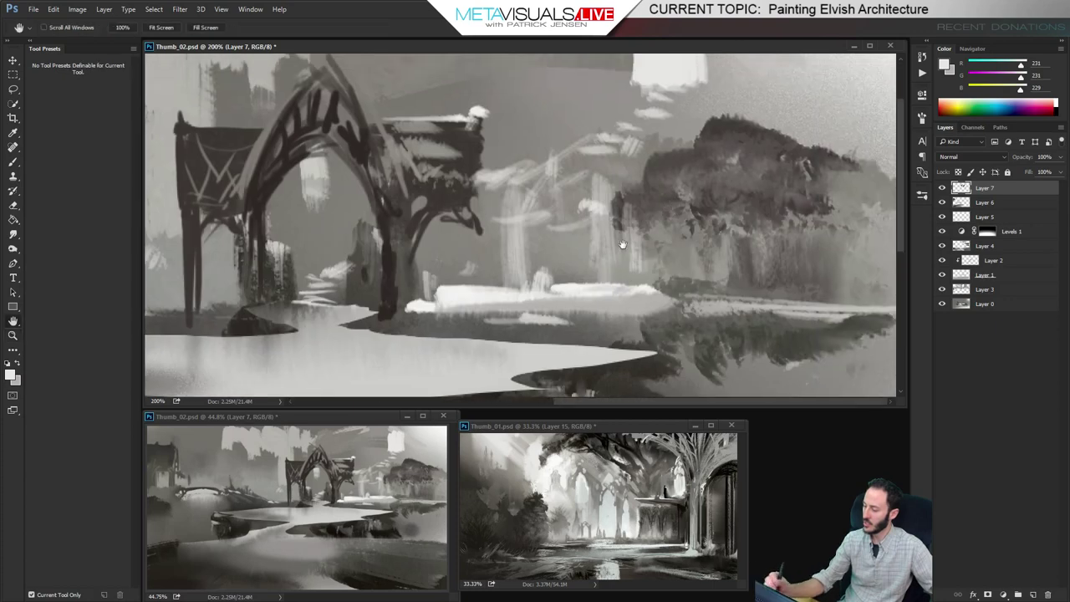
left_click(623, 244, "alt")
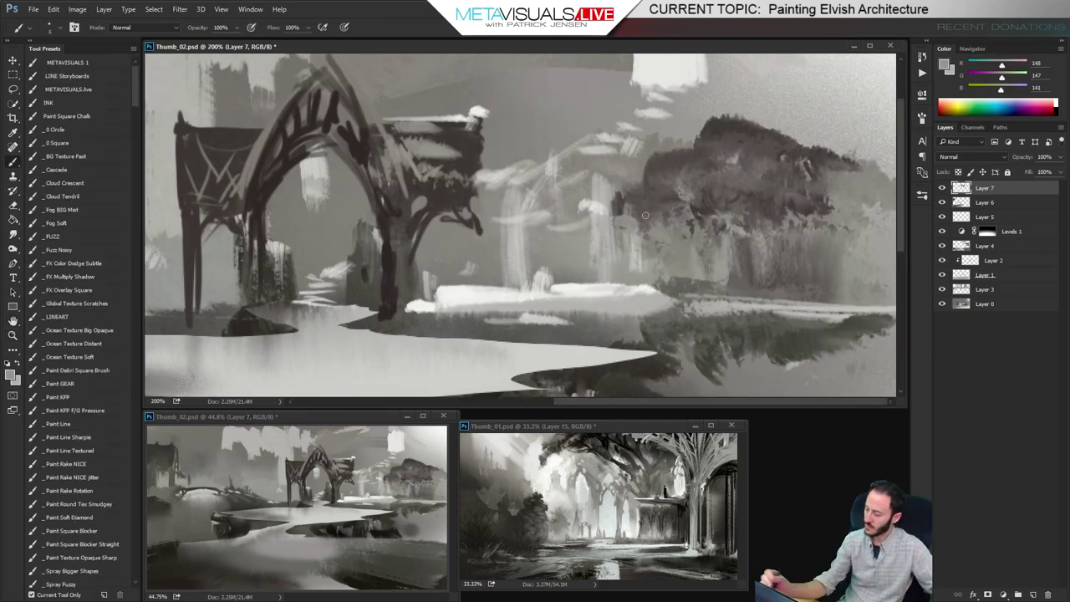
left_click(678, 280, "alt")
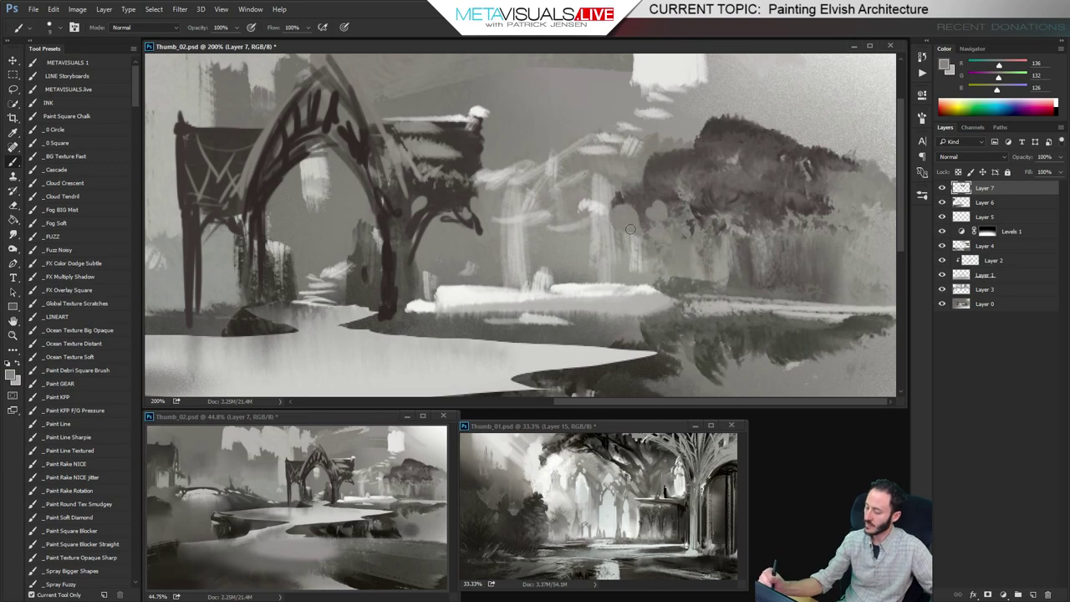
left_click_drag(699, 209, 706, 190)
Block in a taller, rounded crown for the right-hand tree in sampled dark grey RGB 63, 59, 55 at brush size 50
key("space")
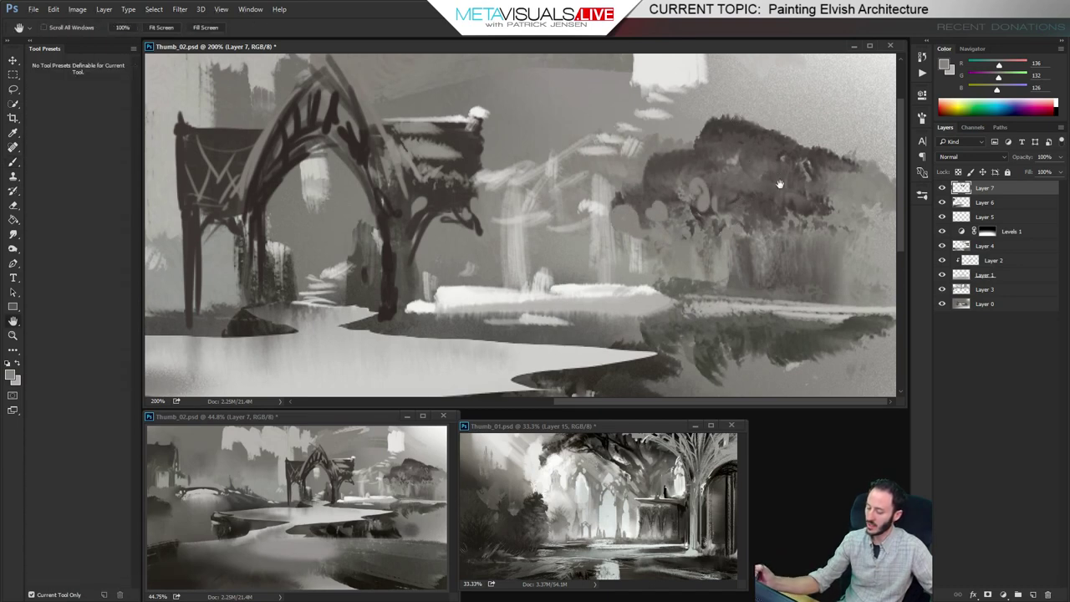
mouse_move(778, 183)
left_mouse_down()
mouse_move(778, 232)
mouse_move(726, 250)
left_mouse_up()
key("ctrl+space")
left_click(741, 174, "ctrl")
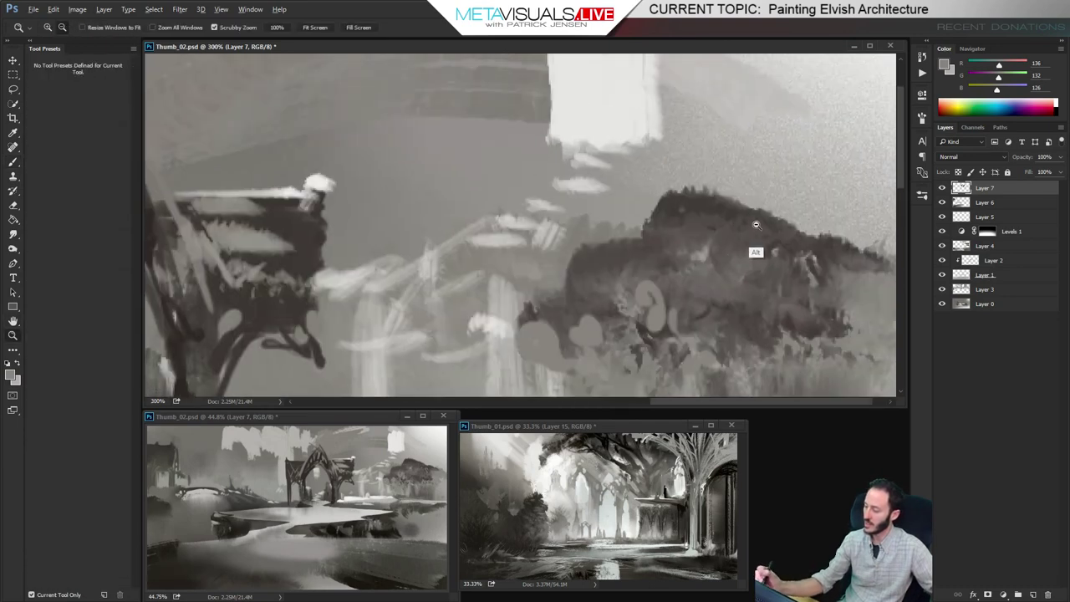
left_click(754, 224, "ctrl+alt")
left_click(755, 225, "ctrl+alt")
left_click(770, 123, "alt")
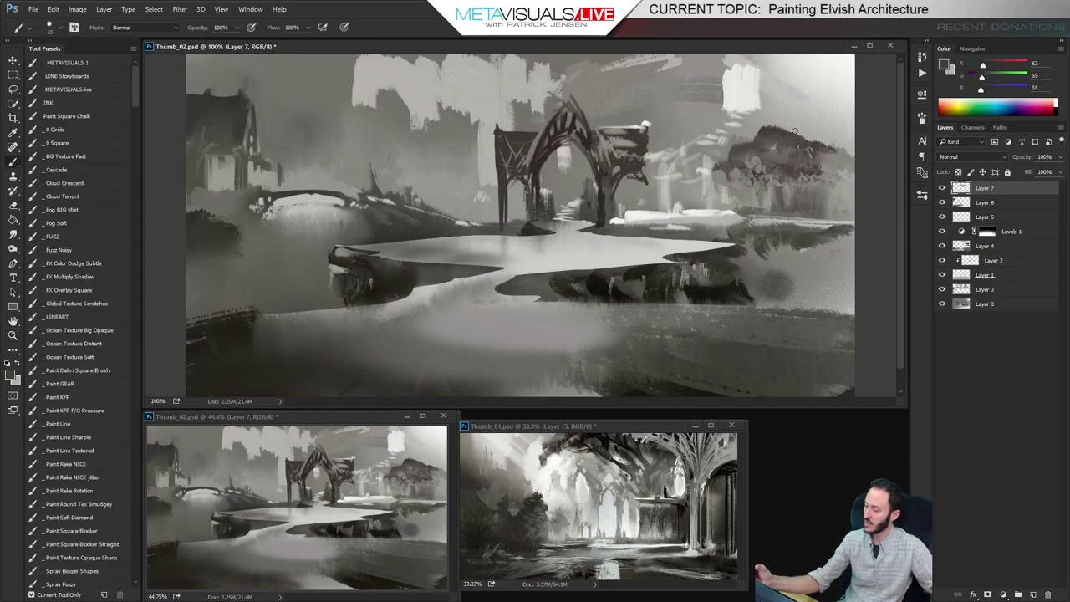
key("bracketright")
mouse_move(793, 131)
left_mouse_down()
mouse_move(822, 100)
mouse_move(846, 123)
mouse_move(839, 79)
mouse_move(834, 147)
mouse_move(840, 111)
mouse_move(857, 136)
mouse_move(778, 114)
mouse_move(753, 160)
mouse_move(848, 133)
left_mouse_up()
Break up the right-hand tree's crown with textured foliage in RGB 63, 59, 55 using the Paint KFP P/G Pressure brush at size 50
key("h")
key("r")
key("b")
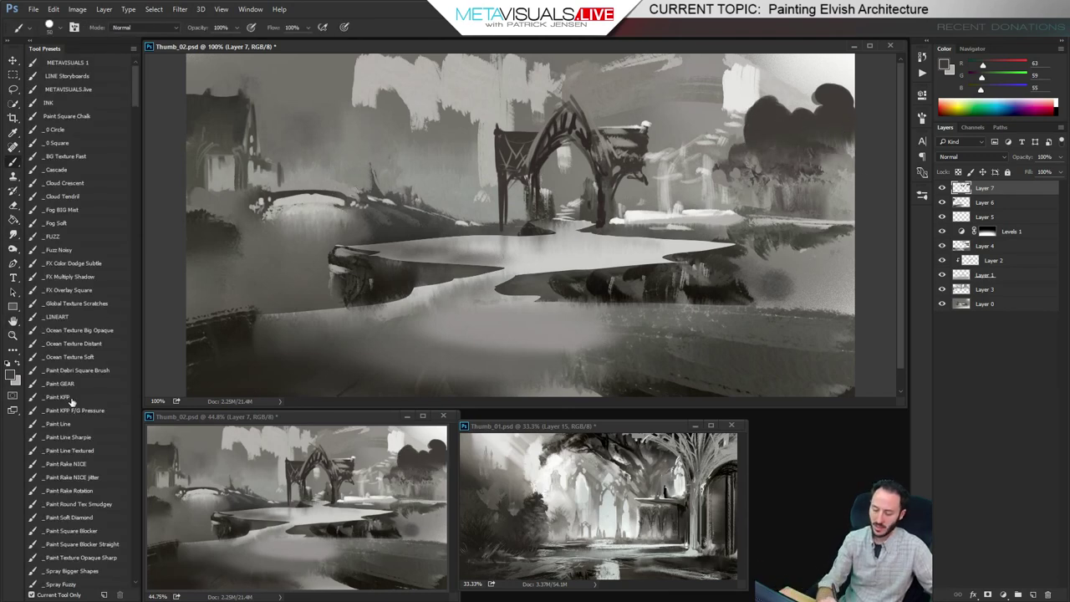
left_click(74, 410)
left_click(816, 70, "alt")
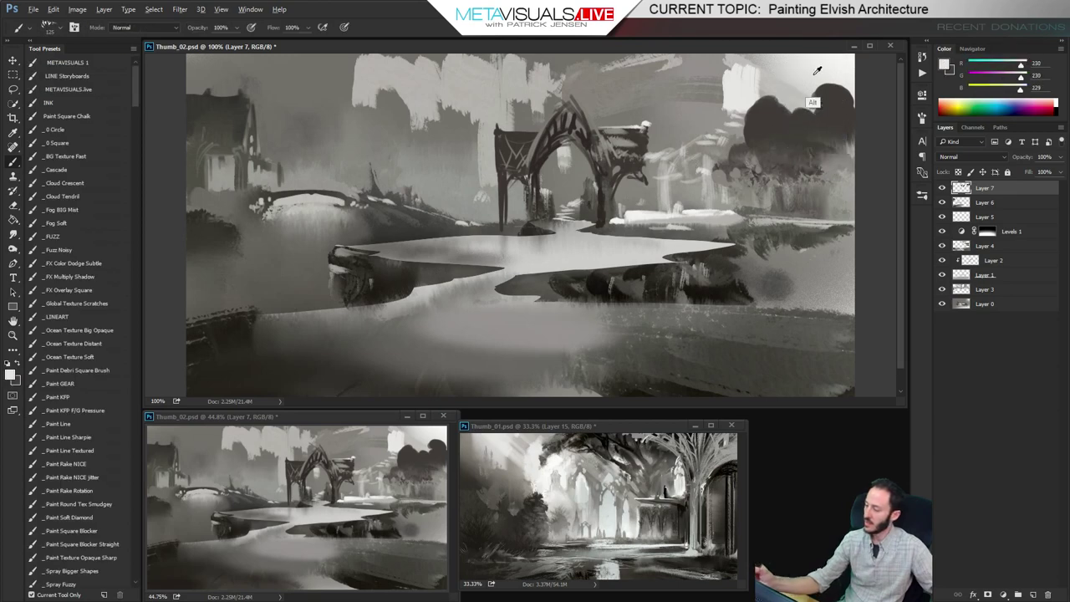
key("x")
key("bracketleft")
key("bracketleft")
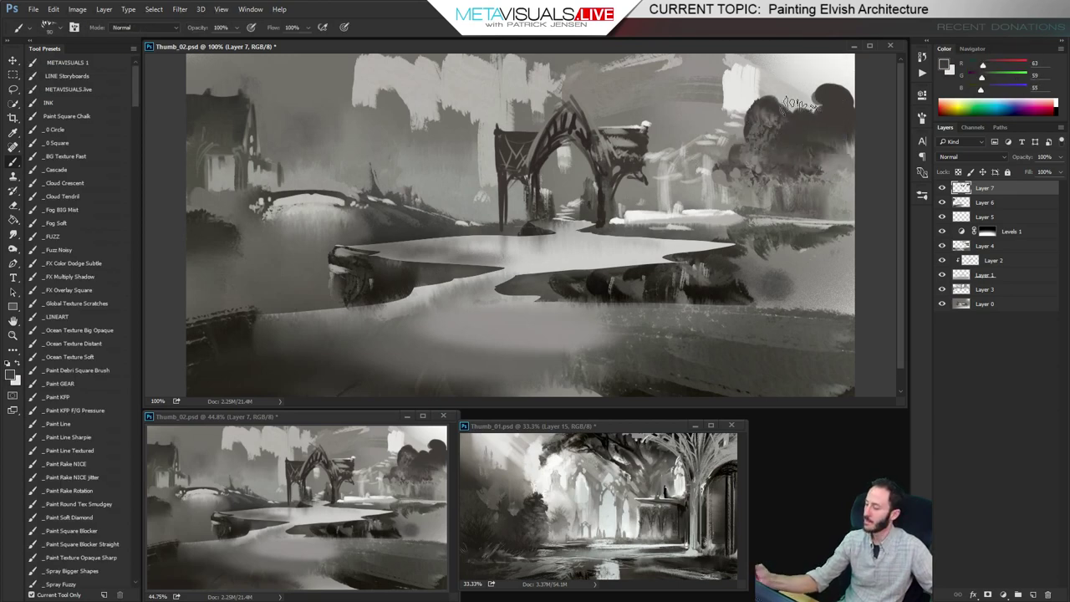
mouse_move(800, 101)
left_mouse_down()
mouse_move(828, 79)
mouse_move(839, 82)
mouse_move(784, 100)
mouse_move(790, 117)
mouse_move(744, 134)
mouse_move(734, 172)
mouse_move(719, 163)
mouse_move(706, 173)
mouse_move(751, 177)
mouse_move(753, 164)
mouse_move(780, 183)
mouse_move(816, 180)
mouse_move(848, 149)
left_mouse_up()
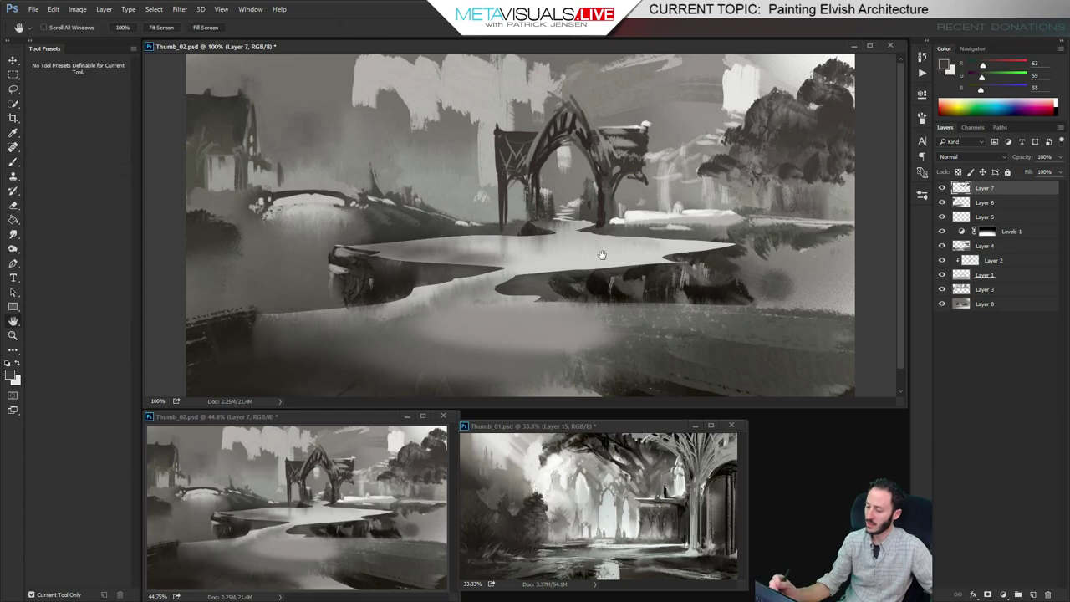
Paint a smaller dark tree on the bank beside the bridge, with RGB 31, 27, 21 accents along the bank at its base
mouse_move(384, 190)
left_mouse_down()
mouse_move(372, 161)
mouse_move(381, 150)
mouse_move(397, 142)
mouse_move(409, 159)
mouse_move(389, 144)
mouse_move(432, 179)
left_mouse_up()
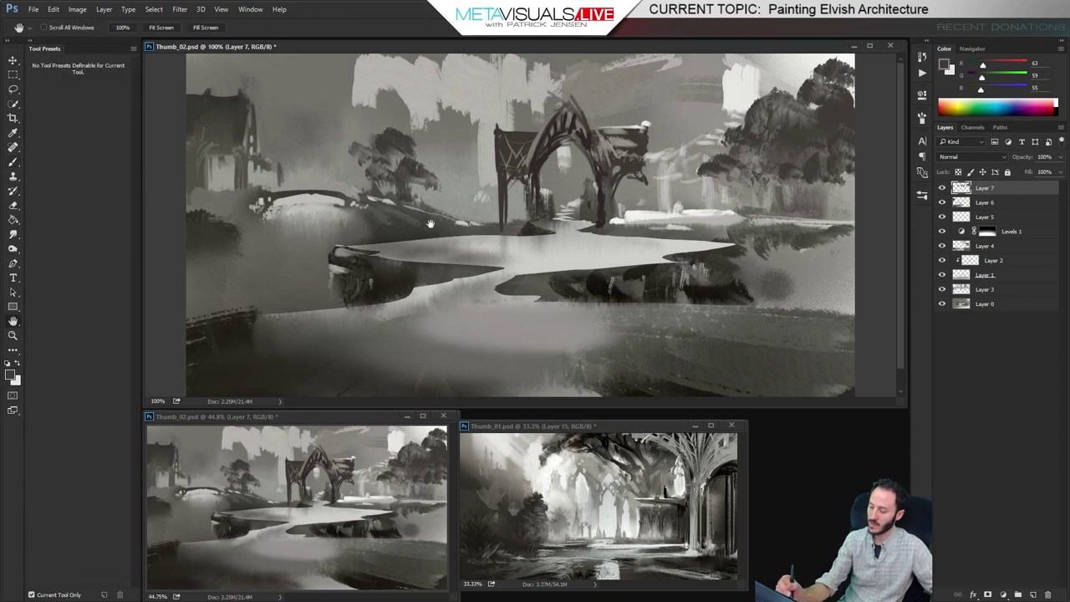
left_click(377, 288, "alt")
mouse_move(376, 228)
left_mouse_down()
mouse_move(366, 205)
mouse_move(380, 203)
left_mouse_up()
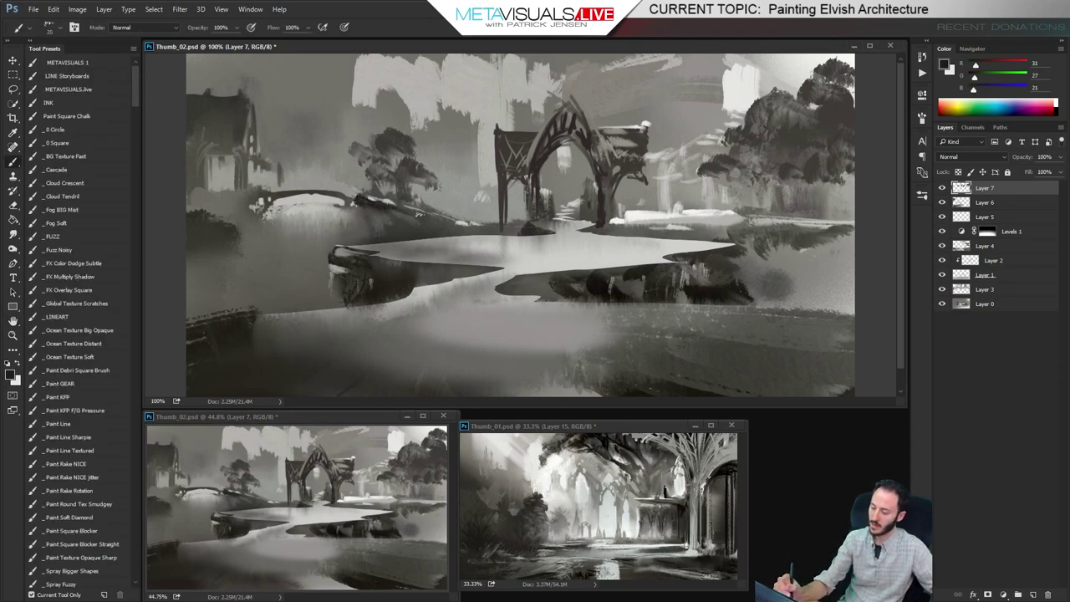
Examine the current brush's Color Dynamics settings
left_click(920, 119)
left_click(740, 198)
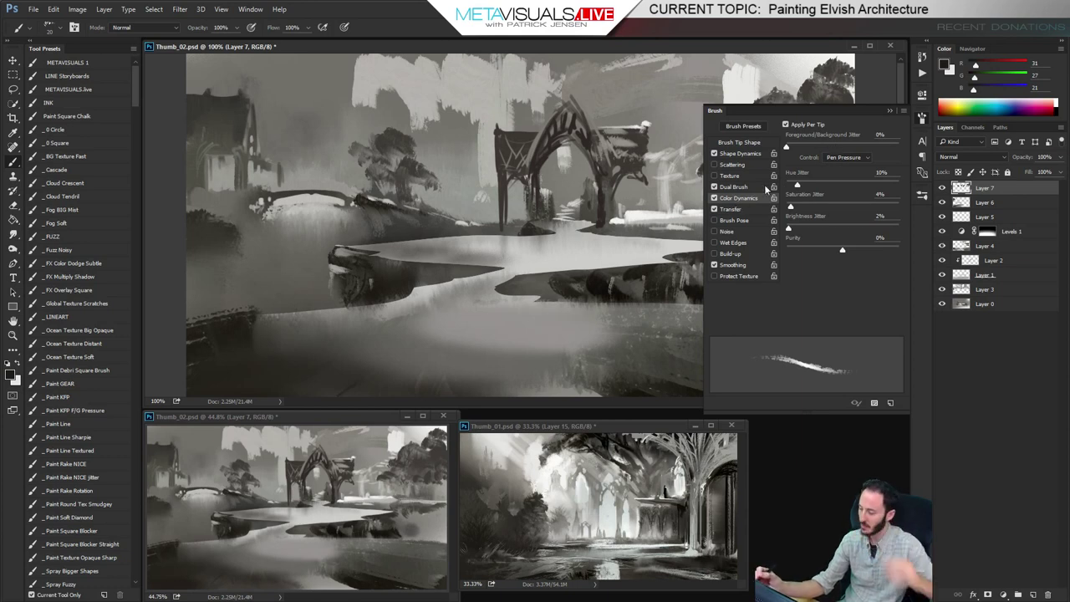
left_click(922, 120)
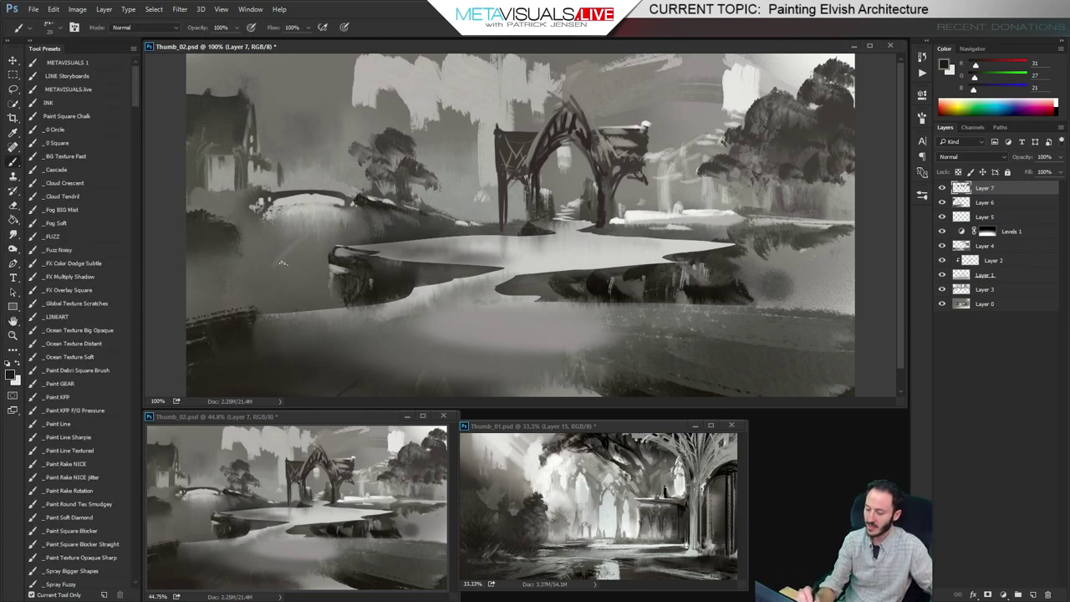
Test dark RGB 31, 27, 21 and near-white RGB 230, 230, 229 strokes over the water below the bridge, then undo them
left_click_drag(306, 252, 355, 223)
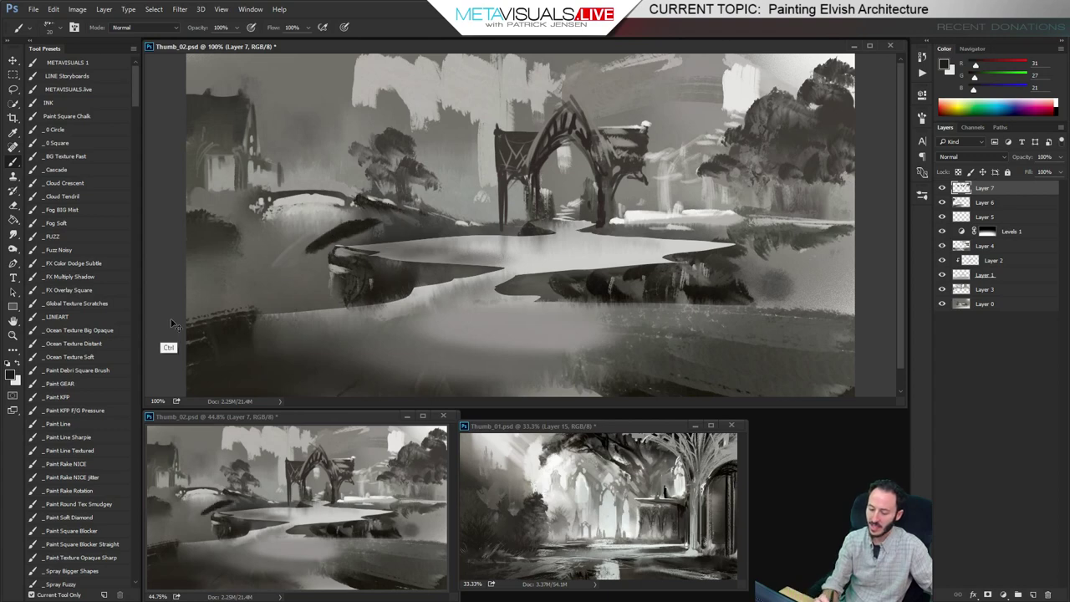
key("ctrl+z")
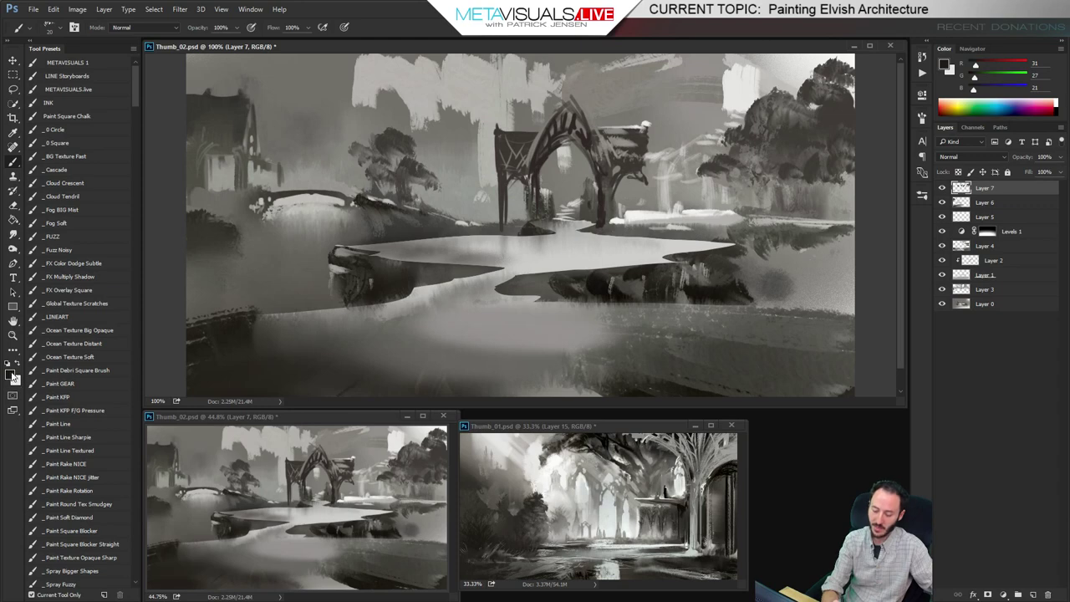
key("x")
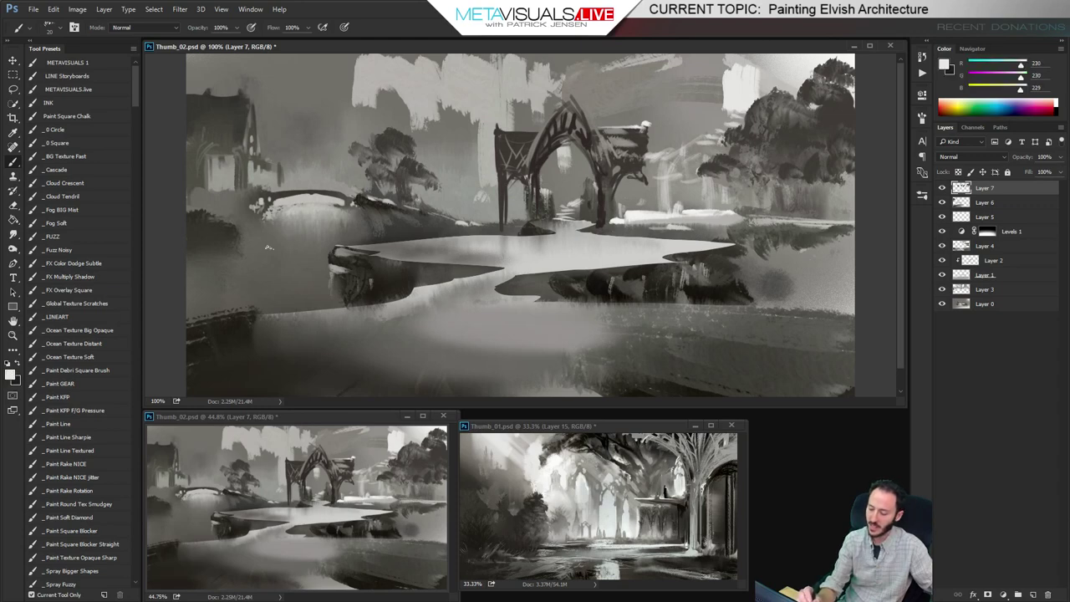
mouse_move(282, 269)
left_mouse_down()
mouse_move(294, 297)
mouse_move(309, 278)
mouse_move(338, 299)
mouse_move(362, 298)
left_mouse_up()
key("ctrl+z")
key("ctrl+z")
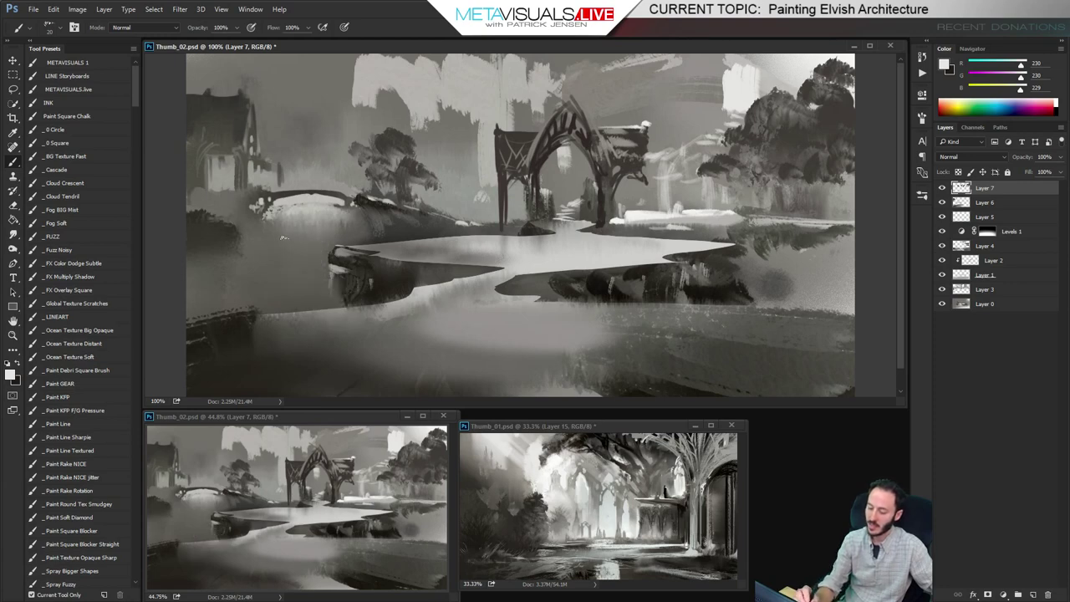
mouse_move(284, 265)
left_mouse_down()
mouse_move(323, 295)
mouse_move(334, 351)
left_mouse_up()
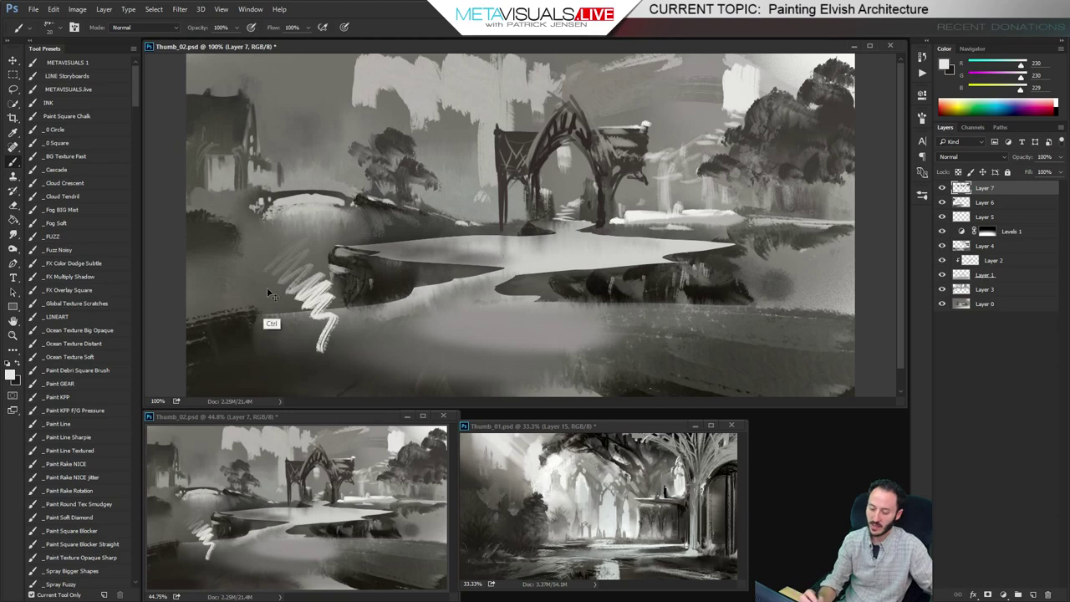
key("ctrl+z")
key("x")
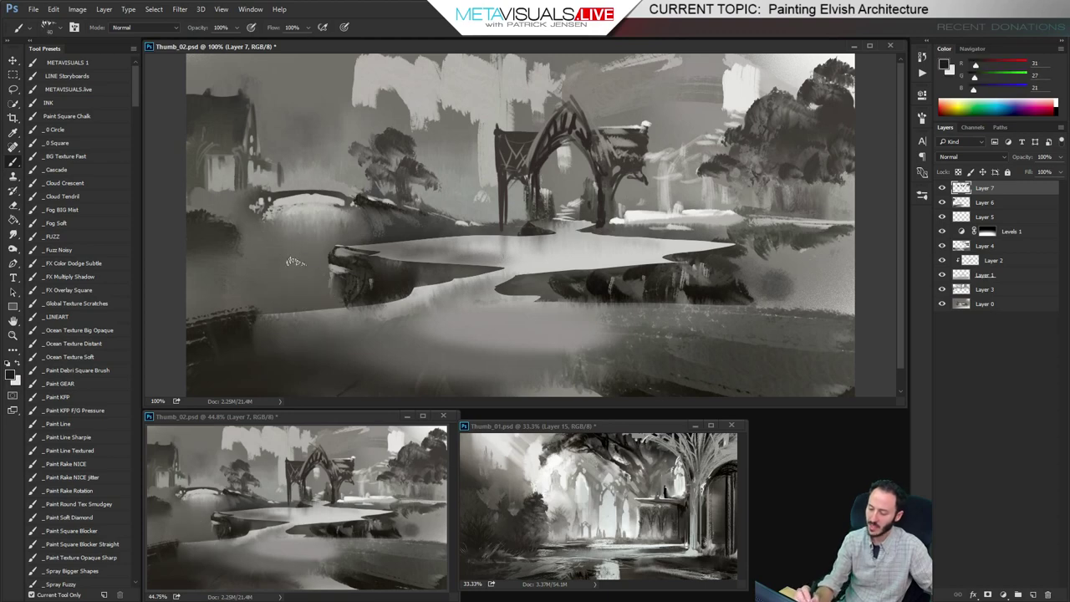
Paint short, slanted dark strokes in RGB 31, 27, 21 as bank foliage at the left end of the bridge
key("ctrl+space")
left_click(393, 211)
left_click(393, 210)
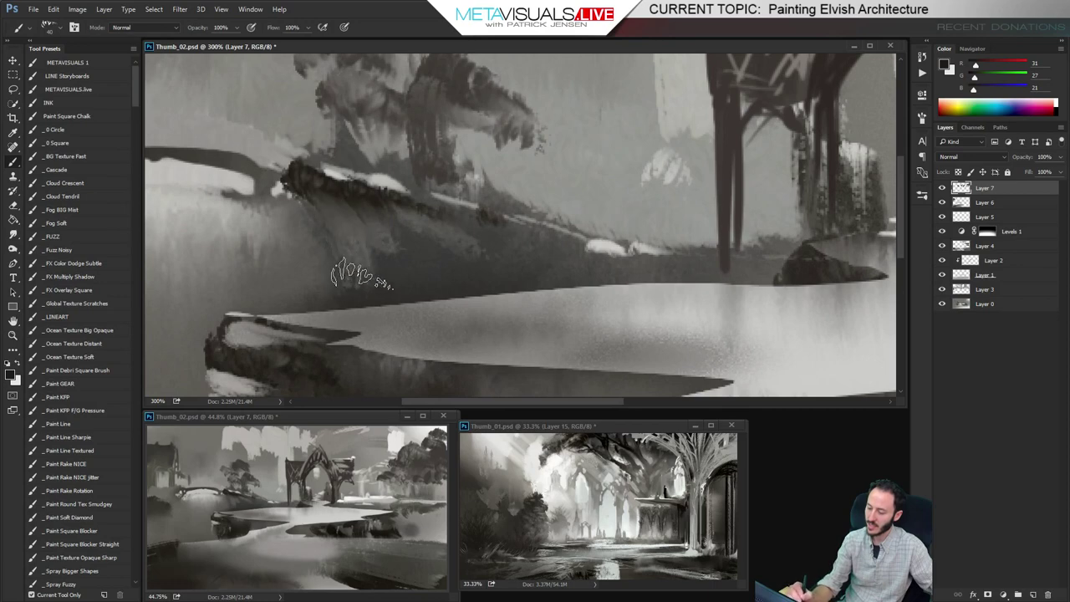
key("space")
mouse_move(439, 265)
left_mouse_down()
mouse_move(478, 240)
mouse_move(562, 250)
left_mouse_up()
key("alt+space")
left_click(473, 240)
key("b")
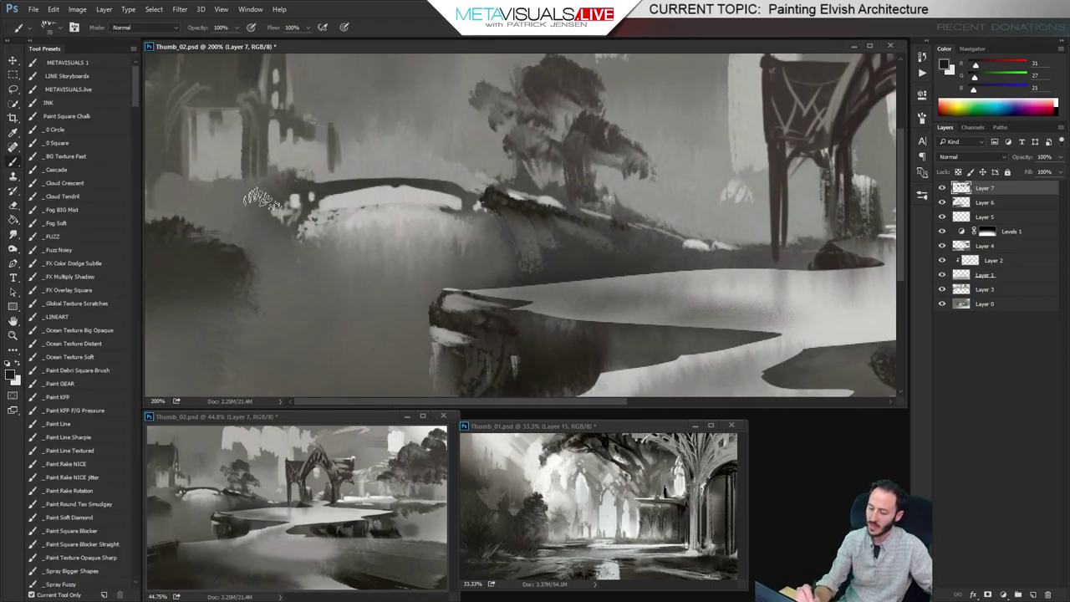
key("bracketleft")
key("bracketleft")
key("bracketleft")
mouse_move(244, 239)
left_mouse_down()
mouse_move(271, 203)
mouse_move(289, 199)
mouse_move(224, 195)
left_mouse_up()
left_click_drag(236, 219, 204, 198)
left_click_drag(224, 211, 190, 199)
Soften the dark foliage strokes at the bridge's left end using the Smudge tool with a reduced brush size
key("r")
key("bracketleft")
key("bracketleft")
key("bracketleft")
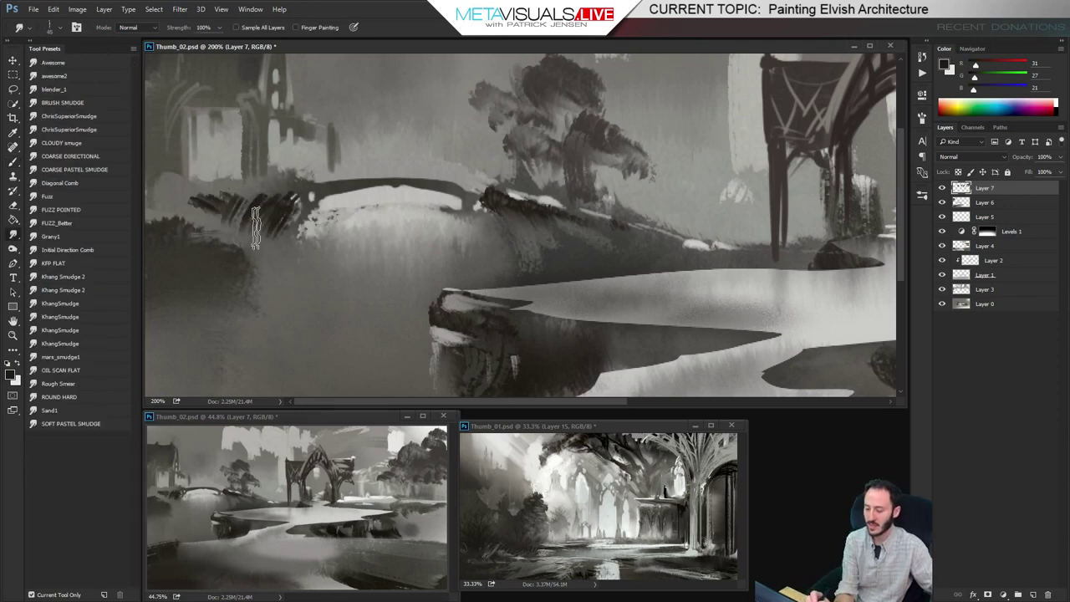
left_click_drag(255, 228, 197, 223)
key("space")
left_click(589, 292, "alt")
left_click(590, 292, "alt")
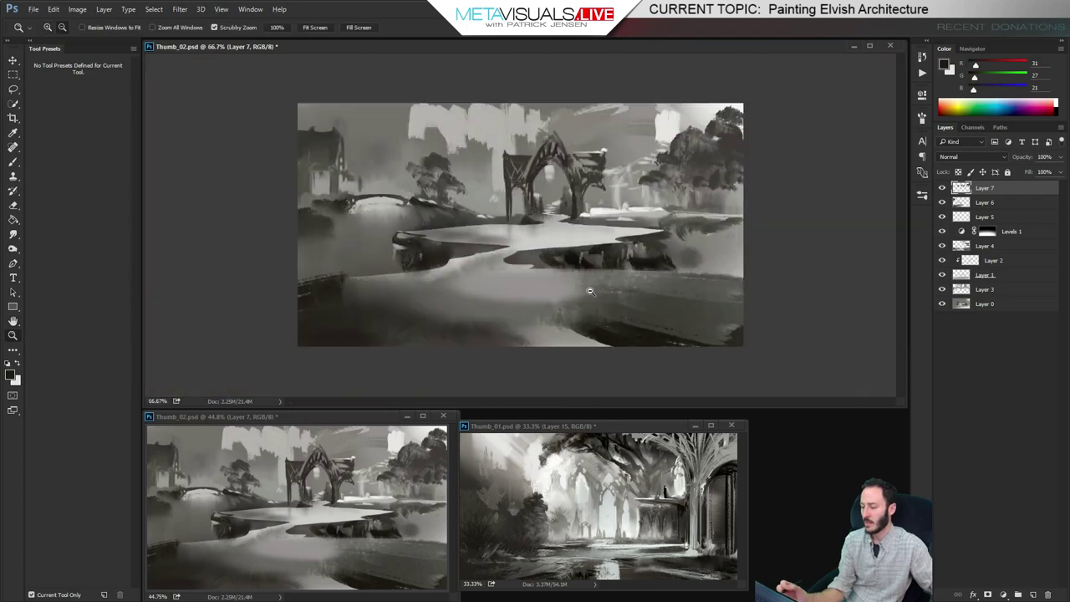
key("ctrl+1")
key("r")
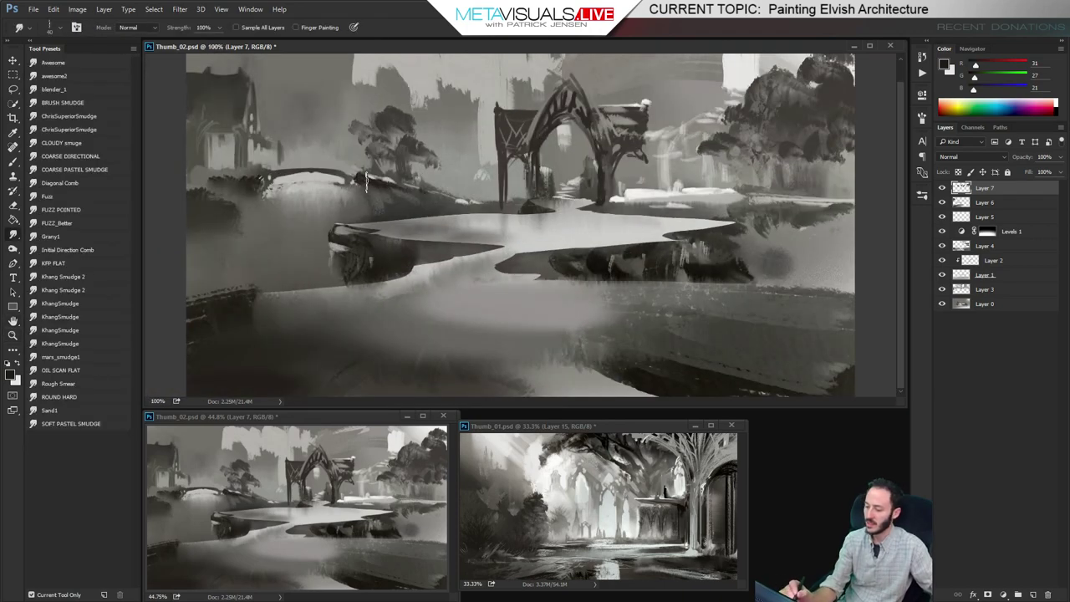
Paint sampled dark grey RGB 54, 52, 48 below the small tree's bank and smudge it into the water
key("b")
scroll(385, 200, "up", 1)
left_click(398, 222, "alt")
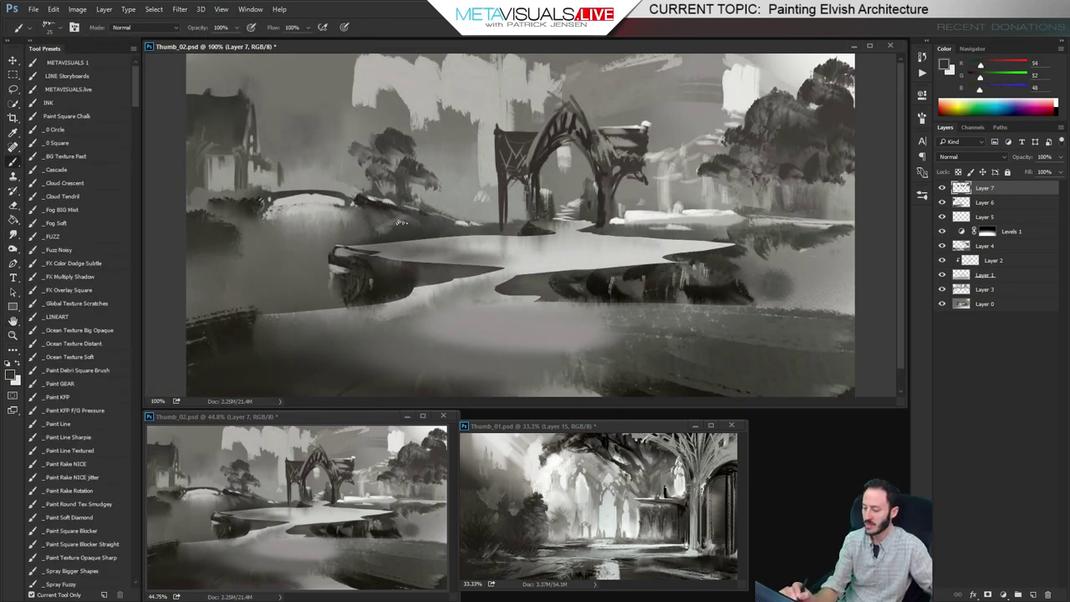
key("r")
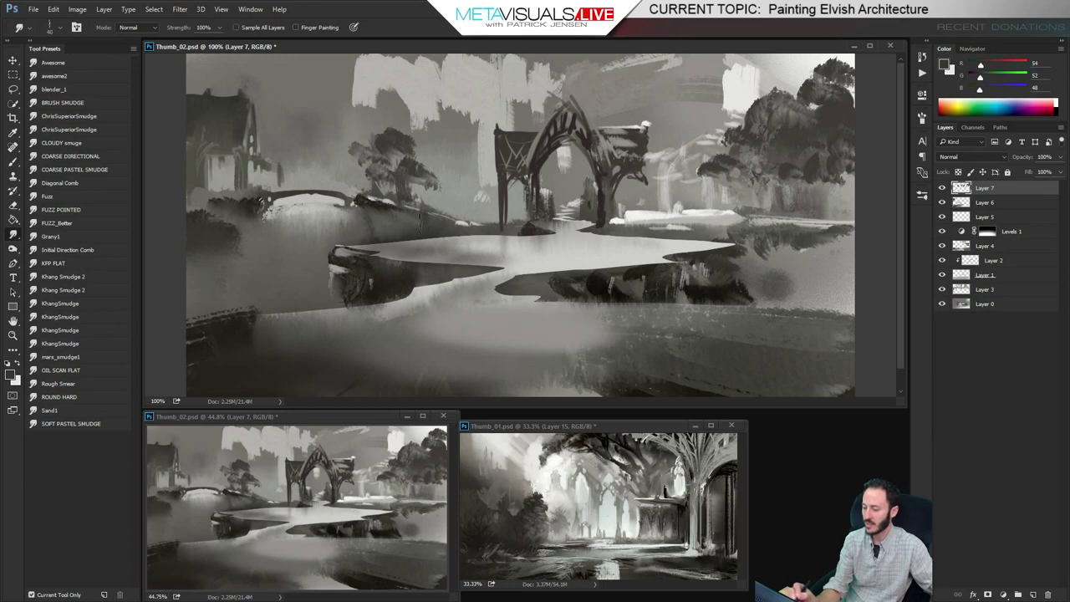
key("h")
key("b")
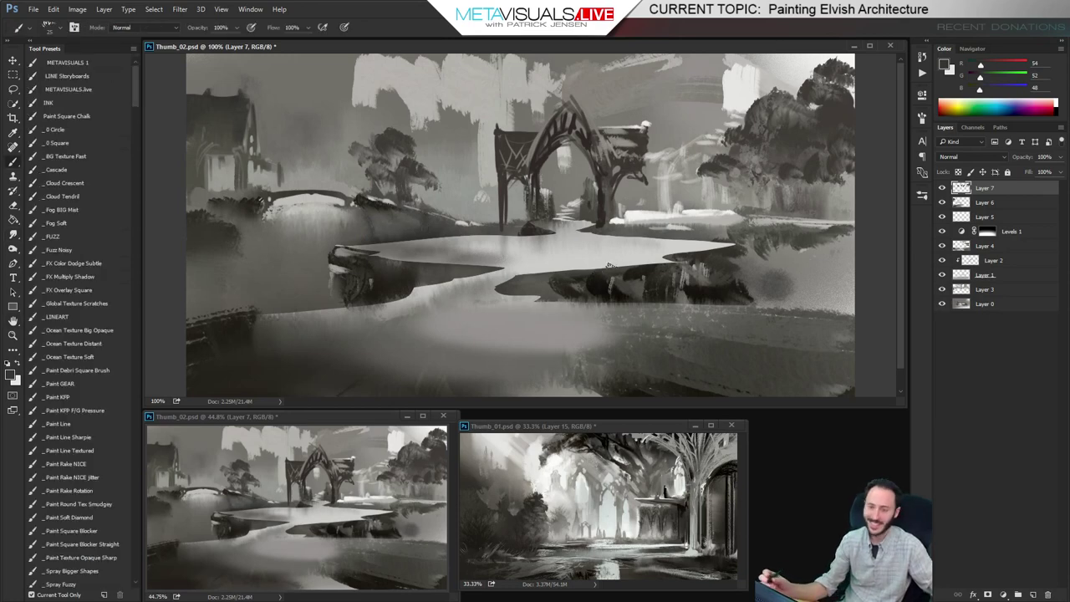
Paint small pillars and a ground shadow in dark grey RGB 54, 52, 48 on the light island near the arch
key("alt+space")
left_click(733, 310, "alt")
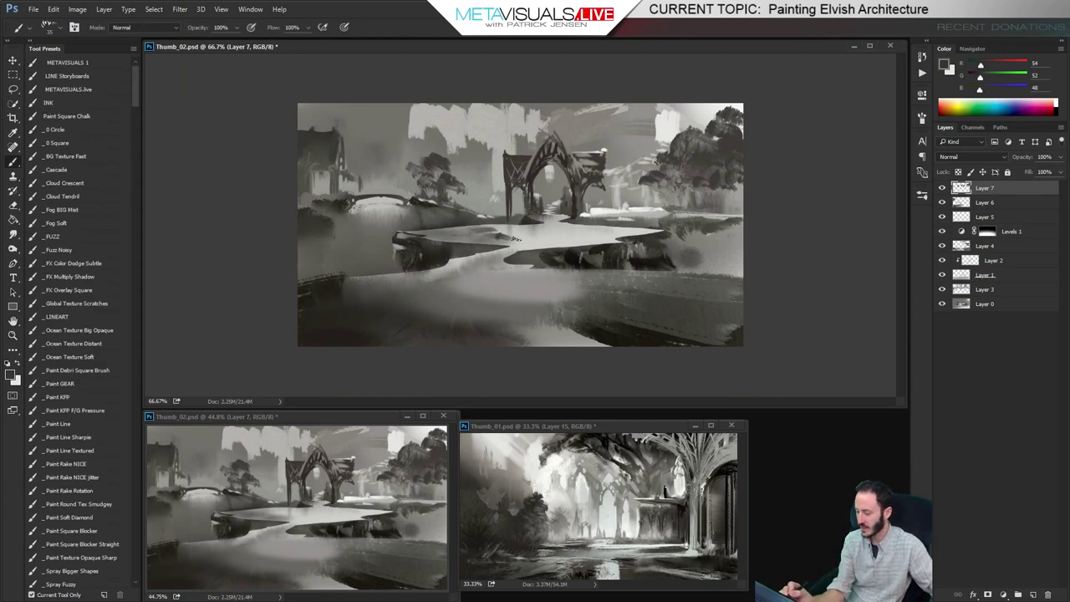
left_click_drag(515, 238, 548, 242)
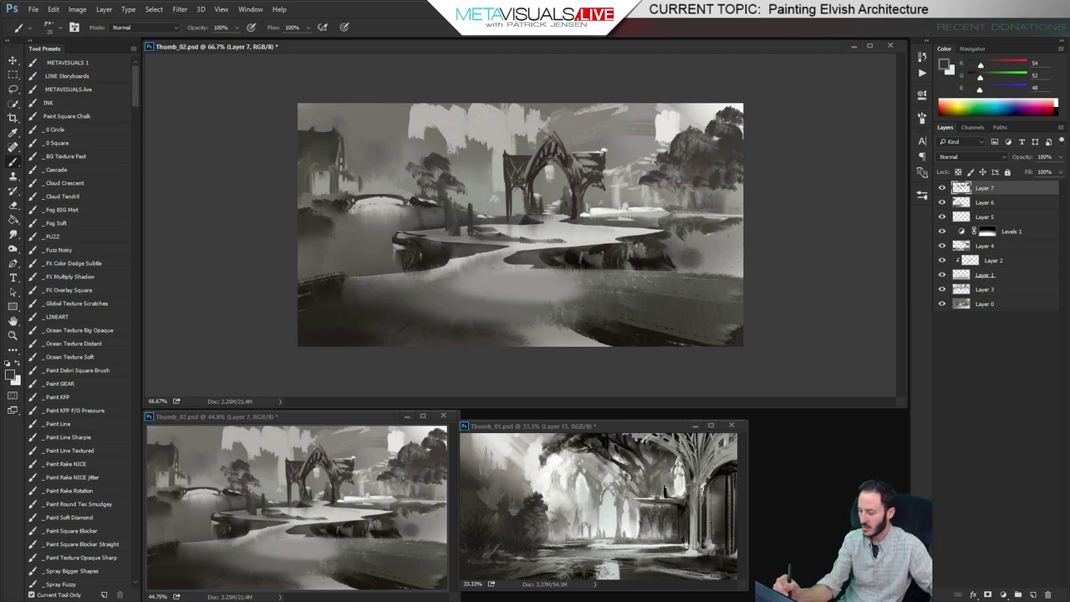
Build the small pillars beside the arch into a roofed hut using sampled dark RGB 34, 30, 23
left_click(449, 228, "alt")
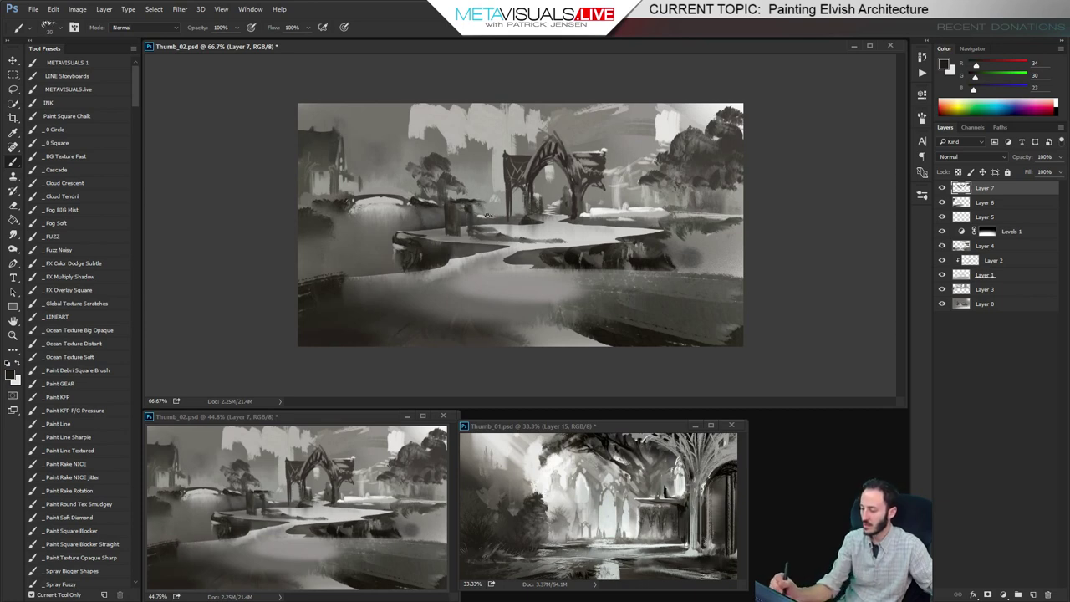
left_click_drag(486, 200, 485, 234)
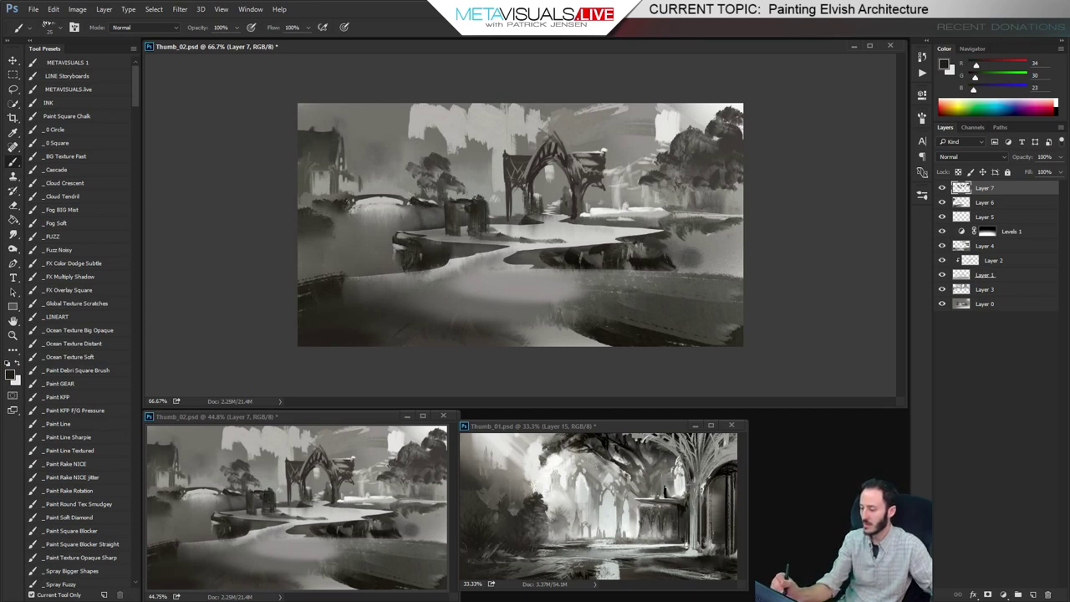
left_click_drag(468, 194, 483, 198)
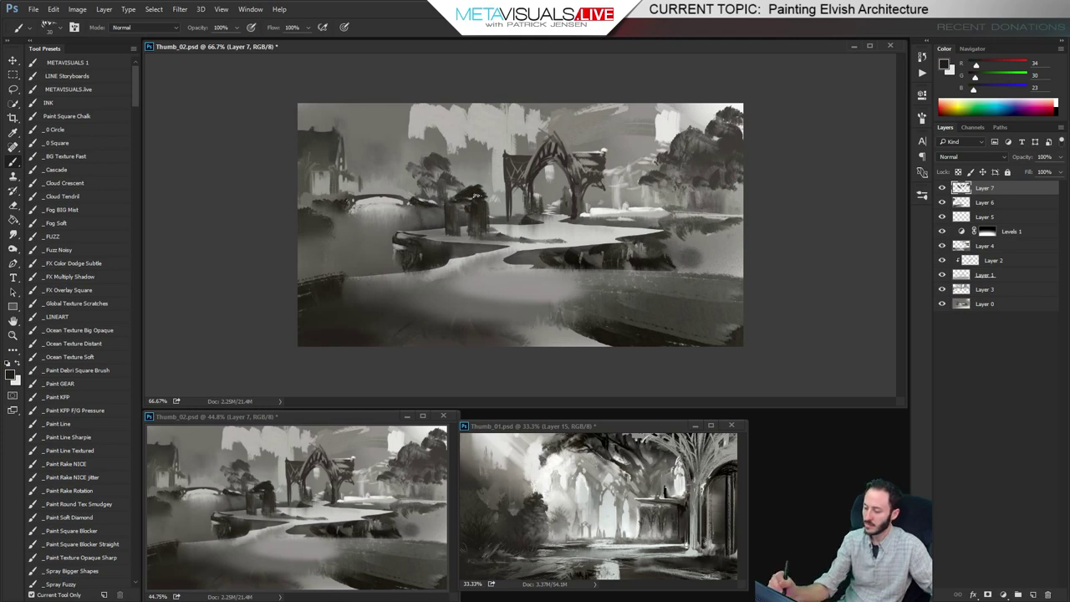
key("space")
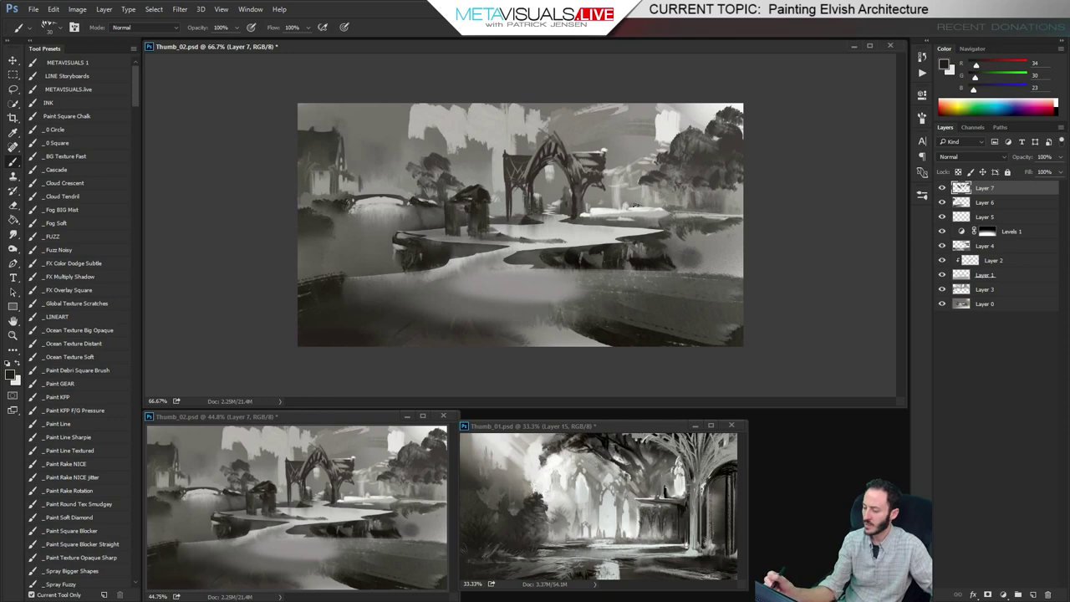
Soften the dark wall beneath the hut's roof with the Smudge tool
key("ctrl+plus")
key("r")
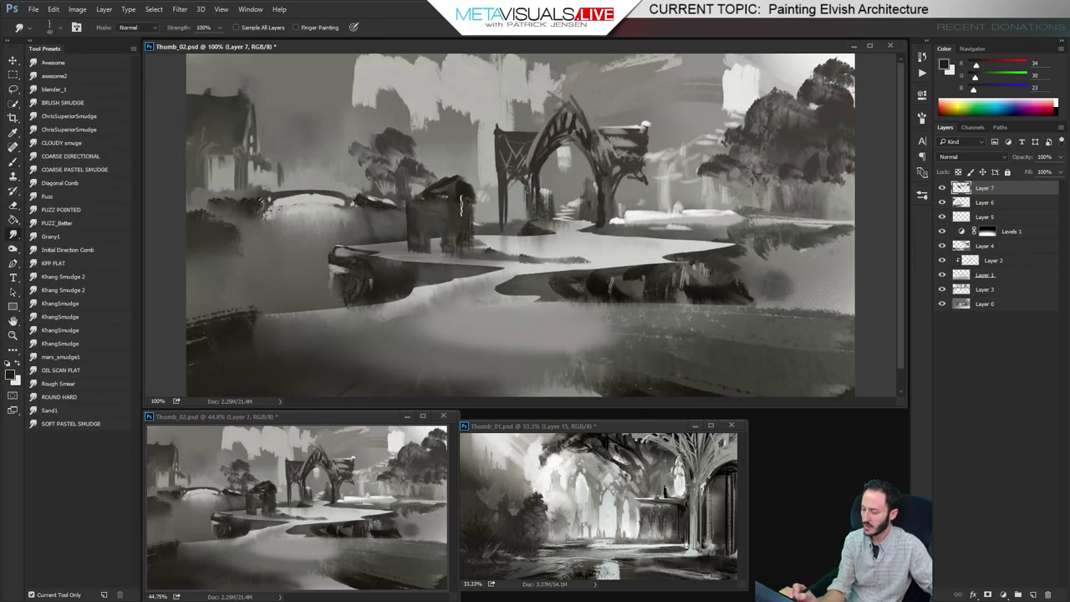
mouse_move(457, 214)
left_mouse_down()
mouse_move(435, 244)
mouse_move(438, 208)
left_mouse_up()
key("space")
Paint vertical strokes in sampled light grey RGB 186, 186, 185 on the hut's front with a smaller brush
key("b")
left_click(473, 237, "alt")
key("[")
left_click_drag(443, 257, 442, 200)
left_click_drag(462, 252, 470, 215)
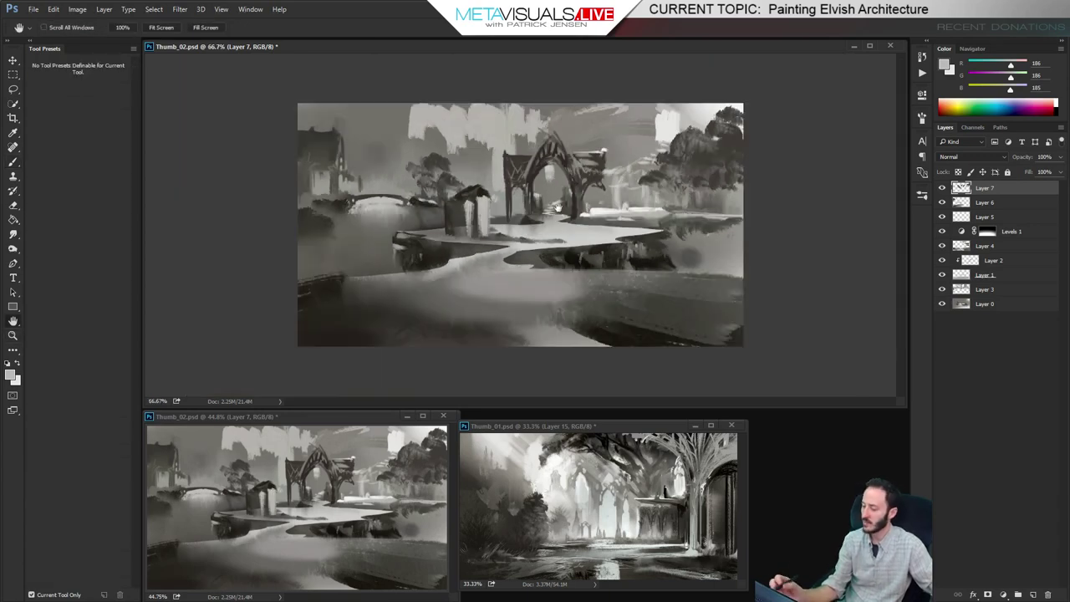
Paint thin horizontal lines in sampled grey RGB 94, 93, 91 across the light island in front of the arch
left_click(557, 206, "ctrl")
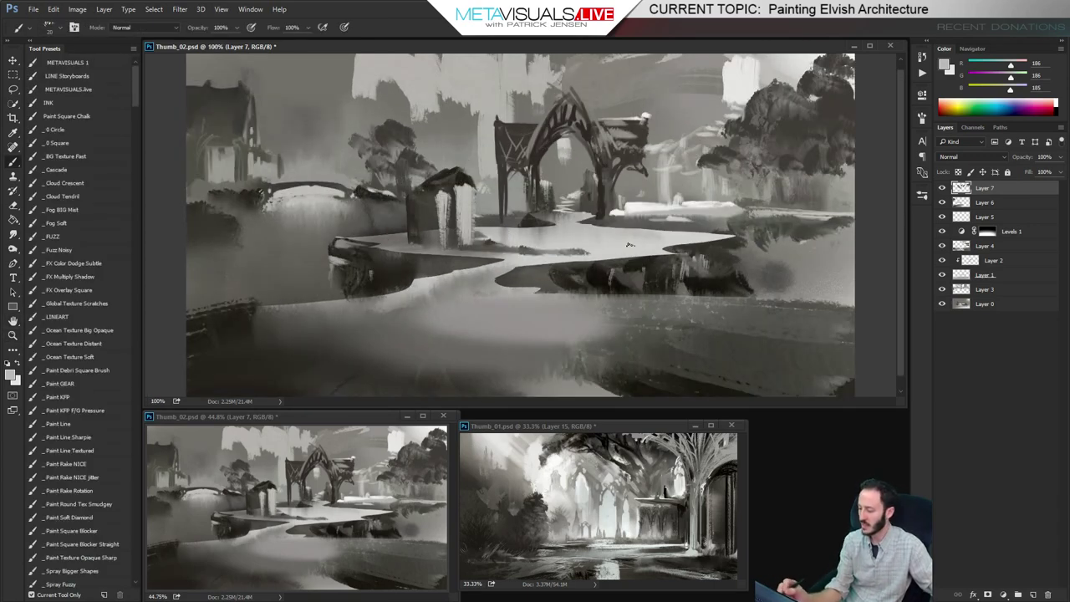
left_click(629, 220, "alt")
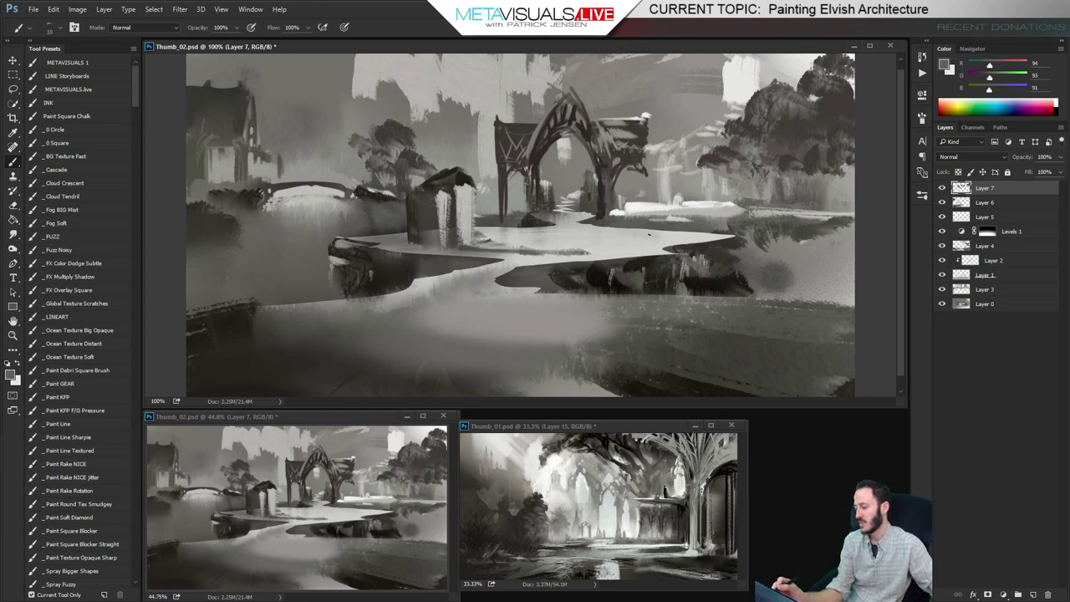
left_click_drag(465, 239, 593, 235)
left_click_drag(478, 249, 625, 246)
left_click_drag(481, 239, 625, 235)
left_click_drag(528, 247, 655, 250)
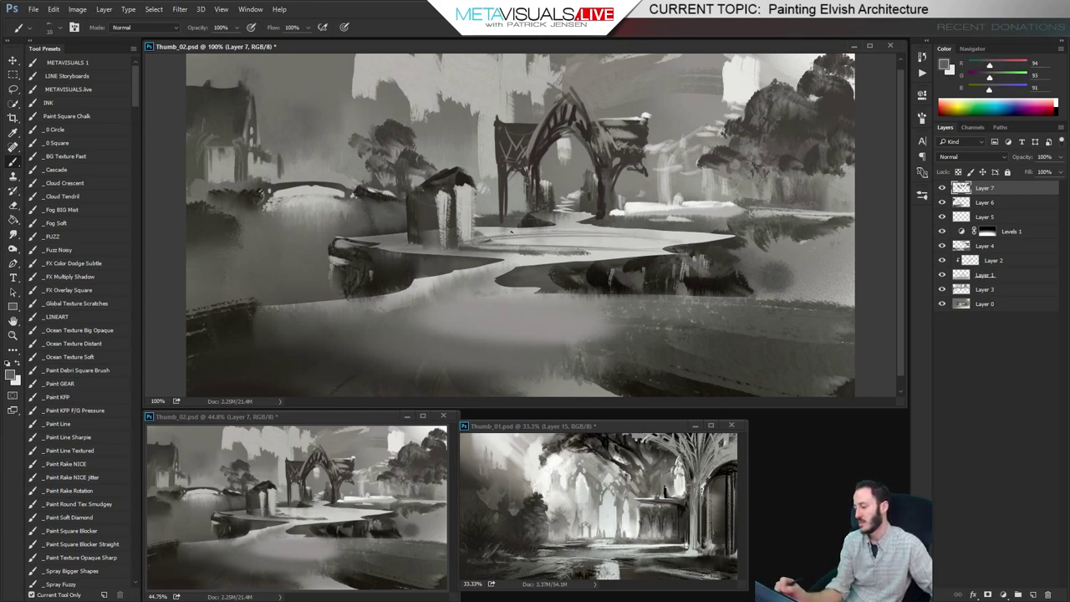
left_click_drag(483, 235, 615, 229)
left_click_drag(505, 247, 669, 246)
left_click_drag(542, 253, 678, 248)
left_click(576, 284, "alt")
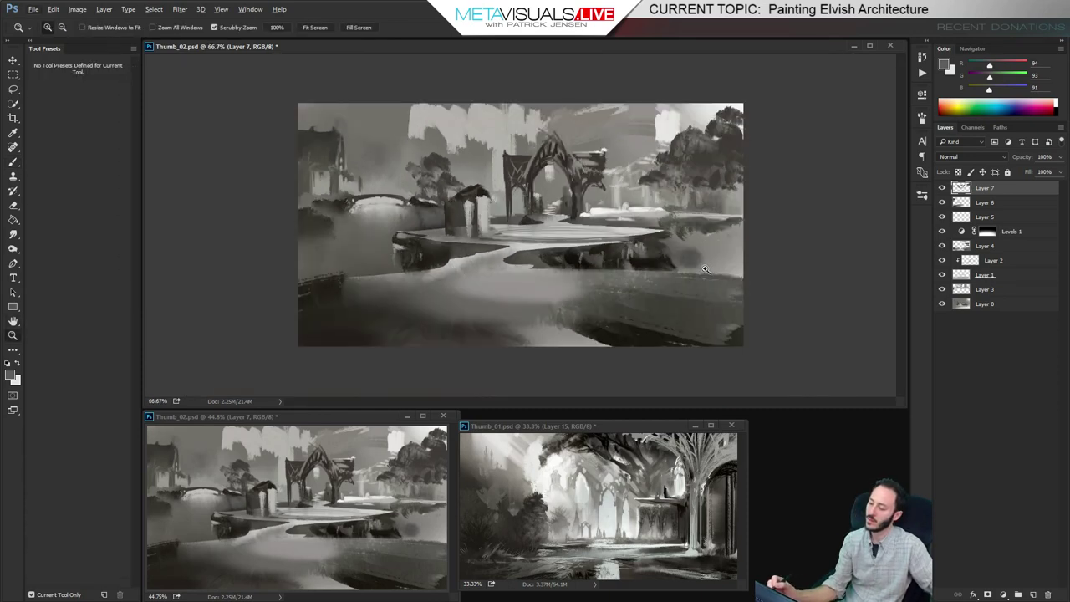
Reshape the hut's outer side into a sloping dark mound with an enlarged brush, and sample grey RGB 127, 126, 123
left_click(576, 284, "ctrl")
left_click_drag(575, 284, 576, 308)
key("]")
key("]")
key("]")
key("]")
mouse_move(412, 224)
left_mouse_down()
mouse_move(454, 189)
mouse_move(367, 244)
mouse_move(408, 220)
mouse_move(391, 238)
mouse_move(450, 178)
left_mouse_up()
left_click(455, 188, "alt")
left_click(393, 282, "alt")
key("[")
key("z")
left_click(615, 274, "alt")
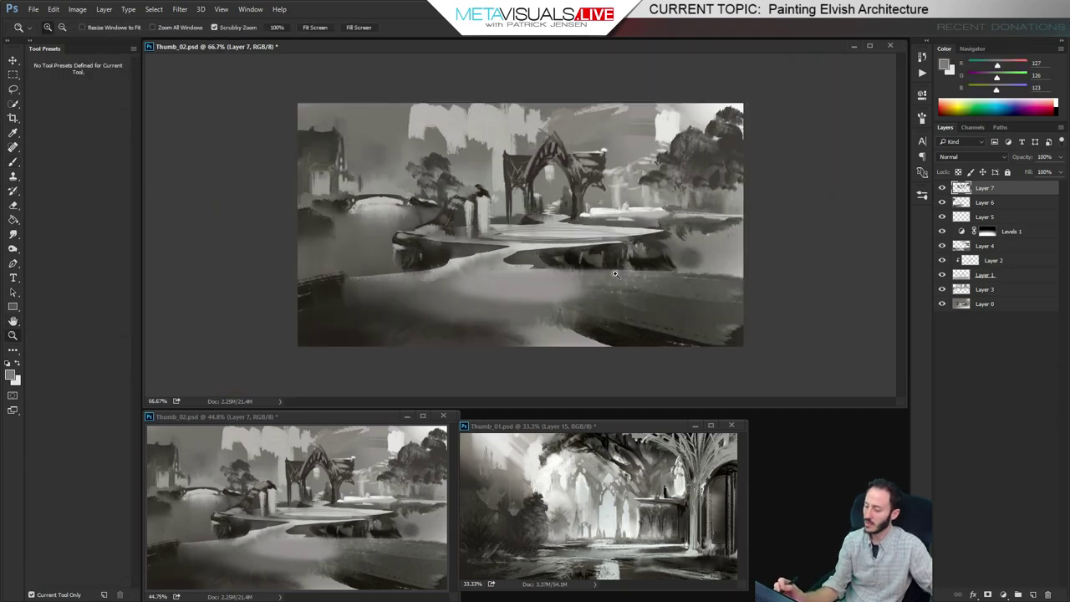
left_click(617, 284)
key("b")
key("z")
left_click(368, 276, "alt")
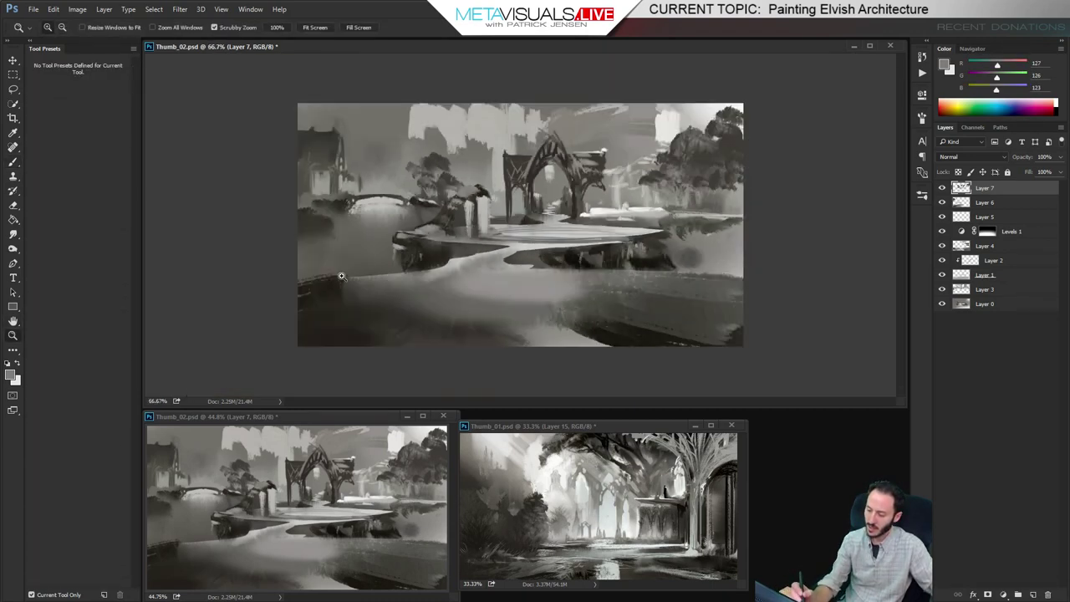
Choose the Fuzz Noisy brush and paste a merged copy of the whole painting onto a new top layer
key("b")
left_click(60, 249)
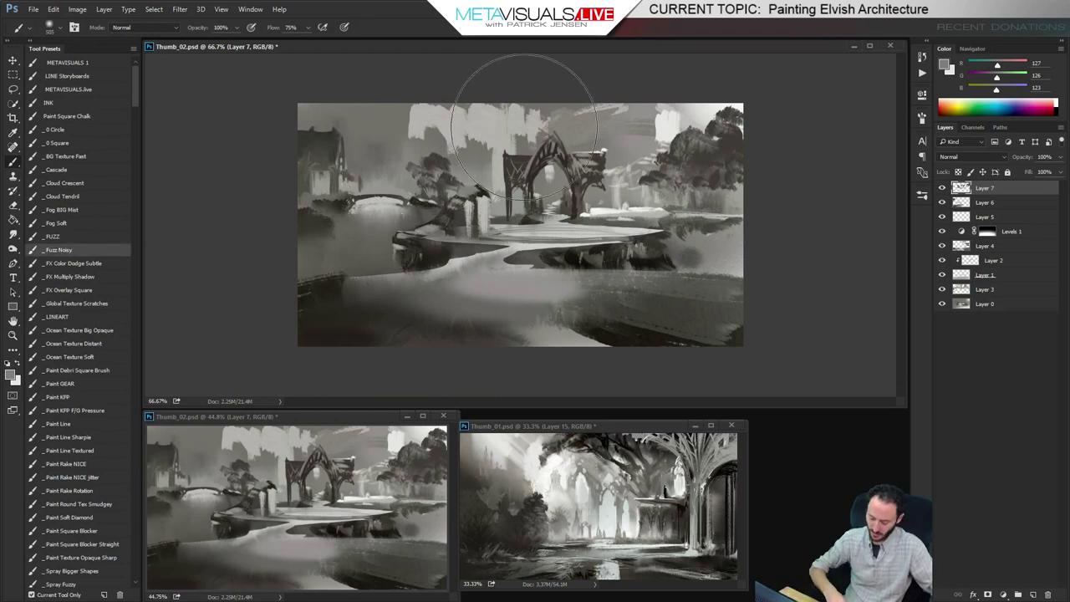
key("space")
key("ctrl+shift+alt+n")
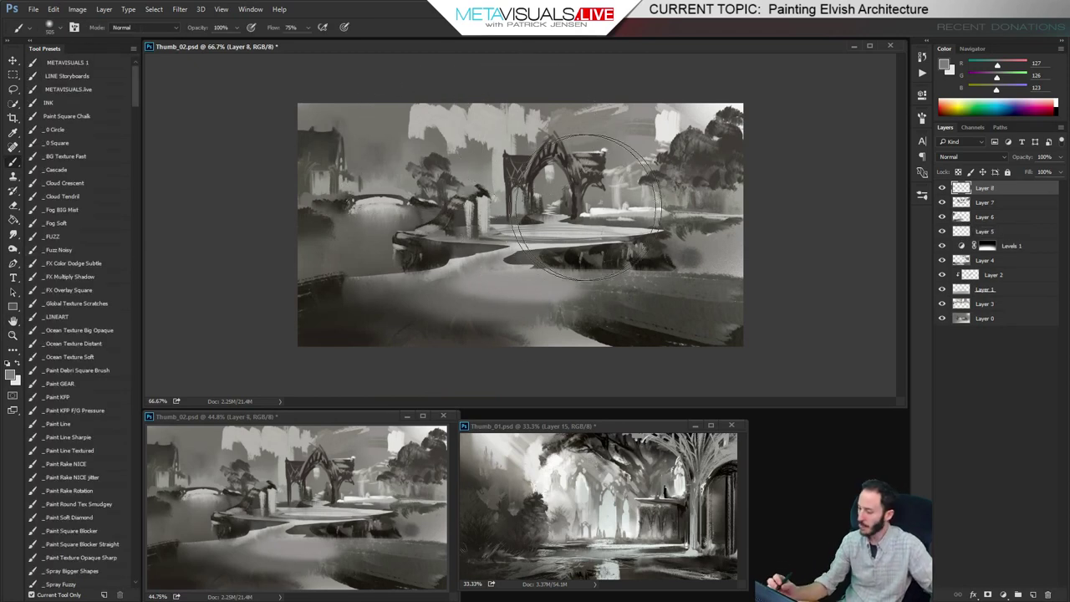
key("ctrl+a")
key("ctrl+shift+c")
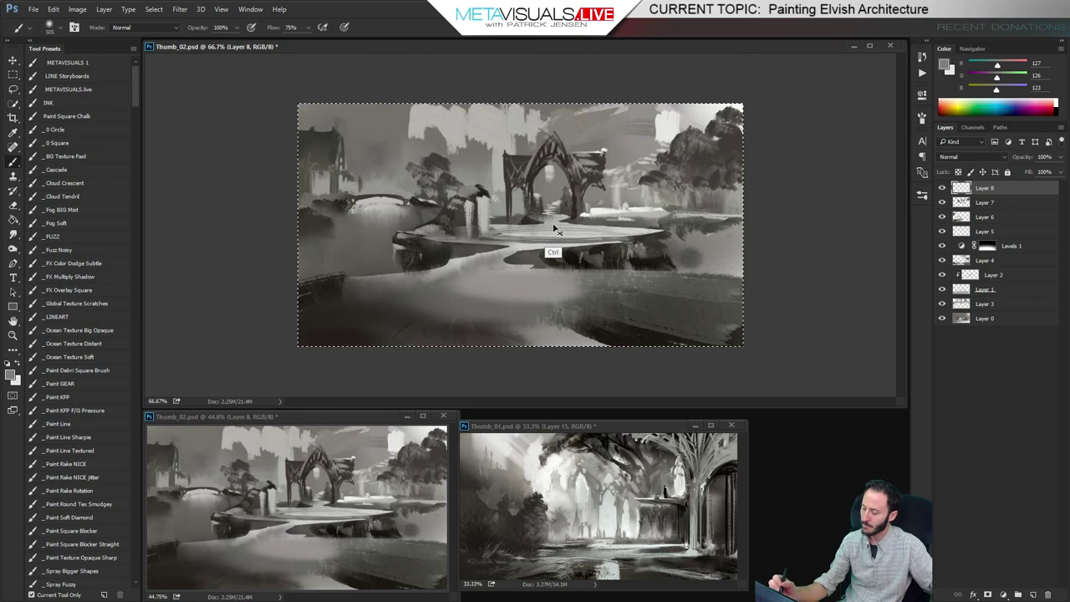
key("ctrl+v")
key("space")
Set the brush mode to Hard Light and glaze sampled RGB 123, 121, 115 over the background around the bridge
left_click(142, 26)
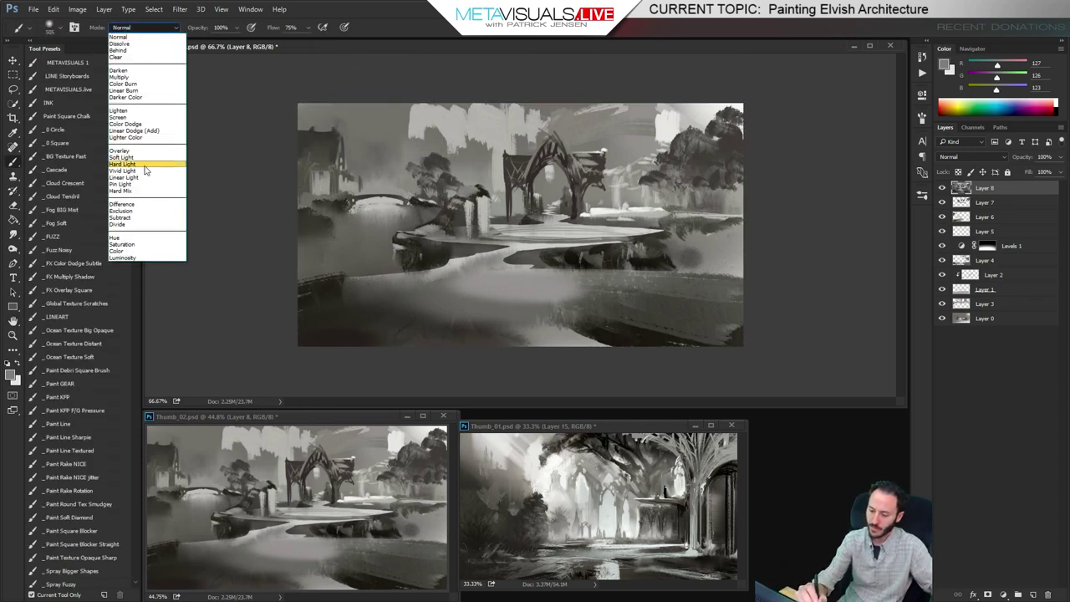
left_click(146, 167)
left_click(414, 171, "alt")
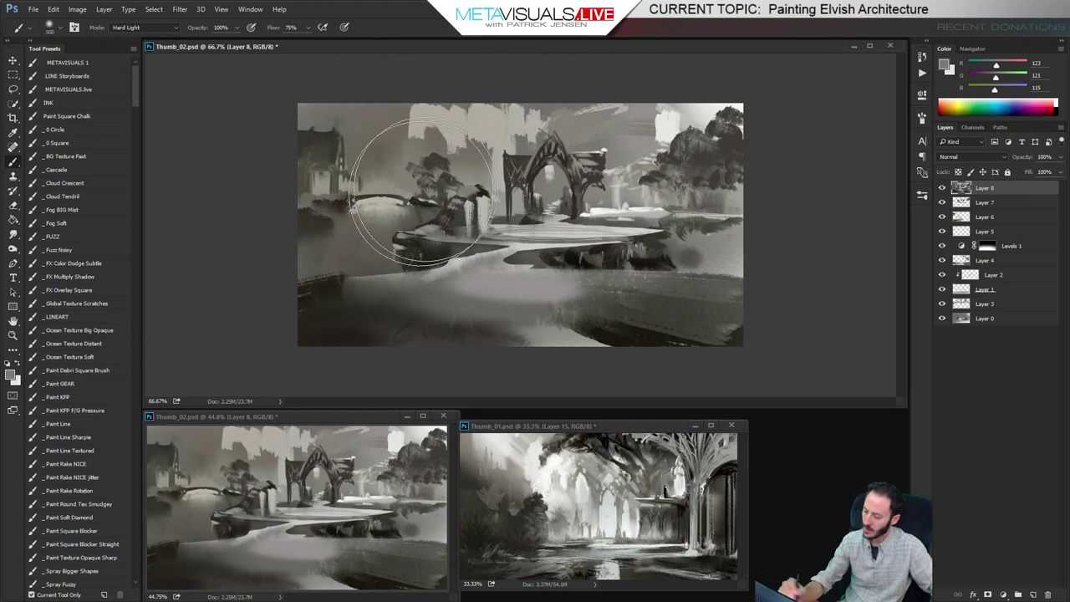
key("bracketleft")
key("bracketleft")
key("bracketleft")
key("bracketleft")
Glaze sampled light RGB 182, 179, 173 mist over the small tree and mound, redoing the first stroke
left_click(476, 240, "alt")
mouse_move(455, 216)
left_mouse_down()
mouse_move(501, 165)
mouse_move(419, 211)
mouse_move(469, 138)
left_mouse_up()
key("ctrl+z")
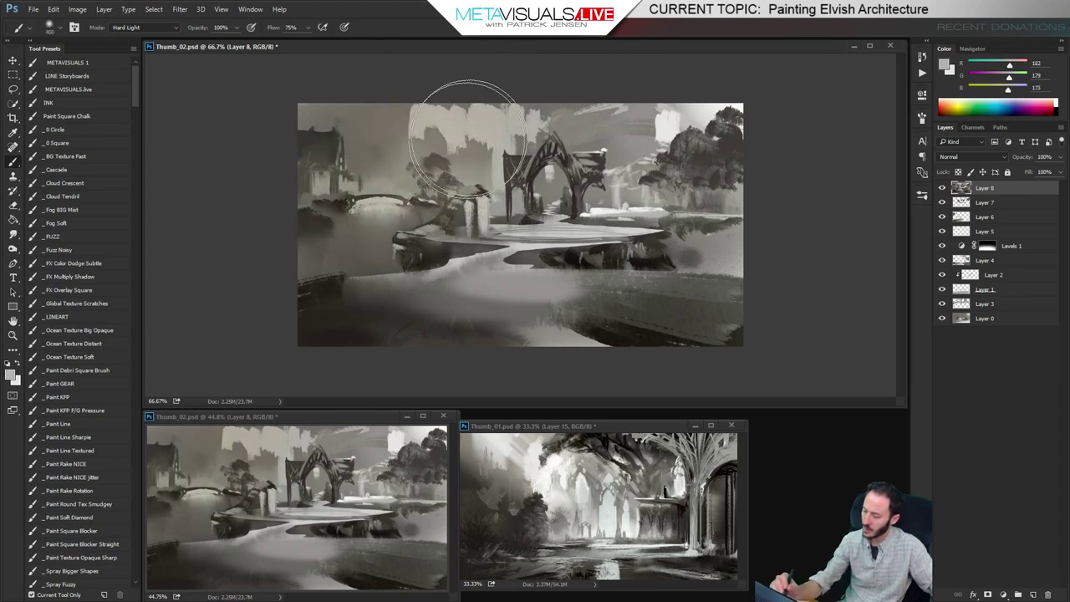
mouse_move(413, 188)
left_mouse_down()
mouse_move(468, 141)
mouse_move(426, 194)
mouse_move(478, 155)
mouse_move(495, 182)
left_mouse_up()
Lighten the central arch and its surroundings with Hard Light strokes in RGB 182, 179, 173 at varying brush sizes
key("bracketleft")
key("bracketleft")
key("bracketleft")
key("bracketleft")
key("bracketleft")
key("bracketleft")
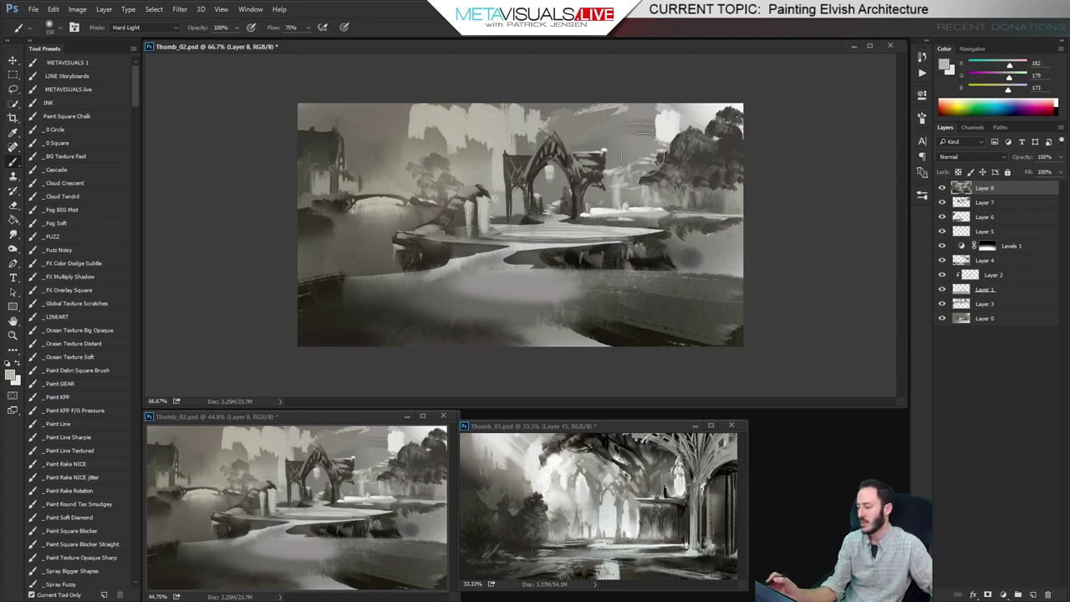
key("bracketright")
key("bracketright")
key("bracketright")
key("bracketright")
key("bracketright")
key("bracketright")
key("bracketright")
key("bracketright")
key("bracketright")
key("bracketleft")
key("bracketleft")
key("bracketleft")
key("bracketleft")
key("bracketleft")
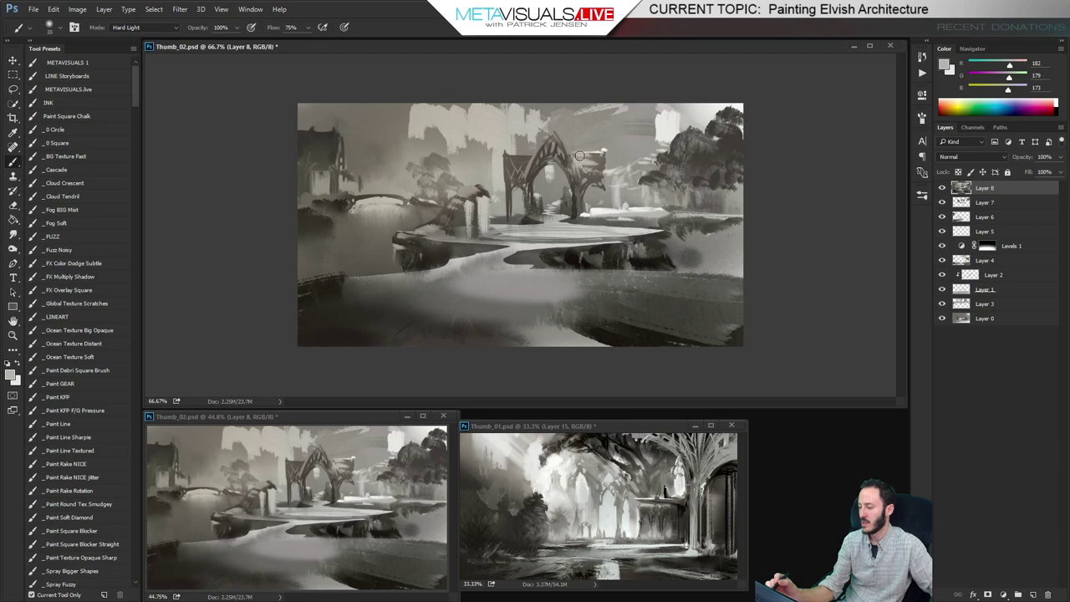
Add small Hard Light highlights to the arch's upper beams and blend them with the Smudge tool
key("space")
key("r")
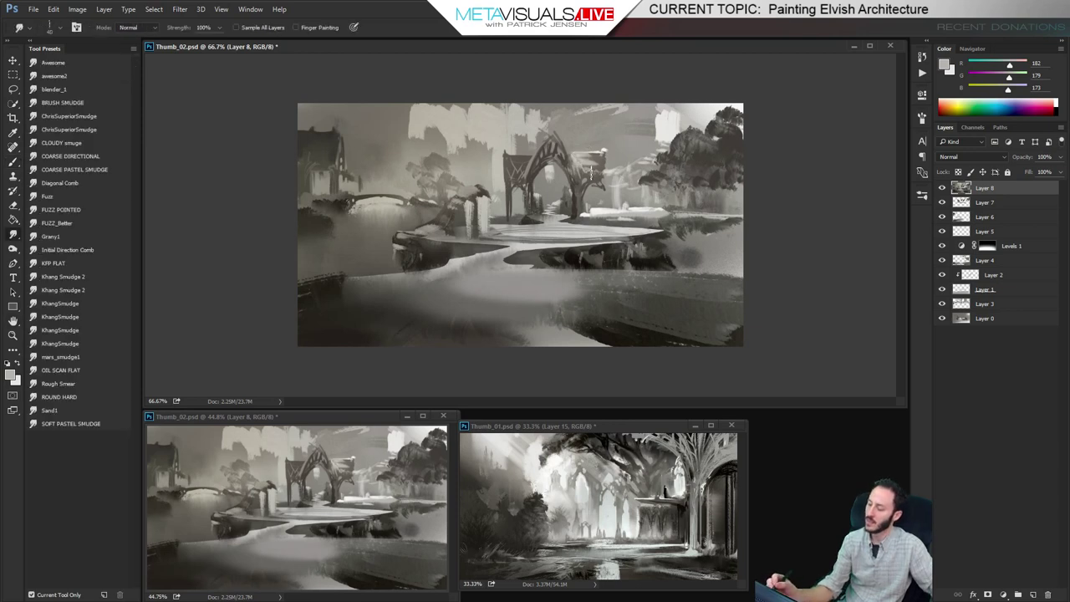
key("b")
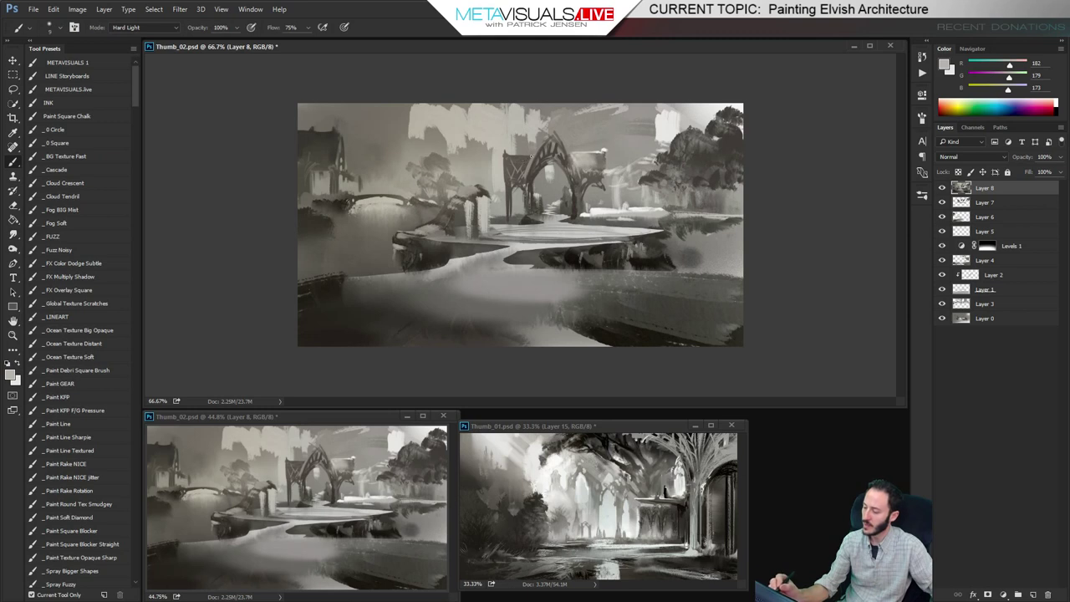
key("r")
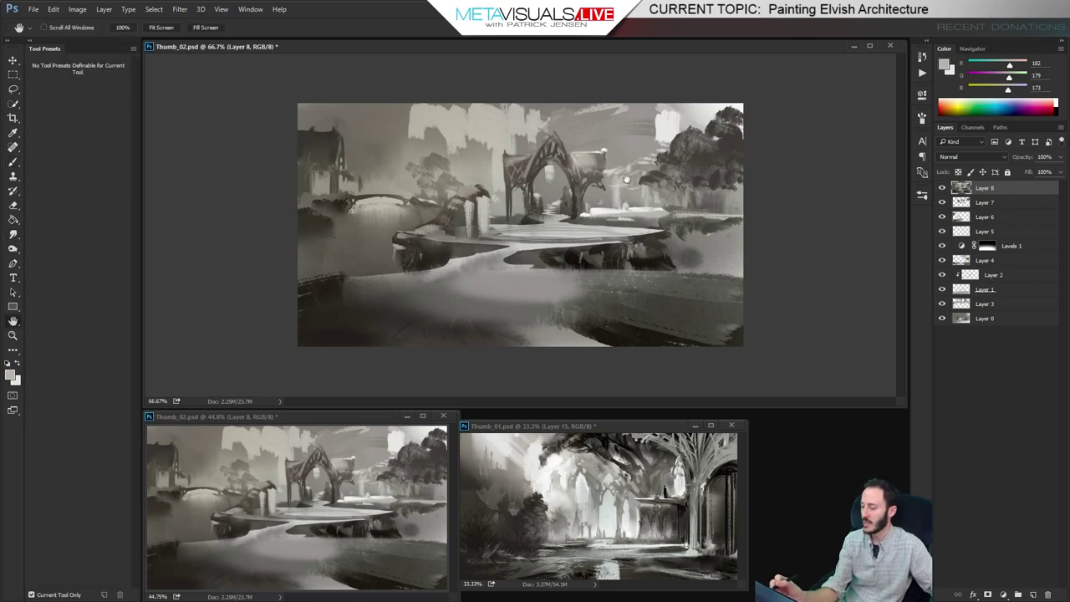
key("b")
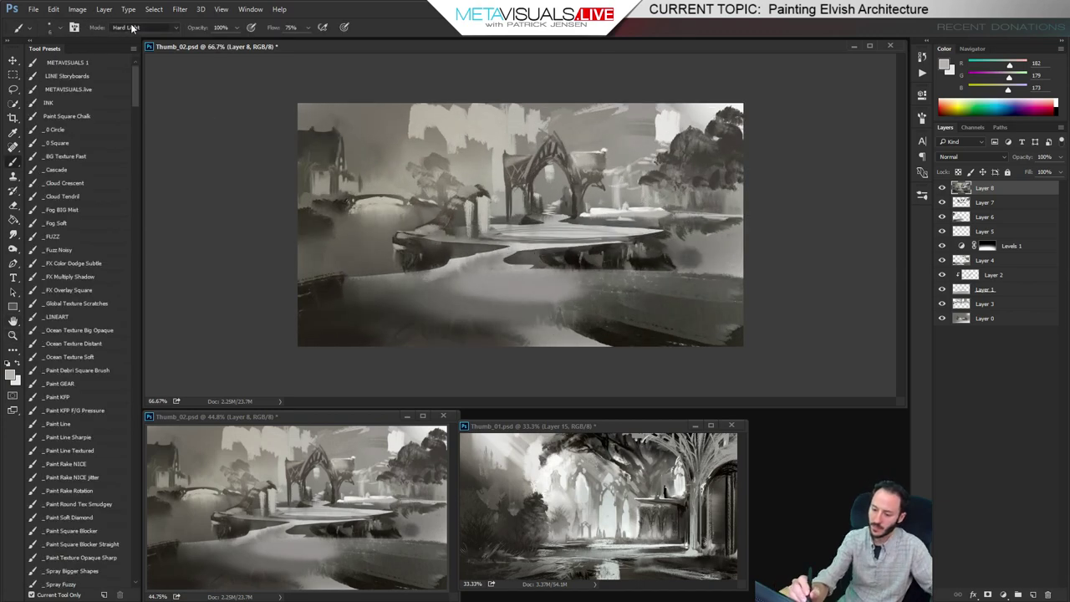
Set the brush mode to Color Burn and deepen the arch's curves and posts with a slightly larger brush
left_click(134, 27)
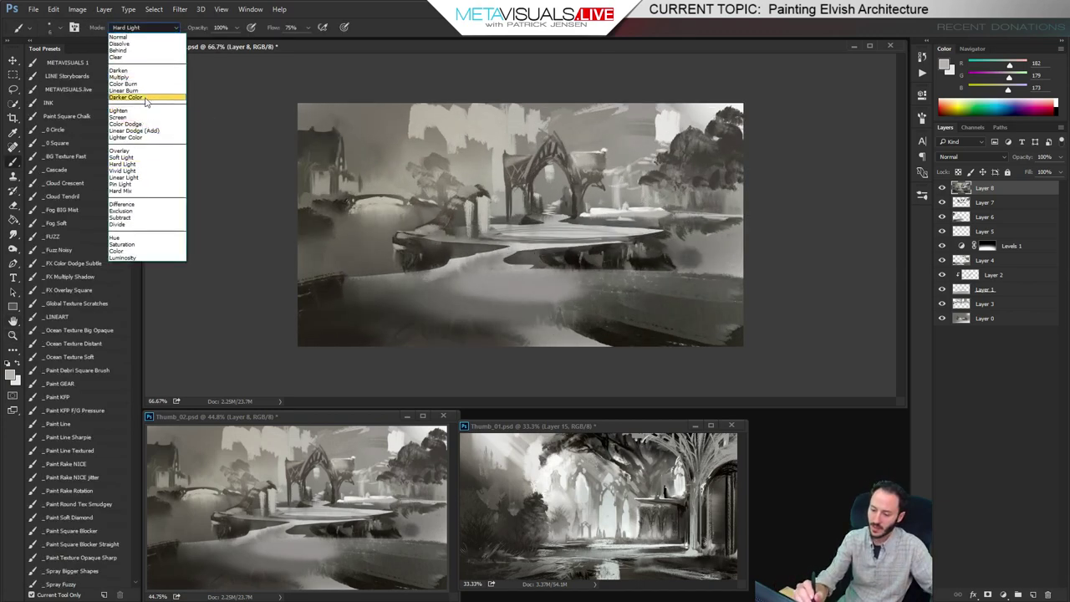
left_click(147, 83)
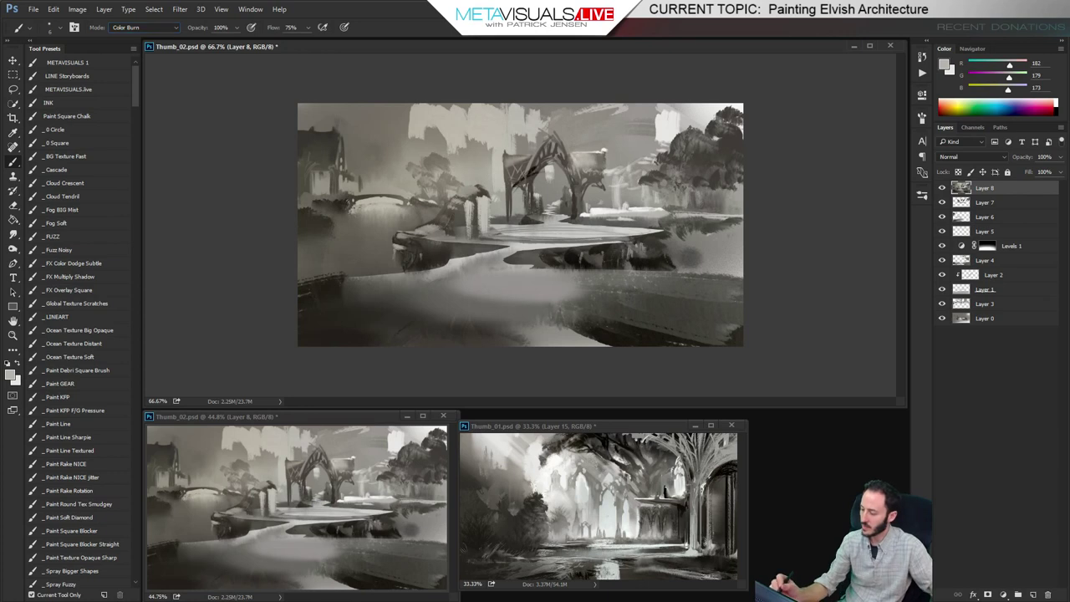
key("bracketright")
key("bracketright")
key("bracketright")
key("bracketright")
key("bracketright")
left_click_drag(523, 166, 523, 203)
key("ctrl+z")
left_click_drag(528, 162, 521, 181)
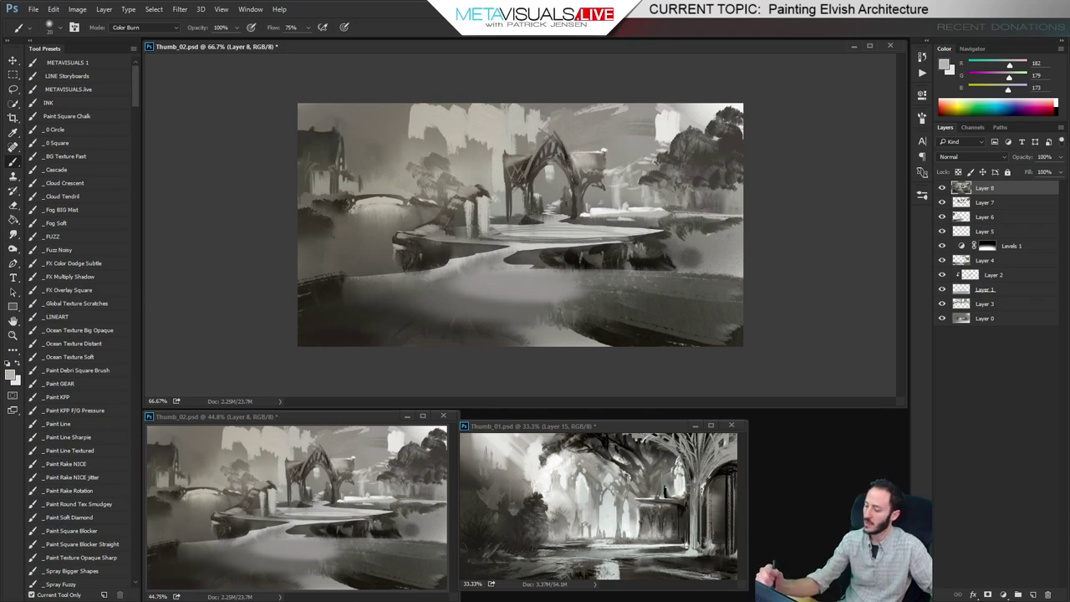
left_click_drag(514, 188, 583, 181)
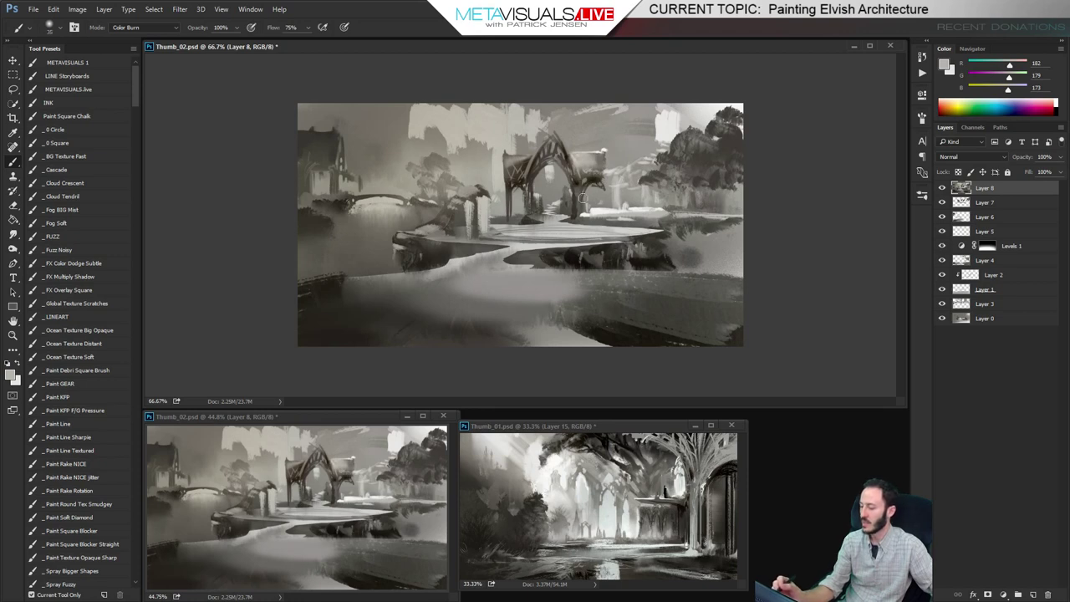
Try darkening the island's lower edge and the path below it with a much larger Color Burn brush
key("]")
key("]")
key("]")
key("]")
key("]")
key("]")
key("]")
key("]")
key("]")
key("]")
key("]")
left_click_drag(418, 258, 551, 256)
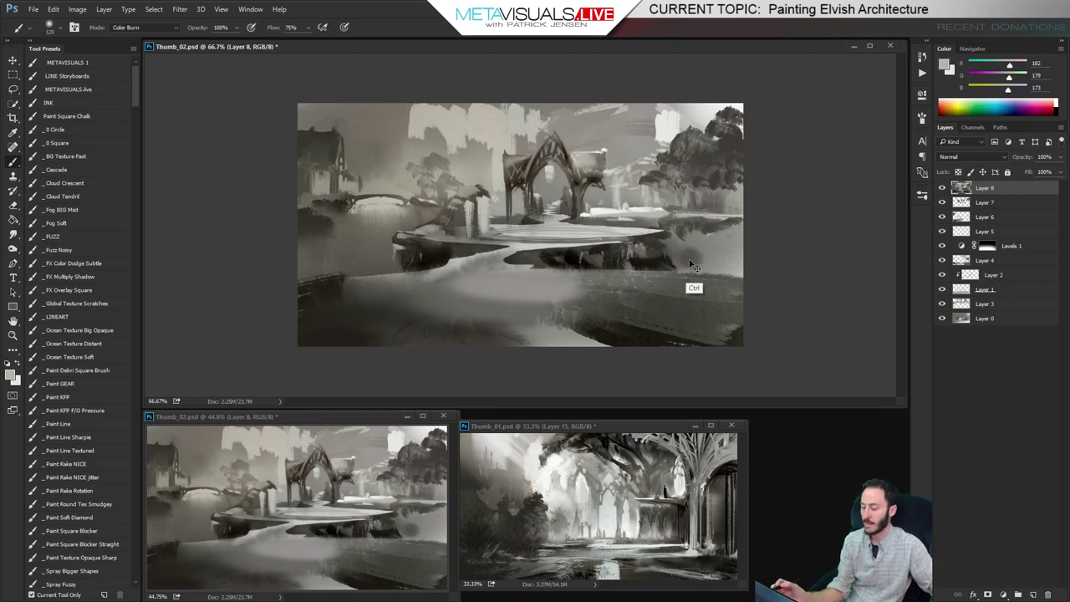
key("ctrl+z")
mouse_move(456, 283)
left_mouse_down()
mouse_move(609, 284)
mouse_move(554, 277)
mouse_move(395, 295)
mouse_move(556, 275)
mouse_move(363, 286)
mouse_move(424, 271)
mouse_move(508, 271)
left_mouse_up()
key("ctrl+z")
Darken the lower foreground banks with broad Color Burn strokes, enlarging the brush to 200
key("[")
key("[")
key("[")
key("[")
key("]")
key("]")
key("]")
mouse_move(435, 334)
left_mouse_down()
mouse_move(743, 319)
mouse_move(404, 329)
left_mouse_up()
key("ctrl+z")
key("]")
key("]")
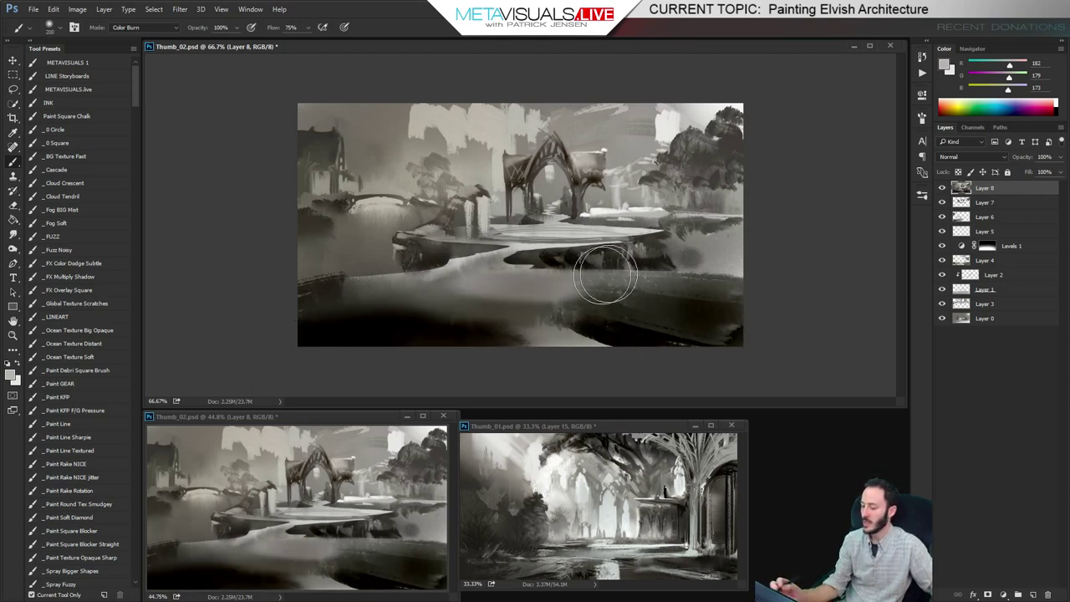
Crop the dark foreground strip off the bottom of the canvas for a wider format
key("c")
left_click_drag(520, 345, 521, 319)
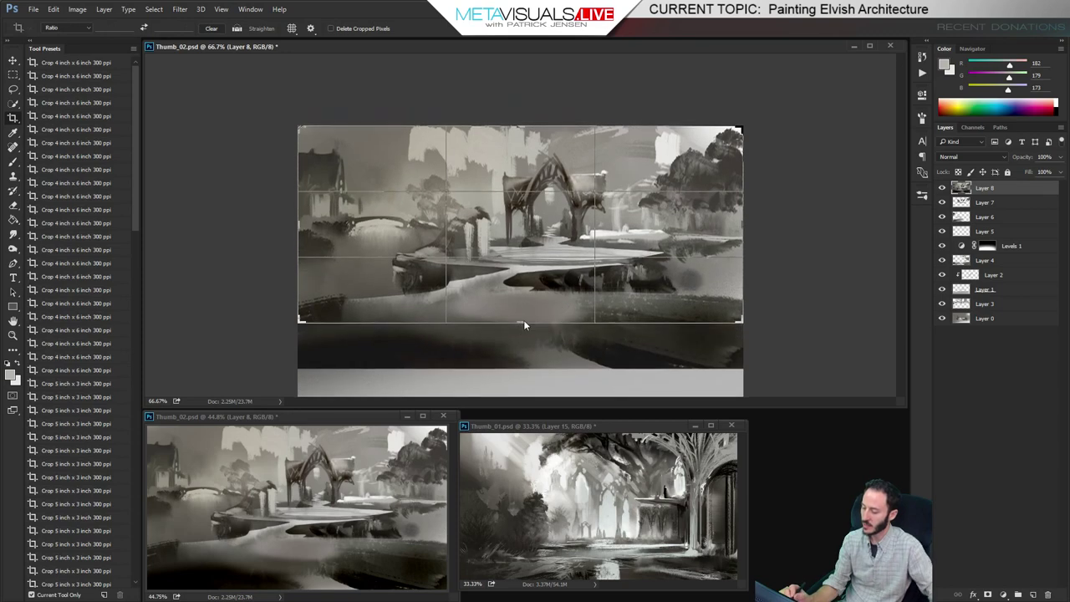
key("Return")
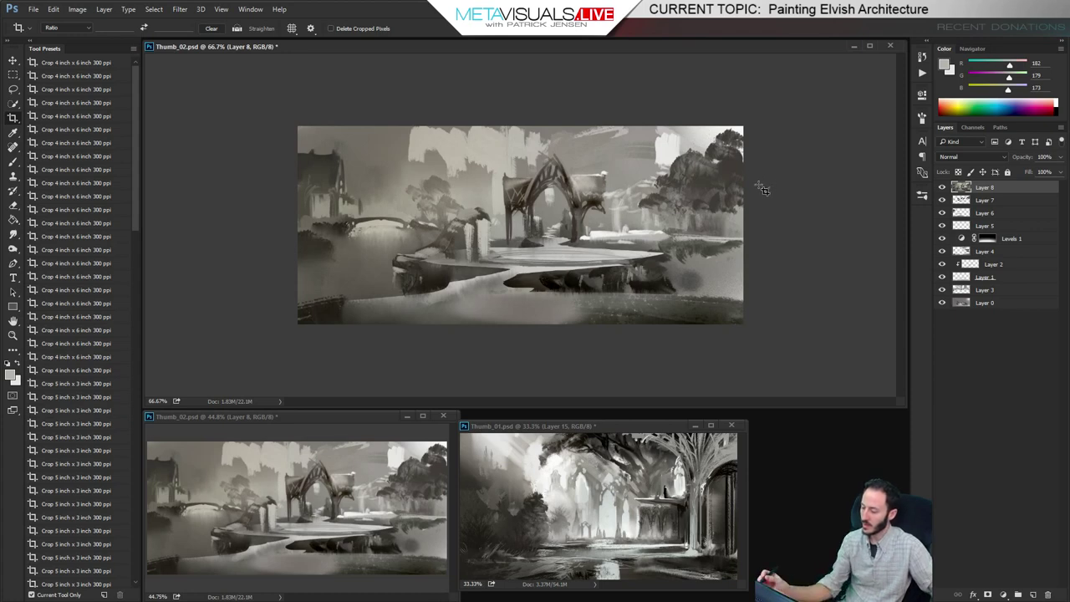
key("ctrl+space")
left_click(667, 251, "ctrl+alt")
left_click(666, 252, "ctrl+alt")
left_click(667, 251, "ctrl")
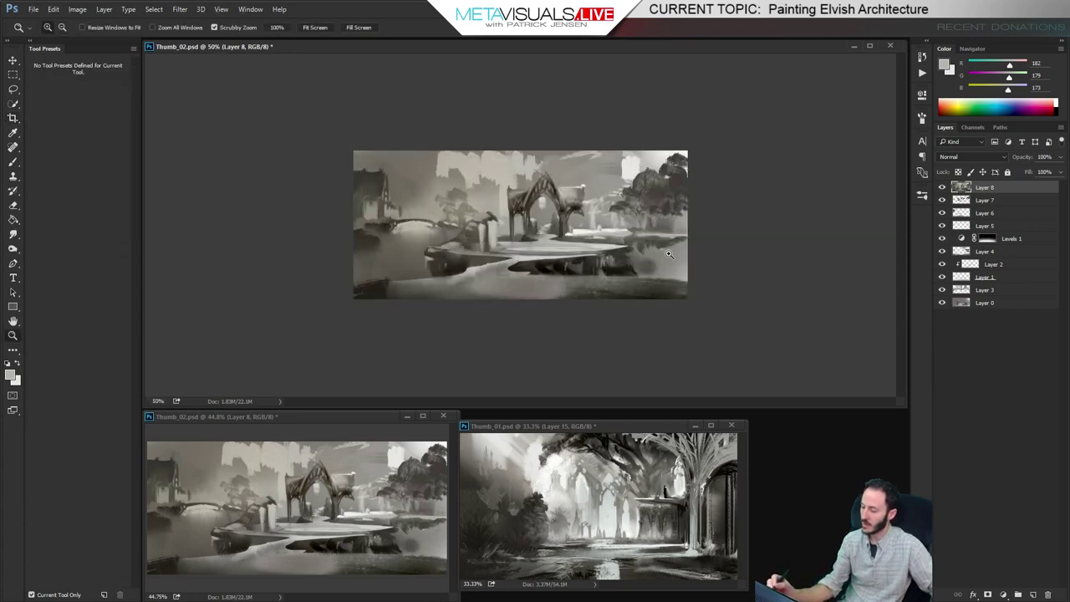
Darken the right half of the island's underside with Color Burn strokes, reducing the brush to 60
left_click(668, 254, "ctrl")
left_click(667, 254, "ctrl")
key("b")
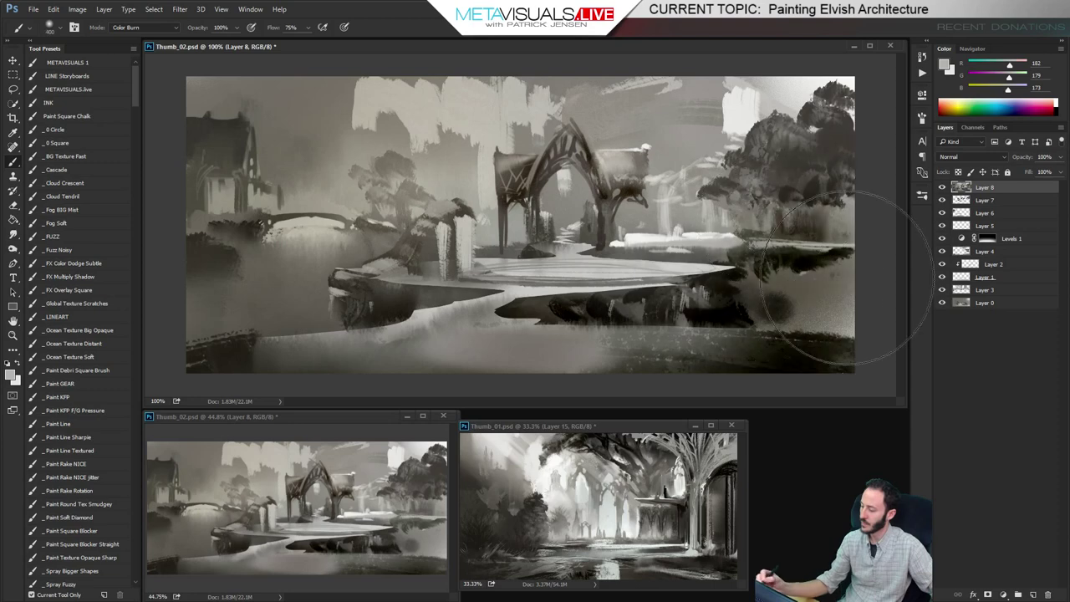
key("bracketleft")
key("bracketleft")
key("bracketleft")
key("bracketleft")
key("bracketleft")
key("bracketleft")
mouse_move(730, 302)
left_mouse_down()
mouse_move(697, 292)
mouse_move(730, 291)
mouse_move(566, 306)
mouse_move(639, 295)
mouse_move(706, 312)
left_mouse_up()
key("bracketleft")
key("bracketleft")
key("bracketleft")
key("bracketleft")
key("bracketleft")
key("r")
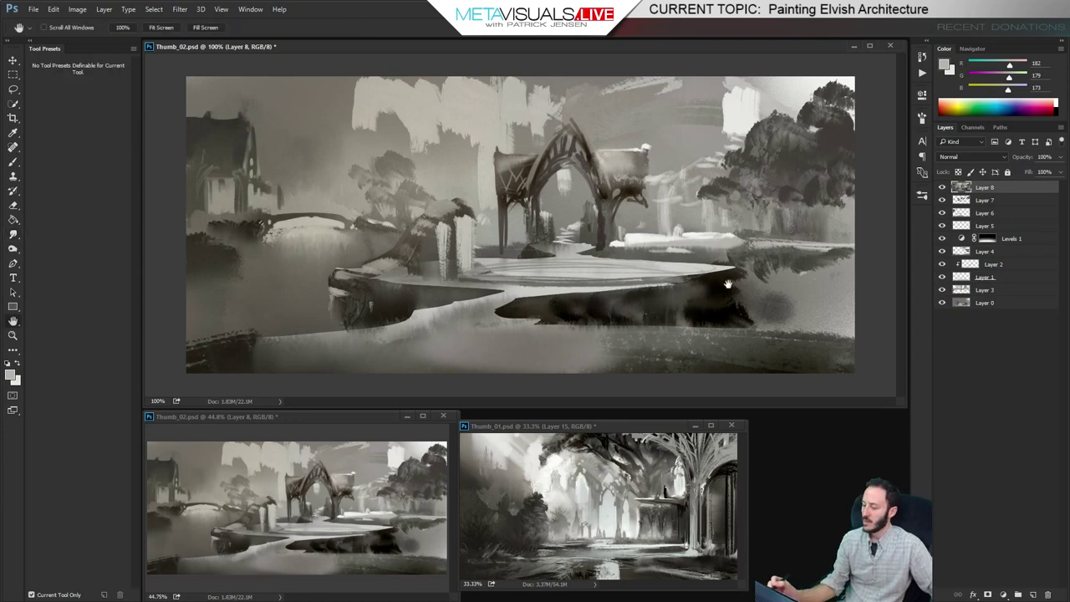
Paint slim support posts under the arch's right wing with the Paint Line Sharpie preset and a dark brown sampled from the structure
key("b")
left_click(77, 437)
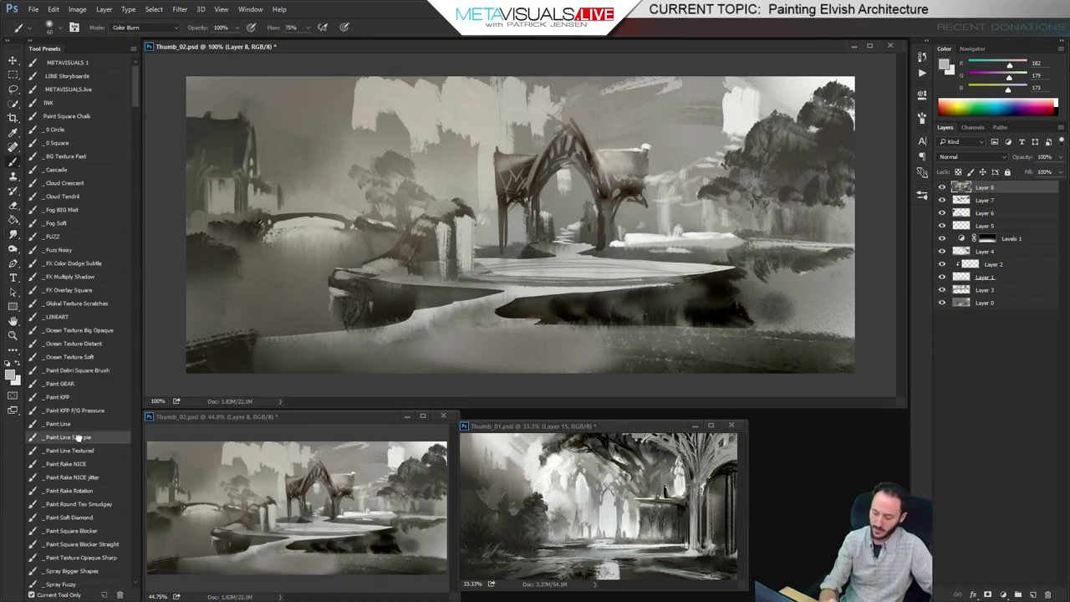
left_click(629, 196, "alt")
mouse_move(641, 204)
left_mouse_down()
mouse_move(643, 241)
mouse_move(642, 205)
left_mouse_up()
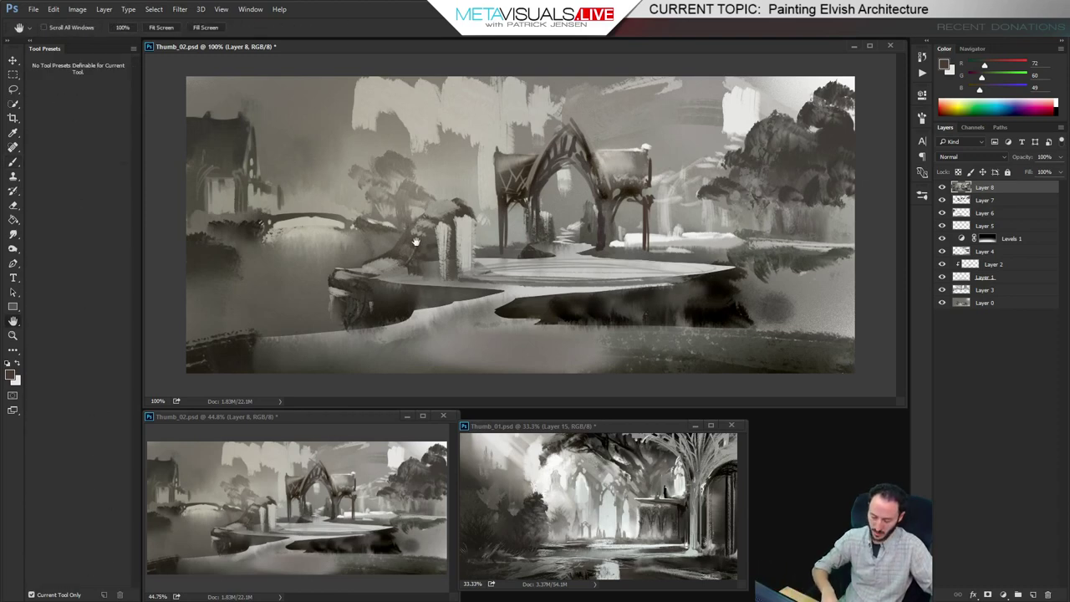
Texture the mound beside the pale pillars with a sampled dark brown, using the Paint Rake NICE preset at size 50
left_click(81, 465)
key("space")
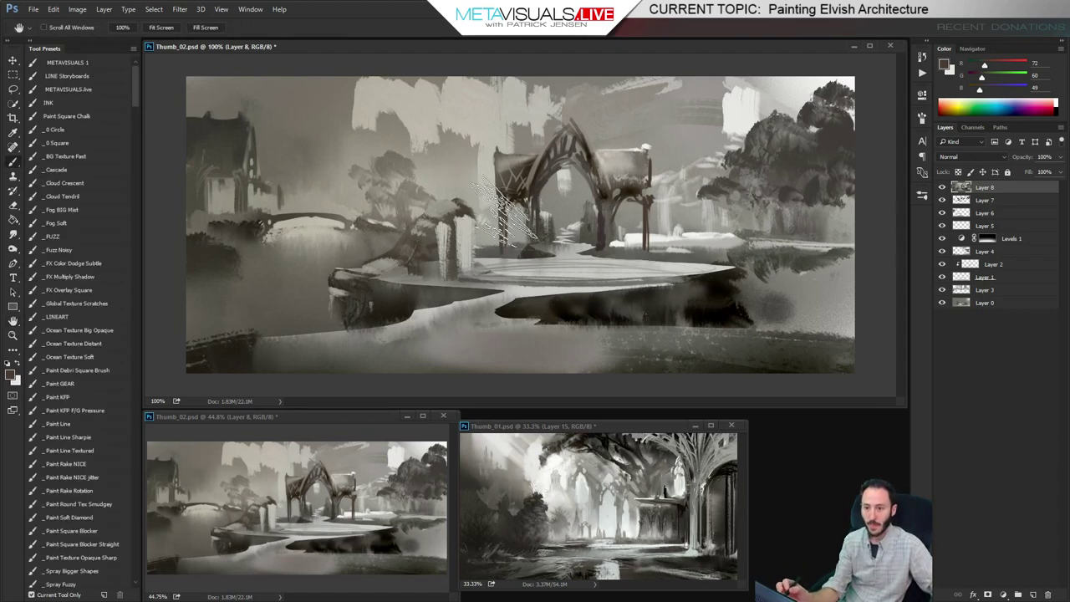
left_click(367, 331, "alt")
key("bracketleft")
key("bracketleft")
key("bracketleft")
key("bracketleft")
key("bracketleft")
key("bracketleft")
key("bracketleft")
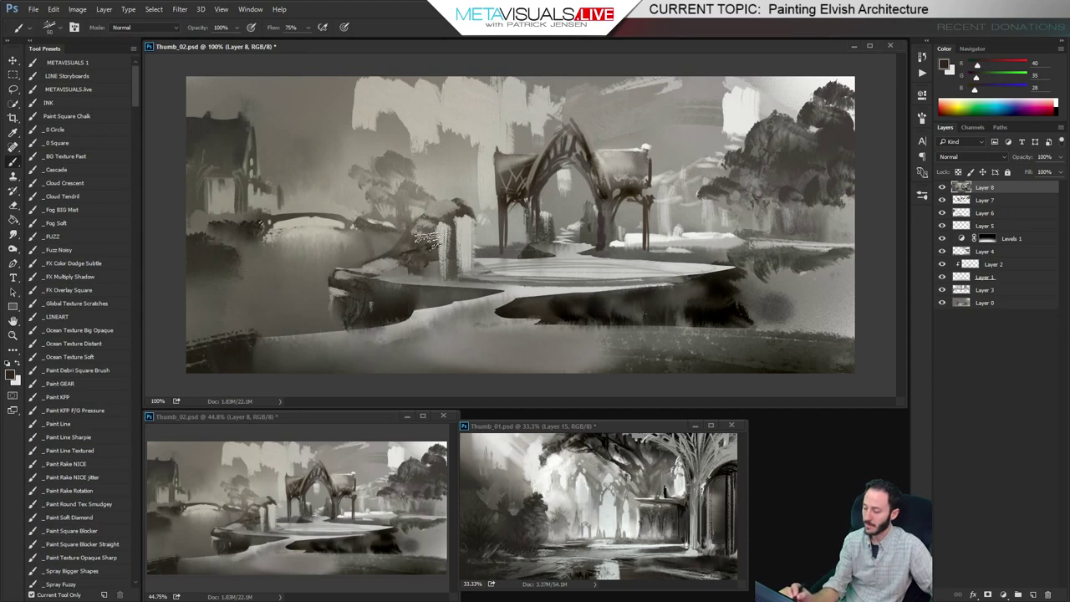
mouse_move(428, 249)
left_mouse_down()
mouse_move(429, 231)
mouse_move(461, 221)
mouse_move(468, 250)
mouse_move(428, 219)
left_mouse_up()
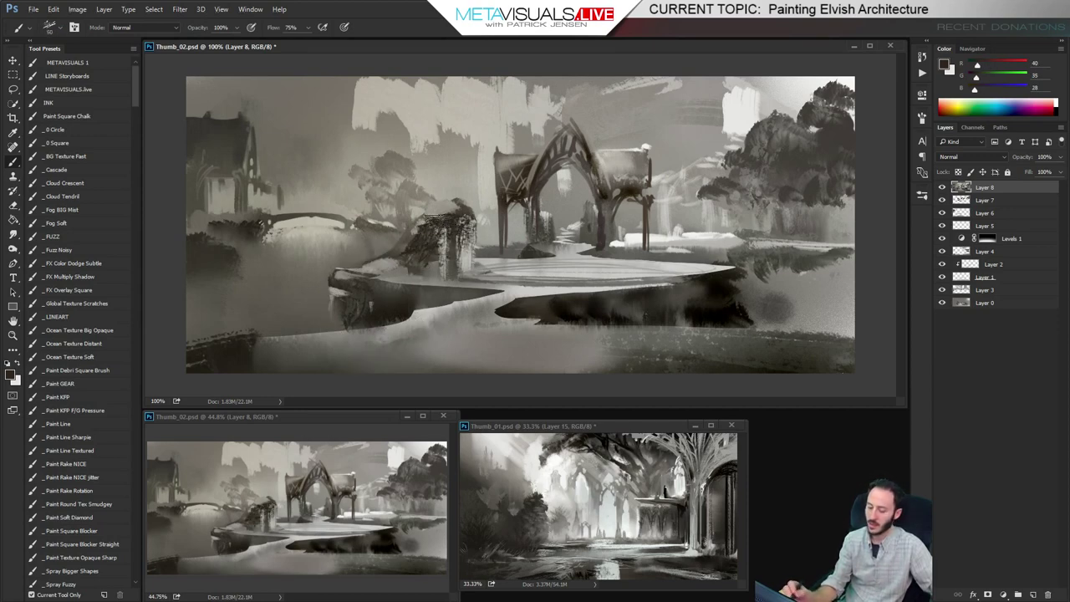
Cover the dark spot and reflections in the water right of the island with sampled mid-greys, using the Paint Rake NICE preset
left_click(83, 463)
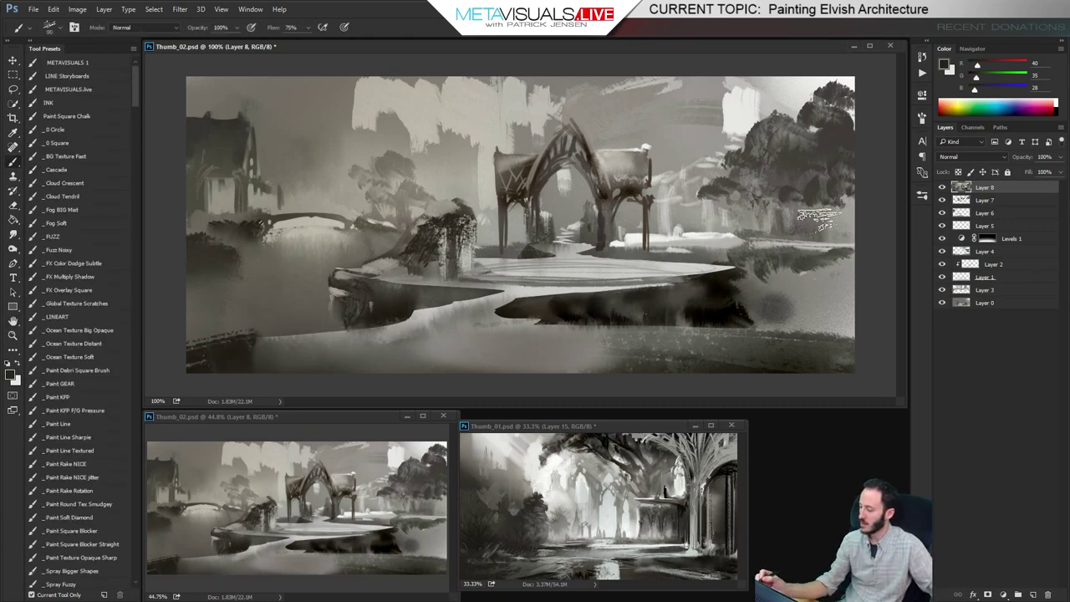
left_click(786, 280, "alt")
key("r")
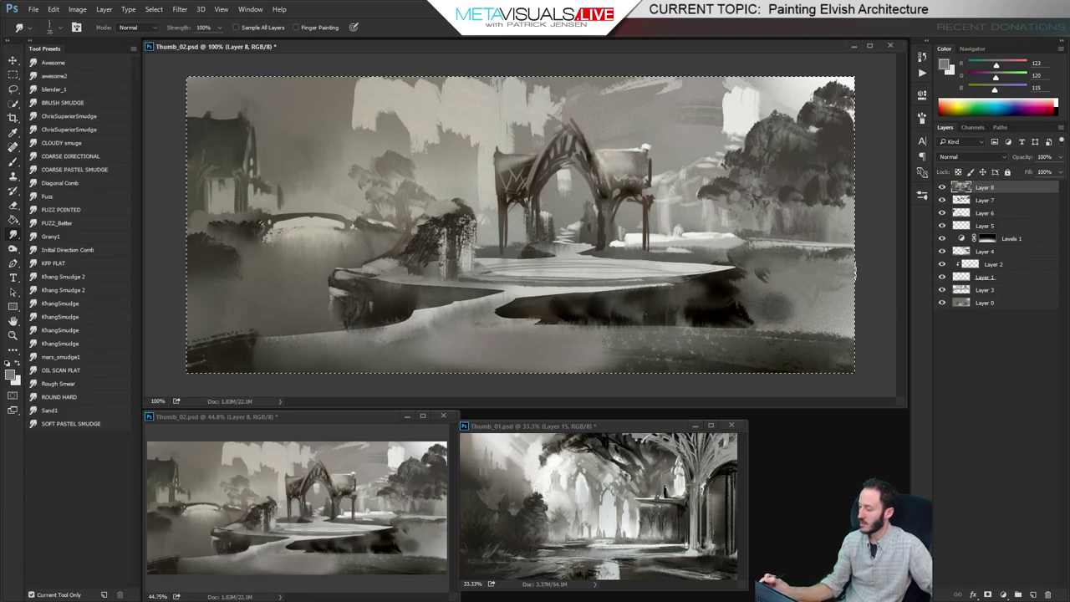
key("b")
left_click(761, 278, "alt")
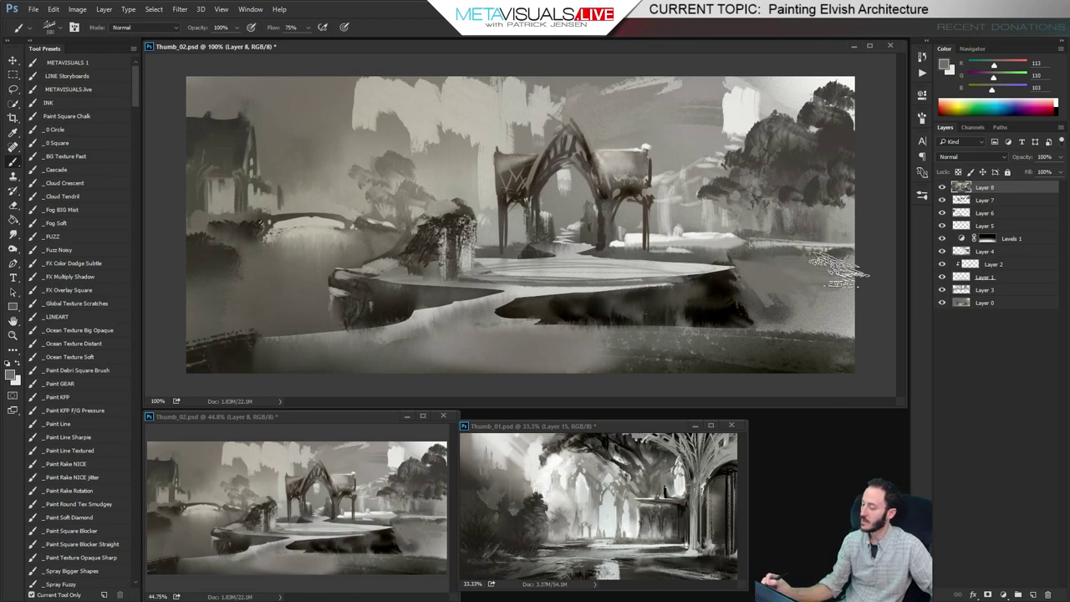
Paint near-black raked foliage and hanging branches across the lower part of the large right-hand tree
left_click(678, 302, "alt")
mouse_move(794, 163)
left_mouse_down()
mouse_move(773, 197)
mouse_move(762, 183)
mouse_move(720, 182)
mouse_move(801, 185)
mouse_move(824, 167)
mouse_move(837, 175)
mouse_move(804, 219)
mouse_move(840, 160)
left_mouse_up()
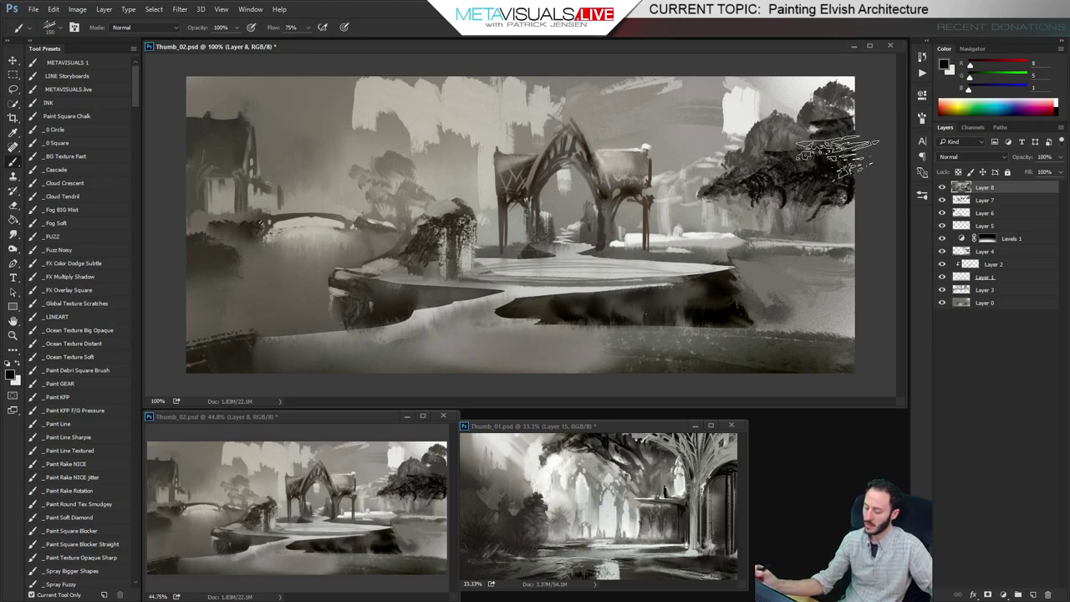
key("bracketright")
key("bracketright")
key("space")
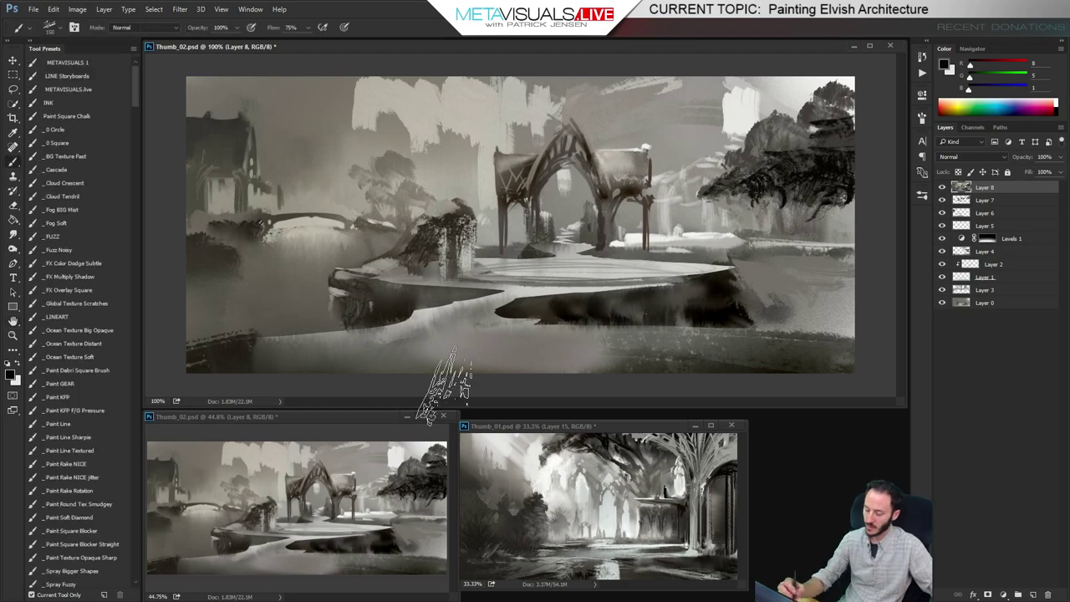
Block in a distant dark-grey treeline between the arch and the large tree with a small block-shaped brush, and smudge it
key("z")
left_click(711, 164)
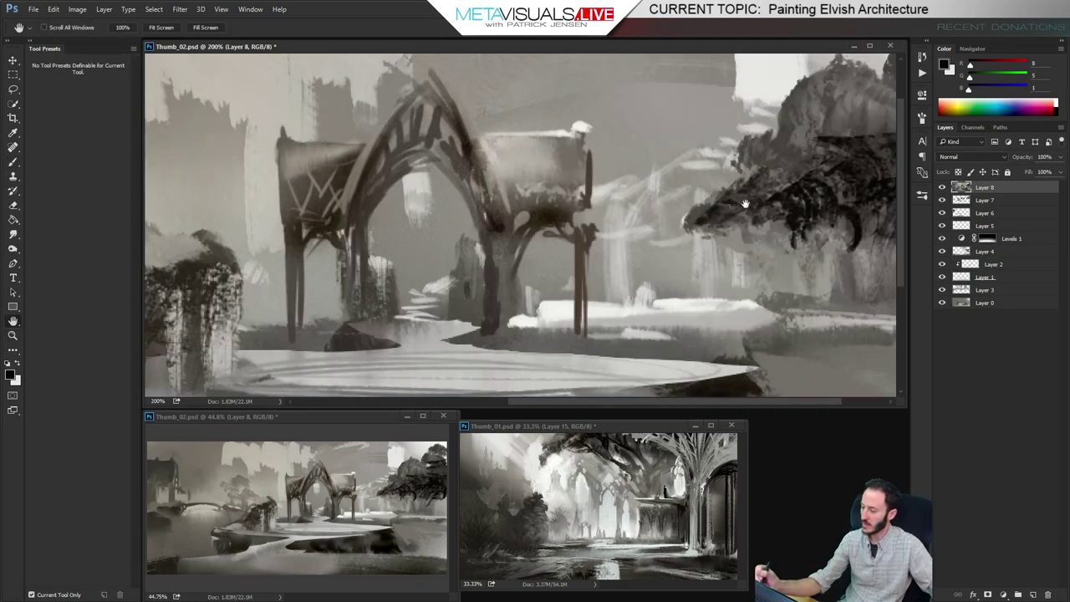
left_click(744, 203, "alt")
left_click(585, 171, "alt")
key("bracketleft")
key("bracketleft")
key("bracketleft")
key("bracketleft")
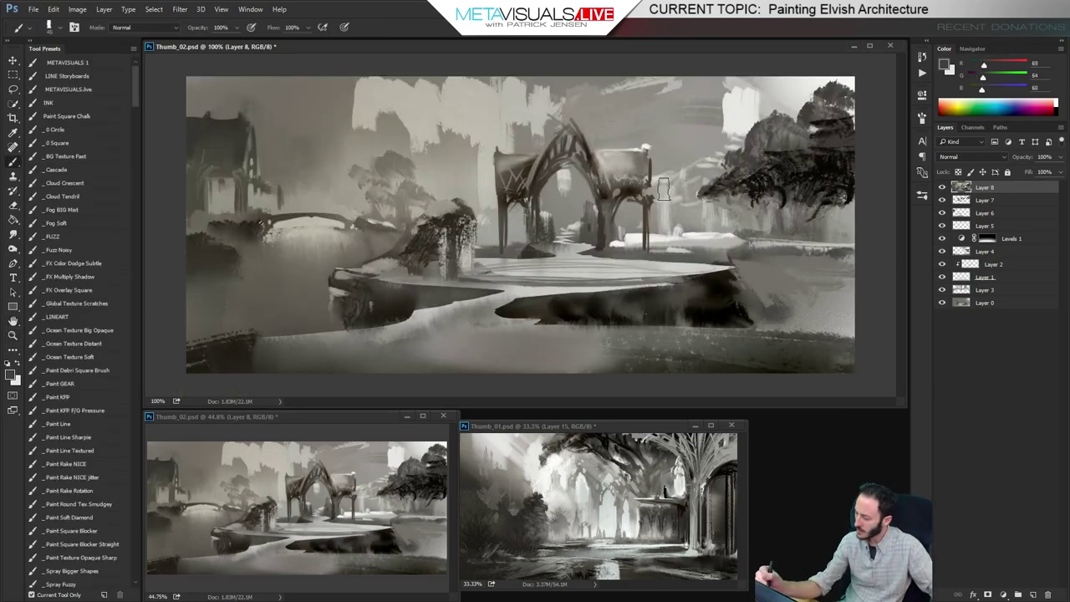
mouse_move(665, 185)
left_mouse_down()
mouse_move(665, 219)
mouse_move(677, 219)
mouse_move(680, 183)
mouse_move(688, 194)
mouse_move(711, 167)
left_mouse_up()
key("r")
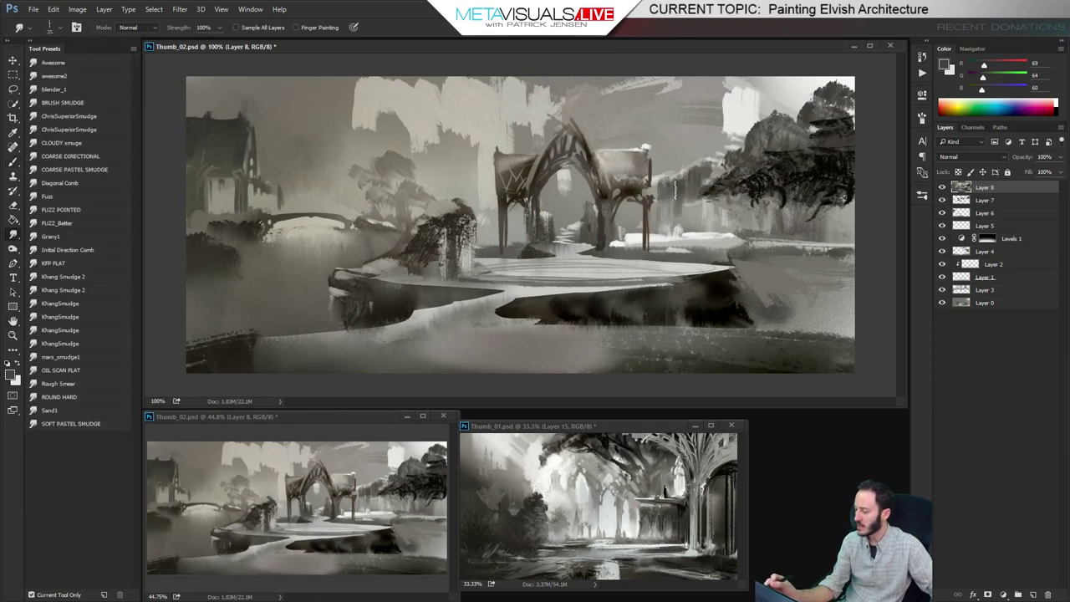
Paint lighter grey haze over the lower part of the distant treeline with a slightly larger brush
key("b")
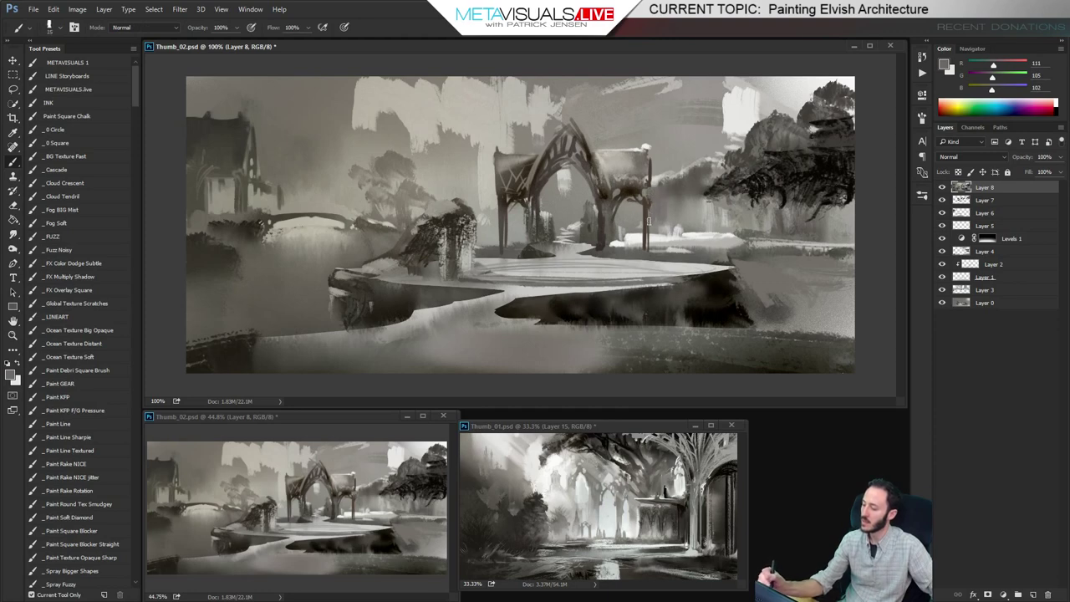
key("]")
mouse_move(633, 209)
left_mouse_down()
mouse_move(707, 203)
mouse_move(687, 222)
mouse_move(664, 219)
mouse_move(720, 202)
mouse_move(728, 217)
mouse_move(717, 186)
mouse_move(701, 196)
mouse_move(753, 195)
mouse_move(789, 167)
mouse_move(741, 179)
left_mouse_up()
Fill the large tree's crown with a sampled near-black to unify its silhouette
left_click(743, 170, "alt")
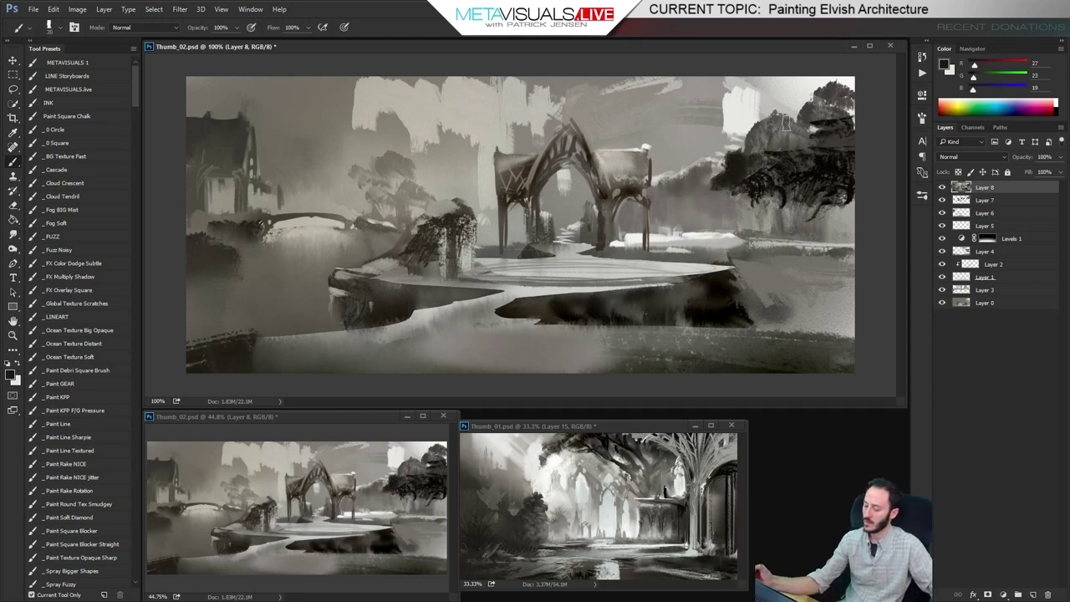
mouse_move(785, 123)
left_mouse_down()
mouse_move(737, 178)
mouse_move(801, 134)
mouse_move(797, 164)
mouse_move(819, 190)
left_mouse_up()
key("space")
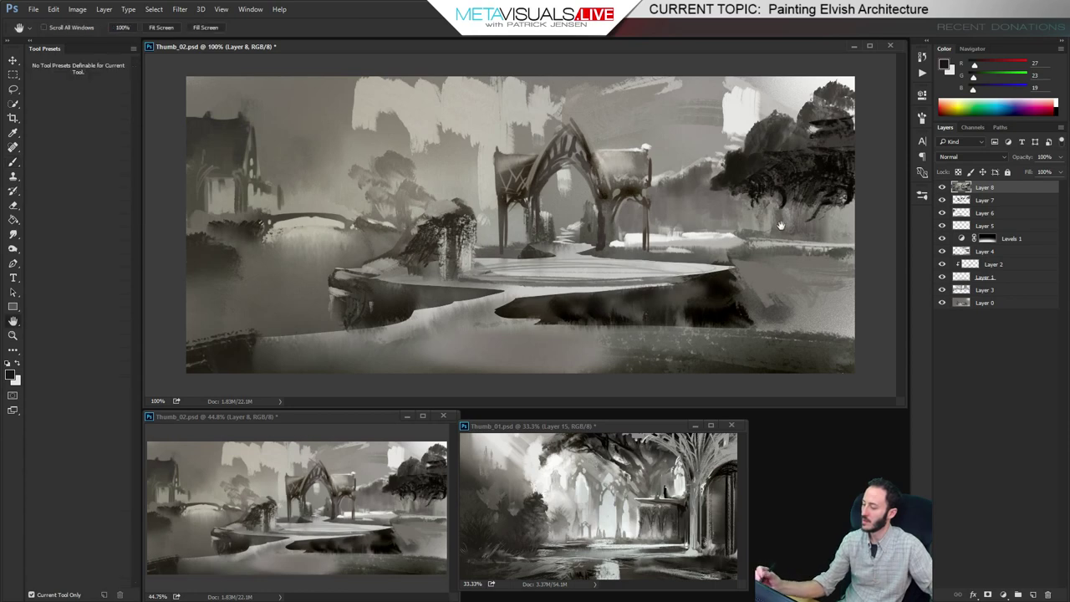
Block in a dark mass on the water below the large tree and smudge its lower edge
mouse_move(798, 317)
left_mouse_down()
mouse_move(778, 264)
mouse_move(781, 319)
mouse_move(785, 267)
mouse_move(813, 281)
mouse_move(829, 266)
mouse_move(802, 264)
mouse_move(869, 265)
mouse_move(861, 270)
mouse_move(869, 259)
mouse_move(816, 295)
left_mouse_up()
key("space")
key("r")
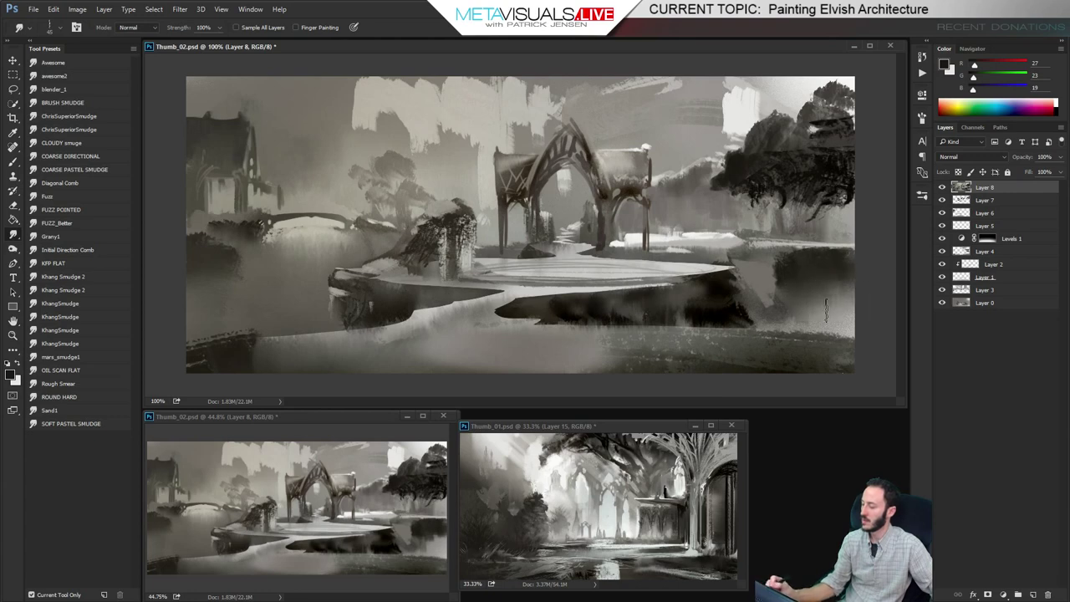
key("b")
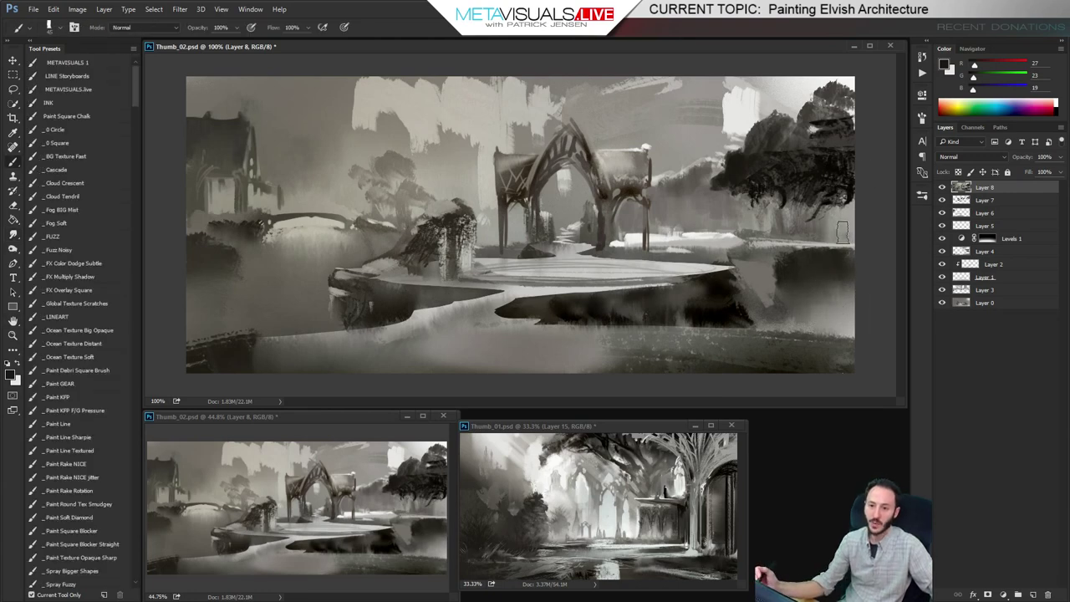
key("h")
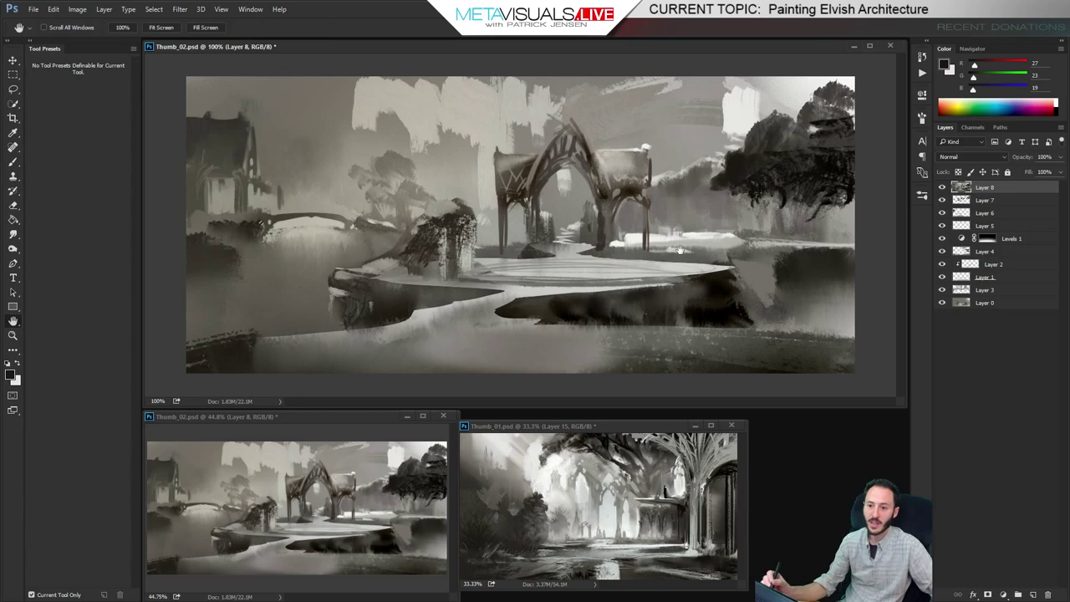
left_click(694, 248, "alt")
left_click(695, 250, "ctrl")
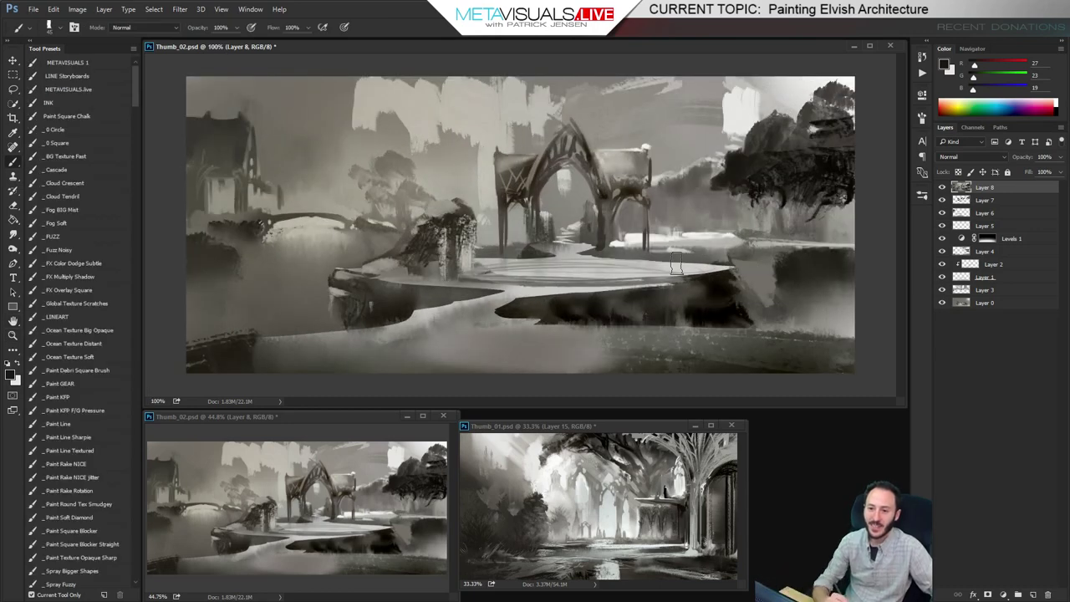
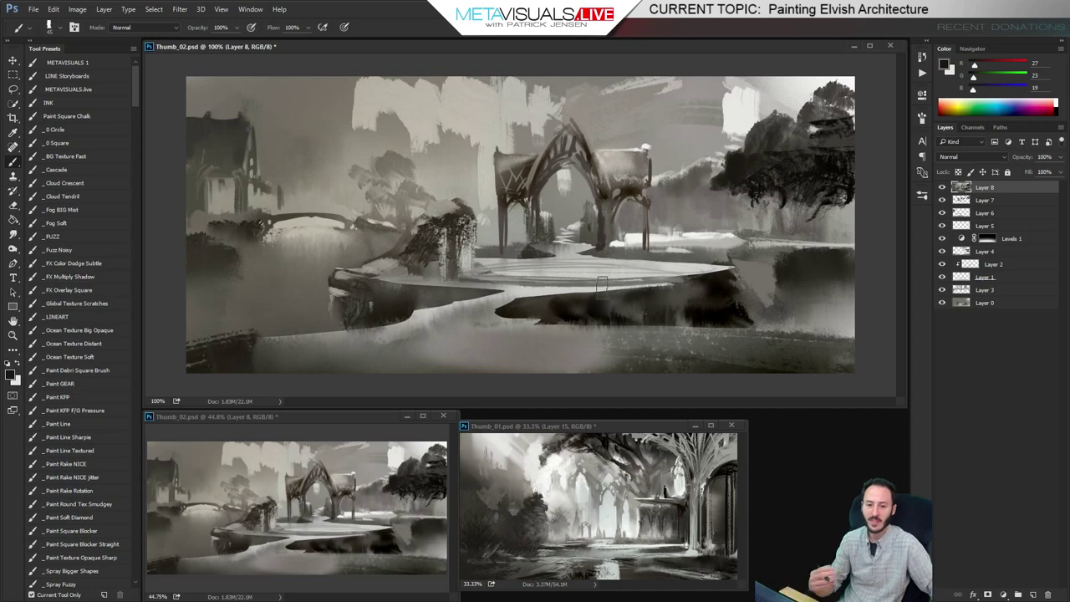
key("z")
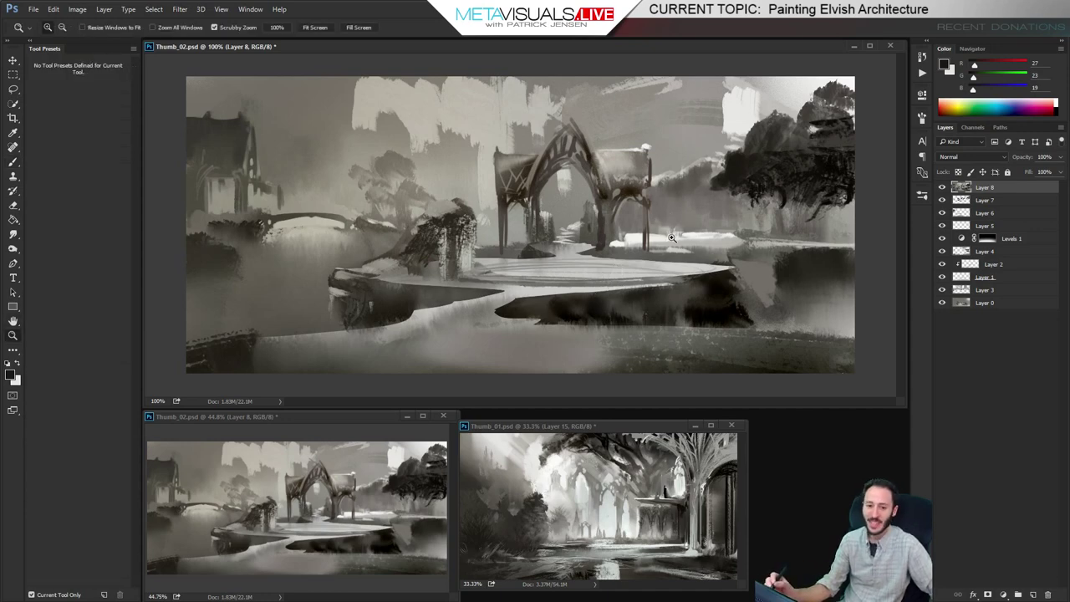
left_click(674, 240, "alt")
left_click(673, 240)
key("b")
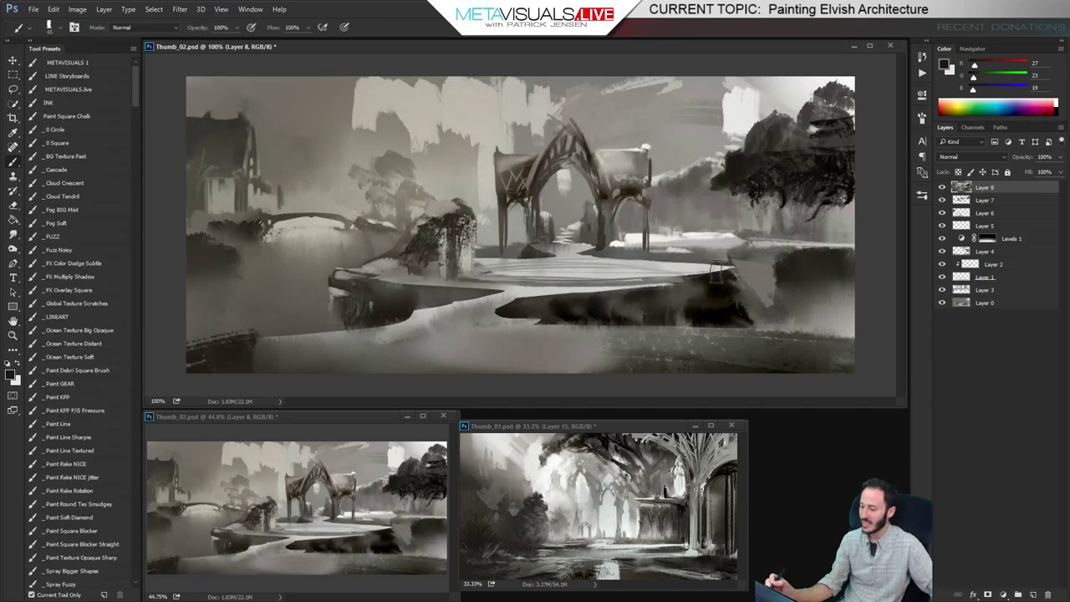
Save Thumb_02.psd with Maximize Compatibility enabled
key("ctrl+s")
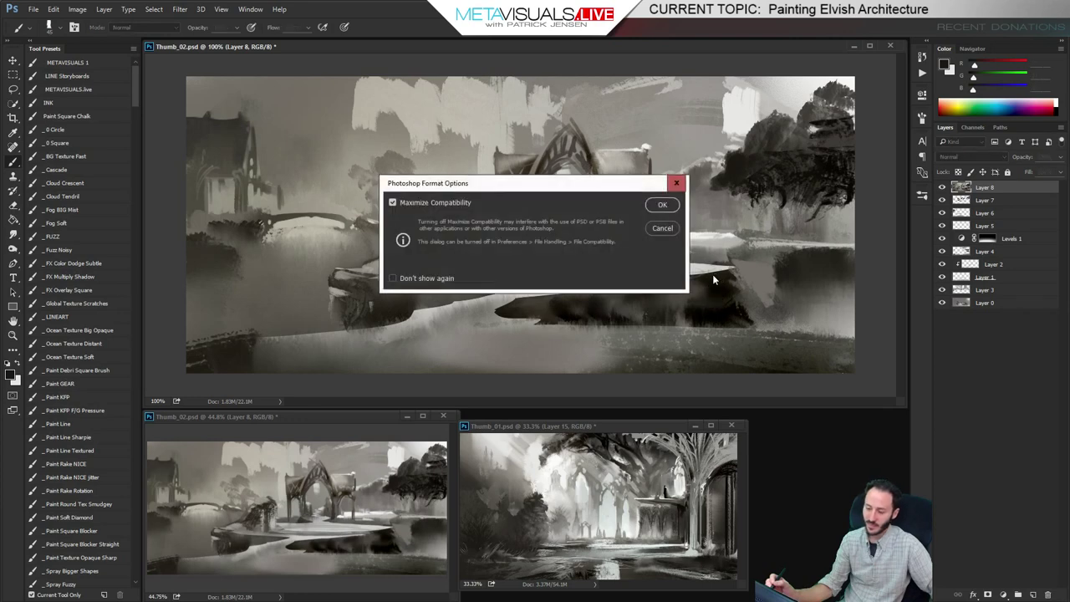
left_click(661, 205)
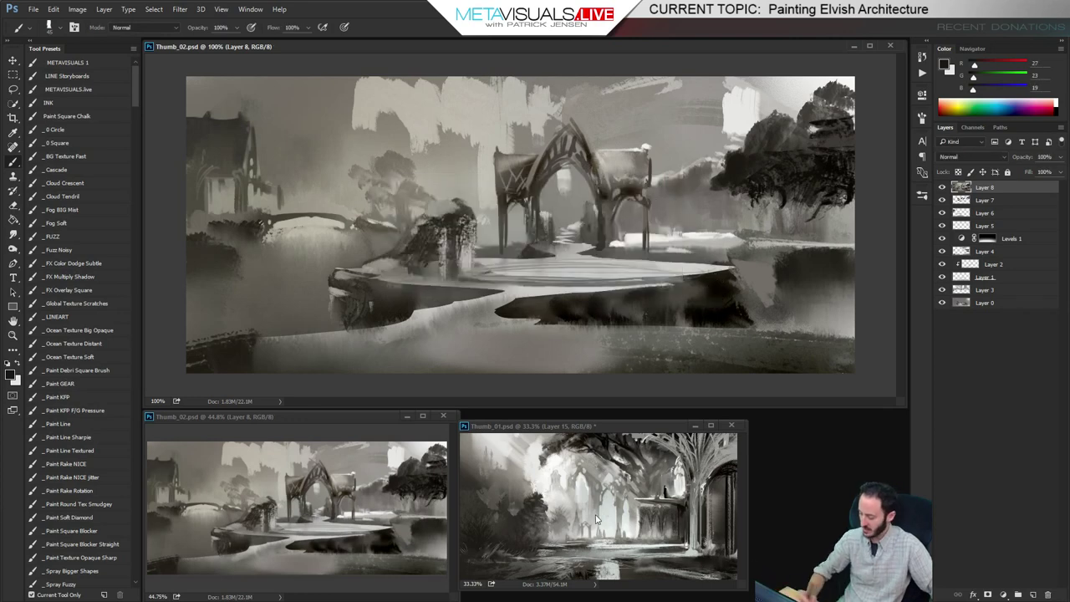
Switch to Google Chrome and search Google Images for "canyon ridge" in a new tab
mouse_move(655, 600)
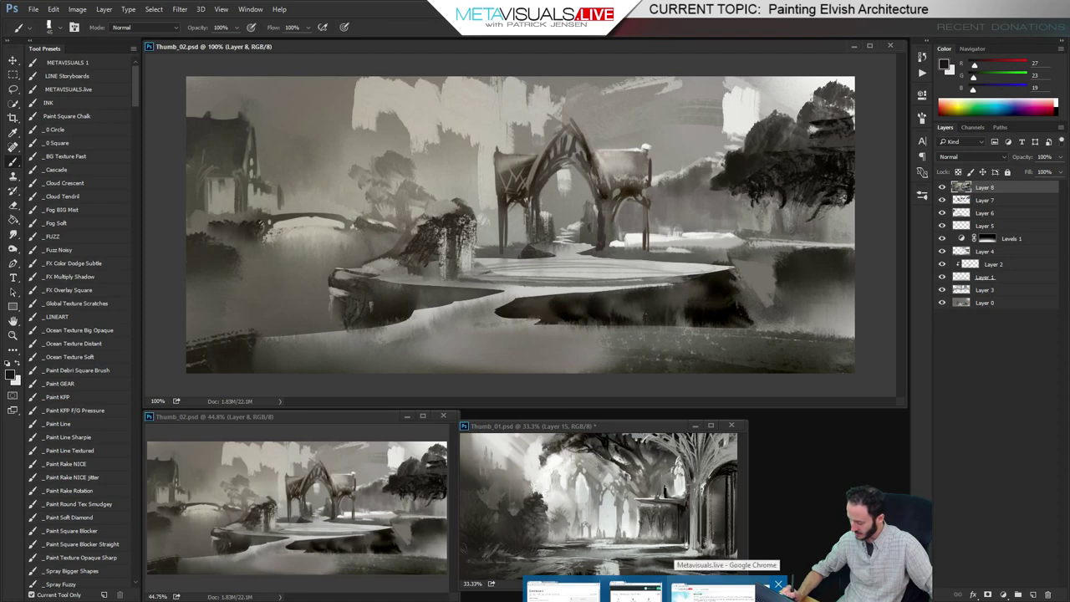
left_click(714, 590)
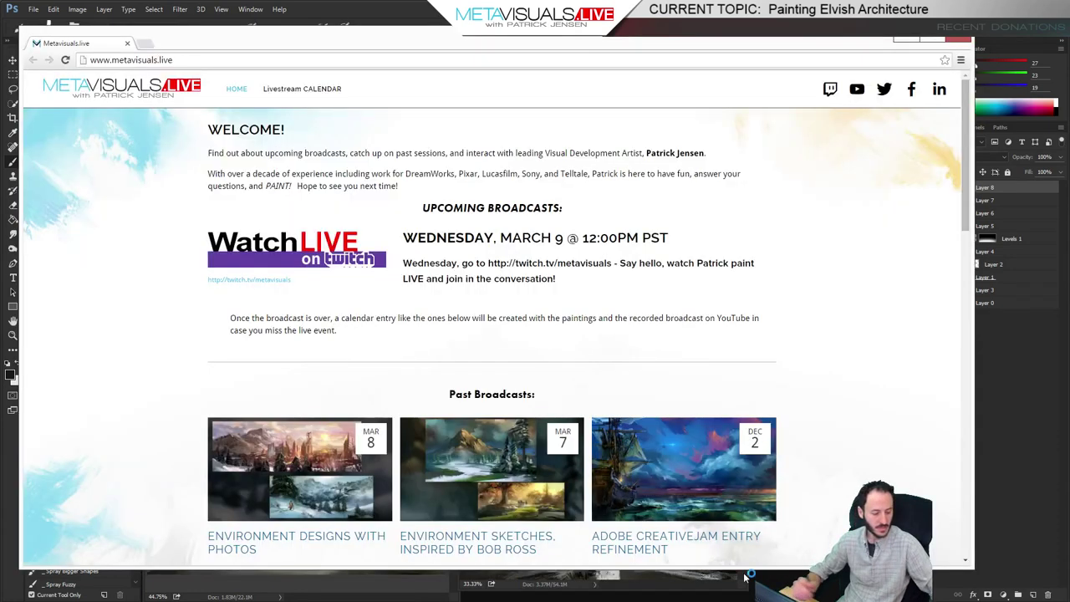
key("ctrl+t")
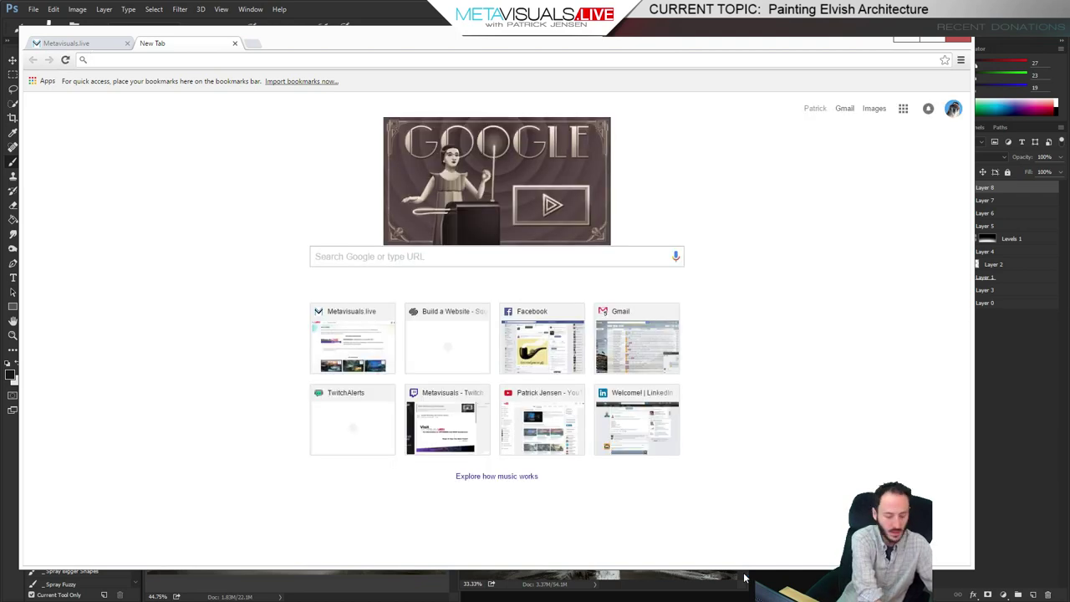
type("canyon ridge")
key("Return")
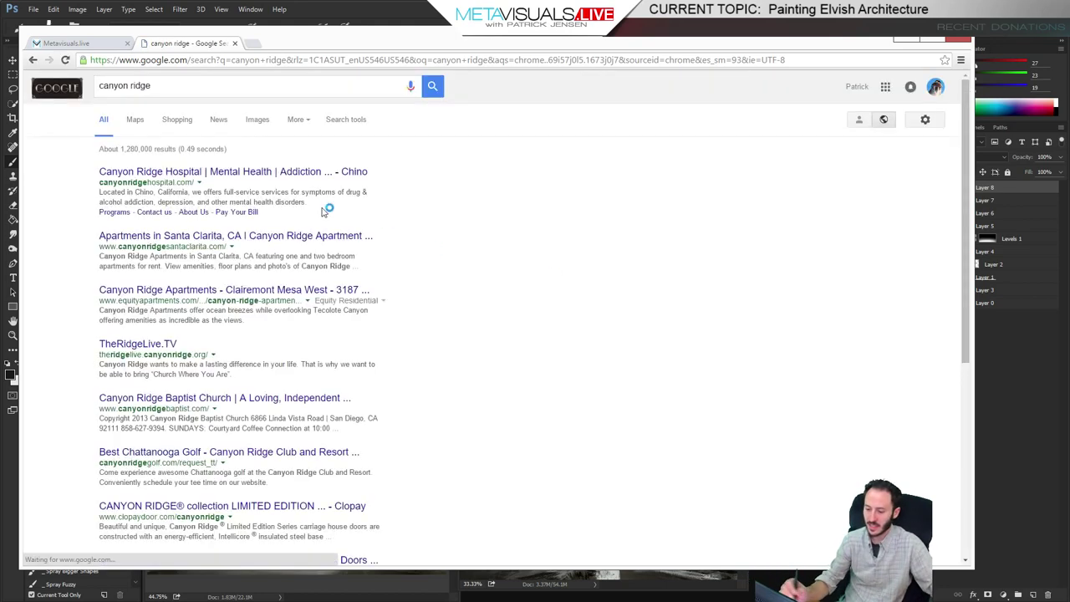
left_click(257, 121)
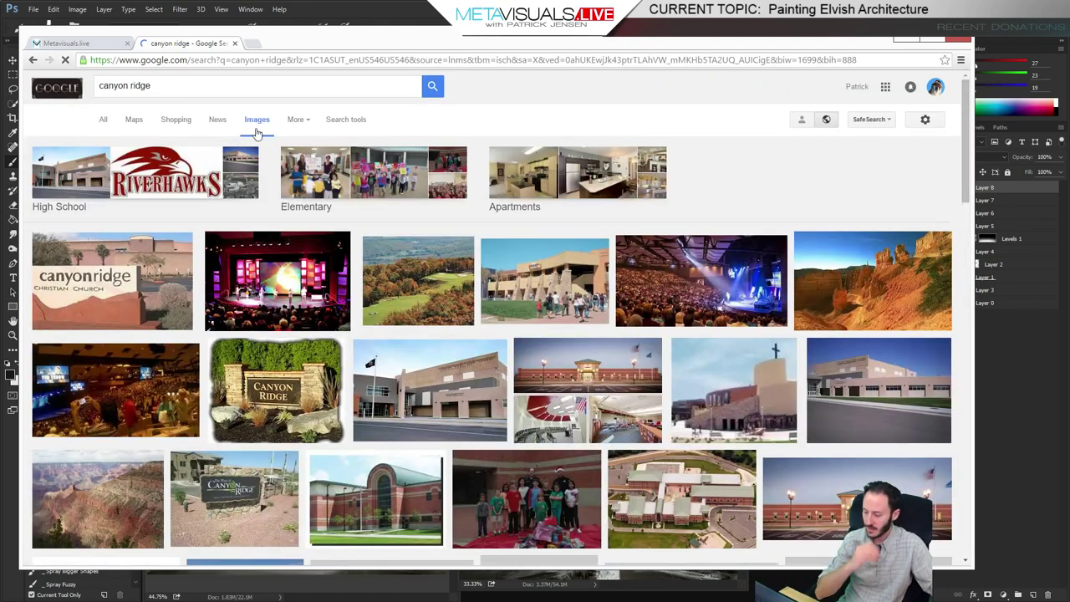
Search Google Images for "mountain cliff forest"
mouse_move(965, 98)
left_mouse_down()
mouse_move(967, 155)
mouse_move(964, 95)
left_mouse_up()
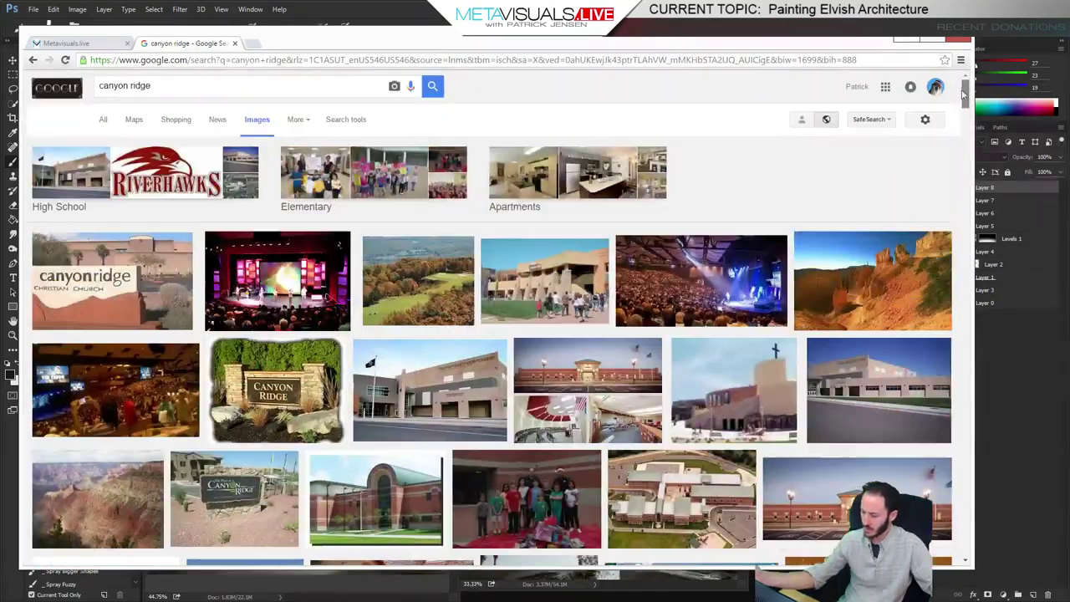
left_click_drag(172, 85, 53, 106)
type("m")
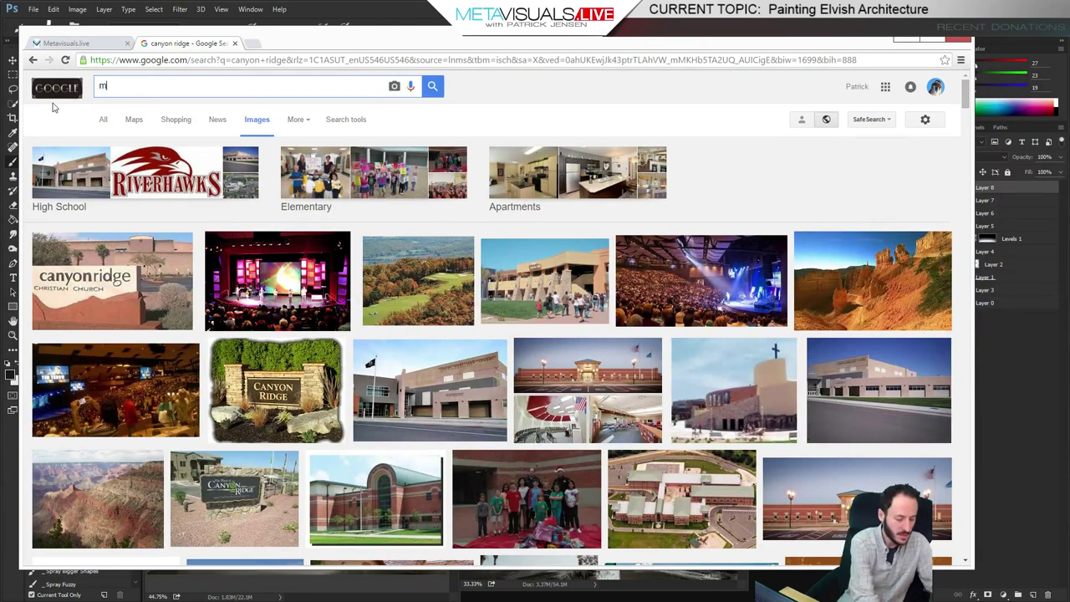
type("ountain cliff")
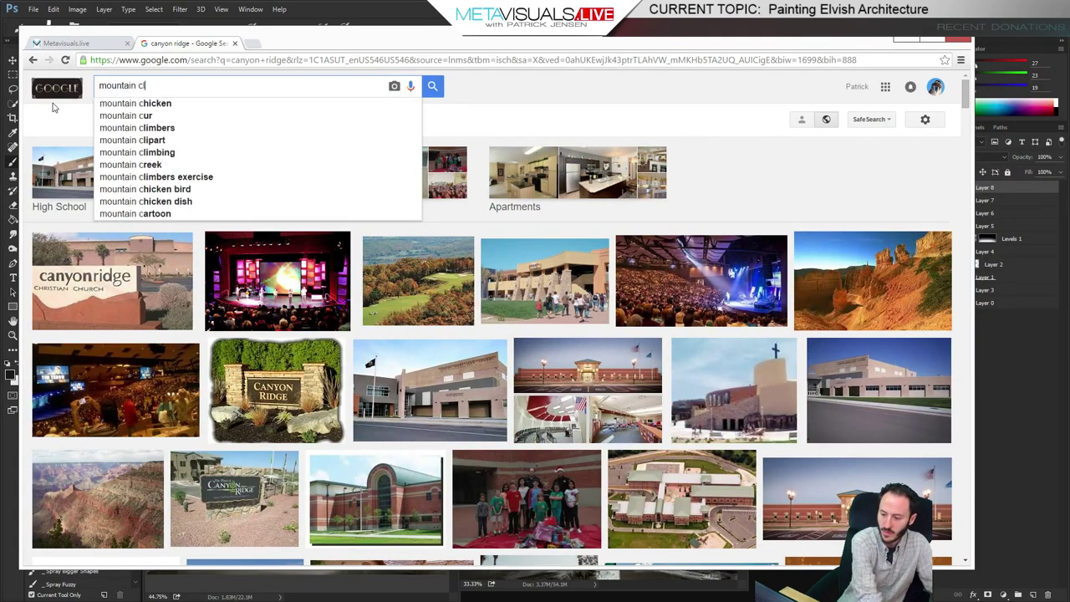
type(" forest")
key("Return")
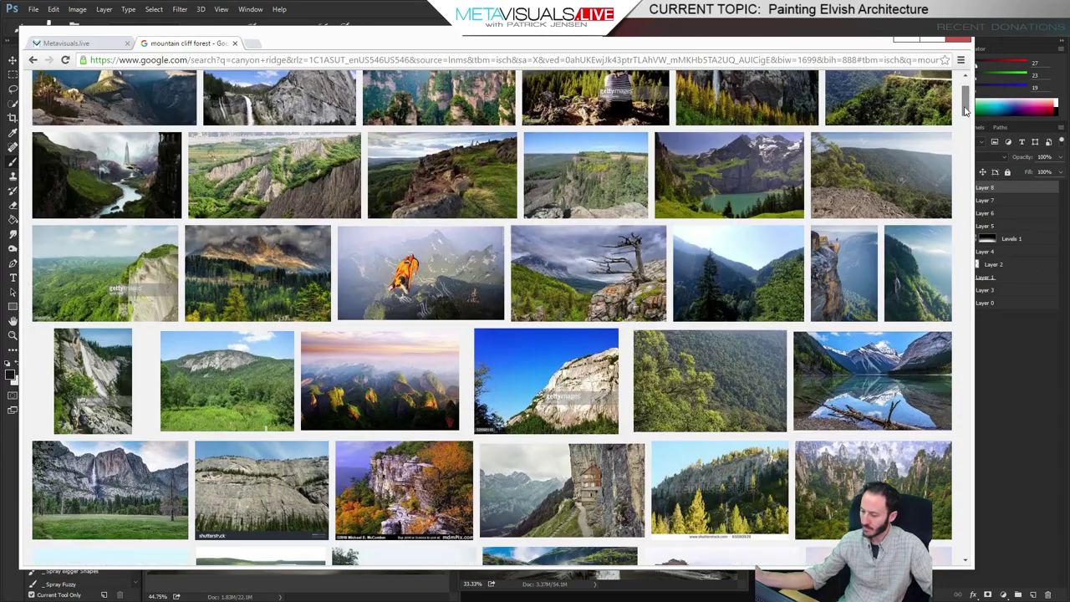
Browse the image results, preview promising cliff photos, and copy the 1920 × 1080 Running Eagle Falls picture
left_click_drag(965, 103, 961, 131)
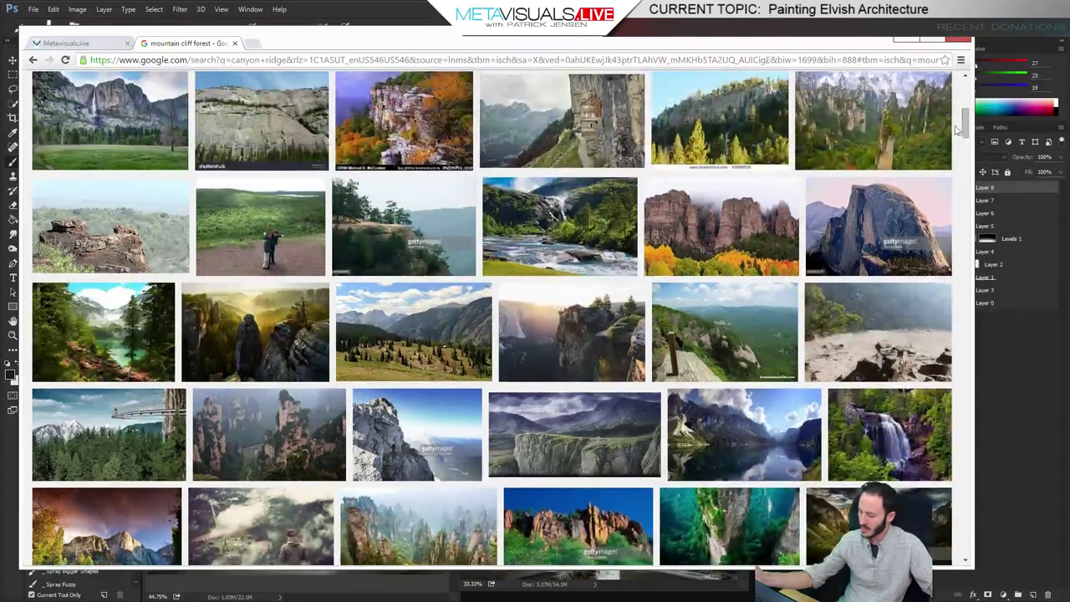
left_click(568, 219)
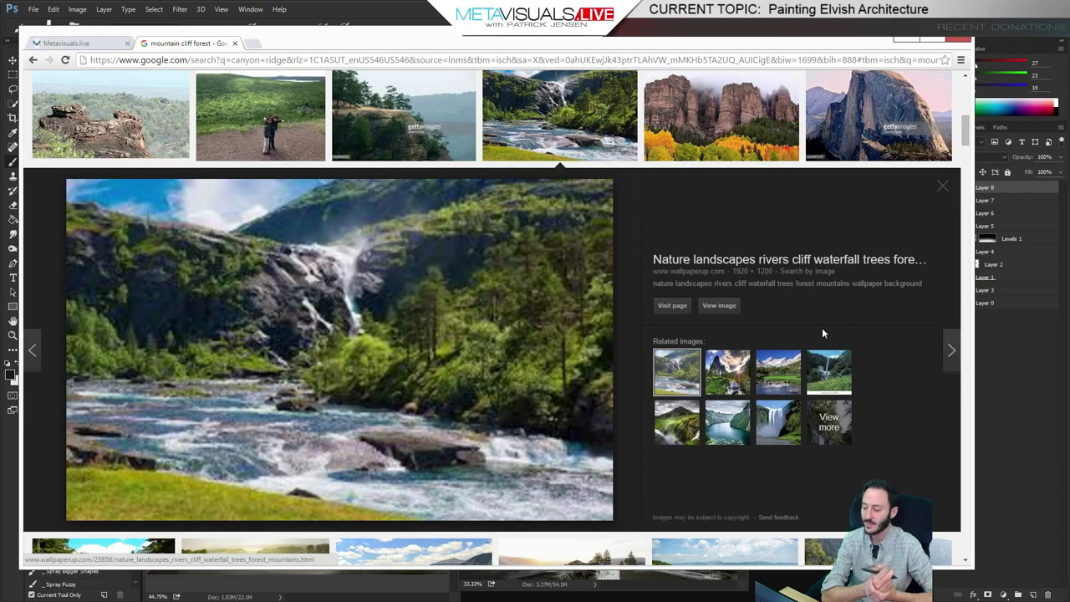
left_click(592, 131)
left_click(592, 131)
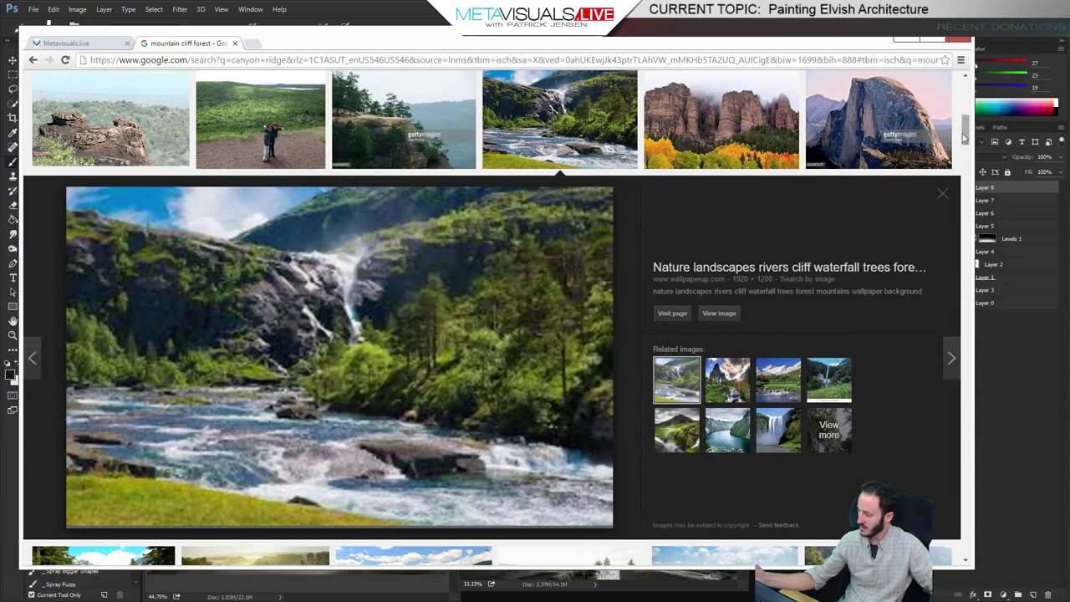
left_click_drag(965, 136, 964, 257)
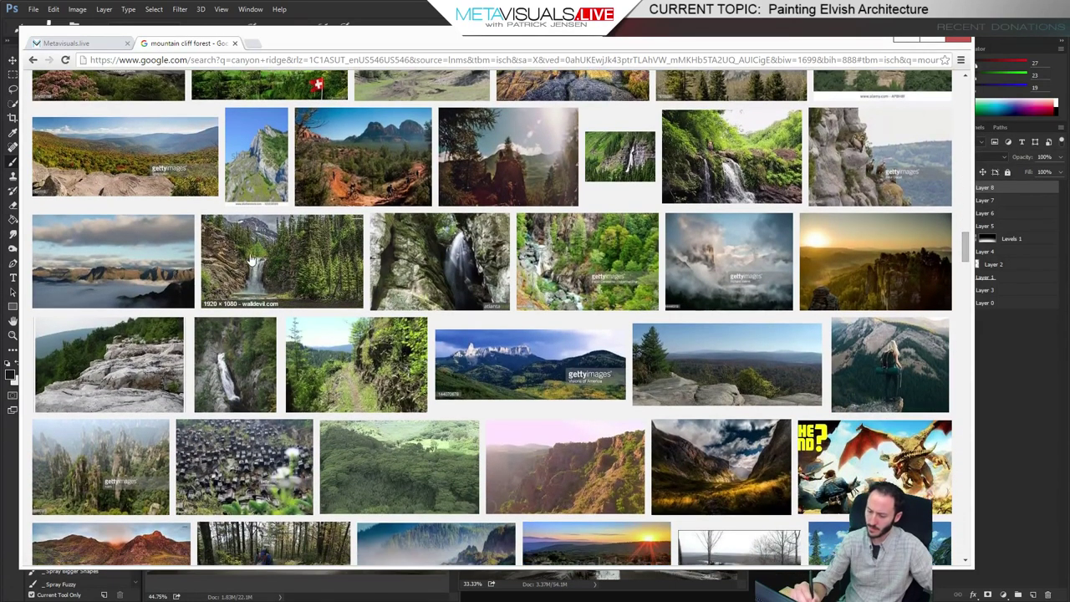
left_click(282, 261)
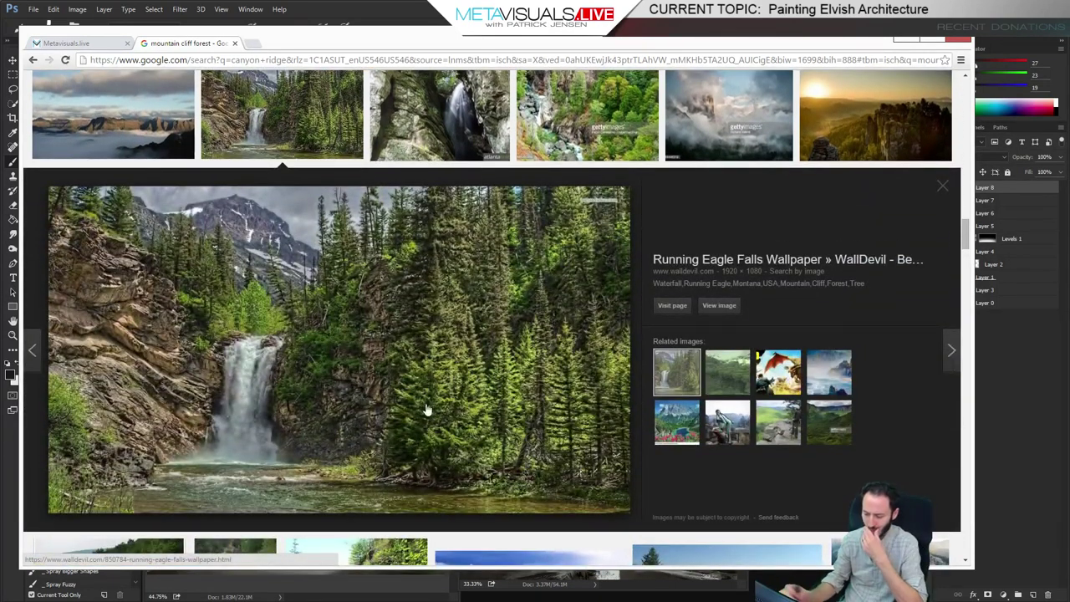
right_click(294, 381)
left_click(354, 496)
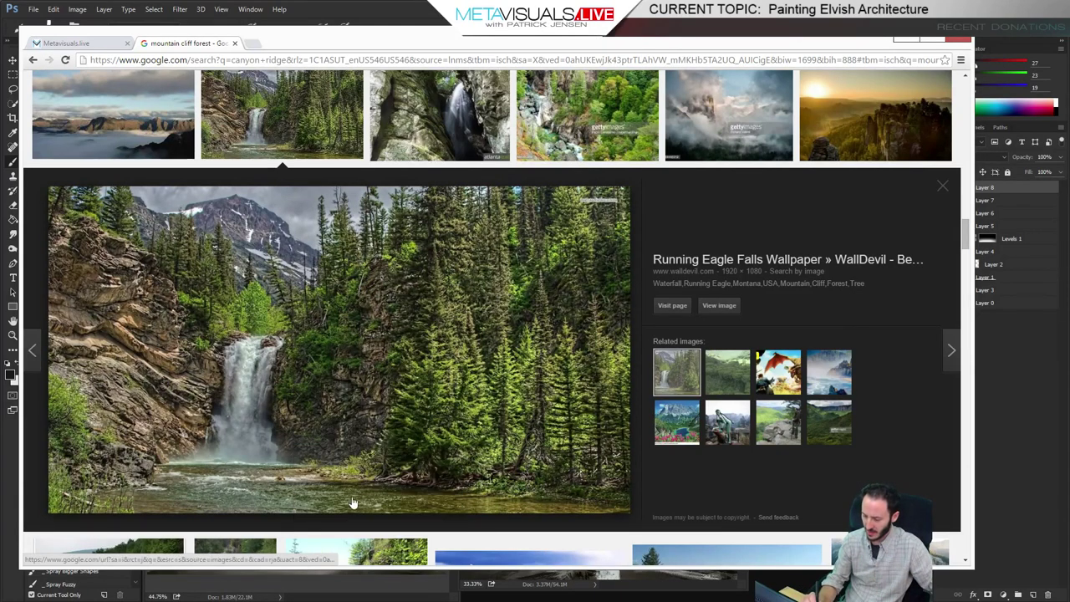
Switch back to Photoshop and paste the copied waterfall photo into a new document
left_click(907, 38)
key("ctrl+n")
key("Return")
key("ctrl+v")
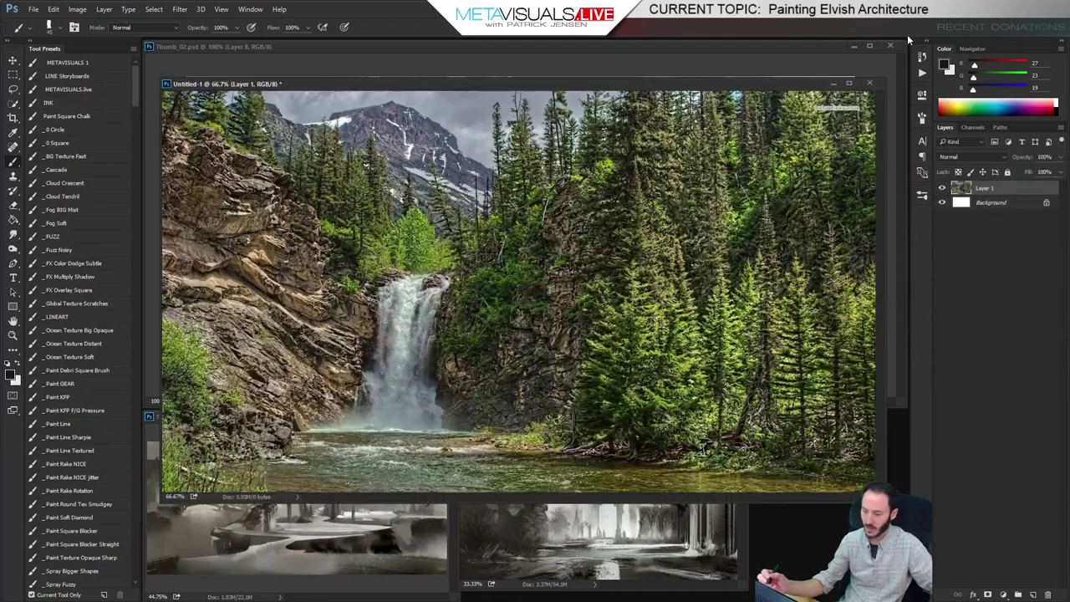
Shrink the reference document's window, park it beside the small Thumb_02 view, and enlarge the photo slightly inside it
key("ctrl+minus")
key("ctrl+minus")
key("ctrl+minus")
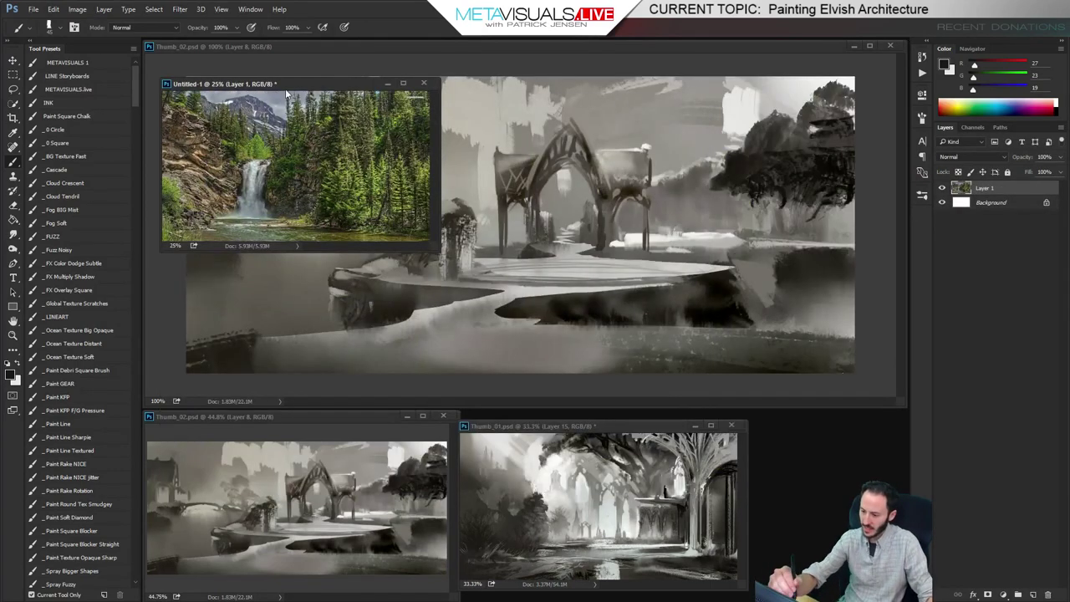
left_click_drag(290, 97, 503, 429)
key("z")
left_click_drag(496, 509, 519, 499)
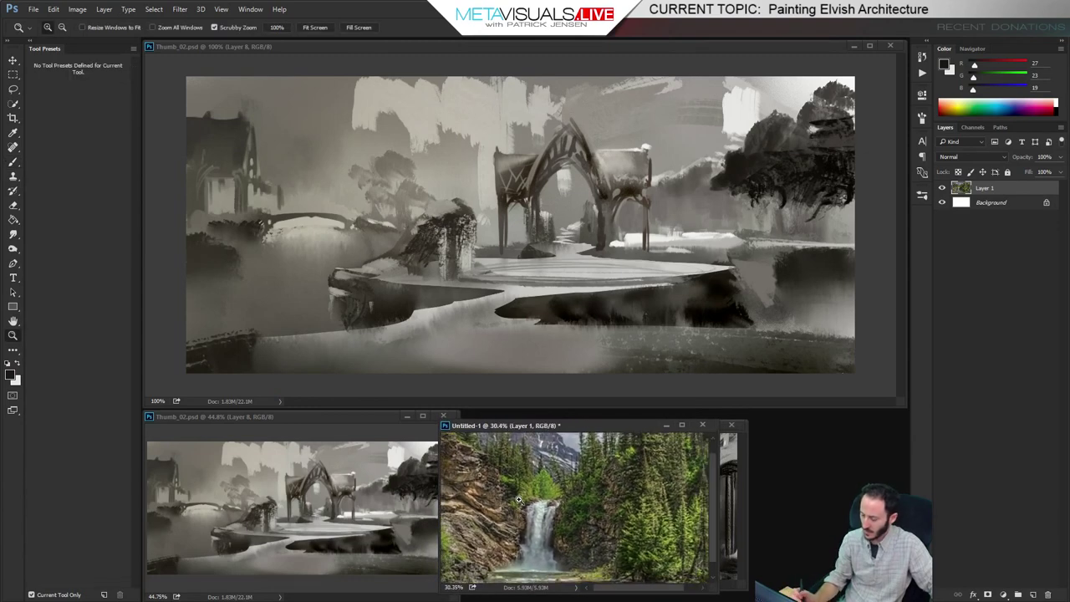
Flip the waterfall photo horizontally and frame its rocky cliff in the reference window
left_click(53, 10)
mouse_move(125, 238)
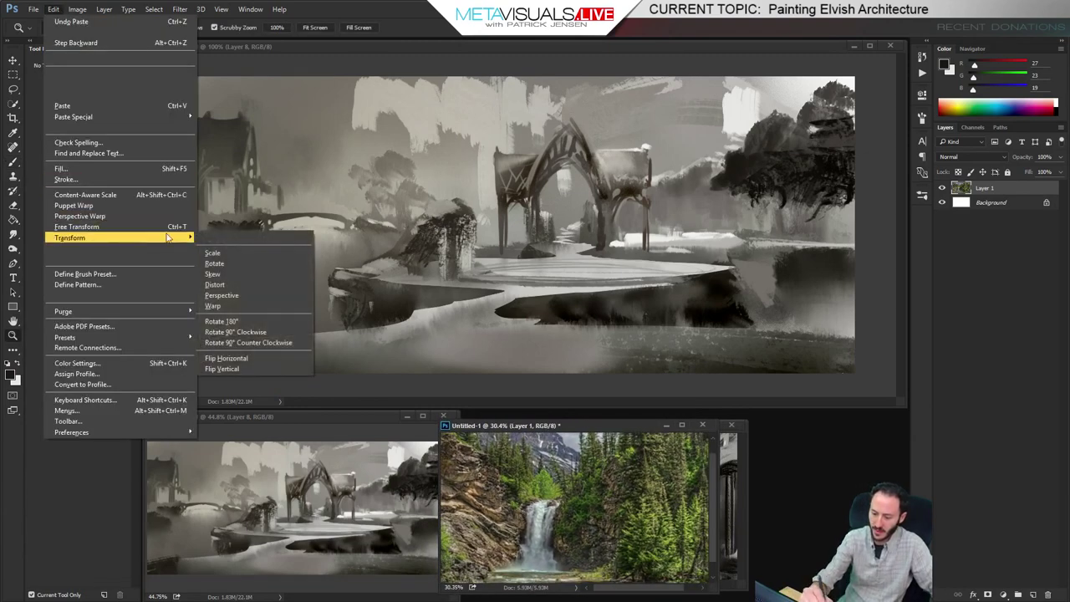
left_click(226, 358)
key("h")
left_click_drag(505, 528, 460, 520)
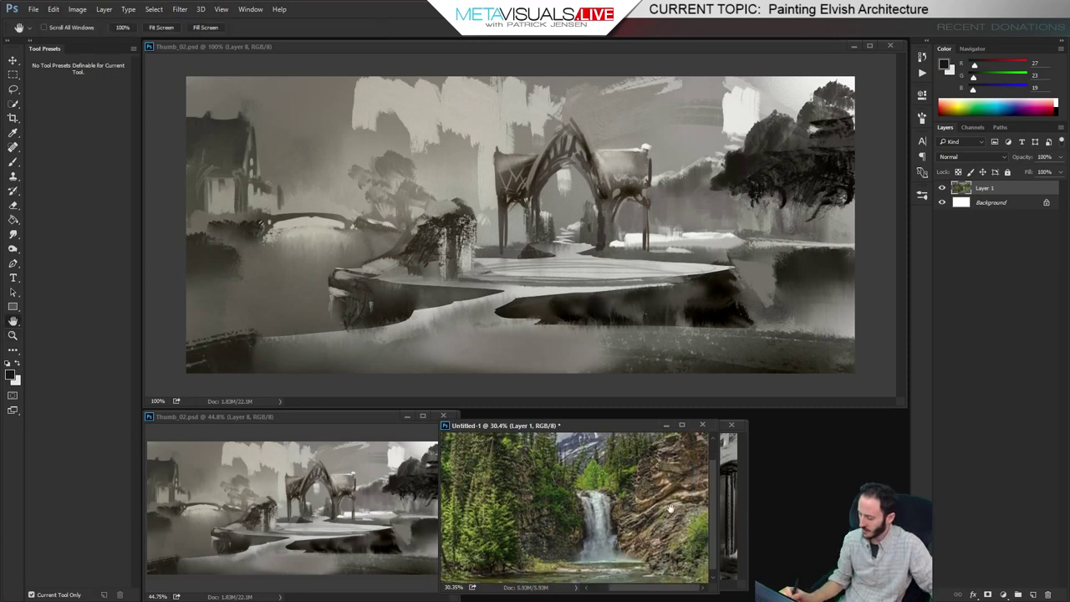
left_click_drag(664, 506, 649, 532)
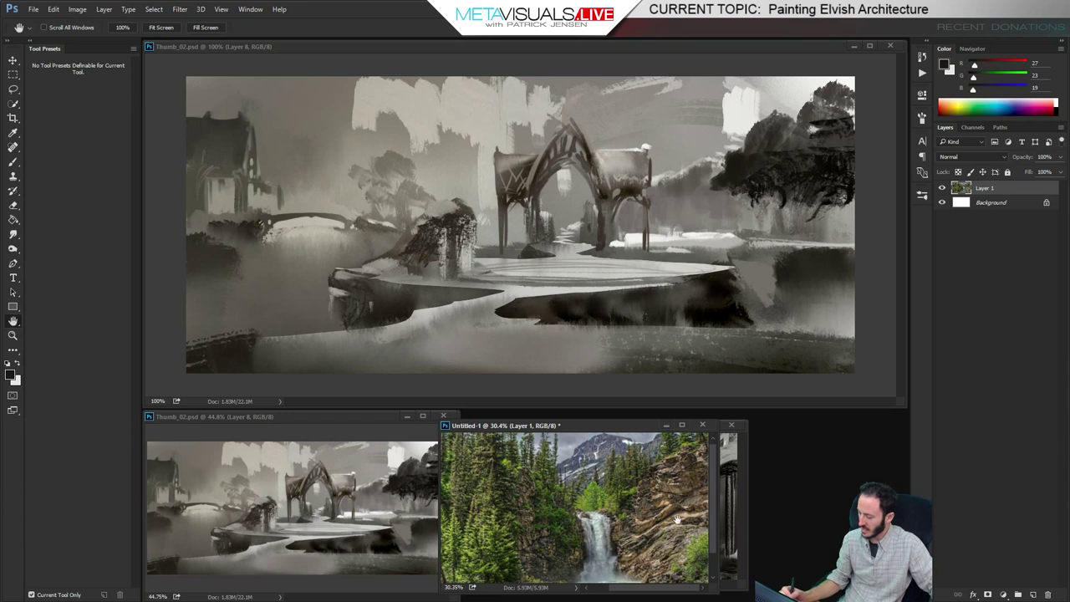
key("v")
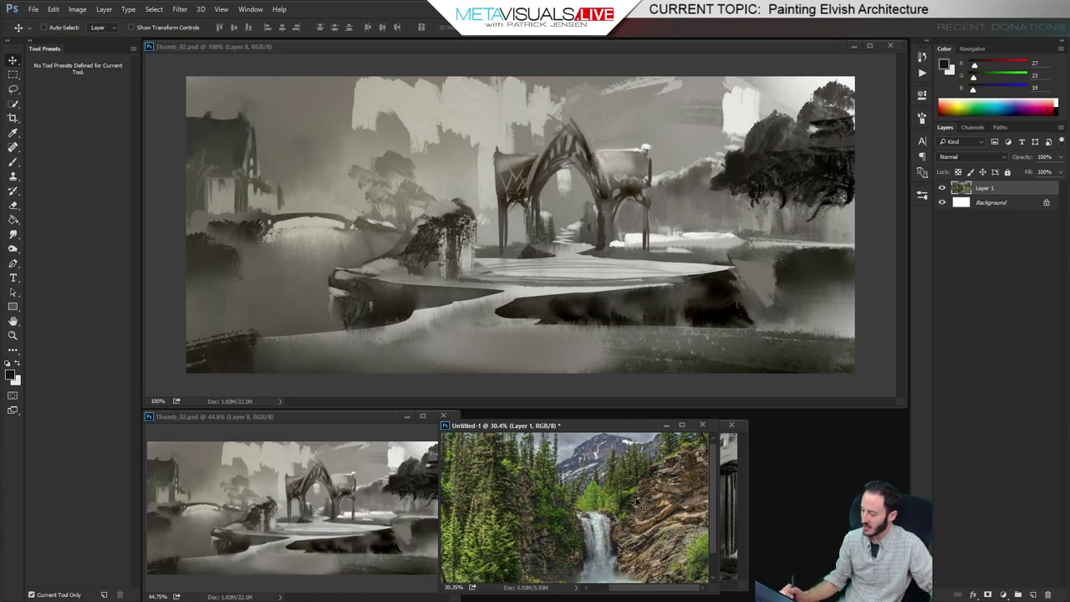
Zoom Thumb_02.psd to 300% on the distant mountains and add a new layer above Layer 8 for painting them
left_click(687, 169)
left_click(730, 182, "ctrl")
left_click(731, 182, "ctrl")
mouse_move(680, 226)
left_mouse_down()
mouse_move(640, 222)
mouse_move(697, 239)
mouse_move(674, 239)
left_mouse_up()
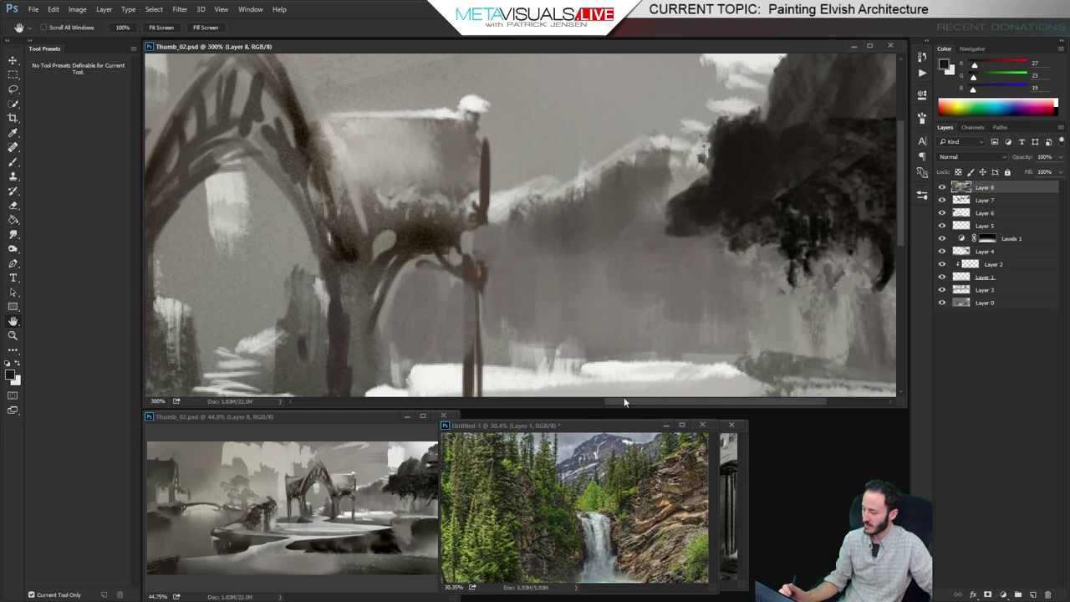
key("b")
key("ctrl+shift+alt+n")
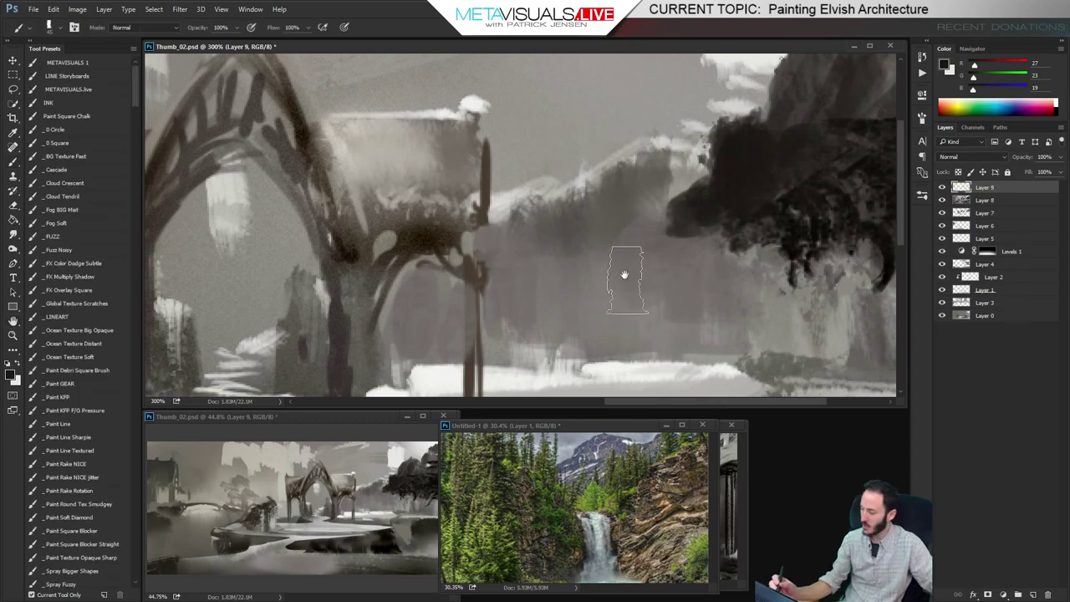
left_click(92, 396)
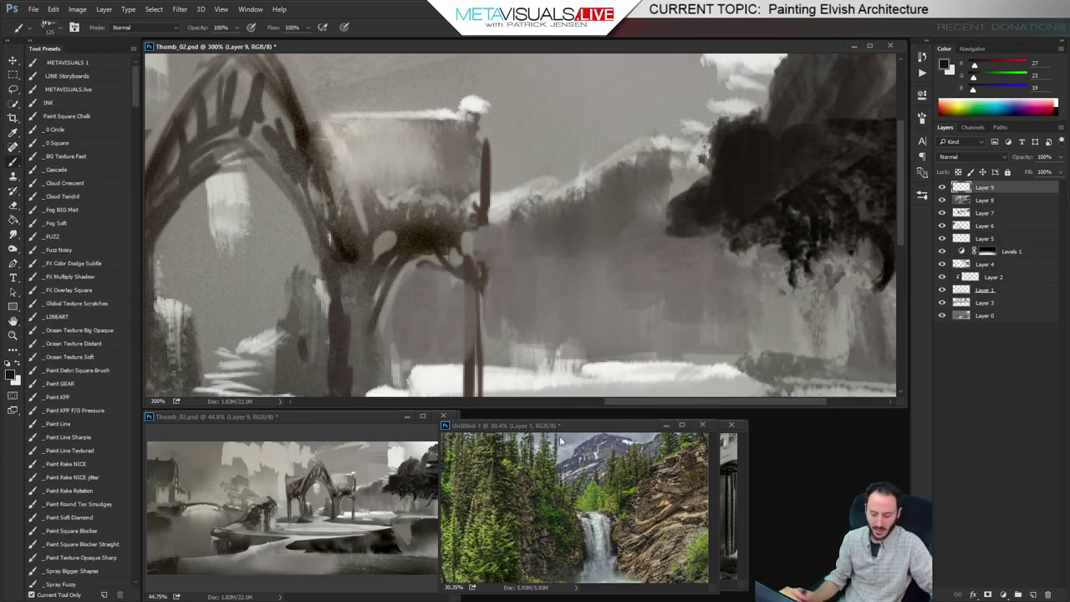
Trace the cliff's main blocky shapes in red with the Paint Line Sharpie brush on a new layer over the reference photo
left_click(84, 436)
left_click(647, 541)
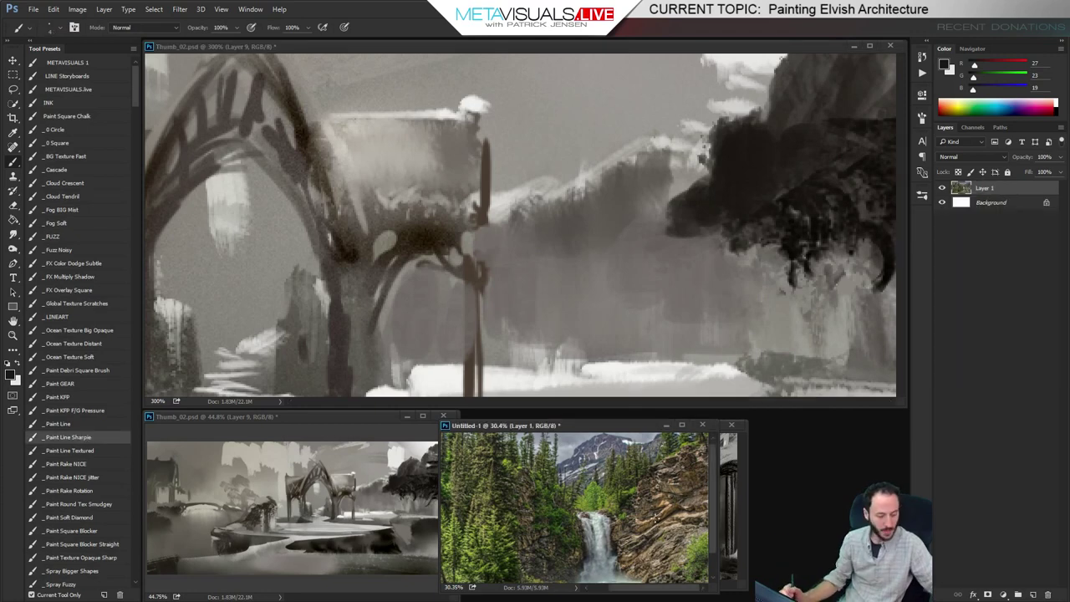
left_click(945, 102)
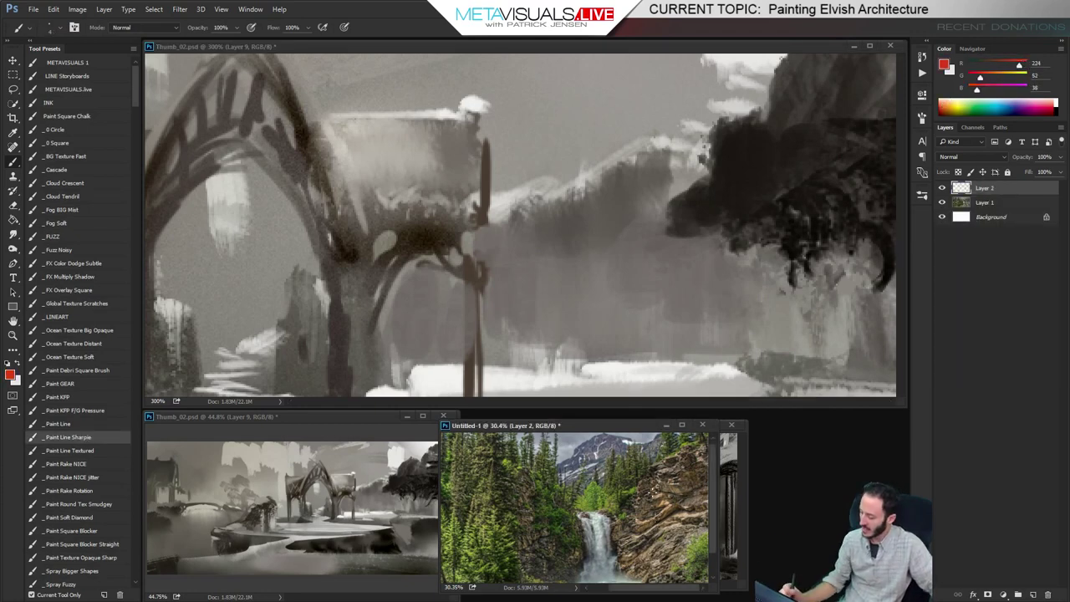
key("ctrl+z")
key("]")
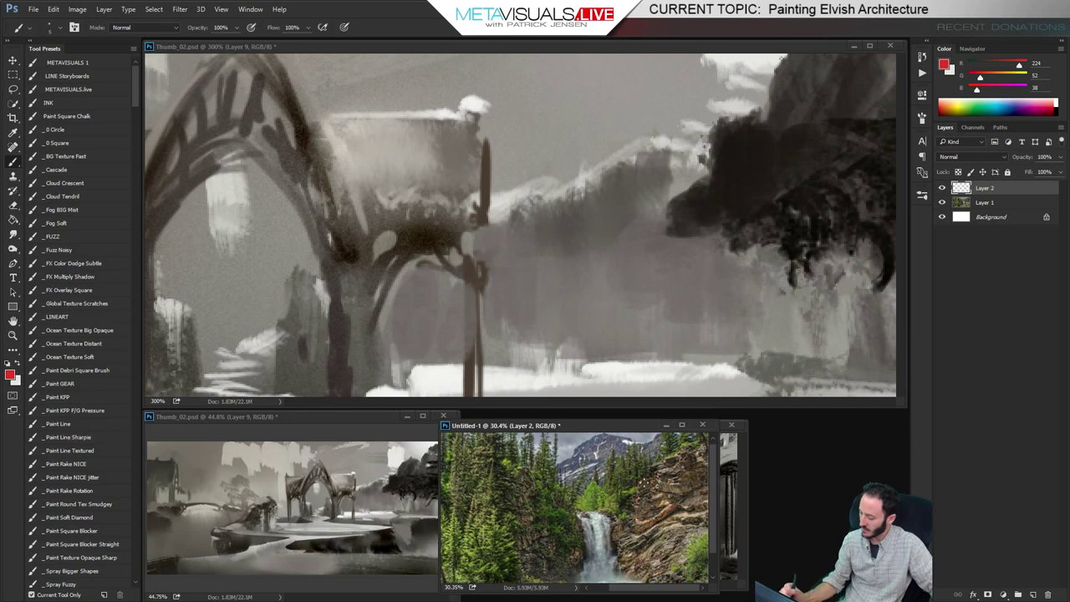
key("ctrl+z")
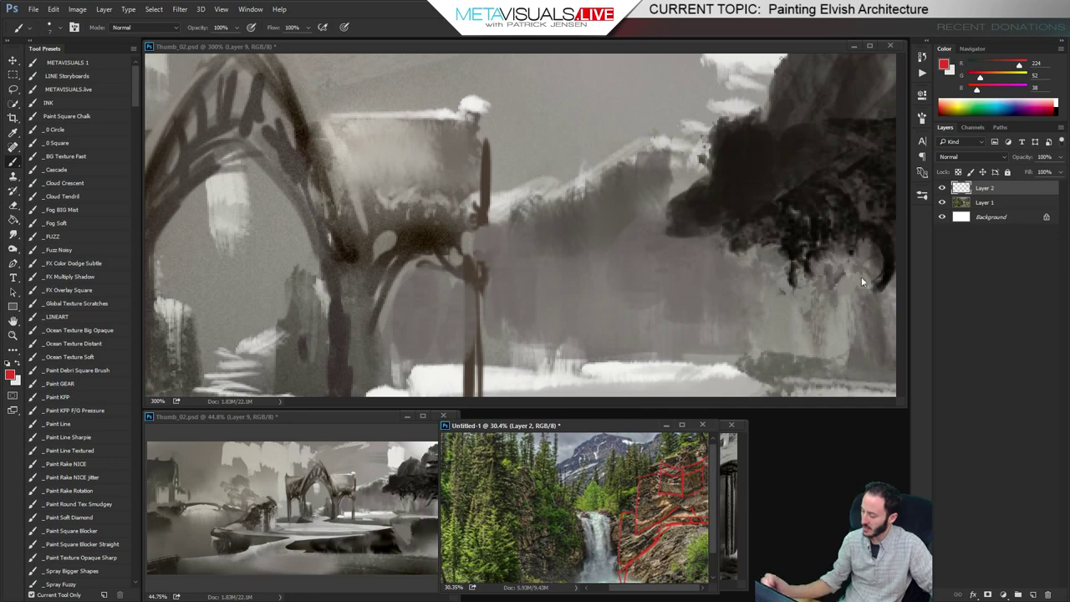
Trace the cliff ledges and the cliff and waterfall contours in red on separate new layers, hiding each overlay when finished
left_click(942, 187)
key("ctrl+shift+alt+n")
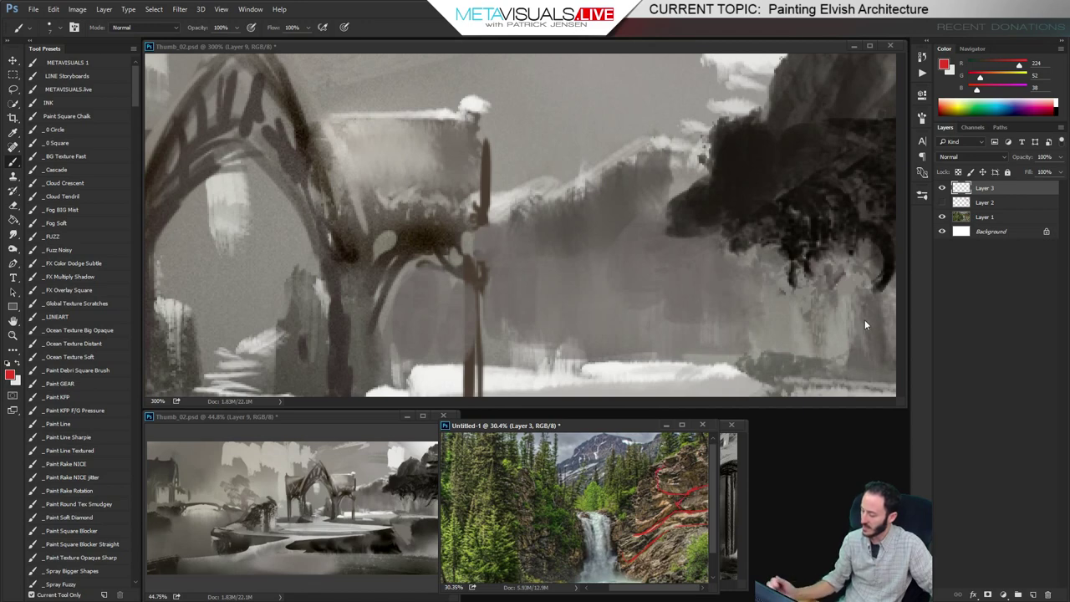
left_click(943, 190)
key("ctrl+shift+alt+n")
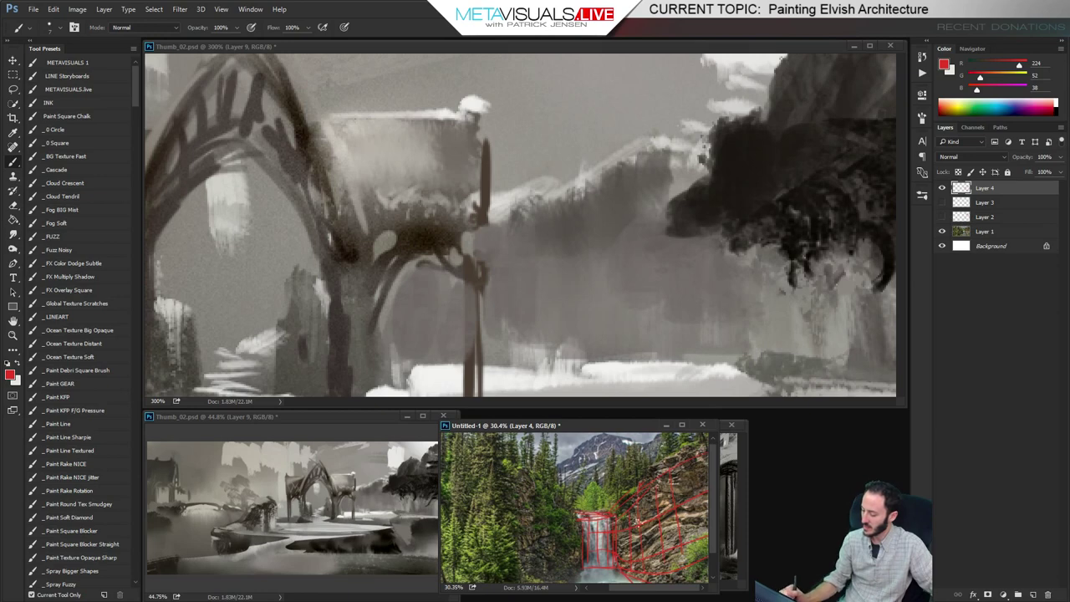
left_click(942, 189)
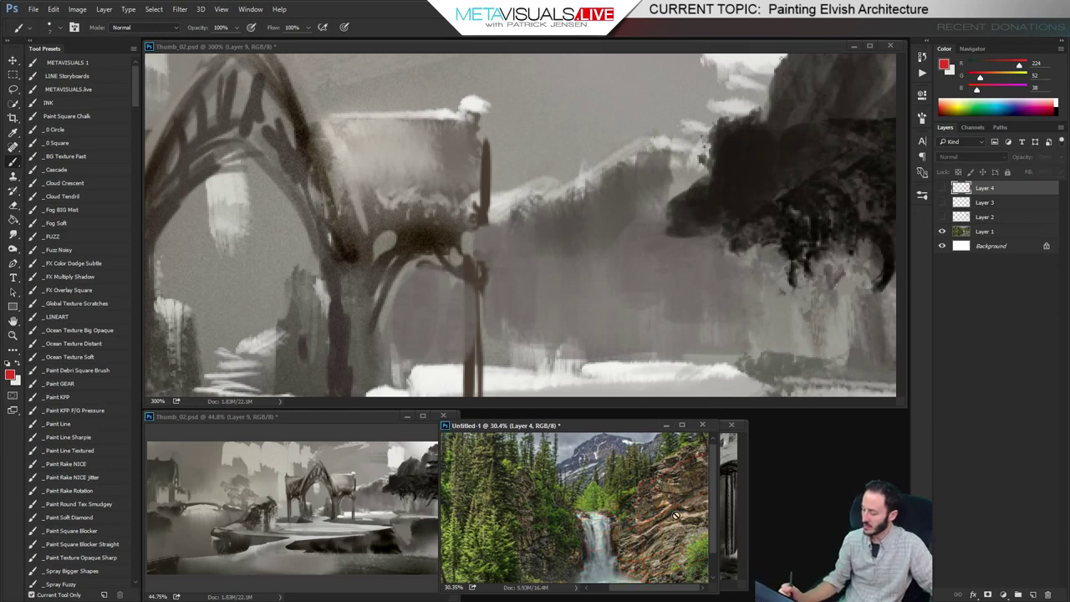
Paint dark rock strokes along the distant ridge in Thumb_02.psd with the Paint KPP brush and a colour sampled from the tree
left_click(637, 245)
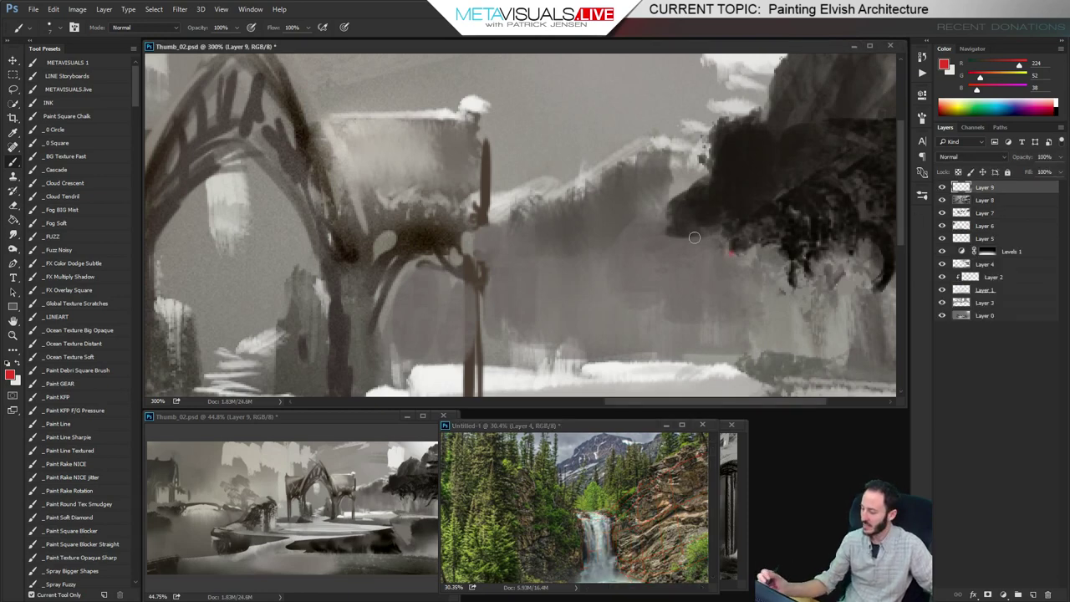
key("space")
key("b")
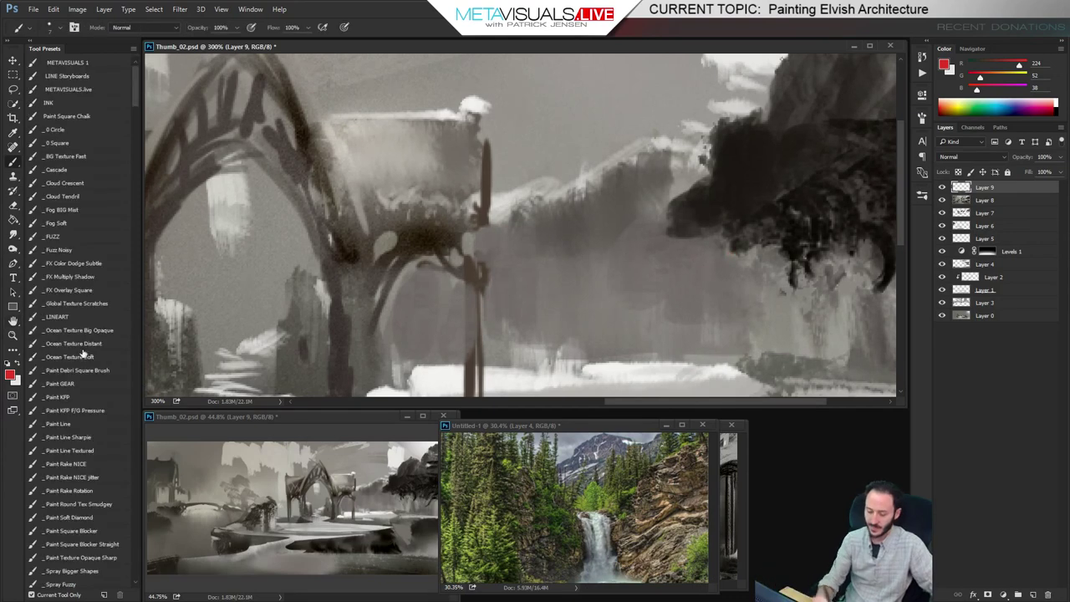
left_click(84, 397)
left_click(711, 203, "alt")
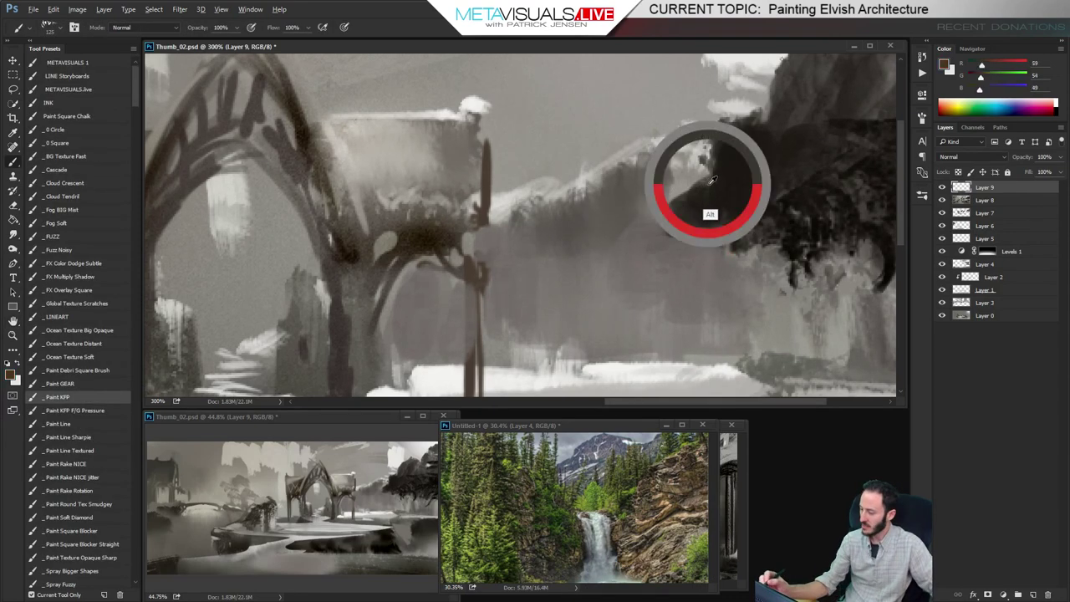
key("[")
key("[")
key("[")
key("[")
mouse_move(583, 202)
left_mouse_down()
mouse_move(606, 179)
mouse_move(547, 205)
mouse_move(615, 173)
mouse_move(520, 217)
left_mouse_up()
Add light diagonal strokes to the distant ridge's crest and slopes with a light grey sampled from the sky
key("[")
key("[")
key("[")
left_click(757, 58, "alt")
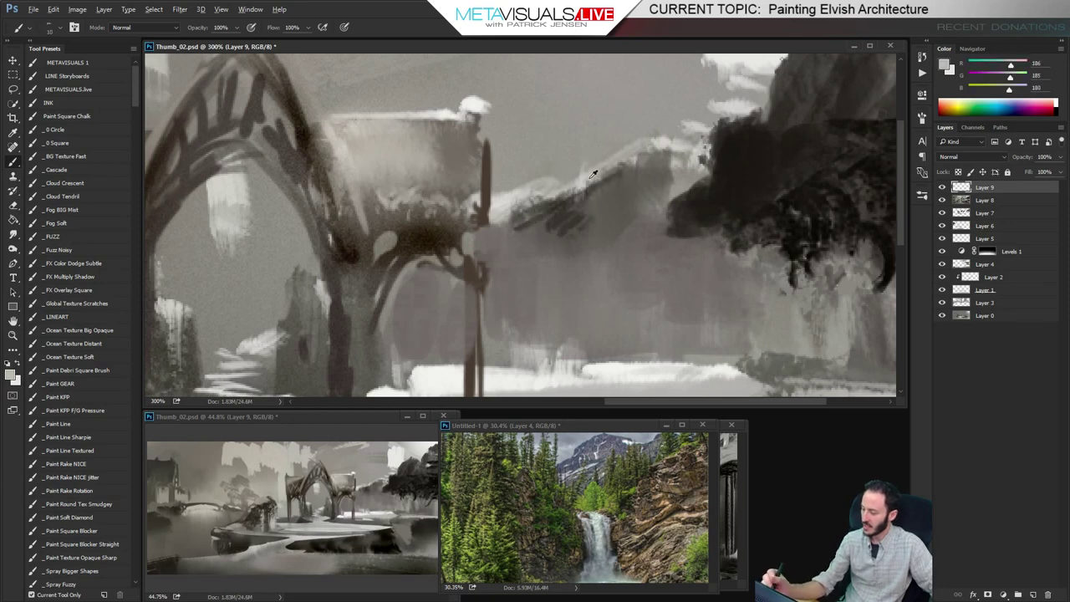
key("]")
left_click_drag(611, 163, 543, 203)
mouse_move(611, 186)
left_mouse_down()
mouse_move(627, 181)
mouse_move(555, 281)
left_mouse_up()
mouse_move(642, 205)
left_mouse_down()
mouse_move(503, 282)
mouse_move(521, 271)
mouse_move(537, 306)
mouse_move(587, 316)
left_mouse_up()
Rework the ridge's shaded face with a sampled darker grey and smudge the strokes together
left_click(559, 206, "alt")
mouse_move(571, 287)
left_mouse_down()
mouse_move(608, 262)
mouse_move(597, 272)
left_mouse_up()
mouse_move(504, 278)
left_mouse_down()
mouse_move(623, 216)
mouse_move(655, 173)
mouse_move(554, 258)
left_mouse_up()
key("]")
left_click_drag(537, 242, 642, 197)
key("r")
left_click_drag(558, 226, 535, 242)
Zoom out to 200% and paint light grey haze over the ridge where it meets the arch's side post
key("z")
left_click(658, 226, "alt")
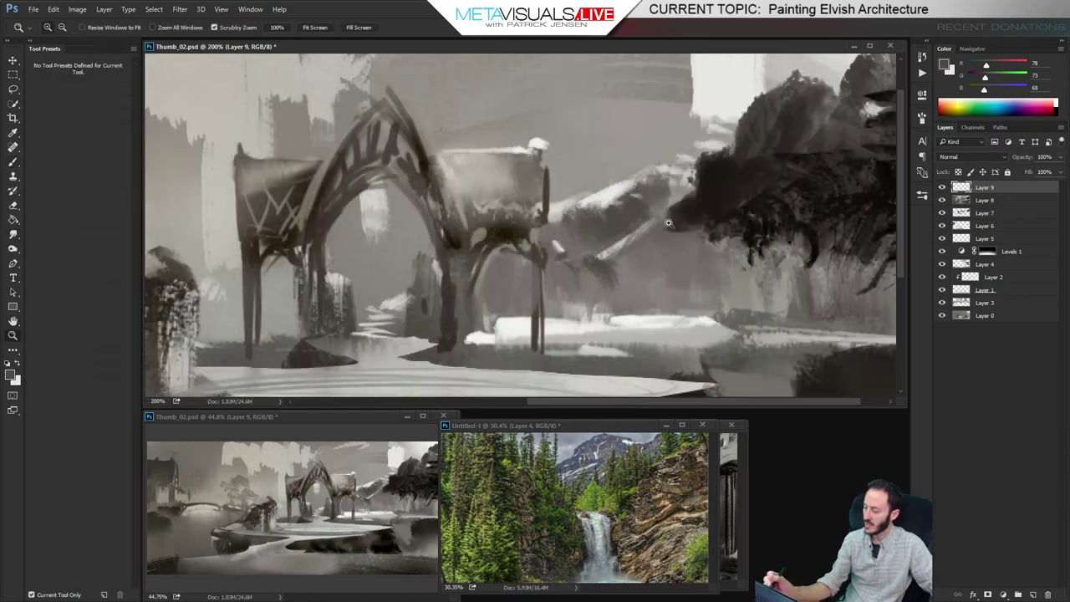
left_click_drag(645, 247, 586, 262)
key("b")
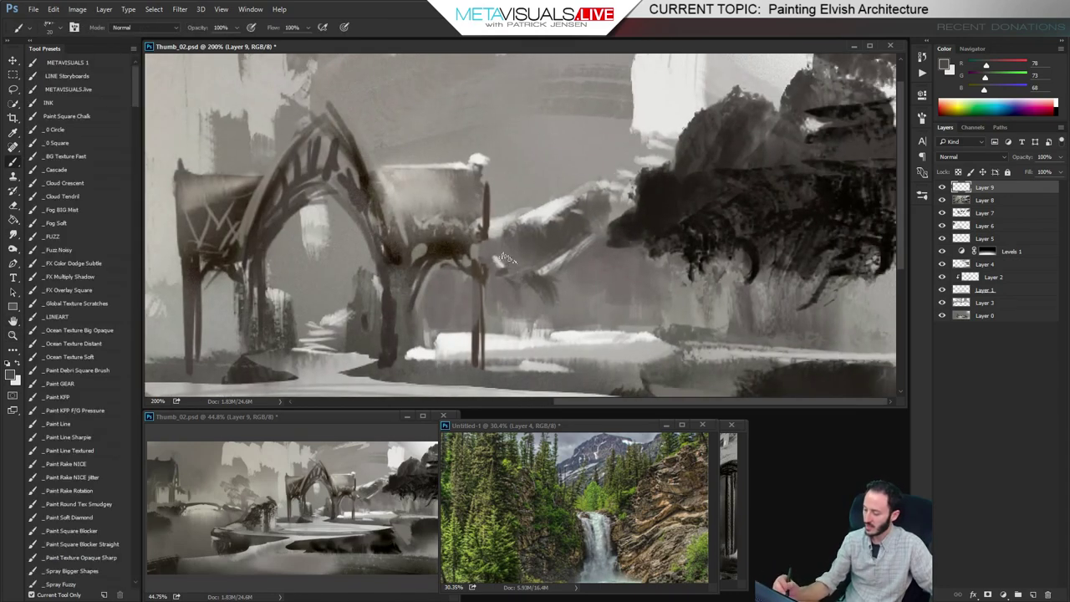
left_click(495, 242, "alt")
mouse_move(483, 263)
left_mouse_down()
mouse_move(492, 238)
mouse_move(496, 267)
mouse_move(509, 240)
mouse_move(522, 260)
mouse_move(528, 227)
mouse_move(553, 218)
left_mouse_up()
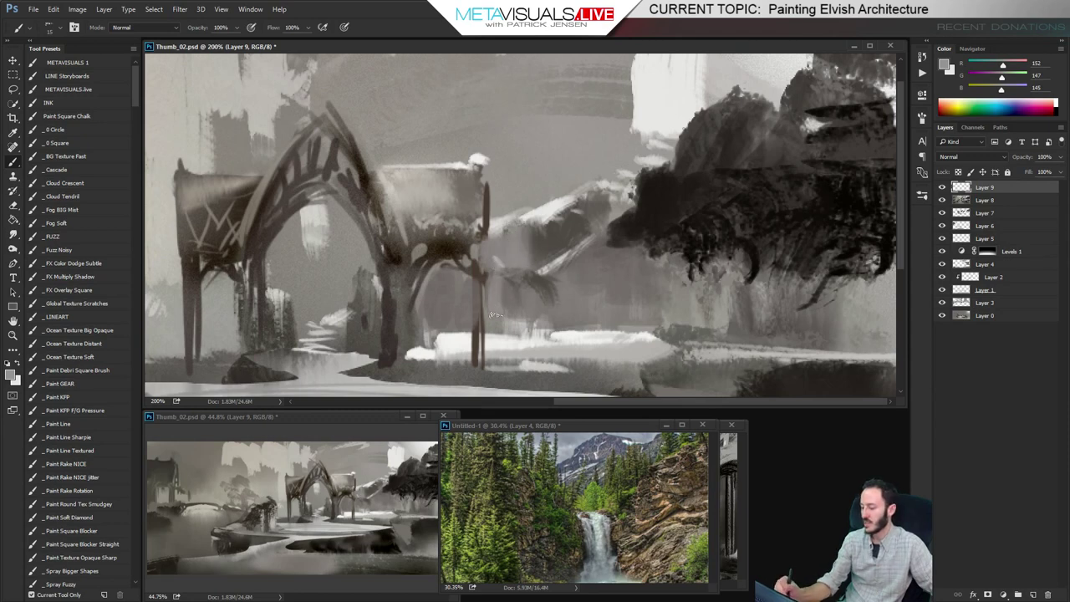
Paint the mountain slope between the ridge and the large tree with sampled mid greys
left_click(612, 203, "alt")
mouse_move(612, 217)
left_mouse_down()
mouse_move(641, 213)
mouse_move(621, 270)
mouse_move(625, 228)
mouse_move(643, 251)
mouse_move(673, 237)
left_mouse_up()
left_click(633, 233, "alt")
key("space")
left_click_drag(666, 199, 676, 234)
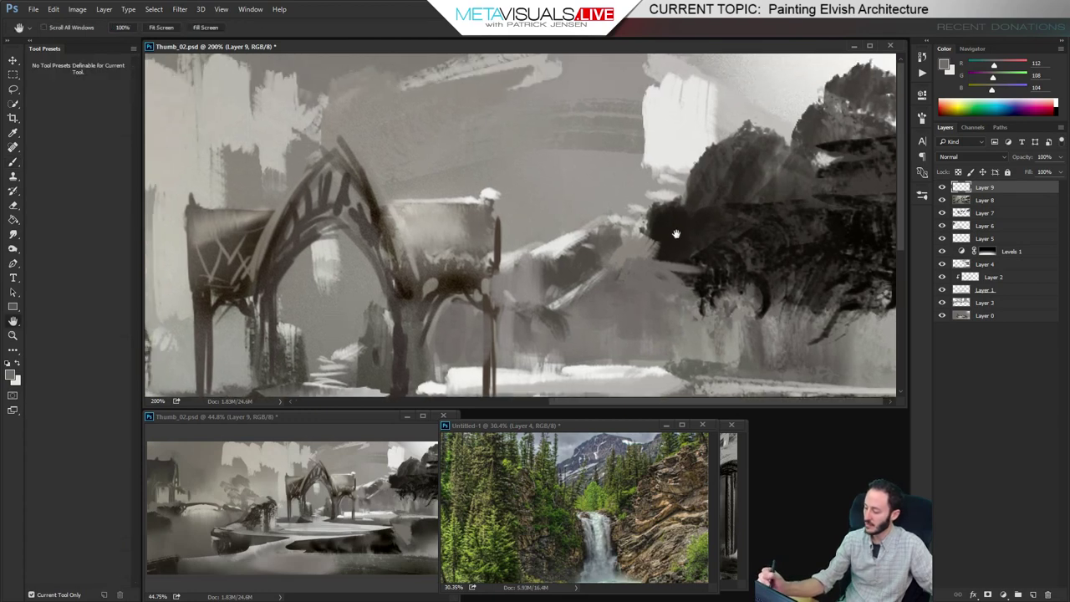
key("bracketleft")
left_click(566, 287, "alt")
left_click_drag(593, 233, 584, 228)
Sketch light strokes in the sky above the ridge to suggest a taller mountain peak
left_click(606, 138, "alt")
mouse_move(566, 179)
left_mouse_down()
mouse_move(563, 203)
mouse_move(626, 174)
mouse_move(644, 144)
mouse_move(619, 144)
mouse_move(639, 108)
left_mouse_up()
key("space")
left_click(656, 141, "alt")
left_click_drag(589, 139, 604, 126)
Paint dark grey shading below the new peak's light strokes and smudge it into the sky
left_click(594, 204, "alt")
left_click_drag(595, 206, 646, 195)
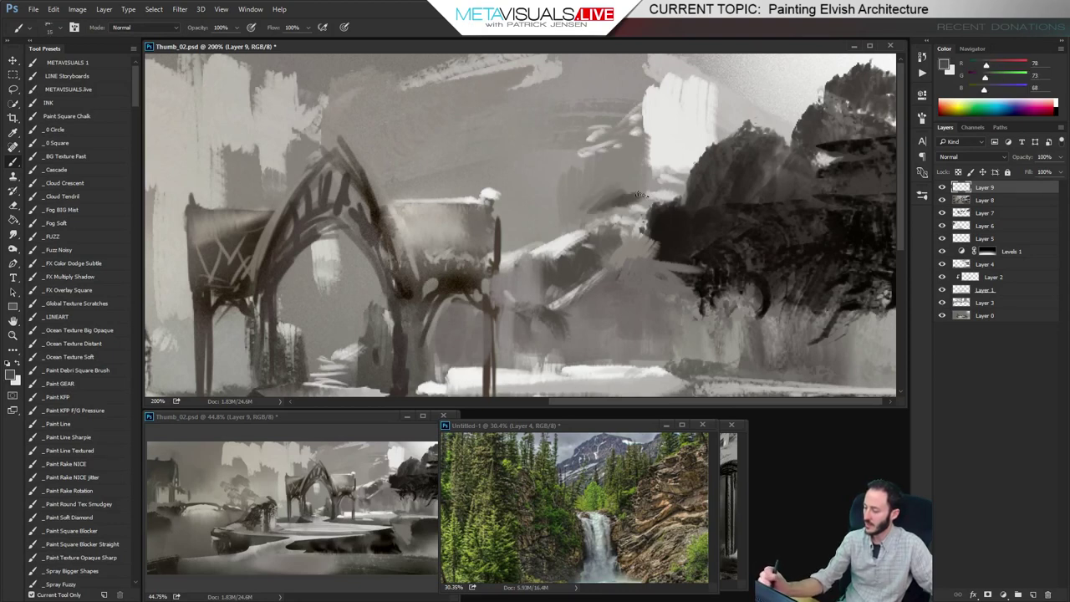
mouse_move(576, 224)
left_mouse_down()
mouse_move(656, 194)
mouse_move(655, 167)
left_mouse_up()
key("r")
left_click_drag(604, 194, 659, 167)
key("b")
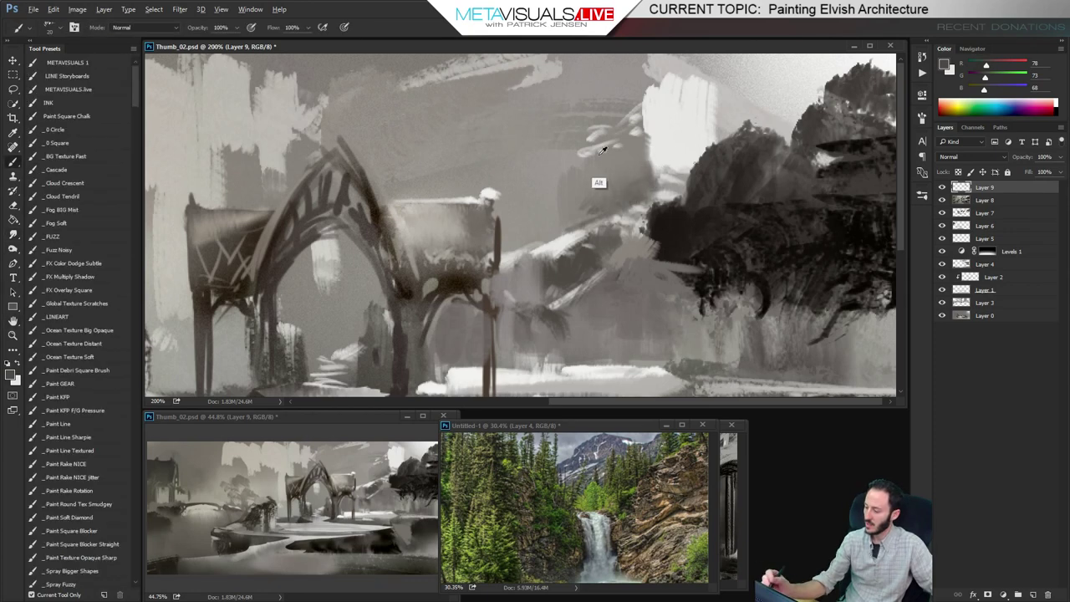
Build up the tall peak's lit slopes with light grey strokes running down towards the large tree, using sampled colours and varied brush sizes
left_click(656, 132, "alt")
key("bracketleft")
key("bracketleft")
key("bracketleft")
key("bracketleft")
key("bracketleft")
key("bracketleft")
key("bracketleft")
mouse_move(556, 196)
left_mouse_down()
mouse_move(598, 143)
mouse_move(638, 137)
mouse_move(605, 158)
mouse_move(641, 150)
mouse_move(621, 155)
mouse_move(674, 125)
mouse_move(635, 146)
mouse_move(626, 168)
mouse_move(660, 140)
mouse_move(668, 183)
left_mouse_up()
left_click(623, 211, "alt")
key("bracketright")
key("bracketright")
left_click(740, 116, "alt")
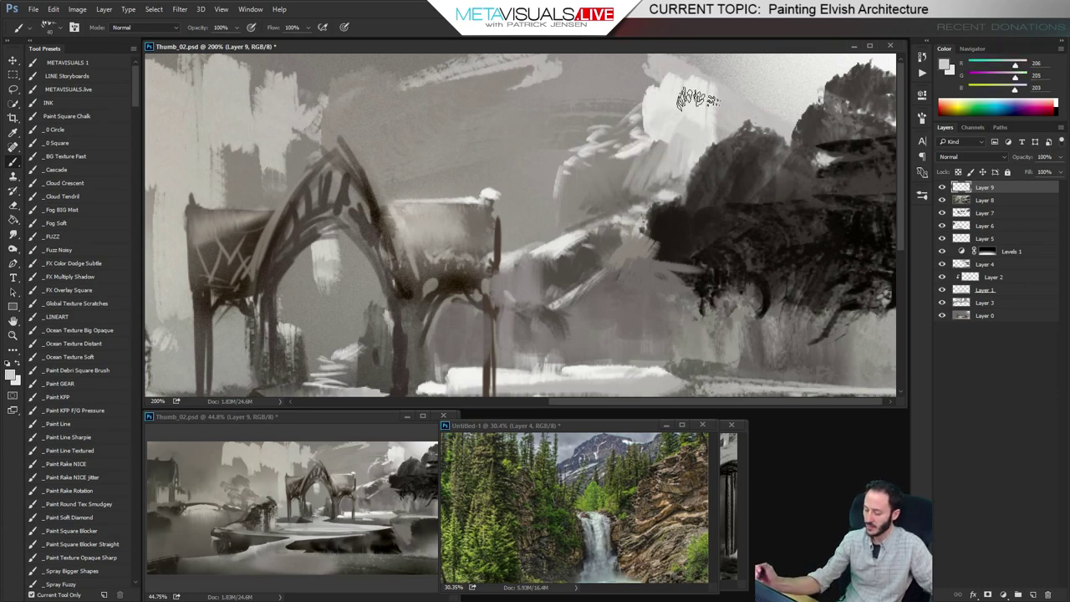
Sample a dark grey from the lower ridge and reduce the brush size to paint its shaded slope
scroll(585, 183, "down", 2)
left_click(562, 222, "alt")
key("bracketleft")
key("bracketleft")
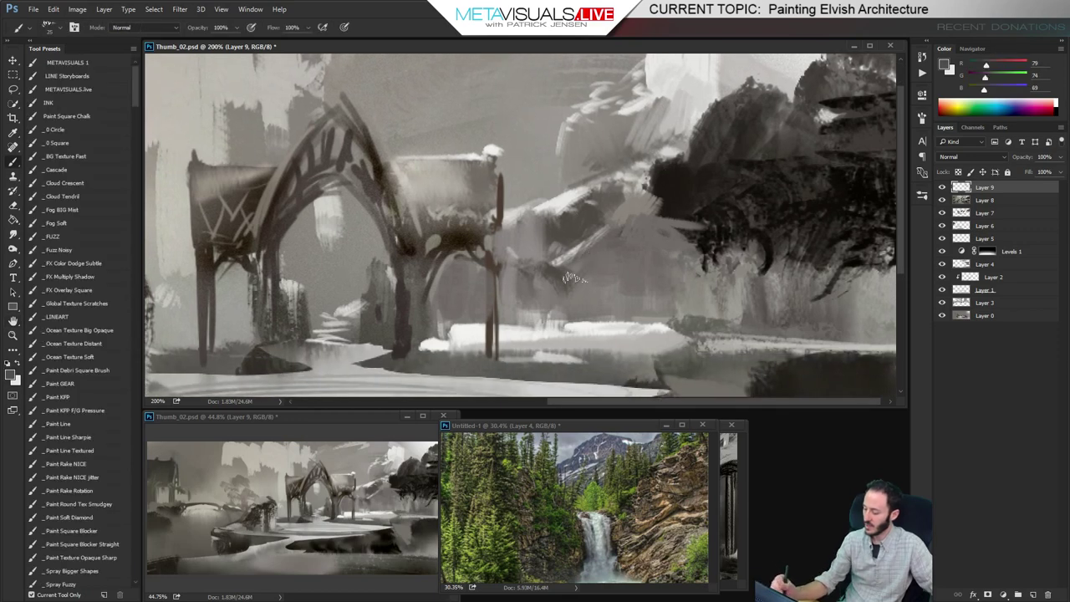
Brush dark grey diagonal strokes over the rocky slope between the archway and the large dark tree
left_click_drag(598, 255, 558, 291)
mouse_move(608, 264)
left_mouse_down()
mouse_move(555, 313)
mouse_move(522, 317)
left_mouse_up()
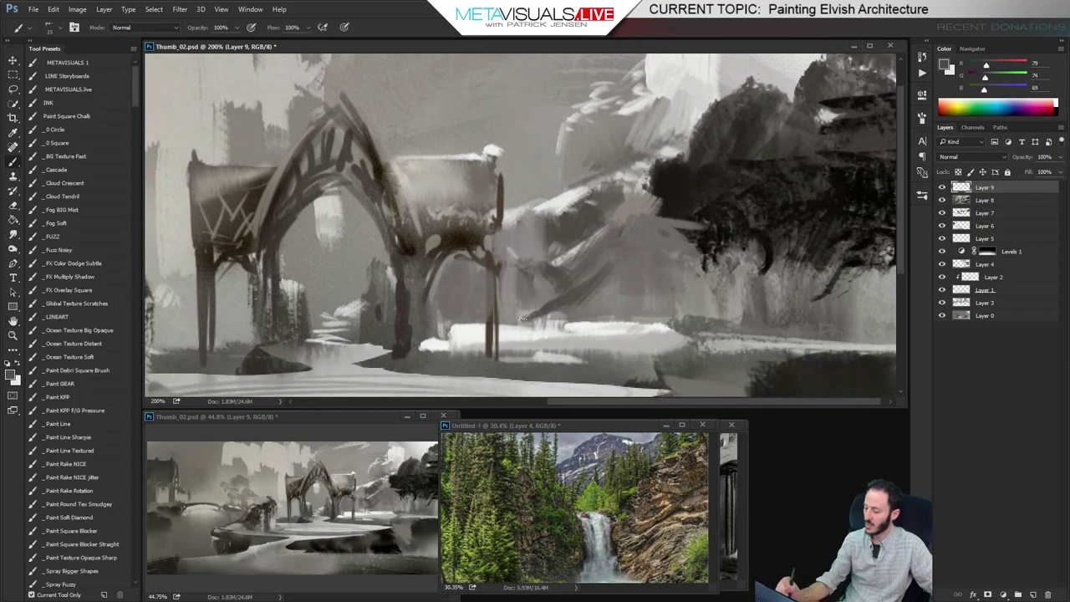
left_click_drag(610, 274, 672, 226)
left_click_drag(699, 273, 579, 323)
key("bracketright")
key("bracketright")
key("bracketright")
left_click_drag(694, 284, 579, 315)
left_click_drag(673, 316, 718, 311)
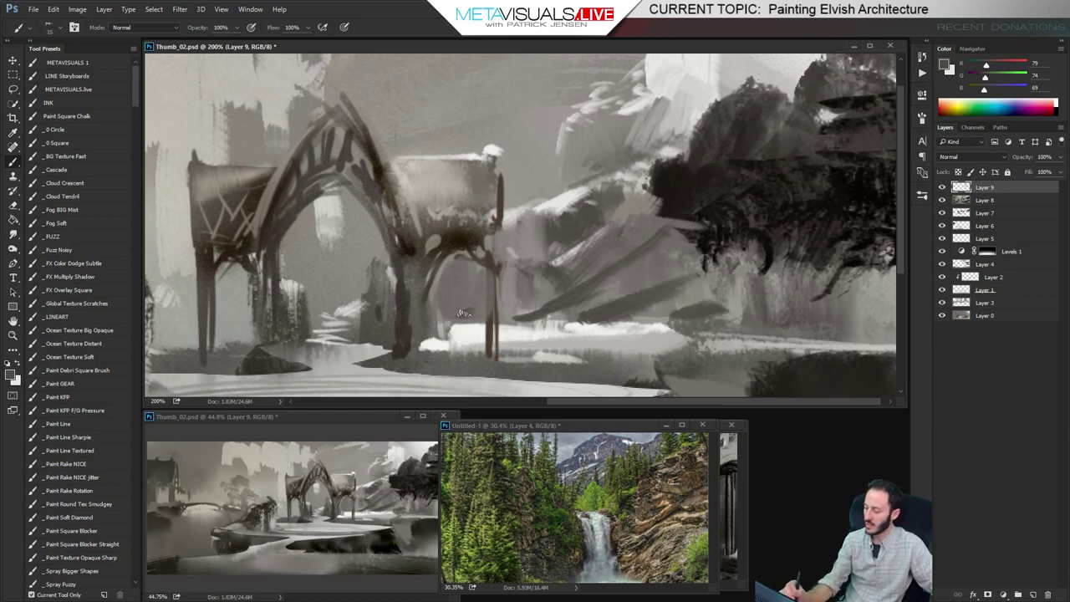
Add darker accents sampled from the tree to the base and crevice of the slope, blending them with the Smudge tool
left_click(750, 239, "alt")
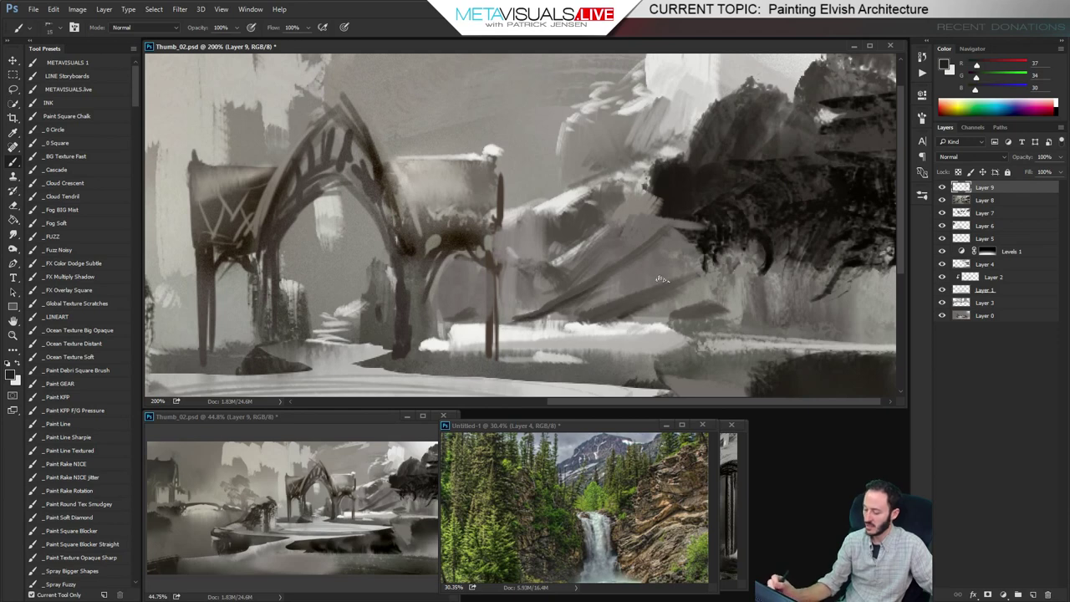
left_click_drag(675, 320, 704, 319)
key("space")
key("]")
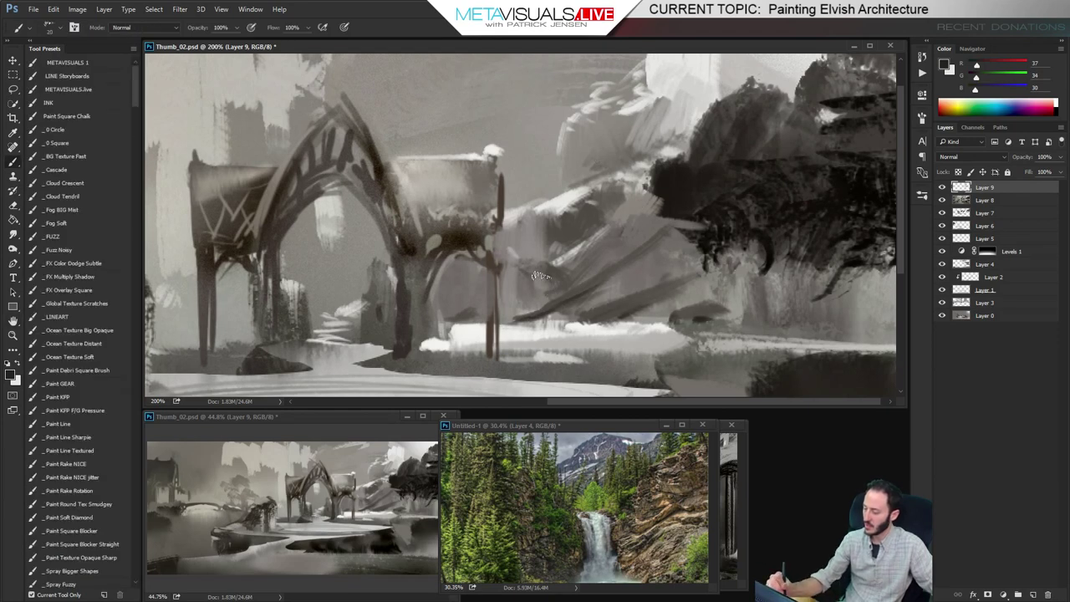
mouse_move(537, 272)
left_mouse_down()
mouse_move(543, 299)
mouse_move(555, 297)
left_mouse_up()
key("r")
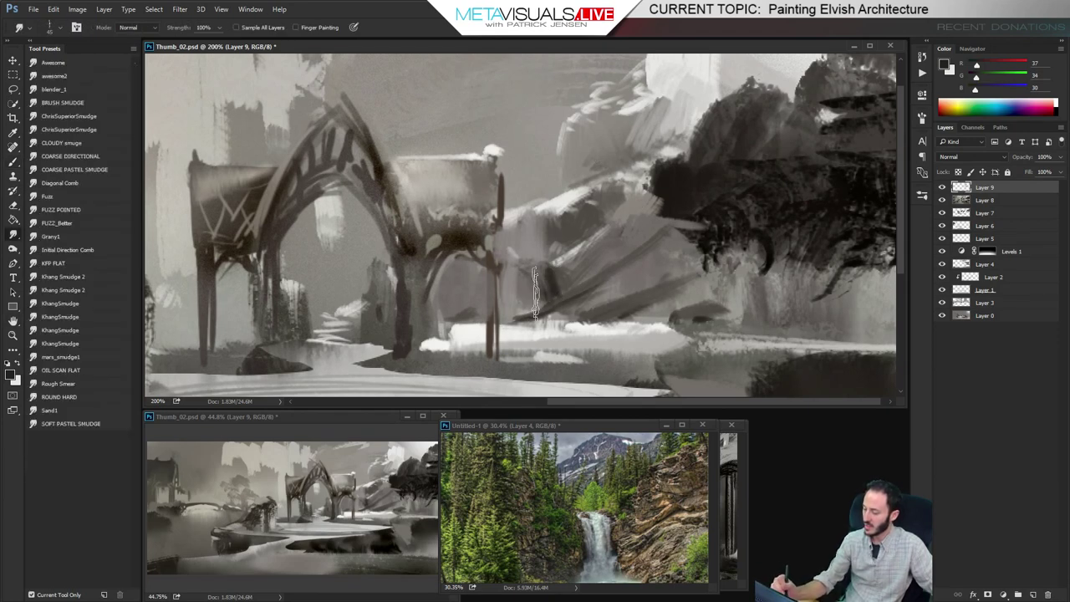
key("b")
left_click(546, 293, "alt")
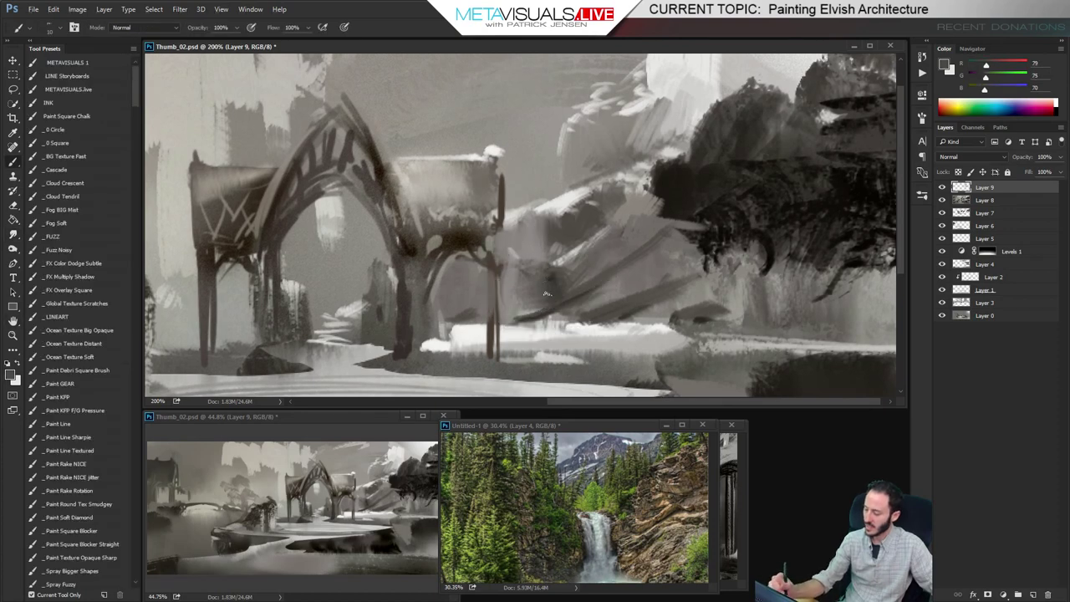
left_click(549, 295, "alt")
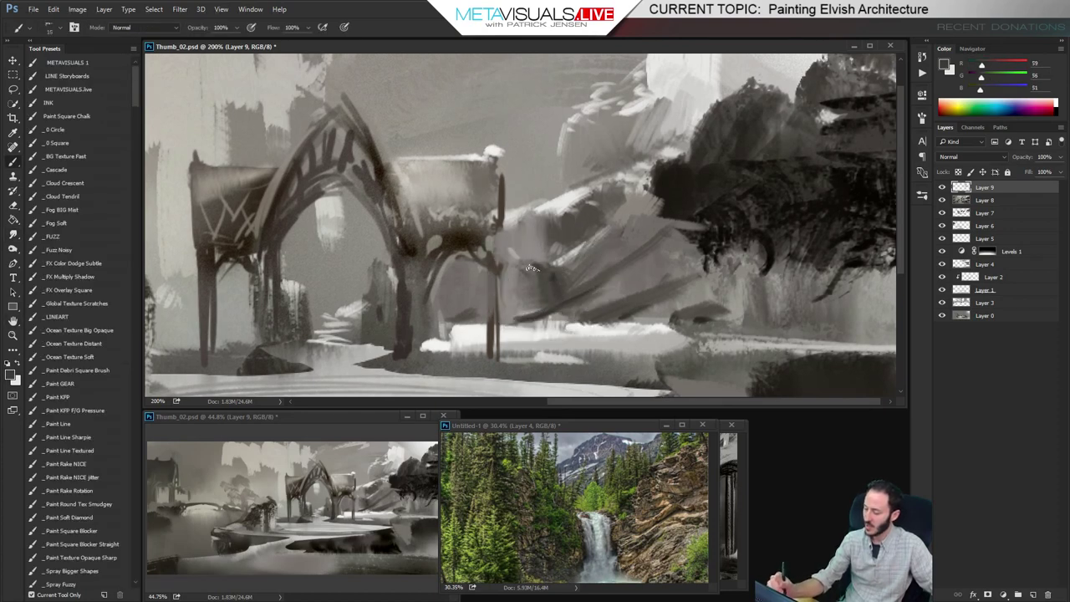
Paint small light grey highlights on the rock ridges beside the archway with a finer brush
left_click(559, 262, "alt")
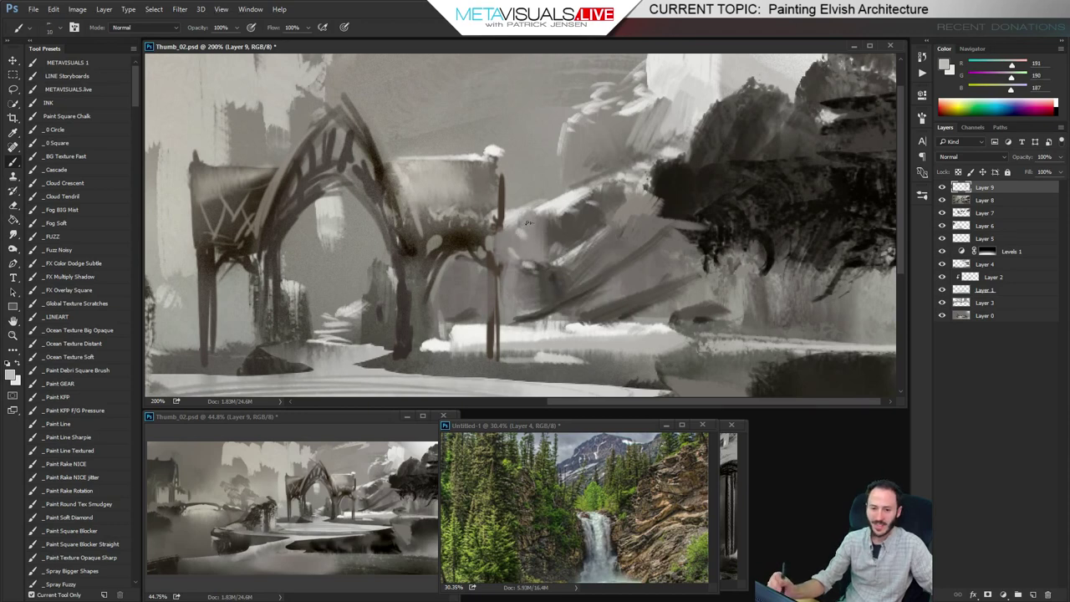
key("space")
key("bracketleft")
key("bracketleft")
key("bracketleft")
key("bracketleft")
key("bracketleft")
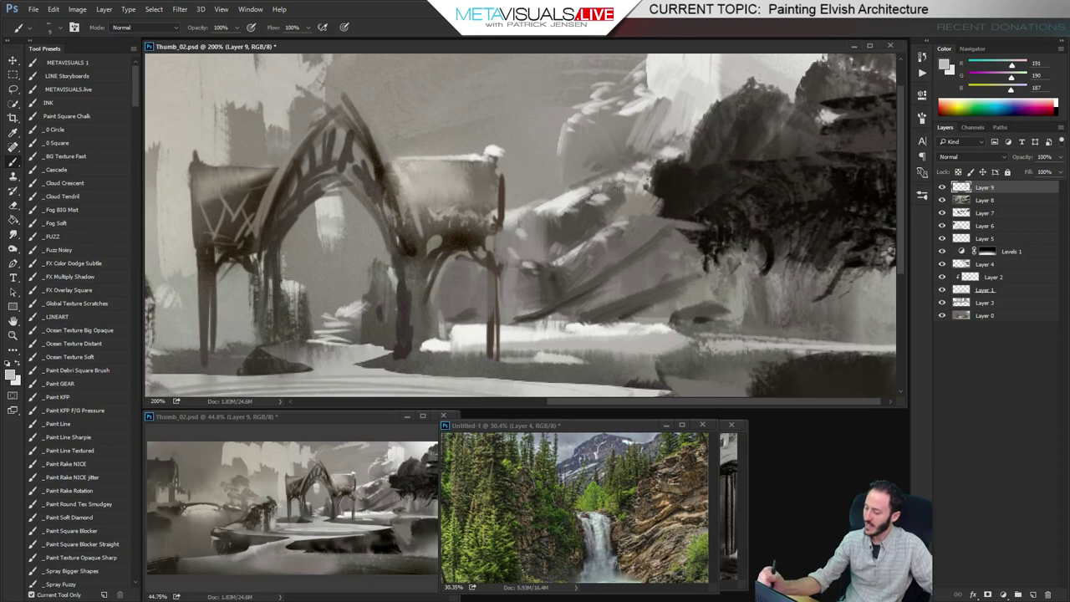
Paint a near-white streak and pale mist down the cliff edge behind the archway and soften them with smudging
left_click(719, 92, "alt")
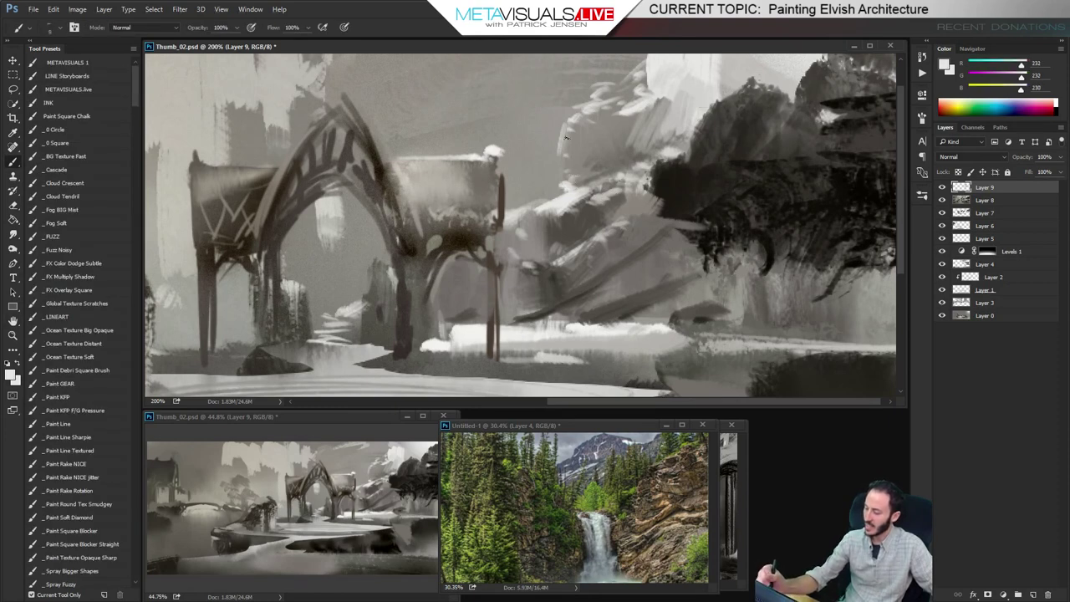
left_click_drag(560, 142, 560, 185)
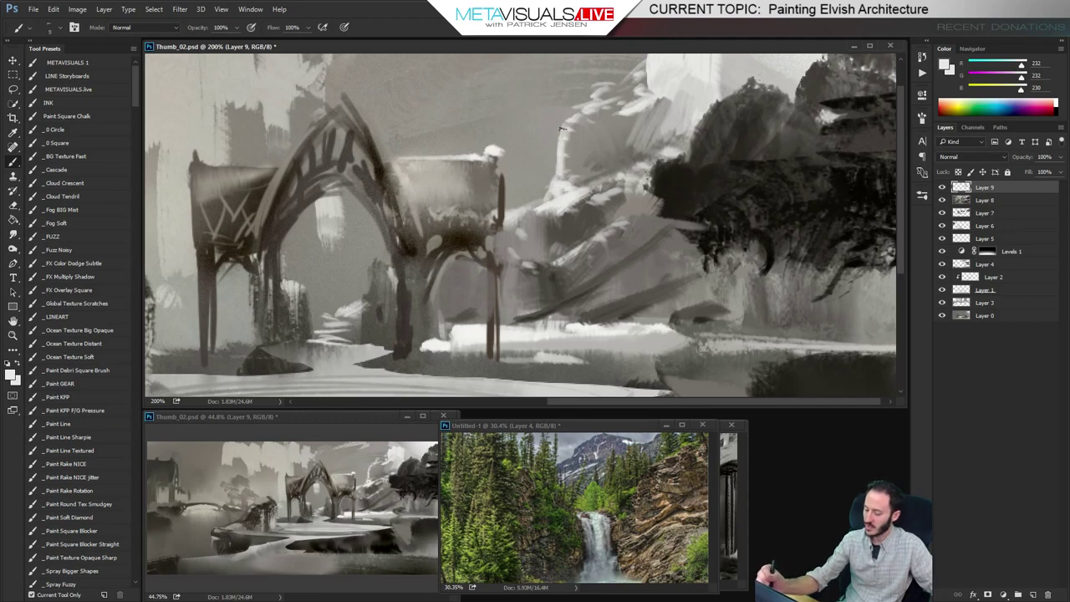
key("bracketright")
key("bracketright")
key("bracketright")
mouse_move(525, 143)
left_mouse_down()
mouse_move(528, 186)
mouse_move(542, 177)
left_mouse_up()
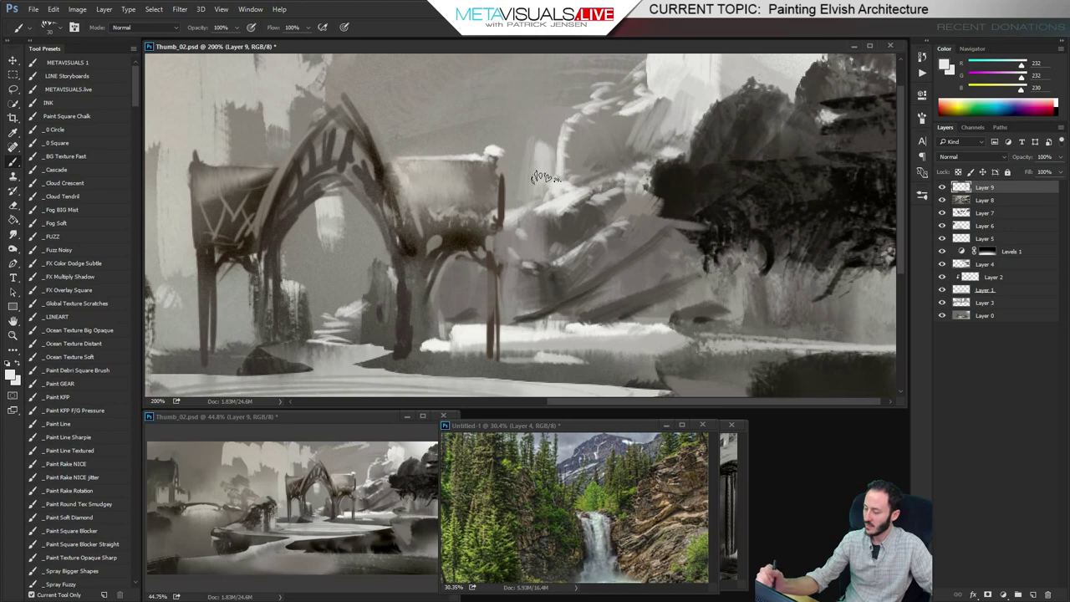
mouse_move(549, 117)
left_mouse_down()
mouse_move(541, 191)
mouse_move(522, 167)
mouse_move(510, 196)
mouse_move(504, 174)
mouse_move(548, 125)
left_mouse_up()
key("space")
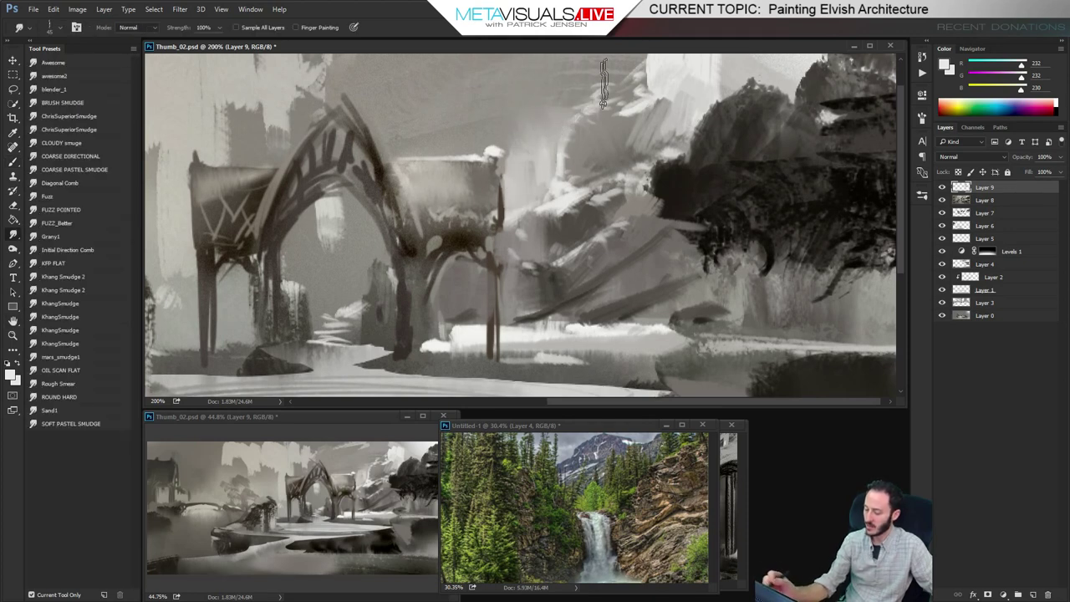
Refine the rocky slope and the adjoining edge of the dark tree with grey tones sampled from the painting
key("space")
left_click_drag(628, 254, 652, 237)
left_click(649, 269, "alt")
left_click(719, 247, "alt")
left_click(727, 219, "ctrl")
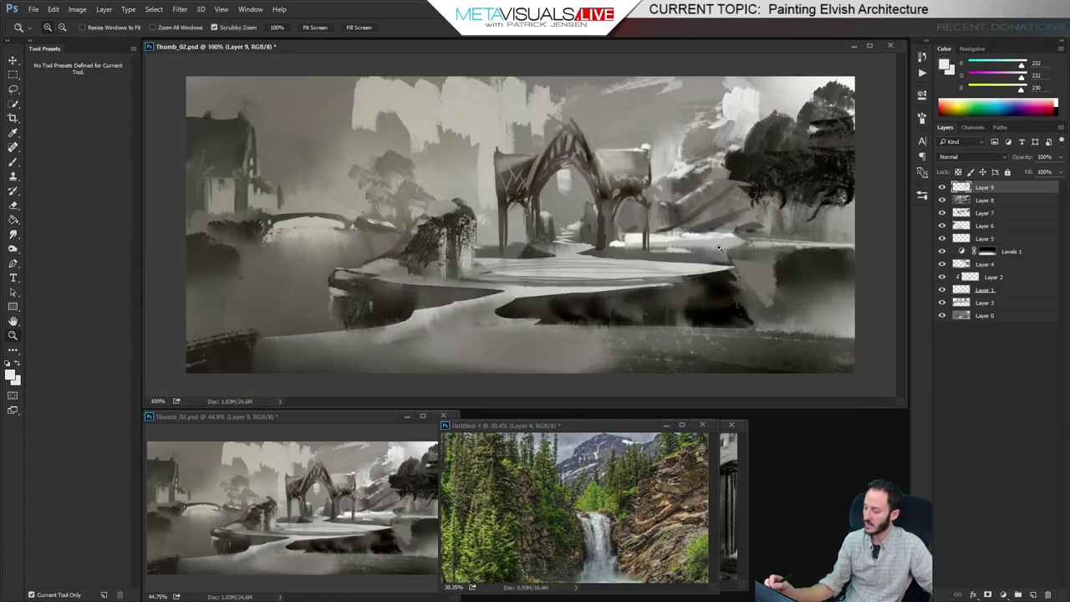
left_click(703, 178, "alt")
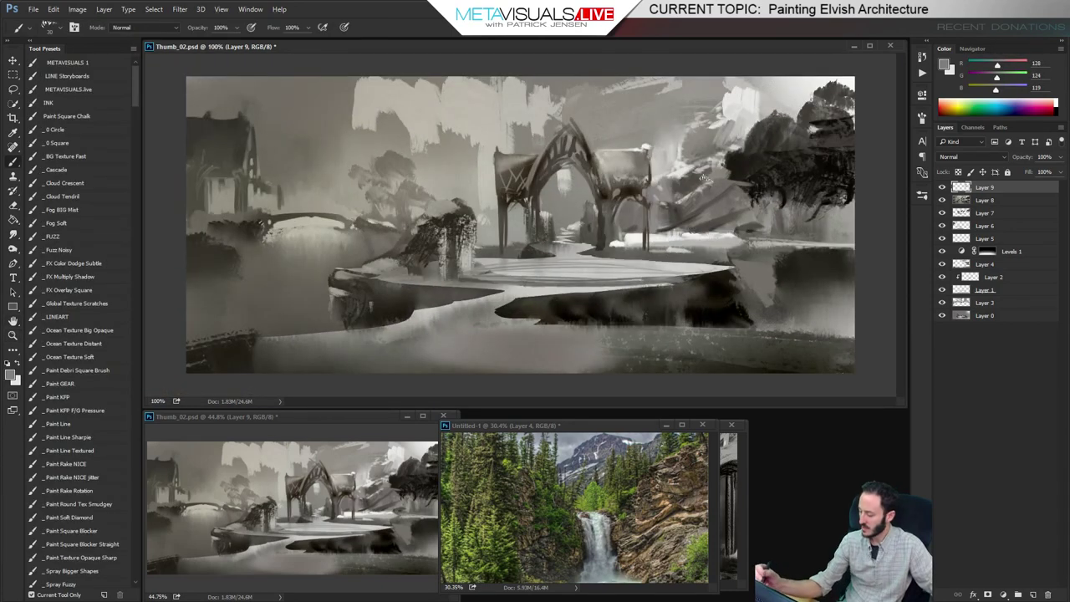
left_click(708, 205, "alt")
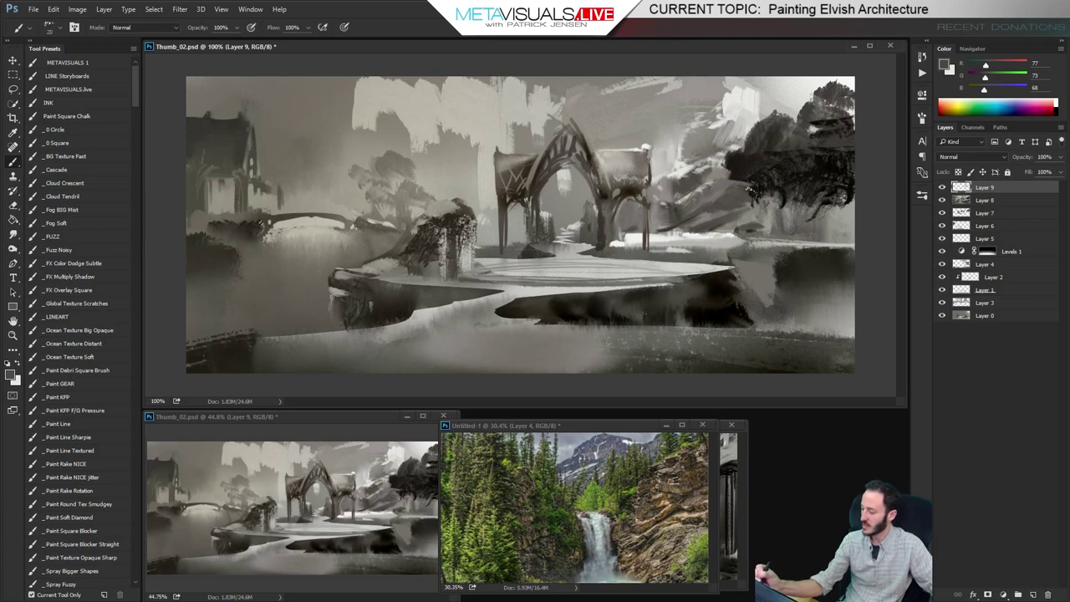
left_click(751, 177, "alt")
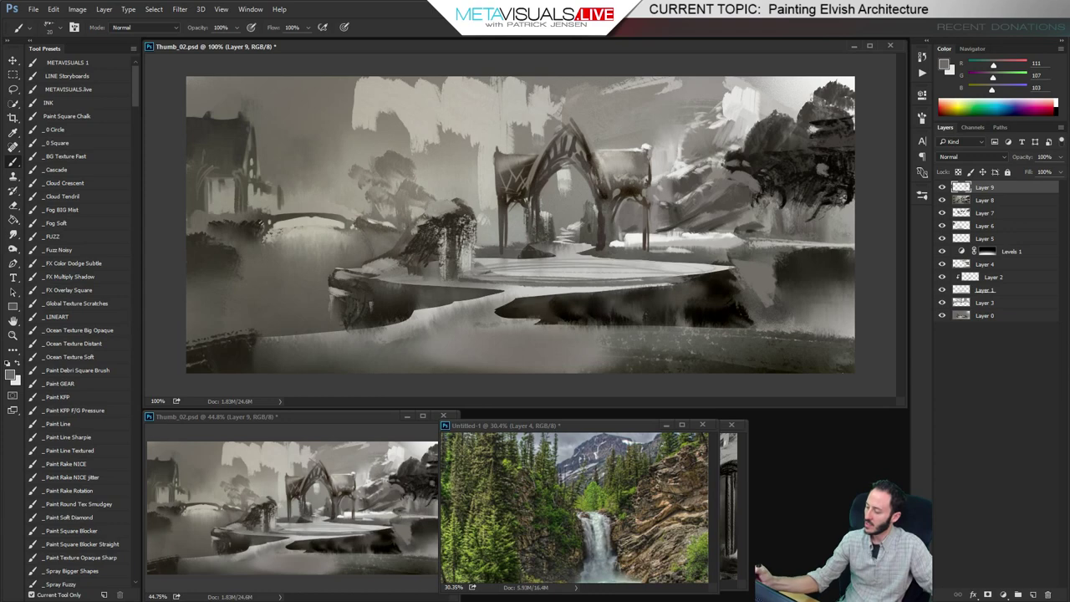
key("]")
key("space")
key("space")
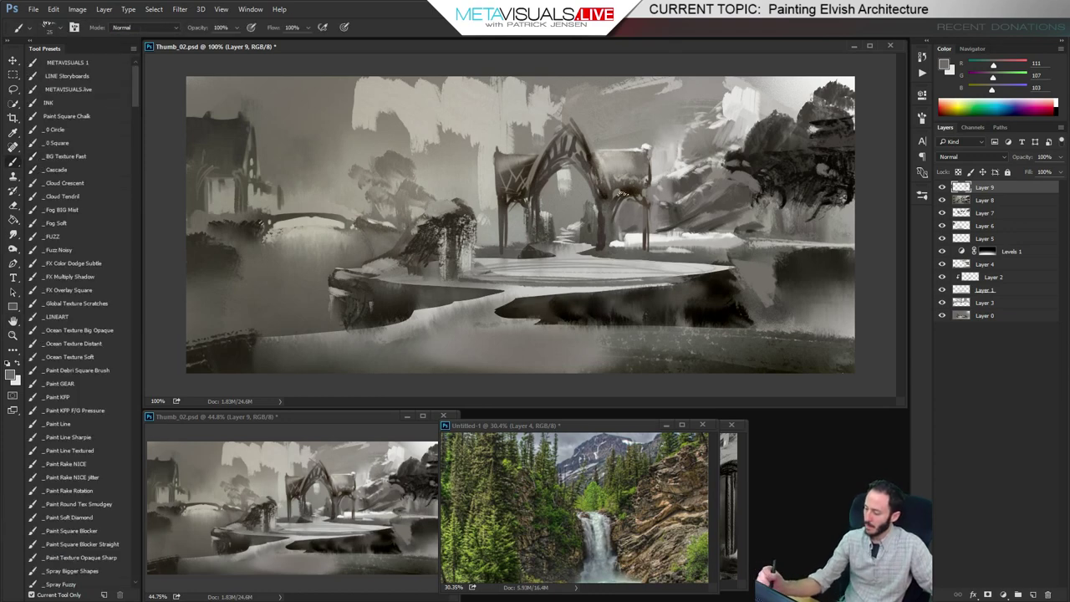
Darken the archway's structure and the side of the foreground rock pillar using dark tones sampled from each
left_click(590, 156, "alt")
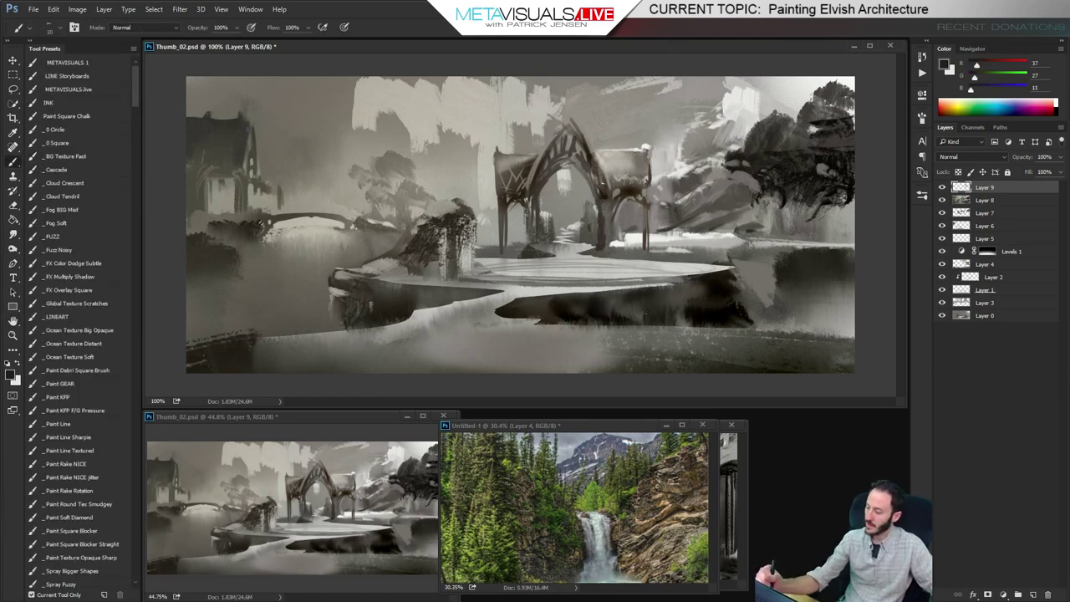
left_click_drag(601, 181, 579, 138)
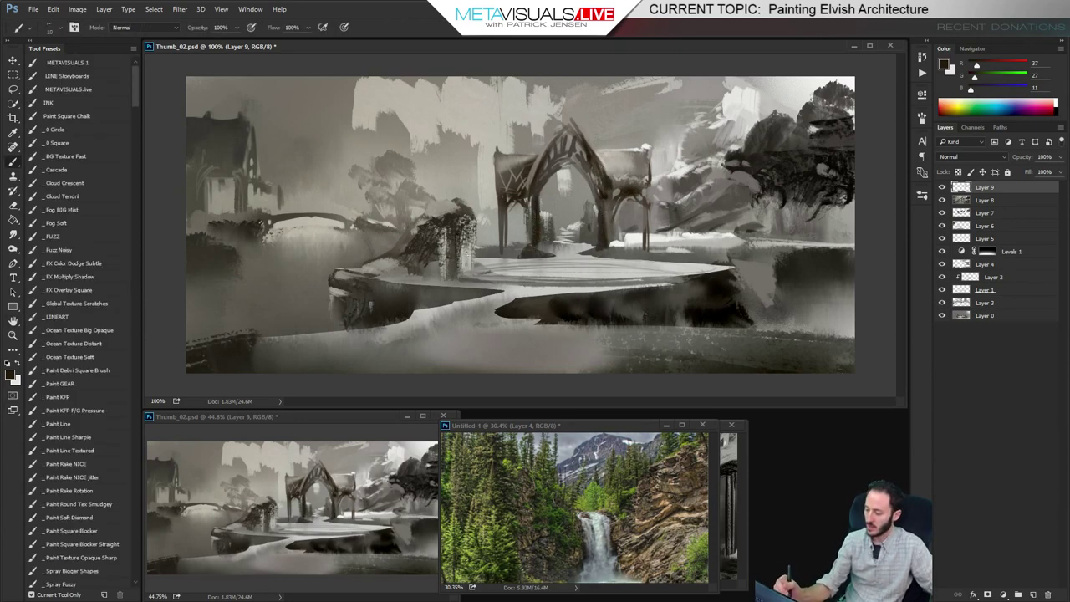
left_click(466, 221, "alt")
key("bracketright")
key("bracketright")
key("bracketright")
left_click_drag(463, 223, 462, 267)
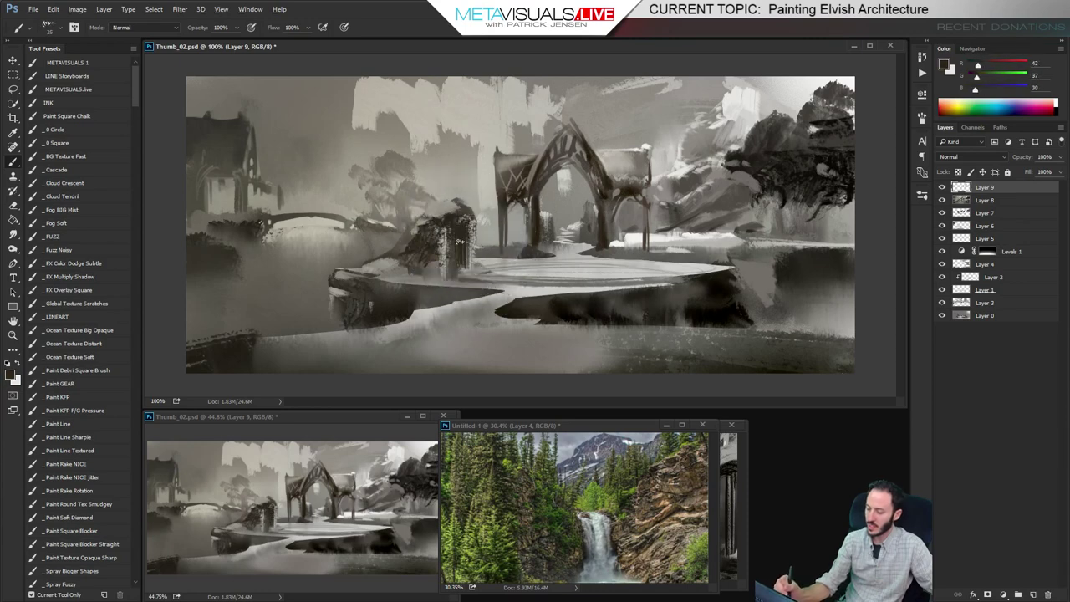
Paint a dark rocky bank in the water below the bridge and soften it with smudging and a lighter sampled tone
mouse_move(259, 272)
left_mouse_down()
mouse_move(253, 231)
mouse_move(263, 279)
mouse_move(284, 300)
mouse_move(271, 287)
mouse_move(215, 280)
mouse_move(250, 239)
left_mouse_up()
key("r")
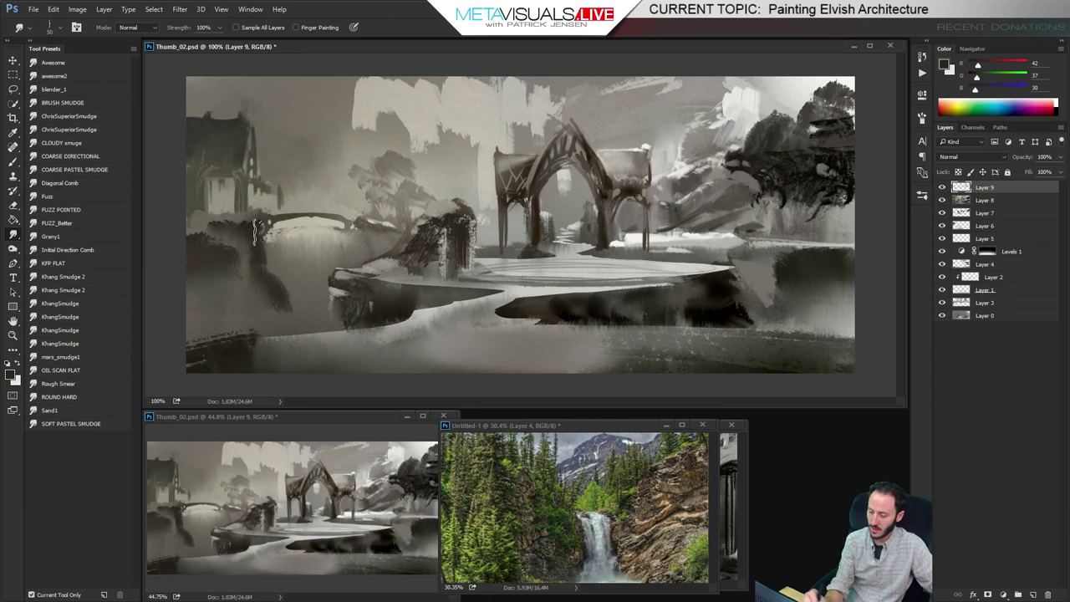
key("b")
left_click(261, 329, "alt")
key("bracketright")
mouse_move(260, 276)
left_mouse_down()
mouse_move(290, 303)
mouse_move(259, 259)
mouse_move(294, 311)
mouse_move(263, 244)
left_mouse_up()
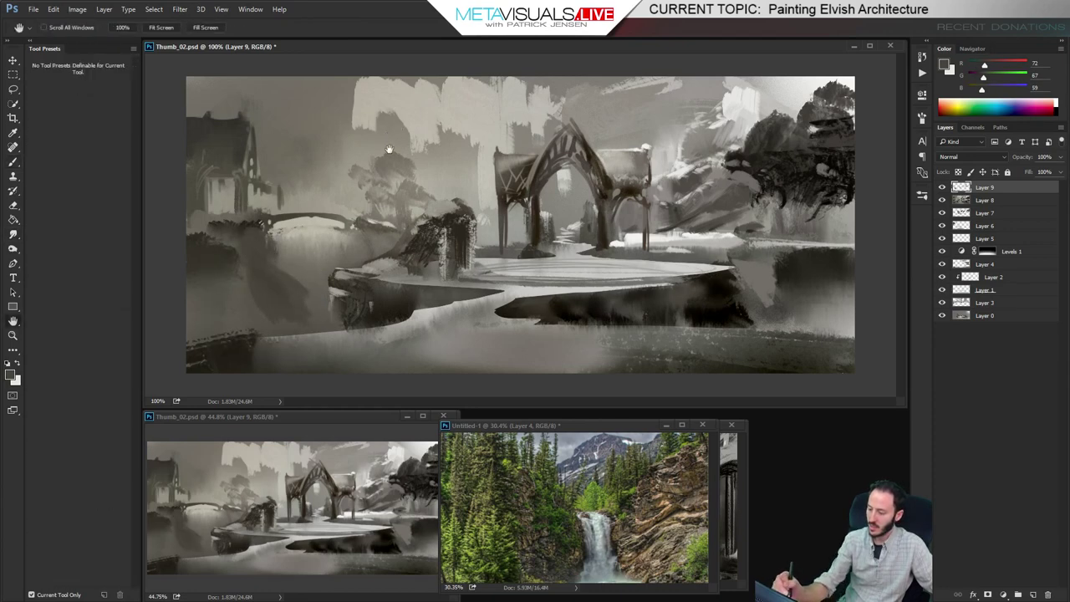
Extend the pale sky patch toward the house with its sampled light tone and blend its edge
left_click(355, 77, "alt")
mouse_move(358, 78)
left_mouse_down()
mouse_move(341, 94)
mouse_move(330, 87)
left_mouse_up()
key("r")
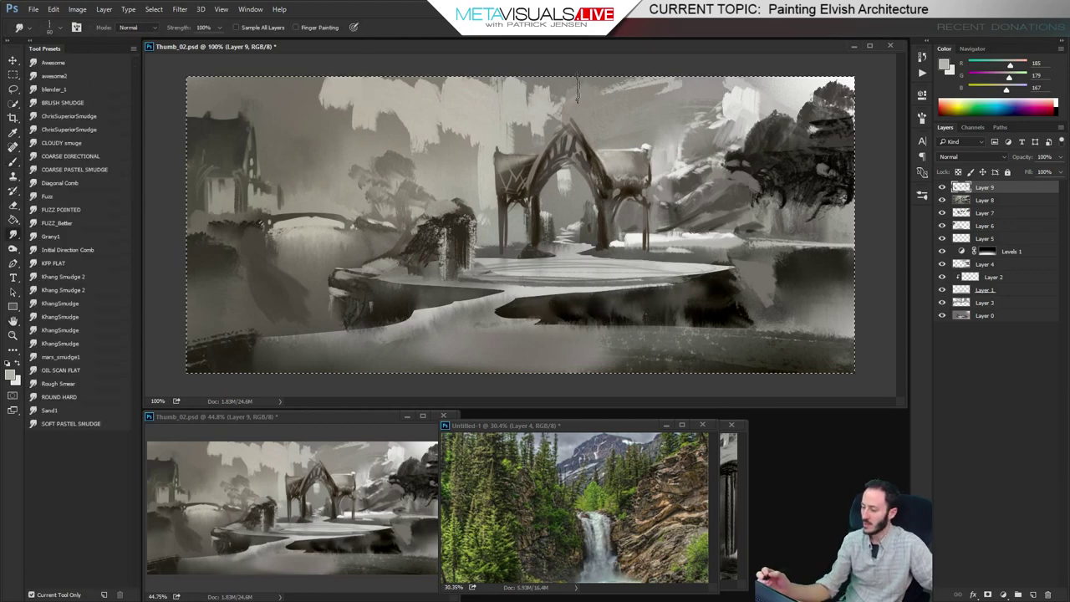
Stamp all visible layers into a new merged layer at the top of the stack
key("ctrl+shift+alt+e")
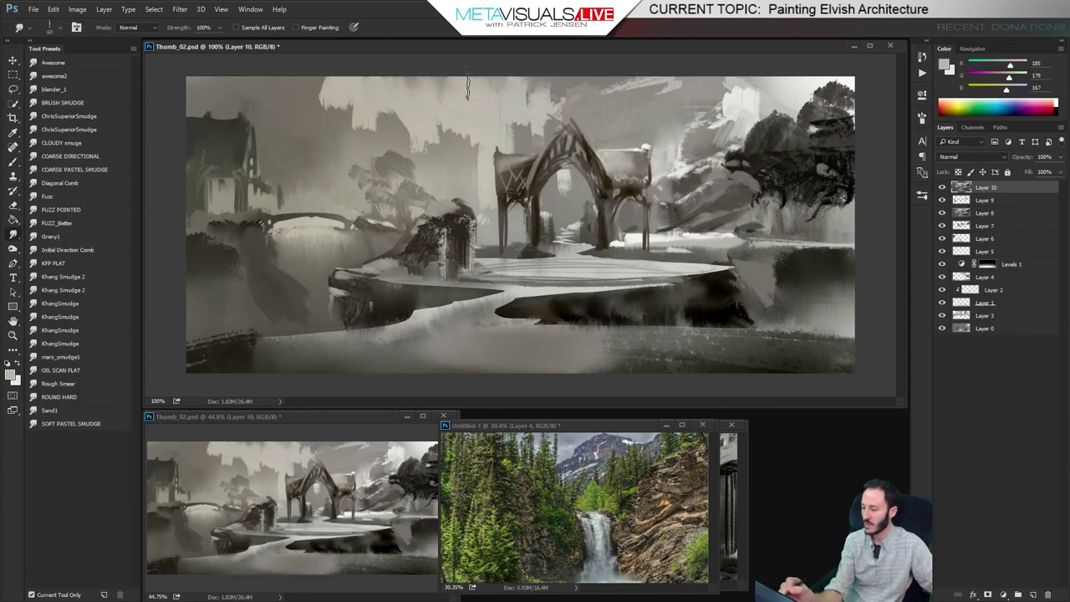
key("b")
key("ctrl+minus")
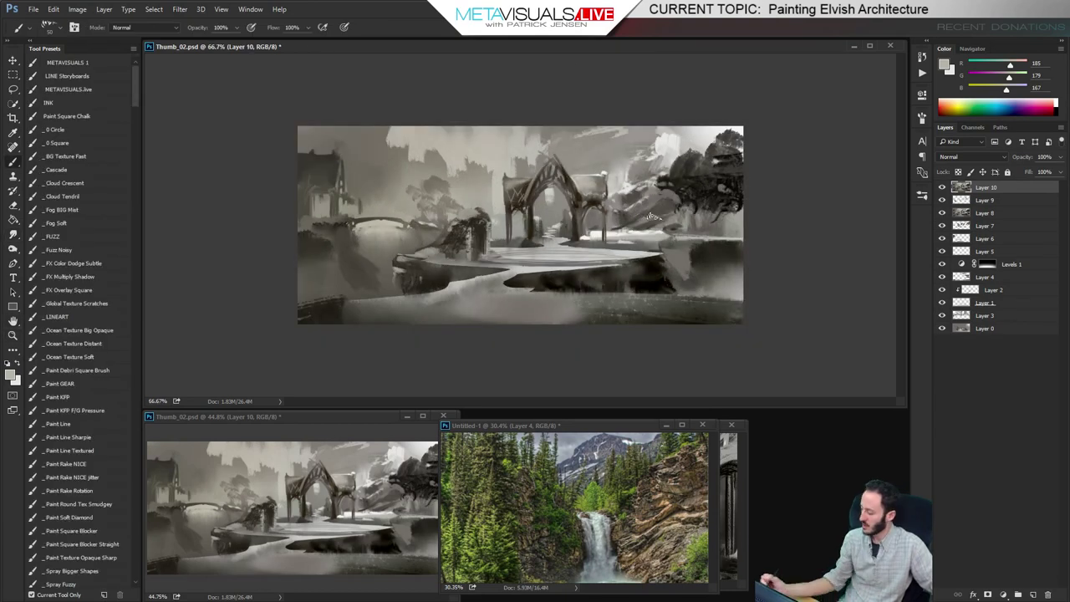
Add a Levels adjustment layer with the white input level at 212 and darkened midtones
left_click(1003, 594)
left_click(994, 413)
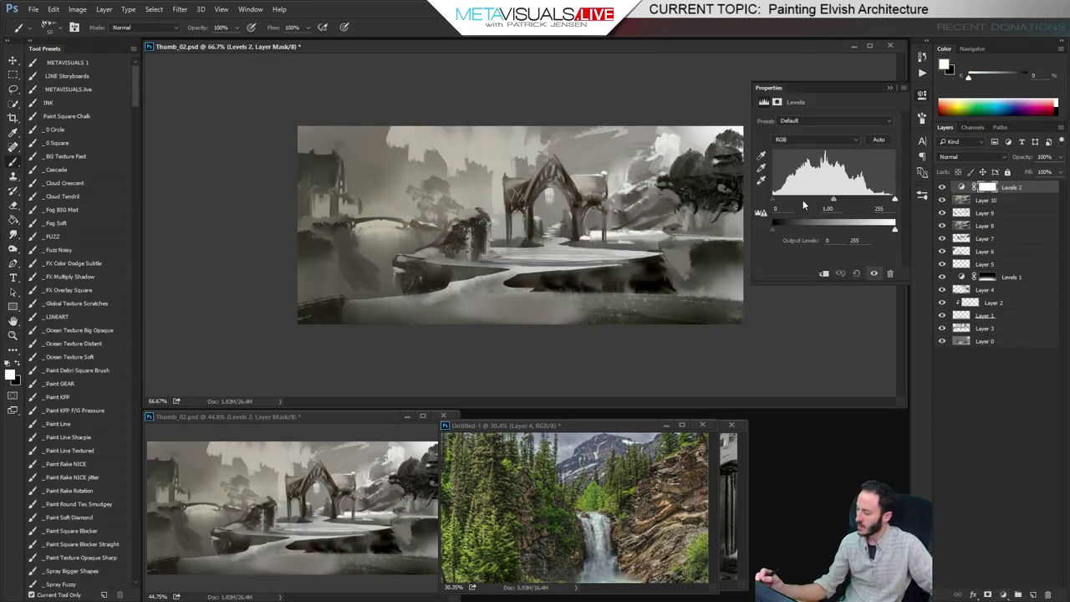
left_click_drag(894, 199, 873, 203)
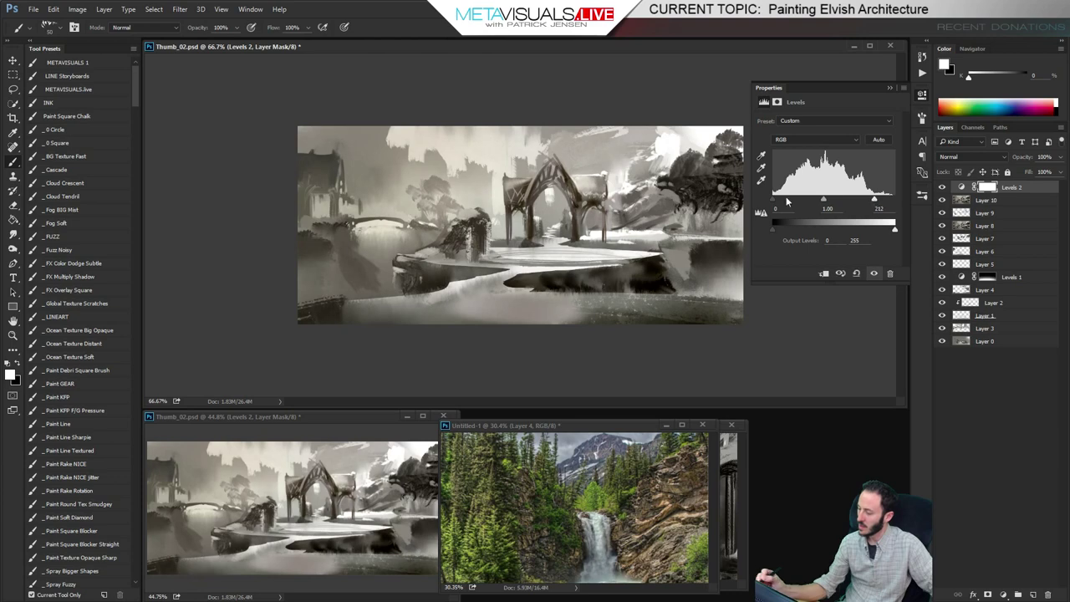
mouse_move(774, 199)
left_mouse_down()
mouse_move(787, 203)
mouse_move(760, 209)
left_mouse_up()
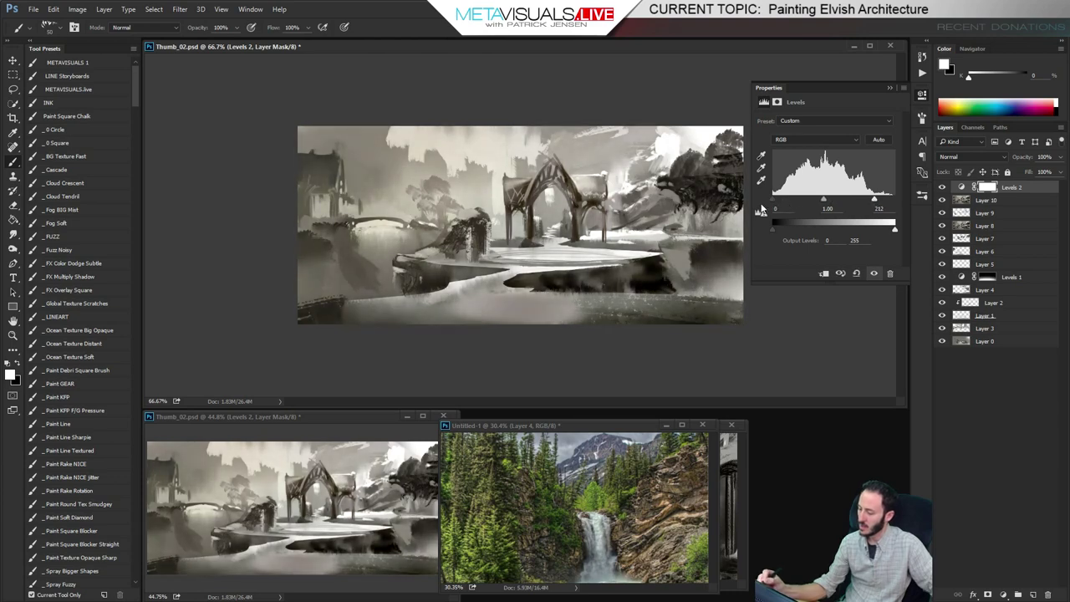
left_click_drag(824, 203, 833, 205)
left_click(889, 88)
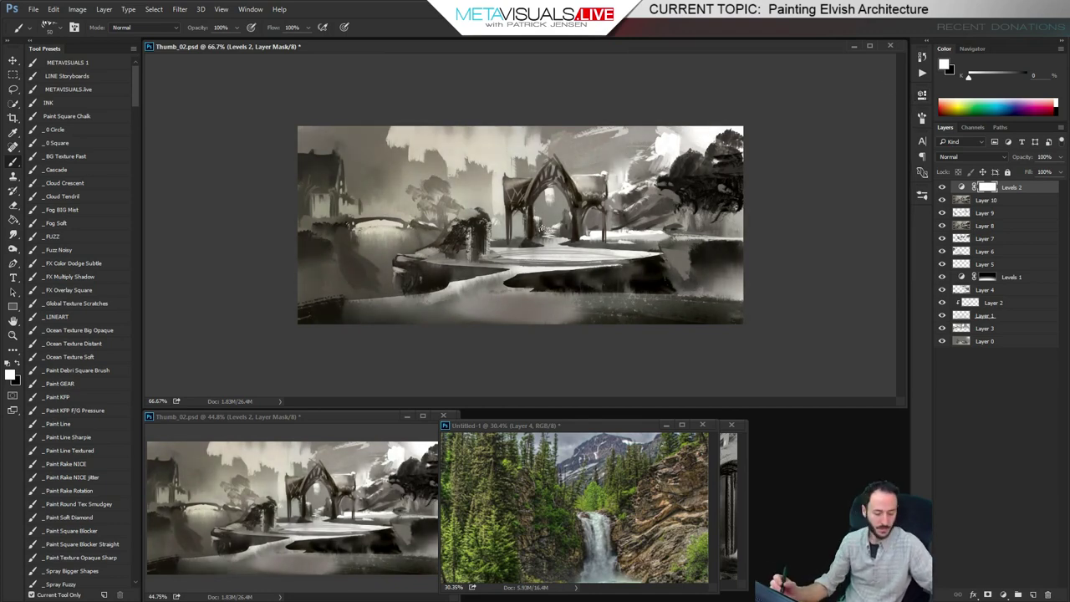
Add a new layer and set up the _Fuzz Noisy brush at size 150 with white sampled from the sky
left_click(62, 250)
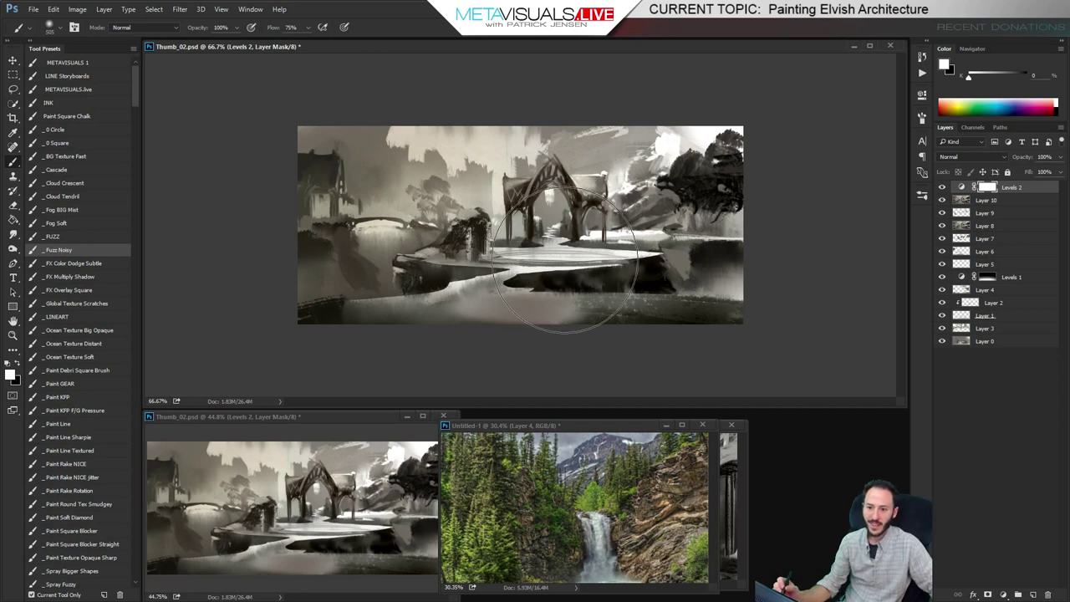
key("ctrl+shift+alt+n")
key("space")
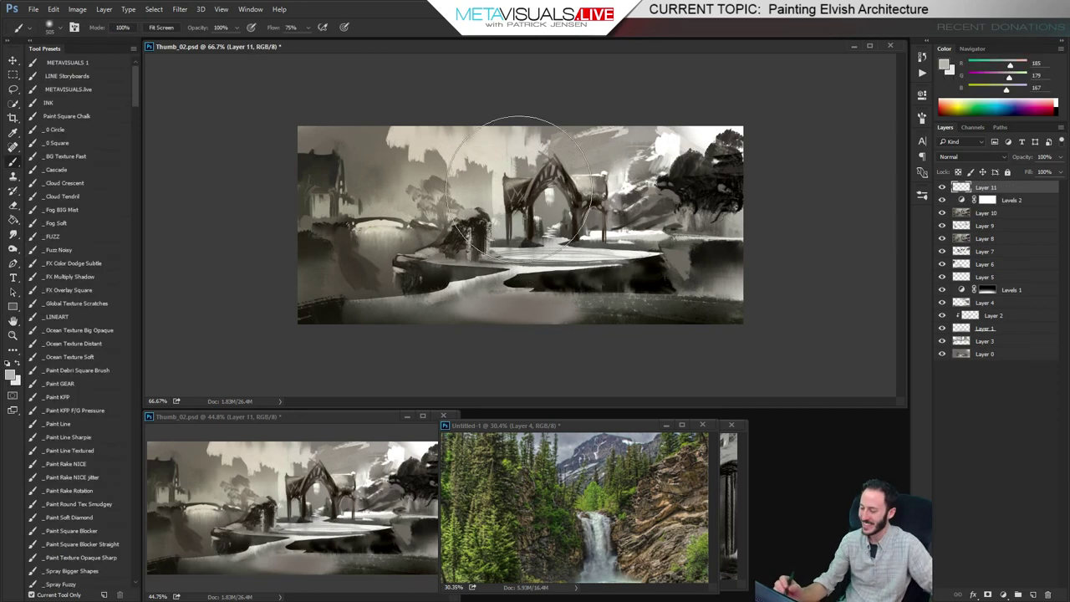
left_click(667, 139, "alt")
key("bracketleft")
key("bracketleft")
key("bracketleft")
key("bracketleft")
key("bracketleft")
key("bracketleft")
key("bracketleft")
key("bracketleft")
key("bracketleft")
key("bracketleft")
key("bracketleft")
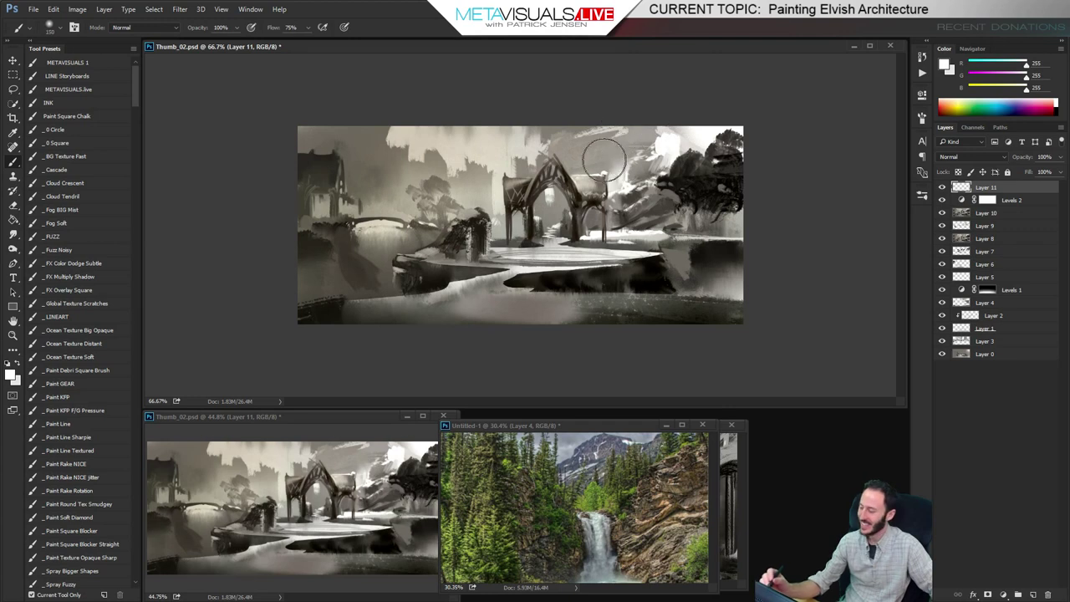
Brush a soft white glow over the sky and the trees beside the rocks, enlarging the brush up to size 400
mouse_move(604, 159)
left_mouse_down()
mouse_move(709, 113)
mouse_move(579, 174)
mouse_move(740, 92)
mouse_move(644, 131)
mouse_move(633, 121)
mouse_move(661, 107)
left_mouse_up()
key("ctrl+z")
key("bracketright")
key("bracketright")
key("bracketright")
key("bracketright")
key("bracketright")
key("bracketright")
left_click_drag(702, 153, 750, 131)
key("ctrl+z")
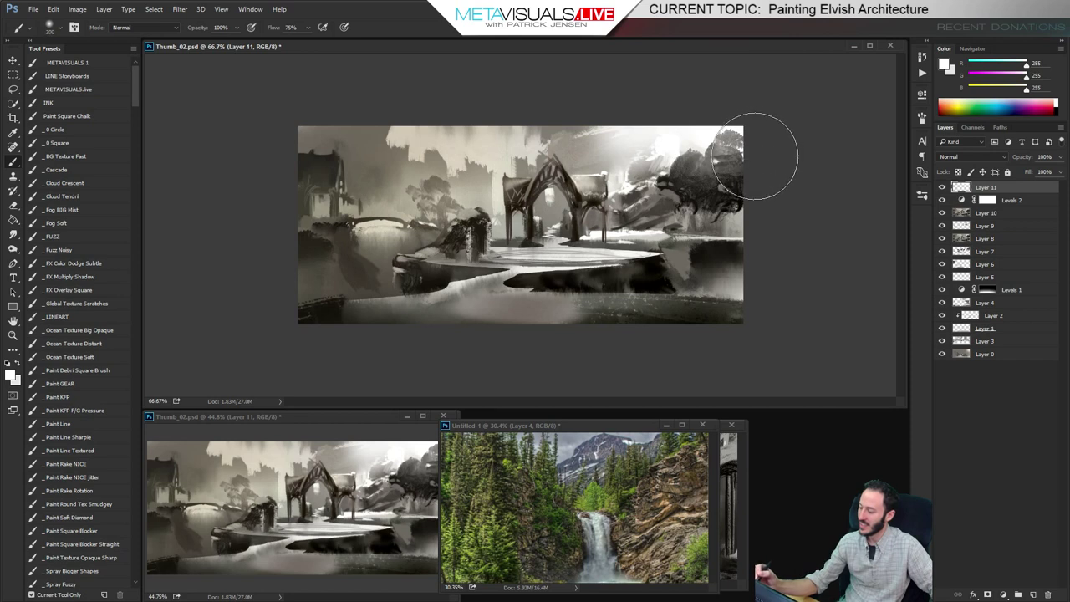
key("ctrl+z")
key("bracketright")
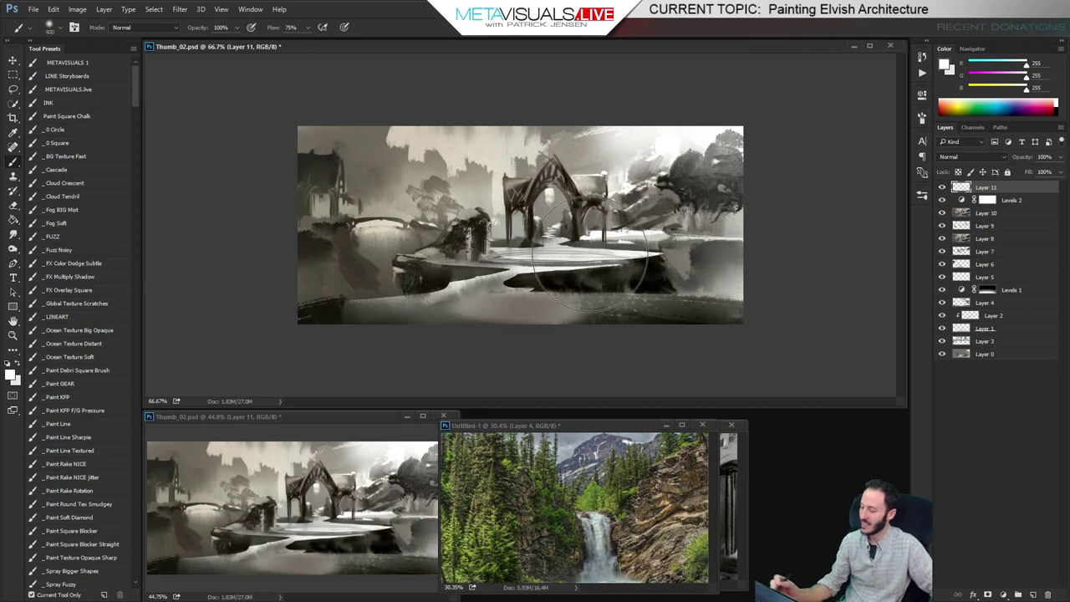
key("ctrl+z")
key("ctrl+z")
key("space")
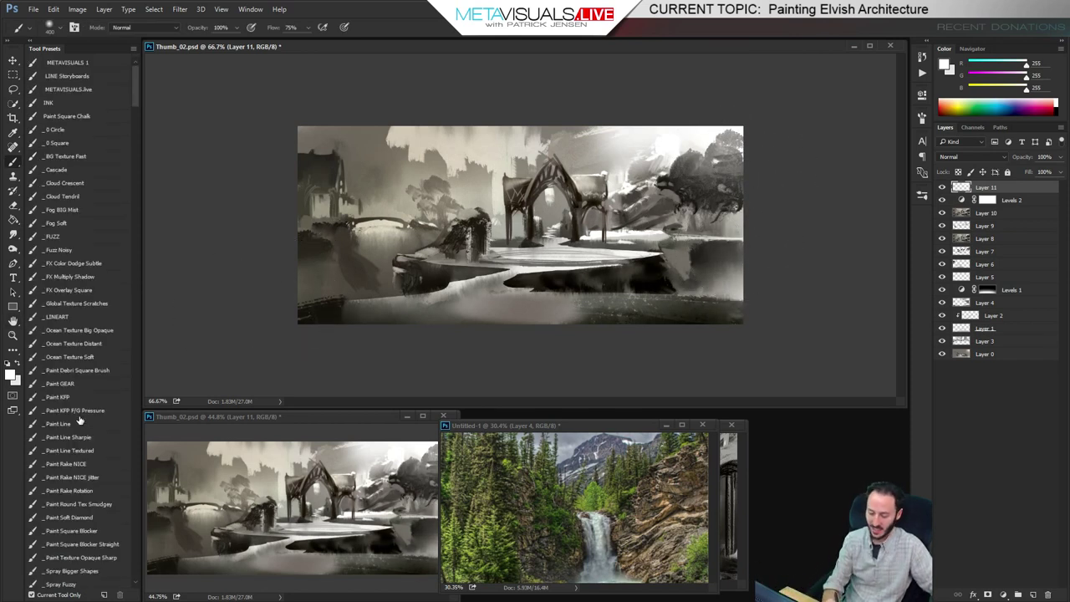
Paint grey rock texture along the platform's dark underside using the _Paint KFP brush and a tone sampled from the nearby rocks
left_click(90, 398)
key("ctrl+space")
left_click(720, 244, "ctrl")
left_click(721, 244, "ctrl")
left_click_drag(720, 244, 708, 153)
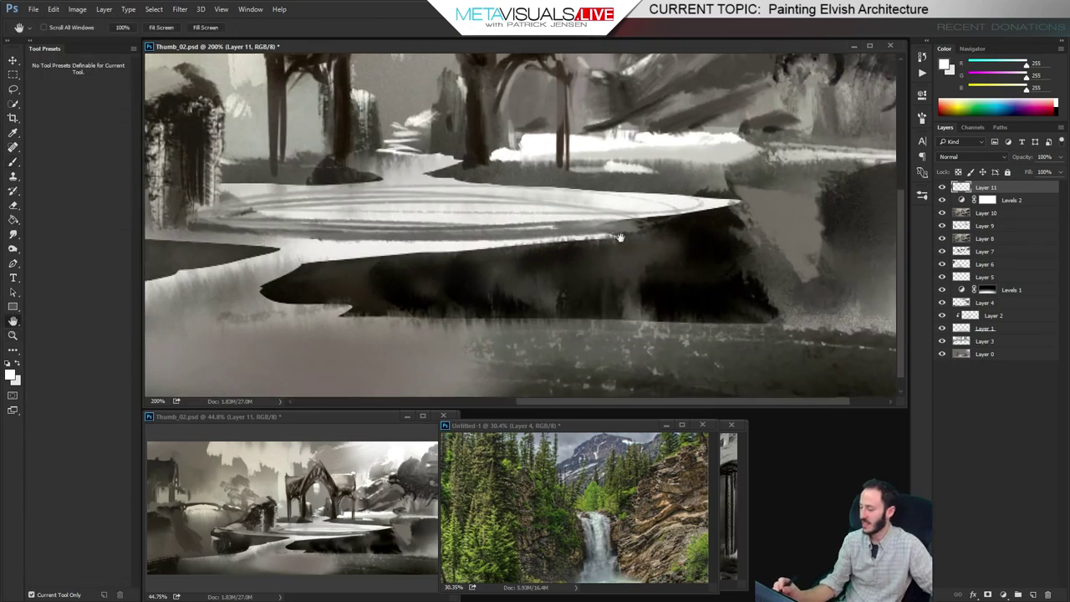
left_click(704, 160, "alt")
key("bracketleft")
key("bracketleft")
key("bracketleft")
key("bracketleft")
key("bracketleft")
key("bracketleft")
key("bracketleft")
key("bracketleft")
key("bracketleft")
key("bracketleft")
key("bracketleft")
left_click_drag(418, 270, 627, 248)
key("ctrl+z")
left_click_drag(372, 272, 631, 251)
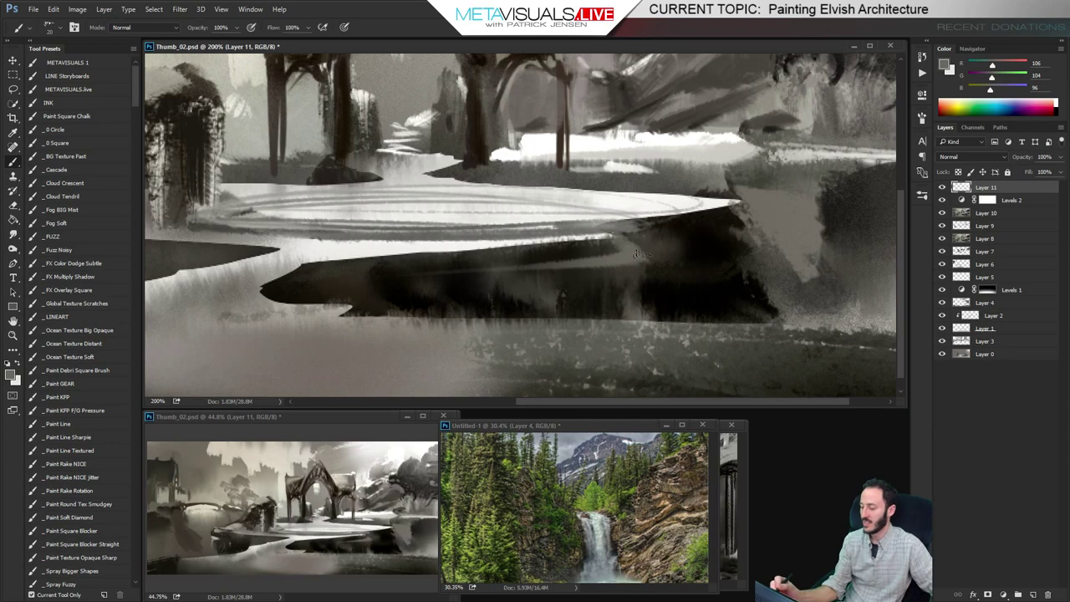
Texture the rock face at the platform's far end with short grey strokes and near-white edge highlights
left_click_drag(705, 237, 745, 238)
left_click_drag(692, 259, 742, 260)
left_click_drag(708, 274, 738, 274)
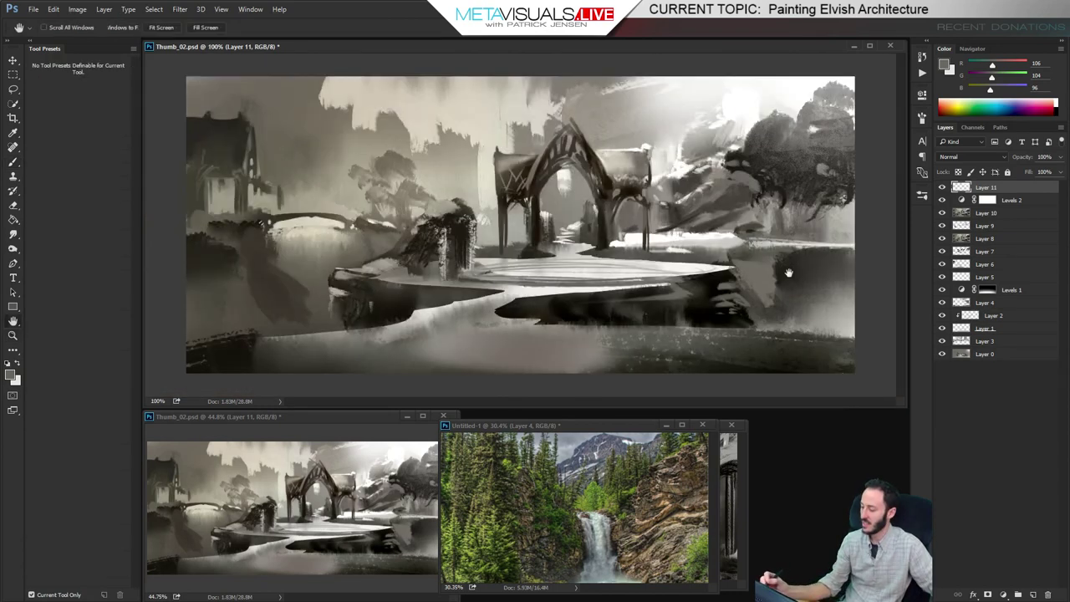
key("ctrl+minus")
left_click(724, 268, "alt")
key("bracketleft")
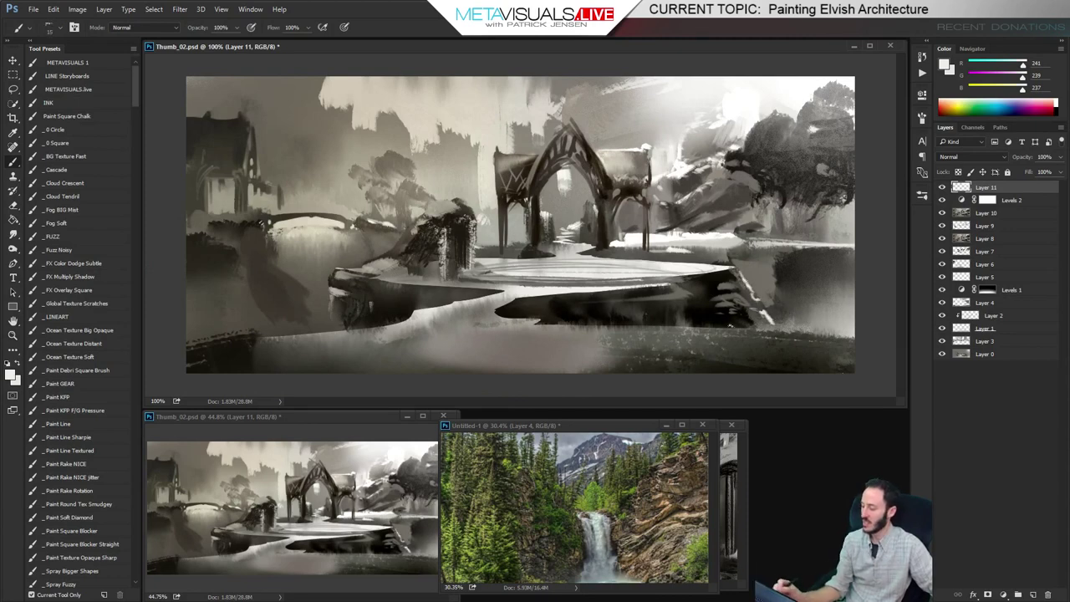
Paint a near-white highlight along the foreground bank below the platform's dark rocks and smudge its outer end
left_click_drag(629, 328, 852, 334)
left_click_drag(737, 330, 852, 335)
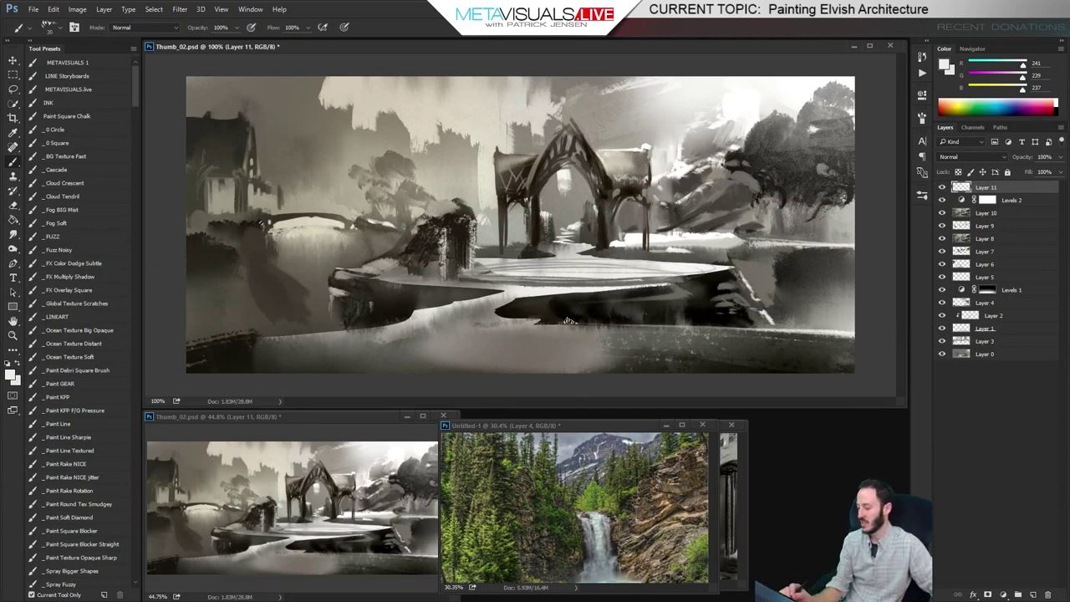
left_click_drag(573, 321, 853, 335)
key("r")
left_click_drag(742, 341, 859, 354)
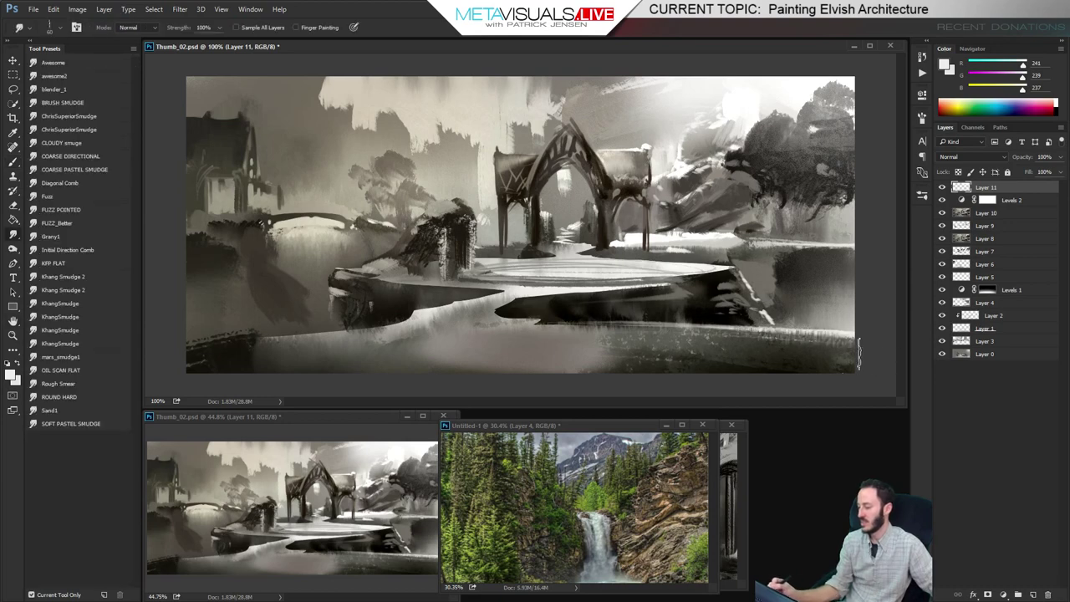
Extend the pale highlight along the foreground bank toward the house side of the painting with a sampled light tone
key("b")
left_click_drag(368, 333, 188, 344)
left_click(353, 332, "alt")
left_click_drag(353, 333, 188, 346)
Draw converging paving lines on the circular platform with the _Paint Line Sharpie brush, using sampled dark and light greys
key("bracketright")
key("bracketright")
left_click(577, 275, "alt")
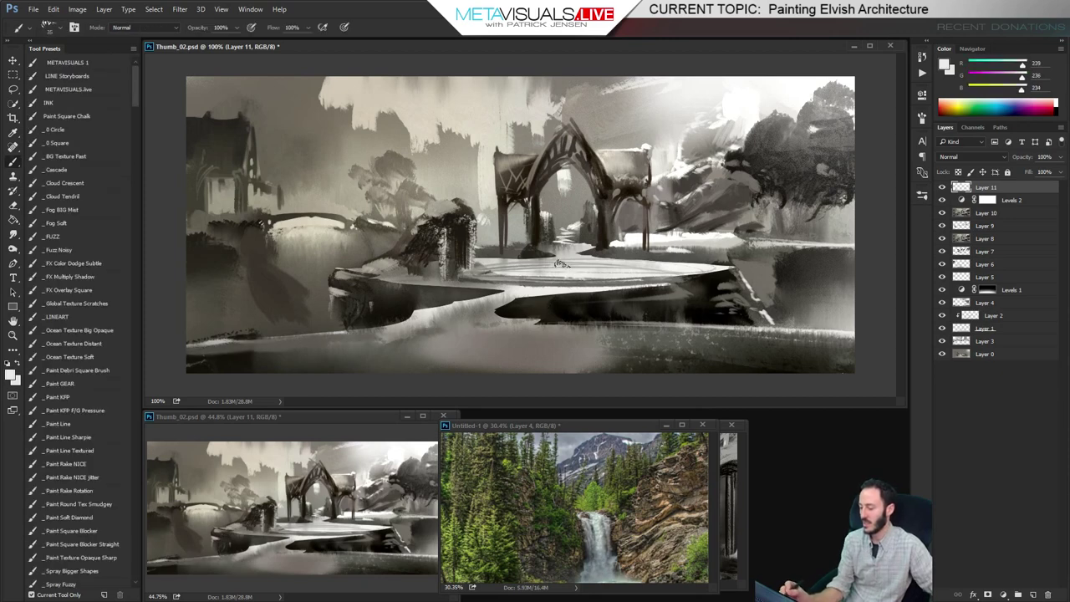
left_click(78, 436)
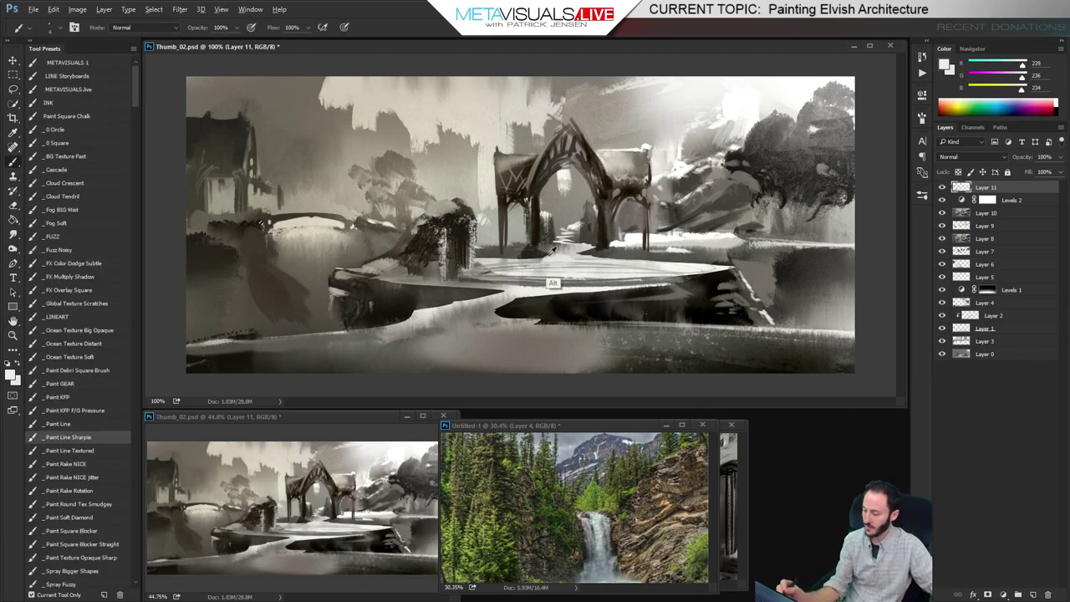
left_click(519, 251, "alt")
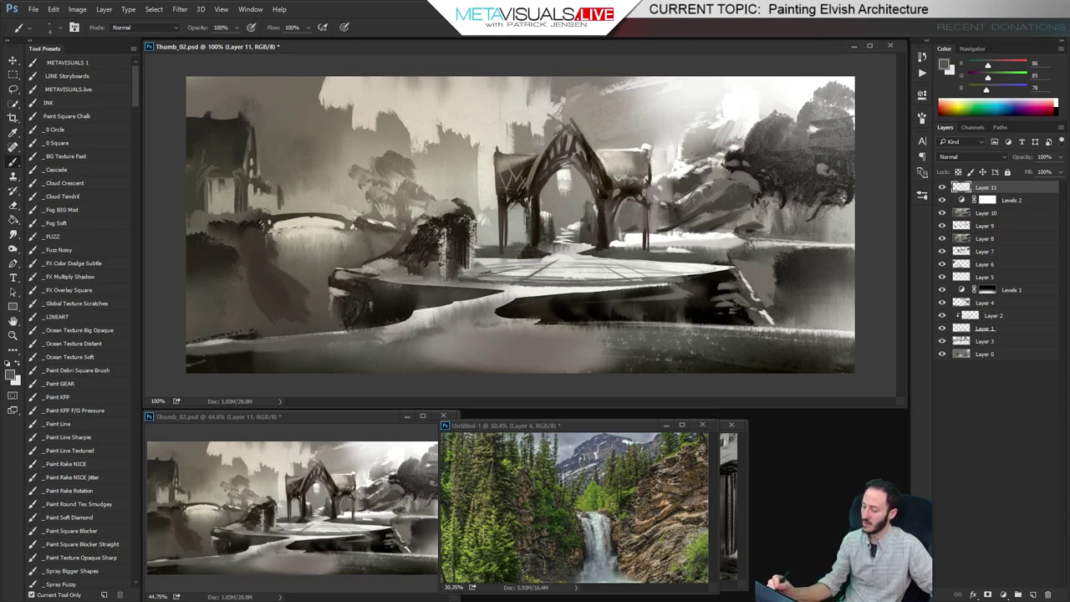
left_click(554, 248, "alt")
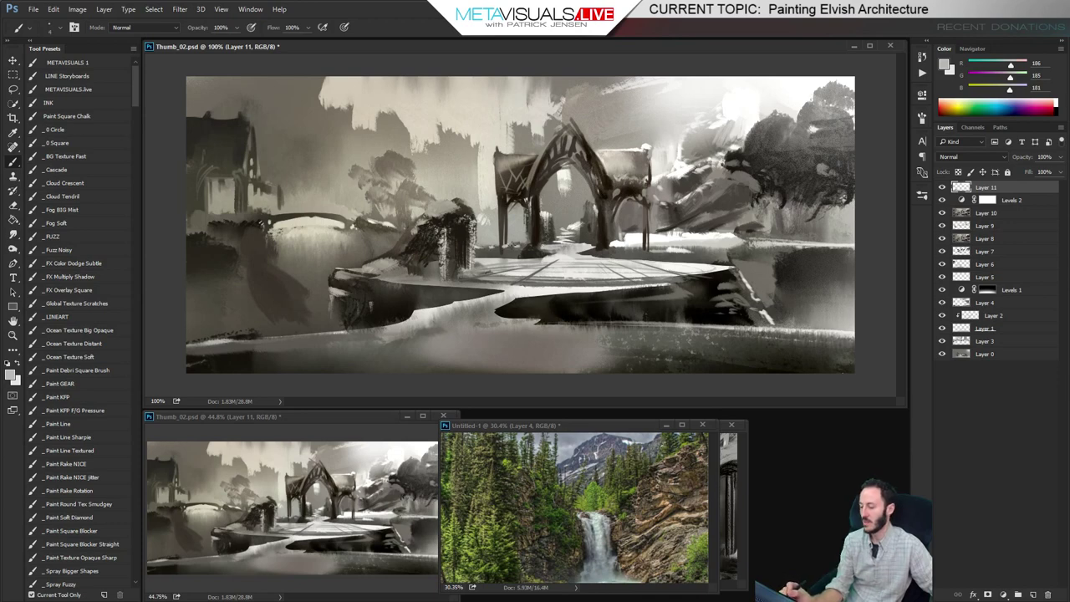
Paint a small dark robed figure standing on the bridge and trim its silhouette with tones sampled from the background
left_click(340, 214, "alt")
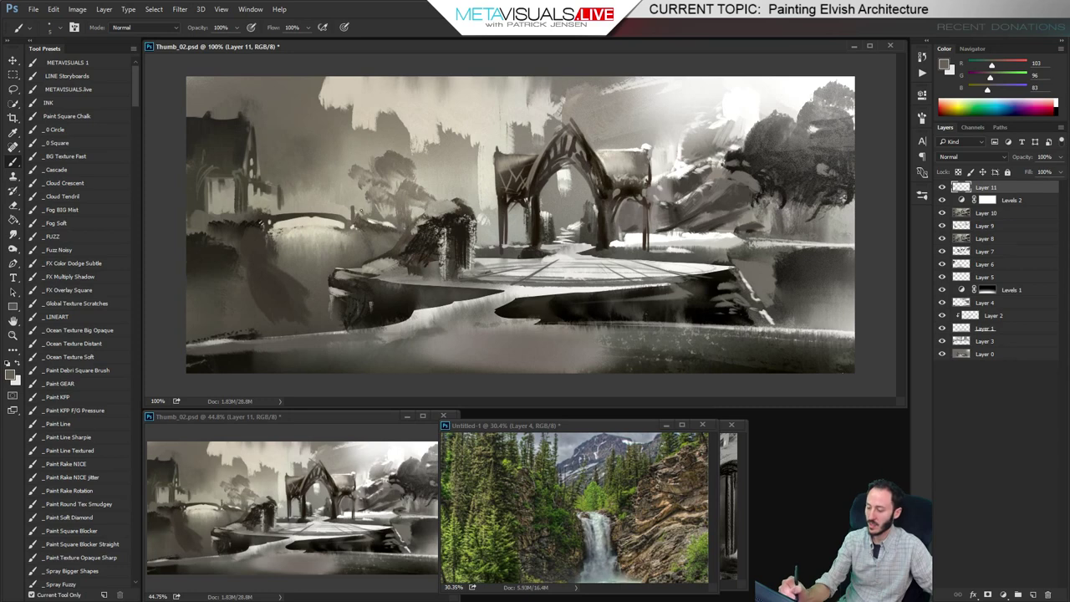
left_click(403, 219, "ctrl")
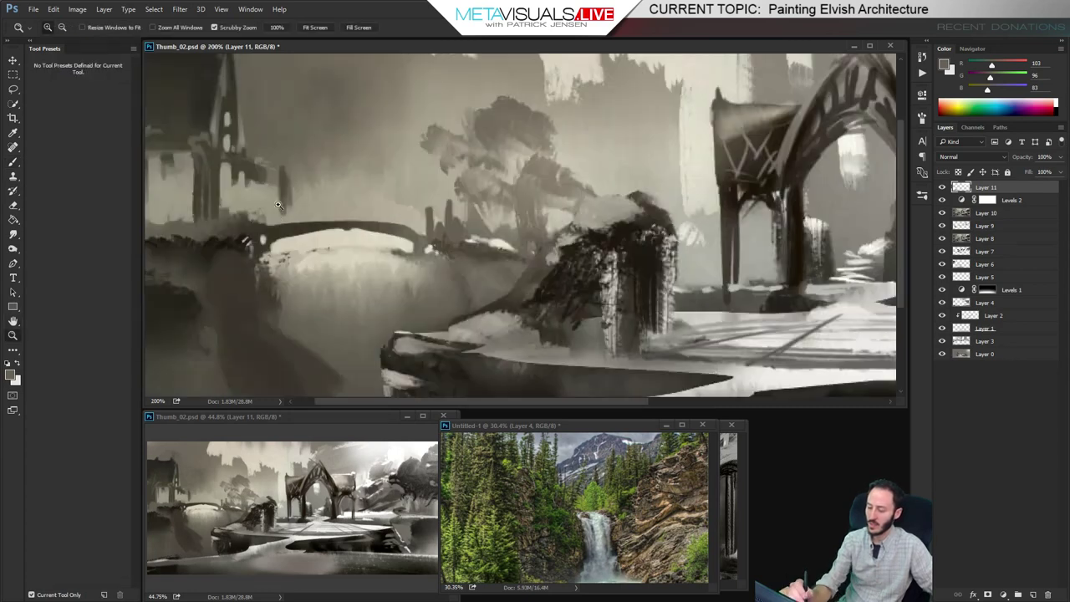
left_click(403, 218, "ctrl")
left_click_drag(393, 215, 513, 215)
left_click(386, 244, "alt")
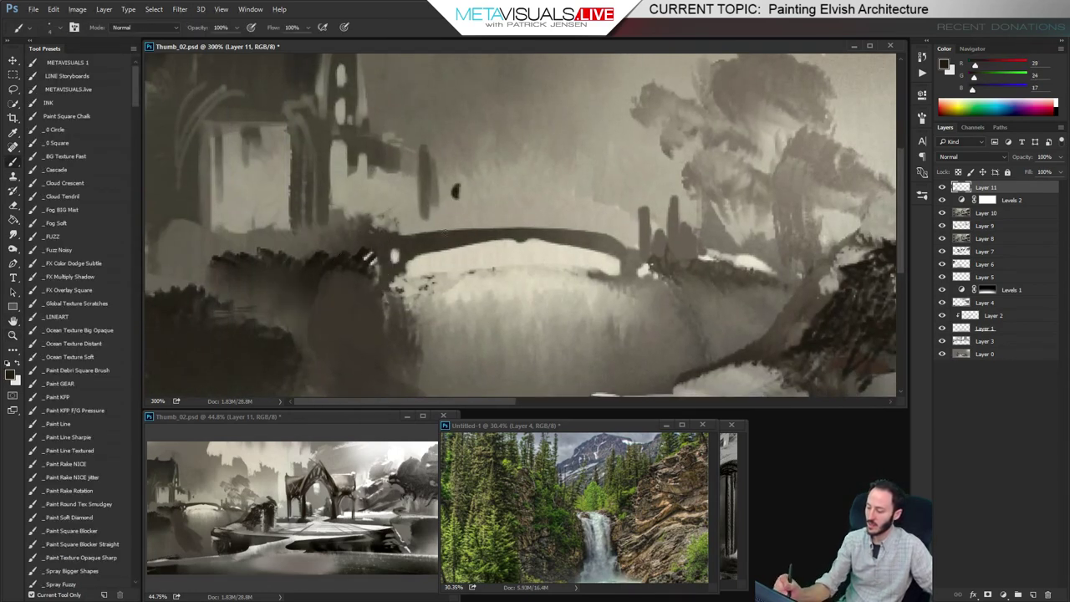
left_click(461, 198, "alt")
left_click_drag(458, 182, 447, 234)
left_click(452, 200, "alt")
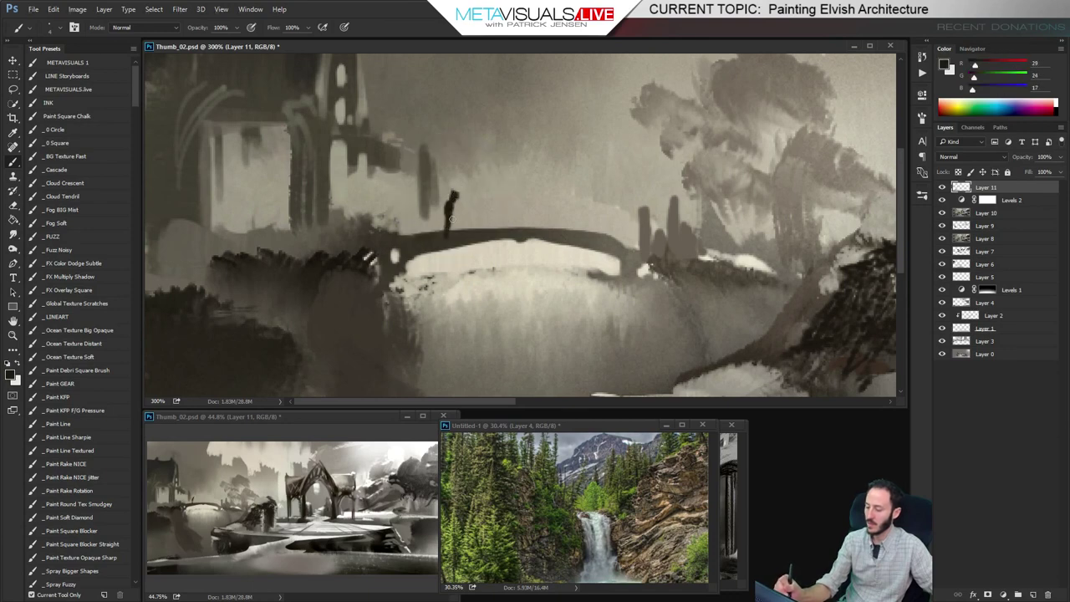
left_click(454, 194, "alt")
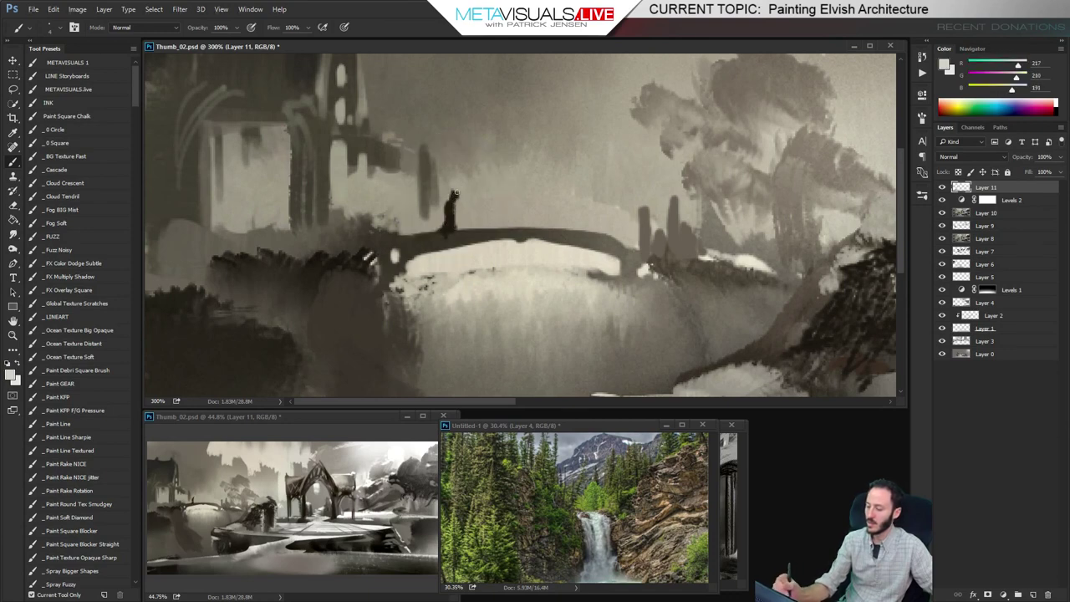
left_click(453, 196, "alt")
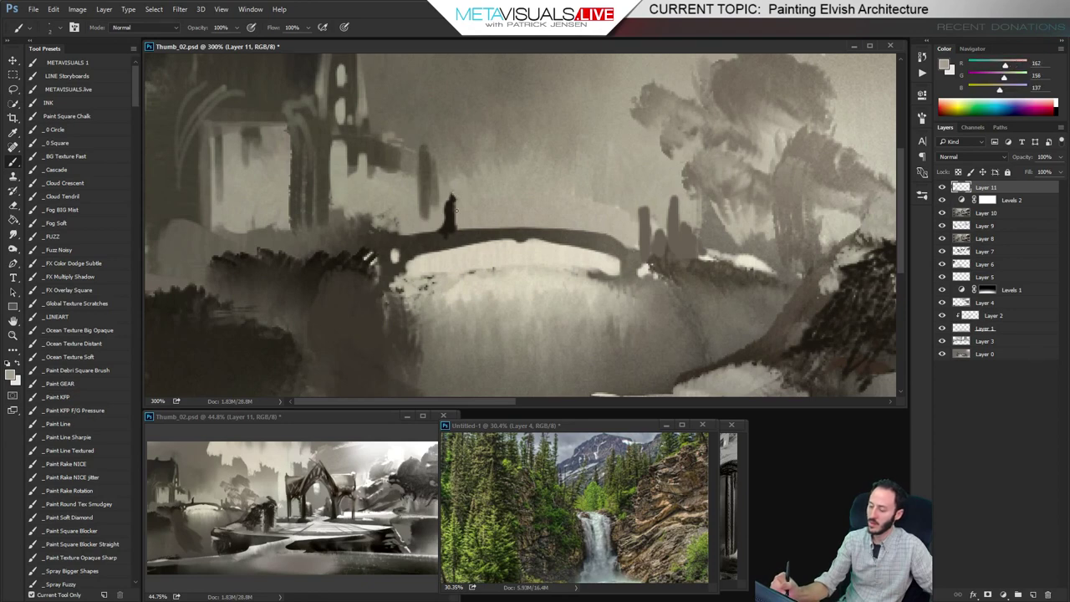
Refine the roof edge of the distant house with a sampled pale grey tone
left_click(554, 268, "ctrl+alt")
left_click(554, 267, "ctrl+alt")
left_click(614, 305, "ctrl+alt")
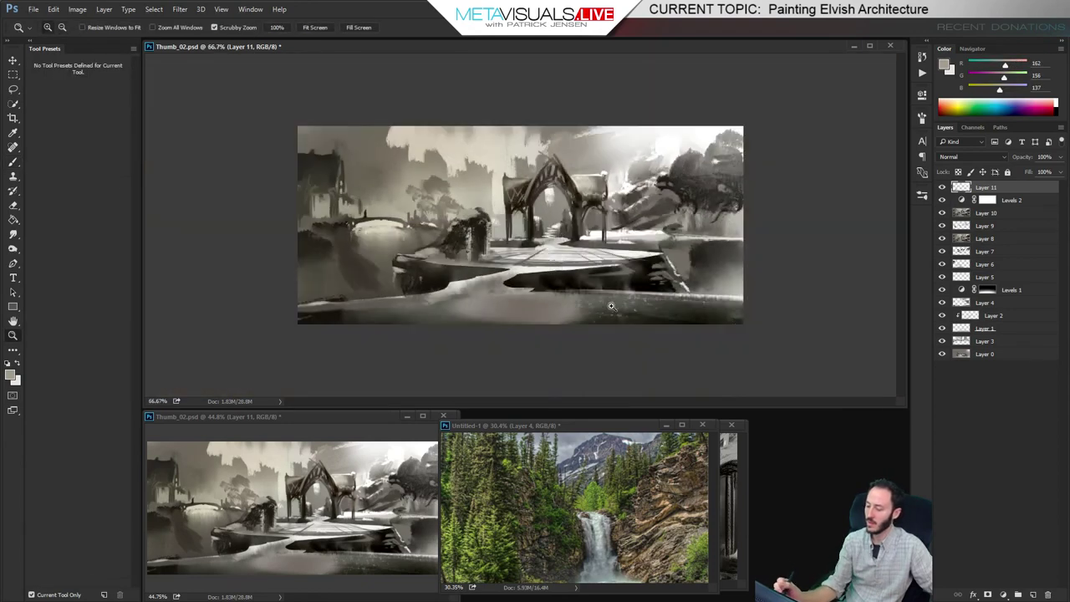
left_click(613, 305, "ctrl")
key("b")
left_click(285, 181, "alt")
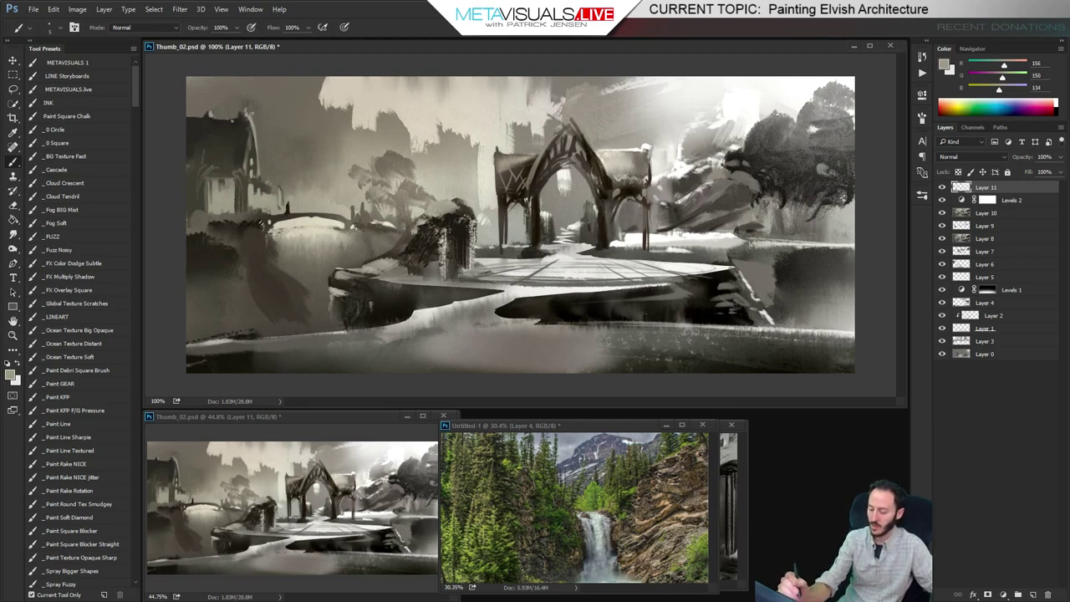
Rework the rock mound beside the archway with a sampled near-black tone and pale grey strokes across its top
key("space")
left_click(625, 219, "alt")
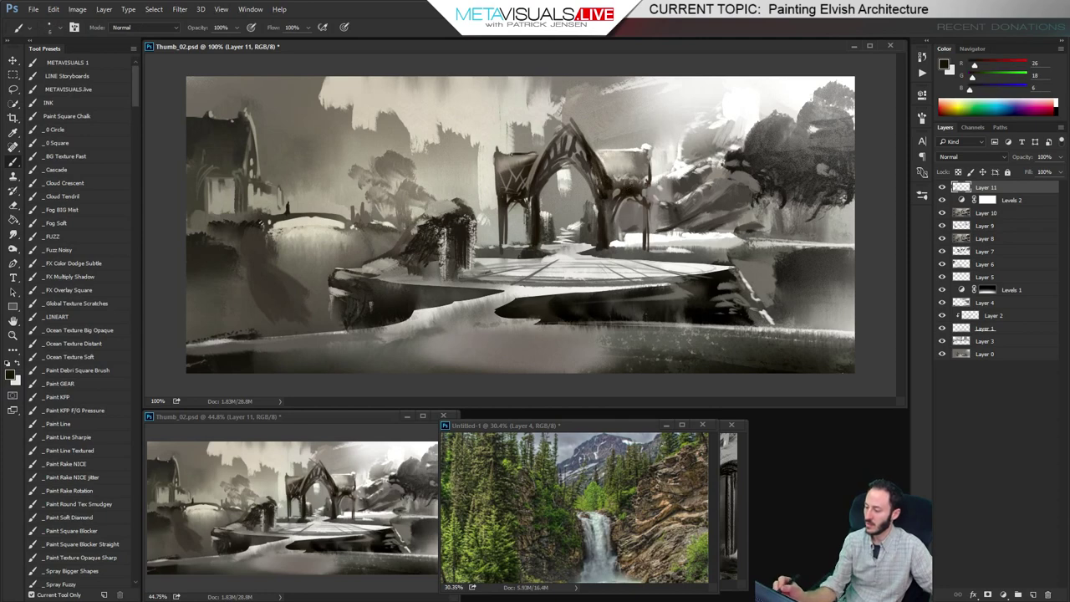
key("space")
key("bracketright")
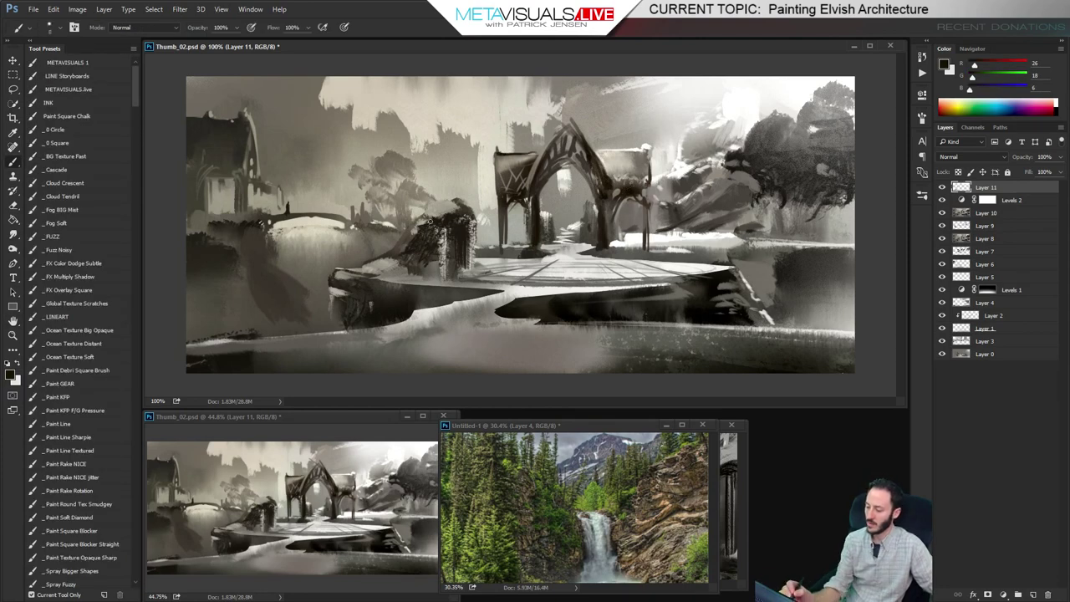
left_click(441, 334, "alt")
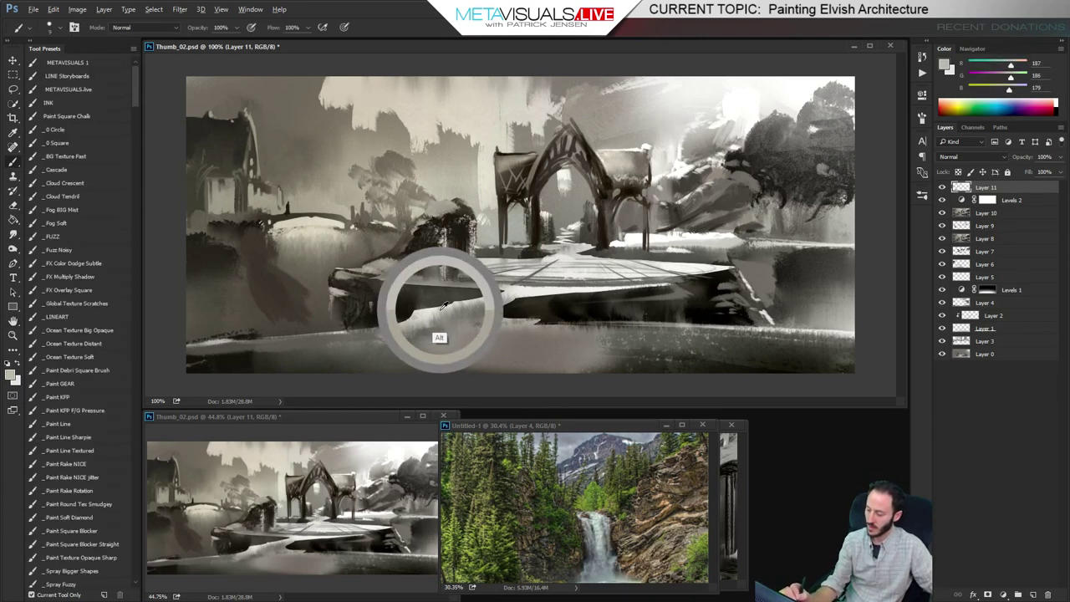
left_click_drag(418, 233, 456, 239)
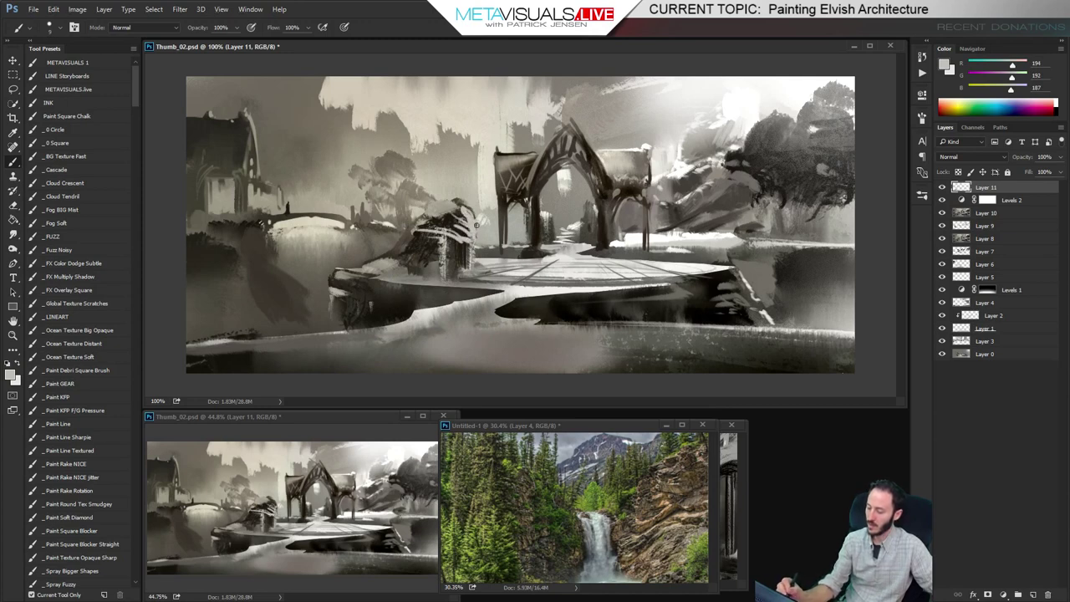
Paint white highlights sampled from the sky down the rock mound's side facing the archway
left_click(757, 119, "alt")
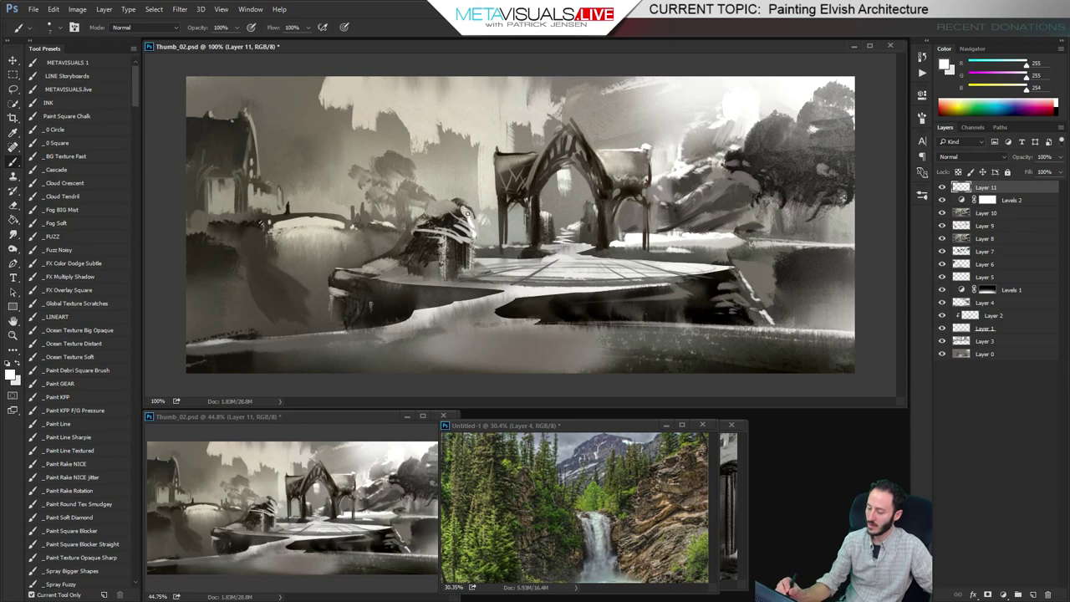
left_click_drag(467, 217, 472, 269)
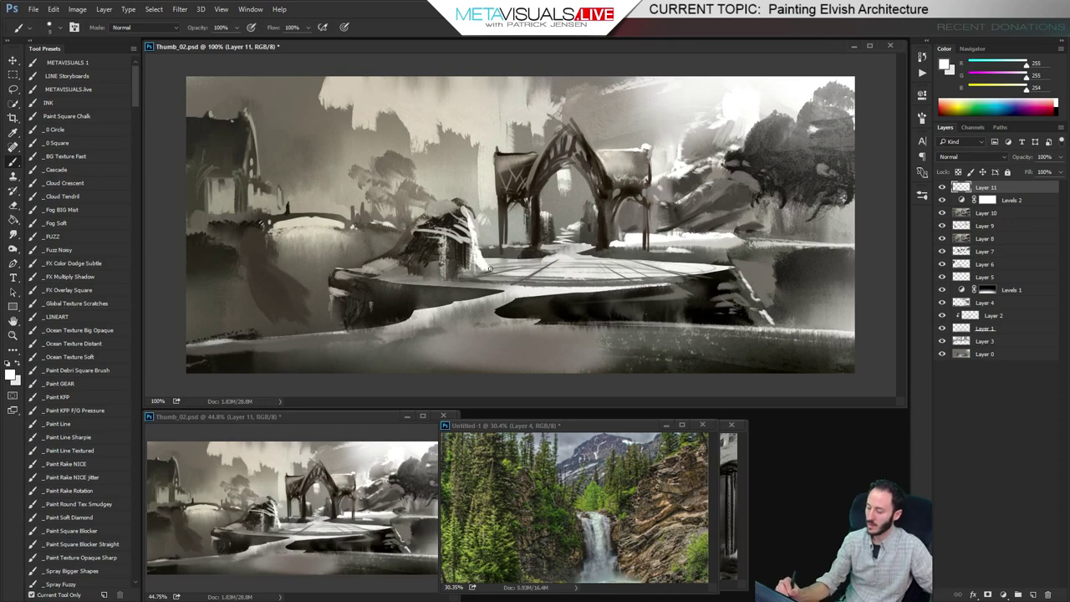
key("space")
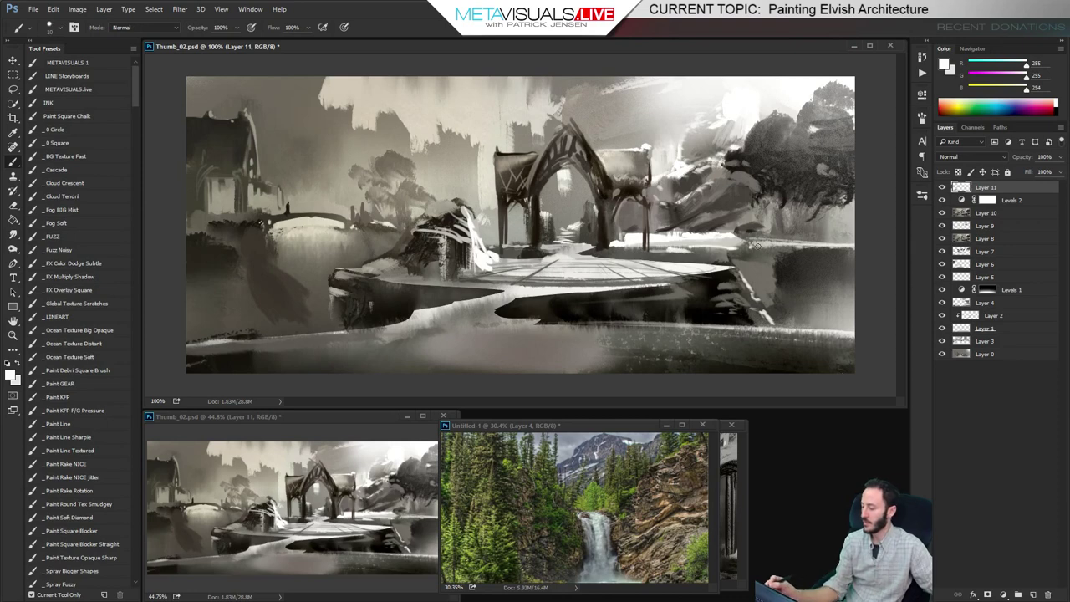
Paint a light ground strip beneath the large trees with the _FUZZ brush in a tone sampled near the platform
left_click(71, 241)
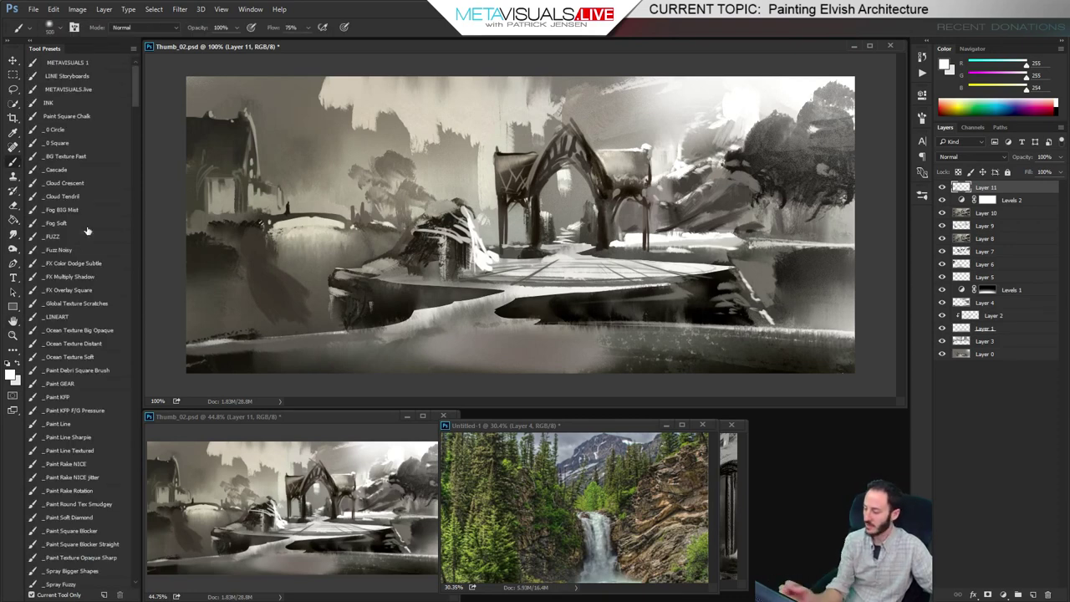
key("[")
key("[")
key("[")
key("[")
key("[")
key("[")
key("[")
key("[")
left_click(678, 256, "alt")
left_click_drag(656, 231, 798, 236)
key("[")
key("[")
key("[")
key("[")
key("[")
key("[")
key("[")
left_click_drag(716, 239, 812, 247)
Draw thin dark trunks from the large tree canopy down to the light ground, using a sampled near-black
left_click(788, 197, "alt")
mouse_move(815, 197)
left_mouse_down()
mouse_move(819, 247)
mouse_move(843, 242)
left_mouse_up()
mouse_move(851, 191)
left_mouse_down()
mouse_move(844, 232)
mouse_move(832, 239)
left_mouse_up()
left_click_drag(774, 193, 767, 224)
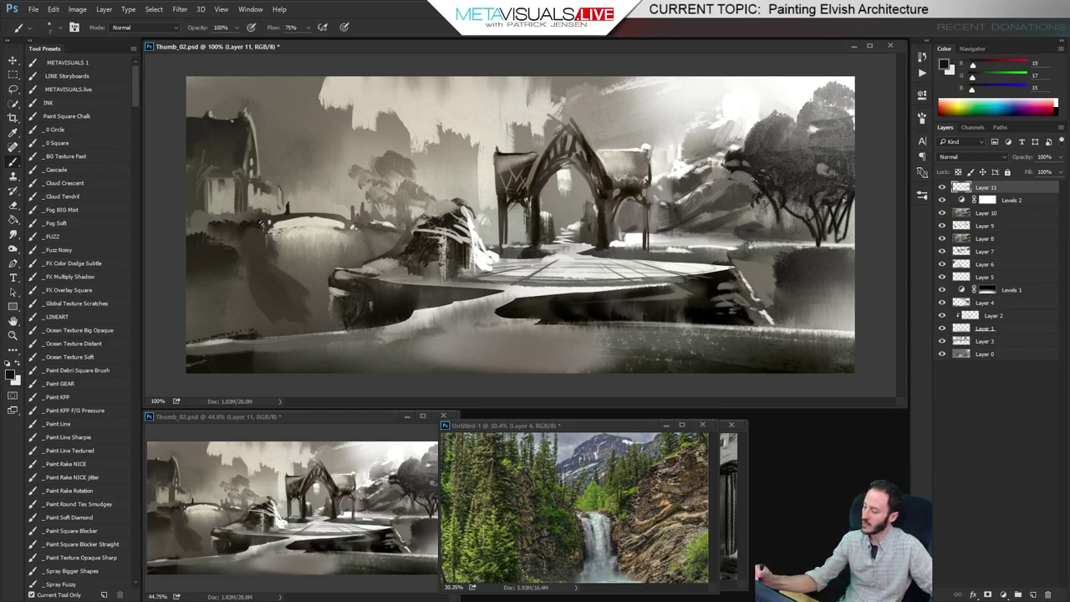
Fill the gaps between the tree trunks with sampled mid-grey tones to suggest trunks farther back
left_click(787, 228, "alt")
left_click_drag(793, 226, 788, 238)
key("r")
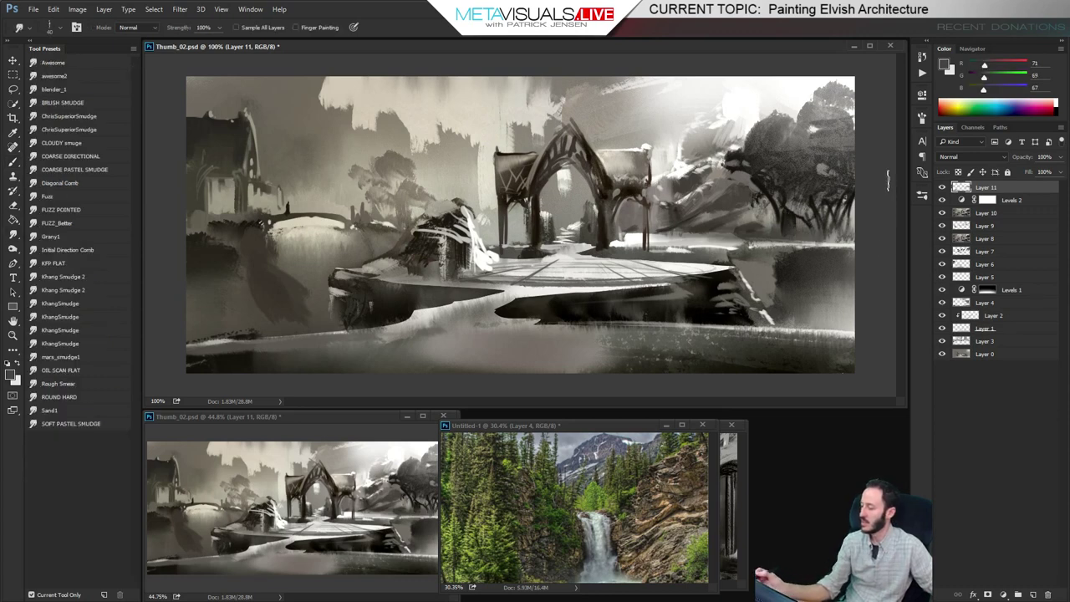
key("b")
left_click(828, 233, "alt")
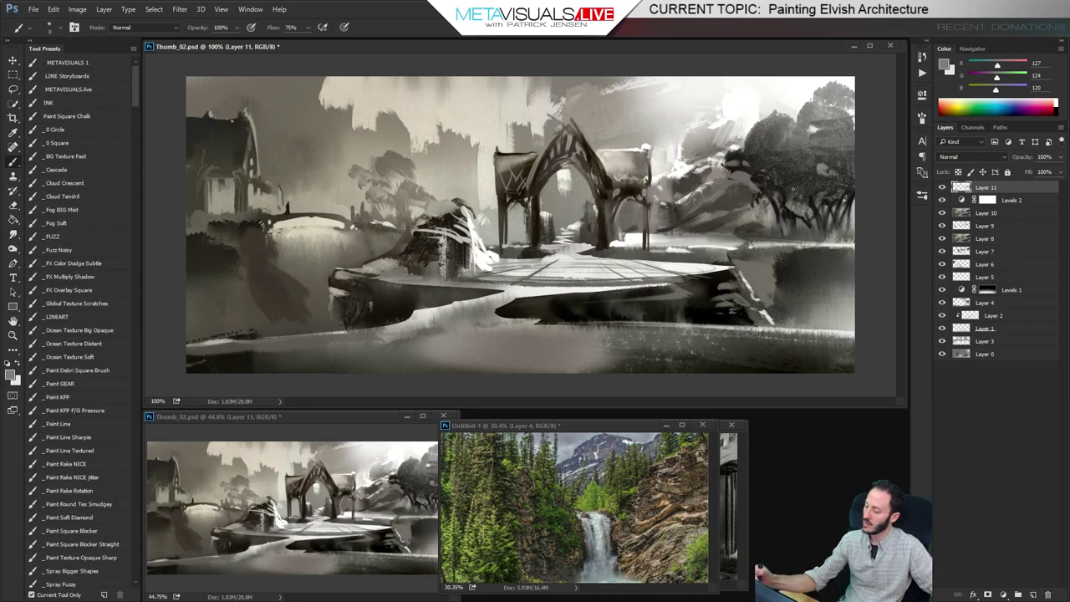
key("space")
key("[")
key("space")
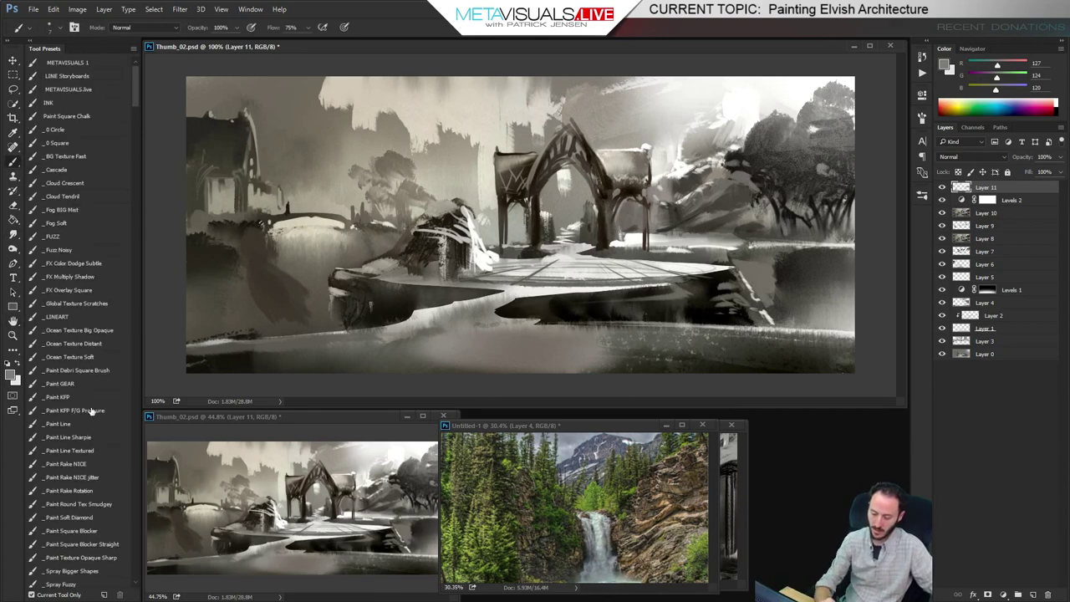
Dab white highlights on the edge of the large tree canopy with the _Paint KFP F/G Pressure brush at a reduced size
left_click(92, 410)
left_click(770, 163, "alt")
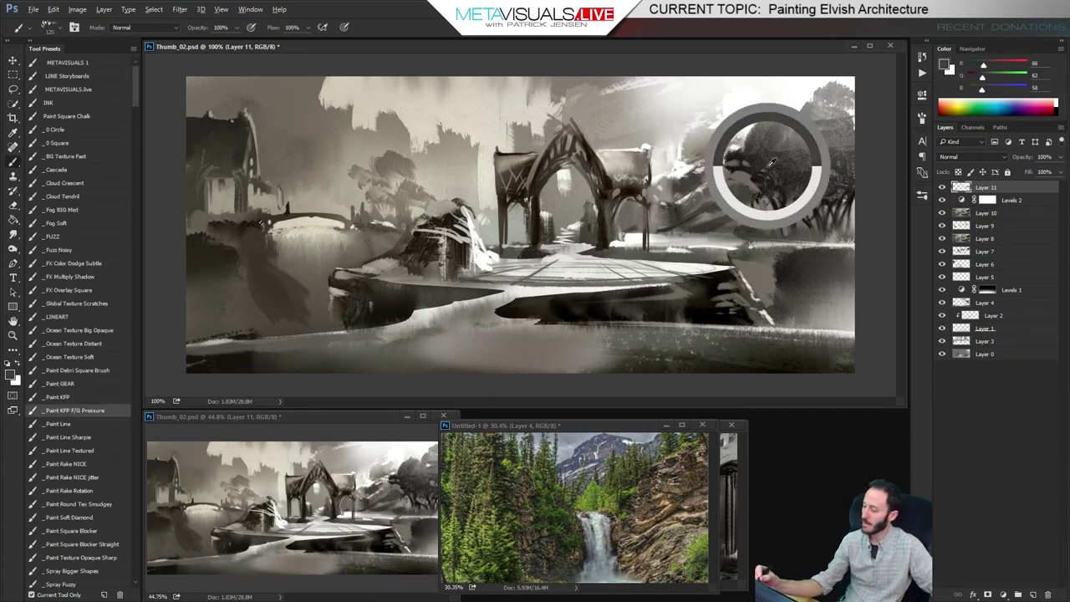
key("x")
key("[")
key("[")
key("[")
key("[")
key("[")
key("[")
key("[")
left_click_drag(740, 158, 798, 122)
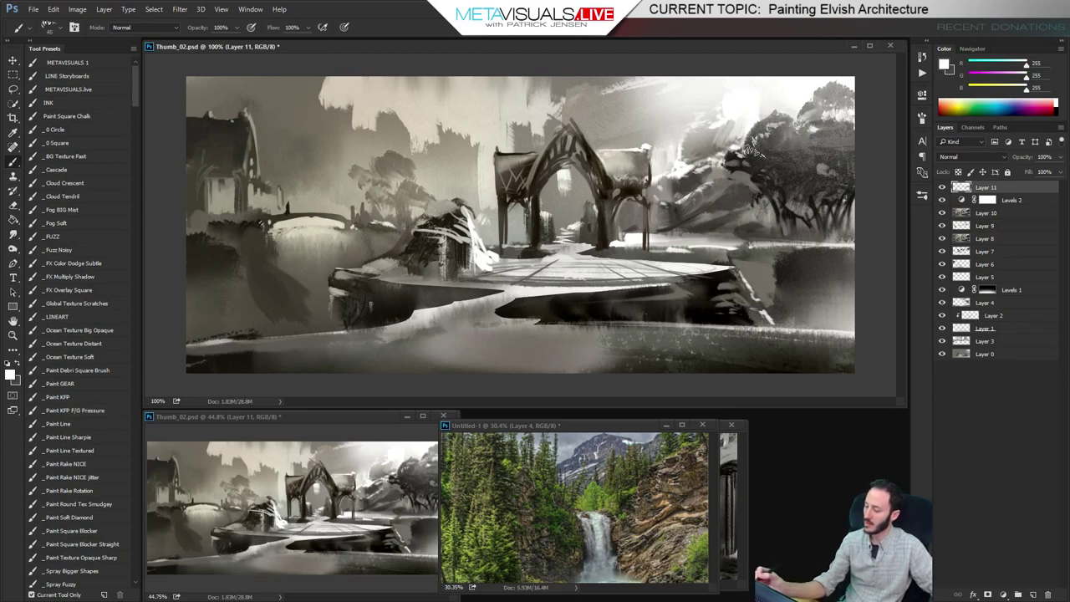
Paint a small dark post-and-beam structure on the hillside beside the large trees, using a near-black sampled from the arch building
left_click(632, 187, "alt")
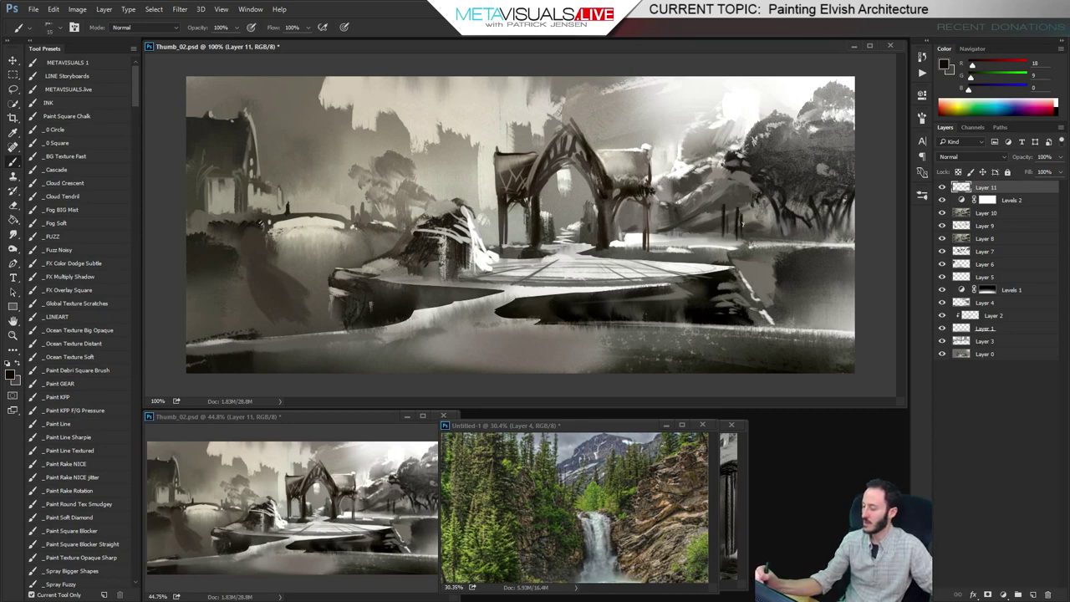
left_click_drag(719, 211, 774, 211)
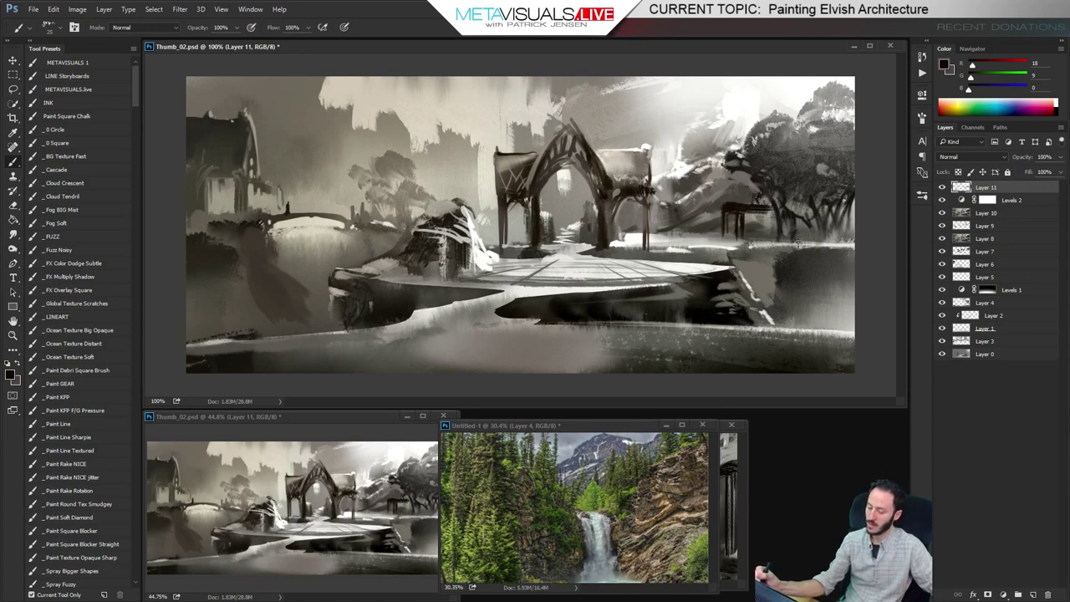
Paint a distant tower rising above the hazy treeline against the pale sky, in a sampled mid-grey
left_click(416, 118, "alt")
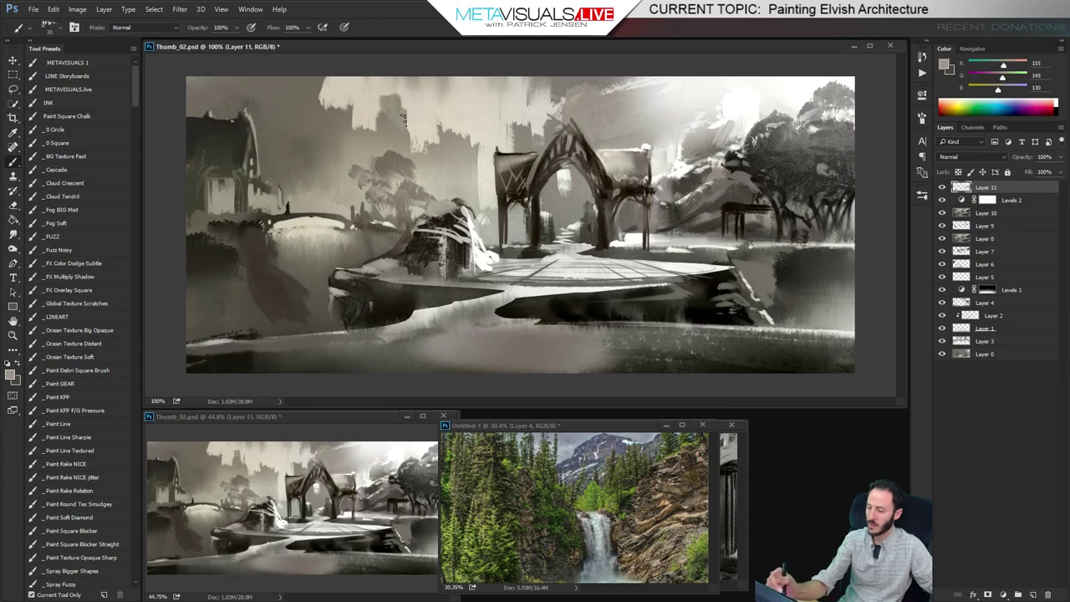
key("ctrl+space")
mouse_move(404, 109)
left_mouse_down()
mouse_move(437, 137)
mouse_move(549, 152)
left_mouse_up()
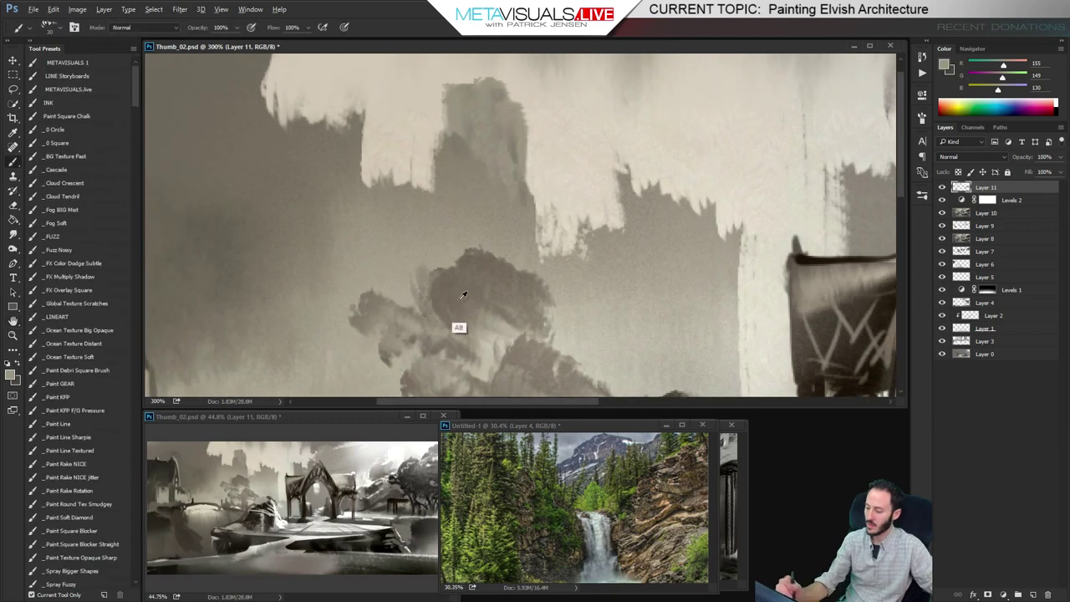
Paint two narrow dark windows and small light ledges on the distant tower, using tones sampled from the surrounding background
left_click(470, 138, "alt")
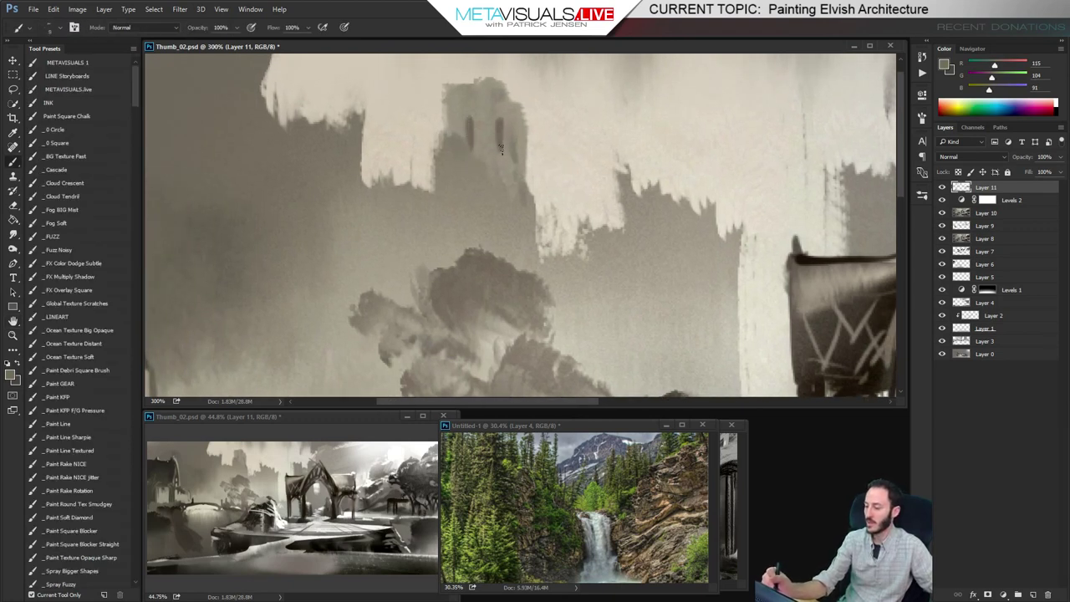
left_click_drag(501, 148, 502, 119)
left_click(439, 142, "alt")
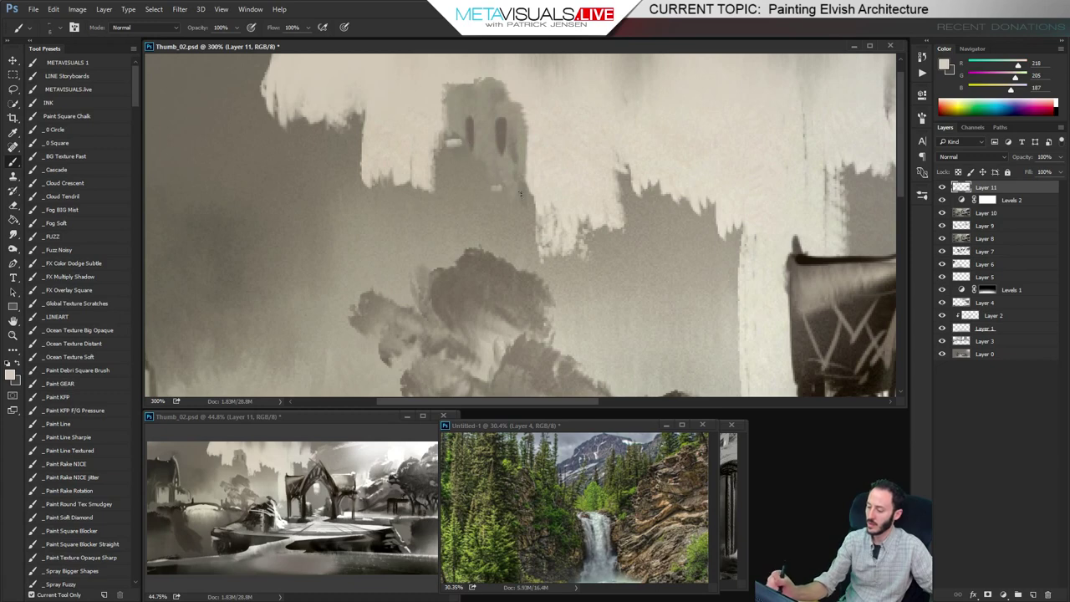
left_click_drag(484, 189, 528, 190)
left_click_drag(478, 226, 595, 247)
Carve a jagged skyline into the distant treeline near the tower with an enlarged brush and a sampled pale sky tone
left_click(450, 98, "alt")
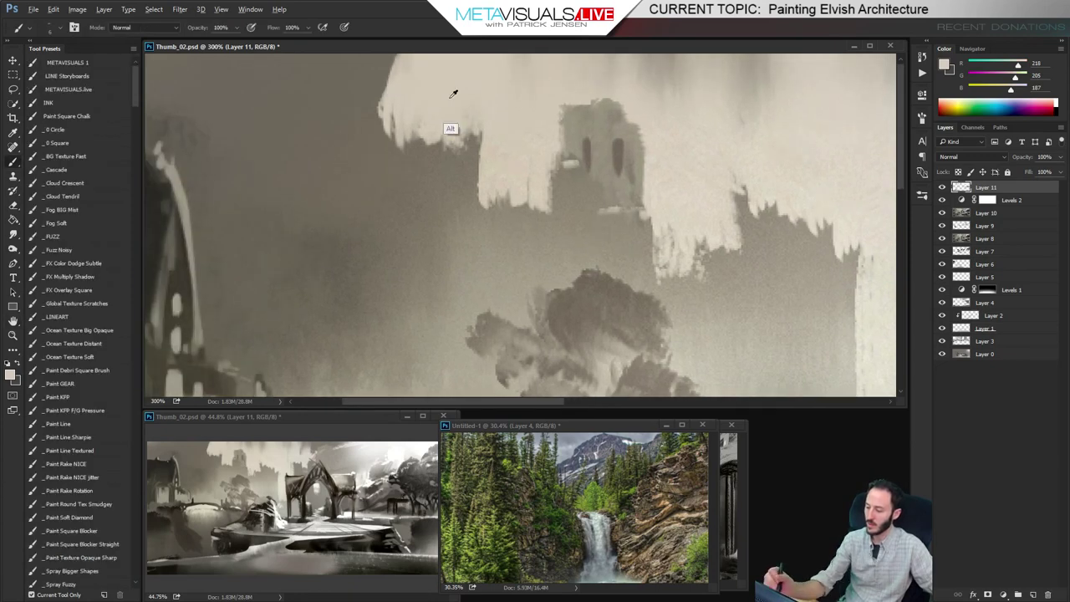
key("bracketright")
key("bracketright")
key("bracketright")
key("bracketright")
key("bracketright")
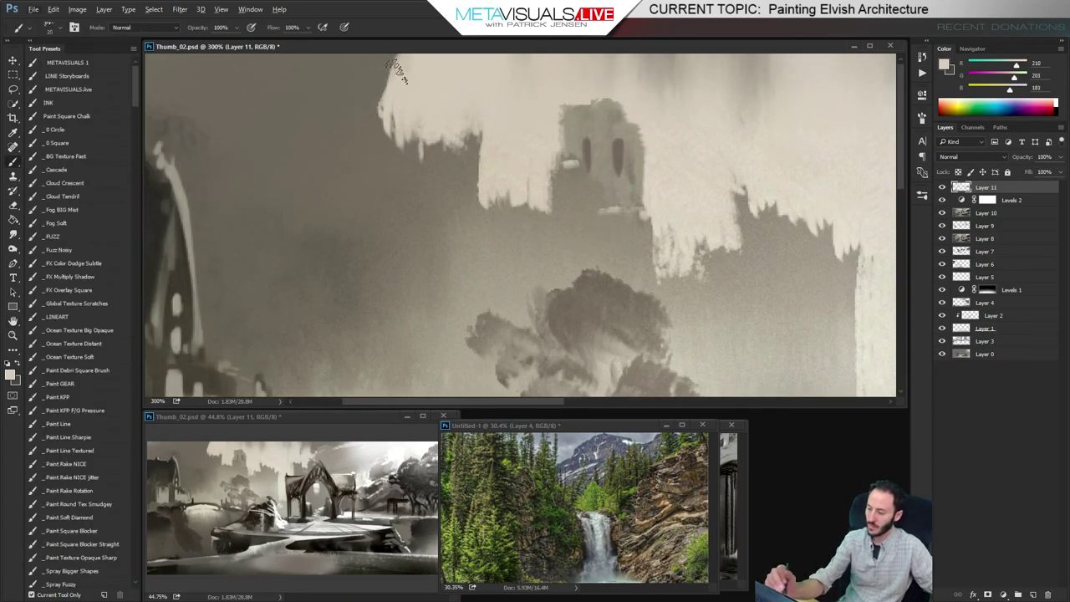
mouse_move(399, 92)
left_mouse_down()
mouse_move(386, 79)
mouse_move(284, 66)
left_mouse_up()
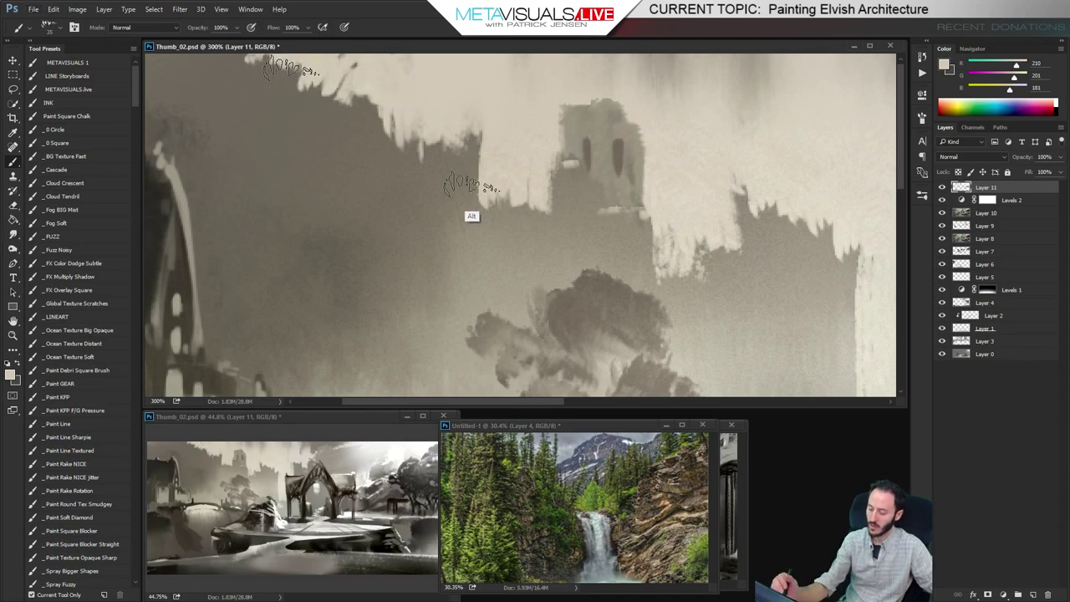
left_click_drag(464, 240, 456, 190)
key("ctrl+1")
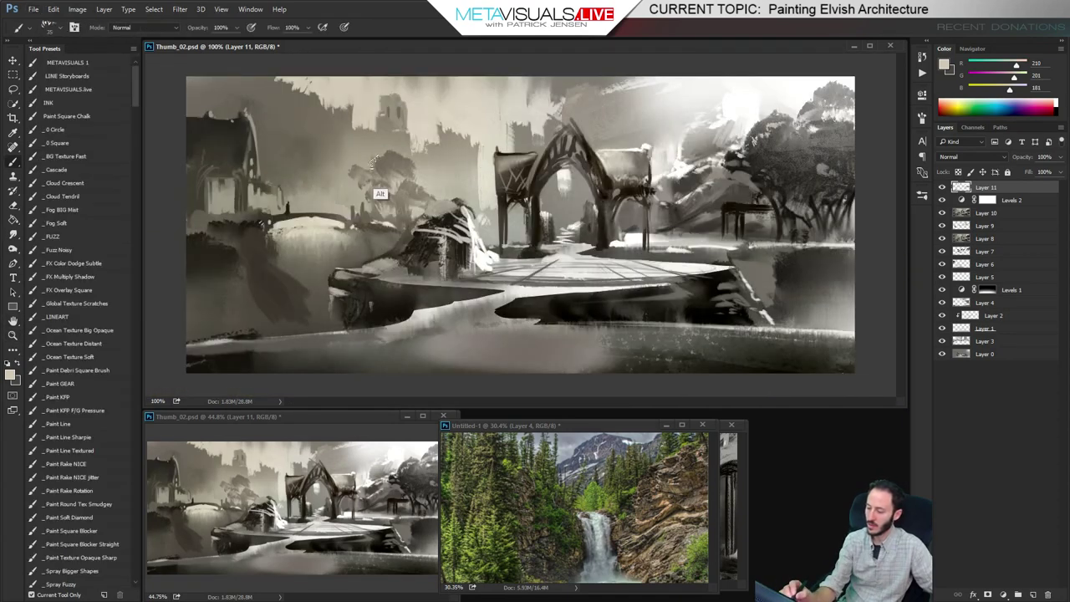
left_click(345, 140, "alt")
key("alt+s")
key("s")
left_click(319, 152)
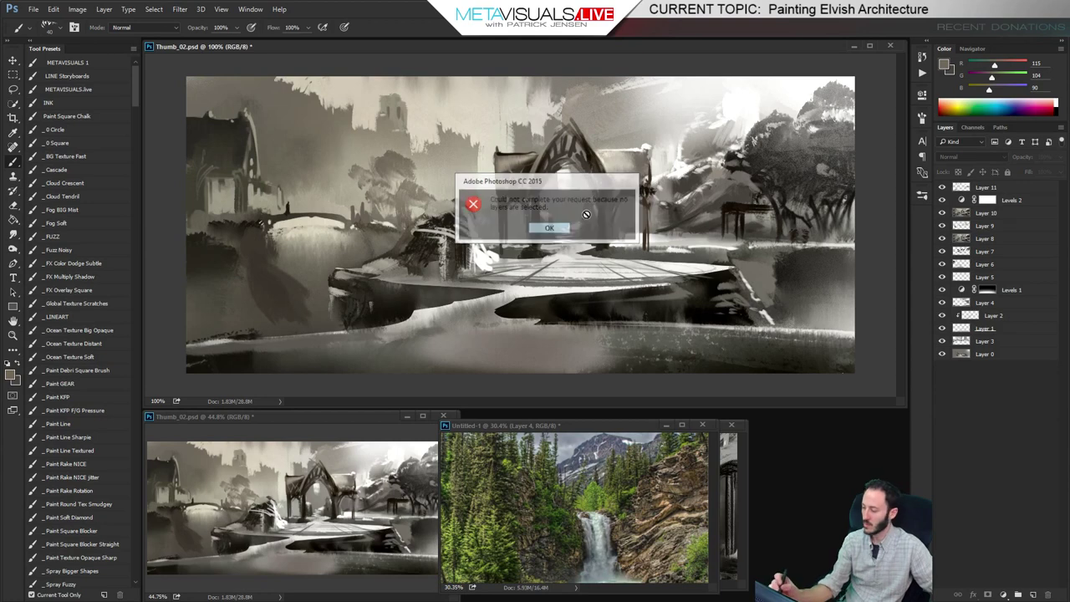
key("Return")
key("alt+period")
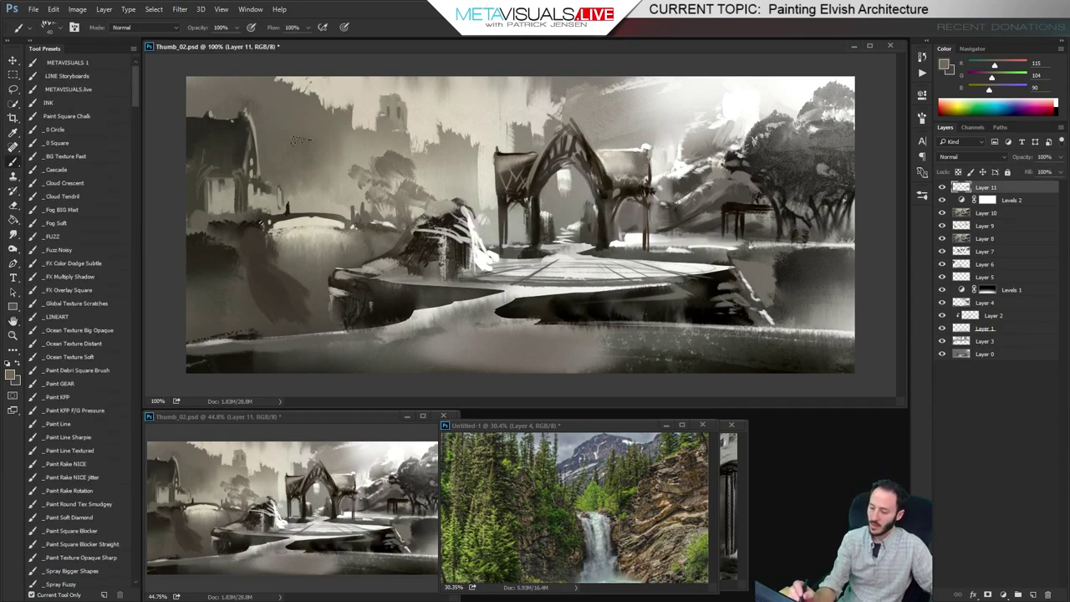
Paint a mass of dark foliage between the far-left building and the mid-distance trees in a sampled dark tone, smudging its edges
left_click(307, 158, "alt")
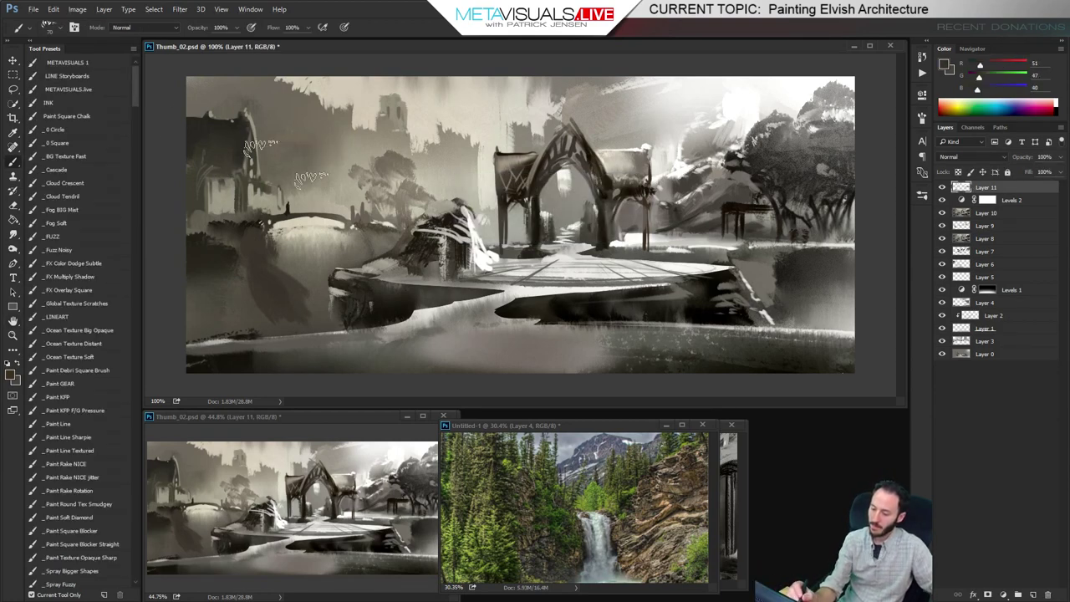
left_click_drag(322, 158, 342, 163)
key("r")
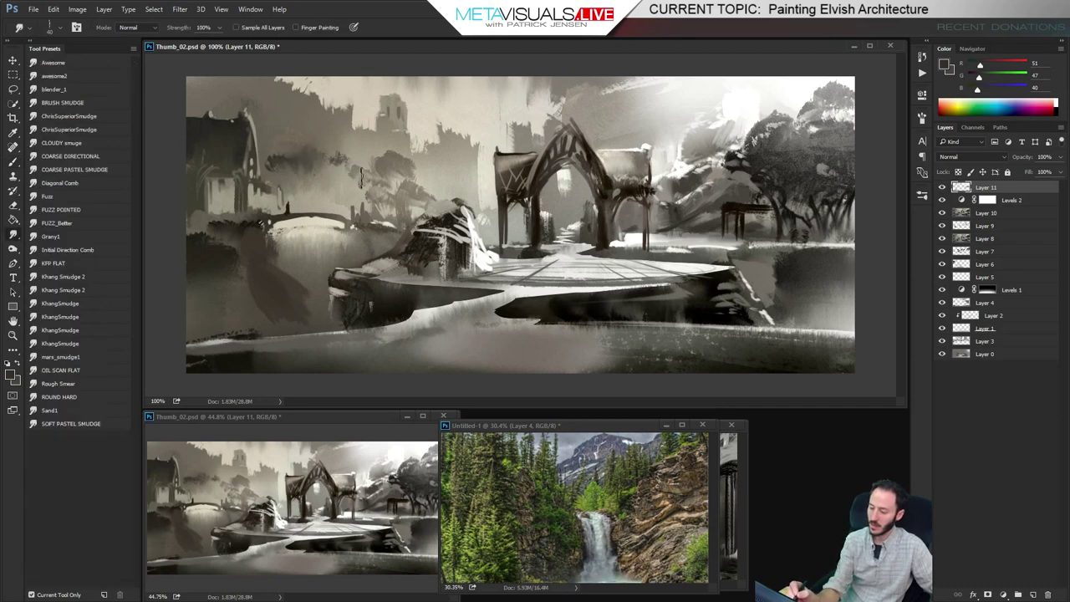
key("b")
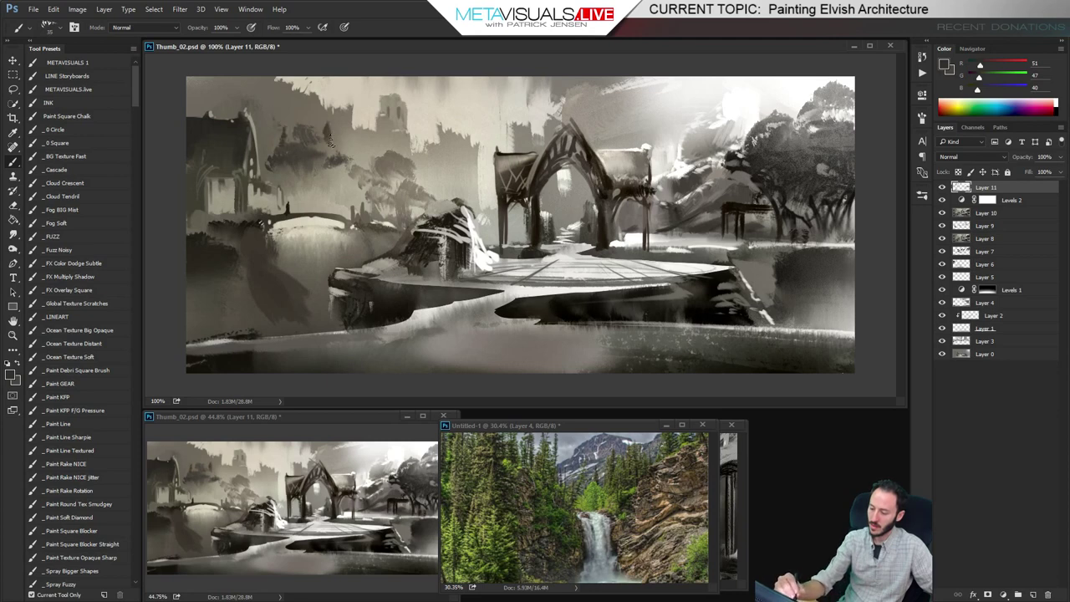
Soften the new foliage into the haze with a sampled mid-grey and the Smudge tool
left_click(327, 140, "alt")
key("r")
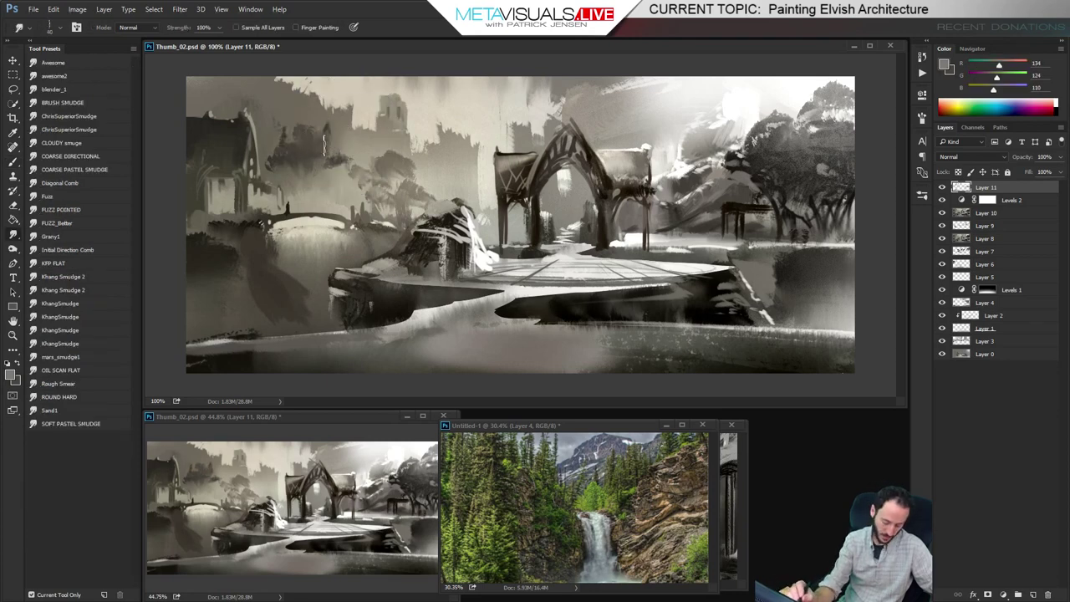
key("space")
key("b")
key("space")
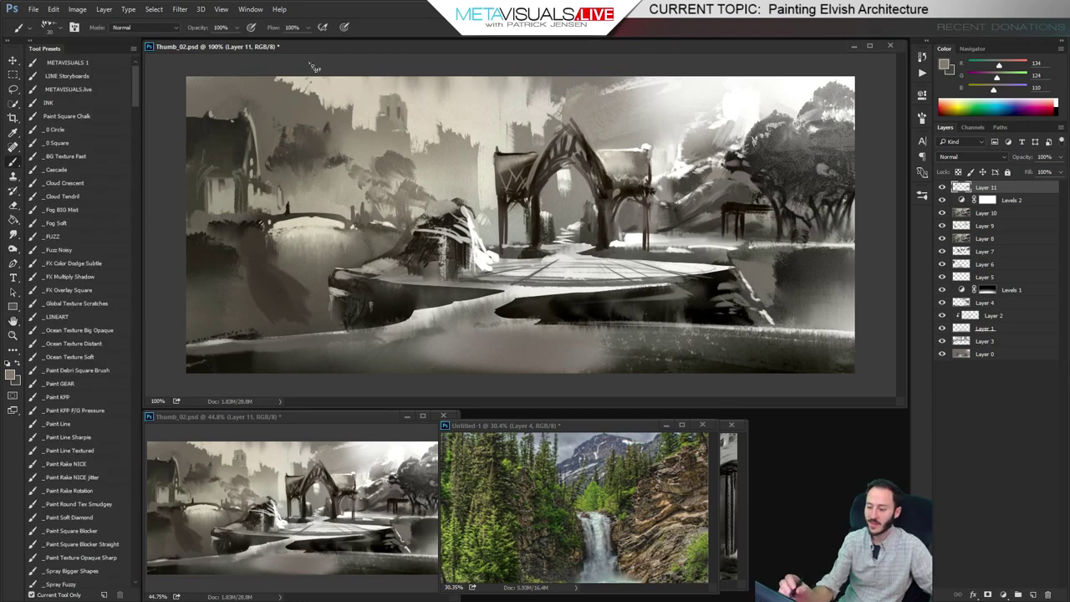
Add small pointed trees to the foliage beside the far-left building in sampled dark greys, blending their bases with the Smudge tool
key("bracketleft")
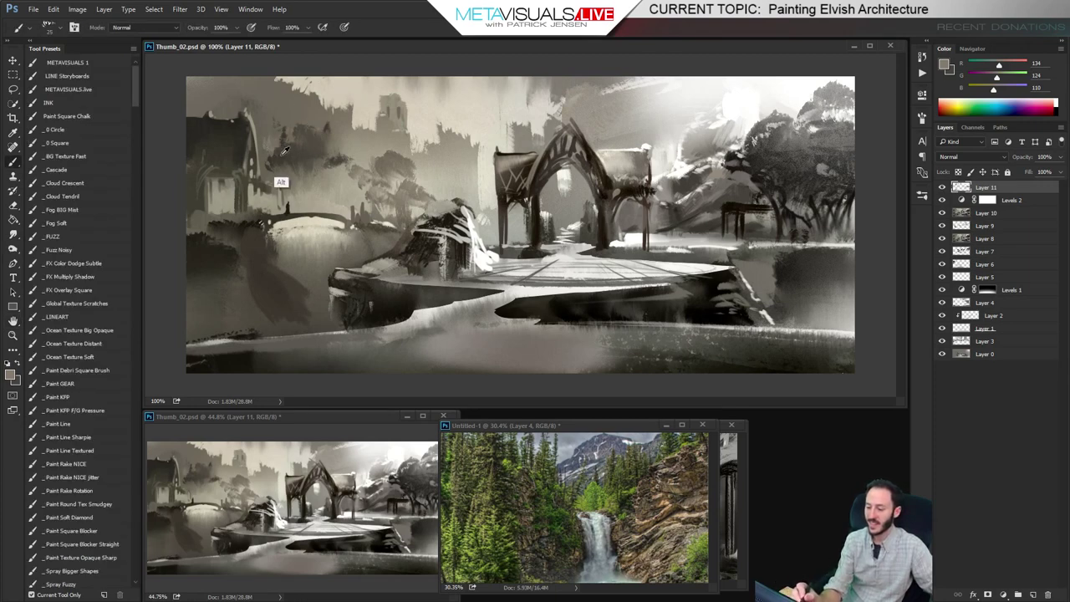
left_click(263, 156, "alt")
key("r")
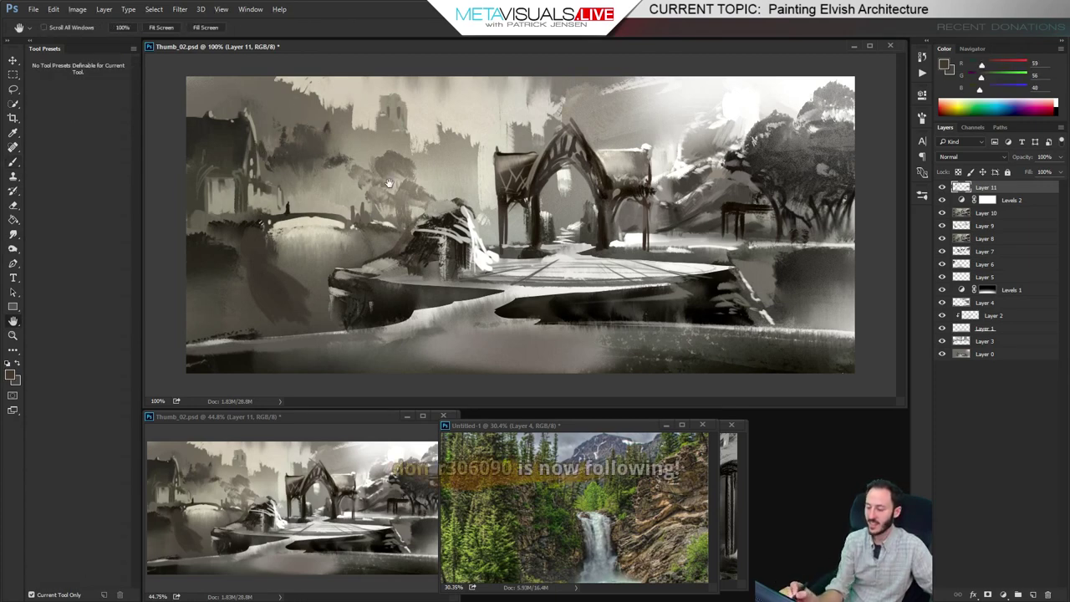
key("b")
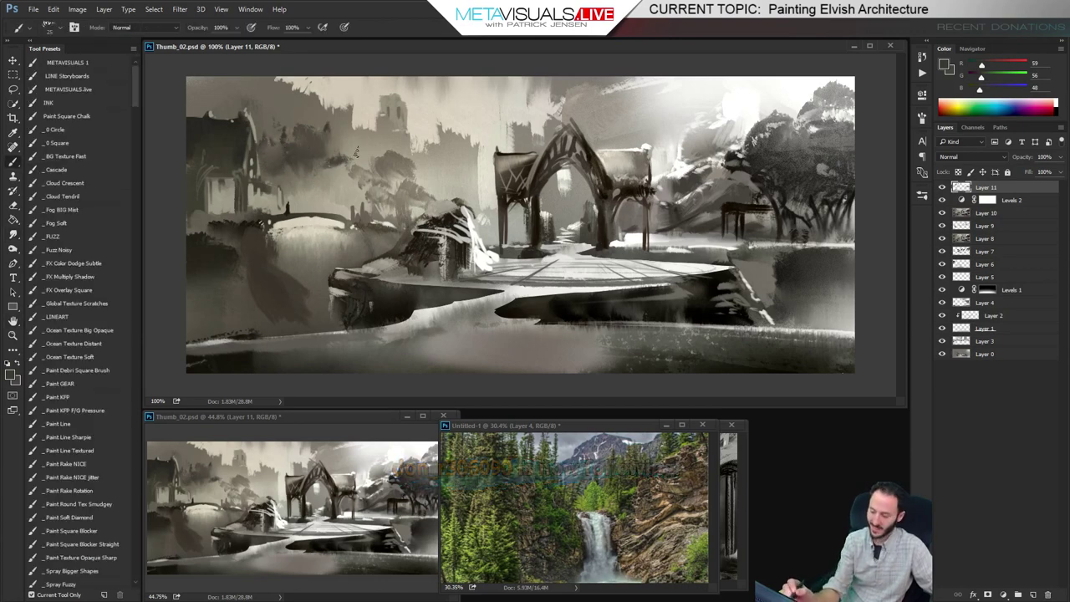
key("r")
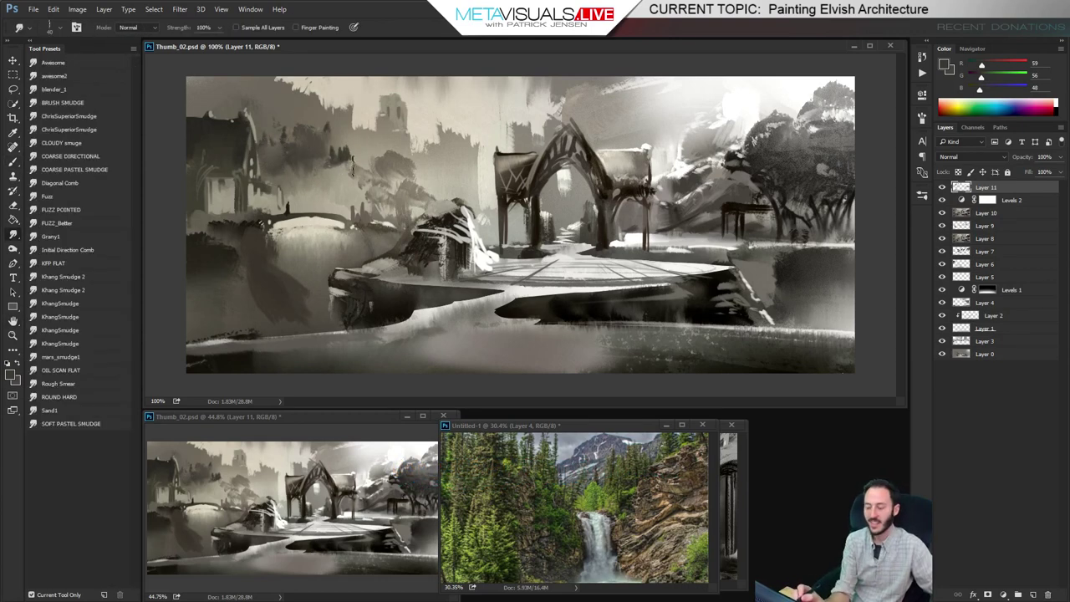
key("b")
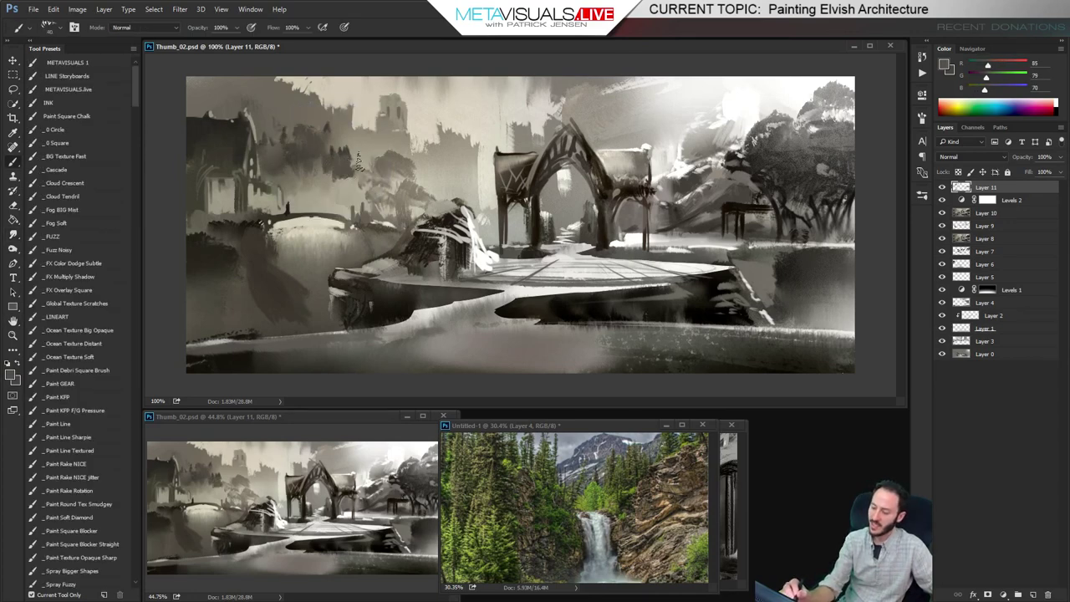
key("r")
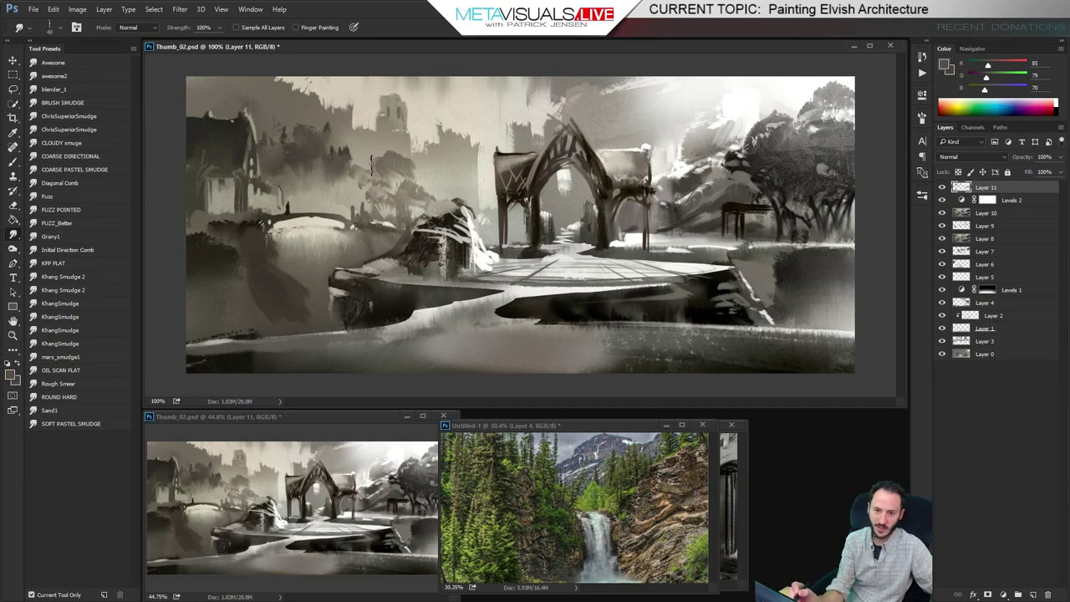
key("b")
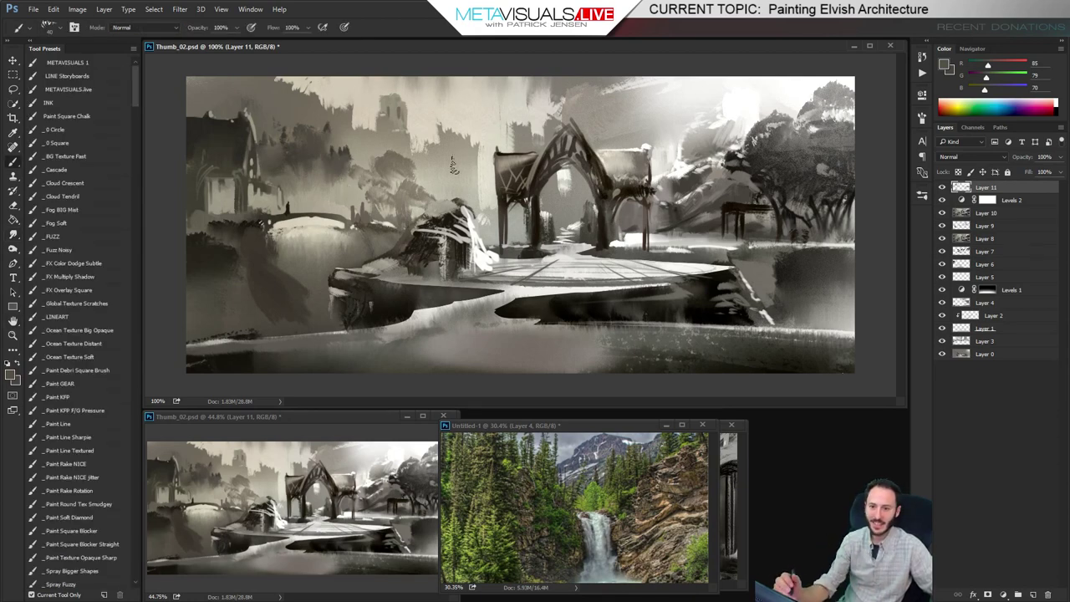
Trim the edge of the grey cloud above the arch with light tones sampled from the sky and haze
key("space")
left_click(555, 100, "alt")
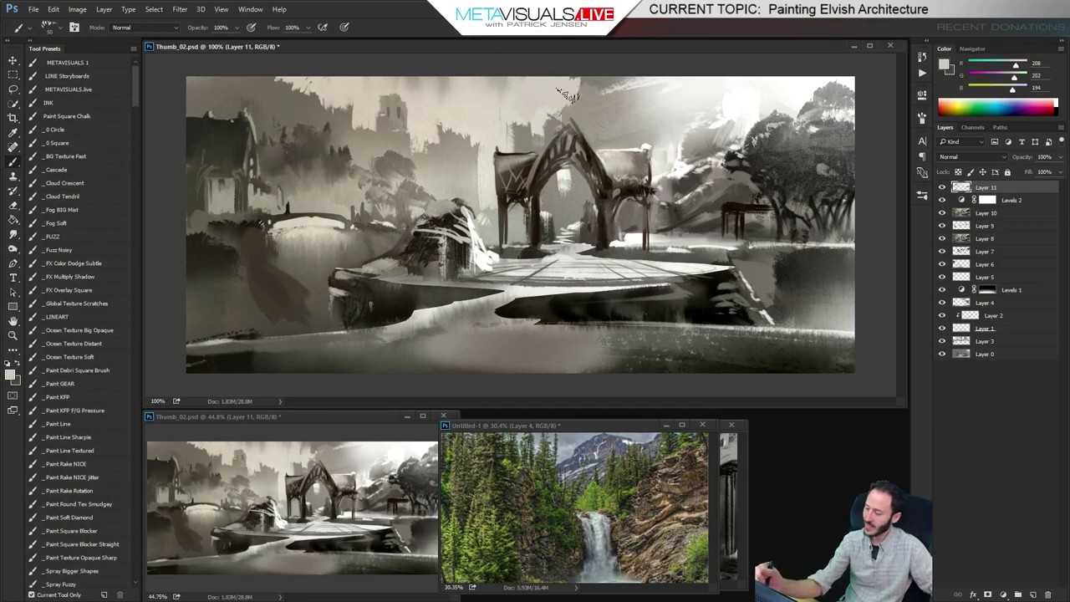
left_click(462, 161, "alt")
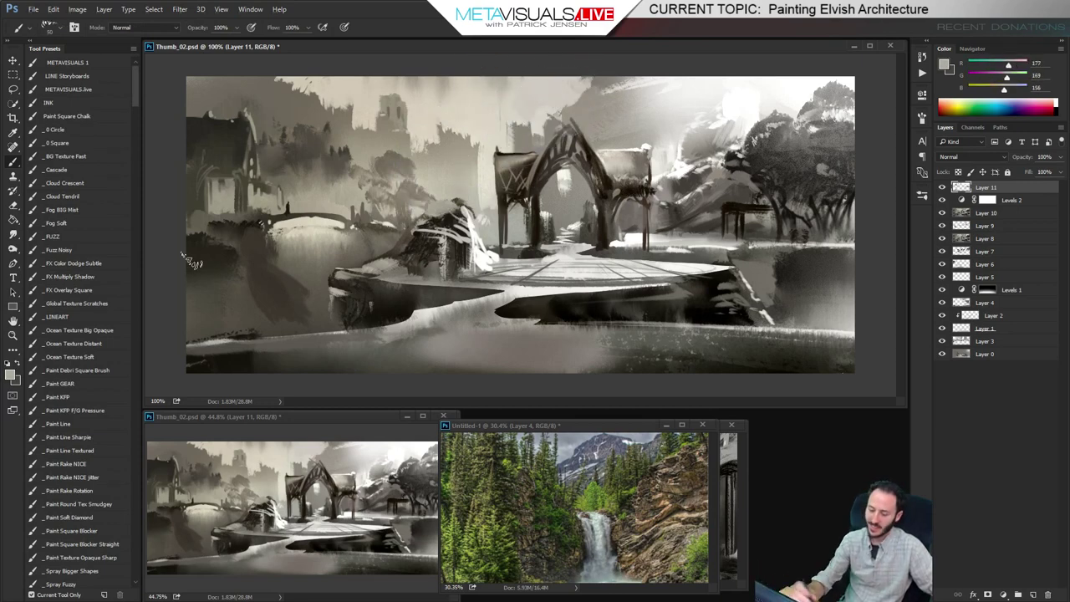
Rework the grey cloud above the arch with the _Fuzz Noisy brush reduced to size 25, using greys sampled from the cloud
left_click(77, 250)
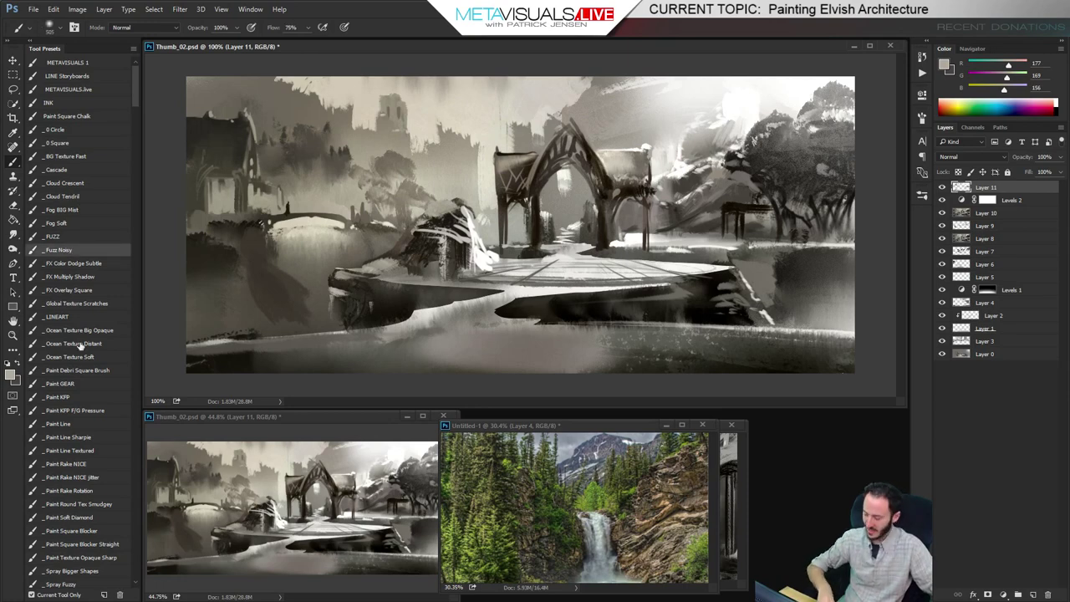
key("alt")
key("bracketleft")
key("bracketleft")
key("bracketleft")
key("bracketleft")
key("bracketleft")
key("bracketleft")
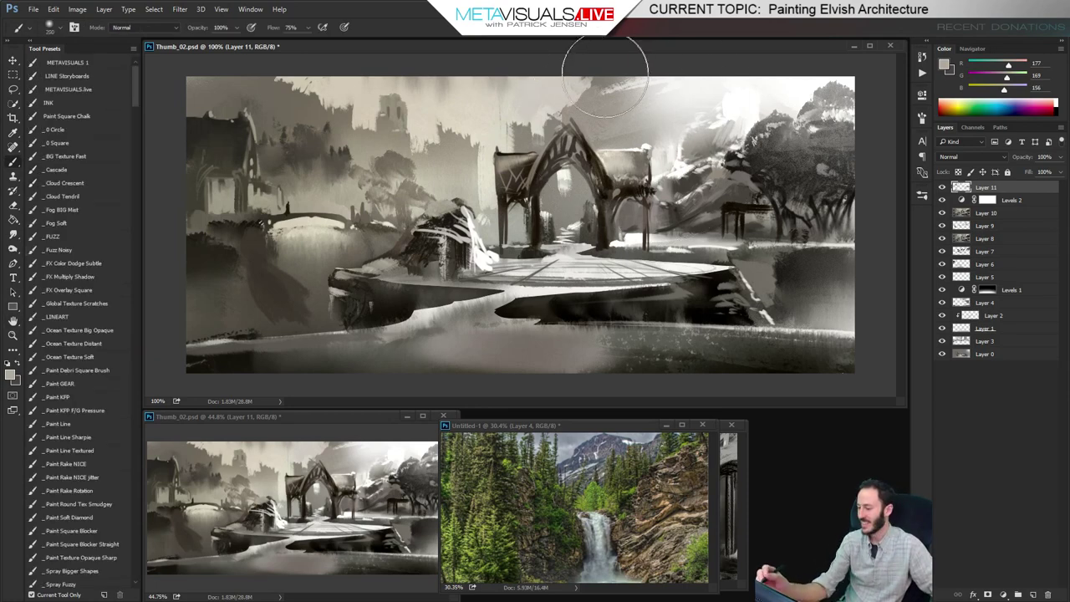
left_click(632, 82, "alt")
key("bracketleft")
key("bracketleft")
key("bracketleft")
key("bracketleft")
key("bracketleft")
key("bracketleft")
key("bracketleft")
key("bracketleft")
key("bracketleft")
key("bracketleft")
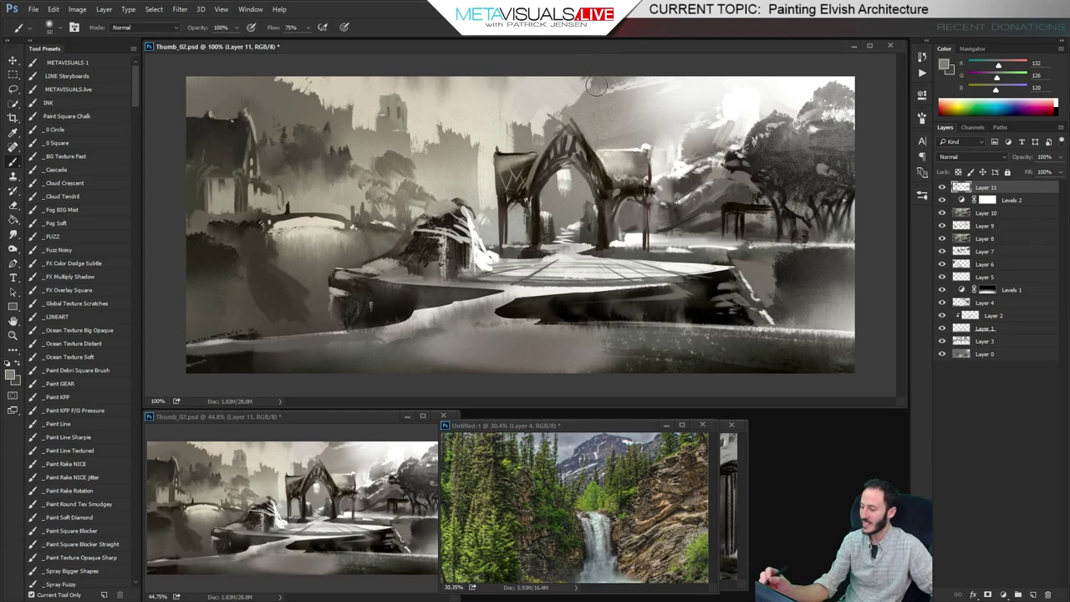
left_click(593, 107, "alt")
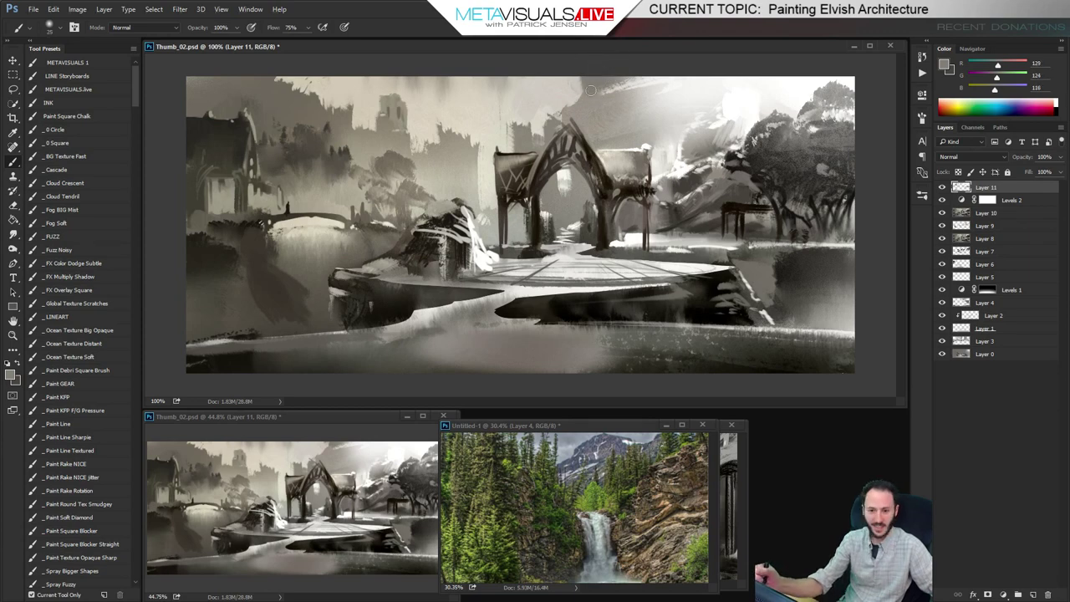
key("space")
Blend the cloud above the arch into the bright sky using the Smudge tool and tones sampled from the cloud and sky
key("r")
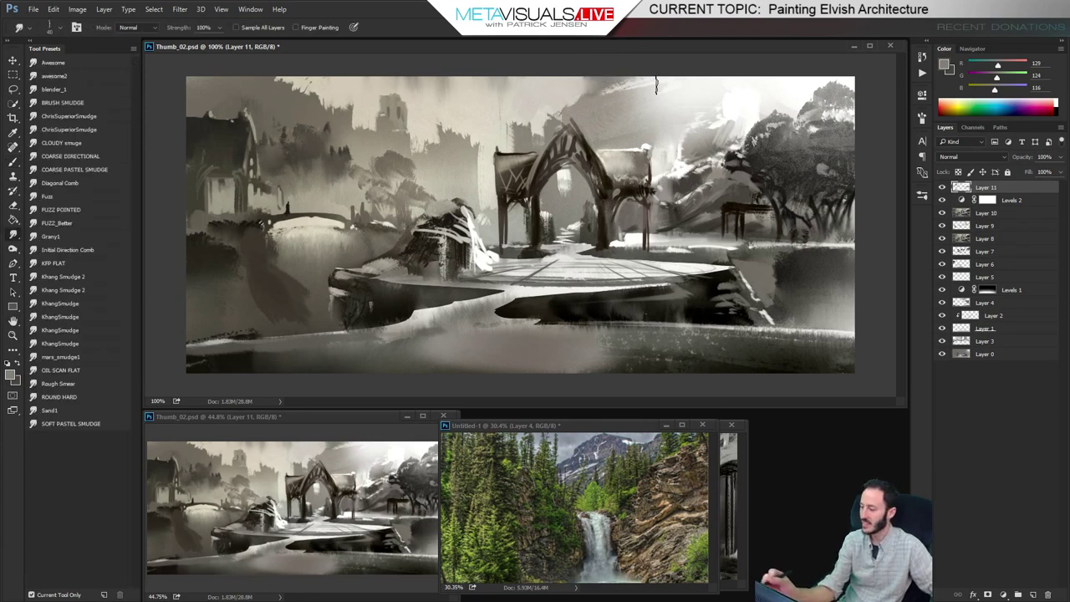
key("space")
key("b")
left_click(614, 88, "alt")
left_click_drag(614, 89, 687, 85)
left_click(681, 94, "alt")
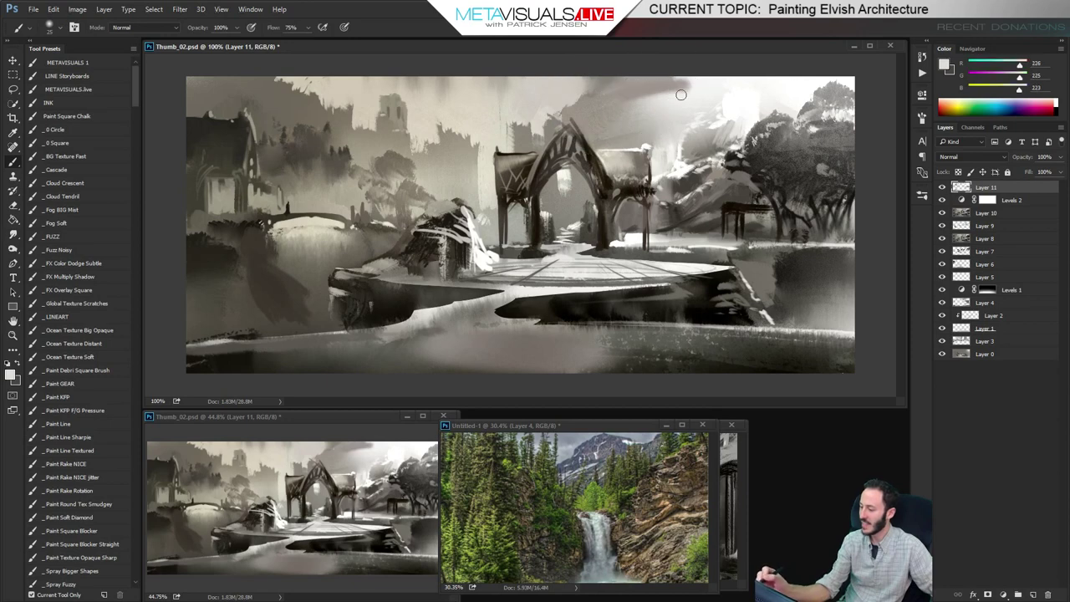
key("r")
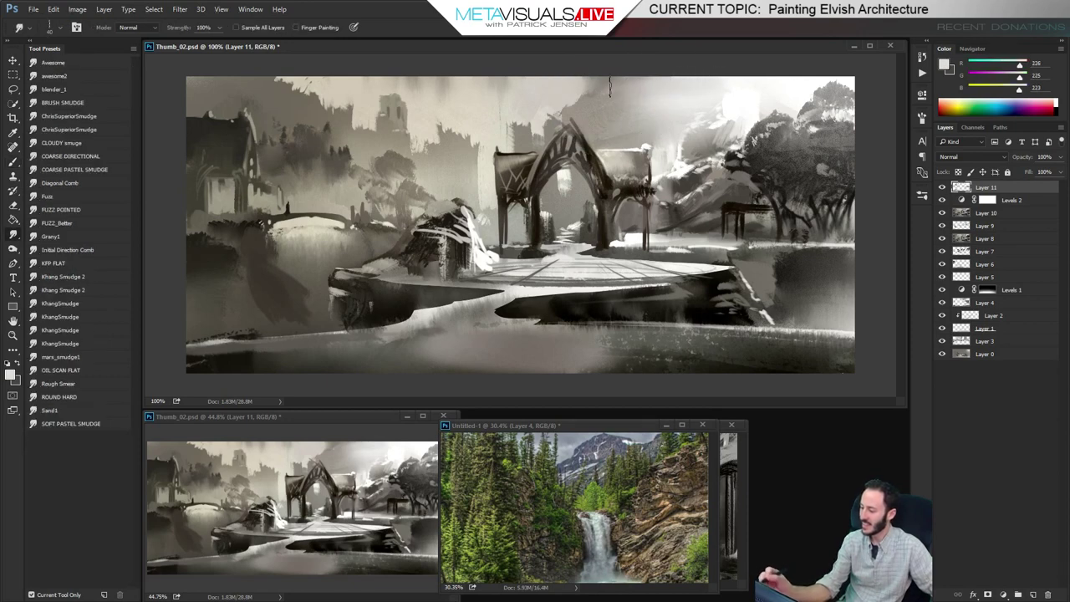
Brush white sampled from the sky glow into the sky around the large tree's crown at brush size 70
key("b")
left_click(727, 99, "alt")
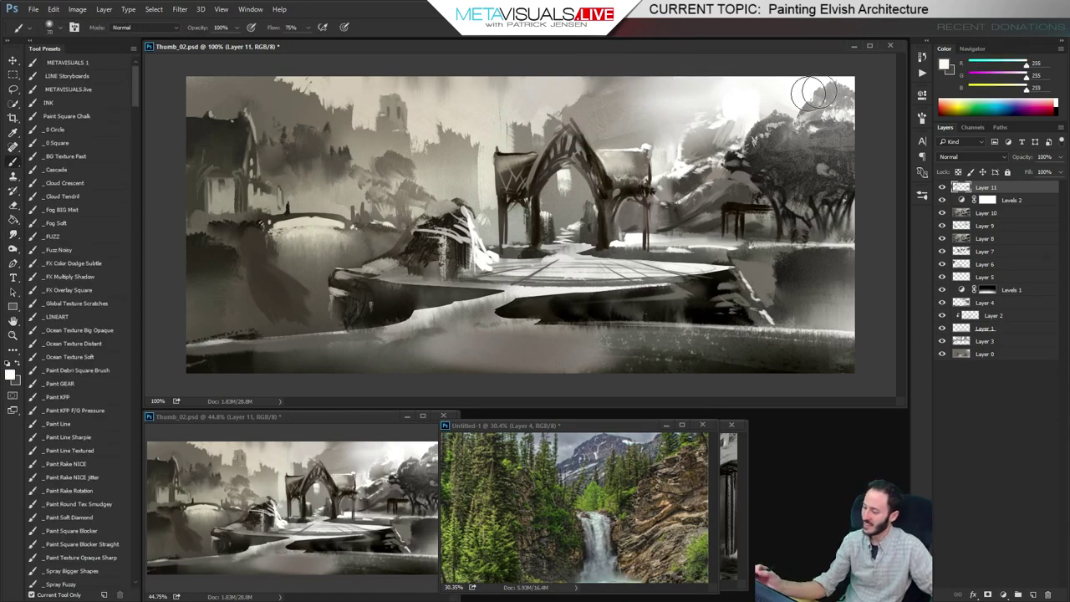
Darken the rock mound beside the arch and the platform's edge with dark brown sampled from the arch's roof, reducing the brush to size 45
left_click(513, 175, "alt")
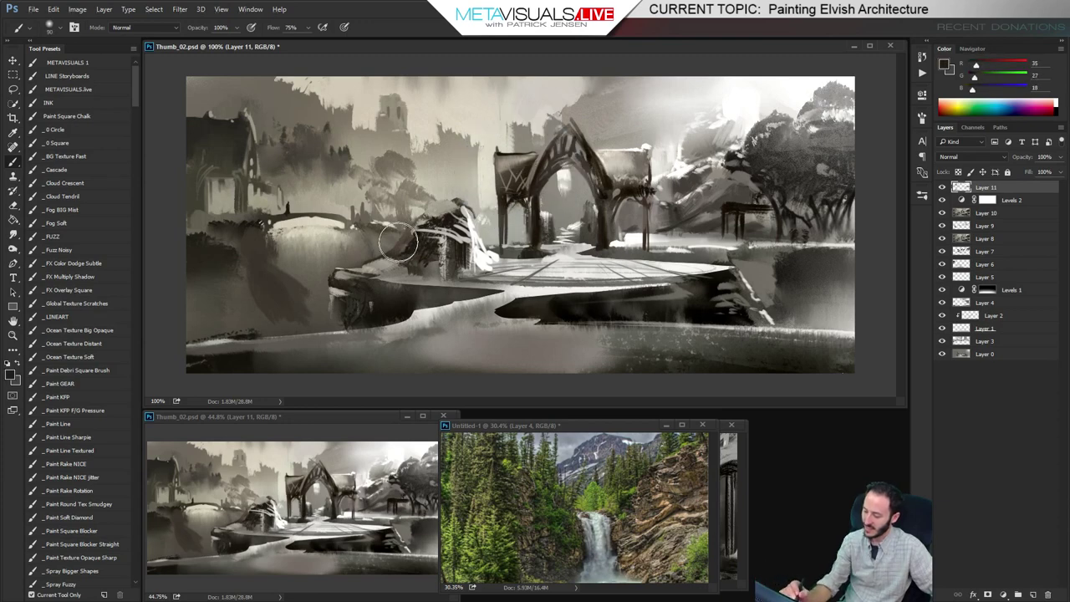
mouse_move(422, 266)
left_mouse_down()
mouse_move(398, 292)
mouse_move(374, 285)
mouse_move(416, 261)
mouse_move(424, 263)
mouse_move(401, 277)
mouse_move(473, 276)
mouse_move(395, 282)
mouse_move(424, 275)
left_mouse_up()
key("[")
key("[")
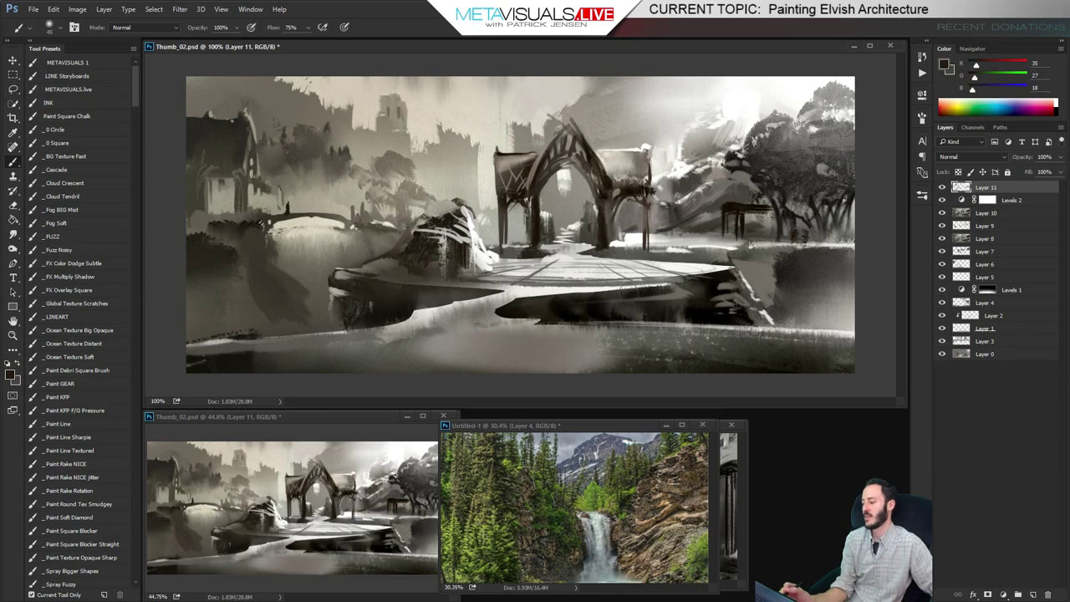
left_click_drag(638, 285, 685, 294)
Check the whole painting zoomed out, close its enlarged view and save Thumb_02.psd
key("z")
left_click(656, 321, "alt")
left_click(656, 321, "alt")
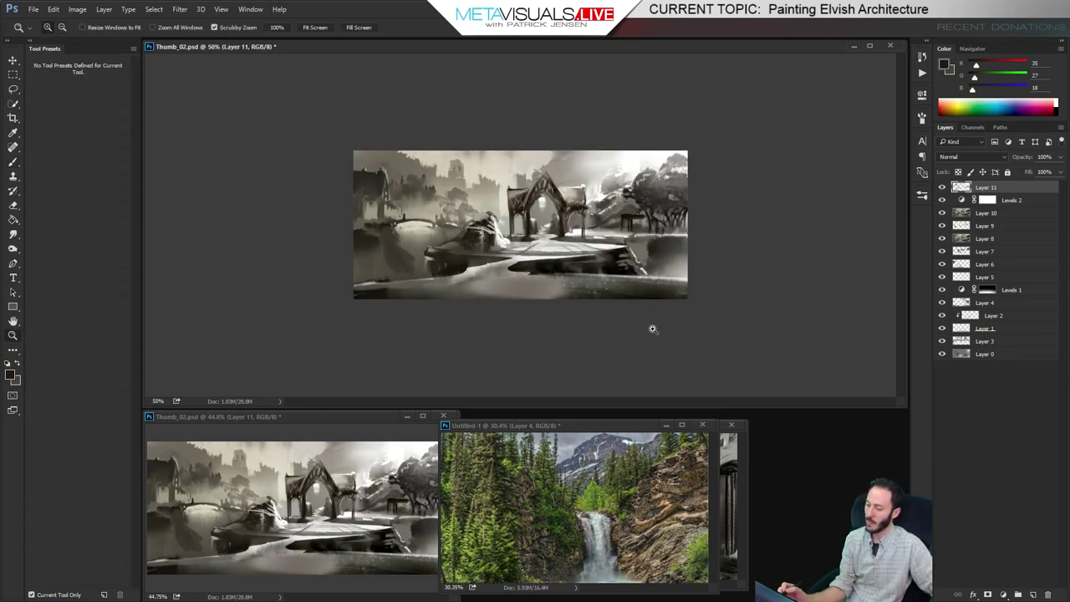
left_click(652, 329)
left_click(891, 46)
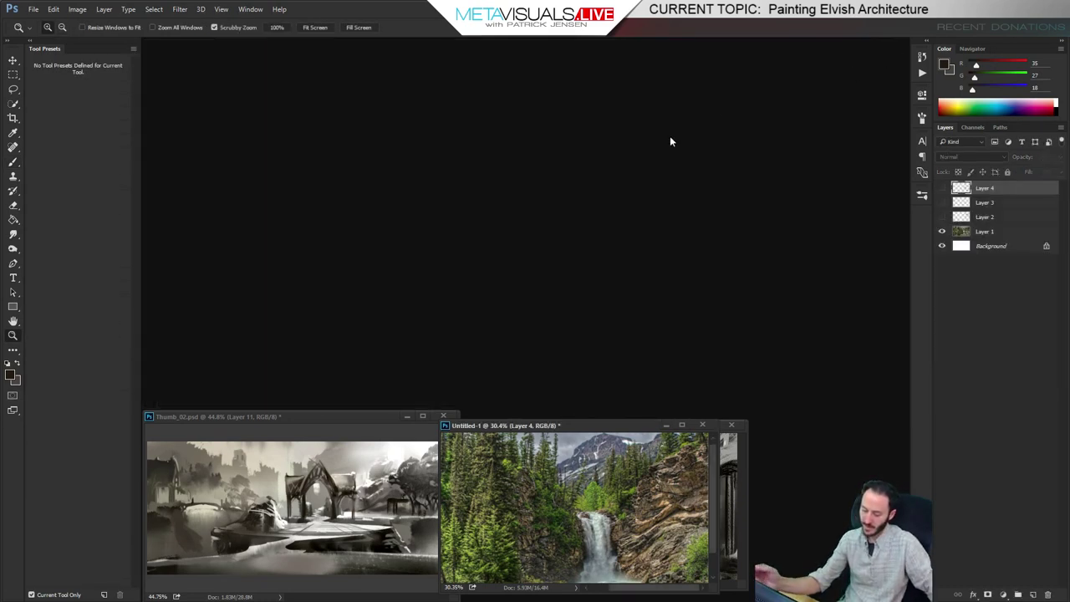
left_click(273, 415)
key("ctrl+s")
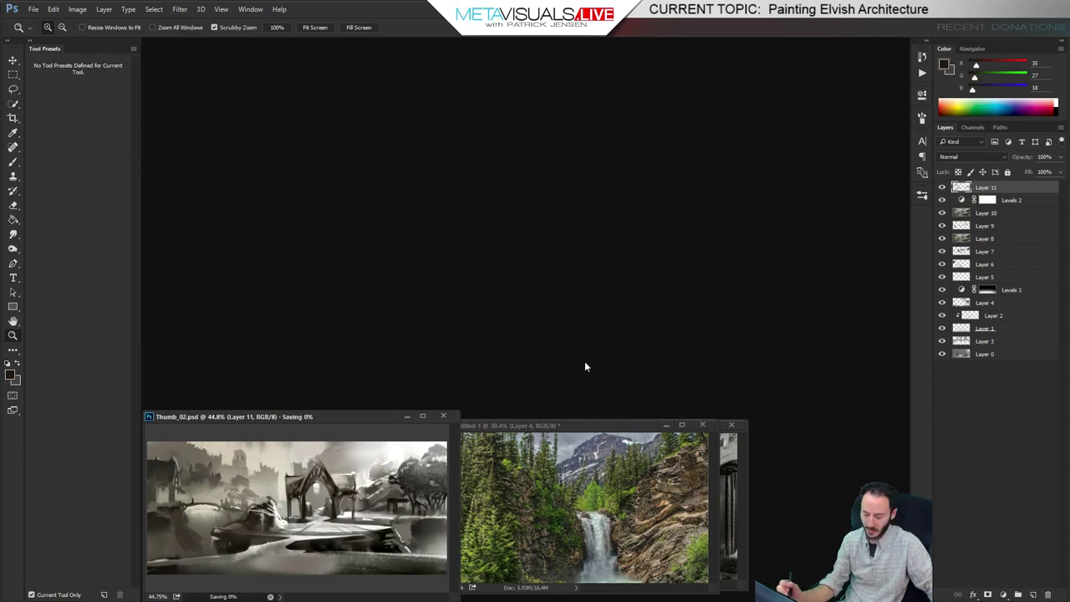
Close the waterfall reference document without saving and place the Thumb_02 and Thumb_01 windows side by side at 33.3% zoom
left_click(731, 427)
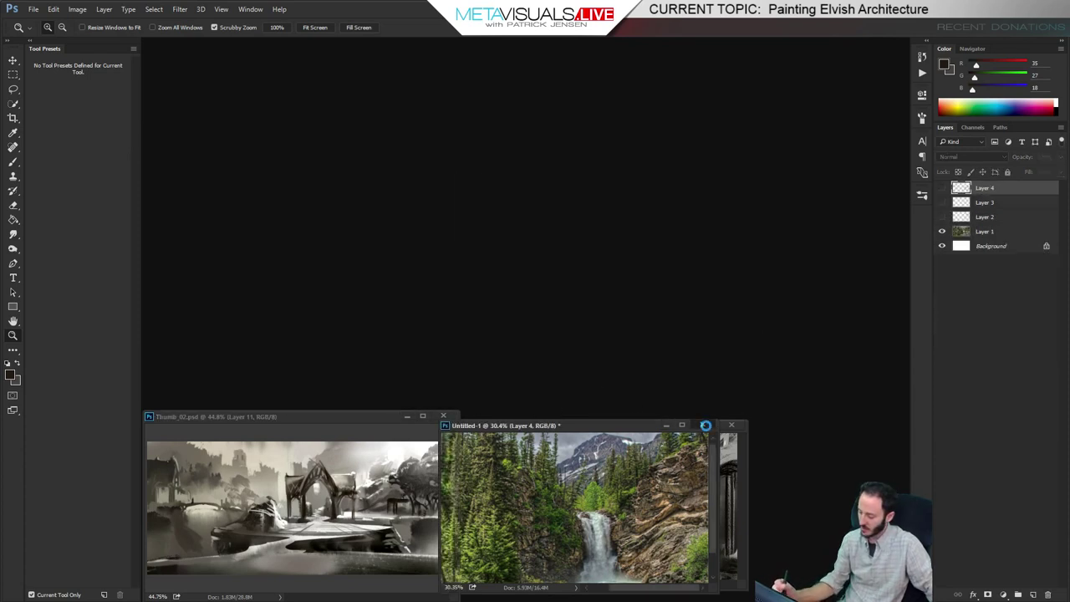
left_click(565, 225)
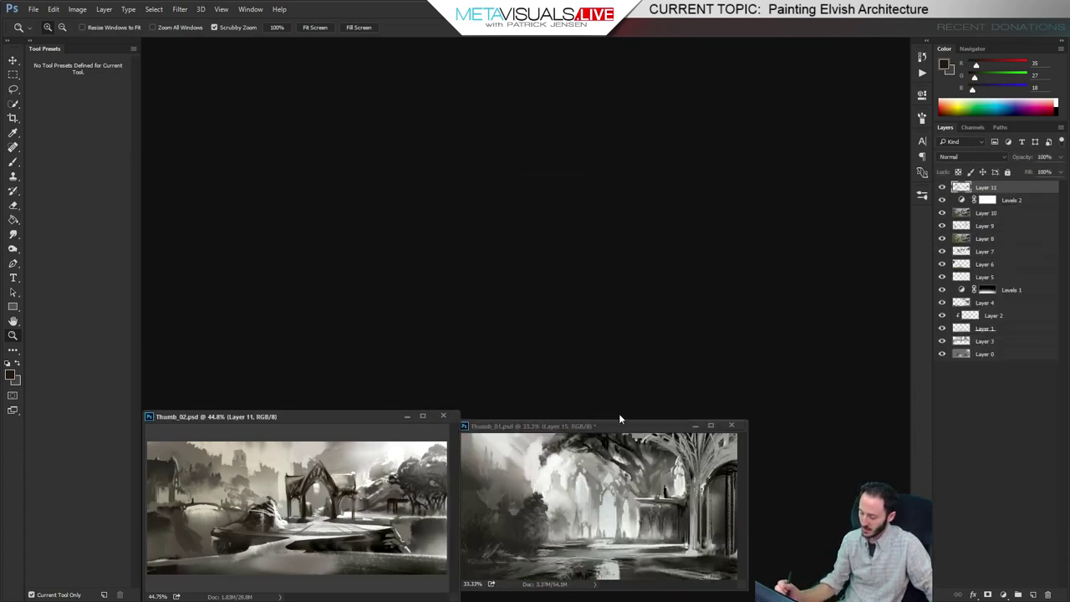
left_click_drag(609, 423, 613, 433)
left_click(297, 418)
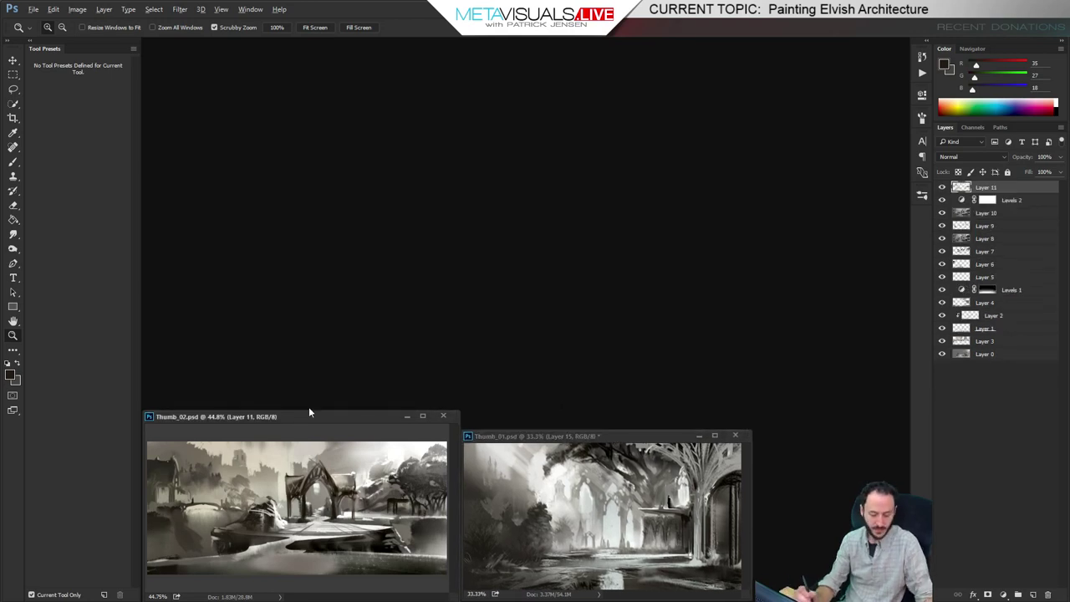
key("ctrl+minus")
left_click_drag(282, 433, 280, 495)
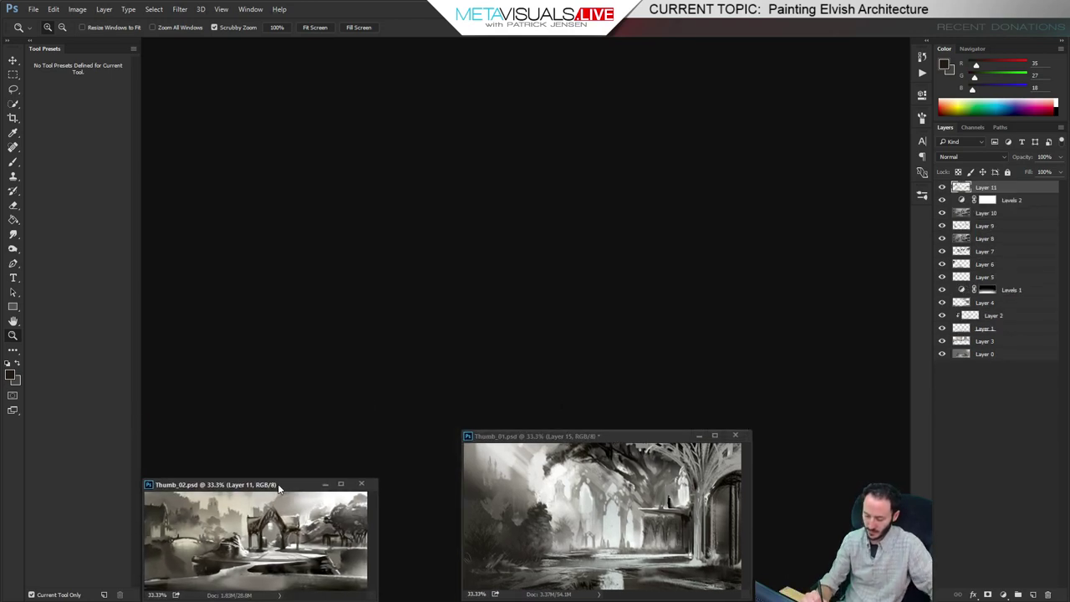
left_click_drag(582, 440, 489, 440)
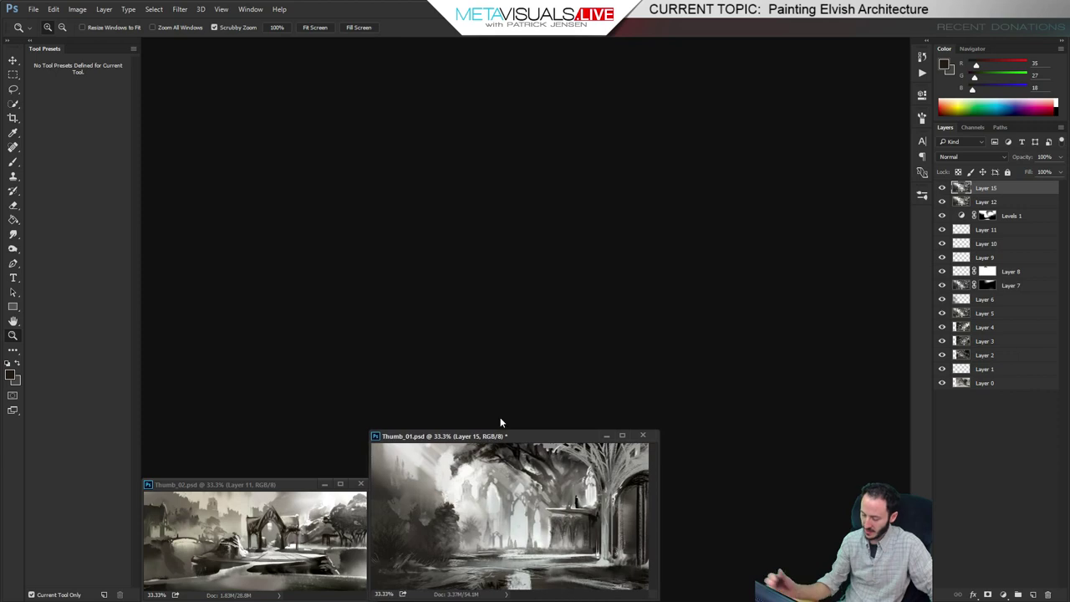
Create a new white RGB document of 1200 x 533 pixels at 72 pixels/inch and enlarge its window to fill the upper workspace
key("ctrl+n")
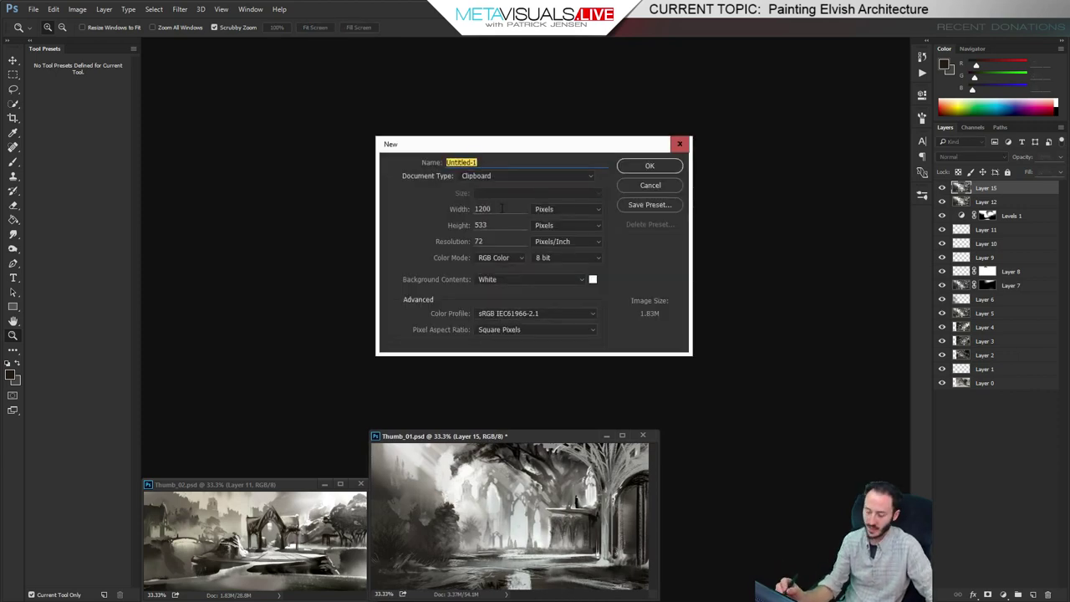
key("Return")
left_click_drag(351, 79, 335, 48)
left_click_drag(817, 355, 898, 444)
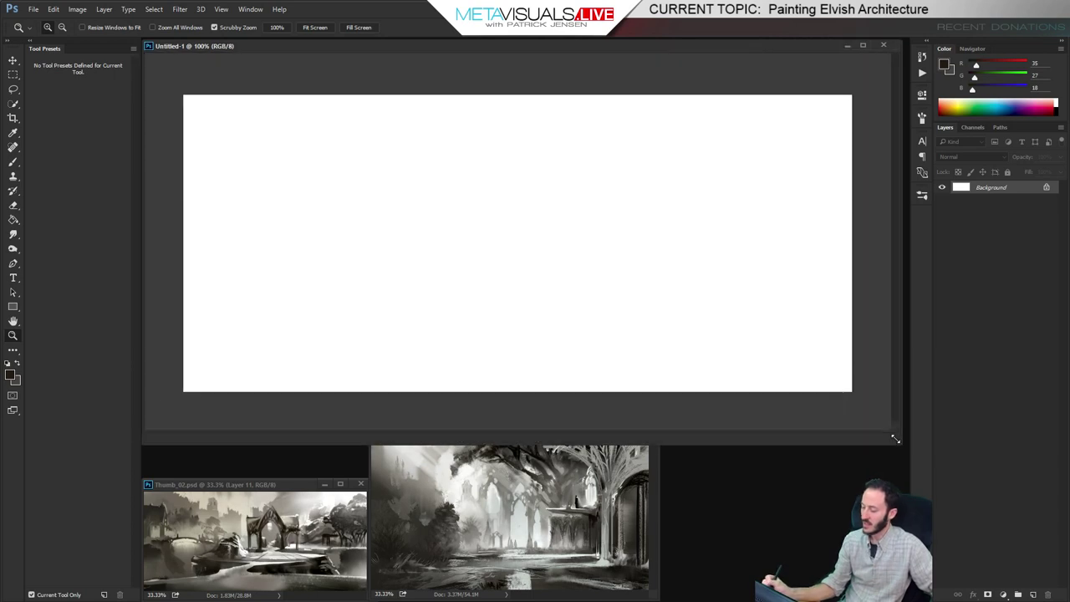
key("h")
key("b")
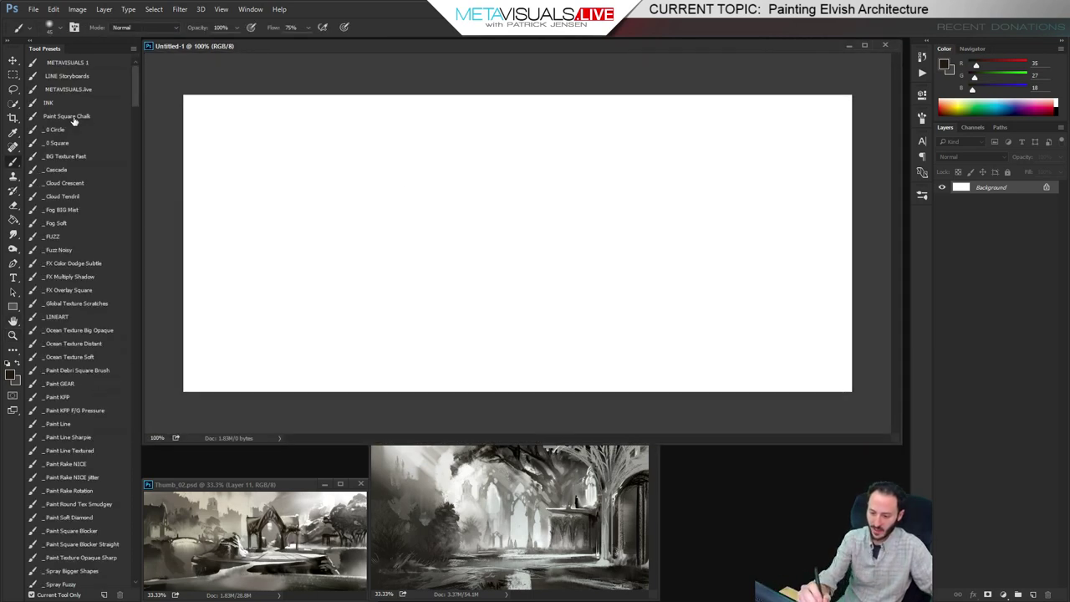
Copy the merged area around the arch from Thumb_02.psd and paste it into the new document
key("m")
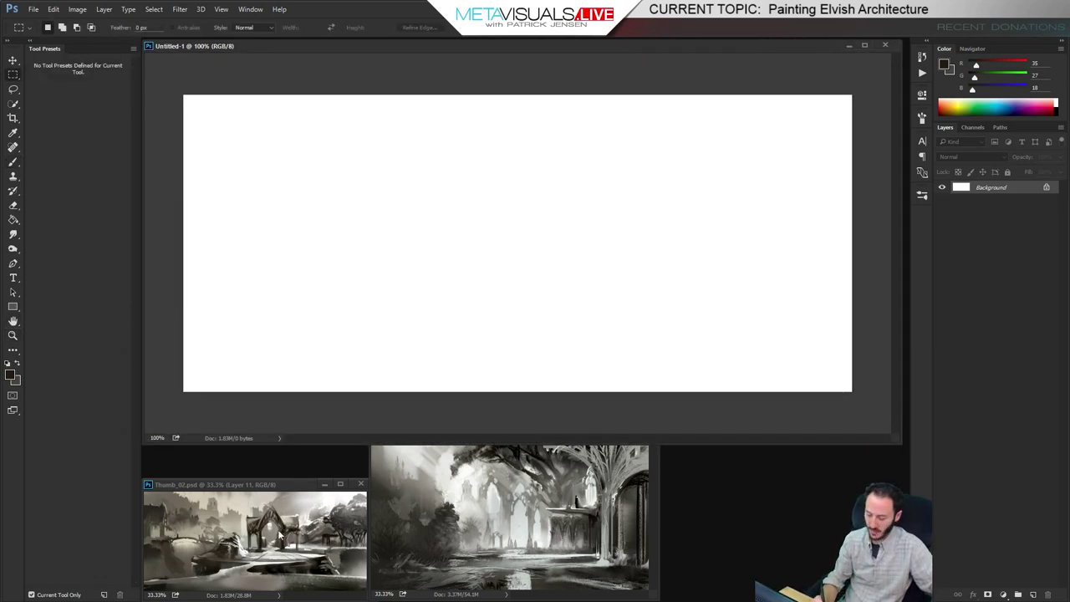
left_click_drag(233, 507, 306, 572)
key("ctrl+shift+c")
left_click(524, 237)
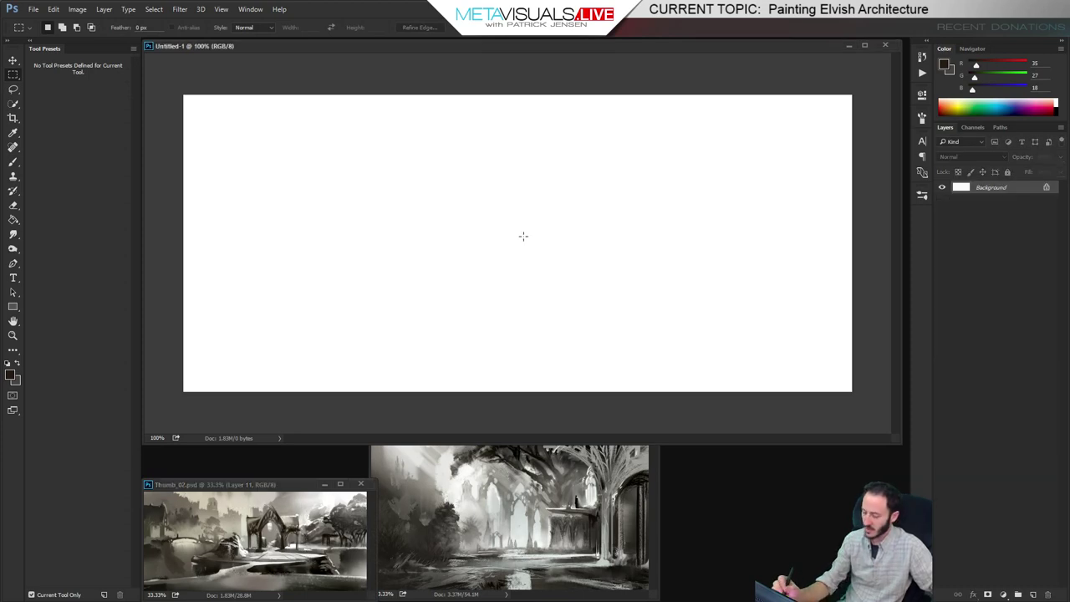
key("ctrl+v")
Stretch the pasted arch image with a free transform until it covers the entire canvas
key("v")
left_click_drag(608, 329, 874, 391)
key("ctrl+t")
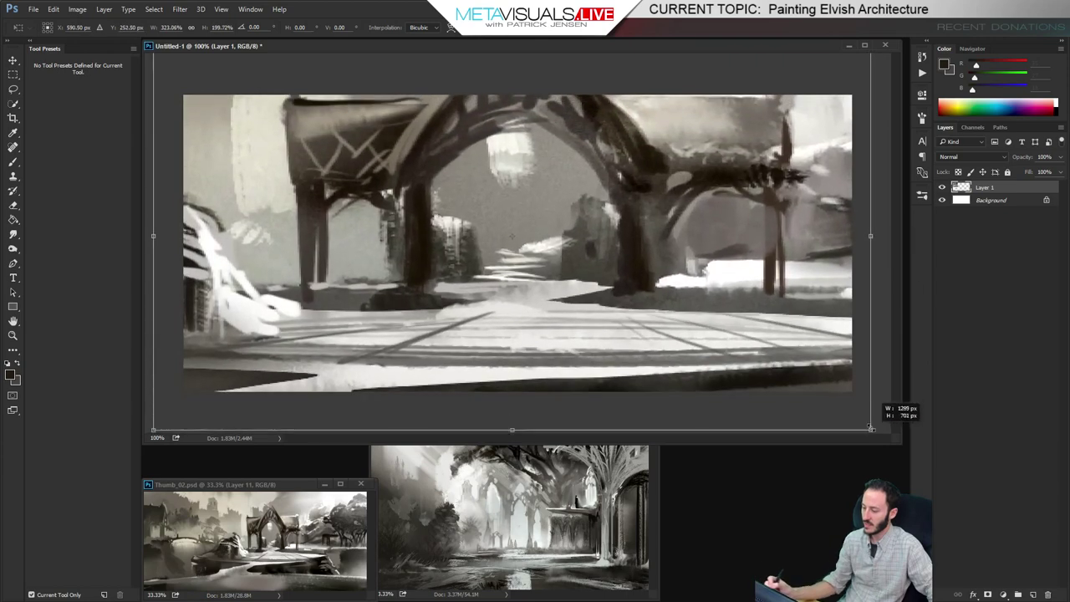
key("Return")
Apply a Motion Blur to the pasted image with an angle of 90 degrees and a distance of 412 pixels
left_click(179, 9)
mouse_move(214, 133)
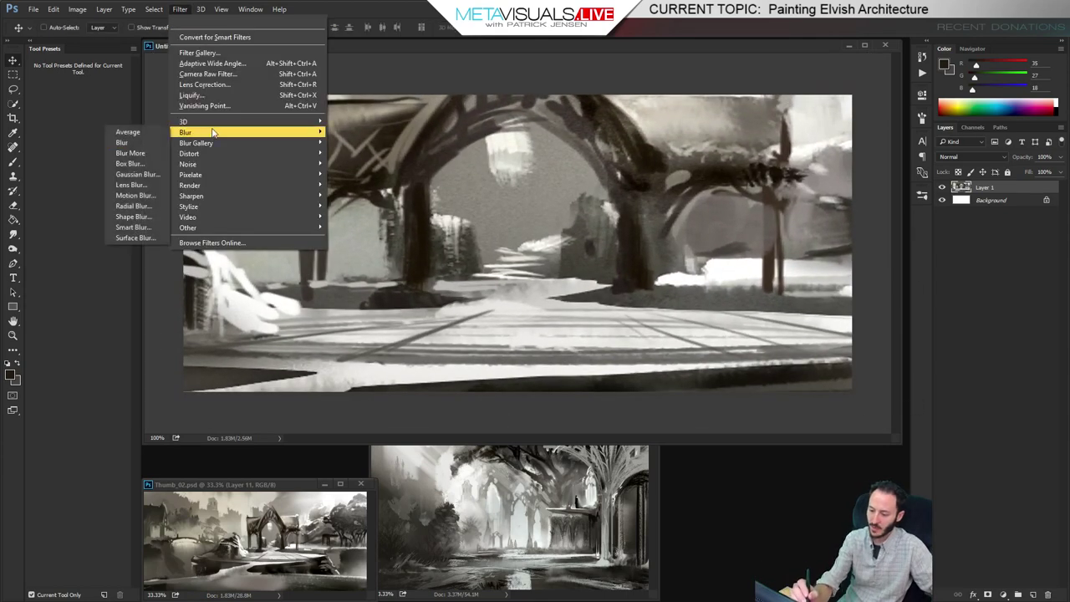
left_click(138, 195)
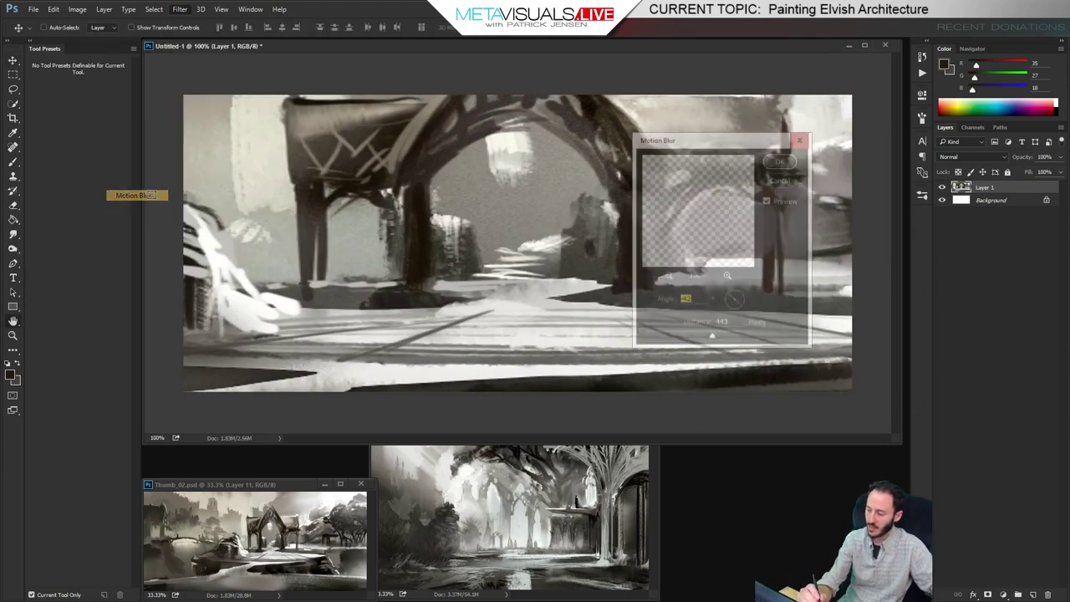
left_click_drag(734, 299, 735, 292)
left_click_drag(728, 339, 712, 342)
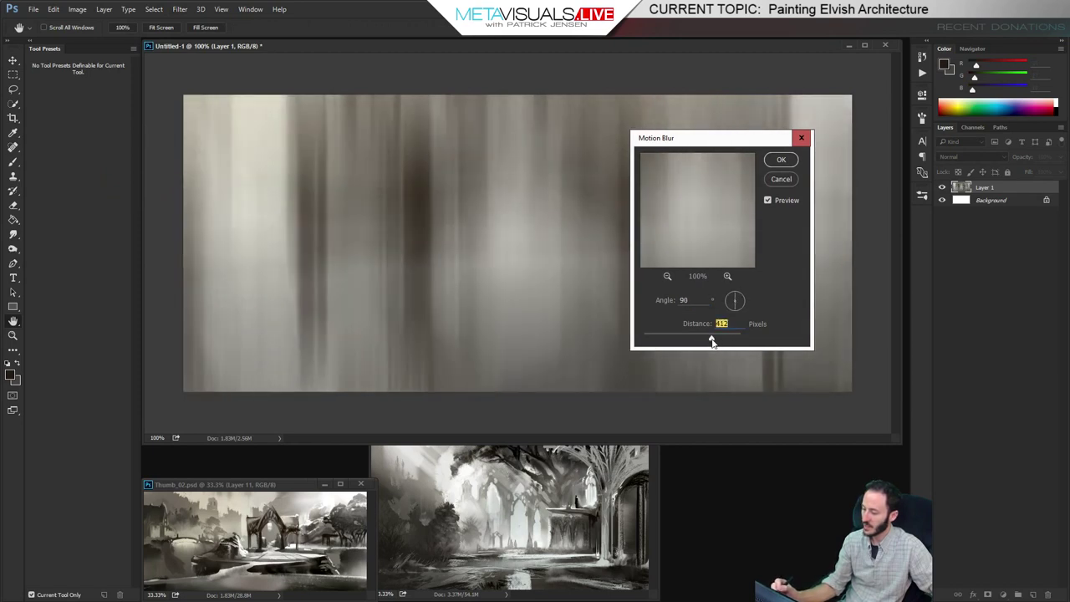
left_click(781, 159)
Dab light grey sampled from the pale streak onto the blurred background with the _Paint Square Blocker Straight brush at size 60
left_click(514, 277, "ctrl+alt")
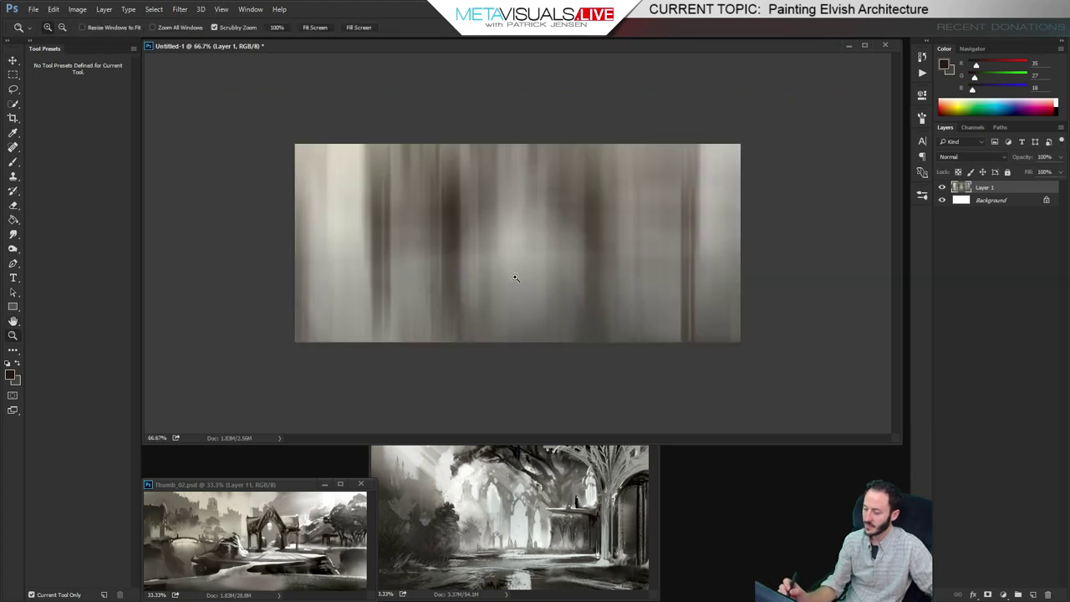
key("b")
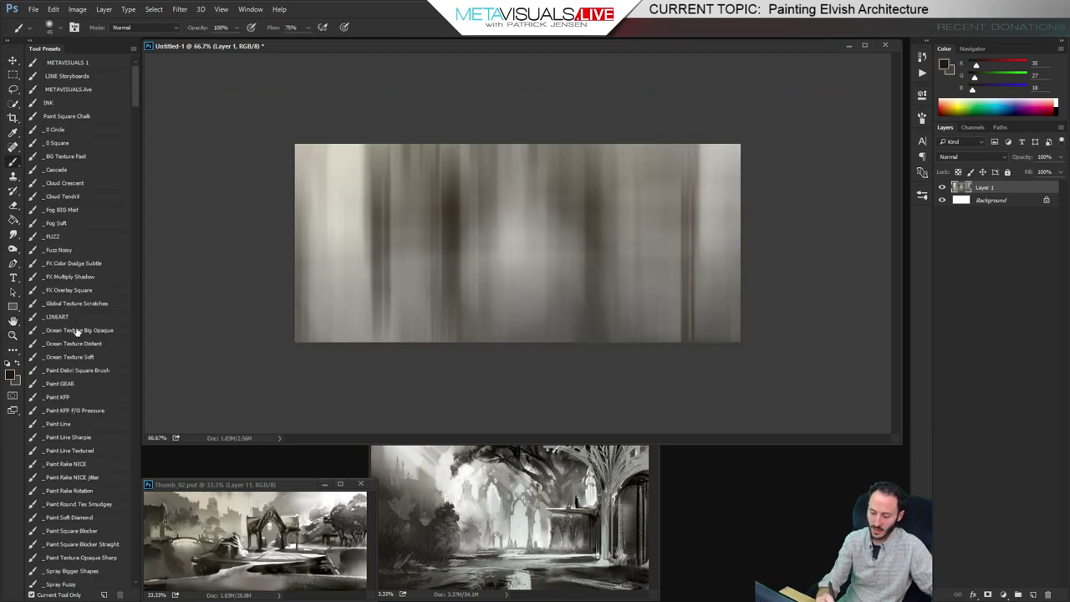
left_click(109, 547)
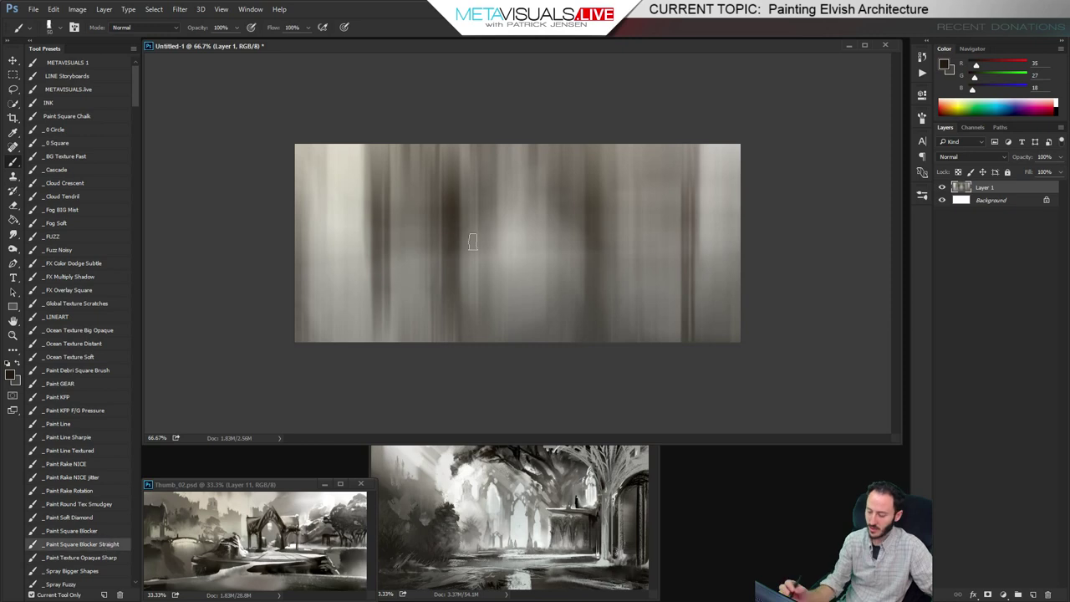
key("]")
left_click(338, 188, "alt")
left_click_drag(428, 245, 435, 221)
key("[")
left_click_drag(412, 267, 417, 264)
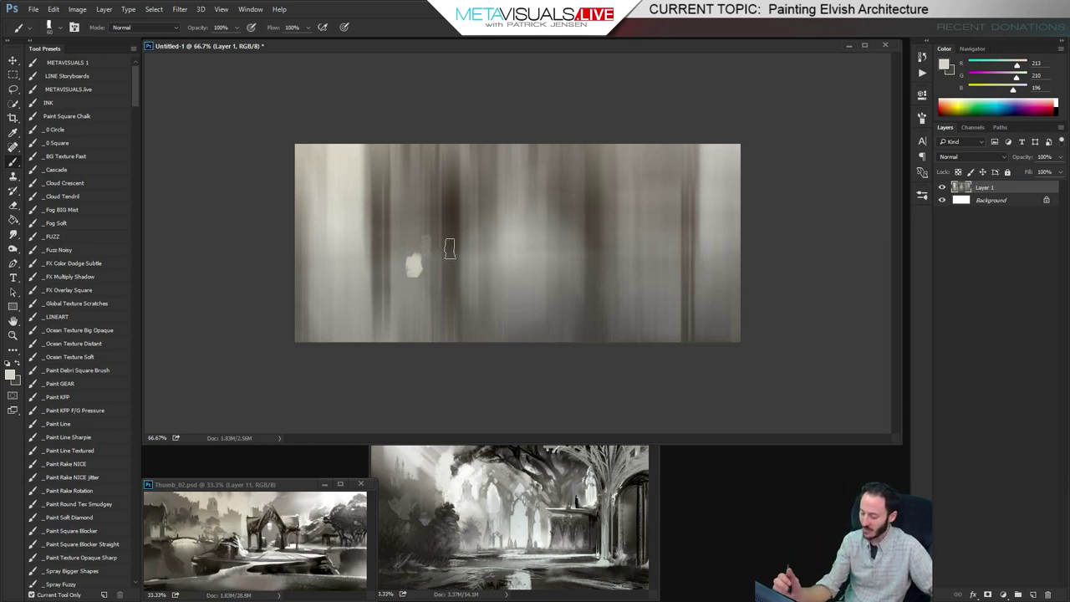
Examine the small dark figure standing on the ledge in Thumb_01.psd up close
left_click(576, 490)
key("z")
left_click_drag(588, 498, 592, 498)
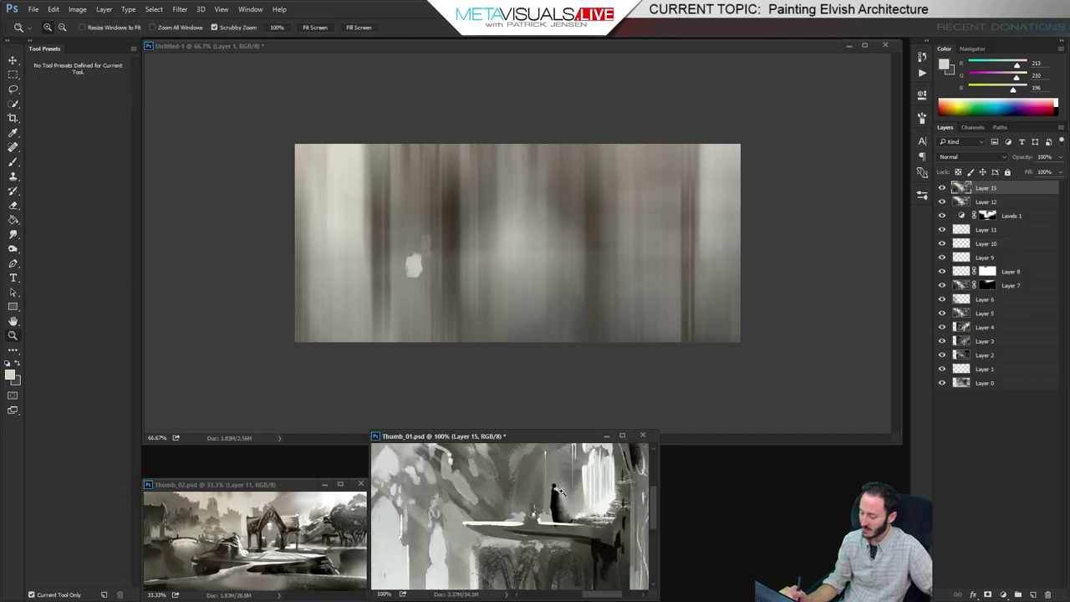
left_click(585, 500, "alt")
left_click(587, 499, "alt")
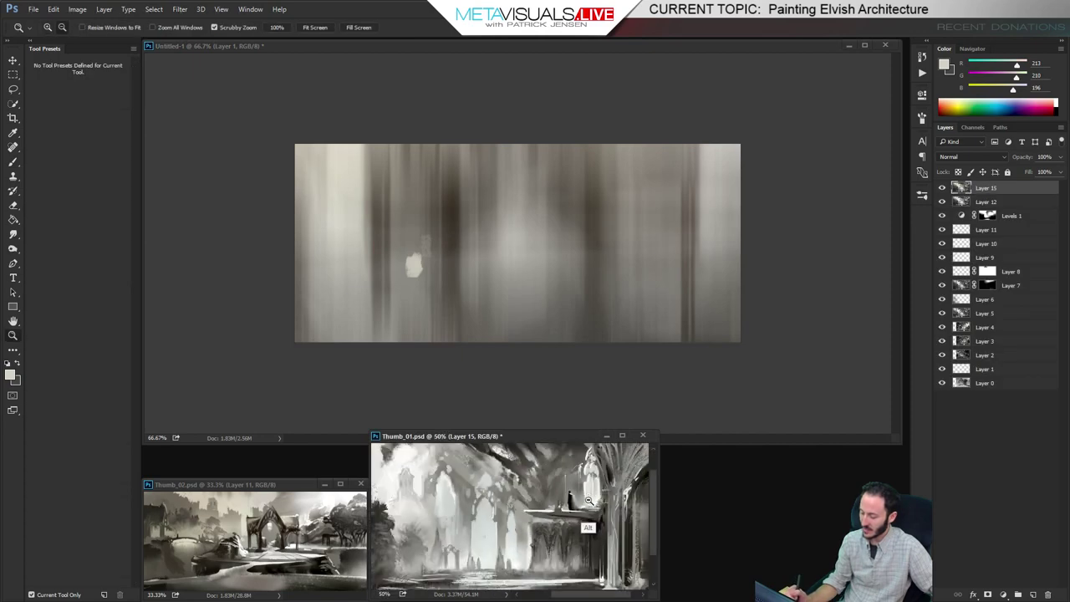
left_click(588, 499, "alt")
left_click(589, 449)
Paint a small black standing figure at the centre of the blurred background with the _Paint Line Sharpie brush
left_click(588, 356)
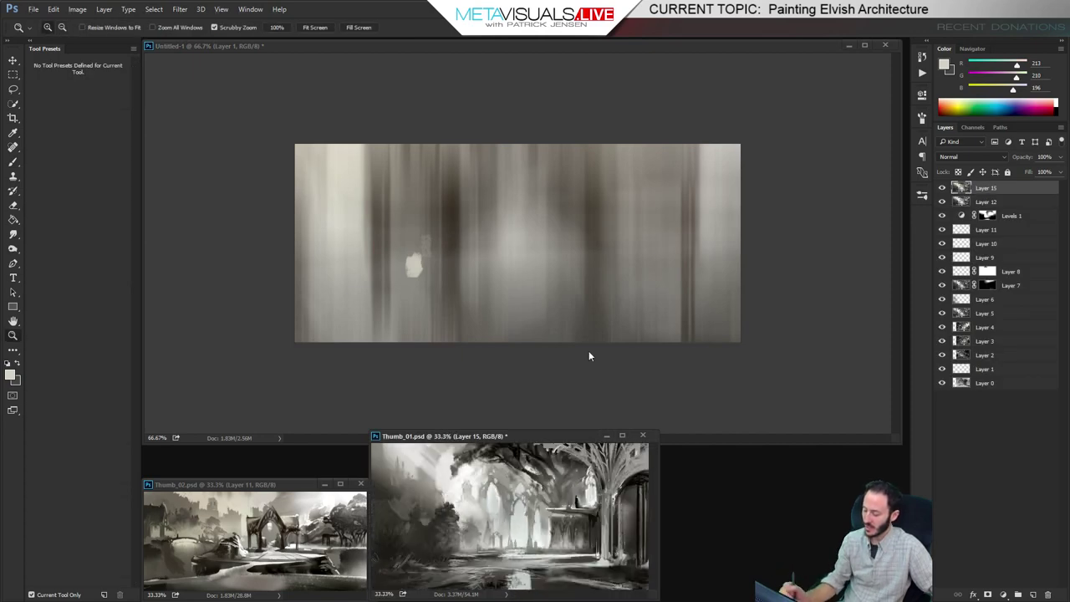
key("b")
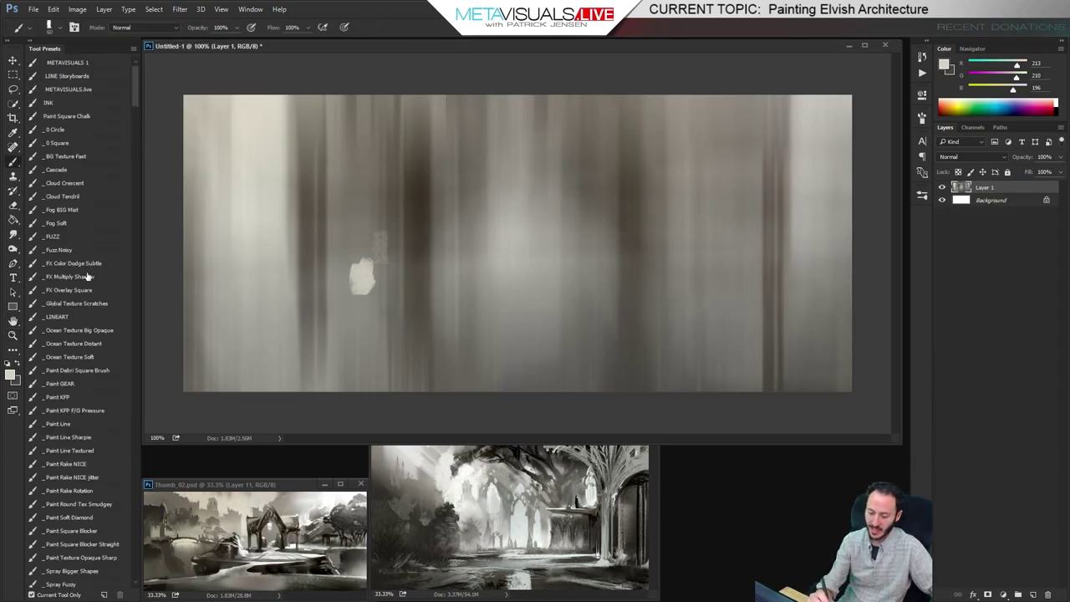
left_click(82, 437)
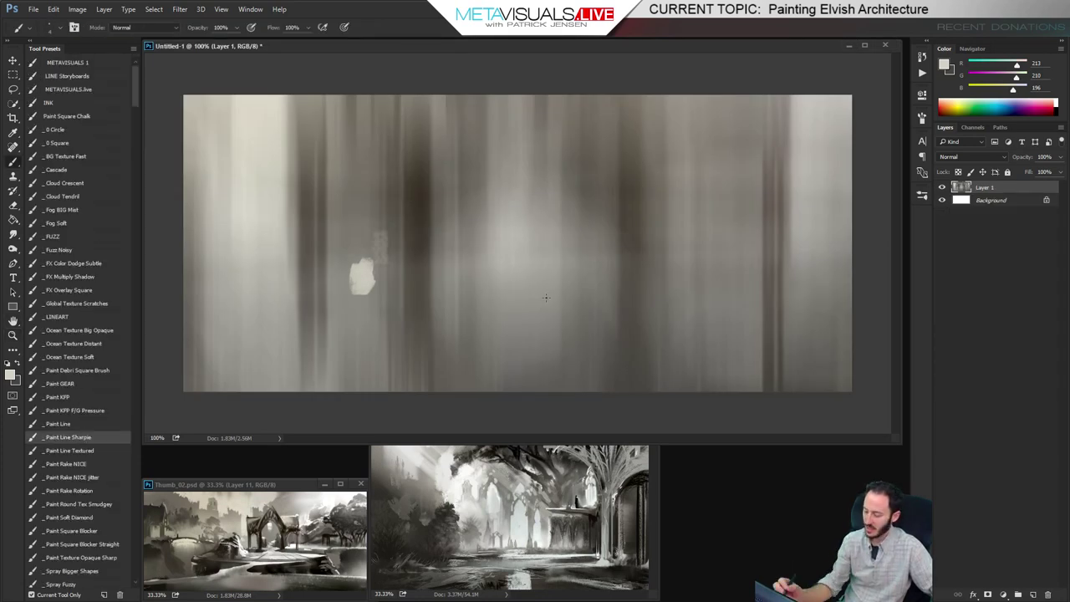
key("x")
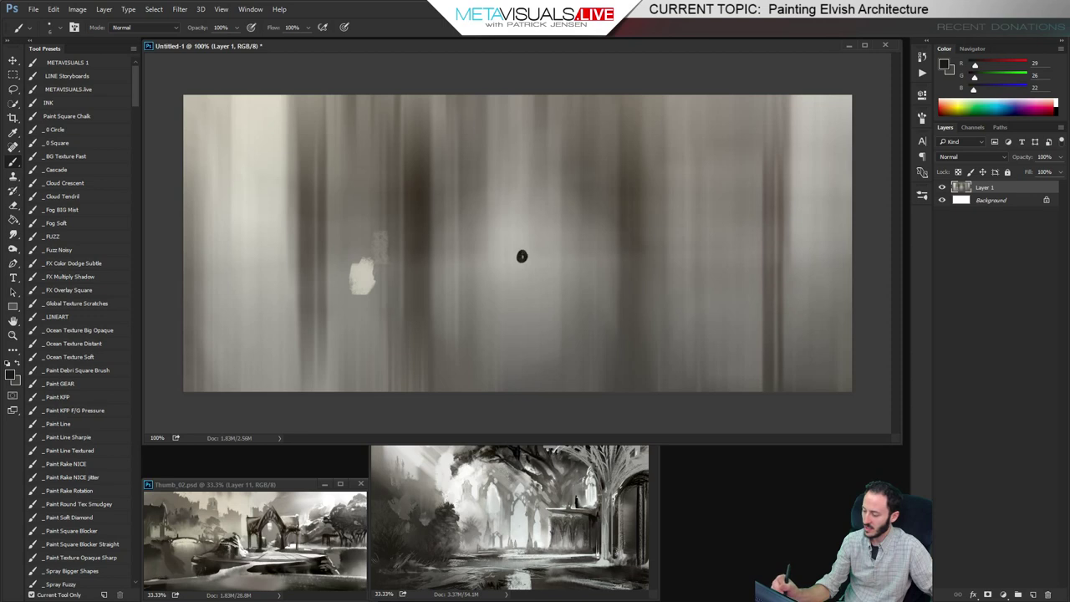
mouse_move(518, 264)
left_mouse_down()
mouse_move(509, 327)
mouse_move(518, 267)
mouse_move(527, 328)
mouse_move(514, 272)
mouse_move(512, 331)
left_mouse_up()
key("ctrl+z")
Try erasing along the black figure's side, undo that stroke, and erase one of its legs instead
key("e")
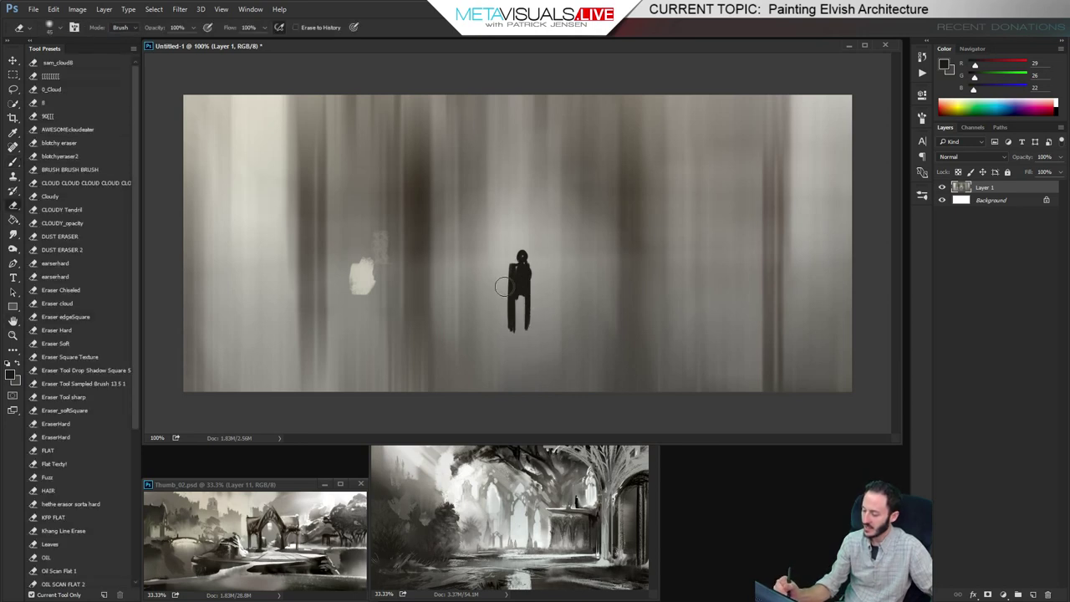
mouse_move(504, 270)
left_mouse_down()
mouse_move(506, 331)
mouse_move(507, 261)
left_mouse_up()
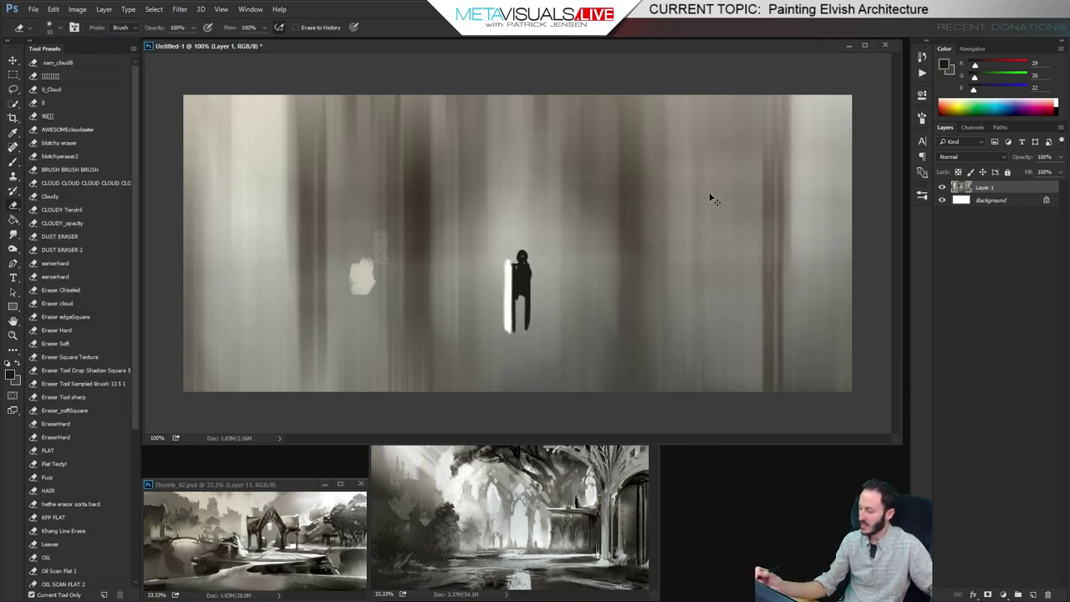
key("ctrl+z")
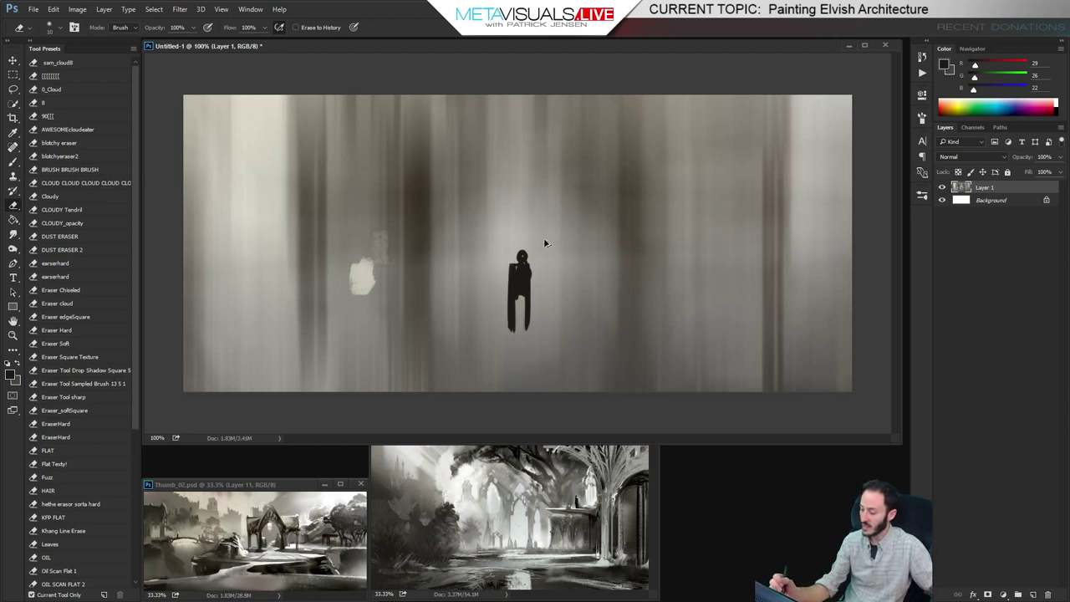
left_click_drag(529, 278, 527, 330)
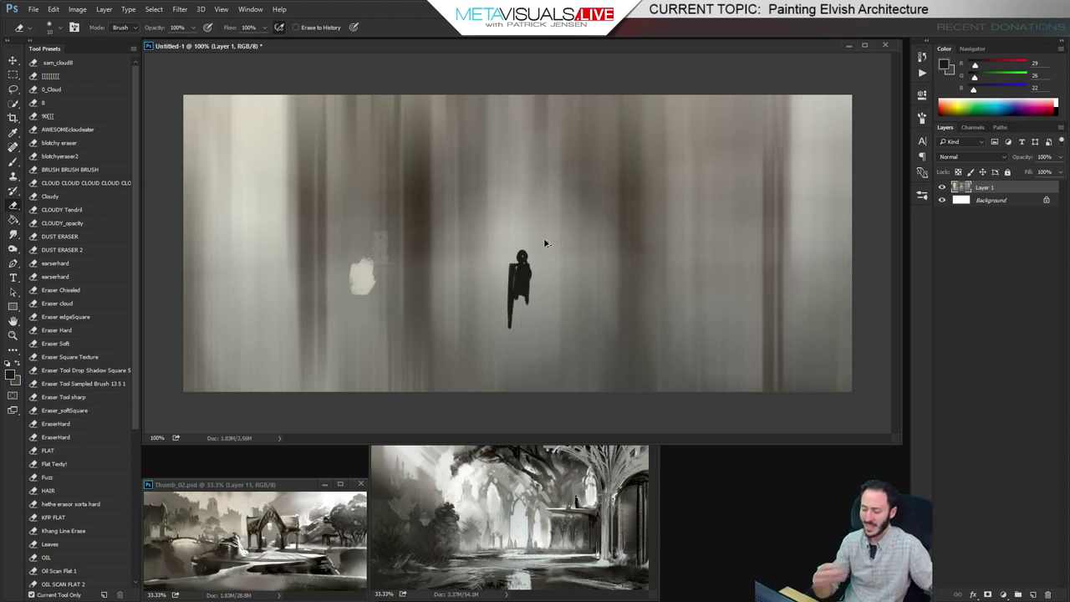
Undo the erasing and all strokes of the black figure, and return to the Brush tool
key("ctrl+alt+z")
key("ctrl+alt+z")
key("ctrl+alt+z")
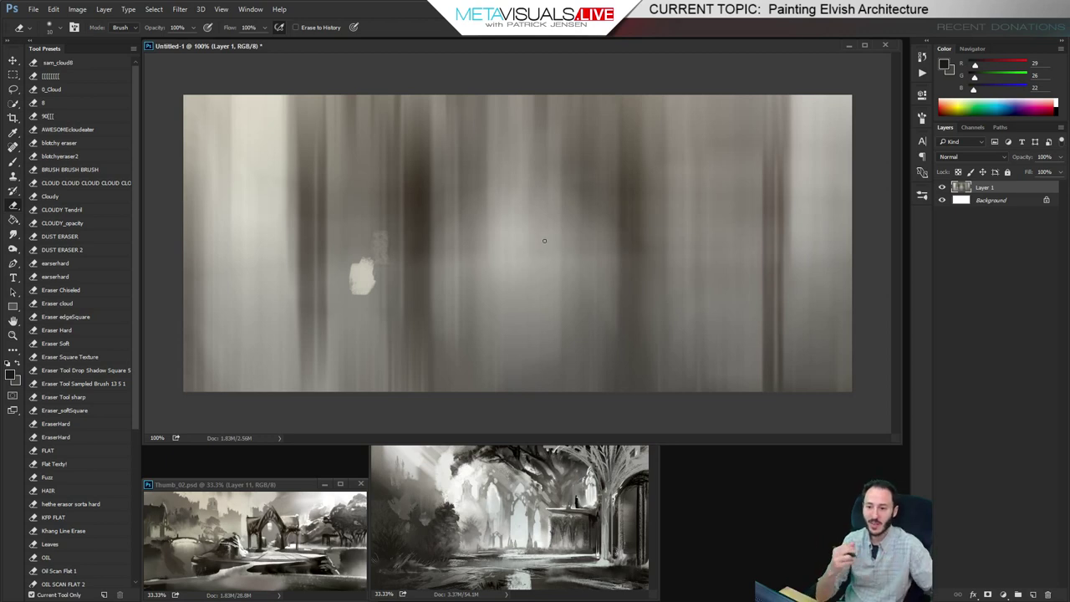
key("b")
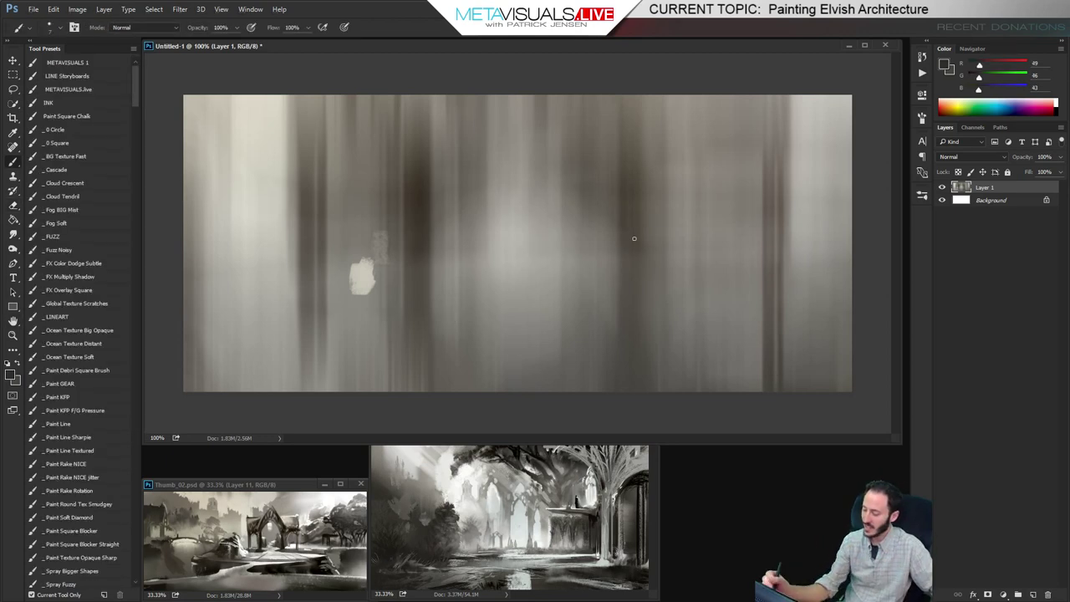
Sketch a loose dark line figure with trailing legs over the dark streak right of the blurred background's centre
left_click_drag(595, 286, 605, 268)
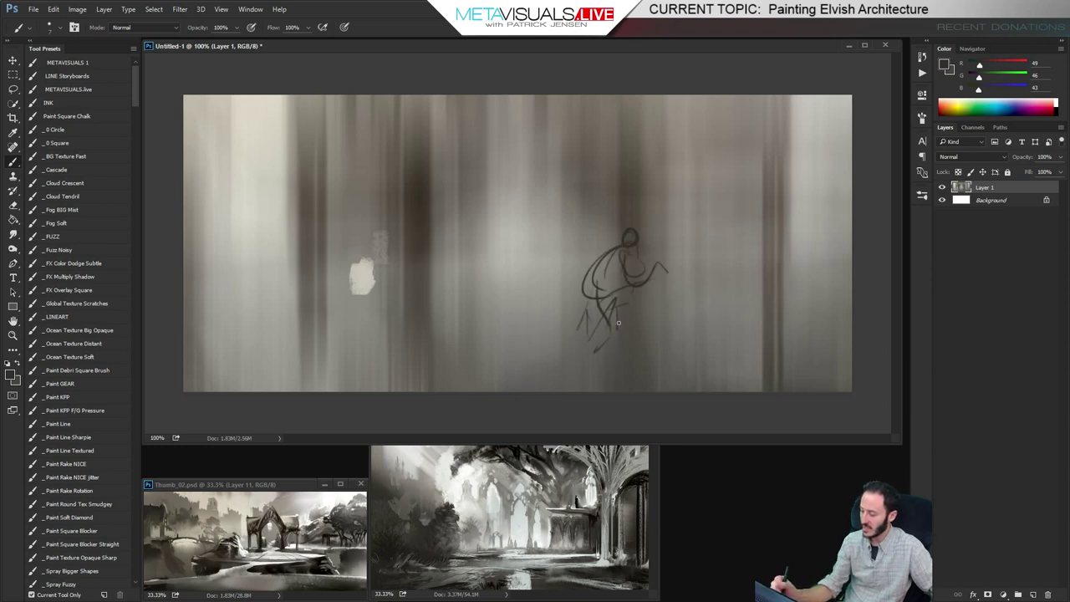
left_click_drag(542, 355, 600, 343)
key("h")
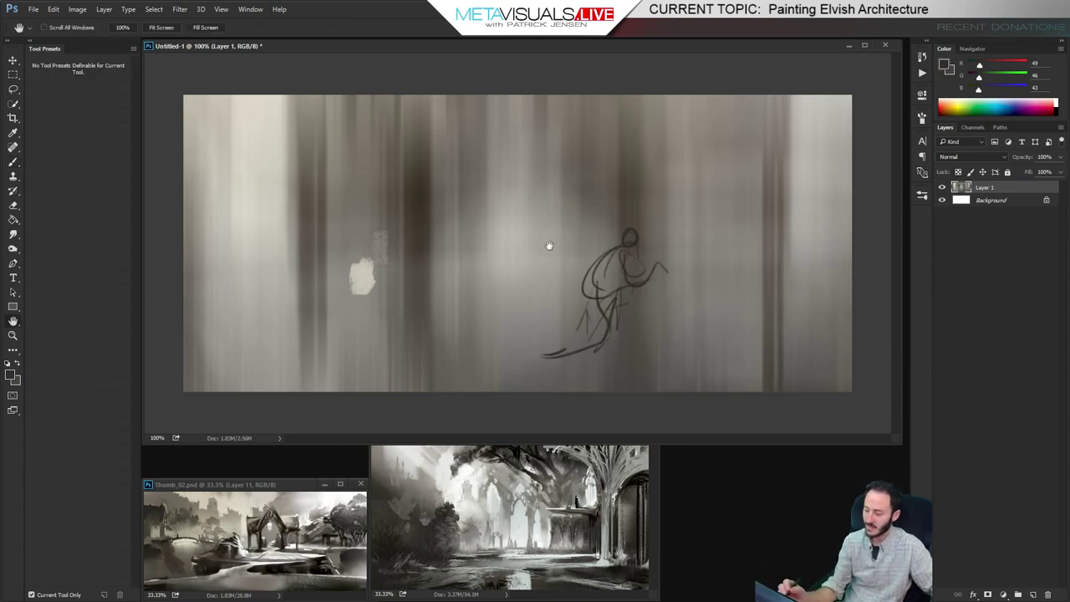
Smudge the sketched line figure sideways and downward until it dissolves into the blurred background
key("r")
mouse_move(628, 239)
left_mouse_down()
mouse_move(592, 269)
mouse_move(610, 326)
mouse_move(550, 355)
left_mouse_up()
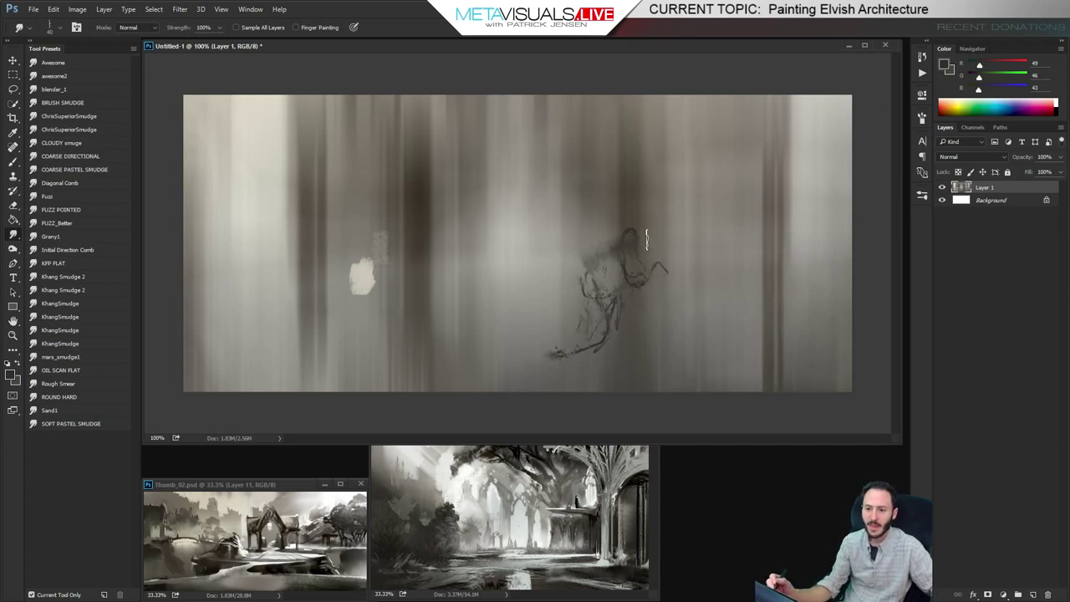
mouse_move(581, 255)
left_mouse_down()
mouse_move(630, 297)
mouse_move(655, 233)
mouse_move(673, 255)
left_mouse_up()
left_click_drag(566, 346, 617, 343)
key("b")
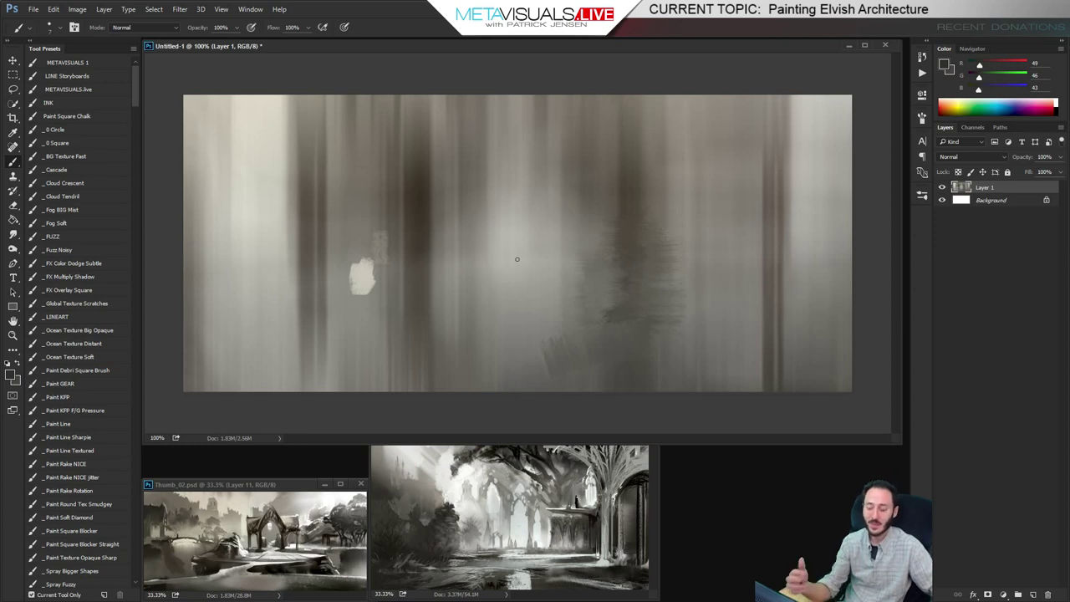
Smudge the pale paint patch left of centre into the surrounding streaks, and return to the Brush tool
key("r")
left_click_drag(362, 275, 336, 268)
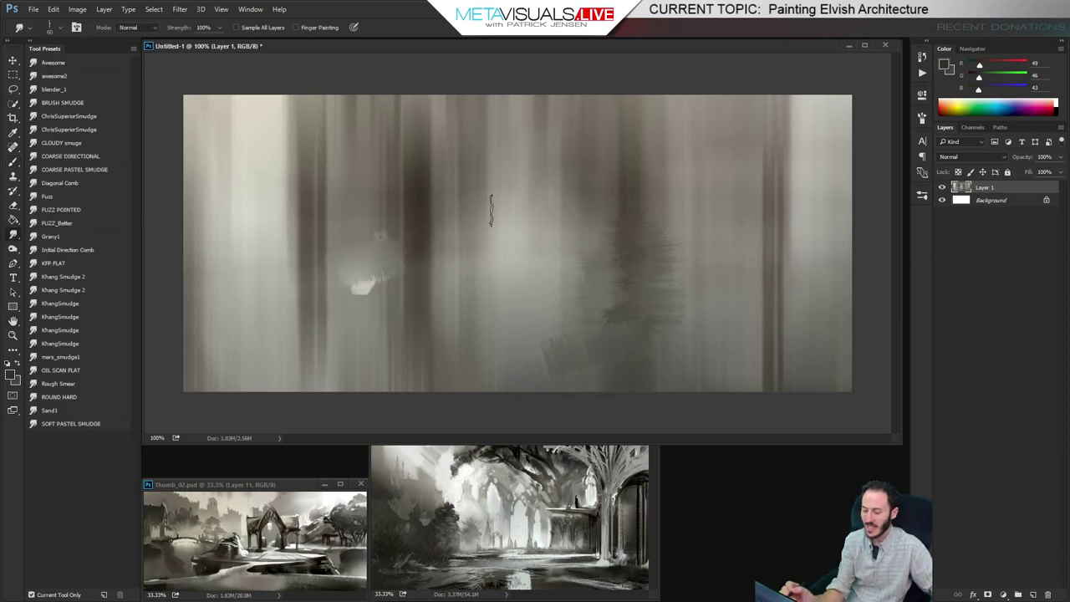
key("b")
key("b")
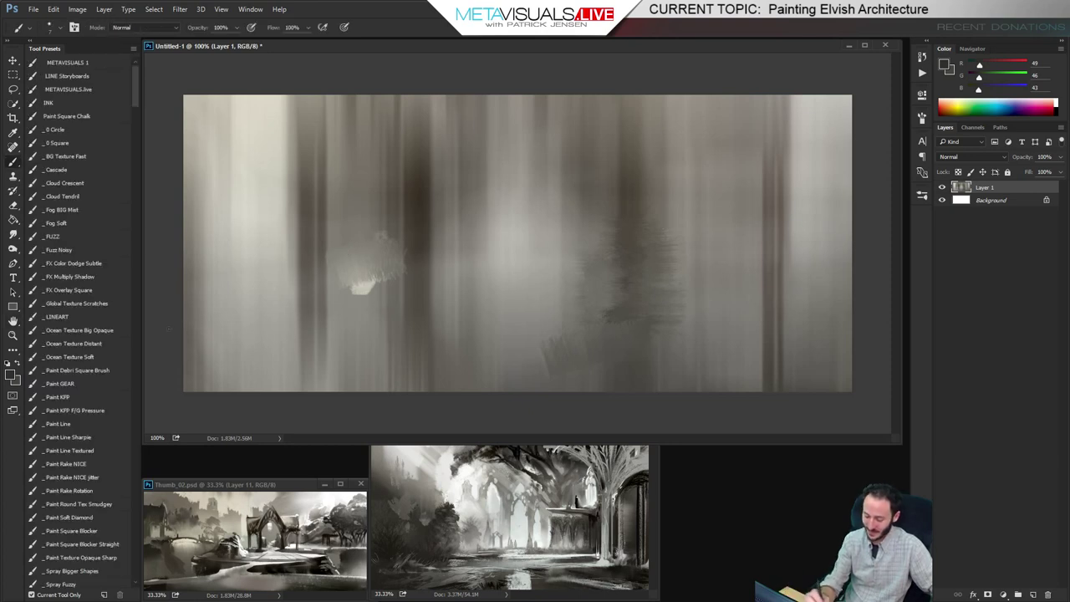
Paint pale vertical openings in the left part of the canvas with the _Paint Square Blocker Straight brush, using light greys sampled from the background
left_click(100, 543)
left_click(269, 294, "alt")
left_click_drag(284, 179, 289, 276)
left_click_drag(291, 200, 292, 297)
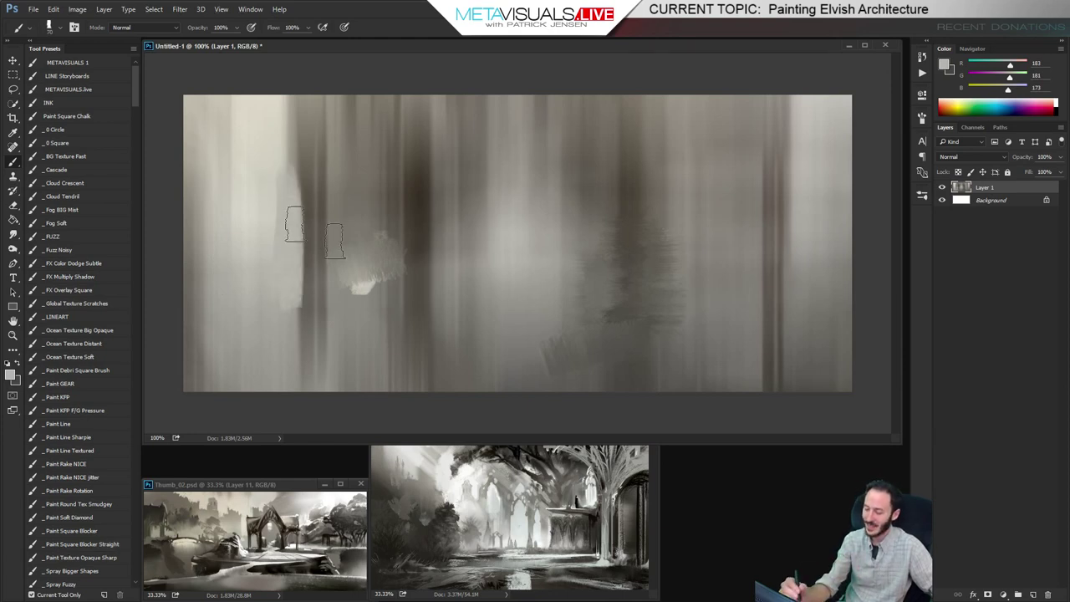
left_click(278, 286, "alt")
key("]")
mouse_move(338, 241)
left_mouse_down()
mouse_move(341, 296)
mouse_move(370, 235)
mouse_move(379, 243)
left_mouse_up()
key("]")
Sample a near-white from Thumb_02.psd and paint a row of bright vertical windows across the middle of the canvas
left_click(270, 546, "alt")
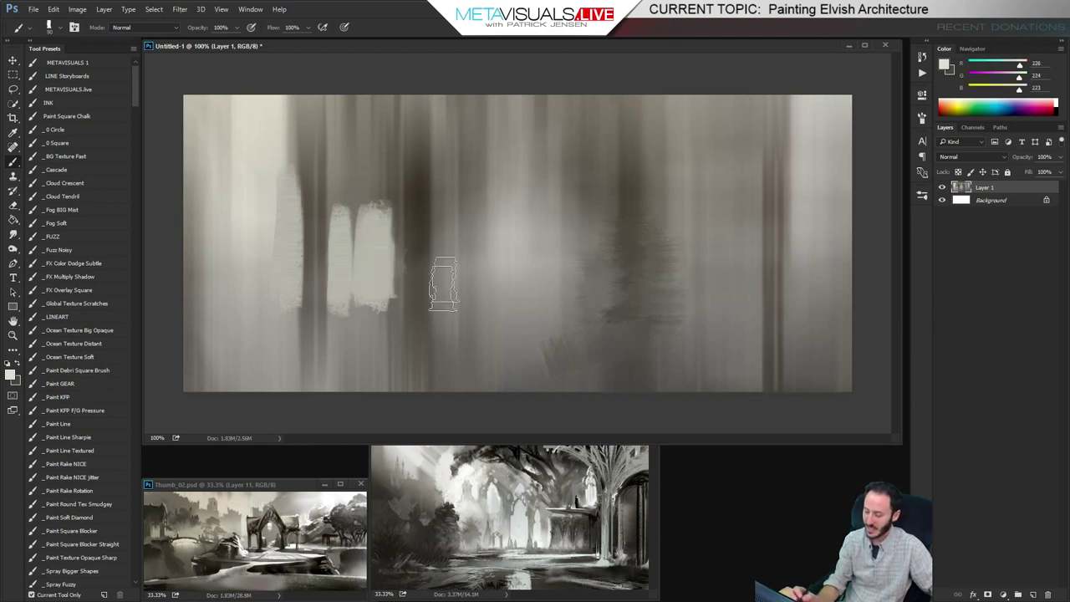
mouse_move(366, 222)
left_mouse_down()
mouse_move(380, 264)
mouse_move(384, 228)
mouse_move(445, 288)
left_mouse_up()
left_click_drag(481, 224, 477, 280)
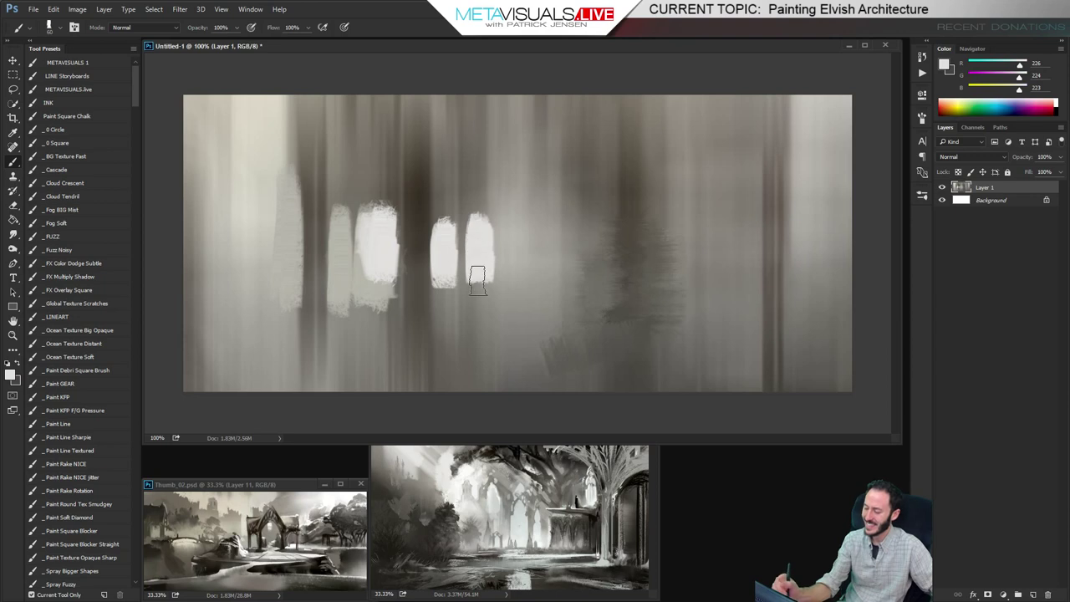
left_click_drag(535, 224, 538, 286)
left_click_drag(574, 236, 575, 280)
left_click_drag(615, 222, 618, 275)
key("space")
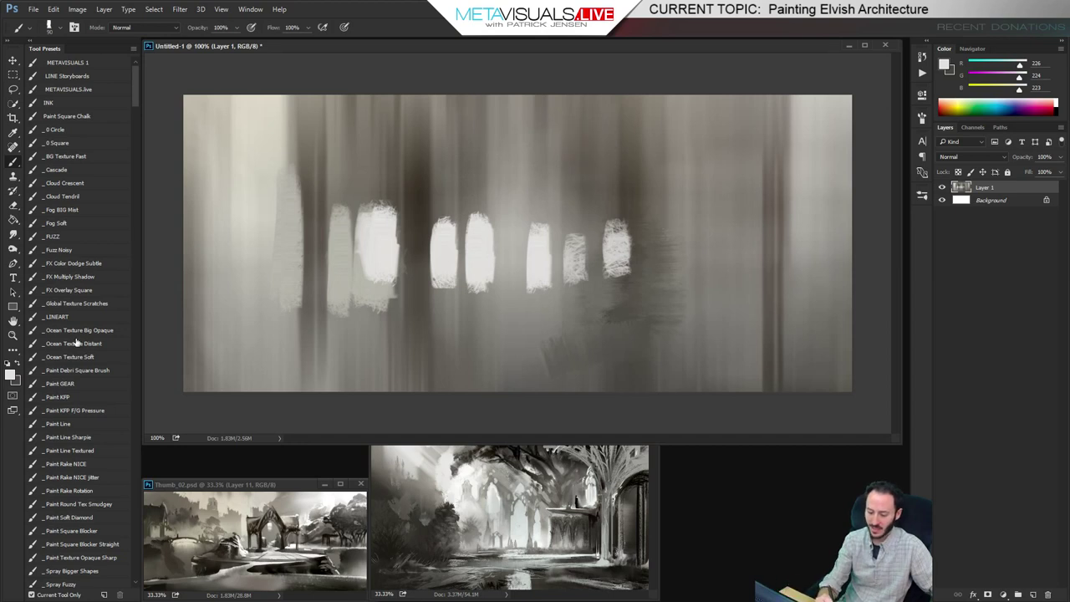
Set the brush mode to Multiply and paint broad translucent arch bands above the windows, darkening the area around the left ones
left_click(144, 27)
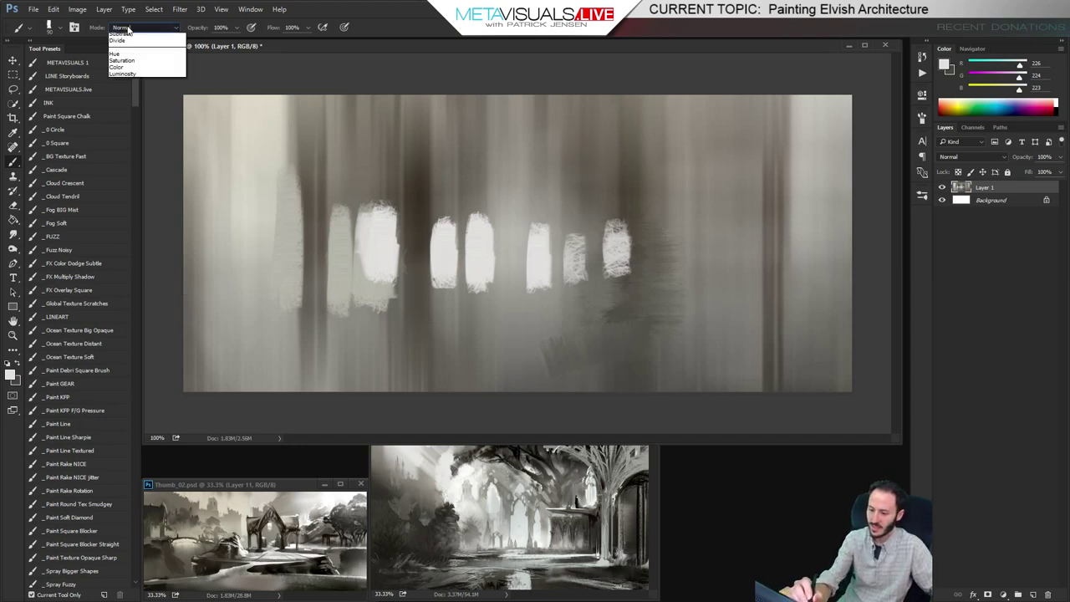
left_click(142, 77)
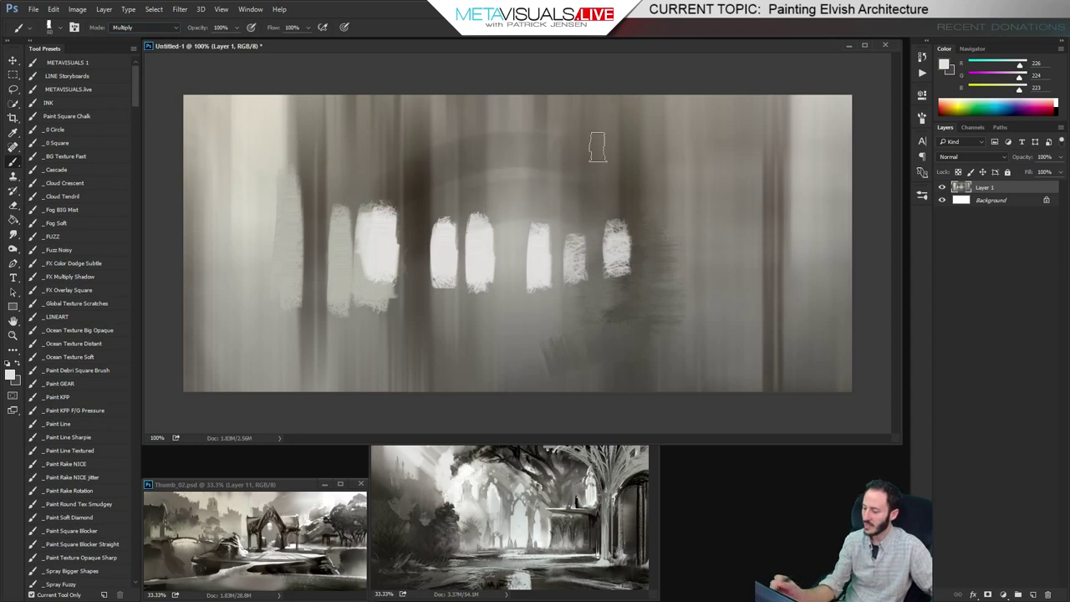
mouse_move(363, 161)
left_mouse_down()
mouse_move(659, 148)
mouse_move(349, 160)
mouse_move(641, 124)
mouse_move(337, 197)
mouse_move(453, 104)
mouse_move(619, 144)
mouse_move(295, 205)
mouse_move(457, 97)
mouse_move(628, 126)
mouse_move(305, 147)
mouse_move(745, 156)
mouse_move(693, 133)
mouse_move(744, 204)
left_mouse_up()
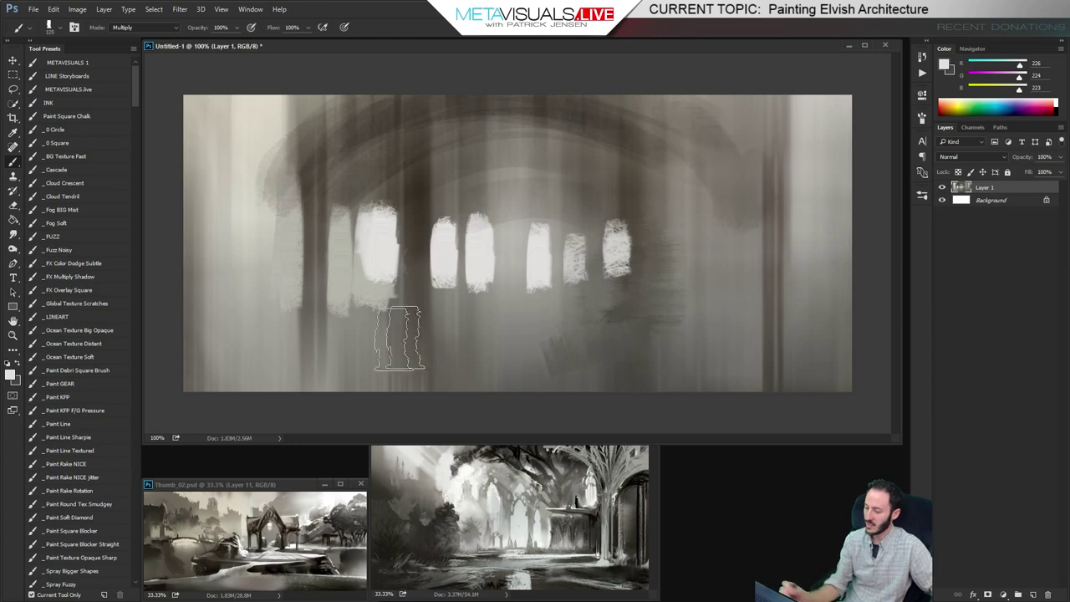
mouse_move(276, 326)
left_mouse_down()
mouse_move(282, 175)
mouse_move(271, 104)
mouse_move(363, 172)
mouse_move(426, 194)
left_mouse_up()
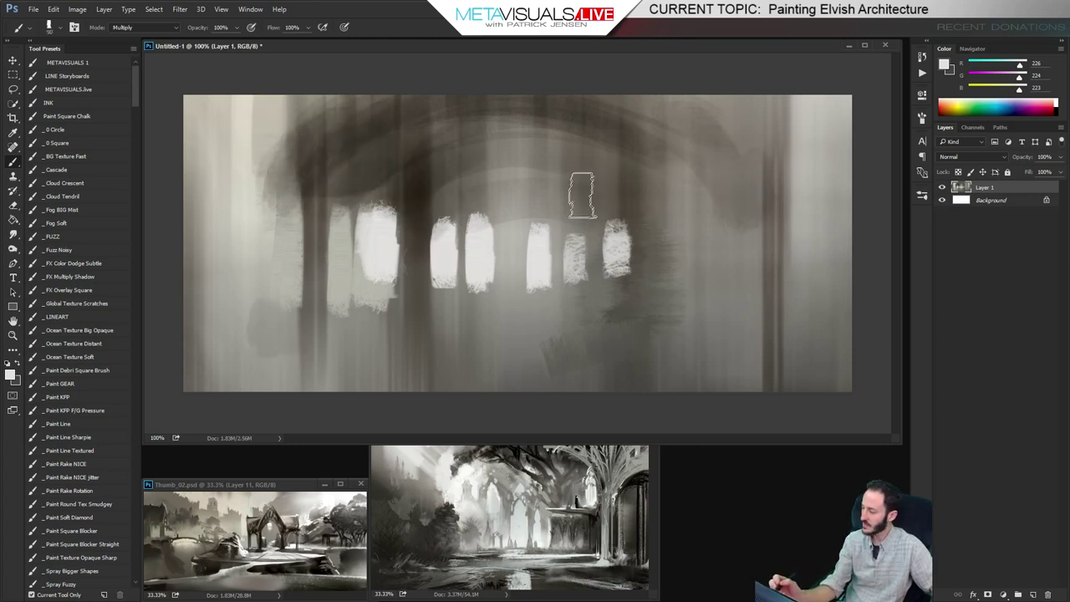
Sample a dark brown from the arch and paint heavy dark arch segments above the windows, from the left side across to the right
left_click(385, 158, "alt")
left_click_drag(422, 131, 299, 227)
left_click_drag(359, 159, 317, 174)
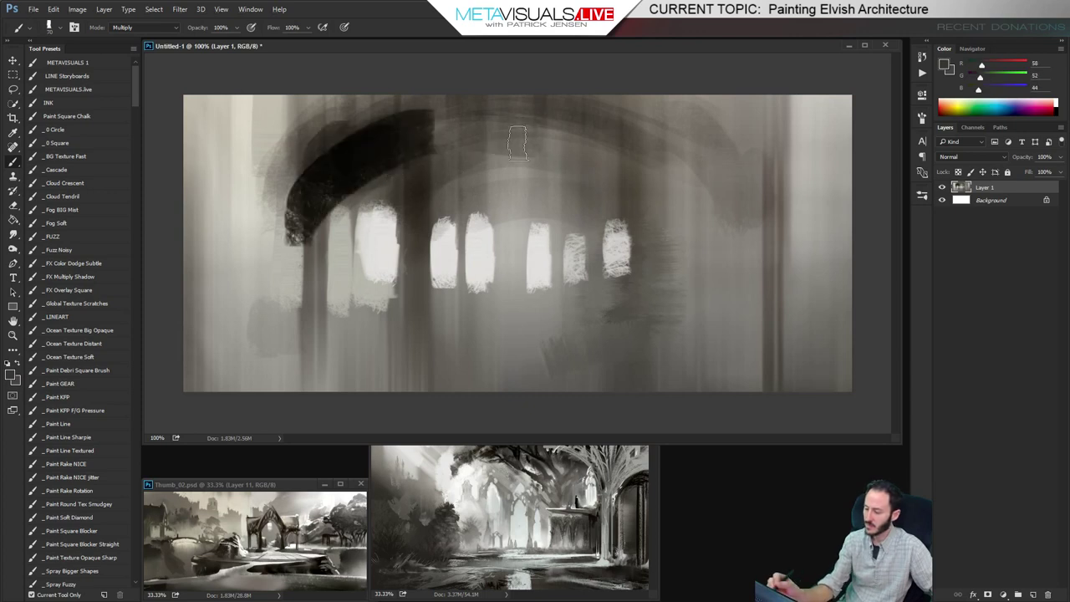
left_click_drag(487, 164, 597, 157)
key("bracketleft")
key("bracketleft")
key("bracketleft")
key("bracketleft")
left_click_drag(392, 126, 628, 119)
left_click_drag(678, 140, 741, 198)
mouse_move(672, 178)
left_mouse_down()
mouse_move(685, 157)
mouse_move(698, 171)
left_mouse_up()
Block in a wide dark ground band along the lower part of the canvas with a larger brush
key("bracketright")
key("bracketright")
left_click(515, 350)
mouse_move(408, 346)
left_mouse_down()
mouse_move(304, 351)
mouse_move(694, 361)
mouse_move(288, 369)
left_mouse_up()
key("space")
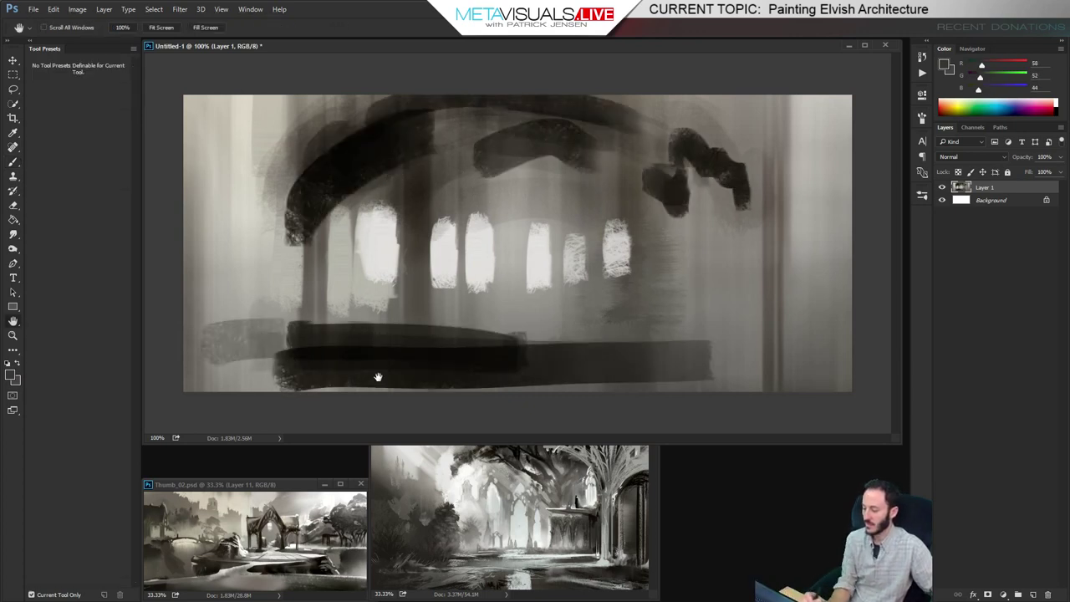
Smudge the dark ground band with an enlarged Smudge brush to soften its lower portion and left end
key("r")
key("bracketright")
key("bracketright")
key("bracketright")
key("bracketright")
left_click_drag(212, 363, 764, 382)
left_click_drag(577, 380, 502, 367)
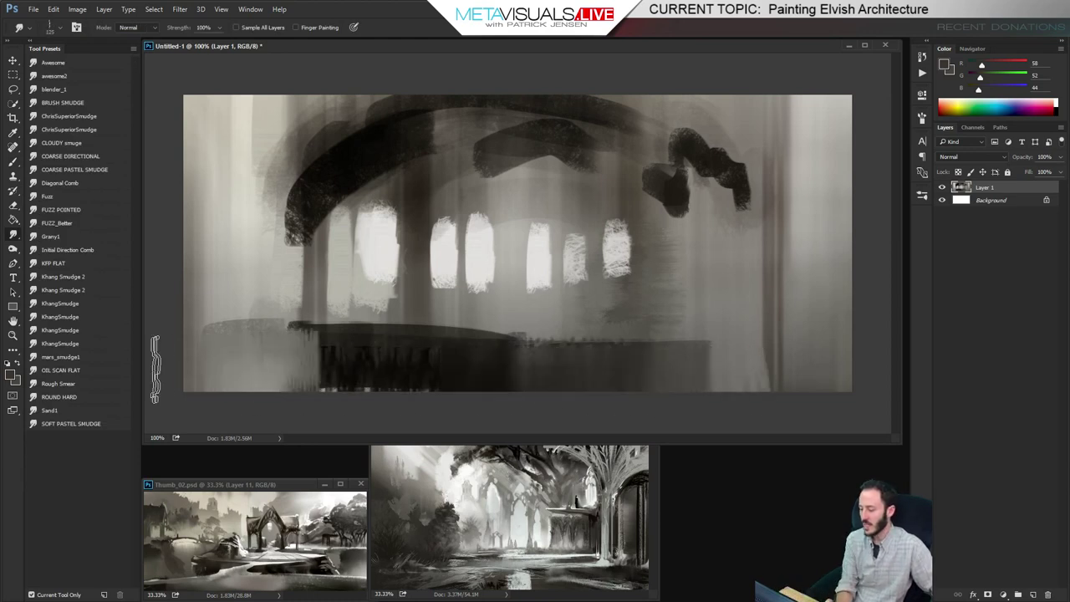
left_click_drag(156, 369, 352, 350)
Paint a thin dark horizontal ledge below the windows with a much smaller brush
key("b")
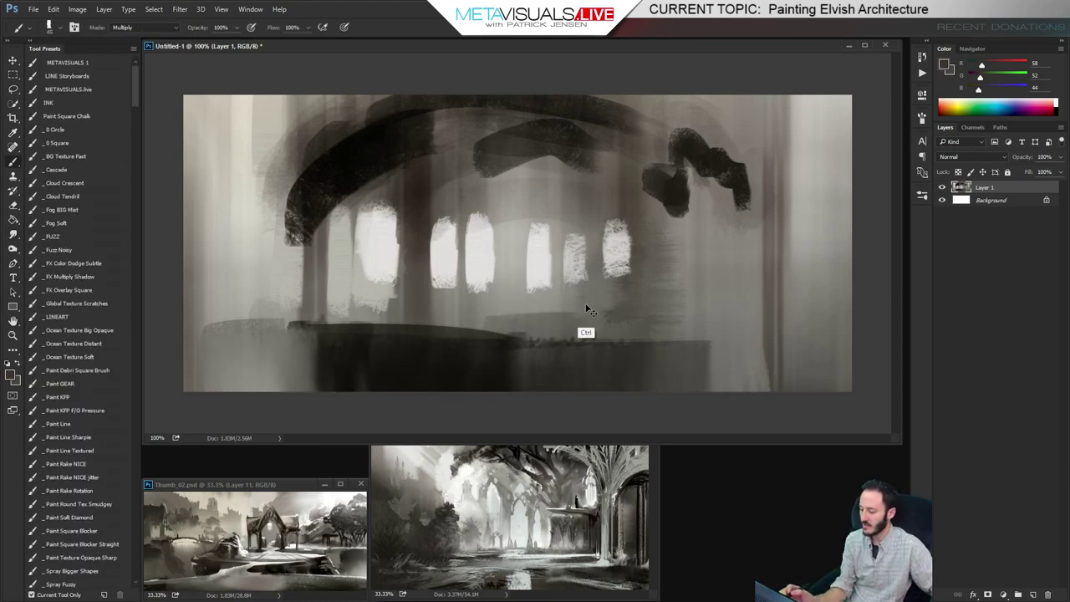
key("bracketleft")
key("bracketleft")
key("bracketleft")
key("bracketleft")
key("bracketleft")
key("bracketleft")
mouse_move(453, 317)
left_mouse_down()
mouse_move(628, 319)
mouse_move(580, 317)
left_mouse_up()
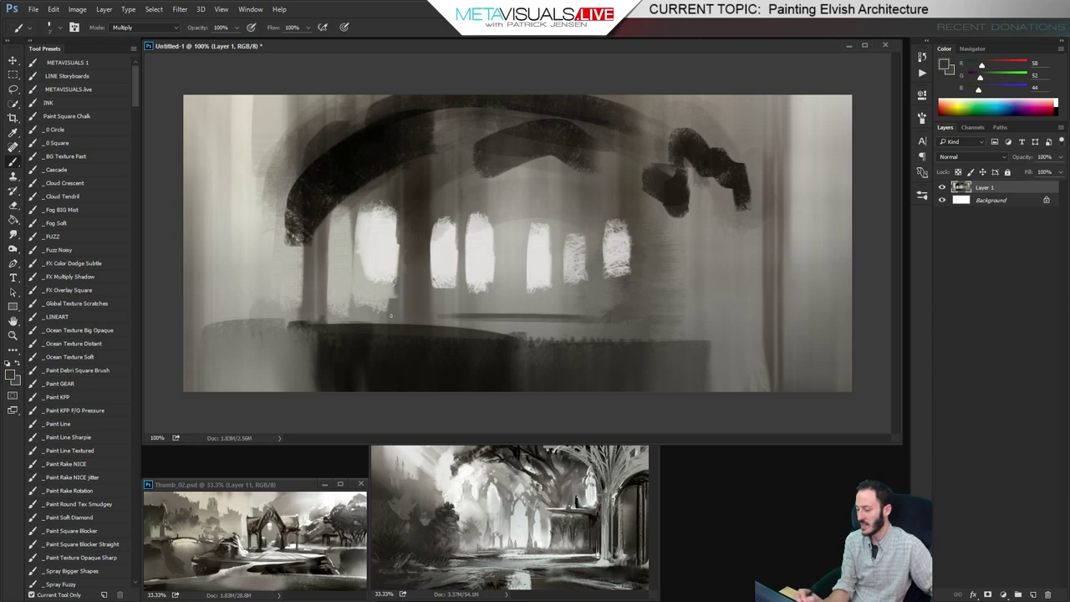
mouse_move(410, 317)
left_mouse_down()
mouse_move(649, 320)
mouse_move(629, 325)
left_mouse_up()
left_click_drag(531, 318, 425, 317)
Smudge the area beneath the ledge and paint two thin dark vertical posts at its right end
key("r")
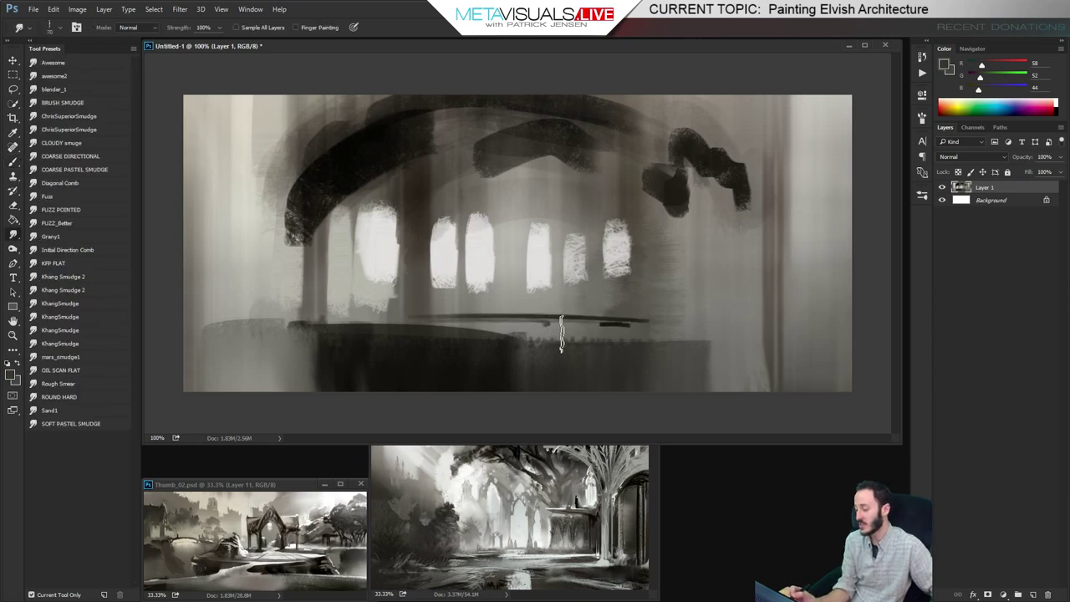
mouse_move(557, 323)
left_mouse_down()
mouse_move(468, 335)
mouse_move(655, 330)
mouse_move(488, 317)
mouse_move(609, 321)
left_mouse_up()
key("space")
key("b")
left_click(661, 320, "alt")
mouse_move(648, 265)
left_mouse_down()
mouse_move(652, 309)
mouse_move(678, 313)
mouse_move(678, 214)
left_mouse_up()
Set the brush mode back to Normal and trim the lower edges of the three right-hand windows with sampled greys
left_click(551, 326, "alt")
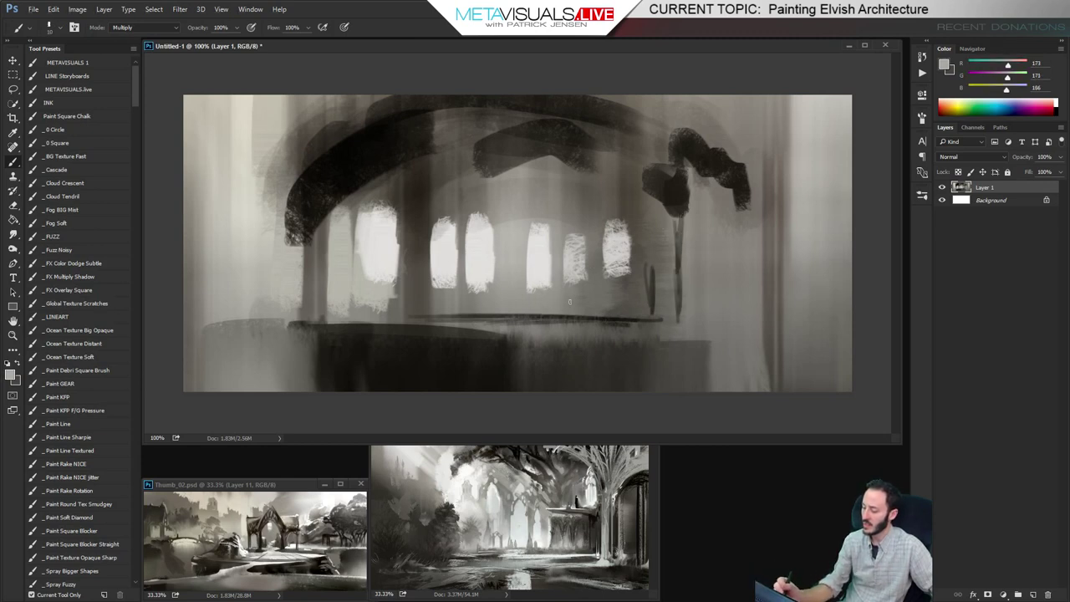
left_click(608, 266, "alt")
left_click(138, 27)
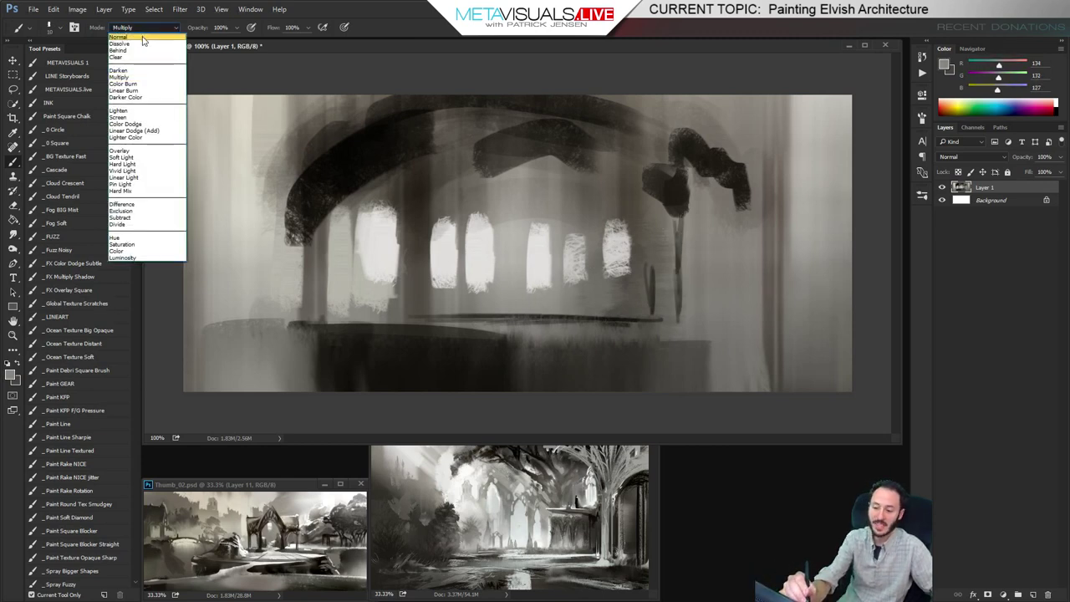
left_click(126, 34)
left_click(530, 297, "alt")
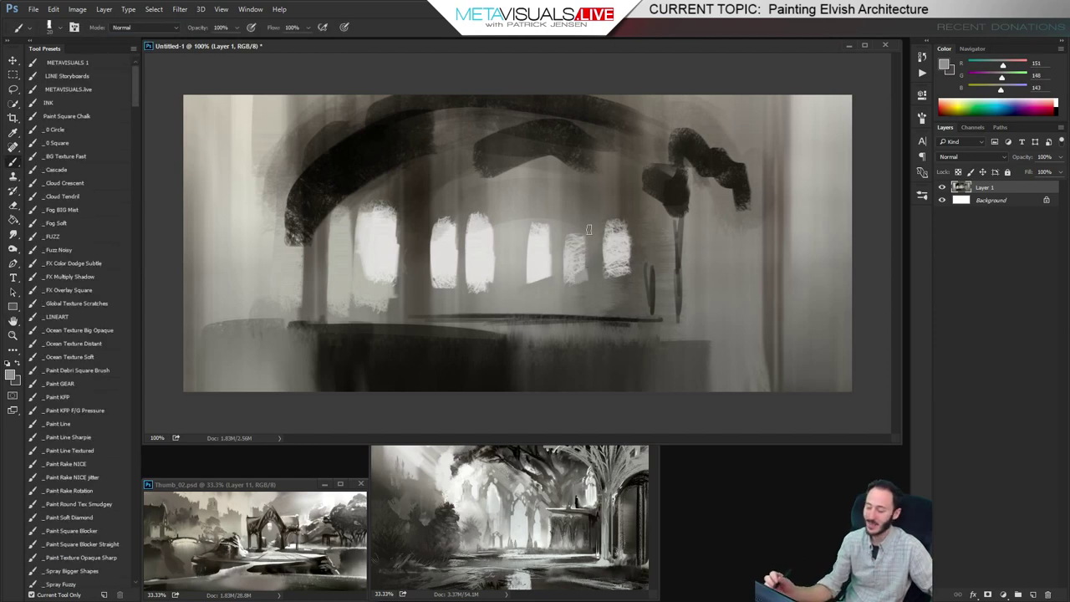
left_click(634, 262, "alt")
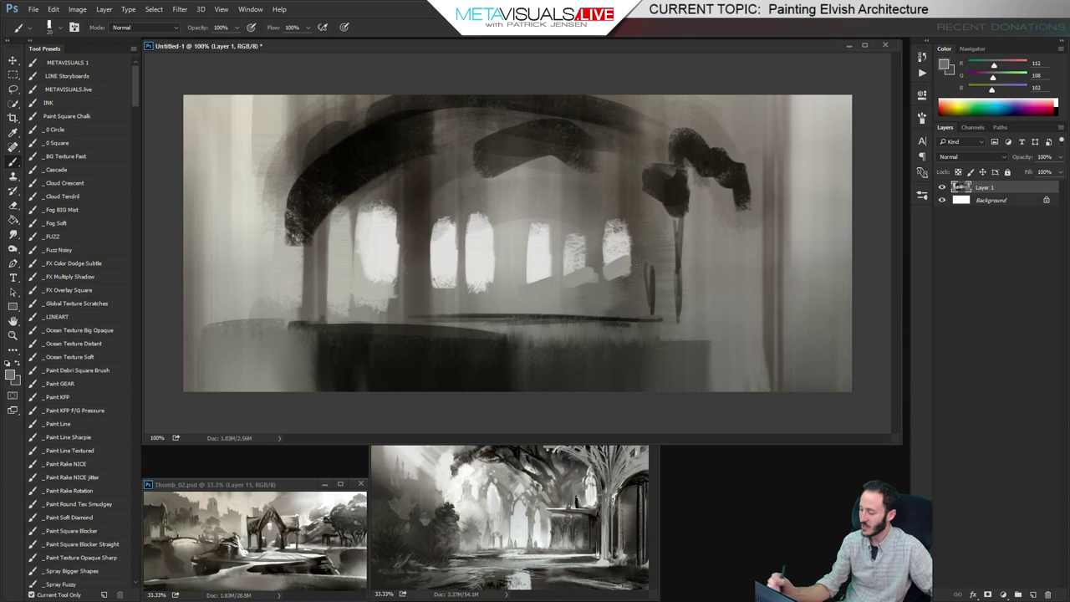
Paint bright light openings beside the thin posts and a large one beneath the dark shapes on the right
left_click(663, 255, "alt")
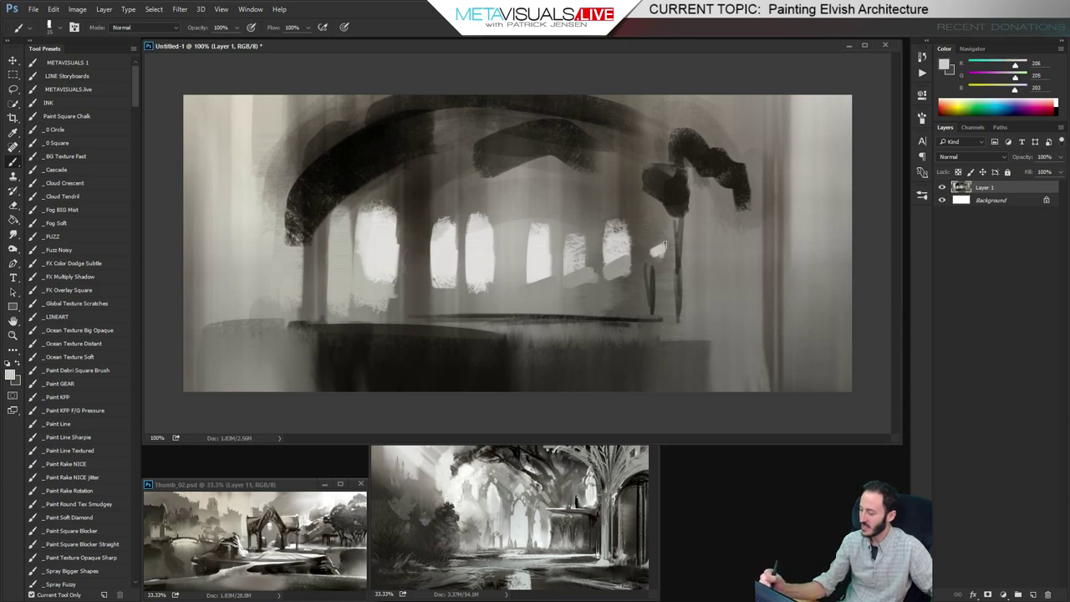
mouse_move(684, 225)
left_mouse_down()
mouse_move(698, 197)
mouse_move(736, 214)
mouse_move(712, 181)
mouse_move(752, 206)
mouse_move(722, 176)
mouse_move(737, 201)
mouse_move(755, 199)
mouse_move(753, 213)
left_mouse_up()
left_click(745, 230)
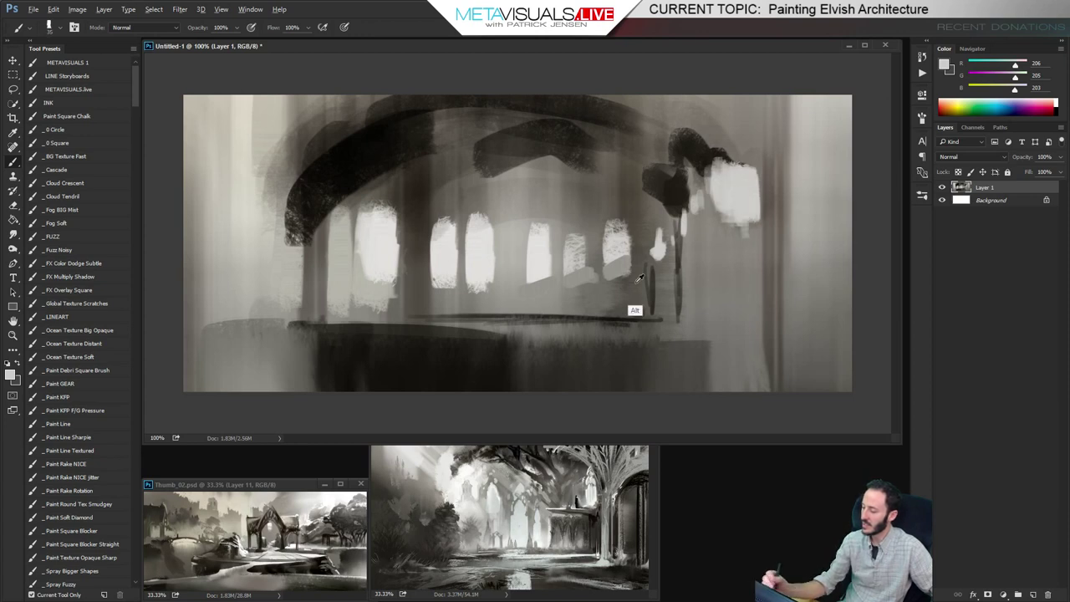
Paint a dark block below the large bright opening on the right and smudge it into the background
left_click(636, 311, "alt")
left_click(681, 215, "alt")
key("]")
left_click(702, 306)
mouse_move(703, 283)
left_mouse_down()
mouse_move(718, 219)
mouse_move(735, 342)
mouse_move(731, 242)
mouse_move(756, 228)
mouse_move(765, 276)
left_mouse_up()
key("r")
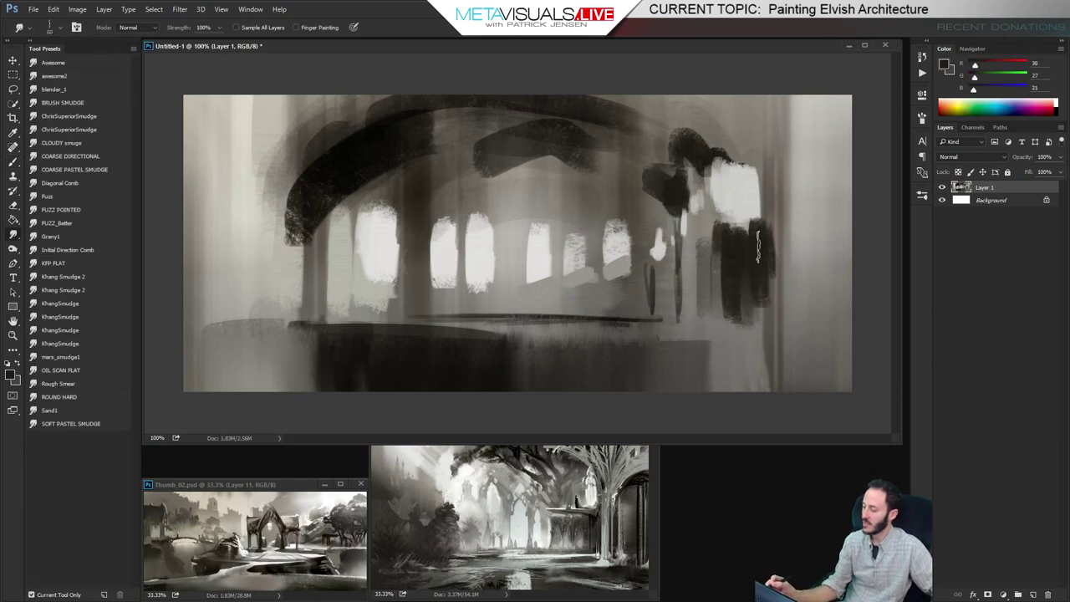
mouse_move(744, 234)
left_mouse_down()
mouse_move(714, 251)
mouse_move(707, 285)
left_mouse_up()
Frame the scene with a large dark arch mass down the right edge and dark strokes outside the upper-left arch
key("b")
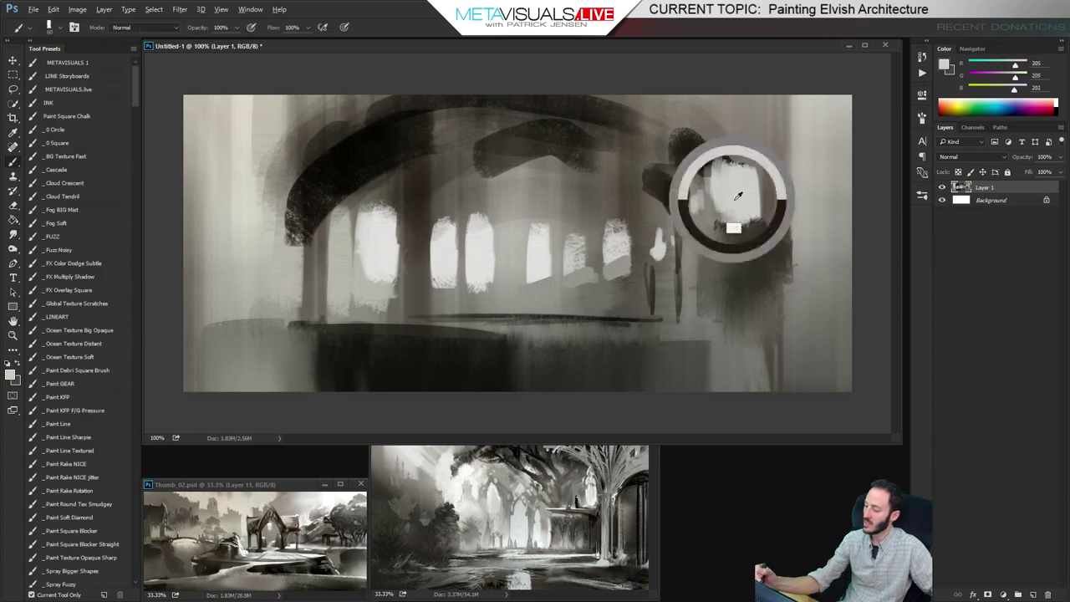
mouse_move(717, 104)
left_mouse_down()
mouse_move(779, 139)
mouse_move(729, 111)
mouse_move(726, 96)
mouse_move(785, 142)
mouse_move(794, 194)
left_mouse_up()
key("bracketright")
key("bracketright")
key("bracketright")
key("bracketright")
mouse_move(758, 157)
left_mouse_down()
mouse_move(801, 216)
mouse_move(800, 364)
mouse_move(836, 351)
mouse_move(815, 150)
mouse_move(835, 126)
mouse_move(798, 310)
left_mouse_up()
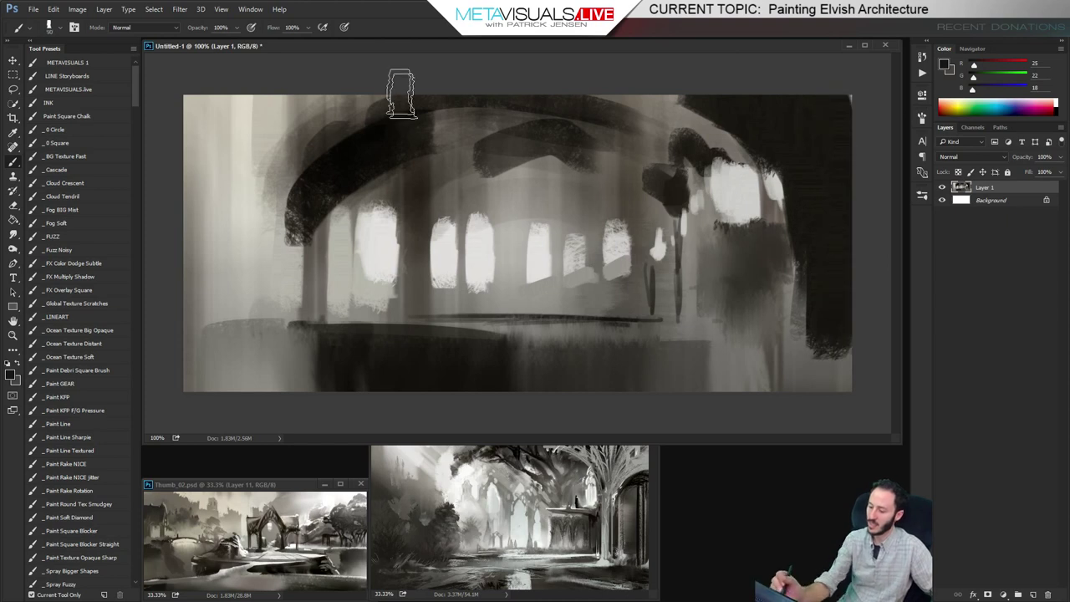
mouse_move(394, 91)
left_mouse_down()
mouse_move(322, 151)
mouse_move(284, 121)
mouse_move(288, 147)
left_mouse_up()
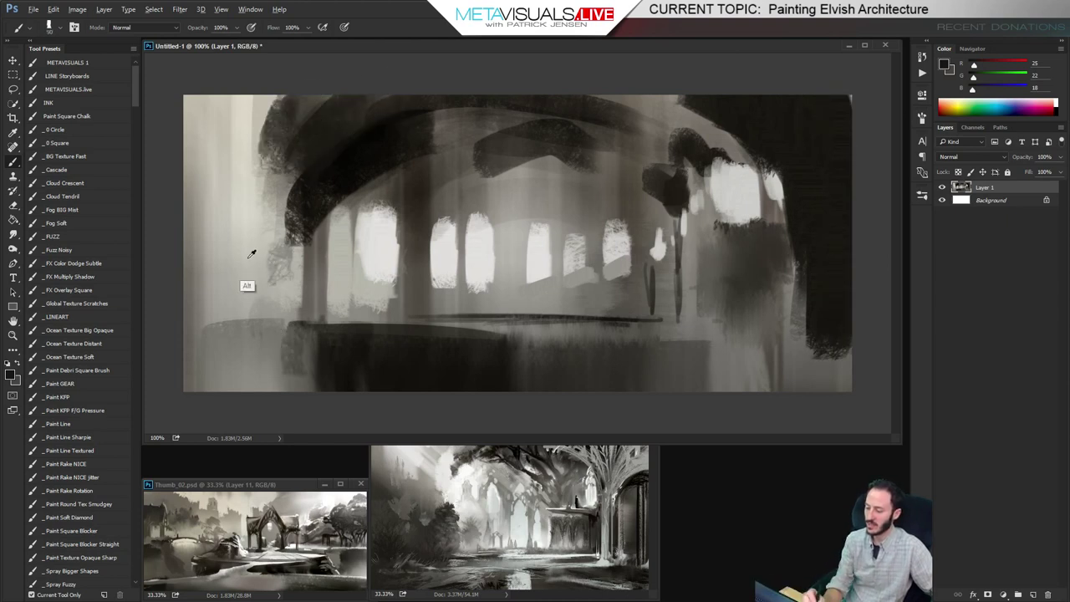
Paint a bright near-white glow along the left edge outside the arch and smudge it into a soft haze
left_click(377, 259, "alt")
mouse_move(258, 234)
left_mouse_down()
mouse_move(283, 256)
mouse_move(286, 219)
mouse_move(283, 256)
mouse_move(216, 218)
mouse_move(191, 235)
mouse_move(198, 211)
left_mouse_up()
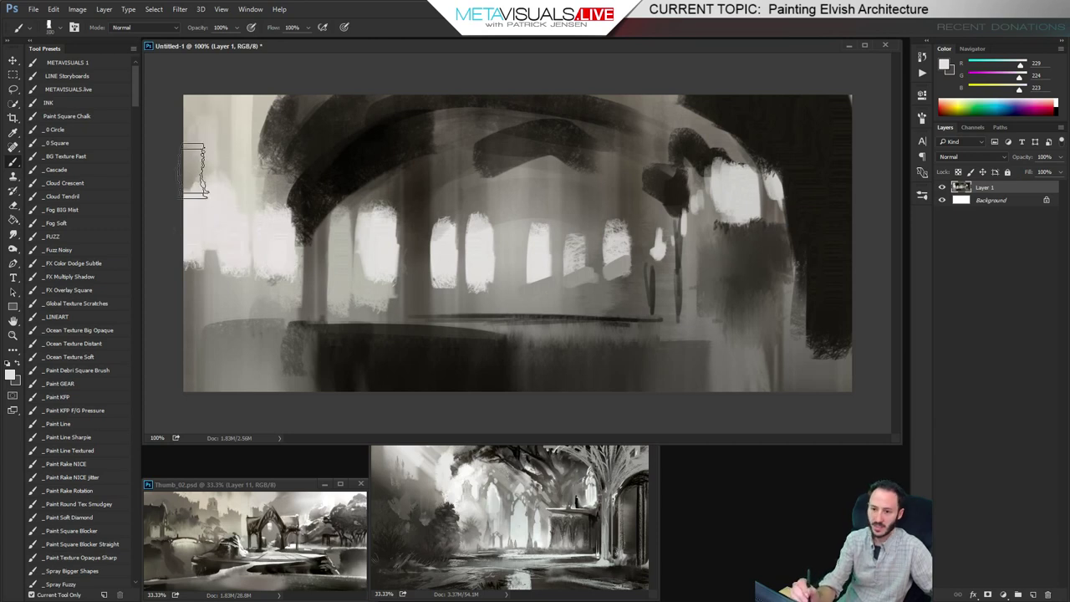
key("r")
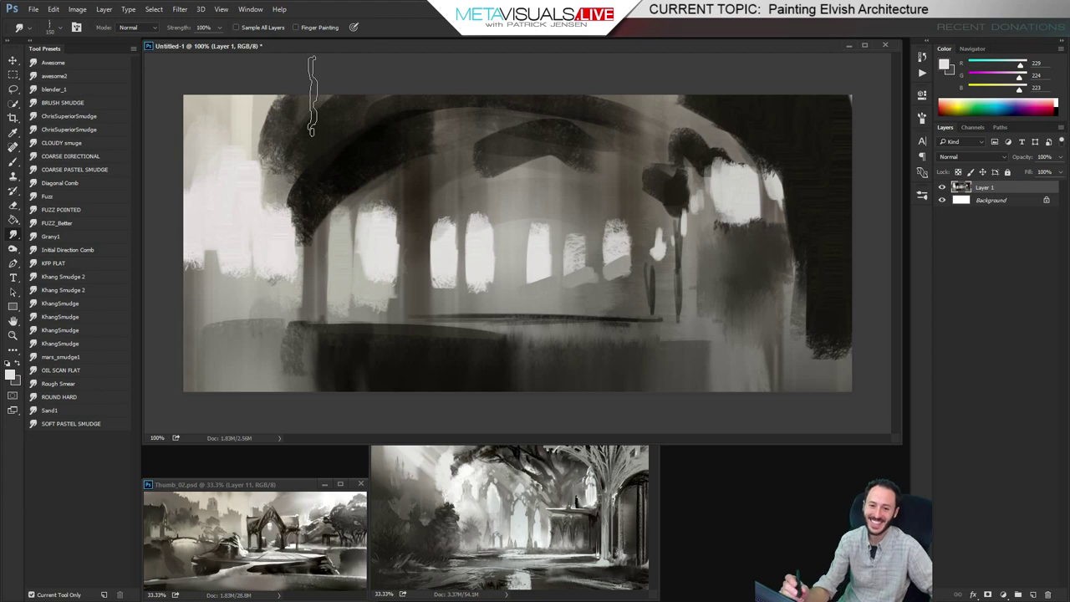
key("z")
key("r")
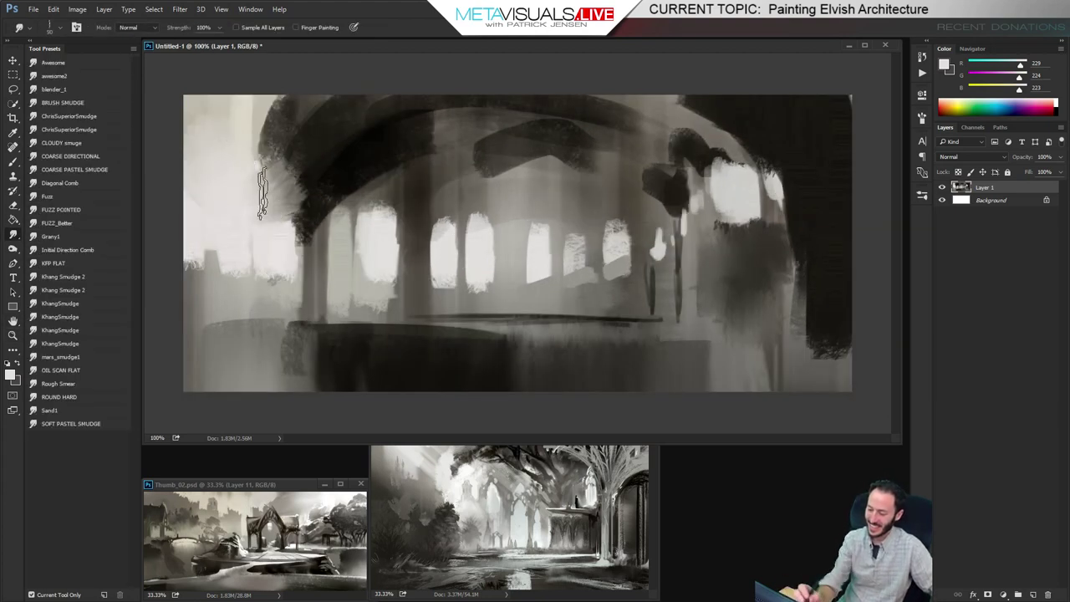
key("h")
Sample a mid grey and paint lighter strokes over the dark shape at the centre of the vault
key("b")
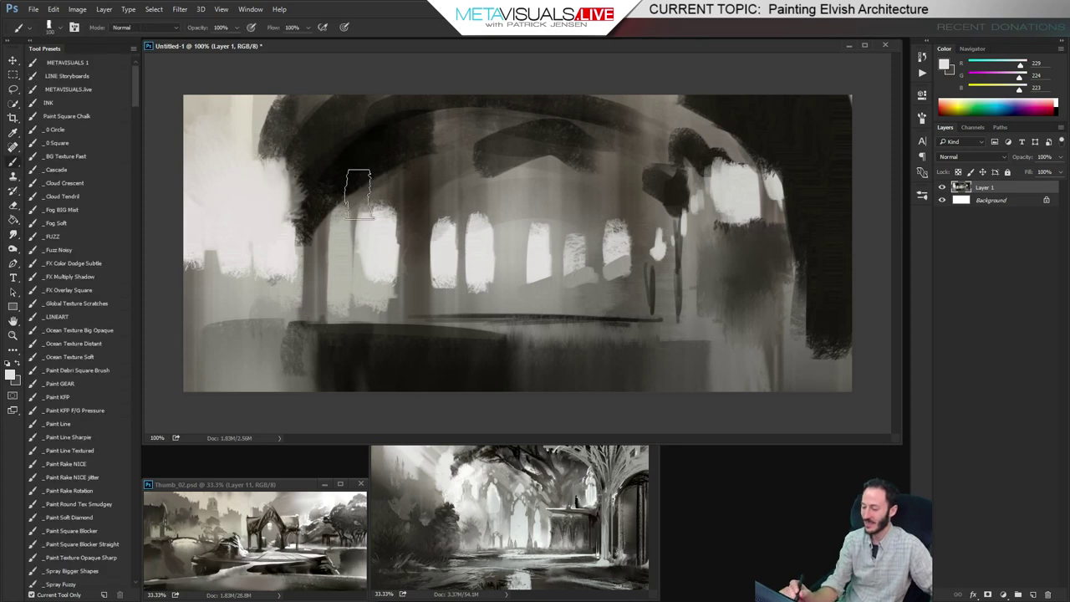
left_click(359, 178, "alt")
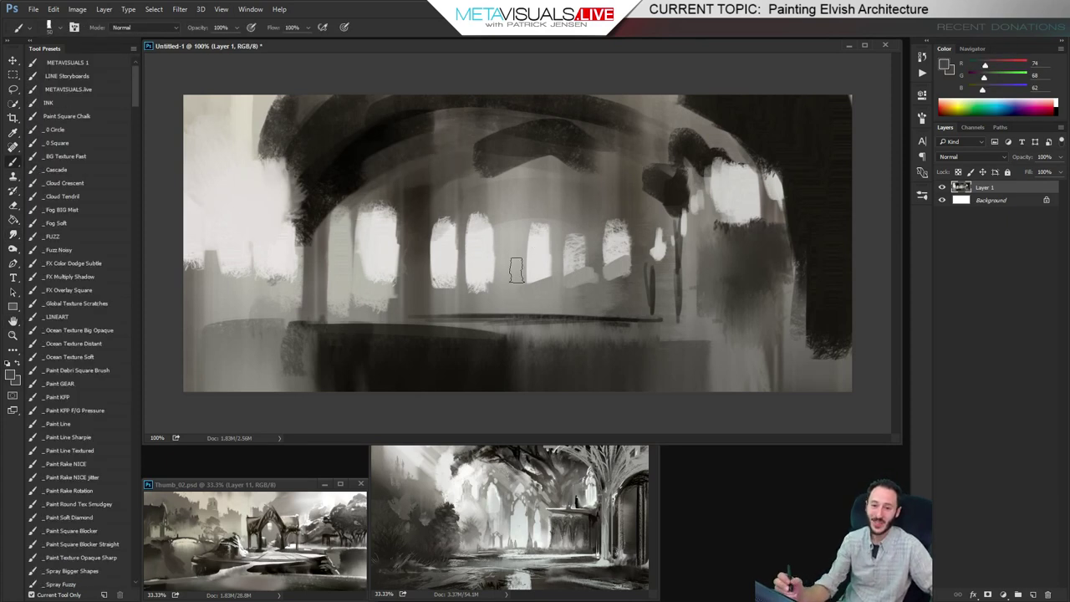
left_click(533, 157, "alt")
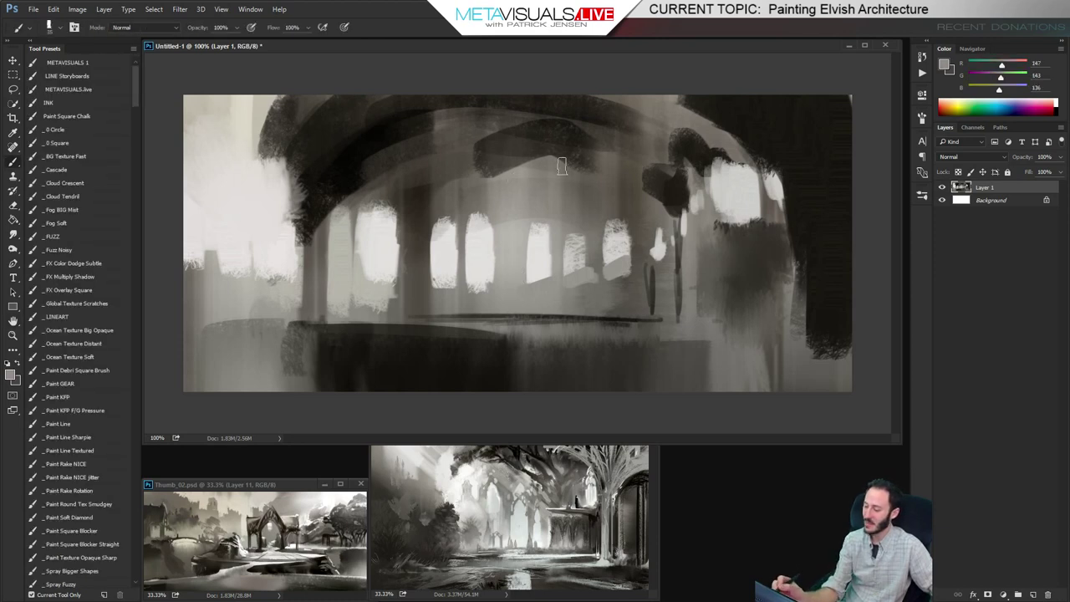
left_click_drag(562, 166, 483, 166)
mouse_move(483, 166)
left_mouse_down()
mouse_move(555, 154)
mouse_move(490, 136)
mouse_move(468, 144)
left_mouse_up()
key("bracketleft")
key("bracketleft")
key("bracketleft")
key("bracketleft")
key("bracketleft")
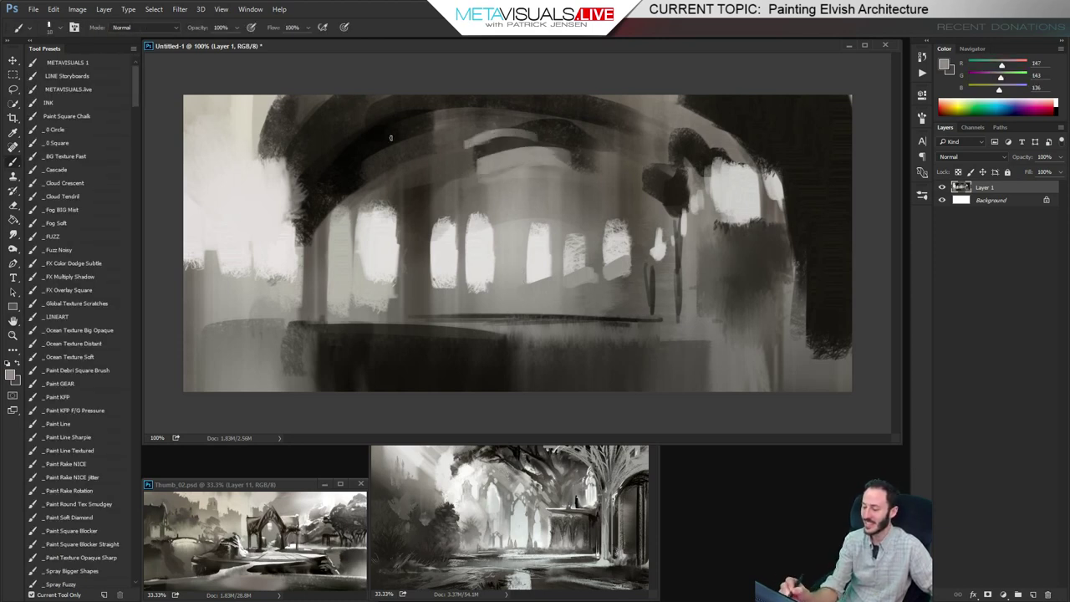
Paint thin light grey strokes along the inner rim of the left arch and small light dabs above the windows
mouse_move(390, 138)
left_mouse_down()
mouse_move(352, 168)
mouse_move(458, 141)
mouse_move(437, 138)
mouse_move(355, 188)
mouse_move(440, 152)
mouse_move(385, 172)
mouse_move(374, 165)
mouse_move(498, 151)
mouse_move(508, 138)
mouse_move(488, 135)
mouse_move(564, 162)
left_mouse_up()
left_click(390, 172, "alt")
key("bracketright")
left_click(477, 172, "alt")
key("bracketright")
key("bracketright")
mouse_move(482, 169)
left_mouse_down()
mouse_move(569, 150)
mouse_move(533, 135)
mouse_move(552, 164)
mouse_move(502, 164)
left_mouse_up()
left_click(479, 176, "alt")
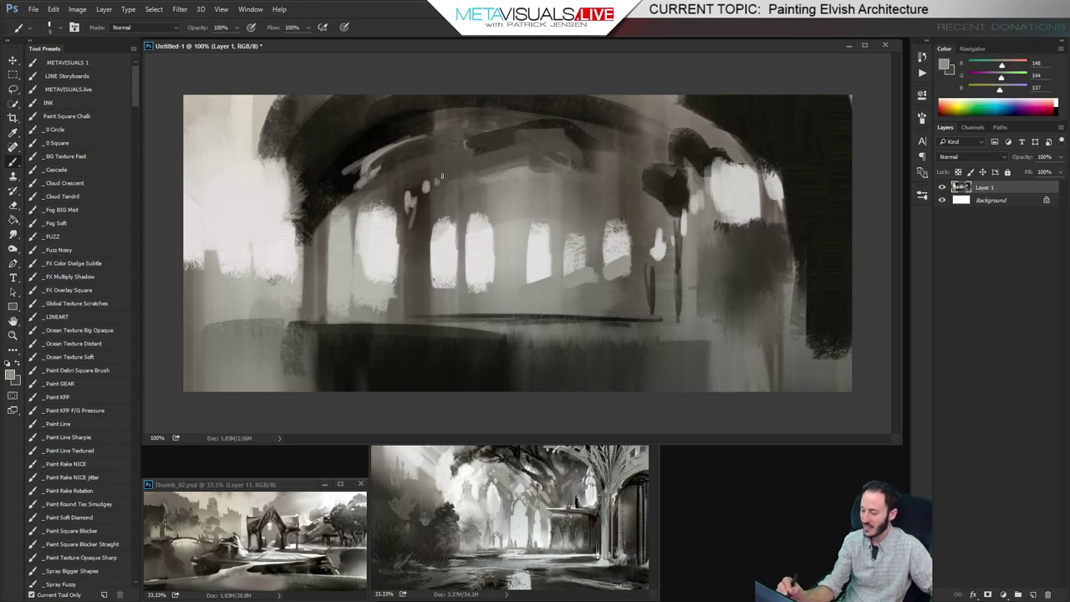
Sample a dark grey and paint the curved ribs of a pointed inner arch above the central windows
left_click(435, 198, "alt")
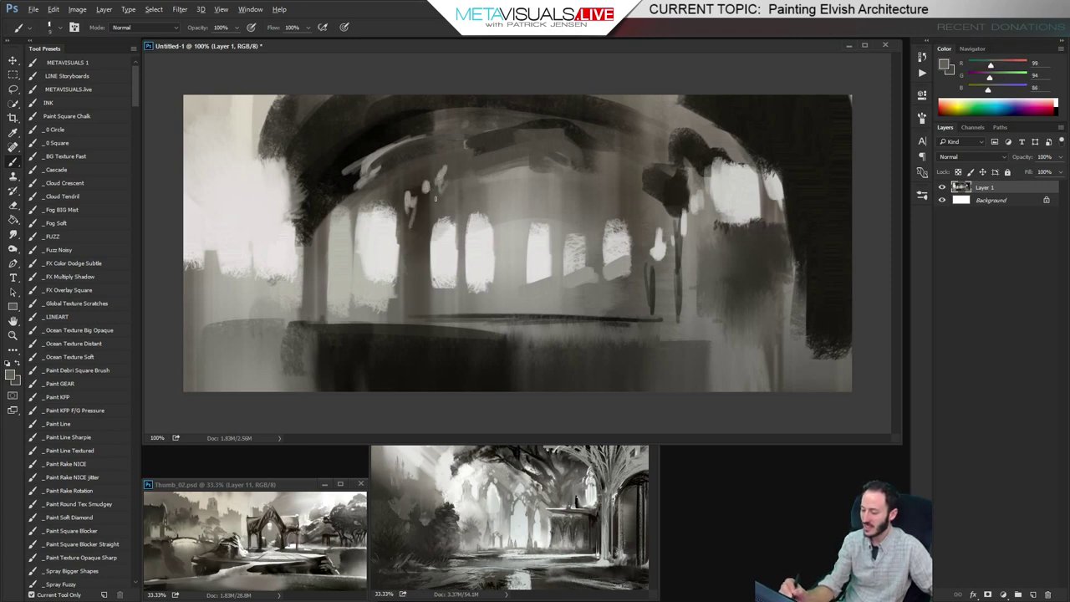
left_click(410, 242, "alt")
left_click_drag(474, 164, 423, 207)
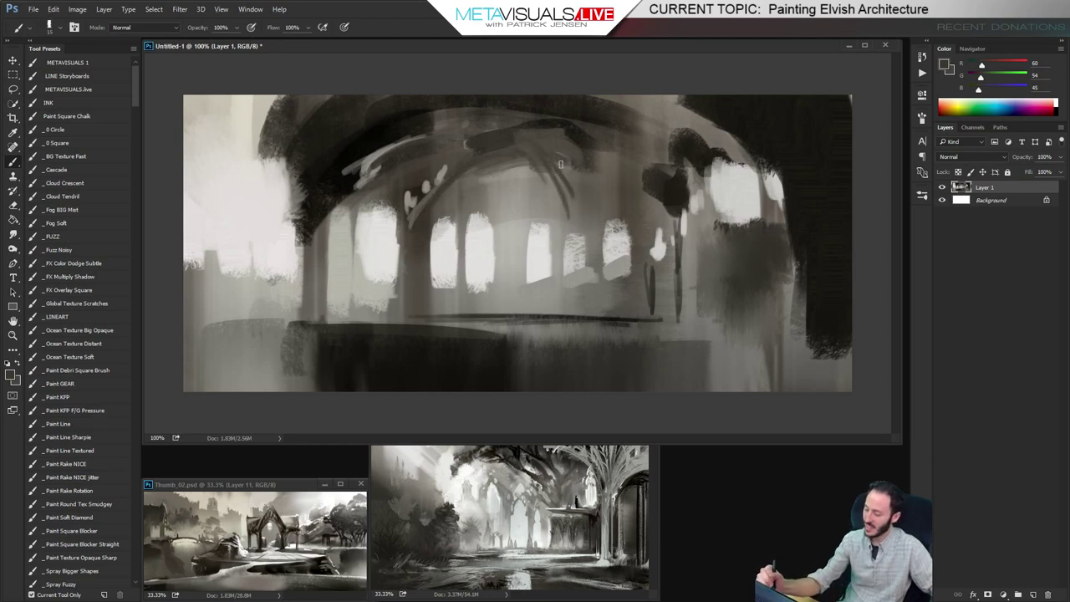
left_click_drag(554, 163, 596, 214)
left_click_drag(527, 121, 578, 155)
Paint curved ribs down the dark left arch to the top of its pillar, using progressively broader strokes
key("[")
mouse_move(390, 118)
left_mouse_down()
mouse_move(362, 171)
mouse_move(311, 222)
left_mouse_up()
key("]")
key("]")
key("]")
left_click_drag(367, 169, 314, 210)
left_click_drag(294, 172, 306, 211)
Sample the near-white glow and cut a bright patch into the outer edge of the upper-left arch
left_click(262, 191, "alt")
left_click_drag(263, 136, 289, 96)
key("space")
Paint near-black strokes along the upper-right arch, beside the block on the right and next to the thin posts
left_click(691, 158, "alt")
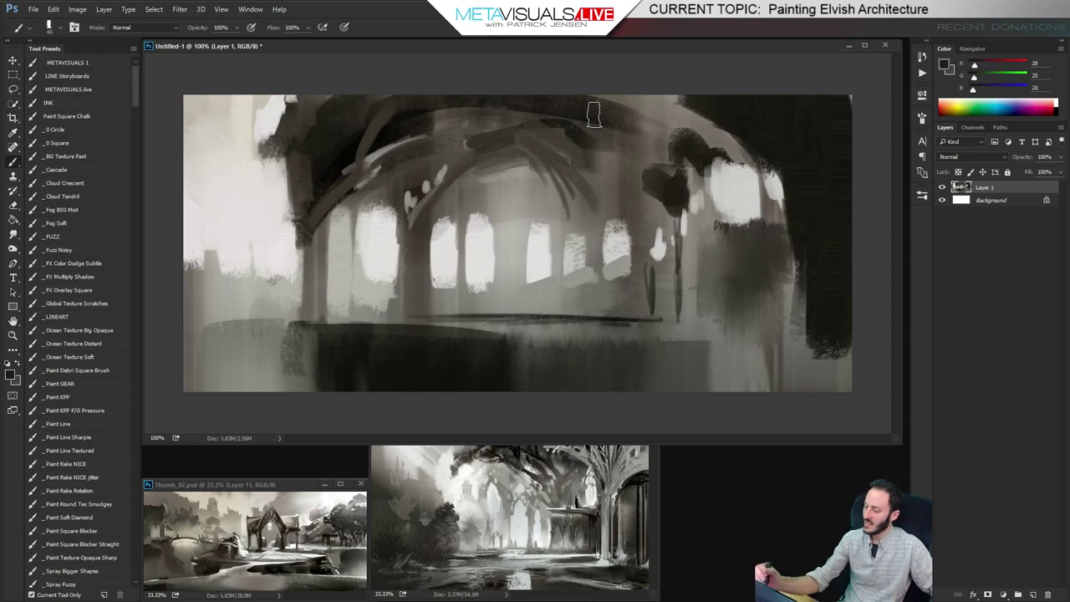
left_click_drag(590, 108, 677, 159)
left_click_drag(704, 301, 712, 234)
left_click_drag(656, 292, 641, 290)
key("[")
key("[")
key("[")
key("[")
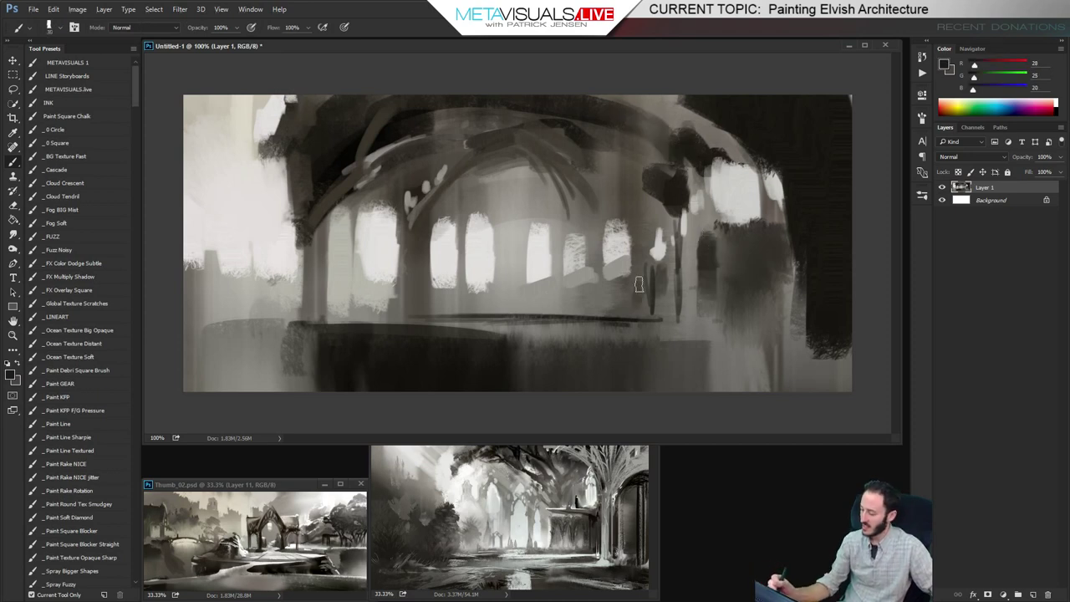
Burn the midtones into a soft diagonal shadow below the right-hand windows and darken the area behind the thin posts
key("o")
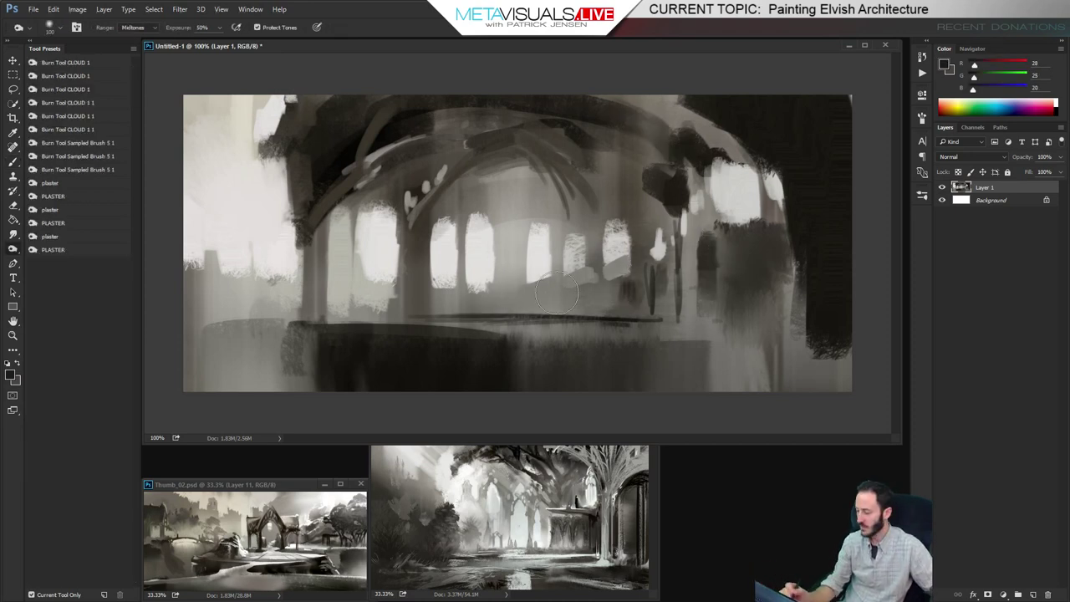
key("[")
key("[")
key("[")
key("[")
key("[")
left_click_drag(619, 272, 565, 296)
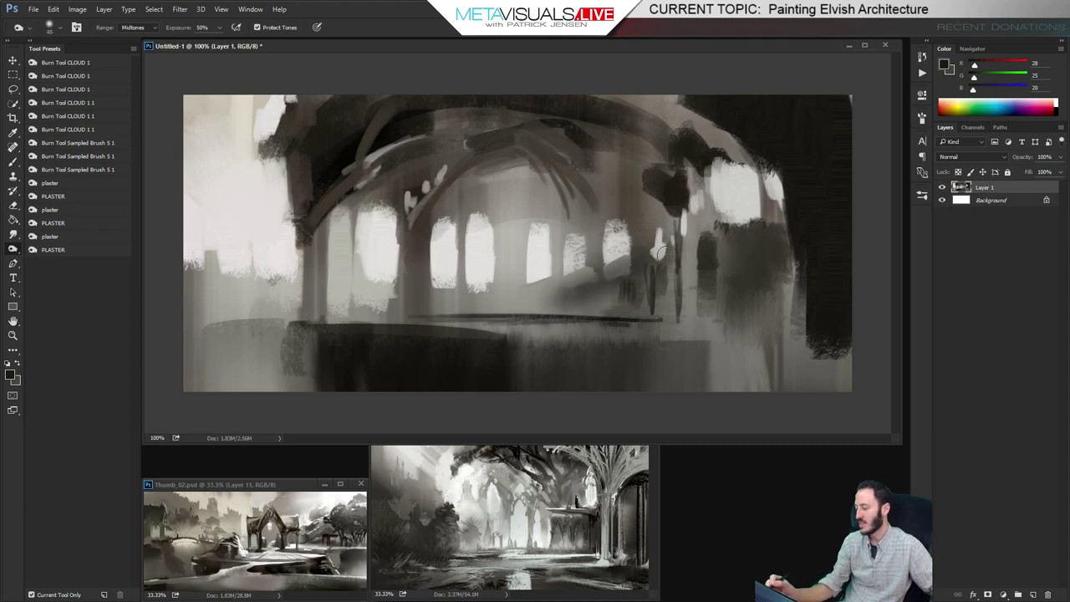
left_click_drag(707, 235, 700, 247)
key("]")
key("]")
key("]")
key("]")
key("]")
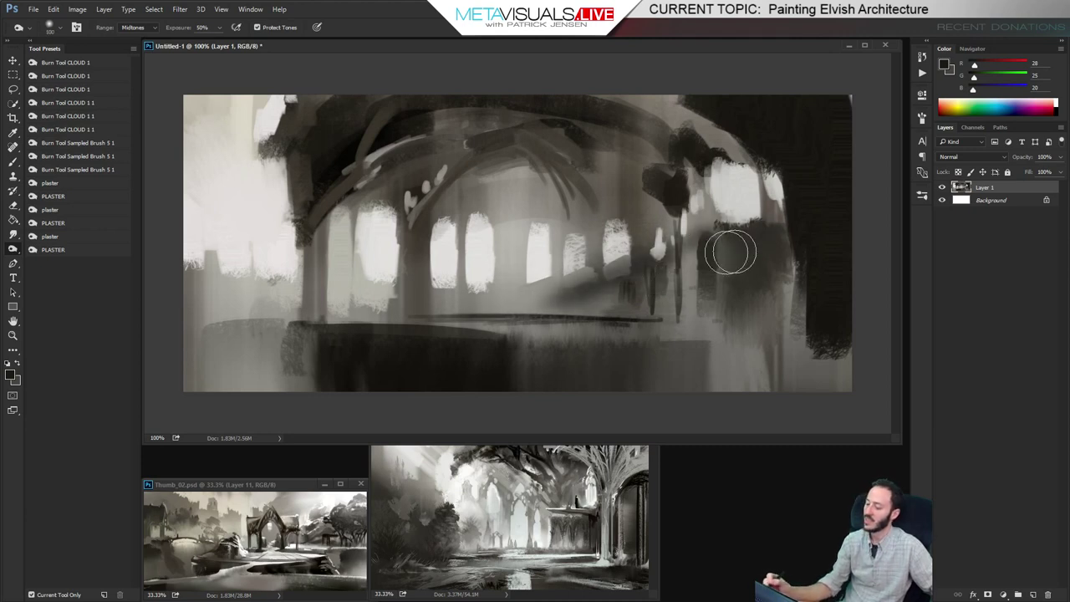
Paint near-white horizontal streaks on the dark floor below the central ledge with a small Paint Rake NICE brush
key("b")
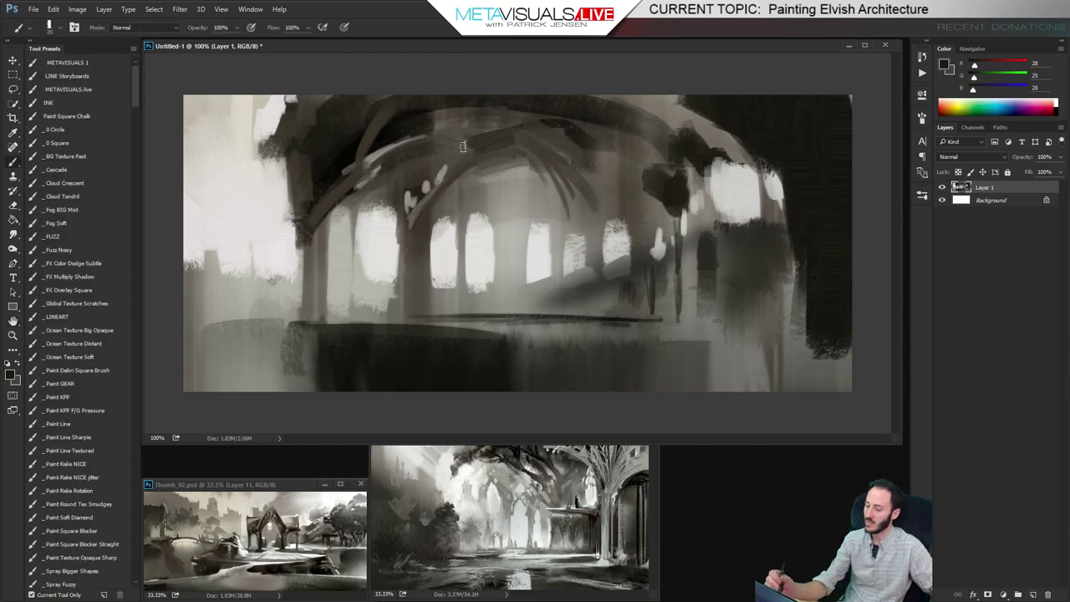
left_click(256, 193, "alt")
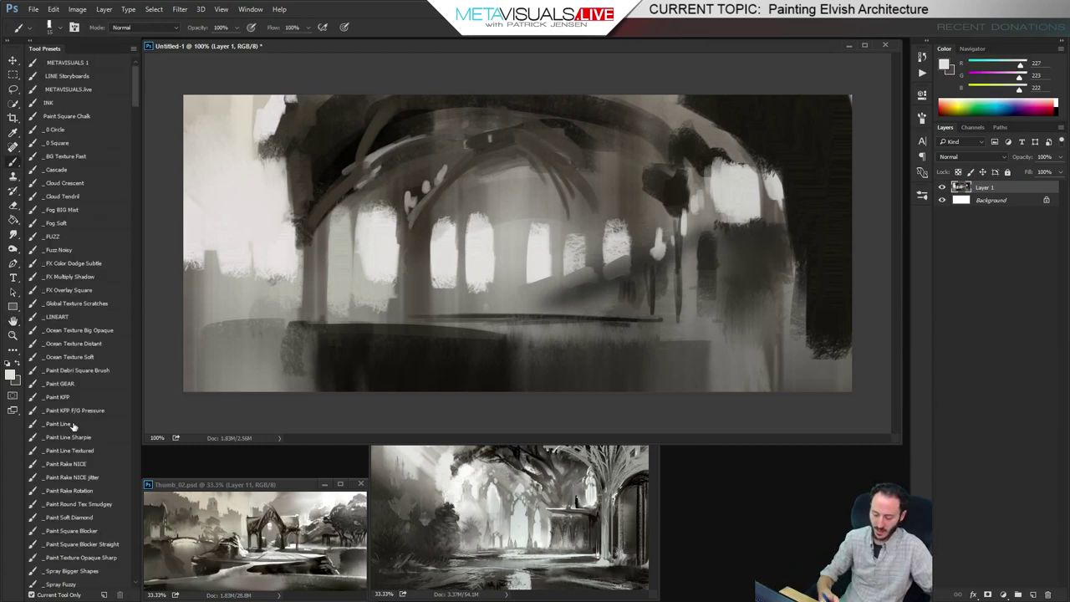
left_click(67, 464)
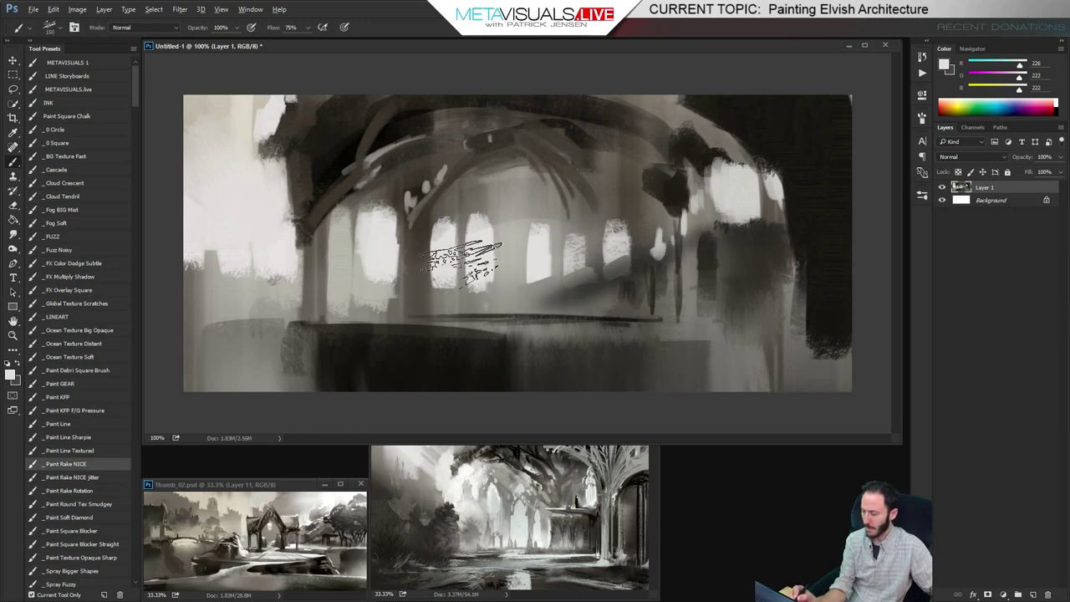
left_click(518, 192, "alt")
key("[")
key("[")
key("[")
key("[")
key("[")
left_click_drag(456, 327, 540, 334)
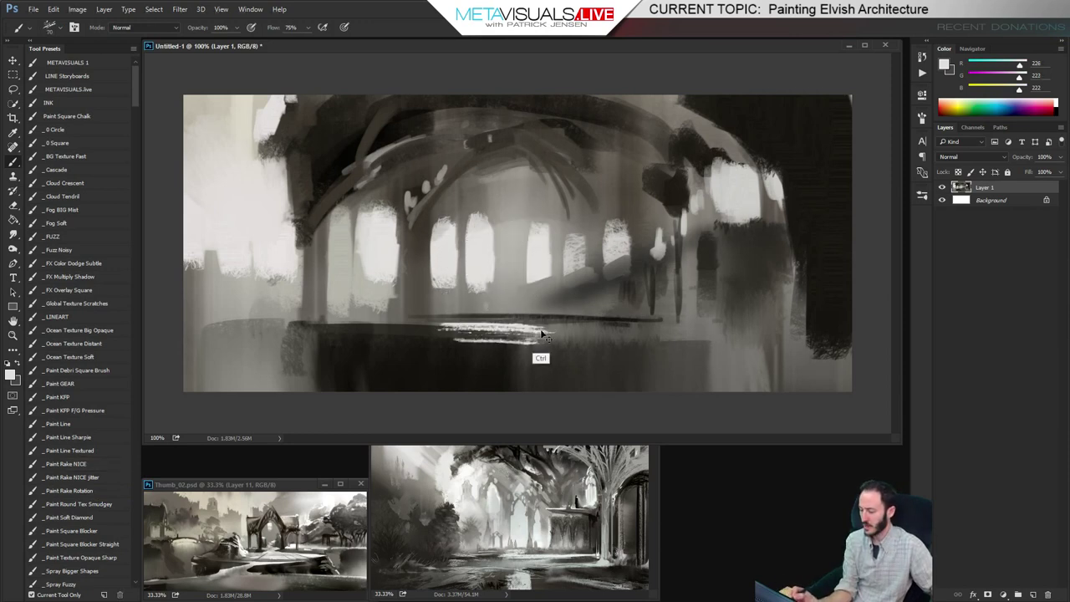
key("ctrl+z")
key("[")
key("[")
mouse_move(473, 329)
left_mouse_down()
mouse_move(551, 331)
mouse_move(495, 336)
left_mouse_up()
key("space")
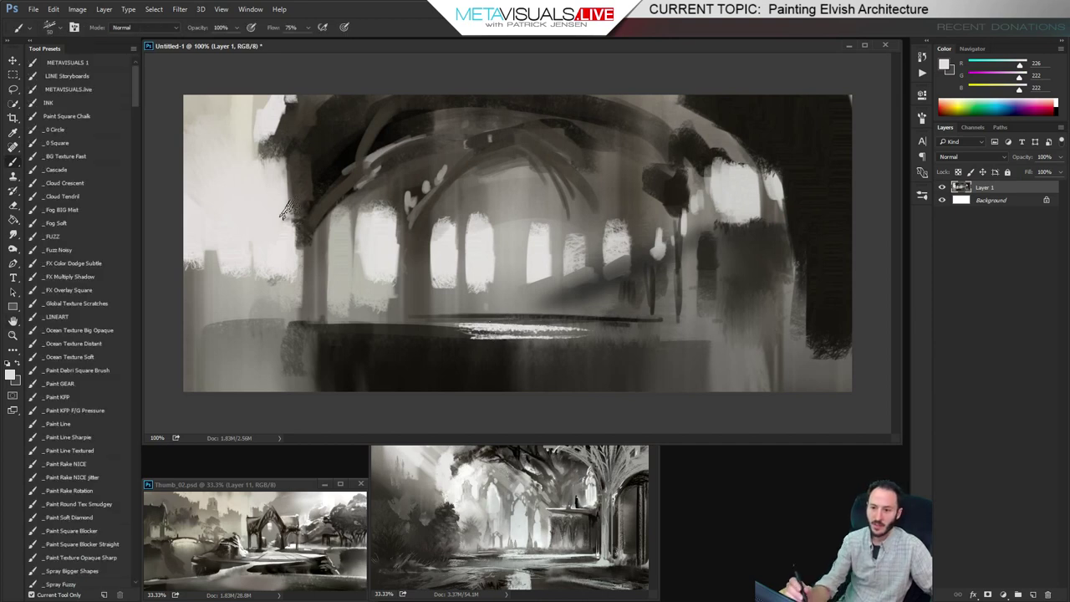
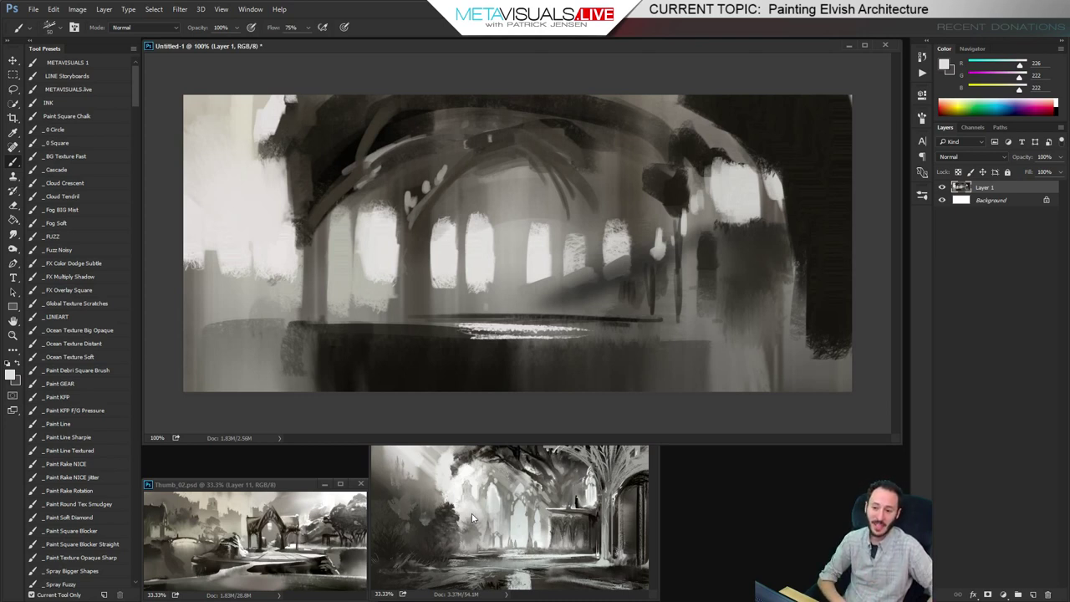
Smudge the bright floor streaks downward into the dark foreground as a soft reflection
key("r")
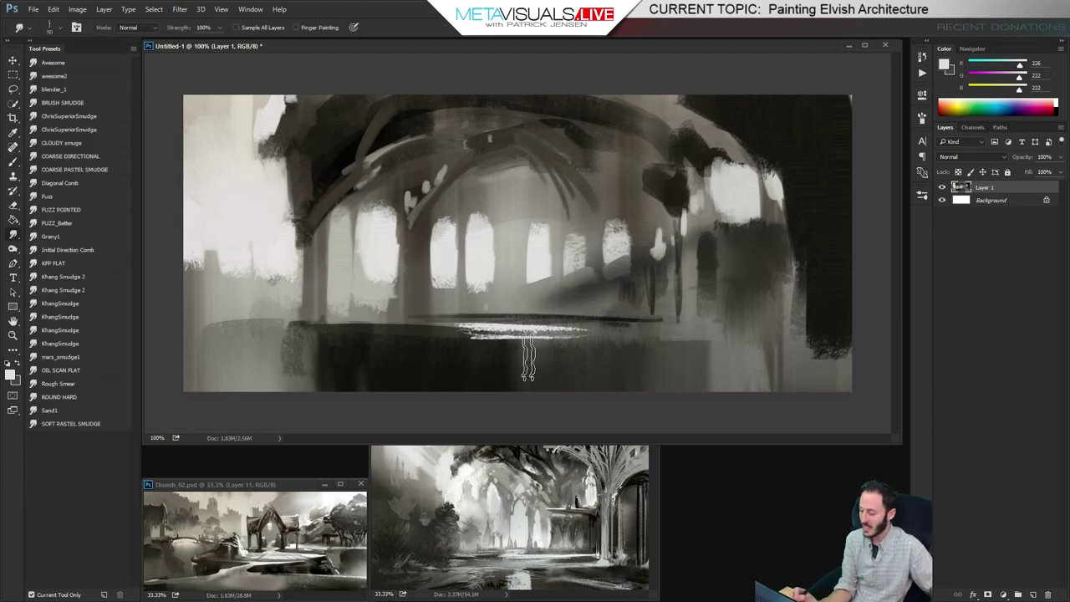
mouse_move(478, 346)
left_mouse_down()
mouse_move(584, 349)
mouse_move(431, 348)
left_mouse_up()
key("space")
Add rough near-white rake highlights around the peak of the inner arch and smudge them into the stonework
key("b")
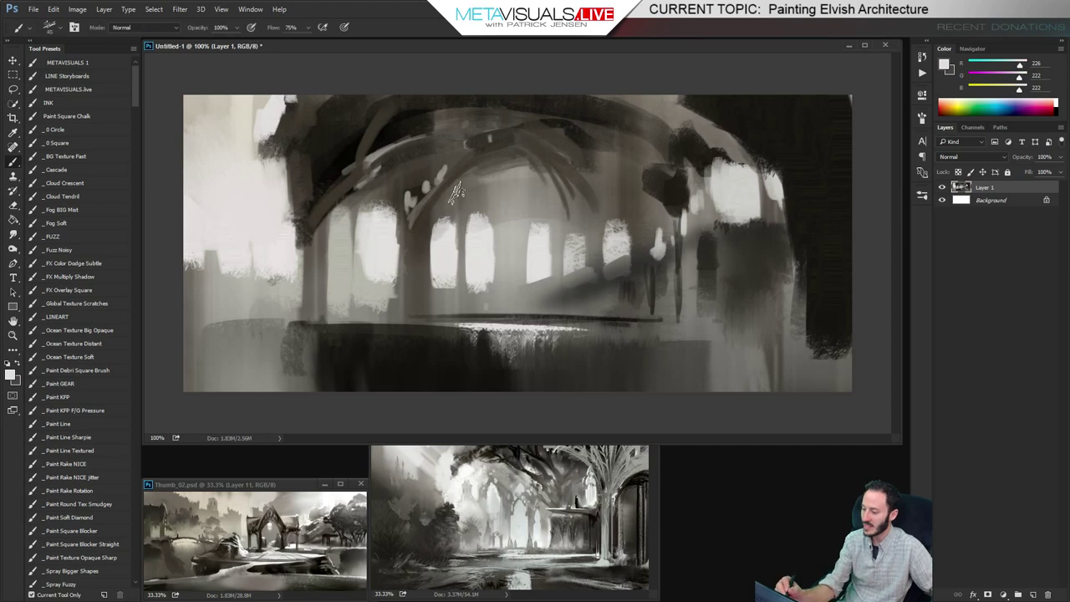
left_click_drag(490, 139, 439, 183)
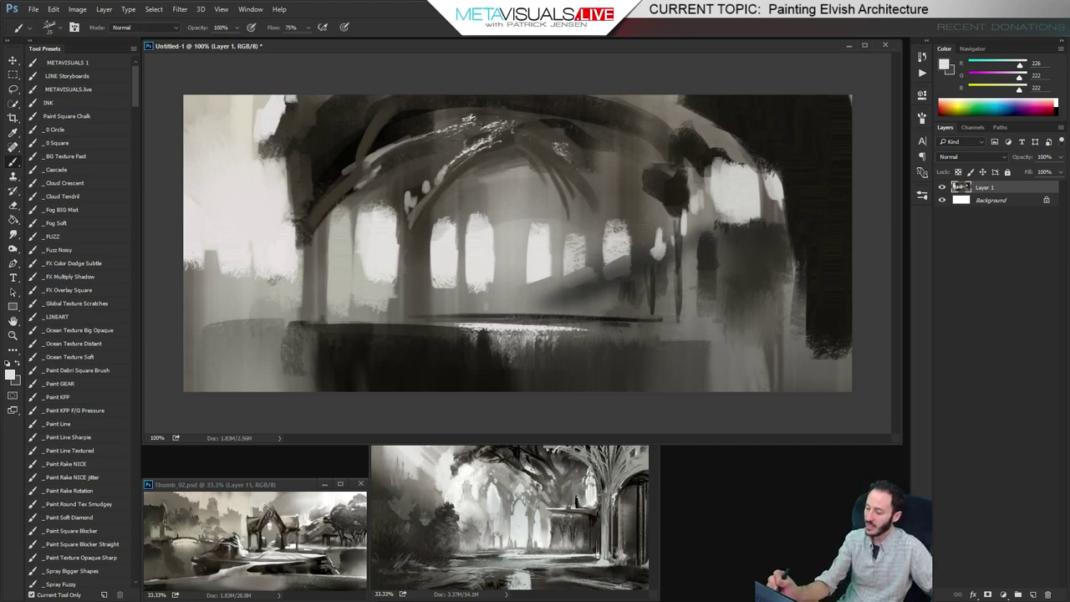
key("r")
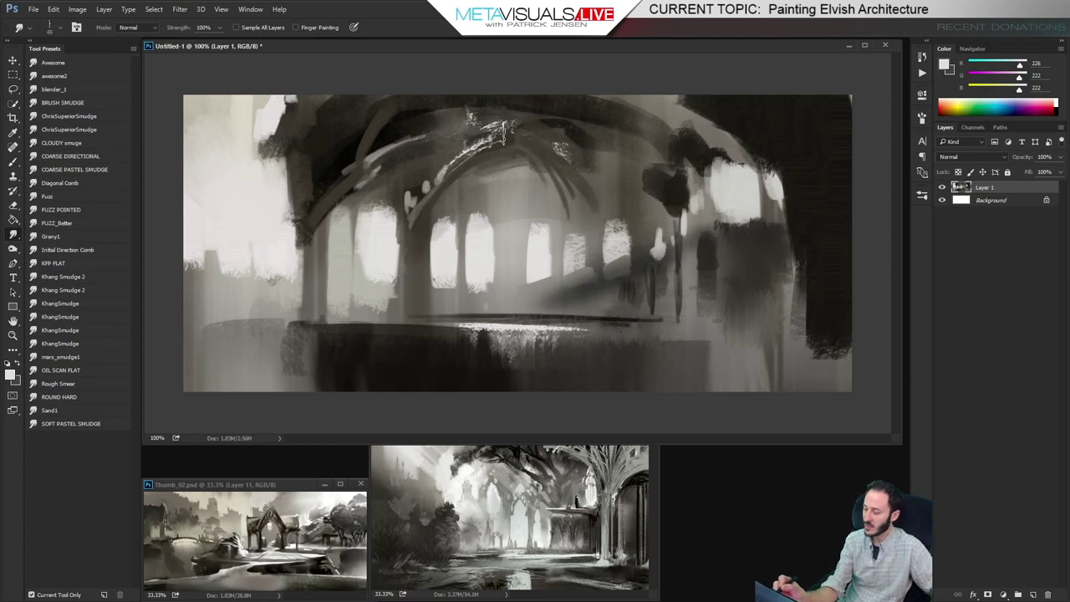
key("b")
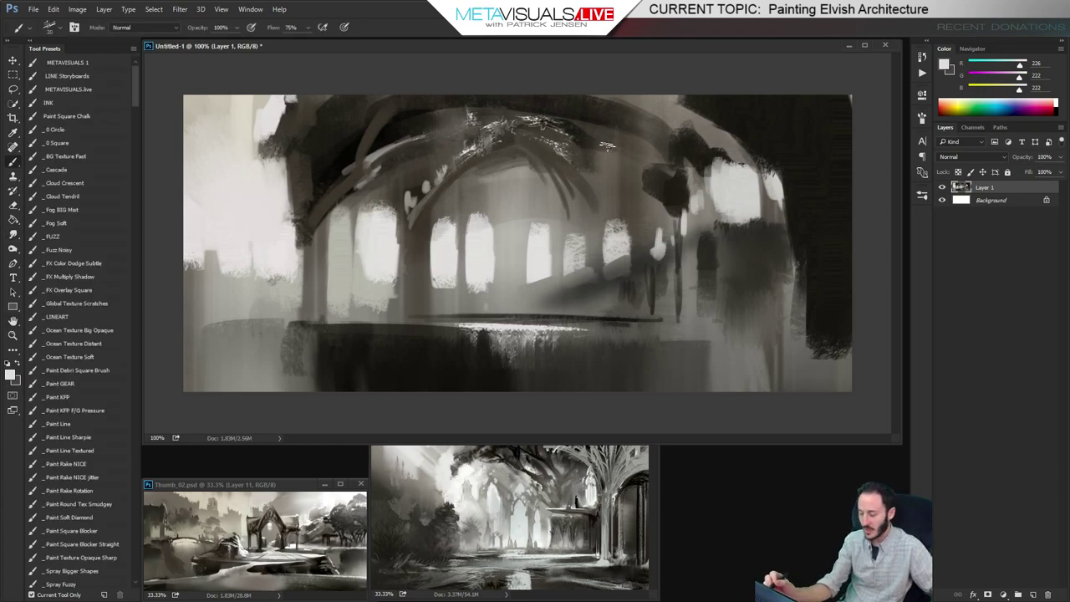
key("r")
mouse_move(523, 115)
left_mouse_down()
mouse_move(556, 155)
mouse_move(593, 174)
left_mouse_up()
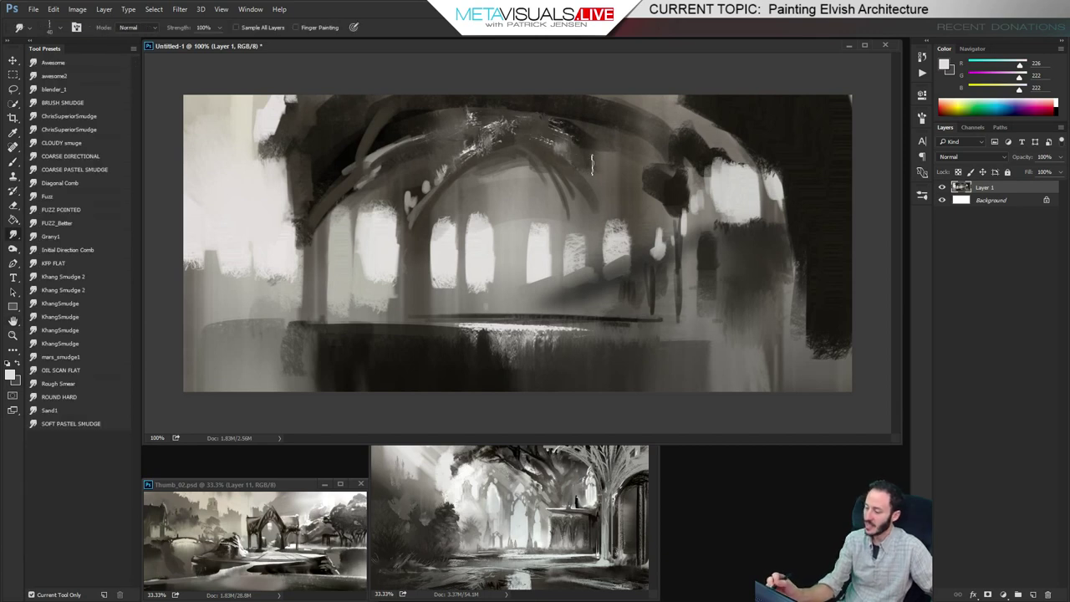
Paint a tall grey cypress tree against the left glow with the Paint KFP F/G Pressure brush at reduced size
key("b")
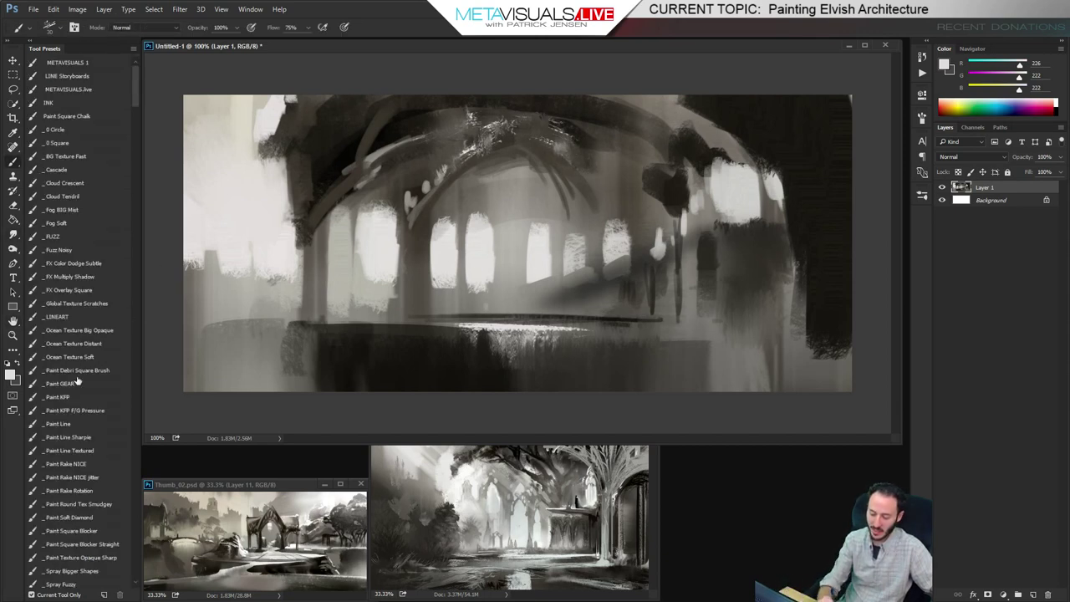
left_click(82, 397)
left_click(101, 410)
key("space")
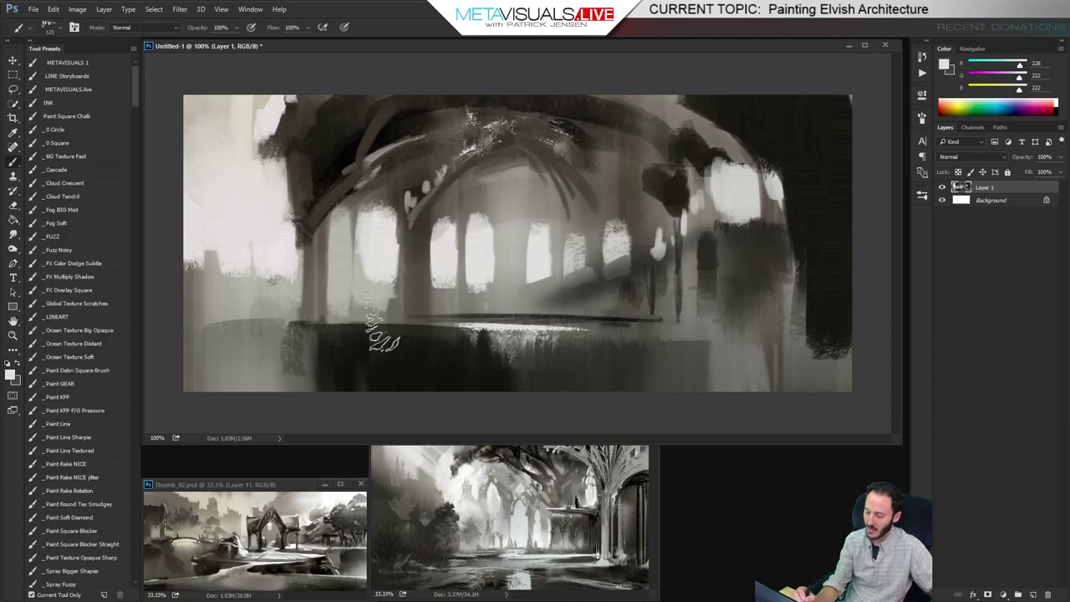
left_click(362, 308, "alt")
key("x")
left_click(259, 285, "alt")
key("x")
key("bracketleft")
key("bracketleft")
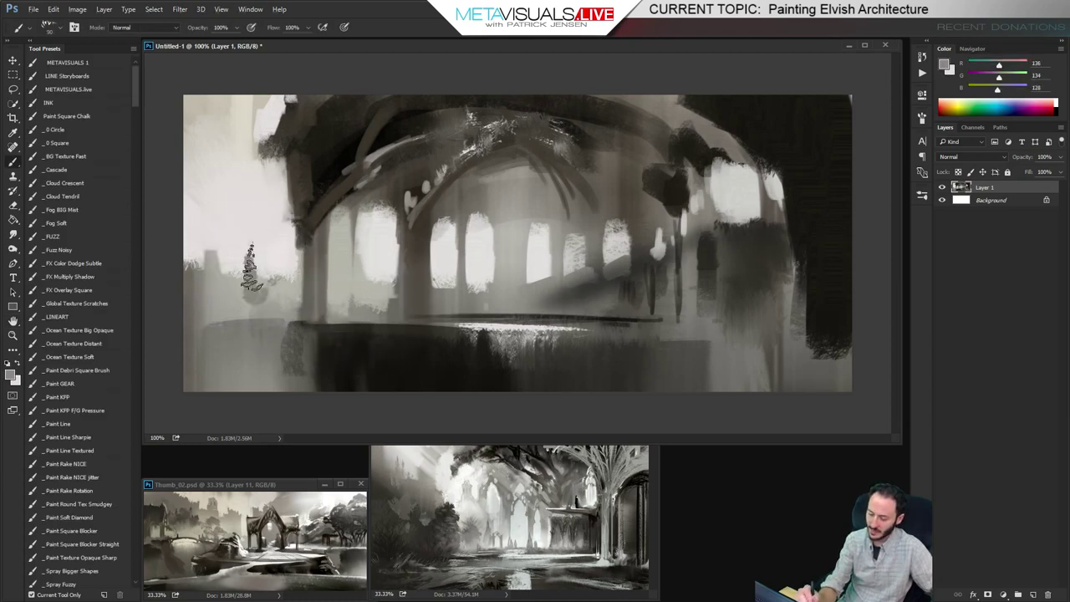
left_click_drag(251, 271, 255, 298)
key("bracketleft")
key("bracketleft")
key("bracketleft")
key("bracketleft")
mouse_move(250, 238)
left_mouse_down()
mouse_move(253, 307)
mouse_move(255, 298)
left_mouse_up()
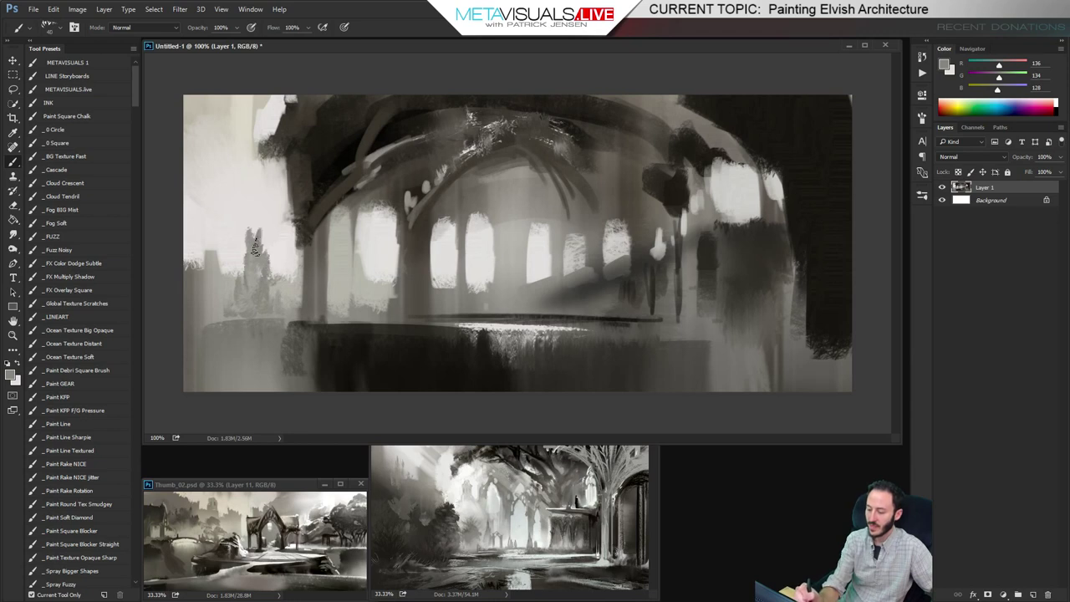
left_click_drag(255, 240, 255, 194)
Paint small grey blocks and foliage shapes along the ledge at the base of the left and central windows
mouse_move(370, 265)
left_mouse_down()
mouse_move(388, 315)
mouse_move(383, 289)
mouse_move(370, 327)
mouse_move(396, 312)
mouse_move(371, 313)
mouse_move(417, 298)
mouse_move(368, 310)
mouse_move(407, 314)
mouse_move(361, 311)
mouse_move(476, 304)
left_mouse_up()
left_click(361, 280, "alt")
left_click(389, 316, "alt")
key("bracketright")
key("bracketleft")
left_click(412, 302, "alt")
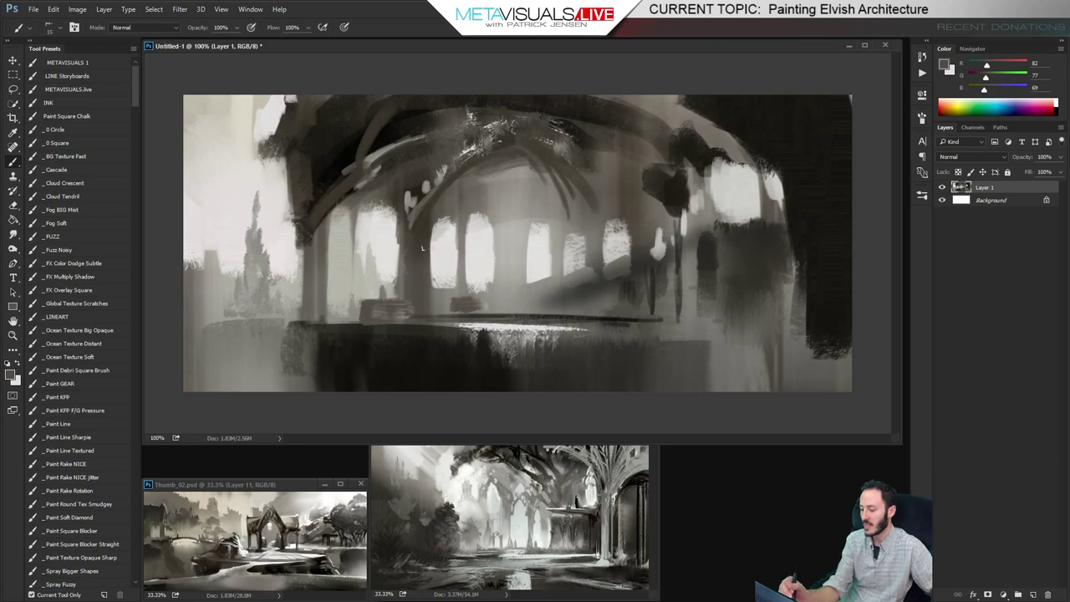
Add thin light grey edges to the columns of the inner arch and small near-white dabs near its peak
left_click(498, 208, "alt")
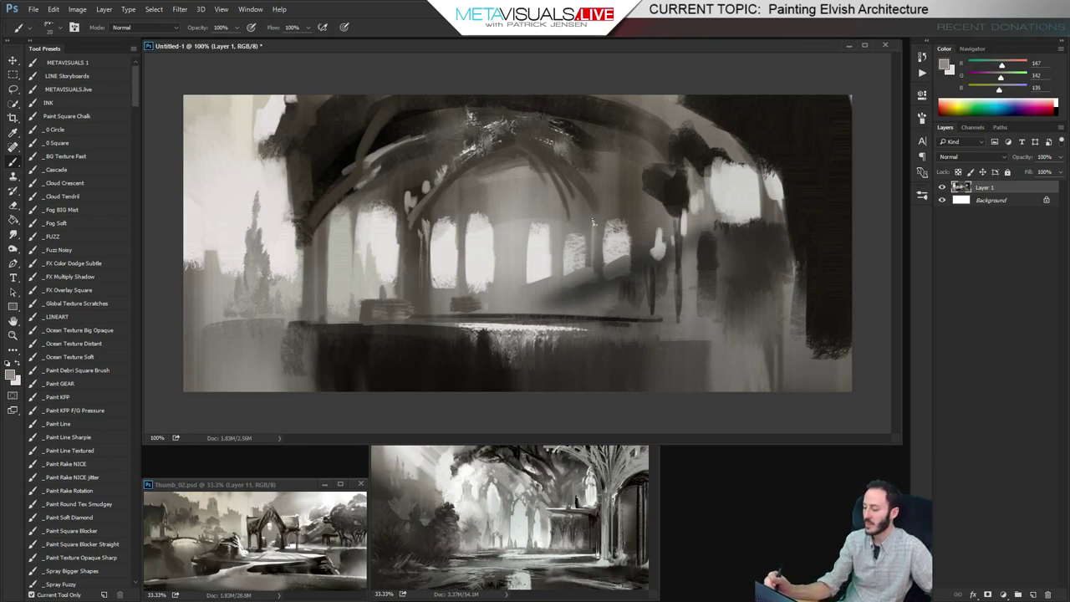
left_click_drag(593, 224, 597, 270)
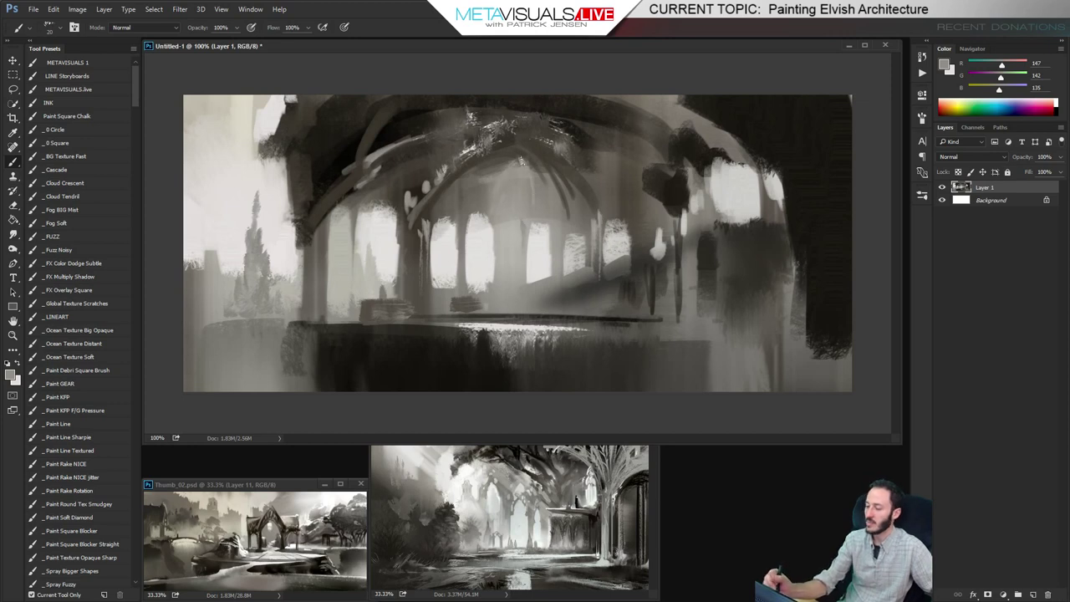
left_click(542, 255, "alt")
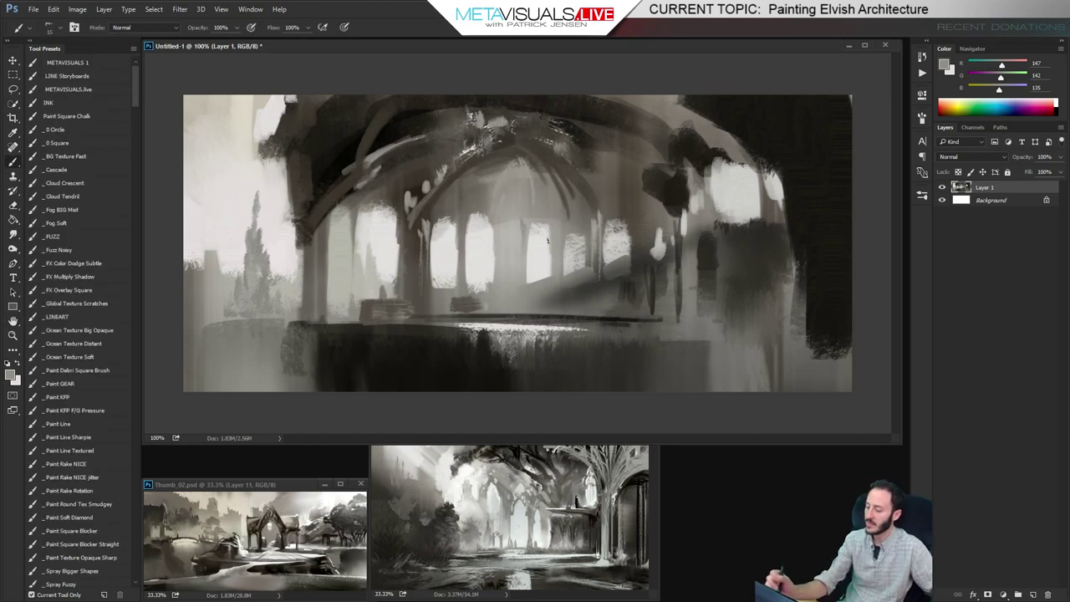
key("[")
key("[")
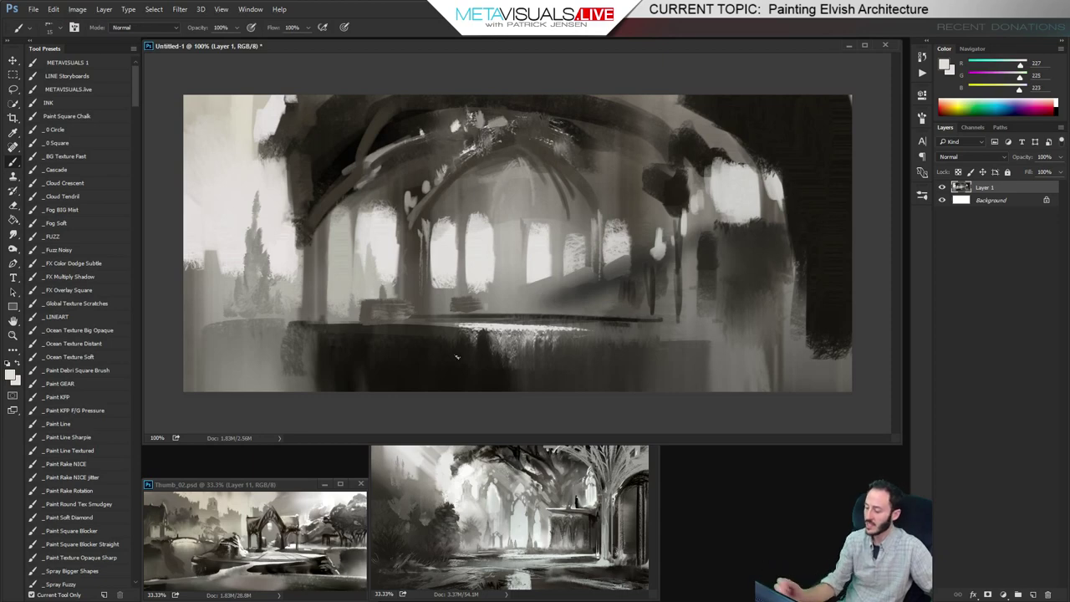
Paint near-white light streaks across the ground between the central windows and the ledge
key("z")
left_click(622, 294, "alt")
left_click(643, 275, "alt")
left_click(590, 290)
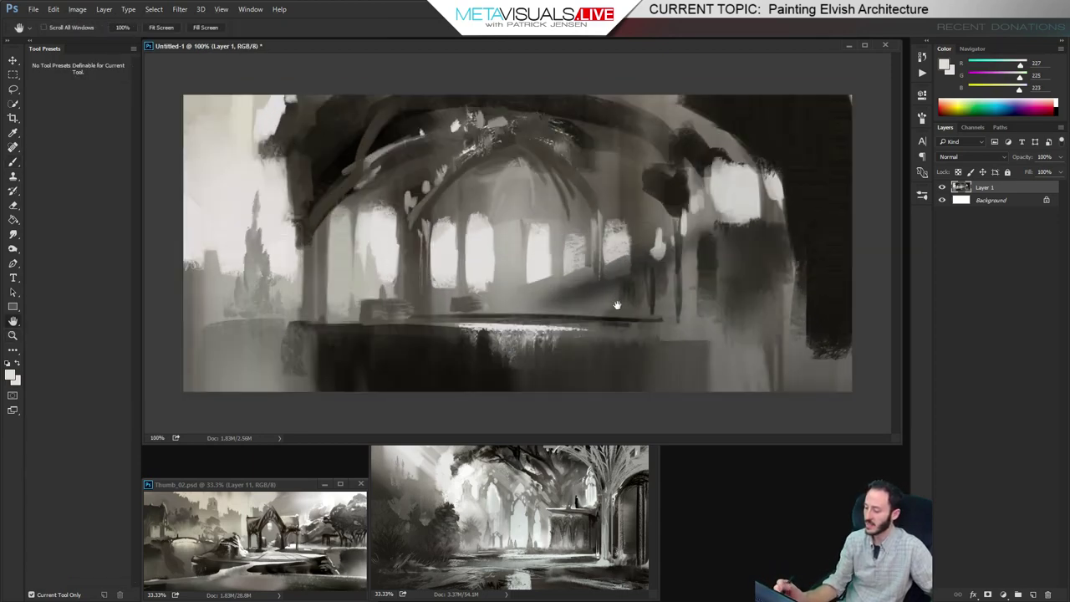
key("b")
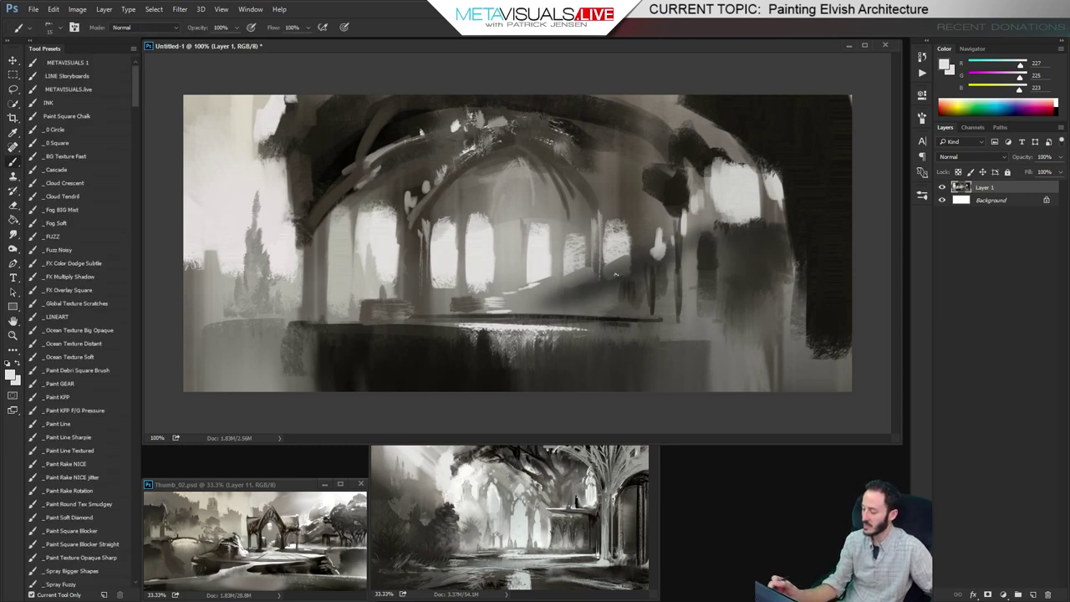
Paint a near-white strip of light along the ground on the right, from the ledge to the dark right wall
mouse_move(794, 322)
left_mouse_down()
mouse_move(674, 320)
mouse_move(796, 319)
left_mouse_up()
key("ctrl+z")
left_click_drag(637, 325, 785, 323)
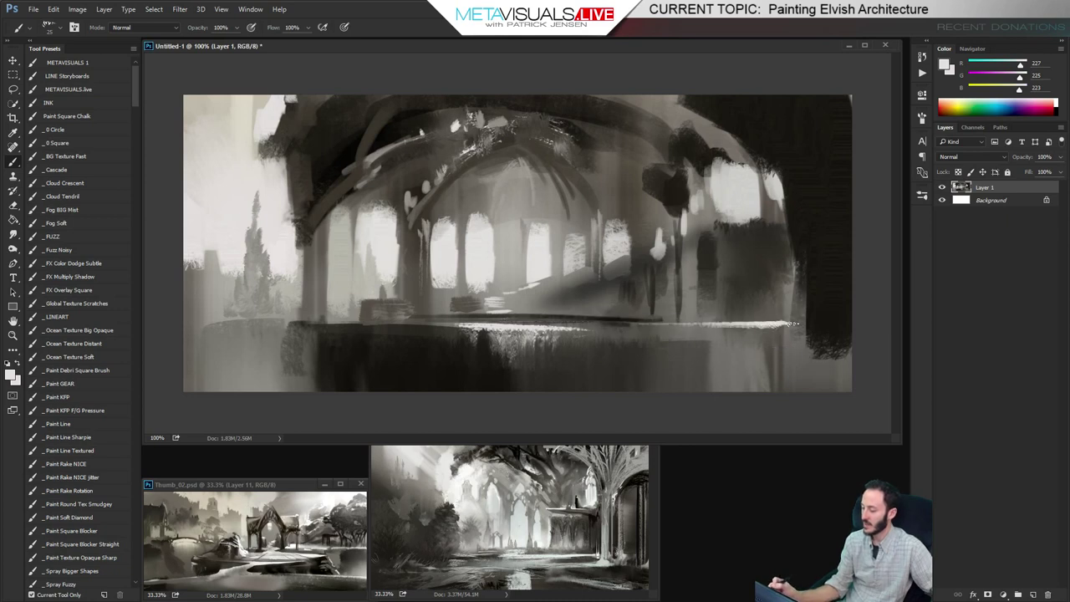
left_click_drag(702, 323, 803, 321)
left_click_drag(636, 322, 727, 327)
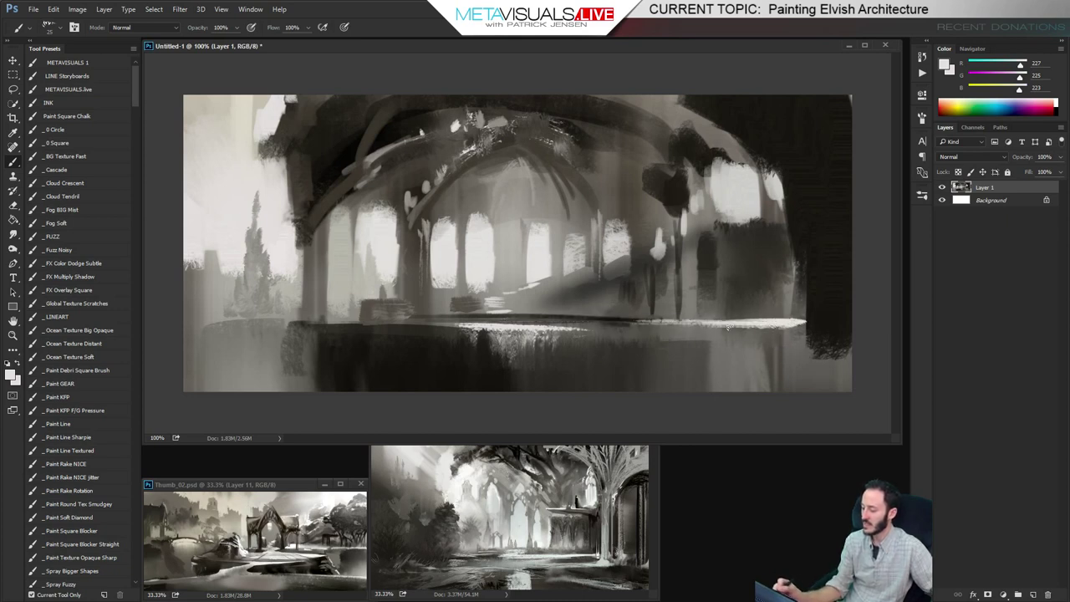
Paint a broad near-white path curving from the right bank down into the foreground with a larger brush
key("]")
key("]")
key("]")
mouse_move(598, 329)
left_mouse_down()
mouse_move(784, 341)
mouse_move(777, 365)
mouse_move(744, 335)
mouse_move(653, 371)
left_mouse_up()
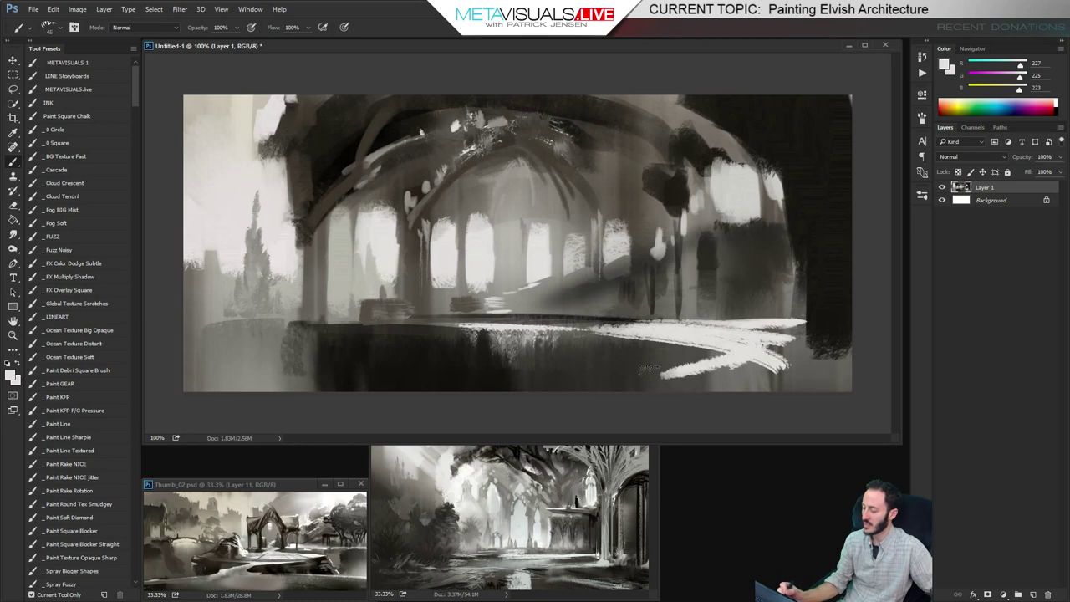
mouse_move(723, 351)
left_mouse_down()
mouse_move(373, 406)
mouse_move(769, 345)
mouse_move(689, 381)
left_mouse_up()
Rework the lower right edge of the bright path with sampled grey and smudge it into the foreground
left_click(790, 378, "alt")
mouse_move(789, 366)
left_mouse_down()
mouse_move(702, 391)
mouse_move(648, 388)
left_mouse_up()
key("r")
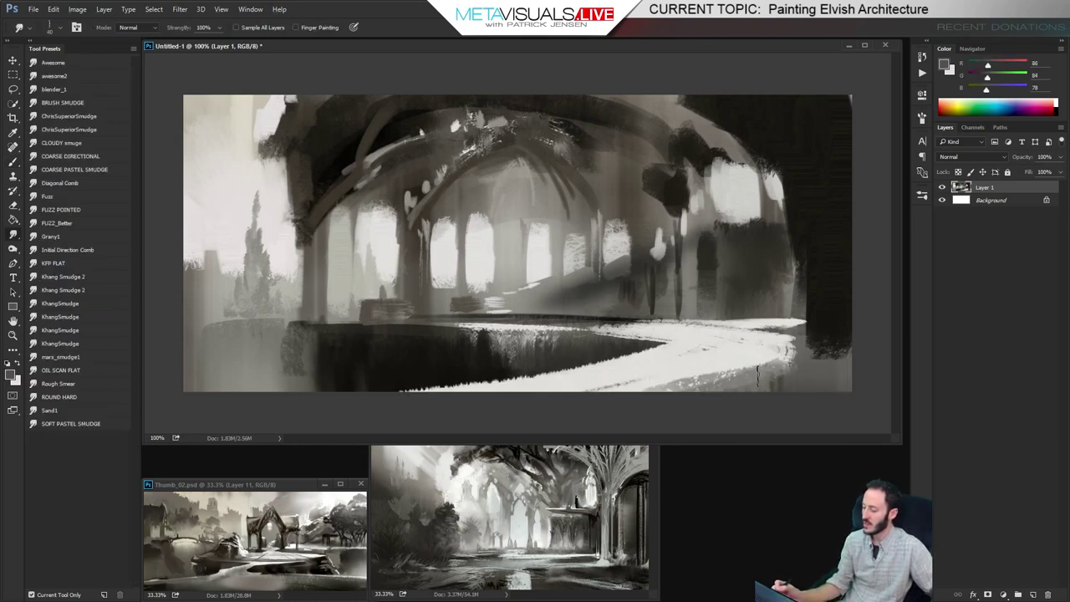
mouse_move(768, 376)
left_mouse_down()
mouse_move(537, 392)
mouse_move(710, 377)
mouse_move(578, 378)
mouse_move(766, 357)
left_mouse_up()
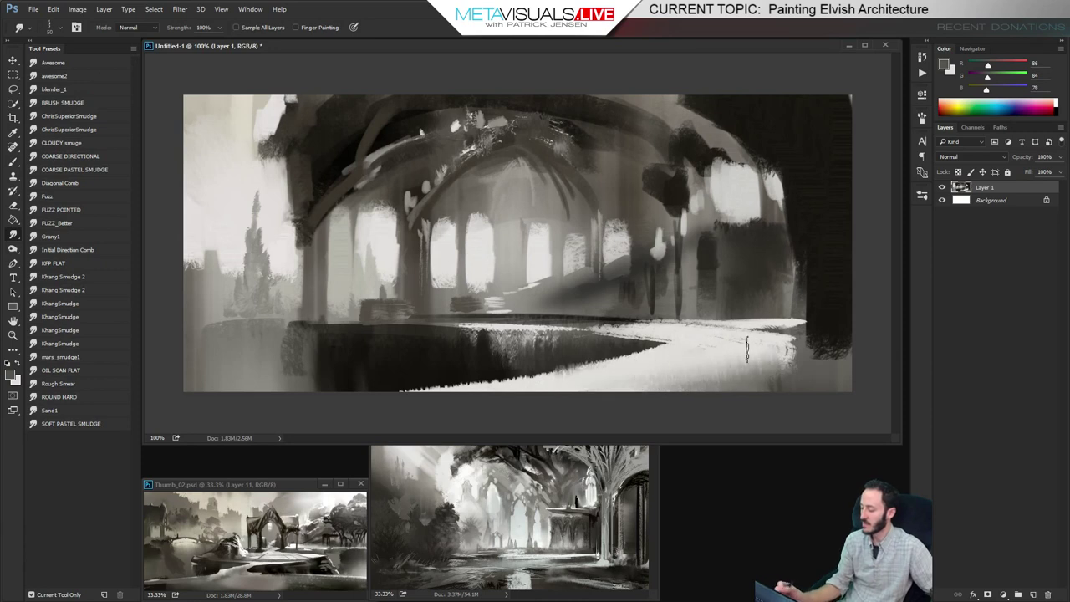
Paint a light grey shade along the lower right side of the curved path
key("b")
left_click(776, 361, "alt")
mouse_move(703, 366)
left_mouse_down()
mouse_move(550, 389)
mouse_move(795, 352)
mouse_move(794, 340)
left_mouse_up()
Extend the path's near-white upper edge along the dark water to the lower left of the painting
key("bracketleft")
key("bracketleft")
left_click(680, 355, "alt")
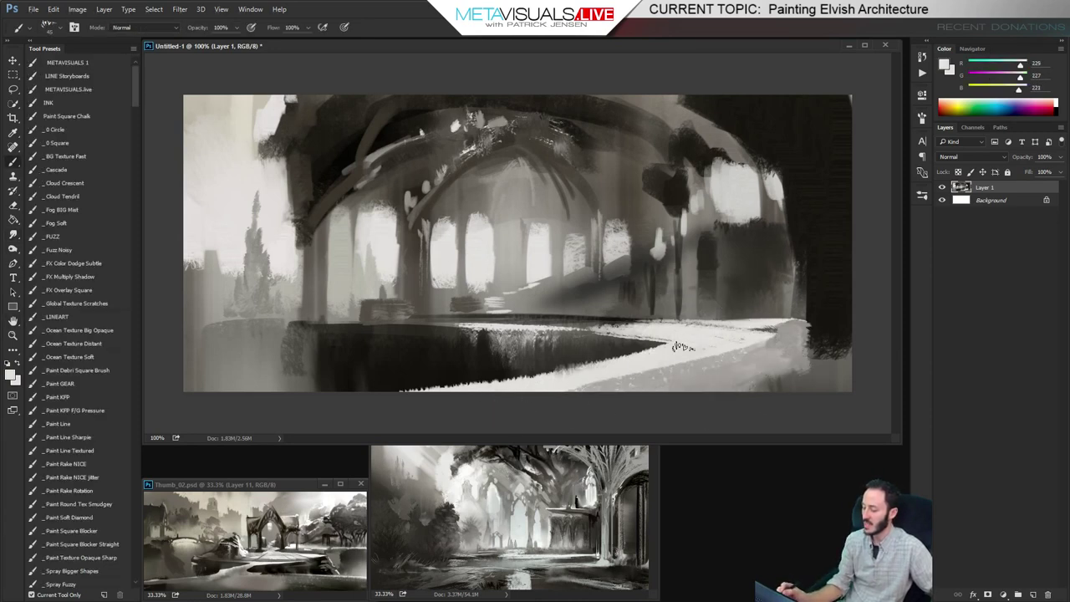
left_click_drag(652, 352, 382, 395)
left_click_drag(518, 379, 341, 393)
key("ctrl+z")
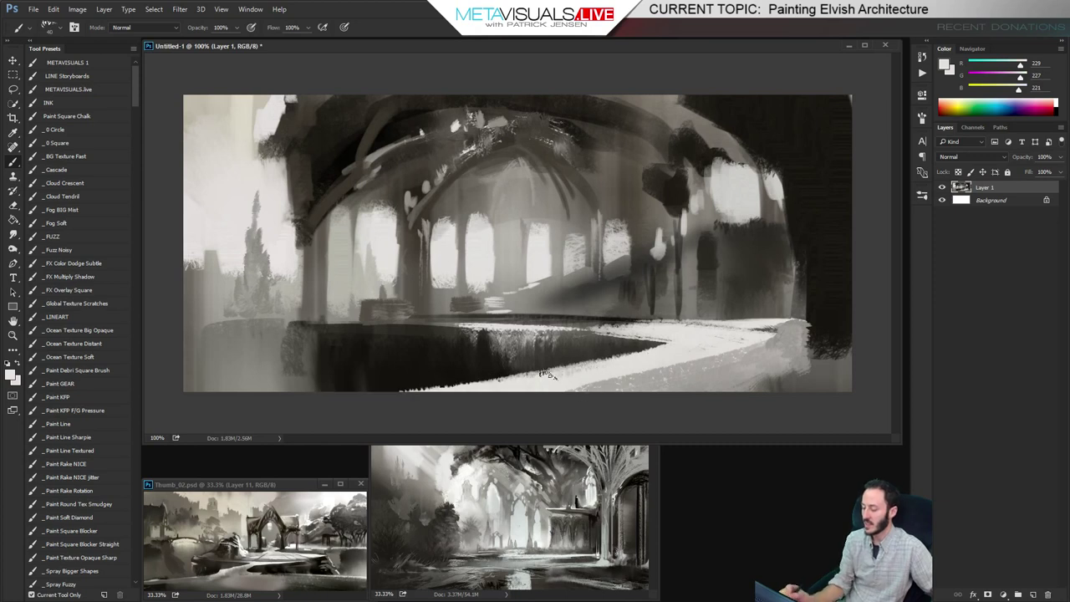
left_click_drag(610, 362, 335, 391)
key("space")
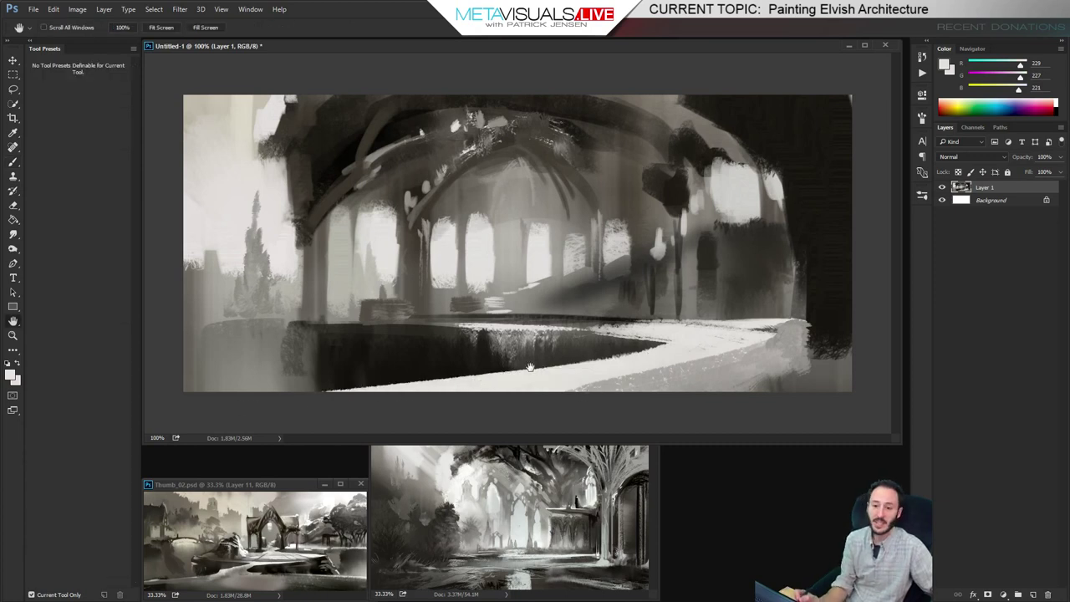
Paint mid-grey vertical strokes on the dark right wall and smudge them into a soft texture
left_click(783, 276, "alt")
left_click_drag(836, 191, 840, 372)
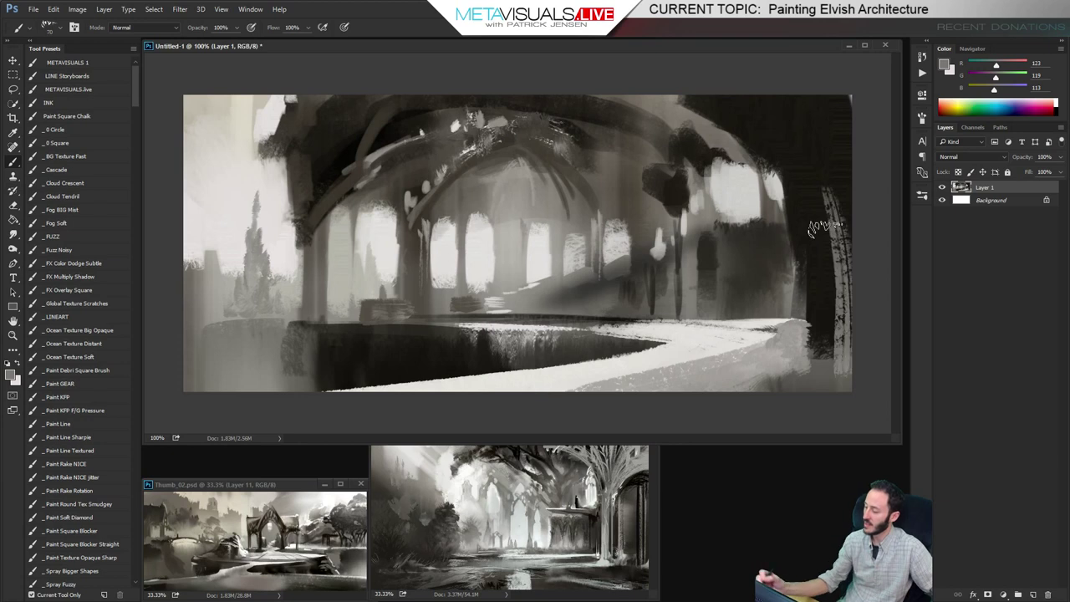
mouse_move(823, 219)
left_mouse_down()
mouse_move(850, 339)
mouse_move(835, 367)
left_mouse_up()
key("r")
mouse_move(828, 188)
left_mouse_down()
mouse_move(842, 317)
mouse_move(824, 178)
mouse_move(815, 230)
mouse_move(831, 236)
mouse_move(831, 155)
mouse_move(836, 326)
left_mouse_up()
left_click_drag(839, 234, 804, 227)
key("space")
Paint light grey rib strokes on the right side of the inner arch with the Paint KFP brush at reduced size
key("b")
left_click(75, 397)
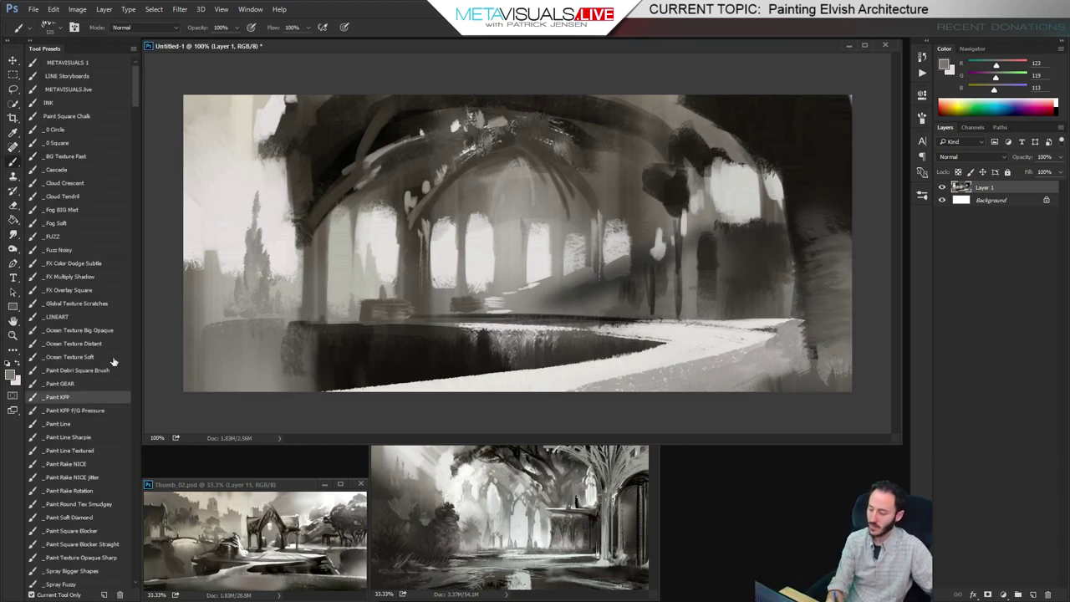
key("[")
key("[")
key("[")
key("[")
key("[")
key("[")
key("[")
left_click(543, 253, "alt")
mouse_move(543, 165)
left_mouse_down()
mouse_move(589, 205)
mouse_move(577, 154)
left_mouse_up()
Paint sampled light grey rib strokes down the left sides of the inner and outer arches
left_click(556, 243, "alt")
left_click(599, 183, "alt")
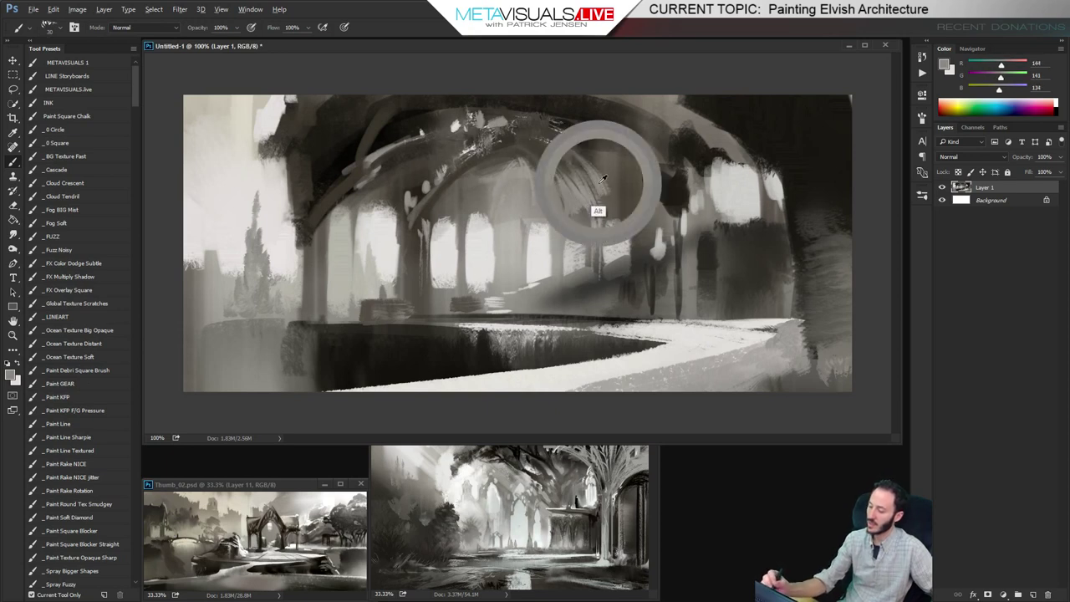
key("[")
left_click_drag(466, 167, 426, 212)
mouse_move(423, 149)
left_mouse_down()
mouse_move(365, 171)
mouse_move(319, 218)
mouse_move(331, 210)
left_mouse_up()
Paint curved light grey ribs fanning down the right side of the outer arch
key("]")
key("bracketleft")
mouse_move(610, 140)
left_mouse_down()
mouse_move(641, 161)
mouse_move(588, 125)
mouse_move(660, 197)
mouse_move(606, 134)
mouse_move(681, 199)
left_mouse_up()
left_click_drag(589, 121, 708, 179)
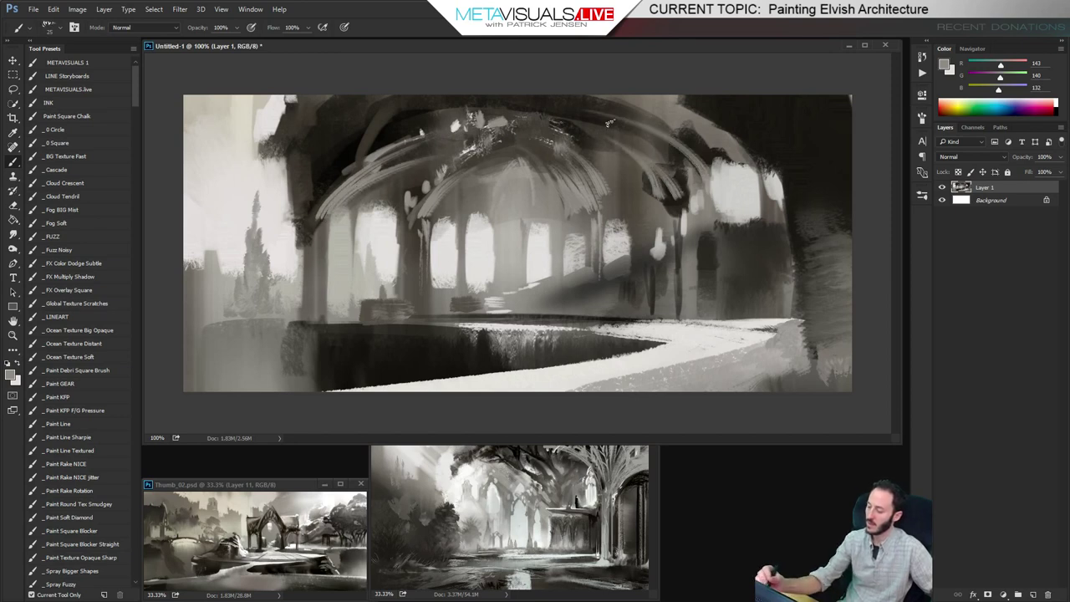
left_click_drag(622, 129, 690, 176)
key("space")
Add a thin light grey line along the upper left rib of the outer arch with a smaller brush
key("]")
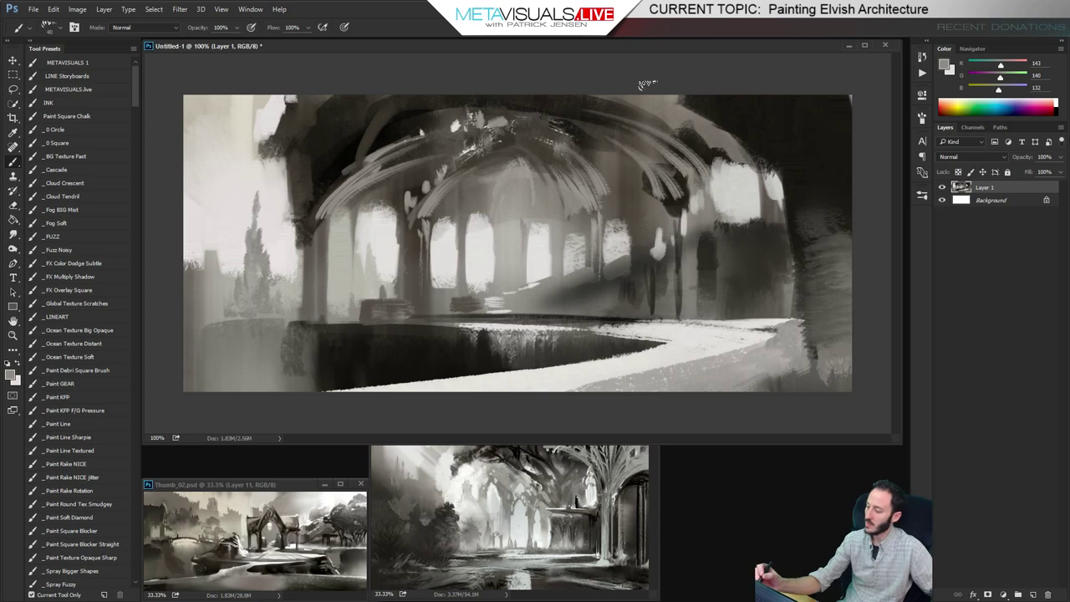
key("bracketleft")
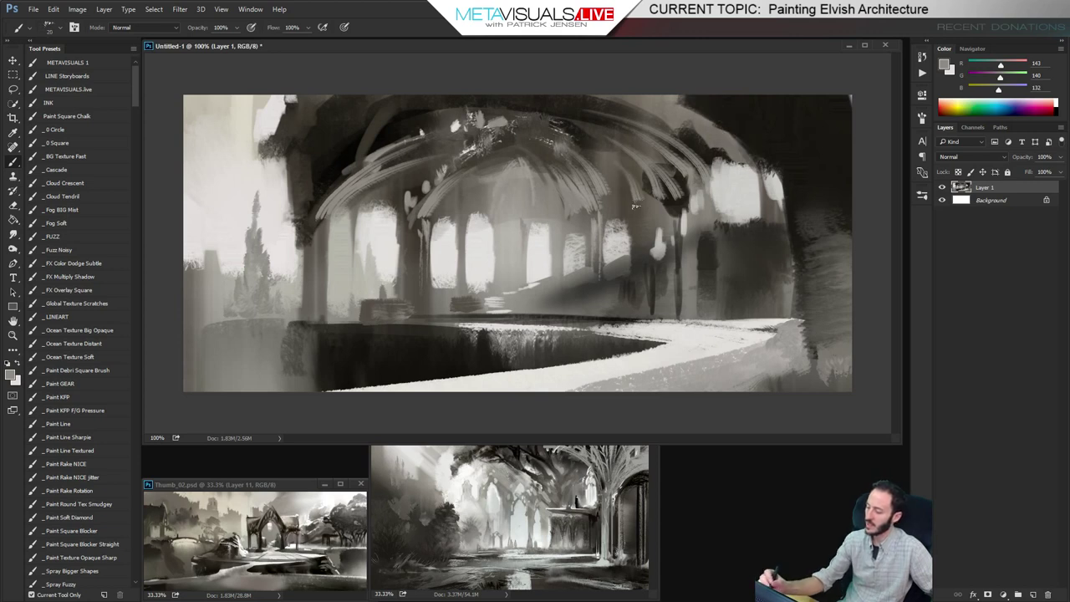
key("bracketleft")
key("bracketleft")
key("bracketleft")
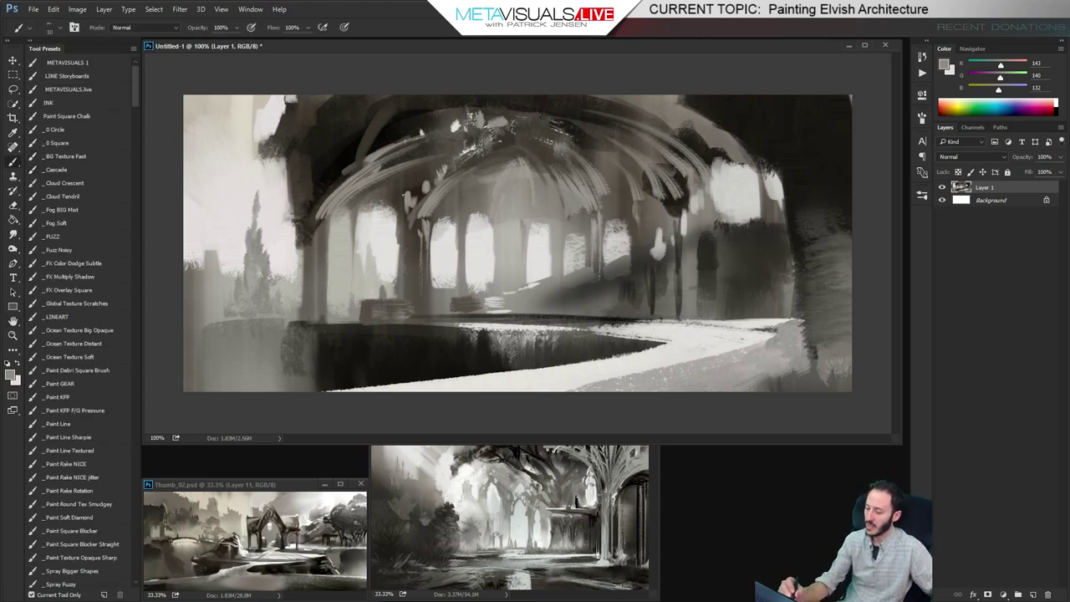
left_click_drag(385, 123, 357, 162)
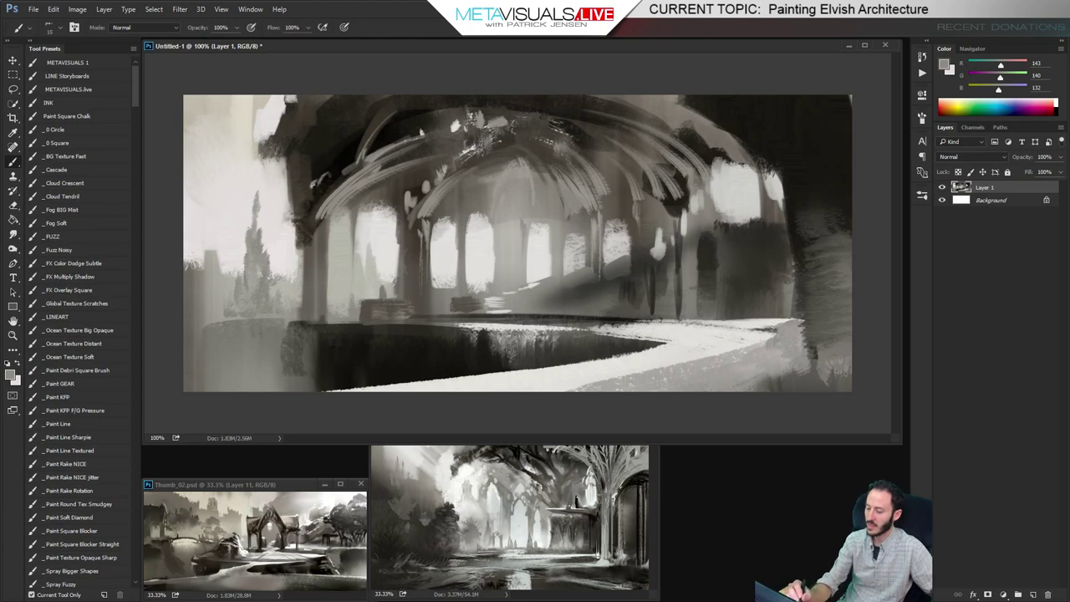
Paint light grey patches and small dabs in the dark upper left corner of the vault
key("bracketright")
key("bracketright")
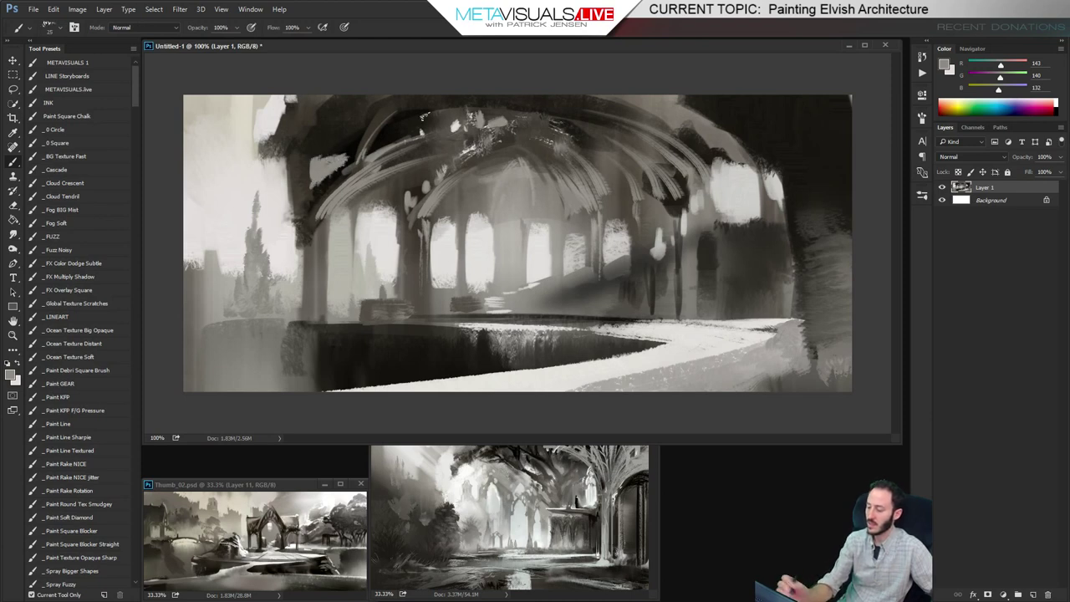
mouse_move(329, 163)
left_mouse_down()
mouse_move(328, 137)
mouse_move(322, 147)
mouse_move(347, 140)
left_mouse_up()
key("bracketleft")
key("bracketleft")
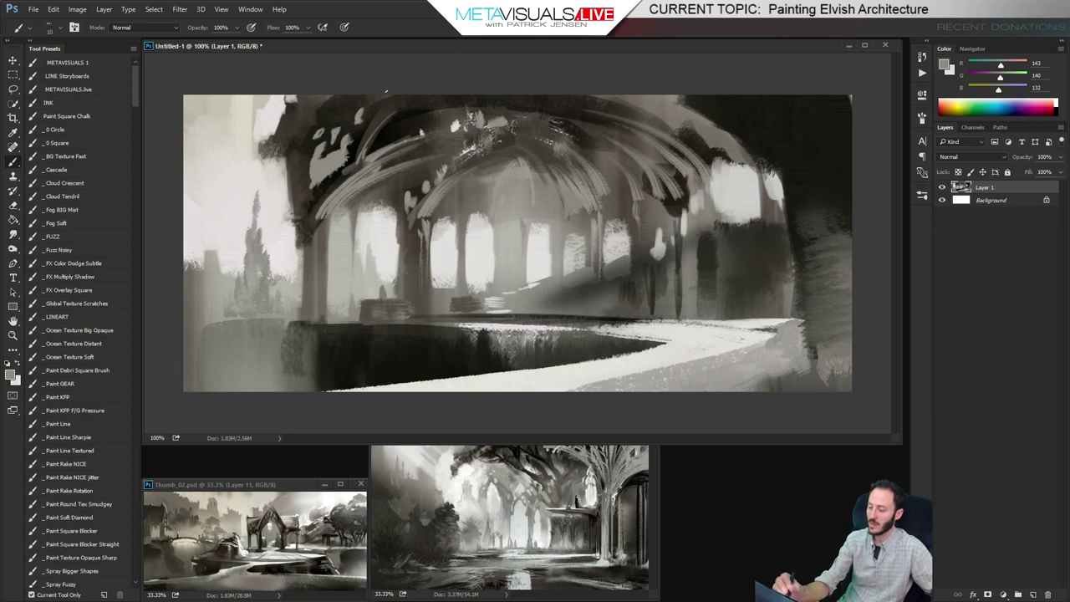
left_click_drag(341, 114, 351, 99)
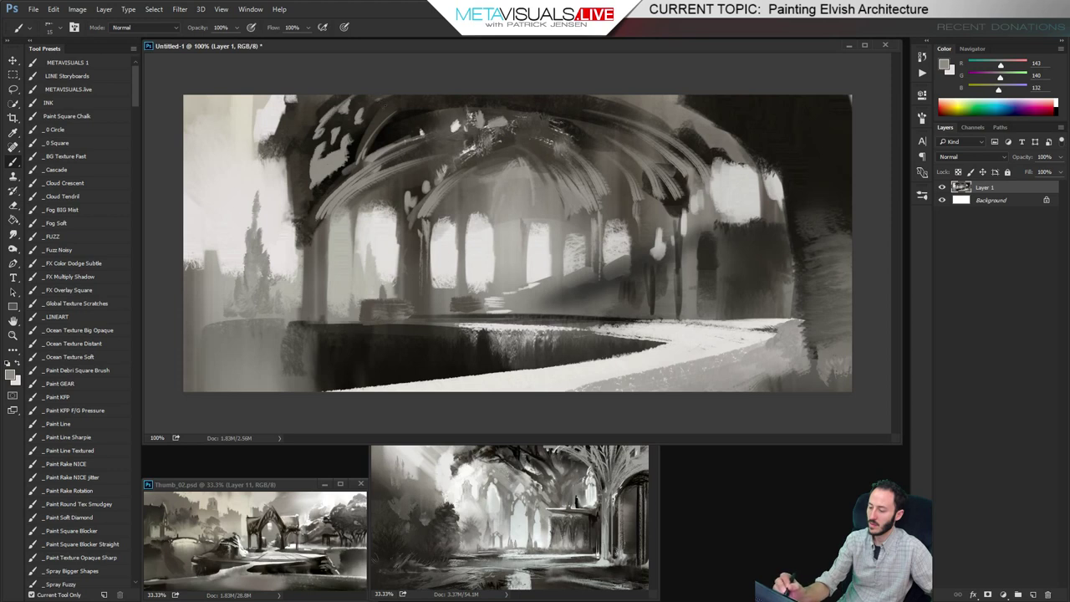
Touch up the area around the light patches of the upper left vault with a sampled dark tone
key("bracketleft")
left_click(317, 147, "alt")
key("bracketright")
mouse_move(311, 177)
left_mouse_down()
mouse_move(330, 163)
mouse_move(318, 167)
mouse_move(334, 181)
left_mouse_up()
left_click(684, 144, "alt")
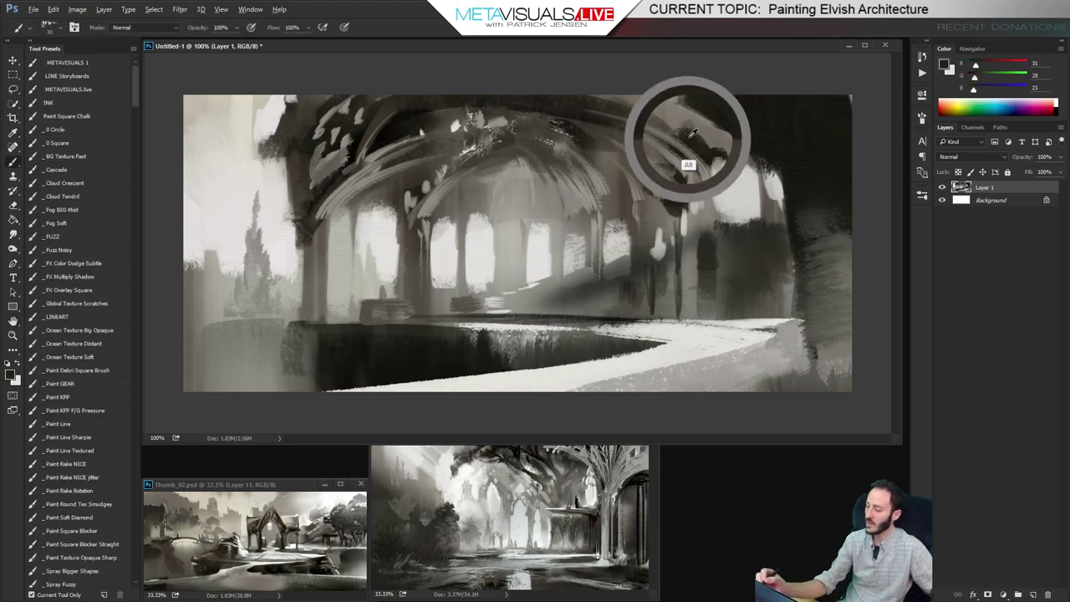
key("h")
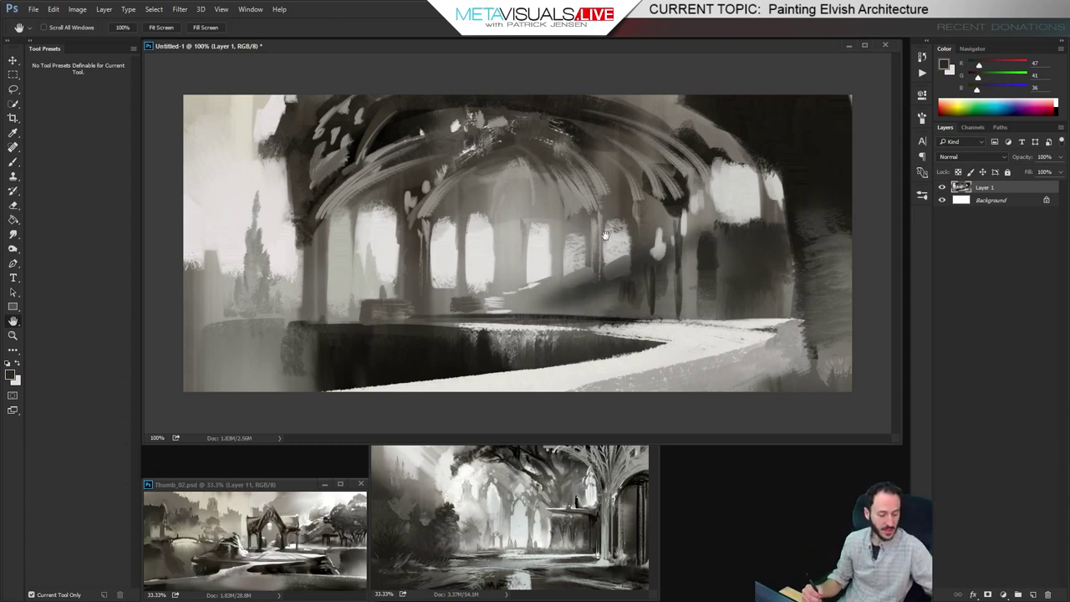
Add a new layer and lasso a twisted tree silhouette with roots and branches in front of the central windows
key("ctrl+shift+alt+n")
key("l")
mouse_move(537, 320)
left_mouse_down()
mouse_move(560, 302)
mouse_move(533, 298)
mouse_move(524, 279)
mouse_move(496, 276)
mouse_move(456, 243)
mouse_move(493, 249)
mouse_move(496, 271)
mouse_move(526, 274)
mouse_move(497, 221)
left_mouse_up()
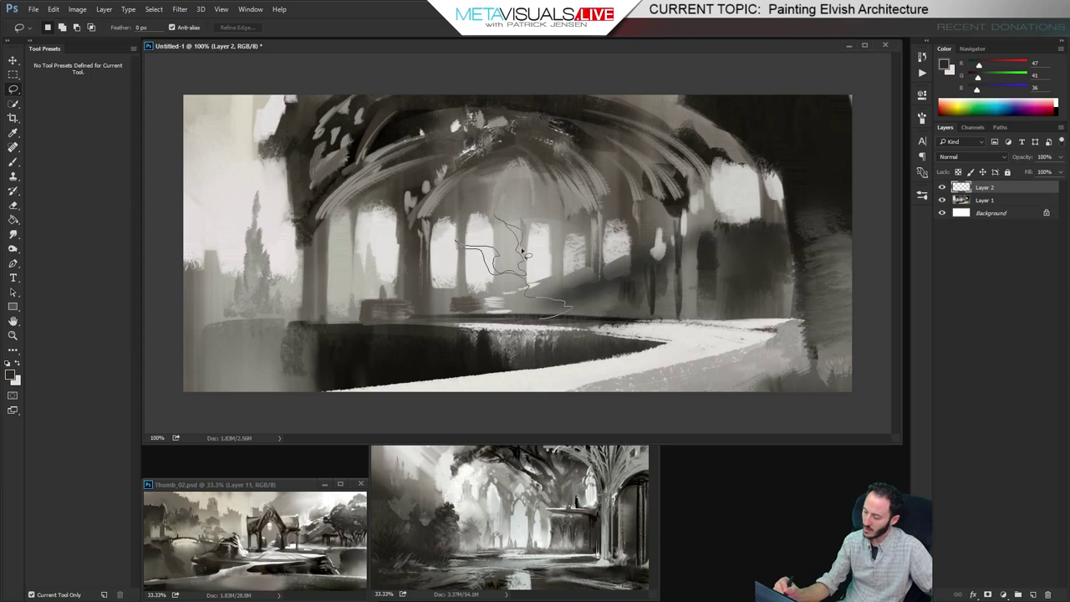
mouse_move(525, 265)
left_mouse_down()
mouse_move(575, 296)
mouse_move(625, 332)
left_mouse_up()
key("shift")
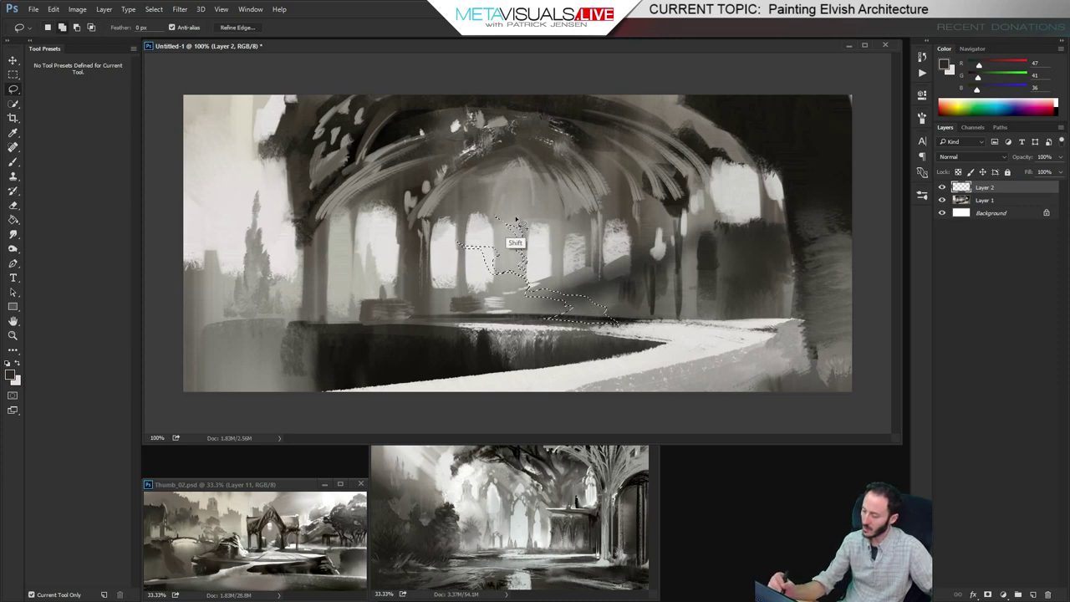
mouse_move(488, 264)
left_mouse_down()
mouse_move(494, 240)
mouse_move(497, 259)
mouse_move(484, 256)
mouse_move(474, 228)
mouse_move(493, 261)
mouse_move(500, 233)
mouse_move(487, 253)
mouse_move(522, 253)
mouse_move(523, 242)
mouse_move(529, 279)
left_mouse_up()
key("alt")
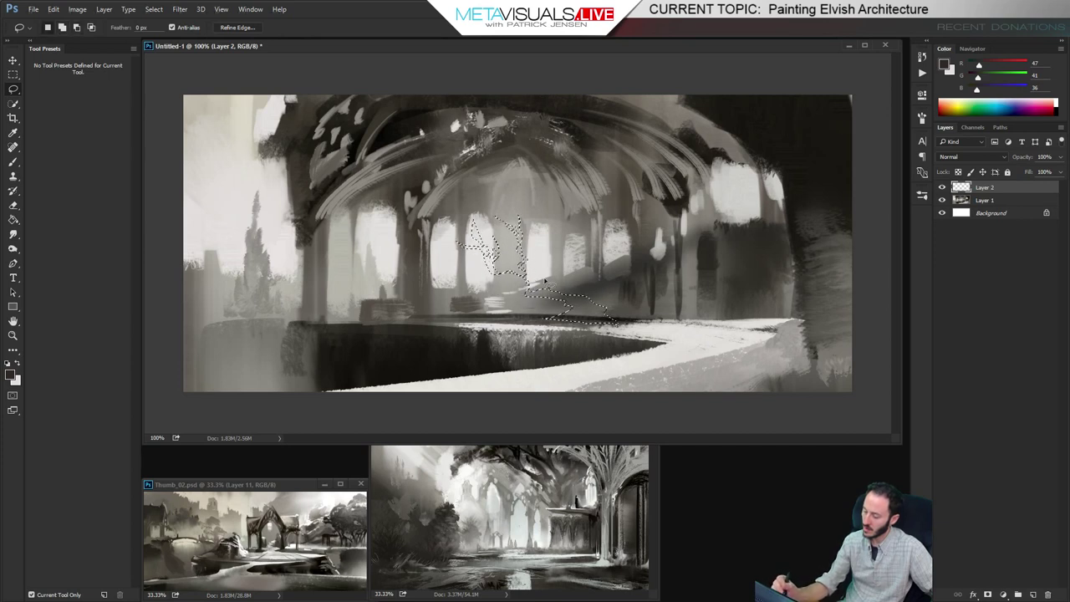
key("shift")
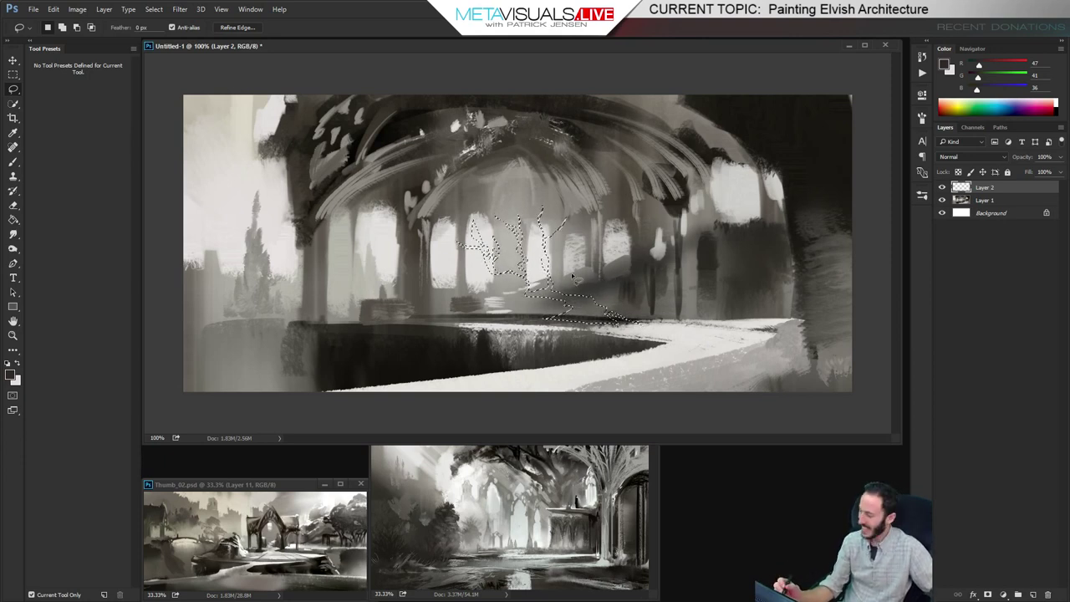
Fill the tree selection with a sampled near-black on another new layer and deselect it
key("ctrl+shift+alt+n")
key("g")
left_click(676, 234, "alt")
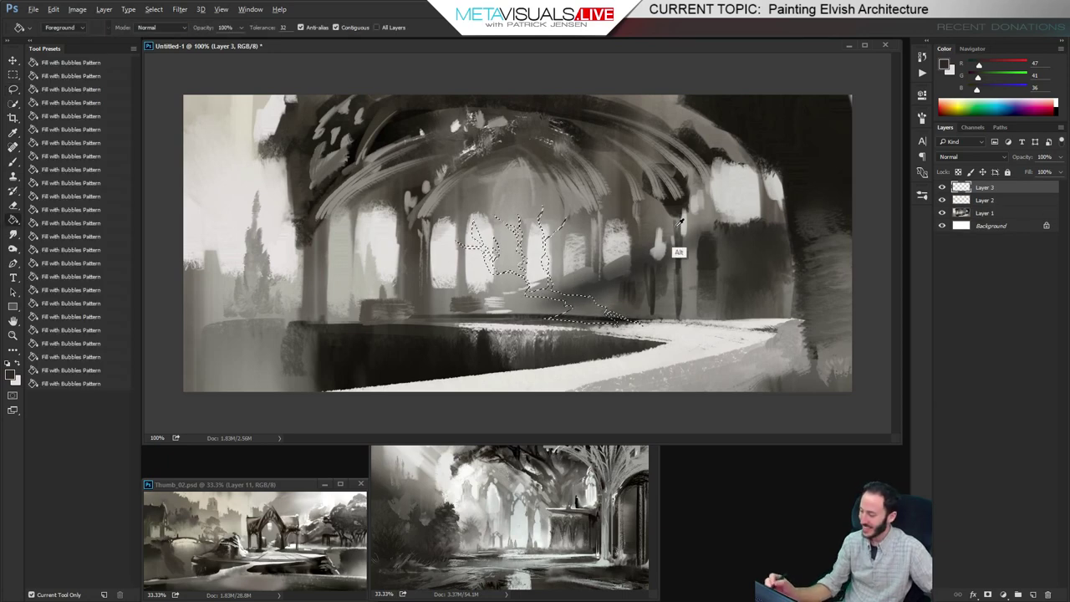
left_click(545, 282)
key("ctrl+d")
key("space")
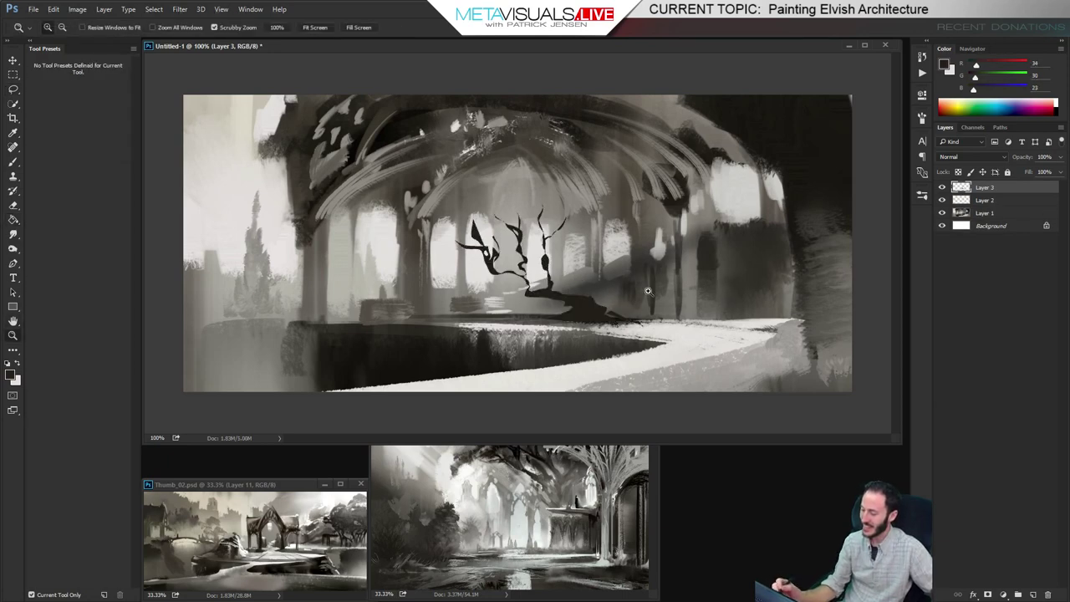
Paint dark foliage clusters on the tree's left branches with the Paint KFP F/G Pressure brush at reduced size
left_click(663, 293, "alt")
left_click(689, 284, "ctrl")
key("b")
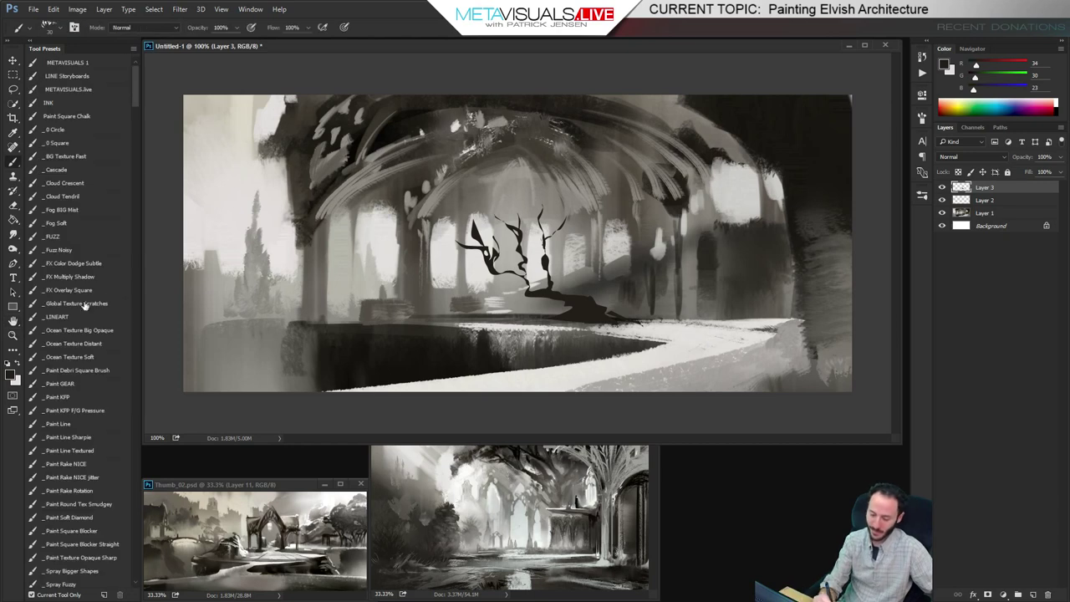
left_click(81, 410)
left_click(552, 293, "alt")
key("x")
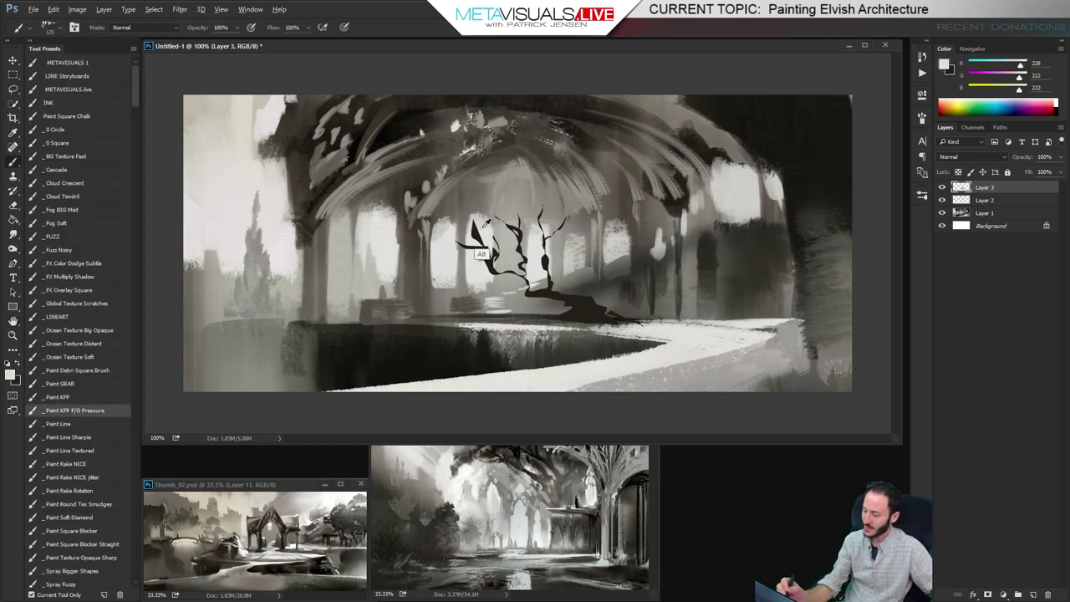
key("x")
key("bracketleft")
key("bracketleft")
key("bracketleft")
key("bracketleft")
key("bracketleft")
key("bracketleft")
key("bracketleft")
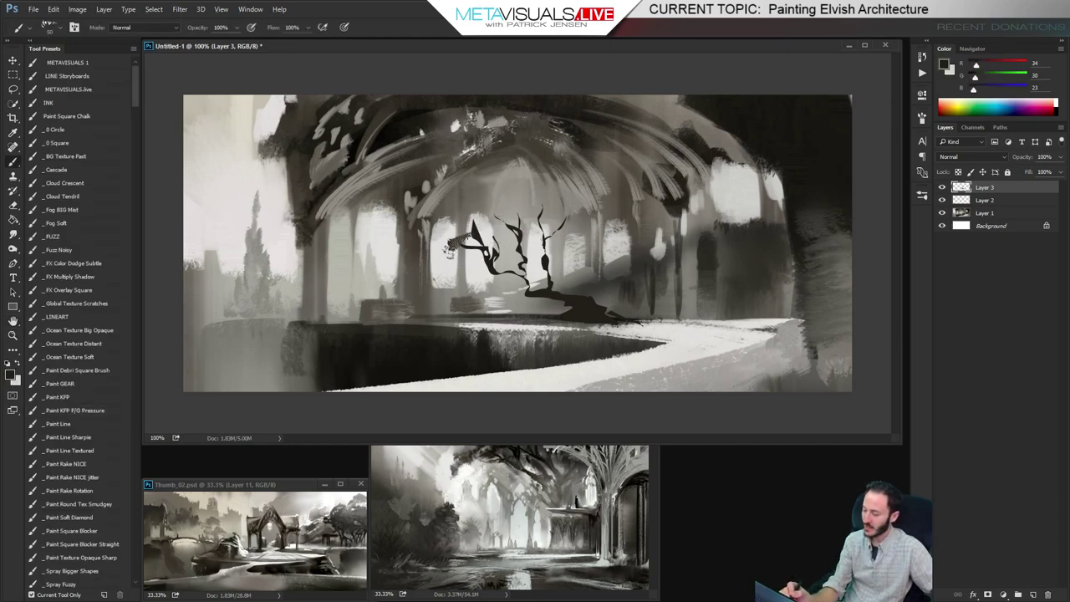
mouse_move(451, 245)
left_mouse_down()
mouse_move(491, 199)
mouse_move(494, 220)
mouse_move(478, 219)
mouse_move(499, 219)
mouse_move(472, 217)
mouse_move(495, 219)
mouse_move(474, 222)
mouse_move(496, 240)
left_mouse_up()
key("bracketleft")
key("bracketleft")
key("bracketleft")
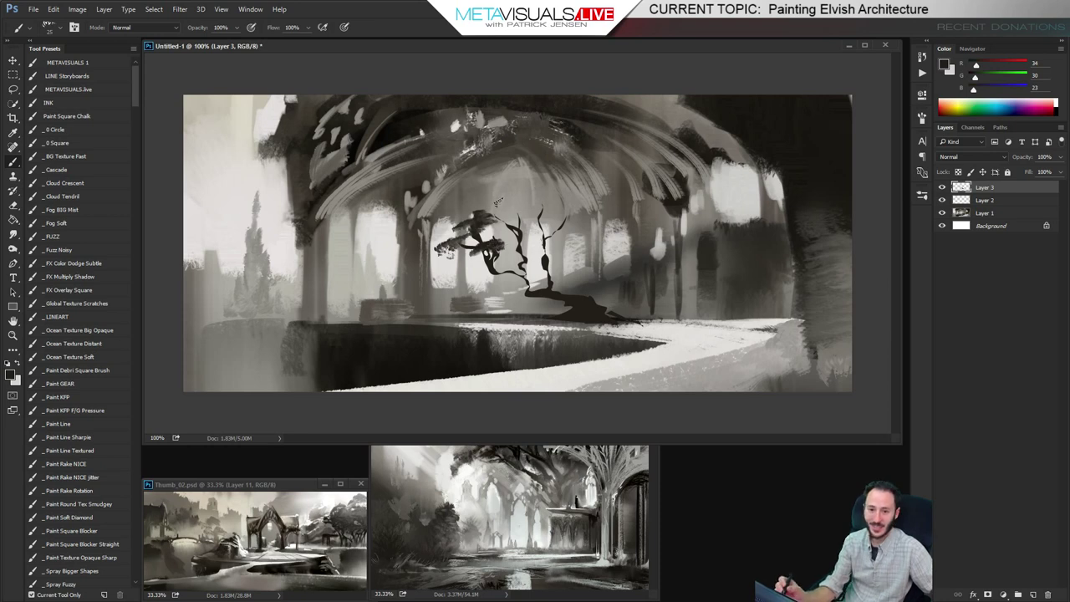
Paint dark foliage over the tree's middle branches, extending the canopy to the upright right trunk
key("bracketright")
key("bracketright")
mouse_move(498, 227)
left_mouse_down()
mouse_move(507, 245)
mouse_move(532, 236)
mouse_move(510, 228)
mouse_move(537, 233)
left_mouse_up()
key("bracketleft")
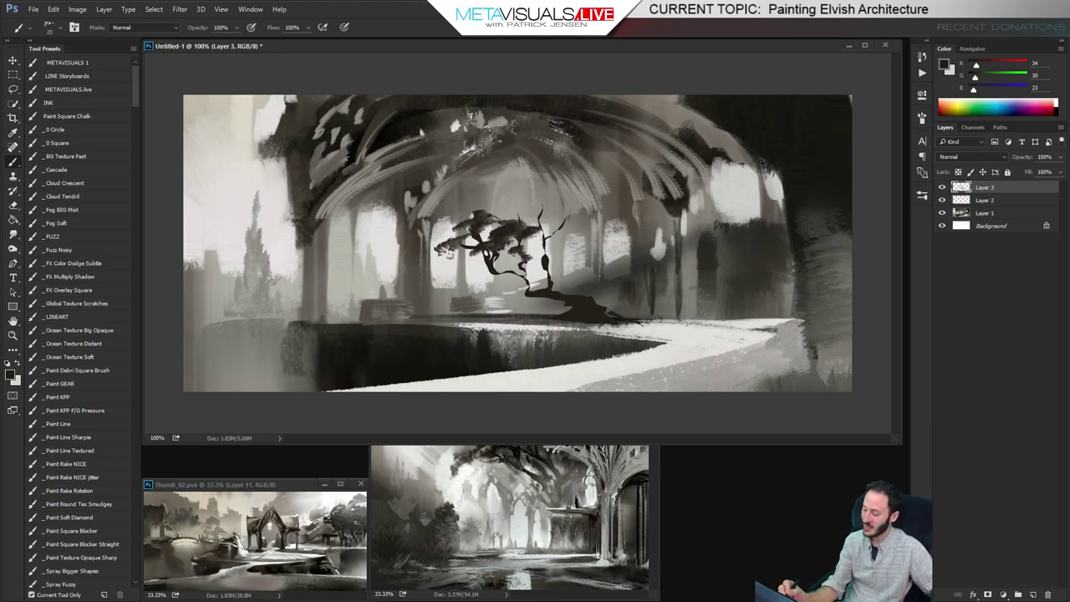
key("bracketright")
mouse_move(543, 214)
left_mouse_down()
mouse_move(532, 228)
mouse_move(548, 214)
mouse_move(516, 222)
mouse_move(530, 209)
left_mouse_up()
Paint a flat dark foliage cluster on the tree's right branch beneath the inner arch
key("bracketright")
key("bracketright")
key("bracketright")
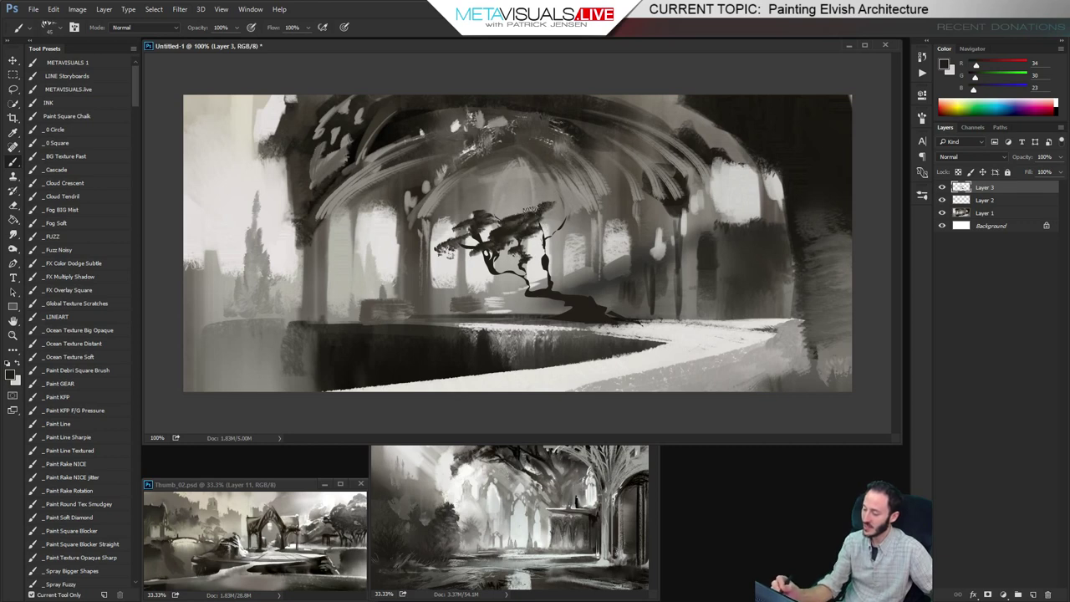
key("bracketleft")
key("bracketleft")
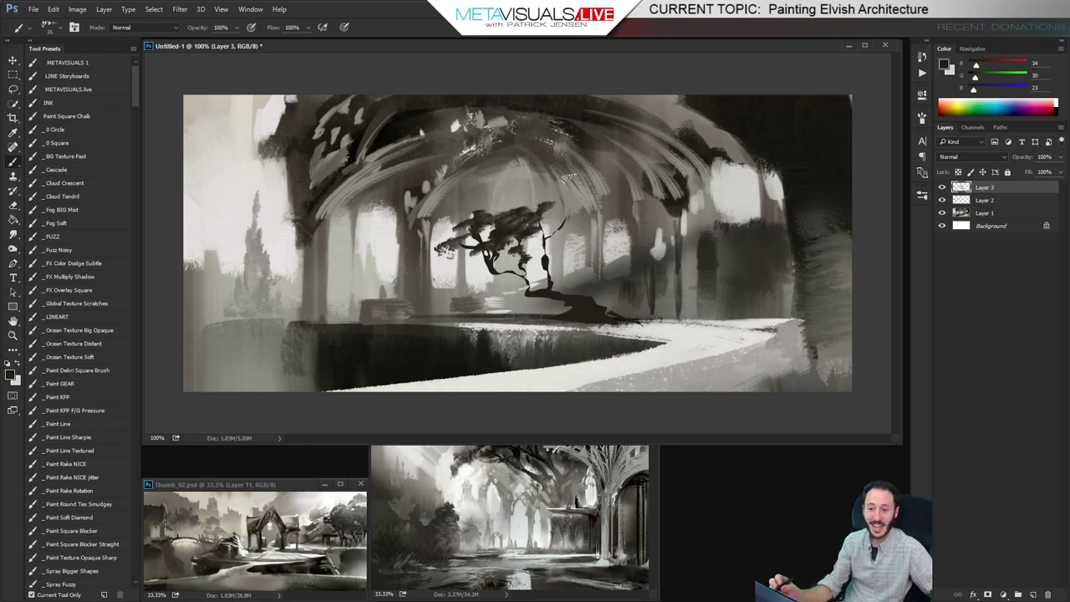
mouse_move(544, 212)
left_mouse_down()
mouse_move(561, 218)
mouse_move(558, 232)
mouse_move(574, 214)
mouse_move(557, 218)
mouse_move(597, 210)
left_mouse_up()
key("bracketleft")
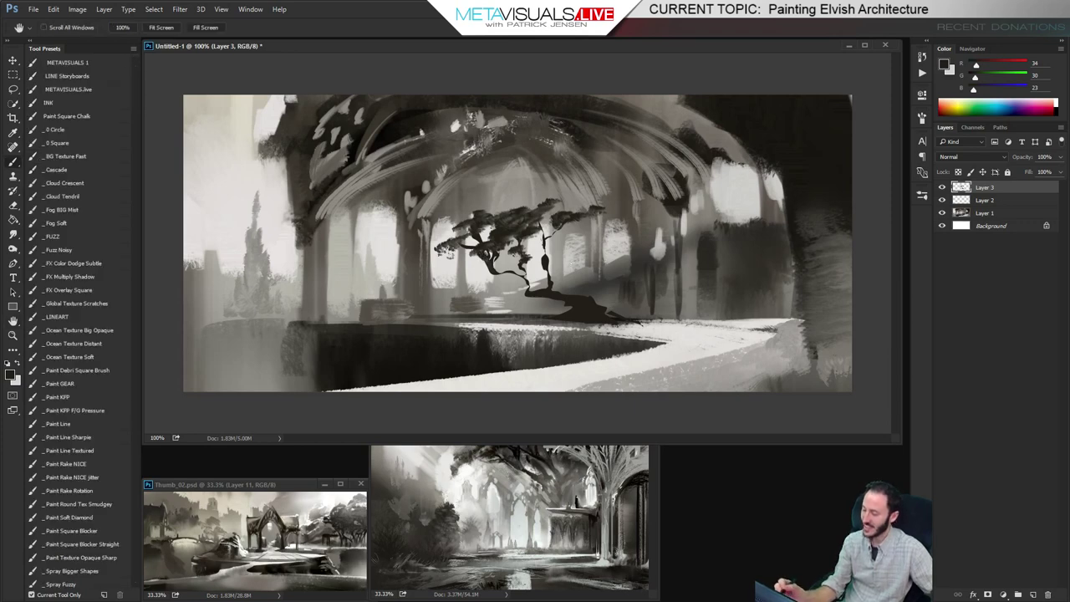
Paint highlights along the tree's canopy tops and root edge with a sampled mid-grey and off-white
left_click(482, 322, "alt")
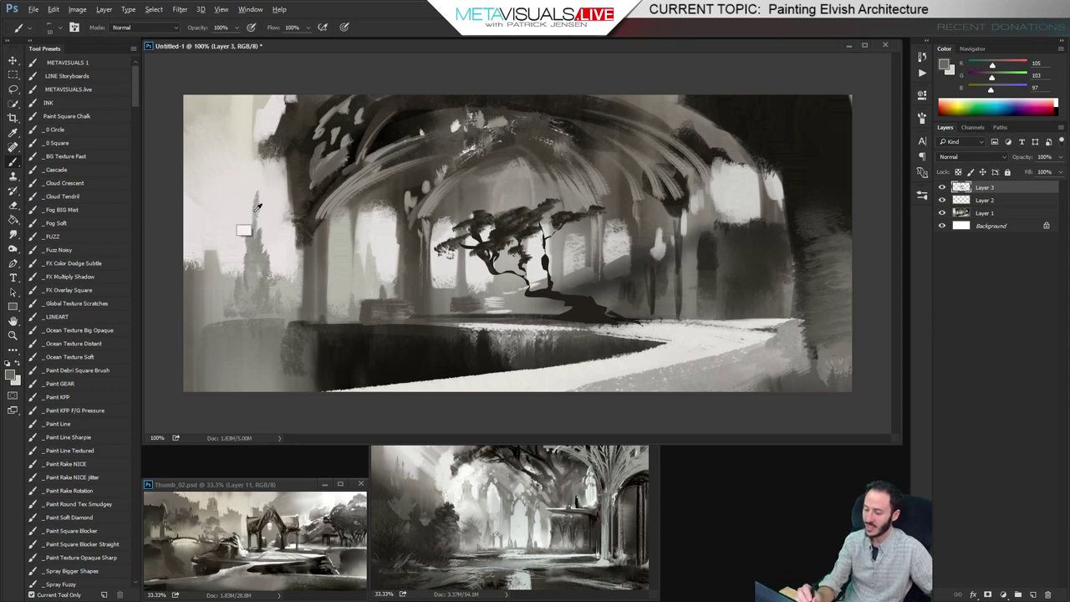
left_click(228, 192, "alt")
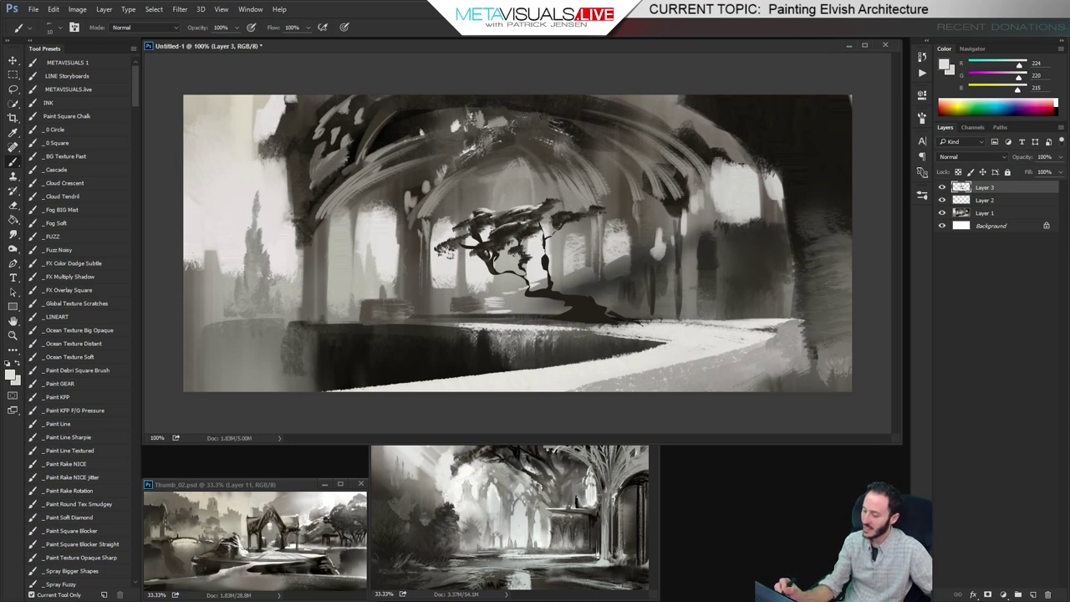
key("]")
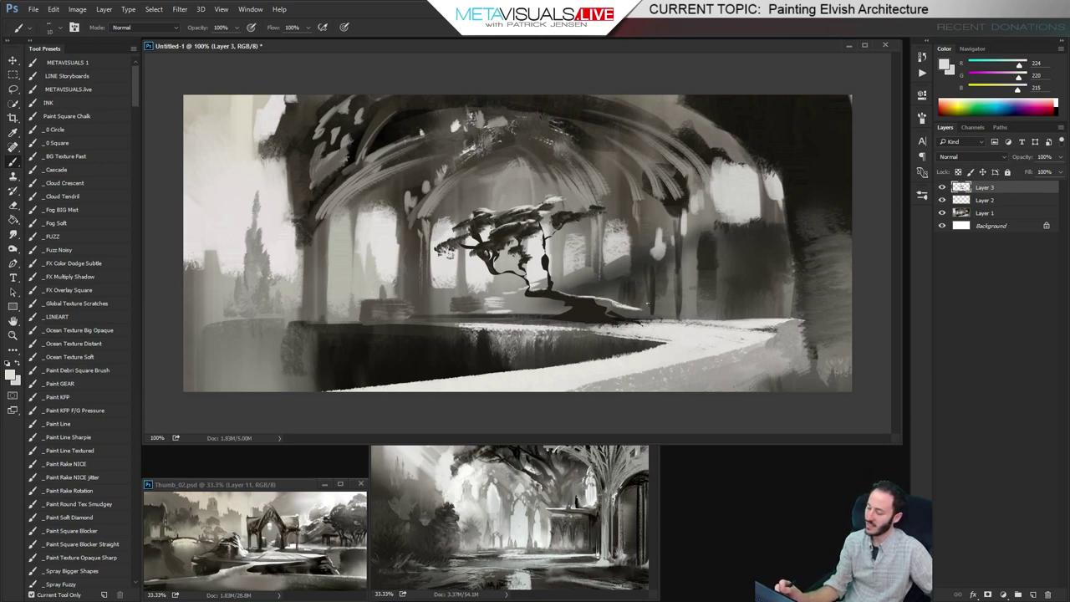
left_click_drag(620, 309, 724, 321)
Paint a sampled near-black shadow on the ground just beyond the end of the tree's root
left_click(595, 315, "alt")
key("]")
left_click_drag(657, 317, 752, 319)
key("space")
key("space")
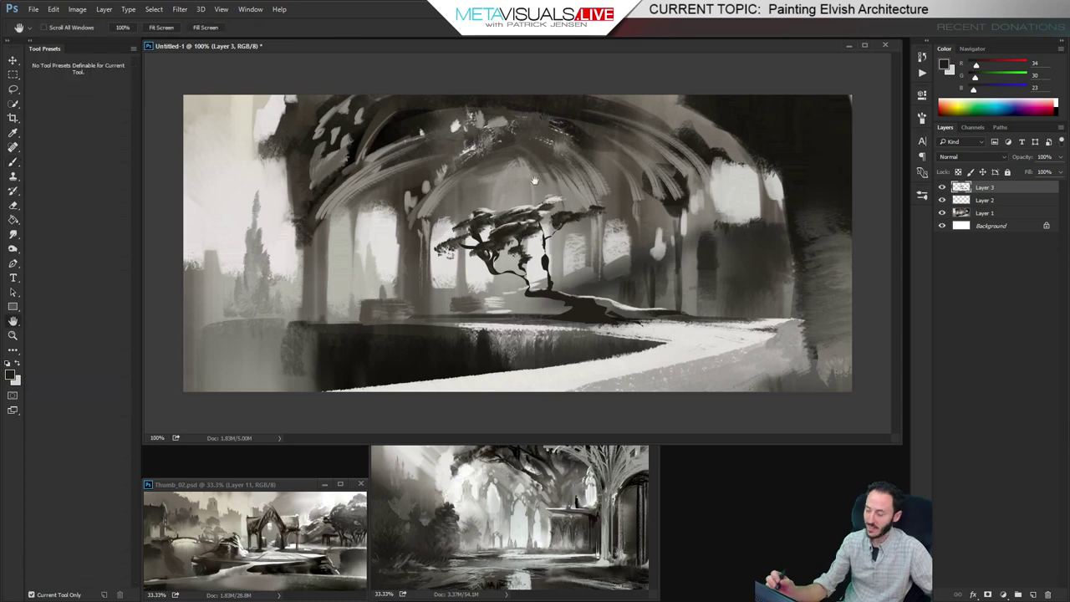
On a new layer, paint a sampled off-white into the sky gap beside the upper left column
key("ctrl+shift+alt+n")
key("space")
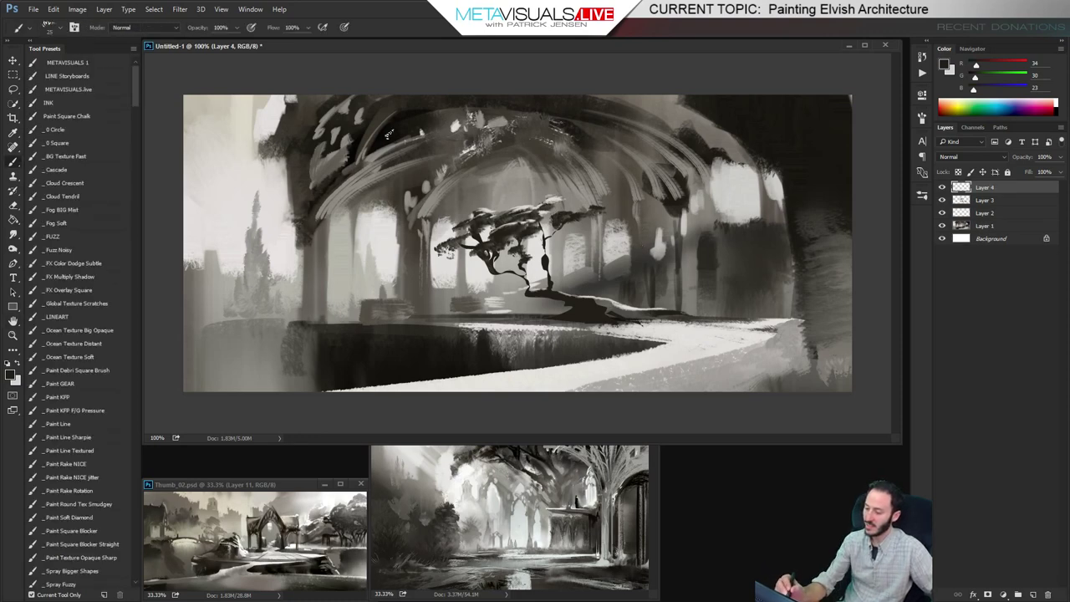
left_click(275, 199, "alt")
key("[")
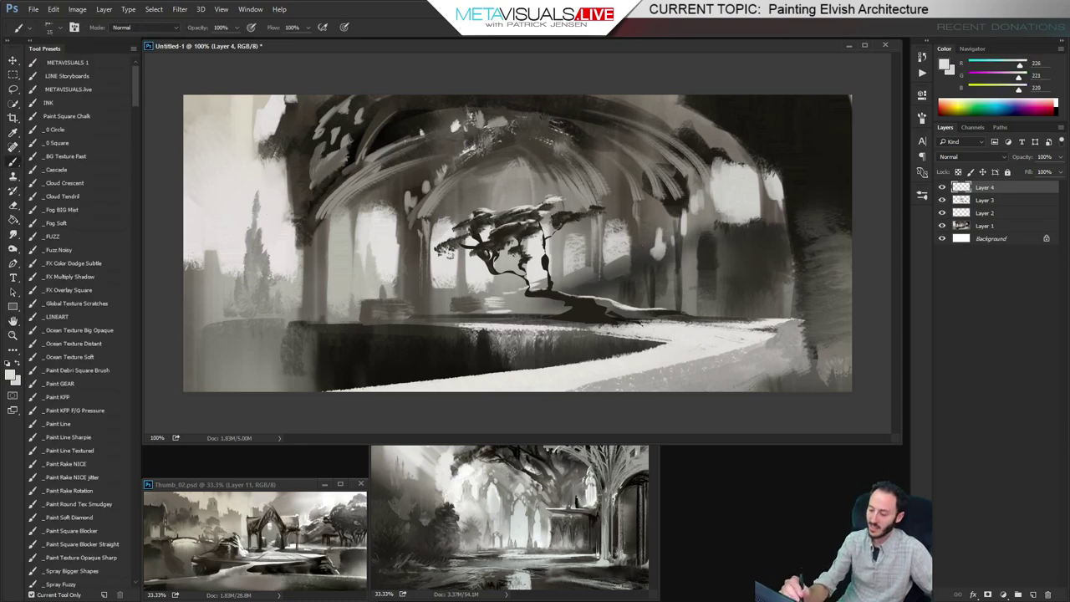
left_click_drag(276, 142, 269, 155)
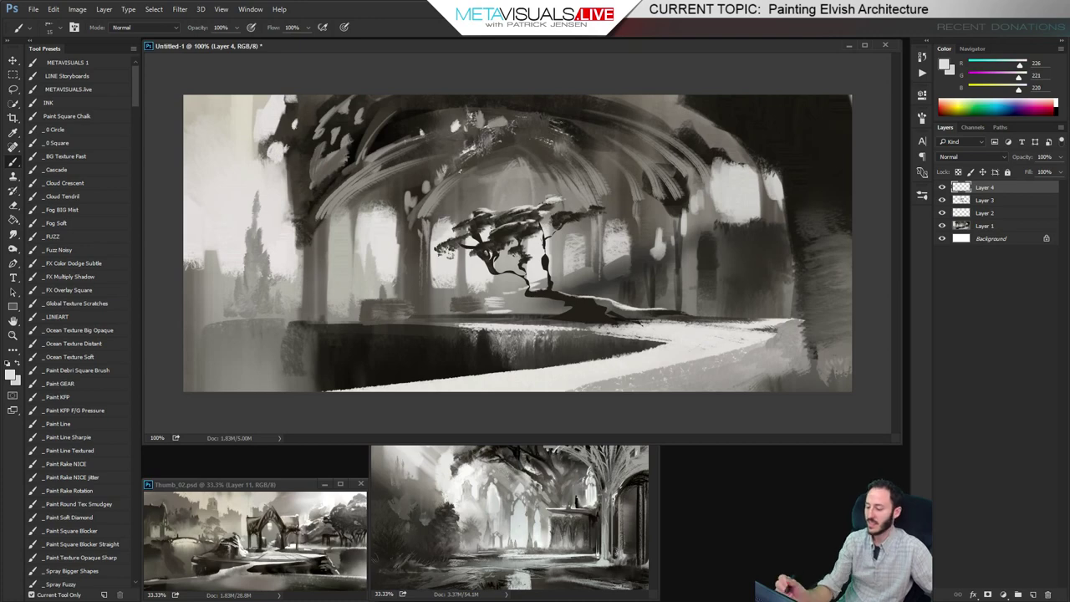
key("space")
Brush a sampled off-white over the bright window opening beneath the right arch with an enlarged brush
left_click(232, 163, "alt")
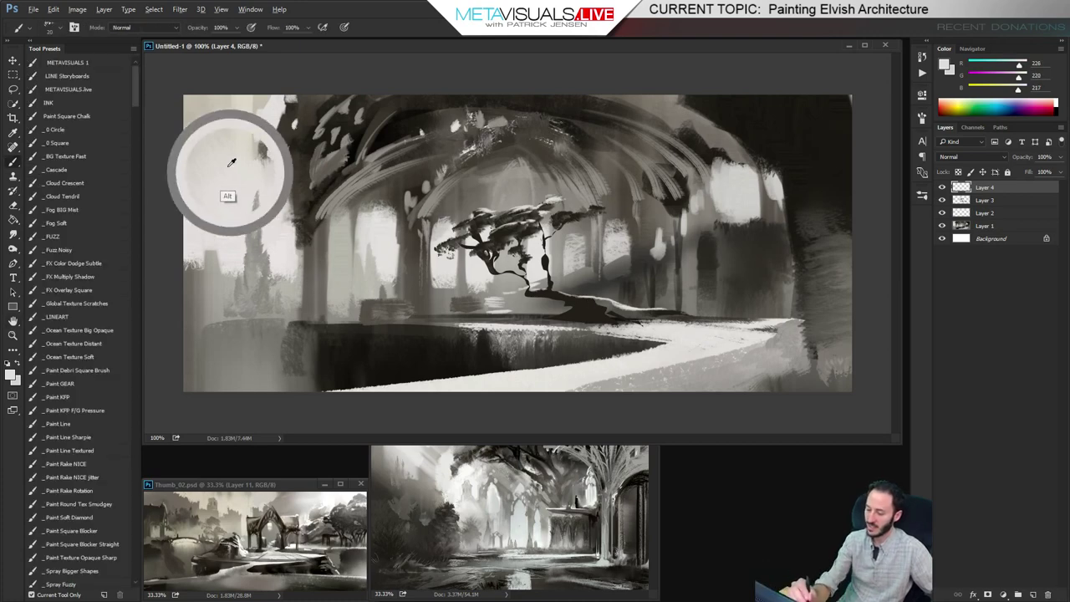
key("]")
left_click_drag(723, 185, 718, 219)
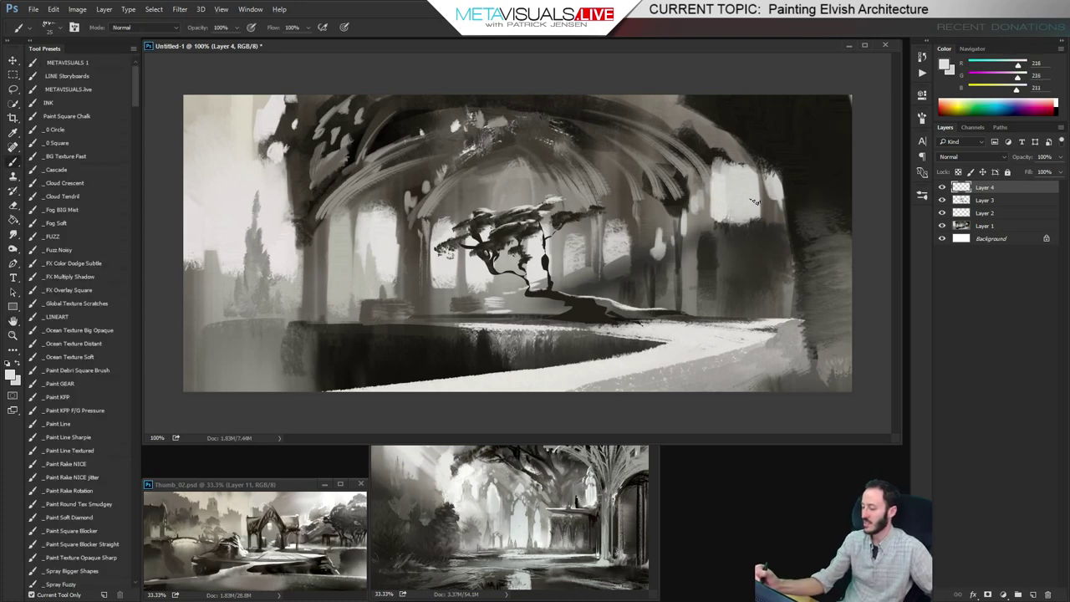
Slim the bulge in the tree's upright trunk by painting sampled background light around it with a smaller brush
key("space")
left_click(567, 280, "ctrl")
left_click(567, 279, "ctrl")
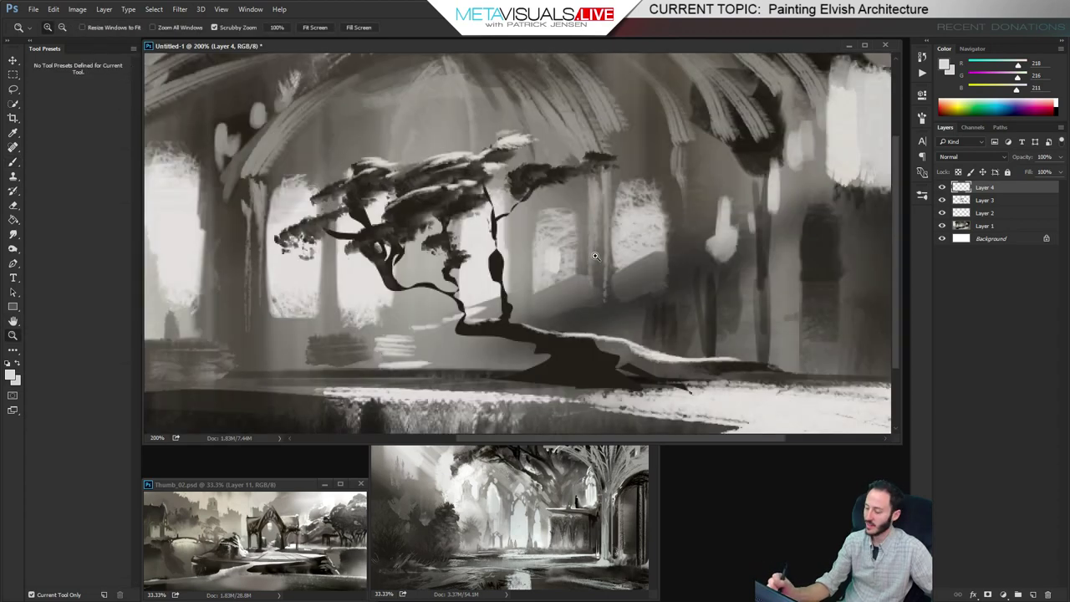
left_click_drag(566, 279, 508, 331)
left_click(422, 271, "alt")
key("[")
mouse_move(438, 267)
left_mouse_down()
mouse_move(437, 222)
mouse_move(448, 130)
mouse_move(440, 234)
mouse_move(455, 262)
left_mouse_up()
left_click(451, 267, "alt")
key("[")
Add sampled mid-grey accents to the tree's trunk base and along its root
left_click(446, 136, "alt")
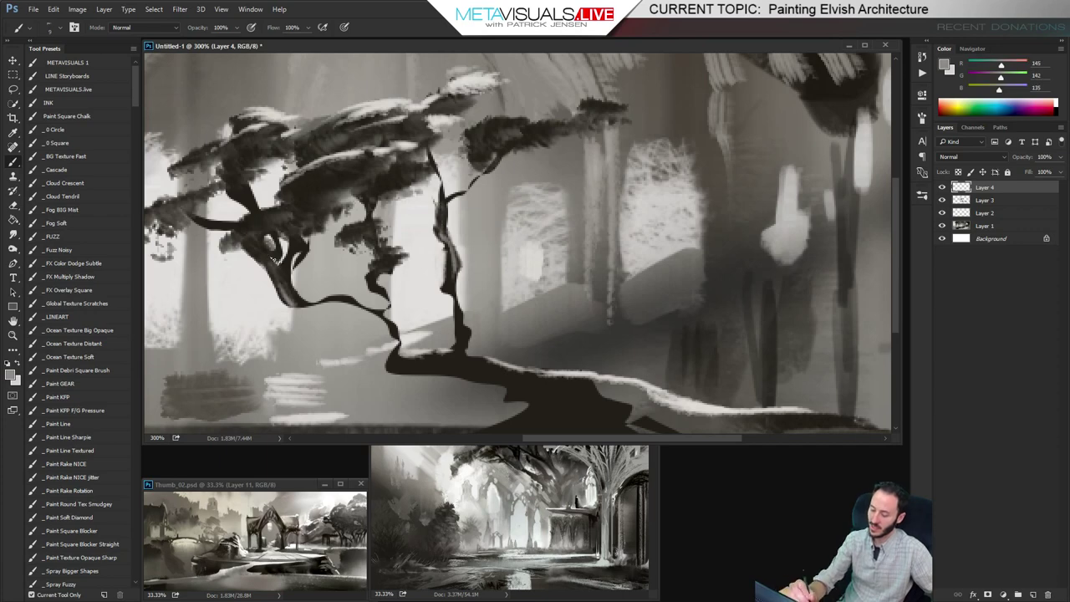
key("ctrl+space")
left_click(552, 256, "ctrl+alt")
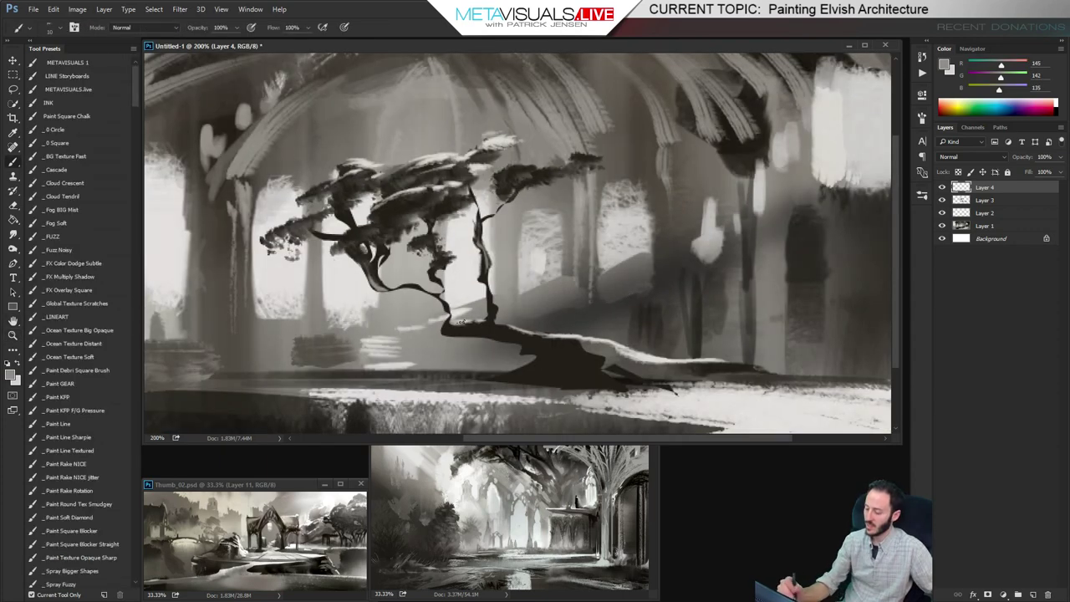
left_click_drag(460, 334, 625, 354)
left_click(625, 354, "ctrl+alt")
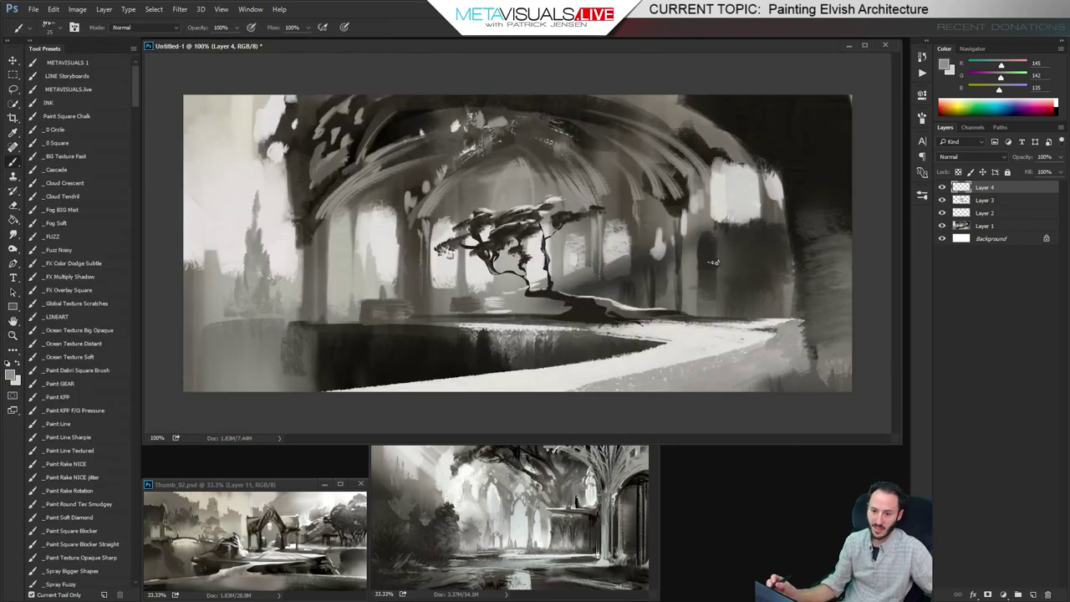
Extend a thin near-black strip of ground from the tree's root toward the right arch, redoing the first stroke
left_click(585, 347, "alt")
key("bracketright")
key("bracketright")
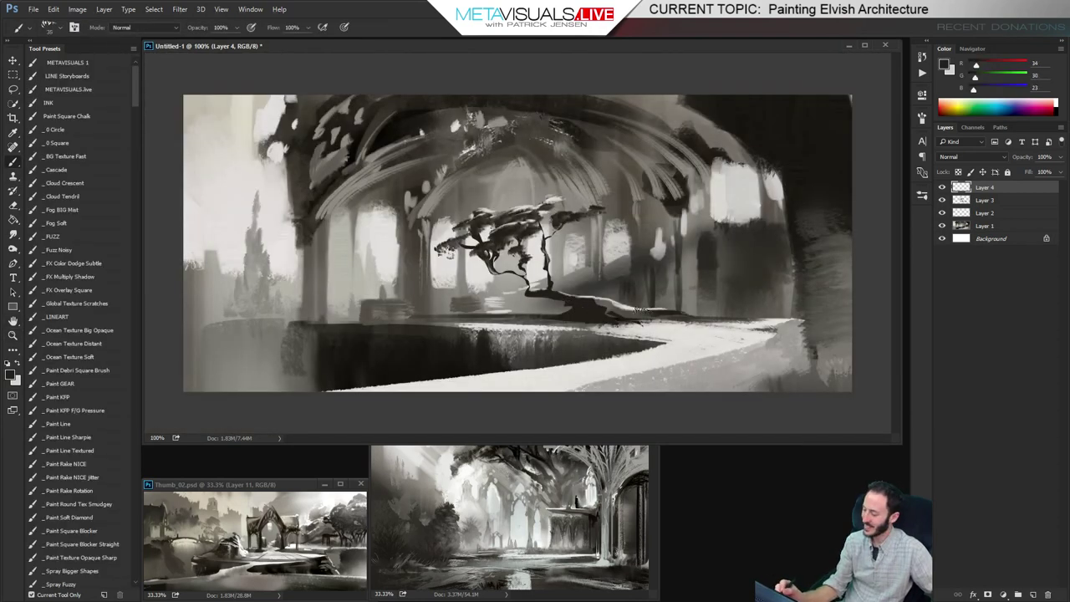
left_click_drag(645, 311, 735, 322)
key("ctrl+alt+z")
left_click_drag(659, 313, 801, 321)
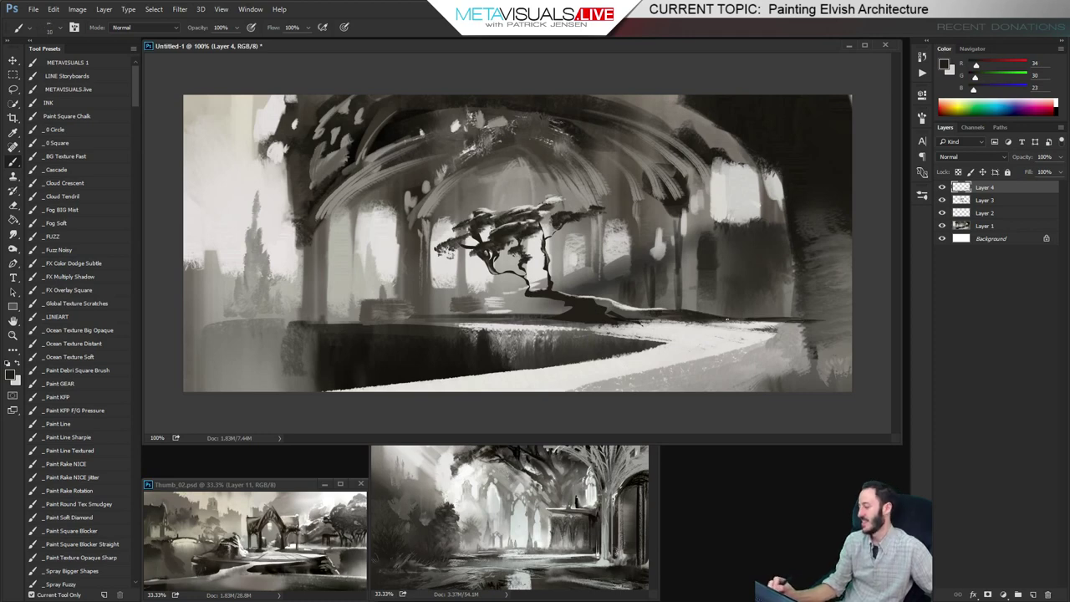
left_click_drag(727, 318, 744, 320)
key("space")
key("space")
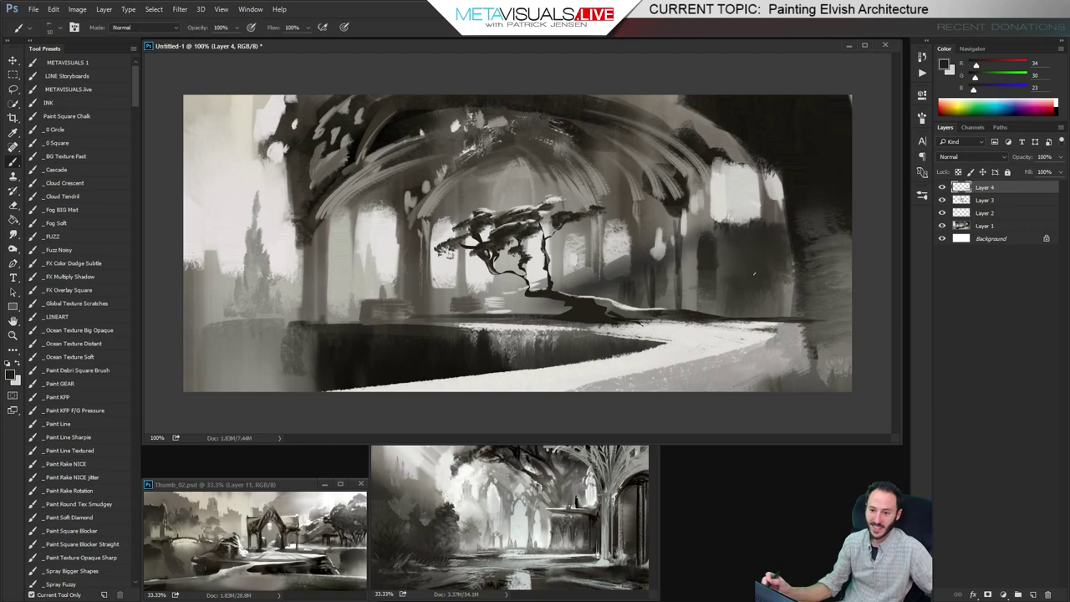
Repaint the path's outer bend and foreground curve with a sampled off-white and a larger brush
left_click(730, 369, "alt")
key("bracketright")
key("bracketright")
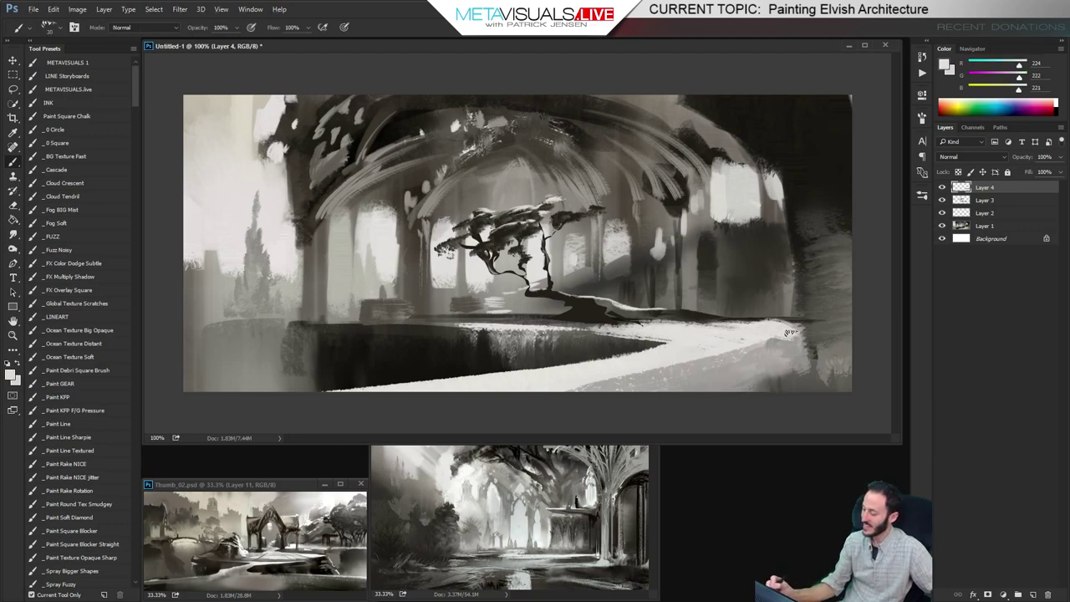
left_click_drag(788, 332, 552, 384)
left_click_drag(672, 348, 553, 374)
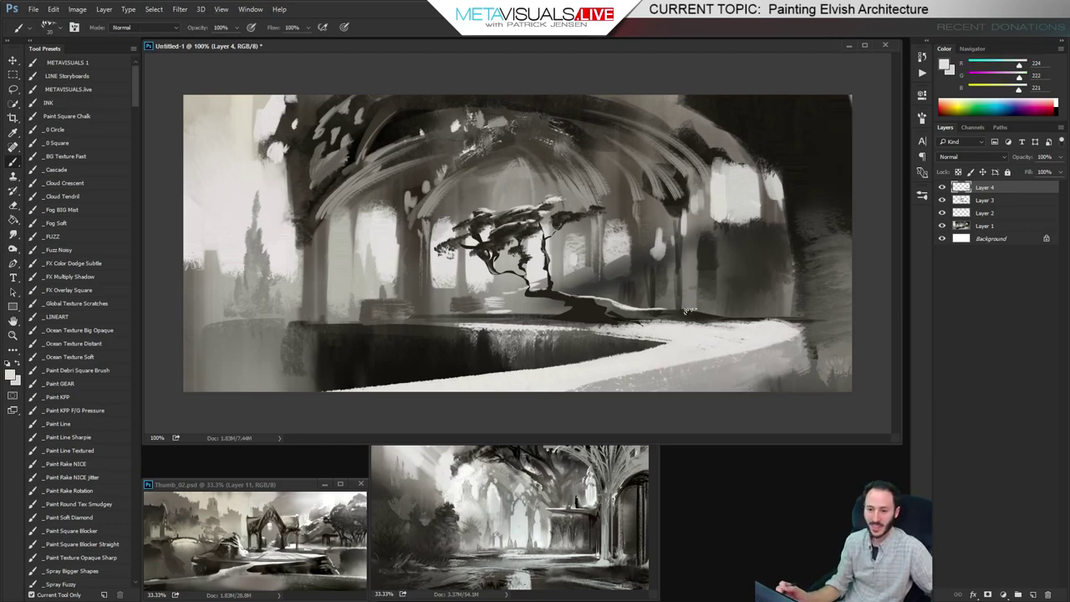
key("space")
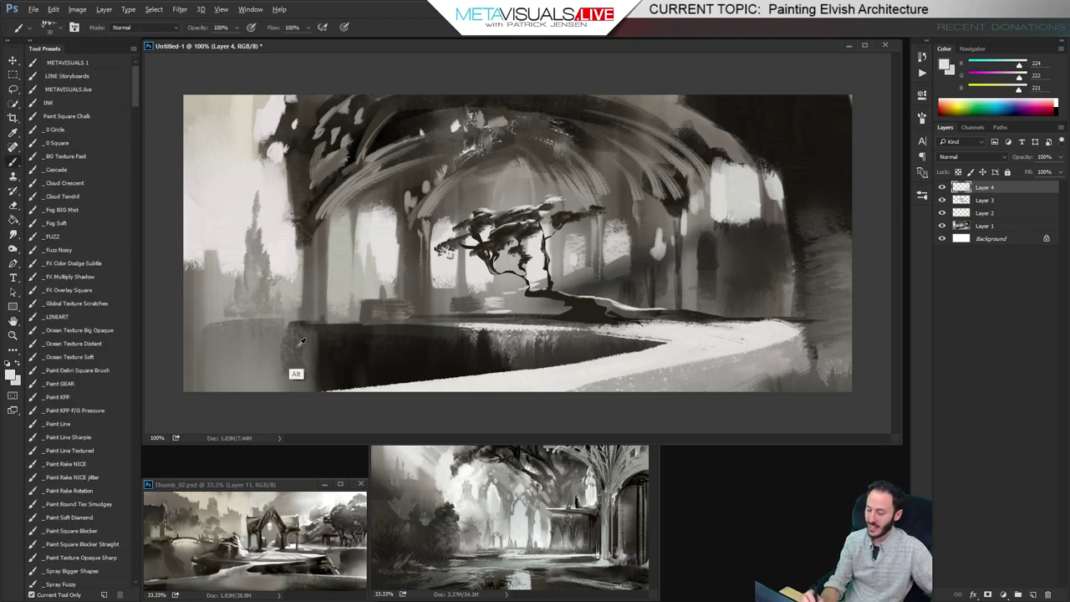
Touch up the left arch openings and paint a light patch at the pool's left corner with sampled tones
left_click(366, 259, "alt")
left_click_drag(366, 260, 382, 242)
mouse_move(297, 382)
left_mouse_down()
mouse_move(304, 395)
mouse_move(298, 328)
mouse_move(295, 373)
mouse_move(287, 323)
mouse_move(297, 345)
mouse_move(294, 325)
mouse_move(400, 334)
mouse_move(301, 335)
left_mouse_up()
key("ctrl+z")
key("[")
left_click(390, 259, "alt")
key("]")
left_click(442, 304, "alt")
key("ctrl+z")
key("]")
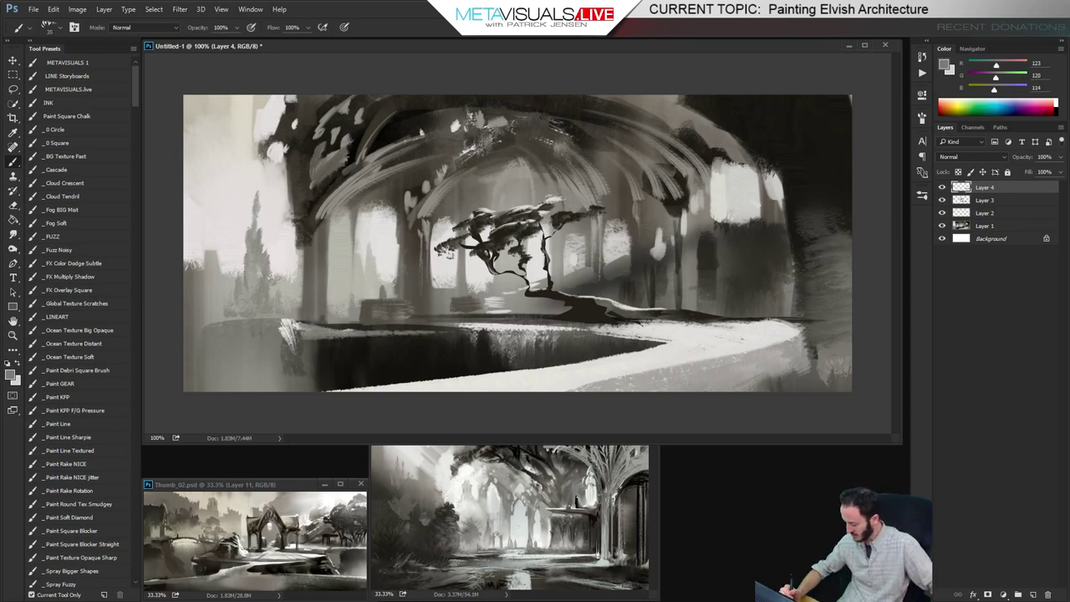
Switch to the browser, open metavisuals.com in a new tab and look through its portfolio page
mouse_move(654, 601)
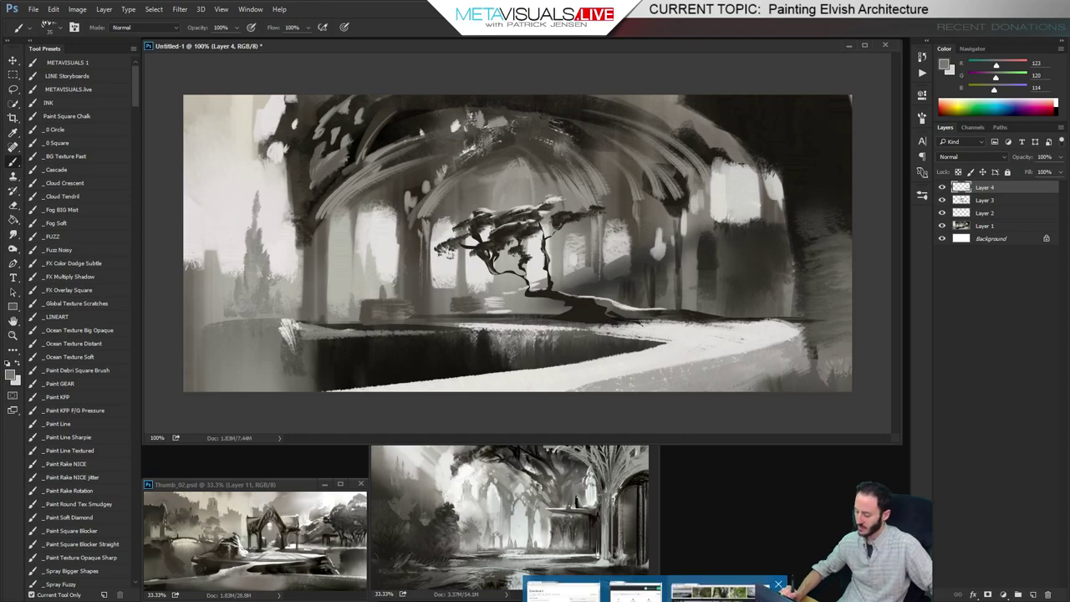
left_click(714, 591)
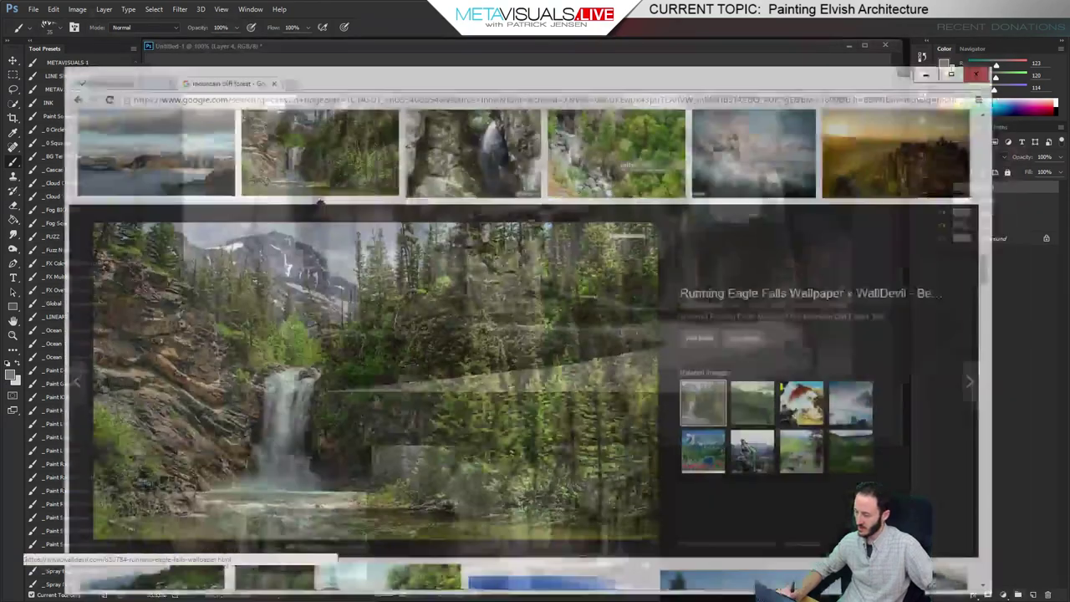
key("ctrl+t")
type("m")
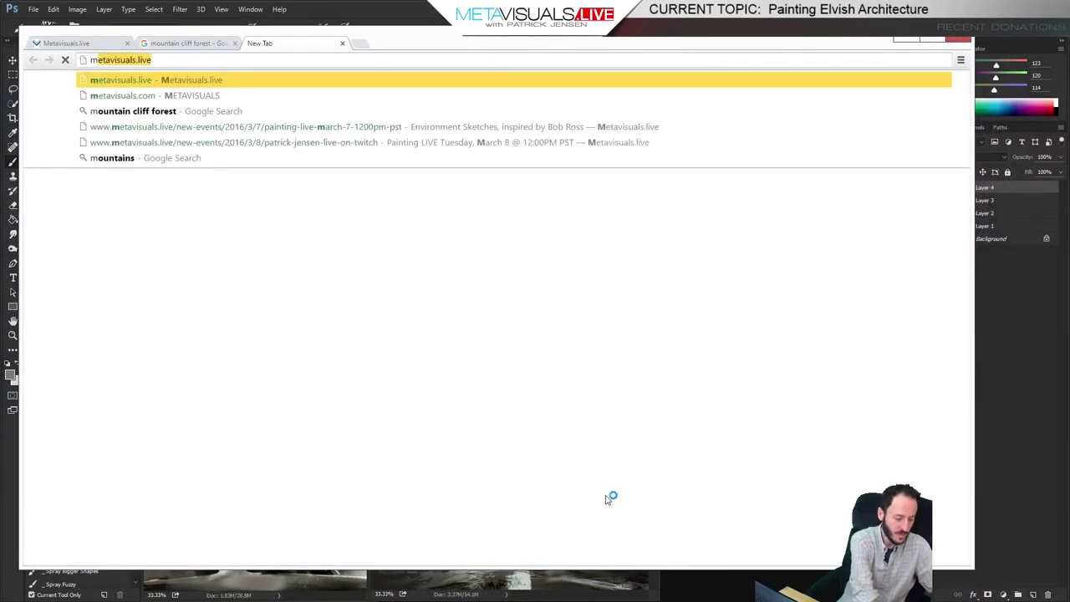
type("etavisuals.com")
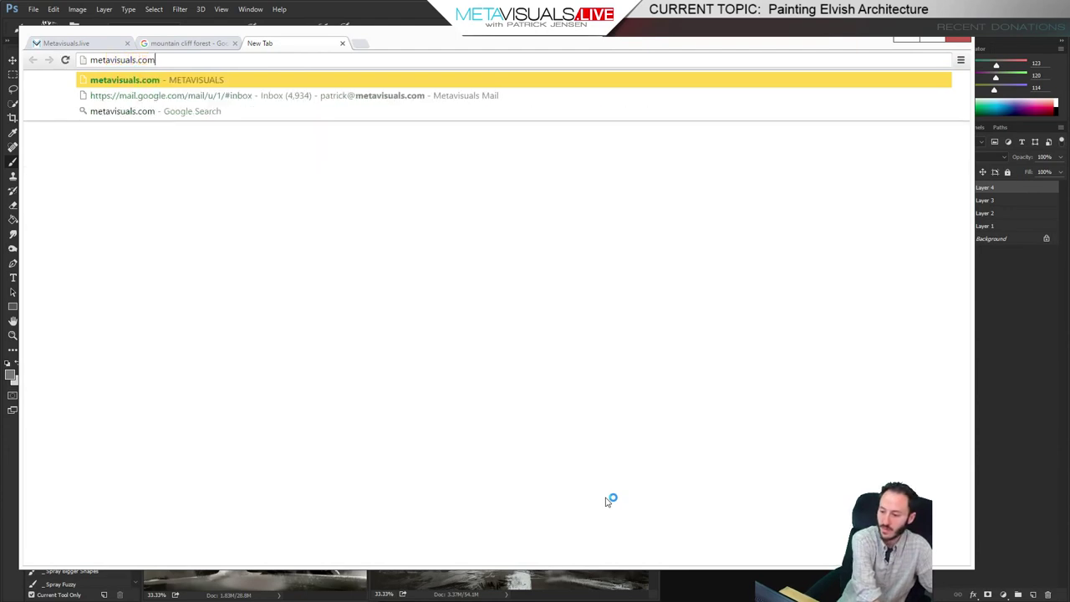
key("Return")
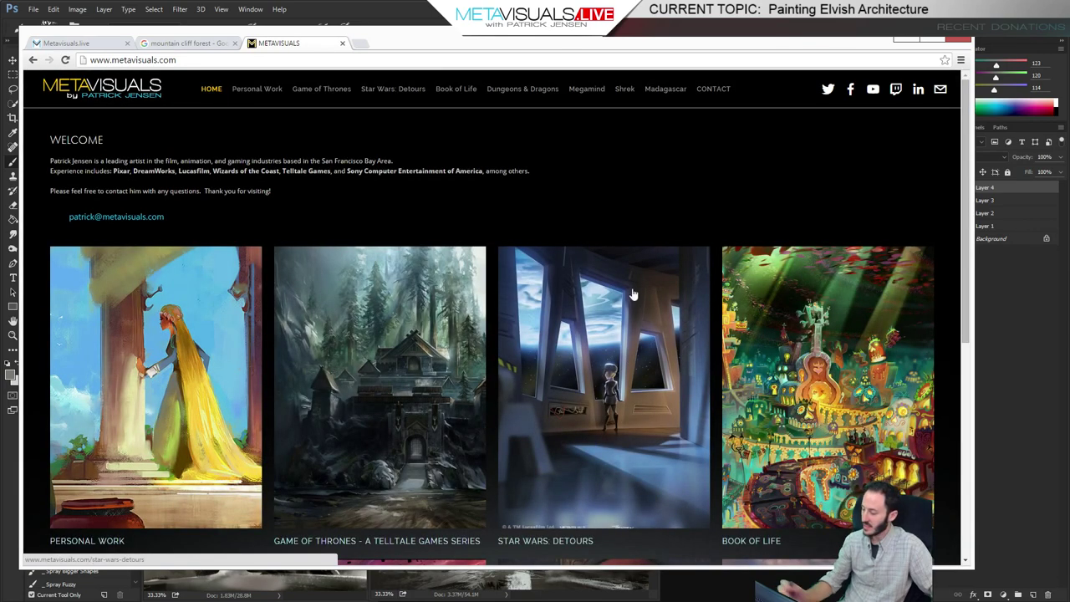
scroll(954, 246, "down", 3)
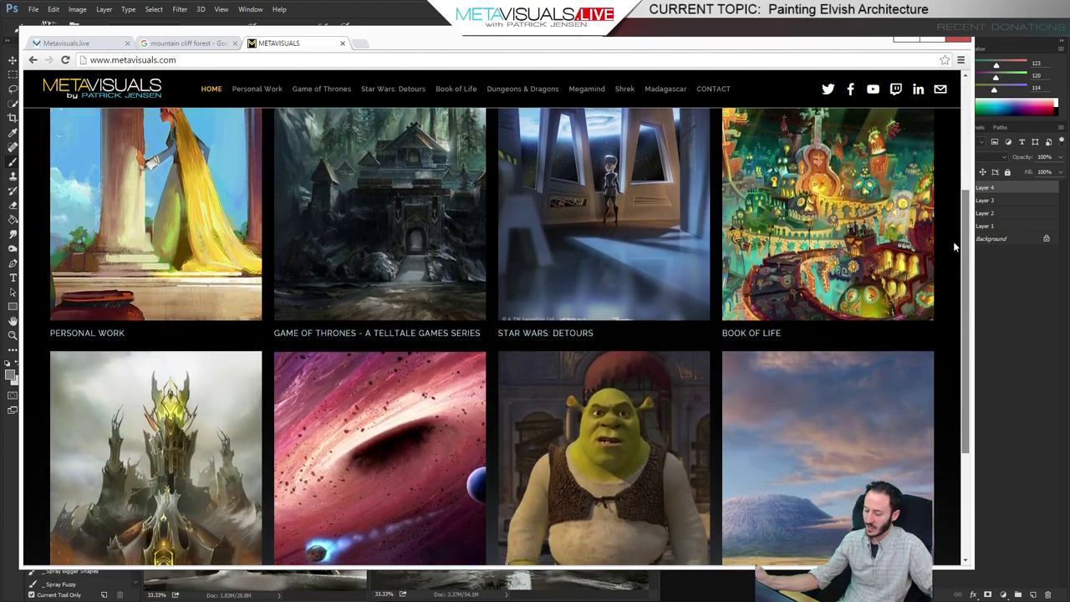
scroll(948, 290, "down", 1)
scroll(948, 286, "up", 4)
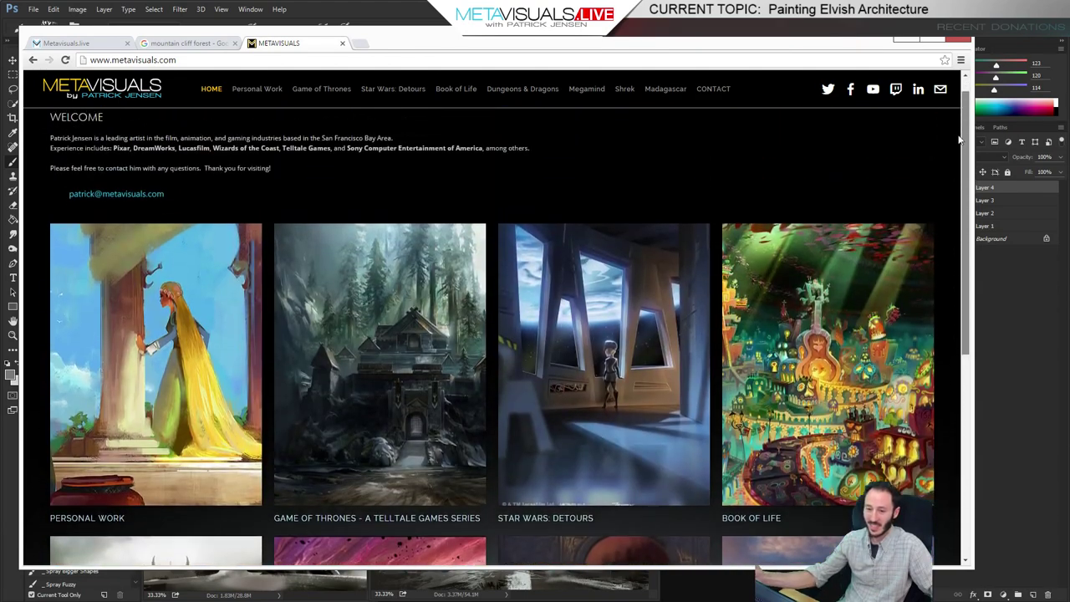
left_click_drag(958, 135, 959, 116)
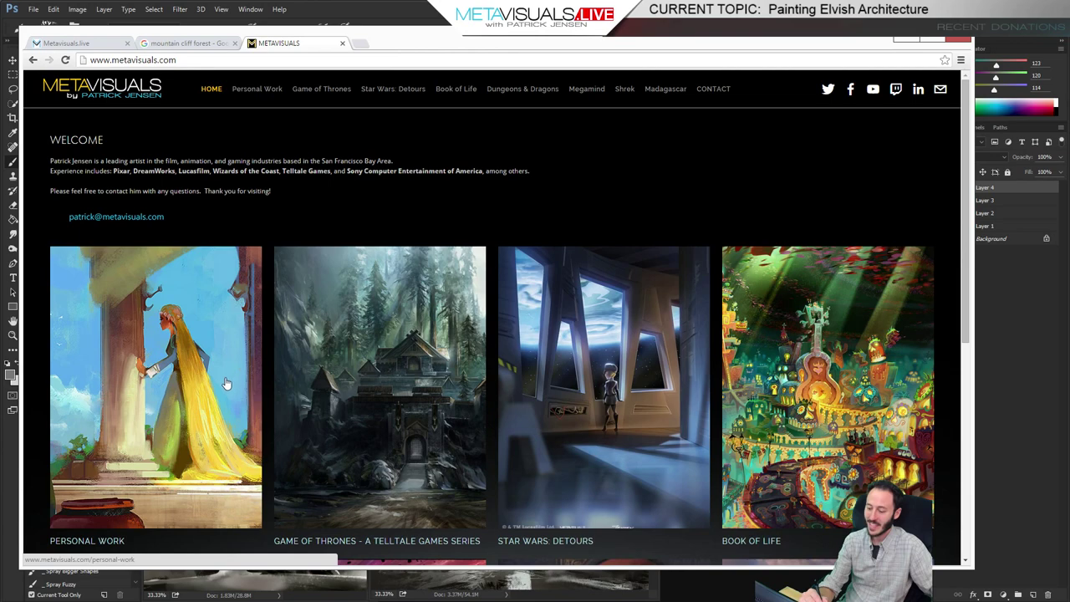
Look through the past broadcasts on the Metavisuals.live page and return to Photoshop
left_click(88, 43)
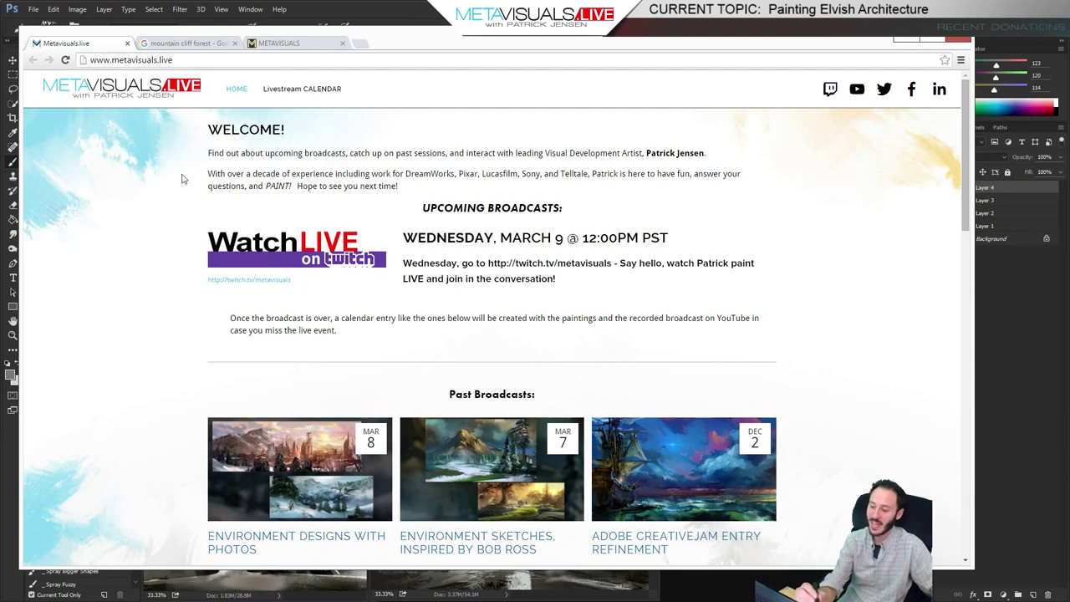
left_click_drag(965, 133, 970, 203)
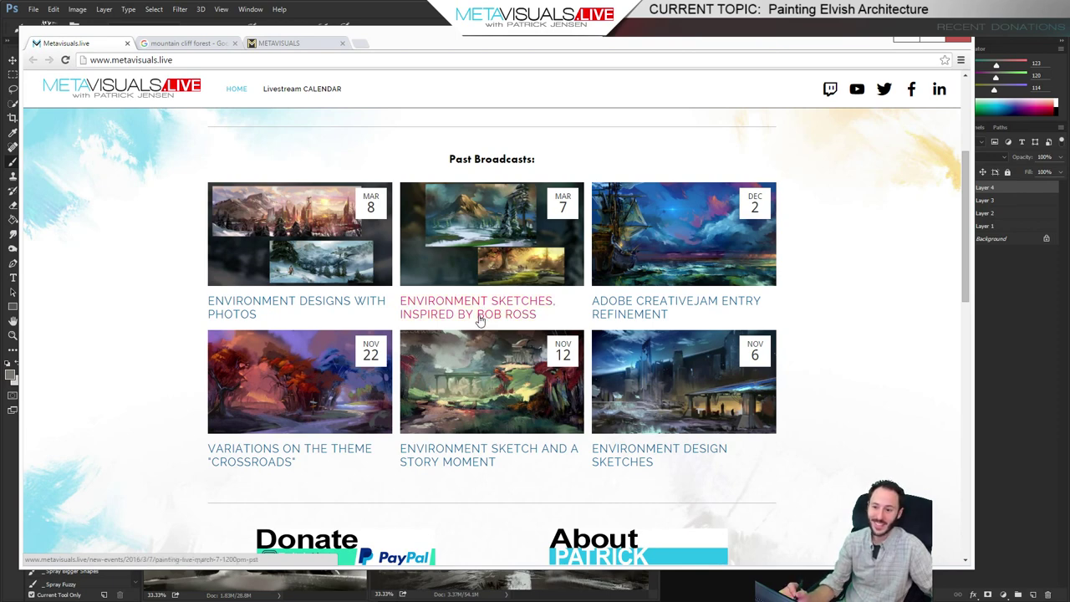
left_click(906, 40)
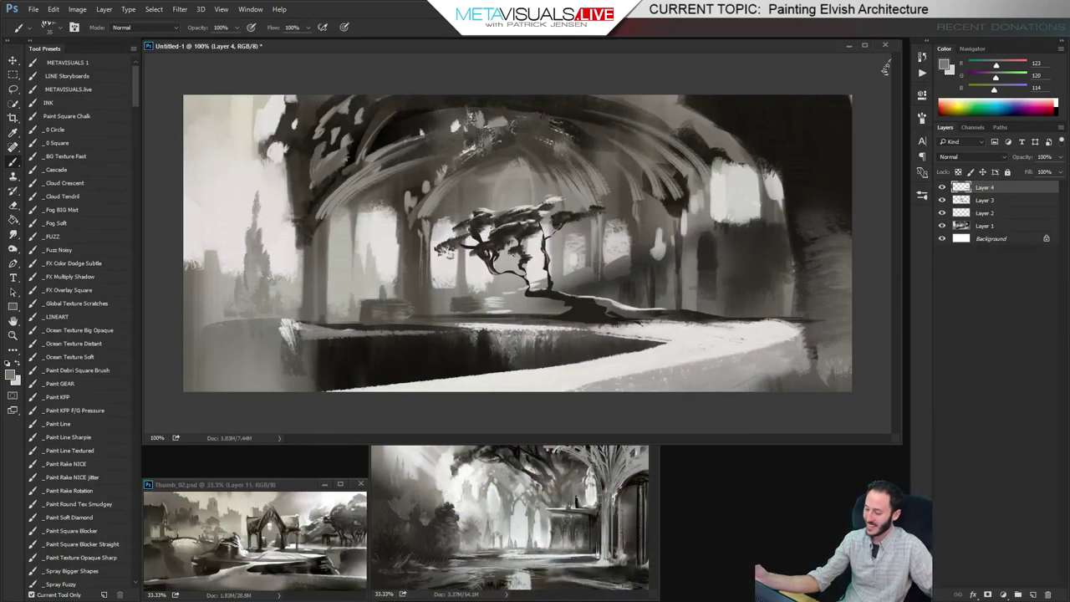
Paint a sampled light grey on the ground beyond the root and off-white beside the upper left column
left_click(615, 307, "alt")
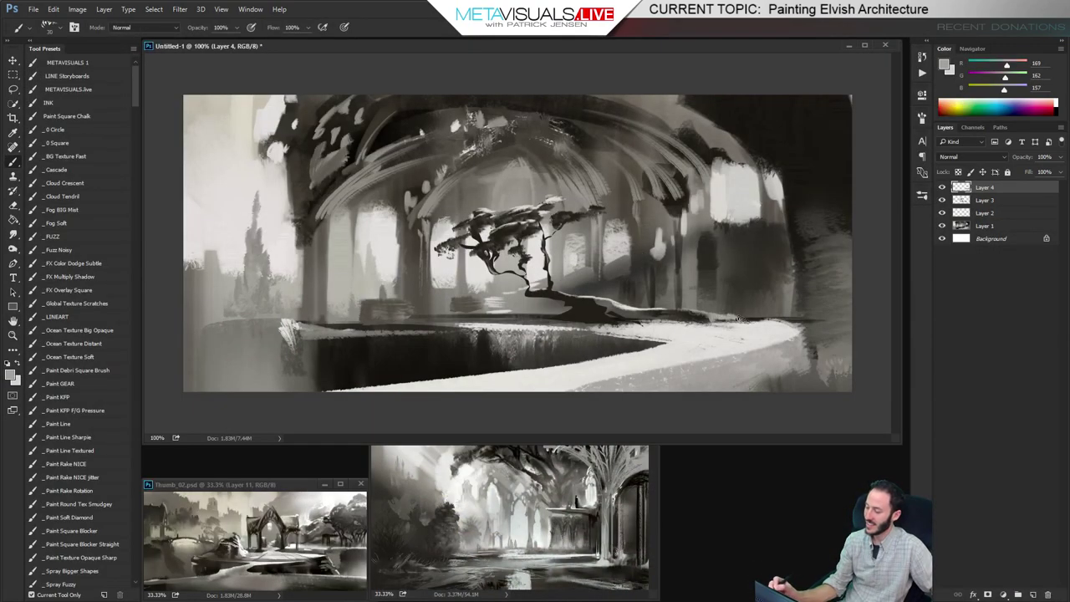
left_click(281, 224, "alt")
mouse_move(287, 157)
left_mouse_down()
mouse_move(294, 198)
mouse_move(295, 151)
left_mouse_up()
left_click(686, 319, "alt")
left_click(705, 324, "ctrl")
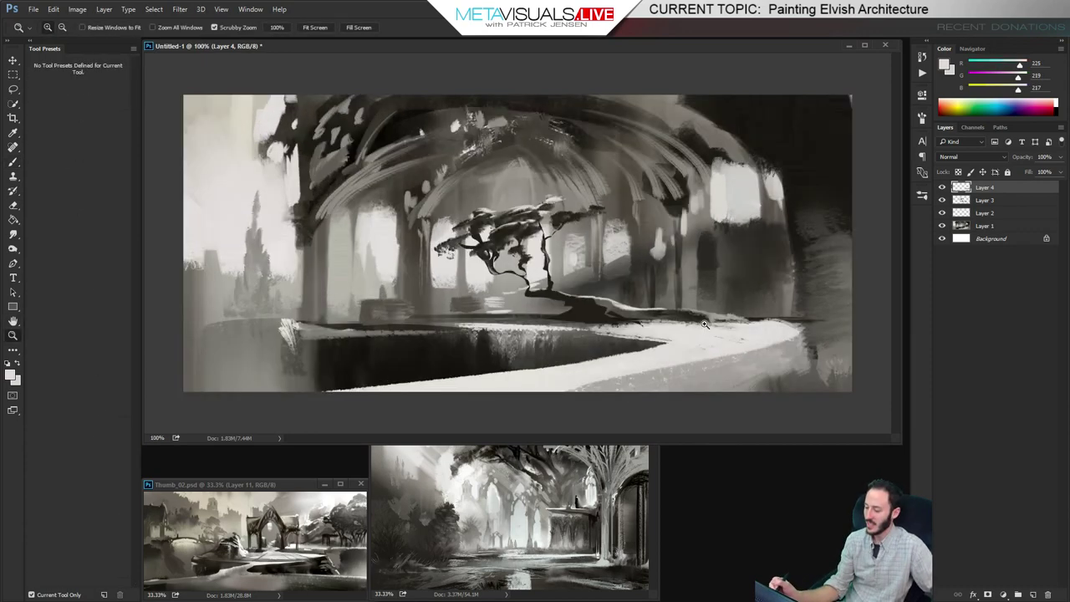
Cover the pool's left end with sampled near-black to form a solid dark wall below the path
key("b")
left_click(309, 361, "alt")
mouse_move(314, 336)
left_mouse_down()
mouse_move(296, 386)
mouse_move(294, 360)
mouse_move(319, 352)
mouse_move(313, 344)
mouse_move(298, 382)
mouse_move(292, 346)
mouse_move(290, 380)
mouse_move(292, 321)
mouse_move(297, 342)
mouse_move(273, 335)
mouse_move(349, 338)
left_mouse_up()
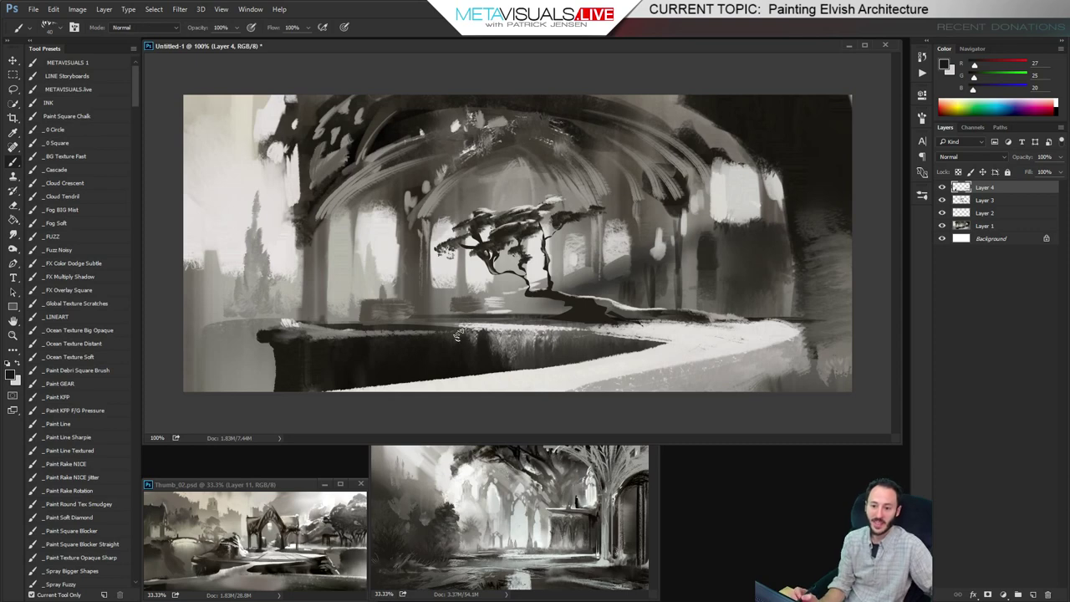
Shrink the painting's view and window to 50%
key("ctrl+alt+minus")
key("ctrl+alt+minus")
key("ctrl+alt+minus")
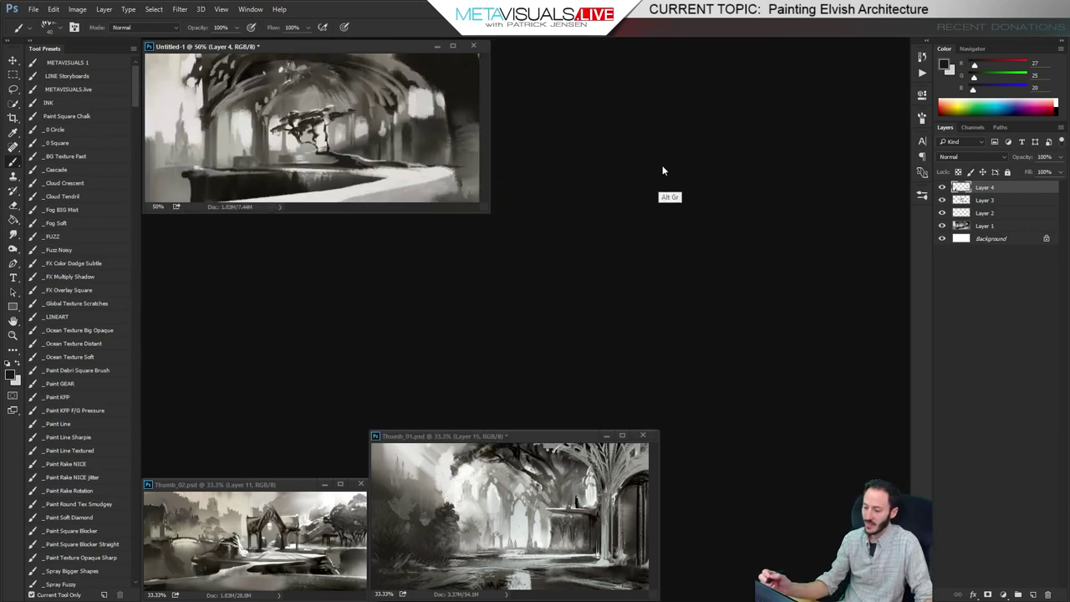
Move the painting's window above the other thumbnails and save it as Thumb_03.psd in the _2016_Mar9 folder
left_click_drag(250, 49, 250, 382)
key("ctrl+shift+s")
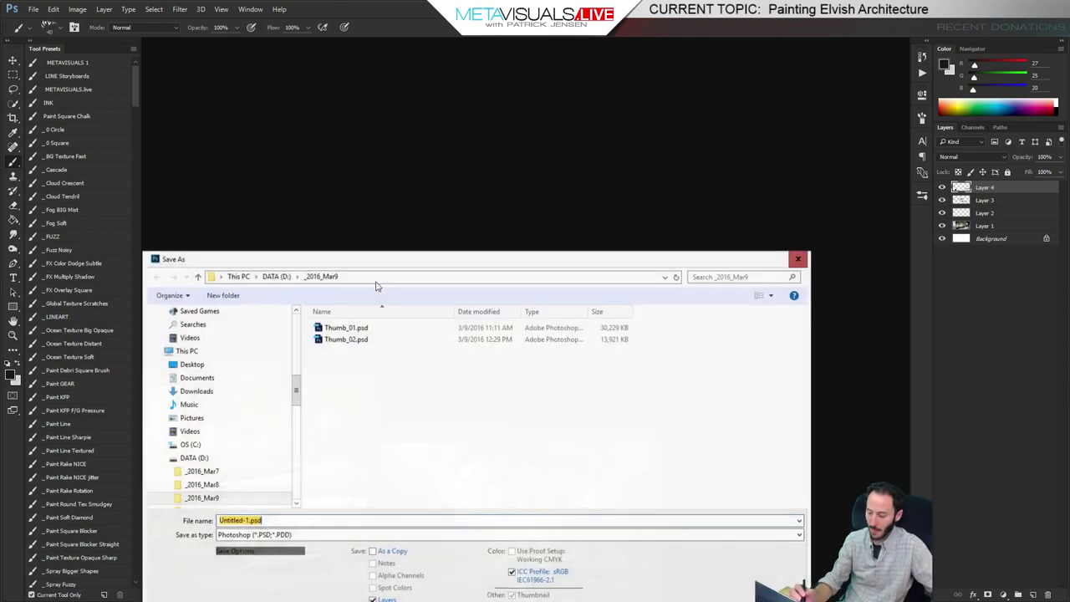
left_click(351, 338)
left_click(256, 521)
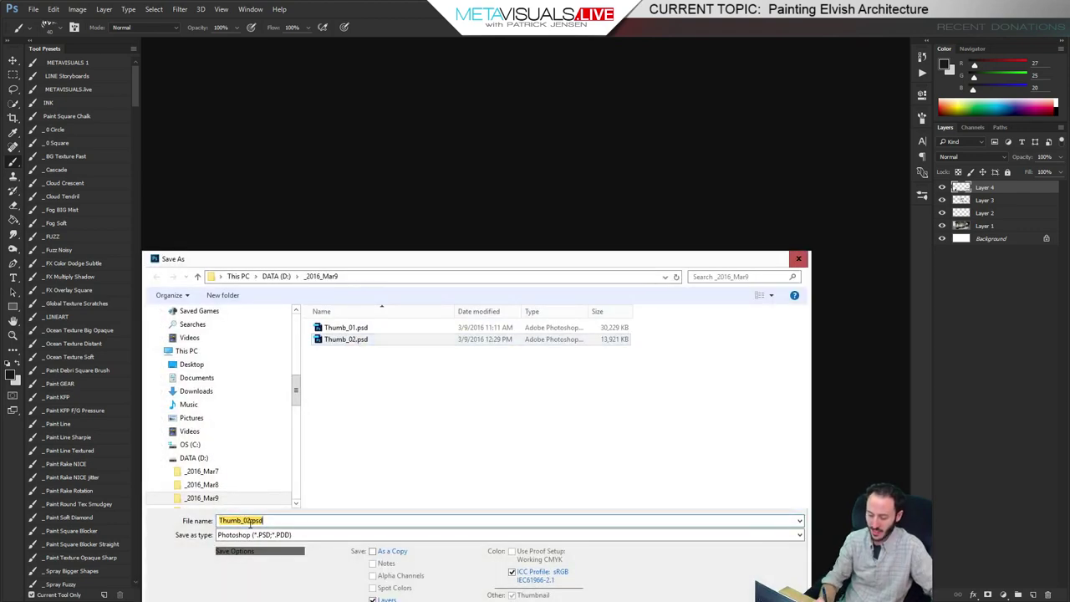
left_click(248, 521)
key("Delete")
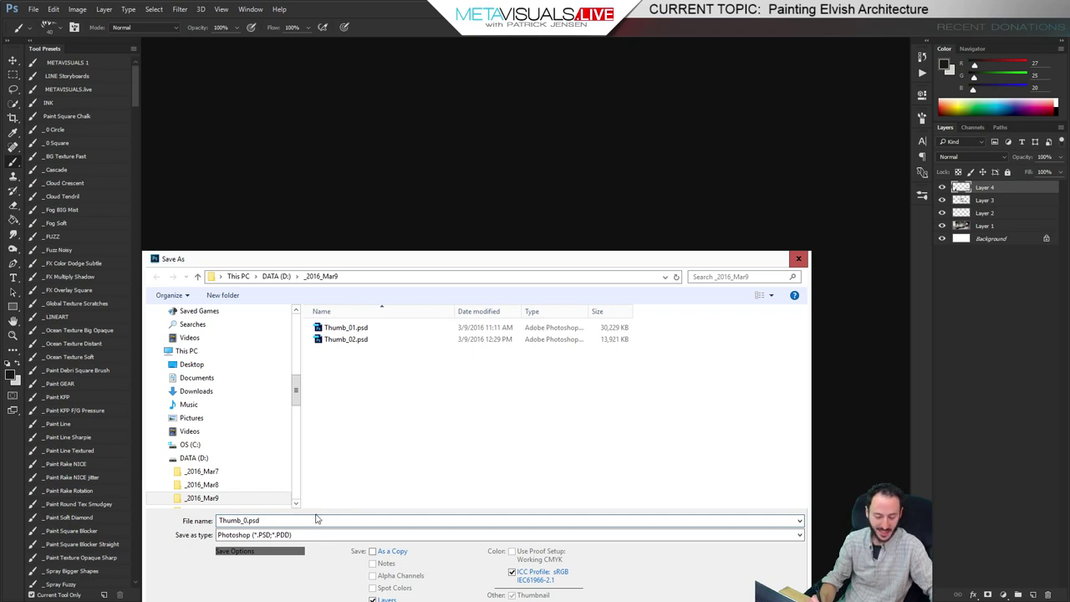
type("3")
key("Return")
key("Return")
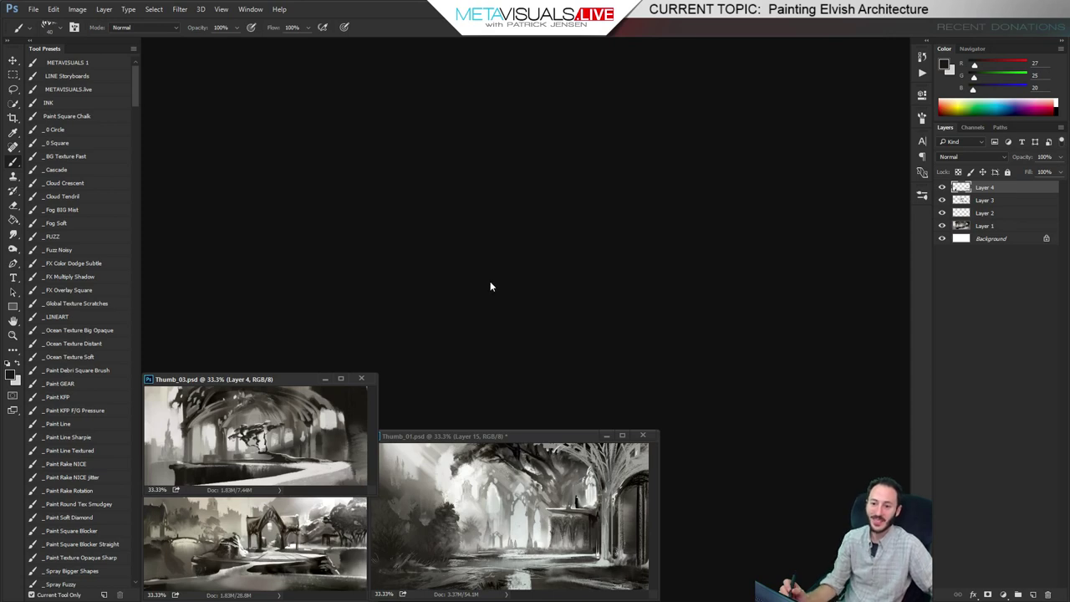
Create a new 1280 by 720 pixel document
key("ctrl")
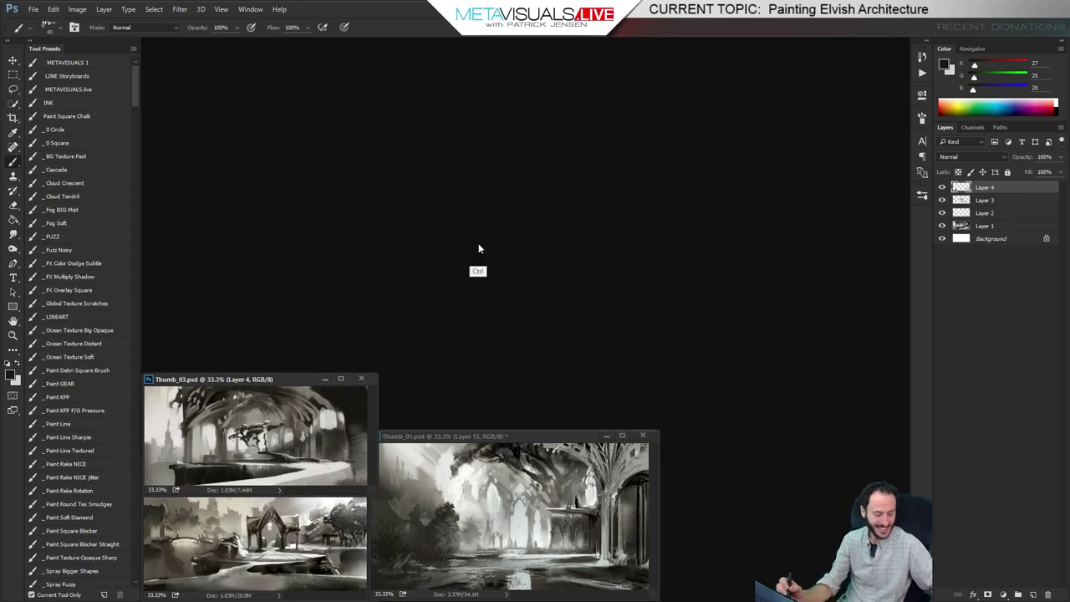
key("ctrl+n")
left_click(455, 213)
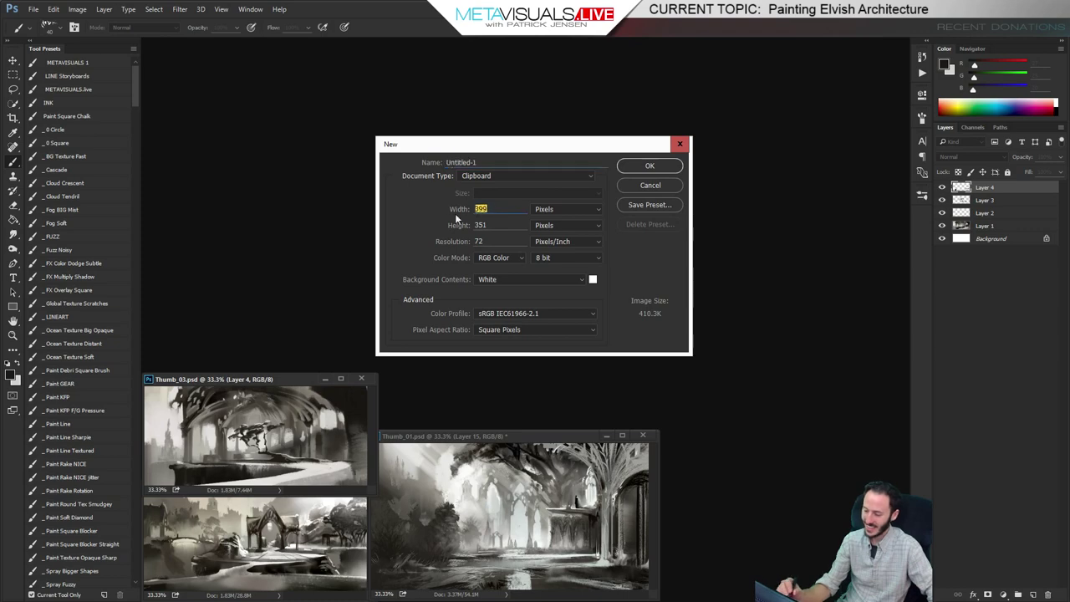
type("72")
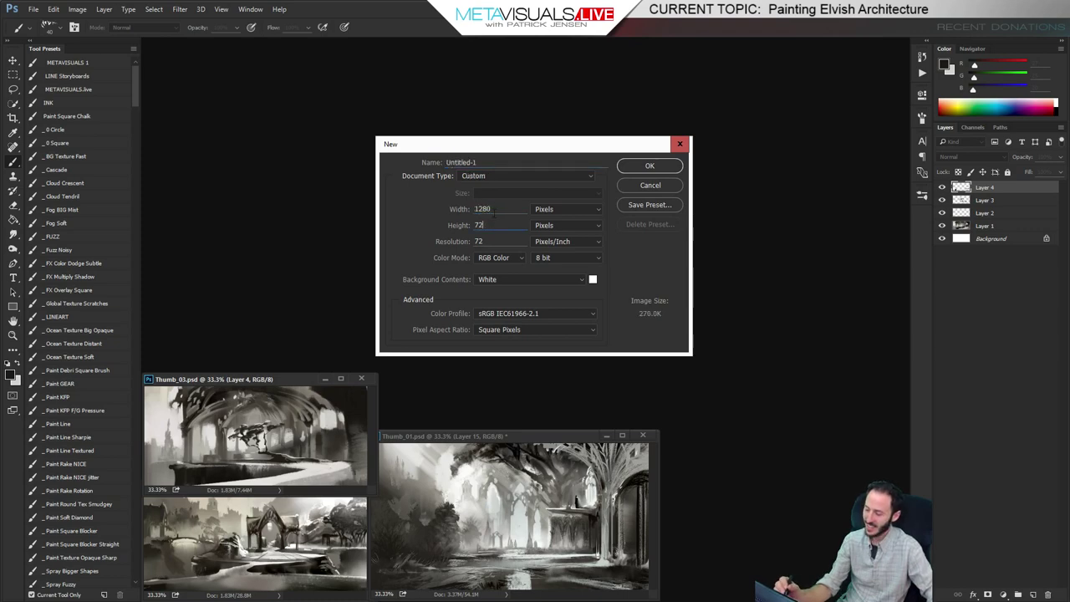
type("0")
key("Return")
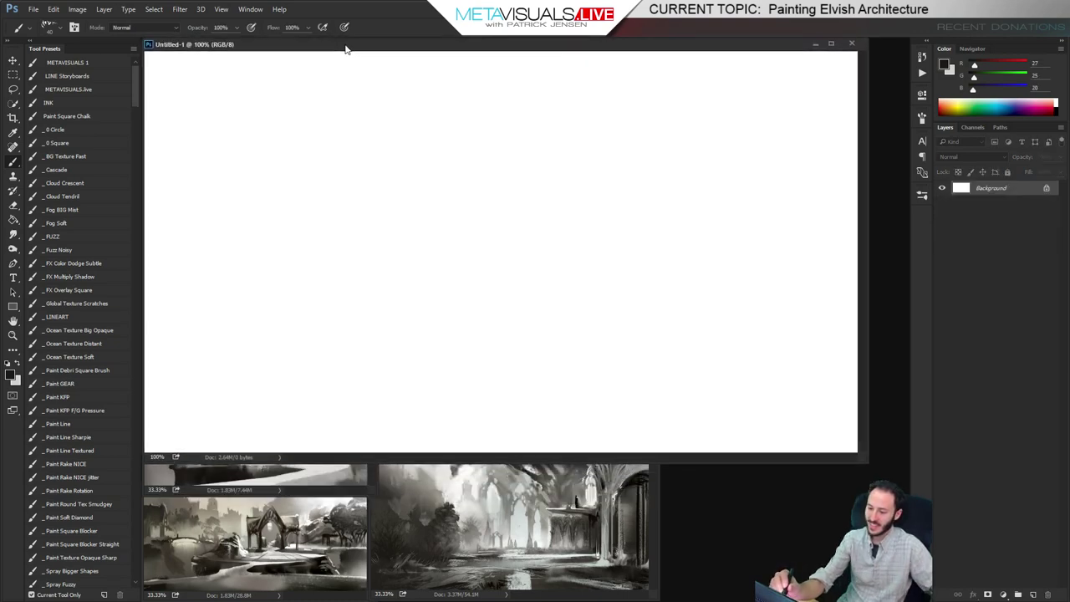
Resize the new document's window to leave margins beside the canvas, and fill the canvas with near-black
left_click_drag(345, 45, 347, 47)
left_click_drag(863, 458, 903, 438)
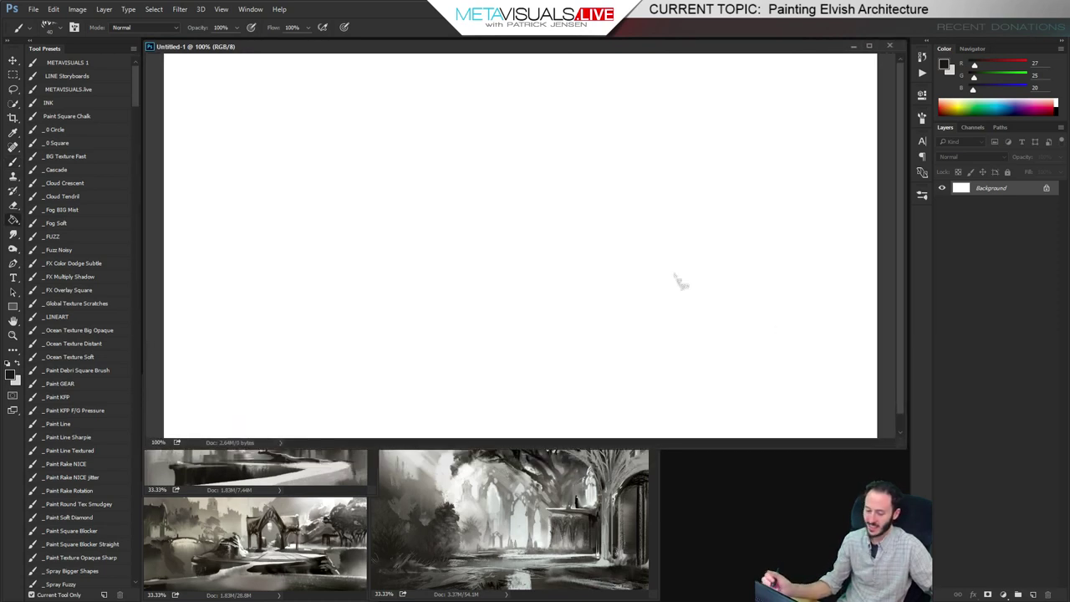
left_click(434, 273)
key("b")
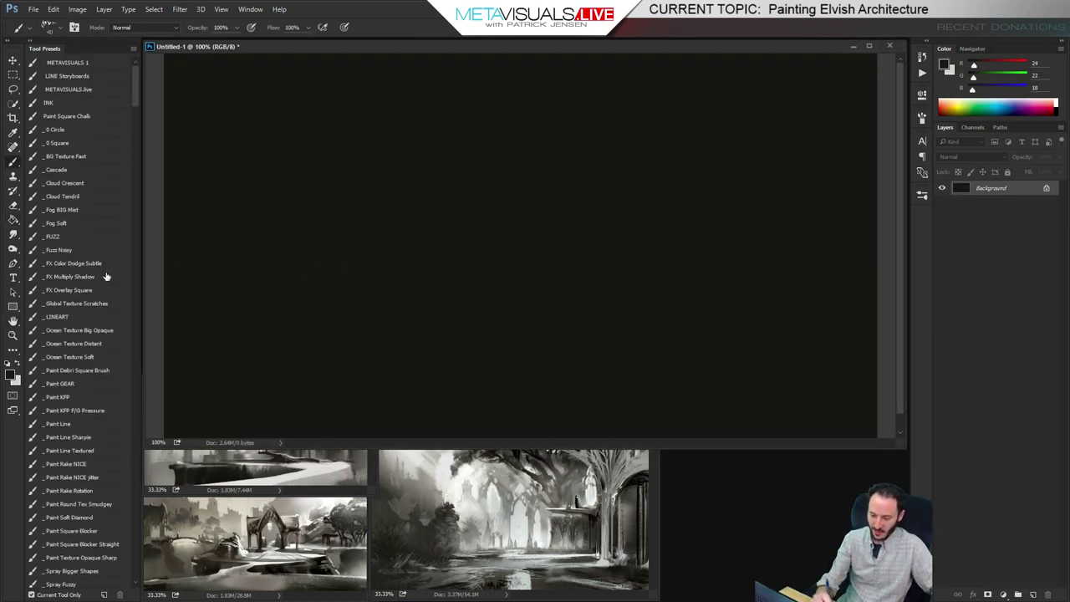
Paint loose light and mid-grey cloud masses across the upper and middle canvas using the 0_Tex JUNGLE brush
left_click(91, 531)
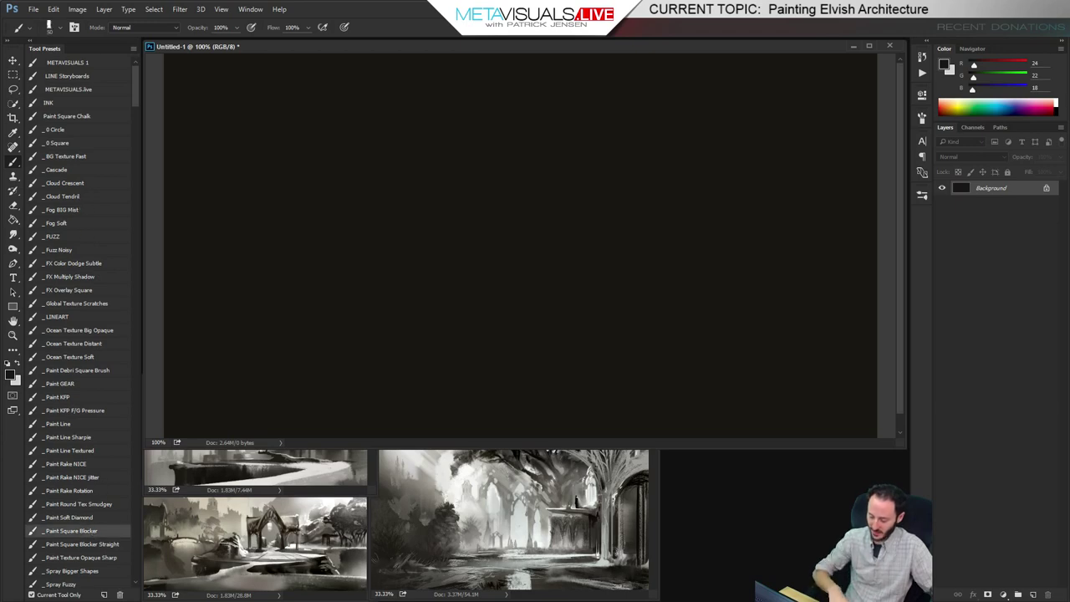
key("b")
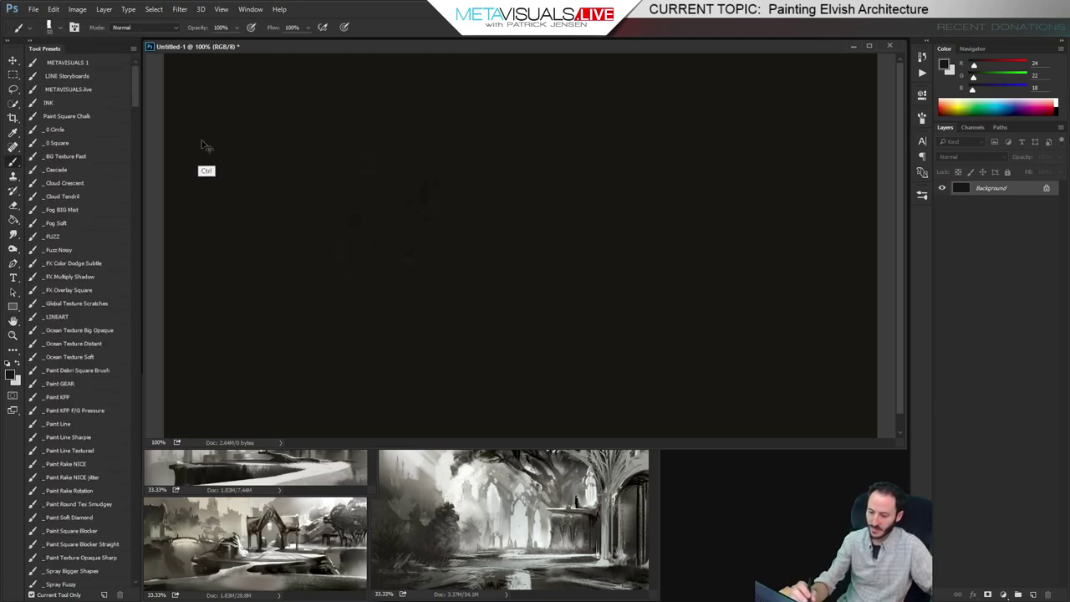
mouse_move(132, 84)
left_mouse_down()
mouse_move(129, 302)
mouse_move(130, 203)
left_mouse_up()
left_click(87, 267)
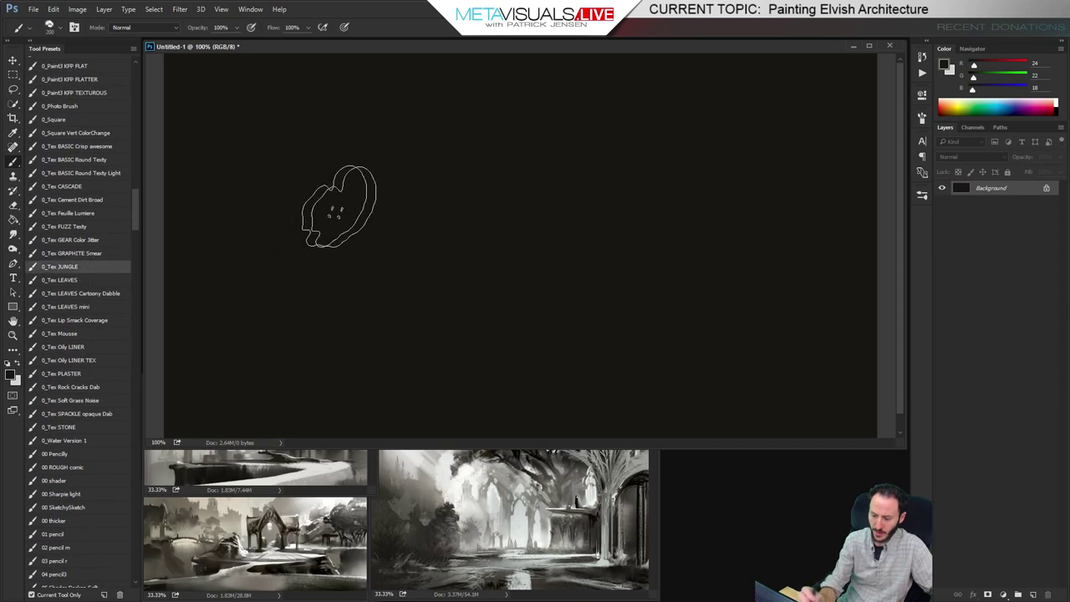
key("x")
mouse_move(539, 310)
left_mouse_down()
mouse_move(315, 237)
mouse_move(224, 129)
mouse_move(155, 170)
mouse_move(353, 51)
mouse_move(431, 167)
mouse_move(402, 50)
mouse_move(658, 123)
mouse_move(635, 209)
mouse_move(480, 290)
mouse_move(460, 337)
mouse_move(648, 211)
mouse_move(701, 258)
mouse_move(814, 106)
mouse_move(809, 293)
mouse_move(793, 143)
mouse_move(762, 77)
left_mouse_up()
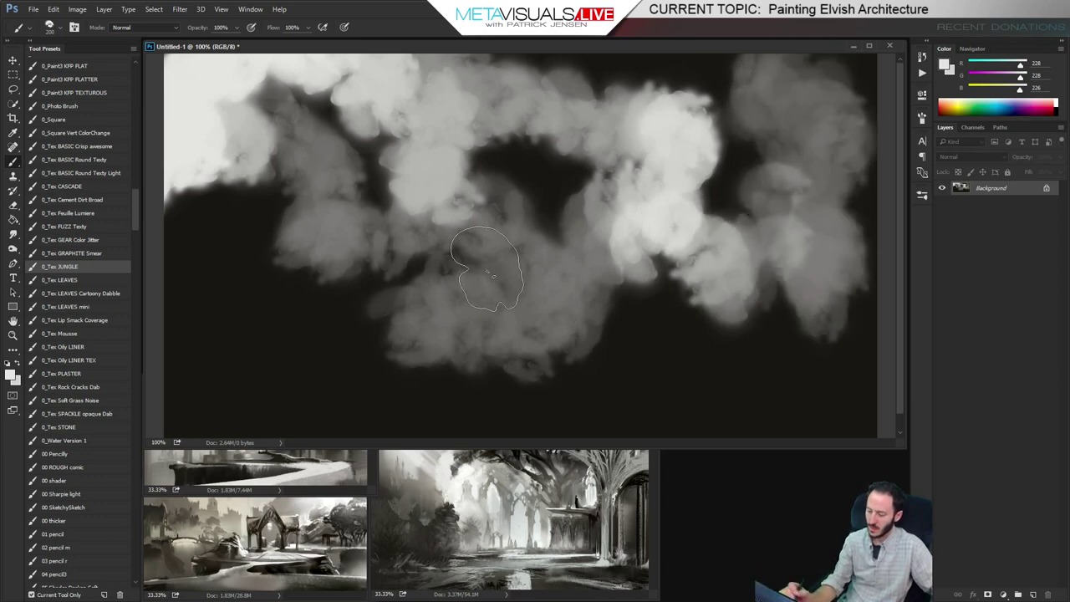
Cover the dark gaps between the clouds with sampled mid-grey and brush sampled light grey into the cloud masses
left_click(565, 264, "alt")
left_click_drag(554, 209, 506, 173)
left_click_drag(644, 320, 692, 240)
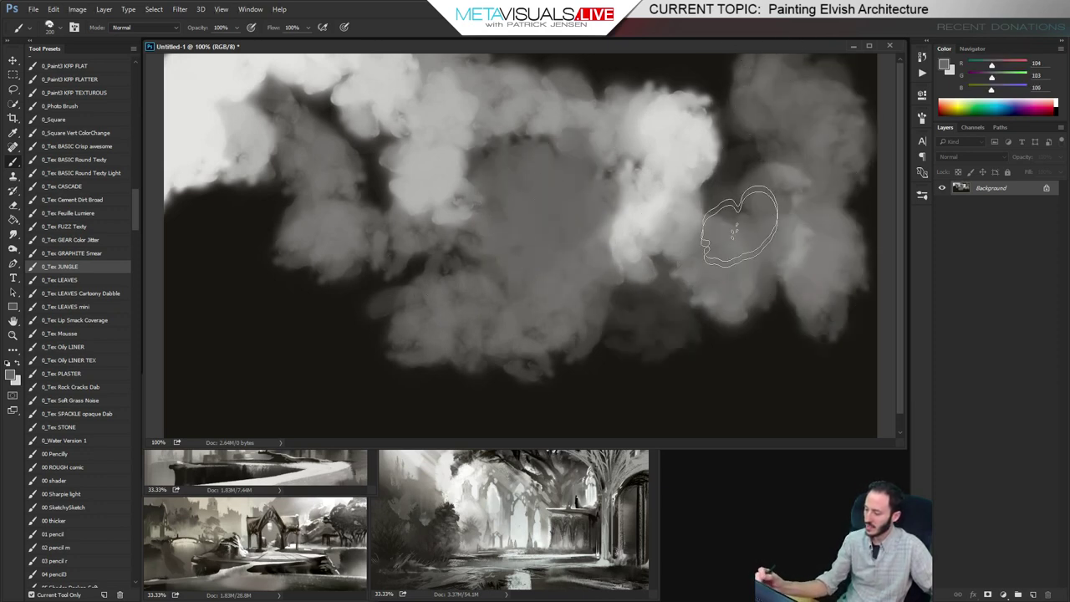
mouse_move(501, 87)
left_mouse_down()
mouse_move(625, 62)
mouse_move(776, 100)
mouse_move(527, 59)
mouse_move(589, 68)
left_mouse_up()
left_click(373, 88, "alt")
left_click(619, 244)
Reduce the brush size and place a row of small light-grey dabs across the lower edge of the clouds
key("bracketleft")
key("bracketleft")
key("bracketleft")
key("bracketleft")
key("bracketleft")
key("bracketleft")
key("bracketleft")
key("bracketleft")
key("bracketleft")
key("bracketleft")
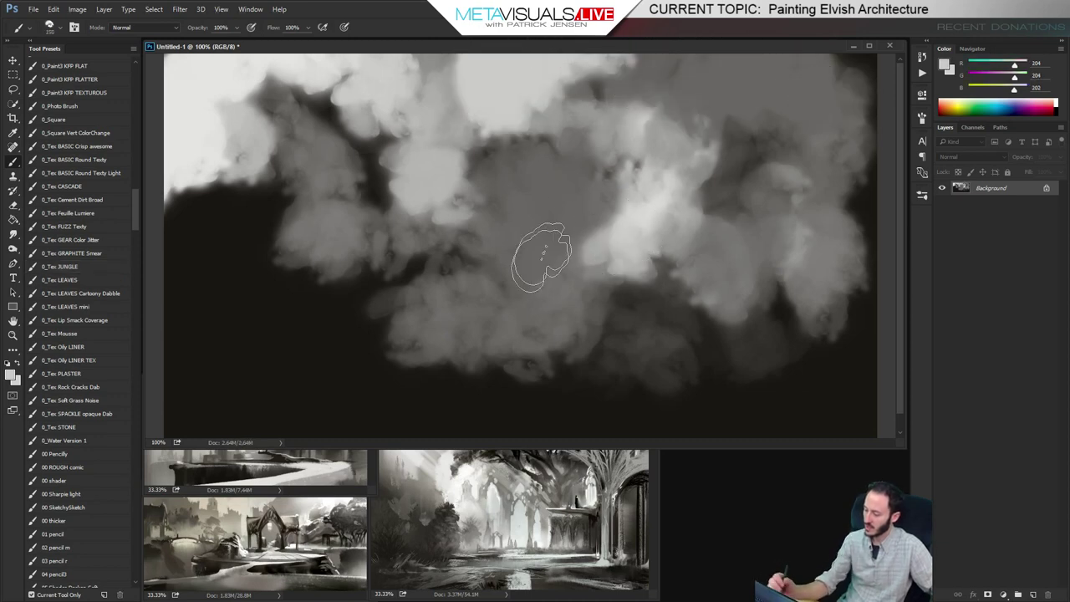
left_click(531, 284)
left_click(472, 339)
left_click_drag(511, 326, 568, 332)
left_click(450, 327)
left_click_drag(409, 324, 394, 327)
left_click_drag(642, 325, 657, 328)
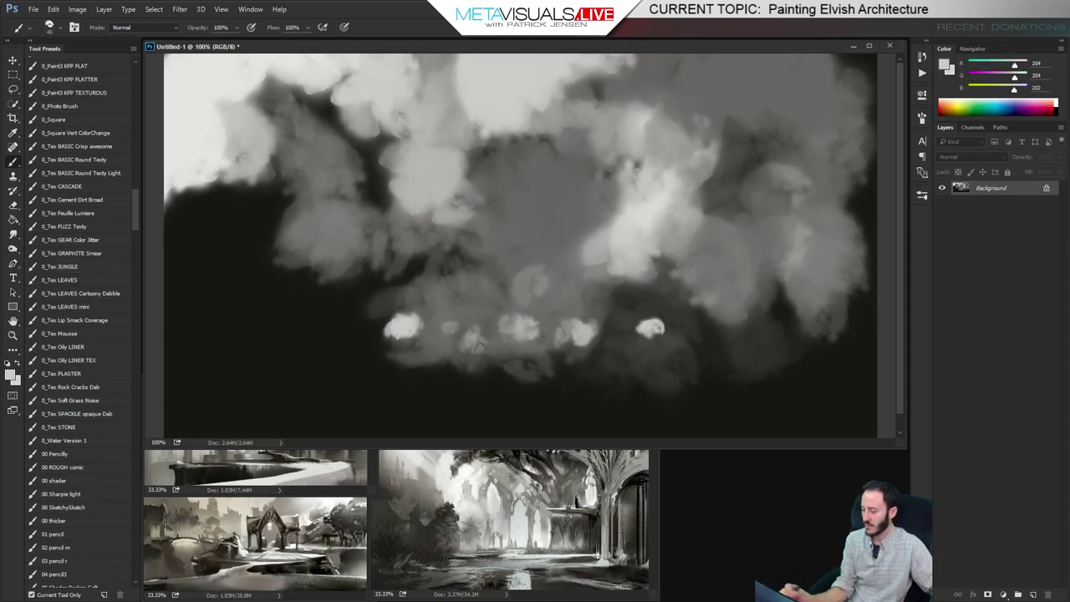
Add a small dab at lower left, short light dashes below the dabs and a bright horizontal band with a smaller brush
left_click(331, 360)
key("bracketleft")
key("bracketleft")
key("bracketleft")
key("bracketleft")
key("bracketleft")
key("bracketleft")
mouse_move(439, 356)
left_mouse_down()
mouse_move(396, 353)
mouse_move(441, 375)
left_mouse_up()
left_click_drag(540, 369, 630, 364)
left_click_drag(640, 326, 518, 323)
mouse_move(518, 322)
left_mouse_down()
mouse_move(662, 320)
mouse_move(562, 309)
left_mouse_up()
key("bracketright")
left_click_drag(685, 321, 601, 320)
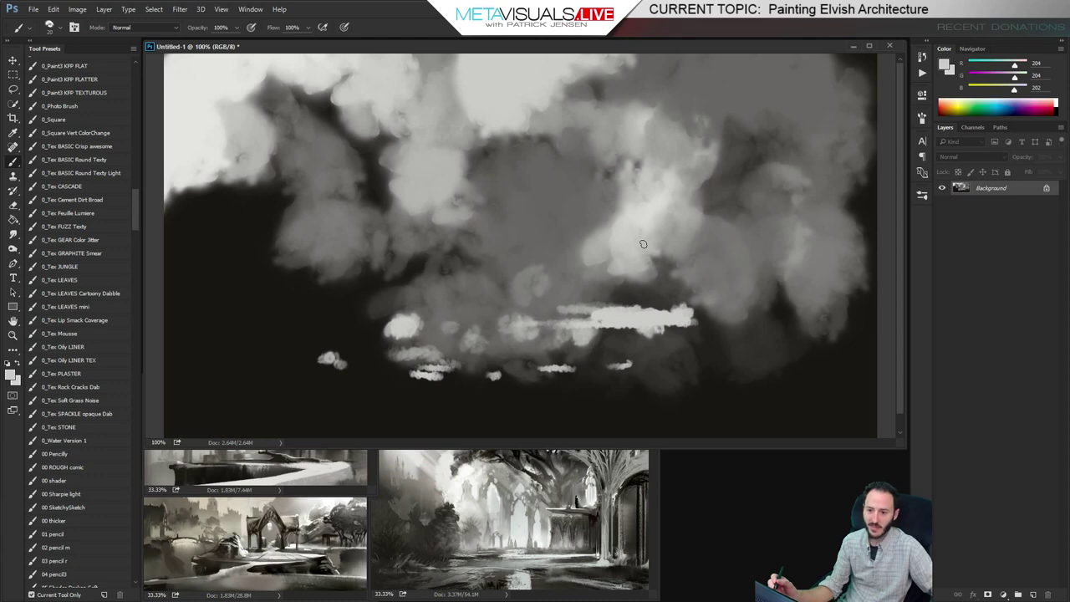
Set up the Fuzz smudge preset with Finger Painting enabled and undo the test smudge
key("r")
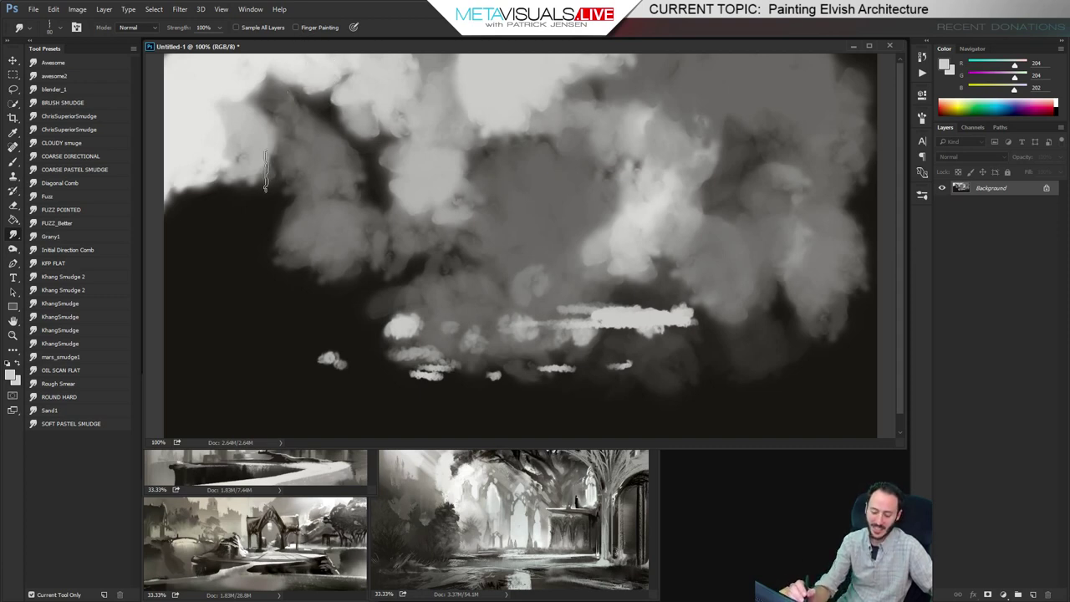
left_click(73, 199)
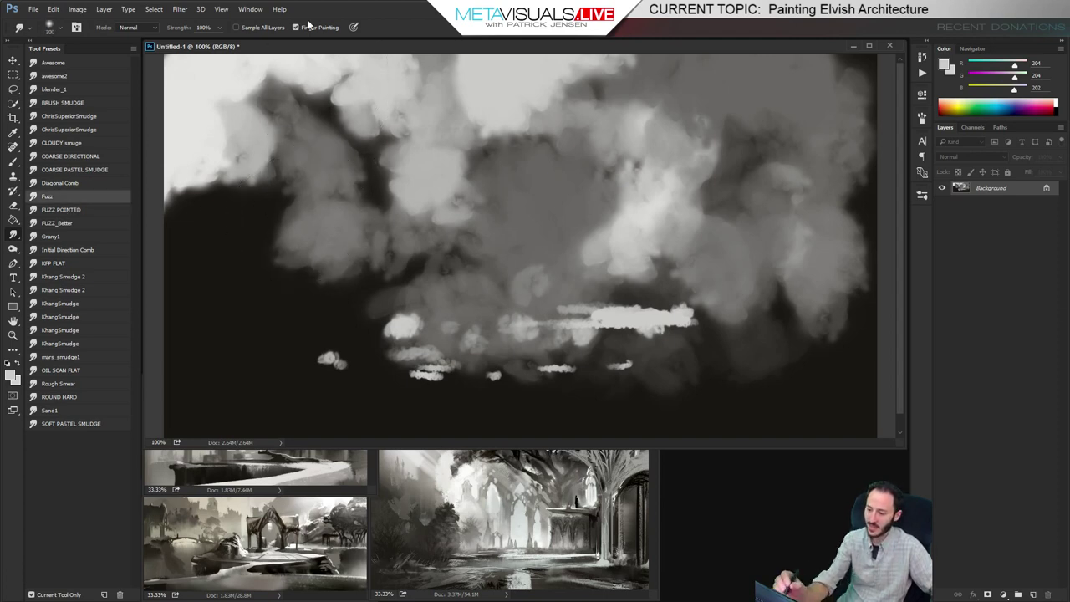
key("ctrl")
key("ctrl+z")
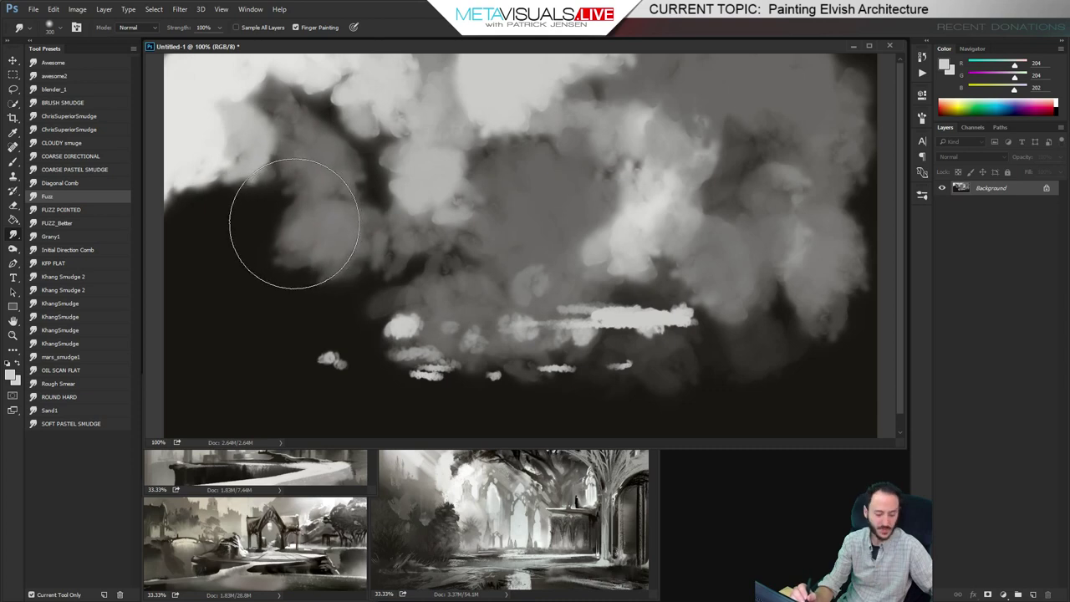
Try finger-painted smudges with a smaller tip on the left cloud and across the dark area to the canvas centre
key("[")
key("[")
key("[")
key("[")
key("[")
key("[")
left_click_drag(265, 266, 329, 232)
key("ctrl+z")
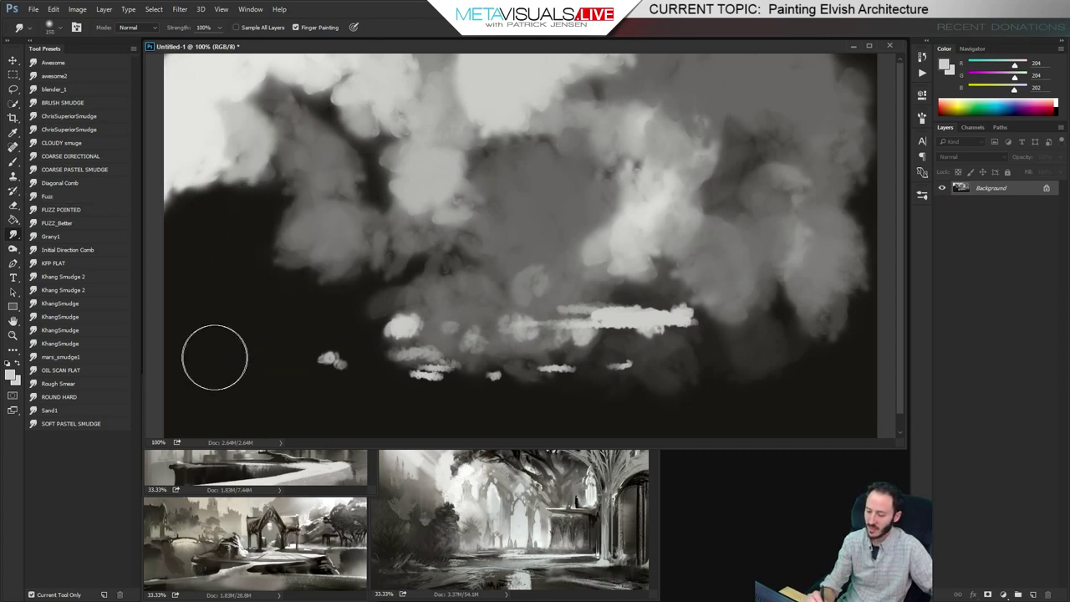
mouse_move(212, 359)
left_mouse_down()
mouse_move(309, 299)
mouse_move(341, 252)
mouse_move(320, 291)
mouse_move(290, 263)
mouse_move(289, 327)
mouse_move(292, 264)
mouse_move(432, 234)
mouse_move(413, 209)
mouse_move(508, 200)
mouse_move(501, 140)
mouse_move(597, 162)
mouse_move(602, 239)
mouse_move(621, 268)
mouse_move(571, 226)
mouse_move(573, 246)
mouse_move(573, 210)
left_mouse_up()
key("ctrl+z")
Turn off Finger Painting and try a plain smudge along the lower edge of the light cloud at upper left
left_click(296, 27)
mouse_move(330, 200)
left_mouse_down()
mouse_move(293, 277)
mouse_move(313, 263)
mouse_move(271, 304)
mouse_move(353, 243)
mouse_move(306, 191)
mouse_move(259, 172)
mouse_move(273, 181)
left_mouse_up()
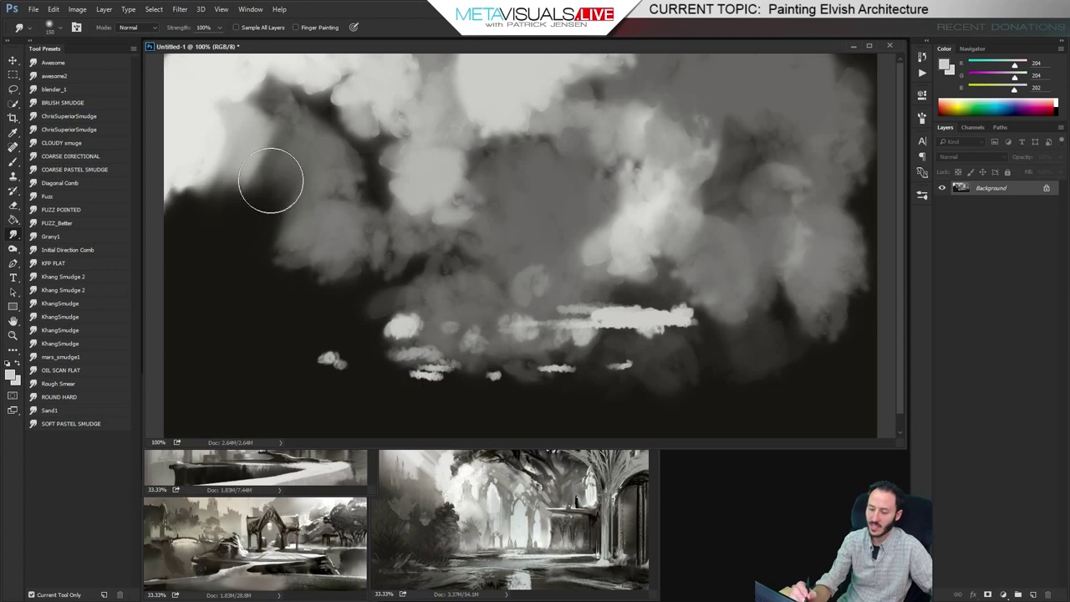
key("ctrl+z")
mouse_move(497, 251)
left_mouse_down()
mouse_move(496, 177)
mouse_move(409, 209)
mouse_move(422, 344)
left_mouse_up()
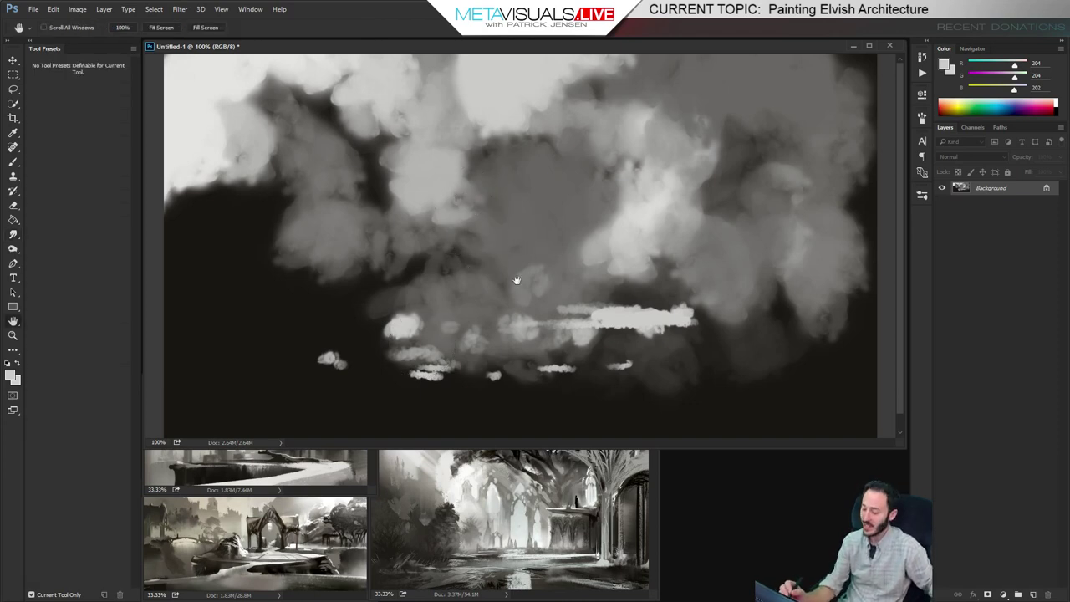
Smudge the left light dab upward and soften the central dabs and bright band with a smaller Fuzz tip
key("[")
key("[")
key("[")
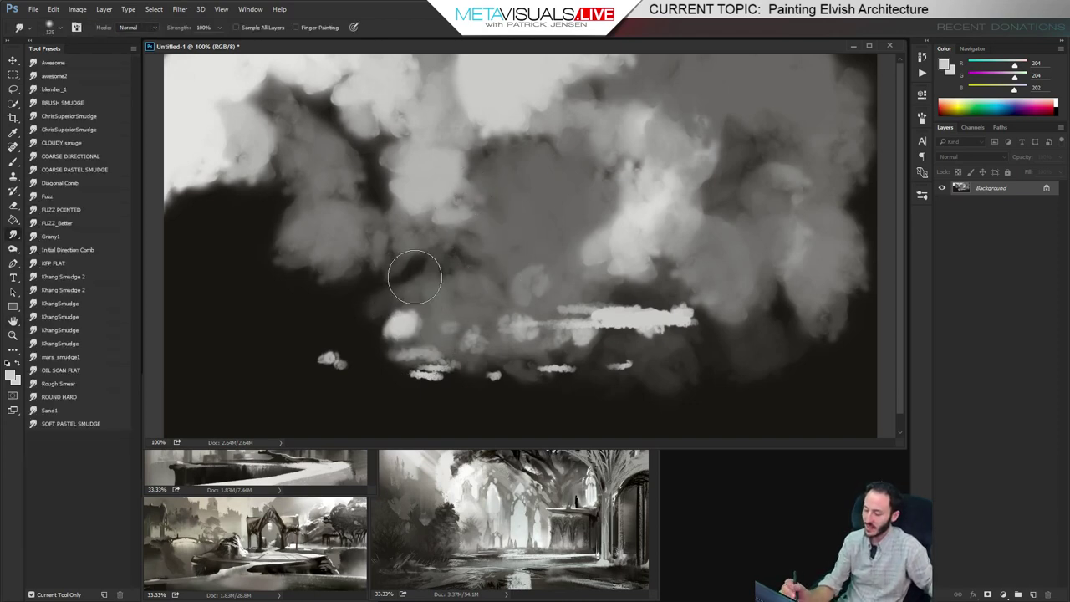
mouse_move(406, 314)
left_mouse_down()
mouse_move(406, 290)
mouse_move(406, 306)
mouse_move(424, 292)
left_mouse_up()
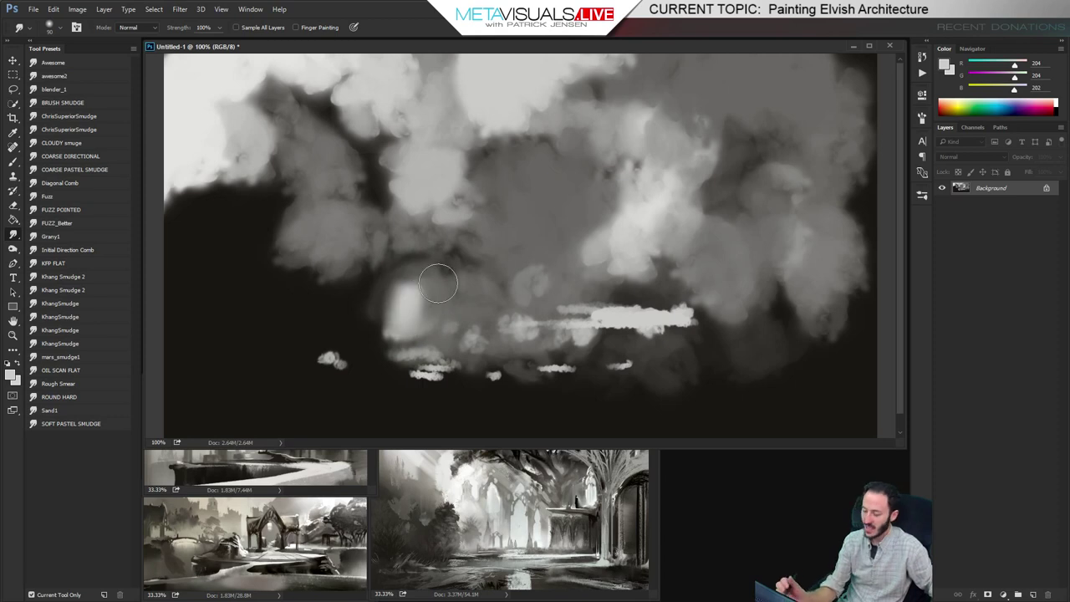
left_click_drag(533, 312, 544, 319)
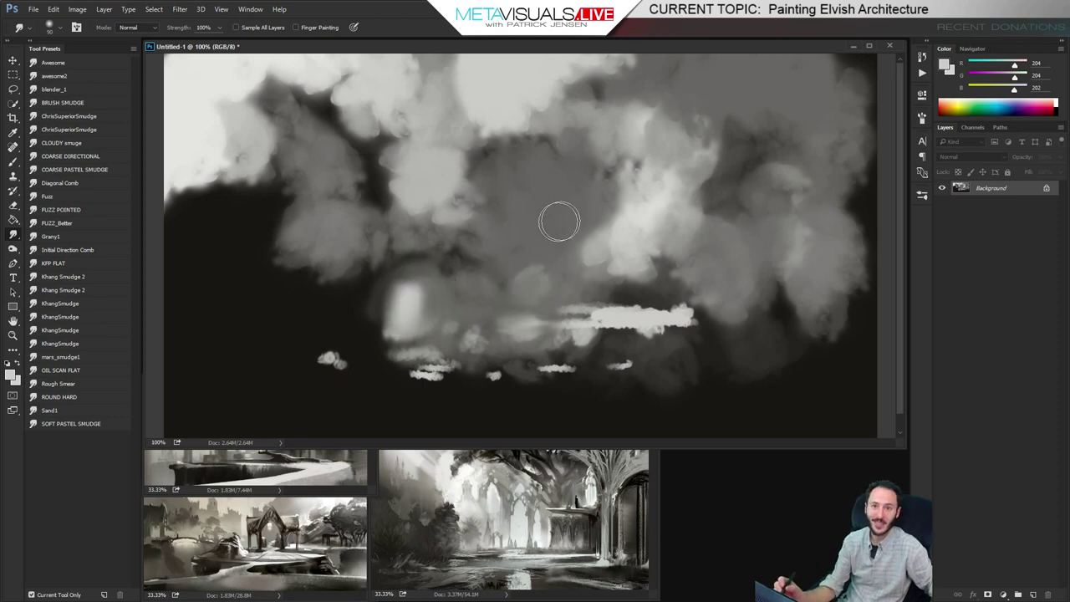
mouse_move(580, 326)
left_mouse_down()
mouse_move(650, 318)
mouse_move(585, 326)
left_mouse_up()
left_click_drag(637, 292, 694, 305)
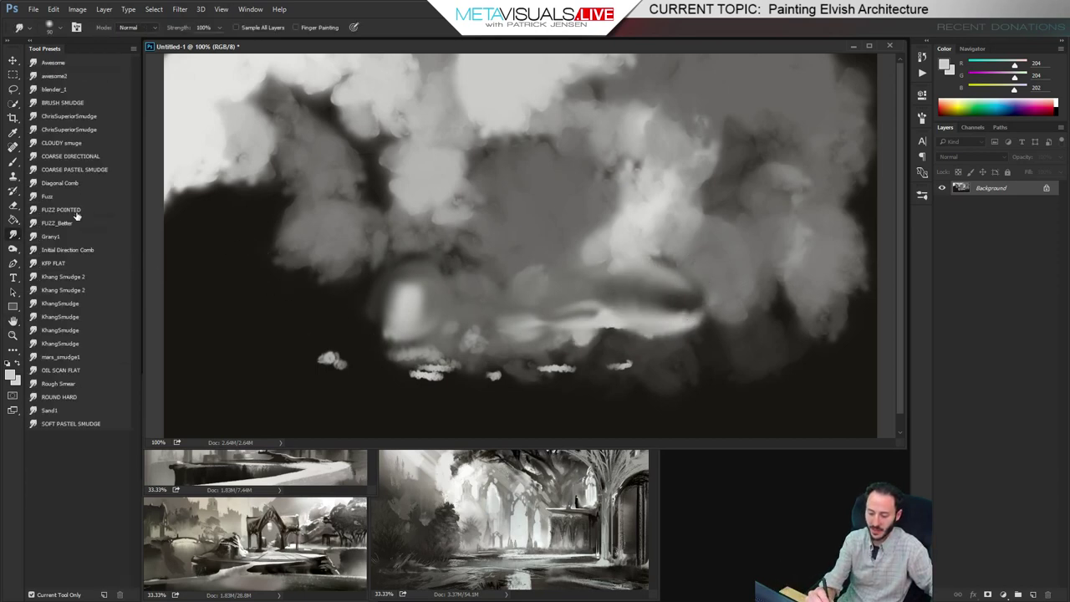
Pull the bright band upward into fine vertical streaks and blend the light cloud above it with a KhangSmudge preset
left_click(76, 306)
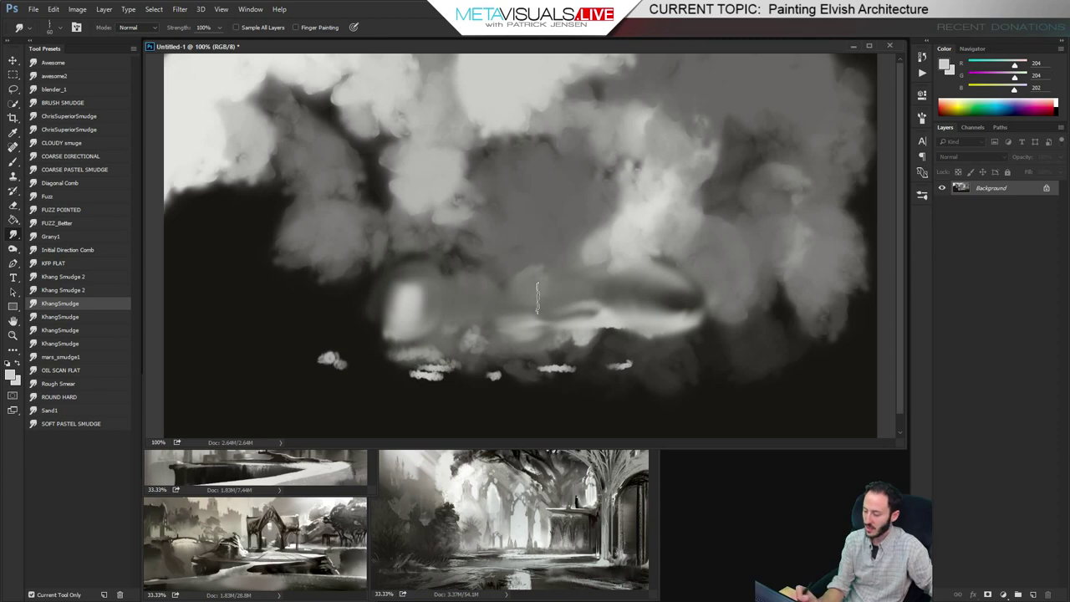
mouse_move(643, 284)
left_mouse_down()
mouse_move(579, 293)
mouse_move(730, 301)
mouse_move(545, 287)
mouse_move(697, 303)
mouse_move(654, 289)
left_mouse_up()
key("space")
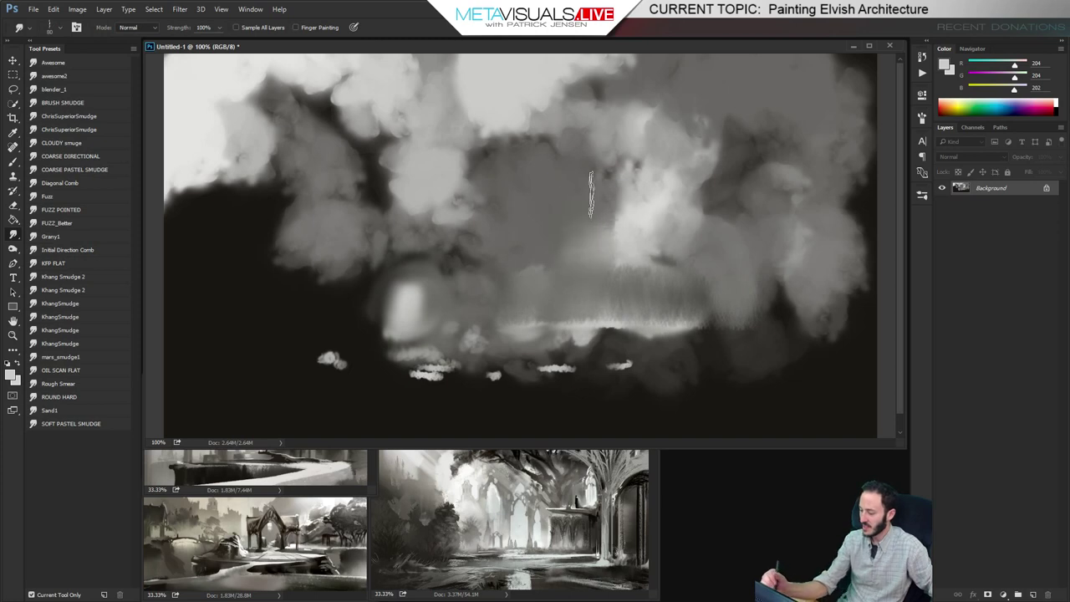
key("space")
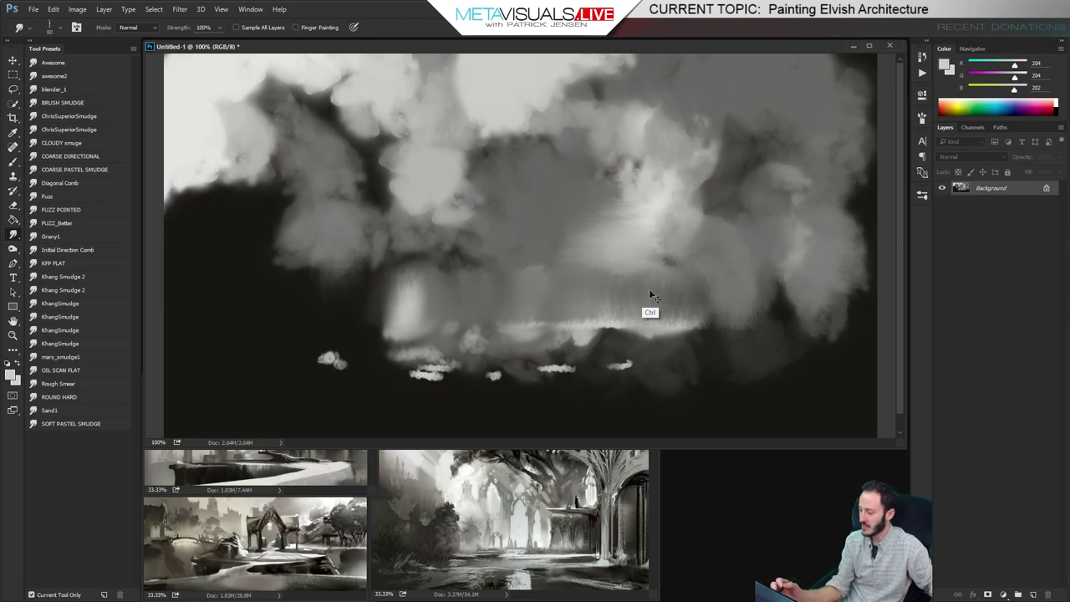
Undo the smudge beneath the bright band, blend the dashes there into soft dark streaks and return to the brush
left_click_drag(650, 324, 663, 362)
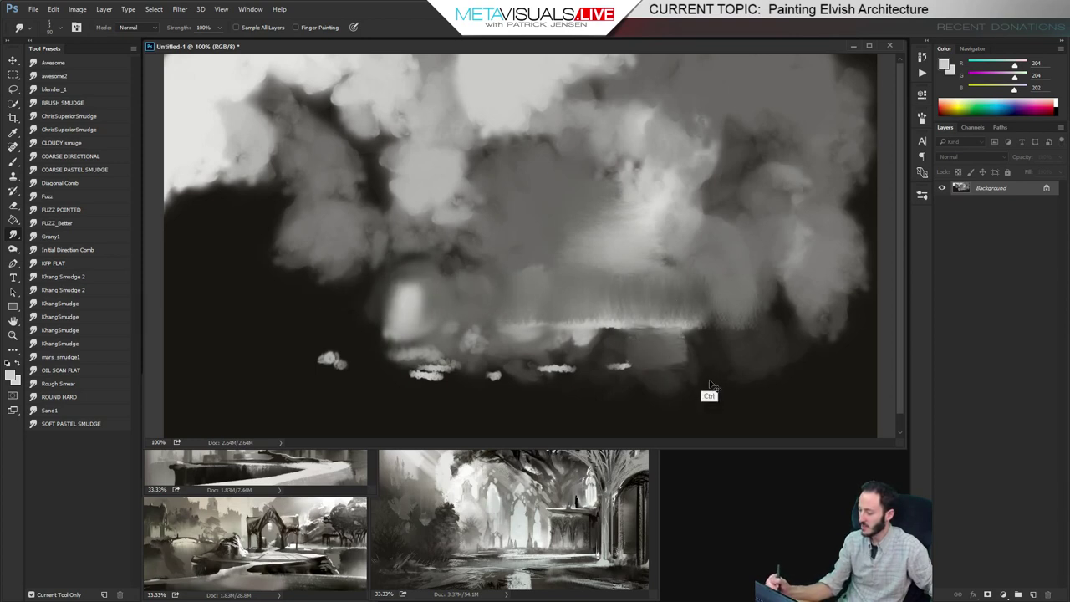
key("ctrl+z")
left_click_drag(585, 360, 587, 364)
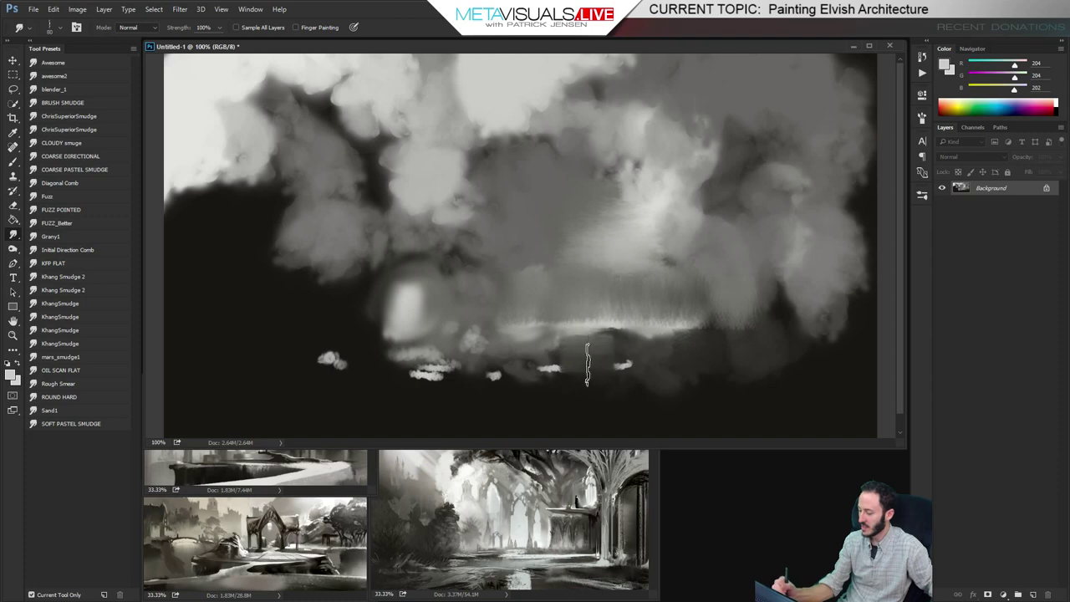
left_click_drag(489, 368, 655, 361)
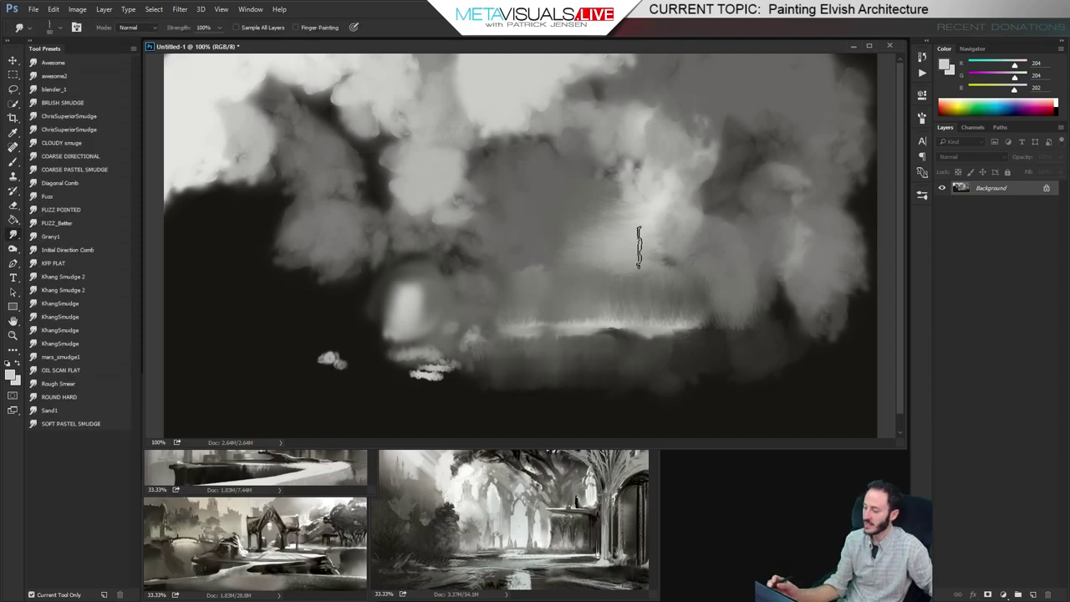
key("b")
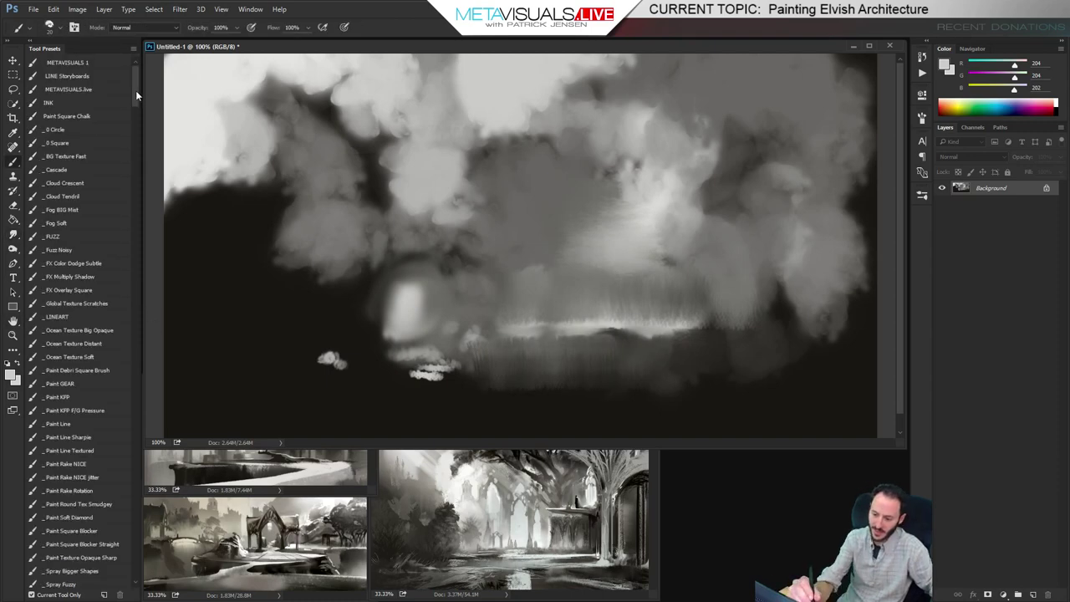
Load the 0_Tex LEAVES brush preset, enlarge it and stamp dark gray leaves along the left cloud's lower edge
left_click_drag(136, 90, 135, 212)
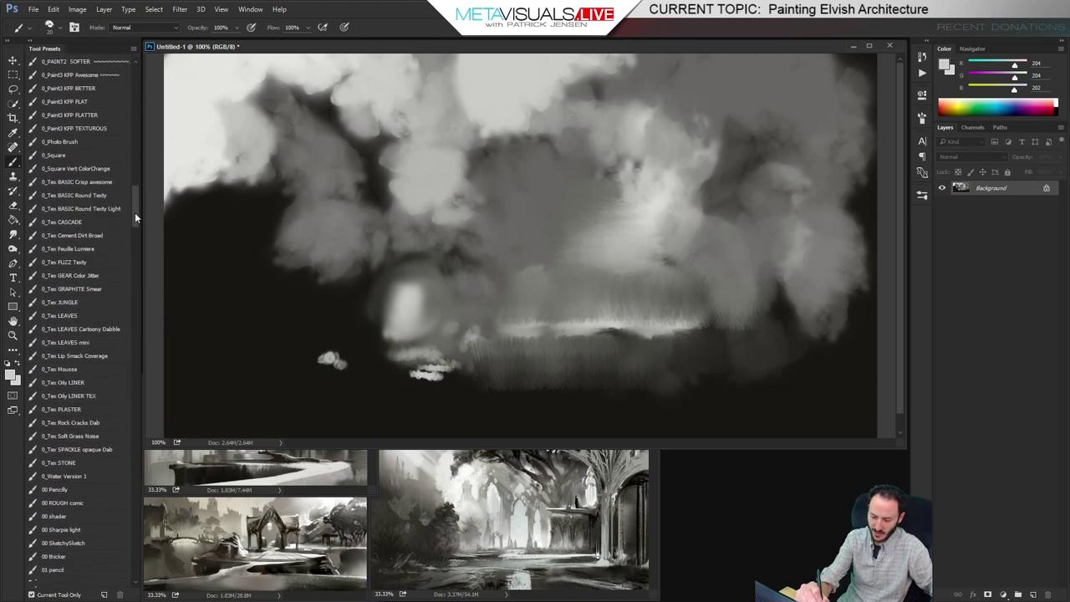
left_click(63, 316)
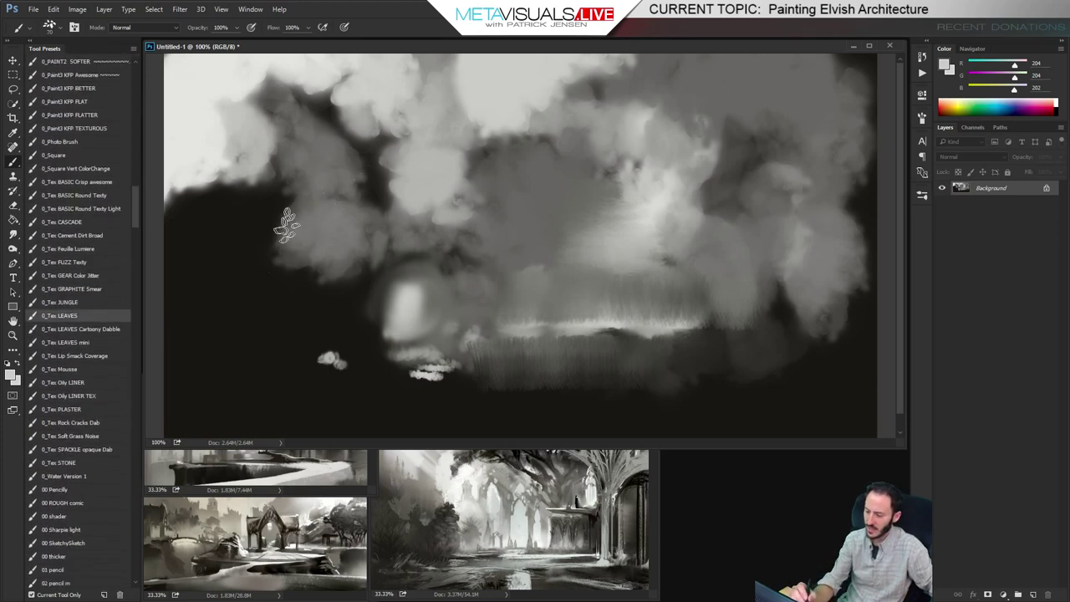
left_click(301, 189, "alt")
key("bracketright")
key("bracketright")
key("bracketright")
key("bracketright")
left_click(255, 247)
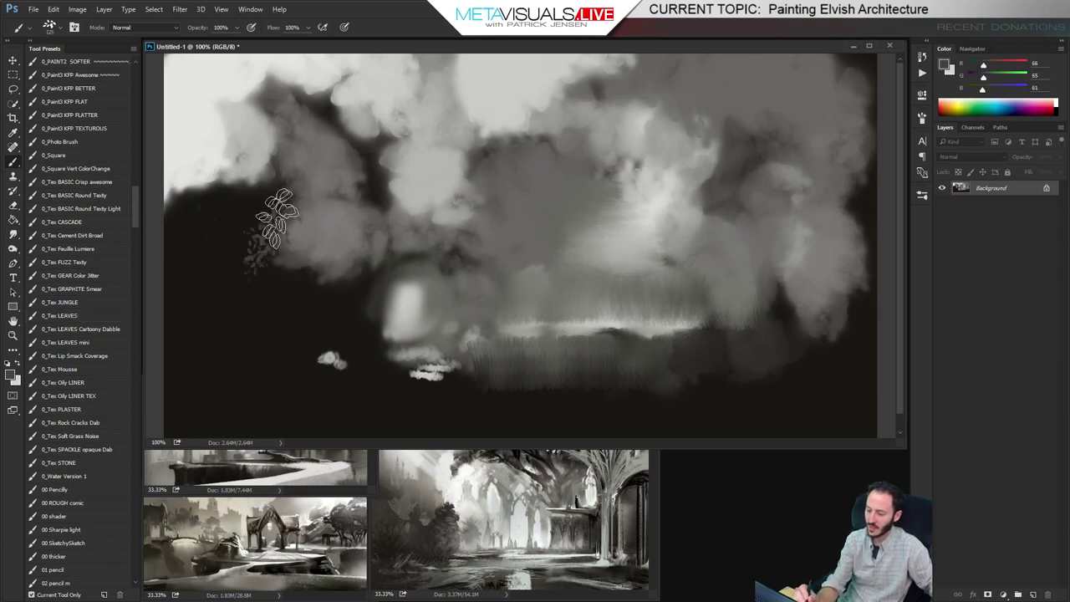
left_click_drag(277, 218, 309, 291)
Stamp near-black leaves over the upper-left cloud edge and larger mid-gray leaves across the dark mass below it
left_click(249, 392, "alt")
left_click(222, 173)
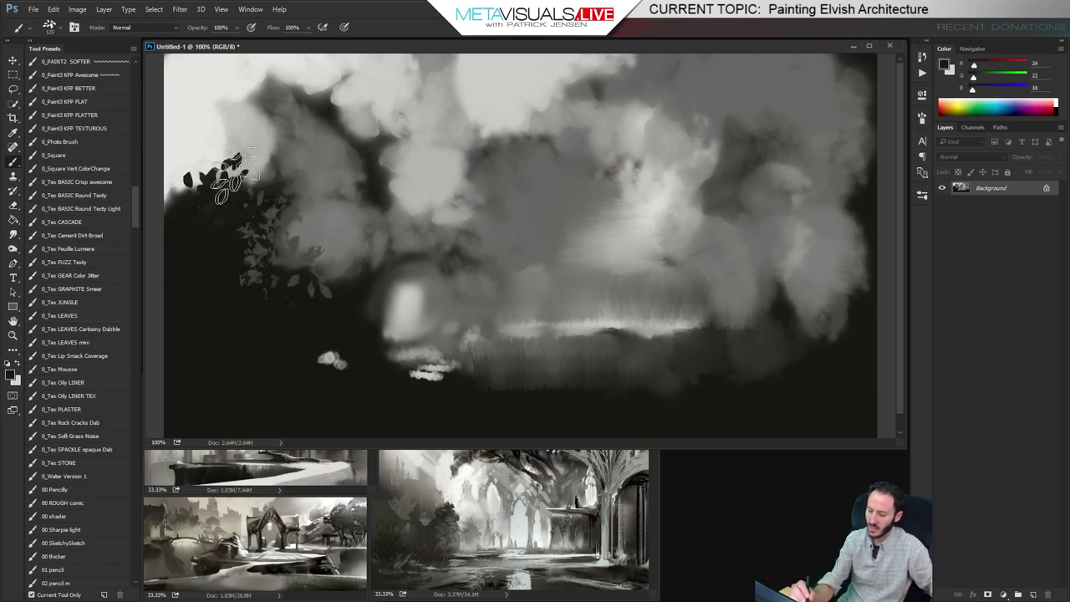
mouse_move(234, 175)
left_mouse_down()
mouse_move(209, 175)
mouse_move(251, 137)
mouse_move(284, 205)
mouse_move(341, 251)
mouse_move(311, 272)
left_mouse_up()
left_click(314, 236, "alt")
key("bracketright")
key("bracketright")
key("bracketright")
mouse_move(217, 276)
left_mouse_down()
mouse_move(174, 276)
mouse_move(232, 269)
mouse_move(296, 308)
mouse_move(264, 299)
left_mouse_up()
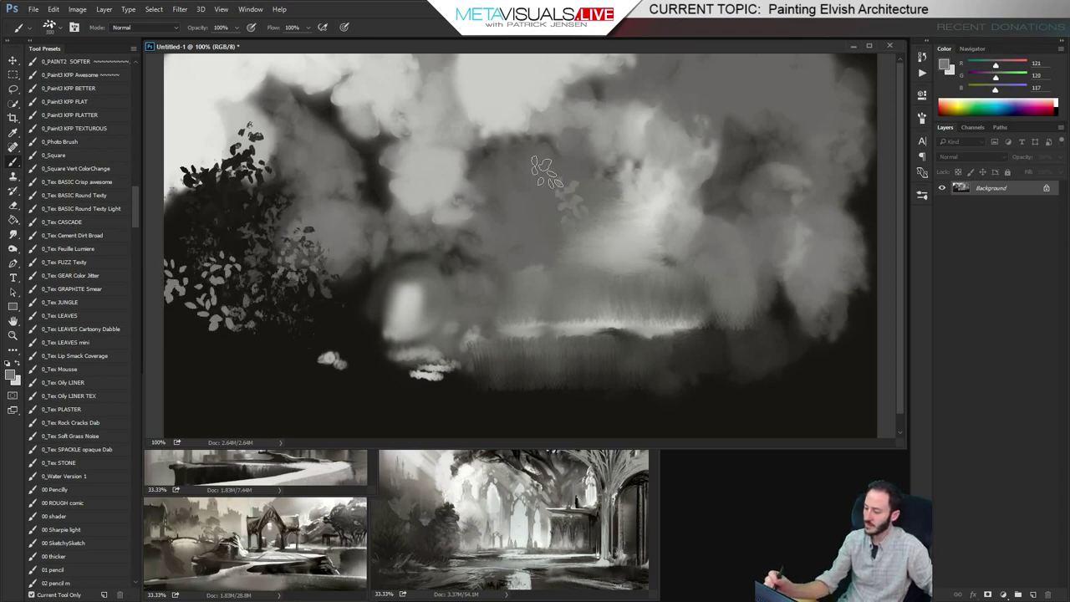
Sample a dark gray and stamp leaf clusters over the central cloud and the left foliage
left_click(495, 157, "alt")
left_click_drag(542, 244, 580, 163)
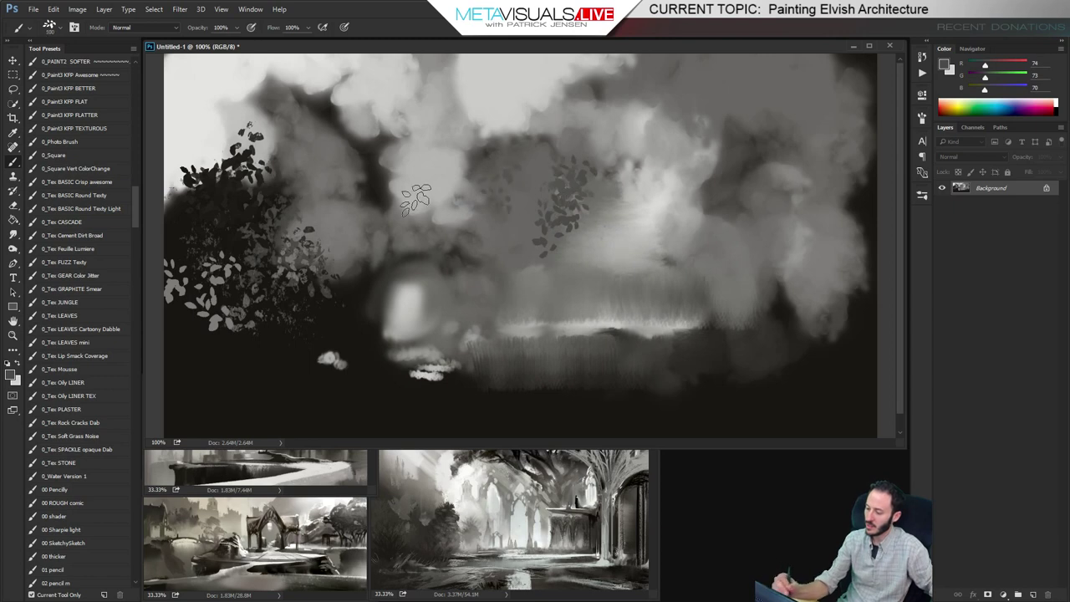
mouse_move(339, 176)
left_mouse_down()
mouse_move(308, 79)
mouse_move(299, 108)
mouse_move(299, 73)
mouse_move(284, 92)
mouse_move(305, 121)
mouse_move(314, 79)
mouse_move(314, 149)
mouse_move(354, 172)
mouse_move(336, 195)
mouse_move(171, 276)
mouse_move(246, 309)
mouse_move(259, 223)
left_mouse_up()
Smudge the stamped leaves on the left into directional, feathery foliage strokes
key("space")
key("r")
left_click_drag(236, 188, 249, 189)
key("space")
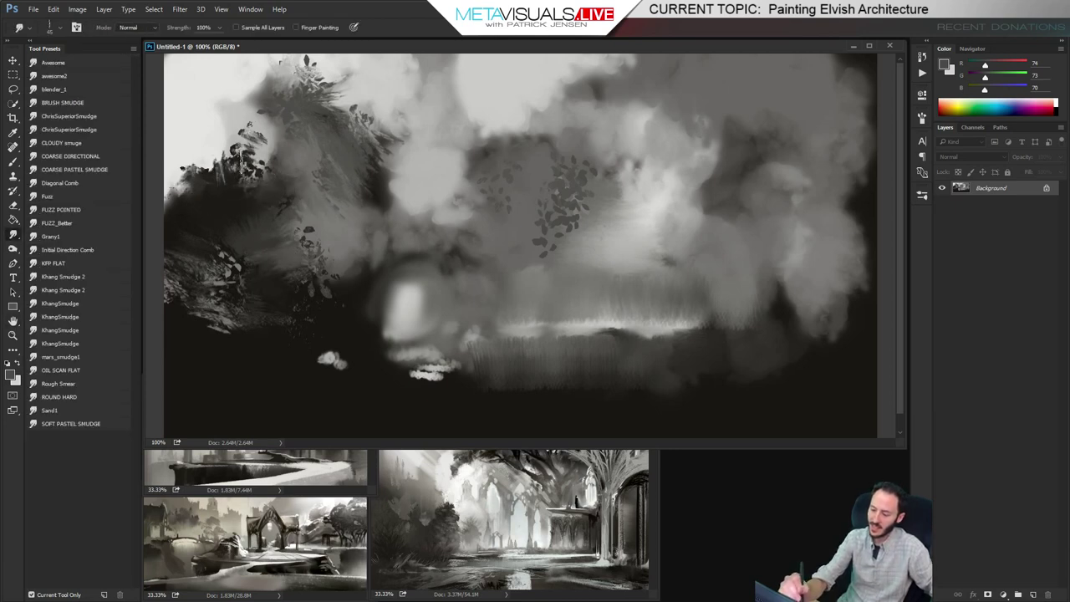
Return to the brush and choose the 200 px foliage scatter tip from the brush presets
key("b")
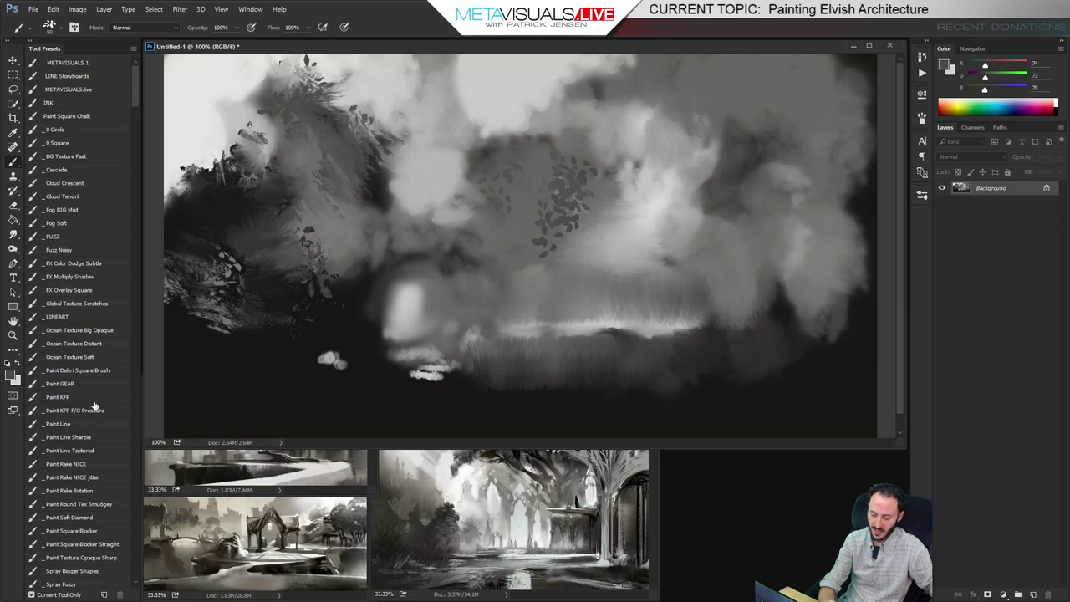
right_click(417, 224)
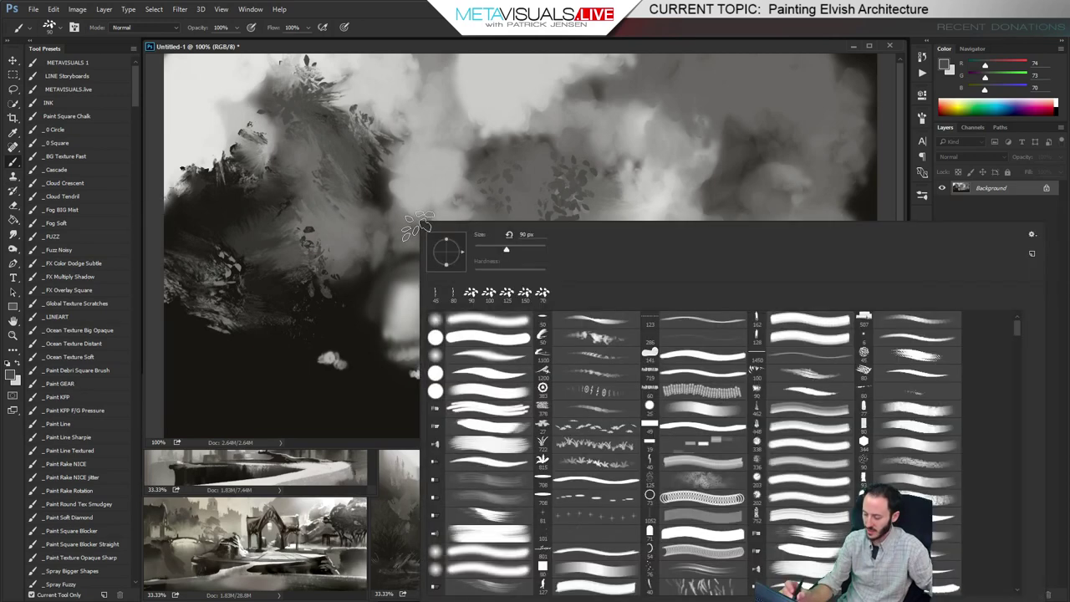
scroll(1011, 460, "down", 10)
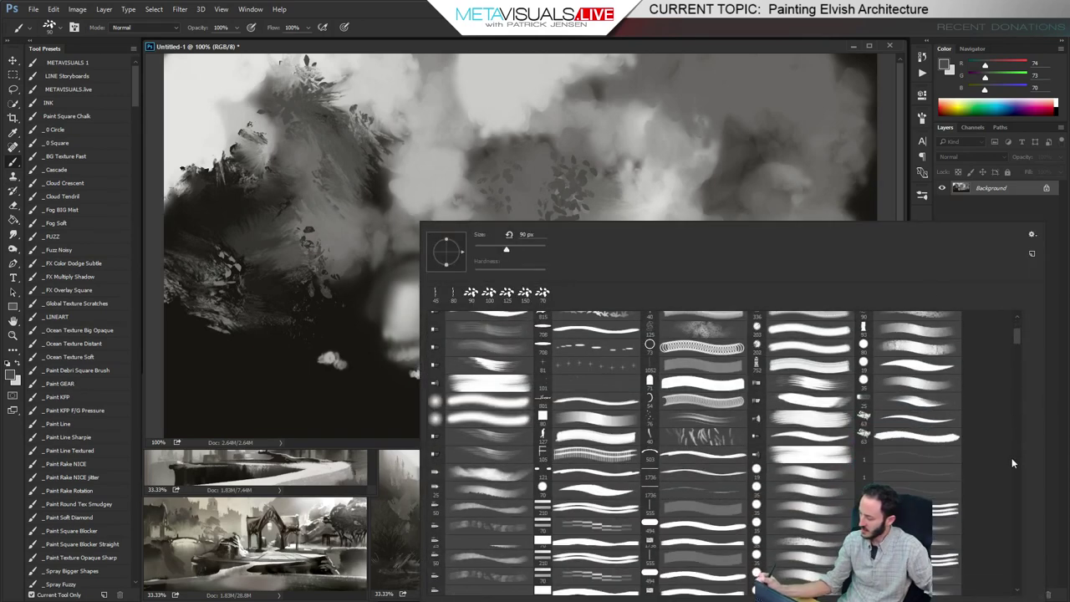
scroll(1021, 493, "down", 12)
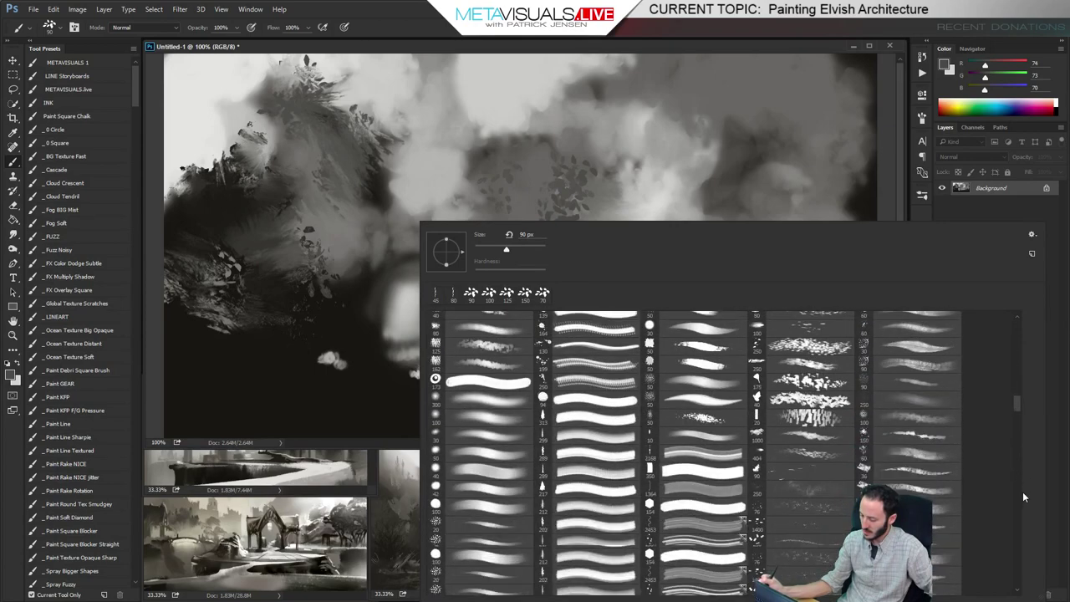
scroll(1026, 527, "down", 10)
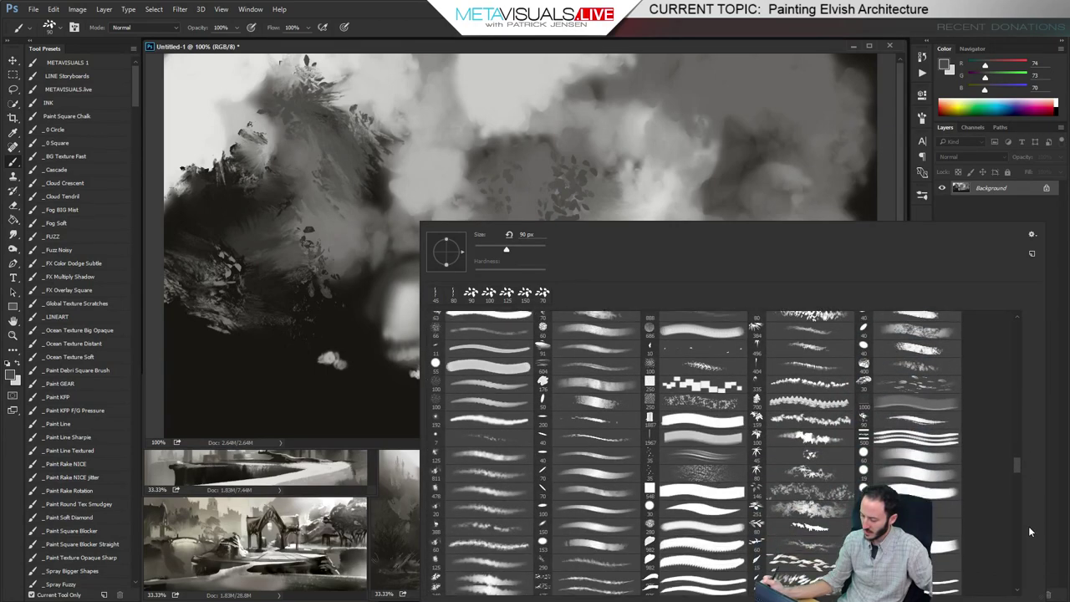
scroll(1033, 577, "down", 10)
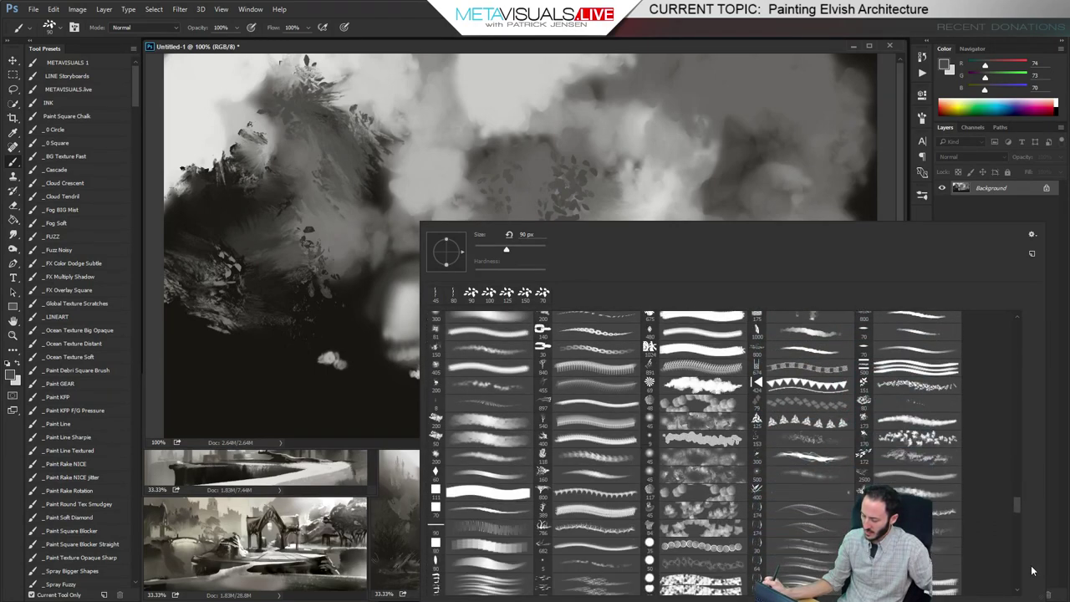
scroll(1033, 585, "down", 10)
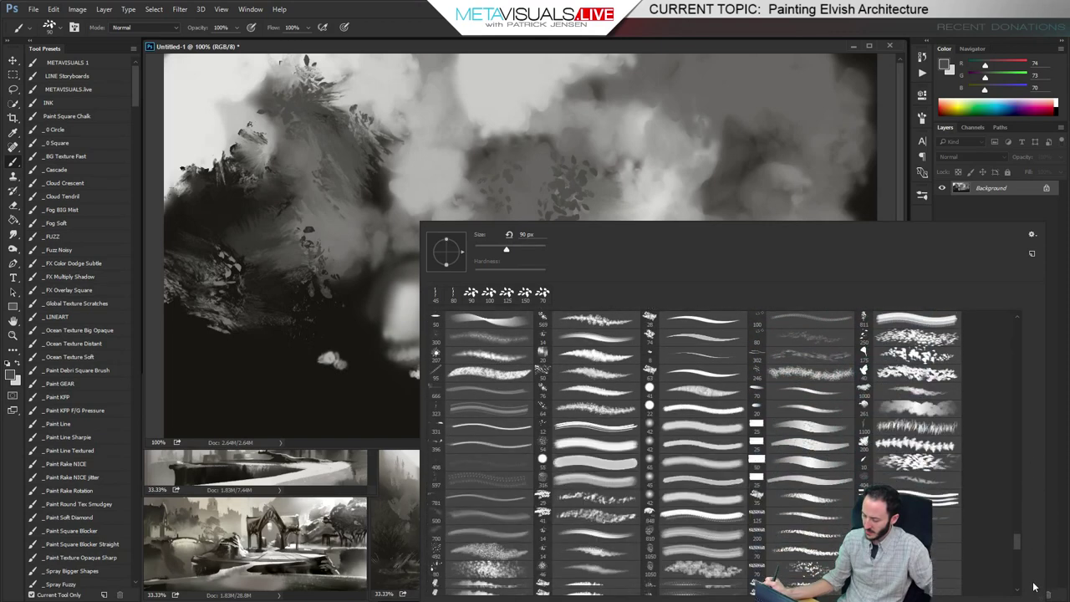
scroll(1029, 580, "up", 3)
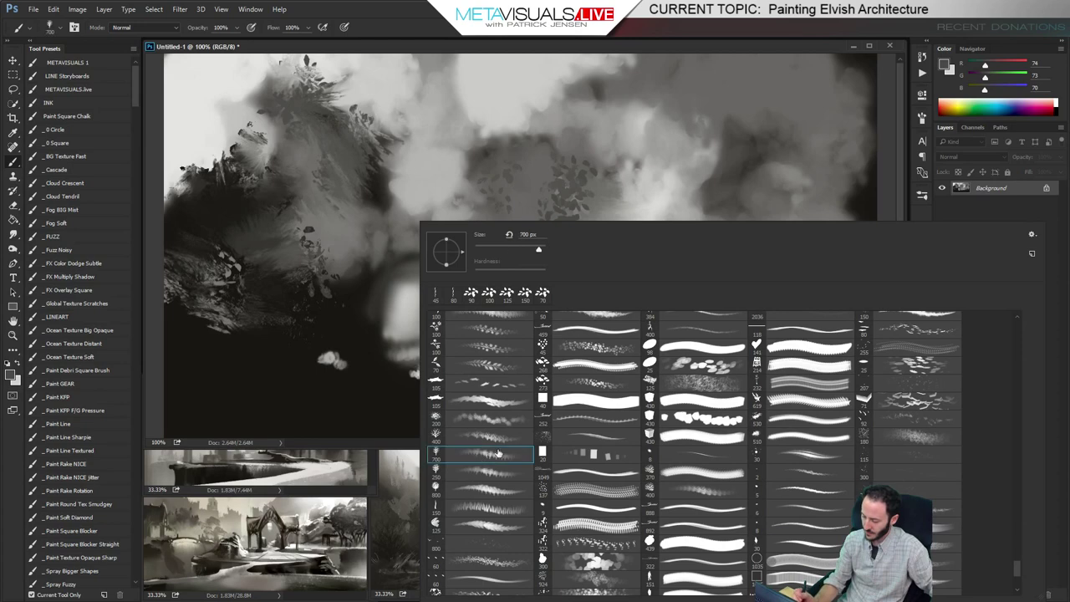
left_click(508, 421)
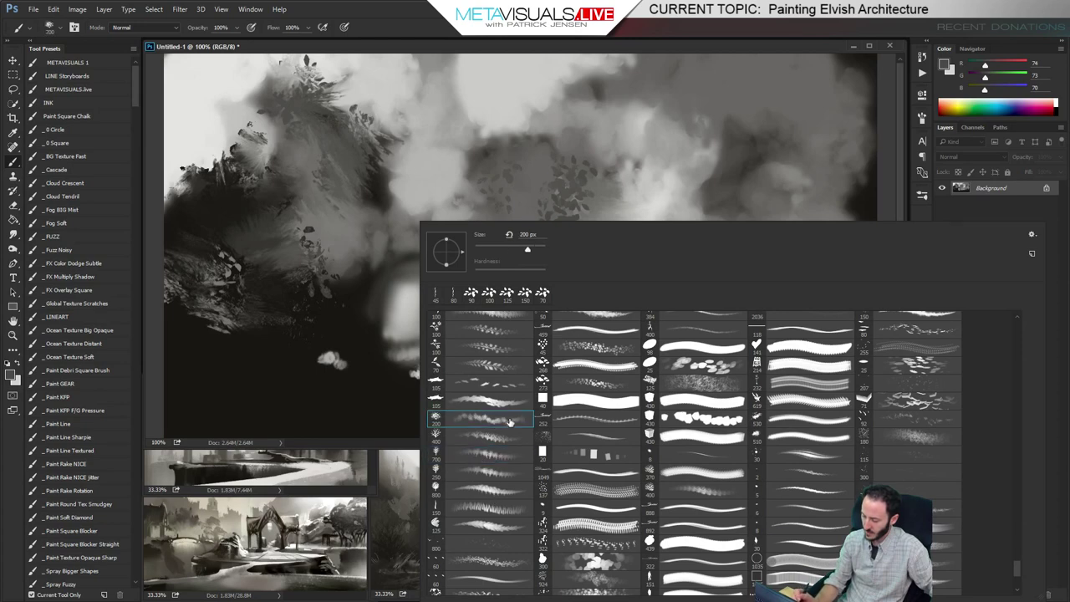
Dab foliage texture over the left mass and central cloud, and build darker textured trees on the right
left_click(341, 312)
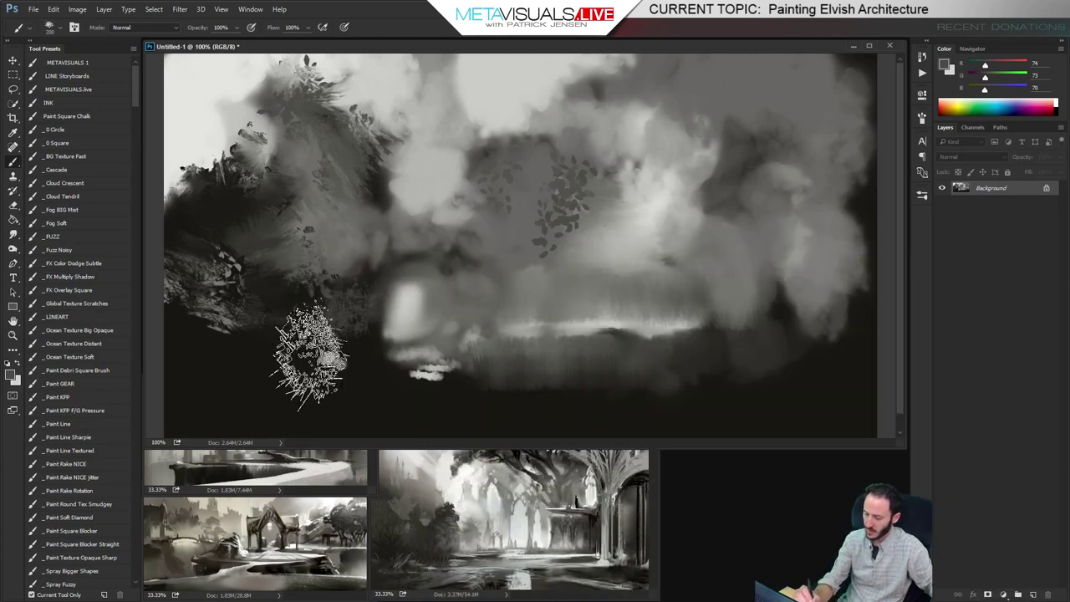
key("[")
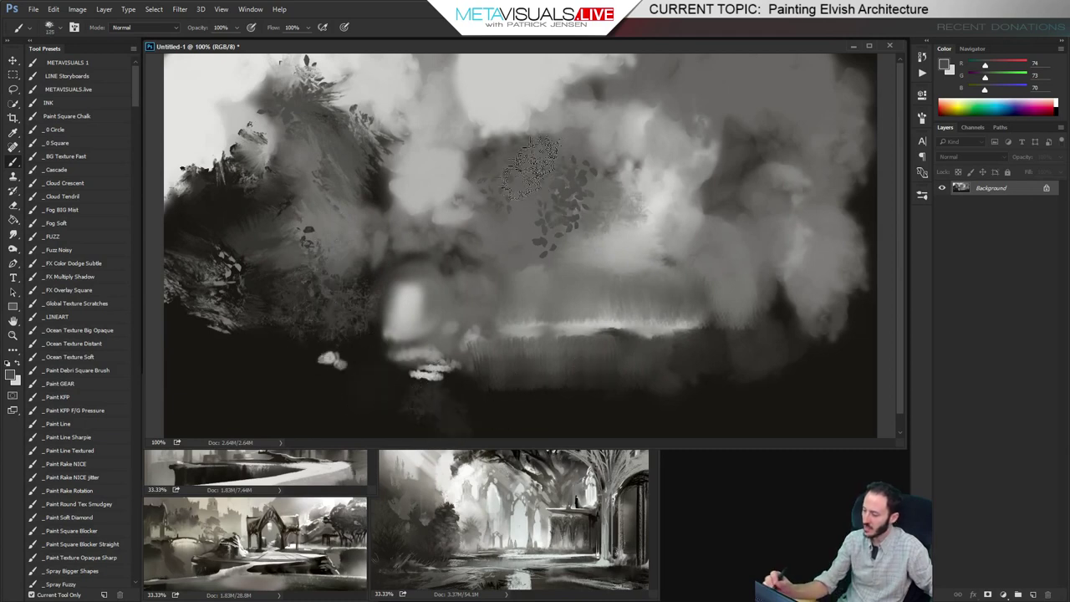
left_click(771, 414, "alt")
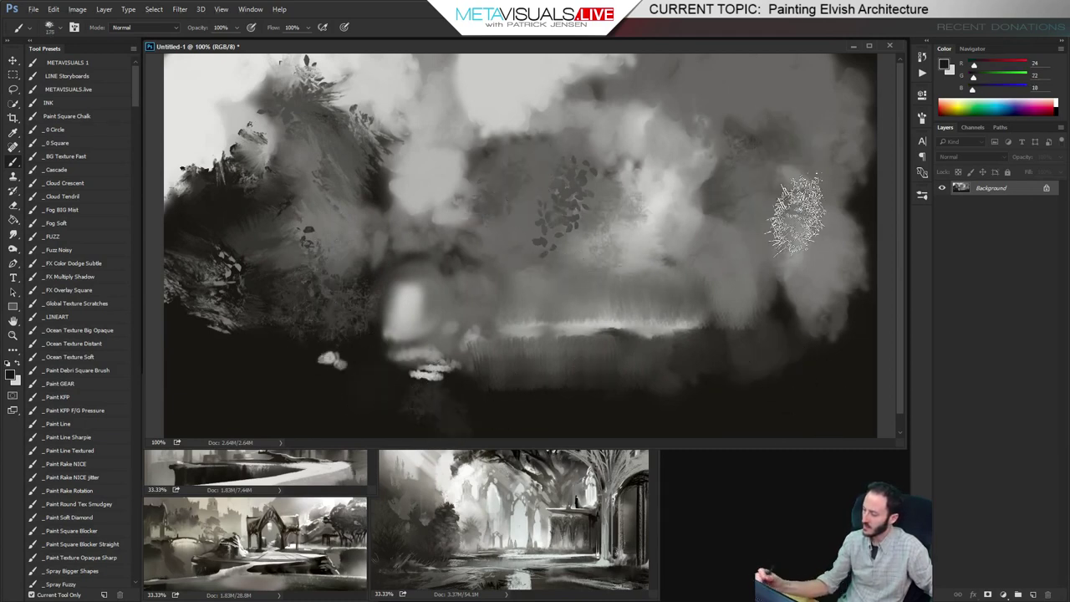
mouse_move(793, 210)
left_mouse_down()
mouse_move(760, 173)
mouse_move(712, 260)
left_mouse_up()
mouse_move(815, 174)
left_mouse_down()
mouse_move(833, 219)
mouse_move(865, 156)
mouse_move(759, 232)
mouse_move(708, 218)
mouse_move(741, 184)
mouse_move(780, 272)
mouse_move(840, 266)
mouse_move(684, 307)
mouse_move(711, 337)
mouse_move(649, 295)
mouse_move(657, 258)
mouse_move(660, 313)
mouse_move(597, 266)
mouse_move(697, 272)
left_mouse_up()
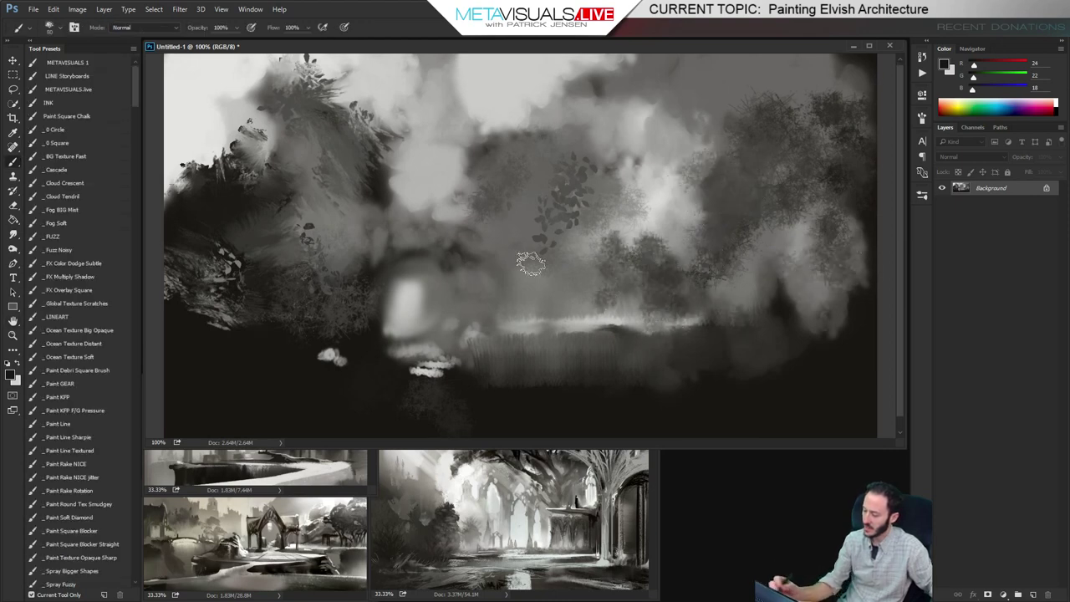
Enlarge the foliage brush and paint very dark gray bushes along the lower-left foreground and in the lower-right corner
left_click(479, 418, "alt")
key("bracketright")
key("bracketright")
key("bracketright")
key("bracketright")
key("bracketright")
left_click_drag(349, 404, 310, 373)
key("bracketright")
left_click_drag(451, 380, 250, 398)
left_click_drag(802, 376, 833, 389)
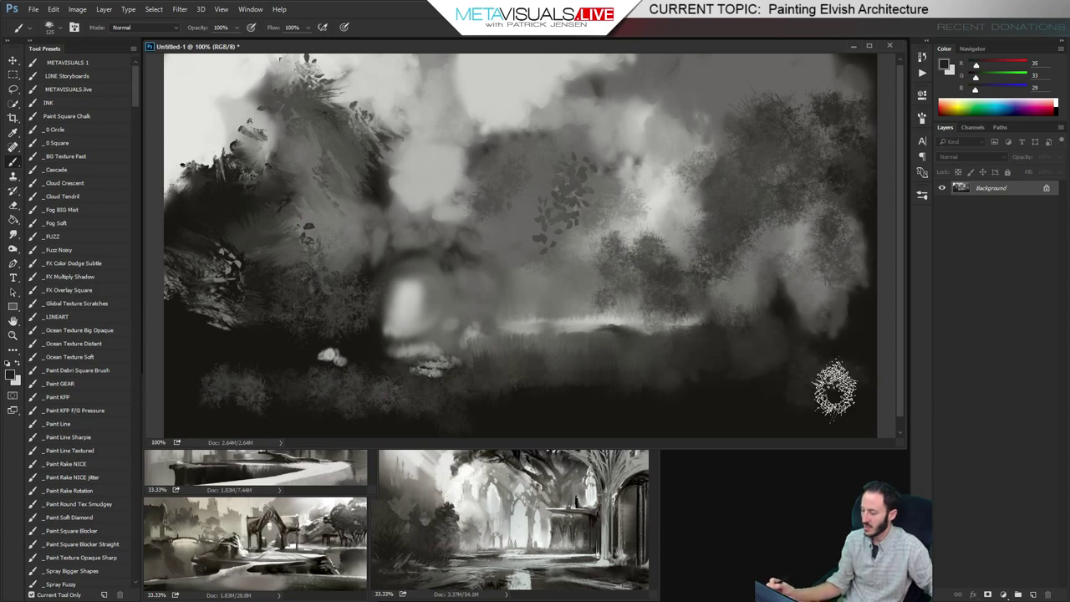
Sample the light gray glow and dab bright foliage around it and above the bright band
key("space")
left_click(411, 301, "alt")
mouse_move(426, 288)
left_mouse_down()
mouse_move(439, 280)
mouse_move(561, 310)
left_mouse_up()
key("bracketleft")
key("bracketleft")
key("bracketleft")
key("bracketleft")
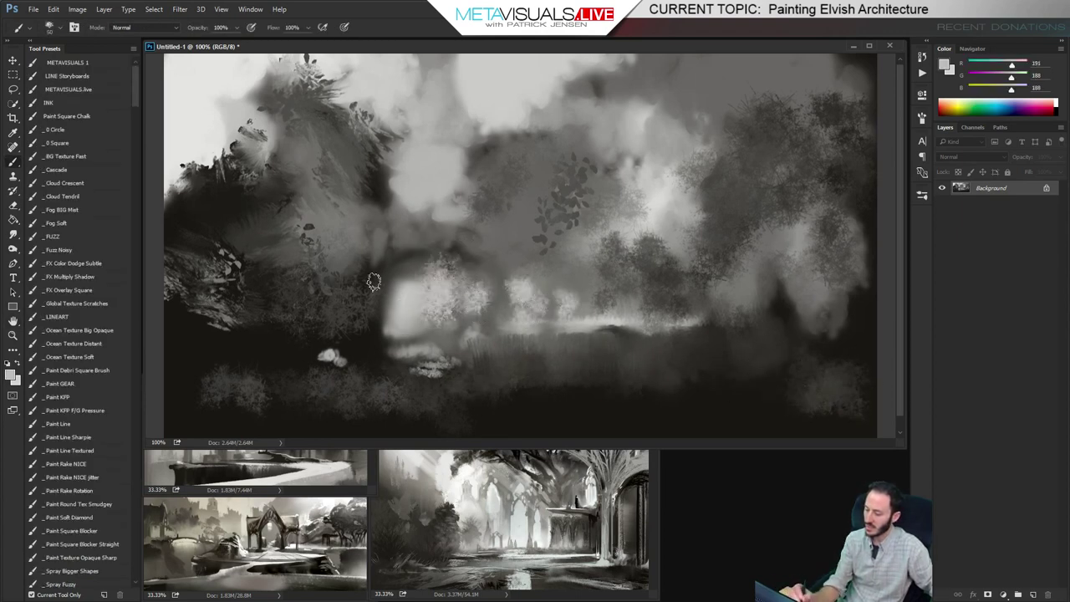
Sample the near-black foreground and dab a dark foliage canopy above the bright glow
key("space")
key("bracketright")
key("bracketright")
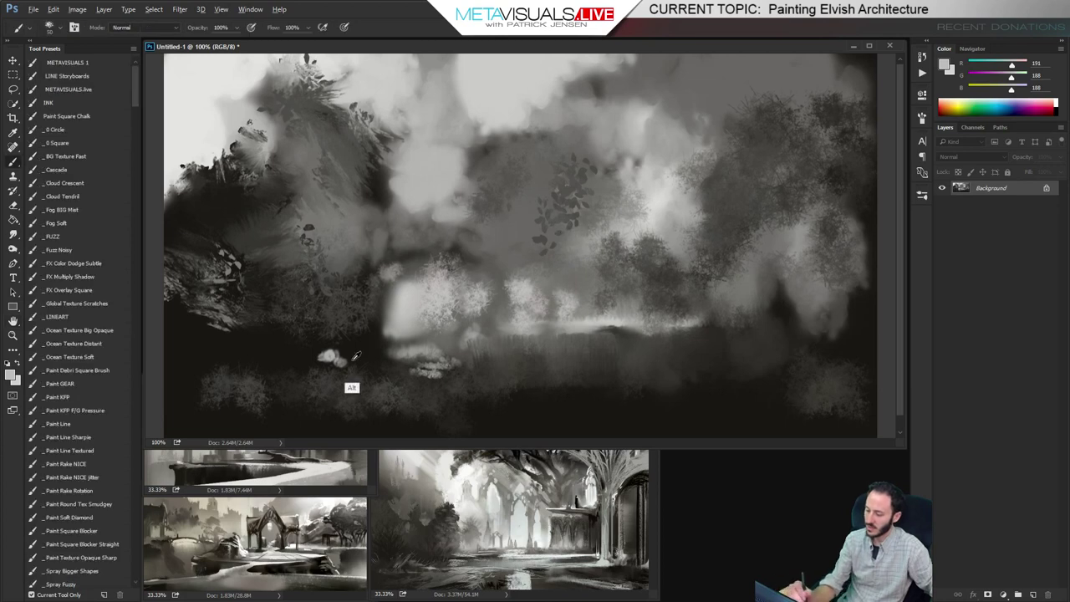
left_click(346, 390, "alt")
mouse_move(361, 227)
left_mouse_down()
mouse_move(408, 224)
mouse_move(371, 203)
mouse_move(468, 253)
left_mouse_up()
key("r")
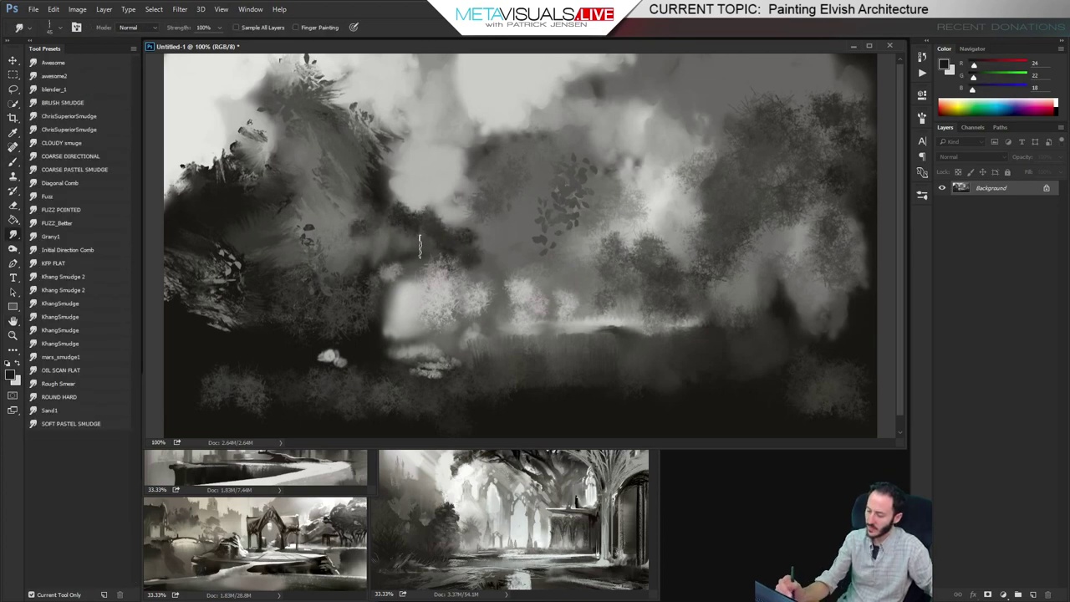
key("space")
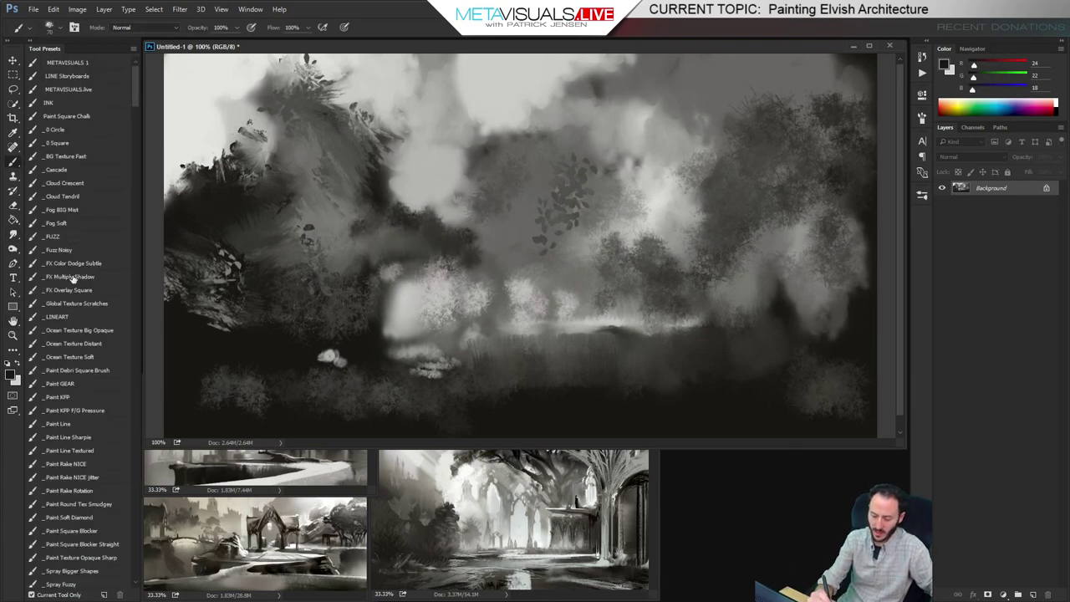
With the Paint Line Textured preset, paint a near-black overhanging branch above the glow and dark dashes on the ground
left_click(98, 449)
key("]")
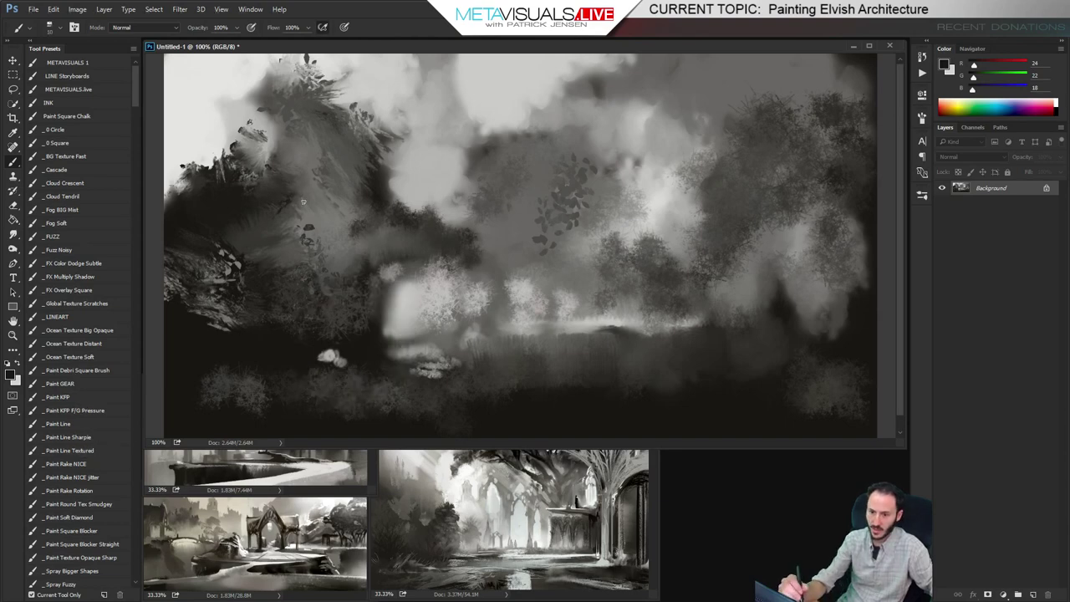
mouse_move(341, 236)
left_mouse_down()
mouse_move(387, 239)
mouse_move(384, 230)
mouse_move(444, 251)
left_mouse_up()
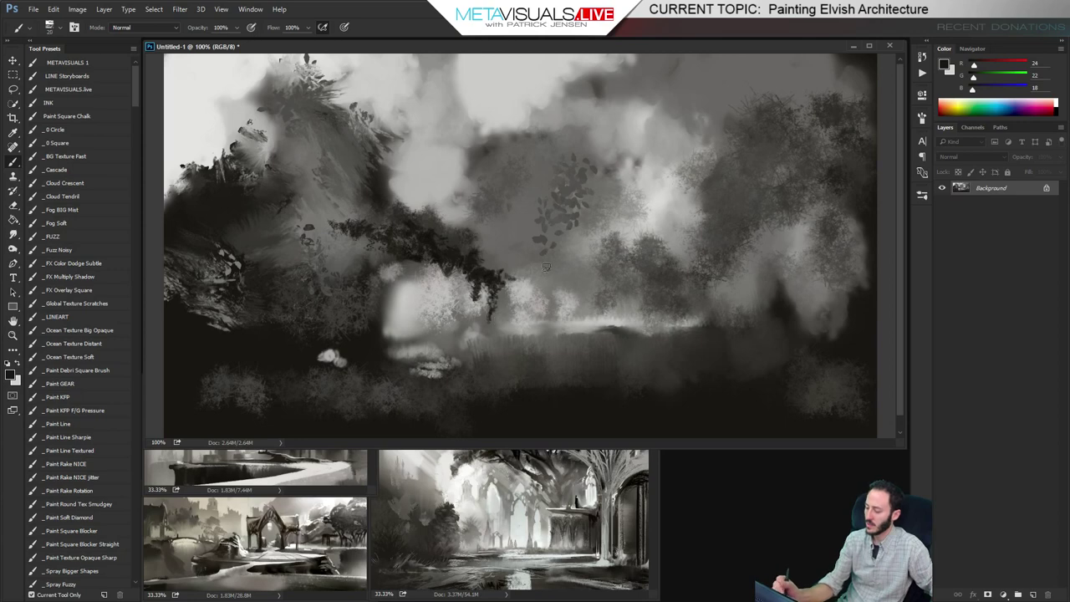
left_click_drag(552, 348, 581, 346)
Sample light gray and paint rough horizontal strokes beneath the bright band and across the bottom foreground
left_click(441, 308, "alt")
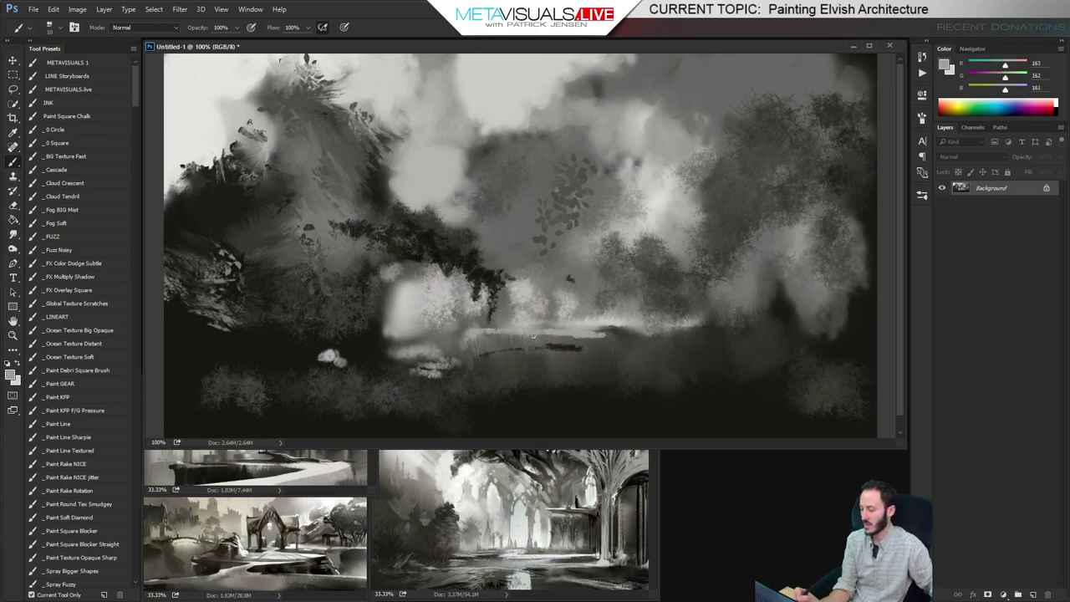
mouse_move(435, 345)
left_mouse_down()
mouse_move(619, 341)
mouse_move(468, 349)
mouse_move(621, 364)
left_mouse_up()
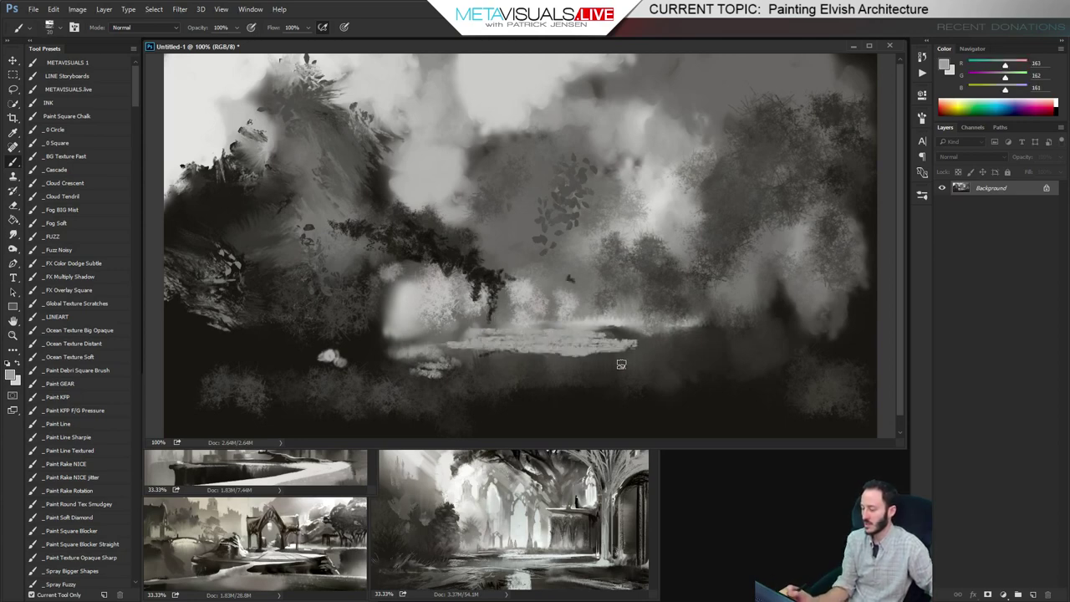
left_click_drag(180, 411, 832, 418)
Texture the foreground and receding light patch with Ocean Texture Big Opaque, using a smaller tip for the finer ripples
left_click(92, 331)
left_click_drag(495, 411, 702, 389)
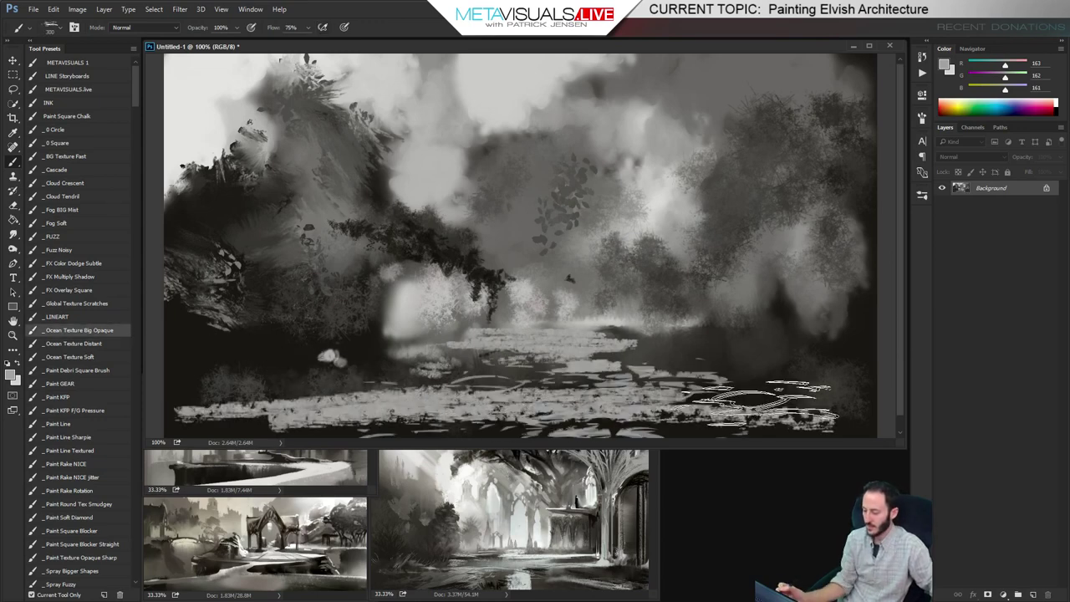
key("[")
key("[")
key("[")
key("[")
key("[")
left_click_drag(251, 423, 171, 425)
left_click_drag(481, 382, 628, 381)
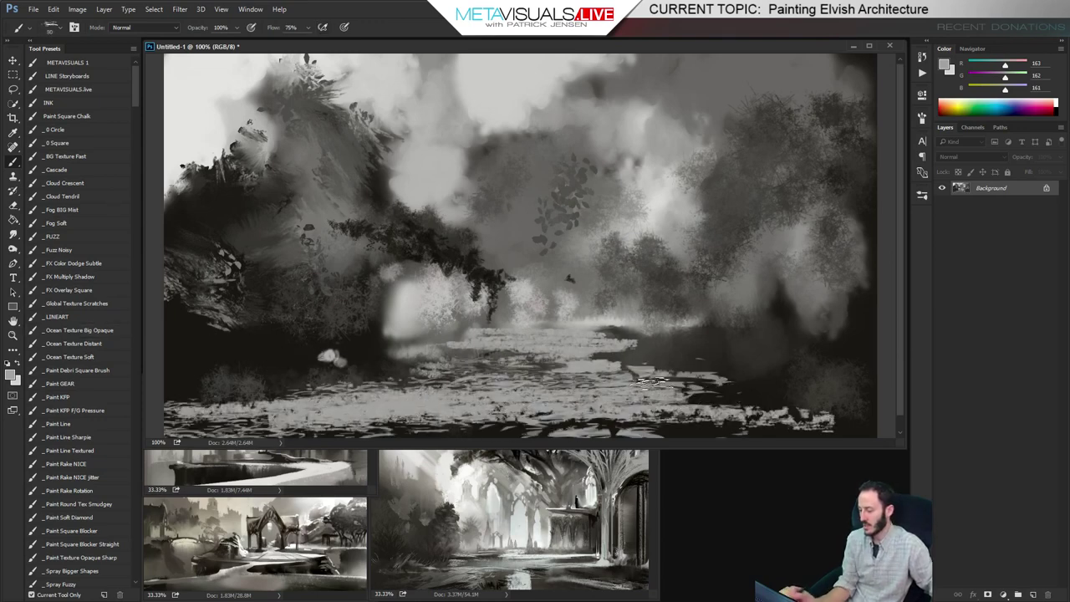
left_click_drag(501, 364, 601, 355)
Switch to the Dodge tool and brighten the central horizon, the cloud above it and the area under the dark branch
key("o")
key("shift+o")
key("shift+o")
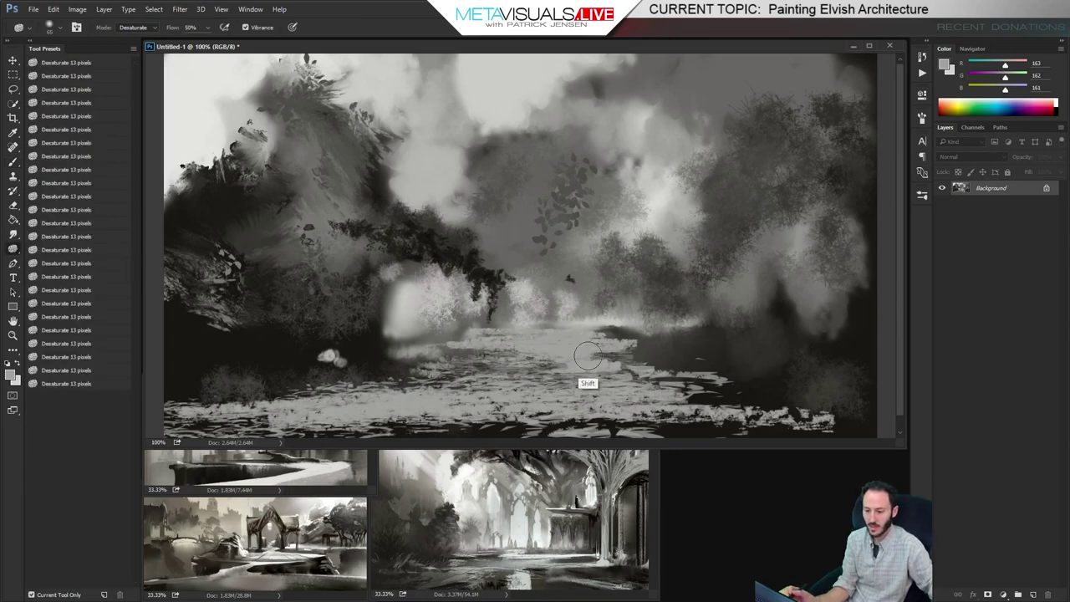
mouse_move(617, 363)
left_mouse_down()
mouse_move(393, 339)
mouse_move(676, 318)
mouse_move(533, 310)
mouse_move(551, 289)
left_mouse_up()
key("bracketright")
key("bracketright")
key("bracketright")
key("bracketright")
mouse_move(493, 237)
left_mouse_down()
mouse_move(565, 230)
mouse_move(626, 280)
left_mouse_up()
left_click_drag(443, 255, 396, 248)
Dodge the upper-left foliage and, with a larger tip, the haze right of centre, and return to the Smudge tool
mouse_move(339, 173)
left_mouse_down()
mouse_move(303, 119)
mouse_move(327, 146)
mouse_move(295, 135)
mouse_move(349, 120)
mouse_move(434, 40)
left_mouse_up()
key("bracketright")
key("bracketright")
key("bracketright")
mouse_move(640, 205)
left_mouse_down()
mouse_move(659, 287)
mouse_move(634, 182)
mouse_move(643, 171)
mouse_move(595, 308)
mouse_move(519, 192)
mouse_move(556, 137)
mouse_move(521, 136)
mouse_move(624, 58)
mouse_move(564, 159)
mouse_move(538, 272)
mouse_move(616, 262)
left_mouse_up()
key("r")
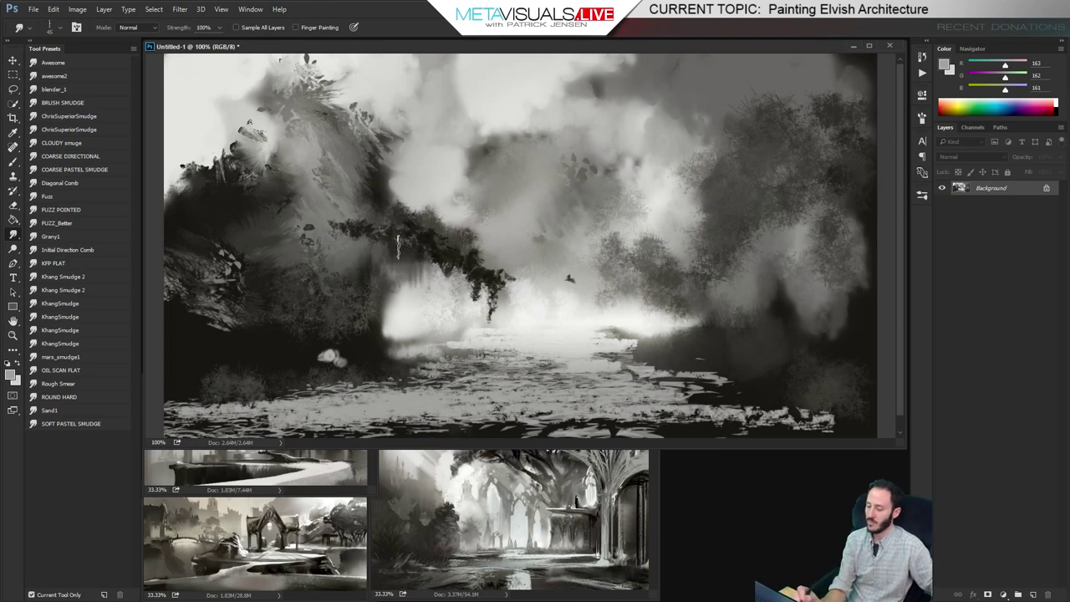
Smudge the bright, broken water strokes across the foreground into soft vertical reflections
key("h")
left_click(678, 300, "alt")
left_click(678, 299, "ctrl")
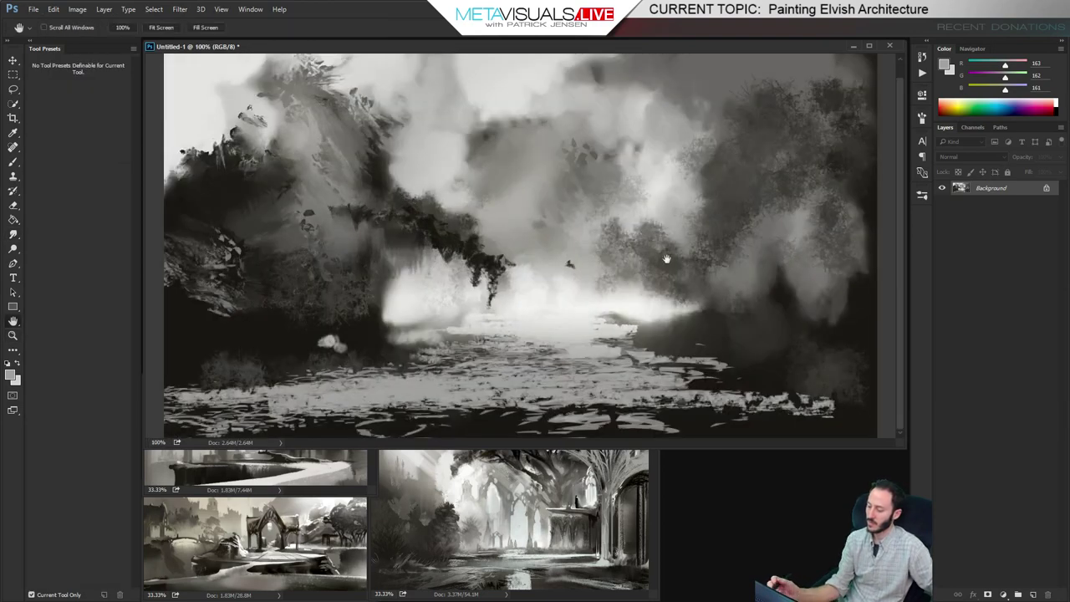
left_click(551, 351, "alt")
mouse_move(566, 358)
left_mouse_down()
mouse_move(589, 371)
mouse_move(285, 353)
mouse_move(772, 370)
mouse_move(287, 347)
mouse_move(773, 358)
left_mouse_up()
key("b")
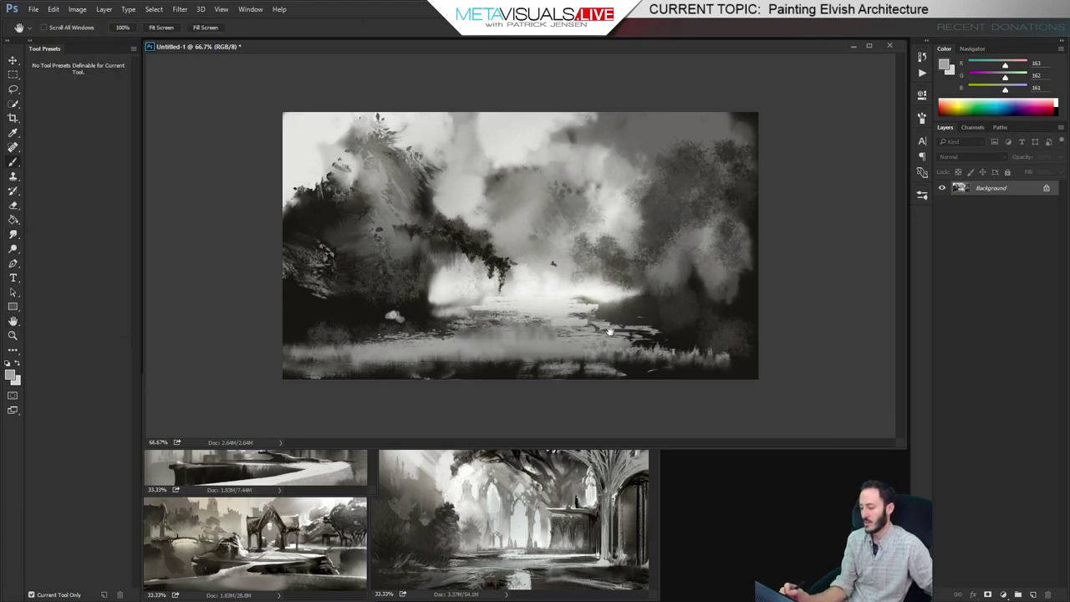
Swap to the near-black colour and darken the foreground water's lower edge and right bank
key("x")
mouse_move(629, 357)
left_mouse_down()
mouse_move(251, 363)
mouse_move(425, 345)
mouse_move(713, 347)
mouse_move(619, 346)
left_mouse_up()
key("space")
key("b")
key("ctrl+1")
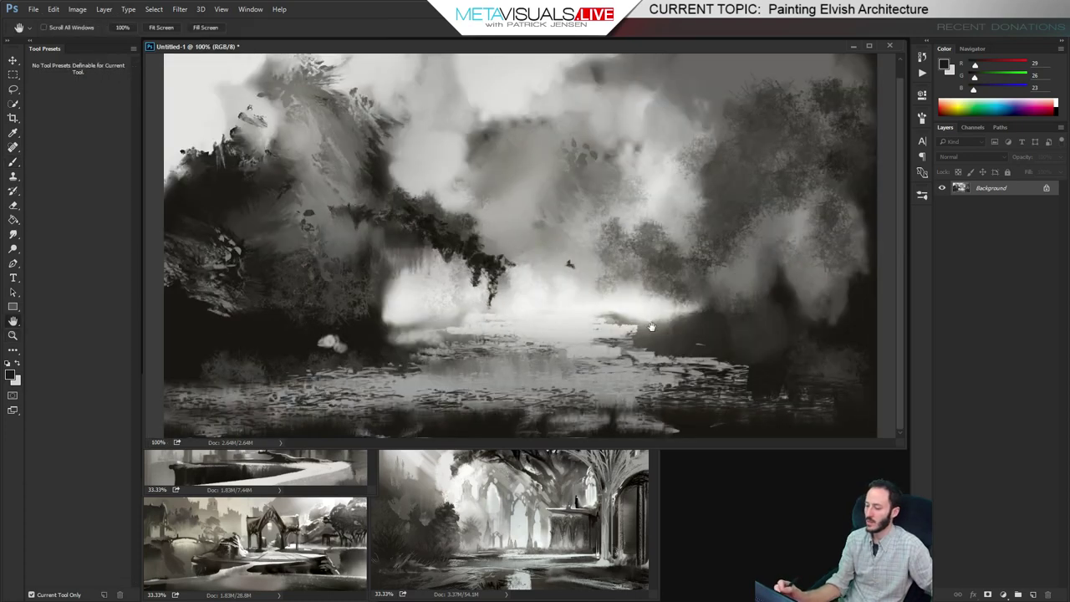
Choose the _Paint KFP F/G Pressure brush preset and paint dark strokes on the distant bush and left cliff
left_click(74, 411)
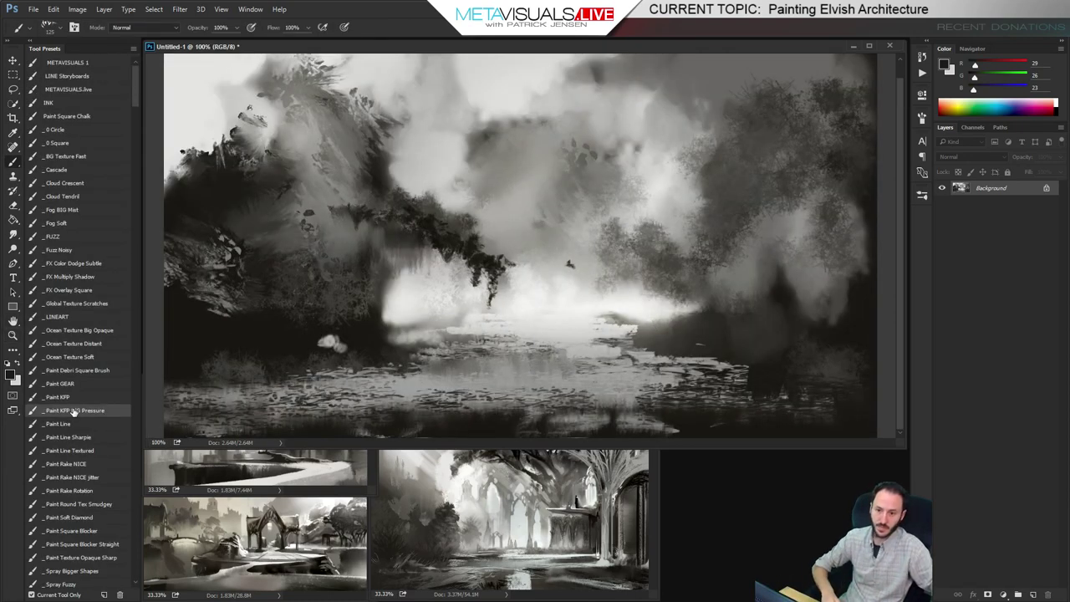
key("space")
left_click_drag(617, 238, 628, 261)
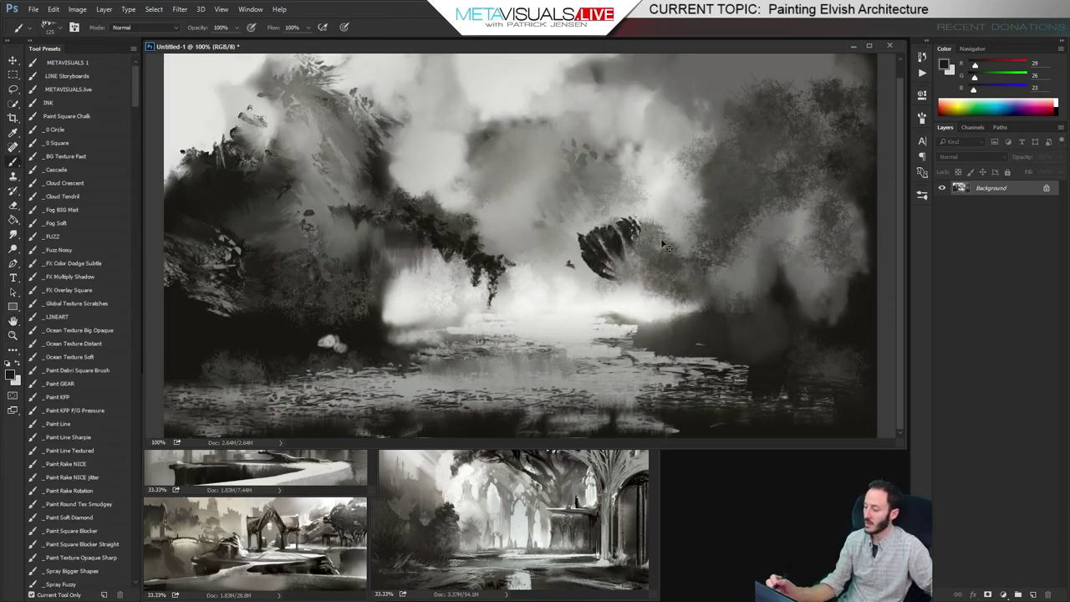
key("ctrl+z")
key("[")
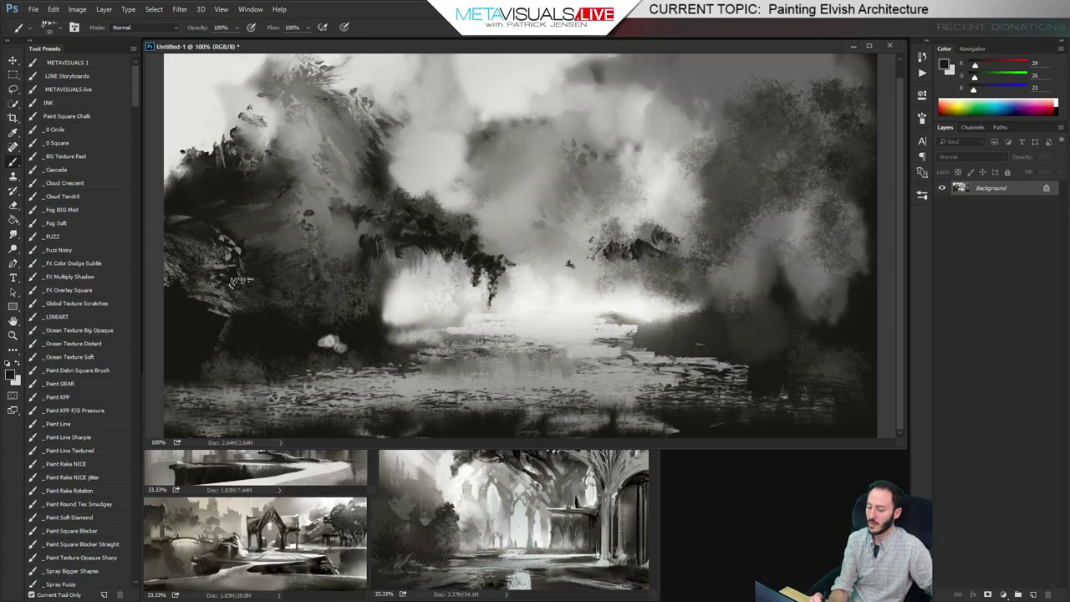
mouse_move(306, 266)
left_mouse_down()
mouse_move(327, 280)
mouse_move(327, 248)
mouse_move(321, 342)
mouse_move(325, 205)
mouse_move(339, 343)
mouse_move(343, 213)
mouse_move(342, 332)
mouse_move(355, 212)
mouse_move(277, 355)
mouse_move(274, 201)
mouse_move(261, 364)
mouse_move(260, 201)
mouse_move(259, 345)
left_mouse_up()
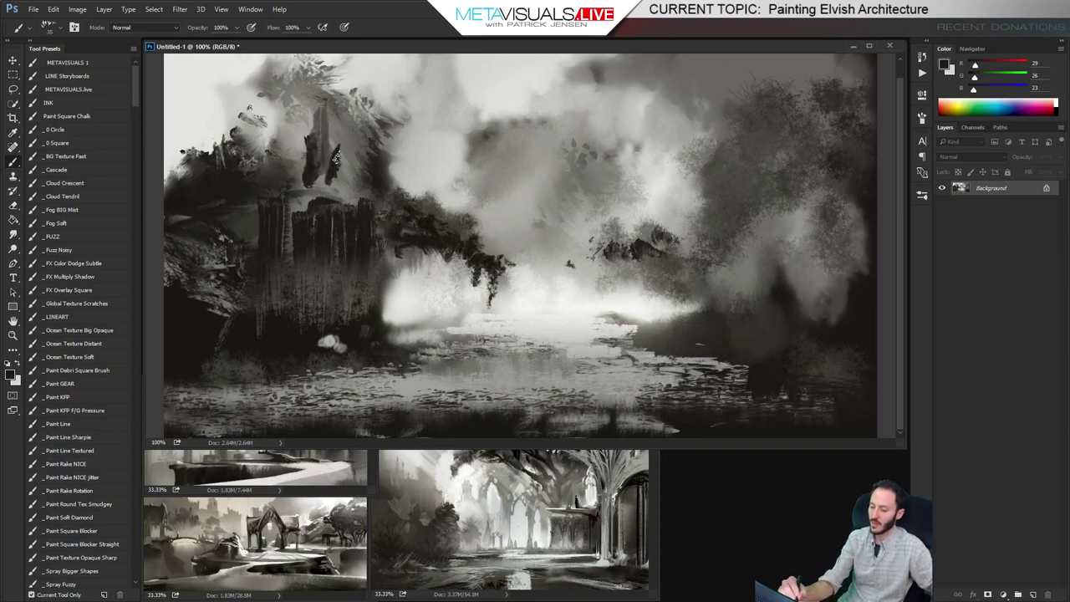
Sample light greys from the canvas and paint pale statue-like accents on the left cliff and its right edge
left_click(294, 131, "alt")
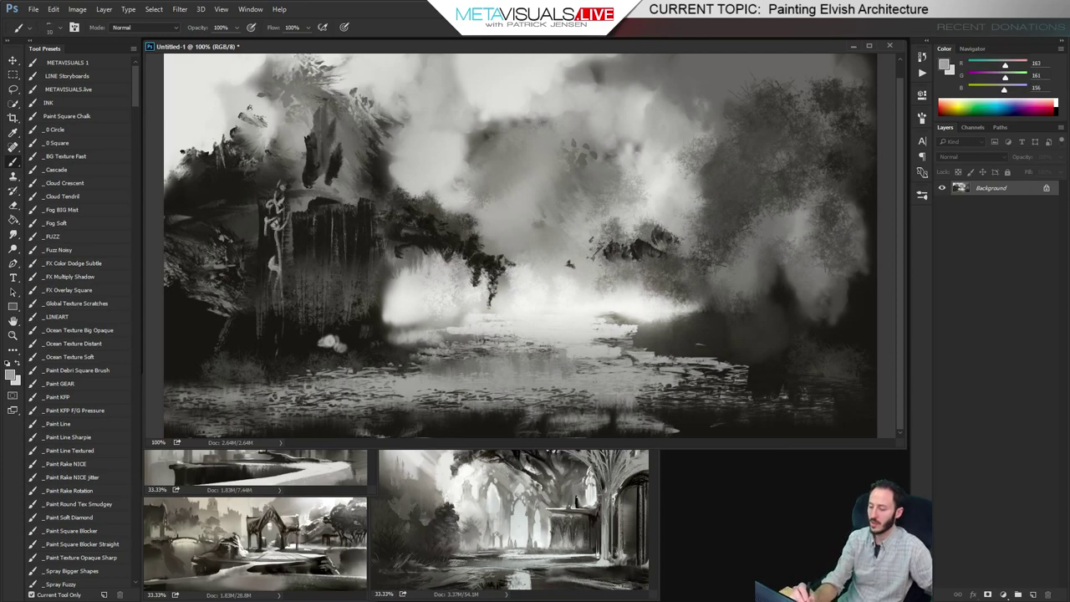
key("space")
mouse_move(381, 219)
left_mouse_down()
mouse_move(447, 248)
mouse_move(405, 238)
left_mouse_up()
left_click(411, 315, "alt")
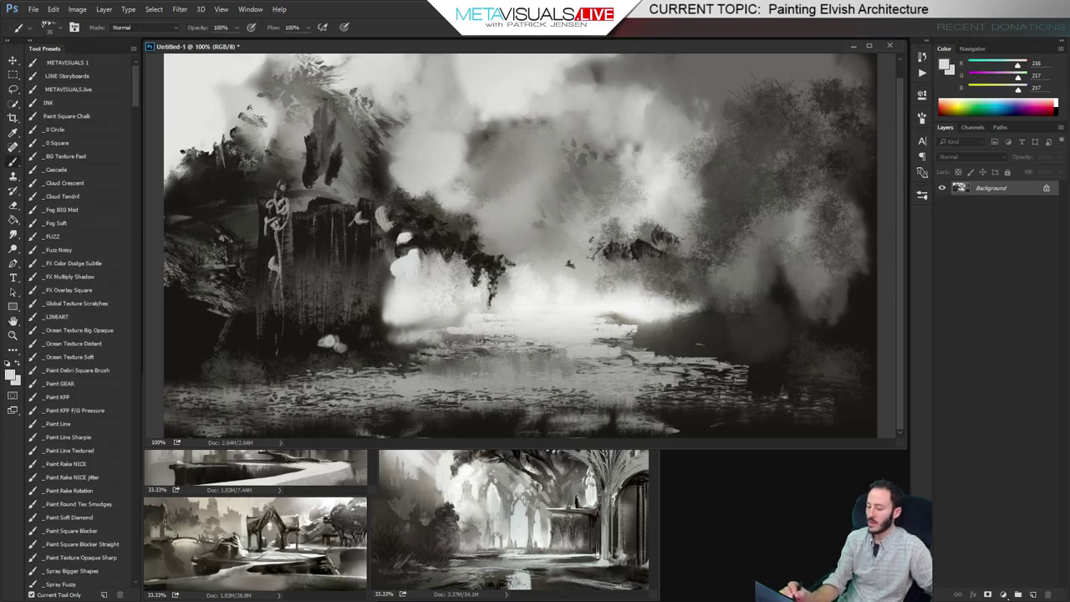
Sample dark and mid greys and paint a receding wall of vertical strokes beside the bright opening
left_click(458, 283, "alt")
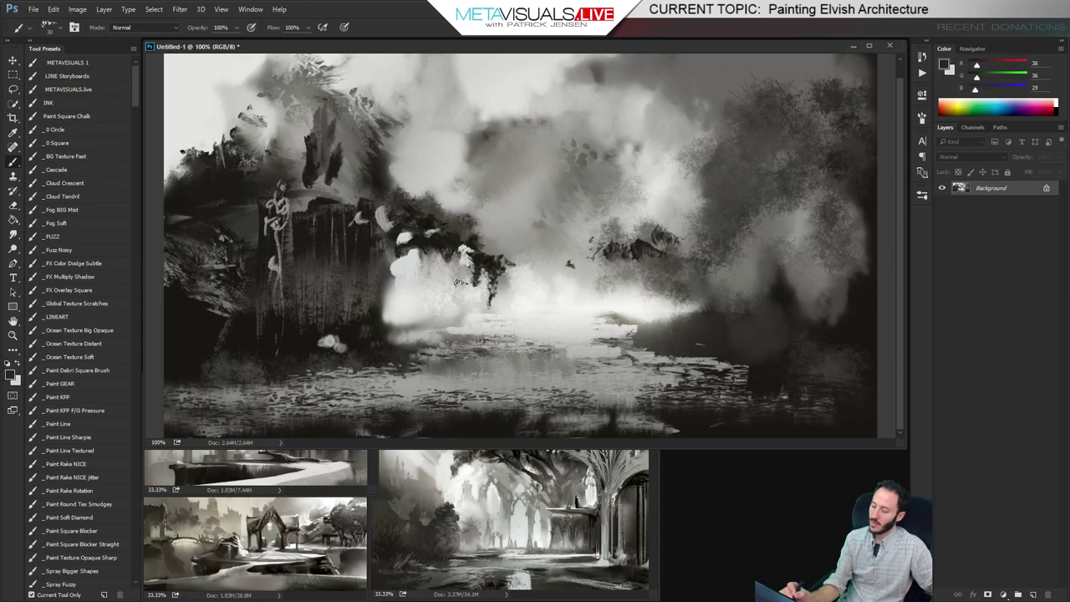
left_click_drag(464, 262, 475, 326)
left_click(505, 232, "alt")
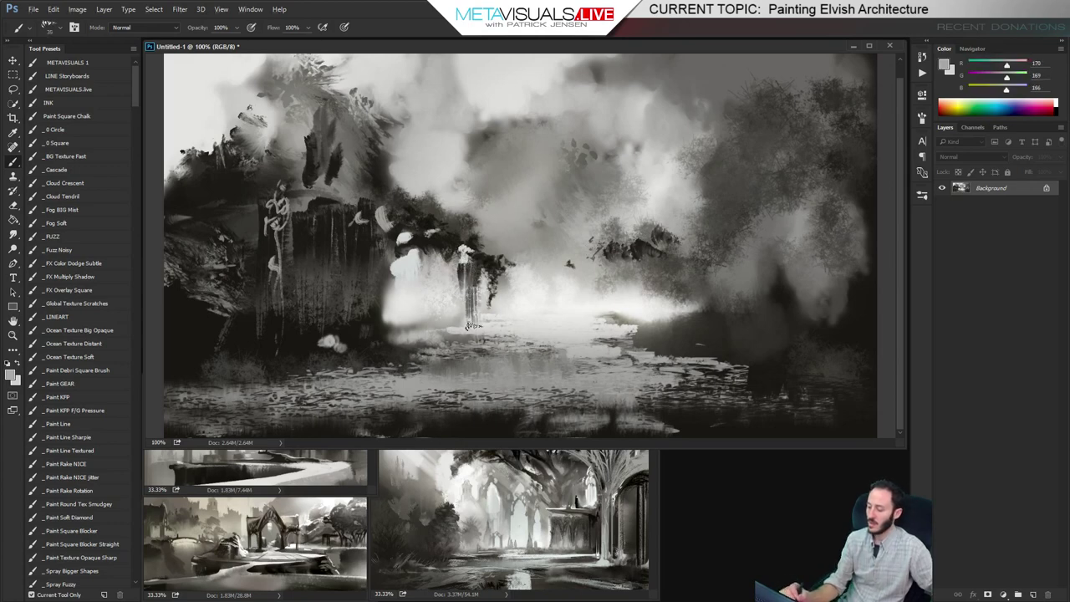
left_click(480, 259, "alt")
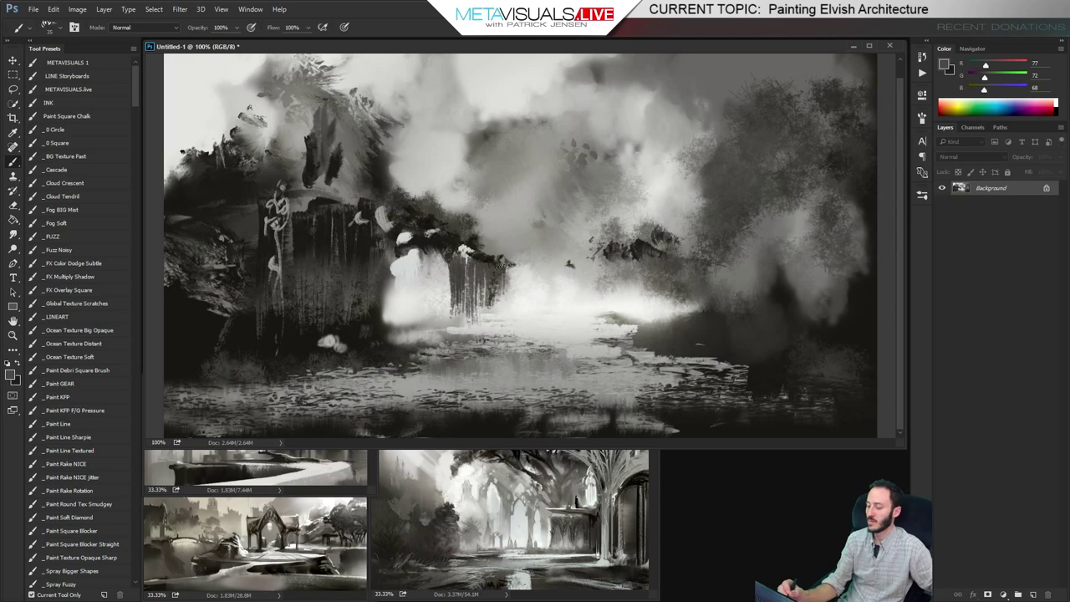
left_click_drag(531, 294, 545, 277)
Smudge the distant wall's base into the mist and paint a grey bank extending it to the right
key("r")
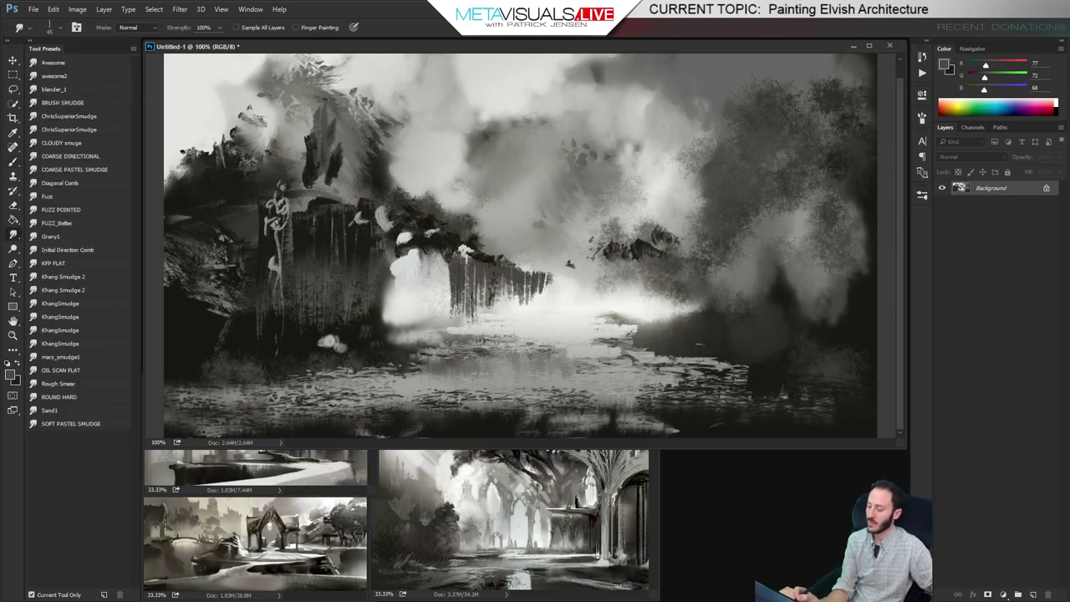
mouse_move(493, 302)
left_mouse_down()
mouse_move(526, 293)
mouse_move(519, 284)
mouse_move(601, 296)
left_mouse_up()
key("space")
key("b")
left_click(545, 284, "alt")
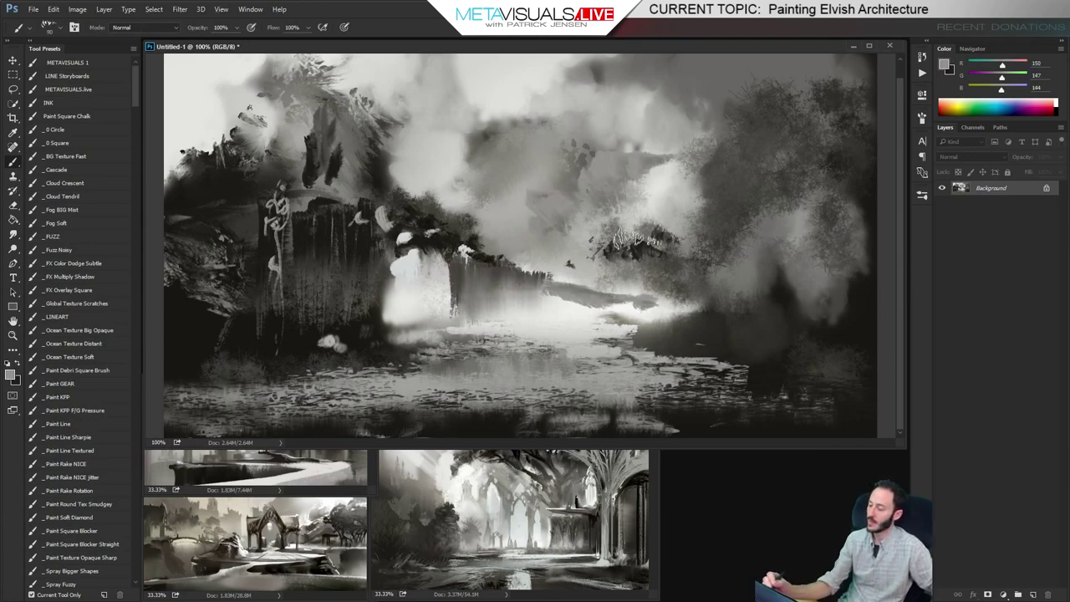
Paint a dark foliage clump in the middle distance and a mid-grey tree canopy behind it
left_click(635, 240, "alt")
left_click_drag(600, 201, 595, 171)
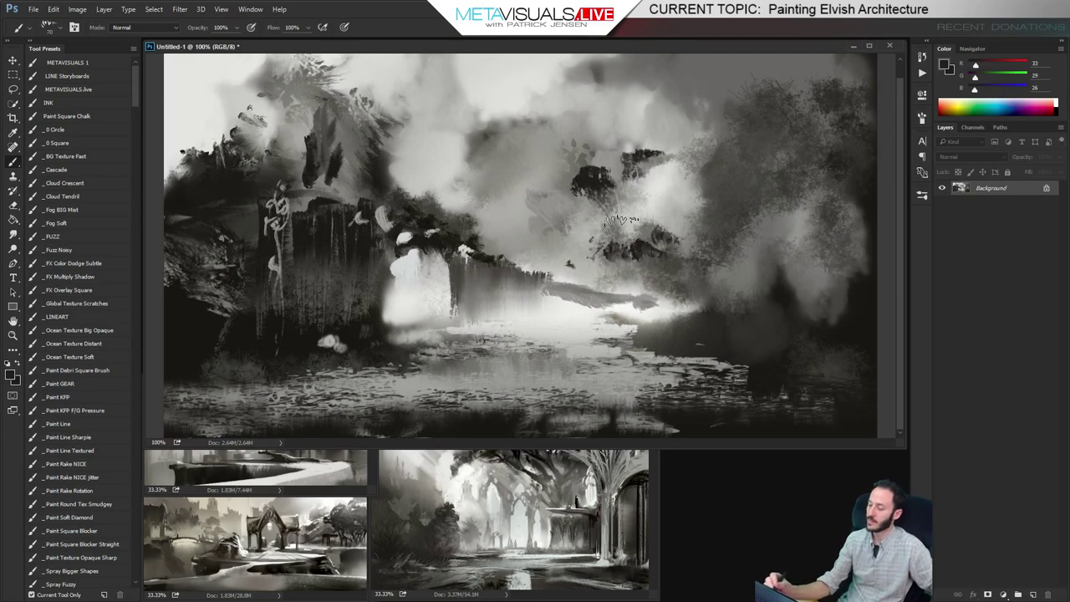
mouse_move(621, 219)
left_mouse_down()
mouse_move(685, 163)
mouse_move(589, 181)
mouse_move(518, 150)
left_mouse_up()
mouse_move(515, 140)
left_mouse_down()
mouse_move(521, 174)
mouse_move(550, 126)
mouse_move(575, 157)
mouse_move(513, 125)
mouse_move(562, 151)
mouse_move(567, 124)
mouse_move(604, 154)
mouse_move(554, 96)
mouse_move(595, 146)
left_mouse_up()
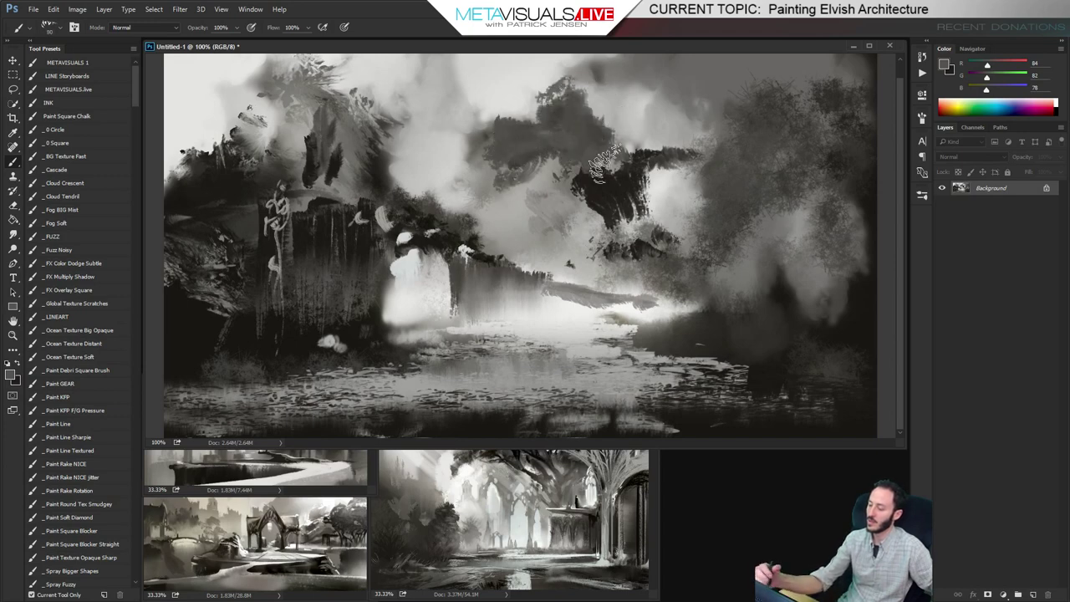
Reduce the brush size and paint a tall, narrow dark cypress at the centre of the background
key("bracketleft")
key("bracketleft")
key("bracketleft")
key("bracketleft")
key("bracketleft")
key("bracketleft")
key("bracketleft")
key("bracketleft")
left_click(485, 281, "alt")
mouse_move(550, 238)
left_mouse_down()
mouse_move(537, 227)
mouse_move(535, 252)
mouse_move(528, 224)
left_mouse_up()
mouse_move(537, 167)
left_mouse_down()
mouse_move(555, 249)
mouse_move(532, 193)
mouse_move(537, 168)
mouse_move(534, 209)
mouse_move(548, 234)
mouse_move(553, 227)
mouse_move(535, 254)
left_mouse_up()
left_click(591, 209, "alt")
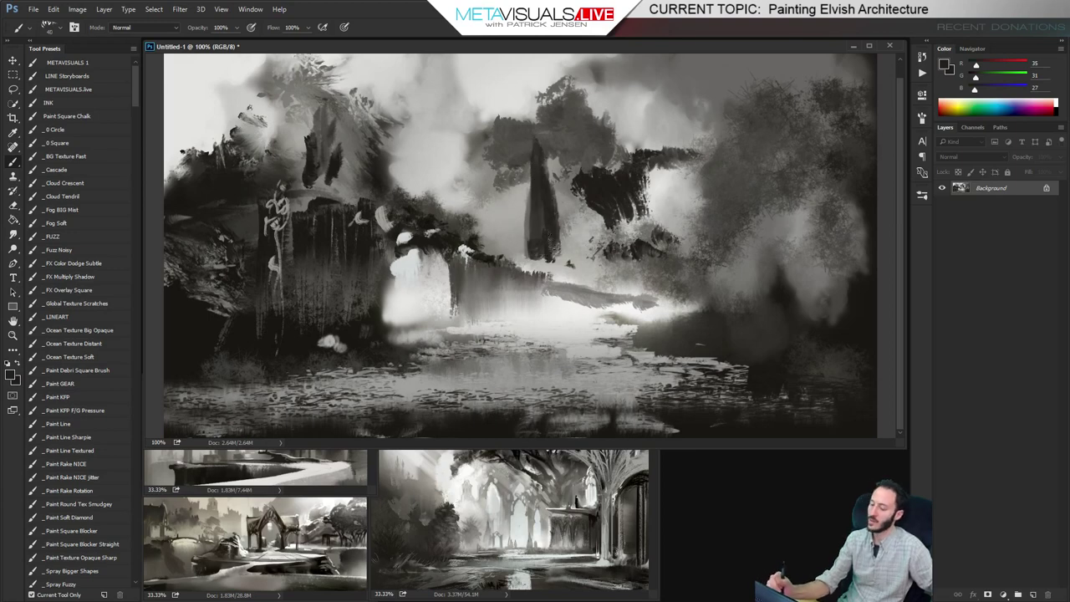
Soften the central cypress and paint a grey vertical form beneath the dark foliage clump beside it
key("space")
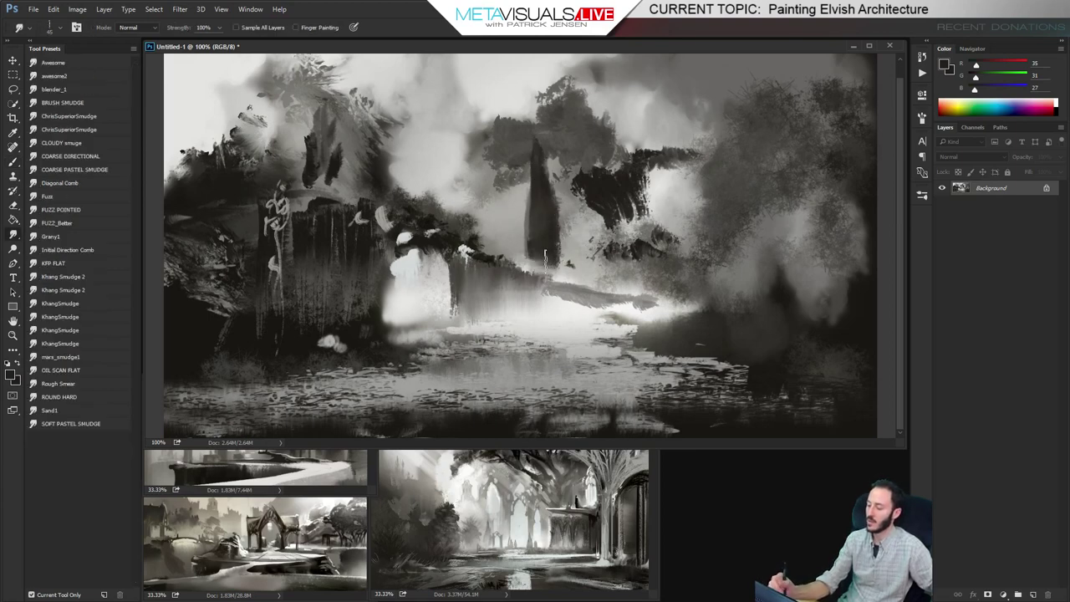
left_click(554, 240, "alt")
mouse_move(538, 242)
left_mouse_down()
mouse_move(542, 192)
mouse_move(536, 219)
mouse_move(558, 263)
mouse_move(547, 191)
mouse_move(564, 251)
mouse_move(618, 250)
mouse_move(616, 205)
mouse_move(643, 249)
mouse_move(640, 209)
left_mouse_up()
Enlarge the brush and block in a tall dark cypress on the right side, reaching down to the water
key("bracketright")
key("bracketright")
key("bracketright")
mouse_move(707, 209)
left_mouse_down()
mouse_move(710, 100)
mouse_move(715, 251)
left_mouse_up()
left_click(765, 369, "alt")
key("bracketright")
left_click_drag(709, 121, 707, 250)
left_click_drag(704, 93, 726, 261)
mouse_move(723, 144)
left_mouse_down()
mouse_move(720, 284)
mouse_move(702, 343)
mouse_move(711, 392)
mouse_move(699, 274)
mouse_move(731, 67)
mouse_move(744, 392)
left_mouse_up()
Widen the large cypress's base to the left and extend its tip to the top of the canvas
left_click(782, 361, "alt")
key("bracketleft")
mouse_move(751, 315)
left_mouse_down()
mouse_move(700, 346)
mouse_move(685, 312)
mouse_move(694, 376)
mouse_move(715, 368)
left_mouse_up()
mouse_move(698, 299)
left_mouse_down()
mouse_move(669, 309)
mouse_move(692, 338)
mouse_move(692, 214)
mouse_move(703, 213)
mouse_move(713, 81)
mouse_move(680, 79)
mouse_move(688, 84)
mouse_move(702, 51)
left_mouse_up()
left_click(681, 109, "alt")
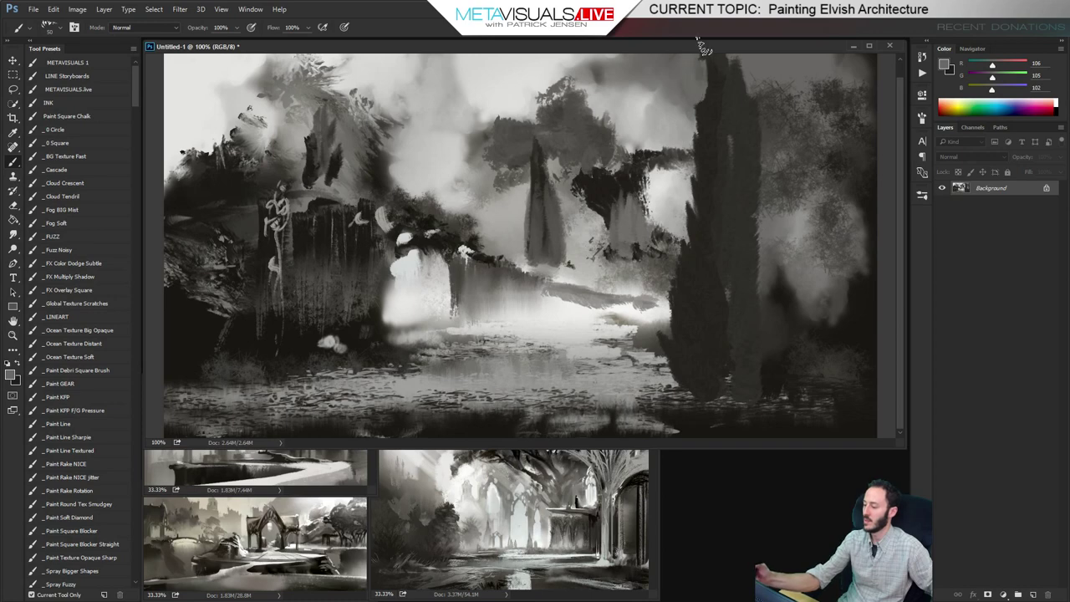
Sample a near-black tone, enlarge the brush and add a second, shorter cypress to the right of the large one
left_click(730, 115, "alt")
left_click(778, 419, "alt")
key("bracketright")
key("bracketright")
key("bracketright")
key("bracketright")
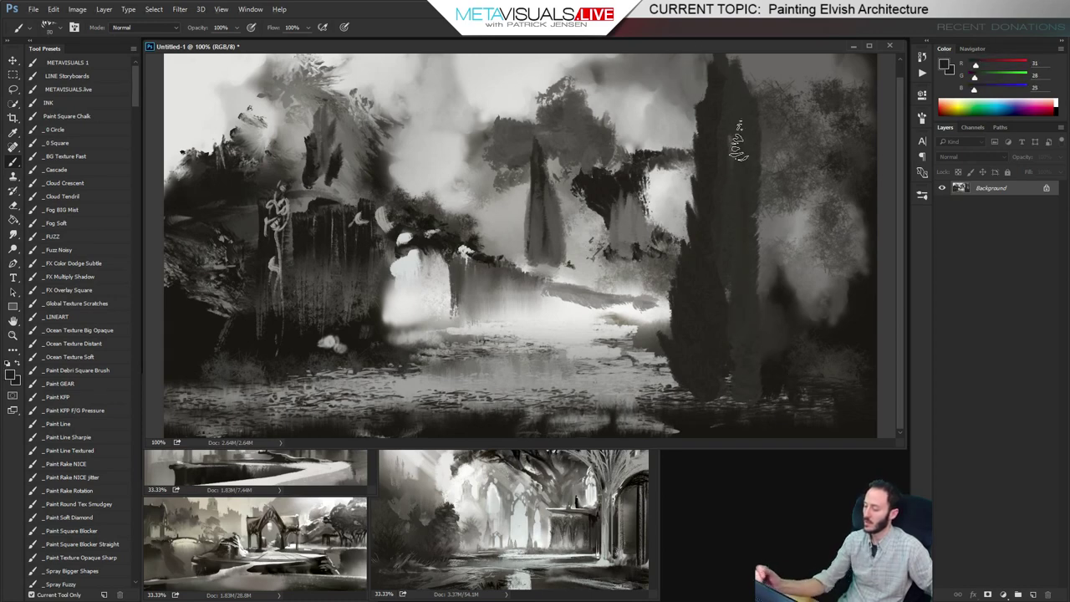
left_click_drag(738, 143, 722, 292)
mouse_move(761, 244)
left_mouse_down()
mouse_move(756, 359)
mouse_move(773, 376)
mouse_move(768, 343)
mouse_move(755, 400)
left_mouse_up()
Smudge the distant grey bank downward into the bright water to form soft reflections
left_click(626, 312, "alt")
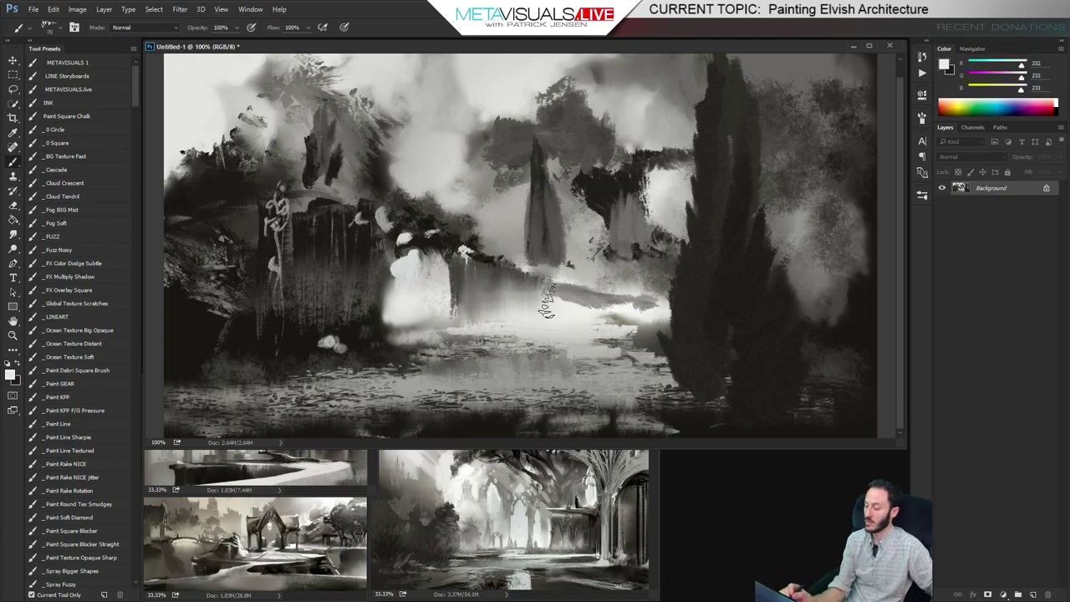
key("r")
left_click_drag(544, 308, 650, 311)
key("space")
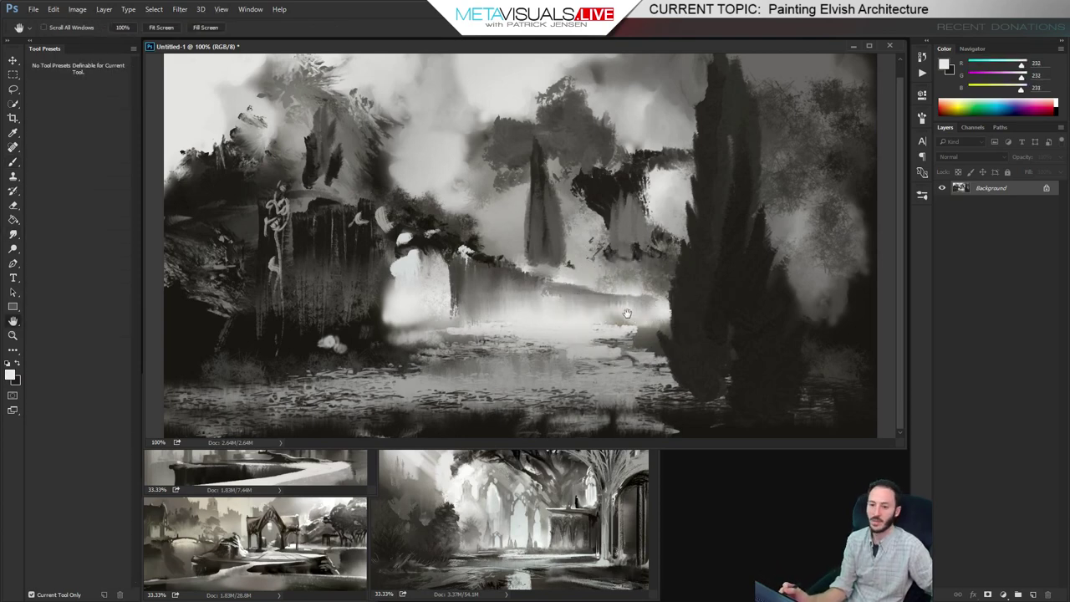
Sample a light sky tone and cut small light strokes into the foliage silhouette at the upper left
key("b")
left_click(430, 111, "alt")
left_click(409, 262, "alt")
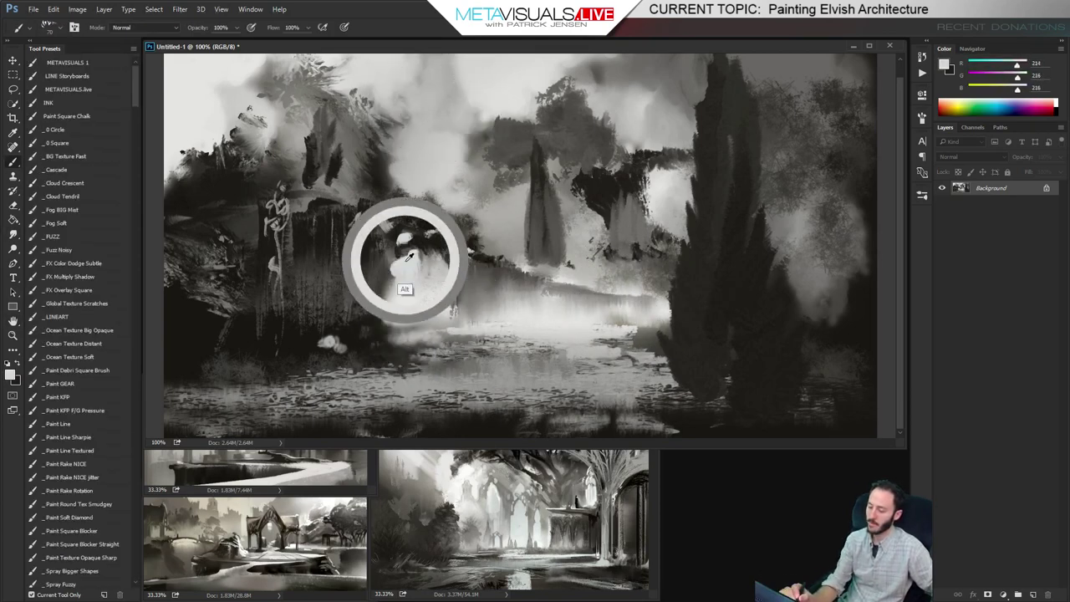
key("space")
key("[")
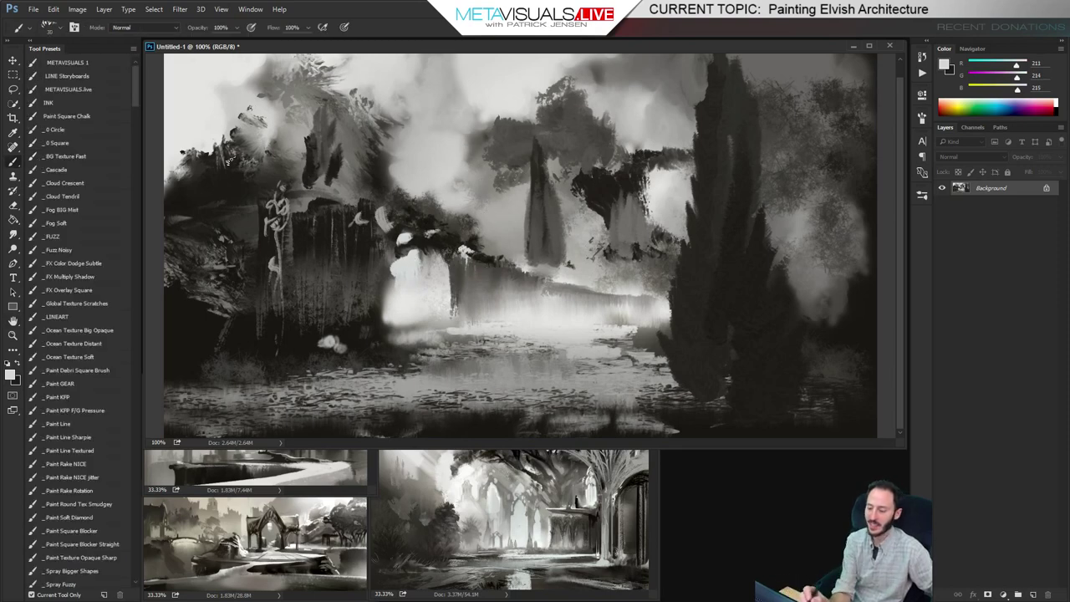
left_click_drag(198, 142, 244, 140)
key("ctrl+z")
left_click_drag(172, 152, 208, 144)
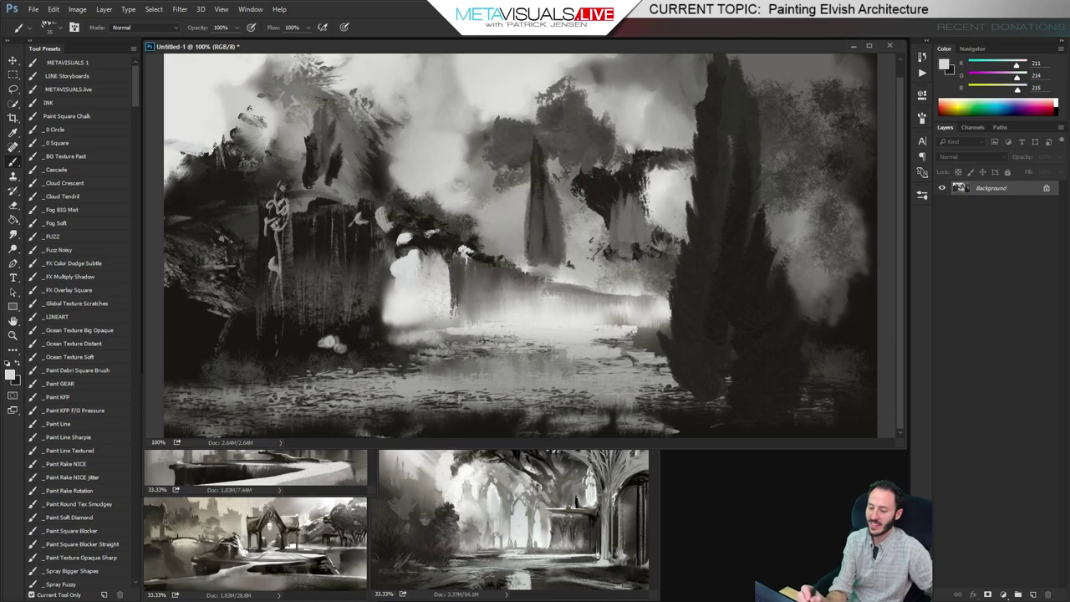
Sample near-white from the reference painting below and paint bright ground highlights along the top of the distant wall
left_click(468, 244, "alt")
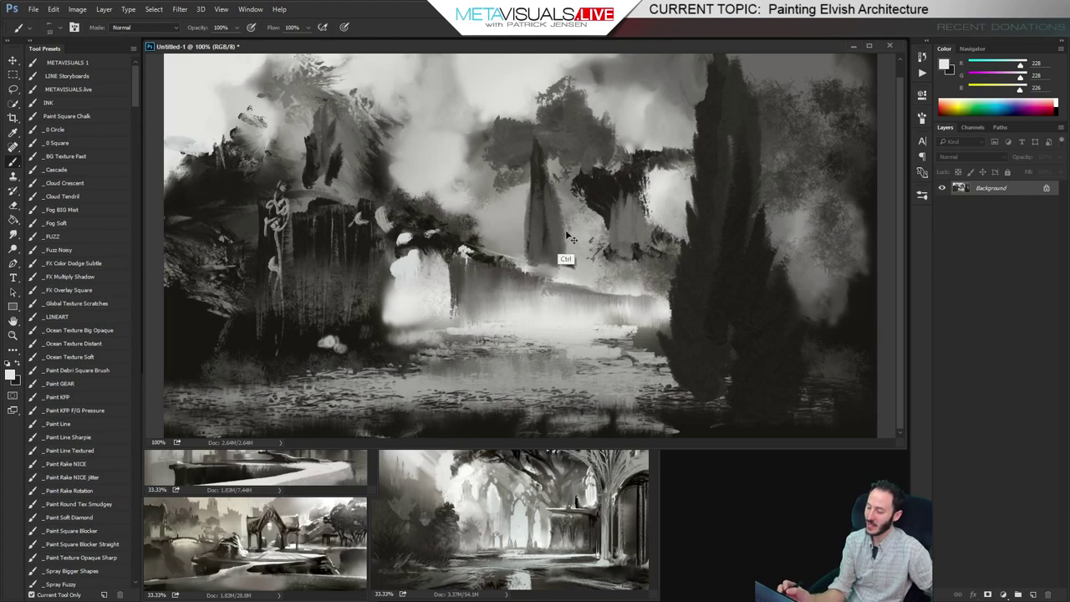
left_click(466, 471, "alt")
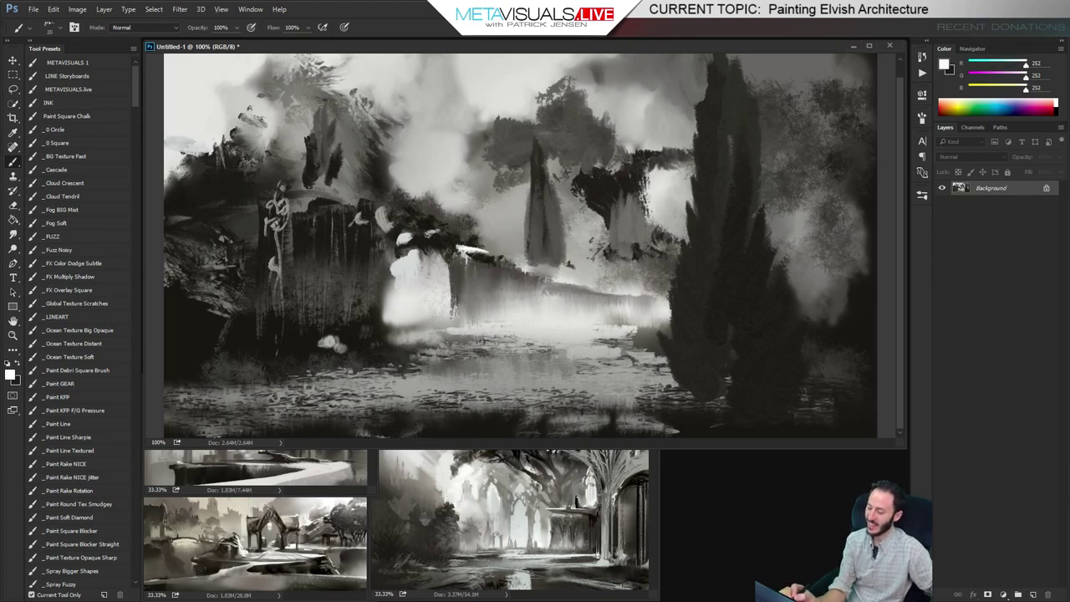
key("ctrl+z")
key("[")
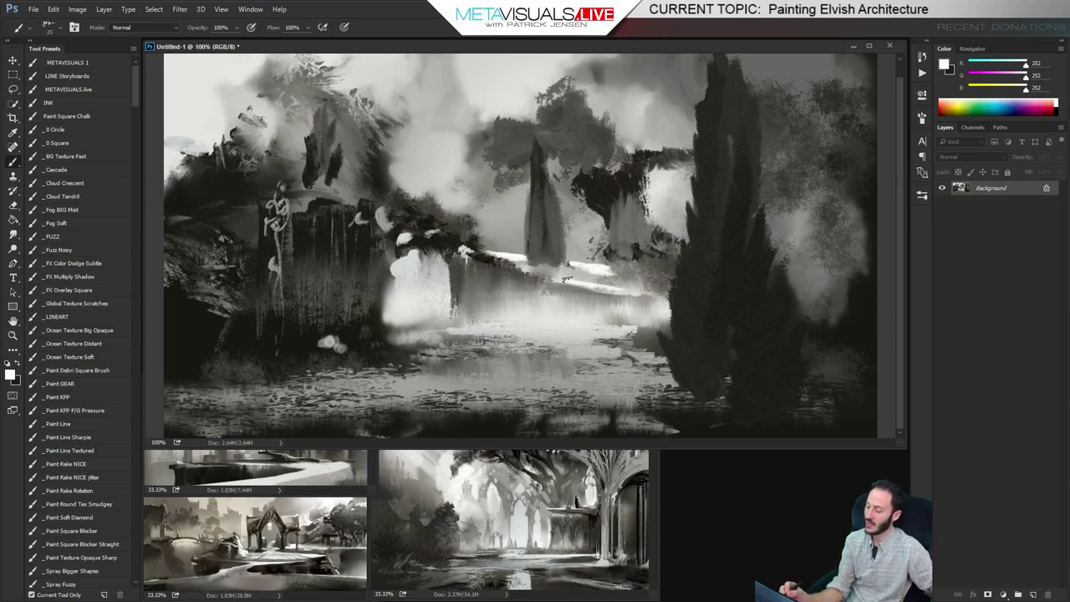
left_click_drag(566, 279, 614, 289)
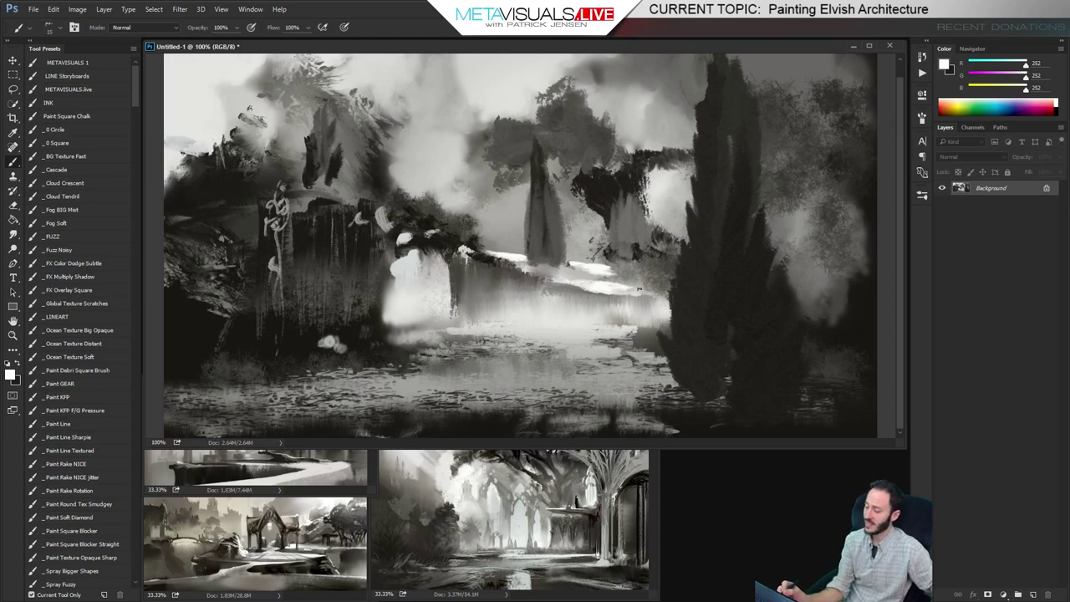
Sample the dark foliage tone and paint a dark edge beneath the highlights along the distant bank
left_click(572, 273, "alt")
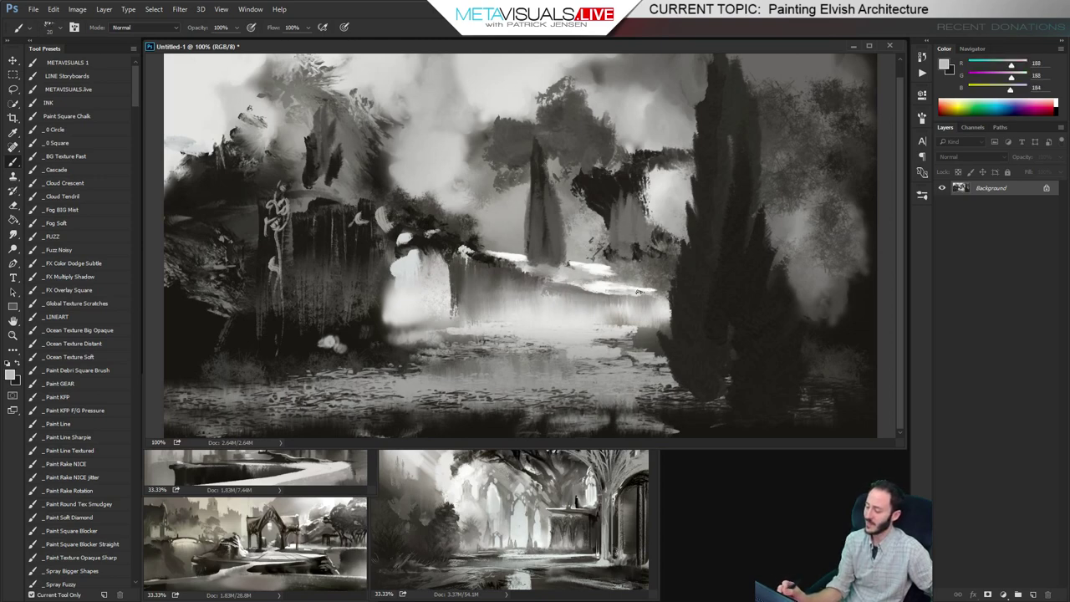
left_click(593, 190, "alt")
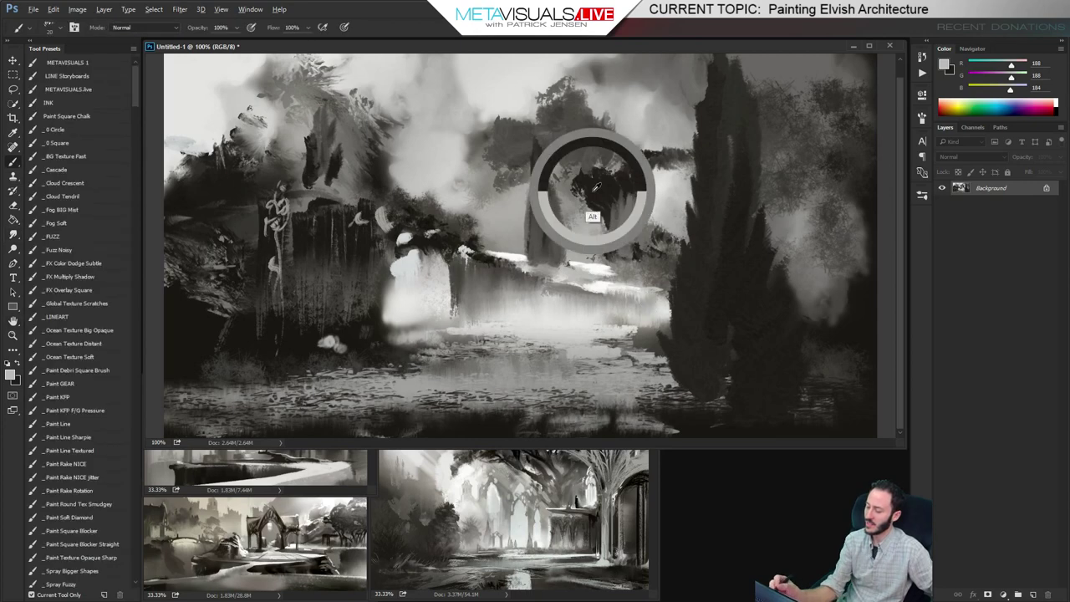
mouse_move(553, 282)
left_mouse_down()
mouse_move(602, 307)
mouse_move(626, 297)
mouse_move(591, 315)
mouse_move(633, 306)
left_mouse_up()
key("r")
key("b")
Sample darker greys and paint dark vertical shading down the face of the distant wall
left_click(569, 306, "alt")
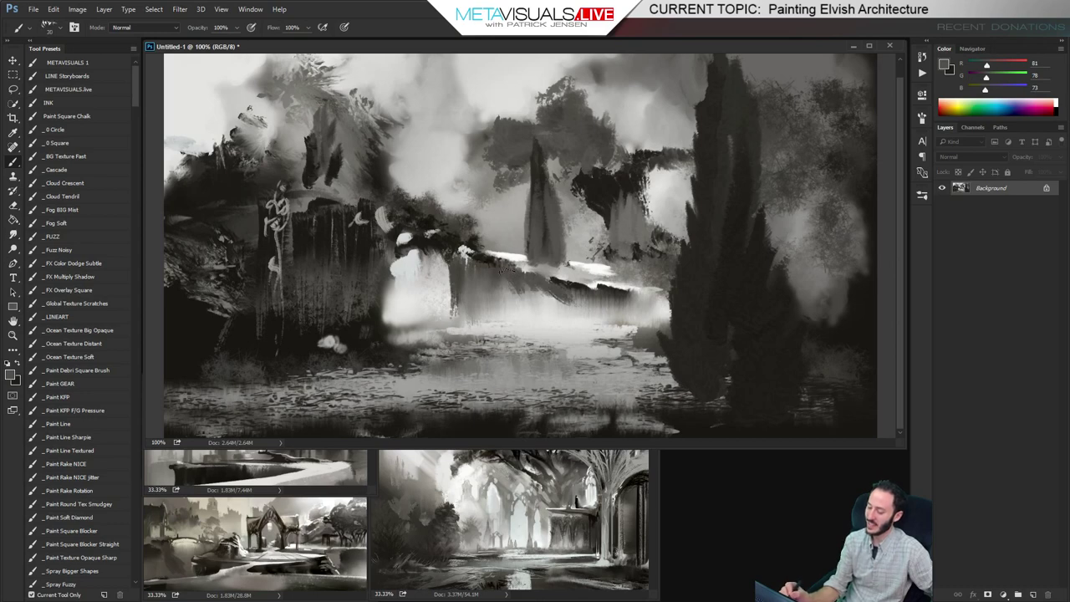
left_click(568, 278, "alt")
left_click_drag(509, 273, 513, 301)
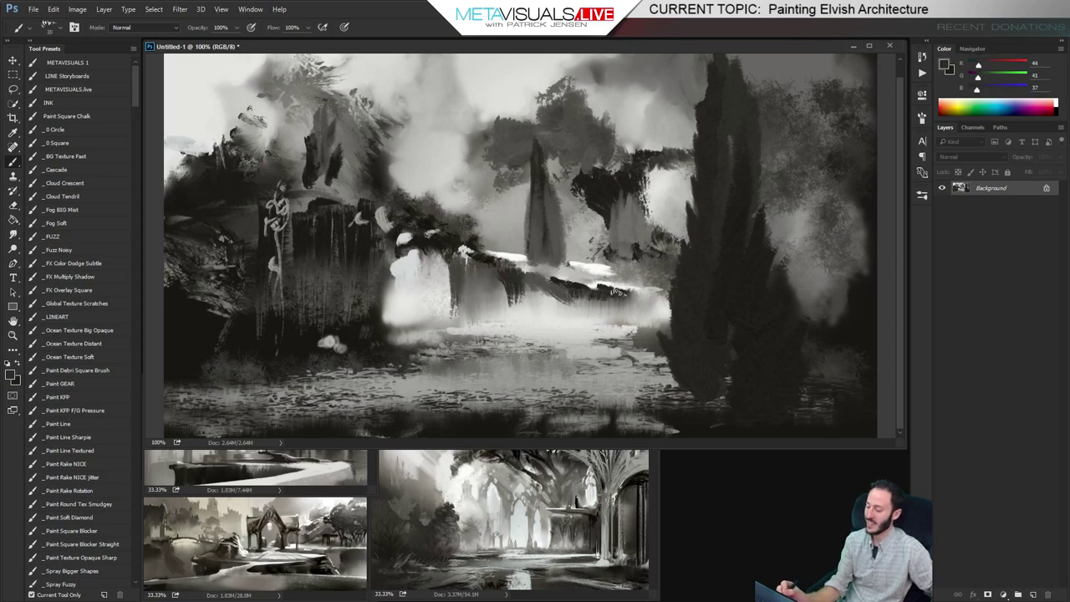
Sample light greys and paint pale vertical strokes along the dark edge beside the bright wall
left_click(547, 310, "alt")
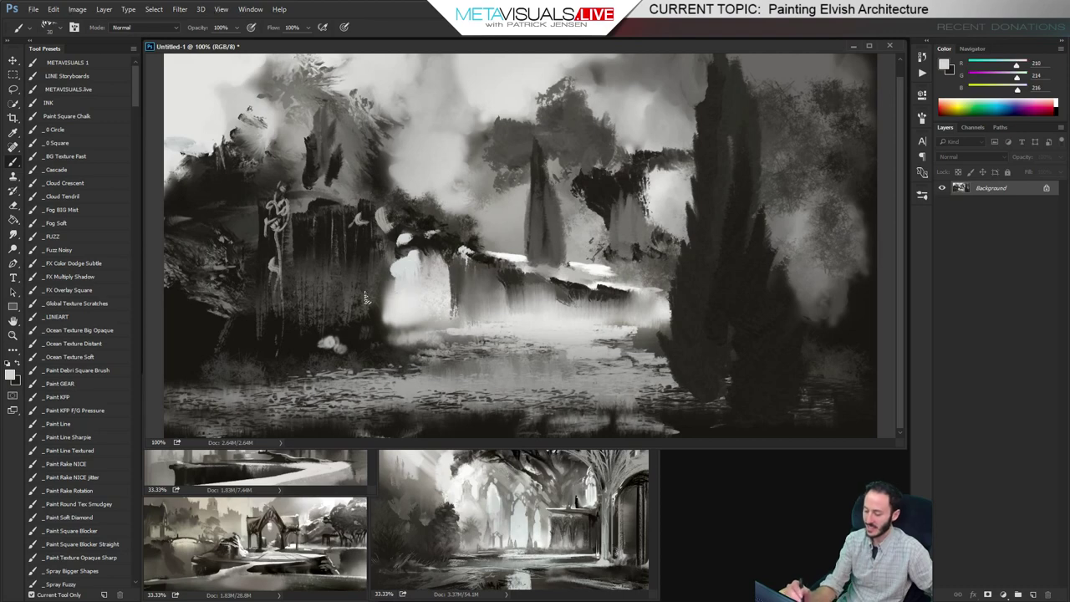
left_click(389, 294, "alt")
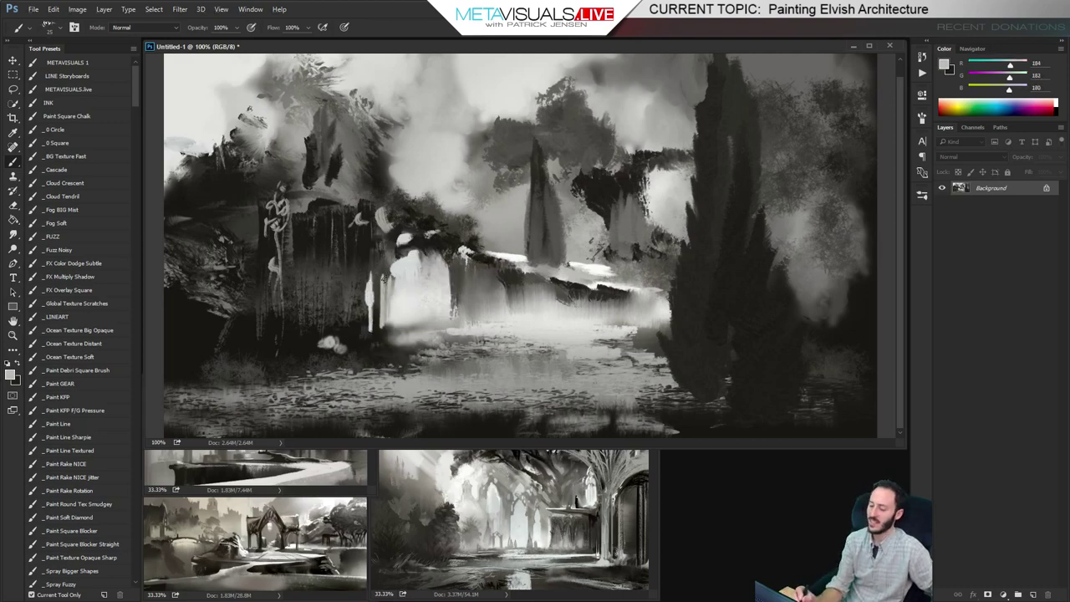
left_click_drag(385, 267, 393, 284)
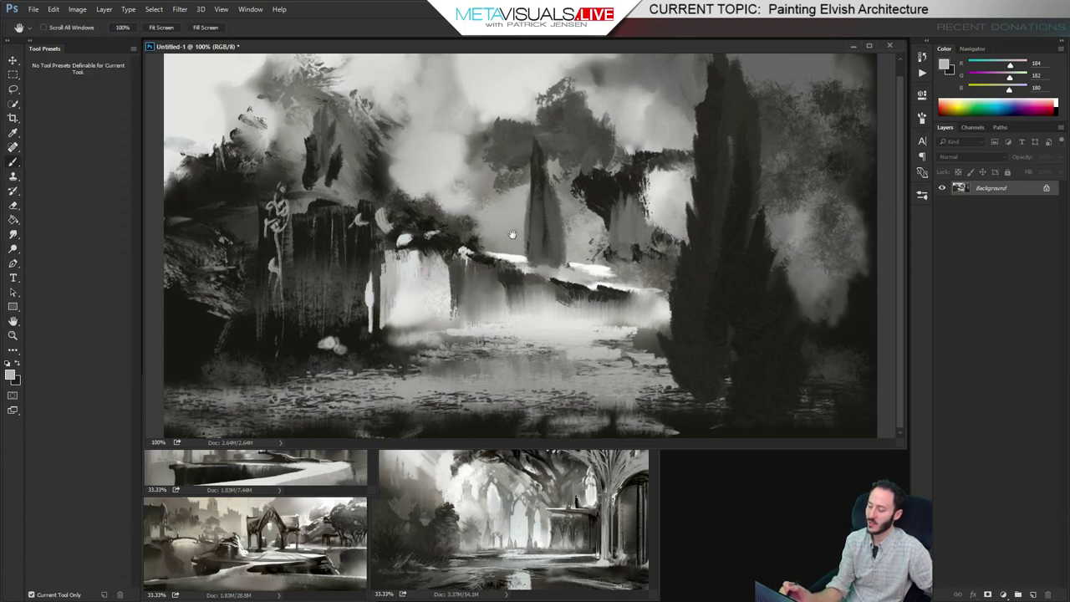
Sample dark tones, cover the pale spot on the near bank, and paint dark cypress spikes into the upper-left foliage
left_click(380, 221, "alt")
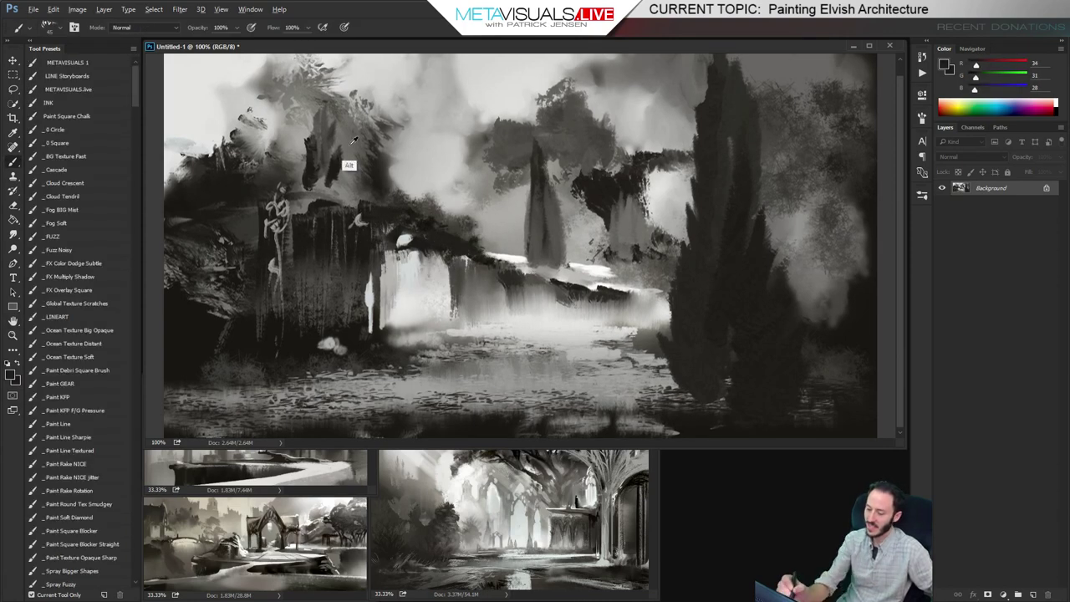
left_click(336, 173, "alt")
mouse_move(297, 184)
left_mouse_down()
mouse_move(268, 169)
mouse_move(277, 199)
mouse_move(246, 177)
mouse_move(246, 146)
mouse_move(277, 96)
mouse_move(289, 162)
mouse_move(311, 146)
left_mouse_up()
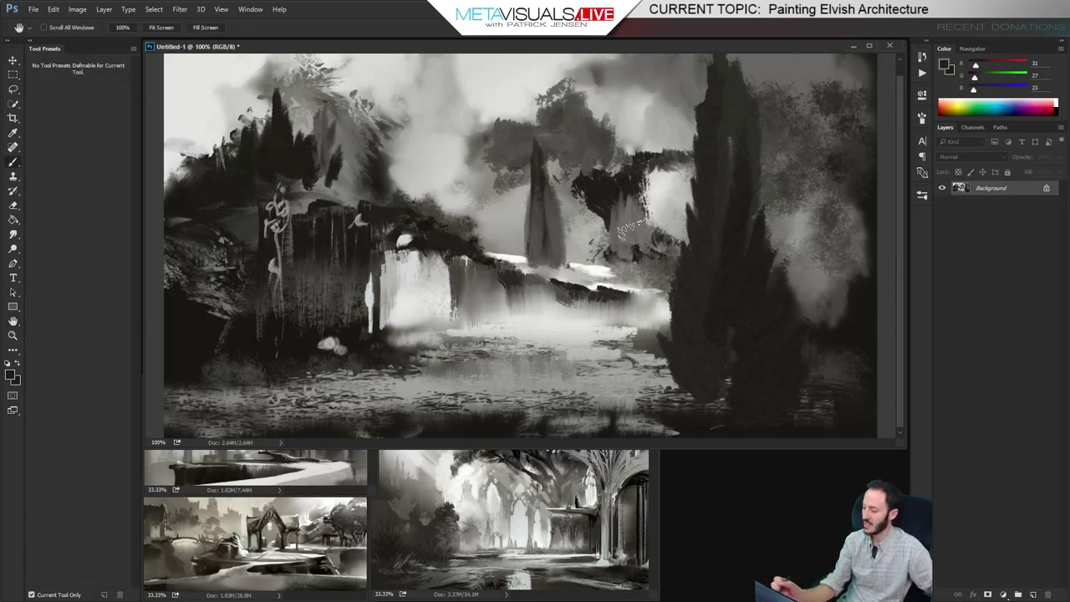
Sample mid-grey and light sky tones and paint foliage strokes along the edges of the large foreground cypress
left_click(655, 268, "alt")
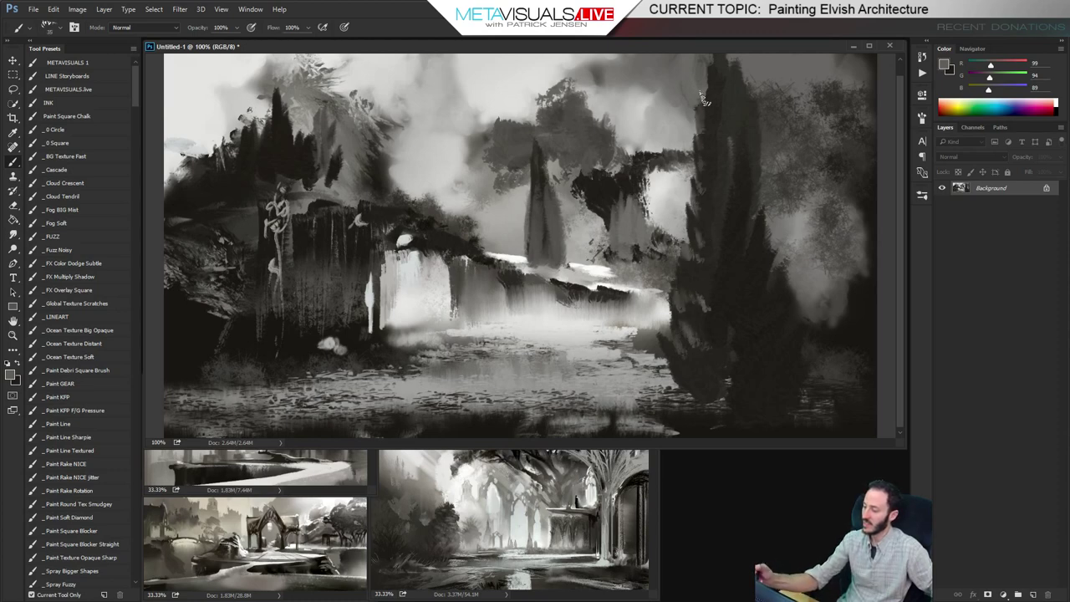
left_click(529, 81, "alt")
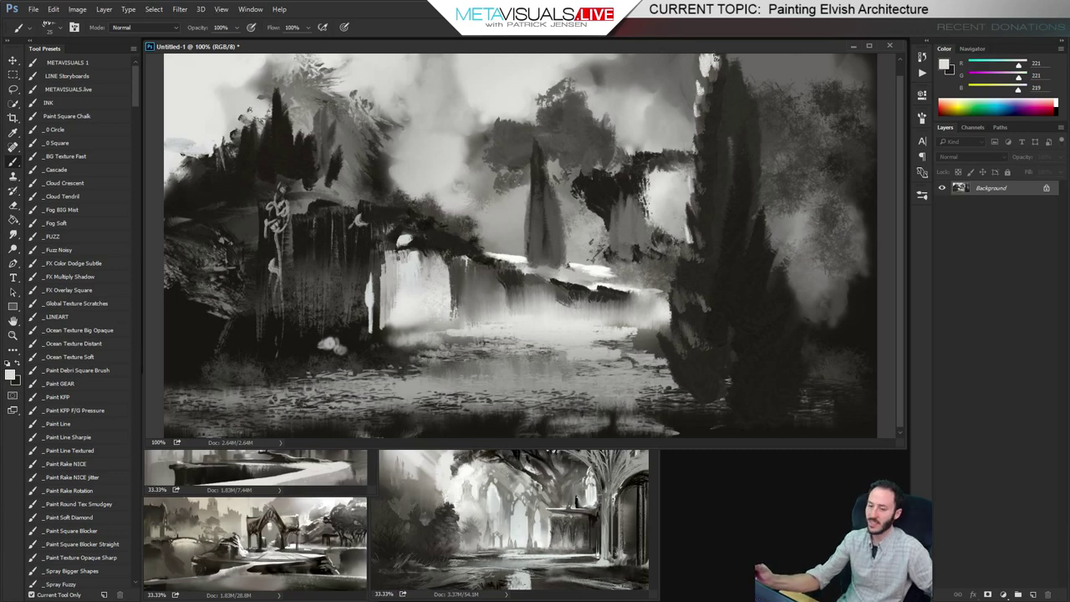
key("r")
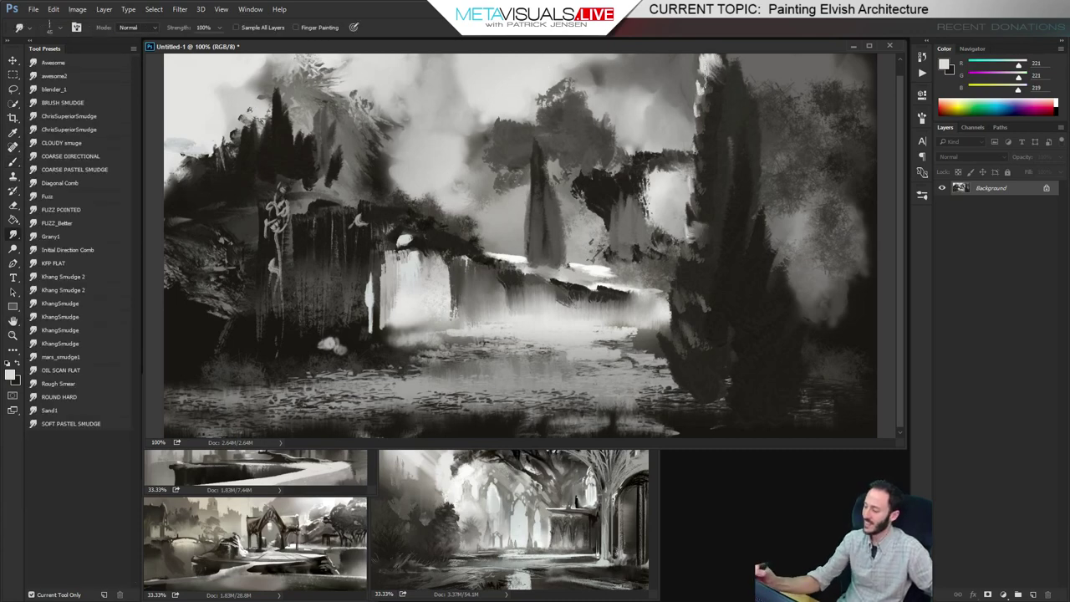
key("b")
left_click(721, 67, "alt")
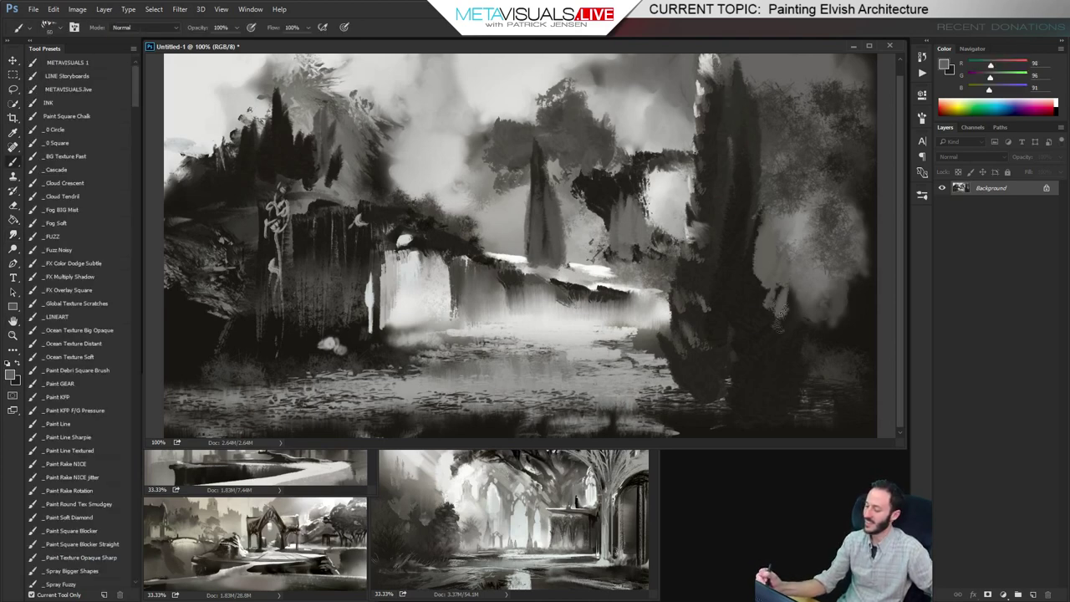
left_click(776, 301, "alt")
Check the composition at reduced scale and choose the Fog Soft brush preset
key("z")
left_click(777, 299, "alt")
left_click(767, 296, "alt")
left_click(747, 289, "alt")
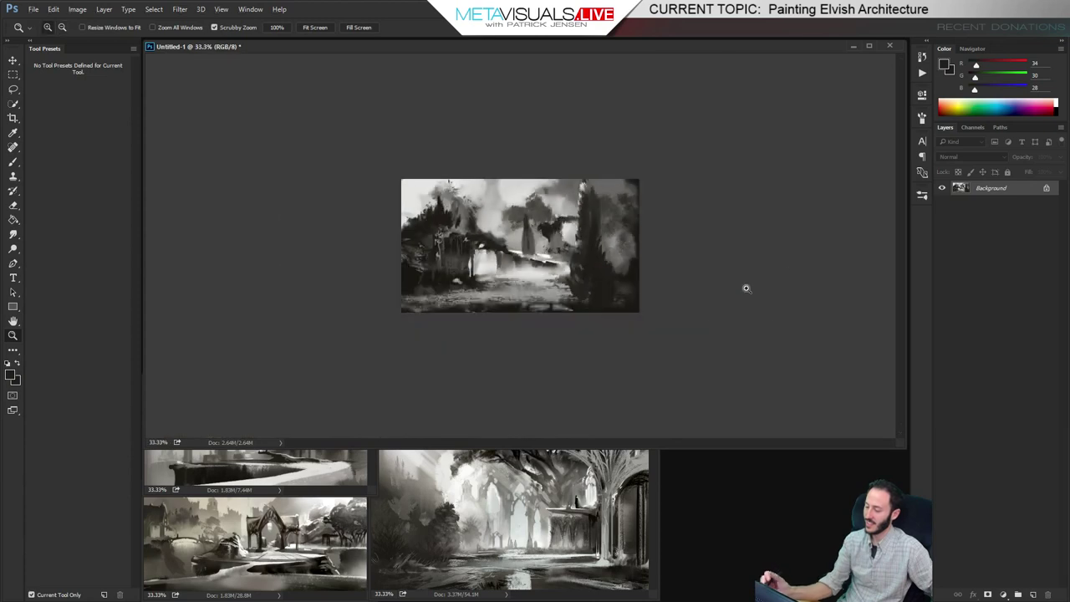
left_click(714, 334)
left_click(715, 334)
key("b")
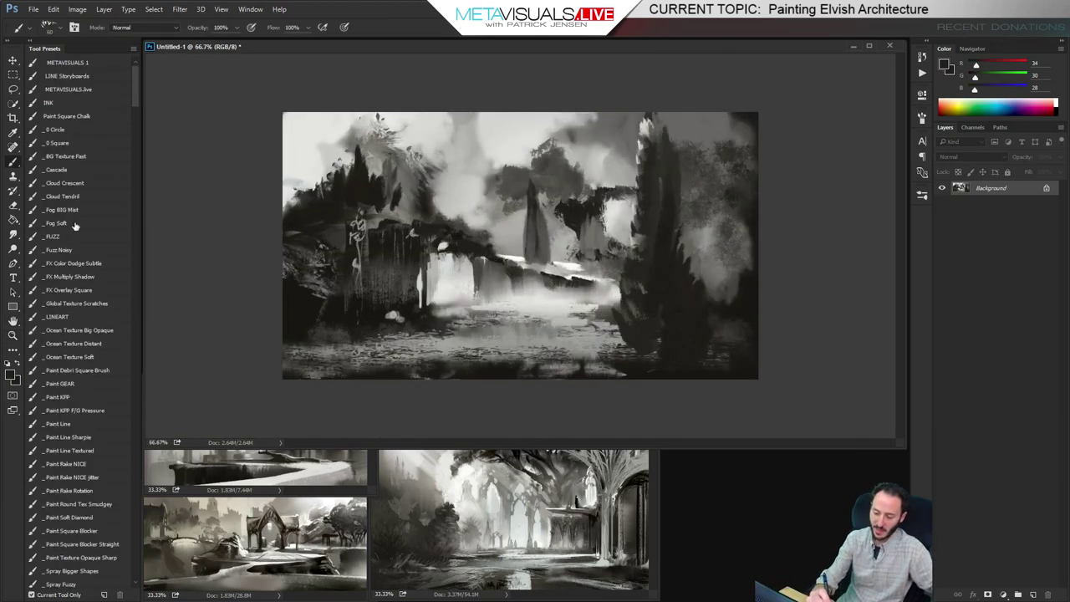
left_click(74, 226)
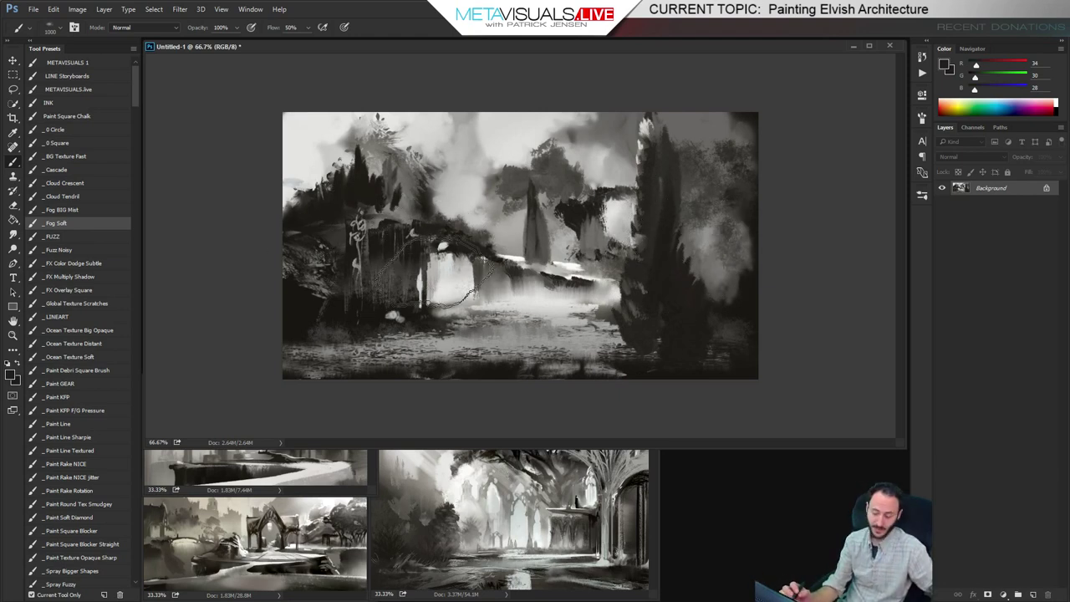
Sample a light grey and haze the left cliff and bank foliage with the fog brush reduced to 500 pixels
left_click(441, 199, "alt")
left_click_drag(394, 200, 277, 312)
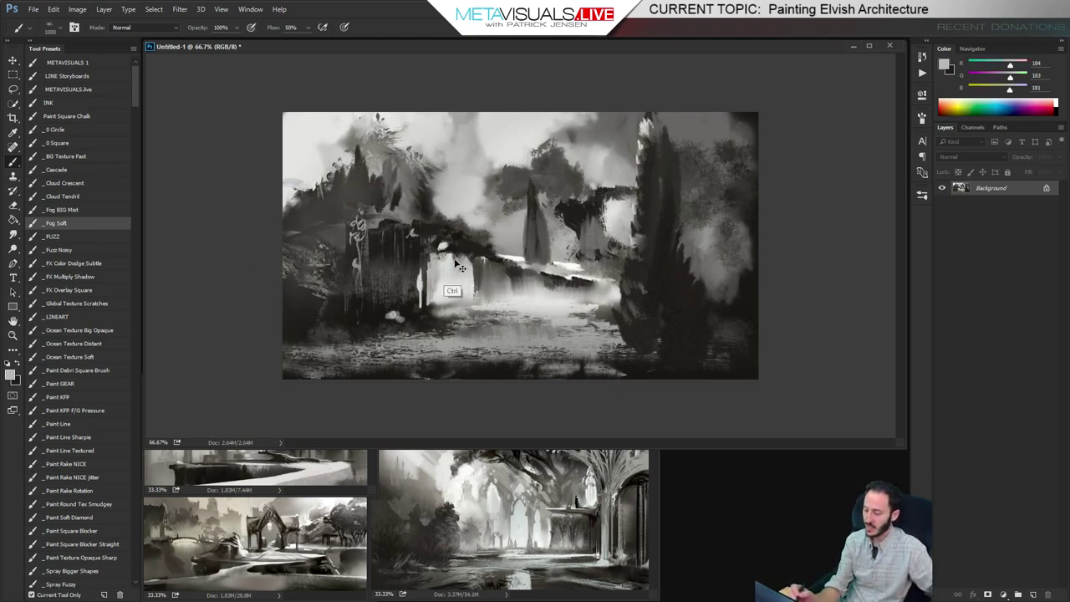
key("ctrl+z")
key("[")
mouse_move(393, 192)
left_mouse_down()
mouse_move(333, 316)
mouse_move(382, 262)
mouse_move(372, 293)
left_mouse_up()
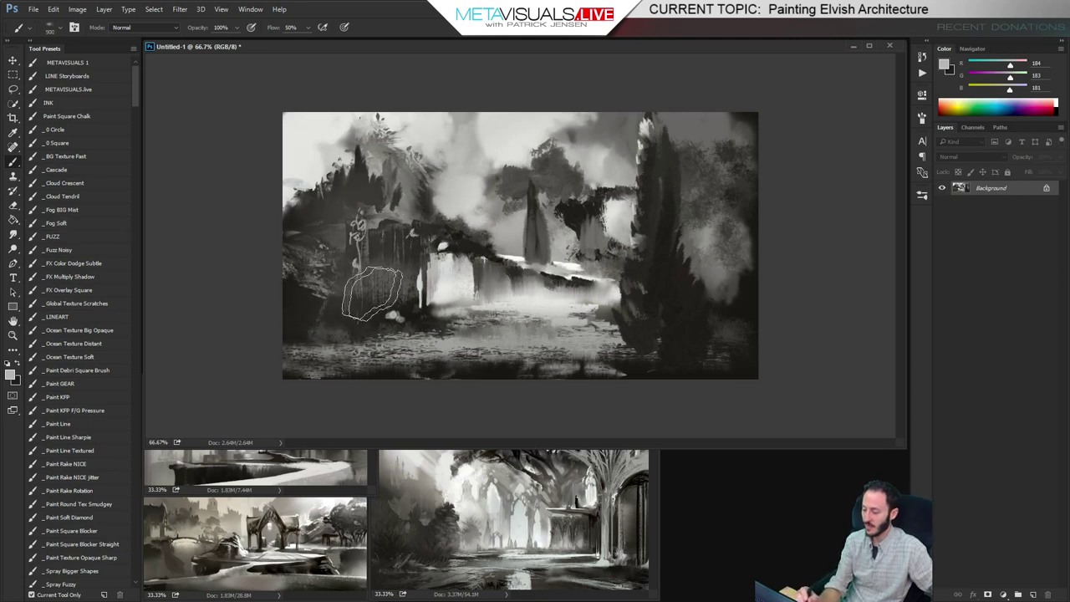
mouse_move(453, 256)
left_mouse_down()
mouse_move(493, 269)
mouse_move(451, 242)
left_mouse_up()
Reduce the fog brush and lay light haze over the face of the distant wall
key("[")
key("[")
key("[")
key("[")
key("[")
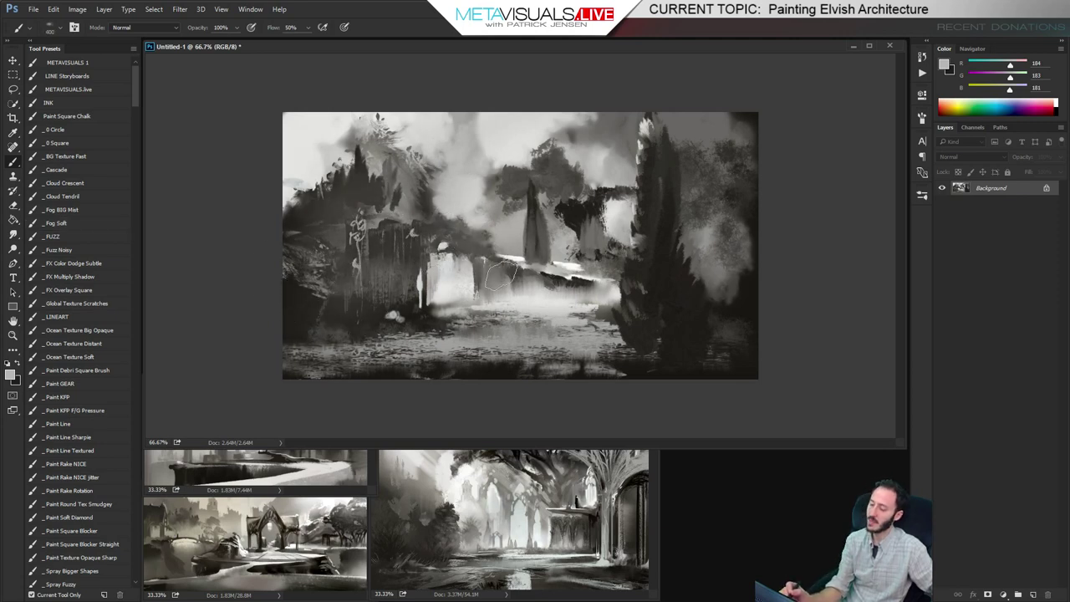
left_click_drag(501, 275, 535, 276)
Haze the overhanging dark foliage behind the small cypress with a smaller fog brush
key("[")
key("[")
mouse_move(540, 209)
left_mouse_down()
mouse_move(548, 253)
mouse_move(581, 207)
mouse_move(561, 247)
mouse_move(578, 216)
mouse_move(591, 244)
left_mouse_up()
key("]")
key("]")
key("]")
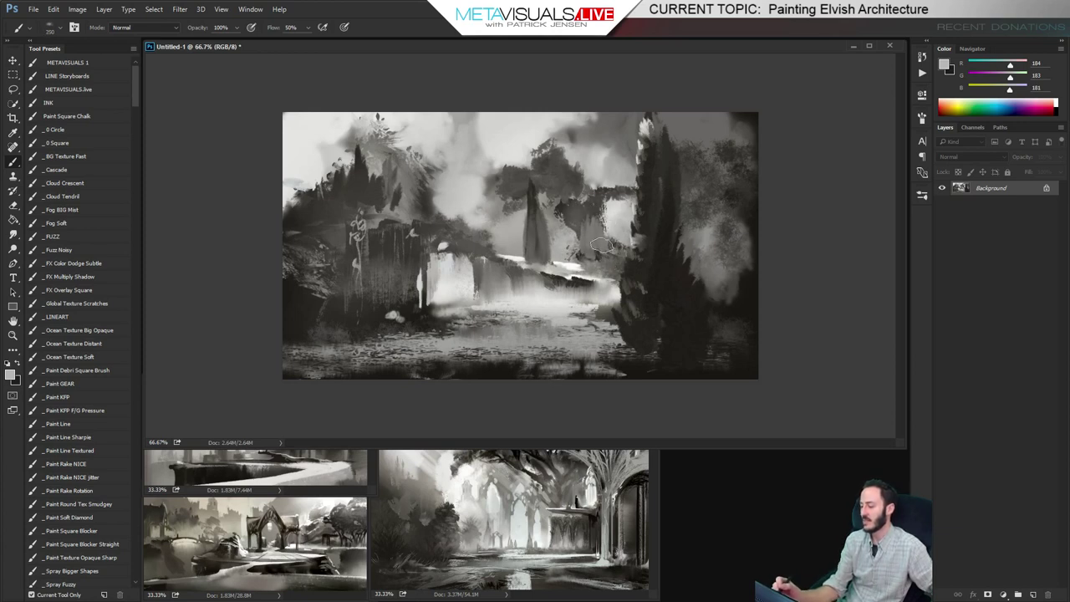
mouse_move(582, 202)
left_mouse_down()
mouse_move(497, 205)
mouse_move(560, 173)
mouse_move(568, 204)
left_mouse_up()
Adjust the fog brush size and soften the dark edge along the distant bank with light haze
key("]")
key("]")
key("]")
key("]")
key("bracketleft")
key("bracketleft")
key("bracketright")
key("bracketright")
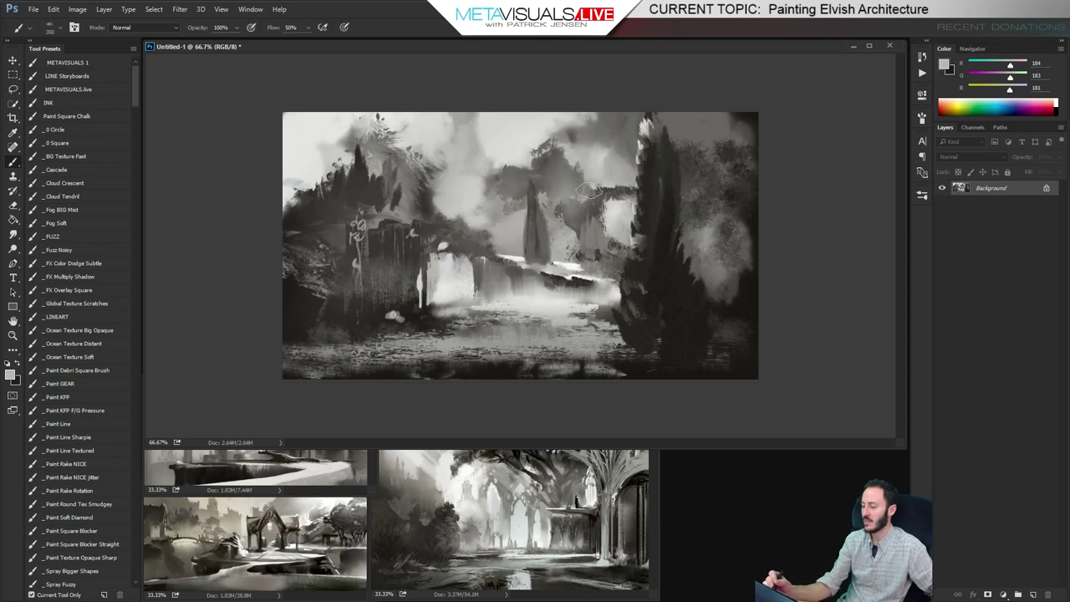
left_click_drag(552, 281, 617, 289)
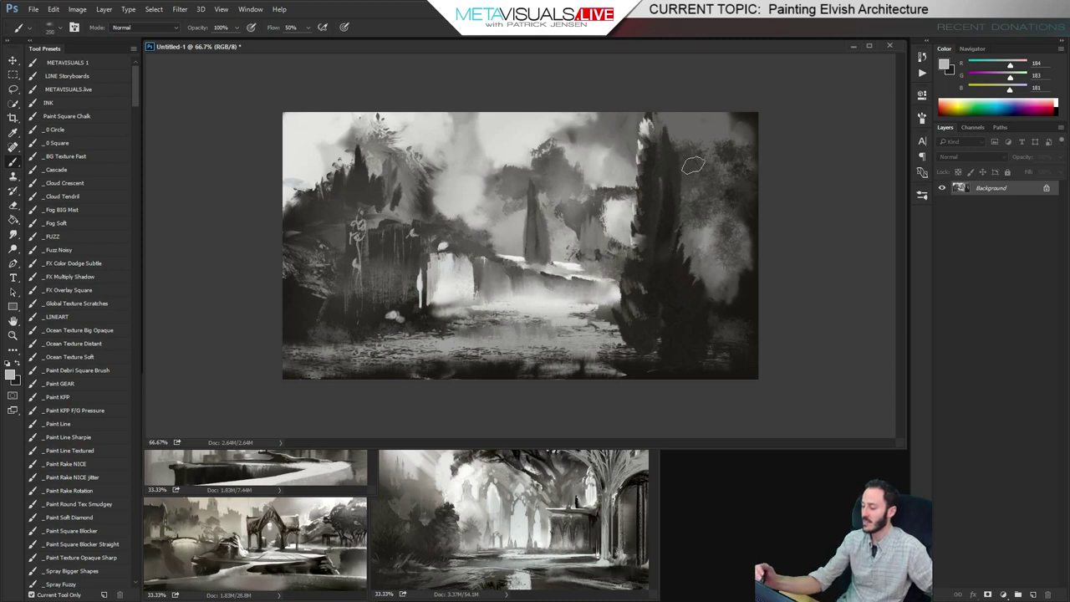
Enlarge the fog brush and spread light mist over the textured foliage behind the large cypress
mouse_move(693, 165)
left_mouse_down()
mouse_move(698, 237)
mouse_move(712, 197)
mouse_move(706, 174)
mouse_move(721, 174)
mouse_move(737, 237)
mouse_move(706, 168)
mouse_move(706, 127)
mouse_move(732, 166)
left_mouse_up()
key("bracketright")
key("bracketright")
key("bracketright")
key("bracketright")
key("bracketright")
key("bracketright")
key("bracketright")
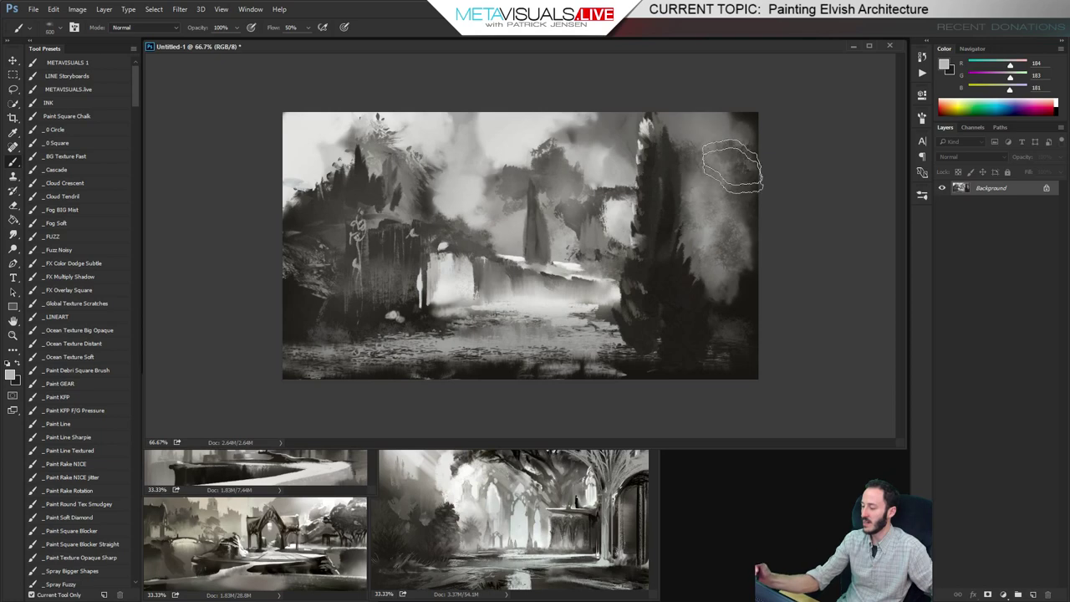
key("r")
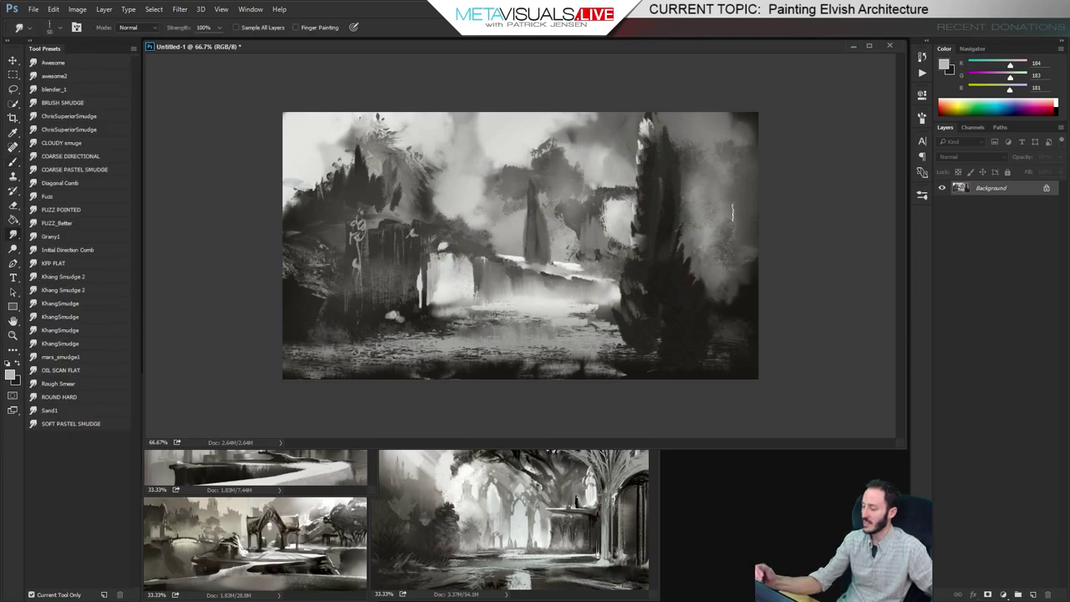
key("space")
key("ctrl+minus")
key("ctrl+minus")
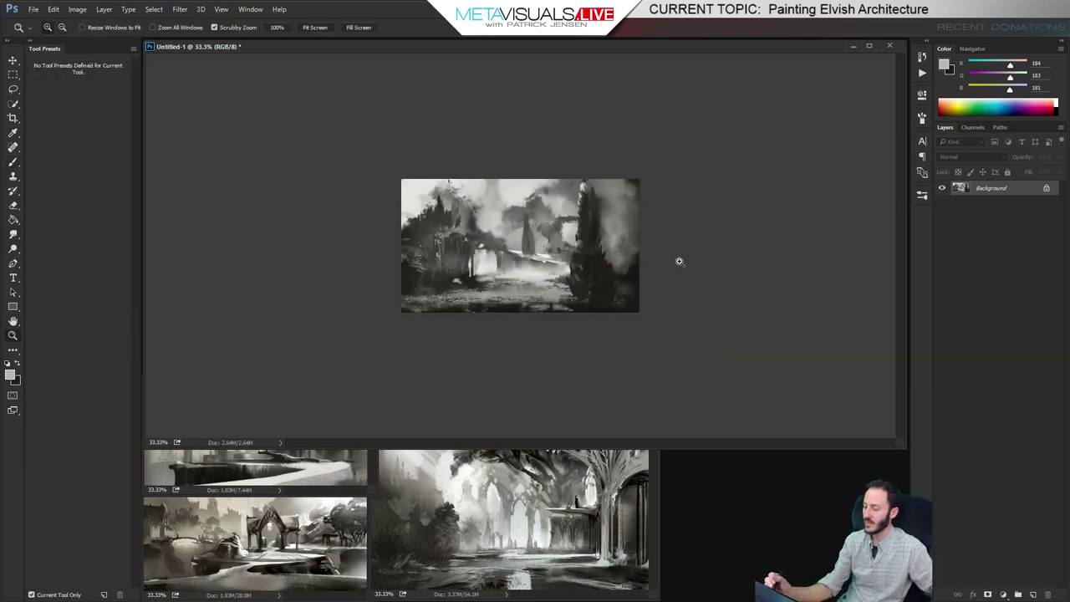
key("ctrl+plus")
key("ctrl+plus")
key("b")
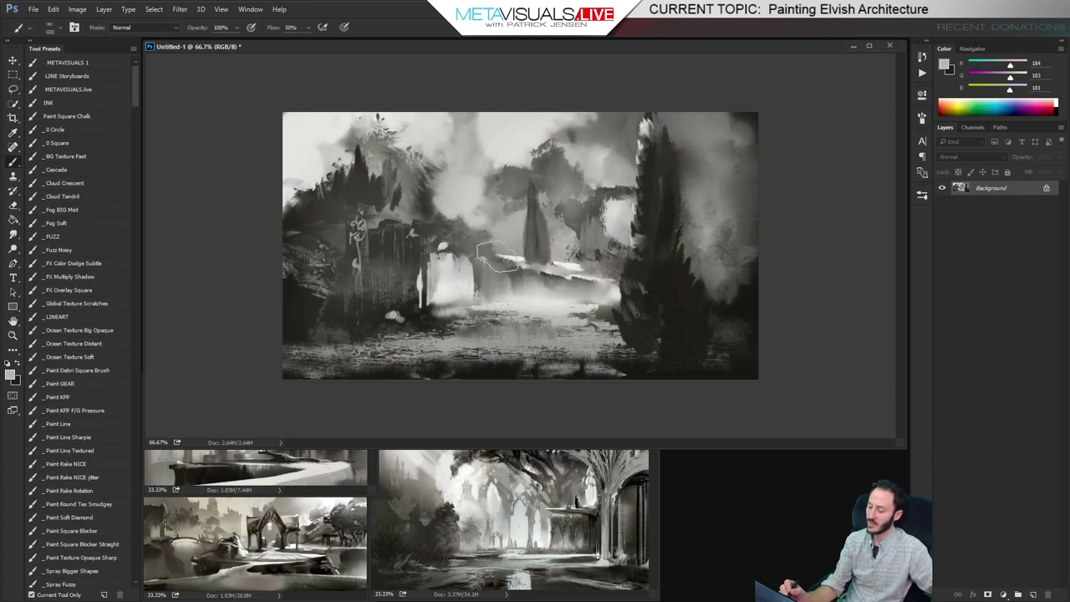
Sample a near-black tone and darken the foreground corners and the left cliff with large soft fog strokes
left_click(630, 354, "alt")
key("bracketright")
key("bracketright")
key("bracketright")
key("bracketright")
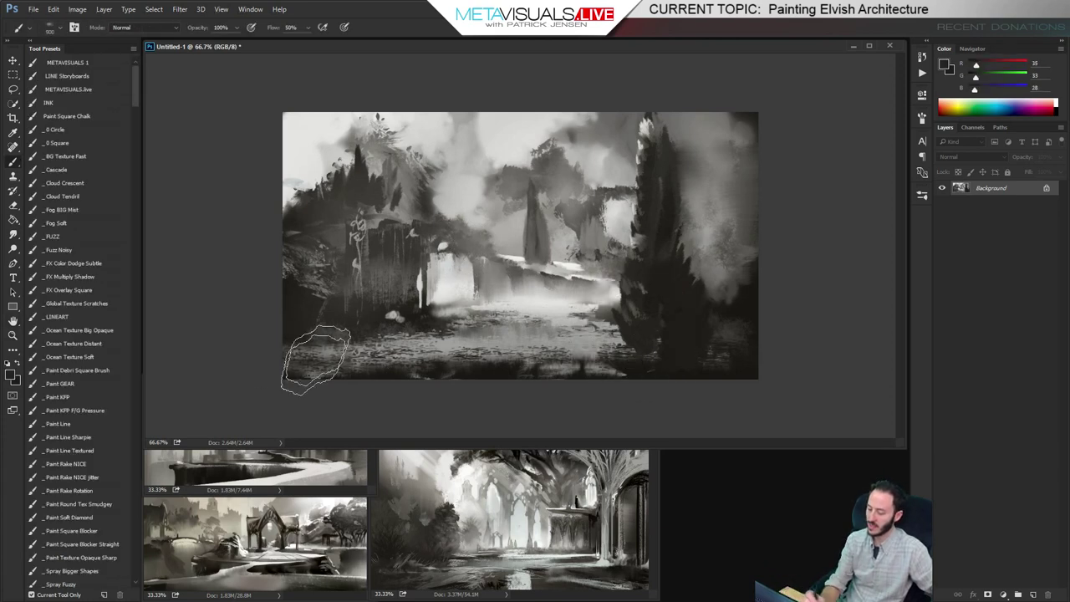
key("bracketleft")
key("bracketleft")
key("bracketleft")
left_click_drag(354, 253, 351, 273)
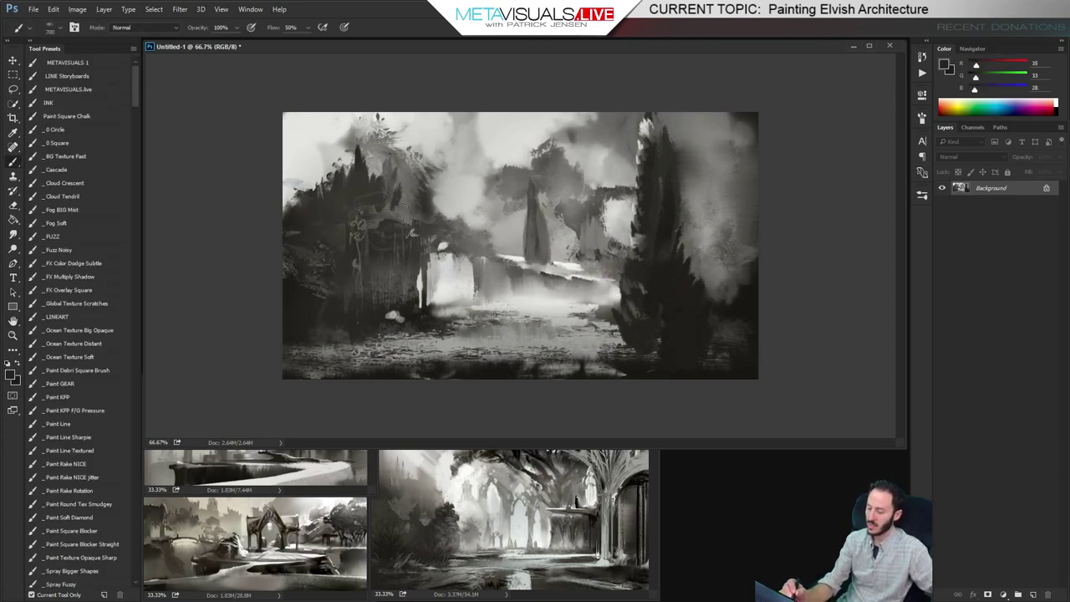
Shrink the fog brush and lay dark haze around the large cypress and over the mottled foliage at the canvas's right edge
key("bracketleft")
key("bracketleft")
key("bracketleft")
key("bracketleft")
key("bracketleft")
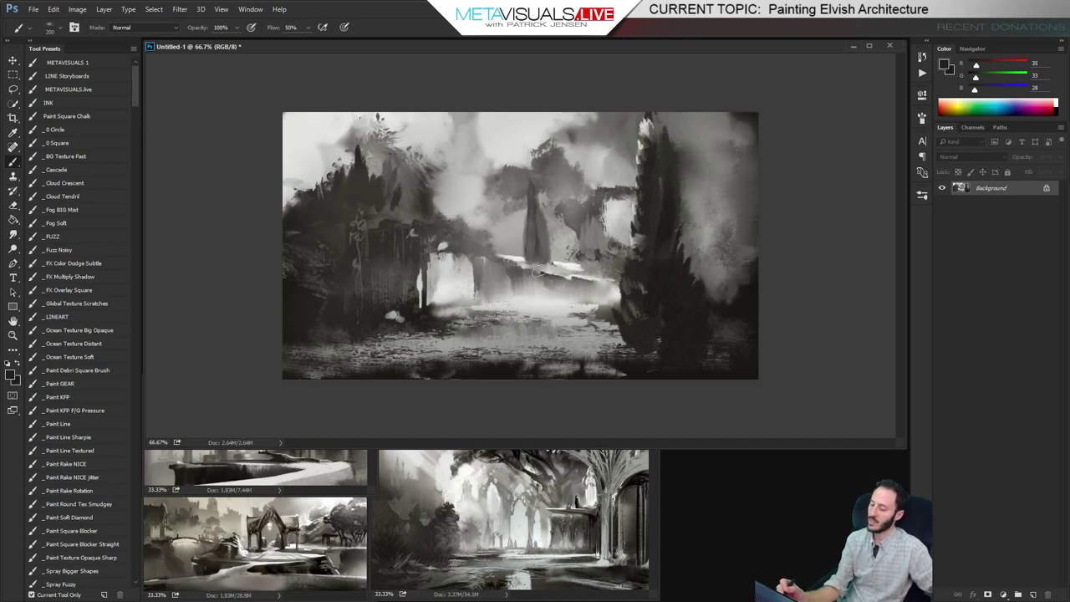
mouse_move(638, 283)
left_mouse_down()
mouse_move(733, 259)
mouse_move(749, 197)
left_mouse_up()
key("space")
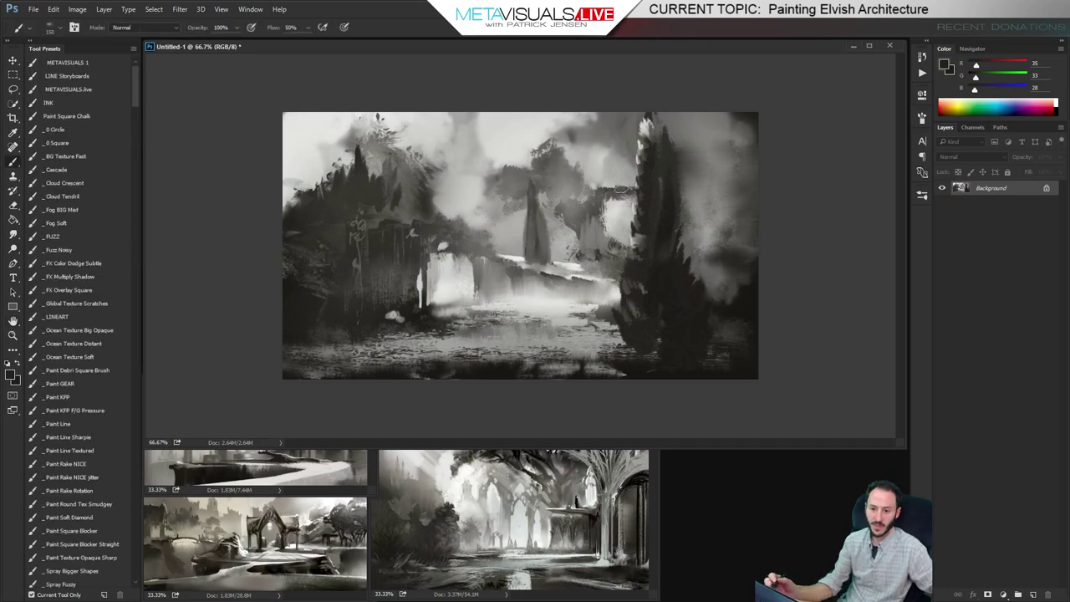
key("ctrl+space")
left_click(532, 226, "ctrl")
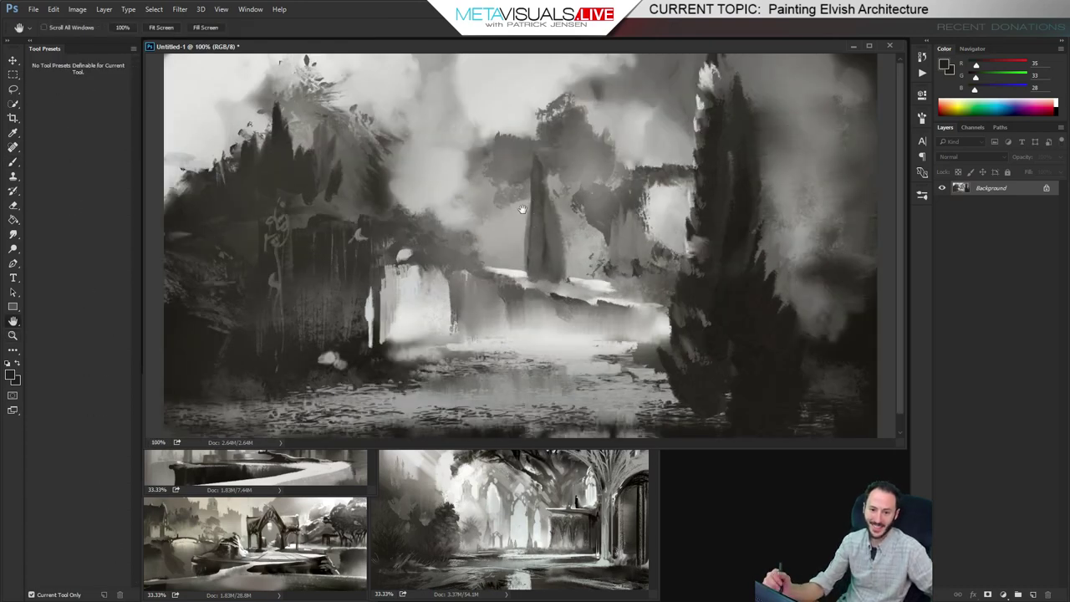
key("ctrl+alt+space")
left_click(525, 291, "ctrl+alt")
left_click(525, 292, "ctrl")
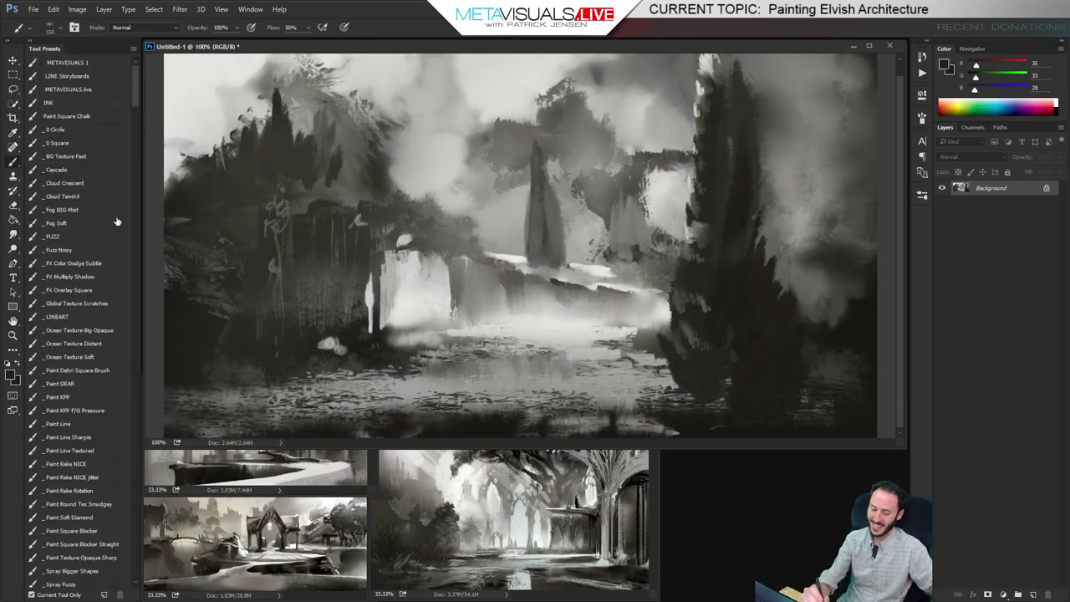
With the Paint Square Blocker preset and pure white, block in bright sky above the distant trees, leaving blocky tower silhouettes
left_click(84, 531)
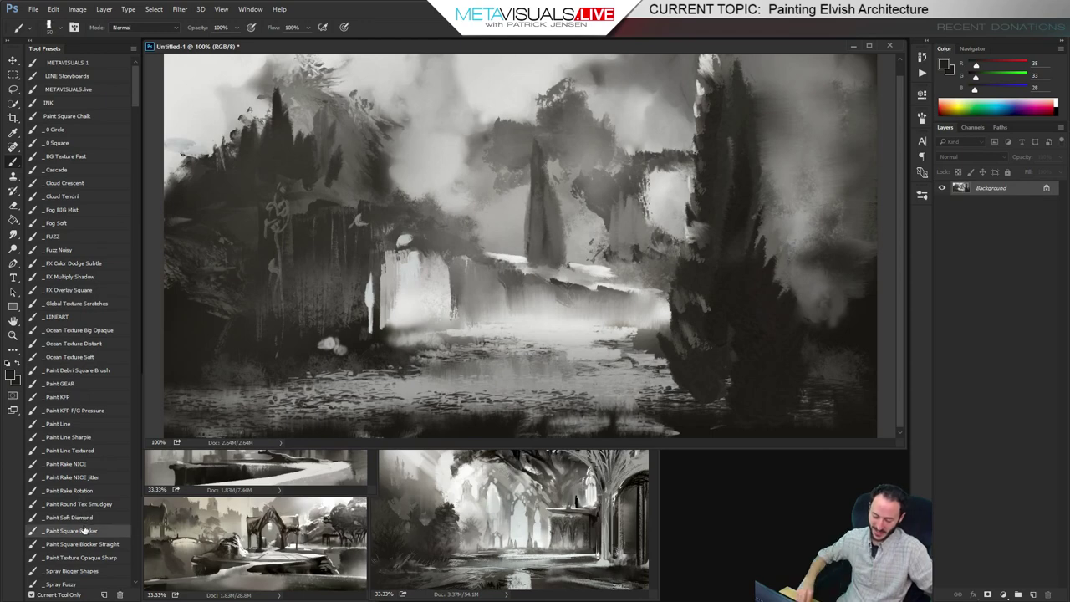
key("alt")
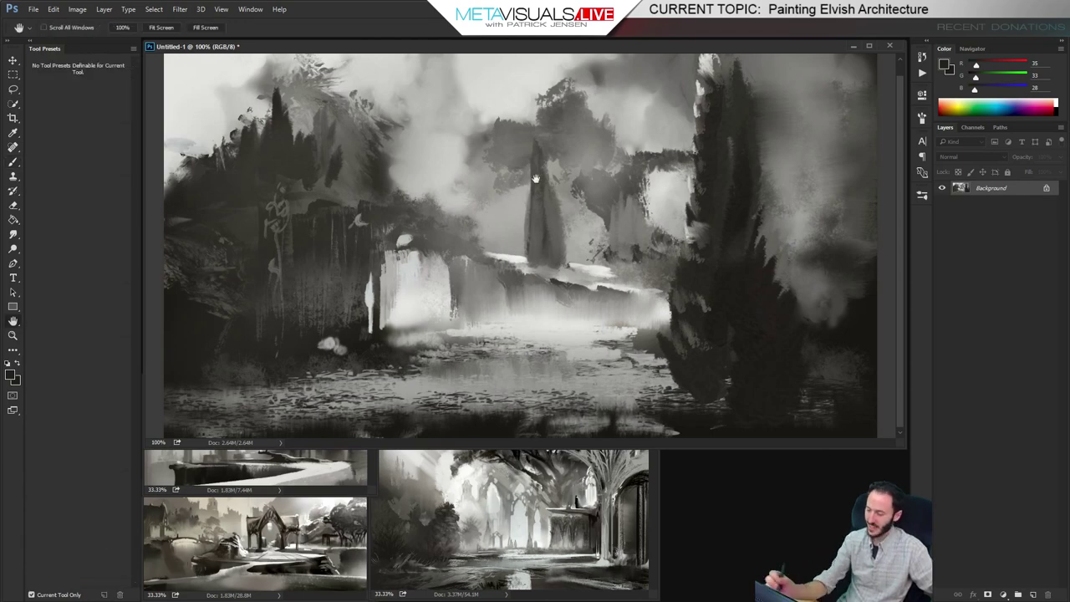
left_click(527, 299, "alt")
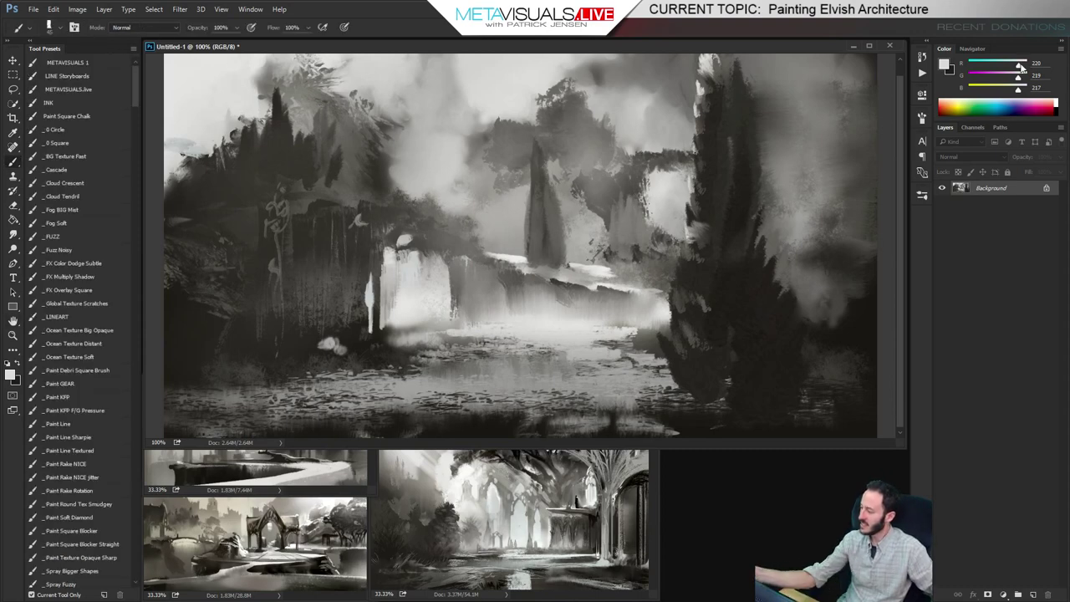
left_click(343, 500, "alt")
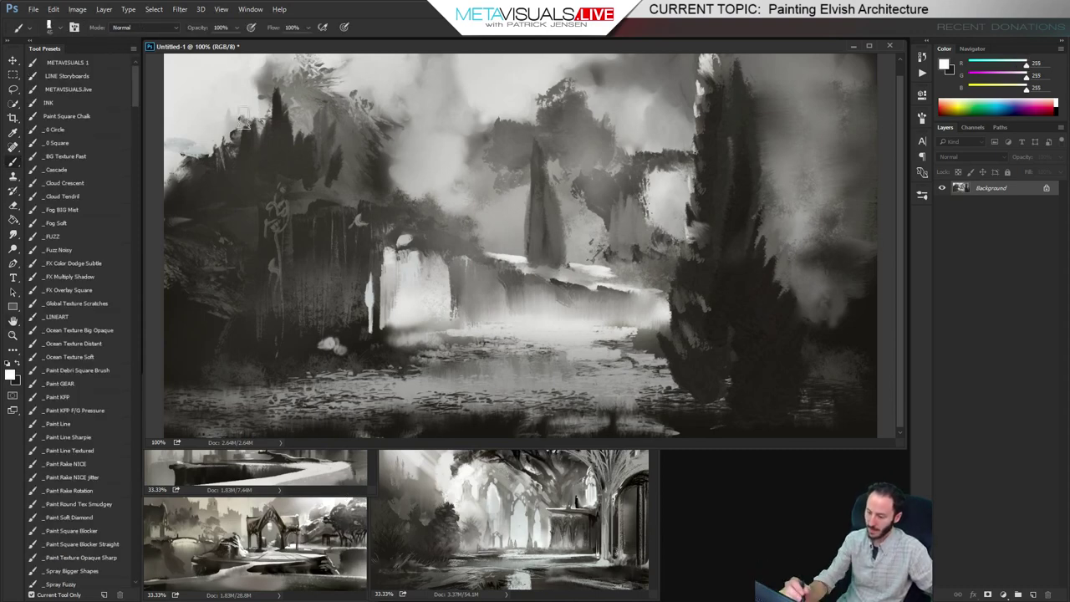
left_click_drag(218, 114, 221, 68)
key("ctrl+z")
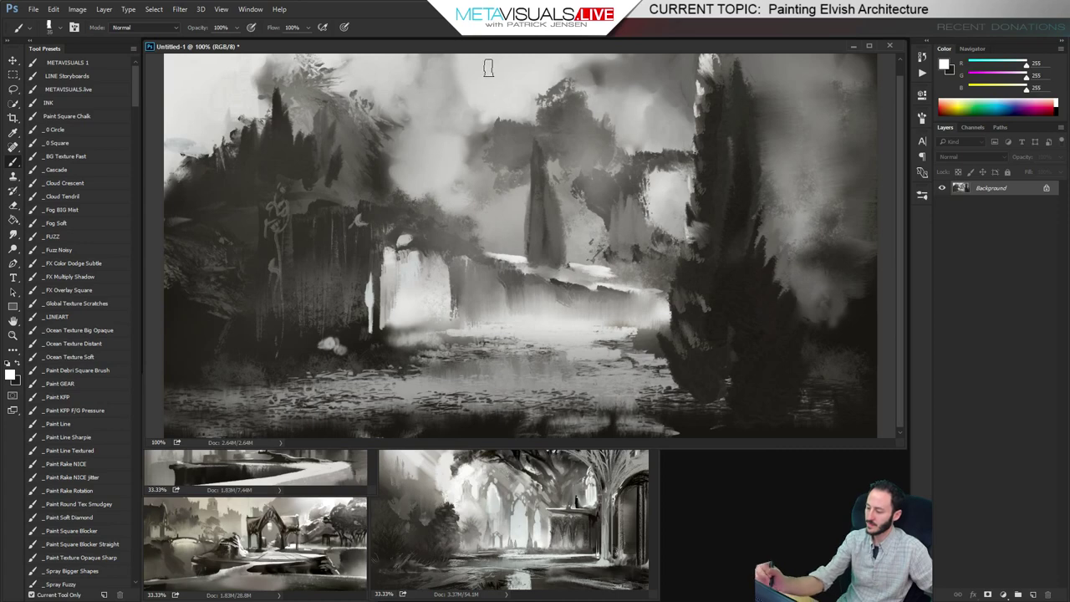
left_click_drag(465, 67, 462, 59)
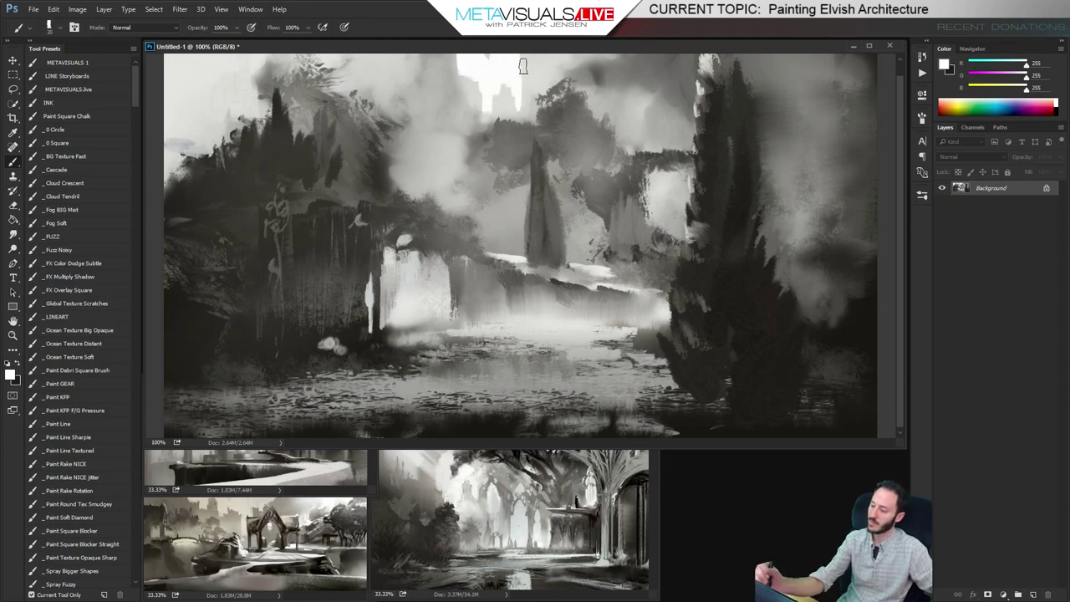
left_click_drag(523, 66, 552, 80)
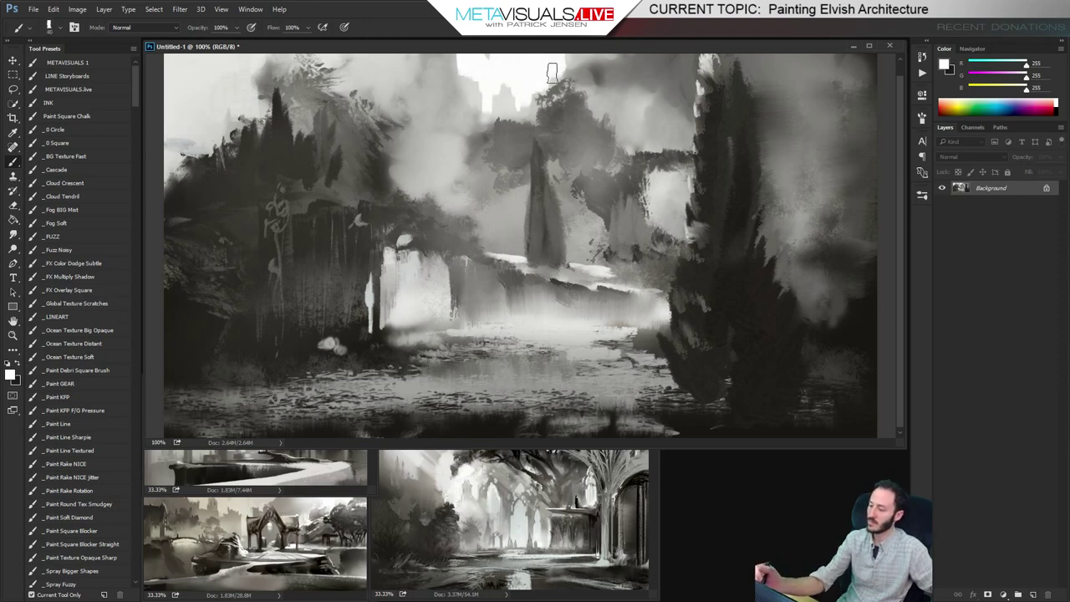
Block in bright sky above the left foliage, and line the left cliff's ledges with thin light highlights using Paint Line Sharpie
mouse_move(355, 58)
left_mouse_down()
mouse_move(352, 83)
mouse_move(326, 58)
left_mouse_up()
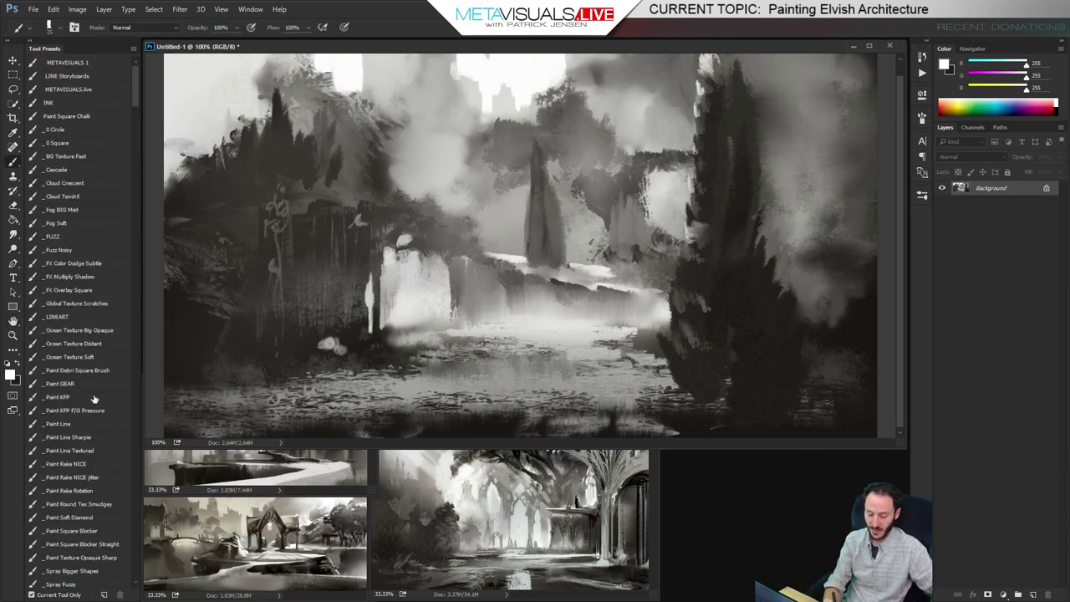
left_click(68, 436)
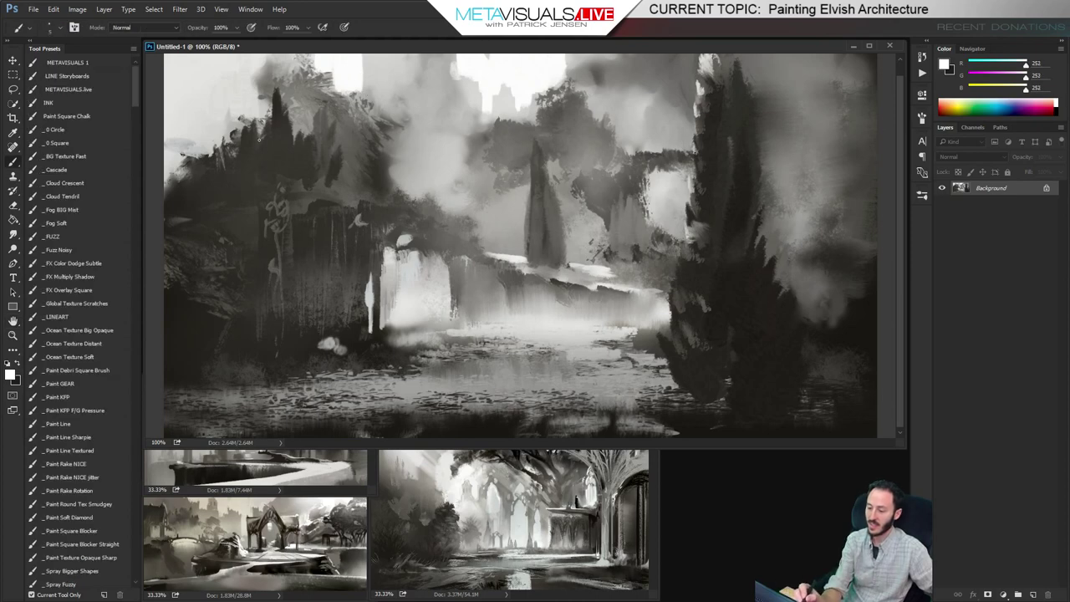
key("r")
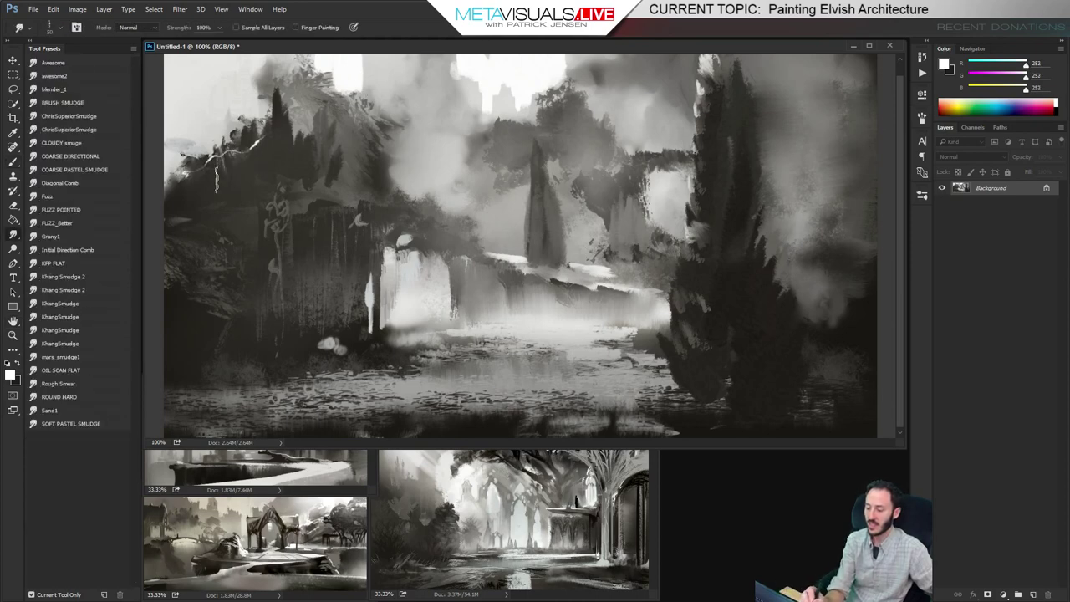
key("b")
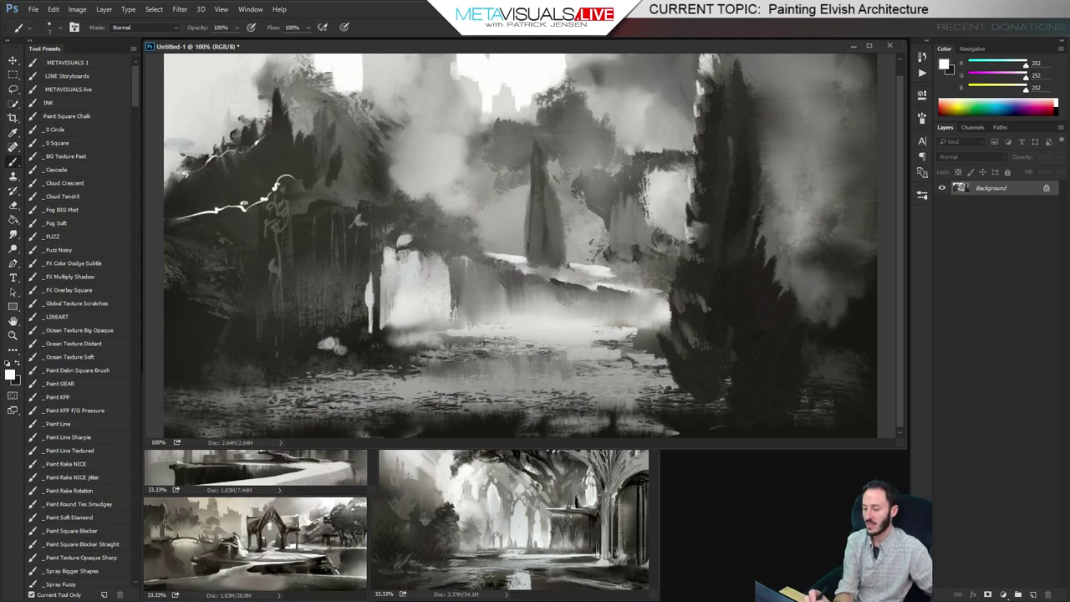
left_click(249, 195, "alt")
left_click_drag(200, 204, 233, 205)
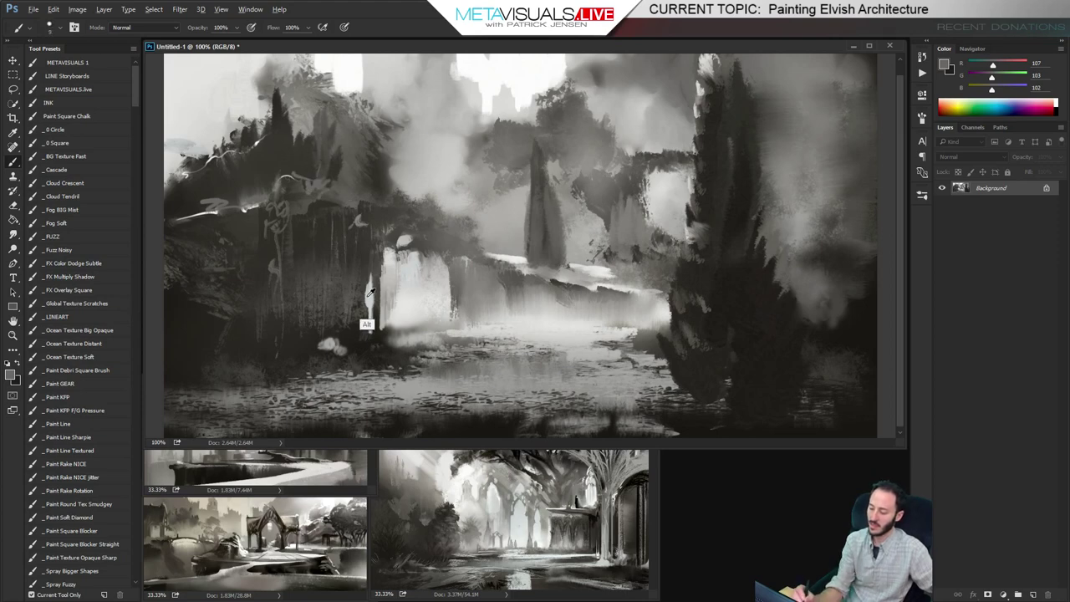
Sample light and mid greys and draw a pointed elvish arch with a small spire and dome over the dark left wall
left_click(320, 192, "alt")
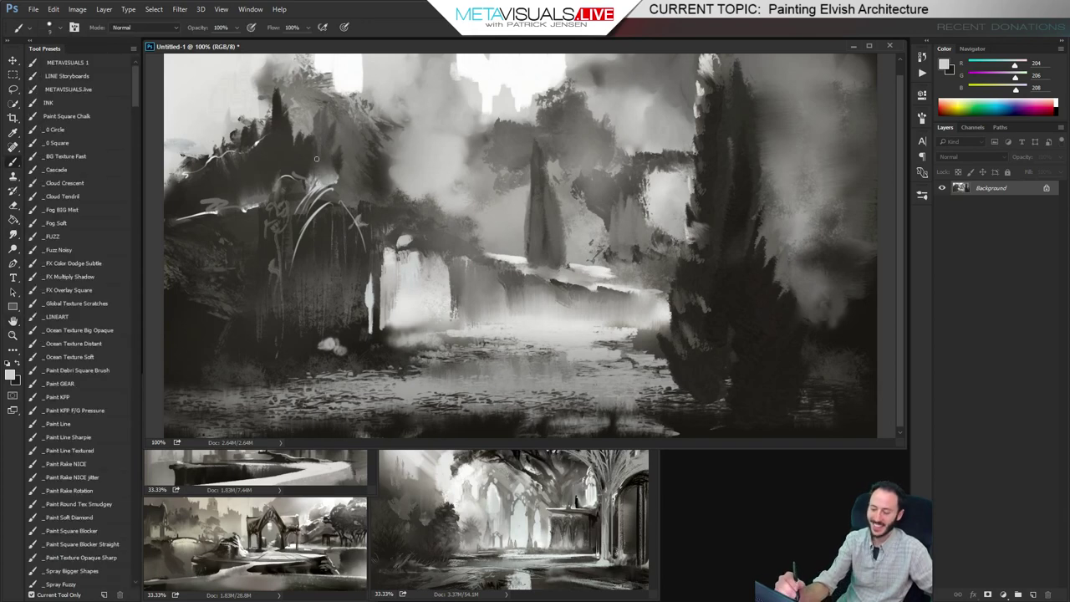
left_click(339, 176, "alt")
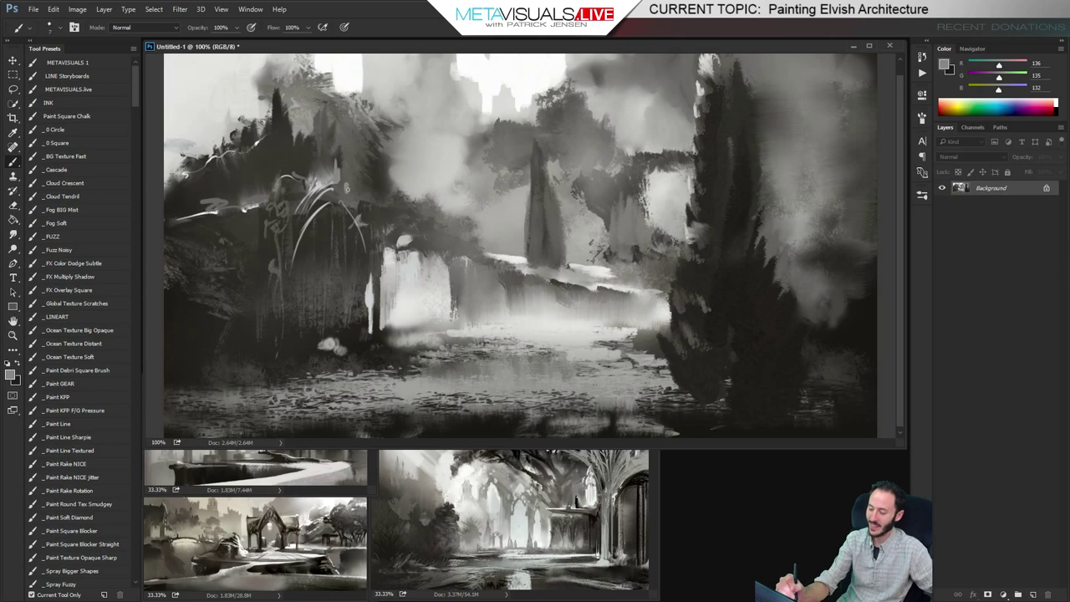
left_click(402, 285, "alt")
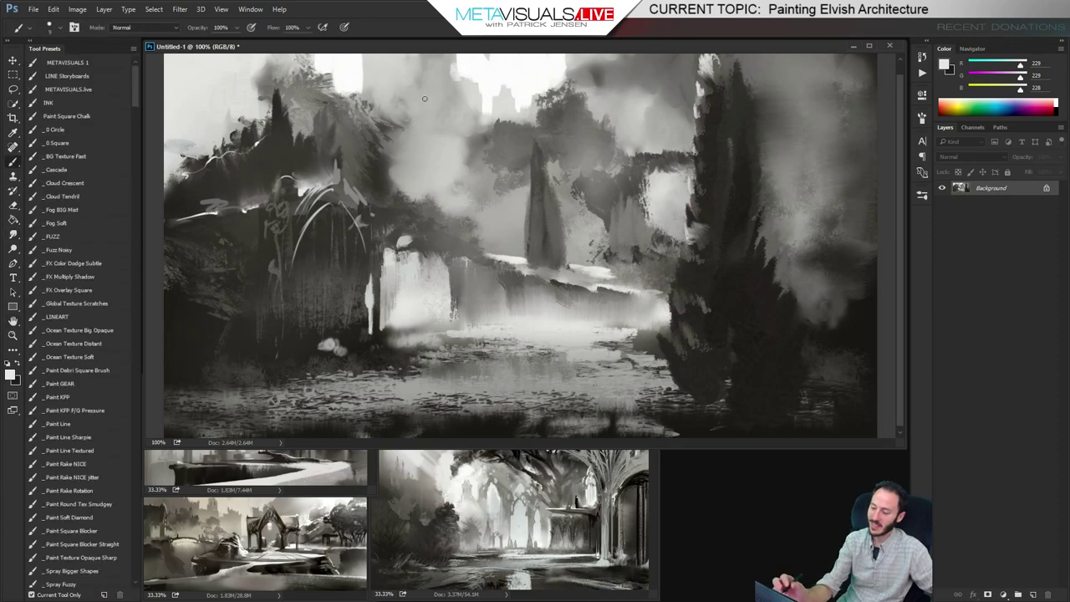
left_click(351, 73, "alt")
key("r")
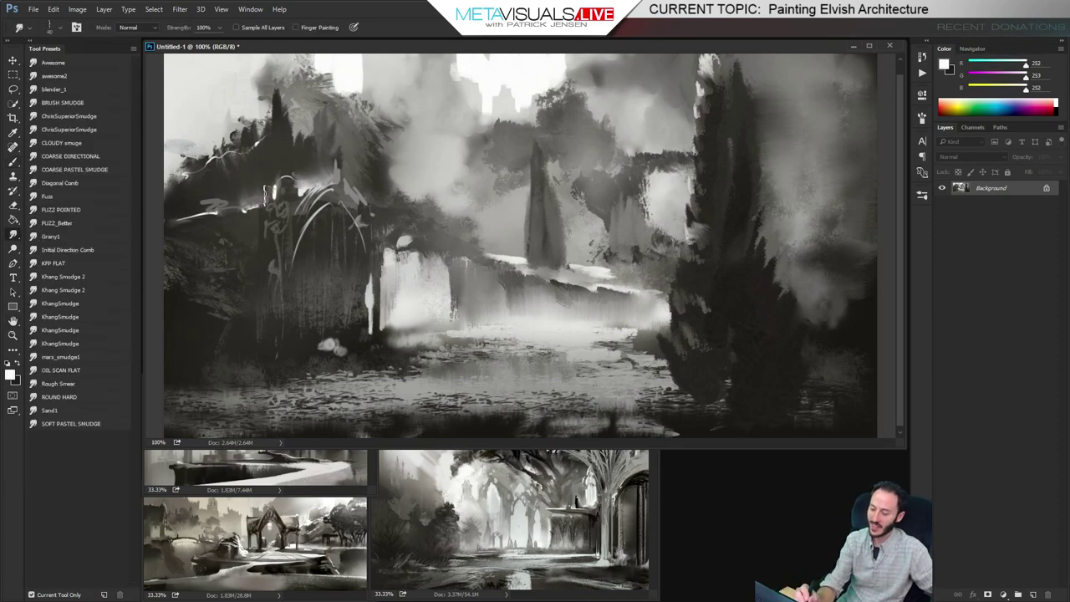
key("b")
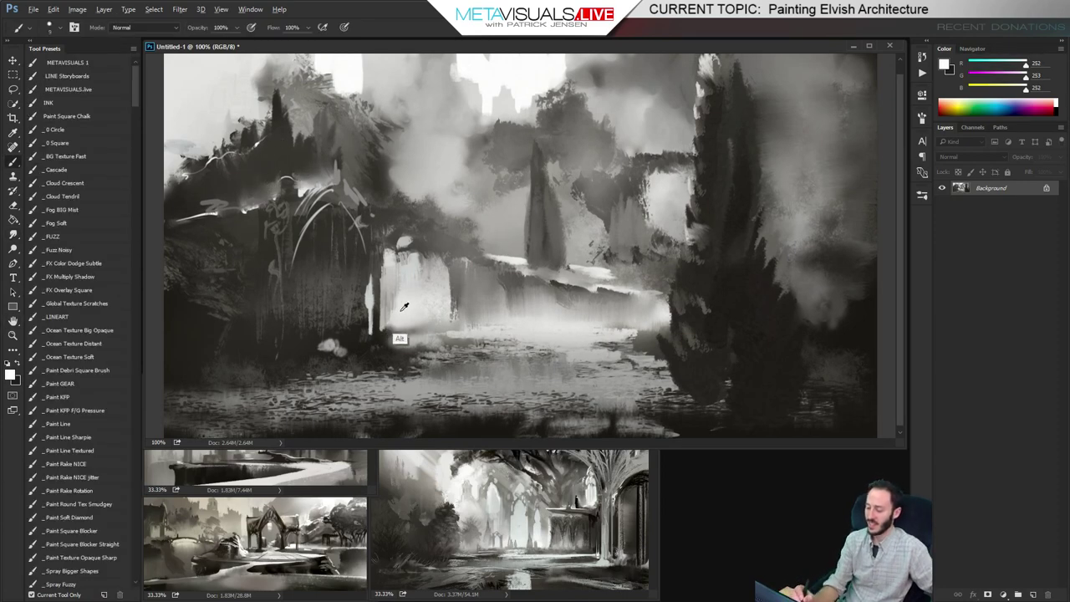
Sample near-white and paint horizontal light bands across the water, thickening the lowest one with a larger brush
left_click(545, 263, "alt")
left_click(545, 263, "alt")
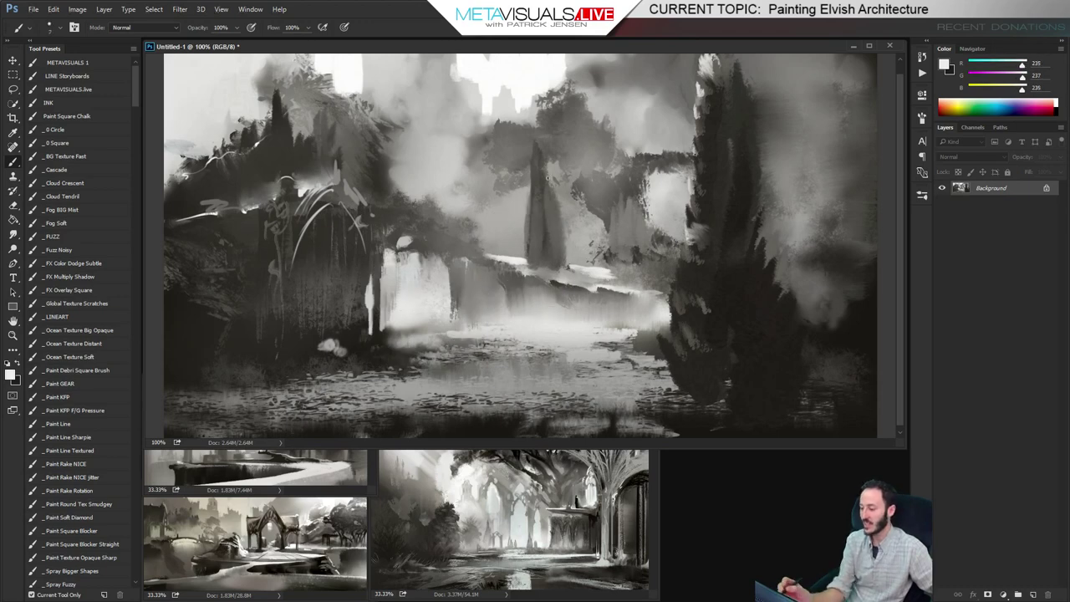
mouse_move(389, 322)
left_mouse_down()
mouse_move(442, 322)
mouse_move(573, 365)
left_mouse_up()
left_click_drag(468, 370, 645, 373)
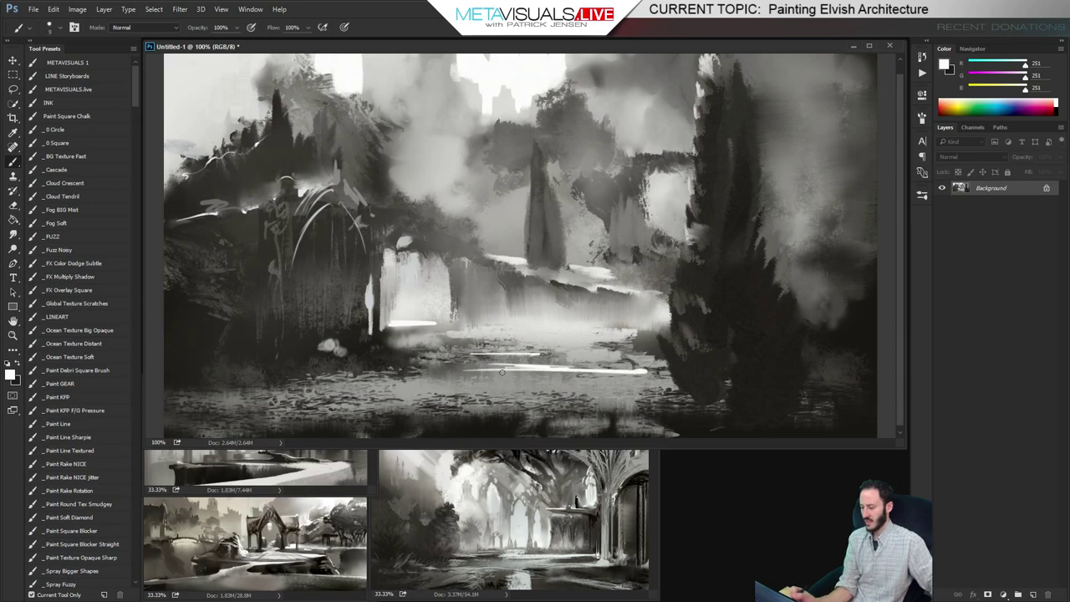
left_click_drag(505, 372, 652, 377)
left_click_drag(469, 371, 643, 373)
key("bracketright")
key("bracketright")
key("bracketright")
mouse_move(560, 375)
left_mouse_down()
mouse_move(463, 379)
mouse_move(658, 373)
mouse_move(447, 385)
mouse_move(656, 375)
mouse_move(512, 388)
left_mouse_up()
key("space")
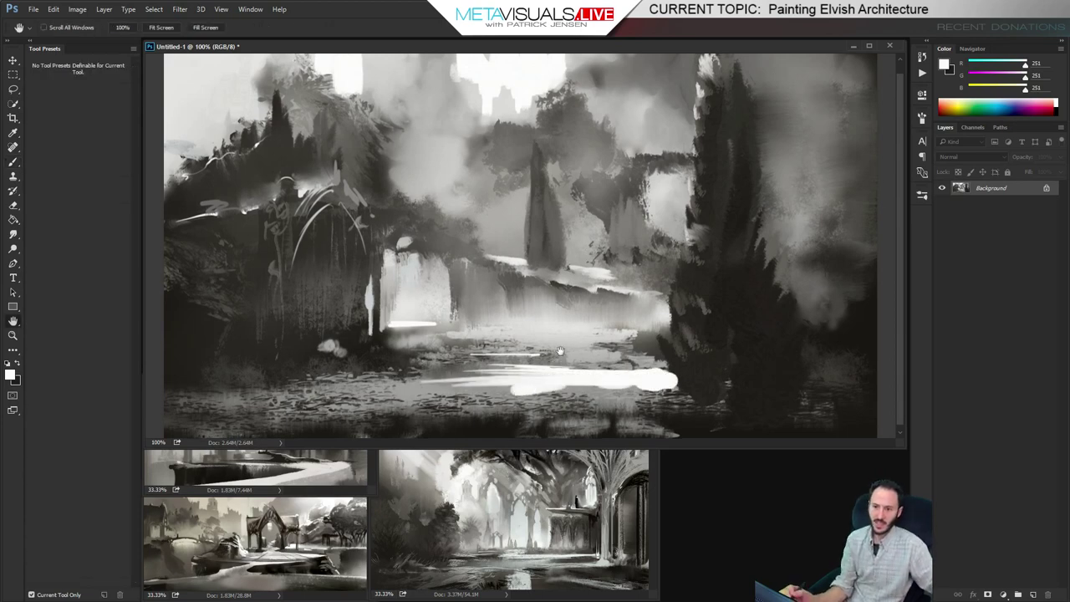
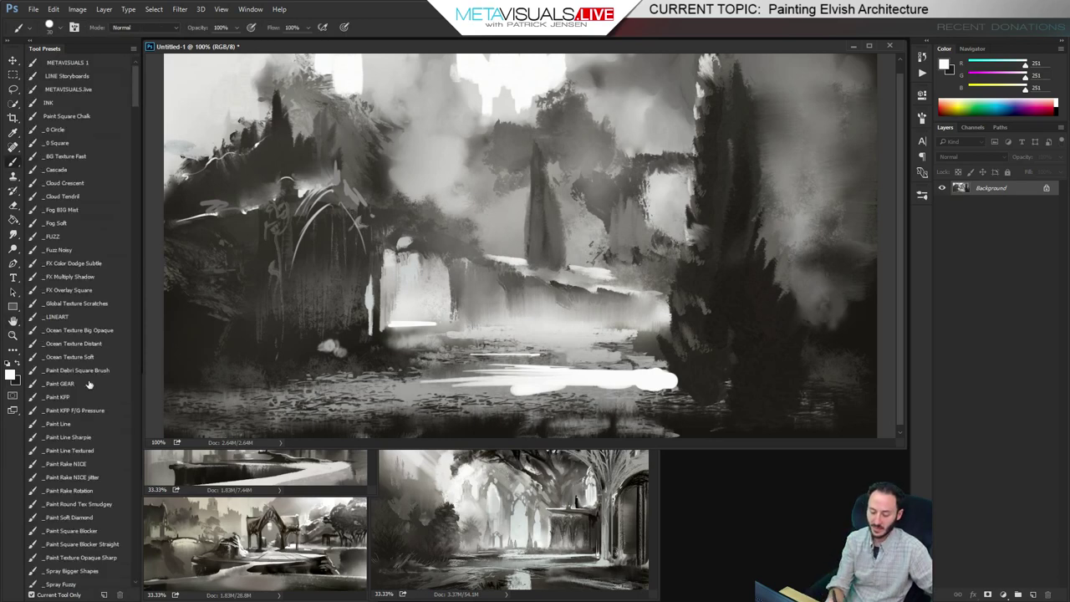
With a reduced Paint KPP F/G Pressure brush, break the white band's lower edge into vertical reflection streaks on the water
left_click(91, 410)
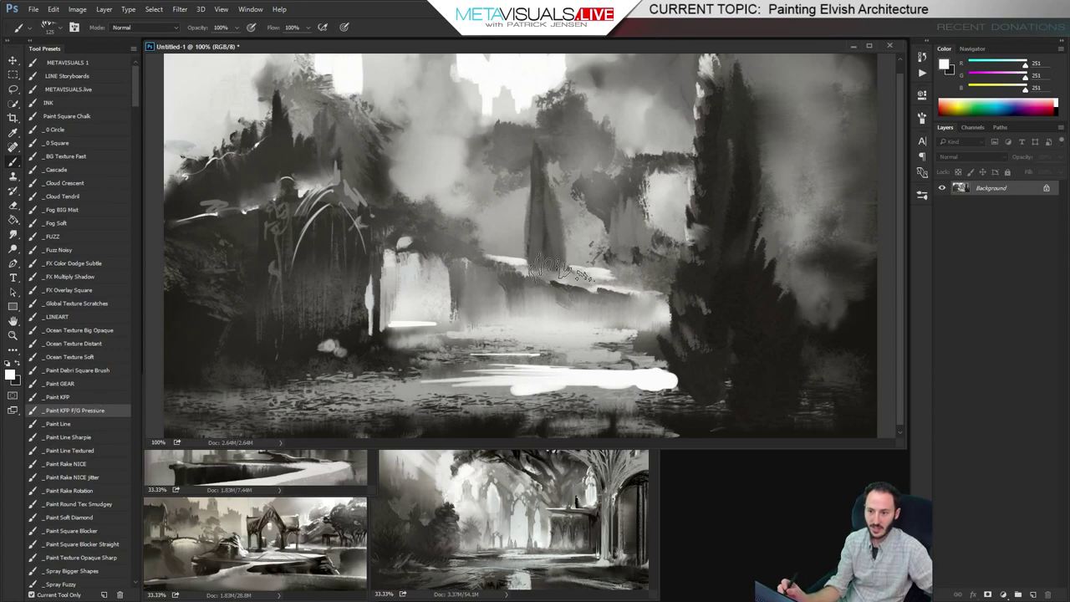
key("space")
left_click(558, 312, "ctrl+alt")
left_click(558, 312, "ctrl")
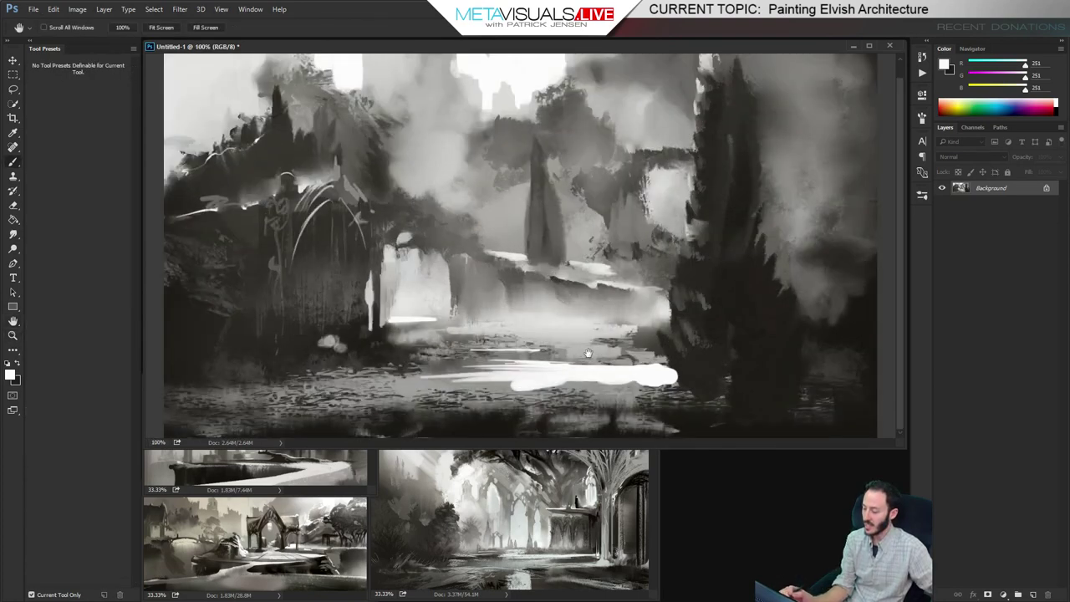
left_click(497, 368, "alt")
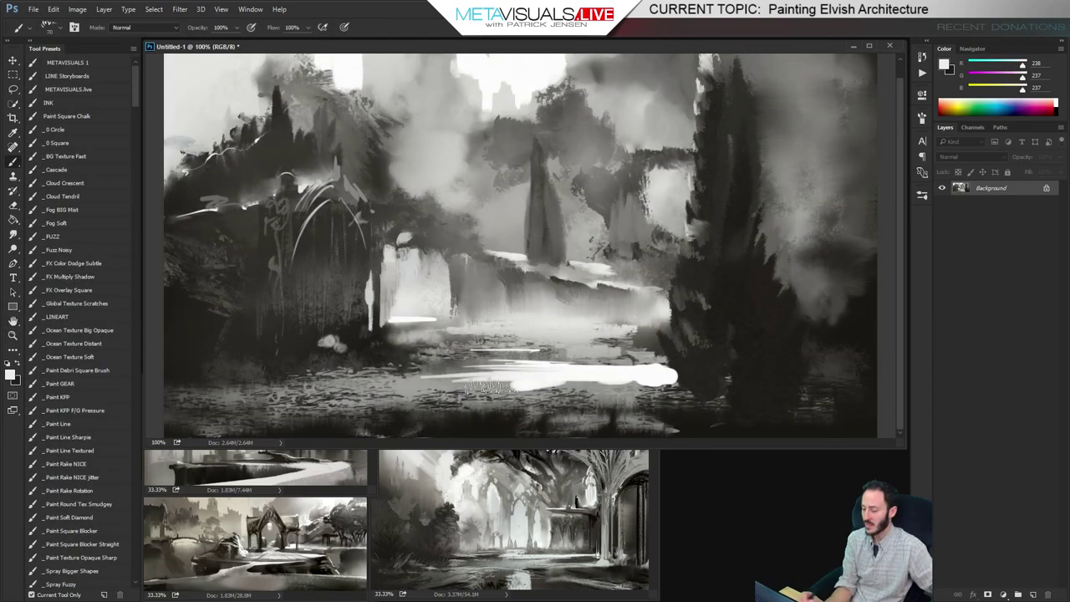
key("bracketleft")
key("bracketleft")
left_click_drag(502, 383, 670, 372)
key("ctrl+alt+z")
key("ctrl+alt+z")
key("ctrl+alt+z")
key("ctrl+alt+z")
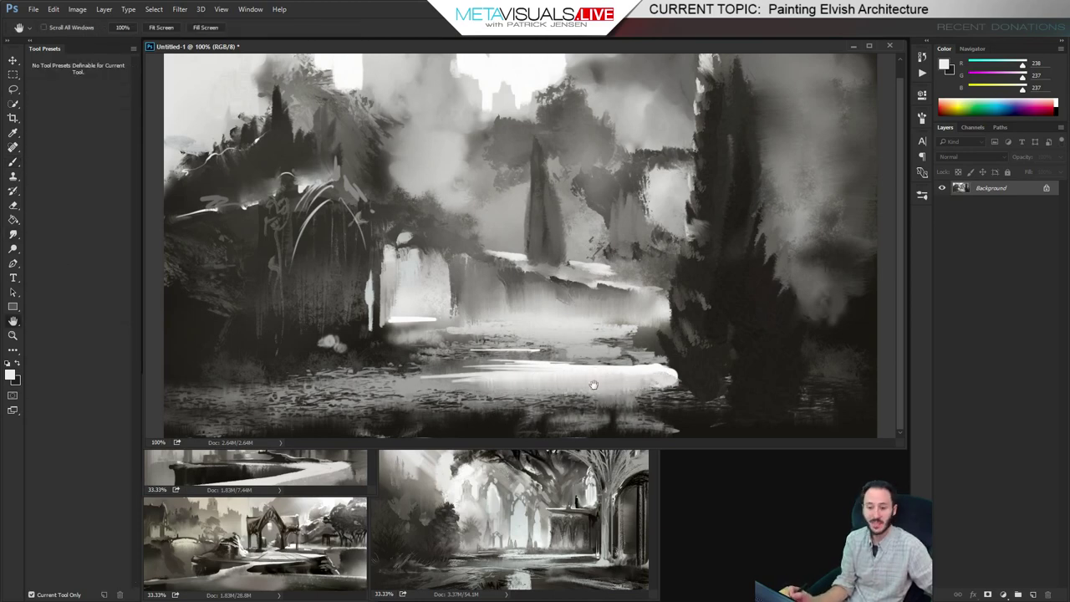
Sample light greys to soften the left end of the bright water band, and add highlights beside the large cypress's base
left_click(624, 372, "alt")
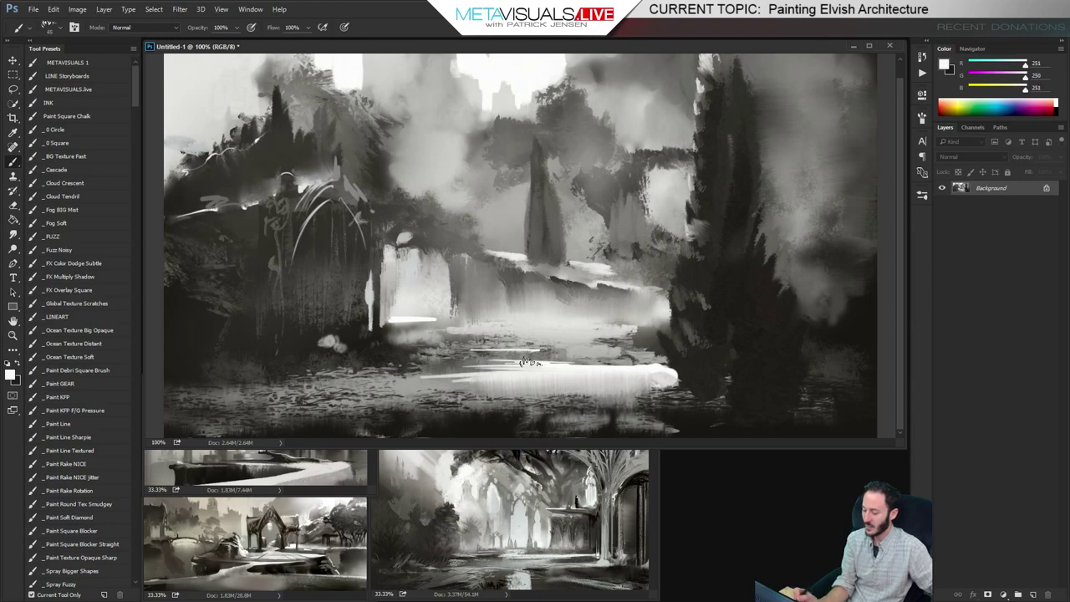
left_click(499, 370, "alt")
key("bracketright")
mouse_move(531, 366)
left_mouse_down()
mouse_move(403, 388)
mouse_move(479, 370)
mouse_move(377, 380)
left_mouse_up()
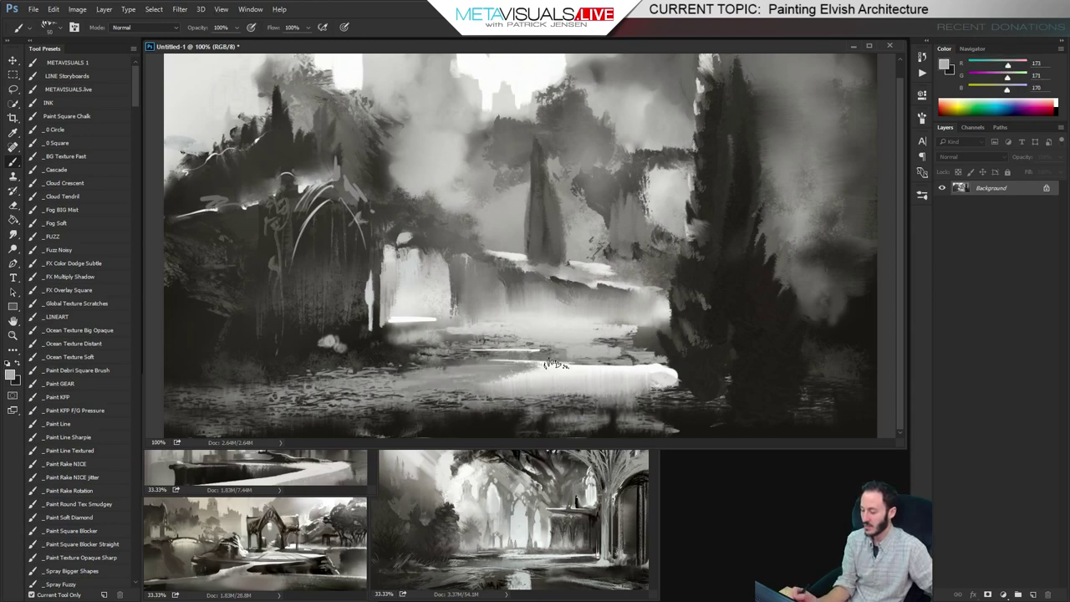
left_click(527, 370, "alt")
mouse_move(532, 366)
left_mouse_down()
mouse_move(397, 391)
mouse_move(543, 363)
mouse_move(486, 378)
left_mouse_up()
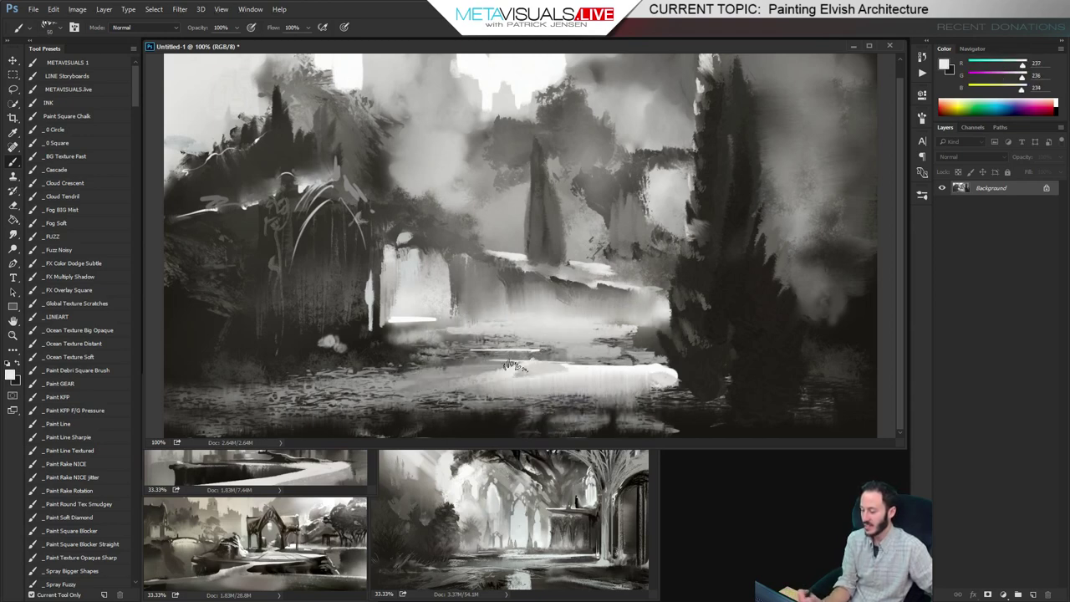
key("bracketleft")
mouse_move(568, 364)
left_mouse_down()
mouse_move(662, 371)
mouse_move(659, 359)
mouse_move(593, 354)
mouse_move(653, 352)
mouse_move(507, 348)
mouse_move(646, 343)
mouse_move(485, 340)
mouse_move(660, 344)
left_mouse_up()
key("bracketleft")
key("bracketleft")
key("bracketleft")
key("bracketleft")
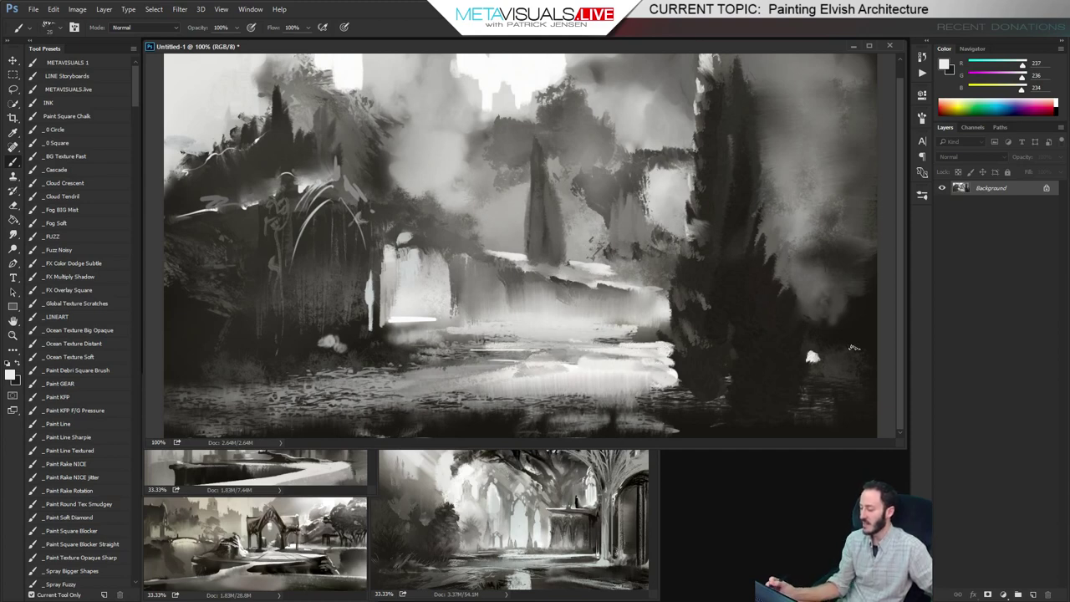
Undo the small white dab and paint a larger ragged light patch beyond the large cypress at the canvas's right edge
key("ctrl+z")
key("bracketright")
key("bracketright")
key("bracketright")
key("bracketright")
key("bracketright")
mouse_move(812, 358)
left_mouse_down()
mouse_move(870, 358)
mouse_move(825, 358)
mouse_move(838, 367)
mouse_move(822, 367)
mouse_move(835, 357)
mouse_move(866, 364)
mouse_move(818, 378)
mouse_move(881, 385)
mouse_move(872, 398)
mouse_move(825, 398)
left_mouse_up()
key("r")
key("h")
key("b")
left_click(828, 375, "alt")
Sample mid greys and lay flat, irregular patches along the dark foreground at the bottom of the painting
left_click(621, 386, "alt")
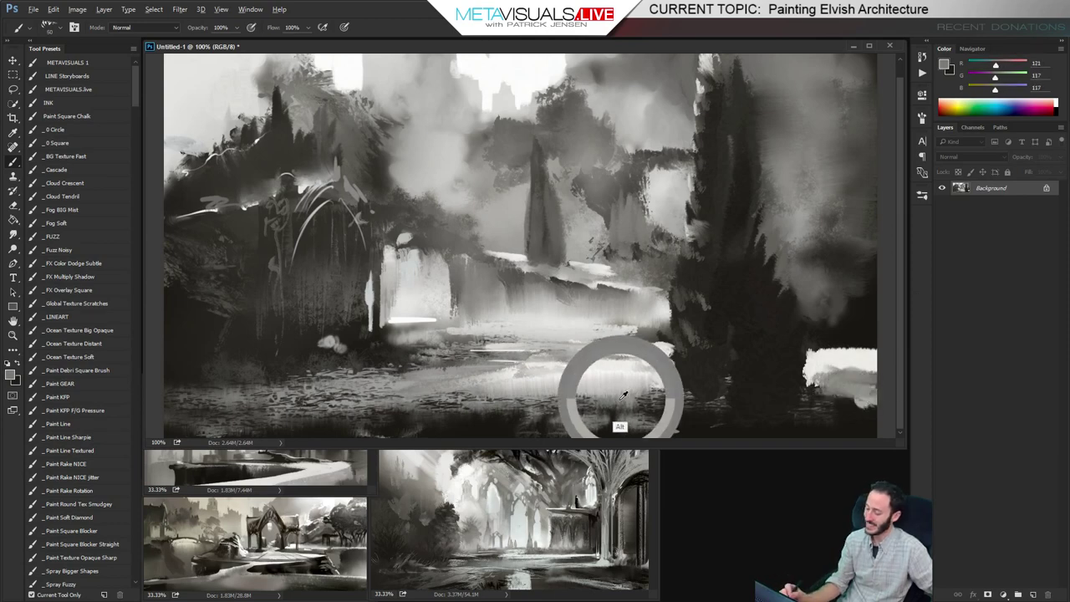
mouse_move(665, 397)
left_mouse_down()
mouse_move(602, 403)
mouse_move(640, 415)
mouse_move(393, 425)
left_mouse_up()
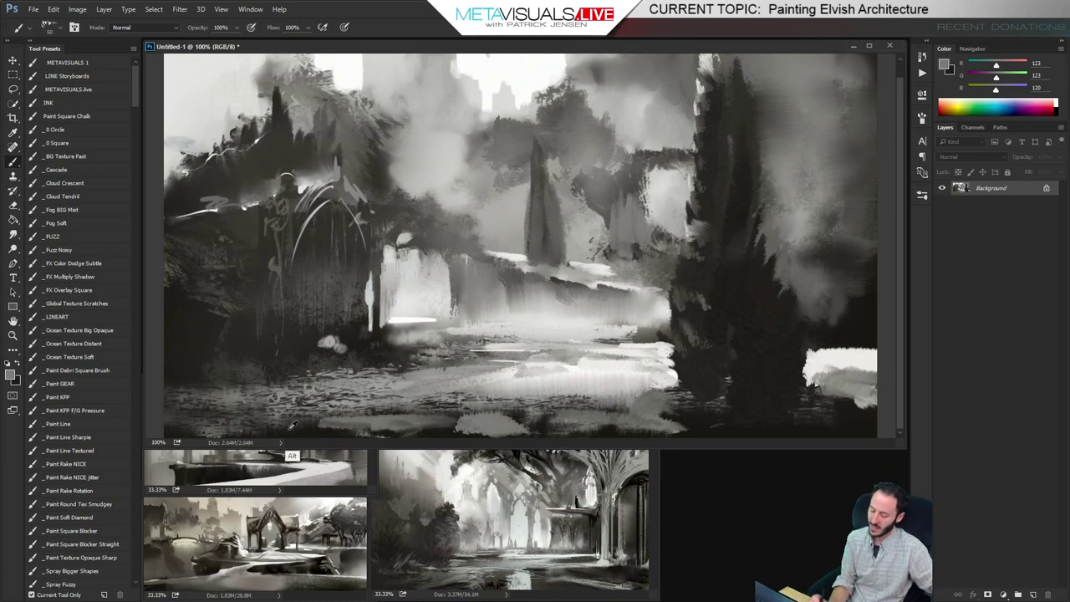
left_click(507, 381, "alt")
mouse_move(502, 415)
left_mouse_down()
mouse_move(443, 415)
mouse_move(458, 416)
left_mouse_up()
Shrink the brush and add thin light flecks above the foreground patches, brightening the reflections in the middle of the water
key("[")
key("[")
key("[")
key("[")
key("[")
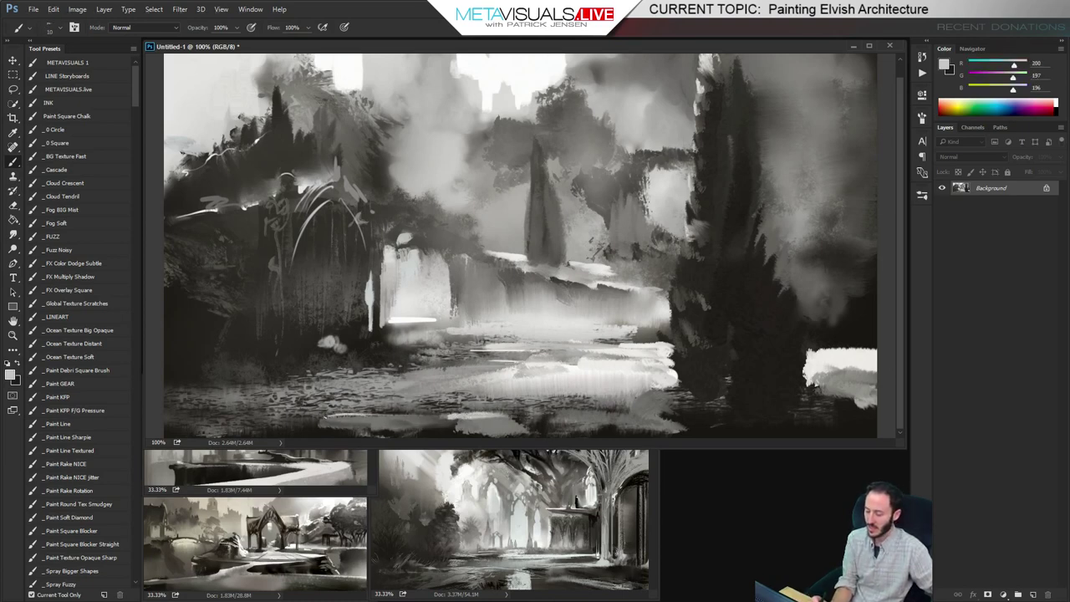
left_click_drag(517, 411, 409, 411)
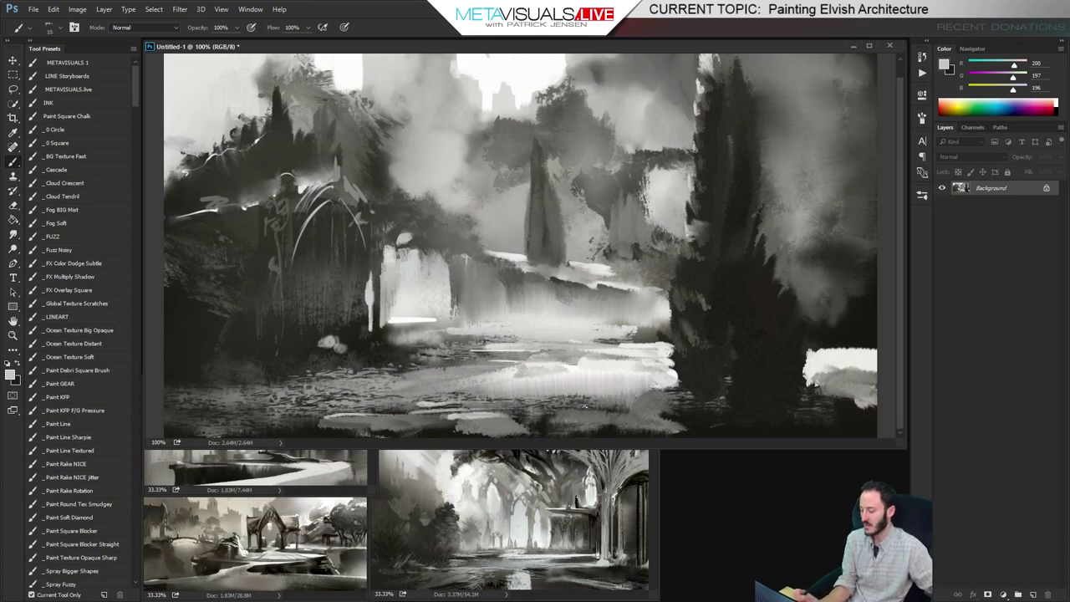
left_click_drag(584, 407, 580, 394)
left_click(577, 392, "alt")
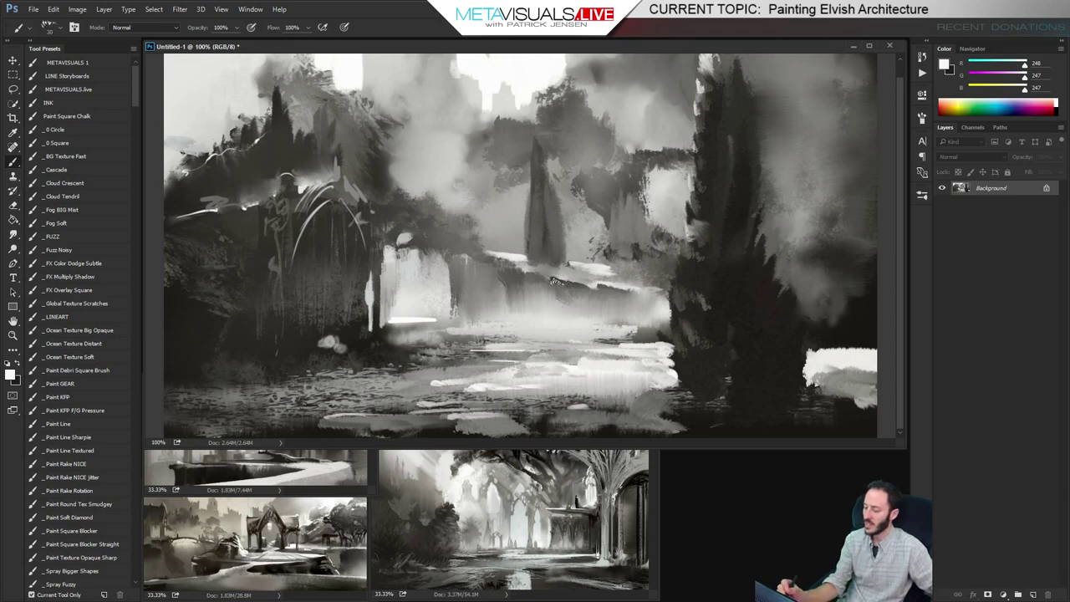
Sample a dark grey and, with a smaller brush, paint ragged hanging shadows along the low wall's top edge below the central cypress
left_click(554, 281, "alt")
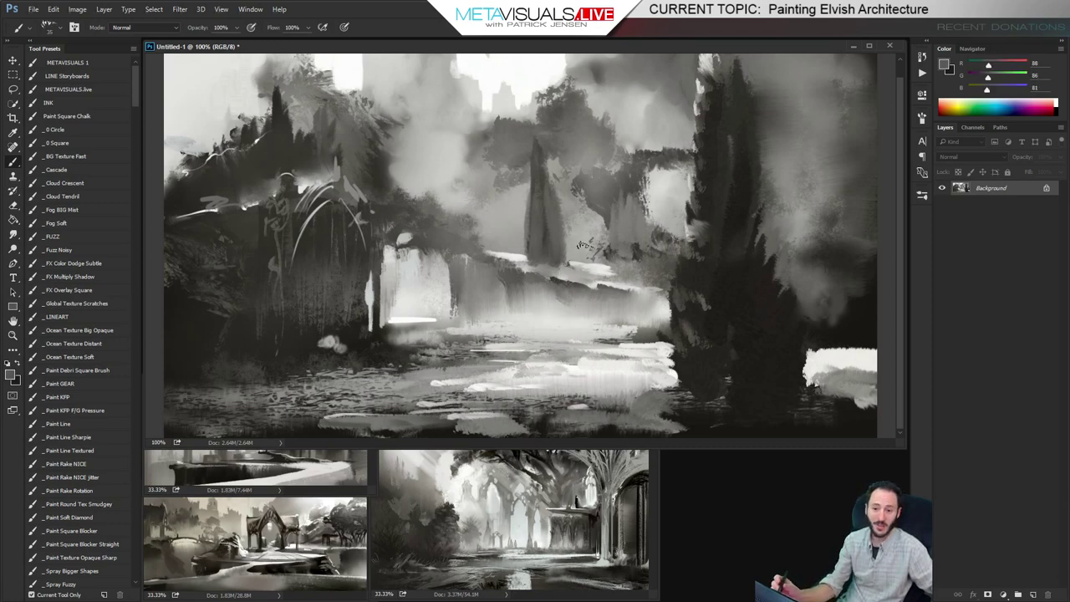
key("space")
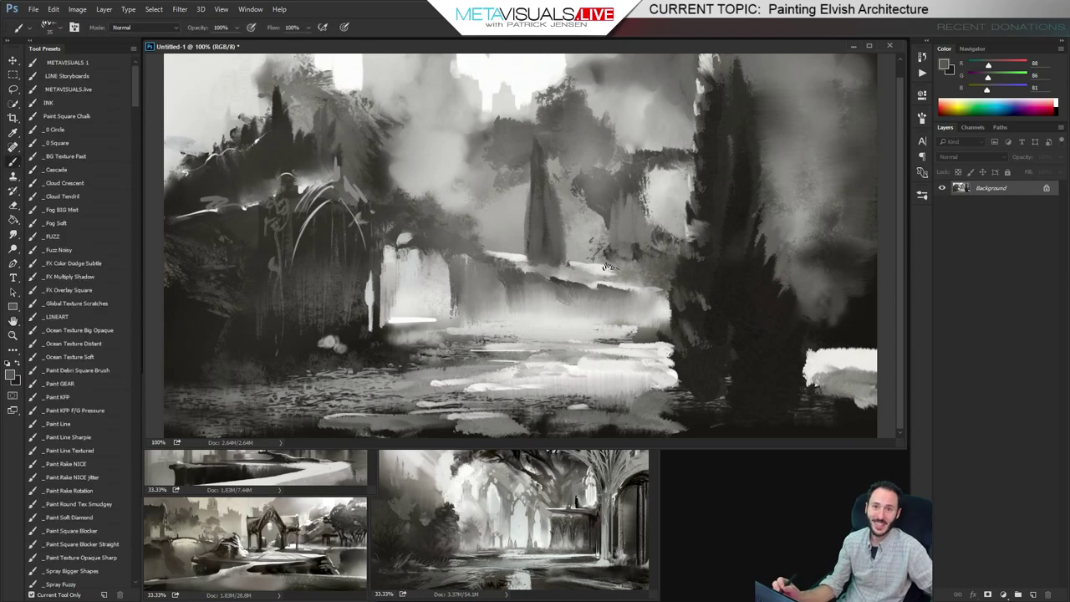
left_click(548, 310, "alt")
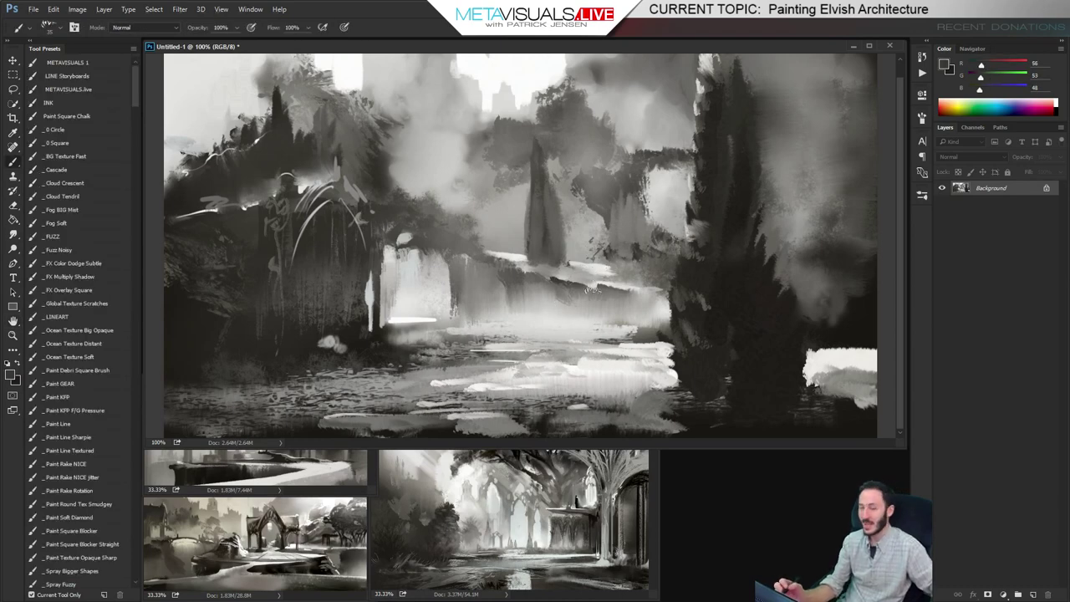
mouse_move(539, 277)
left_mouse_down()
mouse_move(547, 324)
mouse_move(642, 274)
mouse_move(533, 298)
mouse_move(586, 297)
mouse_move(521, 298)
mouse_move(600, 311)
left_mouse_up()
key("ctrl+z")
key("bracketleft")
key("bracketleft")
key("bracketleft")
key("r")
key("b")
key("[")
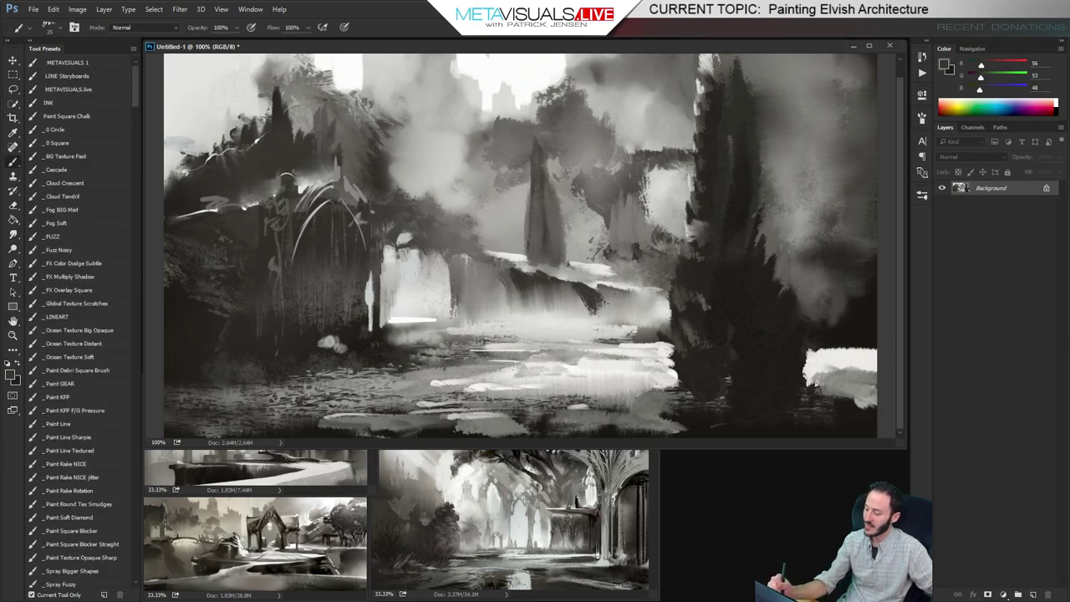
key("r")
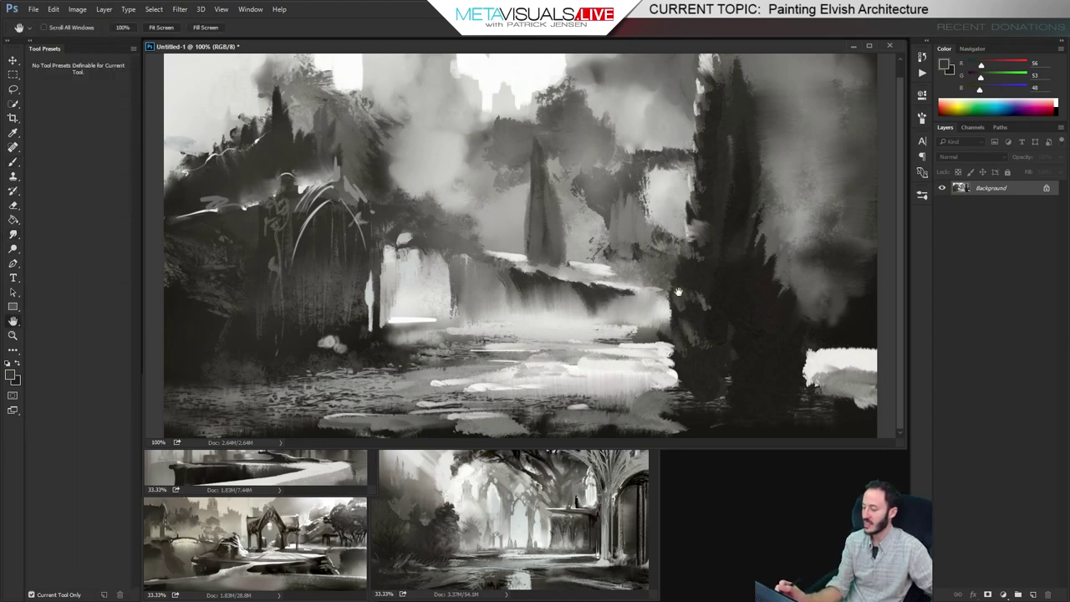
Paint a thin dark stroke at the low wall's upper end and a small near-white dab above the arched structure
key("b")
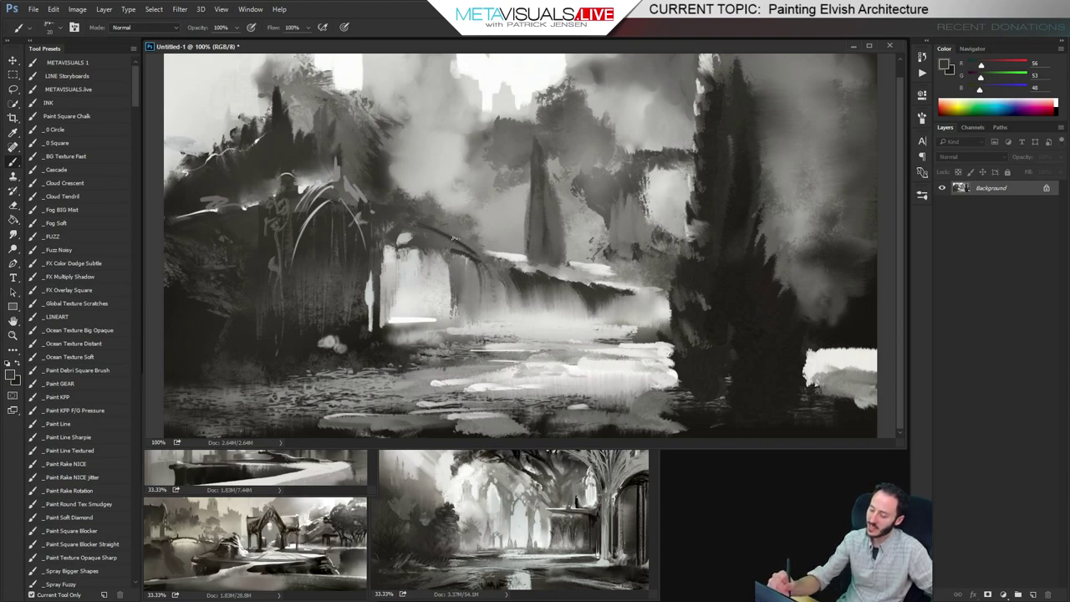
left_click_drag(470, 241, 473, 246)
left_click(491, 259, "alt")
key("[")
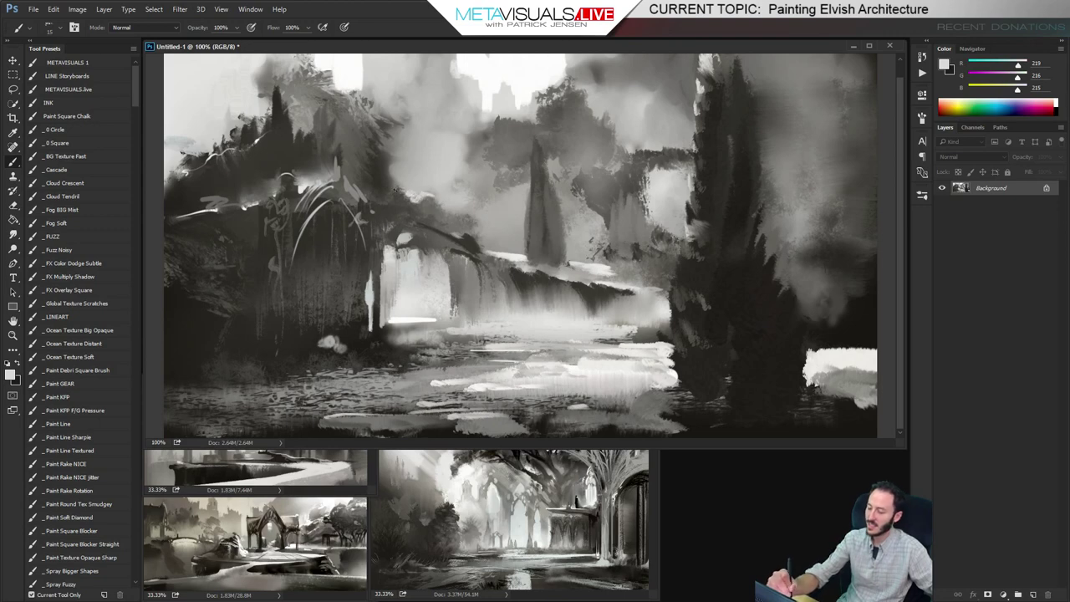
left_click(387, 155)
left_click(322, 117, "alt")
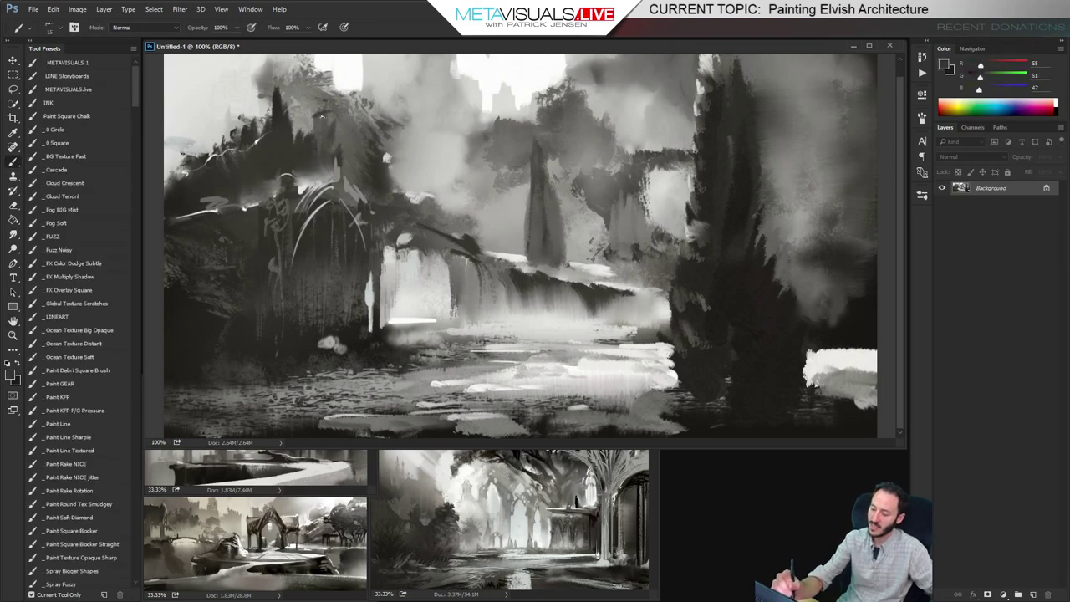
Switch to the 0__Liner brush preset and add a new layer above the background
left_click_drag(136, 76, 134, 111)
left_click(64, 426)
key("ctrl+shift+alt+n")
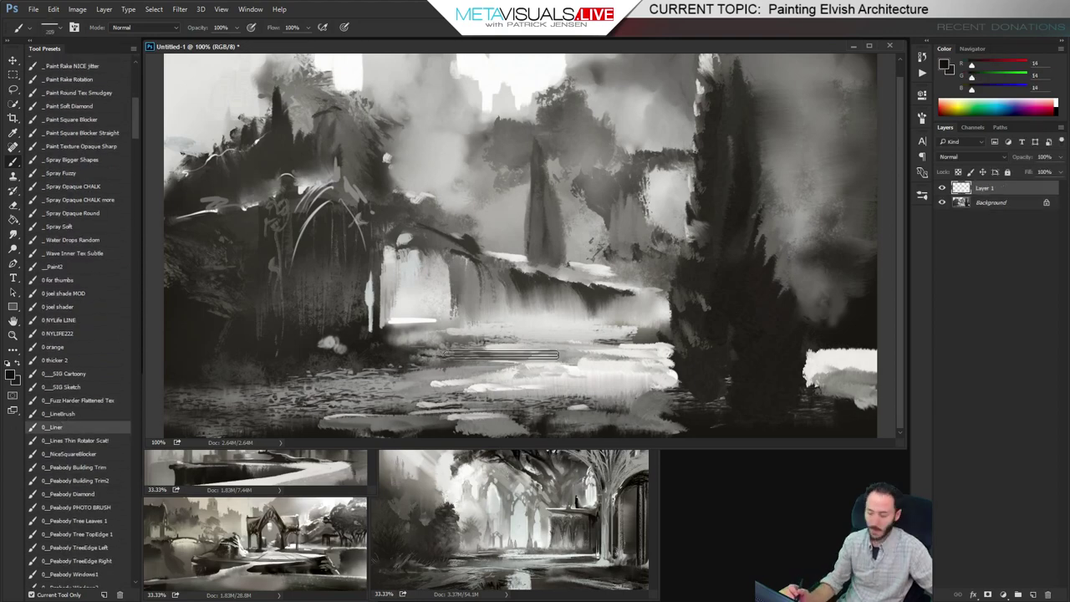
Sample a dark grey and, with a smaller brush, paint thin curved branches above the arched structure and beside the low wall
left_click(279, 172, "alt")
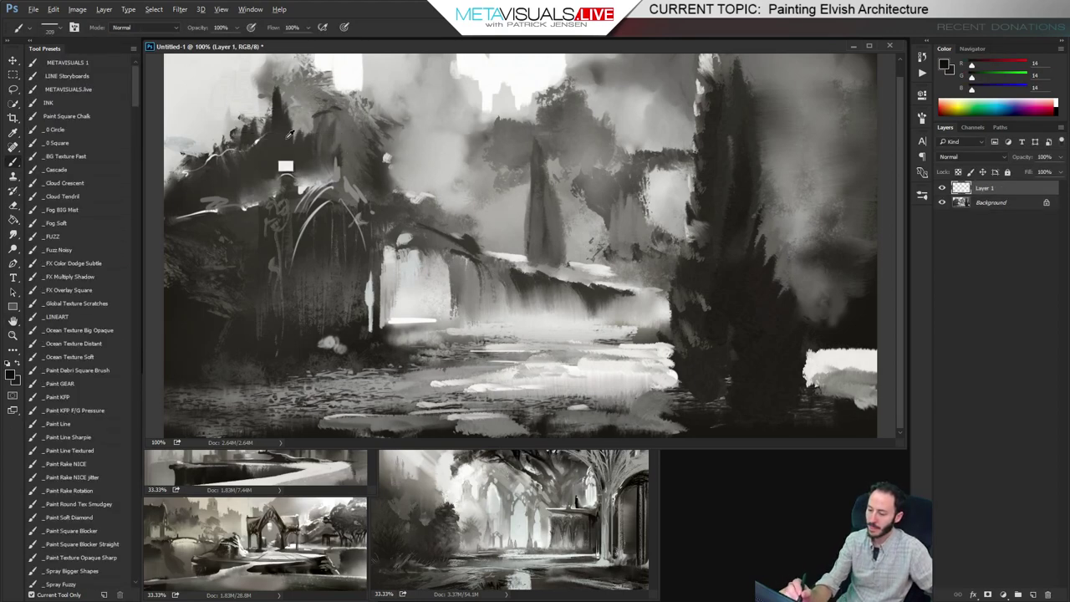
key("bracketleft")
key("bracketleft")
left_click_drag(323, 100, 300, 100)
key("bracketleft")
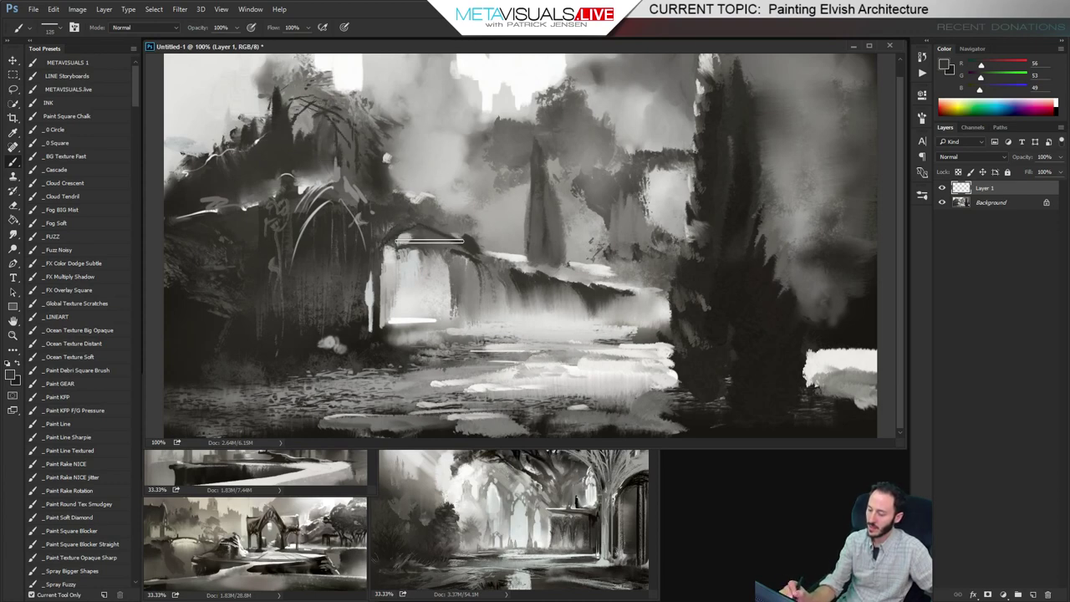
key("bracketleft")
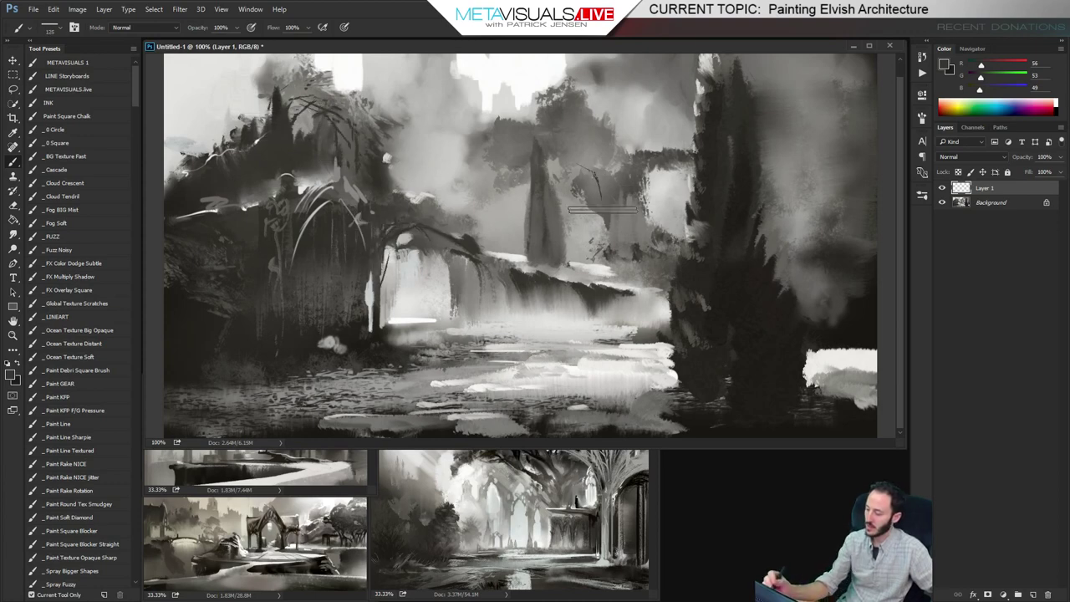
Paint thin dark branches beside the central cypress, overlay light strokes on them and smudge the result into the foliage
left_click_drag(570, 145, 608, 213)
left_click_drag(599, 167, 620, 203)
left_click(591, 267, "alt")
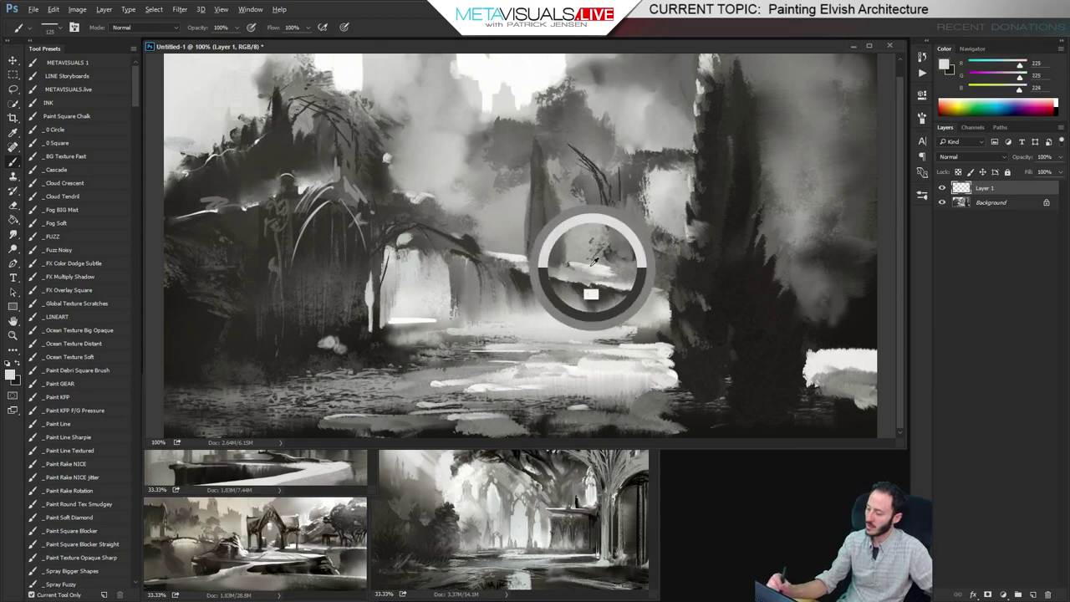
left_click_drag(588, 151, 617, 185)
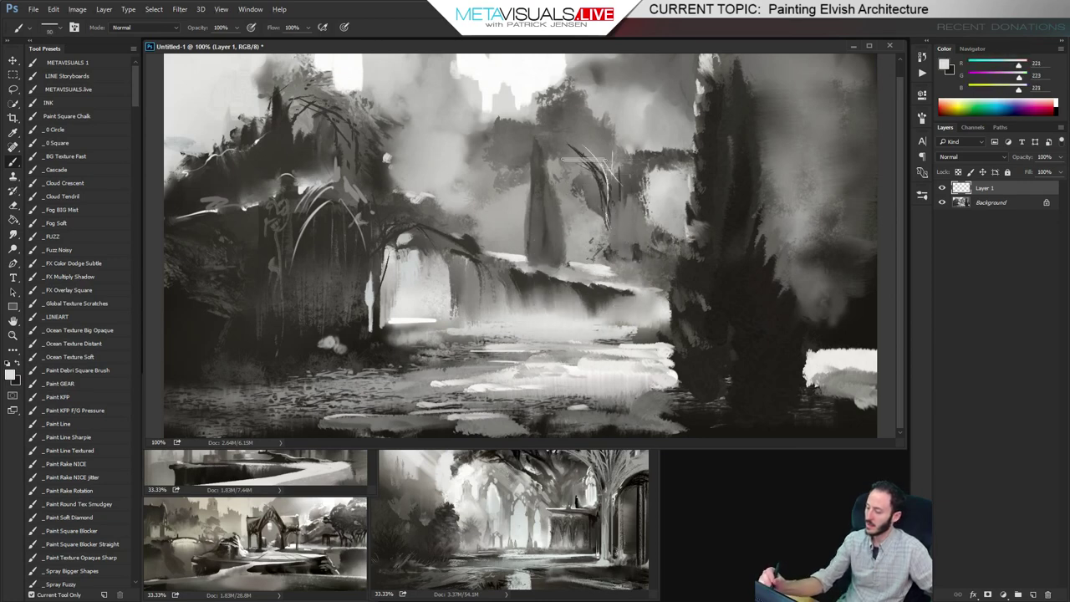
key("r")
left_click_drag(589, 146, 604, 195)
key("h")
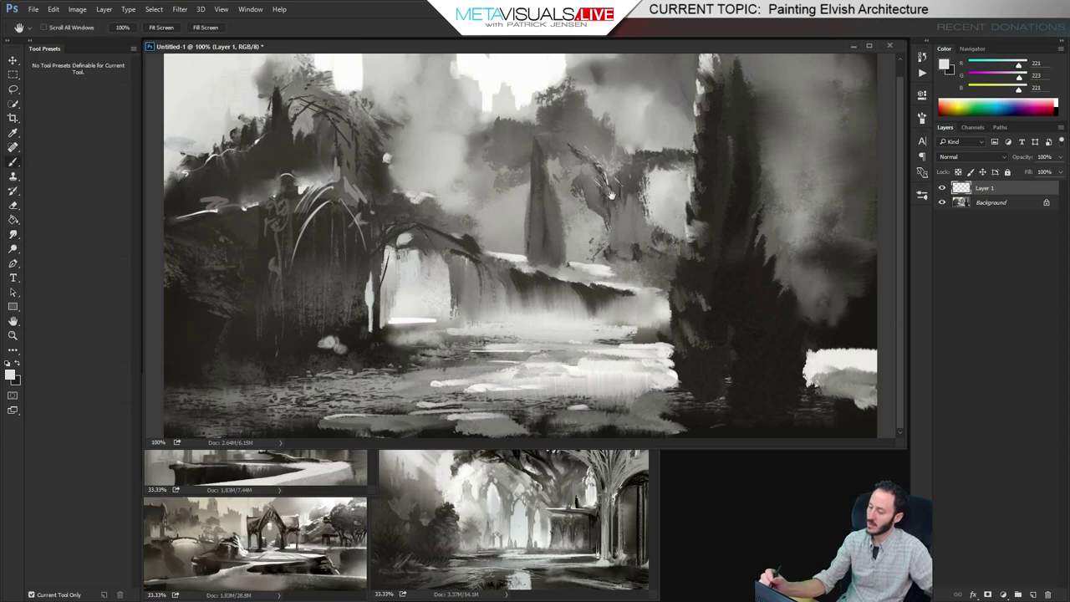
Sample a mid grey and paint a bare tree's branches fanning upward from the foliage between the two cypresses, redoing one stroke
key("b")
left_click(631, 207, "alt")
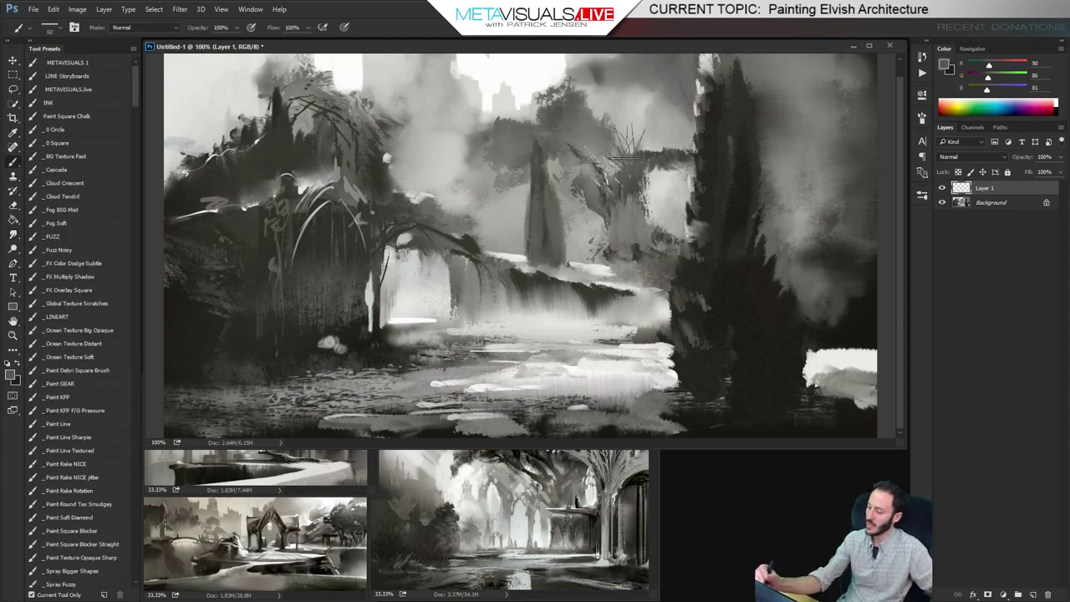
left_click_drag(629, 164, 629, 123)
key("bracketright")
key("bracketright")
key("bracketright")
mouse_move(643, 167)
left_mouse_down()
mouse_move(656, 132)
mouse_move(628, 90)
left_mouse_up()
key("ctrl+z")
left_click_drag(628, 136, 623, 99)
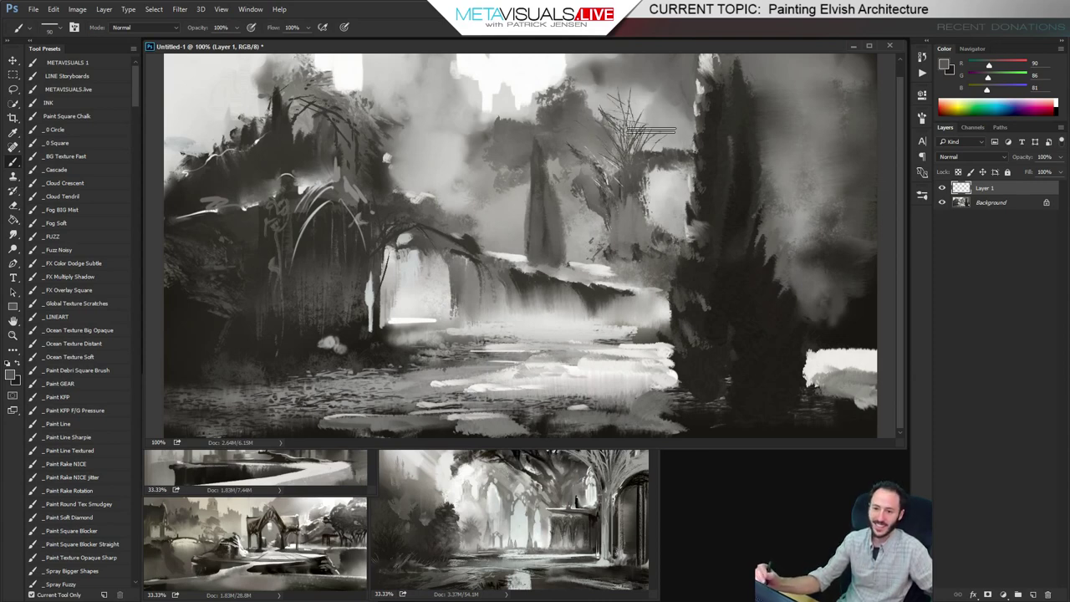
Sample a light grey and paint thin light streaks down the trunk of the bare tree between the cypresses
key("space")
key("space")
key("bracketright")
key("bracketright")
key("bracketright")
key("bracketright")
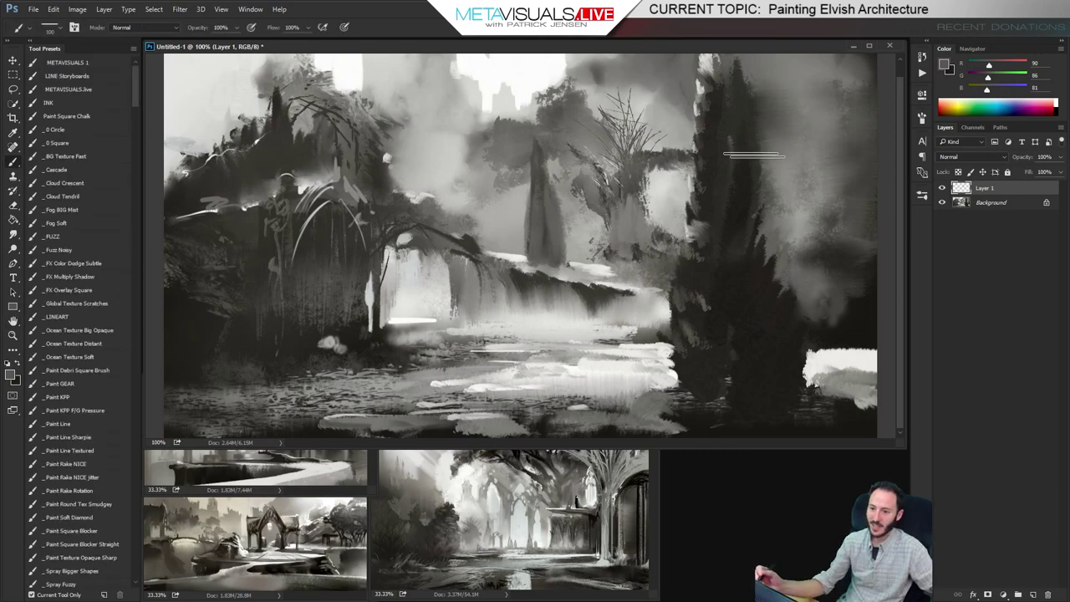
key("bracketleft")
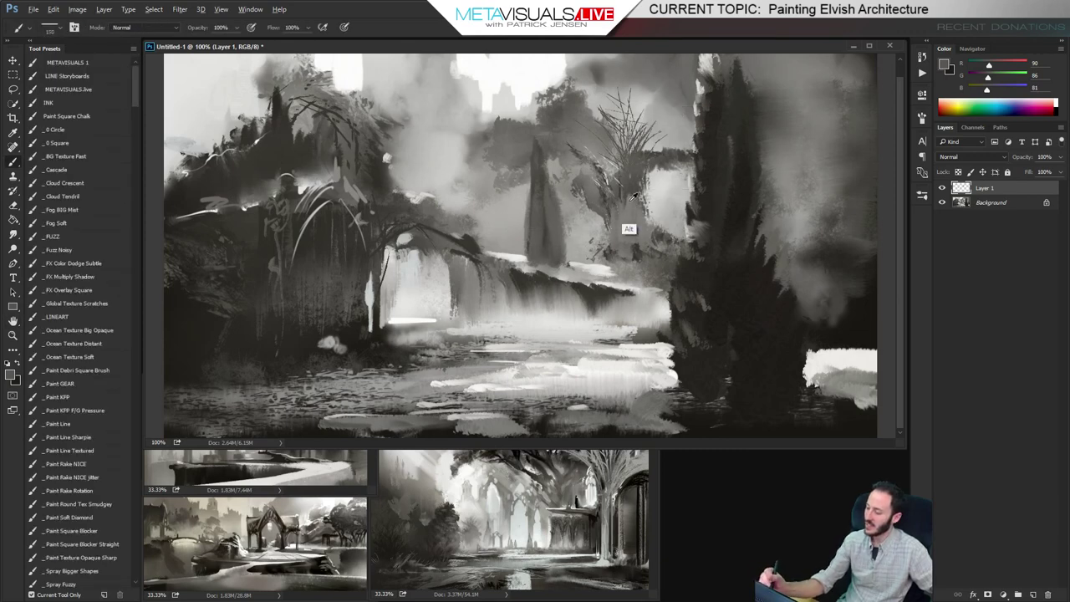
left_click(632, 192, "alt")
key("bracketleft")
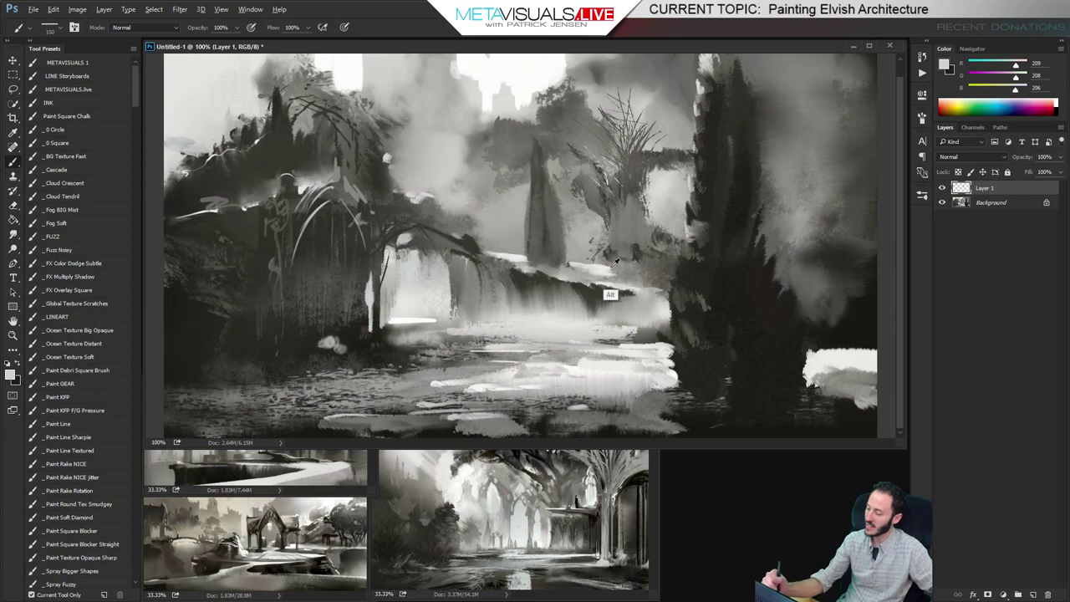
left_click(606, 302, "alt")
mouse_move(609, 158)
left_mouse_down()
mouse_move(632, 196)
mouse_move(626, 209)
mouse_move(643, 188)
left_mouse_up()
Shrink the brush and add fine light twigs to the outer crown of the bare tree
key("bracketleft")
key("bracketleft")
key("bracketleft")
key("bracketleft")
mouse_move(595, 128)
left_mouse_down()
mouse_move(620, 141)
mouse_move(609, 131)
left_mouse_up()
key("bracketleft")
key("bracketleft")
key("bracketleft")
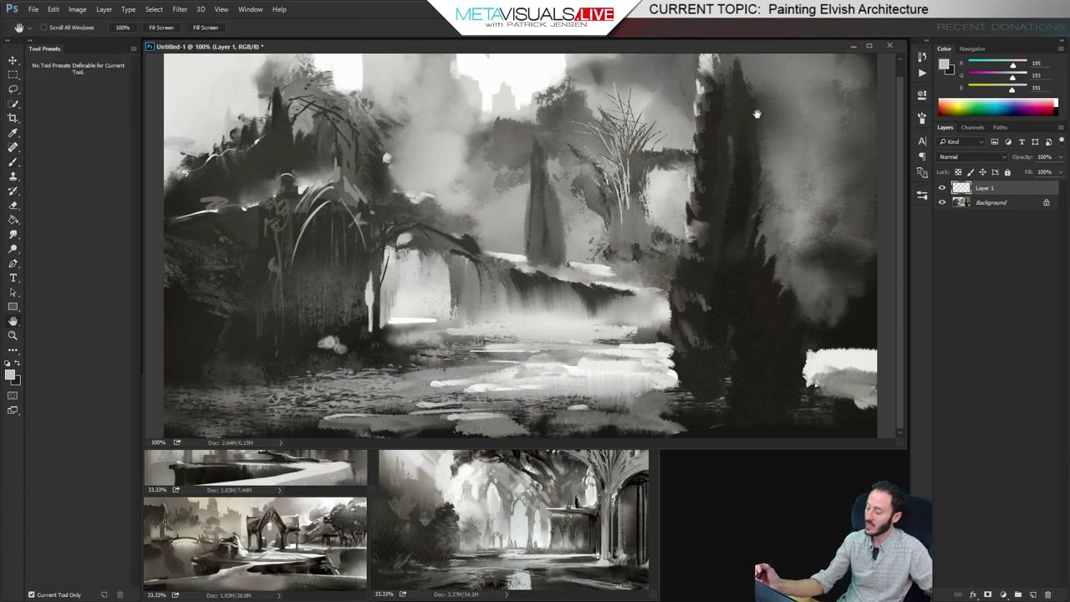
Sample a light grey and paint thin vertical streaks topped by crossing twigs in the mist beyond the large cypress
left_click(666, 198, "alt")
mouse_move(779, 186)
left_mouse_down()
mouse_move(775, 227)
mouse_move(795, 238)
mouse_move(777, 230)
left_mouse_up()
key("r")
key("b")
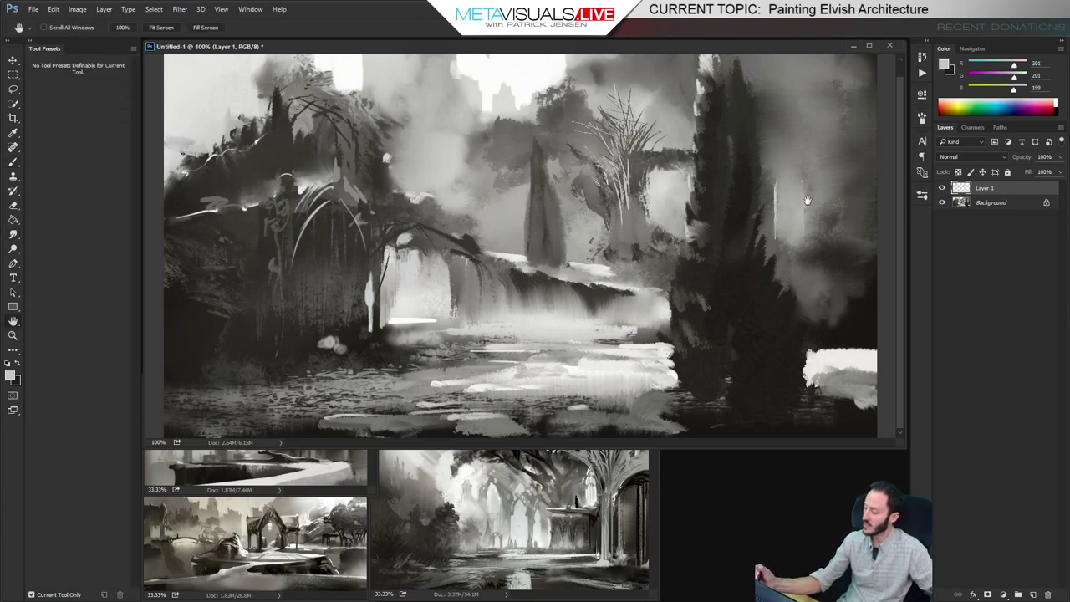
left_click(792, 174)
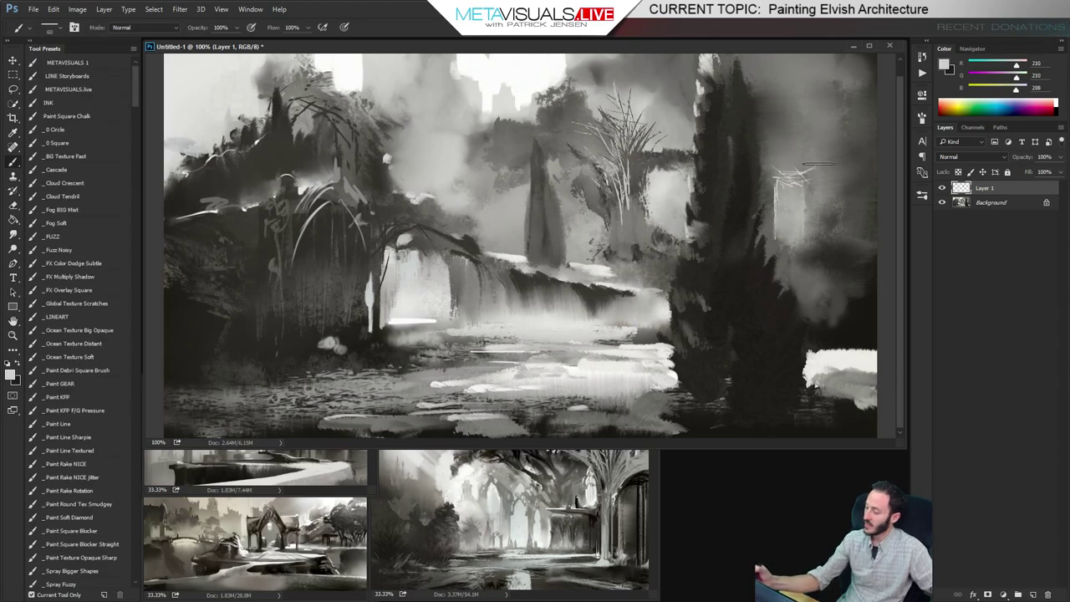
key("bracketright")
key("bracketright")
left_click(789, 182)
Paint thin light zigzag twigs higher in the mist beyond the large cypress and smudge them back
left_click(784, 123)
left_click_drag(792, 123, 801, 147)
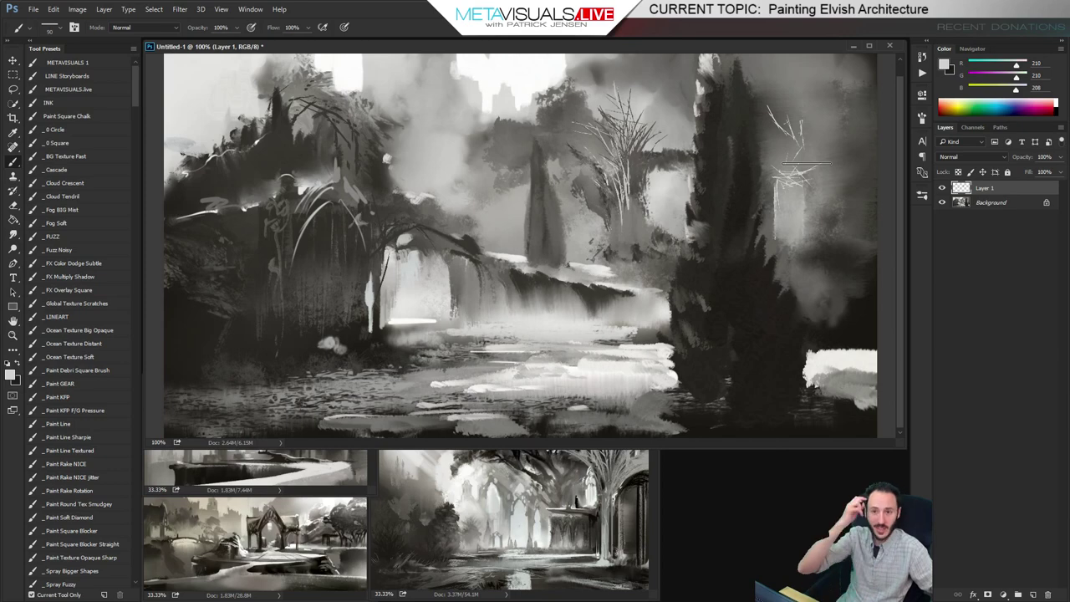
key("space")
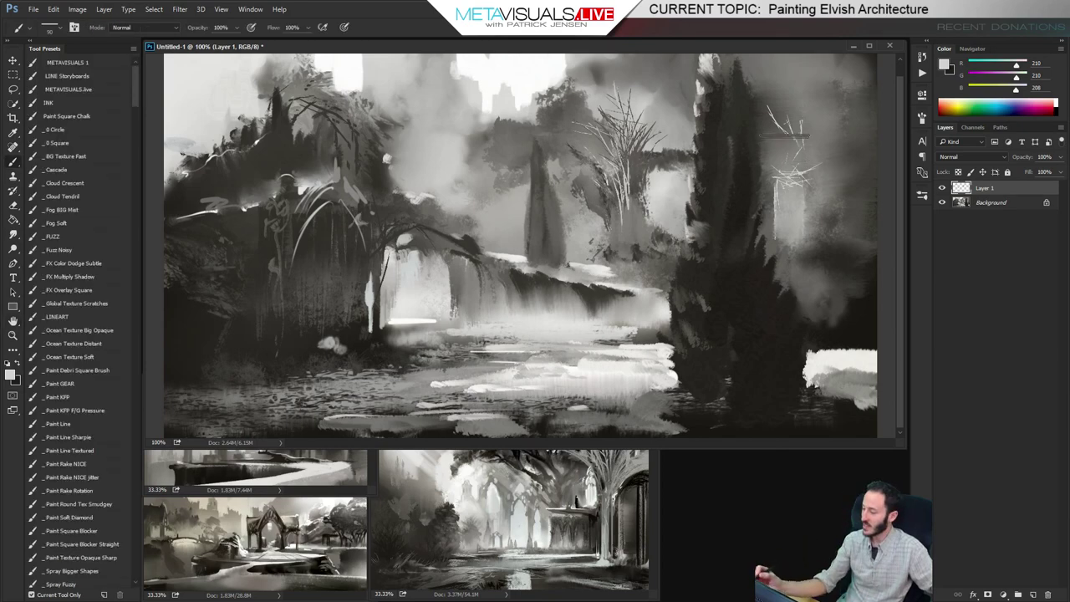
key("r")
left_click_drag(782, 115, 818, 137)
key("b")
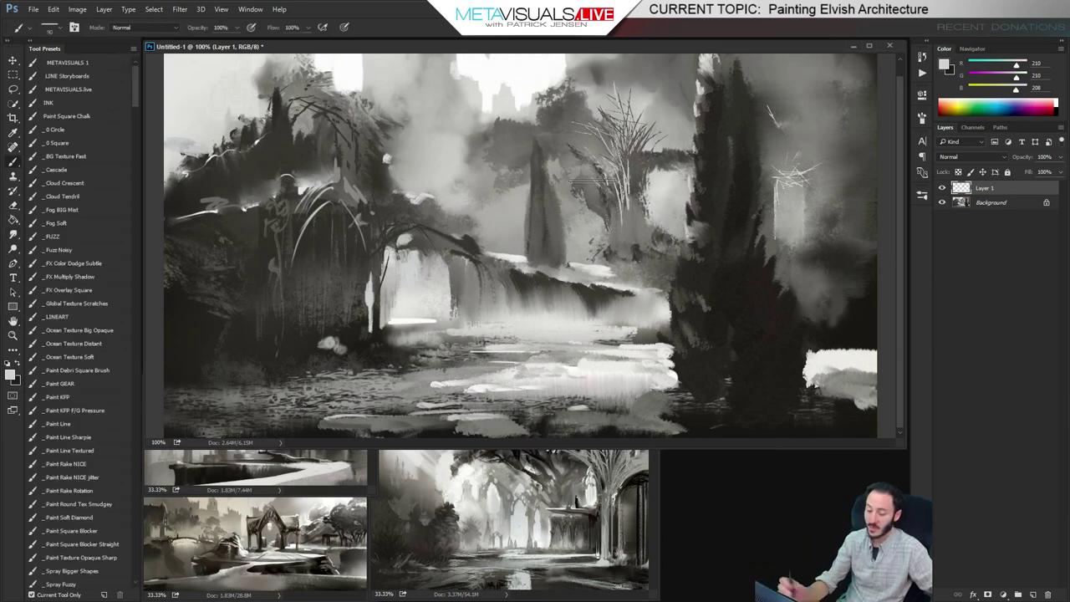
Switch to the _Paint Line Textured brush, sample a light grey and paint a textured light patch high beyond the large cypress
left_click_drag(135, 78, 135, 88)
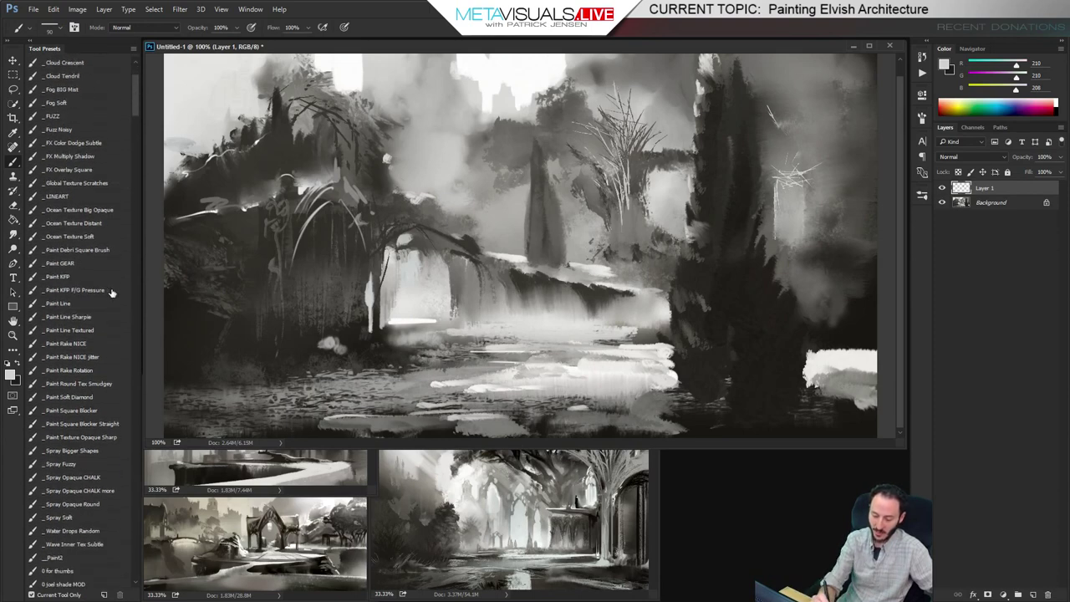
left_click(70, 329)
left_click(600, 109, "alt")
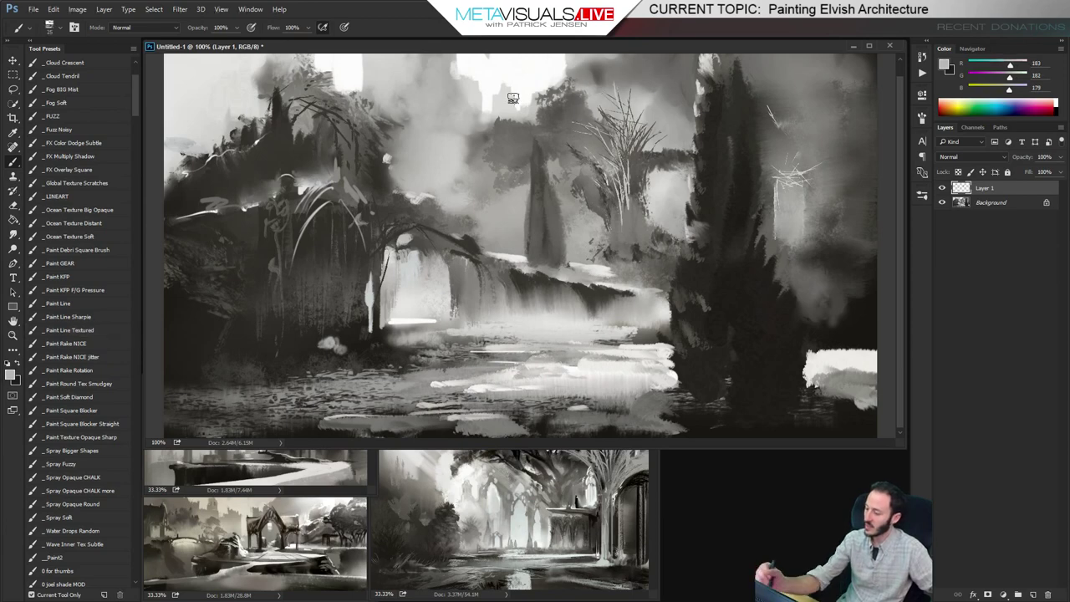
left_click(512, 98, "alt")
mouse_move(790, 89)
left_mouse_down()
mouse_move(782, 117)
mouse_move(802, 86)
mouse_move(807, 104)
mouse_move(788, 83)
left_mouse_up()
key("r")
key("b")
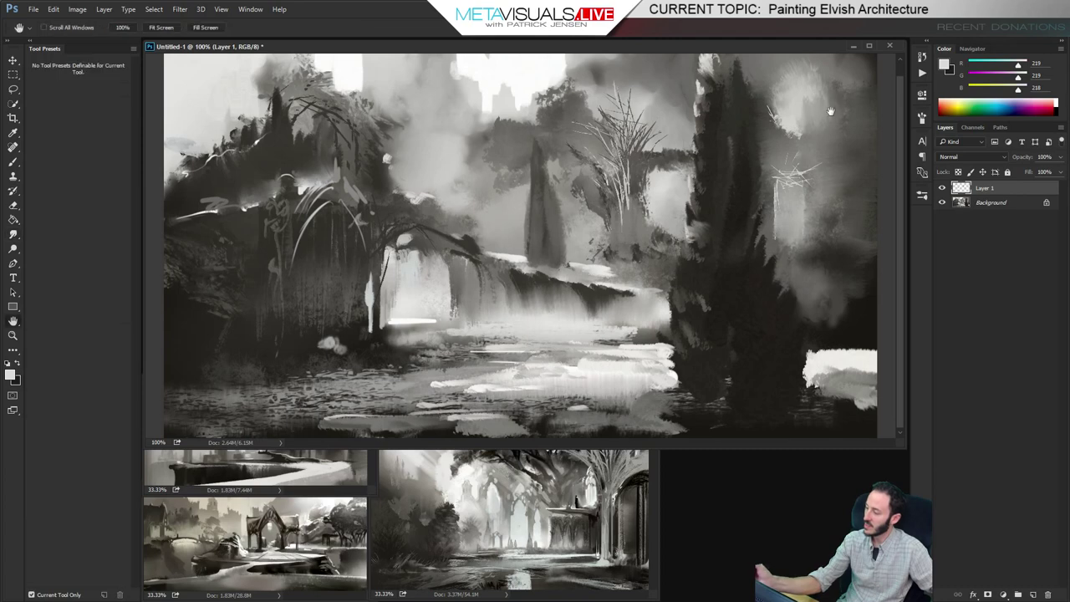
Sample a light grey, widen the upper light patch and paint a second patch over the thin twigs below it
left_click(807, 100, "alt")
left_click_drag(807, 100, 819, 130)
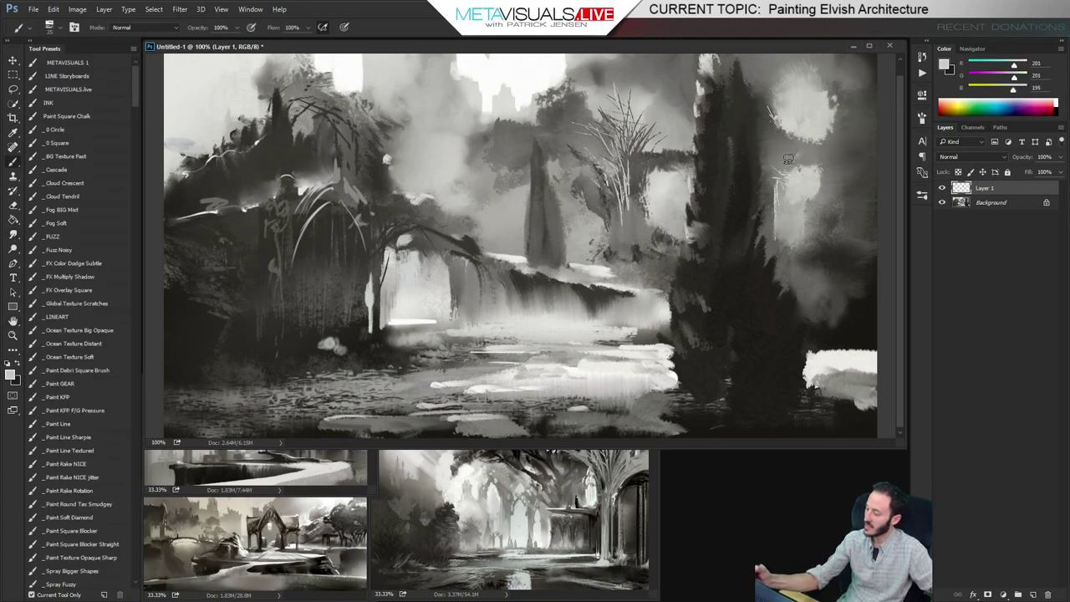
key("space")
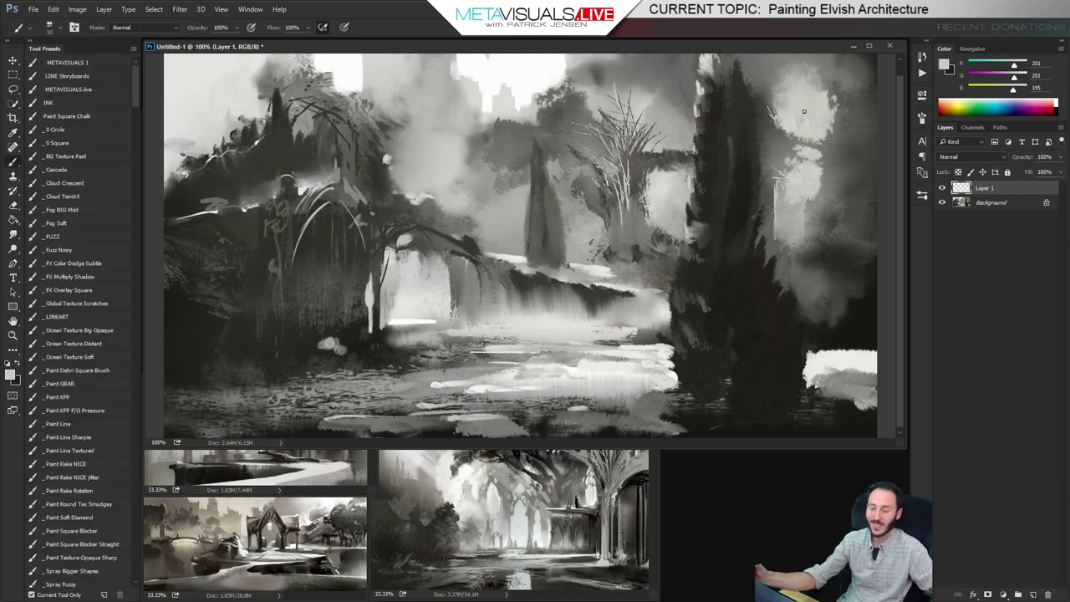
key("]")
left_click_drag(823, 167, 824, 189)
mouse_move(832, 129)
left_mouse_down()
mouse_move(796, 86)
mouse_move(775, 109)
mouse_move(820, 76)
mouse_move(840, 98)
left_mouse_up()
Sample a mid grey, lay it over the upper light patch with a larger brush and smudge its upper part into the sky
left_click(792, 104, "alt")
key("]")
key("]")
key("]")
key("]")
key("]")
key("r")
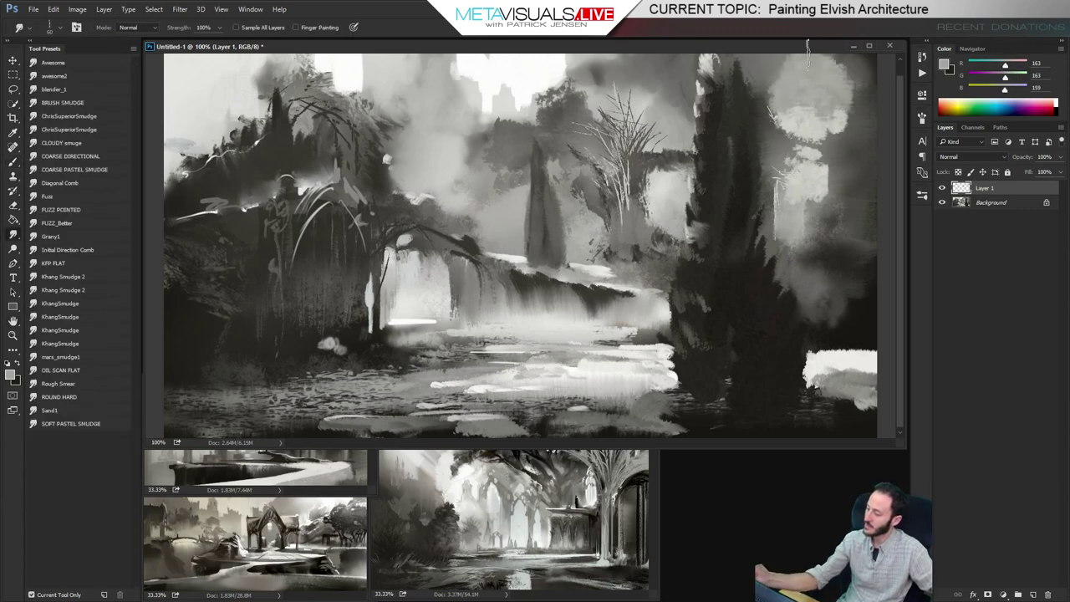
left_click_drag(763, 75, 885, 77)
left_click_drag(833, 103, 861, 109)
key("b")
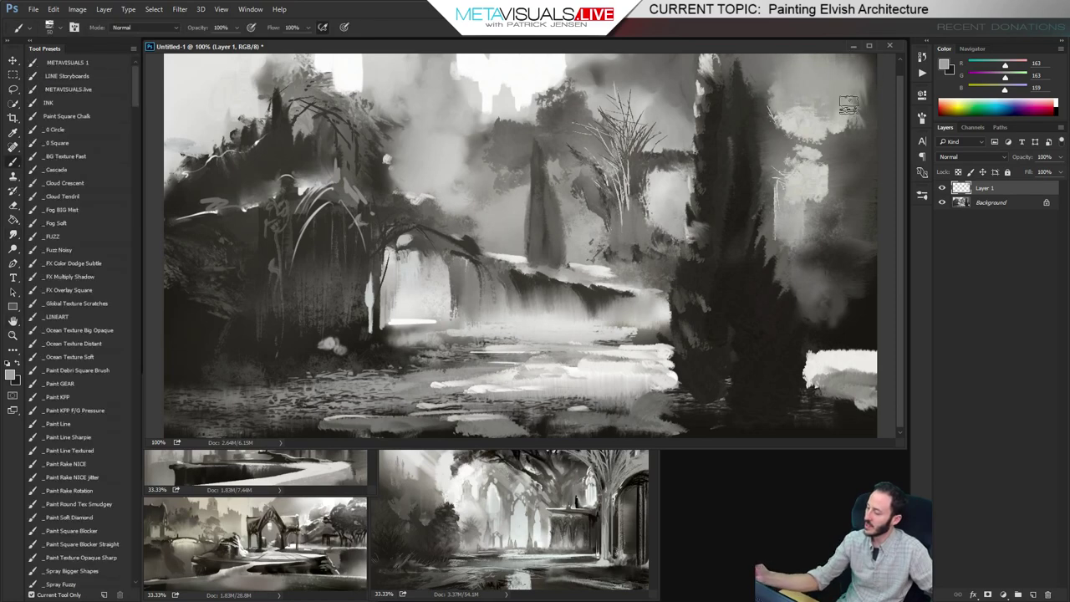
left_click(853, 125, "alt")
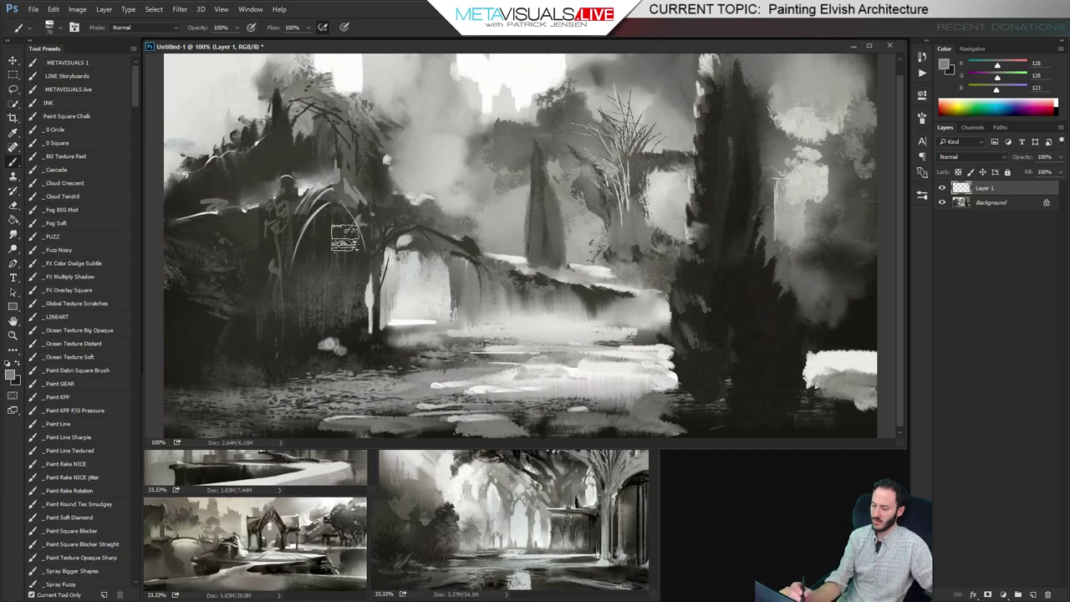
Switch to the _Paint KFP brush, sample a near-white and paint small bright dabs on the dark hillside beside the arched structure
left_click(84, 397)
left_click(408, 308, "alt")
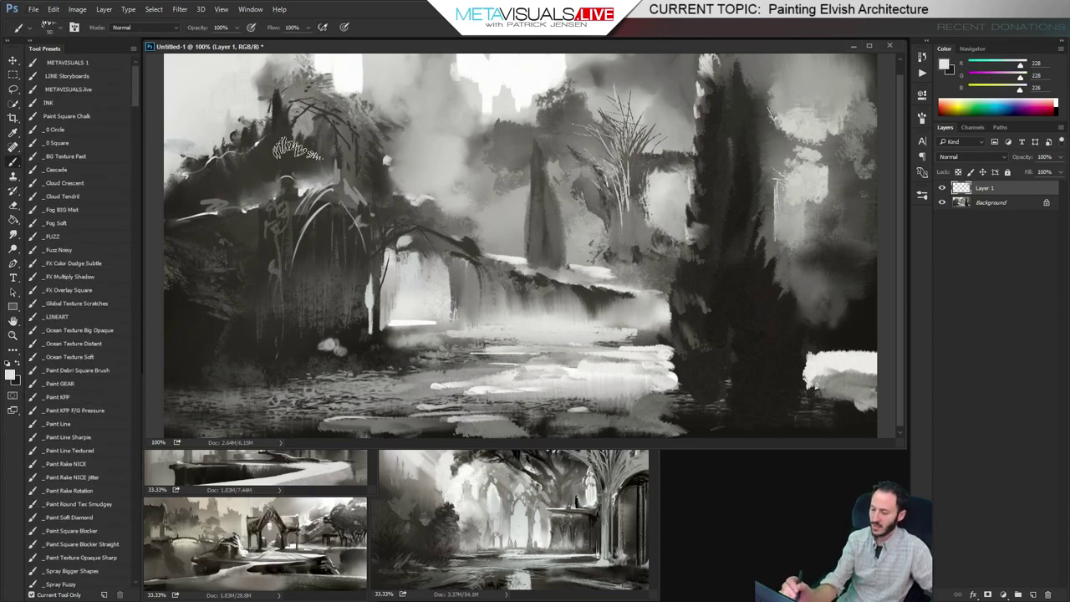
mouse_move(230, 176)
left_mouse_down()
mouse_move(236, 194)
mouse_move(227, 183)
left_mouse_up()
key("bracketleft")
key("bracketleft")
key("bracketleft")
key("bracketleft")
key("bracketleft")
key("bracketleft")
key("bracketleft")
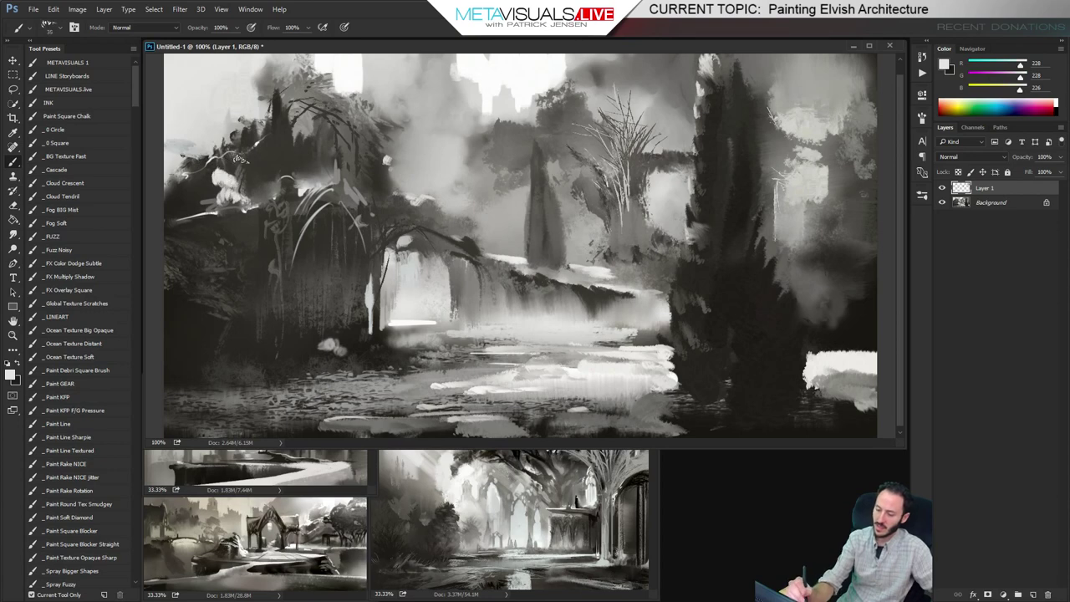
Examine the whole composition zoomed out to 66.7%
left_click(675, 339, "alt")
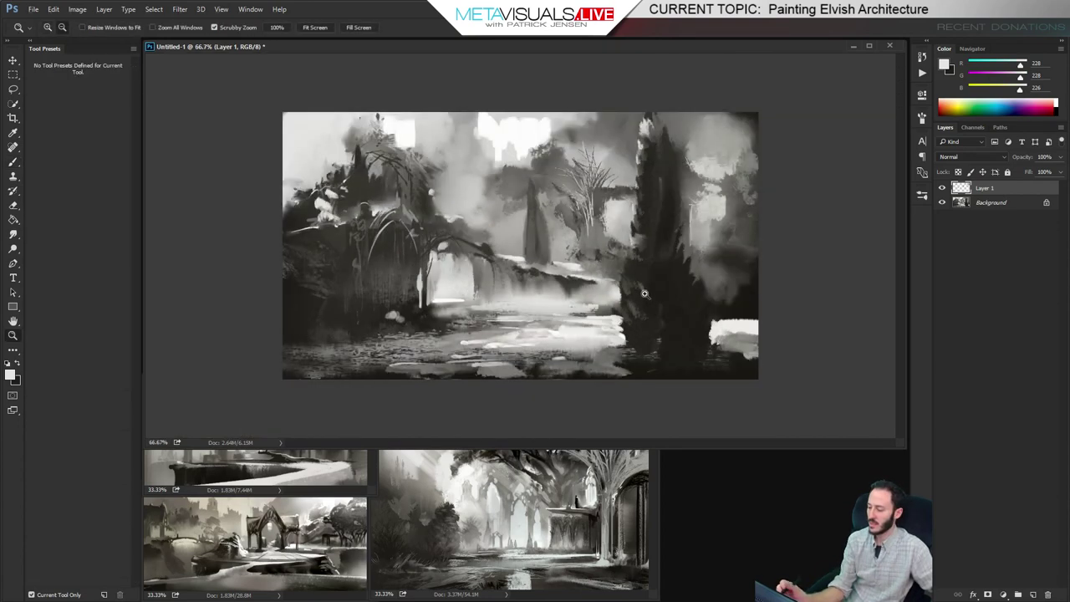
left_click(675, 339, "alt")
left_click(676, 337, "alt")
left_click(630, 348, "ctrl")
left_click(629, 351, "ctrl")
key("b")
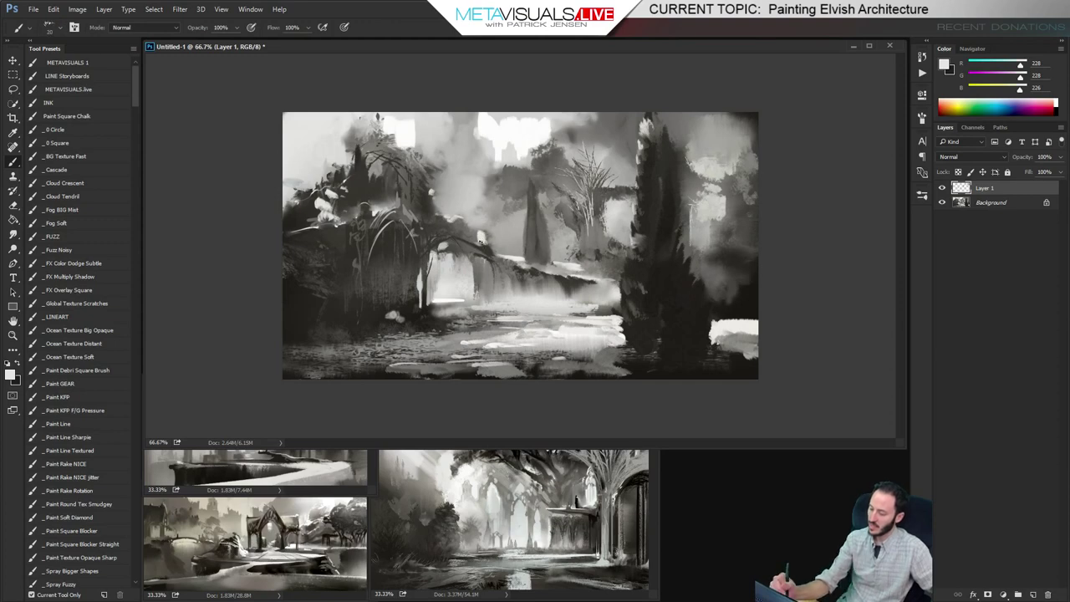
Sample a near-white and paint thin bright streaks along the waterline below the falls beside the arched structure
key("z")
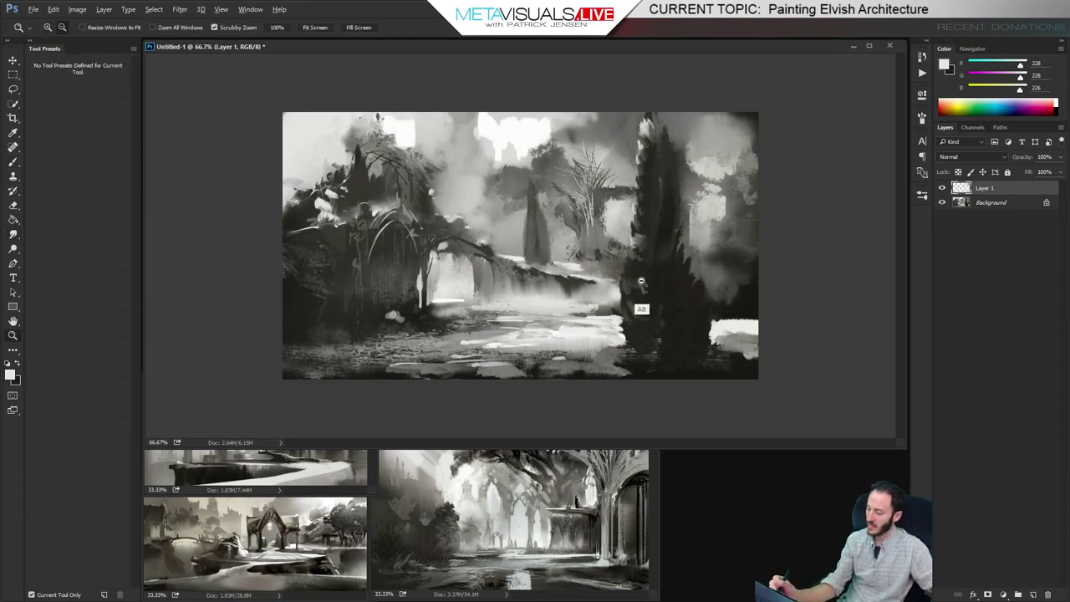
left_click(667, 301, "alt")
left_click(668, 301)
key("b")
left_click(574, 289, "alt")
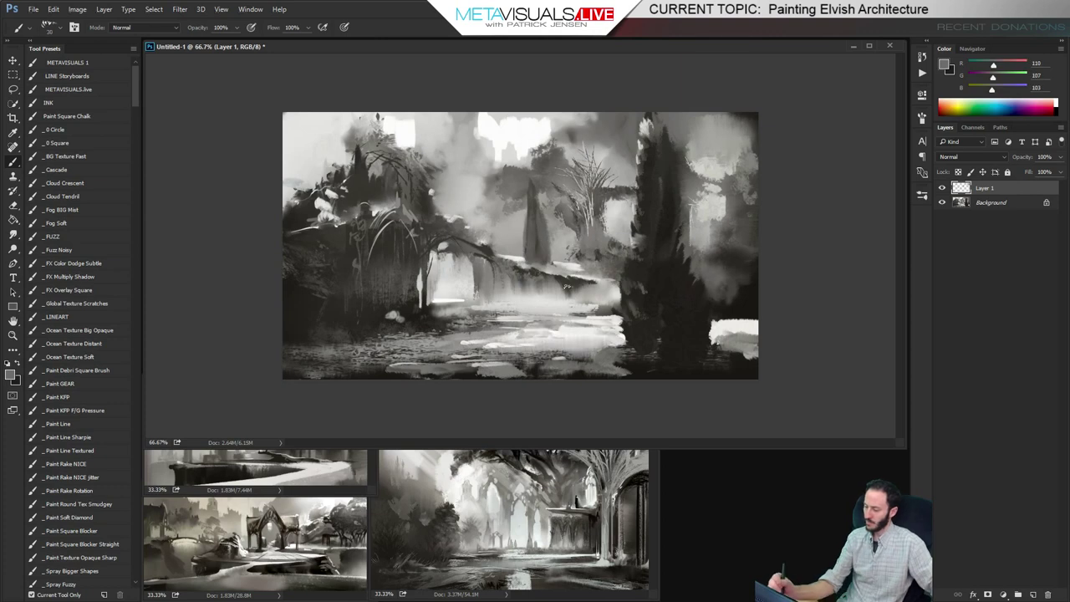
left_click(444, 298, "alt")
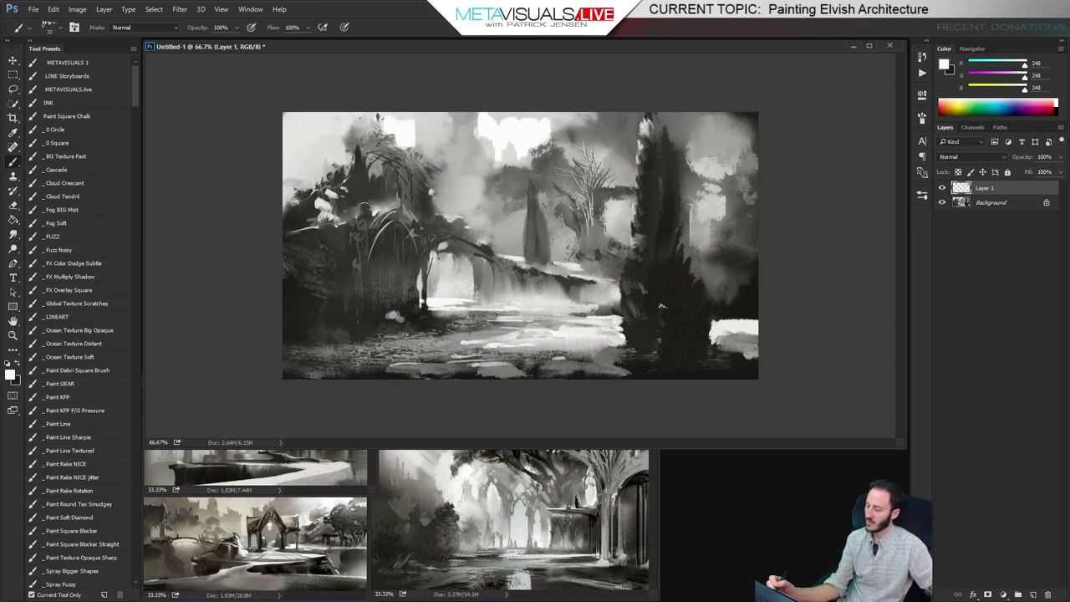
Paint a near-white highlight down the sunlit edge of the distant cypress in the centre of the scene
left_click(539, 232, "ctrl")
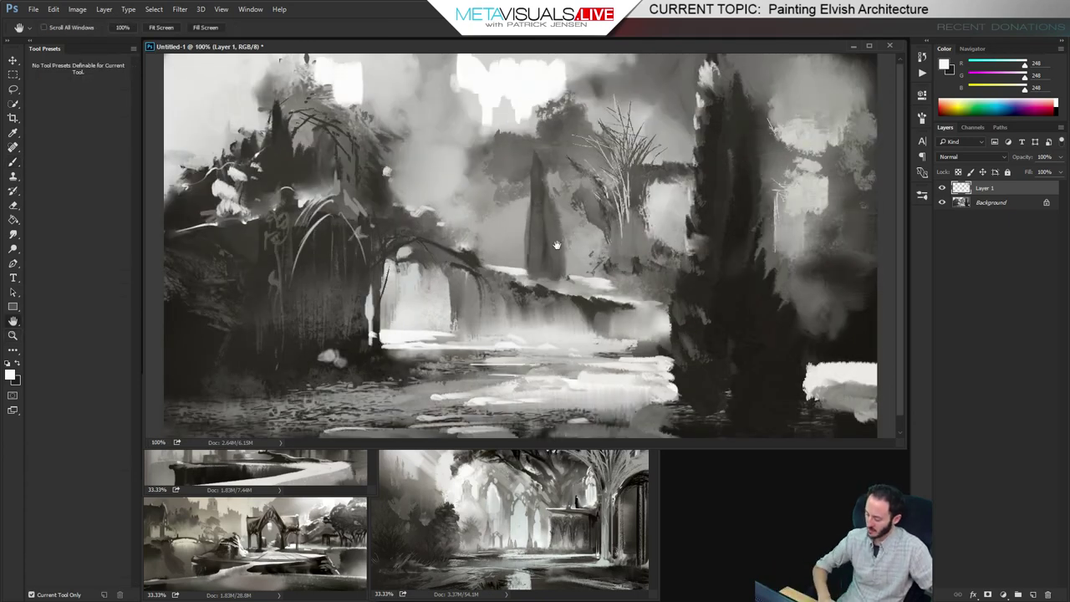
key("b")
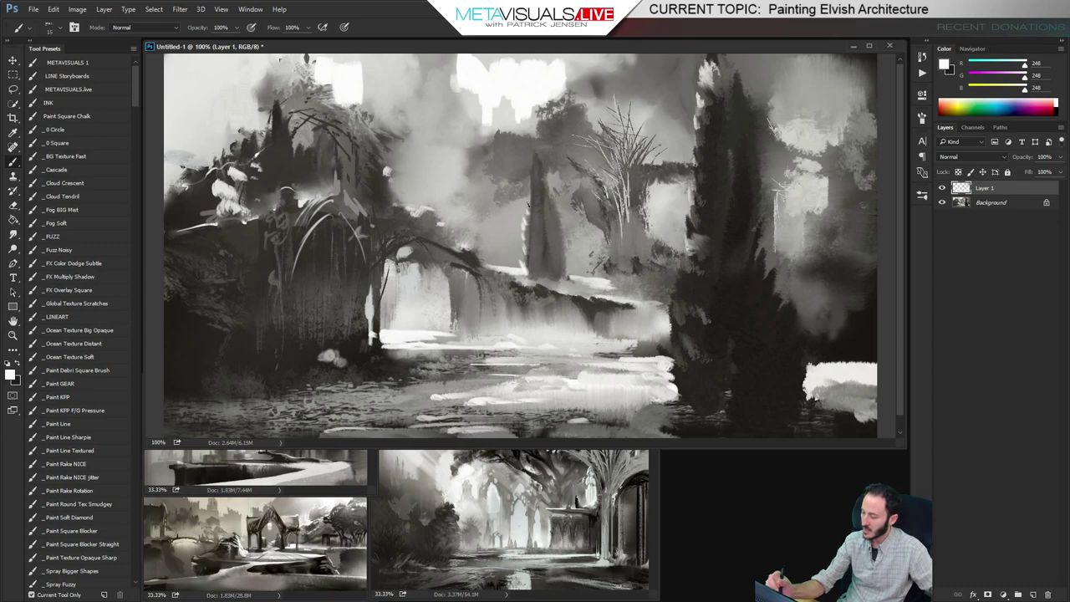
key("z")
left_click(683, 310, "alt")
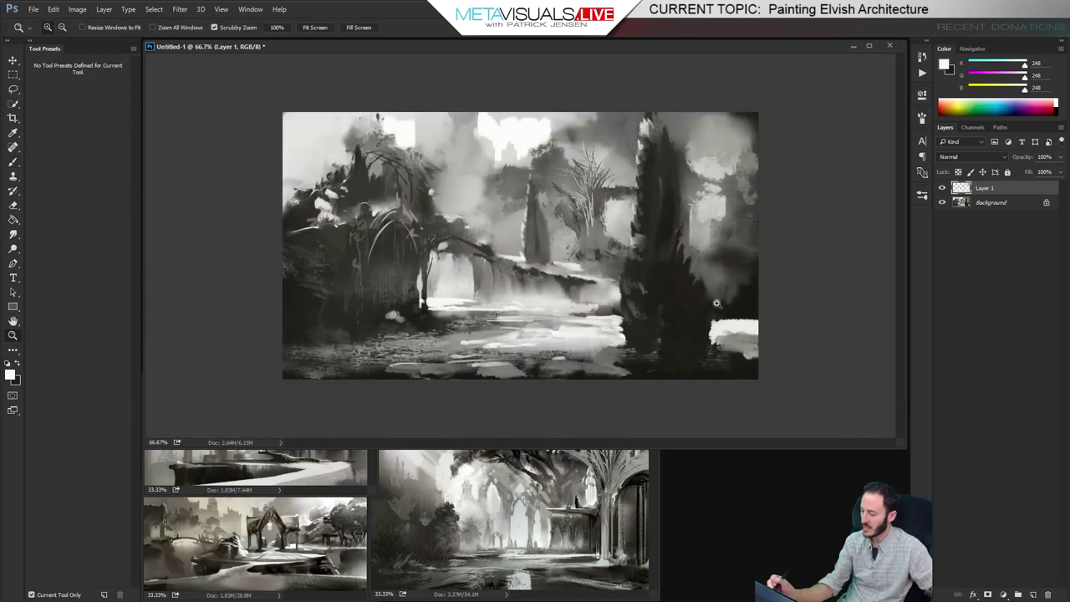
Sample dark and light greys and carve the light patch beside the bare tree into a pointed arch opening
left_click(719, 303)
left_click(715, 369, "alt")
key("ctrl+1")
key("b")
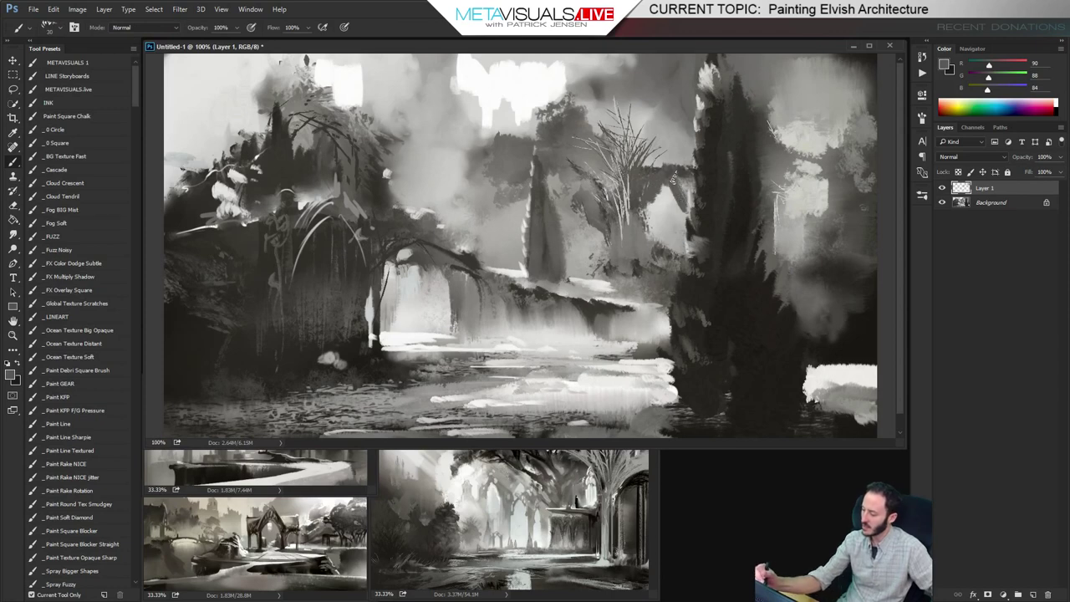
left_click(650, 187, "alt")
left_click(667, 194, "alt")
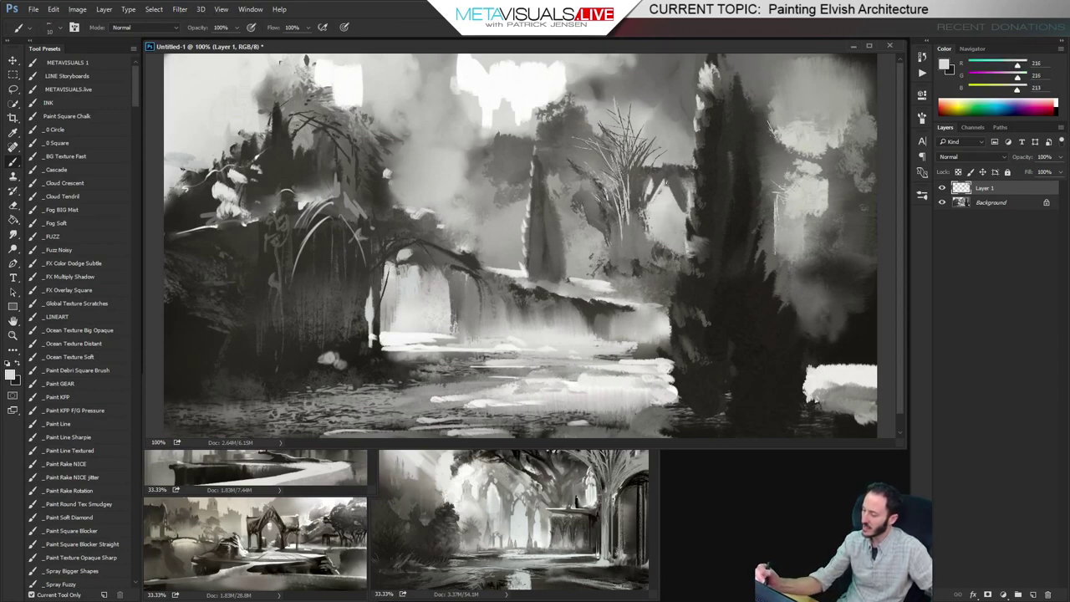
left_click(669, 164, "alt")
left_click(677, 150, "alt")
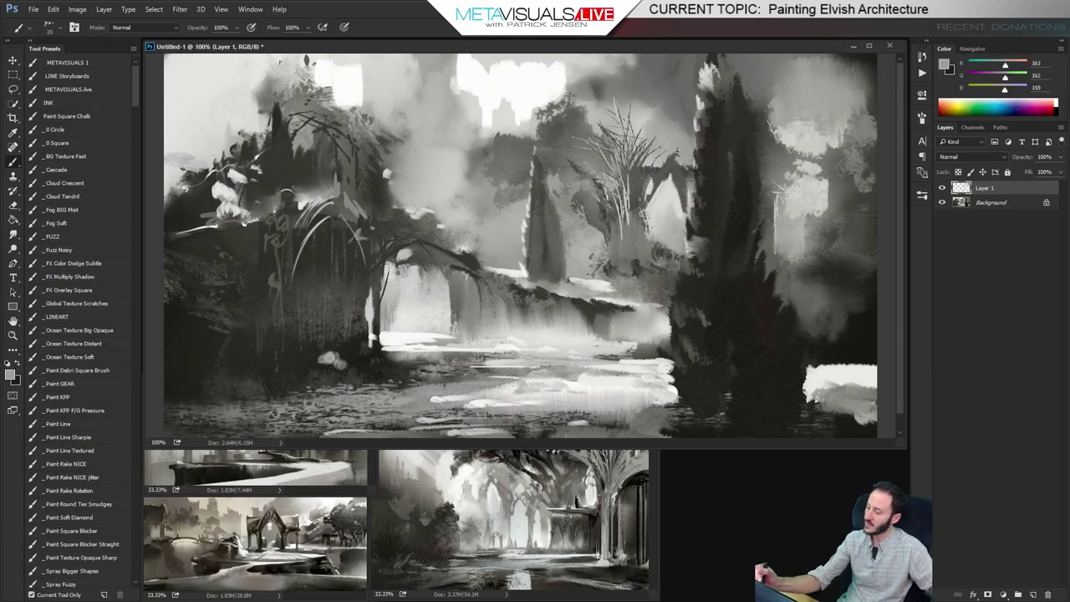
key("z")
left_click(764, 273, "alt")
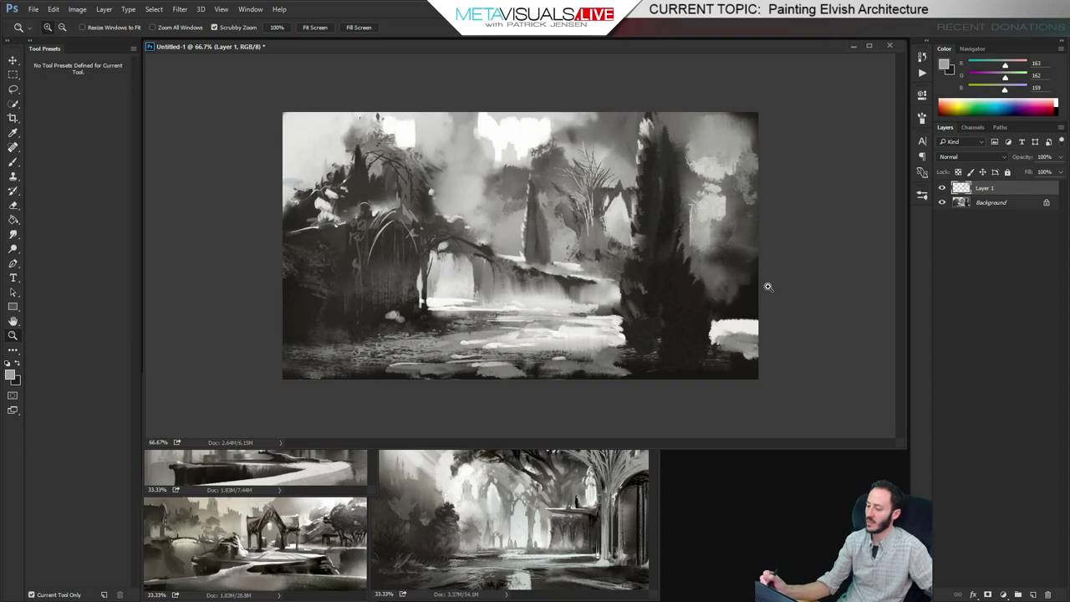
Sample a dark grey and paint vertical dark strokes beneath the light arch to form a deep doorway
left_click(767, 286)
key("b")
left_click(339, 190, "alt")
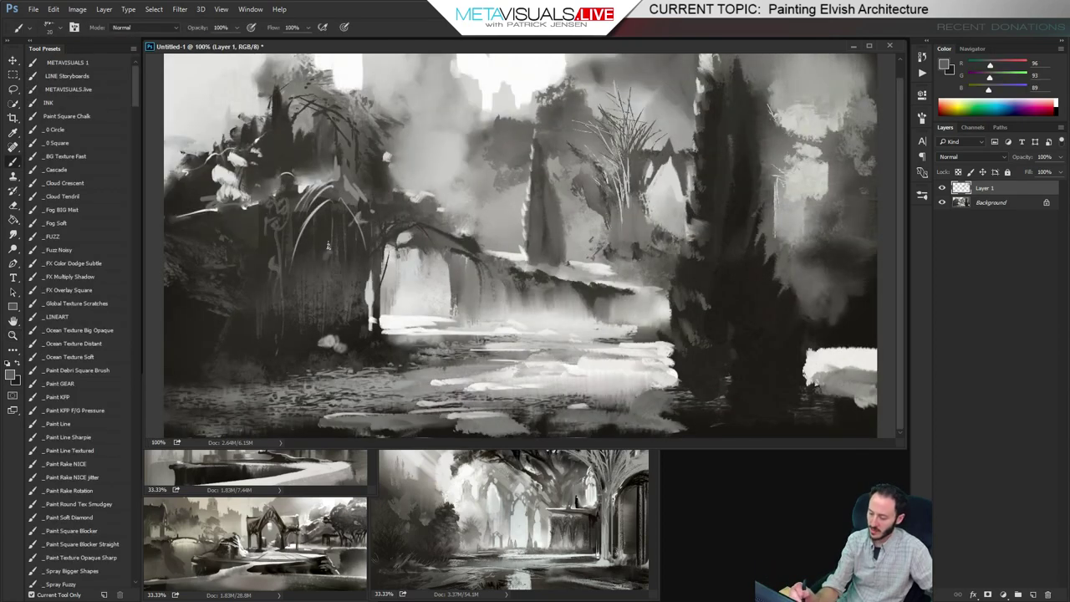
left_click(313, 324, "alt")
key("bracketright")
key("bracketright")
key("bracketright")
left_click_drag(324, 257, 329, 333)
left_click_drag(332, 275, 329, 342)
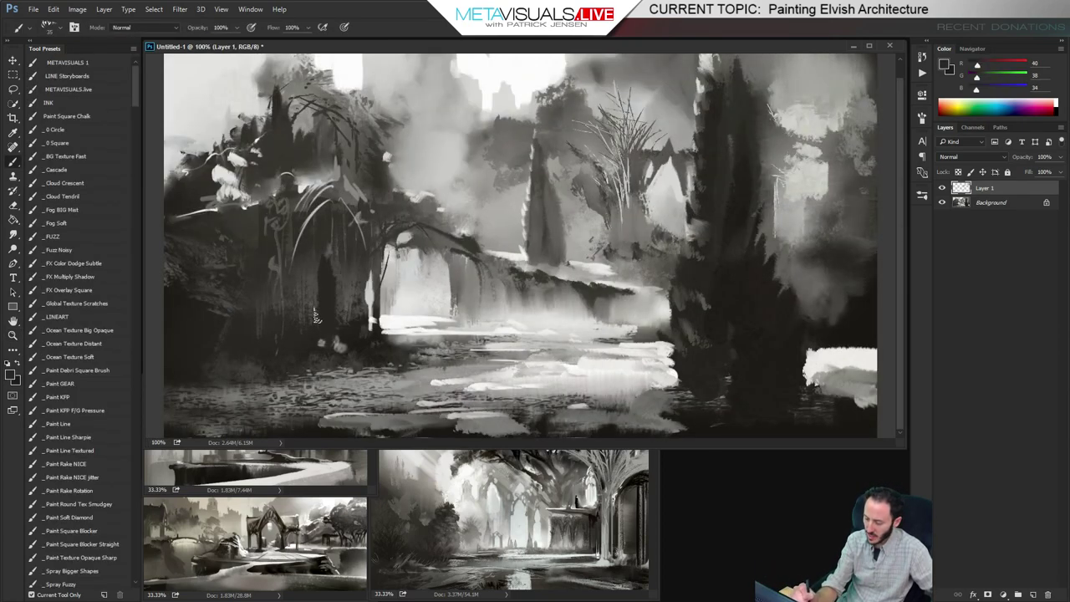
left_click_drag(335, 264, 338, 349)
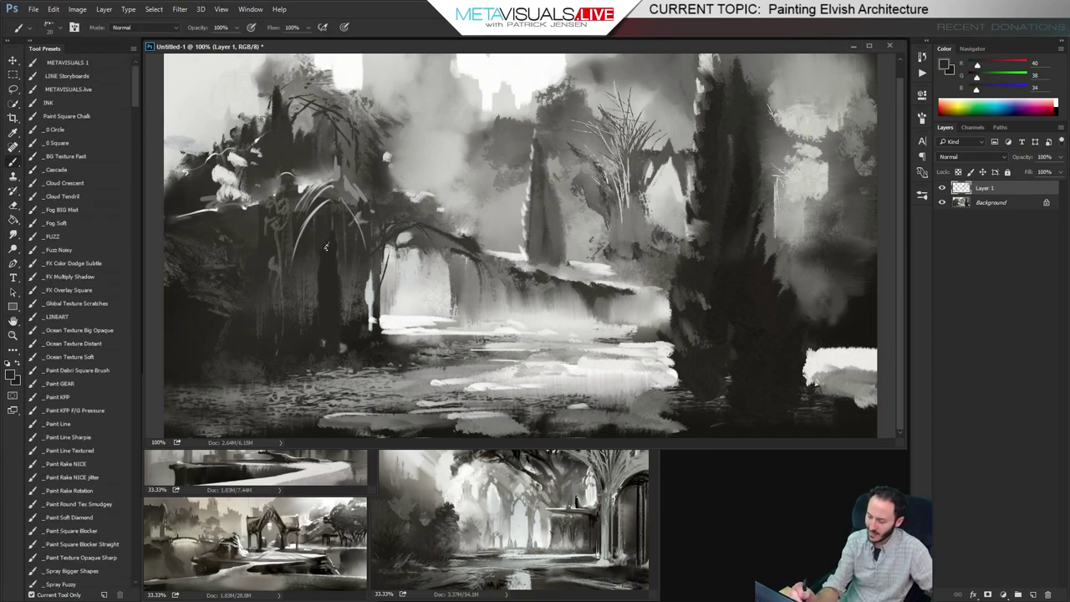
left_click_drag(315, 265, 314, 319)
Sample a mid grey from the ground and brush a lighter vertical streak through the lower part of the doorway
left_click(338, 380, "alt")
key("bracketright")
key("bracketright")
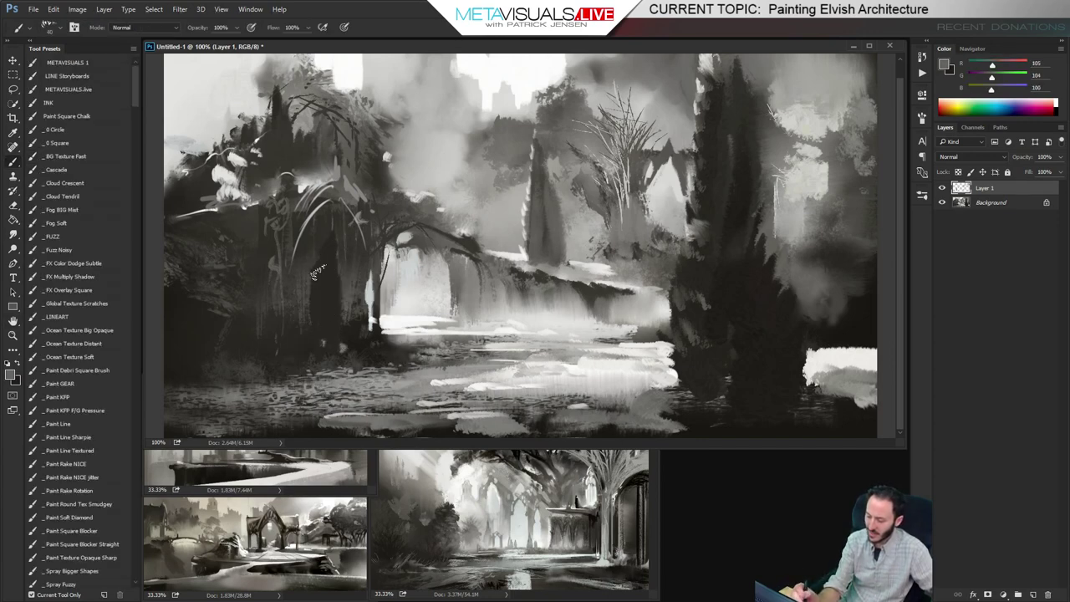
mouse_move(318, 270)
left_mouse_down()
mouse_move(320, 361)
mouse_move(332, 350)
left_mouse_up()
key("bracketleft")
key("bracketleft")
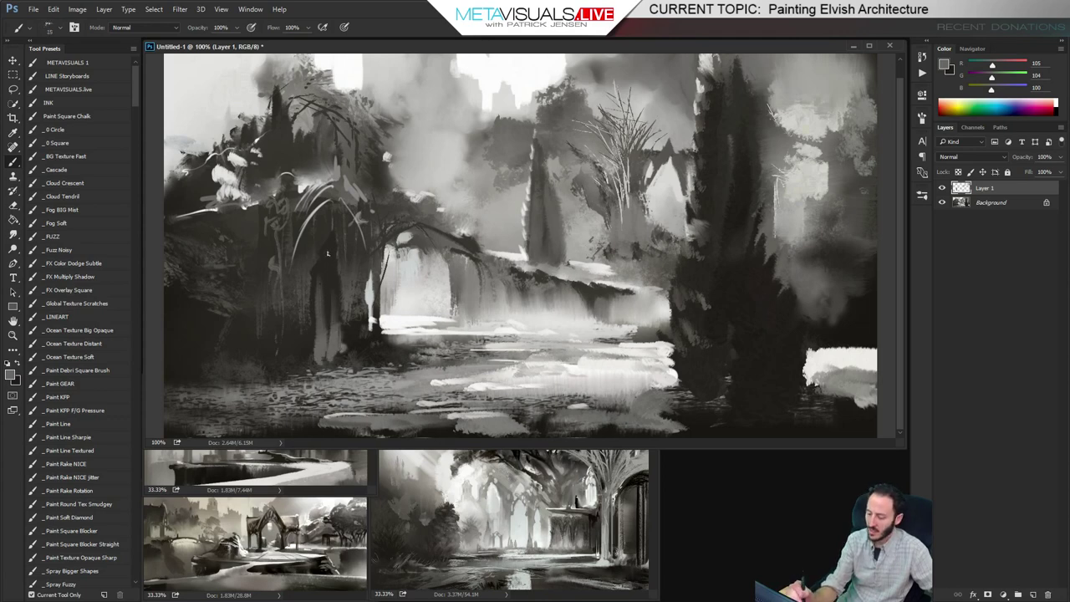
Sample dark greys from the doorway and refine the narrow inner opening with a small brush
left_click(333, 234, "alt")
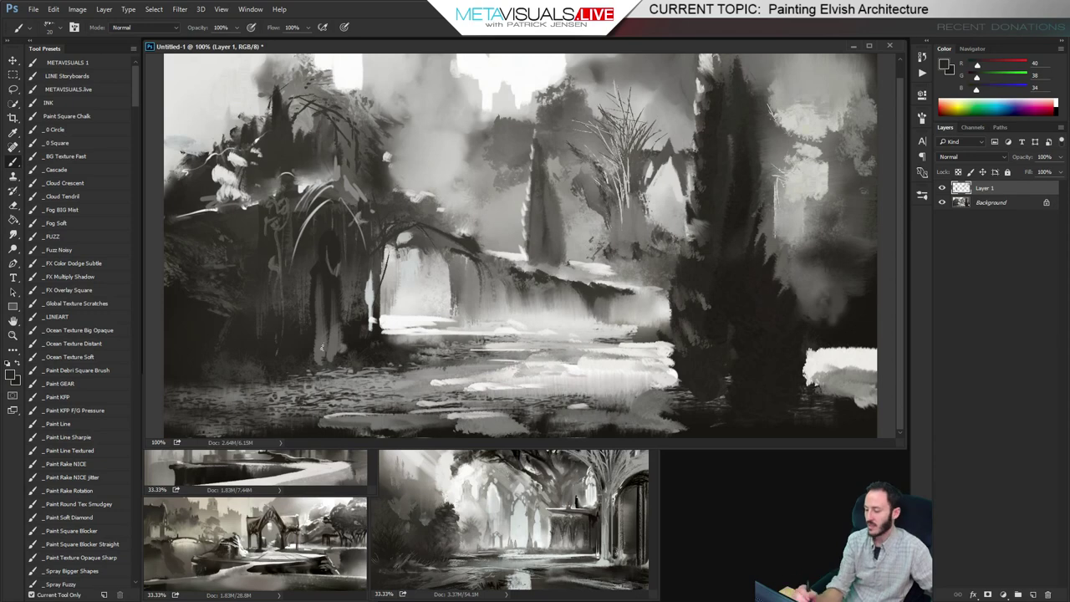
key("bracketleft")
left_click(320, 268, "alt")
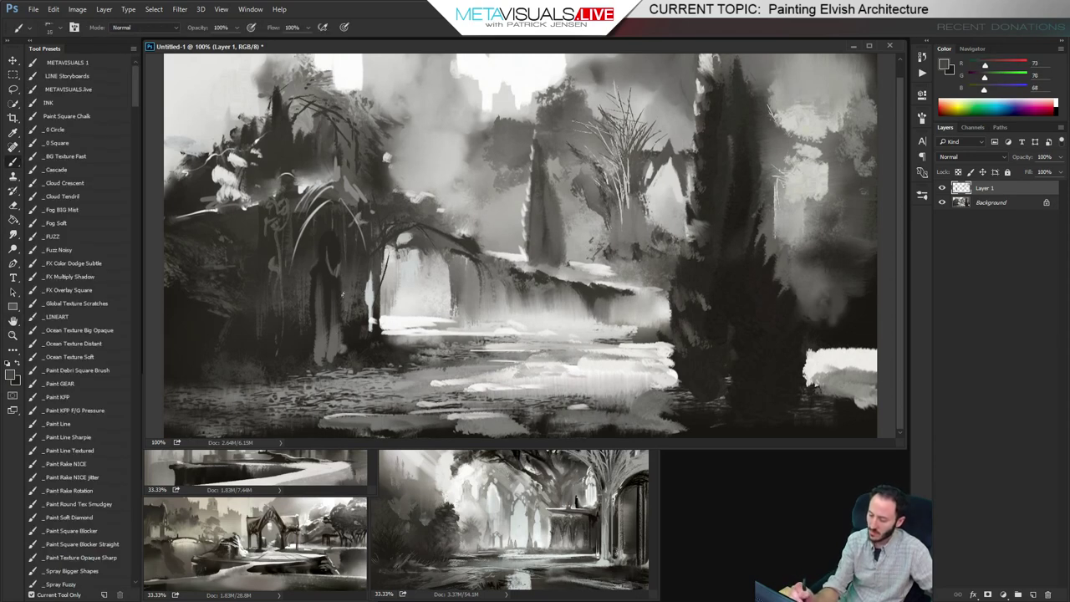
left_click(329, 273, "alt")
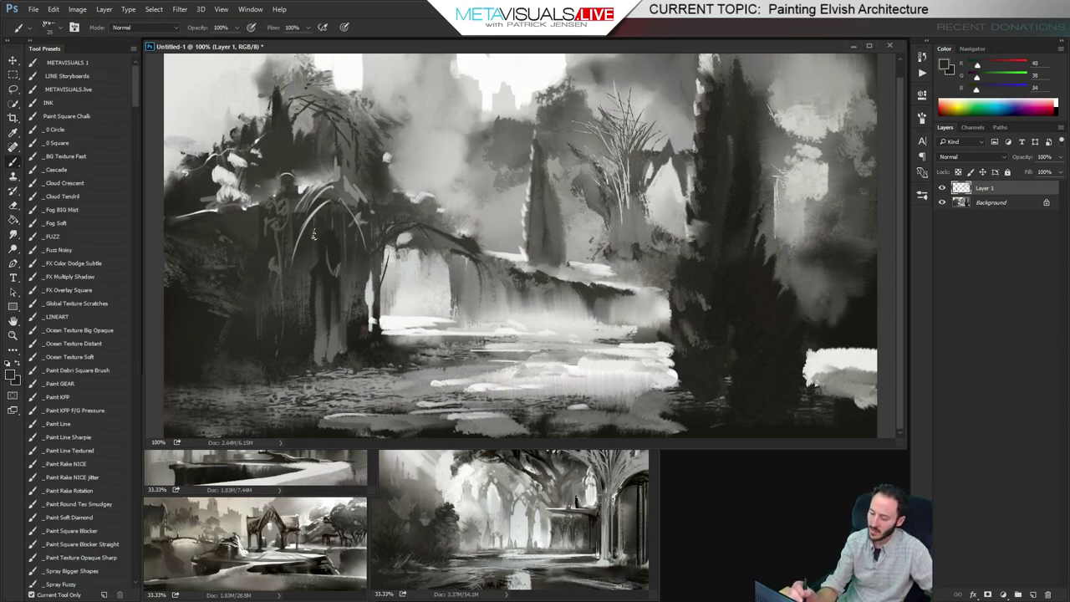
Paint a dark curved band along the inside of the arch with a larger brush to define a pointed doorway
key("bracketright")
key("bracketright")
mouse_move(325, 219)
left_mouse_down()
mouse_move(300, 248)
mouse_move(333, 213)
mouse_move(357, 267)
left_mouse_up()
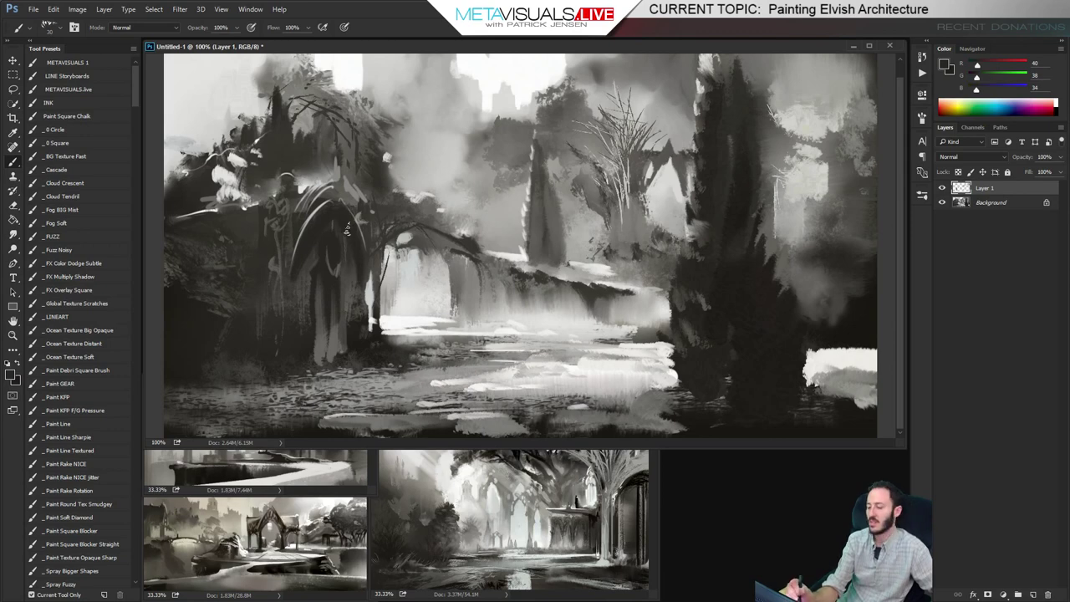
key("z")
key("ctrl+minus")
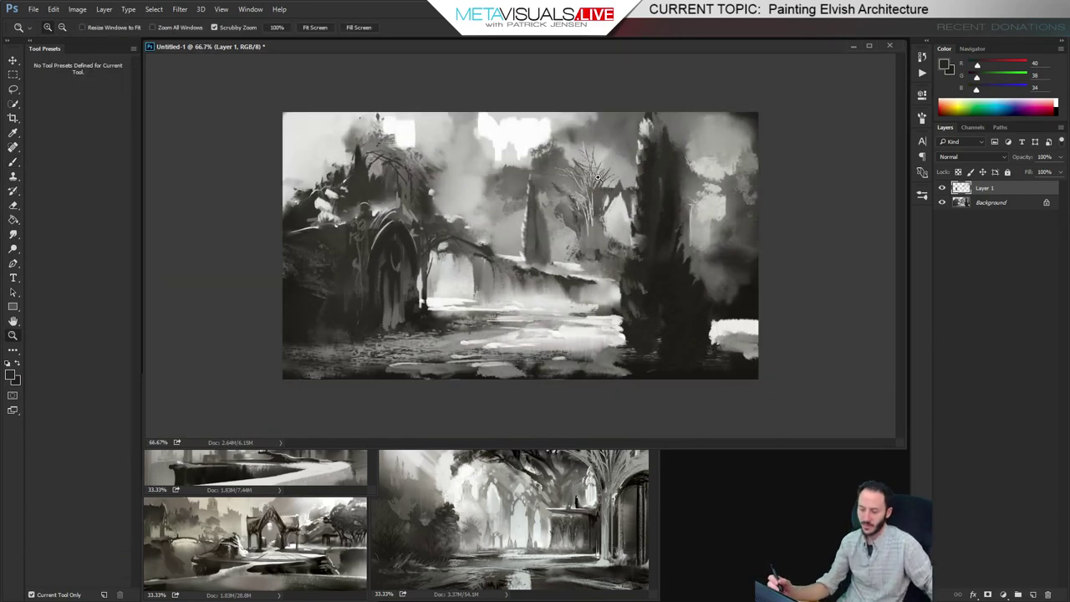
Save the painting as Thumb_04.psd in the _2016_Mar9 folder with Maximize Compatibility on
key("ctrl+s")
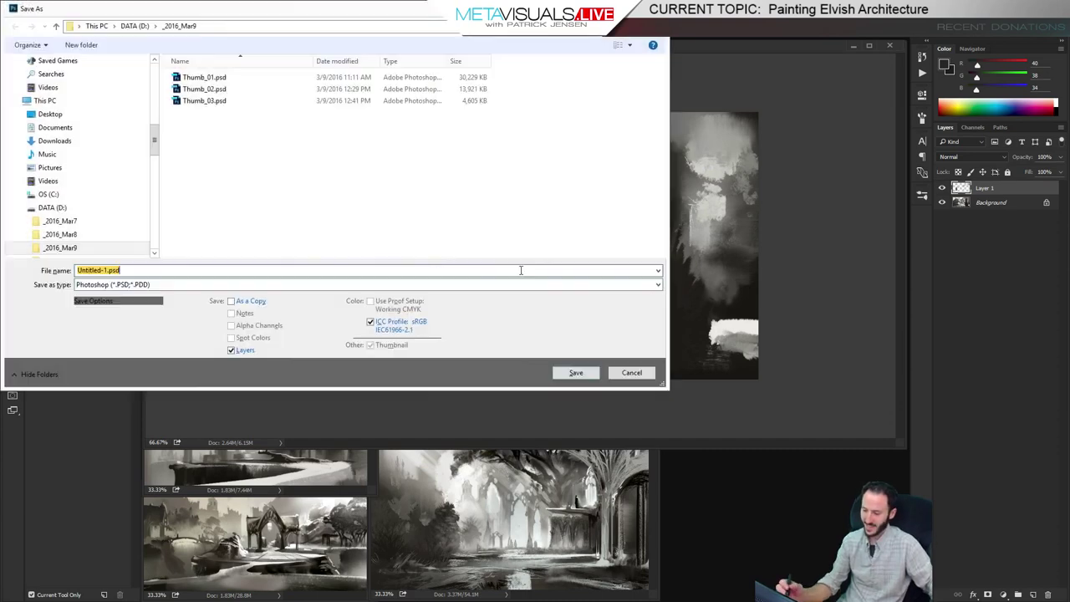
left_click(204, 101)
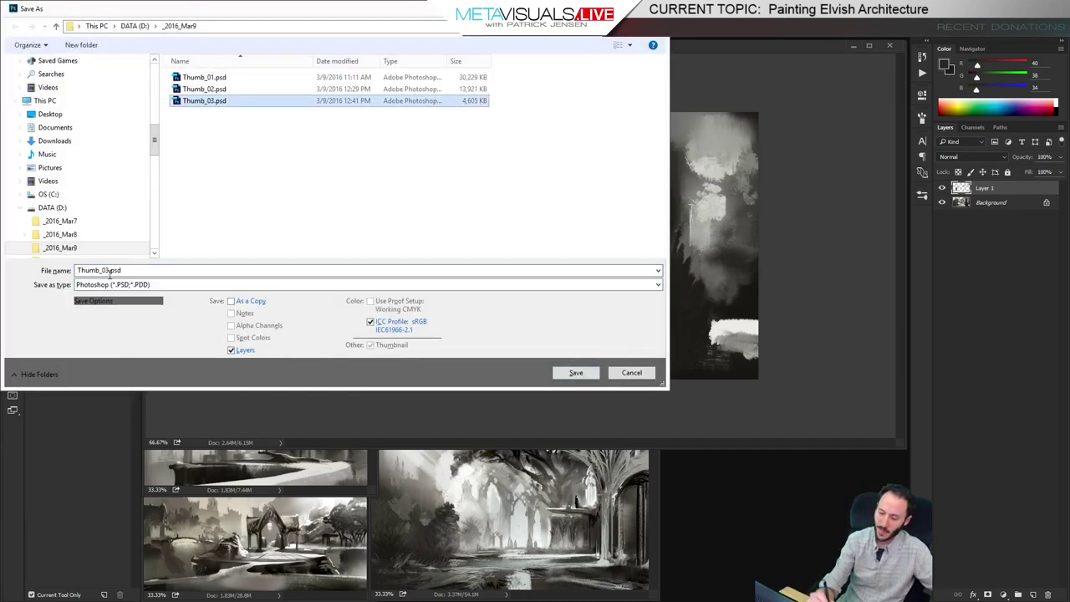
key("Right")
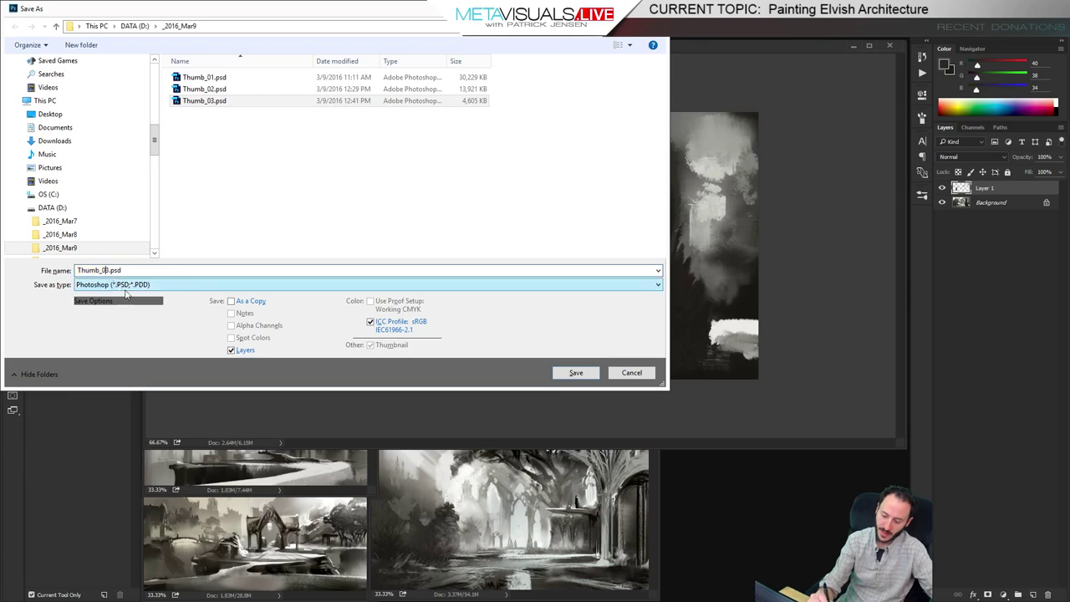
key("BackSpace")
type("4")
key("Return")
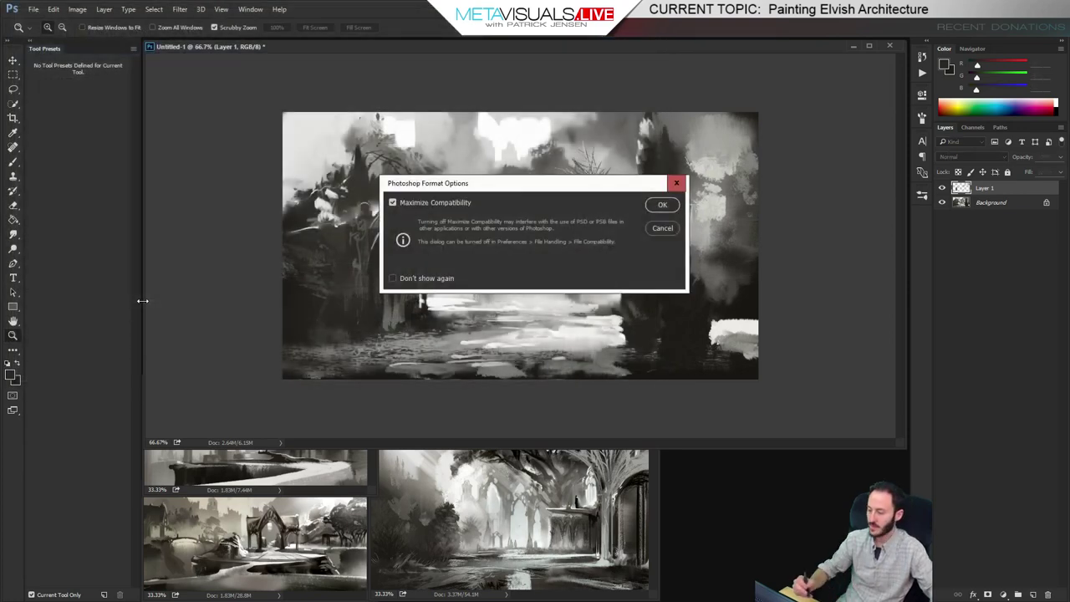
key("Return")
Shrink the Thumb_04.psd view to 25% and place its window beside Thumb_03.psd
key("ctrl+minus")
key("ctrl+minus")
key("ctrl+minus")
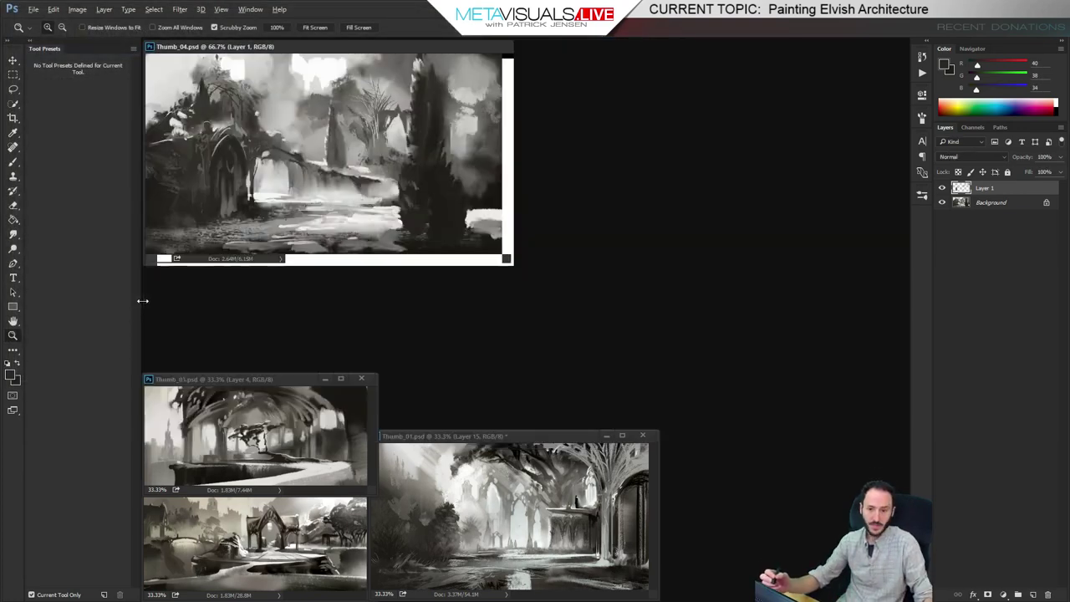
left_click_drag(211, 50, 432, 380)
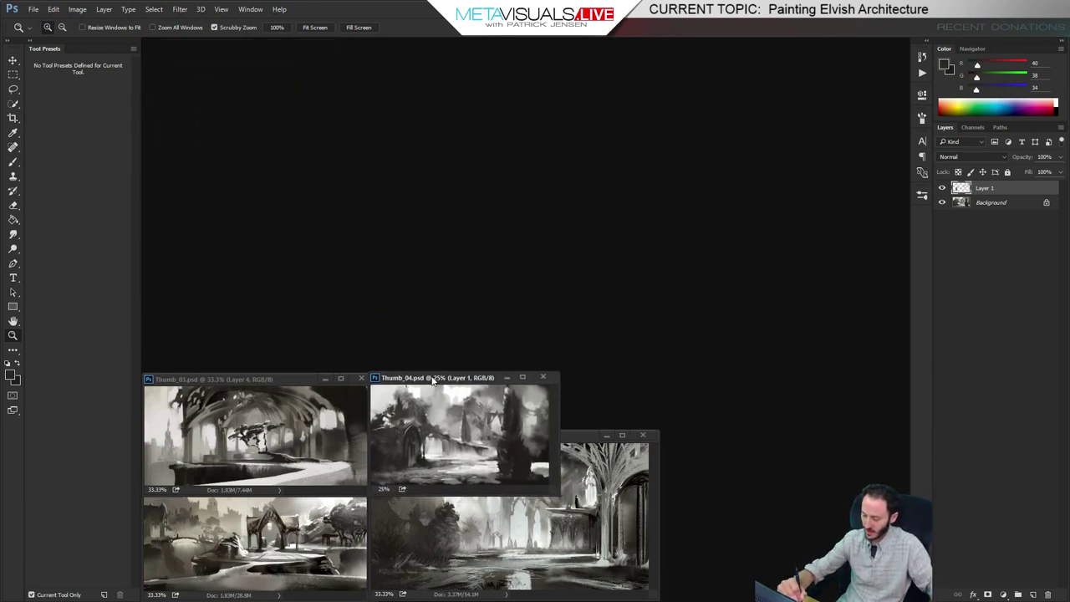
Shrink the Thumb_01.psd view to 16.7%, place its window directly below Thumb_04.psd and enlarge the window slightly
left_click(580, 438)
key("ctrl+minus")
key("ctrl+minus")
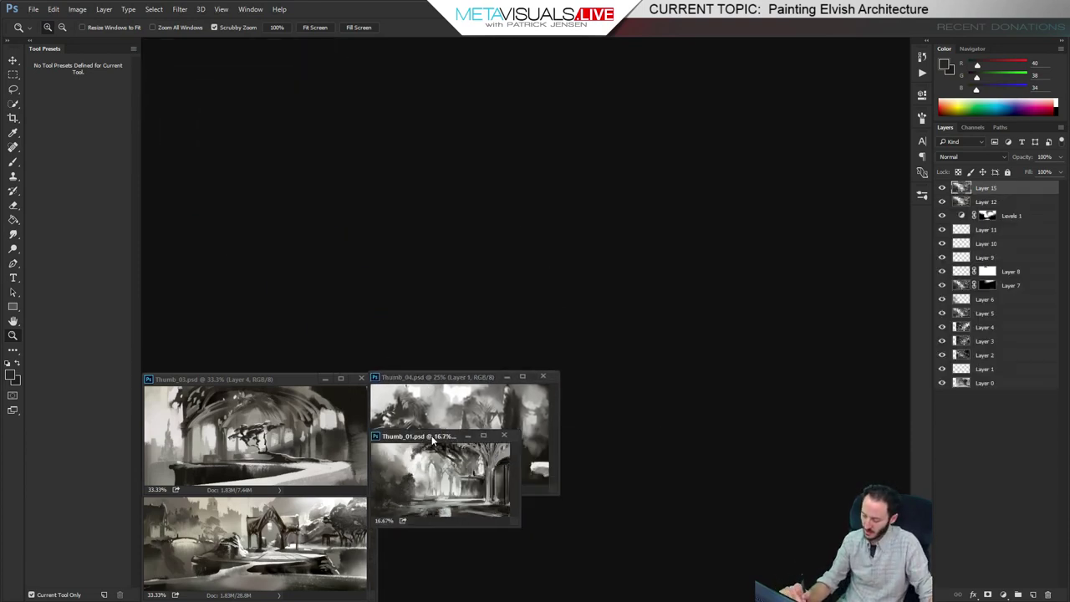
left_click_drag(438, 436, 433, 481)
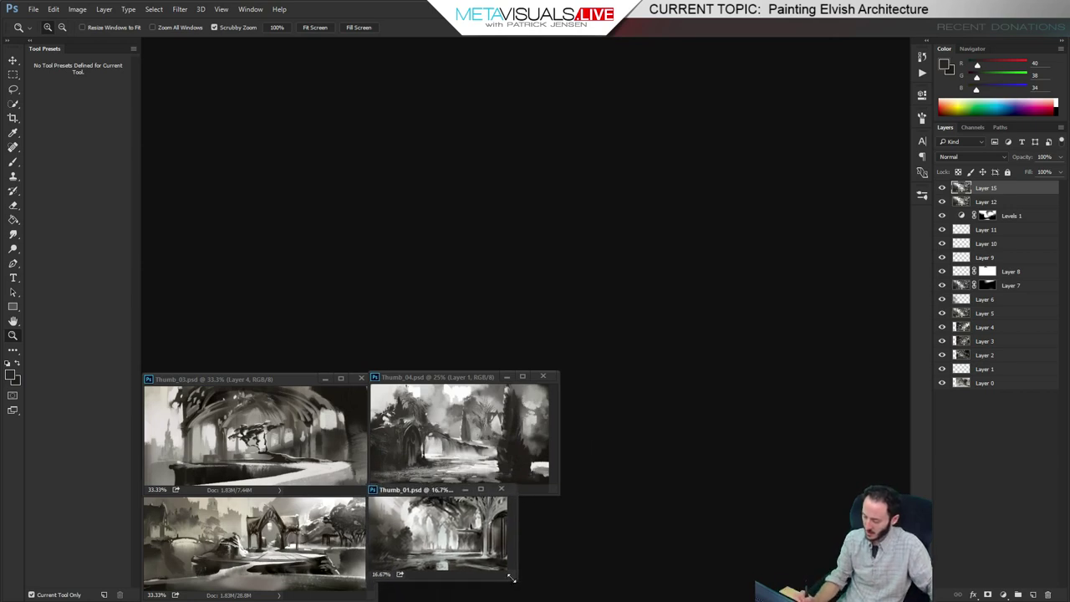
left_click_drag(510, 576, 545, 599)
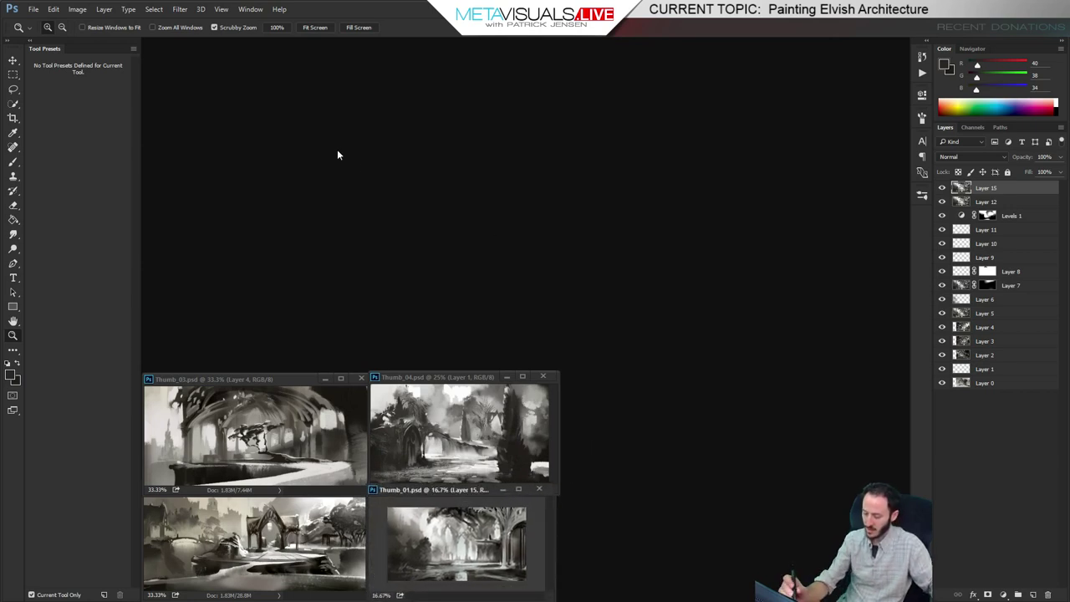
Create a new white RGB document 1600 pixels wide and 1200 pixels high
key("ctrl+n")
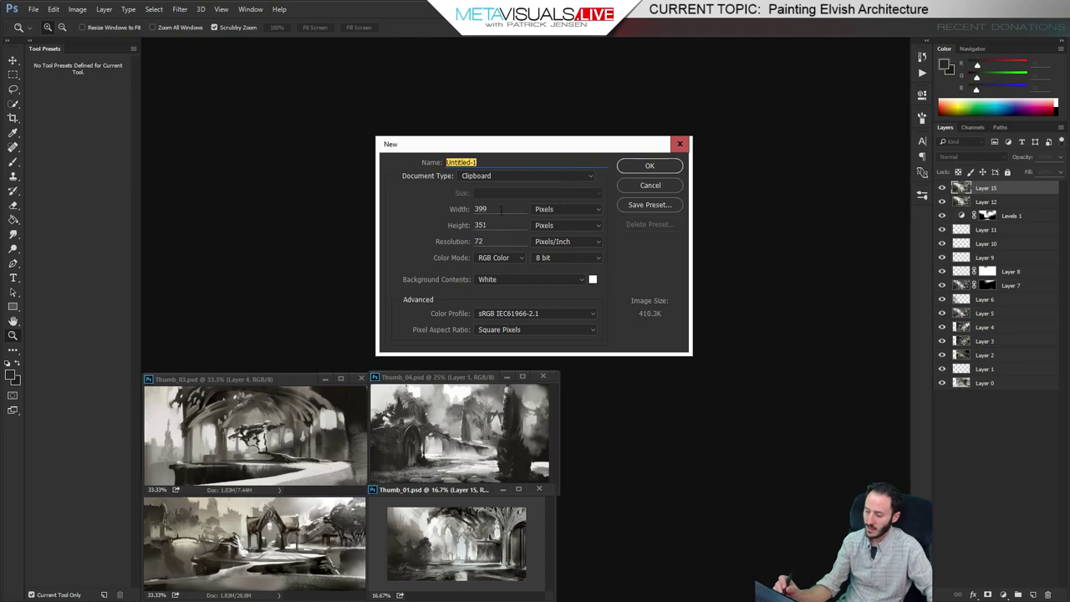
left_click(501, 210)
type("16")
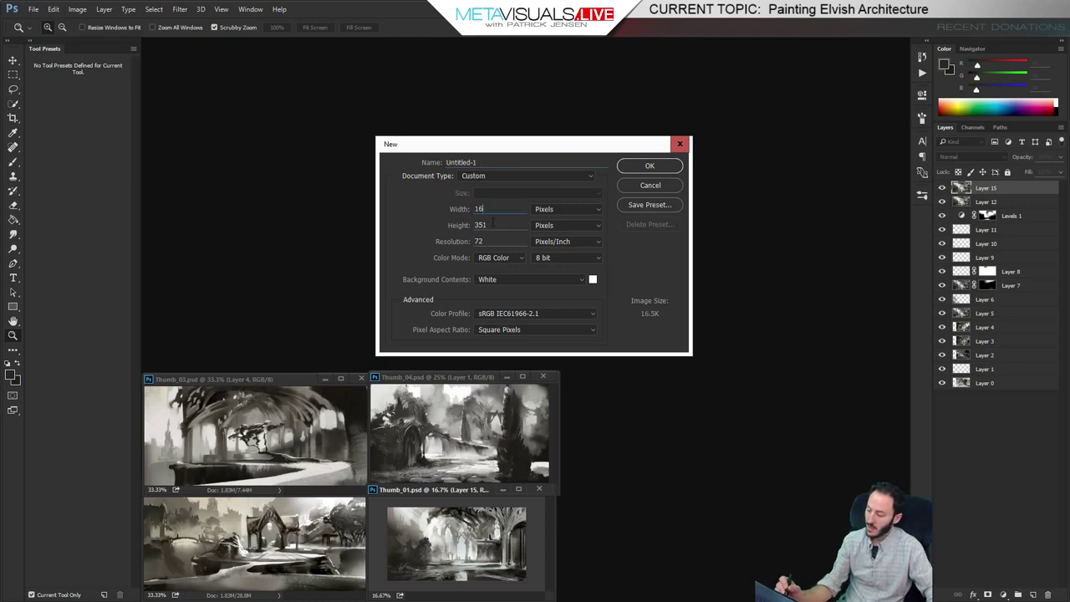
type("1200")
key("Return")
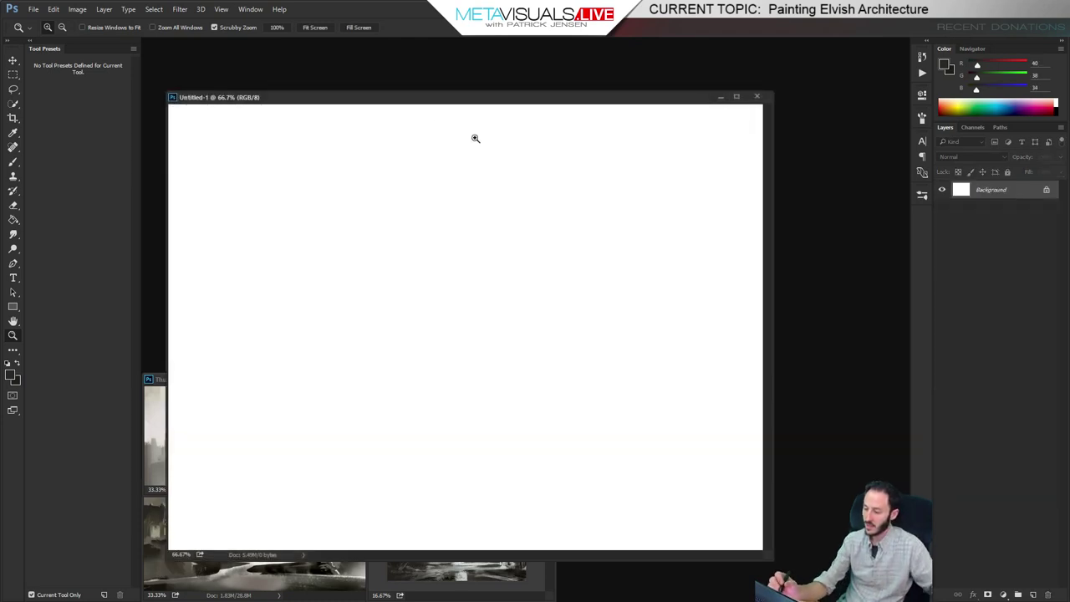
Move the blank canvas window to the upper part of the workspace and widen it across the full area
left_click_drag(427, 98, 387, 57)
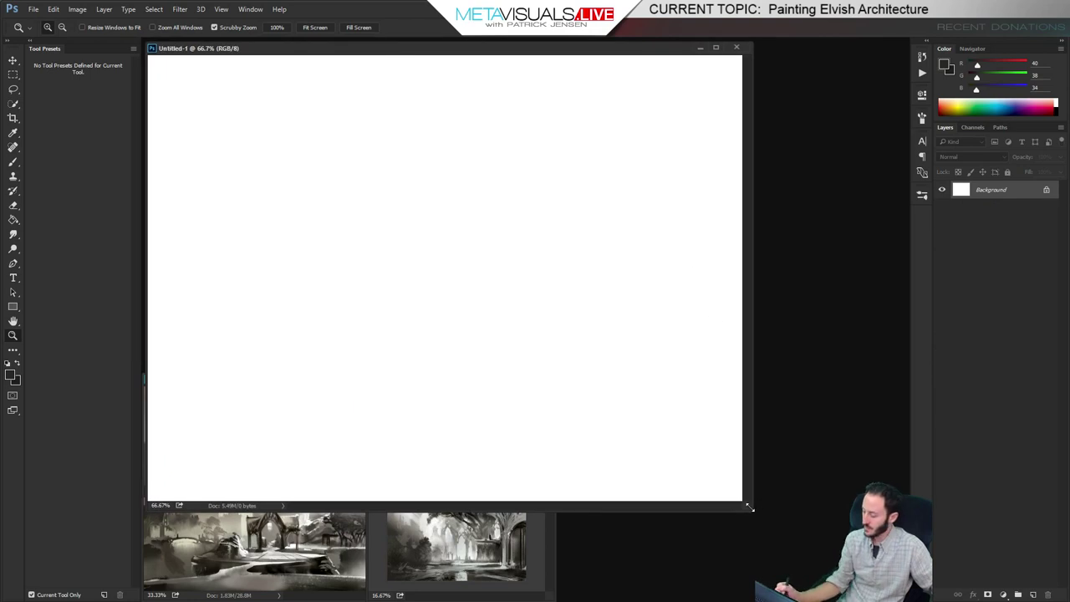
left_click_drag(749, 507, 908, 455)
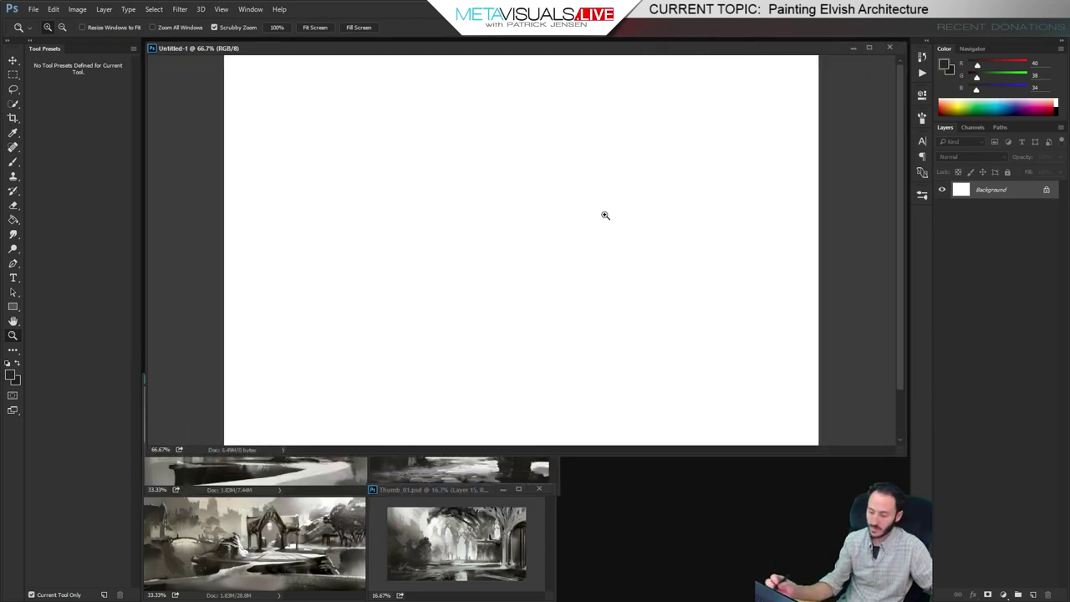
Crop the canvas height to a wide panoramic format roughly twice as wide as it is high, keeping the full width
key("c")
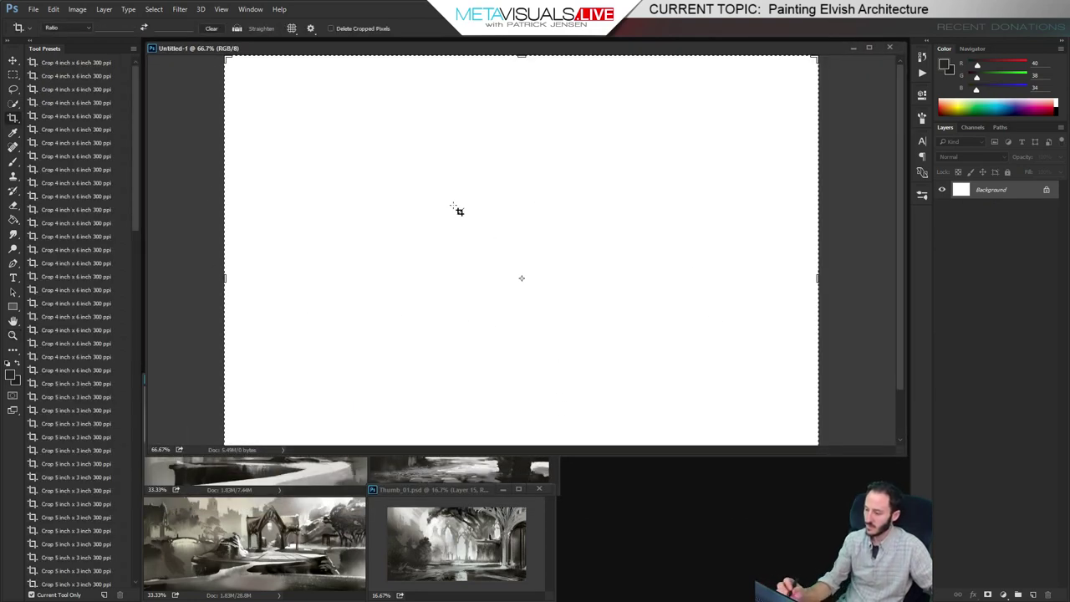
left_click(422, 260)
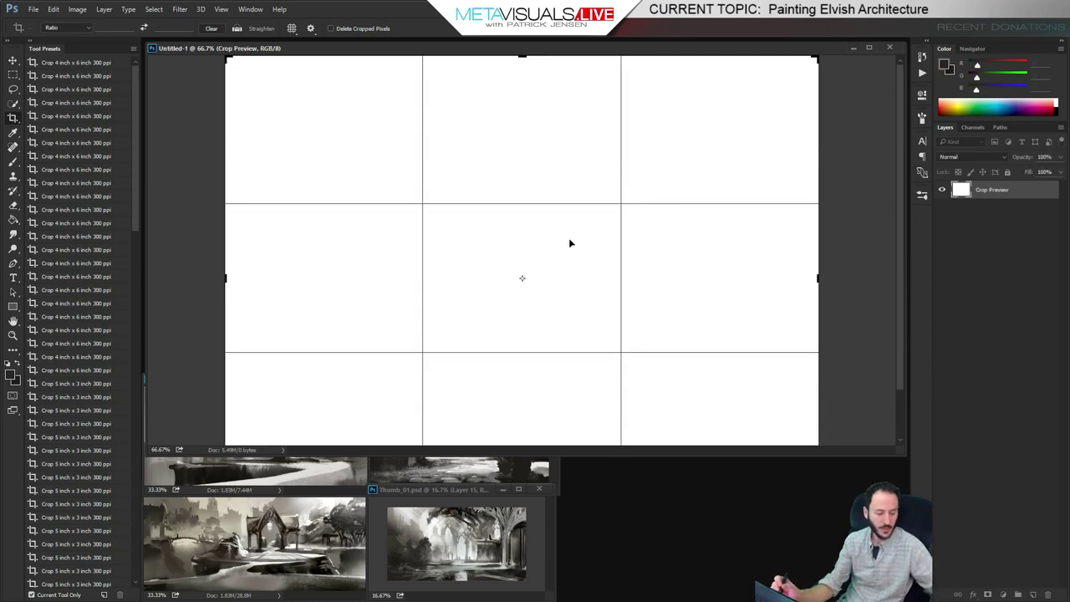
key("z")
key("ctrl+minus")
key("ctrl+minus")
key("h")
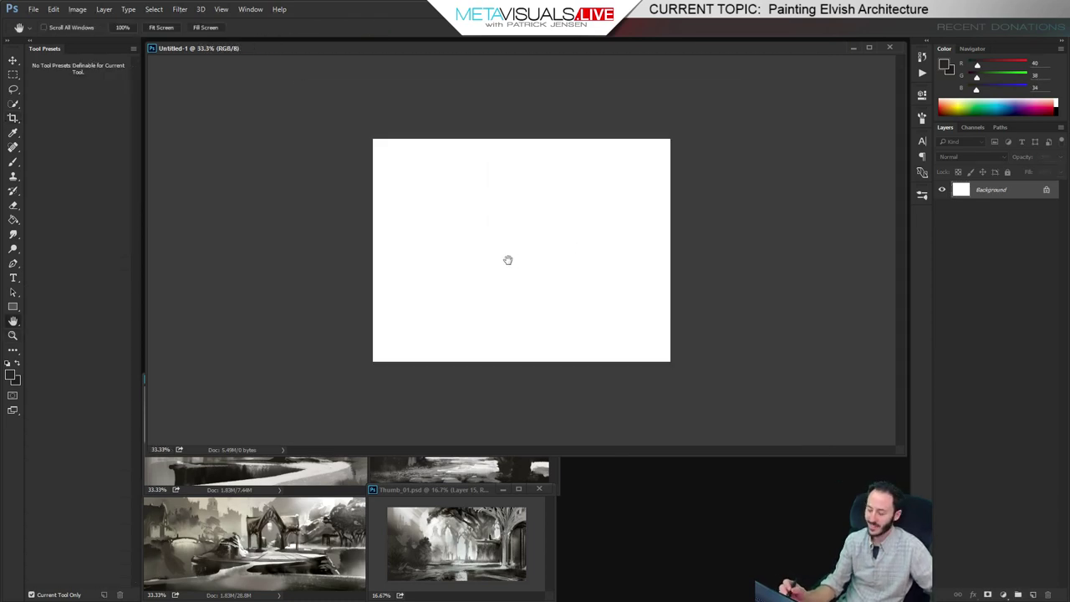
key("c")
left_click_drag(523, 361, 523, 322)
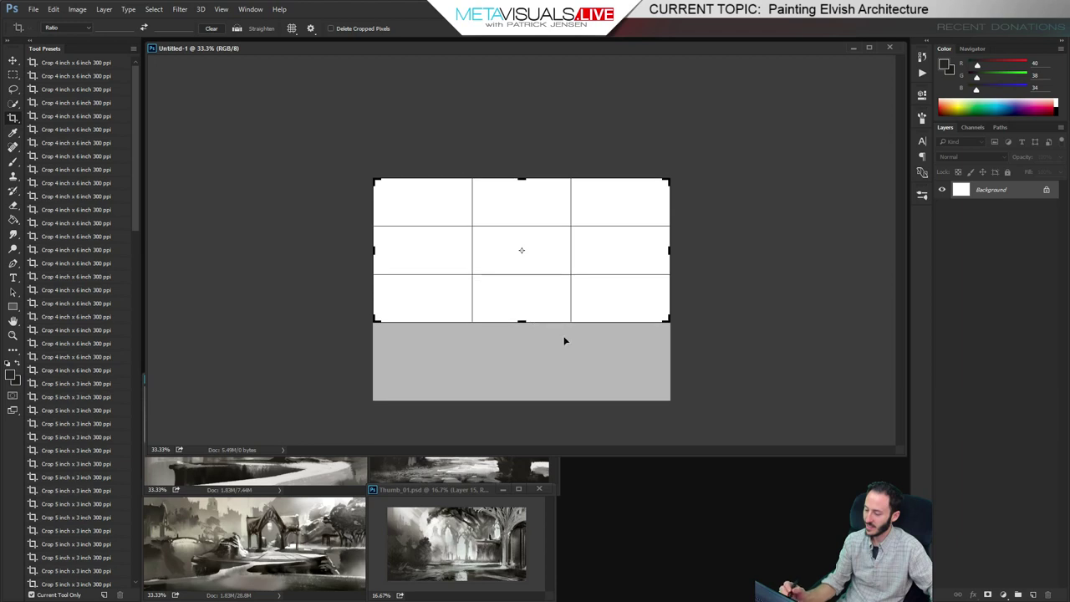
key("Return")
Shorten the canvas window so the earlier thumbnails below it are uncovered, and set the view to 66.7%
left_click_drag(534, 456, 548, 397)
key("h")
key("ctrl+plus")
key("ctrl+plus")
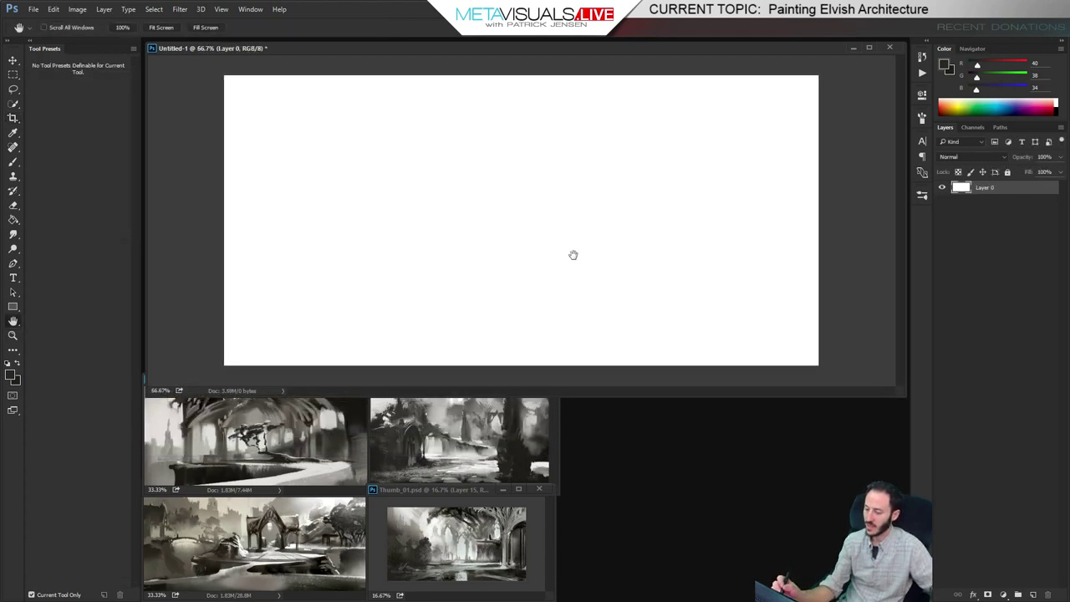
Choose the Paint Soft Diamond brush, sample a near-black from an earlier thumbnail, test it on the canvas and enlarge the brush
key("b")
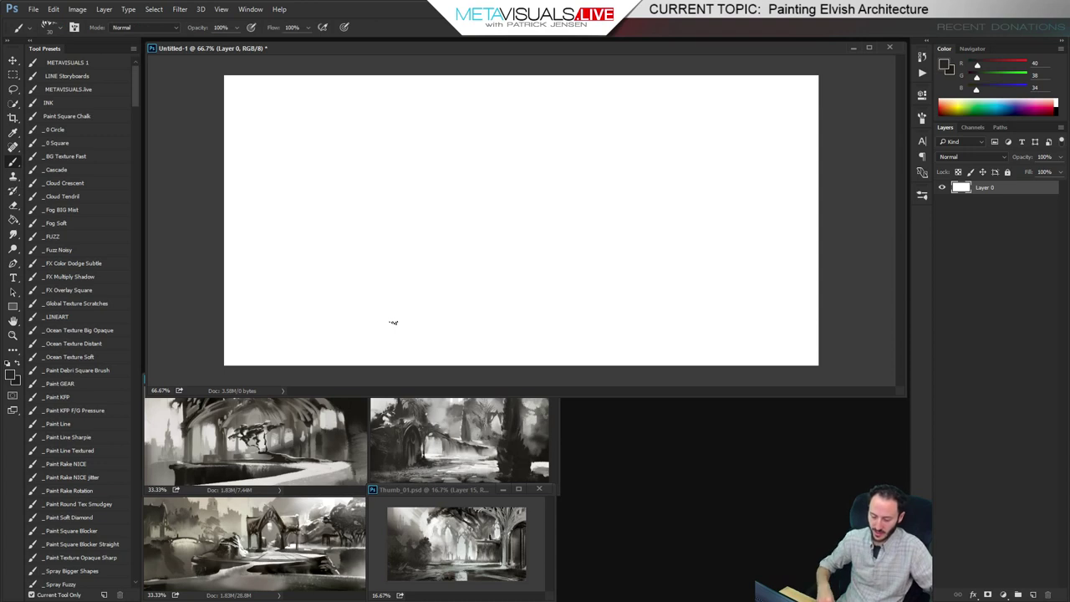
left_click(84, 516)
left_click(216, 431, "alt")
left_click_drag(405, 242, 400, 301)
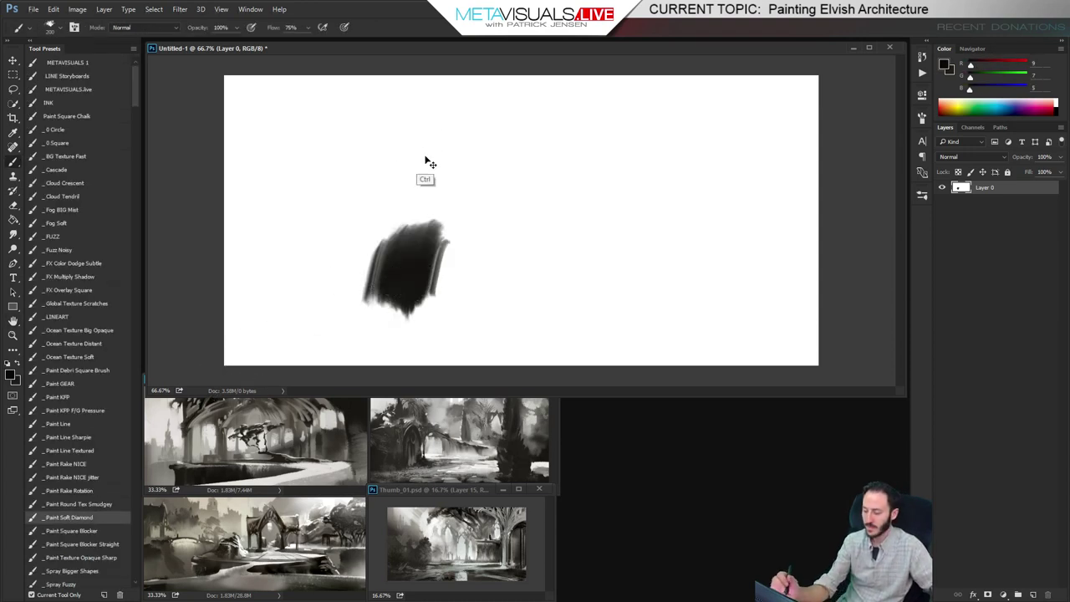
key("ctrl+z")
key("bracketright")
key("bracketright")
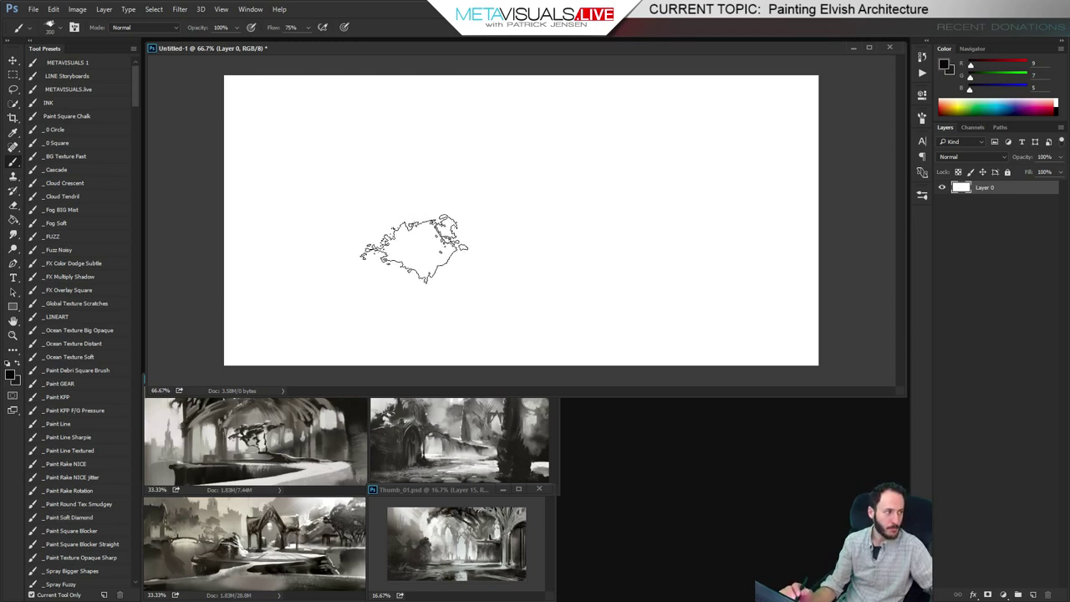
Cover the white canvas with broad grey strokes, using the brush at 700 pixels, leaving a lighter sky above a darker diagonal slope
left_click(407, 289)
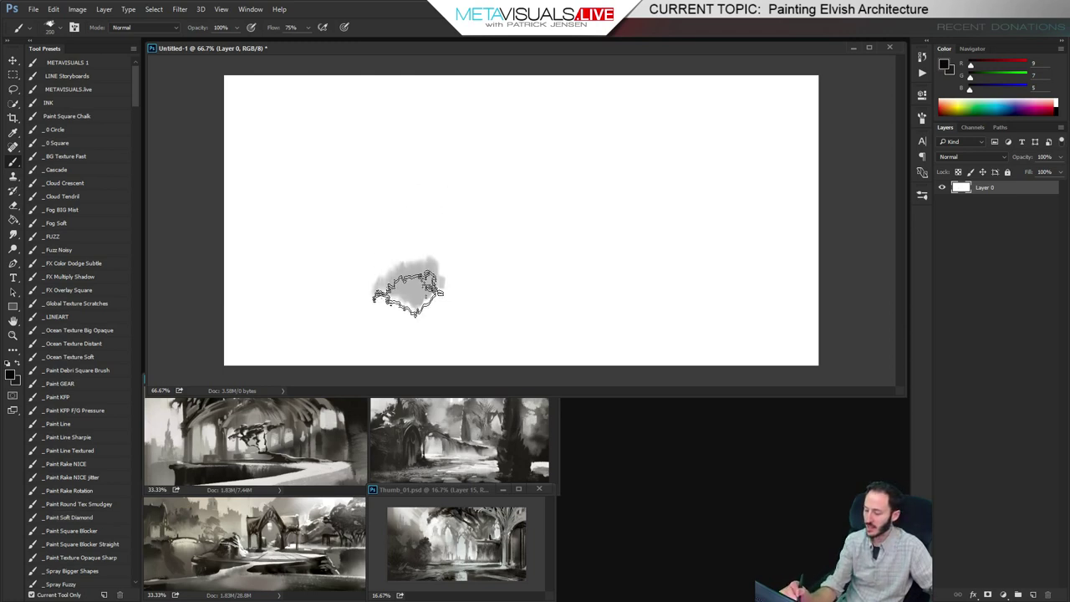
left_click_drag(388, 279, 418, 283)
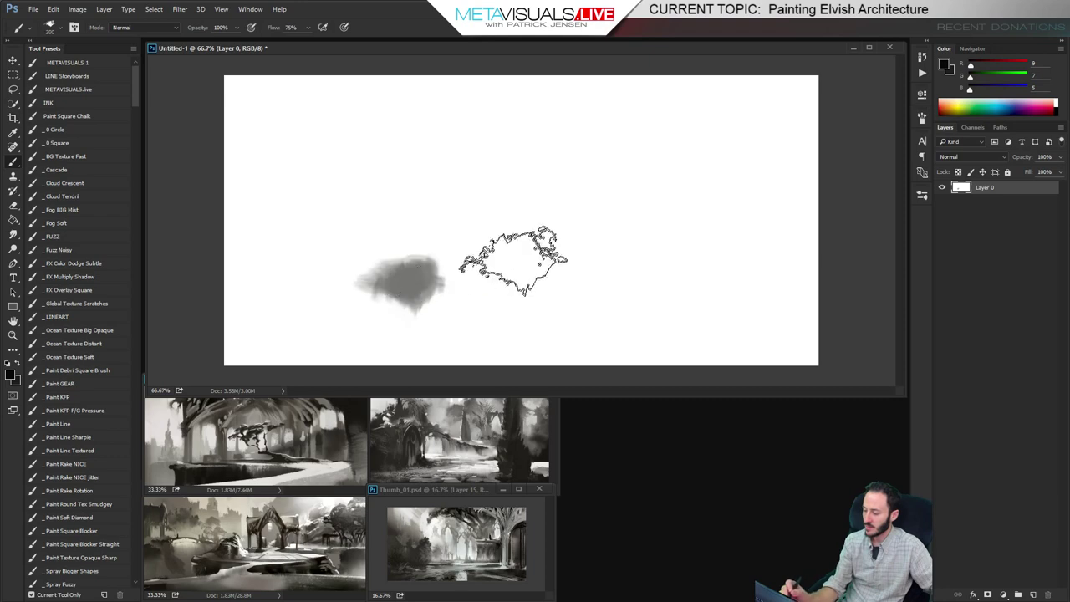
left_click_drag(513, 257, 526, 265)
key("bracketright")
key("bracketright")
key("bracketright")
key("bracketright")
key("bracketright")
key("bracketright")
left_click_drag(360, 100, 250, 200)
mouse_move(242, 301)
left_mouse_down()
mouse_move(534, 125)
mouse_move(614, 326)
mouse_move(744, 276)
mouse_move(805, 195)
mouse_move(695, 215)
mouse_move(342, 356)
mouse_move(313, 351)
left_mouse_up()
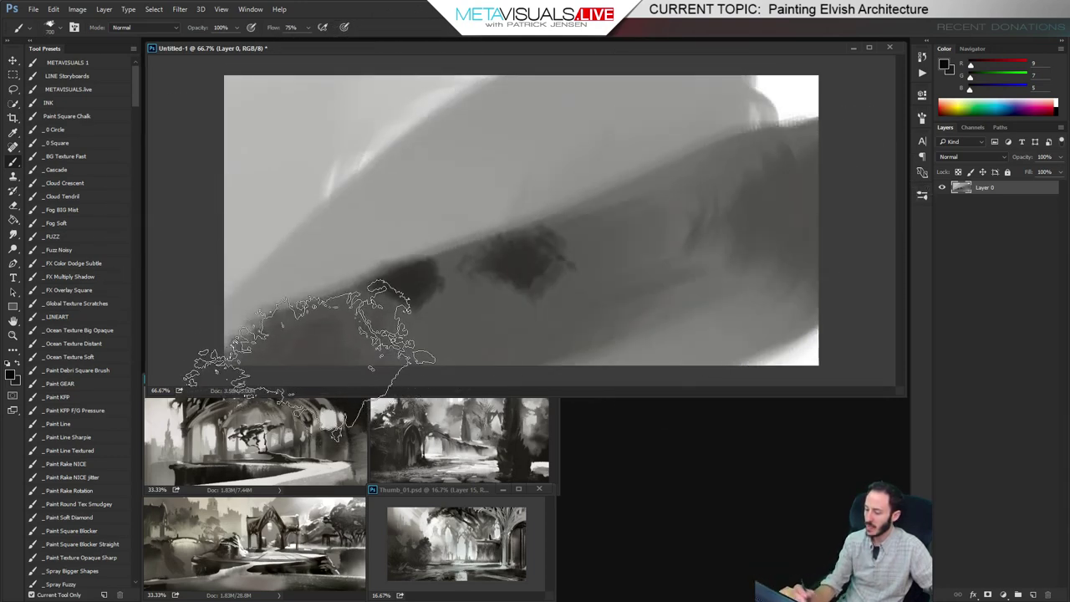
Paint a dark rounded foliage mass on the slope just left of centre, working over the area beside it with sampled grey
key("bracketleft")
key("bracketleft")
key("bracketleft")
left_click(640, 188, "alt")
mouse_move(535, 234)
left_mouse_down()
mouse_move(493, 267)
mouse_move(418, 234)
mouse_move(472, 259)
left_mouse_up()
left_click(410, 284, "alt")
key("bracketleft")
key("bracketleft")
key("bracketleft")
key("bracketleft")
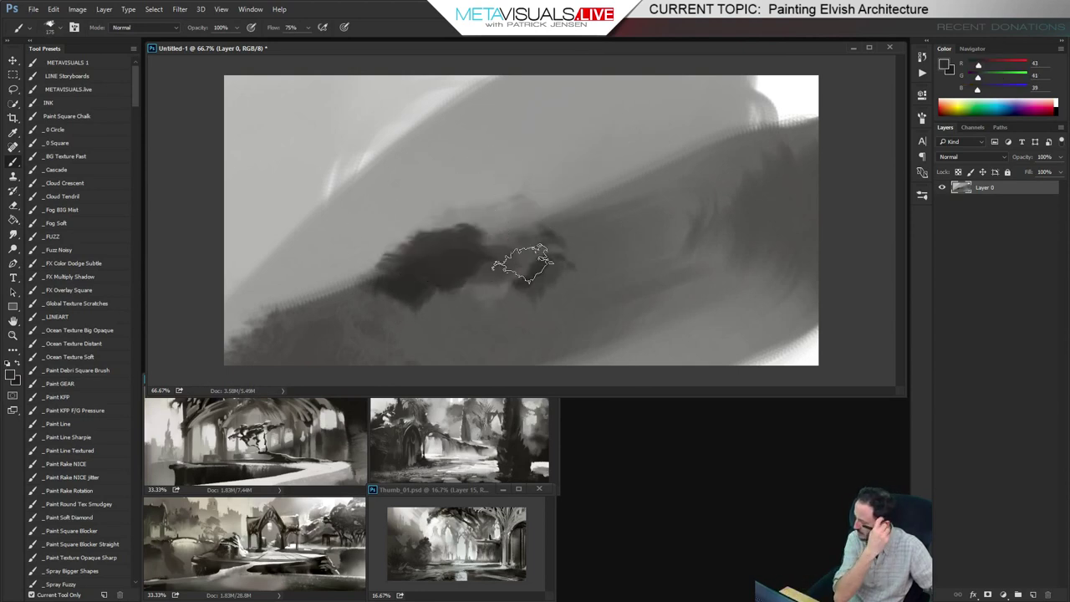
Paint a short dark vertical pillar rising from the slope to the right of the foliage mass with a smaller brush
key("bracketleft")
mouse_move(521, 251)
left_mouse_down()
mouse_move(540, 234)
mouse_move(530, 215)
mouse_move(547, 215)
mouse_move(566, 191)
mouse_move(579, 153)
left_mouse_up()
key("bracketleft")
key("bracketleft")
key("bracketleft")
key("bracketleft")
key("bracketleft")
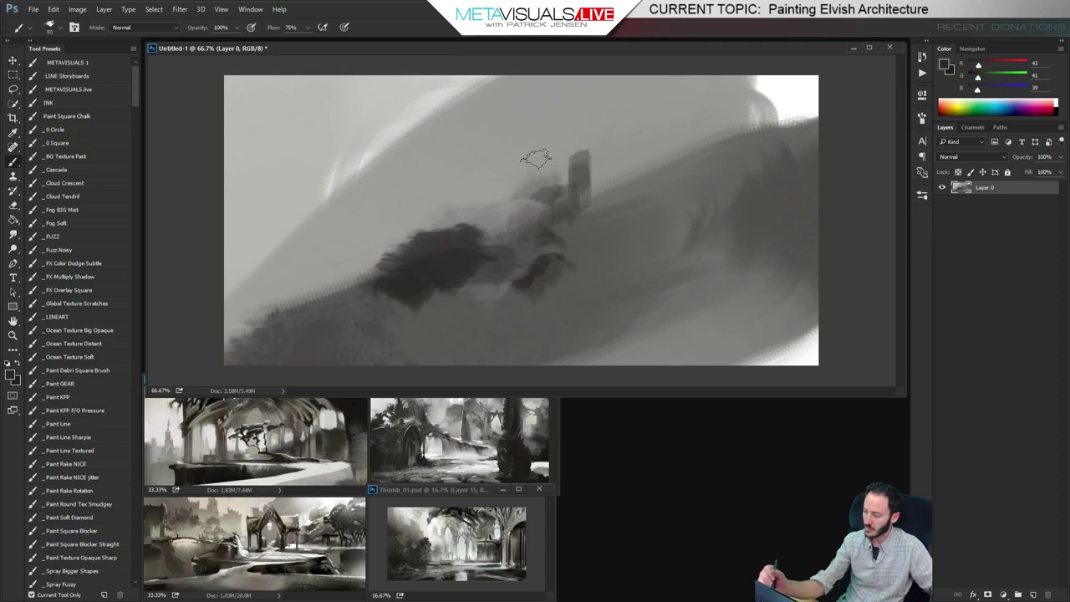
Block in three tall dark tower shapes reaching the canvas's upper edge above the slope, right of the foliage mass
key("bracketright")
key("bracketright")
mouse_move(537, 185)
left_mouse_down()
mouse_move(507, 125)
mouse_move(526, 143)
left_mouse_up()
mouse_move(575, 176)
left_mouse_down()
mouse_move(582, 121)
mouse_move(592, 142)
mouse_move(563, 150)
mouse_move(529, 196)
mouse_move(535, 91)
left_mouse_up()
left_click(503, 165, "alt")
key("bracketright")
key("bracketright")
mouse_move(508, 182)
left_mouse_down()
mouse_move(523, 117)
mouse_move(522, 163)
mouse_move(508, 88)
mouse_move(515, 194)
mouse_move(554, 149)
mouse_move(613, 155)
mouse_move(654, 127)
left_mouse_up()
Paint a solid dark foreground band across the bottom of the canvas in a sampled dark grey
left_click(590, 200, "alt")
key("bracketright")
key("bracketright")
left_click_drag(718, 283, 332, 392)
key("bracketright")
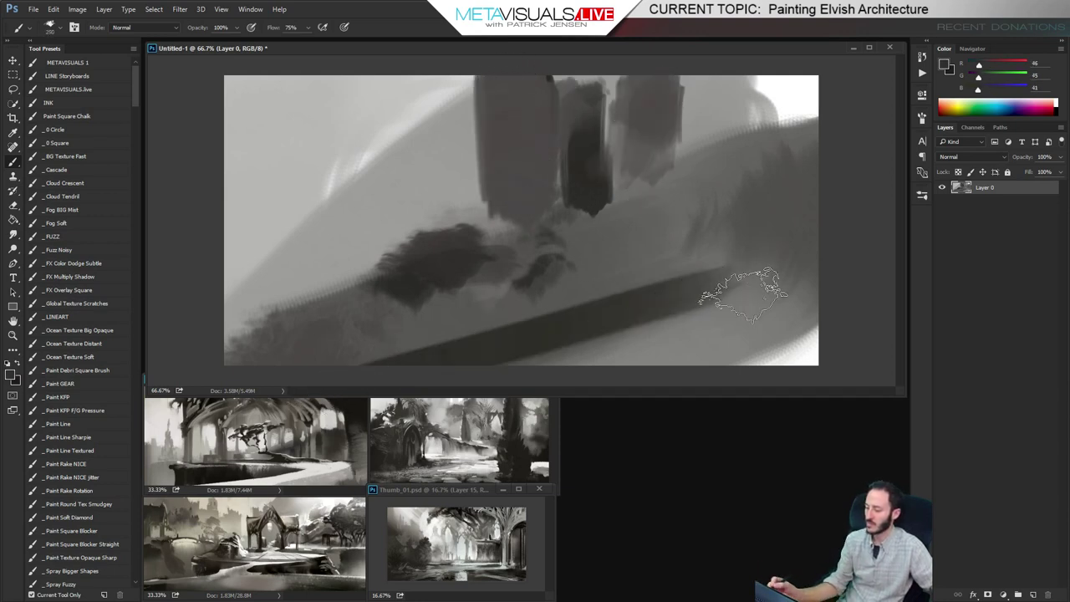
mouse_move(742, 295)
left_mouse_down()
mouse_move(281, 377)
mouse_move(844, 313)
mouse_move(708, 362)
mouse_move(872, 358)
left_mouse_up()
key("h")
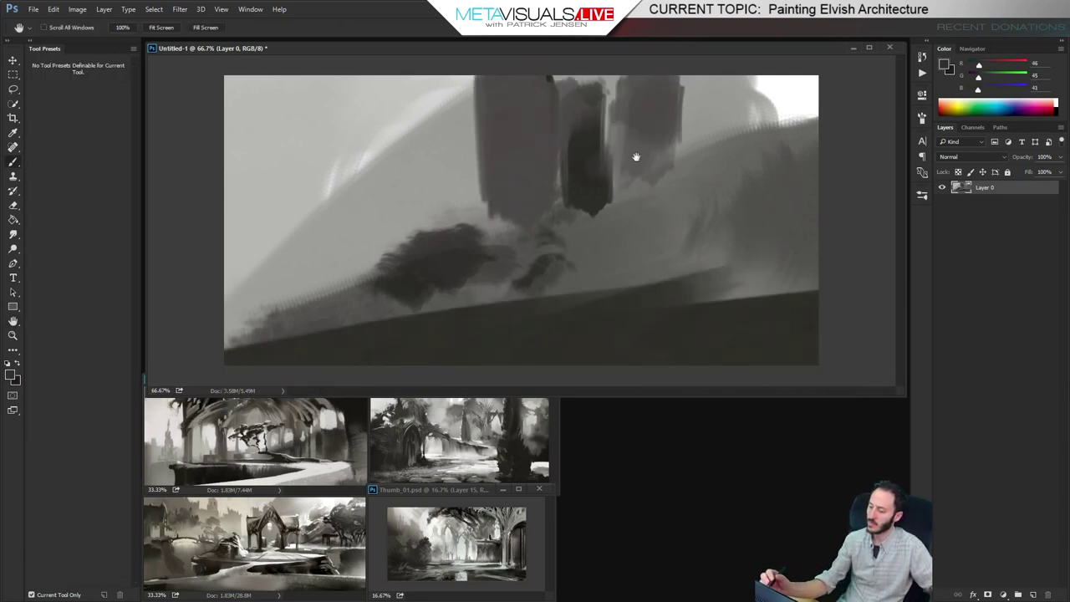
Sample the light sky grey and brush it around the base between the left and central towers with a smaller brush
left_click(761, 110, "alt")
key("bracketleft")
key("bracketleft")
key("bracketleft")
key("bracketleft")
key("bracketleft")
mouse_move(573, 209)
left_mouse_down()
mouse_move(563, 218)
mouse_move(557, 185)
left_mouse_up()
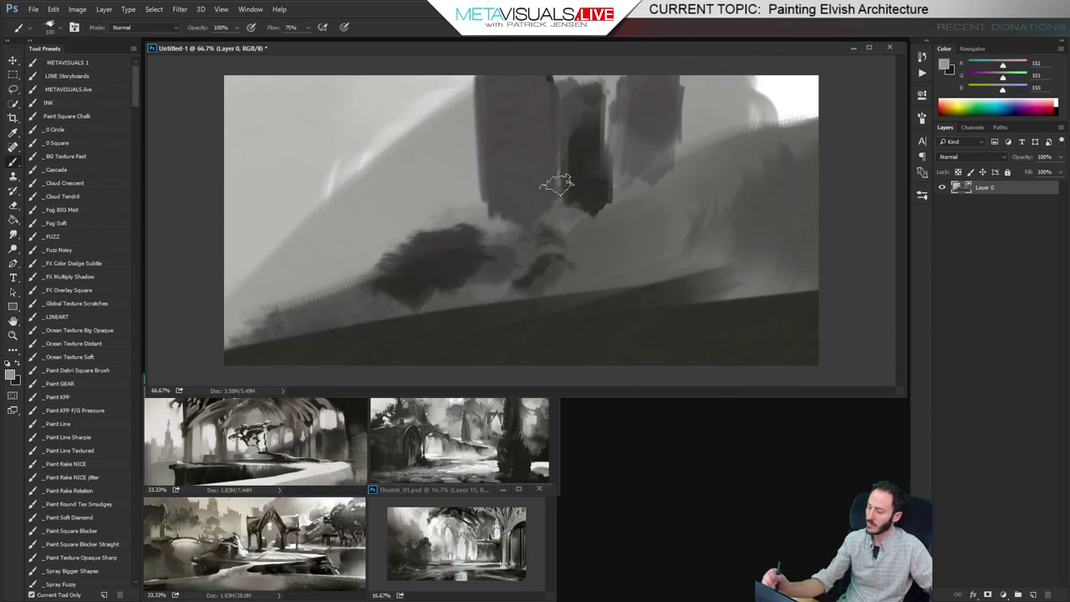
Paint narrow light grey columns on both sides of the central dark tower and dab light patches along the right tower's base
key("bracketleft")
key("bracketleft")
key("bracketleft")
key("bracketleft")
key("bracketleft")
key("bracketleft")
mouse_move(550, 119)
left_mouse_down()
mouse_move(555, 209)
mouse_move(564, 209)
left_mouse_up()
left_click_drag(570, 155, 569, 207)
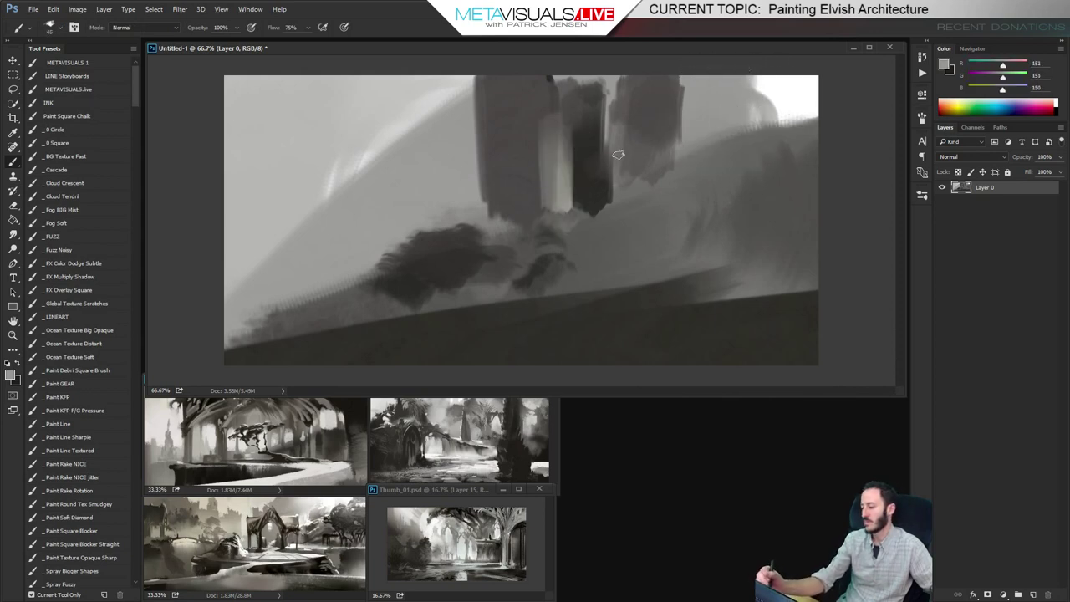
mouse_move(618, 155)
left_mouse_down()
mouse_move(614, 199)
mouse_move(618, 186)
mouse_move(624, 199)
mouse_move(626, 178)
mouse_move(560, 204)
mouse_move(651, 181)
mouse_move(639, 181)
mouse_move(645, 136)
left_mouse_up()
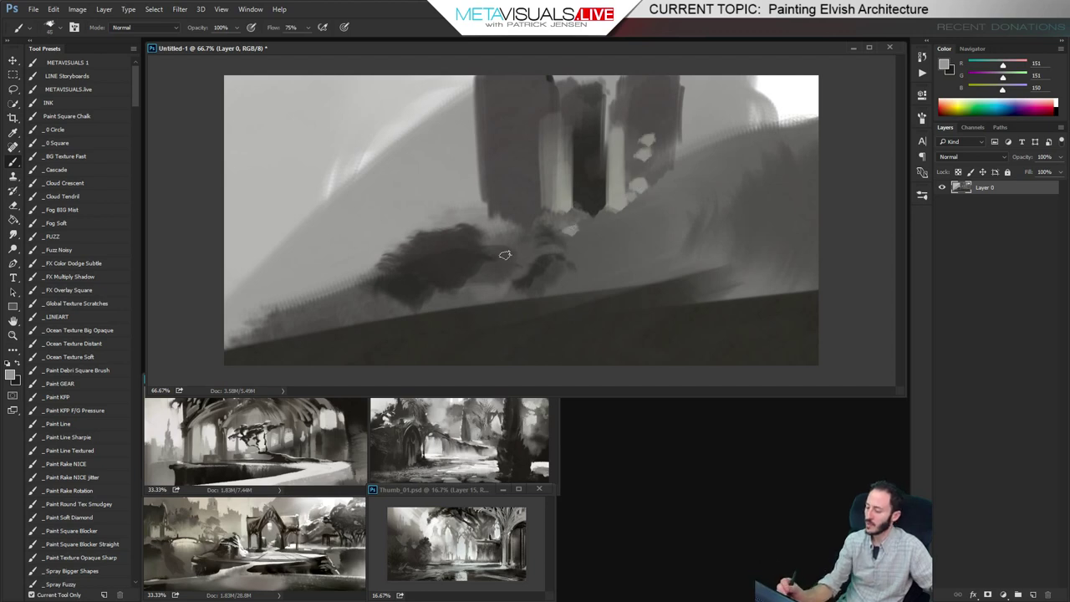
Add a light patch below the towers and cut a light notch into the left edge of the foliage mass
left_click_drag(515, 248, 526, 240)
left_click(416, 251, "alt")
left_click(359, 269, "alt")
key("bracketright")
key("bracketright")
key("bracketright")
mouse_move(405, 251)
left_mouse_down()
mouse_move(395, 261)
mouse_move(414, 250)
mouse_move(395, 248)
left_mouse_up()
Extend the dark foliage mass upward beside the left tower and shade the ground below the columns with dark strokes
left_click(430, 284, "alt")
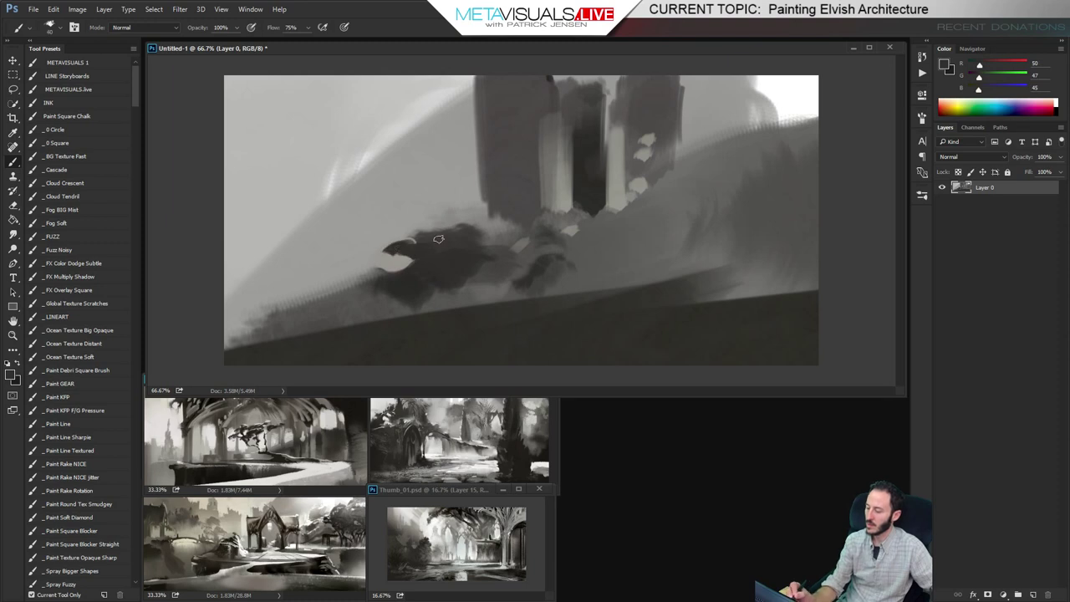
left_click(528, 218, "alt")
mouse_move(449, 214)
left_mouse_down()
mouse_move(407, 234)
mouse_move(476, 222)
mouse_move(507, 237)
left_mouse_up()
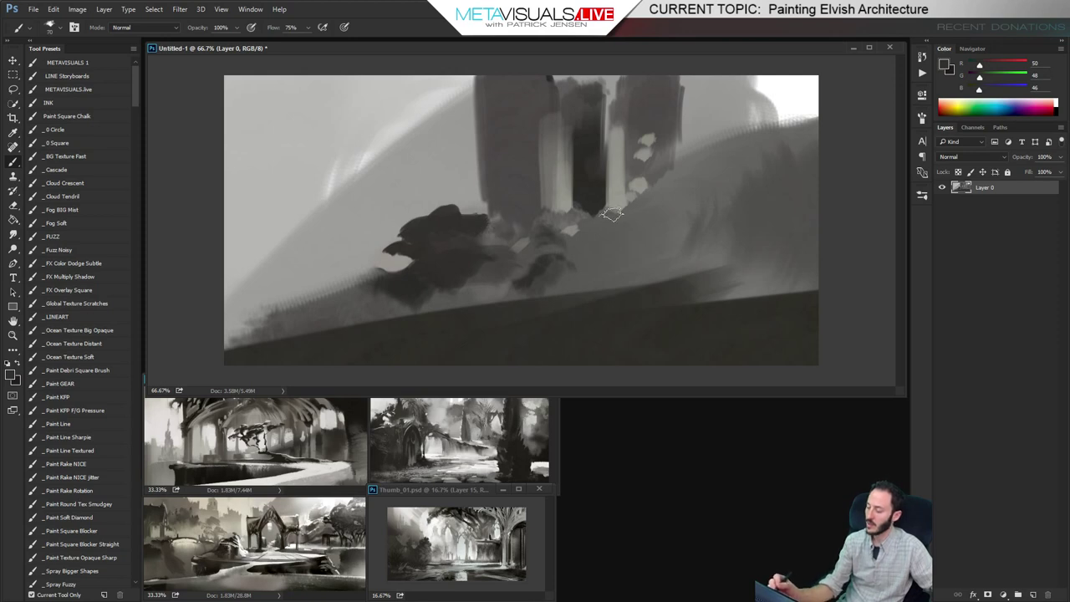
left_click_drag(645, 205, 592, 223)
Paint a light pointed arch tip over the central opening and dark openings on the outer sides of the two columns
left_click(620, 183, "alt")
key("[")
key("[")
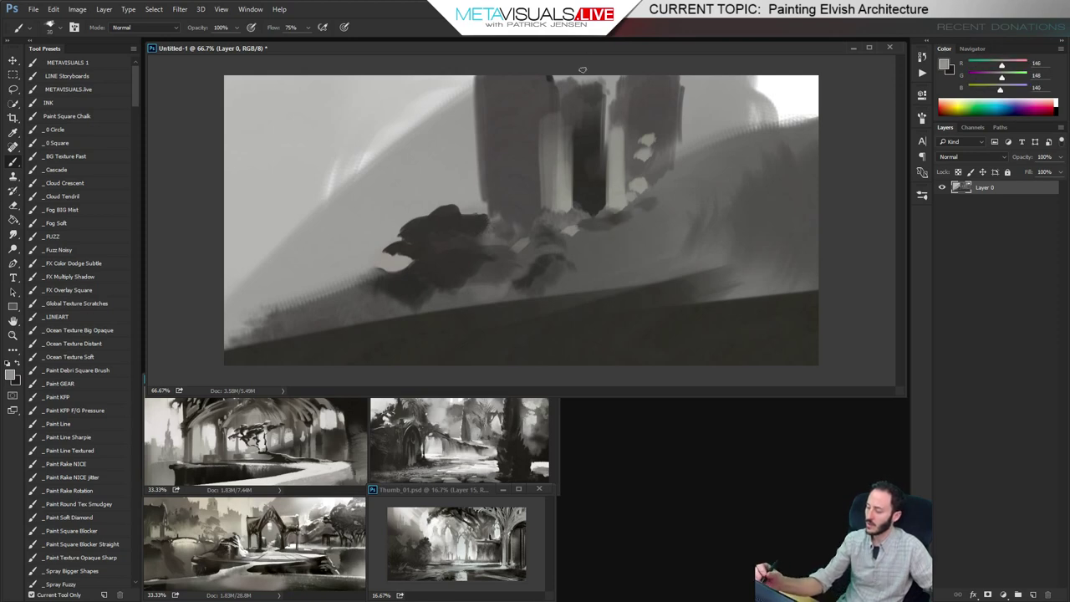
left_click(587, 168, "alt")
mouse_move(556, 162)
left_mouse_down()
mouse_move(555, 209)
mouse_move(564, 207)
left_mouse_up()
left_click_drag(617, 170, 618, 207)
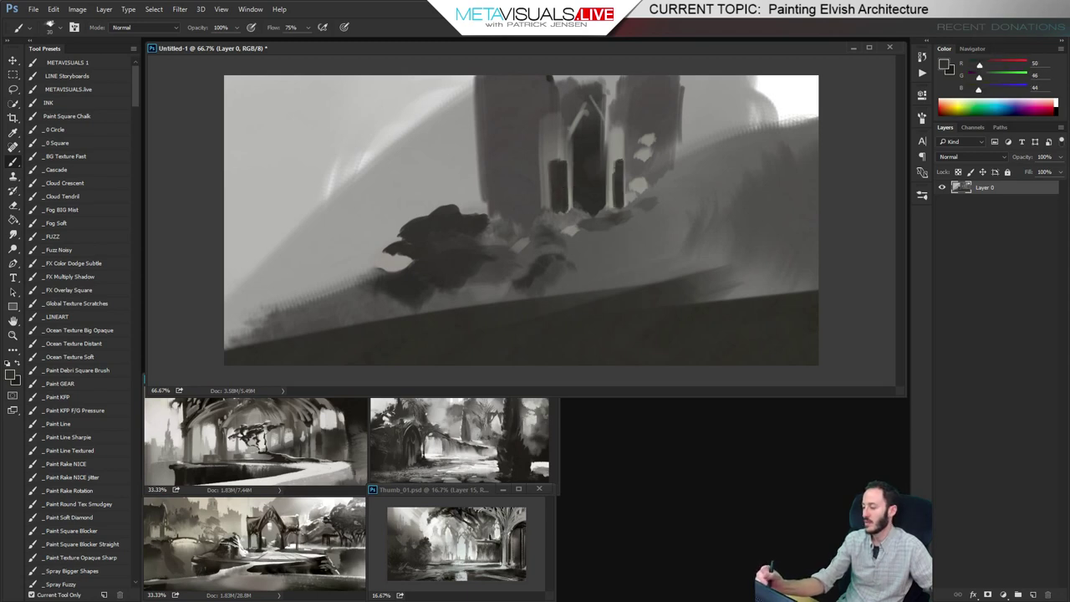
Heighten both dark side openings and widen the right one with dark vertical strokes
left_click_drag(619, 136, 620, 202)
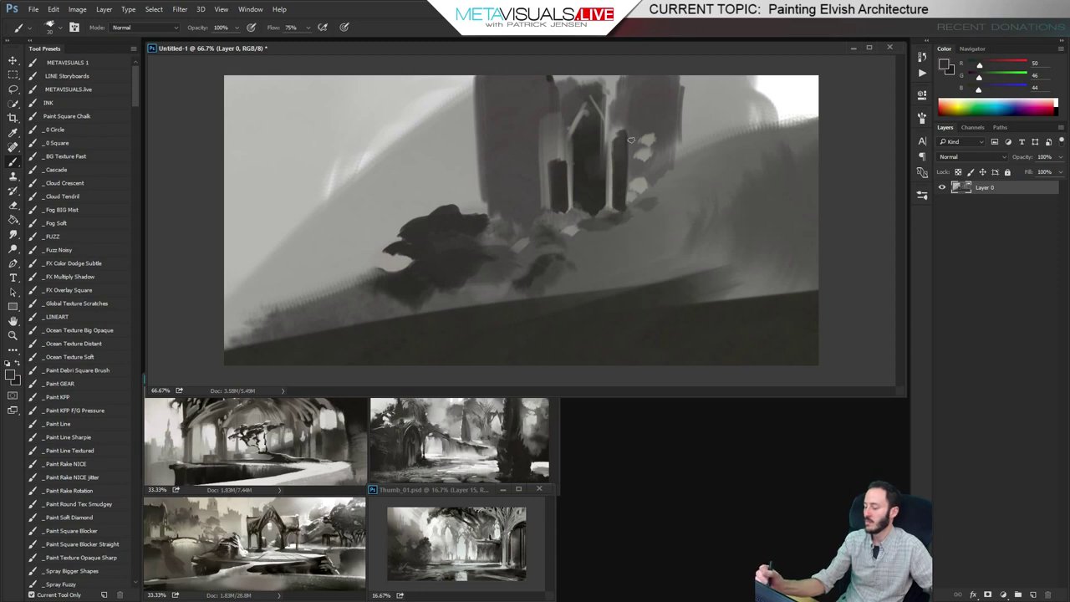
left_click(619, 149, "alt")
left_click_drag(629, 139, 632, 197)
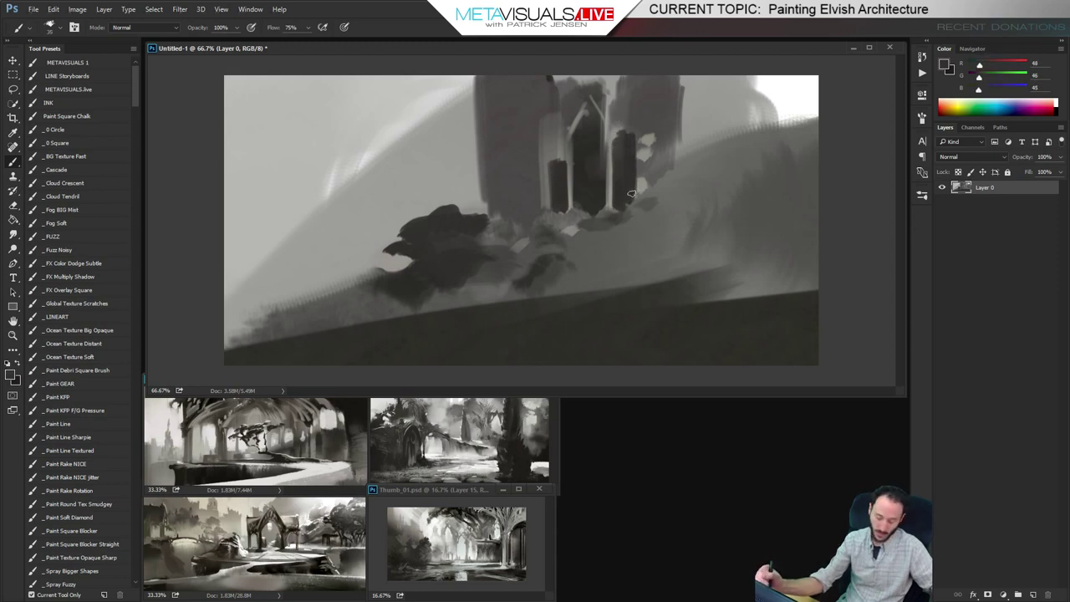
key("space")
key("space")
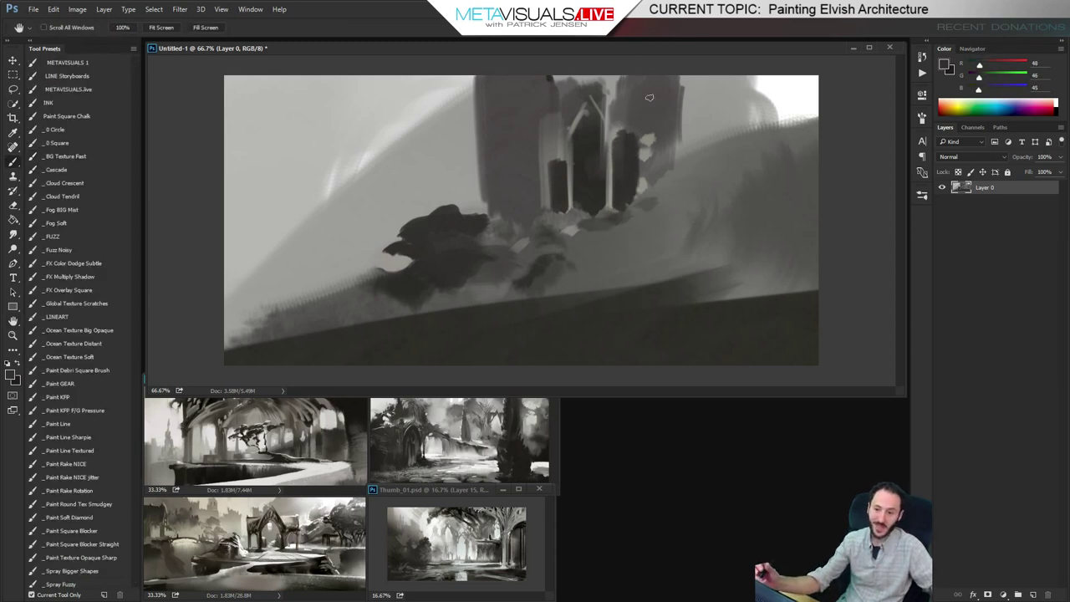
key("]")
left_click_drag(634, 191, 633, 124)
left_click_drag(556, 145, 557, 186)
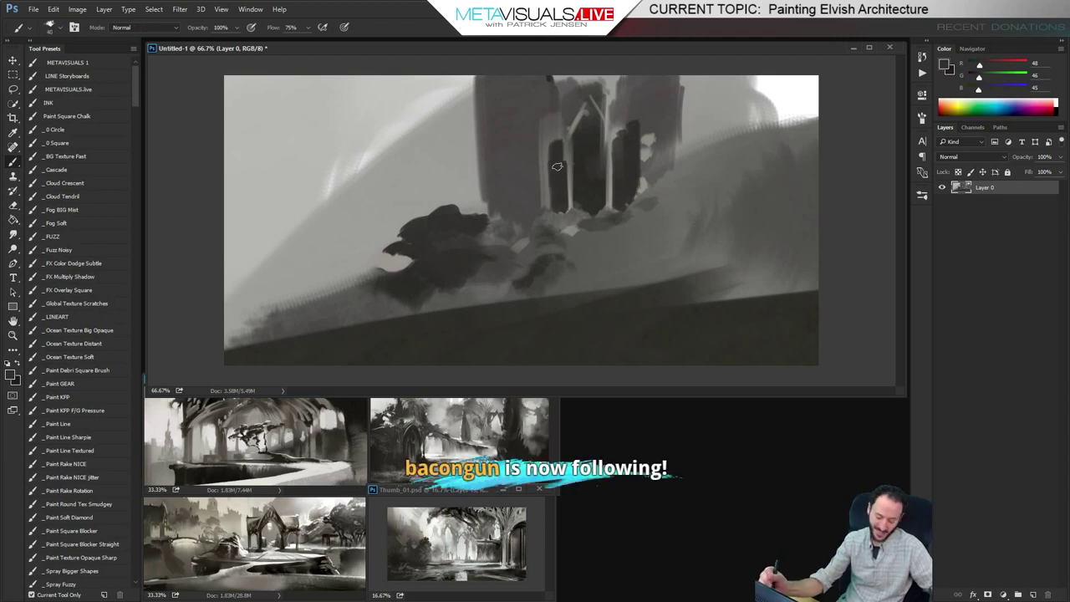
key("space")
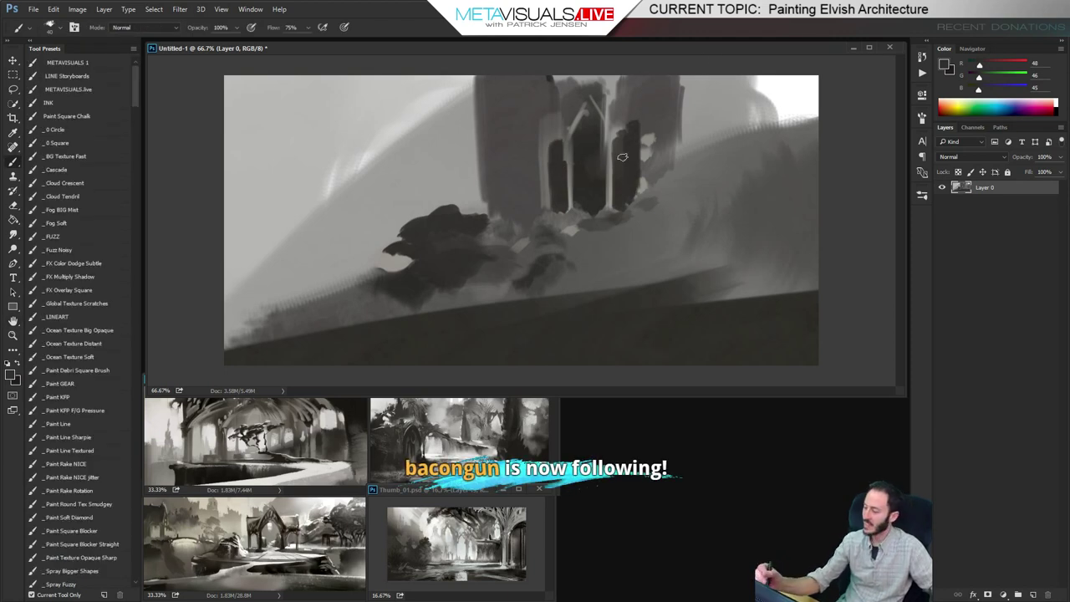
Shape the three openings into pointed arches, using sampled light grey for the ribs and dark grey for the tips
left_click(568, 160, "alt")
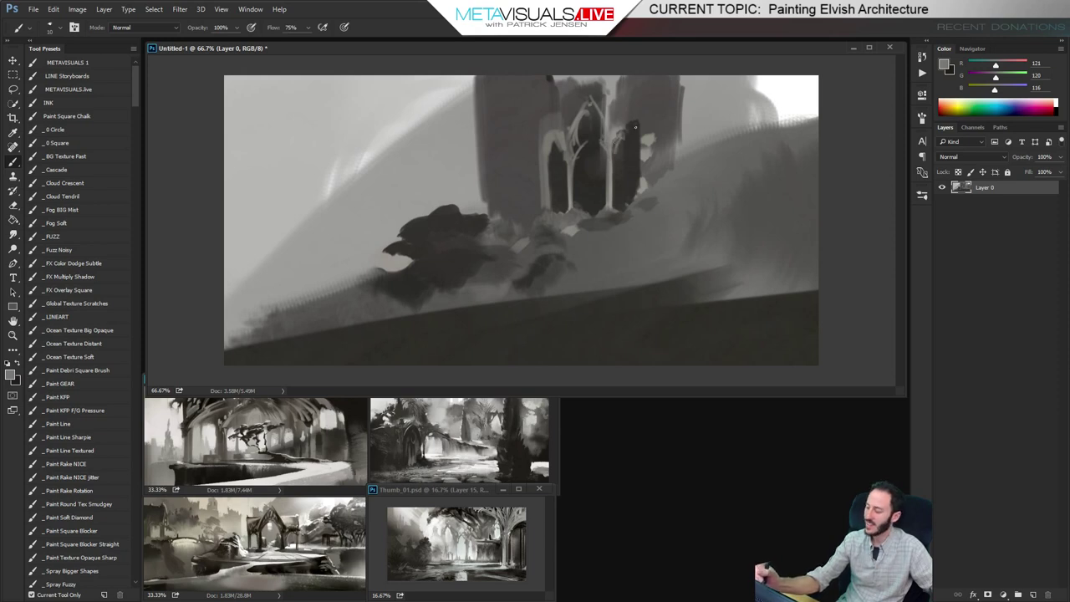
left_click(624, 121, "alt")
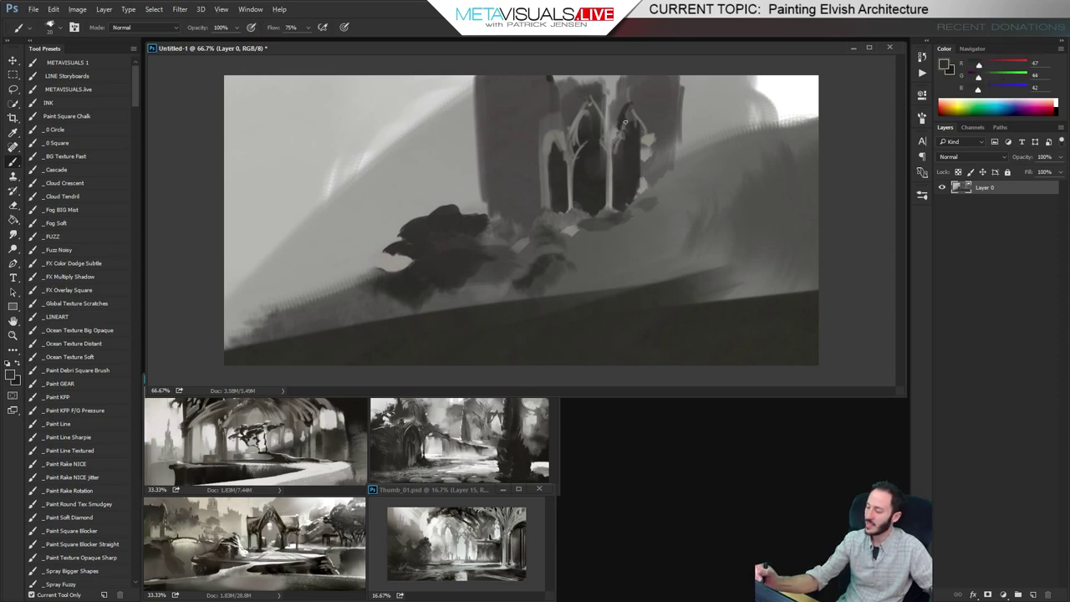
left_click(553, 127, "alt")
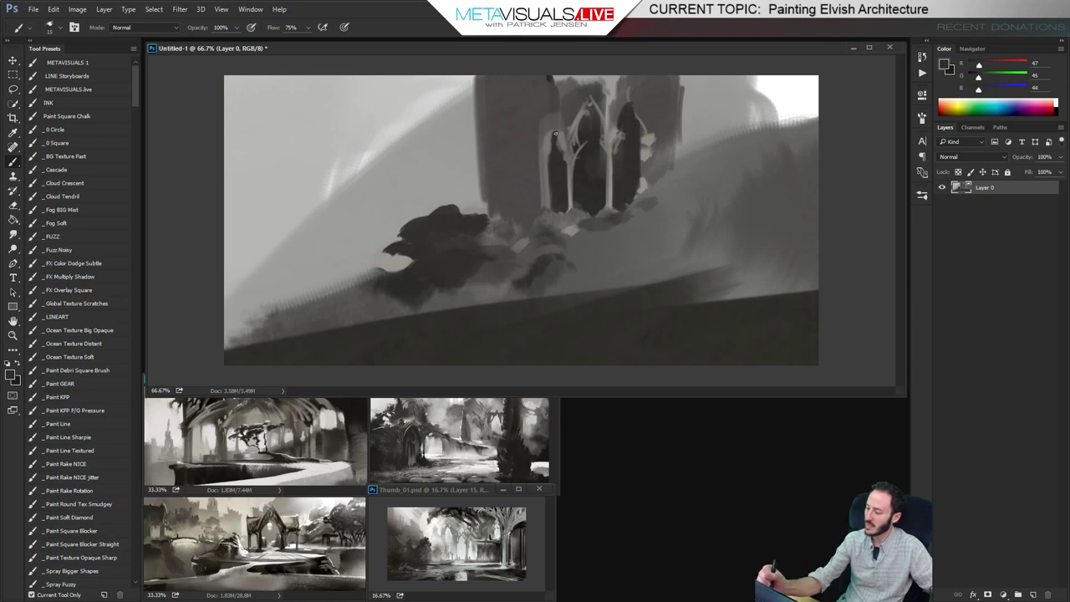
key("]")
key("]")
key("]")
left_click(632, 155, "alt")
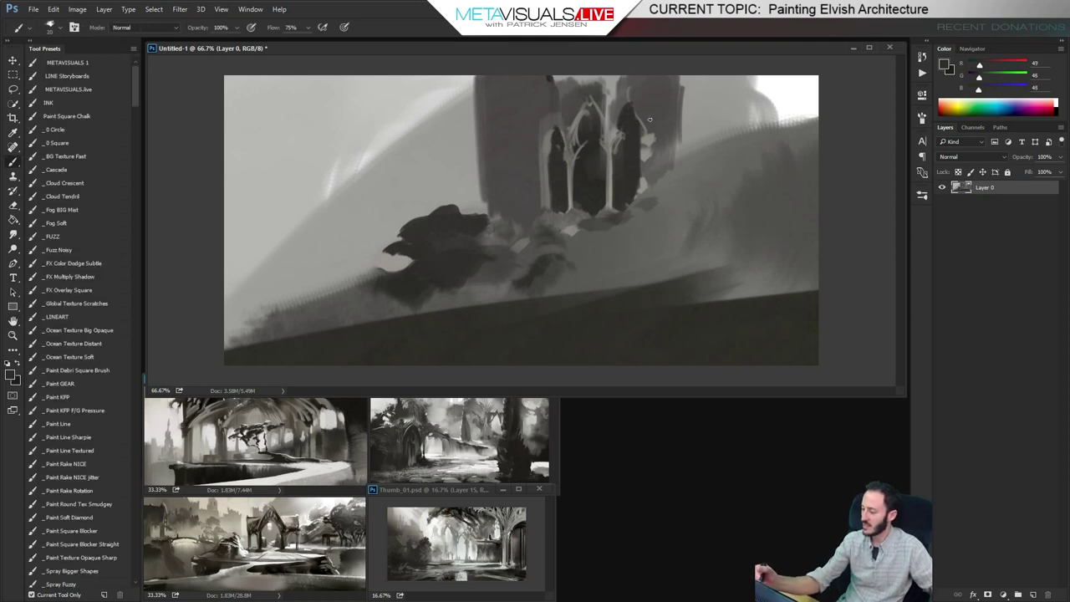
Block in two shorter dark openings receding right of the arches, with a mid-grey rounded wall shape above the farthest one
left_click(643, 158, "alt")
left_click(638, 168, "alt")
mouse_move(643, 153)
left_mouse_down()
mouse_move(673, 164)
mouse_move(671, 145)
mouse_move(678, 162)
mouse_move(703, 148)
mouse_move(705, 114)
mouse_move(677, 128)
mouse_move(684, 137)
mouse_move(704, 115)
left_mouse_up()
left_click(674, 123, "alt")
key("]")
key("]")
key("space")
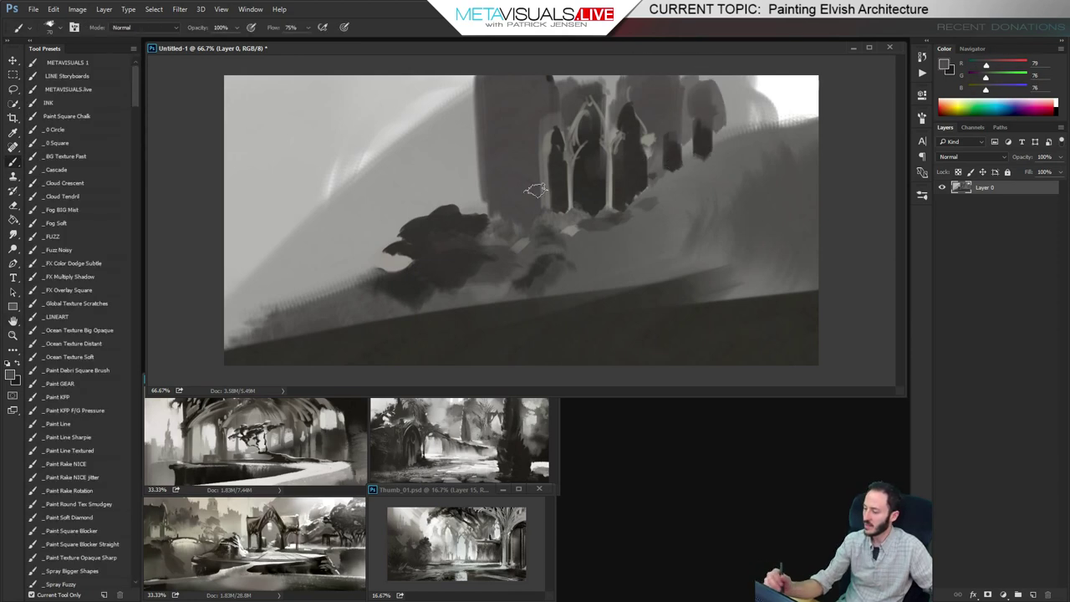
Paint light grey vertical columns on the dark wall beside the arches, with a light diagonal roof edge rising above them
left_click(763, 112, "alt")
left_click_drag(504, 201, 504, 134)
key("ctrl+z")
key("[")
key("[")
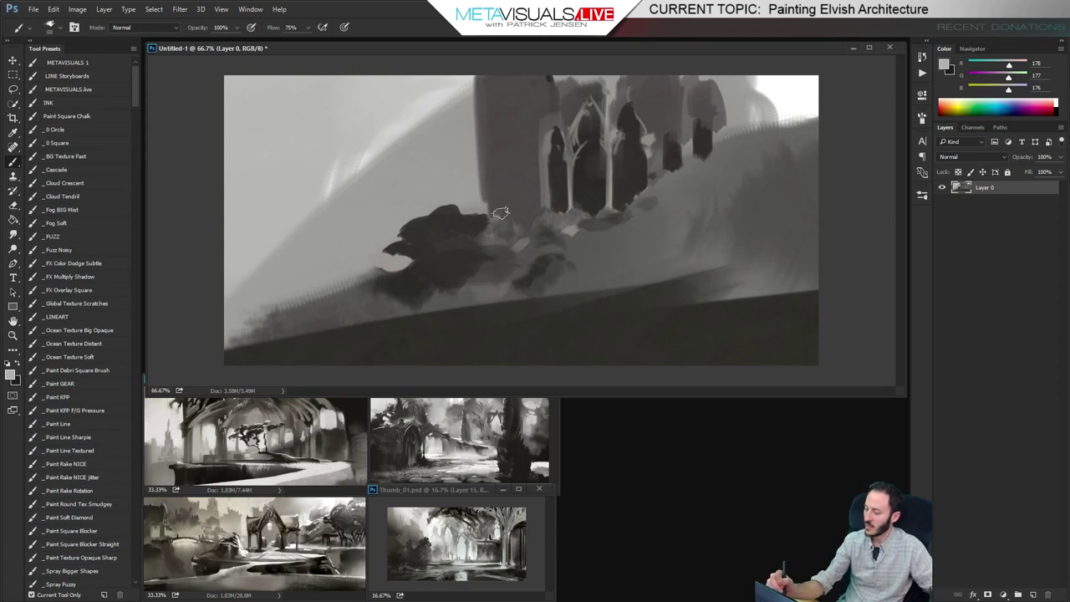
mouse_move(499, 204)
left_mouse_down()
mouse_move(499, 136)
mouse_move(518, 134)
mouse_move(529, 109)
left_mouse_up()
key("[")
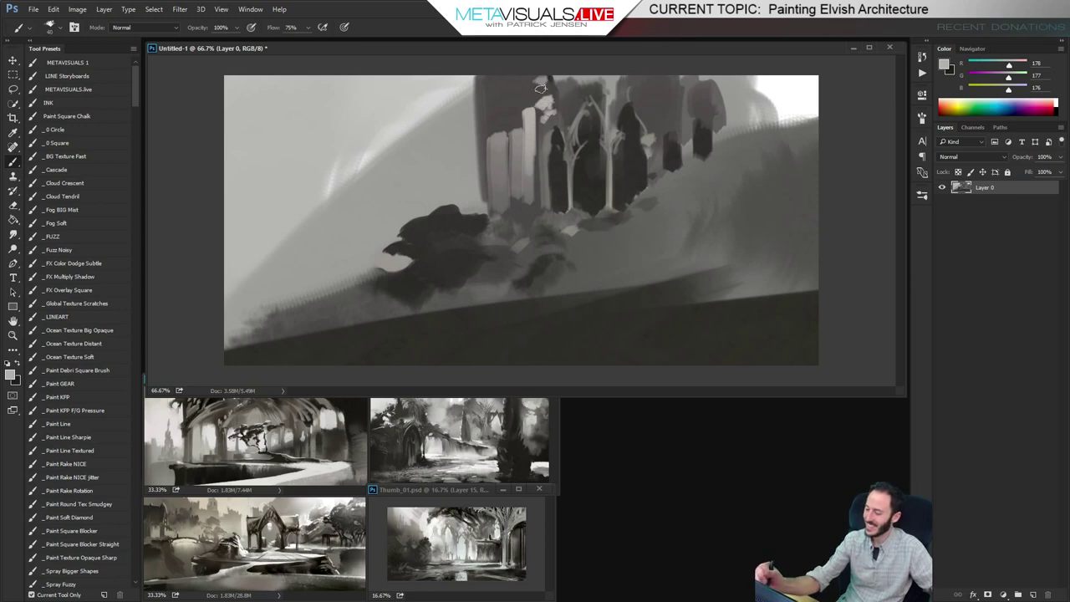
mouse_move(540, 88)
left_mouse_down()
mouse_move(581, 78)
mouse_move(509, 98)
mouse_move(547, 73)
mouse_move(529, 96)
mouse_move(584, 71)
mouse_move(577, 113)
left_mouse_up()
Sample the wall's dark grey and paint a dark roof mass across the top of the receding openings
left_click(505, 107, "alt")
key("]")
left_click_drag(660, 84, 754, 98)
key("space")
key("space")
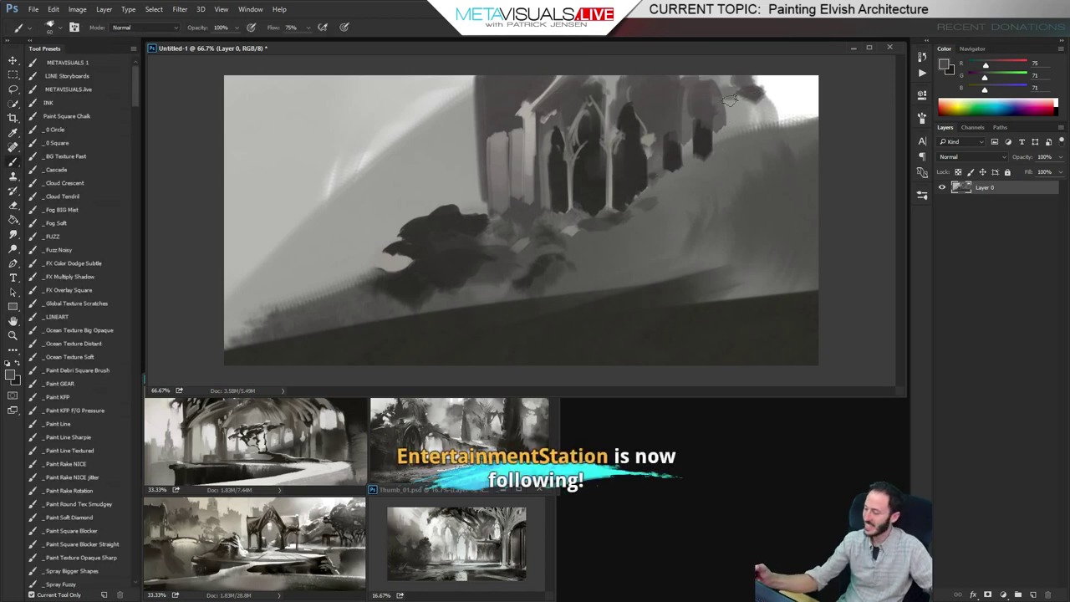
mouse_move(723, 97)
left_mouse_down()
mouse_move(716, 166)
mouse_move(696, 172)
mouse_move(689, 227)
mouse_move(674, 189)
mouse_move(672, 223)
left_mouse_up()
Paint a light grey patch on the slope below the farthest openings and smudge it downward into grassy streaks
left_click(427, 107, "alt")
key("]")
key("r")
mouse_move(698, 179)
left_mouse_down()
mouse_move(670, 214)
mouse_move(651, 219)
left_mouse_up()
key("space")
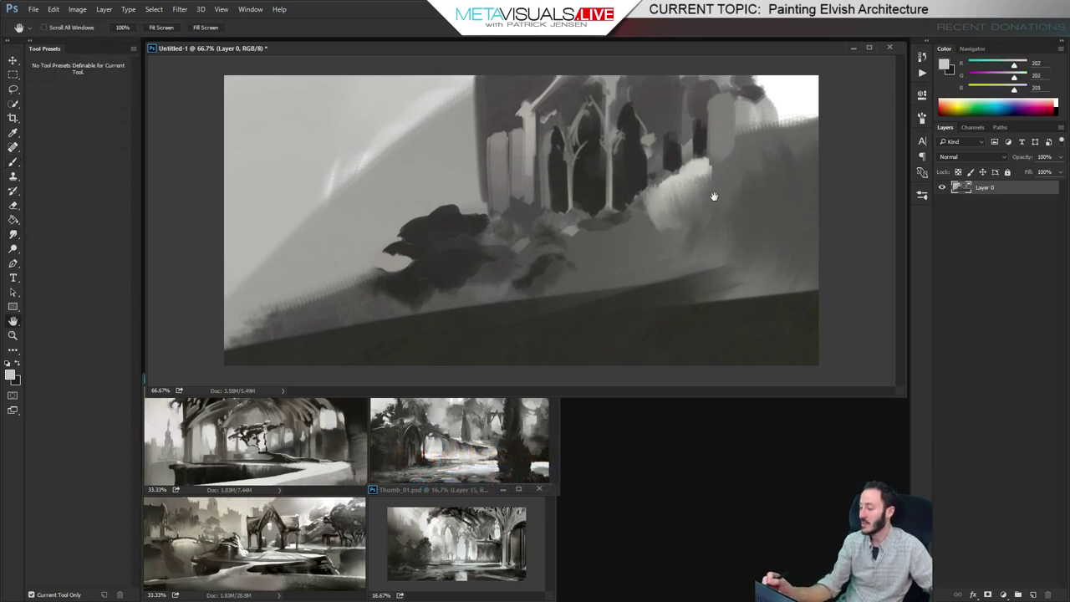
Extend the light grass band uphill along the slope's crest with sampled light grey and smudge its edges
key("b")
left_click(698, 182, "alt")
mouse_move(709, 196)
left_mouse_down()
mouse_move(724, 170)
mouse_move(744, 184)
mouse_move(774, 140)
mouse_move(774, 197)
mouse_move(786, 134)
left_mouse_up()
key("r")
left_click_drag(752, 171, 810, 121)
key("b")
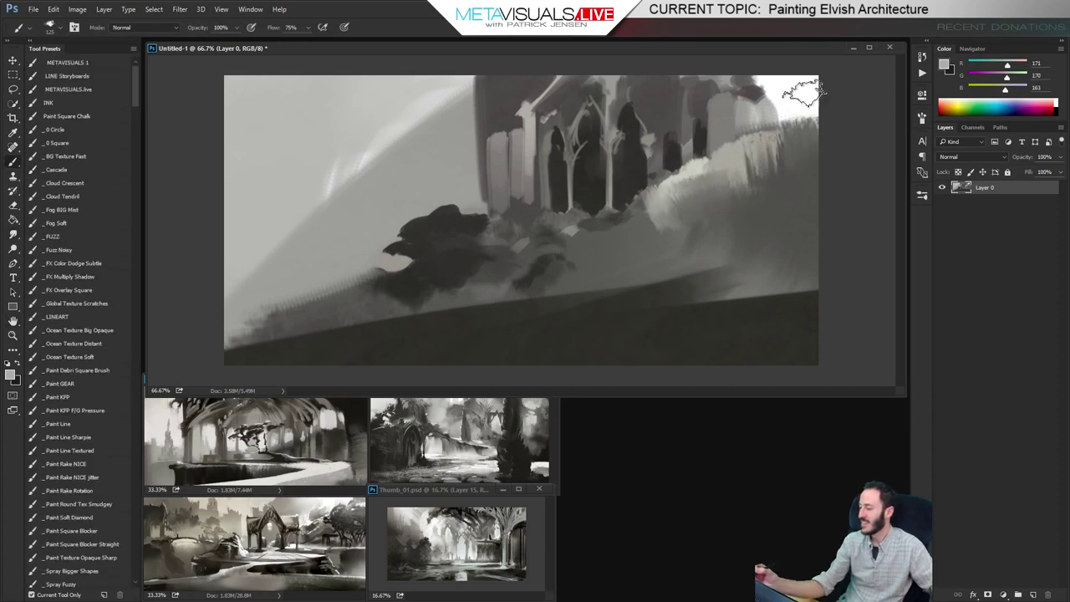
Dab sampled white highlights on the lit slope and along the path in front of the arches
left_click(803, 90, "alt")
left_click_drag(710, 169, 673, 183)
mouse_move(645, 214)
left_mouse_down()
mouse_move(600, 242)
mouse_move(519, 250)
mouse_move(628, 250)
left_mouse_up()
key("bracketleft")
key("bracketleft")
key("bracketleft")
key("bracketleft")
key("bracketleft")
key("bracketleft")
key("bracketleft")
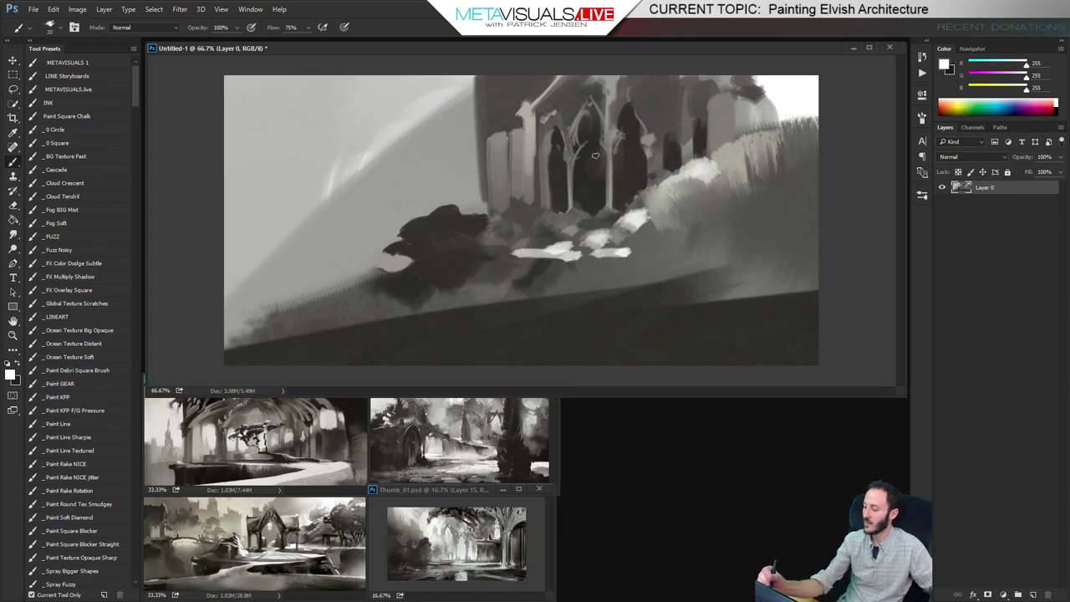
Paint white light into the lower central and right arch openings, with white dabs around the far openings
mouse_move(595, 155)
left_mouse_down()
mouse_move(587, 206)
mouse_move(597, 180)
left_mouse_up()
key("ctrl+z")
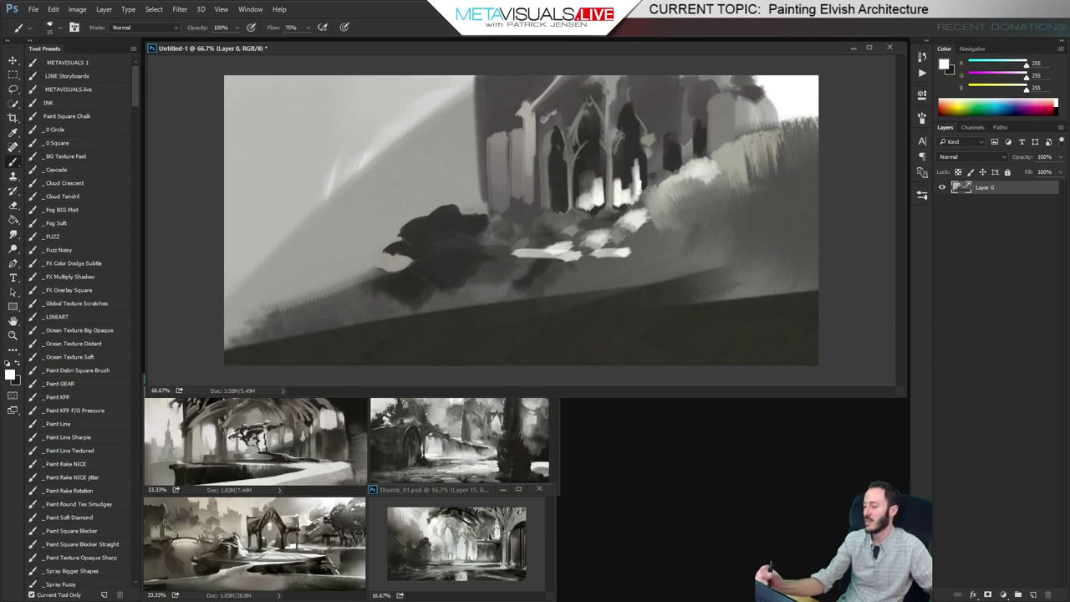
mouse_move(641, 194)
left_mouse_down()
mouse_move(642, 155)
mouse_move(630, 168)
left_mouse_up()
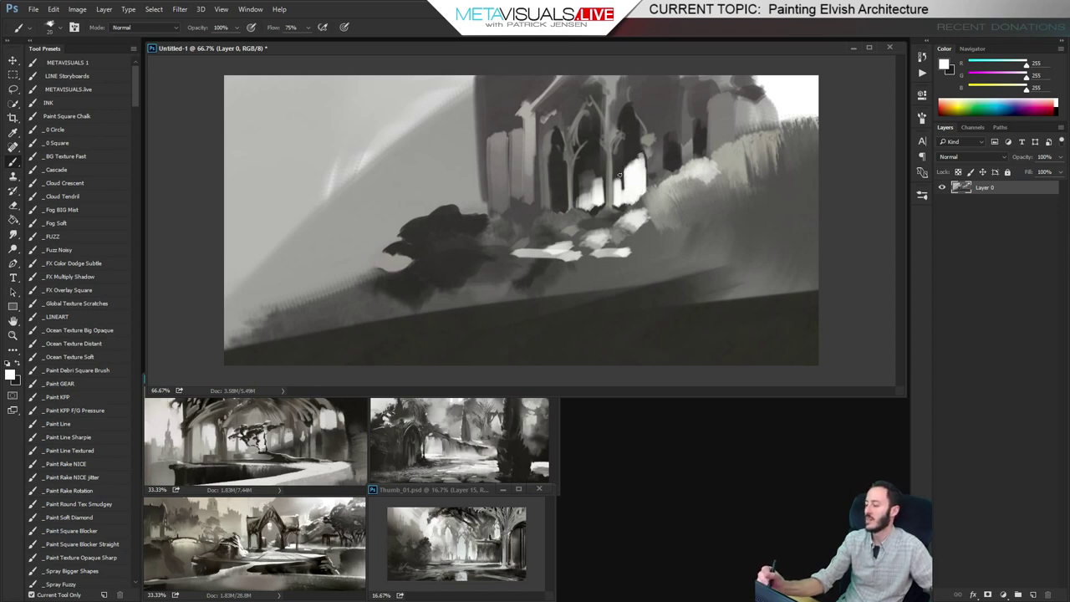
left_click(619, 173, "alt")
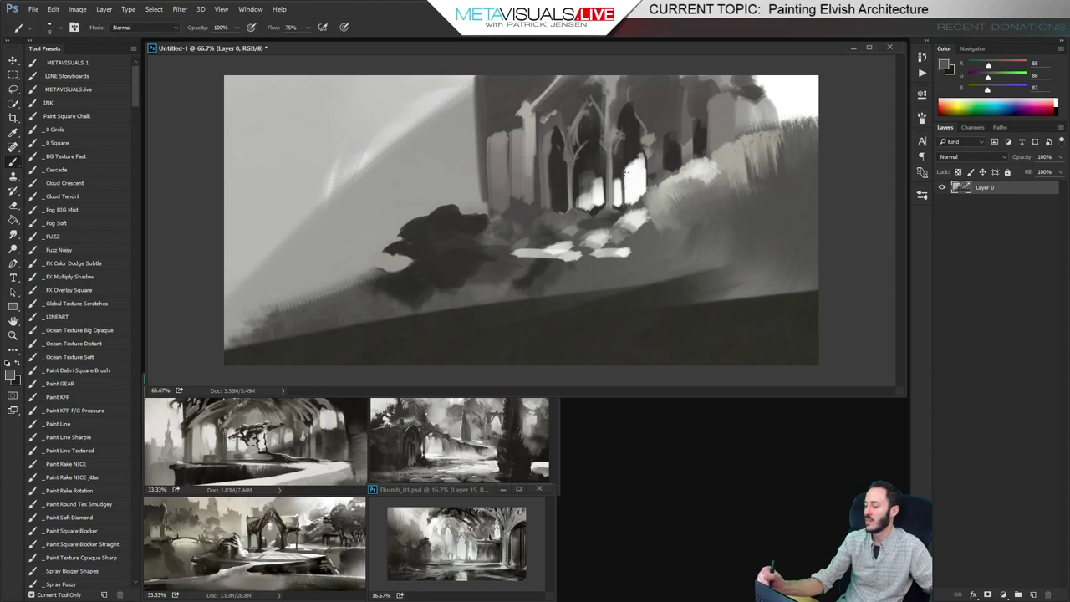
left_click(639, 177, "alt")
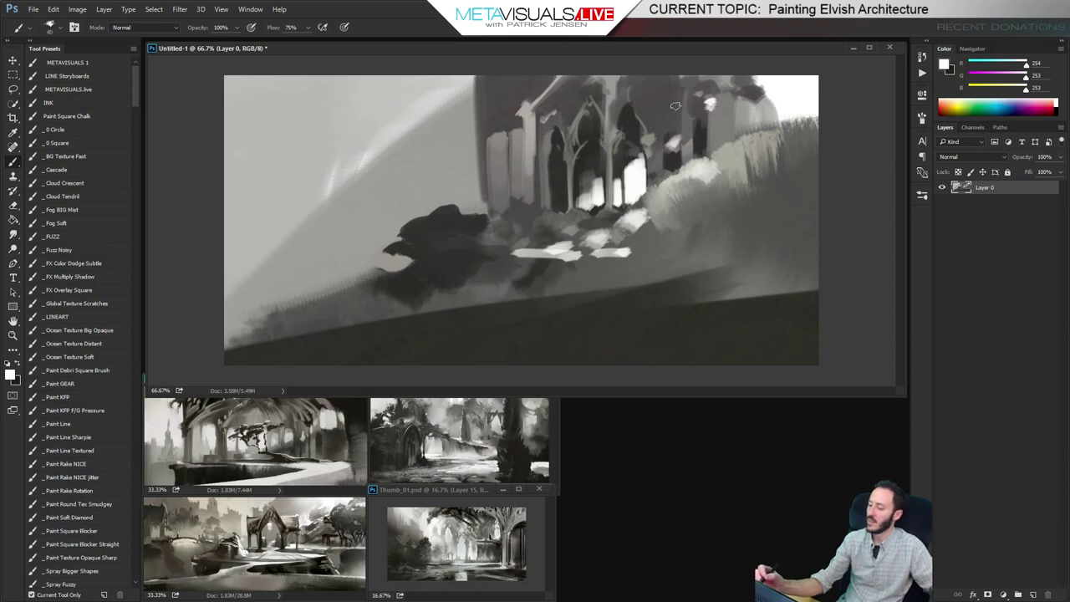
Paint sampled background grey over the building's outer left wall to narrow it and slope its roof edge
left_click(471, 128, "alt")
mouse_move(492, 192)
left_mouse_down()
mouse_move(489, 143)
mouse_move(489, 195)
mouse_move(472, 131)
mouse_move(476, 195)
mouse_move(490, 196)
mouse_move(491, 162)
left_mouse_up()
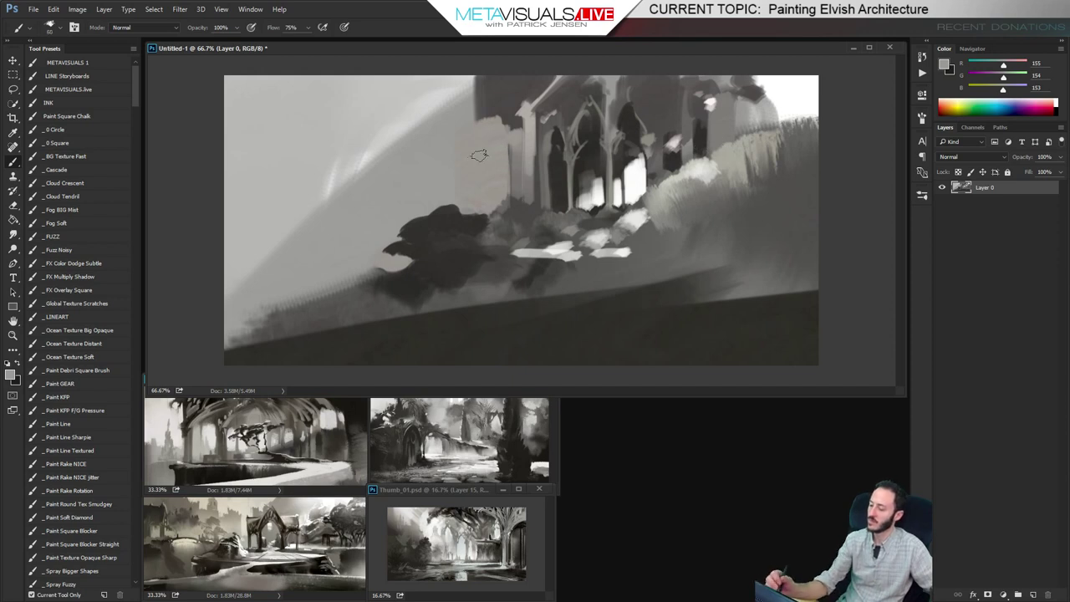
mouse_move(477, 83)
left_mouse_down()
mouse_move(493, 115)
mouse_move(524, 66)
left_mouse_up()
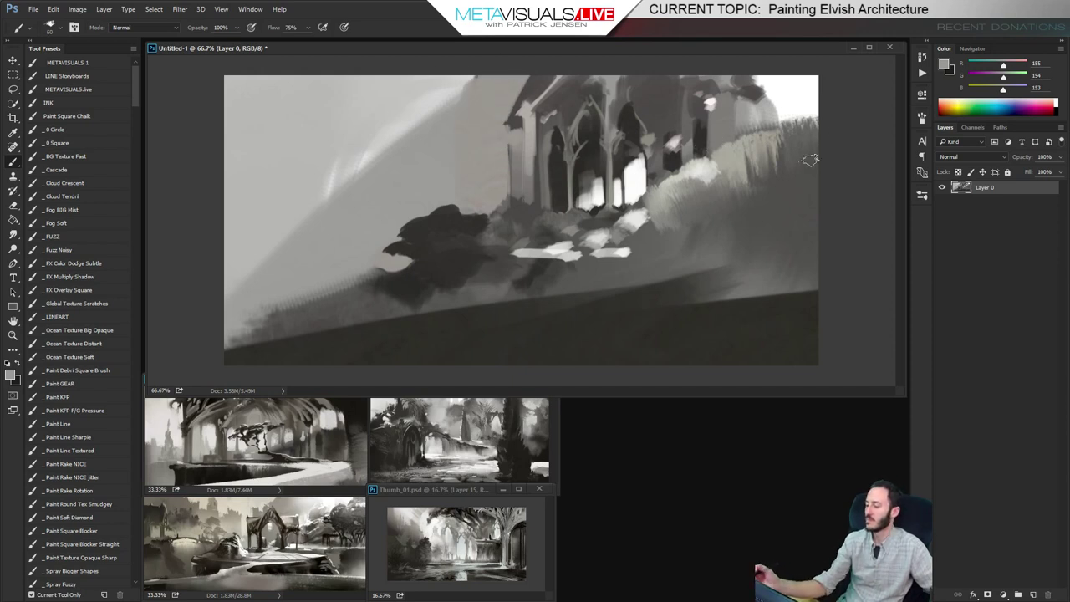
Paint a large dark bush mass on the slope right of the path with a bigger brush and sampled dark grey
left_click(700, 142, "alt")
key("bracketright")
key("bracketright")
key("bracketright")
key("bracketright")
key("bracketright")
mouse_move(637, 273)
left_mouse_down()
mouse_move(631, 300)
mouse_move(630, 261)
mouse_move(652, 302)
mouse_move(660, 238)
mouse_move(681, 293)
mouse_move(690, 230)
mouse_move(715, 295)
mouse_move(723, 221)
mouse_move(765, 277)
left_mouse_up()
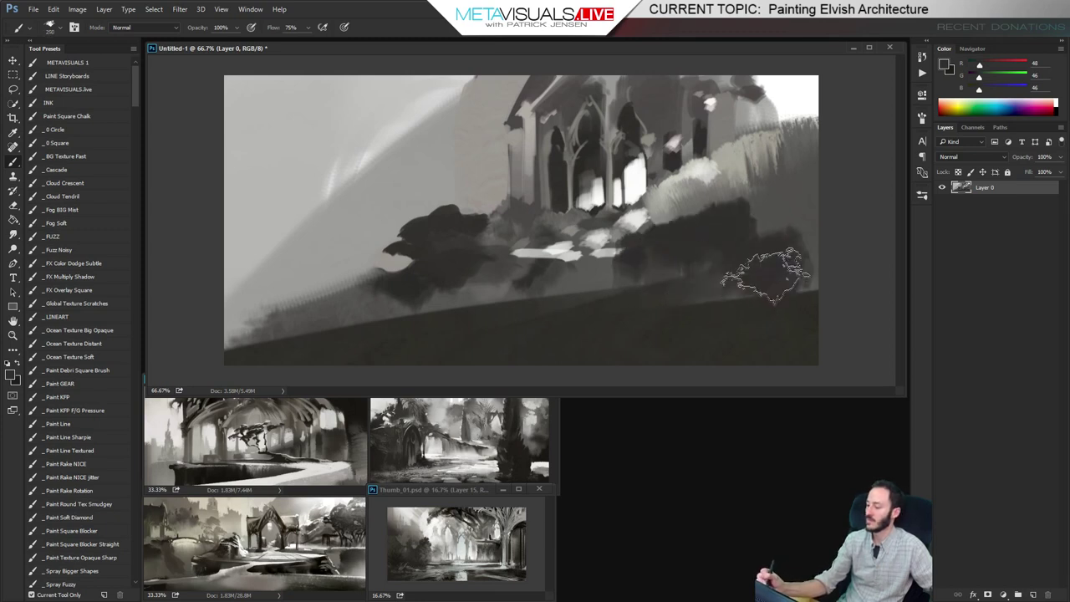
Block in two mid-grey ground patches below the path, stepping down into the dark foreground
left_click(717, 206, "alt")
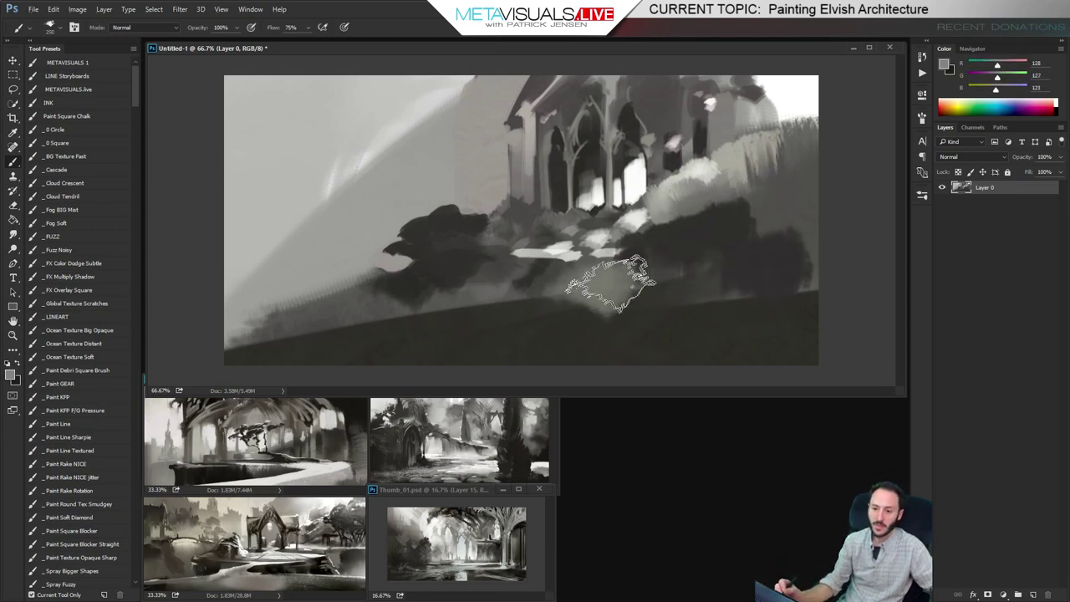
key("space")
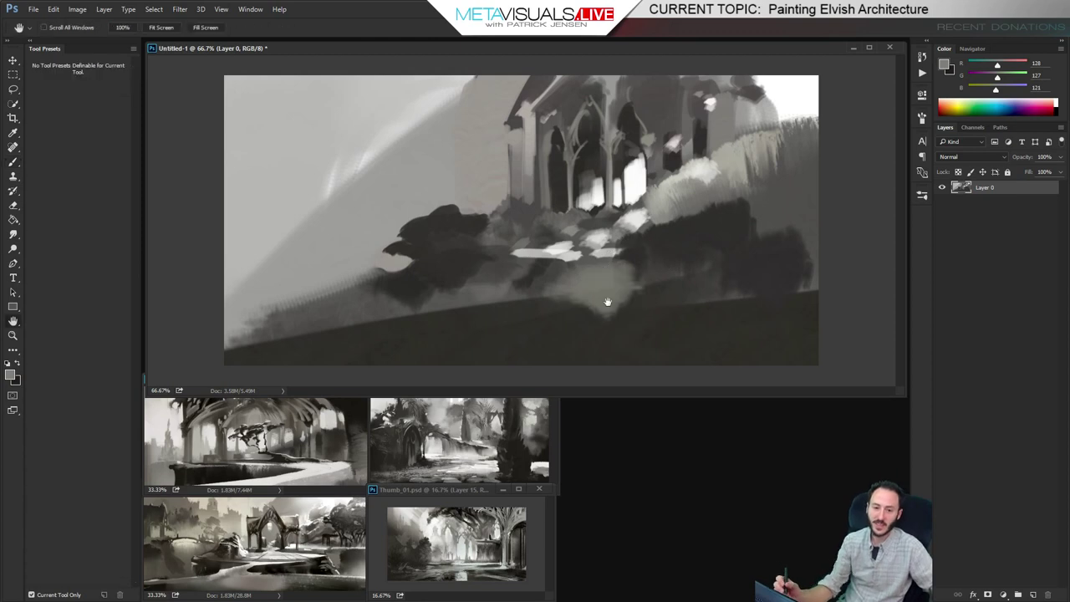
mouse_move(607, 301)
left_mouse_down()
mouse_move(571, 239)
mouse_move(504, 339)
mouse_move(544, 315)
mouse_move(531, 363)
mouse_move(489, 332)
mouse_move(480, 288)
left_mouse_up()
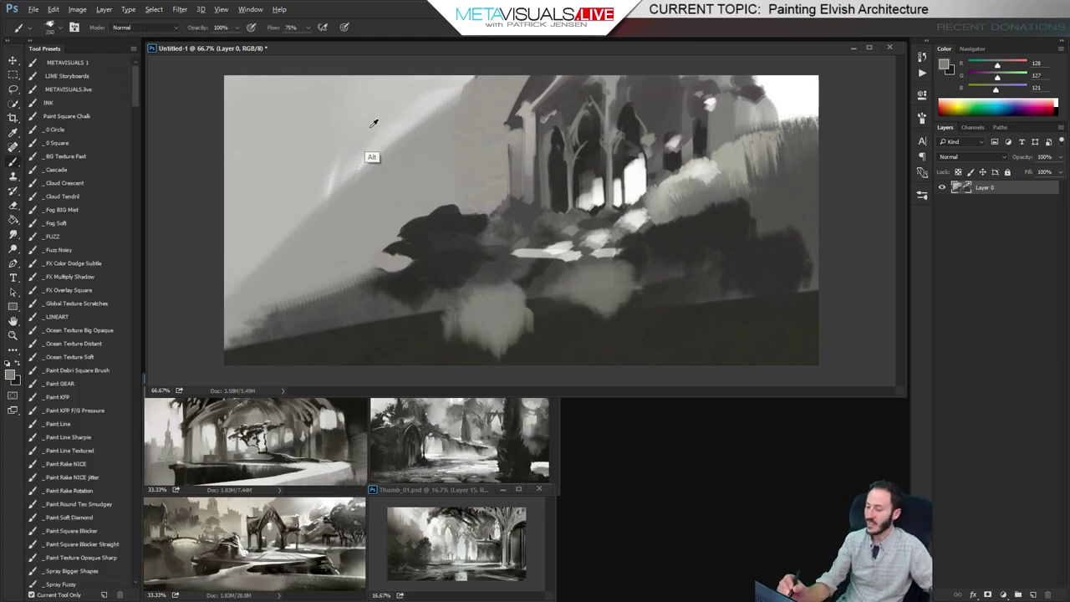
Paint a light patch over the lower foreground ground shape with sampled near-white grey and smudge it sideways
left_click(373, 123, "alt")
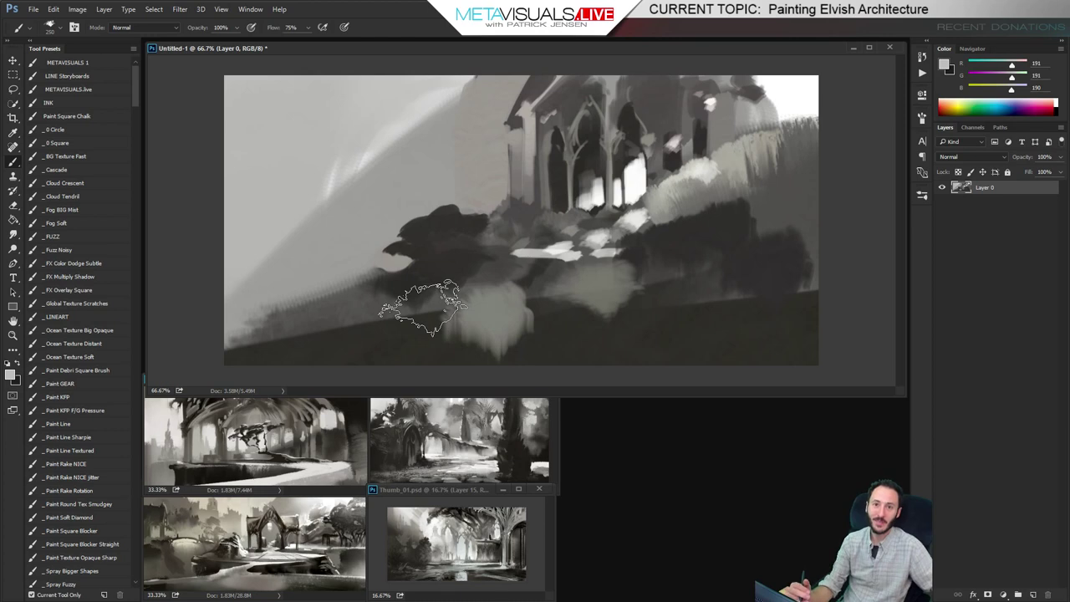
key("bracketleft")
key("bracketleft")
left_click(544, 239, "alt")
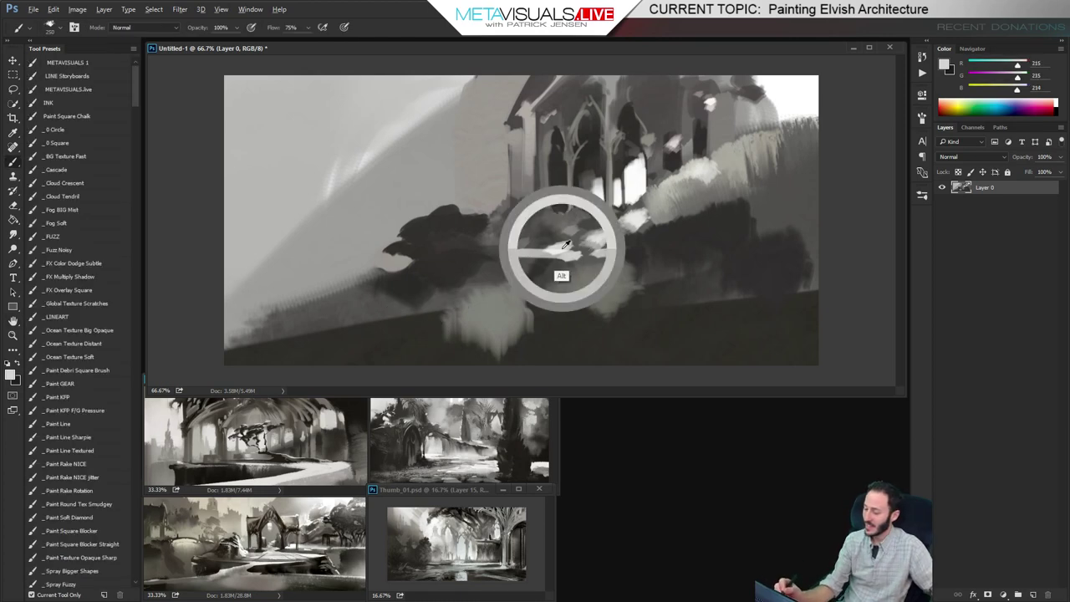
mouse_move(438, 343)
left_mouse_down()
mouse_move(468, 355)
mouse_move(463, 323)
mouse_move(490, 351)
left_mouse_up()
key("r")
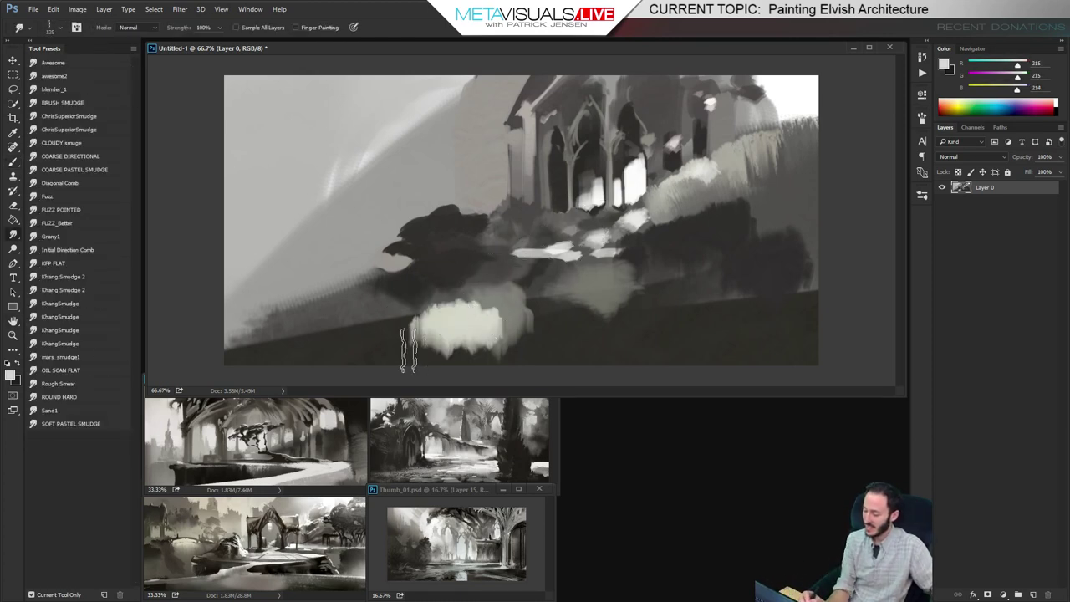
left_click_drag(390, 347, 530, 347)
Cover most of the foreground light patch with sampled mid-grey, leaving a small highlight, and extend the grey ground up to the path
key("space")
key("b")
left_click(518, 350, "alt")
mouse_move(446, 340)
left_mouse_down()
mouse_move(467, 356)
mouse_move(463, 335)
mouse_move(505, 343)
mouse_move(496, 330)
mouse_move(369, 327)
mouse_move(500, 345)
left_mouse_up()
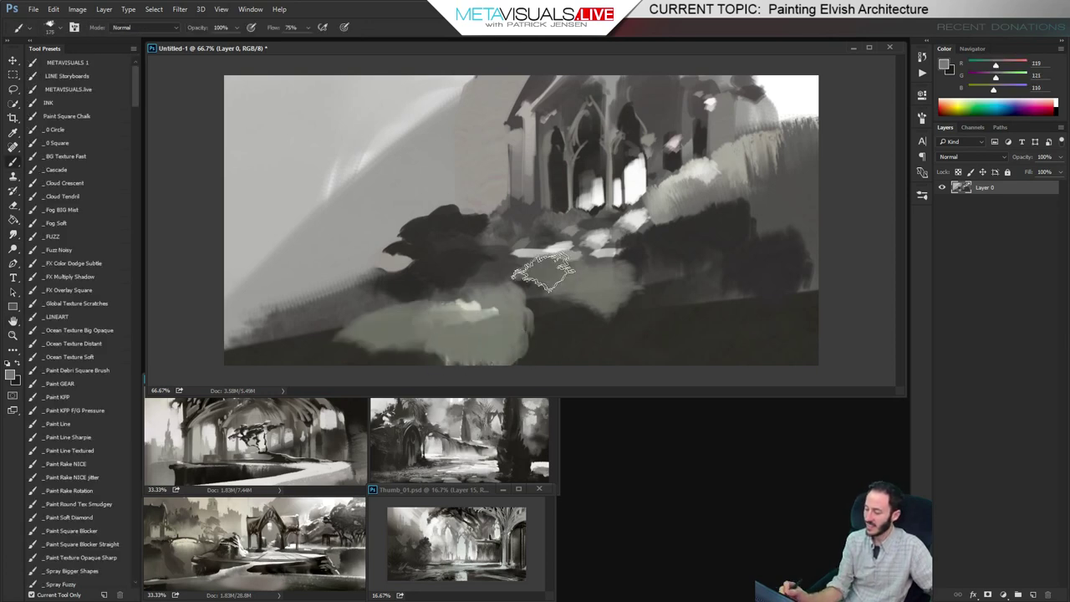
key("space")
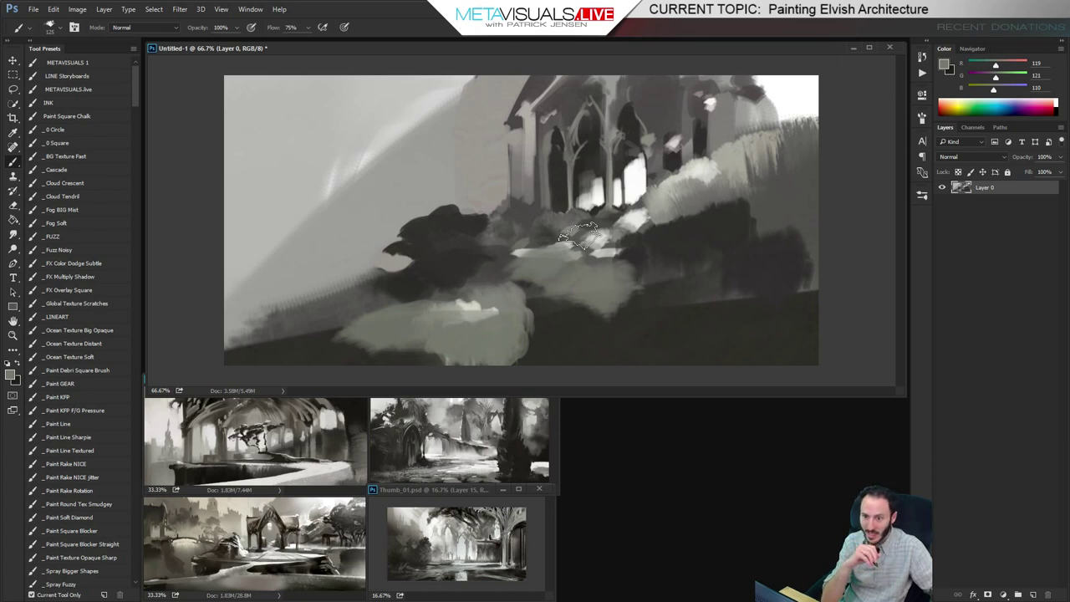
key("bracketleft")
key("bracketleft")
key("bracketleft")
key("bracketleft")
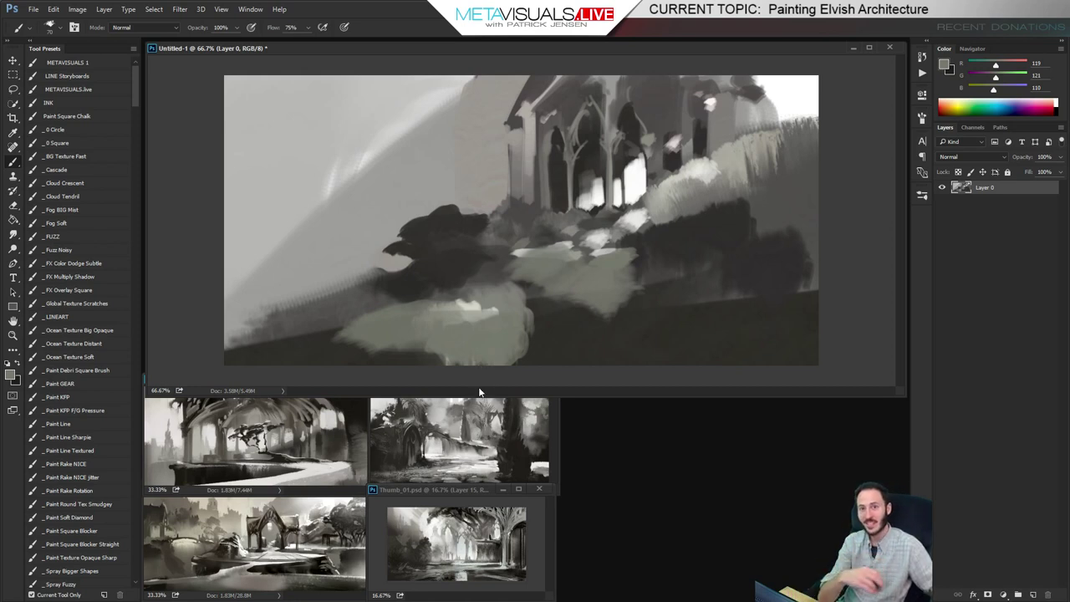
Using the Paint KFP F/G Pressure brush, break up the dark bush left of the path with light and mid-grey strokes
key("h")
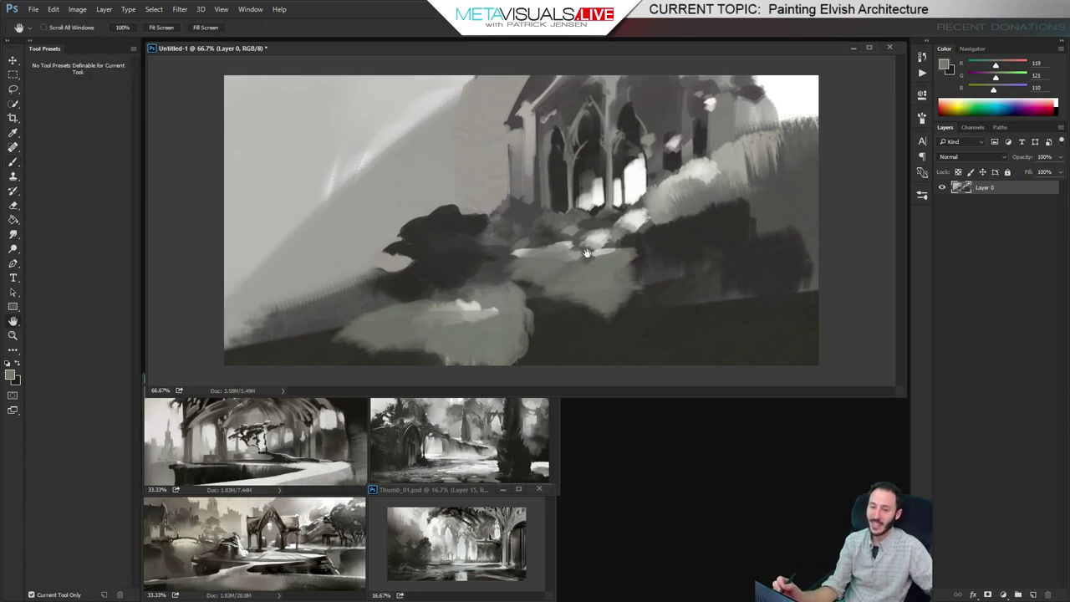
key("b")
left_click(77, 411)
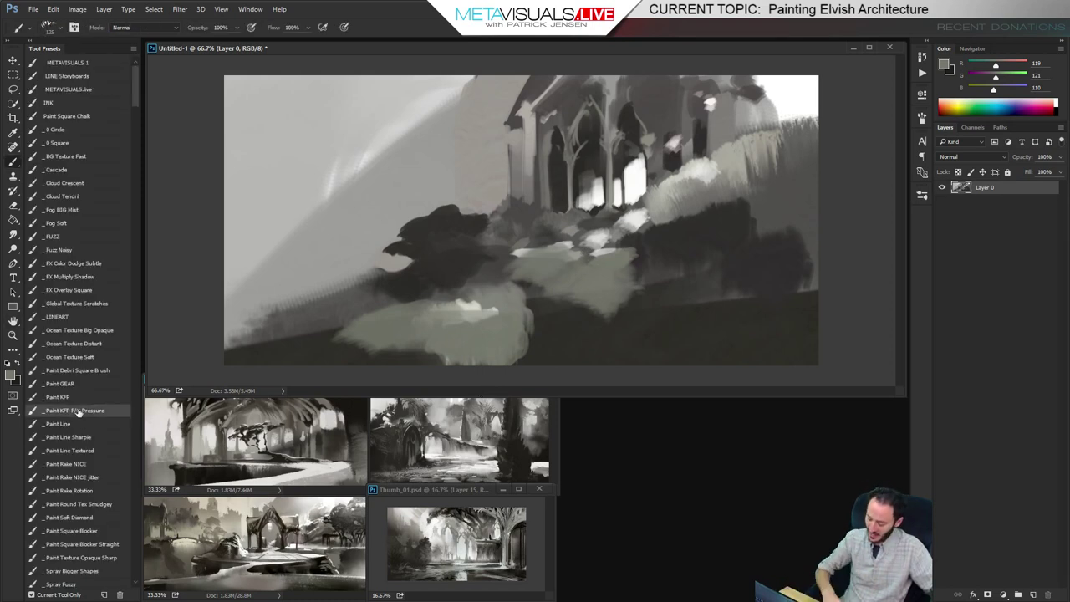
key("bracketleft")
key("bracketleft")
left_click(424, 119, "alt")
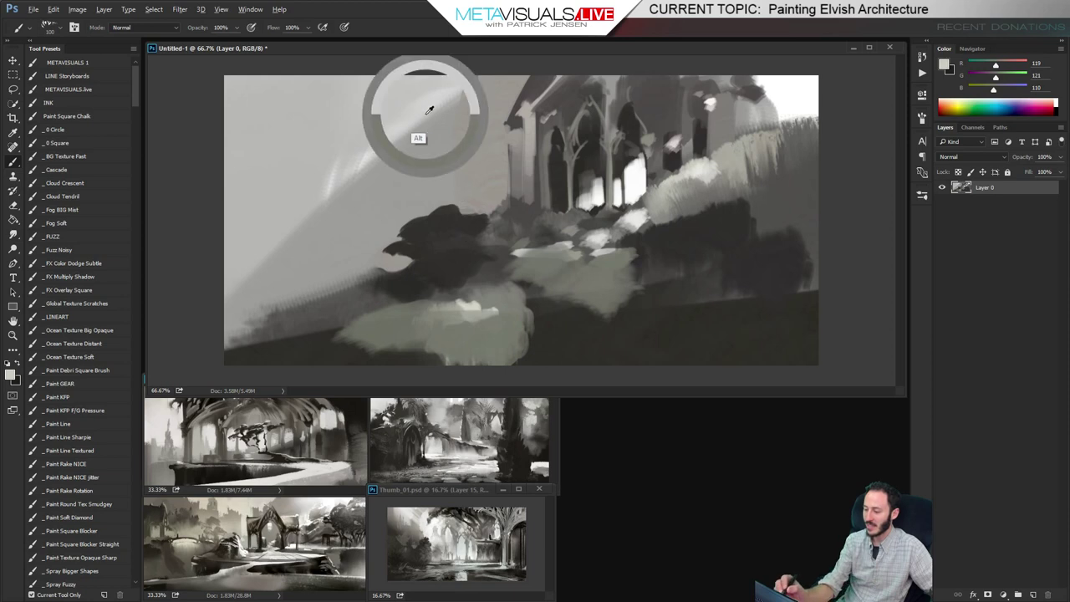
left_click_drag(389, 250, 456, 229)
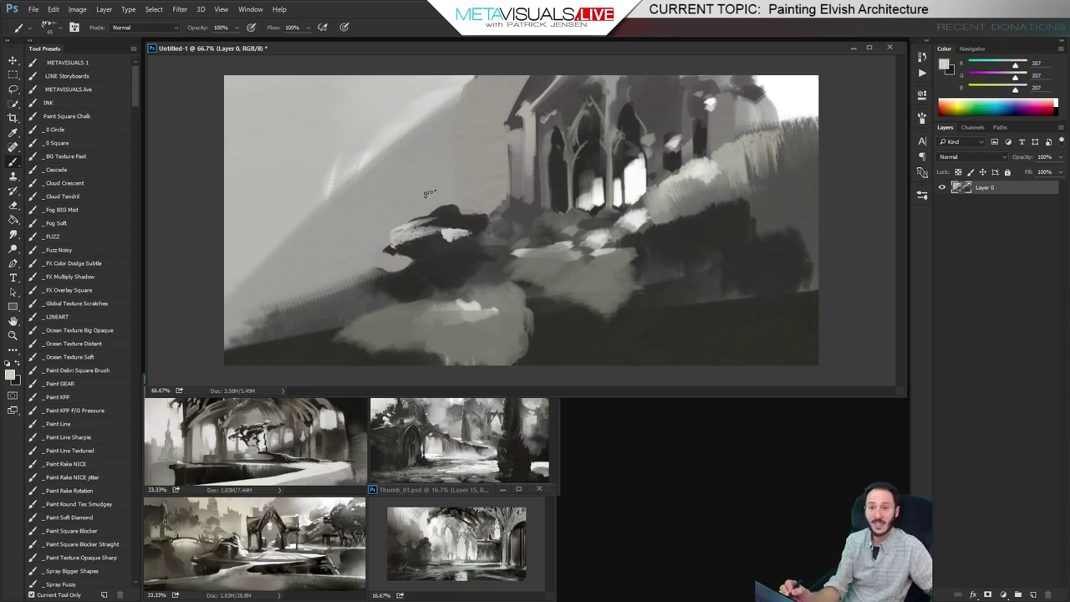
left_click(431, 219, "alt")
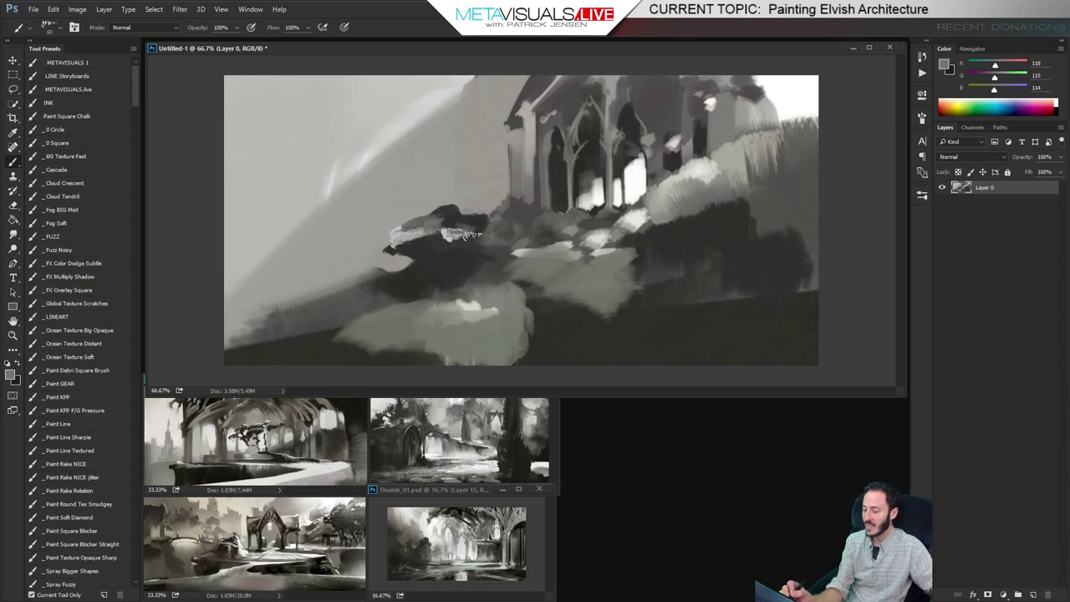
left_click_drag(467, 234, 444, 235)
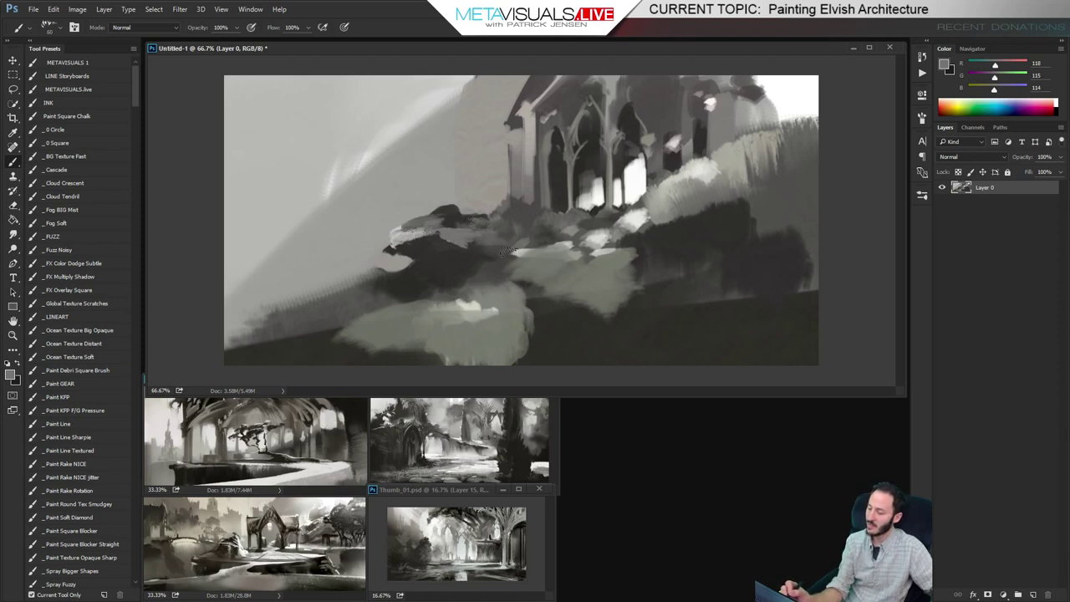
Paint the sky left of the building in light grey, leaving a jagged distant skyline, and smudge its edges
left_click(368, 179, "alt")
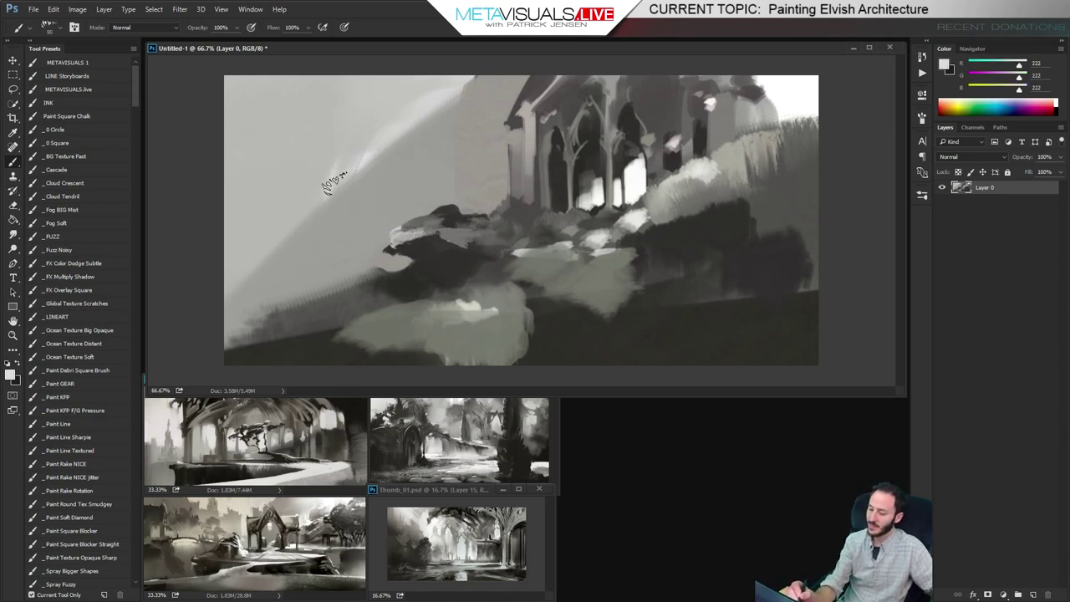
mouse_move(334, 172)
left_mouse_down()
mouse_move(329, 198)
mouse_move(321, 167)
mouse_move(207, 167)
mouse_move(251, 159)
mouse_move(310, 121)
mouse_move(212, 126)
mouse_move(301, 113)
mouse_move(238, 105)
mouse_move(313, 142)
mouse_move(356, 88)
mouse_move(359, 172)
mouse_move(381, 84)
mouse_move(384, 151)
mouse_move(351, 193)
mouse_move(408, 112)
mouse_move(389, 150)
mouse_move(405, 179)
mouse_move(404, 142)
mouse_move(410, 168)
mouse_move(422, 146)
left_mouse_up()
key("bracketright")
key("bracketright")
key("space")
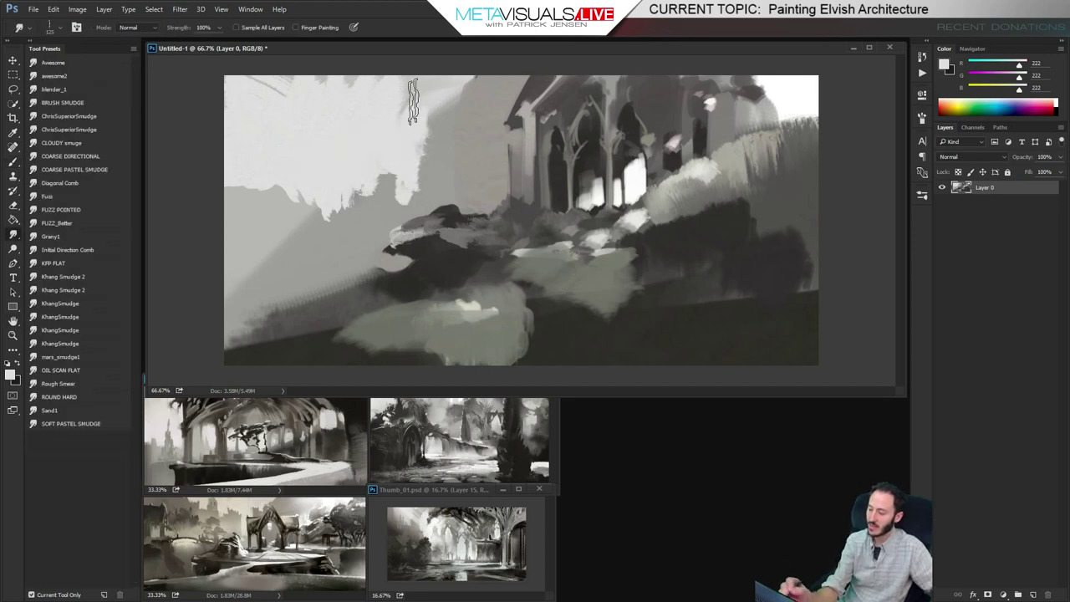
key("b")
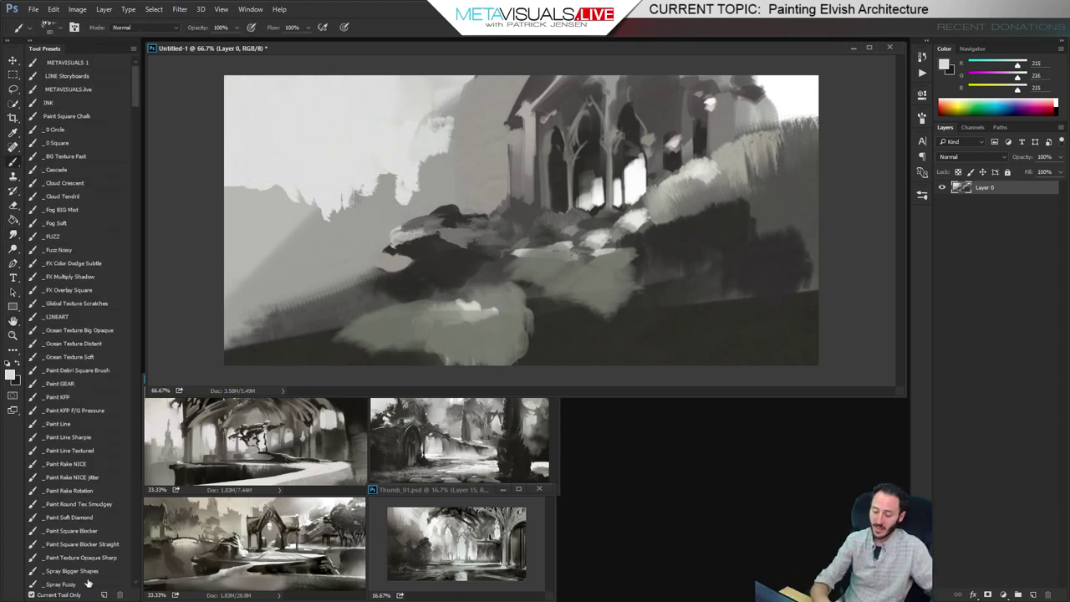
Using the Paint Line brush and sampled white, paint thin horizontal steps leading up to the arches
left_click_drag(135, 86, 141, 64)
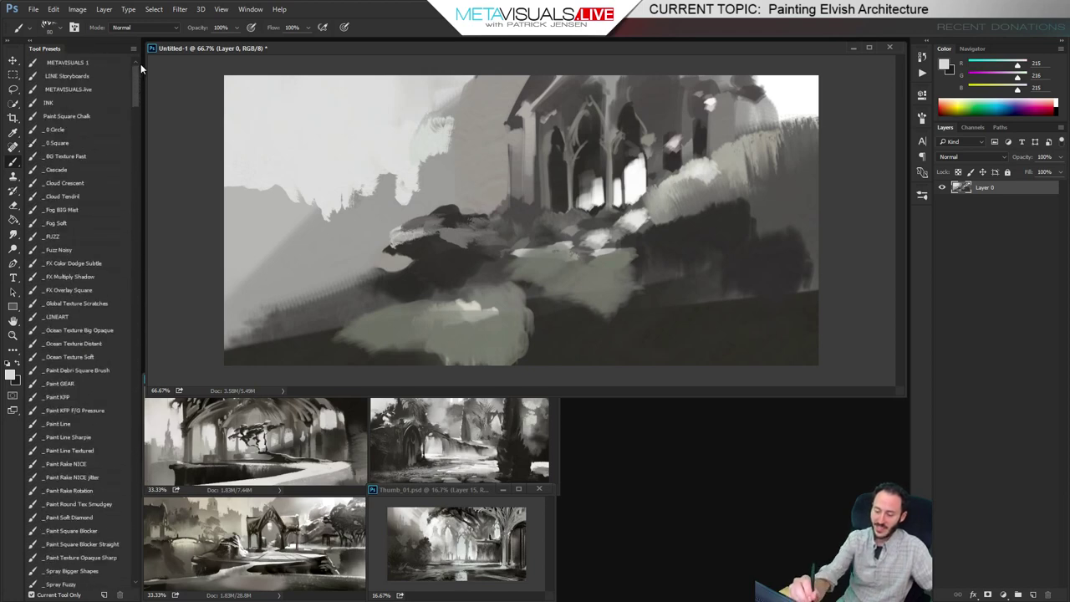
key("space")
key("b")
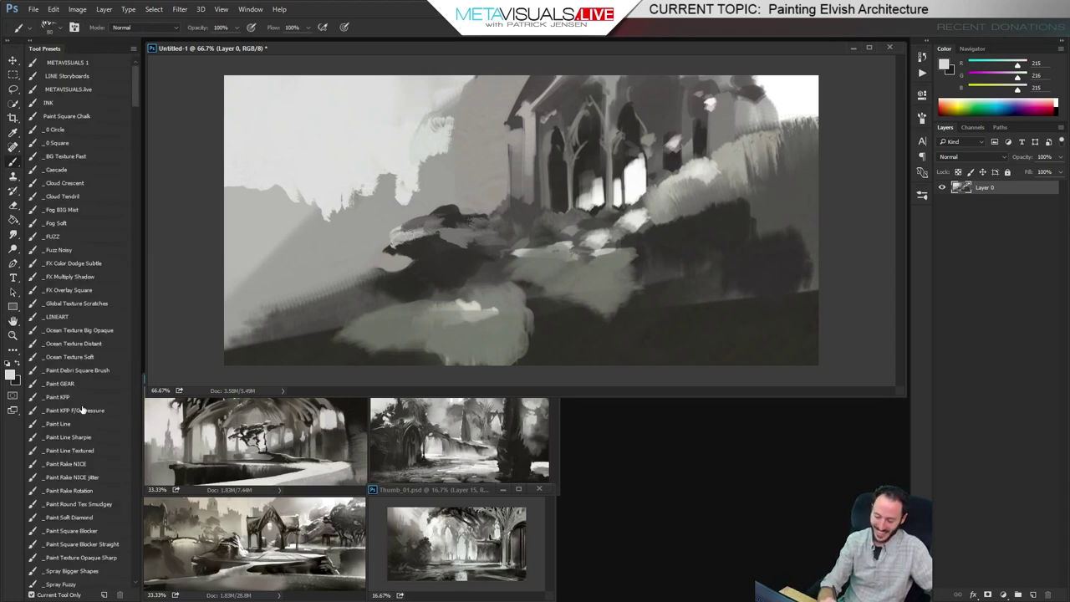
left_click(88, 422)
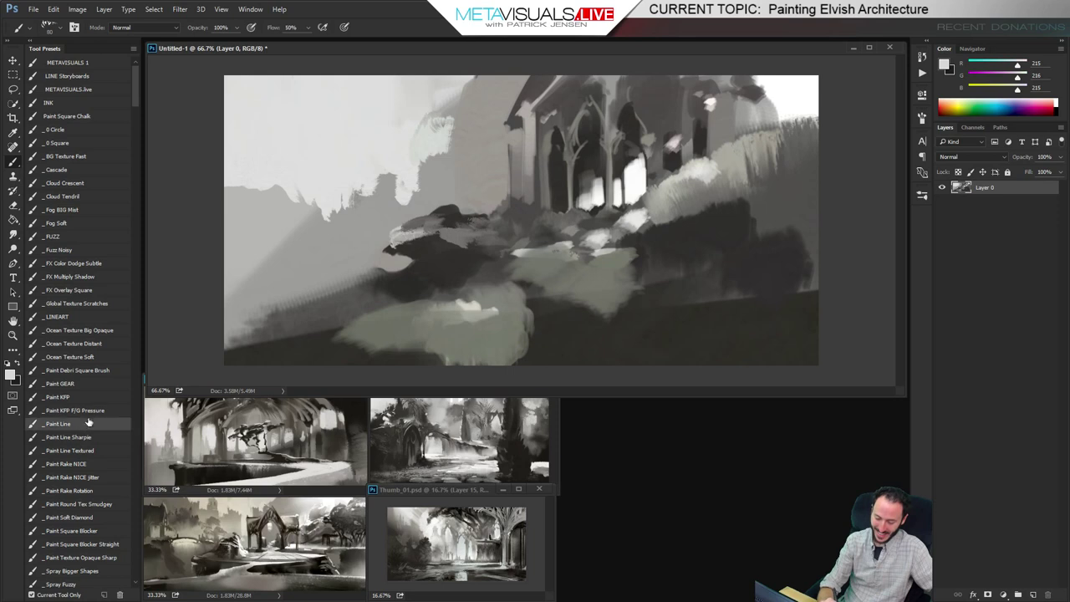
left_click(611, 195, "alt")
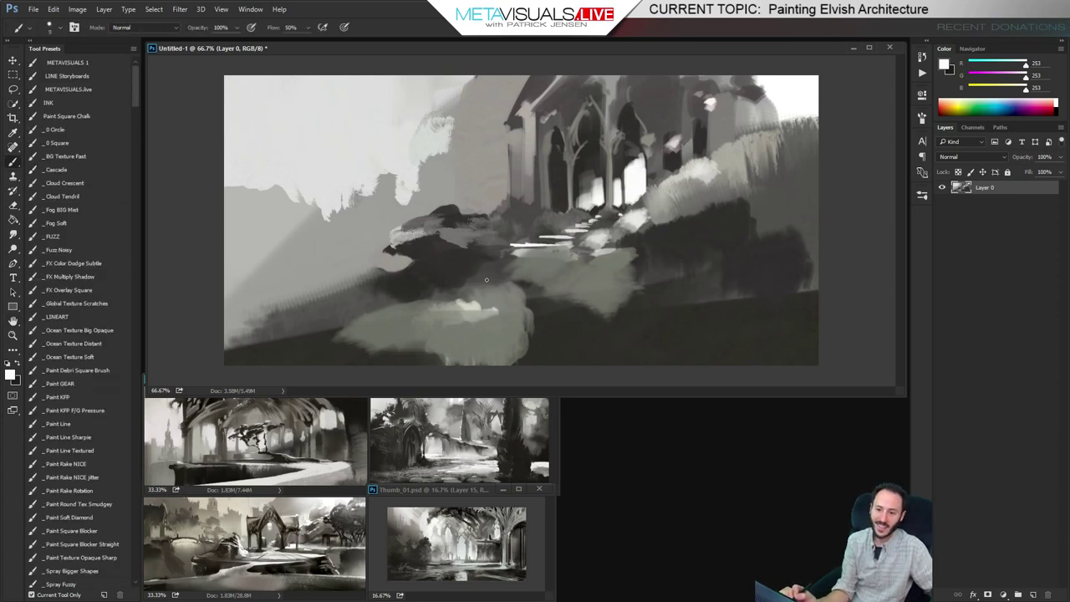
Paint a broad white step with sampled light tones at the foot of the stairs and smudge its lower edge down into the ground
mouse_move(544, 262)
left_mouse_down()
mouse_move(506, 256)
mouse_move(506, 280)
mouse_move(574, 281)
mouse_move(488, 256)
left_mouse_up()
key("space")
key("r")
key("space")
key("b")
left_click(510, 252, "alt")
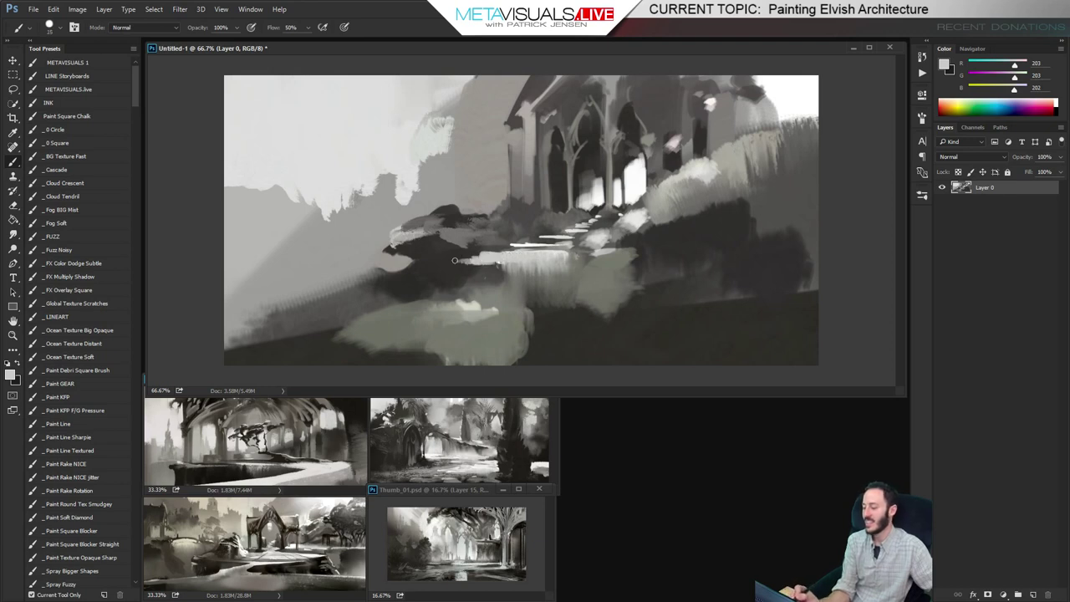
left_click(628, 186, "alt")
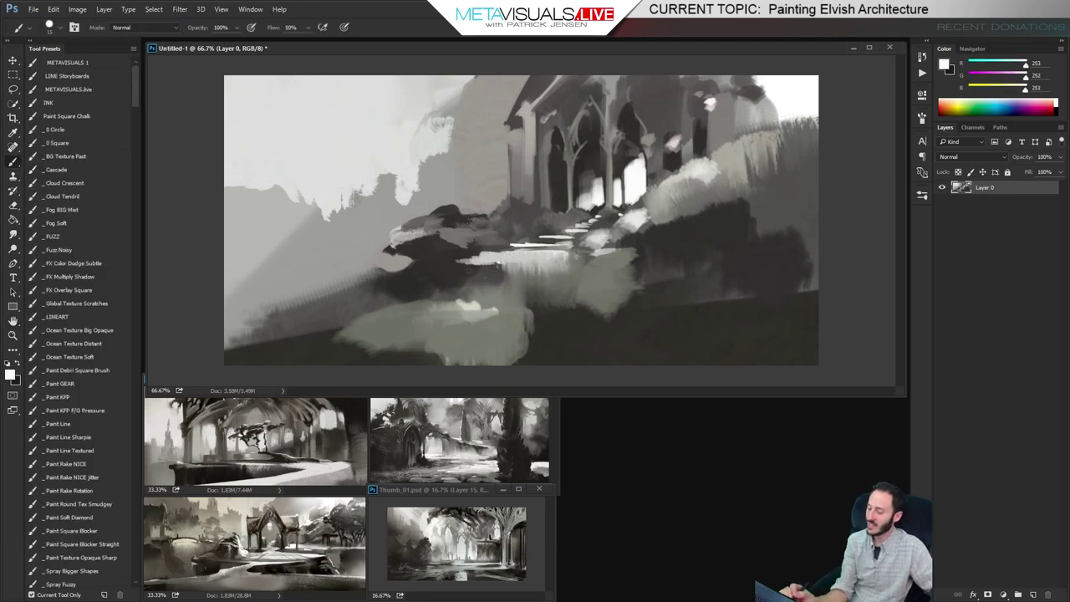
left_click_drag(498, 263, 521, 263)
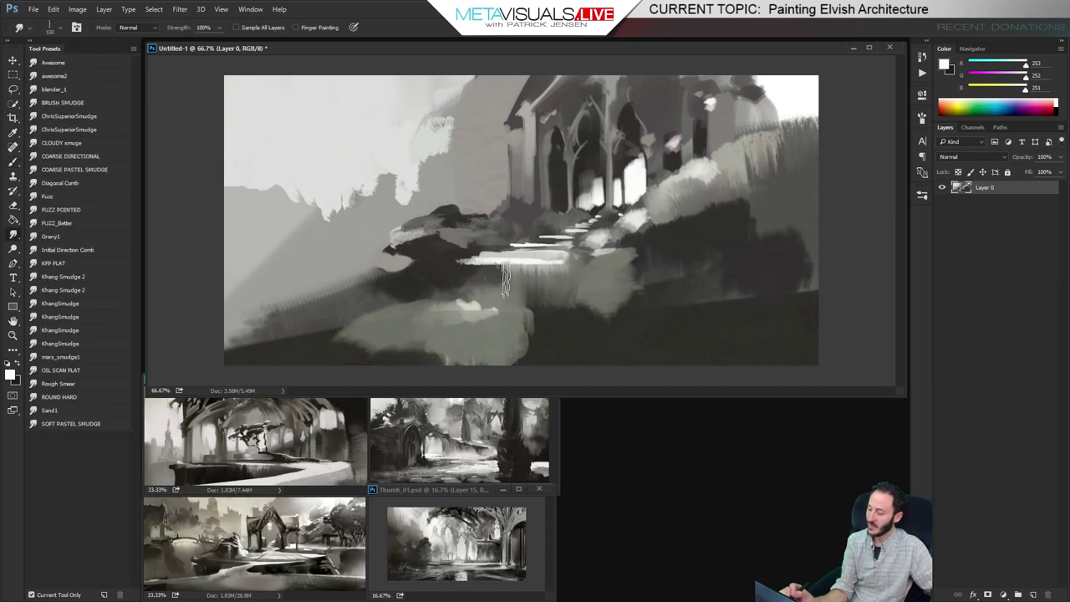
key("space")
key("space")
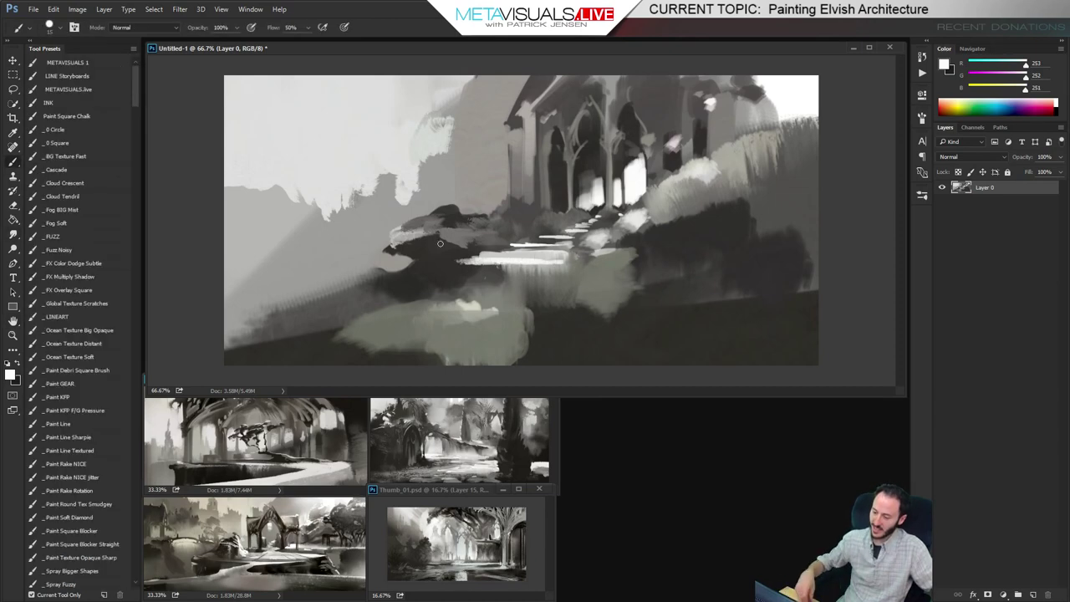
key("space")
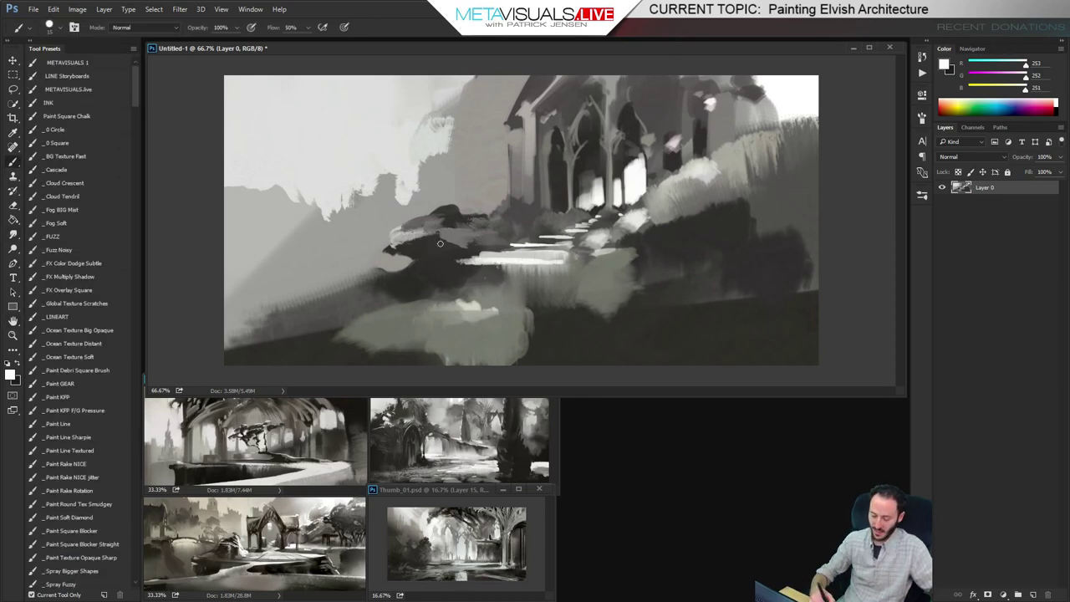
Using the Paint Square Blocker Straight brush and sampled light grey, block in faint distant buildings along the skyline and soften the haze beneath them
left_click(106, 545)
left_click(281, 221, "alt")
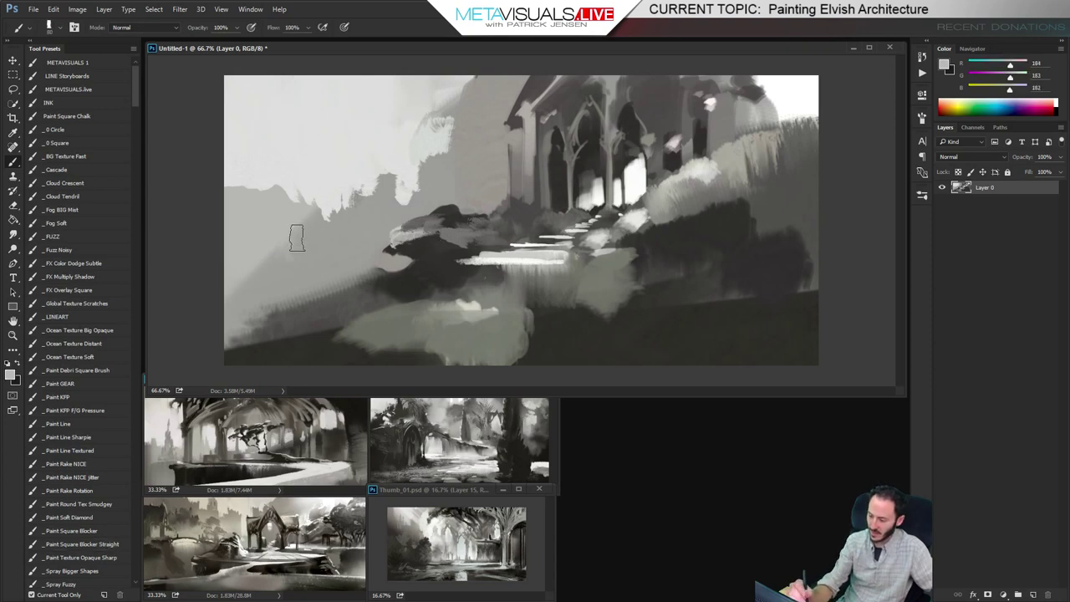
mouse_move(308, 234)
left_mouse_down()
mouse_move(343, 224)
mouse_move(307, 233)
mouse_move(362, 224)
mouse_move(371, 201)
mouse_move(326, 221)
left_mouse_up()
key("r")
key("space")
key("b")
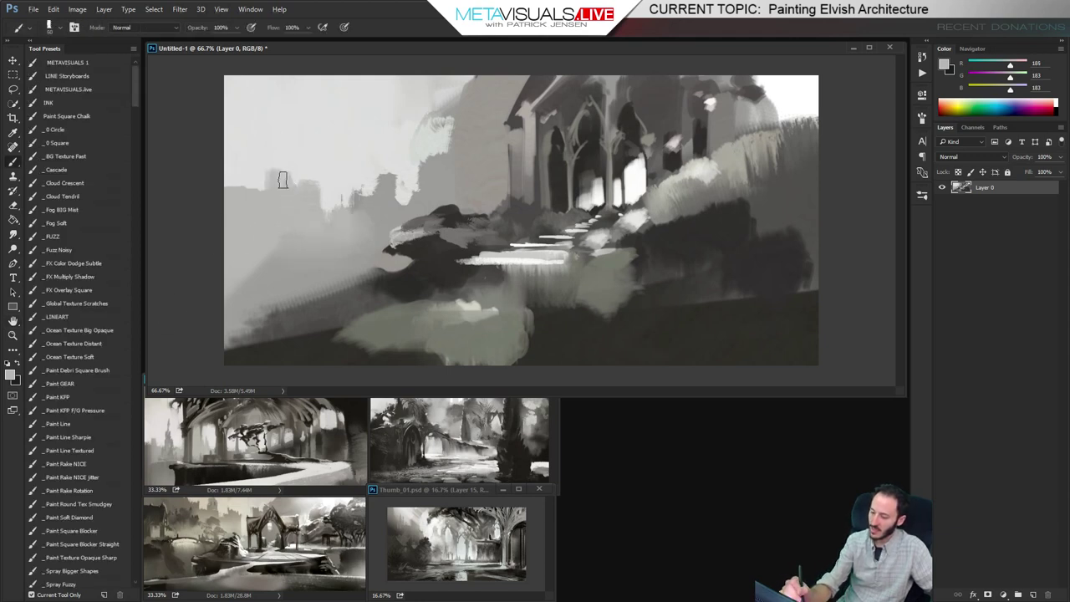
mouse_move(283, 180)
left_mouse_down()
mouse_move(310, 191)
mouse_move(307, 173)
mouse_move(348, 180)
left_mouse_up()
key("h")
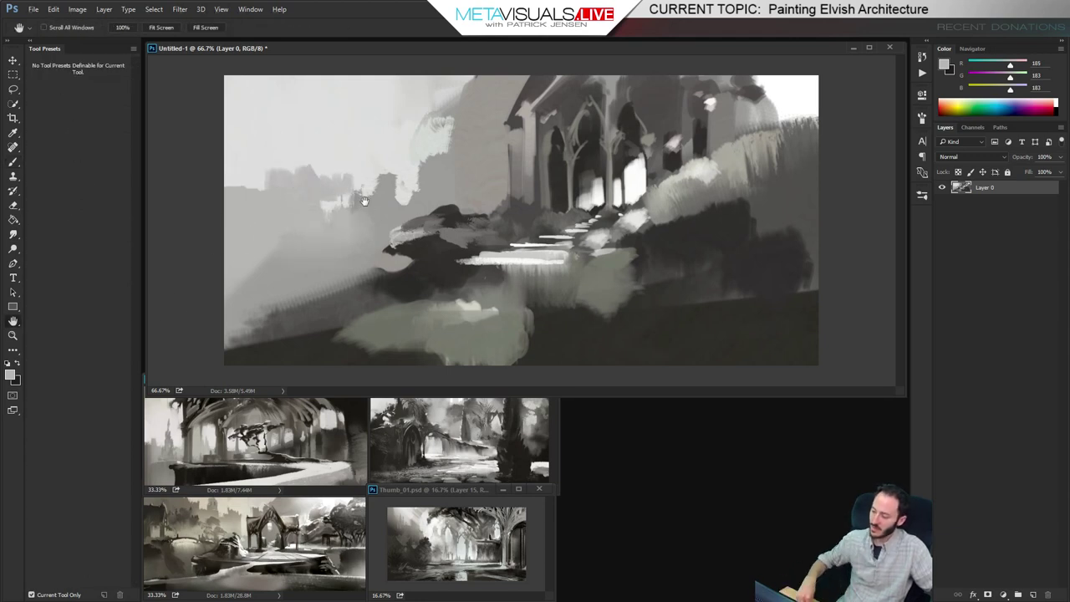
key("b")
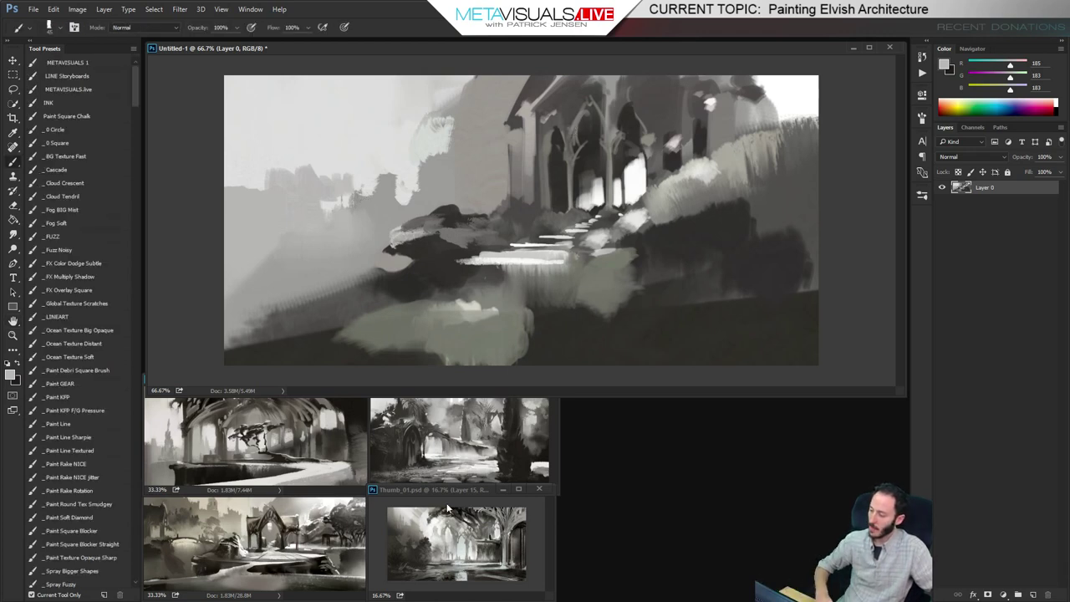
Paint thin light ribs across the gable above the pointed arches with sampled light tones
left_click(761, 74, "alt")
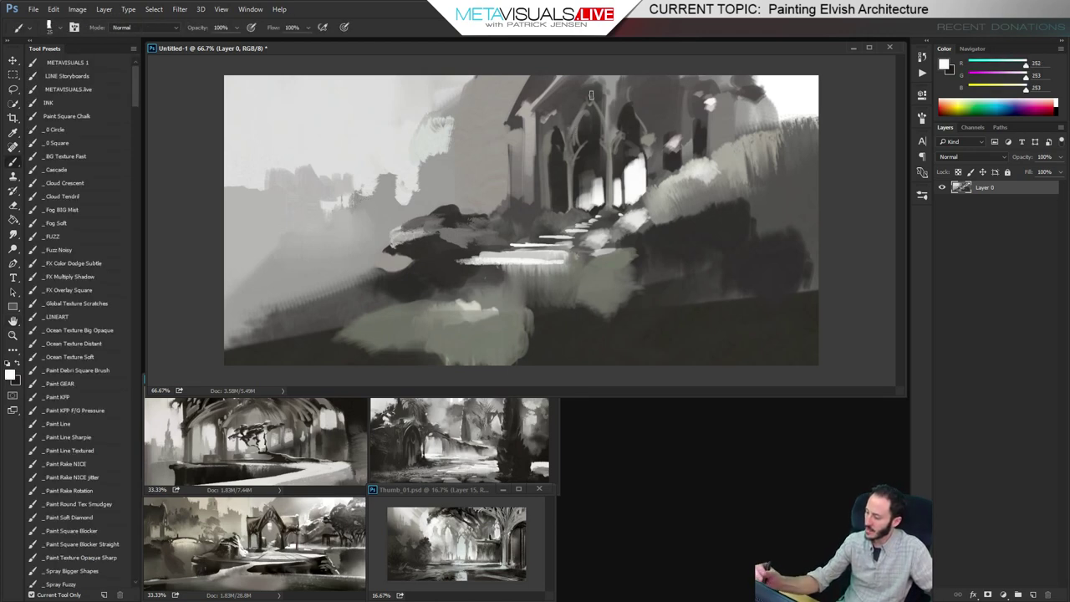
left_click(607, 110, "alt")
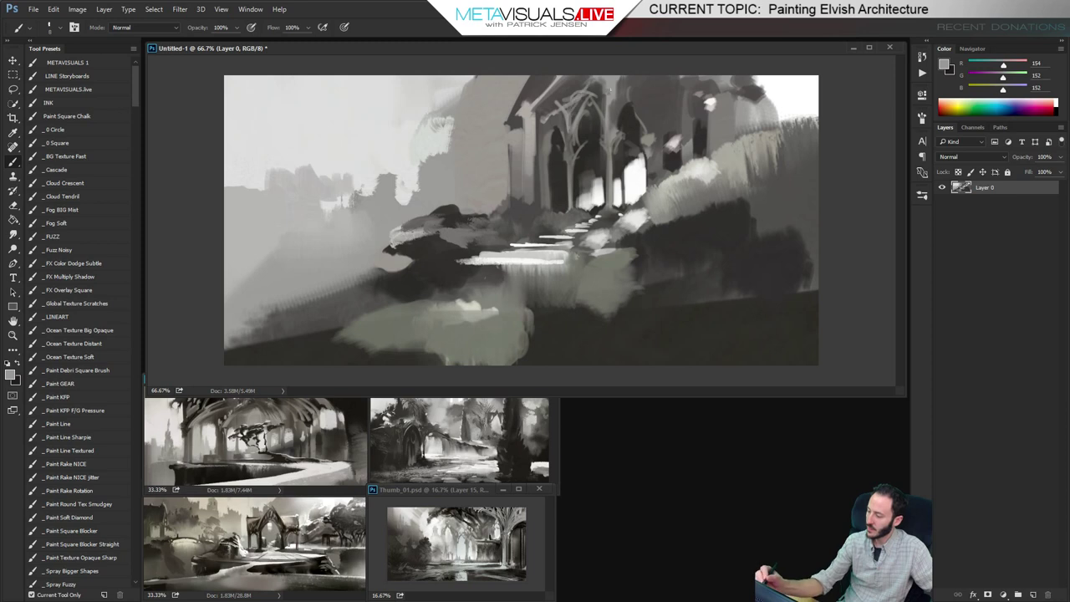
Extend the canvas well above the painting with the Crop tool, keeping the full width
key("ctrl+minus")
key("c")
left_click_drag(522, 150, 538, 114)
key("Return")
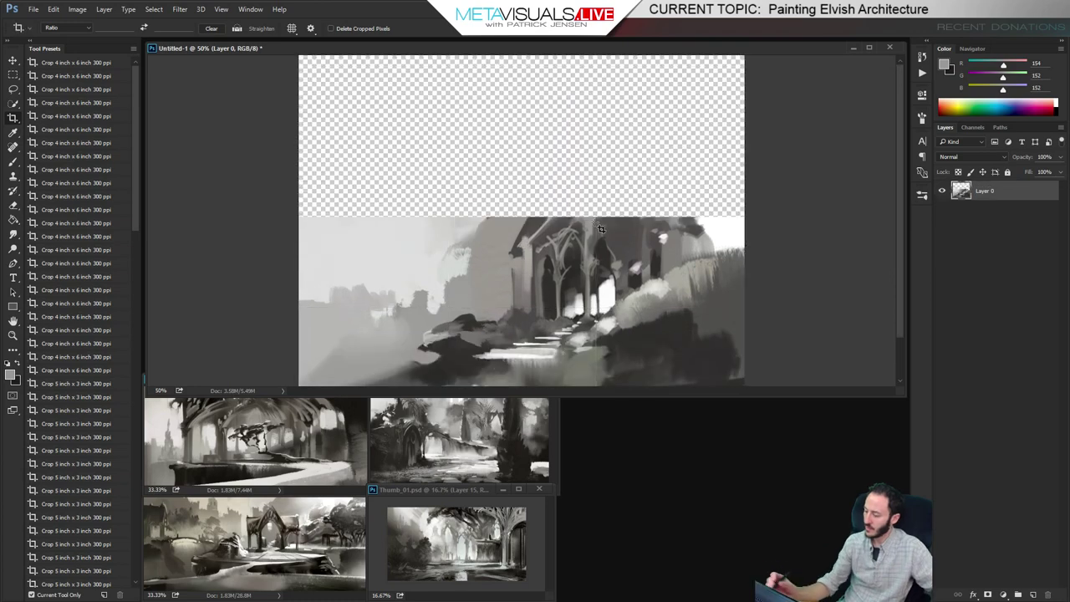
key("z")
key("ctrl+minus")
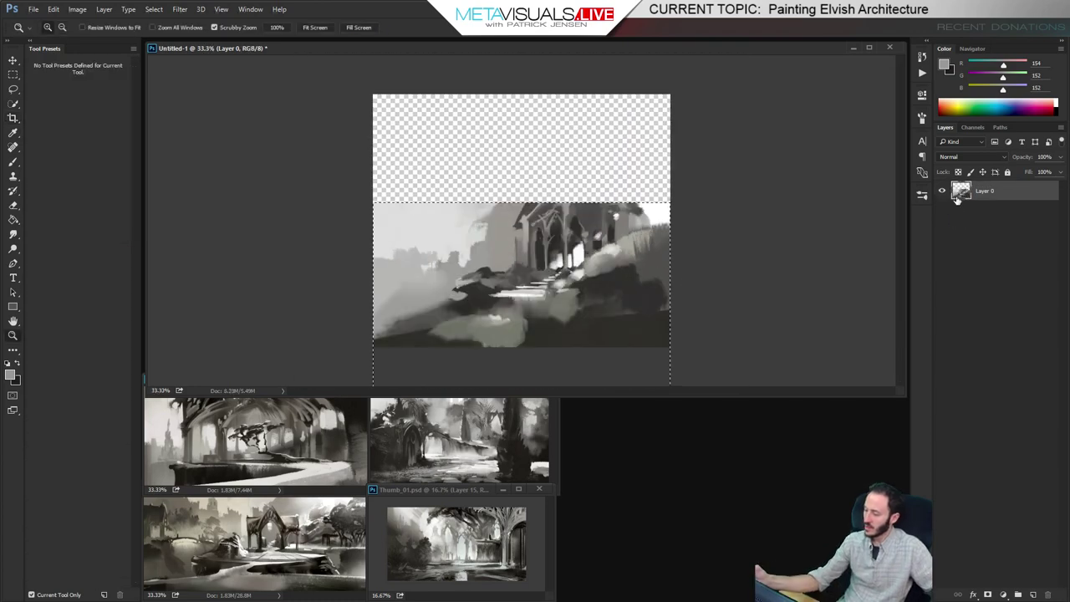
Select the empty canvas area above the painting, fill it with content-aware imagery and deselect
left_click(961, 191, "ctrl")
key("ctrl+shift+i")
left_click(53, 9)
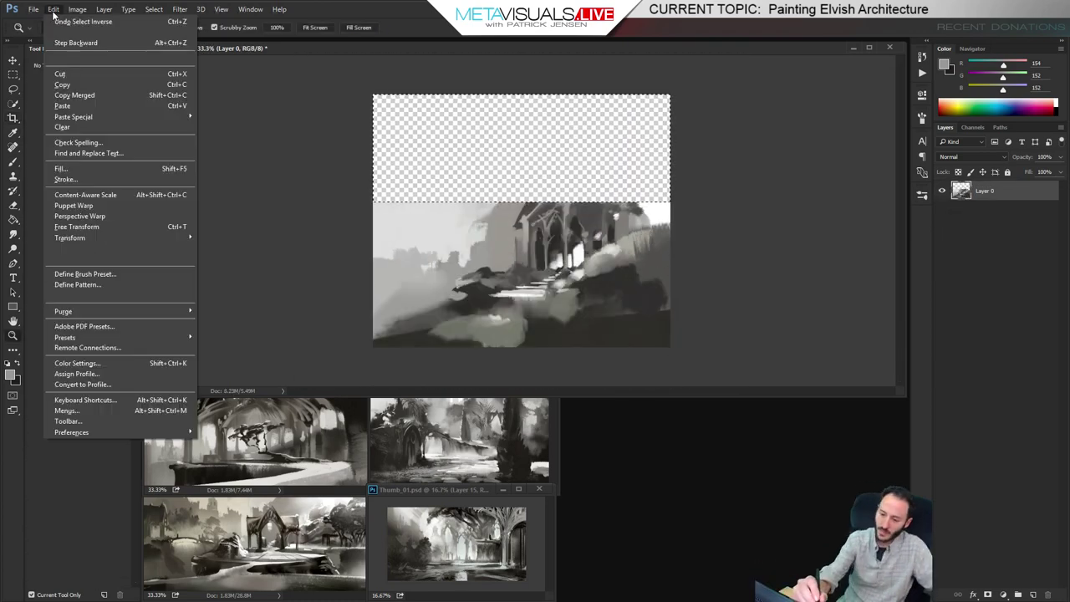
left_click(84, 170)
key("Return")
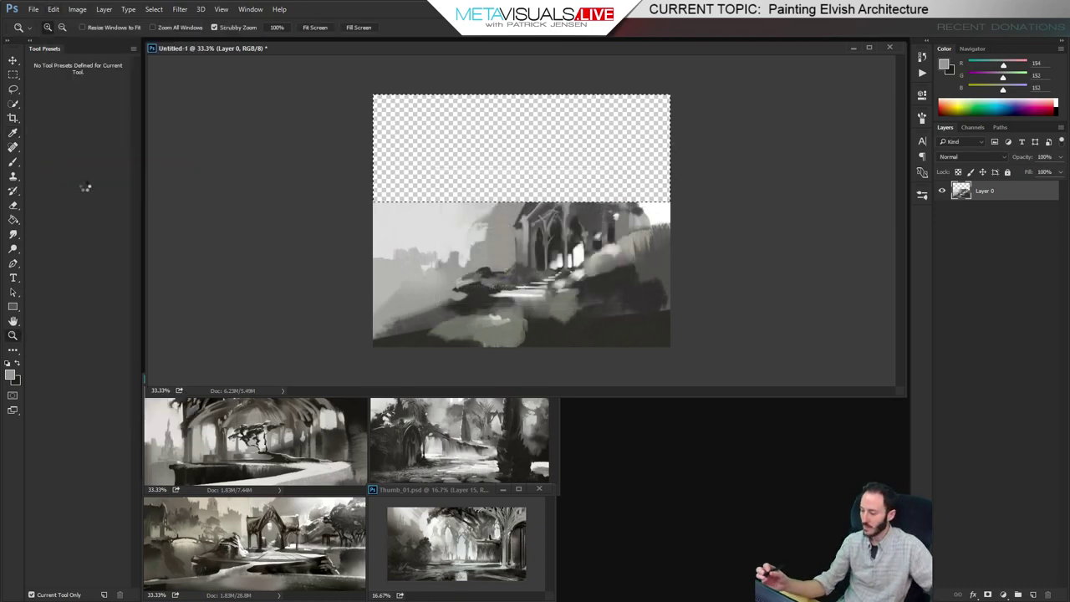
key("ctrl+d")
Paint sampled light grey over the repeated cloud patches above the building to clear the sky up to the dark slope
left_click(673, 223)
key("b")
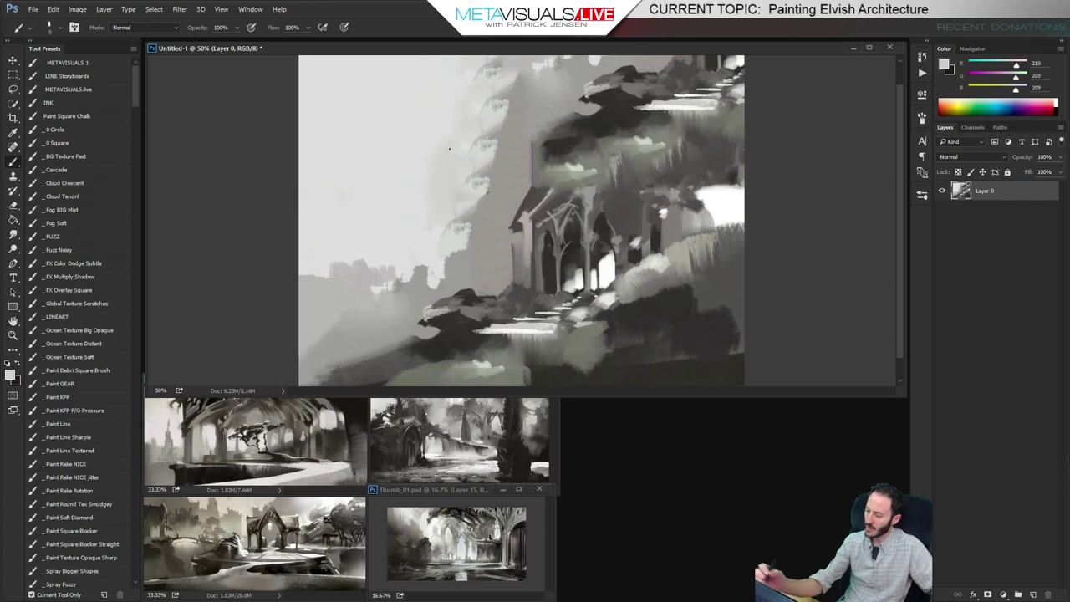
mouse_move(471, 133)
left_mouse_down()
mouse_move(509, 98)
mouse_move(515, 166)
mouse_move(509, 80)
mouse_move(483, 63)
mouse_move(532, 123)
mouse_move(549, 115)
mouse_move(561, 129)
mouse_move(564, 98)
mouse_move(527, 153)
mouse_move(575, 72)
mouse_move(557, 155)
mouse_move(582, 108)
left_mouse_up()
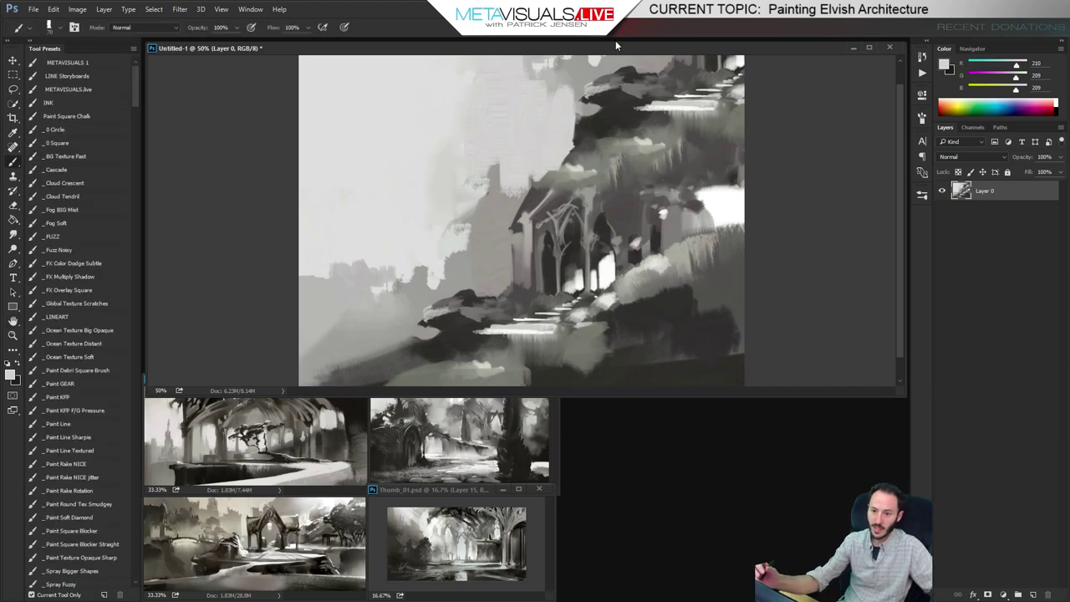
Sample mid-grey from the upper slope and paint a steep diagonal roof edge rising from the gable to the dark rocks
left_click(613, 114, "alt")
left_click_drag(593, 112, 556, 175)
mouse_move(581, 134)
left_mouse_down()
mouse_move(547, 179)
mouse_move(572, 164)
mouse_move(543, 179)
left_mouse_up()
left_click_drag(551, 172, 580, 145)
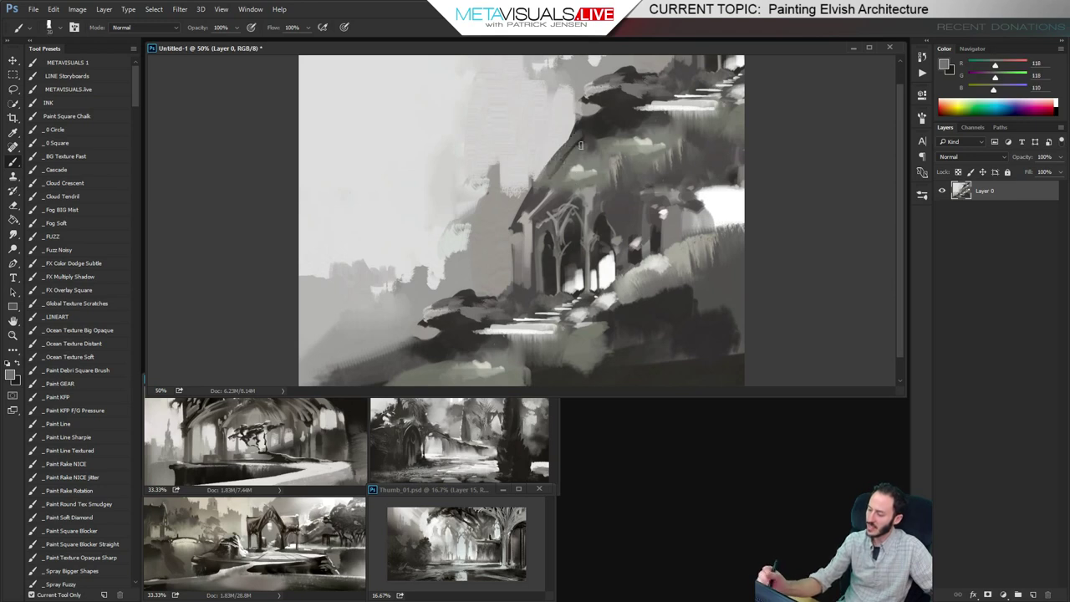
Block in a tower above the building with a light grey vertical strip and a dark grey wall beside it
left_click(552, 129, "alt")
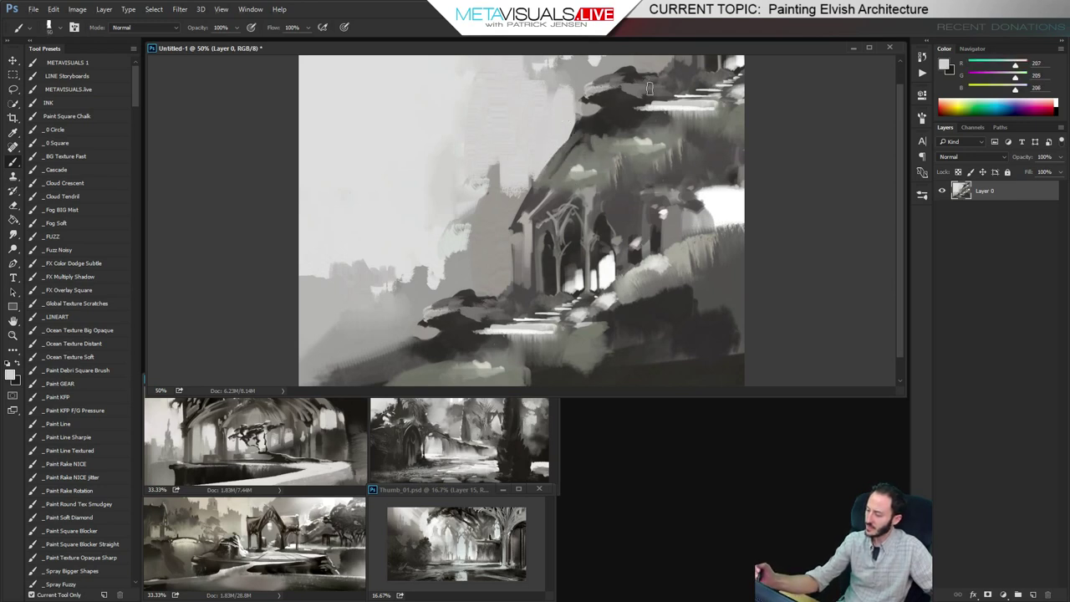
mouse_move(648, 69)
left_mouse_down()
mouse_move(642, 130)
mouse_move(635, 58)
mouse_move(662, 126)
mouse_move(686, 134)
left_mouse_up()
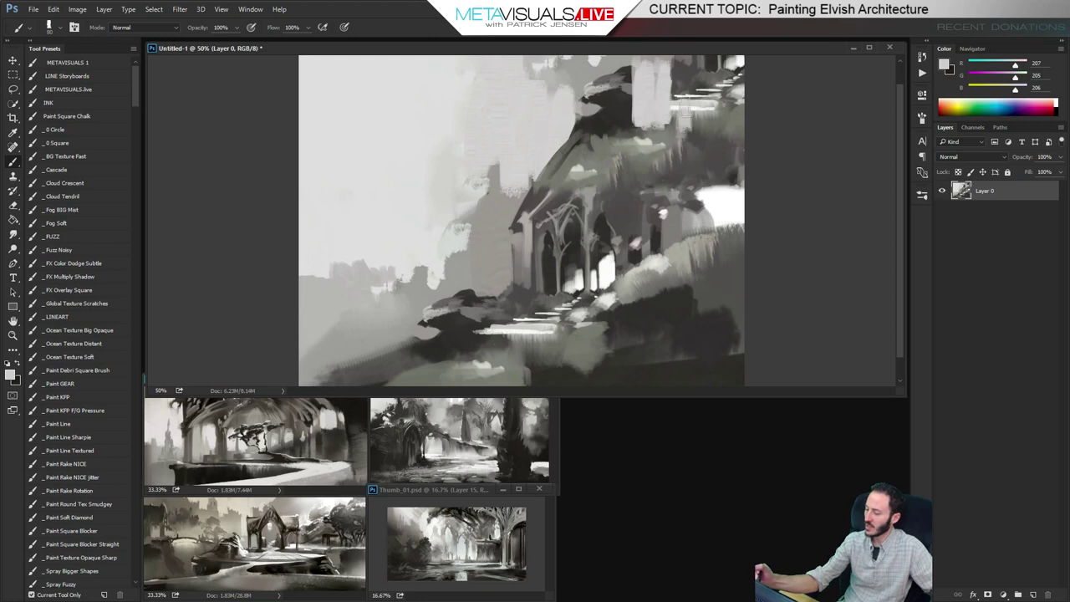
left_click(634, 131, "alt")
key("bracketright")
key("bracketright")
mouse_move(611, 84)
left_mouse_down()
mouse_move(612, 148)
mouse_move(628, 142)
left_mouse_up()
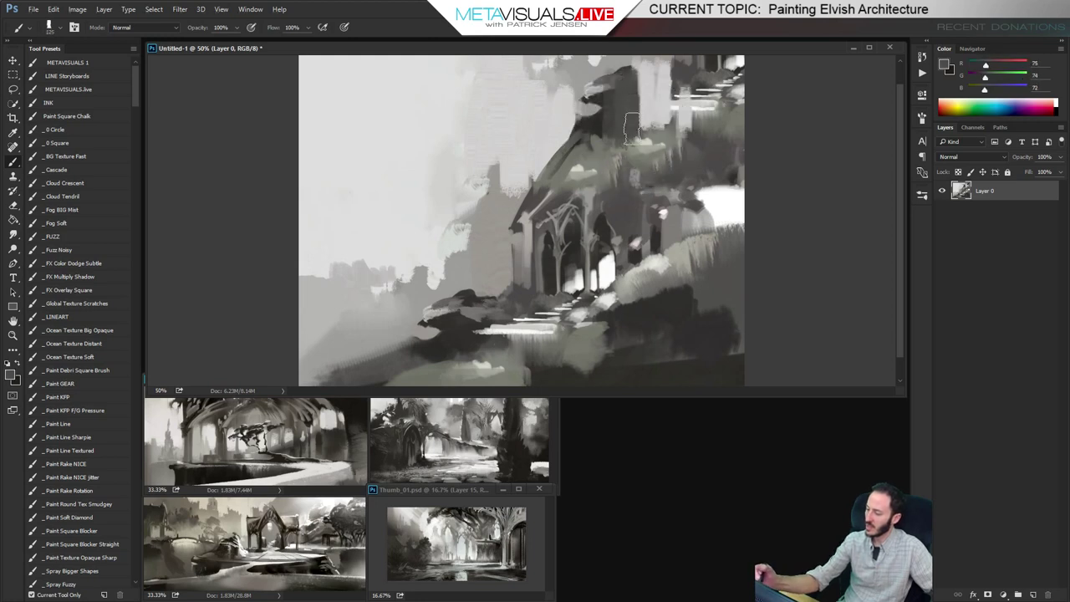
mouse_move(643, 69)
left_mouse_down()
mouse_move(669, 126)
mouse_move(630, 79)
mouse_move(635, 132)
mouse_move(642, 77)
mouse_move(634, 101)
mouse_move(641, 80)
mouse_move(636, 102)
mouse_move(653, 134)
left_mouse_up()
Blend the tower's right side with sampled dark and mid-grey vertical strokes, smudging between the tones
left_click(666, 94, "alt")
key("r")
key("b")
left_click(630, 109, "alt")
left_click_drag(658, 67, 663, 134)
left_click(662, 85, "alt")
key("space")
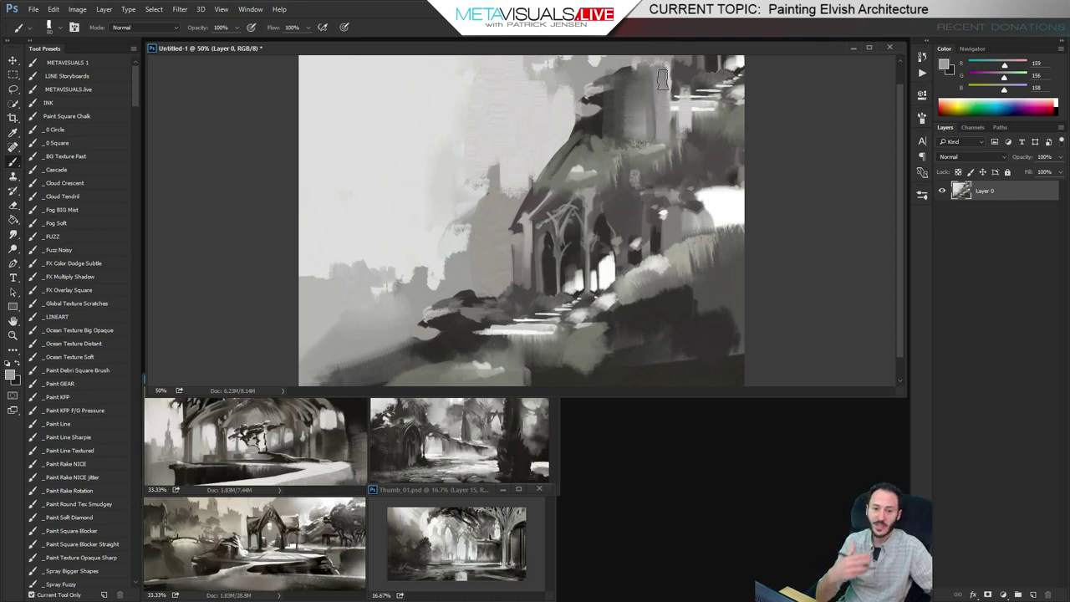
Paint a sampled white sky opening over the steps right of the tower and smudge its edges
key("space")
left_click(539, 148, "alt")
left_click(712, 221, "alt")
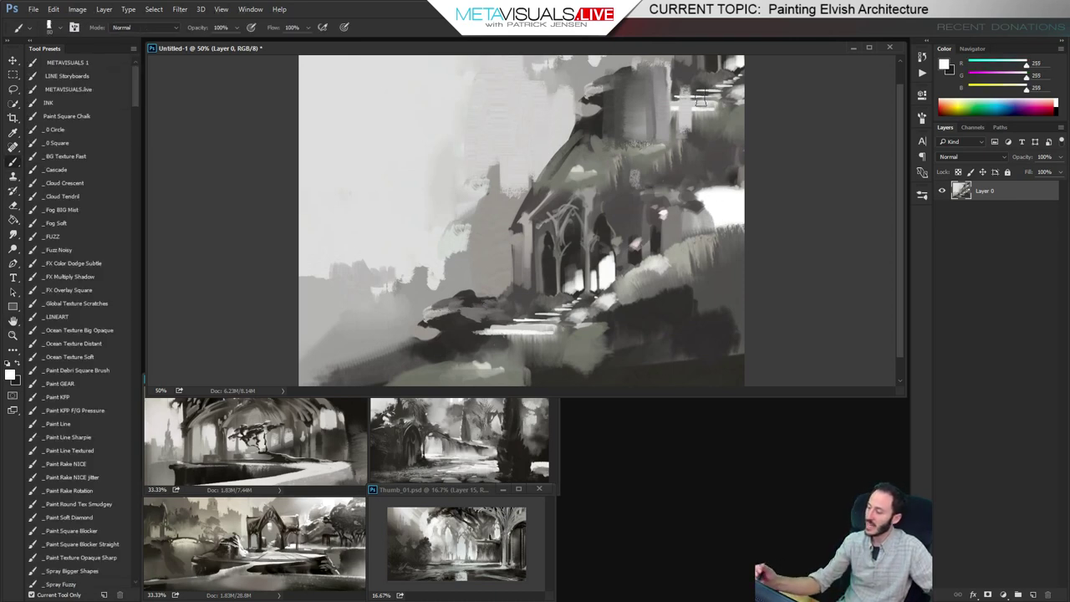
mouse_move(700, 99)
left_mouse_down()
mouse_move(675, 83)
mouse_move(686, 101)
mouse_move(694, 60)
mouse_move(714, 71)
mouse_move(710, 101)
mouse_move(715, 74)
mouse_move(689, 92)
mouse_move(726, 55)
mouse_move(739, 88)
mouse_move(723, 150)
left_mouse_up()
key("r")
key("space")
key("b")
Add white and grey highlights to the gable and its peak, and trim the roof's left edge with light grey sky
left_click(693, 82, "alt")
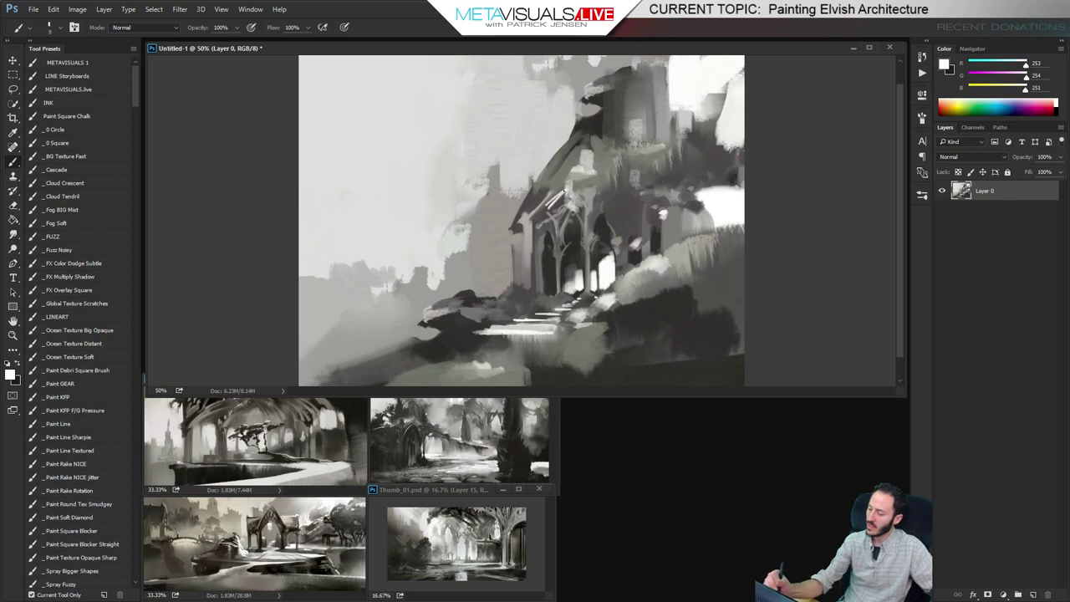
left_click(568, 187, "alt")
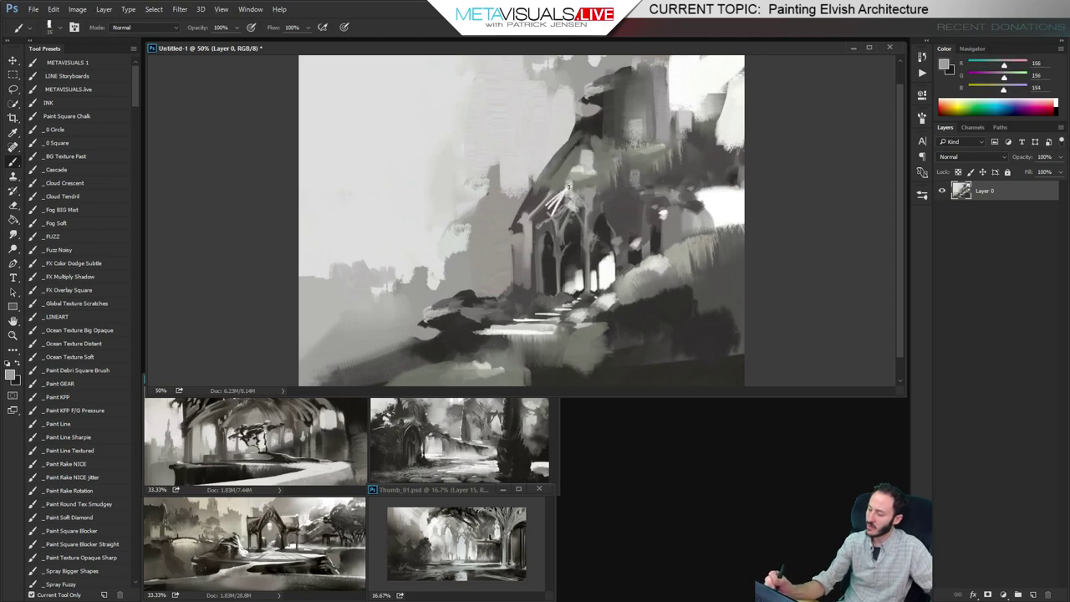
left_click(576, 171, "alt")
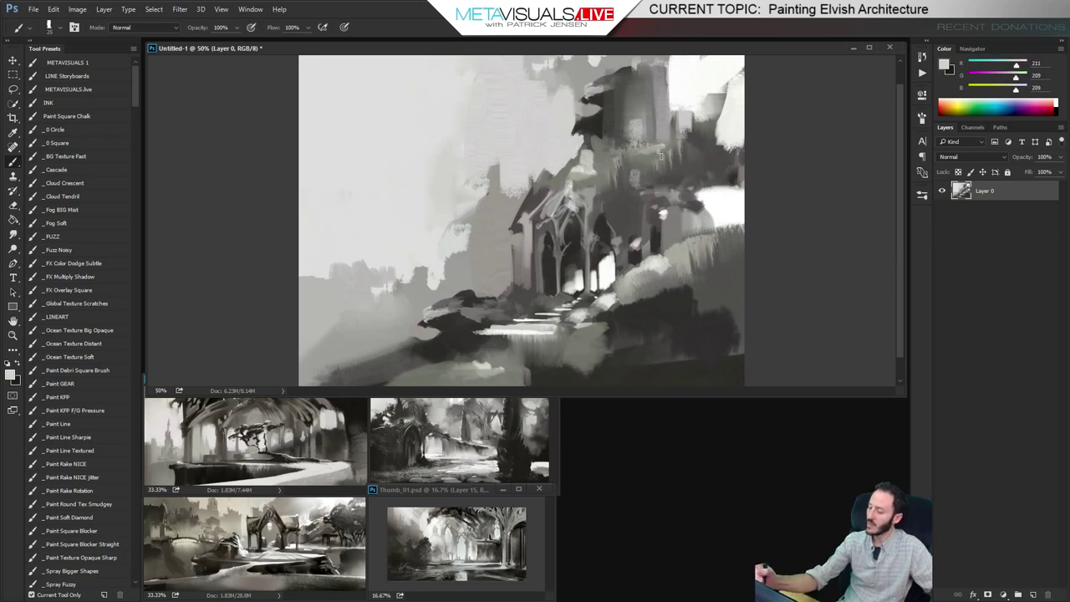
Enlarge the brush and extend the bright white sky patch downward between the tower and the dark foliage on its right
left_click(681, 112, "alt")
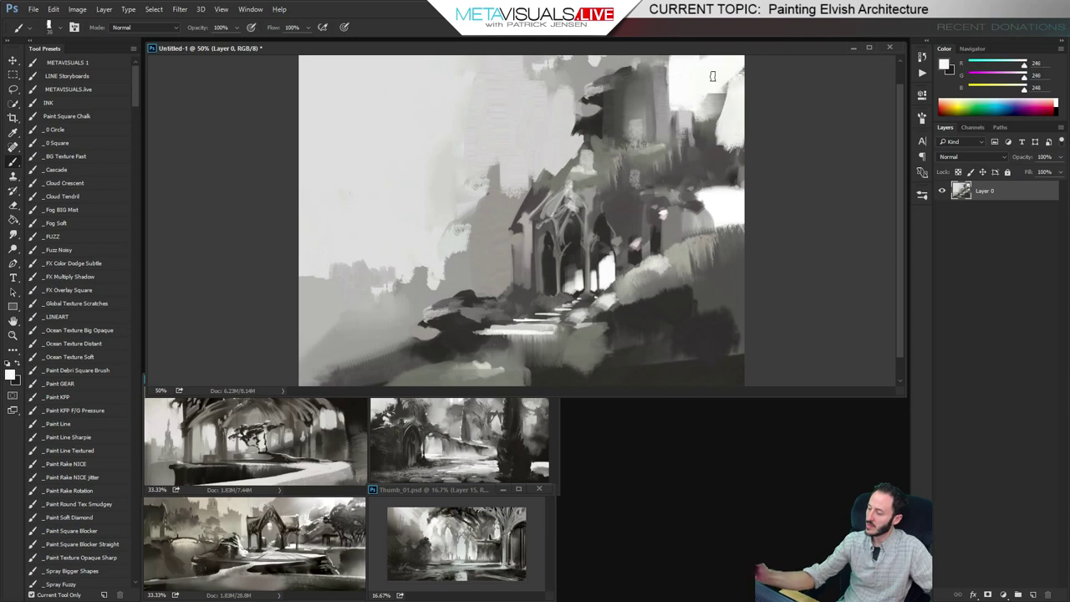
key("bracketright")
key("bracketright")
key("bracketright")
key("bracketright")
left_click(736, 75, "alt")
left_click_drag(720, 91, 697, 155)
Fill the light notch on the tower's left side with dark tone to make its silhouette solid
key("space")
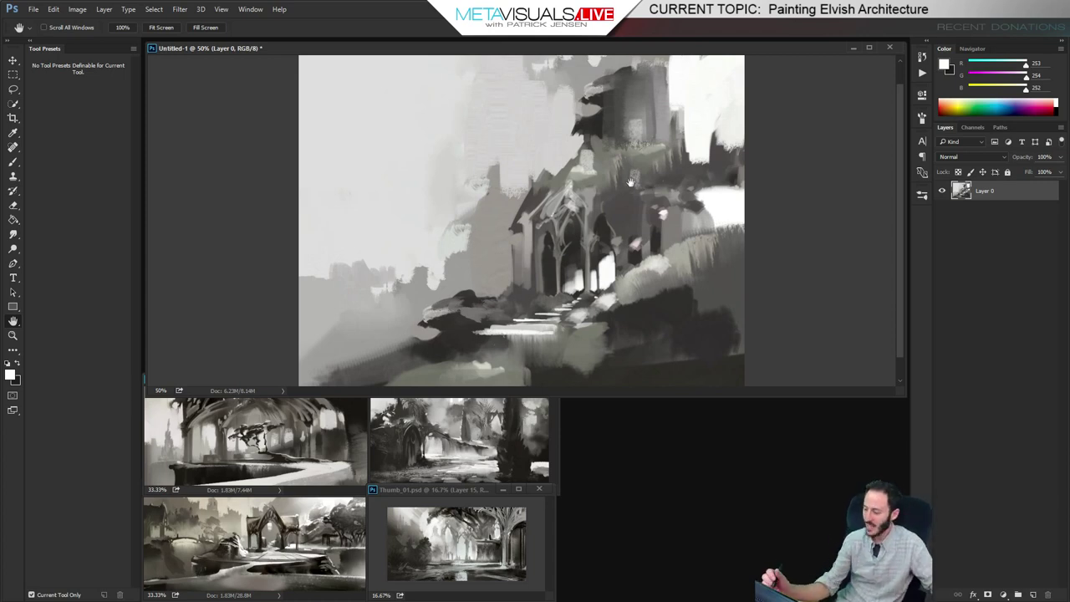
left_click_drag(595, 91, 609, 125)
key("space")
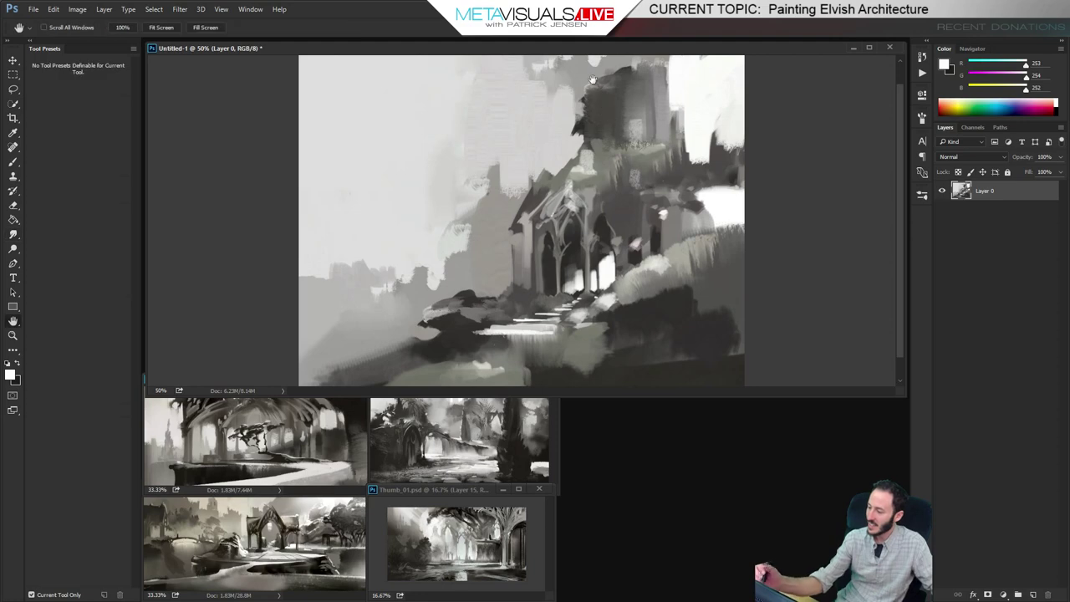
left_click(590, 112, "alt")
left_click(694, 118, "ctrl")
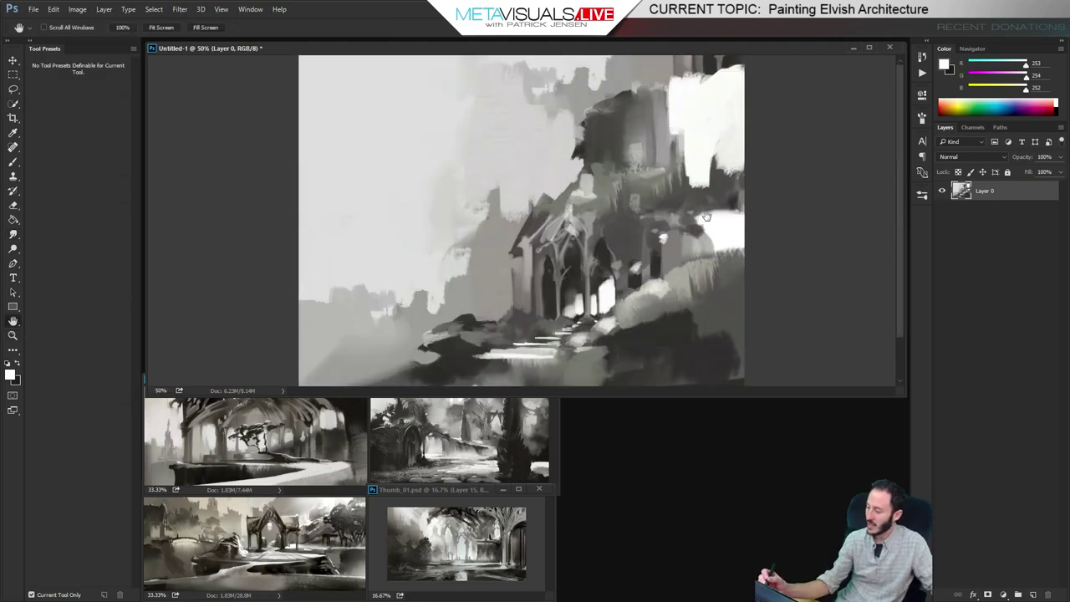
key("ctrl+minus")
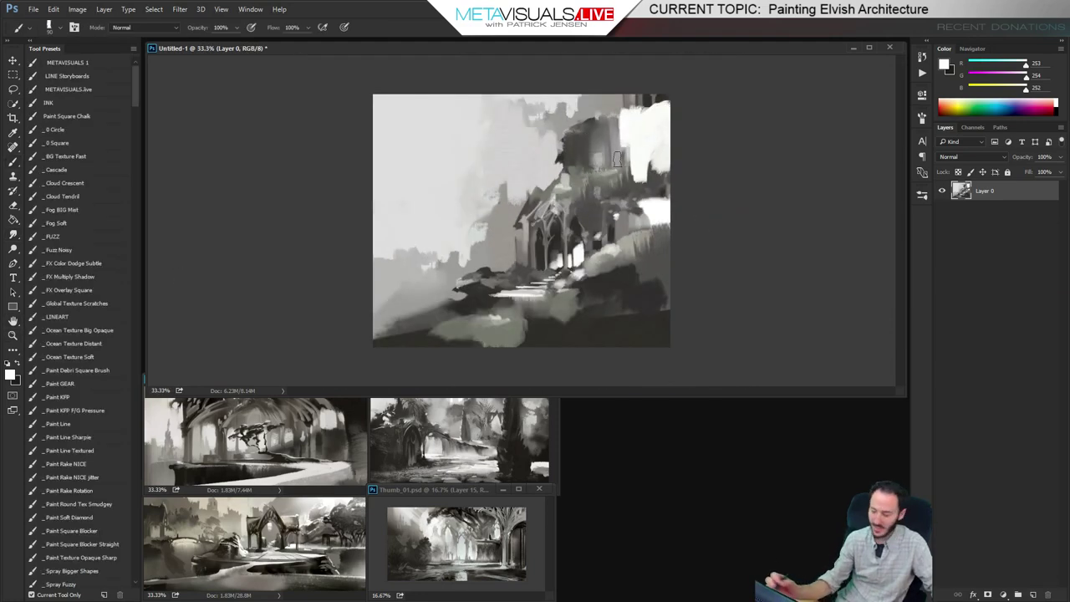
key("o")
mouse_move(611, 147)
left_mouse_down()
mouse_move(589, 200)
mouse_move(581, 193)
left_mouse_up()
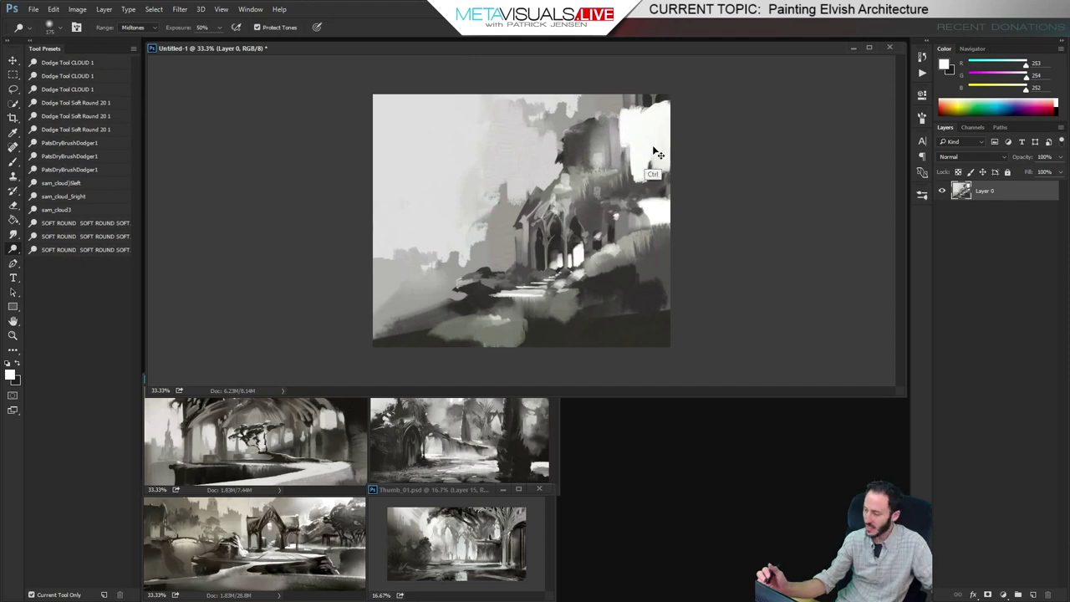
key("ctrl+z")
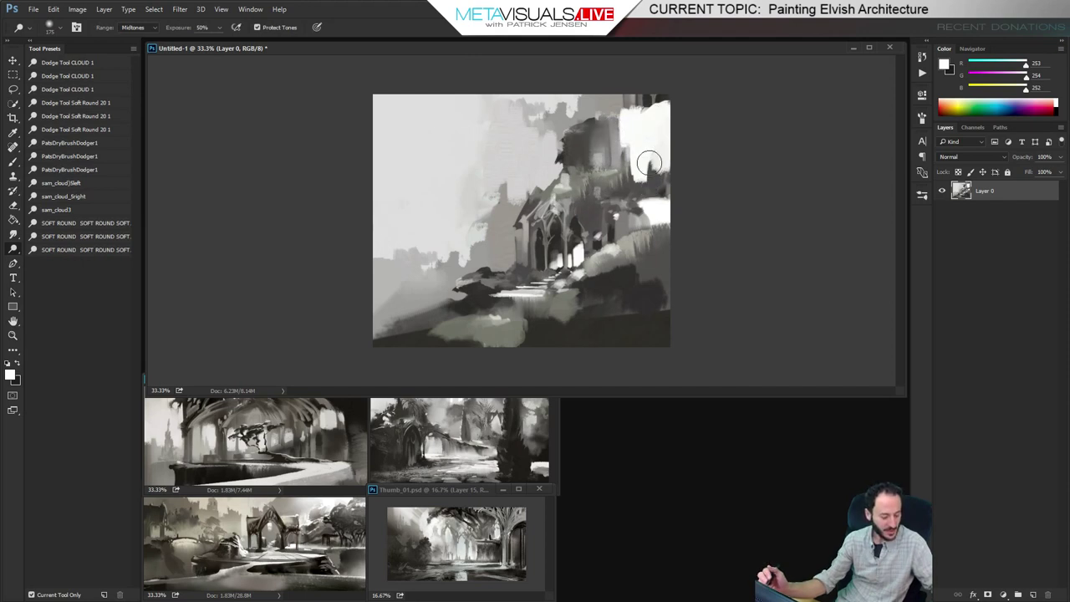
key("b")
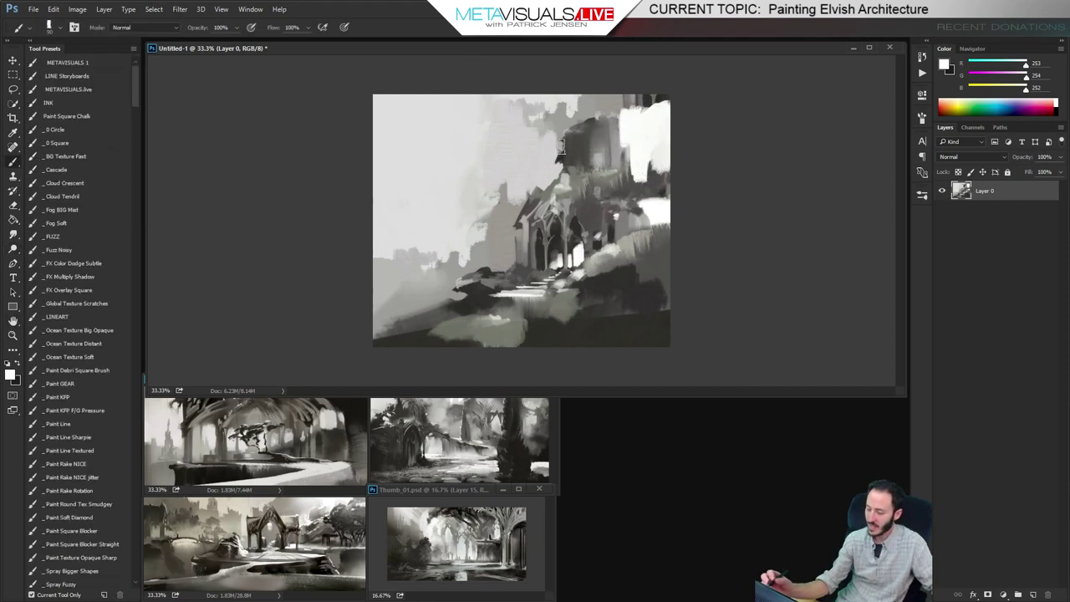
key("o")
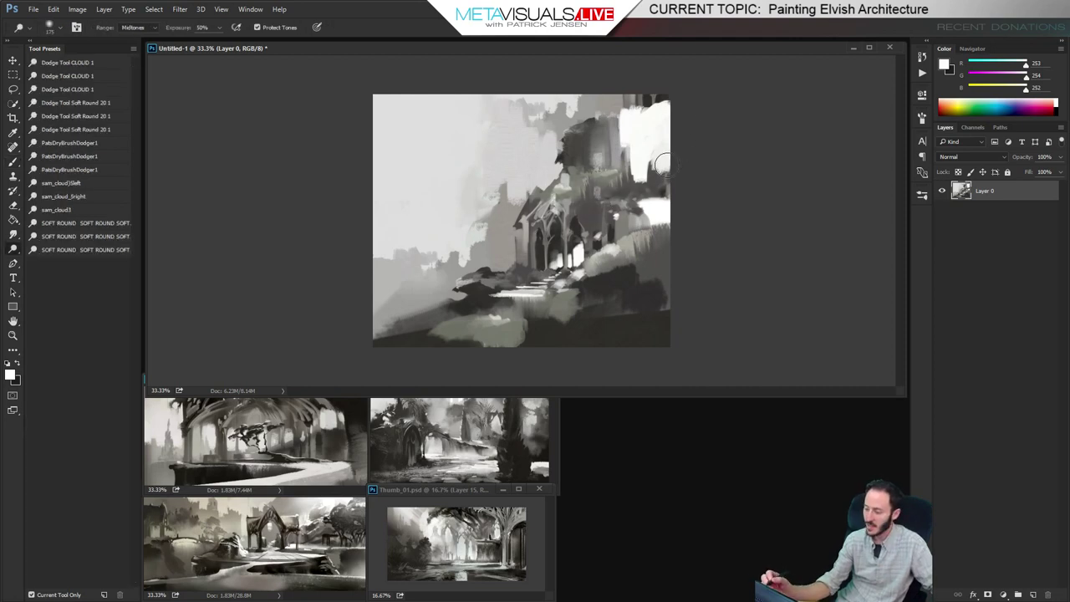
key("shift+o")
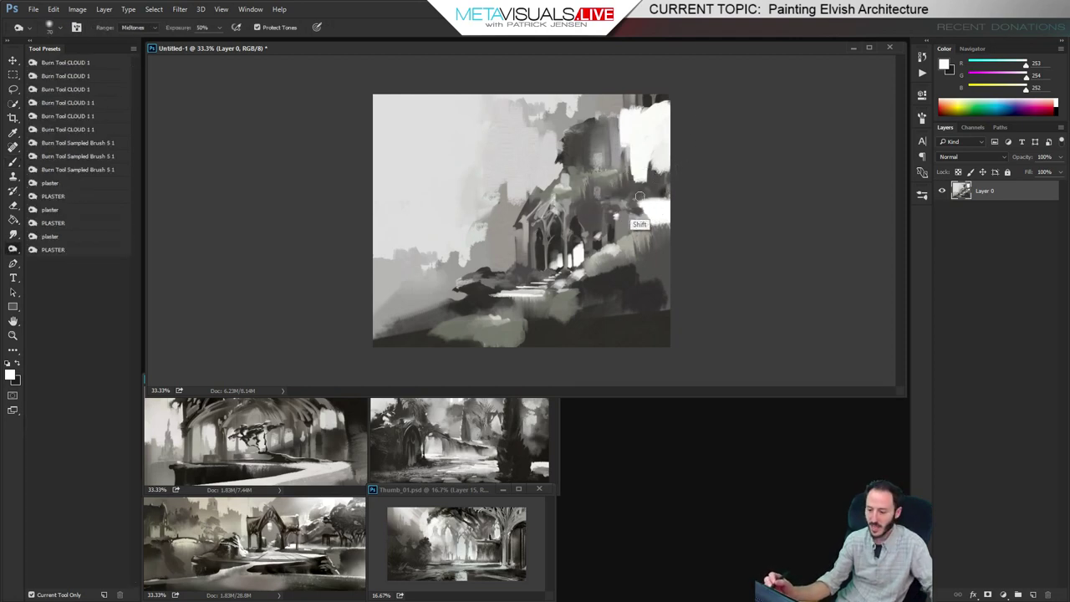
key("shift+o")
key("shift+o")
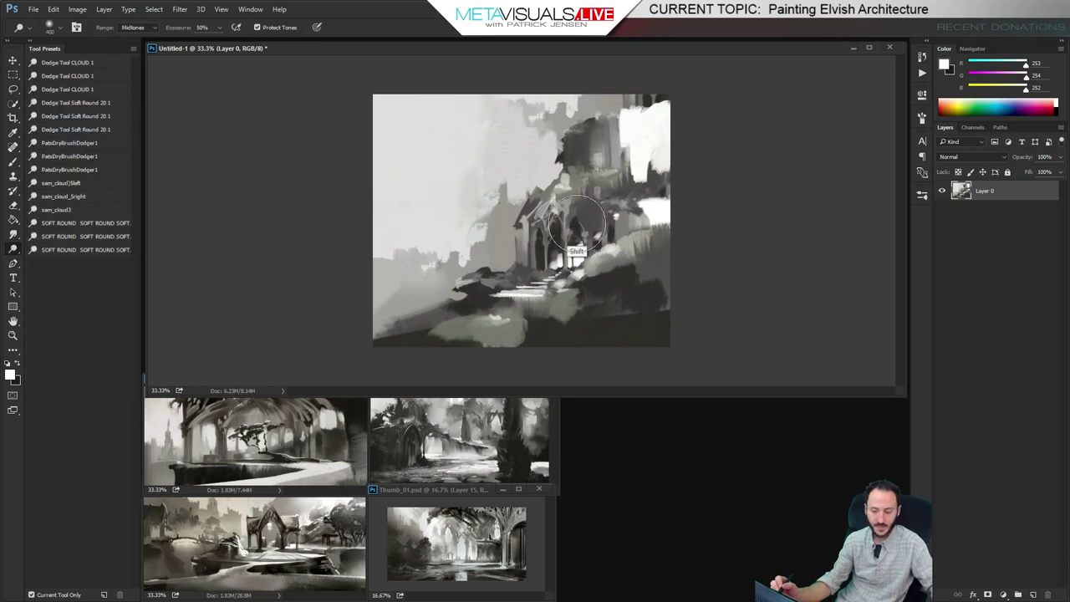
Darken the tower and the area around its top with an enlarged Burn tool
key("shift+o")
key("ctrl+z")
key("]")
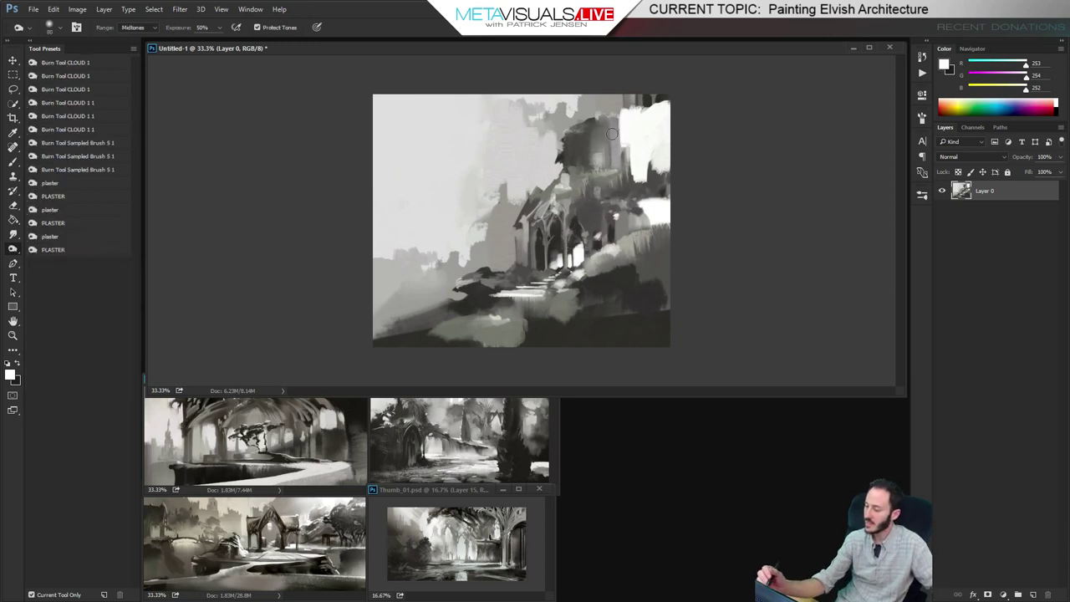
key("]")
key("]")
key("]")
key("]")
mouse_move(584, 157)
left_mouse_down()
mouse_move(602, 190)
mouse_move(586, 195)
mouse_move(596, 115)
mouse_move(604, 133)
mouse_move(599, 67)
mouse_move(623, 190)
mouse_move(625, 141)
mouse_move(599, 88)
mouse_move(620, 96)
mouse_move(581, 90)
mouse_move(569, 117)
mouse_move(644, 143)
mouse_move(653, 172)
mouse_move(684, 99)
left_mouse_up()
Paint light grey over part of the bright sky patch beside the tower and extend its upper edge toward the tower with near-white
key("b")
key("ctrl+plus")
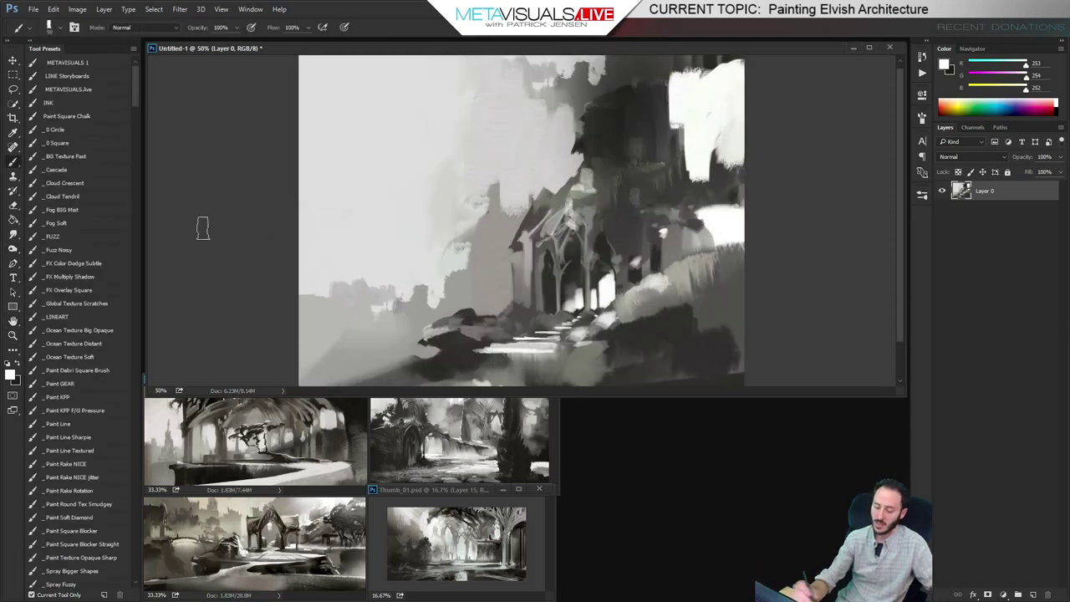
left_click(536, 170, "alt")
mouse_move(702, 84)
left_mouse_down()
mouse_move(726, 97)
mouse_move(719, 82)
mouse_move(737, 76)
mouse_move(729, 135)
mouse_move(731, 105)
left_mouse_up()
key("]")
key("]")
key("]")
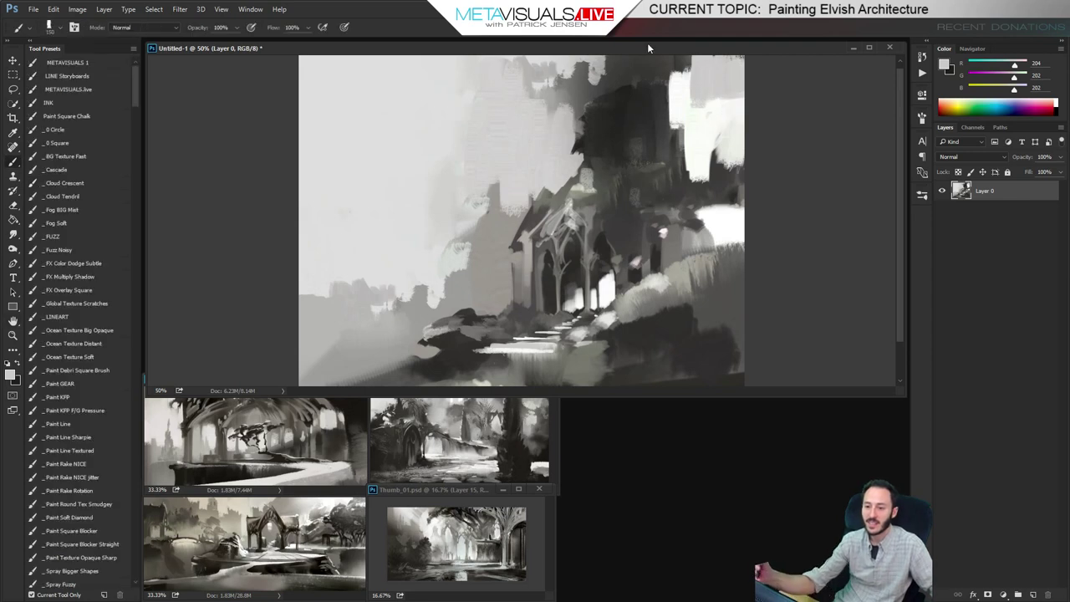
left_click(706, 88, "alt")
left_click(678, 126, "alt")
mouse_move(684, 79)
left_mouse_down()
mouse_move(678, 60)
mouse_move(674, 89)
mouse_move(659, 54)
mouse_move(659, 77)
left_mouse_up()
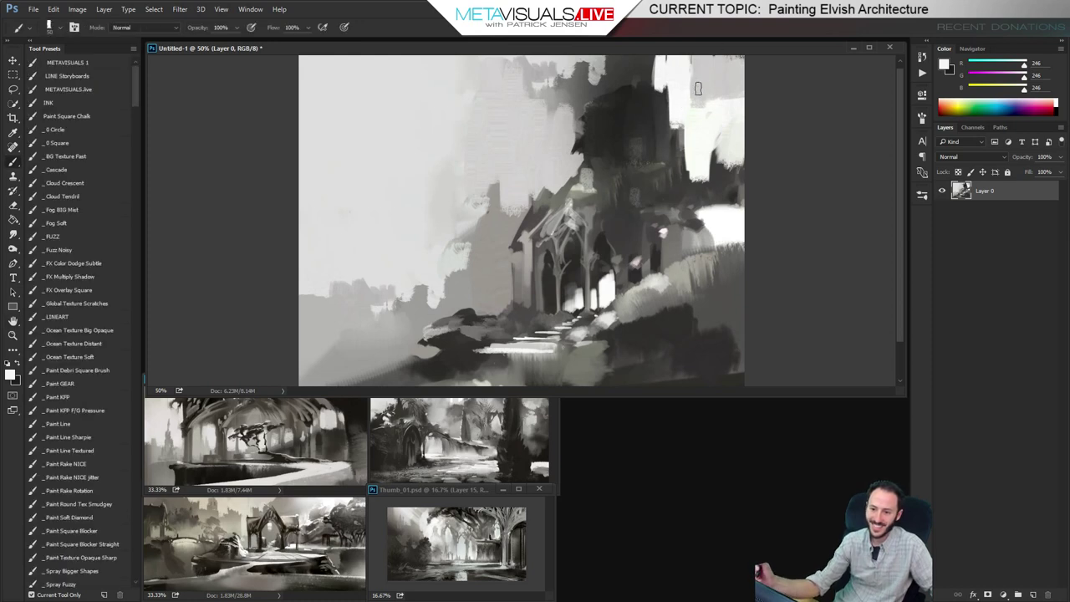
Paint sampled mid grey over the tower's face and the area around its top with an enlarged brush
left_click(562, 119, "alt")
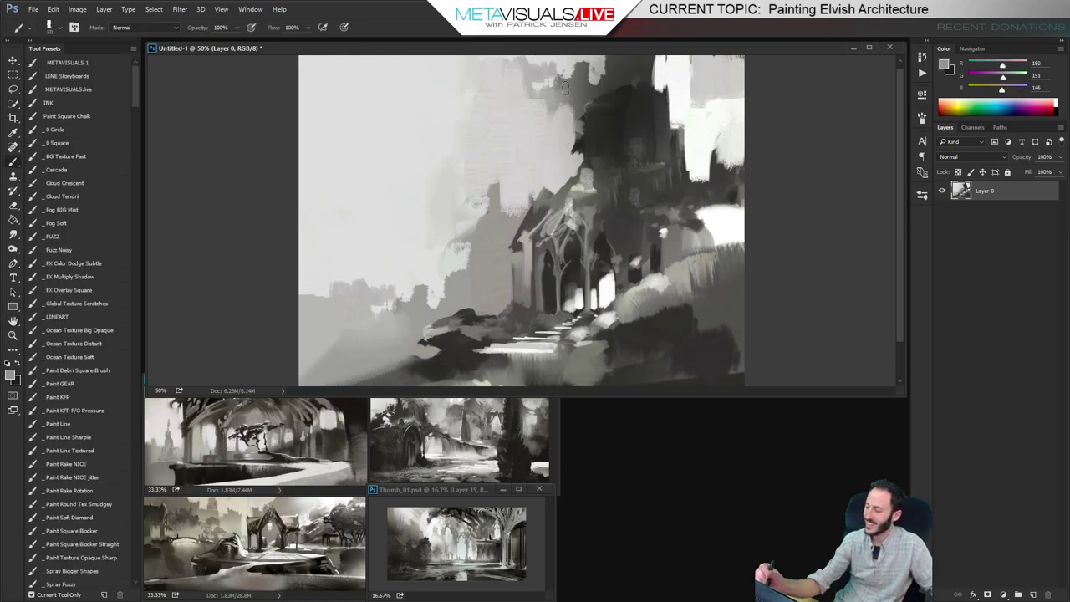
key("bracketright")
mouse_move(590, 70)
left_mouse_down()
mouse_move(595, 97)
mouse_move(606, 68)
mouse_move(612, 90)
left_mouse_up()
mouse_move(655, 85)
left_mouse_down()
mouse_move(656, 102)
mouse_move(651, 69)
left_mouse_up()
mouse_move(595, 138)
left_mouse_down()
mouse_move(625, 94)
mouse_move(655, 142)
mouse_move(605, 159)
mouse_move(636, 54)
mouse_move(603, 105)
left_mouse_up()
key("r")
key("z")
left_click(705, 134, "alt")
left_click(705, 134, "alt")
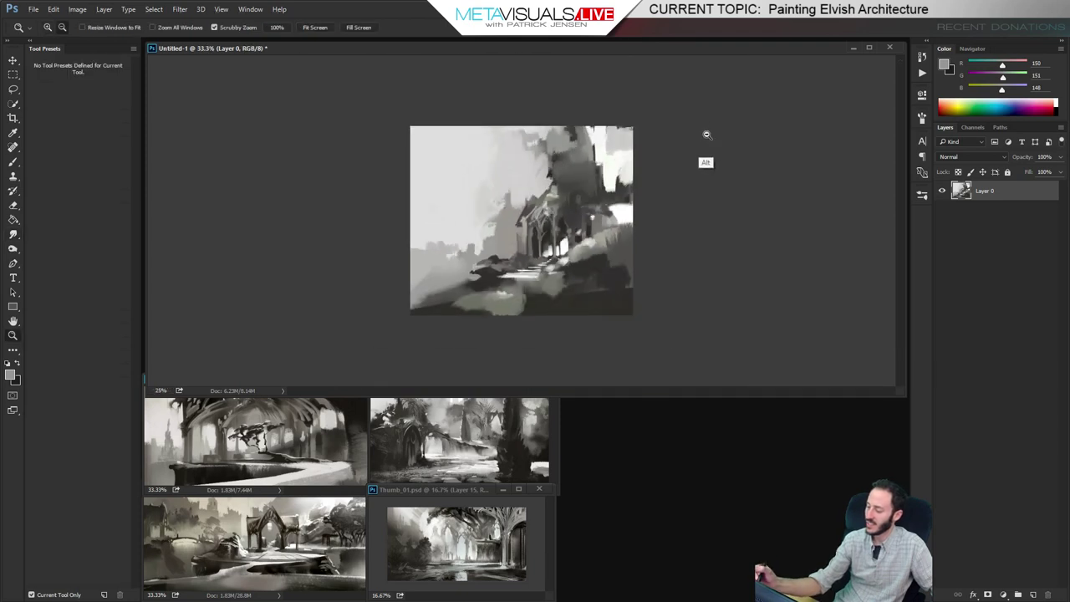
Cover the lower white opening between the building and the hillside with sampled mid grey
left_click(702, 165)
key("b")
key("space")
left_click(631, 219, "alt")
mouse_move(631, 189)
left_mouse_down()
mouse_move(642, 214)
mouse_move(663, 201)
mouse_move(669, 209)
left_mouse_up()
mouse_move(622, 167)
left_mouse_down()
mouse_move(617, 189)
mouse_move(619, 168)
left_mouse_up()
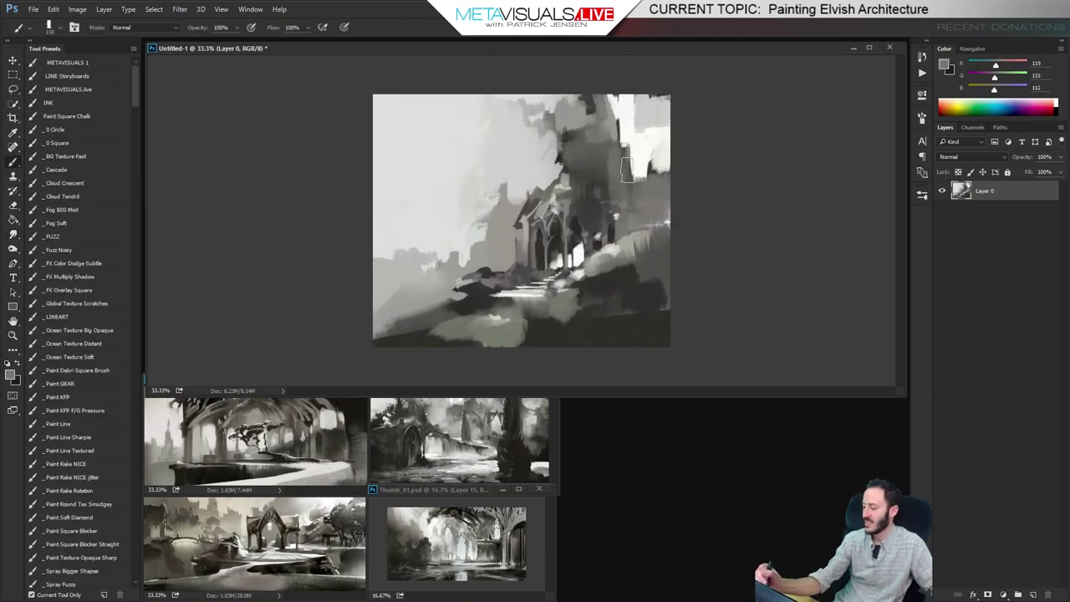
Paint small dark upright shapes in the lower-left foreground, darken the ground and the right hillside, and smudge the dark hillside
key("[")
left_click(479, 294, "alt")
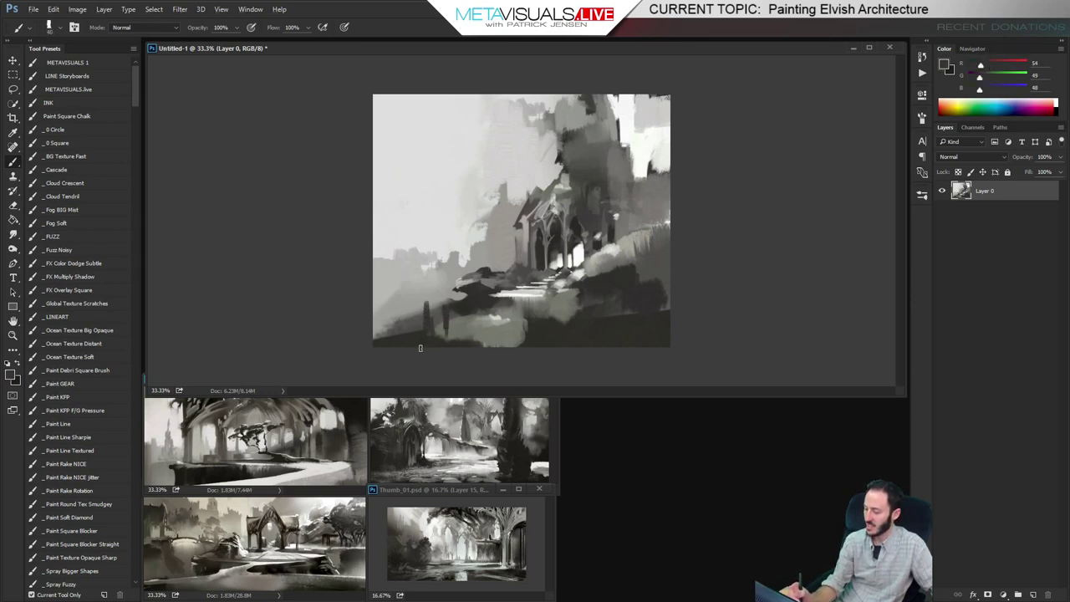
mouse_move(548, 338)
left_mouse_down()
mouse_move(501, 338)
mouse_move(522, 341)
left_mouse_up()
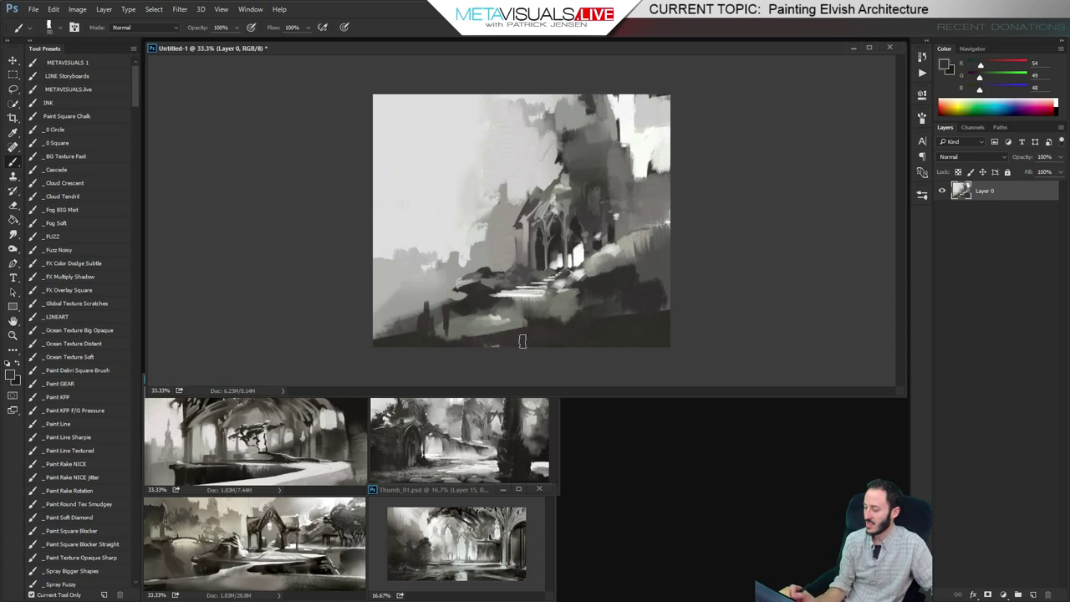
mouse_move(631, 280)
left_mouse_down()
mouse_move(611, 275)
mouse_move(644, 296)
mouse_move(658, 272)
left_mouse_up()
key("r")
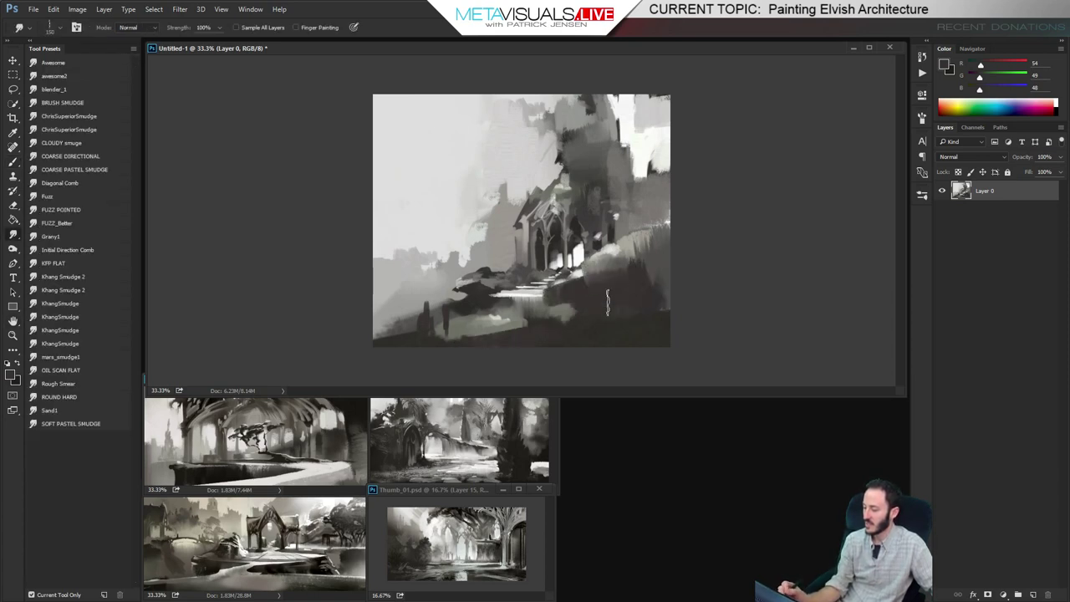
Paint sampled near-white sky around the tower's top, carving out a pointed roof
key("b")
left_click(616, 111, "alt")
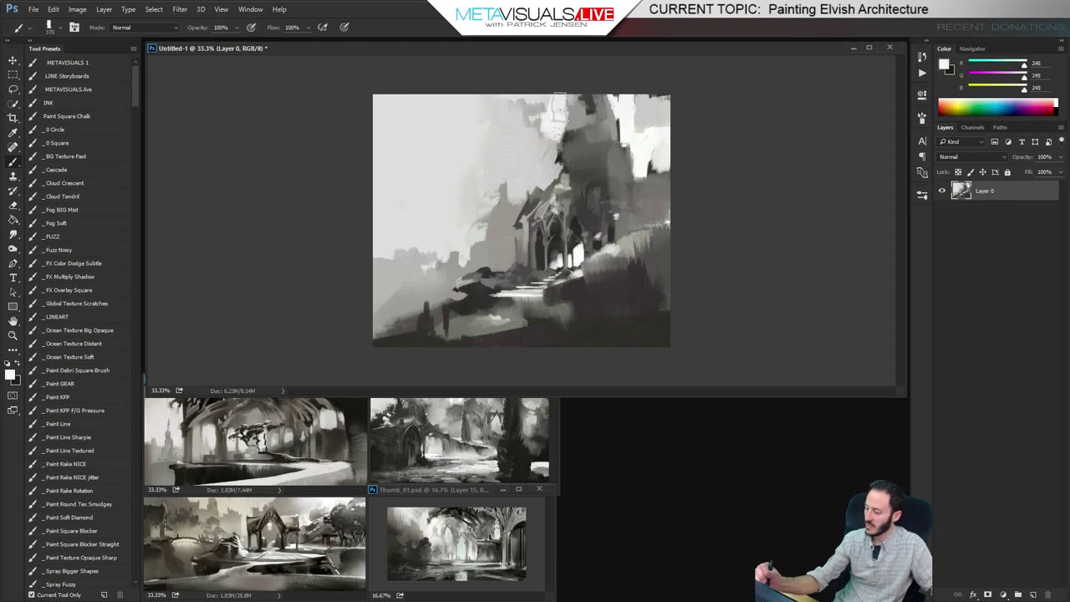
mouse_move(558, 105)
left_mouse_down()
mouse_move(583, 111)
mouse_move(571, 127)
mouse_move(578, 94)
mouse_move(581, 122)
mouse_move(627, 115)
mouse_move(624, 92)
mouse_move(614, 88)
mouse_move(626, 130)
mouse_move(611, 105)
left_mouse_up()
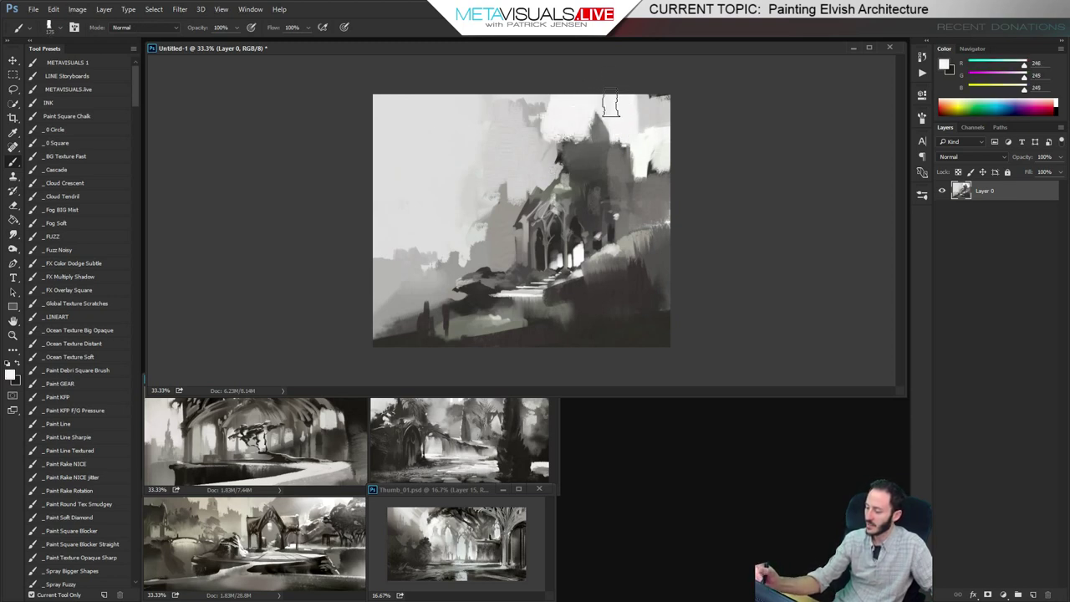
Using the Paint KFP F/G Pressure brush, paint a dark wall with a rough upper edge extending from the building to the right canvas edge
left_click(551, 188, "alt")
left_click(610, 230, "alt")
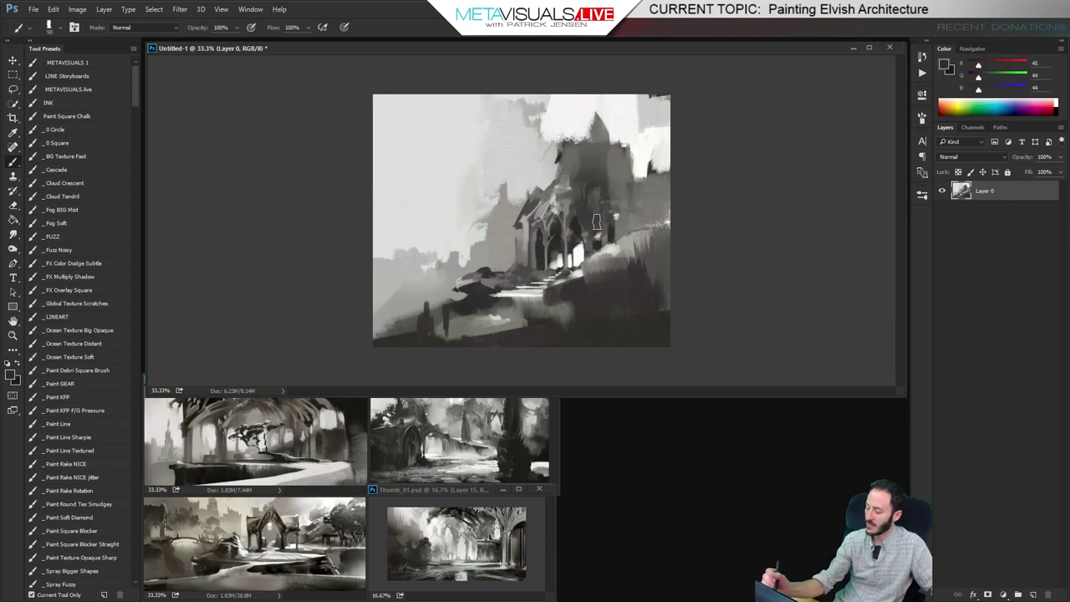
key("ctrl+plus")
key("space")
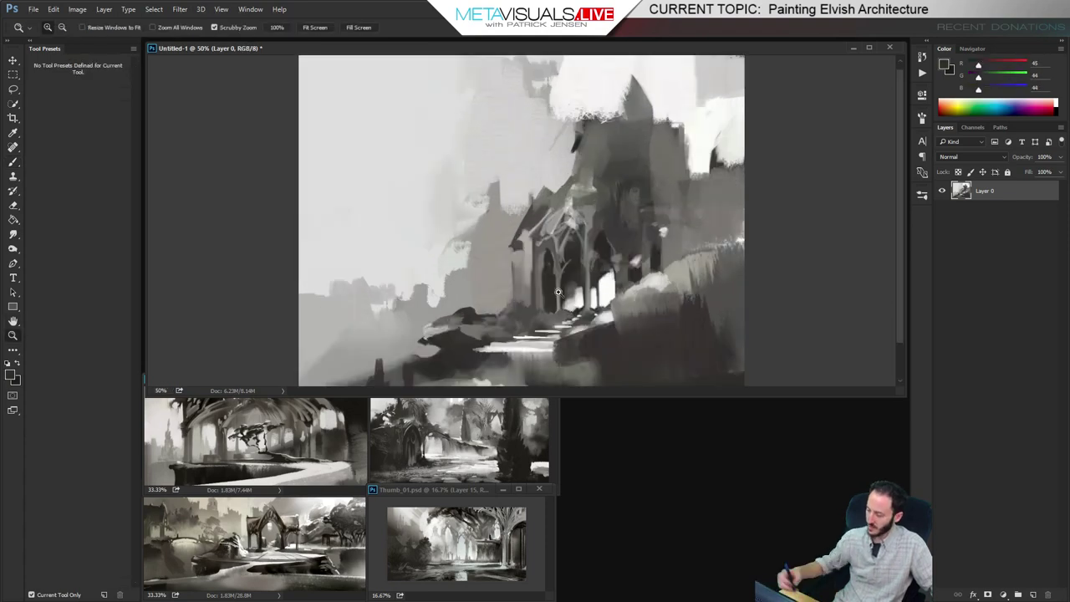
key("ctrl+minus")
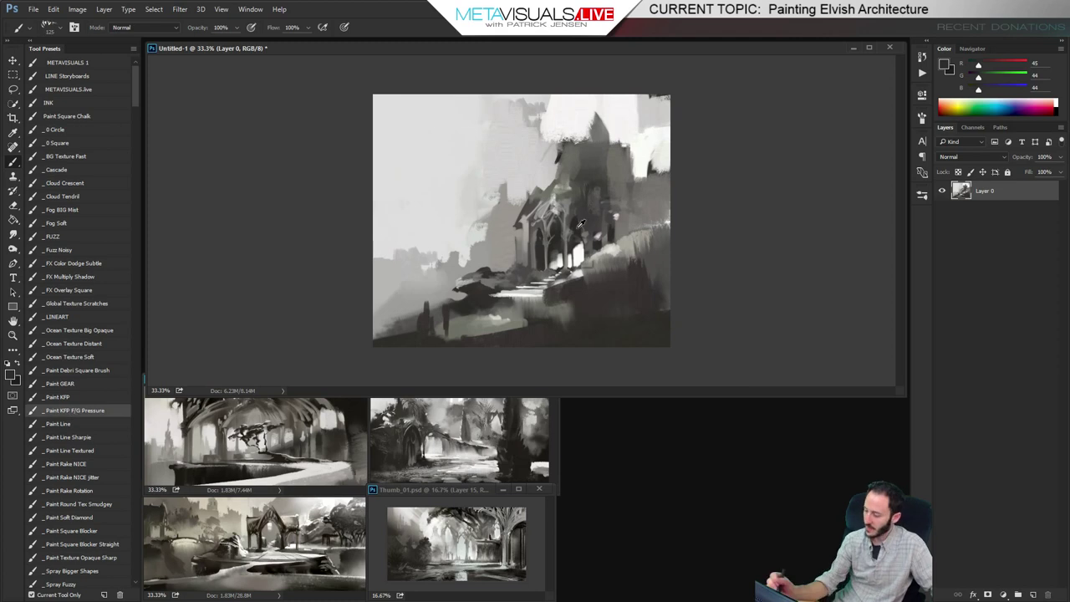
left_click(576, 229, "alt")
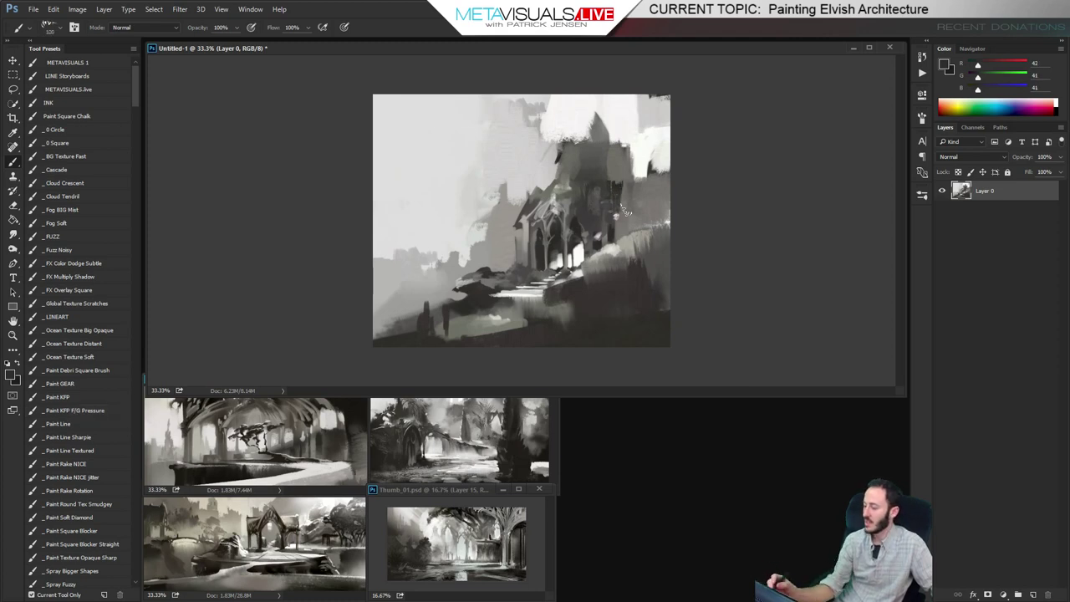
mouse_move(622, 211)
left_mouse_down()
mouse_move(637, 180)
mouse_move(655, 198)
mouse_move(675, 177)
mouse_move(619, 207)
mouse_move(752, 213)
left_mouse_up()
key("r")
key("b")
key("space")
key("bracketleft")
key("bracketleft")
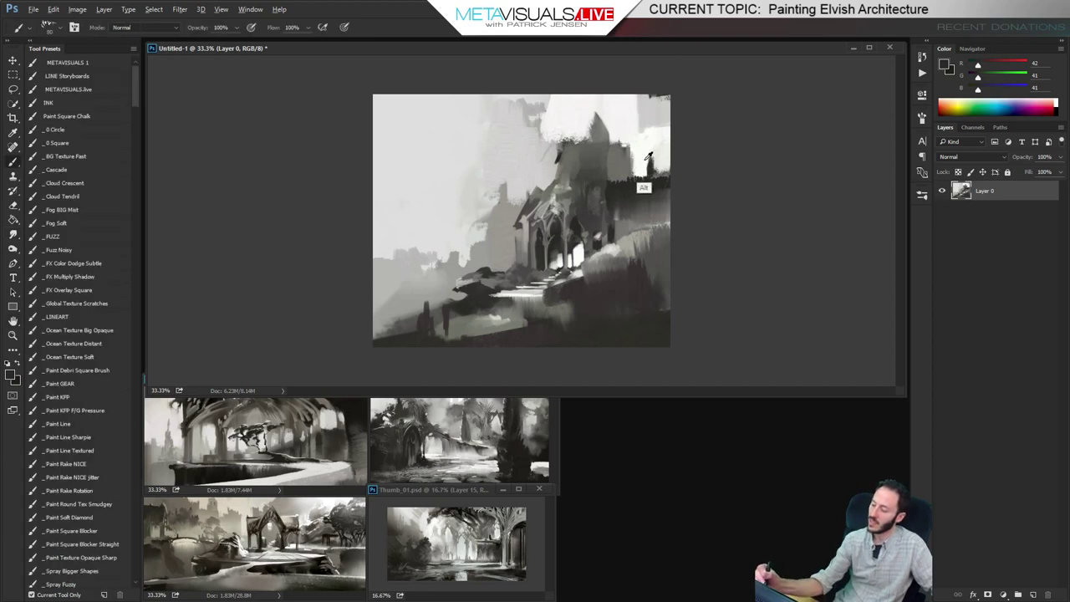
left_click(649, 154, "alt")
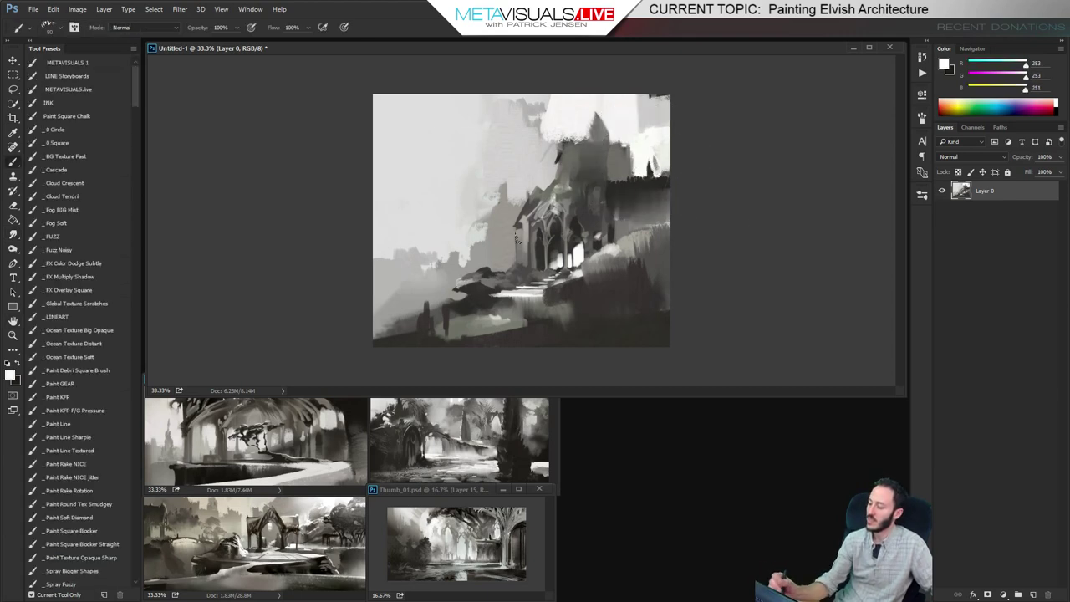
Paint a slim, dark grey cypress tree at the far left of the scene and smudge its base into the mist
left_click(411, 316, "alt")
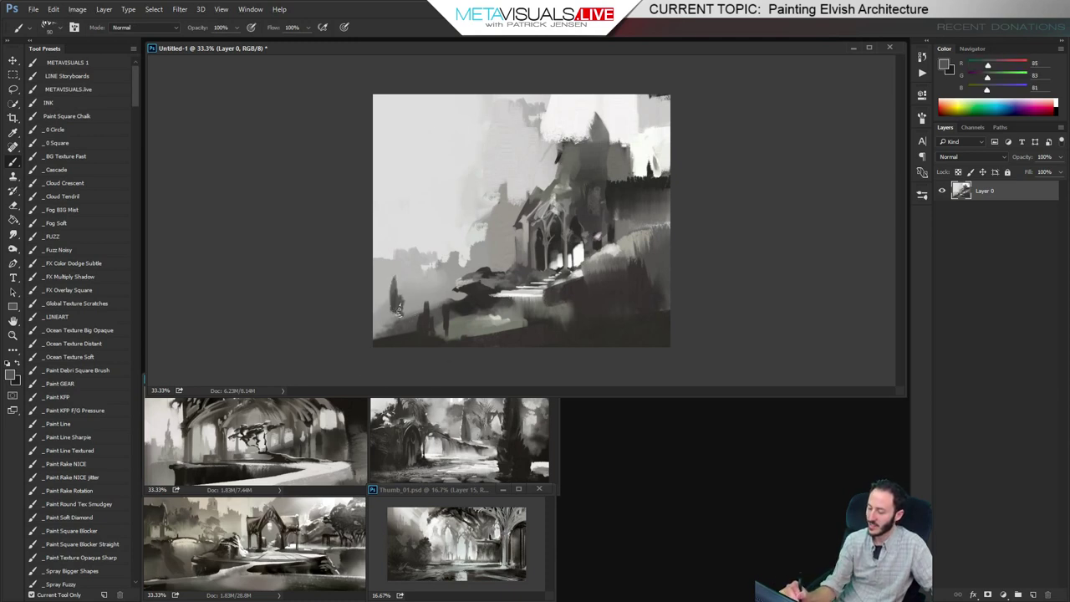
key("r")
left_click_drag(387, 315, 402, 319)
key("space")
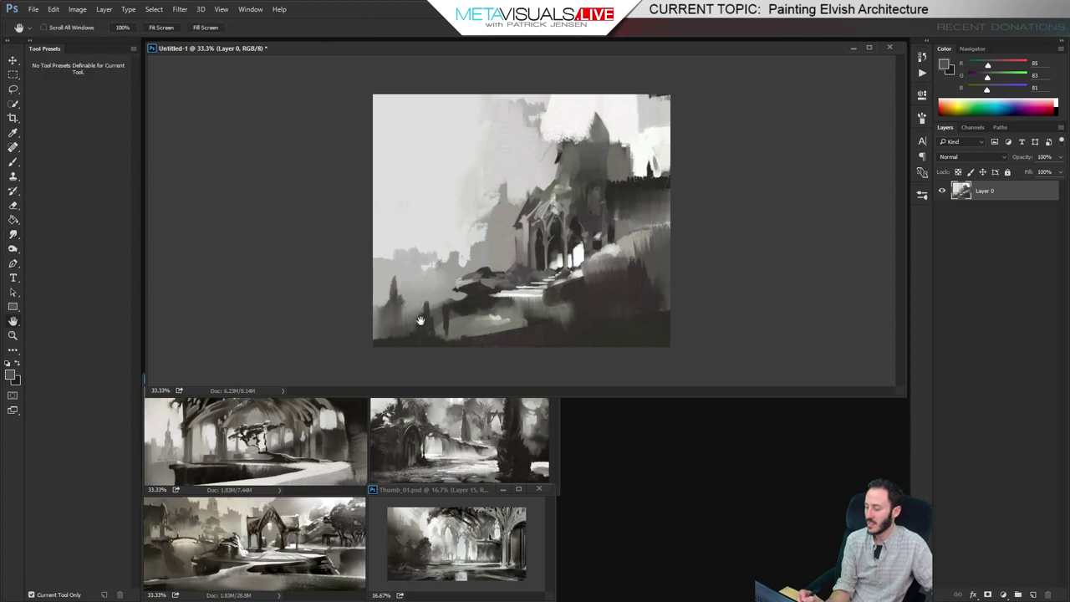
Enlarge the brush and paint sampled near-white clouds across the upper-left sky
key("b")
left_click(413, 290, "alt")
left_click(569, 124, "alt")
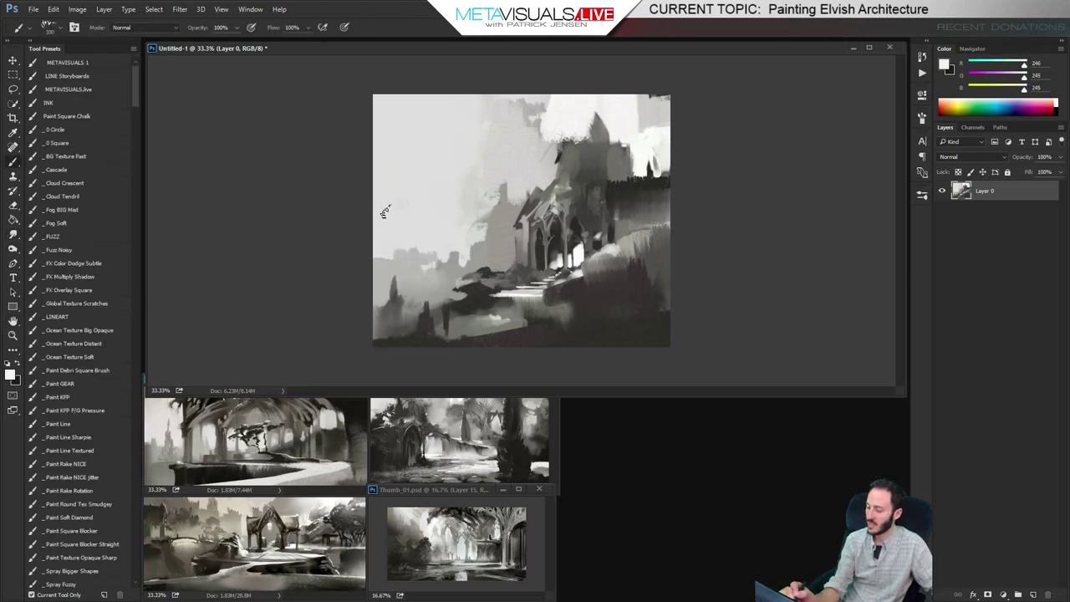
left_click_drag(383, 197, 416, 207)
key("]")
key("]")
key("]")
mouse_move(376, 174)
left_mouse_down()
mouse_move(429, 203)
mouse_move(480, 132)
mouse_move(428, 152)
mouse_move(418, 180)
mouse_move(400, 162)
mouse_move(413, 166)
mouse_move(389, 109)
mouse_move(453, 153)
mouse_move(454, 99)
mouse_move(580, 111)
mouse_move(479, 176)
mouse_move(463, 127)
left_mouse_up()
key("r")
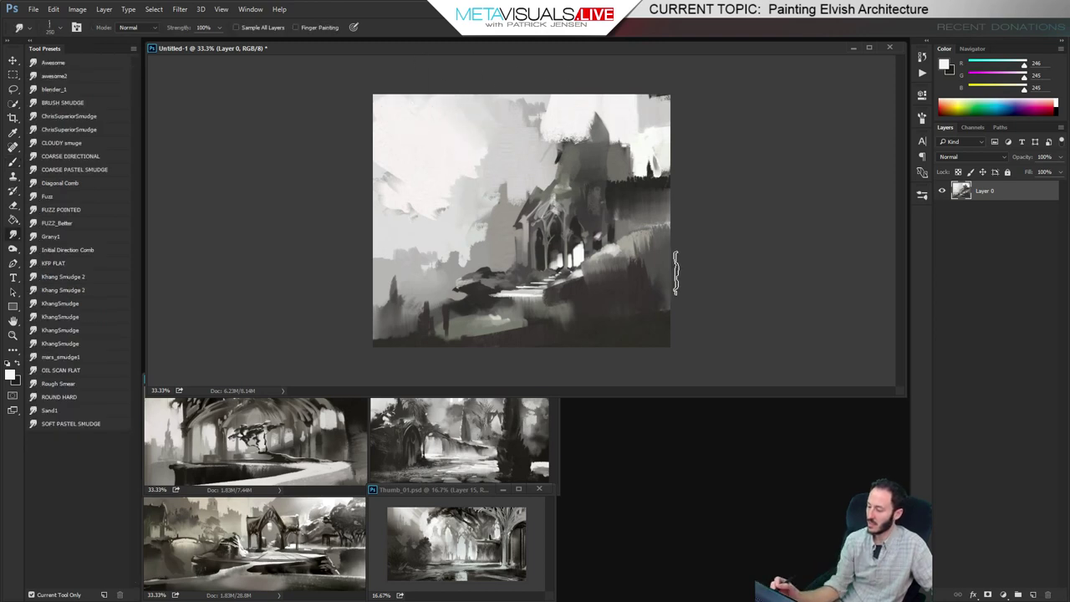
key("h")
left_click(668, 283)
key("b")
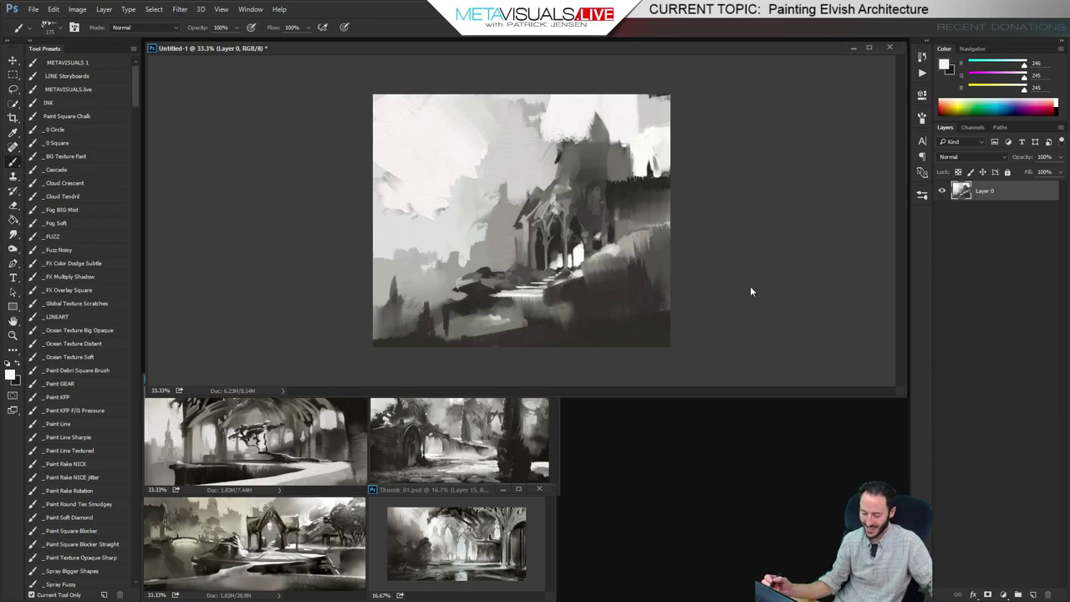
Save the painting as Thumb_05.psd in the _2016_Mar9 folder with Maximize Compatibility on
key("ctrl+s")
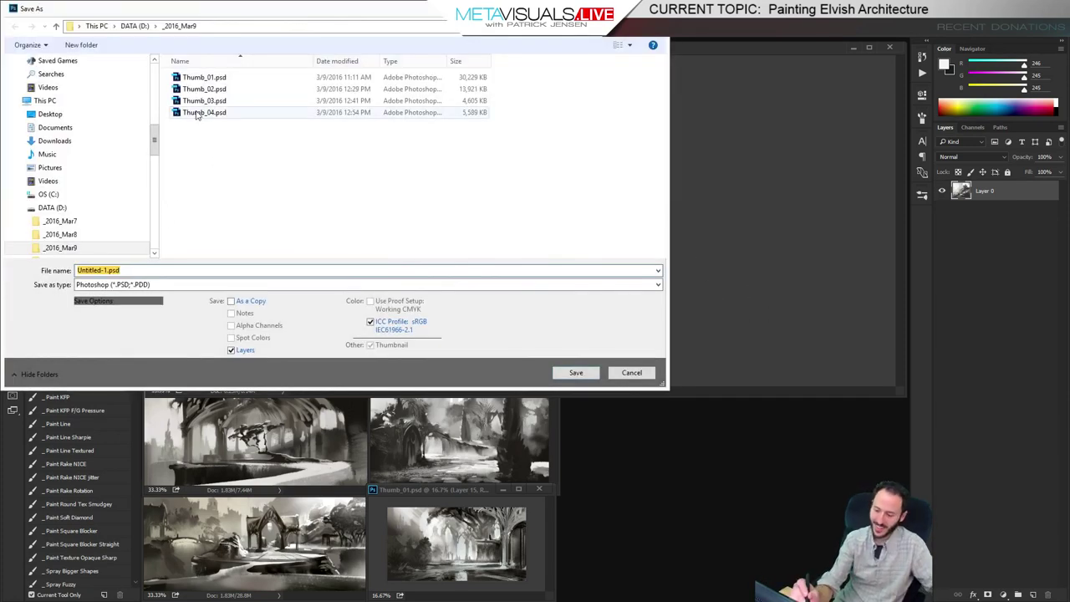
left_click(202, 112)
left_click(111, 271)
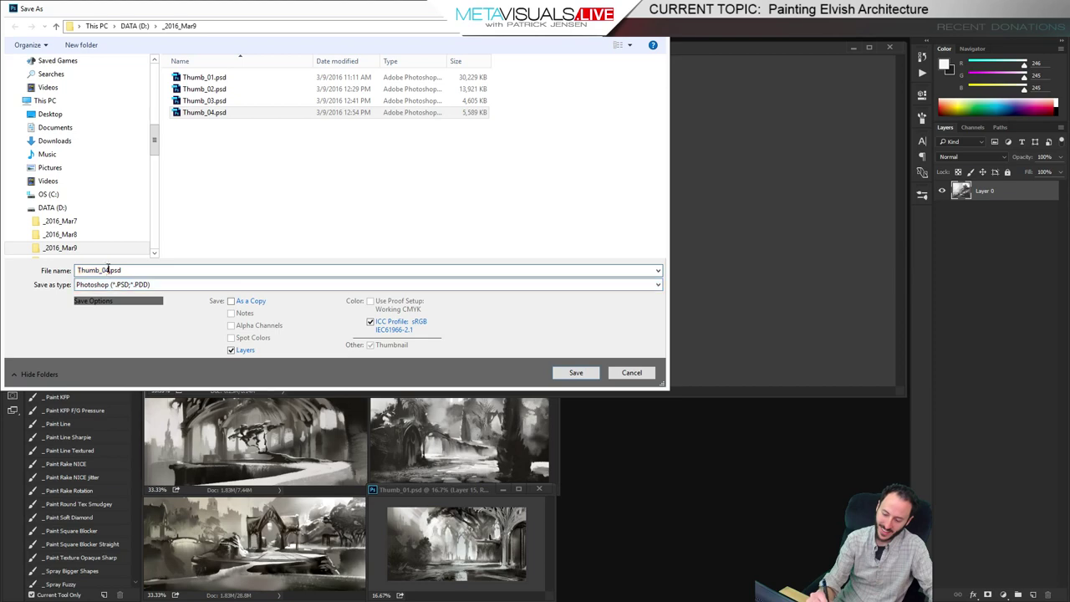
key("BackSpace")
key("Return")
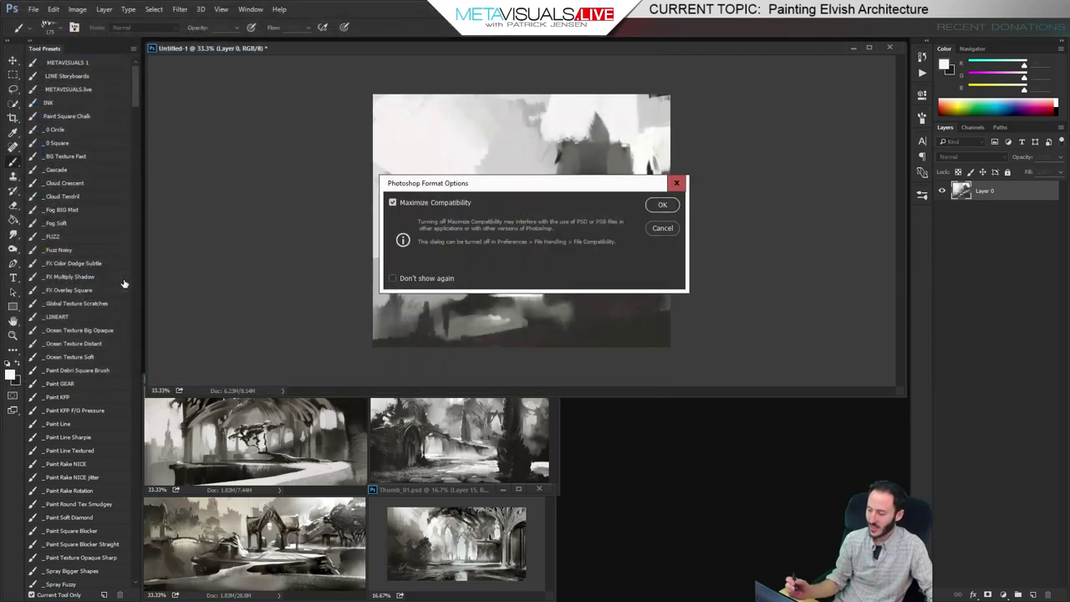
key("Return")
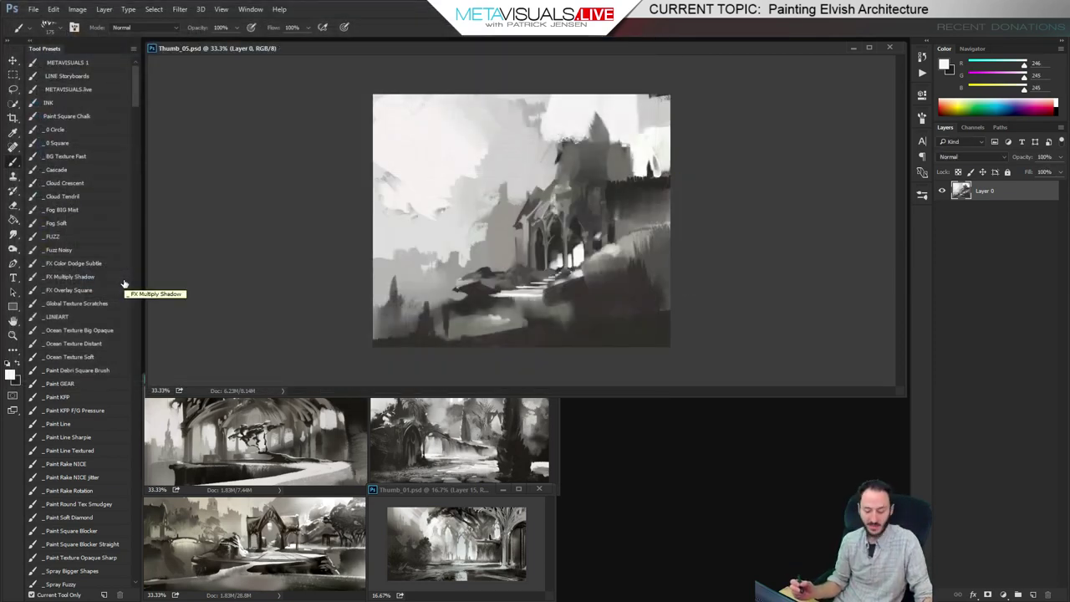
Zoom the Thumb_05 document out to 12.5% and place its window beside Thumb_01 with the other thumbnails
key("ctrl+minus")
key("ctrl+minus")
key("ctrl+minus")
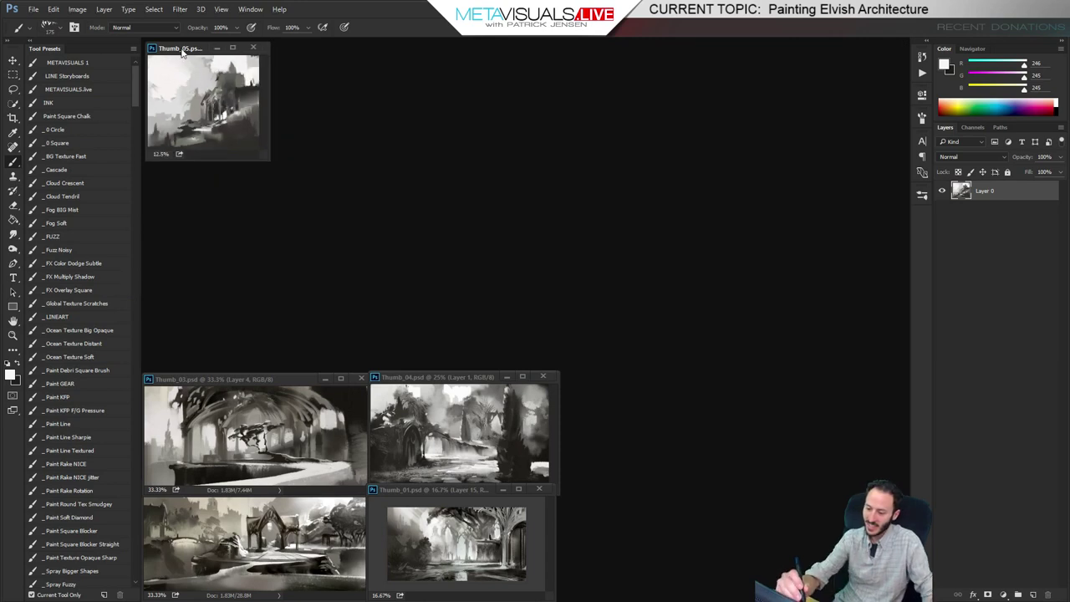
left_click_drag(181, 52, 586, 490)
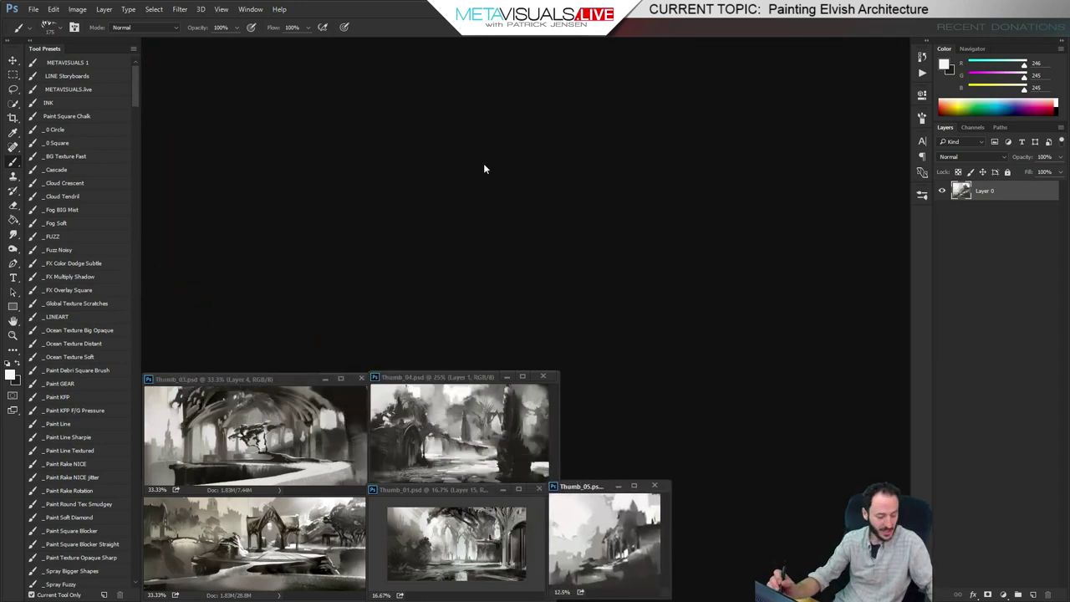
Create a new 1200 x 600 pixel document and enlarge its window to fill the workspace above the thumbnails
key("ctrl+n")
left_click(494, 210)
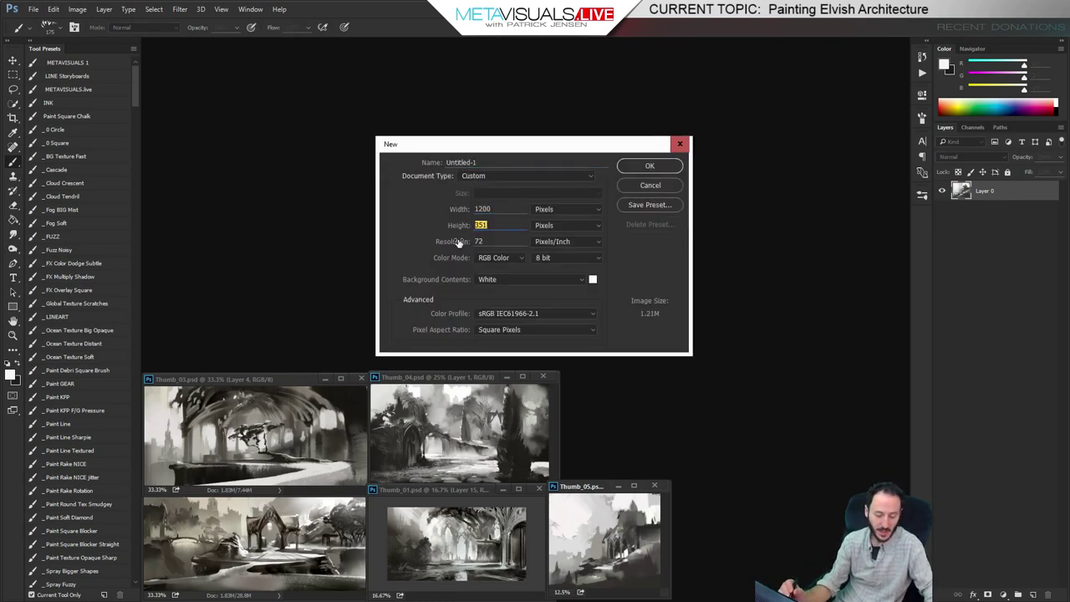
type("600")
key("Return")
left_click_drag(361, 110, 330, 54)
left_click_drag(824, 394, 908, 411)
key("space")
Undo the stray brush stroke and fill the white canvas with a dark grey sampled from the Thumb_03 painting
left_click_drag(306, 163, 376, 234)
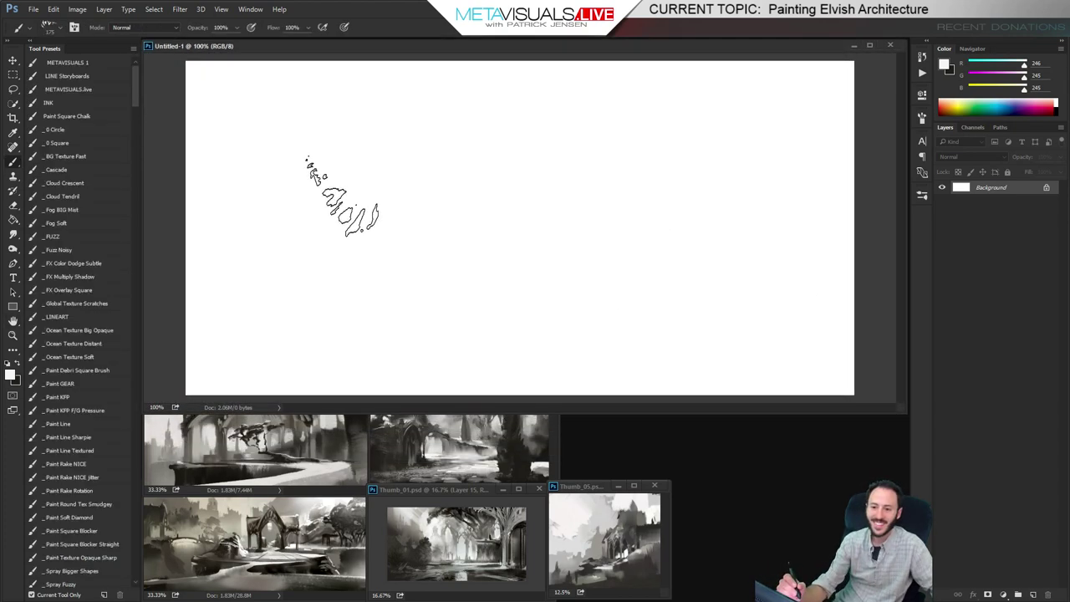
key("ctrl+z")
key("g")
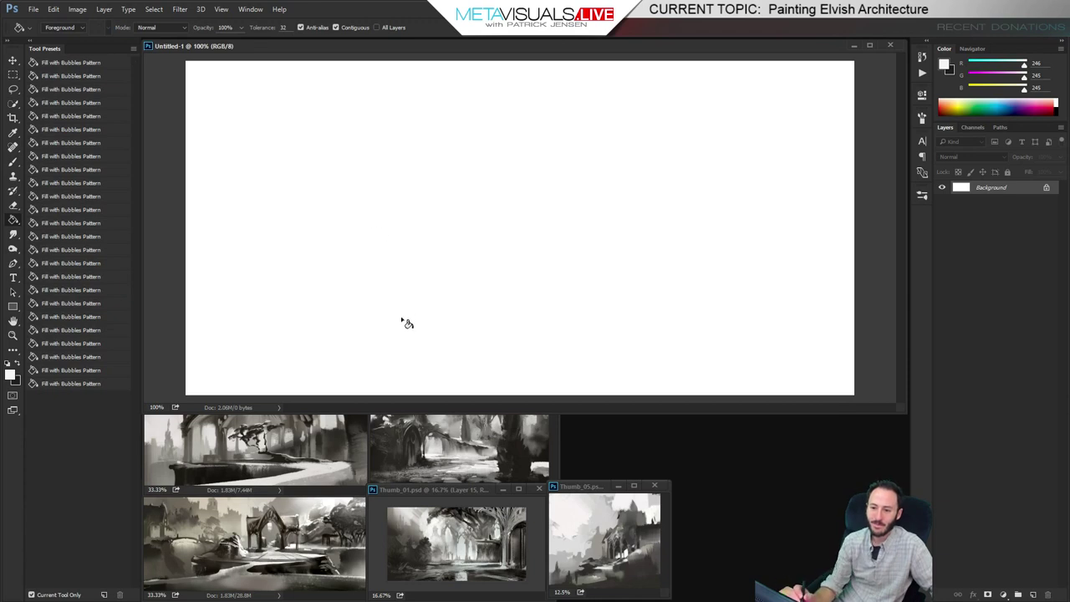
left_click(341, 422, "alt")
left_click(431, 163)
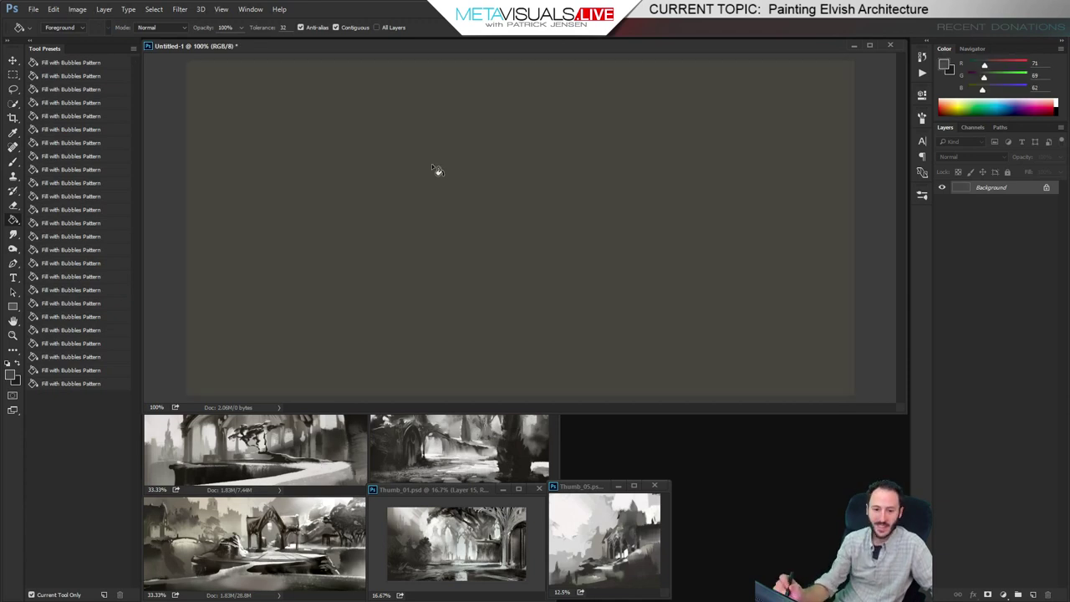
Choose the BG Texture Fast brush preset, try a sampled light grey stroke on the canvas and undo it
key("b")
left_click(81, 156)
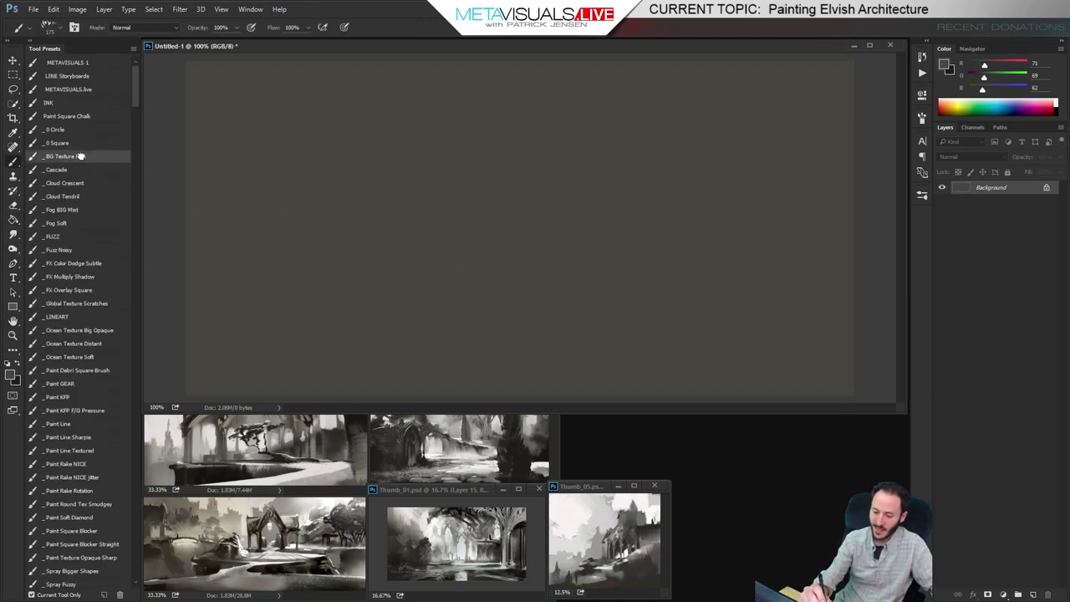
left_click(334, 421, "alt")
left_click_drag(370, 195, 377, 172)
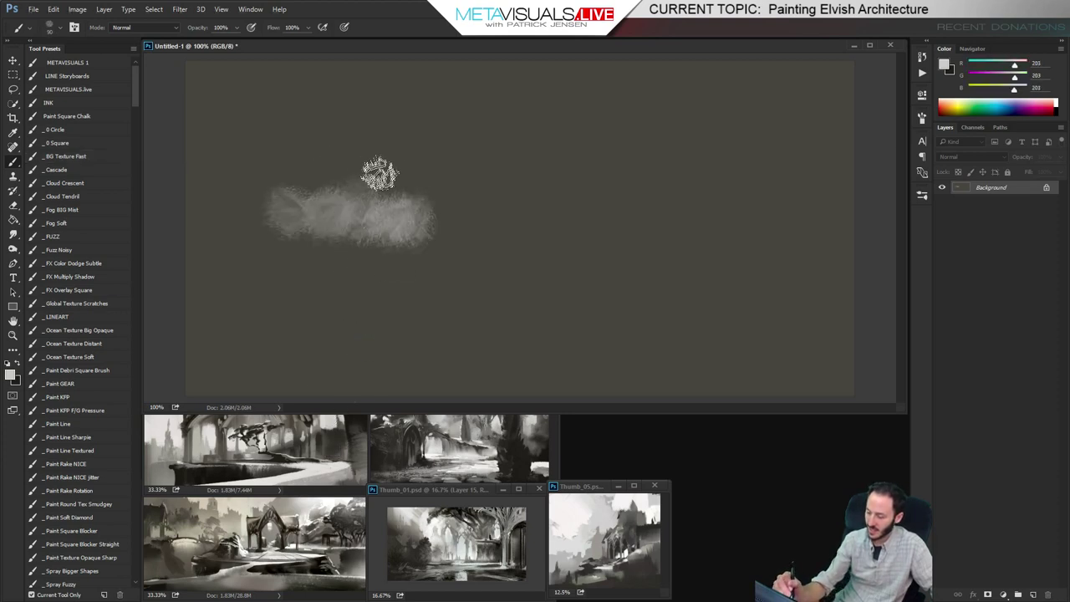
key("ctrl+z")
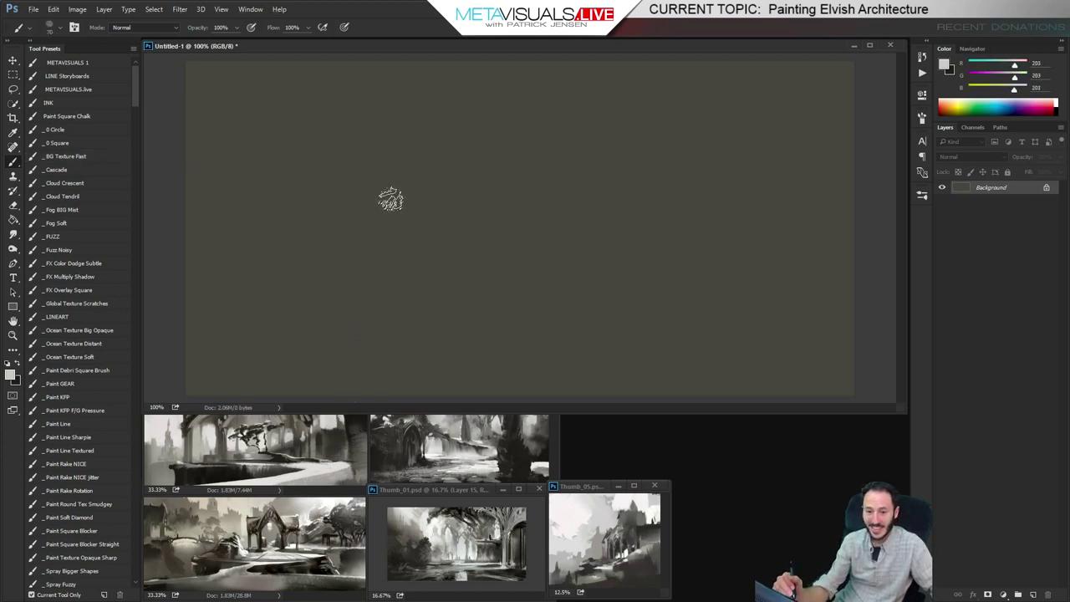
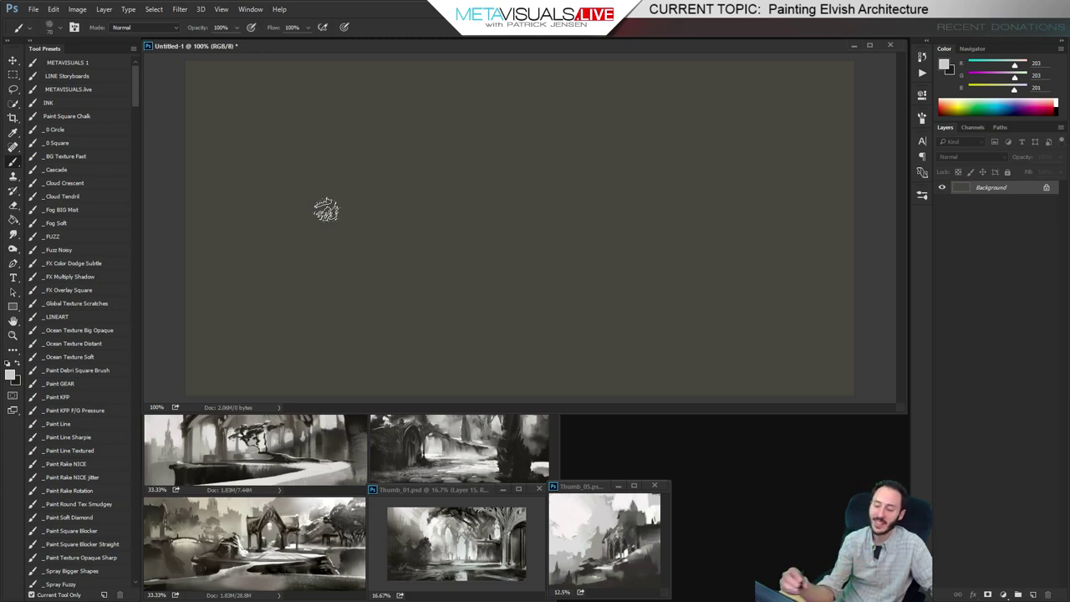
Shorten the new document's window to uncover more of the thumbnails below, keeping the canvas at 100% zoom
left_click_drag(382, 45, 385, 43)
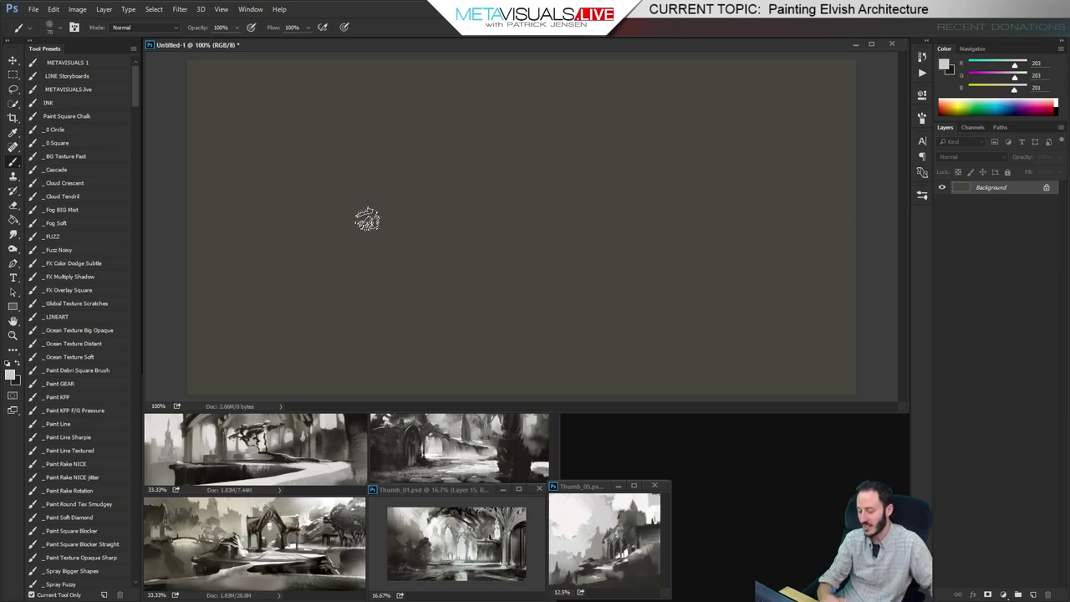
mouse_move(453, 408)
left_mouse_down()
mouse_move(460, 359)
mouse_move(464, 393)
left_mouse_up()
key("z")
left_click(412, 164, "alt")
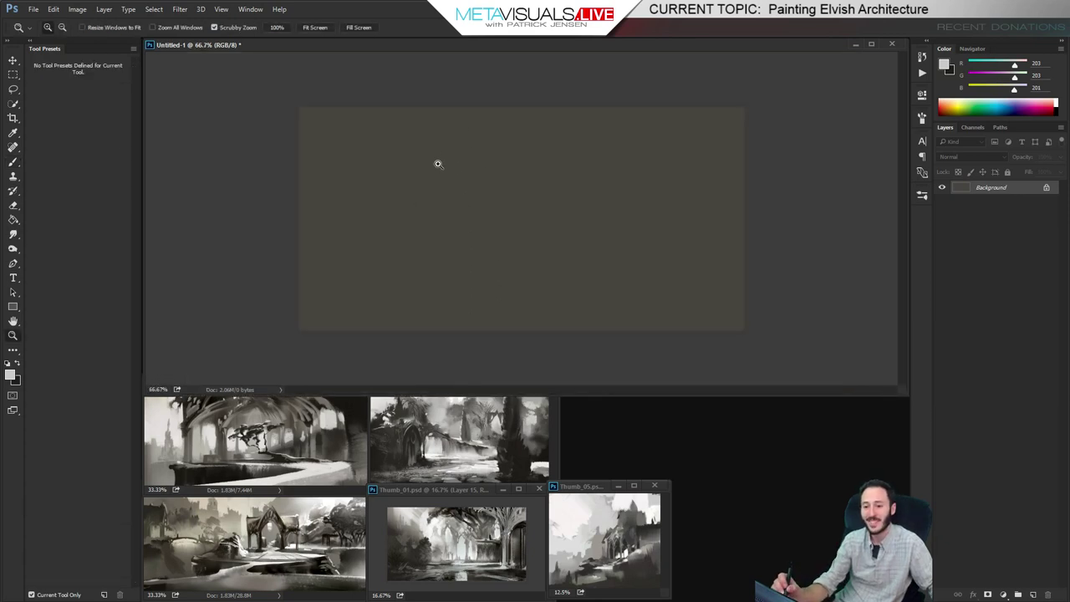
left_click(431, 162)
key("b")
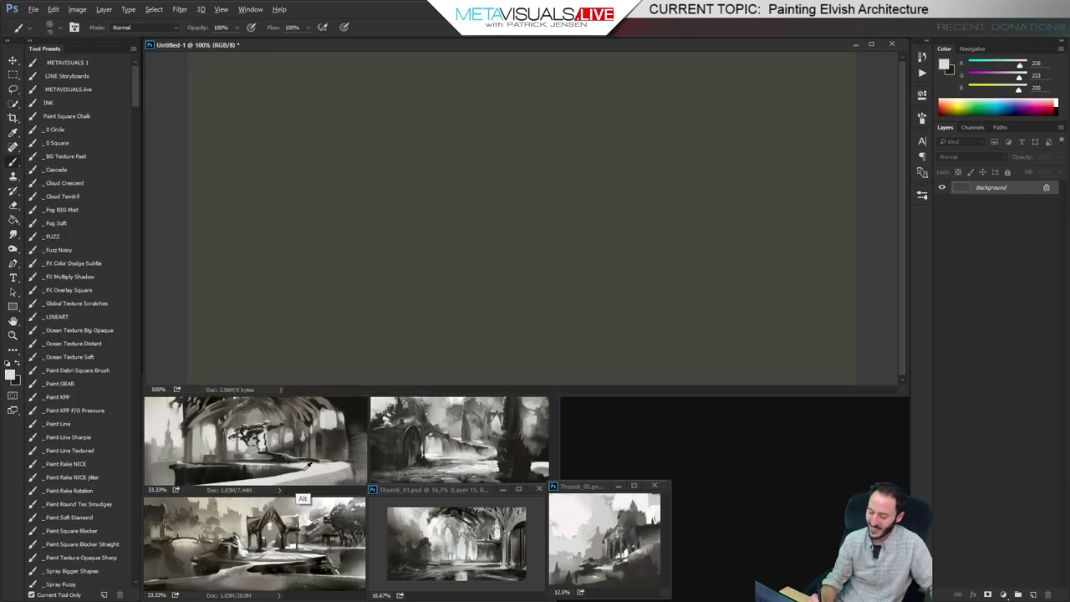
Discard the test strokes, enlarge the brush and paint soft mid-grey mist across the middle and upper-right of the canvas
left_click(302, 478, "alt")
mouse_move(362, 180)
left_mouse_down()
mouse_move(361, 206)
mouse_move(406, 197)
left_mouse_up()
key("ctrl+z")
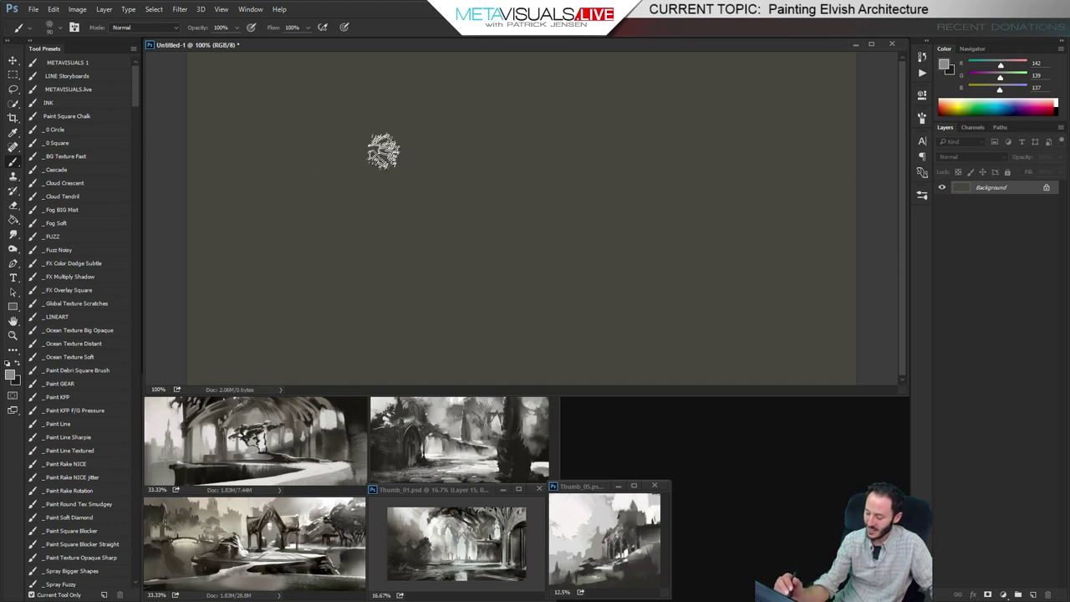
mouse_move(384, 157)
left_mouse_down()
mouse_move(385, 249)
mouse_move(401, 86)
mouse_move(415, 102)
left_mouse_up()
key("ctrl+z")
key("bracketright")
key("bracketright")
key("bracketright")
key("bracketright")
key("ctrl+z")
left_click_drag(396, 301, 404, 150)
mouse_move(408, 280)
left_mouse_down()
mouse_move(425, 178)
mouse_move(576, 153)
mouse_move(673, 217)
mouse_move(718, 225)
left_mouse_up()
mouse_move(764, 279)
left_mouse_down()
mouse_move(772, 68)
mouse_move(804, 286)
mouse_move(821, 62)
mouse_move(738, 128)
mouse_move(359, 134)
mouse_move(333, 181)
left_mouse_up()
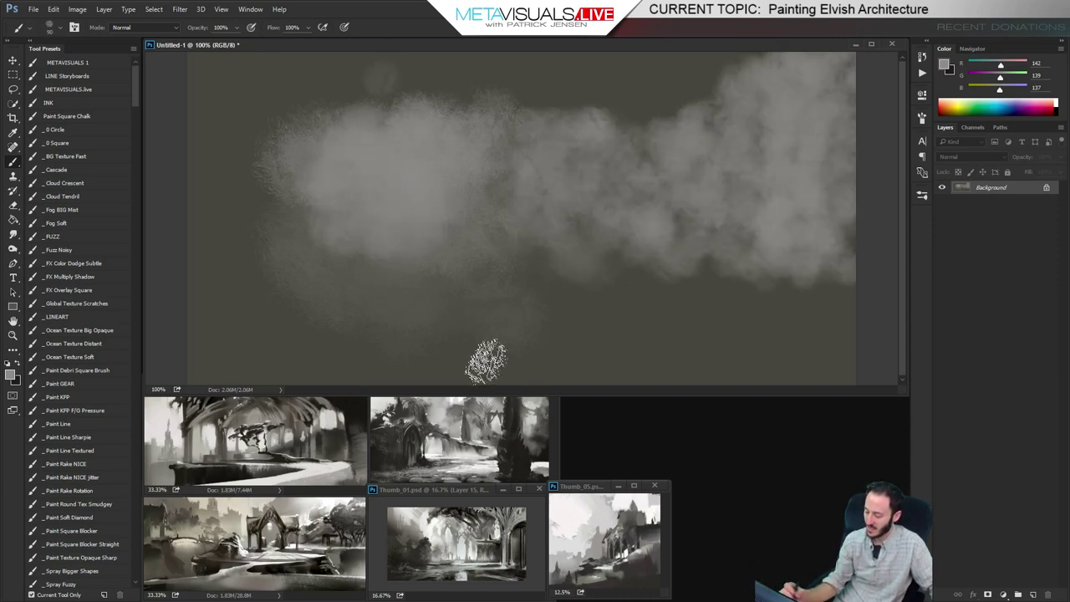
left_click(411, 532, "alt")
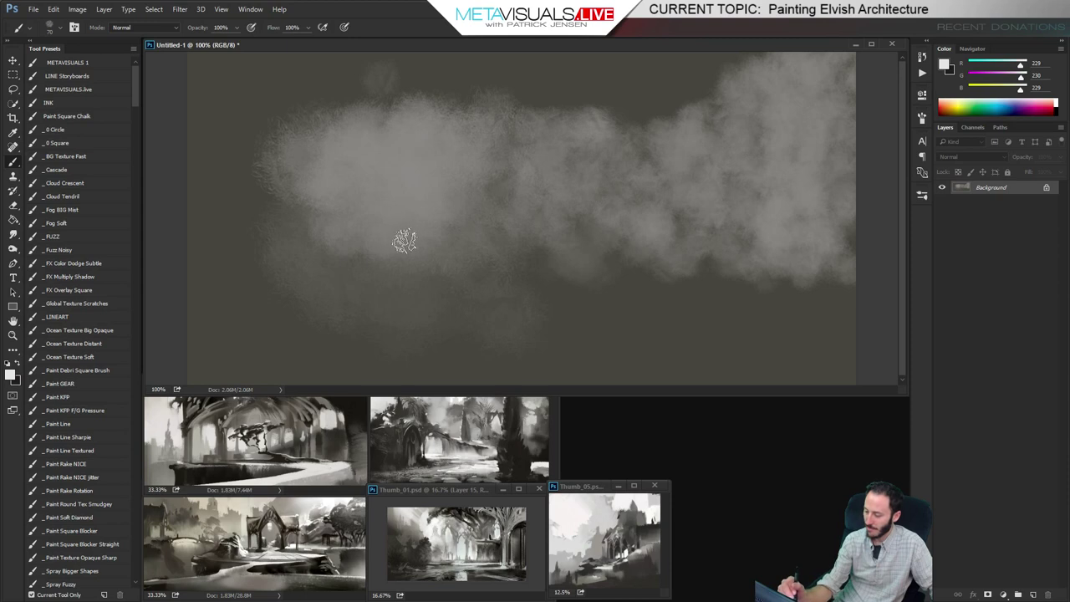
left_click(358, 433, "alt")
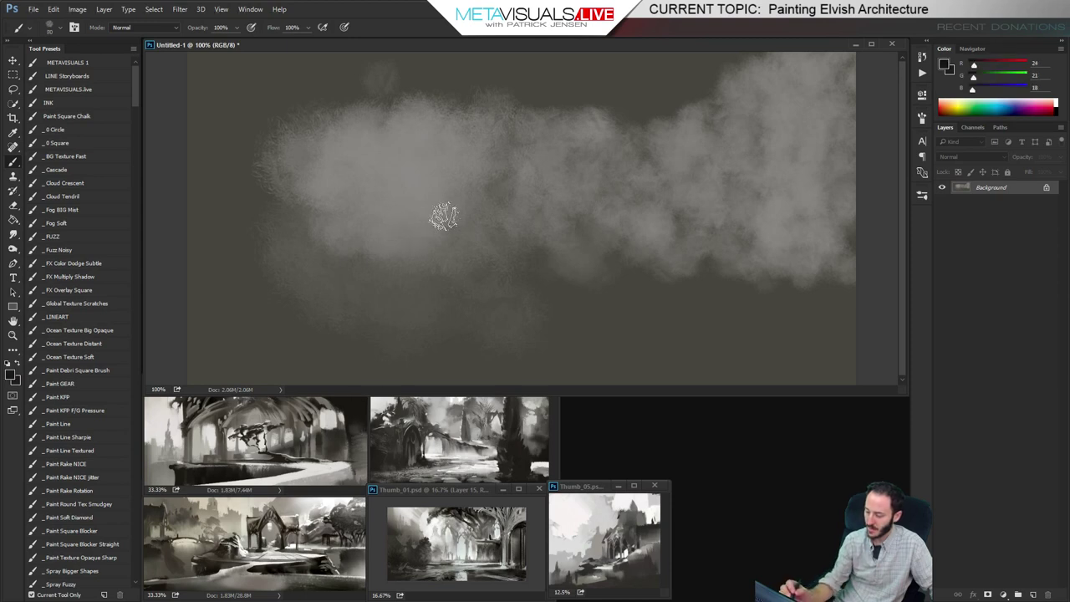
left_click_drag(442, 215, 368, 270)
key("ctrl+z")
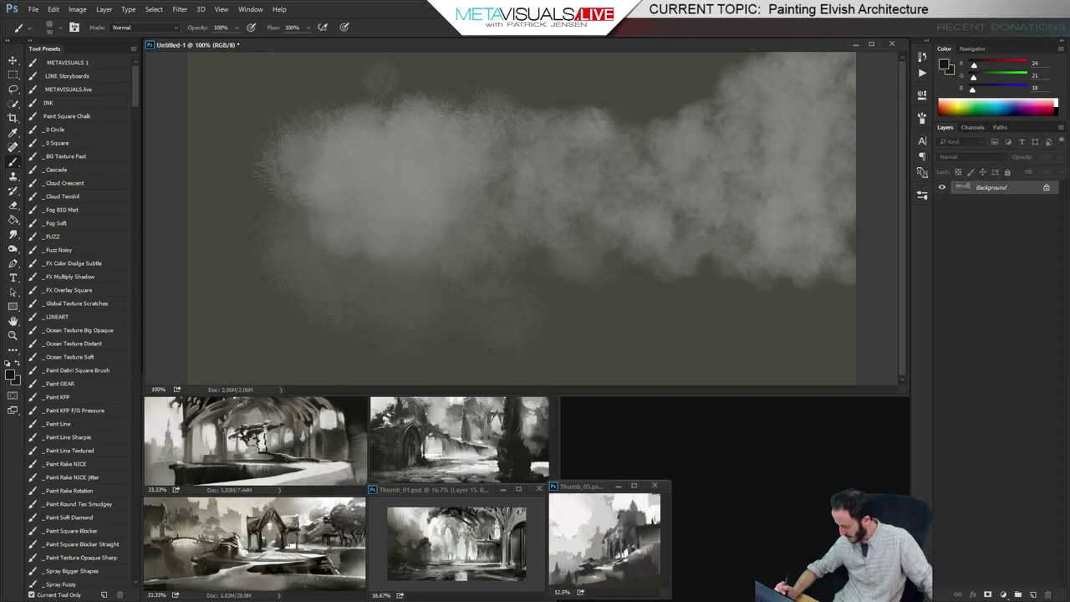
Switch to Chrome and search Google Images for "ravine wall", browsing the results for a rocky reference photo
key("alt+Tab")
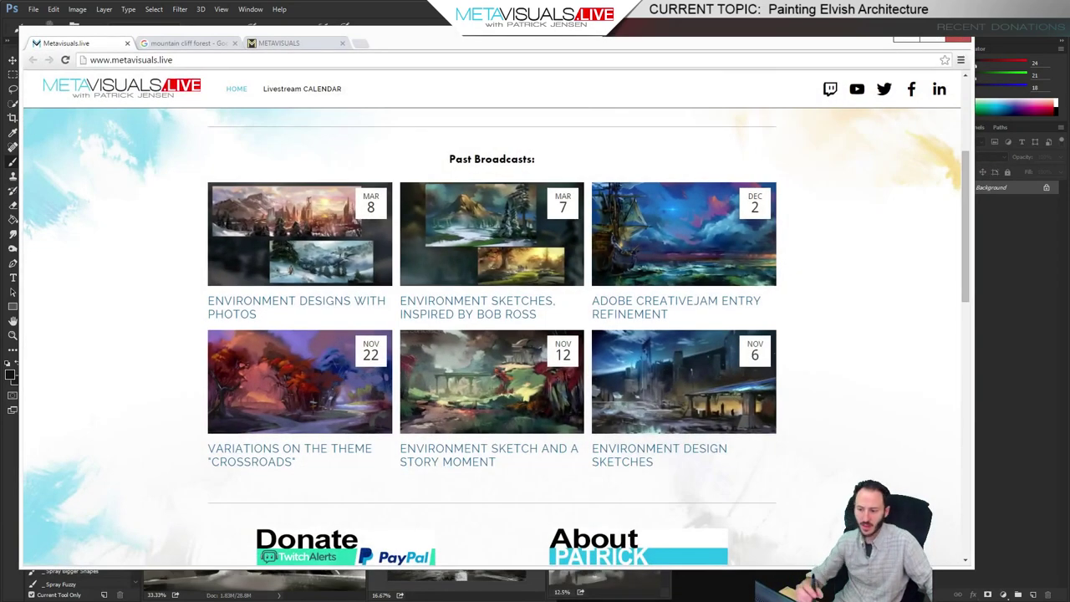
left_click(179, 43)
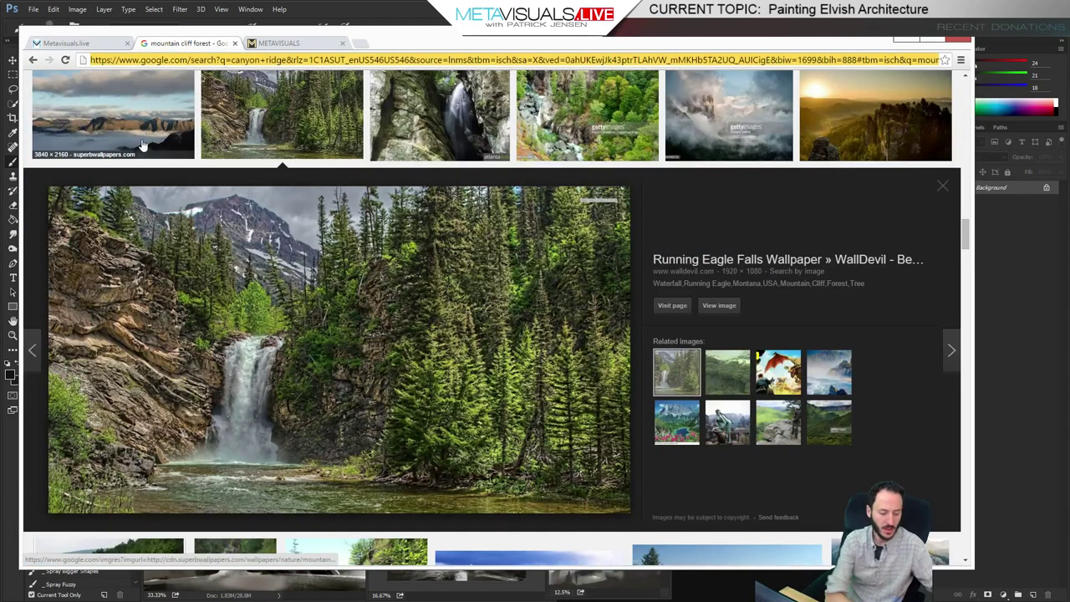
type("ravine wall")
key("Return")
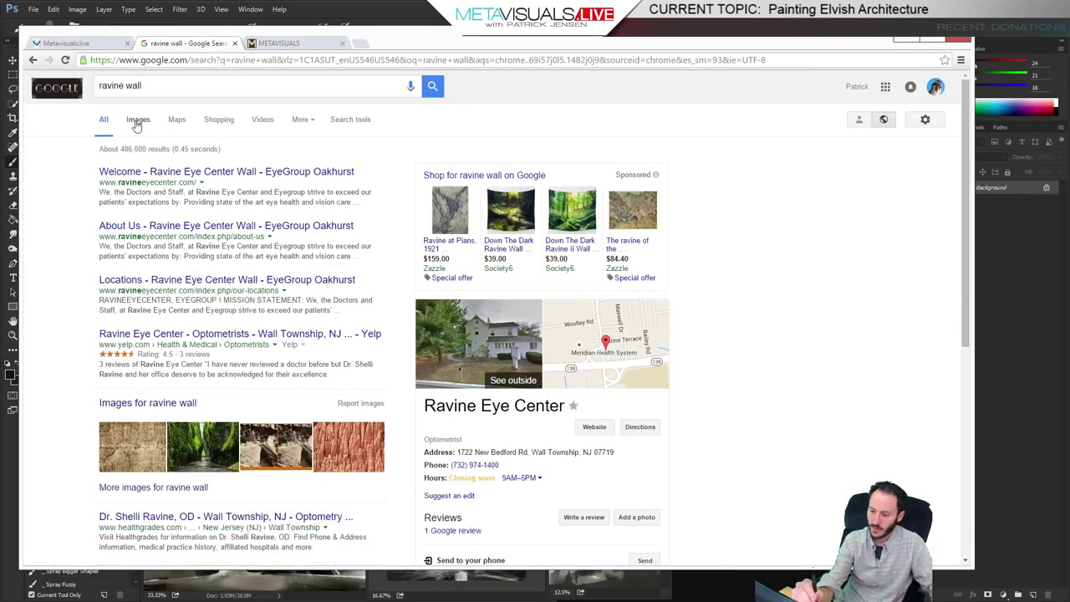
left_click(138, 121)
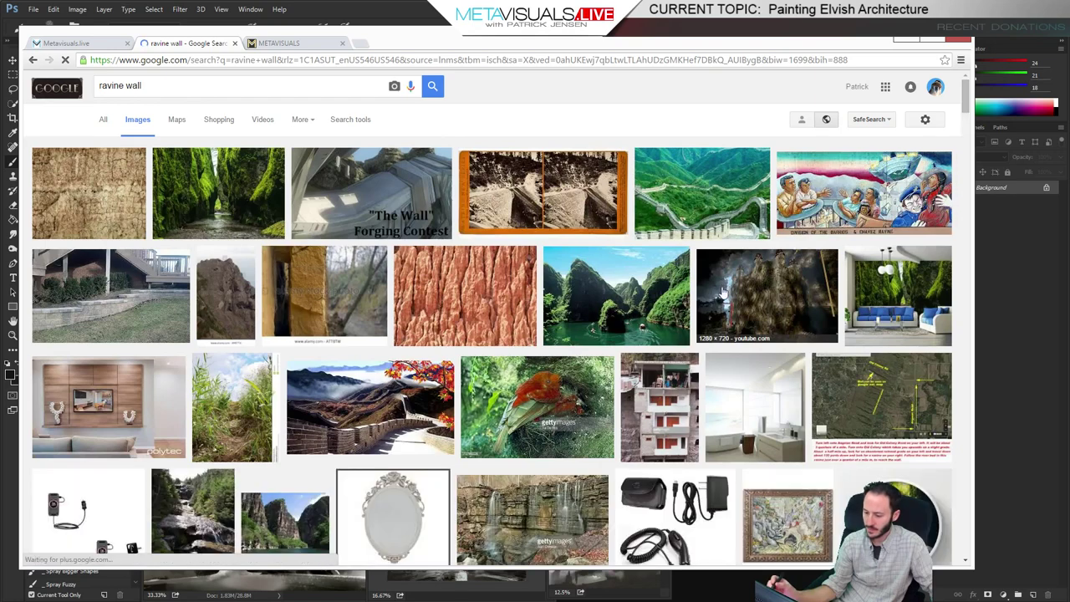
left_click_drag(965, 95, 965, 123)
Copy the White Mountain Sojourn cascade photo and paste it into the new painting in Photoshop as a layer
left_click(192, 246)
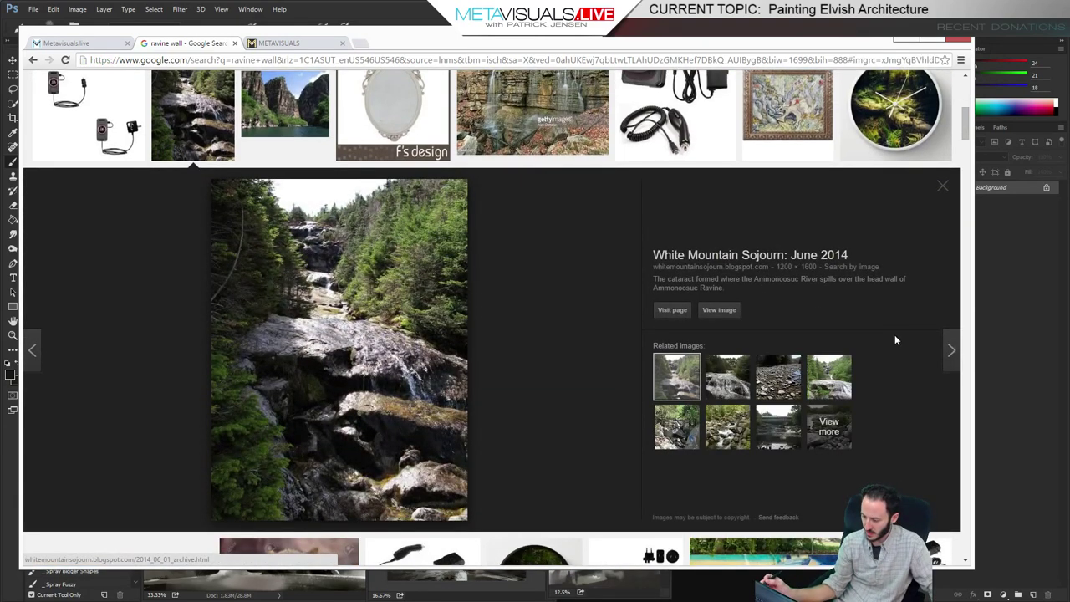
right_click(309, 353)
left_click(365, 468)
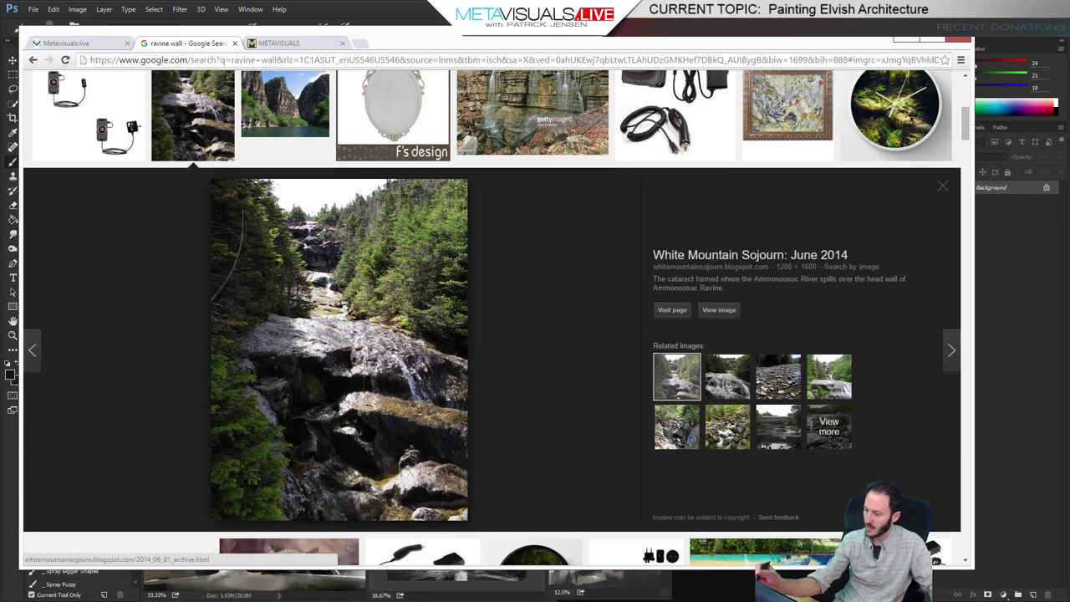
key("alt+Tab")
key("ctrl+v")
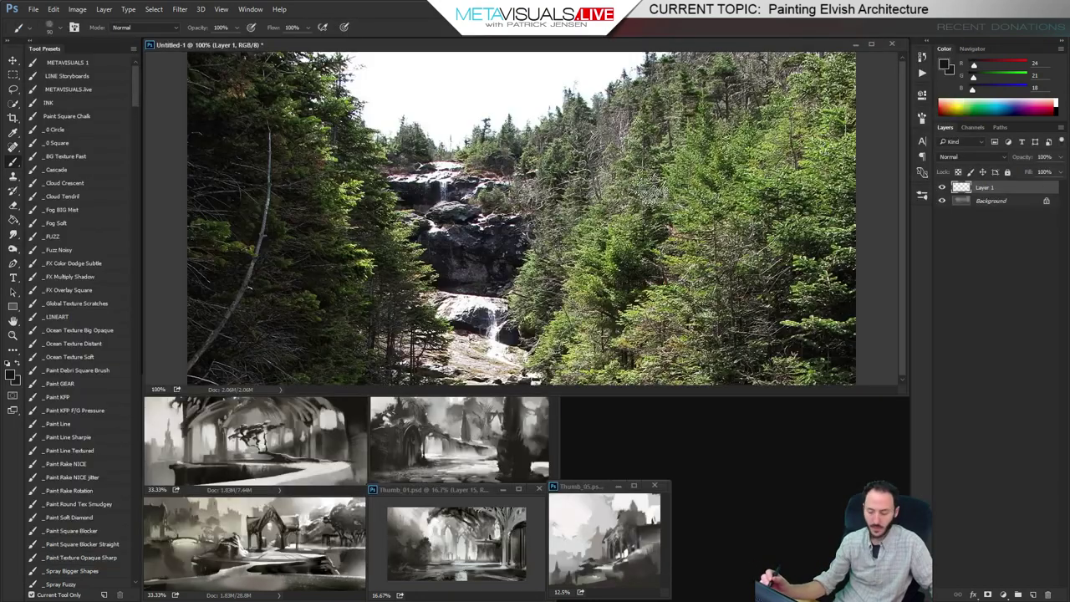
Move the pasted cascade photo upward and scale it to about 40% over the left half of the canvas
key("z")
left_click(585, 243, "alt")
key("v")
left_click_drag(589, 275, 585, 100)
key("ctrl+t")
left_click_drag(664, 341, 541, 244)
Warp the cascade photo, stretching its corners and bulging its surface so the rocks spread across the canvas's left and centre
right_click(449, 217)
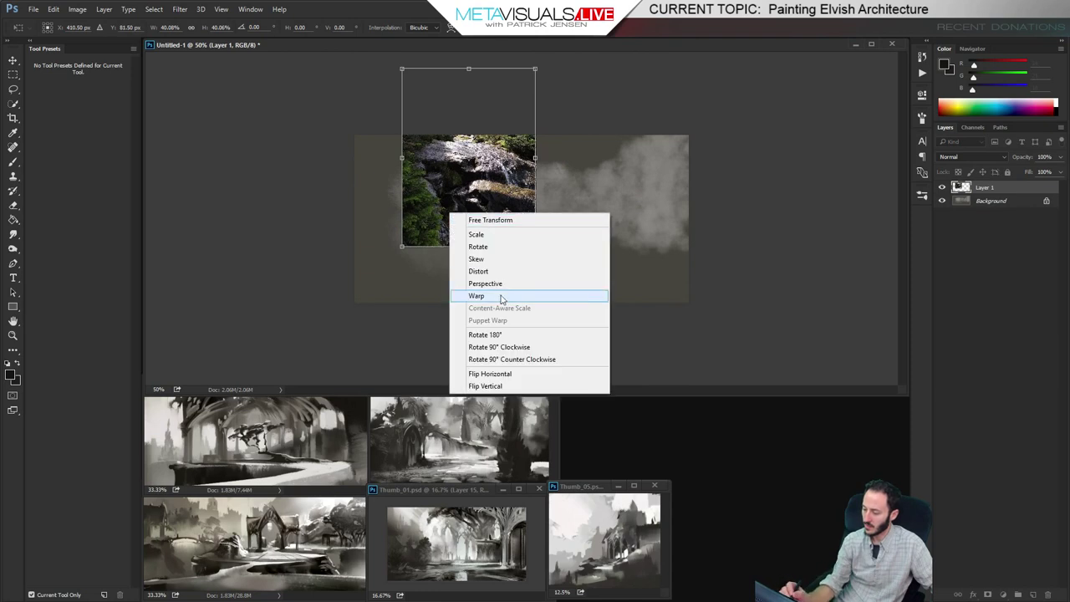
left_click(502, 298)
left_click_drag(402, 245, 374, 385)
left_click_drag(516, 238, 558, 261)
left_click_drag(466, 125, 462, 85)
left_click_drag(430, 163, 433, 195)
left_click_drag(501, 167, 508, 181)
left_click_drag(543, 286, 491, 283)
left_click_drag(538, 130, 592, 141)
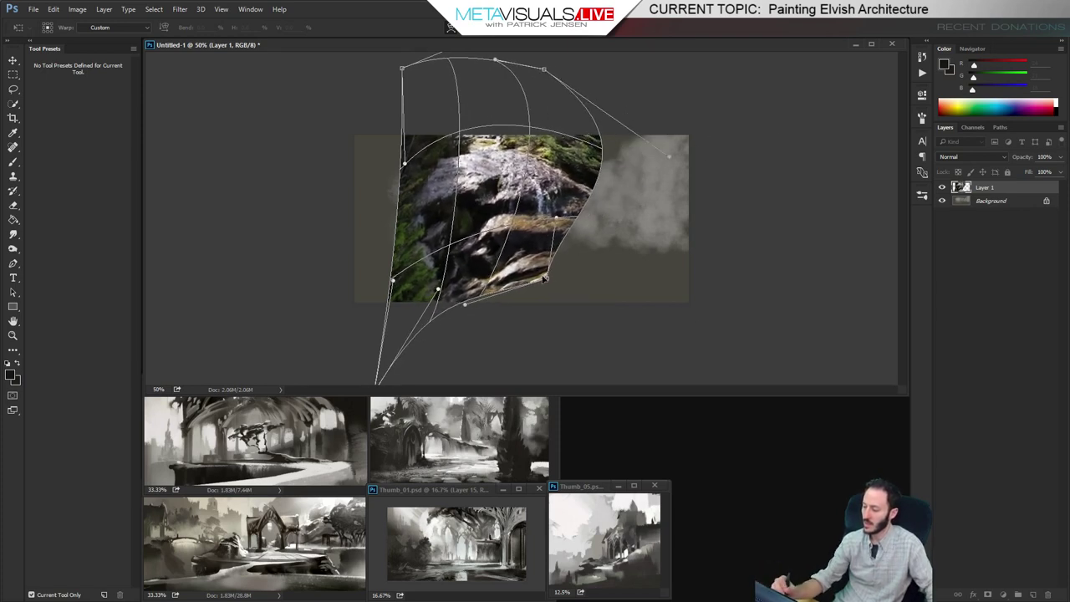
left_click_drag(535, 266, 555, 275)
key("Return")
Set the cascade photo layer's blend mode to Soft Light and desaturate it
key("z")
left_click(581, 205)
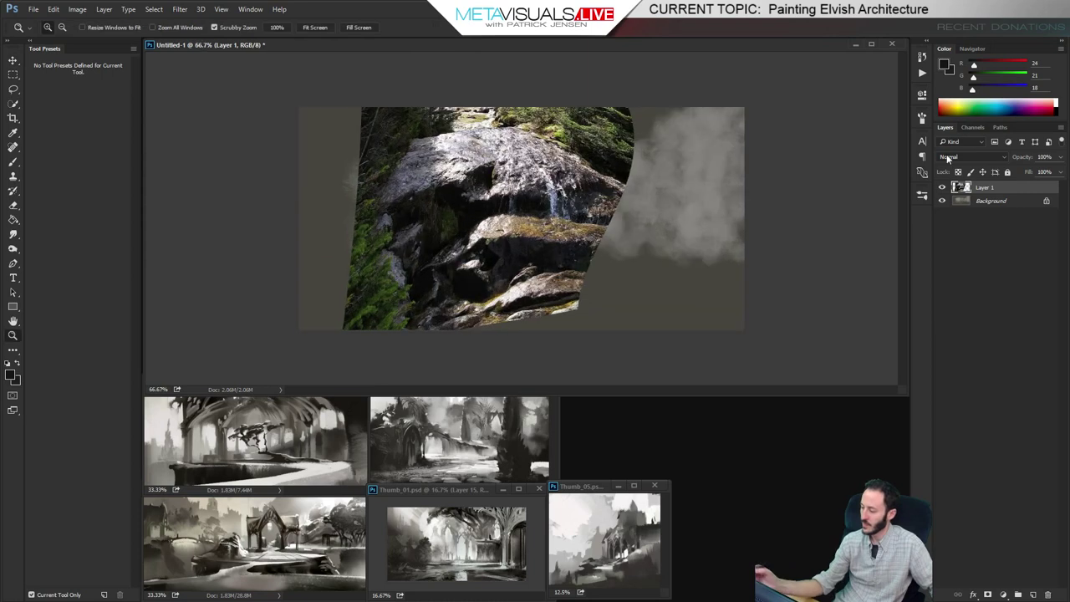
left_click(958, 156)
left_click(966, 279)
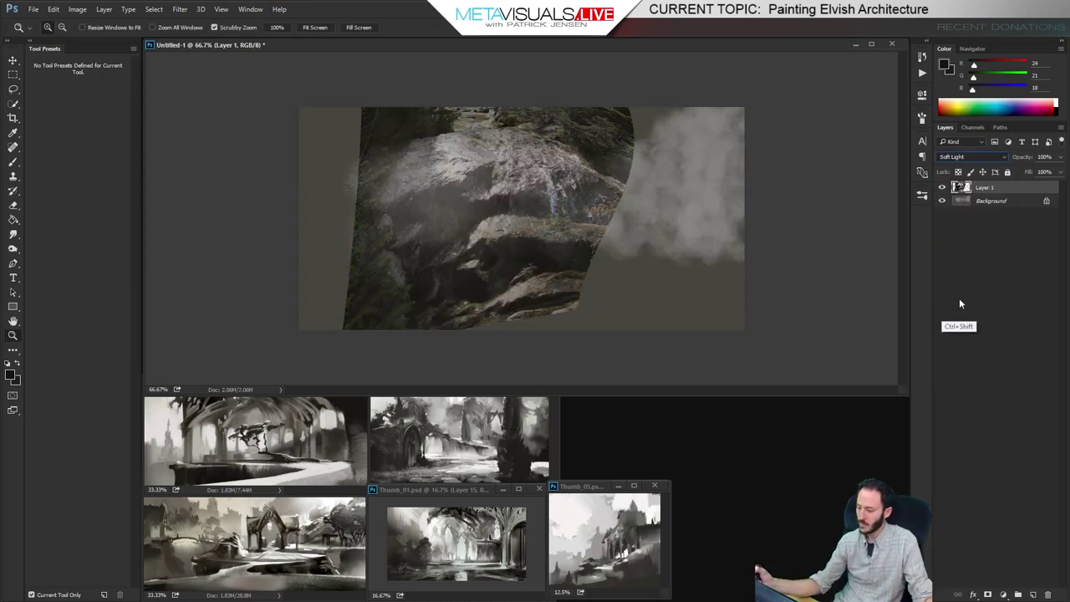
key("ctrl")
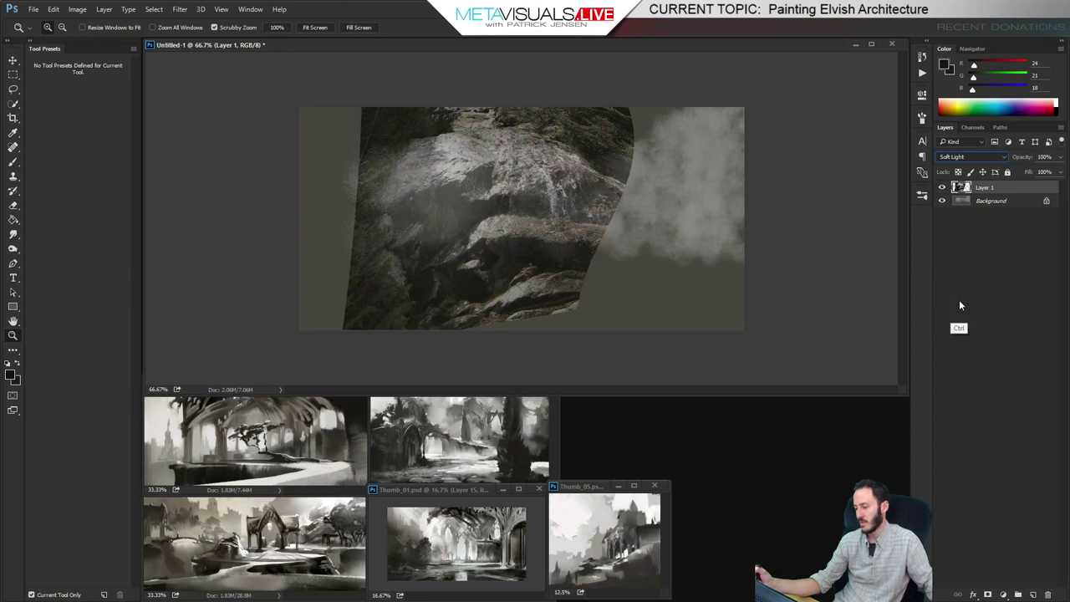
key("space")
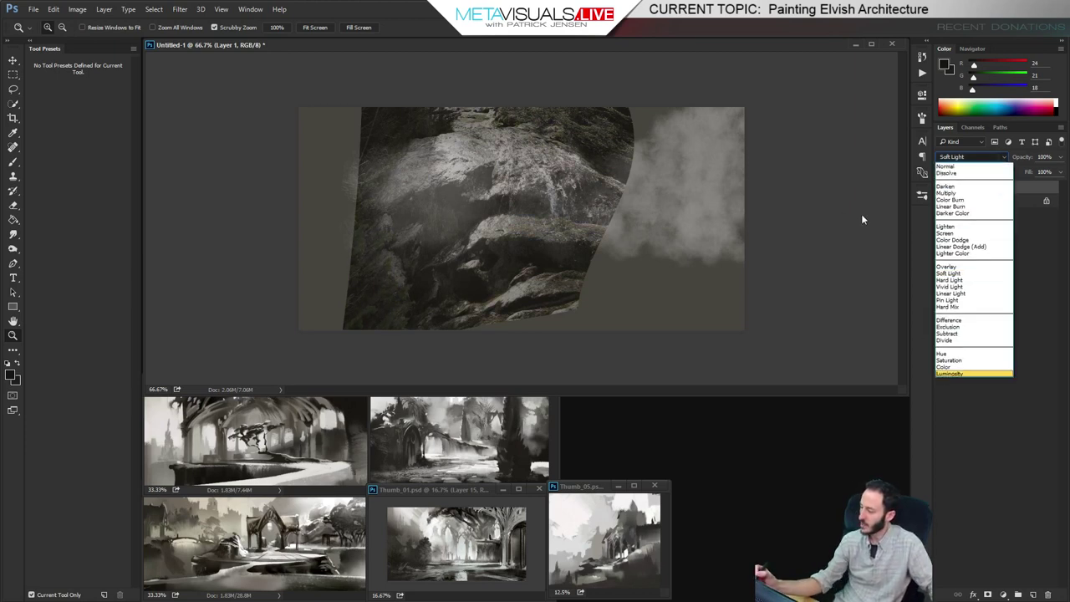
key("Escape")
key("space")
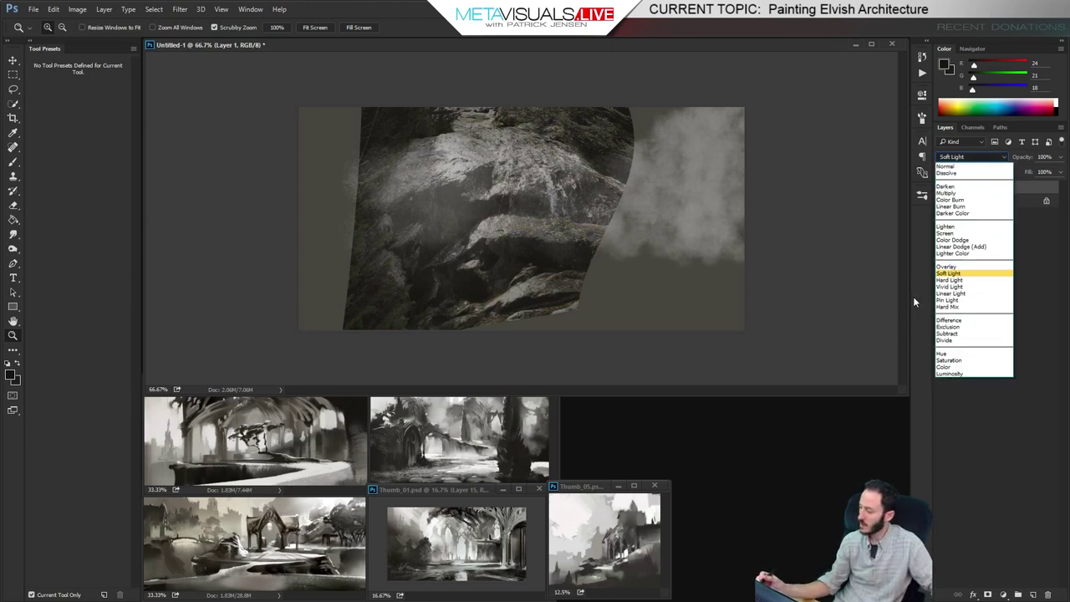
key("ctrl+z")
Copy the whole canvas merged and paste it as a new layer above the photo
key("ctrl+plus")
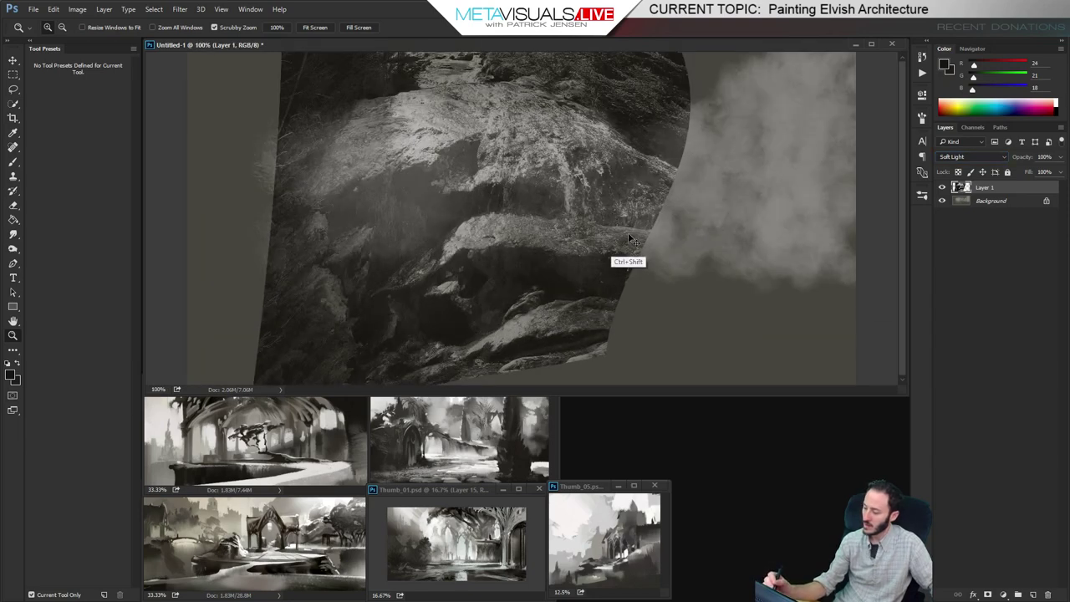
key("ctrl+minus")
key("ctrl+a")
key("ctrl+shift+c")
key("ctrl+v")
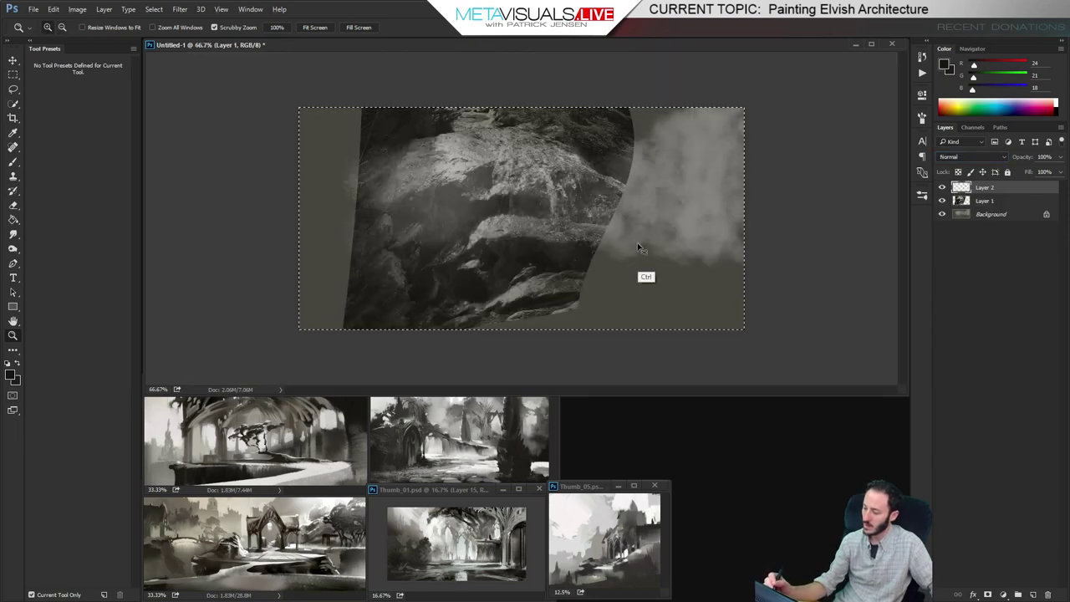
Smudge the upper-right edge of the rock photo into the mist and undo the last stroke
key("r")
mouse_move(628, 131)
left_mouse_down()
mouse_move(659, 124)
mouse_move(636, 147)
left_mouse_up()
key("ctrl+z")
Sample a near-black tone from the rocks and darken the hollow beneath the middle ledge
key("b")
key("space")
left_click(519, 261, "alt")
left_click_drag(519, 262, 534, 234)
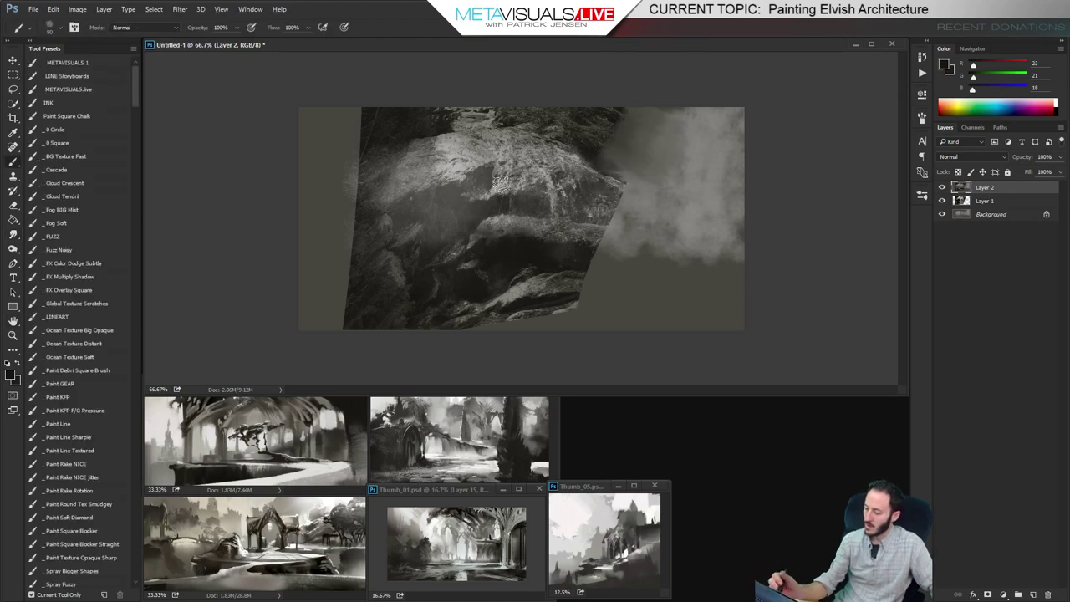
Smudge the left and lower edges of the rock photo outward into the surrounding flat grey tone
key("r")
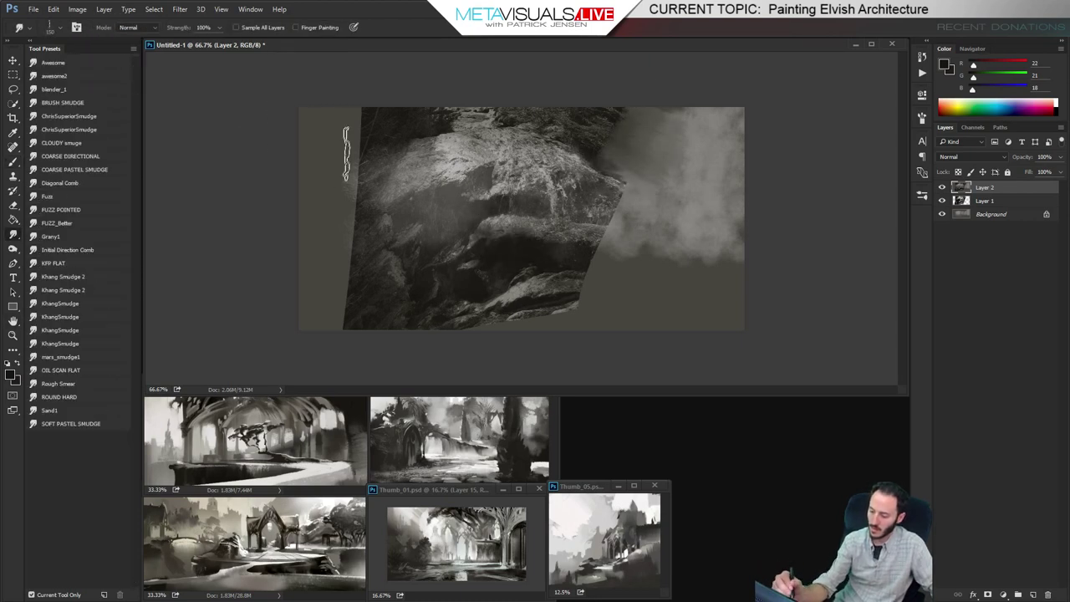
mouse_move(351, 271)
left_mouse_down()
mouse_move(327, 197)
mouse_move(343, 93)
mouse_move(356, 217)
mouse_move(319, 283)
mouse_move(348, 316)
mouse_move(584, 302)
mouse_move(600, 268)
mouse_move(544, 326)
left_mouse_up()
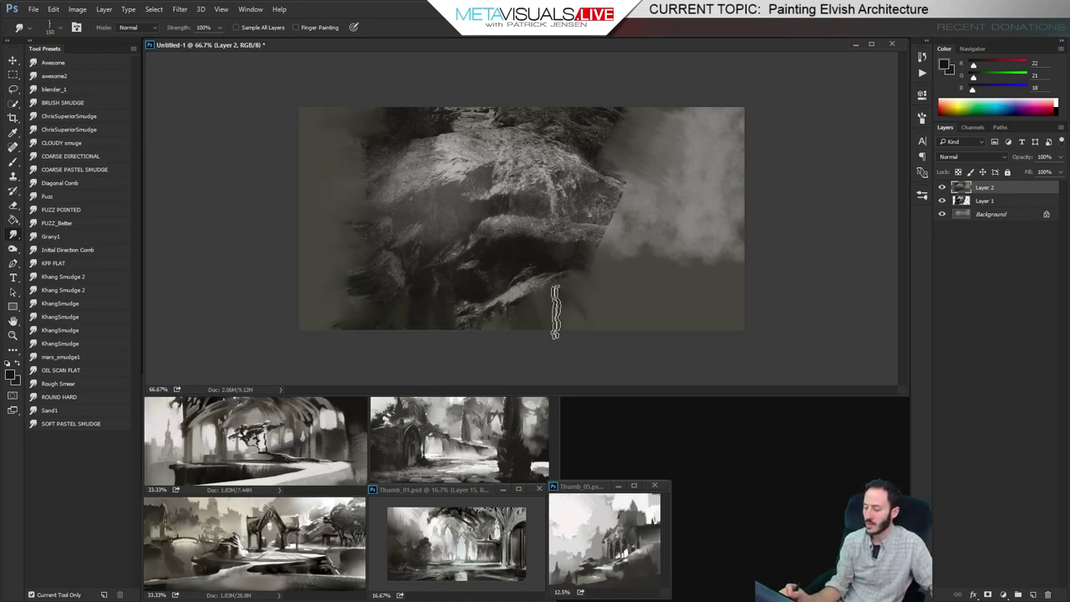
key("z")
left_click(605, 236)
key("space")
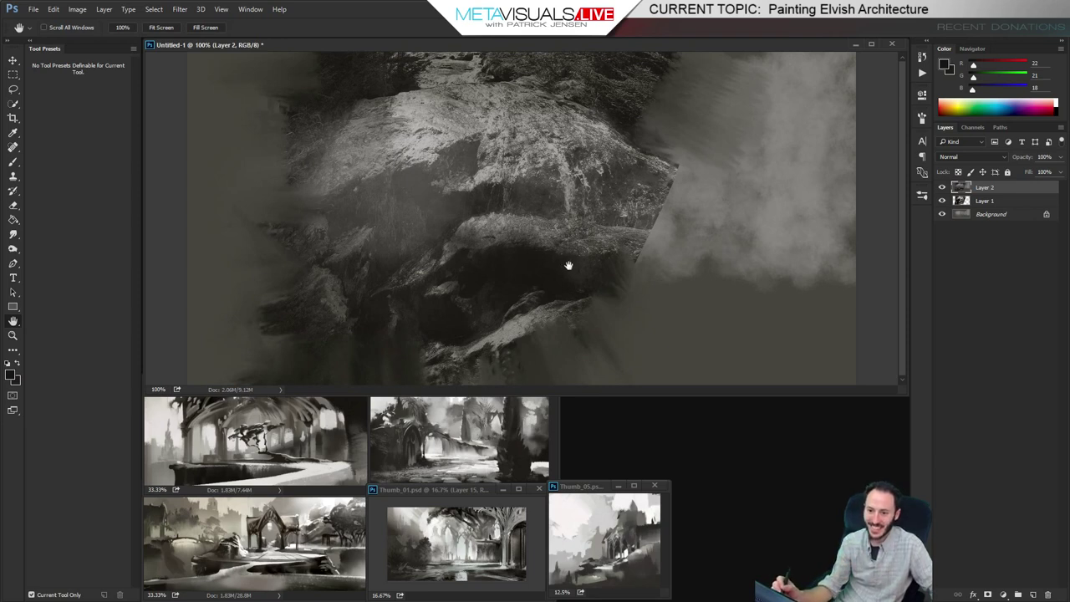
left_click(597, 232, "alt")
left_click(597, 233)
left_click(597, 237, "alt")
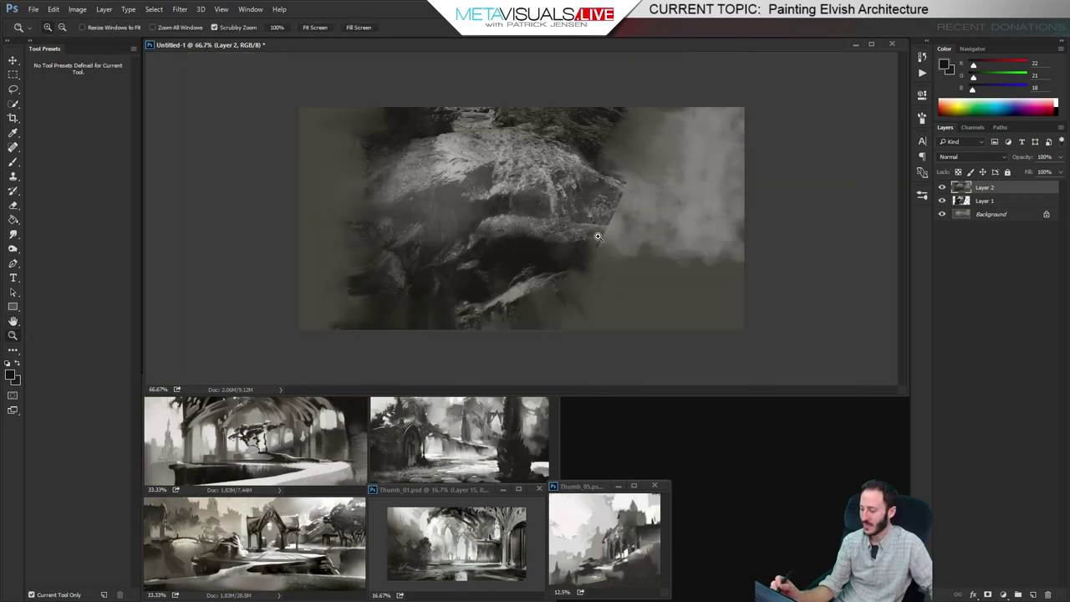
left_click(598, 240)
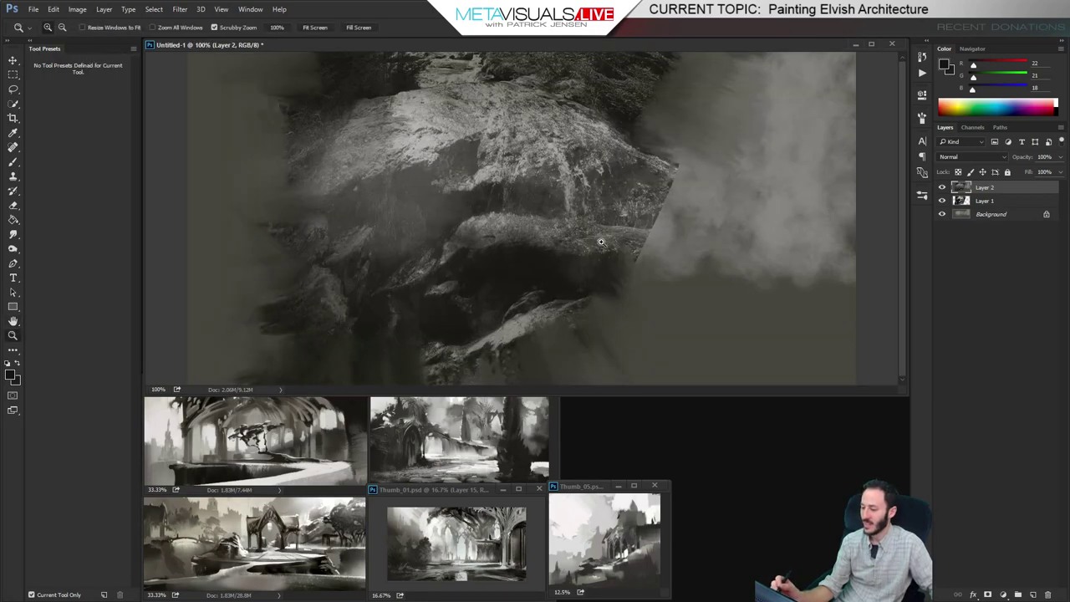
left_click(597, 240, "alt")
key("b")
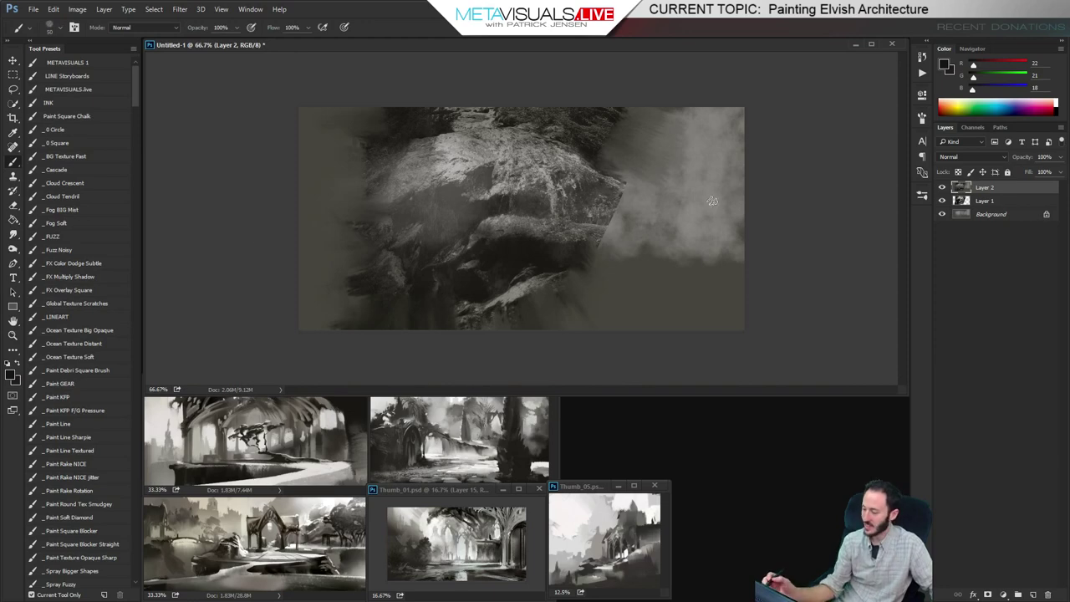
Extend the canvas upward and to the right with the Crop tool, leaving empty space around the rock scene
key("z")
left_click(644, 250, "alt")
key("c")
left_click_drag(692, 133, 732, 118)
key("Return")
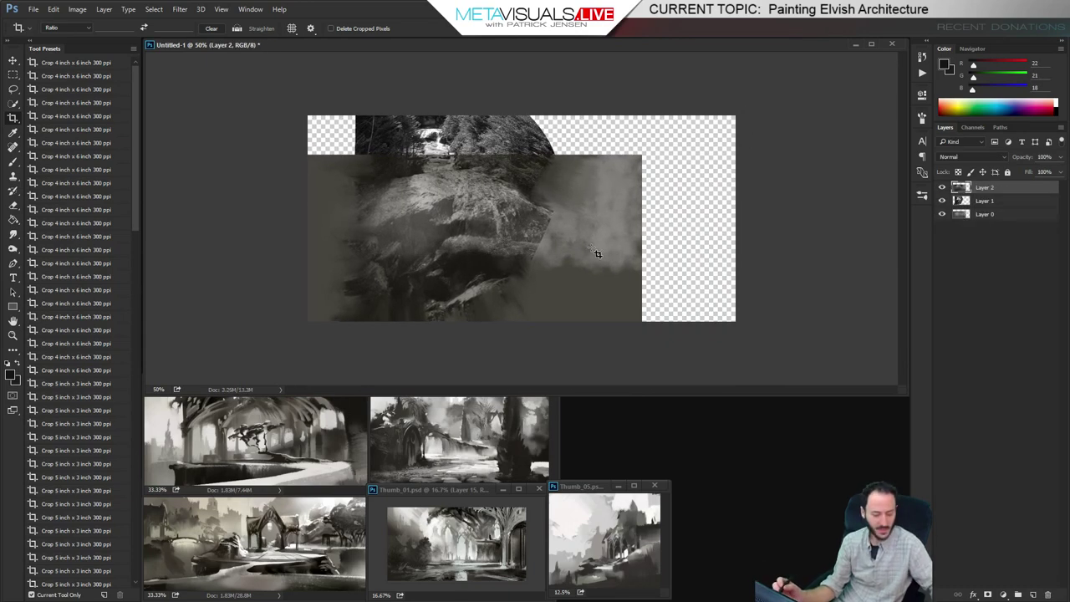
Lasso the area above the rock's rounded ridge across the full canvas width, fill it near-black on a new layer, and deselect
key("l")
mouse_move(365, 198)
left_mouse_down()
mouse_move(412, 171)
mouse_move(460, 169)
left_mouse_up()
mouse_move(570, 236)
left_mouse_down()
mouse_move(769, 247)
mouse_move(812, 177)
mouse_move(587, 79)
mouse_move(251, 100)
left_mouse_up()
key("g")
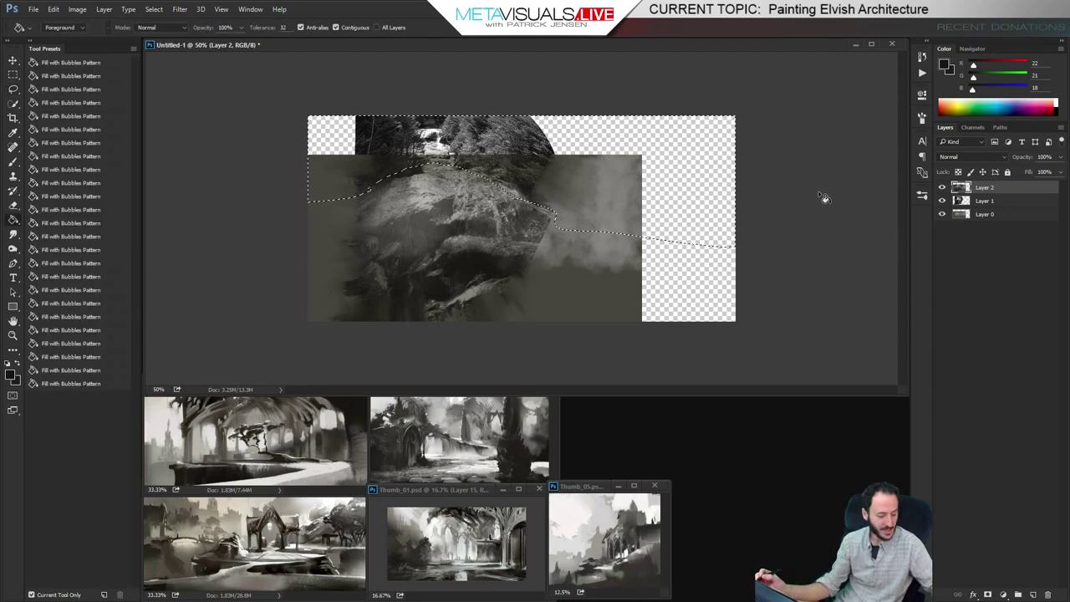
key("ctrl+shift+alt+n")
left_click(631, 183)
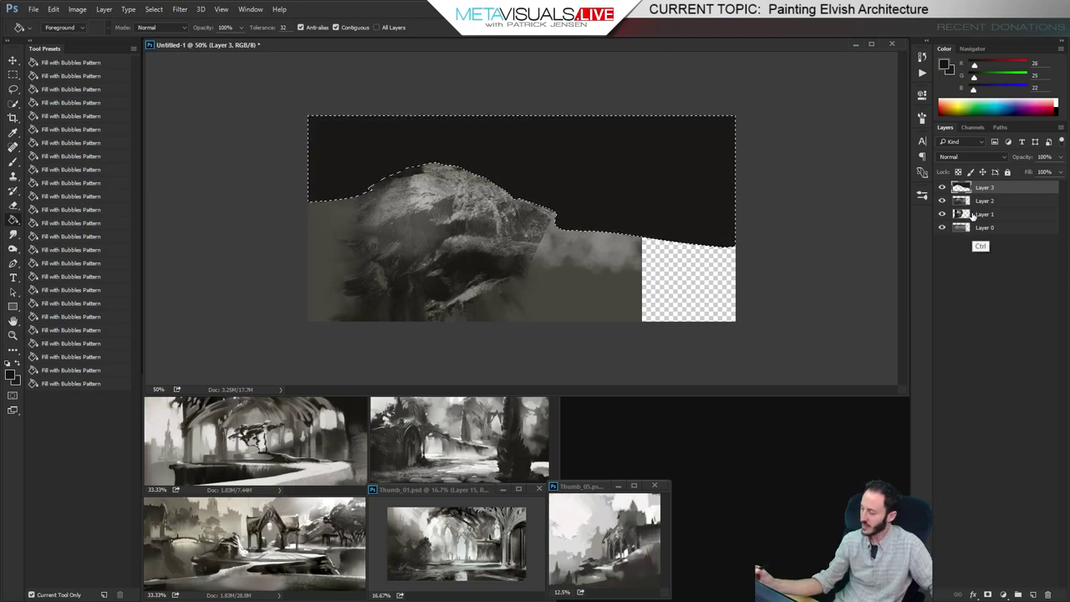
key("ctrl+d")
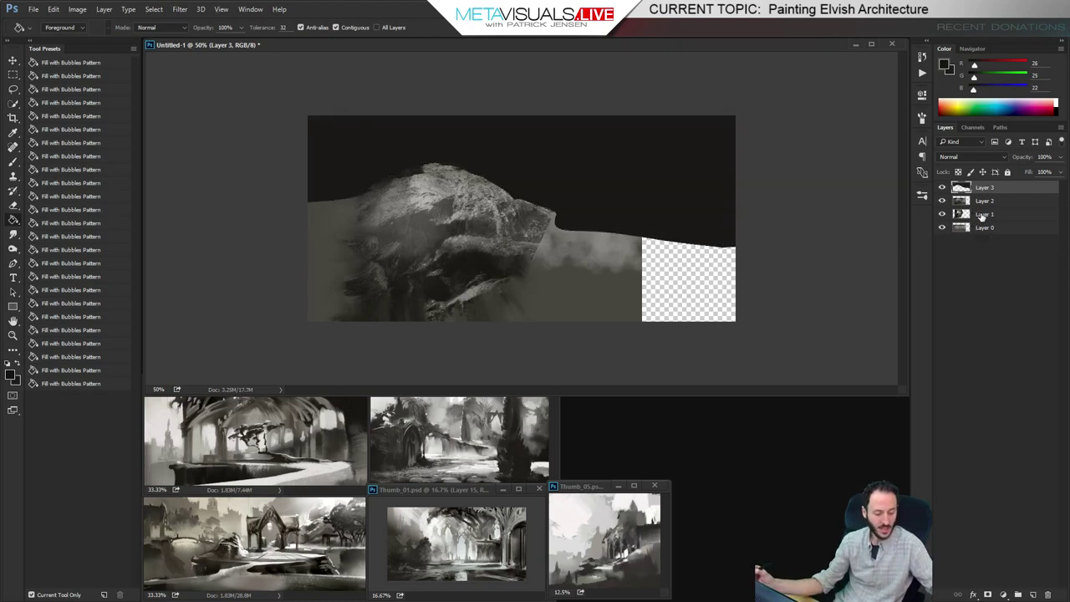
Add a new layer clipped to the near-black shape and choose the _FUZZ brush for painting on it
key("ctrl+shift+alt+n")
key("ctrl+alt+g")
key("b")
left_click(74, 239)
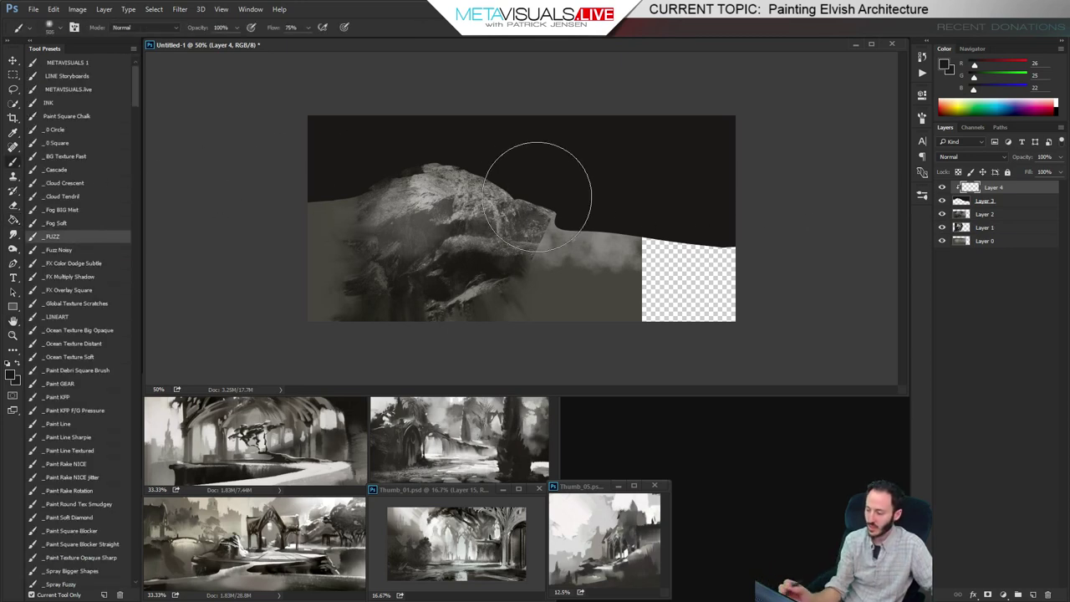
Paint soft grey gradients and cloud haze across the dark sky on Layer 4, using a grey sampled from the rock
left_click(525, 214, "alt")
mouse_move(350, 152)
left_mouse_down()
mouse_move(732, 163)
mouse_move(353, 199)
mouse_move(644, 180)
mouse_move(524, 184)
left_mouse_up()
key("[")
key("[")
key("[")
key("[")
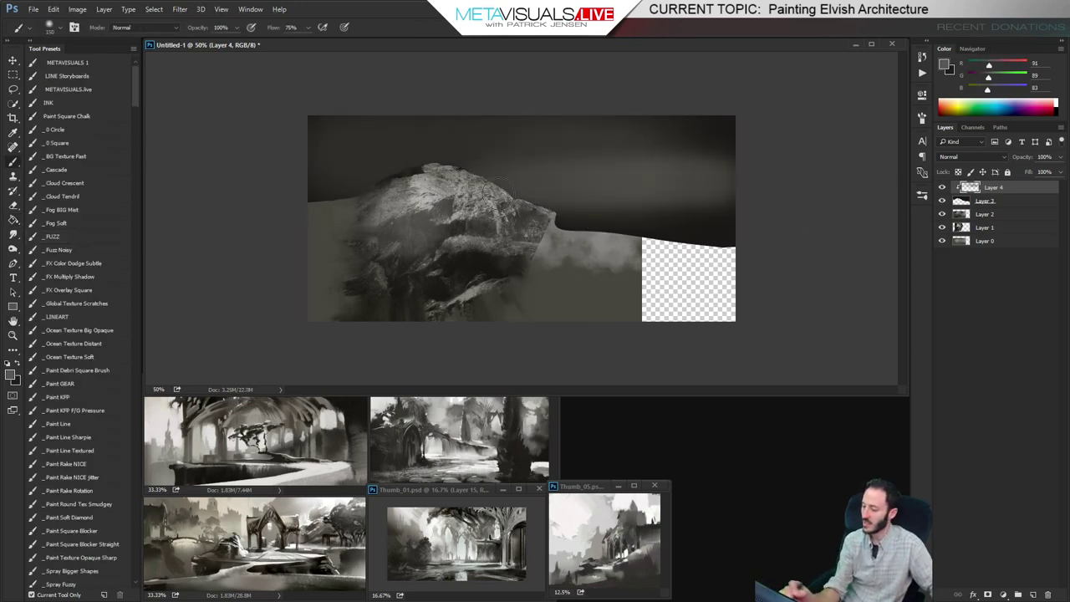
left_click_drag(725, 198, 497, 198)
mouse_move(421, 160)
left_mouse_down()
mouse_move(723, 165)
mouse_move(562, 168)
mouse_move(508, 158)
mouse_move(676, 147)
left_mouse_up()
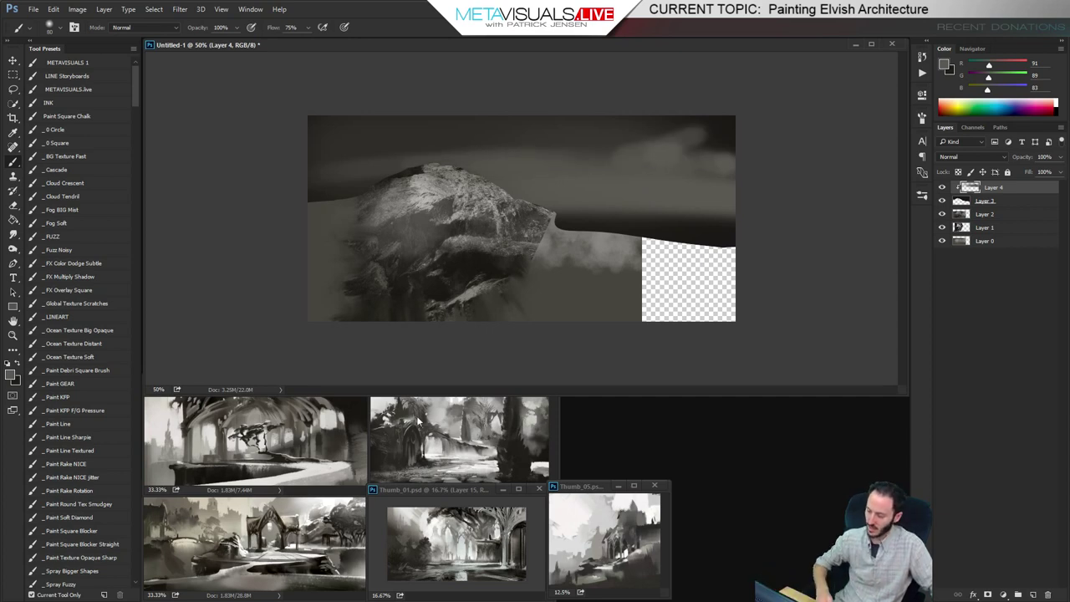
Paint a broad mid-grey cloud bank in the sky beside the rock with the Paint KFP F/G Pressure brush
left_click(682, 239, "ctrl")
left_click(683, 242, "alt")
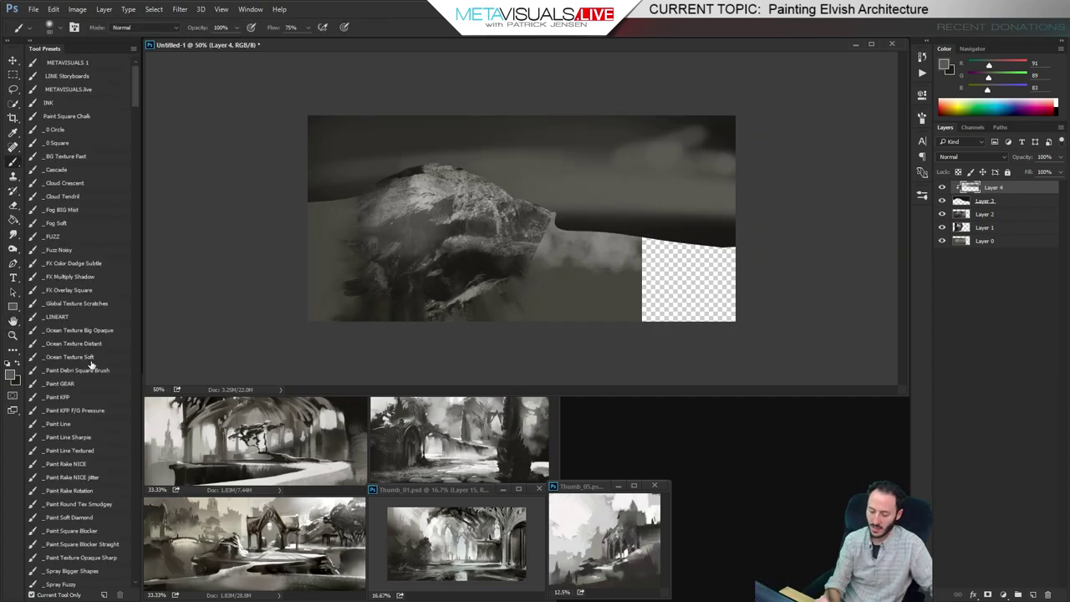
left_click(76, 410)
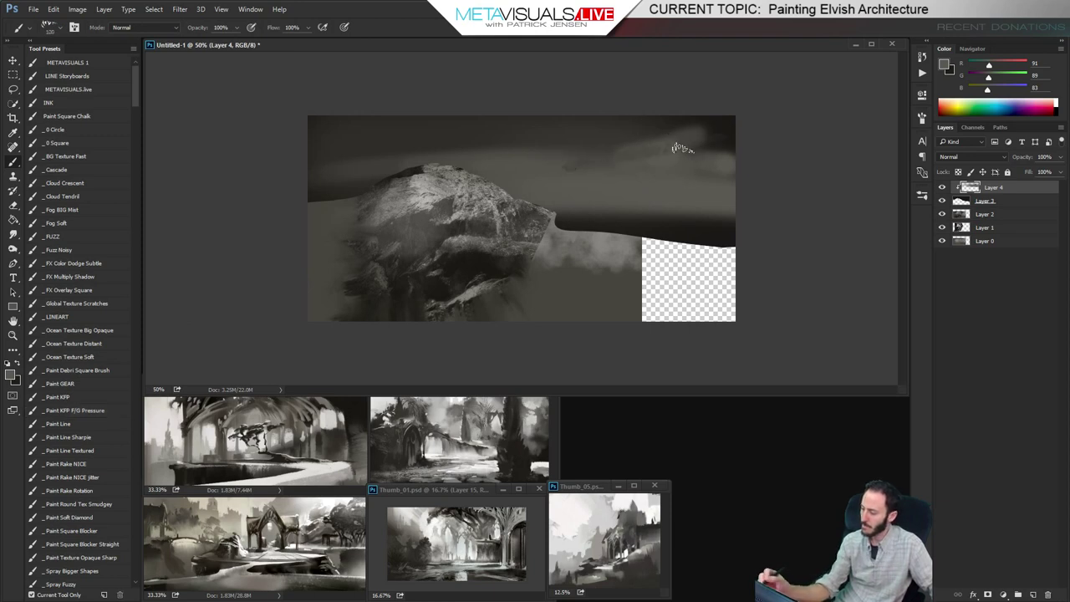
left_click_drag(682, 148, 530, 164)
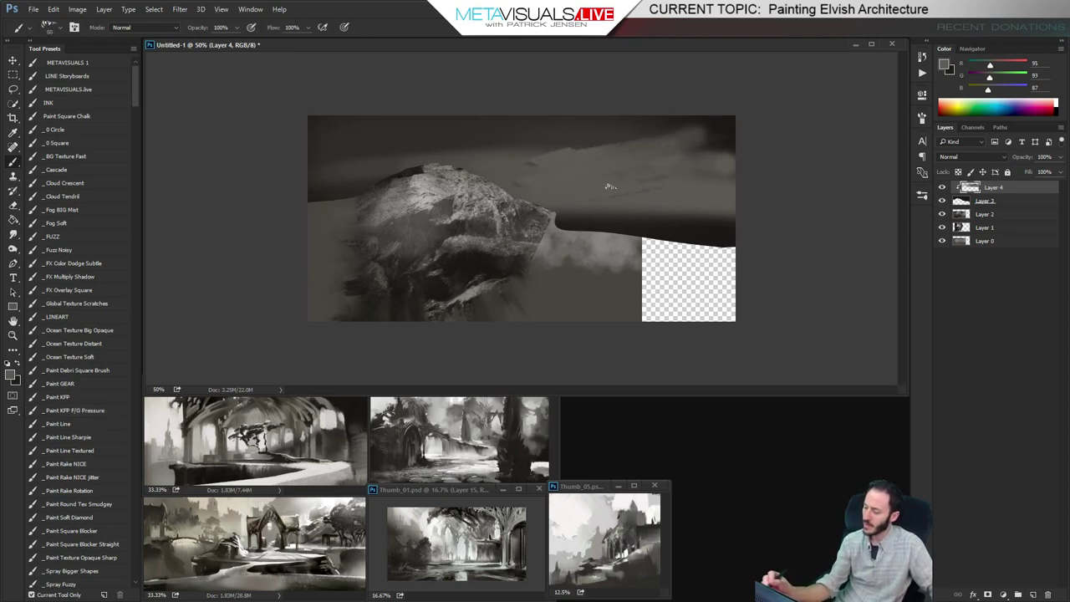
Sample a light grey from the rock and paint bright cloud strokes along the horizon and diagonally up the sky
left_click(453, 232, "alt")
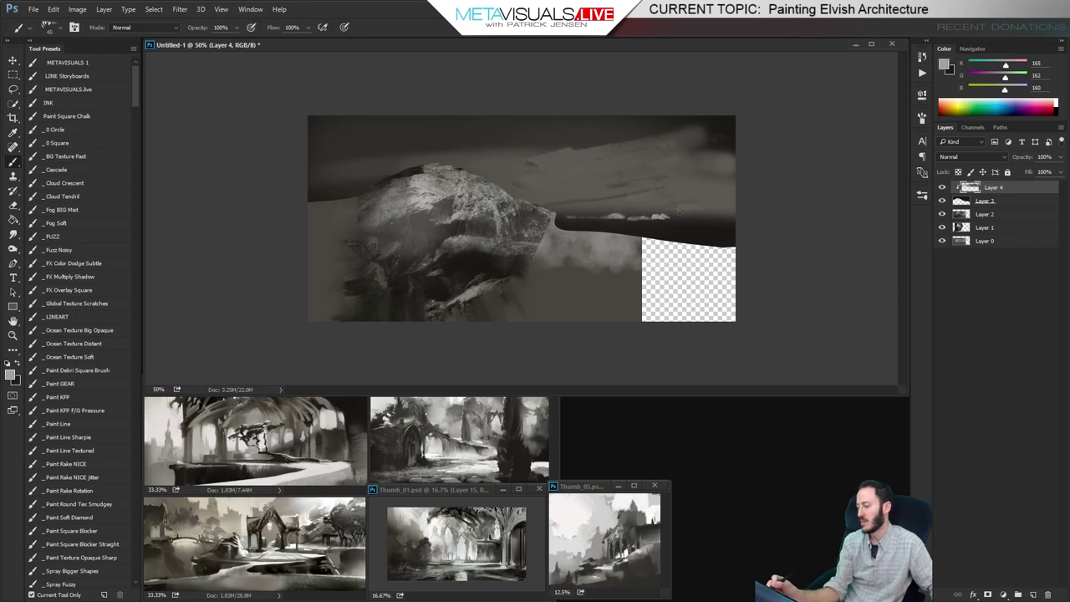
key("bracketright")
key("bracketright")
mouse_move(687, 218)
left_mouse_down()
mouse_move(737, 219)
mouse_move(697, 215)
left_mouse_up()
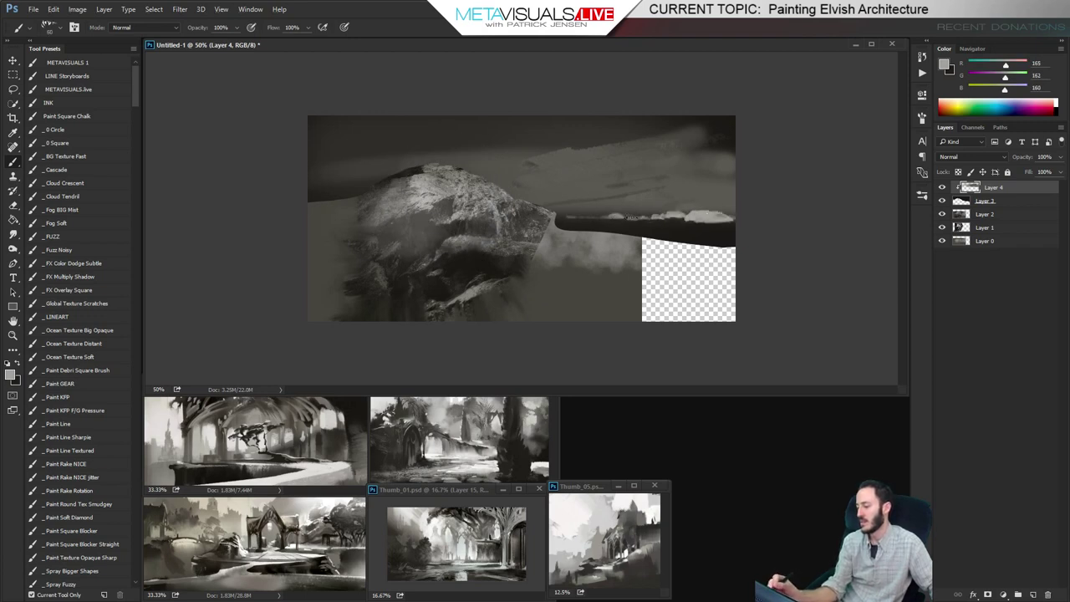
mouse_move(615, 199)
left_mouse_down()
mouse_move(642, 190)
mouse_move(648, 165)
mouse_move(729, 144)
mouse_move(627, 179)
mouse_move(721, 149)
left_mouse_up()
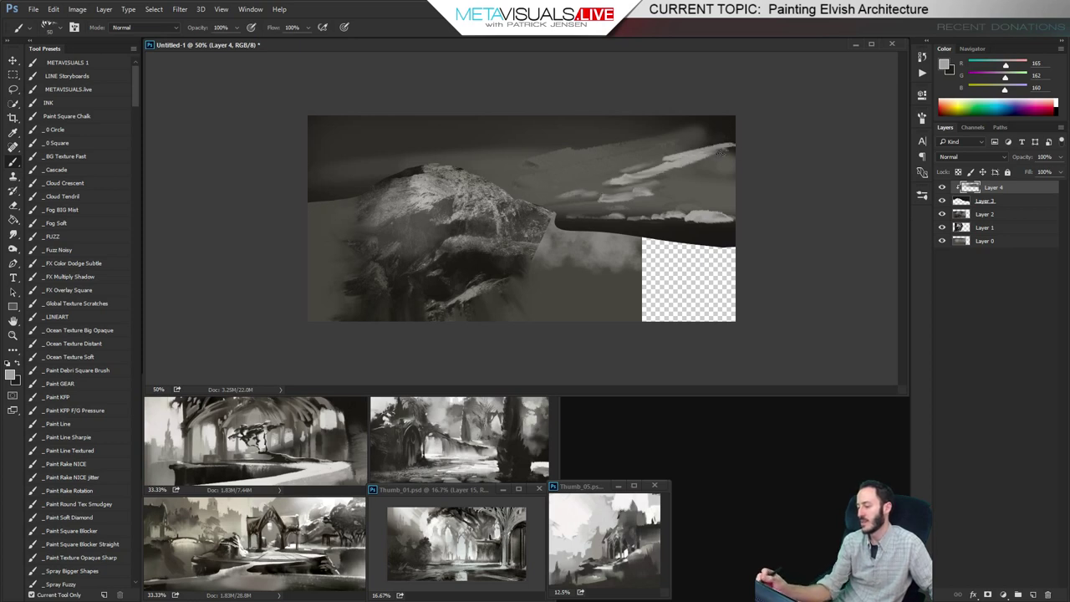
Smudge the bright diagonal cloud and the horizon clouds into soft, streaky shapes
key("r")
left_click_drag(613, 170, 732, 145)
left_click_drag(617, 182, 629, 175)
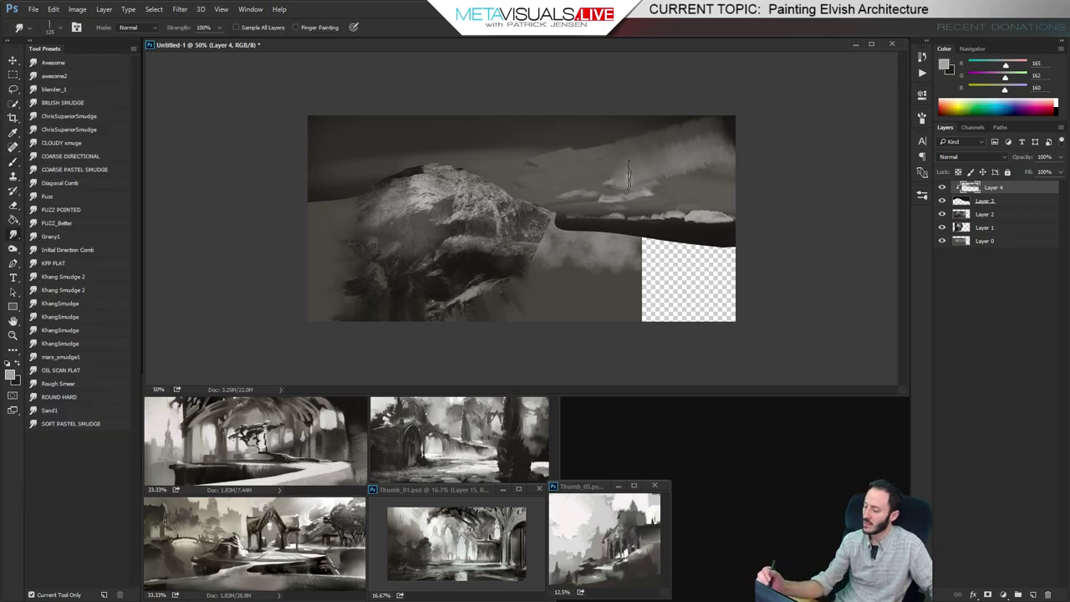
left_click_drag(674, 214, 740, 217)
key("space")
Sample a mid grey from the clouds, then streak and smudge the dark band beneath them
key("b")
left_click(680, 210, "alt")
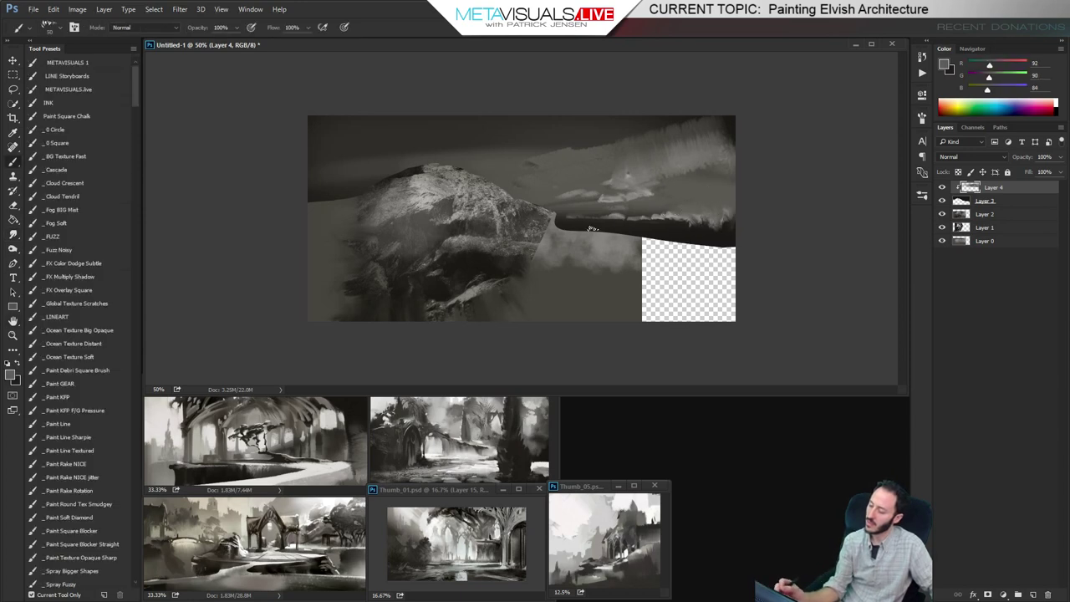
key("r")
left_click_drag(610, 249, 727, 255)
key("b")
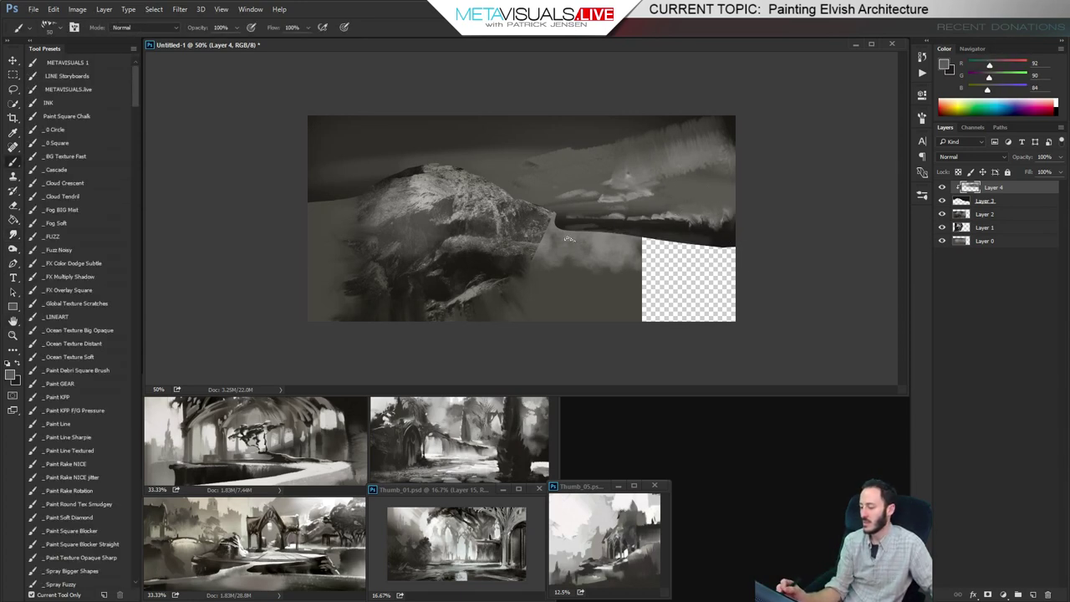
Cover the dark horizon band with soft grey using Fuzz Noisy, and add a lighter glow along it sampled from the rock
left_click(568, 239, "alt")
left_click(70, 250)
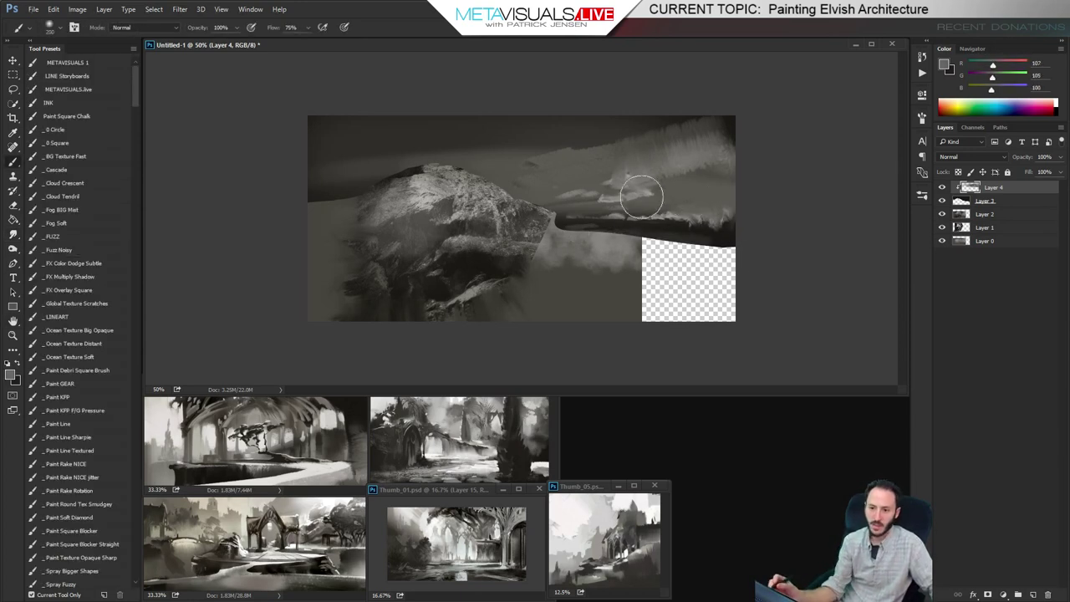
mouse_move(724, 261)
left_mouse_down()
mouse_move(796, 254)
mouse_move(554, 249)
mouse_move(668, 244)
mouse_move(711, 230)
mouse_move(585, 225)
mouse_move(814, 236)
left_mouse_up()
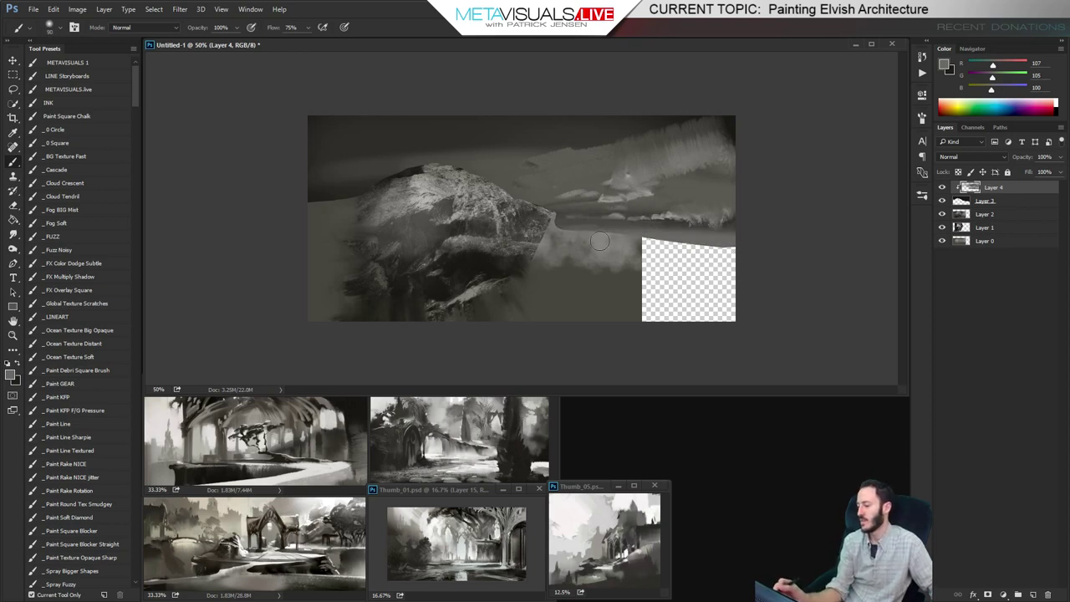
left_click(418, 186, "alt")
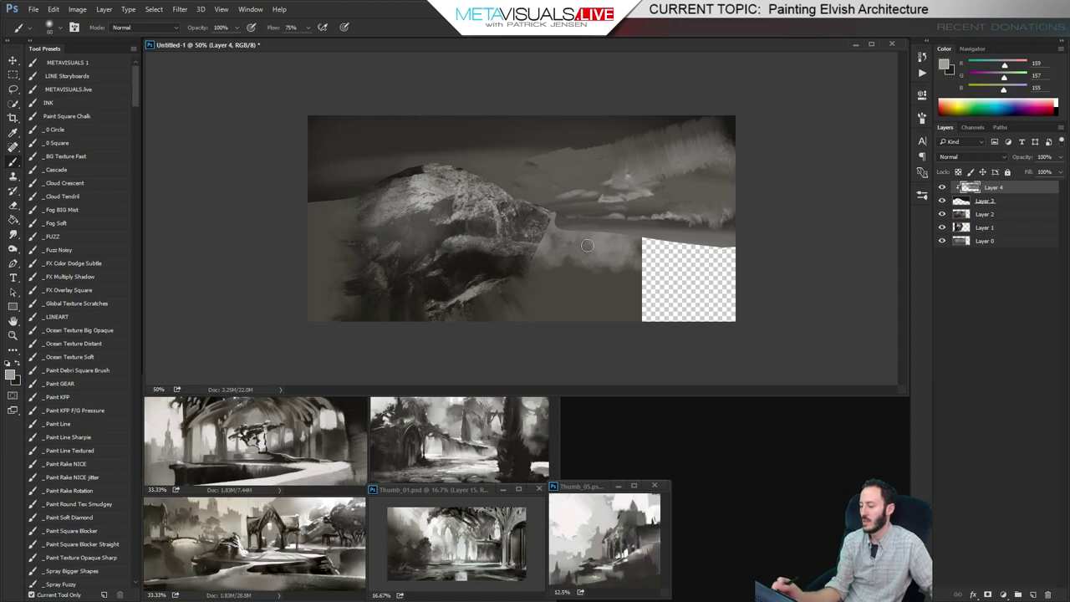
mouse_move(597, 233)
left_mouse_down()
mouse_move(538, 238)
mouse_move(742, 238)
left_mouse_up()
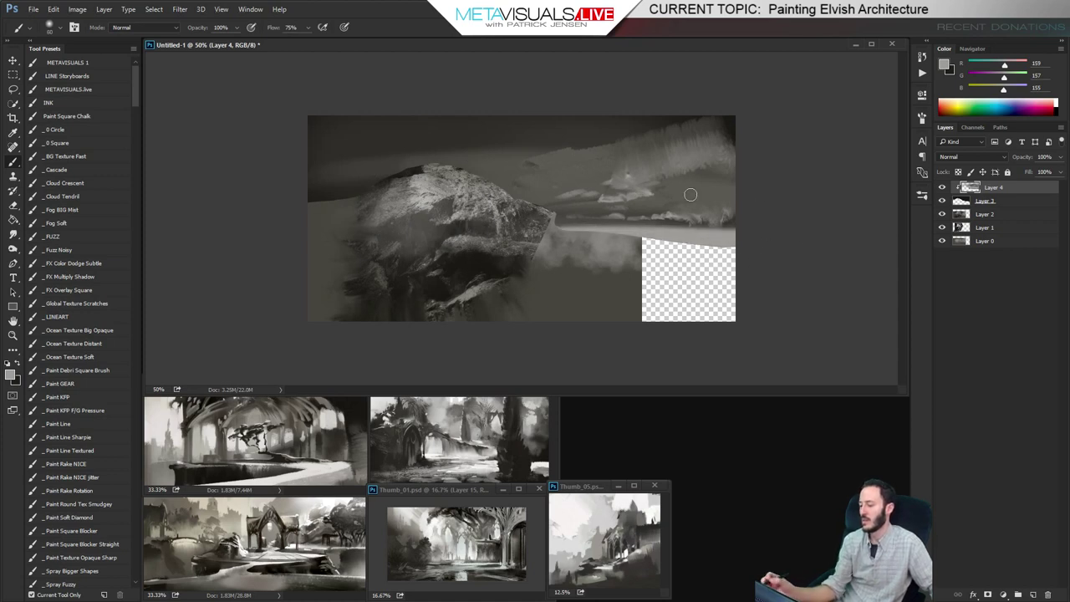
Add a new layer above Layer 2 and cover the transparent ground area with a sampled dark grey
key("ctrl+space")
key("space")
left_click(985, 214)
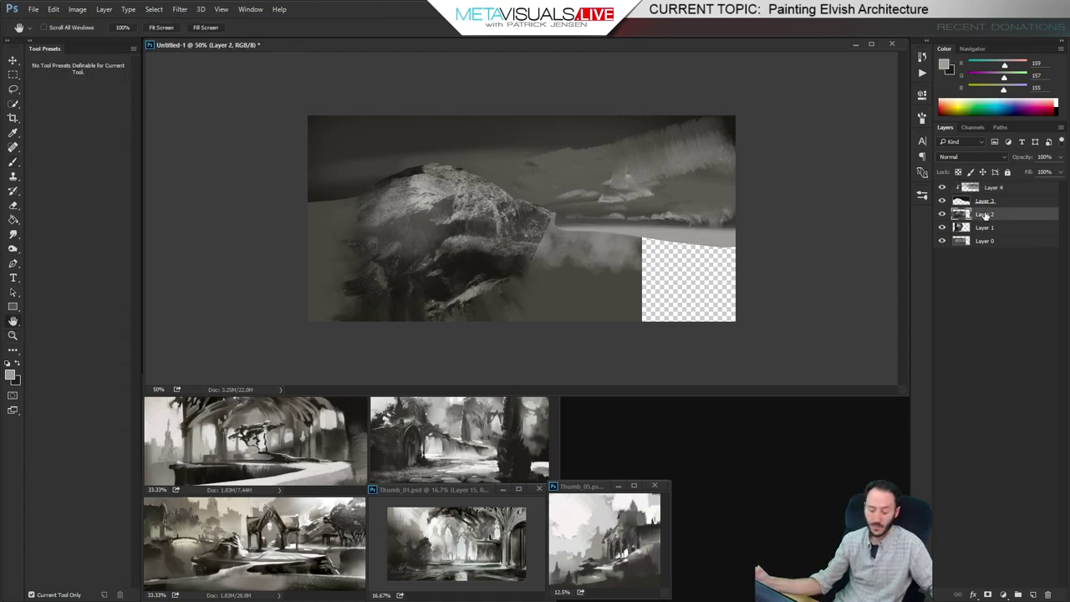
key("ctrl+shift+alt+n")
key("b")
left_click(552, 279, "alt")
mouse_move(610, 249)
left_mouse_down()
mouse_move(637, 245)
mouse_move(622, 245)
mouse_move(635, 269)
mouse_move(740, 302)
mouse_move(709, 323)
mouse_move(666, 317)
mouse_move(651, 257)
mouse_move(619, 245)
left_mouse_up()
Paint dark shadows under the rock and a dark shoreline across the ground with the Paint KFP F/G Pressure brush
left_click(76, 410)
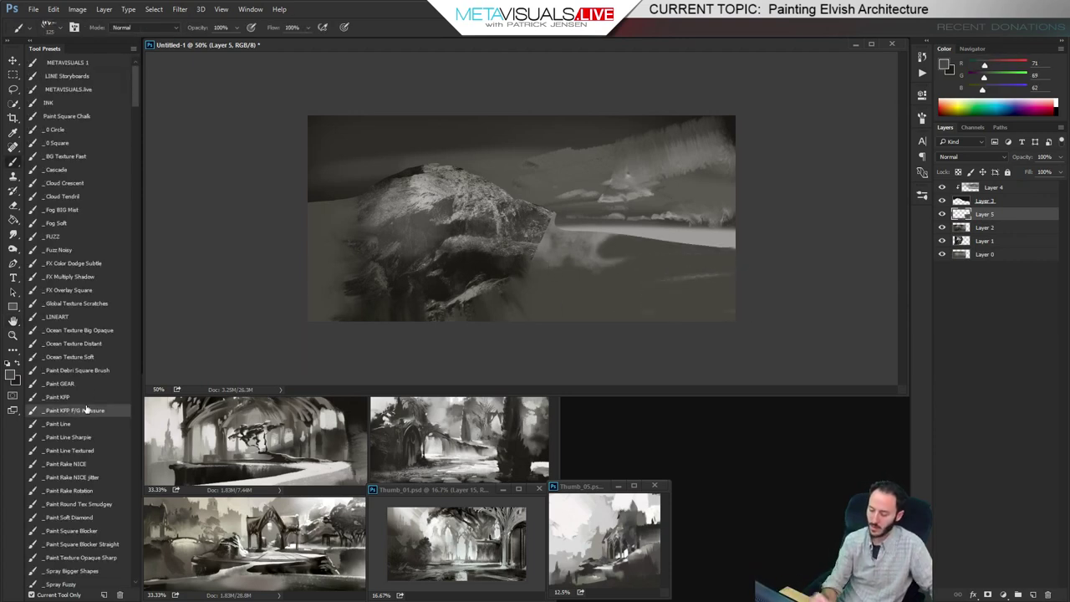
left_click(495, 244, "alt")
mouse_move(494, 244)
left_mouse_down()
mouse_move(618, 255)
mouse_move(735, 285)
mouse_move(493, 255)
mouse_move(433, 290)
left_mouse_up()
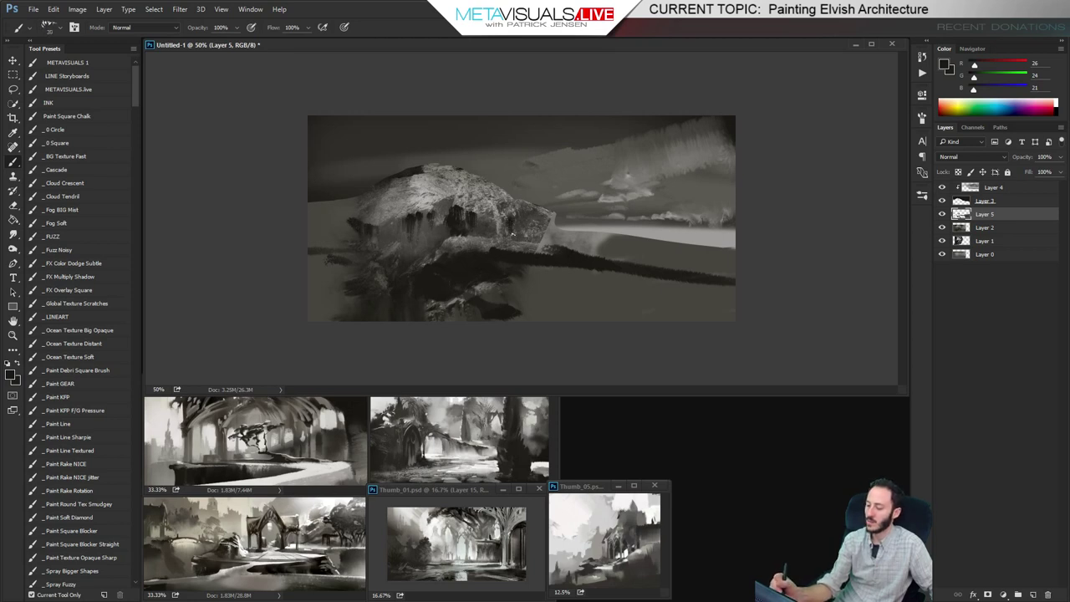
Sample a lighter grey from the dome rock and paint vertical rock faces in the shadowed area beneath it
left_click(437, 188, "alt")
key("bracketright")
key("bracketright")
key("bracketright")
left_click(423, 194, "alt")
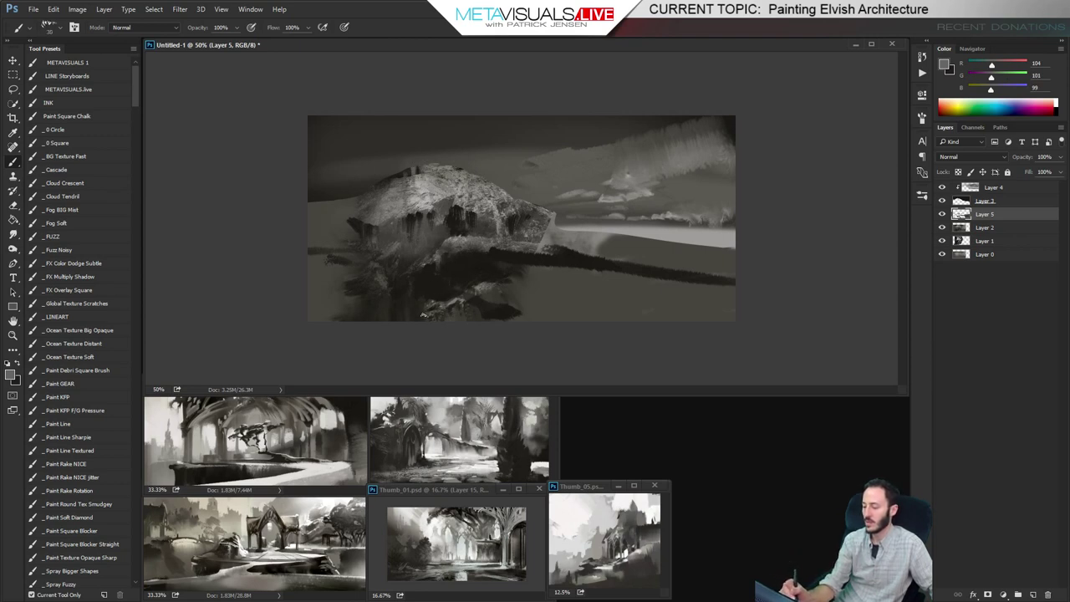
left_click_drag(424, 301, 427, 283)
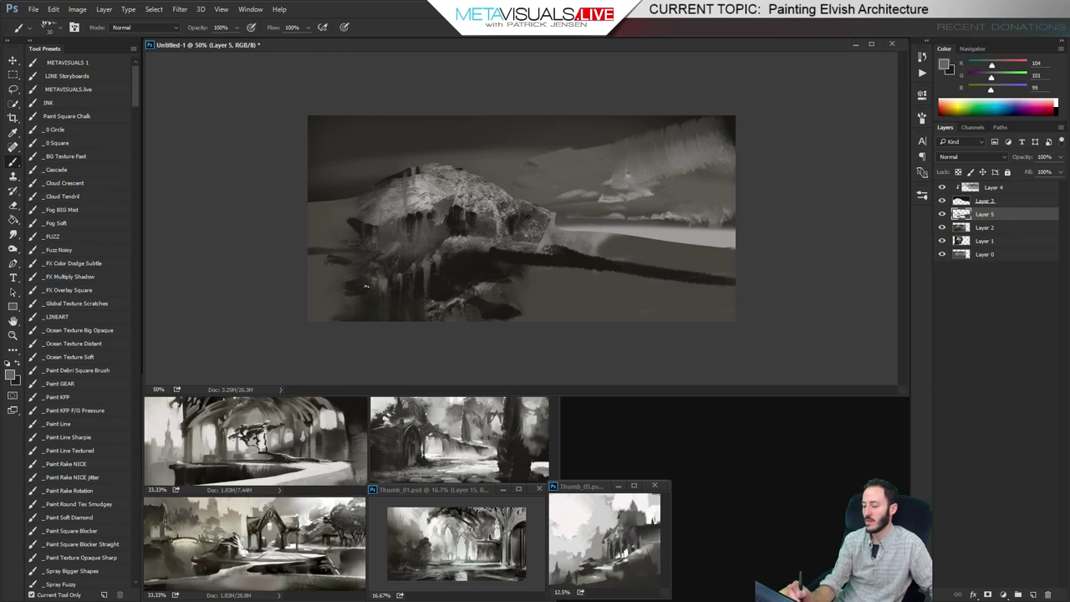
left_click_drag(338, 301, 330, 264)
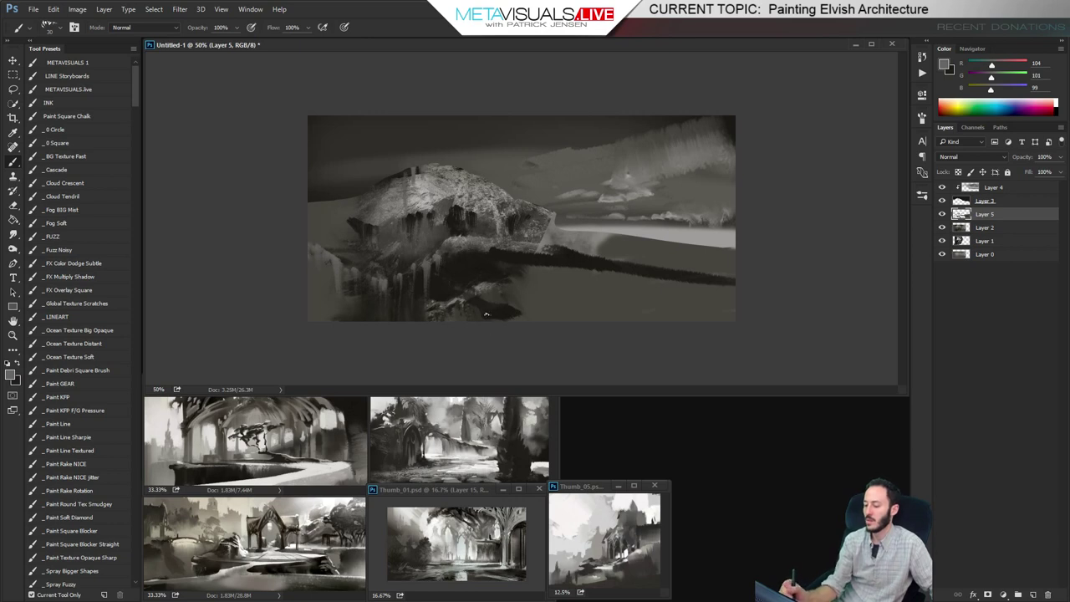
key("[")
left_click_drag(443, 281, 441, 242)
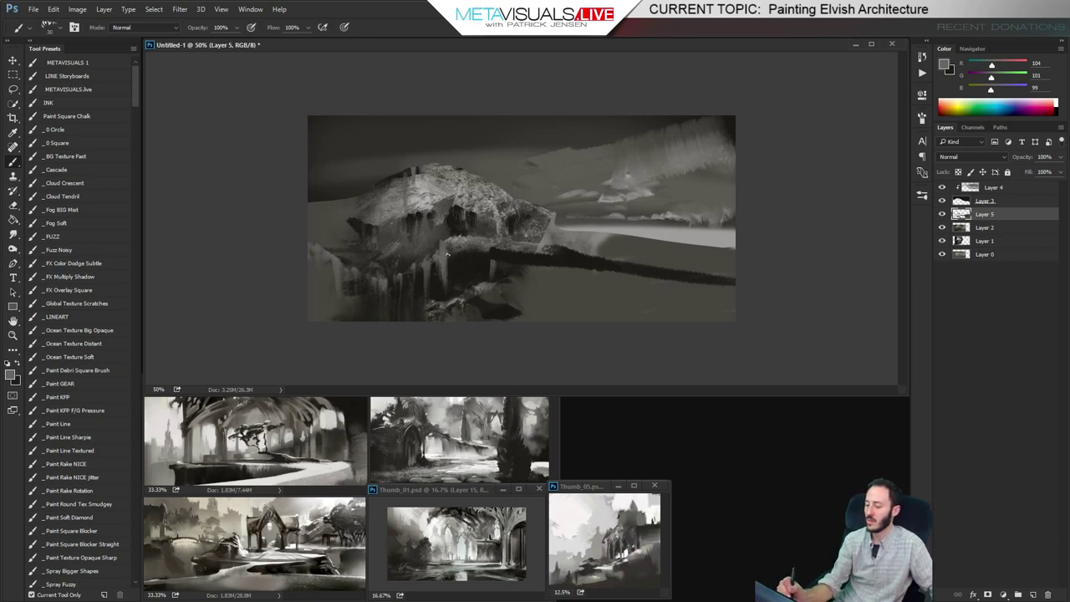
Paint grey along the dark shoreline with a larger brush to refine its edge, undoing the unwanted stroke
key("]")
key("]")
mouse_move(552, 247)
left_mouse_down()
mouse_move(732, 259)
mouse_move(795, 281)
left_mouse_up()
key("ctrl+z")
Smudge the pale water edge on Layer 3 horizontally so it blends into the ground below the horizon
left_click(961, 202)
key("r")
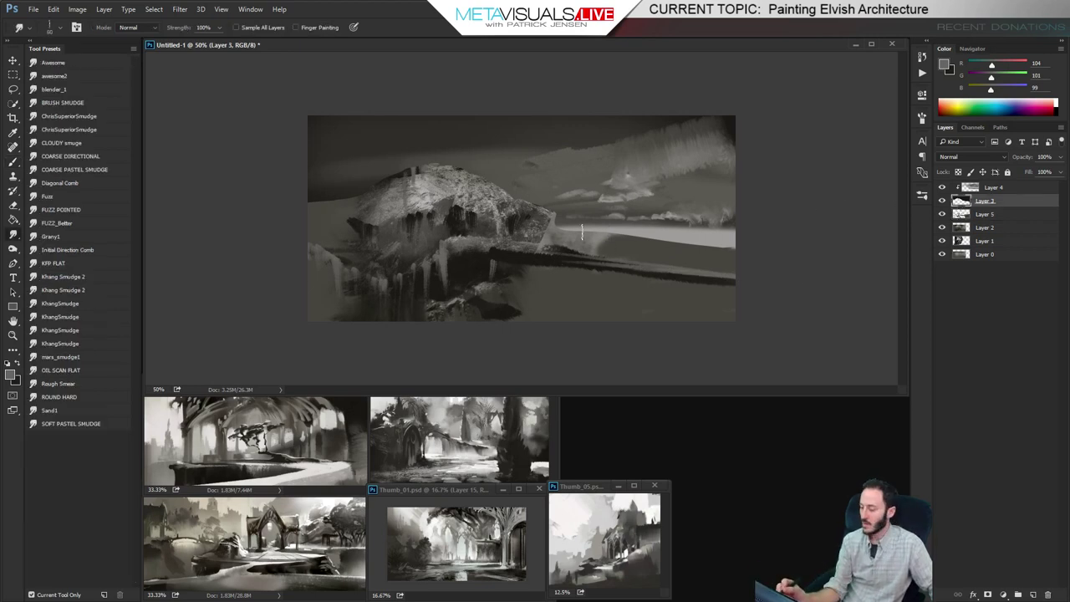
mouse_move(582, 231)
left_mouse_down()
mouse_move(749, 244)
mouse_move(630, 239)
left_mouse_up()
left_click_drag(712, 246, 587, 246)
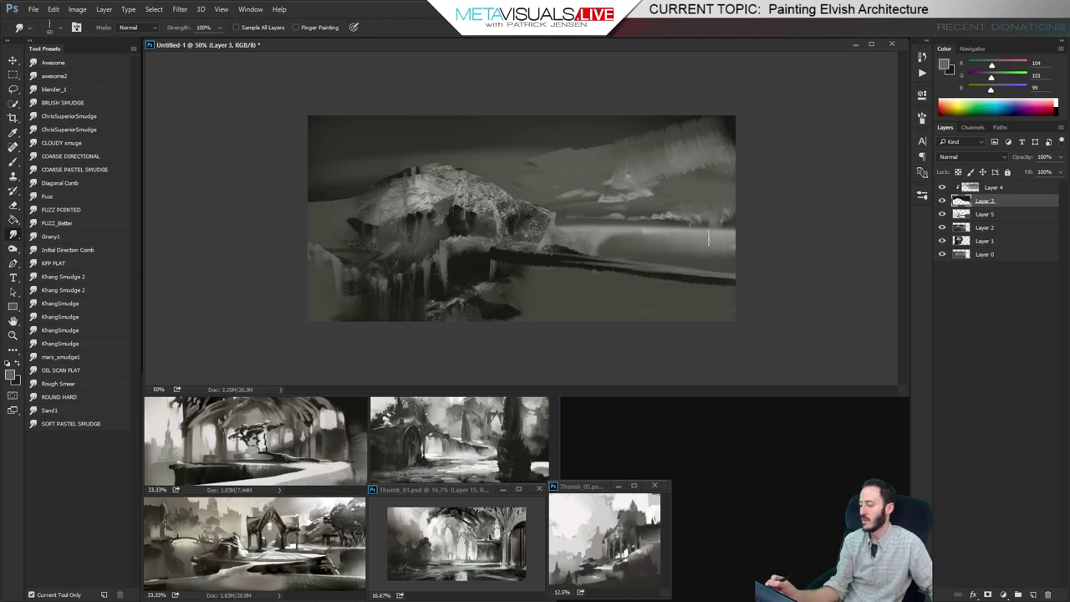
key("ctrl+space")
left_click_drag(704, 260, 702, 267)
key("b")
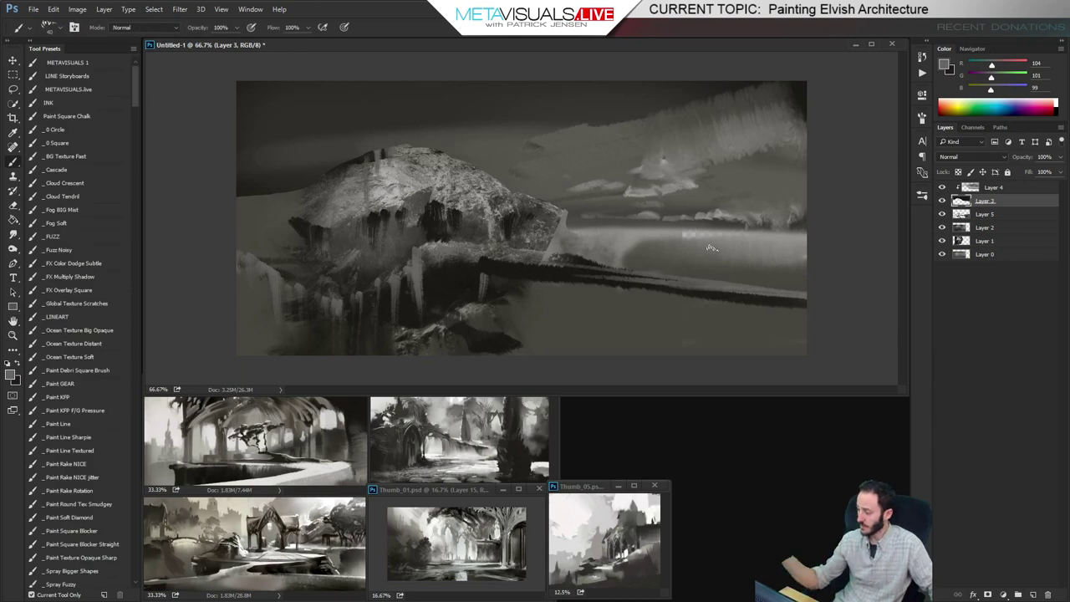
Add a new top layer and mark out a small circular moon area in the sky with the Elliptical Marquee
key("ctrl+shift+alt+n")
key("m")
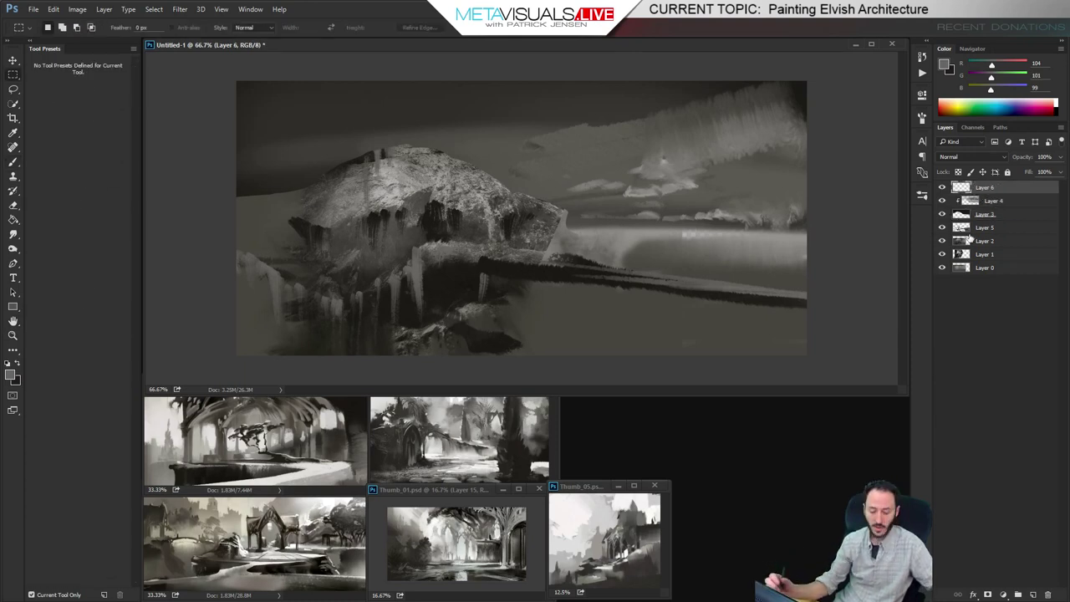
key("shift+m")
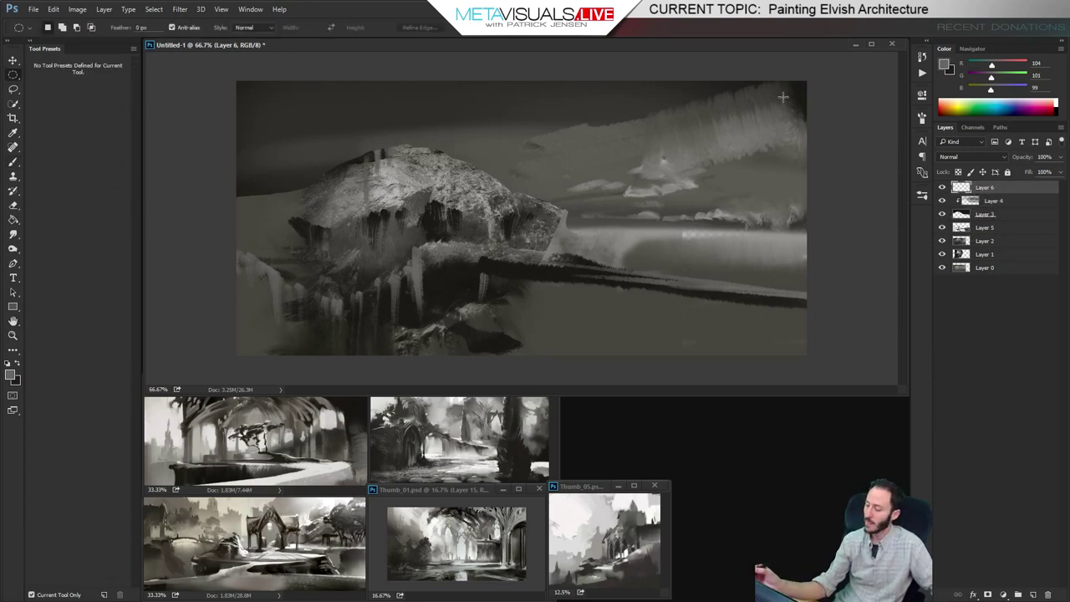
left_click_drag(641, 103, 738, 138)
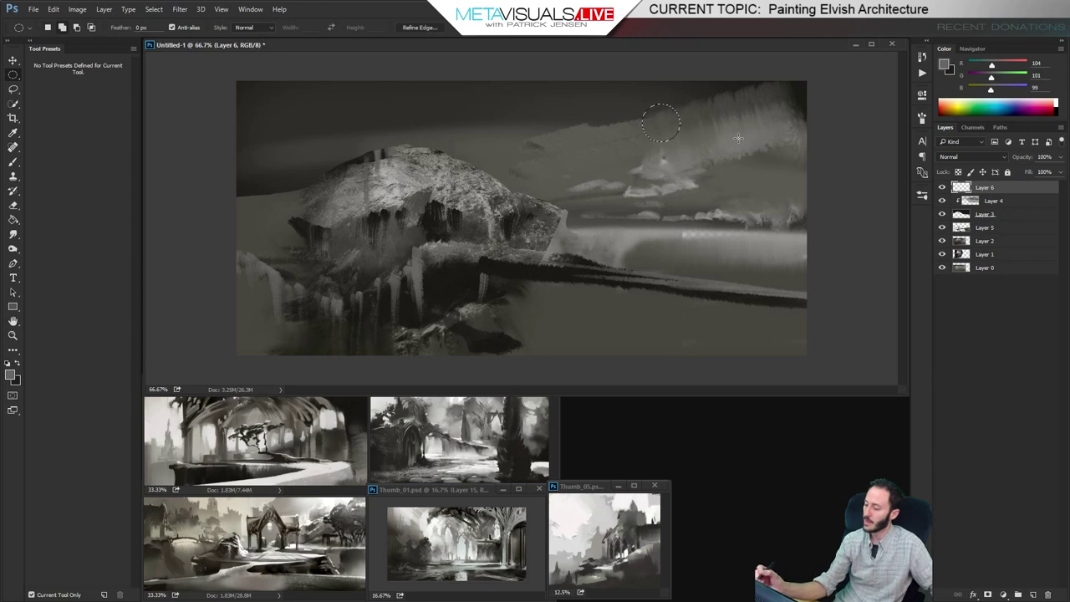
key("ctrl+d")
Lock the moon layer's transparent pixels and paint soft grey over the disc with a reduced Fuzz Noisy brush
key("b")
left_click(73, 236)
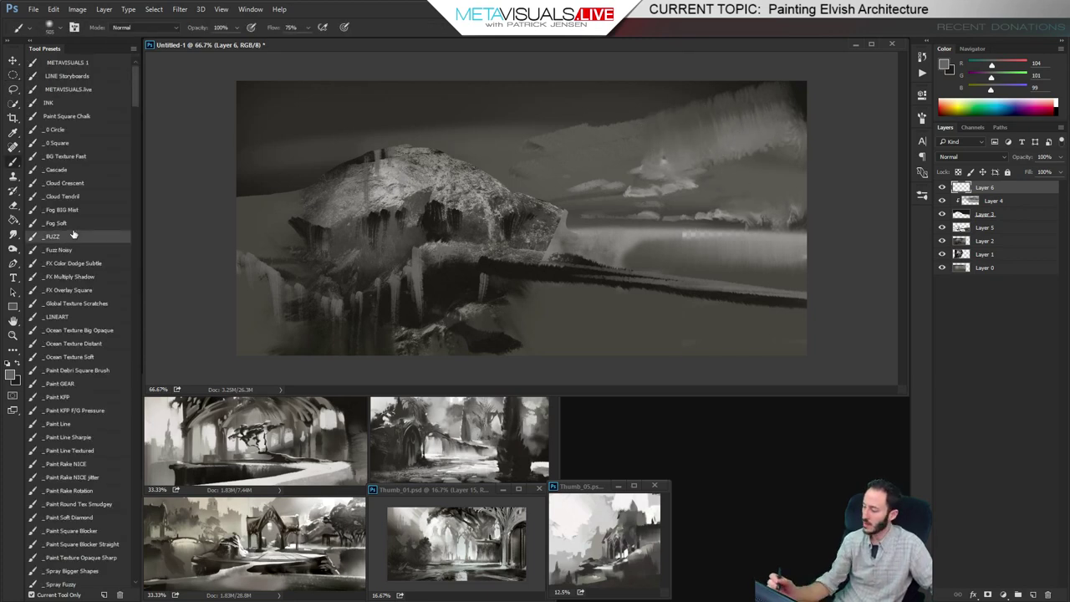
key("slash")
left_click(69, 249)
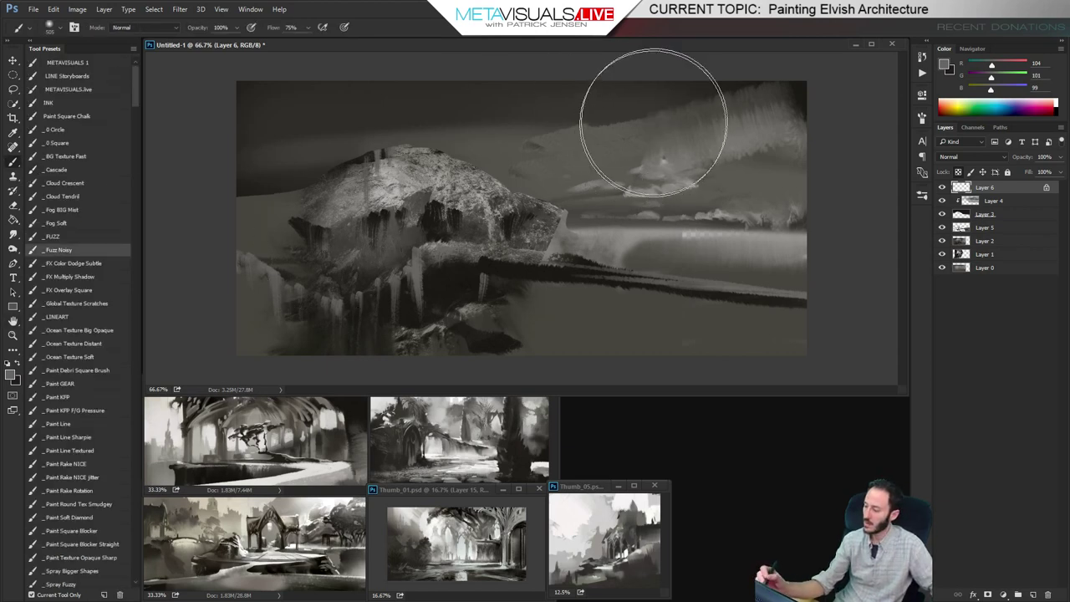
key("bracketleft")
key("bracketleft")
key("bracketleft")
key("bracketleft")
mouse_move(680, 95)
left_mouse_down()
mouse_move(674, 83)
mouse_move(700, 126)
left_mouse_up()
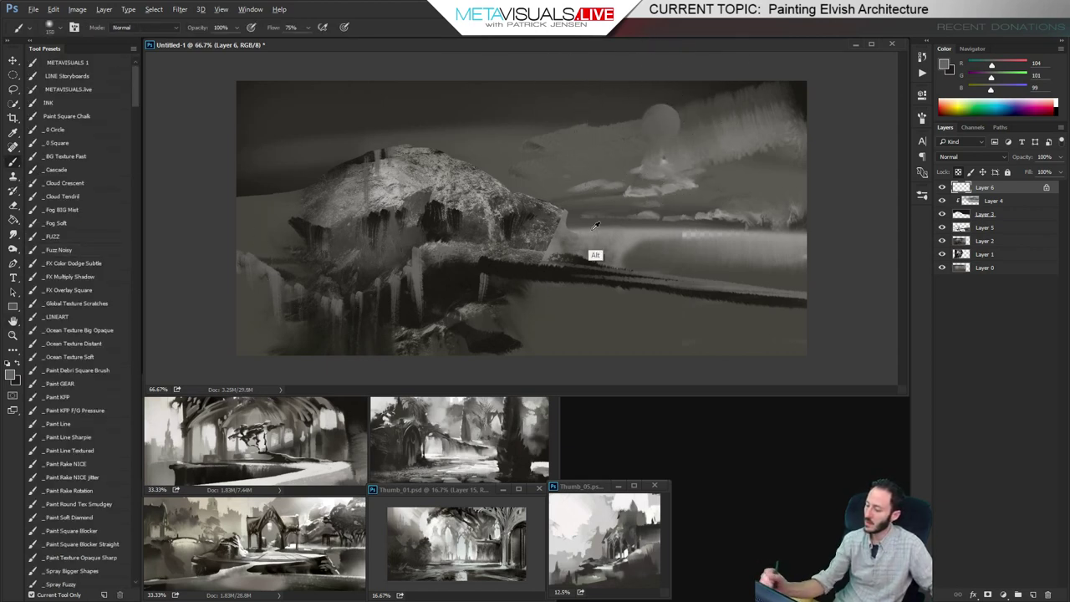
Shade the lower part of the moon with a dark tone sampled from the shoreline
left_click(520, 271, "alt")
mouse_move(639, 154)
left_mouse_down()
mouse_move(668, 120)
mouse_move(652, 142)
mouse_move(669, 134)
left_mouse_up()
key("ctrl+z")
Add light grey sampled from the horizon to the moon with a smaller brush, and smudge its surface for texture
key("bracketleft")
key("bracketleft")
key("bracketleft")
key("bracketleft")
left_click(684, 234, "alt")
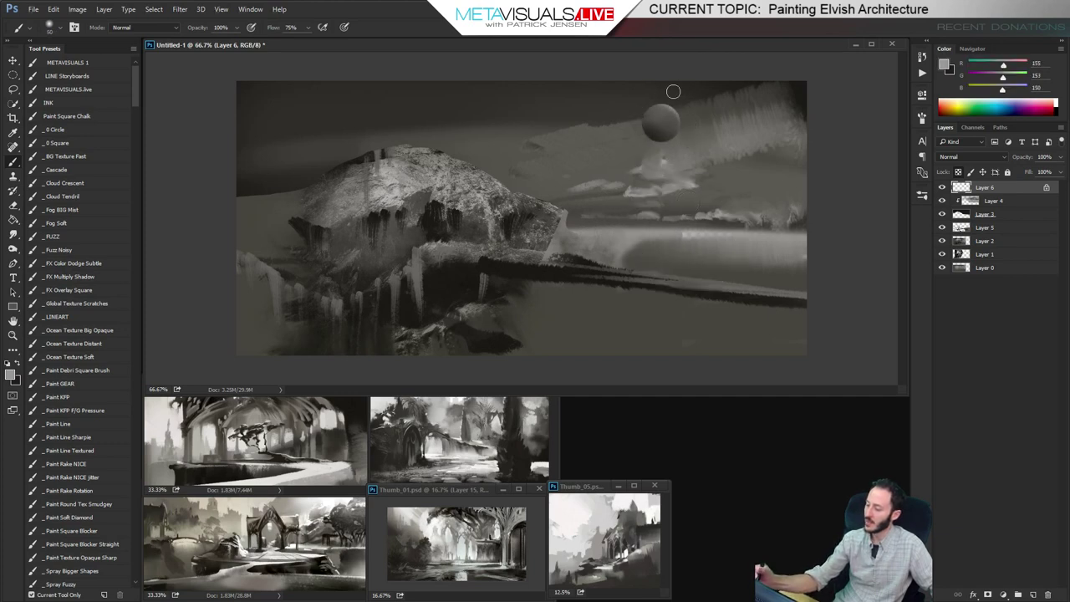
key("r")
key("r")
left_click_drag(667, 112, 674, 119)
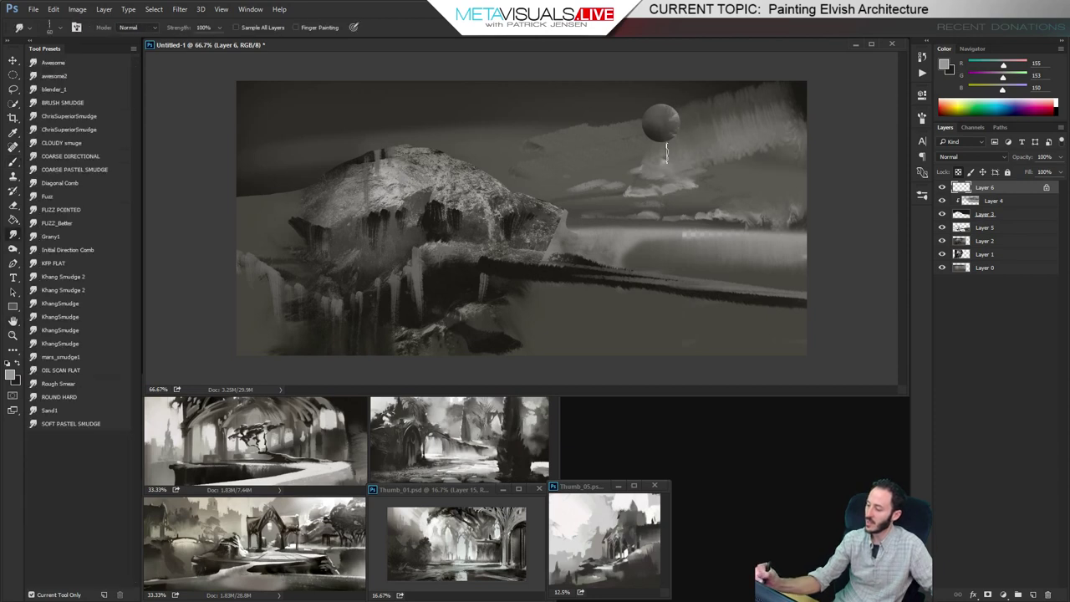
key("b")
left_click(671, 227, "alt")
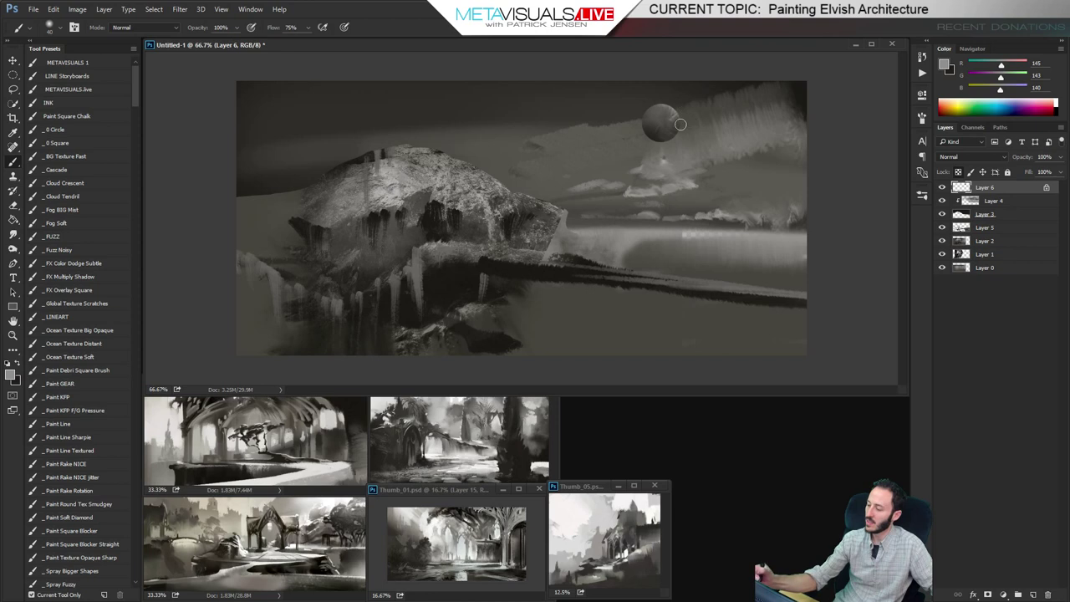
Add a new empty layer above the moon layer
key("ctrl+shift+alt+n")
key("space")
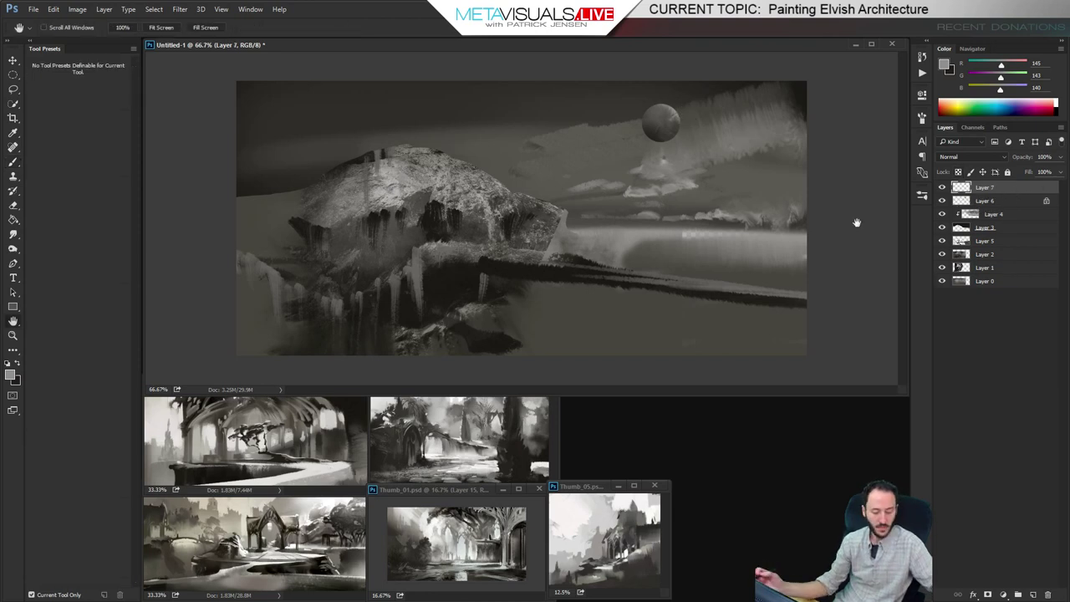
Haze the moon's lower edge with a mid-grey sampled from the nearby clouds, using an enlarged brush
left_click(698, 177, "alt")
left_click_drag(675, 133, 649, 137)
key("]")
key("]")
key("]")
key("]")
key("]")
key("]")
key("]")
key("]")
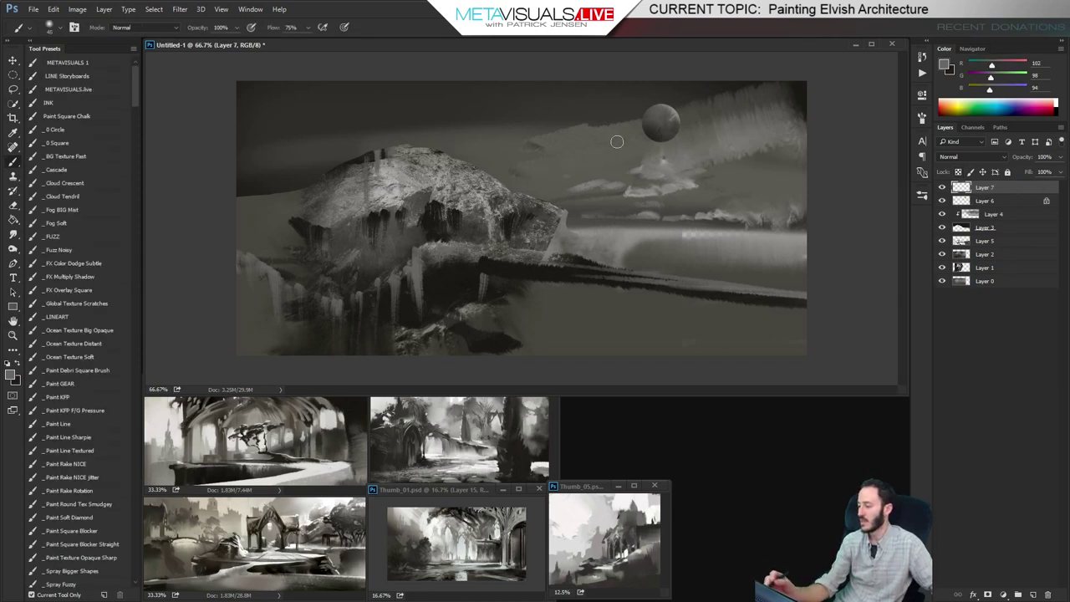
key("ctrl+alt+z")
key("ctrl+alt+z")
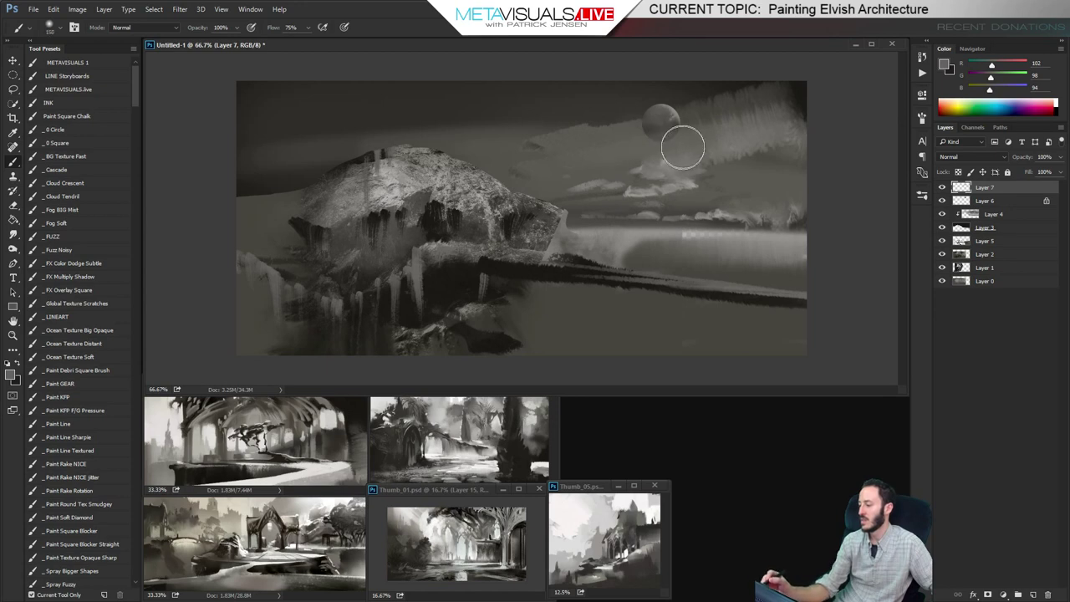
key("bracketright")
Sample the dark sky tone and soften the clouds beside the moon, in the upper right sky and above the horizon
left_click(603, 114, "alt")
key("bracketleft")
key("bracketleft")
mouse_move(604, 119)
left_mouse_down()
mouse_move(529, 133)
mouse_move(637, 114)
left_mouse_up()
left_click_drag(730, 91, 796, 73)
left_click_drag(628, 193, 587, 208)
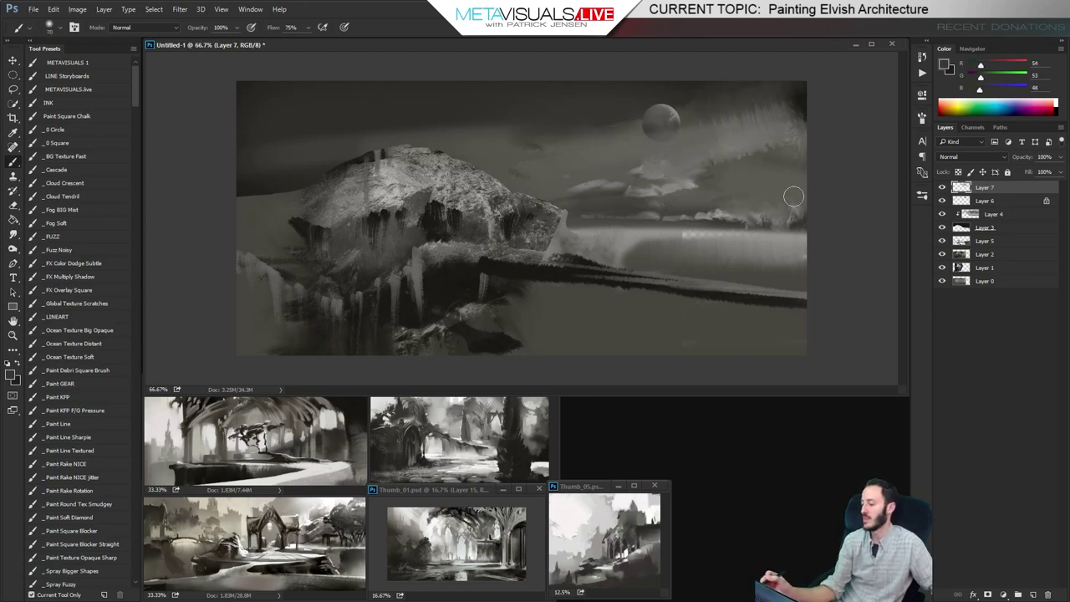
Add dark accents sampled from the rocks to the clouds above the horizon and the rocks below the shoreline, with a smaller brush
key("space")
key("bracketleft")
key("bracketleft")
left_click(437, 284, "alt")
left_click_drag(782, 203, 681, 221)
left_click_drag(540, 292, 520, 294)
left_click_drag(446, 319, 322, 335)
Darken the area to the left of the dome and its lower rocks with broad strokes of an enlarged brush
key("bracketright")
key("bracketright")
key("bracketright")
key("bracketright")
key("bracketright")
key("bracketright")
key("bracketright")
left_click_drag(359, 270, 243, 313)
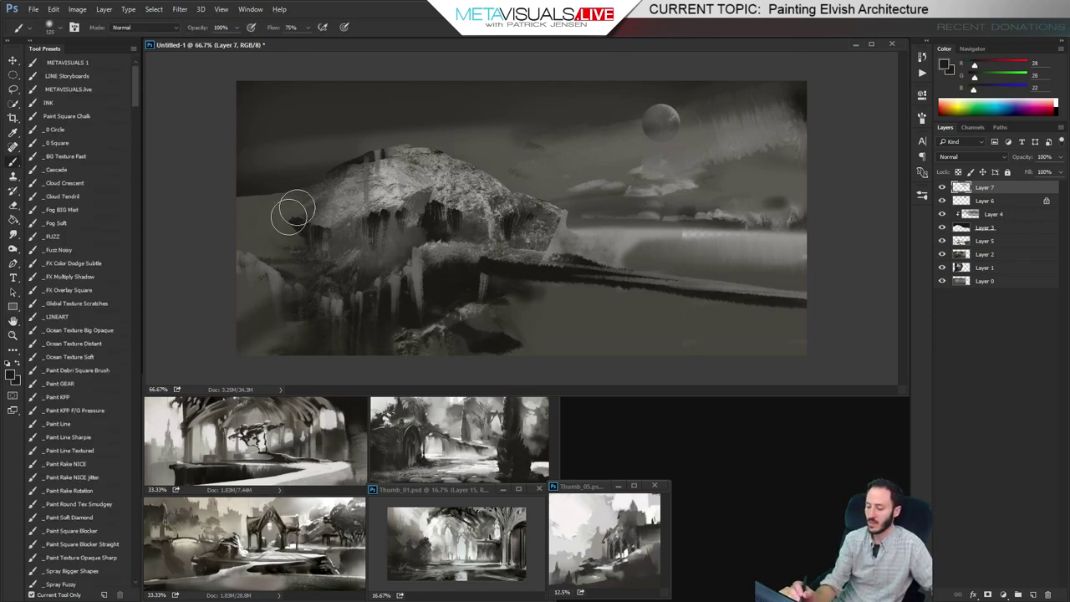
left_click_drag(293, 212, 200, 315)
left_click_drag(234, 219, 206, 263)
left_click_drag(258, 206, 298, 246)
Blend the dome's left flank into the surrounding shadow with dark strokes of varying brush size
key("bracketleft")
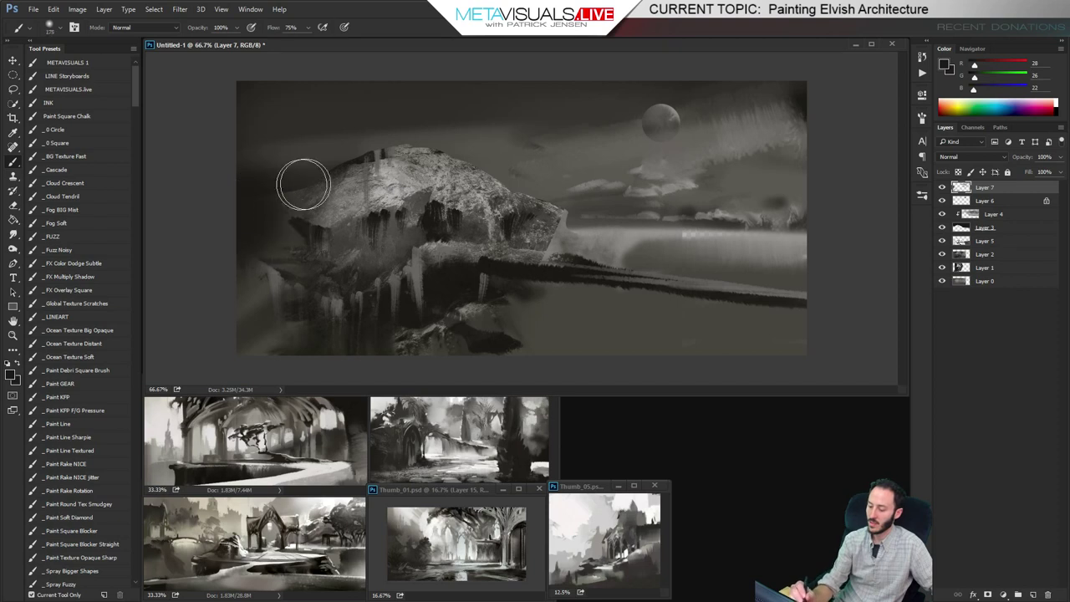
left_click_drag(301, 186, 298, 277)
key("bracketleft")
key("bracketleft")
left_click_drag(318, 215, 245, 261)
key("bracketright")
key("bracketright")
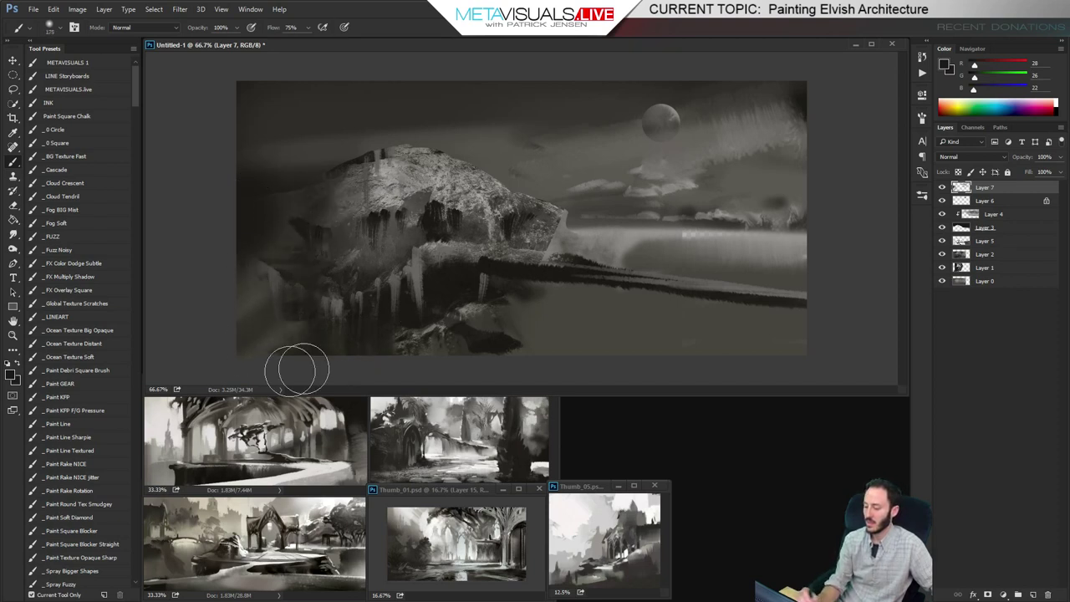
Paint a light grey patch sampled from the horizon along the bottom of the water, and smudge it
left_click(632, 247, "alt")
mouse_move(553, 336)
left_mouse_down()
mouse_move(643, 261)
mouse_move(570, 349)
mouse_move(711, 353)
mouse_move(547, 358)
mouse_move(588, 316)
mouse_move(497, 345)
mouse_move(545, 321)
mouse_move(661, 345)
left_mouse_up()
key("bracketleft")
left_click(701, 349, "alt")
key("r")
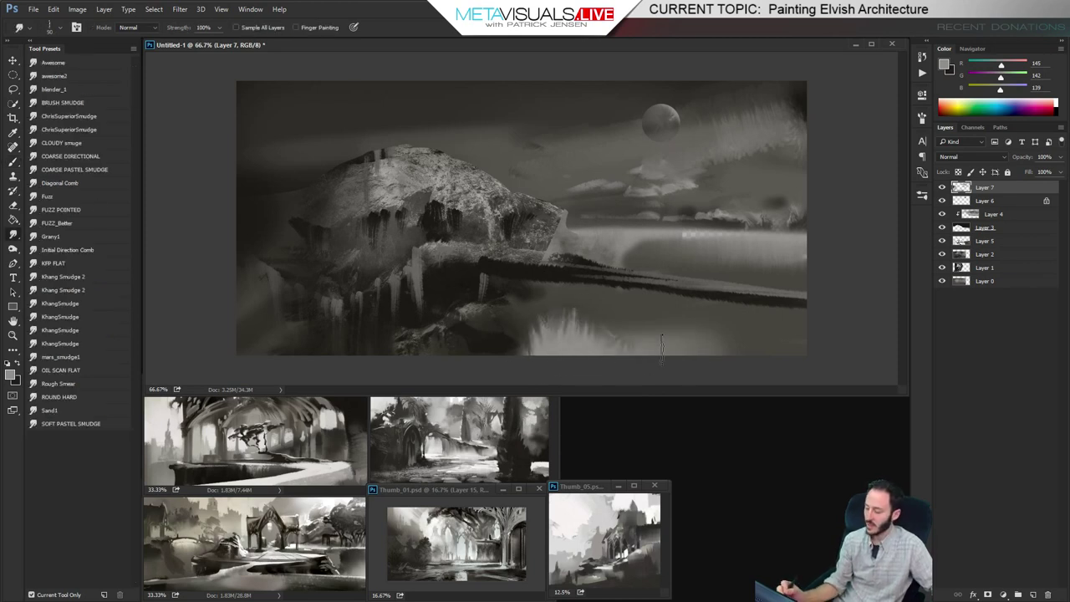
Paint light grey mist over the lower rocks with the Cloud Tendril brush, and smudge it into the water
key("b")
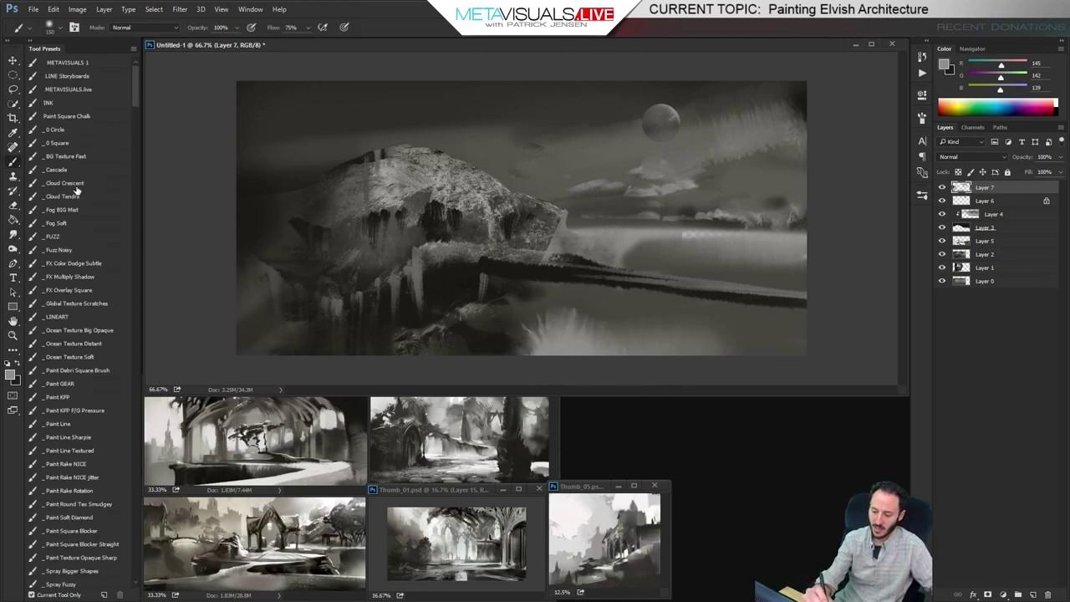
left_click(75, 184)
left_click(86, 197)
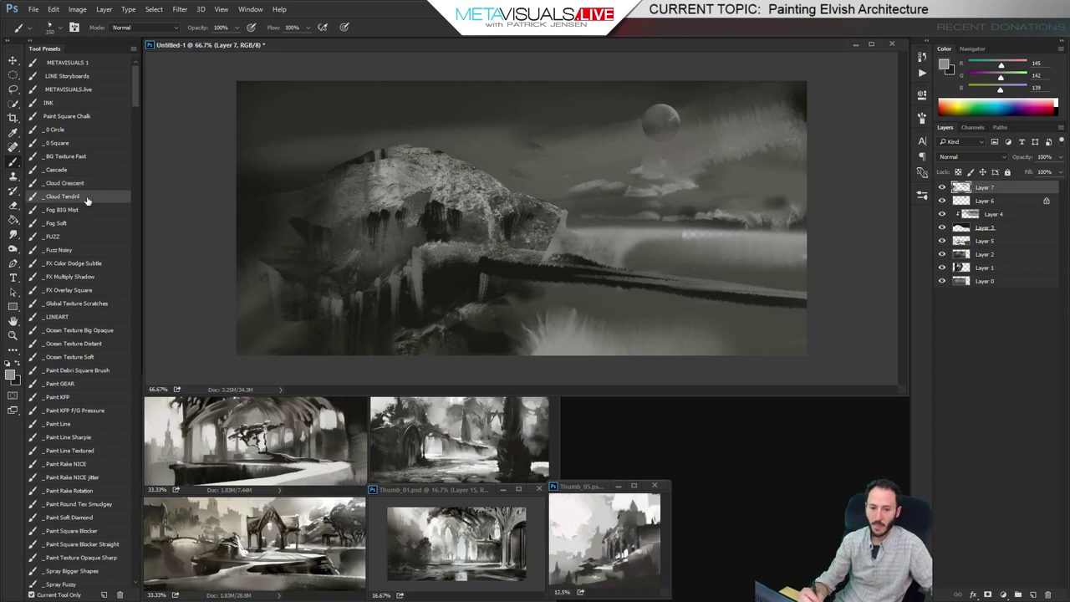
left_click(631, 243, "alt")
key("[")
mouse_move(496, 311)
left_mouse_down()
mouse_move(471, 331)
mouse_move(492, 326)
mouse_move(520, 341)
mouse_move(545, 329)
mouse_move(522, 314)
left_mouse_up()
key("r")
left_click_drag(464, 341, 451, 333)
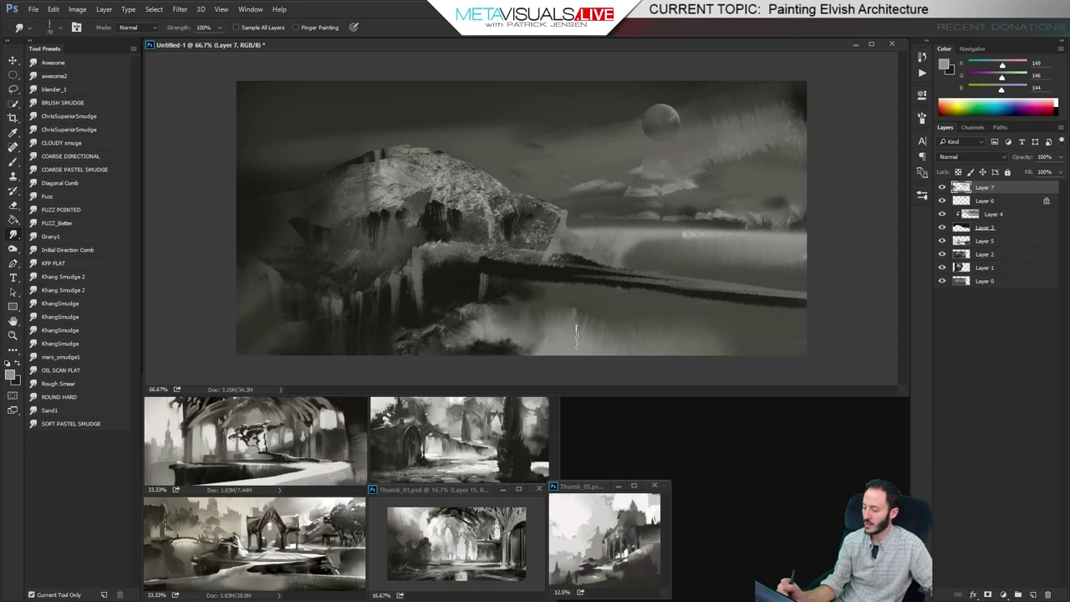
Brighten the mist below the shoreline with near-white sampled from a reference thumbnail, and smudge the strokes
key("b")
left_click(484, 439, "alt")
mouse_move(531, 317)
left_mouse_down()
mouse_move(572, 335)
mouse_move(533, 317)
mouse_move(513, 329)
mouse_move(596, 340)
mouse_move(617, 306)
mouse_move(549, 333)
left_mouse_up()
key("r")
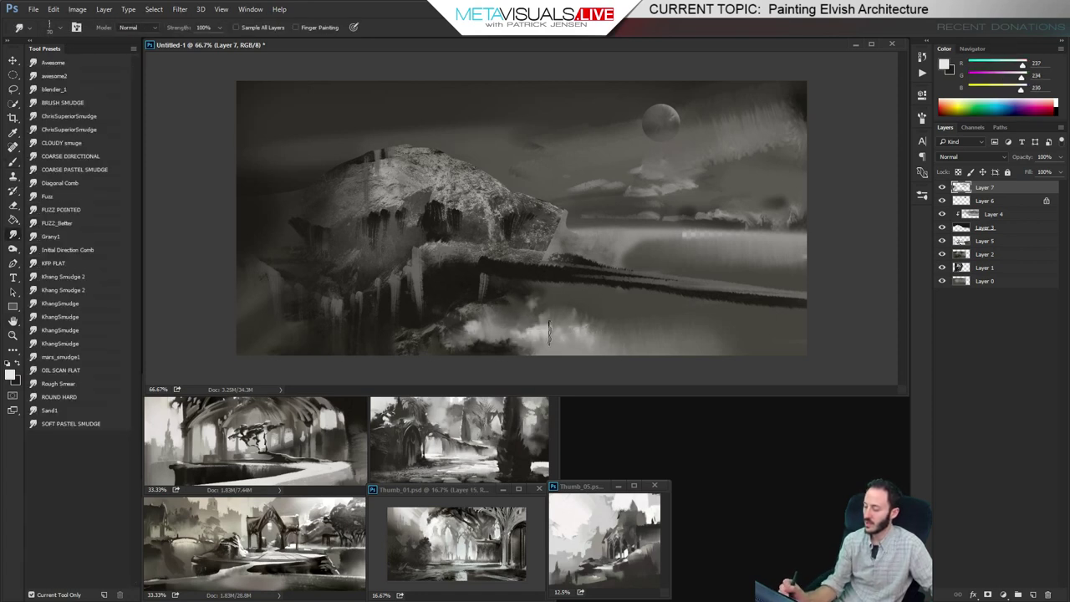
Paint thin white lines along the dark shoreline strip with the Paint Line Sharpie brush
key("b")
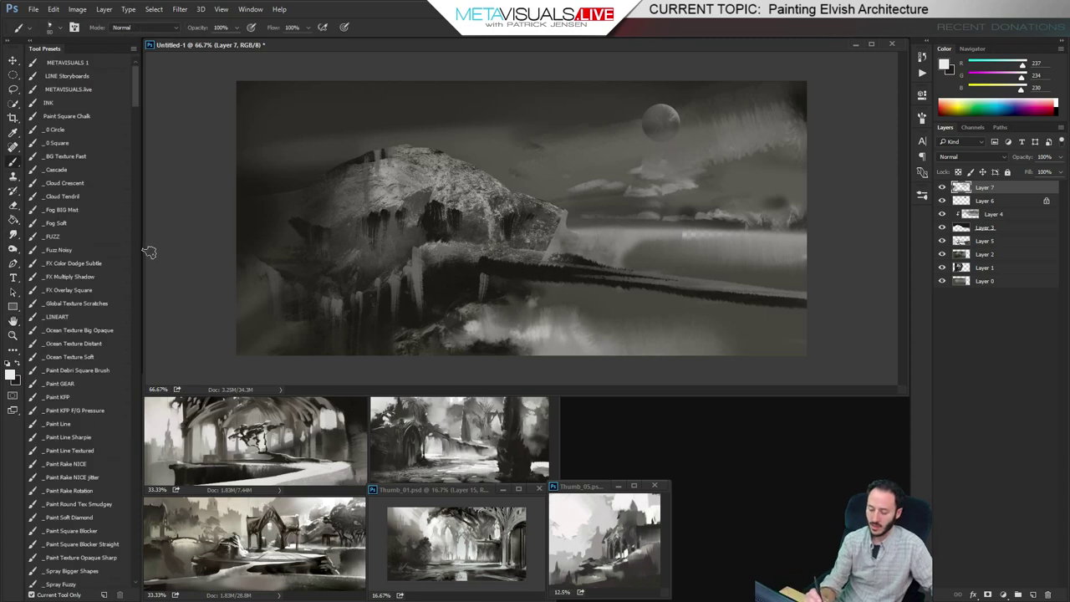
left_click(90, 438)
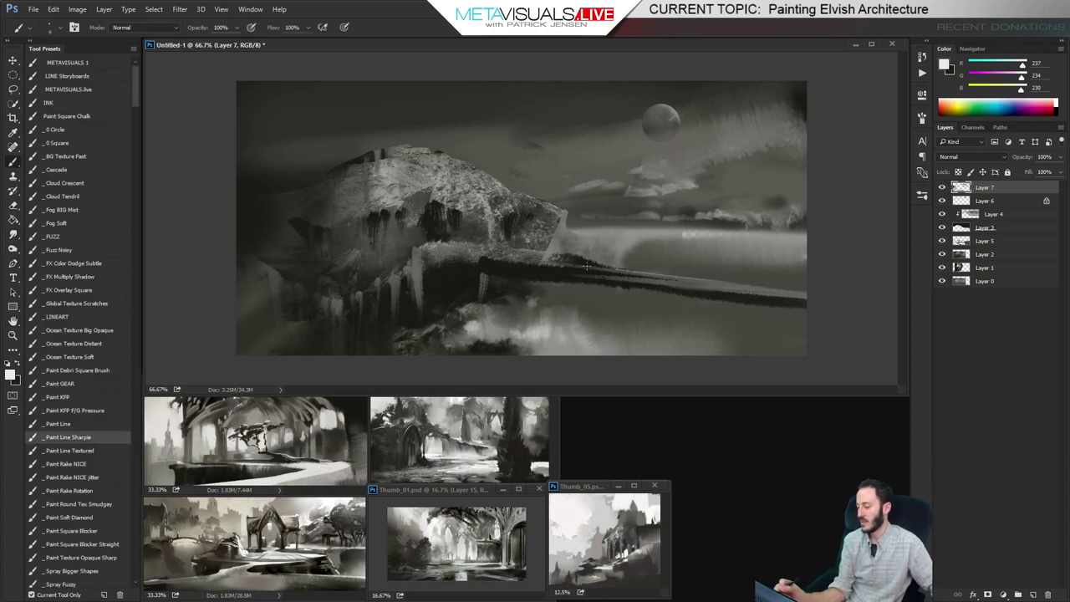
left_click_drag(614, 269, 508, 259)
left_click_drag(745, 289, 500, 265)
left_click_drag(648, 277, 482, 261)
left_click_drag(694, 283, 499, 257)
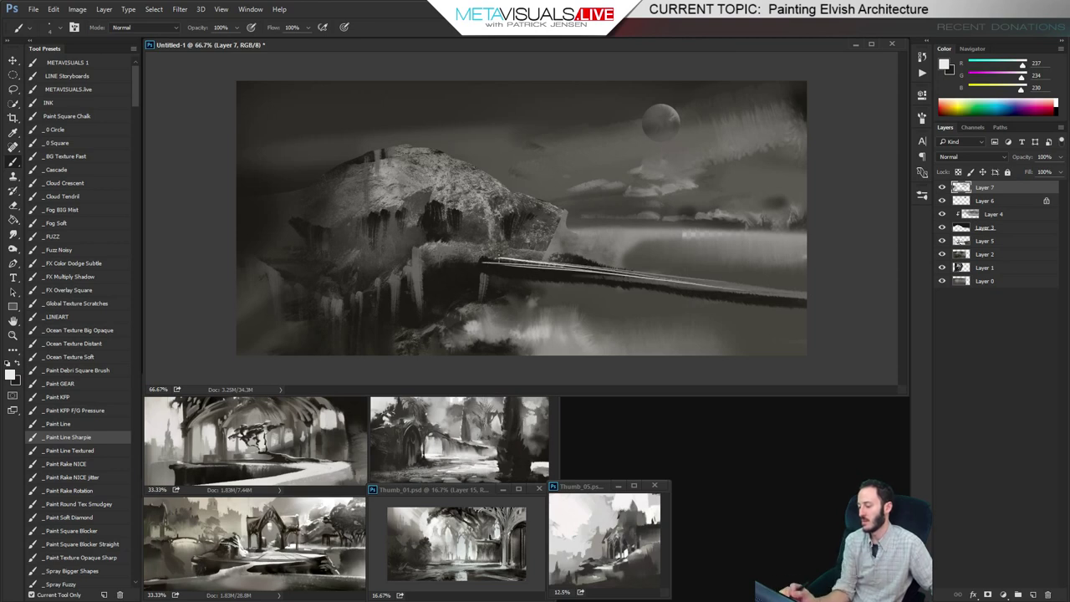
Extend the white strip to the dome with a larger brush, add white highlights on the rock and smudge them
left_click_drag(661, 277, 474, 256)
key("]")
left_click_drag(590, 269, 465, 253)
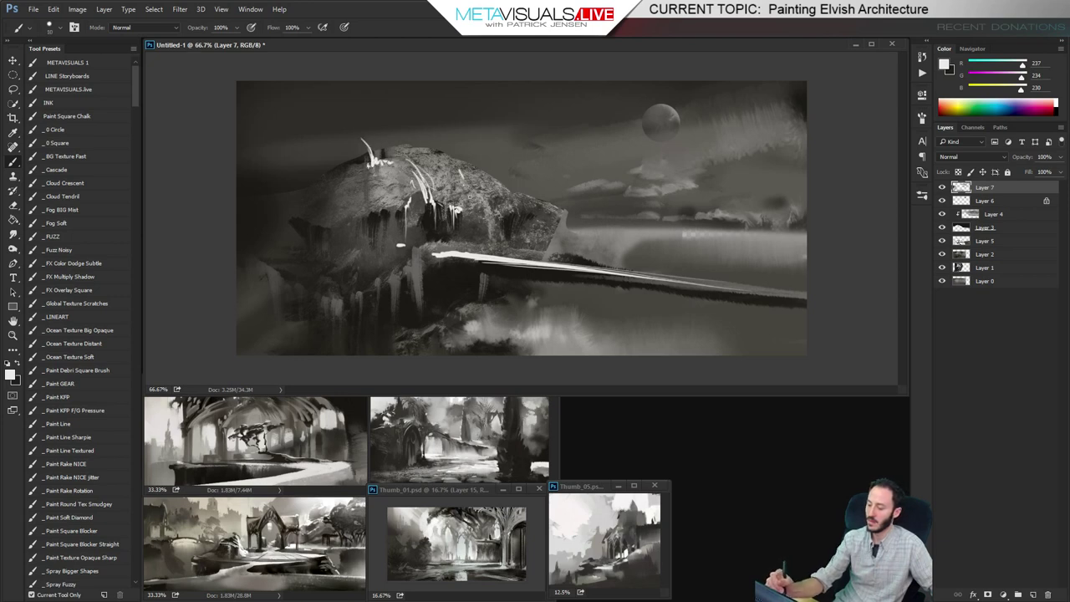
key("r")
mouse_move(465, 180)
left_mouse_down()
mouse_move(470, 196)
mouse_move(429, 185)
mouse_move(432, 166)
mouse_move(441, 188)
mouse_move(408, 155)
mouse_move(450, 197)
left_mouse_up()
Paint white jagged peaks above the dome's left side with the Paint KPP F/G Pressure brush
key("b")
left_click(78, 412)
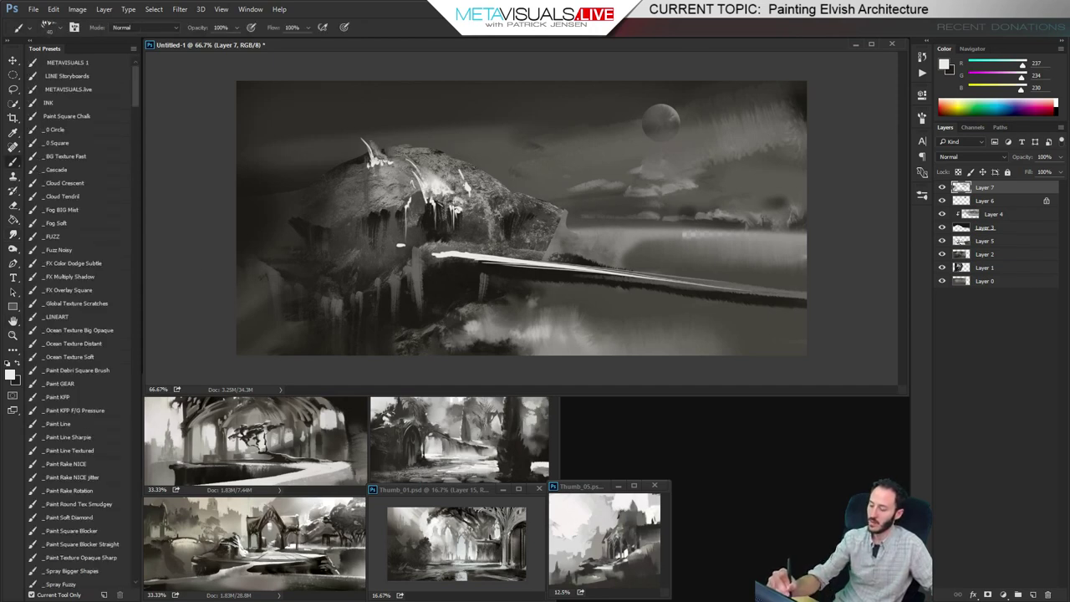
left_click_drag(376, 158, 354, 131)
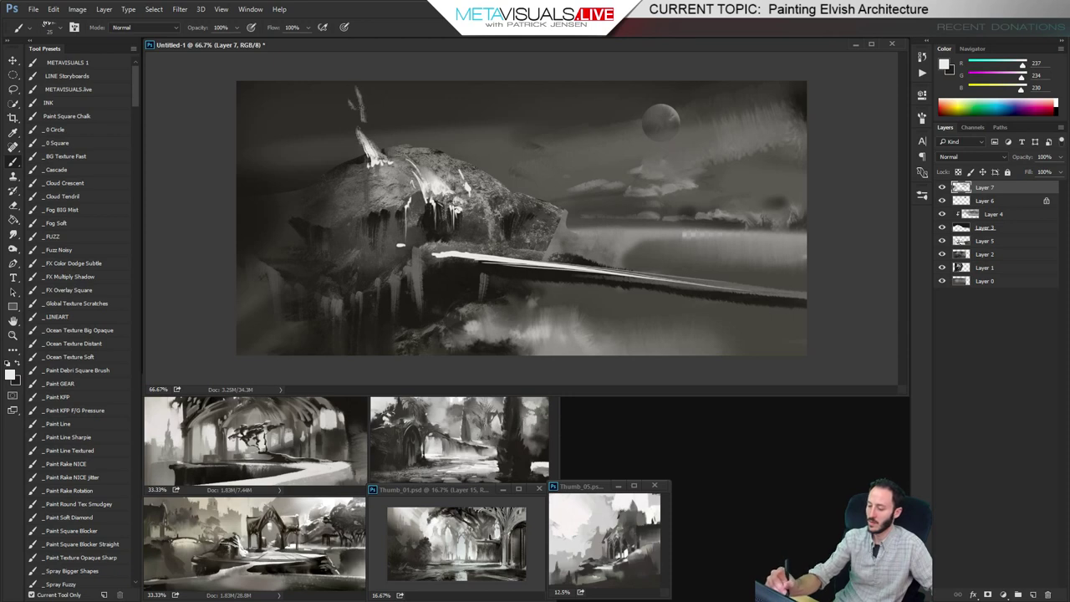
left_click_drag(289, 119, 298, 142)
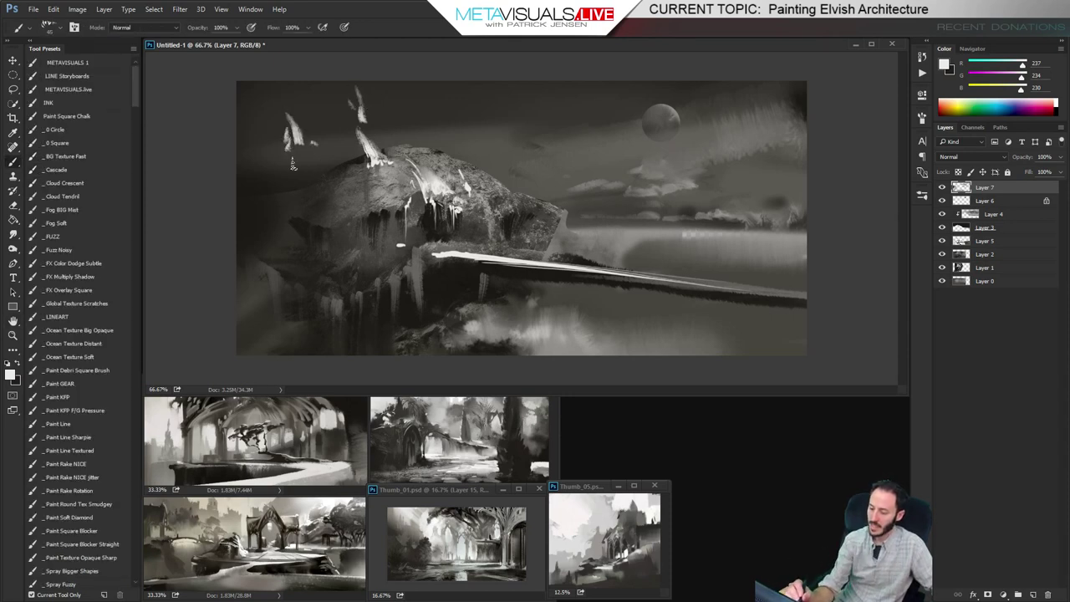
Block in a dark rock mass beneath the white peaks left of the dome, using sampled shadow tone and a larger brush
key("bracketright")
key("bracketright")
key("bracketright")
key("bracketright")
key("bracketright")
key("bracketright")
left_click(313, 220, "alt")
mouse_move(292, 161)
left_mouse_down()
mouse_move(294, 222)
mouse_move(283, 228)
mouse_move(267, 205)
mouse_move(289, 167)
mouse_move(332, 214)
mouse_move(344, 177)
mouse_move(374, 195)
left_mouse_up()
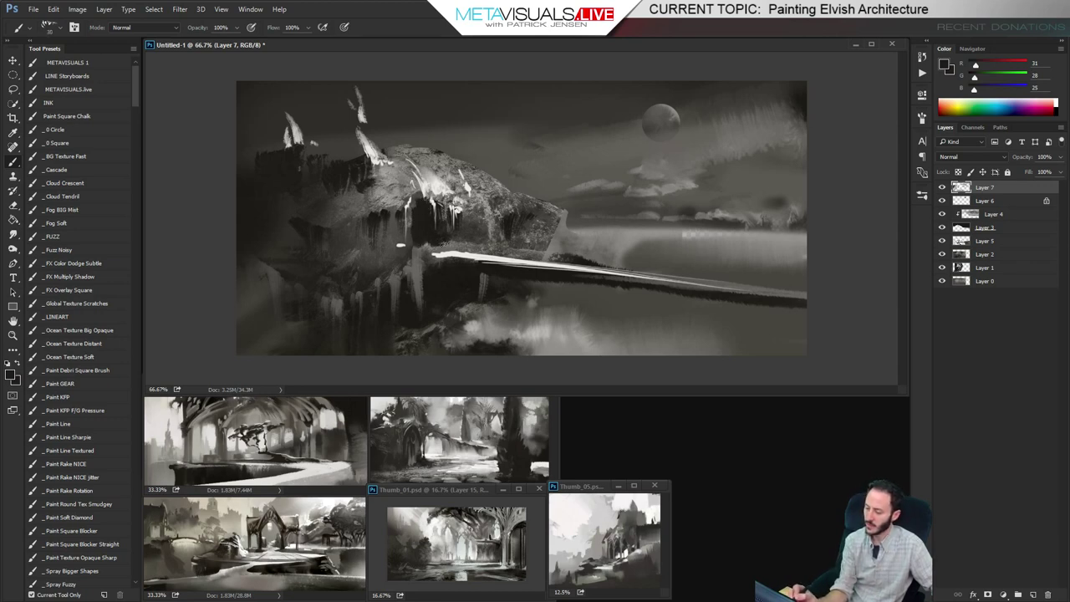
Extend the white bridge into the rock, and cover its dark underside with grey sampled from the water
left_click(459, 252, "alt")
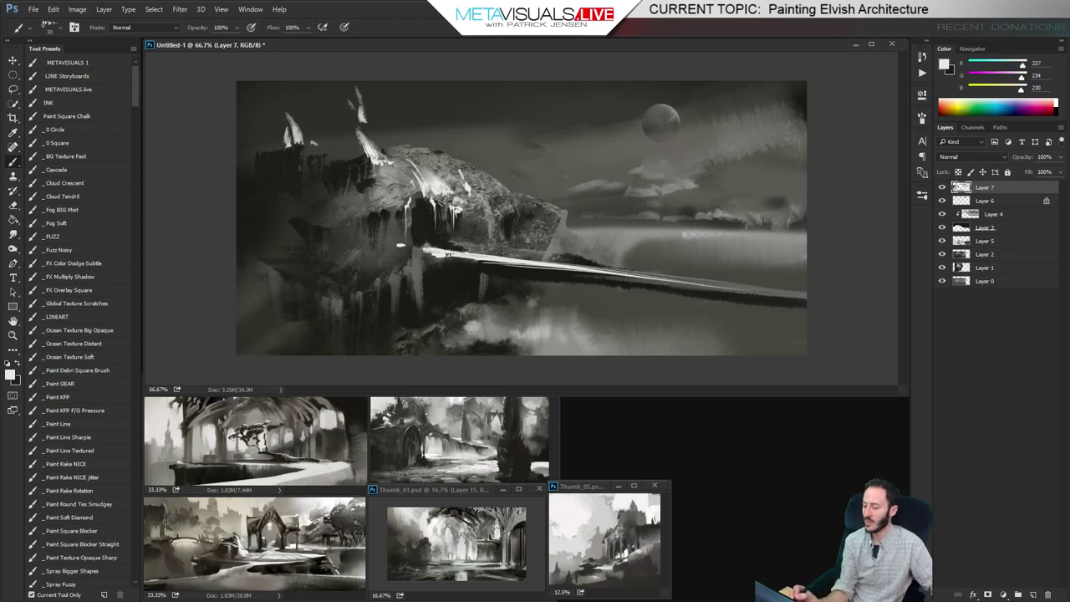
left_click(628, 334, "alt")
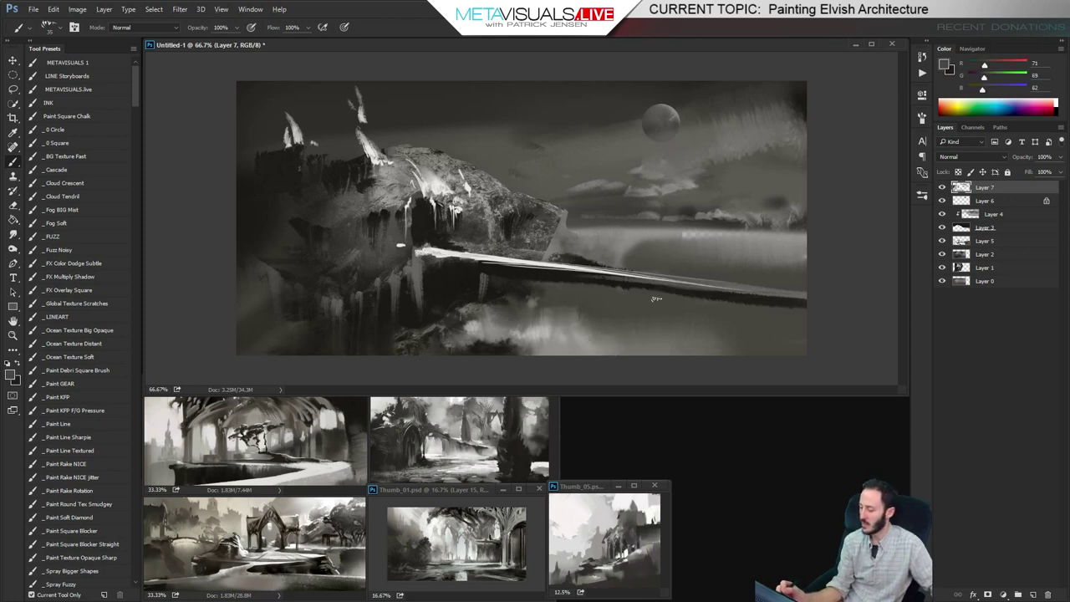
left_click_drag(656, 298, 763, 306)
left_click_drag(624, 290, 817, 314)
left_click_drag(588, 283, 776, 299)
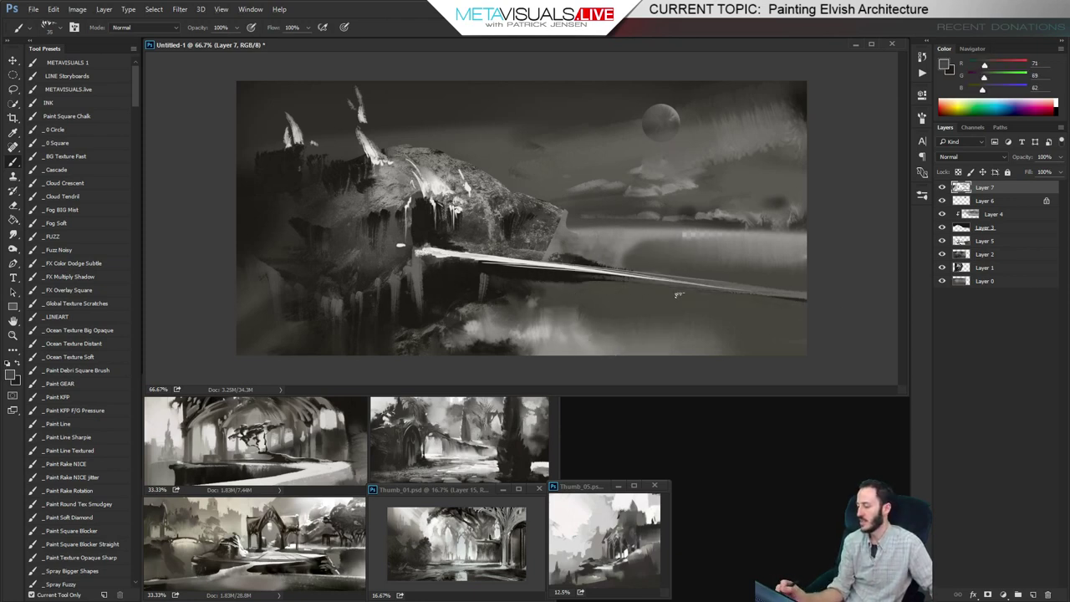
Paint a thin dark underside below the bridge with a smaller brush, and add sampled grey strokes to the rocks beneath
left_click(752, 303, "alt")
left_click_drag(585, 282, 807, 308)
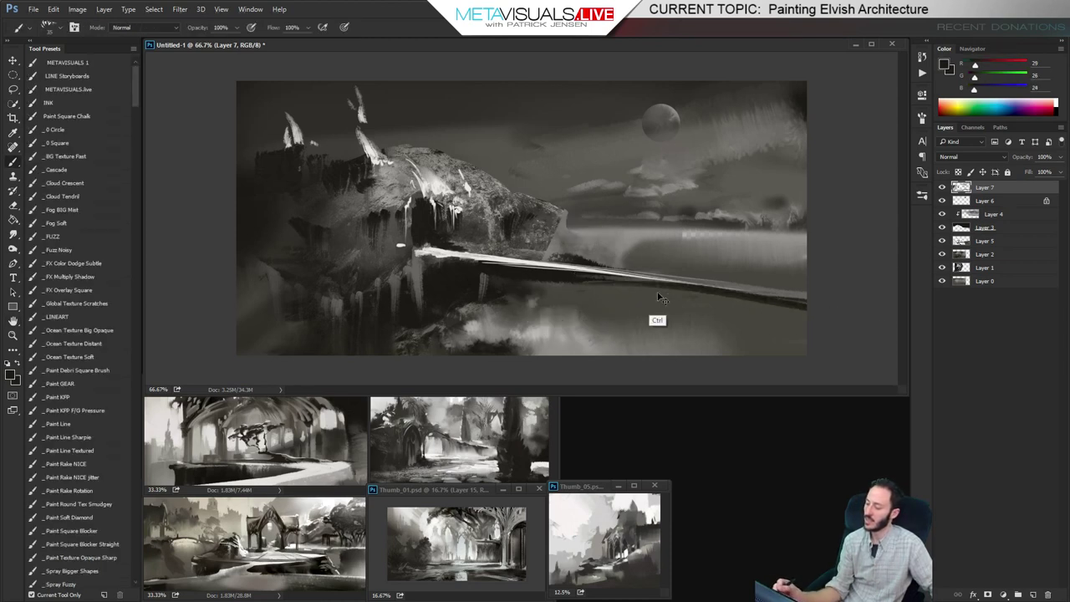
key("ctrl+z")
key("bracketleft")
key("bracketleft")
left_click_drag(584, 281, 858, 331)
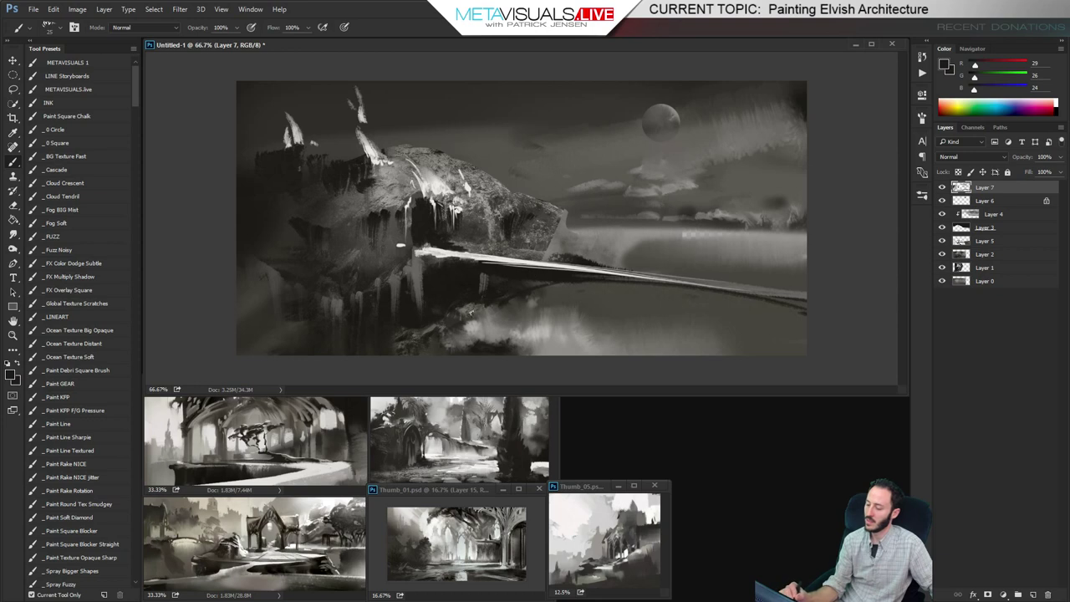
left_click(511, 339, "alt")
mouse_move(478, 338)
left_mouse_down()
mouse_move(509, 292)
mouse_move(473, 326)
left_mouse_up()
Paint bright highlights sampled from the dome down its right flank towards the bridge
left_click(458, 203, "alt")
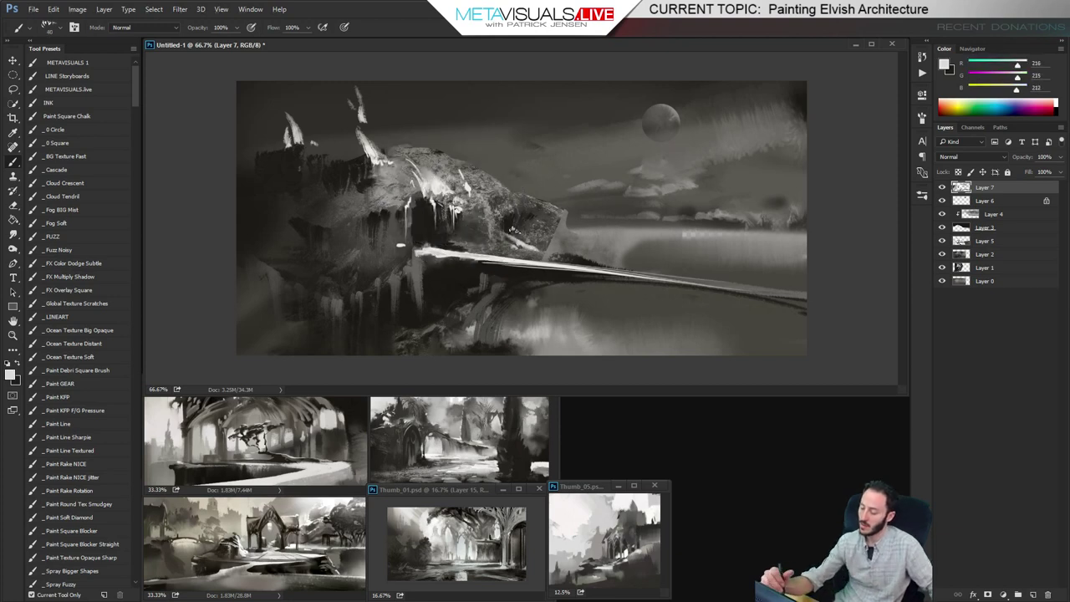
mouse_move(545, 251)
left_mouse_down()
mouse_move(520, 221)
mouse_move(539, 243)
left_mouse_up()
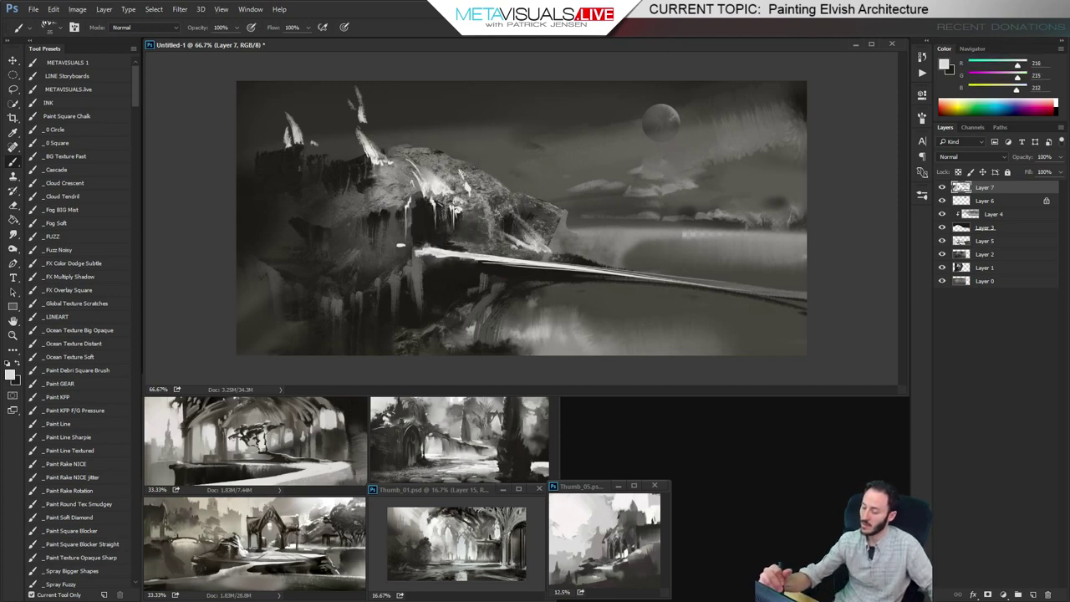
mouse_move(466, 181)
left_mouse_down()
mouse_move(491, 201)
mouse_move(450, 159)
mouse_move(495, 188)
mouse_move(470, 166)
mouse_move(521, 206)
left_mouse_up()
key("]")
key("]")
key("space")
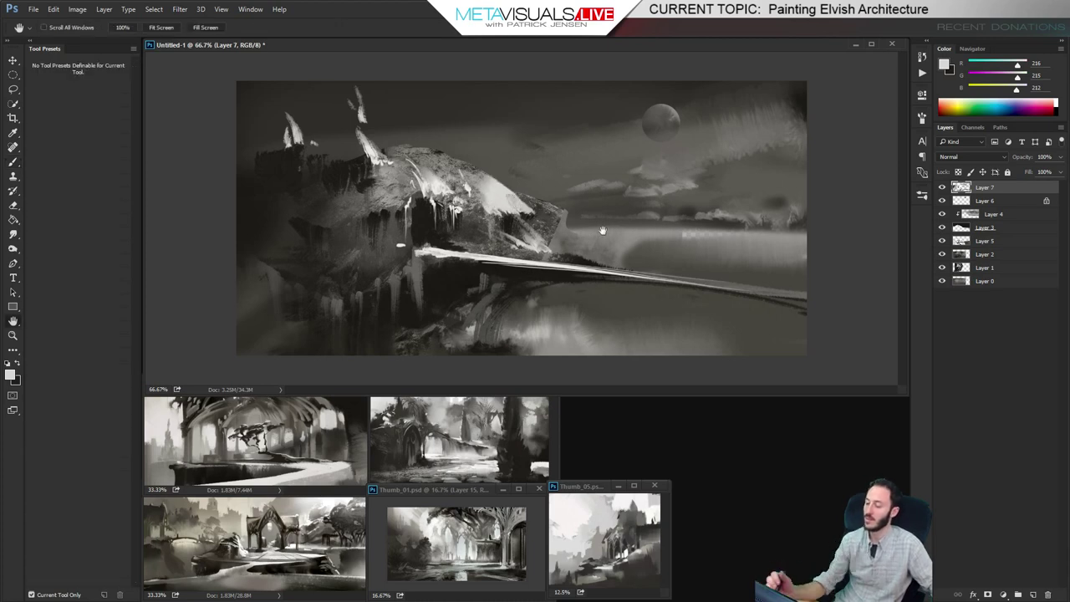
Paint a light patch on the dome's left flank, smudge it outwards and add bright strokes at its lower edge
key("]")
mouse_move(347, 184)
left_mouse_down()
mouse_move(393, 196)
mouse_move(329, 236)
mouse_move(330, 221)
mouse_move(302, 219)
left_mouse_up()
key("ctrl+z")
key("[")
key("r")
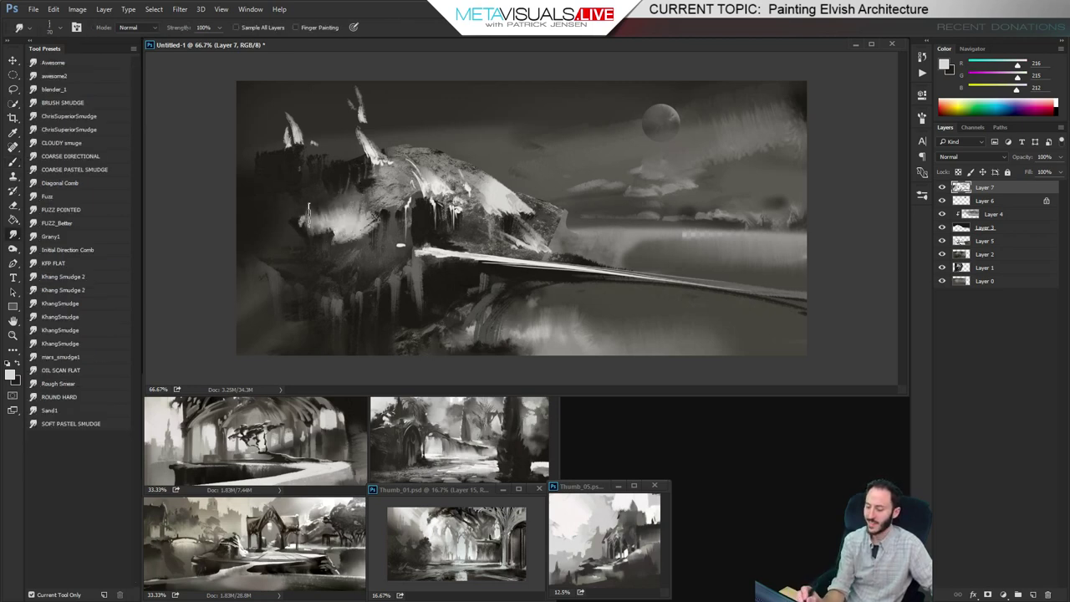
left_click_drag(379, 203, 241, 225)
key("space")
key("b")
left_click_drag(349, 235, 337, 248)
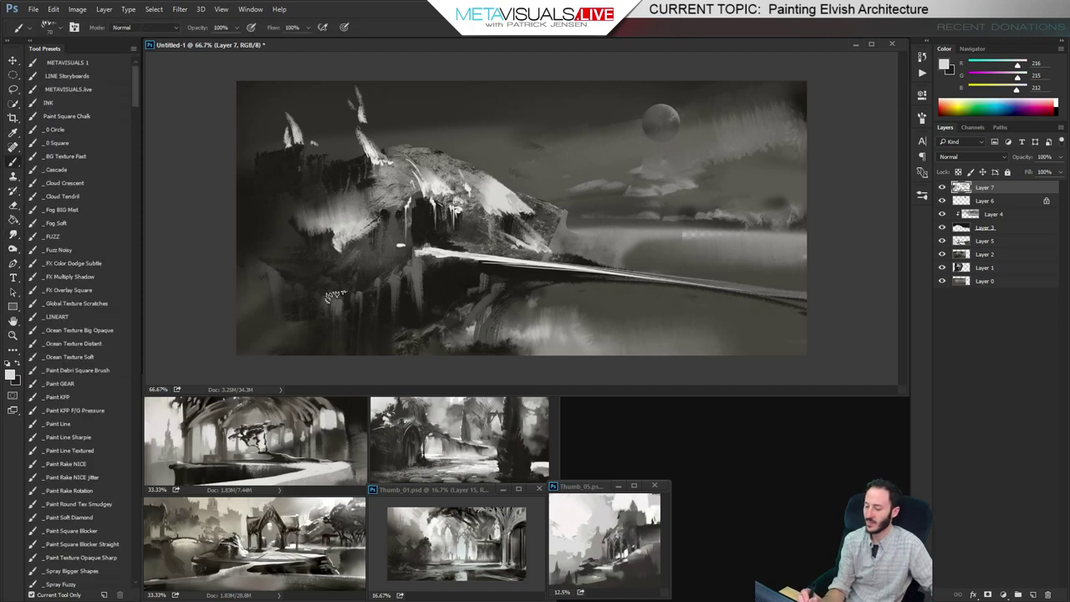
Build up the summit with a dark rock mass over the peak, and paint near-white rock faces rising beside it
left_click(347, 159, "alt")
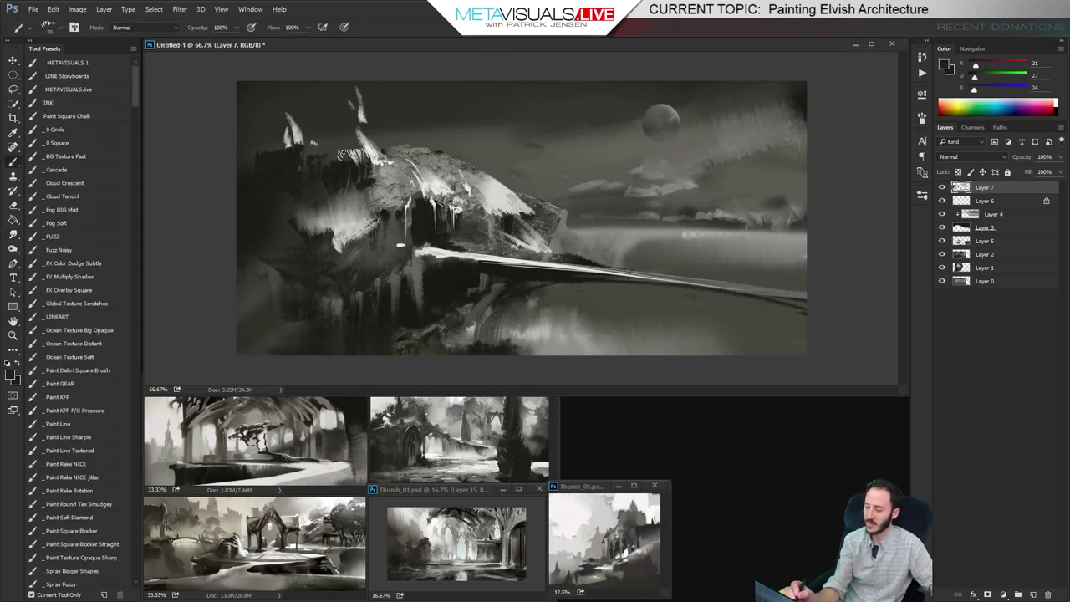
mouse_move(331, 161)
left_mouse_down()
mouse_move(339, 146)
mouse_move(325, 133)
mouse_move(351, 117)
mouse_move(367, 134)
left_mouse_up()
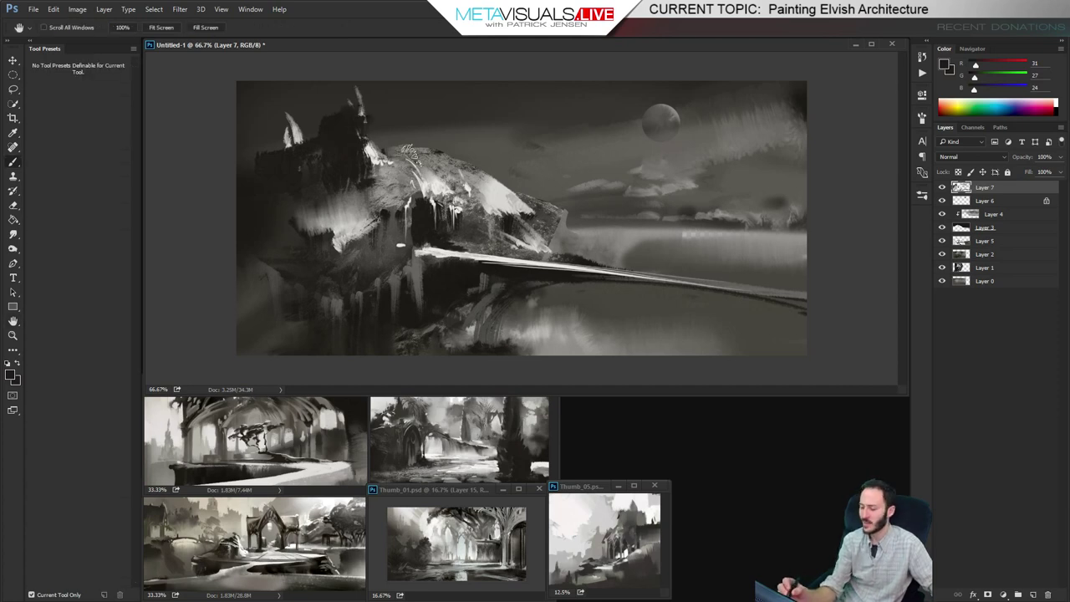
left_click(386, 154, "alt")
left_click_drag(358, 152, 366, 163)
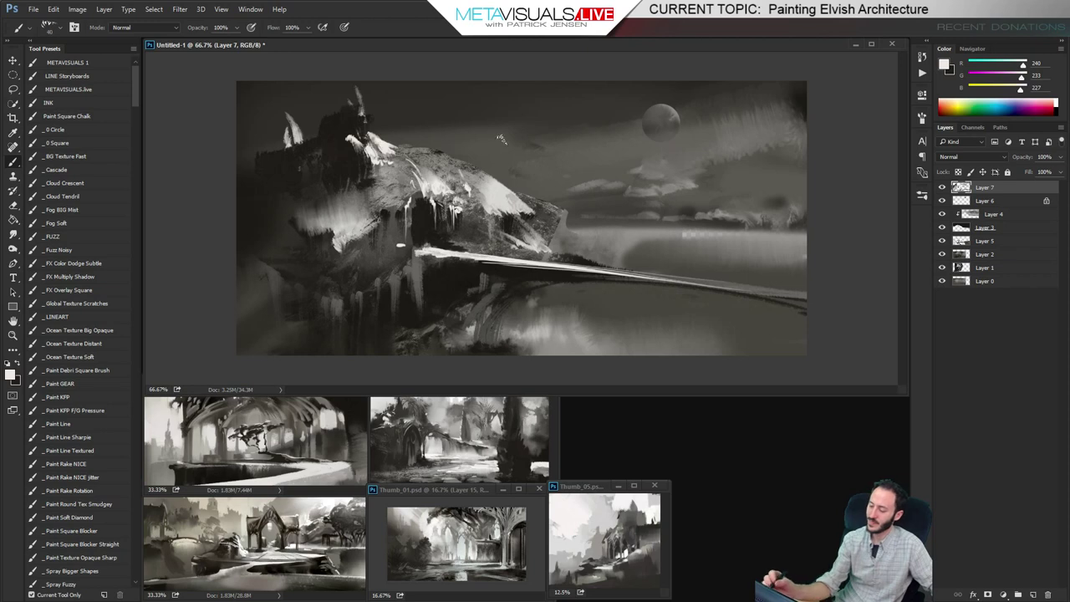
mouse_move(409, 137)
left_mouse_down()
mouse_move(380, 123)
mouse_move(392, 117)
mouse_move(416, 142)
mouse_move(372, 93)
mouse_move(376, 83)
mouse_move(399, 117)
mouse_move(418, 122)
left_mouse_up()
key("space")
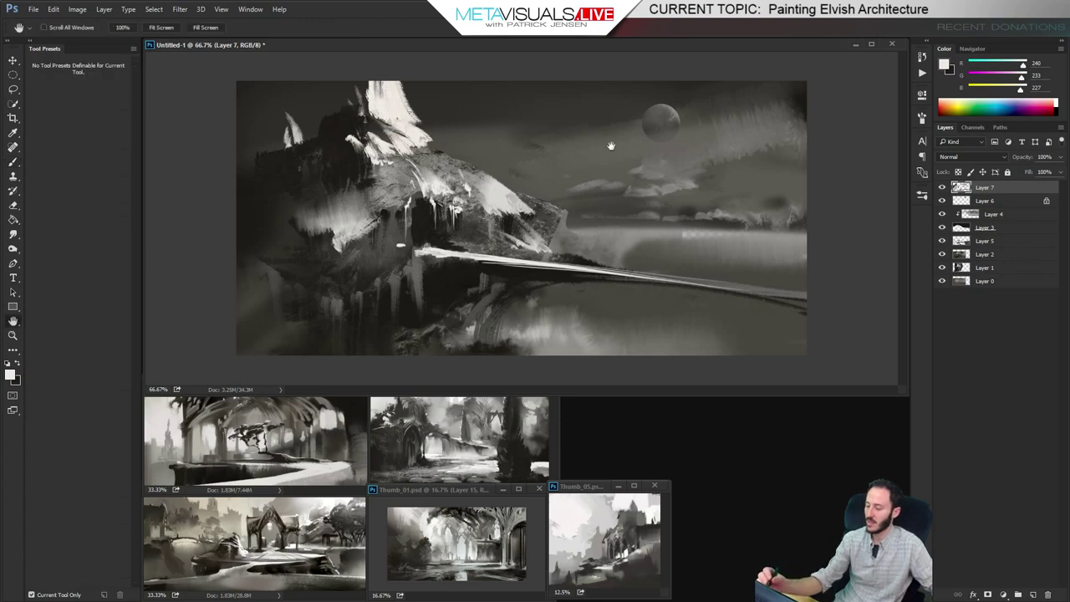
Paint grey sampled from the dome over the cliff base beside the bridge's inner end, with an enlarged brush
left_click(509, 204, "alt")
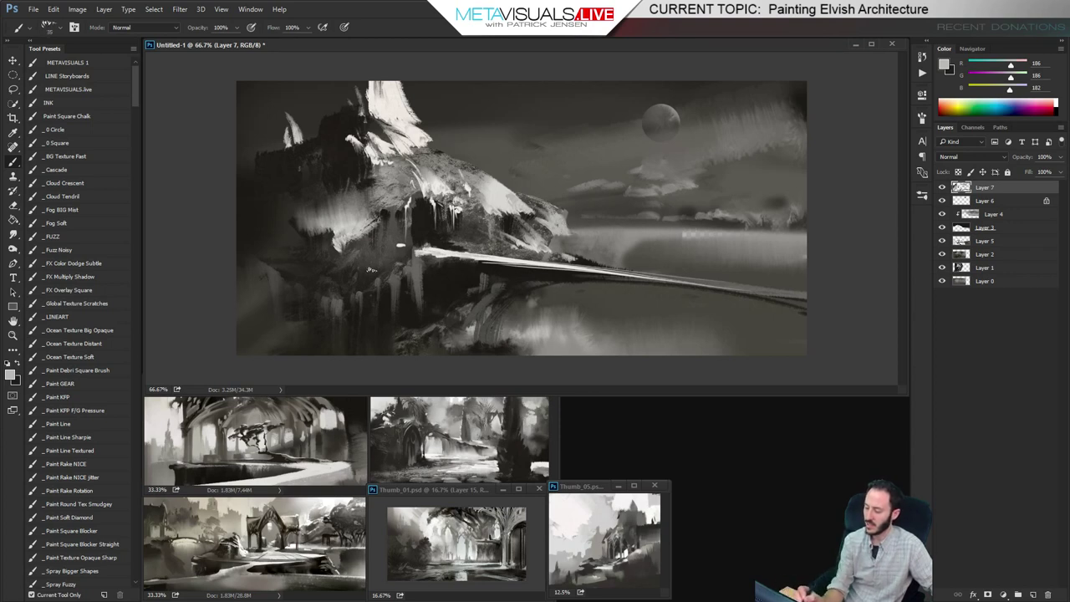
mouse_move(372, 269)
left_mouse_down()
mouse_move(388, 270)
mouse_move(334, 270)
mouse_move(398, 269)
mouse_move(383, 261)
mouse_move(363, 276)
mouse_move(406, 251)
mouse_move(412, 259)
left_mouse_up()
key("bracketright")
key("bracketright")
key("bracketright")
left_click(376, 259, "alt")
key("space")
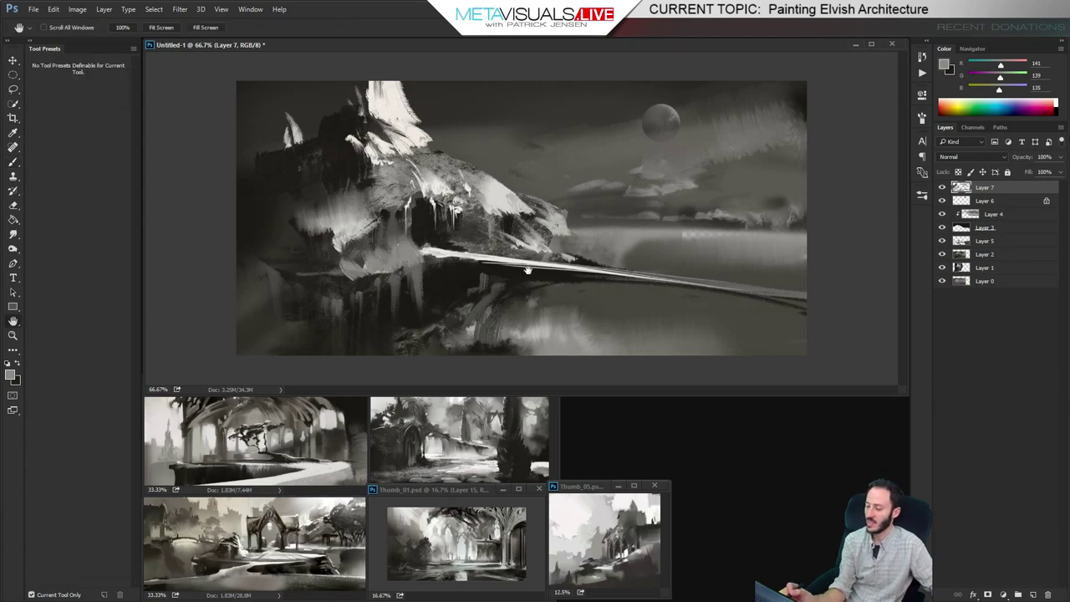
Paint near-white strokes sampled from the bridge's inner end over the cliff base and the rocks just below it
key("bracketleft")
left_click(426, 250, "alt")
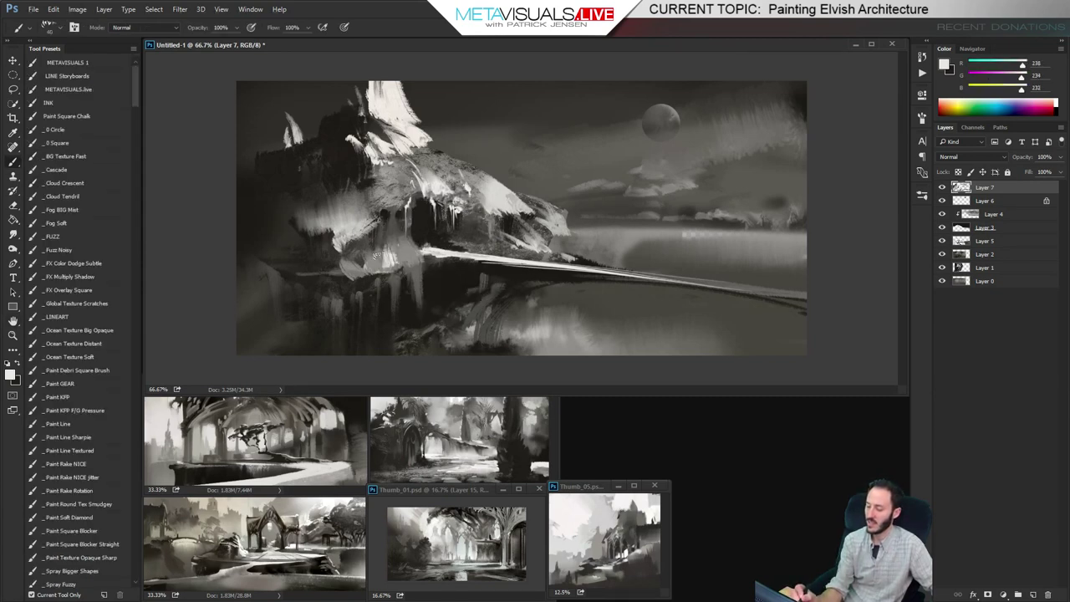
left_click_drag(395, 239, 412, 260)
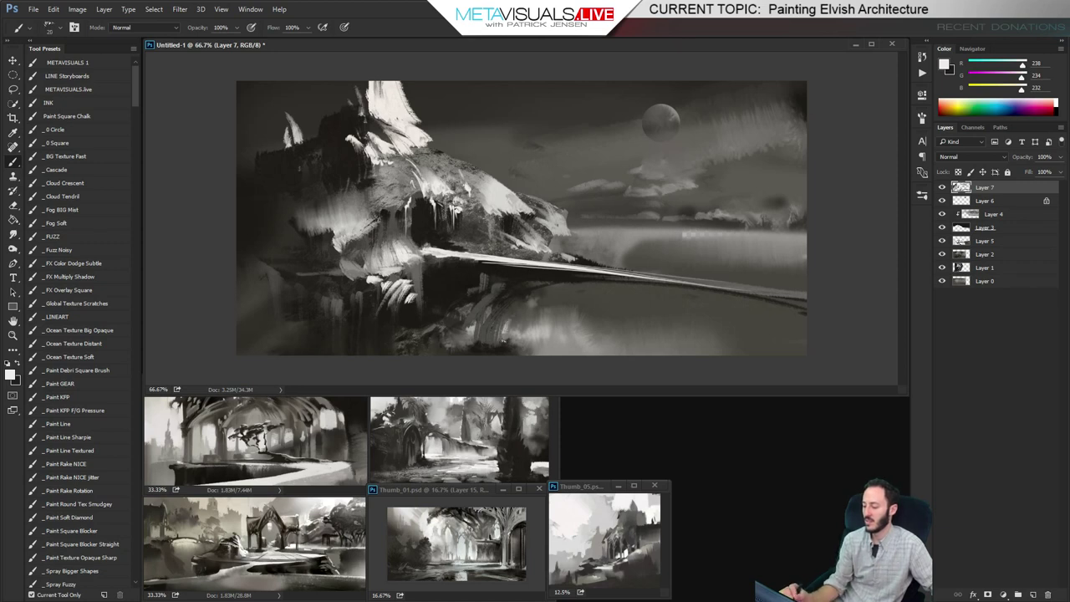
key("ctrl+z")
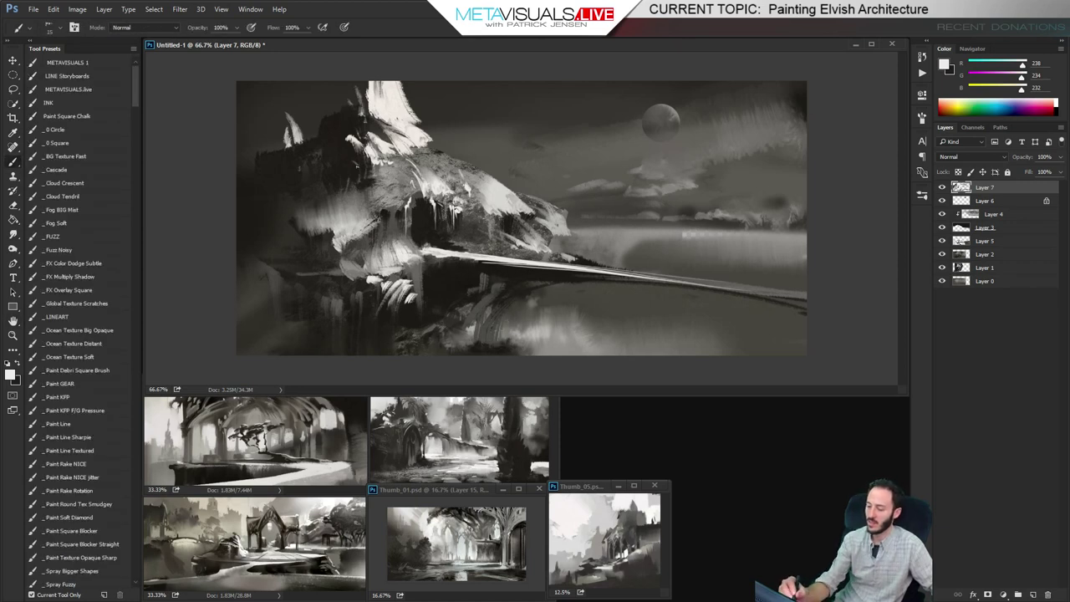
key("h")
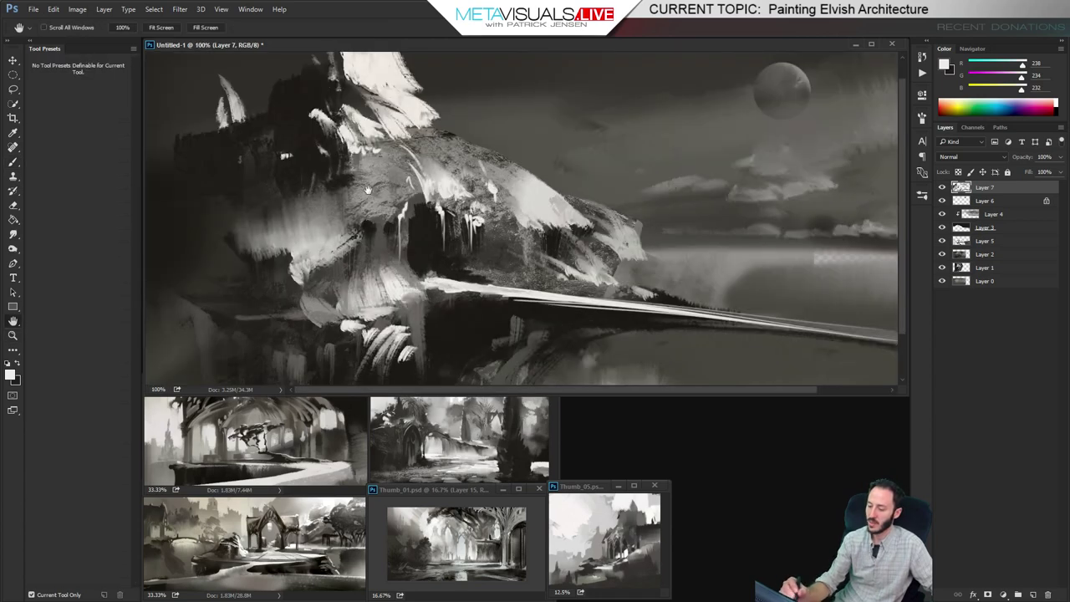
key("b")
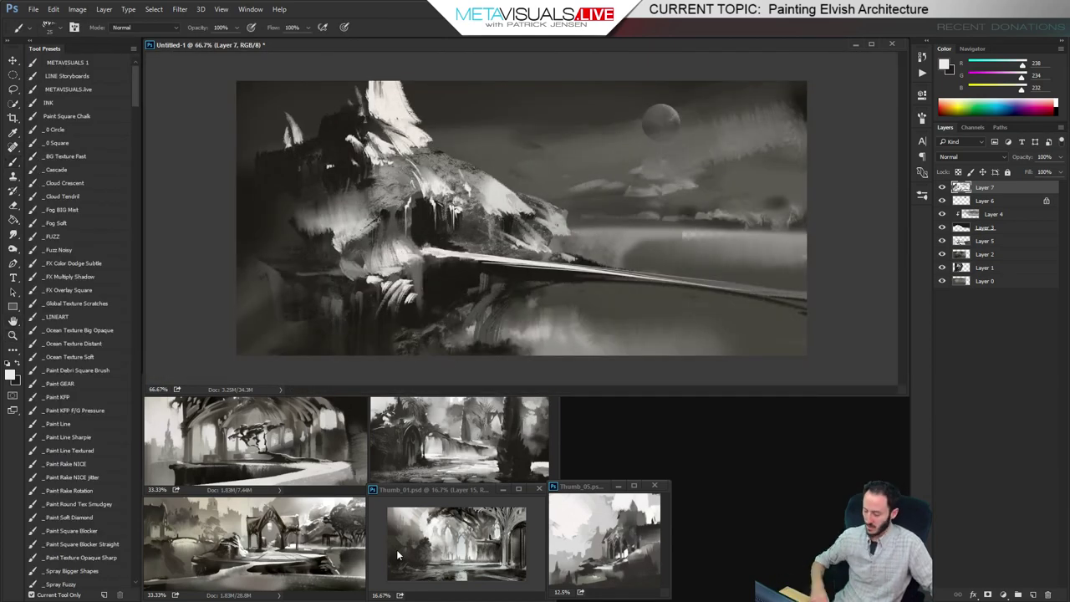
Add a new layer on top, choose the Fuzz Noisy brush and set the layer's blend mode to Darken
key("ctrl+shift+alt+n")
left_click(72, 250)
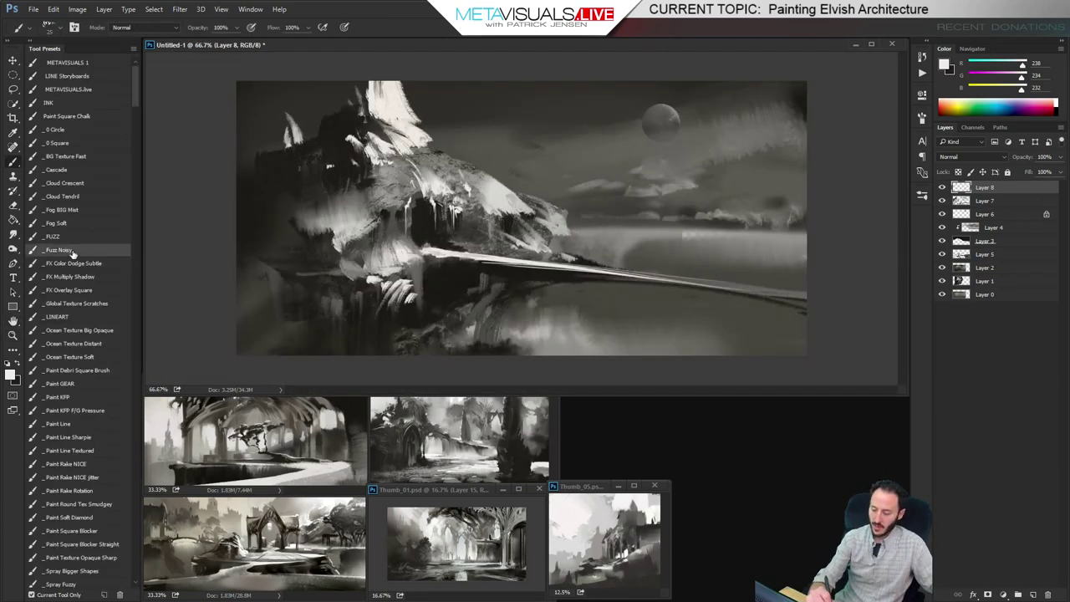
left_click(971, 157)
left_click(961, 275)
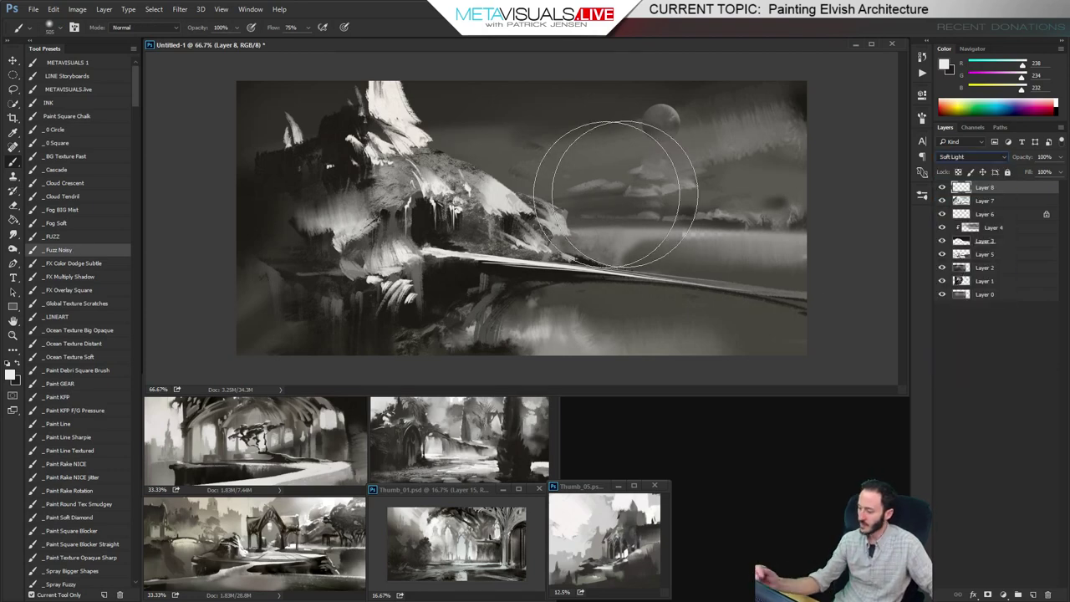
left_click(393, 194, "alt")
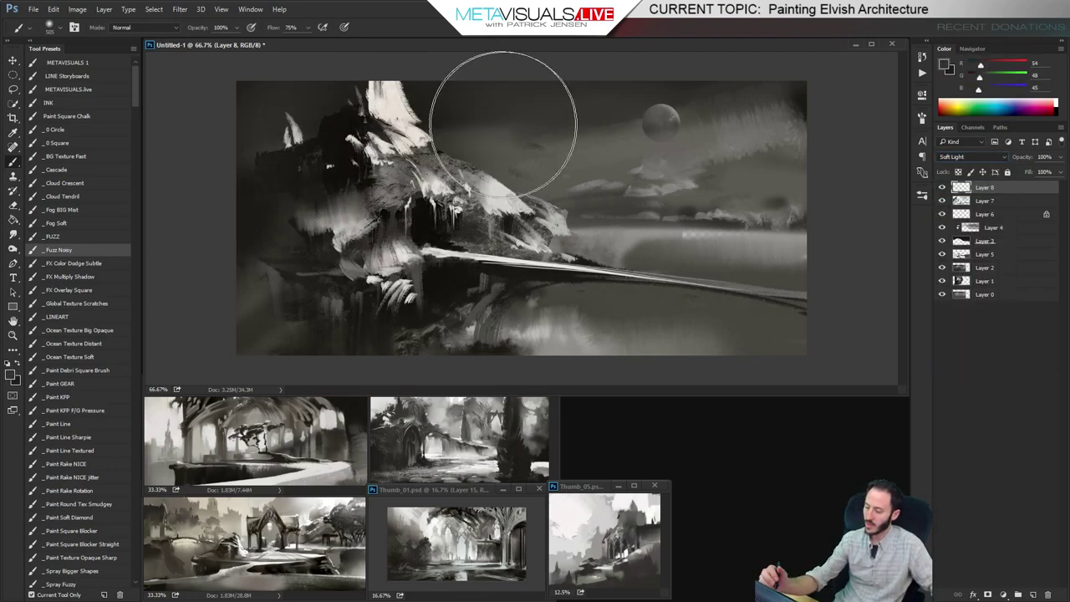
key("x")
left_click(984, 158)
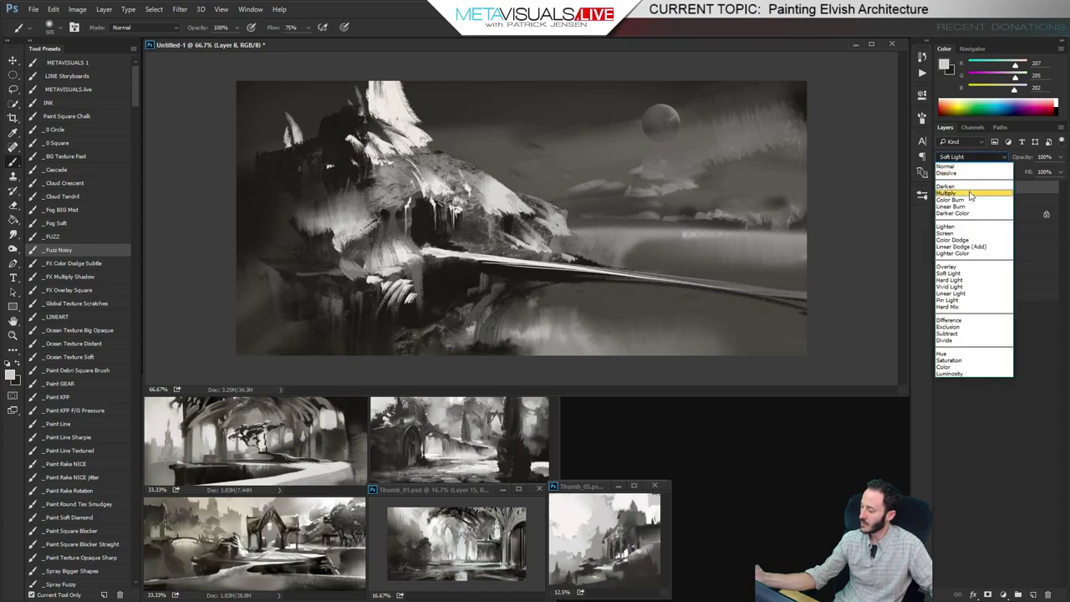
left_click(970, 186)
Tone down the bright summit rock face and the small left spire with dark grey sampled from the sky
left_click(433, 107, "alt")
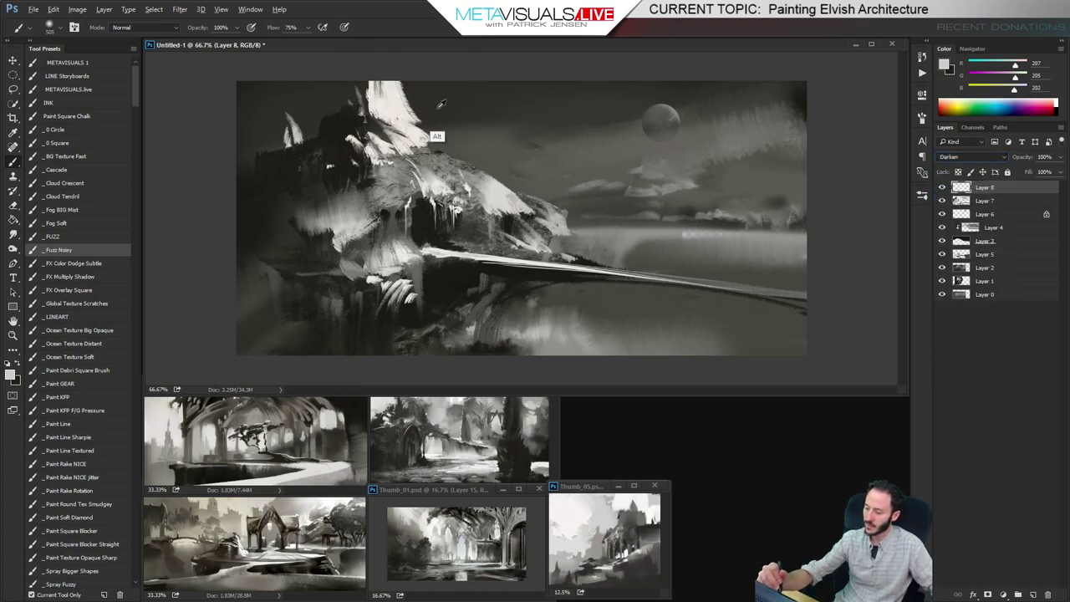
mouse_move(410, 100)
left_mouse_down()
mouse_move(434, 167)
mouse_move(374, 103)
left_mouse_up()
key("ctrl+z")
key("bracketright")
key("bracketright")
key("bracketleft")
key("bracketleft")
key("bracketleft")
key("bracketleft")
key("bracketleft")
key("bracketleft")
key("bracketleft")
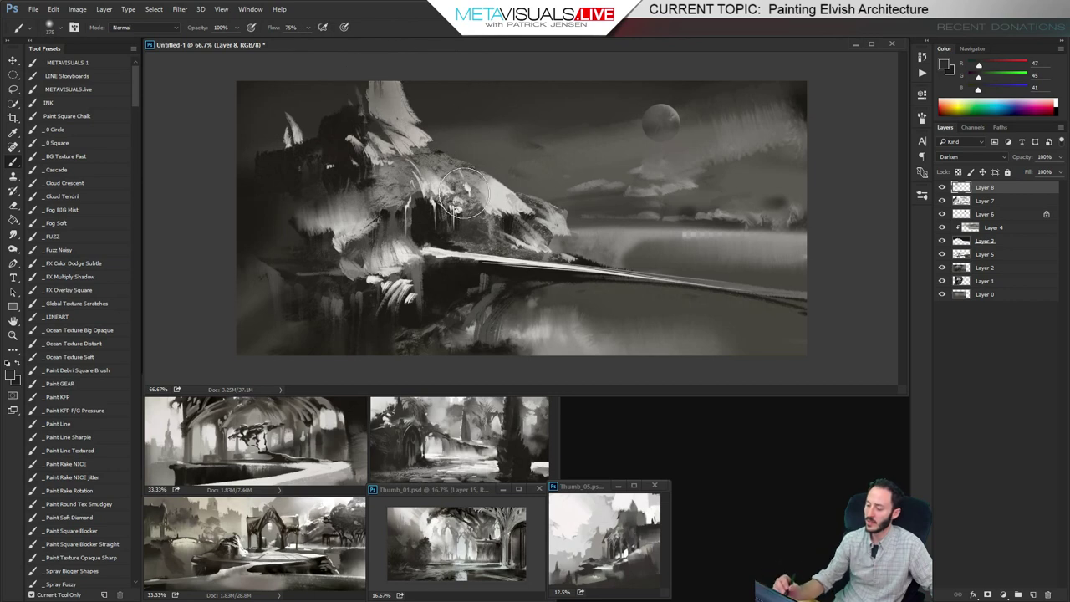
mouse_move(504, 204)
left_mouse_down()
mouse_move(516, 214)
mouse_move(510, 203)
left_mouse_up()
mouse_move(279, 134)
left_mouse_down()
mouse_move(290, 137)
mouse_move(284, 131)
left_mouse_up()
key("bracketleft")
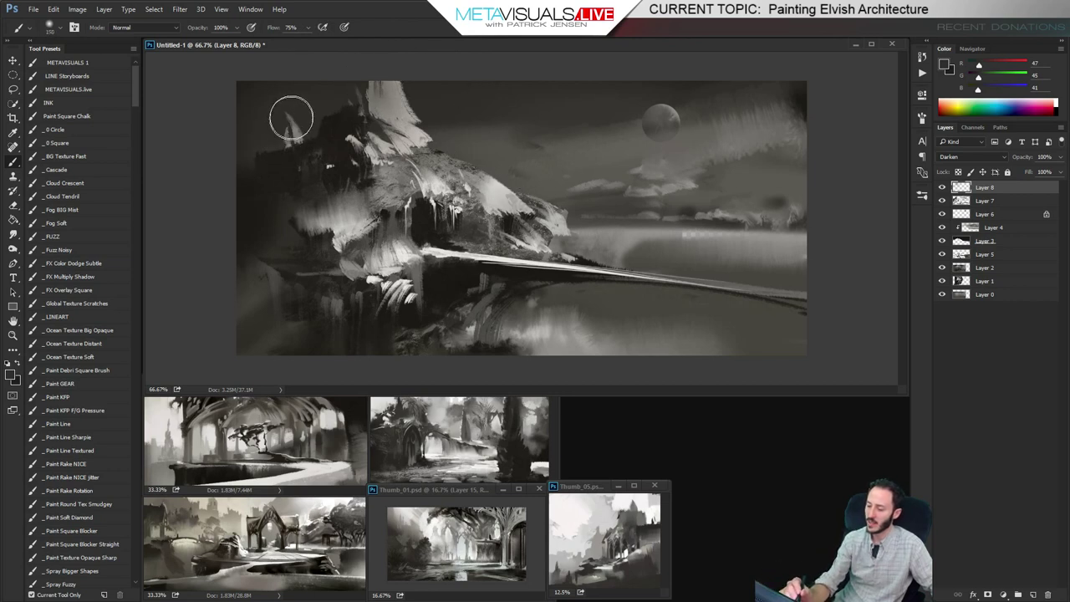
Sample mid-grey from the sky near the moon and soften the summit, cliff-base and bridge highlights with a smaller brush
left_click(615, 142, "alt")
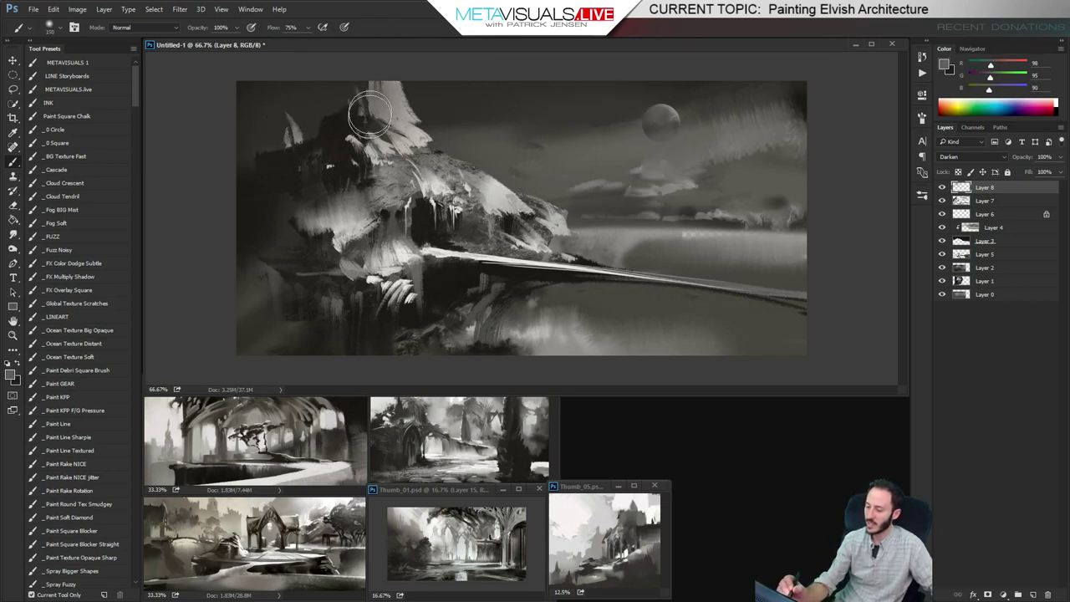
key("bracketleft")
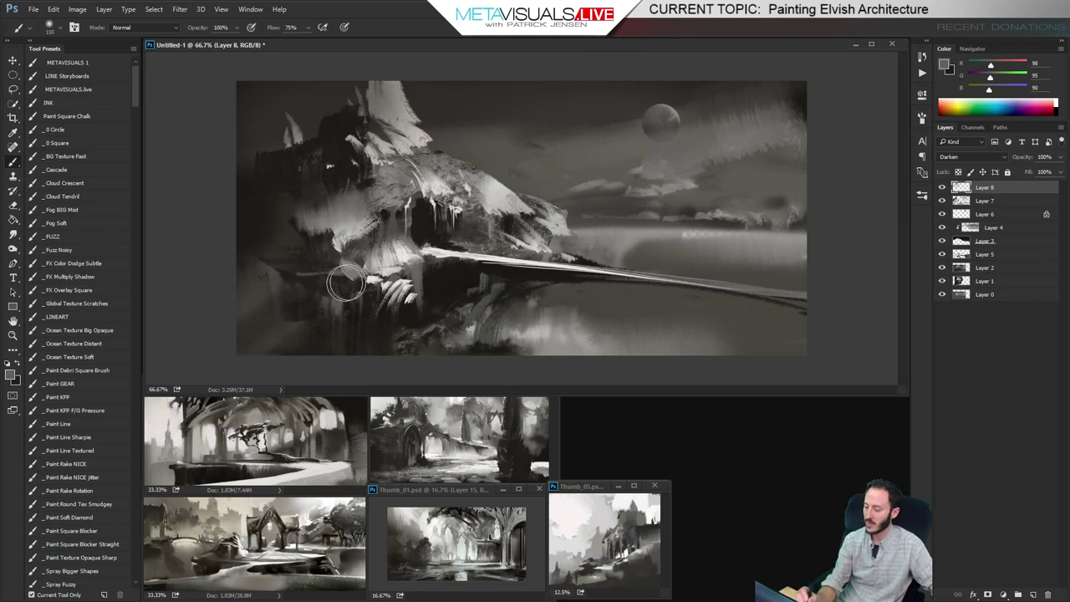
key("bracketleft")
key("bracketleft")
key("bracketleft")
key("bracketleft")
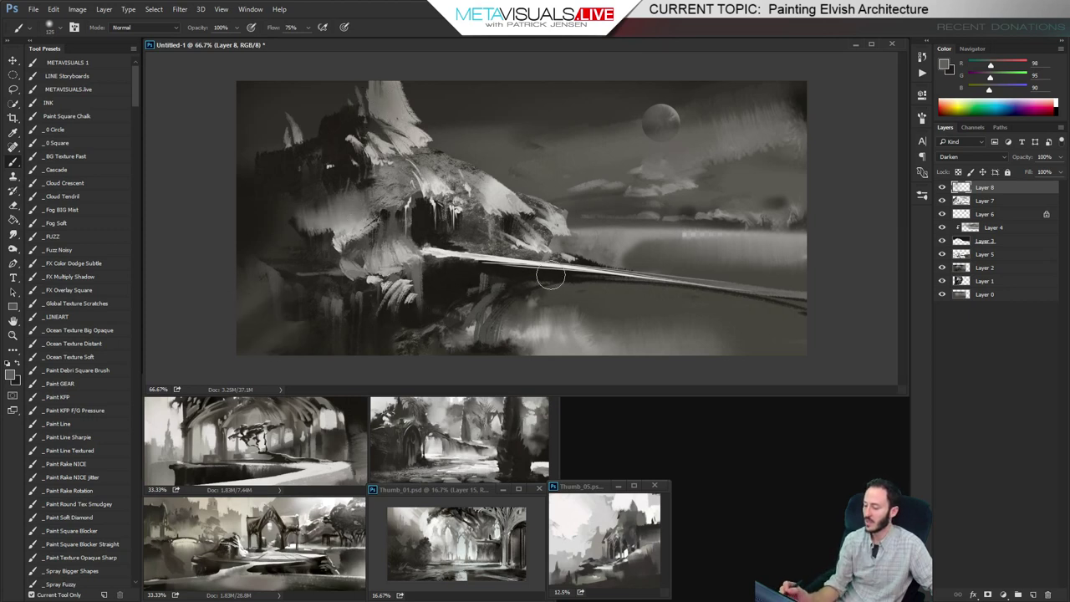
key("z")
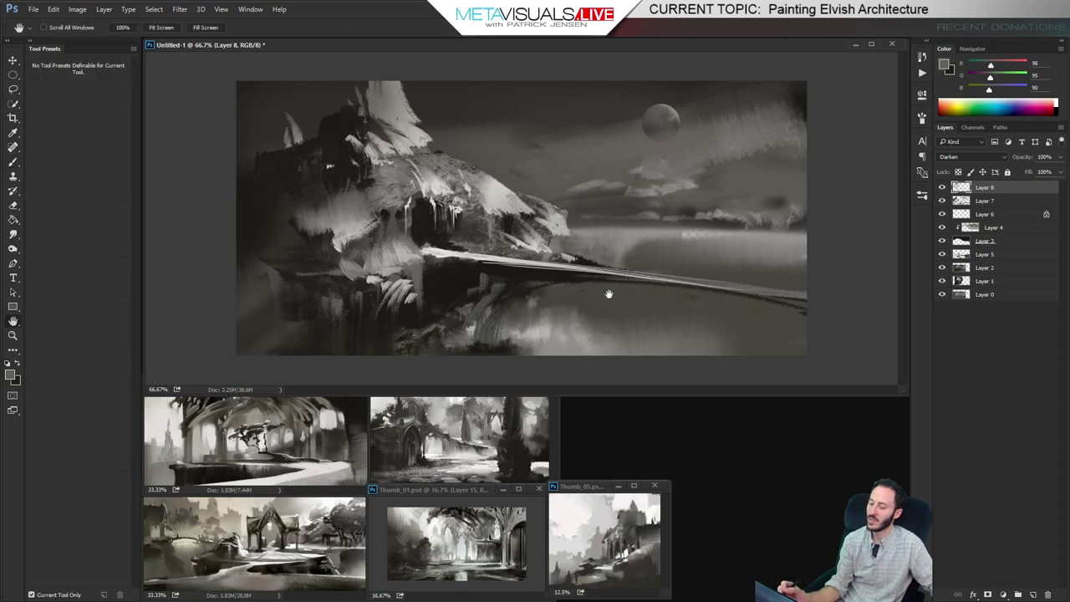
left_click(603, 299, "alt")
left_click(568, 308)
key("b")
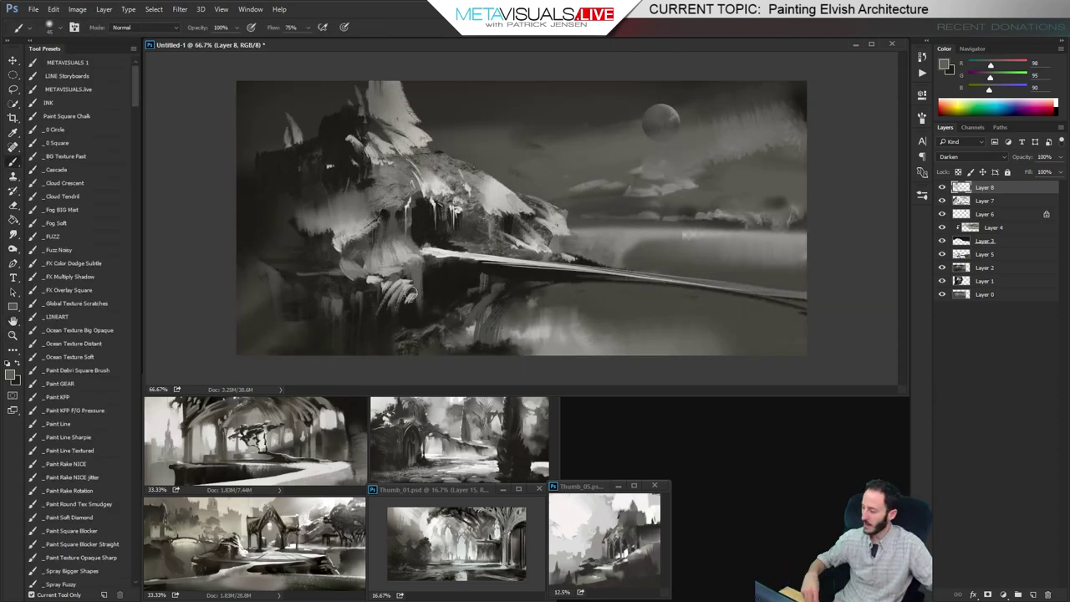
Add a Levels adjustment layer with the white input level at 148 and invert its mask to black
left_click(1010, 588)
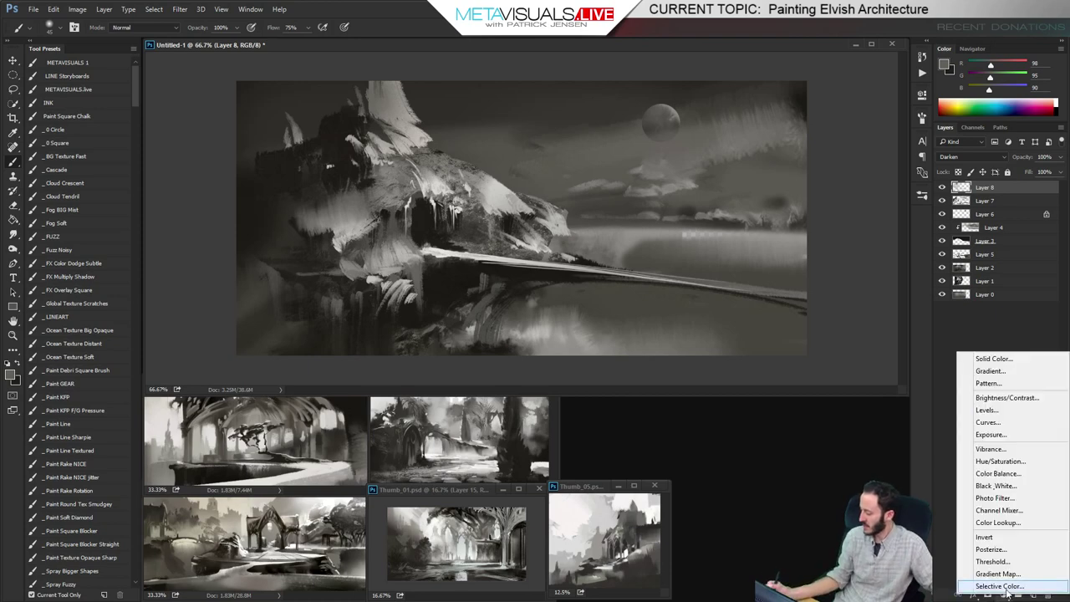
left_click(986, 411)
left_click_drag(896, 199, 850, 204)
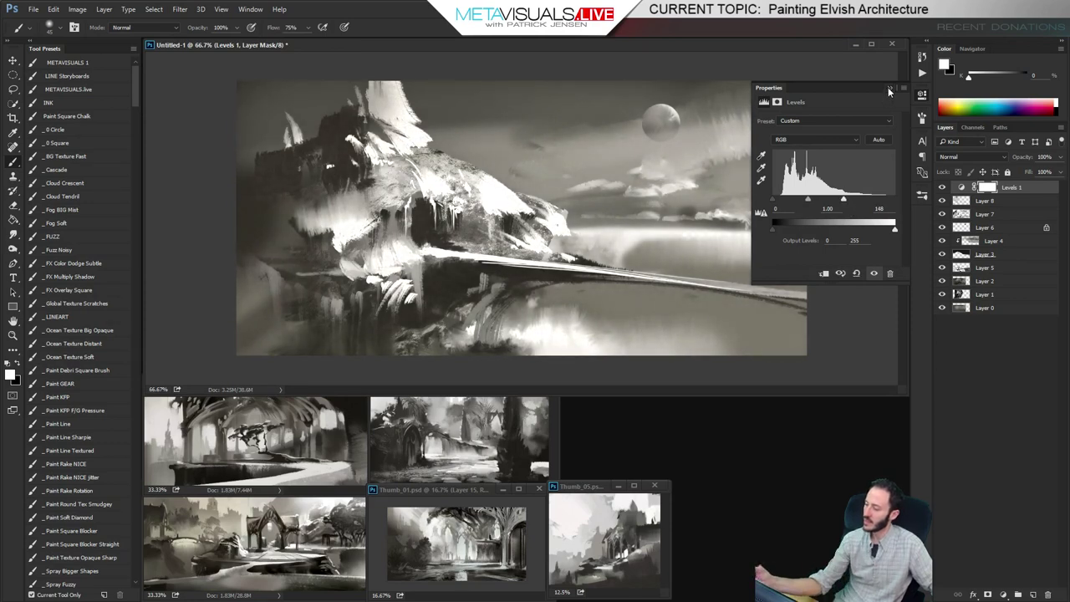
left_click(889, 87)
key("ctrl+i")
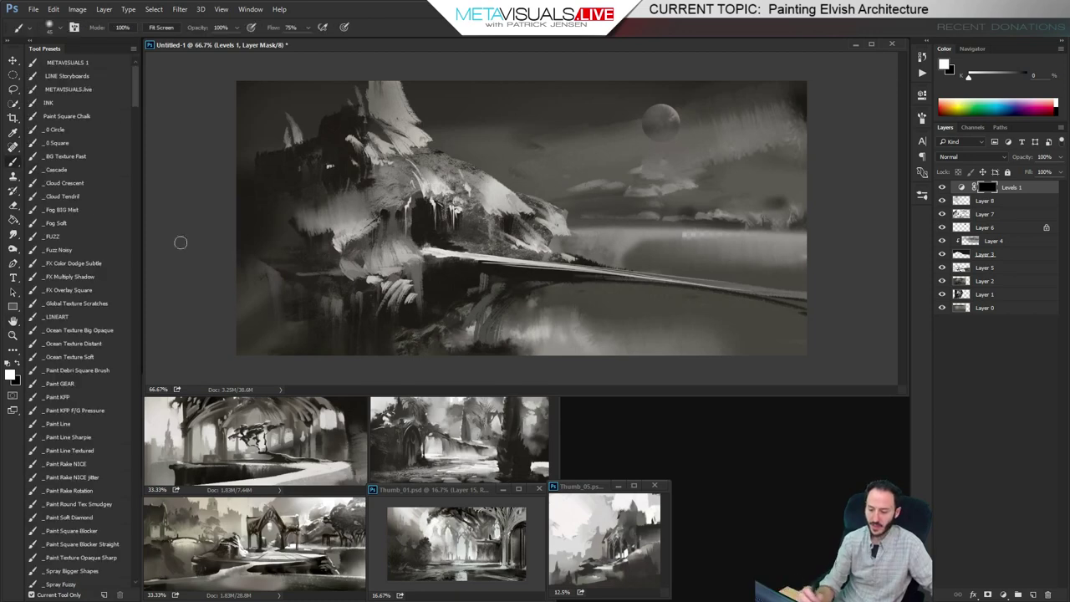
Paint white on the Levels mask with the FUZZ brush to brighten the right-hand sky and the misty horizon
left_click(52, 237)
left_click_drag(626, 149, 702, 140)
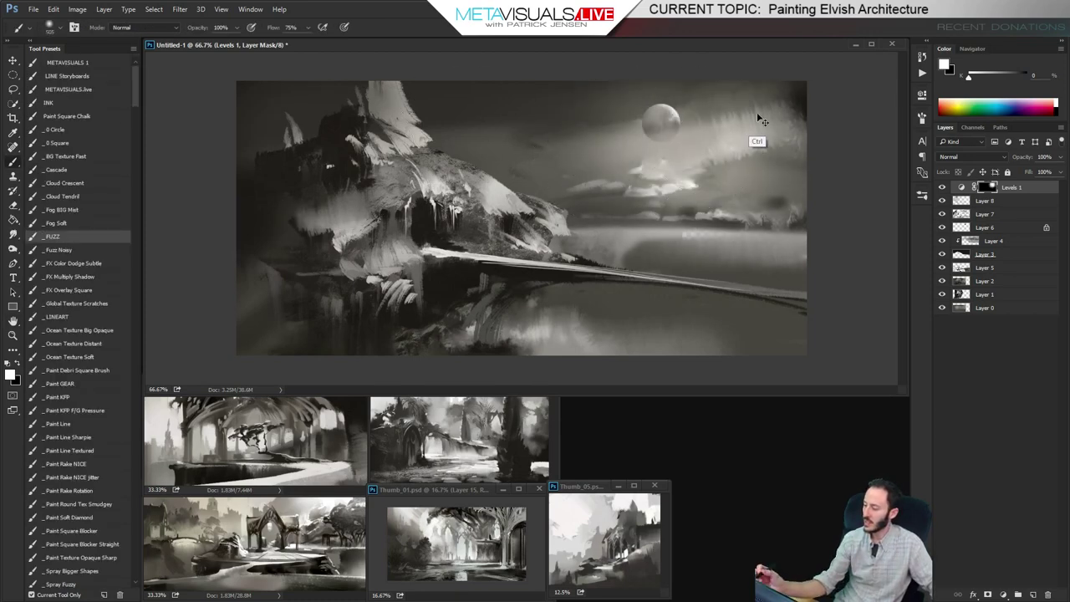
key("ctrl+z")
key("bracketright")
key("bracketright")
key("bracketleft")
key("bracketleft")
mouse_move(628, 142)
left_mouse_down()
mouse_move(728, 159)
mouse_move(771, 151)
mouse_move(654, 170)
mouse_move(746, 159)
mouse_move(679, 186)
mouse_move(720, 206)
mouse_move(805, 207)
left_mouse_up()
key("bracketleft")
key("bracketleft")
key("bracketleft")
key("bracketleft")
key("bracketleft")
left_click_drag(607, 221, 836, 223)
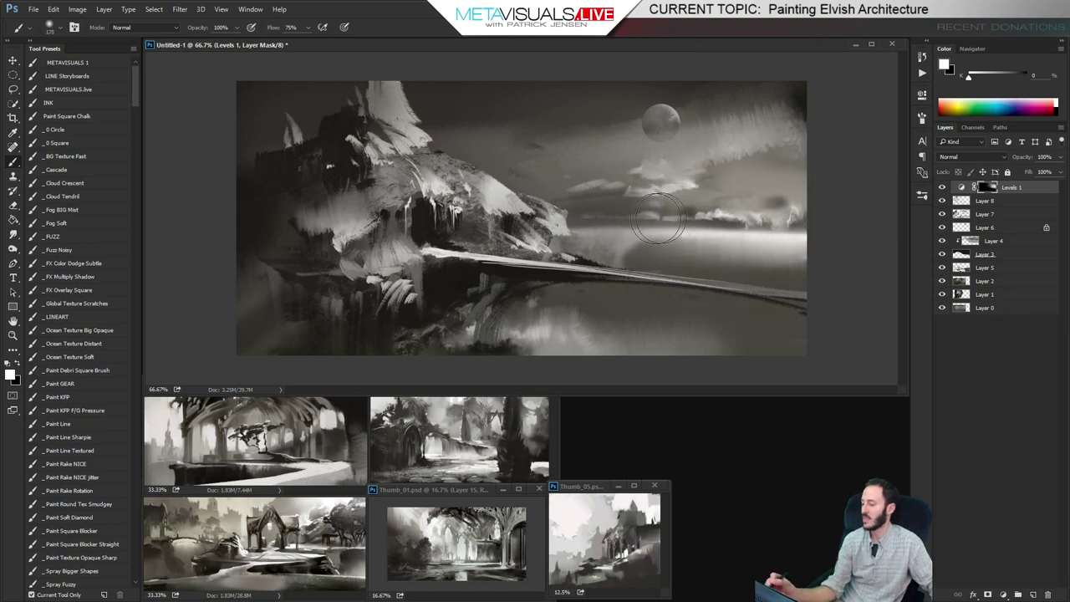
Brighten the moon's upper-right side by painting white on the Levels mask with a reduced brush
left_click_drag(677, 124, 673, 114)
key("bracketleft")
key("bracketleft")
key("bracketleft")
key("bracketleft")
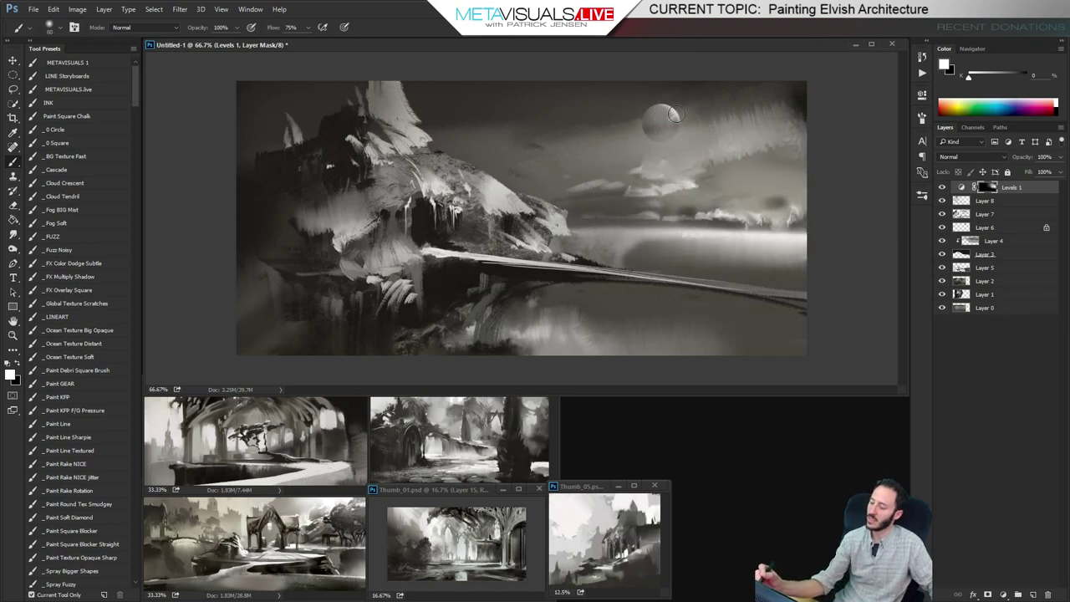
Paint white on the Levels mask over the dome's archway and the hanging highlights above the bridge entrance
left_click(728, 225, "alt")
left_click(727, 225, "alt")
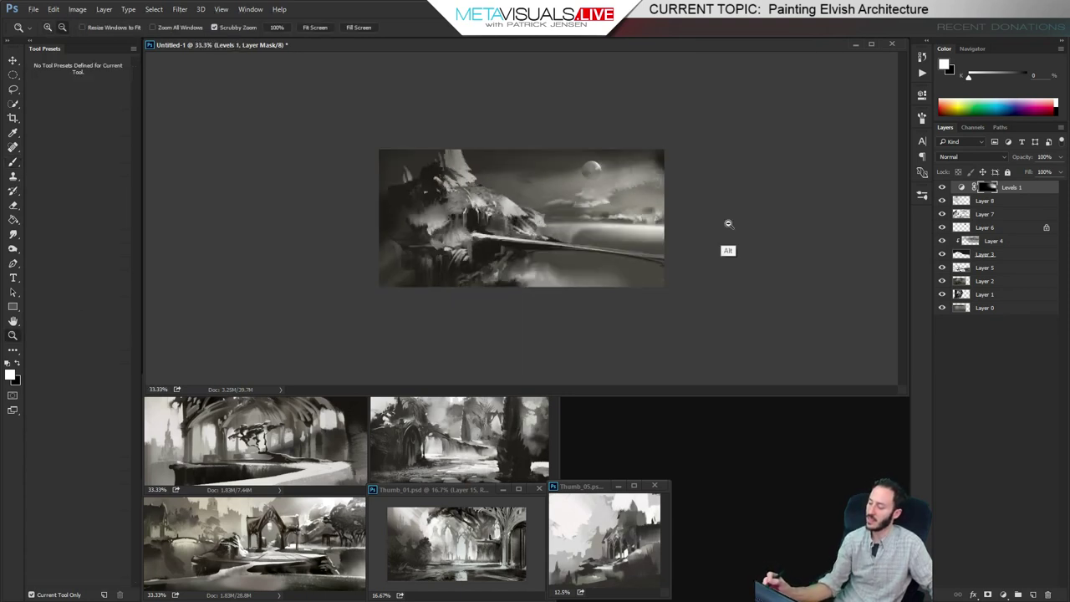
left_click(713, 284, "ctrl")
left_click(711, 287, "ctrl")
left_click_drag(433, 198, 478, 245)
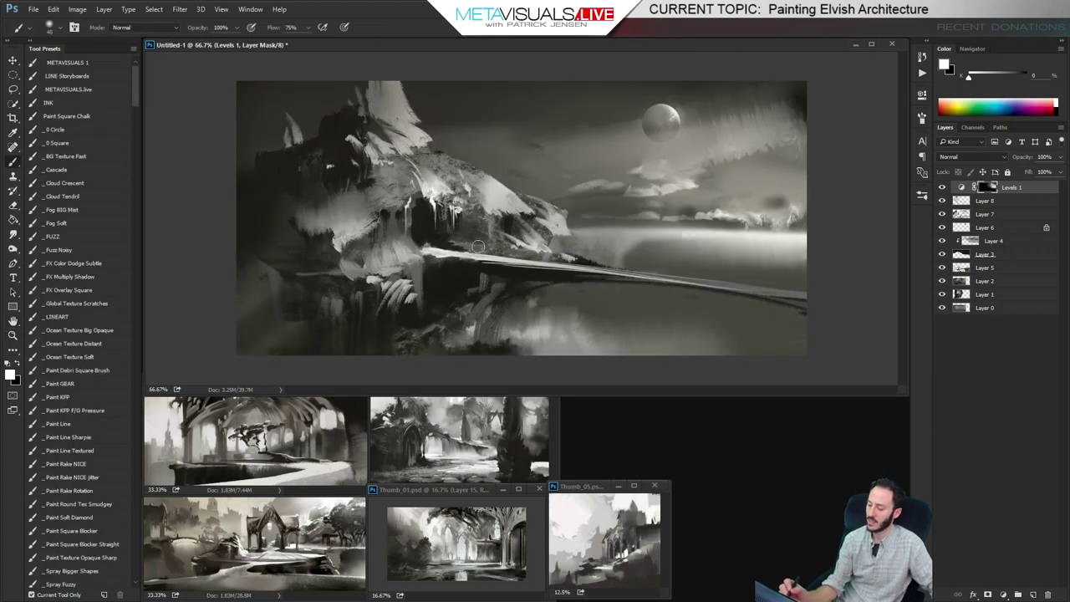
key("bracketright")
key("bracketright")
key("bracketright")
key("bracketright")
left_click_drag(460, 205, 443, 213)
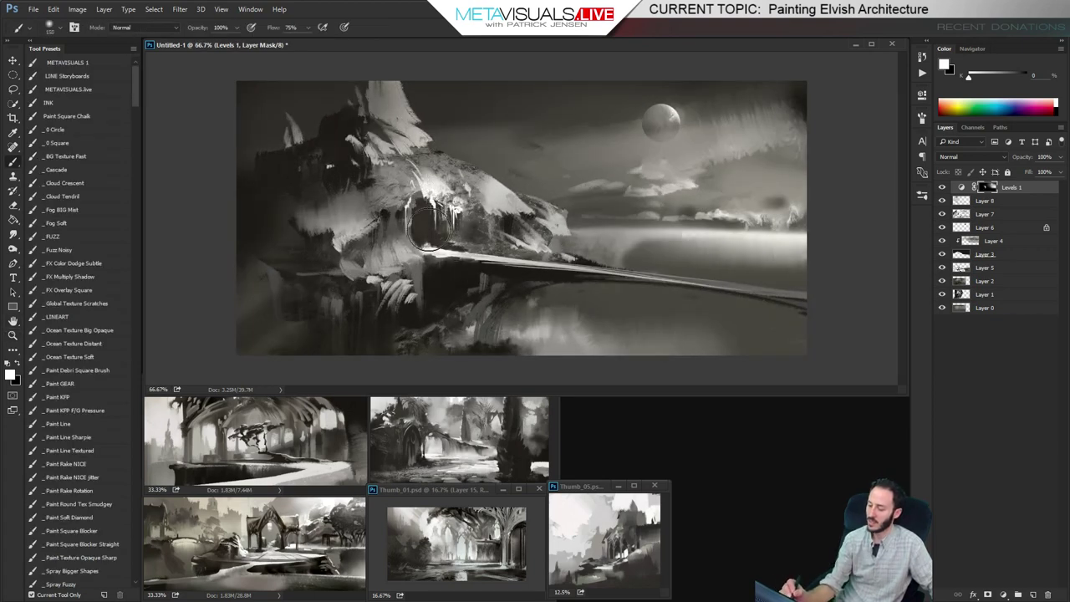
Brighten the light cliff base left of the bridge entrance on the Levels mask with a larger brush
key("bracketright")
key("bracketright")
key("bracketright")
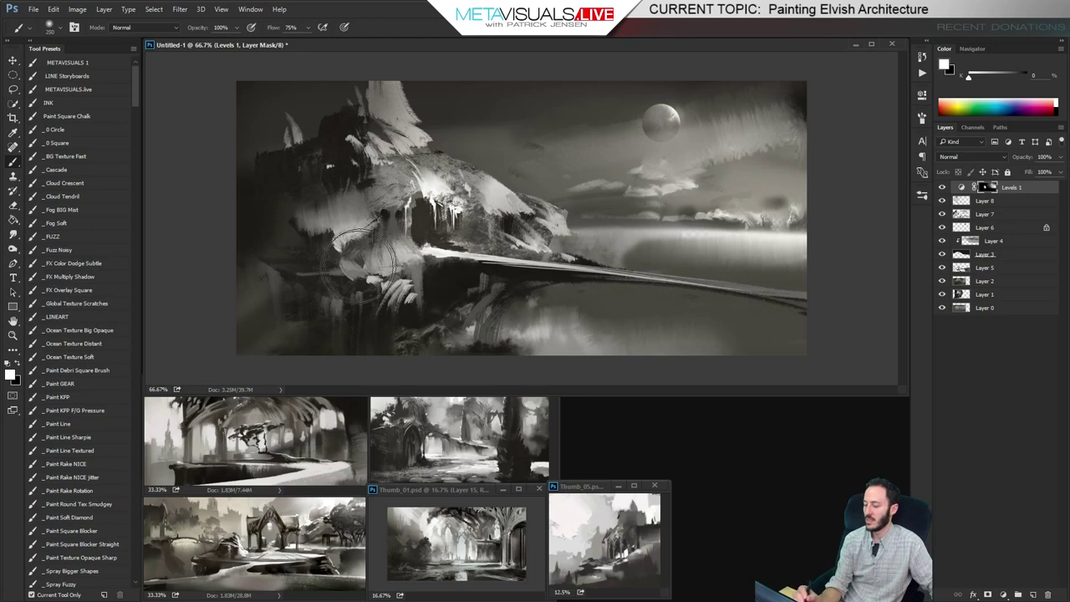
left_click_drag(380, 240, 361, 257)
Smudge the Levels mask across the bright water below the horizon, out to the canvas's right edge
left_click(557, 262, "alt")
left_click(558, 262, "alt")
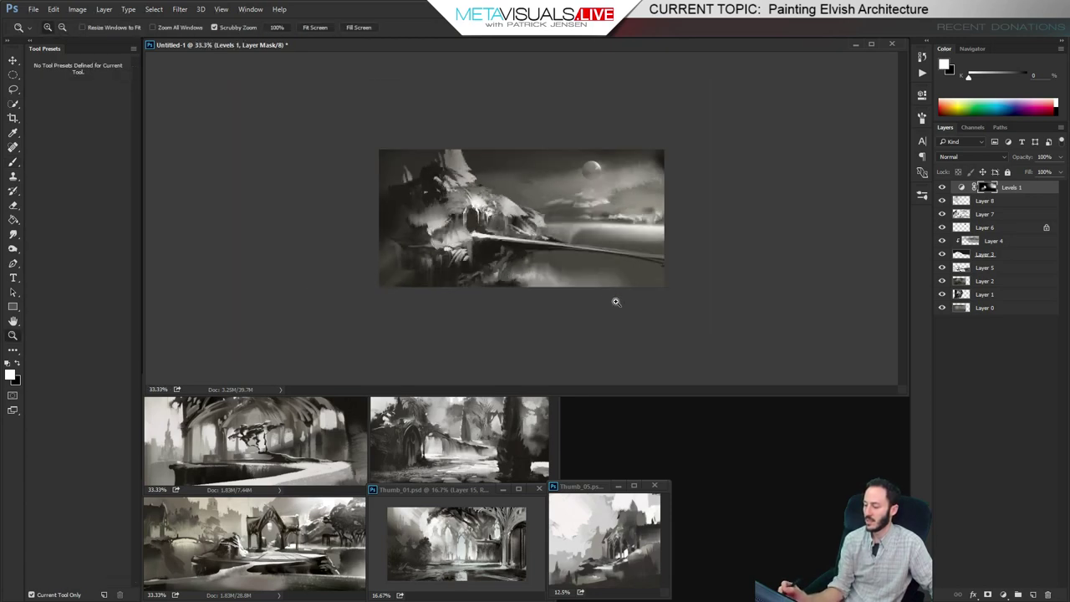
left_click(616, 302, "ctrl")
left_click(645, 299, "ctrl")
key("r")
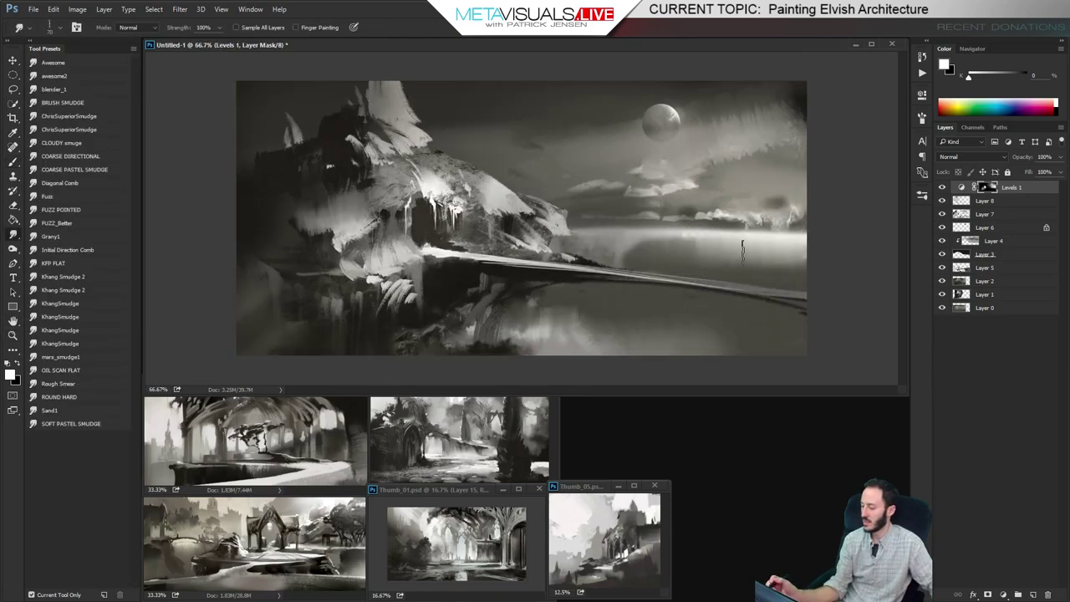
left_click_drag(754, 248, 852, 249)
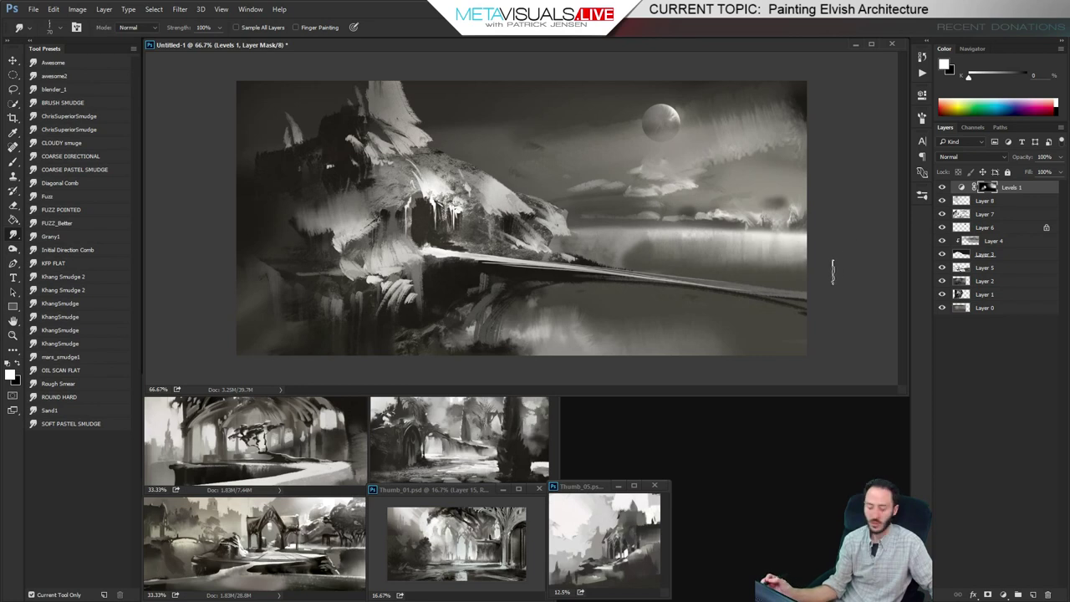
On a new layer, paint small Cloud Crescent clouds in the sky left of the moon, using near-white sampled from the moon
key("ctrl+shift+alt+n")
key("b")
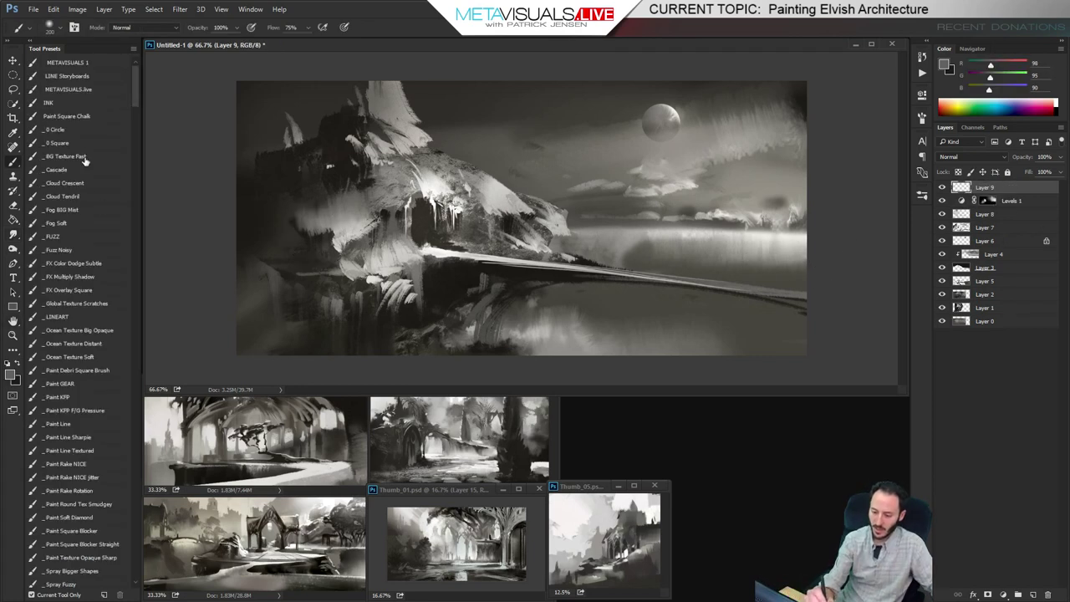
left_click(83, 182)
left_click(695, 217, "alt")
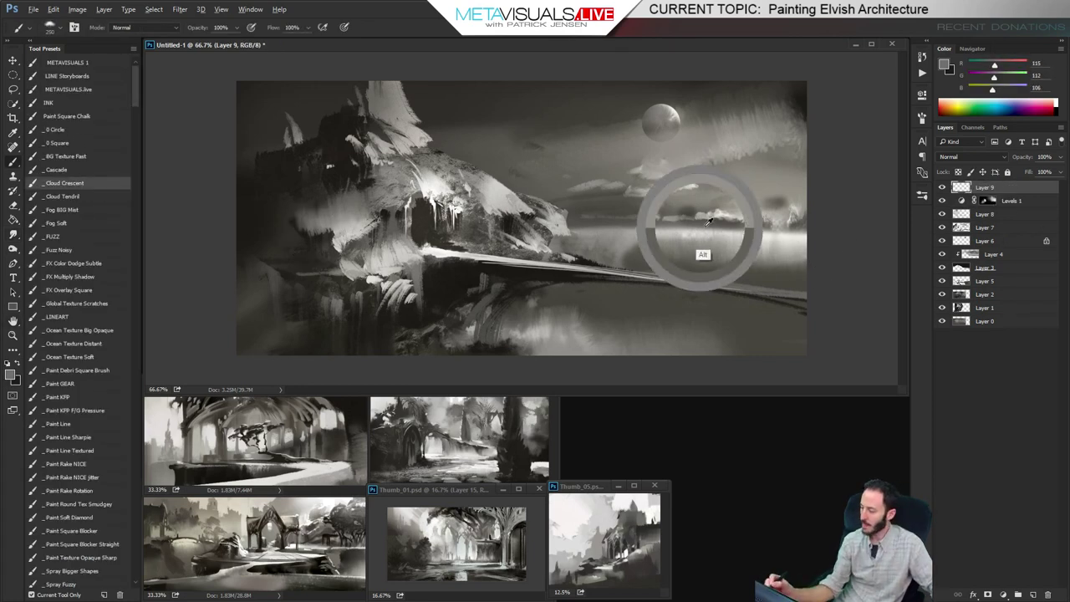
left_click(697, 181, "alt")
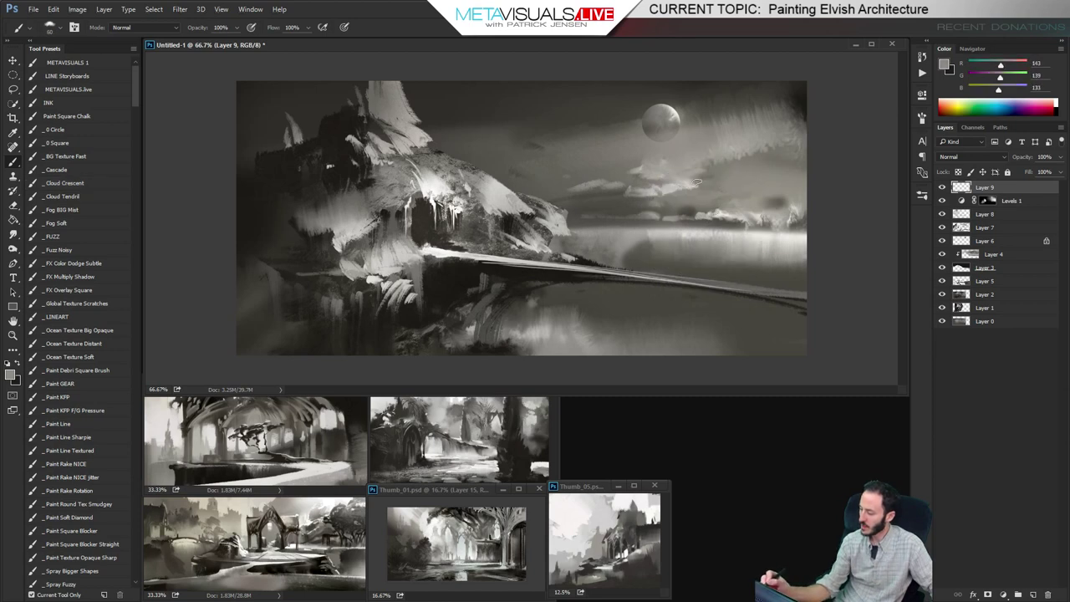
left_click(673, 117, "alt")
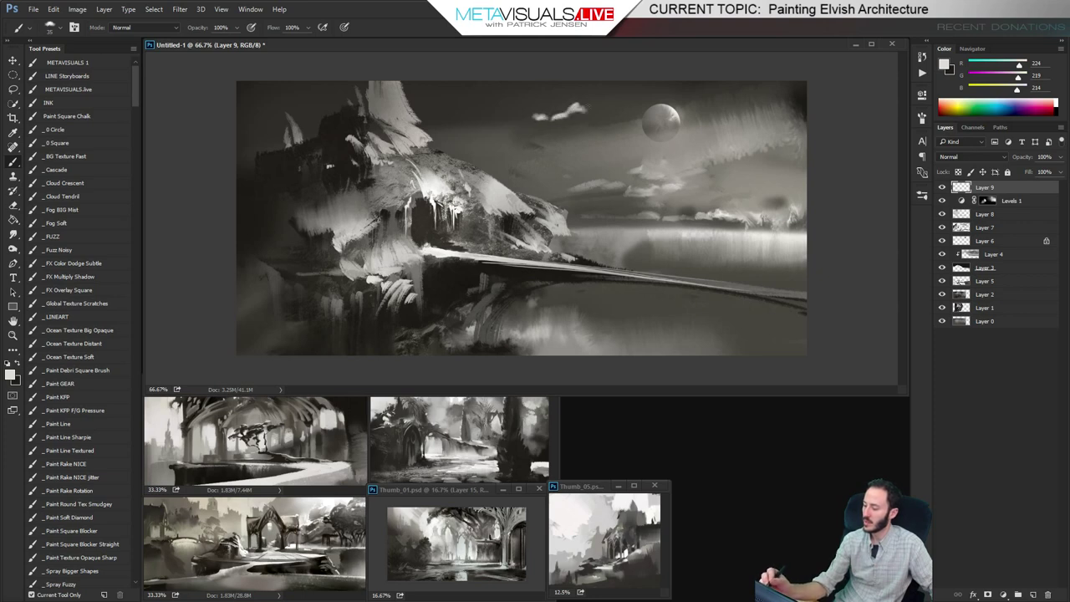
Smudge the new small clouds left of the moon sideways into faint, streaky wisps
key("r")
mouse_move(539, 109)
left_mouse_down()
mouse_move(496, 109)
mouse_move(585, 108)
left_mouse_up()
left_click_drag(497, 109, 585, 107)
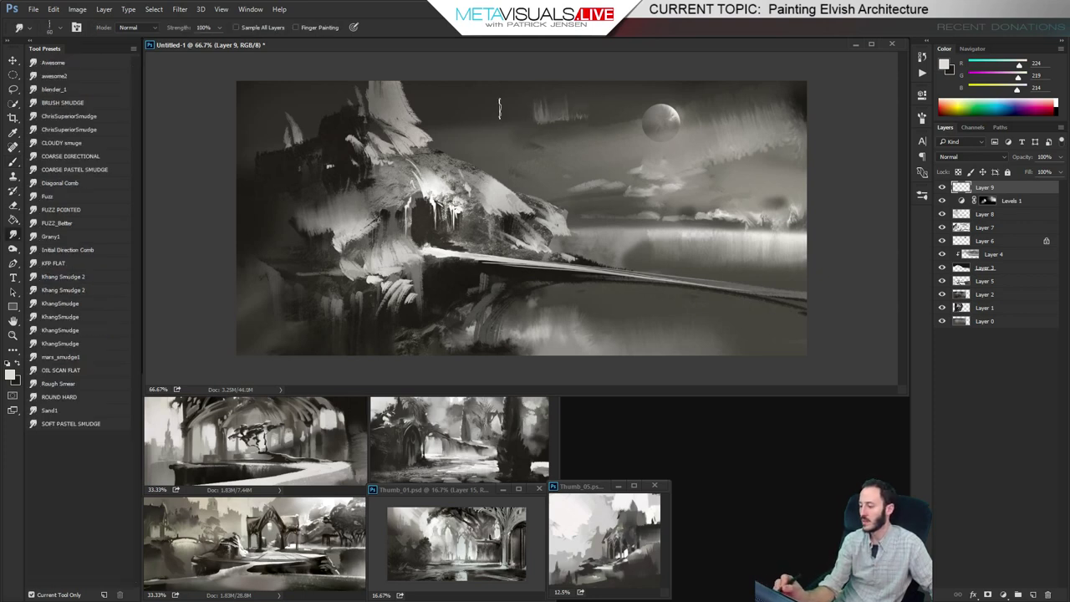
Paint a broken cloud streak in the sky between the peak and the moon and smudge it into faint wisps
key("b")
left_click_drag(535, 154, 478, 156)
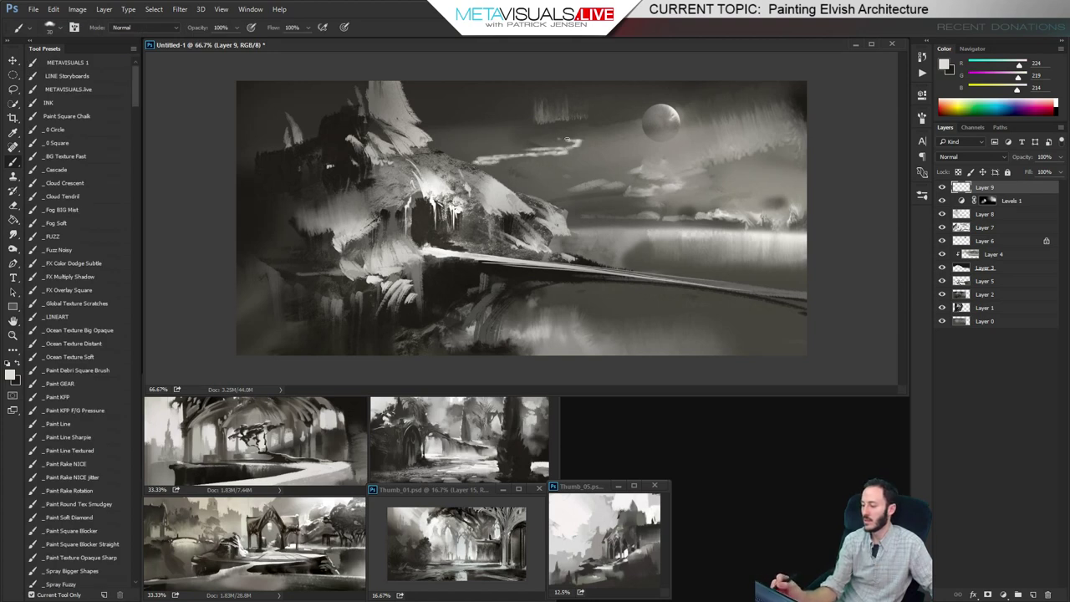
key("r")
mouse_move(513, 149)
left_mouse_down()
mouse_move(549, 144)
mouse_move(478, 145)
mouse_move(574, 142)
mouse_move(468, 147)
mouse_move(565, 147)
mouse_move(498, 152)
left_mouse_up()
Paint a small cloud at the canvas's upper edge, just left of the moon, and smudge it into a soft streak
key("b")
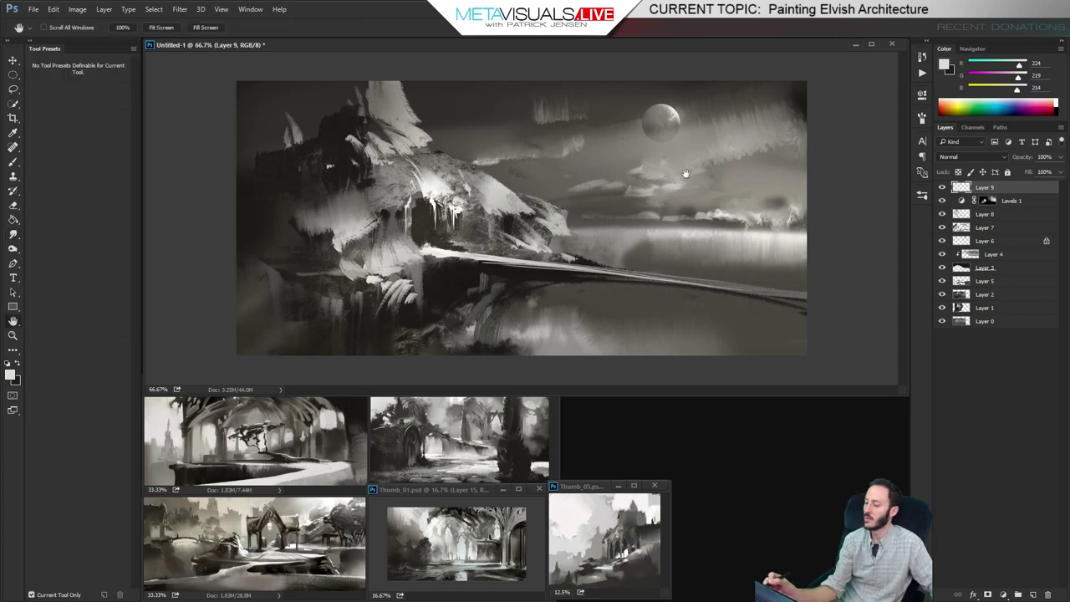
key("r")
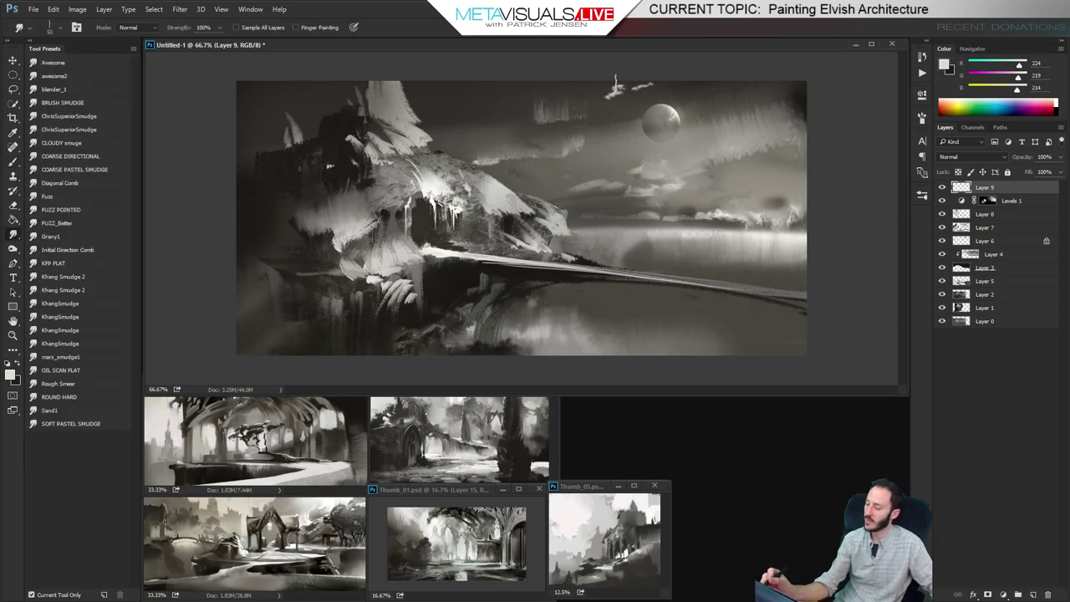
mouse_move(599, 90)
left_mouse_down()
mouse_move(635, 87)
mouse_move(615, 87)
left_mouse_up()
key("b")
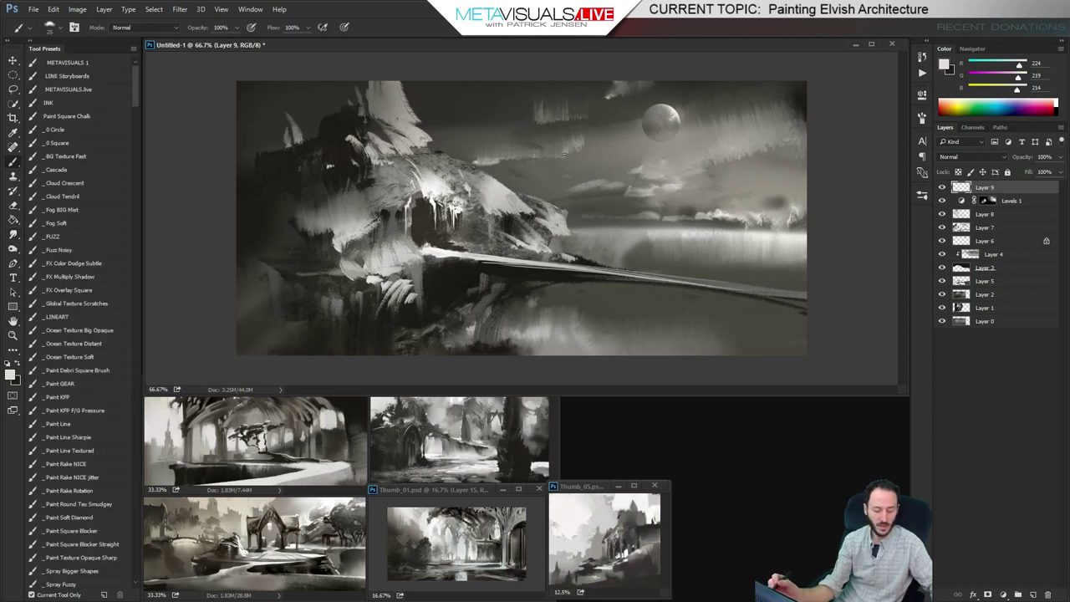
key("o")
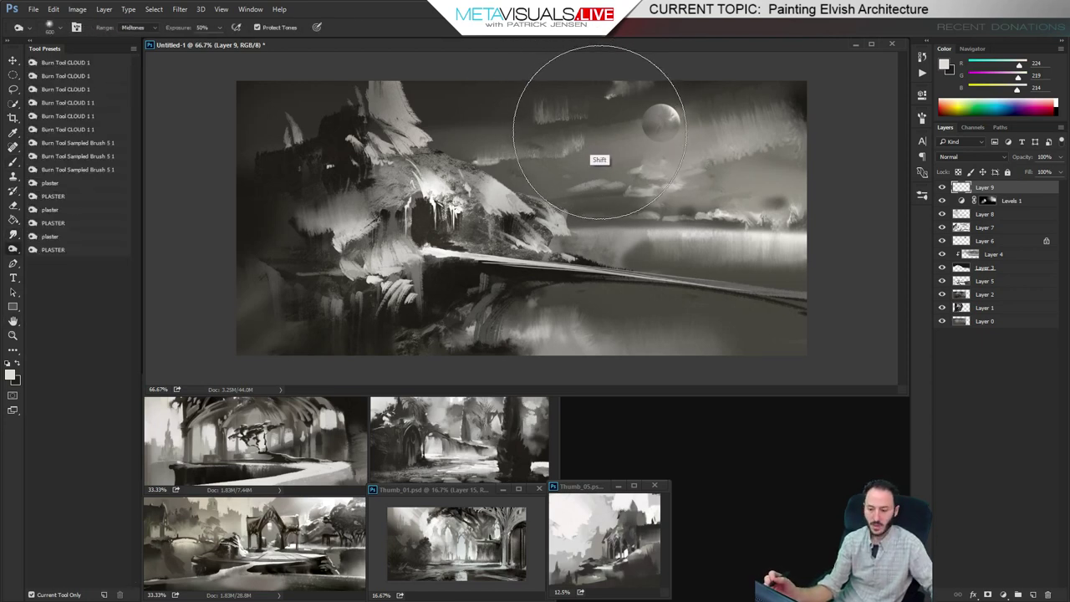
key("shift+o")
key("shift+o")
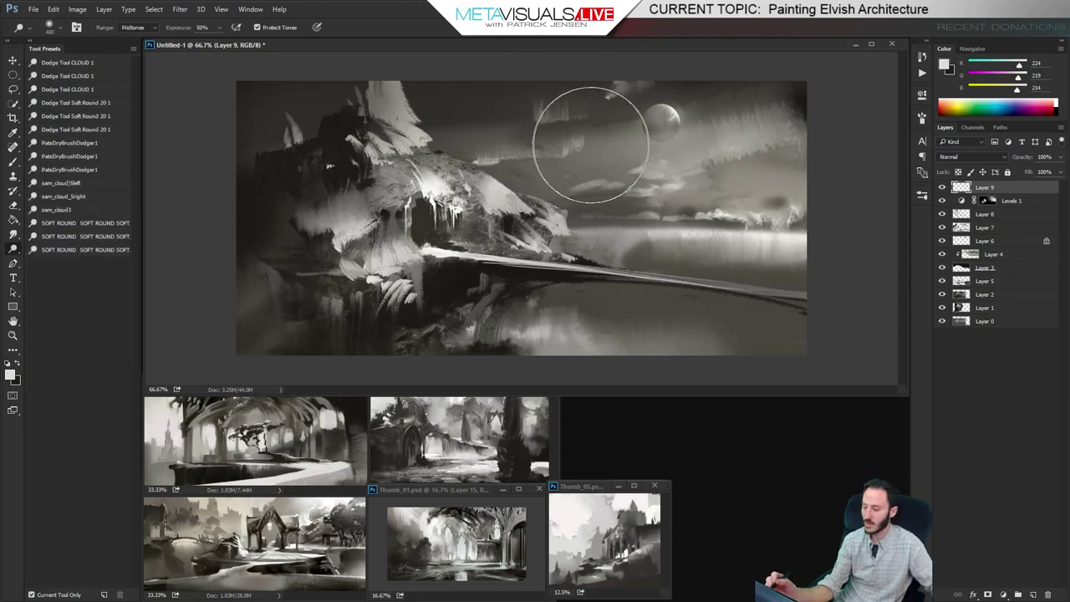
key("bracketleft")
key("bracketleft")
key("bracketleft")
key("bracketleft")
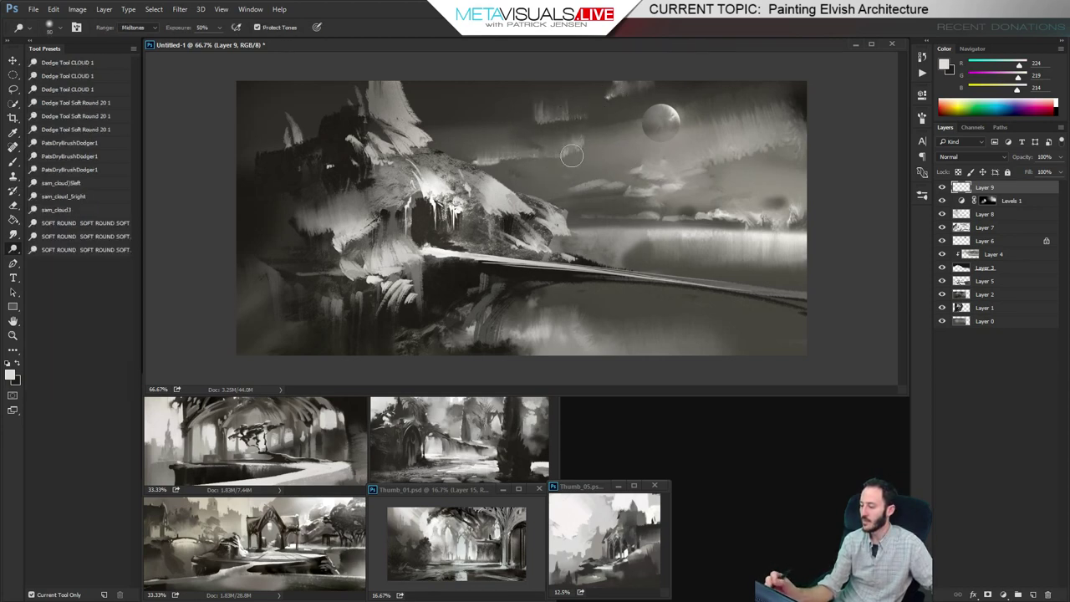
On a new layer, paint near-black over the dark castle mass left of the peak with the Paint KFP F/G Pressure brush
key("b")
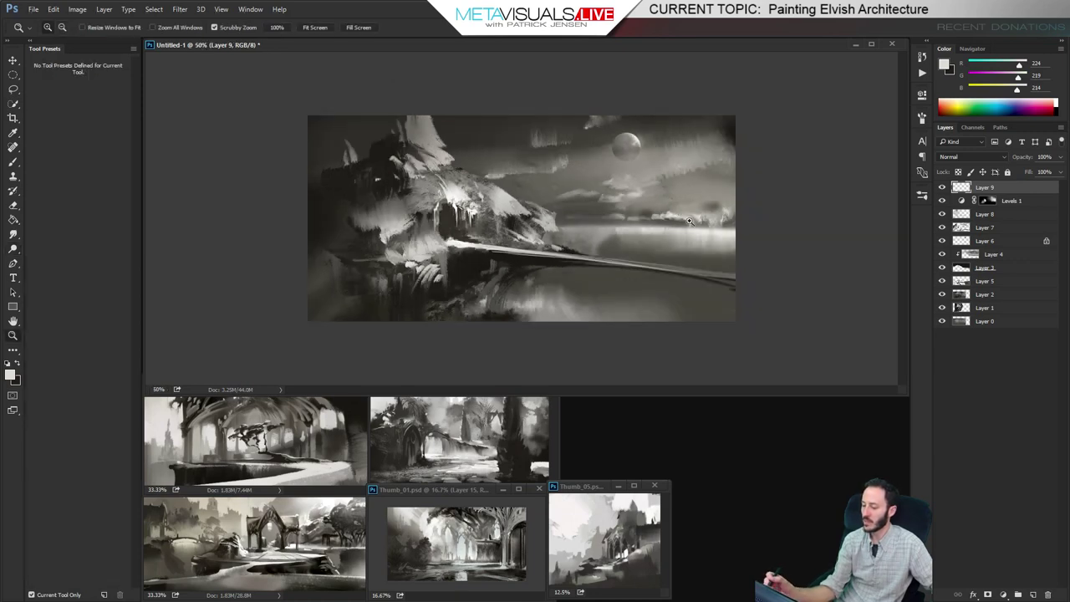
left_click(78, 413)
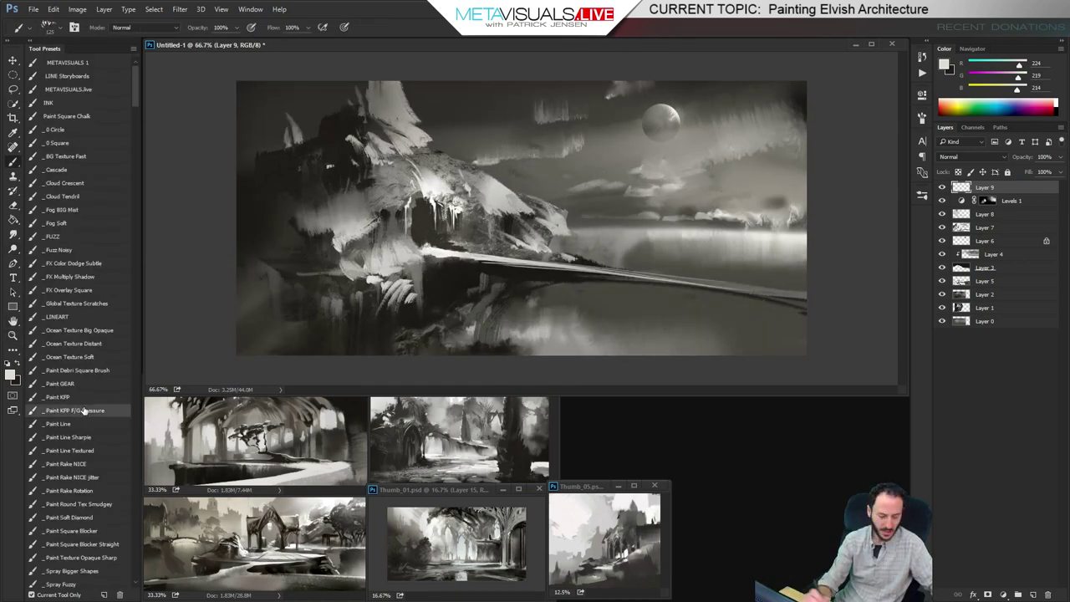
key("ctrl+alt+shift+n")
key("space")
mouse_move(401, 178)
left_mouse_down()
mouse_move(394, 192)
mouse_move(411, 213)
mouse_move(335, 138)
mouse_move(342, 156)
mouse_move(332, 164)
left_mouse_up()
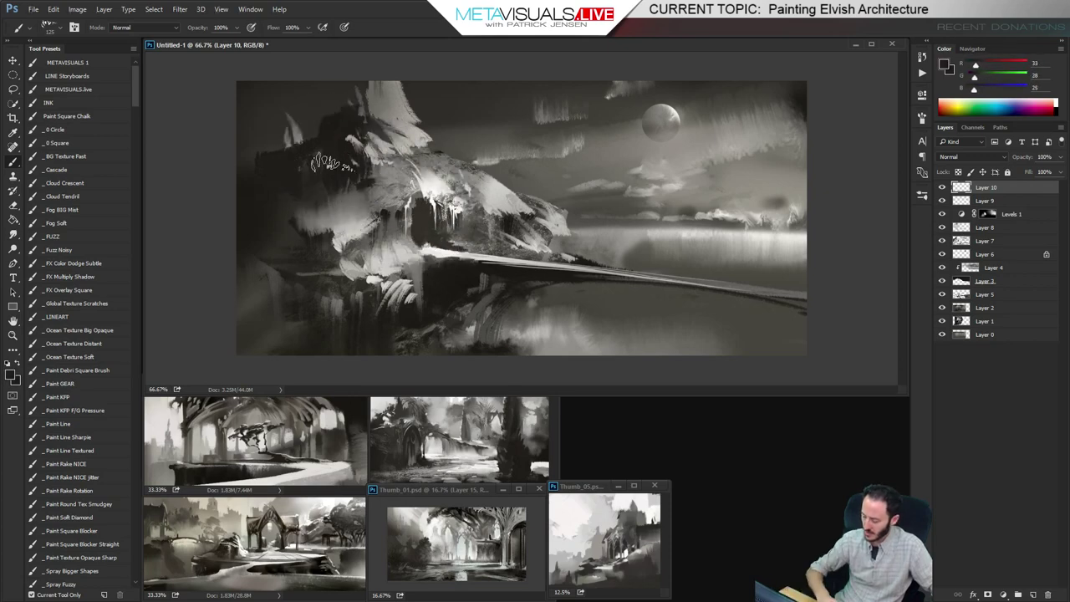
With the Paint Line Sharpie brush and sampled near-white, dot small window lights on the dark castle and in the cave entrance
left_click(87, 437)
key("ctrl+space")
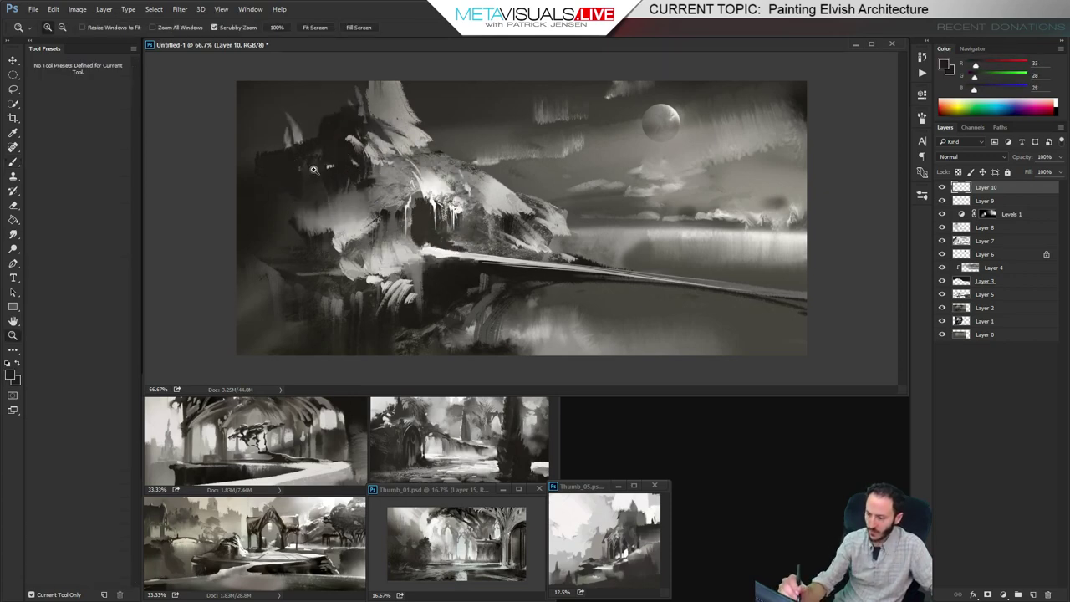
left_click(414, 171)
left_click_drag(415, 210, 415, 225)
left_click(440, 245, "alt")
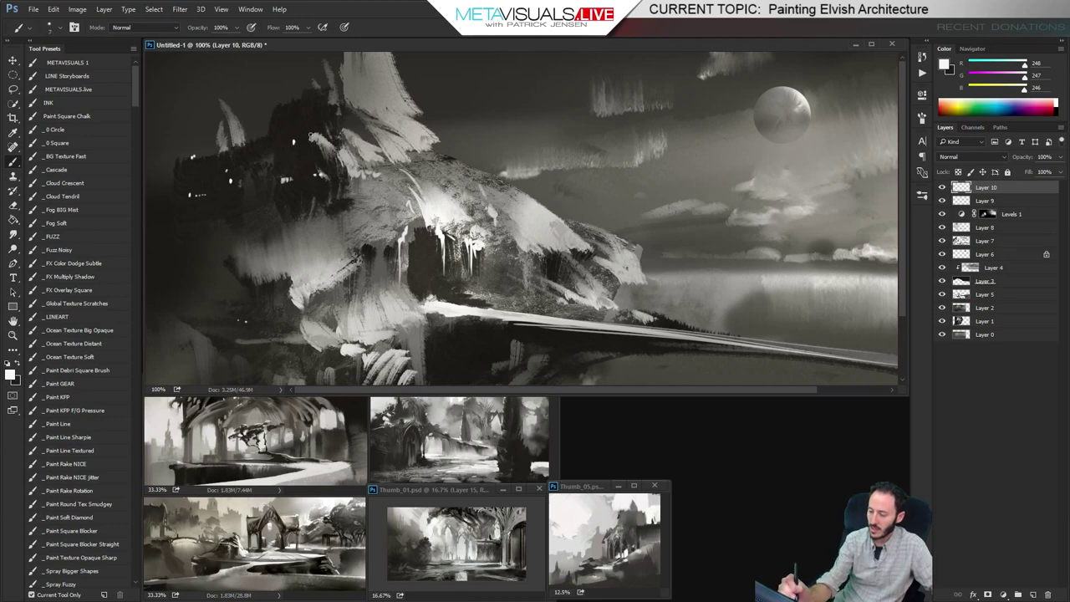
left_click(479, 279, "alt")
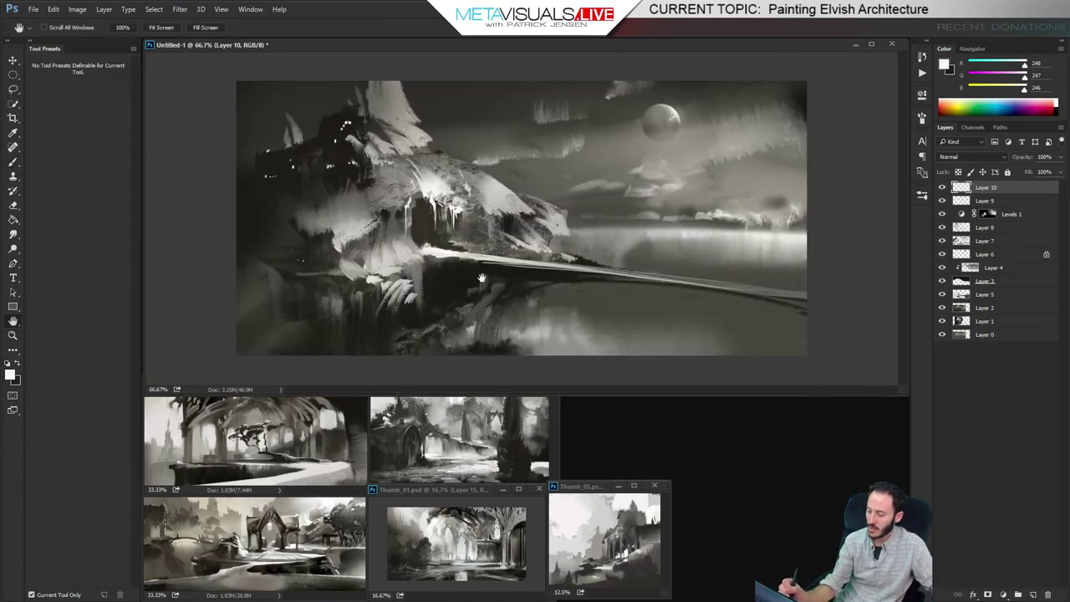
left_click(430, 244, "ctrl")
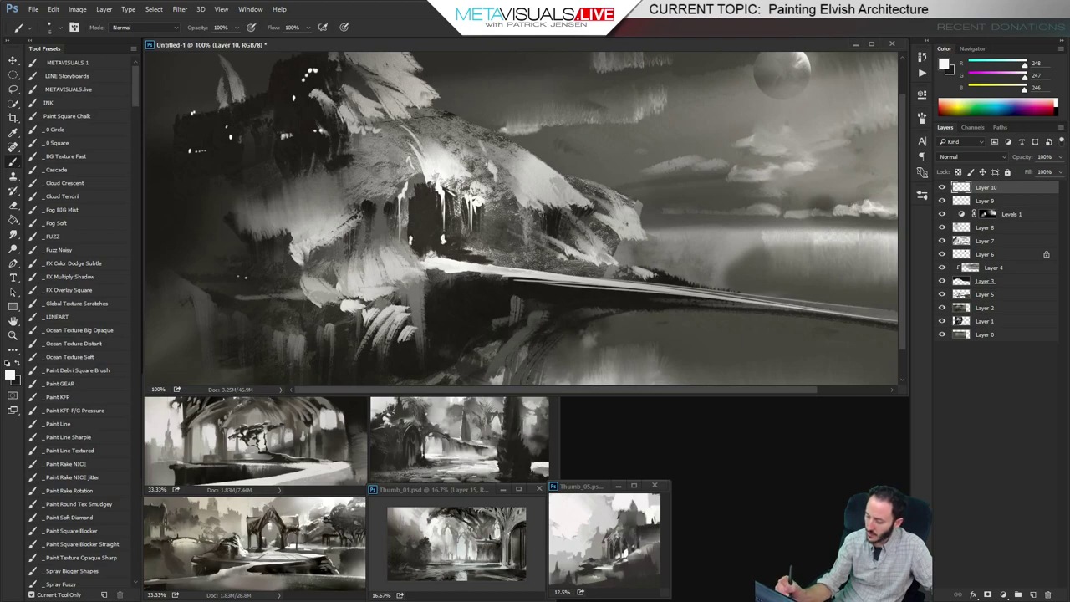
Smudge the new lights on the castle and in the cave entrance, and add a small light at the castle's far left end
key("r")
key("space")
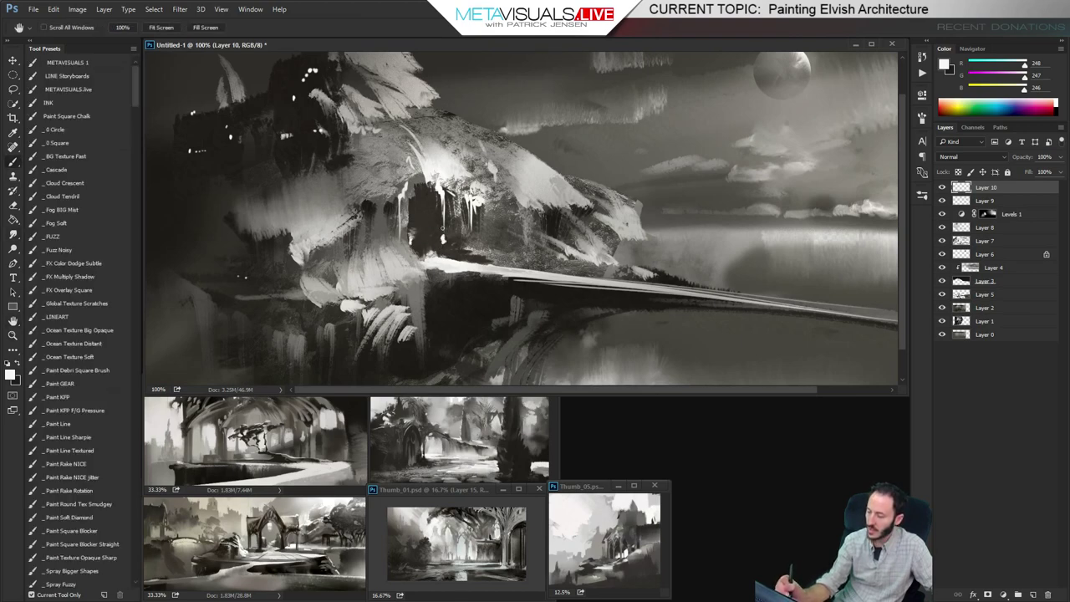
key("space")
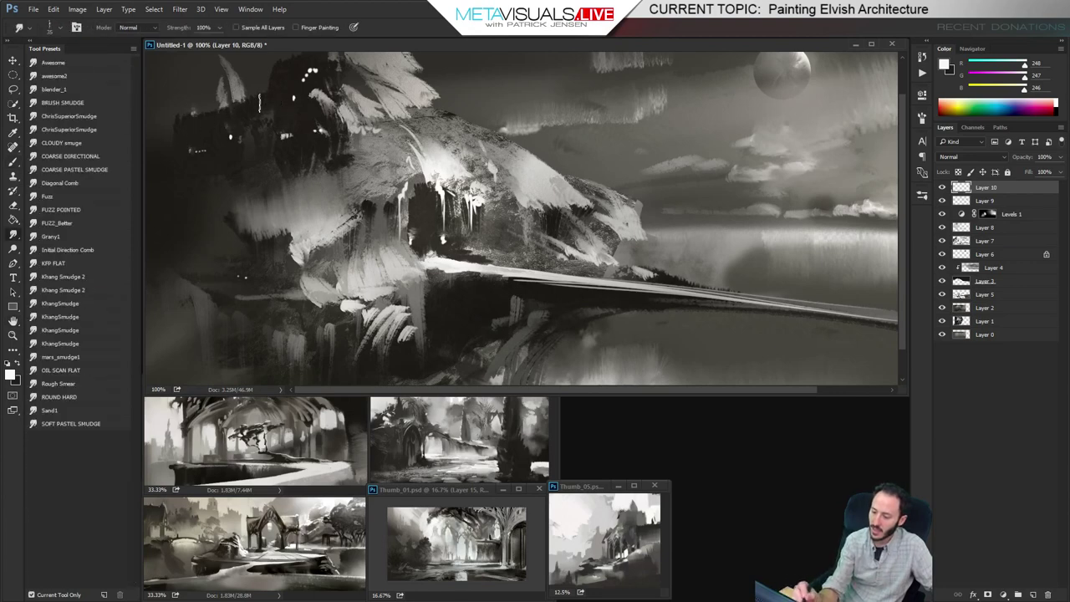
key("b")
scroll(249, 106, "up", 2)
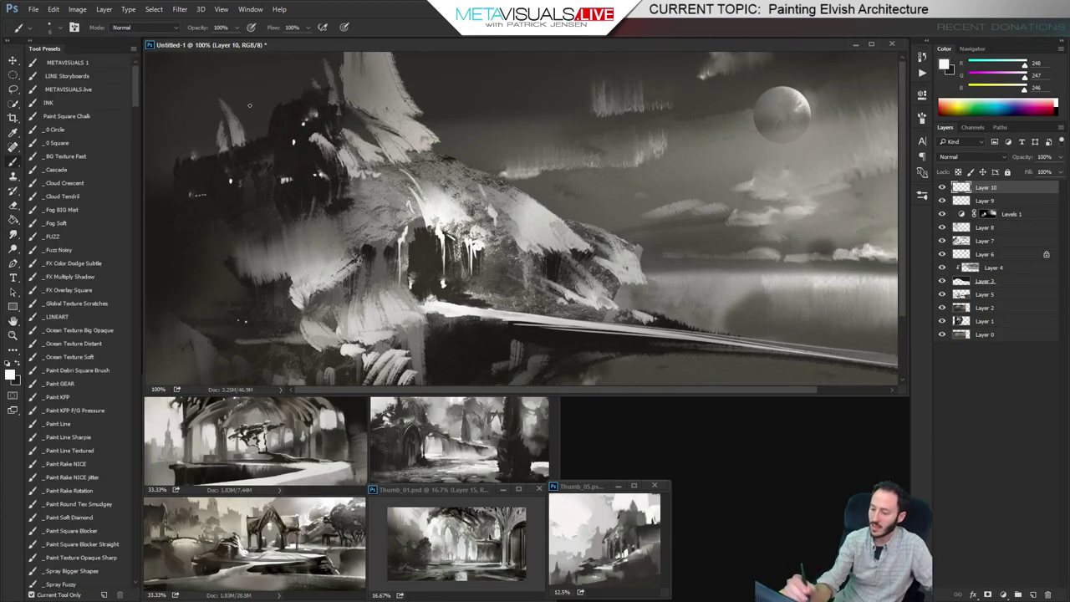
Paste a merged copy of the whole image as a new layer and set a soft brush to Color Dodge mode
left_click(72, 249)
key("ctrl+a")
key("ctrl+shift+c")
key("ctrl+v")
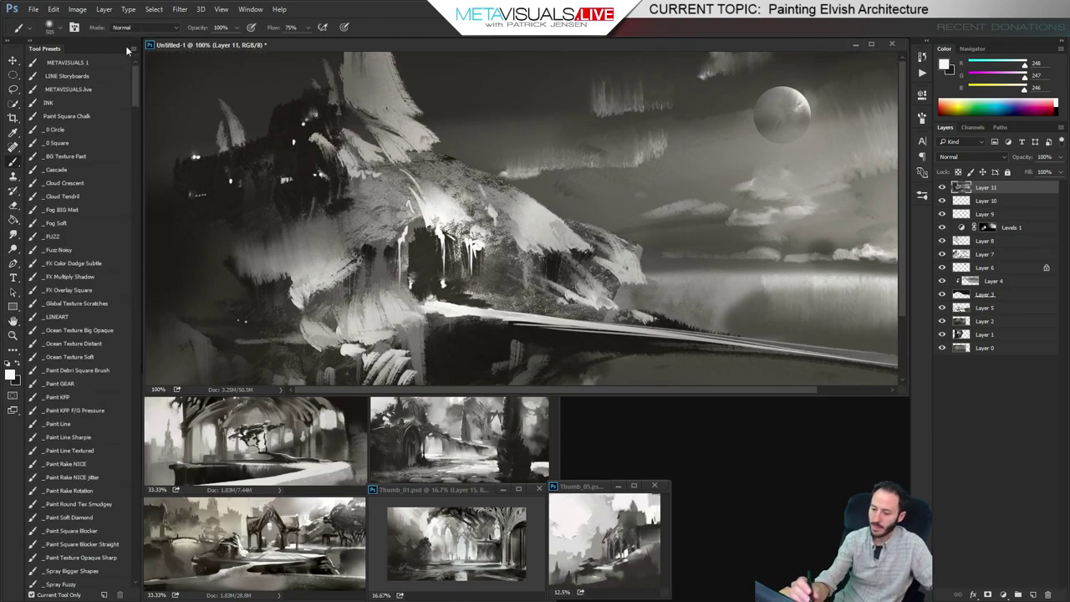
left_click(142, 28)
left_click(140, 125)
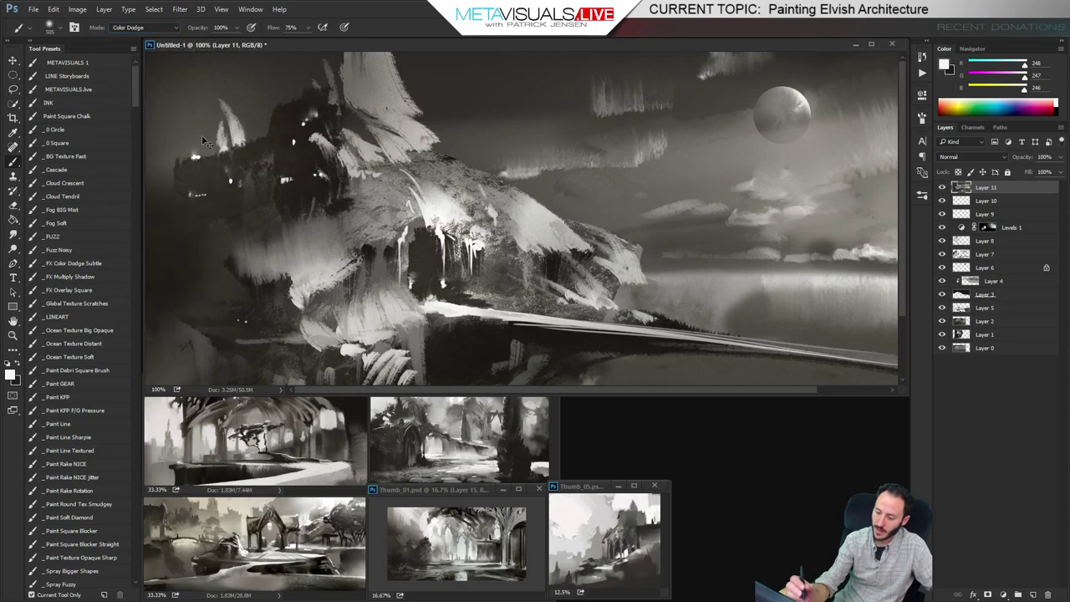
Paint a Color Dodge glow around the light at the castle's far left end with a much smaller brush
key("bracketleft")
key("bracketleft")
key("bracketleft")
key("bracketleft")
key("bracketleft")
key("bracketleft")
key("bracketleft")
key("bracketleft")
key("bracketleft")
key("bracketleft")
key("bracketleft")
key("bracketleft")
key("bracketleft")
key("bracketleft")
key("bracketleft")
key("bracketleft")
key("bracketleft")
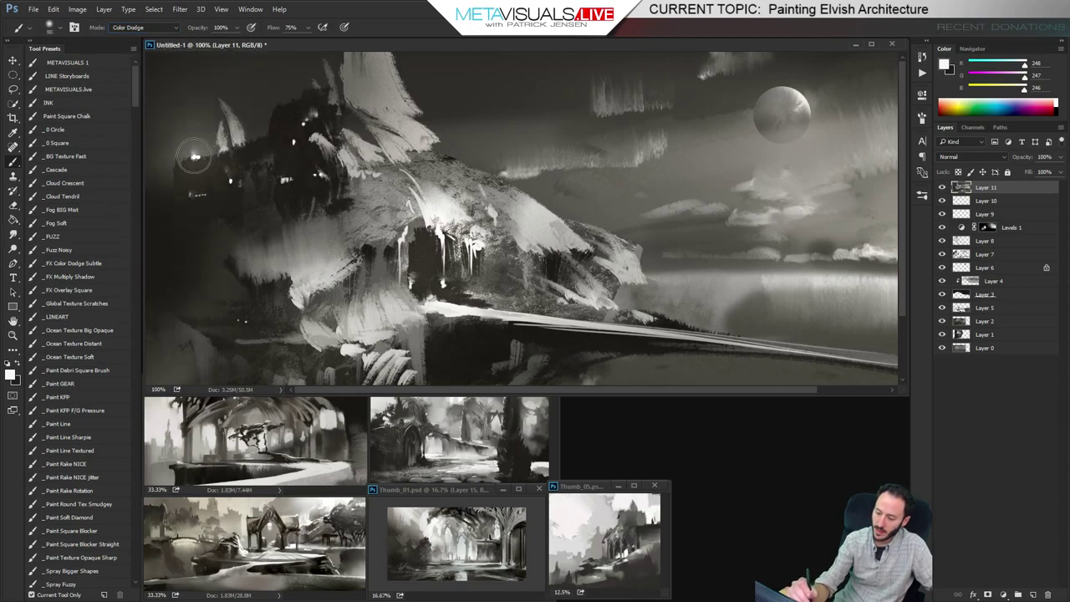
key("ctrl+space")
left_click(435, 197, "alt")
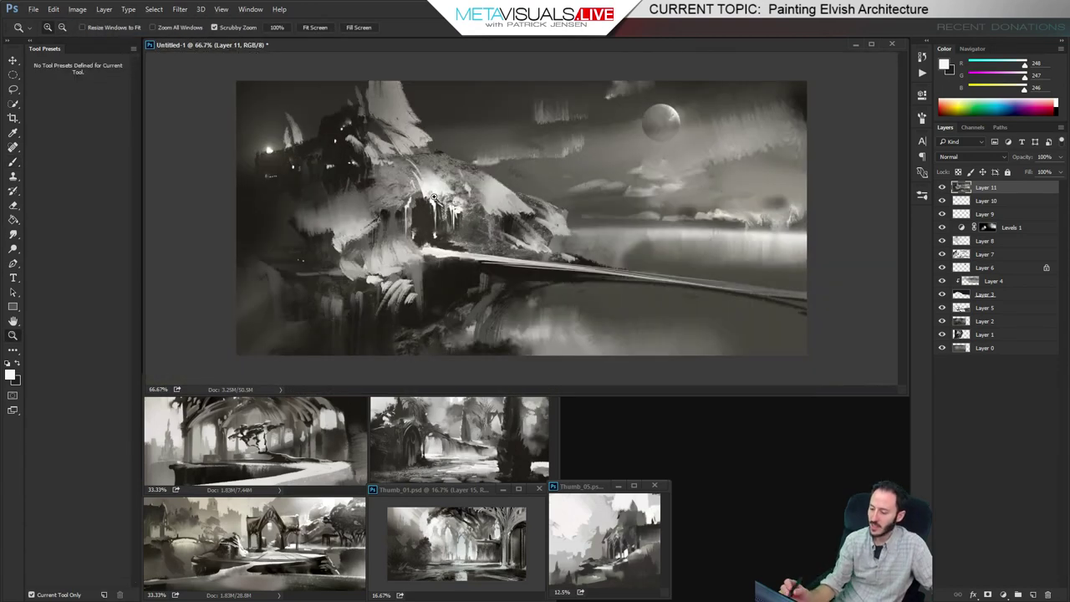
Add a second glow on the castle wall beside the pale spire and smudge it upward like rising smoke
left_click(435, 194)
left_click_drag(435, 195, 447, 224)
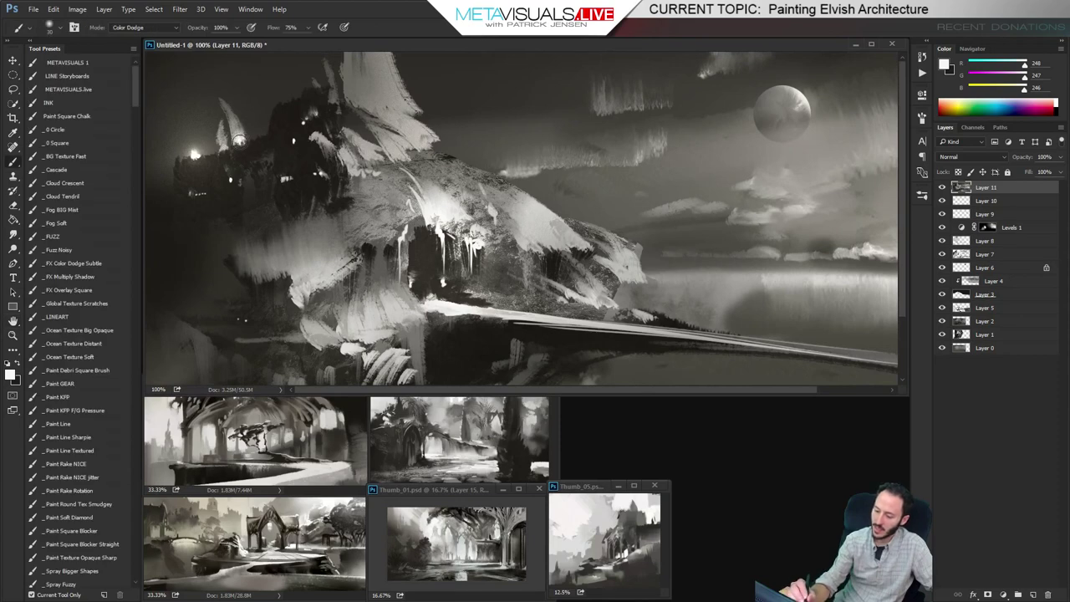
key("r")
mouse_move(236, 134)
left_mouse_down()
mouse_move(227, 108)
mouse_move(244, 130)
left_mouse_up()
key("ctrl+space")
left_click(499, 255, "alt")
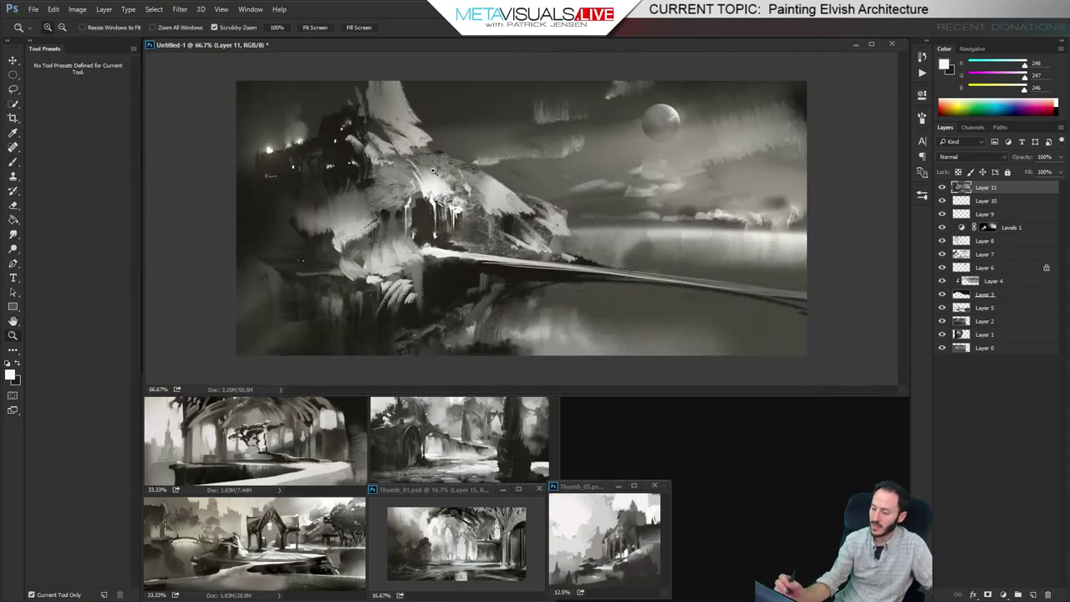
Switch the brush to Hard Light mode and dab a larger soft glow around the light left of the cave entrance
left_click(419, 244)
key("b")
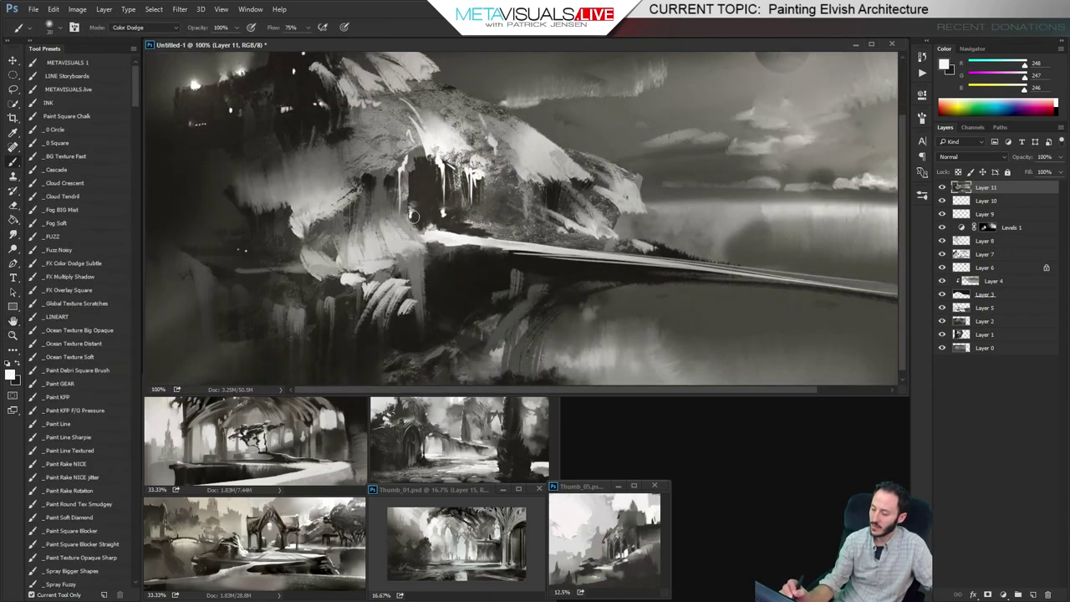
key("]")
left_click(147, 29)
left_click(143, 159)
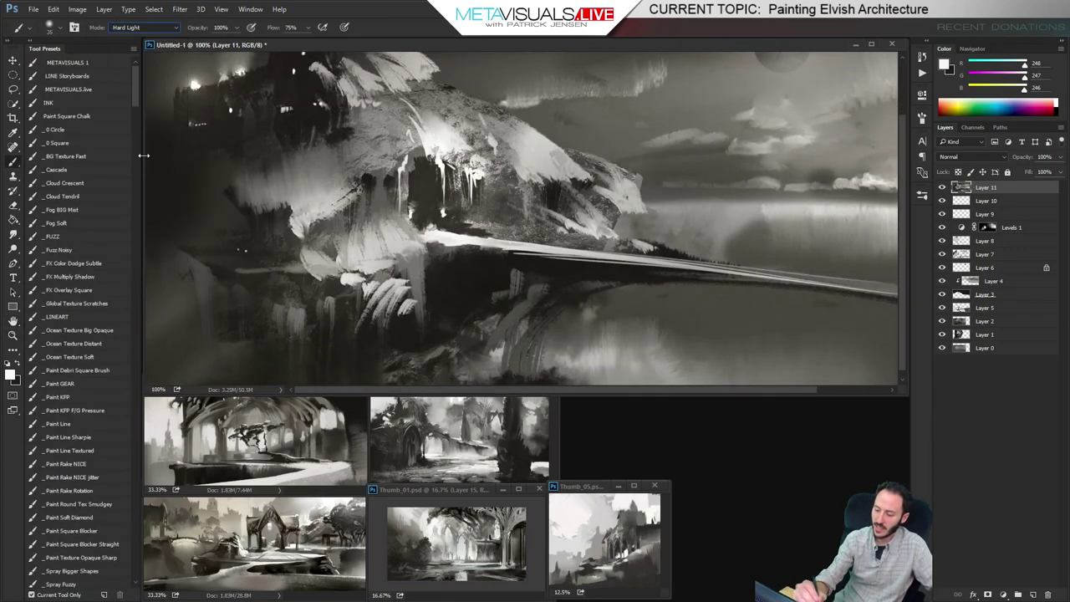
key("]")
key("]")
key("]")
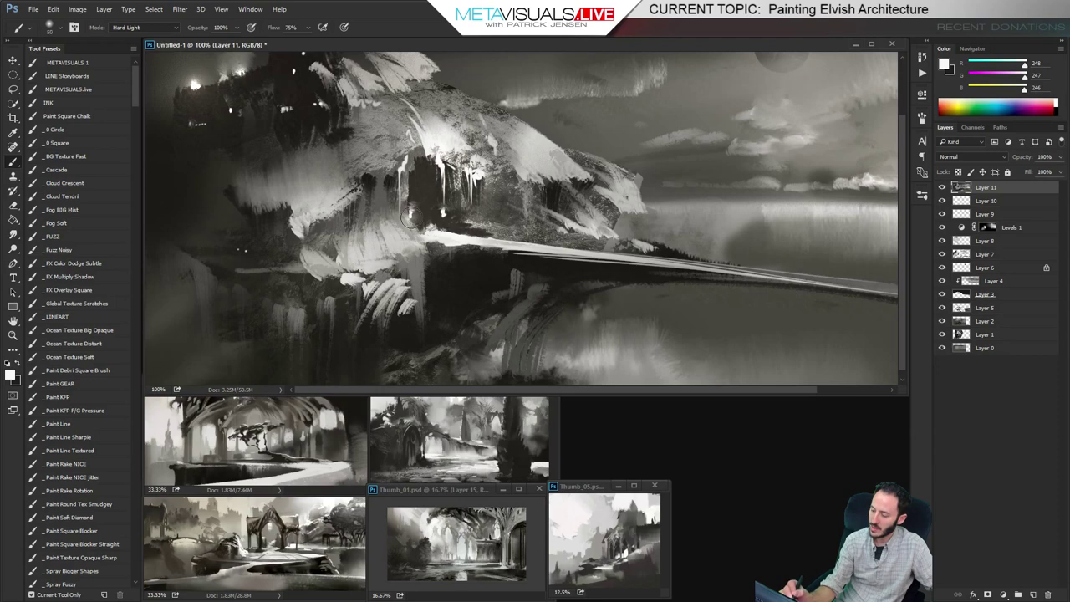
Warm the paint colour to RGB 248, 230, 218 and refine the glow at the cave entrance with a smaller brush
left_click_drag(1020, 89, 1016, 88)
left_click_drag(1022, 77, 1020, 80)
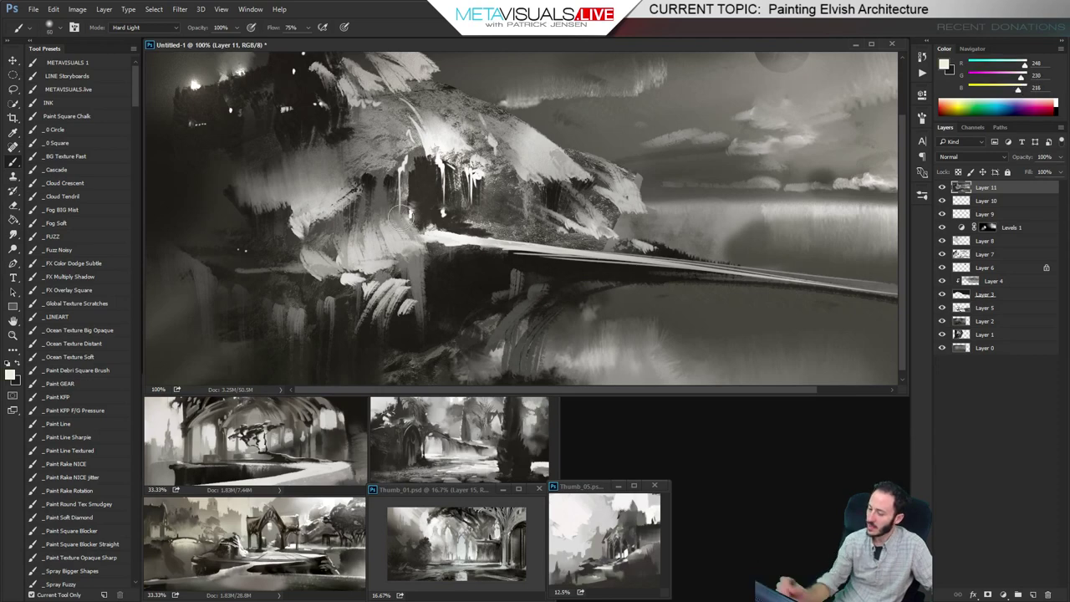
key("[")
key("[")
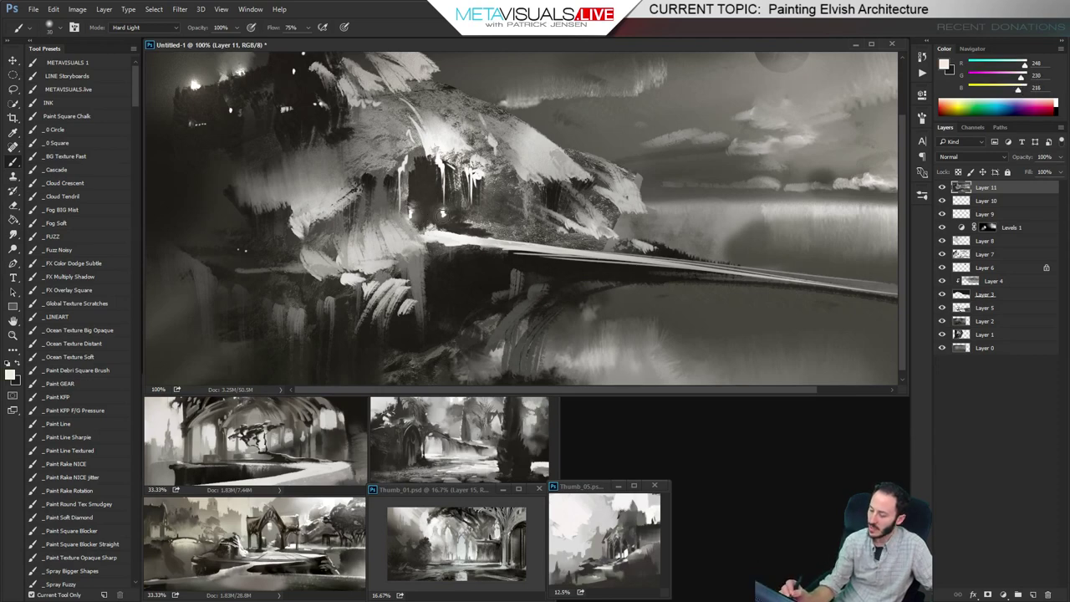
left_click(502, 239, "alt")
Paint small Hard Light glows around the window lights on the upper castle tower
left_click(390, 127, "ctrl")
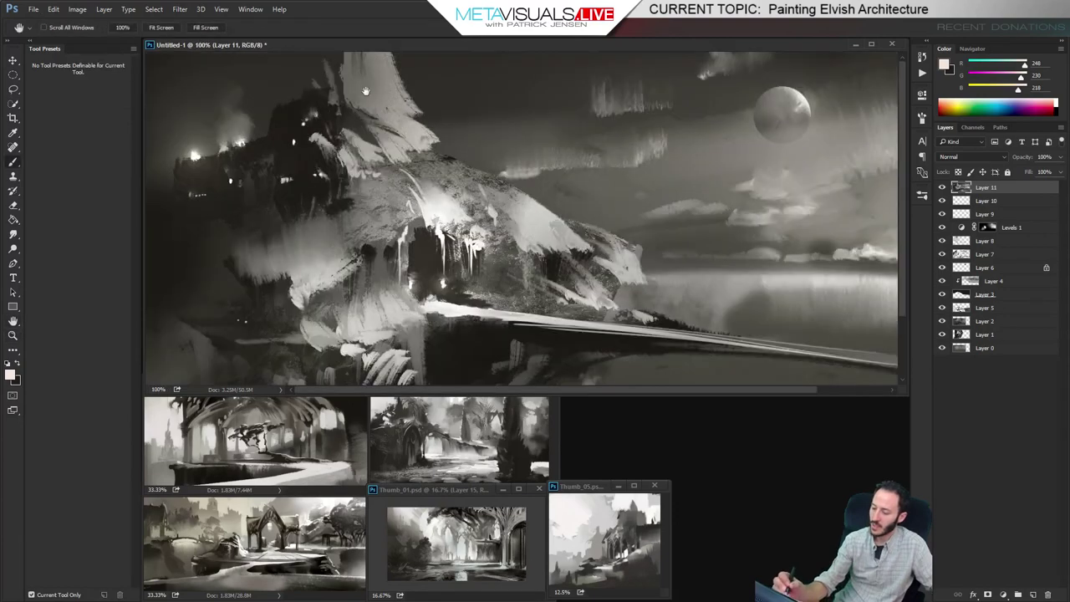
key("b")
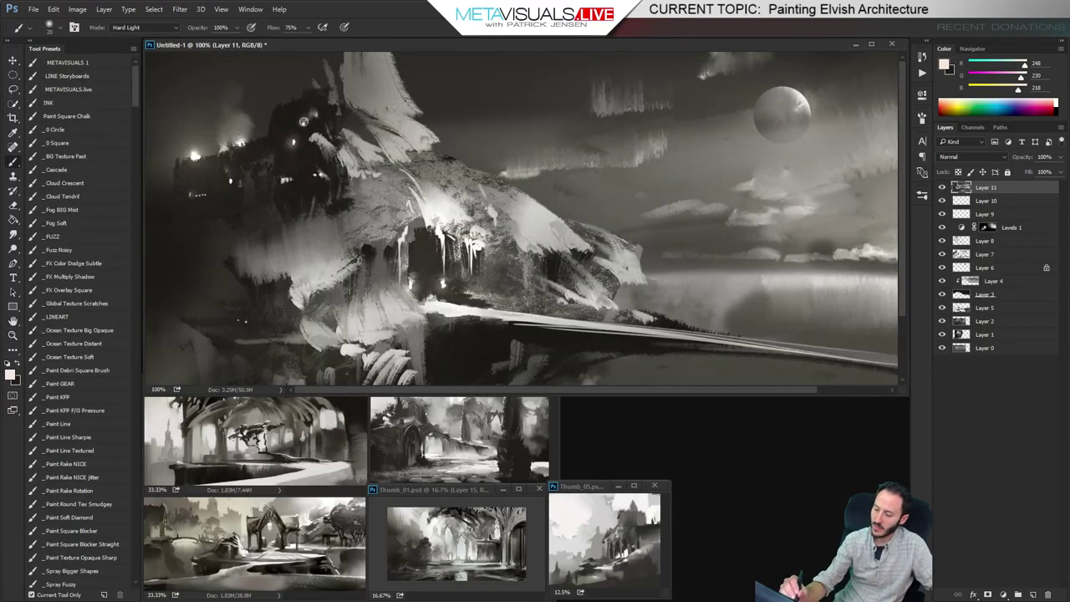
key("h")
key("ctrl+minus")
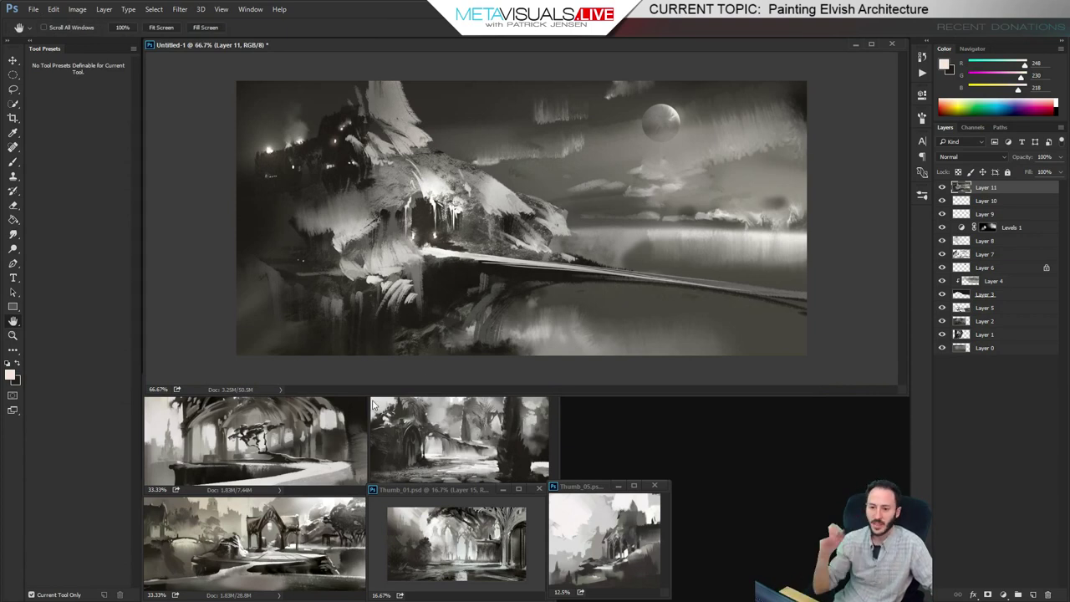
On a new layer, paint sampled grey over the dark shoreline at the far left with the Paint Square Blocker Straight brush
key("b")
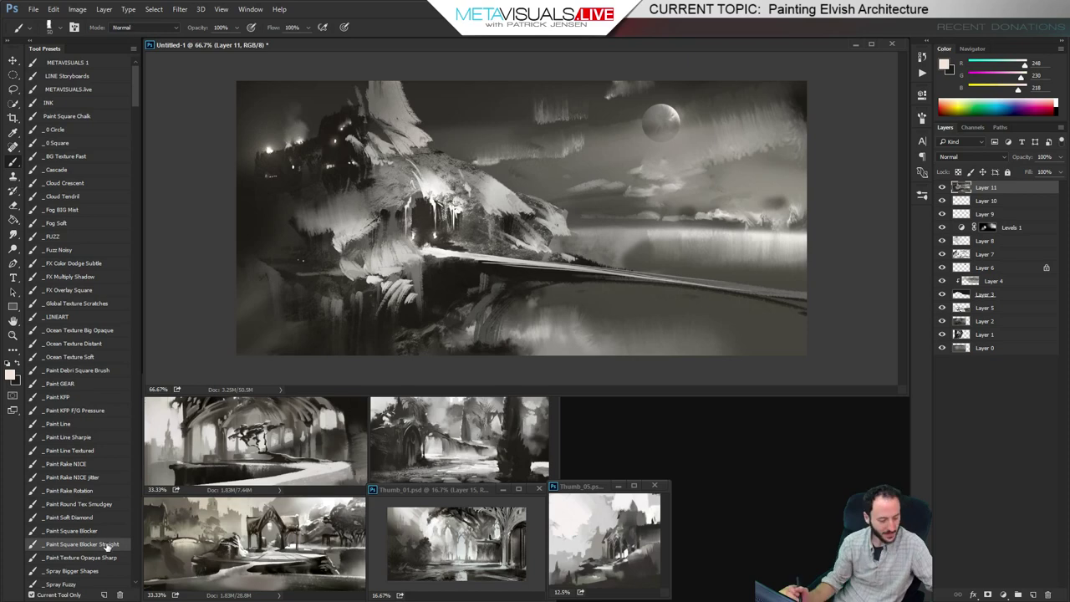
key("ctrl+shift+alt+n")
key("h")
key("ctrl+plus")
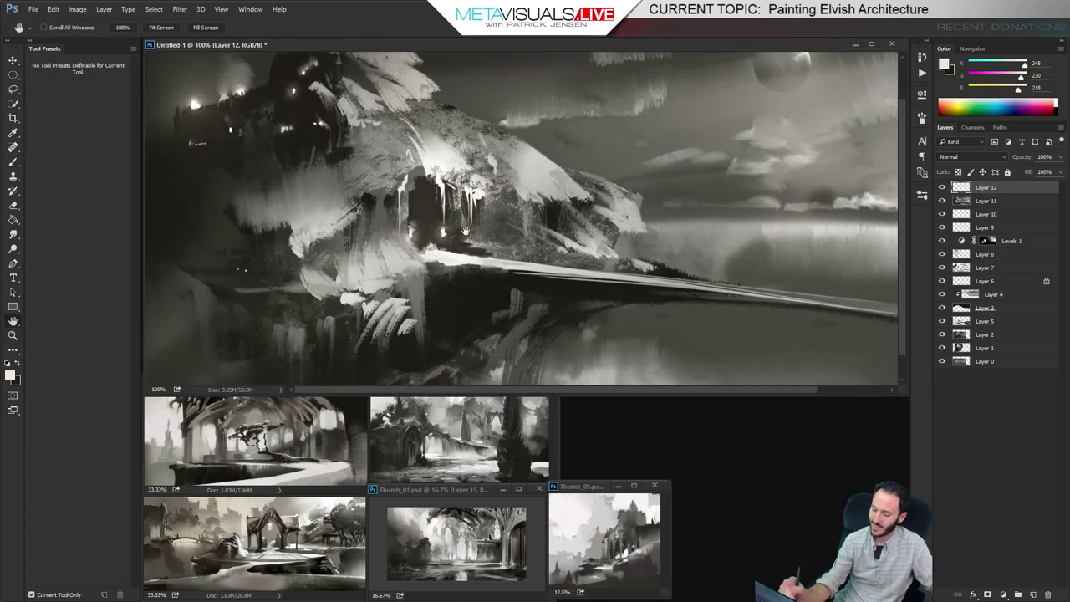
key("b")
left_click(170, 272, "alt")
mouse_move(170, 272)
left_mouse_down()
mouse_move(162, 293)
mouse_move(152, 251)
mouse_move(176, 258)
mouse_move(170, 248)
mouse_move(203, 239)
mouse_move(144, 237)
mouse_move(226, 242)
mouse_move(222, 252)
left_mouse_up()
Smudge the new grey paint along the far-left shoreline into soft mist with a larger brush
key("r")
key("bracketright")
key("bracketright")
key("bracketright")
key("z")
left_click(366, 265, "alt")
left_click(395, 282)
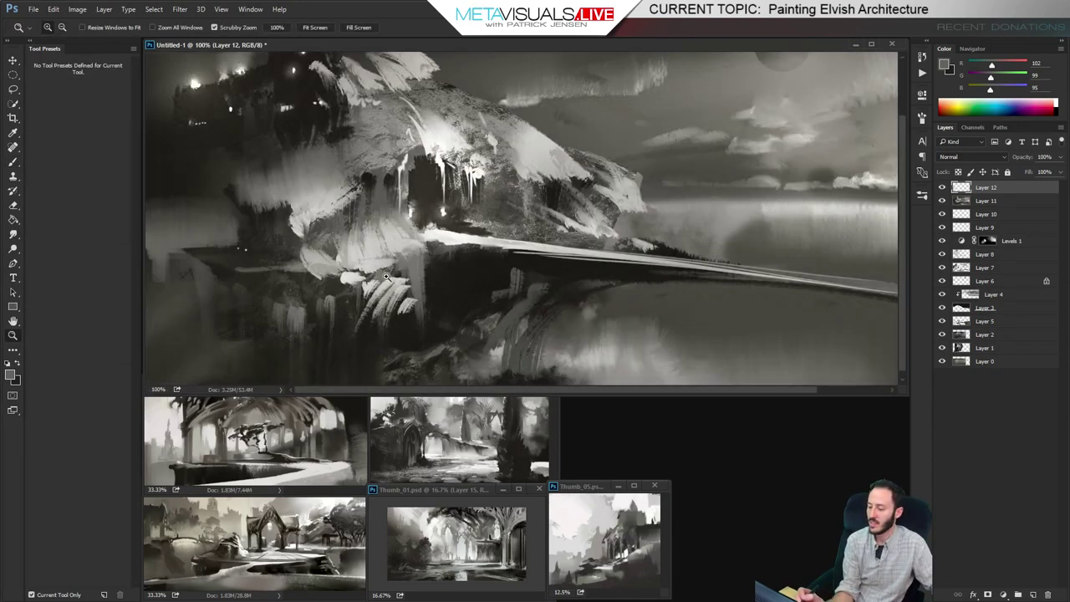
Paint a short horizontal stroke in a sampled tone just above the shoreline left of the cliff, using a smaller brush
left_click_drag(527, 290, 527, 341)
key("b")
left_click(223, 269, "alt")
key("bracketleft")
key("bracketleft")
key("bracketleft")
mouse_move(237, 283)
left_mouse_down()
mouse_move(214, 244)
mouse_move(236, 263)
mouse_move(254, 254)
mouse_move(273, 281)
left_mouse_up()
Paint dark arches along the shoreline at the cliff's left foot with a smaller brush and sampled tones
key("bracketleft")
key("bracketleft")
key("bracketleft")
key("bracketleft")
key("bracketleft")
mouse_move(244, 230)
left_mouse_down()
mouse_move(291, 292)
mouse_move(230, 229)
mouse_move(278, 258)
mouse_move(257, 234)
mouse_move(287, 286)
mouse_move(231, 234)
mouse_move(282, 254)
mouse_move(285, 286)
mouse_move(312, 249)
mouse_move(299, 288)
left_mouse_up()
left_click(326, 290, "alt")
mouse_move(309, 249)
left_mouse_down()
mouse_move(323, 275)
mouse_move(291, 300)
mouse_move(326, 251)
mouse_move(335, 292)
mouse_move(313, 255)
mouse_move(351, 300)
left_mouse_up()
left_click(282, 274, "alt")
Refine the left edge of the cave entrance with sampled dark and near-white vertical drip strokes
left_click(456, 224, "ctrl")
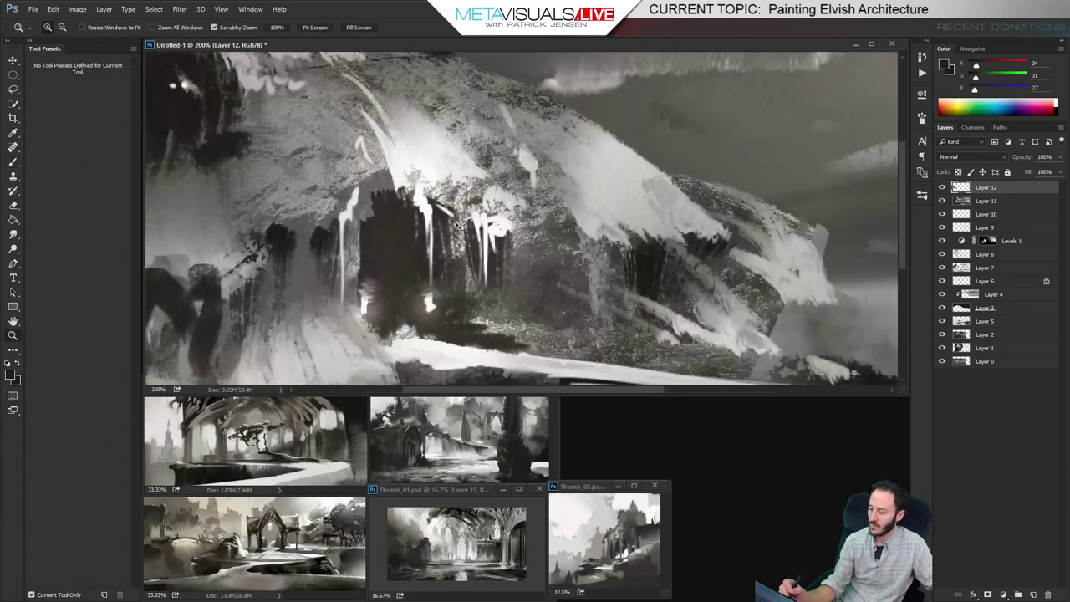
left_click(457, 224, "ctrl")
left_click_drag(418, 237, 562, 255)
left_click(562, 255, "alt")
key("b")
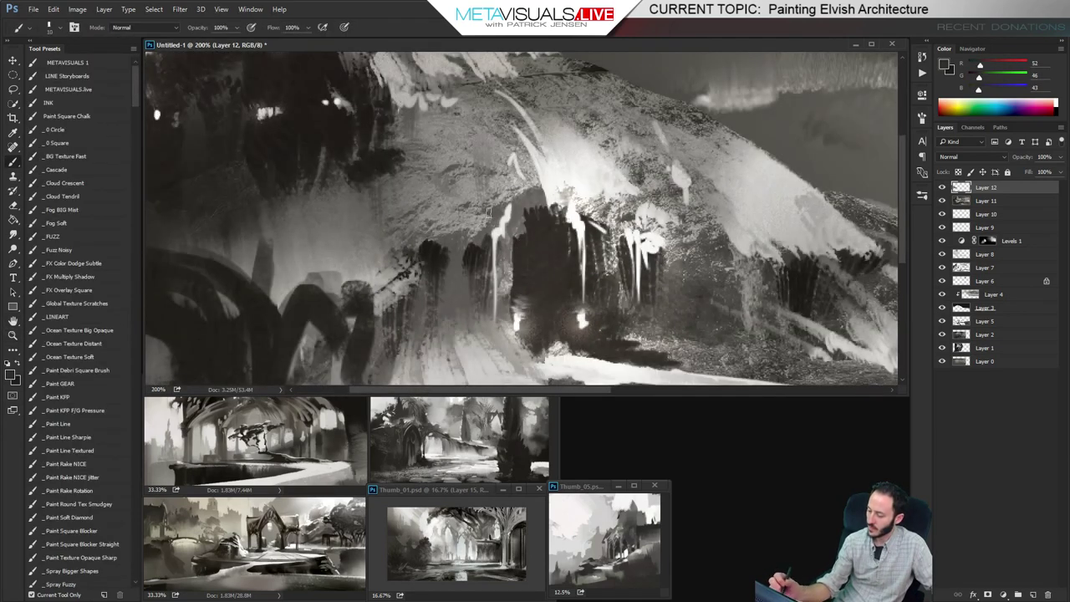
left_click_drag(499, 239, 502, 266)
left_click(507, 216, "alt")
mouse_move(508, 211)
left_mouse_down()
mouse_move(510, 269)
mouse_move(515, 249)
left_mouse_up()
left_click_drag(521, 223, 524, 232)
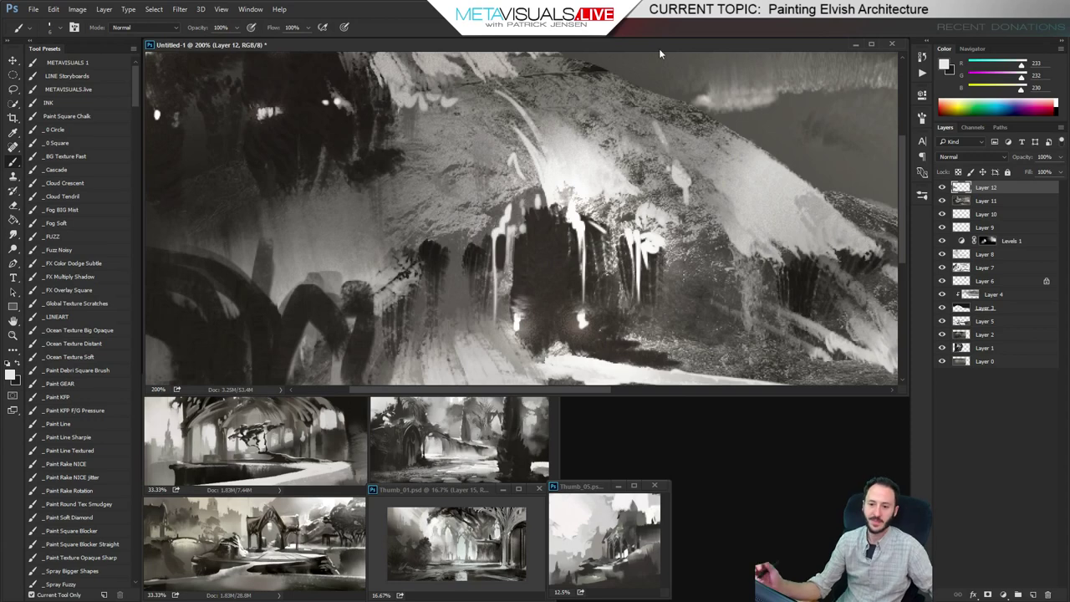
Paint sampled grey strokes along the bright diagonal streak above the cave entrance
left_click(532, 247, "alt")
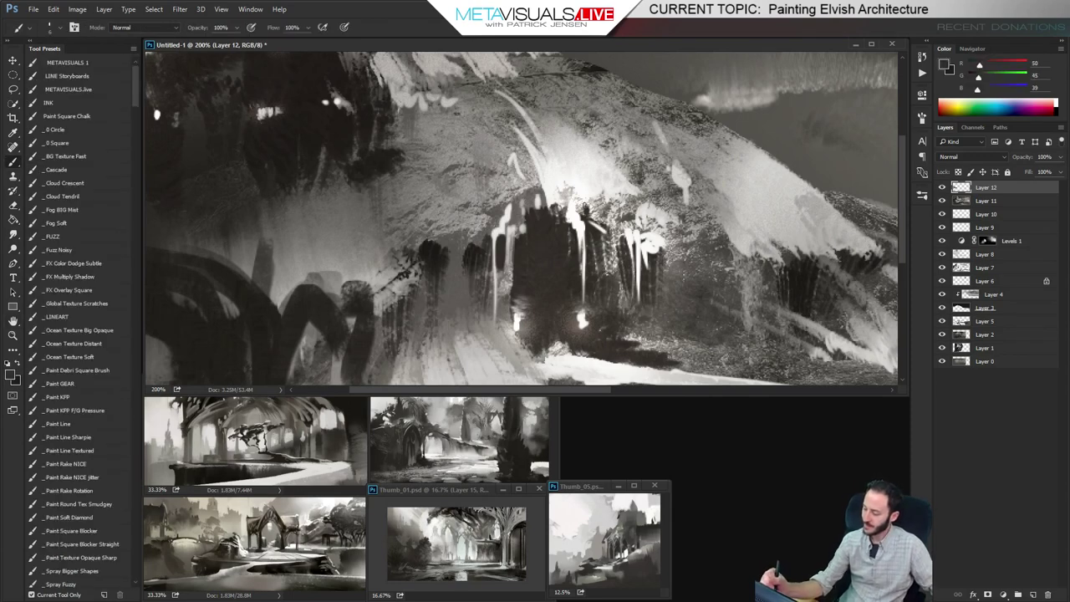
left_click(509, 141, "alt")
left_click_drag(518, 130, 547, 186)
left_click_drag(519, 134, 547, 186)
left_click(541, 199, "alt")
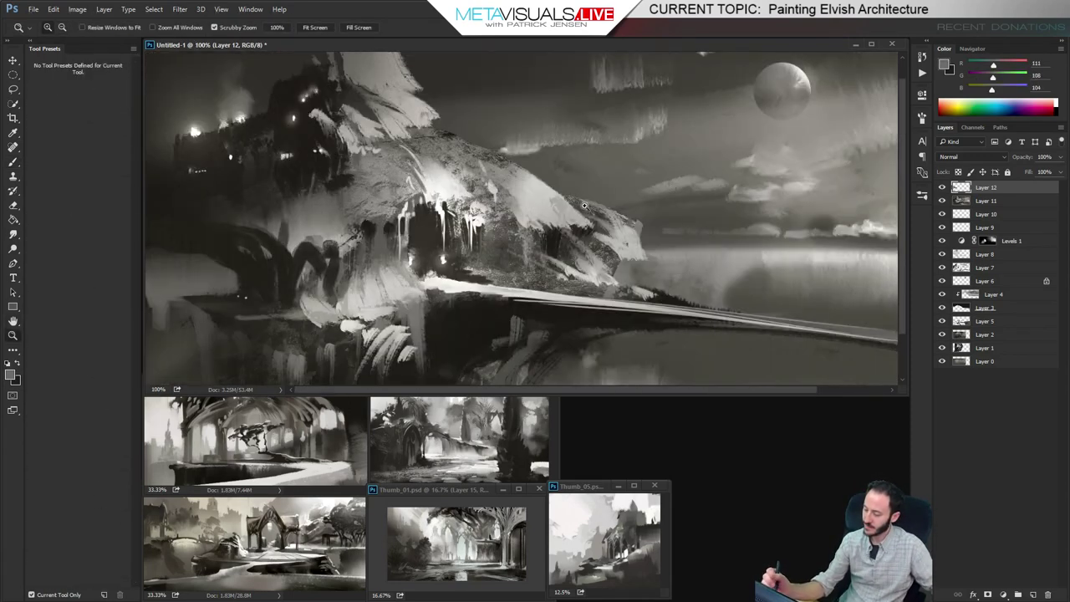
Tone down the bright strokes below the path and the inside of the small arch with sampled grey
key("b")
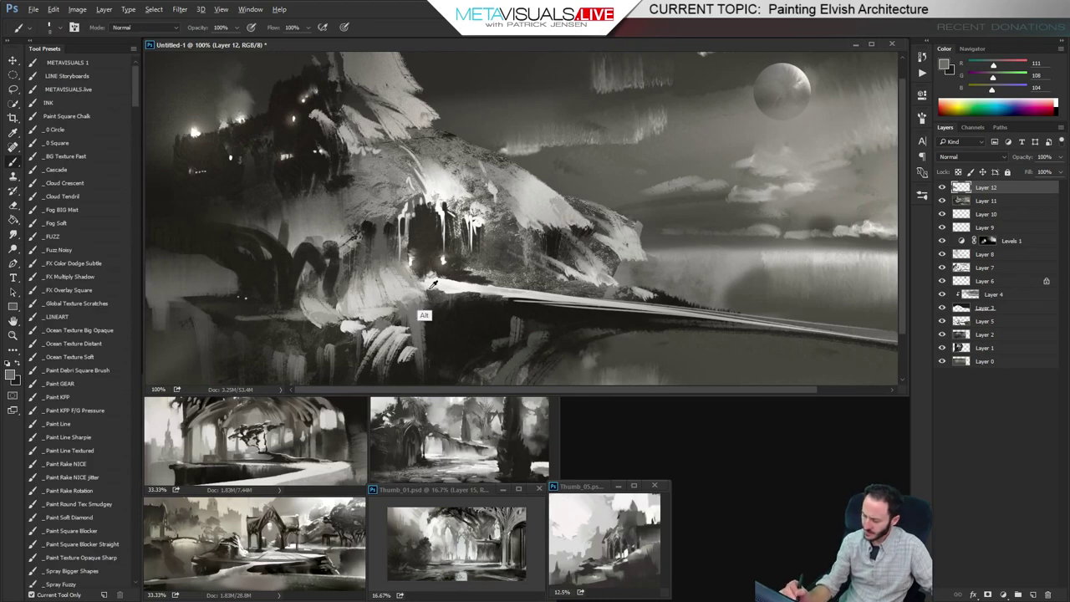
left_click(432, 314, "alt")
mouse_move(403, 283)
left_mouse_down()
mouse_move(430, 297)
mouse_move(435, 328)
mouse_move(432, 308)
mouse_move(461, 295)
mouse_move(367, 326)
mouse_move(385, 356)
left_mouse_up()
key("]")
left_click(399, 299, "alt")
key("]")
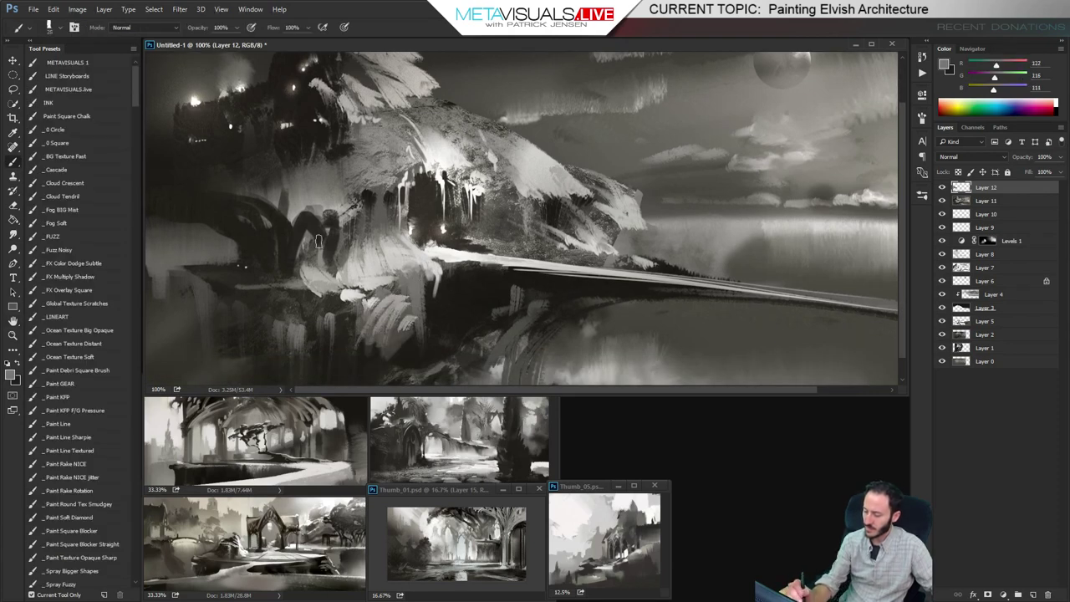
key("[")
mouse_move(318, 238)
left_mouse_down()
mouse_move(322, 265)
mouse_move(293, 279)
mouse_move(299, 268)
mouse_move(297, 280)
left_mouse_up()
Paint small near-white lights and a bright vertical glow under the large arch at the far-left shoreline
left_click(443, 155, "alt")
key("[")
key("[")
key("[")
key("[")
key("[")
key("[")
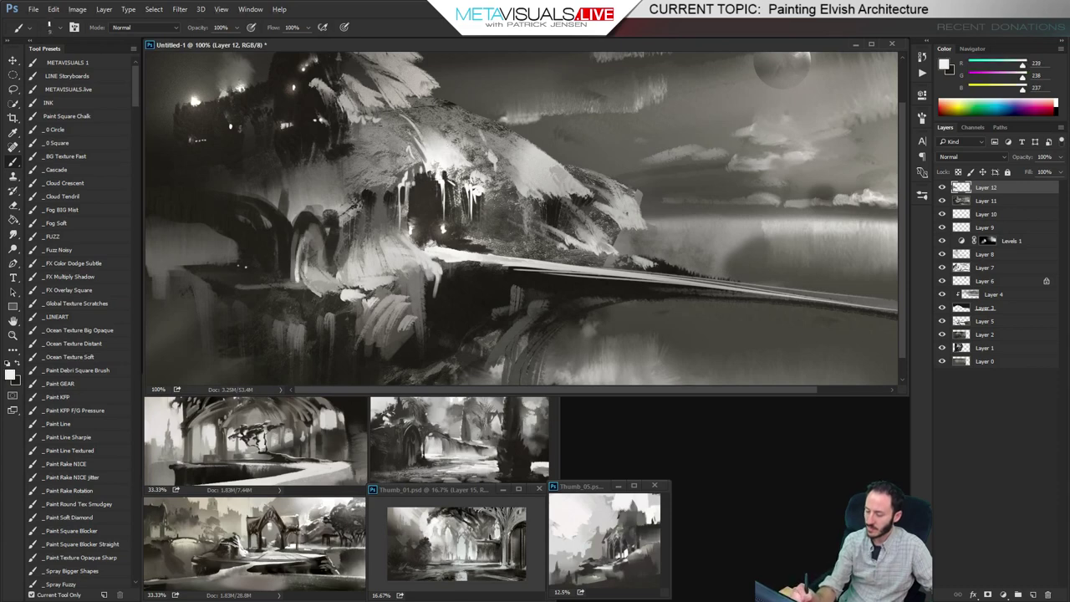
left_click_drag(221, 263, 220, 266)
key("]")
key("]")
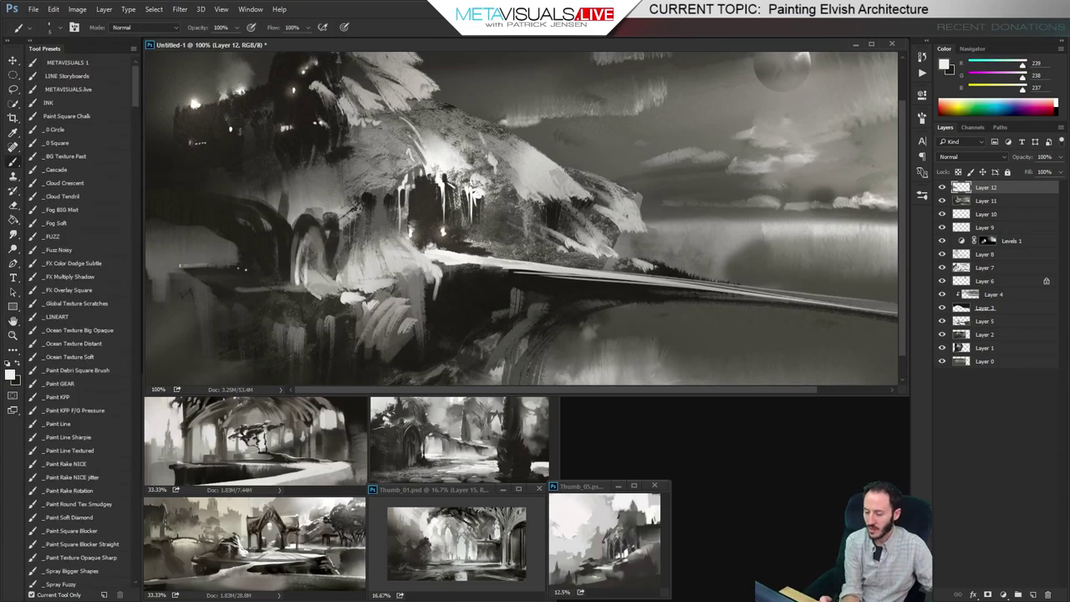
left_click_drag(148, 264, 259, 276)
key("ctrl+z")
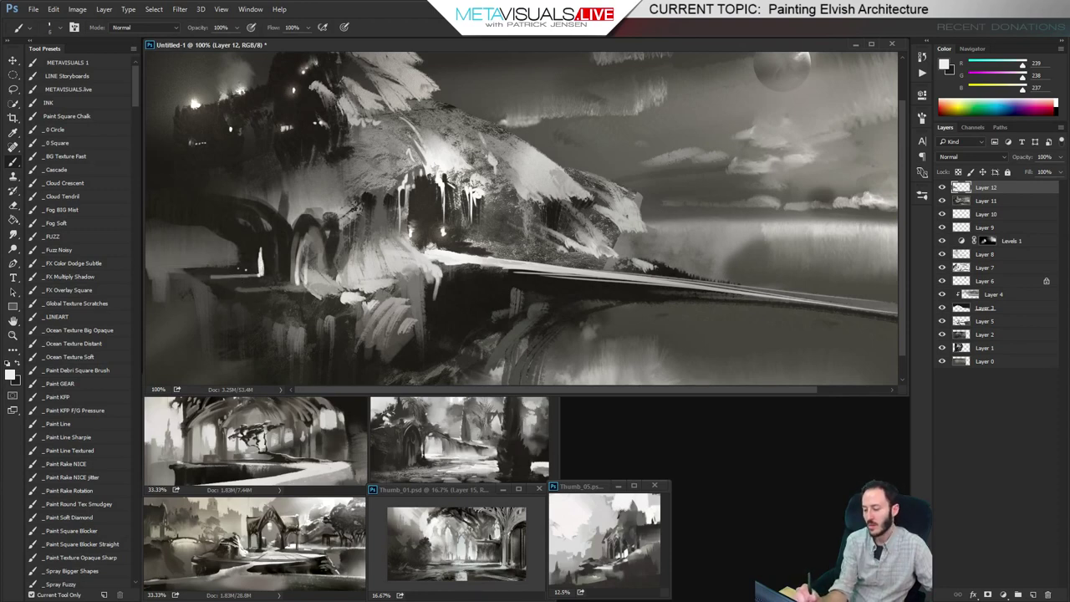
mouse_move(209, 276)
left_mouse_down()
mouse_move(258, 275)
mouse_move(198, 266)
left_mouse_up()
Sample a dark tone and strengthen the dark pillars around the small arch
left_click(247, 262, "alt")
key("[")
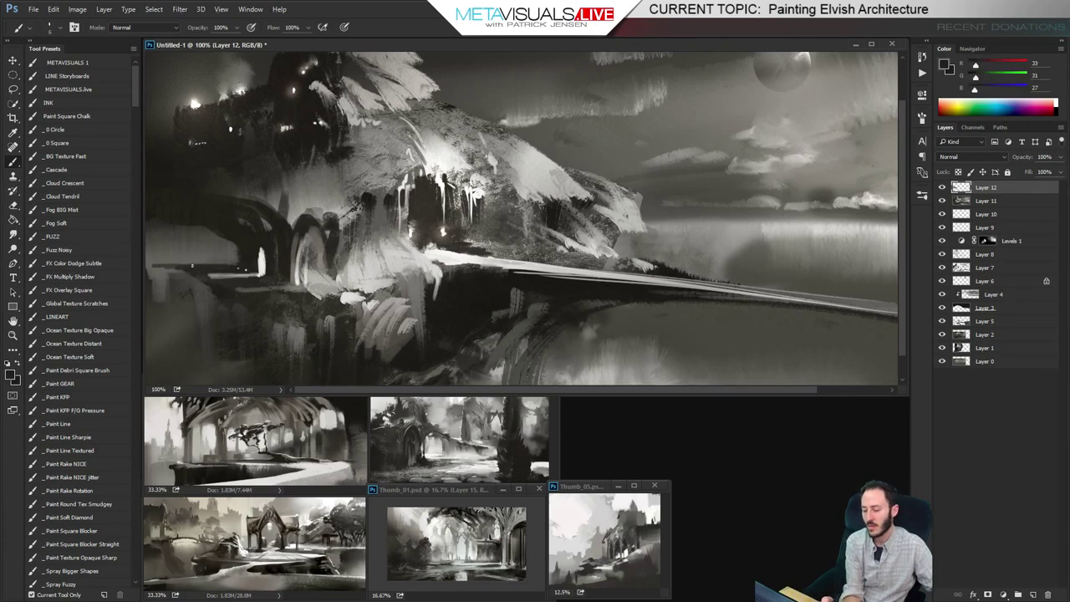
key("z")
left_click(196, 143, "alt")
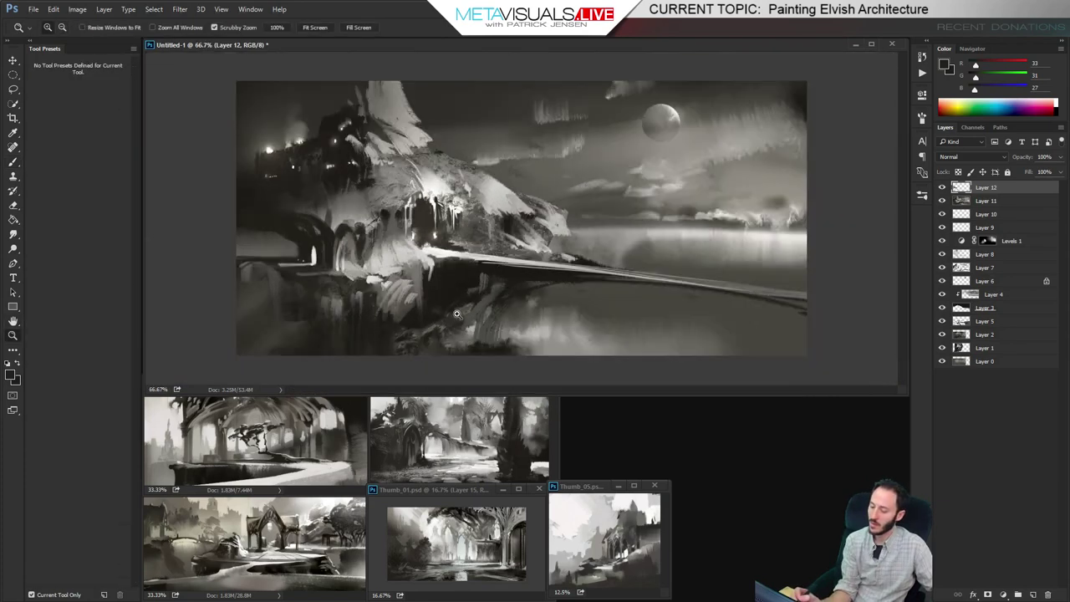
left_click(375, 306)
left_click_drag(375, 306, 395, 327)
mouse_move(299, 221)
left_mouse_down()
mouse_move(296, 255)
mouse_move(304, 224)
mouse_move(329, 266)
mouse_move(313, 221)
left_mouse_up()
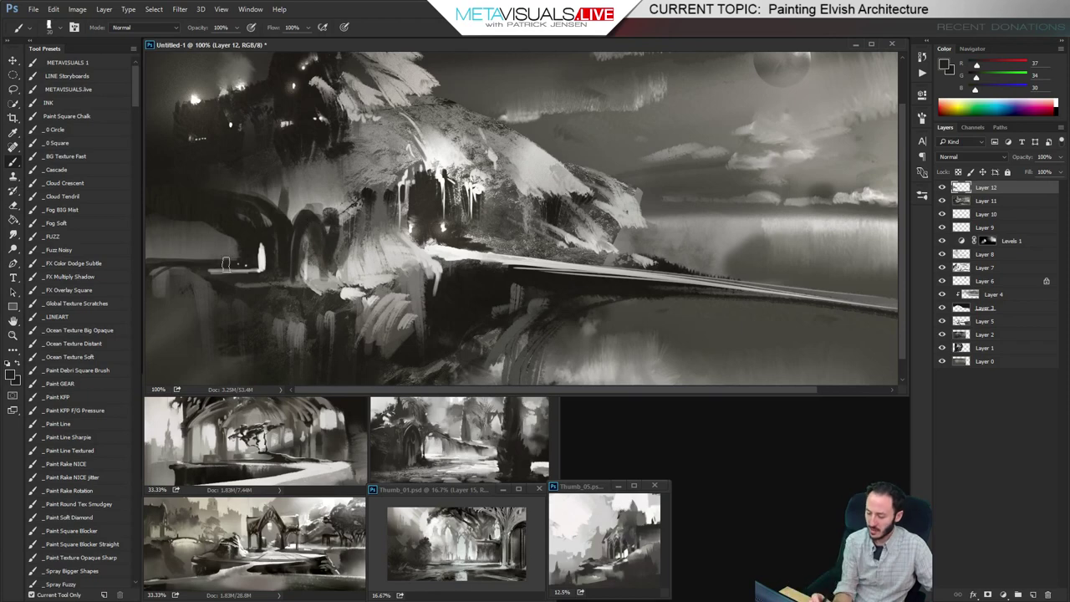
Paint a sampled grey strip of ground in front of the arches with the Paint KPP brush
key("space")
left_click_drag(299, 300, 299, 280)
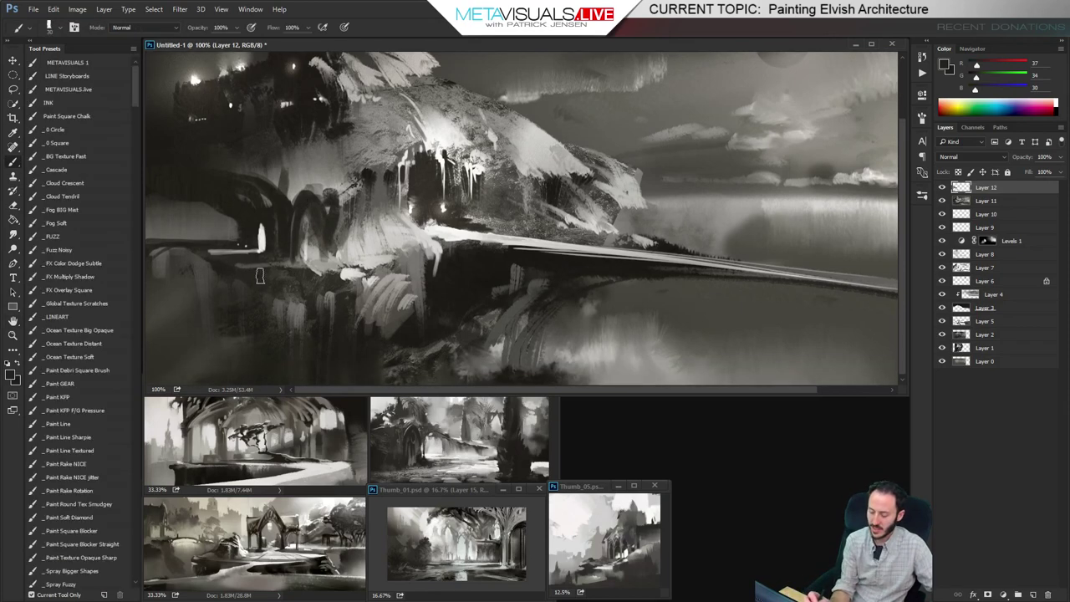
left_click(67, 398)
left_click(305, 252, "alt")
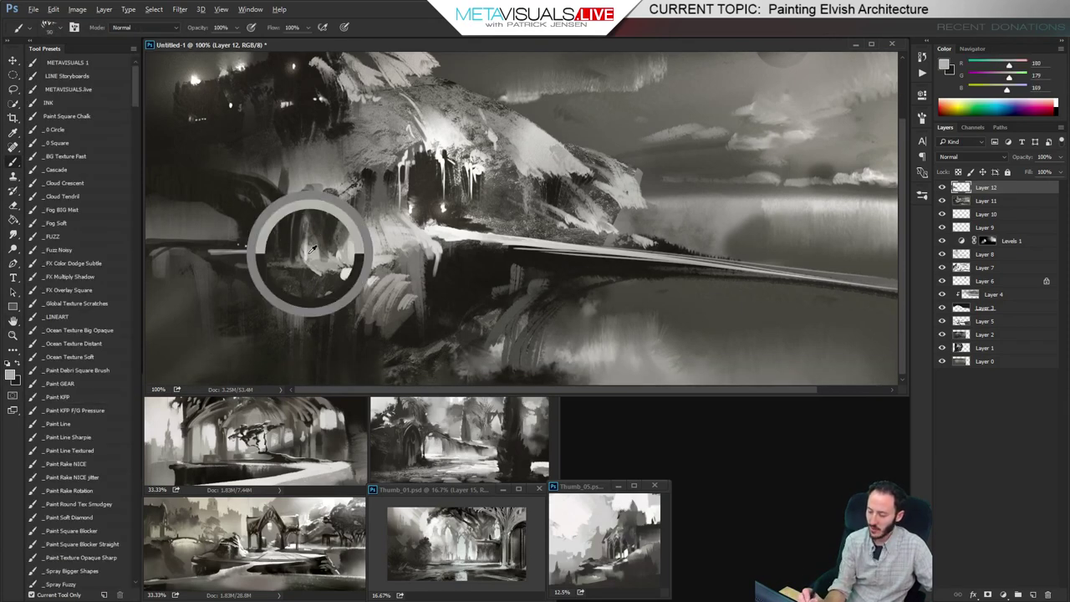
left_click(254, 260, "alt")
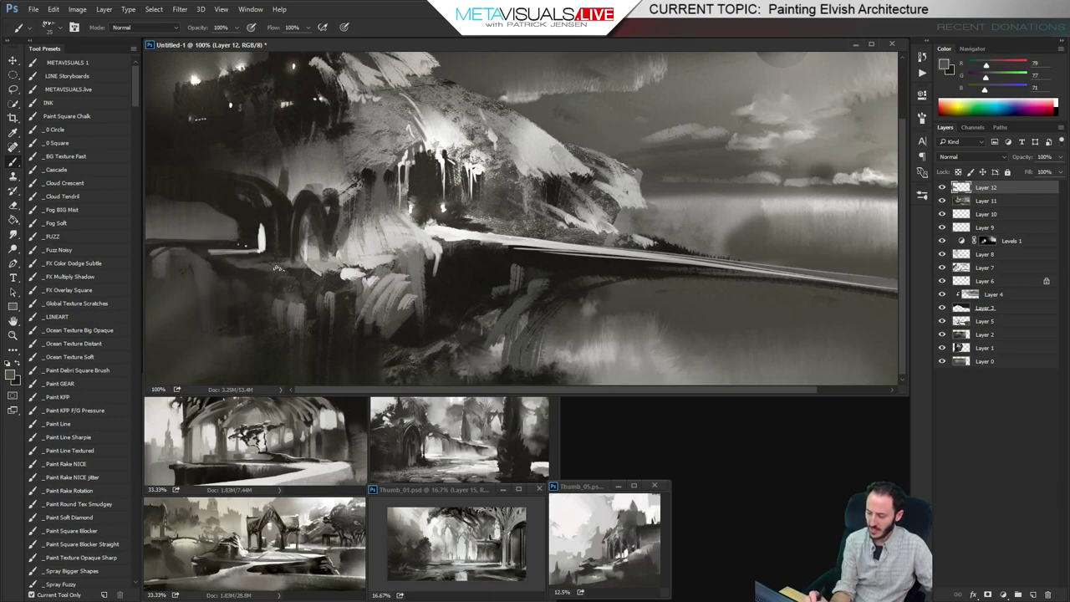
left_click(299, 251, "alt")
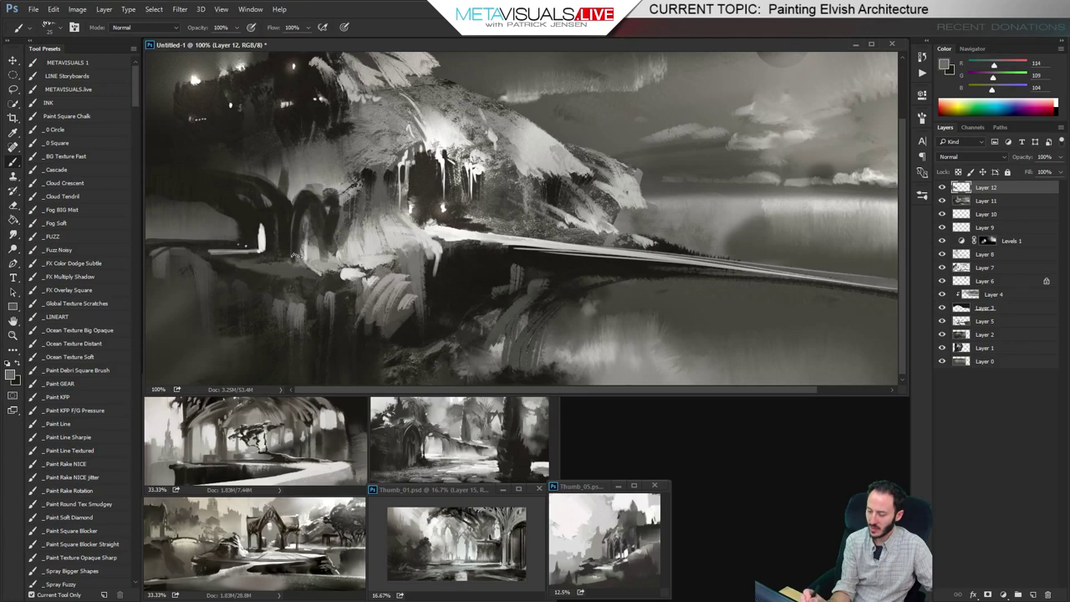
left_click_drag(268, 270, 347, 275)
key("]")
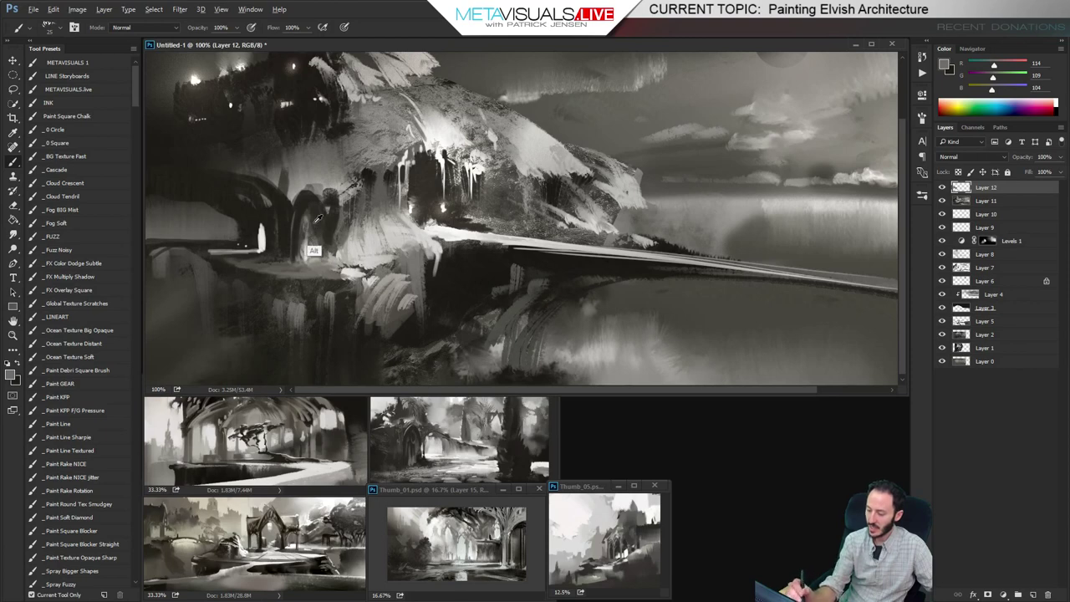
Fill the interior of the small arch with a sampled darker grey
left_click(302, 231, "alt")
mouse_move(299, 222)
left_mouse_down()
mouse_move(302, 259)
mouse_move(323, 263)
left_mouse_up()
left_click(346, 261, "alt")
key("bracketleft")
key("bracketleft")
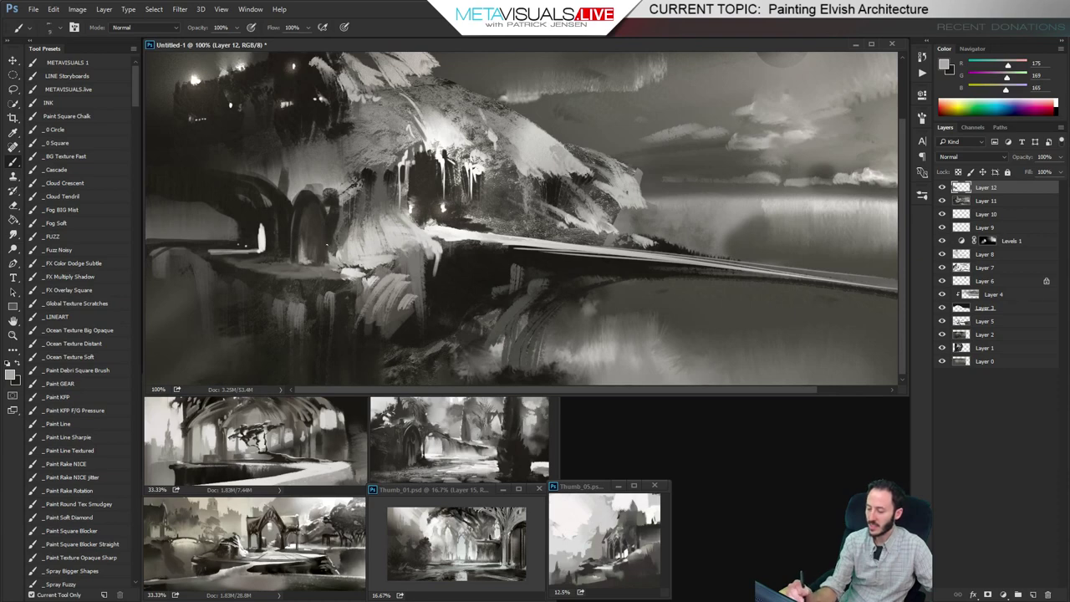
key("bracketright")
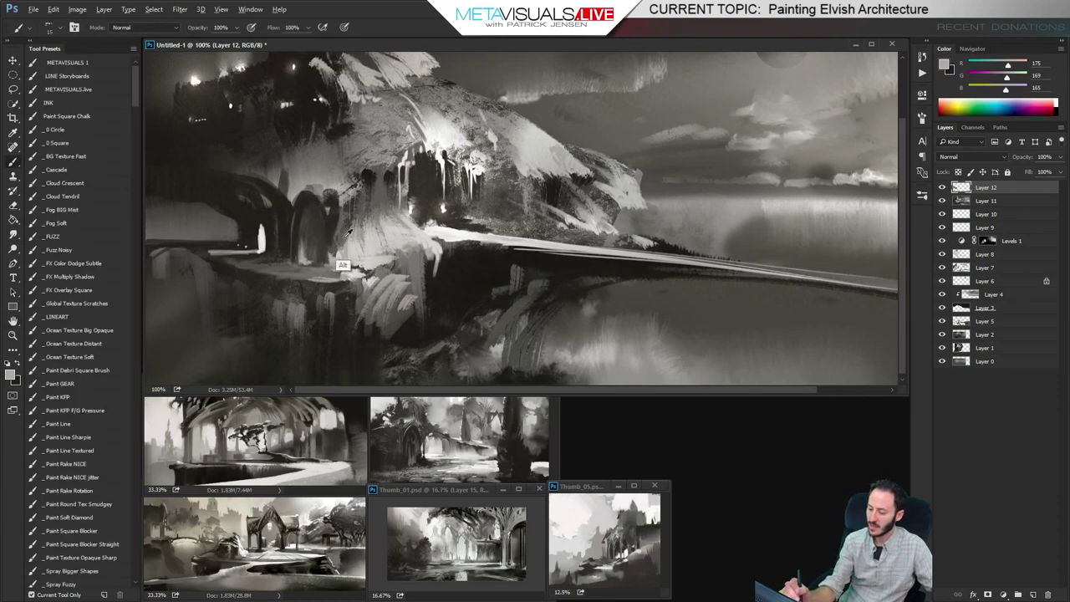
Paint sampled mid-grey over the bright rock strokes just right of the small arch
left_click(336, 263, "alt")
mouse_move(337, 236)
left_mouse_down()
mouse_move(343, 266)
mouse_move(353, 260)
left_mouse_up()
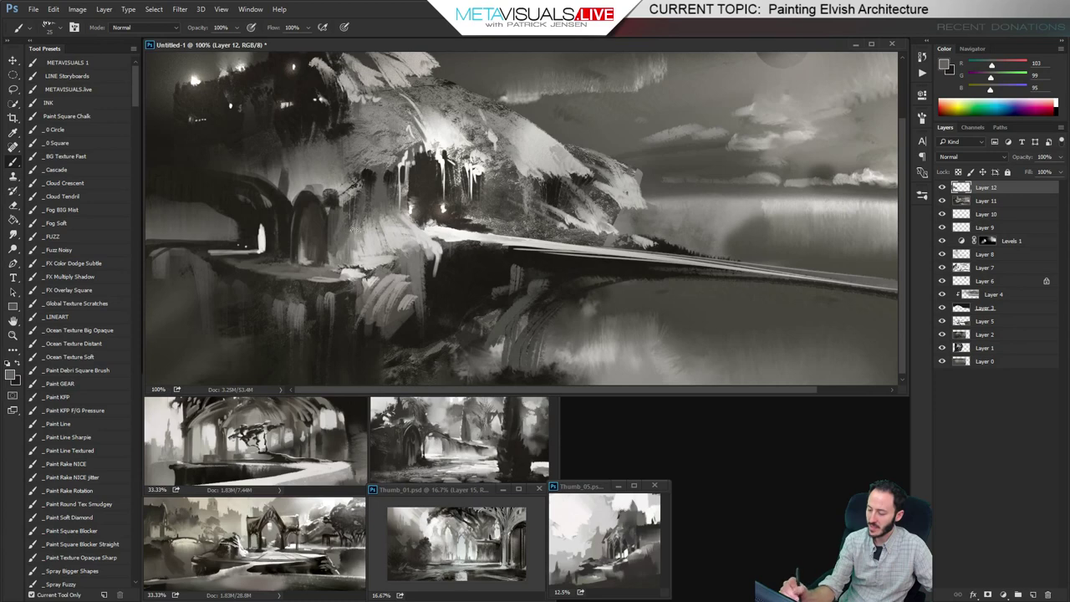
mouse_move(358, 219)
left_mouse_down()
mouse_move(376, 250)
mouse_move(339, 238)
left_mouse_up()
Paint near-white vertical columns right of the small arch and extend the bright path across the ground toward them
left_click(374, 284, "alt")
key("bracketleft")
key("bracketleft")
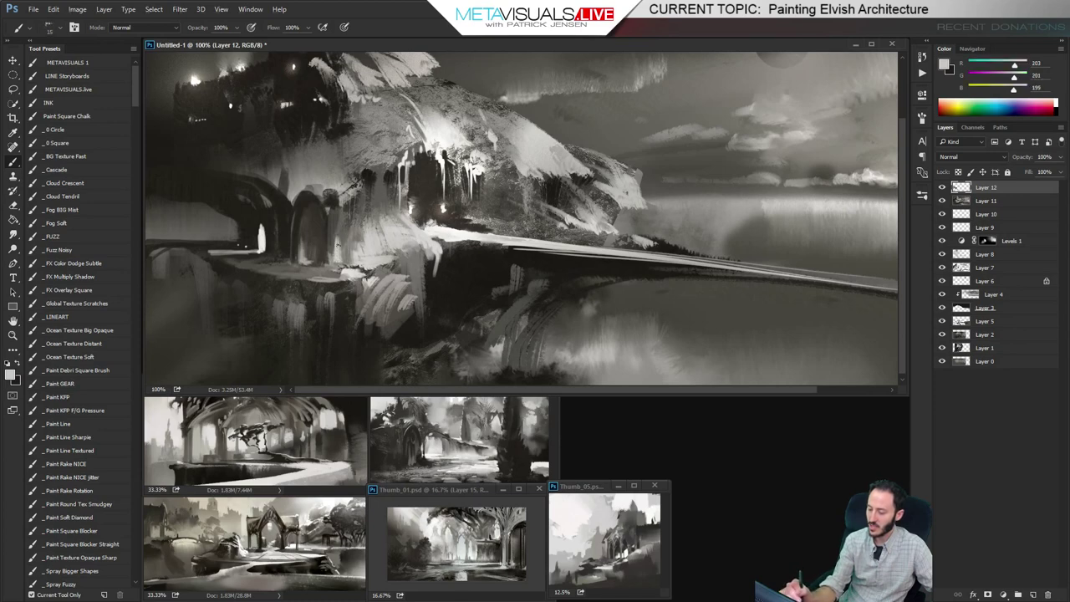
key("space")
left_click_drag(401, 216, 400, 237)
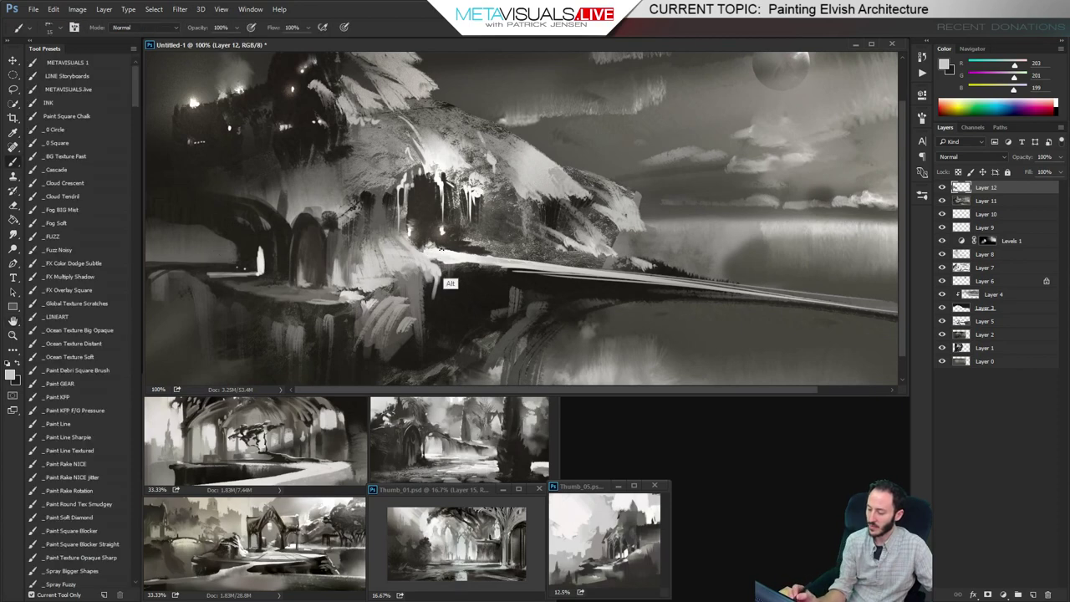
left_click(433, 255, "alt")
key("bracketleft")
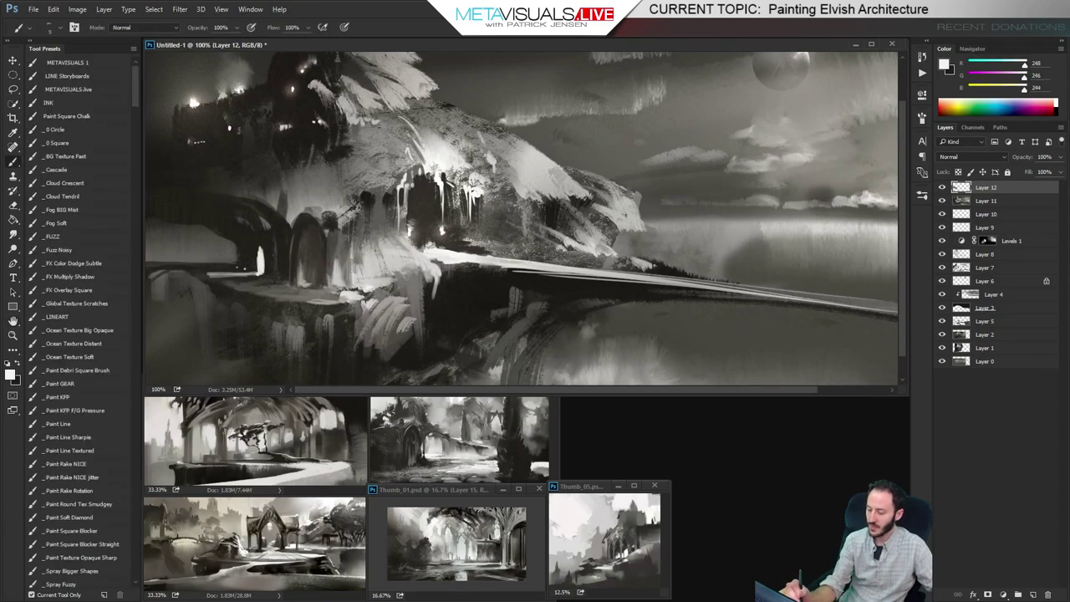
mouse_move(353, 284)
left_mouse_down()
mouse_move(355, 249)
mouse_move(380, 244)
left_mouse_up()
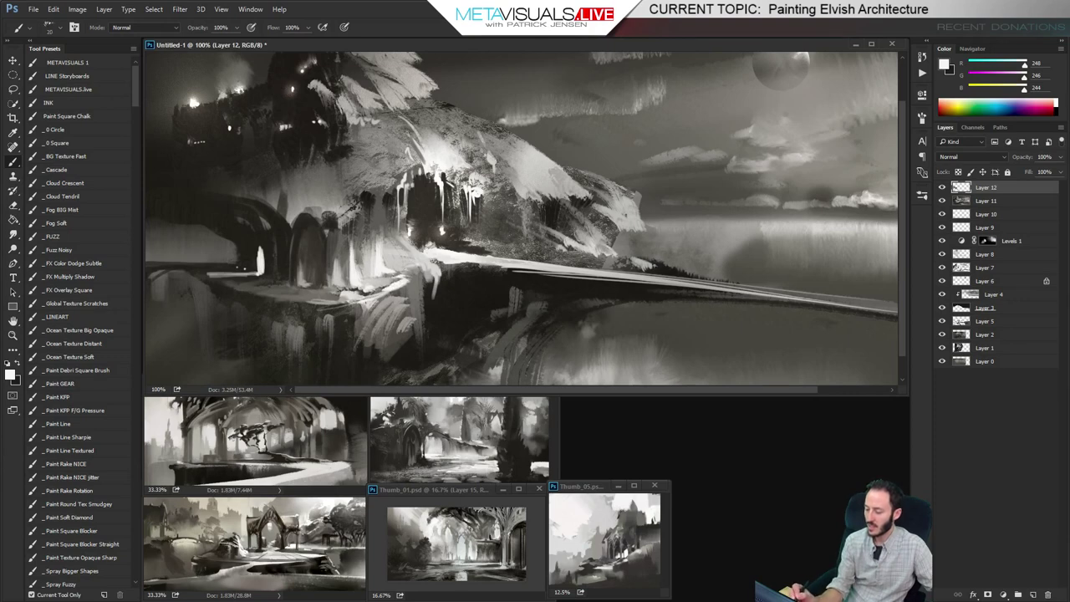
mouse_move(400, 269)
left_mouse_down()
mouse_move(486, 257)
mouse_move(406, 278)
mouse_move(431, 285)
left_mouse_up()
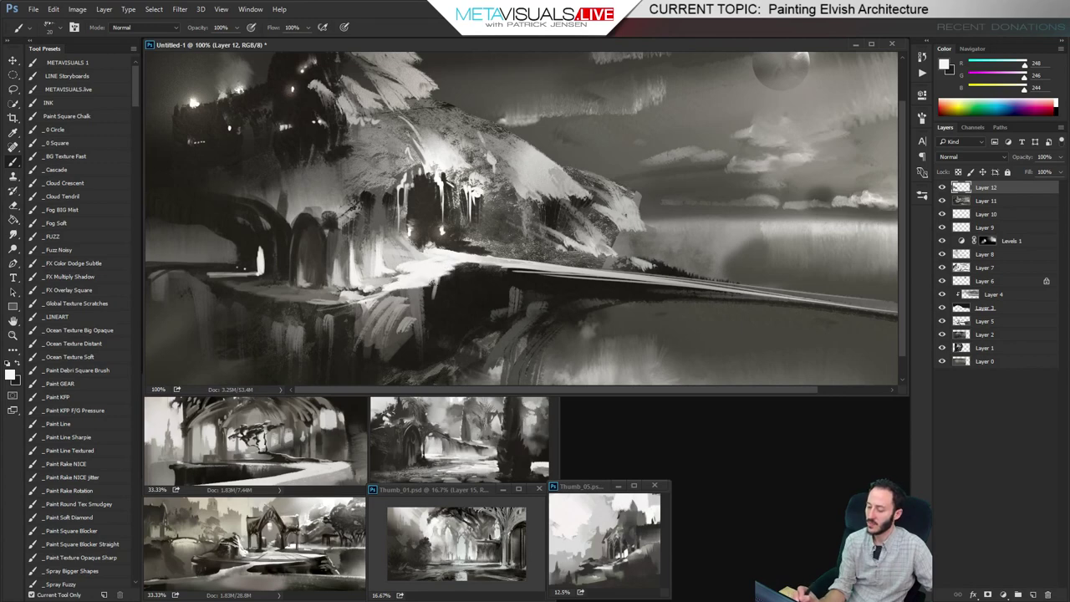
Paint sampled grey vertical strokes down the dark cliff face beneath the start of the bright path
key("space")
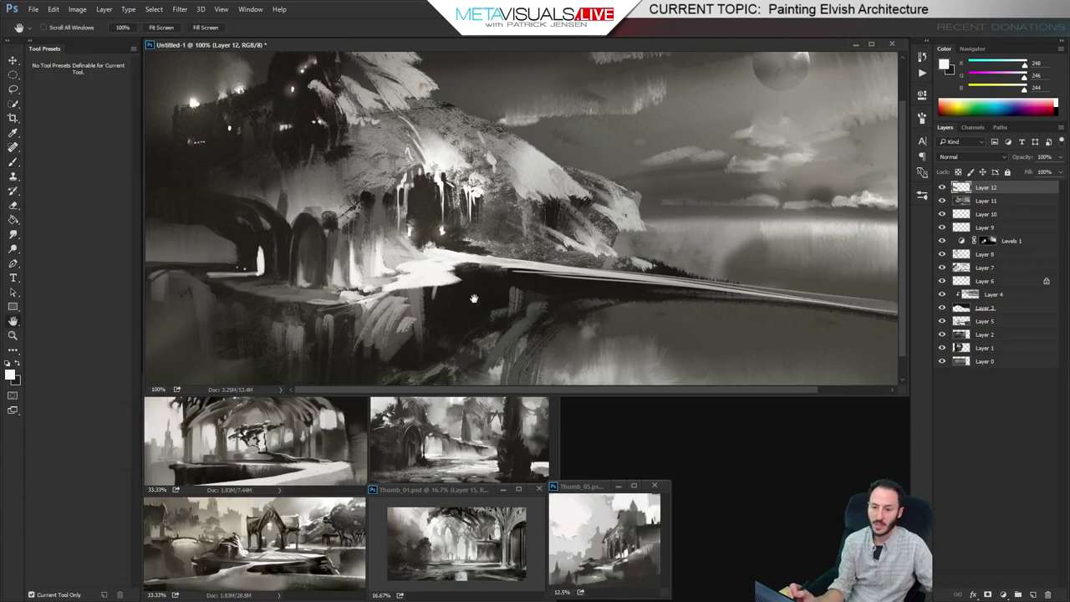
left_click_drag(501, 247, 503, 219)
left_click(415, 265, "alt")
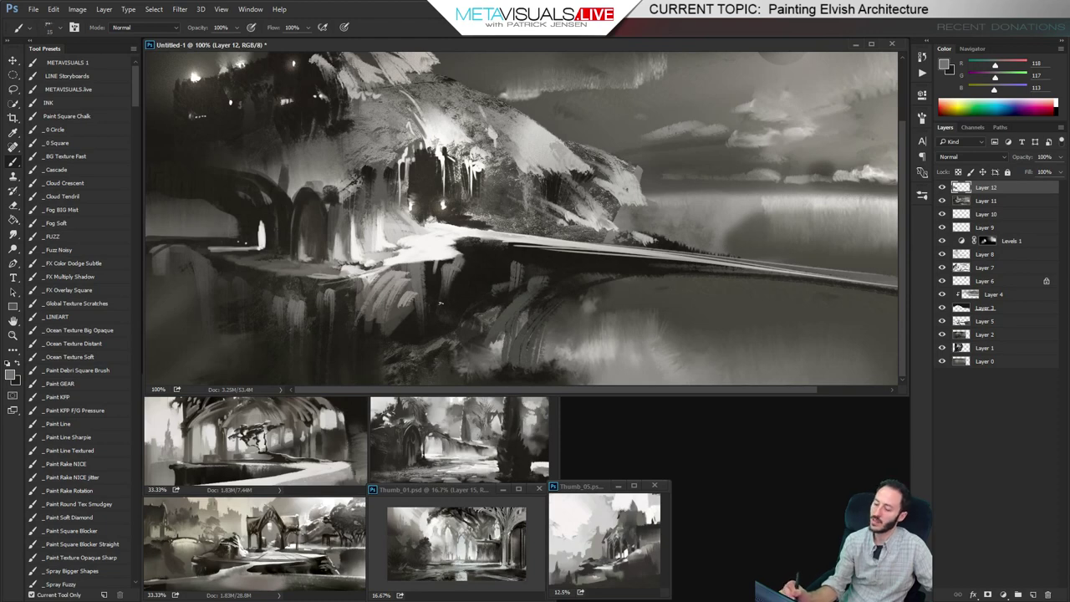
left_click_drag(436, 274, 435, 321)
key("bracketright")
key("bracketright")
mouse_move(448, 277)
left_mouse_down()
mouse_move(436, 322)
mouse_move(443, 311)
left_mouse_up()
key("alt+space")
left_click(509, 307, "alt")
Paint sampled grey strokes over the rocks and water at the base of the cliff with a larger brush
left_click(438, 309, "alt")
key("bracketleft")
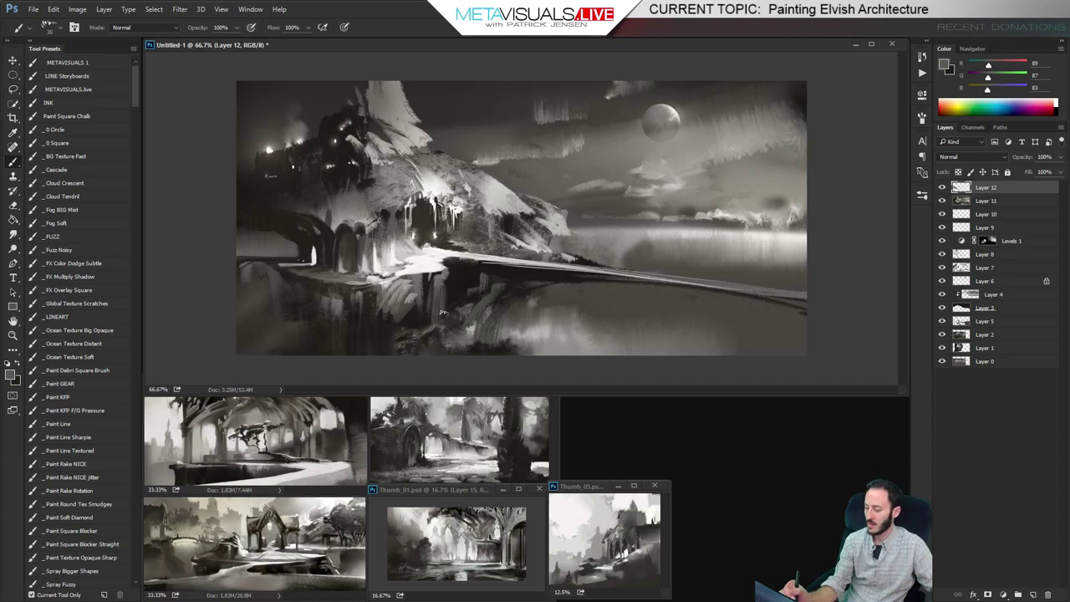
left_click(436, 324, "alt")
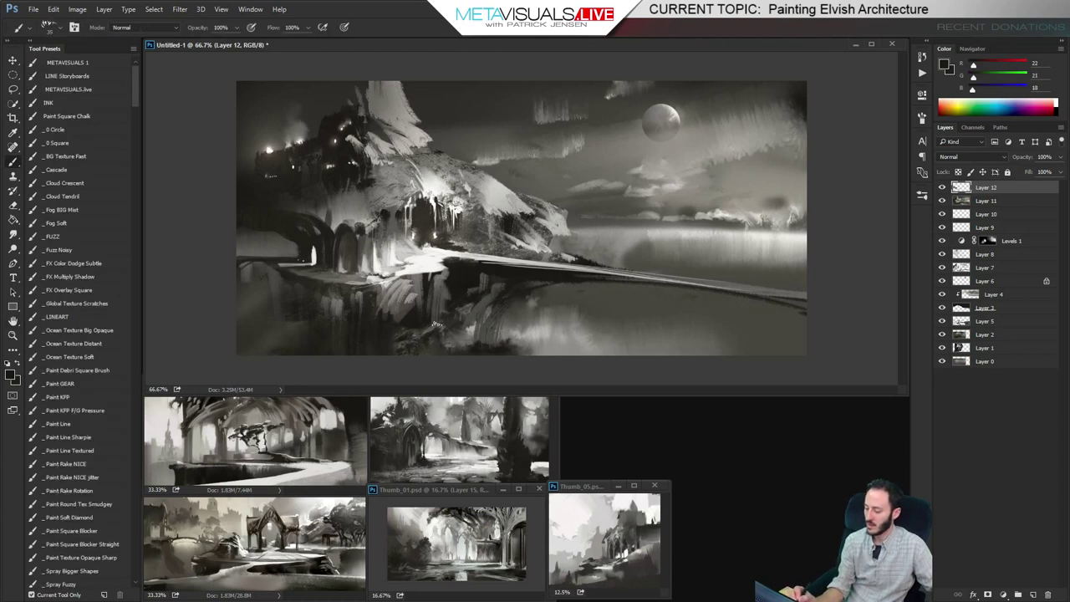
left_click(543, 320, "alt")
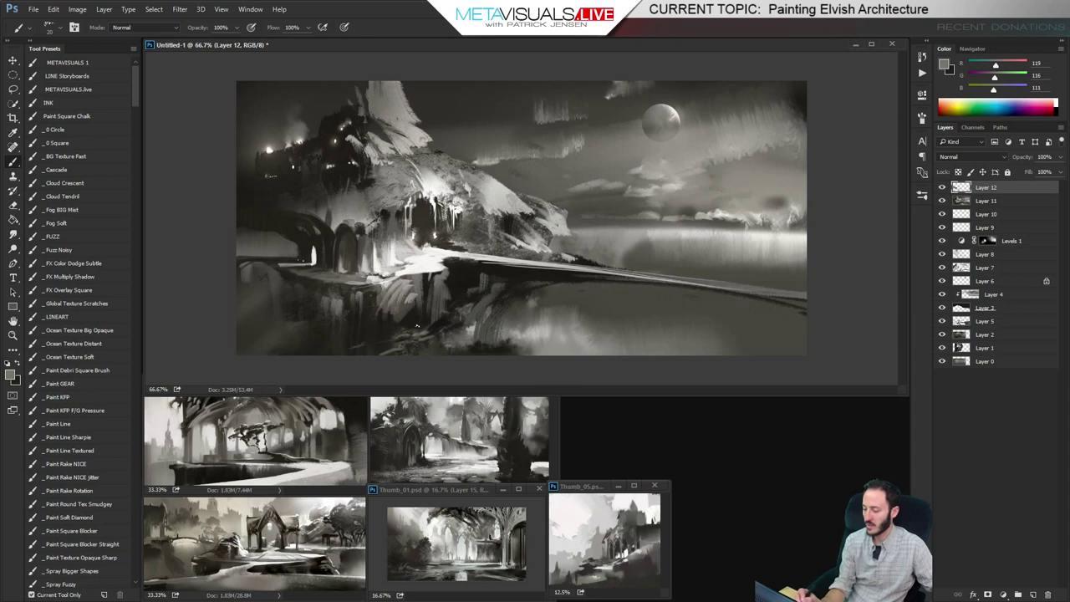
key("]")
key("]")
mouse_move(414, 322)
left_mouse_down()
mouse_move(384, 330)
mouse_move(397, 331)
mouse_move(392, 341)
left_mouse_up()
key("]")
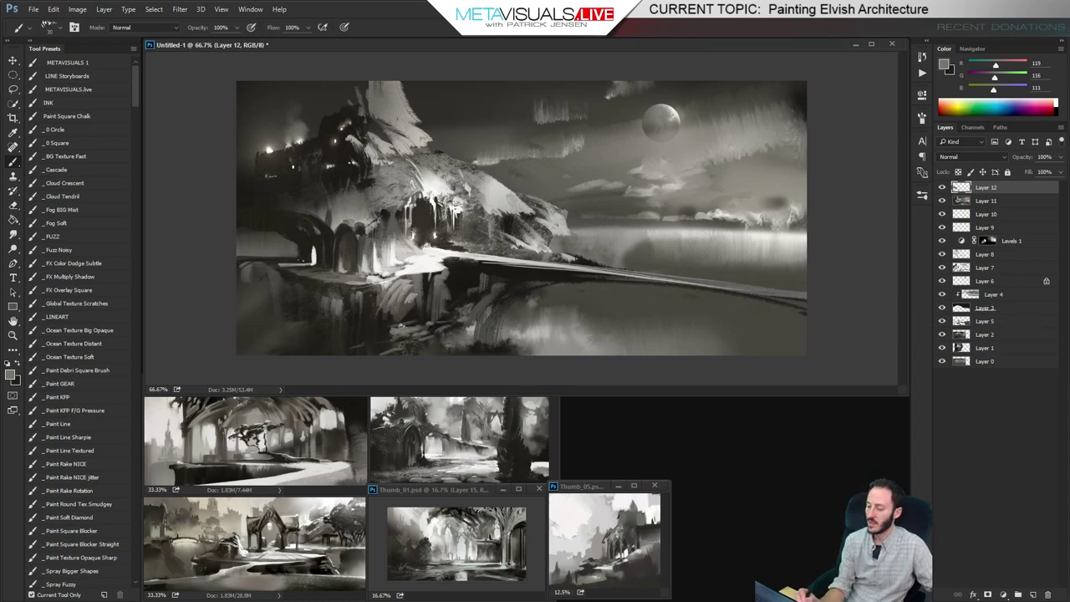
Paint sampled near-black strokes over the foliage above the columns beside the small arch and near-white highlights on the rock above them
left_click(399, 213, "alt")
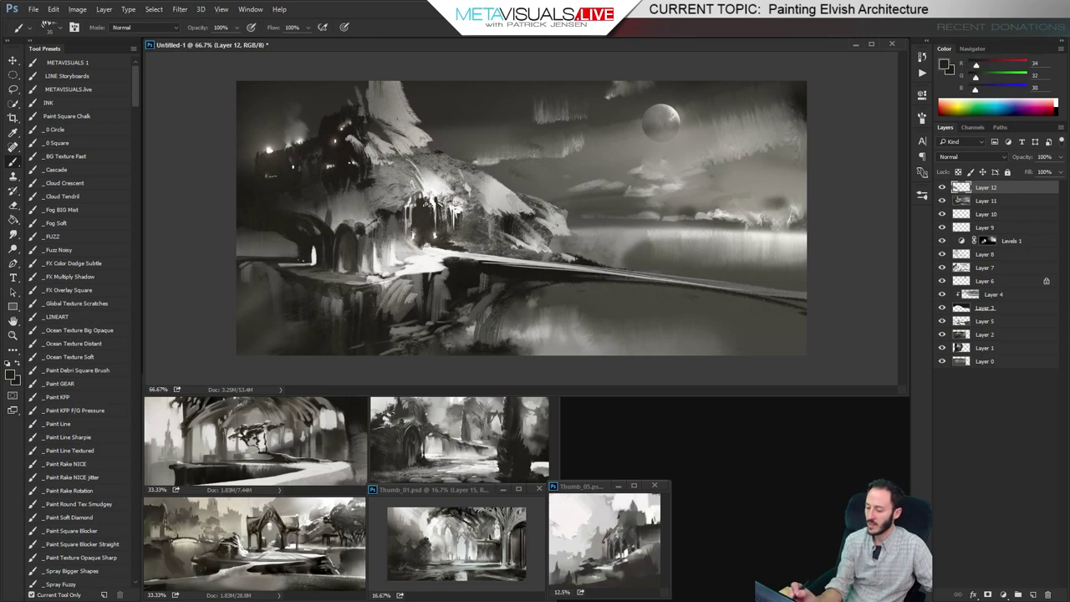
left_click_drag(402, 214, 374, 218)
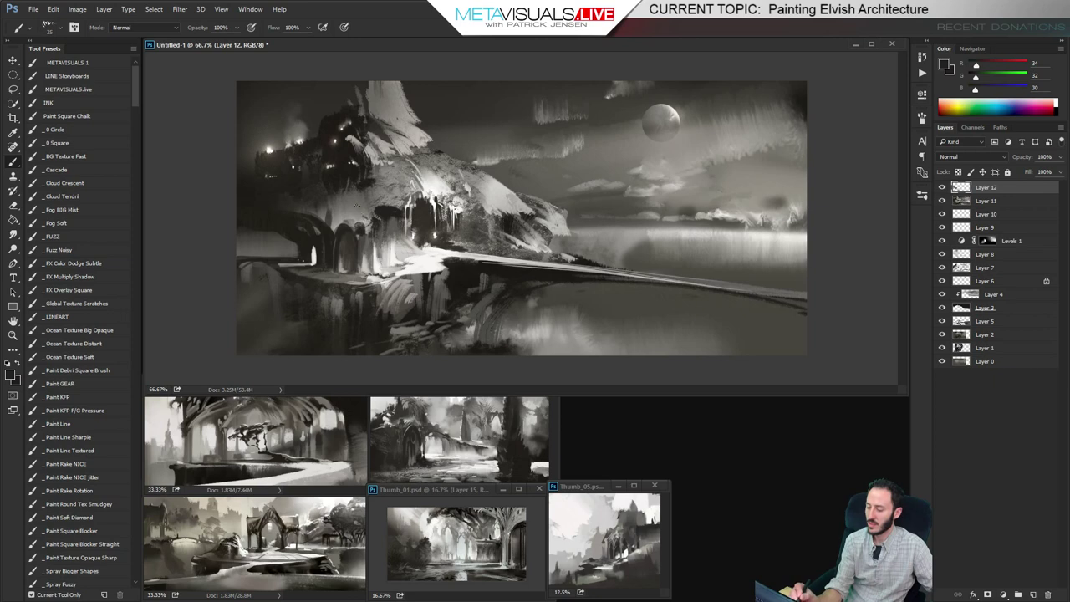
left_click(438, 212, "alt")
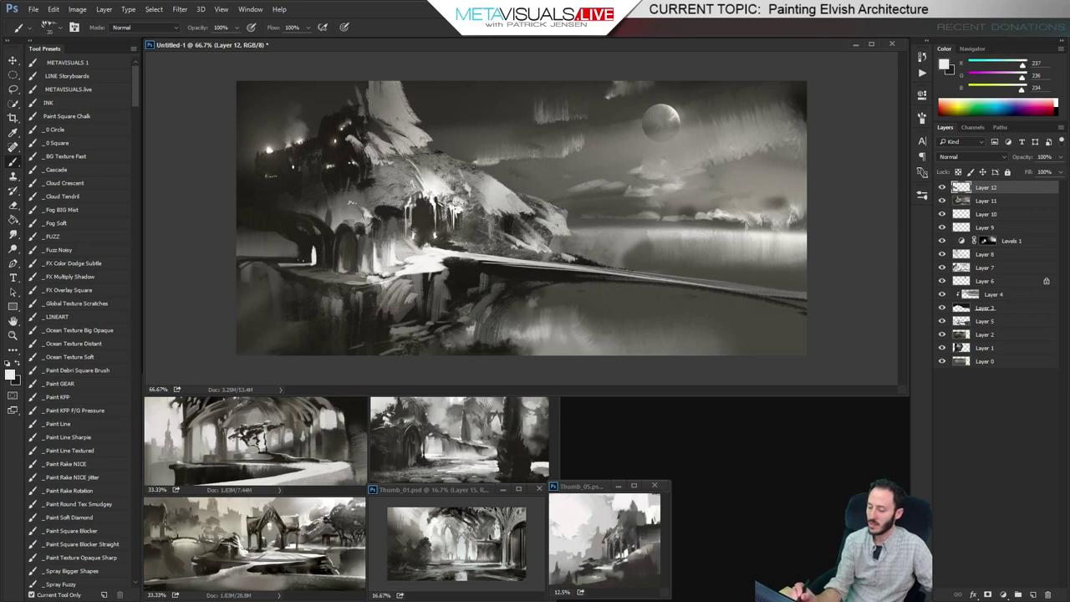
mouse_move(357, 194)
left_mouse_down()
mouse_move(368, 214)
mouse_move(355, 193)
mouse_move(376, 200)
mouse_move(353, 180)
mouse_move(358, 216)
mouse_move(357, 183)
mouse_move(381, 193)
left_mouse_up()
left_click(343, 238, "alt")
key("bracketright")
key("bracketright")
key("bracketright")
key("bracketleft")
key("bracketleft")
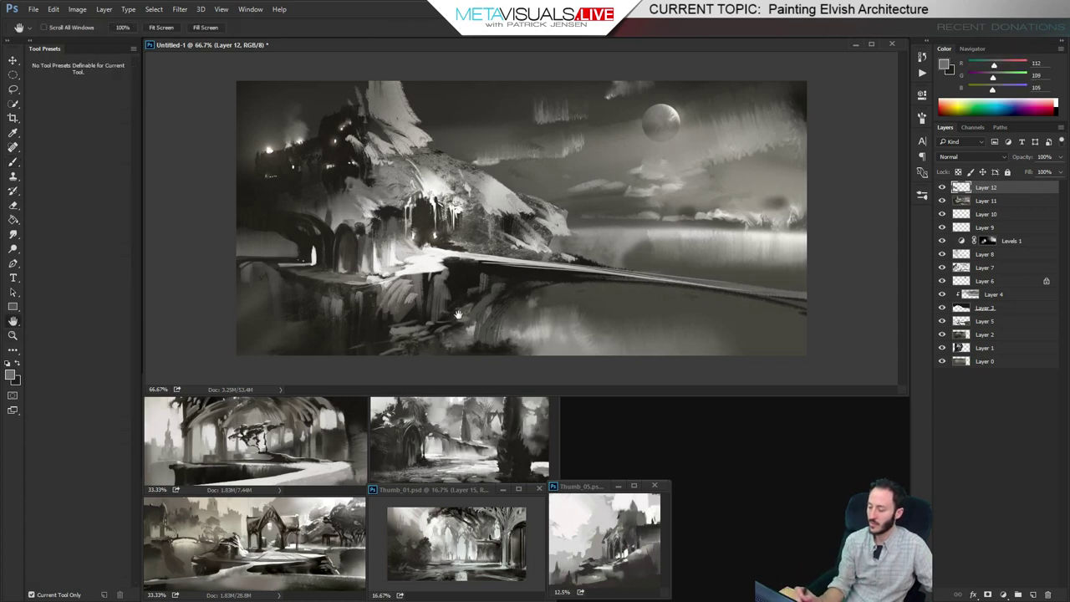
left_click(575, 297, "alt")
left_click(602, 287, "ctrl")
left_click(431, 179, "alt")
key("bracketright")
key("bracketright")
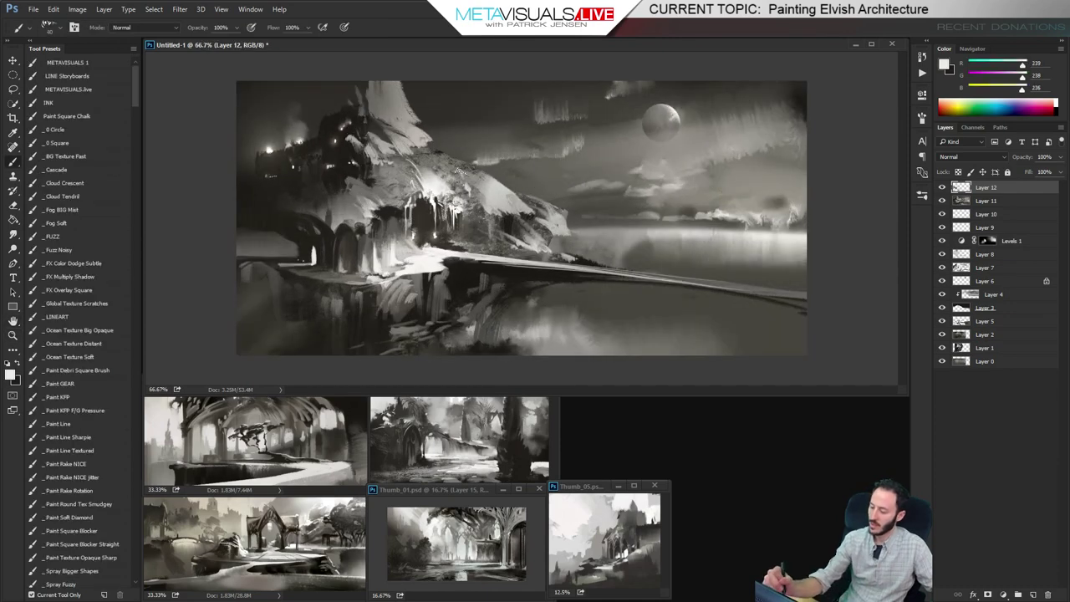
mouse_move(486, 186)
left_mouse_down()
mouse_move(422, 146)
mouse_move(514, 195)
left_mouse_up()
key("ctrl+z")
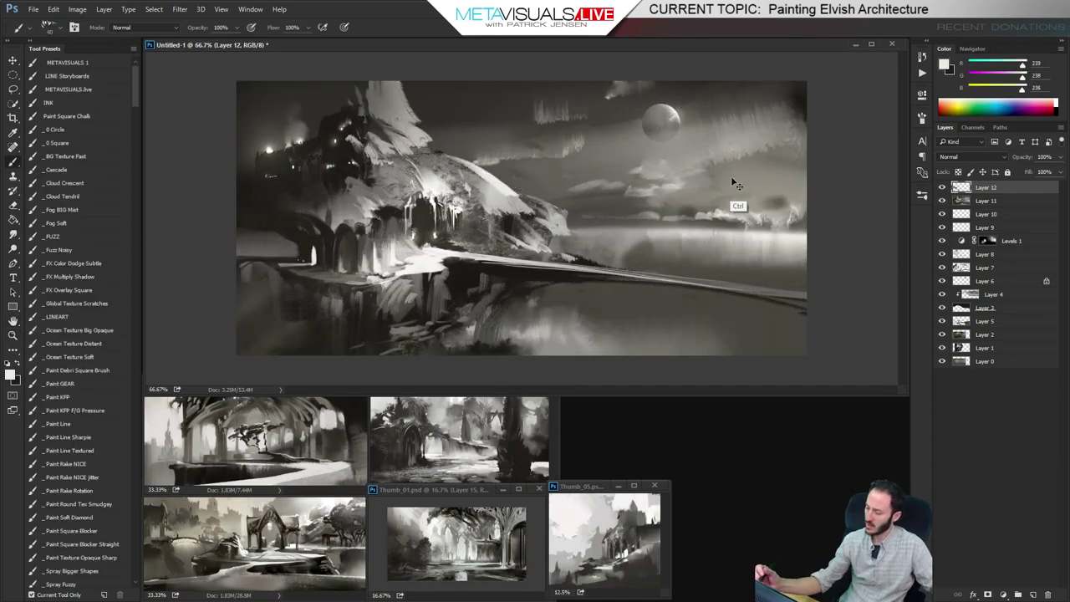
Paint near-white highlight strokes down the moonlit slope of the rocky peak toward its lower shoulder
key("h")
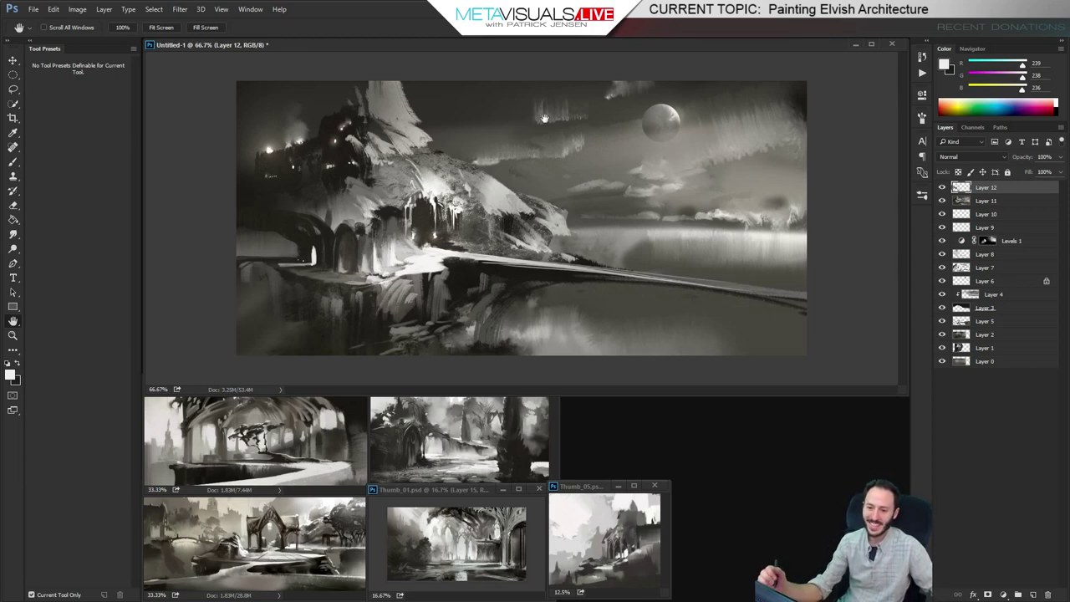
key("b")
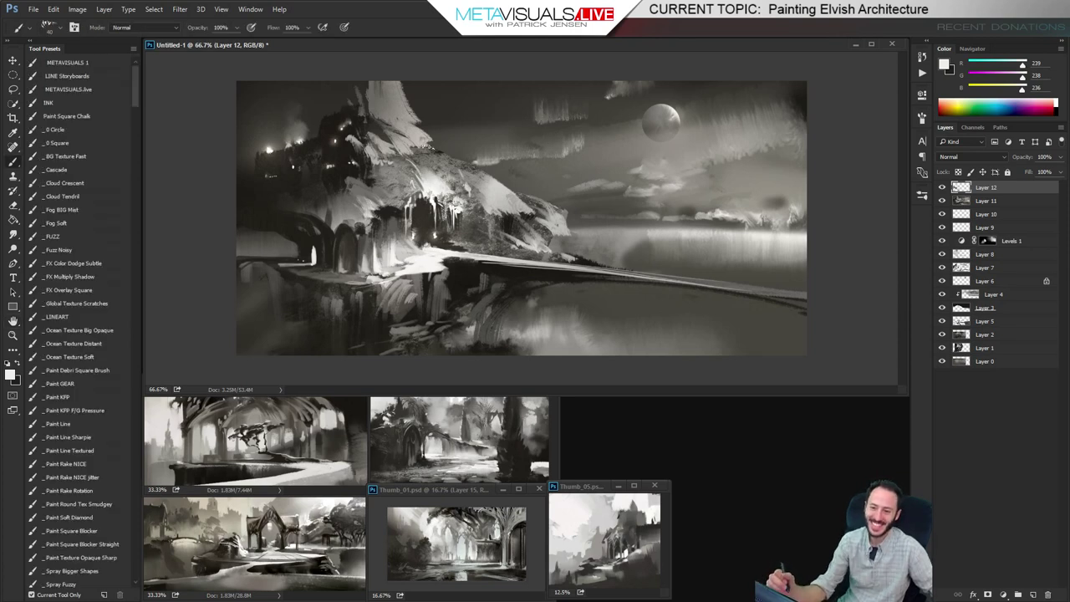
key("space")
key("bracketright")
key("bracketright")
key("bracketright")
key("bracketright")
key("bracketright")
key("bracketright")
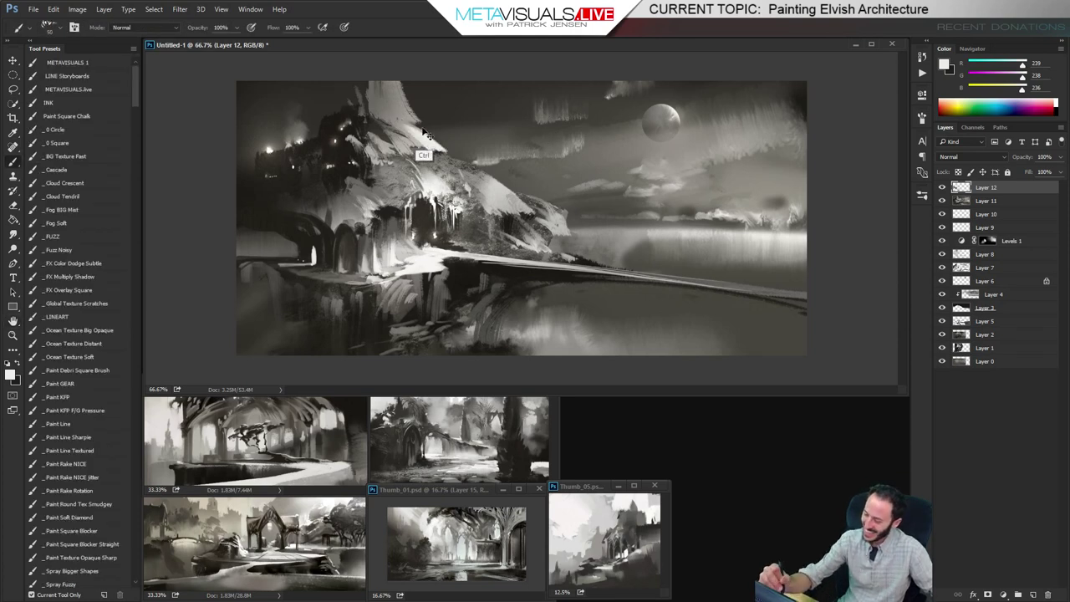
key("e")
key("b")
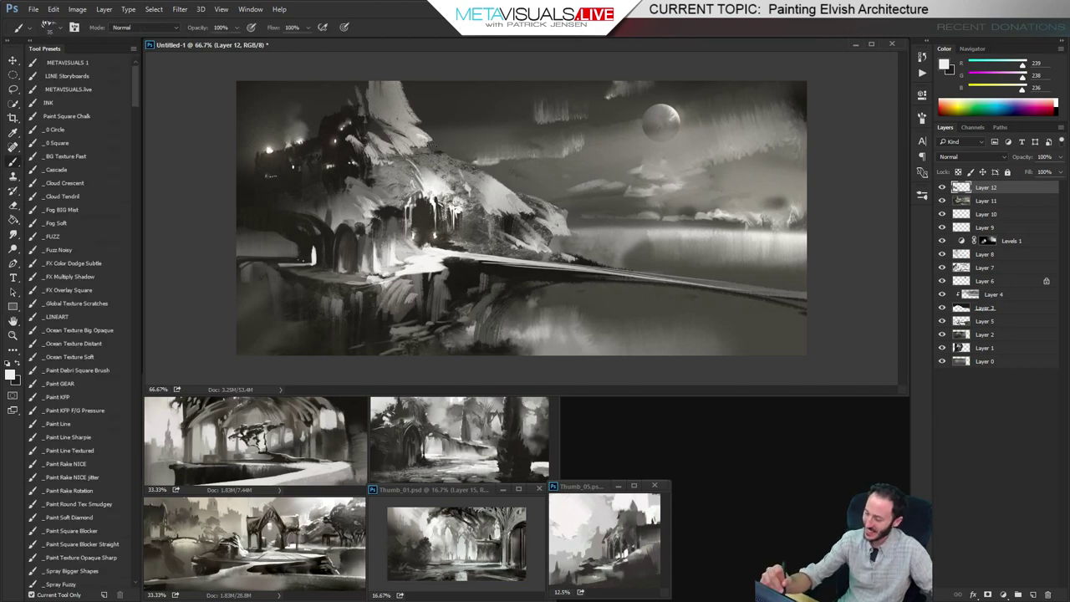
key("bracketleft")
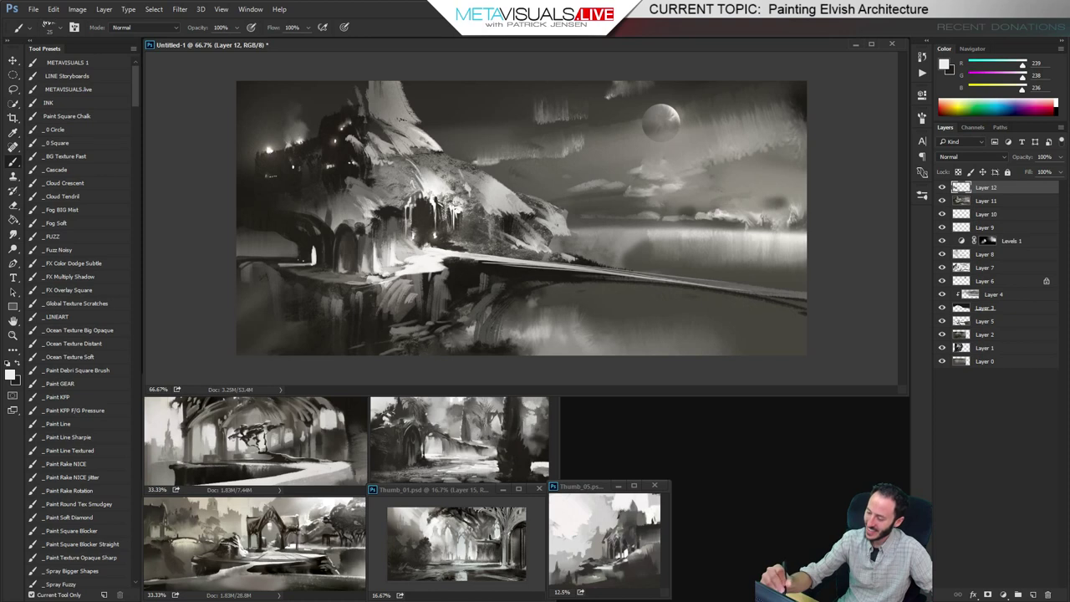
left_click_drag(401, 118, 453, 154)
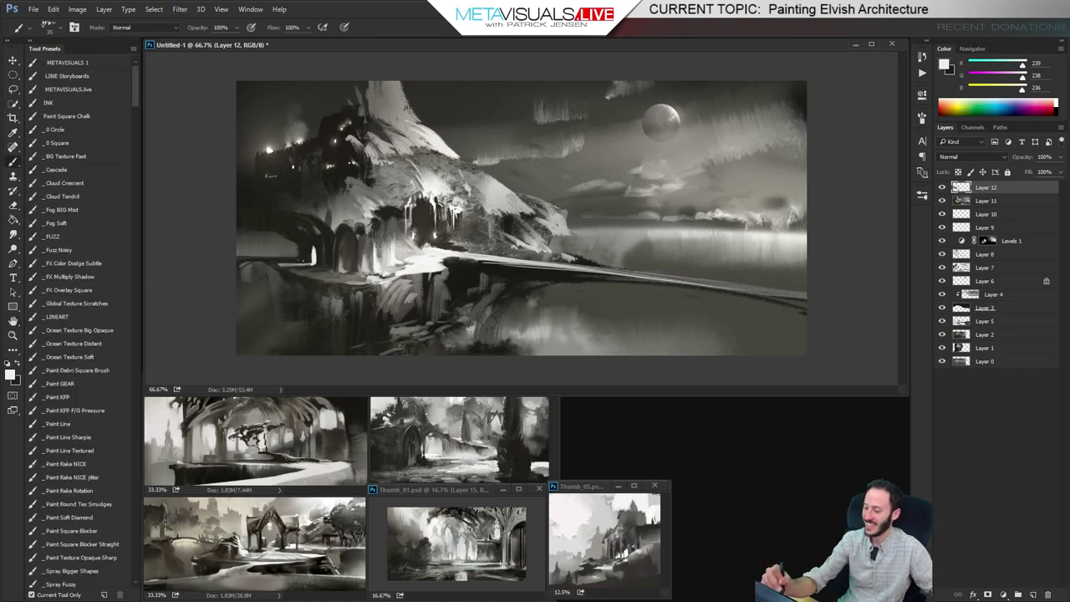
Paint thin near-white arch lines on the face of the peak's summit and a vertical edge along its shadowed side with a small brush
key("bracketleft")
key("bracketleft")
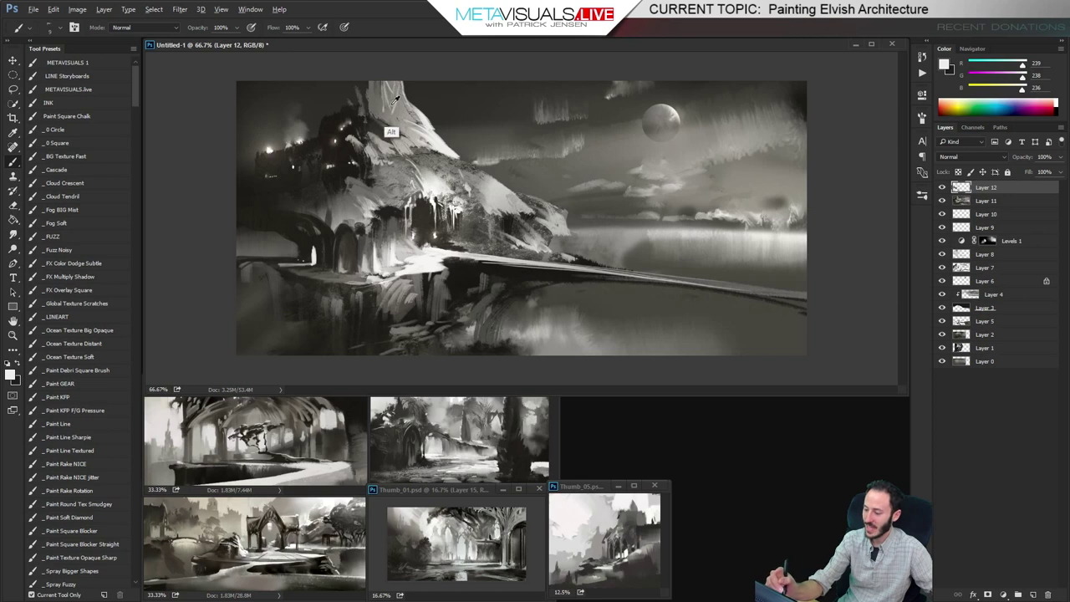
left_click(387, 102, "alt")
left_click(428, 129, "alt")
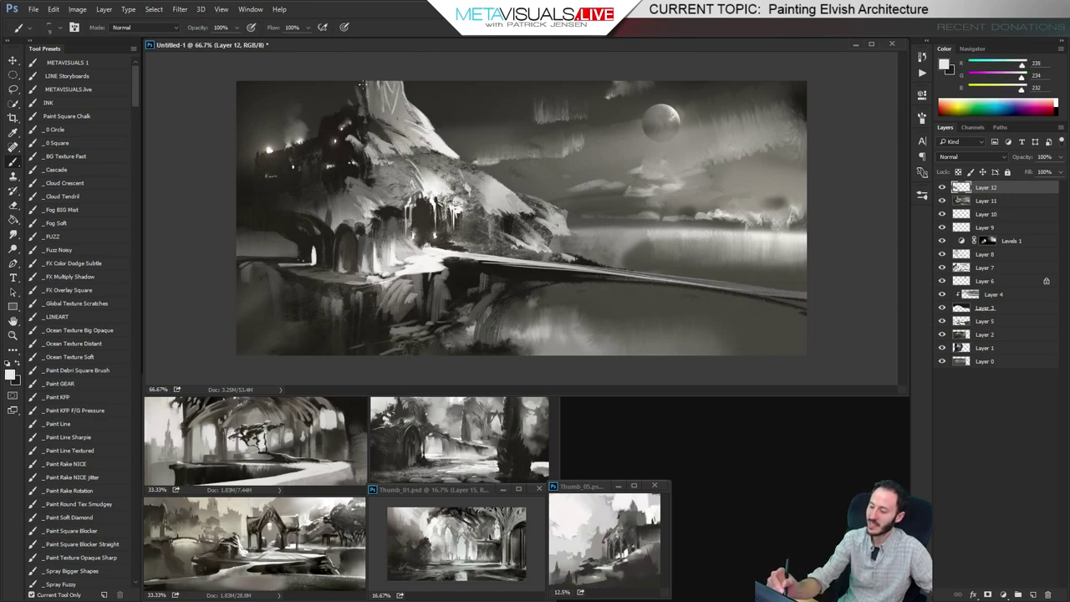
left_click_drag(361, 84, 358, 106)
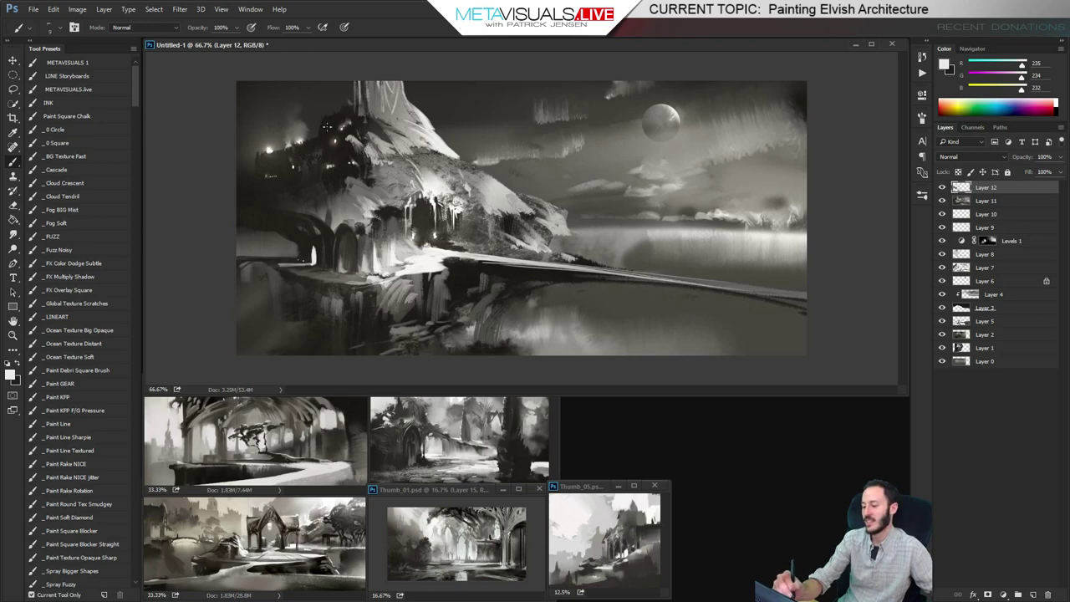
Paint curved near-white strokes along the upper edge of the rock shoulder nearest the water
left_click(521, 199, "ctrl+alt")
left_click(520, 199, "ctrl")
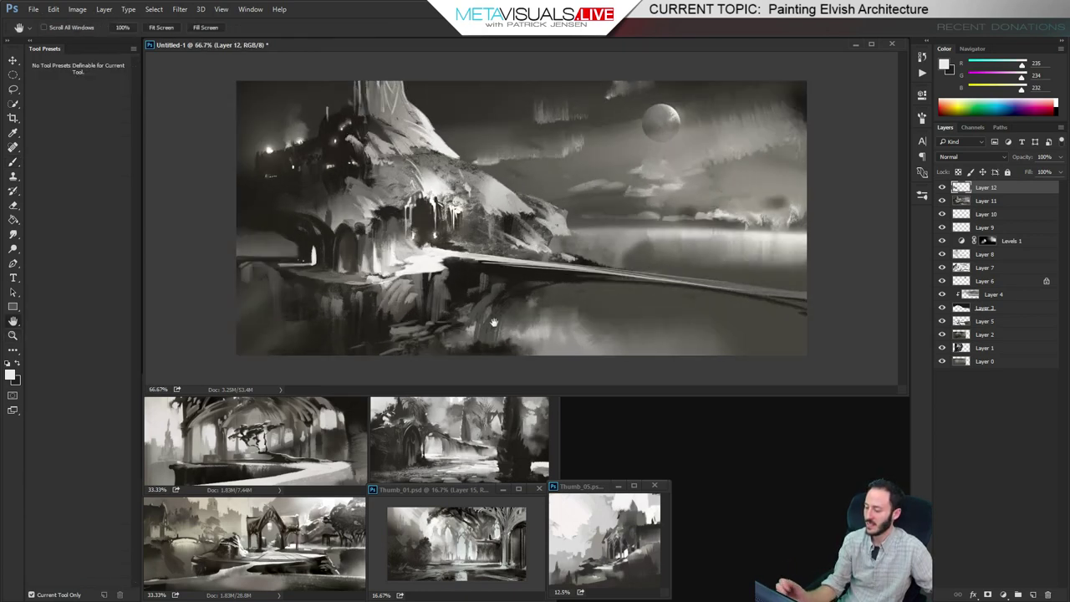
key("bracketright")
key("bracketright")
left_click_drag(510, 198, 550, 211)
key("bracketleft")
left_click_drag(525, 197, 545, 207)
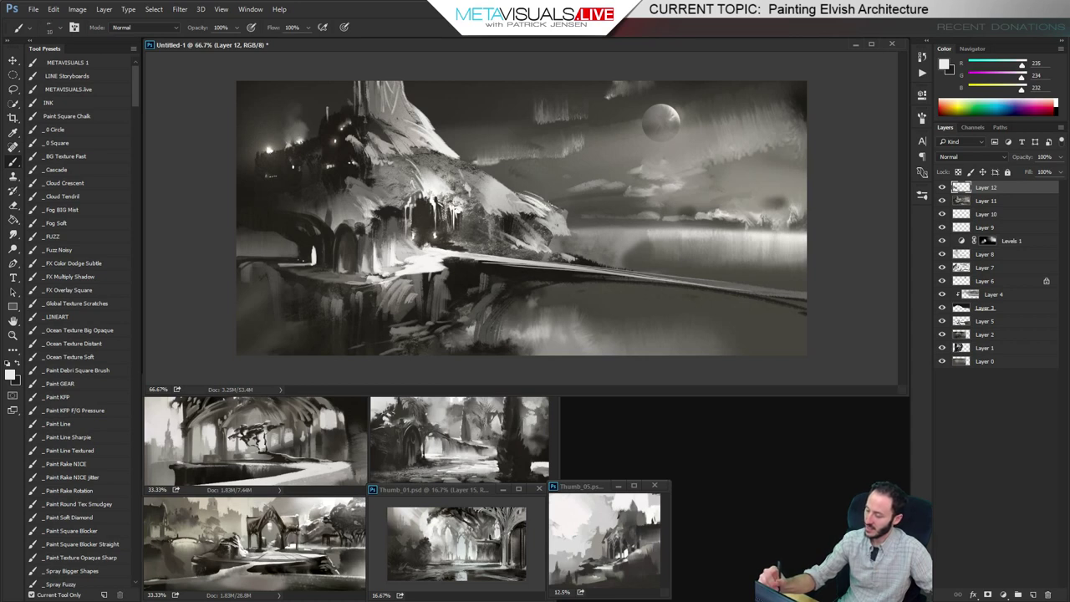
key("space")
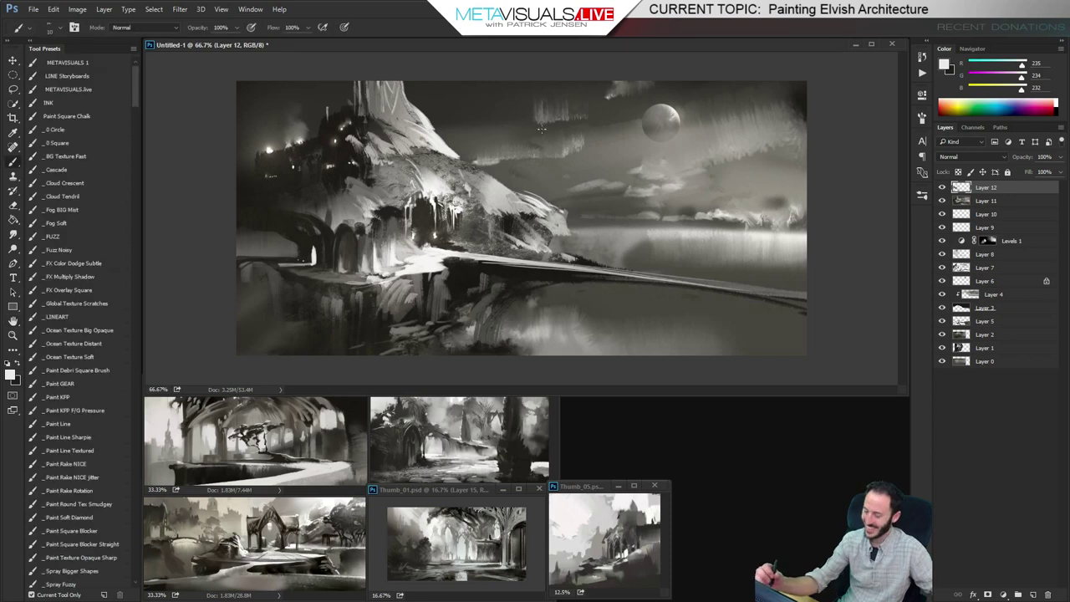
Shape the pointed rock overhang near the water with sampled tones and paint a dark outcrop beneath its tip
left_click(551, 249, "alt")
left_click_drag(516, 192, 556, 210)
left_click(576, 251, "alt")
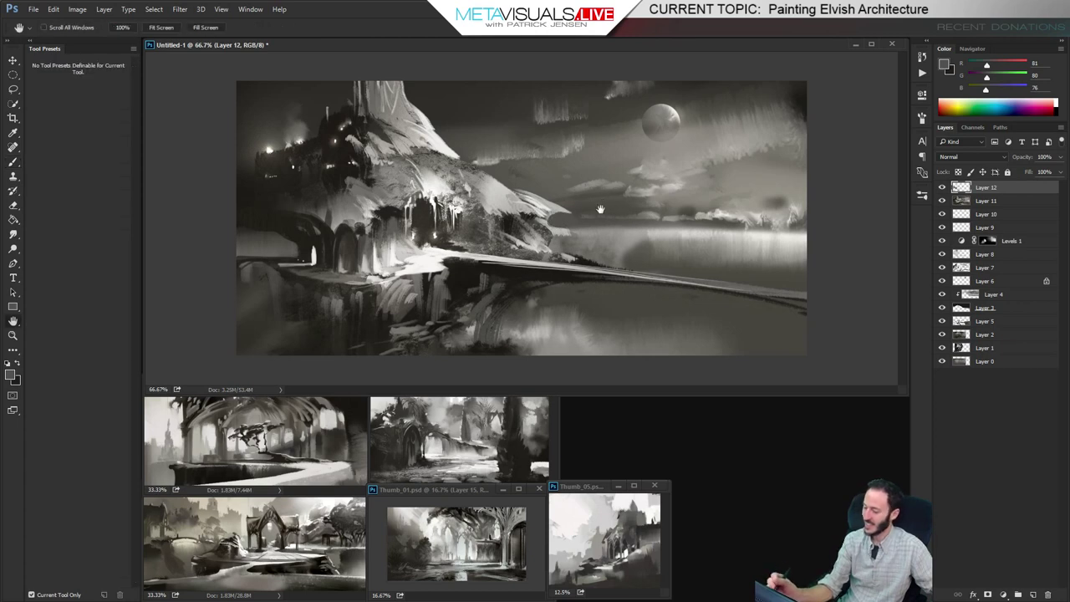
mouse_move(586, 224)
left_mouse_down("alt")
mouse_move(529, 215)
mouse_move(546, 247)
mouse_move(577, 230)
left_mouse_up("alt")
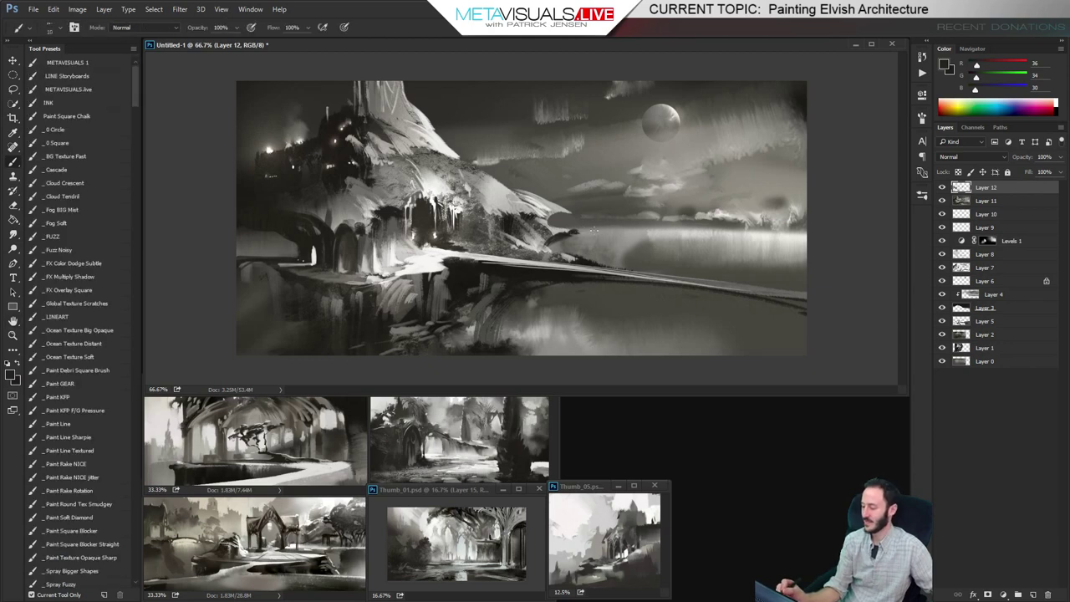
Paint a thin light-grey line from the dark outcrop toward the horizon and thin near-white lines across the water above the bridge
left_click(562, 226, "alt")
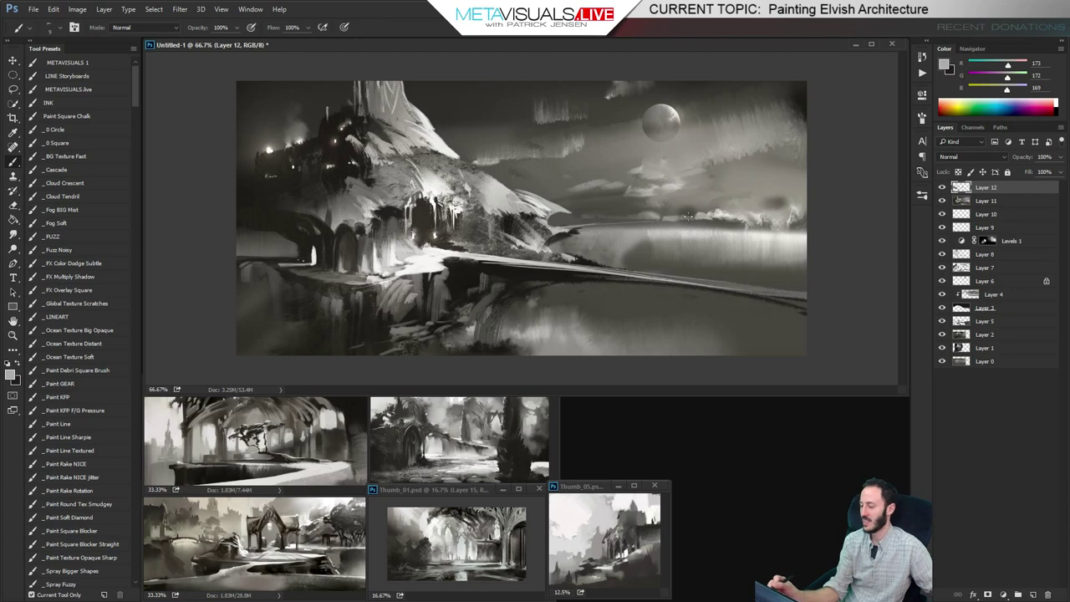
left_click(644, 219, "shift")
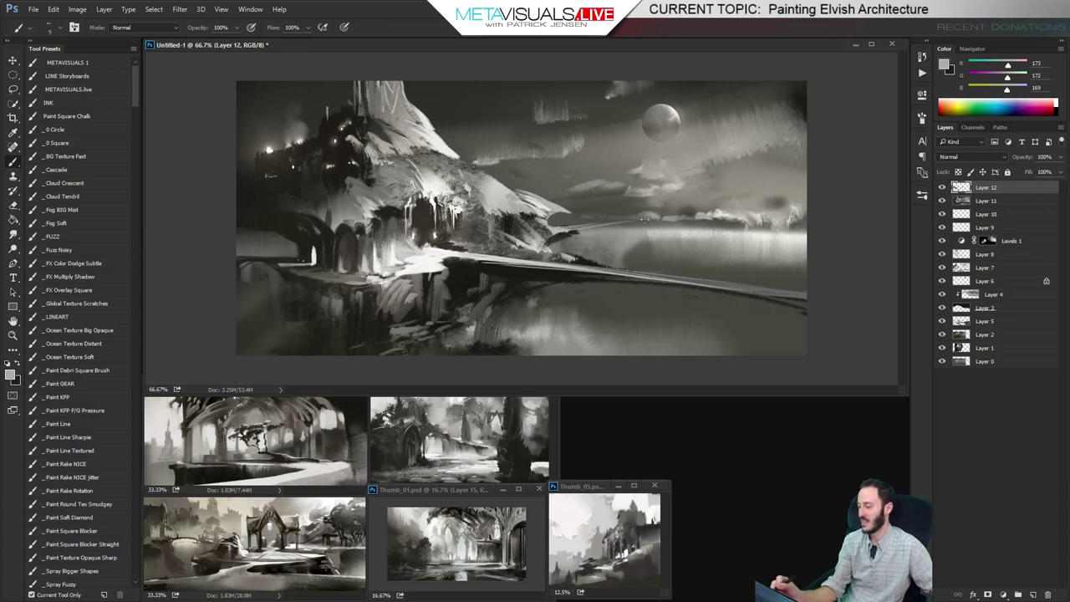
left_click(656, 246, "alt")
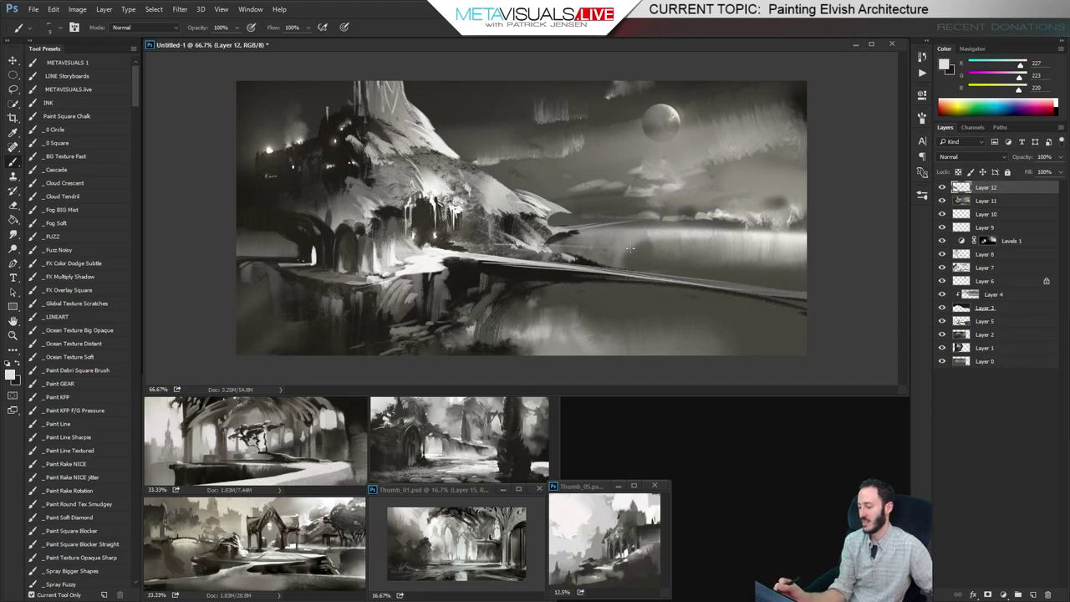
left_click_drag(643, 250, 483, 244)
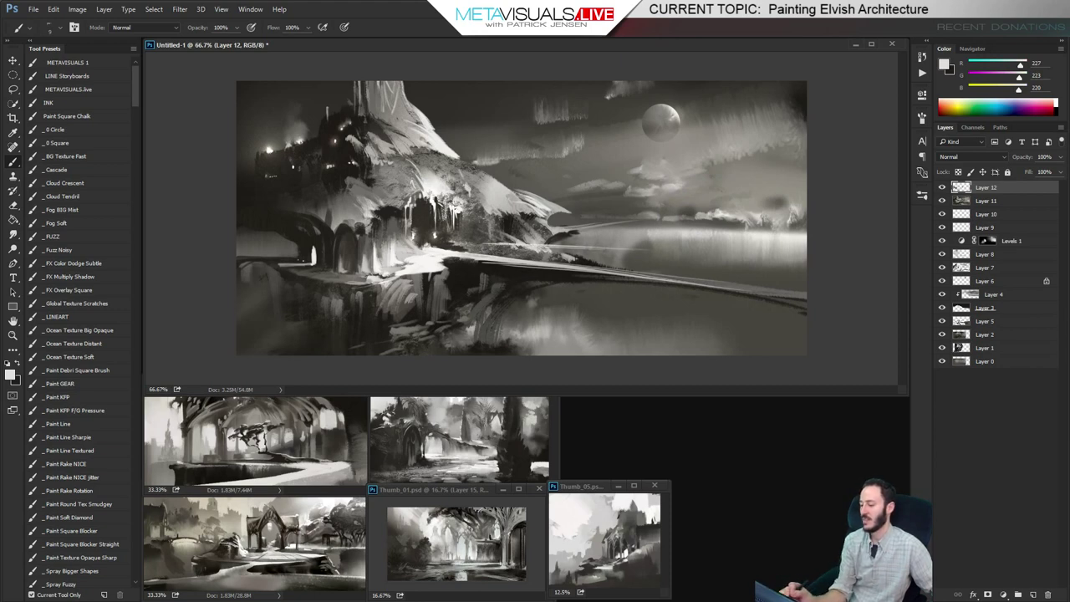
left_click_drag(552, 249, 731, 255)
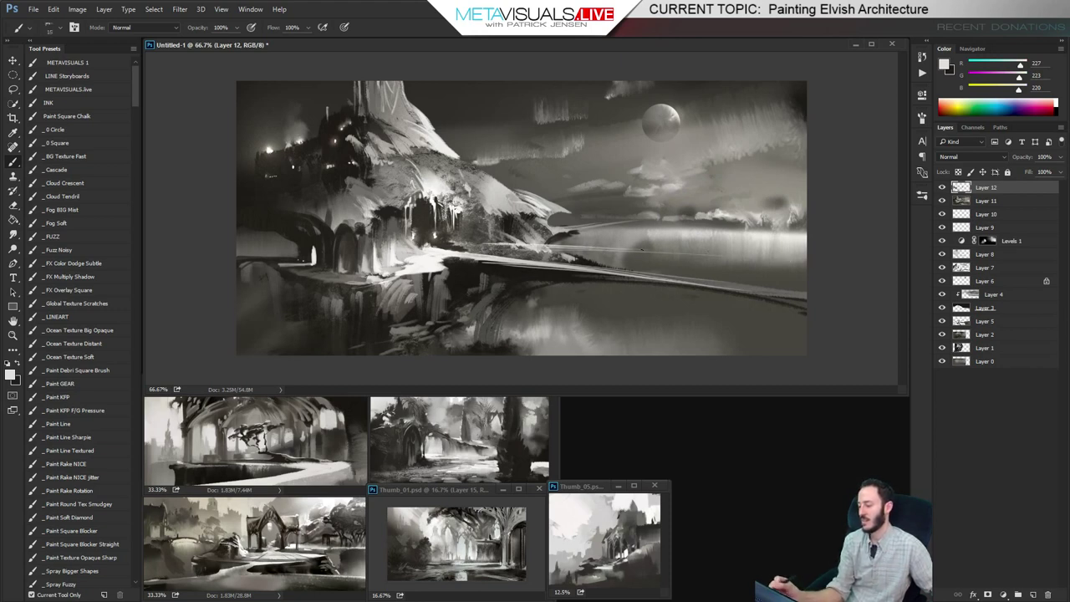
left_click_drag(539, 249, 677, 252)
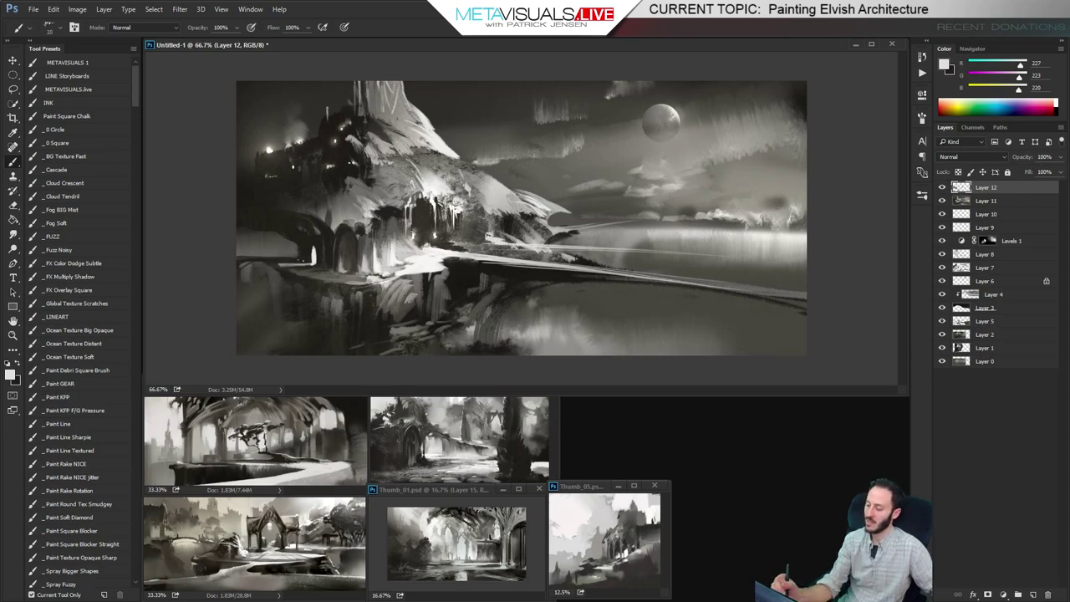
Paint a sampled dark-grey stroke over the ground at the foot of the central archway, working at 200% zoom
key("ctrl+space")
left_click_drag(429, 219, 501, 234)
left_click_drag(501, 263, 603, 244)
key("b")
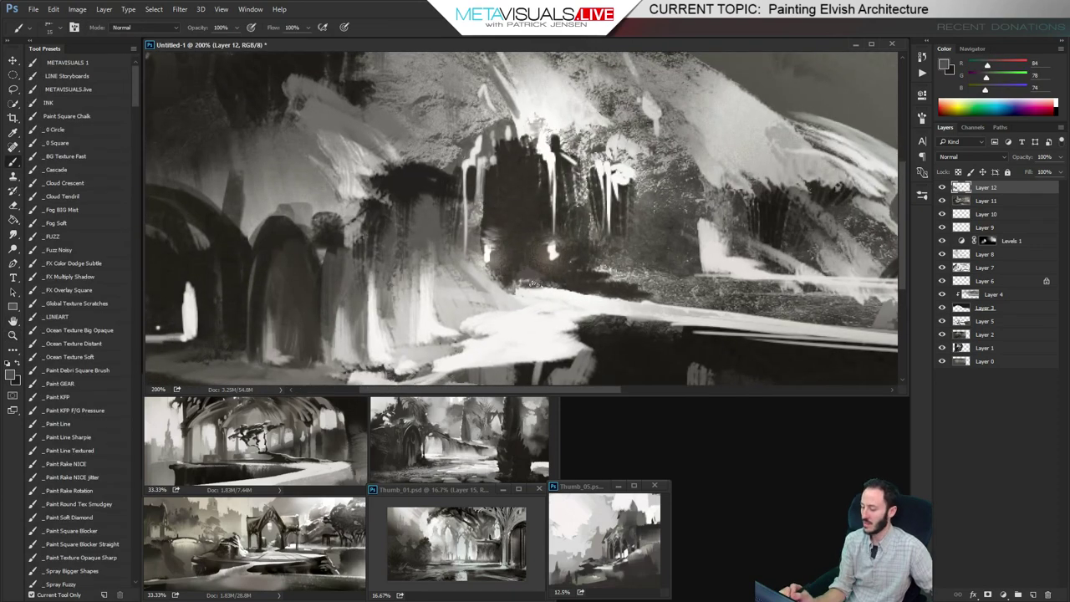
left_click_drag(517, 286, 612, 296)
Paint curved near-white ribs inside the dark opening of the central archway with a smaller brush
left_click(530, 329, "alt")
key("bracketleft")
key("bracketleft")
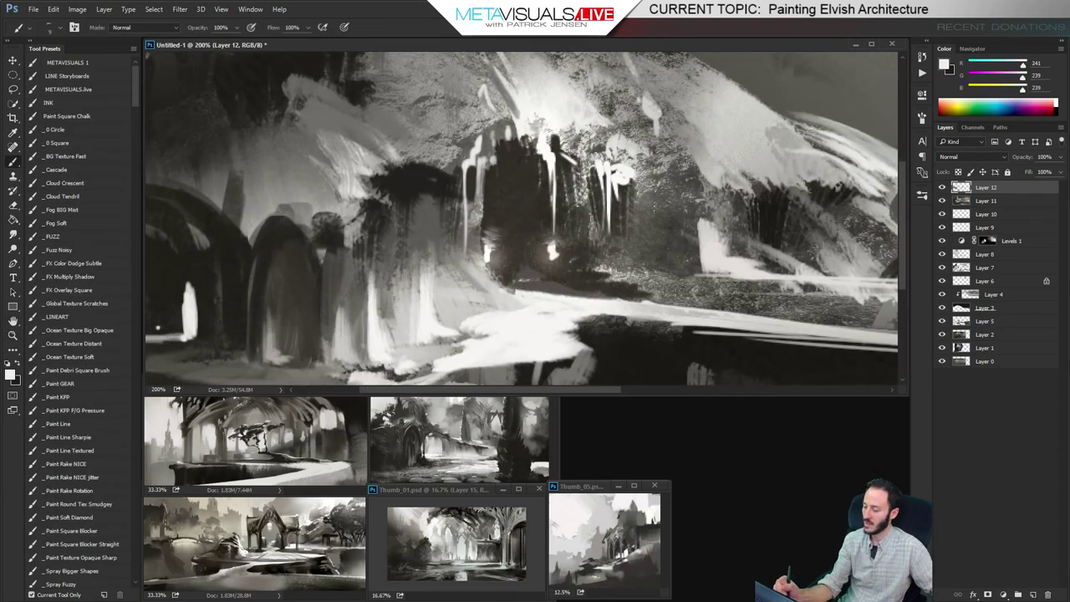
mouse_move(535, 219)
left_mouse_down()
mouse_move(532, 270)
mouse_move(522, 175)
mouse_move(516, 298)
mouse_move(501, 158)
left_mouse_up()
key("ctrl+z")
left_click_drag(519, 197, 502, 153)
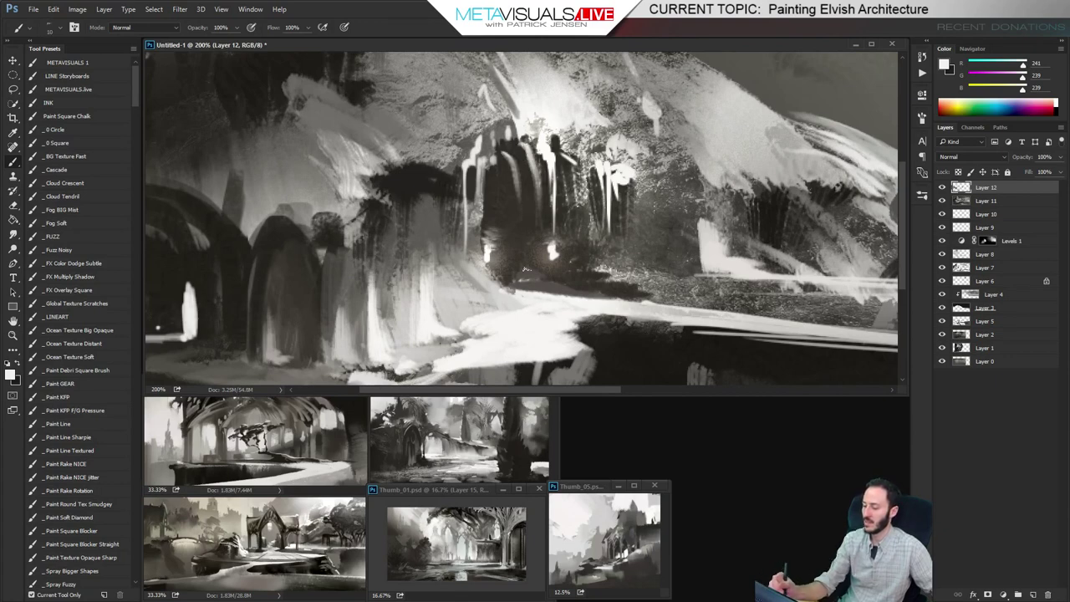
left_click_drag(527, 231, 497, 150)
Paint a sampled grey vertical stroke inside the central archway, and return the view to the whole painting
key("bracketright")
key("bracketright")
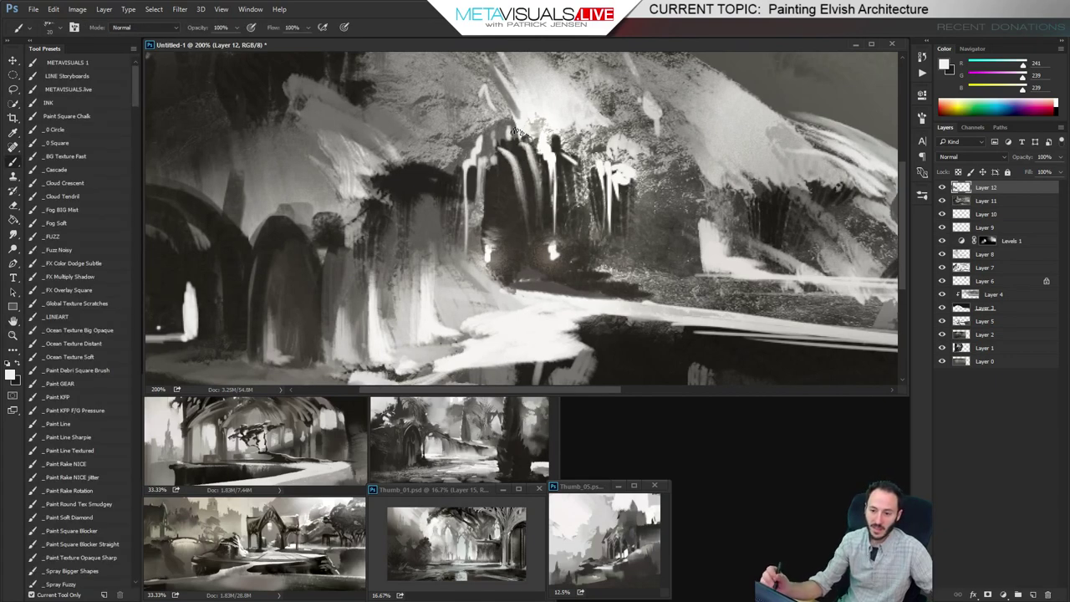
left_click(531, 227, "alt")
mouse_move(514, 157)
left_mouse_down()
mouse_move(529, 209)
mouse_move(525, 247)
left_mouse_up()
key("bracketleft")
key("z")
left_click(628, 321, "alt")
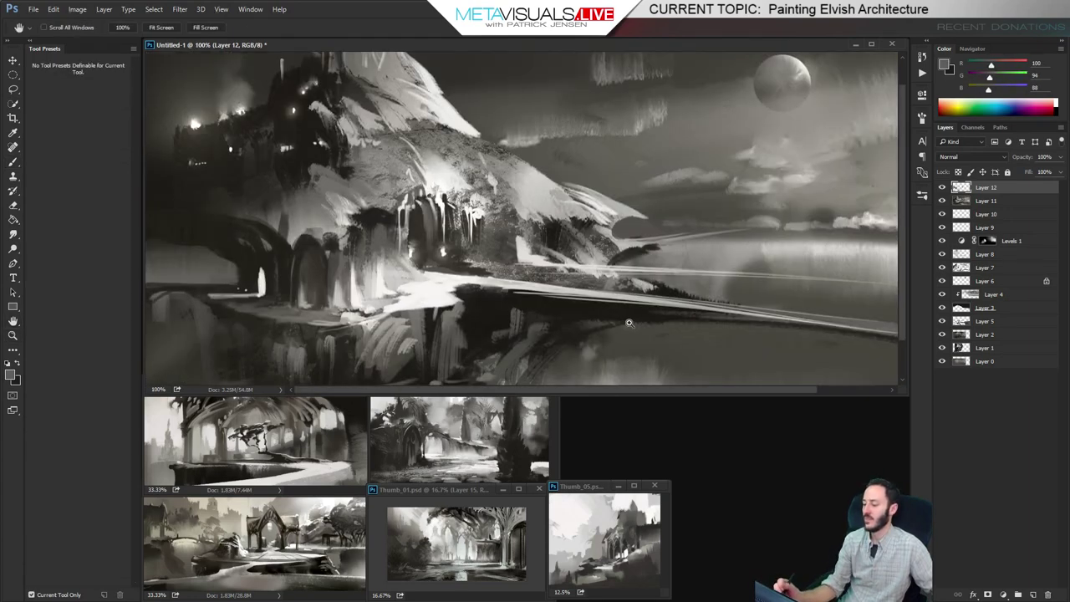
left_click(627, 320, "alt")
left_click(630, 322)
left_click_drag(584, 314, 637, 323)
left_click(638, 322, "alt")
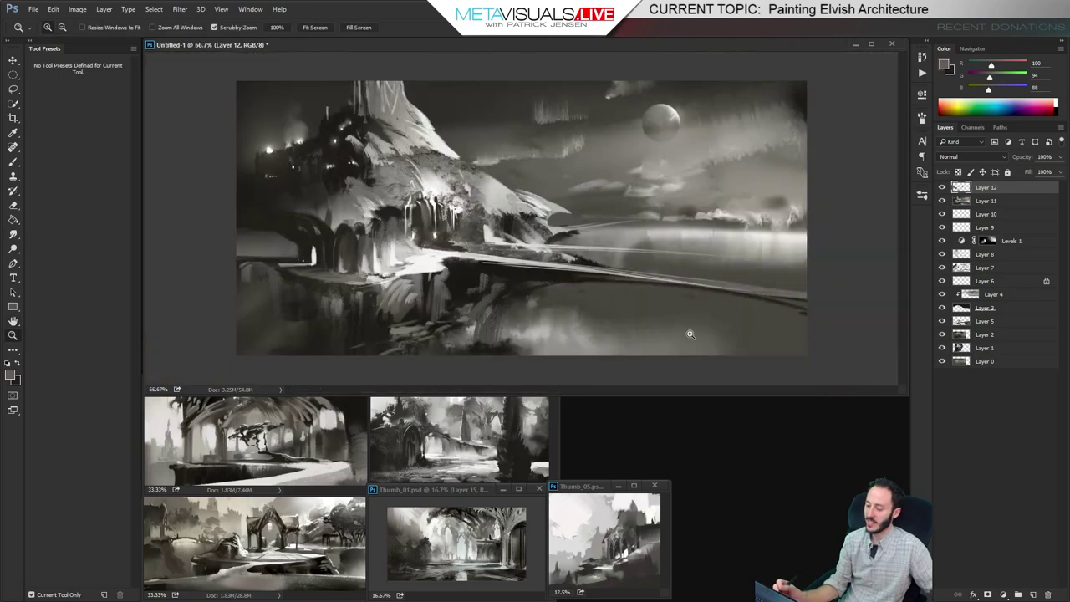
Paint sampled grey strokes with a larger brush through the large arch opening at the painting's left edge
key("b")
left_click(296, 239, "alt")
key("bracketright")
key("bracketright")
key("bracketright")
key("bracketright")
mouse_move(294, 237)
left_mouse_down()
mouse_move(274, 219)
mouse_move(277, 248)
mouse_move(260, 225)
mouse_move(268, 260)
mouse_move(256, 226)
mouse_move(264, 254)
left_mouse_up()
left_click(273, 276, "alt")
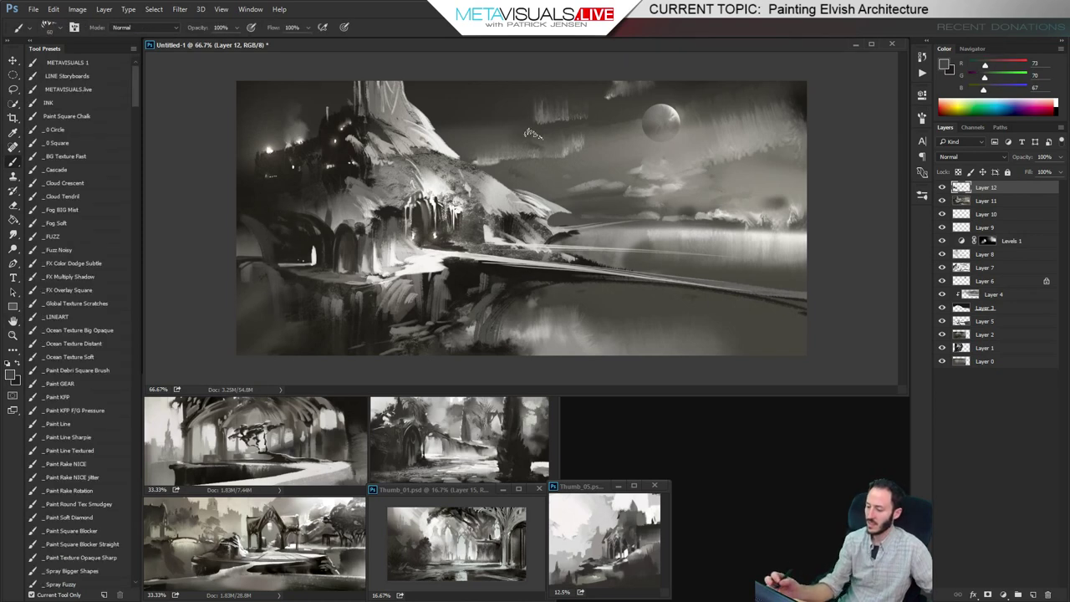
Paint sampled near-black strokes over the misty area above the castle lights to extend the dark cliff silhouette beside the peak
left_click(377, 94, "alt")
key("bracketleft")
key("bracketleft")
key("bracketleft")
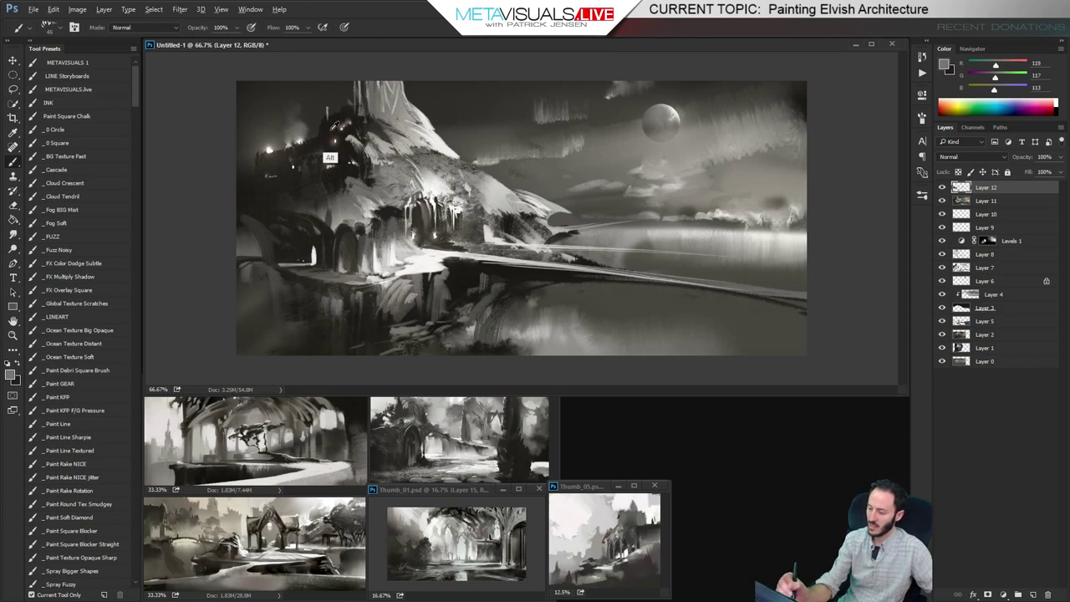
left_click(319, 130, "alt")
left_click_drag(313, 127, 303, 142)
key("bracketleft")
key("bracketleft")
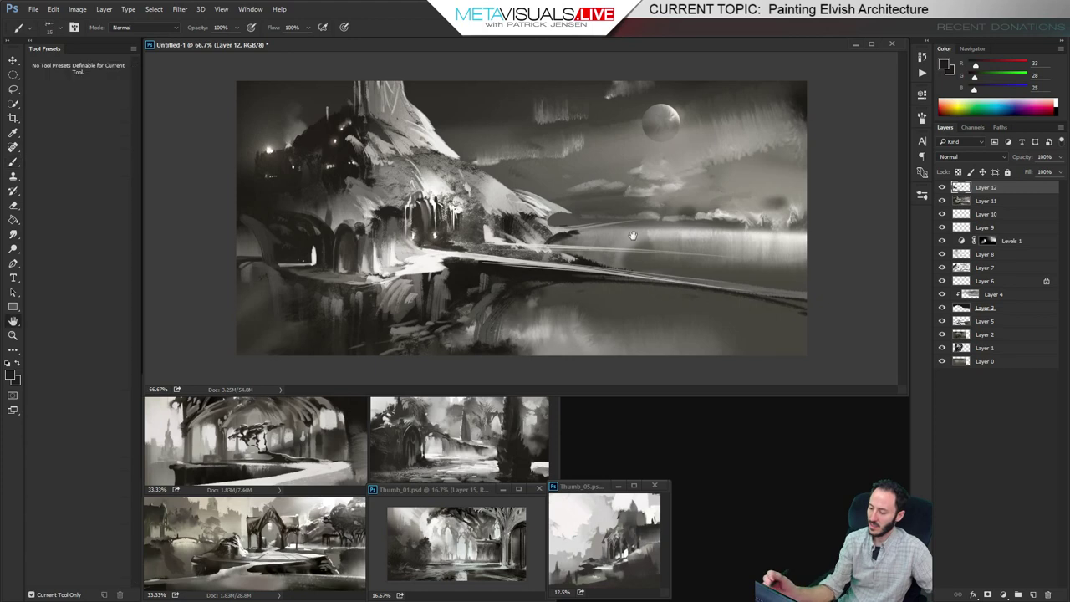
Paint sampled light grey strokes on the bright ground and bridge edge in front of the archways
left_click(409, 248, "alt")
key("bracketright")
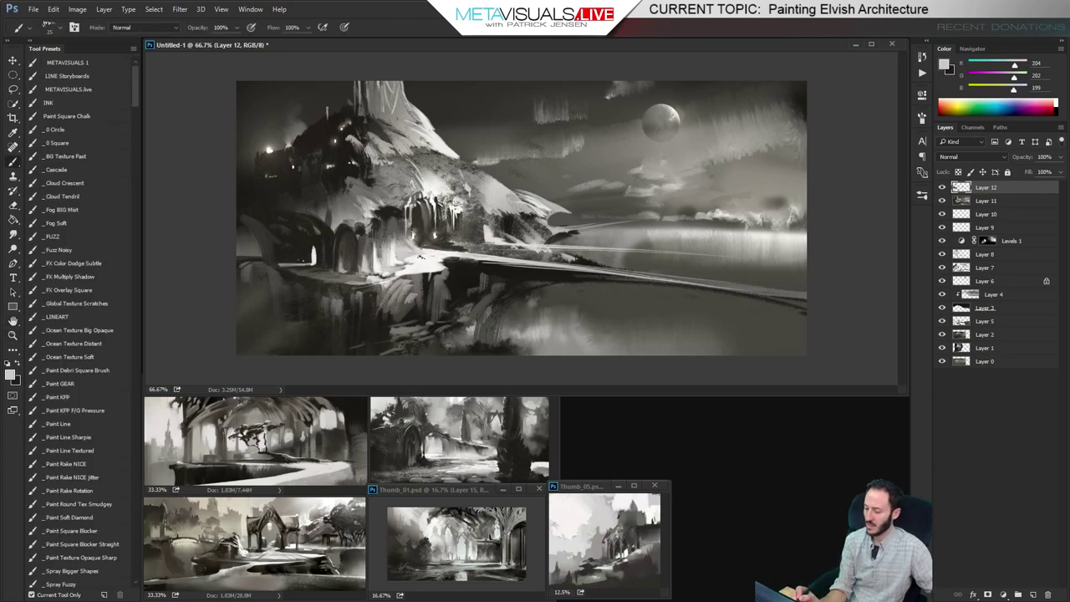
left_click_drag(437, 270, 449, 266)
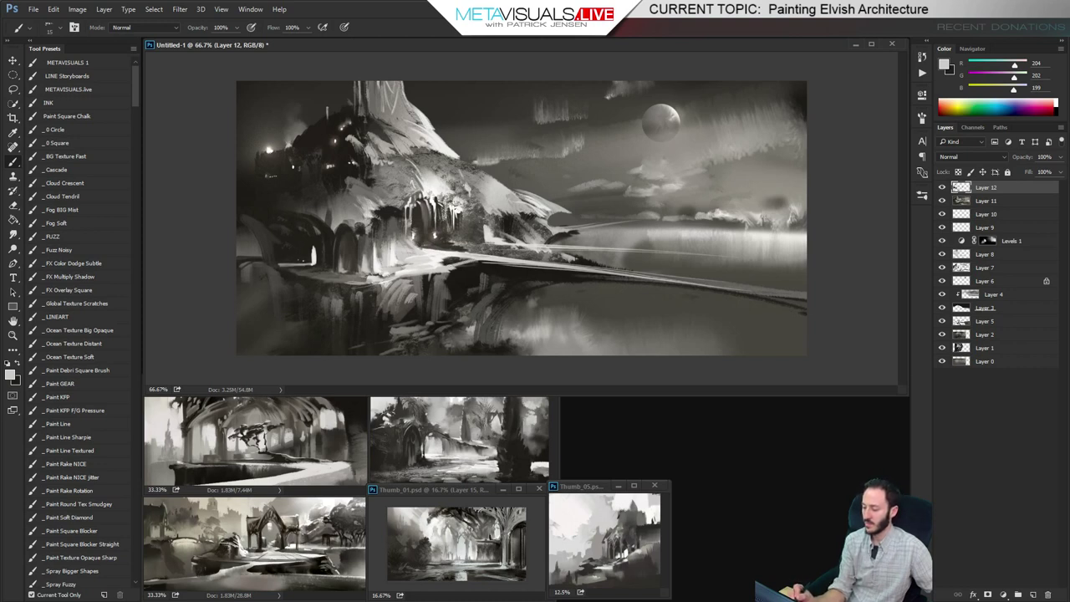
left_click_drag(468, 265, 490, 261)
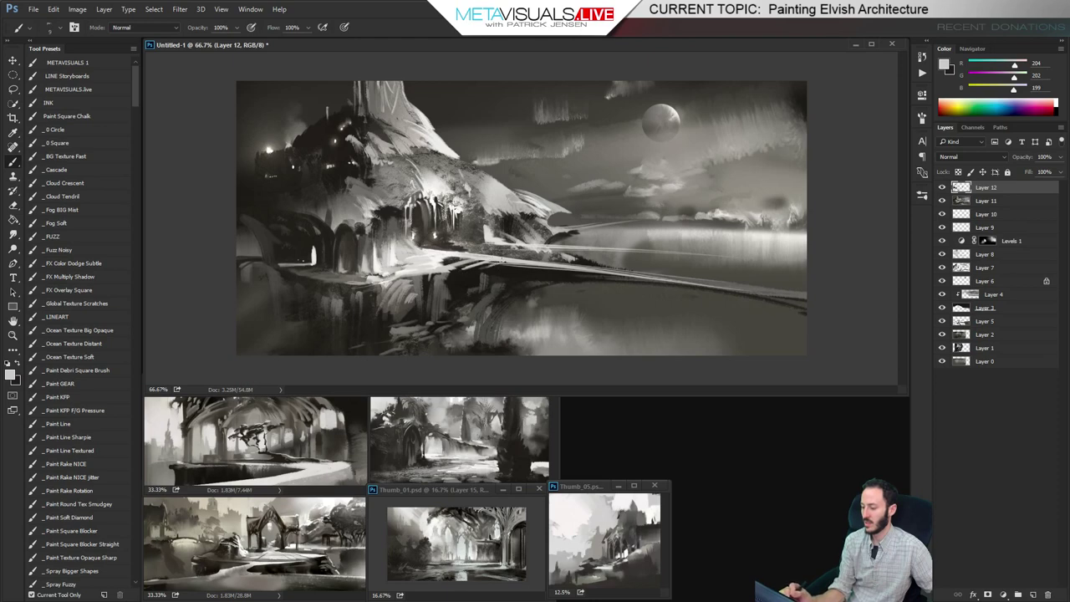
key("space")
key("space")
key("space")
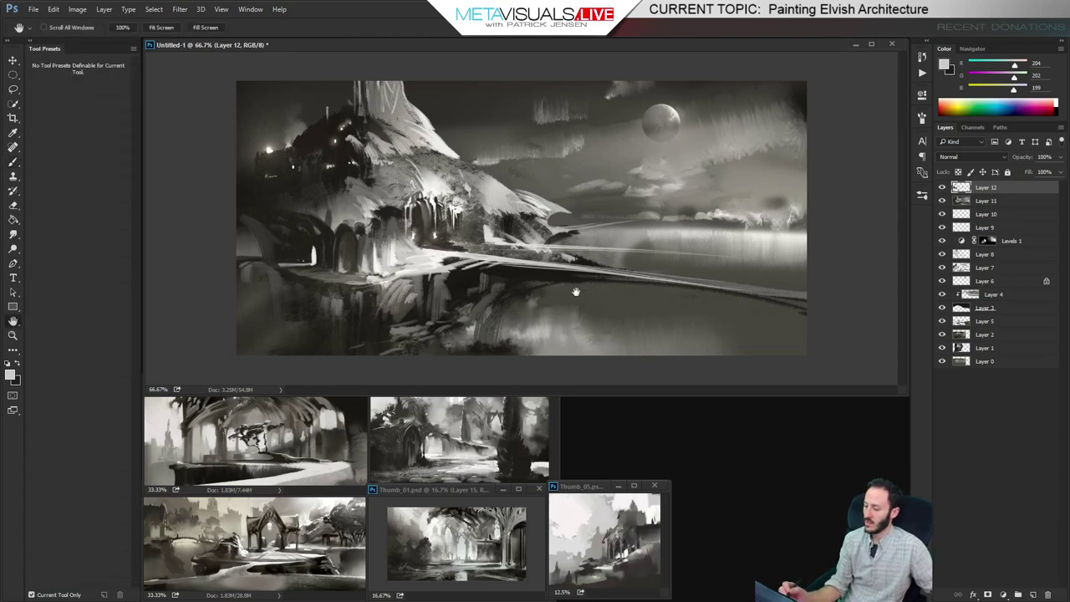
Paint sampled dark grey over the low clouds along the horizon with a larger brush
left_click(694, 235, "alt")
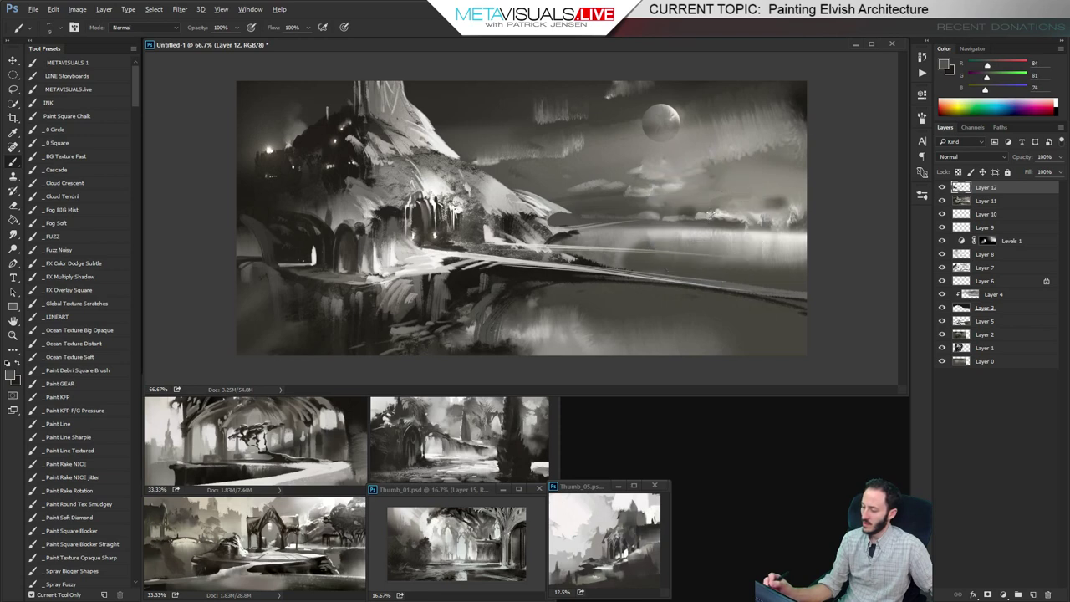
key("]")
mouse_move(713, 220)
left_mouse_down()
mouse_move(700, 215)
mouse_move(727, 217)
mouse_move(693, 221)
left_mouse_up()
left_click(722, 214, "alt")
key("r")
key("space")
Paint a sampled near-white cloud highlight just above the horizon near the painting's right edge
left_click(757, 218, "alt")
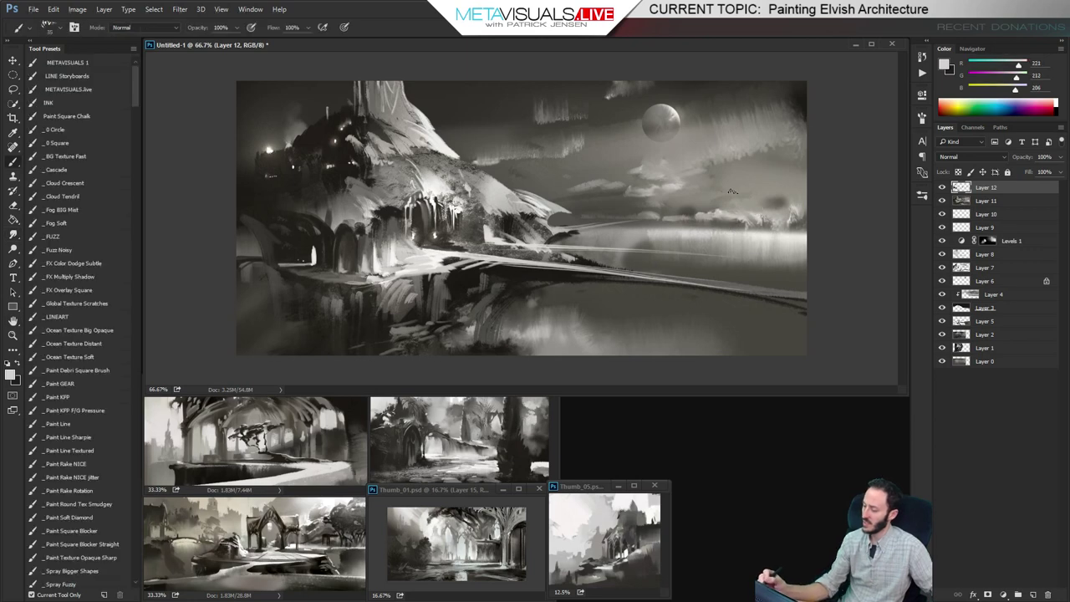
left_click_drag(758, 190, 789, 188)
key("r")
key("space")
key("b")
left_click(786, 170, "alt")
key("space")
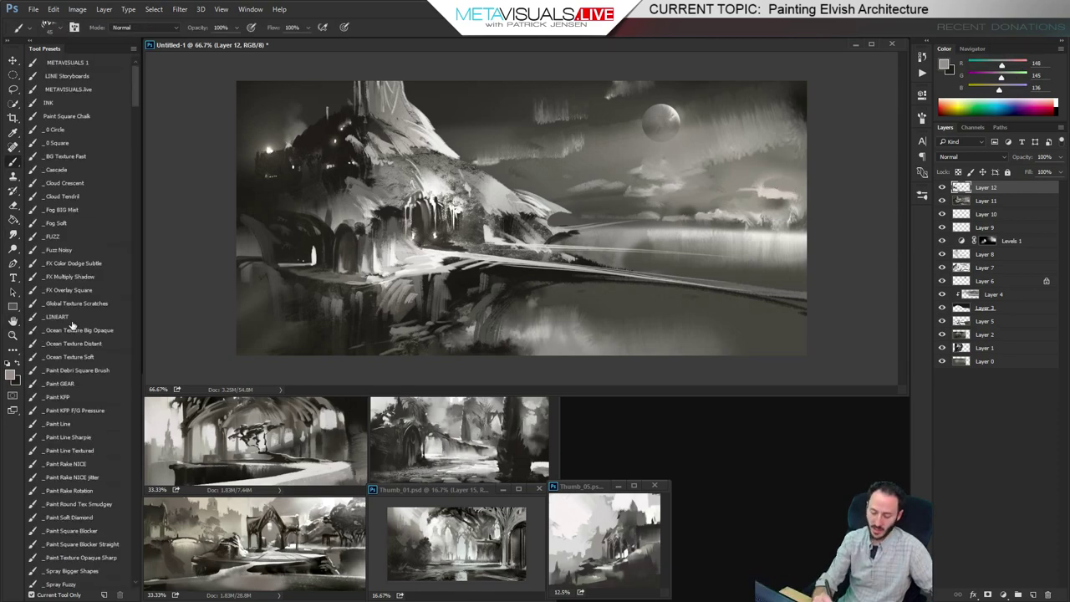
Scatter small white stars across the dark upper sky with a speckle brush reduced to 175 px
right_click(483, 157)
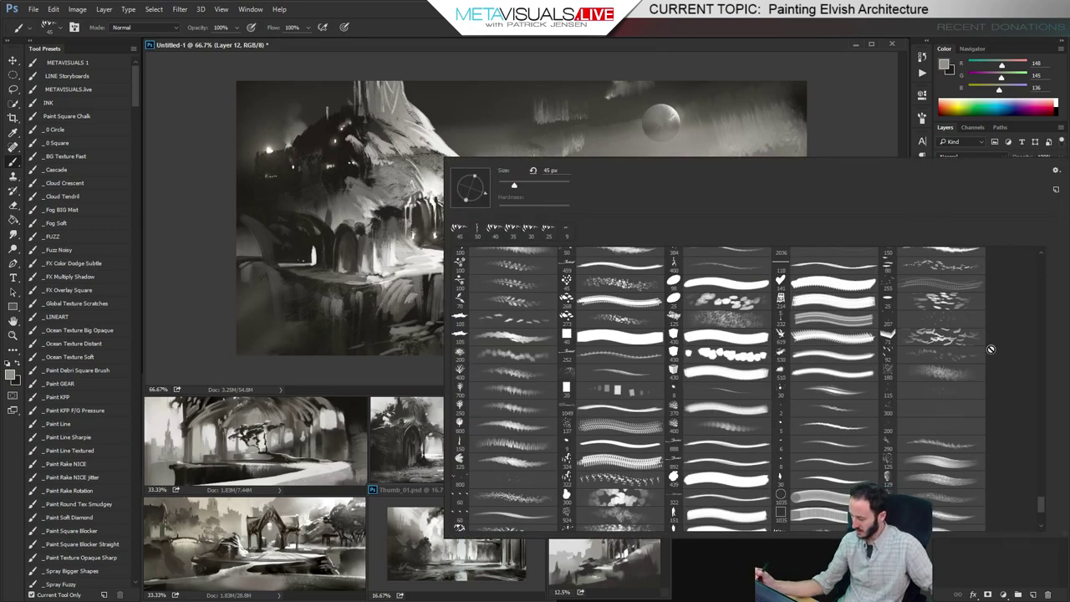
left_click_drag(1041, 505, 1041, 415)
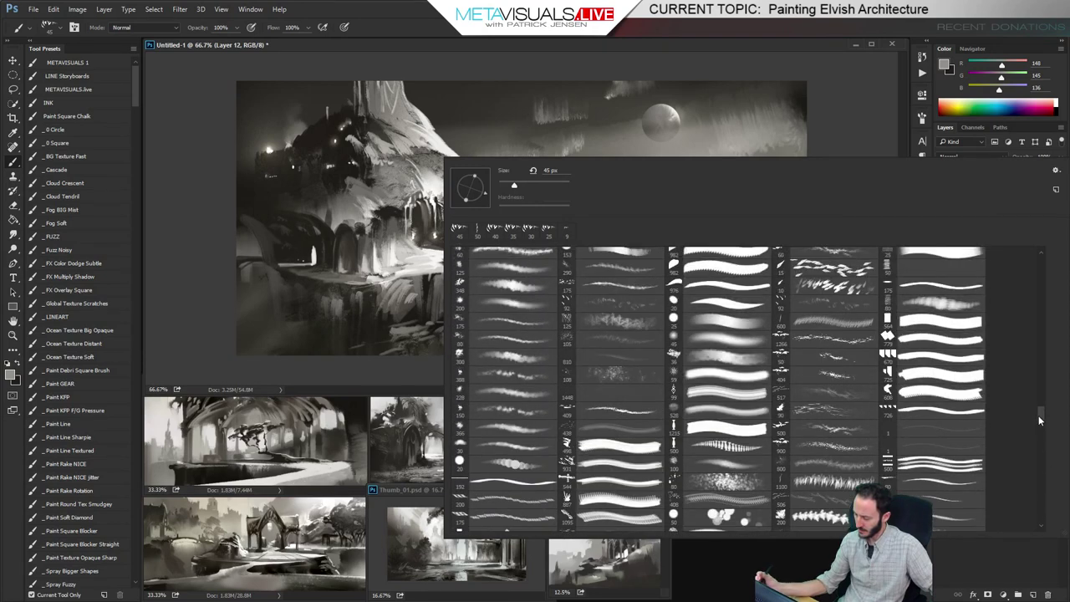
double_click(633, 396)
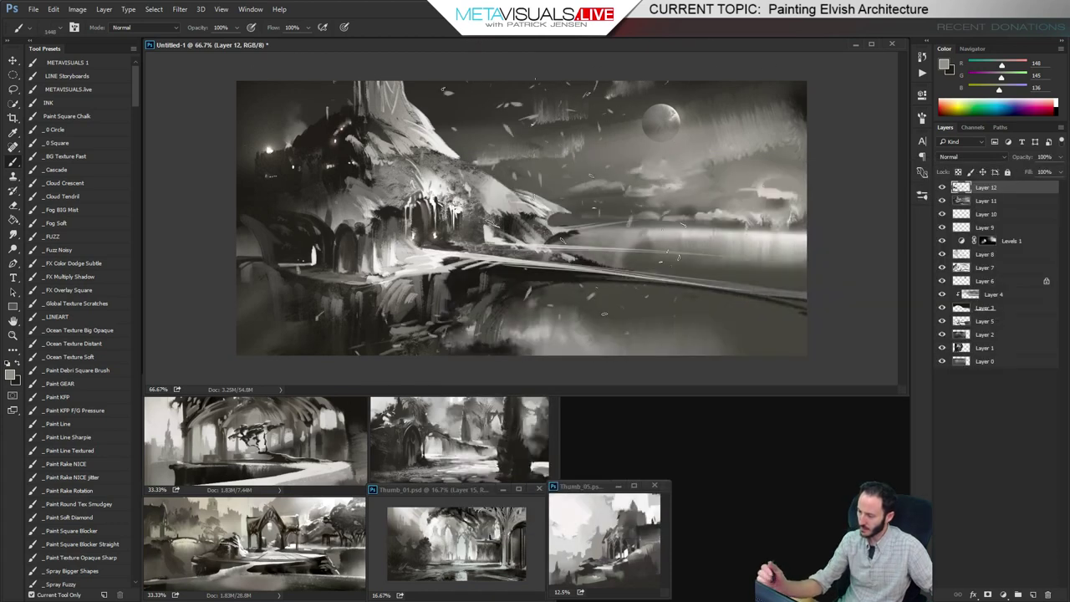
key("[")
key("[")
key("[")
key("[")
key("[")
key("[")
key("[")
key("[")
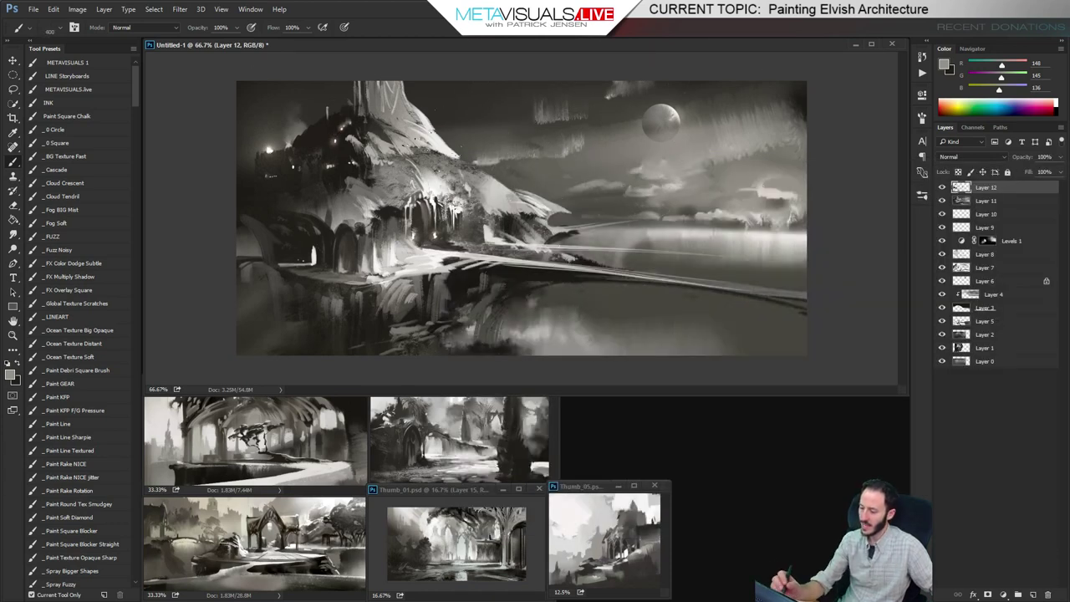
key("[")
key("[")
key("[")
key("[")
left_click(269, 150, "alt")
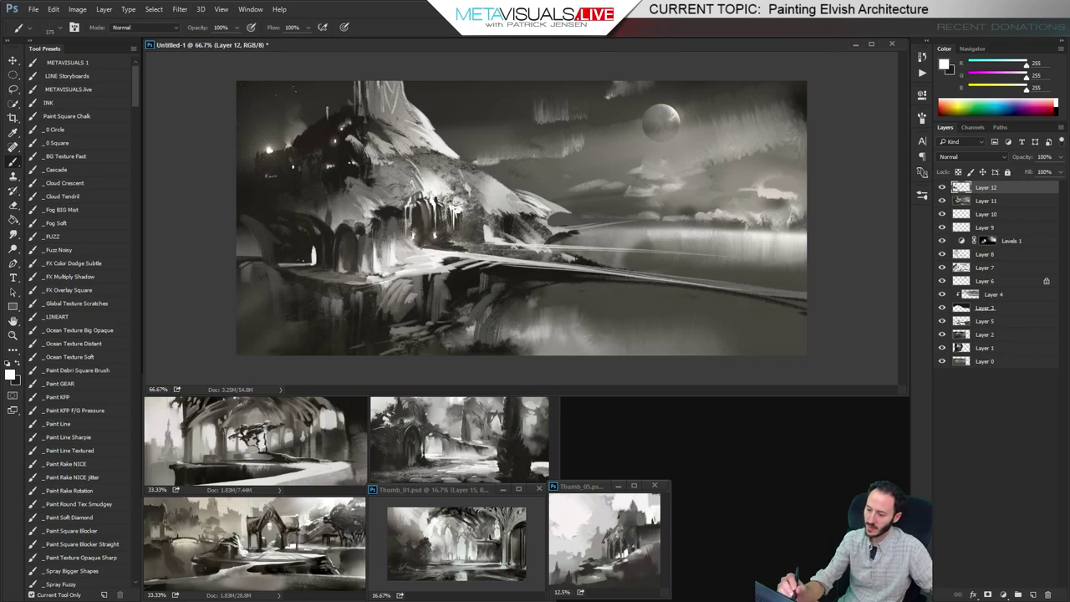
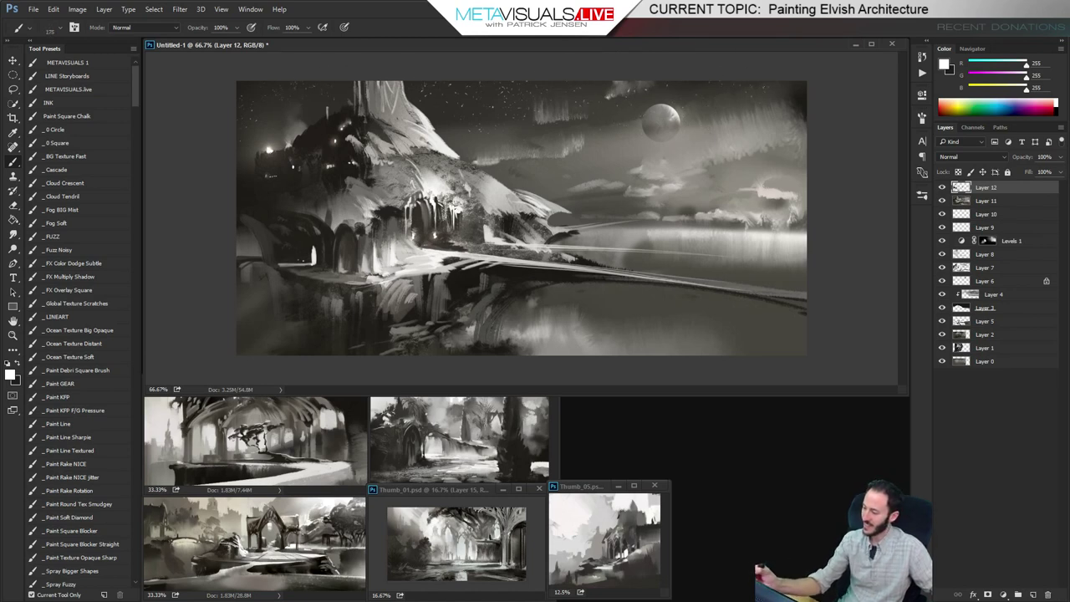
On a new layer, darken the lower edge of the water with soft near-black Fuzz Noisy strokes
left_click(664, 264, "alt")
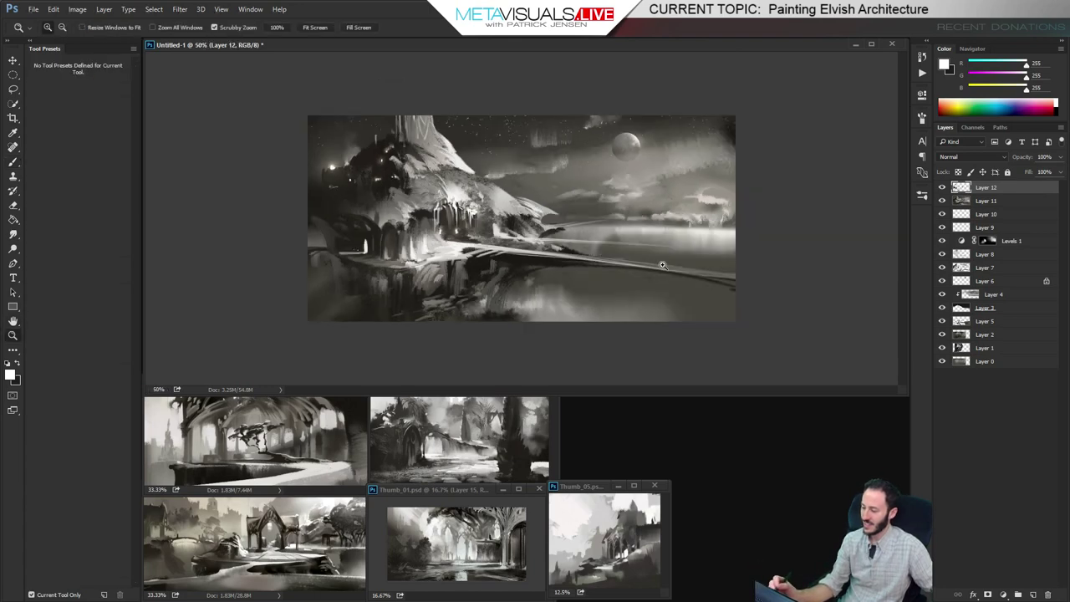
left_click(663, 264, "ctrl")
left_click(71, 249)
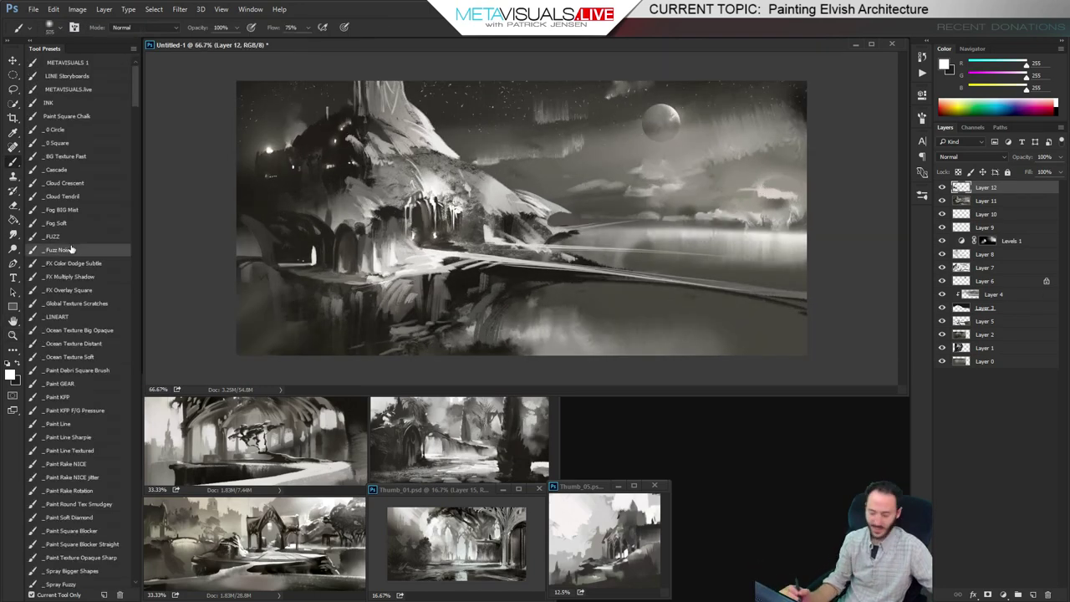
key("ctrl+shift+alt+n")
key("ctrl+z")
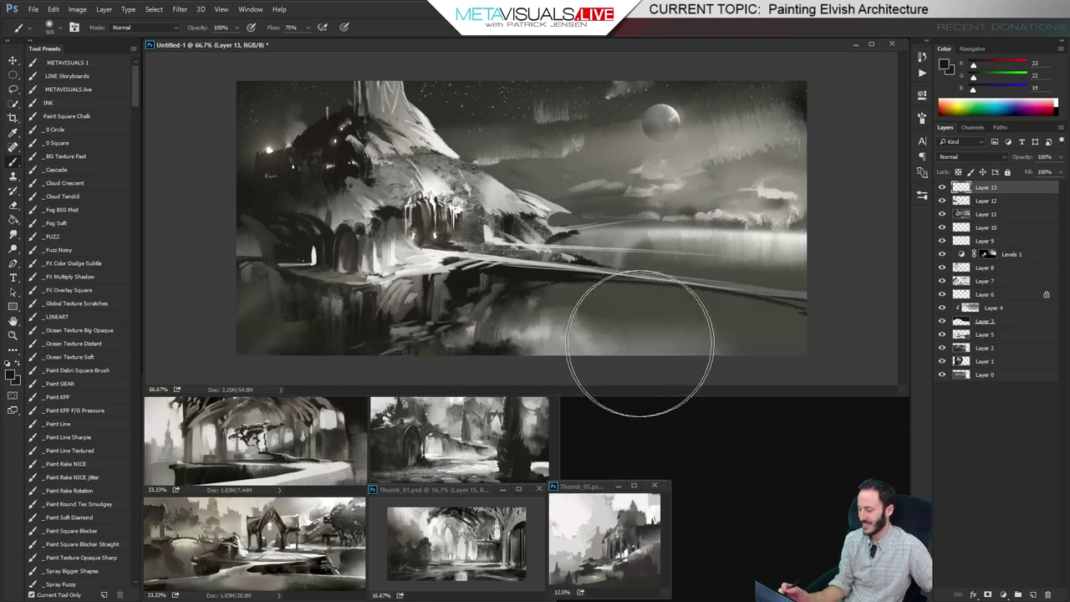
left_click(637, 346, "alt")
key("[")
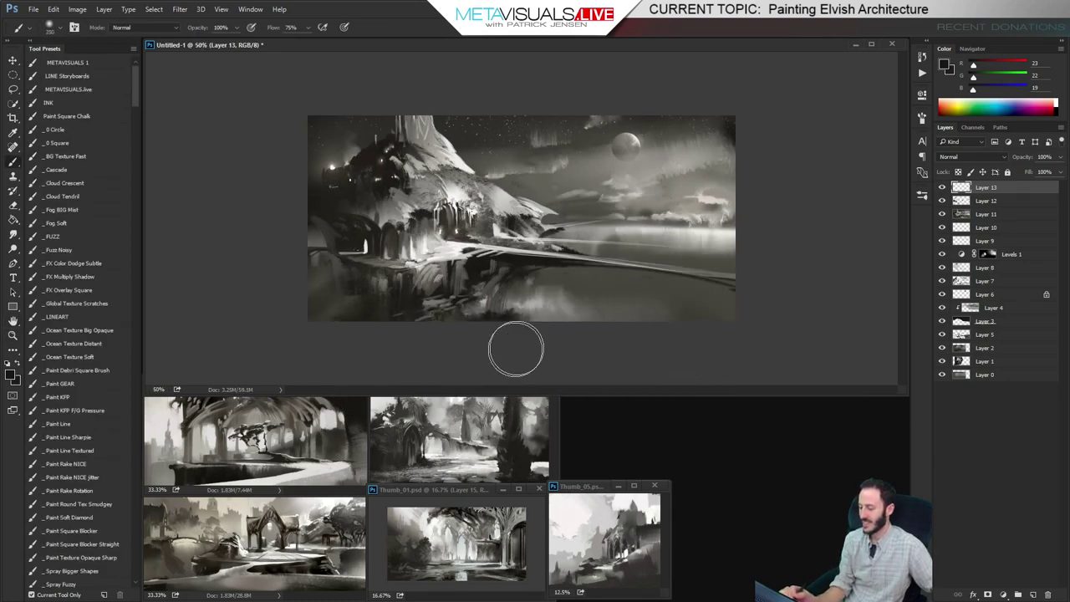
left_click_drag(518, 338, 426, 330)
left_click_drag(510, 308, 418, 322)
On another new layer, soften the reflections below the shore with broad strokes of sampled dark grey
left_click(504, 293, "alt")
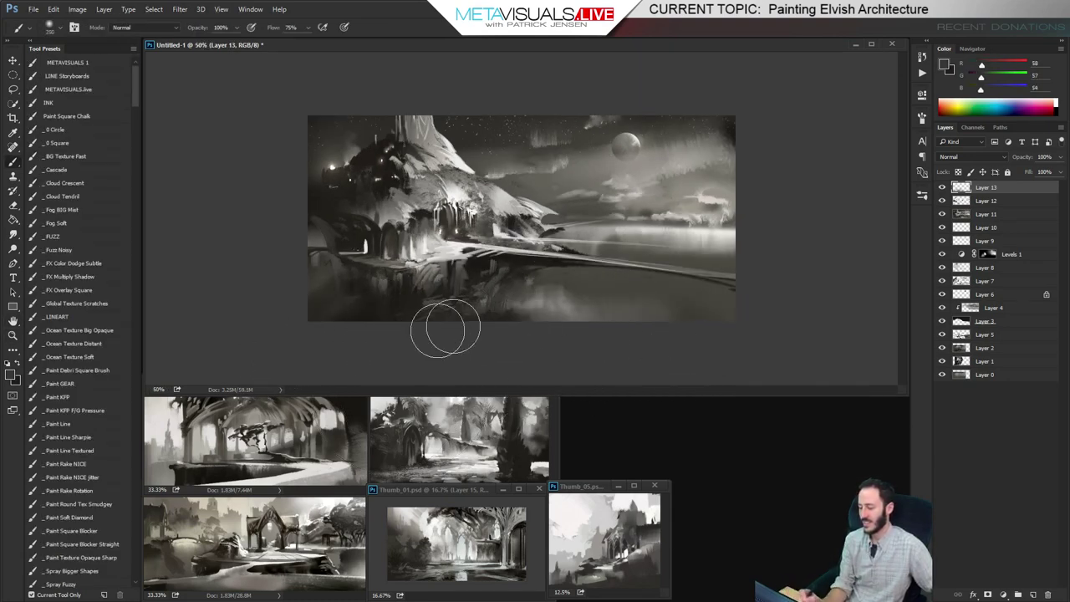
key("ctrl+shift+alt+n")
key("bracketright")
key("bracketright")
key("bracketright")
key("bracketright")
key("bracketright")
key("bracketright")
key("bracketright")
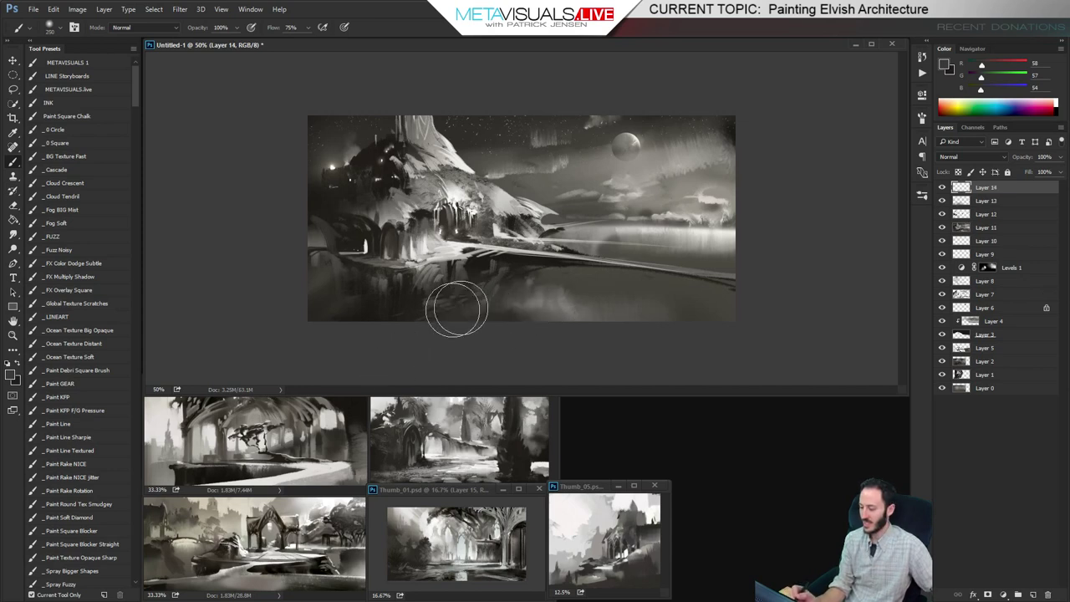
left_click_drag(407, 288, 421, 282)
key("bracketleft")
key("bracketleft")
key("bracketleft")
key("bracketleft")
key("bracketleft")
key("bracketleft")
key("bracketleft")
key("bracketleft")
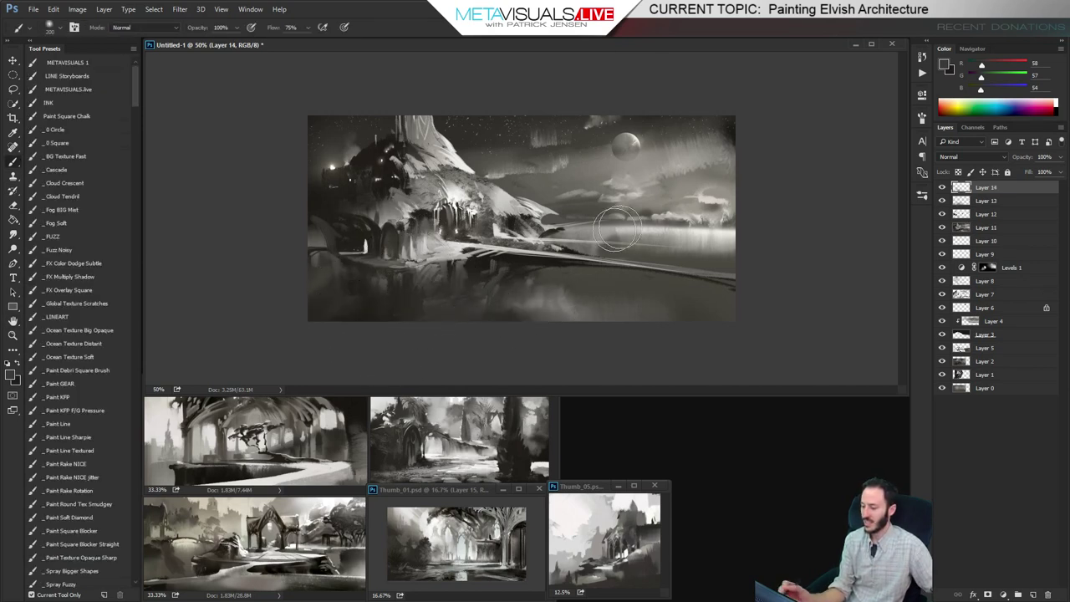
Paint three tiny near-white birds over the dark water below the bridge with the LINEART brush
left_click(701, 234, "alt")
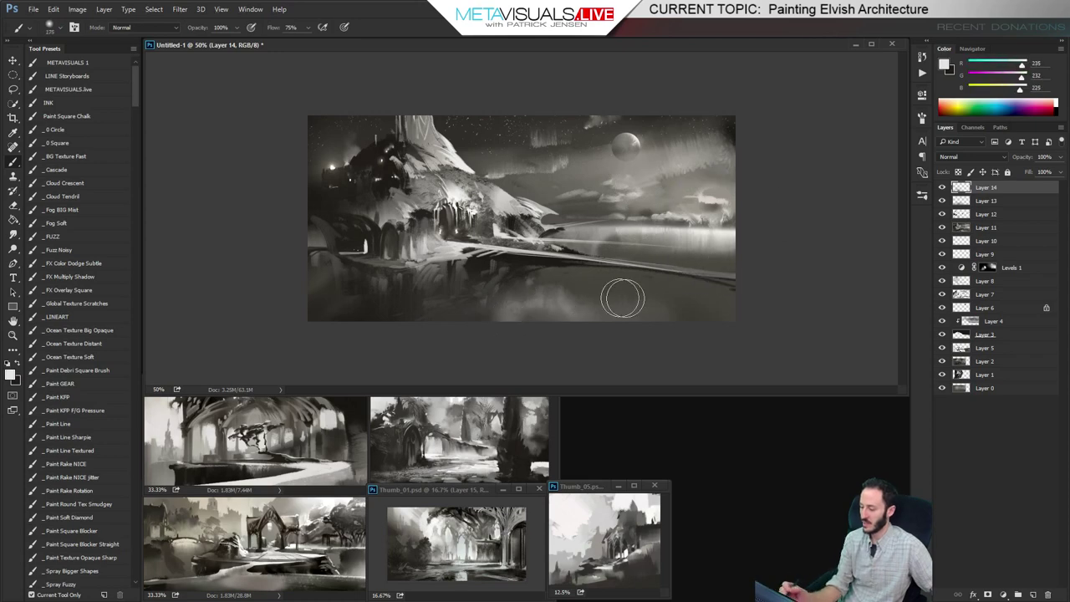
key("bracketleft")
key("bracketleft")
key("bracketleft")
key("bracketleft")
key("bracketleft")
key("ctrl+equal")
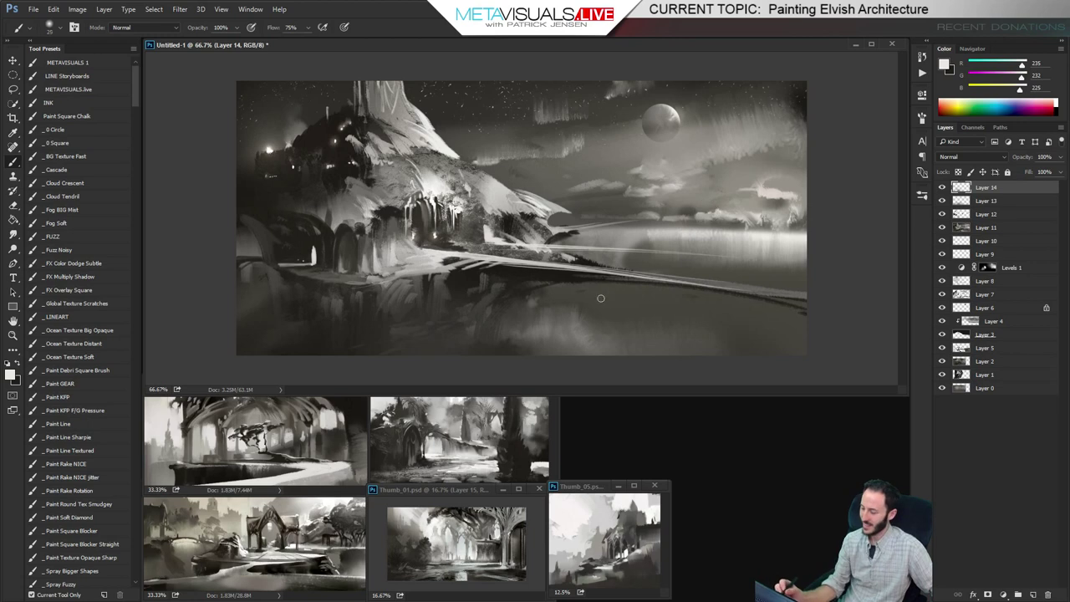
key("bracketleft")
key("bracketleft")
key("bracketleft")
key("bracketleft")
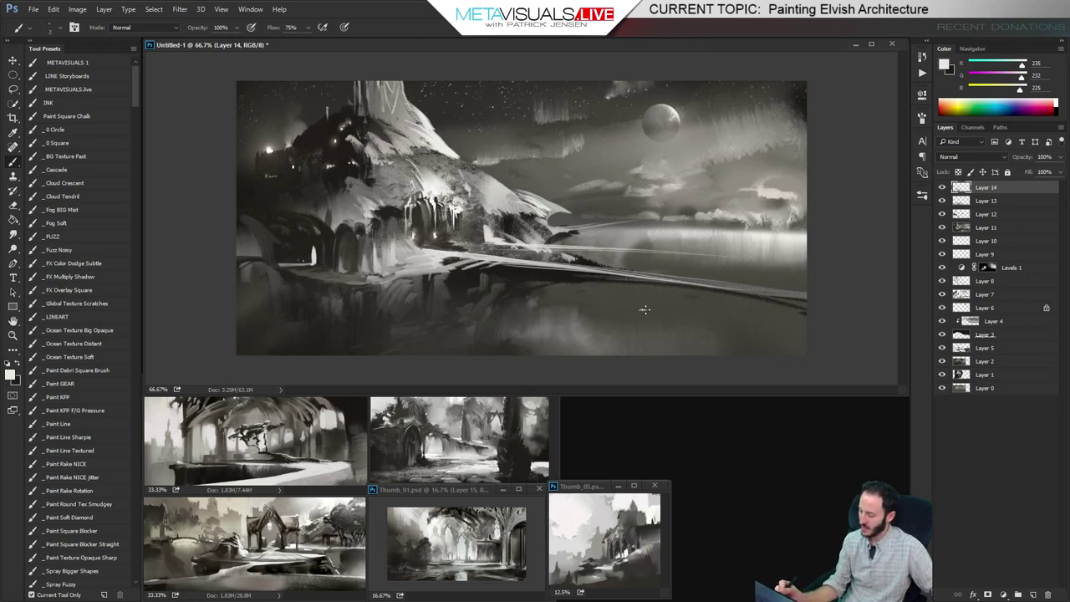
key("ctrl+equal")
key("ctrl+equal")
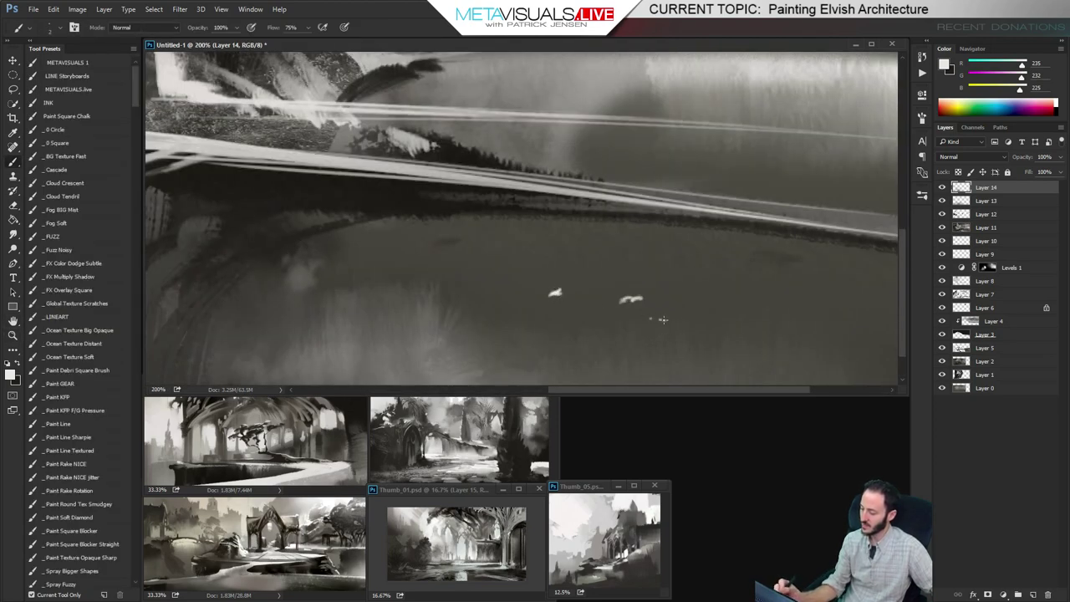
key("ctrl+minus")
key("ctrl+minus")
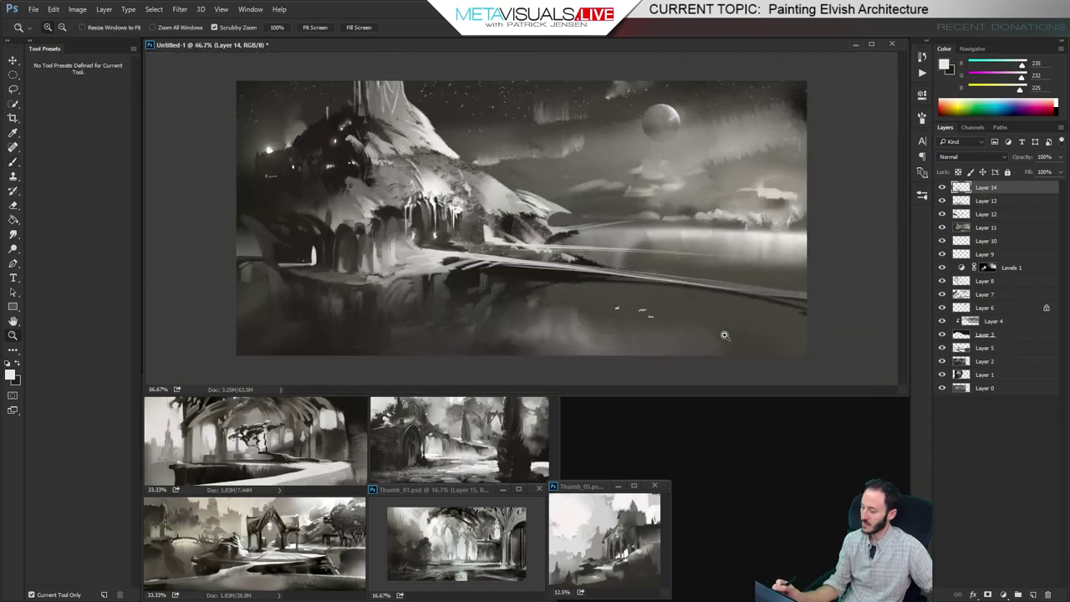
Add two more near-white birds to the flock above the dark water
key("ctrl+equal")
key("ctrl+equal")
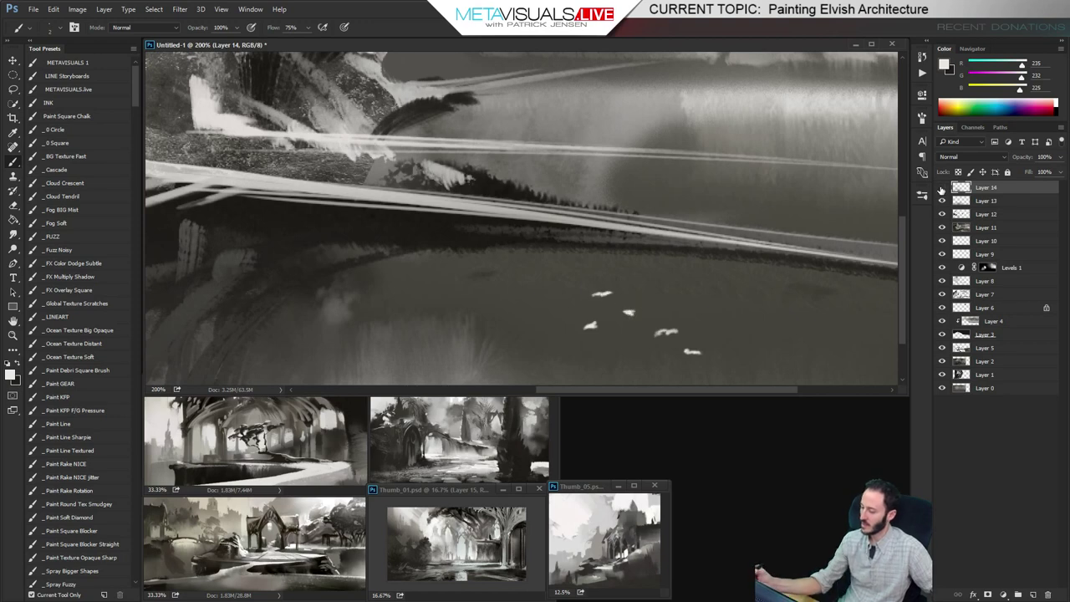
key("z")
key("ctrl+minus")
key("ctrl+minus")
key("ctrl+minus")
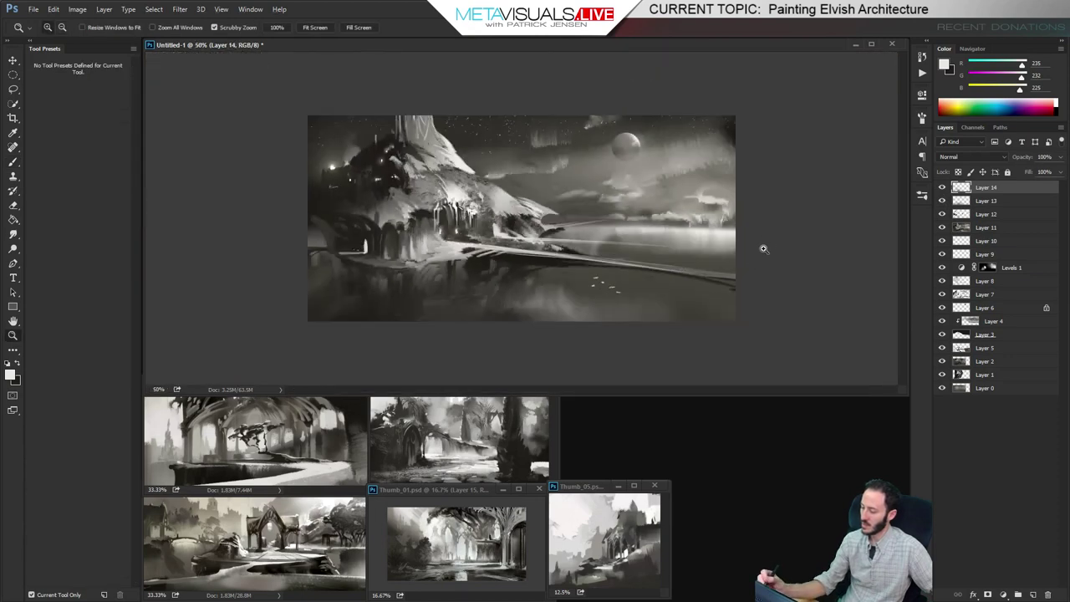
key("ctrl+equal")
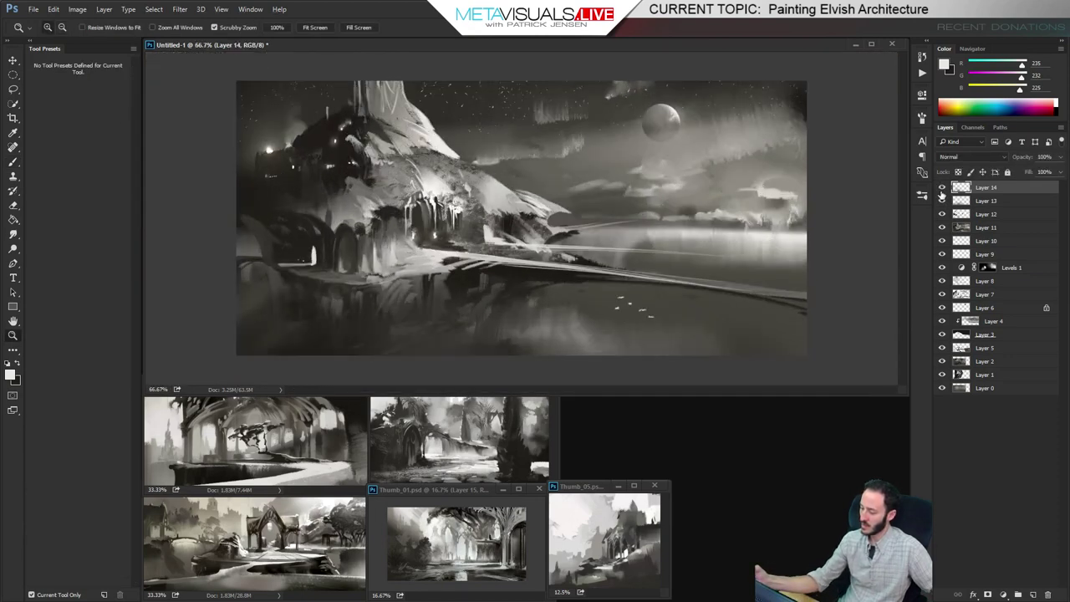
left_click(700, 262)
left_click(179, 9)
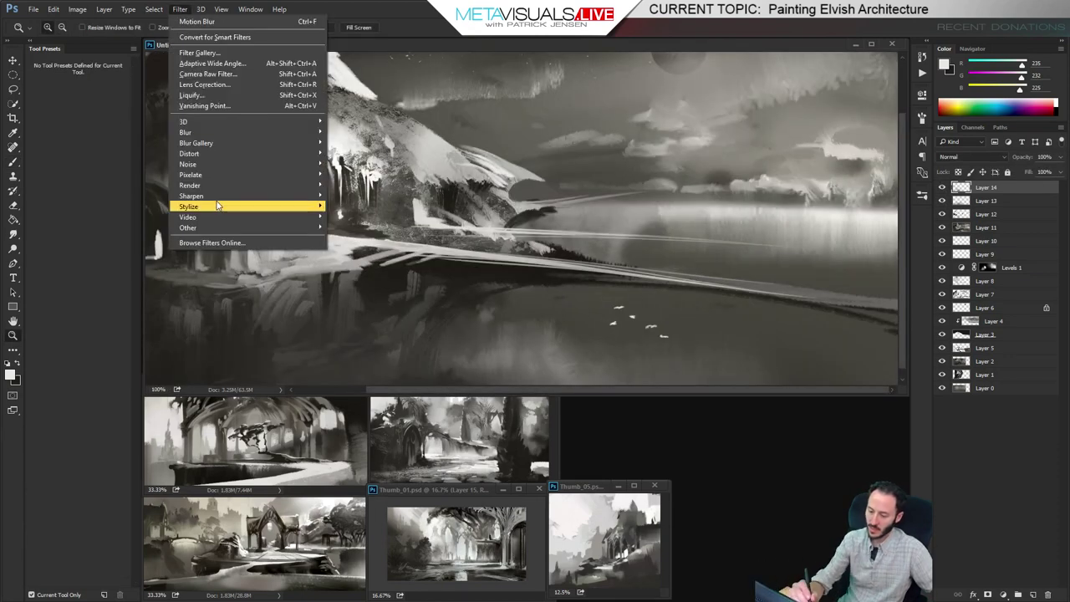
mouse_move(216, 198)
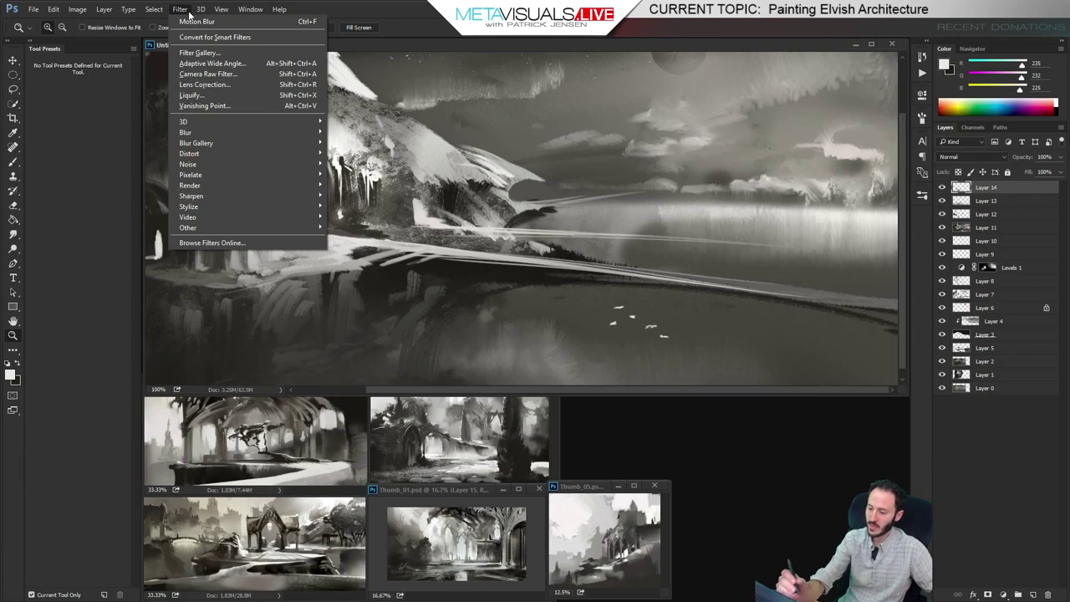
left_click(554, 218)
key("alt")
left_click(631, 249, "alt")
left_click(631, 249, "alt")
left_click(644, 259, "alt")
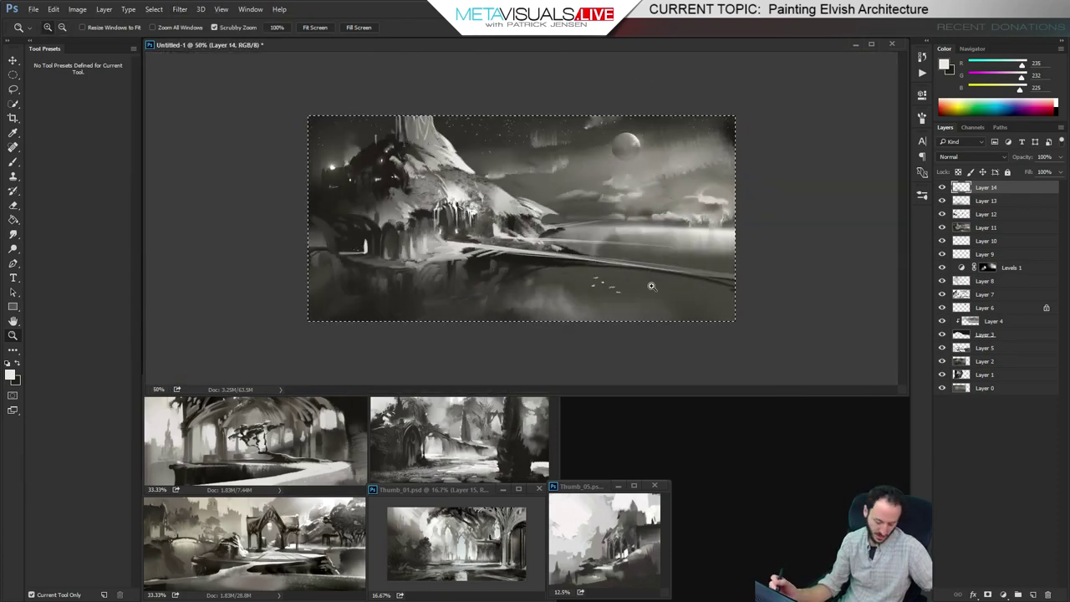
Copy the whole painting merged and paste it as a new top layer
key("ctrl+a")
key("ctrl+v")
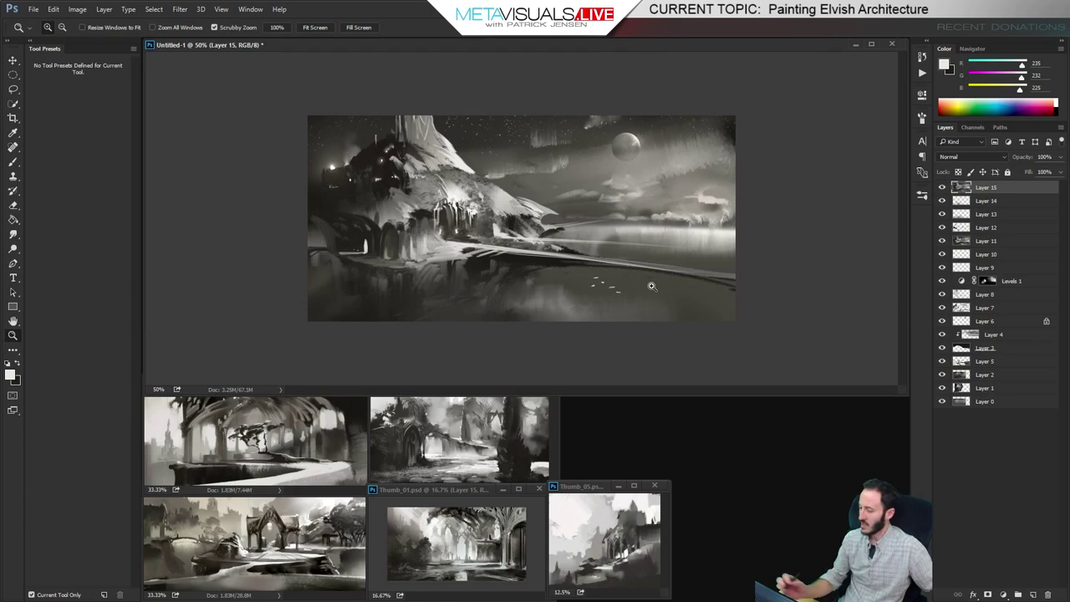
left_click(608, 215)
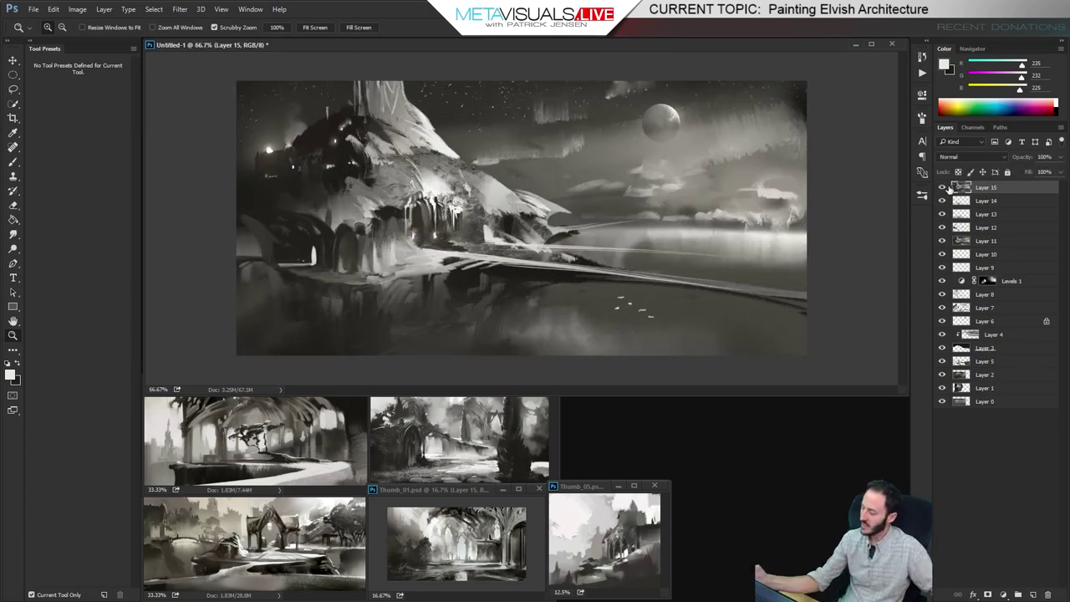
Apply the Sharpen filter to the merged top layer and inspect the result up close
left_click(179, 9)
mouse_move(209, 198)
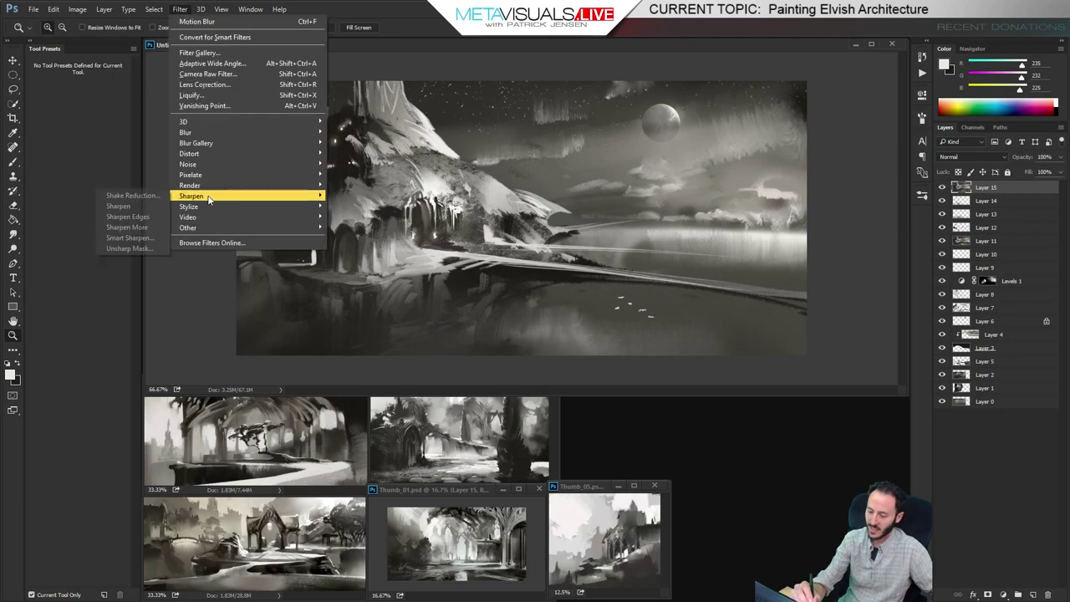
left_click(139, 207)
left_click(585, 279)
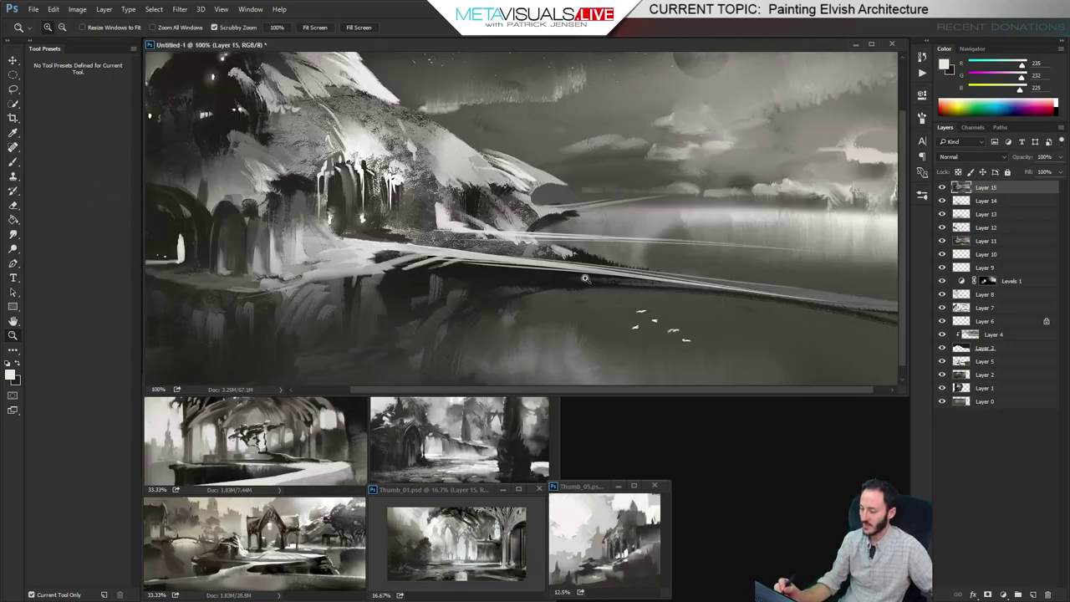
Add a new top layer and line the arches at the rock's foot in a sampled grey with the Paint Line Sharpie brush
left_click(720, 335, "alt")
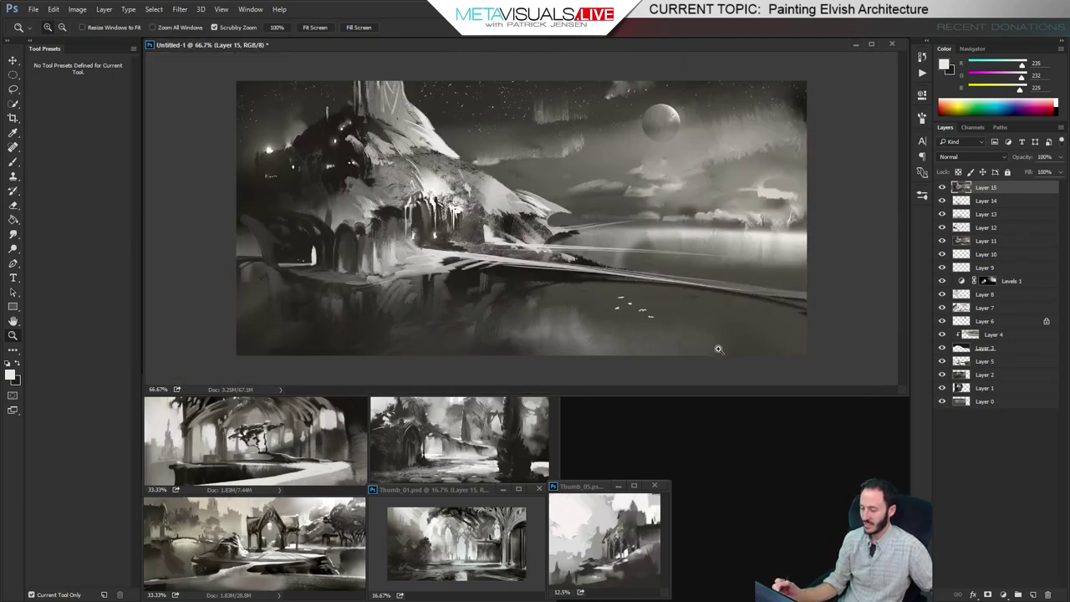
key("ctrl+shift+alt+n")
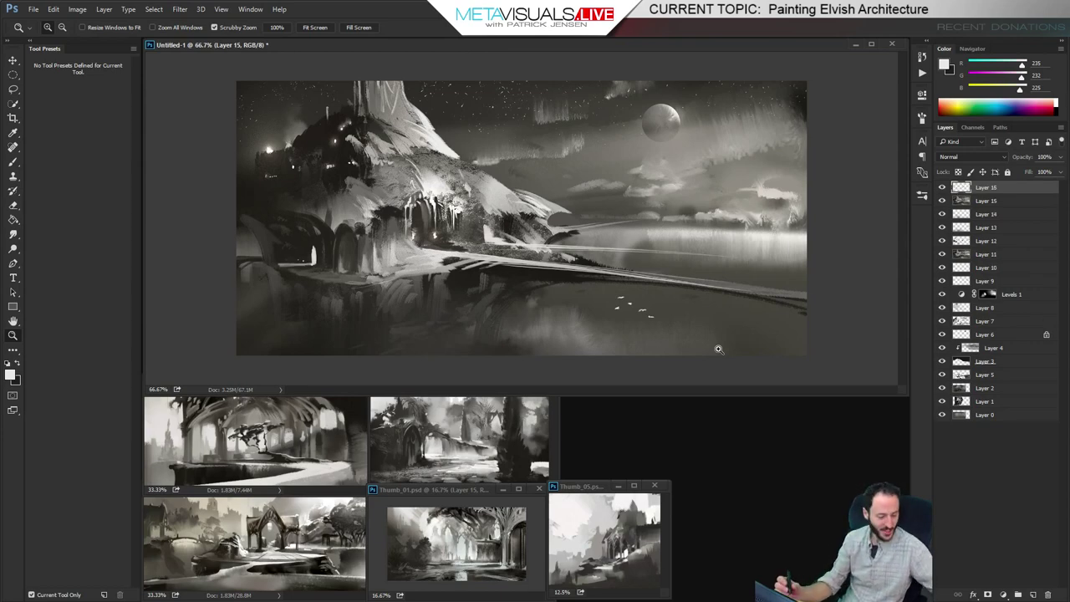
left_click(374, 242)
key("space")
left_click_drag(363, 260, 416, 272)
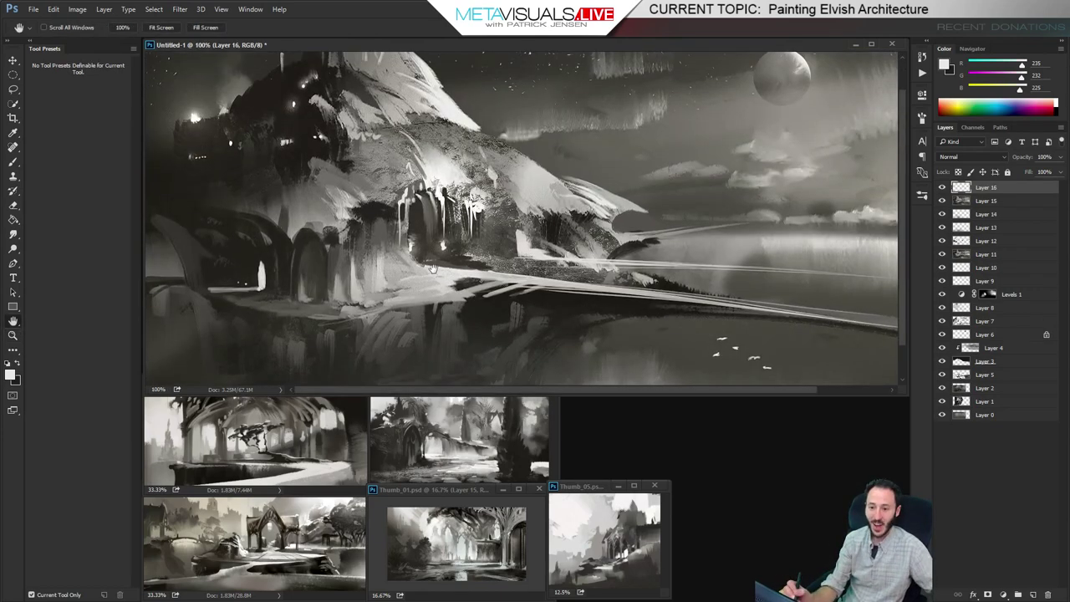
key("b")
left_click(68, 437)
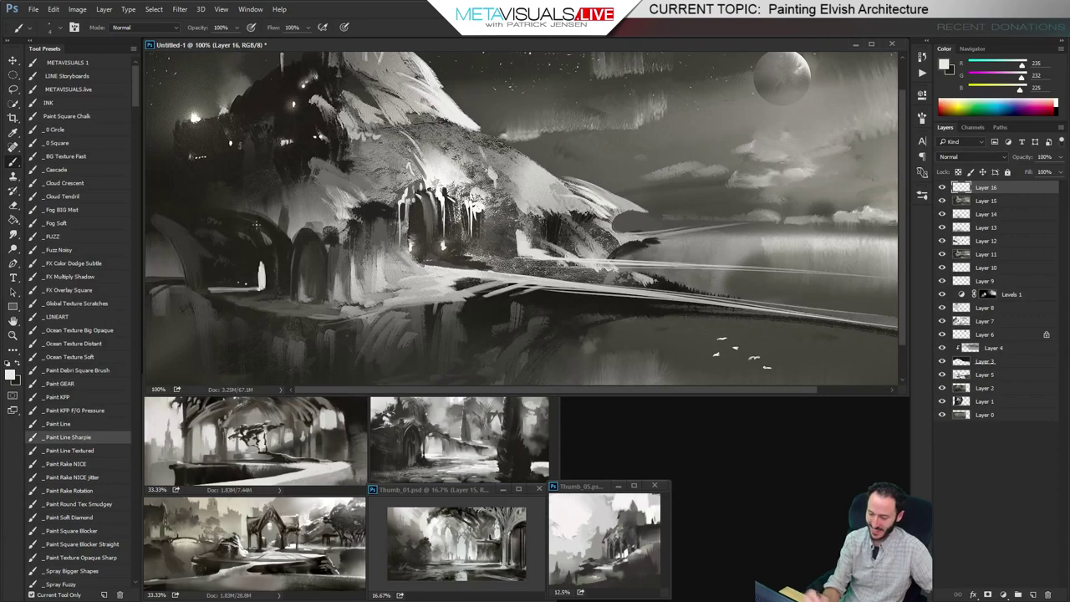
left_click(293, 247, "alt")
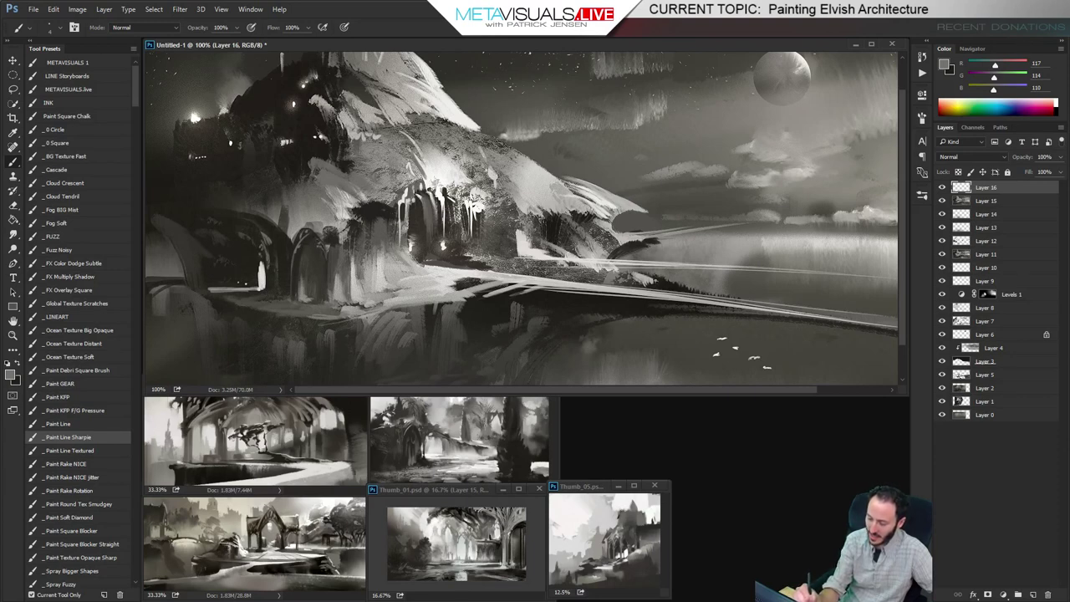
Paint a fine near-white arch over the glowing cave entrance, and add a small dark spire to the castle silhouette
left_click(405, 194, "alt")
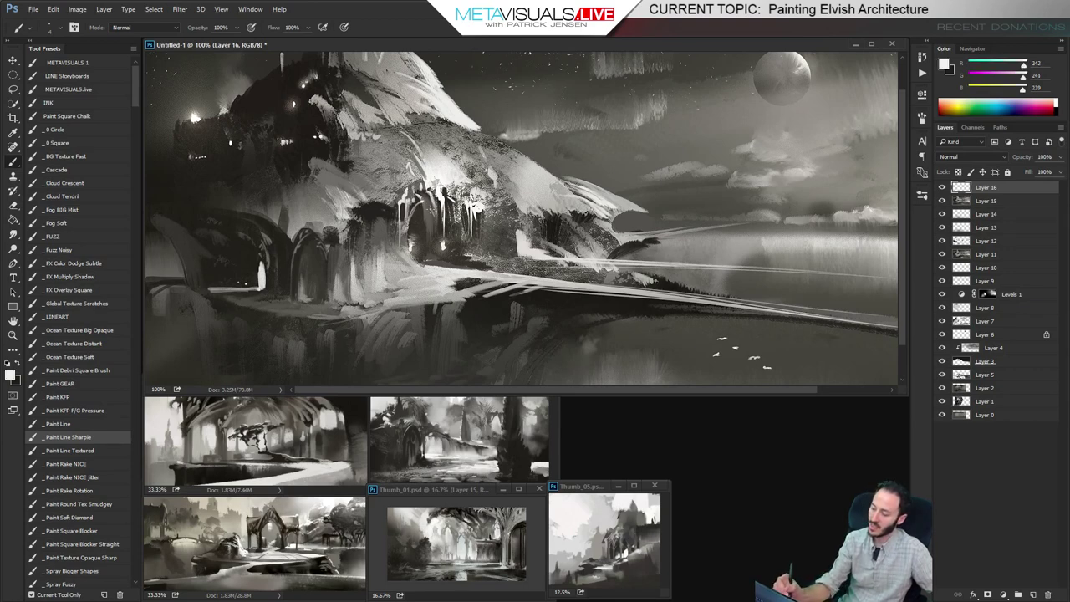
left_click_drag(423, 203, 436, 231)
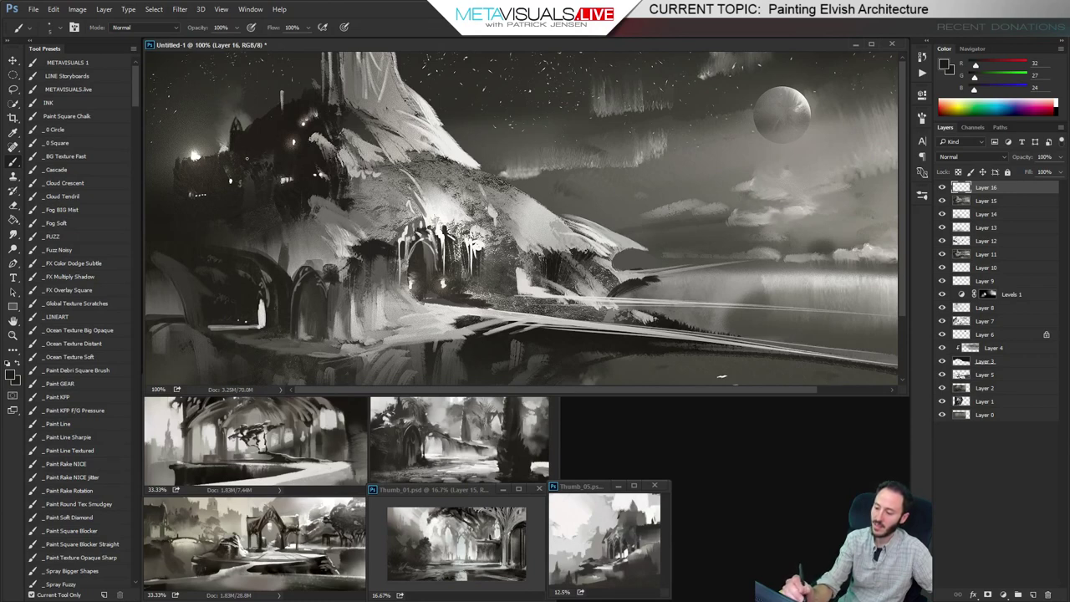
key("alt+space")
left_click(617, 234, "alt")
key("space")
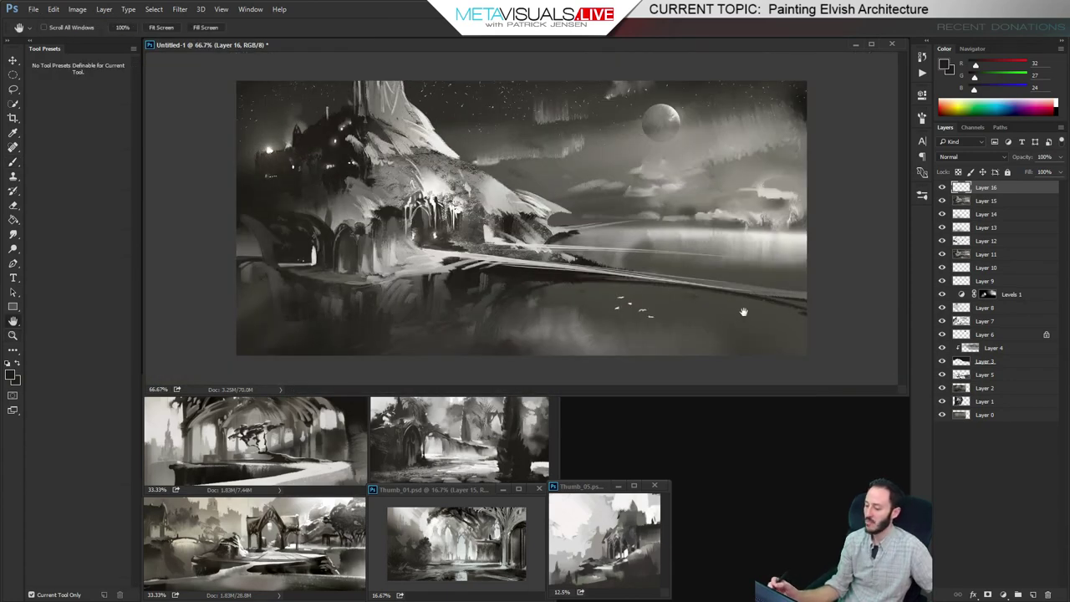
Paint small light-grey arched supports under the pointed roof tip where the rock meets the far bridge
key("b")
key("ctrl+plus")
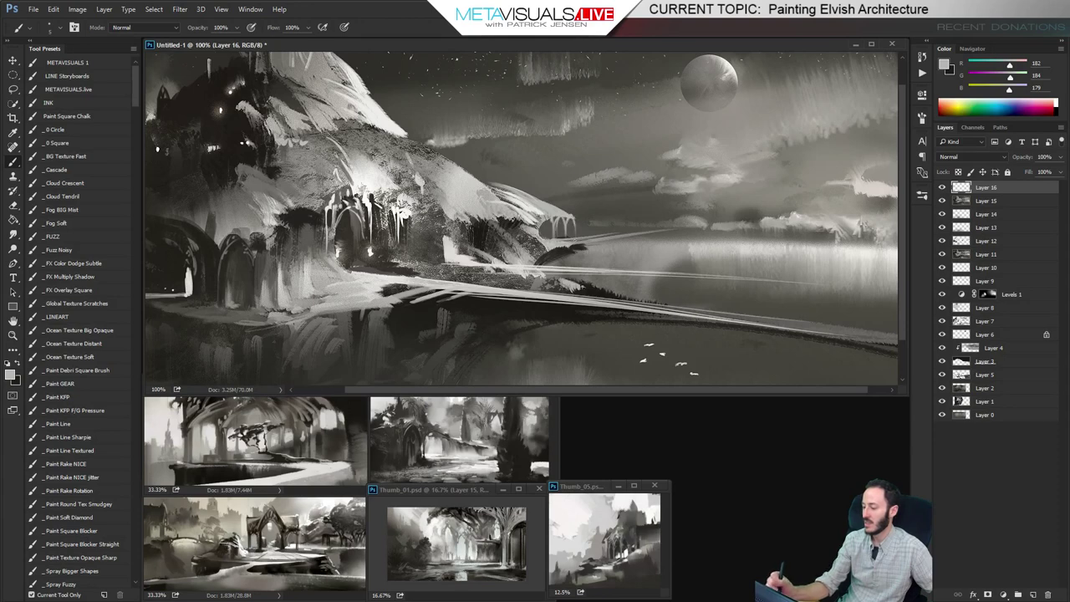
key("z")
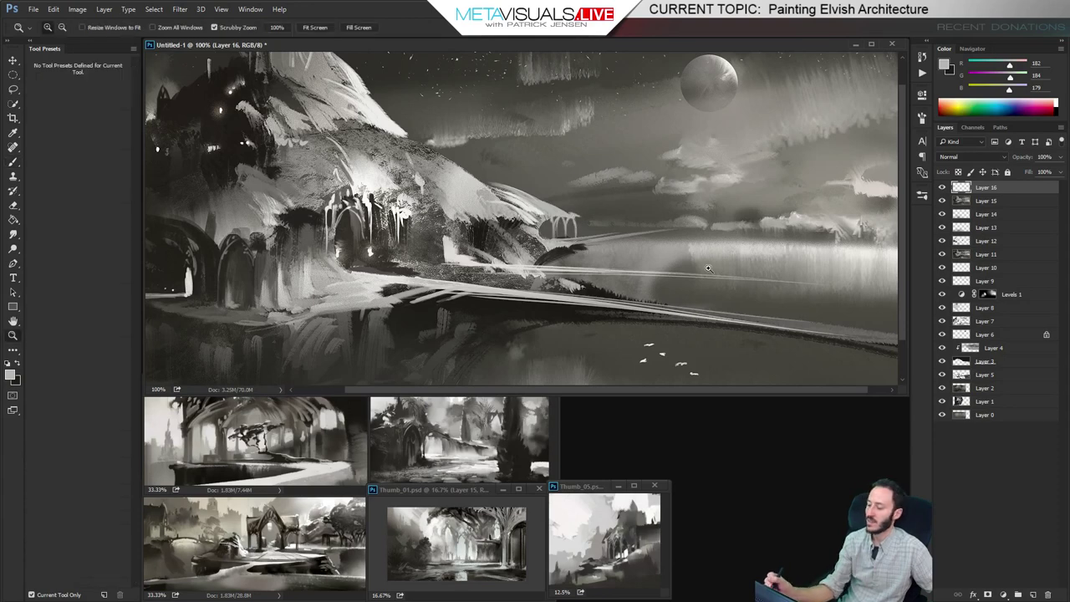
key("ctrl+minus")
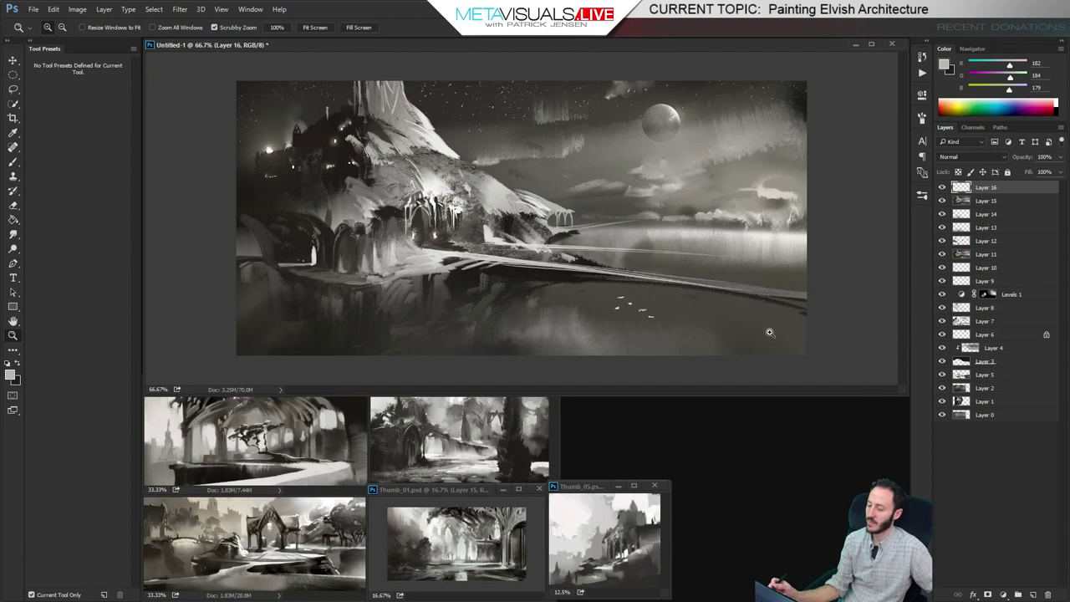
Try a small light-grey stroke on the castle tower beside the peak, and undo it
key("b")
left_click(381, 135, "alt")
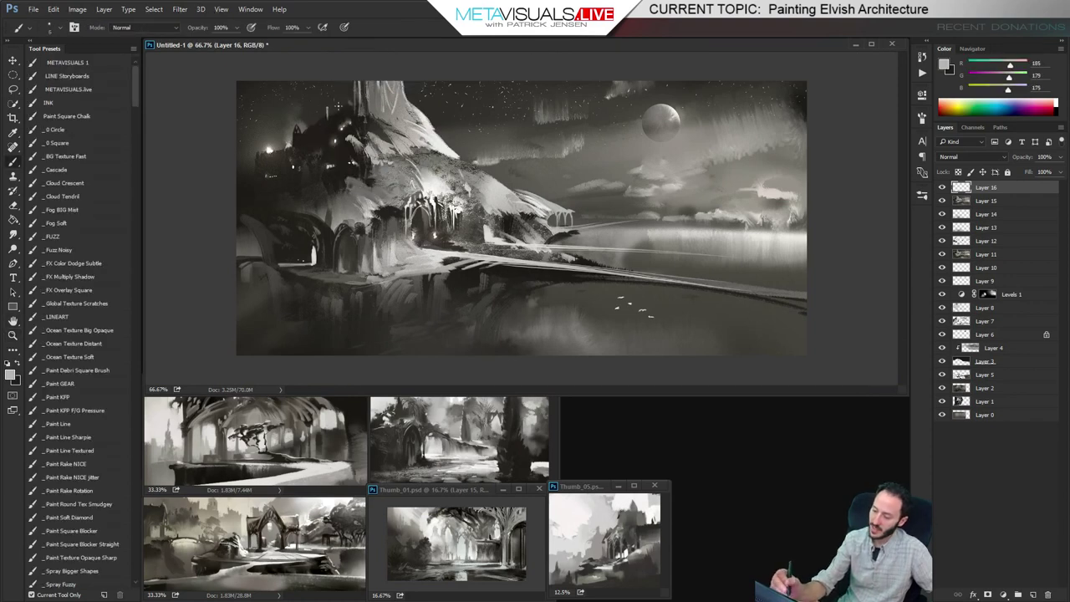
left_click_drag(325, 114, 328, 117)
key("ctrl+z")
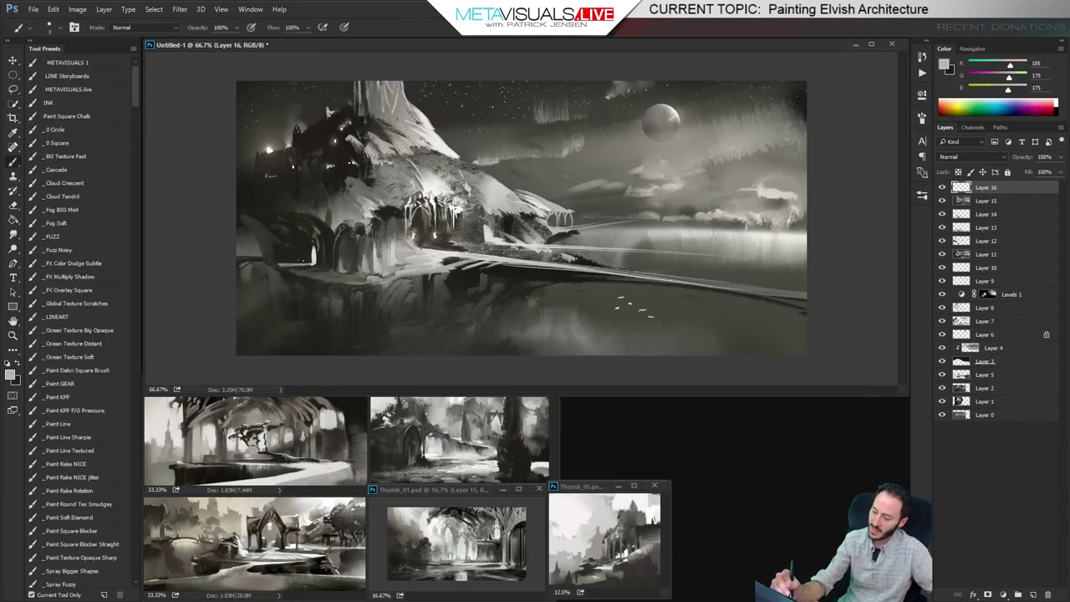
key("z")
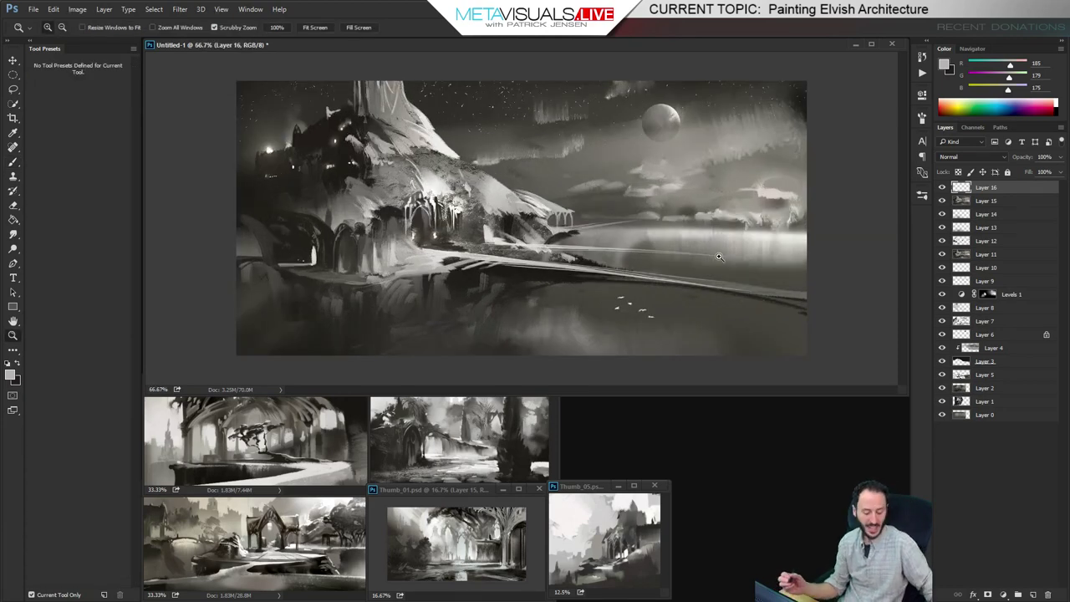
Save the painting as Thumb_06.psd in the _2016_Mar9 folder
key("ctrl+s")
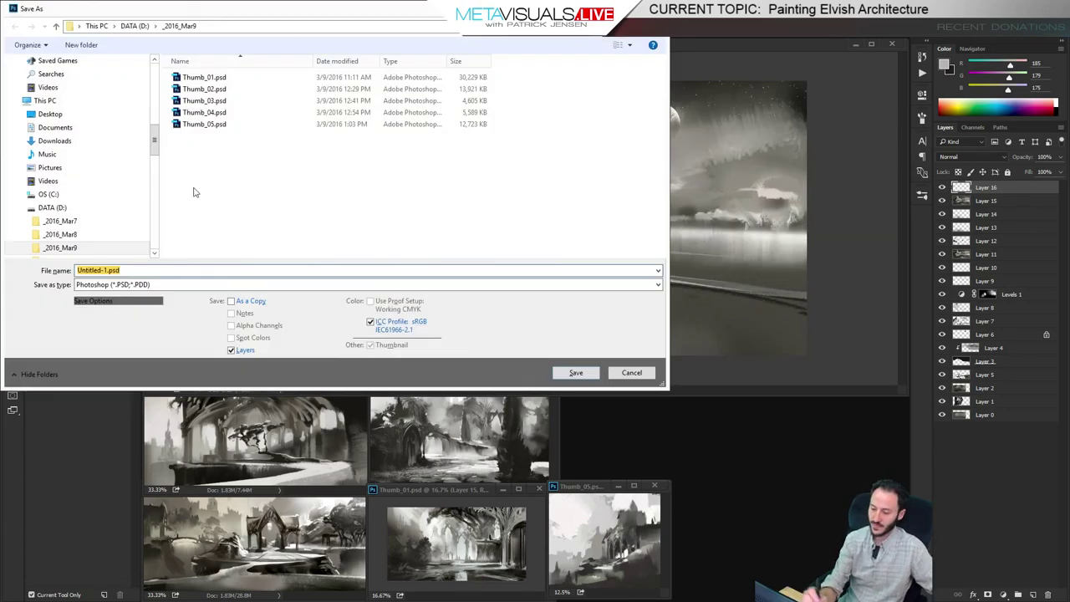
left_click(209, 125)
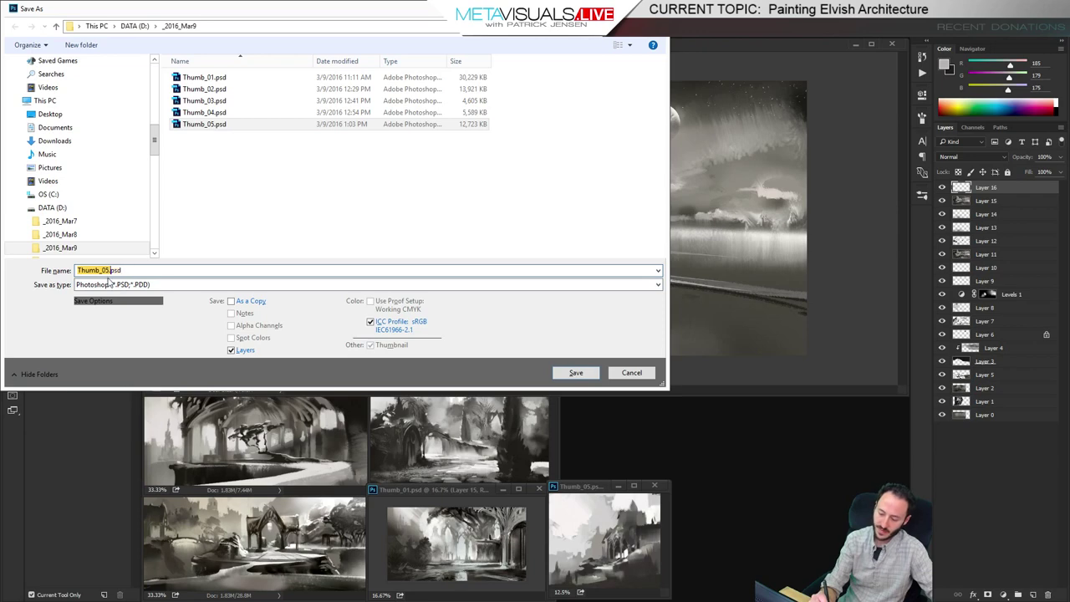
left_click(107, 271)
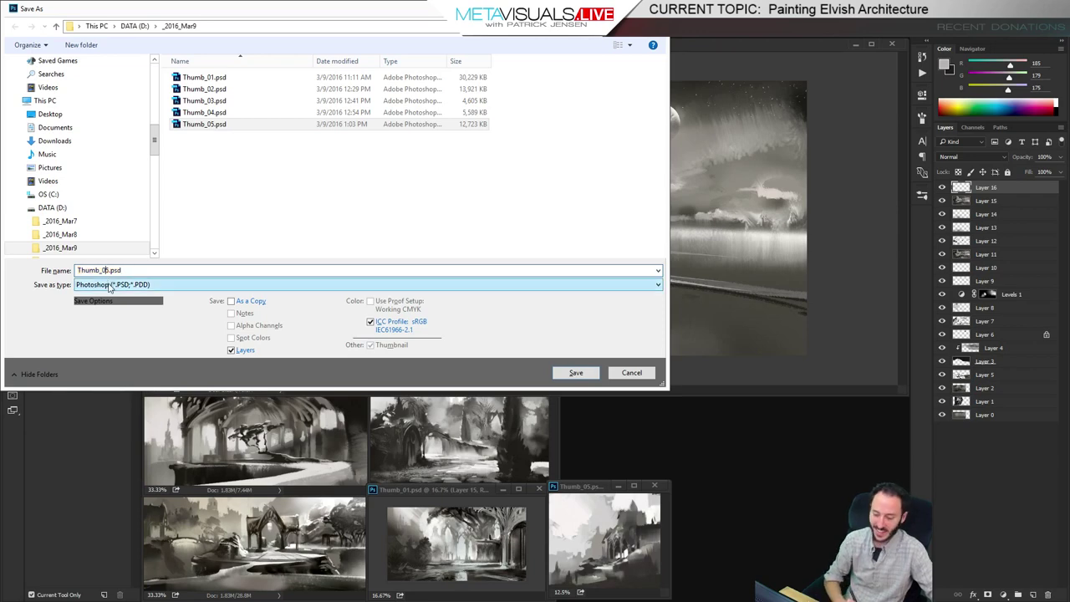
type("6")
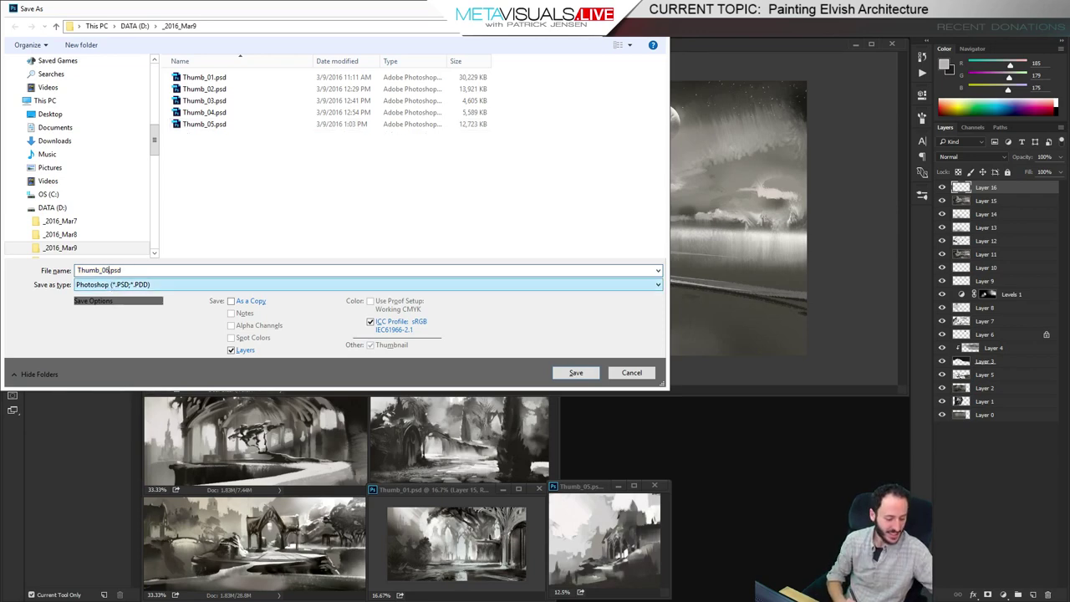
key("Return")
key("Return")
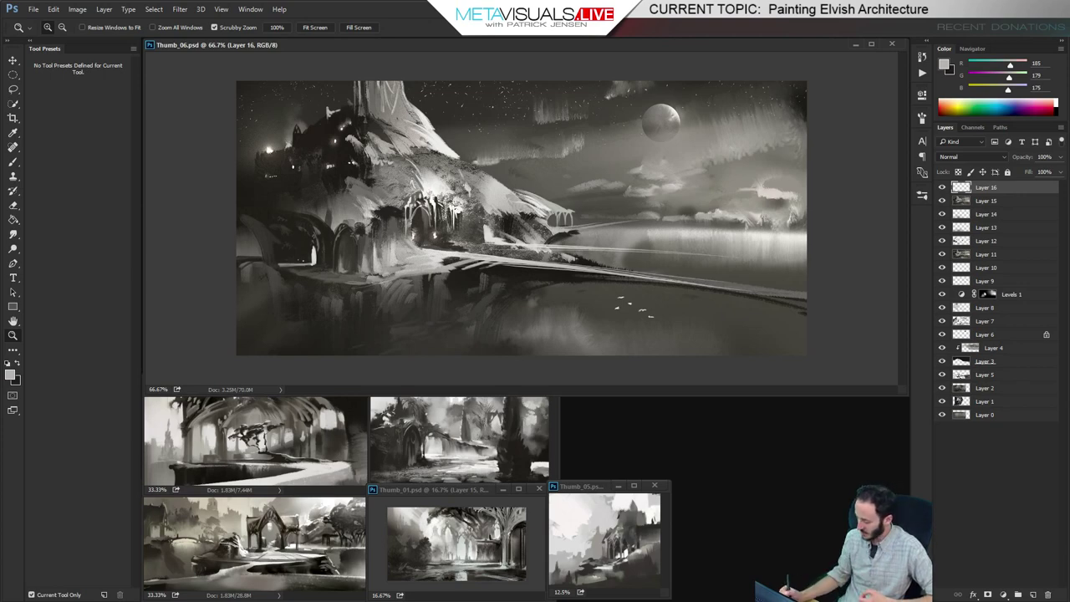
Switch to the metavisuals.live site in the browser and review the March 8 broadcast entry, enlarging its sunset city painting
key("alt+Tab")
left_click(89, 44)
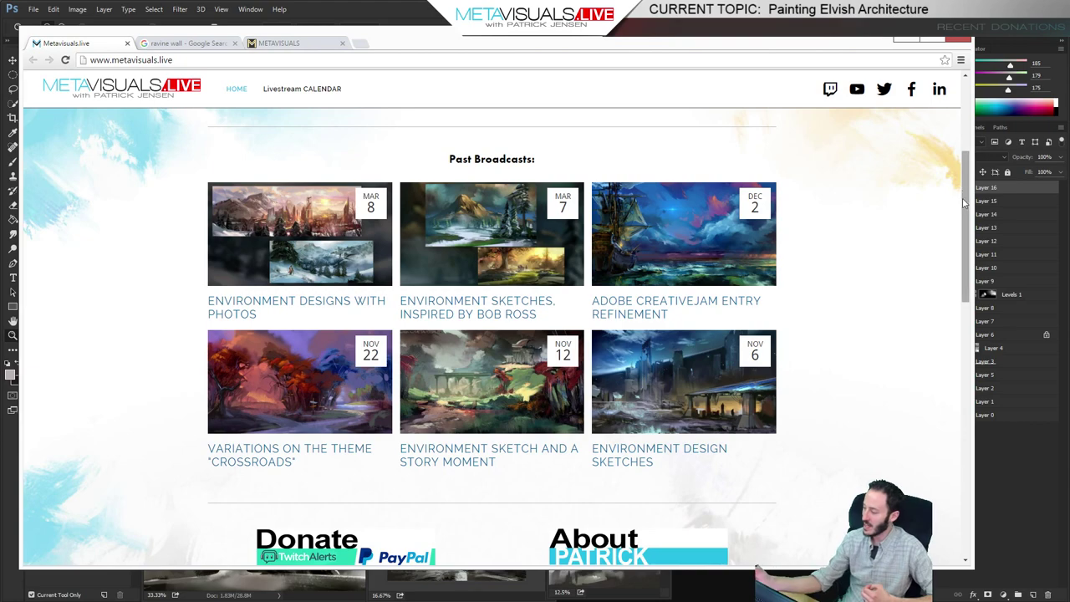
left_click_drag(964, 202, 972, 152)
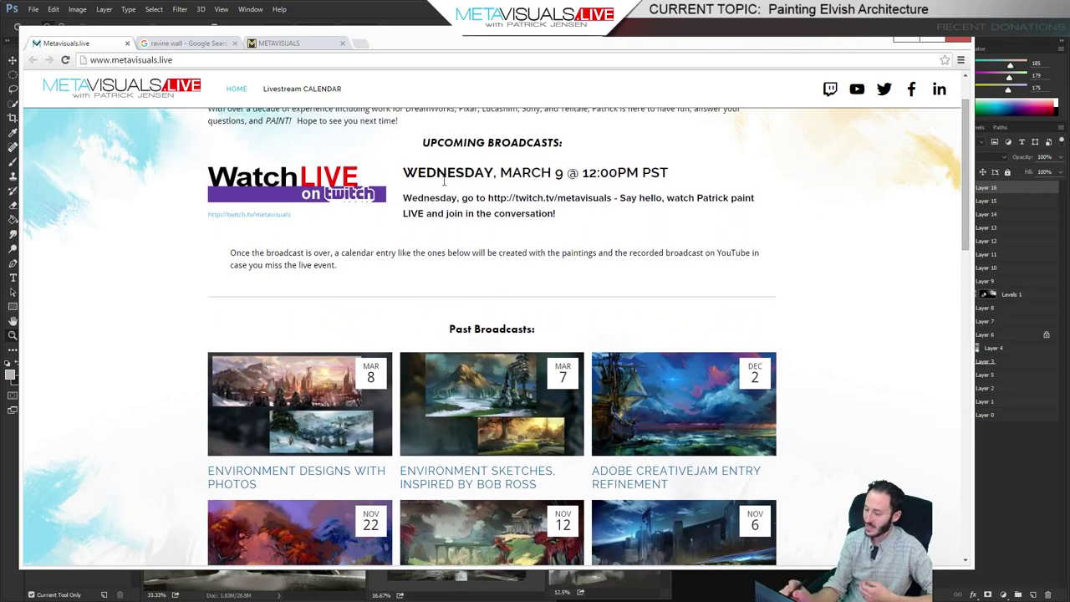
left_click(323, 409)
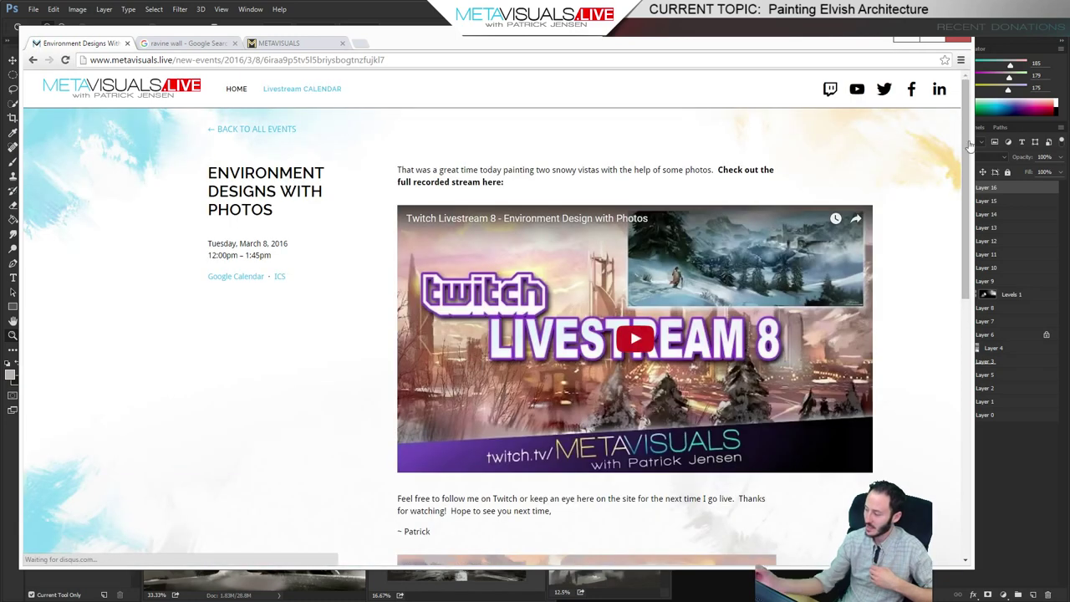
left_click_drag(966, 127, 953, 286)
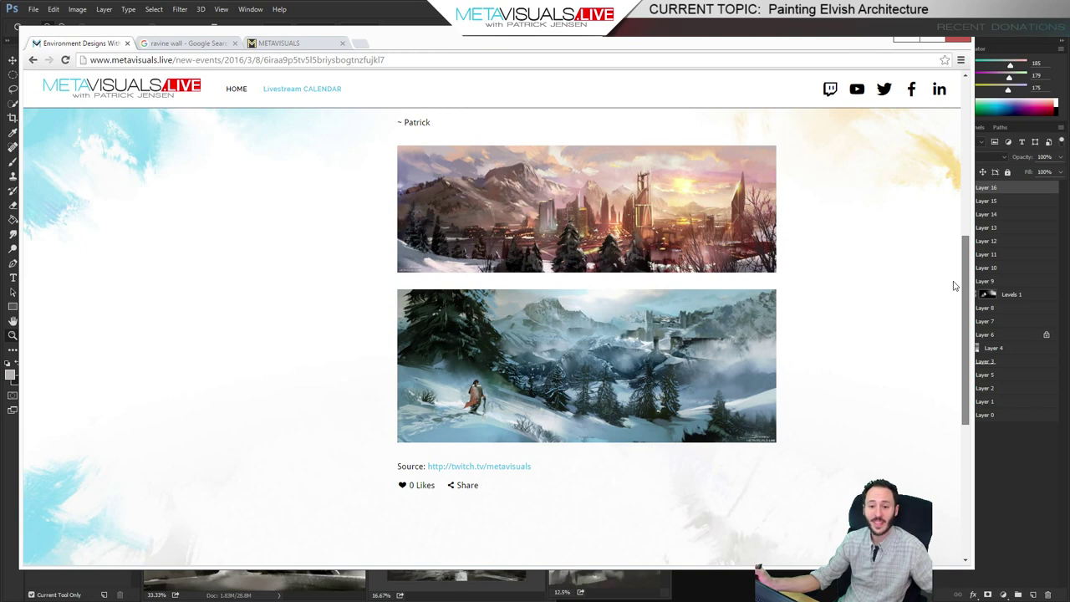
left_click(710, 217)
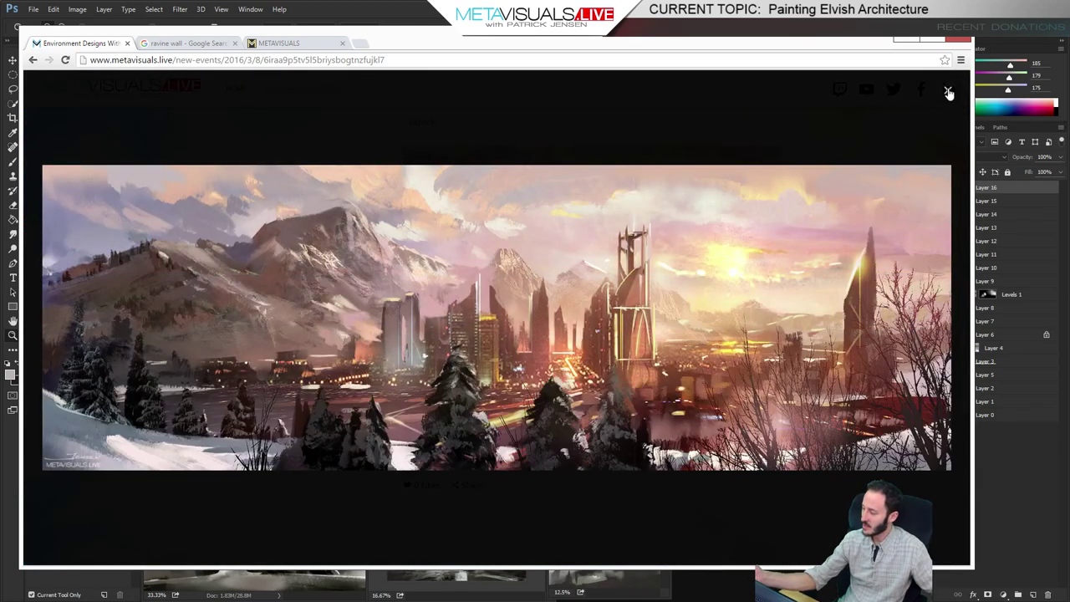
left_click(947, 91)
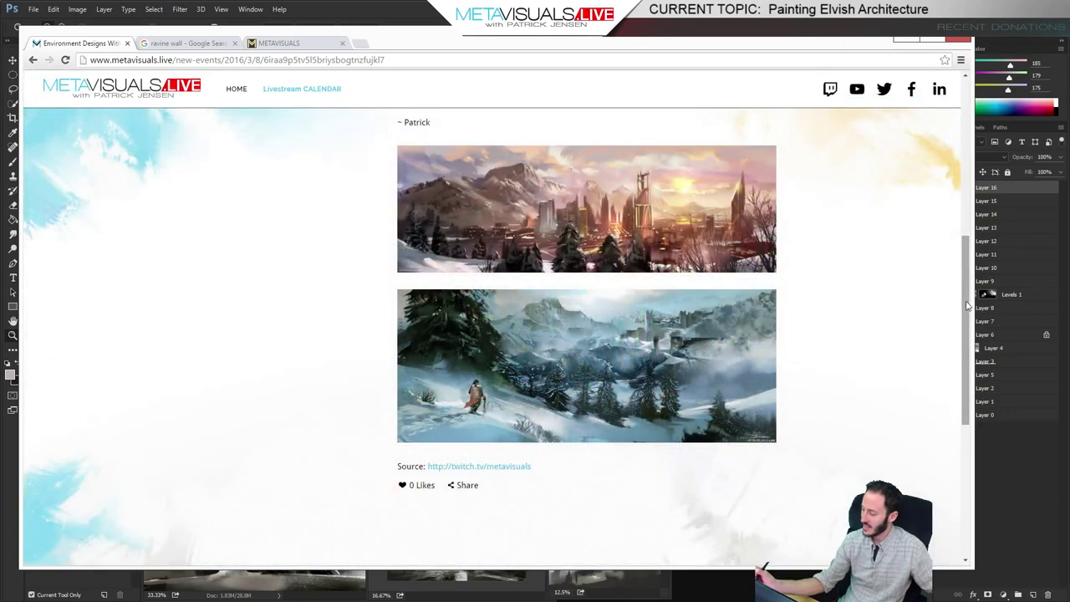
left_click_drag(966, 306, 960, 144)
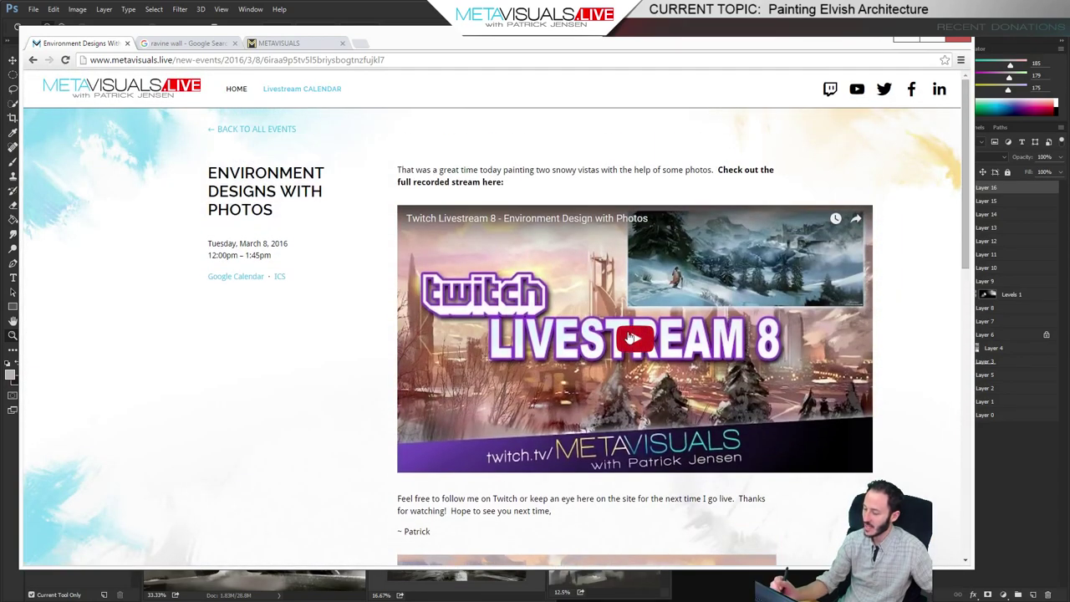
Return to the site's home page, look over the past broadcasts, and minimize the browser to get back to Photoshop
left_click(236, 91)
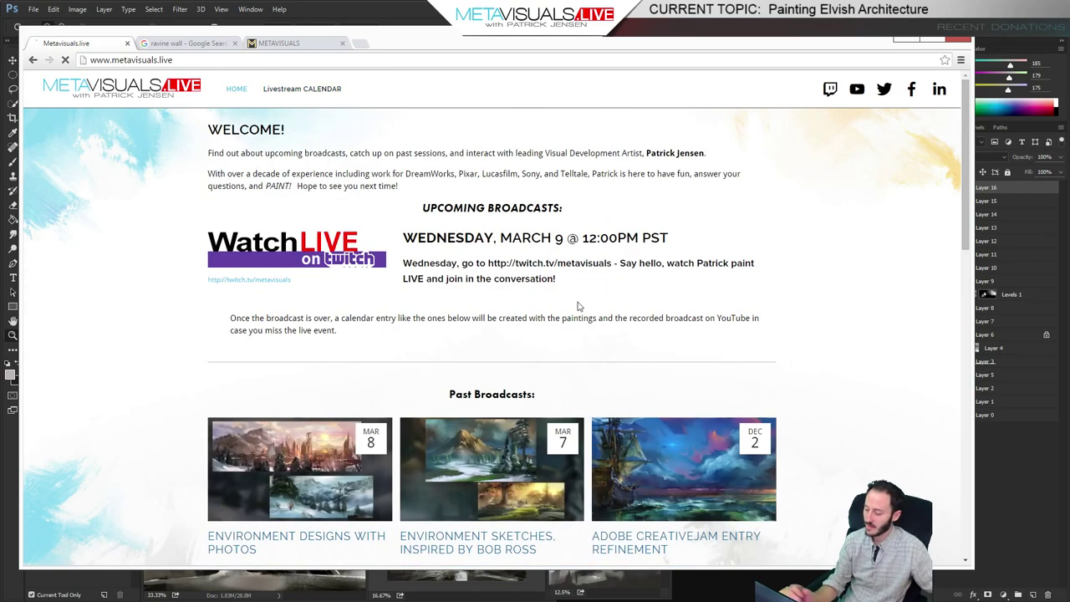
left_click_drag(967, 161, 960, 210)
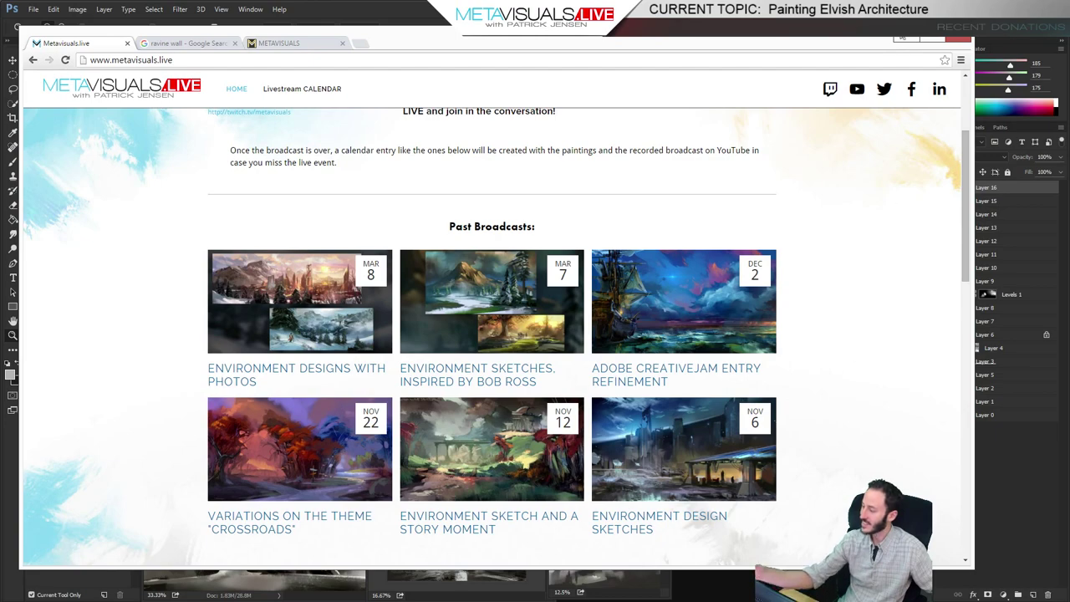
left_click(905, 39)
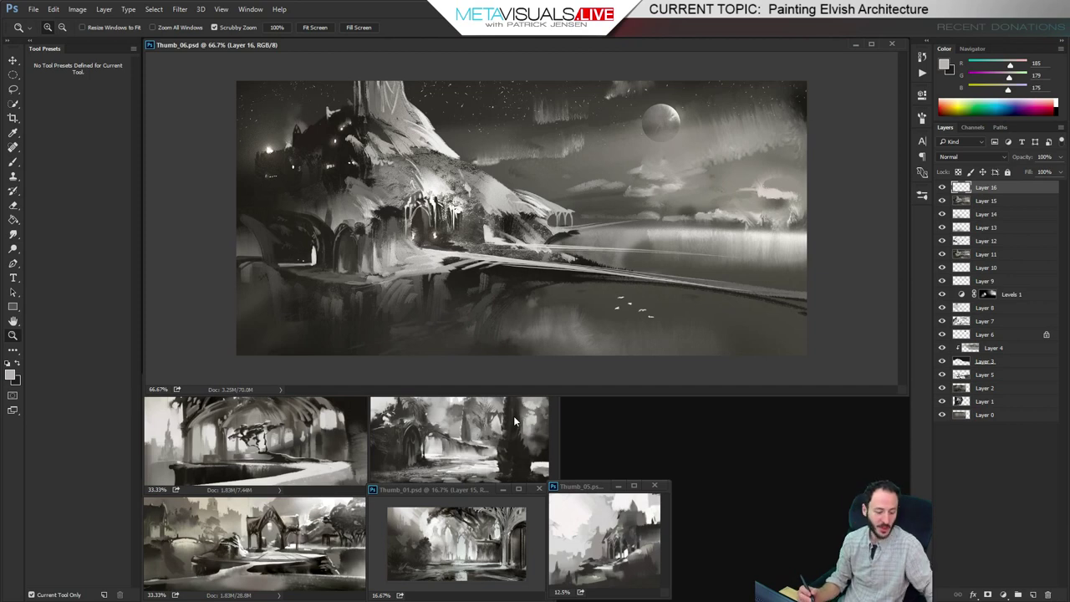
Reduce the Thumb_06.psd view to 25% and move its window down beside the other thumbnails
key("ctrl+minus")
key("ctrl+minus")
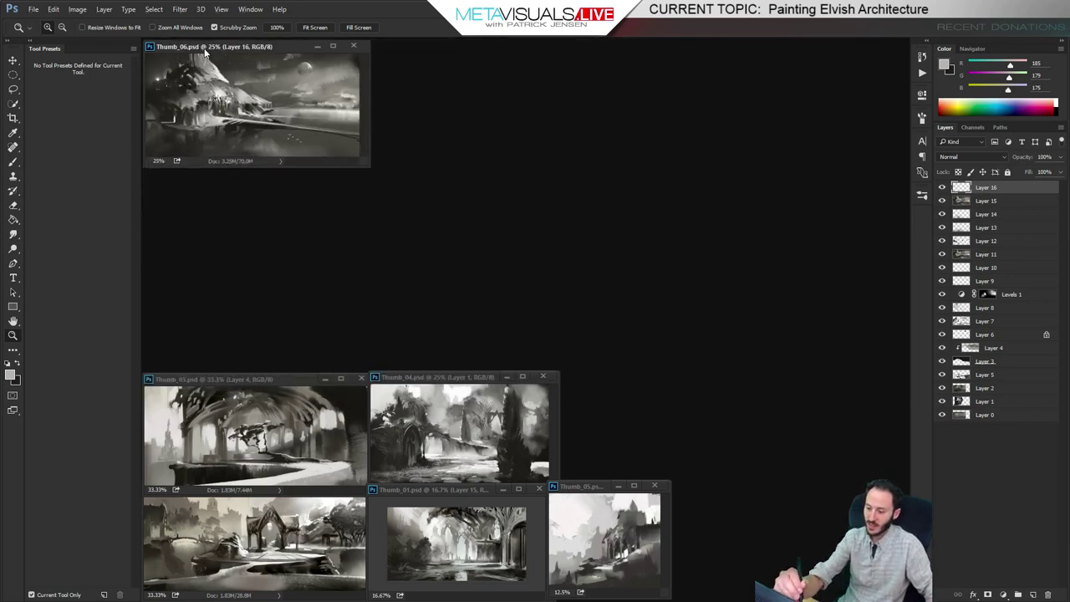
left_click_drag(209, 51, 607, 473)
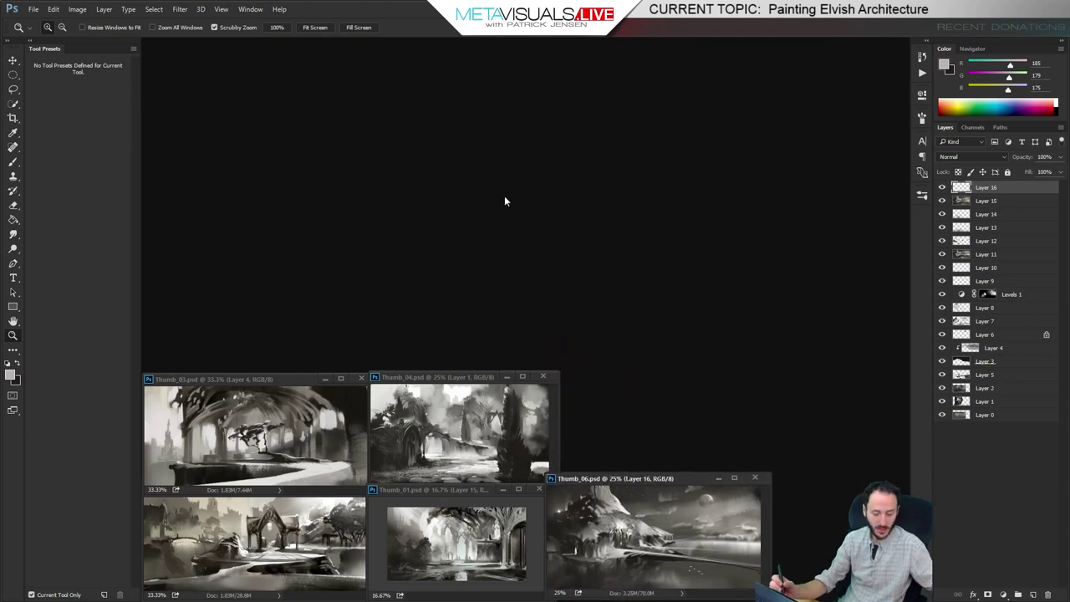
Create a new 1535 × 739 pixel RGB document at 72 ppi with a white background, and place its window above the thumbnails
key("ctrl+n")
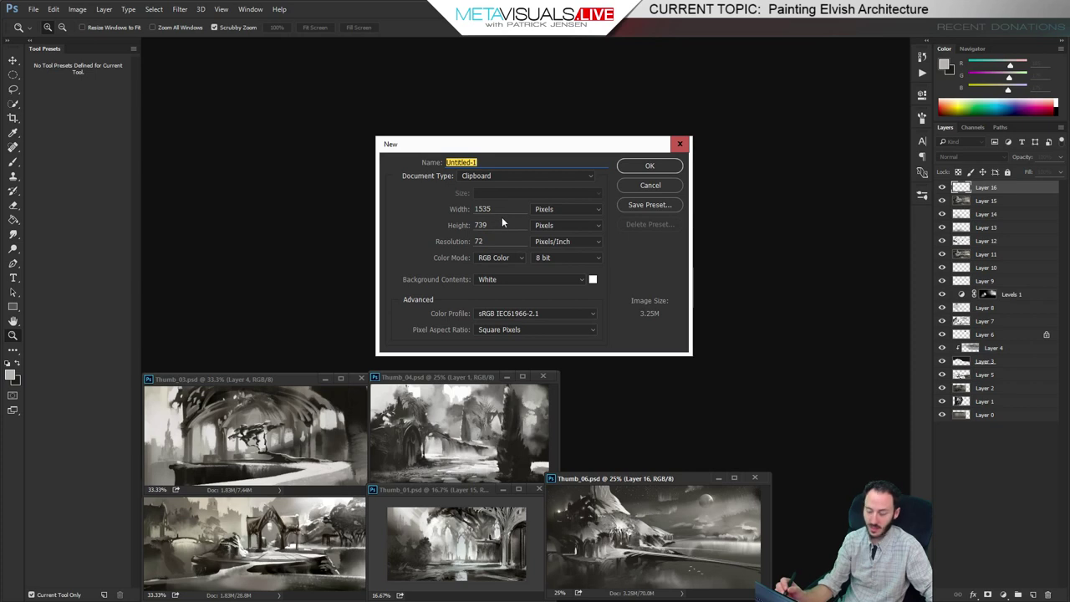
double_click(503, 209)
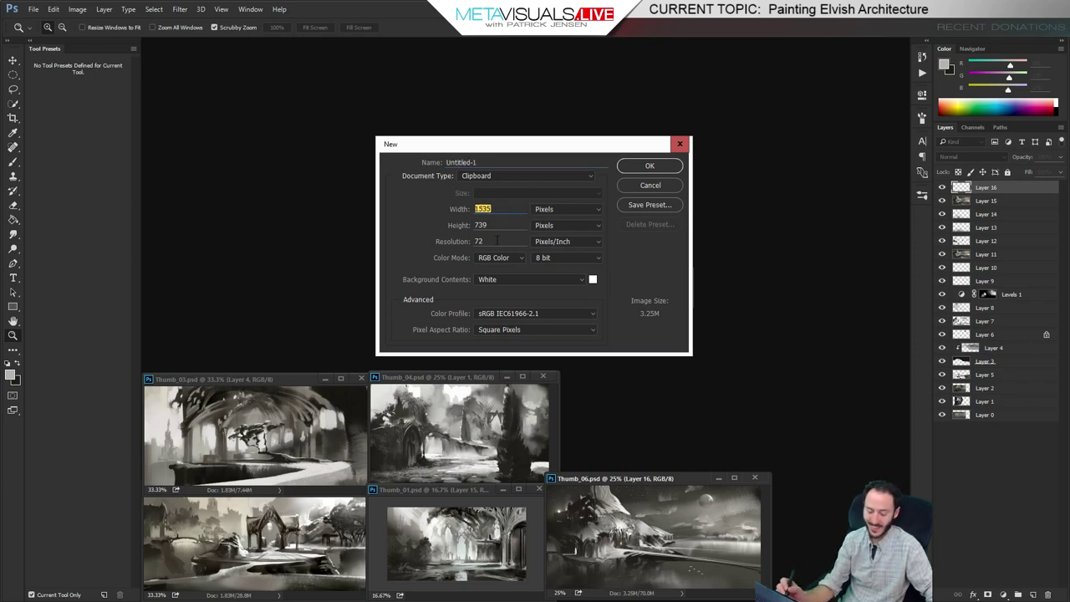
left_click(649, 165)
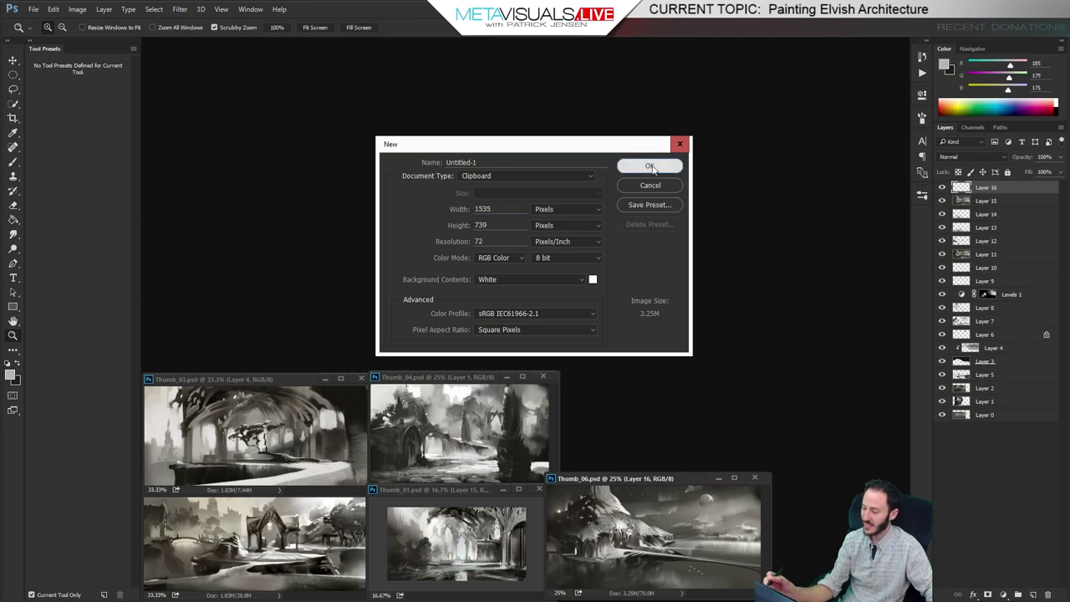
left_click_drag(389, 131, 346, 49)
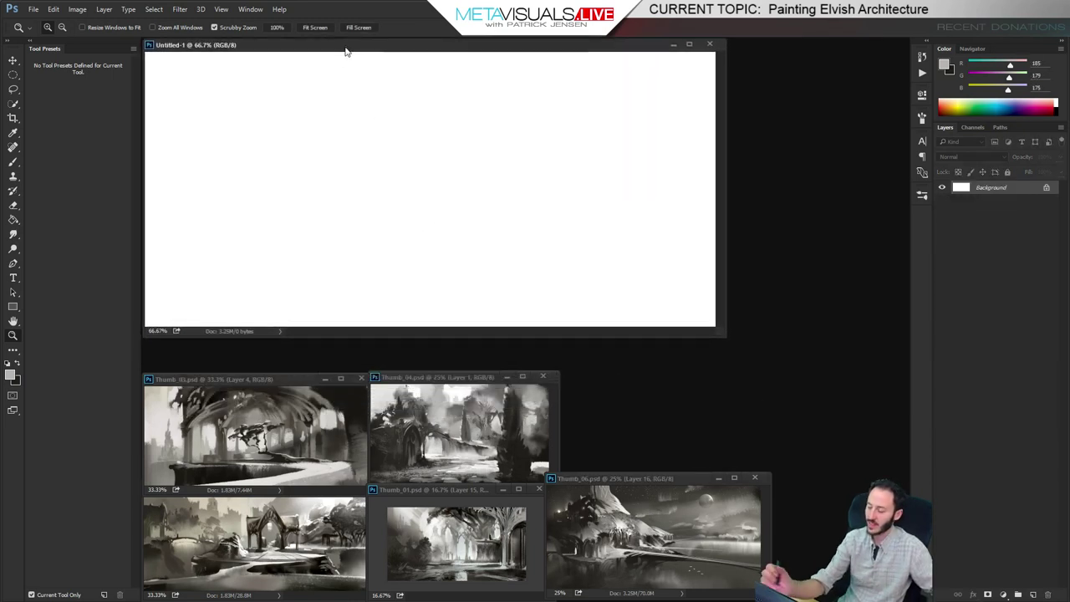
Enlarge the blank document's window above the thumbnails and fill its canvas with near-black (RGB 13, 11, 9) sampled from the arched-tree thumbnail
left_click_drag(718, 332, 904, 423)
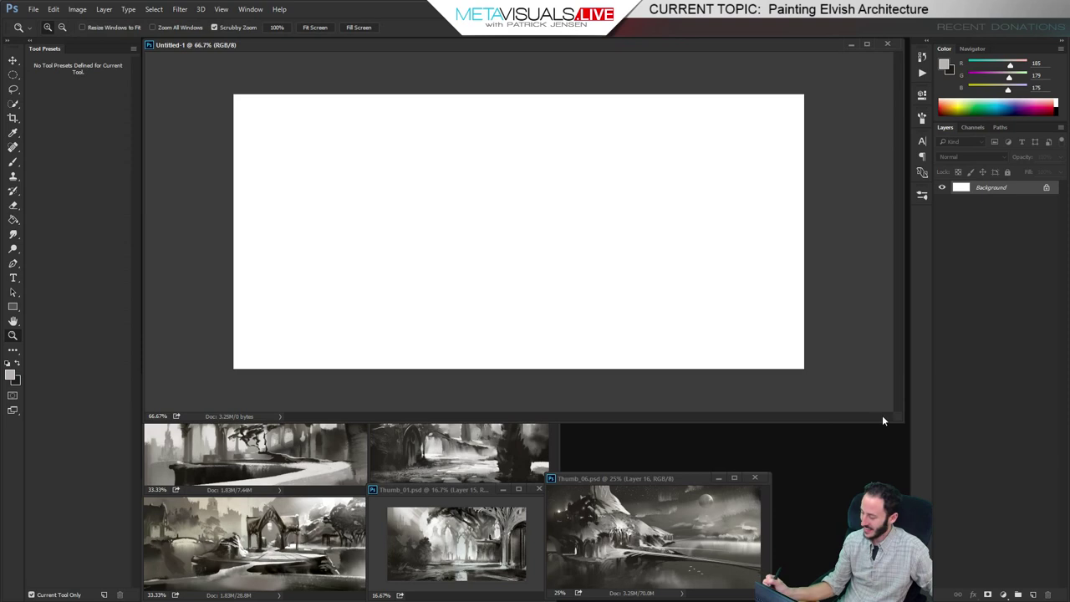
left_click_drag(883, 421, 898, 376)
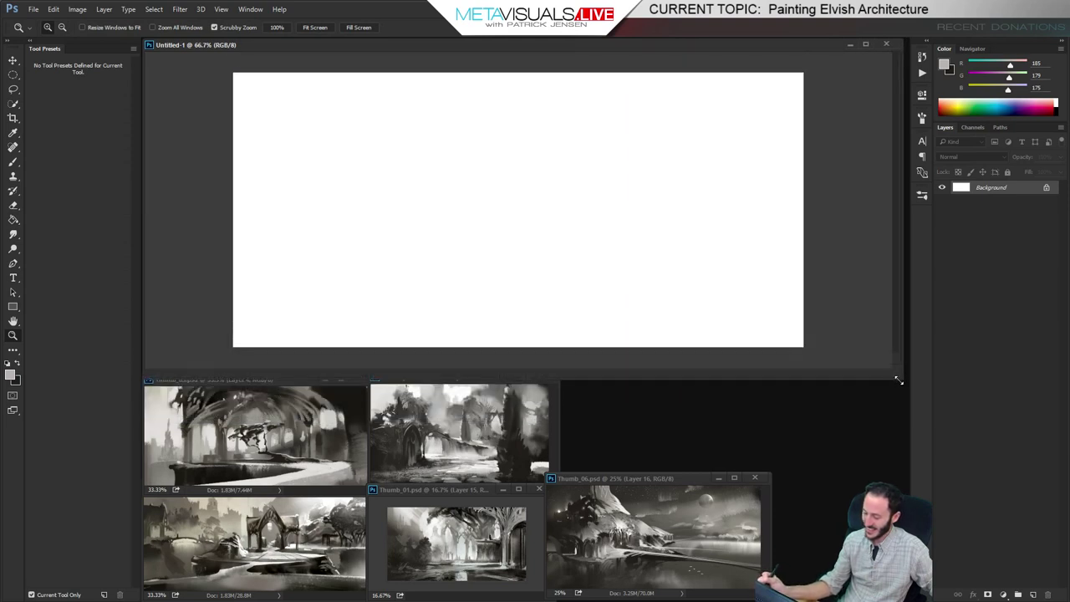
key("g")
left_click(214, 426, "alt")
left_click(446, 228)
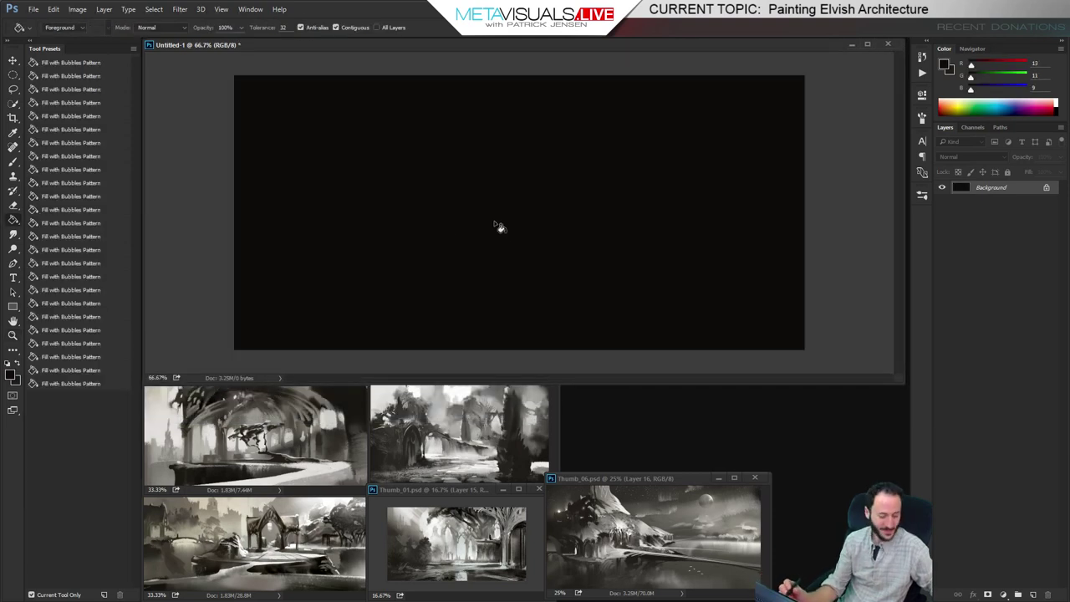
Using the Paint GEAR brush and mid grey (RGB 153, 146, 139) sampled from a thumbnail, stamp a loose band of texture across the canvas
key("b")
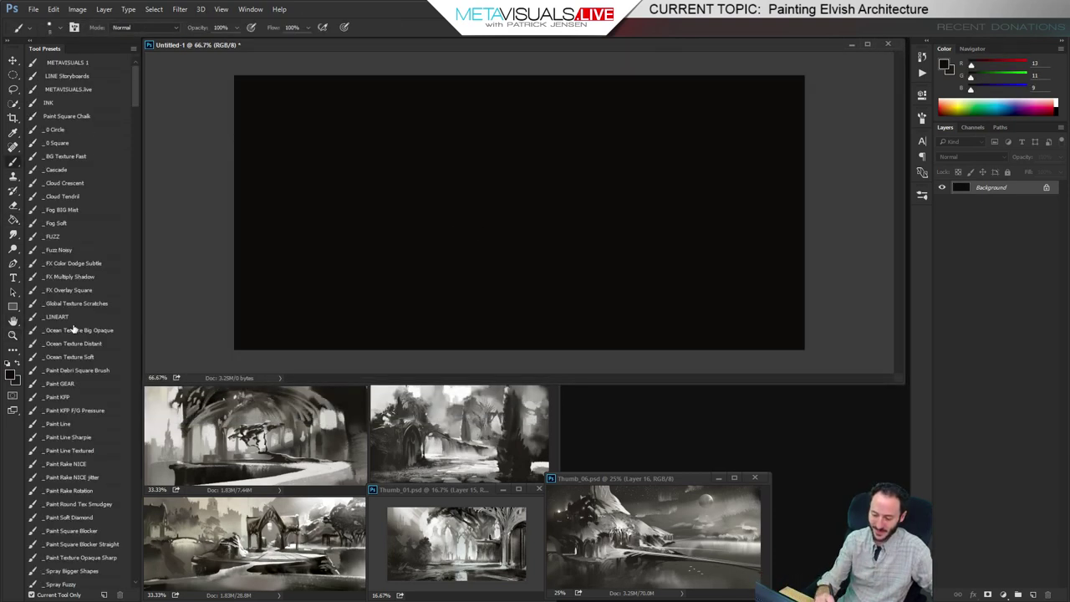
left_click(76, 385)
left_click(323, 416, "alt")
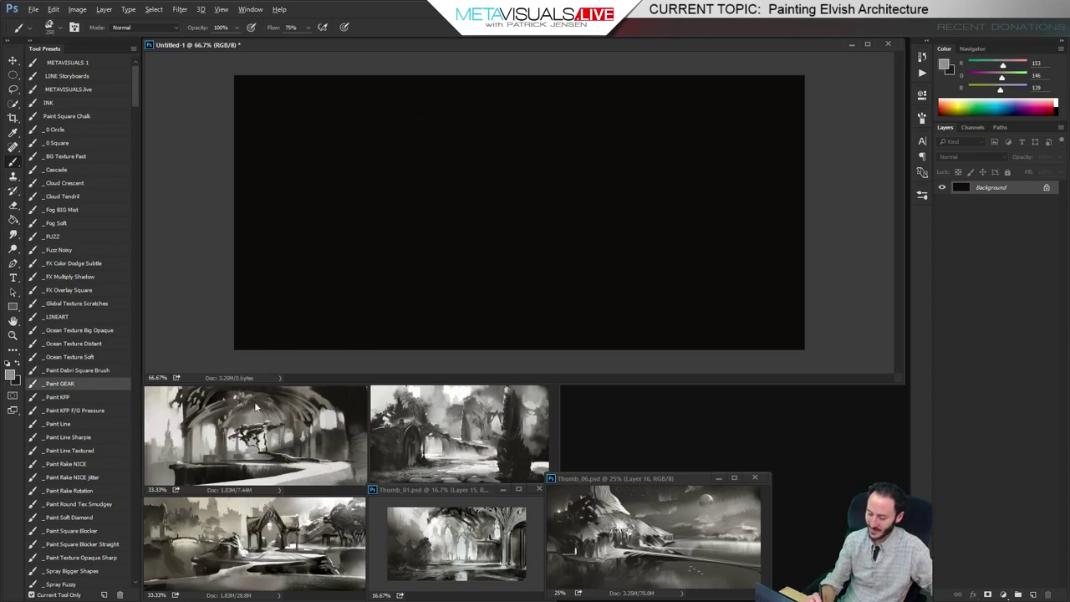
left_click_drag(409, 112, 300, 206)
key("ctrl+z")
key("bracketright")
key("bracketright")
left_click_drag(289, 163, 308, 171)
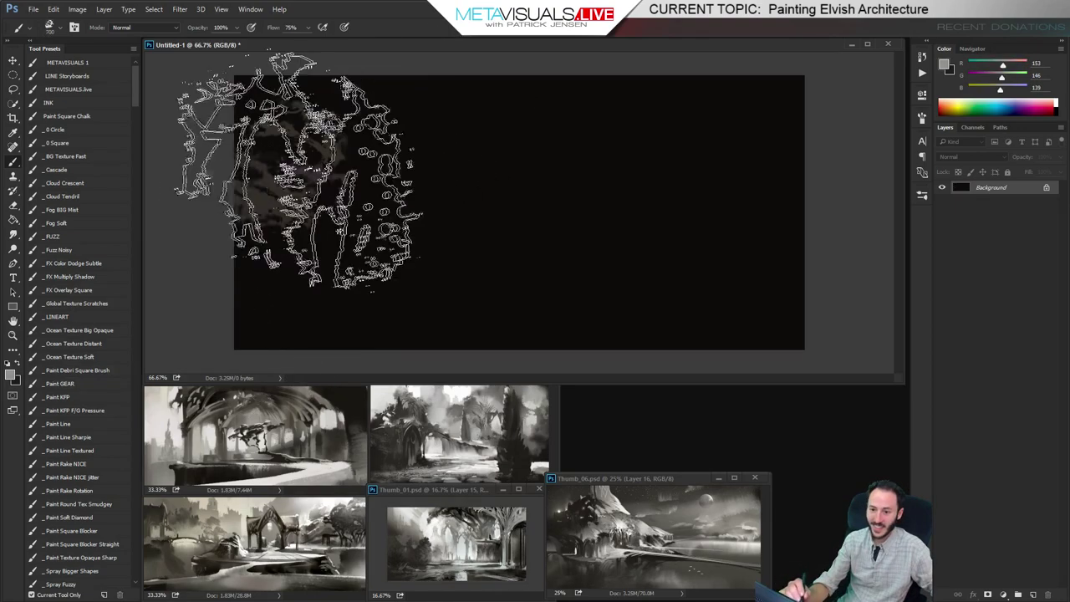
mouse_move(397, 213)
left_mouse_down()
mouse_move(423, 195)
mouse_move(680, 204)
left_mouse_up()
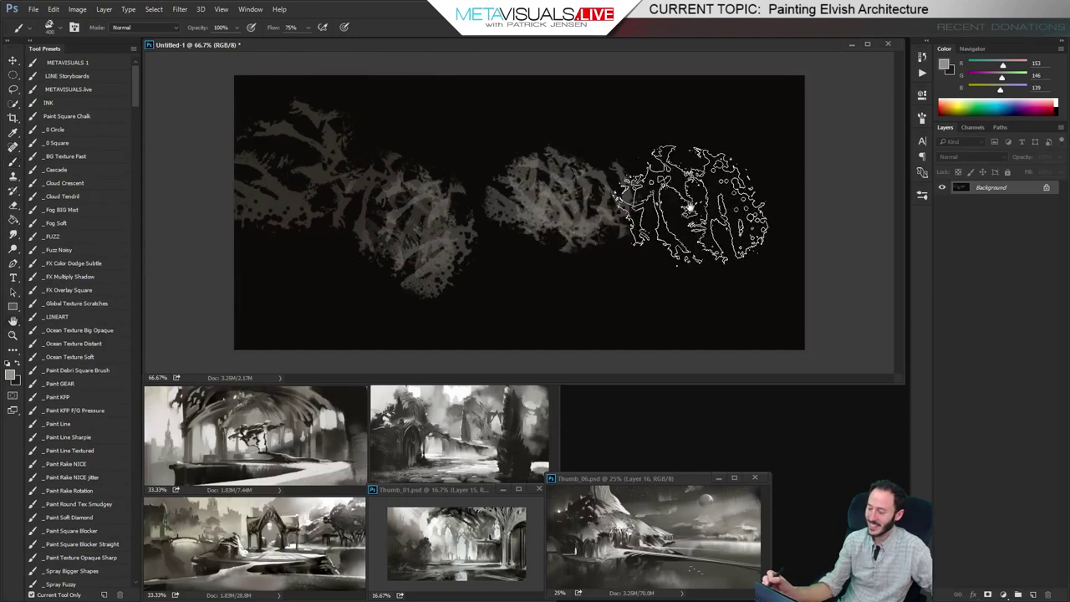
Smudge the upper parts of the left and centre texture masses into a soft dark haze
key("r")
mouse_move(392, 182)
left_mouse_down()
mouse_move(502, 163)
mouse_move(383, 244)
mouse_move(628, 173)
mouse_move(589, 136)
mouse_move(451, 182)
mouse_move(384, 180)
mouse_move(513, 133)
mouse_move(549, 148)
mouse_move(568, 109)
left_mouse_up()
key("b")
key("r")
mouse_move(357, 118)
left_mouse_down()
mouse_move(393, 108)
mouse_move(410, 158)
mouse_move(387, 128)
mouse_move(306, 165)
mouse_move(406, 117)
mouse_move(318, 118)
left_mouse_up()
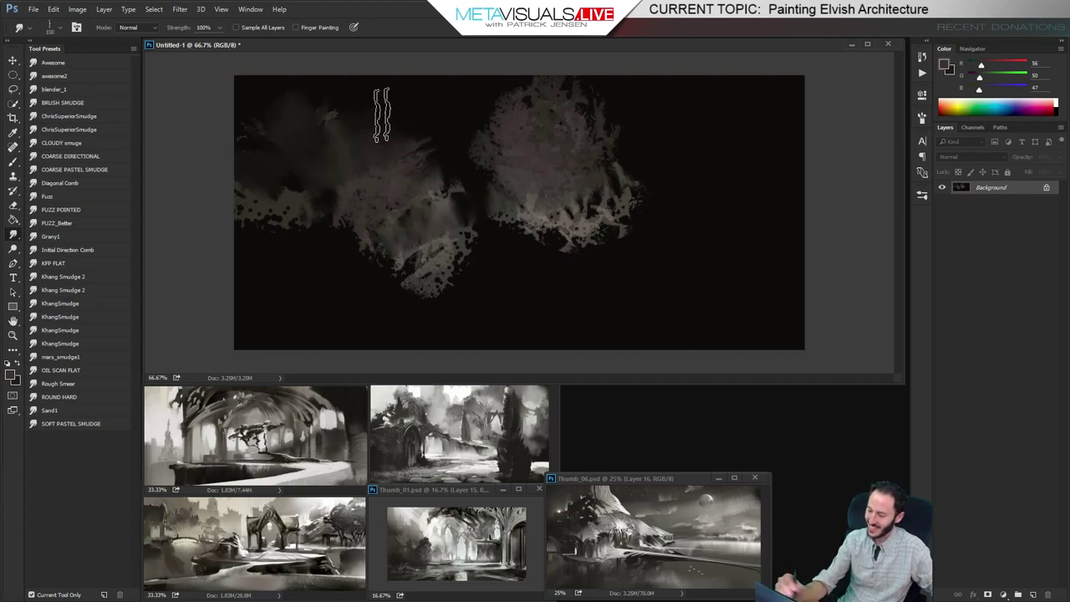
key("h")
Brush dark grey texture over the centre and right of the canvas, and smudge the right side into haze
key("b")
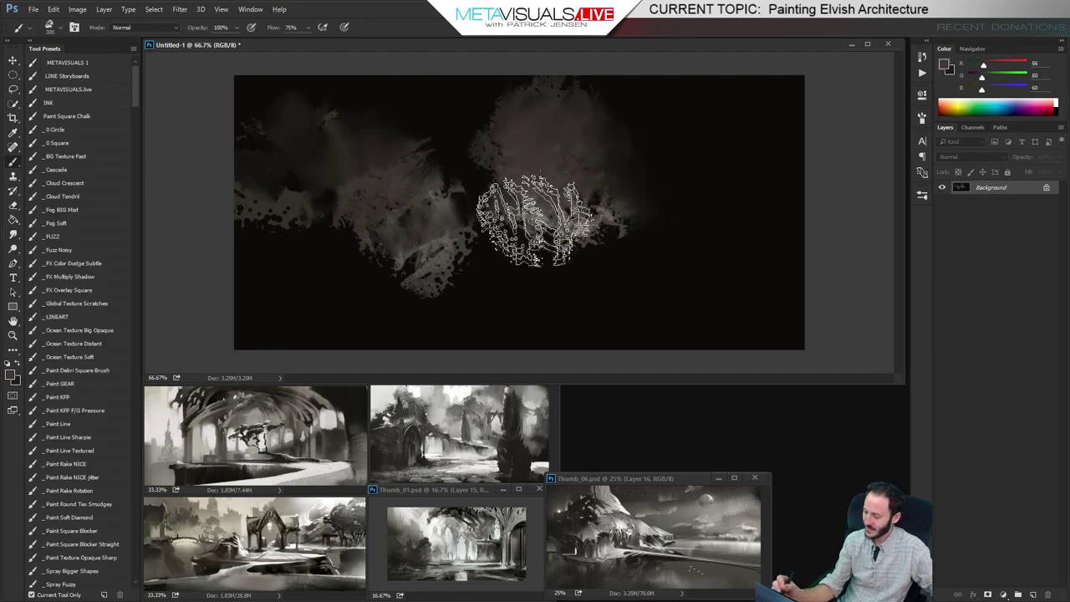
mouse_move(556, 275)
left_mouse_down()
mouse_move(633, 239)
mouse_move(657, 108)
mouse_move(767, 194)
left_mouse_up()
key("r")
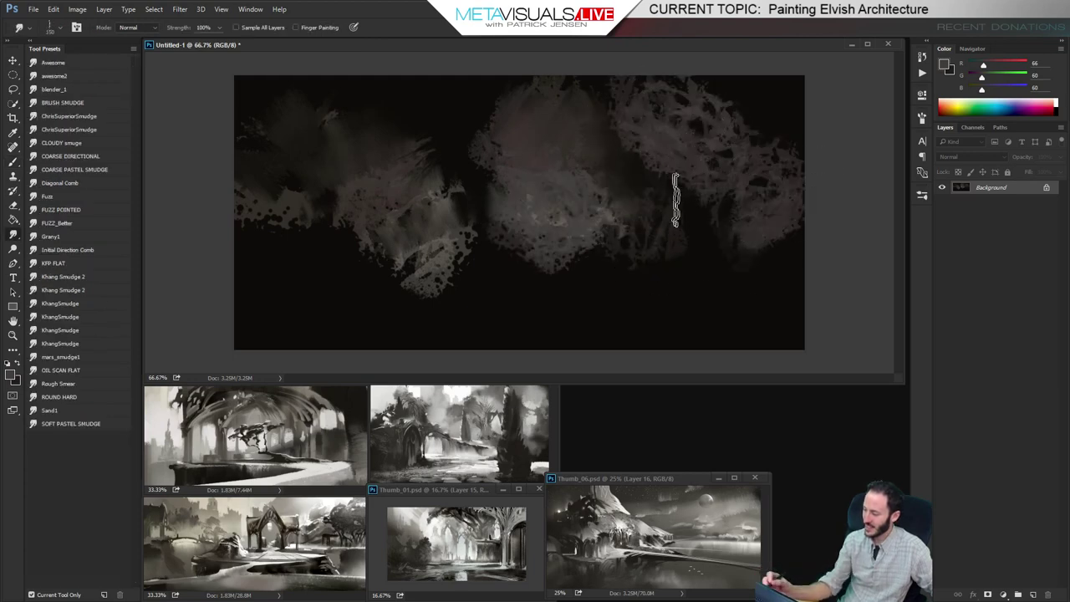
mouse_move(676, 203)
left_mouse_down()
mouse_move(660, 240)
mouse_move(807, 228)
left_mouse_up()
left_click_drag(719, 131, 656, 99)
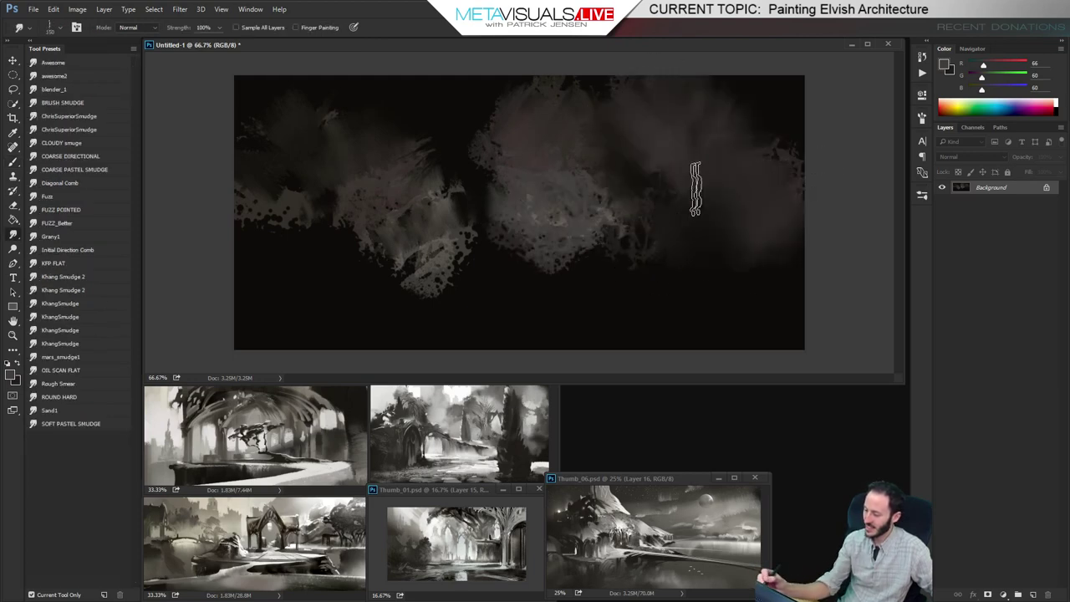
Add dark grey Paint GEAR texture clumps in the canvas's lower left, and reduce the brush size to 80
key("b")
mouse_move(277, 293)
left_mouse_down()
mouse_move(336, 298)
mouse_move(411, 283)
mouse_move(472, 288)
left_mouse_up()
key("h")
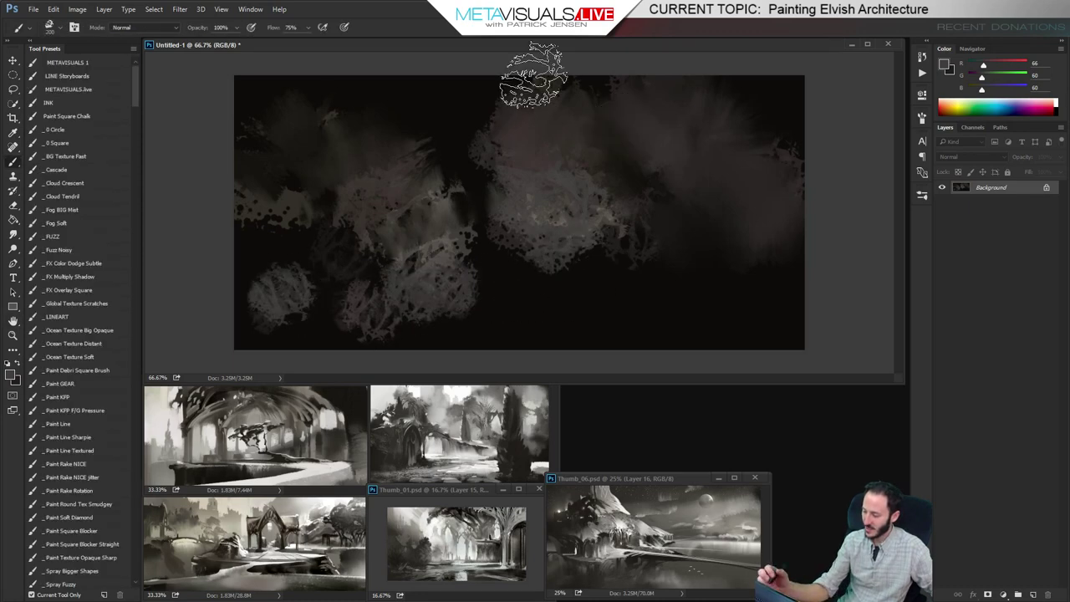
key("space")
key("b")
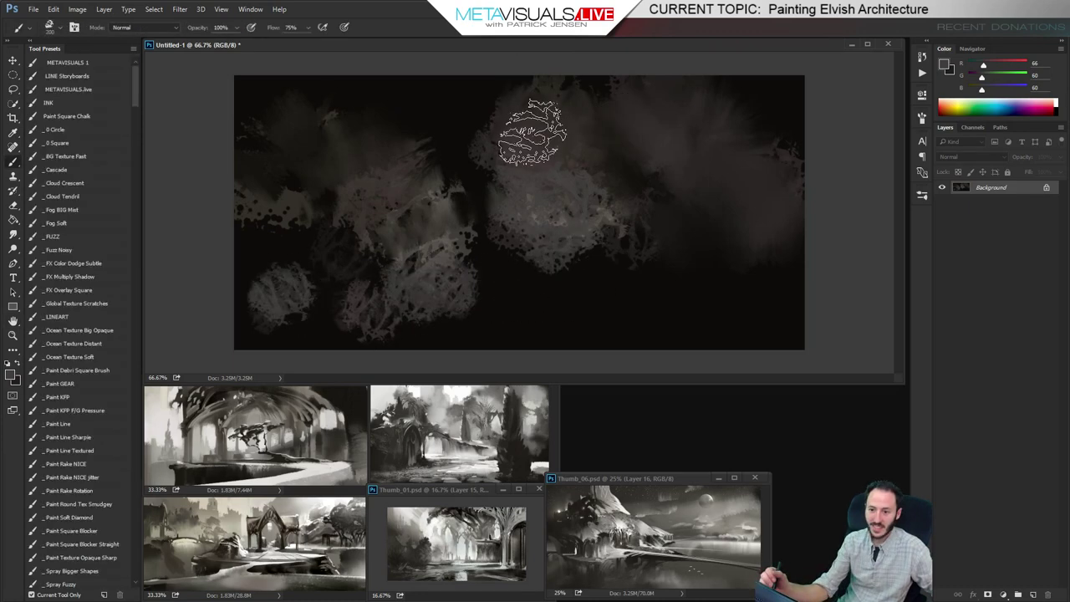
key("bracketleft")
key("bracketleft")
key("bracketleft")
key("bracketleft")
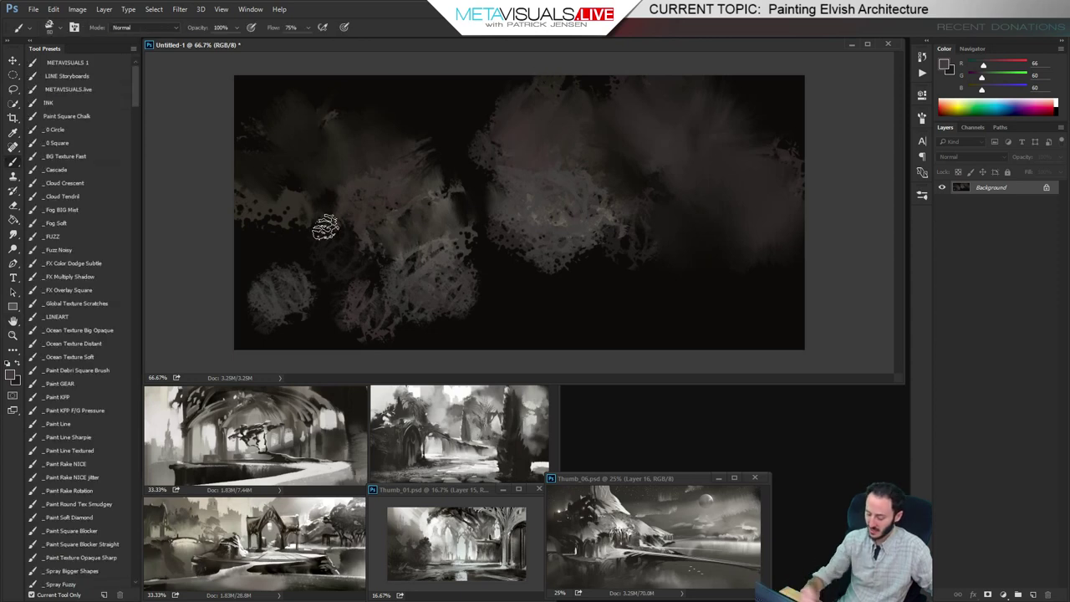
Carve diagonal near-black strokes between the left and centre masses with an enlarged Paint Rake NICE brush
left_click(74, 463)
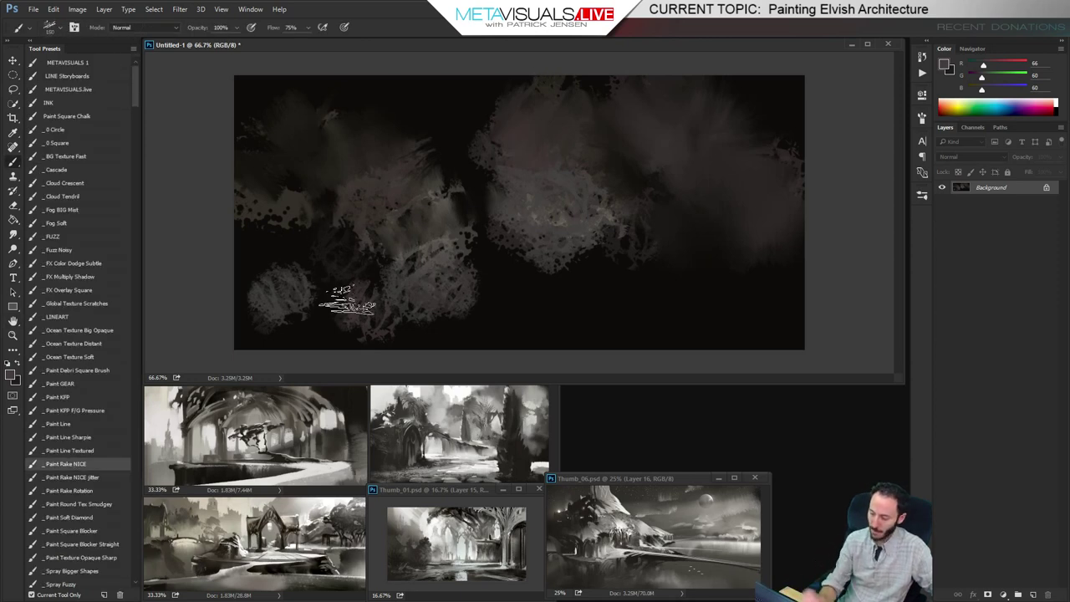
key("]")
key("]")
key("]")
key("]")
mouse_move(451, 288)
left_mouse_down()
mouse_move(533, 293)
mouse_move(436, 272)
mouse_move(449, 310)
mouse_move(419, 254)
mouse_move(420, 313)
mouse_move(391, 249)
mouse_move(461, 255)
mouse_move(462, 227)
mouse_move(406, 186)
mouse_move(428, 188)
mouse_move(478, 244)
mouse_move(526, 259)
left_mouse_up()
key("ctrl+z")
left_click(527, 298, "alt")
left_click_drag(451, 200, 508, 249)
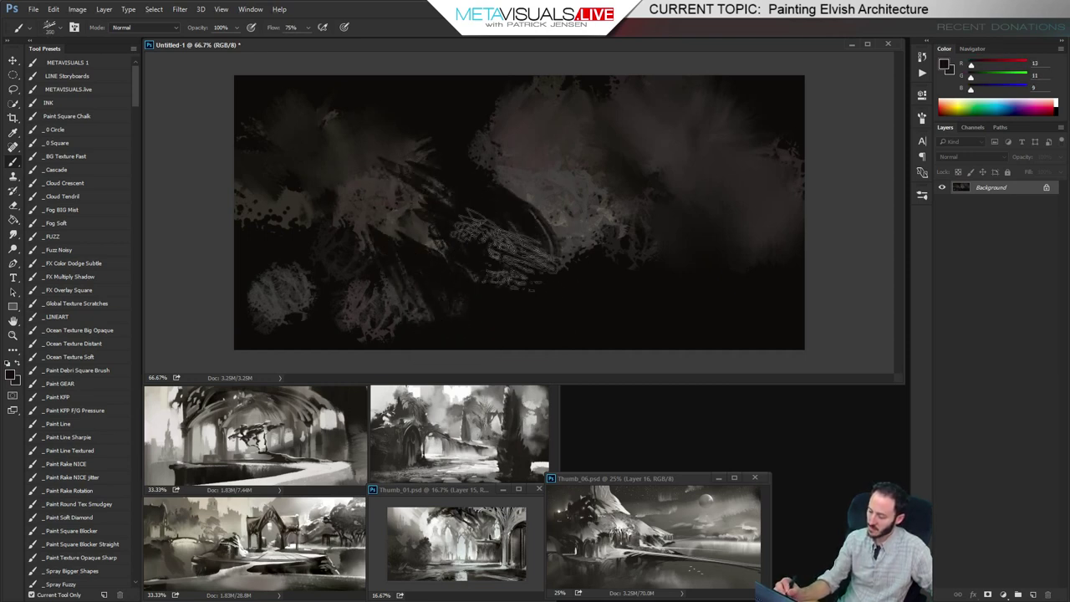
Sample light grey (RGB 183, 183, 180) from Thumb_04 and rake a bright rocky slope descending diagonally across the middle of the canvas
left_click(439, 427, "alt")
key("[")
key("[")
key("[")
left_click_drag(404, 232, 453, 234)
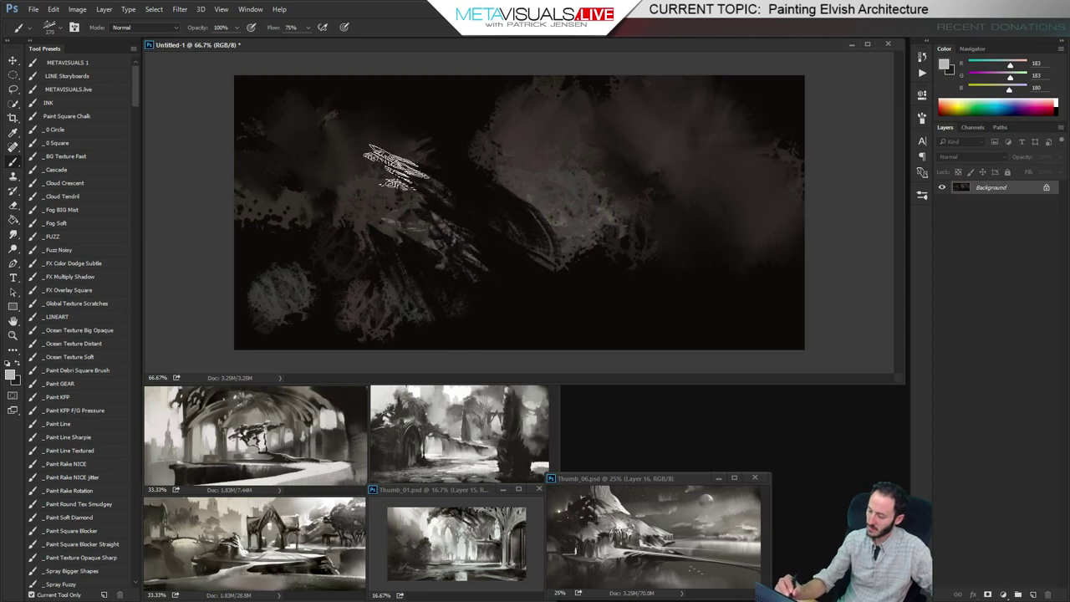
mouse_move(393, 167)
left_mouse_down()
mouse_move(431, 192)
mouse_move(452, 196)
mouse_move(435, 178)
mouse_move(493, 208)
left_mouse_up()
key("[")
mouse_move(456, 177)
left_mouse_down()
mouse_move(494, 207)
mouse_move(497, 225)
mouse_move(476, 255)
mouse_move(440, 161)
mouse_move(463, 178)
mouse_move(485, 251)
left_mouse_up()
mouse_move(478, 213)
left_mouse_down()
mouse_move(490, 251)
mouse_move(529, 261)
left_mouse_up()
mouse_move(455, 184)
left_mouse_down()
mouse_move(367, 142)
mouse_move(401, 147)
mouse_move(459, 201)
mouse_move(541, 251)
mouse_move(527, 237)
mouse_move(534, 230)
mouse_move(556, 259)
mouse_move(533, 207)
mouse_move(493, 190)
left_mouse_up()
Sample near-white (RGB 253, 252, 251) from Thumb_04 and rake highlights behind the slope's crest and onto the opposite bank
key("bracketleft")
key("bracketleft")
key("bracketleft")
key("bracketleft")
key("bracketleft")
left_click(401, 387, "alt")
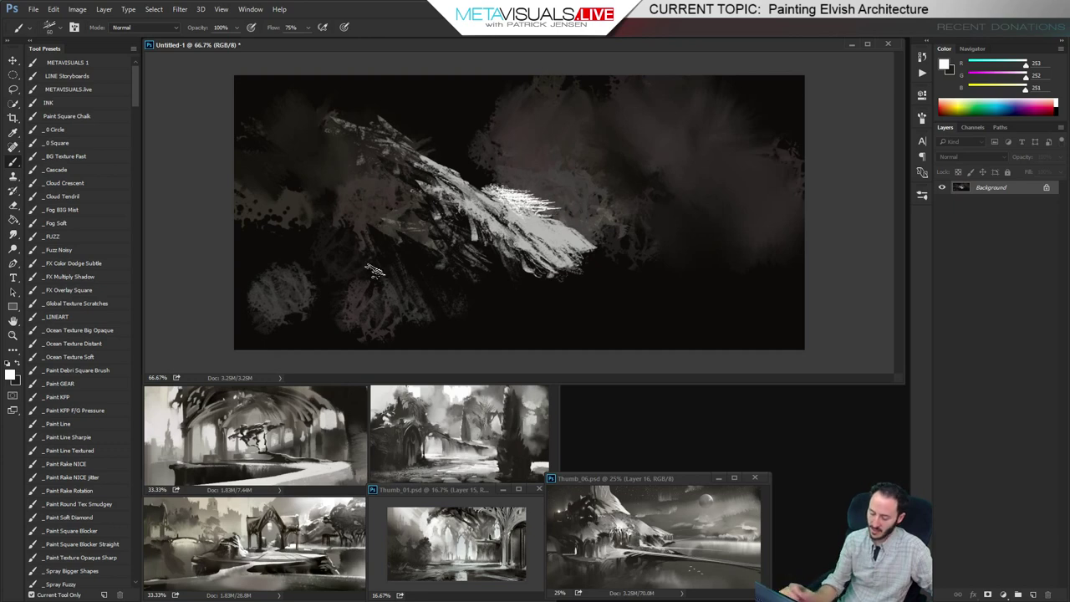
left_click(82, 463)
left_click_drag(512, 205, 568, 222)
key("ctrl+z")
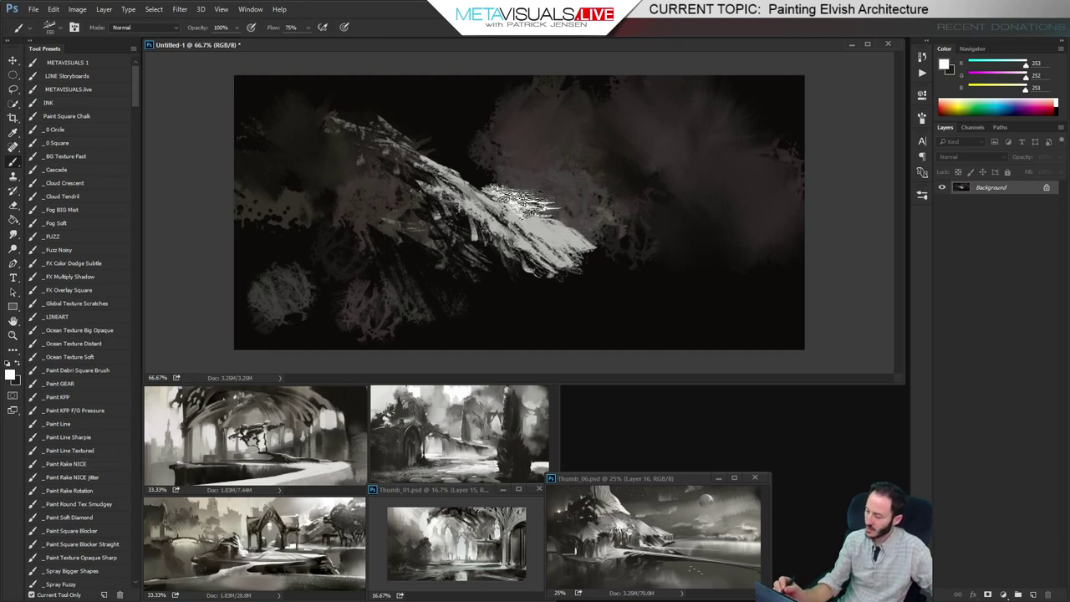
left_click_drag(506, 195, 481, 187)
mouse_move(561, 207)
left_mouse_down()
mouse_move(554, 233)
mouse_move(617, 171)
left_mouse_up()
Build up the bank to the right of the slope with feathery light grey (RGB 183, 183, 180) rake strokes
left_click(550, 236, "alt")
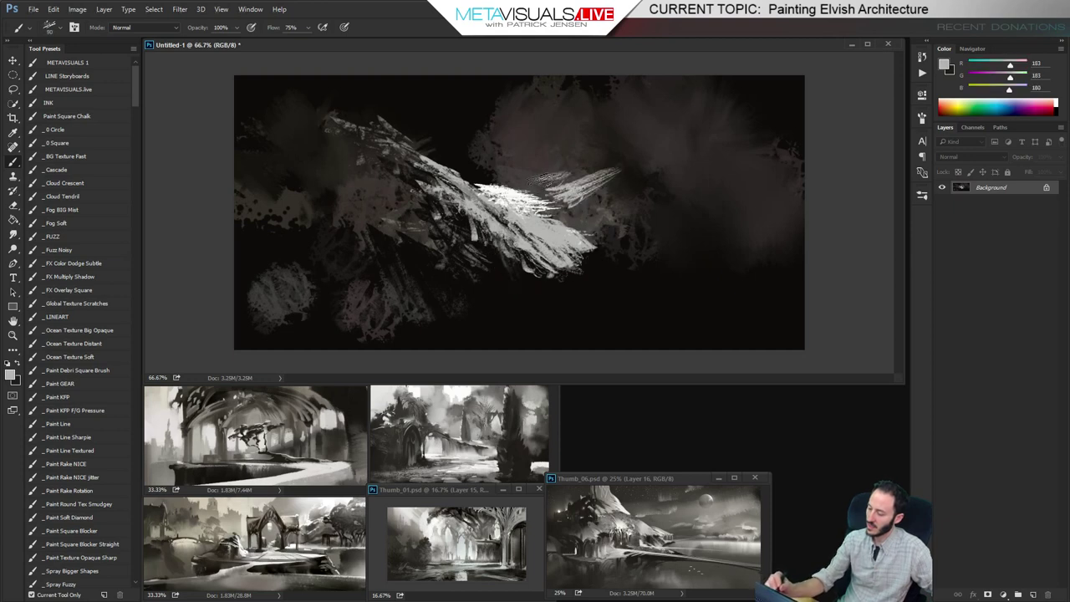
left_click_drag(536, 181, 578, 157)
mouse_move(622, 197)
left_mouse_down()
mouse_move(584, 219)
mouse_move(595, 251)
left_mouse_up()
left_click_drag(627, 256, 585, 276)
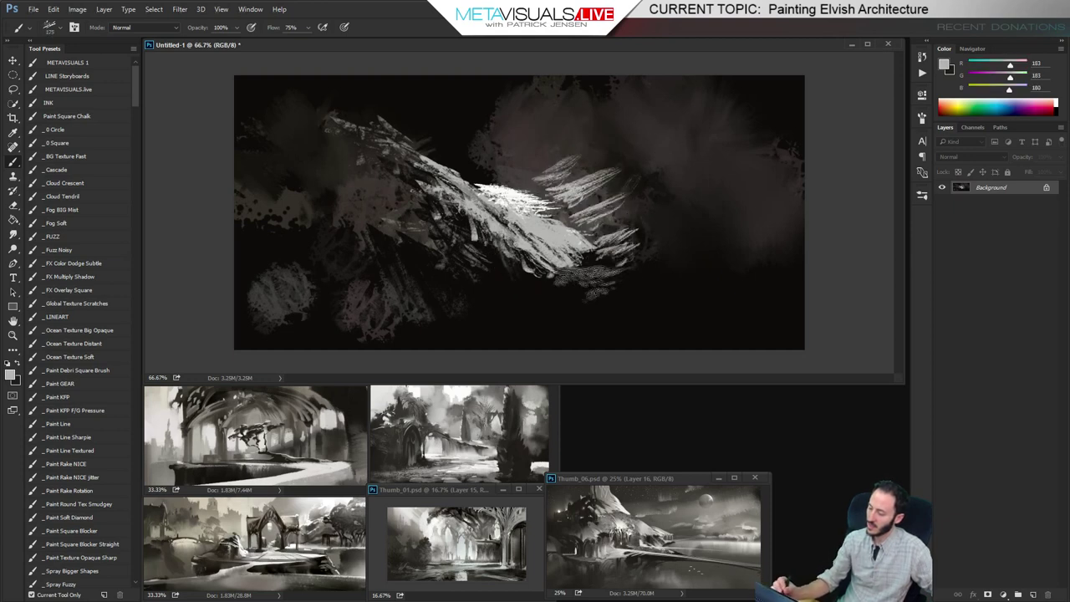
Enlarge the rake brush and extend the slope's foot with broad horizontal light grey strokes along the canvas's lower right edge
key("bracketright")
key("bracketright")
key("bracketright")
key("bracketright")
key("bracketright")
key("bracketright")
mouse_move(595, 330)
left_mouse_down()
mouse_move(583, 291)
mouse_move(650, 319)
mouse_move(625, 337)
mouse_move(673, 344)
mouse_move(706, 333)
mouse_move(631, 345)
mouse_move(661, 354)
mouse_move(752, 338)
left_mouse_up()
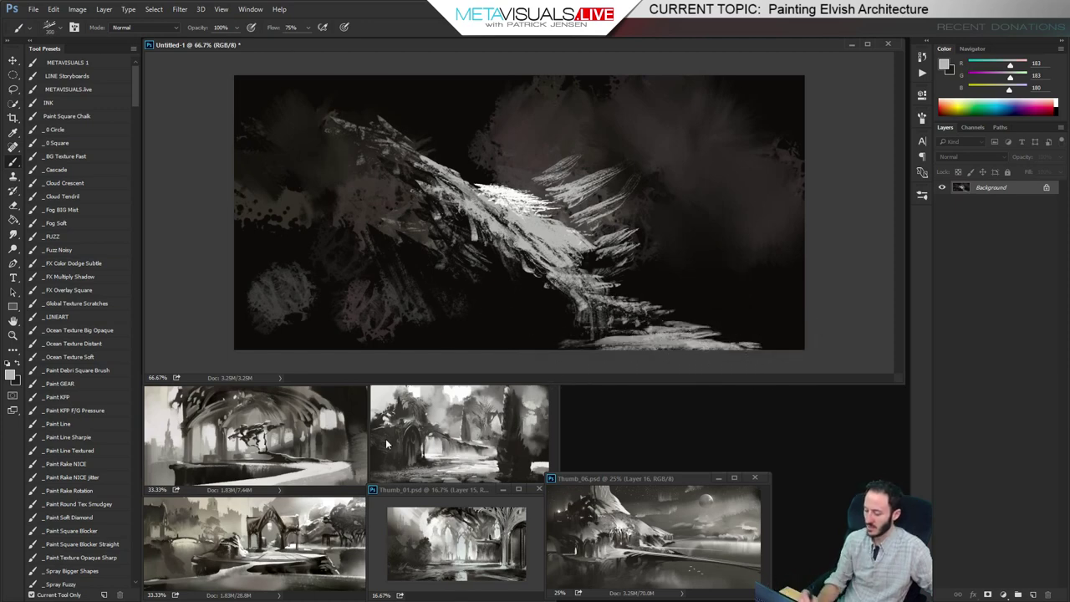
Sample mid grey (RGB 98, 92, 86) from the arched-tree thumbnail and rake flat terraces below the right bank, then reduce the brush size
left_click(338, 439, "alt")
key("bracketright")
mouse_move(585, 300)
left_mouse_down()
mouse_move(735, 345)
mouse_move(625, 305)
left_mouse_up()
key("bracketleft")
key("bracketleft")
key("bracketleft")
key("bracketleft")
key("bracketleft")
key("bracketleft")
key("bracketleft")
key("bracketleft")
key("bracketleft")
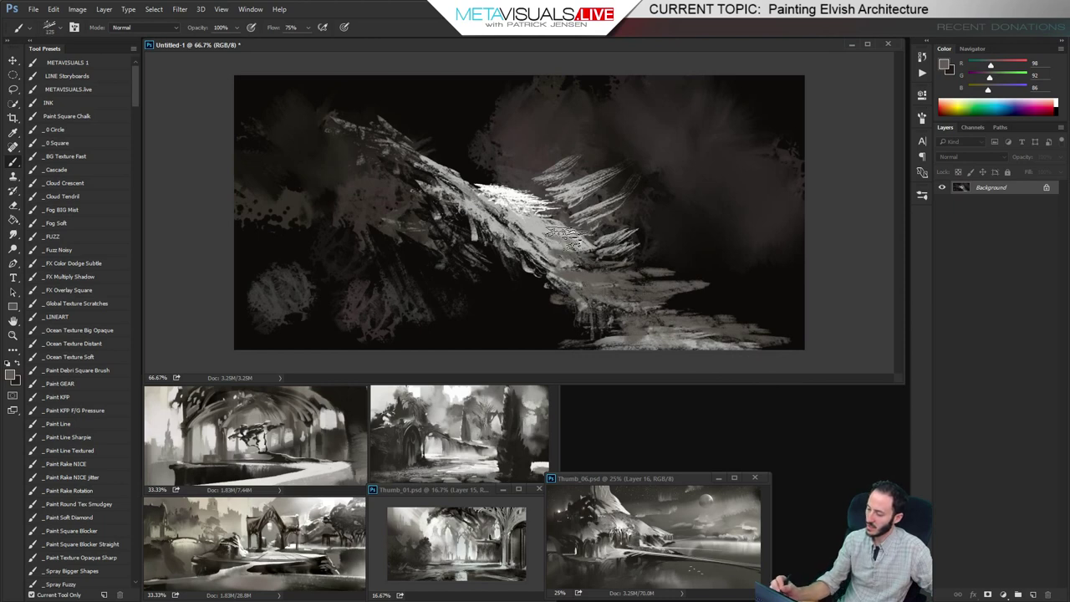
Paint thin vertical near-white streaks hanging from the canvas's upper edge above the slope, declining the Sticky Keys prompt
left_click(493, 186, "alt")
left_click(448, 105)
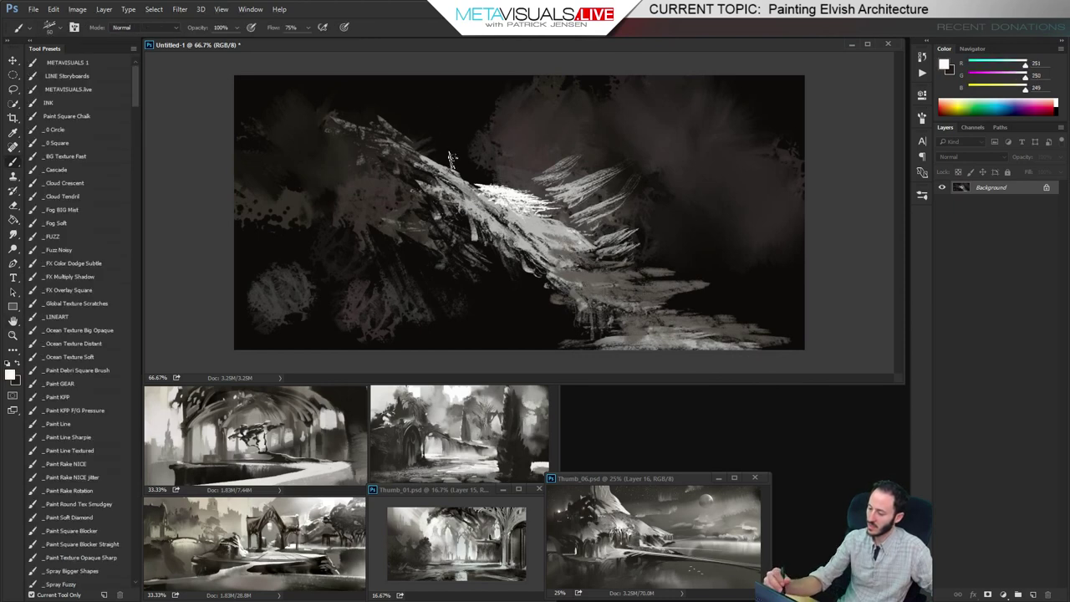
left_click_drag(452, 157, 456, 72)
left_click_drag(451, 149, 452, 73)
left_click_drag(539, 144, 539, 77)
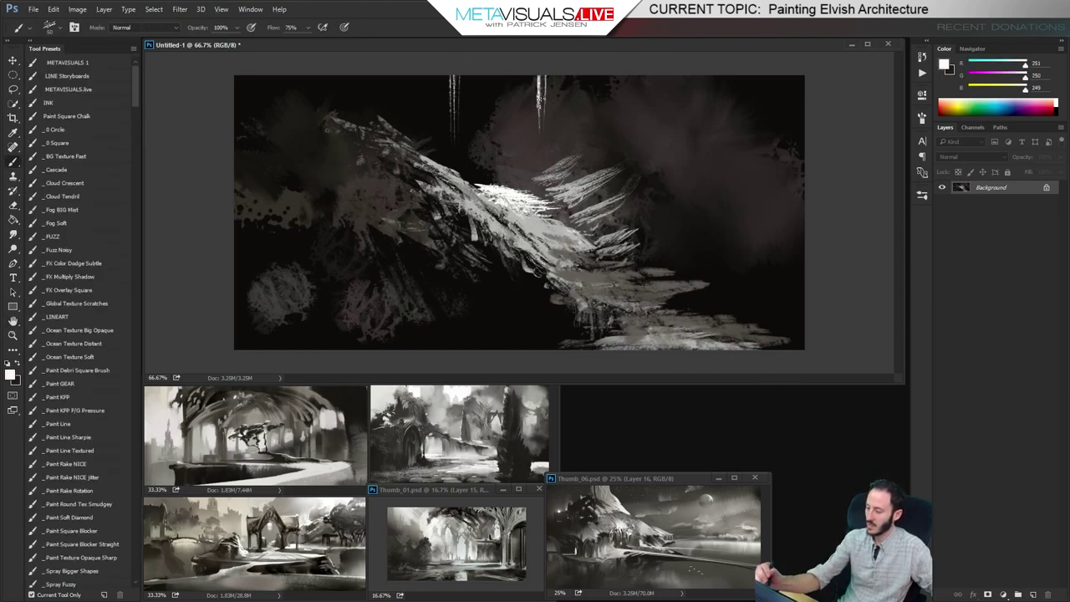
left_click_drag(528, 164, 525, 74)
mouse_move(422, 143)
left_mouse_down()
mouse_move(418, 77)
mouse_move(405, 146)
left_mouse_up()
key("shift")
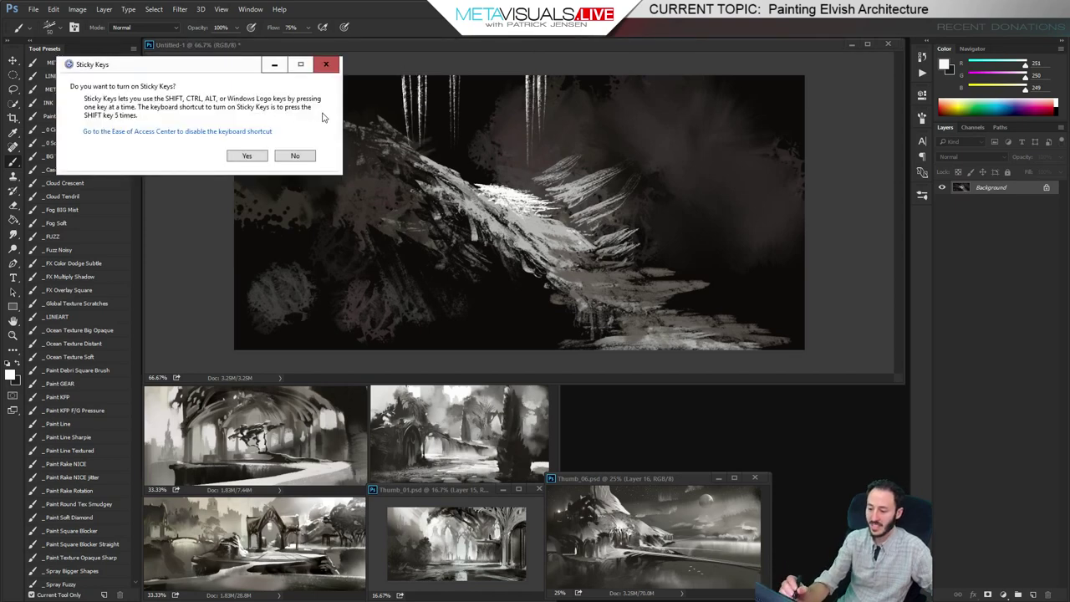
left_click(297, 158)
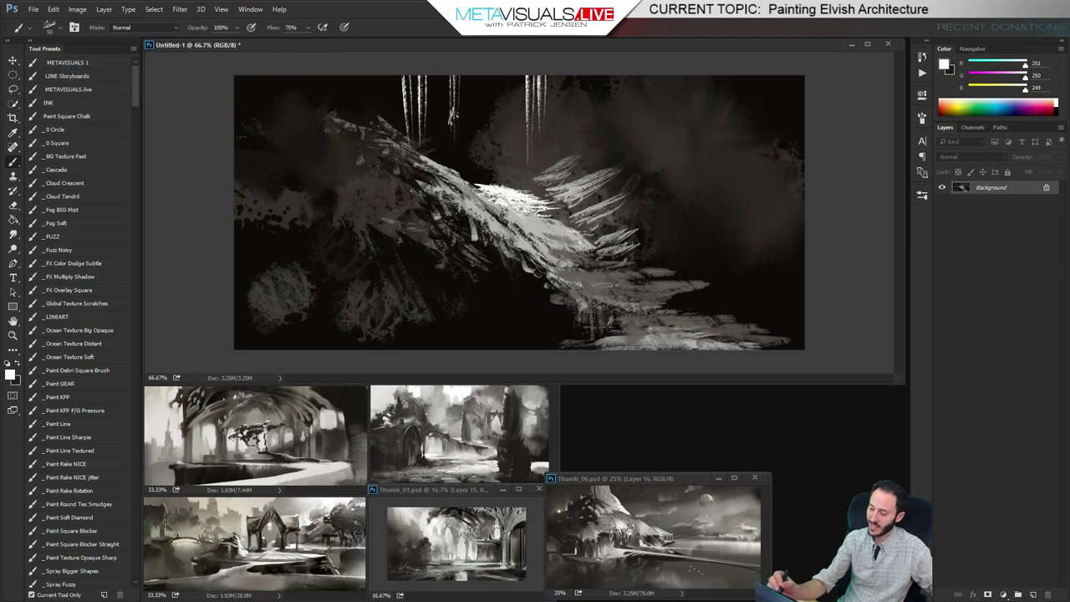
left_click_drag(401, 137, 409, 66)
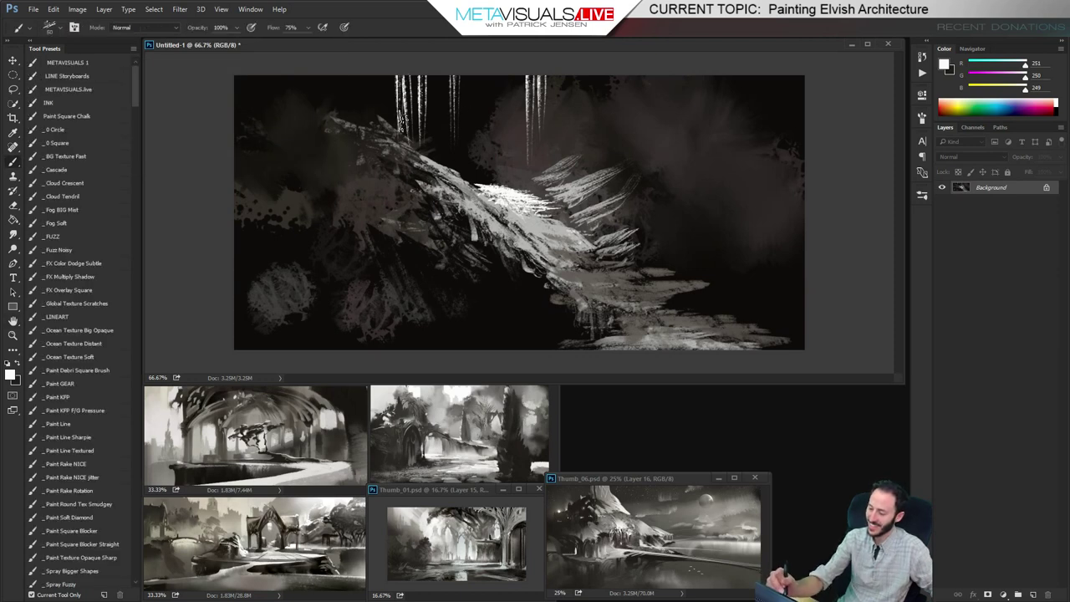
Sample dark grey from the slope and fade the lower ends of the left streaks into the rock beneath them
left_click(401, 154, "alt")
mouse_move(402, 139)
left_mouse_down()
mouse_move(400, 65)
mouse_move(401, 143)
left_mouse_up()
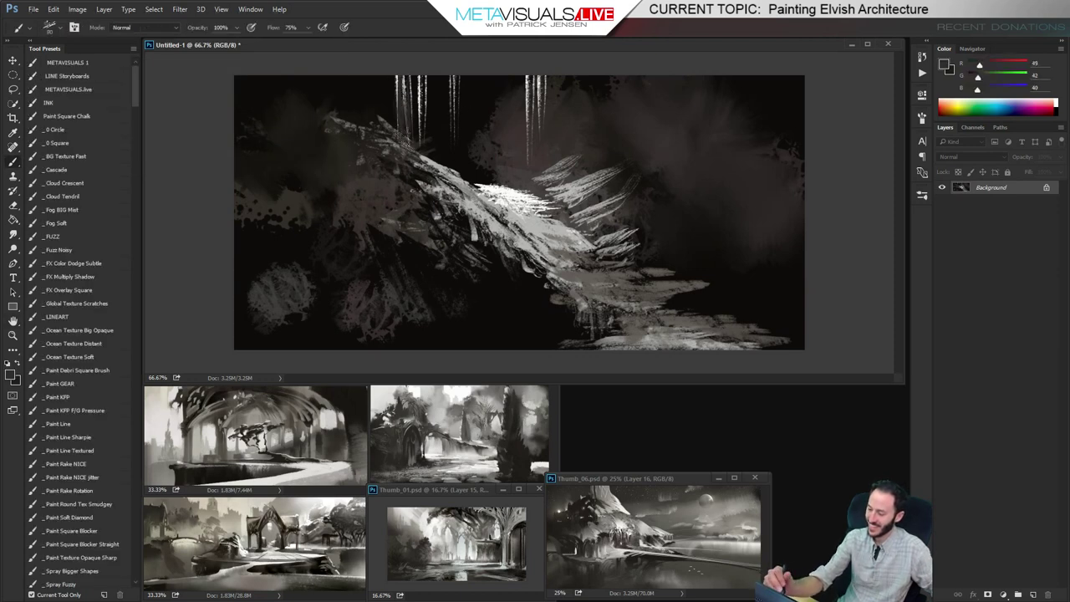
mouse_move(407, 90)
left_mouse_down()
mouse_move(415, 159)
mouse_move(418, 142)
left_mouse_up()
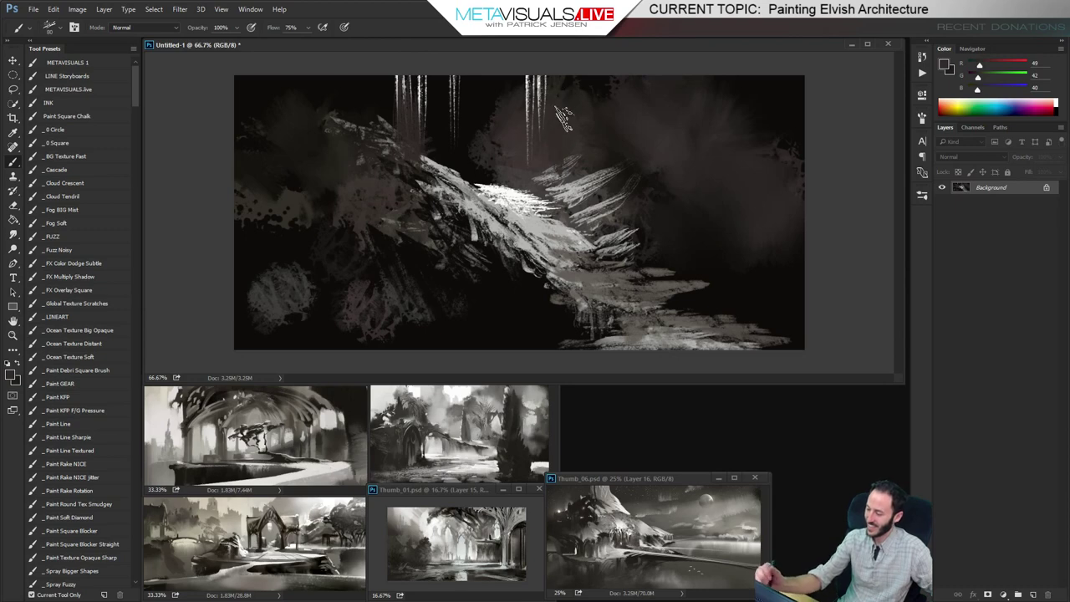
key("space")
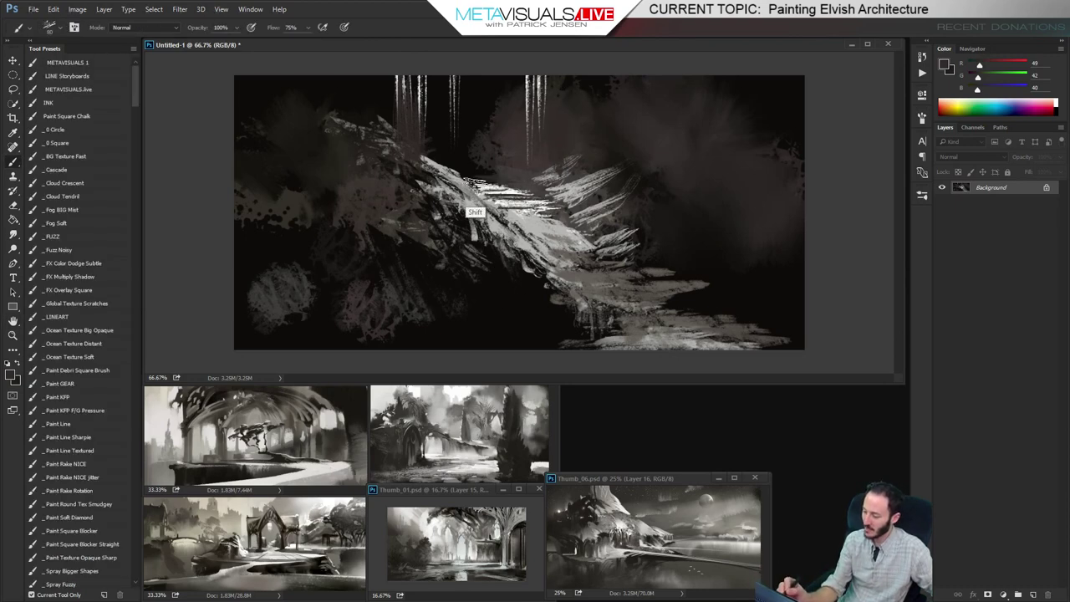
Break up the bright area behind the crest into ledges, and add near-white (RGB 253, 252, 251) highlights to the right bank
mouse_move(485, 188)
left_mouse_down()
mouse_move(506, 183)
mouse_move(481, 209)
left_mouse_up()
key("bracketright")
key("bracketright")
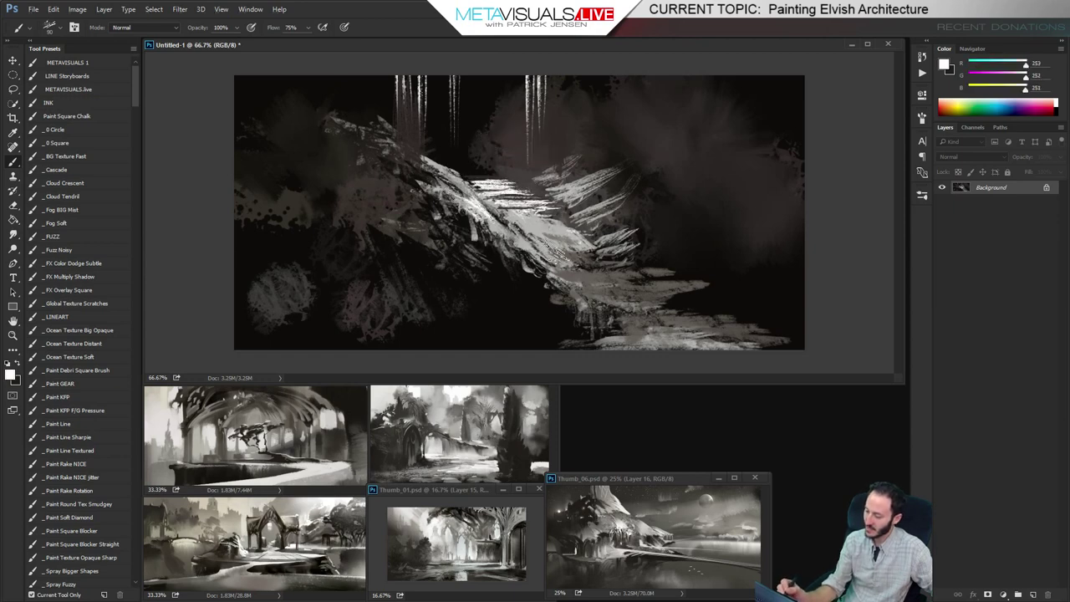
mouse_move(627, 212)
left_mouse_down()
mouse_move(600, 224)
mouse_move(571, 203)
left_mouse_up()
left_click_drag(603, 164, 577, 174)
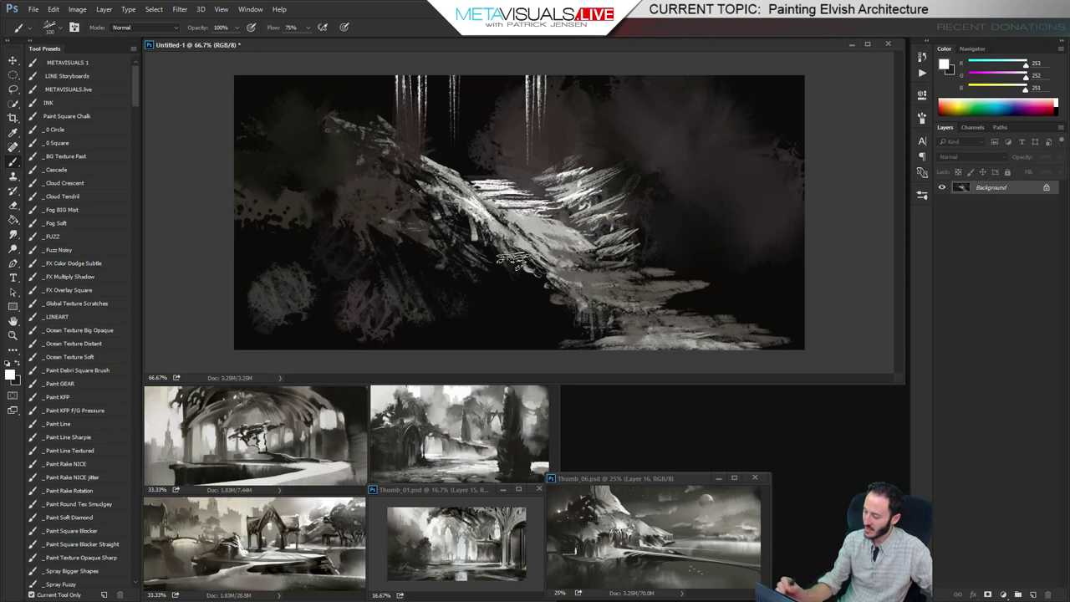
Carve near-black (RGB 13, 11, 9) shadows under the slope's lower edge, and sample light grey (RGB 204, 202, 201) from the right bank
left_click(510, 276, "alt")
mouse_move(513, 276)
left_mouse_down()
mouse_move(536, 262)
mouse_move(539, 293)
mouse_move(524, 250)
mouse_move(557, 289)
mouse_move(518, 242)
mouse_move(534, 272)
mouse_move(471, 230)
mouse_move(568, 299)
left_mouse_up()
key("bracketleft")
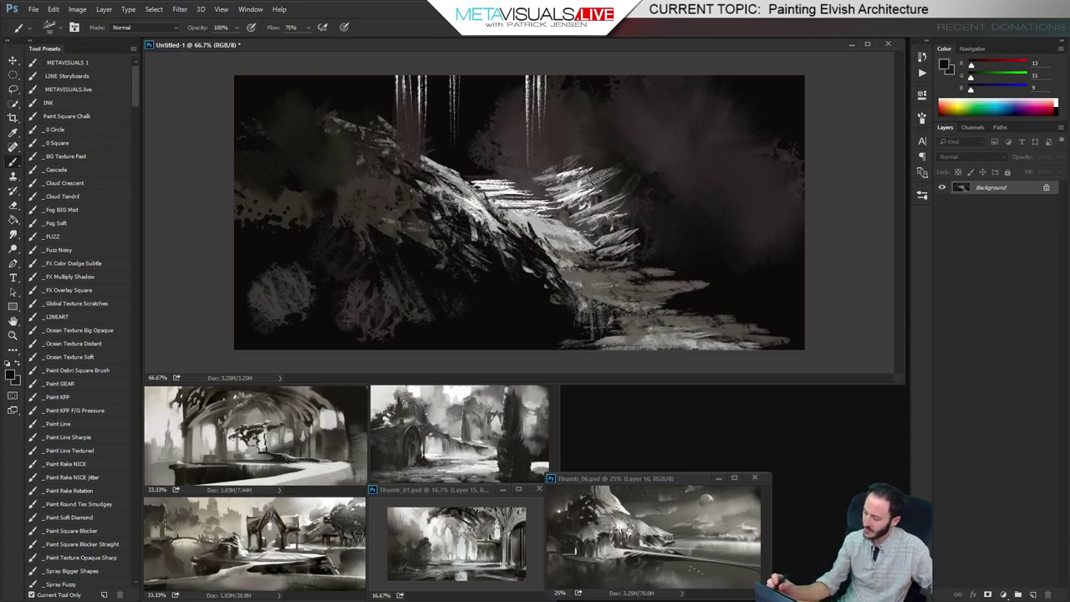
left_click(584, 194, "alt")
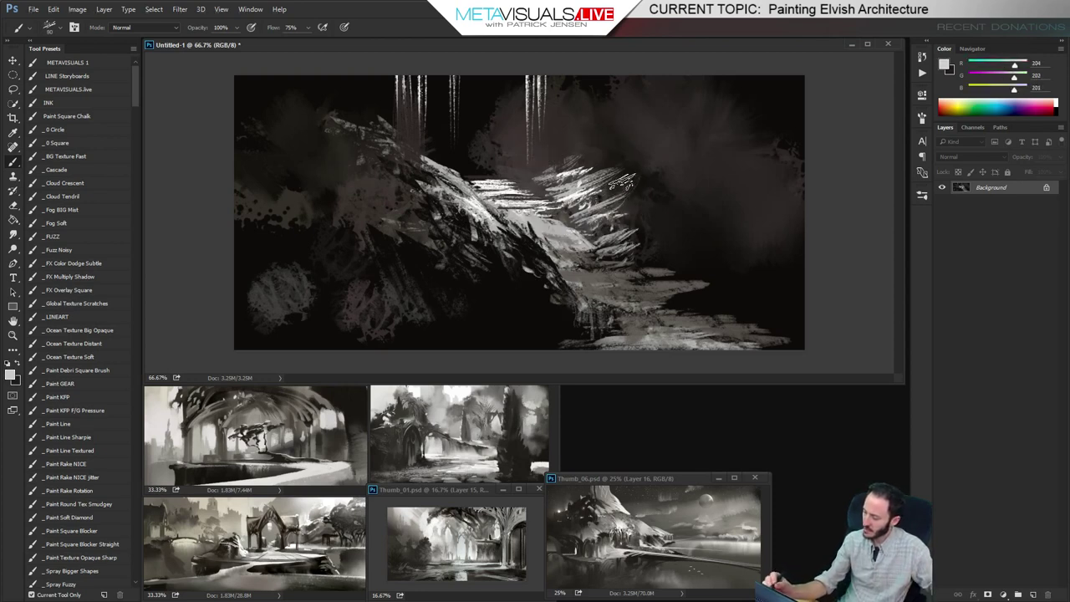
Smudge the outer edge of the right bank so its streaks soften into the dark background
key("r")
left_click_drag(589, 198, 621, 185)
key("ctrl+z")
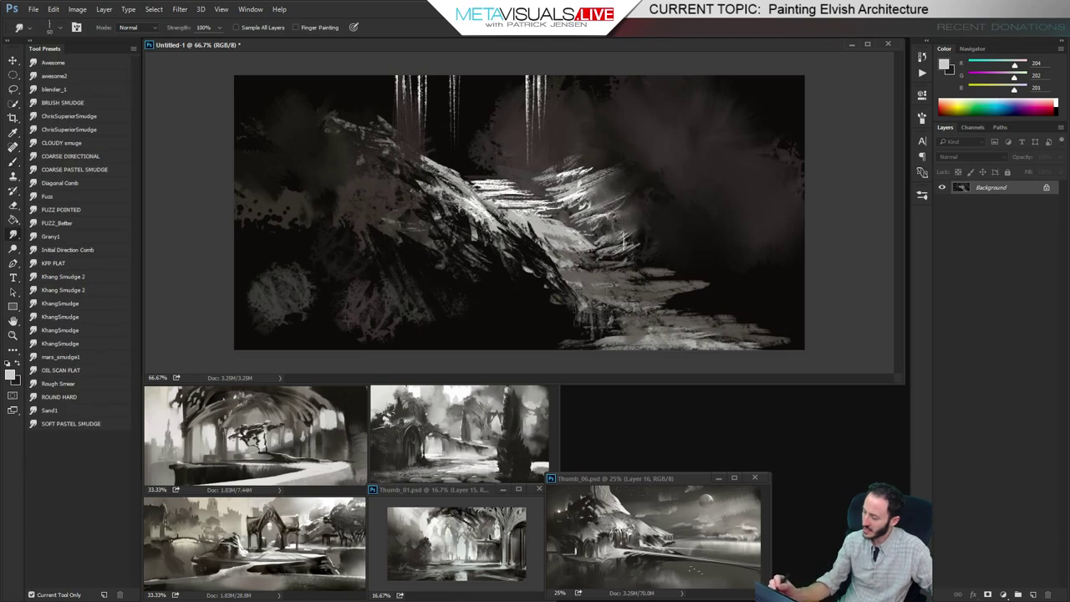
key("b")
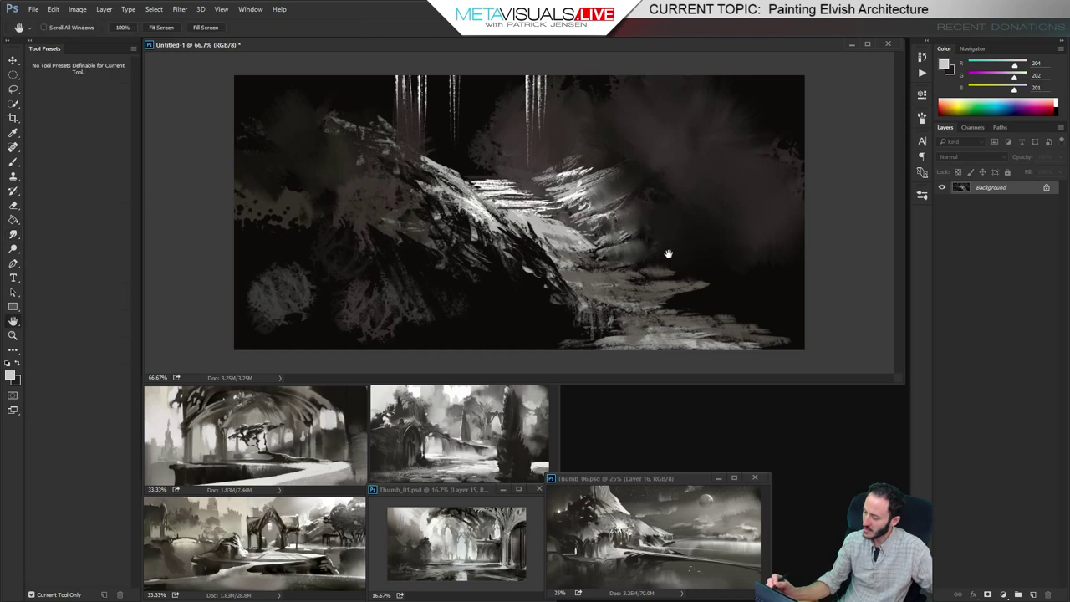
left_click_drag(648, 246, 614, 257)
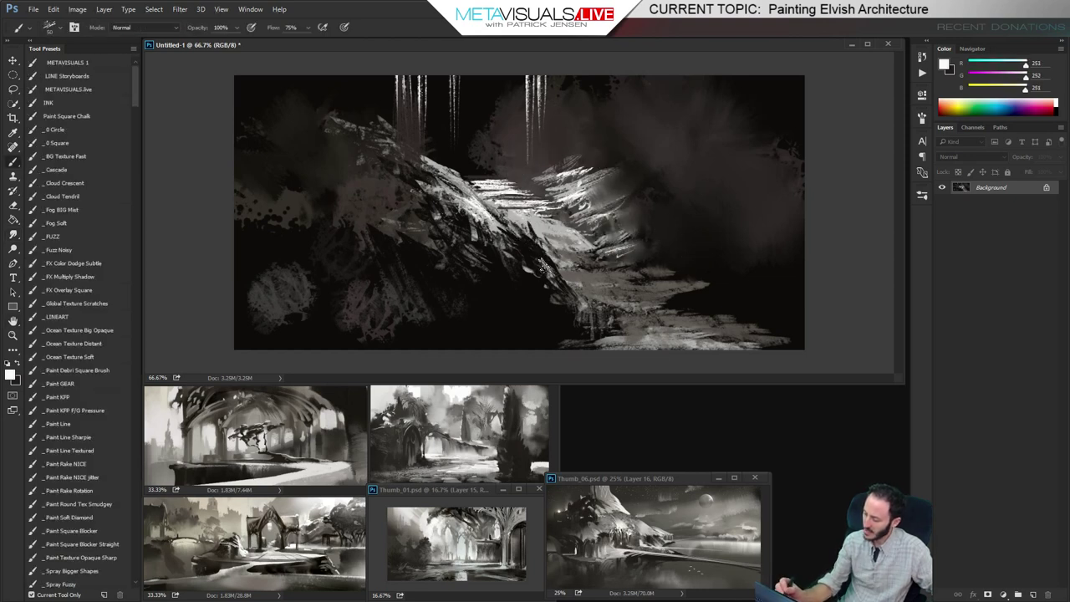
Add near-white (RGB 253, 252, 251) highlight strokes to the slope's lower edge and the ledges below the right bank
key("space")
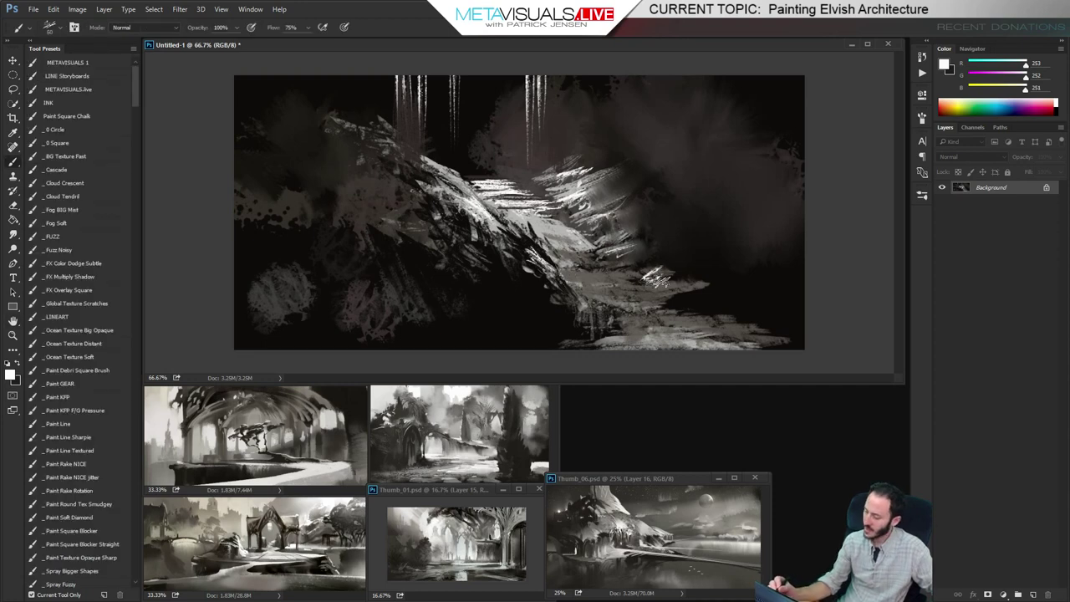
key("alt")
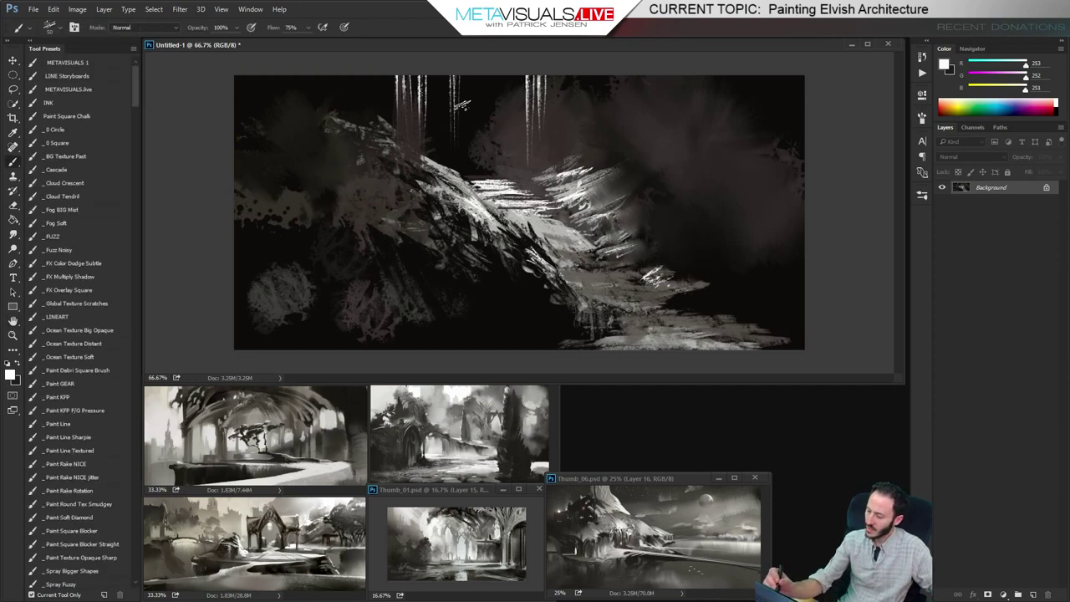
key("alt")
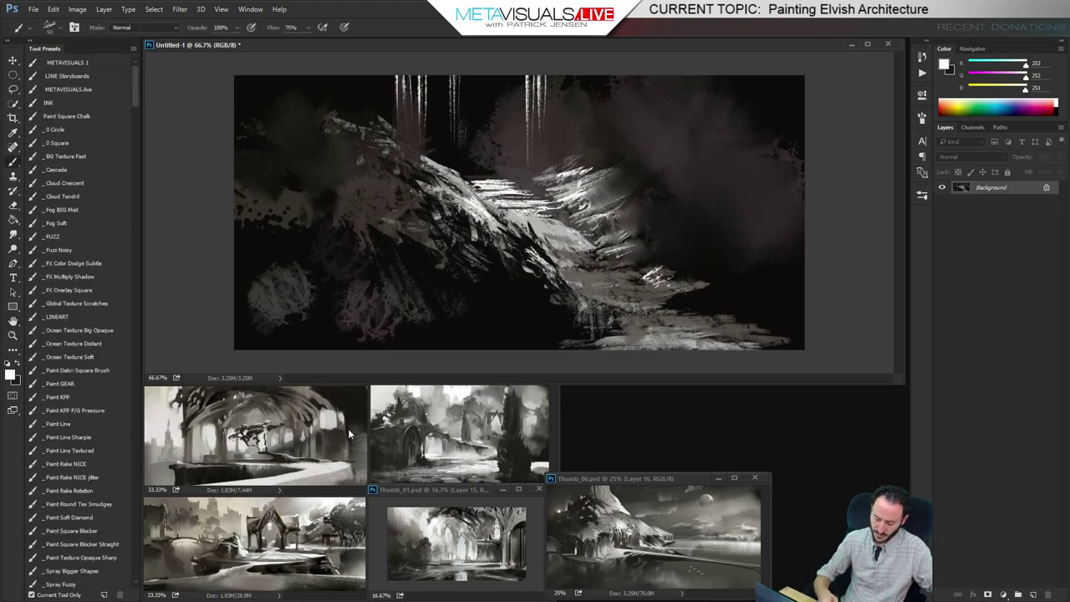
With the Paint Square Blocker Straight brush, paint a bright vertical block of light behind the crest, retrying strokes until its width fits
left_click(97, 542)
left_click_drag(466, 107, 470, 164)
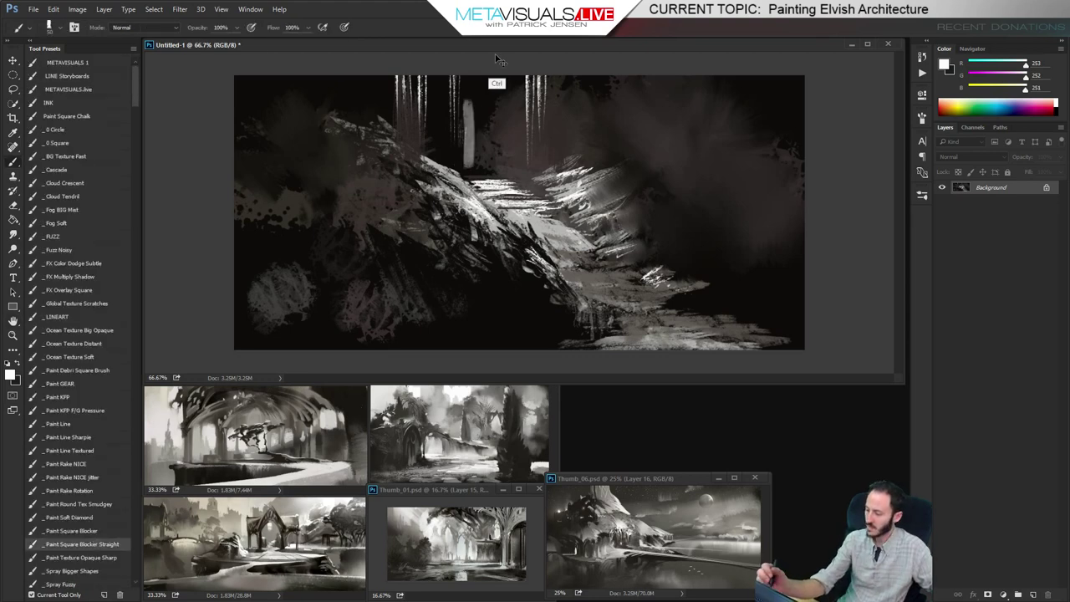
key("ctrl+z")
key("bracketright")
left_click_drag(464, 107, 465, 163)
key("ctrl+z")
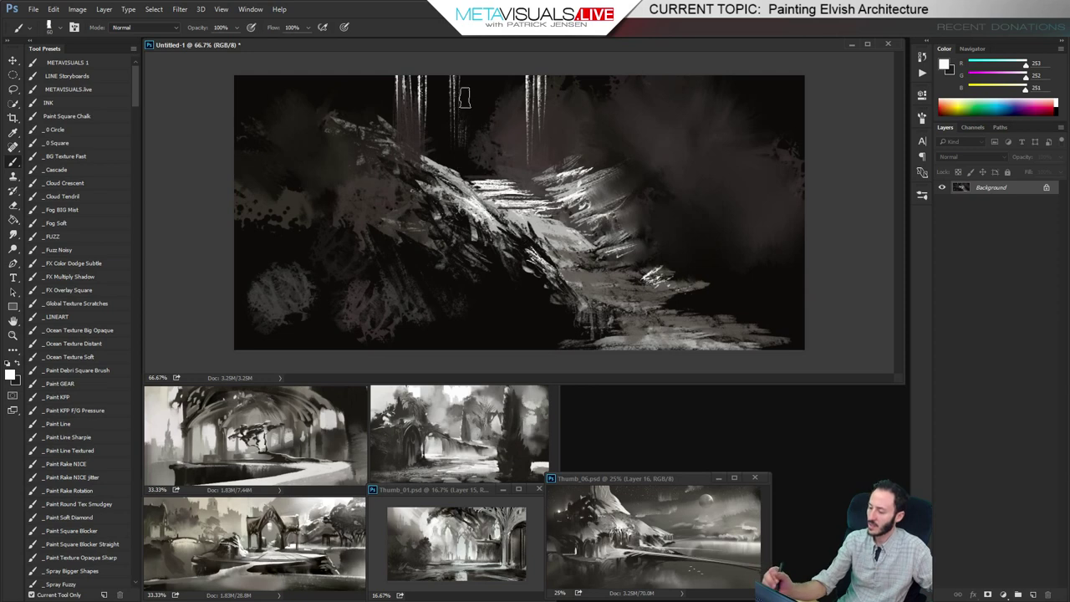
left_click_drag(463, 113, 467, 171)
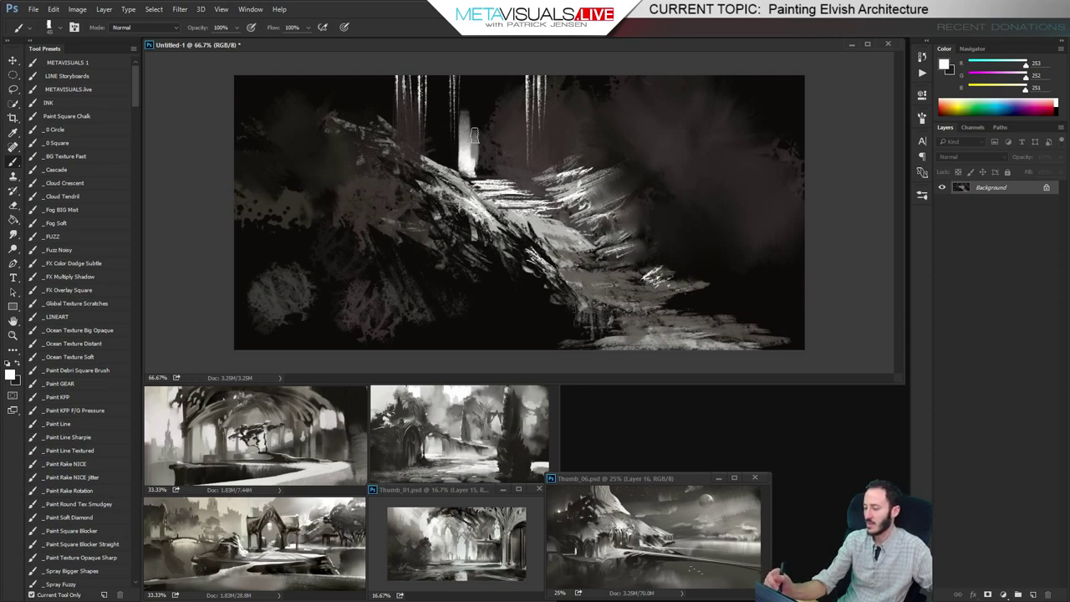
mouse_move(473, 135)
left_mouse_down()
mouse_move(470, 156)
mouse_move(486, 147)
left_mouse_up()
left_click(468, 157, "alt")
left_click(478, 167, "alt")
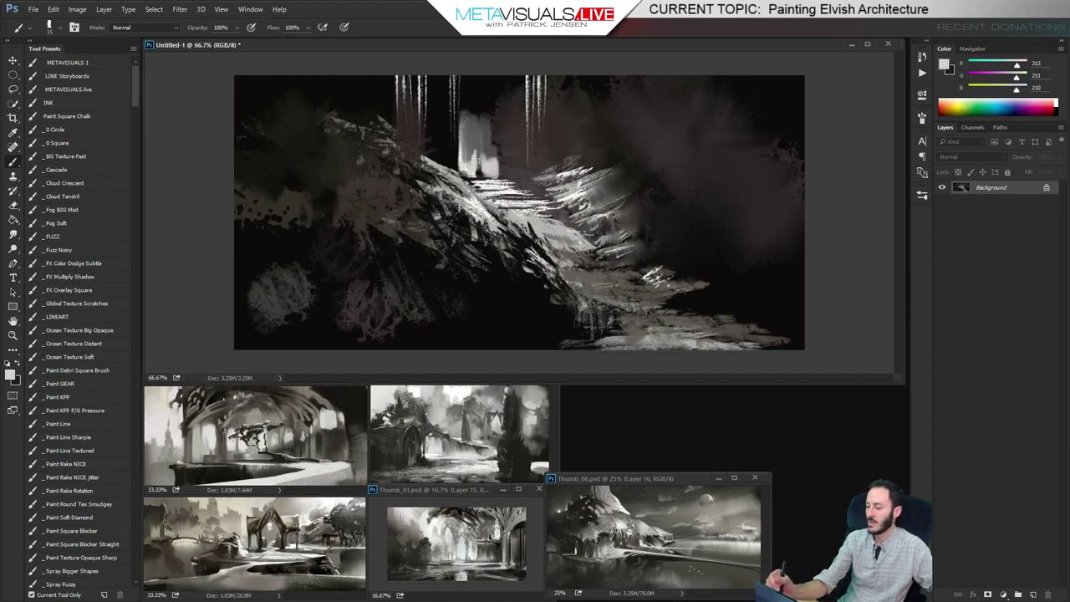
Shape a small dark, pointed silhouette at the base of the light block using sampled near-black and greys, trimming its tip with light grey
key("ctrl+space")
left_click(484, 165)
left_click(484, 165)
left_click(484, 164)
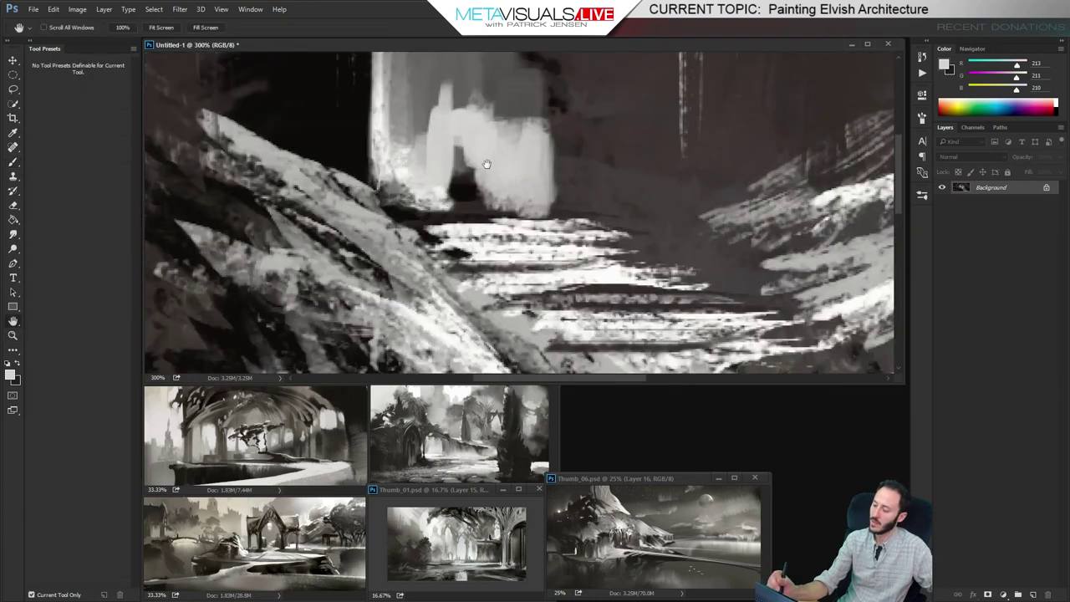
left_click_drag(488, 164, 503, 172)
left_click(467, 202, "alt")
key("[")
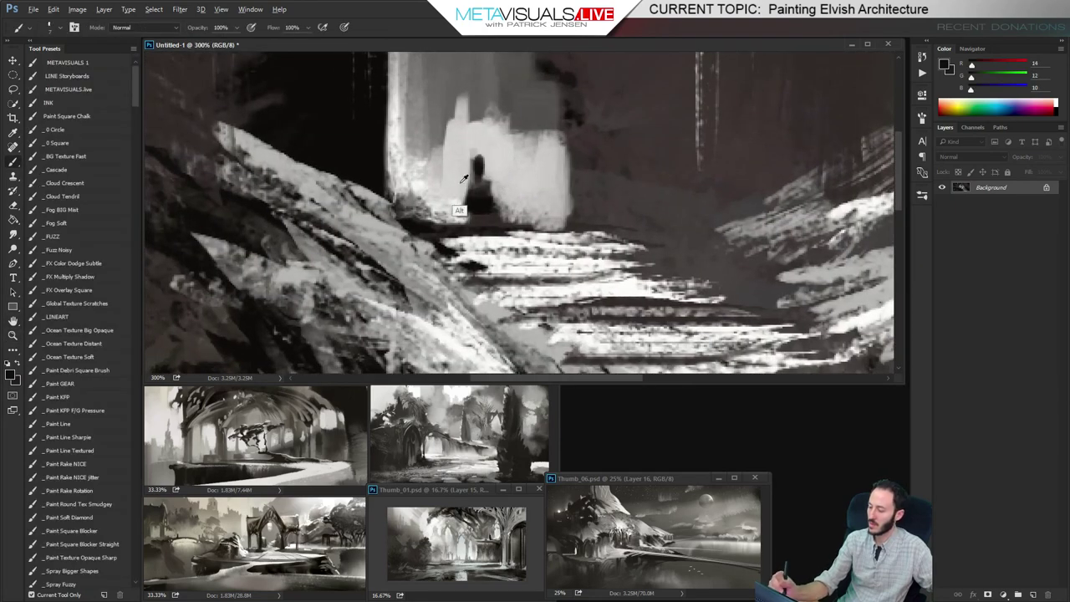
left_click(462, 179, "alt")
left_click(479, 182, "alt")
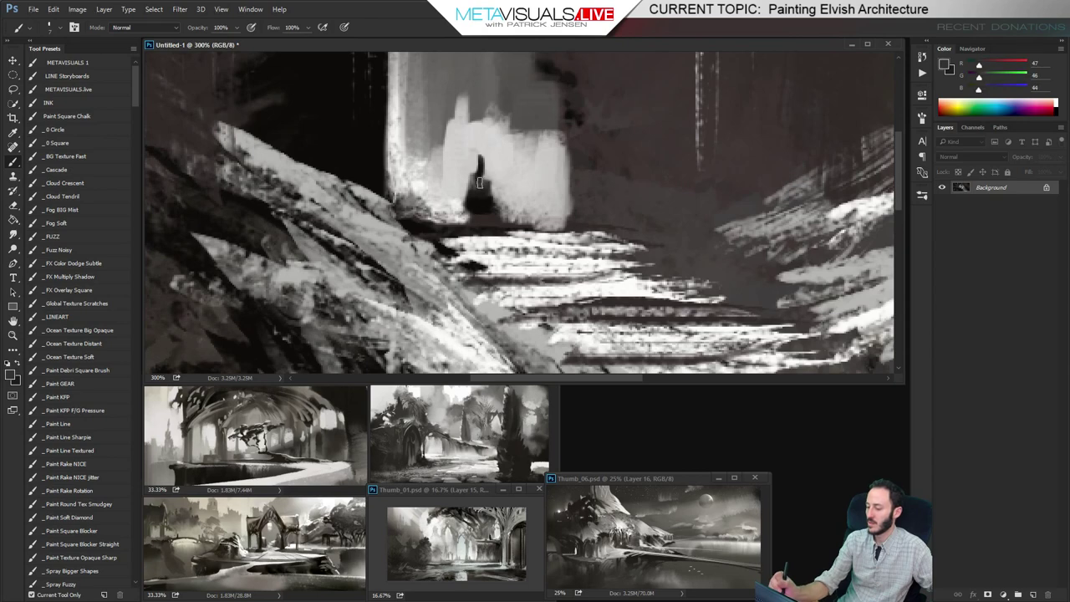
left_click(469, 208, "alt")
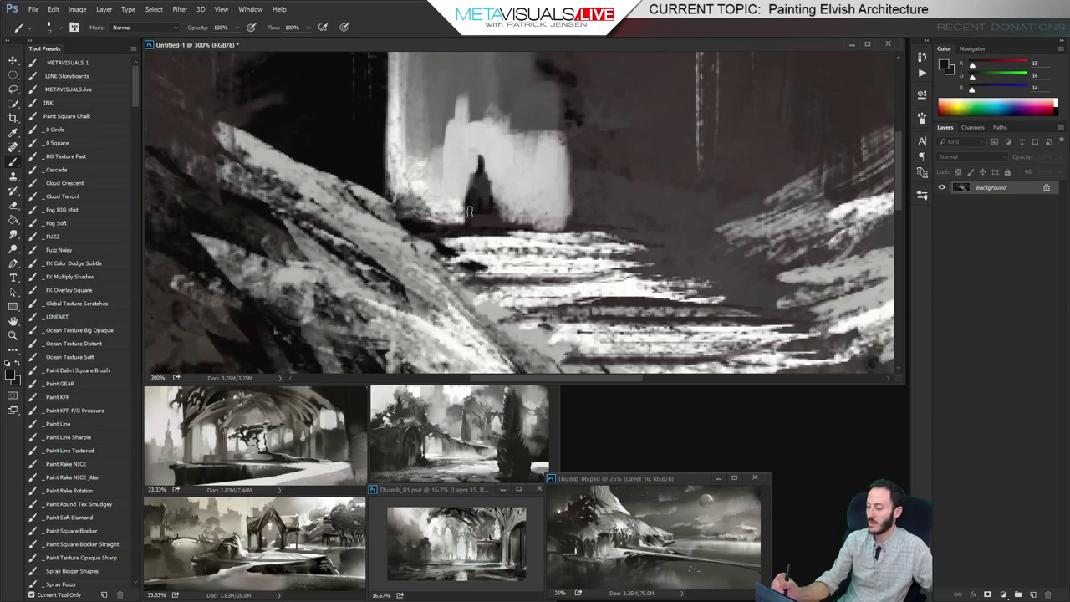
left_click(471, 208, "alt")
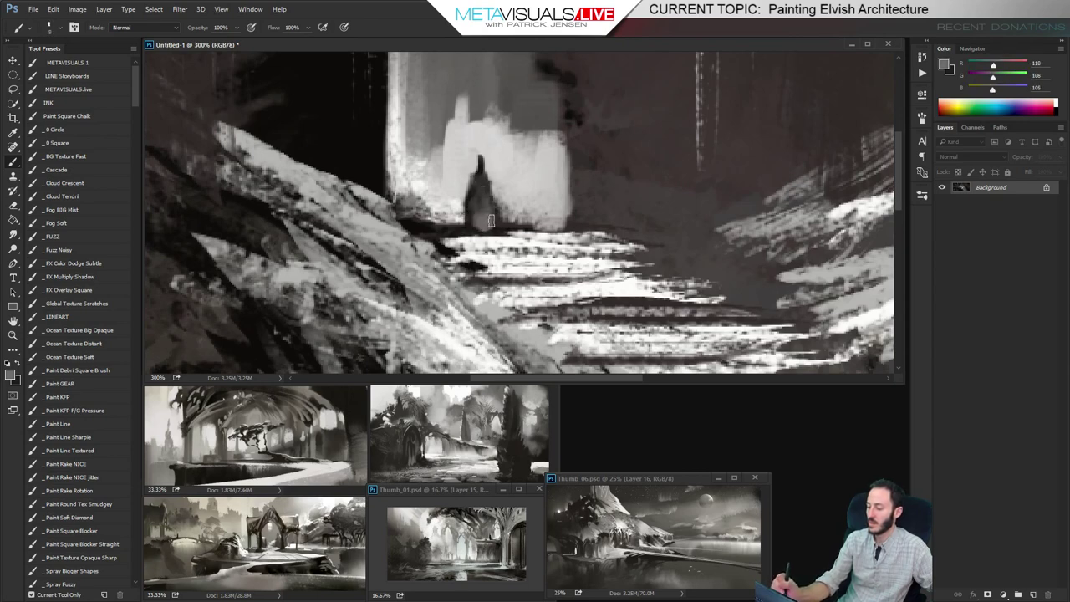
left_click(478, 155, "alt")
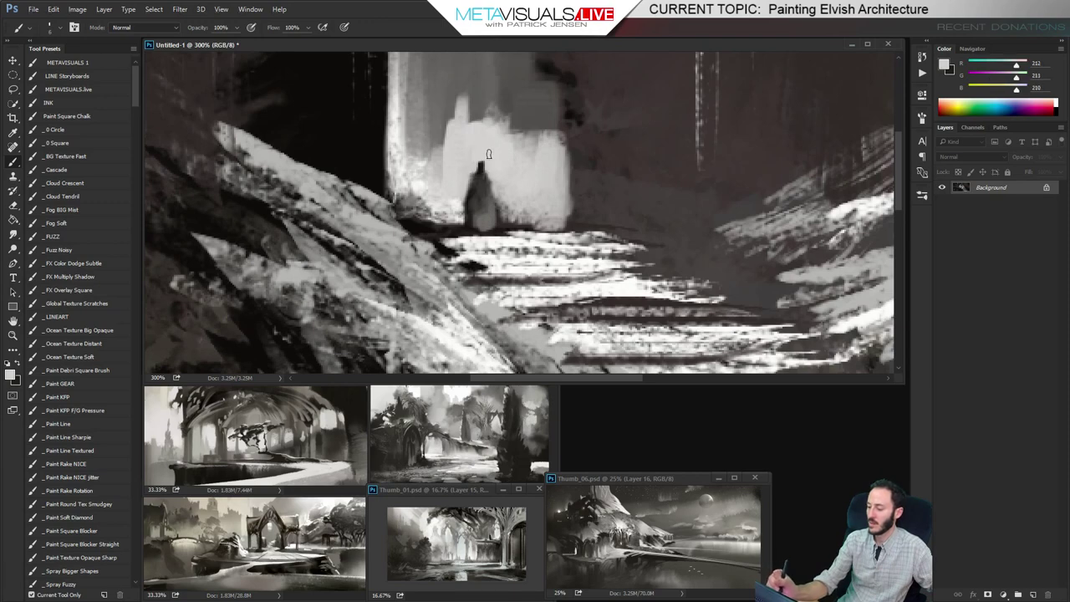
Build the light block into a narrow tower with a pointed top reaching the canvas's upper edge, using light grey (RGB 210, 208, 206)
key("ctrl+space")
left_click(547, 177, "ctrl+alt")
left_click(547, 177, "ctrl+alt")
left_click(548, 184, "ctrl+alt")
left_click(549, 188, "ctrl+alt")
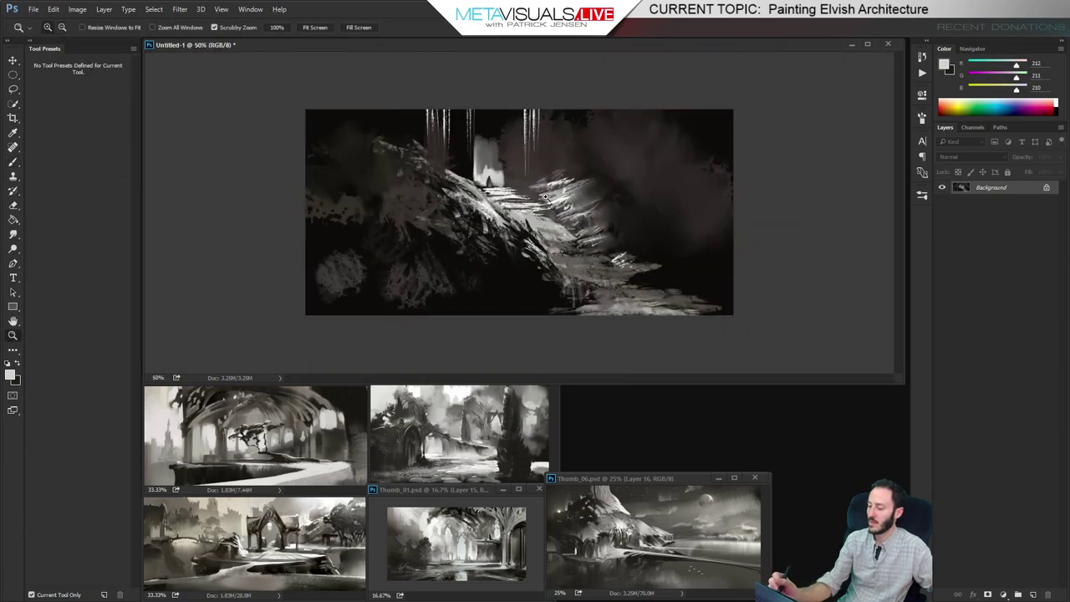
left_click(545, 198, "ctrl")
key("b")
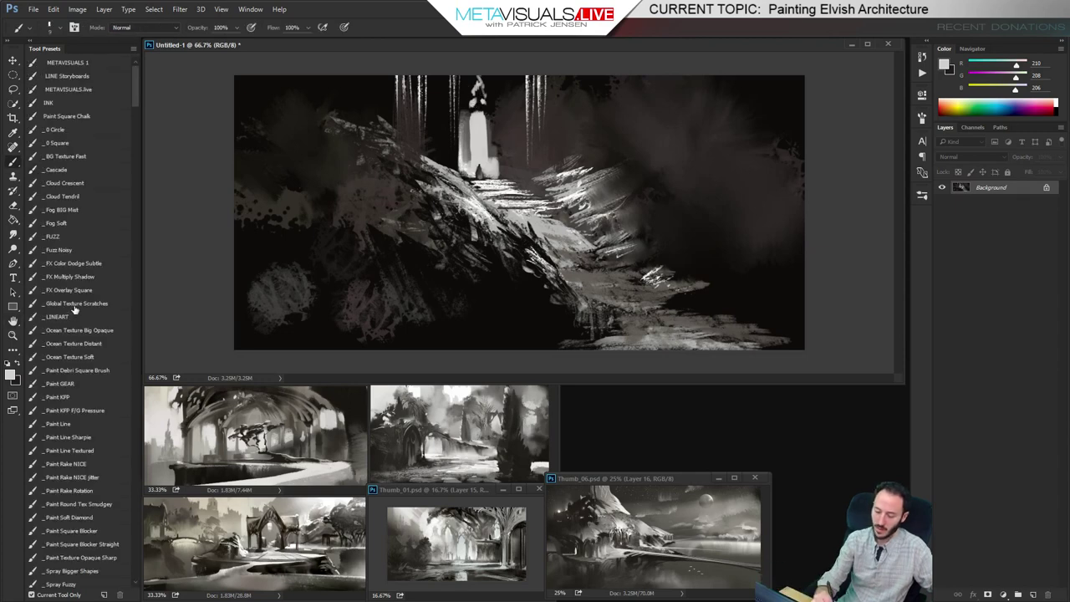
Switch to a soft-edged brush, reduce its size strongly, and brush a soft glow over the tower's top
left_click(76, 253)
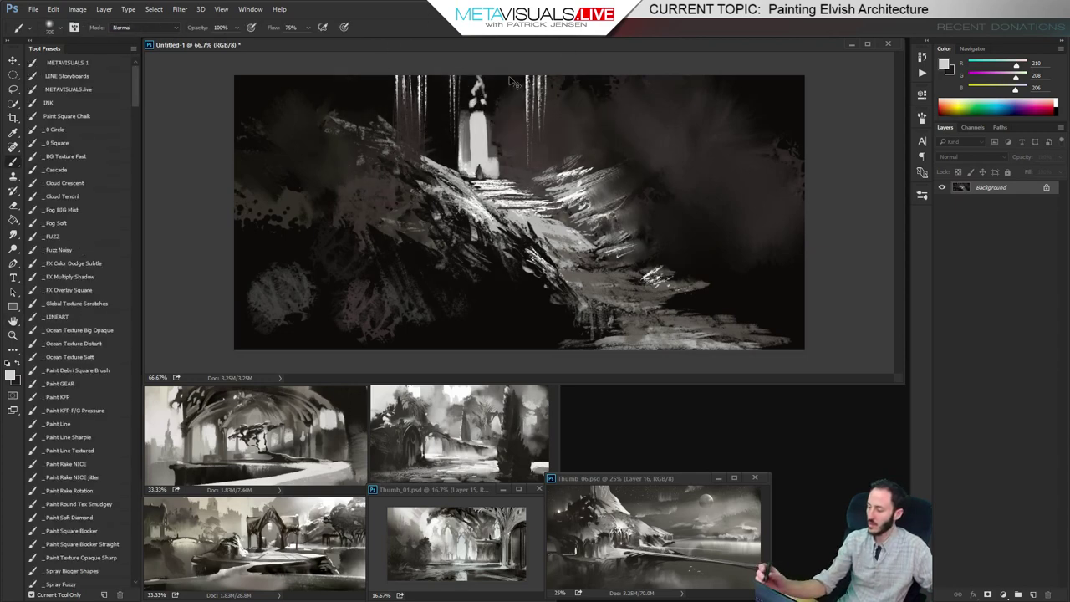
key("bracketleft")
key("bracketleft")
key("bracketleft")
key("bracketleft")
key("bracketleft")
key("bracketleft")
key("bracketleft")
key("bracketleft")
key("bracketleft")
key("bracketleft")
key("bracketleft")
key("bracketleft")
key("bracketleft")
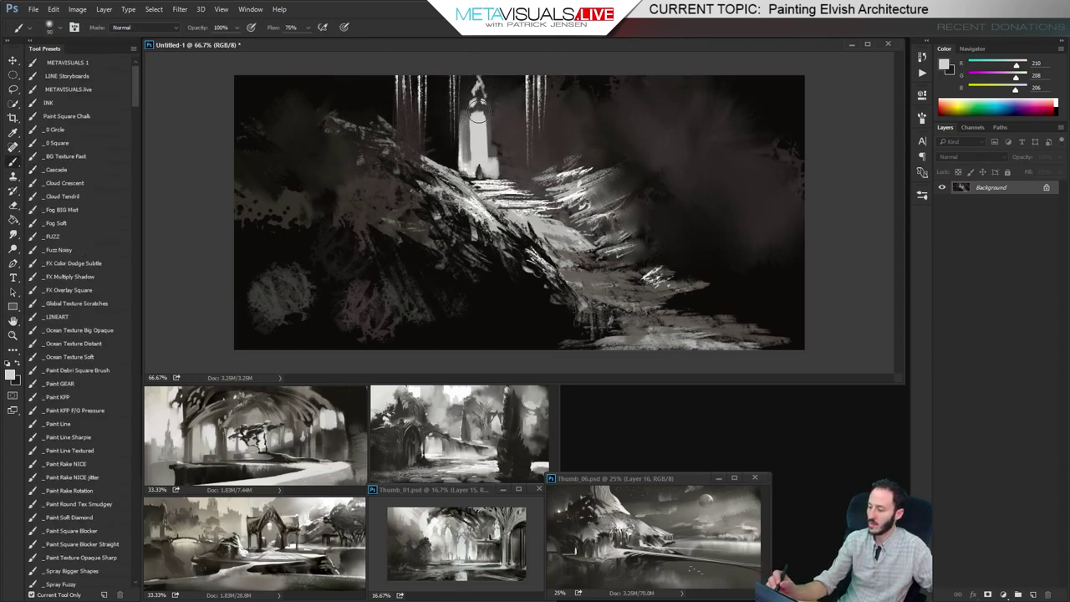
Add a new empty layer above the Background
key("h")
left_click_drag(685, 266, 687, 277)
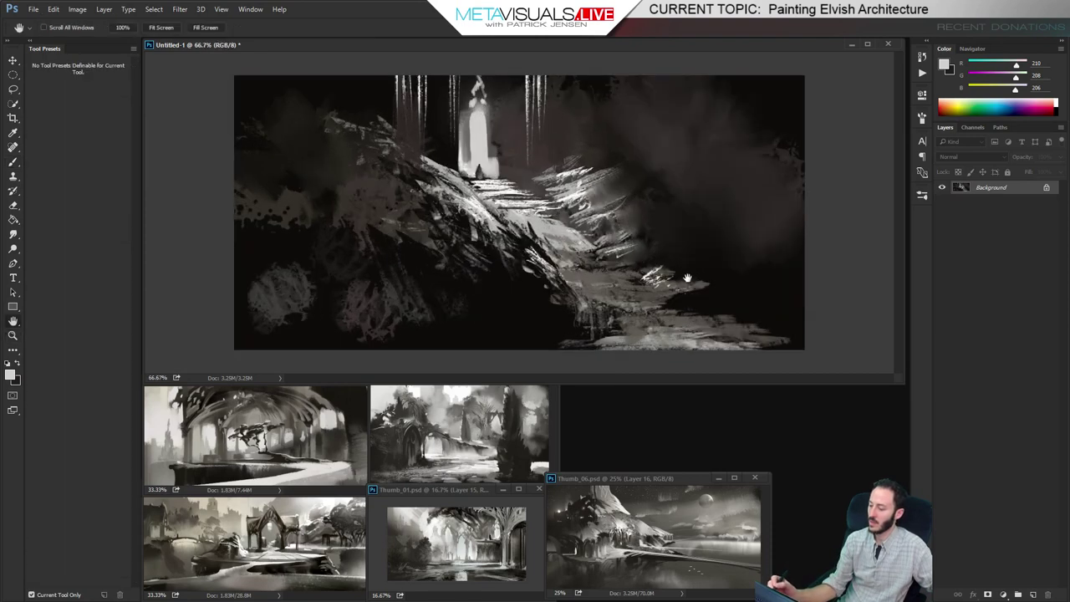
key("ctrl+shift+alt+n")
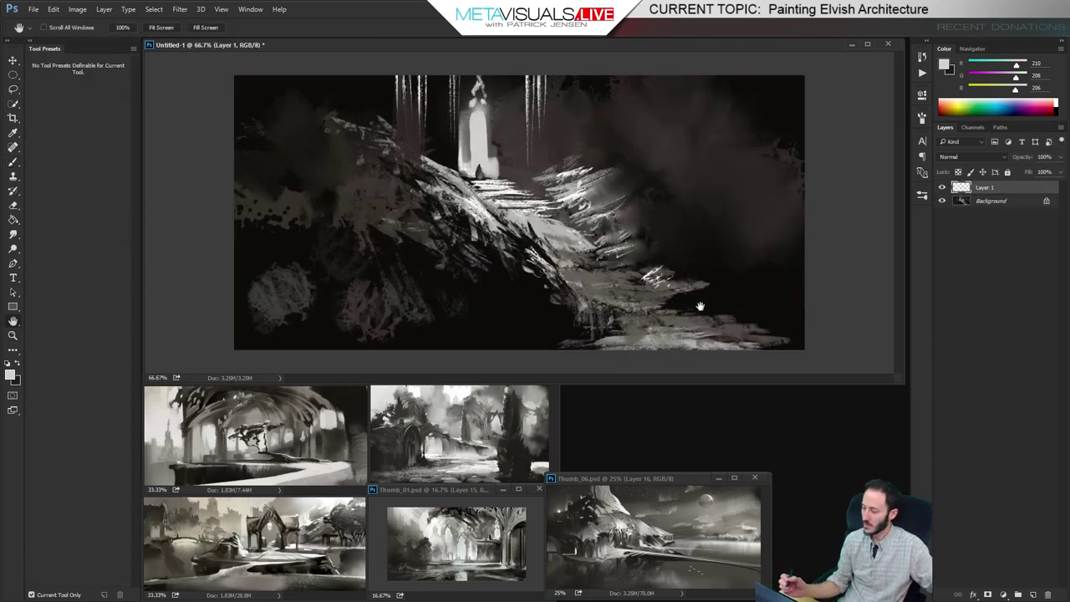
key("b")
key("l")
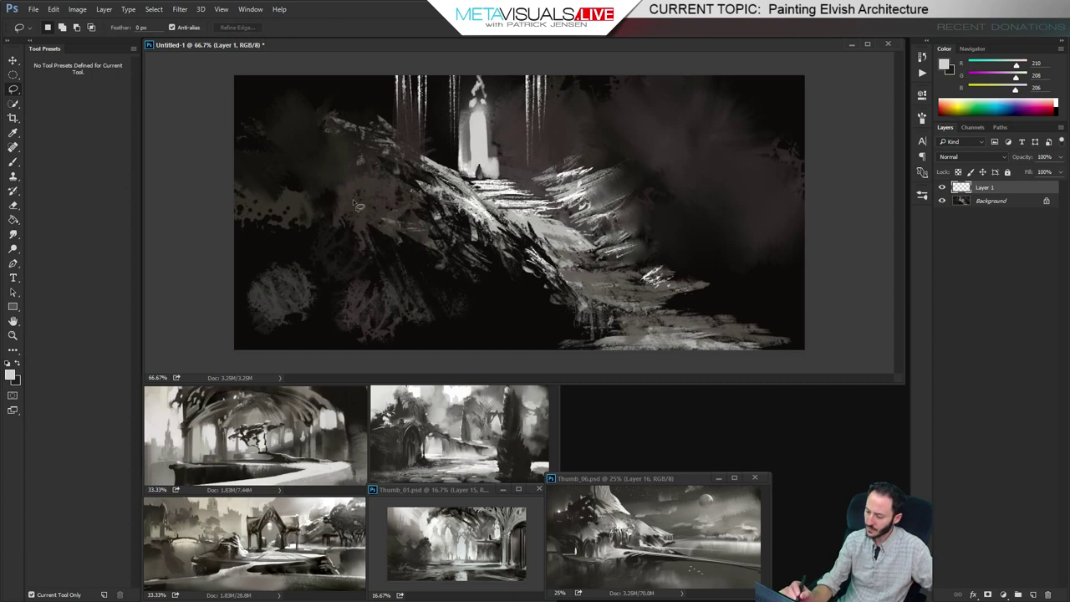
left_click_drag(332, 186, 364, 201)
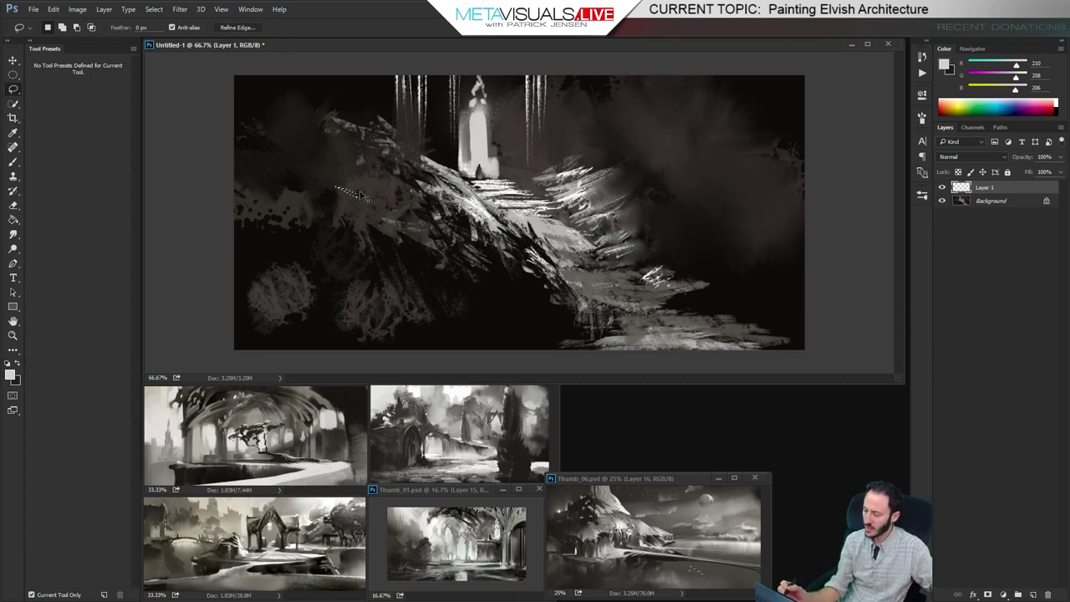
key("b")
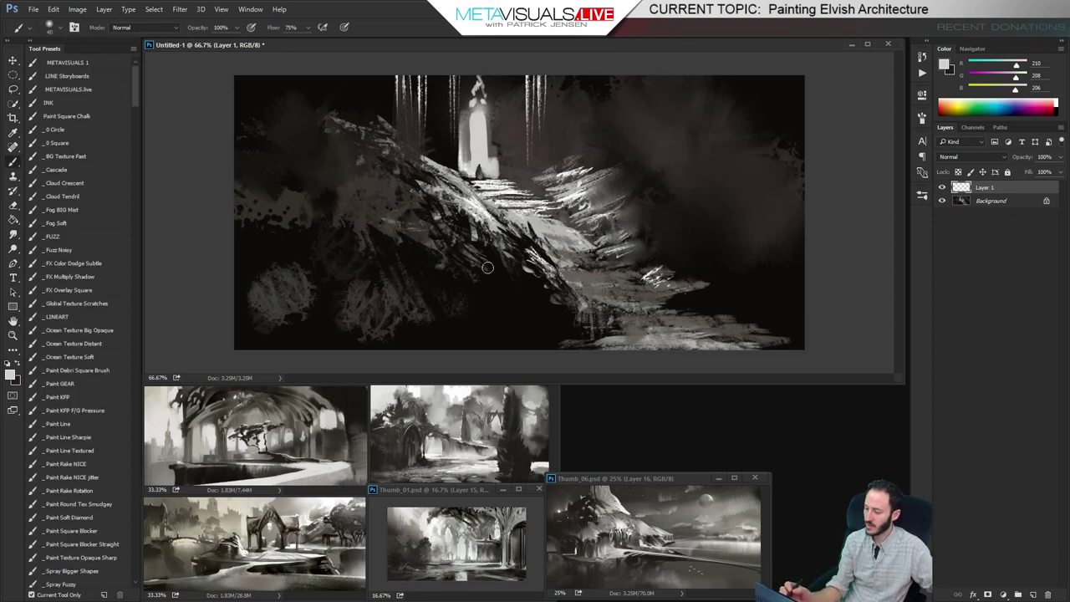
Enlarge the soft brush past 200 and paint a horizontal band of light grey fog across the lower canvas on Layer 1
key("bracketright")
key("bracketright")
key("bracketright")
key("bracketright")
key("bracketright")
key("bracketright")
key("bracketright")
key("bracketright")
key("bracketright")
key("bracketright")
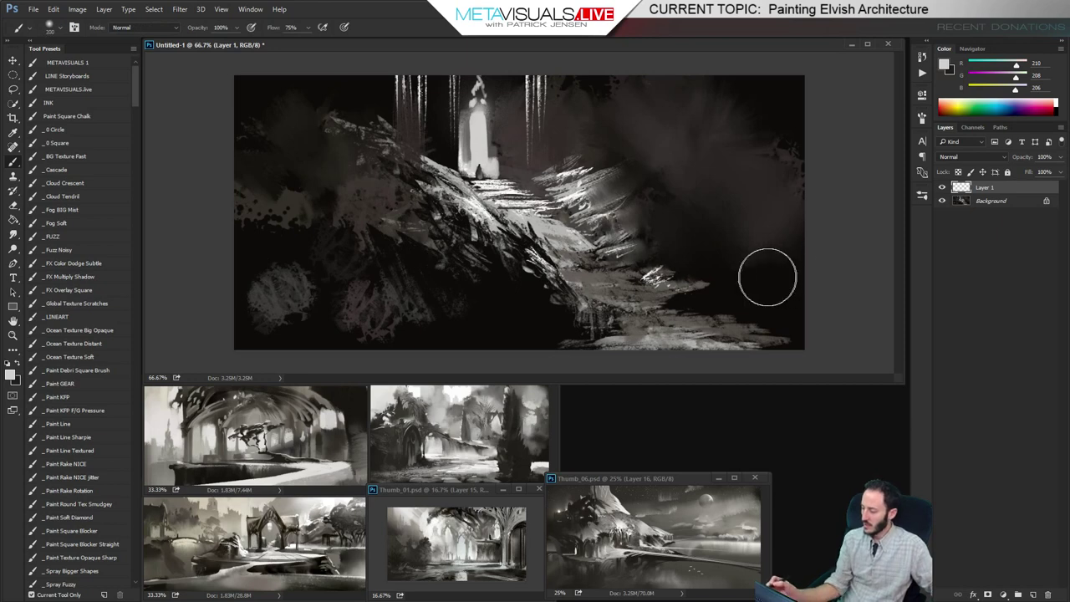
left_click_drag(819, 271, 585, 272)
left_click_drag(501, 272, 179, 284)
key("ctrl+z")
key("bracketright")
left_click_drag(826, 277, 184, 283)
Reduce the brush to 175 and repaint the fog band rightward to brighten it, setting the brush back to 200
key("bracketleft")
key("bracketleft")
left_click(406, 282, "shift")
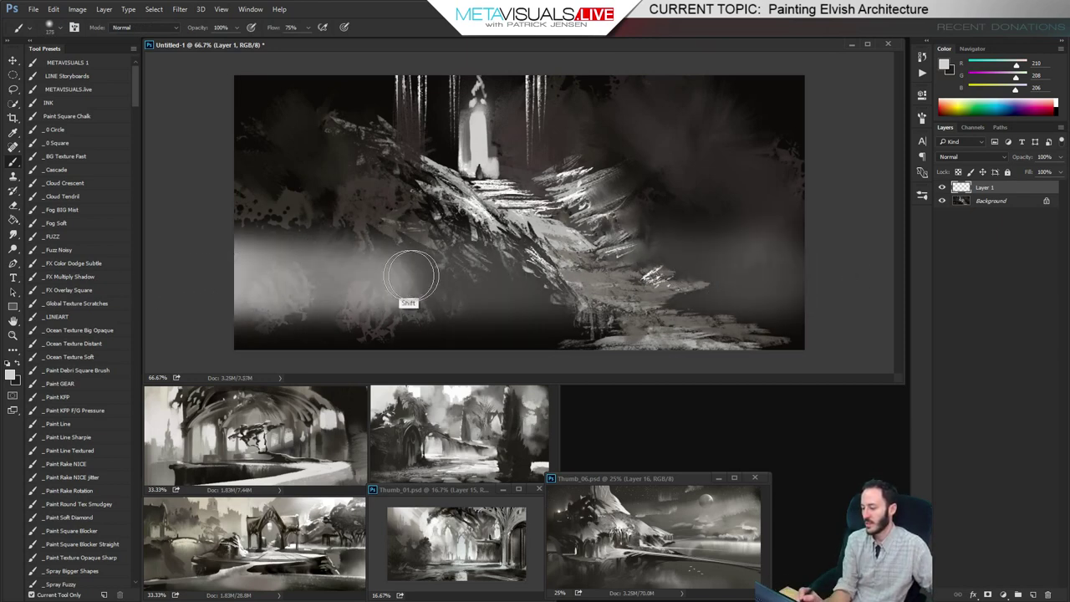
key("ctrl+z")
left_click_drag(318, 286, 830, 291)
key("bracketright")
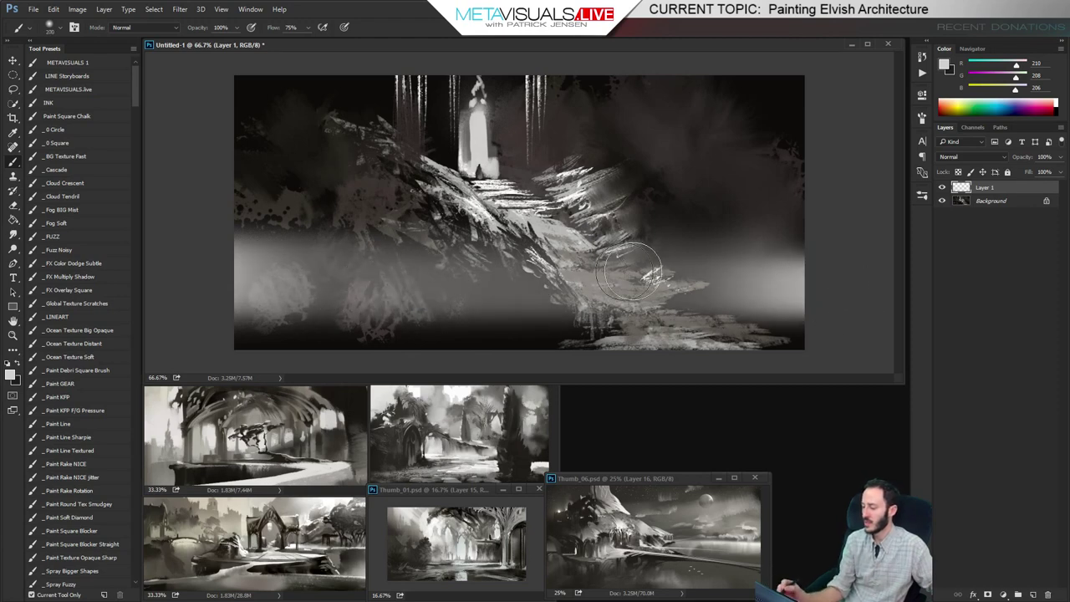
Build up the fog to the right of the stepped path into a higher, brighter mound, varying the soft brush's size
mouse_move(654, 269)
left_mouse_down()
mouse_move(751, 275)
mouse_move(698, 269)
mouse_move(742, 262)
mouse_move(718, 255)
mouse_move(776, 256)
left_mouse_up()
key("bracketright")
key("bracketright")
key("bracketright")
key("bracketright")
key("bracketleft")
key("bracketleft")
key("bracketleft")
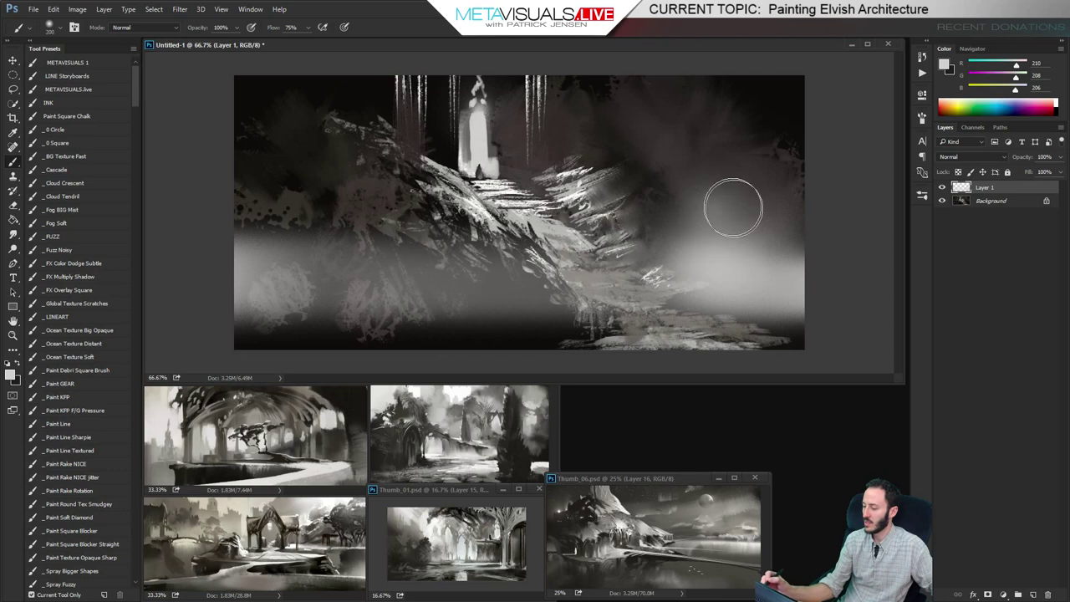
Smudge the upper edge of the right-hand fog into wisps, and add a layer mask to Layer 1
key("space")
key("r")
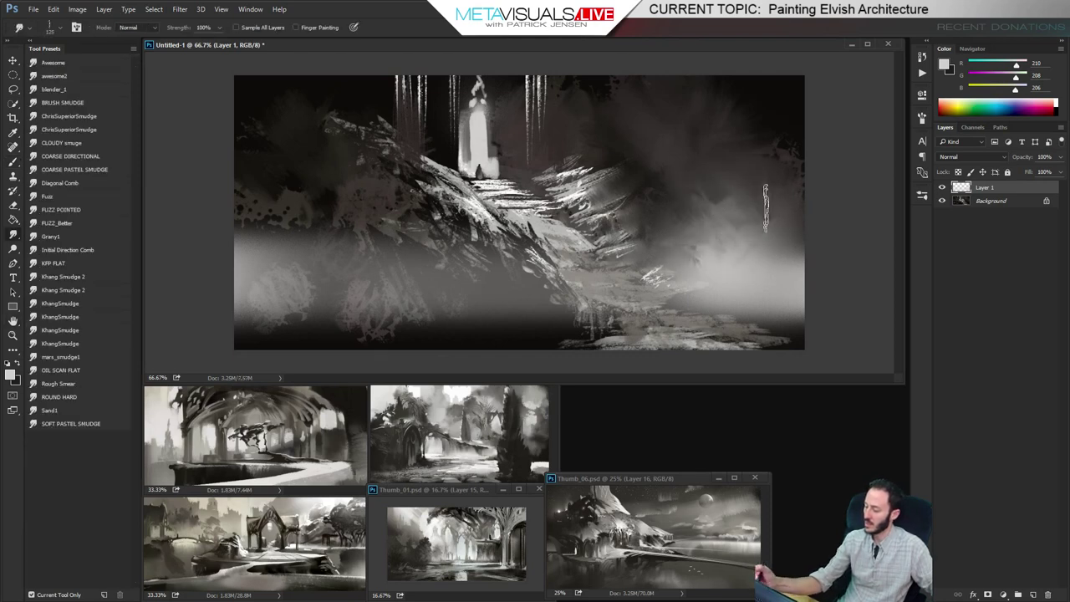
key("b")
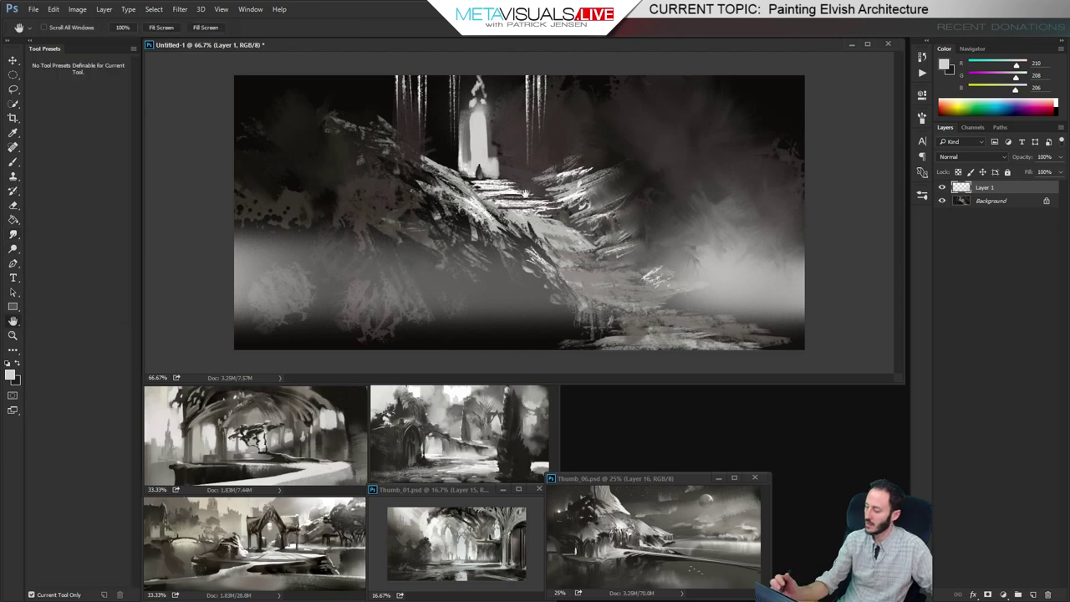
left_click(986, 593)
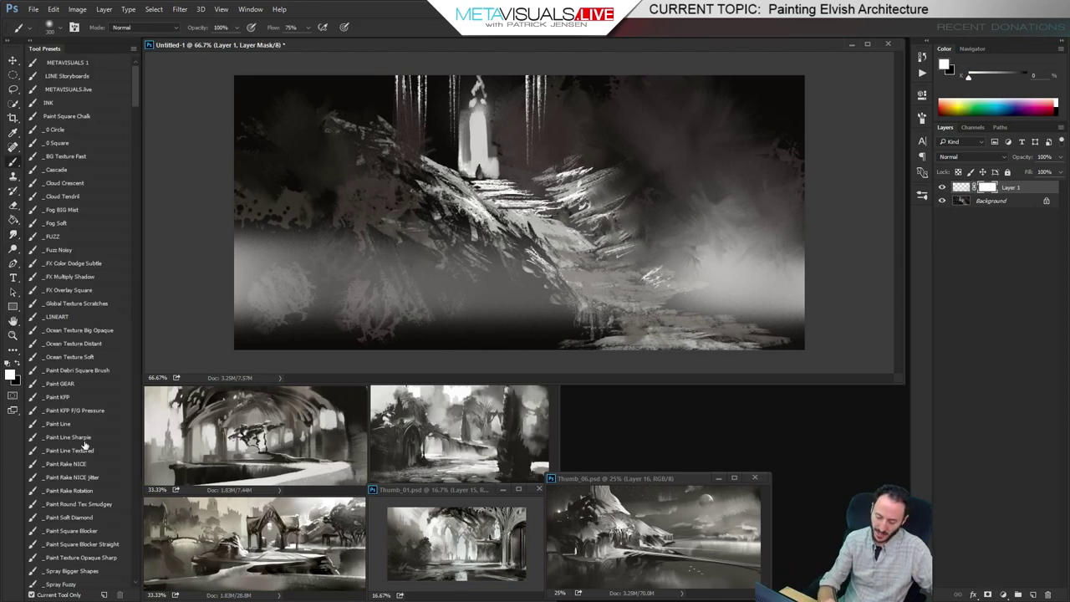
Mask out parts of Layer 1 in black with the Paint KFP brush, along the central rocky slope and beside the stairs
left_click(75, 396)
key("x")
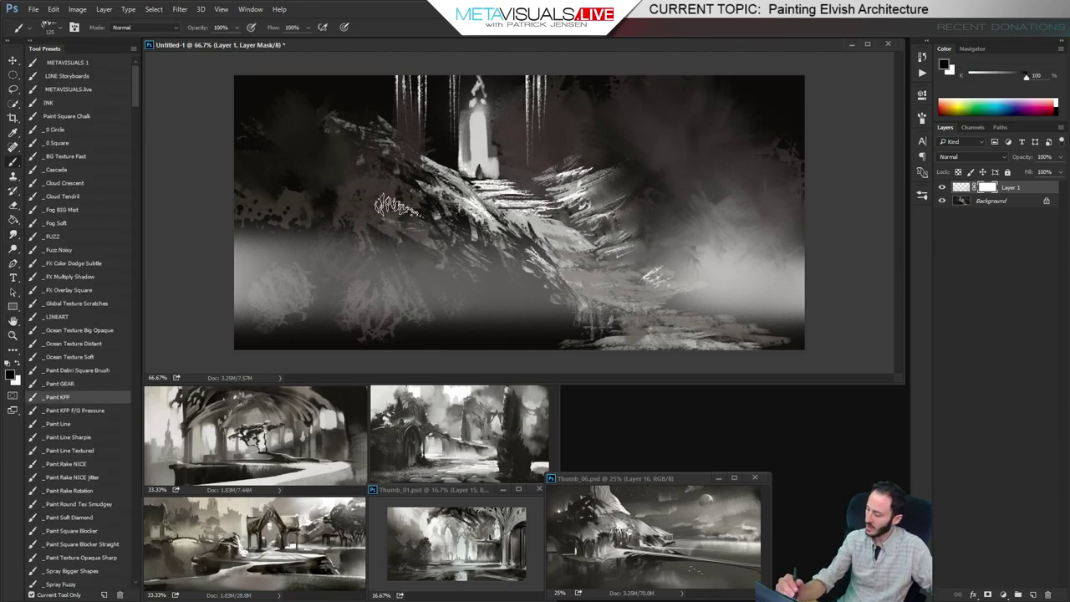
left_click_drag(411, 238, 485, 316)
key("ctrl+z")
key("bracketright")
key("bracketright")
left_click_drag(511, 219, 590, 320)
left_click_drag(623, 250, 644, 297)
left_click_drag(622, 229, 635, 268)
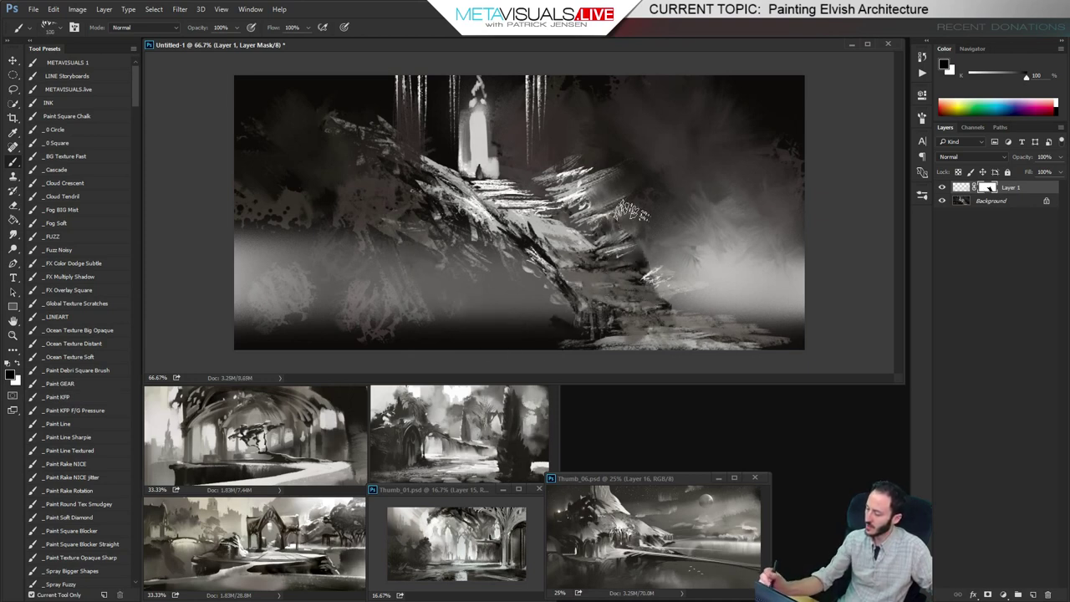
Extend the black masking with a smaller brush to carve a dark, jagged bank descending from the stairs toward the canvas's lower-right corner
key("bracketleft")
key("bracketleft")
key("bracketleft")
key("bracketleft")
left_click_drag(652, 231, 644, 252)
mouse_move(666, 198)
left_mouse_down()
mouse_move(646, 267)
mouse_move(674, 244)
mouse_move(671, 267)
mouse_move(696, 292)
mouse_move(713, 247)
mouse_move(698, 302)
mouse_move(706, 290)
mouse_move(683, 274)
mouse_move(675, 294)
mouse_move(692, 287)
mouse_move(723, 334)
mouse_move(744, 291)
left_mouse_up()
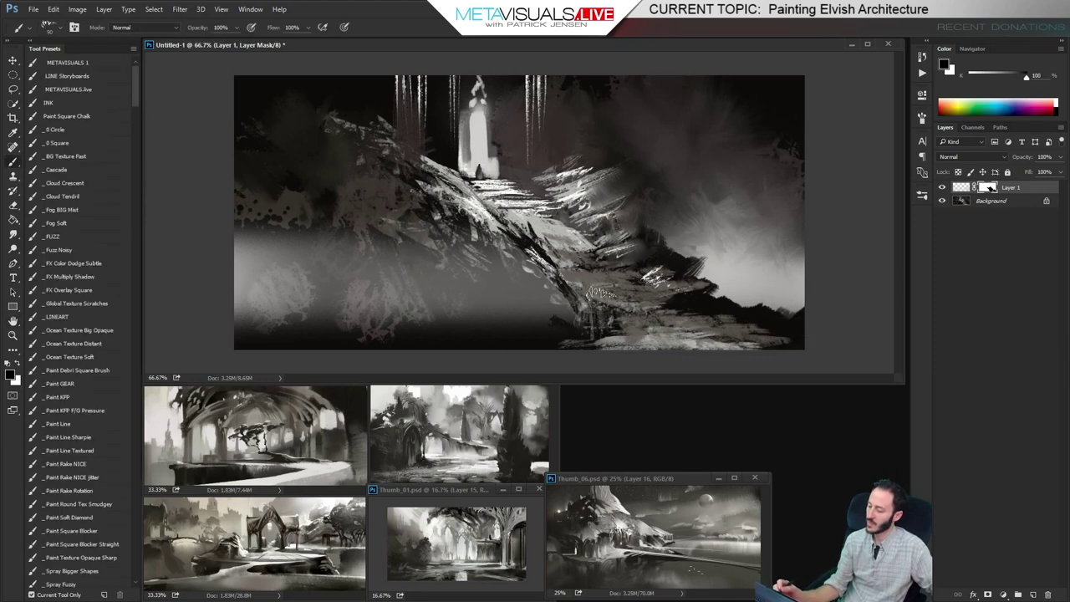
Mask the underside of the rocky slope with fine black strokes, shaping a curved, root-like overhang above the mist
mouse_move(570, 297)
left_mouse_down()
mouse_move(501, 247)
mouse_move(542, 316)
left_mouse_up()
key("bracketleft")
key("bracketleft")
key("bracketleft")
key("bracketleft")
key("bracketleft")
key("bracketleft")
key("bracketleft")
key("bracketleft")
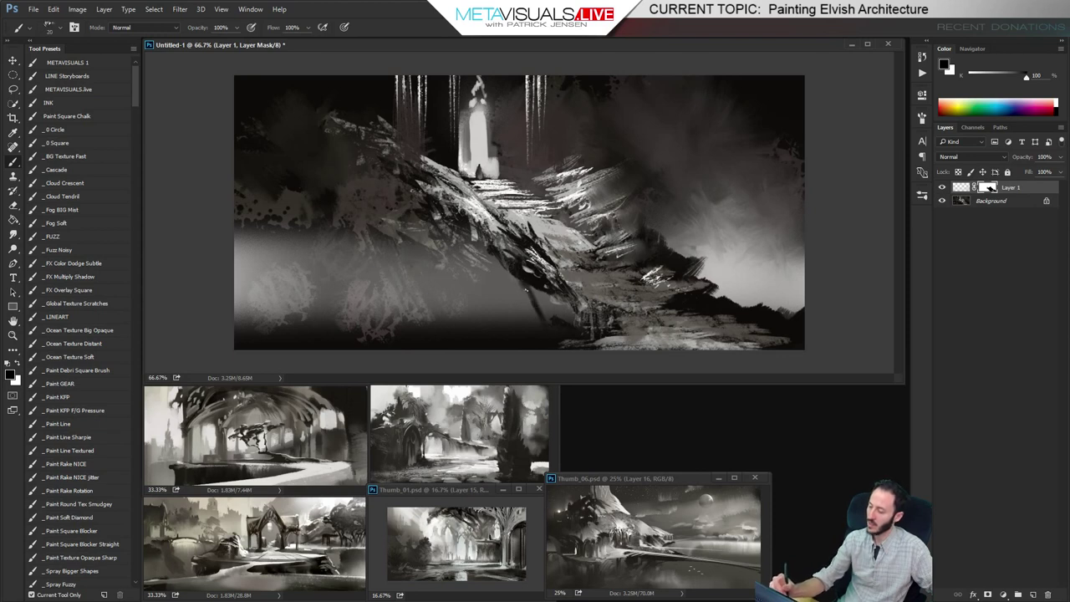
left_click_drag(520, 281, 532, 303)
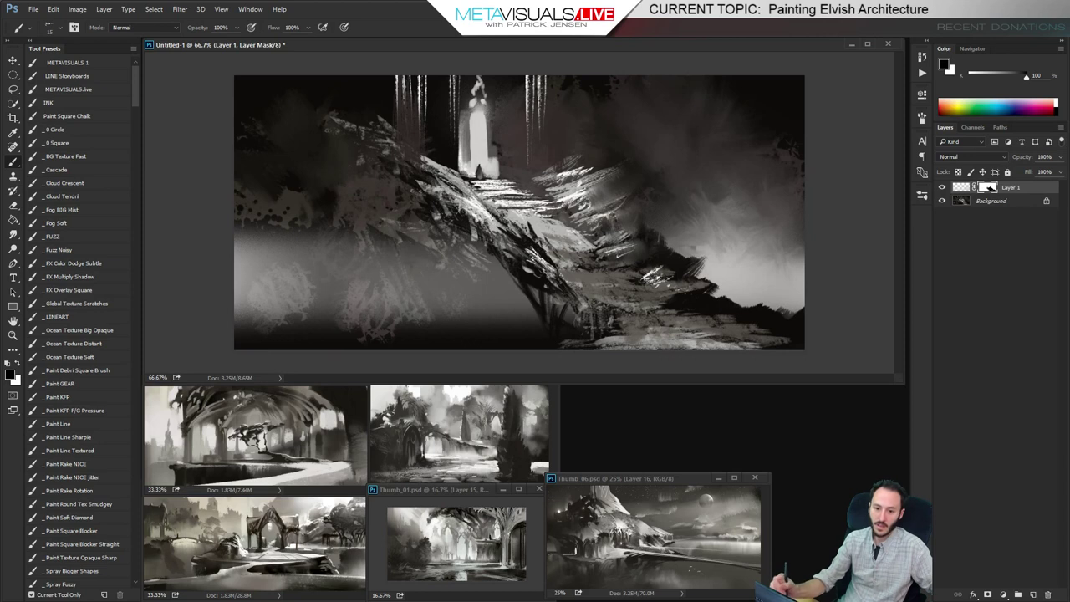
left_click_drag(529, 304, 478, 254)
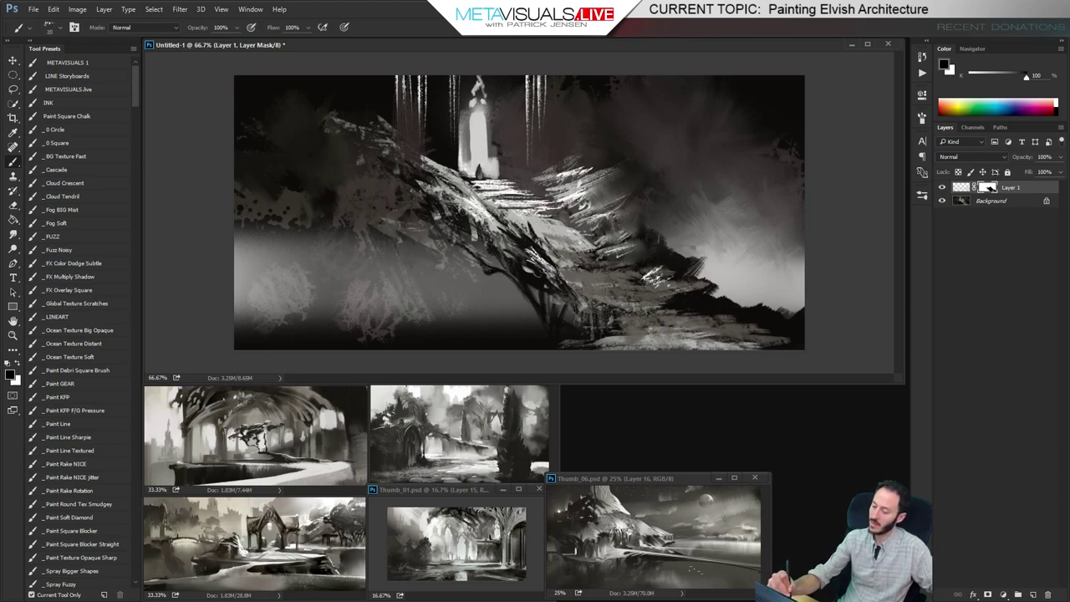
left_click_drag(481, 253, 437, 226)
key("bracketright")
key("bracketright")
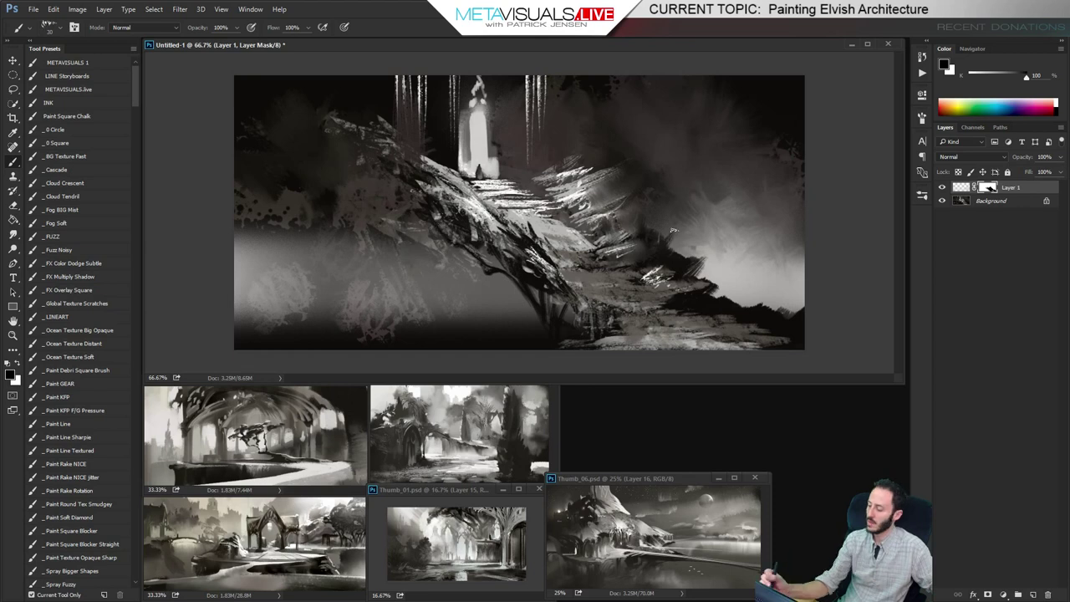
Add small spiky foliage shapes along the top of the dark bank beside the stairs by masking in black
key("bracketleft")
key("bracketleft")
key("bracketleft")
key("bracketleft")
mouse_move(674, 230)
left_mouse_down()
mouse_move(675, 254)
mouse_move(710, 280)
left_mouse_up()
key("bracketright")
key("bracketright")
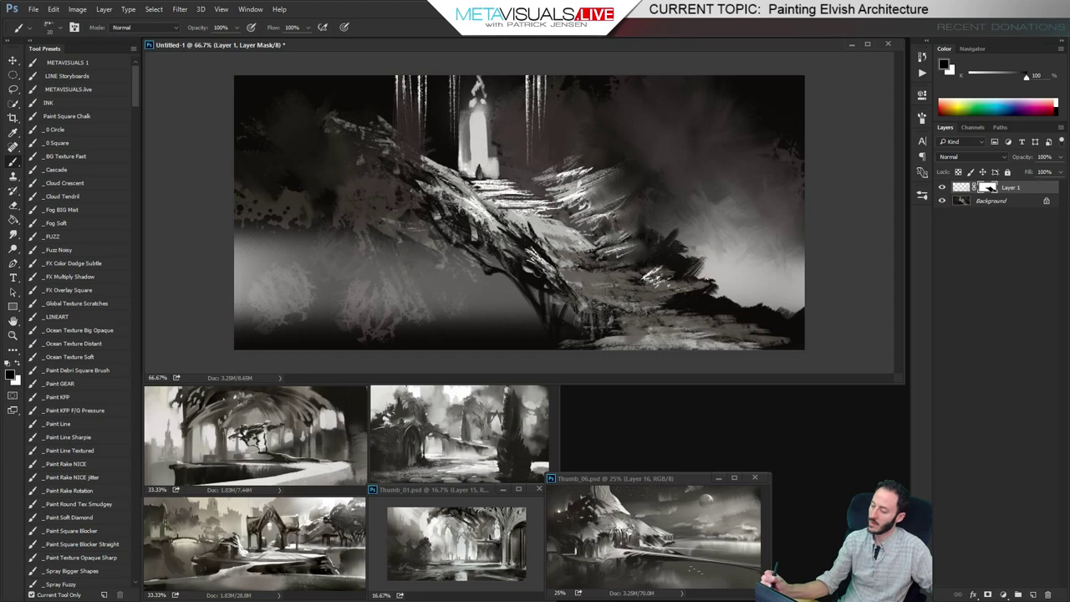
key("bracketright")
key("space")
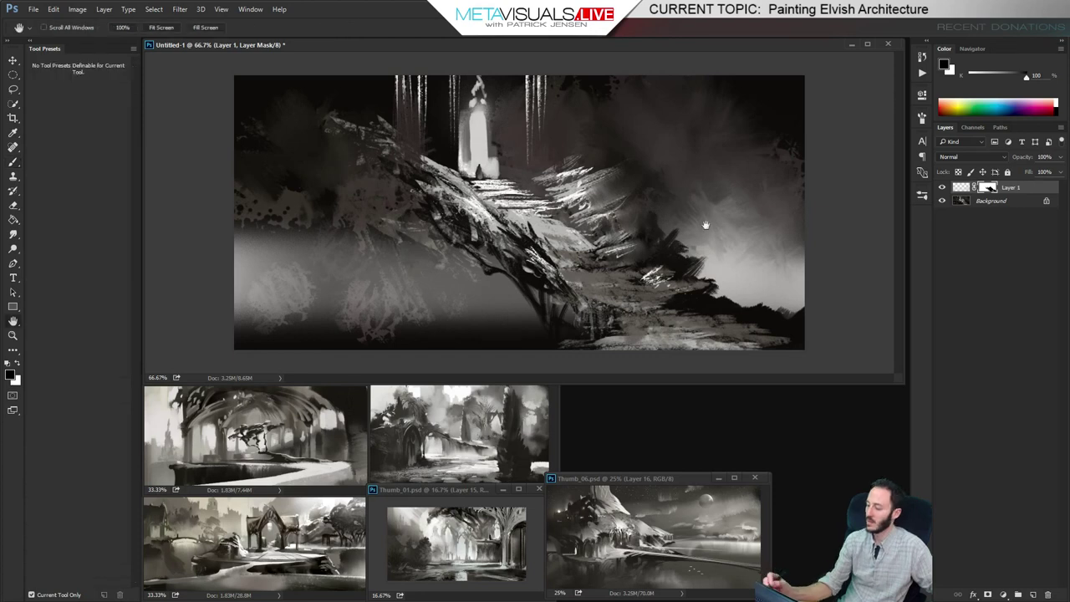
key("r")
key("space")
key("b")
key("space")
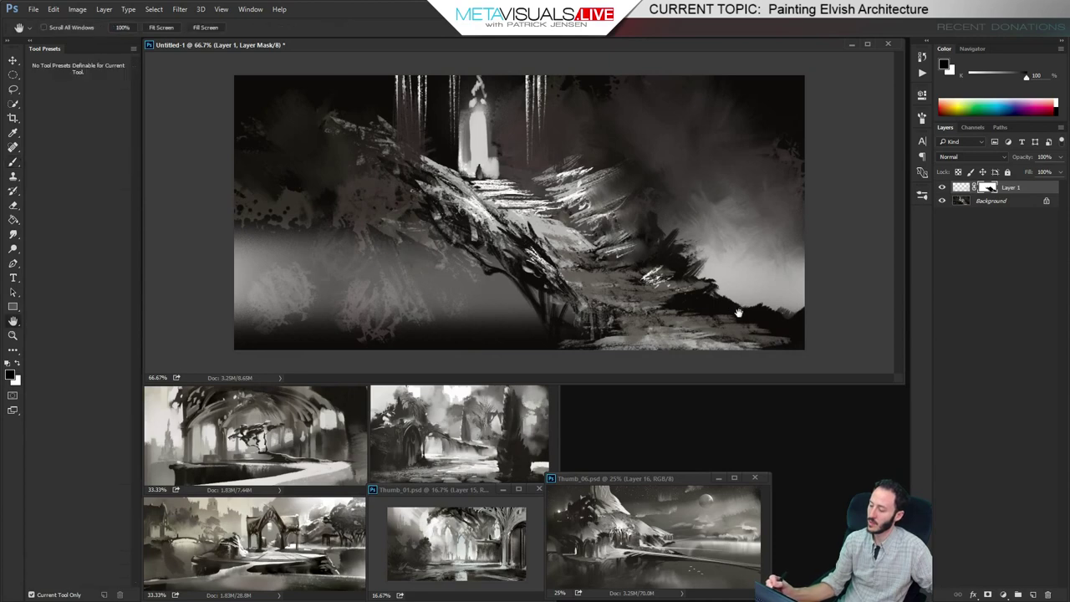
On a new layer, paint faint vertical streaks in a sampled mid-grey, hanging from the top of the canvas right of the tower
key("ctrl+shift+alt+n")
left_click(744, 238, "alt")
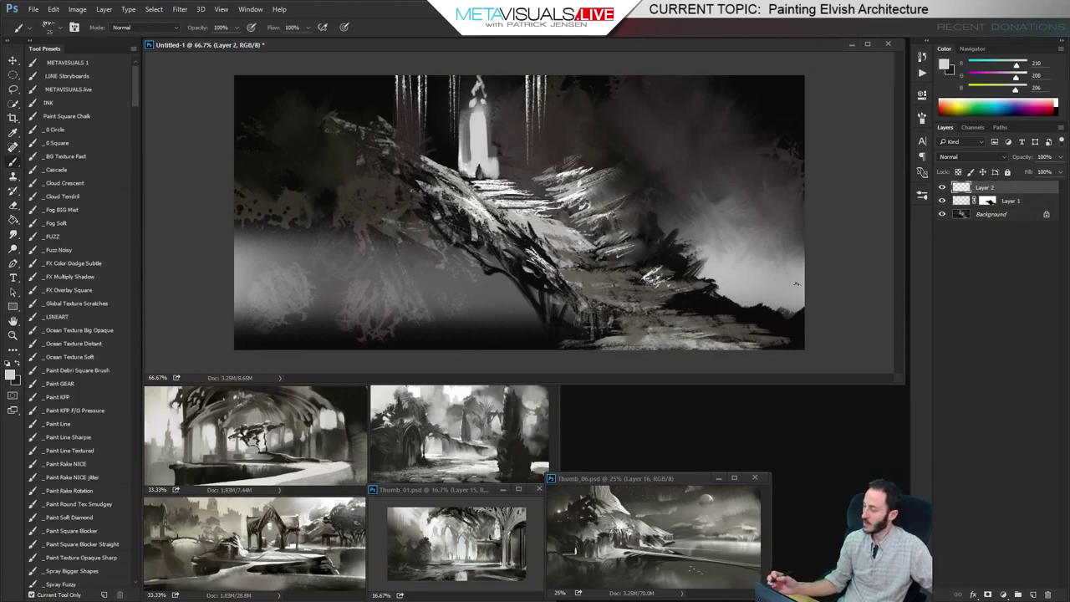
key("space")
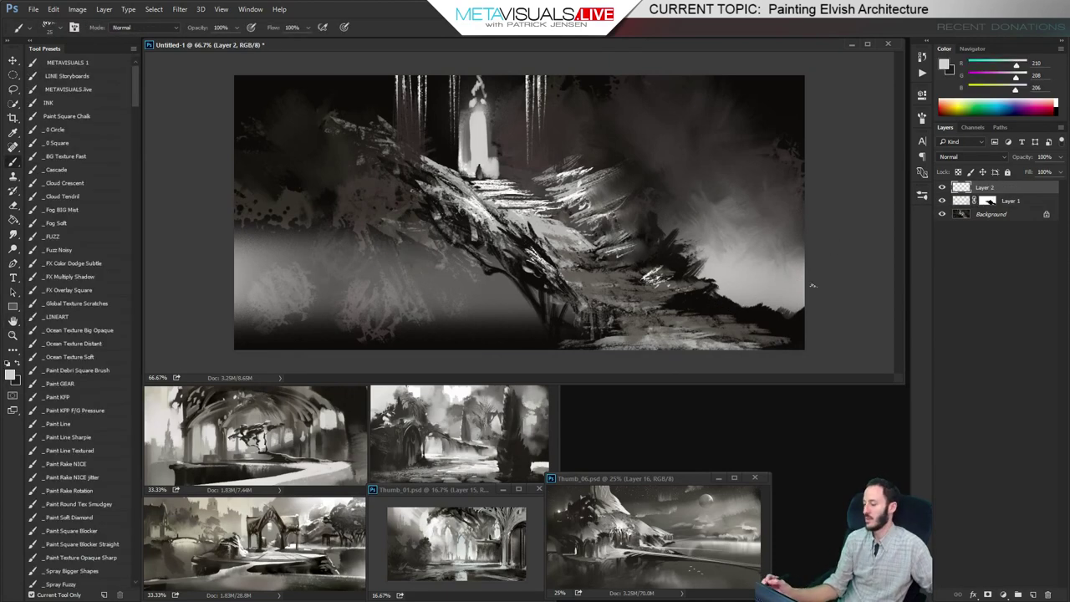
left_click(479, 152, "alt")
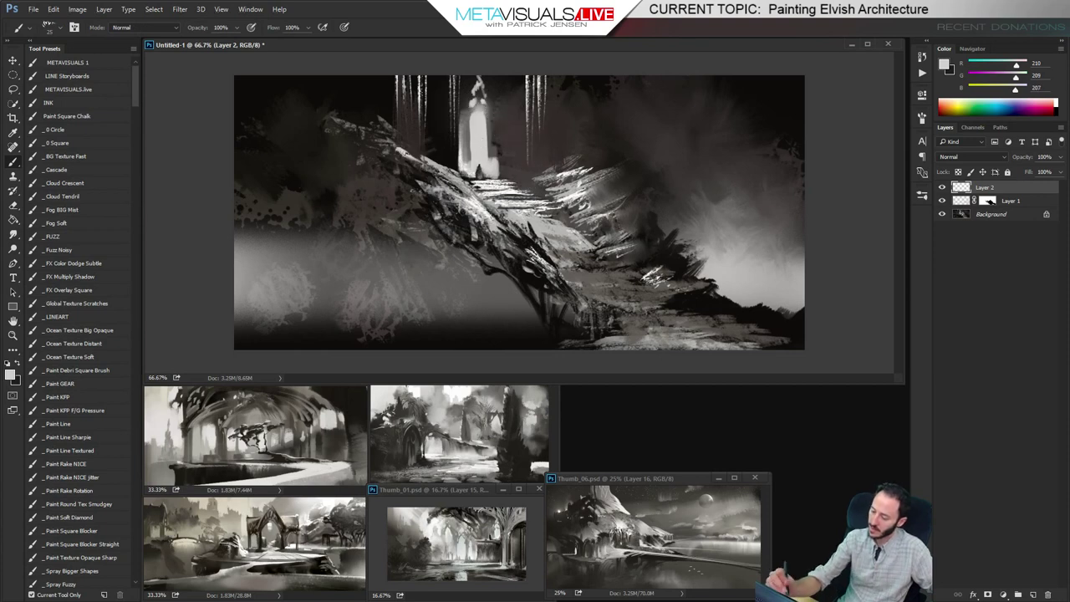
left_click(571, 154, "alt")
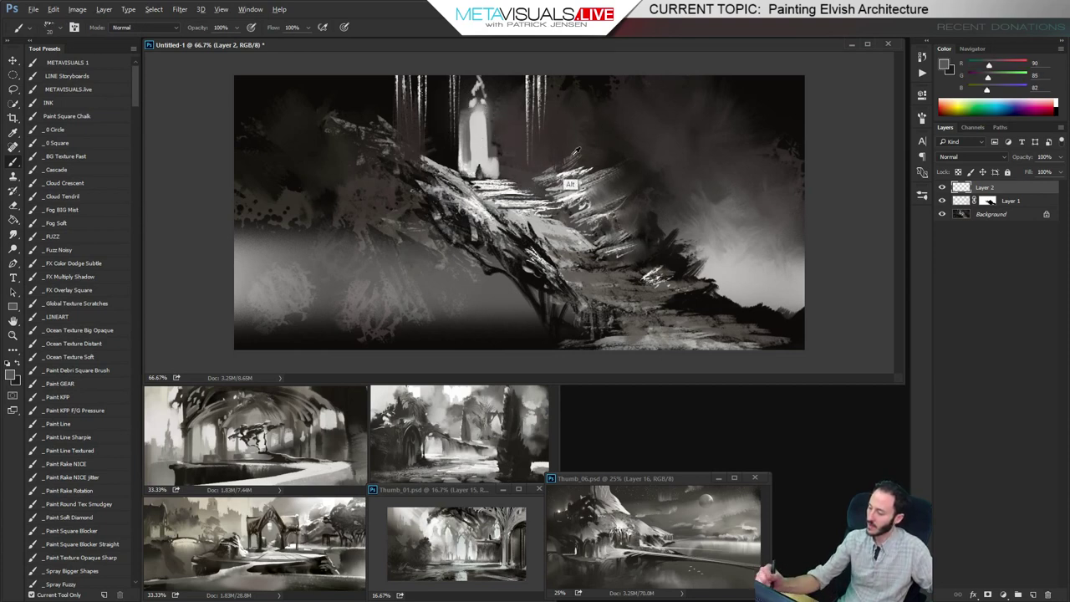
key("bracketright")
key("bracketright")
key("bracketright")
key("bracketright")
key("bracketright")
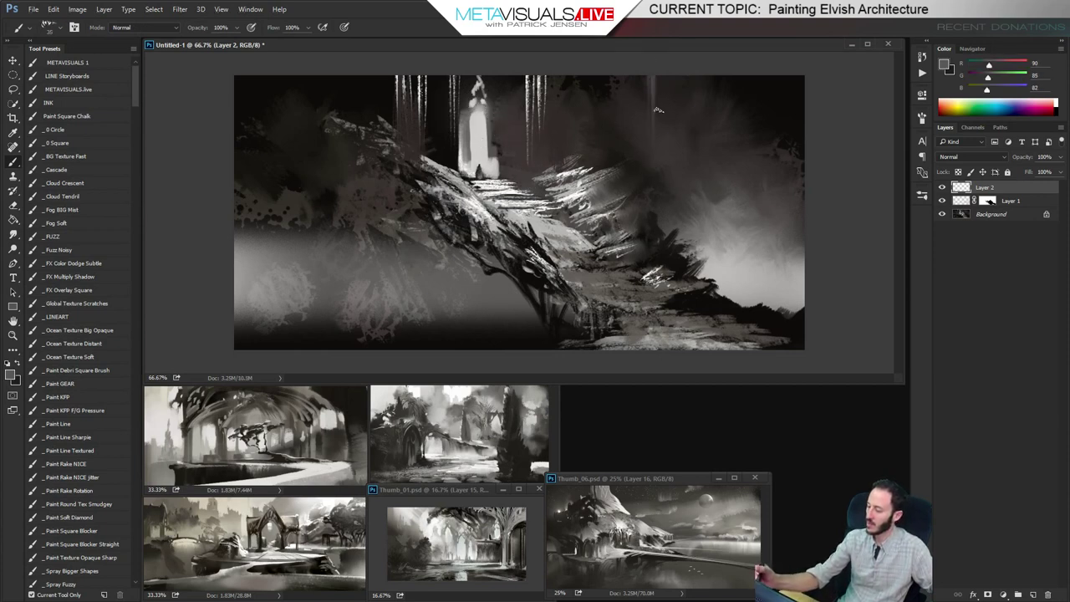
left_click_drag(658, 174, 658, 62)
left_click_drag(664, 154, 665, 71)
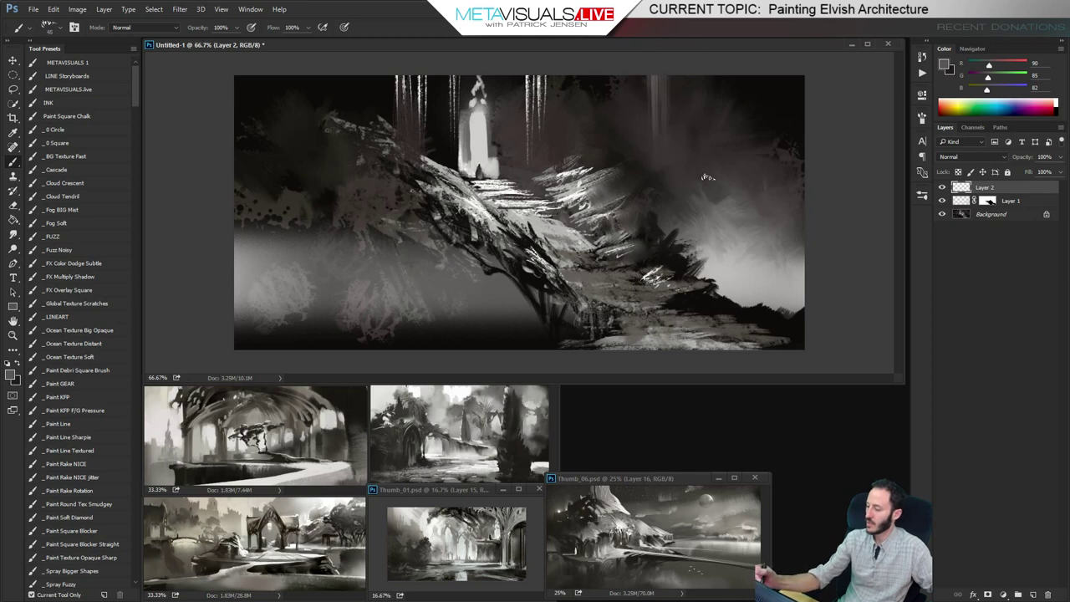
Paint a second set of vertical streaks farther right along the canvas's top edge in a sampled darker grey
left_click(728, 120, "alt")
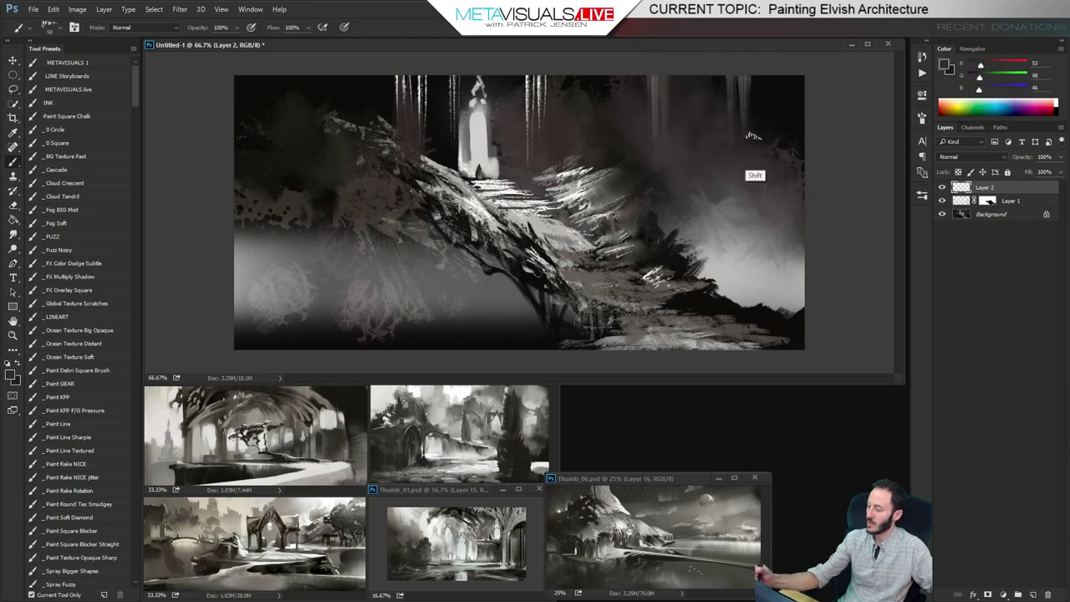
left_click_drag(754, 140, 756, 75)
left_click_drag(750, 135, 752, 79)
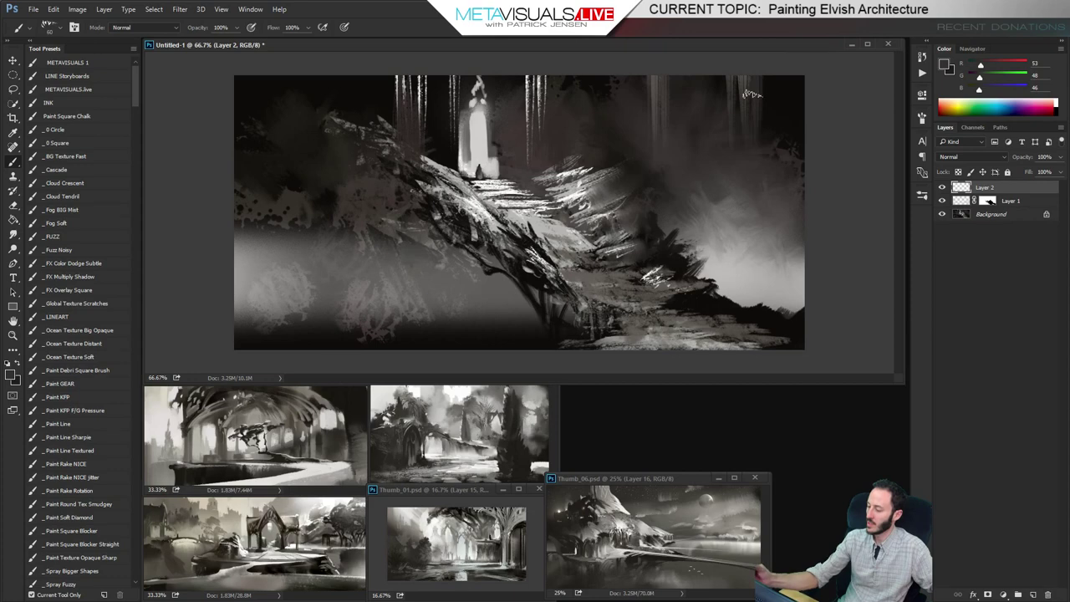
key("space")
Paint a pale, flat ground patch in the lower-right foreground with sampled light grey, and add a mid-grey tone over its lower part
key("bracketright")
left_click(748, 296, "alt")
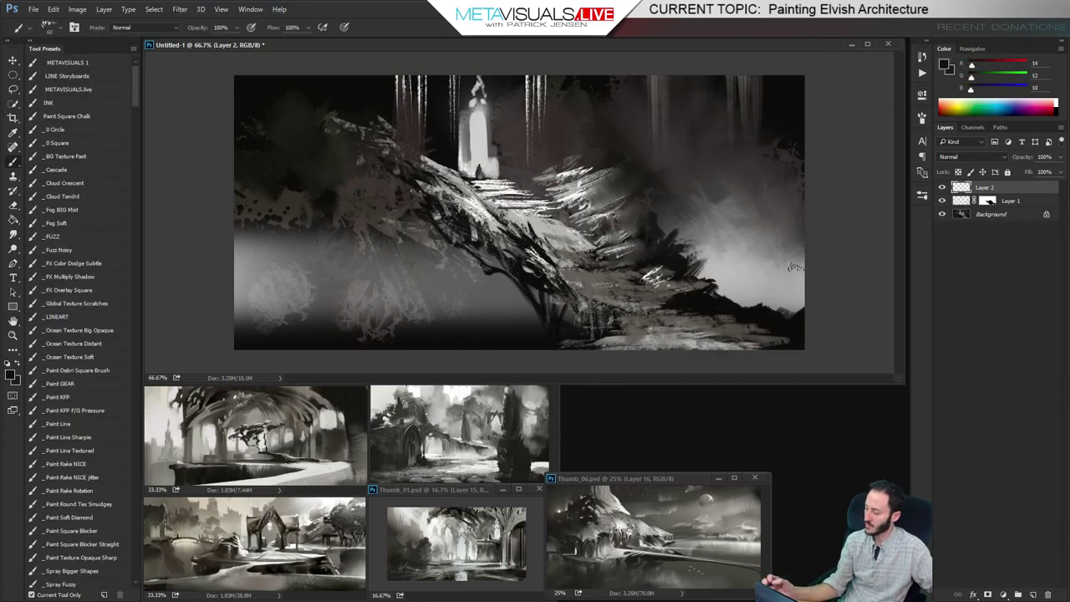
left_click(506, 189, "alt")
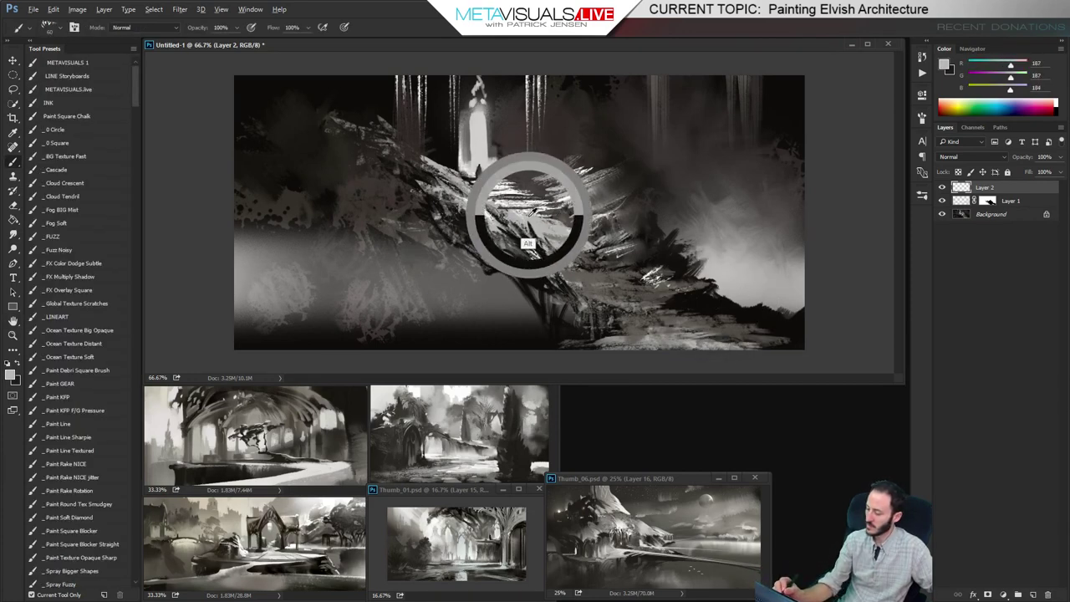
key("bracketleft")
mouse_move(733, 333)
left_mouse_down()
mouse_move(793, 333)
mouse_move(703, 318)
mouse_move(746, 333)
left_mouse_up()
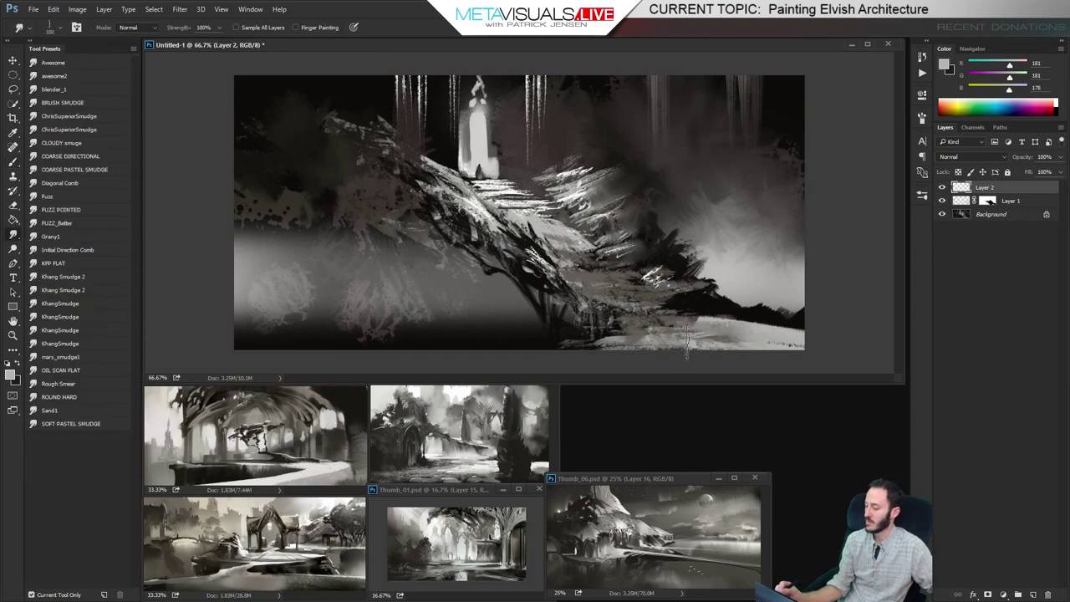
left_click(598, 277, "alt")
mouse_move(697, 326)
left_mouse_down()
mouse_move(794, 332)
mouse_move(769, 337)
mouse_move(800, 346)
left_mouse_up()
key("space")
key("r")
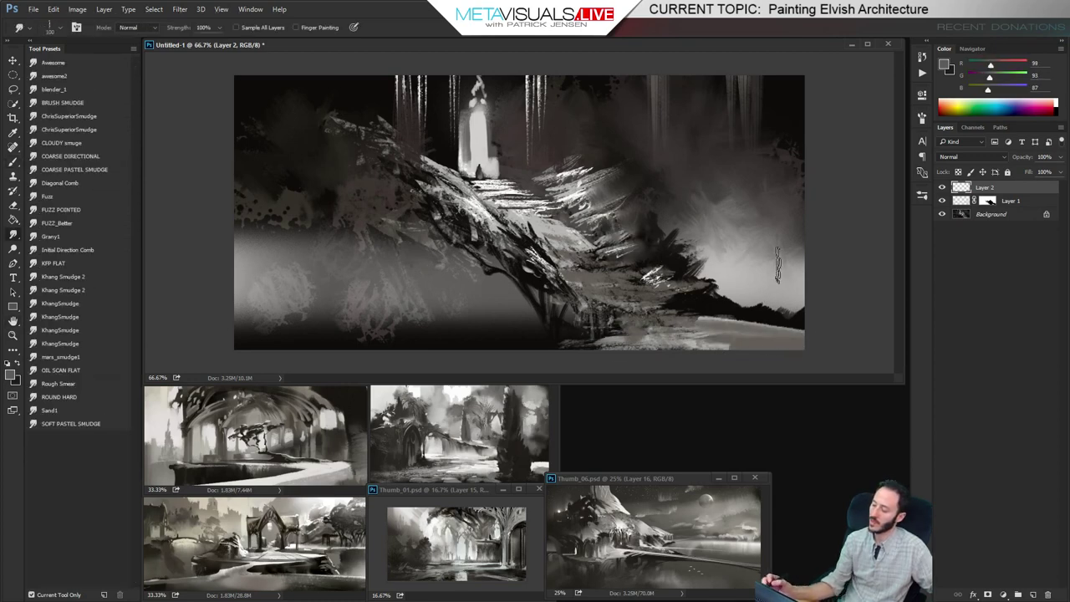
On a new layer, paint a hooded figure's head and body in sampled near-black with the Paint Line Sharpie brush, on the right-hand bank
key("ctrl+space")
left_click(706, 307, "ctrl")
left_click(706, 306, "ctrl")
left_click_drag(761, 293, 732, 283)
left_click(732, 282, "alt")
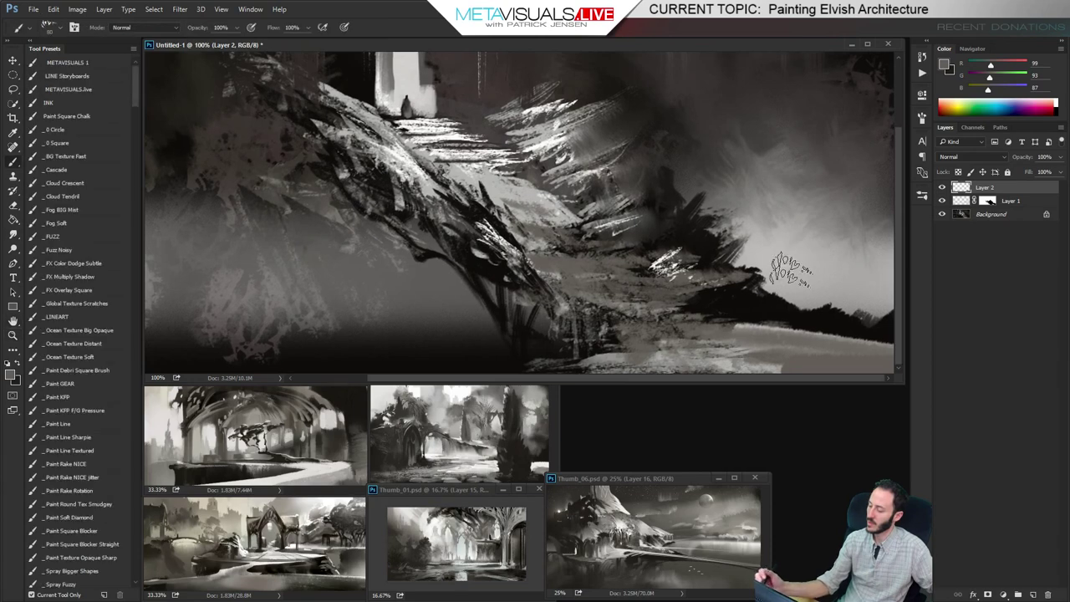
left_click(788, 313, "alt")
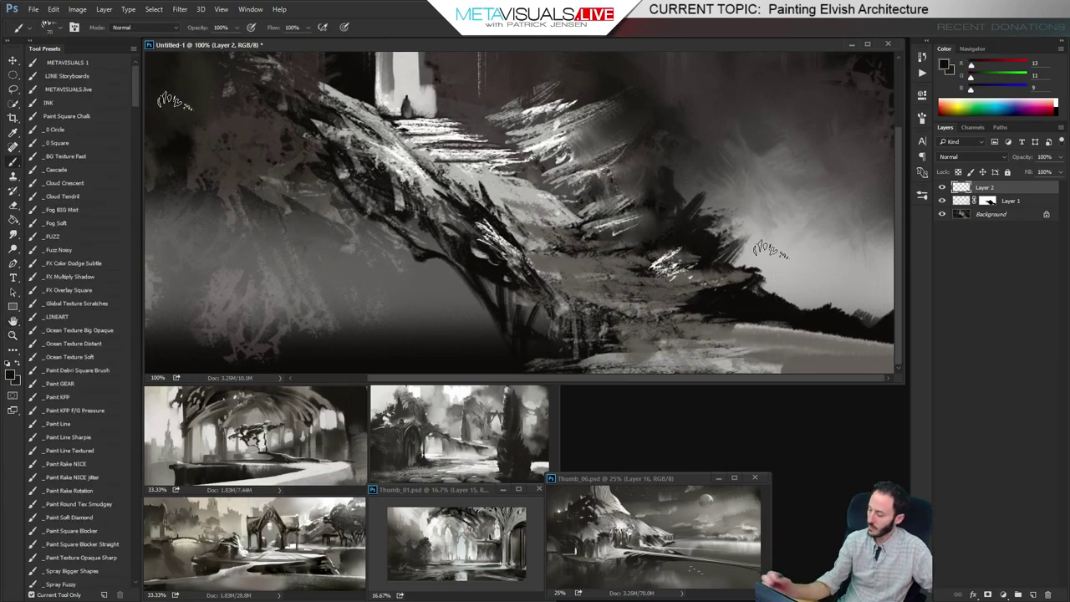
left_click(77, 436)
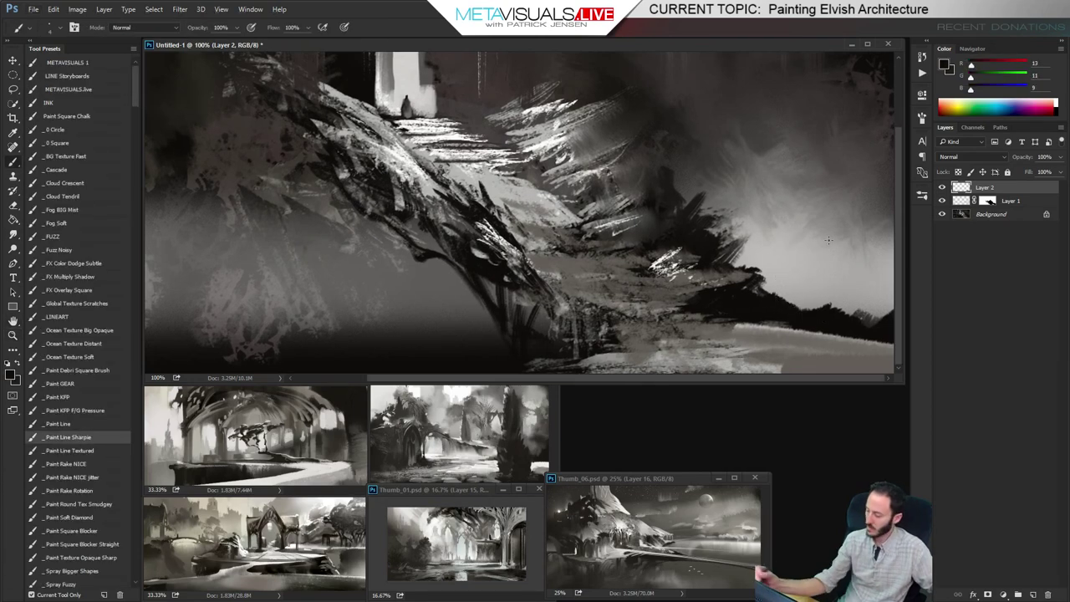
key("bracketright")
key("bracketright")
scroll(813, 296, "down", 1)
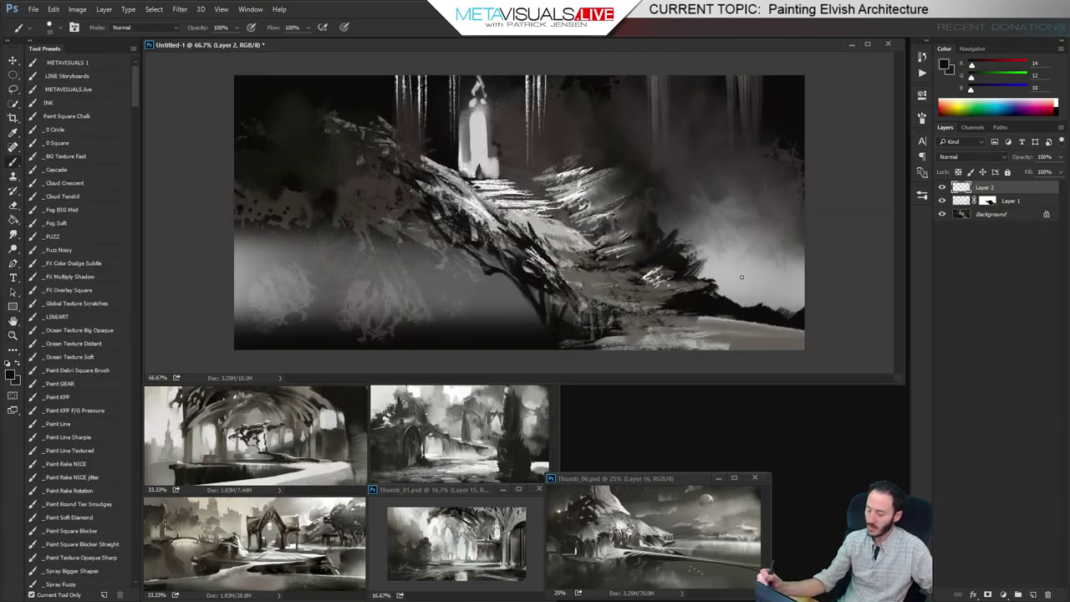
key("ctrl+shift+alt+n")
key("bracketright")
left_click(750, 250)
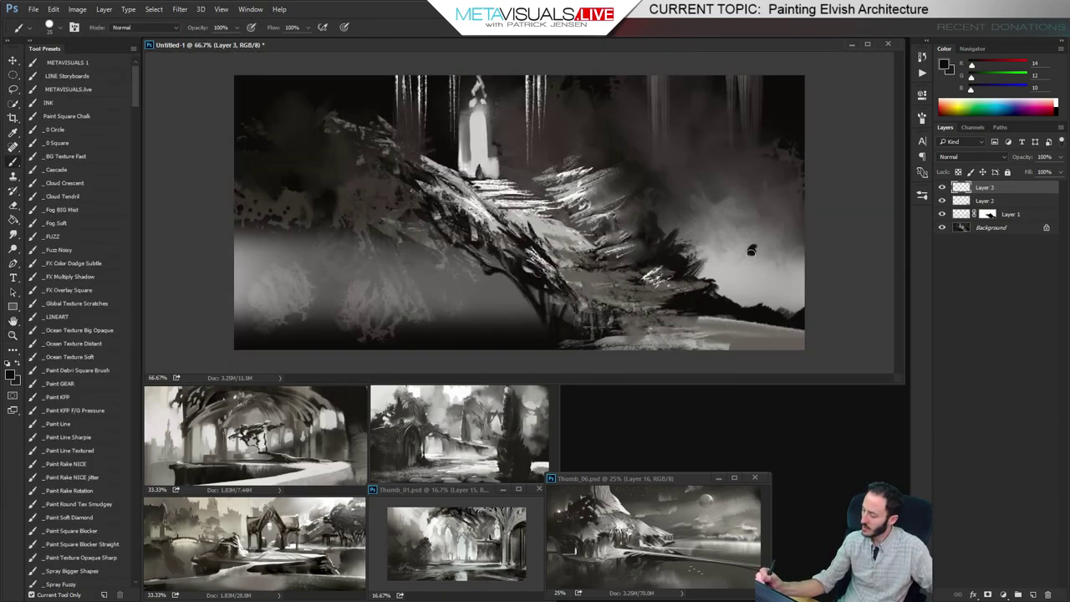
mouse_move(757, 285)
left_mouse_down()
mouse_move(750, 264)
mouse_move(764, 285)
mouse_move(767, 269)
mouse_move(764, 302)
mouse_move(754, 257)
left_mouse_up()
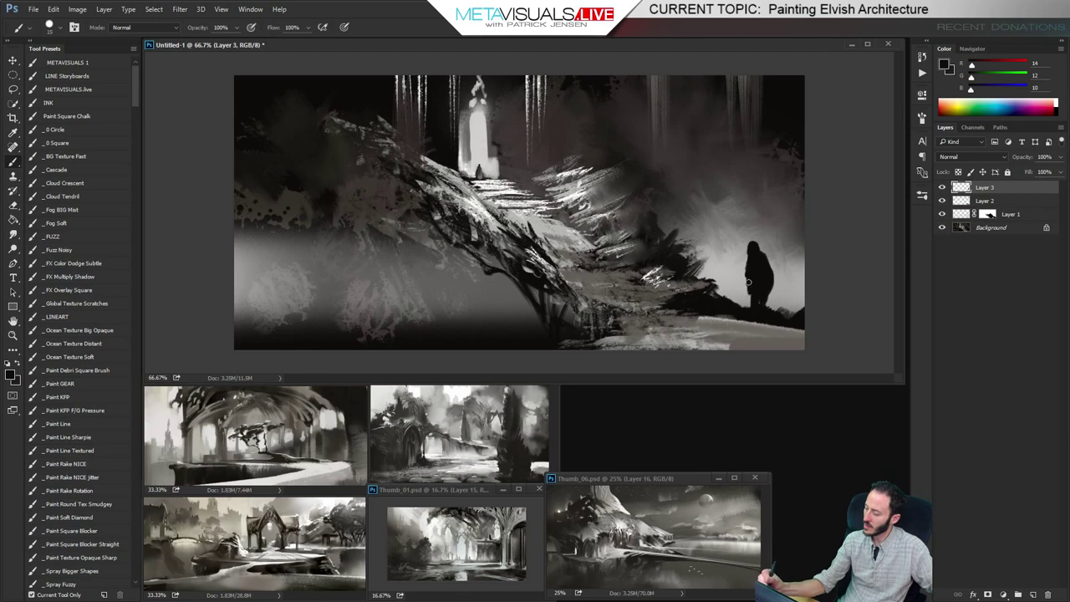
Refine the figure's legs and paint its long robe and dark base down to the ground, smudging the lower edge
mouse_move(759, 296)
left_mouse_down()
mouse_move(750, 332)
mouse_move(766, 302)
mouse_move(772, 331)
left_mouse_up()
key("e")
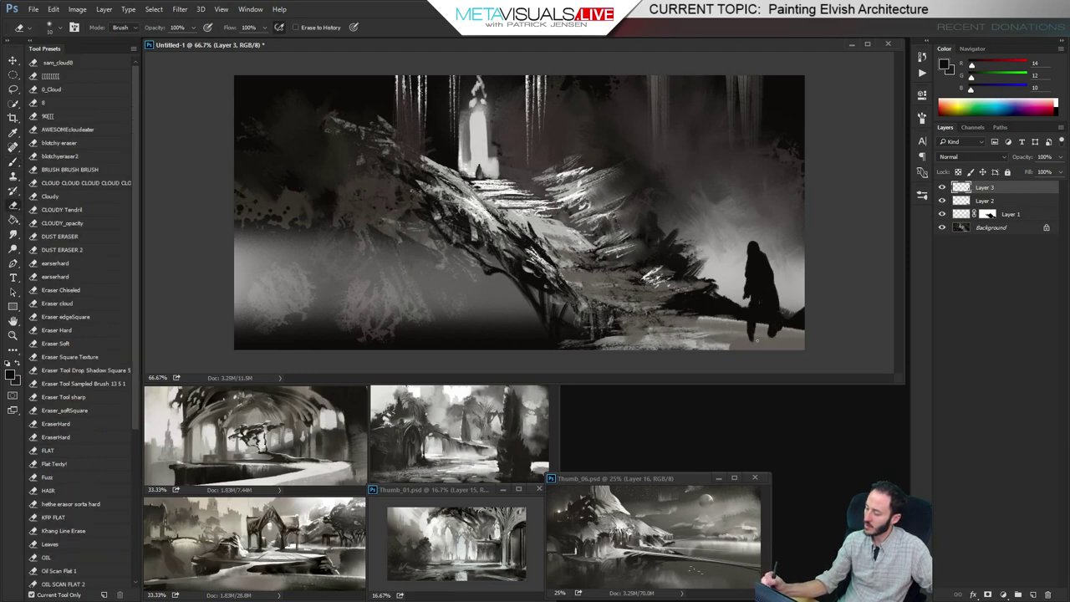
key("b")
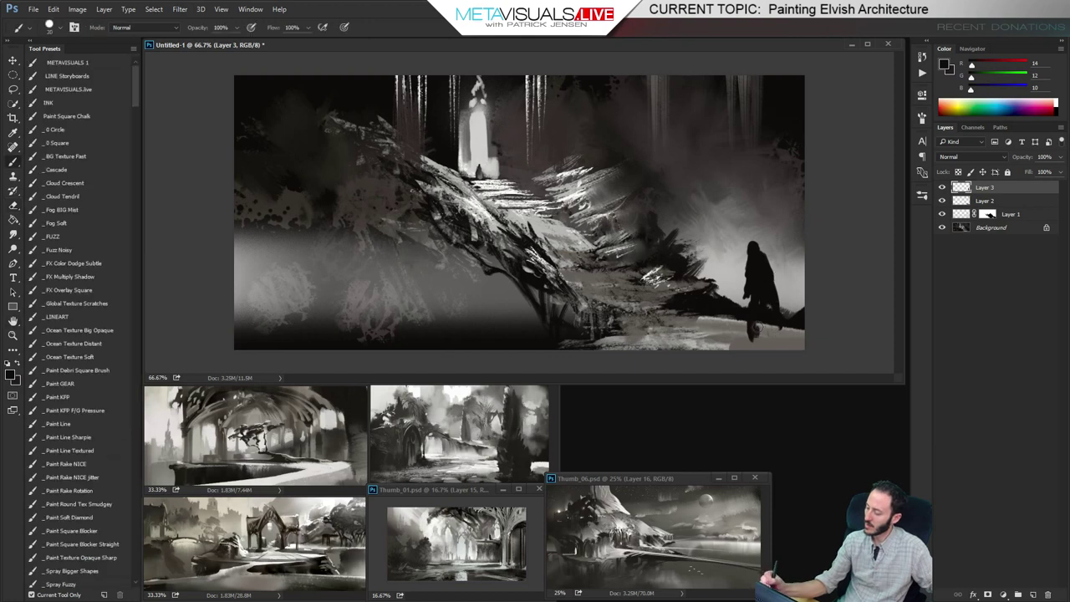
mouse_move(782, 330)
left_mouse_down()
mouse_move(752, 332)
mouse_move(763, 319)
mouse_move(758, 336)
mouse_move(686, 334)
mouse_move(785, 337)
left_mouse_up()
key("r")
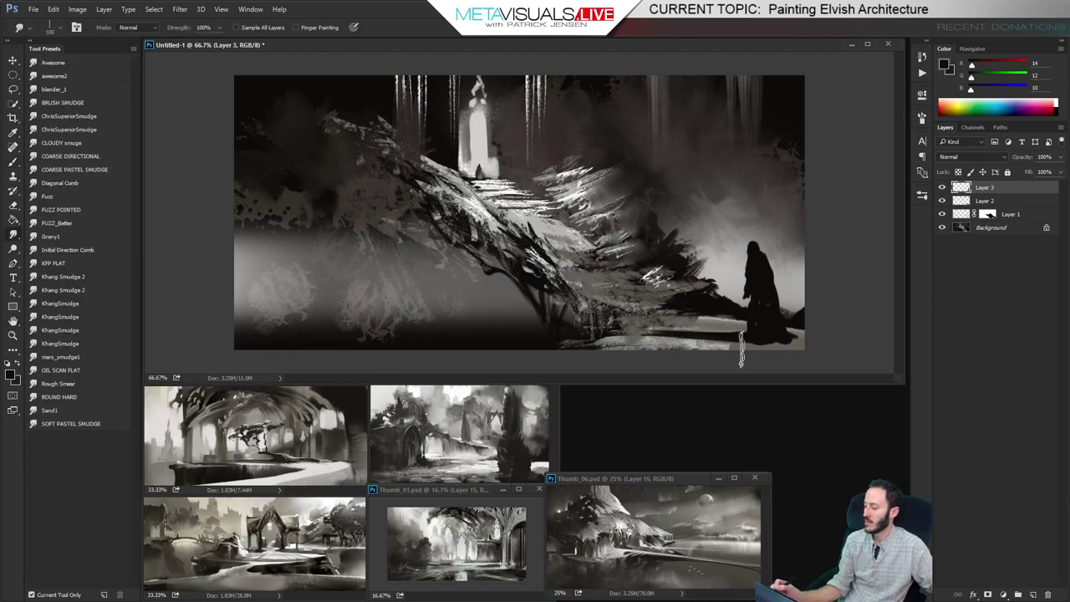
key("b")
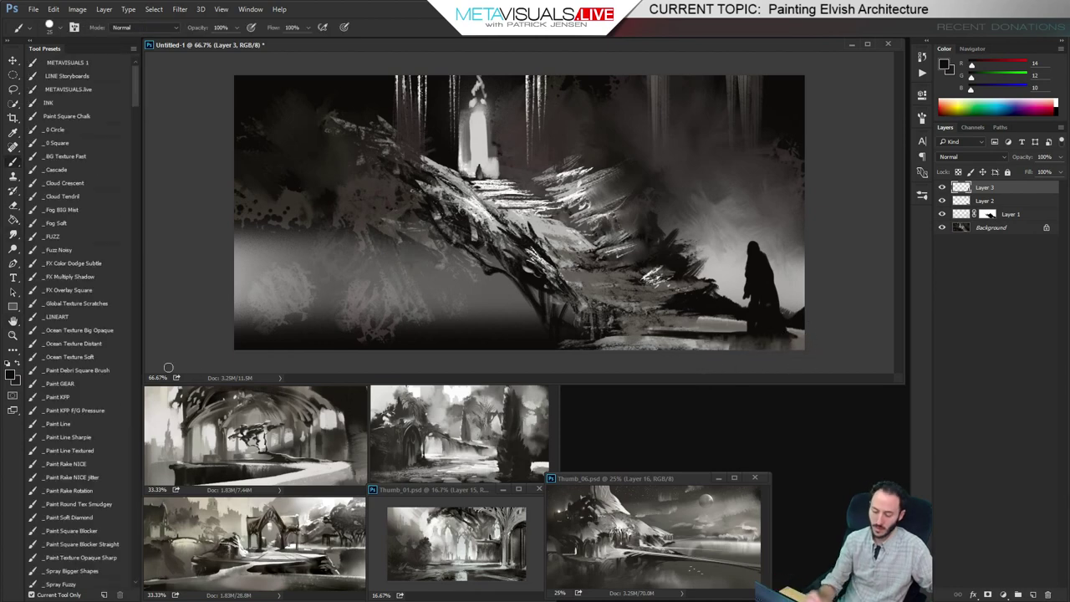
Lock the figure layer's transparent pixels and fade the lower robe to a sampled dark grey with a smaller Fuzz Noisy brush
left_click(83, 250)
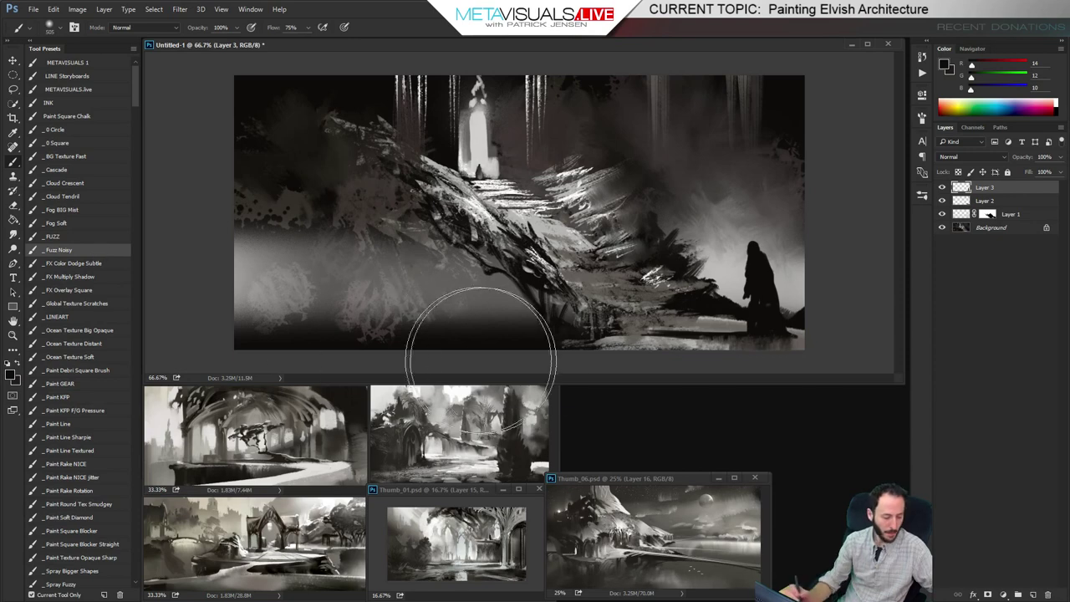
key("/")
left_click(783, 238, "alt")
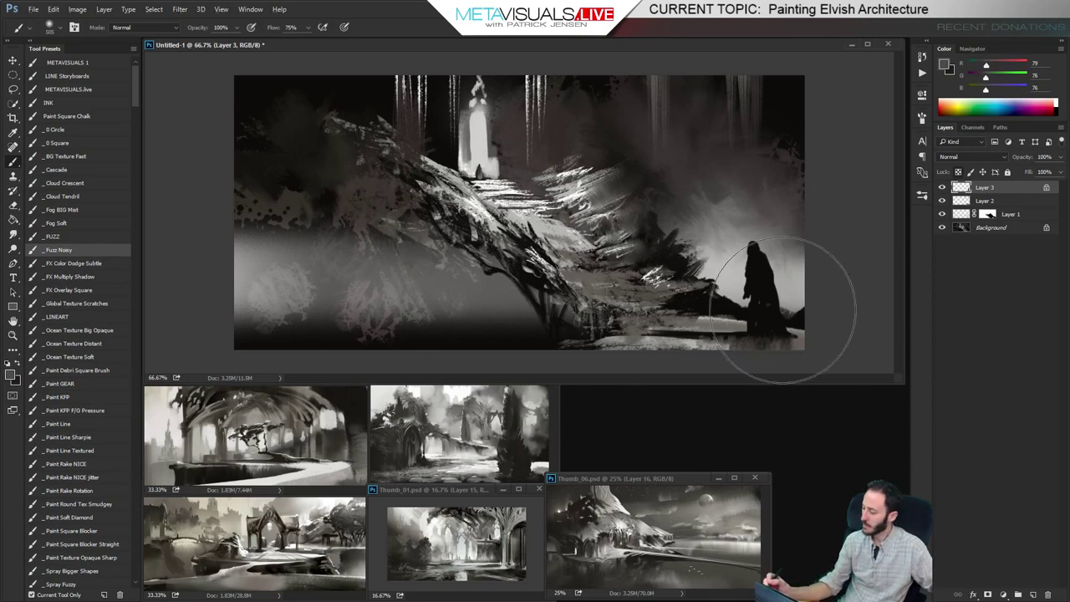
mouse_move(788, 311)
left_mouse_down()
mouse_move(775, 328)
mouse_move(764, 318)
left_mouse_up()
key("ctrl+z")
key("bracketleft")
key("bracketleft")
key("bracketleft")
key("bracketleft")
key("bracketleft")
key("bracketleft")
key("bracketleft")
key("bracketleft")
key("bracketleft")
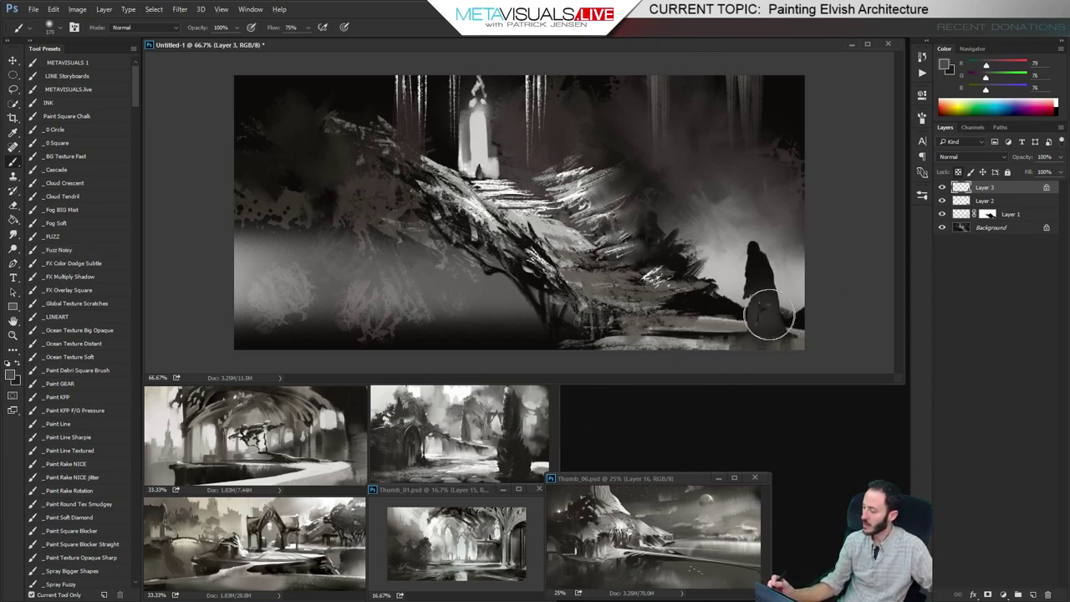
left_click(793, 281, "ctrl+alt")
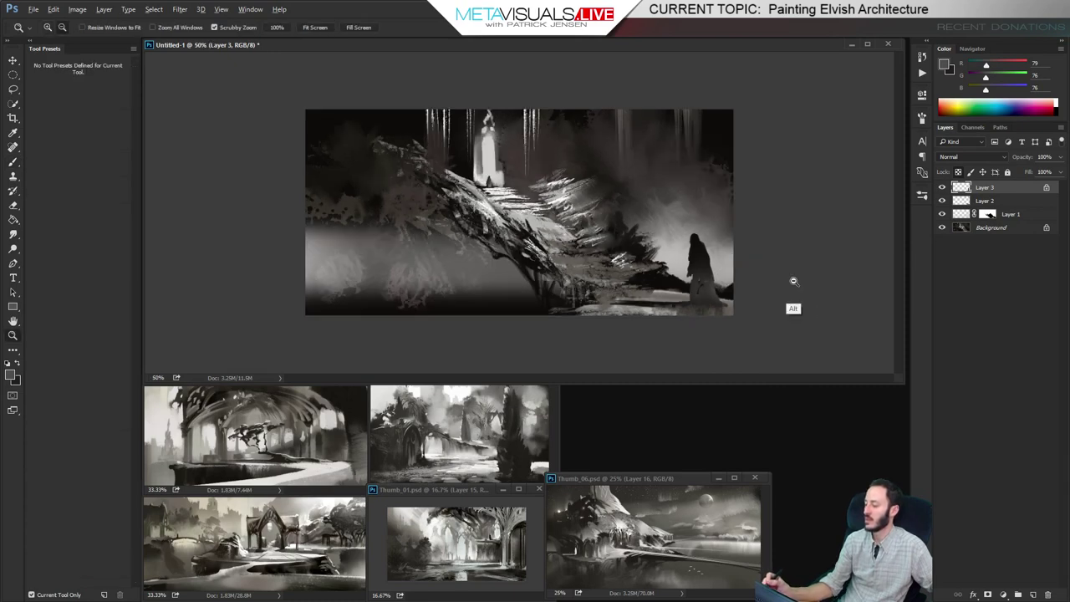
left_click(794, 309, "ctrl")
left_click(828, 306, "ctrl")
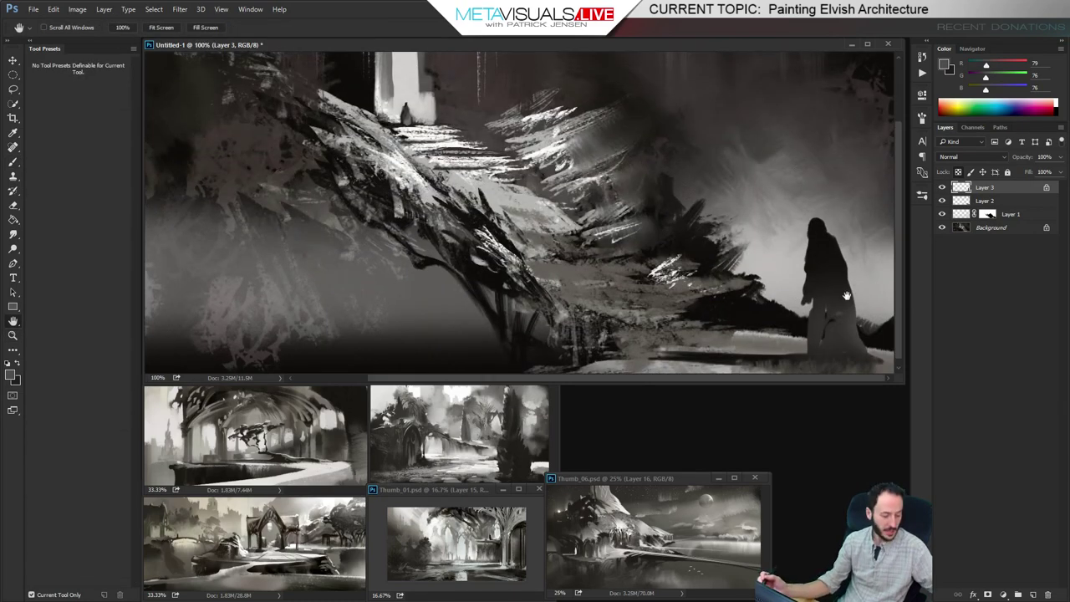
Trim the figure's hood, then paint a ragged mantle on the shoulders in sampled near-black with the Paint Line Textured brush
key("e")
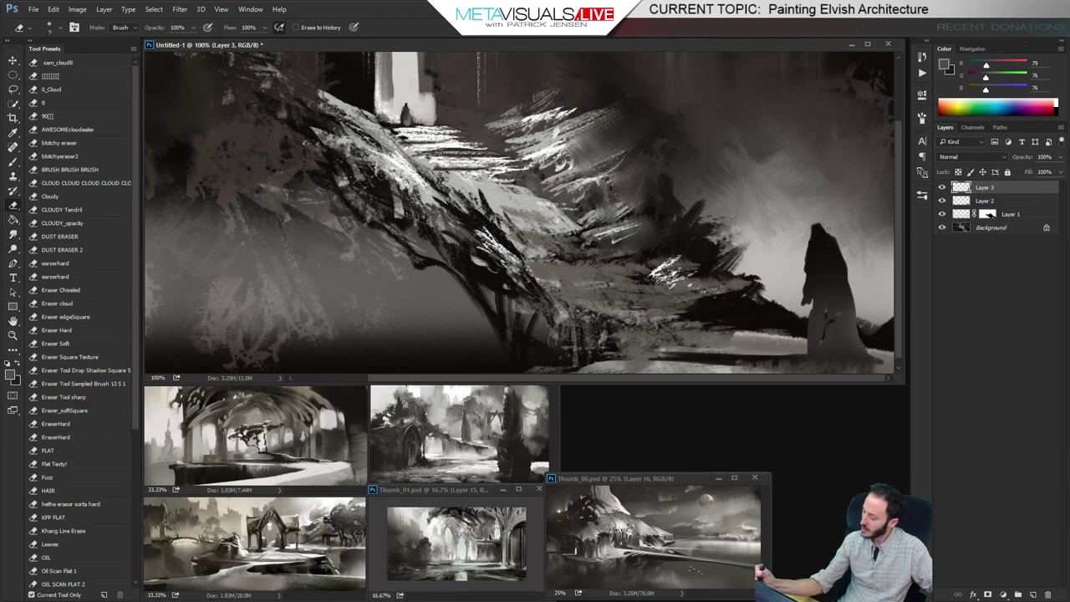
key("b")
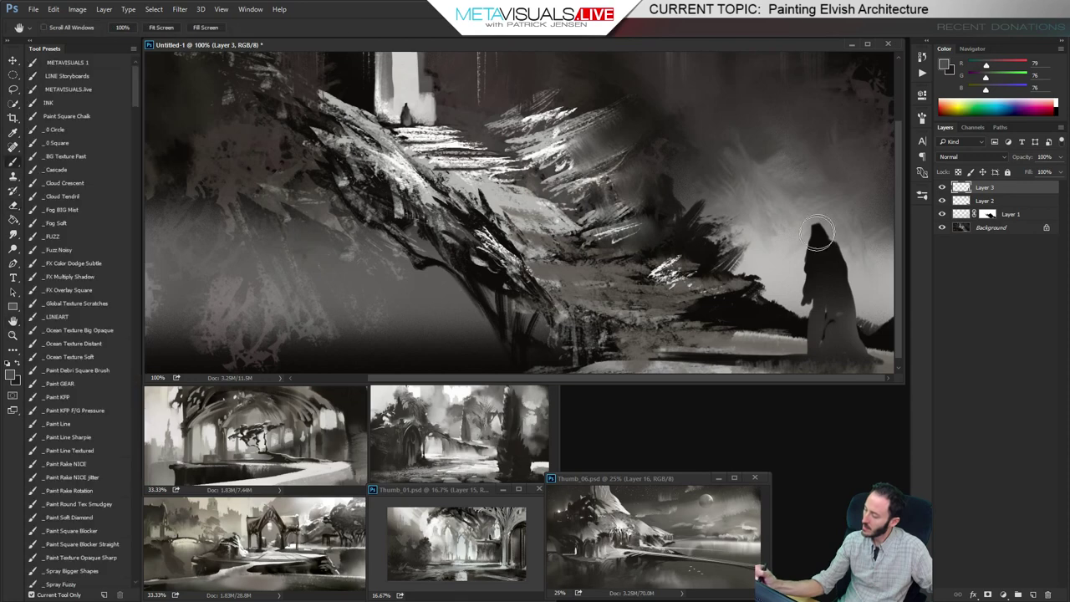
left_click(817, 246, "alt")
left_click(87, 451)
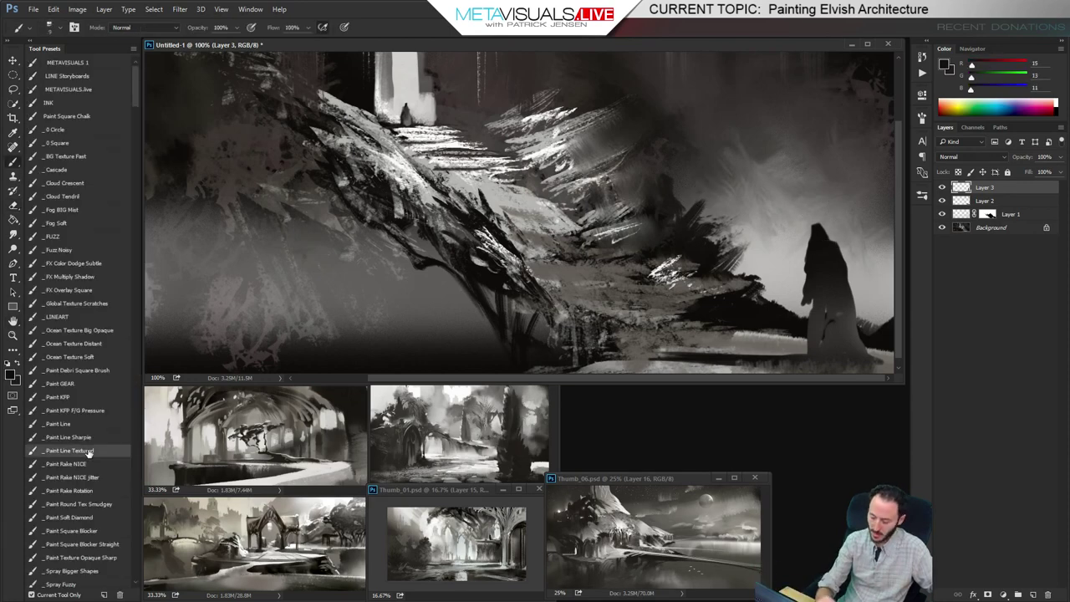
left_click(814, 240, "alt")
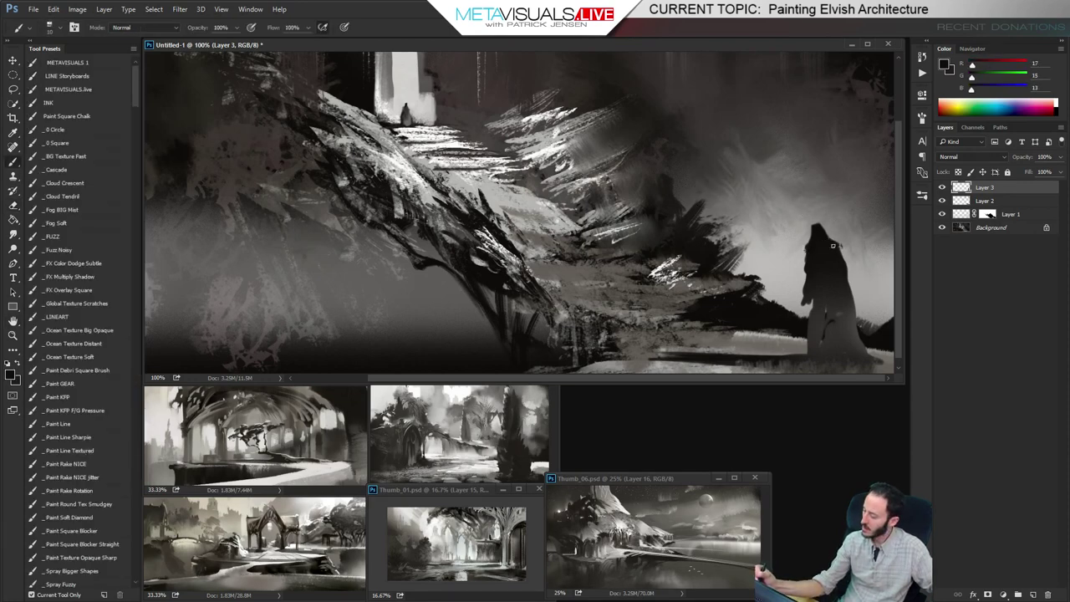
key("bracketright")
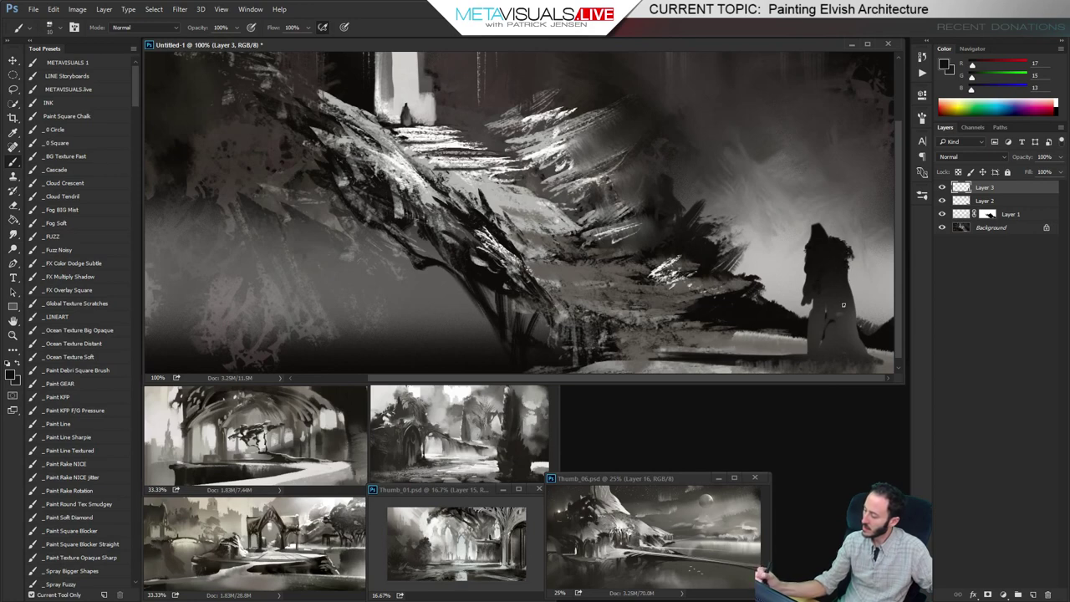
Reshape the figure's head with a sampled dark grey and trim its outline with the Eraser
left_click(822, 273, "alt")
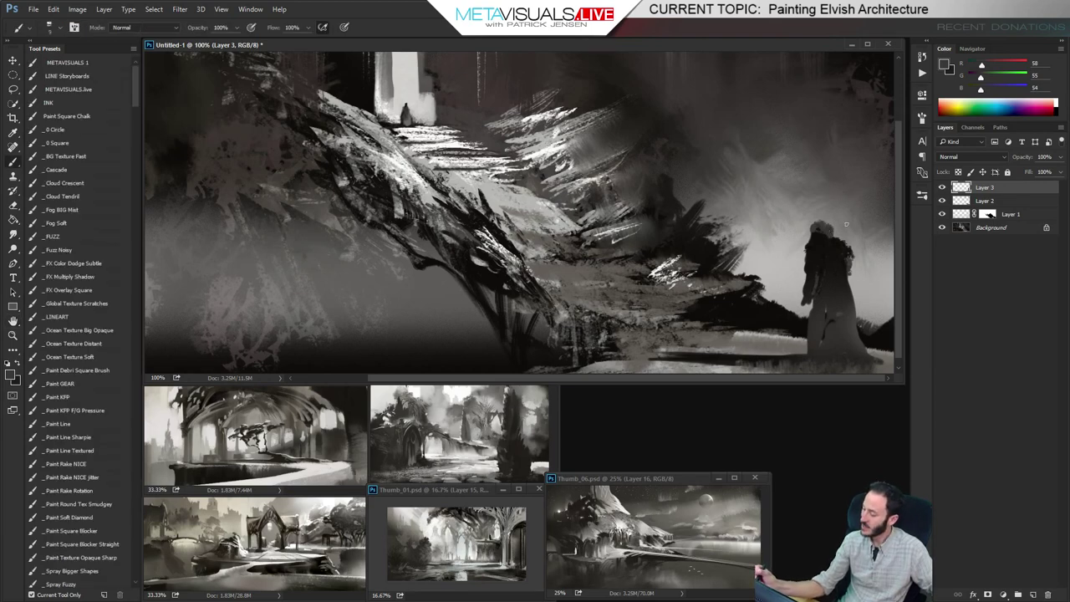
key("space")
left_click_drag(830, 234, 810, 218)
key("ctrl+minus")
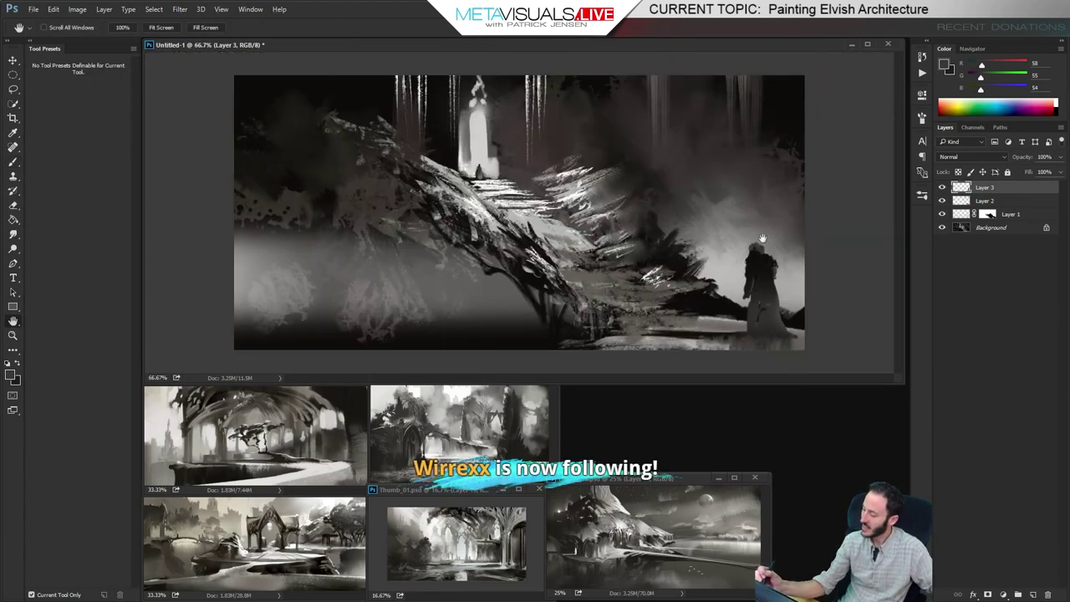
key("e")
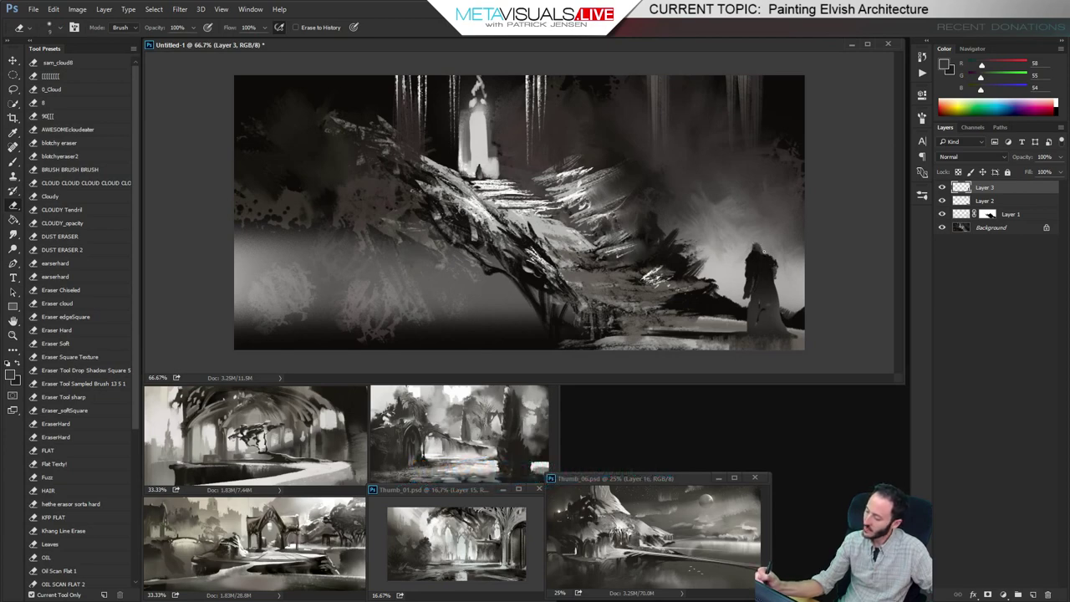
key("b")
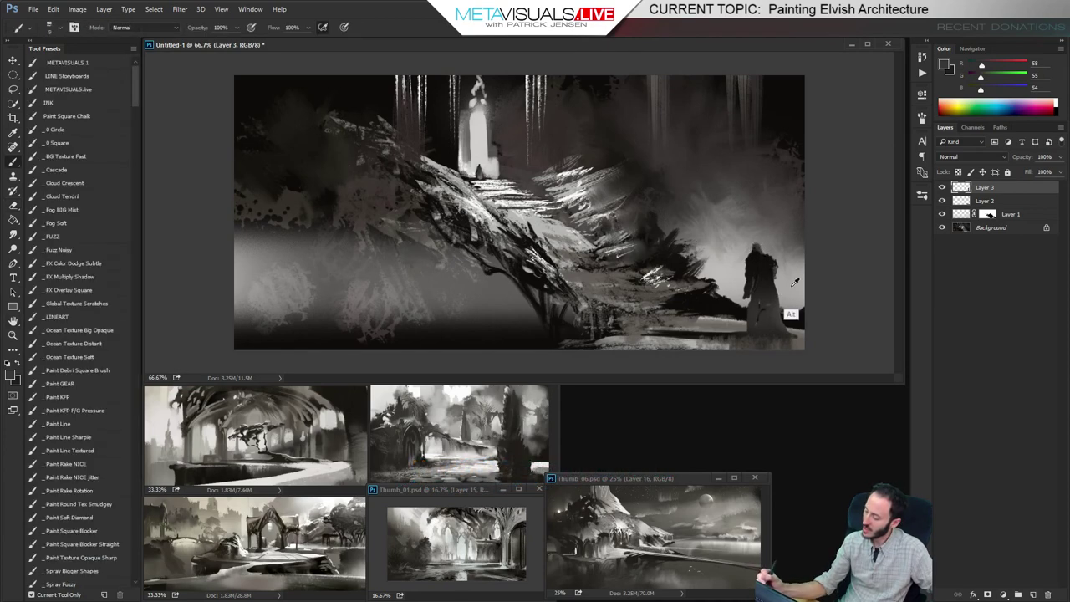
Add thin light-grey highlights to the figure's hood and cloak, sampling a brighter tone from the glowing tower
key("x")
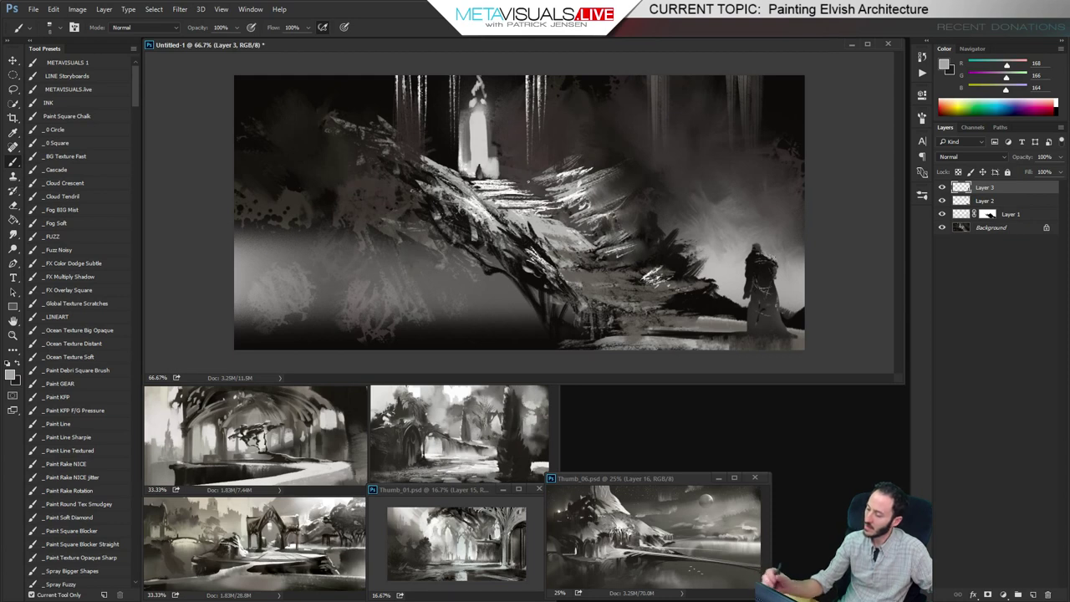
left_click(487, 140, "alt")
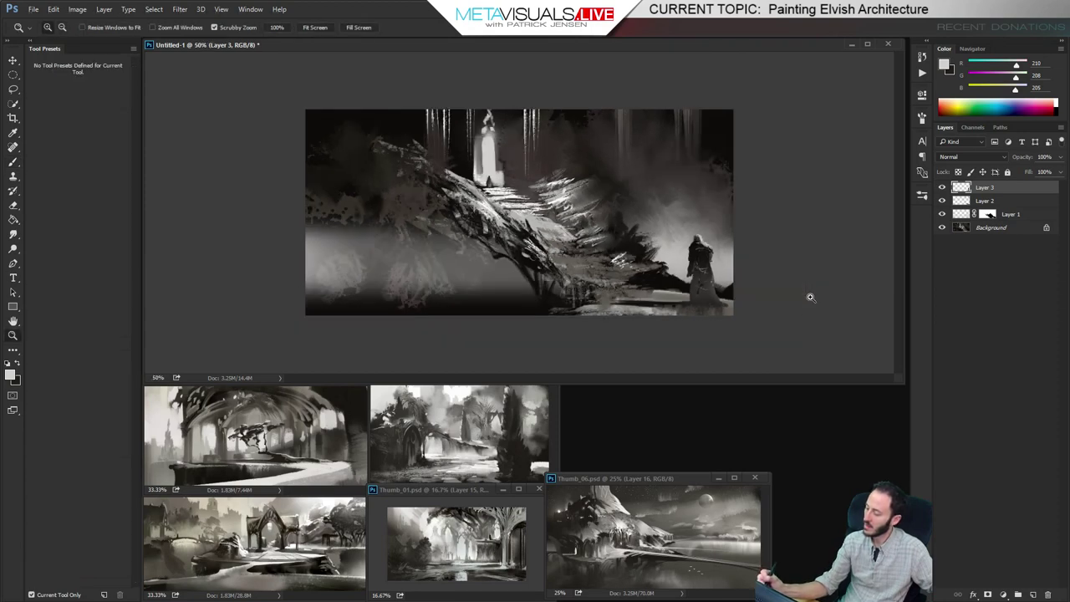
key("b")
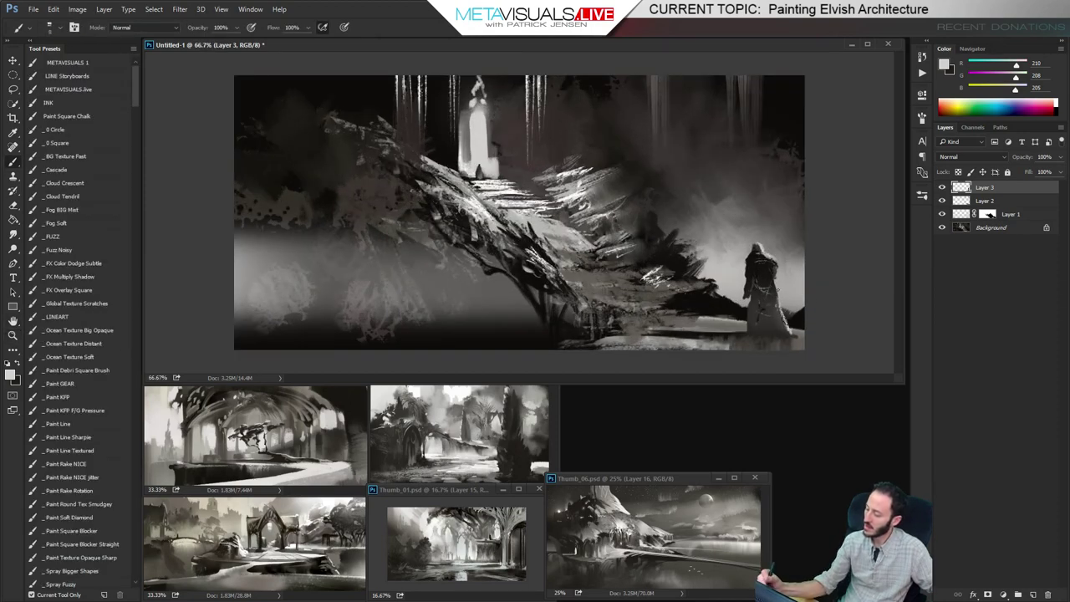
key("ctrl+space")
left_click(828, 305, "alt")
left_click(827, 314, "ctrl")
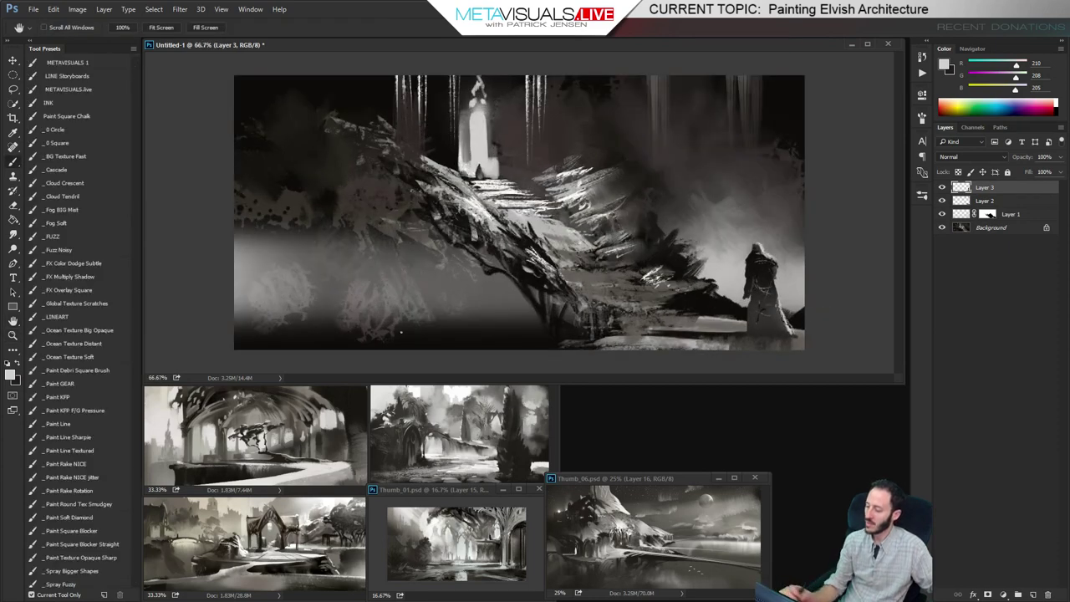
On a new layer, paint dark ragged foliage along the upper edge of the left mist in sampled near-black with Paint KPP F/G Pressure
key("ctrl+shift+alt+n")
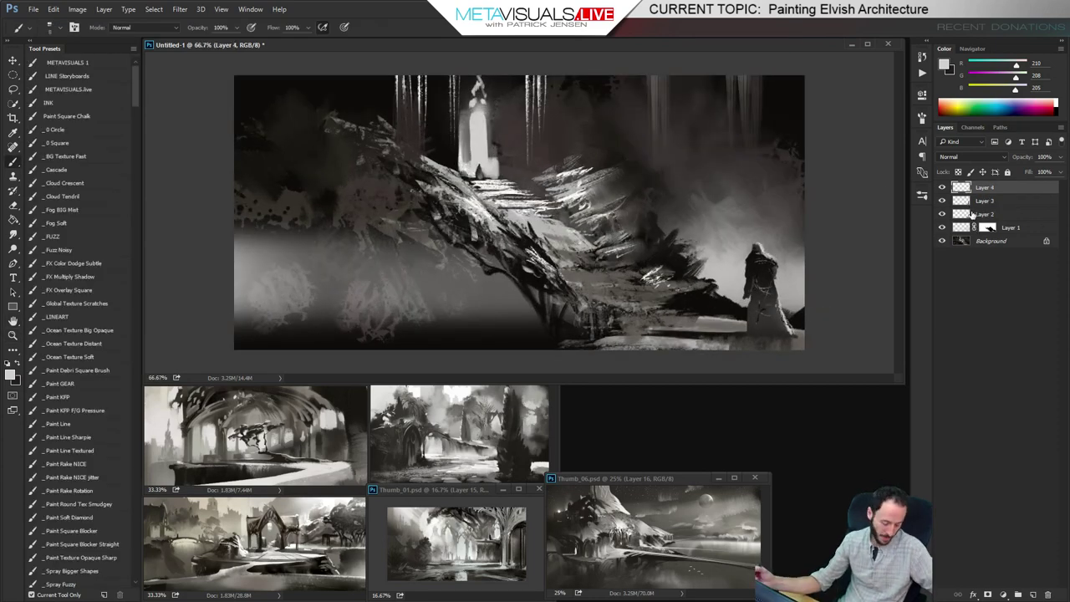
key("ctrl+space")
left_click(592, 277, "alt")
left_click(590, 247)
key("b")
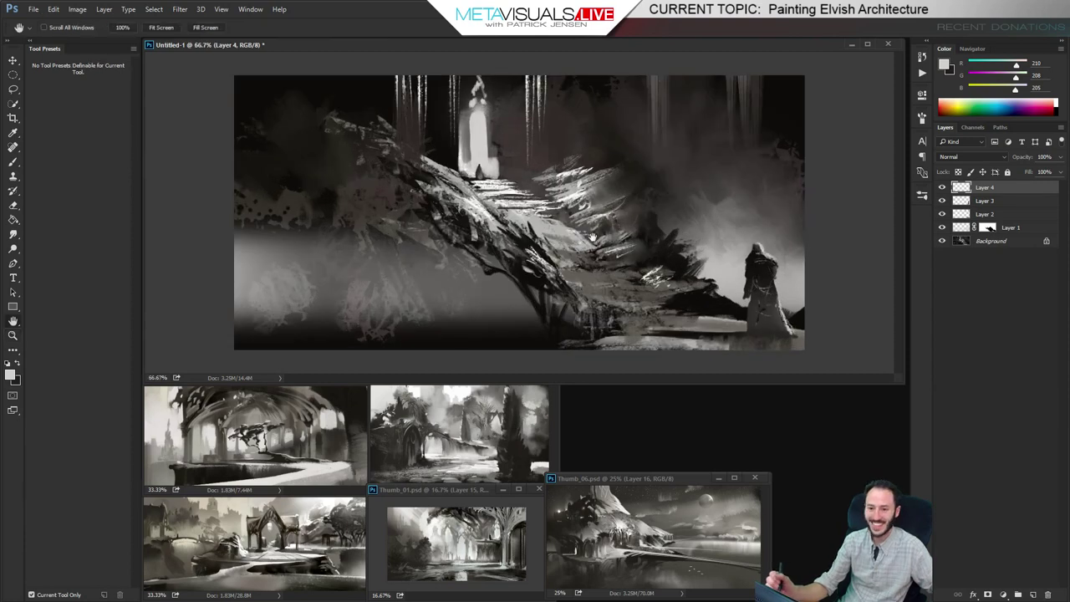
left_click(435, 137, "alt")
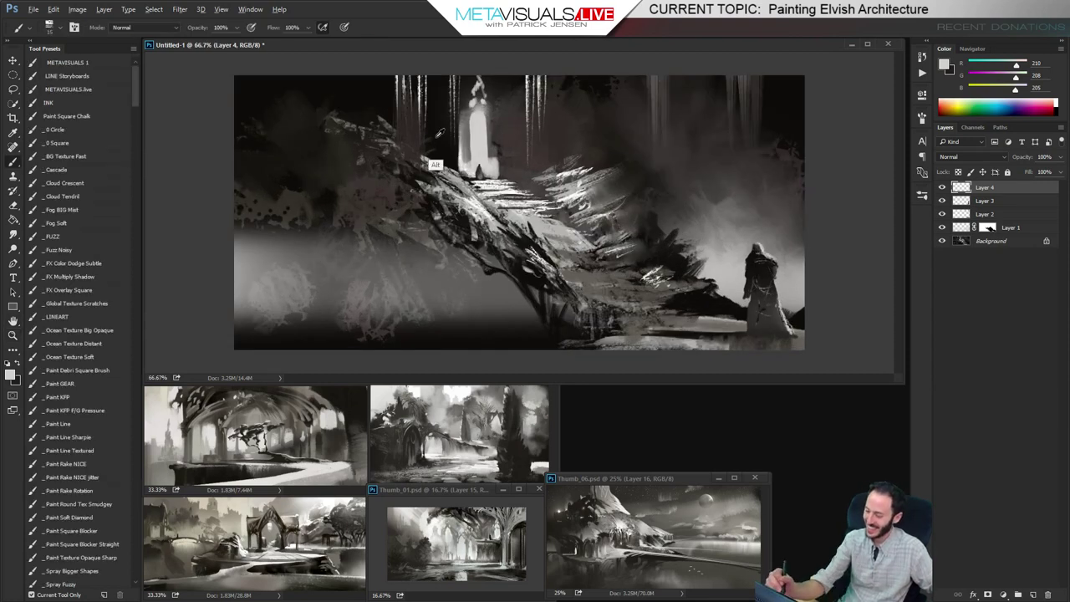
key("]")
key("]")
key("]")
key("]")
key("]")
key("]")
key("]")
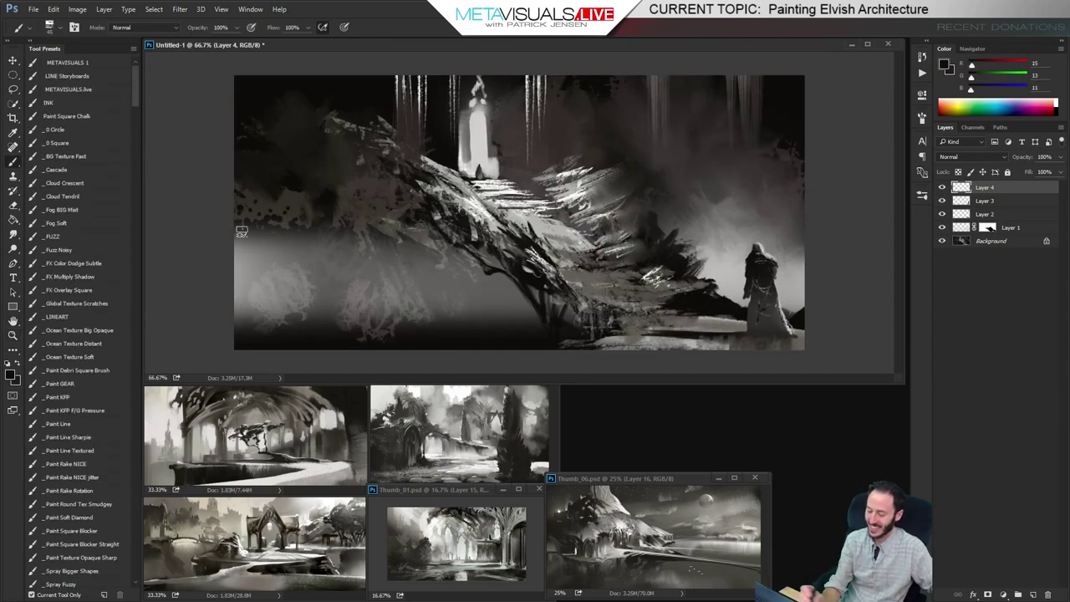
left_click(75, 409)
key("ctrl+z")
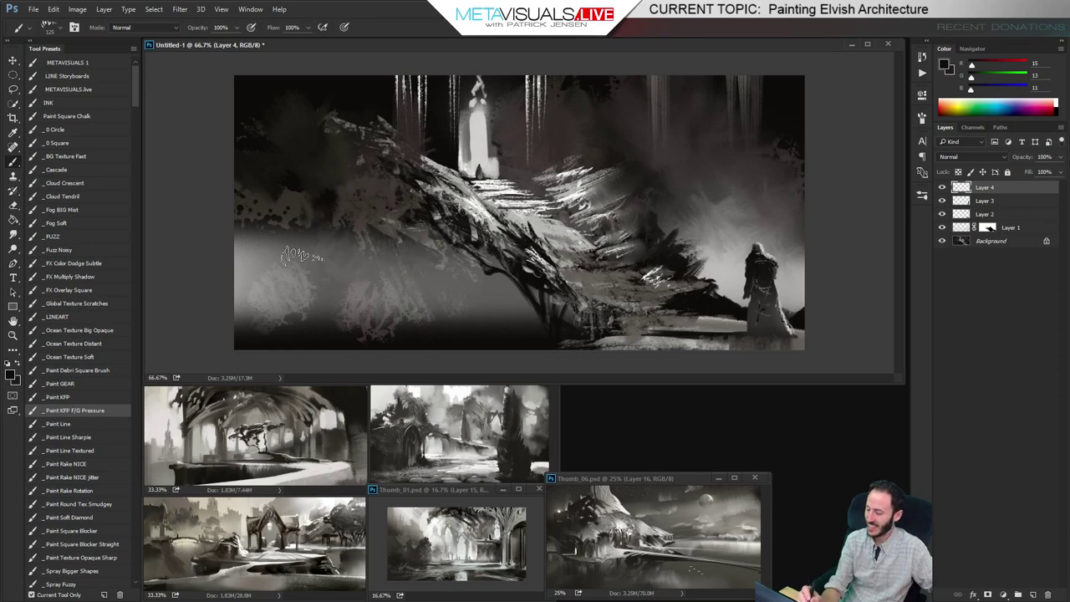
key("[")
key("[")
key("[")
left_click_drag(264, 220, 349, 222)
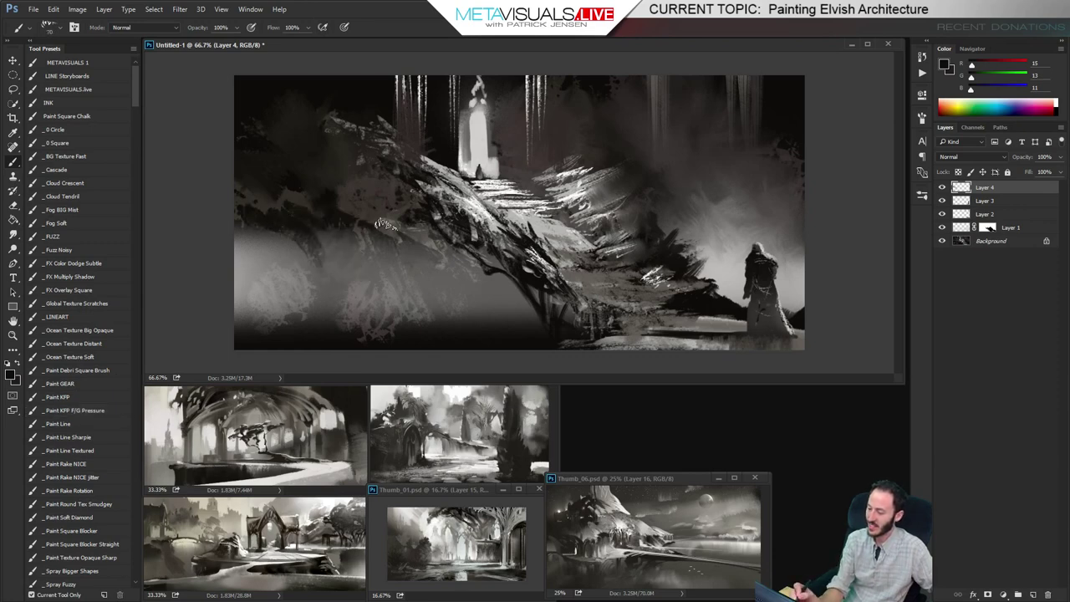
Paint light-grey window shapes on both sides of the glowing tower and add mid-grey curved strokes to its right
key("x")
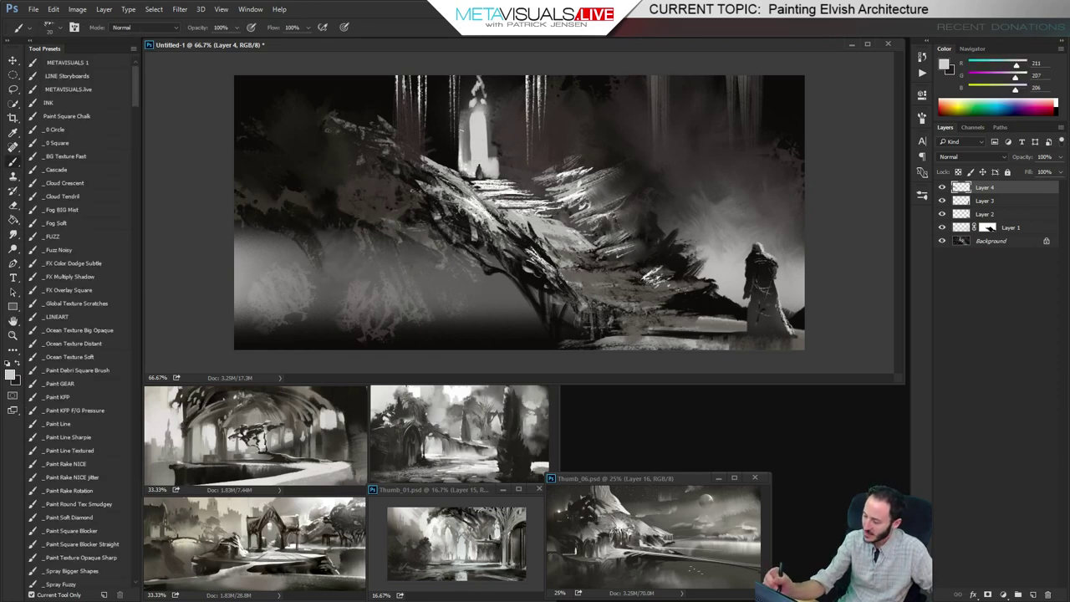
left_click_drag(462, 124, 460, 140)
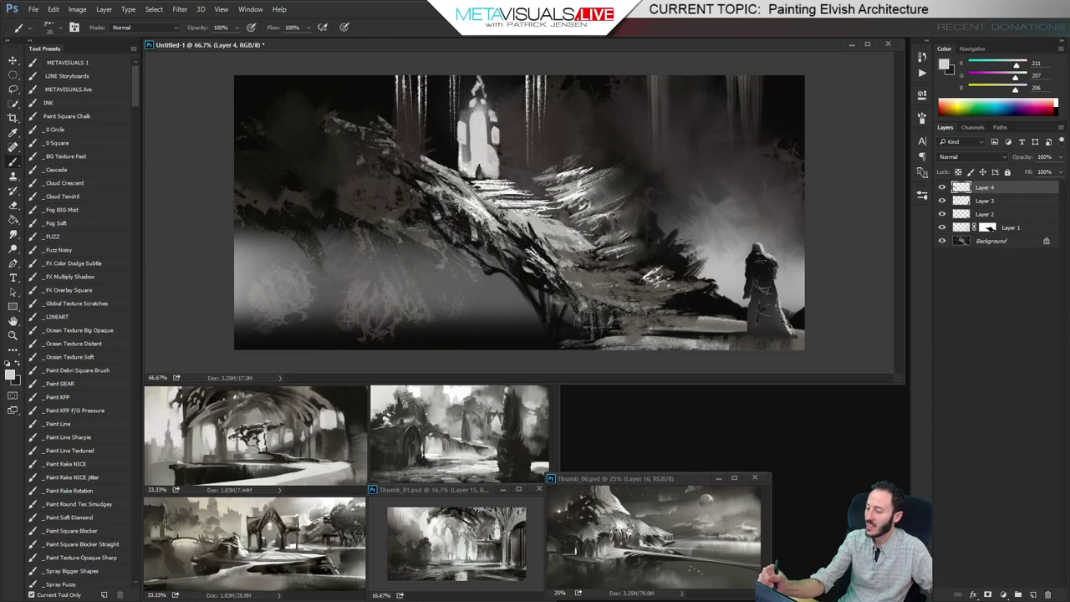
left_click(464, 116, "alt")
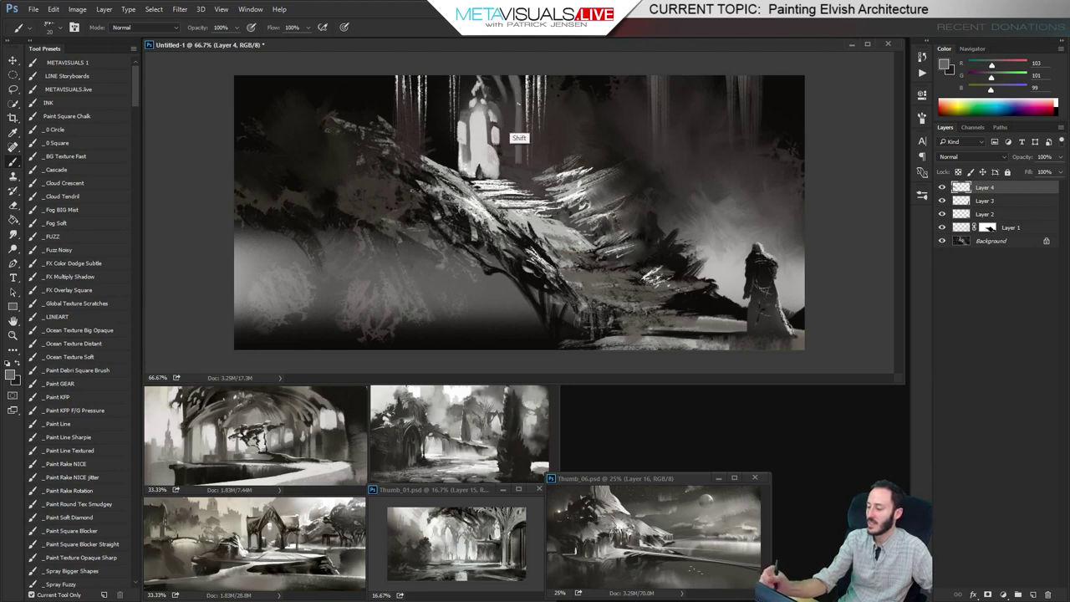
left_click(522, 152, "alt")
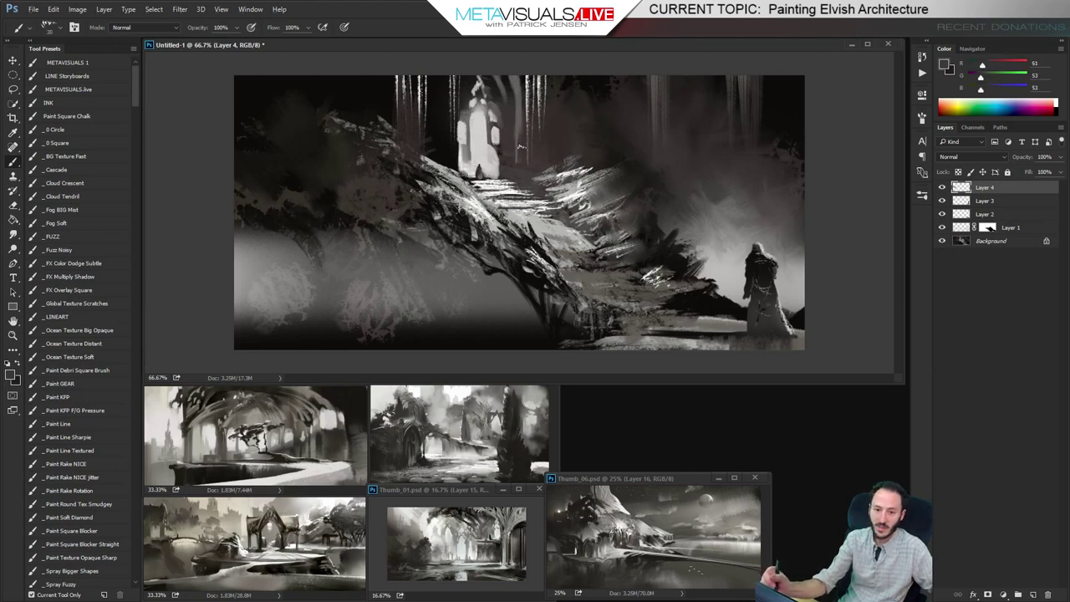
Smudge the new strokes beside the tower and refine its right side with sampled dark, mid and light greys
key("r")
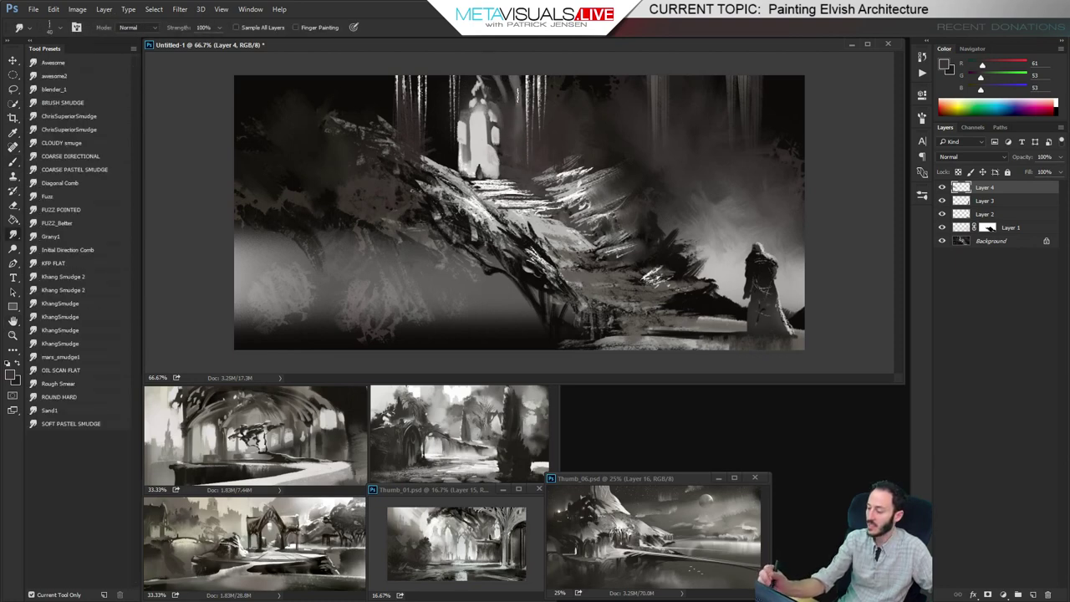
key("b")
left_click(528, 115, "alt")
left_click(534, 117, "alt")
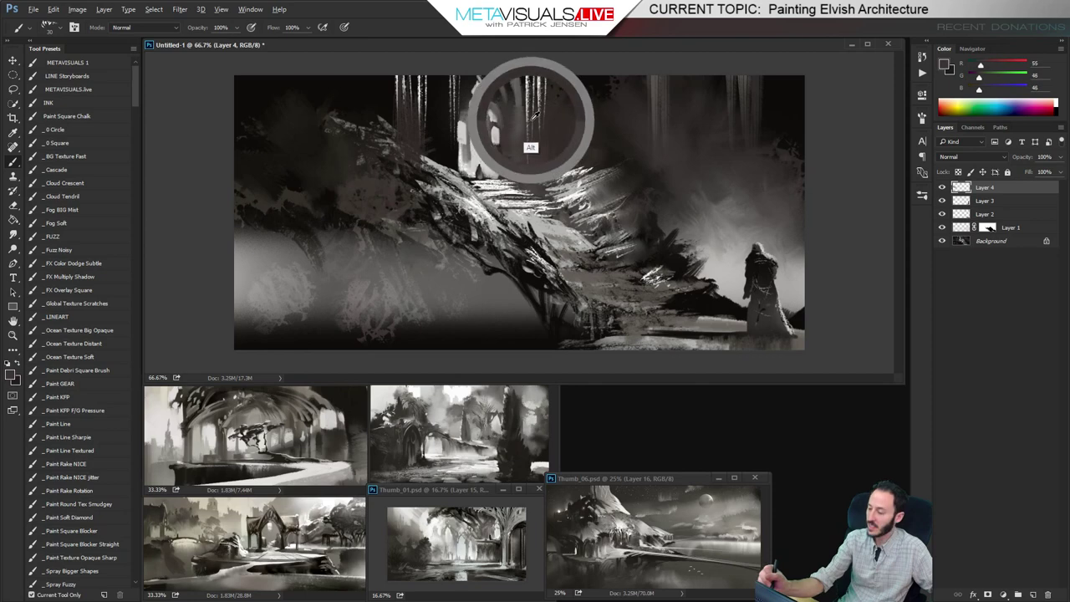
left_click(532, 117, "alt")
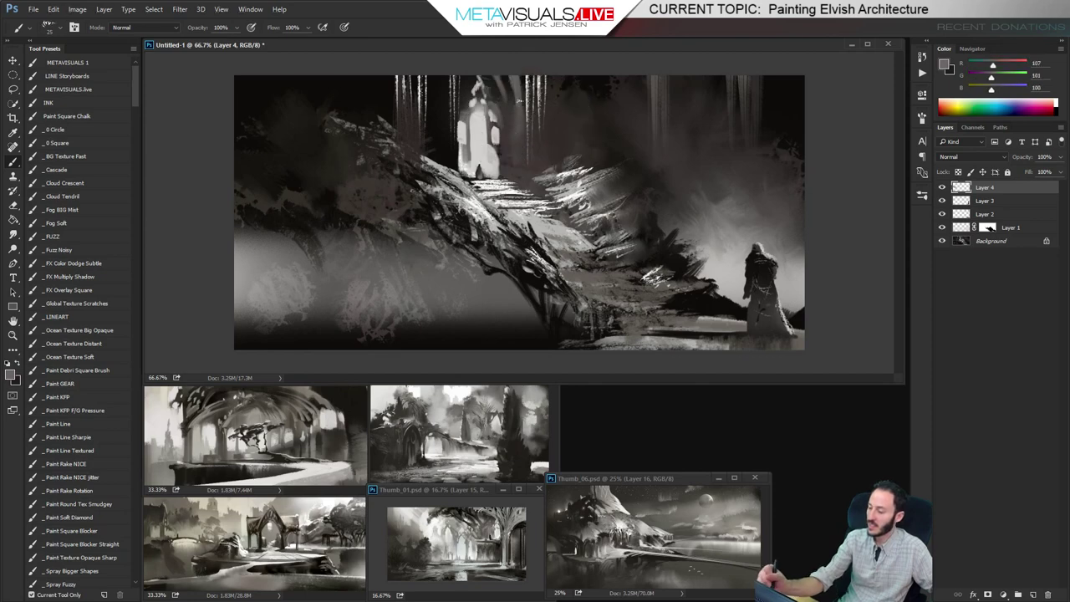
left_click(521, 103, "alt")
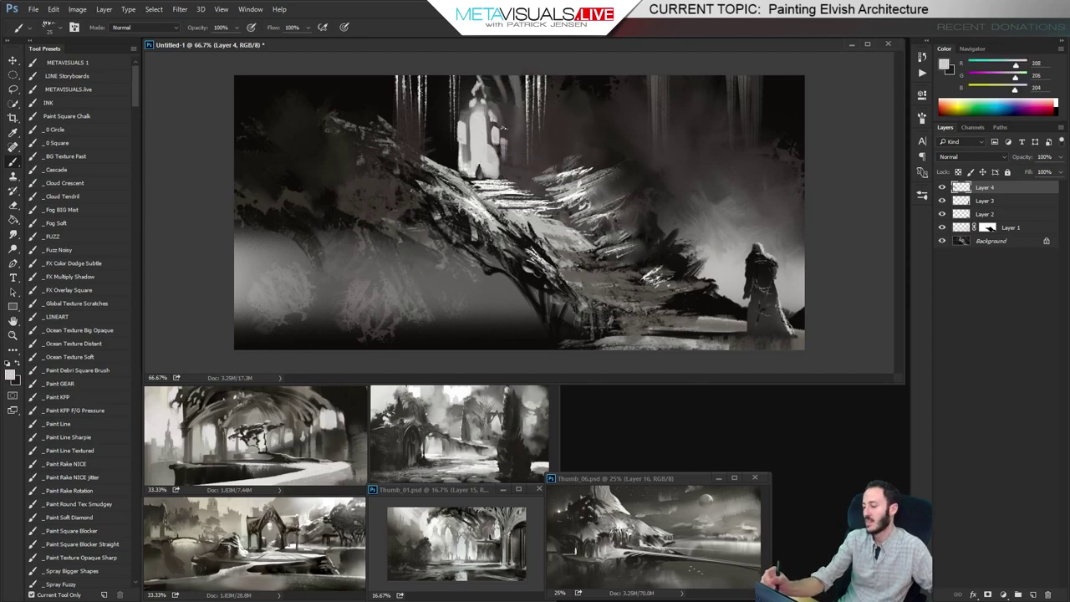
Try to smudge the light edge on the tower's right side upward
key("r")
left_click_drag(489, 150, 493, 117)
key("ctrl+z")
key("z")
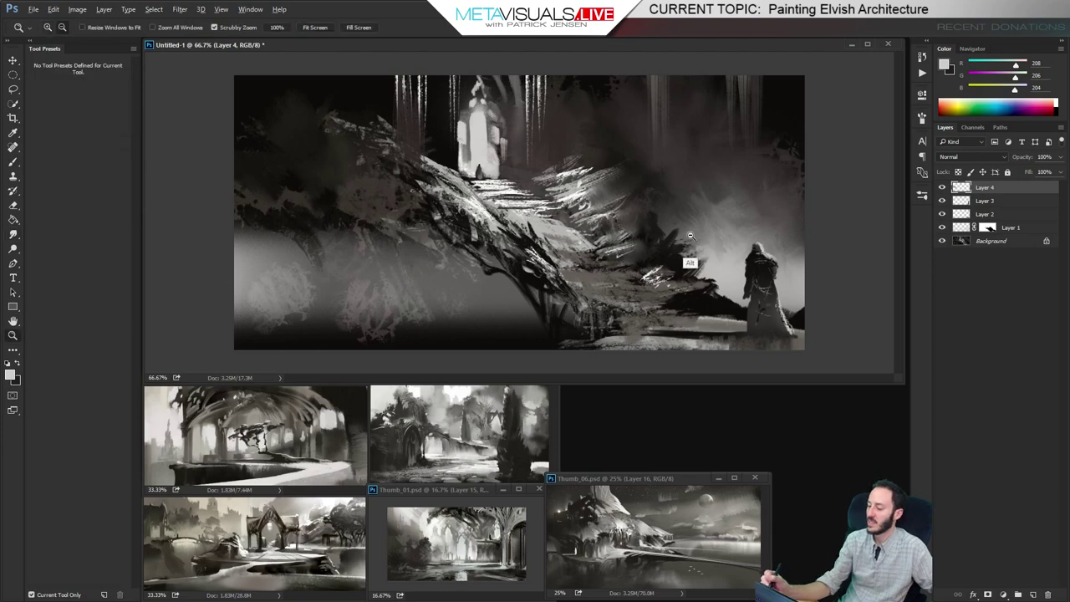
left_click(690, 261, "alt")
left_click(691, 284, "alt")
left_click(692, 290)
Paint short light, near-white strokes on the dark rocks between the stairway and the cloaked figure
key("b")
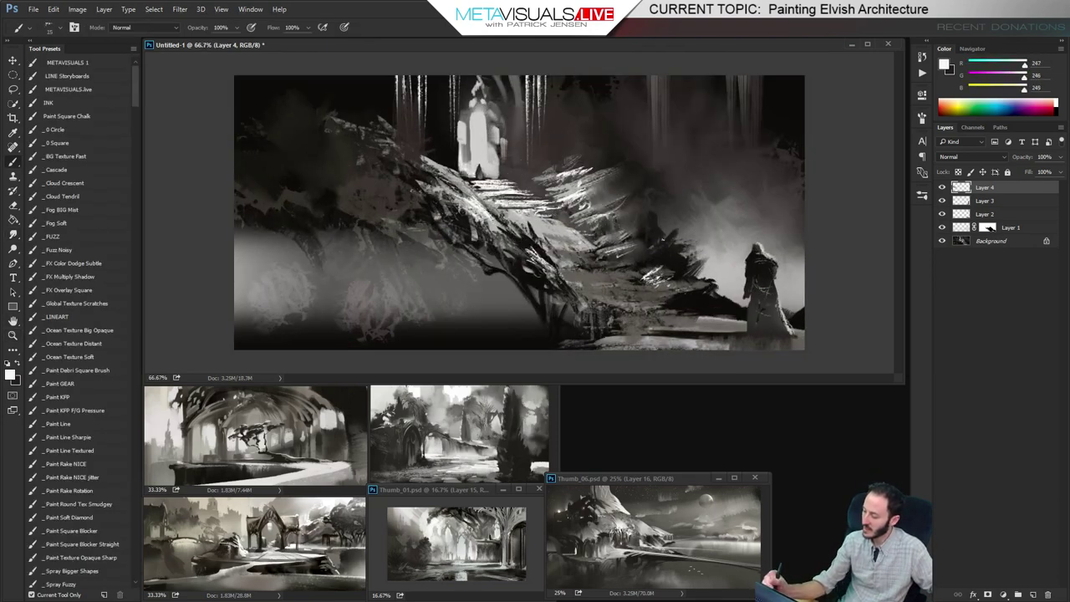
left_click_drag(653, 247, 677, 228)
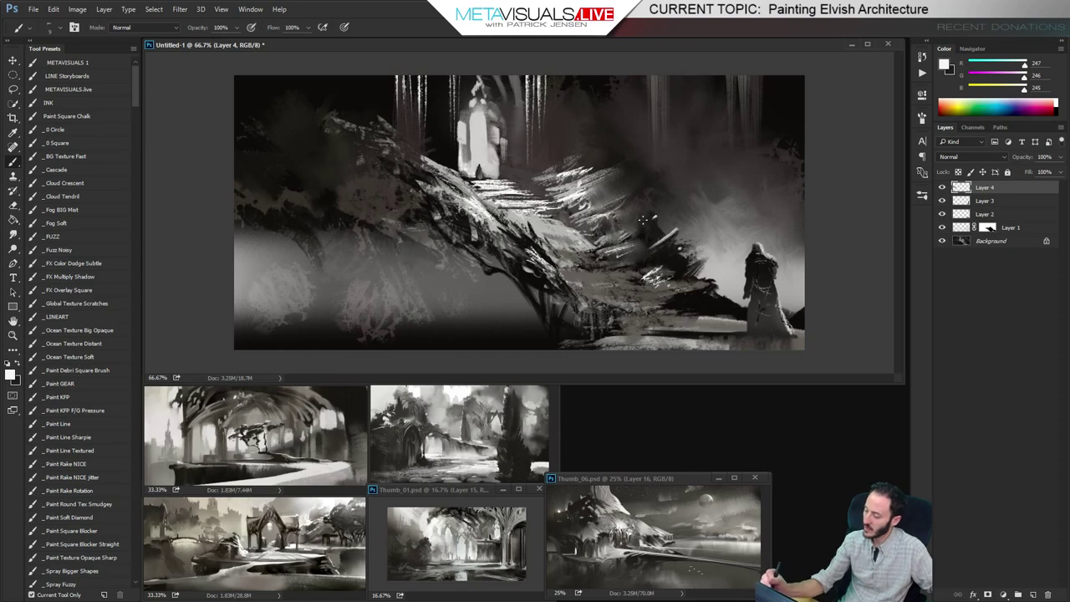
key("z")
left_click(752, 305, "alt")
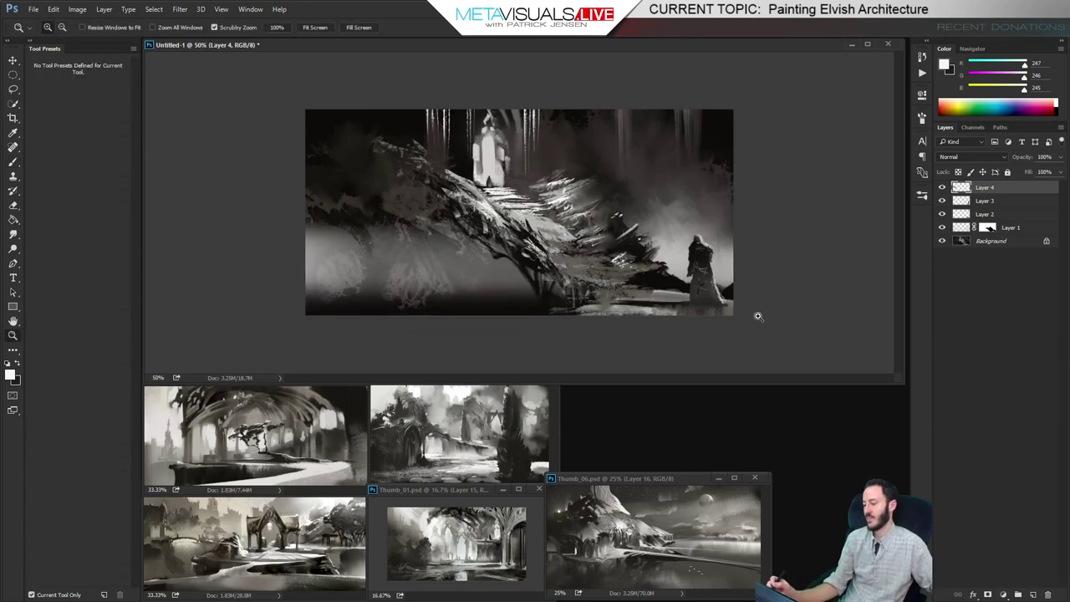
Paint dark foliage clumps below the left rocky slope and over the mist, using sampled near-black and dark-grey tones
key("b")
left_click(462, 228, "alt")
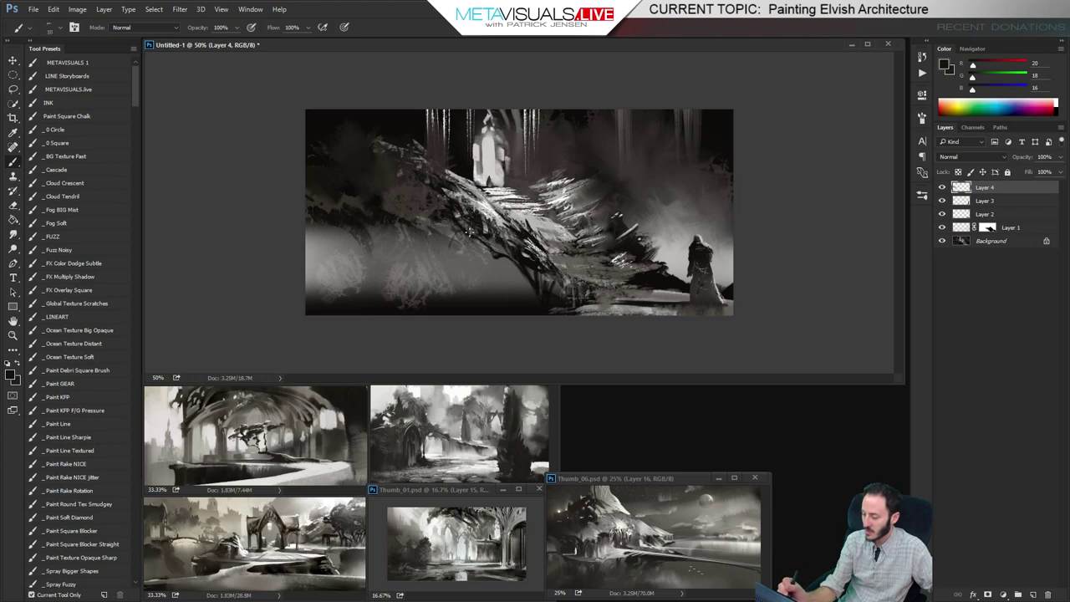
key("]")
mouse_move(460, 229)
left_mouse_down()
mouse_move(435, 236)
mouse_move(430, 253)
mouse_move(445, 251)
mouse_move(404, 234)
mouse_move(424, 279)
mouse_move(404, 242)
left_mouse_up()
left_click(427, 239, "alt")
key("]")
key("]")
key("]")
key("]")
key("]")
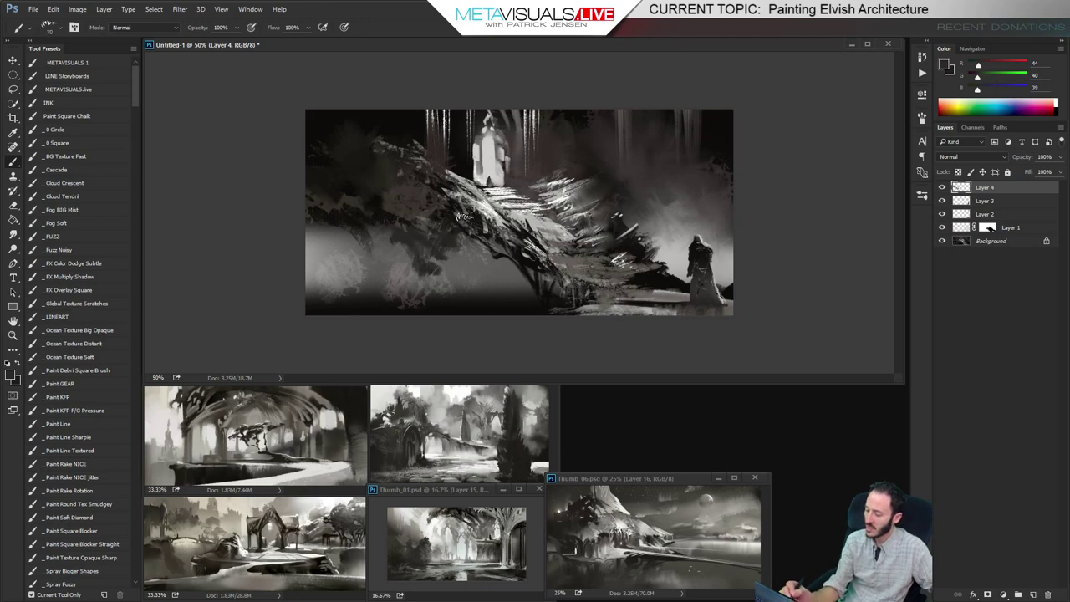
left_click(457, 208, "alt")
mouse_move(456, 209)
left_mouse_down()
mouse_move(439, 270)
mouse_move(415, 239)
mouse_move(410, 255)
mouse_move(399, 227)
mouse_move(412, 264)
mouse_move(393, 242)
left_mouse_up()
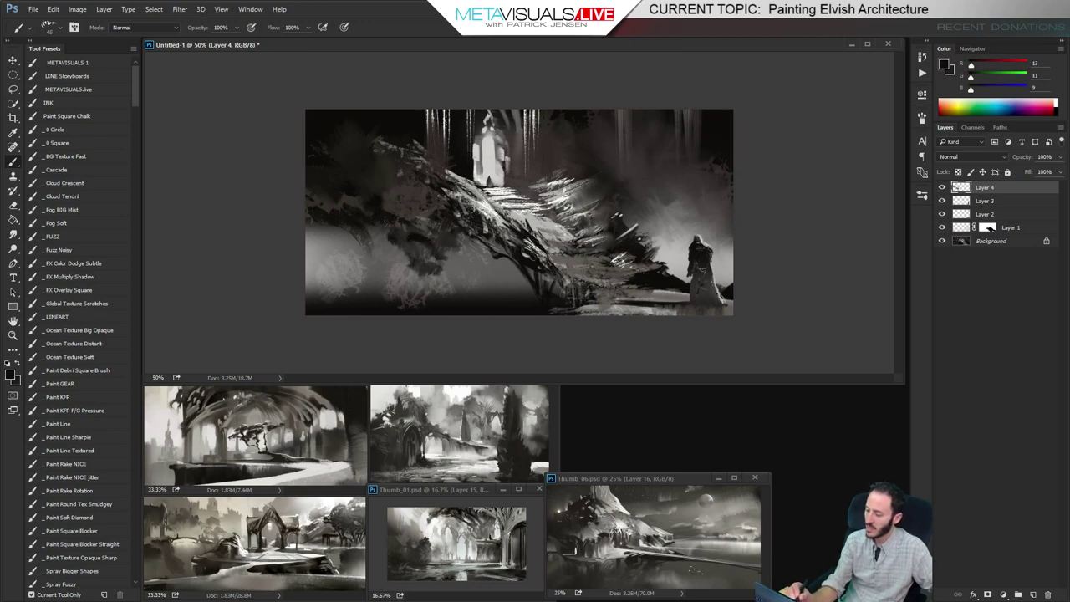
key("space")
key("[")
key("[")
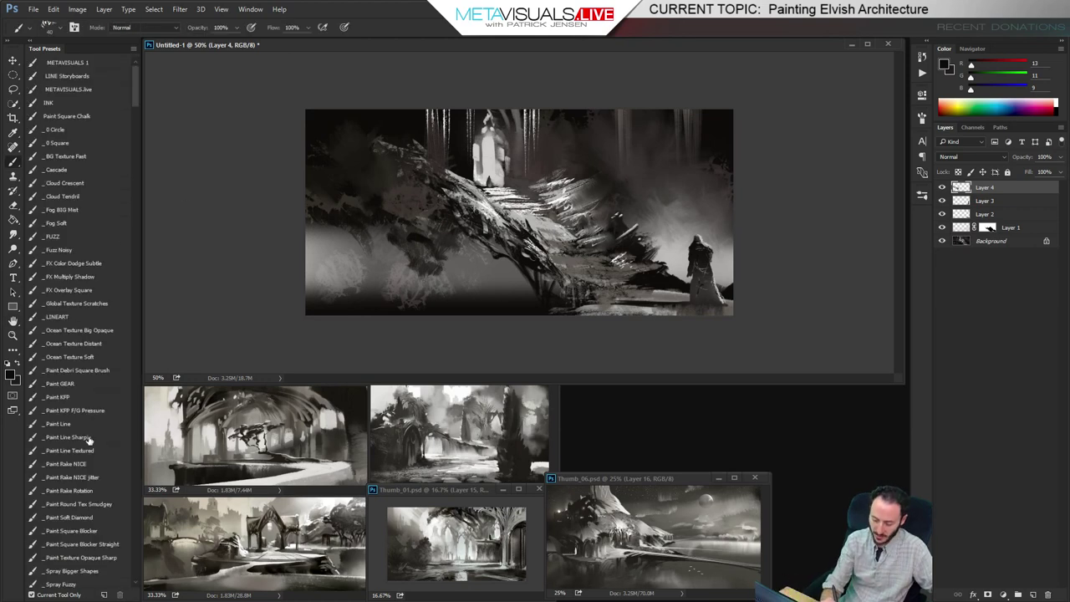
Add small light-grey windows in the dark background on both sides of the tower with Paint Line Sharpie and smudge their edges
left_click(88, 439)
left_click(487, 151, "alt")
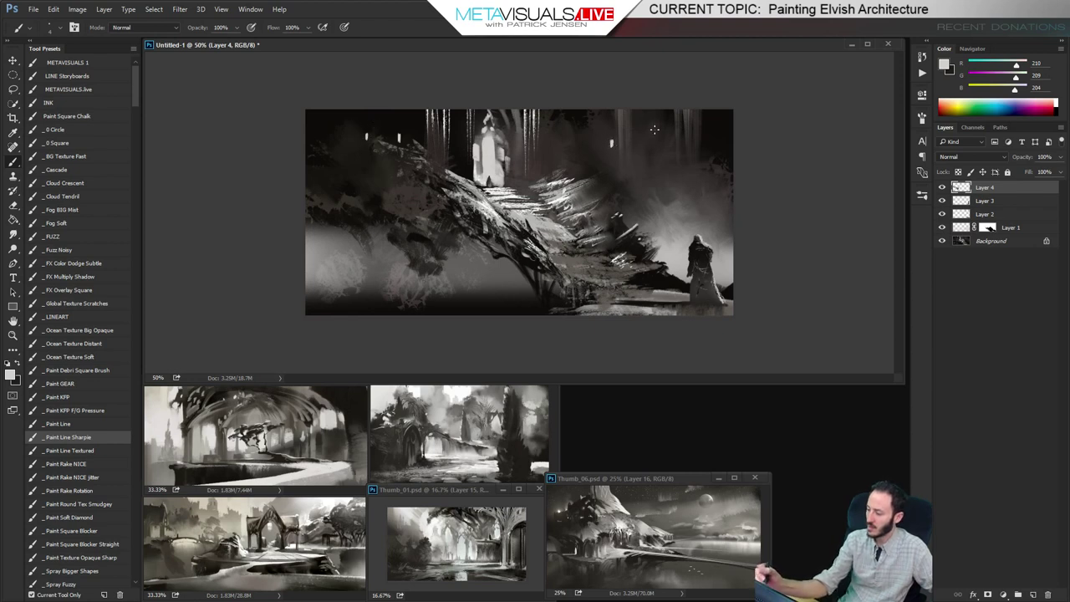
key("z")
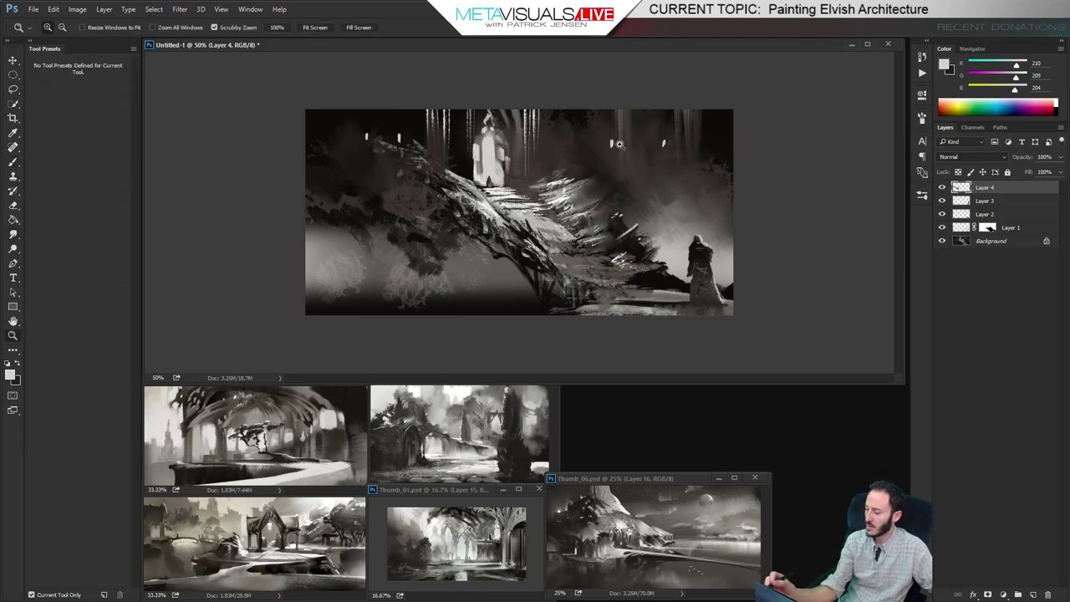
left_click(621, 143)
key("r")
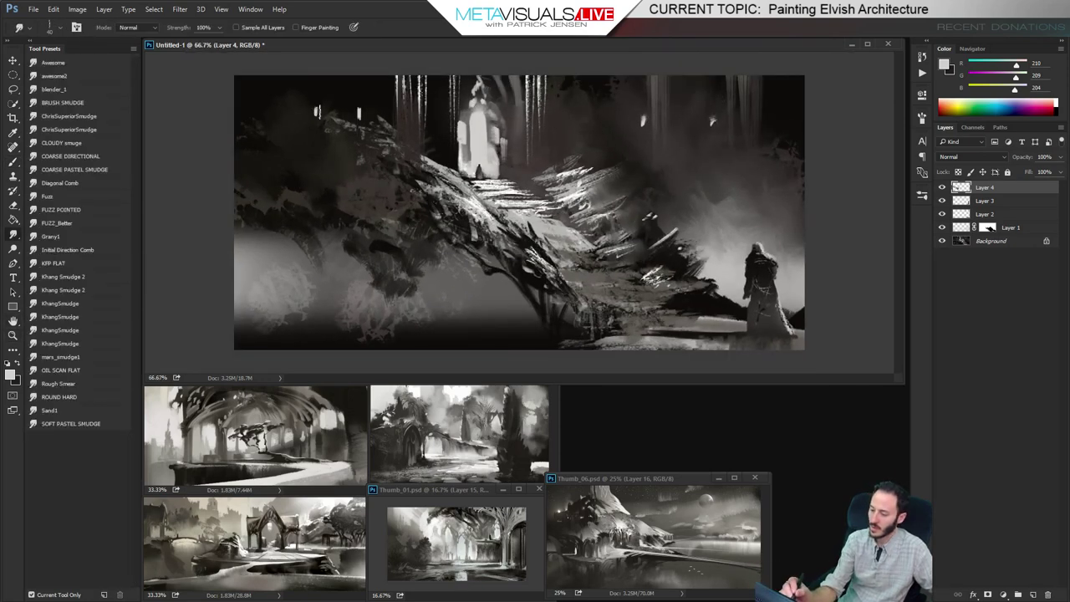
mouse_move(317, 114)
left_mouse_down()
mouse_move(318, 101)
mouse_move(364, 87)
left_mouse_up()
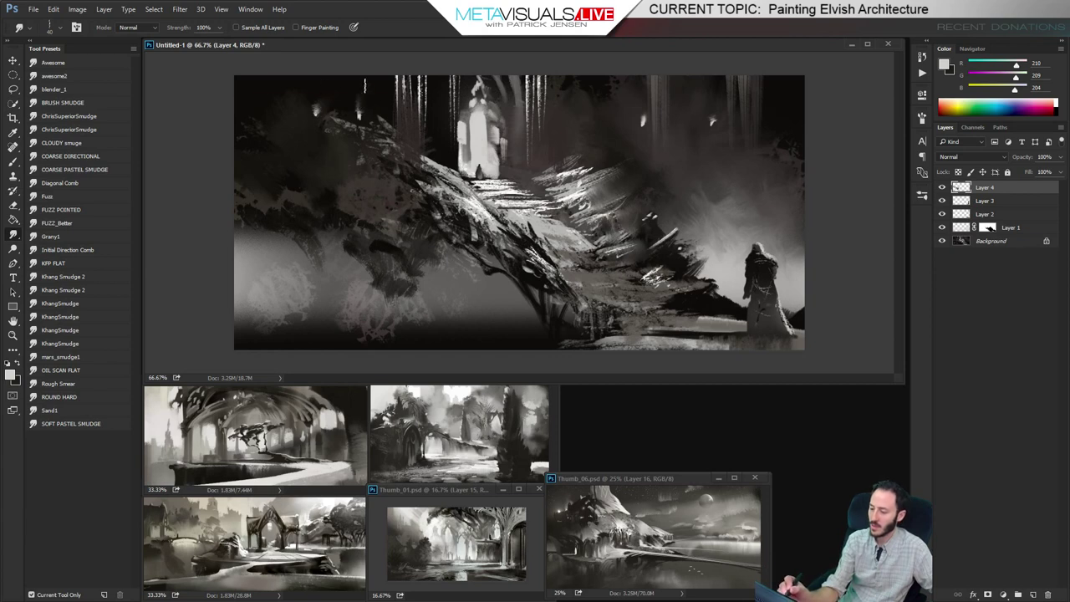
Paint another small lit window between the two windows above the cloaked figure and refine it with sampled mid-grey and the Smudge tool
key("h")
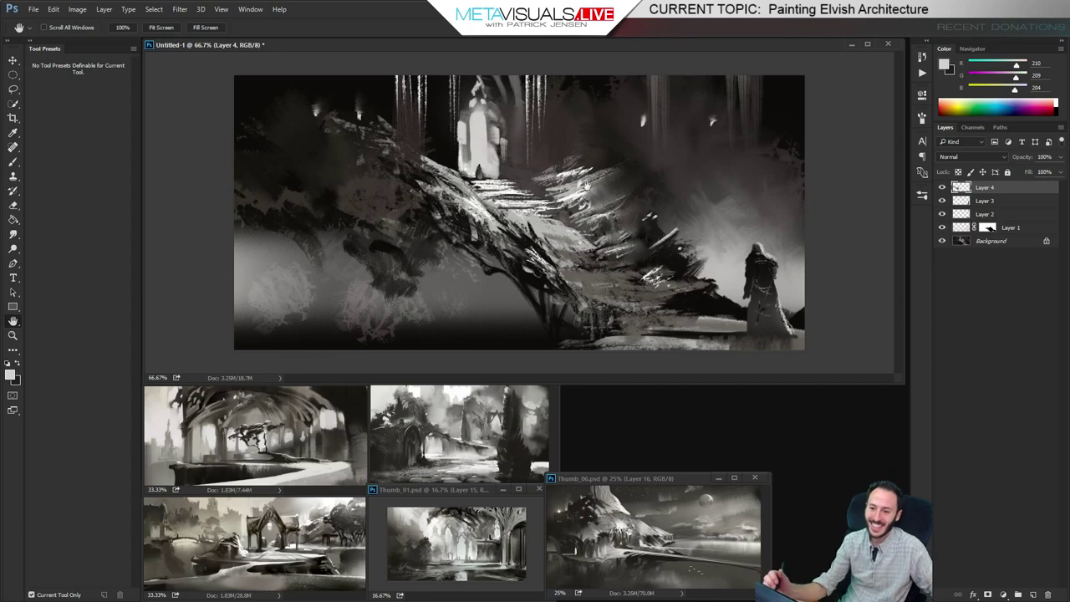
left_click(697, 235, "ctrl+alt")
left_click(697, 235, "ctrl")
key("b")
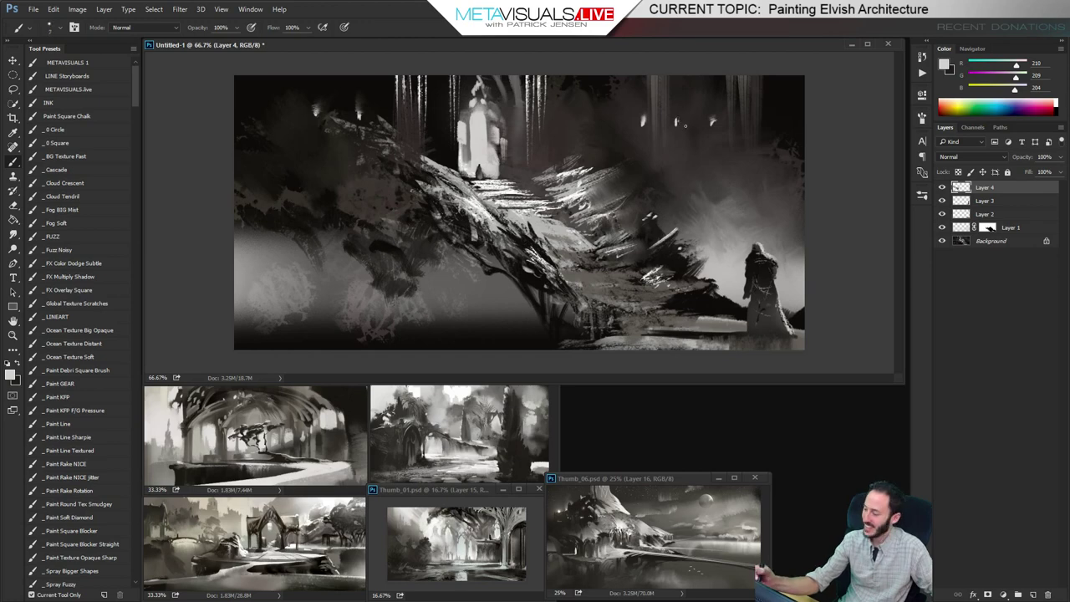
left_click(711, 241, "alt")
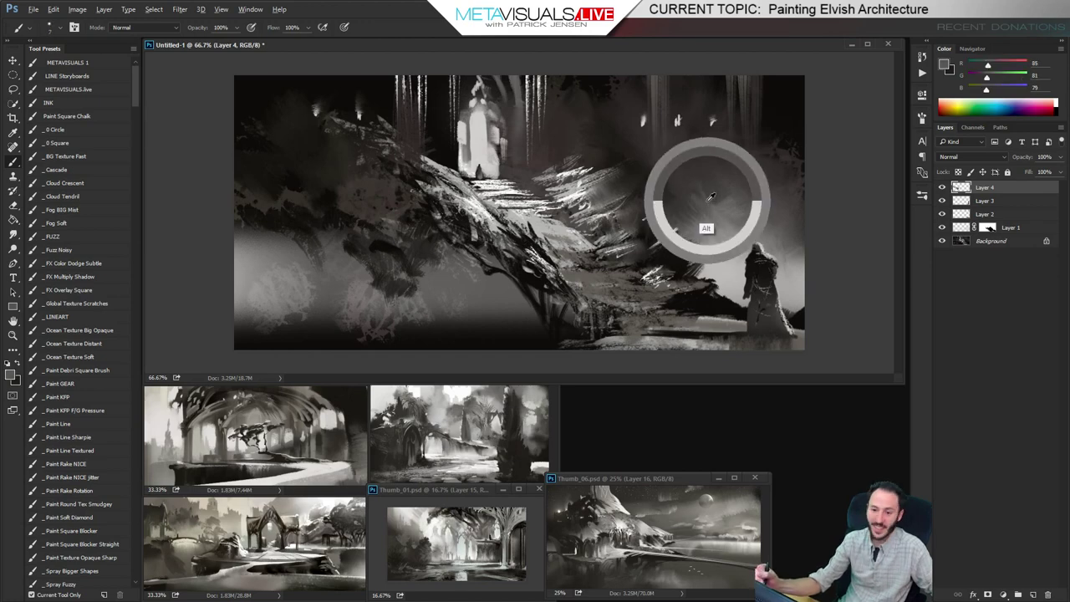
key("h")
key("b")
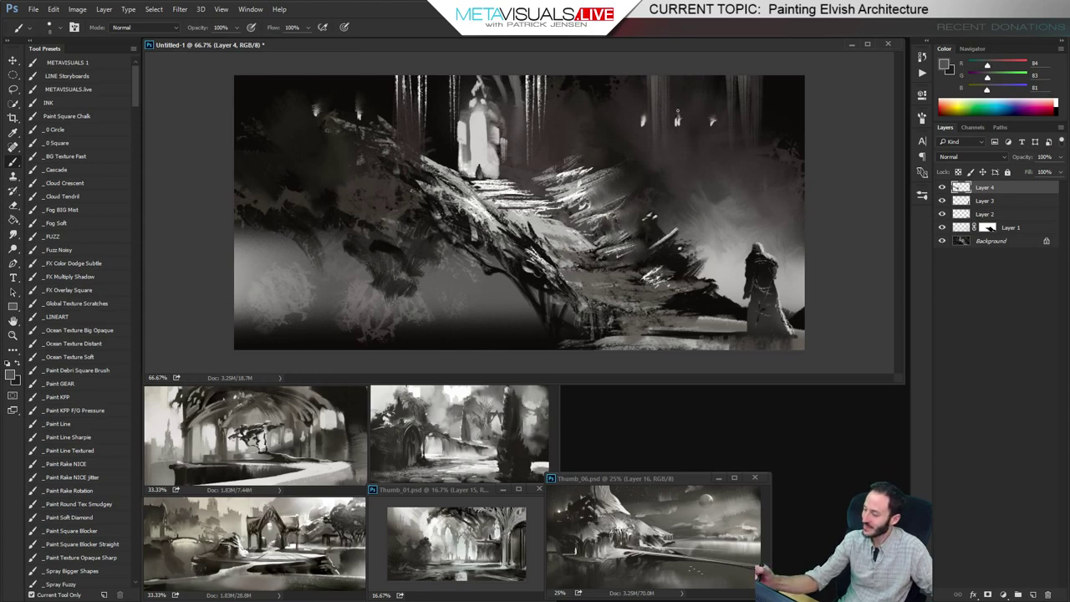
key("r")
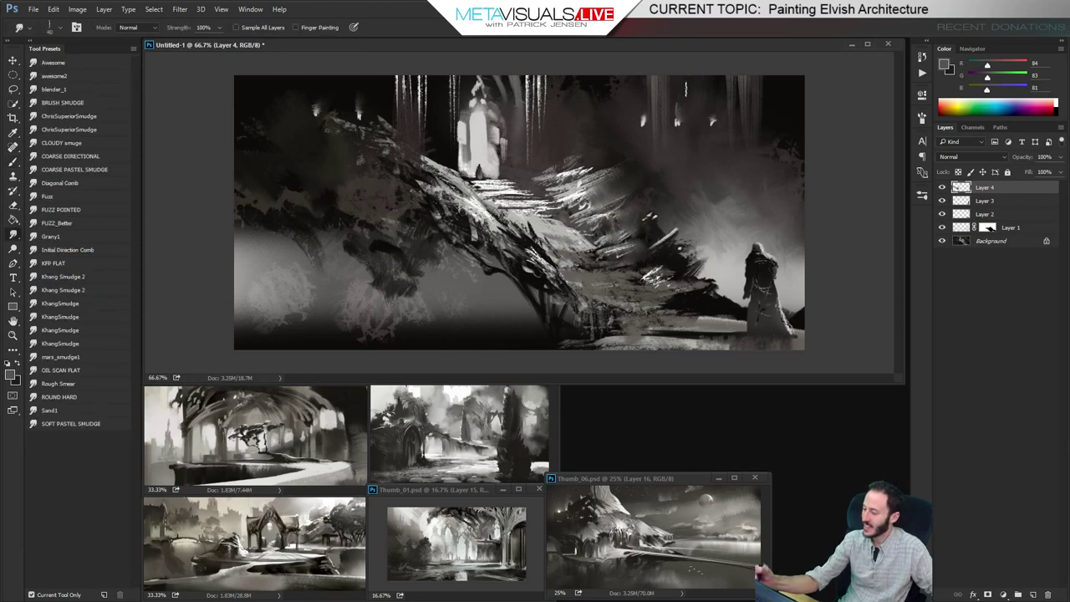
key("z")
left_click(708, 182, "alt")
left_click(720, 203)
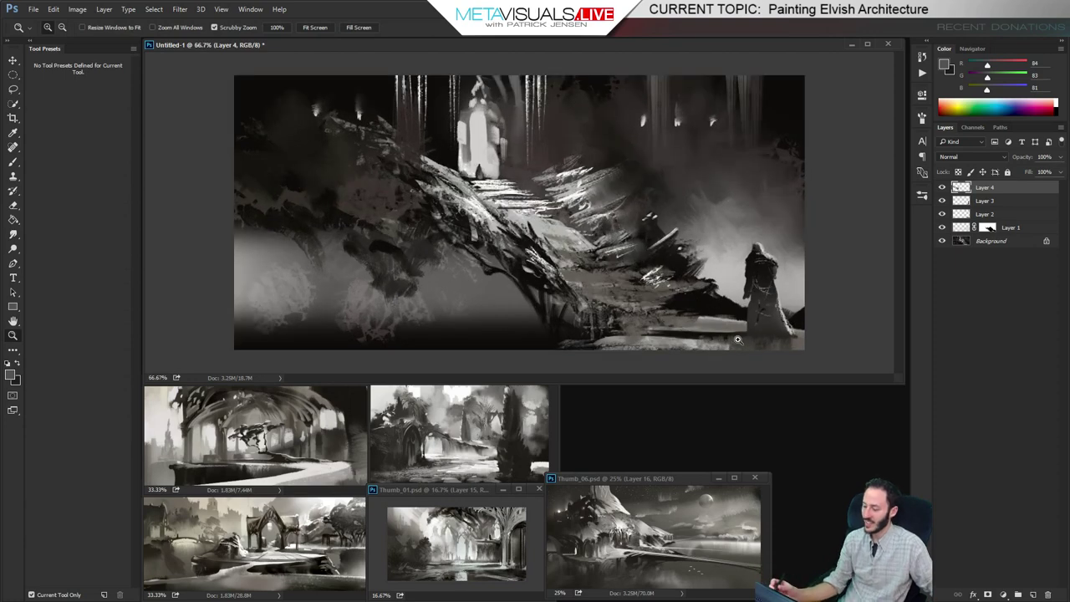
Smudge the dark foliage in the left mist and paint thin curved strokes over it in sampled mid-grey
key("r")
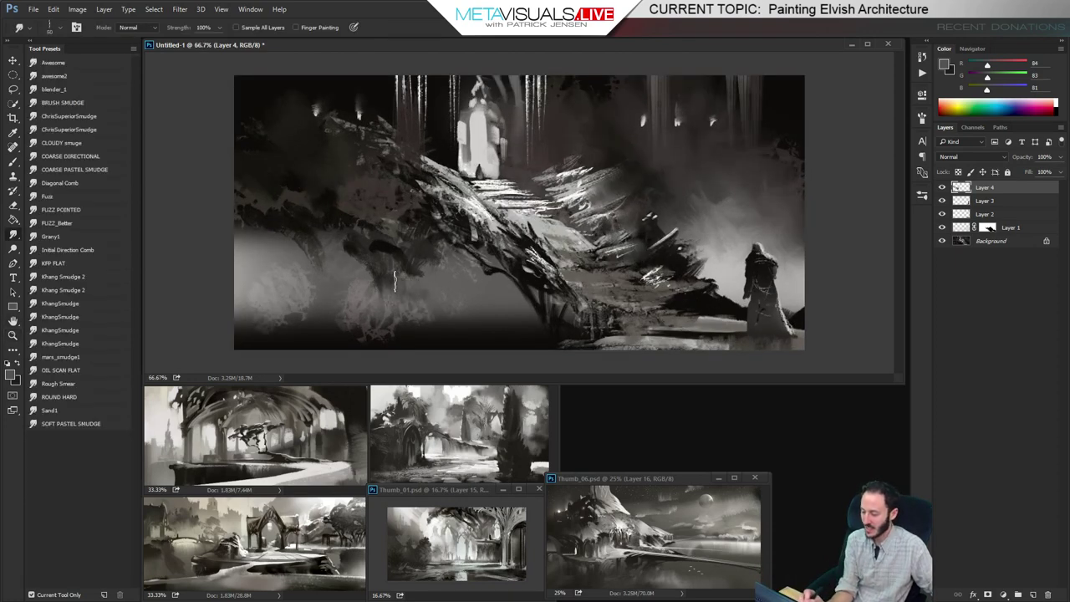
key("b")
left_click(445, 262, "alt")
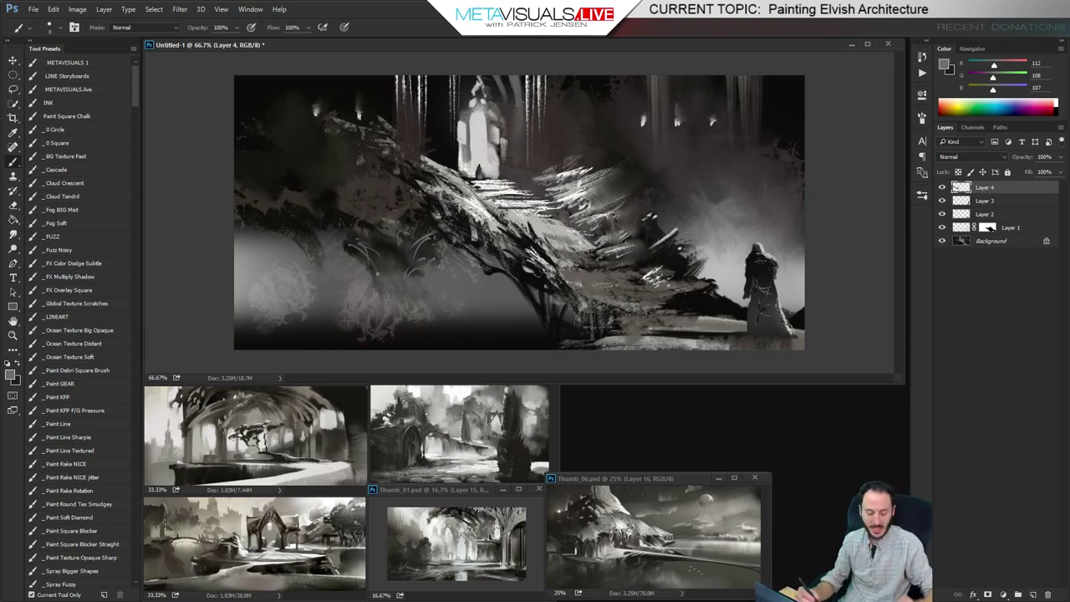
Save the painting as Thumb_07.psd in the _2016_Mar9 folder and move its reduced window among the other thumbnails
key("ctrl+minus")
key("ctrl+minus")
key("ctrl+minus")
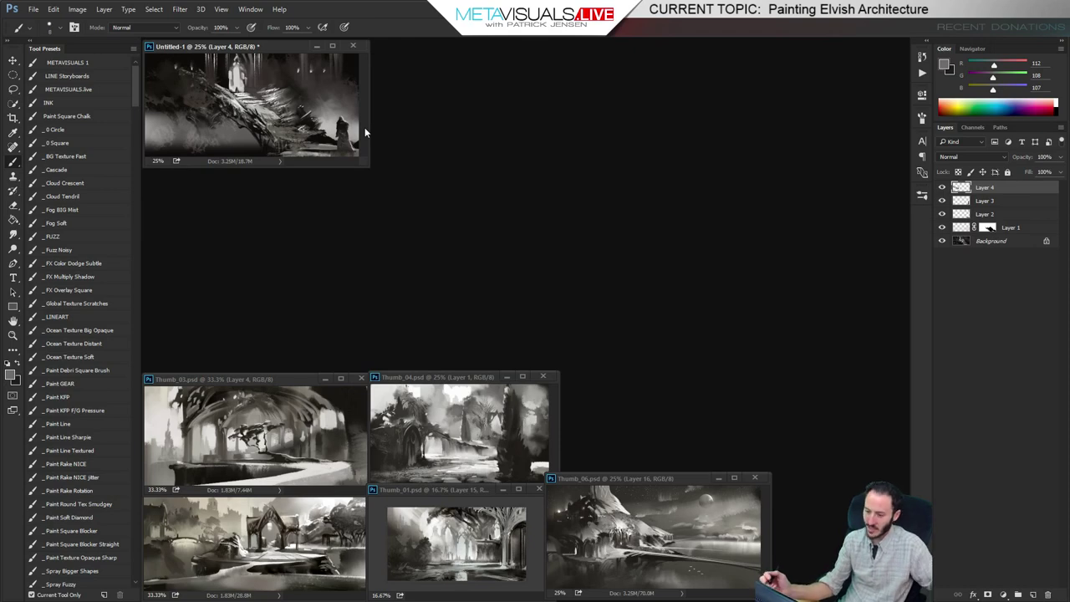
key("ctrl+s")
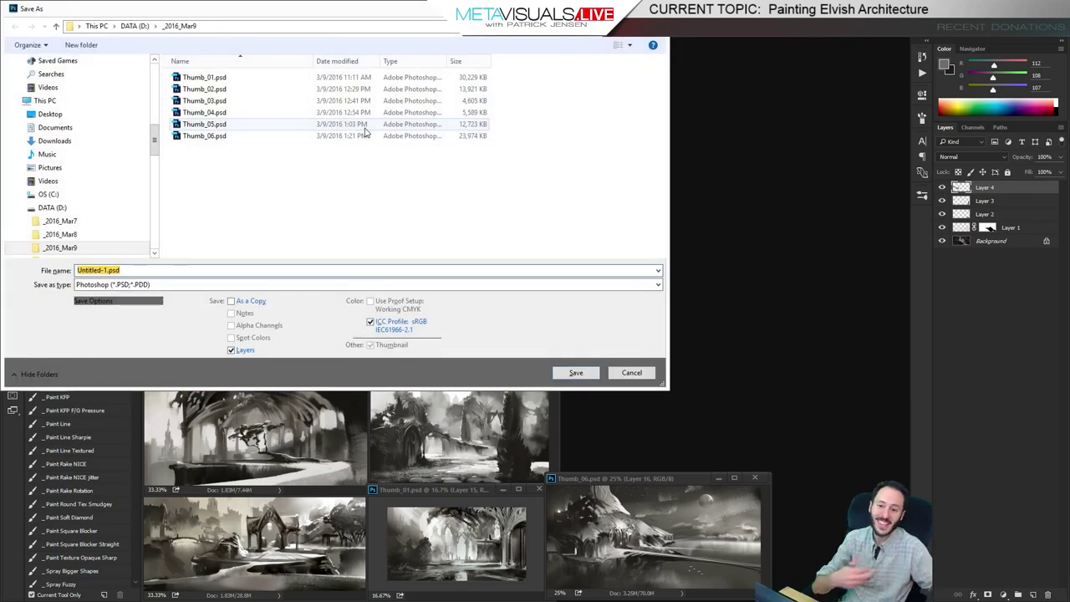
left_click(363, 135)
double_click(108, 270)
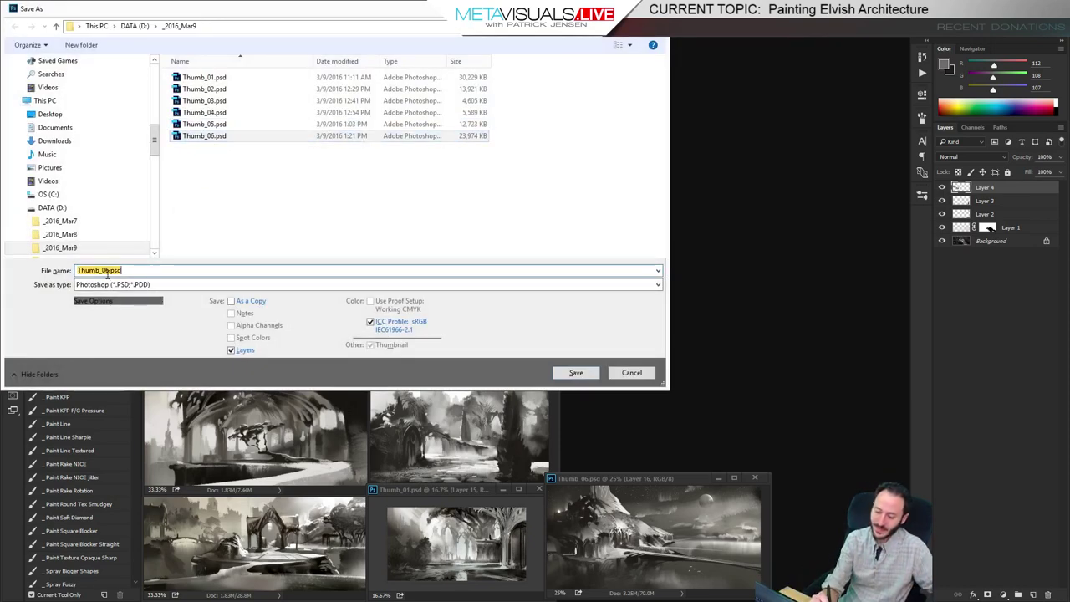
key("Right")
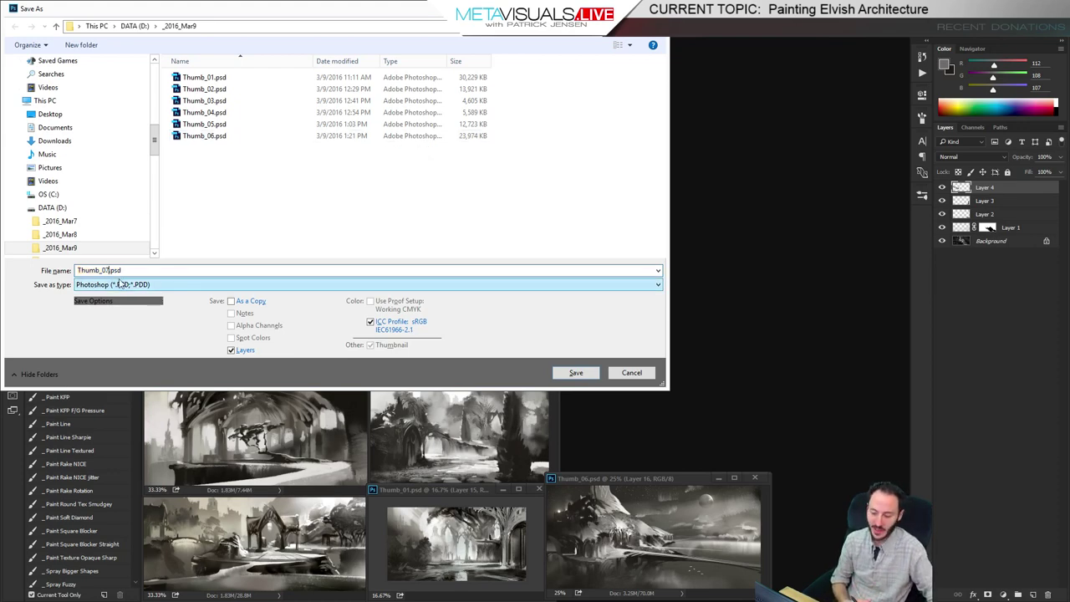
key("Return")
key("Return")
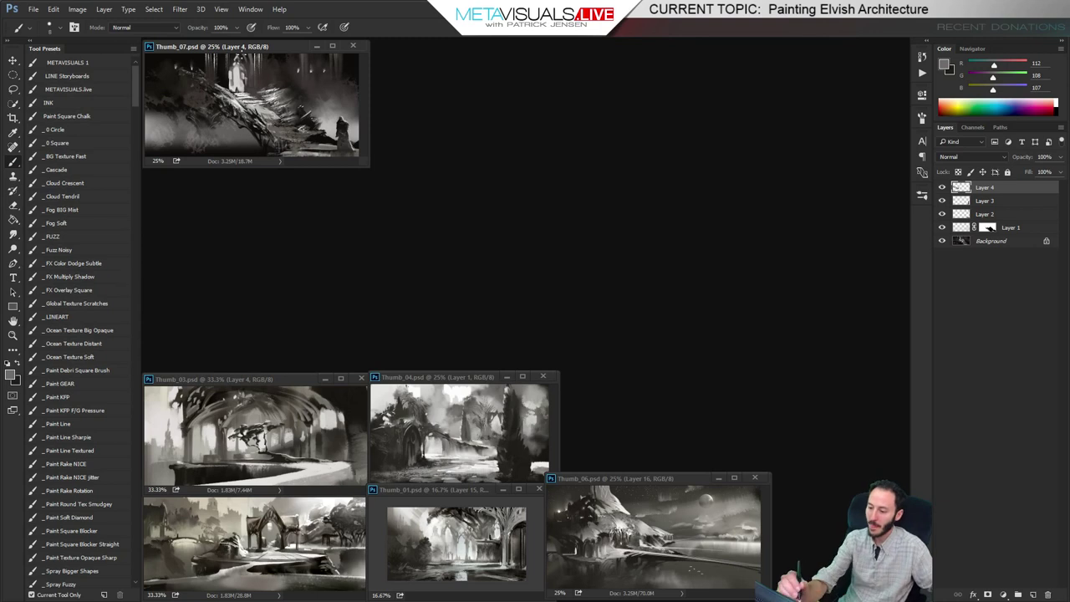
left_click_drag(248, 48, 253, 376)
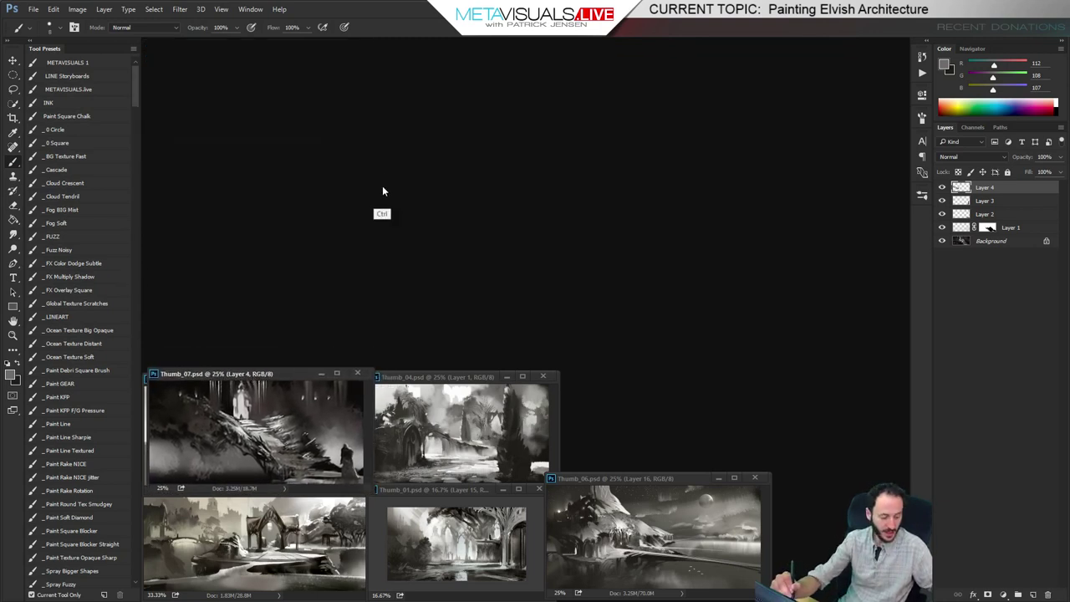
Create a new blank document and enlarge its window above the finished thumbnails
key("ctrl+n")
left_click(647, 168)
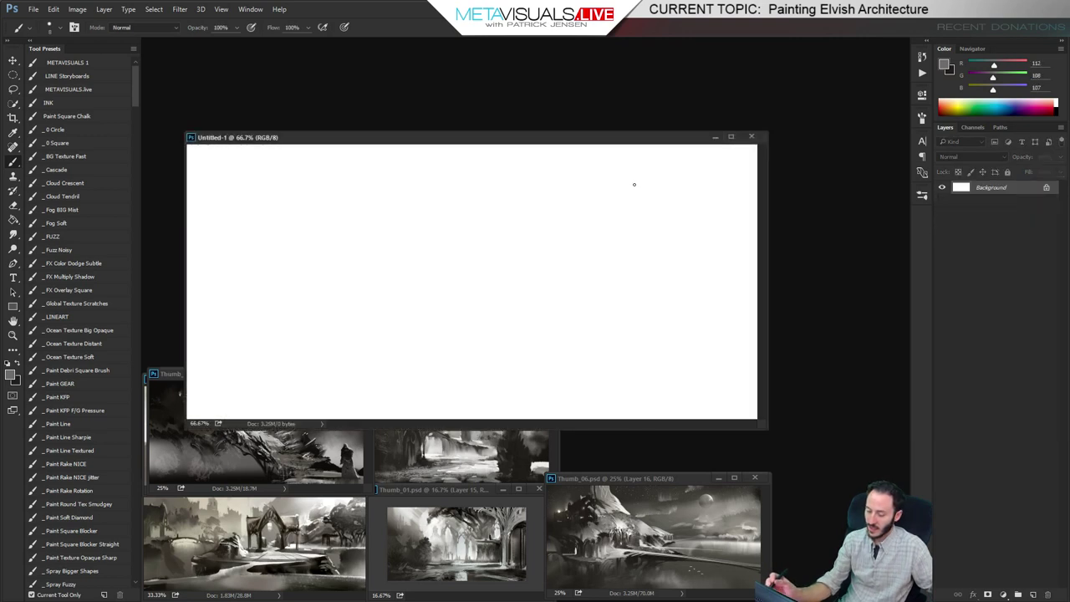
left_click_drag(410, 137, 368, 46)
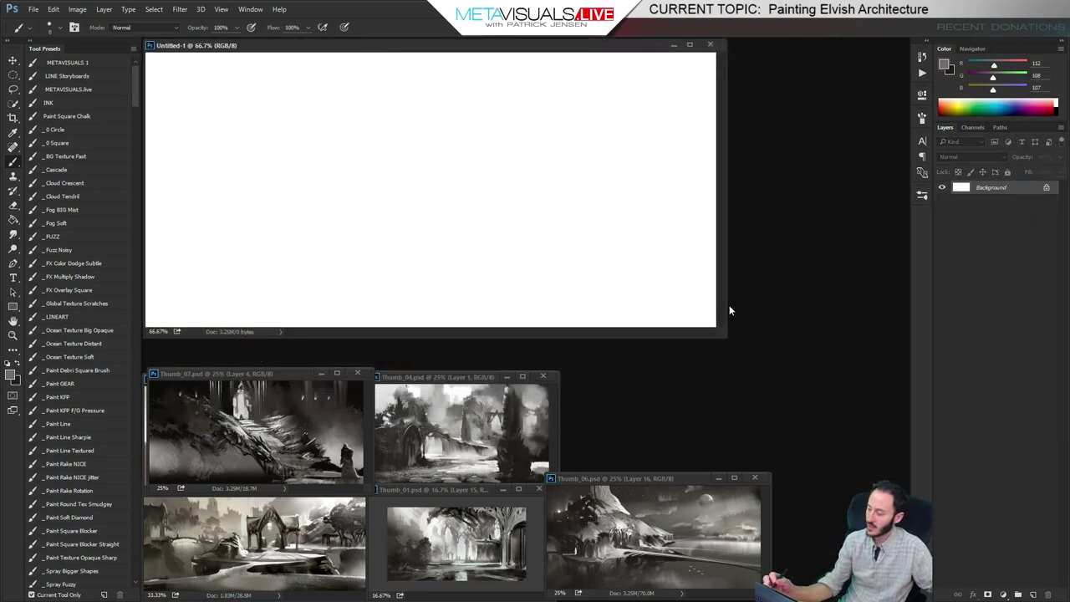
left_click_drag(725, 336, 906, 396)
key("space")
left_click(481, 217, "ctrl+alt")
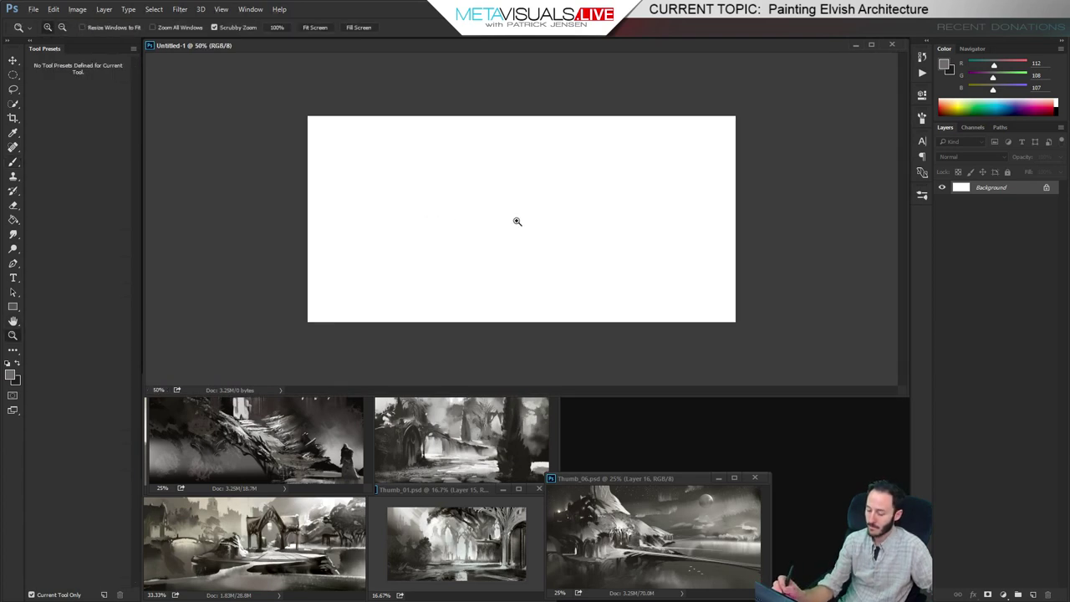
left_click(517, 222, "ctrl")
left_click(226, 419, "alt")
left_click_drag(409, 255, 386, 204)
key("ctrl+z")
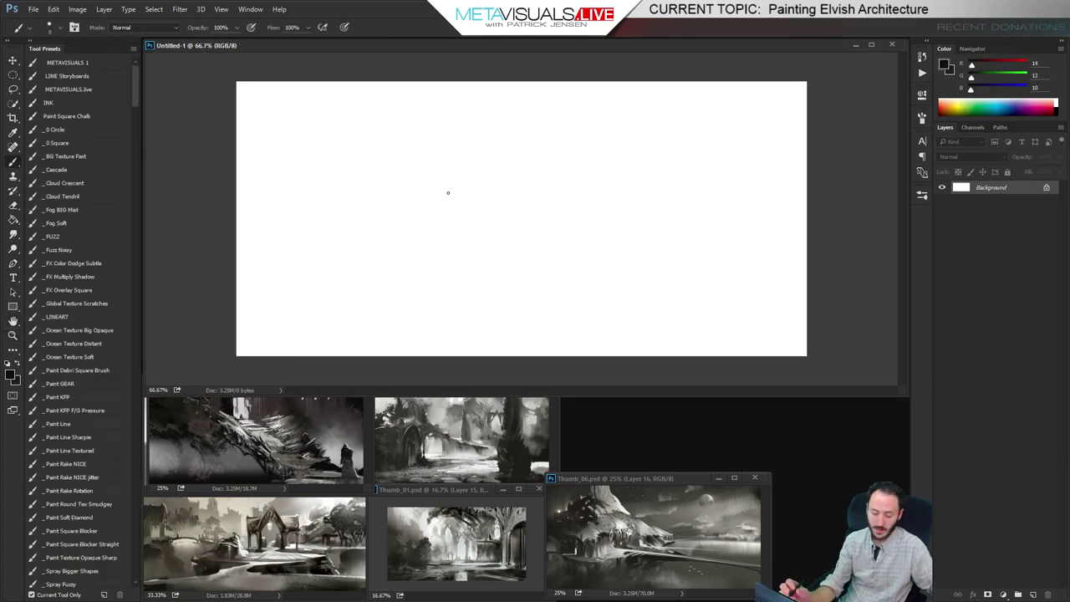
Fill the blank canvas with a mid-grey sampled from the finished Thumb_07 painting
key("g")
left_click(291, 396, "alt")
left_click(452, 227)
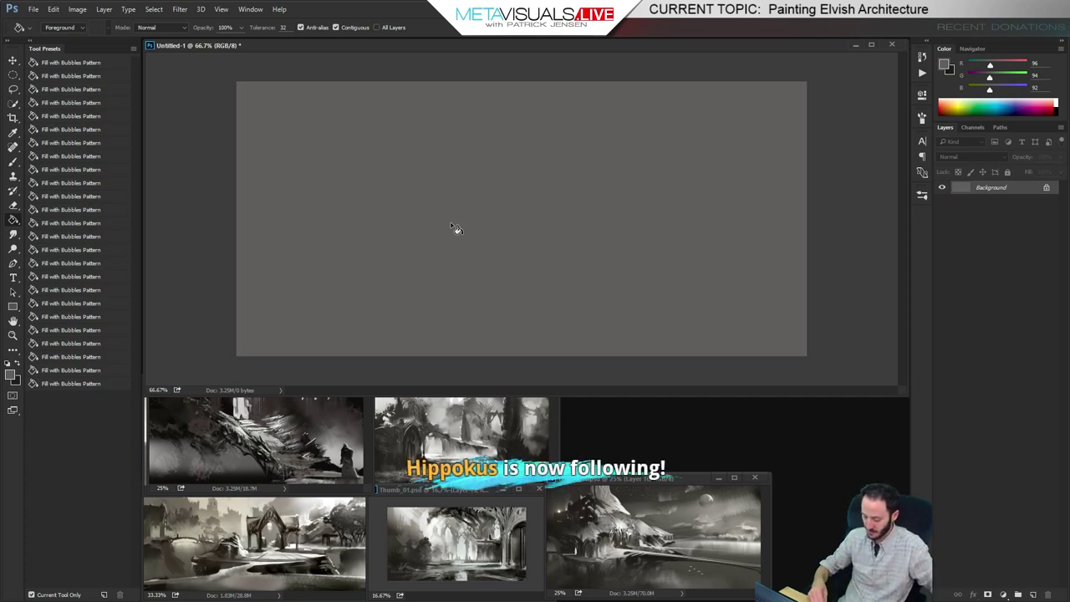
Choose the Paint GEAR brush preset for painting on the grey canvas
key("space")
key("b")
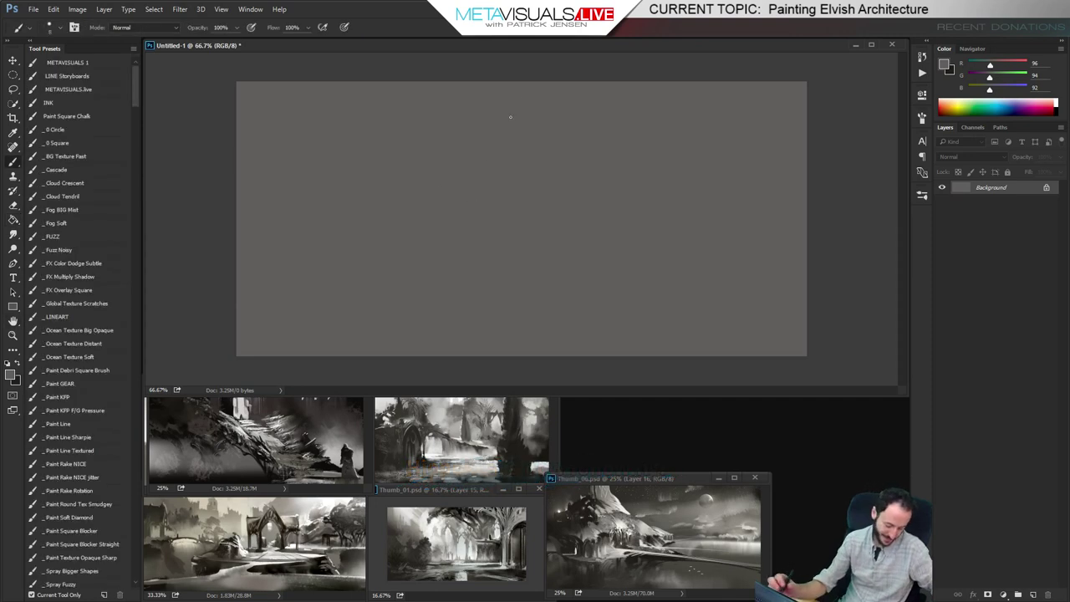
key("space")
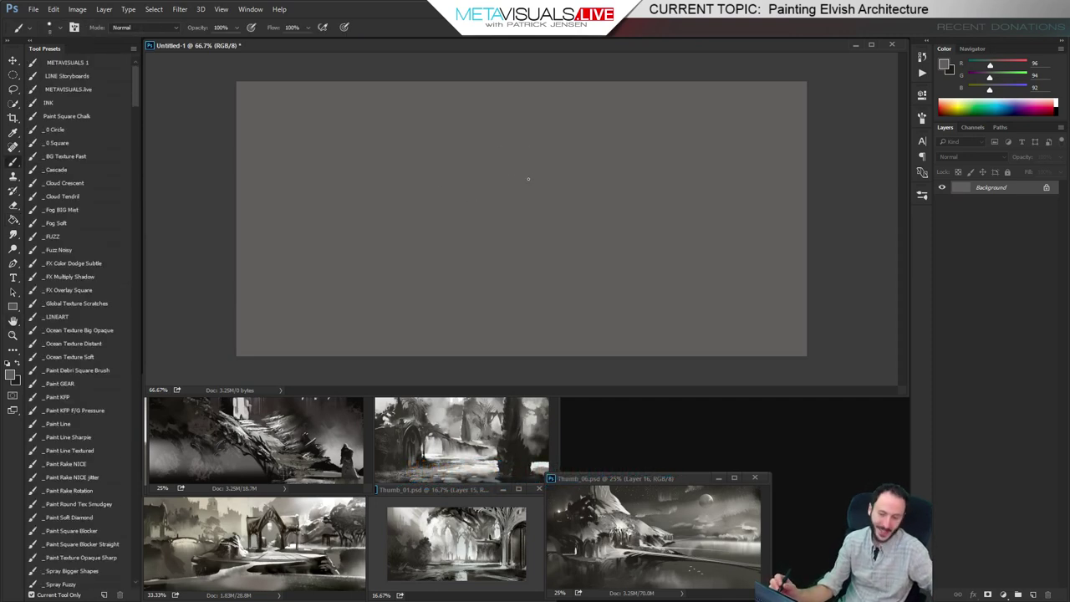
key("e")
key("b")
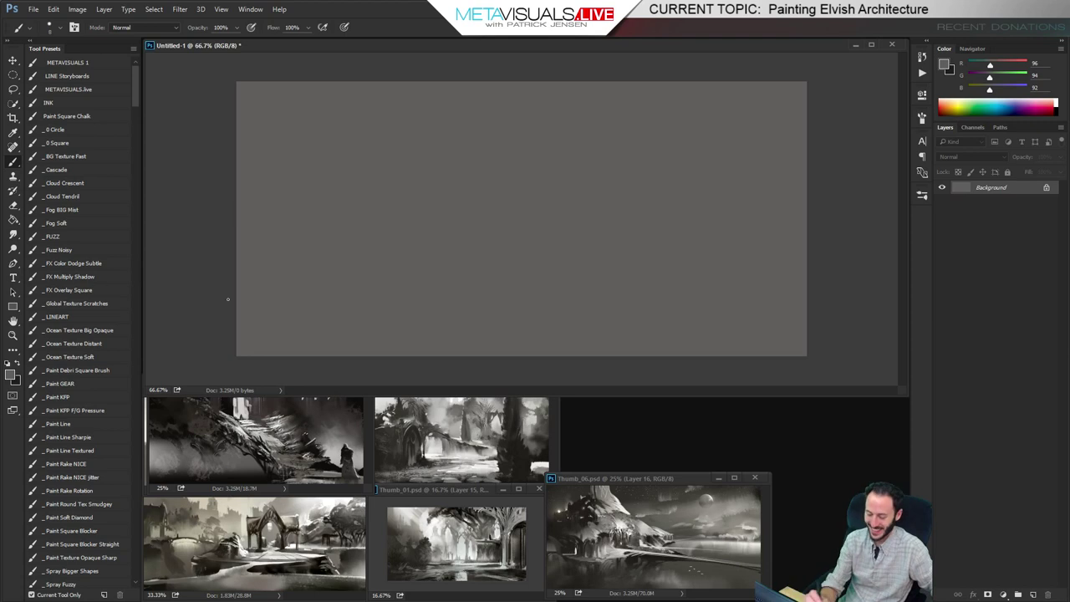
key("e")
key("b")
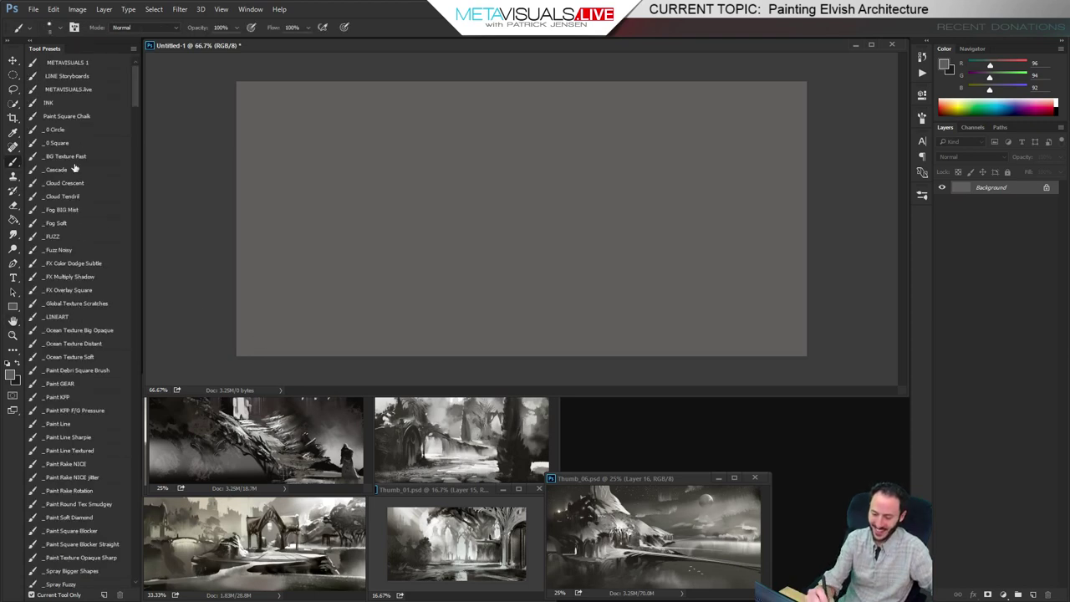
left_click(83, 383)
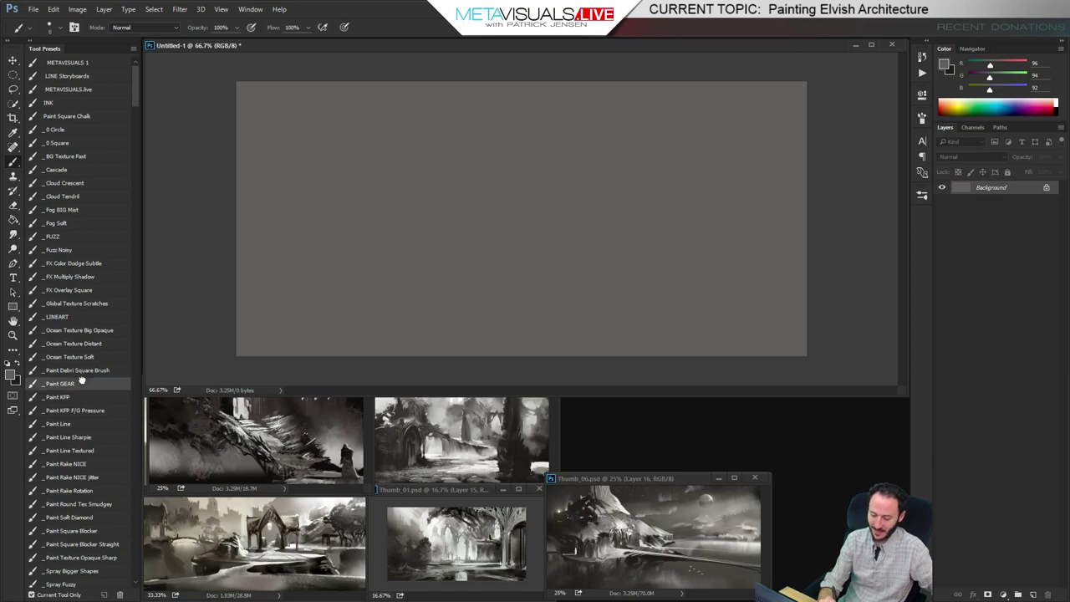
Lay large near-black foliage textures across the upper part and the right side of the grey canvas
left_click_drag(513, 155, 363, 209)
key("ctrl+z")
key("]")
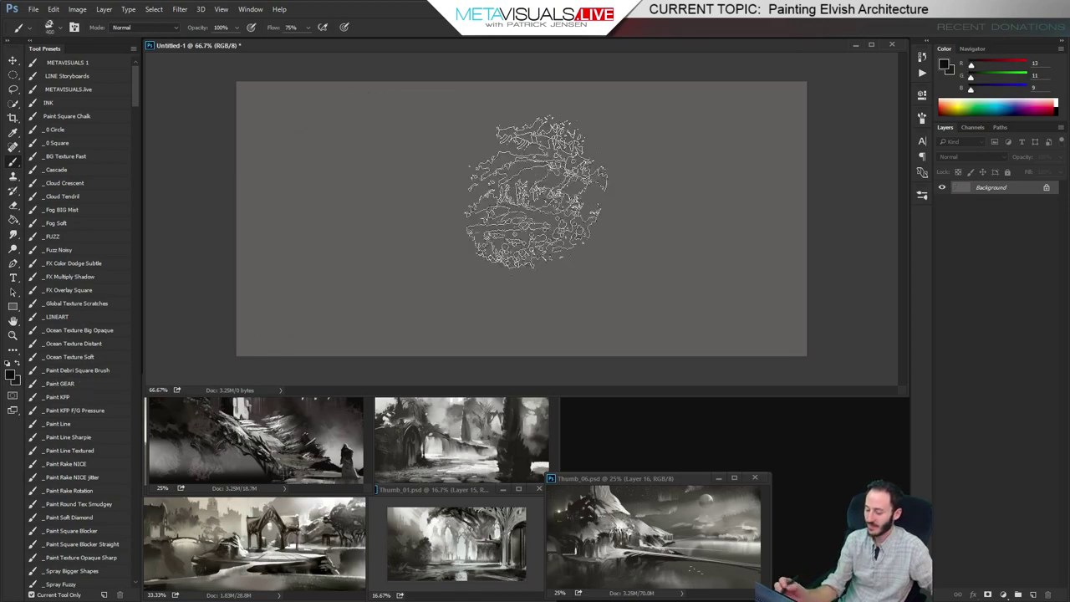
key("]")
mouse_move(702, 203)
left_mouse_down()
mouse_move(404, 175)
mouse_move(308, 125)
left_mouse_up()
left_click_drag(694, 208, 724, 219)
Fill the left, lower and upper-right areas with smaller near-black textured strokes, leaving a grey gap right of centre
key("[")
key("[")
key("[")
key("[")
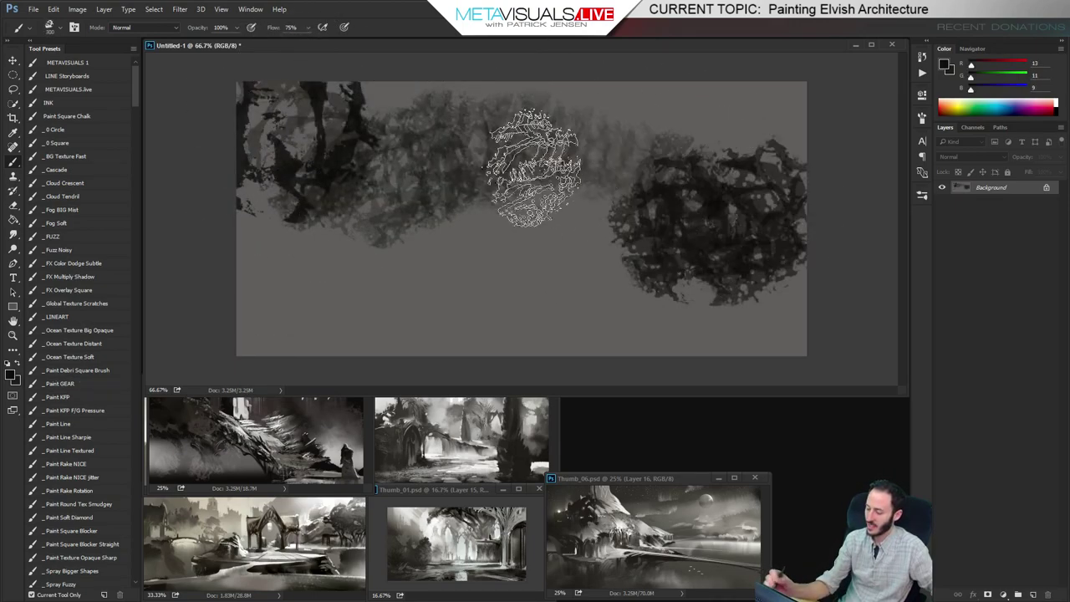
left_click_drag(451, 180, 405, 219)
left_click_drag(418, 267, 422, 289)
left_click_drag(505, 199, 520, 208)
mouse_move(616, 124)
left_mouse_down()
mouse_move(458, 125)
mouse_move(477, 185)
mouse_move(566, 102)
mouse_move(606, 112)
mouse_move(560, 213)
mouse_move(467, 172)
mouse_move(427, 172)
mouse_move(525, 240)
mouse_move(616, 135)
mouse_move(507, 99)
mouse_move(304, 271)
mouse_move(213, 287)
mouse_move(594, 271)
mouse_move(749, 145)
mouse_move(575, 90)
mouse_move(492, 230)
mouse_move(402, 326)
mouse_move(413, 312)
mouse_move(530, 310)
left_mouse_up()
Smudge the dark textures along the canvas's upper corners and sides into soft vertical streaks
key("r")
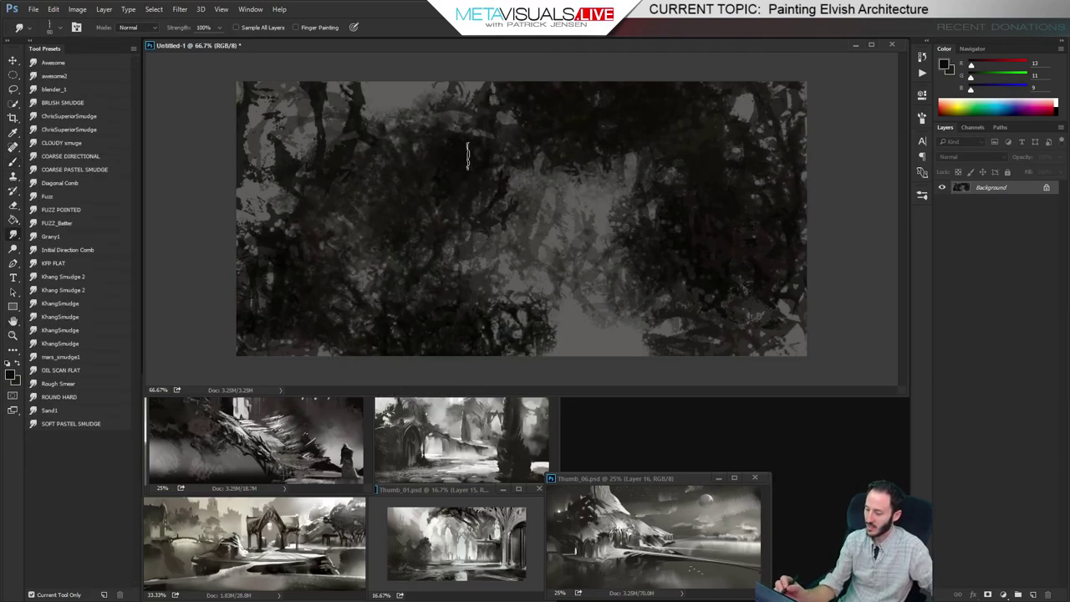
left_click_drag(231, 251, 465, 96)
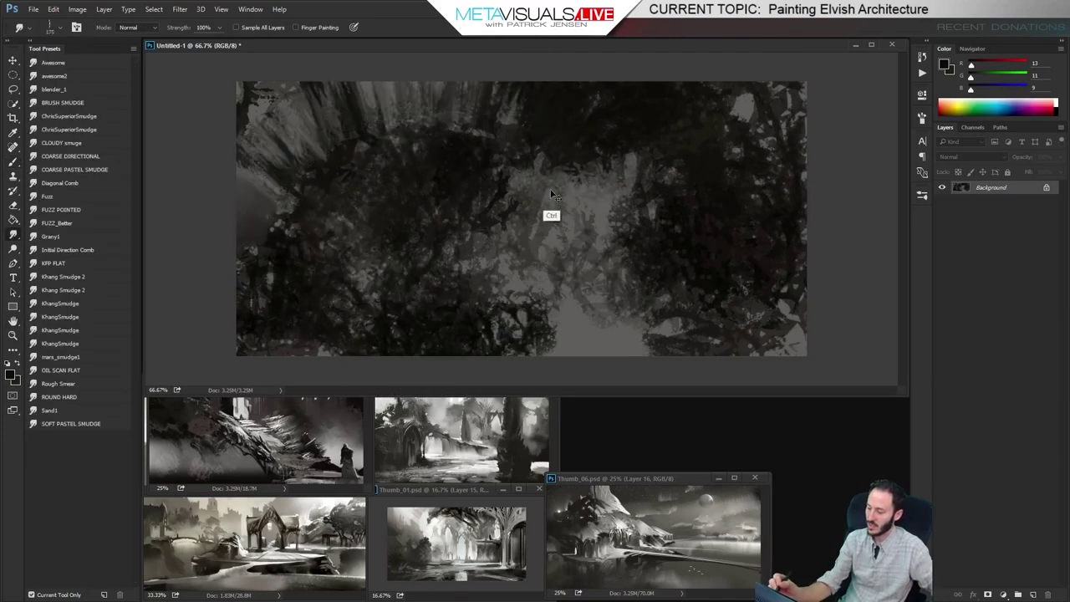
key("ctrl+z")
key("bracketright")
key("bracketright")
mouse_move(247, 152)
left_mouse_down()
mouse_move(360, 98)
mouse_move(427, 107)
left_mouse_up()
mouse_move(255, 105)
left_mouse_down()
mouse_move(509, 97)
mouse_move(188, 120)
mouse_move(344, 163)
mouse_move(402, 198)
mouse_move(382, 224)
mouse_move(236, 224)
mouse_move(403, 232)
mouse_move(799, 215)
mouse_move(573, 150)
left_mouse_up()
Paint light grey textured patches at the left of centre and upper middle, smudging the upper patch into the dark backdrop
key("b")
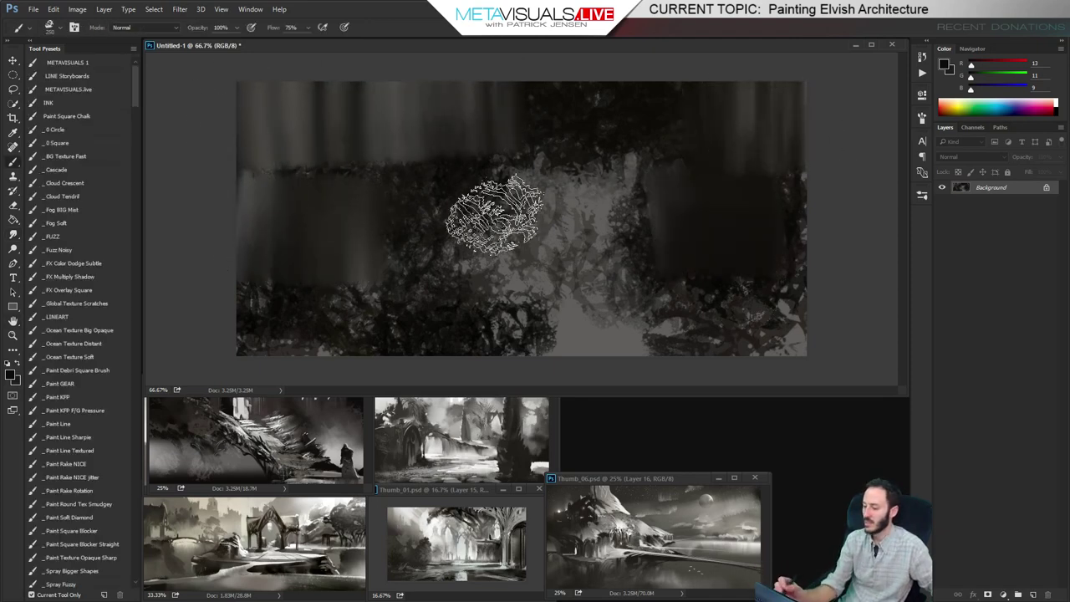
left_click(537, 263, "alt")
mouse_move(536, 263)
left_mouse_down()
mouse_move(489, 188)
mouse_move(402, 250)
mouse_move(401, 234)
mouse_move(351, 242)
mouse_move(412, 200)
mouse_move(430, 148)
mouse_move(472, 162)
mouse_move(456, 134)
mouse_move(466, 149)
mouse_move(506, 149)
left_mouse_up()
key("r")
mouse_move(493, 144)
left_mouse_down()
mouse_move(402, 142)
mouse_move(464, 116)
mouse_move(506, 119)
left_mouse_up()
key("ctrl+z")
key("h")
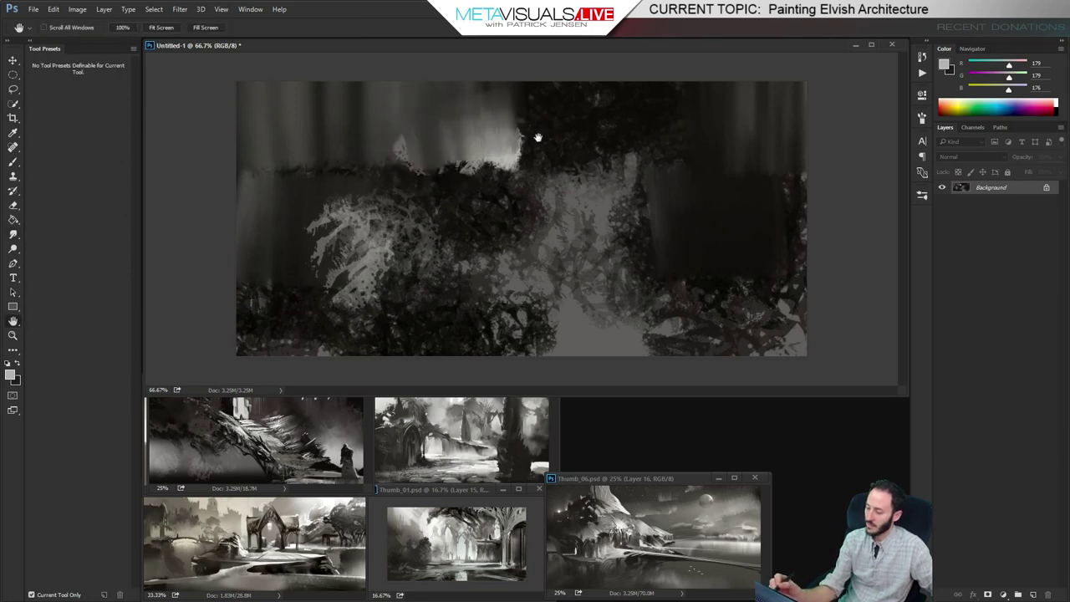
key("b")
key("h")
key("b")
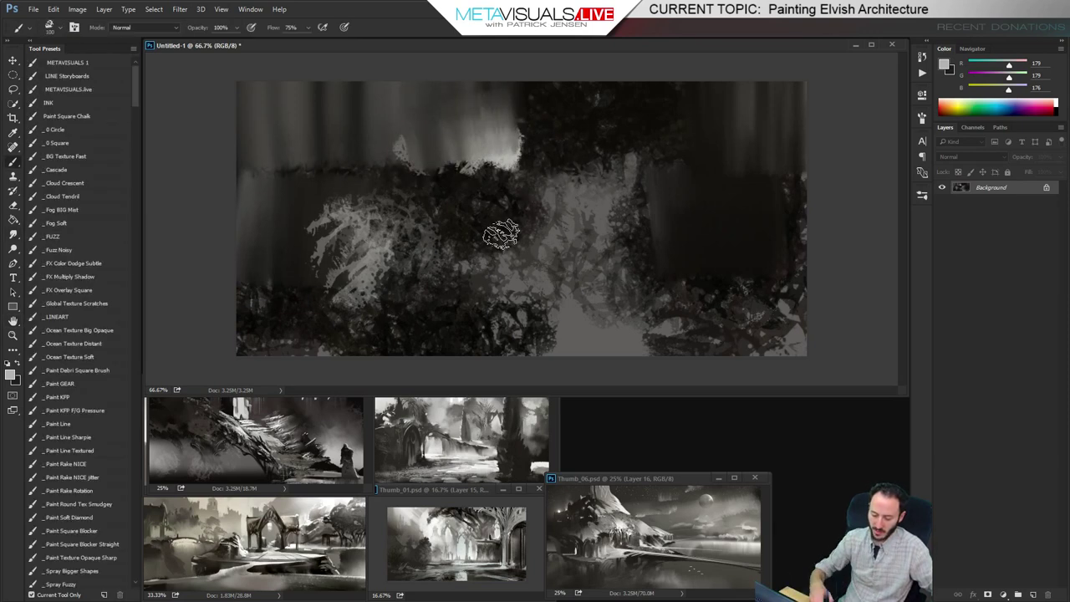
Choose the Paint Rake NICE preset and sketch a light curved arch structure with large strokes through the middle of the scene
left_click(81, 463)
left_click_drag(554, 159, 492, 219)
key("ctrl+z")
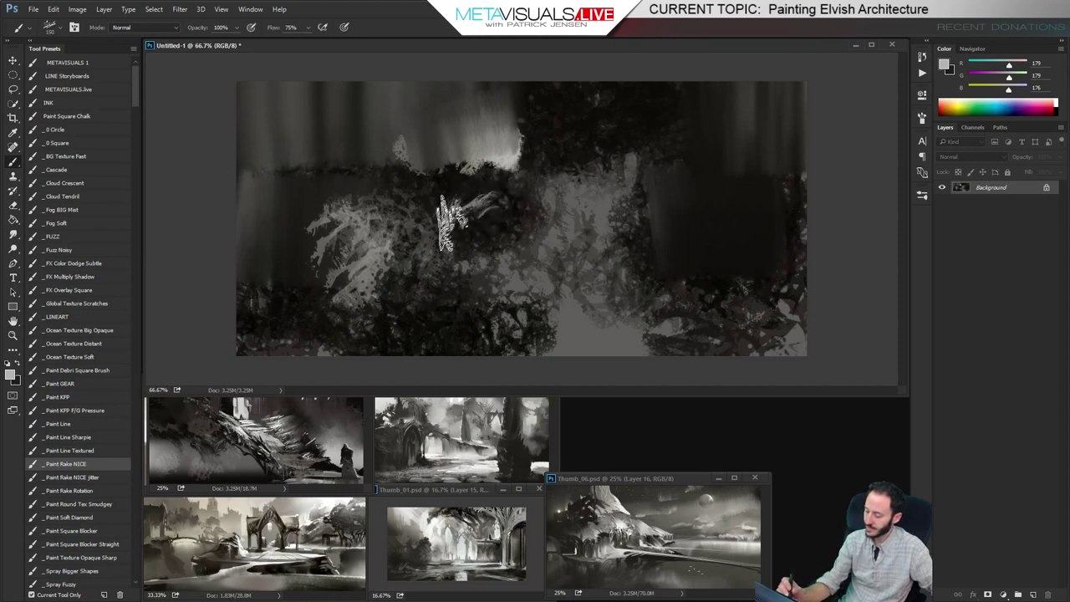
key("bracketright")
key("bracketright")
key("bracketright")
mouse_move(434, 230)
left_mouse_down()
mouse_move(497, 192)
mouse_move(477, 188)
mouse_move(531, 176)
mouse_move(555, 100)
mouse_move(614, 125)
mouse_move(623, 213)
mouse_move(610, 201)
mouse_move(589, 232)
left_mouse_up()
key("space")
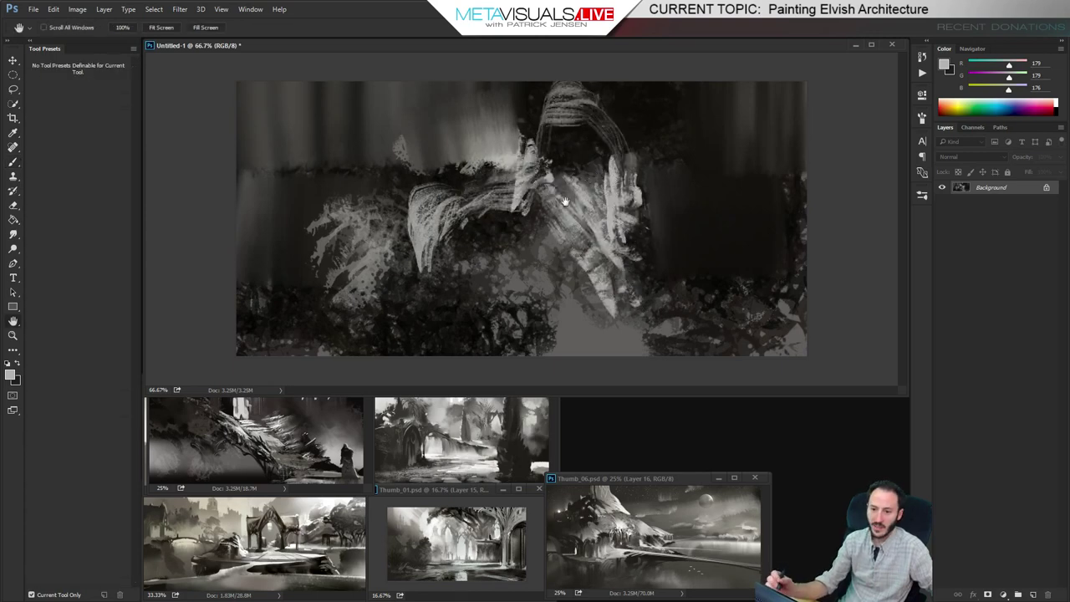
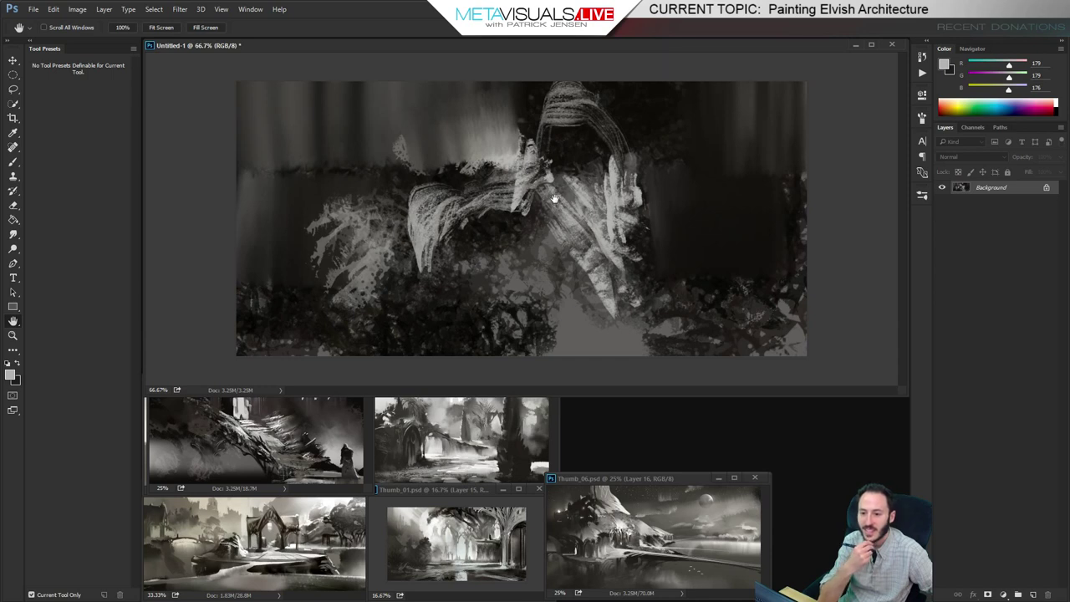
left_click(332, 407)
left_click(402, 331)
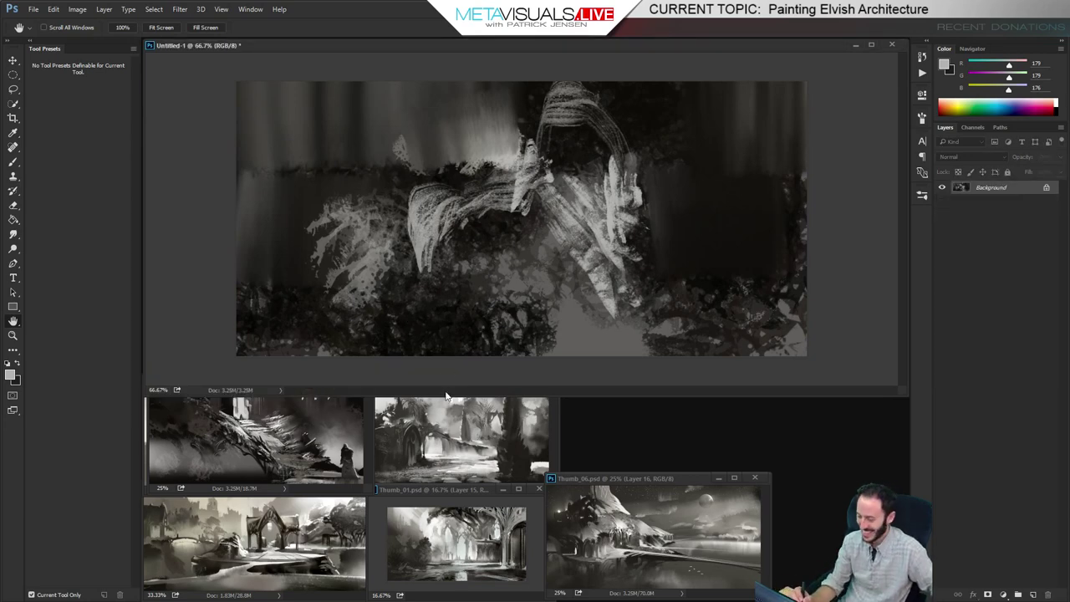
key("ctrl+shift+s")
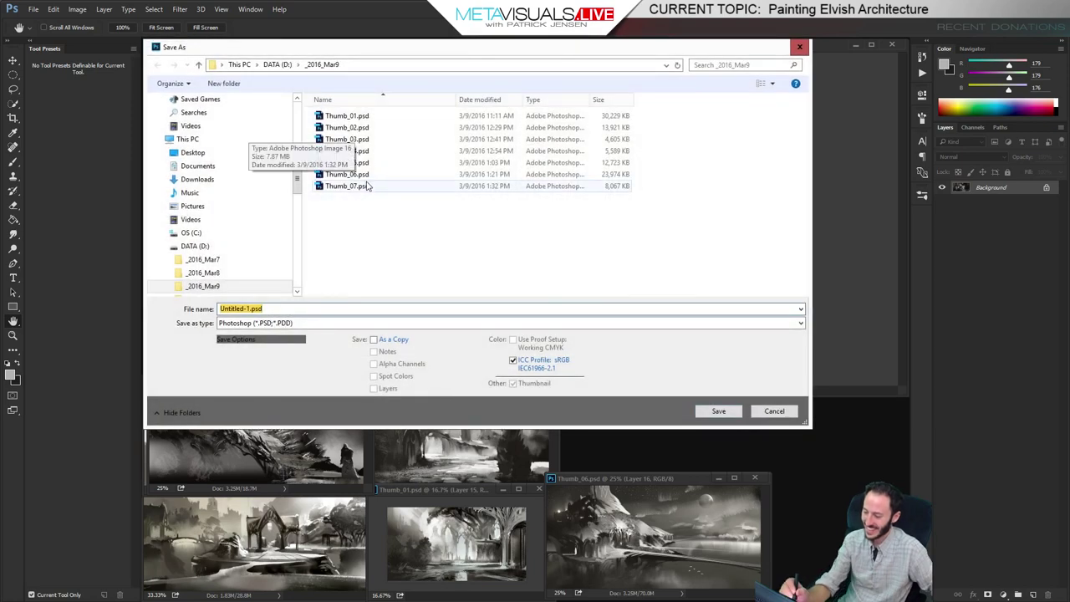
left_click(775, 410)
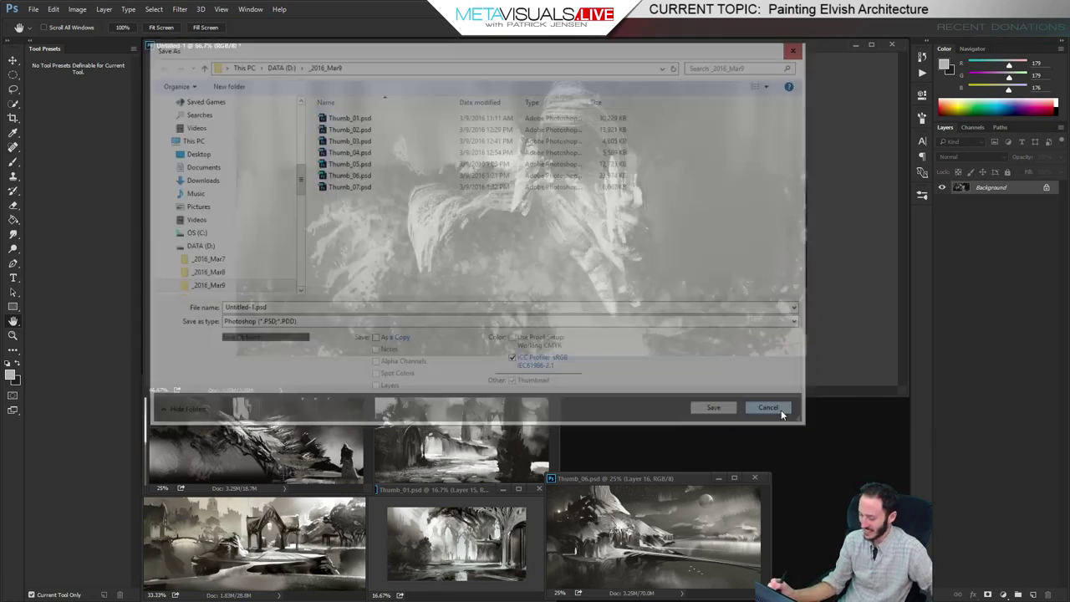
Rearrange the Thumb_07, Thumb_04, Thumb_01 and Thumb_06 windows into a tidy group beneath the new painting
left_click_drag(272, 380, 272, 258)
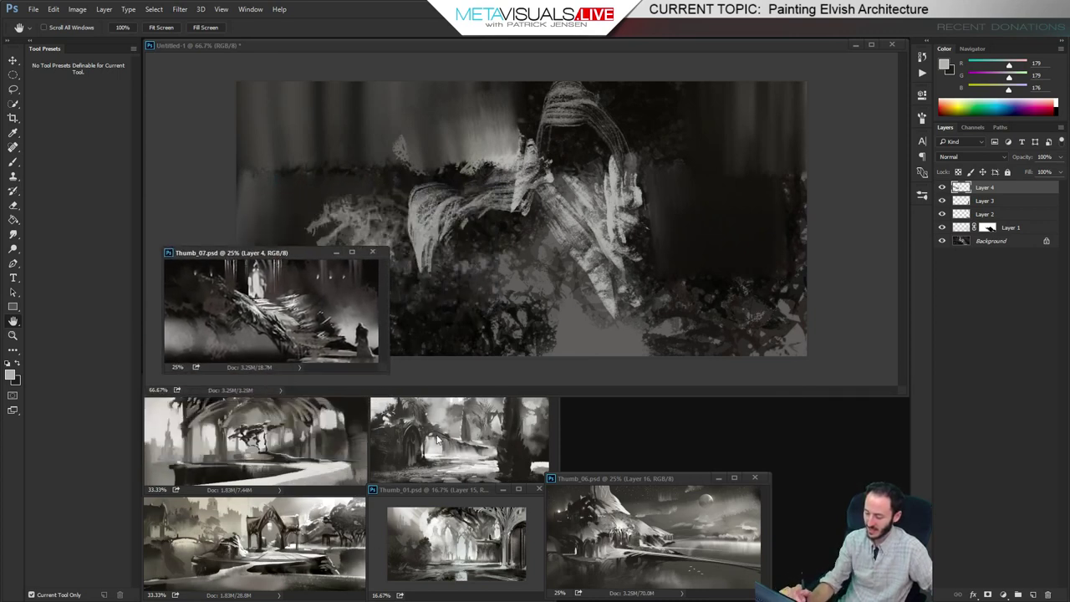
left_click(469, 429)
mouse_move(455, 377)
left_mouse_down()
mouse_move(556, 348)
mouse_move(458, 375)
left_mouse_up()
left_click(498, 498)
left_click_drag(498, 493, 477, 488)
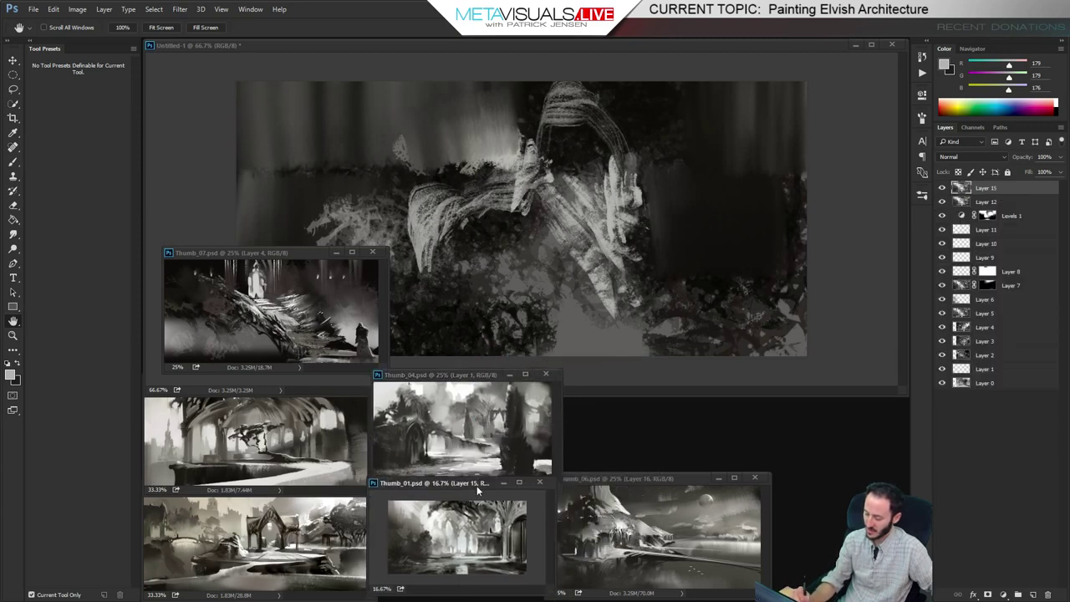
double_click(641, 478)
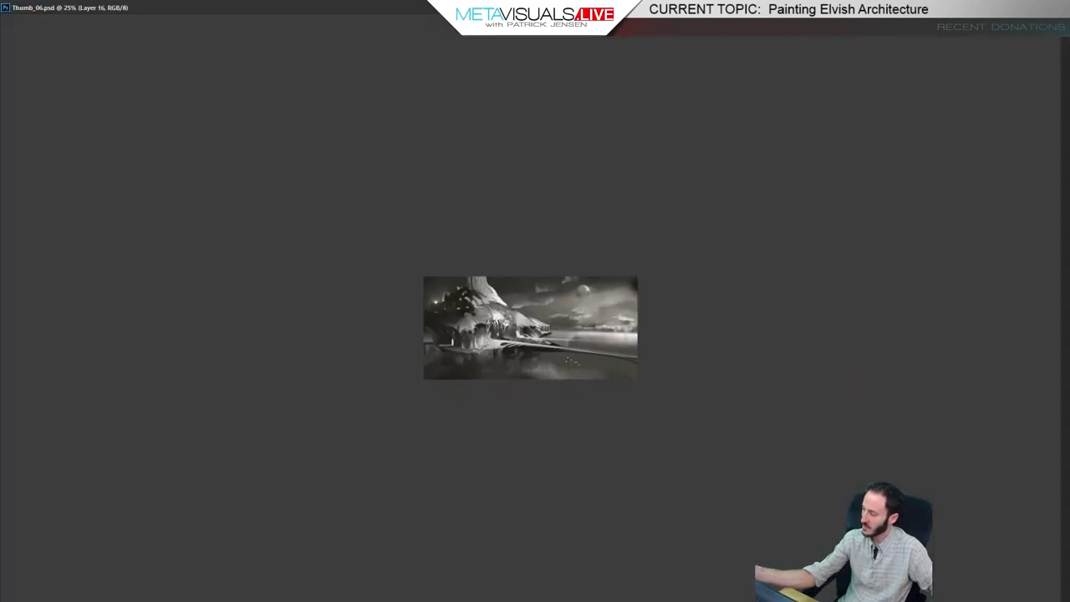
left_click(1037, 7)
mouse_move(617, 480)
left_mouse_down()
mouse_move(716, 378)
mouse_move(618, 373)
mouse_move(617, 486)
left_mouse_up()
left_click_drag(260, 254, 241, 393)
Make the untitled painting active, sample a very light grey from Thumb_04 and reduce the rake brush size
left_click(600, 124)
key("z")
left_click(546, 199, "alt")
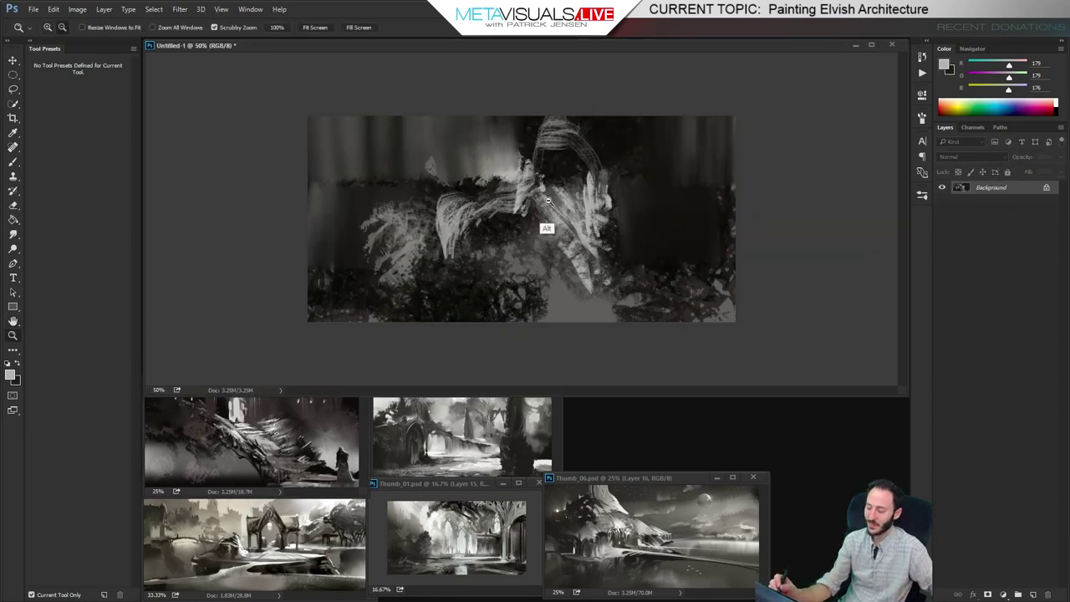
left_click(557, 209)
key("b")
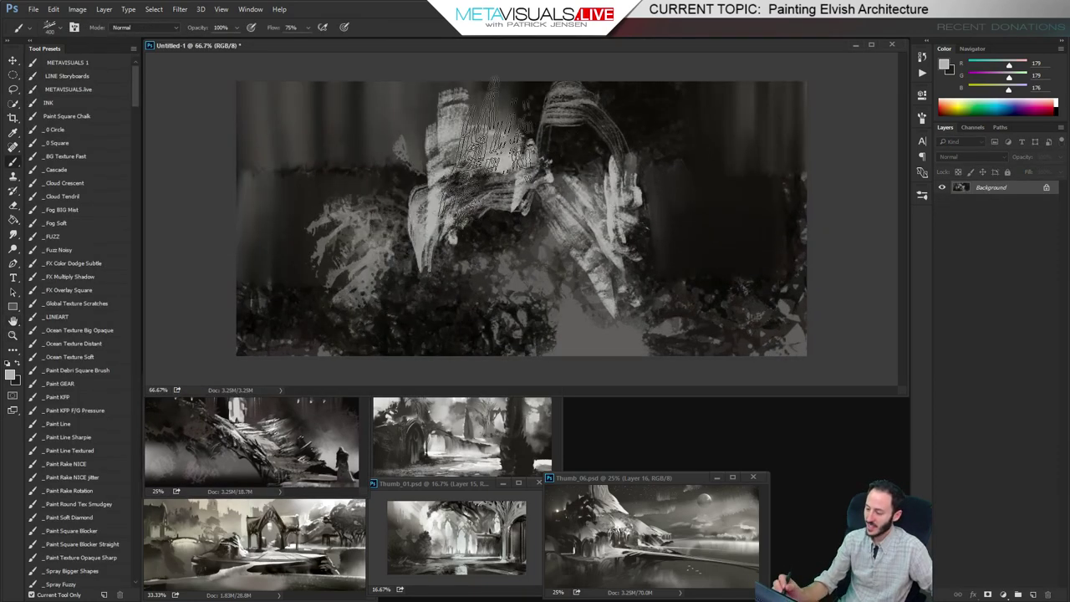
left_click(390, 415, "alt")
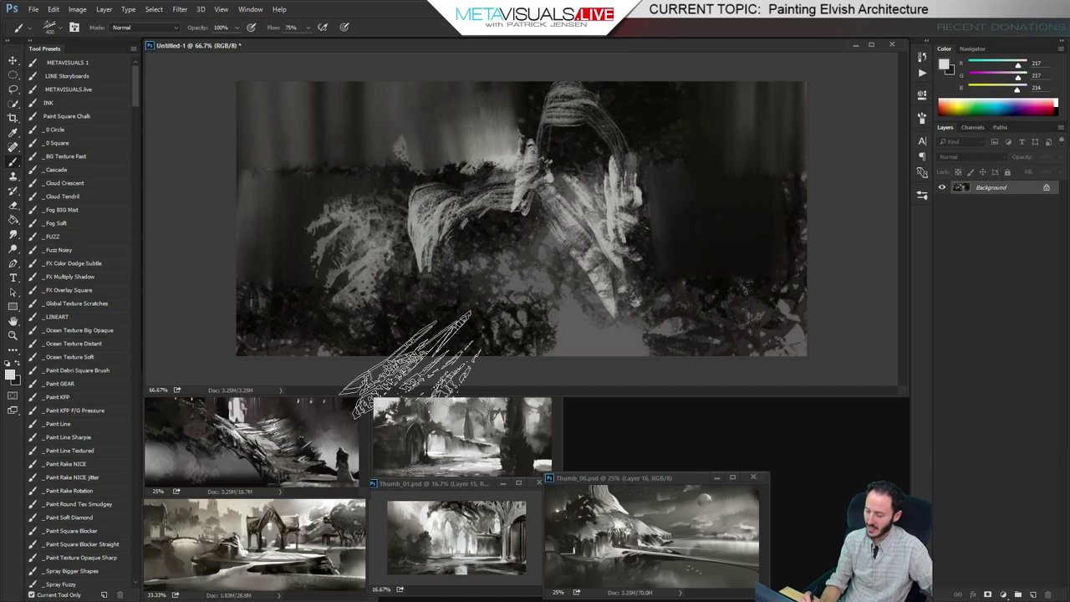
key("bracketleft")
key("bracketleft")
key("bracketleft")
Paint thin light ledge lines above the left end of the arch with a smaller brush, smudging the backdrop above them
left_click_drag(367, 170, 493, 178)
key("ctrl+z")
key("bracketleft")
key("bracketleft")
key("bracketleft")
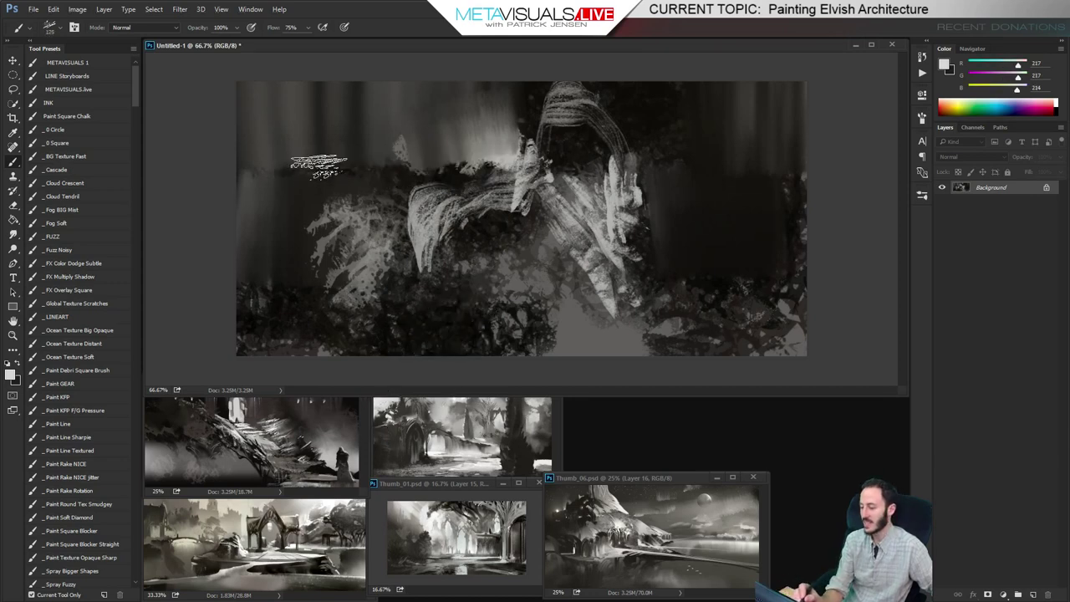
left_click_drag(319, 165, 499, 182)
key("ctrl+z")
key("bracketleft")
mouse_move(371, 158)
left_mouse_down()
mouse_move(458, 164)
mouse_move(405, 160)
left_mouse_up()
key("ctrl+z")
key("r")
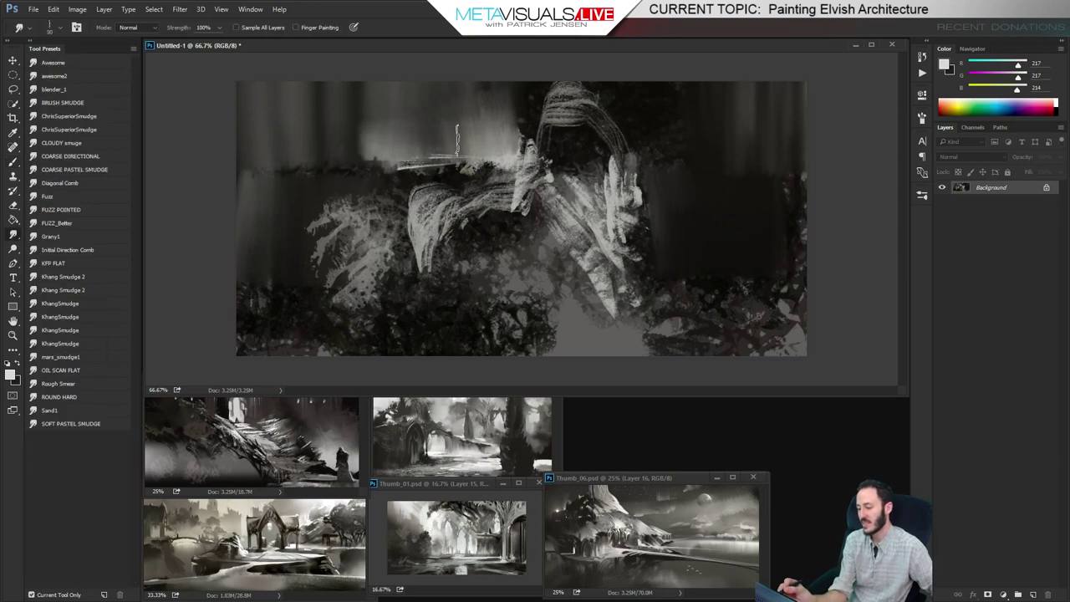
key("b")
left_click_drag(401, 181, 472, 176)
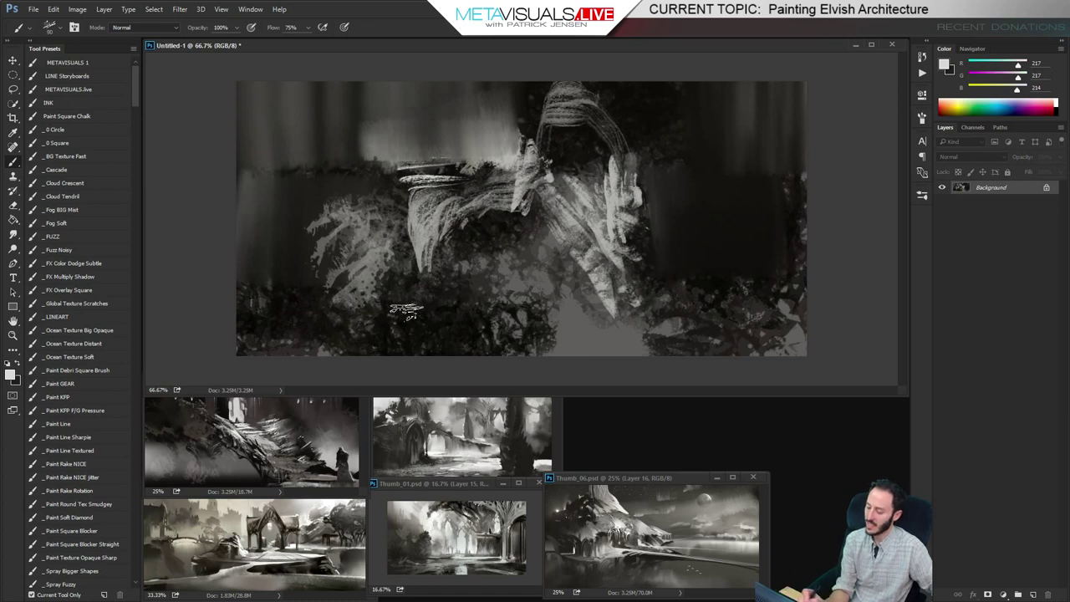
Paint a broad near-white ground plane across the lower left and centre with a larger rake brush
left_click_drag(396, 311, 504, 311)
key("ctrl+z")
key("bracketright")
key("bracketright")
key("bracketright")
mouse_move(384, 321)
left_mouse_down()
mouse_move(542, 325)
mouse_move(595, 341)
mouse_move(334, 344)
mouse_move(644, 330)
left_mouse_up()
left_click_drag(539, 322, 594, 316)
key("space")
key("bracketleft")
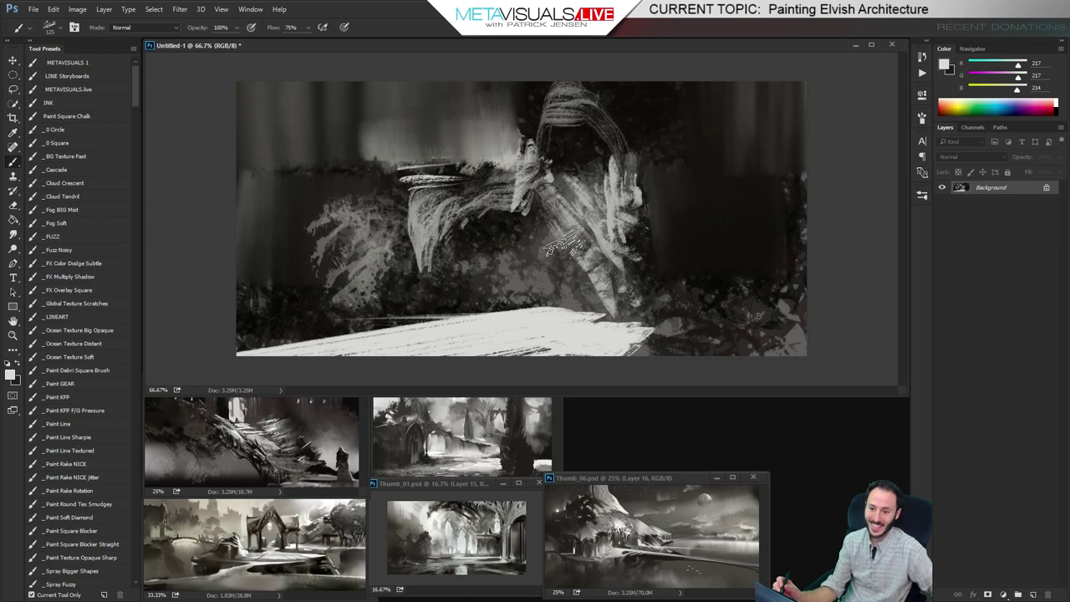
Smudge the bright ground's far edge upward and build a soft mid-grey haze above it beneath the arch
key("r")
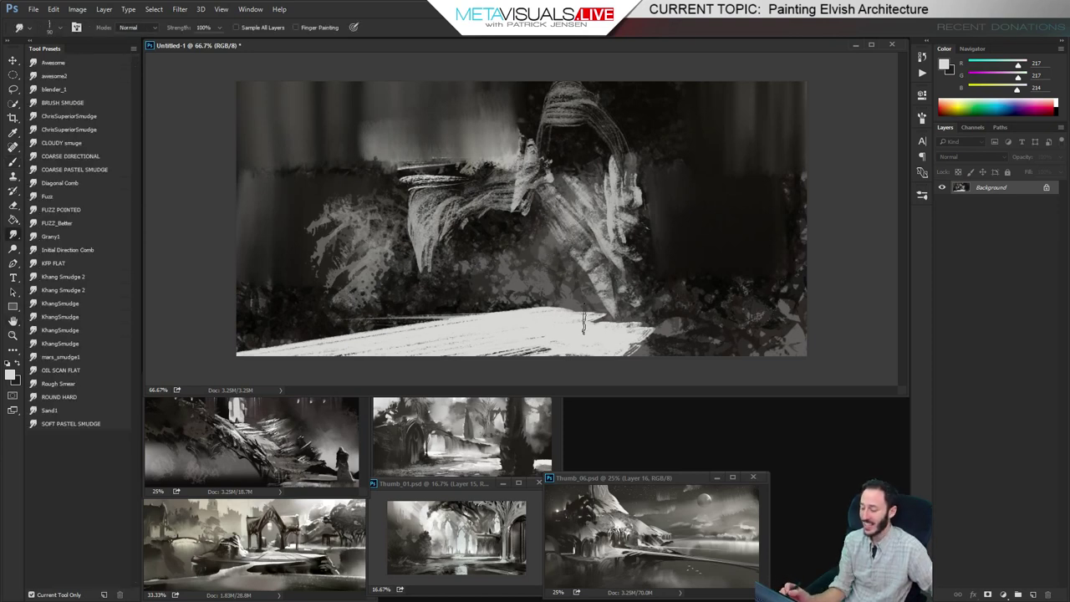
left_click_drag(486, 297, 638, 315)
key("b")
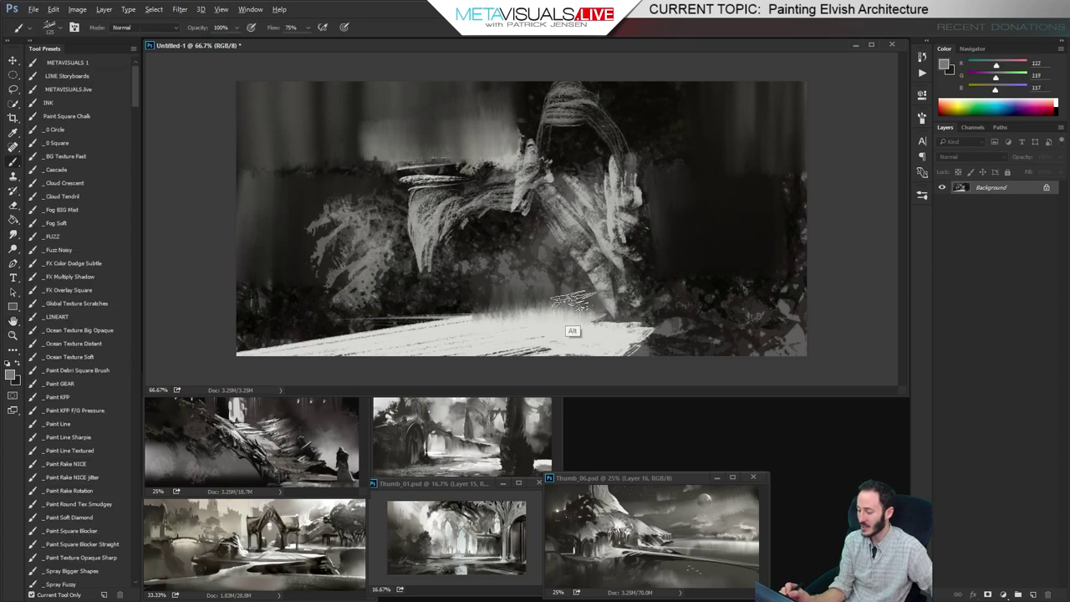
key("]")
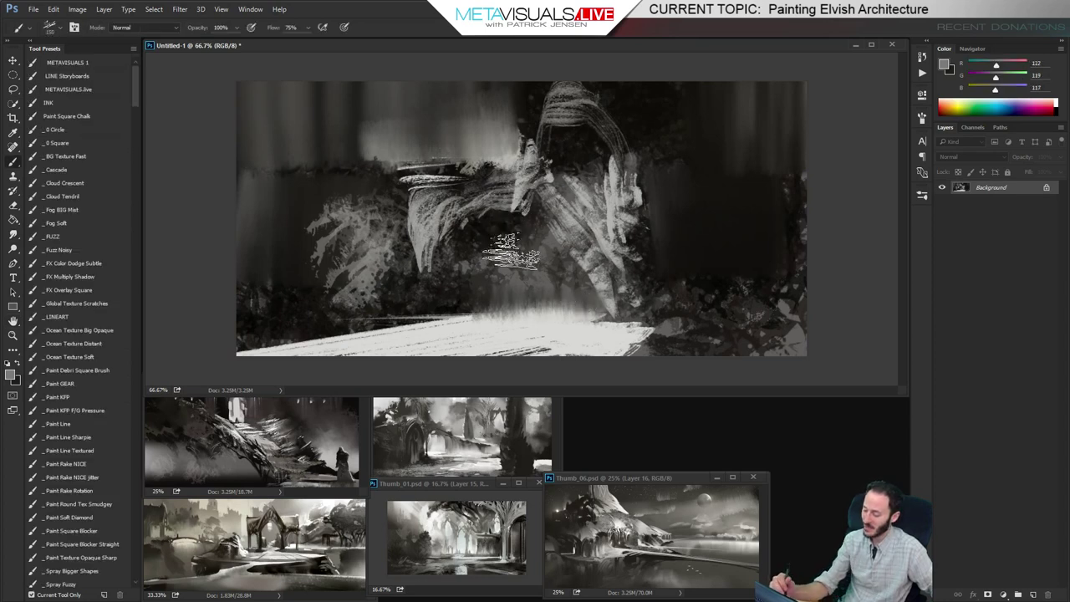
mouse_move(508, 242)
left_mouse_down()
mouse_move(516, 294)
mouse_move(551, 253)
mouse_move(579, 252)
left_mouse_up()
key("r")
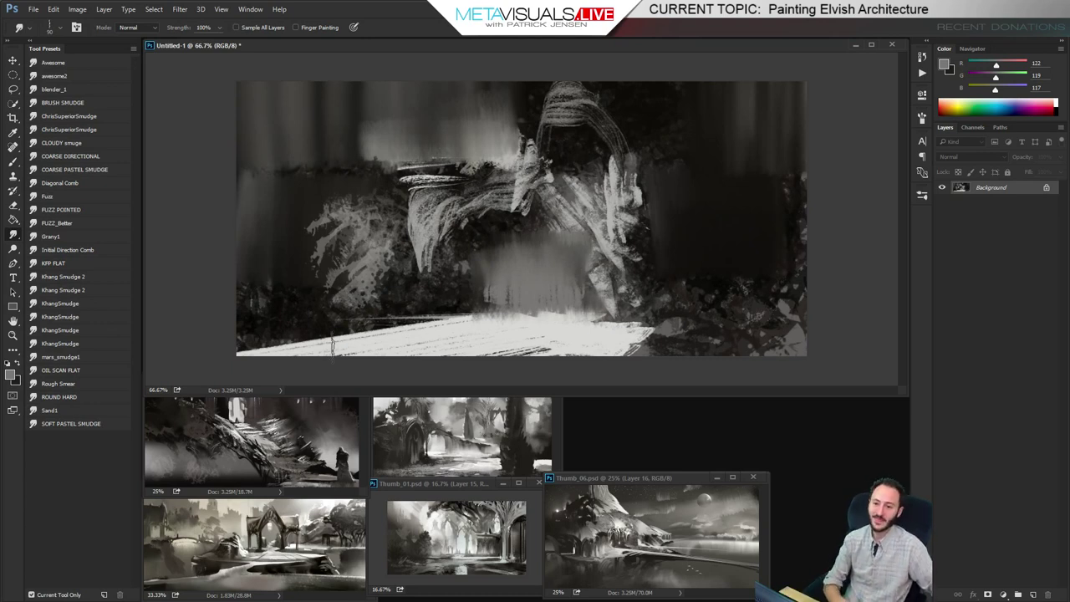
Smudge the outer edge of the arch's right leg into the dark backdrop with a larger smudge brush
key("space")
key("]")
left_click_drag(618, 242, 648, 249)
left_click_drag(617, 204, 648, 205)
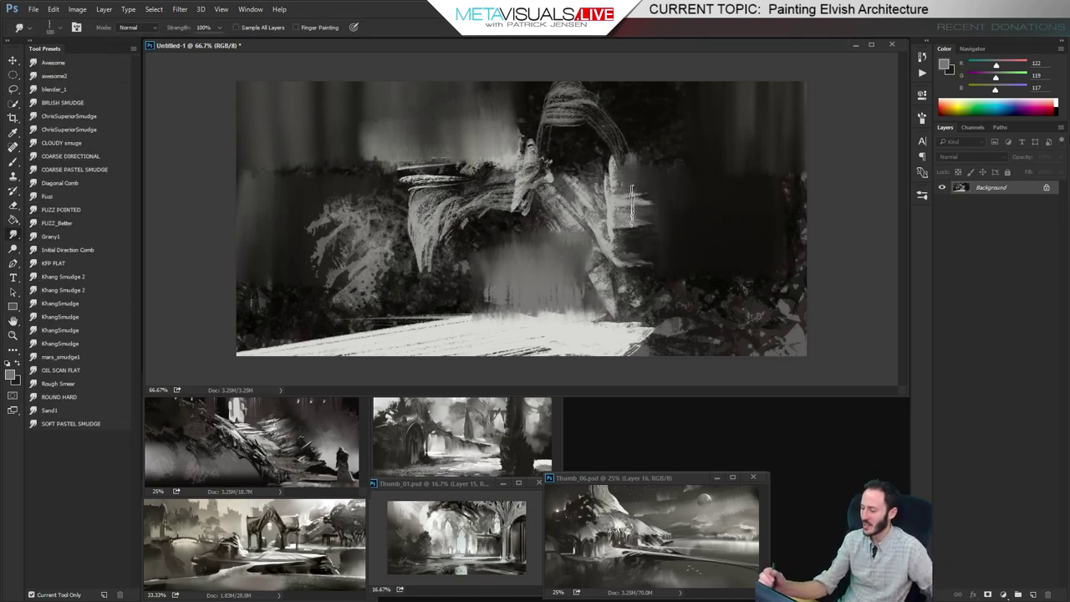
mouse_move(638, 168)
left_mouse_down()
mouse_move(647, 265)
mouse_move(684, 191)
mouse_move(664, 241)
left_mouse_up()
key("]")
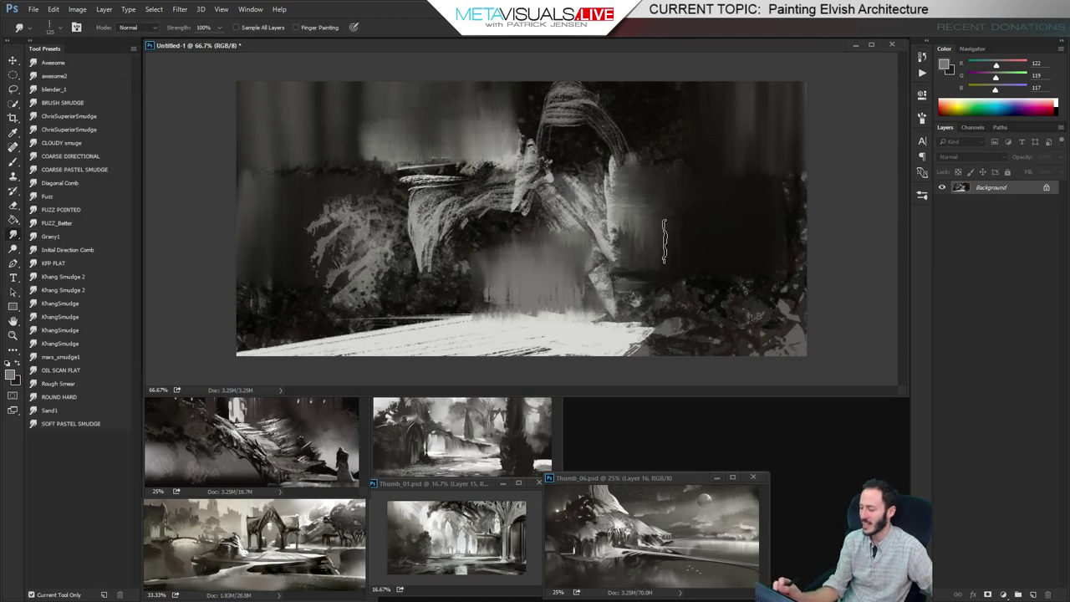
Cover the diagonal strokes and right leg inside the arch with sampled dark greys, smudging them into a shadowed column
key("b")
left_click(648, 241, "alt")
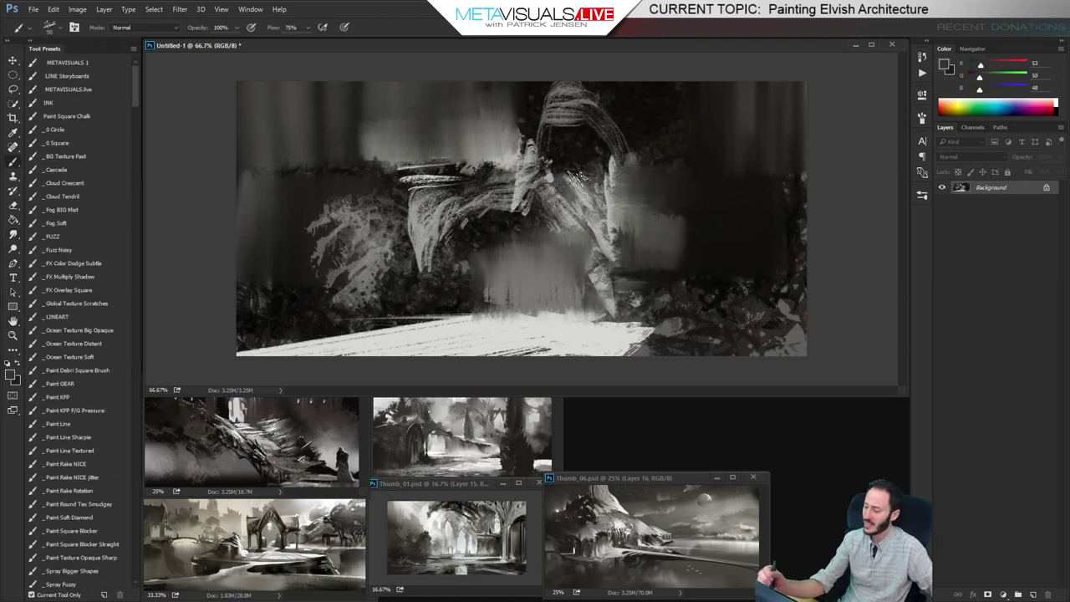
mouse_move(579, 181)
left_mouse_down()
mouse_move(571, 227)
mouse_move(578, 202)
mouse_move(585, 297)
left_mouse_up()
mouse_move(598, 160)
left_mouse_down()
mouse_move(607, 265)
mouse_move(642, 131)
mouse_move(580, 226)
mouse_move(556, 147)
mouse_move(561, 213)
mouse_move(583, 242)
mouse_move(580, 171)
mouse_move(603, 163)
mouse_move(610, 201)
mouse_move(611, 155)
mouse_move(616, 219)
left_mouse_up()
left_click(644, 191, "alt")
key("bracketright")
key("bracketright")
key("bracketleft")
key("bracketleft")
left_click_drag(616, 176, 617, 255)
key("r")
mouse_move(572, 172)
left_mouse_down()
mouse_move(577, 263)
mouse_move(589, 284)
left_mouse_up()
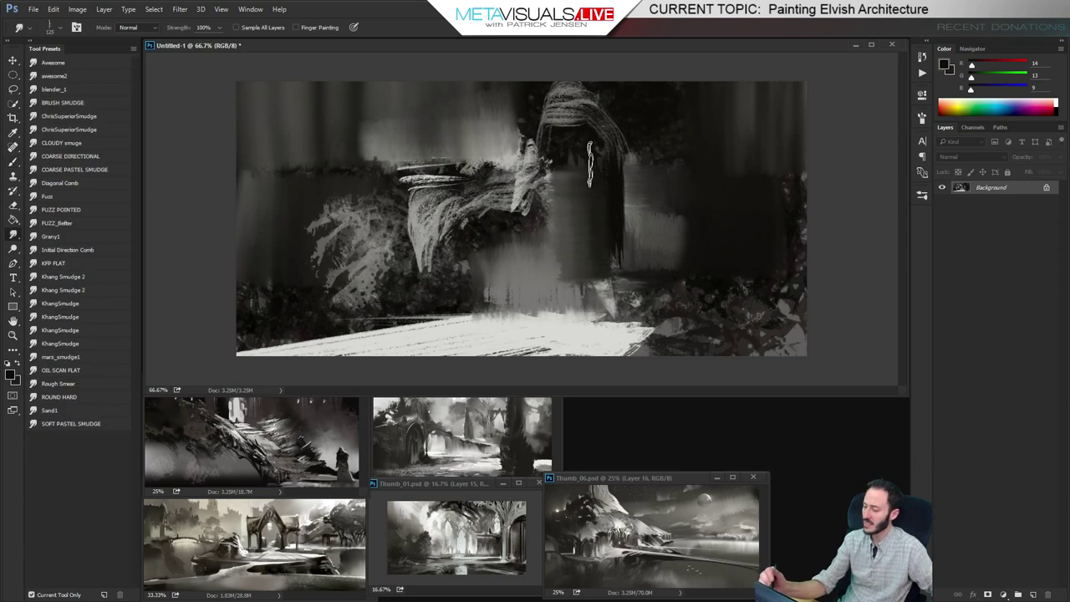
Sample a mid-grey and repaint the arch's right leg with thin vertical rake strokes
key("b")
left_click(554, 226, "alt")
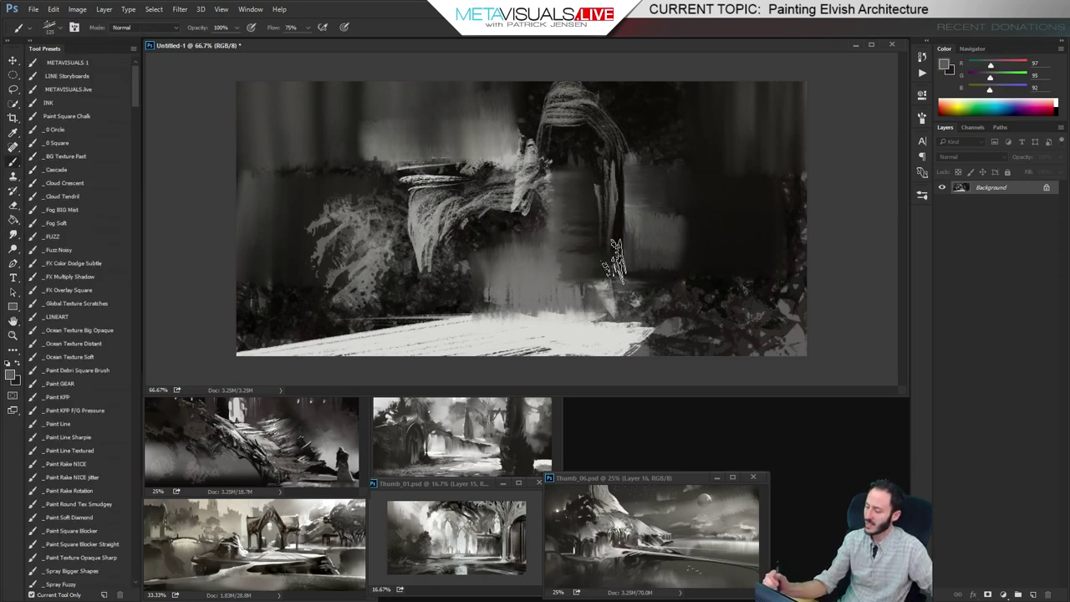
left_click_drag(608, 219, 603, 157)
left_click_drag(622, 234, 635, 255)
Paint a grey rake-textured mass beside the arch's right leg and a small light ribbed dome at the ground's far edge
key("bracketright")
key("bracketright")
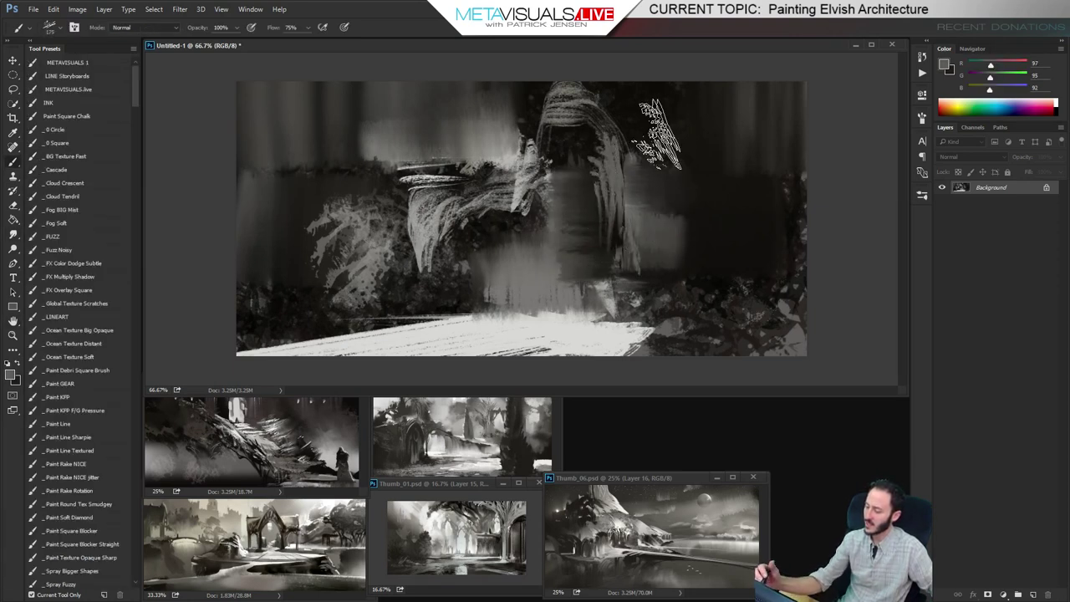
mouse_move(637, 104)
left_mouse_down()
mouse_move(656, 196)
mouse_move(662, 155)
mouse_move(663, 196)
mouse_move(638, 91)
left_mouse_up()
left_click(656, 187, "alt")
key("bracketright")
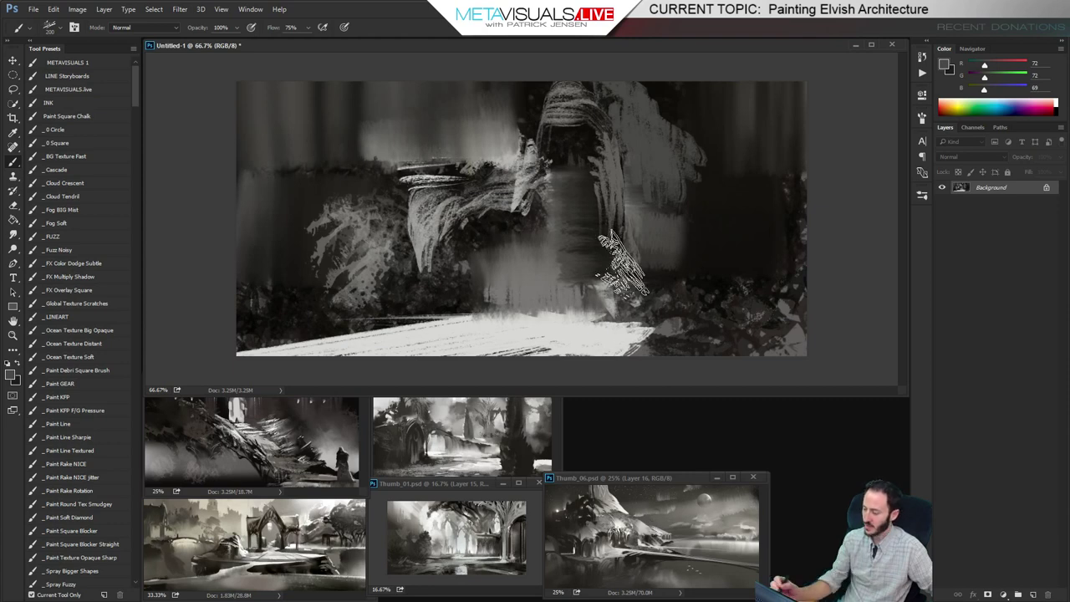
left_click(537, 308, "alt")
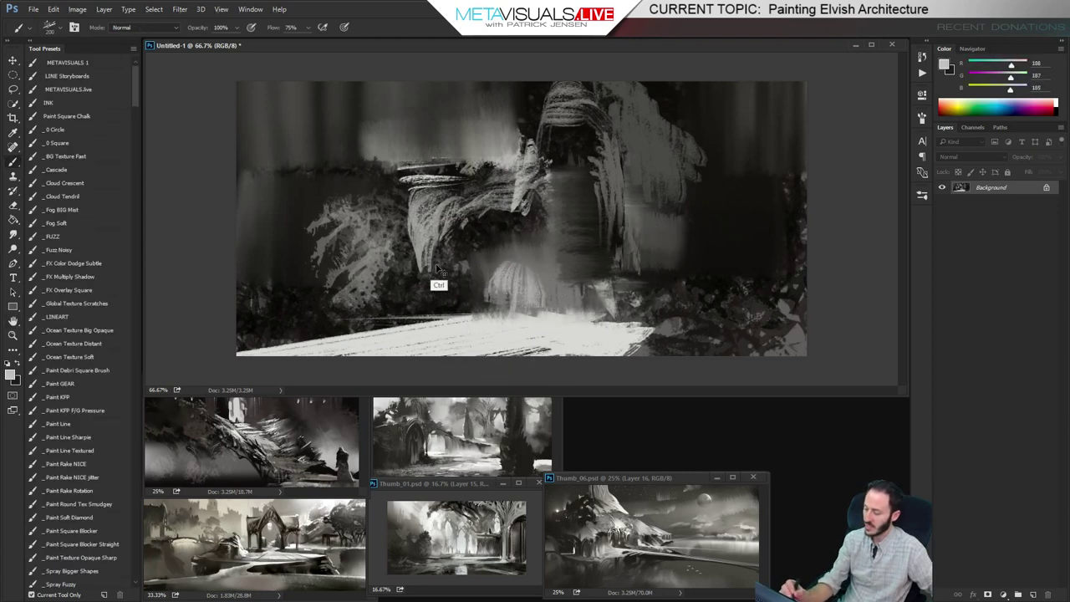
Extend the column at the left end of the beam downward in grey, smudging its surroundings and the dome into soft vertical haze
key("ctrl+z")
mouse_move(436, 267)
left_mouse_down()
mouse_move(434, 305)
mouse_move(436, 247)
mouse_move(429, 313)
mouse_move(423, 281)
mouse_move(388, 320)
left_mouse_up()
key("bracketleft")
key("bracketleft")
key("bracketleft")
key("bracketleft")
key("bracketleft")
key("r")
mouse_move(326, 293)
left_mouse_down()
mouse_move(457, 289)
mouse_move(409, 288)
left_mouse_up()
key("space")
key("b")
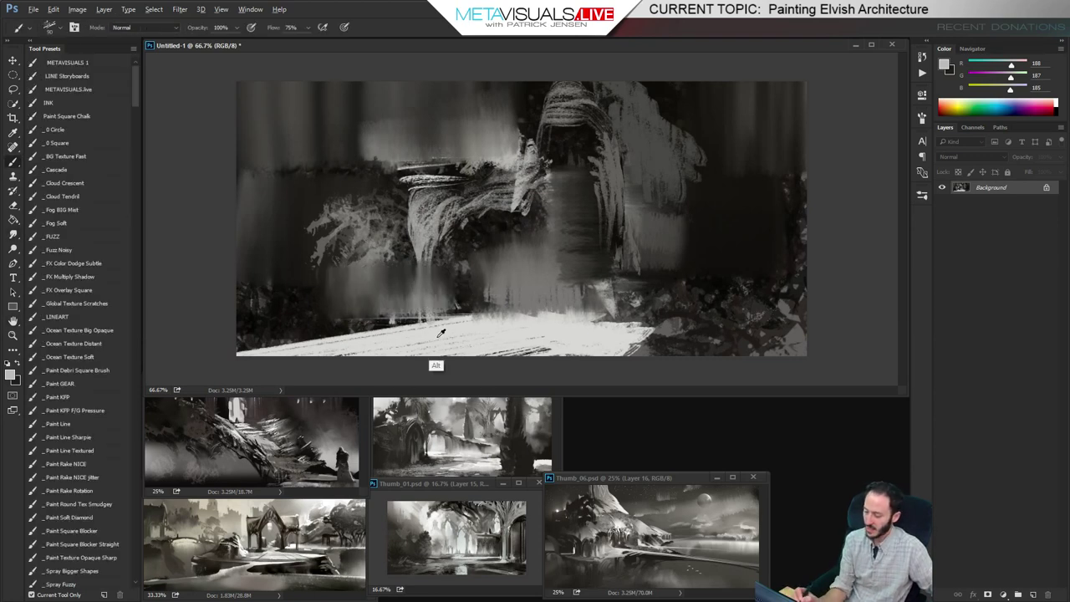
Sample the bright ground tone and paint light rake strokes at the left column's base, smudging the upright strokes into the backdrop
left_click(436, 337, "alt")
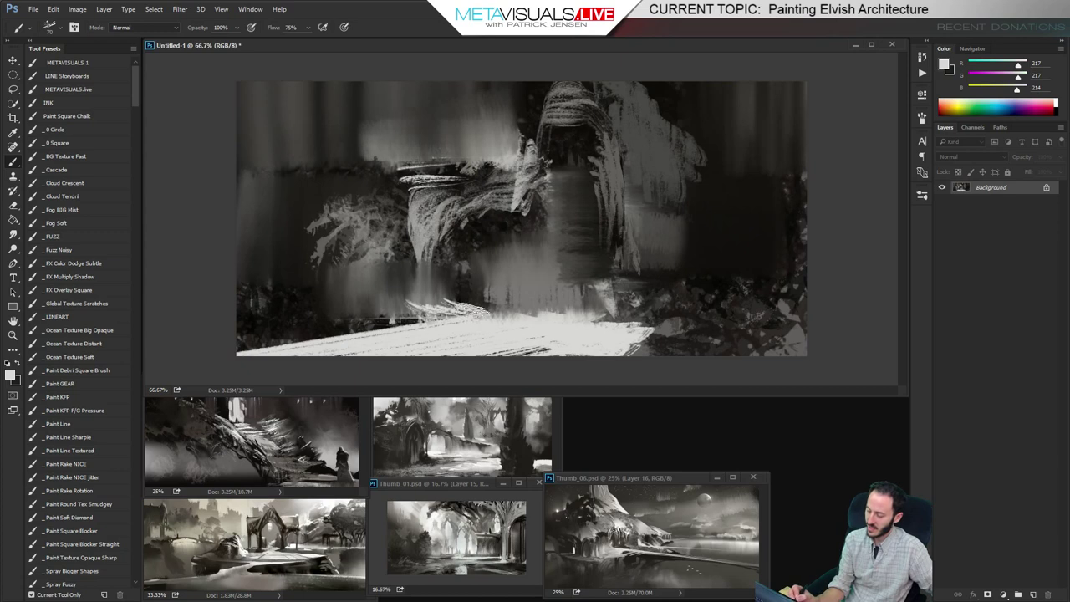
key("r")
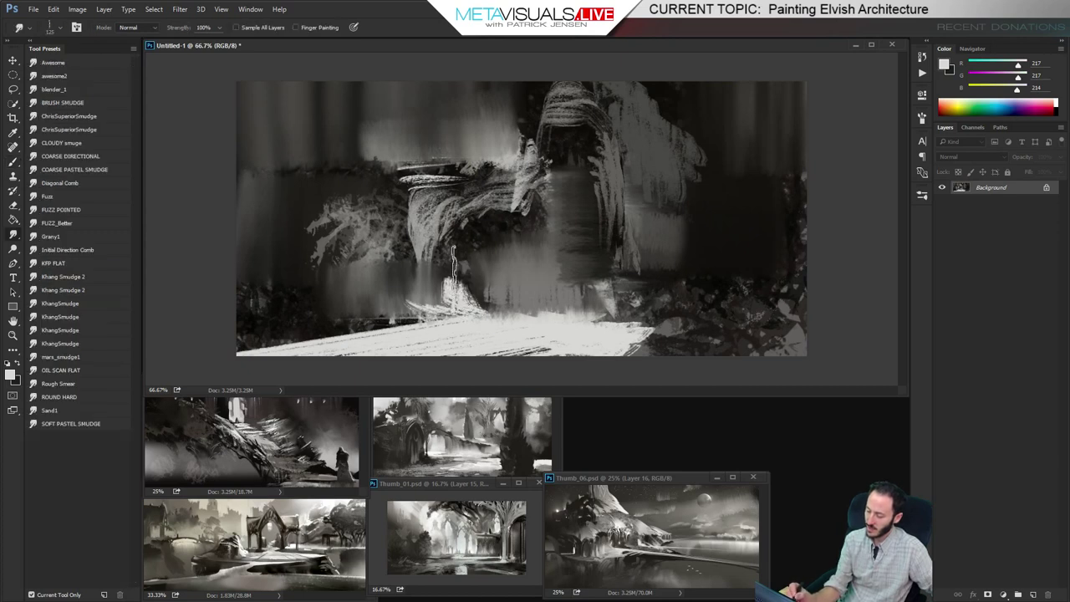
mouse_move(436, 276)
left_mouse_down()
mouse_move(465, 259)
mouse_move(457, 304)
left_mouse_up()
key("b")
left_click(444, 323, "alt")
key("r")
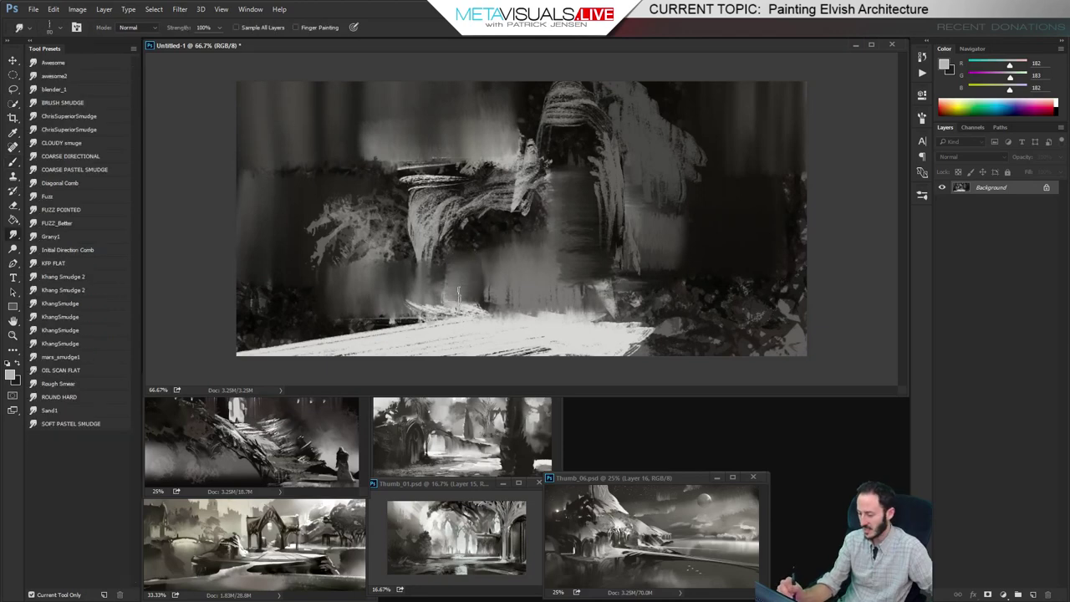
Sample a mid-grey and add thin vertical strokes along the inner side of the left column's shaft, softening them by smudging
key("b")
left_click(459, 267, "alt")
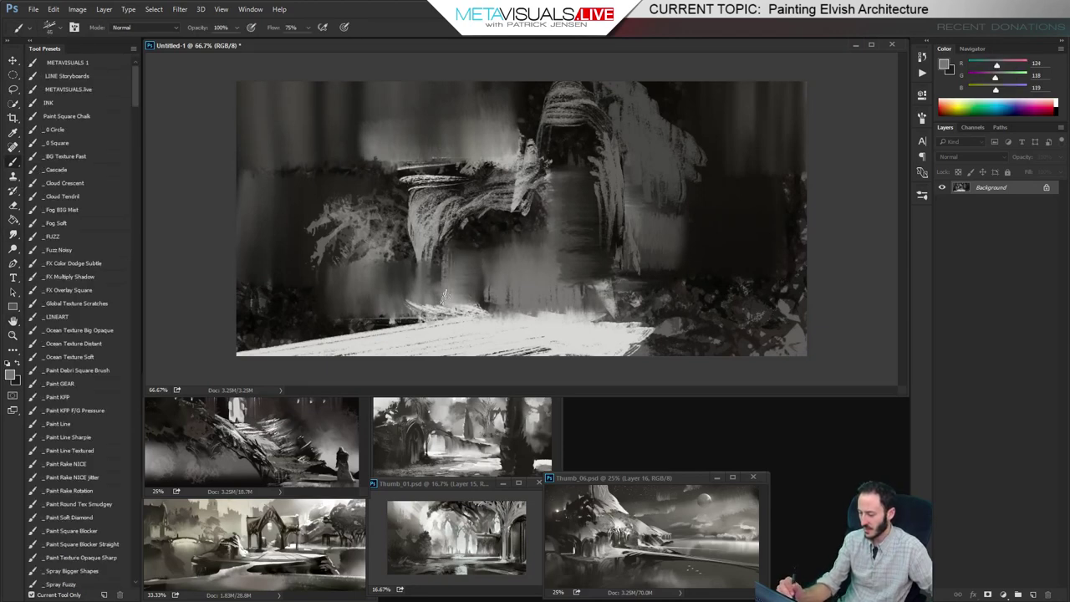
key("r")
key("b")
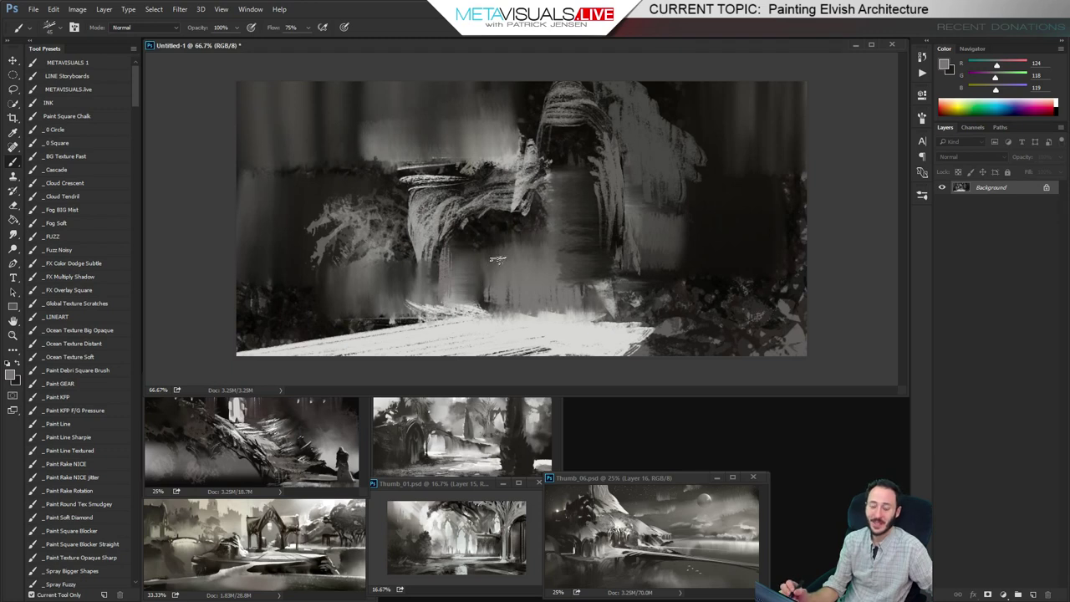
key("r")
key("b")
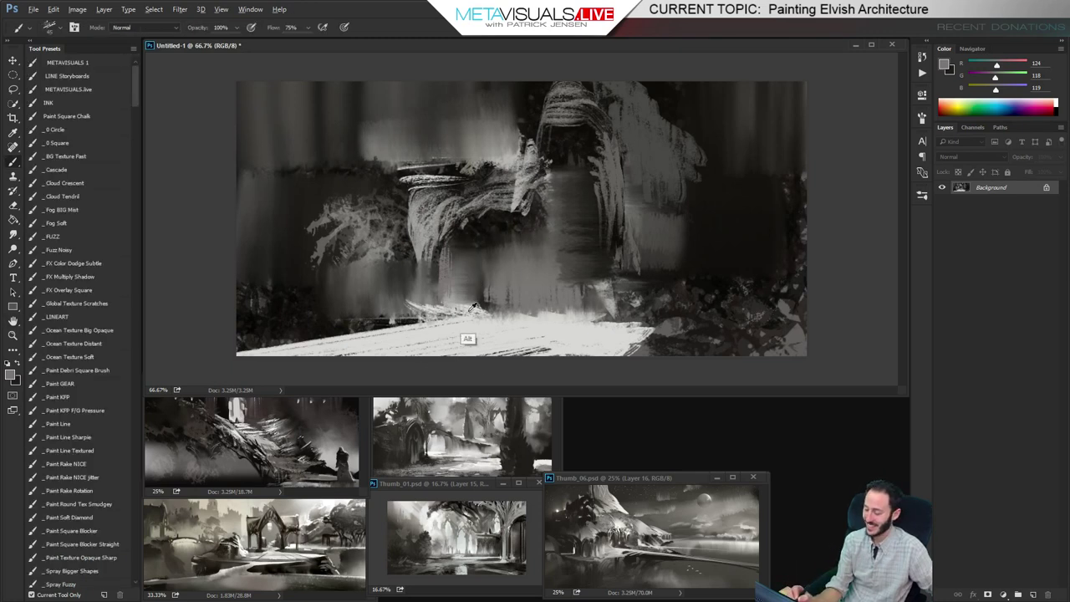
Paint sampled light strokes along the ground's far edge, and smudge the shadow beneath the beam with a sampled dark tone
left_click(468, 311, "alt")
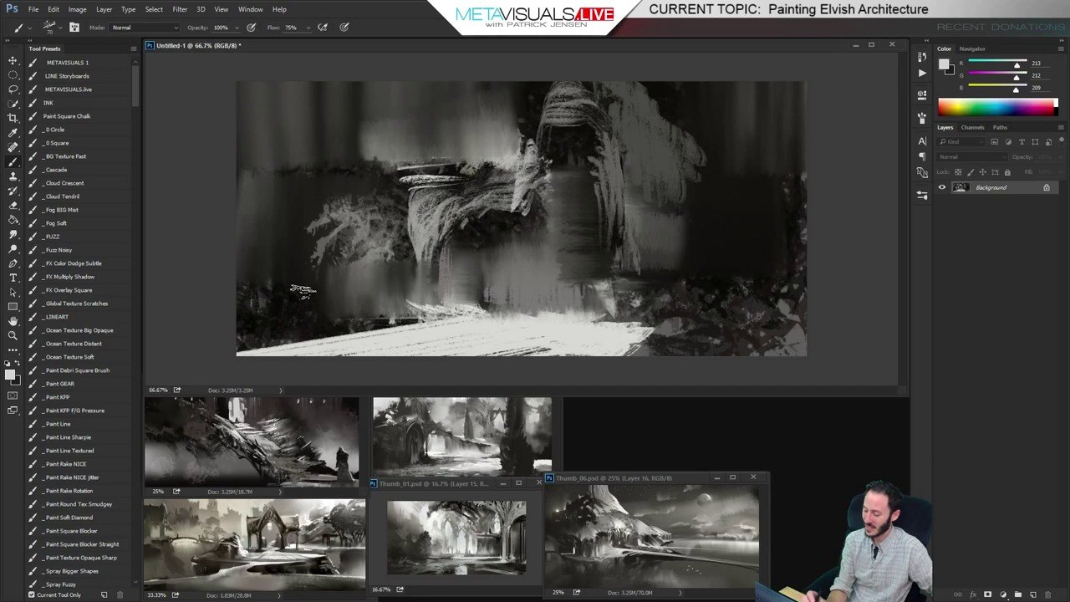
mouse_move(507, 314)
left_mouse_down()
mouse_move(502, 288)
mouse_move(518, 291)
left_mouse_up()
left_click(524, 226, "alt")
key("r")
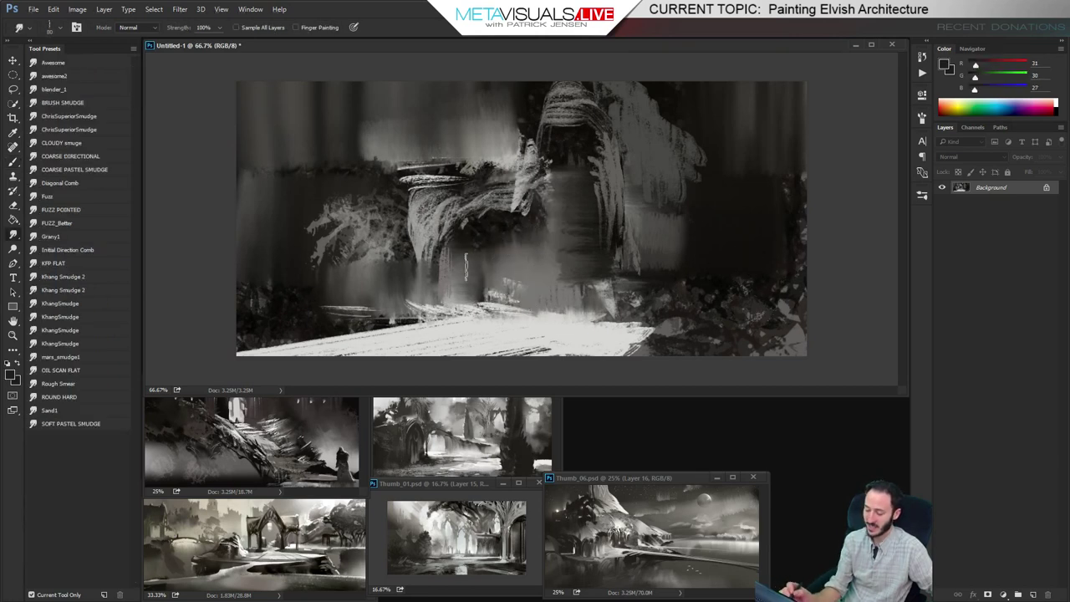
left_click_drag(485, 251, 553, 249)
key("space")
key("b")
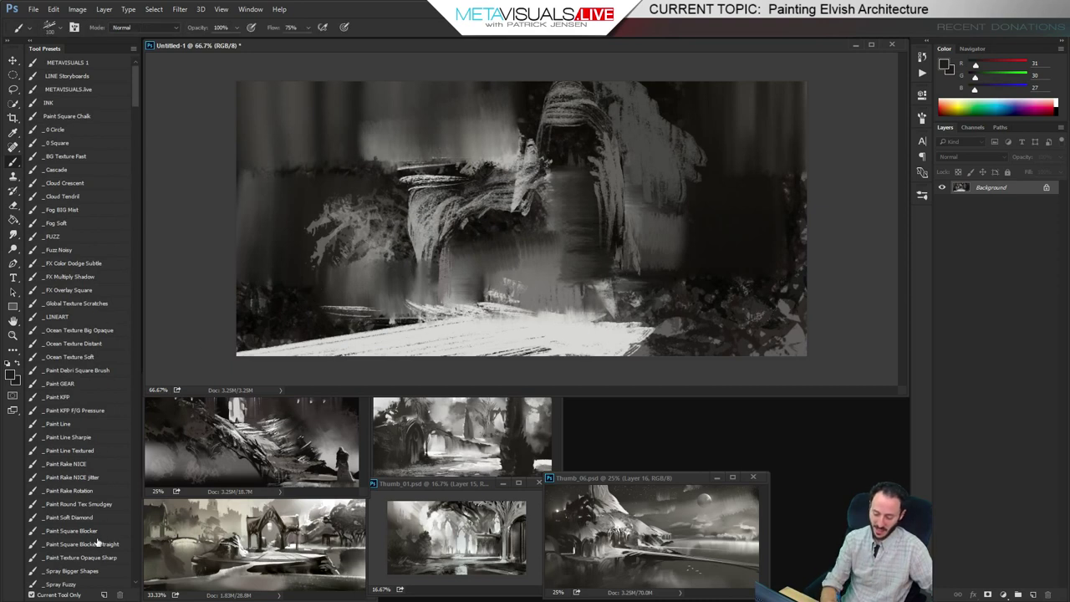
Using the Paint Square Blocker Straight preset, block in dark masses around the arch and light-grey vertical openings inside and beside it
left_click(98, 542)
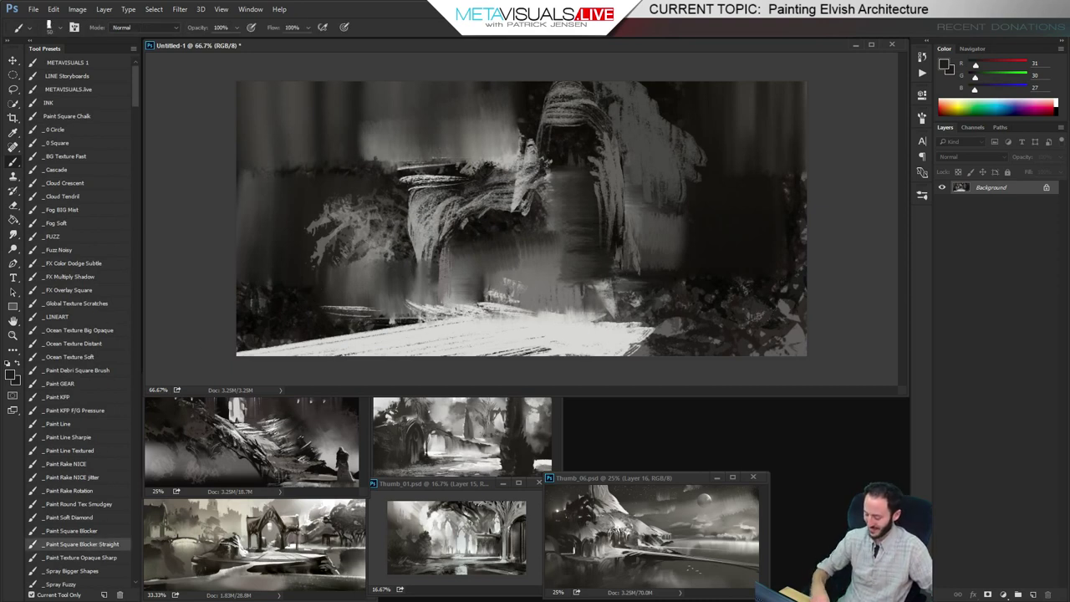
key("bracketright")
key("bracketright")
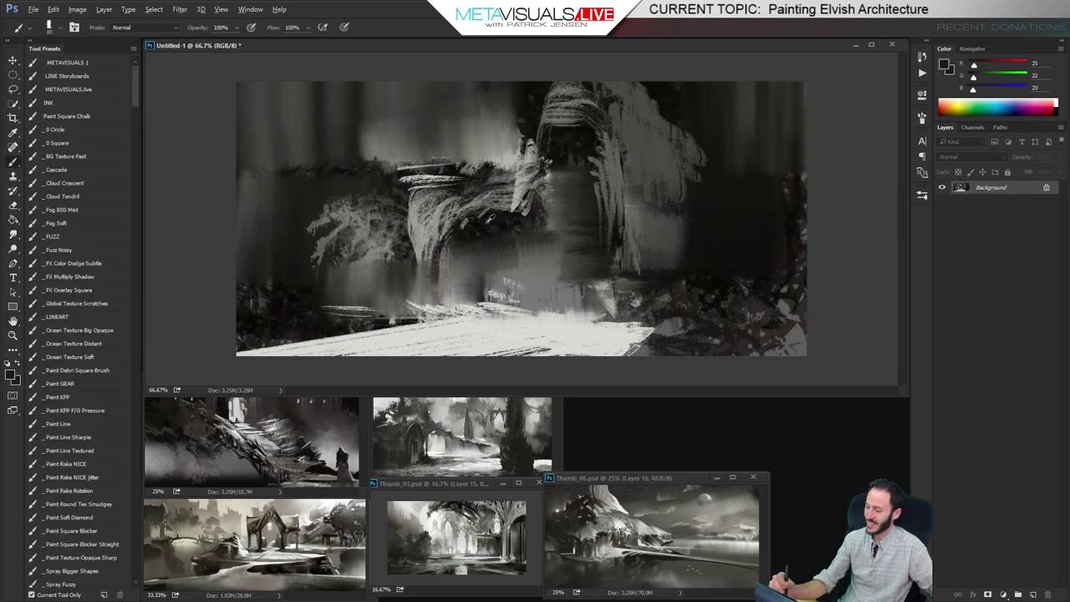
mouse_move(560, 220)
left_mouse_down()
mouse_move(567, 147)
mouse_move(622, 245)
mouse_move(657, 232)
left_mouse_up()
mouse_move(476, 225)
left_mouse_down()
mouse_move(490, 197)
mouse_move(617, 196)
mouse_move(680, 237)
mouse_move(494, 233)
mouse_move(567, 276)
mouse_move(577, 241)
mouse_move(594, 265)
mouse_move(611, 208)
mouse_move(643, 255)
mouse_move(669, 231)
mouse_move(671, 283)
mouse_move(688, 271)
mouse_move(707, 291)
mouse_move(729, 268)
left_mouse_up()
left_click(480, 144, "alt")
left_click(663, 172, "alt")
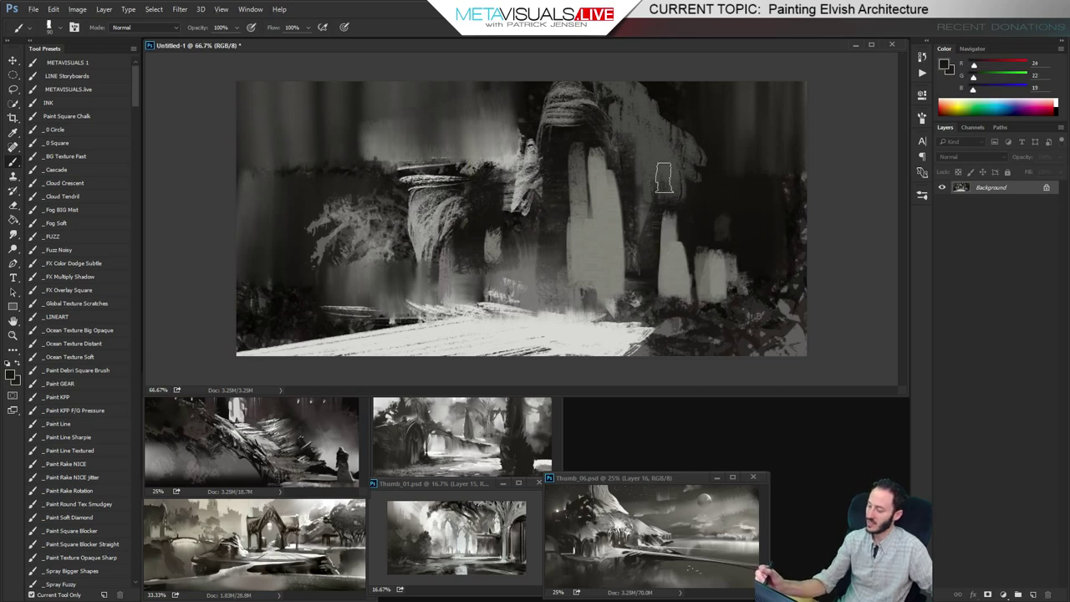
left_click_drag(668, 167, 668, 284)
Add small light blocks at the foot of the arch and paint a mid-grey vertical pillar on the left side of its opening
left_click(543, 332, "alt")
left_click(541, 335, "alt")
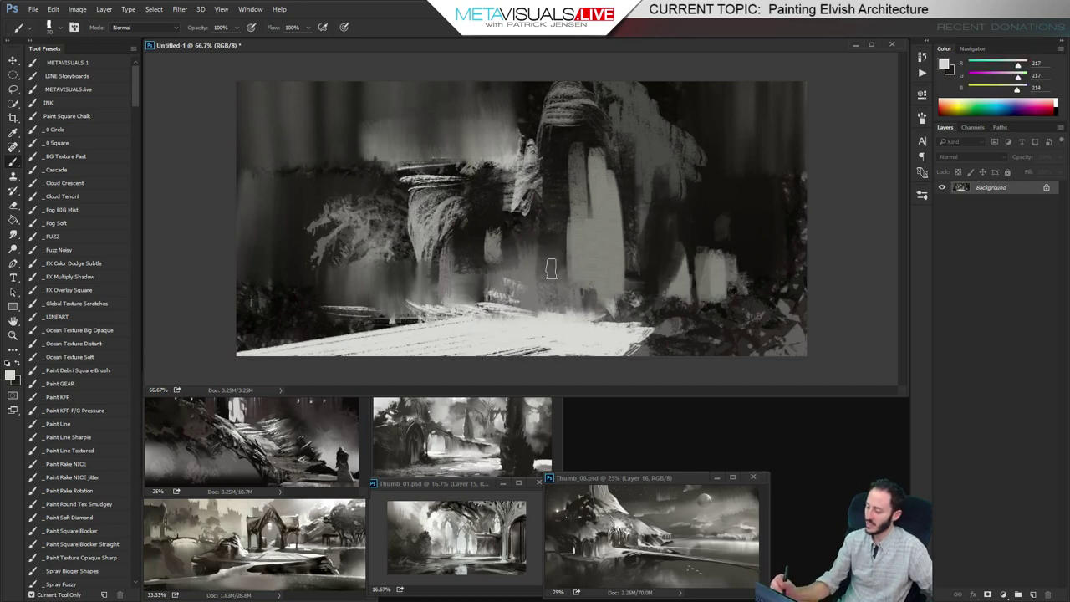
left_click_drag(551, 265, 541, 306)
left_click_drag(535, 288, 534, 308)
left_click(541, 252, "alt")
left_click_drag(545, 239, 547, 298)
left_click_drag(547, 219, 551, 296)
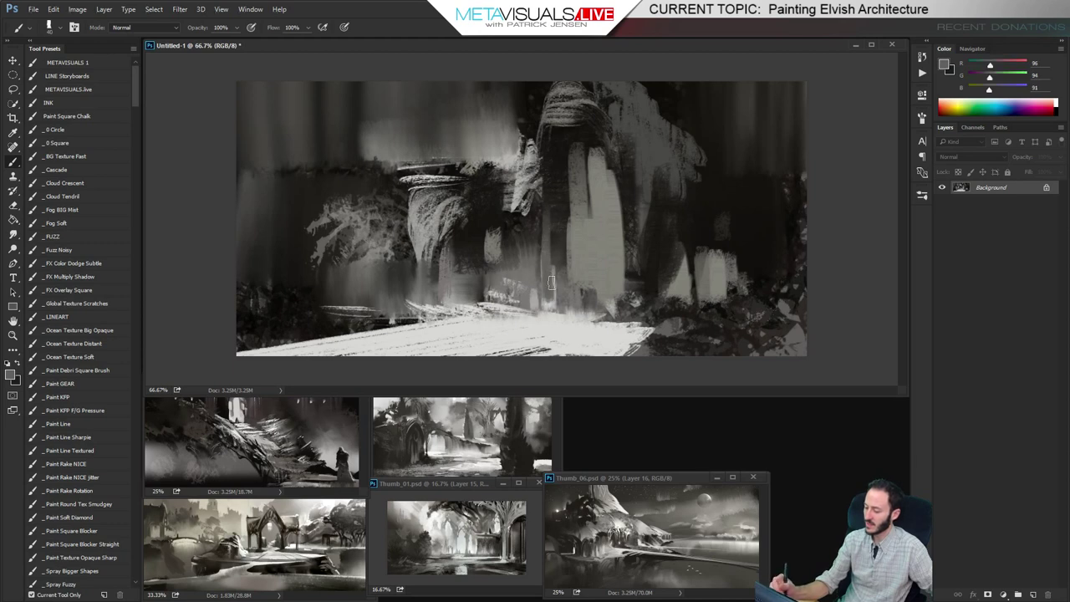
Paint curved light-grey strokes forming a pointed arch around the opening, with a smaller brush for the finer strokes
mouse_move(557, 199)
left_mouse_down()
mouse_move(558, 299)
mouse_move(551, 138)
mouse_move(545, 180)
mouse_move(587, 109)
left_mouse_up()
left_click(564, 207, "alt")
left_click(537, 154, "alt")
key("bracketleft")
key("bracketleft")
mouse_move(554, 163)
left_mouse_down()
mouse_move(605, 102)
mouse_move(617, 123)
mouse_move(591, 156)
left_mouse_up()
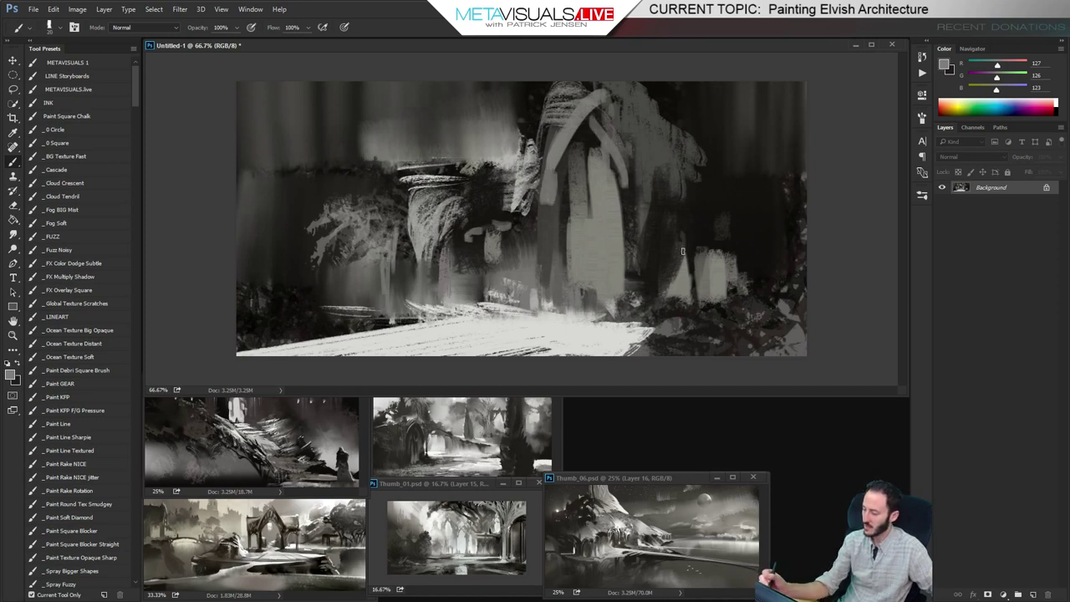
Paint a small light-grey patch beside the far-right opening and sample a mid-grey for the structure around it
left_click_drag(742, 241, 758, 241)
left_click(656, 305, "alt")
left_click(658, 326, "alt")
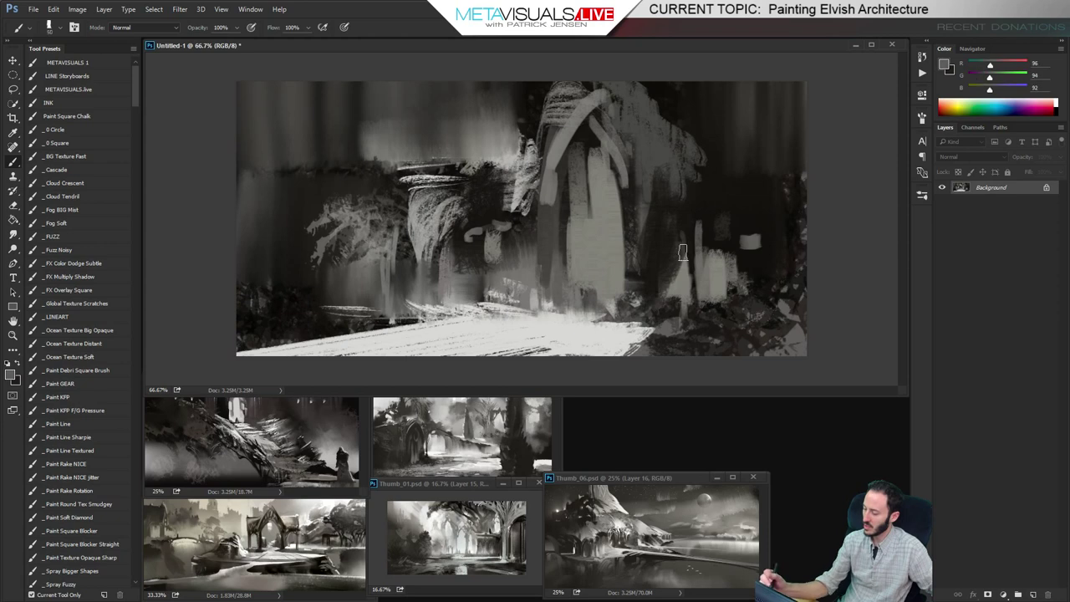
Sample a dark grey and block in a dark stepped mass over the bright backdrop between the left column and the arch
left_click(699, 221, "alt")
key("bracketright")
key("bracketright")
key("bracketright")
left_click(471, 182, "alt")
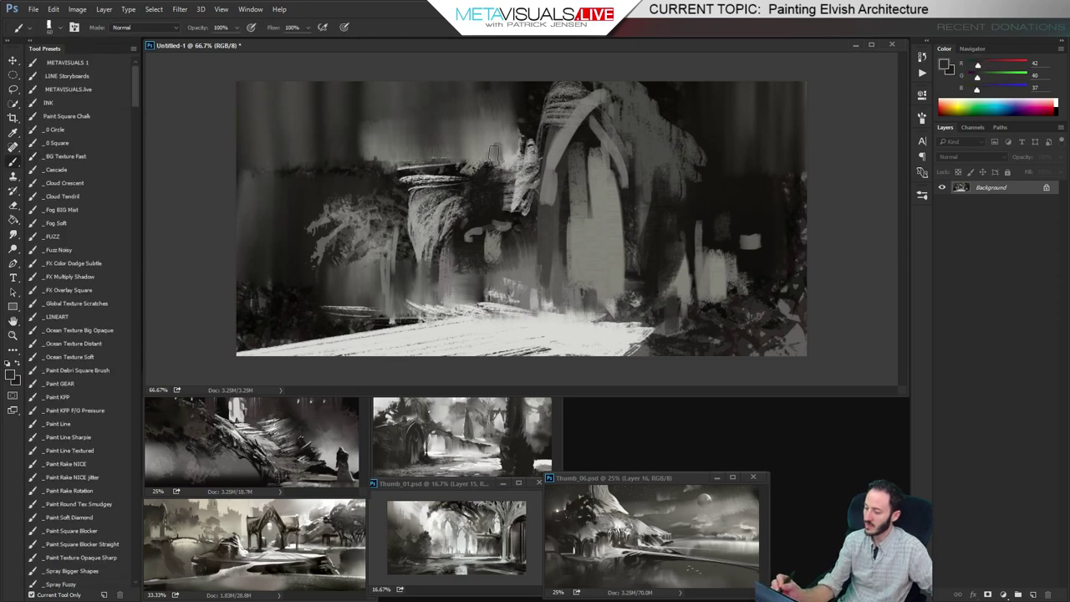
mouse_move(480, 159)
left_mouse_down()
mouse_move(508, 153)
mouse_move(507, 167)
left_mouse_up()
key("bracketright")
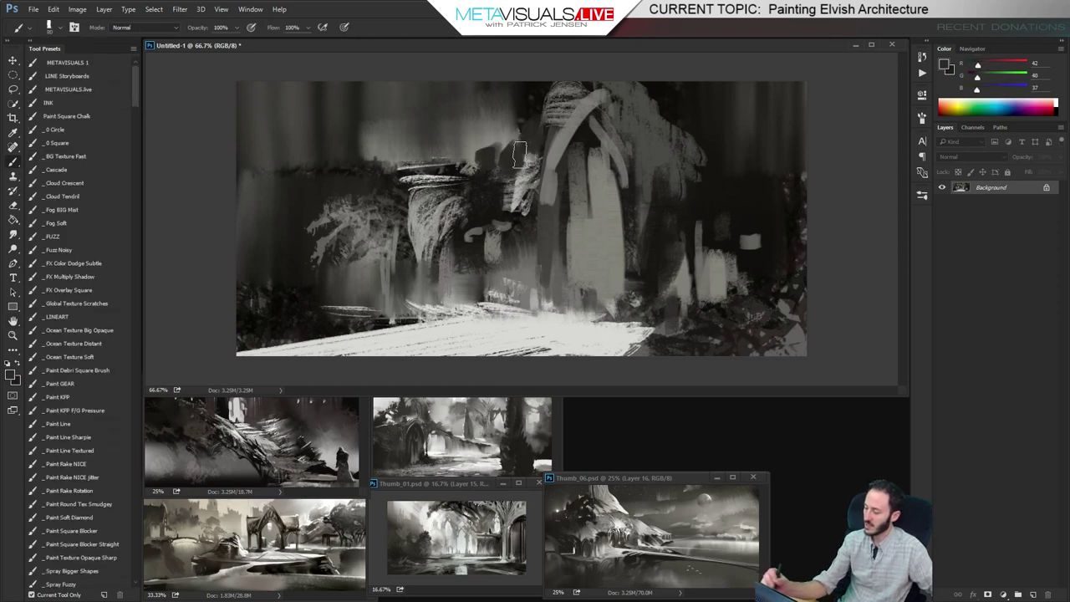
Sample a dark grey and paint blocky distant shapes across the lower part of the arch opening
left_click(572, 301, "alt")
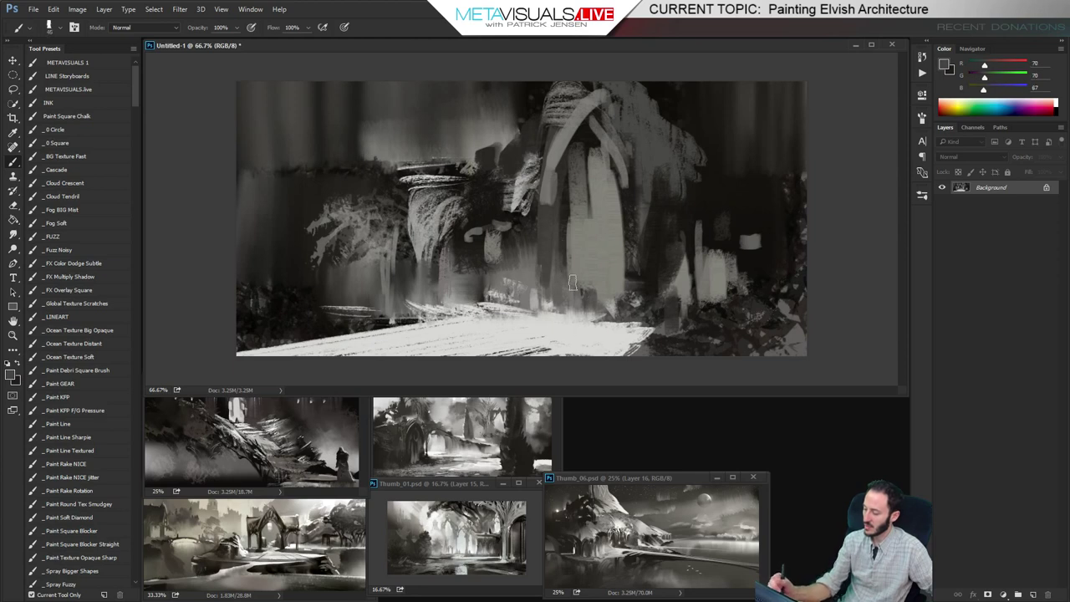
mouse_move(598, 287)
left_mouse_down()
mouse_move(615, 294)
mouse_move(618, 279)
left_mouse_up()
mouse_move(617, 226)
left_mouse_down()
mouse_move(585, 255)
mouse_move(576, 247)
mouse_move(597, 260)
left_mouse_up()
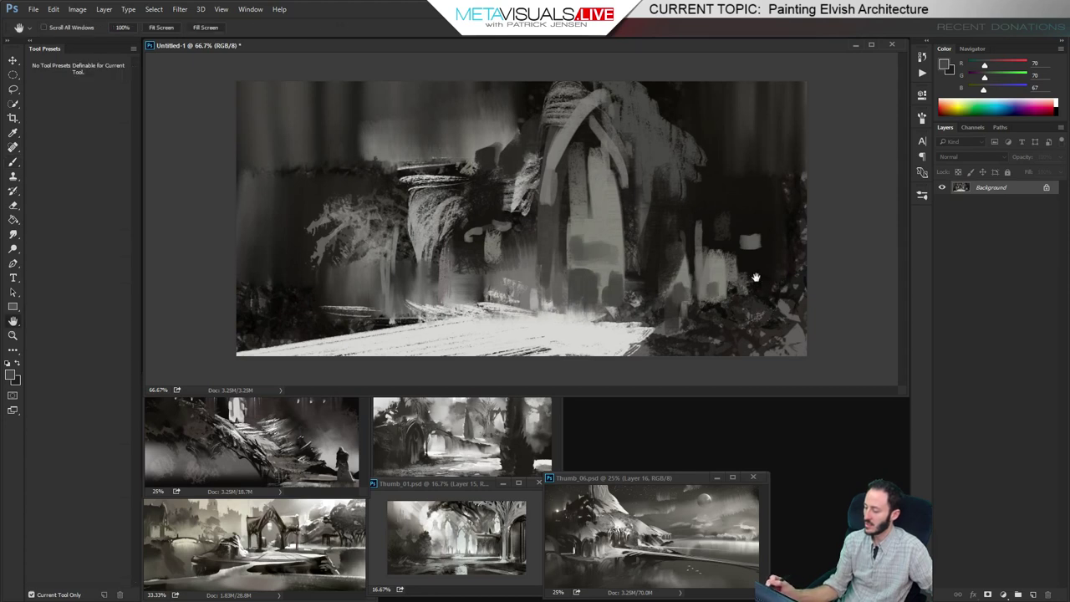
Sample the bright ground tone, undo the trial strokes inside the arch opening, and reduce the brush size
left_click(586, 309, "alt")
key("ctrl+alt+z")
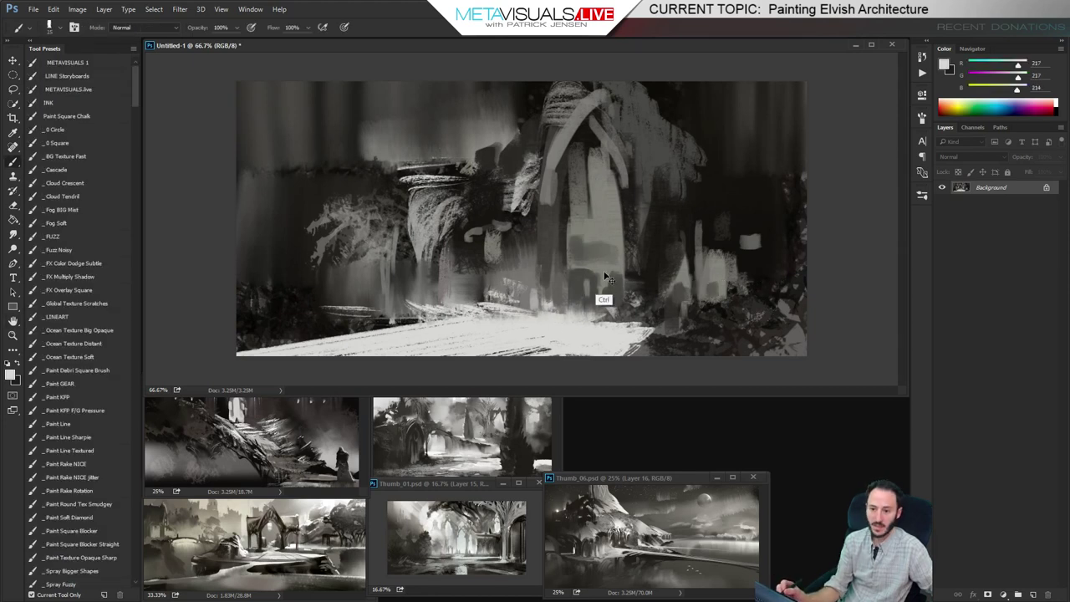
key("ctrl+alt+z")
key("space")
key("bracketleft")
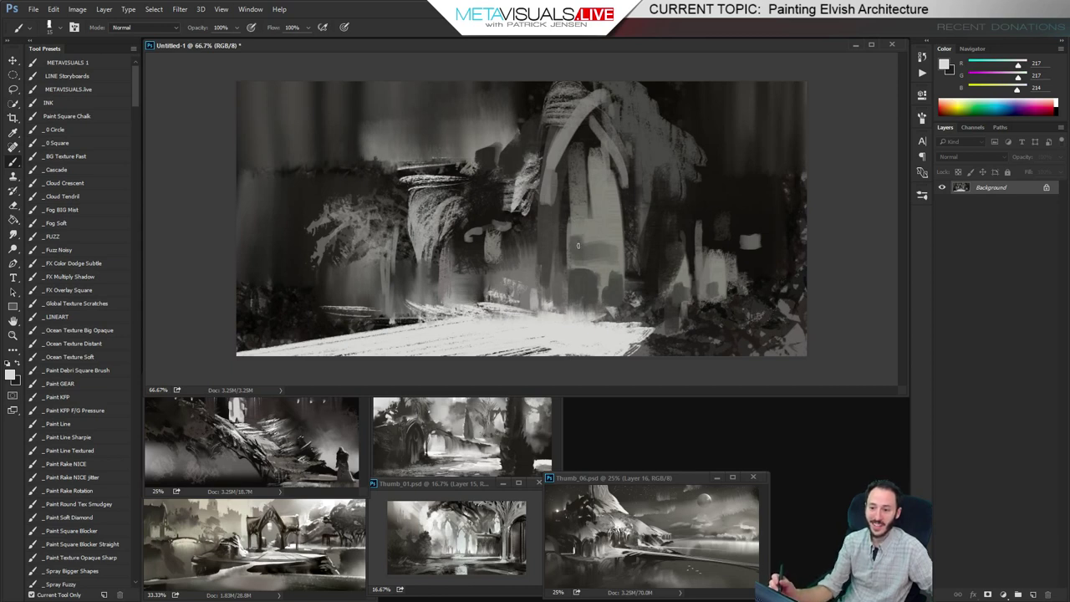
Flatten the brush tip to 8% roundness in the brush tip shape settings
left_click(922, 118)
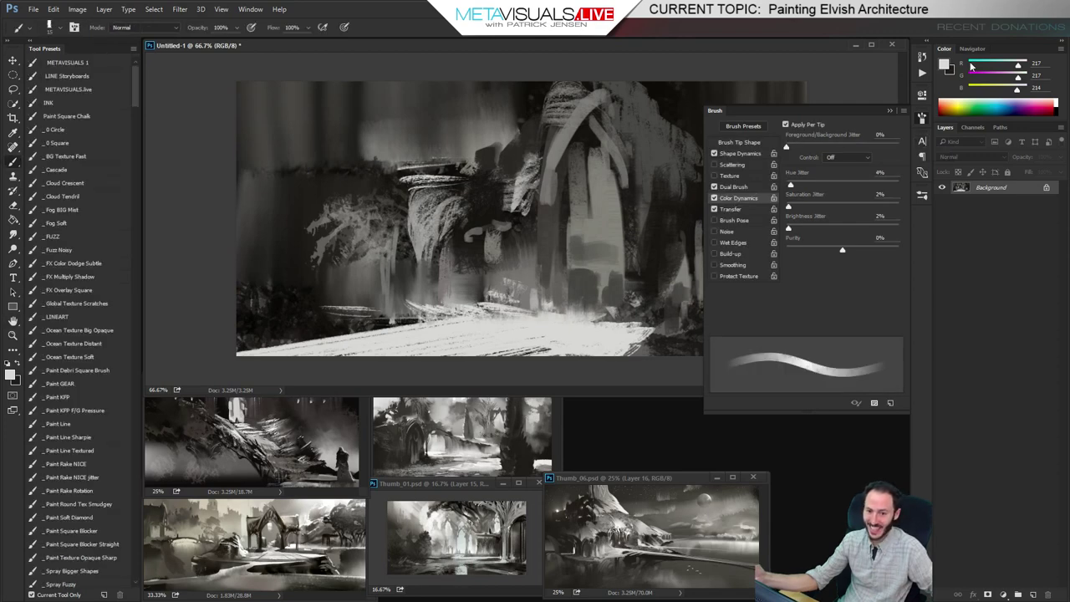
left_click(922, 119)
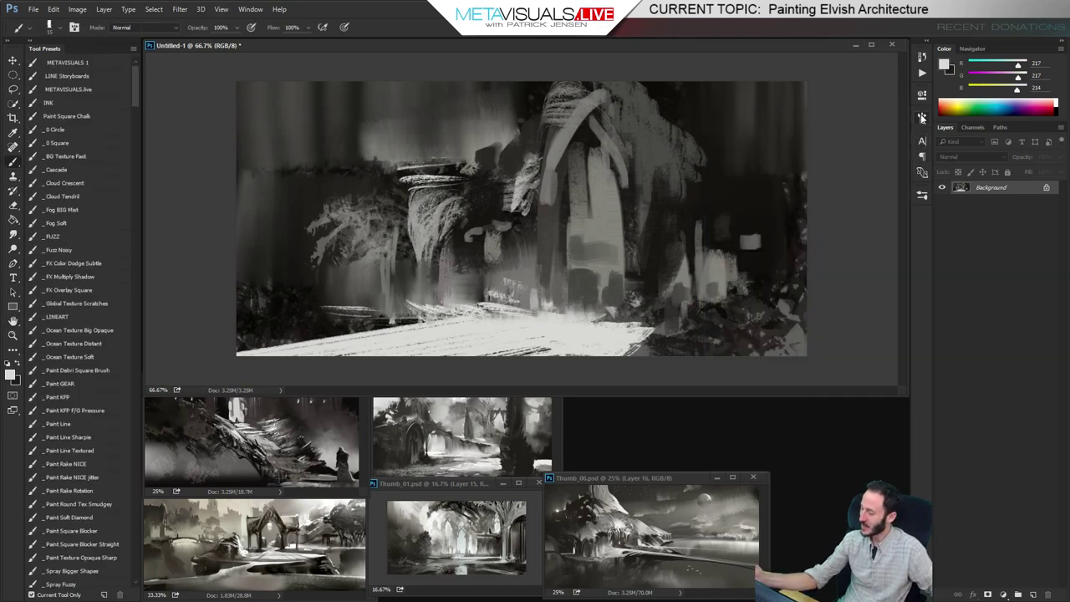
left_click(921, 118)
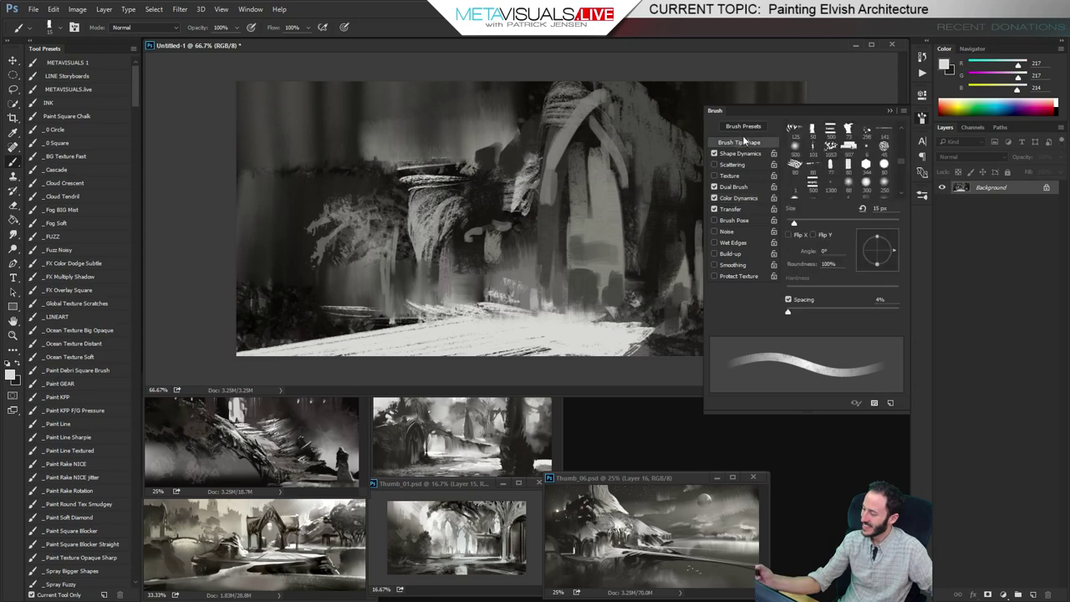
left_click_drag(879, 243, 876, 252)
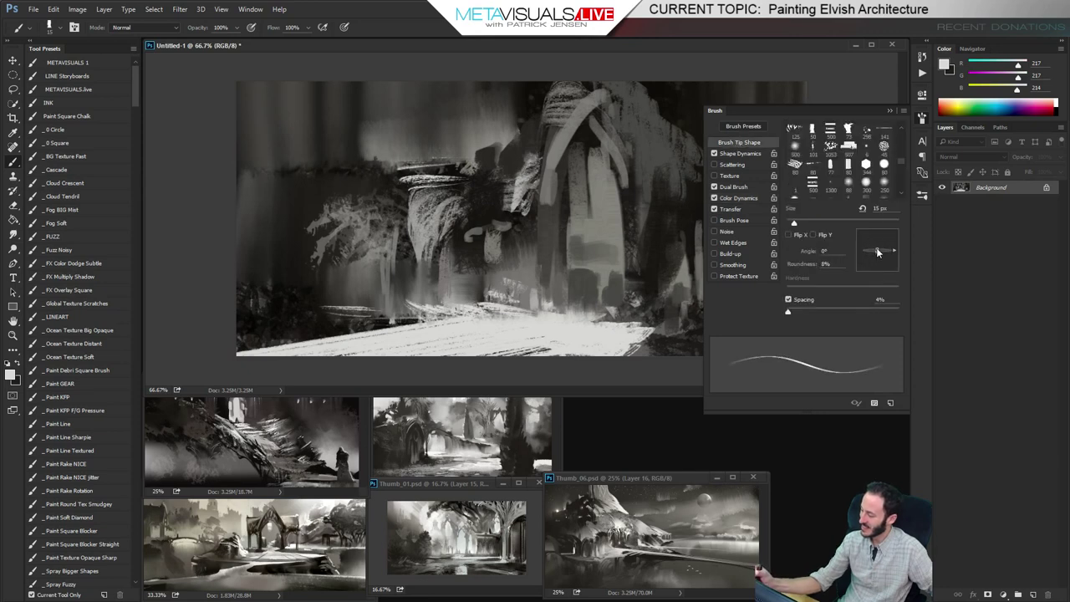
left_click(922, 119)
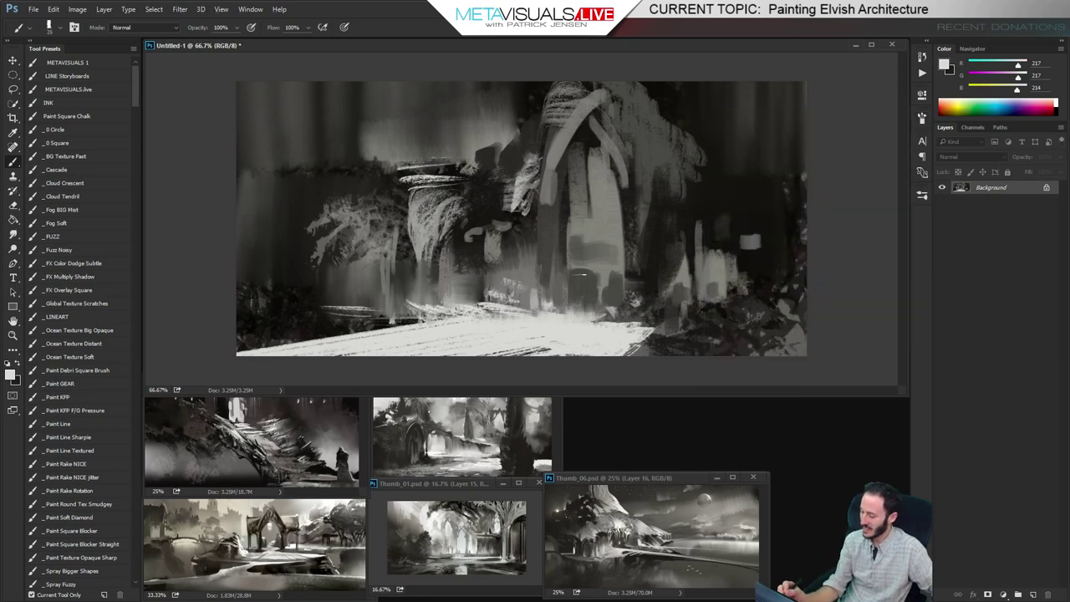
Paint bright horizontal accents across the distant blocks and a light glow inside the arch opening
key("]")
left_click_drag(575, 281, 589, 280)
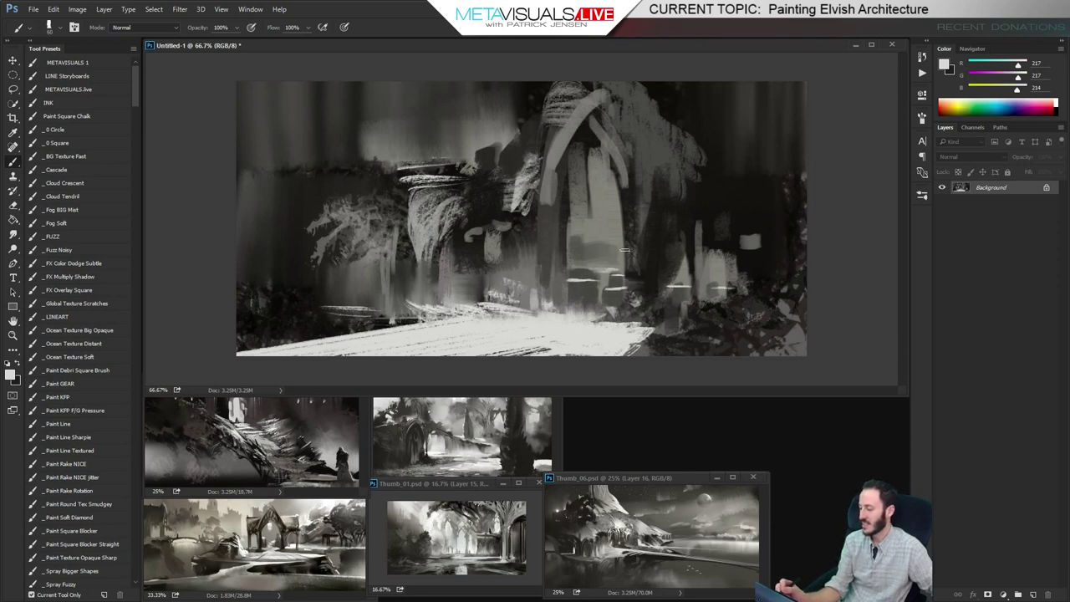
mouse_move(594, 219)
left_mouse_down()
mouse_move(603, 239)
mouse_move(605, 218)
mouse_move(589, 234)
mouse_move(597, 229)
left_mouse_up()
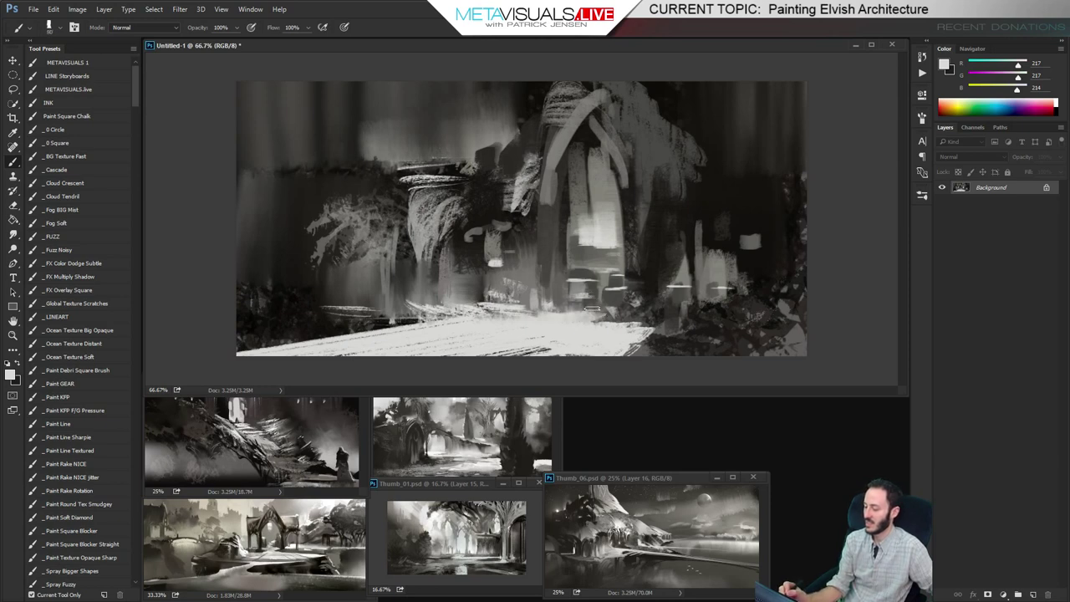
left_click(593, 270, "alt")
mouse_move(591, 289)
left_mouse_down()
mouse_move(582, 297)
mouse_move(613, 297)
left_mouse_up()
left_click(604, 244, "alt")
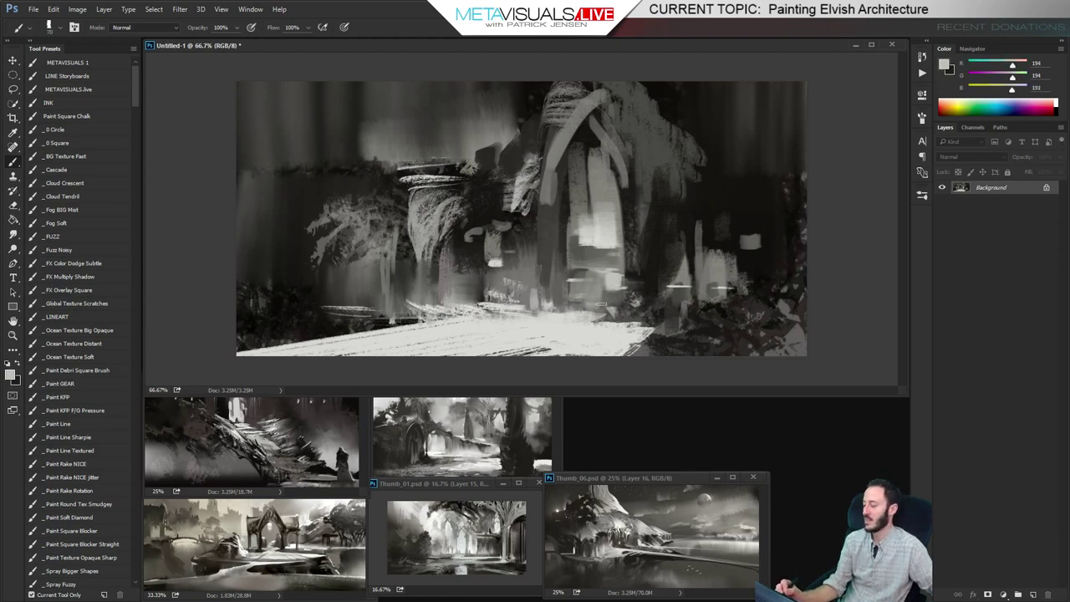
Paint a sloping dark-grey roof edge, a broad flat capital and a thick dark column to the right of the arch
left_click(698, 128, "alt")
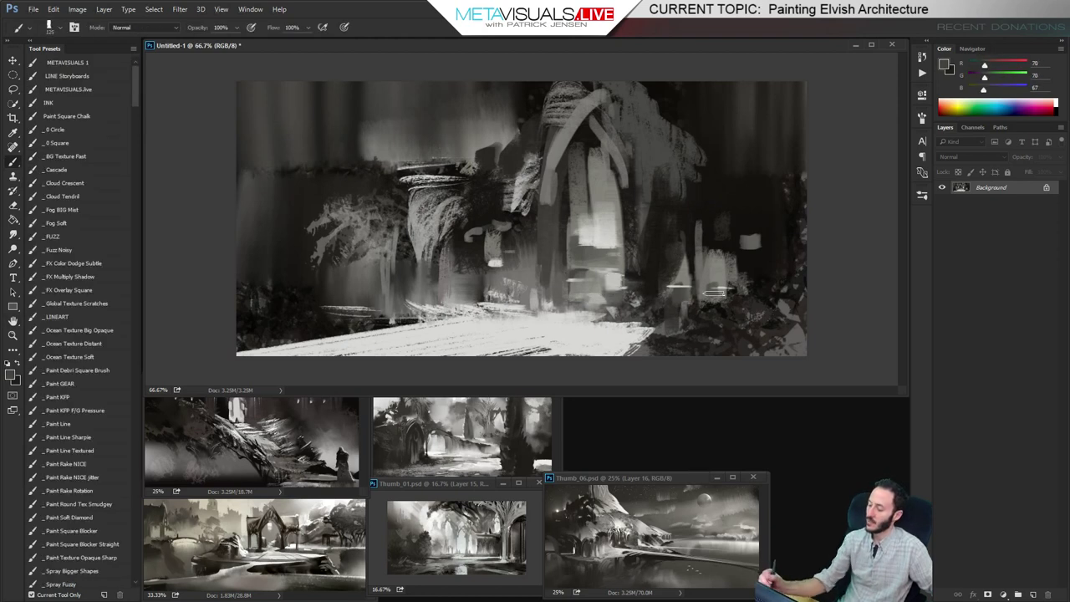
key("bracketright")
mouse_move(720, 192)
left_mouse_down()
mouse_move(699, 158)
mouse_move(765, 173)
mouse_move(748, 189)
left_mouse_up()
mouse_move(694, 254)
left_mouse_down()
mouse_move(697, 209)
mouse_move(694, 316)
left_mouse_up()
left_click(721, 223, "alt")
key("bracketleft")
key("bracketleft")
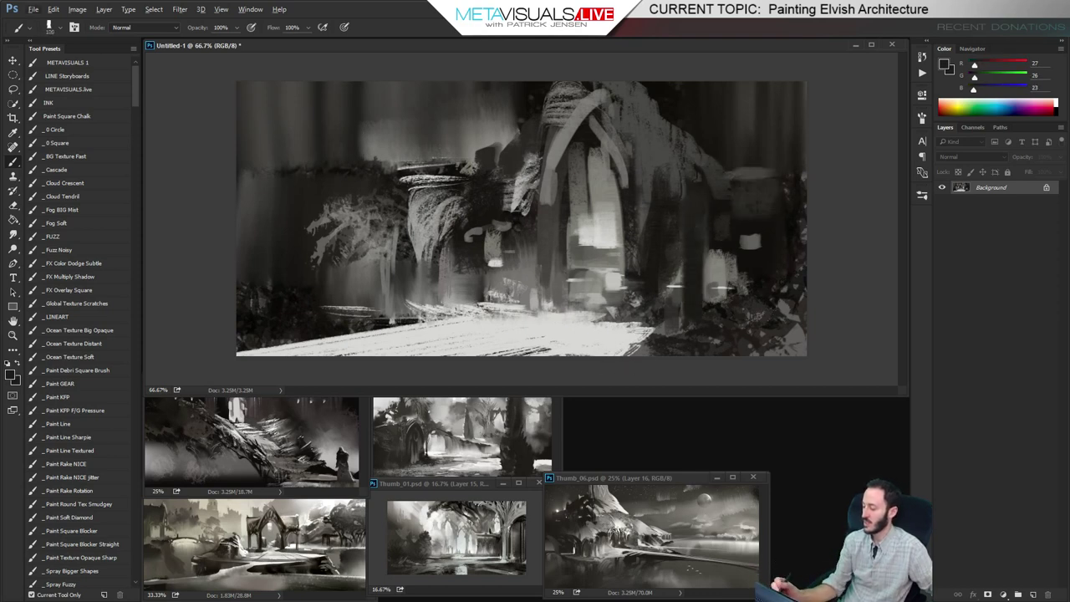
Sample the bright ground tone and paint light horizontal strokes at the right column's base, smudging them sideways
left_click(667, 323, "alt")
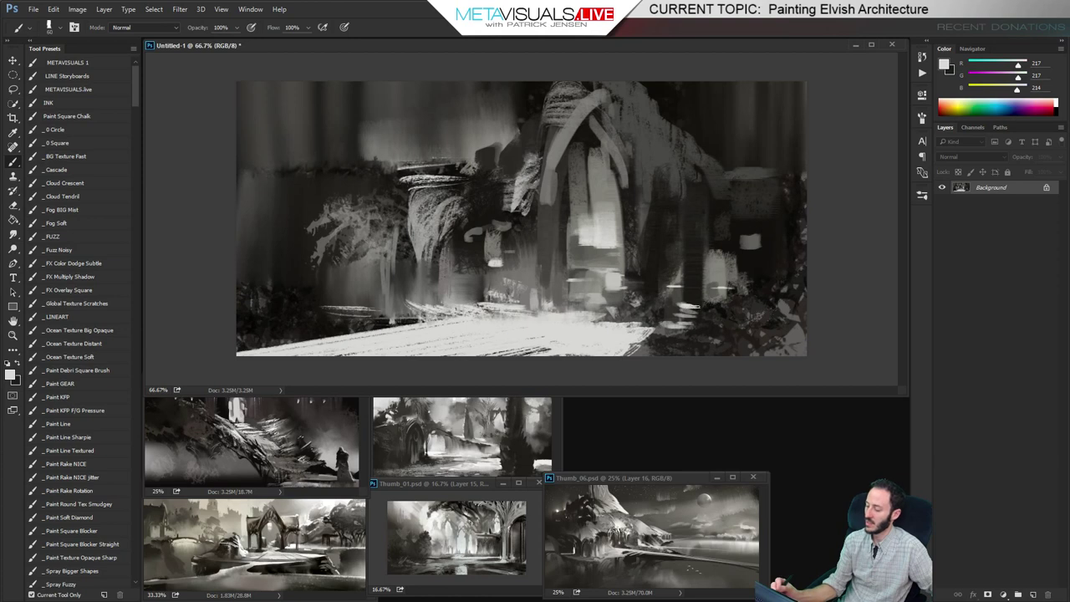
key("r")
mouse_move(692, 307)
left_mouse_down()
mouse_move(704, 307)
mouse_move(668, 326)
mouse_move(660, 307)
left_mouse_up()
key("h")
key("b")
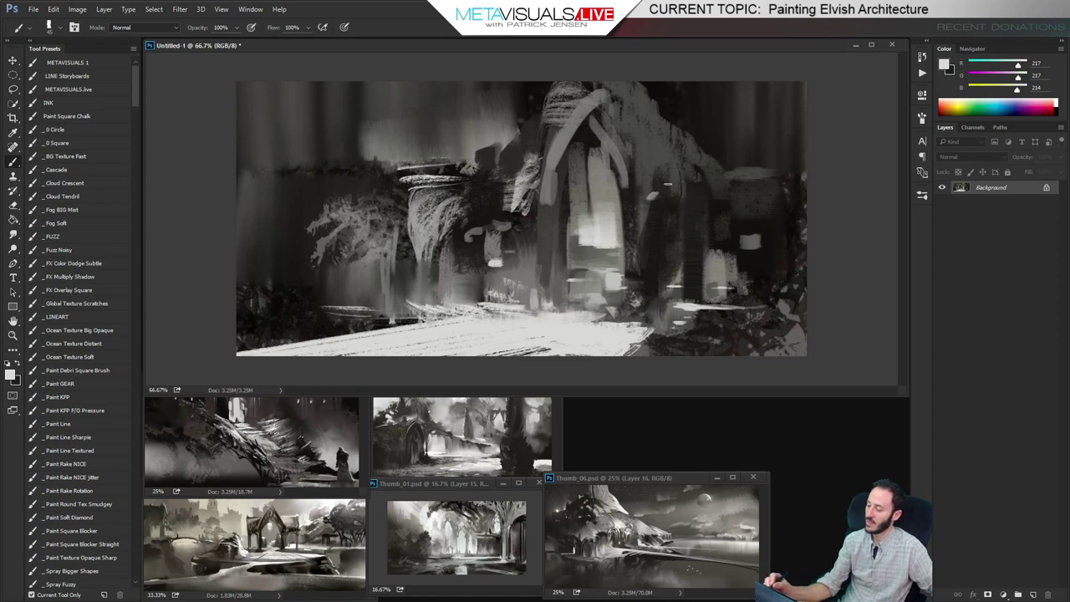
Paint a bright highlight along the arch's left outer curve and dark strokes around the inner edge of its opening
mouse_move(555, 149)
left_mouse_down()
mouse_move(596, 94)
mouse_move(590, 112)
left_mouse_up()
mouse_move(553, 201)
left_mouse_down()
mouse_move(595, 147)
mouse_move(593, 157)
mouse_move(551, 197)
mouse_move(597, 145)
mouse_move(551, 205)
mouse_move(591, 115)
mouse_move(551, 176)
left_mouse_up()
left_click(587, 137, "alt")
key("]")
mouse_move(602, 152)
left_mouse_down()
mouse_move(625, 182)
mouse_move(607, 144)
mouse_move(618, 138)
left_mouse_up()
left_click(572, 179, "alt")
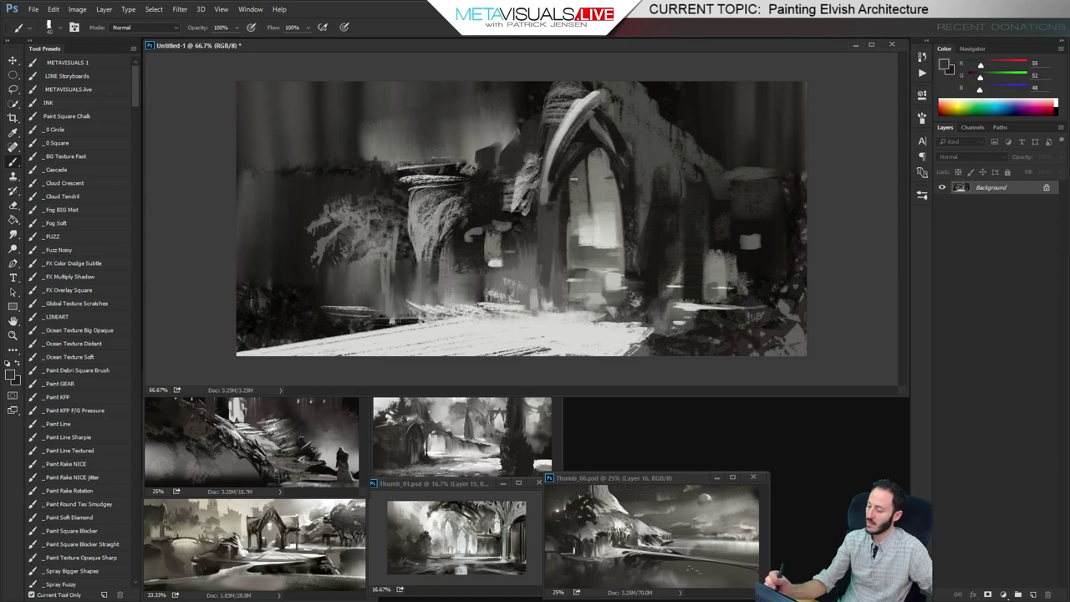
left_click(578, 206, "alt")
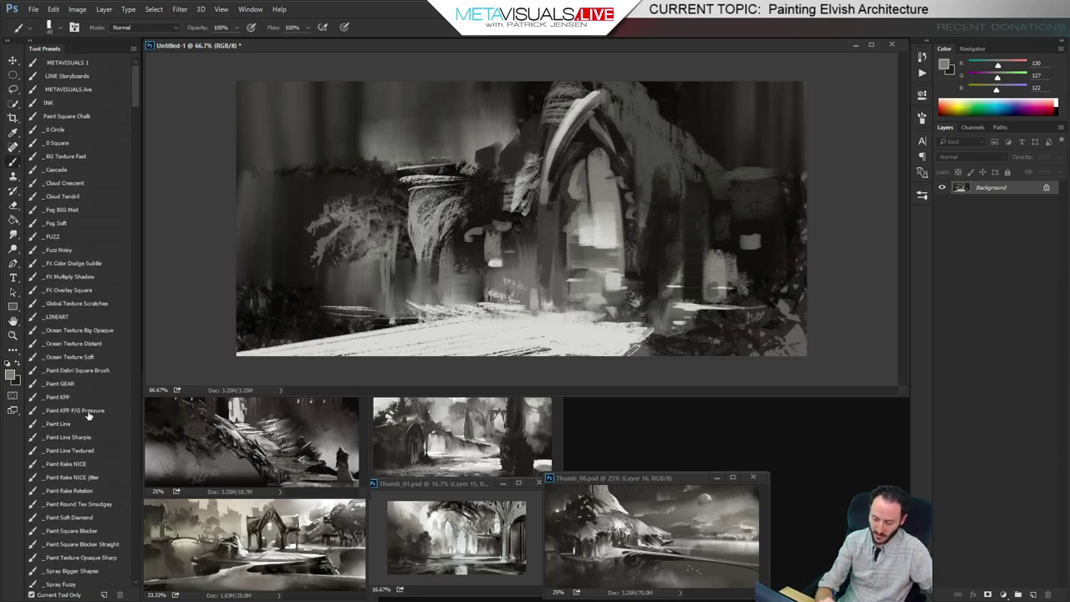
Select the Paint Debri Square Brush, sample the arch's light tone and paint textured light strokes beside the arch's peak
left_click(97, 368)
key("space")
key("b")
left_click(570, 117, "alt")
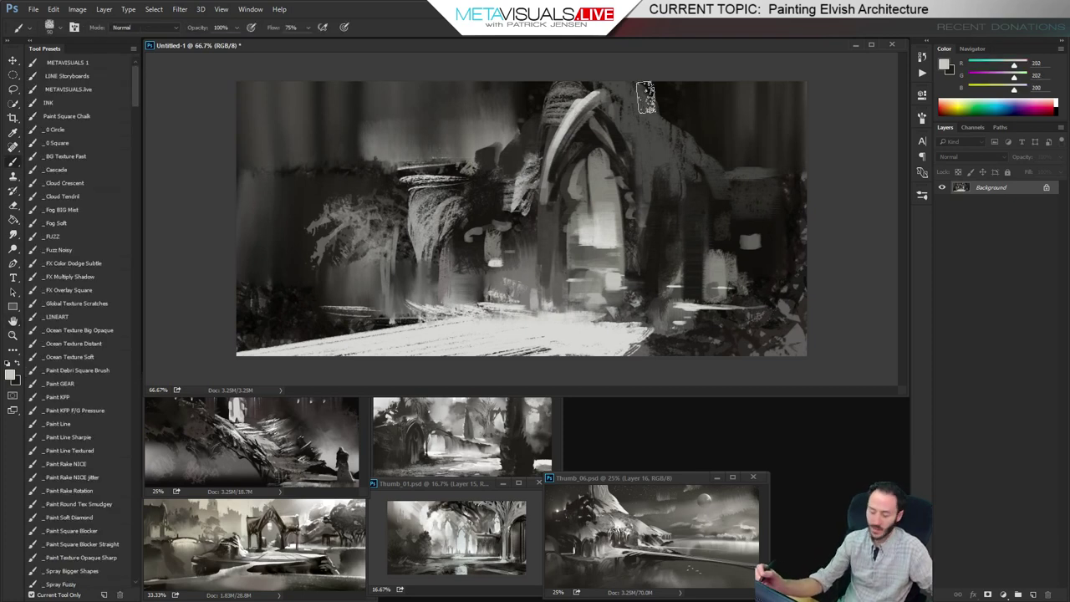
key("w")
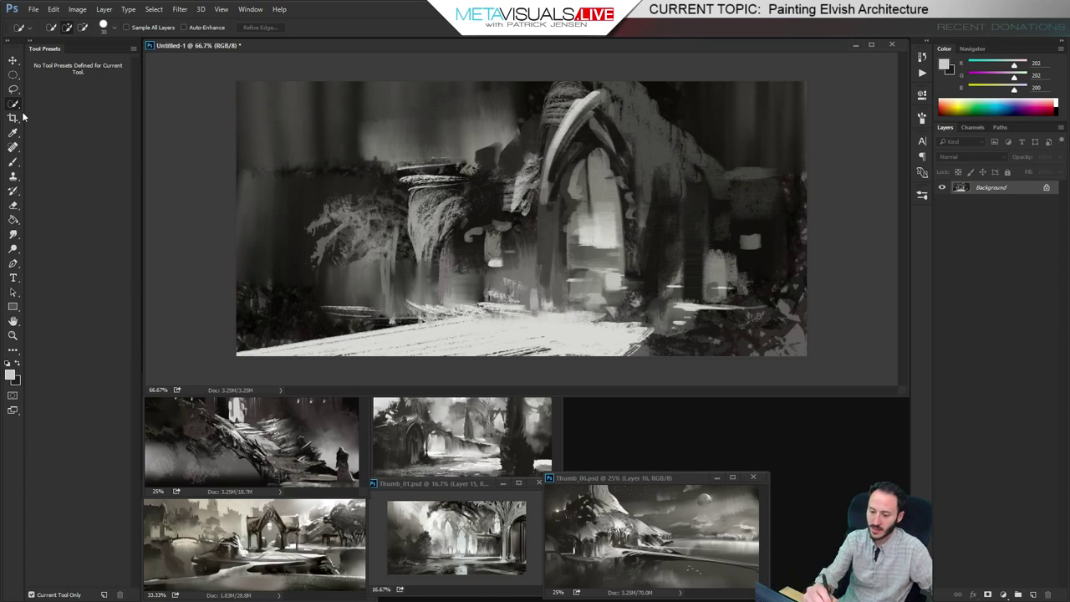
key("b")
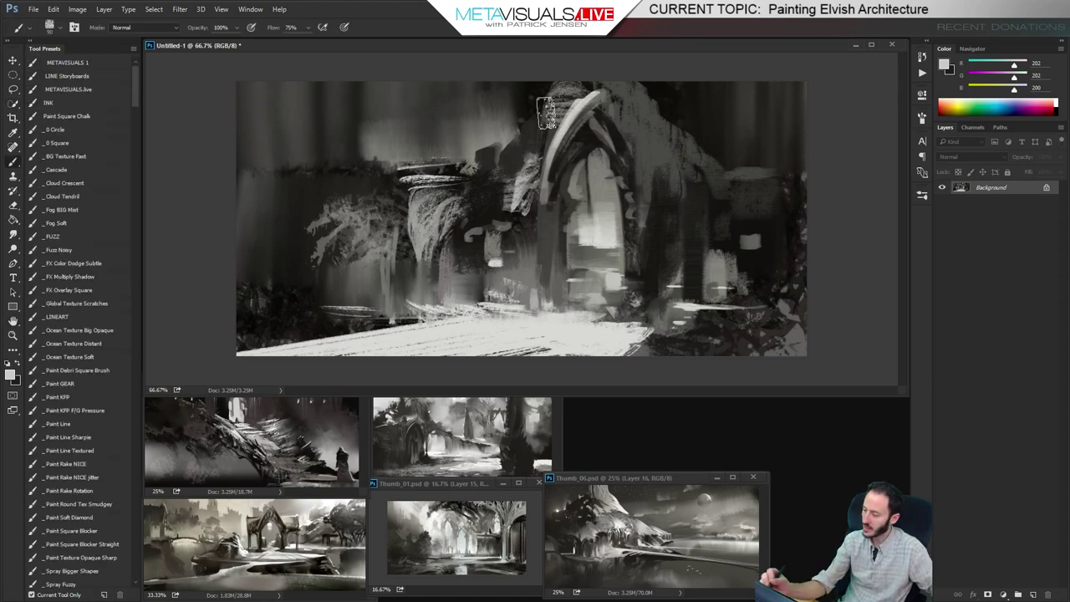
left_click_drag(648, 121, 611, 83)
Smudge the light strokes beside the arch outward across the dark roofline and sky to its right
key("r")
mouse_move(640, 130)
left_mouse_down()
mouse_move(610, 104)
mouse_move(696, 149)
mouse_move(703, 124)
mouse_move(680, 157)
mouse_move(706, 152)
mouse_move(682, 125)
mouse_move(726, 144)
mouse_move(763, 137)
left_mouse_up()
key("space")
key("b")
key("r")
key("b")
key("r")
mouse_move(771, 96)
left_mouse_down()
mouse_move(704, 123)
mouse_move(781, 129)
mouse_move(739, 140)
left_mouse_up()
Sample a mid-grey and paint a broad cloud shape in the sky left of the arch's peak, softening its edge
key("b")
left_click(741, 140, "alt")
mouse_move(504, 117)
left_mouse_down()
mouse_move(499, 99)
mouse_move(515, 113)
mouse_move(519, 83)
mouse_move(490, 107)
mouse_move(501, 117)
mouse_move(539, 84)
mouse_move(536, 94)
left_mouse_up()
key("r")
key("b")
left_click(493, 108, "alt")
key("space")
key("space")
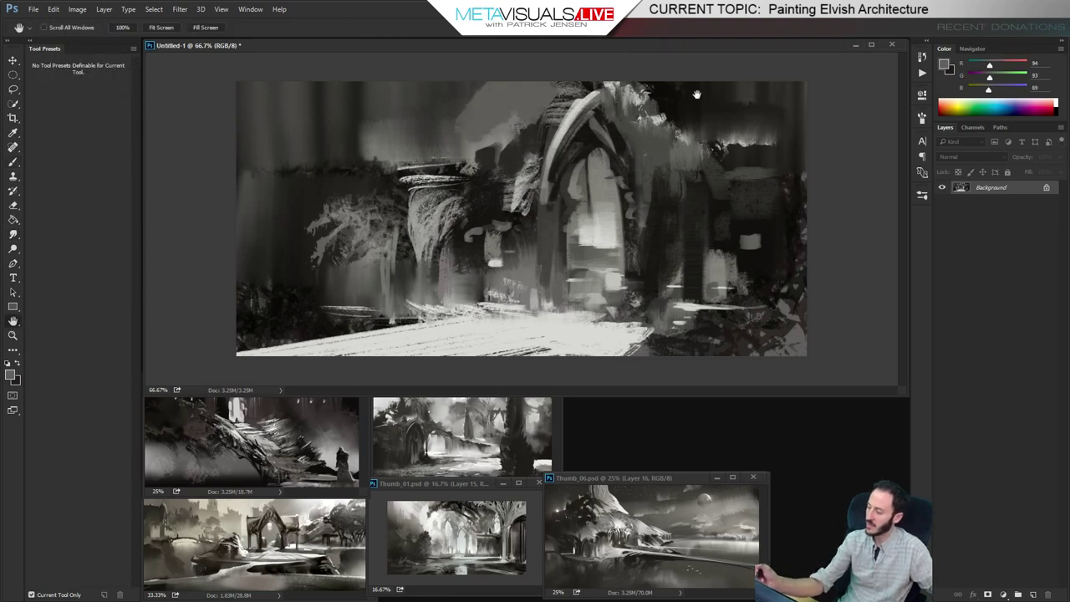
key("space")
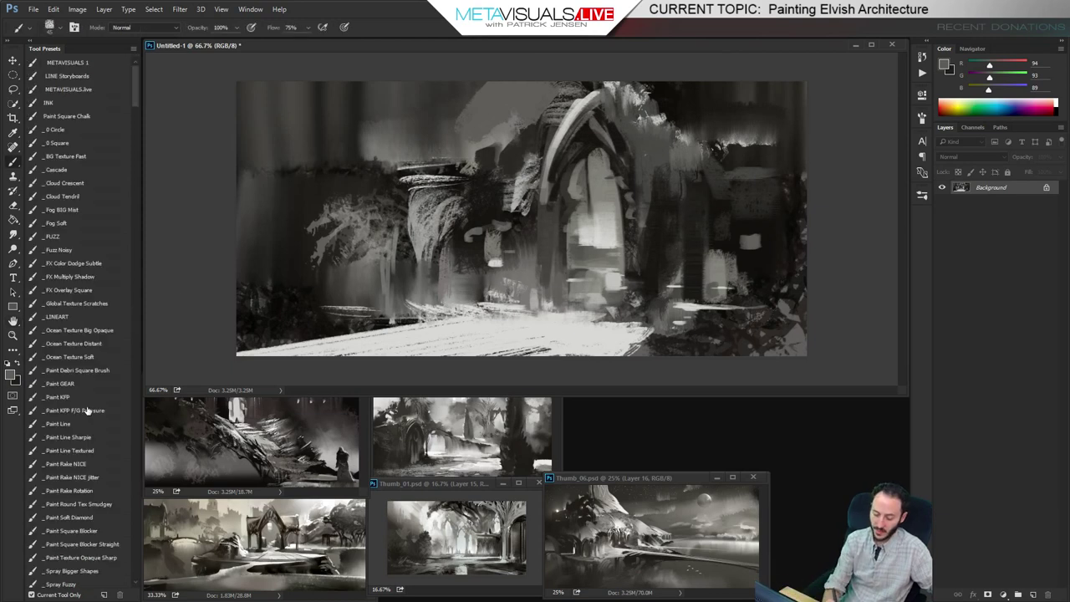
With the textured F/G Pressure paint brush, add grey clouds above the left trees and light texture at the left column's base
left_click(87, 409)
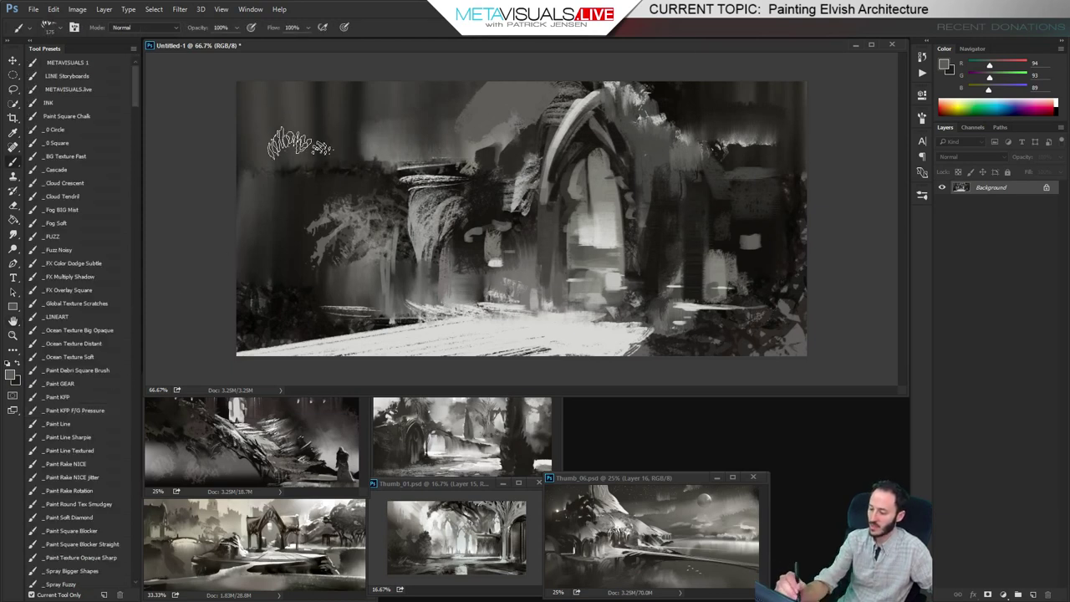
mouse_move(300, 144)
left_mouse_down()
mouse_move(340, 146)
mouse_move(332, 139)
mouse_move(364, 131)
mouse_move(324, 141)
mouse_move(302, 116)
mouse_move(365, 134)
left_mouse_up()
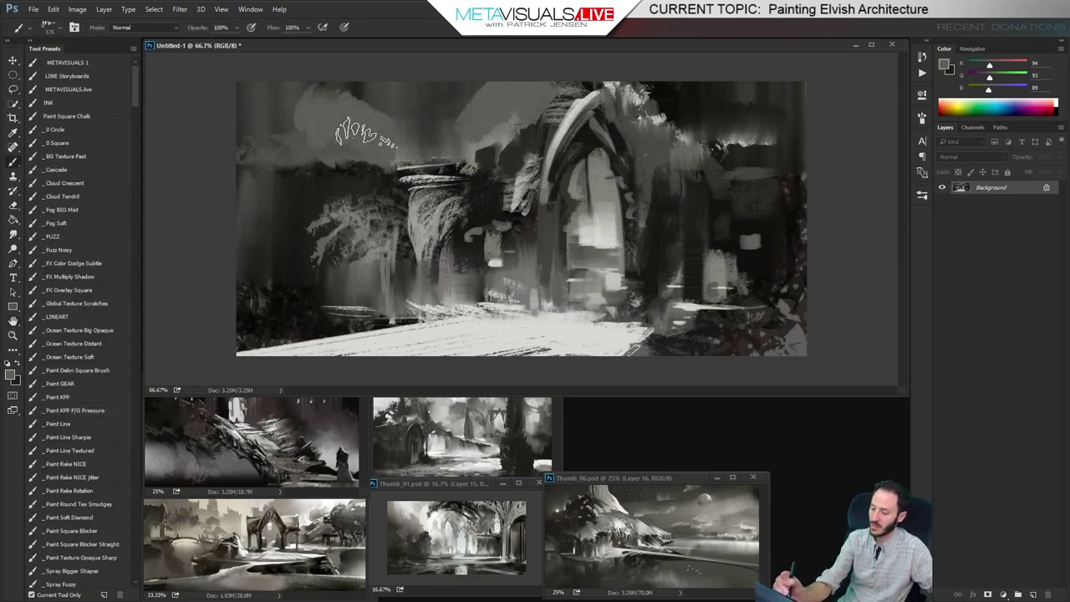
left_click(575, 186, "alt")
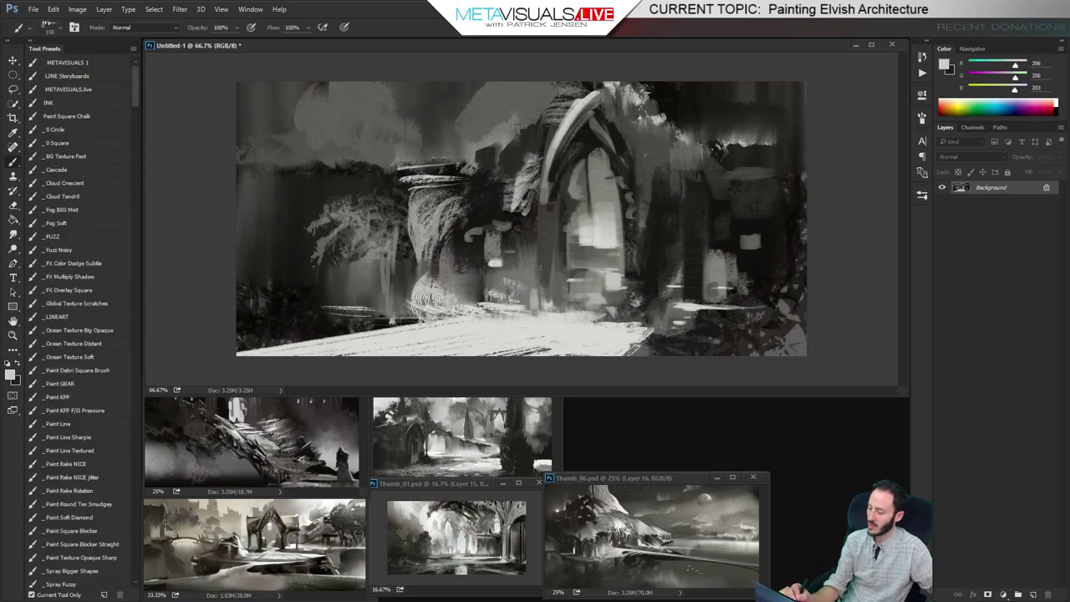
Sample a near-black tone, set the brush mode to Multiply and darken the left column and the column right of the arch
left_click(471, 199, "alt")
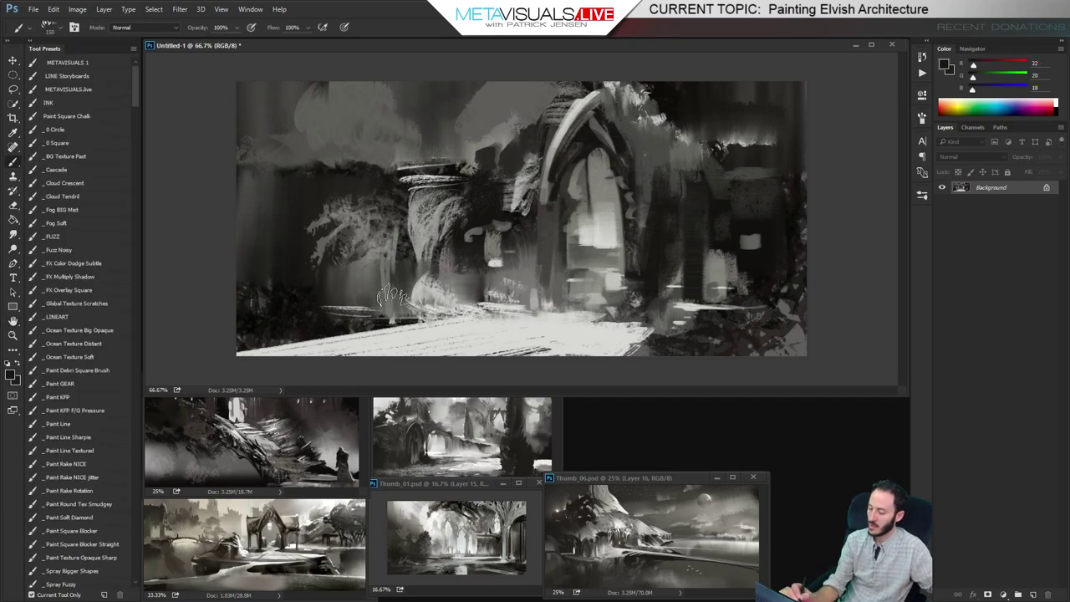
left_click(146, 27)
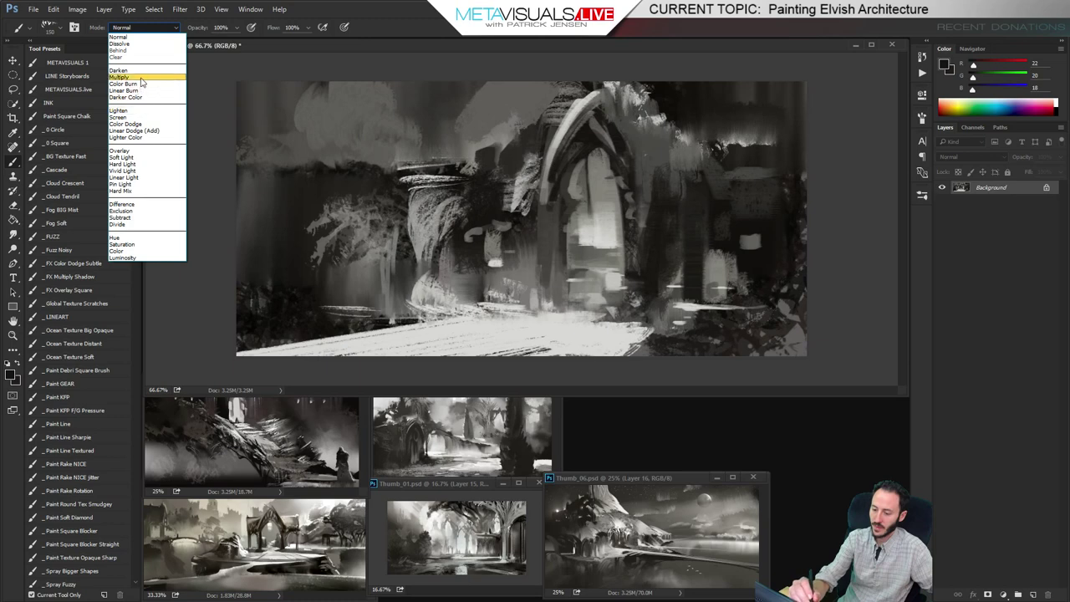
left_click(142, 78)
mouse_move(367, 280)
left_mouse_down()
mouse_move(461, 290)
mouse_move(399, 297)
mouse_move(431, 269)
mouse_move(391, 263)
mouse_move(449, 201)
mouse_move(432, 188)
mouse_move(396, 280)
mouse_move(399, 206)
left_mouse_up()
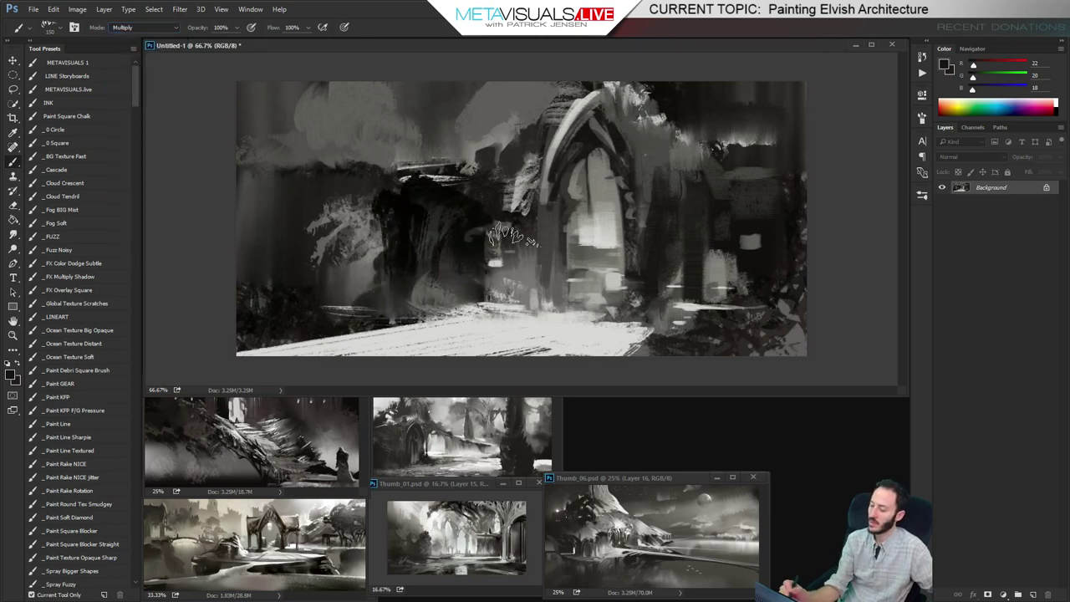
mouse_move(558, 248)
left_mouse_down()
mouse_move(657, 288)
mouse_move(687, 224)
mouse_move(699, 248)
mouse_move(697, 203)
left_mouse_up()
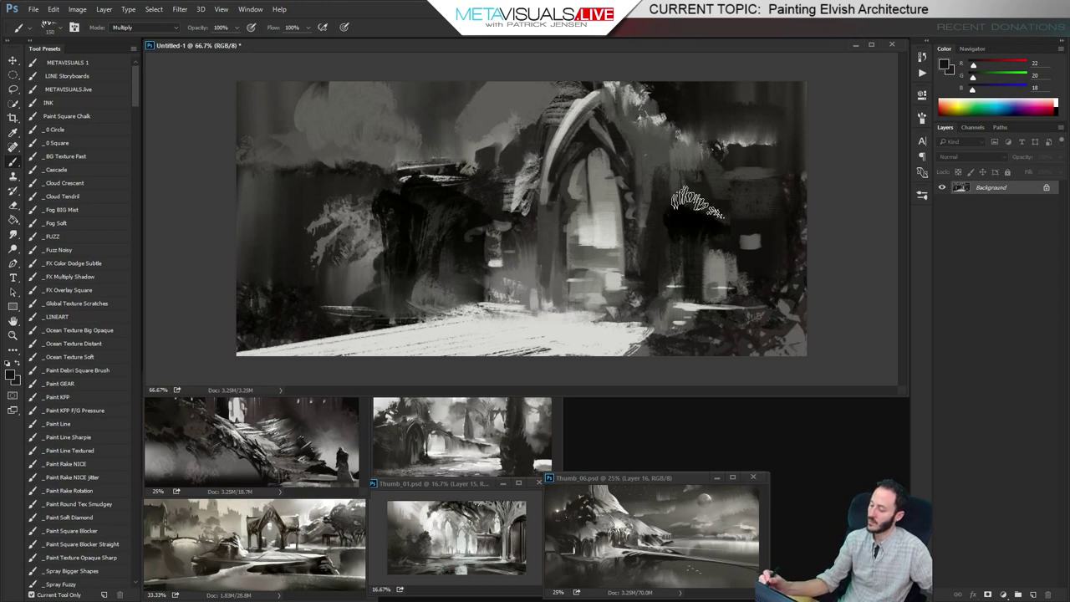
mouse_move(672, 167)
left_mouse_down()
mouse_move(681, 191)
mouse_move(677, 177)
left_mouse_up()
key("space")
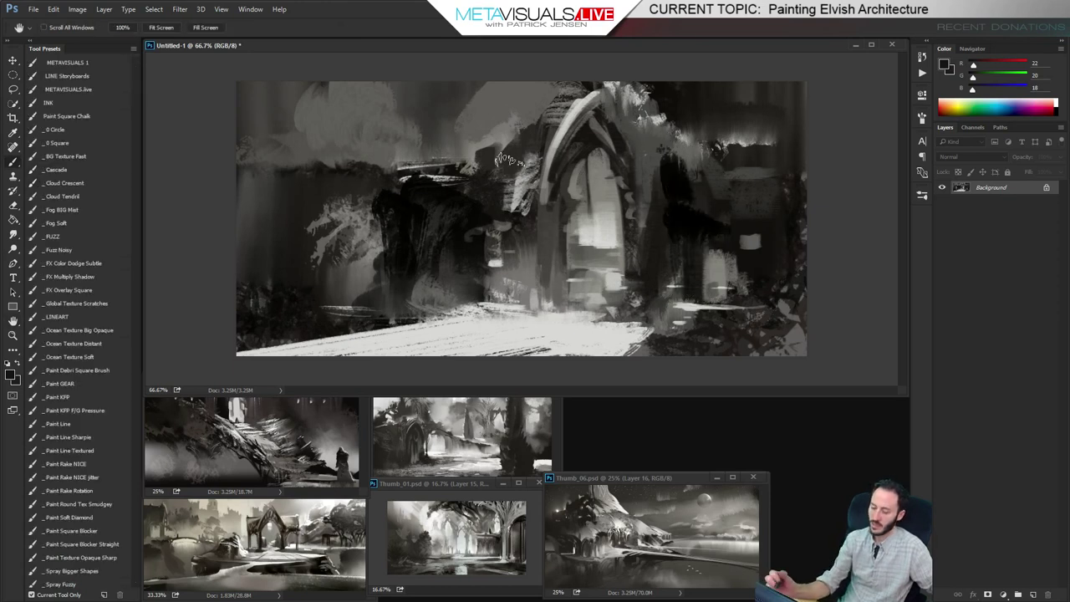
Use the Fuzz Noisy brush in Color Dodge mode with a sampled light tone to add a soft glow around the arch opening
left_click(142, 28)
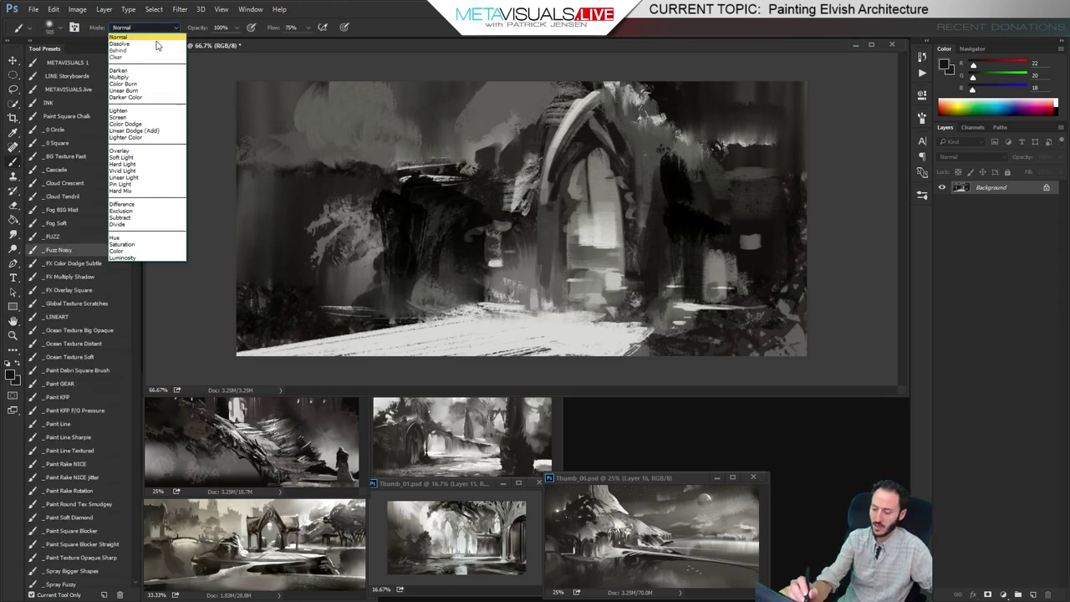
left_click(133, 124)
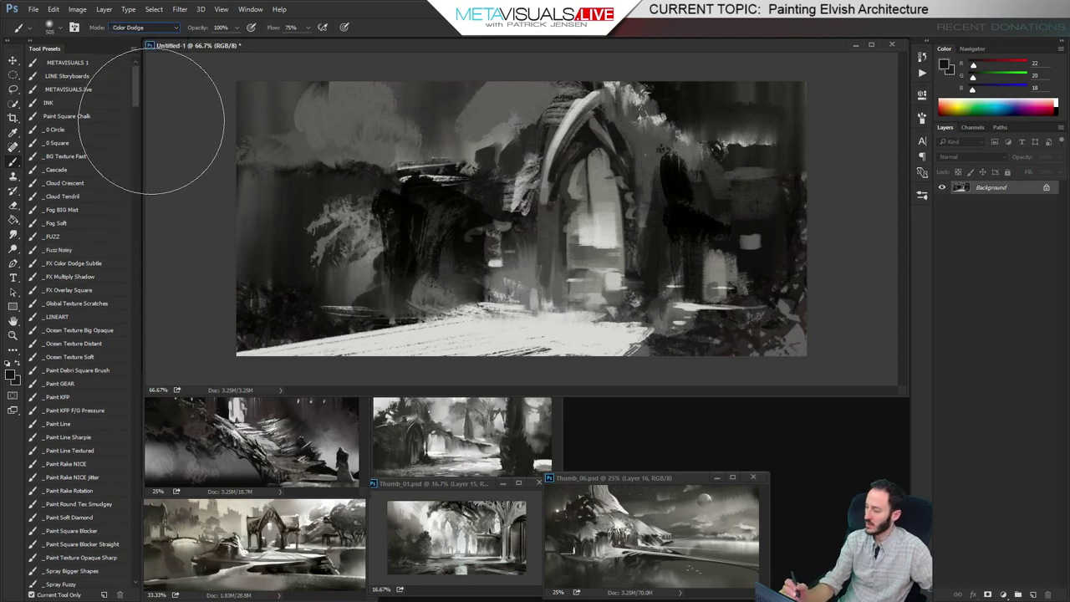
left_click(594, 224, "alt")
left_click_drag(575, 179, 559, 317)
key("ctrl+z")
key("]")
left_click_drag(553, 276, 555, 254)
key("[")
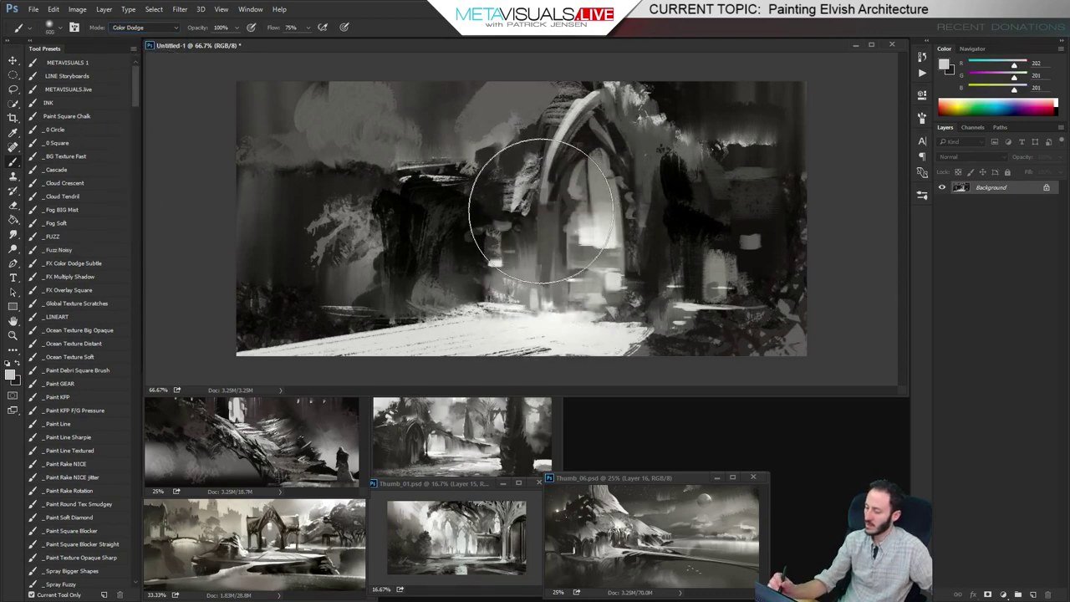
Set the brush mode to Linear Dodge (Add) and work a glow across the arch opening, undoing the last stroke
left_click(142, 28)
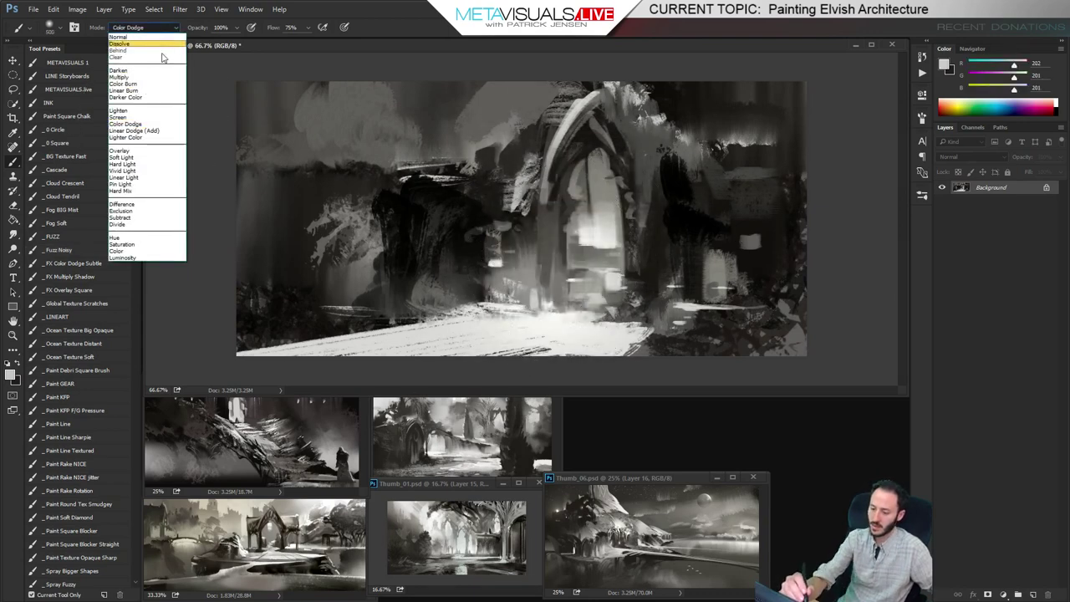
left_click(145, 131)
mouse_move(539, 227)
left_mouse_down()
mouse_move(539, 280)
mouse_move(554, 250)
mouse_move(556, 261)
mouse_move(560, 187)
mouse_move(612, 160)
left_mouse_up()
key("ctrl+z")
key("]")
key("]")
Reduce the brush size and add small Linear Dodge glow spots at the base of the right column
key("[")
key("[")
key("[")
key("[")
key("[")
mouse_move(646, 286)
left_mouse_down()
mouse_move(673, 263)
mouse_move(669, 275)
mouse_move(731, 283)
mouse_move(754, 237)
mouse_move(722, 219)
left_mouse_up()
key("ctrl+z")
key("[")
key("[")
key("[")
left_click(721, 282)
key("[")
key("[")
key("[")
left_click(728, 281)
left_click(730, 281)
Smudge the glow beside the right column upward into the darker wall
key("r")
mouse_move(720, 265)
left_mouse_down()
mouse_move(719, 209)
mouse_move(733, 201)
mouse_move(729, 249)
mouse_move(722, 235)
left_mouse_up()
key("space")
key("space")
key("b")
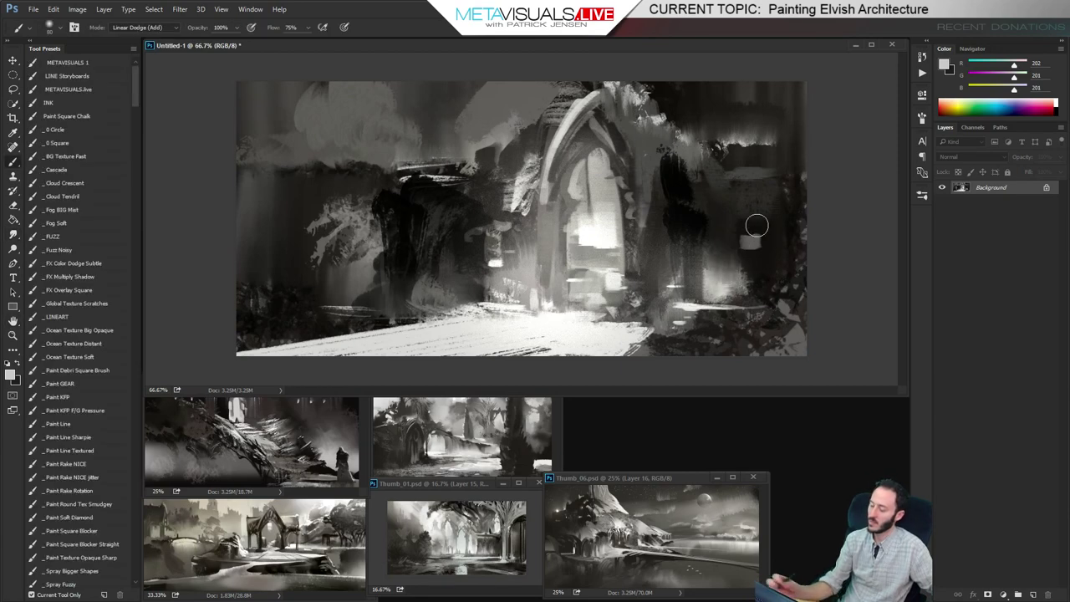
With the Paint Square Blocker Straight brush, block in a tall mid-grey tower beside the right column and a thin strip within it
left_click(97, 541)
left_click(717, 250, "alt")
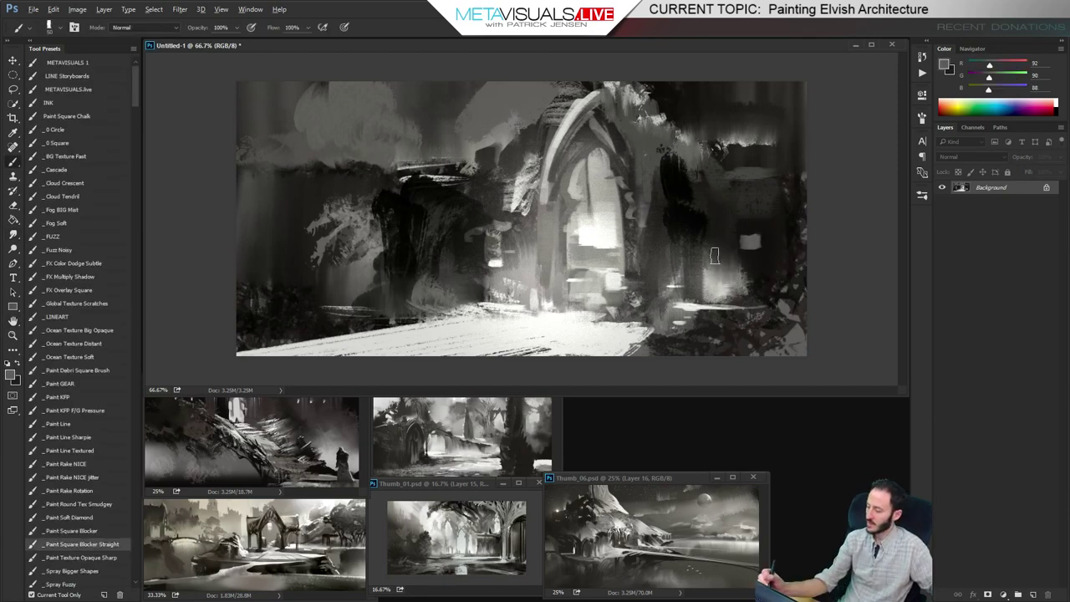
mouse_move(715, 255)
left_mouse_down()
mouse_move(710, 219)
mouse_move(722, 209)
mouse_move(735, 264)
left_mouse_up()
mouse_move(739, 211)
left_mouse_down()
mouse_move(742, 262)
mouse_move(707, 255)
left_mouse_up()
key("[")
mouse_move(709, 204)
left_mouse_down()
mouse_move(703, 253)
mouse_move(680, 273)
left_mouse_up()
key("[")
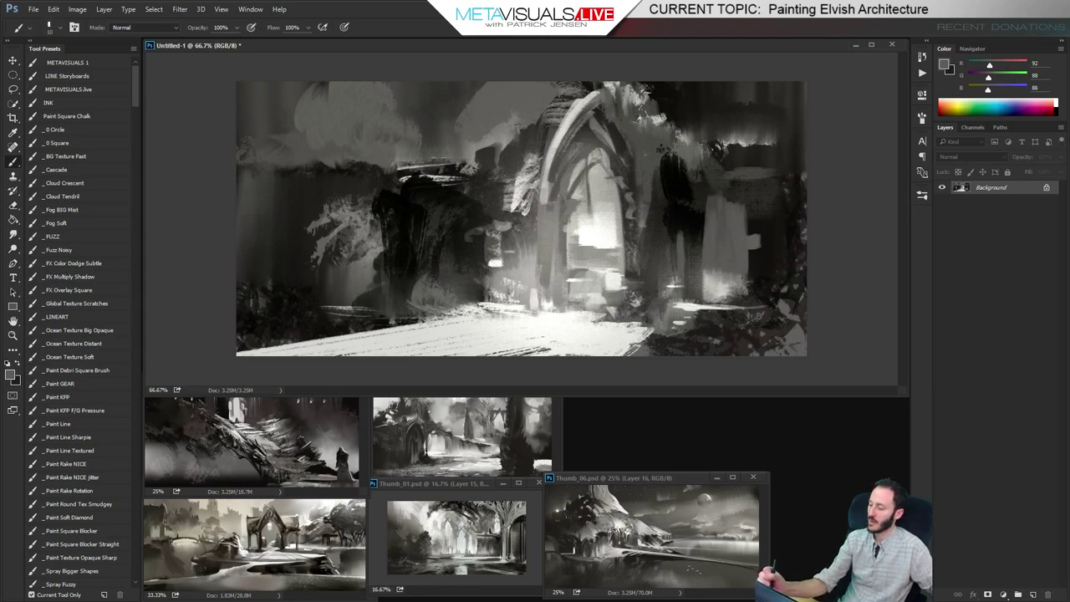
Paint a light accent left of the left column and block in grey distant building shapes at the painting's far left
left_click(590, 193, "alt")
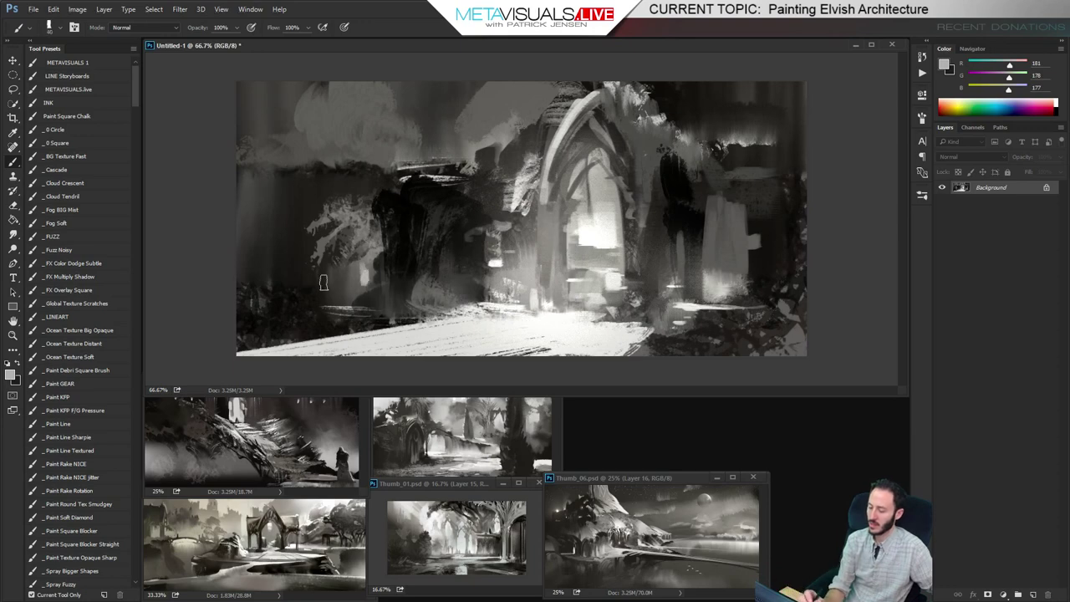
key("]")
key("]")
left_click(348, 314, "alt")
mouse_move(333, 282)
left_mouse_down()
mouse_move(353, 238)
mouse_move(332, 243)
mouse_move(328, 278)
mouse_move(264, 268)
mouse_move(289, 286)
left_mouse_up()
Sample the light accent tone and paint bright vertical window and wall shapes on the distant buildings at the far left
left_click(367, 280, "alt")
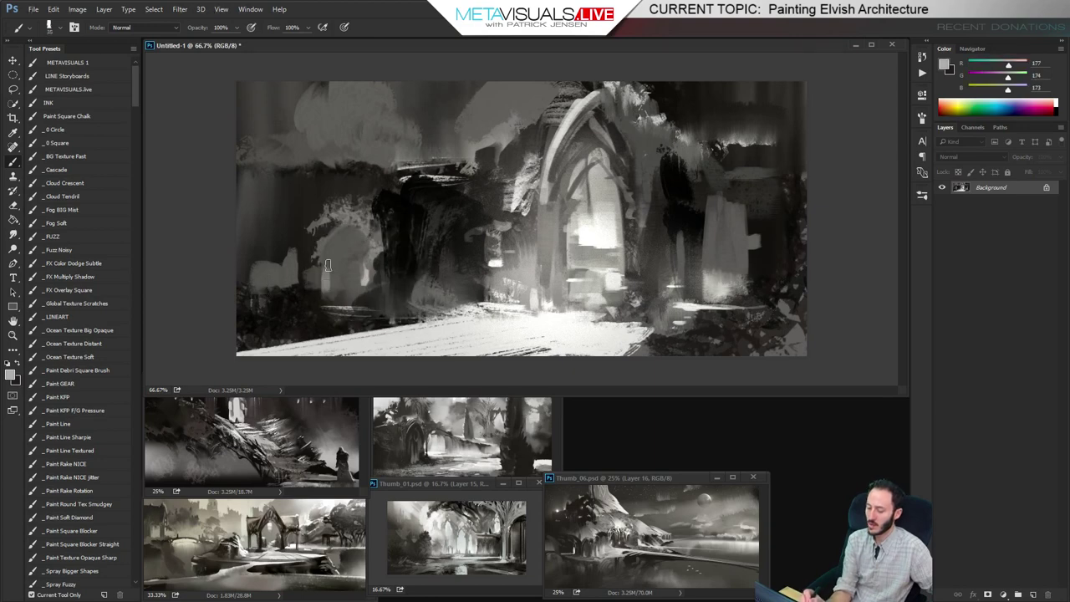
mouse_move(336, 266)
left_mouse_down()
mouse_move(332, 249)
mouse_move(334, 276)
left_mouse_up()
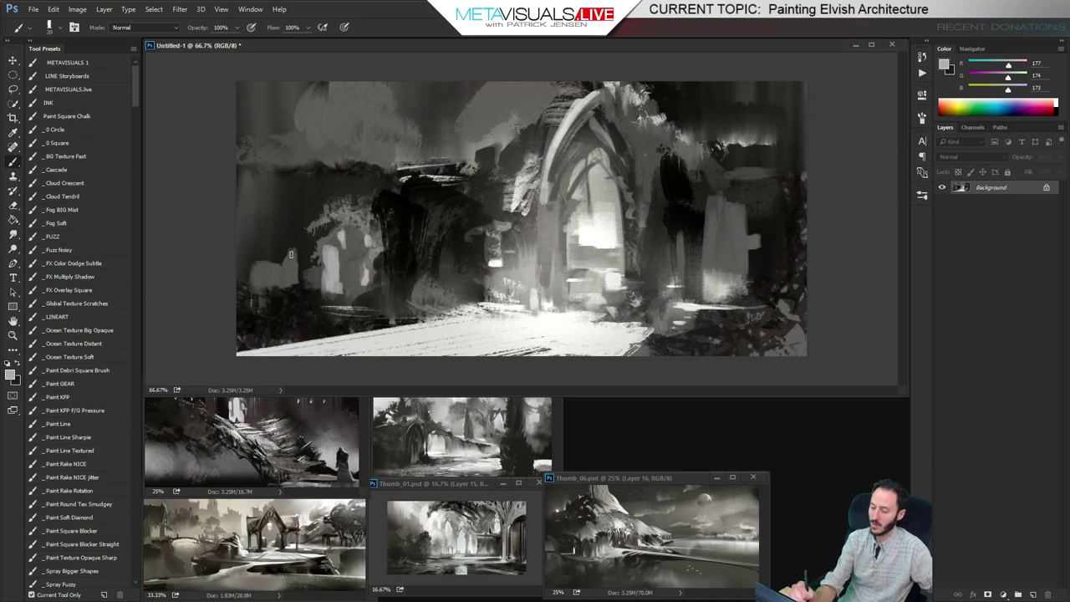
left_click_drag(286, 265, 293, 278)
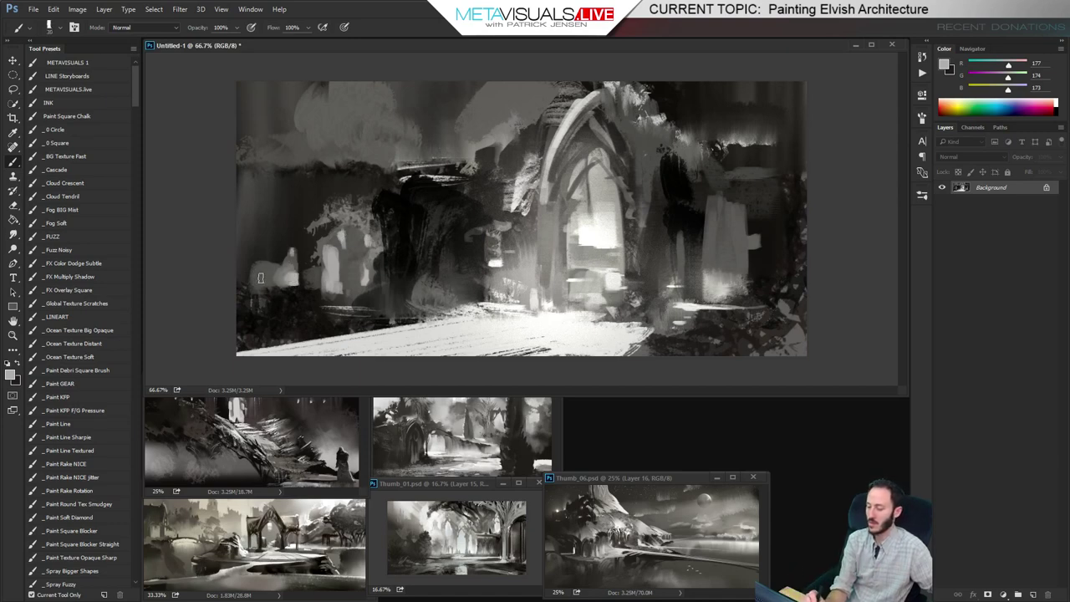
key("space")
key("[")
key("space")
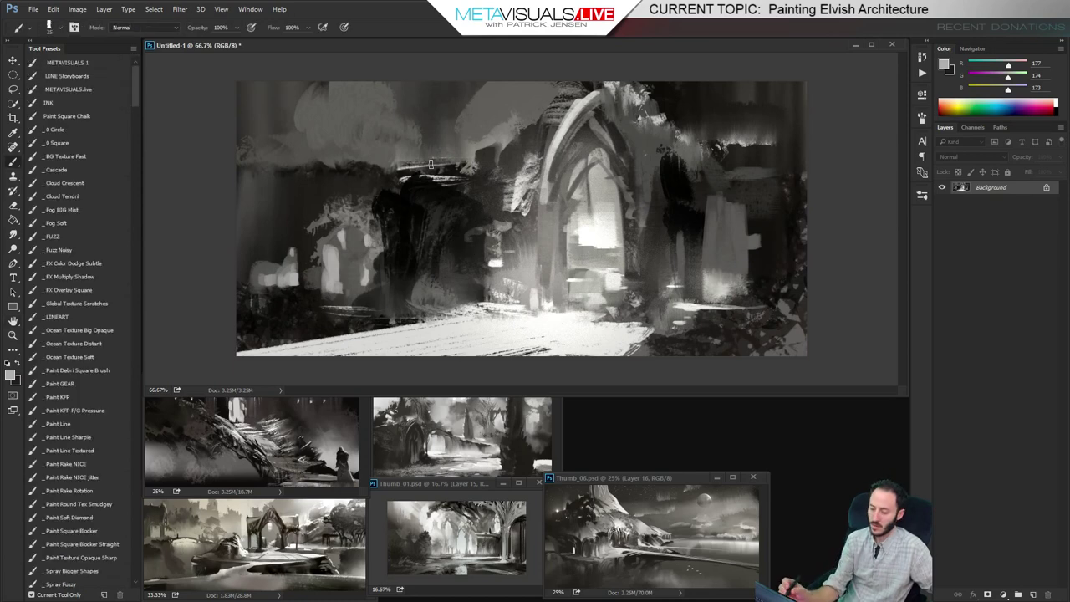
With the Paint Line Sharpie brush enlarged, sample a dark grey and paint a rounded dark canopy above the left column
left_click(84, 436)
mouse_move(311, 159)
left_mouse_down()
mouse_move(340, 144)
mouse_move(398, 159)
mouse_move(340, 151)
mouse_move(289, 162)
left_mouse_up()
key("bracketright")
key("bracketright")
left_click(396, 192, "alt")
key("bracketright")
key("bracketright")
key("bracketright")
key("bracketright")
key("bracketright")
key("bracketright")
key("bracketright")
key("bracketright")
key("bracketright")
key("bracketright")
key("bracketright")
mouse_move(349, 141)
left_mouse_down()
mouse_move(394, 158)
mouse_move(354, 166)
mouse_move(388, 171)
mouse_move(378, 153)
mouse_move(368, 155)
mouse_move(427, 167)
left_mouse_up()
key("r")
key("b")
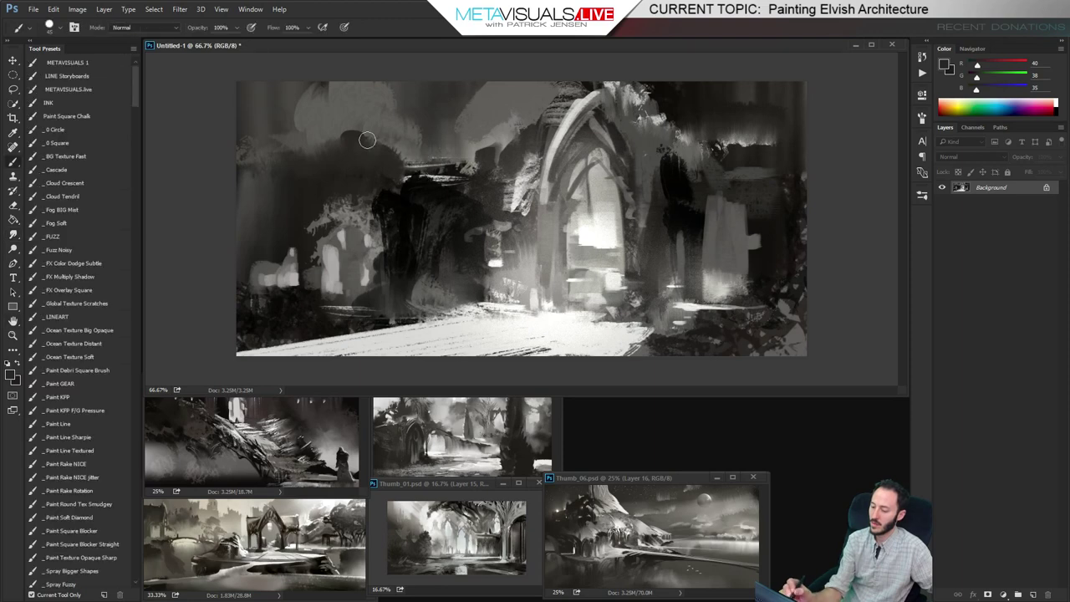
mouse_move(365, 139)
left_mouse_down()
mouse_move(417, 162)
mouse_move(431, 155)
left_mouse_up()
Sample the arch's bright tone, paint a thin wavy highlight along the left canopy's upper edge and smudge its end toward the arch
left_click(549, 167, "alt")
key("[")
key("[")
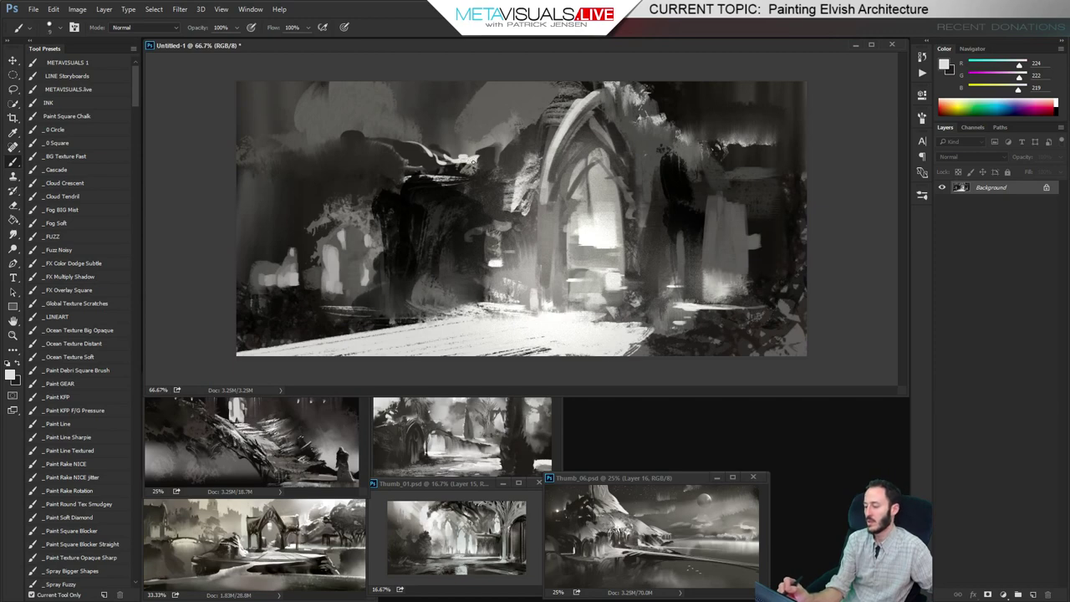
key("r")
left_click_drag(465, 162, 478, 150)
key("h")
key("b")
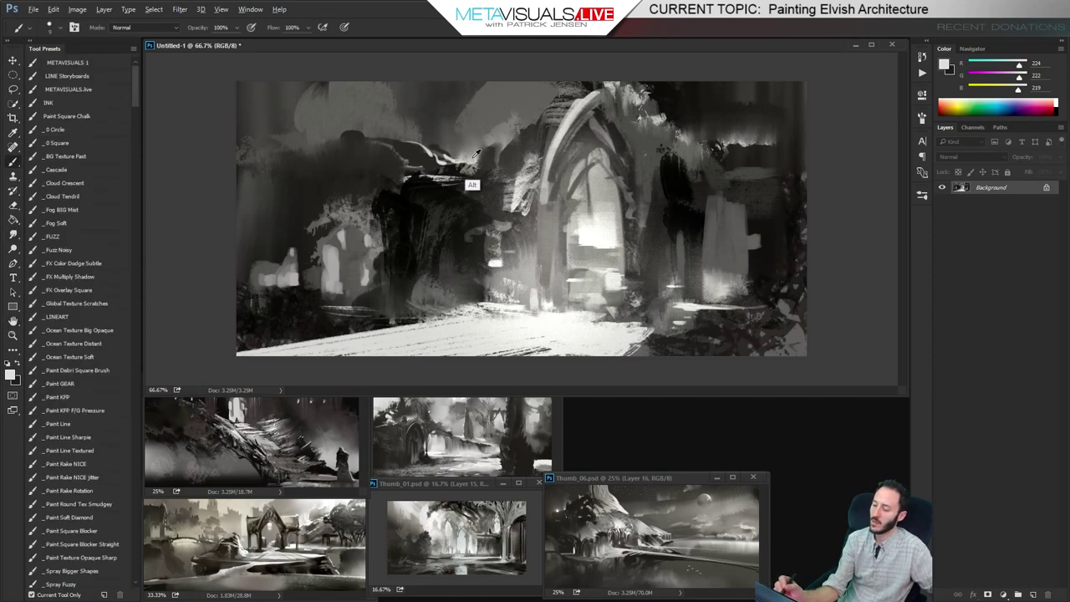
left_click(478, 151, "alt")
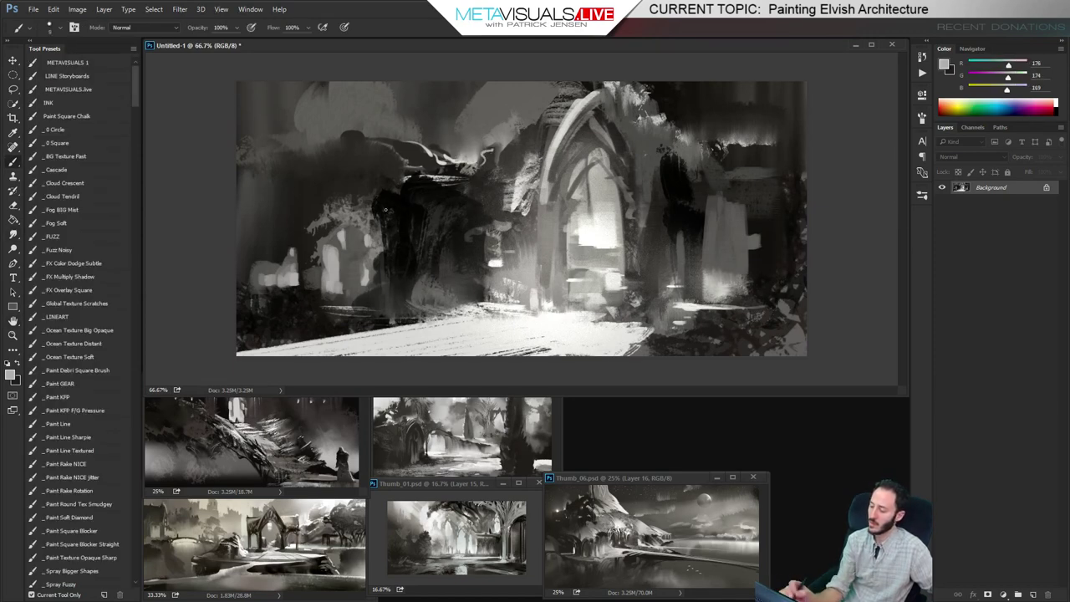
Paint a light curved beam sweeping from the top of the left column down to the arch, thickening its lower end
mouse_move(381, 189)
left_mouse_down()
mouse_move(453, 197)
mouse_move(511, 222)
left_mouse_up()
key("bracketright")
key("bracketright")
key("bracketright")
left_click_drag(408, 188, 515, 219)
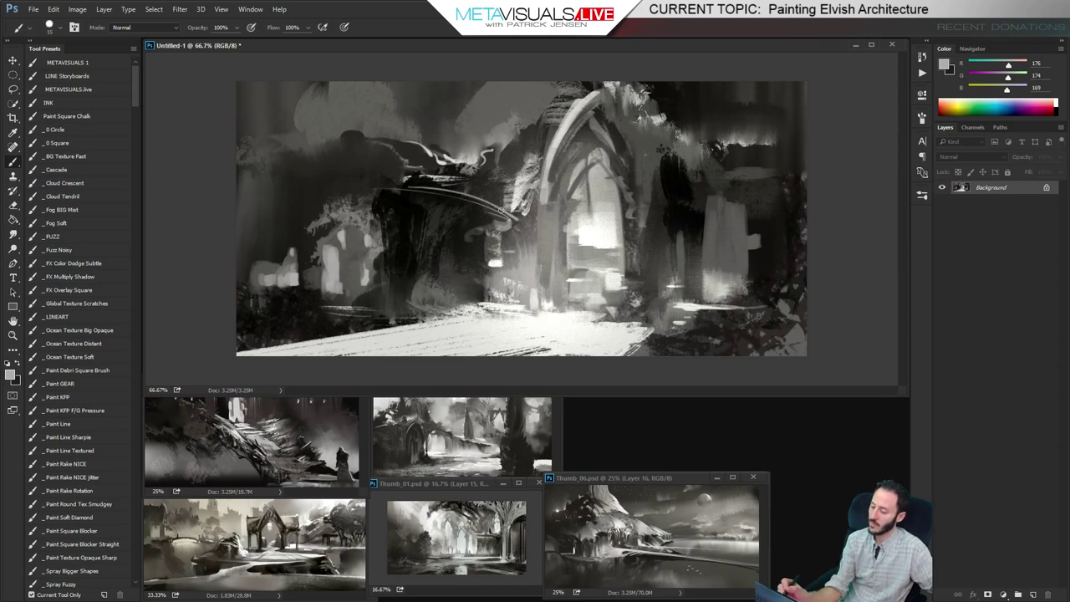
key("bracketright")
left_click_drag(457, 196, 516, 220)
key("bracketleft")
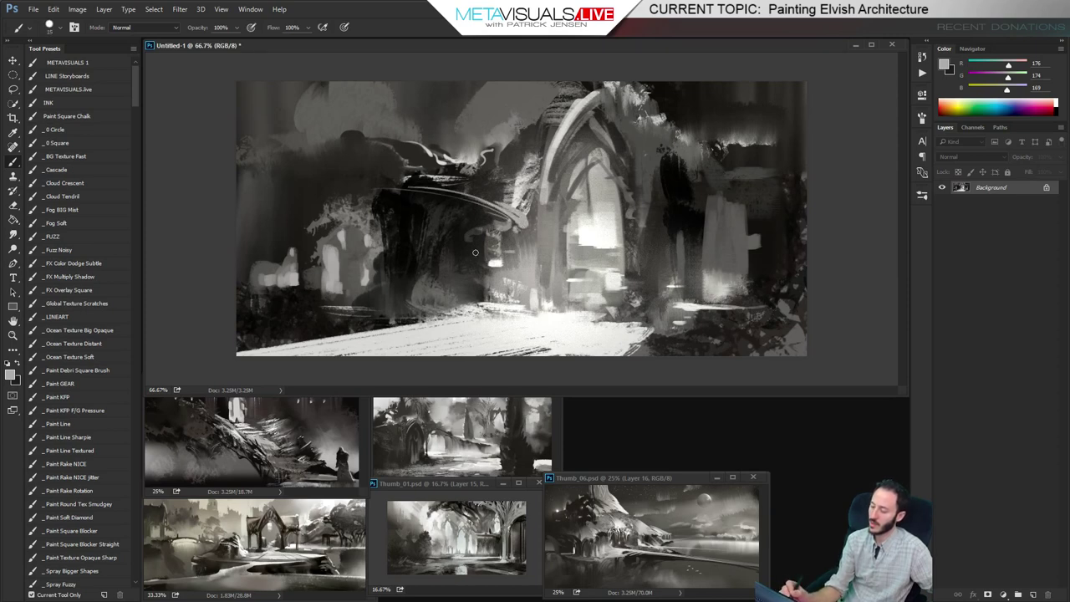
Add a small light curved mark beneath the beam, sample a mid-grey and paint a vertical post under the beam's lower end
left_click_drag(476, 252, 469, 259)
key("bracketleft")
key("bracketleft")
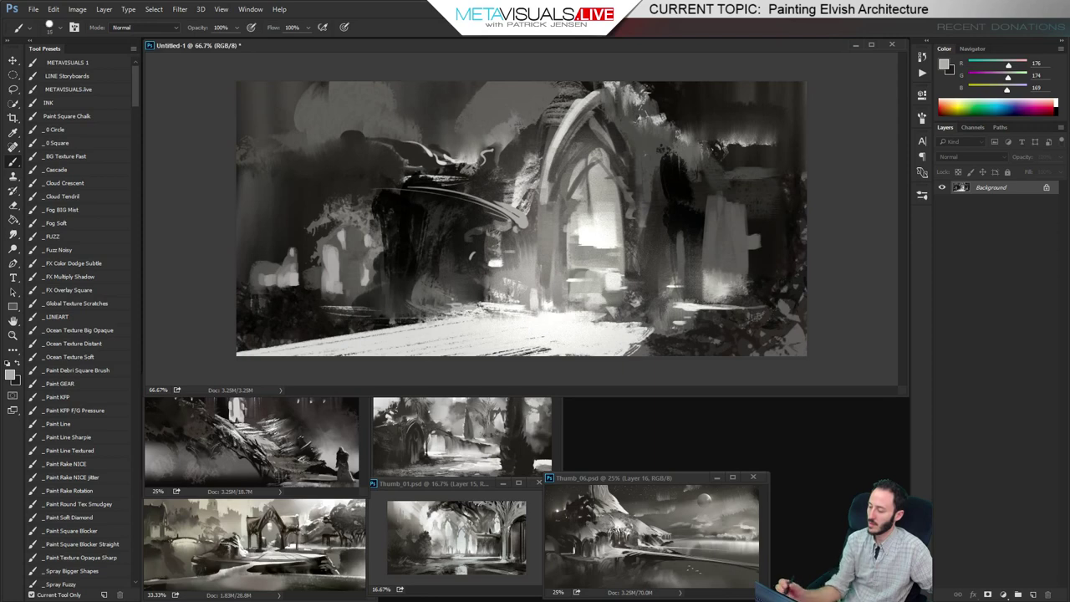
left_click(506, 279, "alt")
key("bracketright")
key("bracketright")
left_click_drag(508, 228, 506, 295)
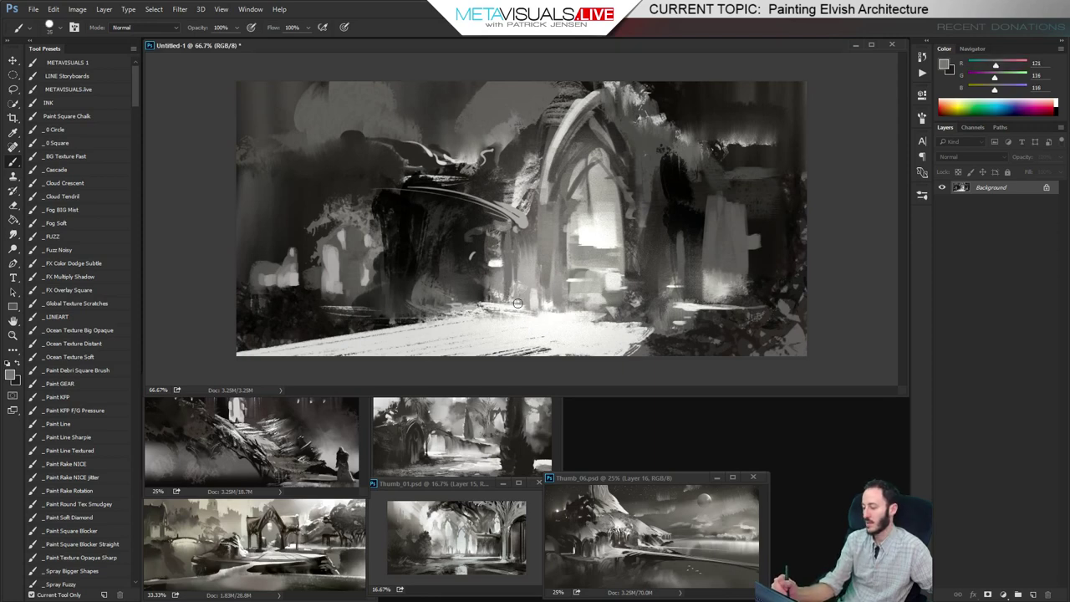
Set the brush opacity to 30%, enlarge the brush slightly and paint soft mid-grey posts beneath the curved beam's lower end
key("3")
key("bracketright")
key("bracketright")
left_click_drag(528, 242, 530, 300)
mouse_move(531, 251)
left_mouse_down()
mouse_move(529, 297)
mouse_move(518, 292)
left_mouse_up()
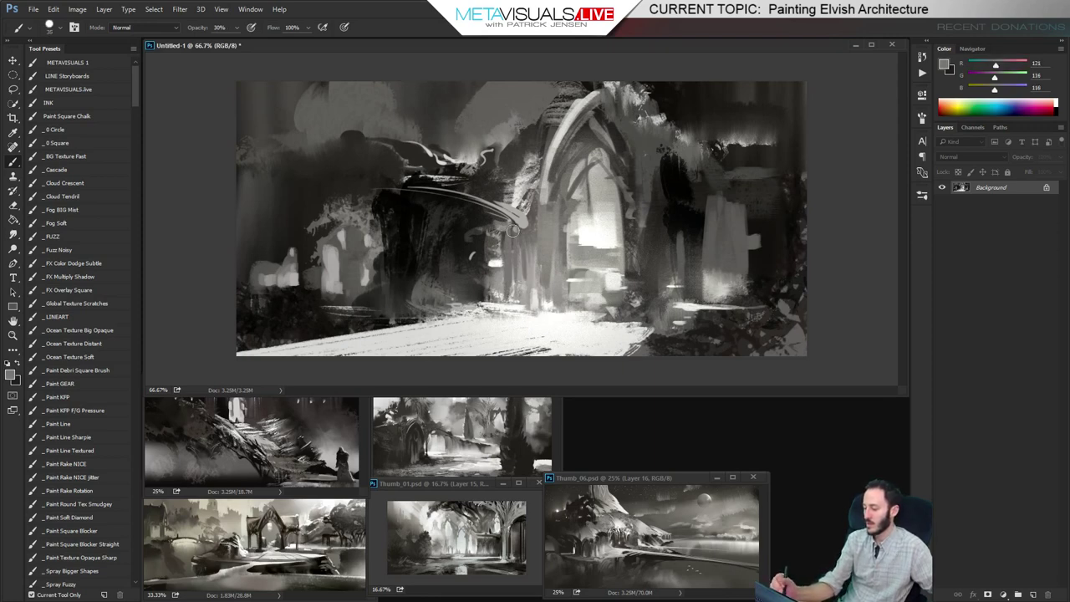
mouse_move(513, 234)
left_mouse_down()
mouse_move(513, 296)
mouse_move(499, 291)
mouse_move(519, 287)
left_mouse_up()
Sample a near-white tone and paint pale vertical highlights on the supporting columns on both sides of the arch
left_click(490, 297, "alt")
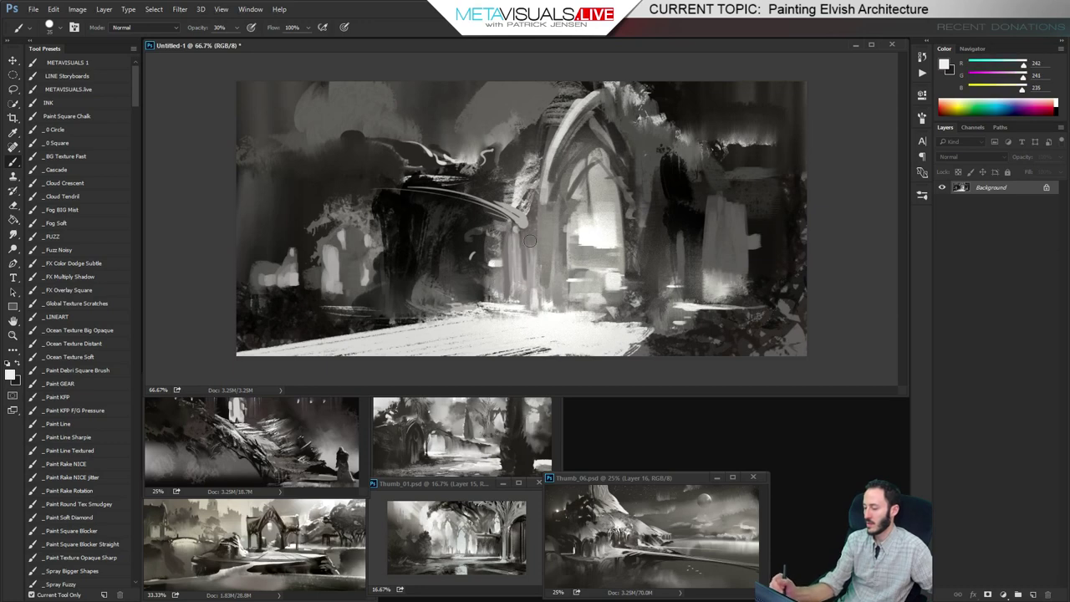
mouse_move(529, 214)
left_mouse_down()
mouse_move(544, 312)
mouse_move(547, 214)
left_mouse_up()
left_click_drag(548, 294, 547, 215)
left_click_drag(639, 289, 637, 219)
left_click_drag(650, 269, 649, 221)
left_click_drag(653, 272, 659, 228)
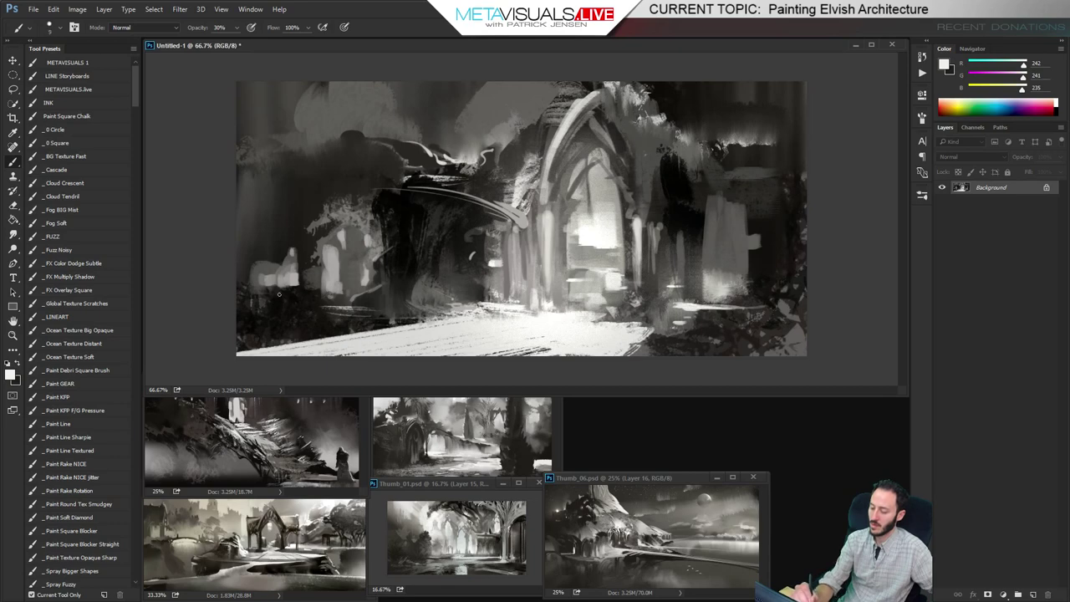
Paint thin light strokes forming a base line and curved rib around the far-left buildings, and extend the beam's line leftward
left_click_drag(276, 293, 283, 292)
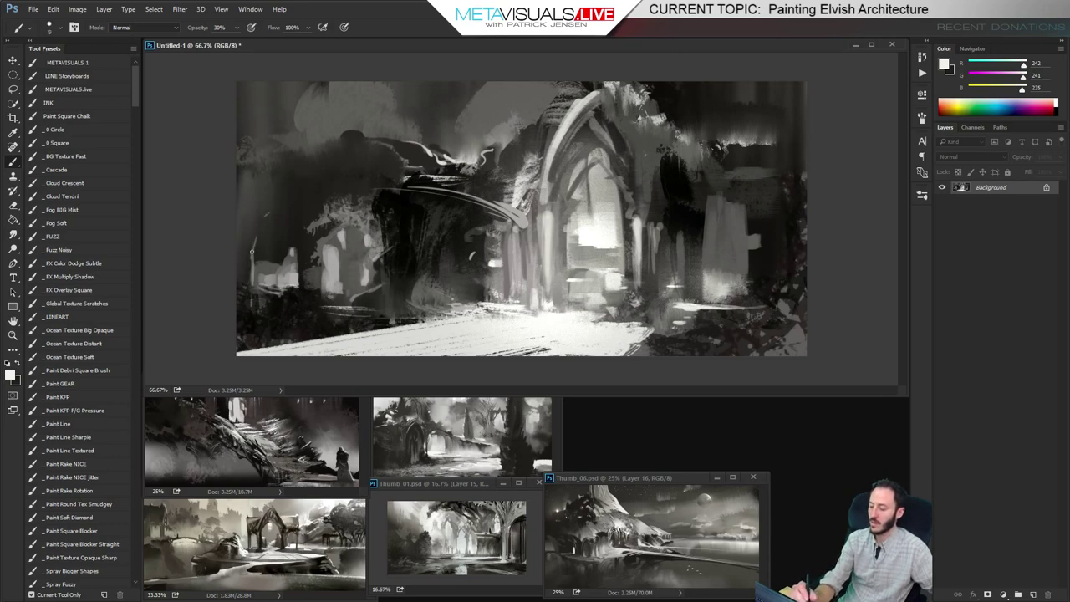
left_click_drag(275, 214, 250, 284)
key("]")
mouse_move(364, 210)
left_mouse_down()
mouse_move(356, 215)
mouse_move(386, 235)
left_mouse_up()
left_click_drag(388, 191, 362, 185)
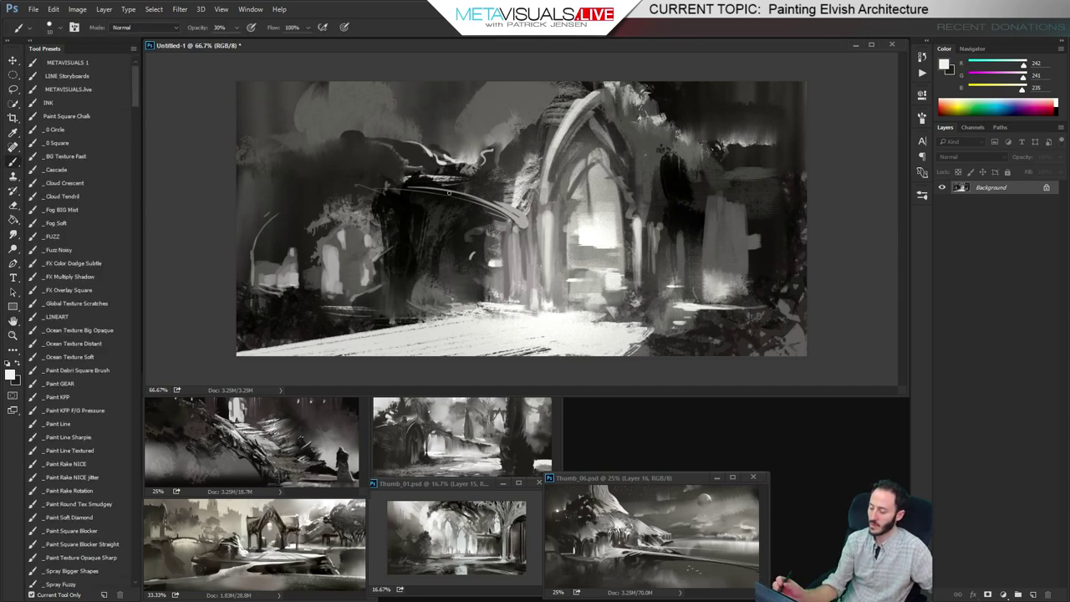
Switch to the FUZZ brush, shrink it and dab soft glows onto the distant buildings on both sides of the scene
left_click(60, 238)
key("[")
key("[")
key("[")
key("[")
key("[")
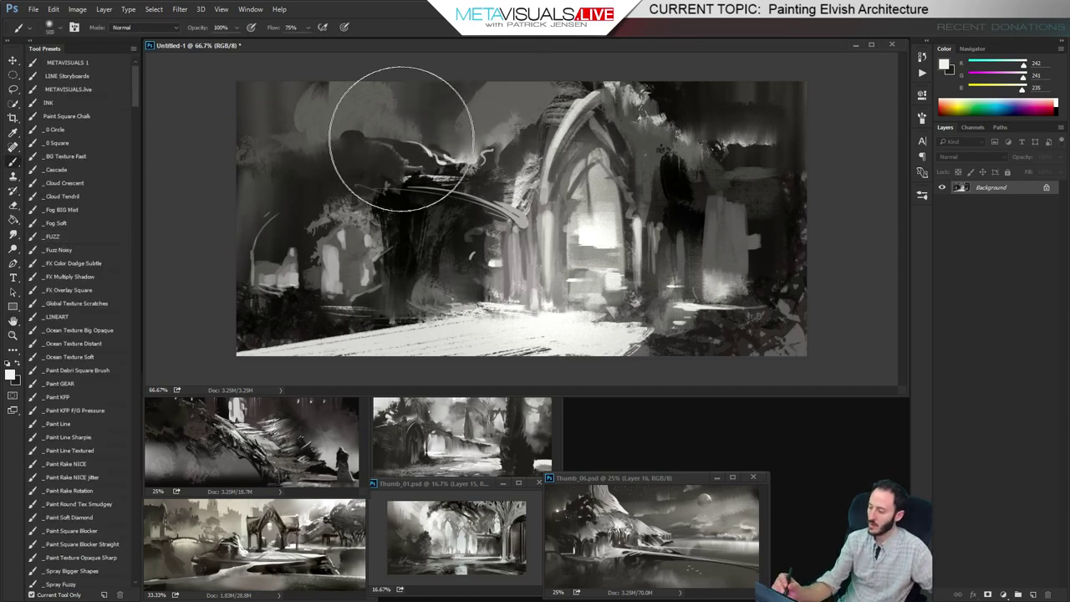
key("bracketleft")
key("bracketleft")
key("bracketleft")
key("bracketleft")
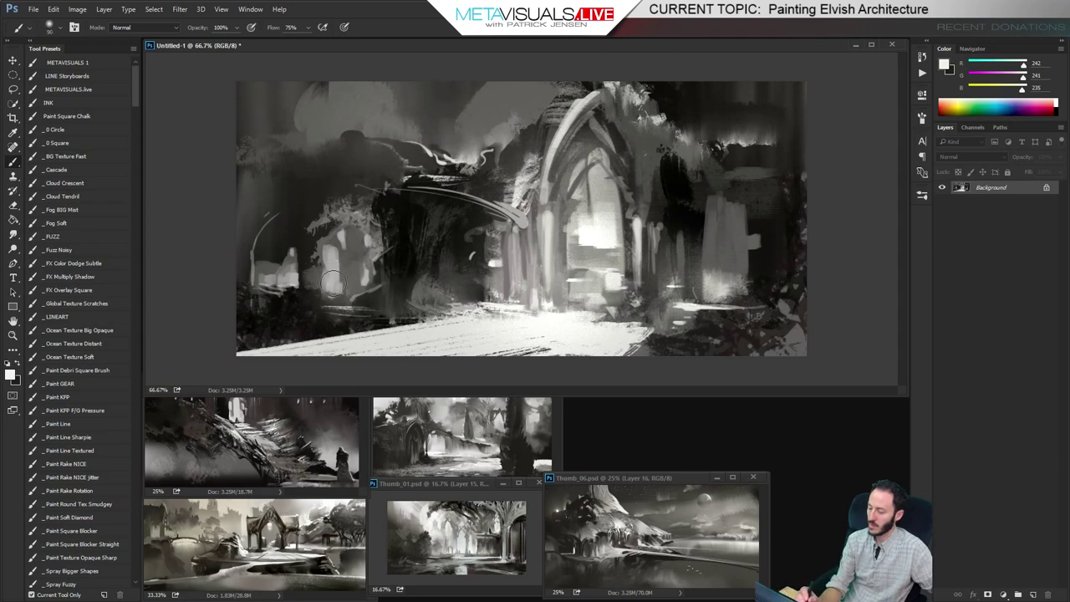
left_click(333, 283)
left_click(269, 279)
left_click_drag(717, 276, 740, 284)
Sample a dark tone from the upper-right background and softly darken the upper-left sky and canopy with an enlarged brush
key("space")
left_click(717, 92, "alt")
key("bracketright")
key("bracketright")
key("bracketright")
key("bracketright")
key("bracketright")
key("bracketright")
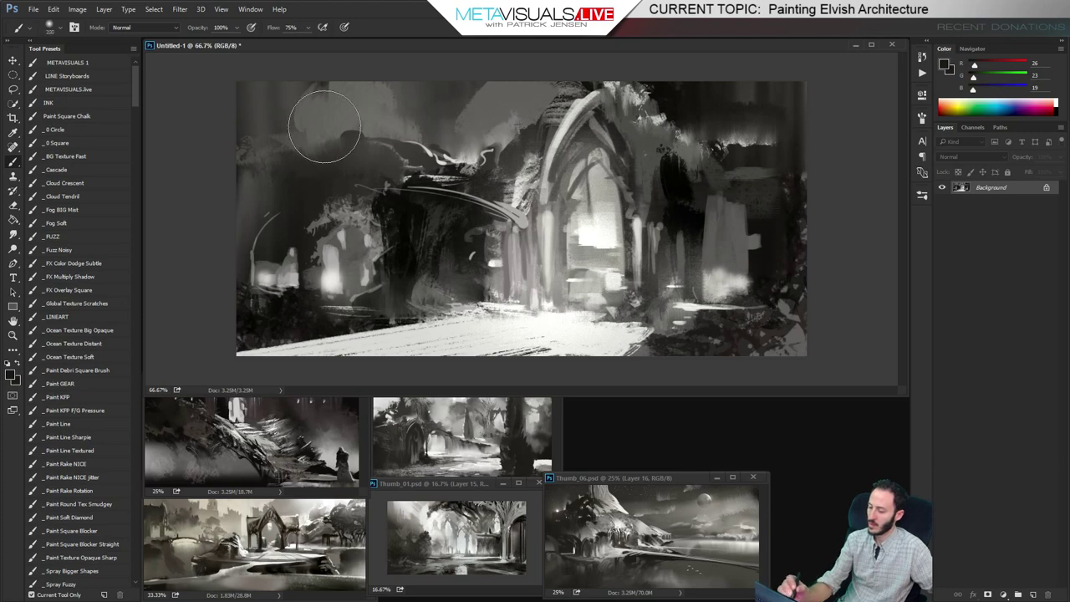
key("bracketright")
left_click_drag(240, 152, 334, 121)
key("bracketleft")
key("bracketleft")
key("bracketleft")
key("bracketleft")
key("bracketleft")
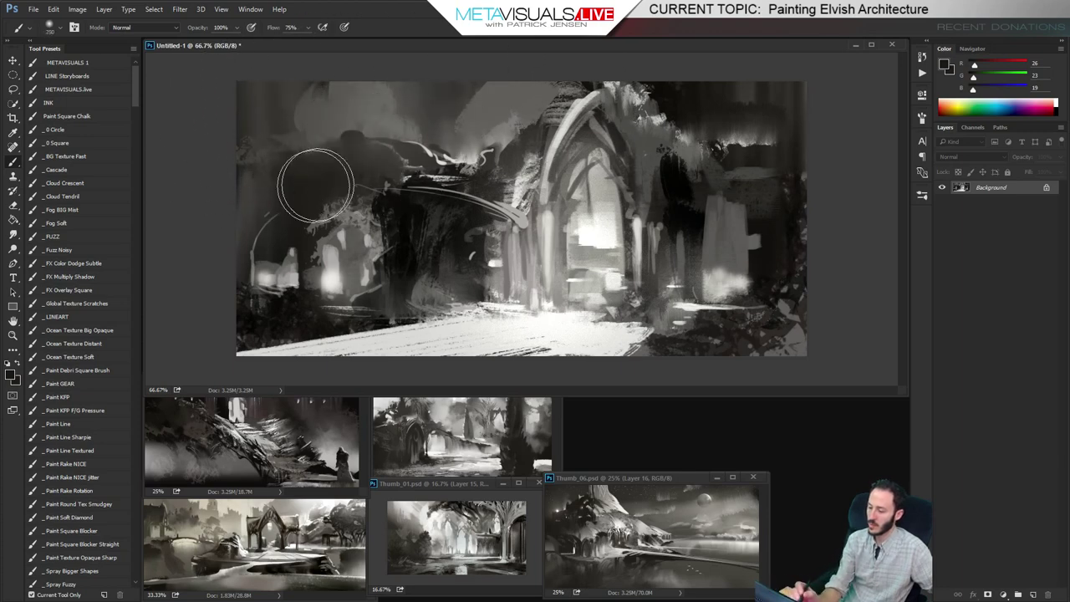
Sample near-black from the left column and softly darken the bright foreground path with a large brush
left_click(409, 205, "alt")
key("bracketright")
key("bracketright")
key("bracketright")
key("bracketright")
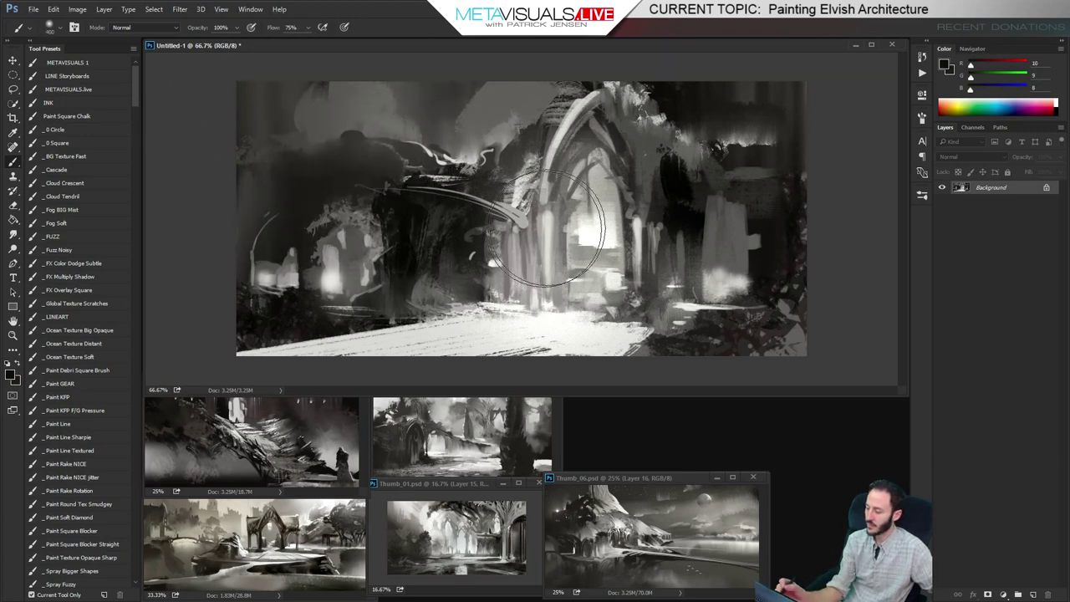
left_click(557, 212)
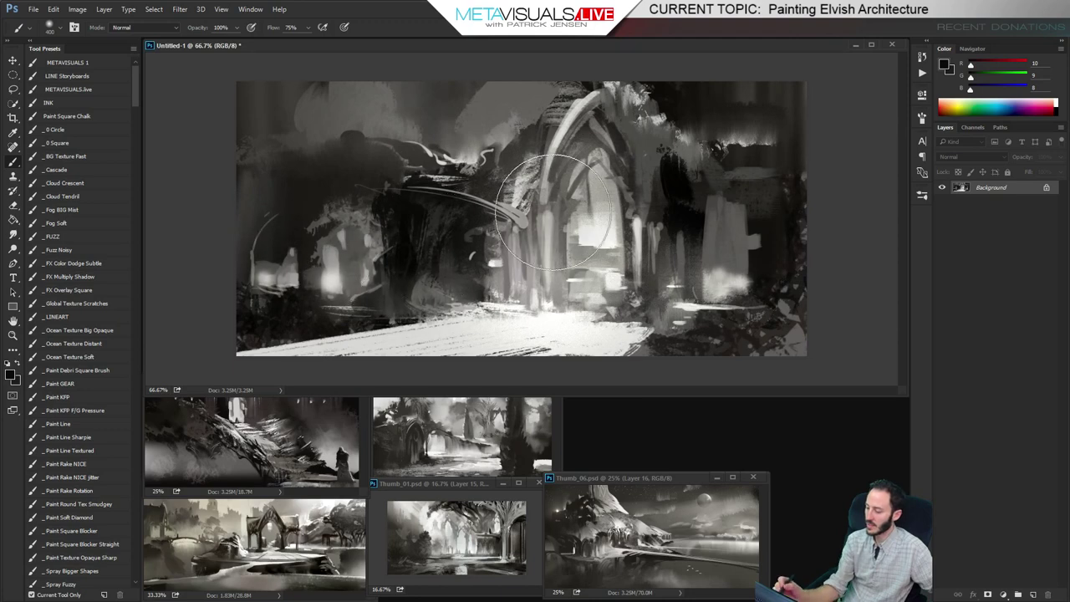
key("bracketleft")
key("bracketleft")
key("bracketleft")
key("bracketleft")
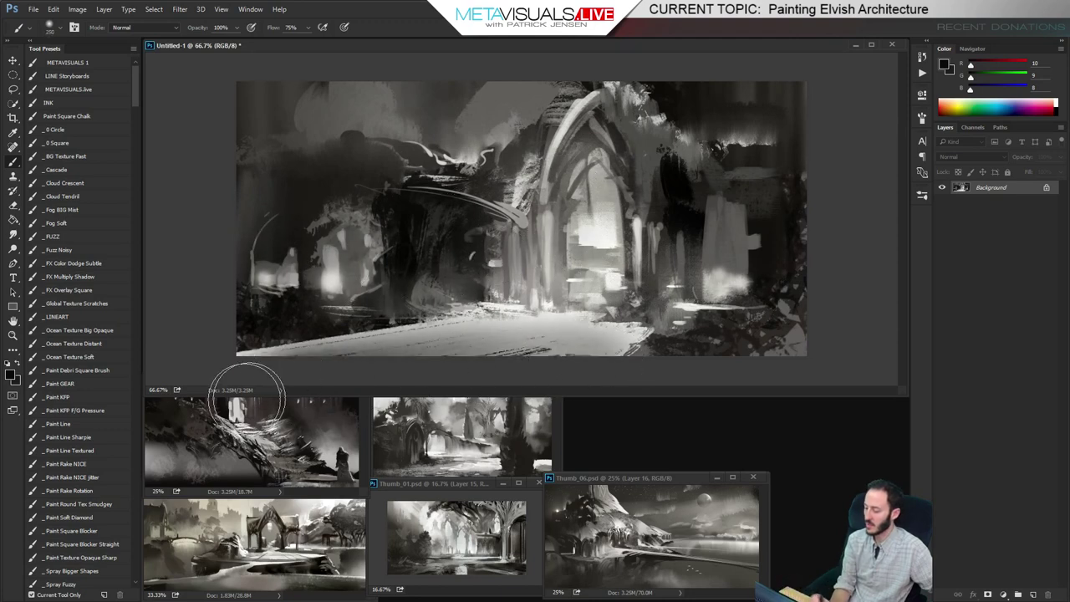
Zoom out to 50% and deepen the soft shading along the path's lower edge with progressively smaller brush sizes
key("z")
left_click(615, 314, "alt")
key("b")
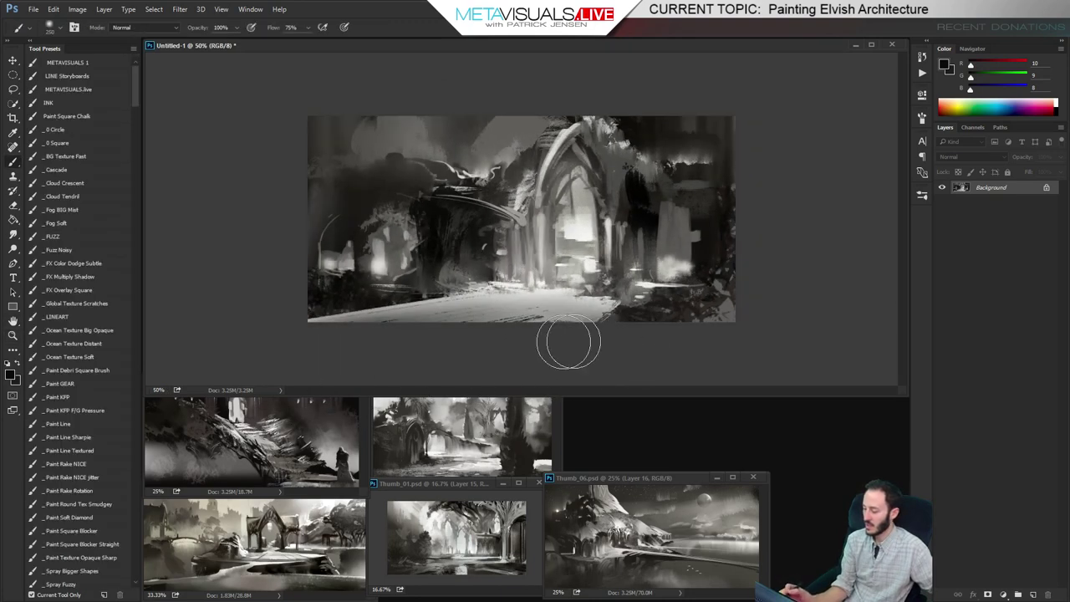
key("bracketleft")
key("bracketleft")
key("bracketleft")
key("bracketleft")
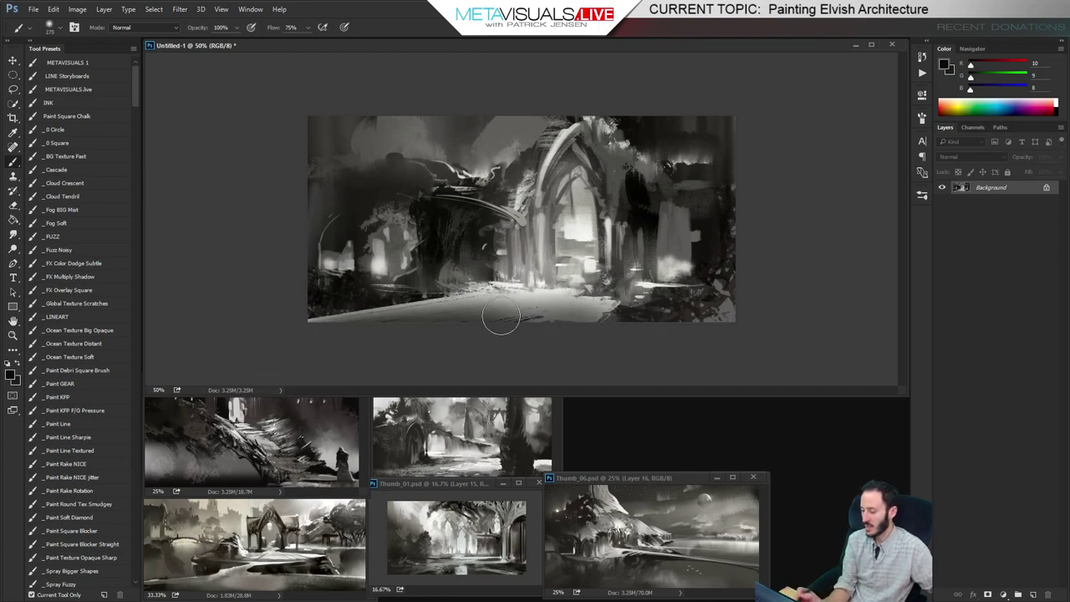
key("bracketleft")
key("bracketleft")
key("bracketleft")
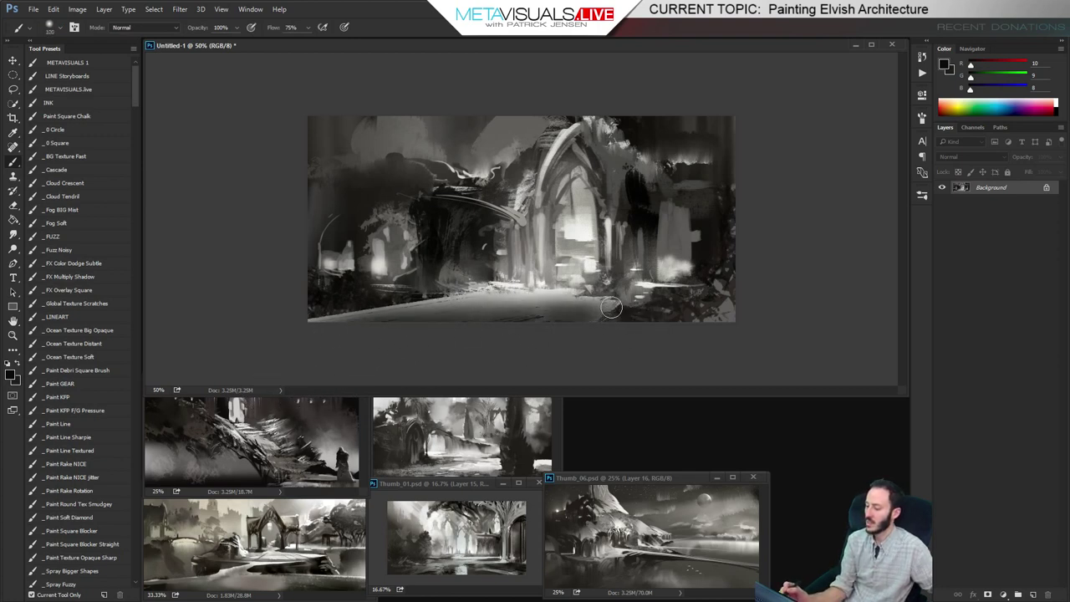
Darken the posts left of the arch and paint a small dark recess on each of the arch's side pillars
left_click_drag(517, 241, 518, 282)
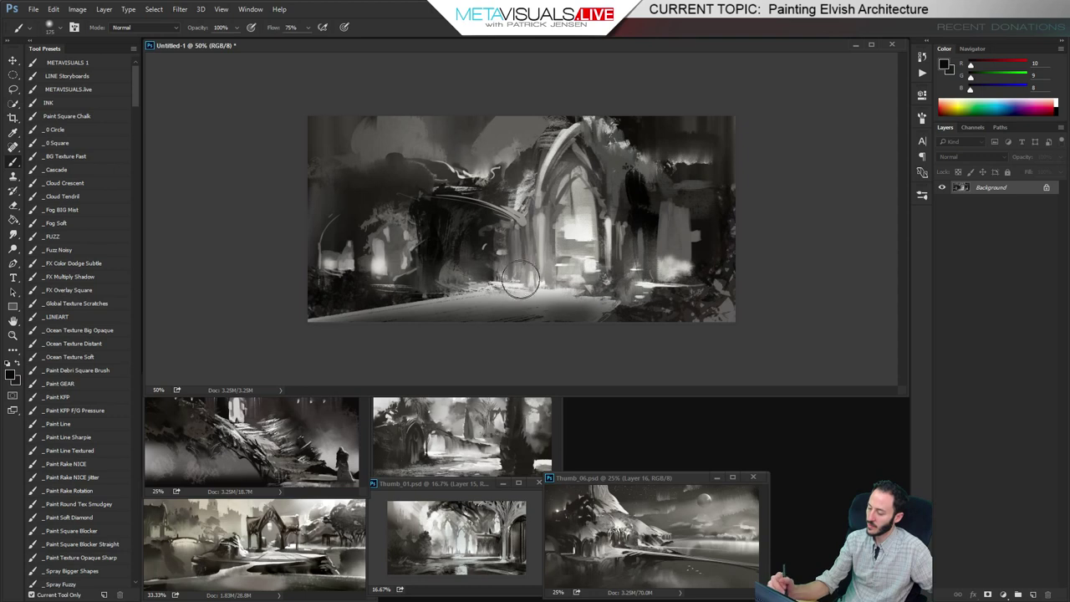
key("bracketleft")
key("bracketleft")
key("bracketleft")
key("bracketleft")
key("bracketleft")
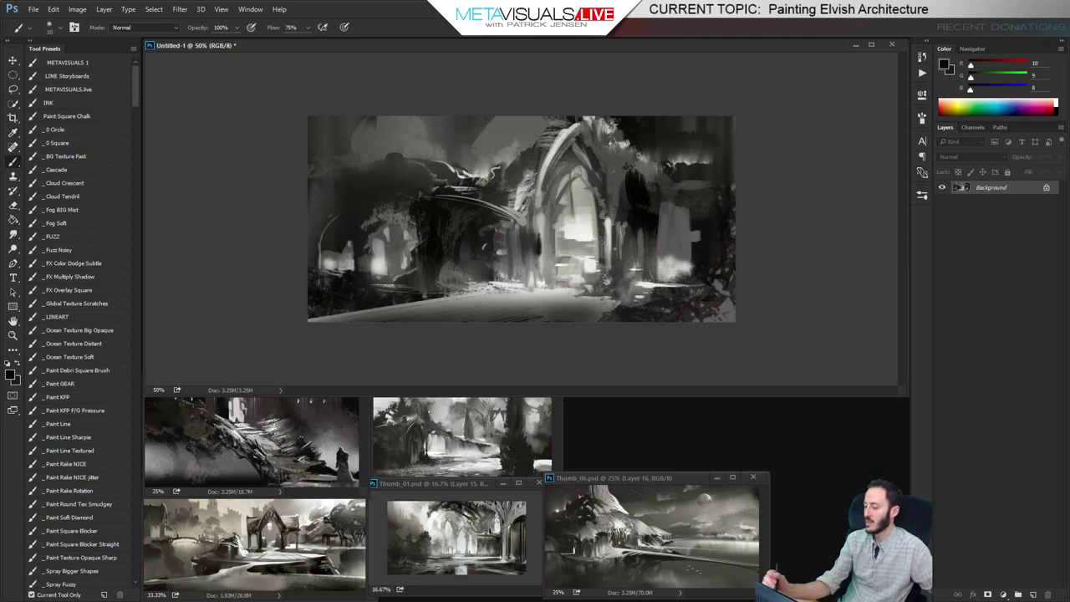
mouse_move(608, 245)
left_mouse_down()
mouse_move(612, 234)
mouse_move(612, 249)
left_mouse_up()
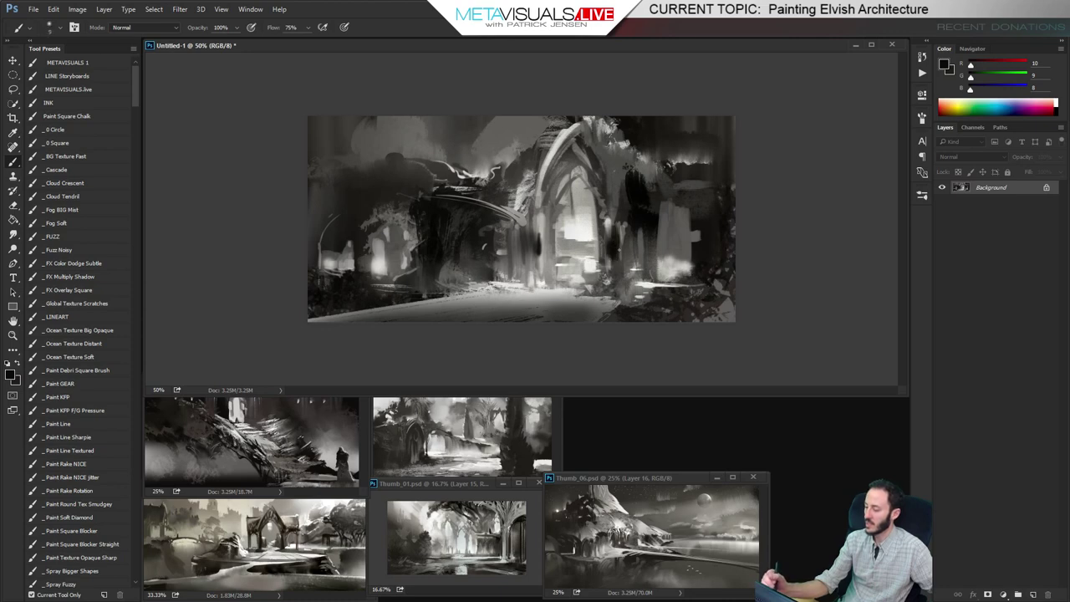
Zoom back in to 66.67% and set the brush's blending mode to Color Dodge
key("ctrl+space")
left_click(664, 270, "ctrl")
left_click(663, 270, "ctrl")
key("alt+space")
left_click(673, 286, "alt")
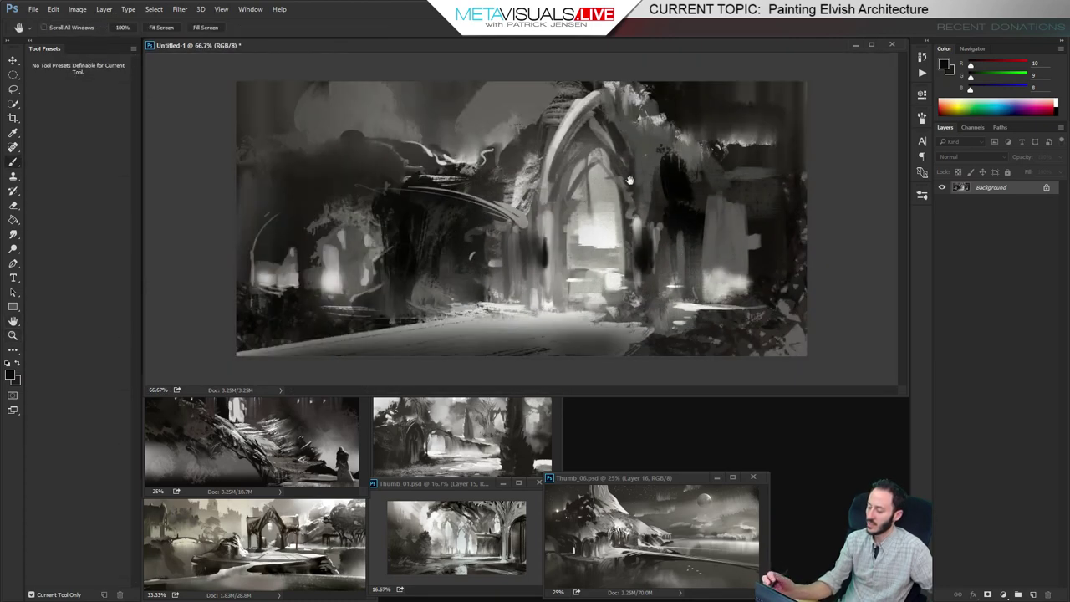
key("b")
left_click(142, 27)
left_click(165, 140)
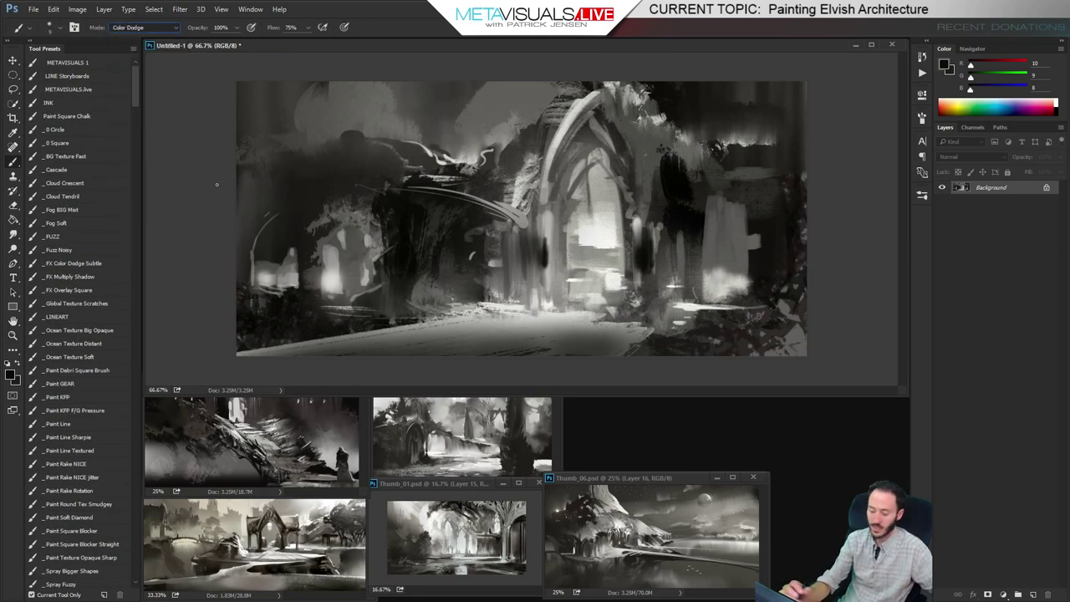
key("space")
key("Escape")
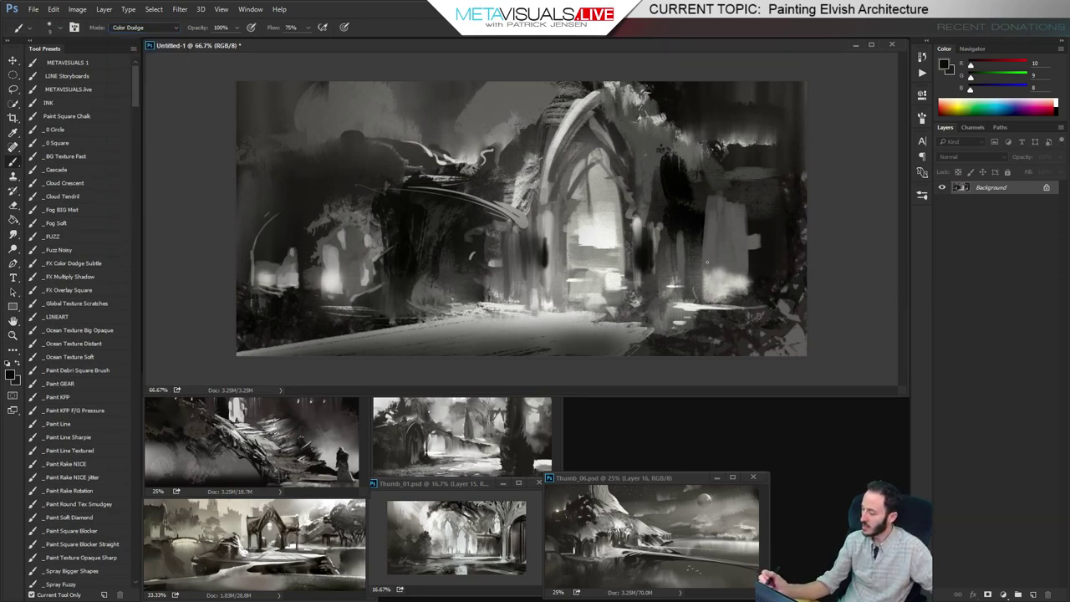
Add a new layer above the background and set its blending mode to Hard Light
key("ctrl+shift+alt+n")
left_click(969, 156)
left_click(960, 270)
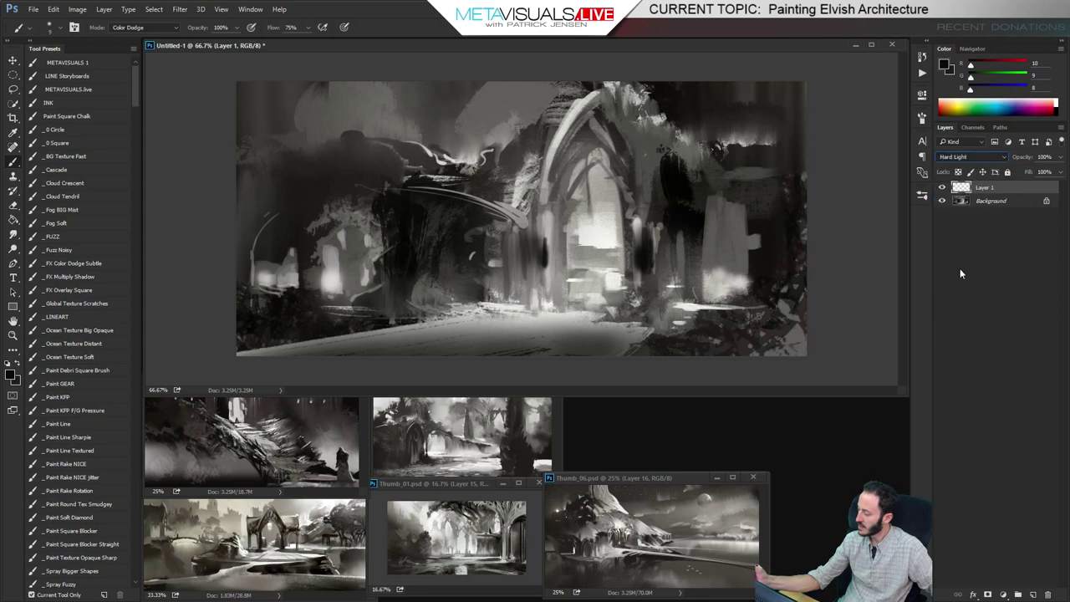
Sample the arch opening's bright tone and paint a small lamp light in the left pillar's dark recess, undoing the last stroke
left_click(591, 231, "alt")
key("bracketright")
key("bracketright")
key("bracketright")
key("bracketright")
left_click_drag(544, 245, 543, 259)
key("ctrl+z")
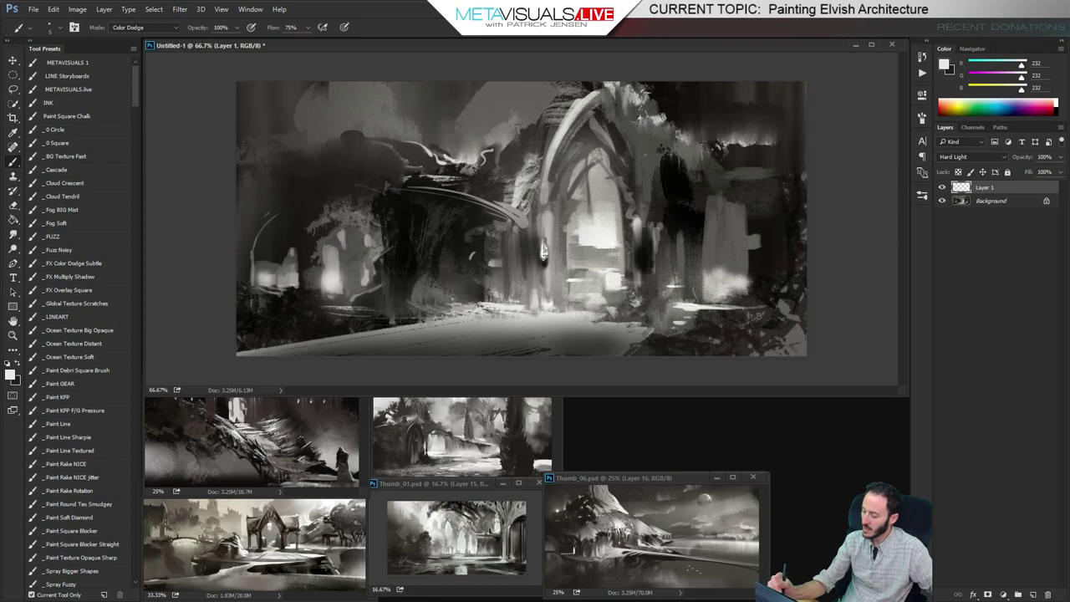
Smudge the left pillar's lamp light upward, then brighten its core and surround it with a soft glow
key("r")
left_click_drag(544, 256, 539, 236)
key("b")
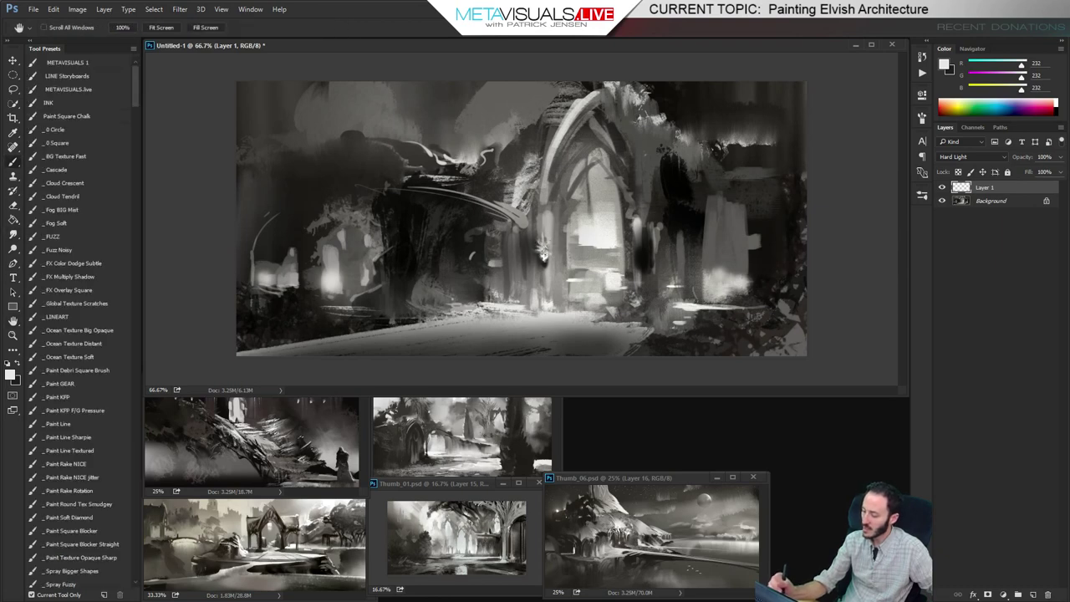
key("bracketleft")
key("bracketleft")
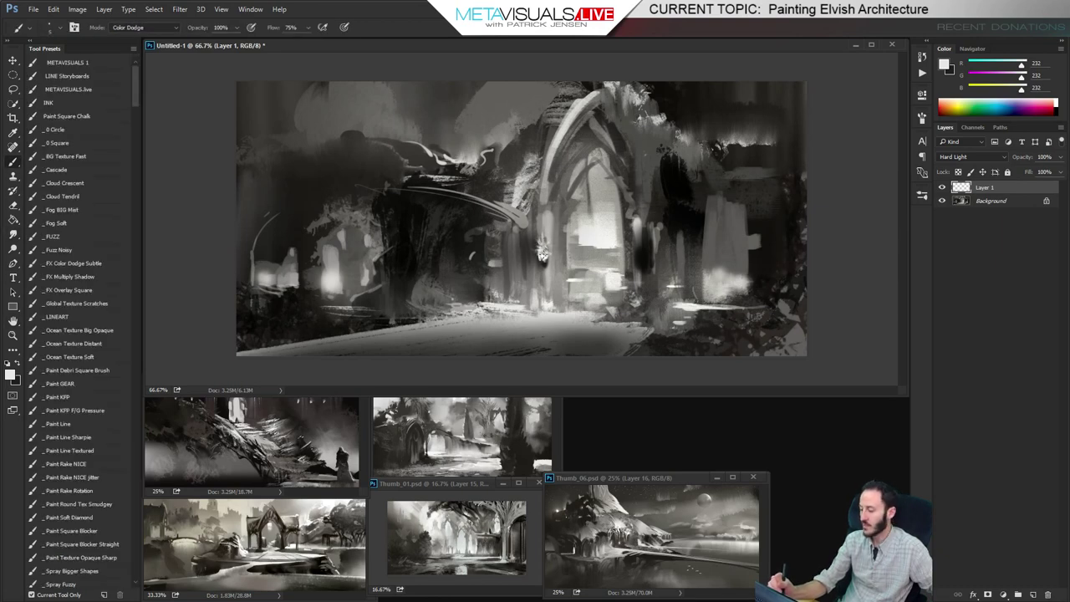
left_click(543, 252)
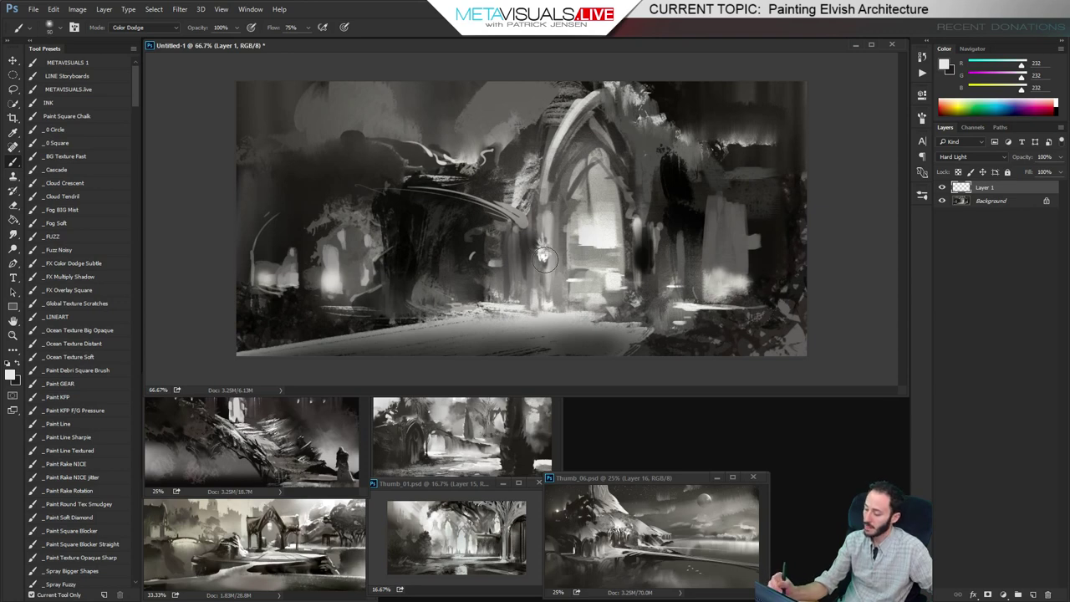
key("bracketright")
key("bracketright")
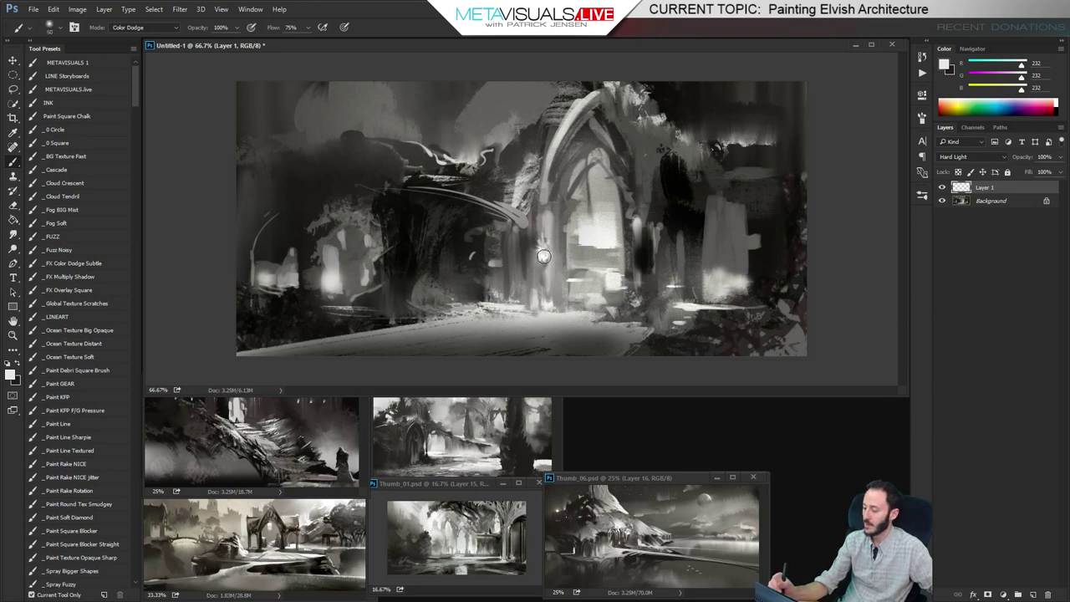
Paint a matching lamp light in the right pillar's dark recess and smudge it upward
left_click(663, 305, "alt")
left_click(664, 305, "ctrl")
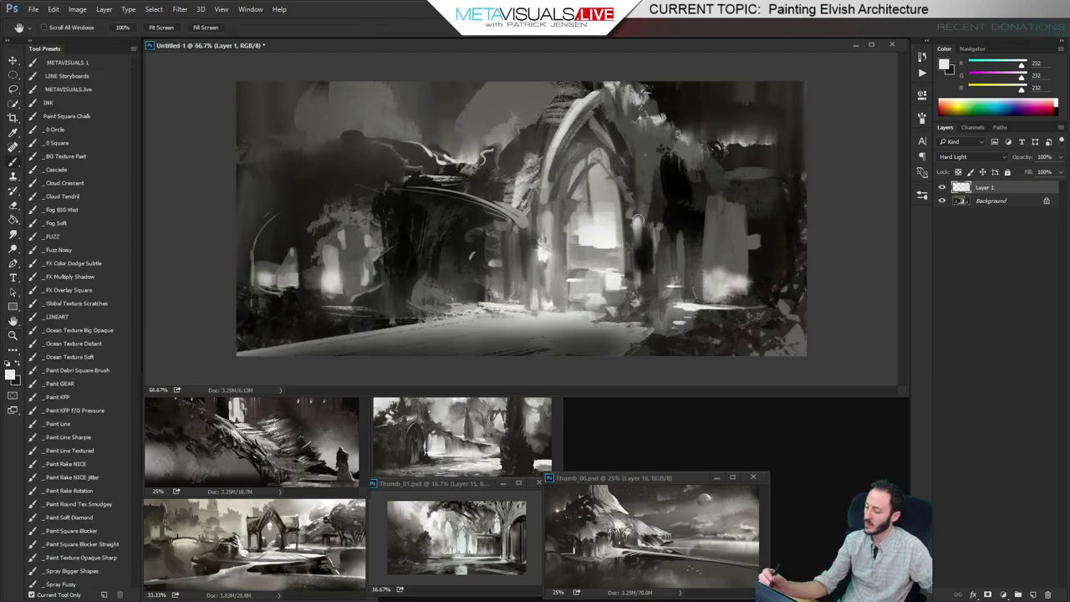
left_click(642, 255)
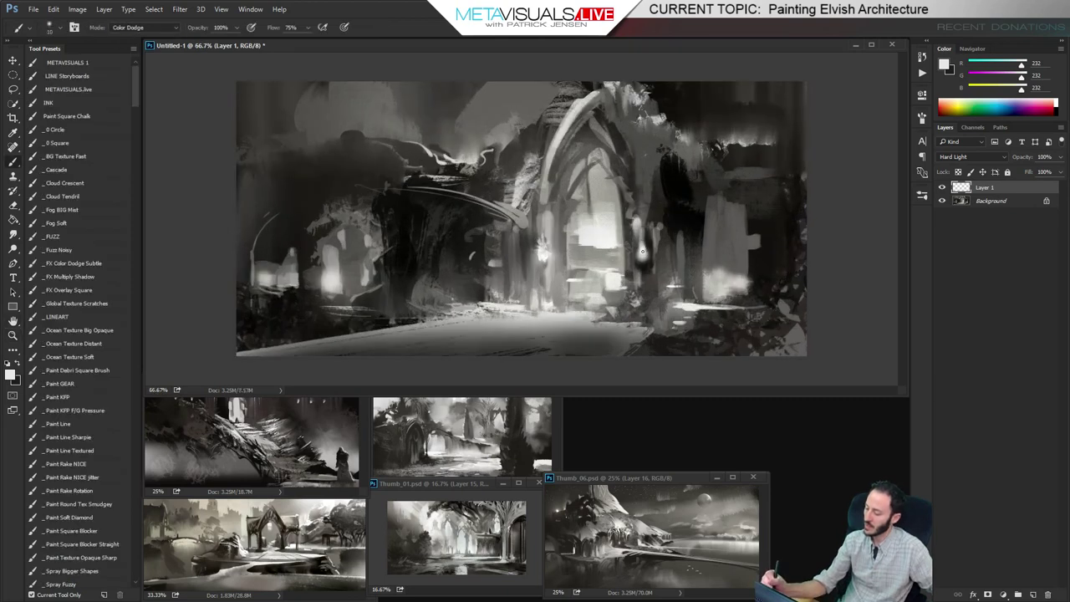
key("r")
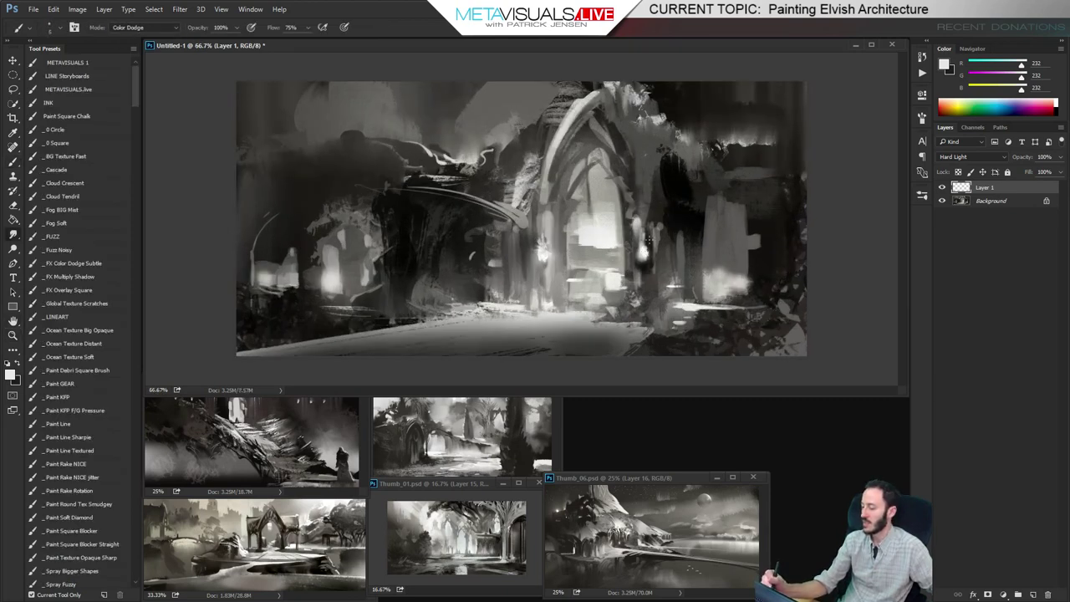
left_click_drag(641, 256, 639, 231)
key("space")
key("b")
Sample a dark grey, add another new layer and set the brush's blending mode back to Normal
left_click(653, 227, "alt")
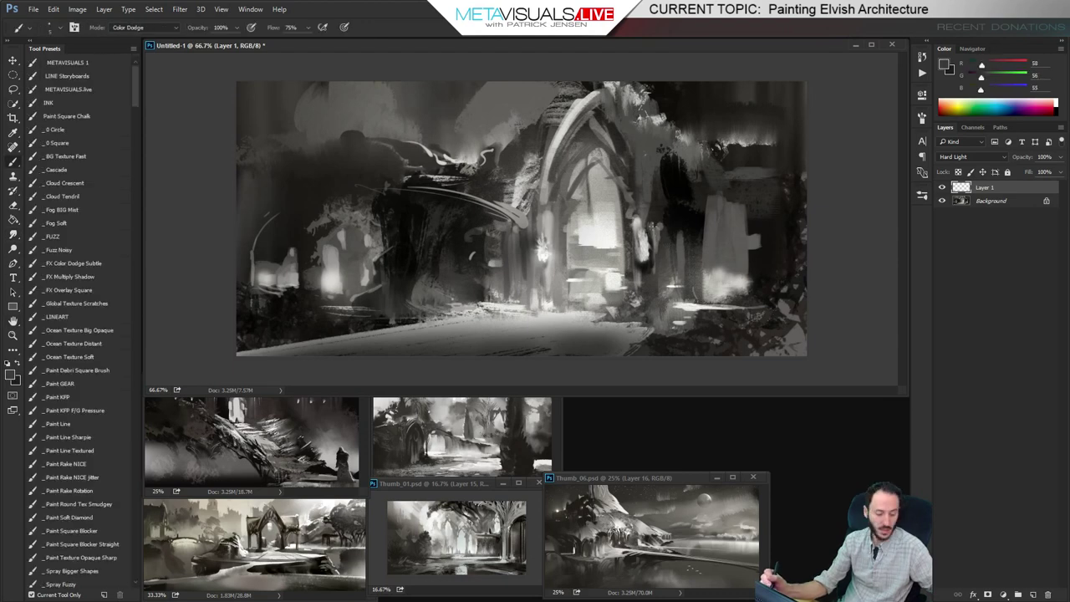
key("ctrl+shift+alt+n")
left_click(152, 28)
left_click(153, 37)
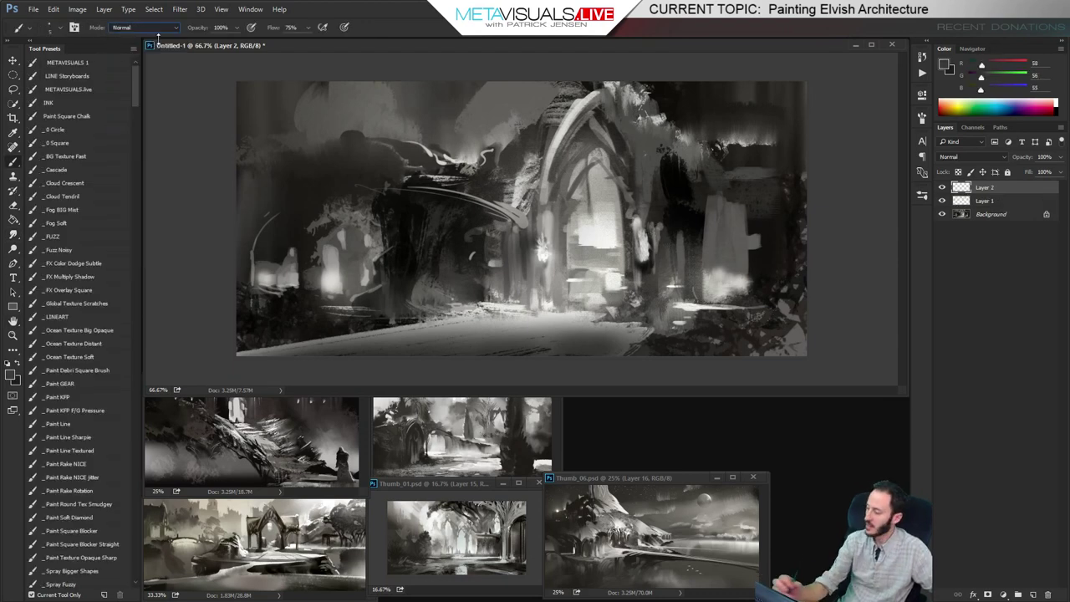
key("space")
Darken the recess around the right pillar's lamp with a sampled dark grey and touch up its flame in near-white
left_click(663, 225, "alt")
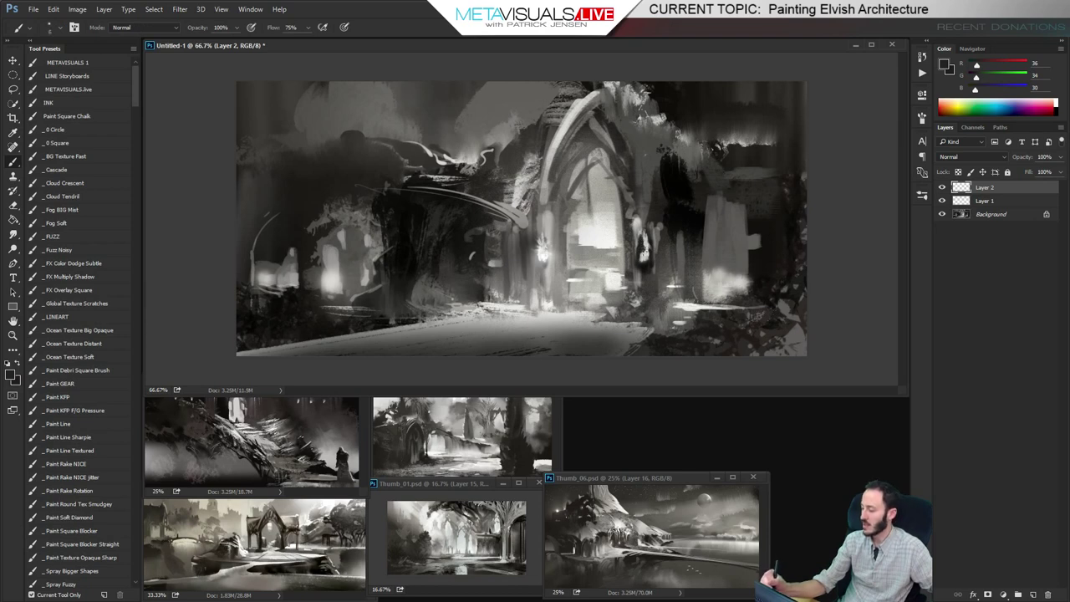
left_click(606, 238, "alt")
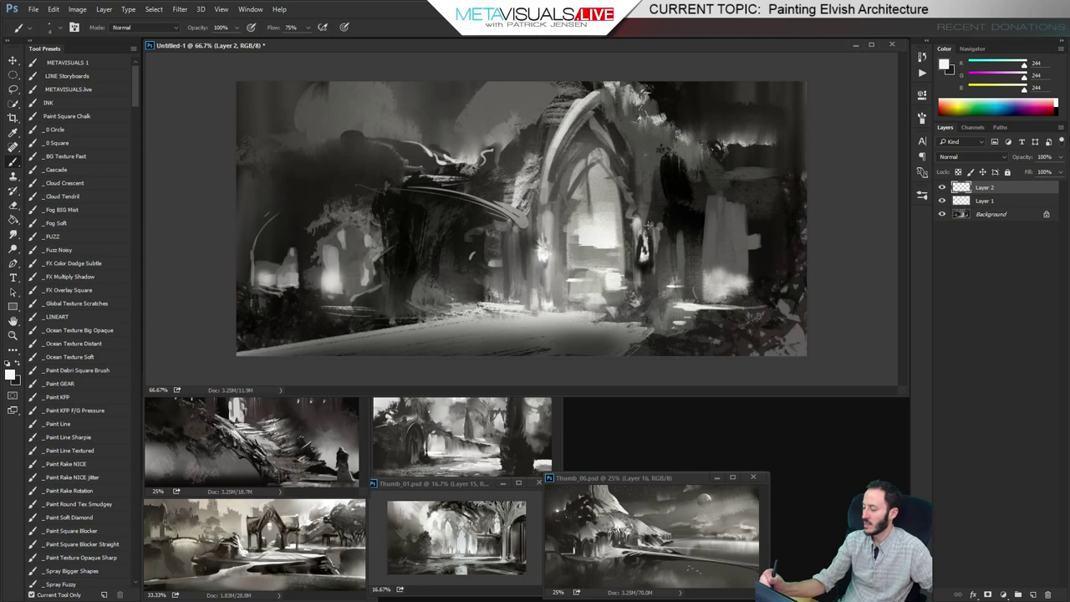
key("x")
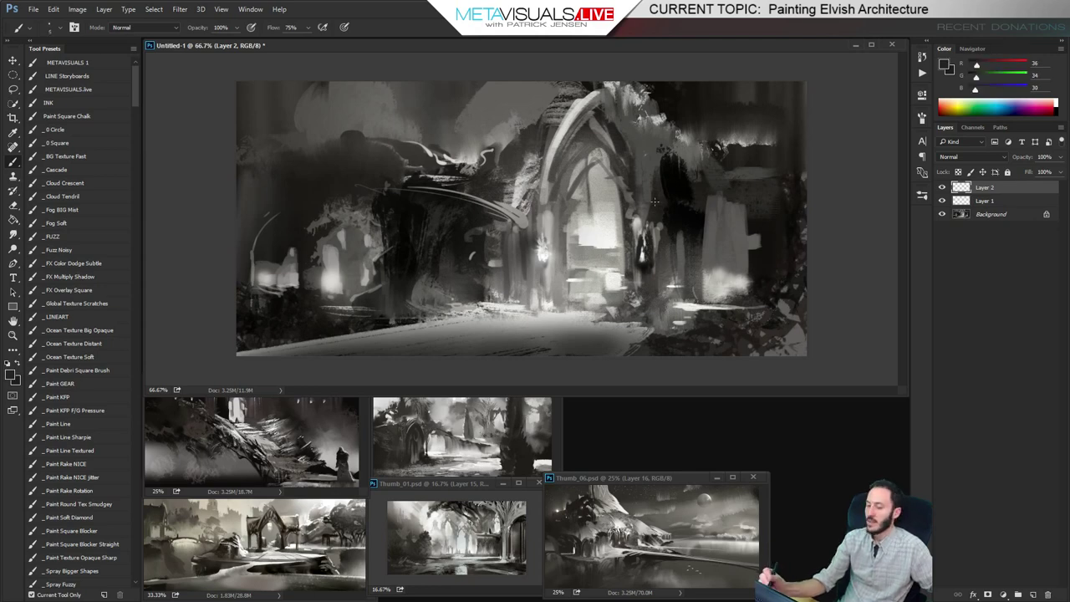
scroll(651, 243, "up", 1)
left_click(654, 251, "alt")
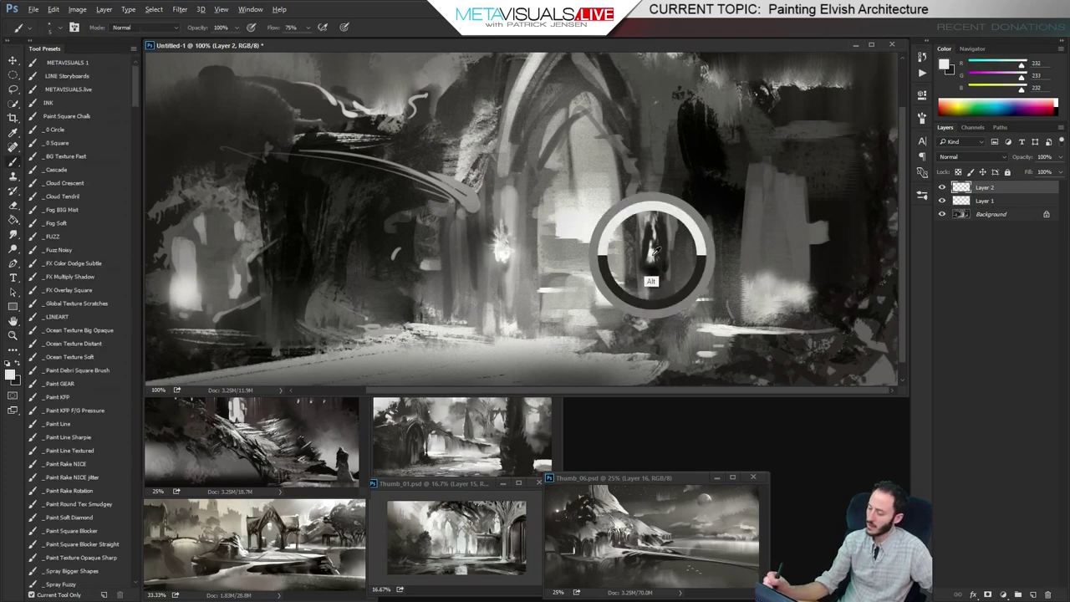
Trim the glow around the left pillar's lamp with sampled grey, then refine the tones below the right pillar's lamp
left_click(496, 236, "alt")
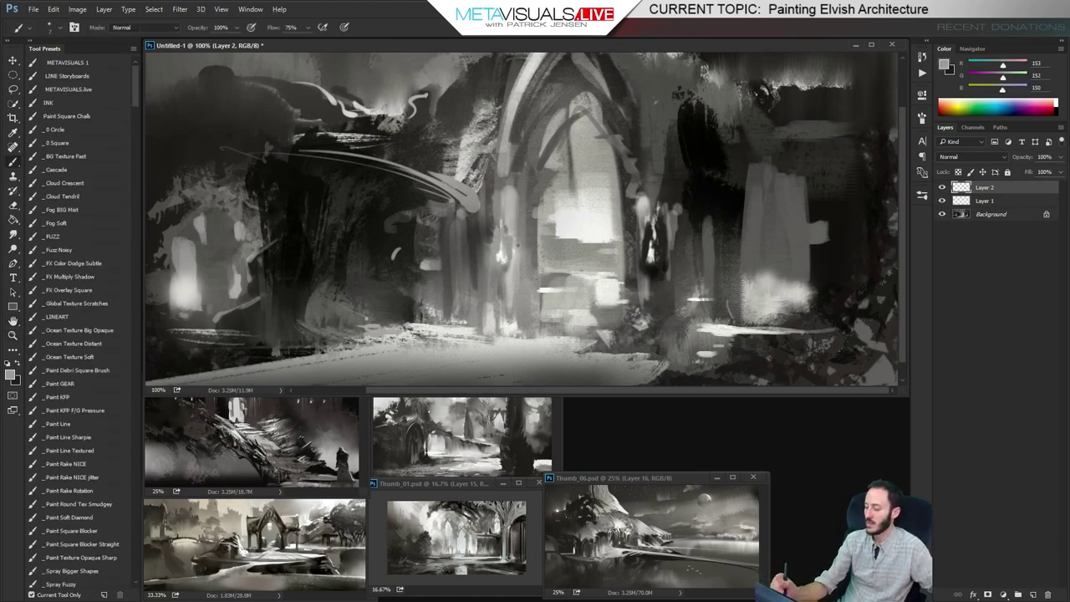
left_click_drag(518, 245, 520, 229)
left_click(653, 249, "alt")
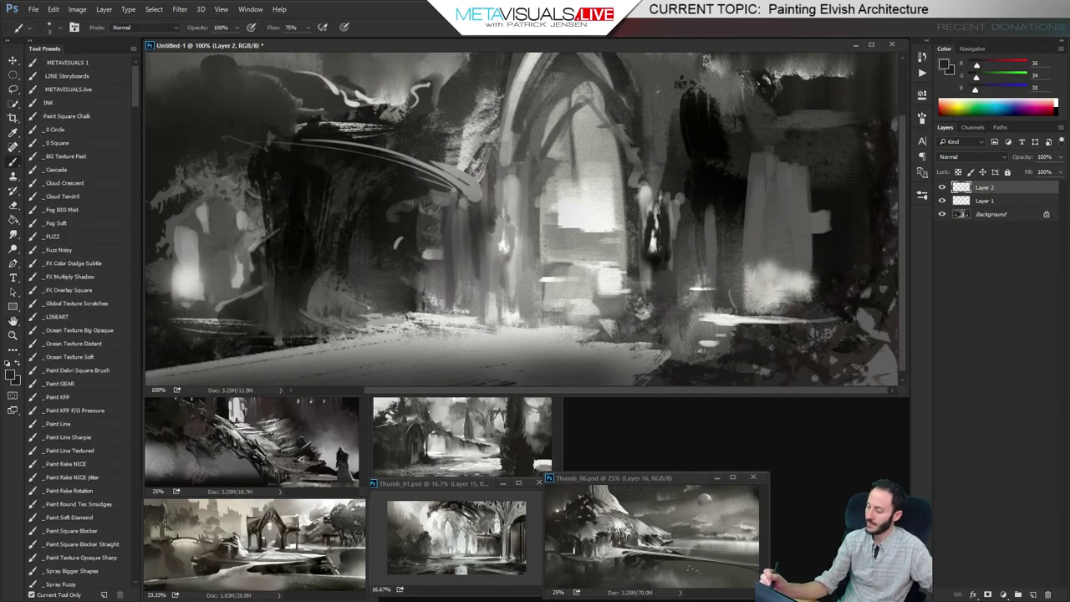
left_click(647, 272, "alt")
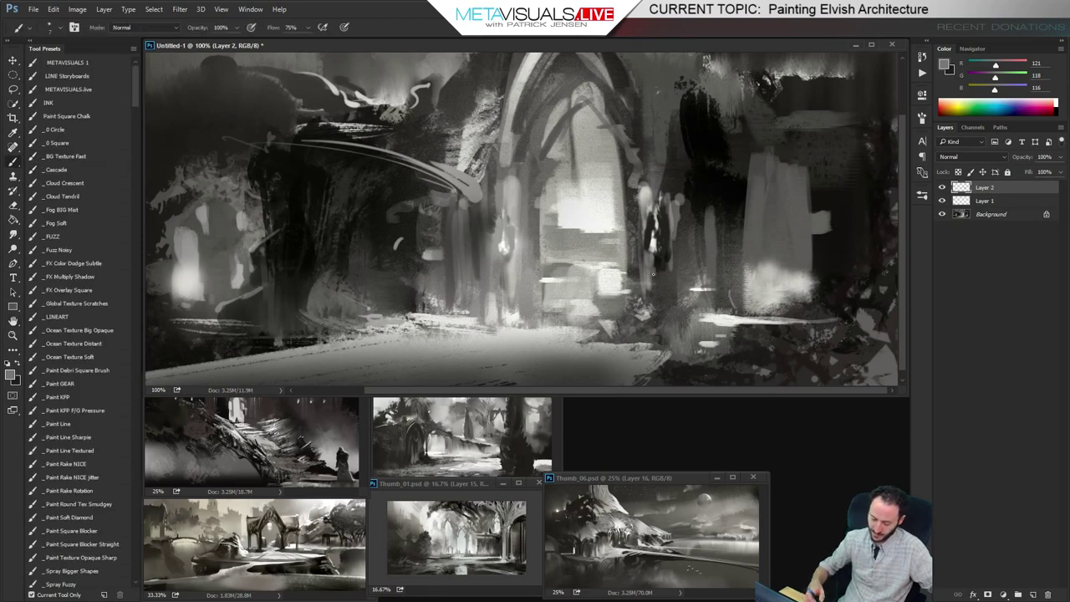
Using the Paint KPP F/G Pressure brush, add a dark accent below the left lamp, trim it with grey and brighten the right lamp
left_click(90, 412)
left_click(658, 243, "alt")
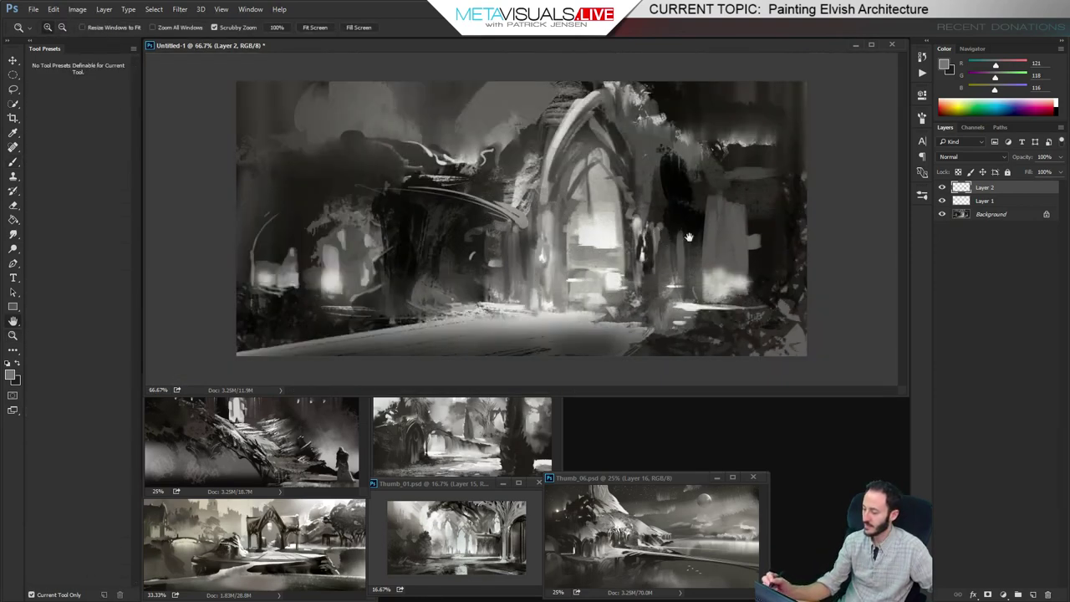
left_click(668, 213, "alt")
key("[")
key("[")
key("[")
key("[")
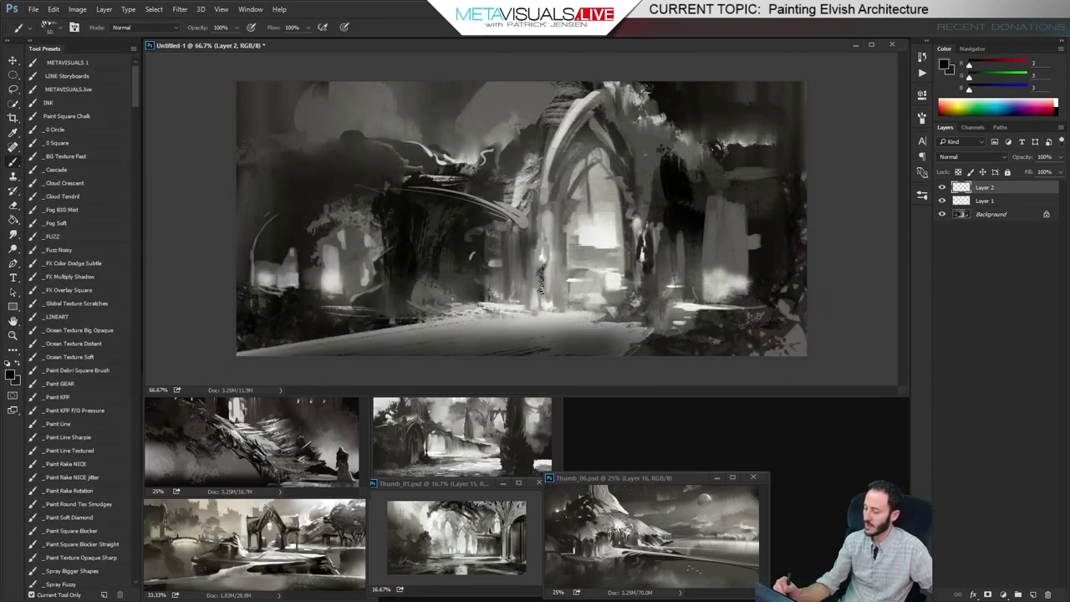
left_click_drag(540, 266, 539, 281)
left_click(535, 233, "alt")
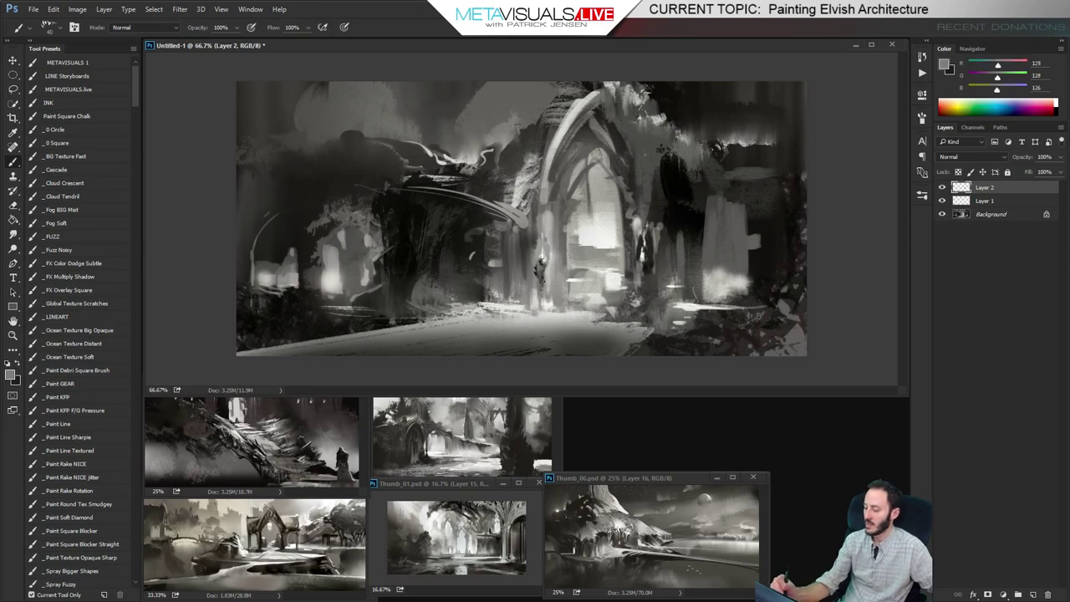
key("space")
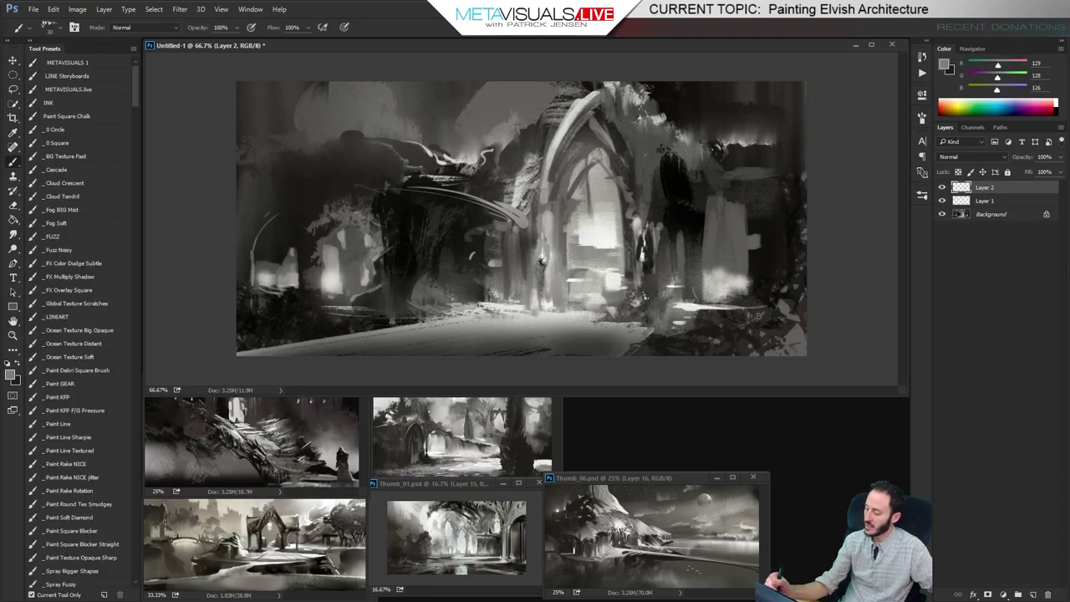
key("space")
left_click(643, 249, "alt")
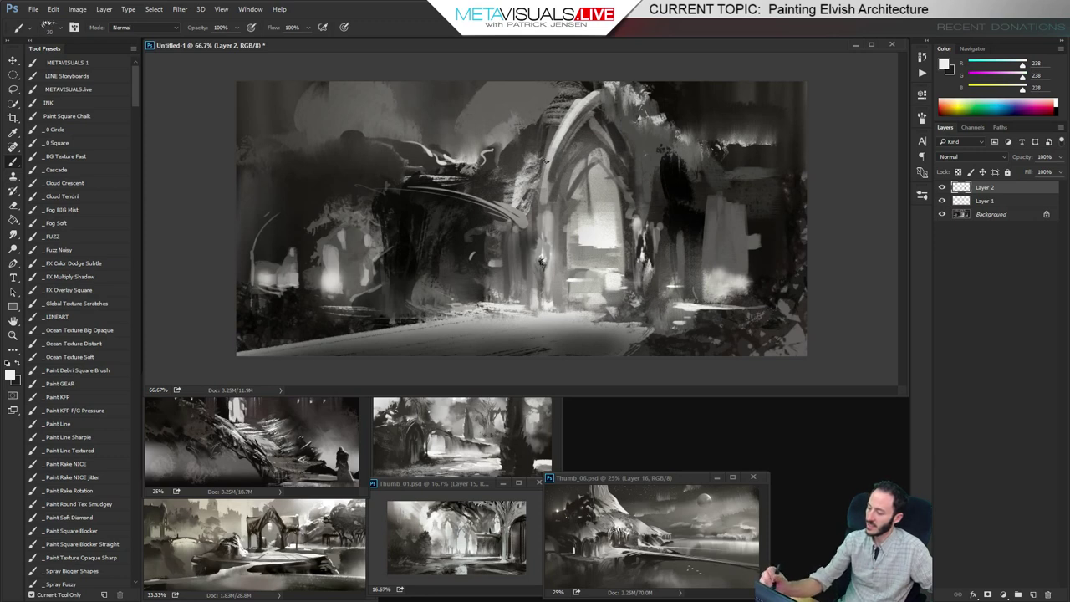
Sample greys for the area left of the arch and paint a light diagonal band down its outer edge
left_click(537, 163, "alt")
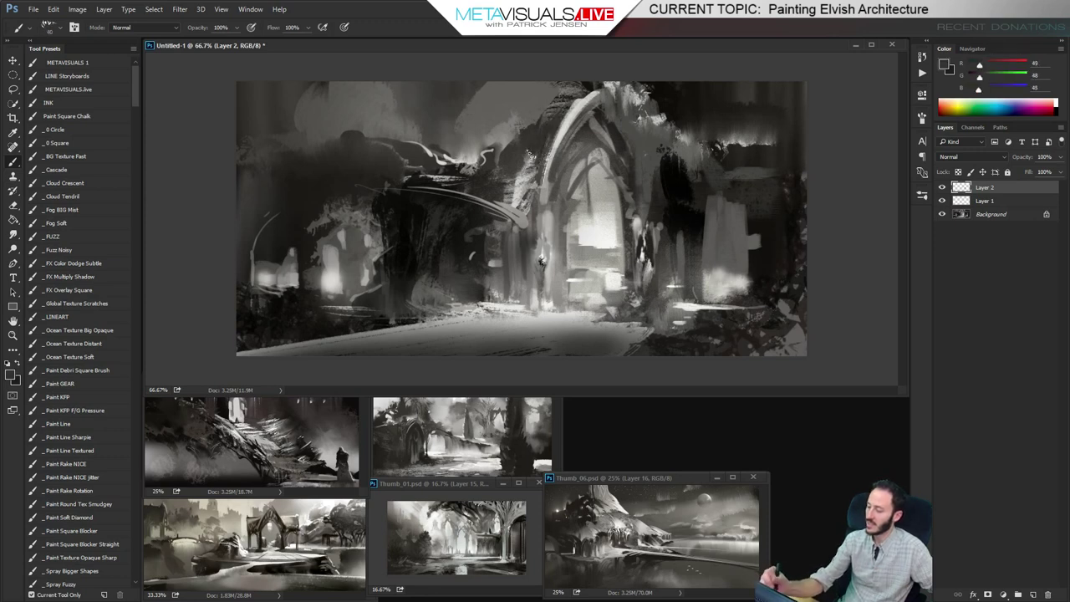
left_click(573, 90, "alt")
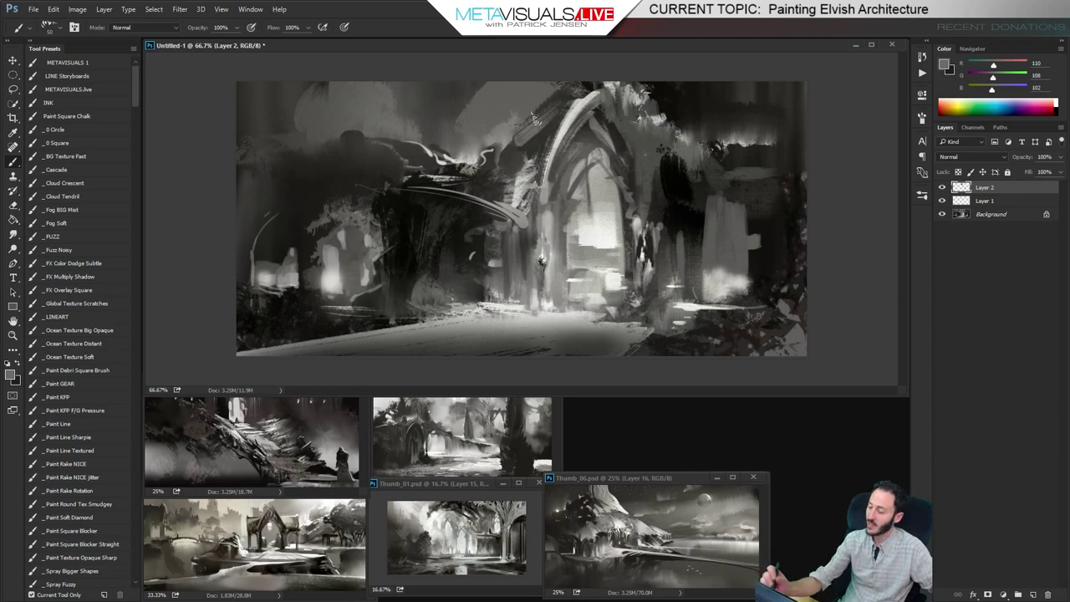
left_click(601, 220, "alt")
key("bracketleft")
key("bracketleft")
key("bracketleft")
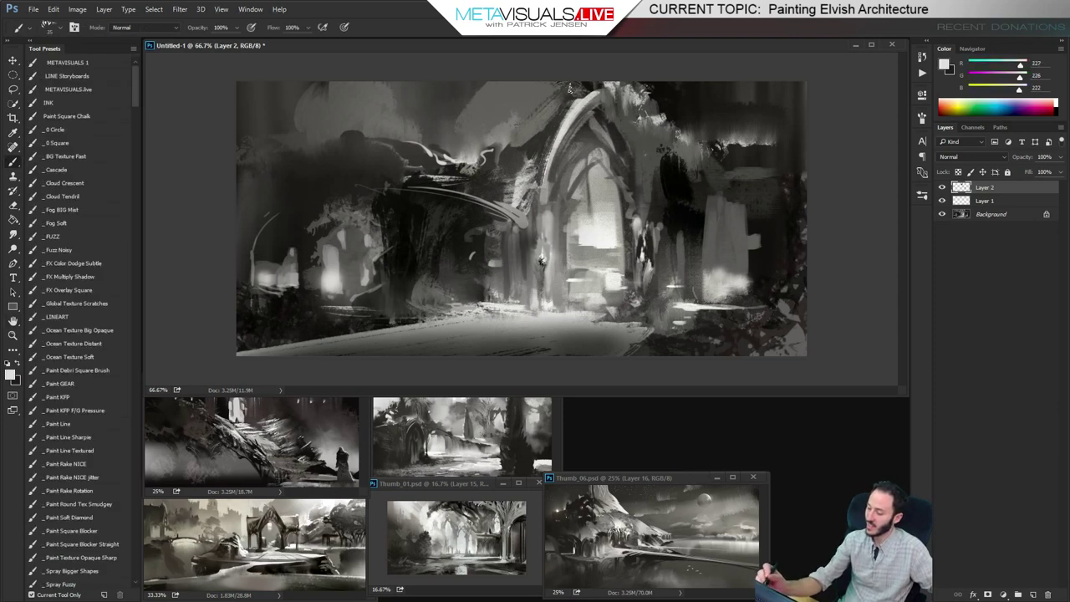
left_click_drag(565, 87, 510, 139)
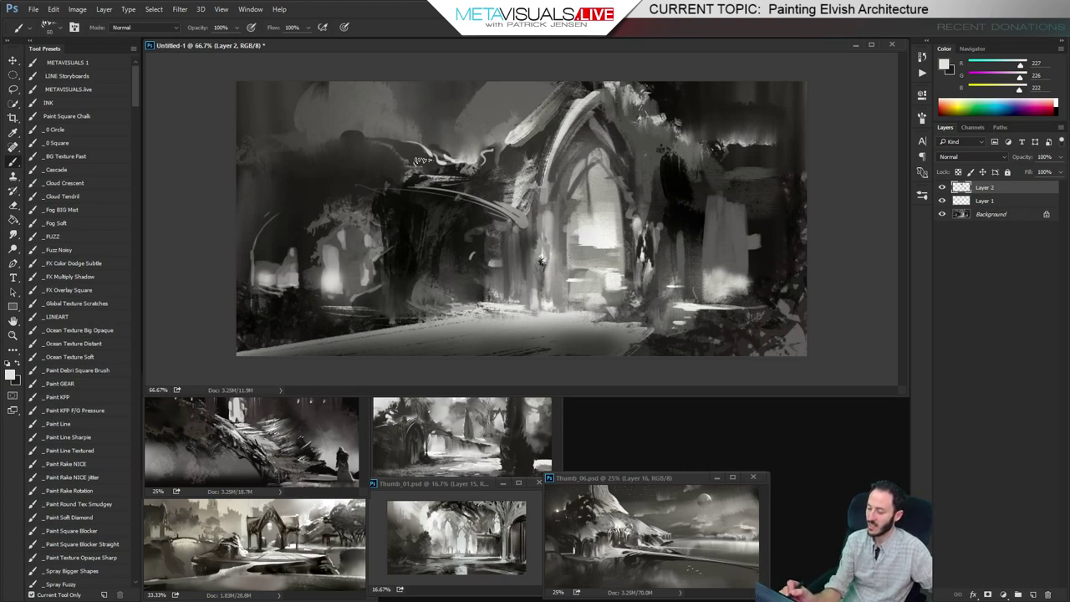
Block in a canopy over the dark structure left of the arch with light and sampled dark strokes
mouse_move(420, 160)
left_mouse_down()
mouse_move(375, 192)
mouse_move(387, 197)
mouse_move(373, 195)
mouse_move(414, 160)
mouse_move(471, 205)
mouse_move(463, 174)
mouse_move(465, 185)
mouse_move(515, 180)
mouse_move(452, 240)
mouse_move(477, 201)
left_mouse_up()
left_click(384, 228, "alt")
key("bracketright")
left_click(416, 165, "alt")
key("bracketright")
key("bracketright")
key("bracketright")
key("bracketright")
Sample a mid grey for the canopy's hanging fringe, undo the last stroke and reduce the brush size
left_click(514, 187, "alt")
key("bracketright")
key("bracketright")
key("ctrl+z")
key("bracketleft")
key("bracketleft")
key("bracketleft")
key("bracketleft")
key("bracketleft")
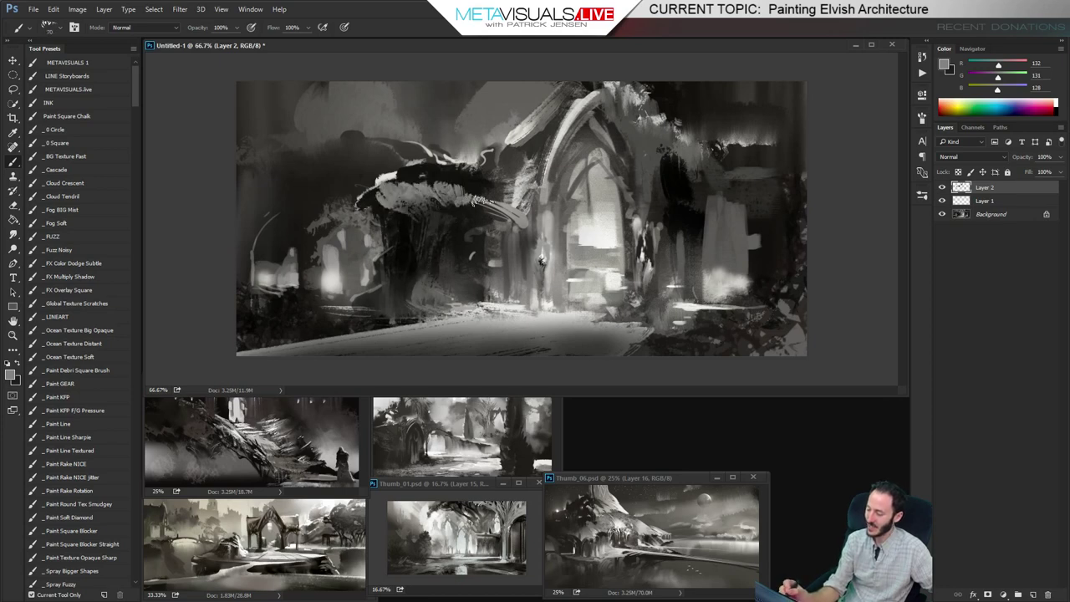
Sample the arch's light tone and paint highlights along the left canopy's upper surface
key("space")
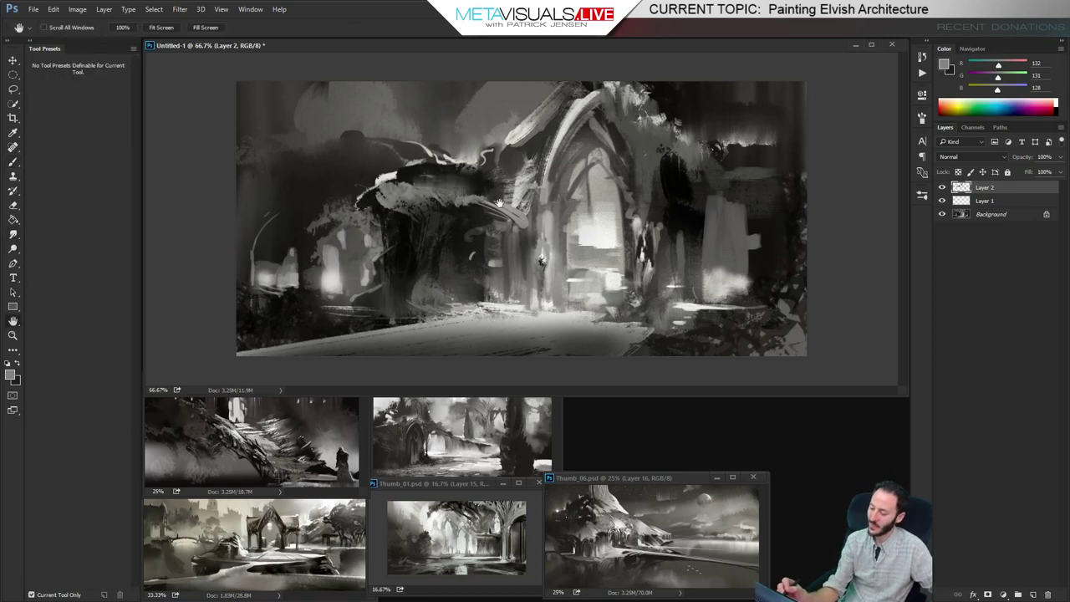
left_click(573, 108, "alt")
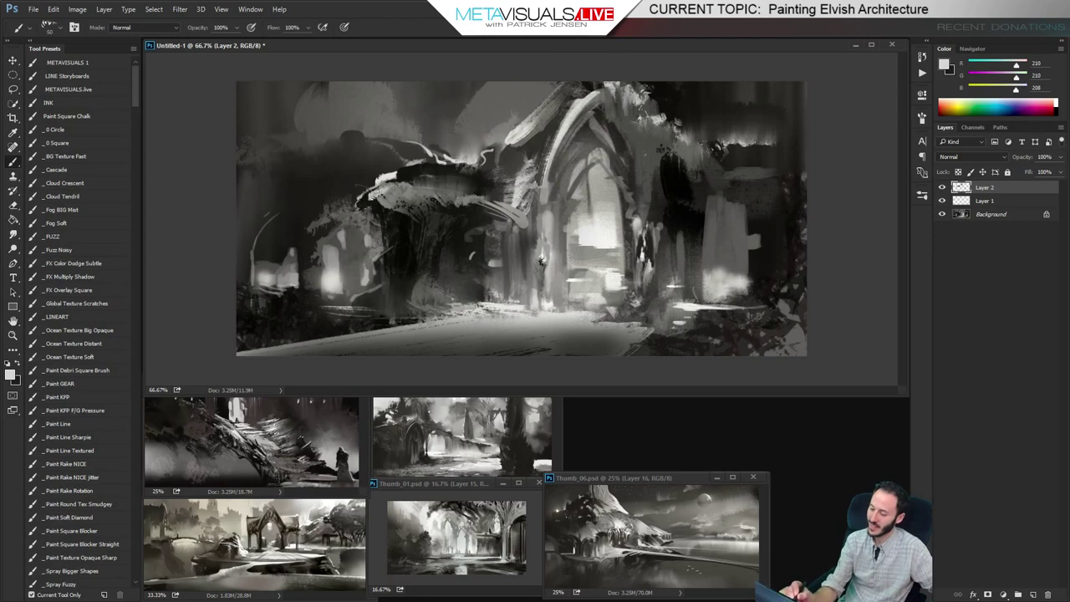
left_click_drag(392, 184, 481, 173)
key("space")
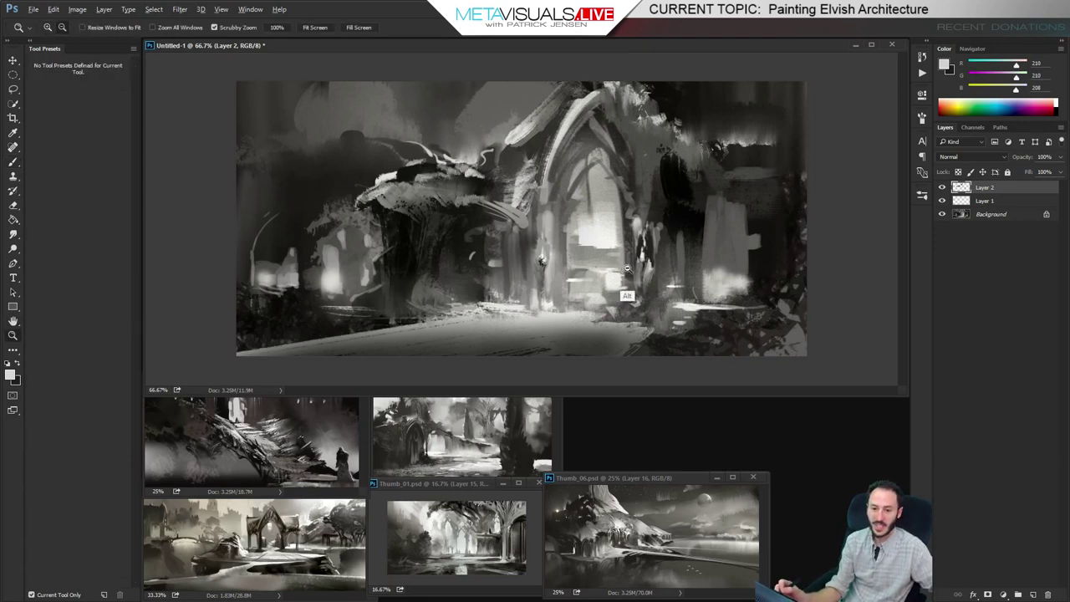
Paint dark and light textured strokes on top of the dark trunk right of the arch and sample a mid grey
left_click(627, 297, "ctrl+alt")
left_click(685, 268)
key("b")
mouse_move(659, 202)
left_mouse_down()
mouse_move(694, 168)
mouse_move(669, 195)
mouse_move(678, 198)
mouse_move(667, 161)
mouse_move(694, 184)
mouse_move(668, 158)
left_mouse_up()
left_click(683, 154, "alt")
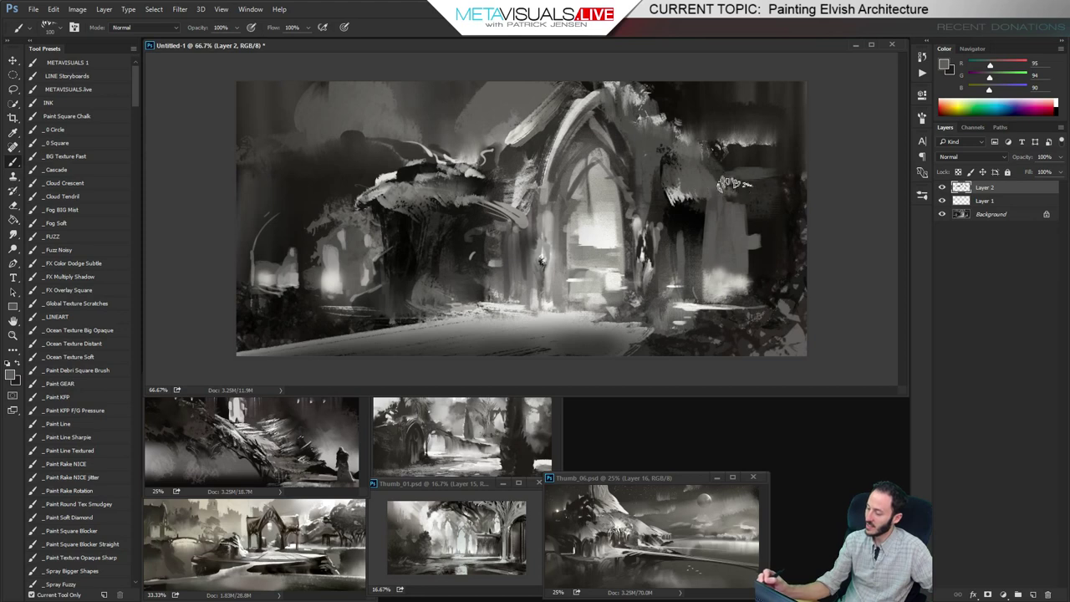
Tone down the left canopy with a much larger textured brush, using sampled near-black and dark grey
key("bracketright")
key("bracketright")
key("bracketright")
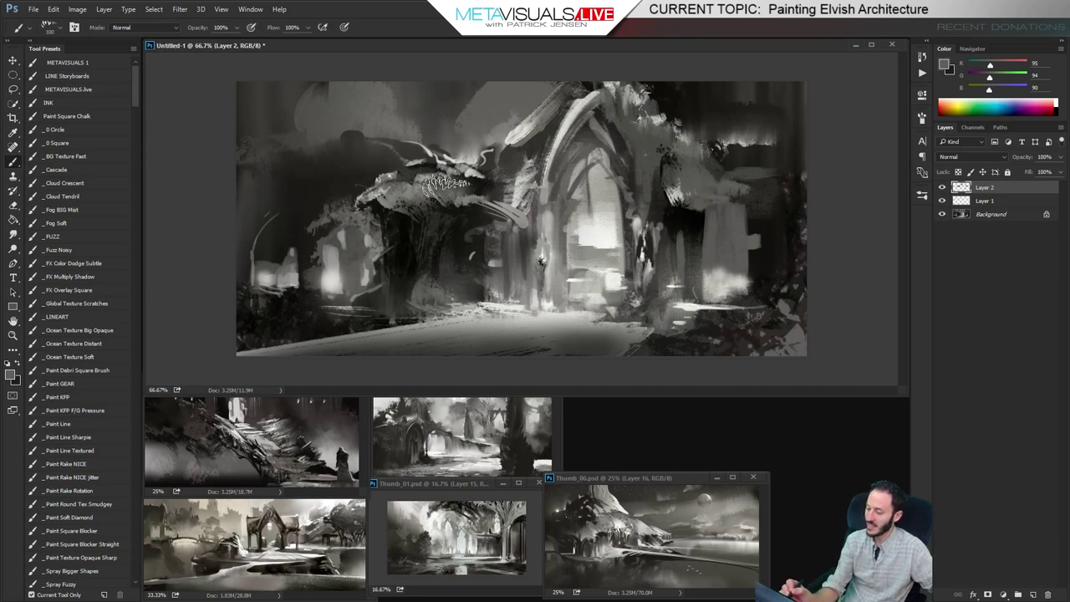
left_click(469, 182, "alt")
key("bracketleft")
key("bracketleft")
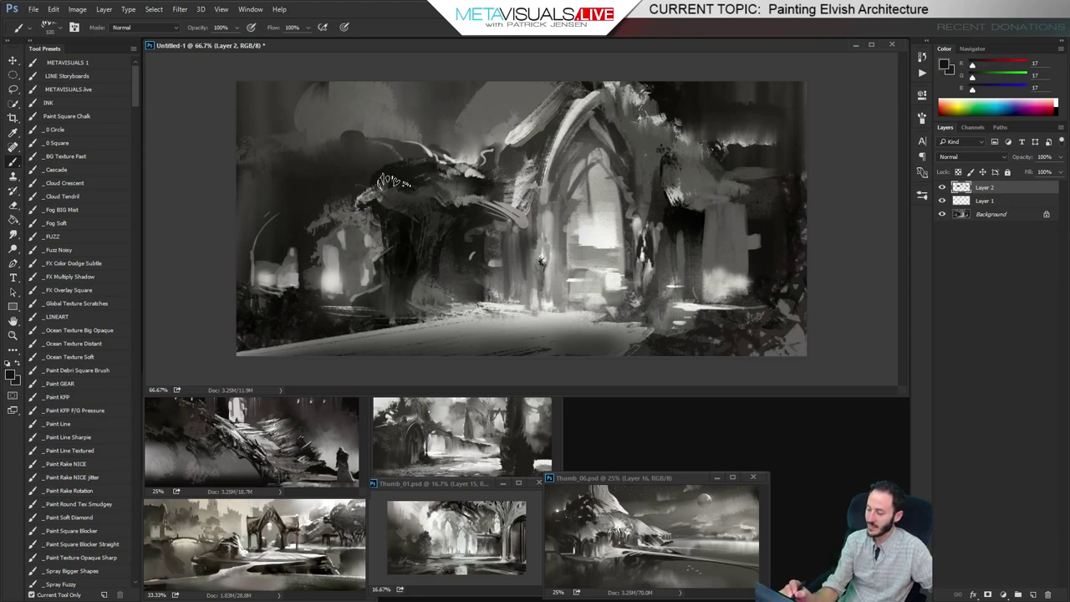
left_click(408, 195, "alt")
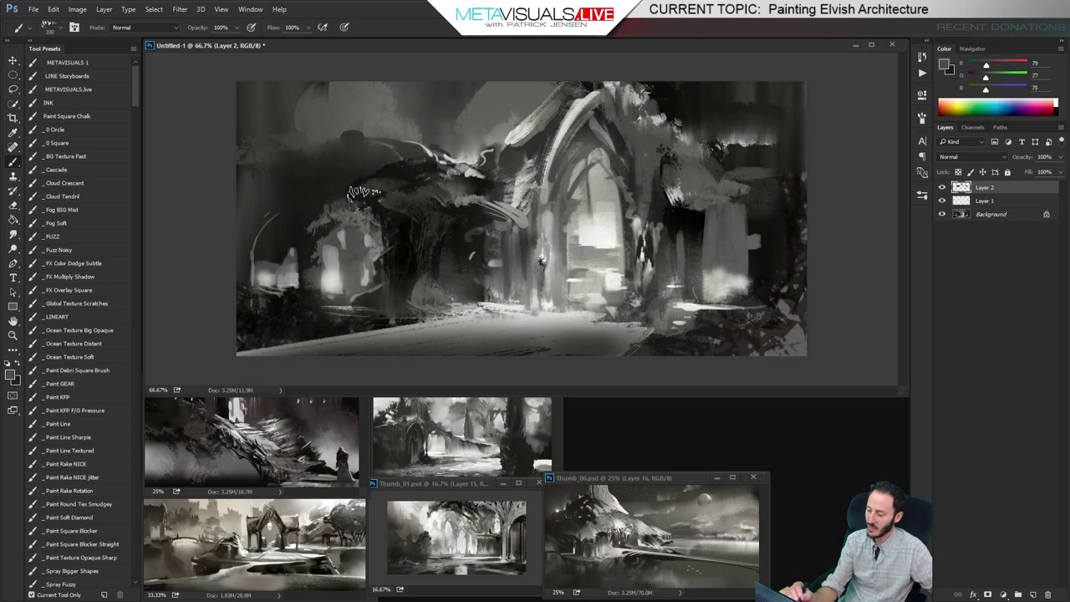
Sample a dark grey and paint a sloping roof mass from the arch's peak down its left side
left_click(526, 147, "alt")
key("bracketleft")
left_click_drag(577, 90, 512, 157)
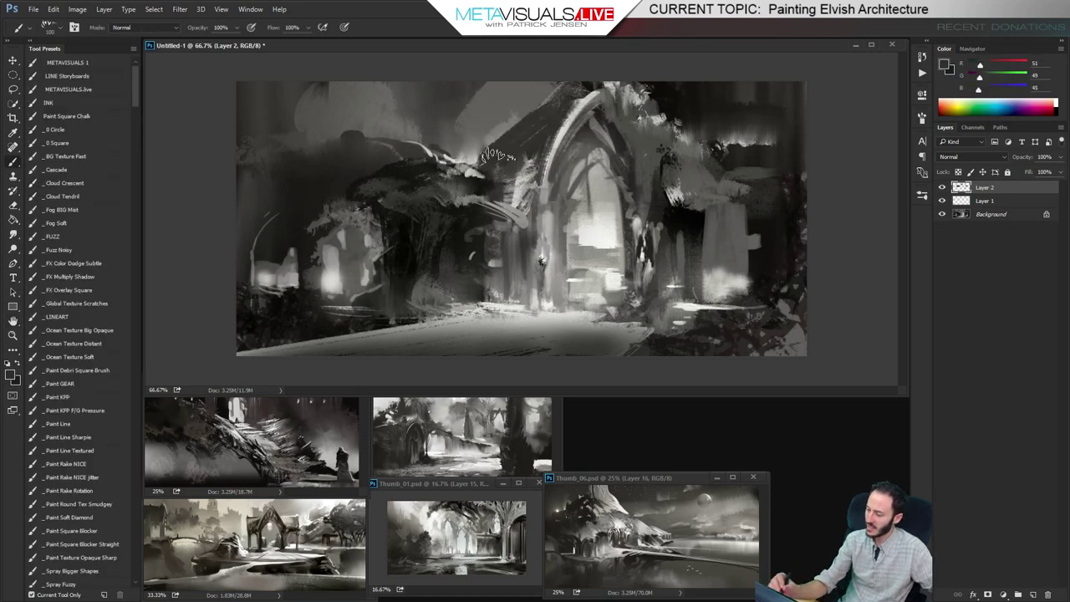
left_click_drag(564, 130, 494, 155)
mouse_move(564, 94)
left_mouse_down()
mouse_move(503, 141)
mouse_move(509, 127)
left_mouse_up()
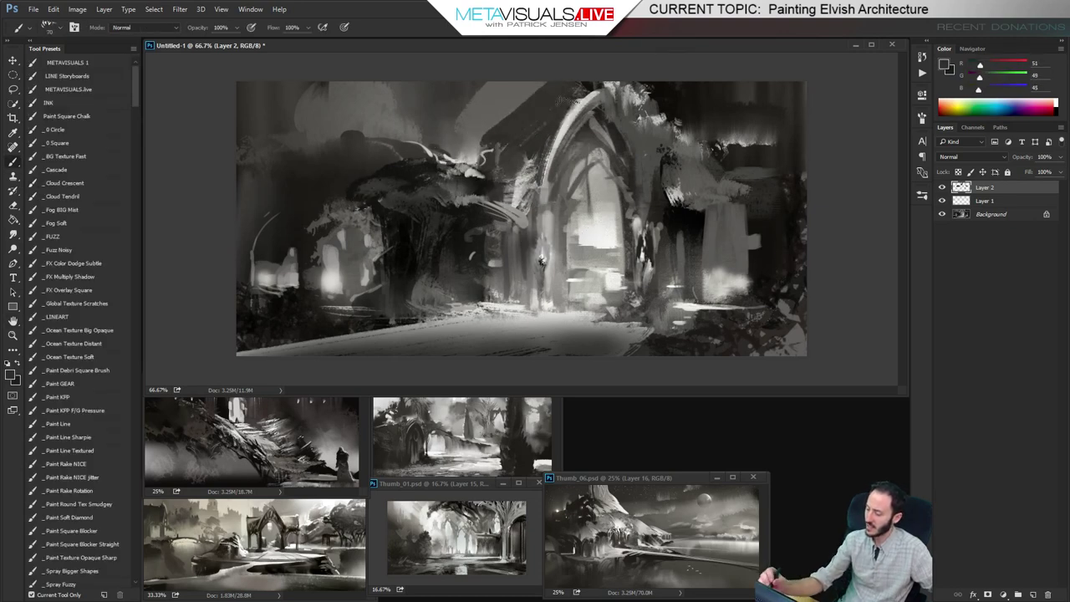
Extend the dark roof mass up to the canvas edge and round its left outline using sampled greys
key("bracketleft")
left_click(529, 96, "alt")
left_click(525, 124, "alt")
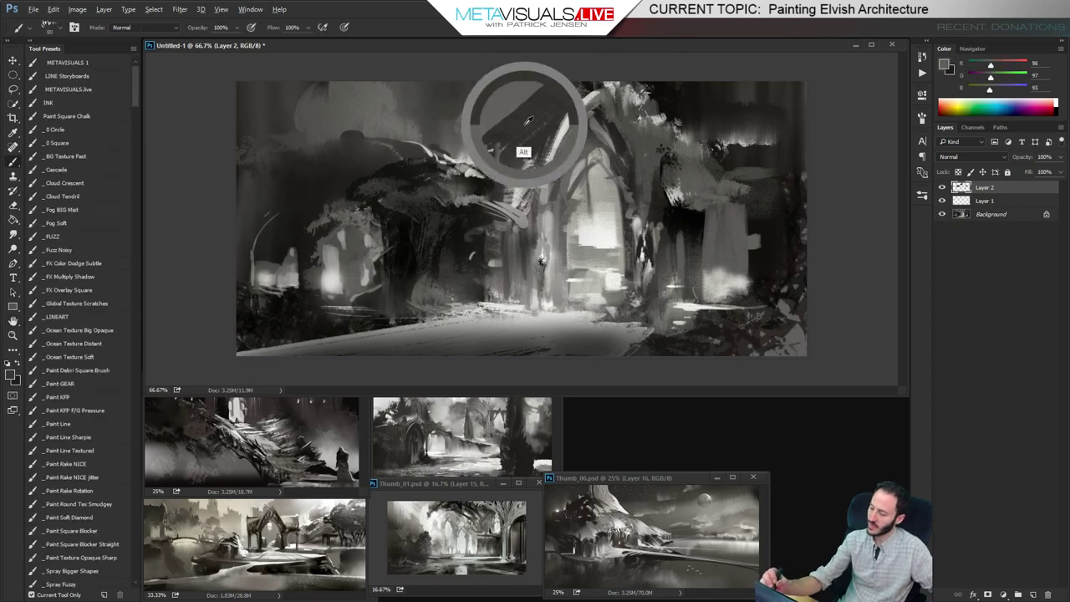
left_click_drag(544, 83, 518, 107)
left_click_drag(518, 70, 485, 152)
left_click_drag(511, 95, 485, 148)
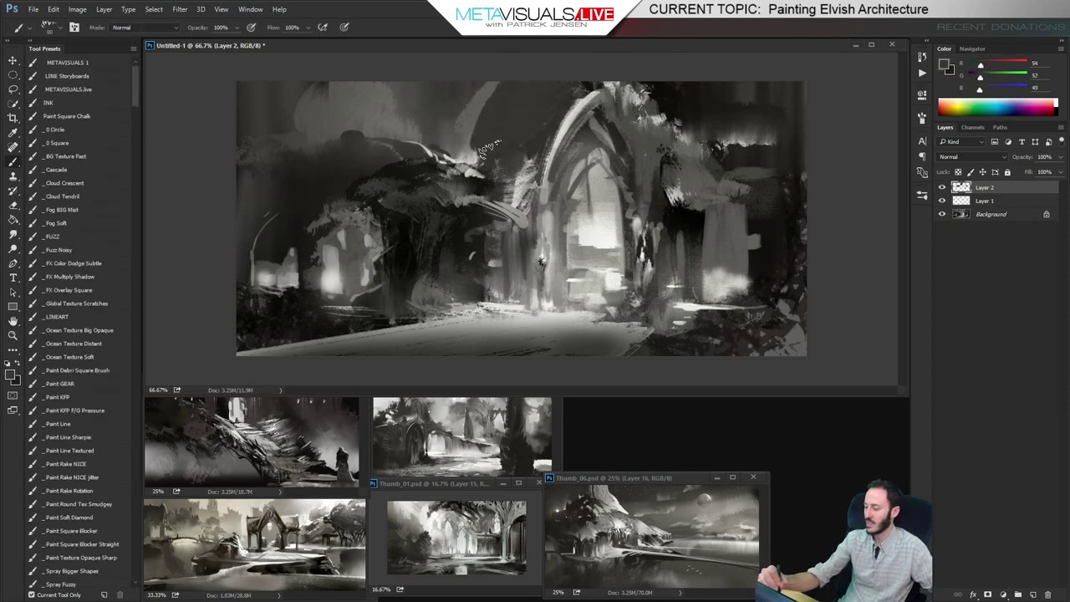
Paint a curved black band with a light textured face along the arch's outer left edge
key("space")
left_click(663, 175, "alt")
left_click_drag(578, 81, 505, 148)
left_click(556, 167, "alt")
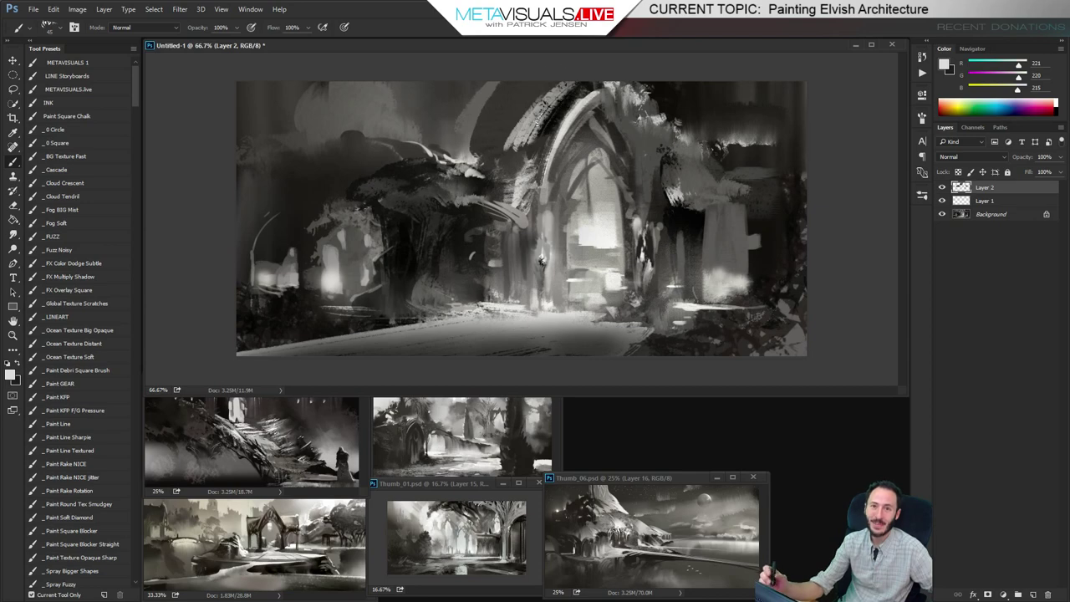
Widen the curved band with sampled light grey strokes, undo the overextended stroke and fill its top beside the arch's peak
key("space")
left_click(565, 126, "alt")
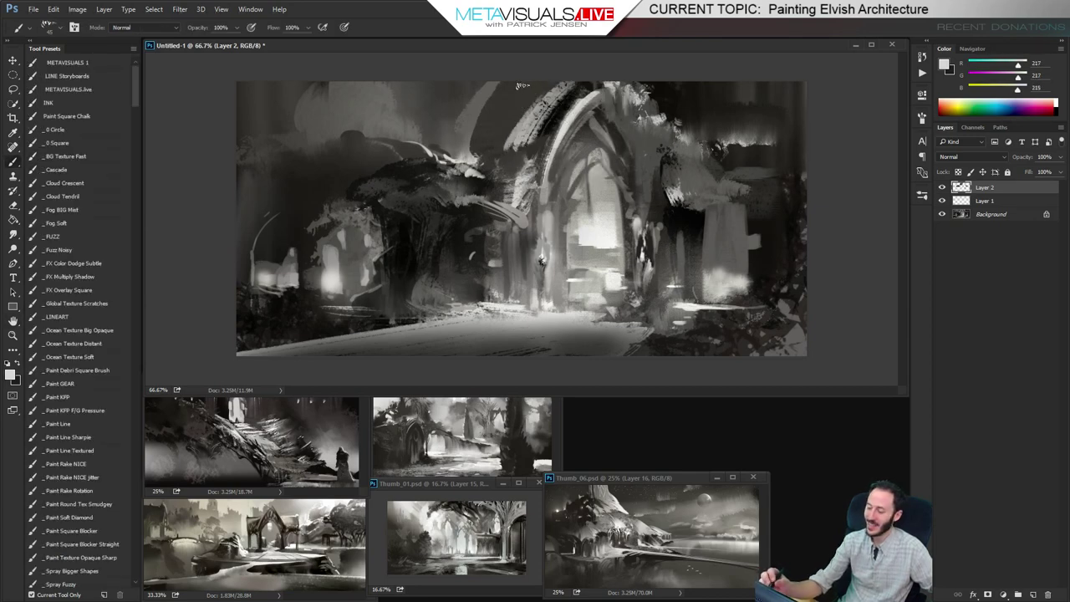
left_click_drag(527, 103, 501, 152)
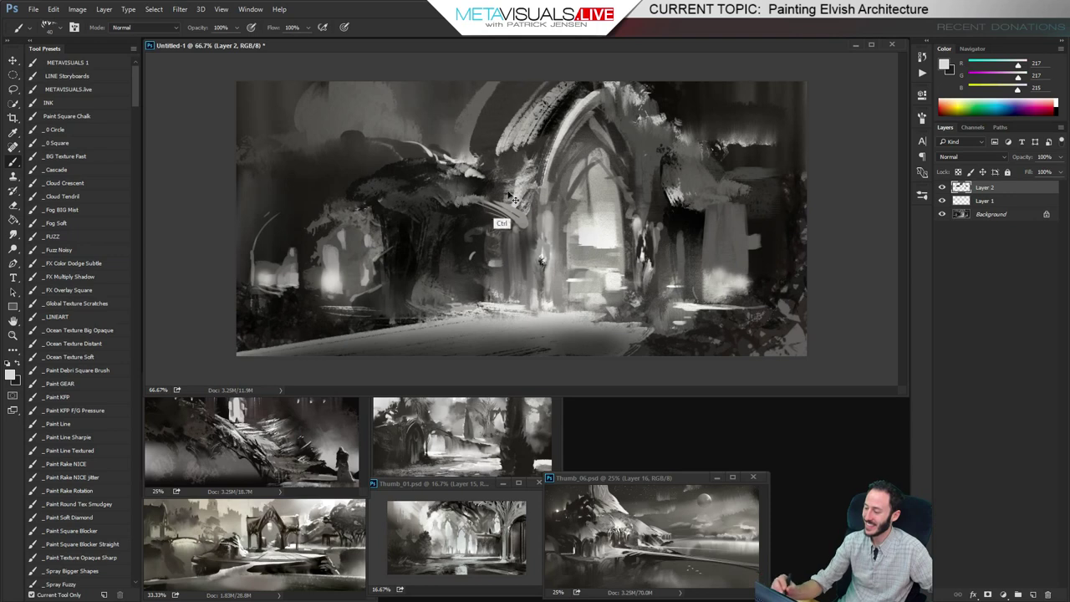
key("ctrl+z")
key("[")
key("bracketleft")
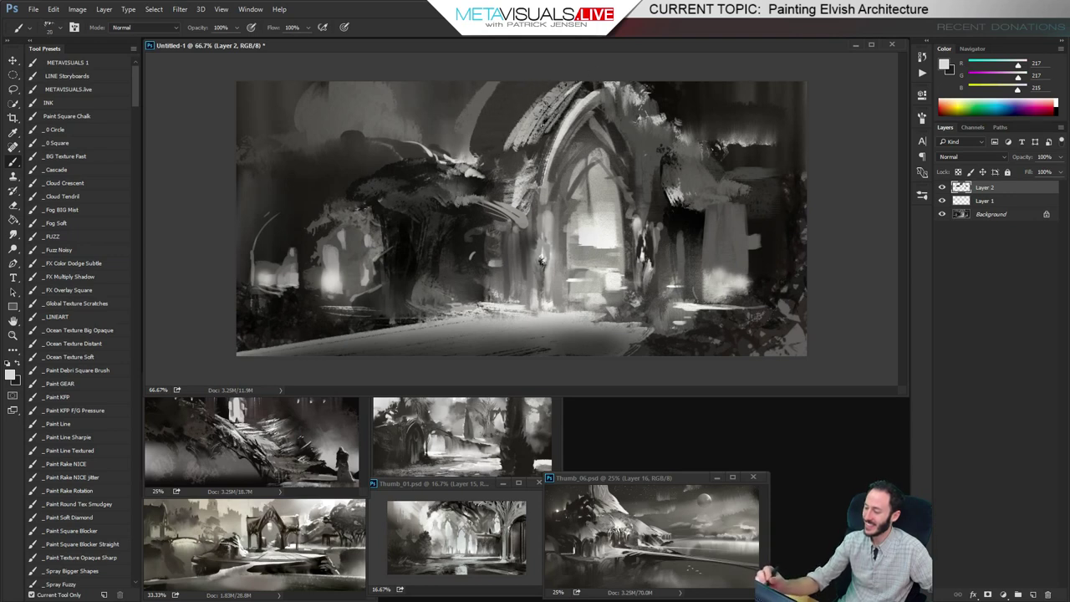
key("bracketright")
key("bracketright")
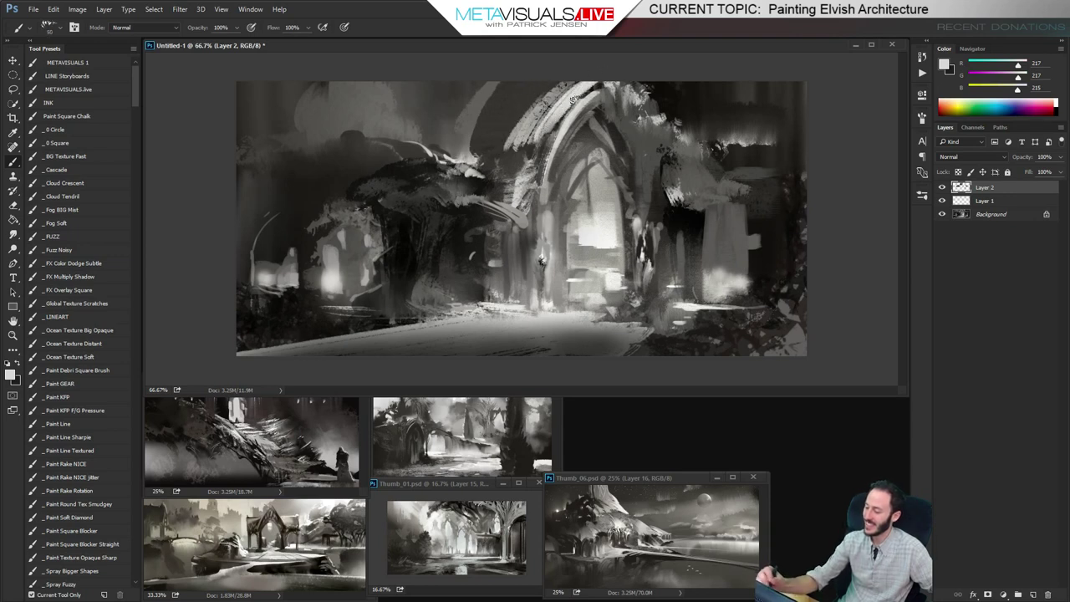
Sample mid greys and soften the curved band's rough texture into a smoother outer arch rib
left_click(538, 146, "alt")
key("bracketright")
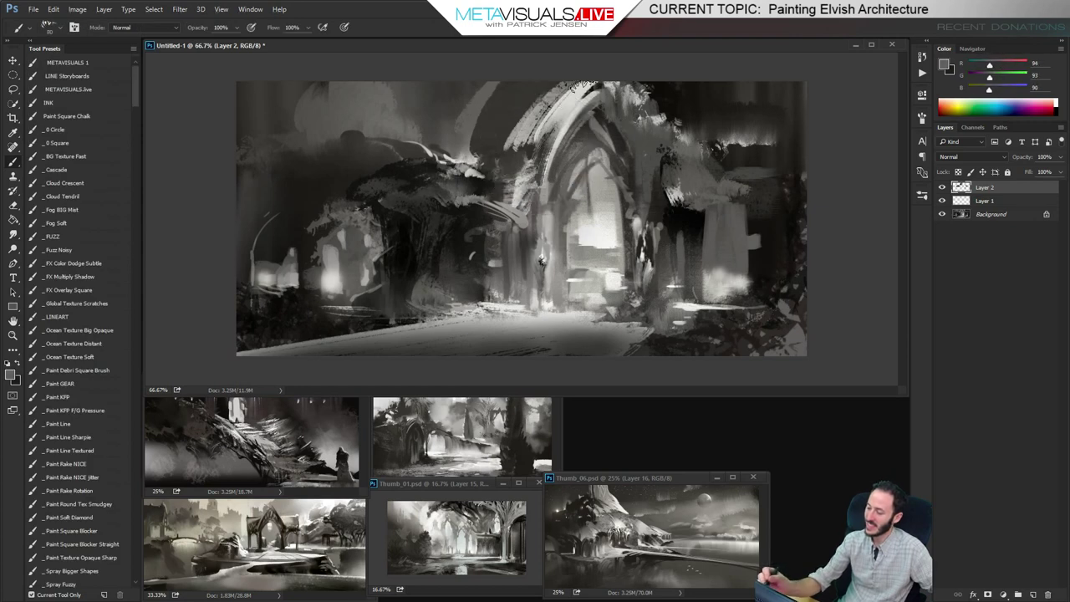
mouse_move(535, 117)
left_mouse_down()
mouse_move(510, 154)
mouse_move(523, 138)
left_mouse_up()
left_click(542, 113, "alt")
mouse_move(527, 150)
left_mouse_down()
mouse_move(488, 148)
mouse_move(516, 67)
left_mouse_up()
key("space")
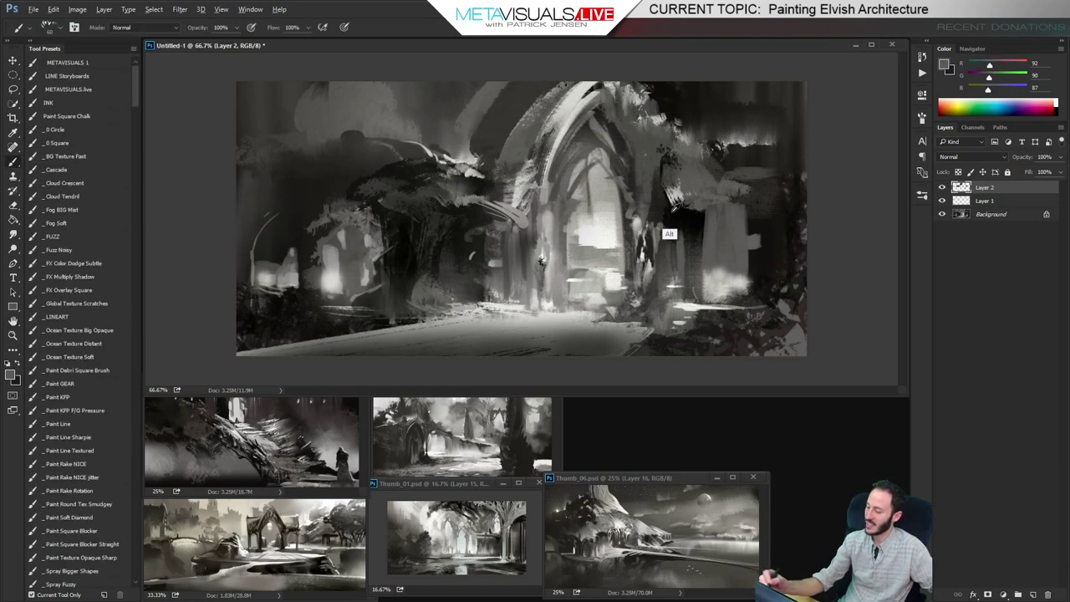
Paint the arch's right rib in sampled near-black up to the peak, redoing the first stroke, and darken the foliage beside it
left_click(672, 216, "alt")
left_click_drag(658, 203, 620, 102)
key("ctrl+z")
left_click_drag(647, 219, 611, 99)
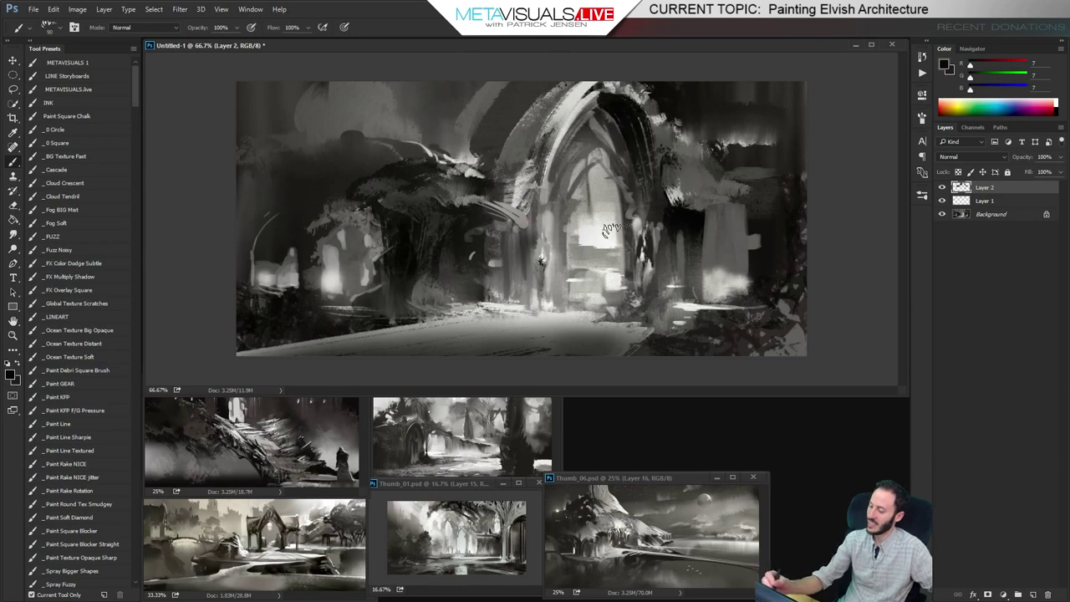
mouse_move(665, 203)
left_mouse_down()
mouse_move(625, 92)
mouse_move(720, 127)
left_mouse_up()
Sample a mid grey from the foliage right of the arch and smudge the dark strokes beside the arch's peak into softer texture
left_click(699, 177, "alt")
key("bracketright")
key("bracketright")
key("bracketright")
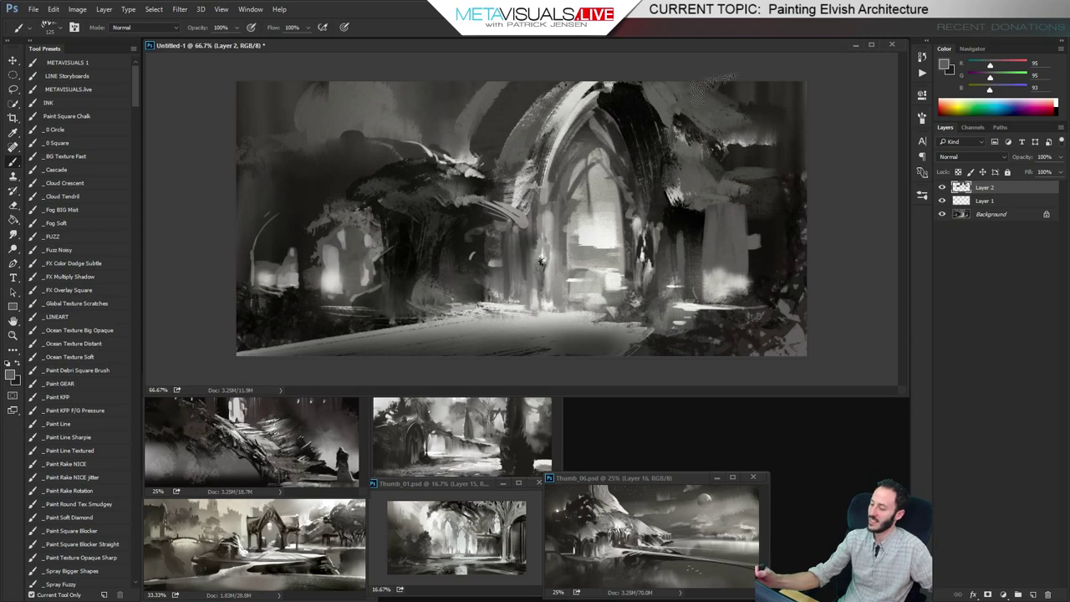
key("r")
left_click_drag(641, 85, 674, 147)
left_click_drag(606, 86, 630, 137)
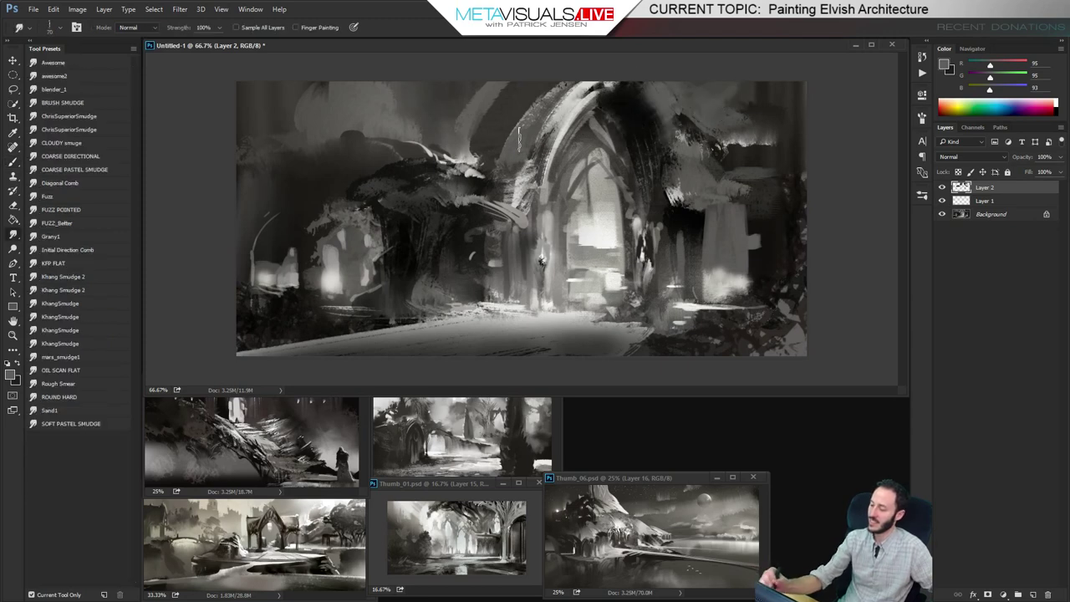
Haze the arch's dark right rib and neighbouring foliage with sampled light grey using the Fuzz Noisy brush, undoing the first stroke
key("z")
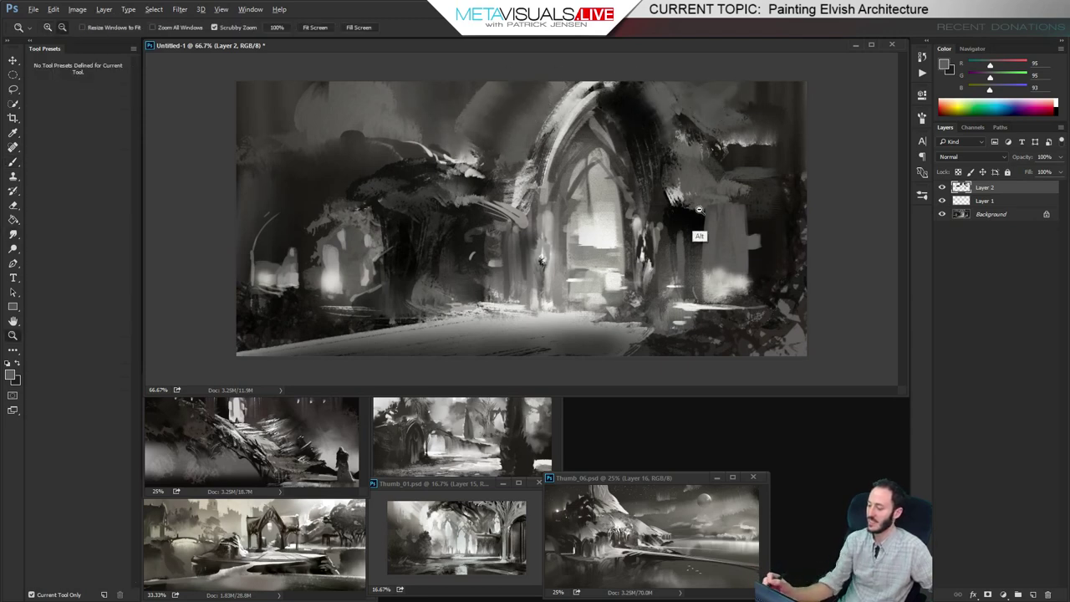
left_click(699, 209, "alt")
left_click(701, 215, "alt")
left_click(702, 222, "alt")
left_click(682, 282)
left_click(683, 281)
key("space")
key("b")
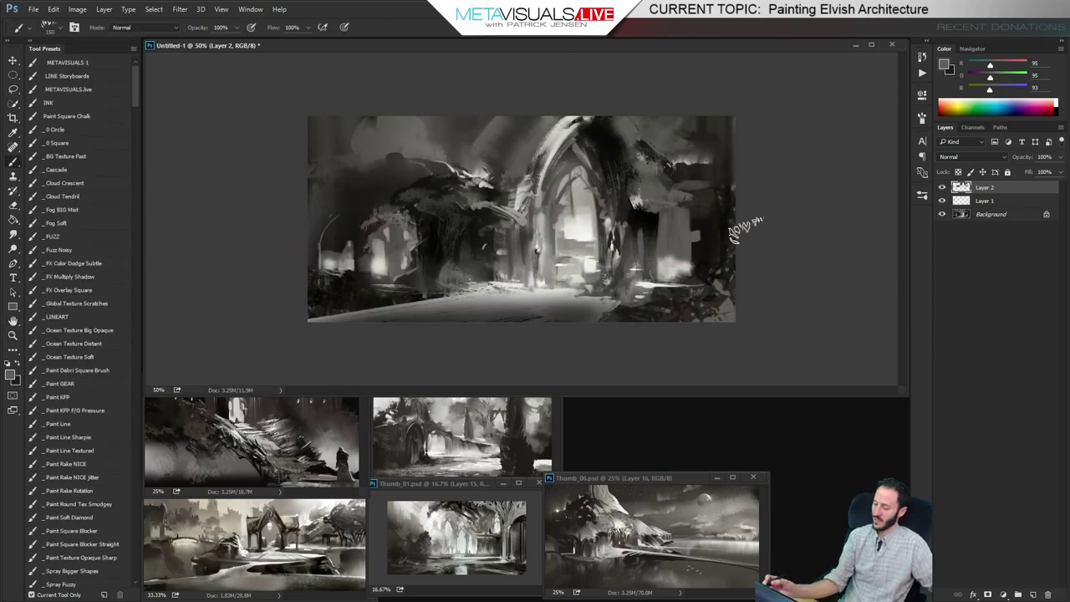
left_click(64, 251)
left_click(557, 154, "alt")
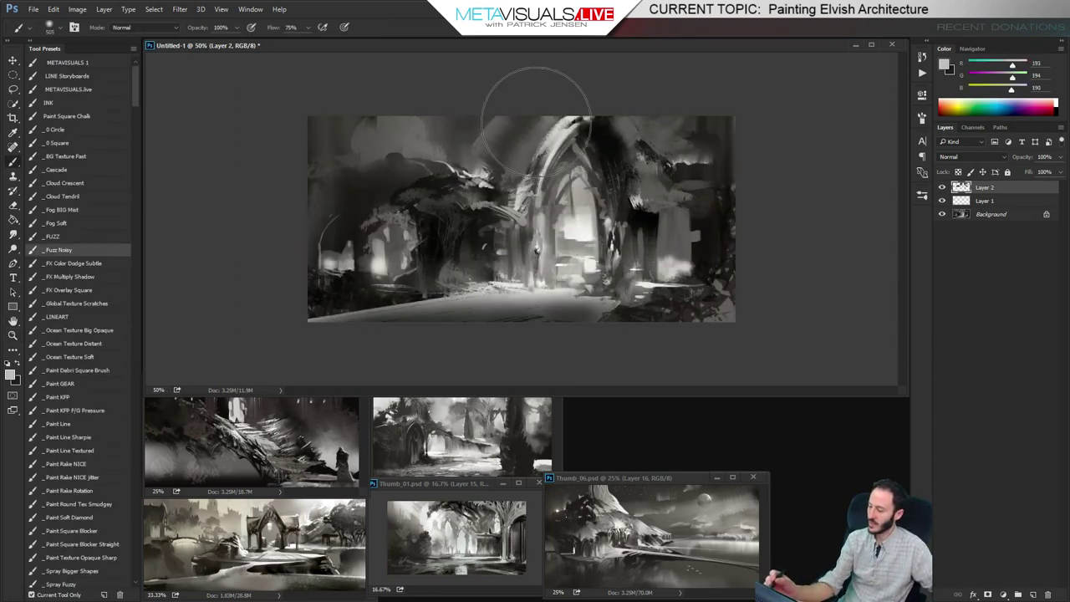
left_click_drag(585, 115, 847, 89)
key("ctrl+z")
key("]")
mouse_move(641, 206)
left_mouse_down()
mouse_move(621, 135)
mouse_move(600, 86)
left_mouse_up()
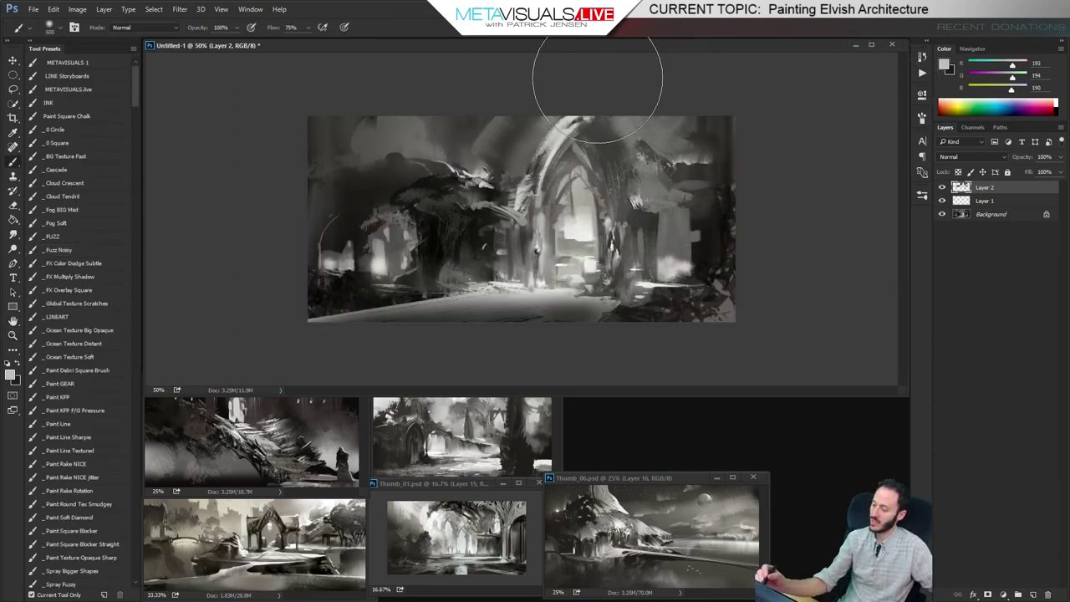
key("]")
key("bracketleft")
key("bracketleft")
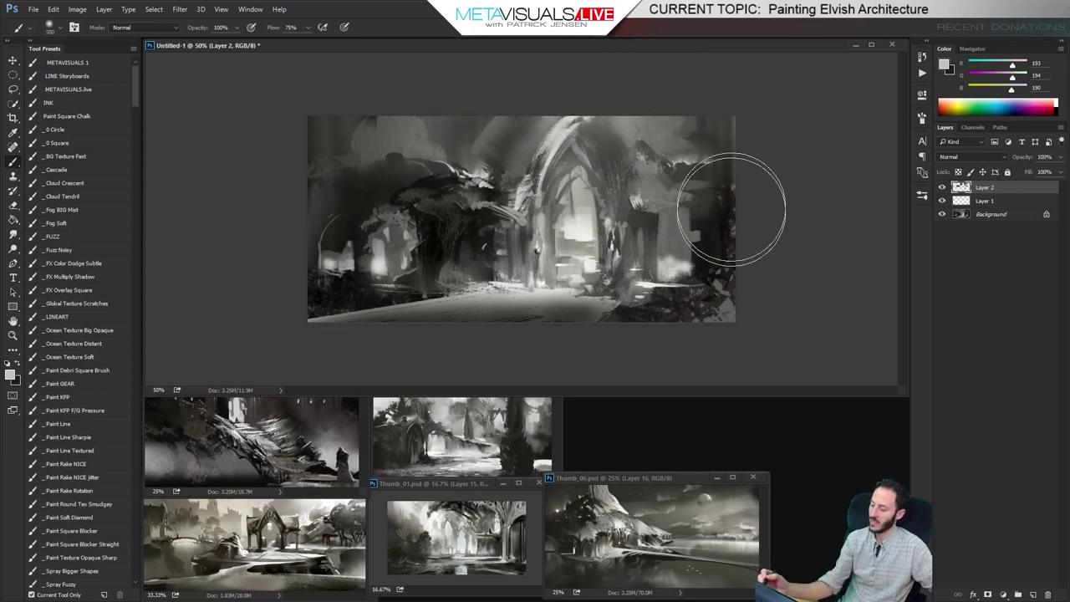
Paint sampled dark grey along the arch's outer left edge up to the peak with the Paint KPP brush
left_click(80, 403)
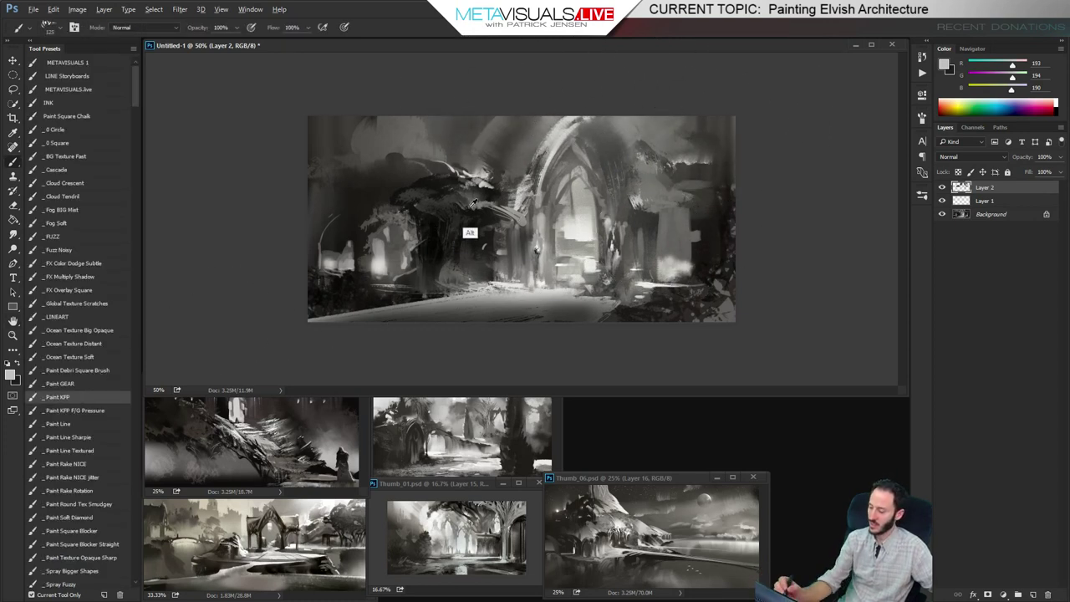
left_click(472, 249, "alt")
left_click_drag(497, 167, 549, 118)
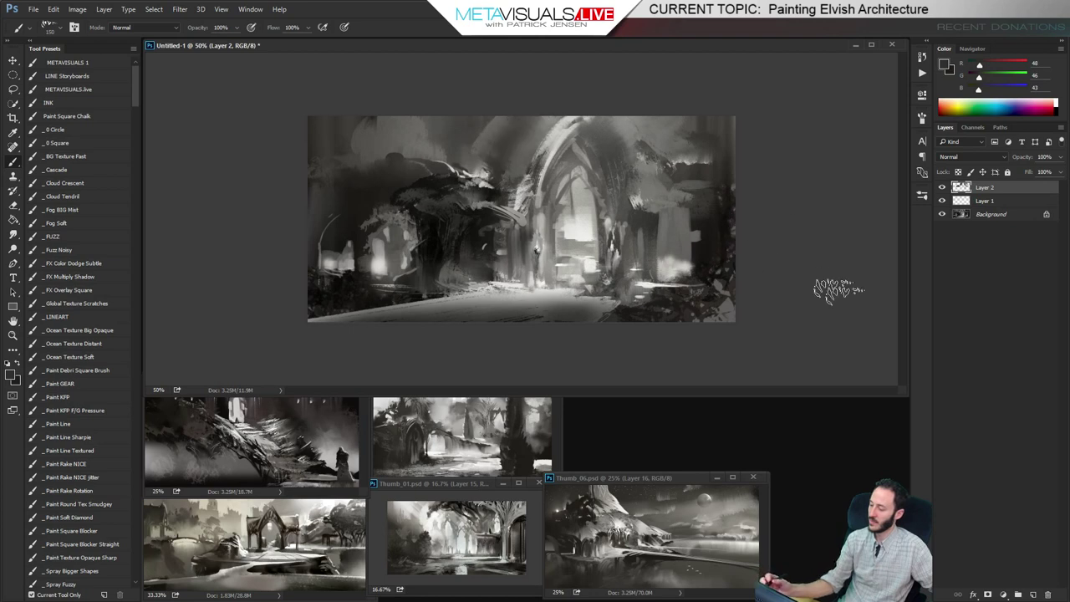
Add a Levels adjustment layer with input black 36 and input white 227, and invert its mask to black
left_click(1002, 594)
left_click(1001, 408)
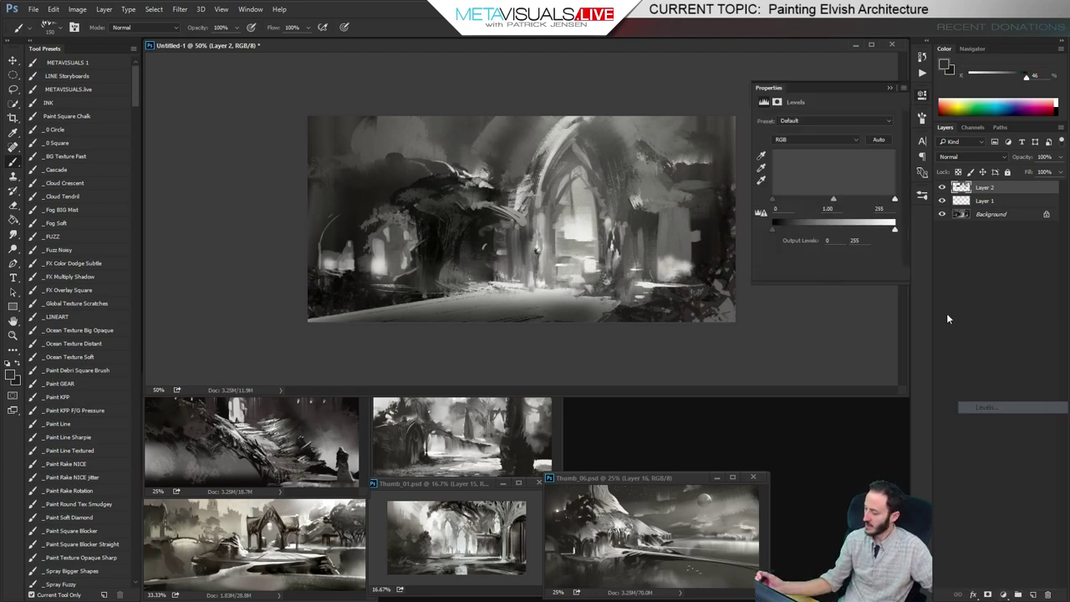
left_click_drag(772, 202, 786, 203)
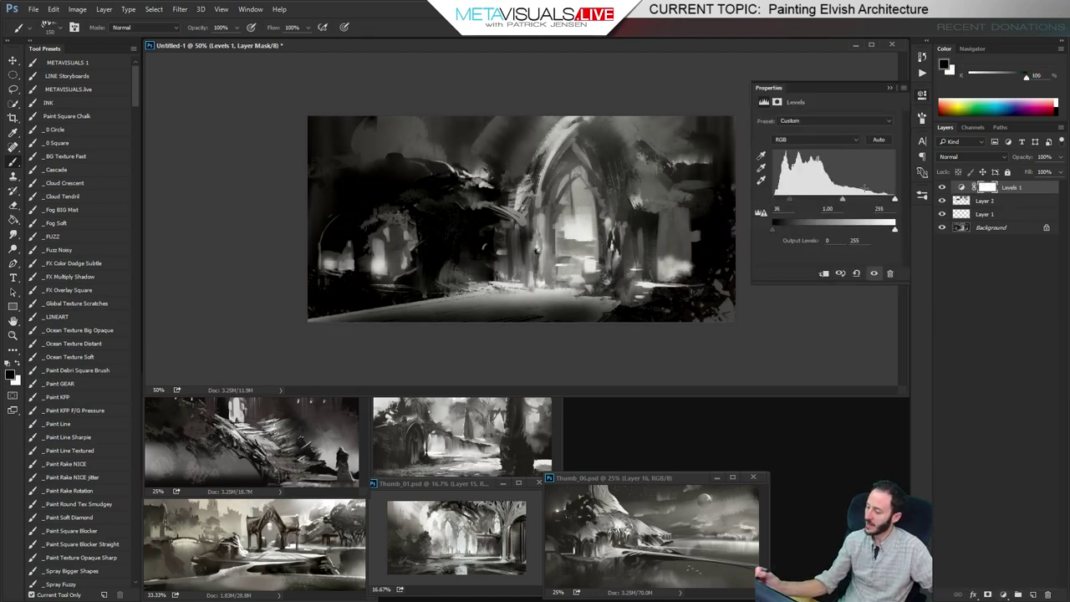
left_click_drag(893, 202, 884, 205)
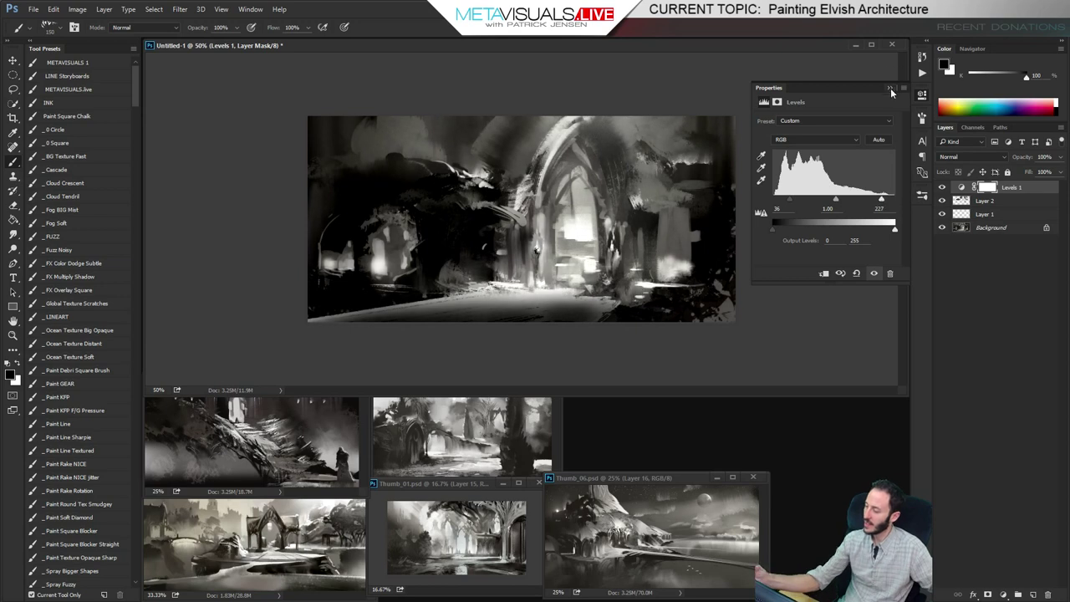
left_click(890, 87)
key("ctrl+i")
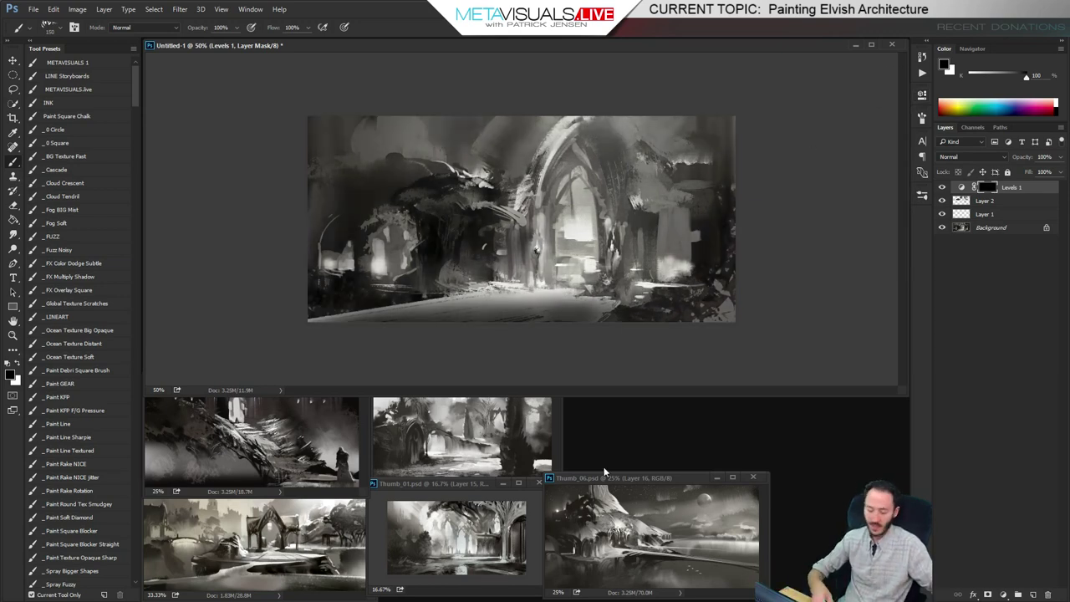
Reveal the Levels contrast around the arch opening by painting white on the mask with the Fuzz Noisy brush
left_click(74, 250)
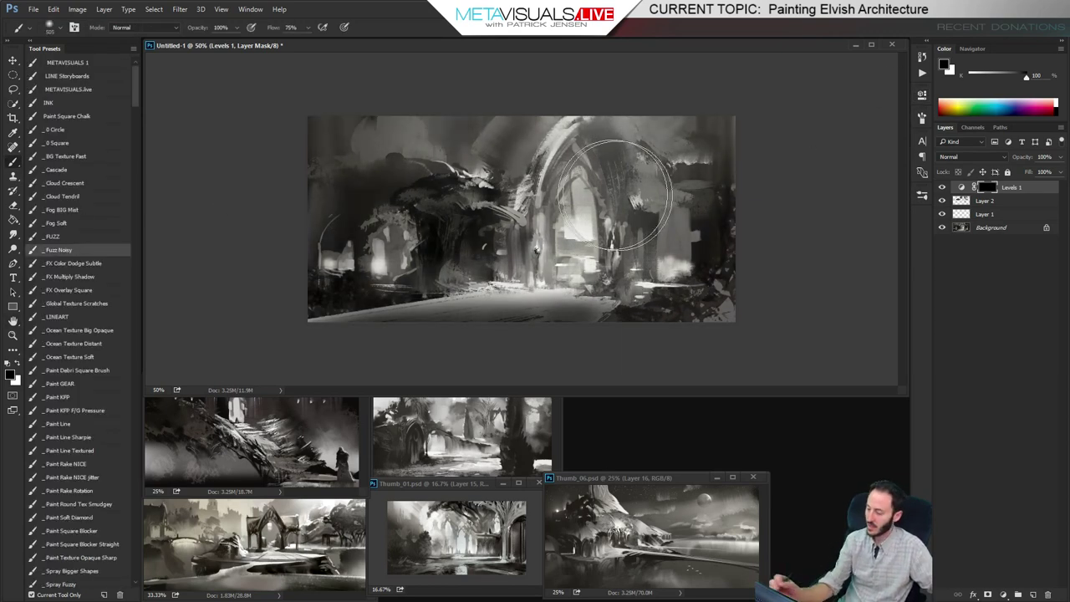
key("x")
mouse_move(526, 261)
left_mouse_down()
mouse_move(631, 213)
mouse_move(528, 264)
mouse_move(498, 238)
mouse_move(635, 209)
left_mouse_up()
key("bracketleft")
key("bracketleft")
key("bracketleft")
key("bracketleft")
key("bracketleft")
key("bracketleft")
key("bracketleft")
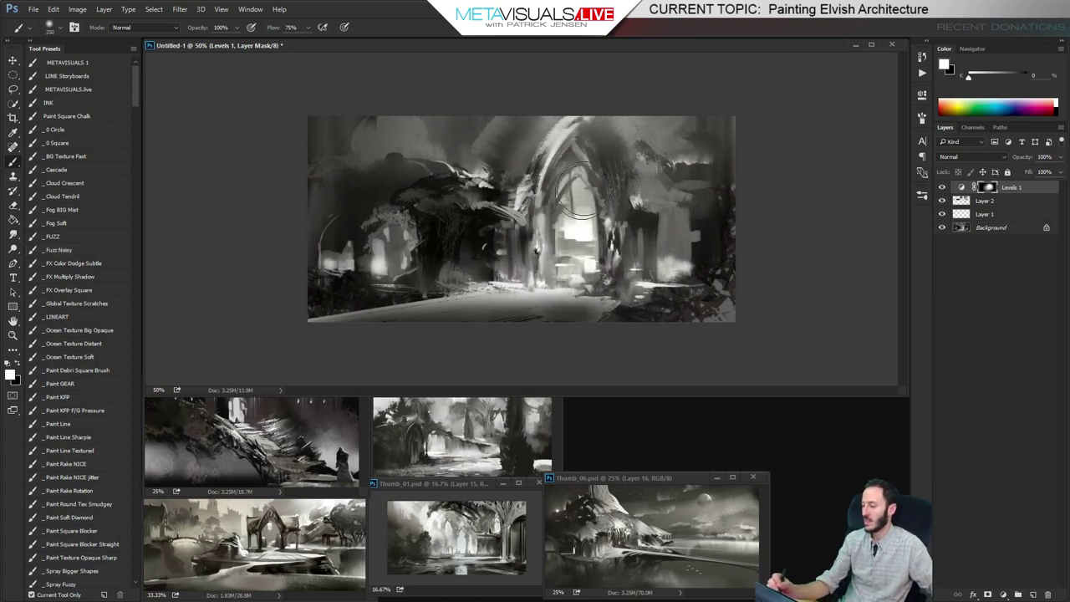
Extend the white mask painting over the foliage right of the arch, and undo the stroke added on the left side
key("bracketright")
key("bracketright")
key("bracketright")
left_click_drag(667, 144, 697, 217)
left_click_drag(701, 120, 636, 150)
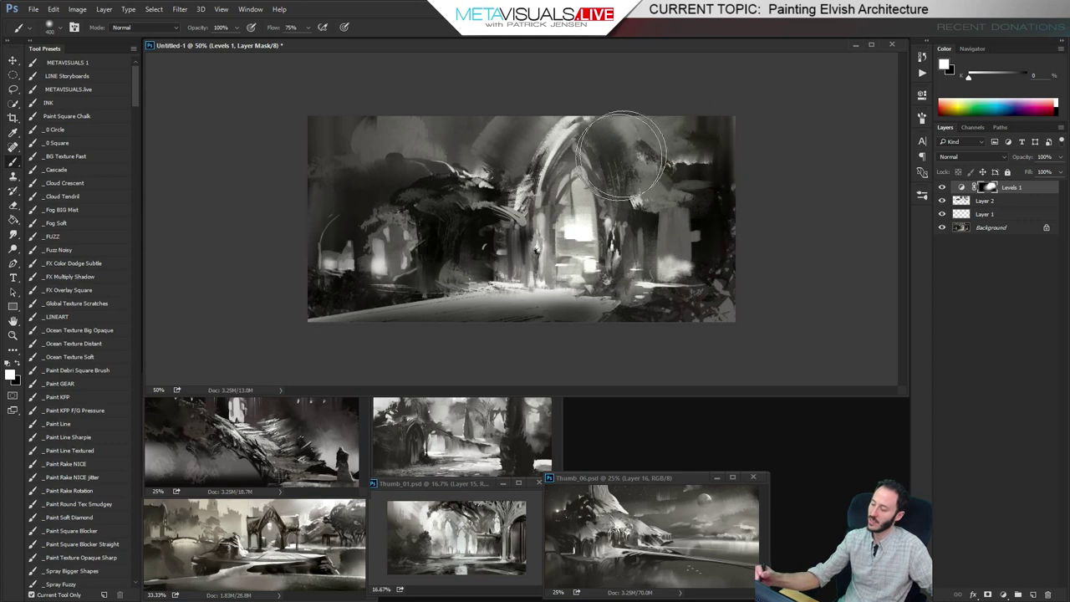
left_click_drag(499, 130, 479, 152)
key("bracketleft")
key("ctrl+z")
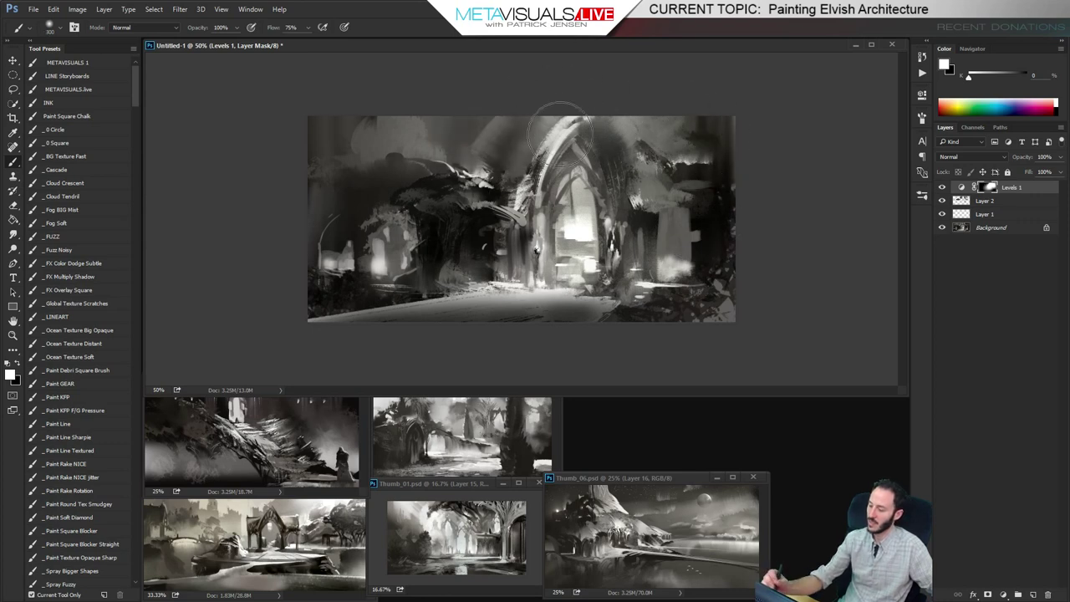
Copy the merged visible image onto a new layer above the Levels adjustment
key("space")
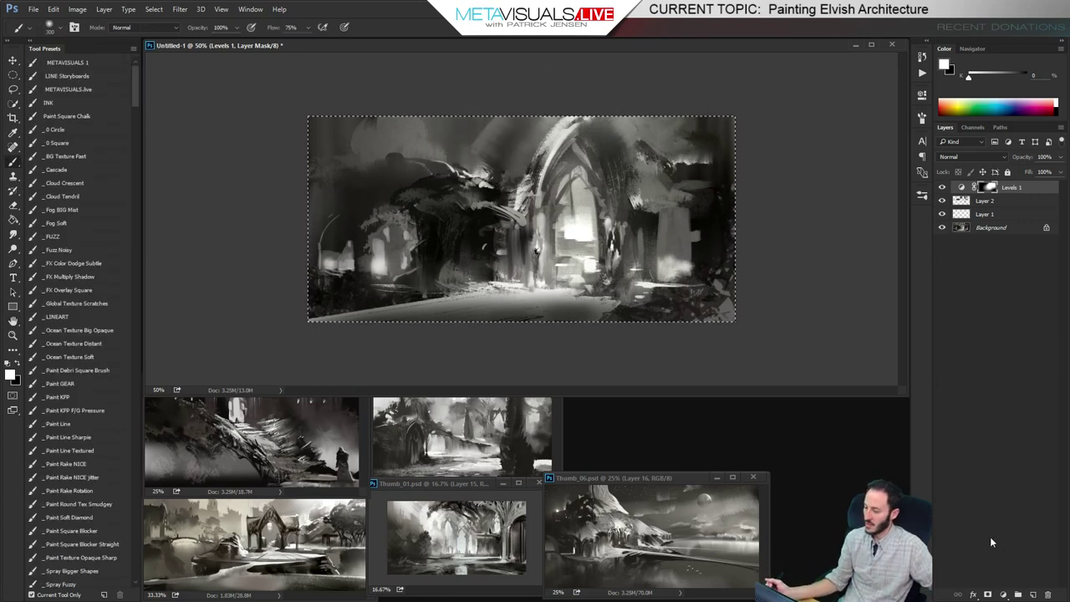
key("ctrl+alt+shift+e")
key("space")
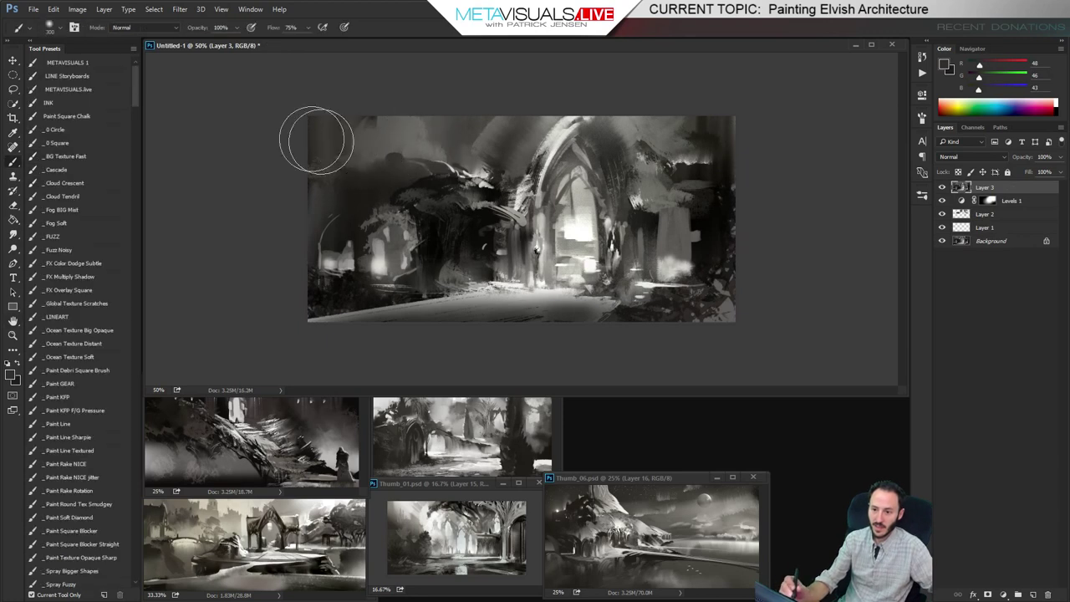
Set the brush mode to Linear Dodge (Add) and lighten the sky above the left canopy, undoing unwanted strokes
left_click(125, 28)
left_click(142, 131)
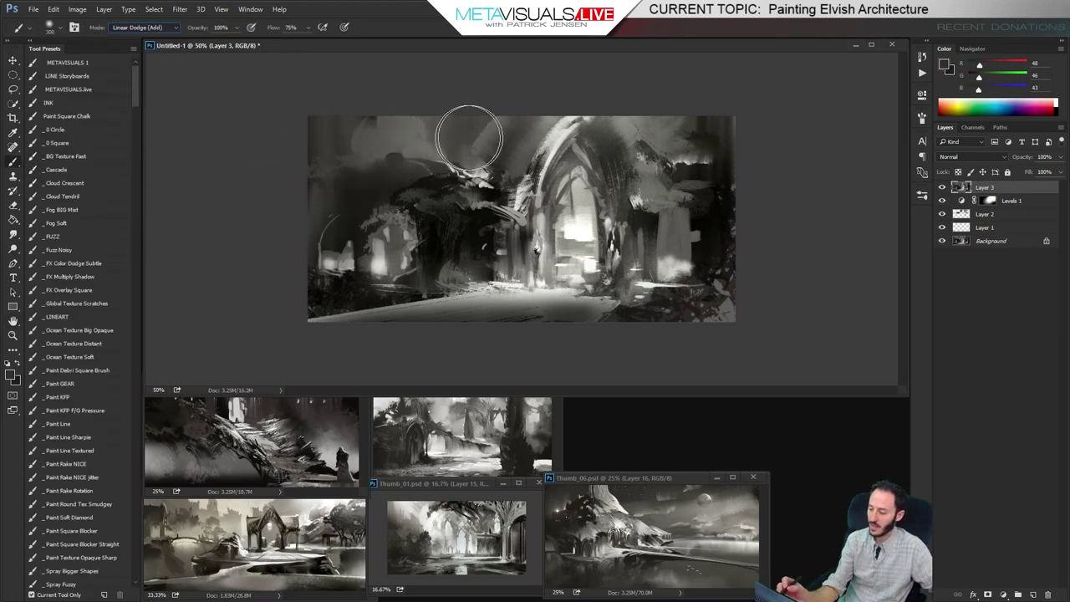
mouse_move(469, 140)
left_mouse_down()
mouse_move(218, 229)
mouse_move(279, 174)
left_mouse_up()
key("ctrl+z")
key("bracketright")
key("ctrl+z")
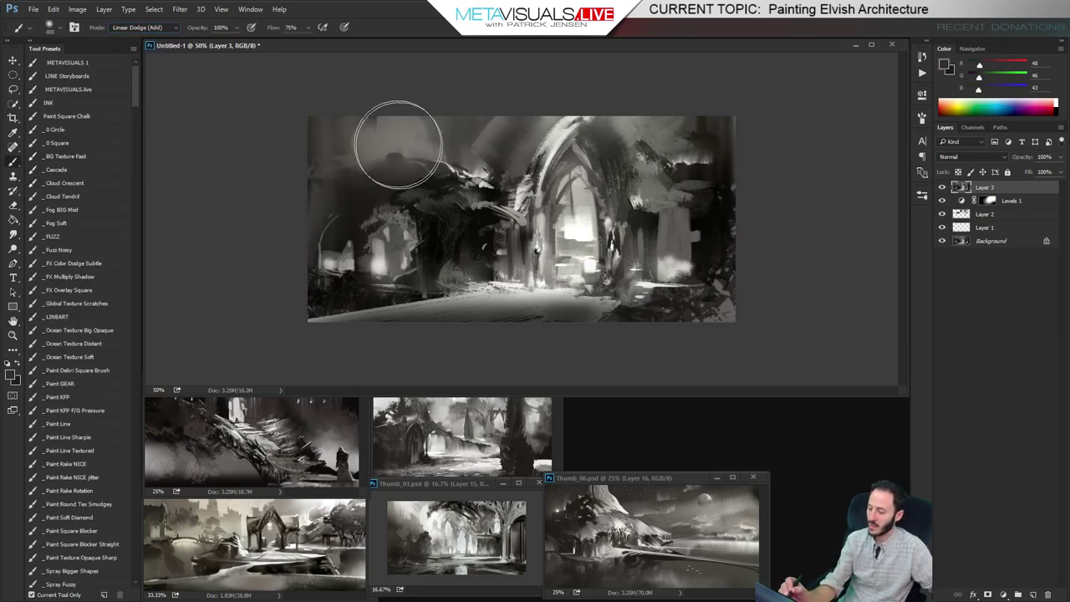
key("bracketleft")
key("bracketleft")
key("bracketleft")
key("bracketleft")
key("bracketleft")
key("bracketleft")
key("bracketleft")
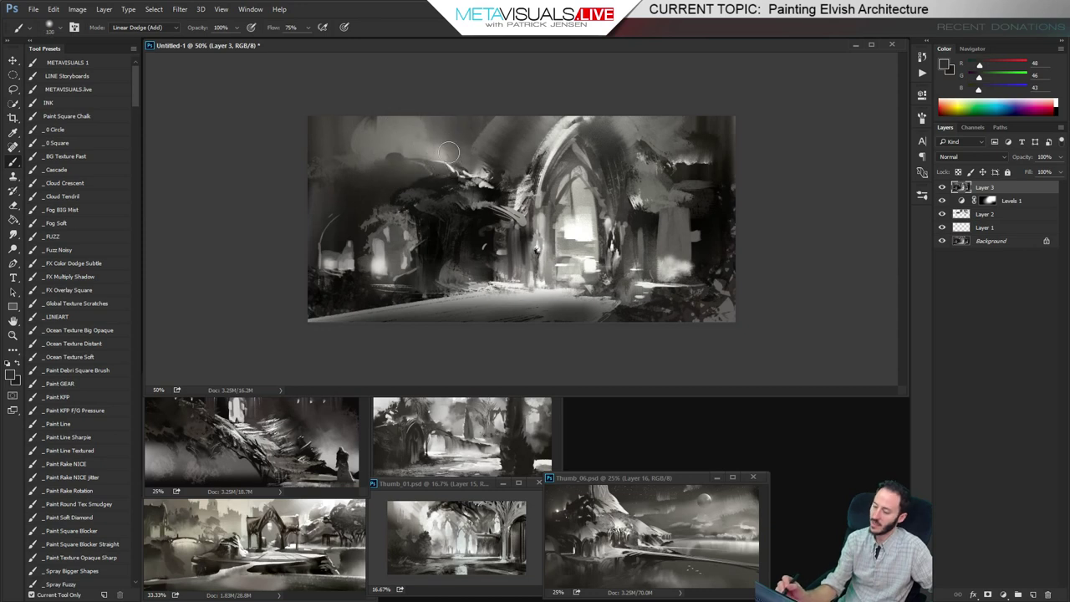
Smudge the sky between the left canopy and the arch and brighten it into a soft glow behind the canopy
key("r")
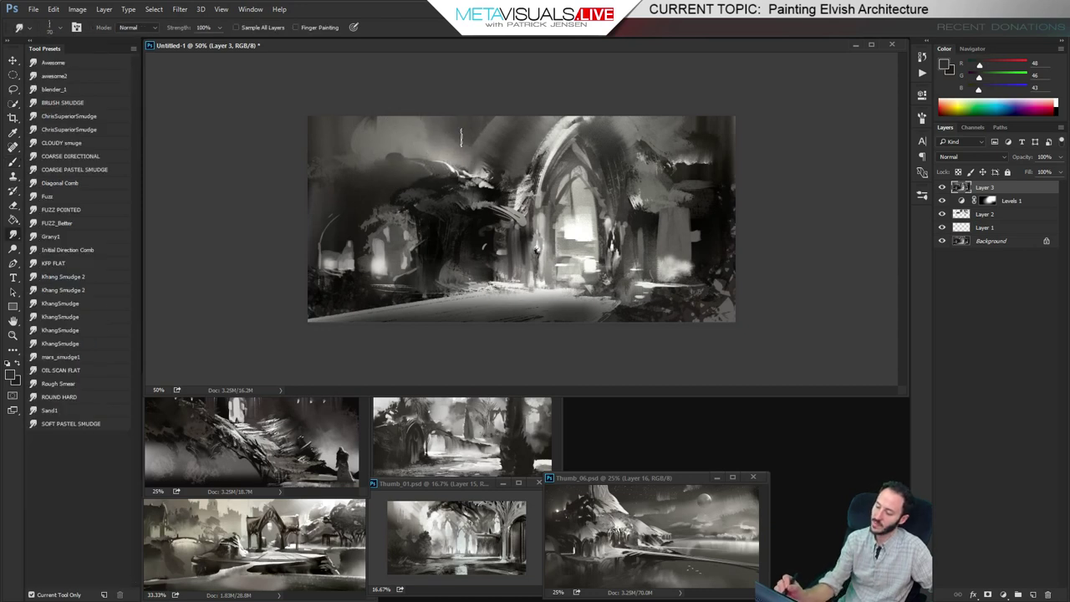
key("b")
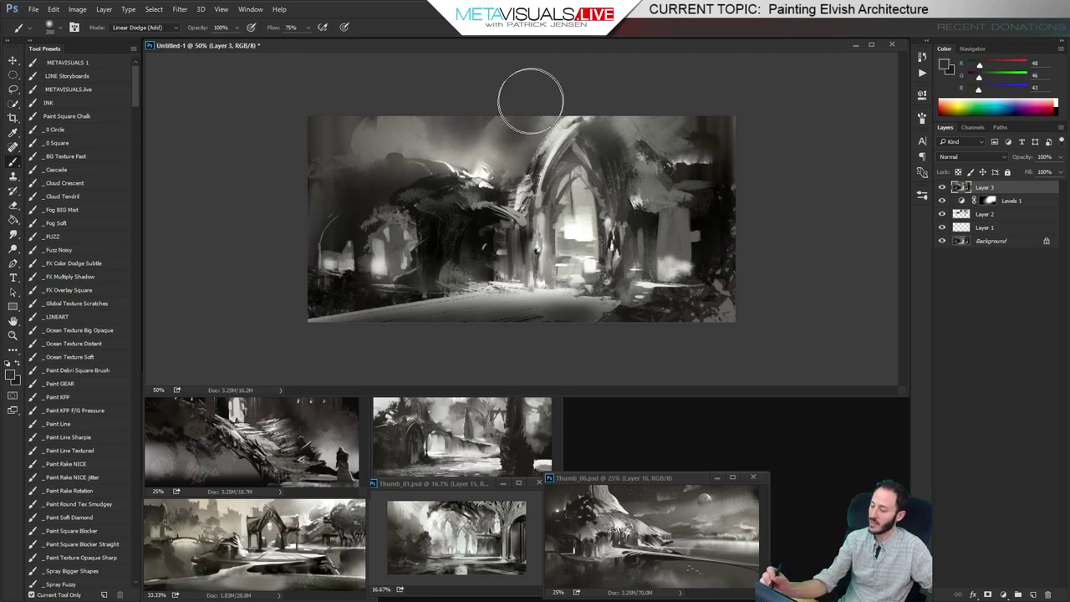
key("r")
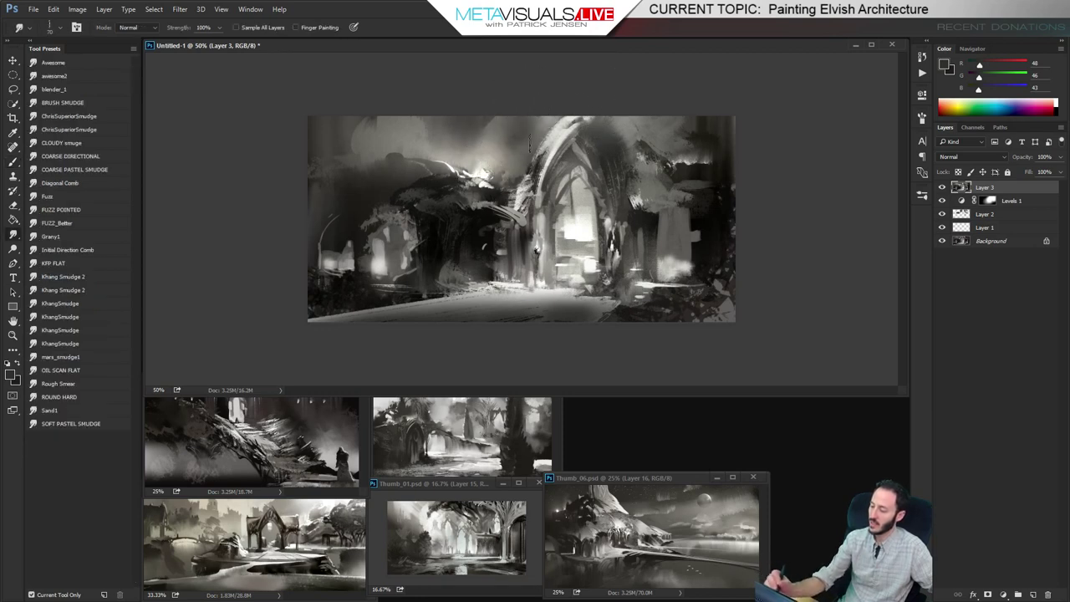
key("h")
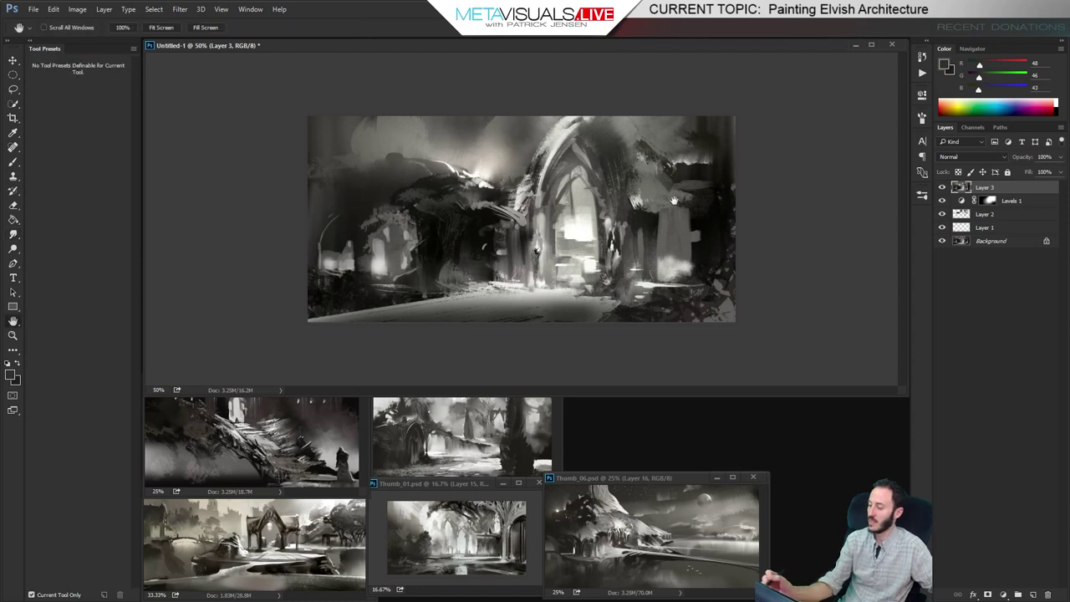
Add glows to the small lit openings on both sides of the arch with a smaller Linear Dodge (Add) brush
key("b")
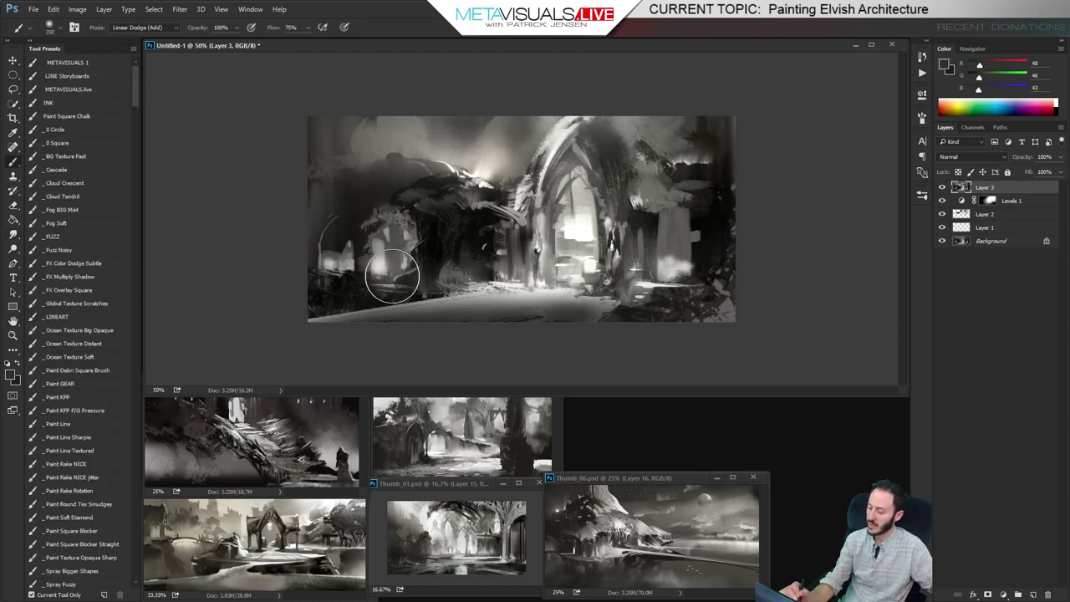
key("bracketleft")
key("bracketleft")
key("bracketleft")
key("bracketleft")
key("bracketleft")
key("bracketleft")
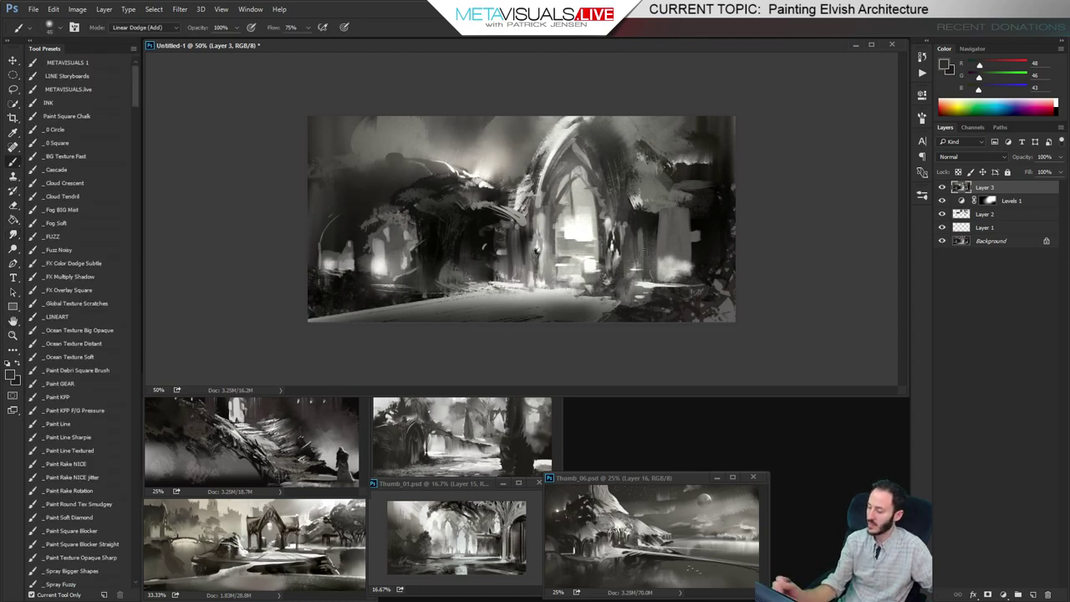
key("z")
left_click(728, 298, "alt")
left_click(728, 298, "alt")
left_click(728, 303)
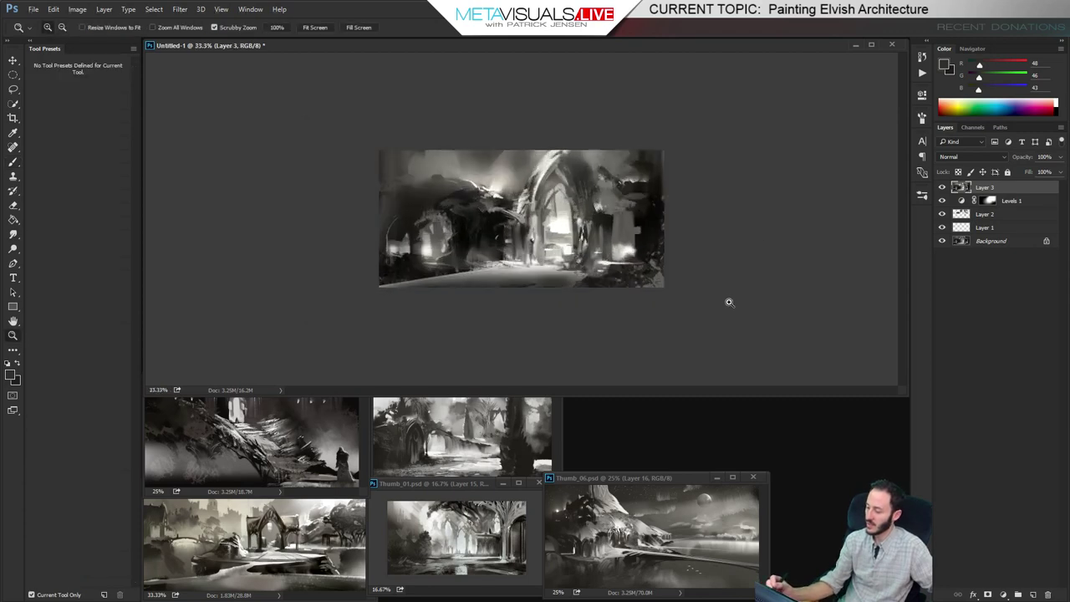
left_click(728, 304)
Set the brush mode to Normal and darken the painting's right side and lower right foreground with large, soft sampled near-black strokes
key("b")
left_click(723, 241, "alt")
left_click(153, 30)
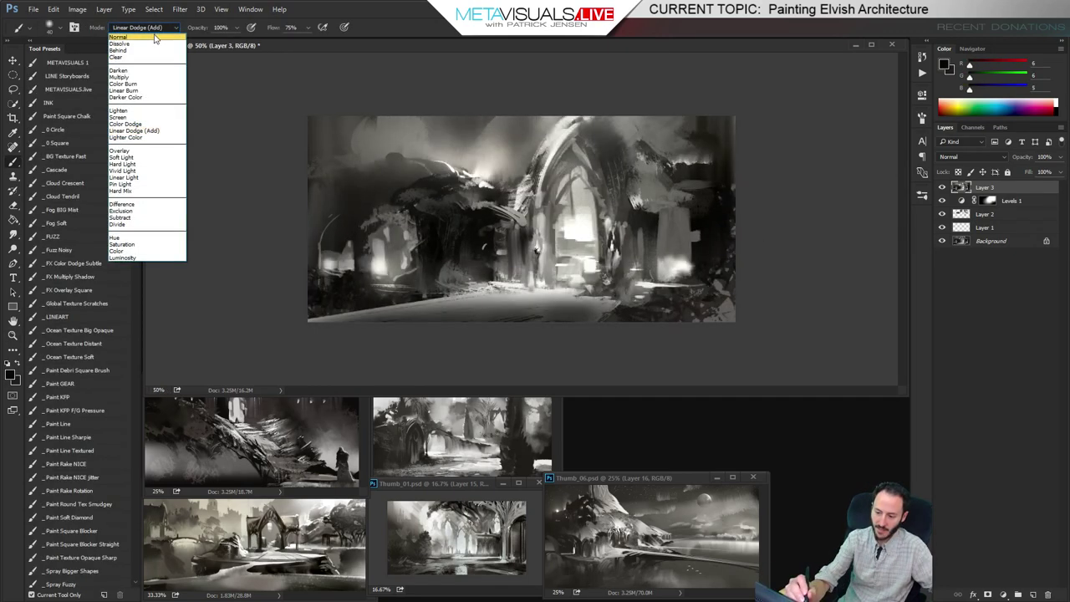
left_click(163, 37)
key("bracketright")
key("bracketright")
key("bracketright")
key("bracketright")
key("bracketright")
key("bracketright")
key("bracketright")
key("bracketright")
key("bracketright")
key("bracketright")
key("bracketright")
mouse_move(725, 143)
left_mouse_down()
mouse_move(716, 282)
mouse_move(723, 275)
left_mouse_up()
key("ctrl+z")
left_click_drag(724, 214, 702, 316)
left_click_drag(740, 142, 675, 382)
mouse_move(720, 222)
left_mouse_down()
mouse_move(714, 155)
mouse_move(665, 124)
left_mouse_up()
key("z")
left_click(717, 245, "alt")
left_click(718, 261)
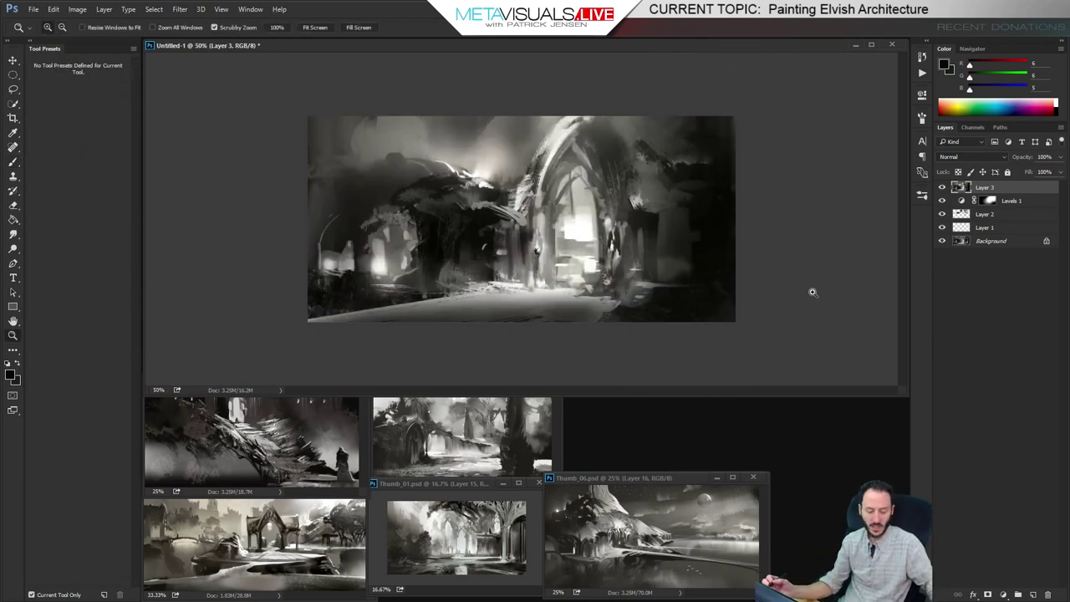
Save the finished arch painting as Thumb_08.psd in the _2016_Mar9 folder with the existing thumbnails
key("ctrl+minus")
key("ctrl+plus")
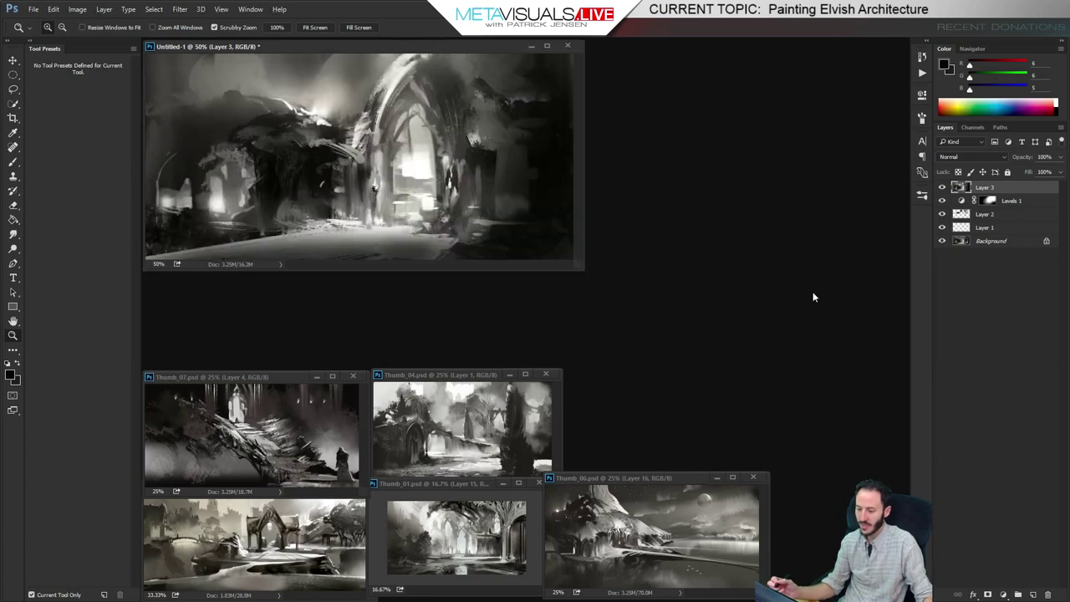
key("ctrl+shift+s")
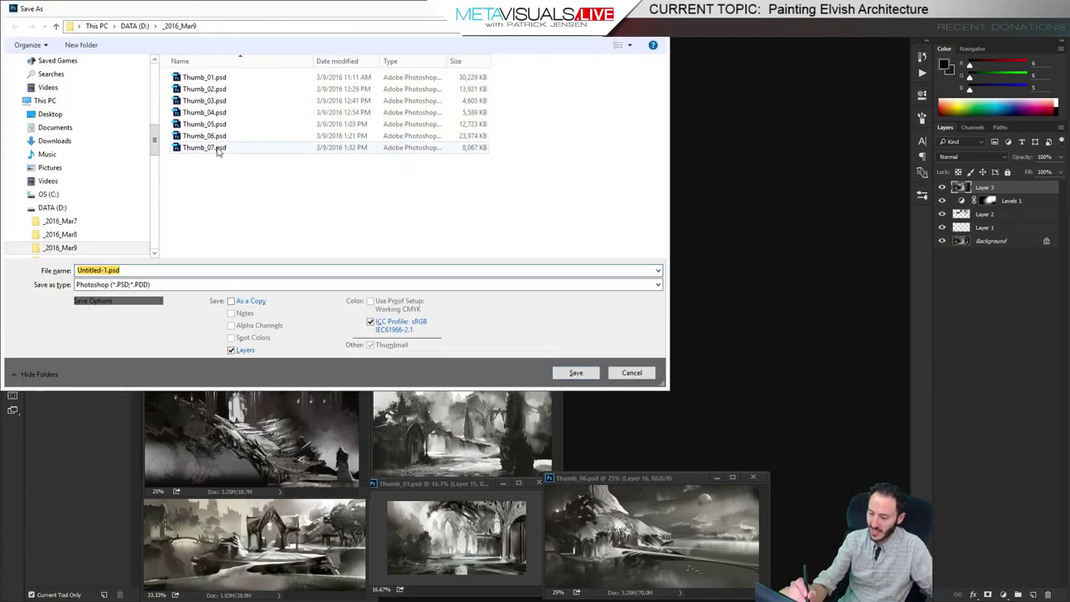
left_click(215, 148)
double_click(113, 270)
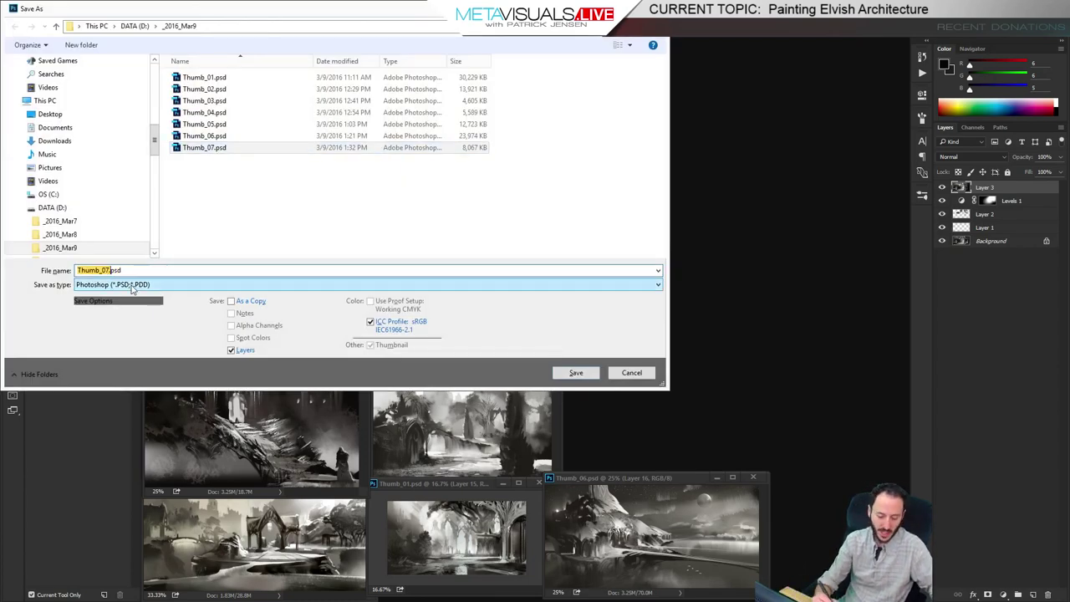
key("BackSpace")
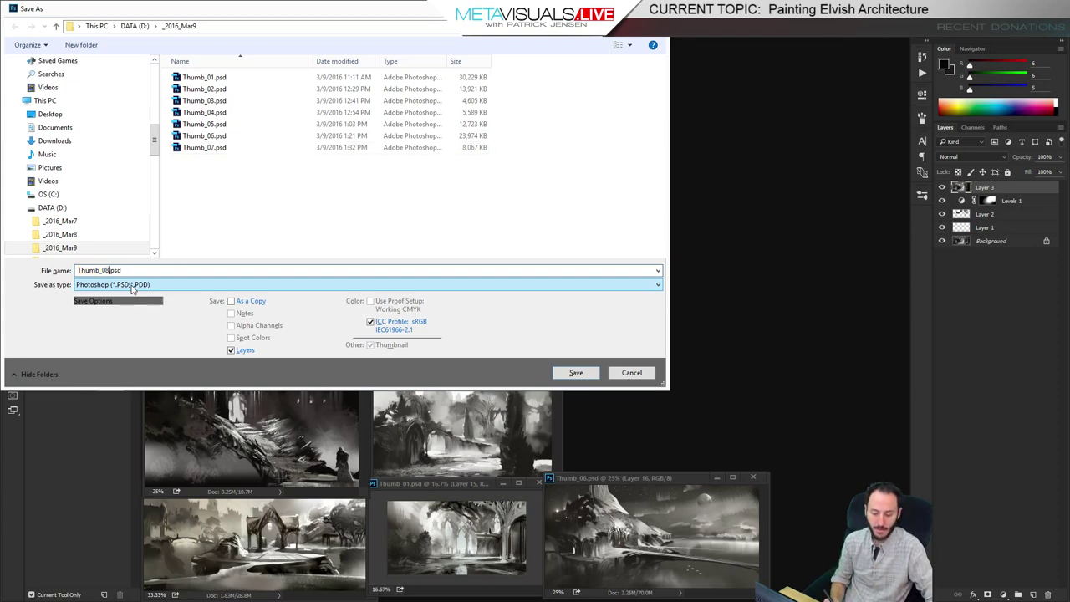
key("Return")
key("Return")
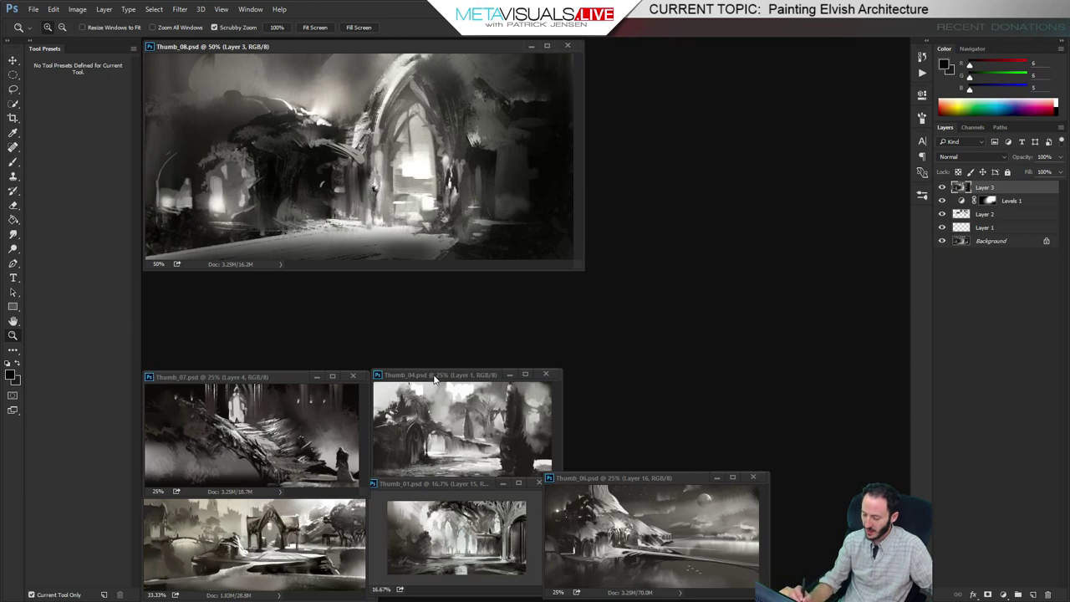
Review Thumb_01.psd enlarged in full screen, then return it to a floating window set aside from the arch painting
left_click_drag(434, 379, 675, 258)
left_click_drag(441, 485, 423, 155)
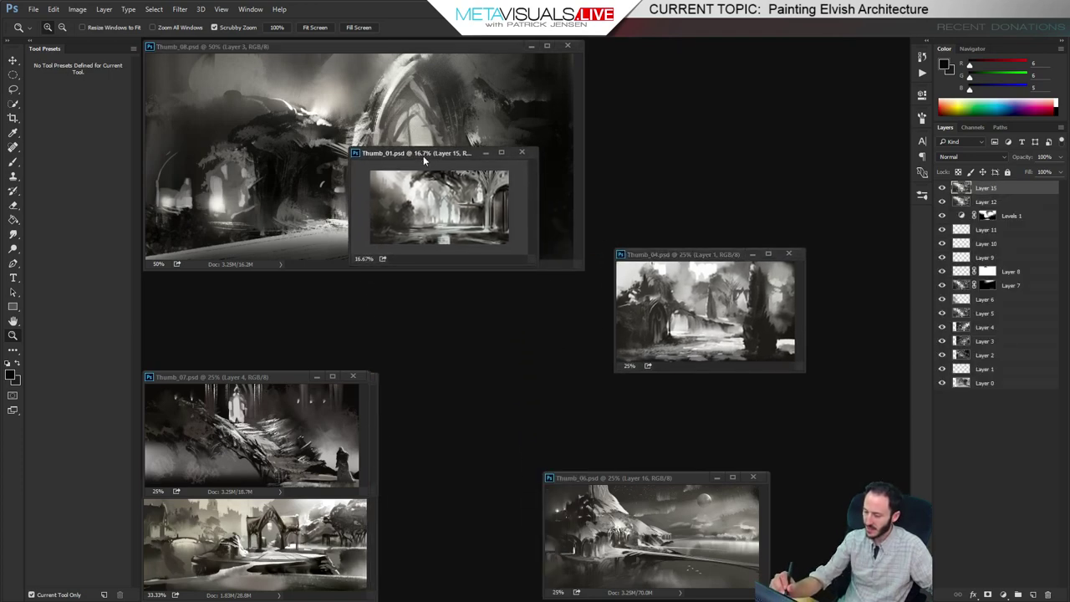
key("f")
left_click_drag(548, 363, 580, 361)
key("f")
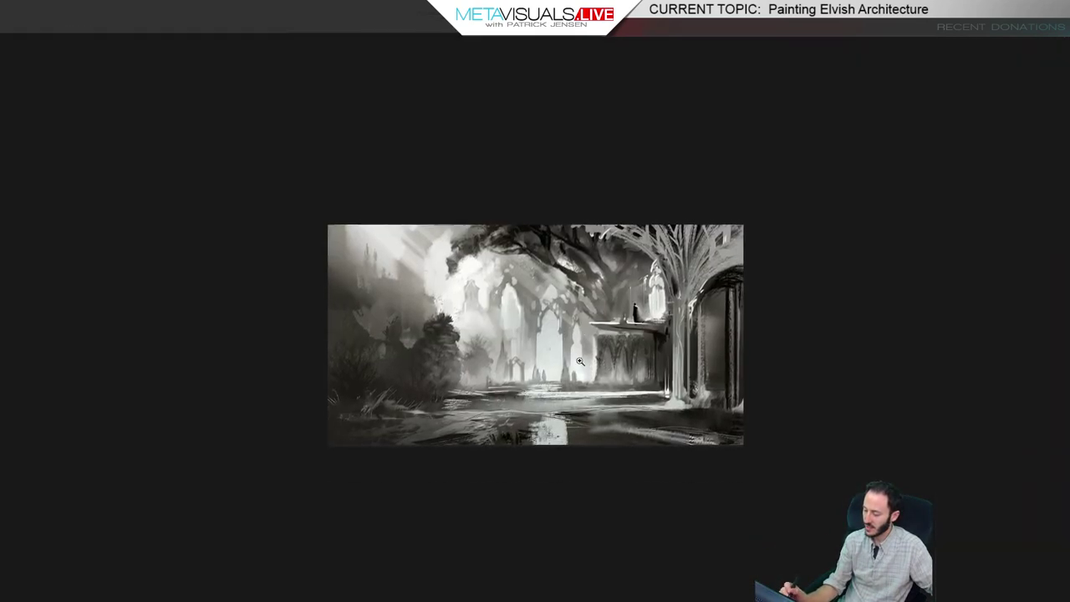
left_click(579, 361)
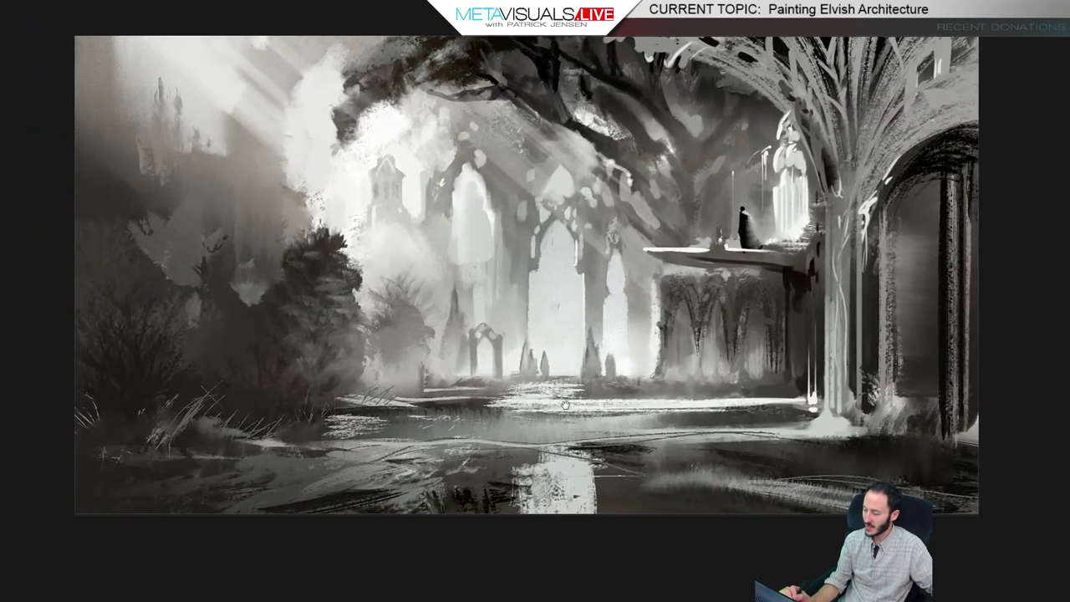
left_click_drag(565, 405, 560, 407)
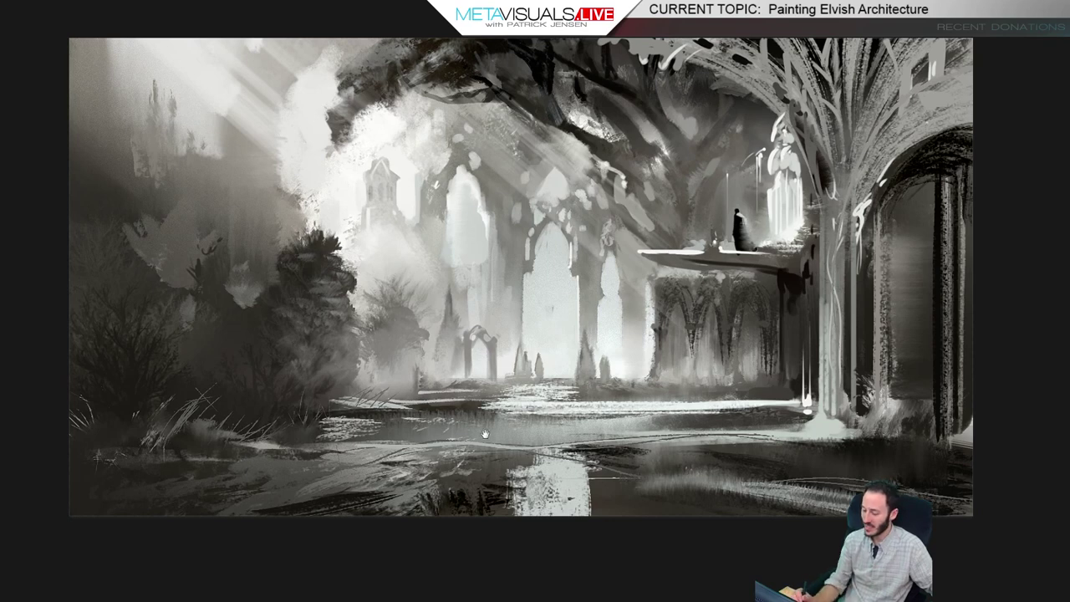
left_click_drag(485, 434, 488, 433)
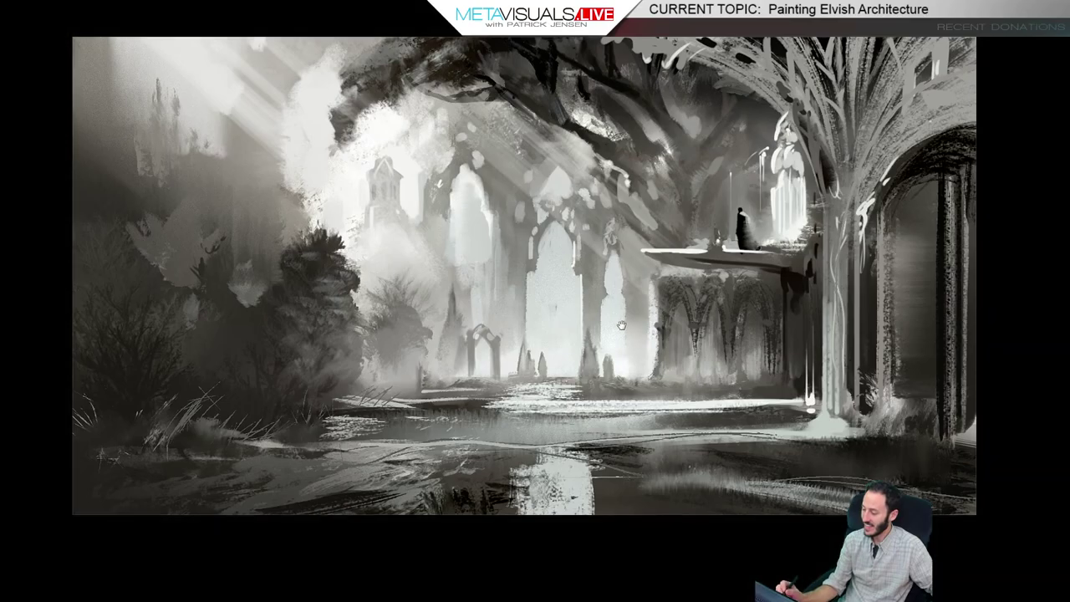
key("f")
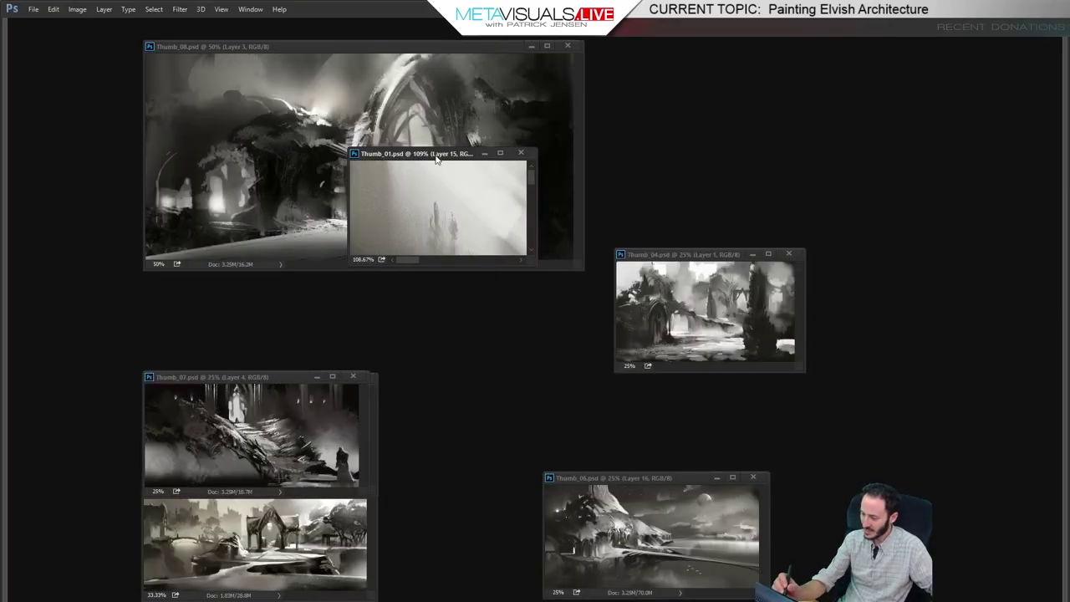
left_click_drag(436, 159, 884, 465)
Show Thumb_02.psd enlarged in full screen and clear the rectangular selection around its central arch
left_click(252, 486)
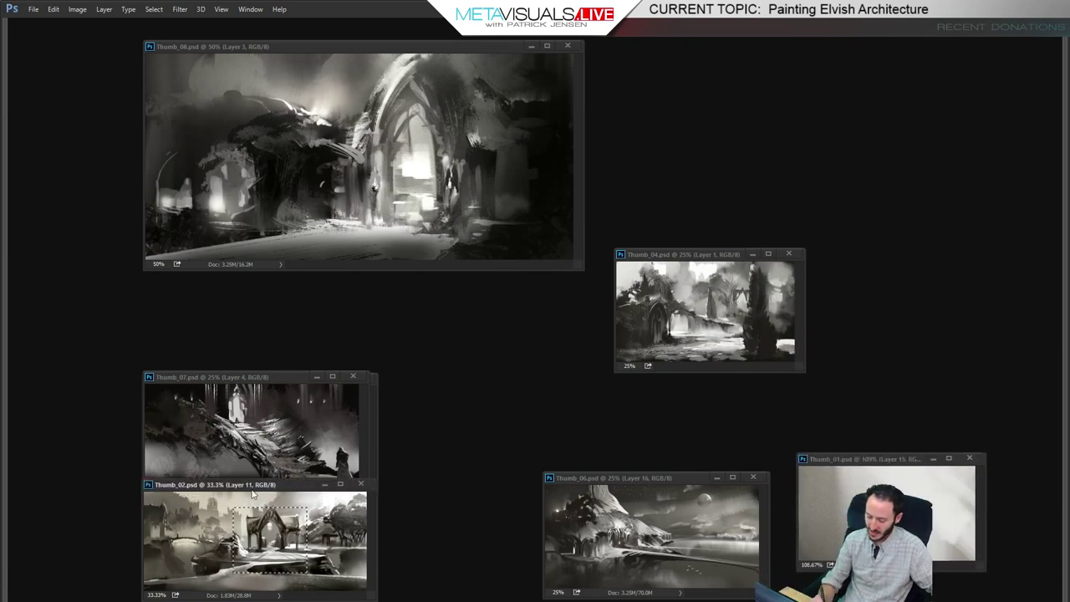
mouse_move(252, 490)
left_mouse_down()
mouse_move(395, 370)
mouse_move(479, 162)
left_mouse_up()
key("f")
mouse_move(548, 348)
left_mouse_down()
mouse_move(668, 348)
mouse_move(656, 351)
left_mouse_up()
key("Tab")
key("f")
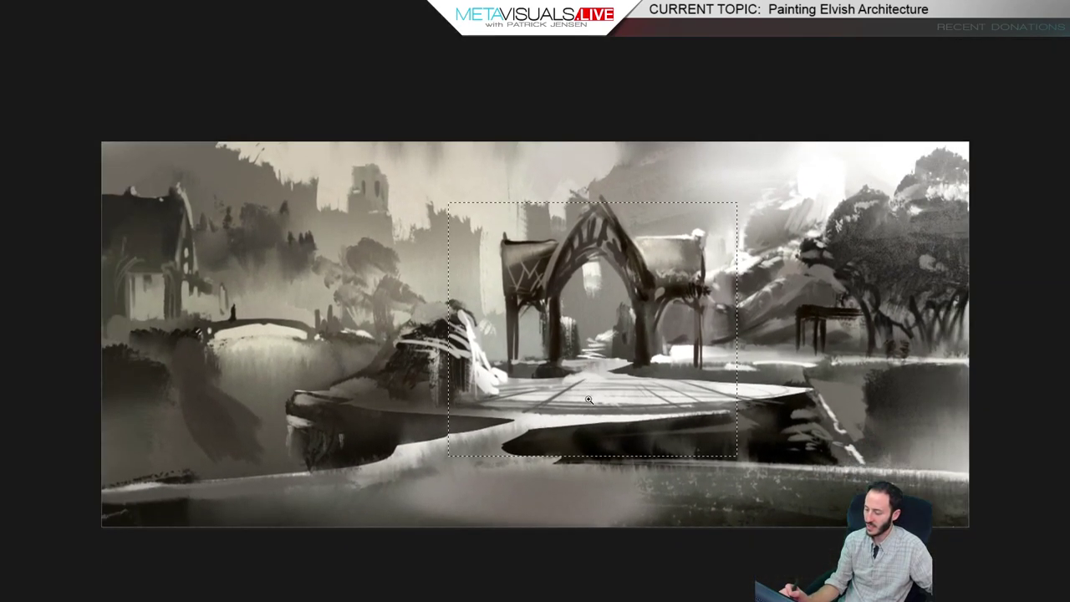
key("ctrl+d")
left_click_drag(587, 404, 582, 332)
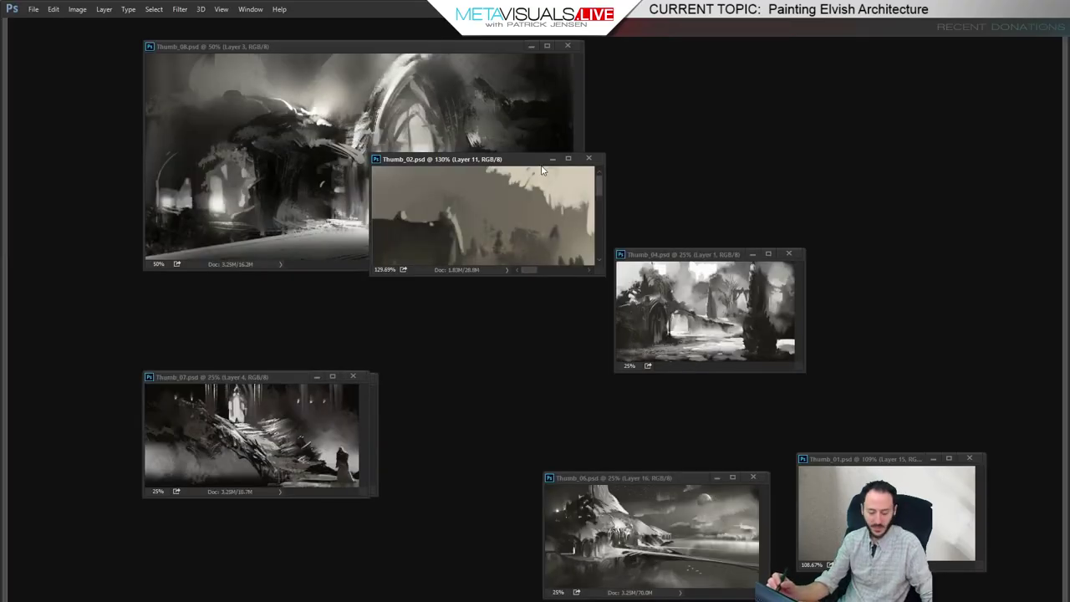
Return Thumb_02.psd to a floating window at 33.33% zoom and set it and Thumb_04.psd apart from the arch painting
left_click_drag(504, 162, 767, 124)
key("ctrl+alt+minus")
key("ctrl+alt+minus")
key("ctrl+alt+minus")
key("ctrl+alt+minus")
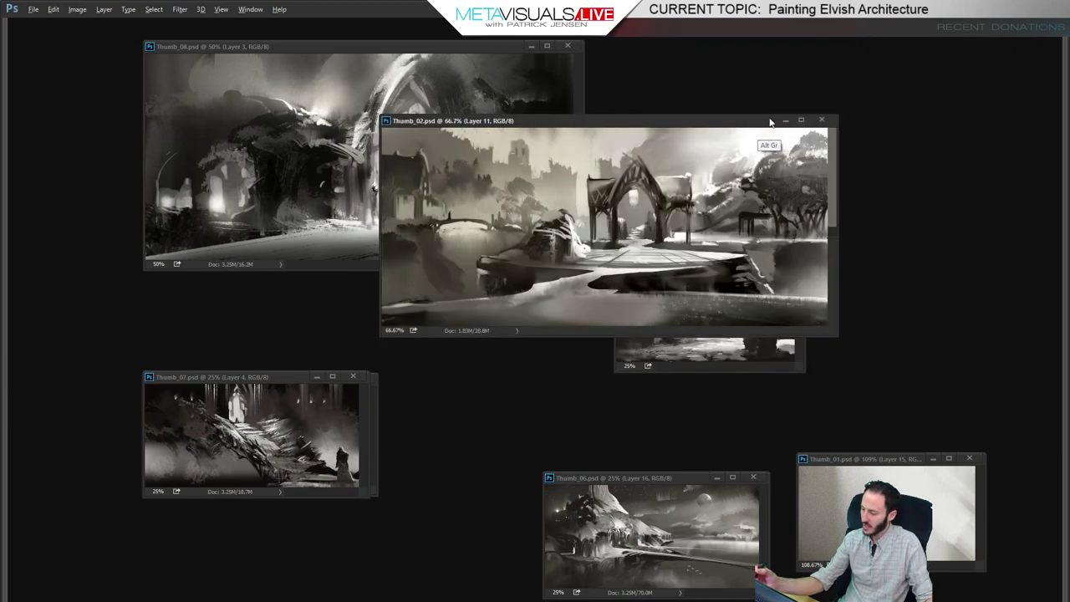
left_click_drag(501, 113, 754, 101)
left_click_drag(680, 252, 773, 238)
Review Thumb_03.psd, the vaulted hall with the small tree, enlarged in full screen
left_click_drag(273, 381, 403, 162)
key("f")
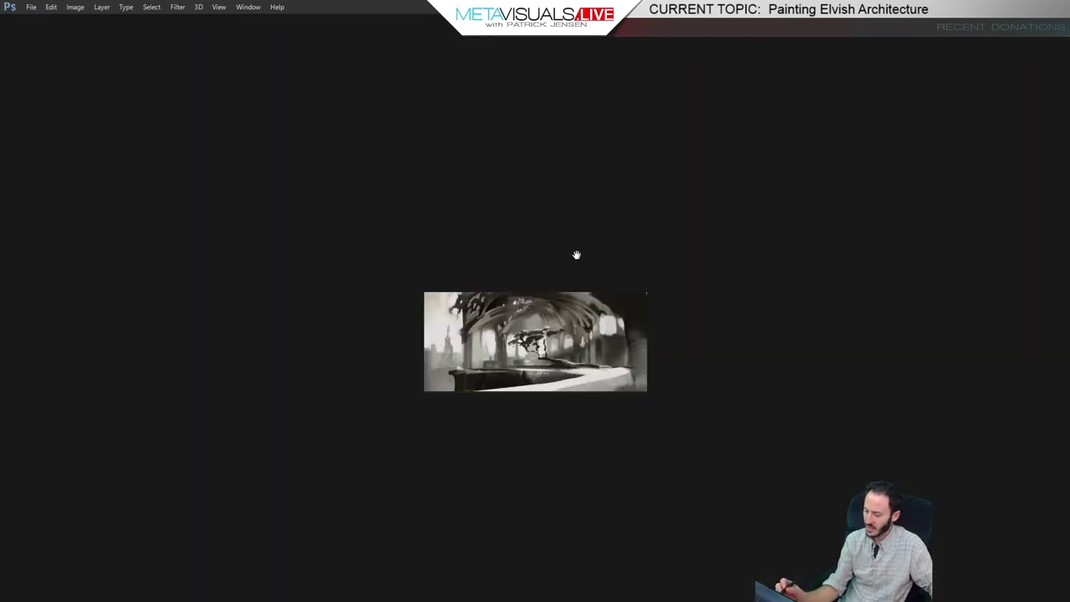
scroll(533, 338, "up", 6)
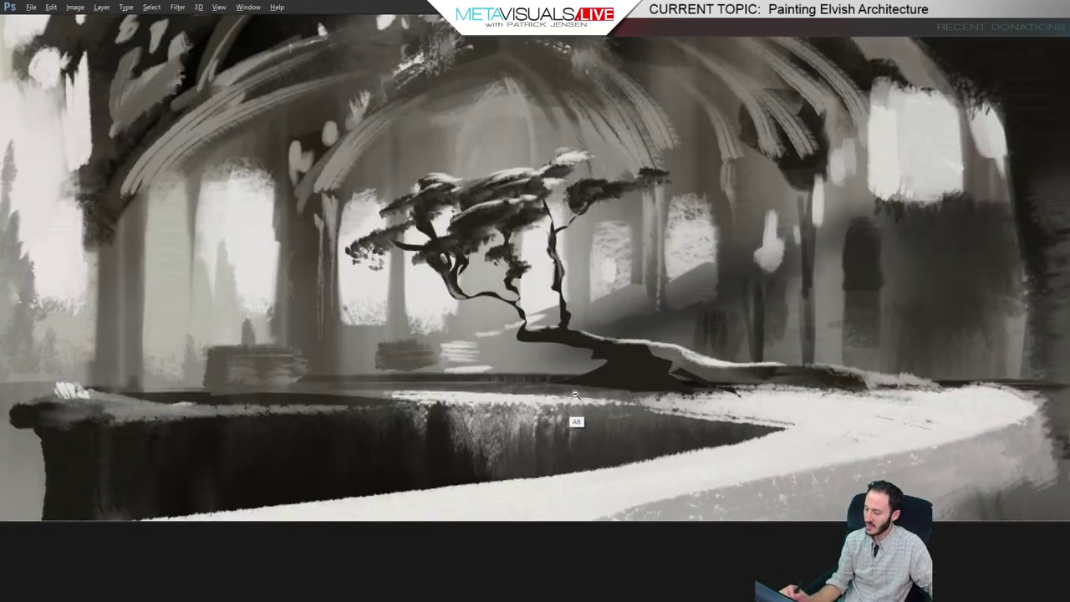
scroll(575, 394, "down", 2)
left_click_drag(556, 437, 547, 416)
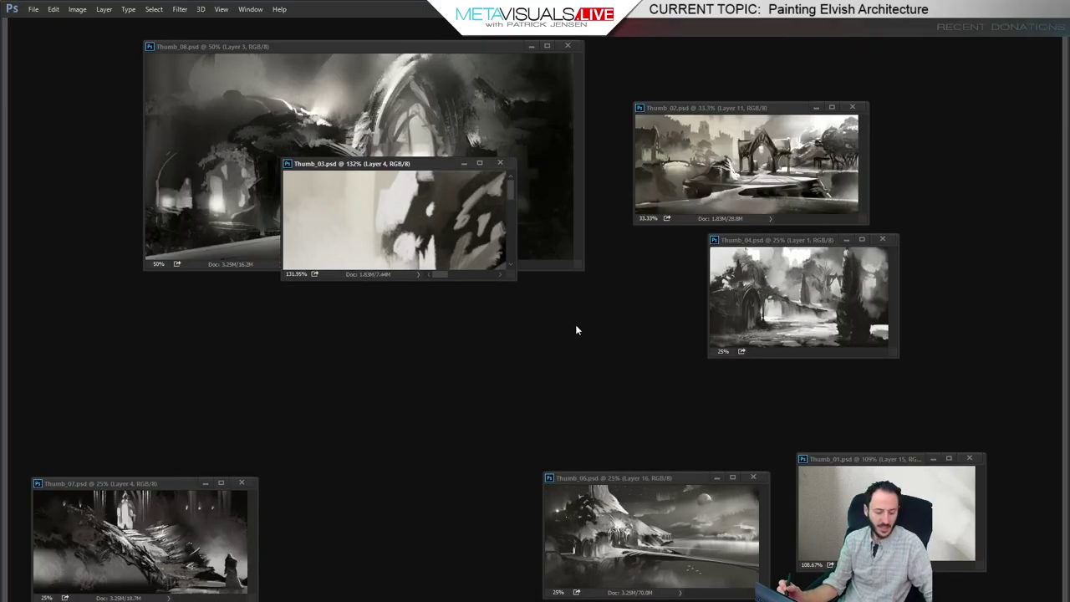
Reduce Thumb_03.psd to 33.33% zoom, place it below the arch painting, and place Thumb_02.psd just above it
key("ctrl+minus")
key("ctrl+minus")
key("ctrl+minus")
key("ctrl+minus")
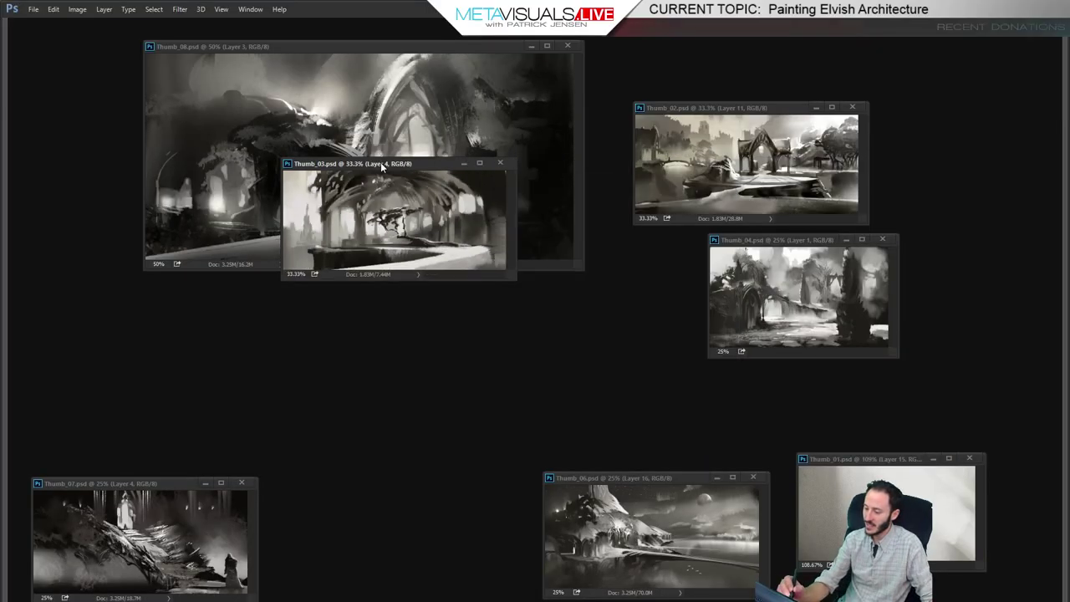
left_click_drag(373, 166, 243, 299)
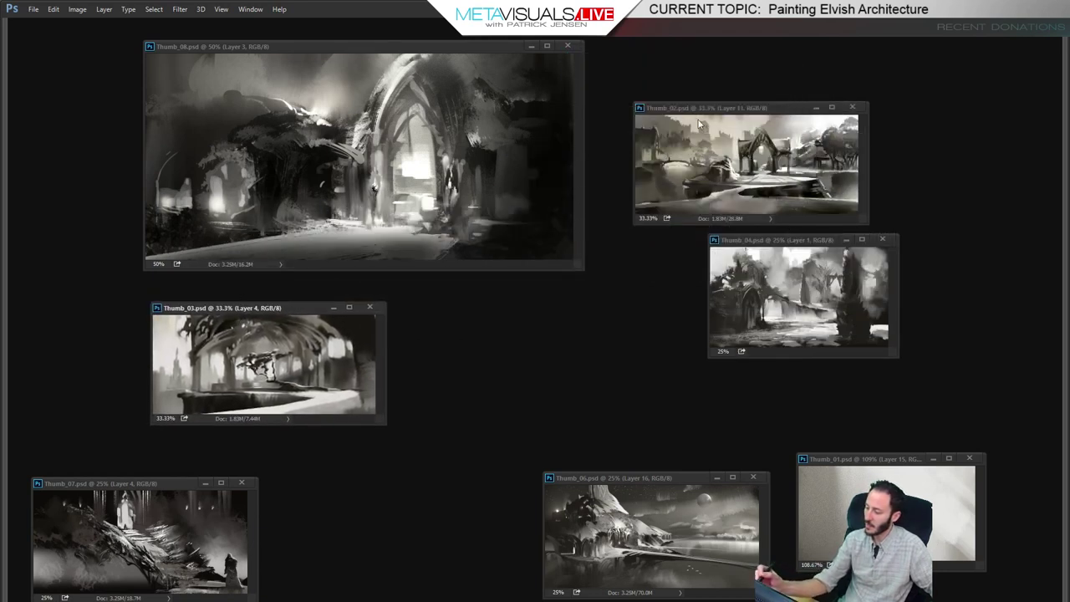
left_click_drag(727, 112, 168, 193)
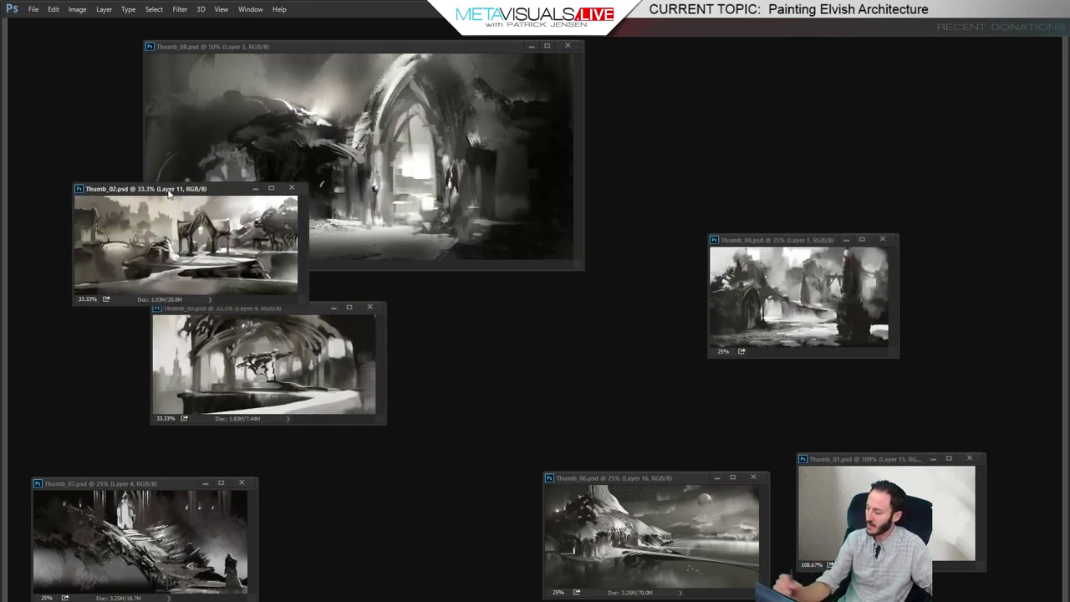
Review Thumb_04.psd in full screen, then reduce it to 33.33% zoom in a window placed below Thumb_03.psd
left_click(817, 241)
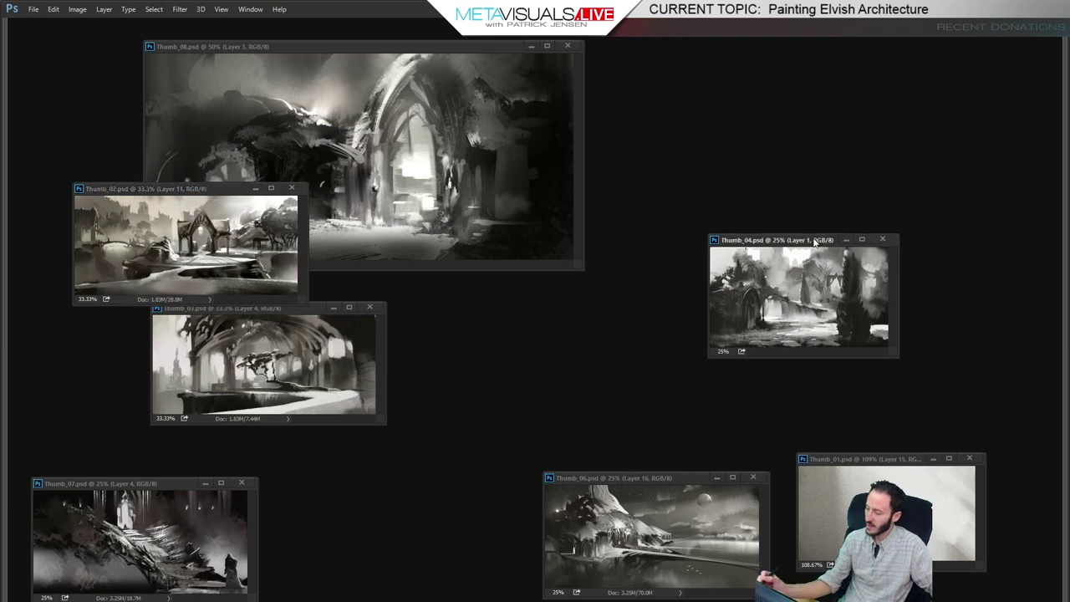
key("f")
mouse_move(543, 378)
left_mouse_down()
mouse_move(613, 383)
mouse_move(567, 411)
left_mouse_up()
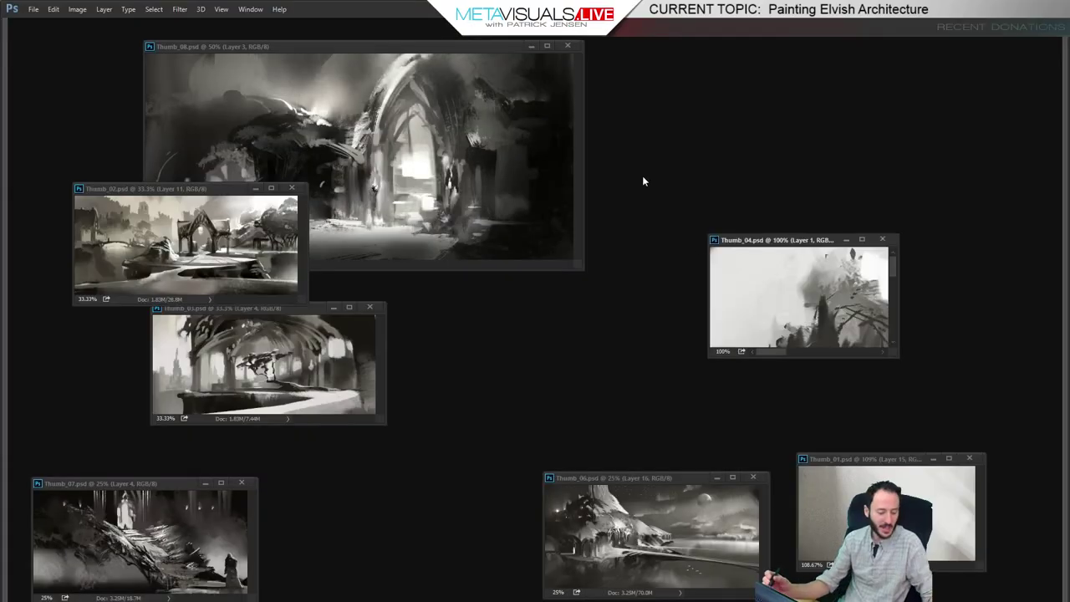
key("ctrl+minus")
key("ctrl+minus")
key("ctrl+minus")
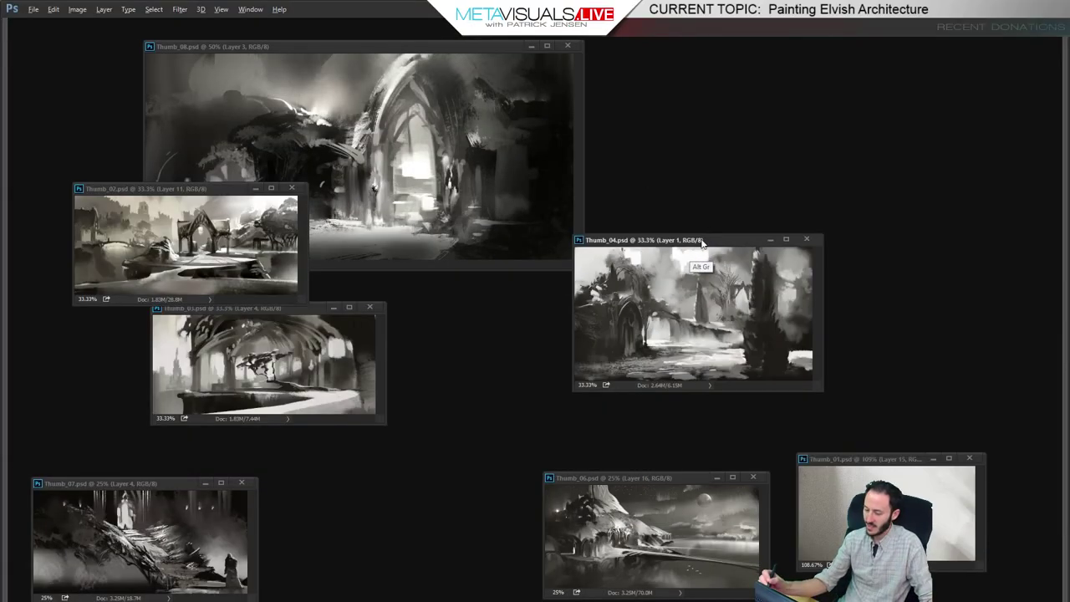
left_click_drag(702, 242, 395, 441)
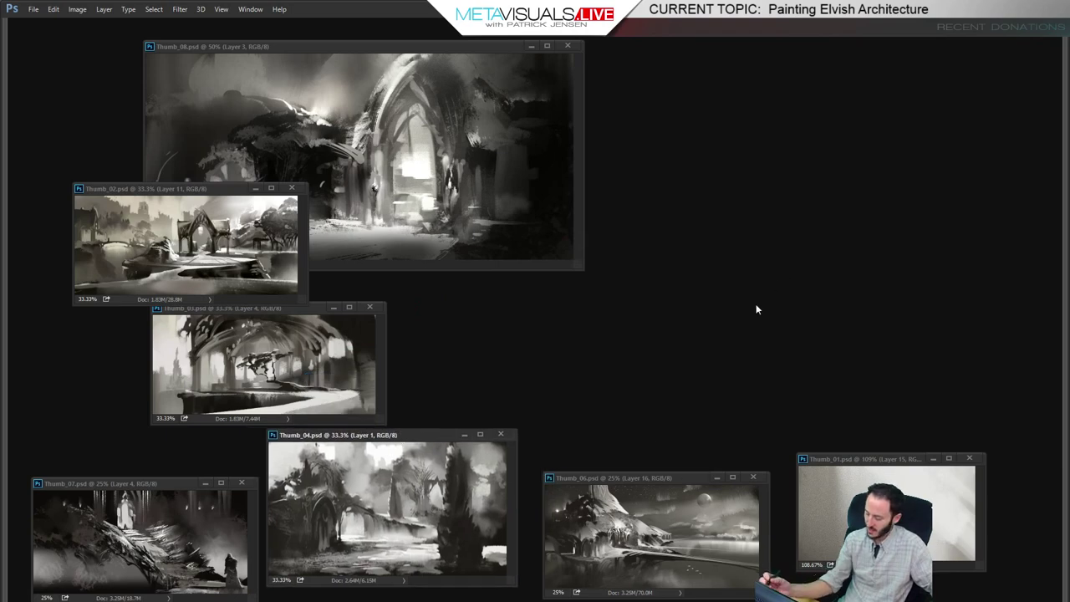
Review Thumb_06.psd, the moonlit lakeside cliff scene, enlarged in full screen
left_click_drag(633, 477, 434, 178)
key("f")
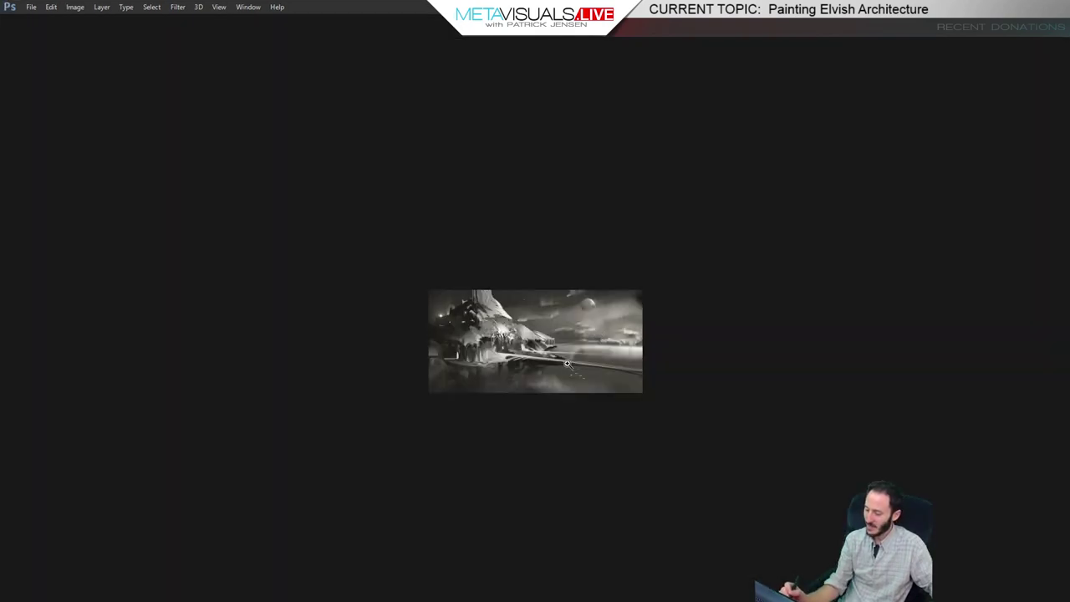
left_click_drag(554, 364, 623, 367)
left_click(623, 368)
left_click_drag(554, 402, 621, 410)
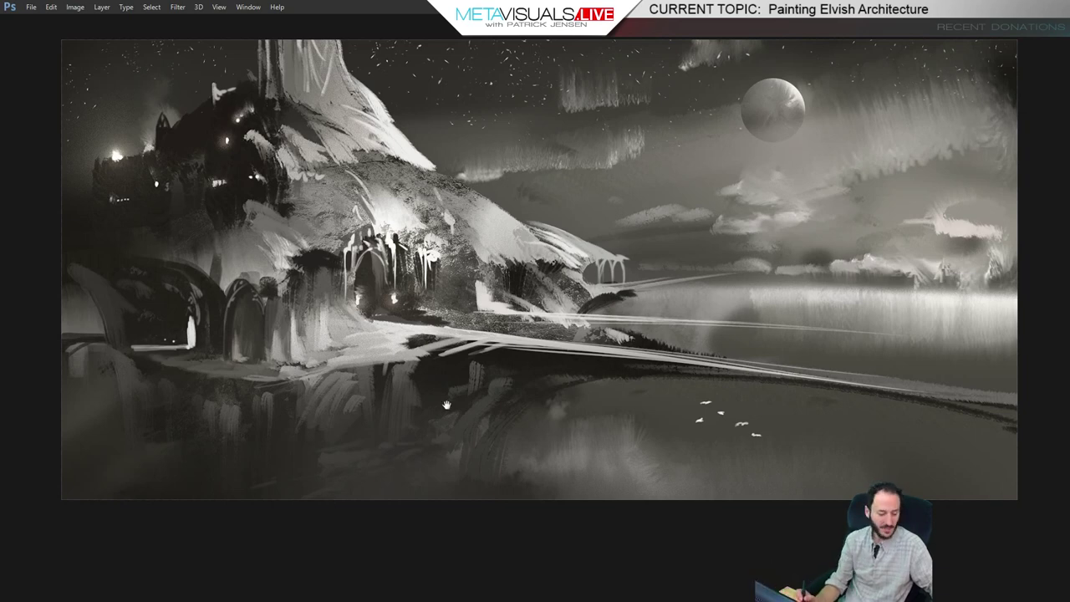
key("f")
key("f")
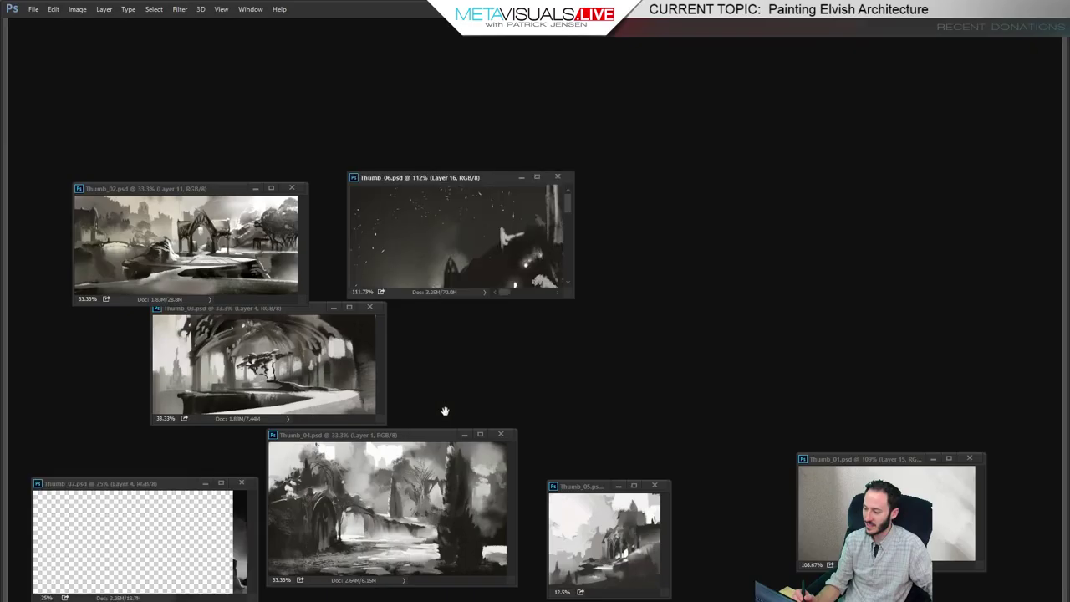
Reduce Thumb_06.psd to 33.33% zoom, place it beside Thumb_03.psd, and position Thumb_08.psd above it
key("ctrl+0")
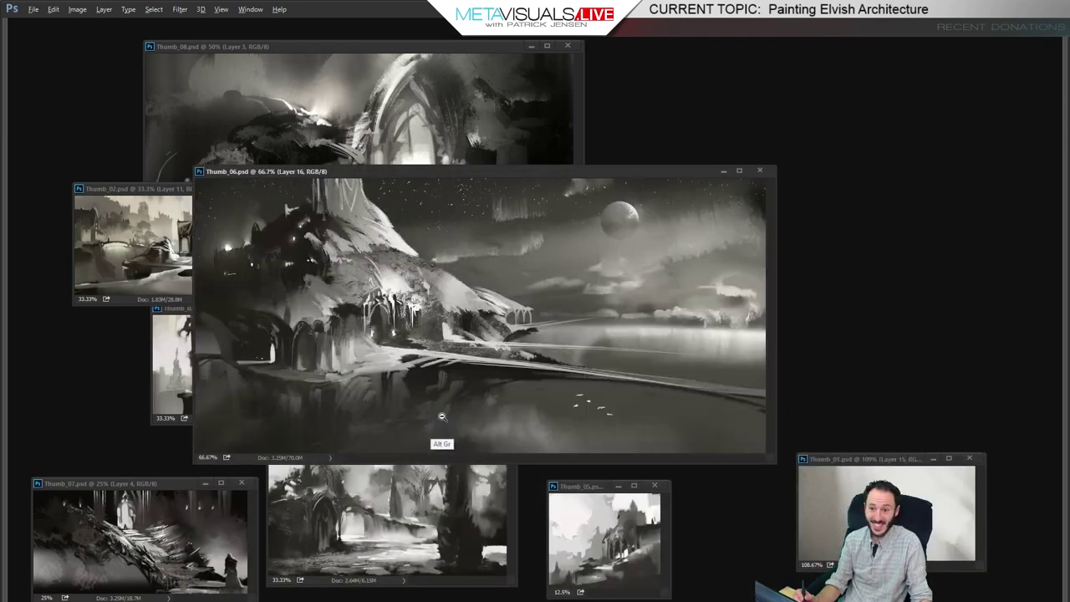
key("ctrl+minus")
key("ctrl+minus")
left_click_drag(329, 171, 535, 283)
left_click_drag(414, 51, 610, 51)
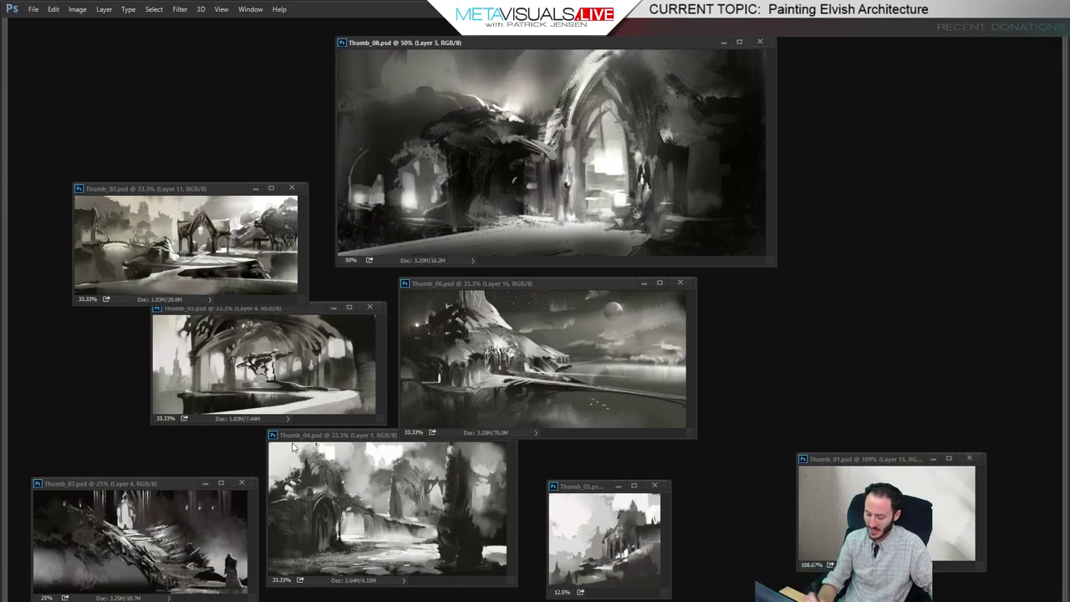
Review Thumb_07.psd, the dark stairway with the cloaked figure, enlarged in full screen
left_click_drag(161, 484, 451, 156)
key("f")
left_click_drag(528, 351, 618, 364)
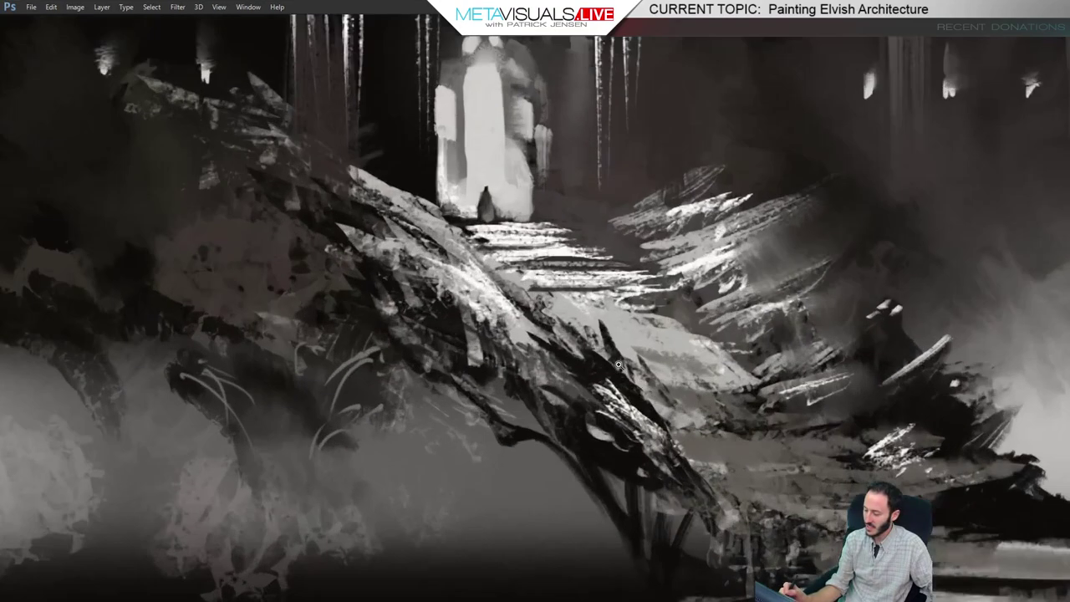
key("ctrl+minus")
left_click_drag(611, 447, 547, 403)
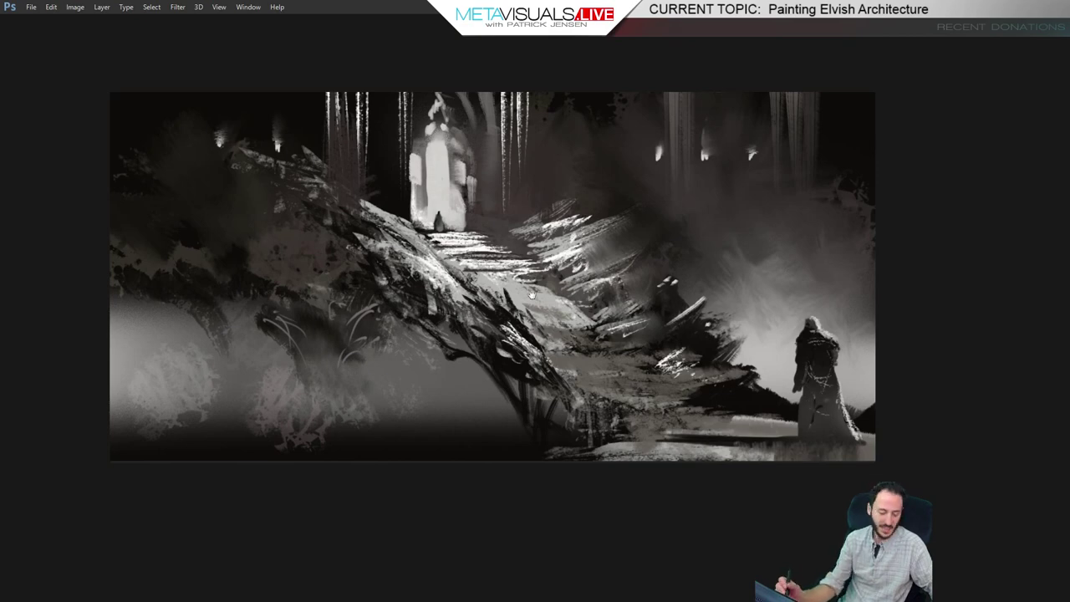
key("f")
key("f")
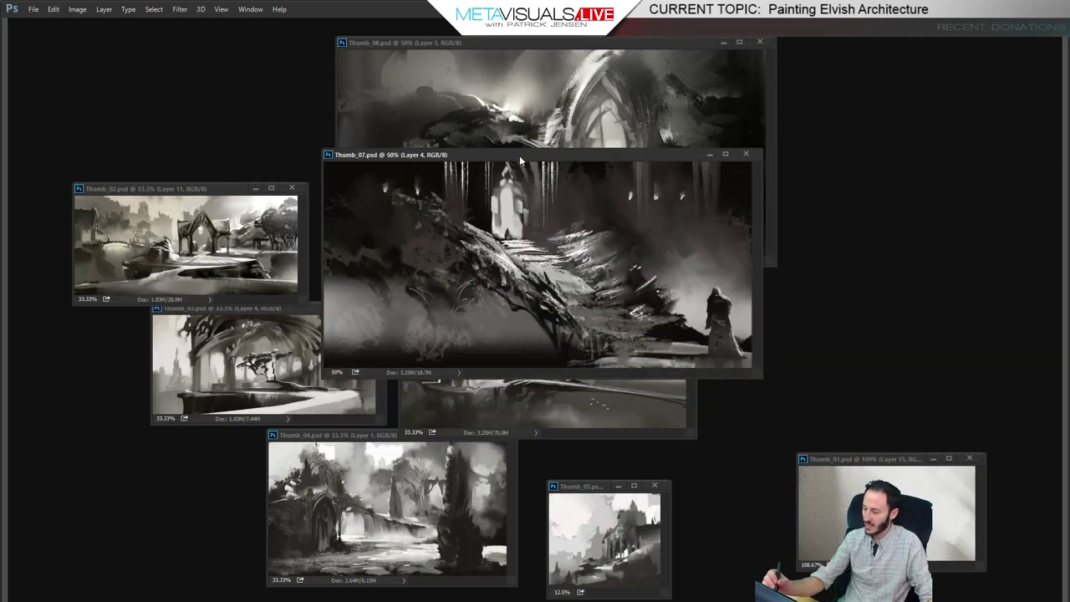
Spread out the windows of Thumb_07, Thumb_04, Thumb_05 and Thumb_01, and reduce Thumb_01.psd to 33.33% zoom
left_click_drag(518, 155, 800, 212)
left_click_drag(389, 437, 173, 440)
left_click_drag(581, 488, 358, 477)
left_click_drag(901, 453, 587, 442)
key("ctrl+minus")
key("ctrl+minus")
key("ctrl+minus")
key("ctrl+minus")
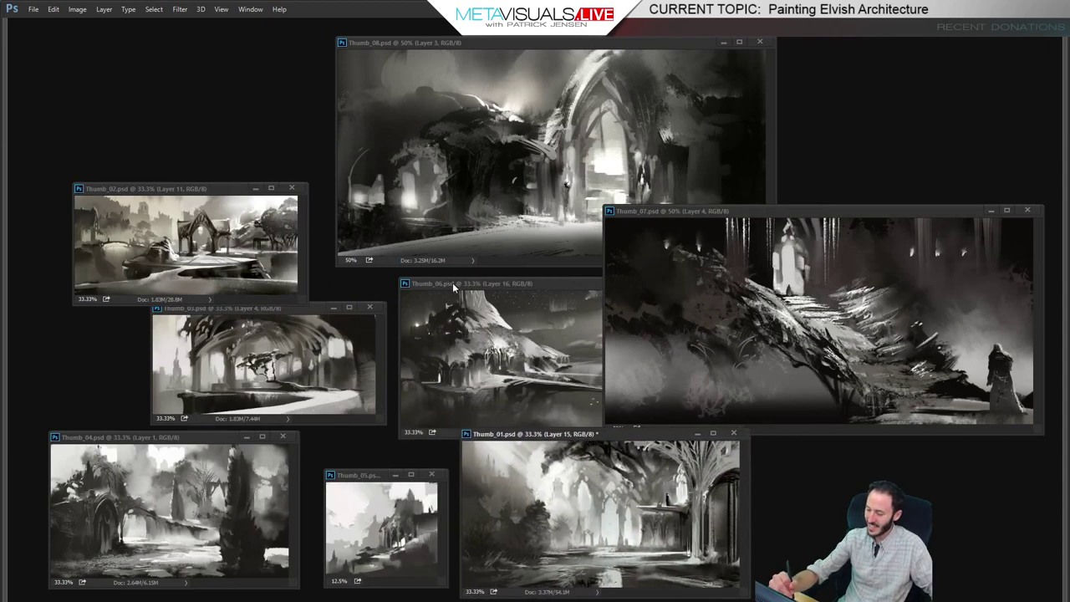
Place Thumb_06.psd beside Thumb_02.psd, move Thumb_08.psd above Thumb_02.psd, and reduce Thumb_08.psd to 33.33% zoom
left_click_drag(452, 284, 387, 172)
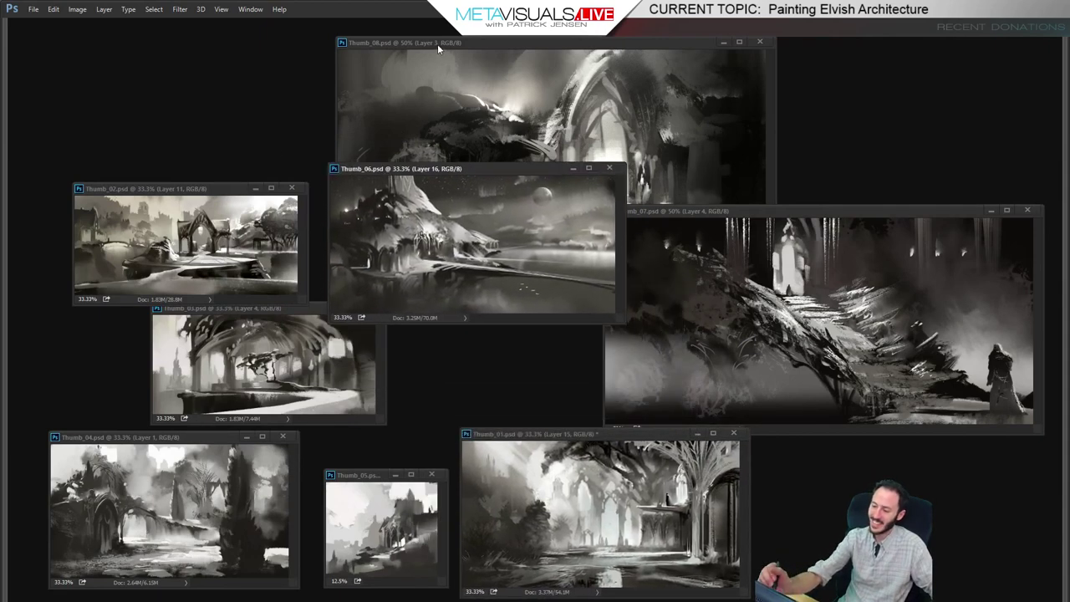
left_click_drag(437, 48, 158, 26)
key("ctrl+minus")
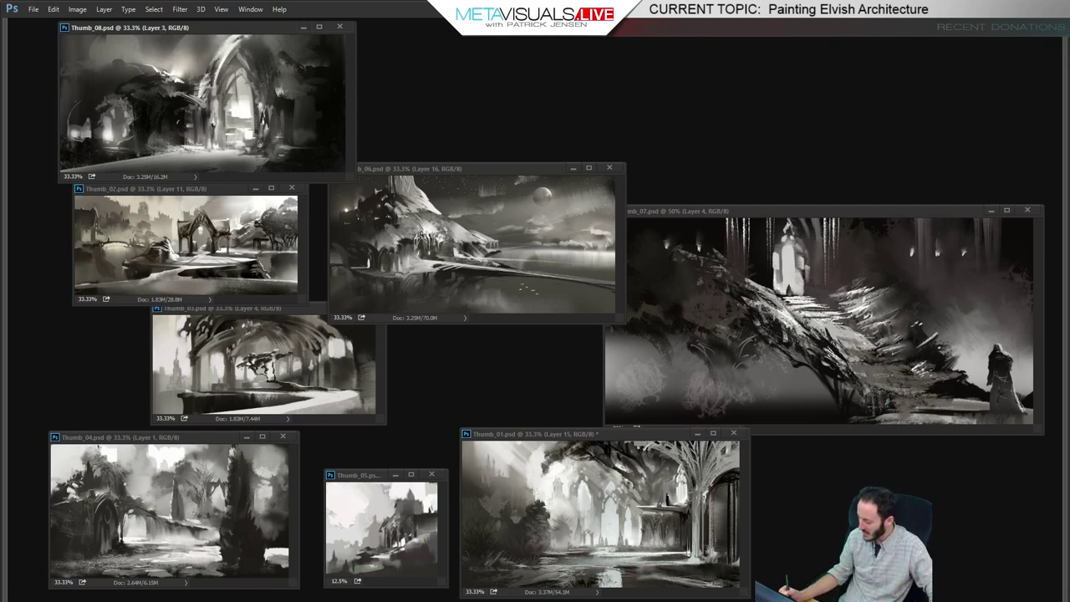
Switch to the browser, look through the metavisuals.live home page's broadcast, donation and contact sections, and return to Photoshop
key("alt+Tab")
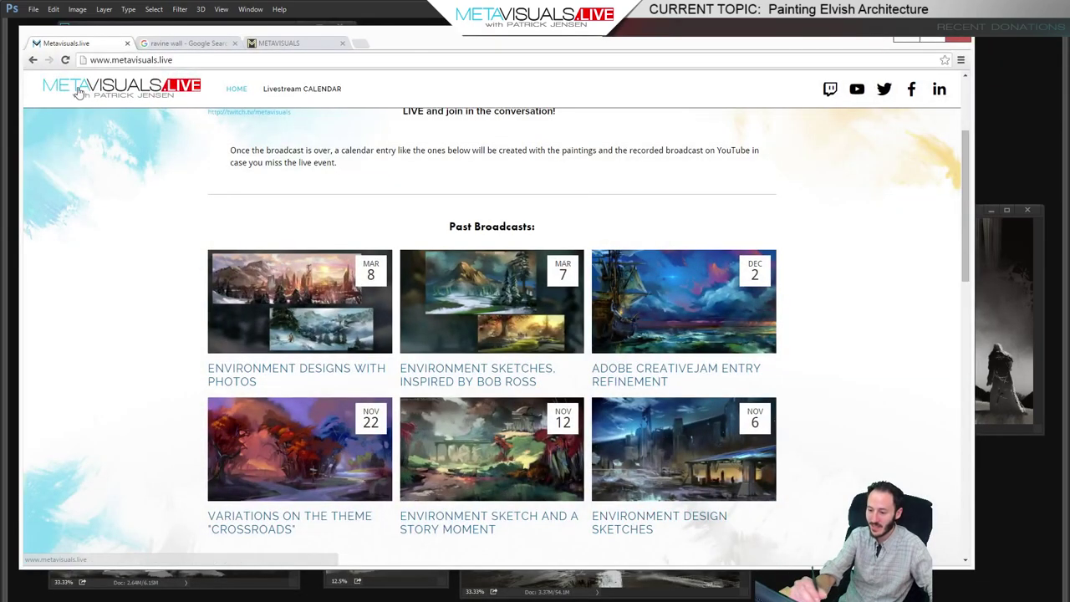
left_click_drag(965, 179, 969, 143)
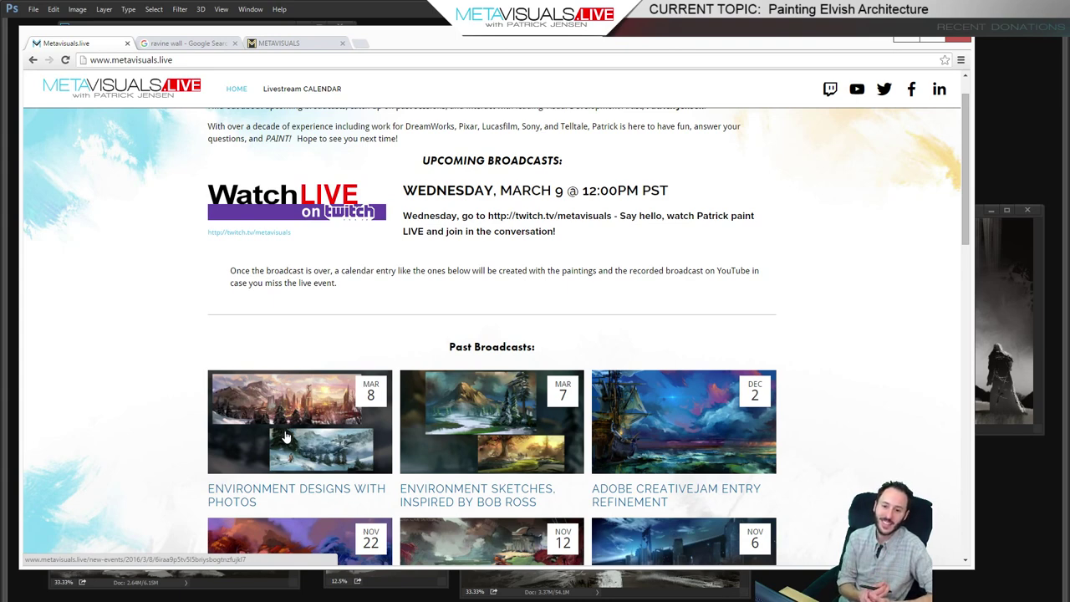
left_click_drag(962, 139, 941, 324)
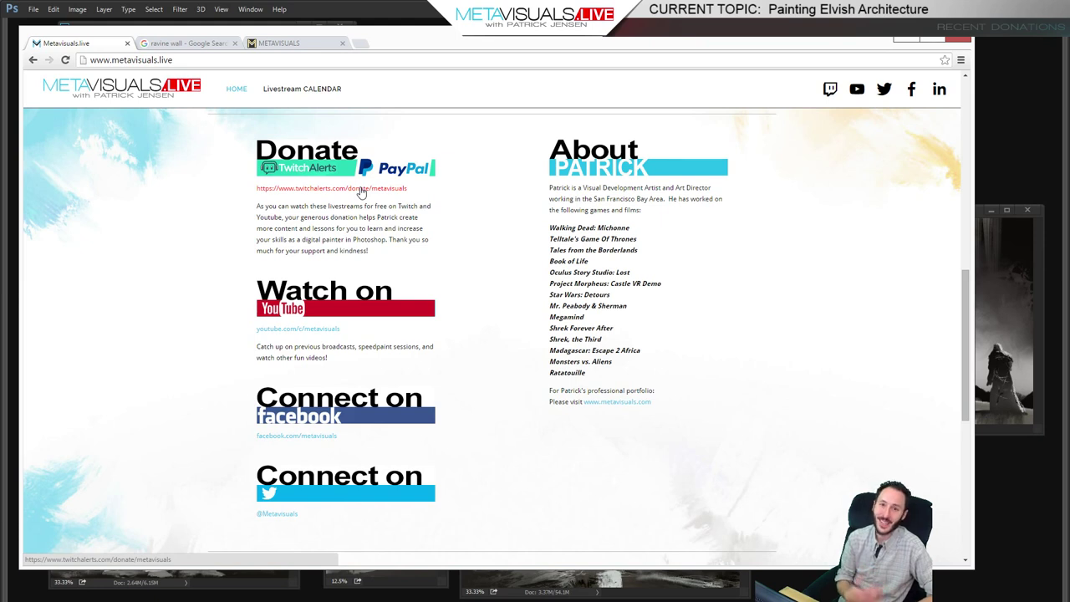
left_click_drag(967, 346, 968, 150)
left_click(905, 40)
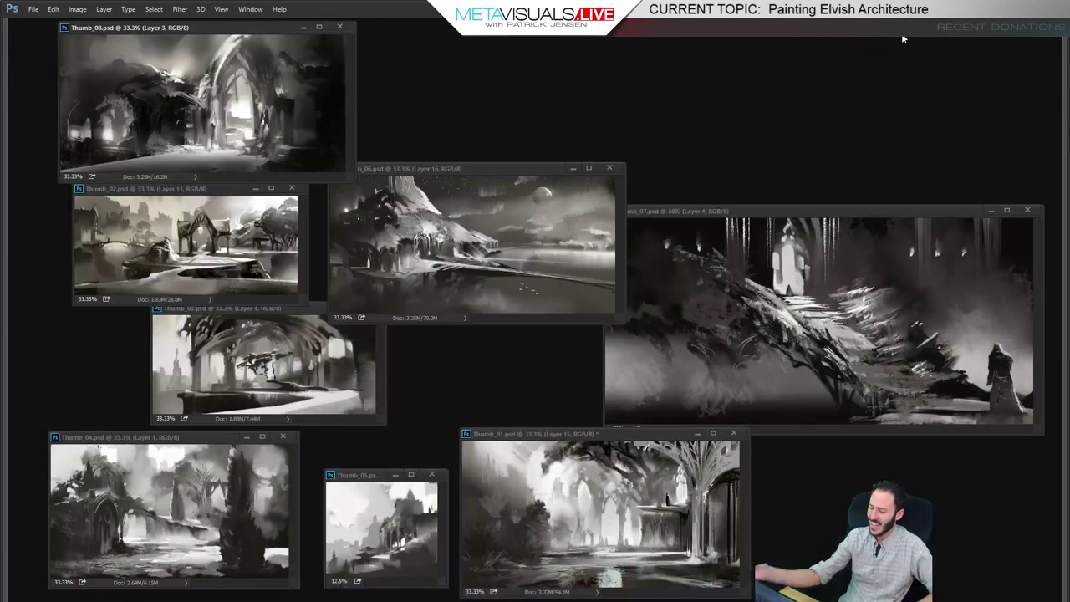